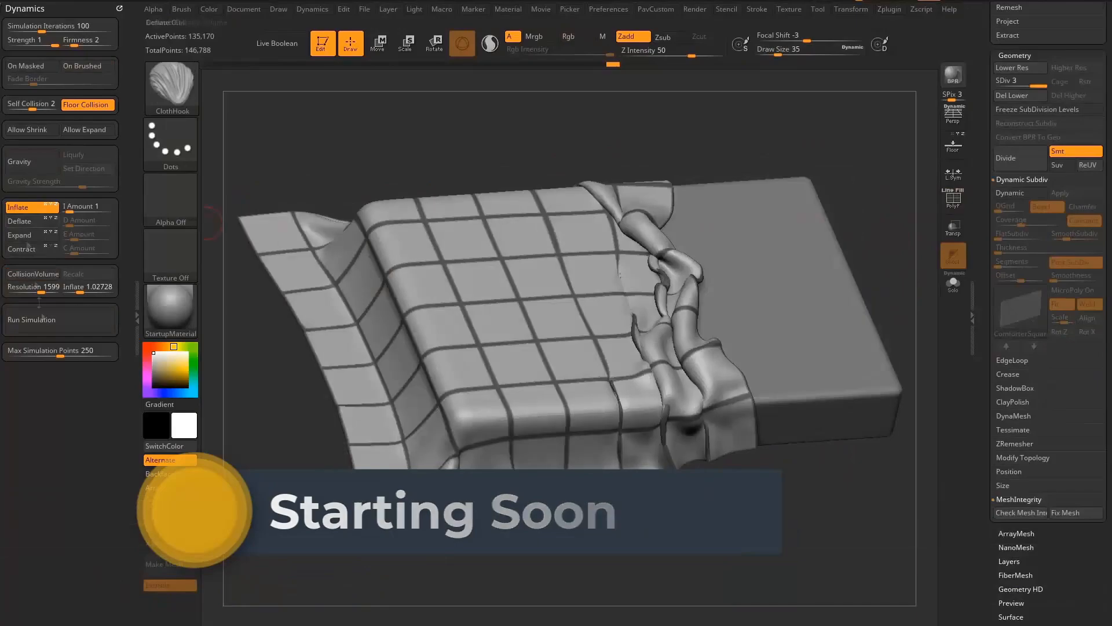
left_click(43, 315)
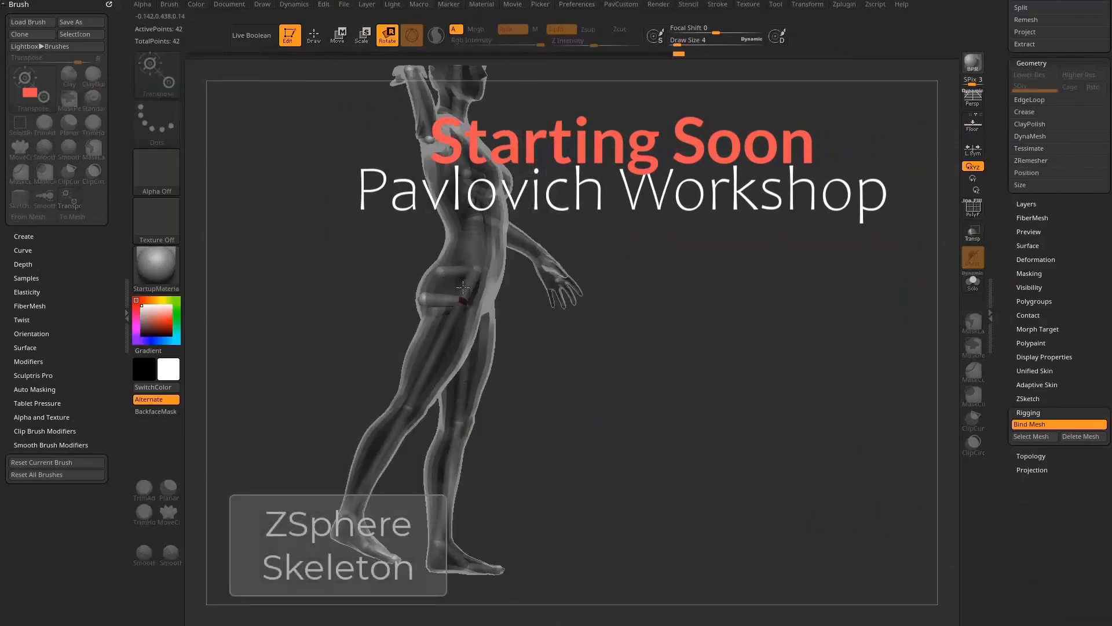
left_click_drag(354, 540, 351, 505)
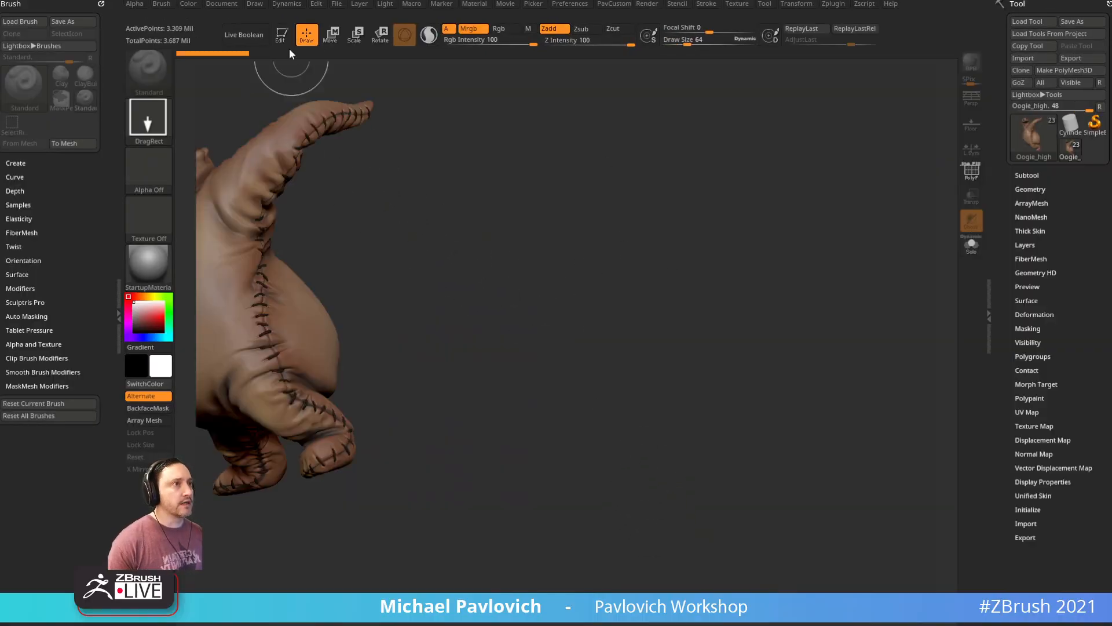
Step: Expand the Subtool list and make all subtools of the Oogie Boogie scene visible around the Oogie_high figure
left_click_drag(735, 173, 799, 265, "alt")
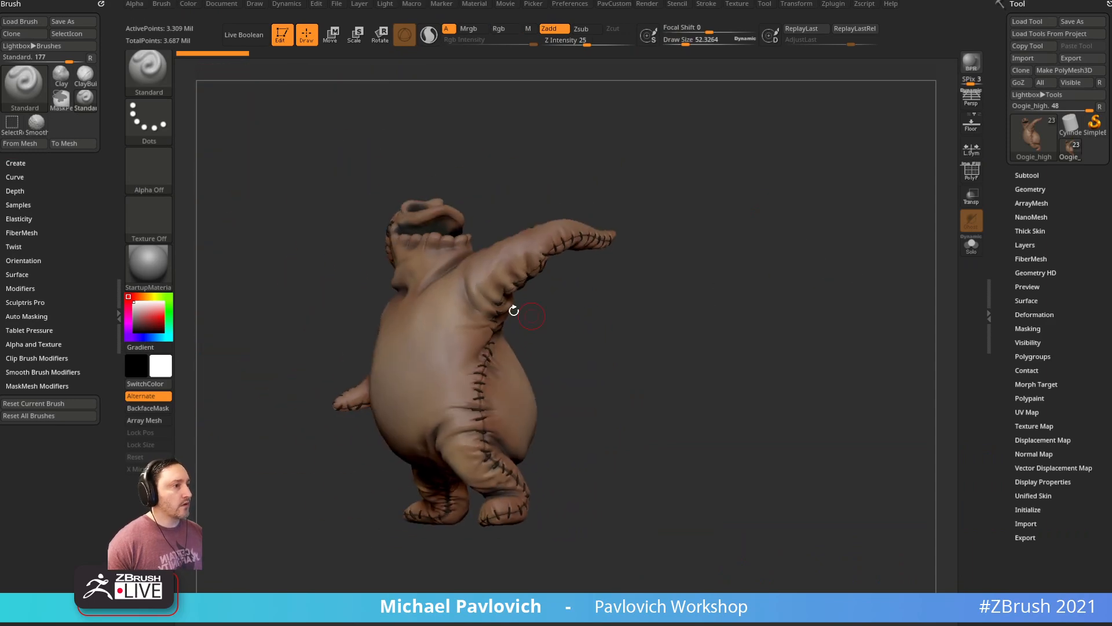
left_click_drag(731, 226, 805, 296, "alt")
left_click(1029, 175, "shift")
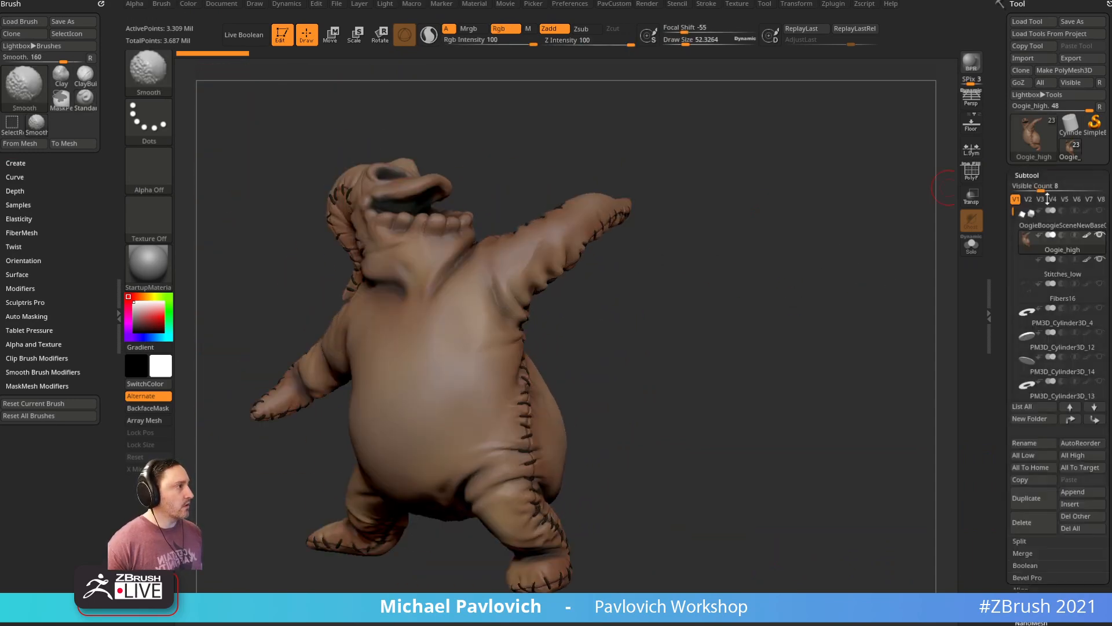
left_click(1100, 206, "shift")
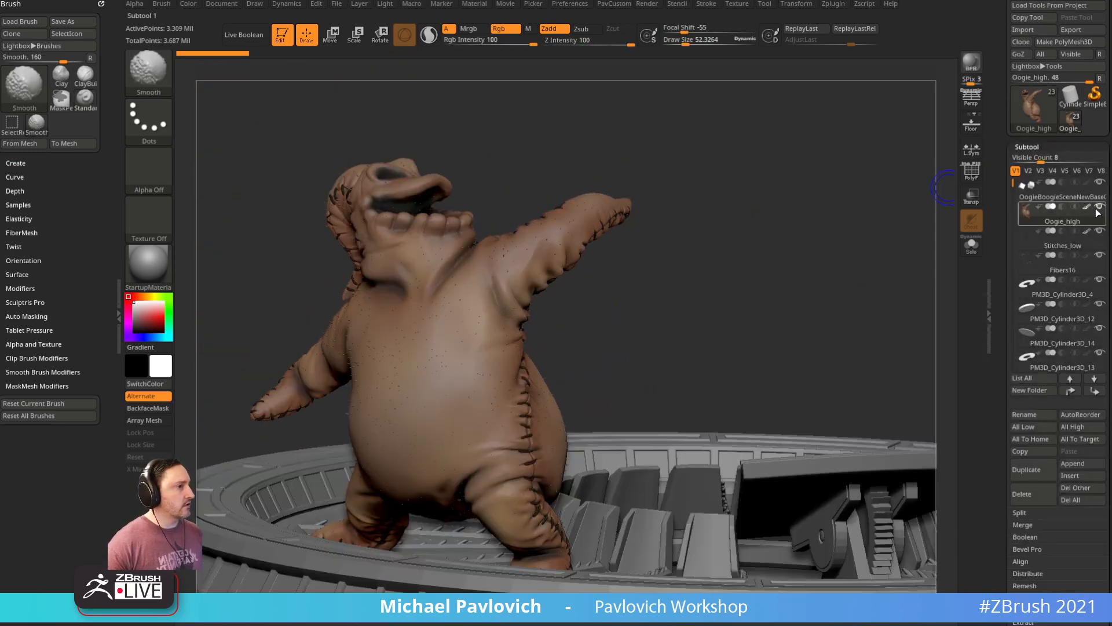
mouse_move(797, 231)
left_mouse_down()
mouse_move(628, 183)
mouse_move(608, 203)
mouse_move(772, 260)
mouse_move(785, 249)
mouse_move(777, 279)
left_mouse_up()
key("space")
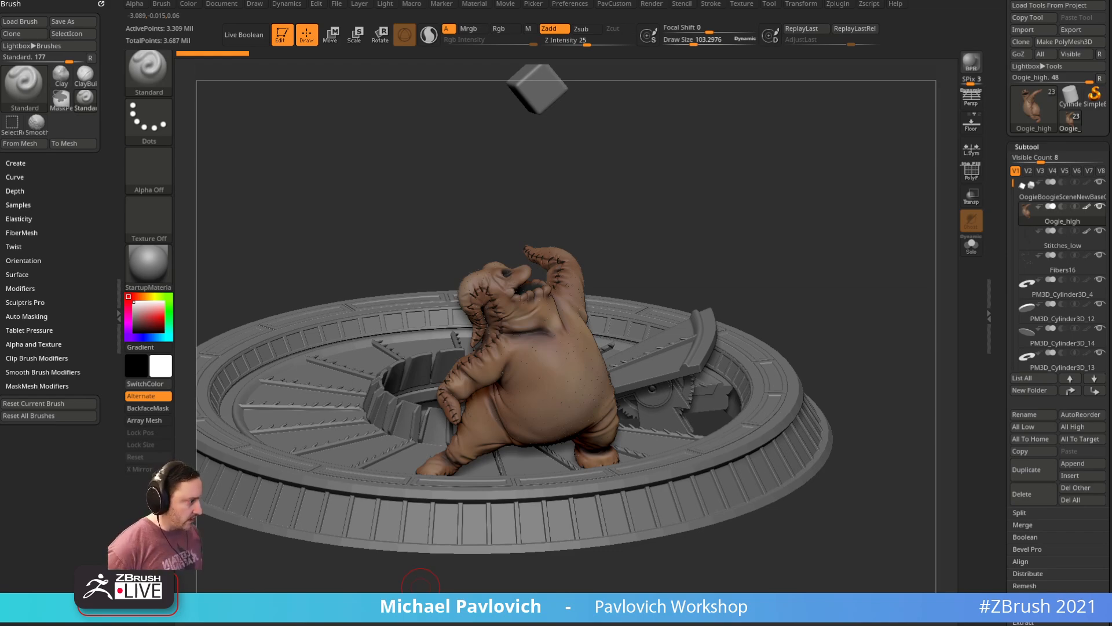
Step: Switch to the web browser and look through the uploaded videos on the Pixologic ZBrush YouTube channel
left_click_drag(639, 625, 645, 47)
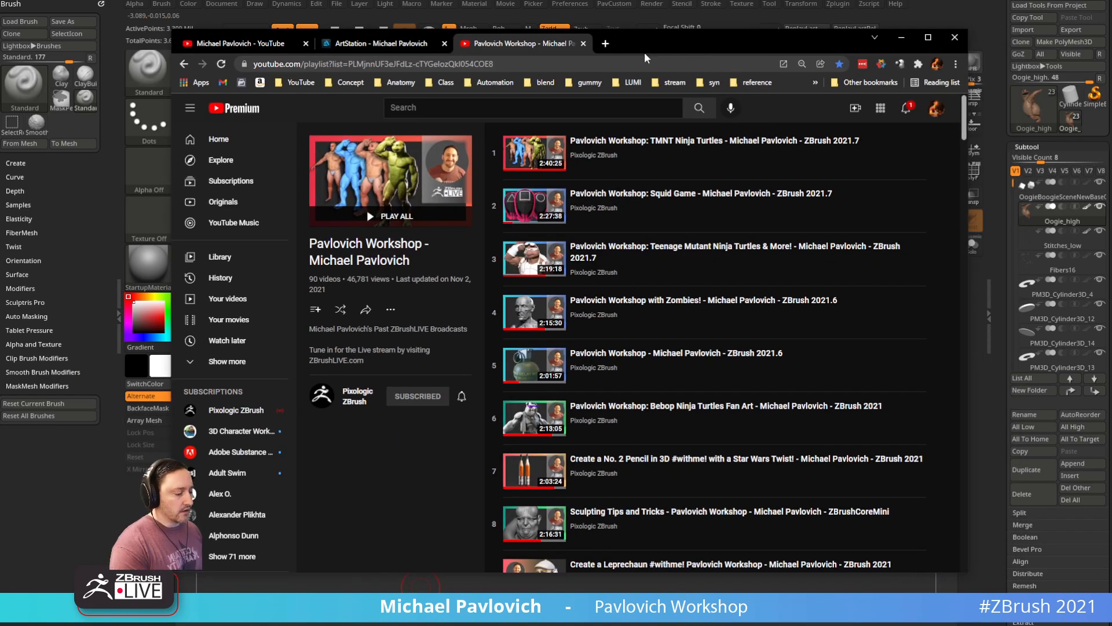
left_click(355, 394)
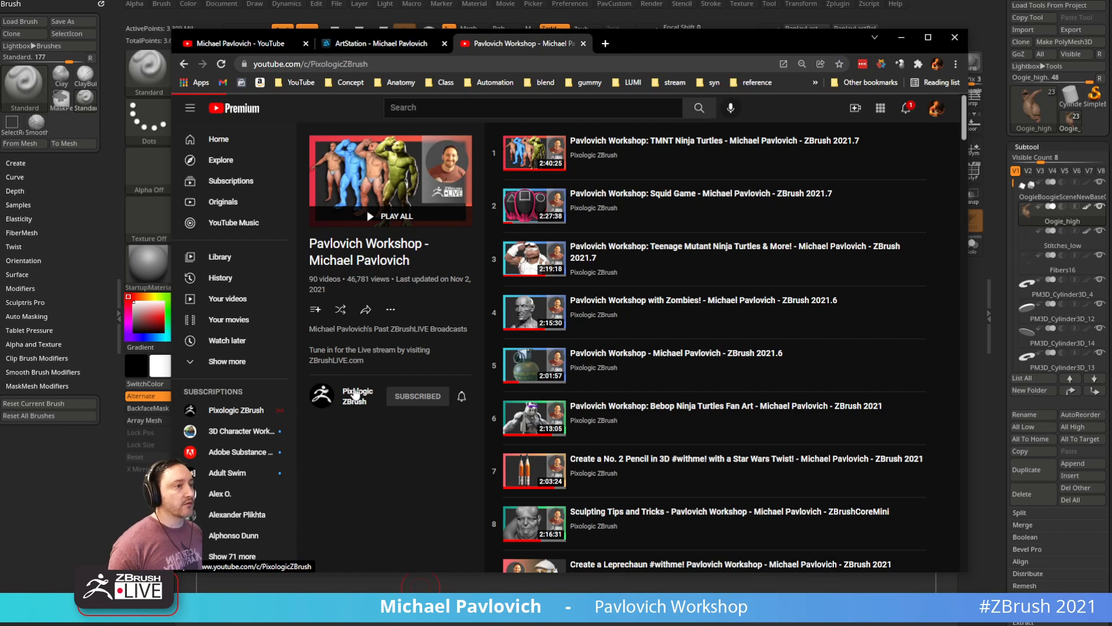
left_click(439, 296)
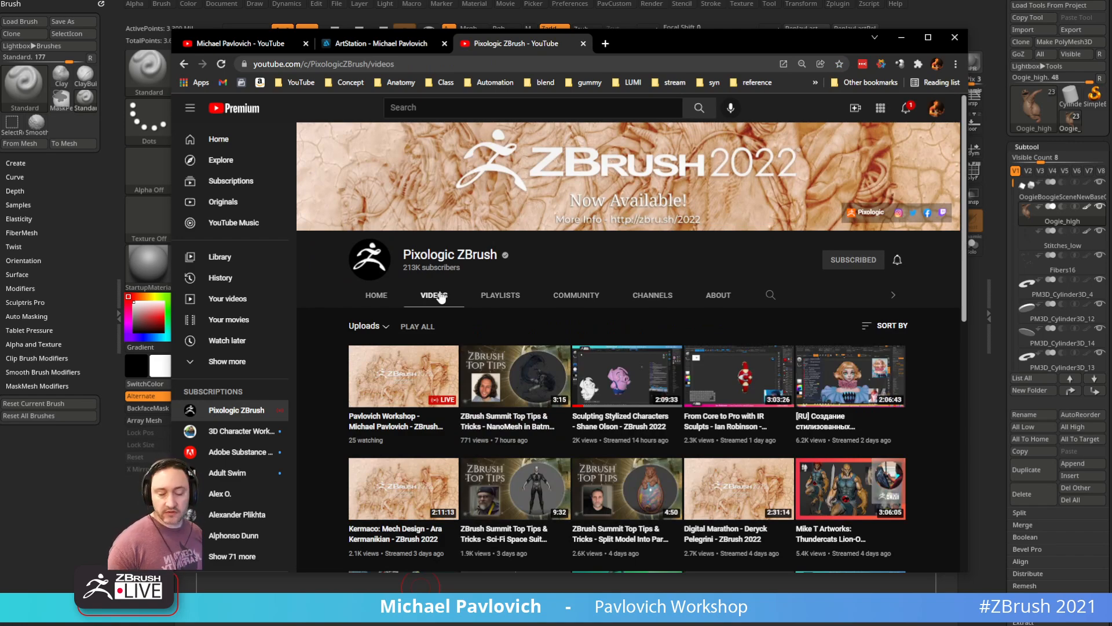
scroll(440, 297, "down", 4)
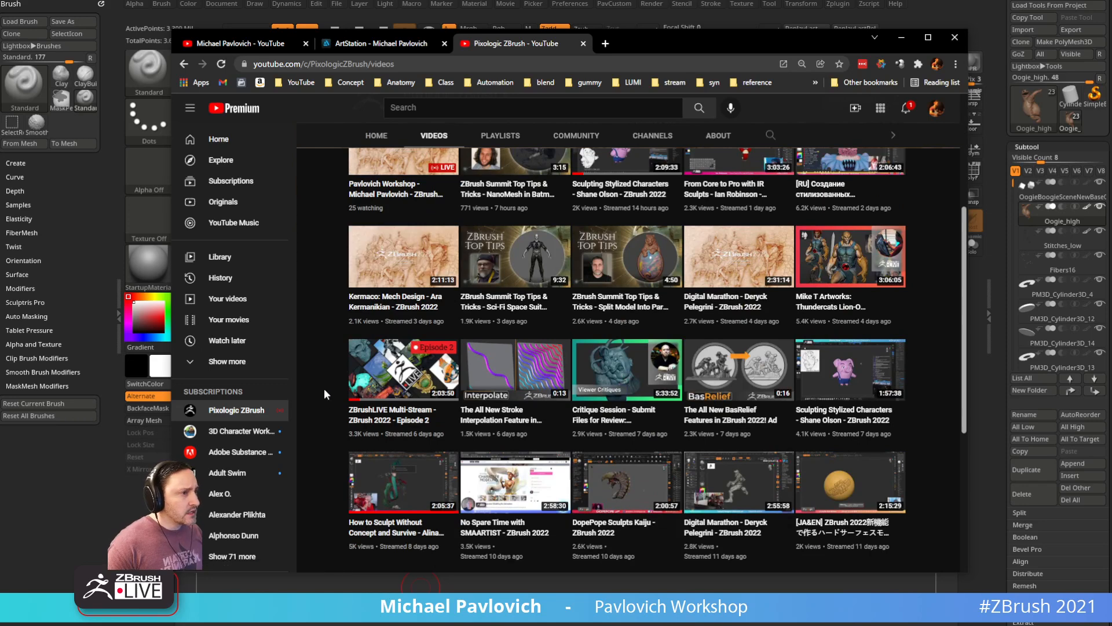
Step: Open the video "ZBrushLIVE Multi-Stream - ZBrush 2022 - Episode 2", pause it, select its web address, and move the browser away
left_click(402, 422)
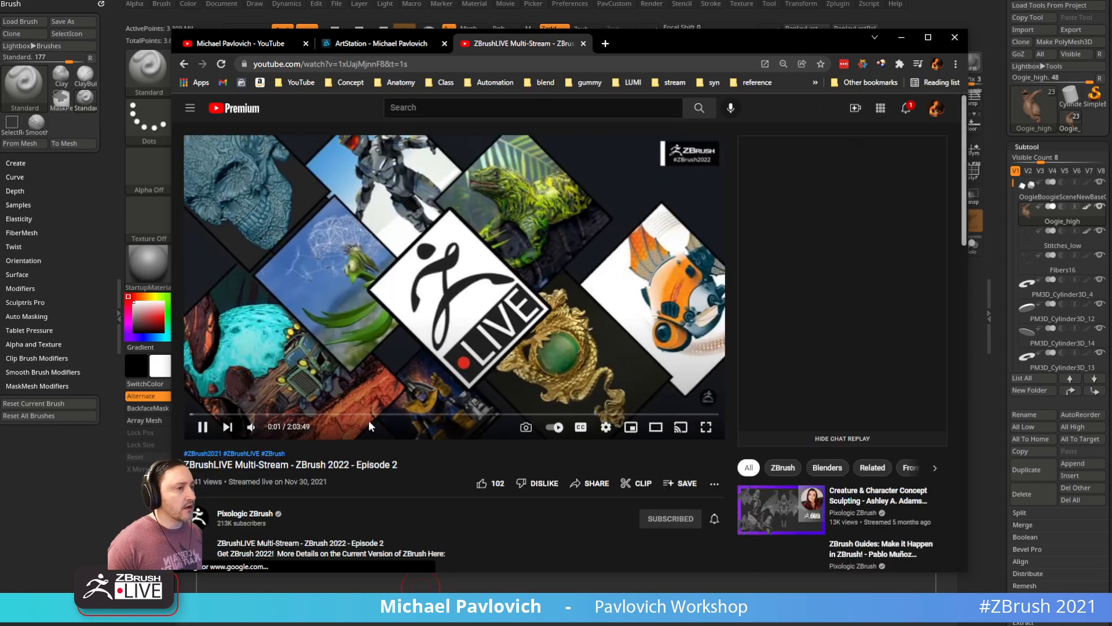
left_click(202, 426)
left_click(347, 64)
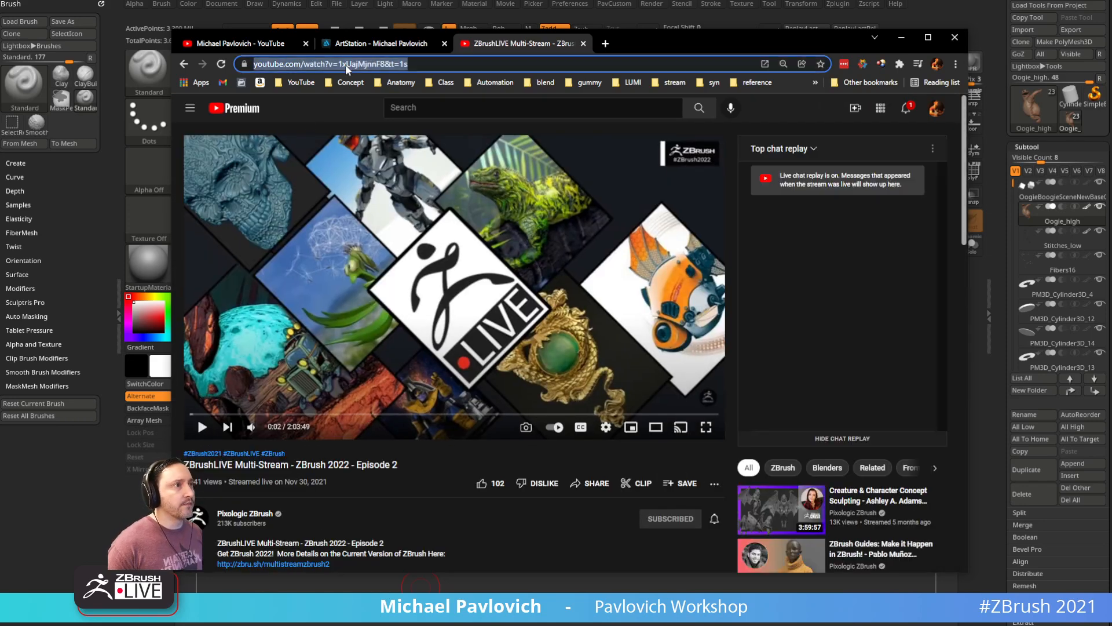
key("alt+Tab")
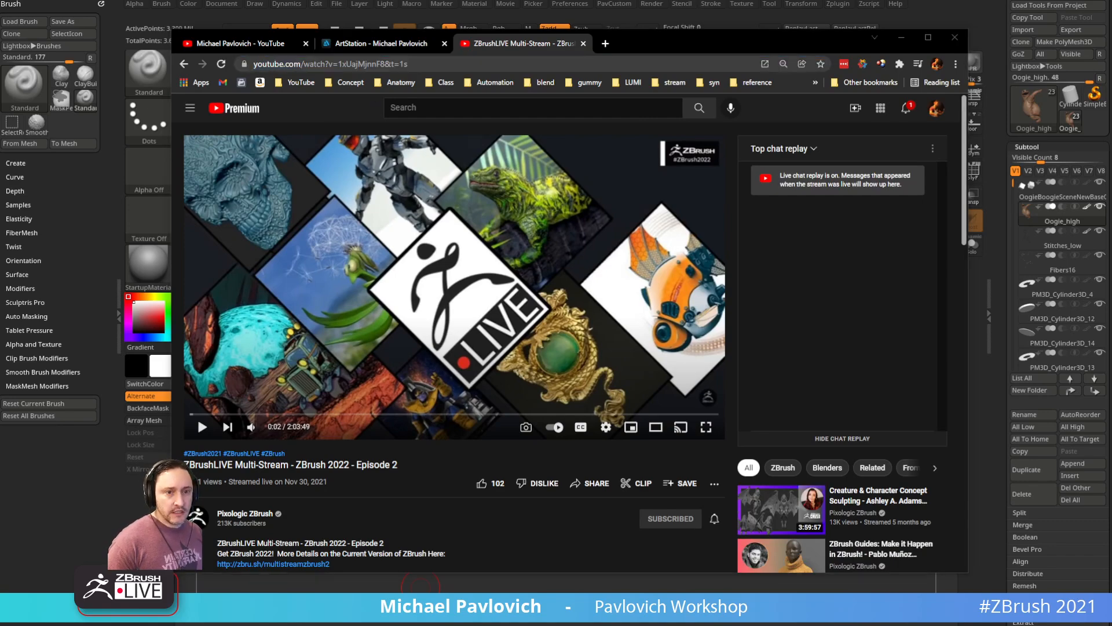
left_click_drag(671, 45, 669, 625)
mouse_move(720, 255)
left_mouse_down()
mouse_move(670, 229)
mouse_move(834, 214)
mouse_move(852, 186)
mouse_move(801, 250)
mouse_move(807, 285)
mouse_move(800, 273)
mouse_move(776, 284)
left_mouse_up()
key("s")
left_click(802, 281)
key("s")
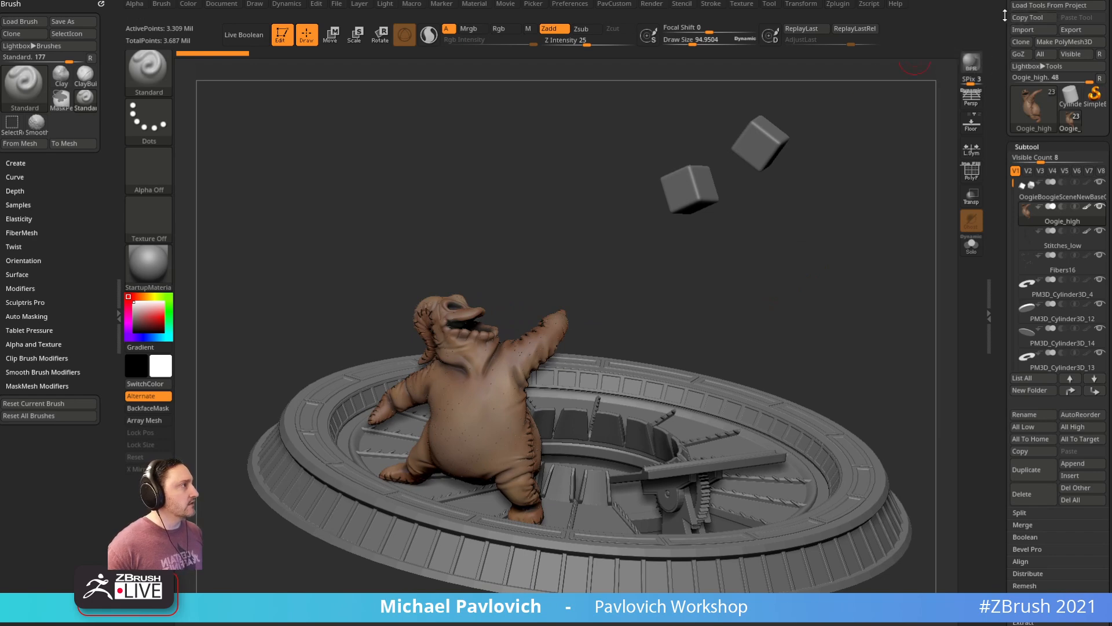
Step: Load the Dice.ztl tool from the Christmas folder and inspect the sculpted dice
scroll(1023, 19, "up", 2)
left_click(1028, 20)
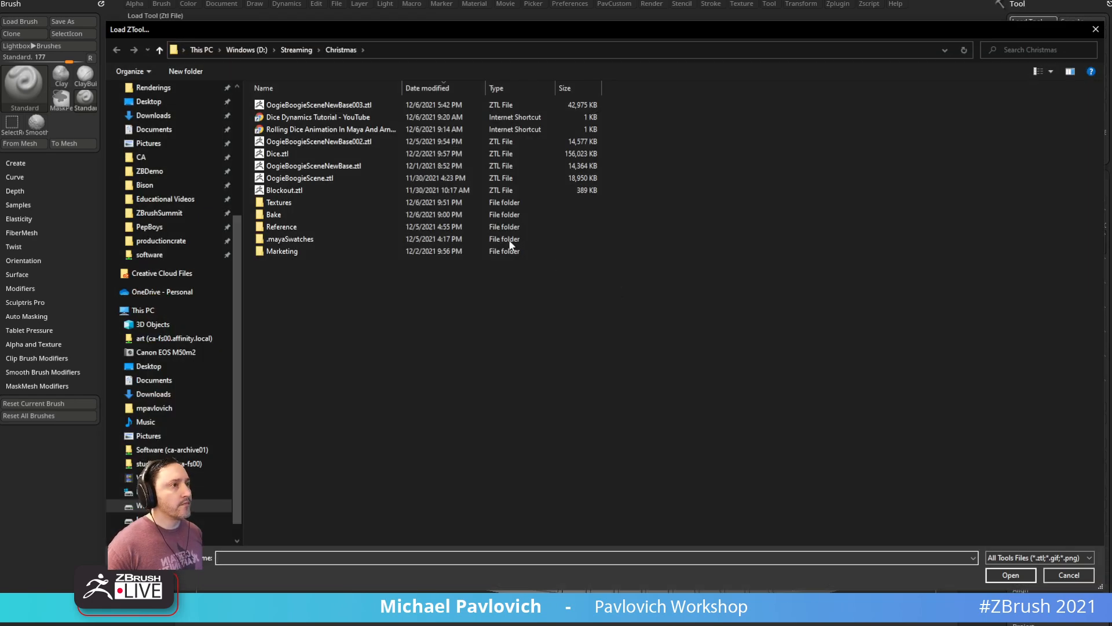
double_click(310, 153)
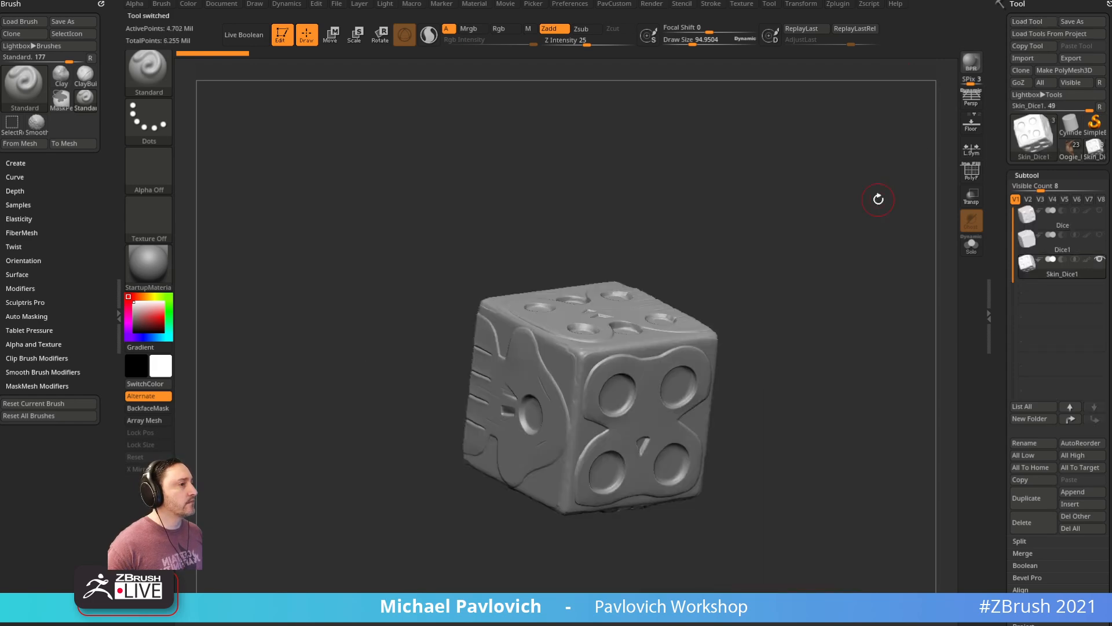
left_click_drag(879, 199, 890, 299)
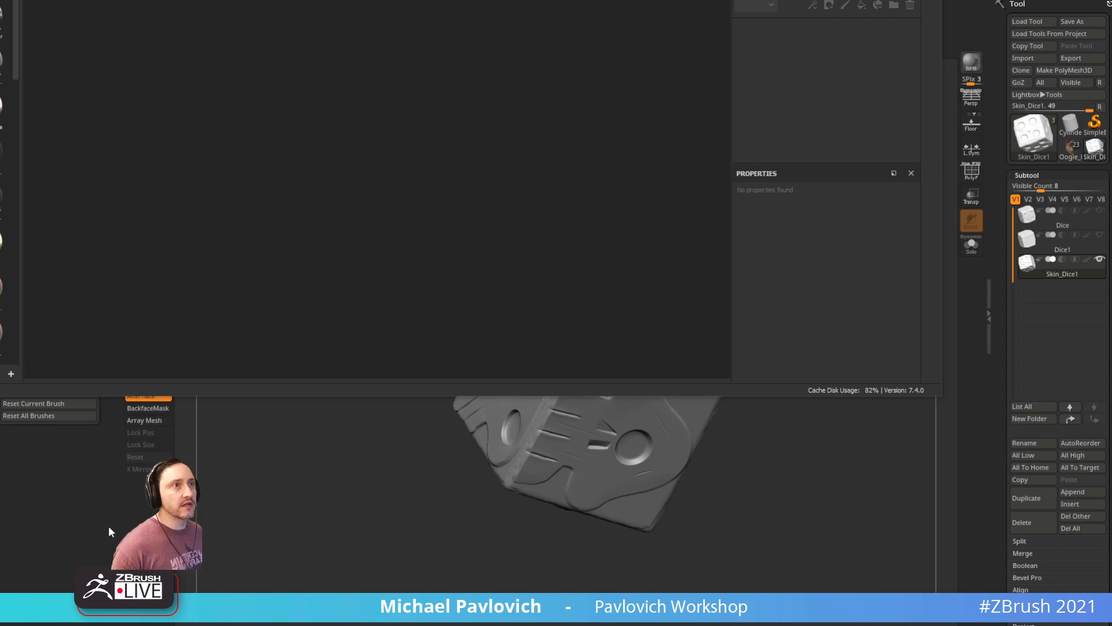
Step: Switch to Substance 3D Painter and open the recently used textured dice project
left_click_drag(93, 0, 255, 0)
left_click(3, 7)
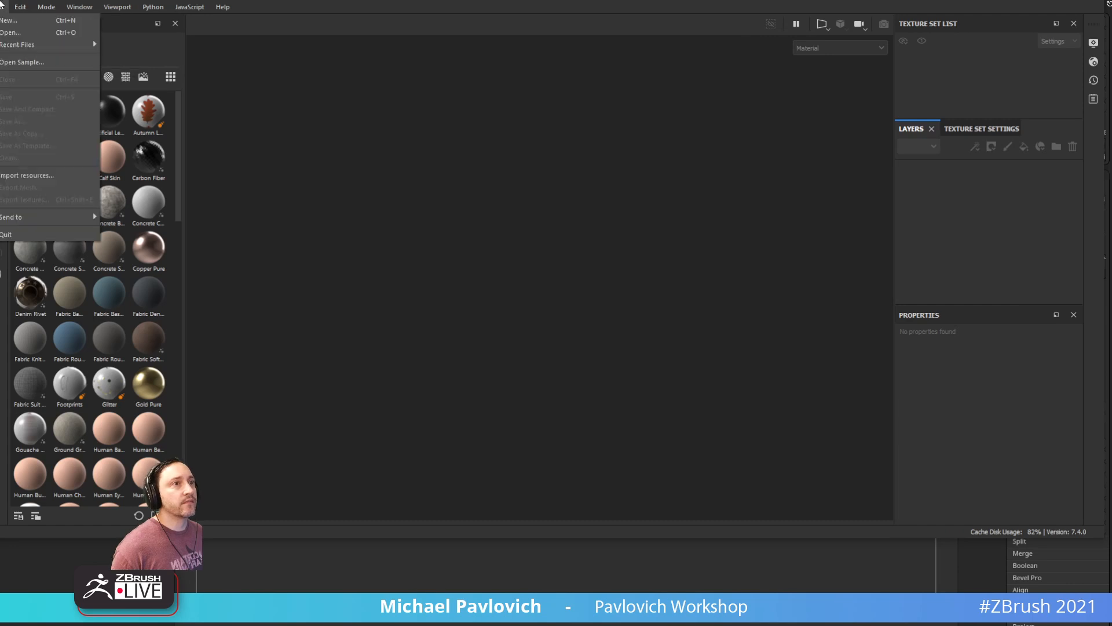
mouse_move(34, 45)
left_click(129, 46)
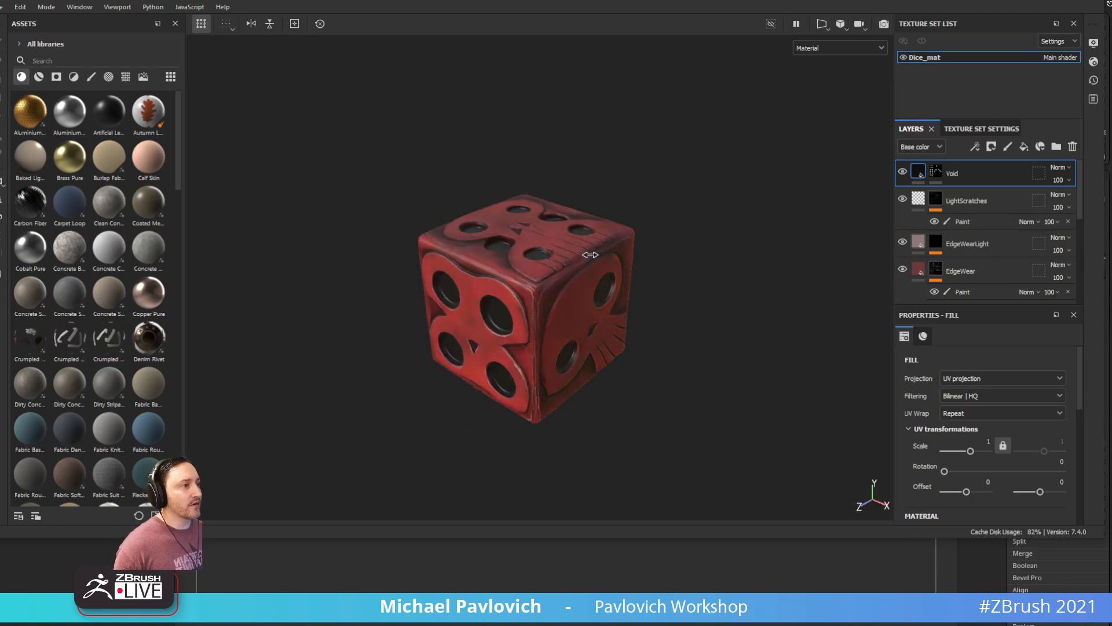
Step: Switch the dice to rendering mode, then rotate the environment lighting and view the textured dice from several angles
left_click(884, 24)
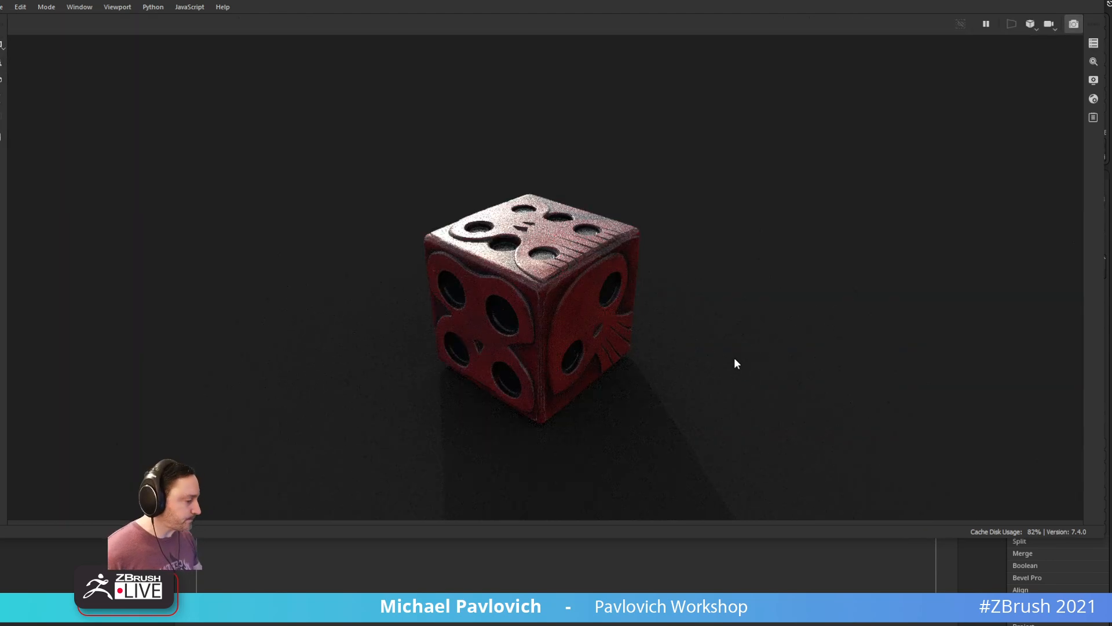
left_click_drag(662, 303, 854, 195, "alt")
left_click_drag(819, 297, 524, 229, "alt")
mouse_move(523, 229)
right_mouse_down("shift")
mouse_move(636, 228)
mouse_move(541, 226)
right_mouse_up("shift")
left_click_drag(541, 226, 580, 180, "alt")
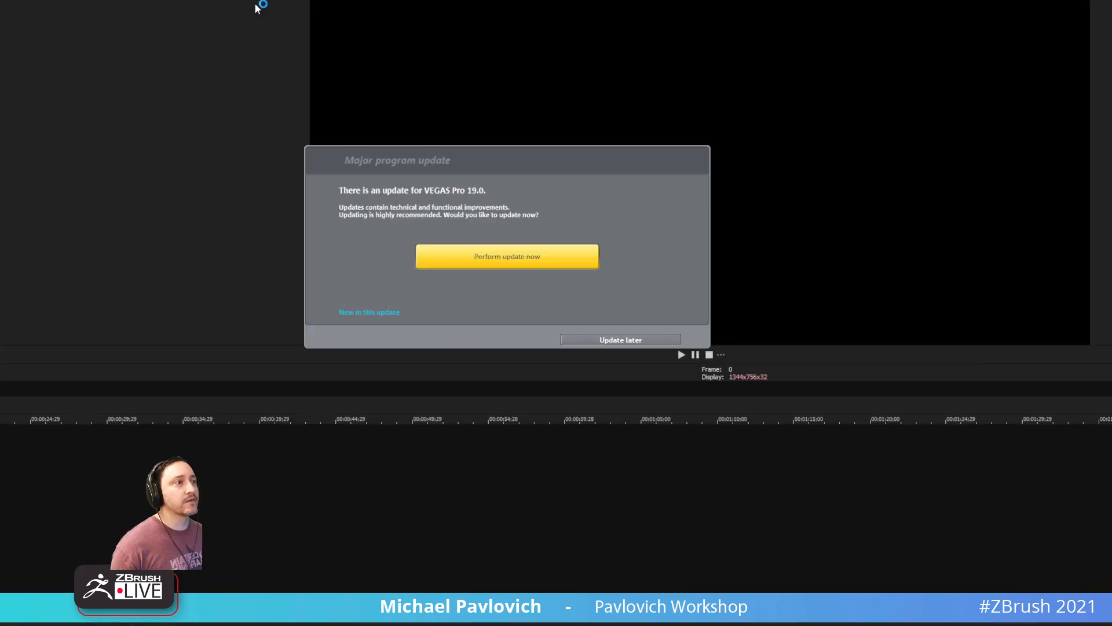
Step: Switch to VEGAS Pro, postpone the program update, and import the DiceRoll PNG image sequence as media
left_click(621, 340)
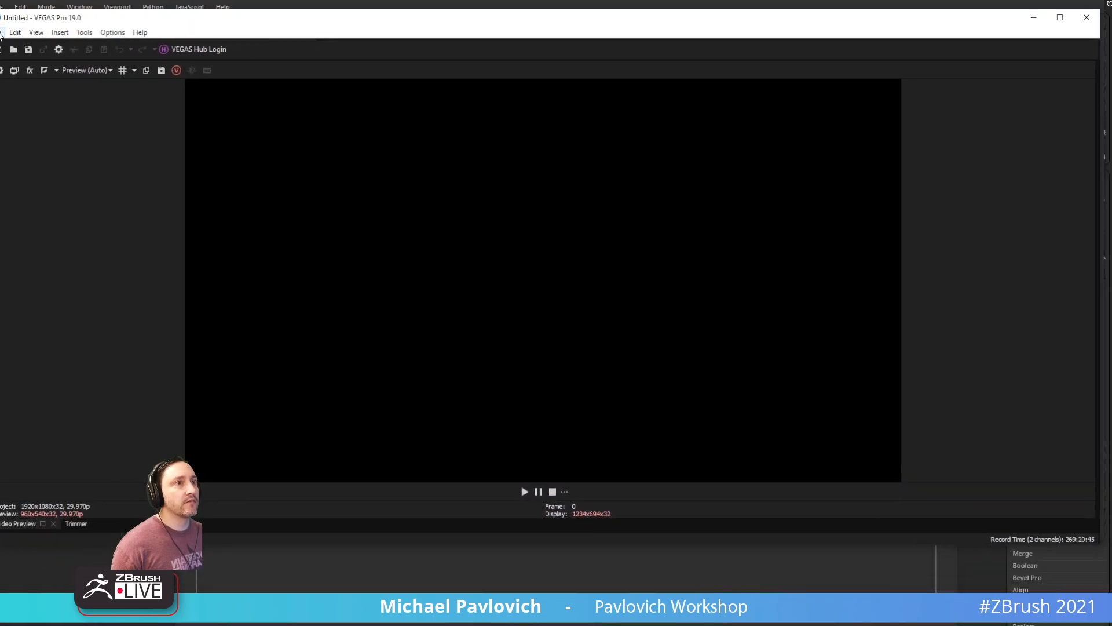
left_click(2, 33)
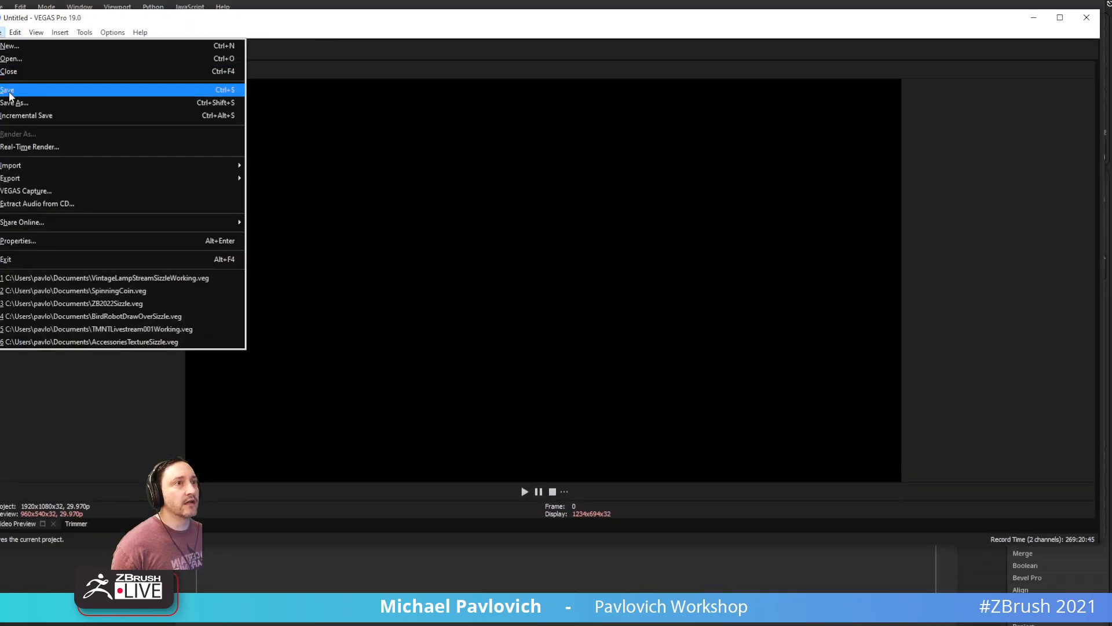
mouse_move(77, 171)
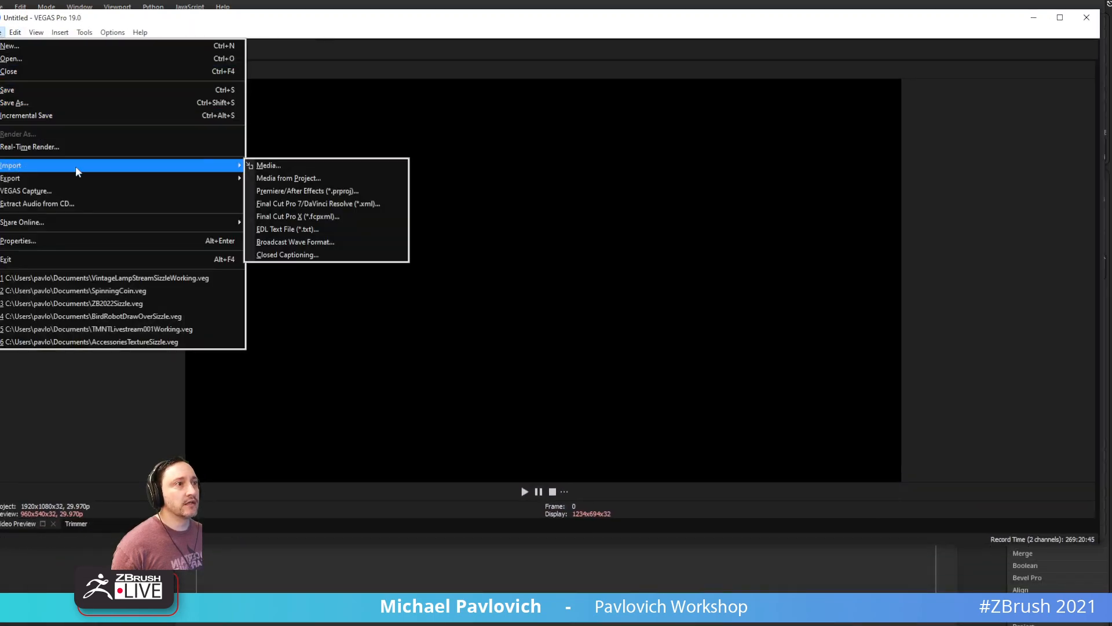
left_click(262, 167)
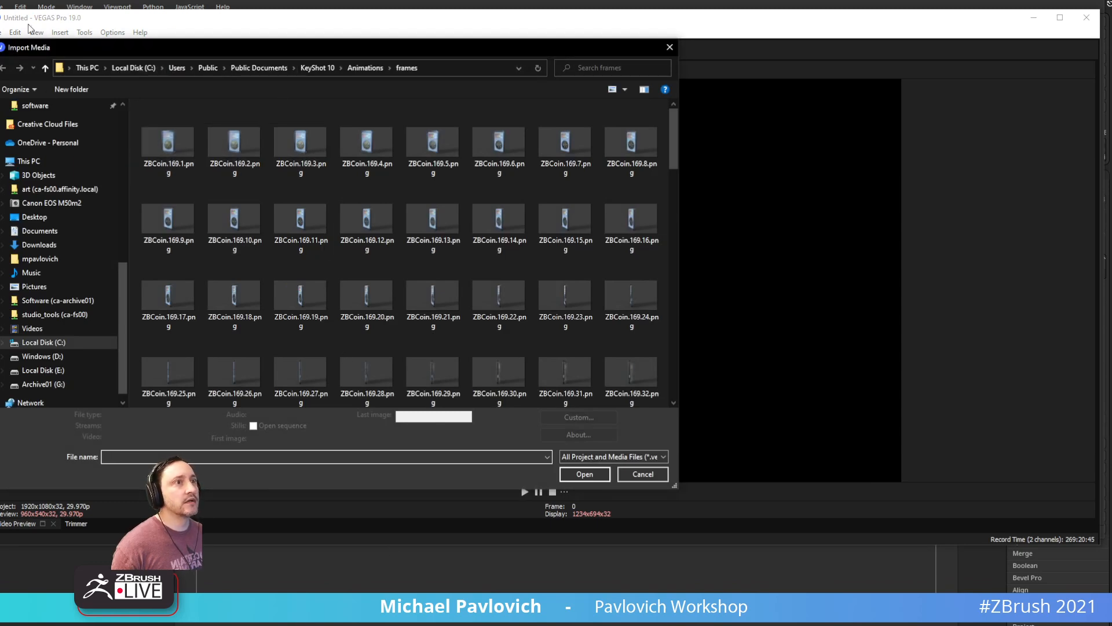
left_click_drag(49, 51, 348, 625)
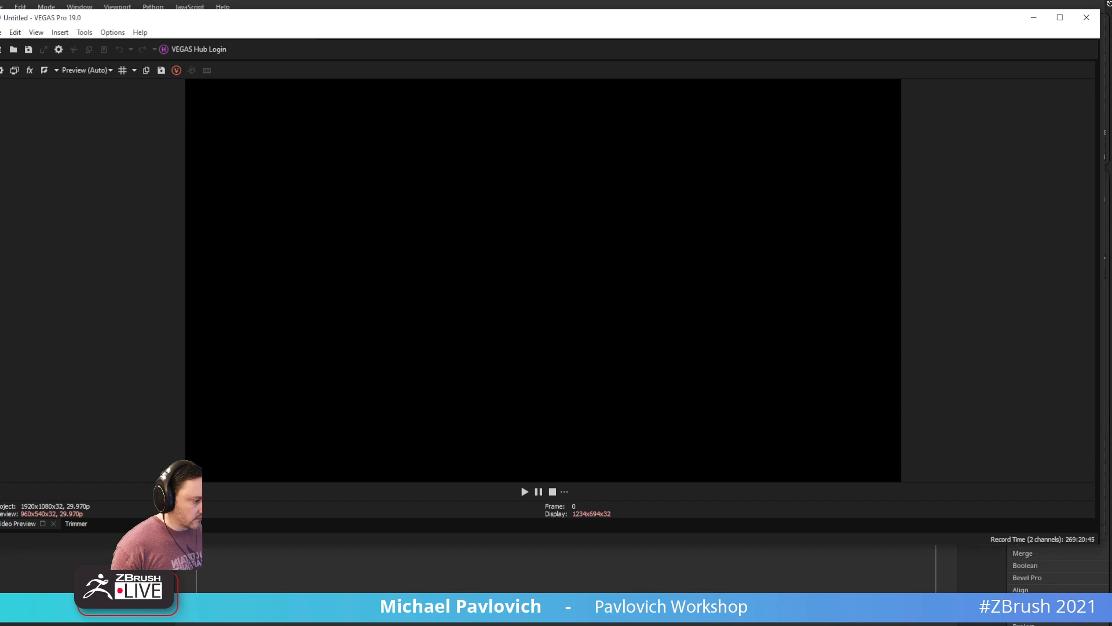
left_click(581, 419)
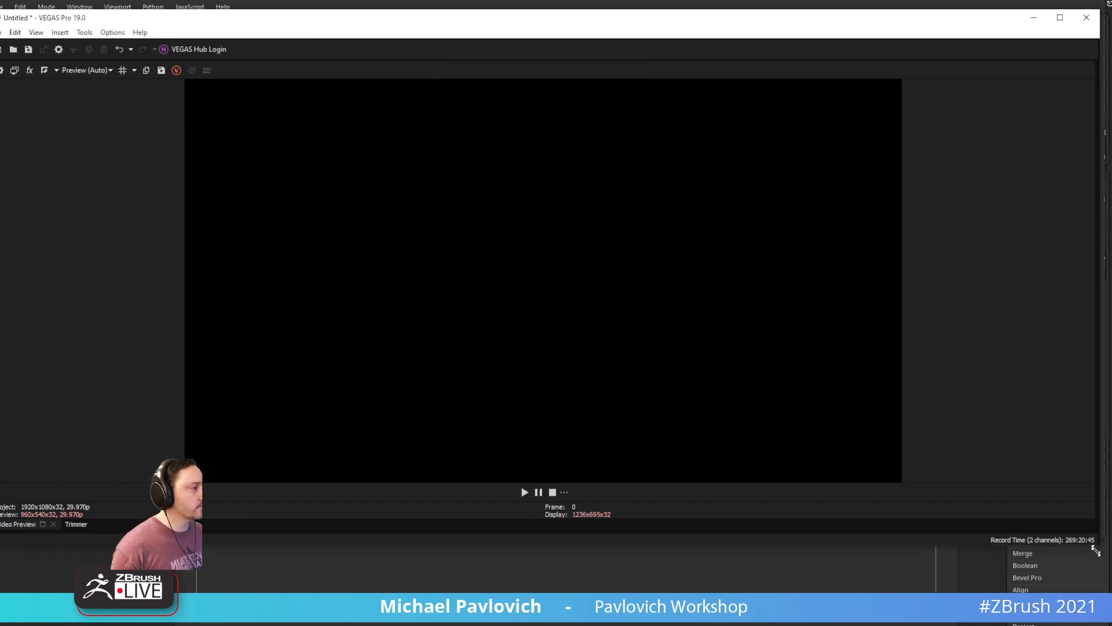
Step: Resize the window and panels to expose the project media and timeline, and place the DiceRoll sequence at the timeline's start
left_click_drag(1095, 546, 1111, 582)
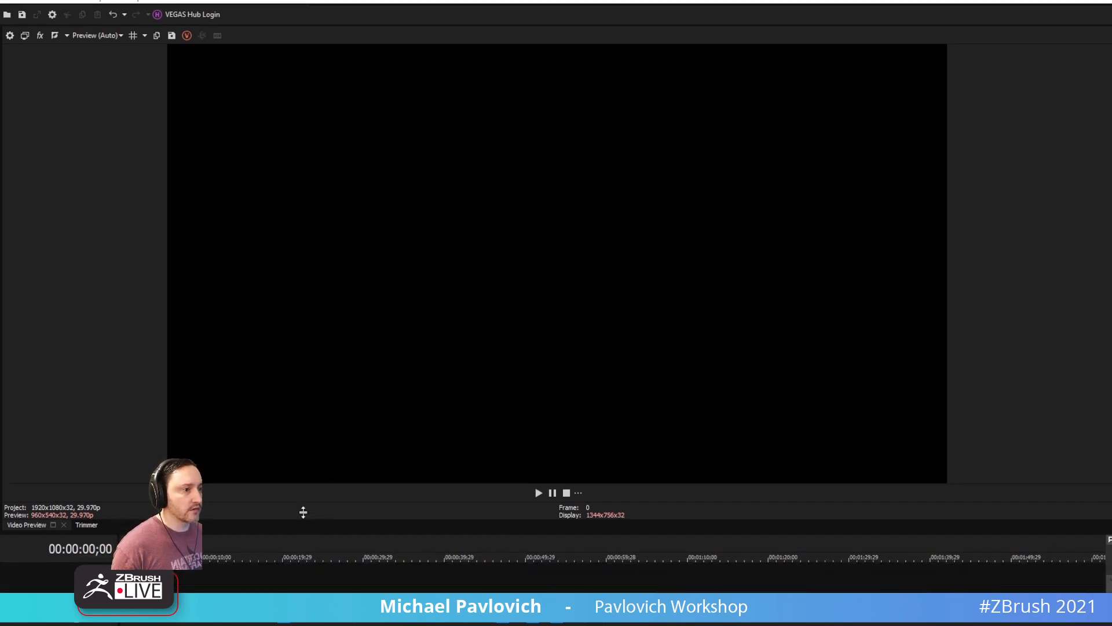
left_click_drag(305, 527, 304, 460)
left_click_drag(3, 59, 159, 91)
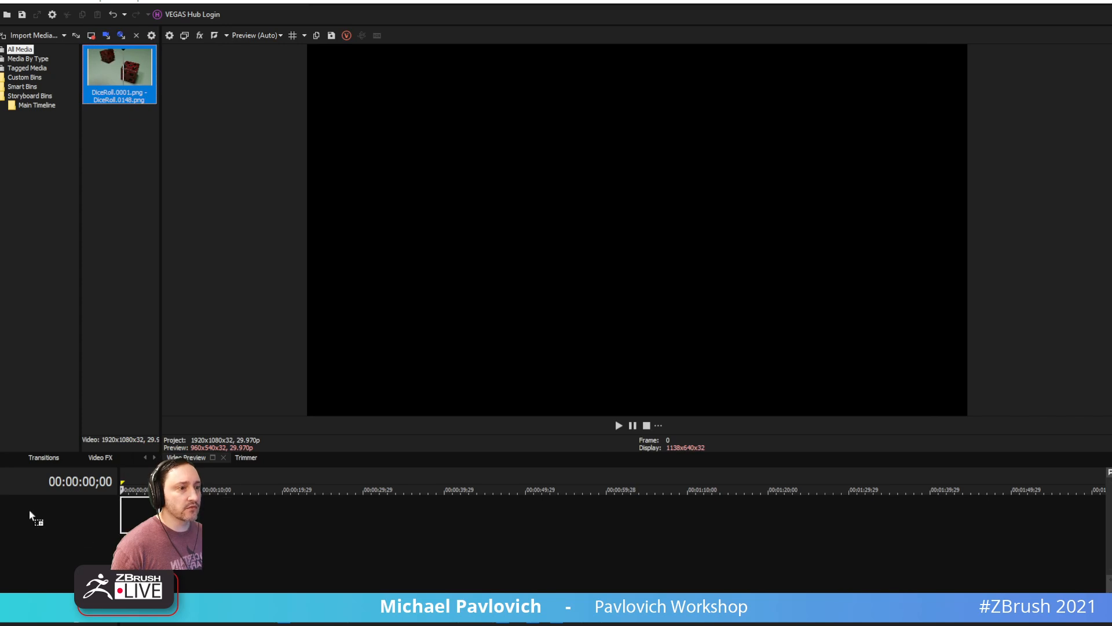
left_click_drag(32, 516, 35, 514)
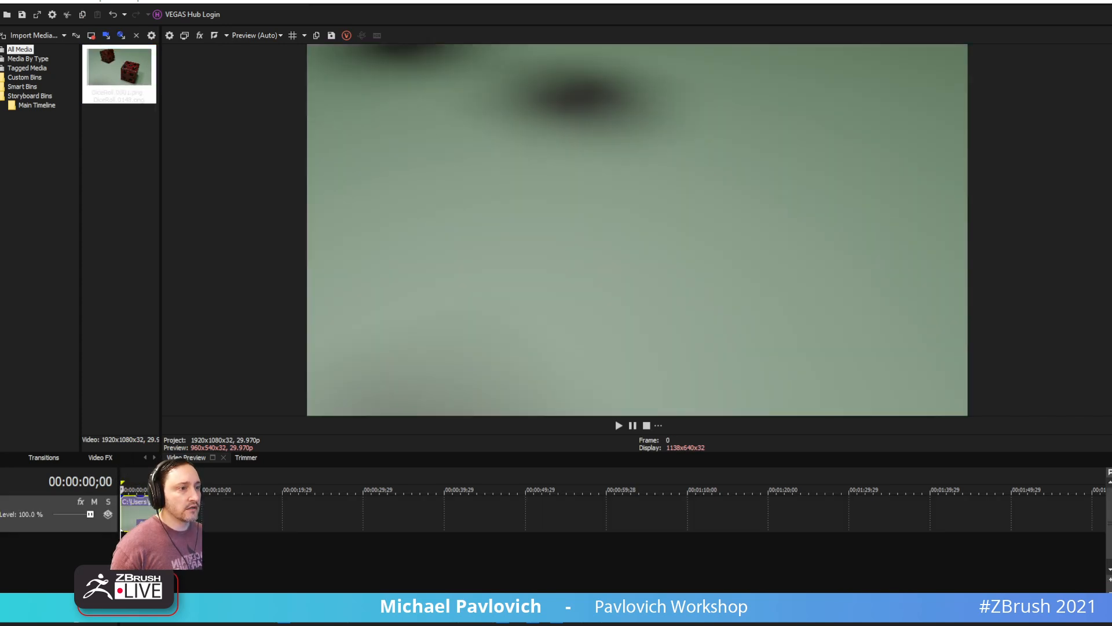
Step: Zoom in on the DiceRoll clip in the timeline and play the dice roll animation through from its beginning
scroll(551, 509, "up", 5)
key("space")
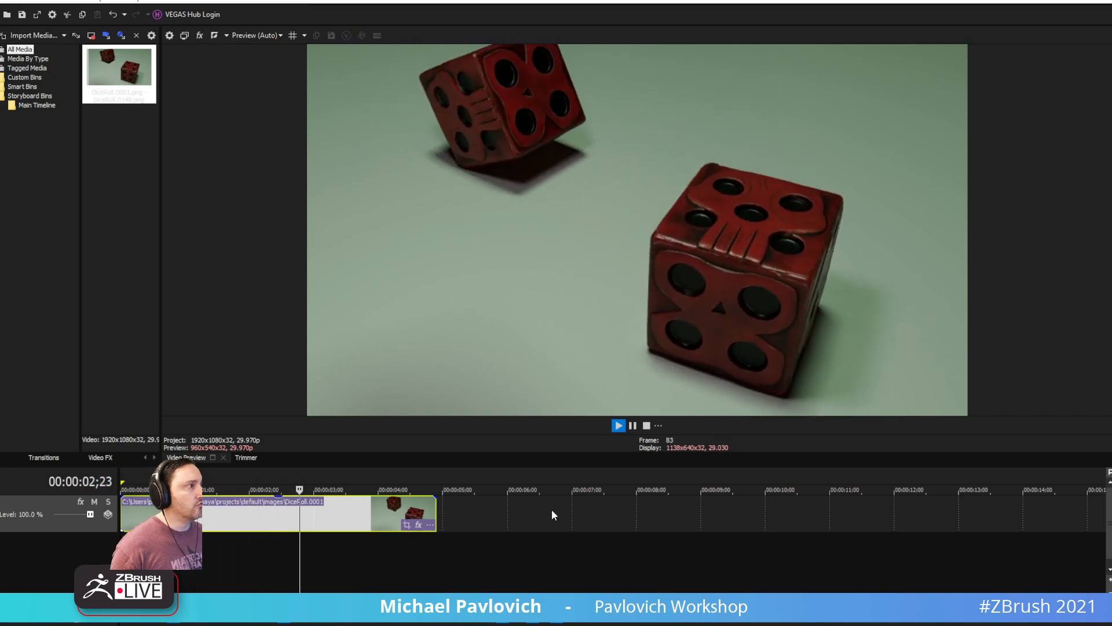
key("space")
left_click_drag(323, 480, 122, 480)
key("space")
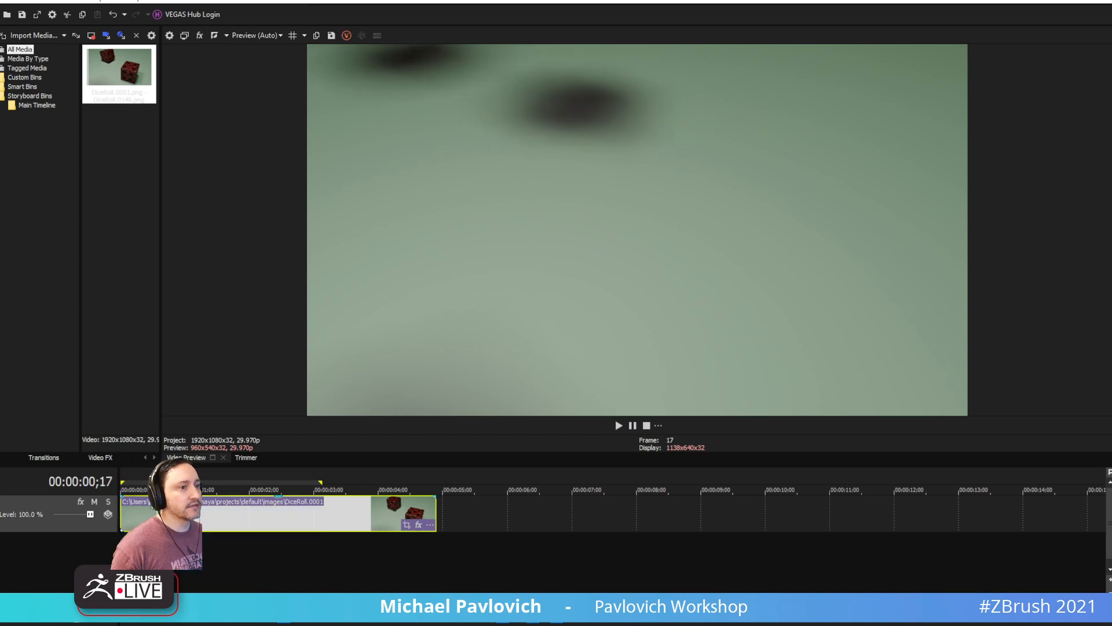
key("space")
key("space")
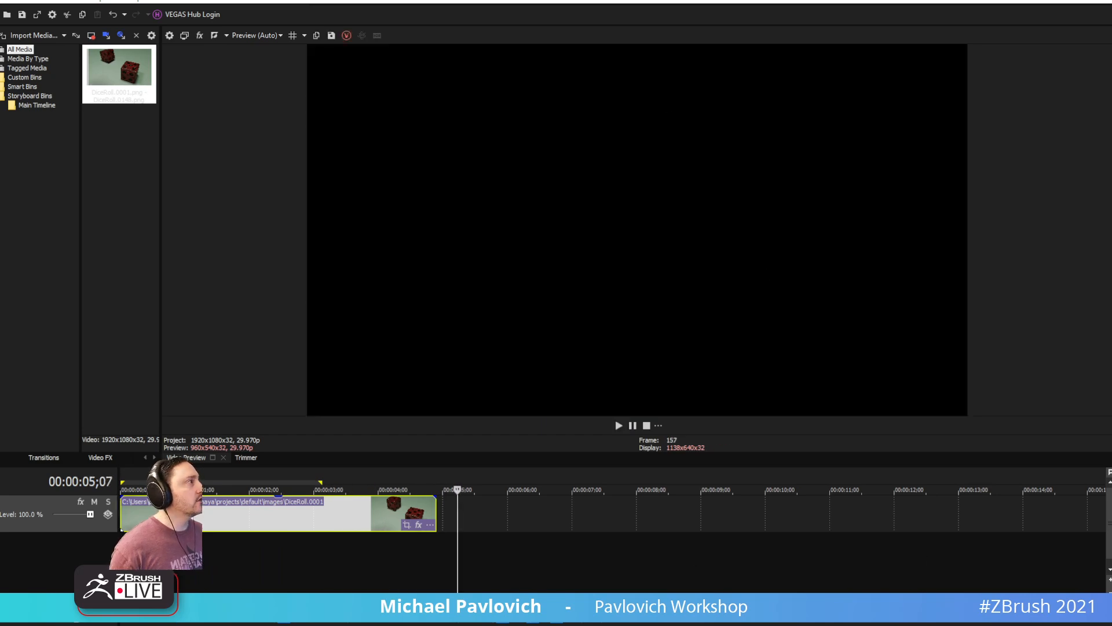
Step: Close VEGAS Pro, put the Substance 3D Painter window away, and return to the dice sculpt in ZBrush
key("alt+F4")
left_click(578, 242)
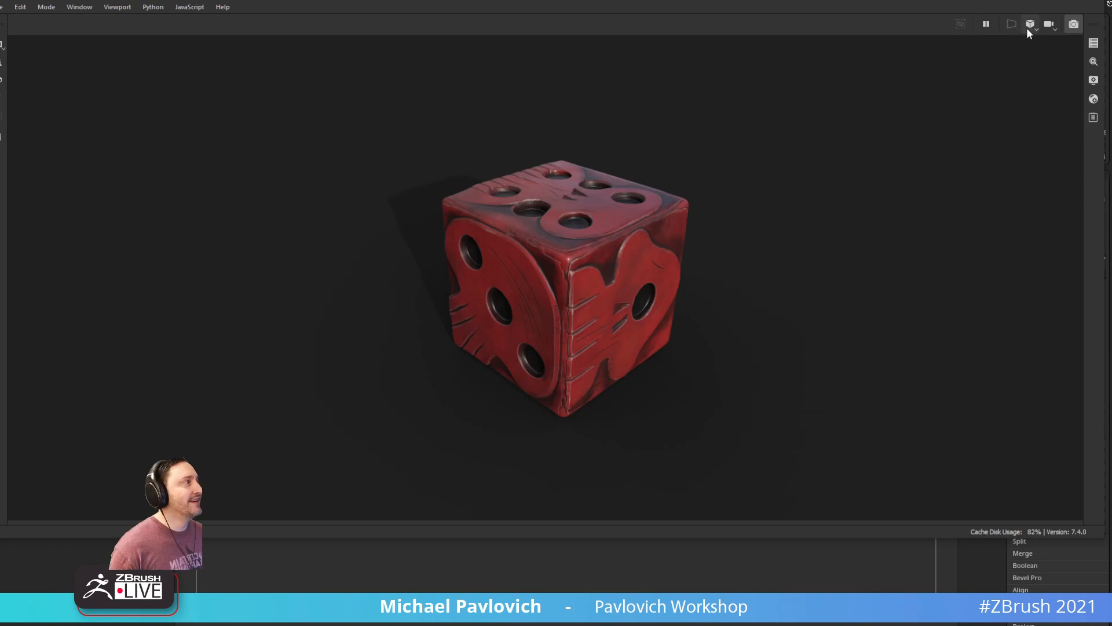
left_click(1045, 3)
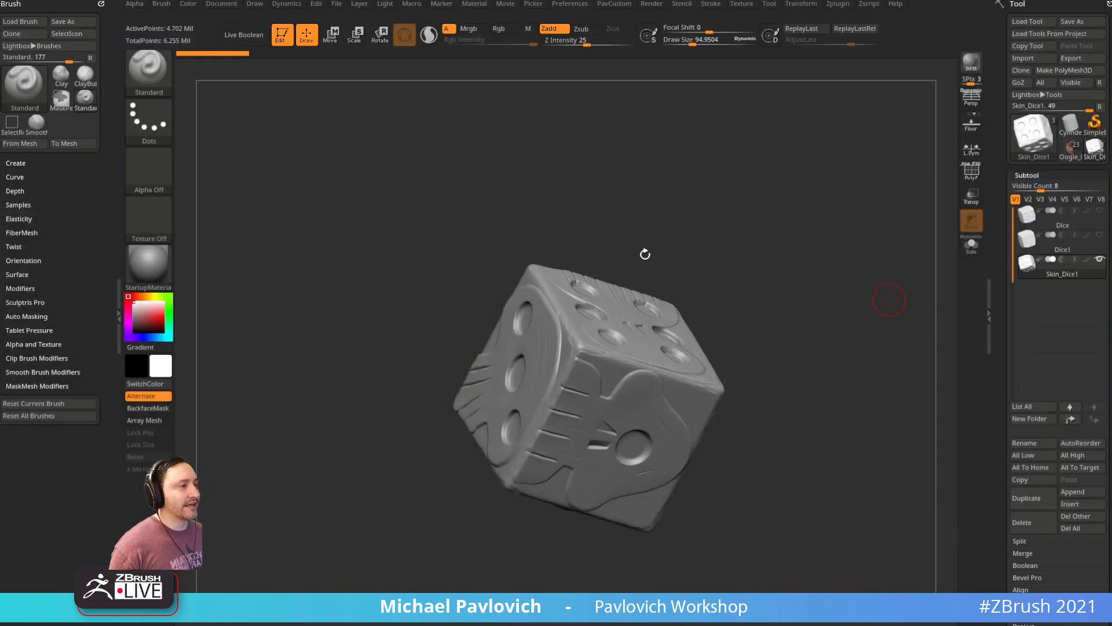
Step: Switch to the Oogie_high tool and examine the full Oogie Boogie scene with its two dice from several angles
left_click_drag(586, 273, 695, 273)
left_click(1071, 148)
left_click_drag(763, 168, 575, 198)
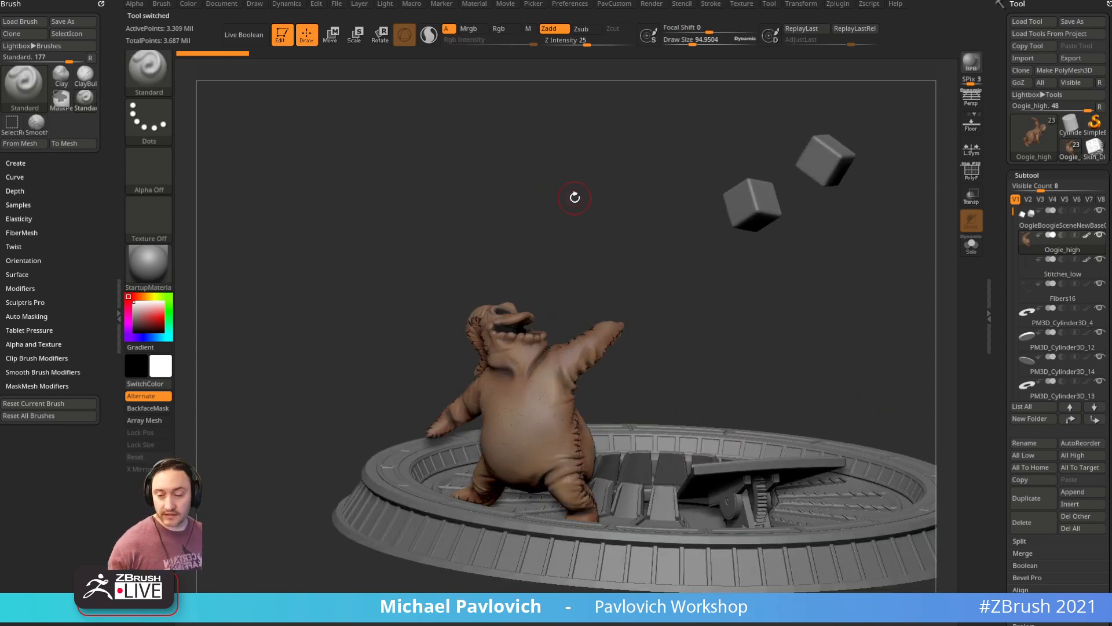
left_click_drag(594, 261, 575, 223)
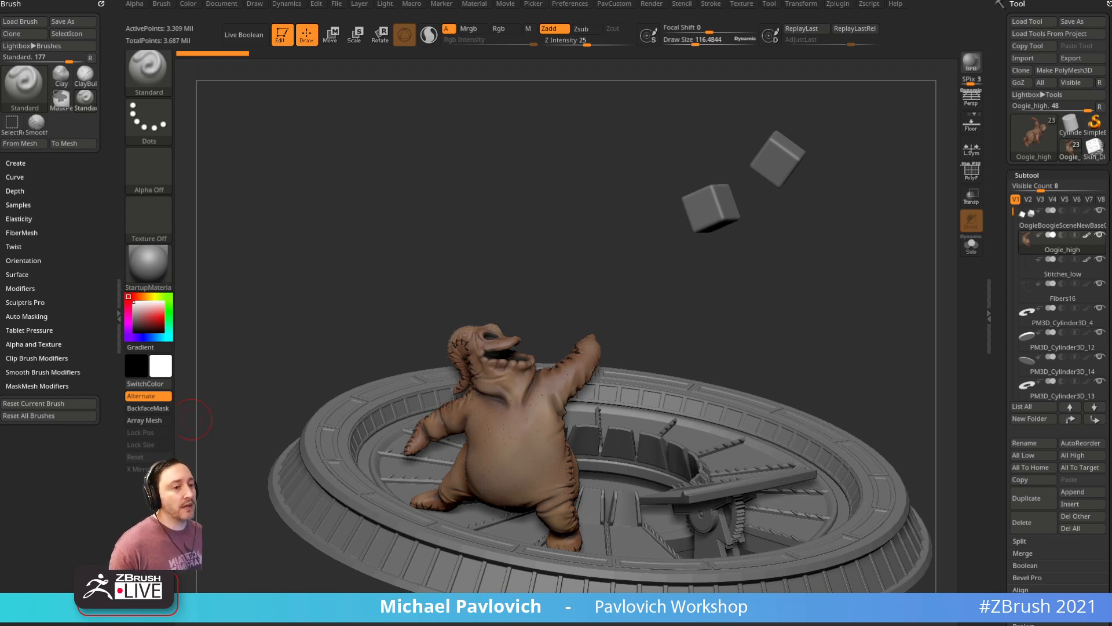
Step: Switch to Substance 3D Painter, enlarge its window and return from the rendered view to the painting workspace for the dice
key("alt+Tab")
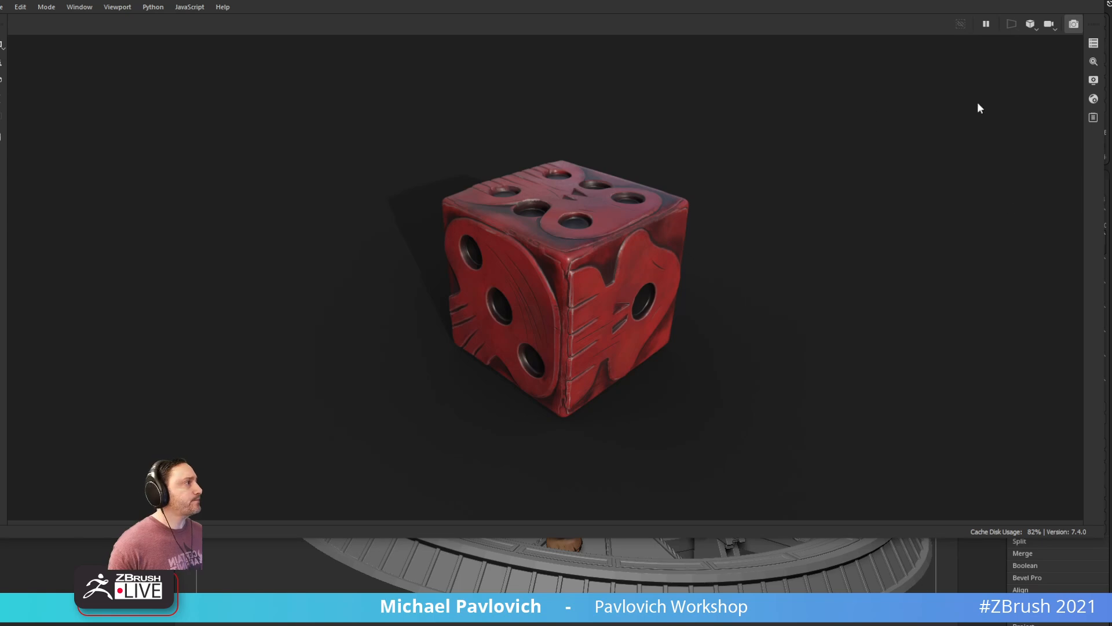
left_click_drag(1103, 540, 1111, 625)
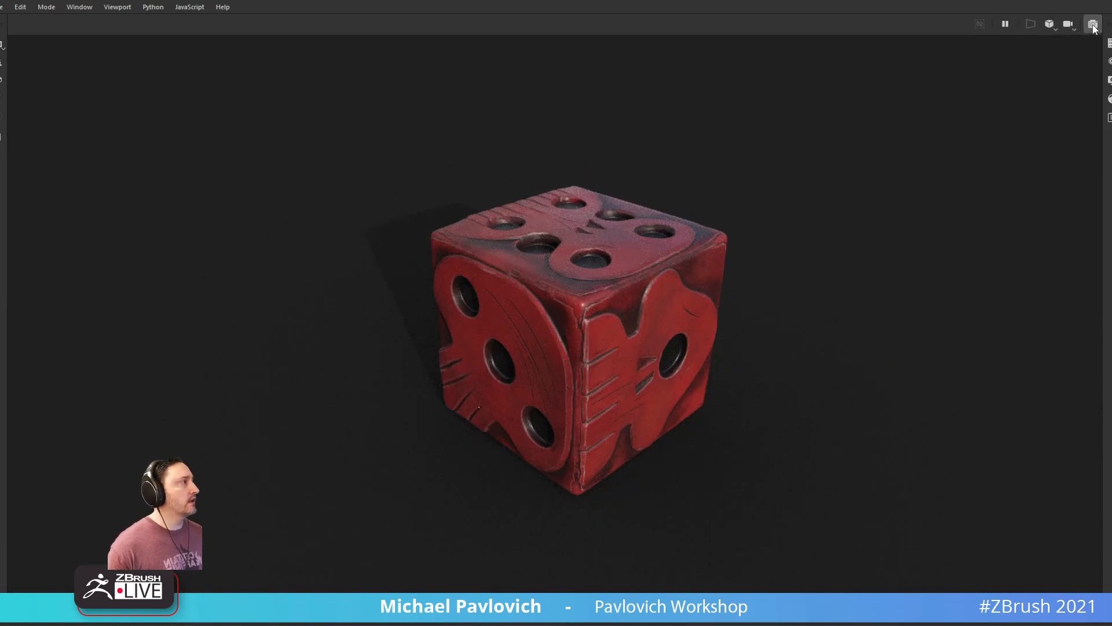
key("Tab")
left_click_drag(819, 198, 730, 174, "alt")
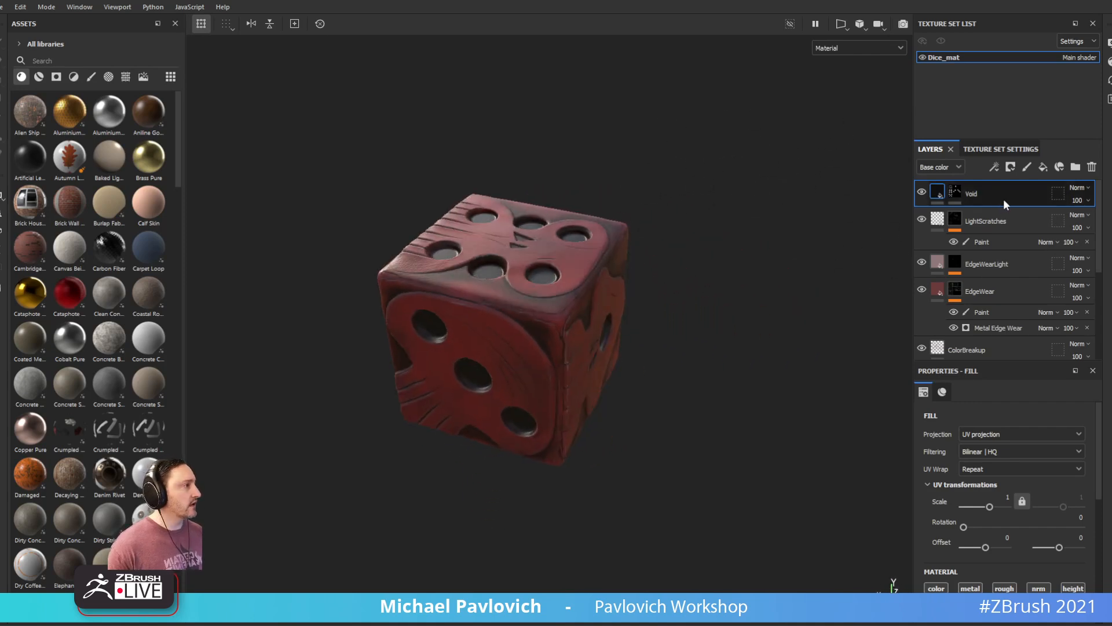
Step: Hide all the dice's texture layers, from Void down to RedBase, leaving only the bare baked mesh
left_click(922, 263)
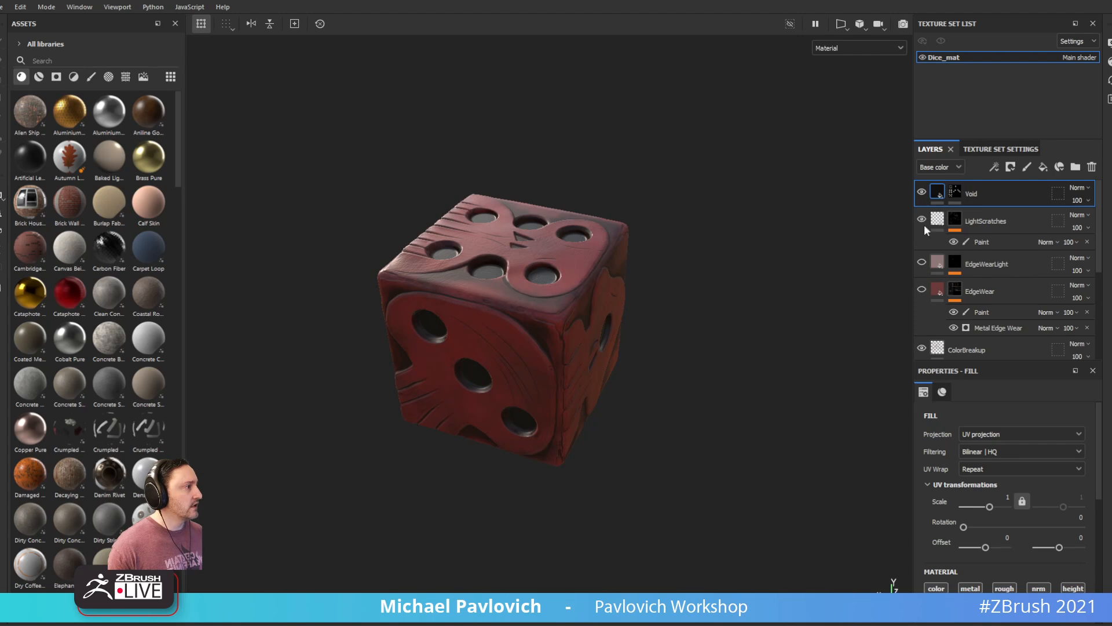
scroll(924, 231, "down", 4)
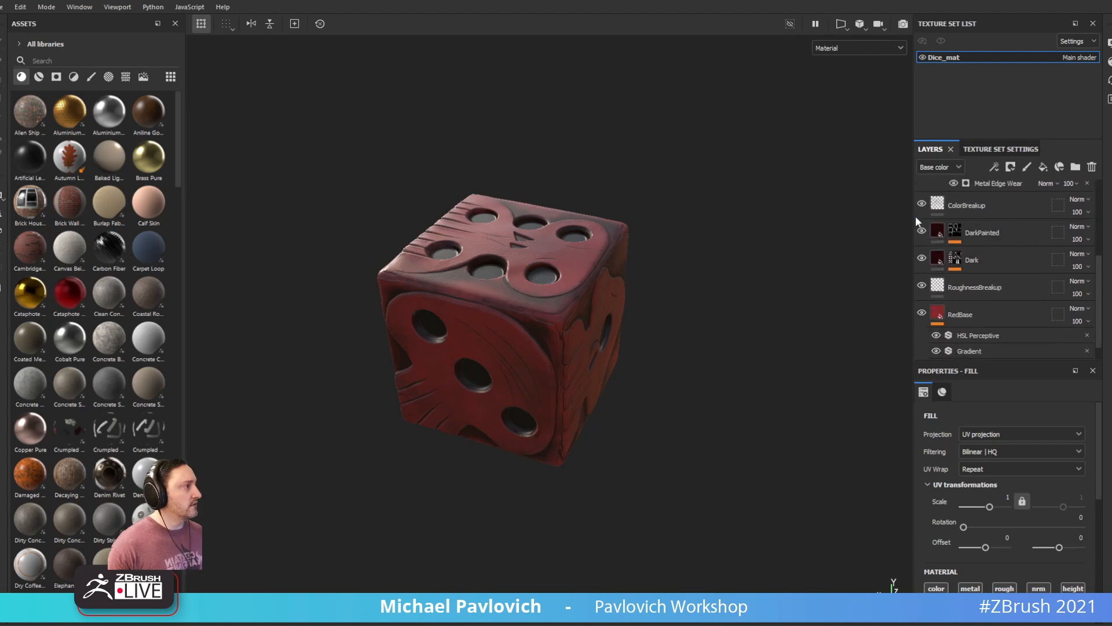
left_click(922, 232)
left_click(923, 245)
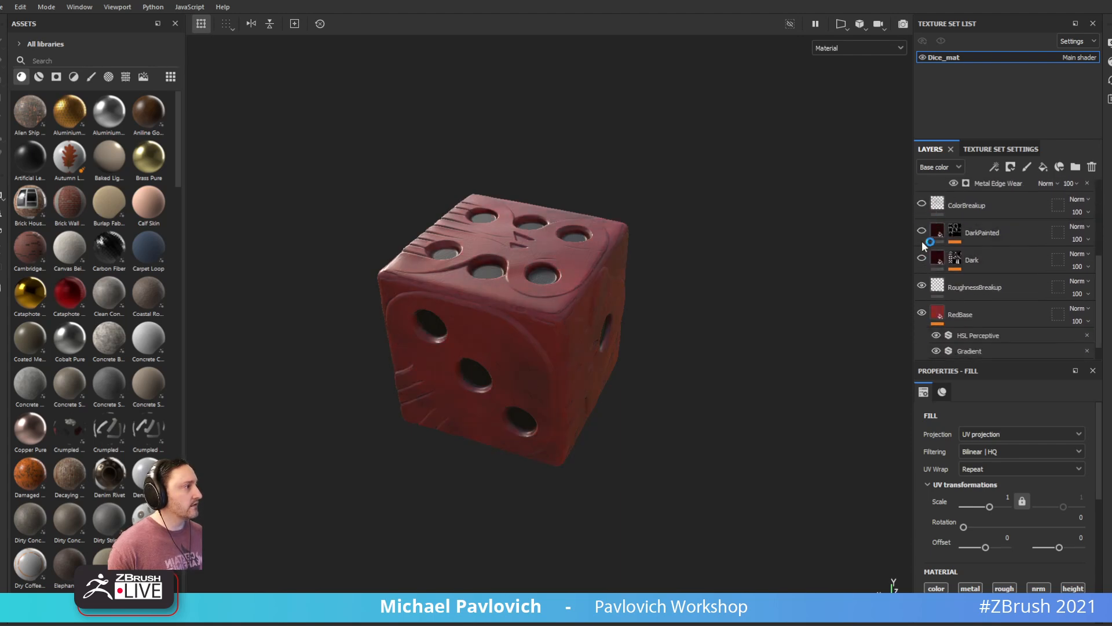
left_click(922, 312)
scroll(1103, 328, "down", 1)
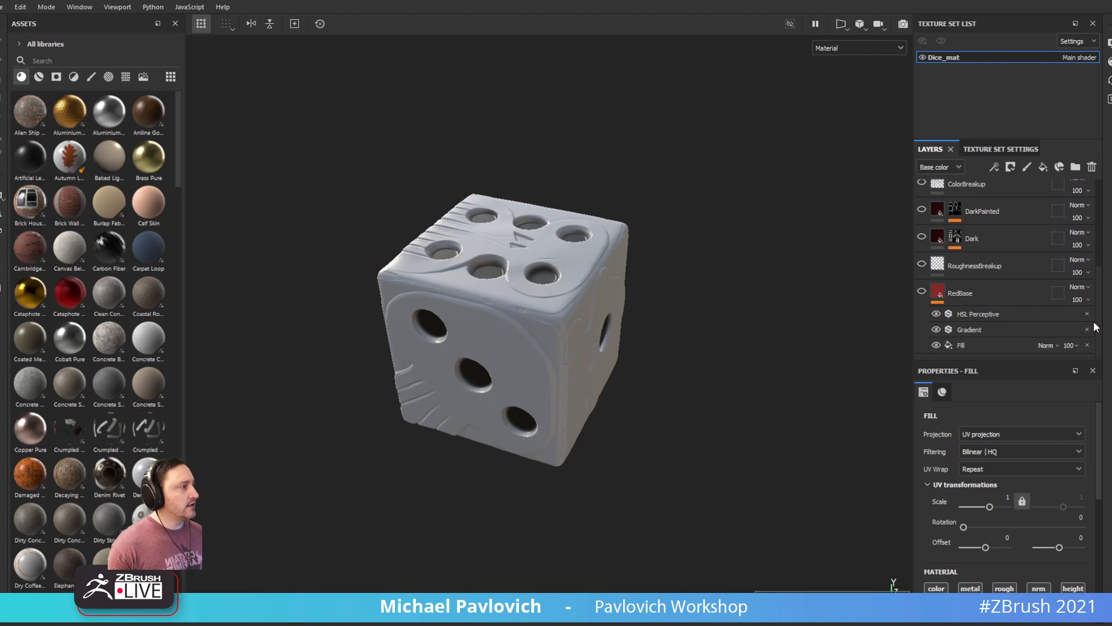
left_click_drag(843, 339, 828, 203, "alt")
left_click_drag(1099, 278, 1097, 170)
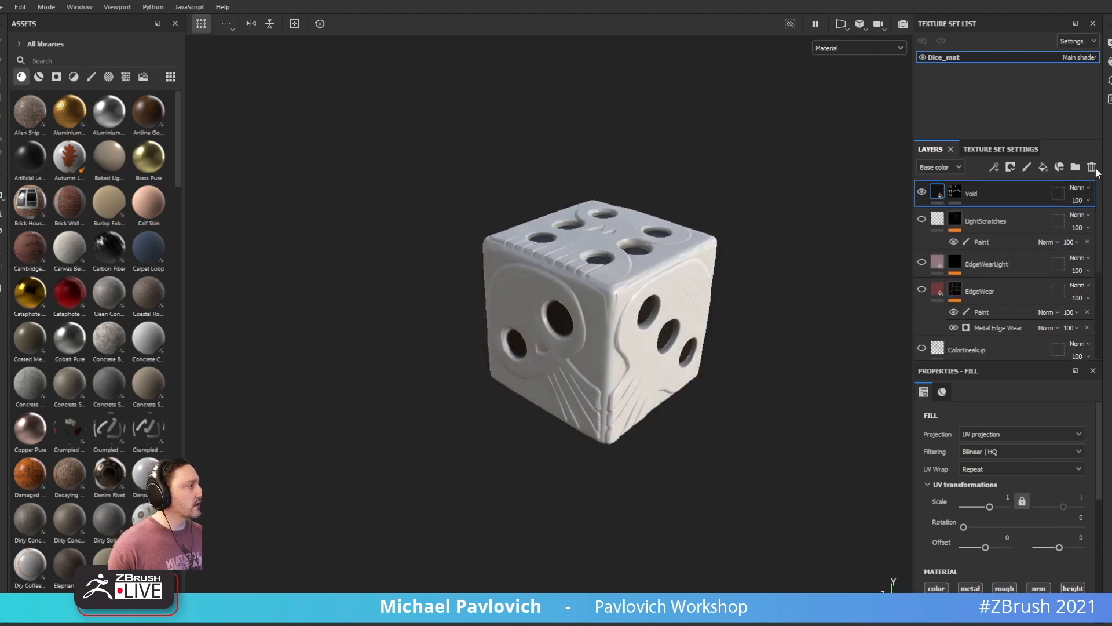
left_click(921, 194)
left_click_drag(796, 206, 740, 315, "alt+shift")
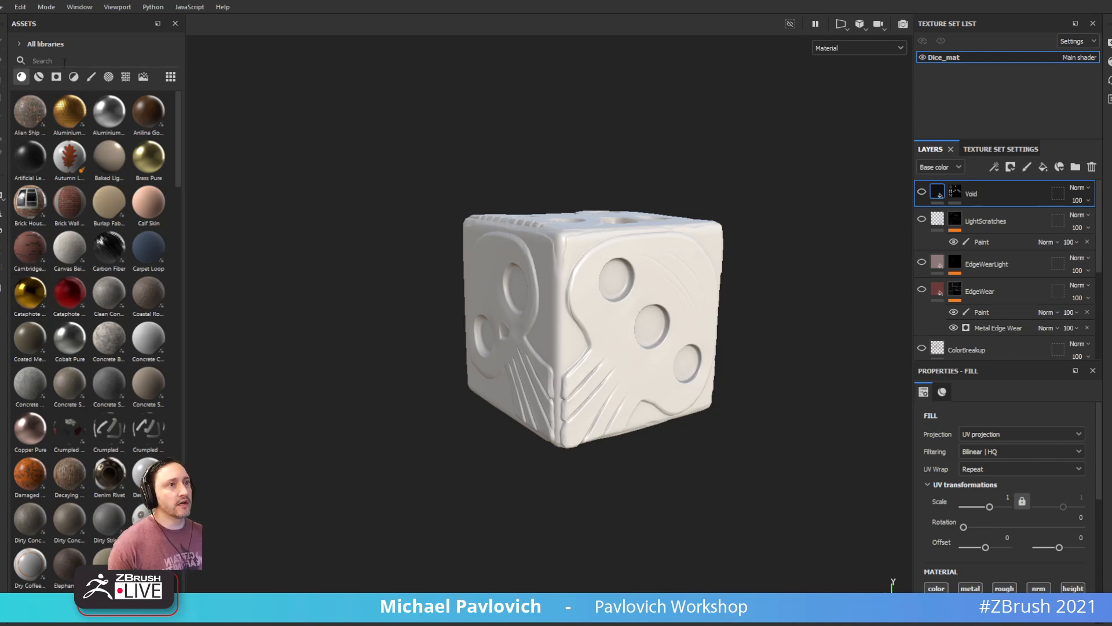
Step: Search the materials for "gold" and apply the Gold Pure material to the dice
type("gold")
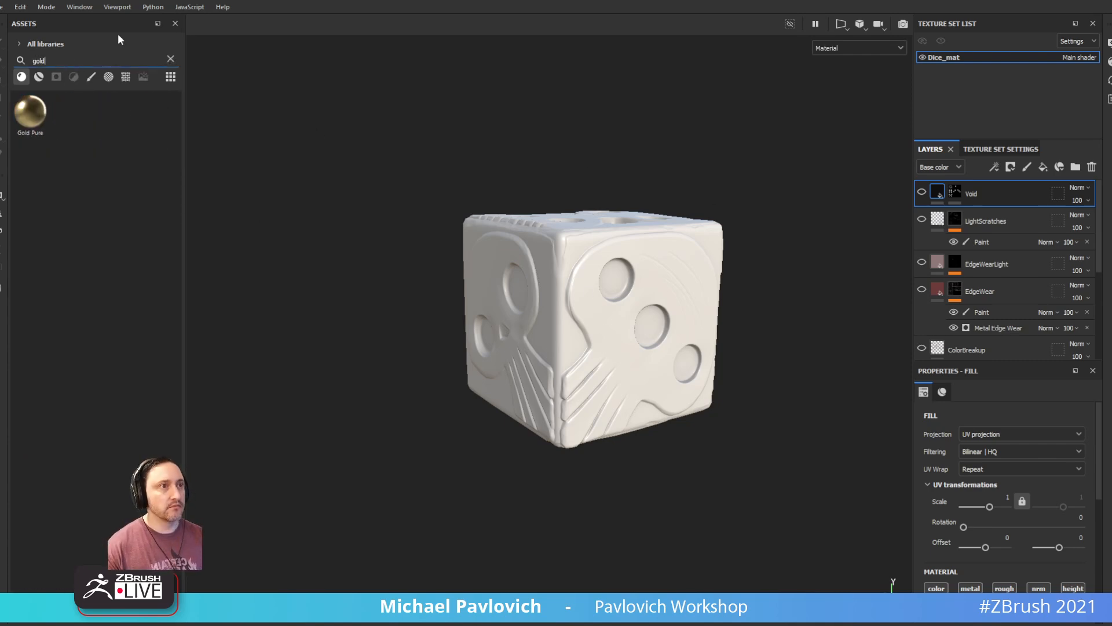
left_click_drag(30, 112, 492, 290)
left_click_drag(607, 183, 698, 230, "alt")
Step: Search the materials for "burlap" and apply Linen Burlap Irregular to the dice
type("burlap")
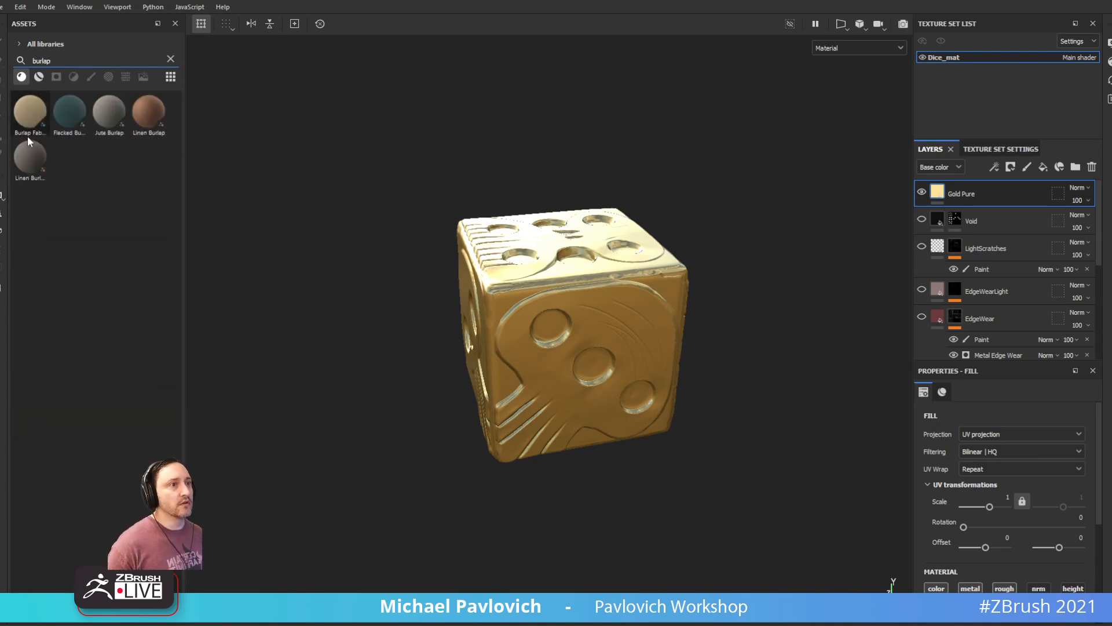
left_click_drag(30, 156, 487, 320)
left_click_drag(622, 318, 624, 318)
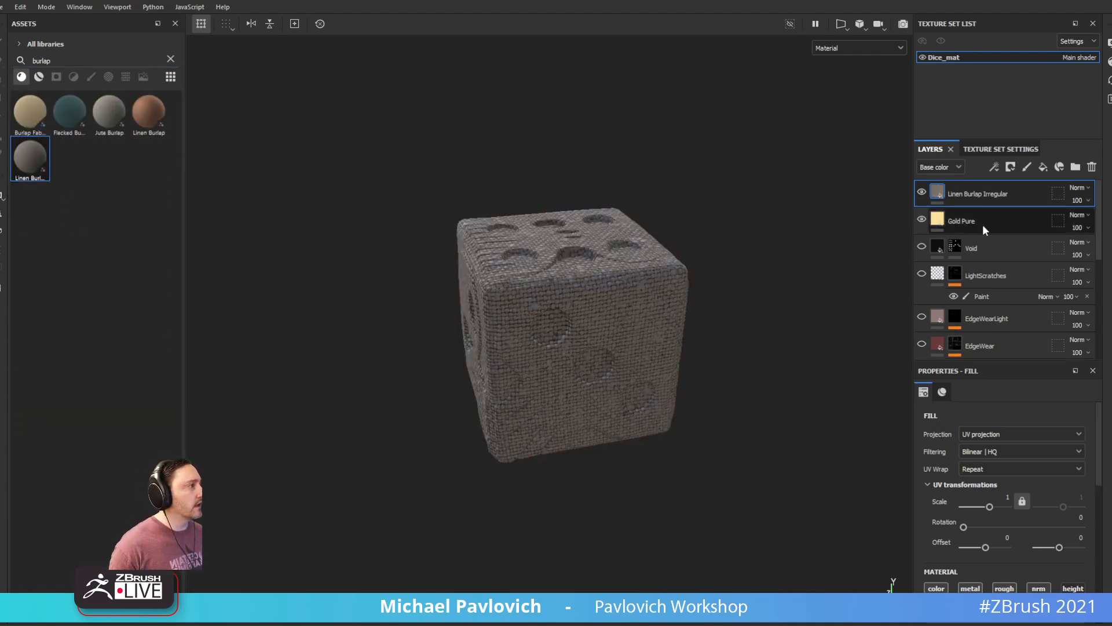
Step: Delete the Gold Pure layer, then turn the dice and environment lighting to view the burlap
left_click(1092, 173)
left_click_drag(754, 227, 851, 191, "alt")
right_click_drag(850, 192, 787, 205, "shift")
left_click_drag(787, 205, 686, 210, "alt")
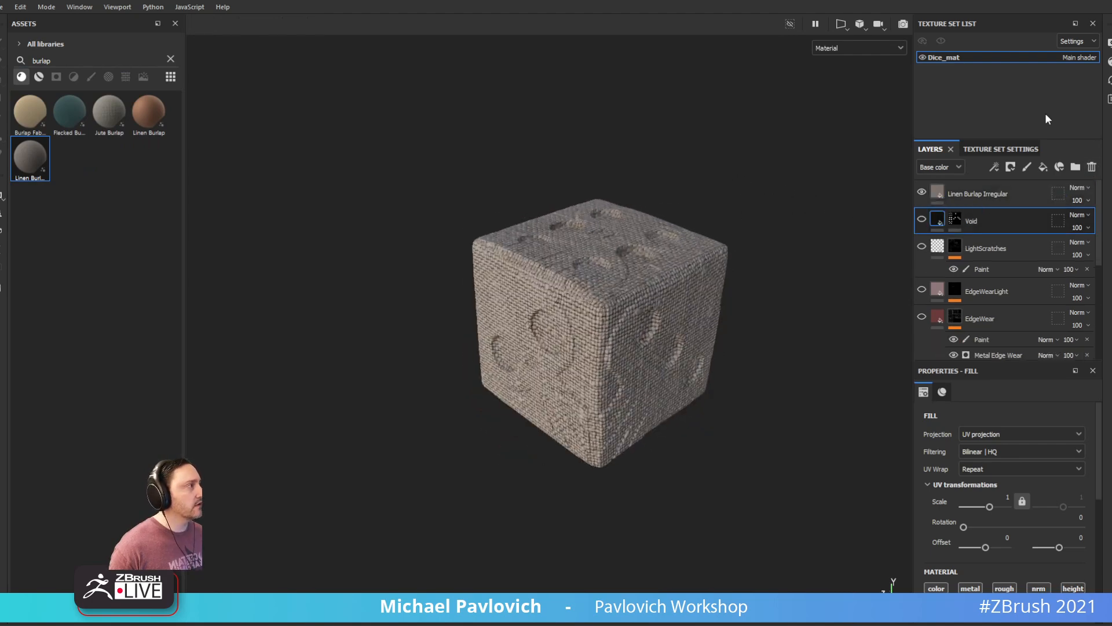
Step: Enable viewport shadows in the display settings and close the settings
left_click(1108, 42)
scroll(927, 261, "down", 10)
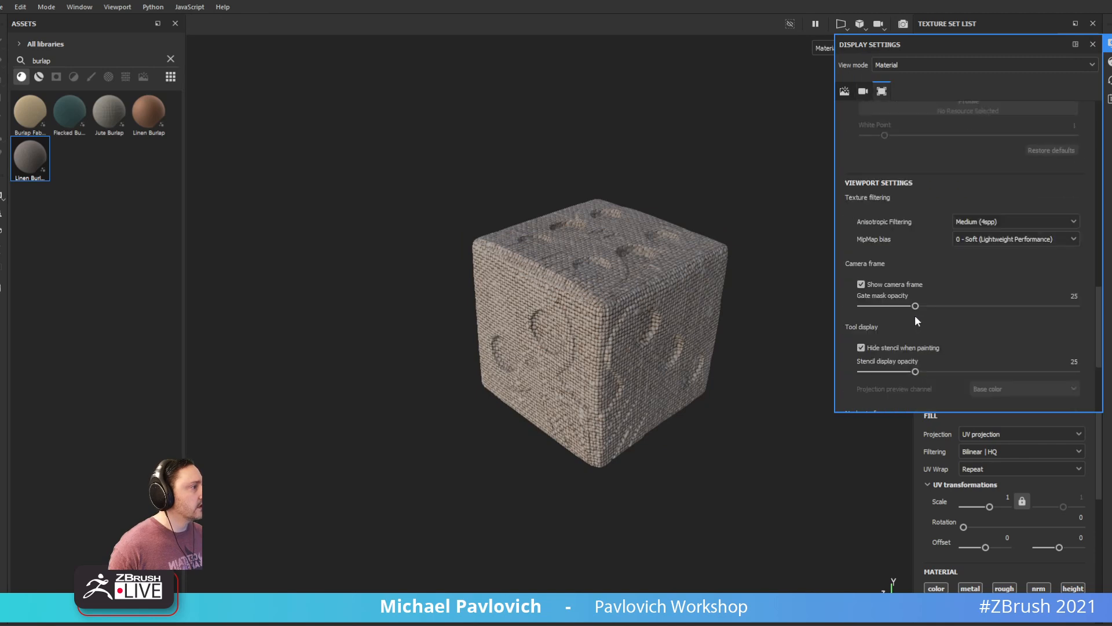
scroll(891, 304, "up", 10)
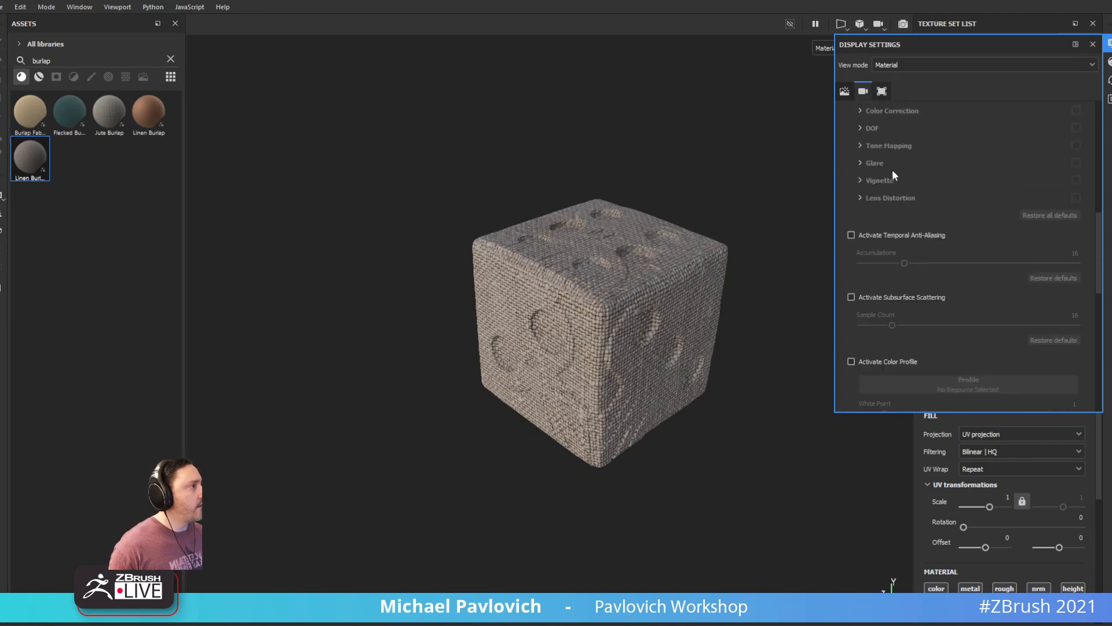
scroll(893, 170, "up", 1)
scroll(875, 269, "up", 4)
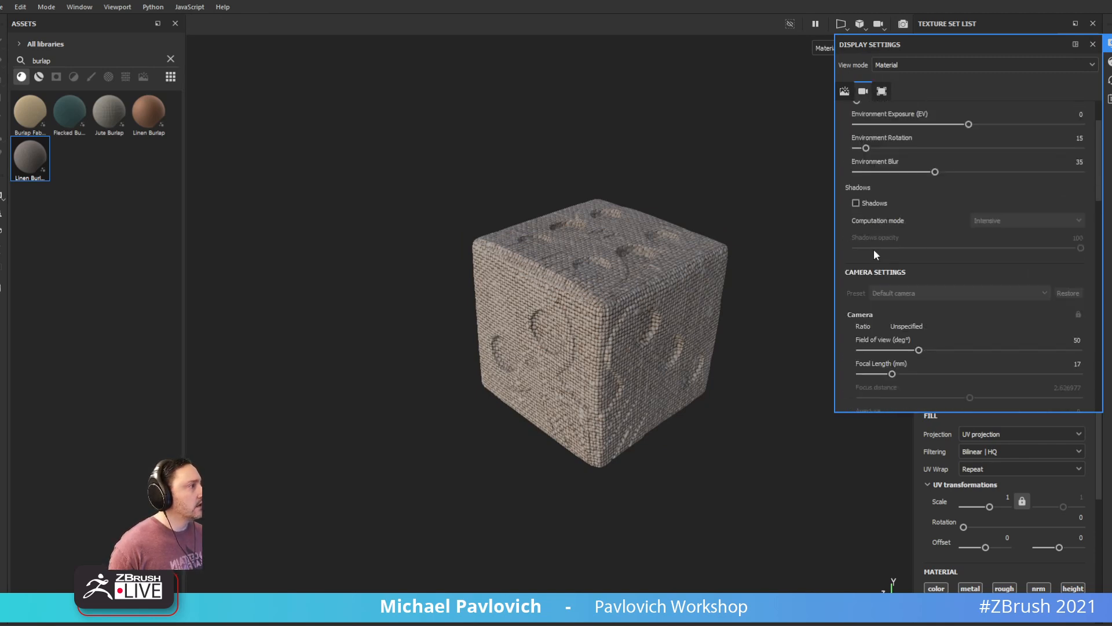
left_click(876, 204)
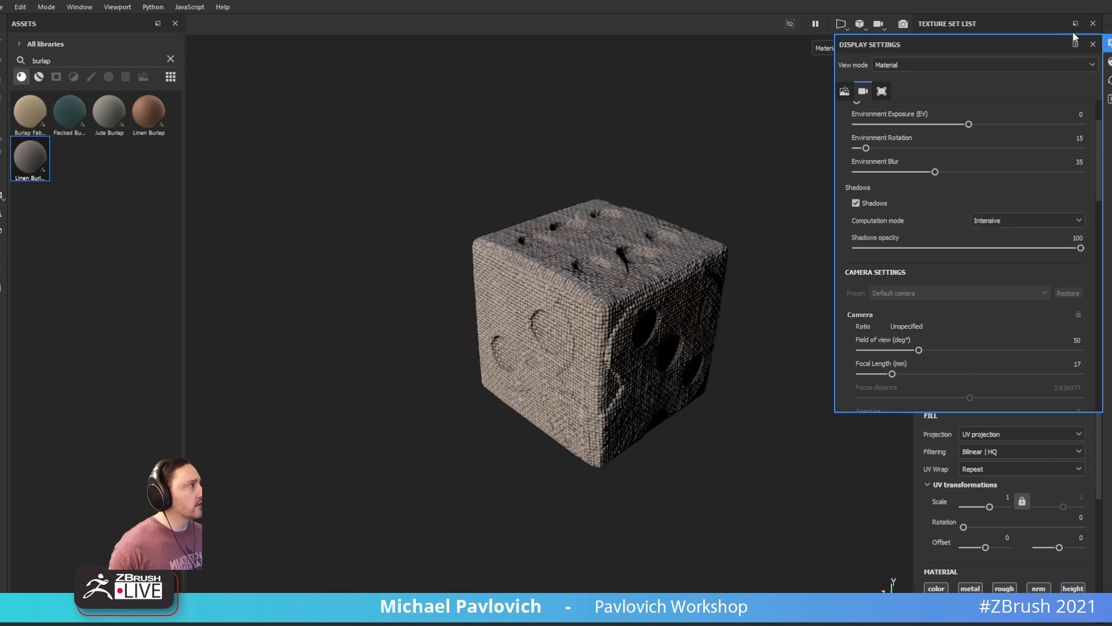
left_click(1092, 47)
Step: Examine the burlap dice from several sides under rotated lighting, and delete the Linen Burlap Irregular layer
left_click_drag(654, 215, 690, 239, "alt")
right_click_drag(689, 239, 697, 328, "shift")
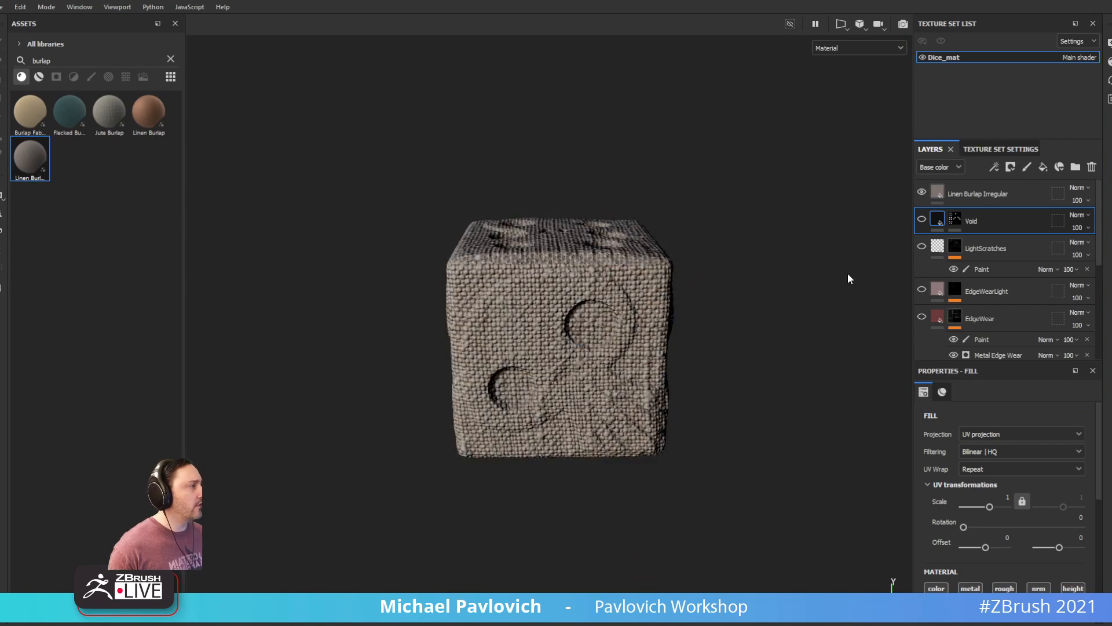
left_click_drag(700, 318, 909, 328, "alt")
right_click_drag(909, 329, 613, 343, "shift")
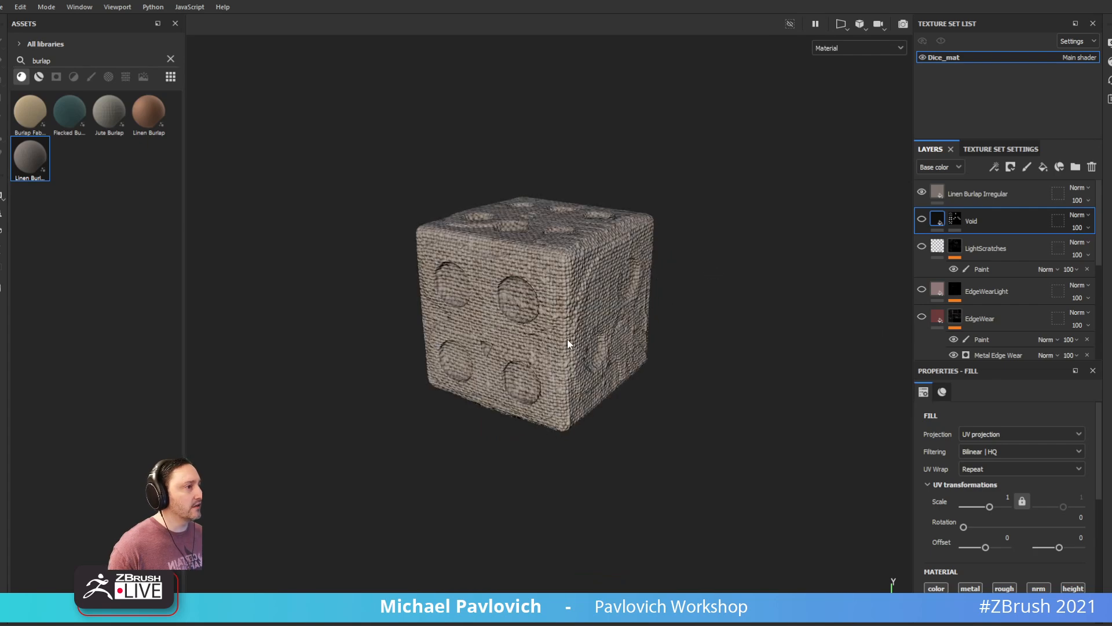
left_click_drag(550, 317, 786, 327, "alt")
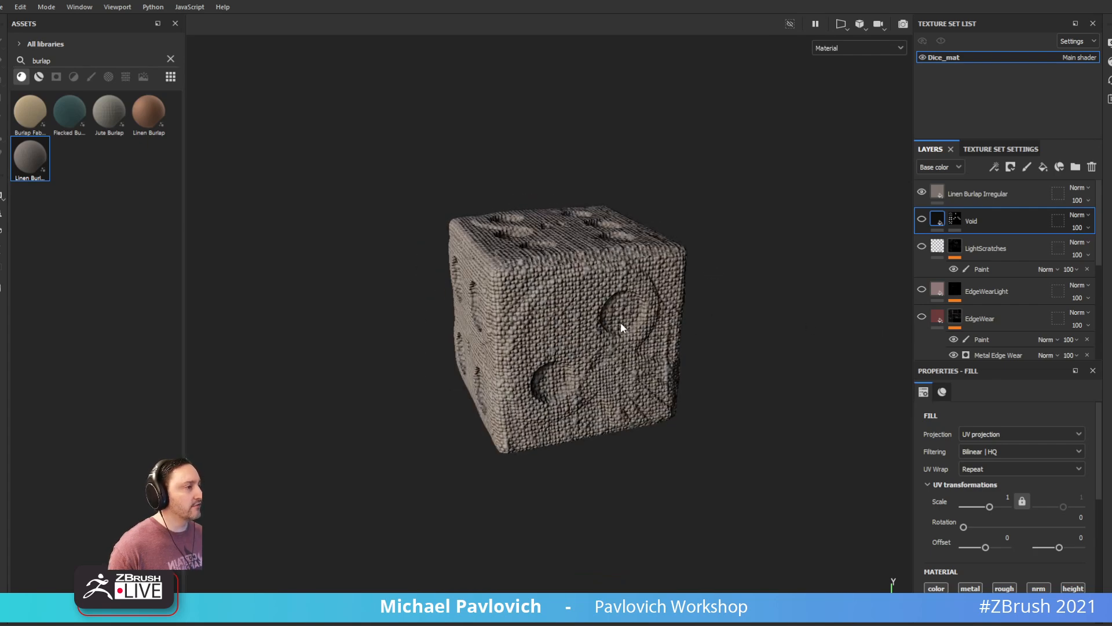
scroll(1004, 328, "down", 3)
scroll(997, 315, "up", 3)
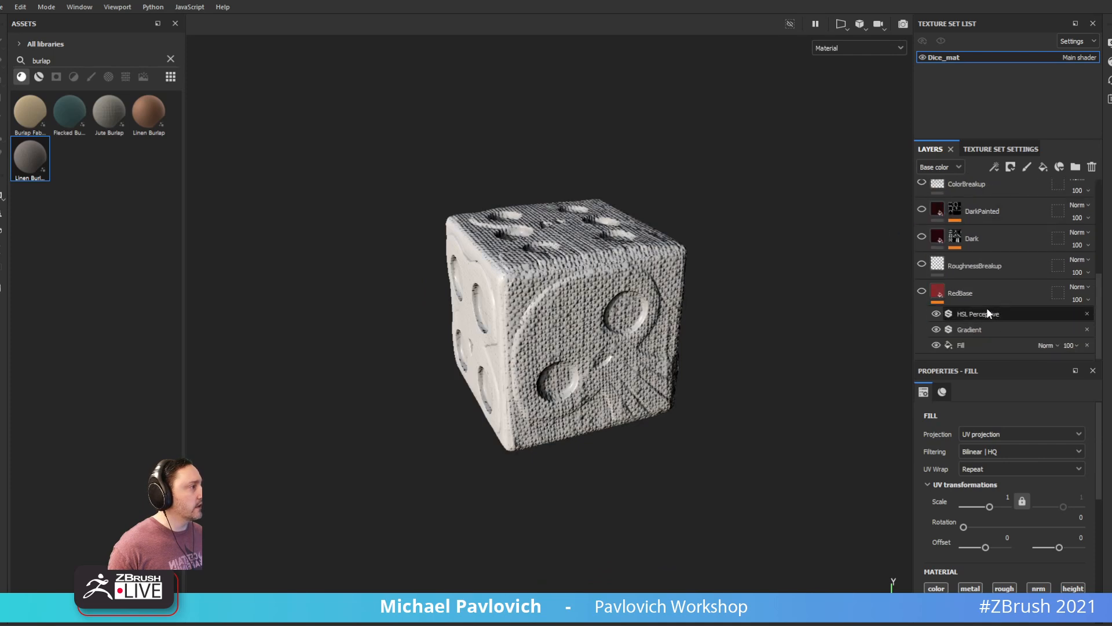
left_click(1092, 168)
Step: Show the RedBase and RoughnessBreakup layers and inspect the red dice under rotated lighting
scroll(1014, 232, "down", 5)
left_click_drag(780, 278, 760, 248, "alt")
right_click_drag(760, 248, 780, 250, "shift")
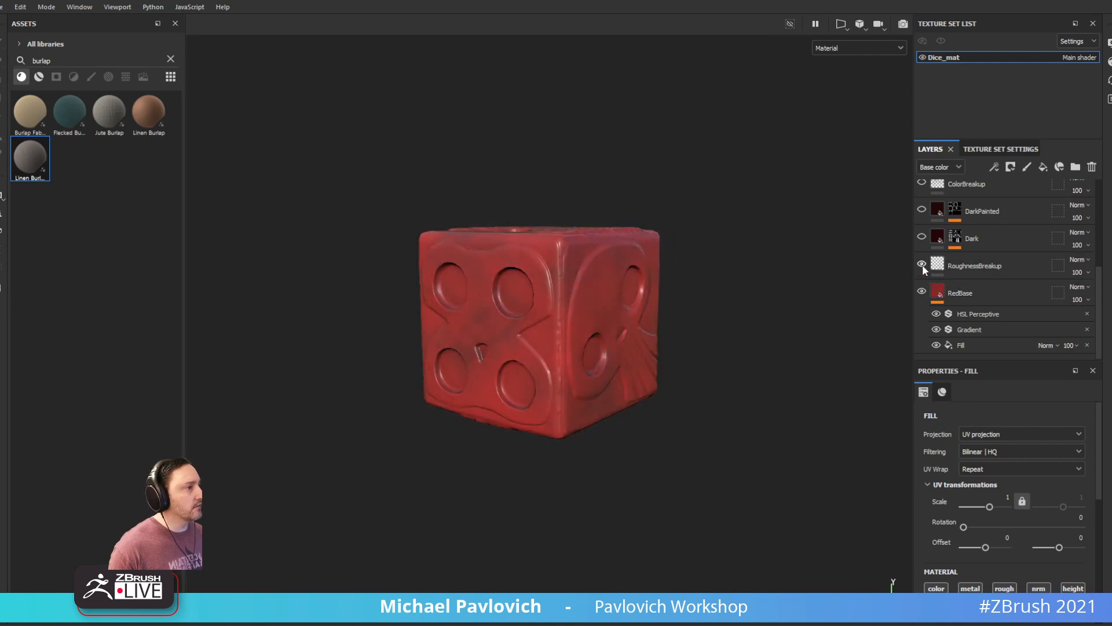
left_click_drag(799, 236, 797, 263, "alt")
right_click_drag(798, 263, 824, 270, "shift")
Step: Show the Dark layer, set the Dirt Level of its mask's Dirt generator to 0.9, and hide the mask's Paint effect
left_click(956, 238)
left_click(1003, 260)
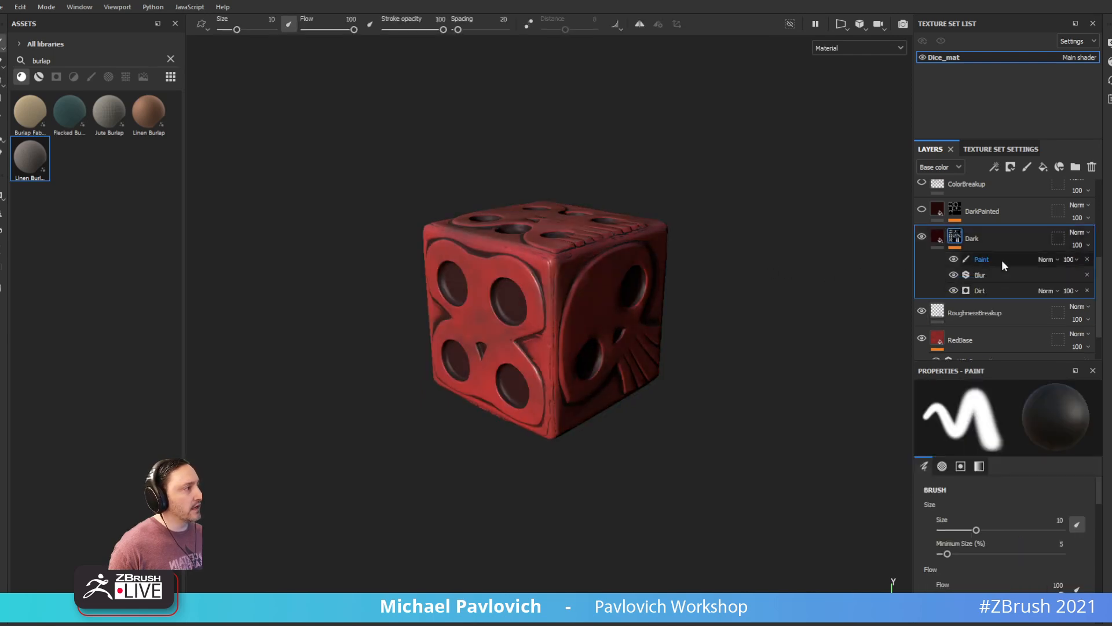
left_click(989, 293)
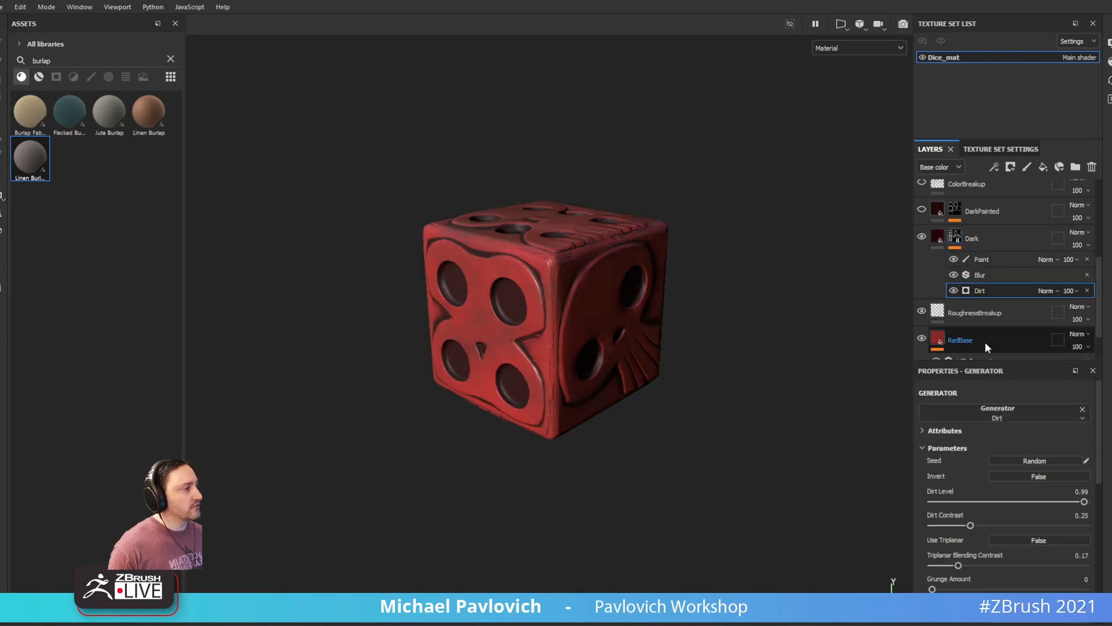
mouse_move(1069, 504)
left_mouse_down()
mouse_move(1017, 504)
mouse_move(1094, 510)
mouse_move(1045, 509)
mouse_move(1068, 507)
left_mouse_up()
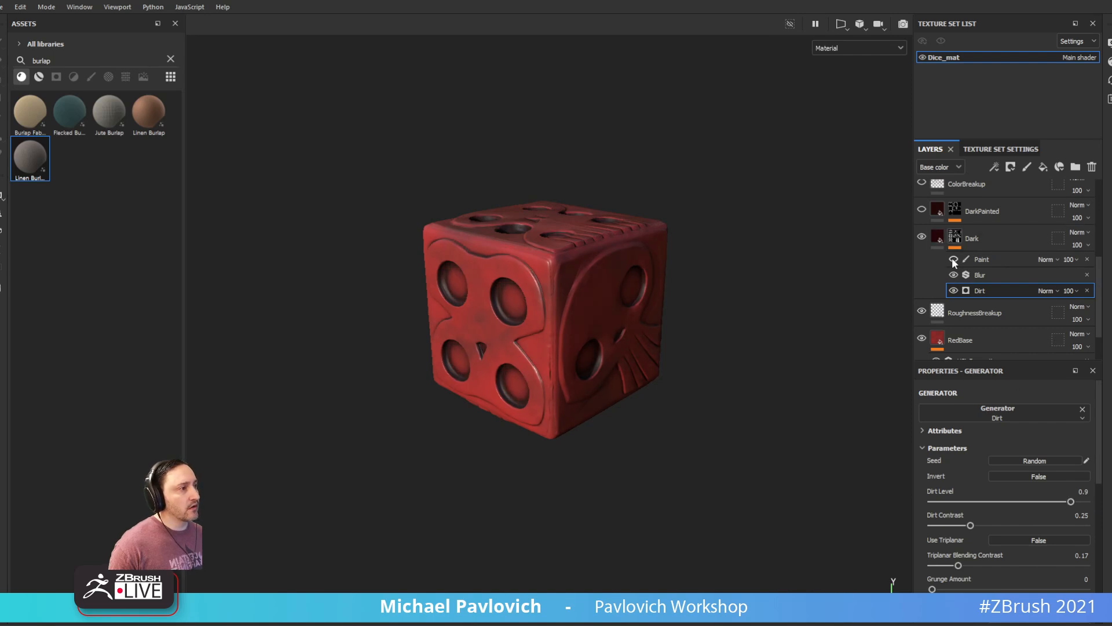
left_click_drag(881, 267, 897, 264, "alt")
Step: Show the DarkPainted layer and inspect its painted darkening around the dice
left_click(922, 209)
left_click_drag(788, 255, 823, 287, "alt")
scroll(986, 276, "up", 4)
left_click_drag(906, 278, 519, 272, "alt")
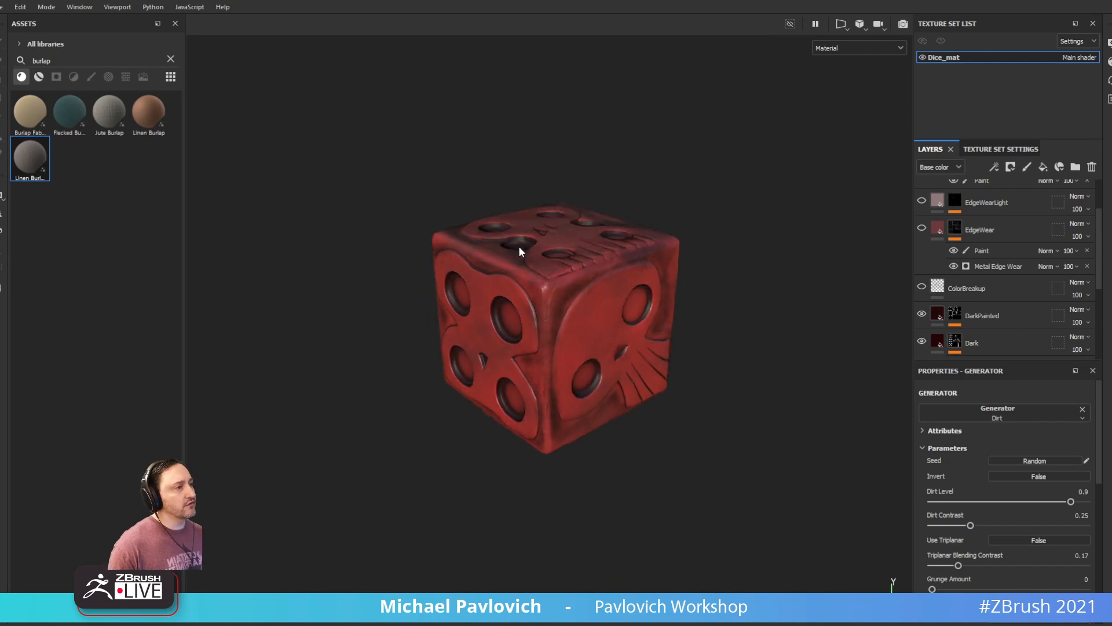
left_click_drag(638, 246, 729, 141, "alt")
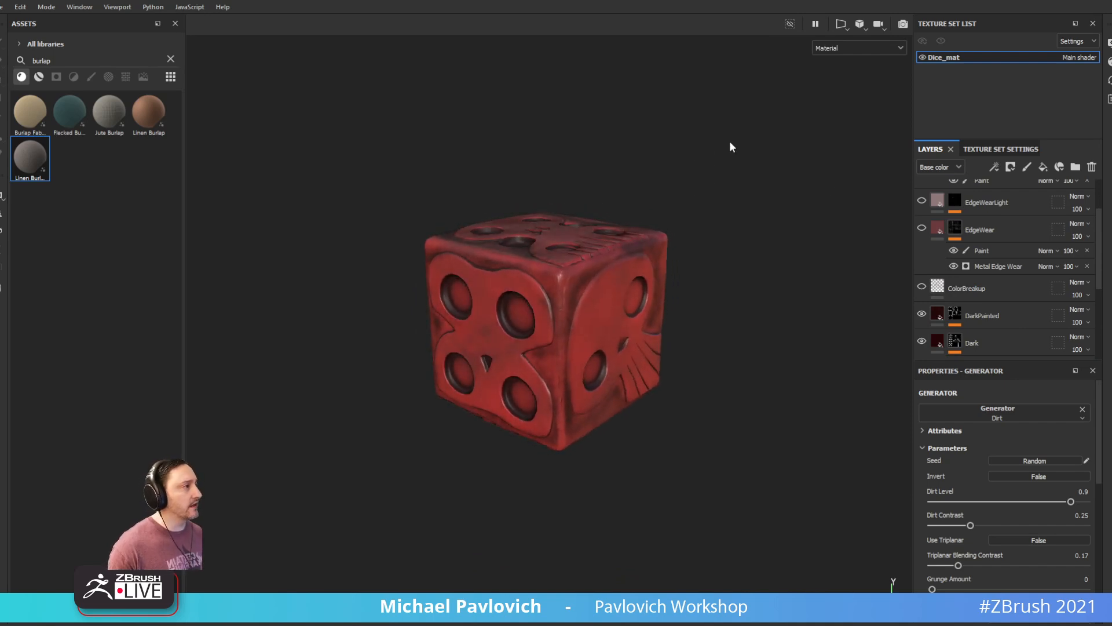
Step: Show the ColorBreakup, EdgeWear, EdgeWearLight and LightScratches layers, setting the Metal Edge Wear generator's Wear Level to 0.66
left_click_drag(904, 278, 905, 242, "alt")
mouse_move(789, 199)
right_mouse_down("shift")
mouse_move(690, 189)
mouse_move(719, 197)
right_mouse_up("shift")
right_click_drag(719, 197, 834, 271, "alt")
left_click(986, 264)
mouse_move(1021, 504)
left_mouse_down()
mouse_move(1062, 512)
mouse_move(1033, 520)
left_mouse_up()
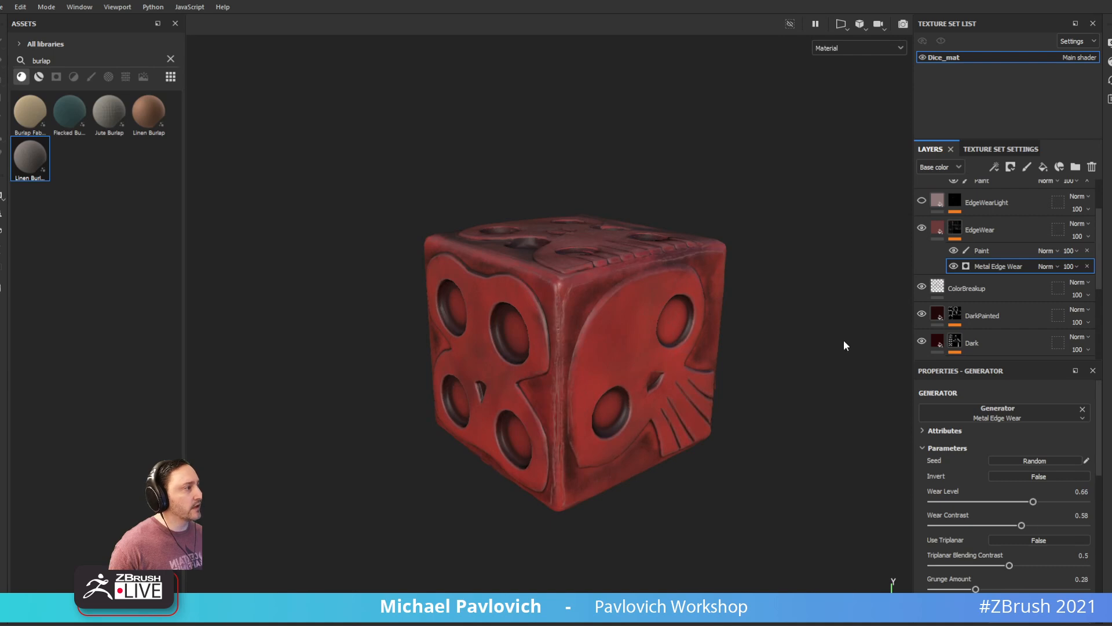
scroll(933, 217, "up", 3)
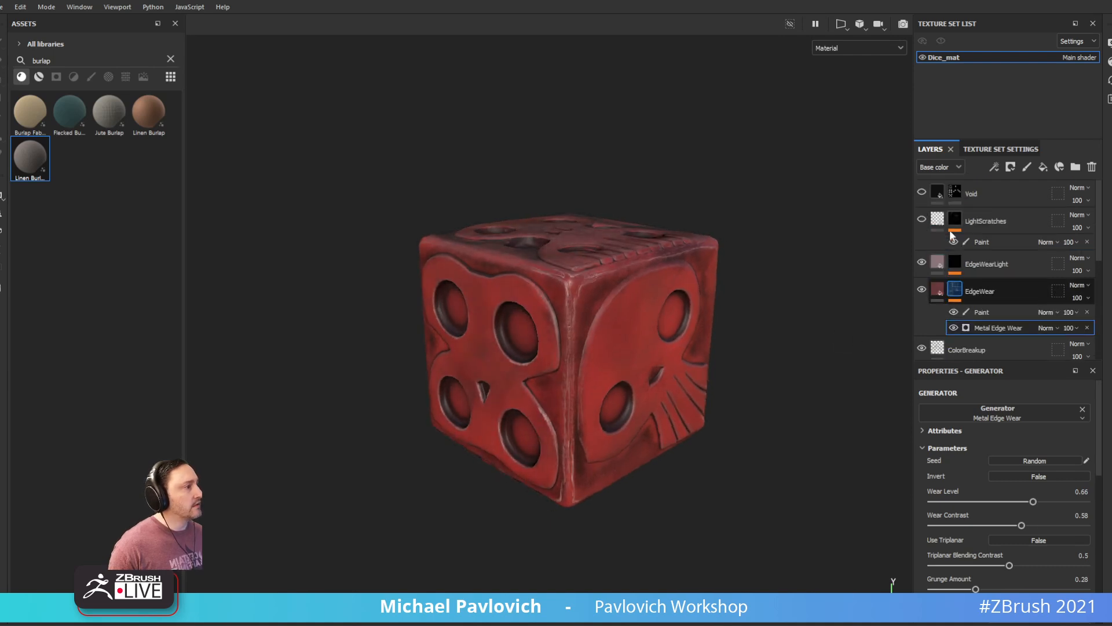
Step: Add a fill layer above the Void layer with a bright green base color and give it a black mask
left_click(1037, 194)
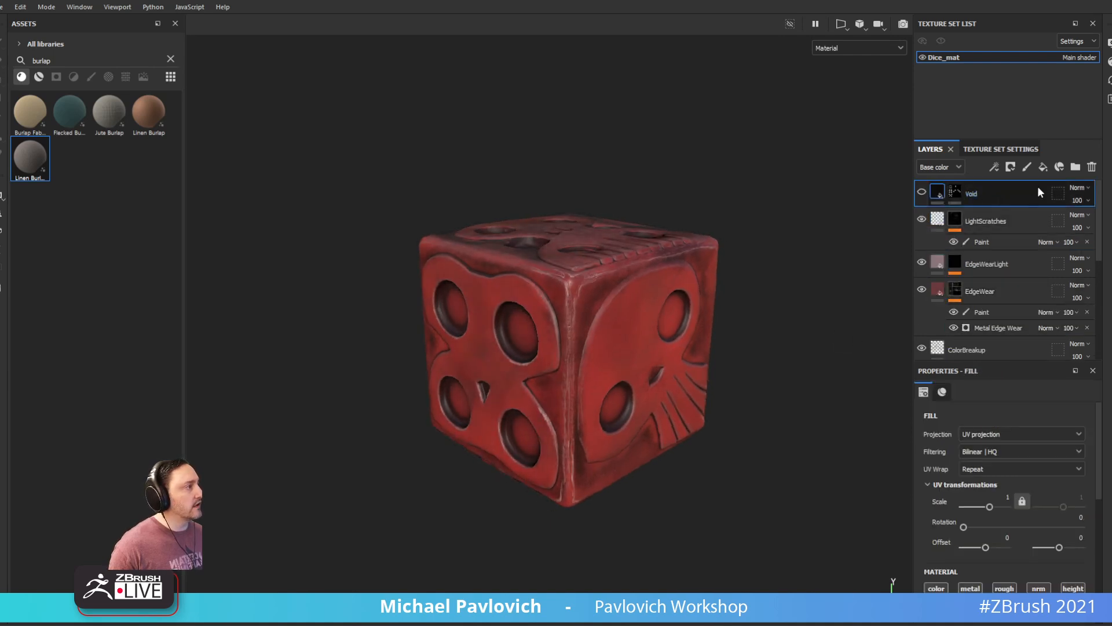
left_click(1042, 168)
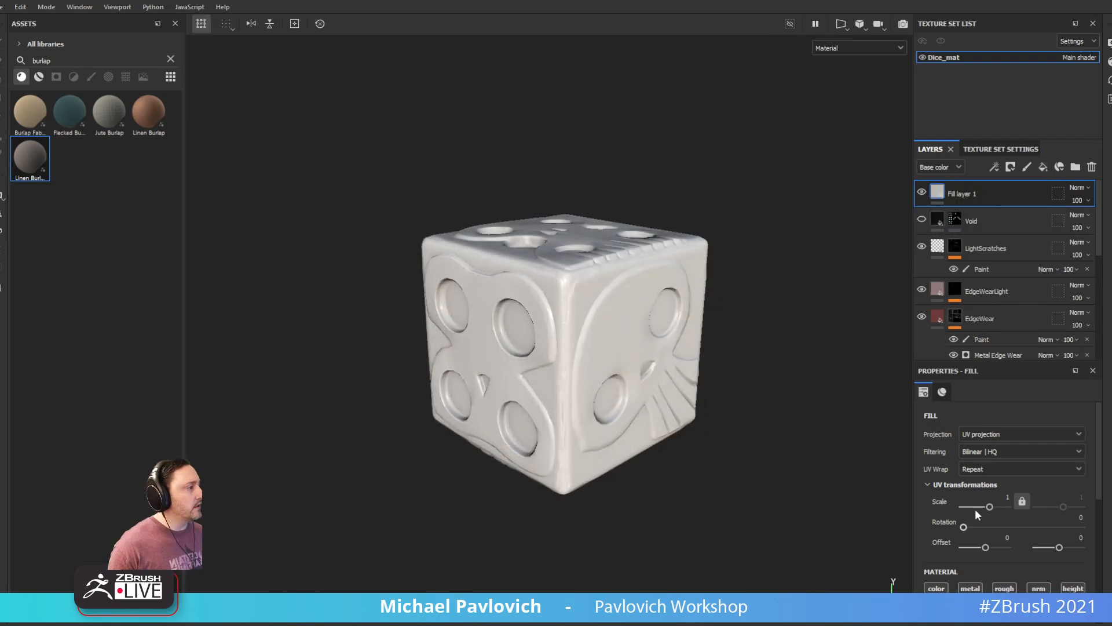
scroll(977, 519, "down", 3)
left_click(962, 529)
left_click(1109, 531)
left_click(1099, 450)
left_click_drag(856, 377, 863, 355, "alt")
left_click(1108, 429)
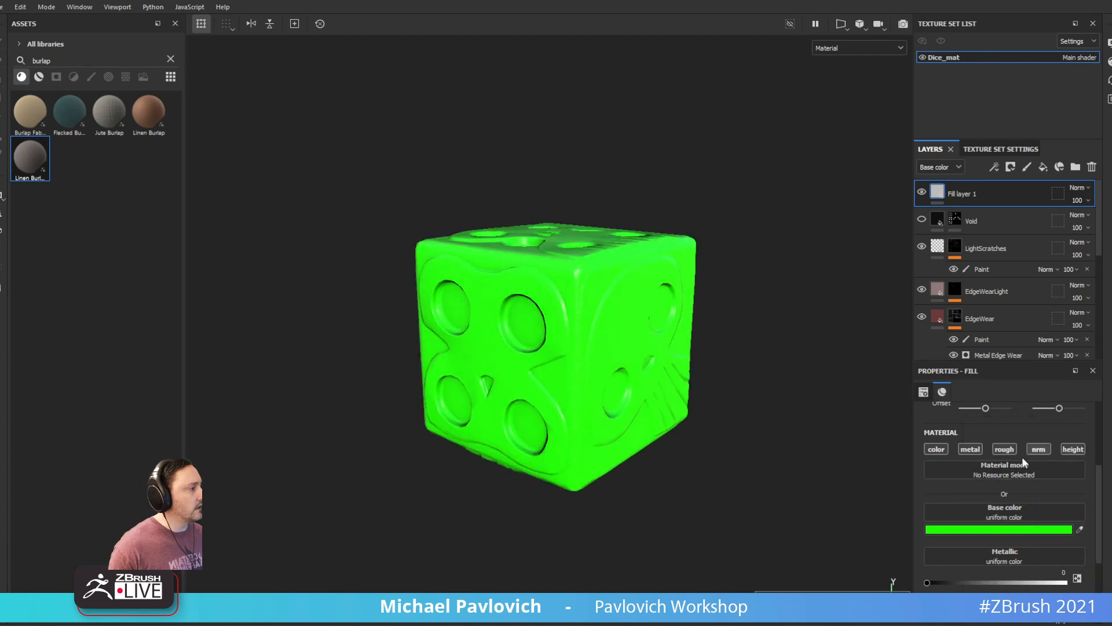
right_click(941, 195)
left_click(965, 211)
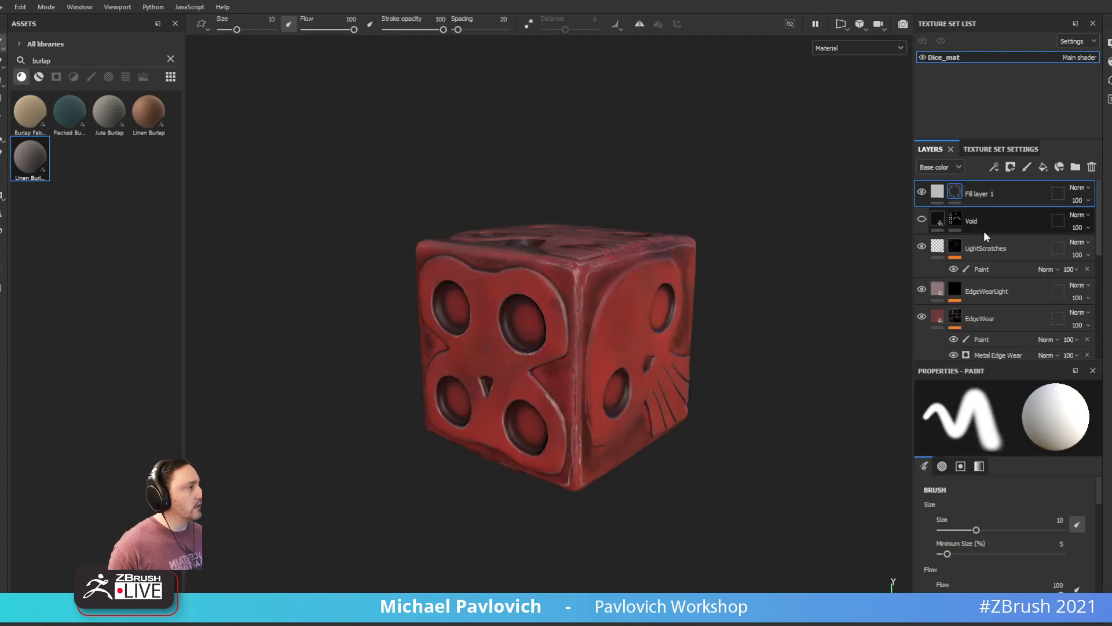
Step: Add a Paint effect to the green fill layer's mask and list all brushes in the asset library
right_click(955, 195)
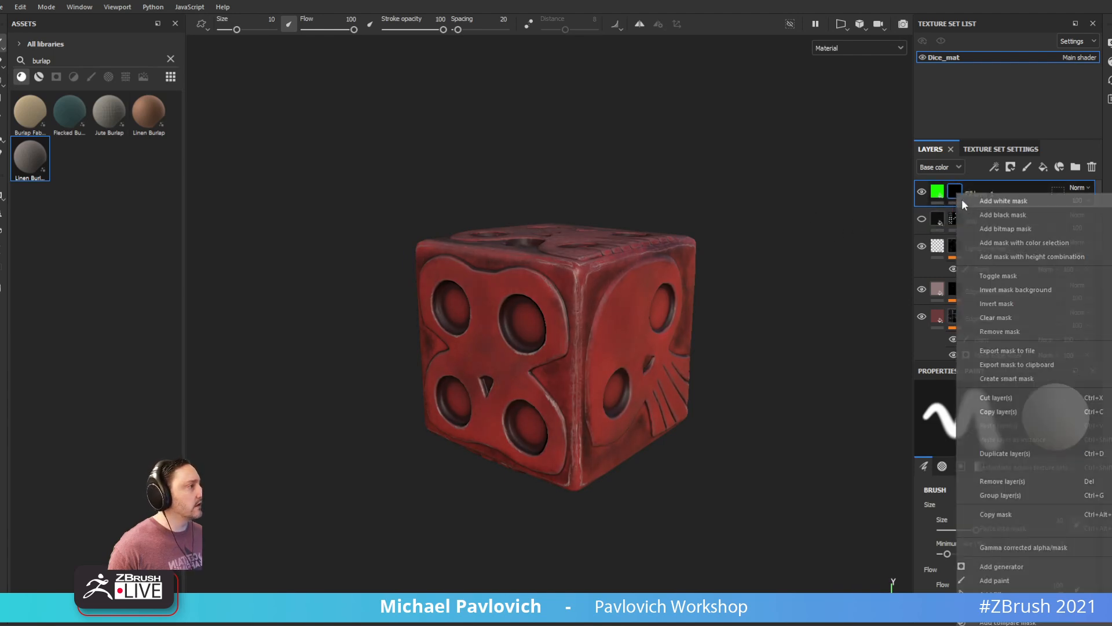
left_click(995, 580)
left_click(91, 76)
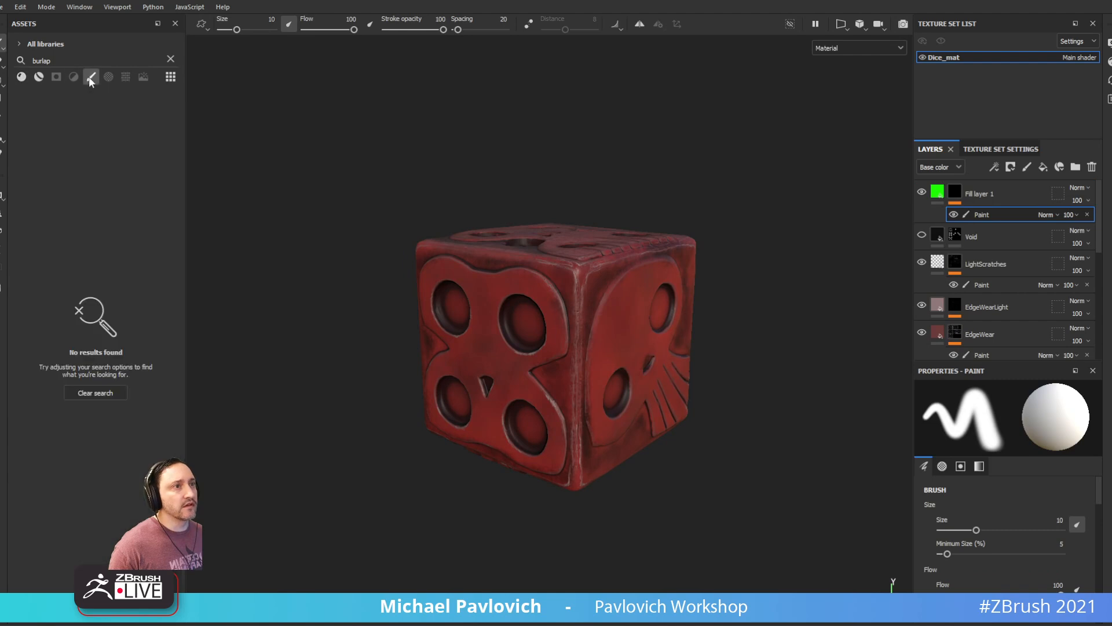
left_click(170, 59)
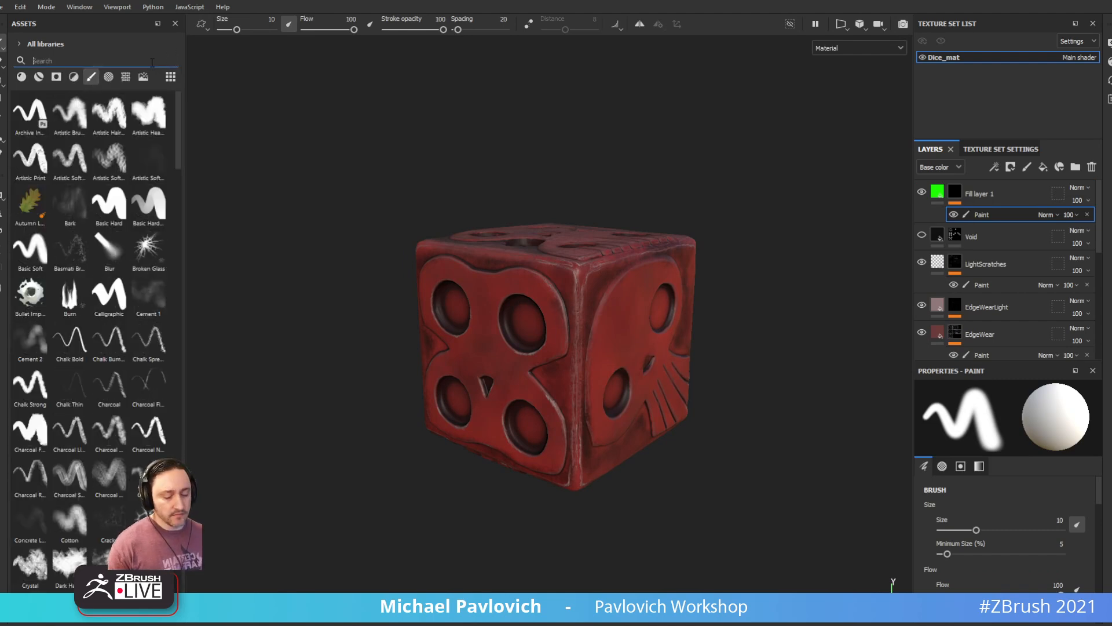
Step: Search the brush library for physics
left_click(152, 62)
type("rand")
key("BackSpace")
key("BackSpace")
key("BackSpace")
key("BackSpace")
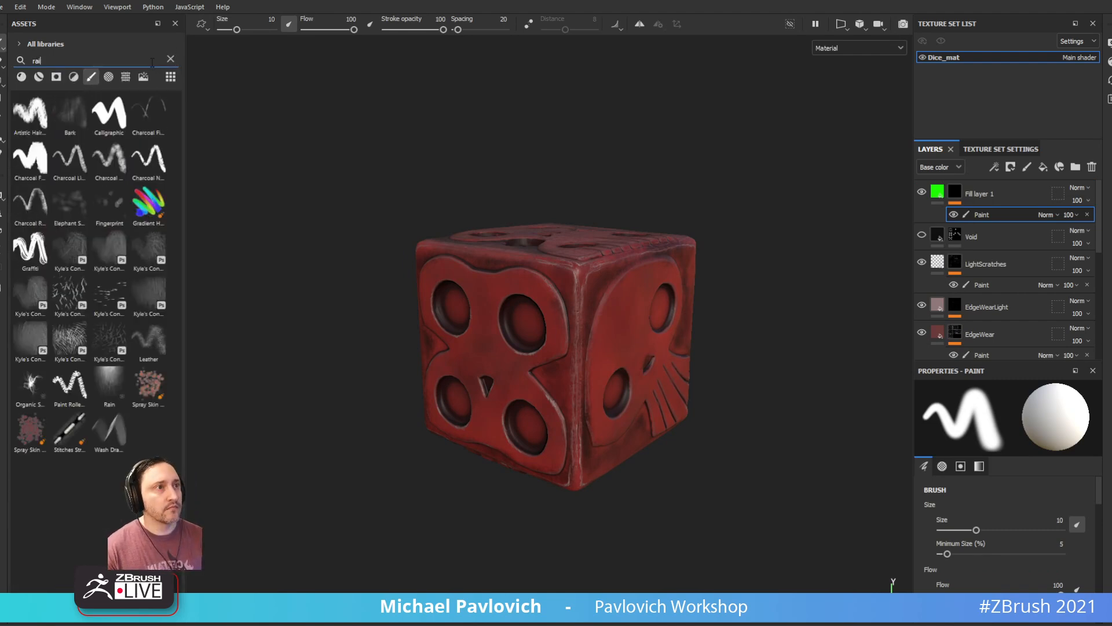
type("ophy")
key("BackSpace")
key("BackSpace")
key("BackSpace")
key("BackSpace")
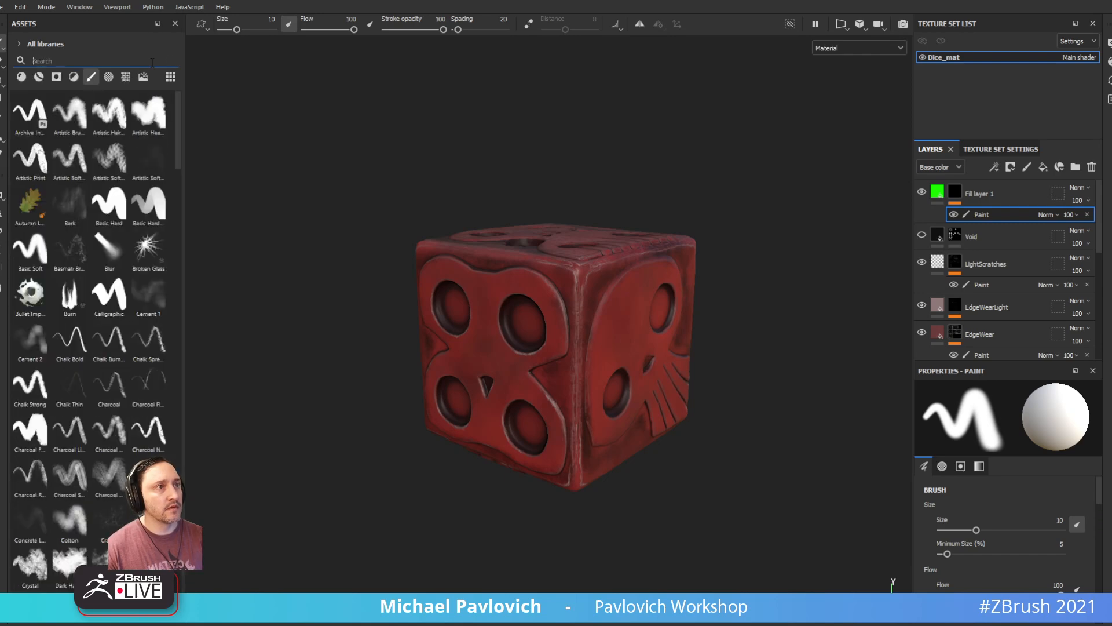
type("physics")
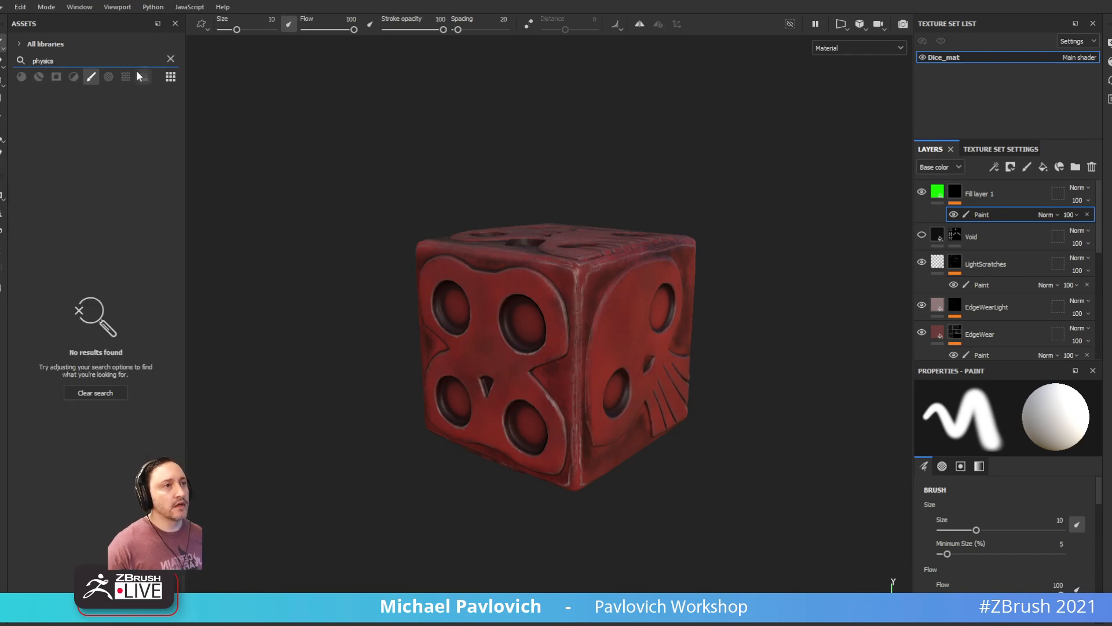
left_click(91, 77)
double_click(81, 62)
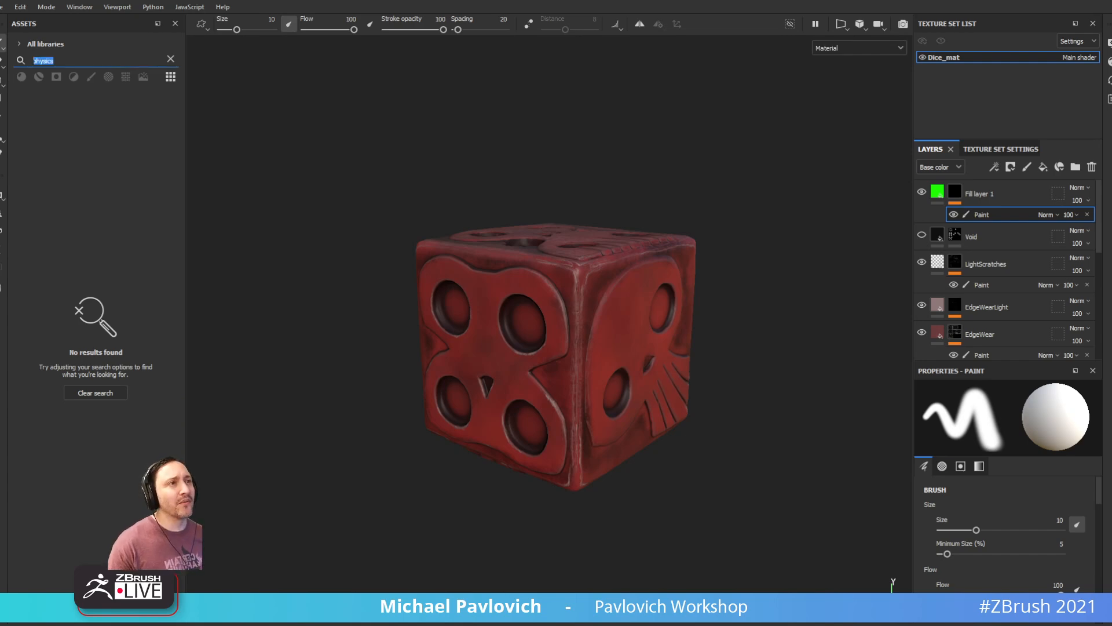
Step: Pick the Veins particle brush from the full brush list and paint veins near the dice's upper front corner edge
left_click(170, 59)
scroll(100, 217, "down", 15)
scroll(118, 238, "down", 10)
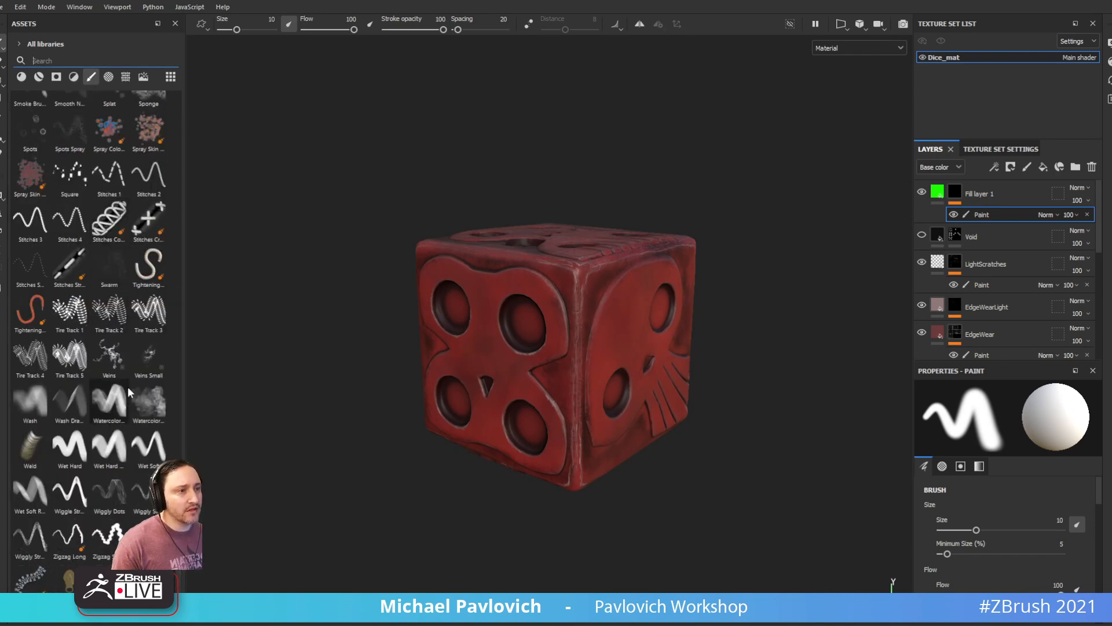
left_click(116, 358)
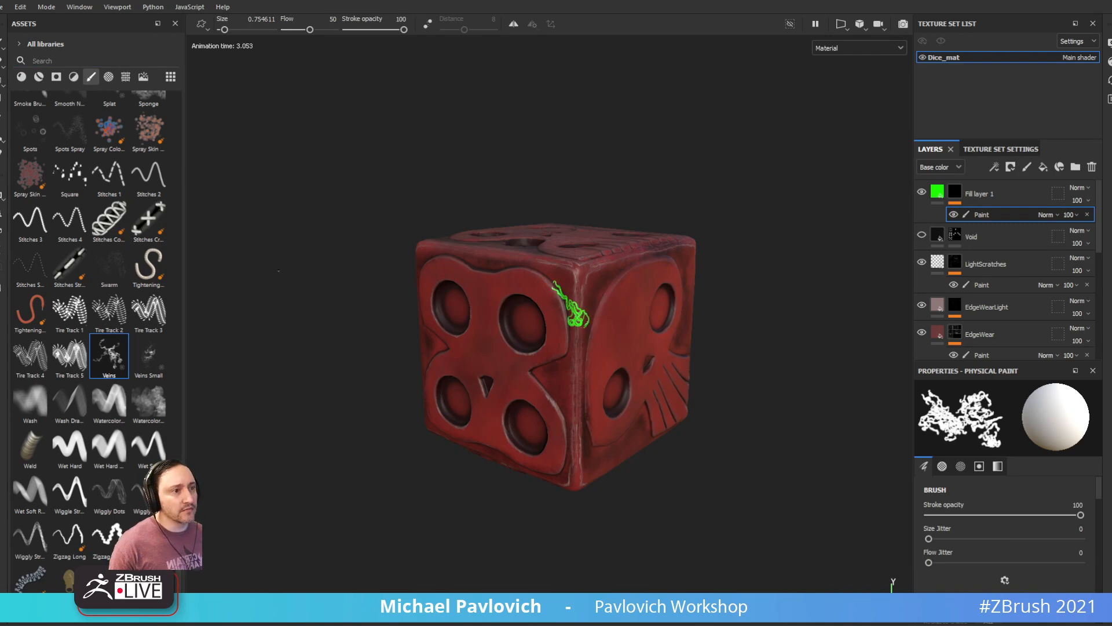
Step: Search the brushes for particle, choose the Rain brush, and let its particles run down the dice from the top
scroll(120, 315, "up", 5)
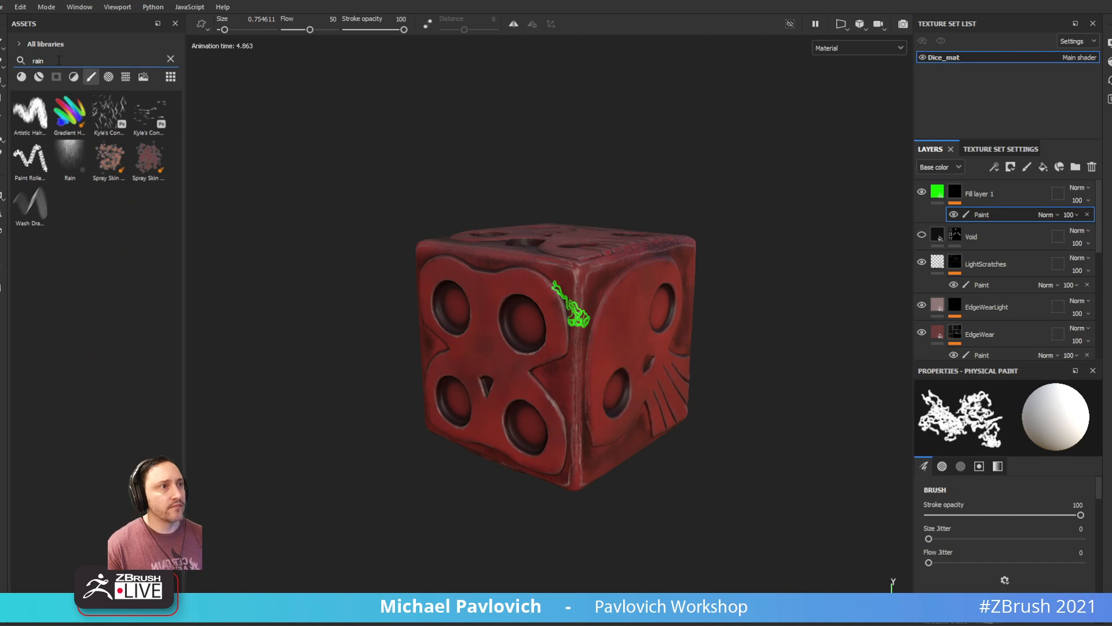
left_click(68, 155)
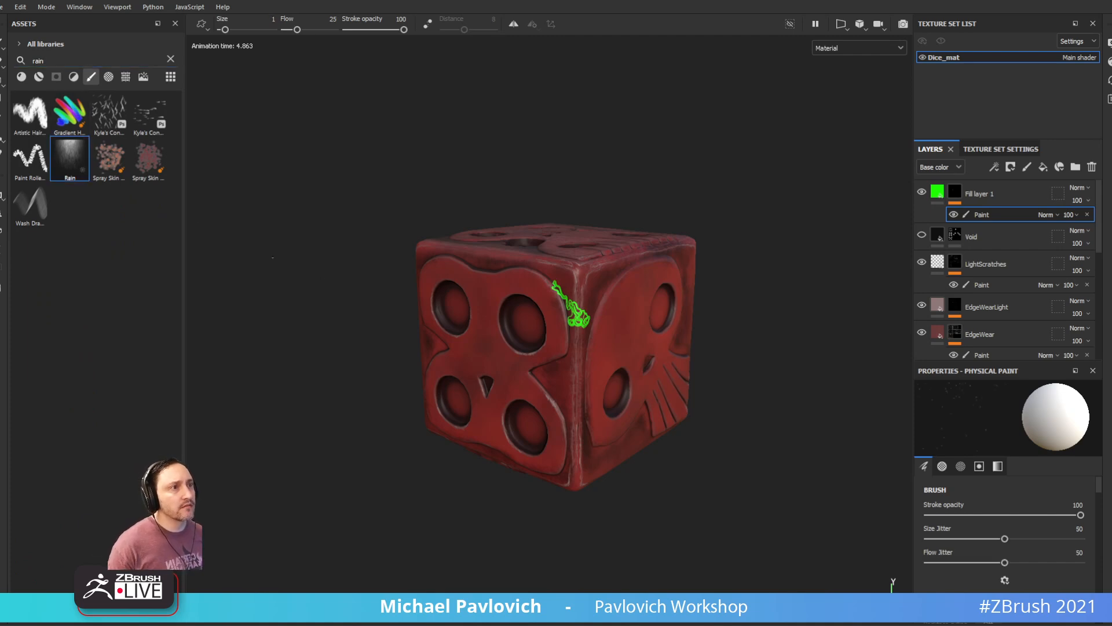
mouse_move(67, 168)
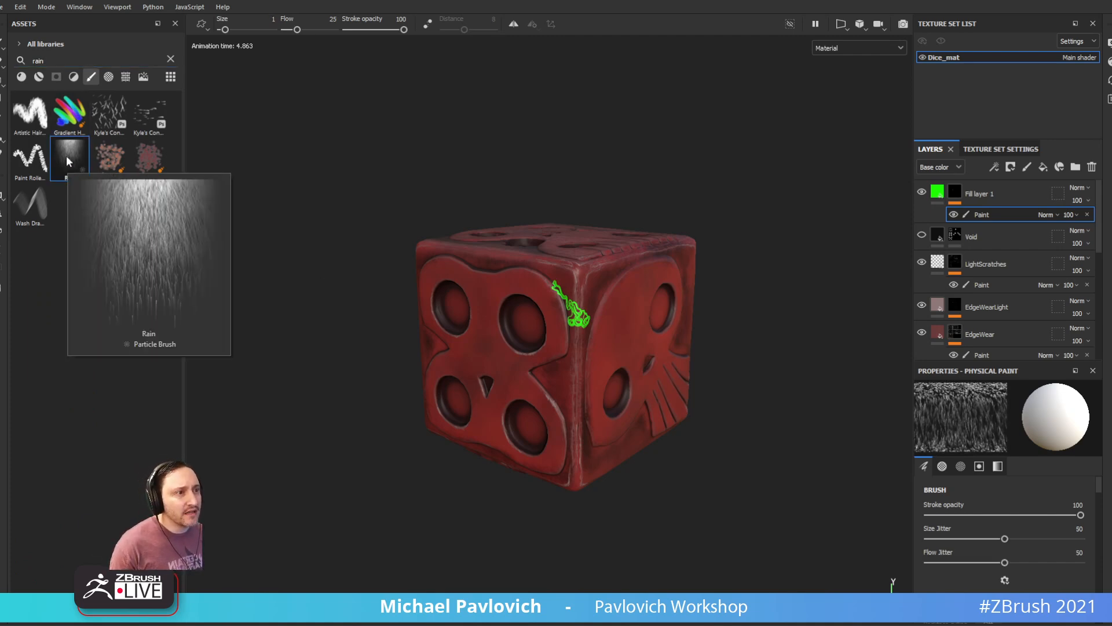
double_click(83, 60)
type("particle")
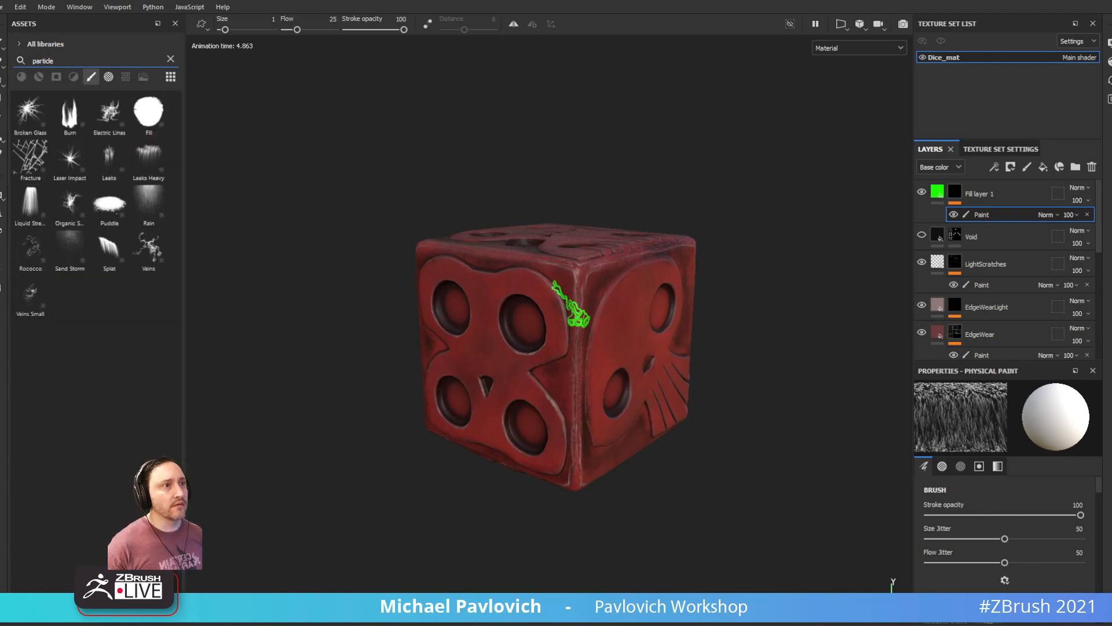
left_click(139, 196)
left_click_drag(570, 304, 571, 304)
mouse_move(767, 226)
left_mouse_down("alt")
mouse_move(489, 218)
mouse_move(802, 236)
mouse_move(763, 236)
mouse_move(812, 221)
left_mouse_up("alt")
Step: Change the base color of Fill layer 1 to blue and check the streaks on the dice
left_click(939, 215)
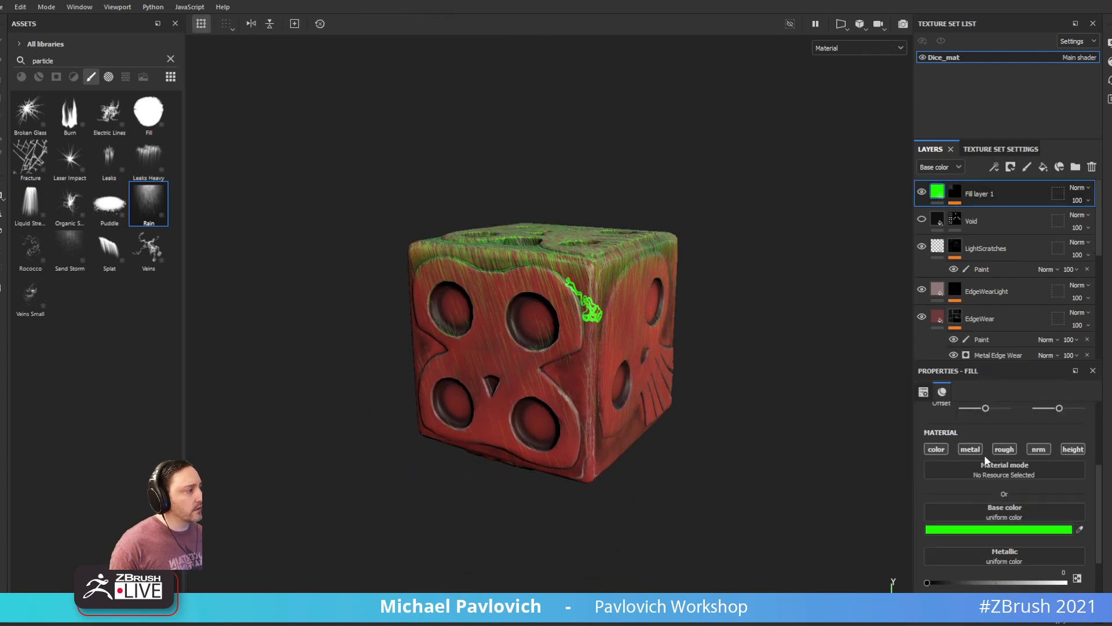
right_click_drag(513, 119, 656, 249, "alt")
left_click_drag(656, 248, 609, 314, "alt")
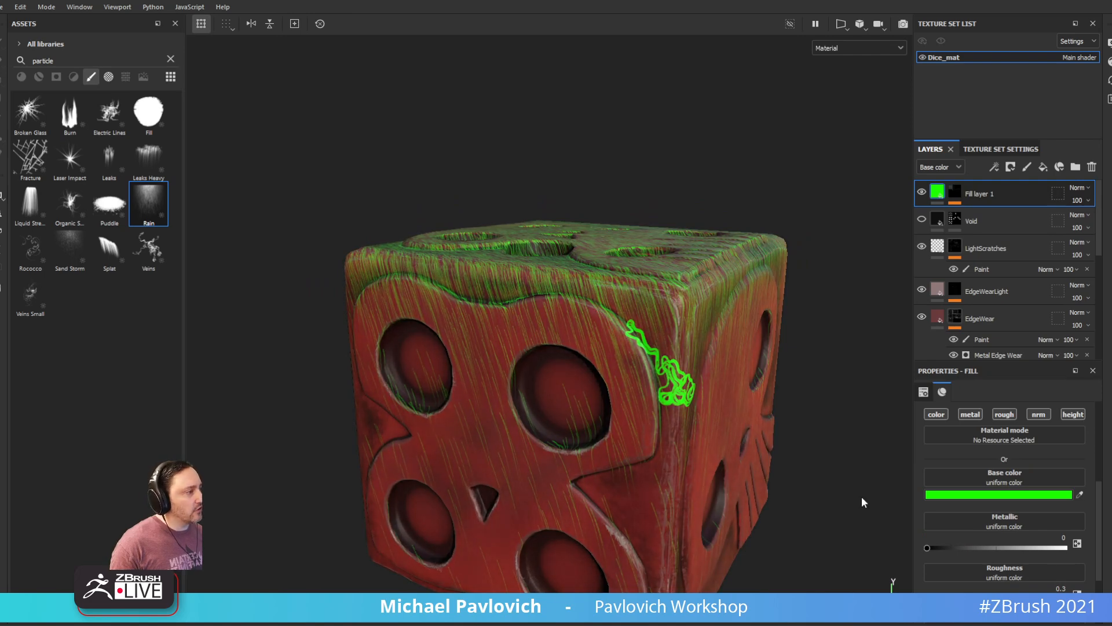
scroll(1007, 542, "down", 4)
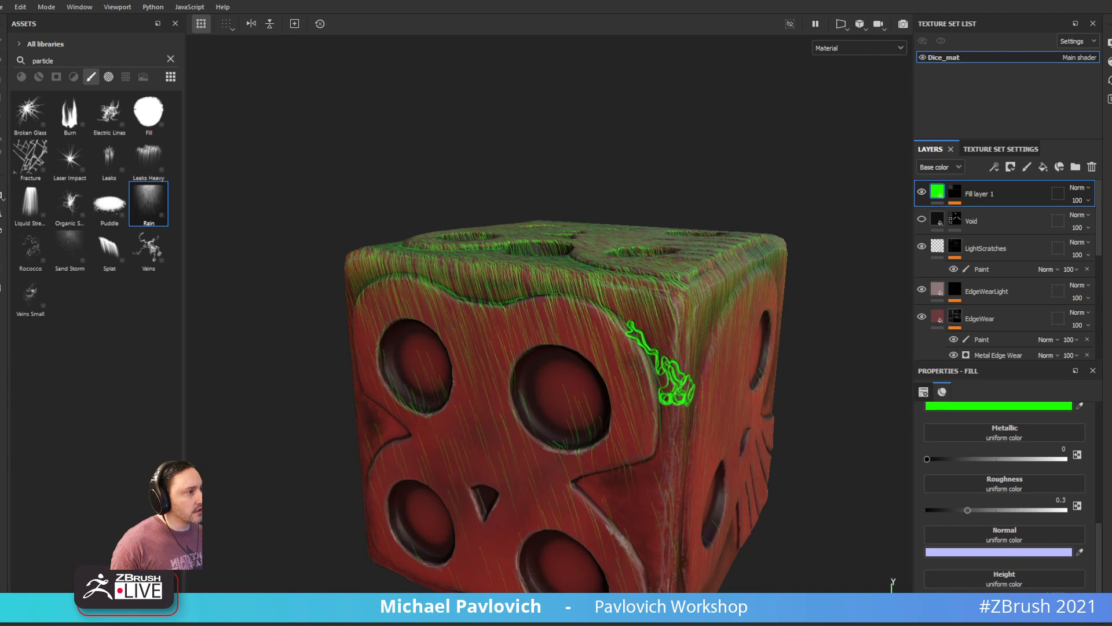
left_click(981, 405)
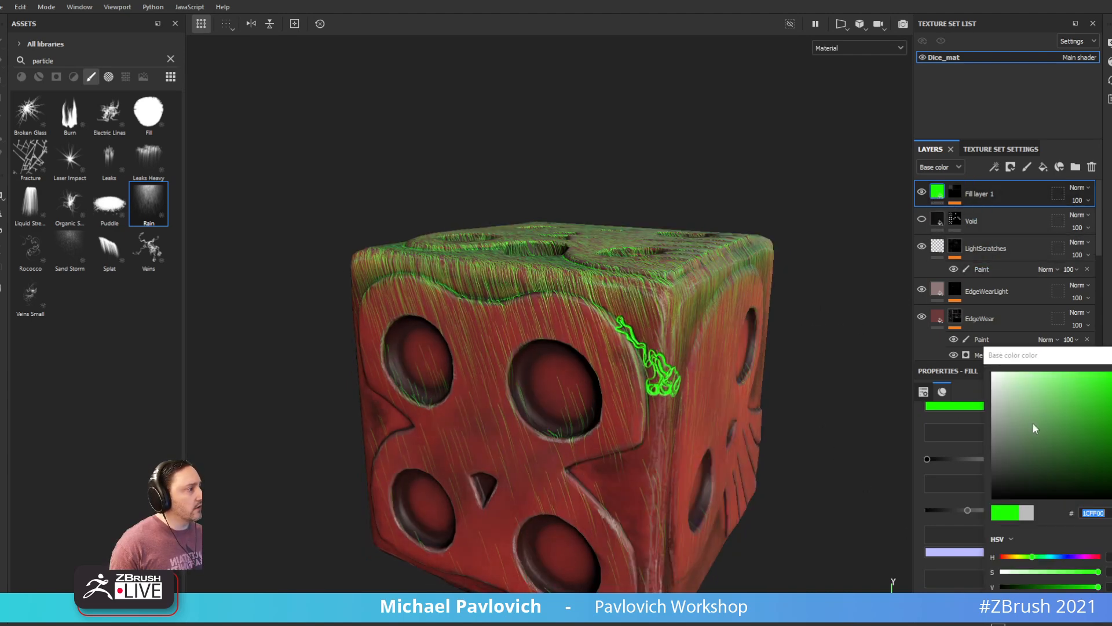
type("23E70B")
left_click(1111, 426)
left_click_drag(1043, 423, 1061, 393)
left_click_drag(704, 240, 758, 253, "alt")
left_click(1111, 355)
left_click_drag(649, 210, 571, 203, "alt")
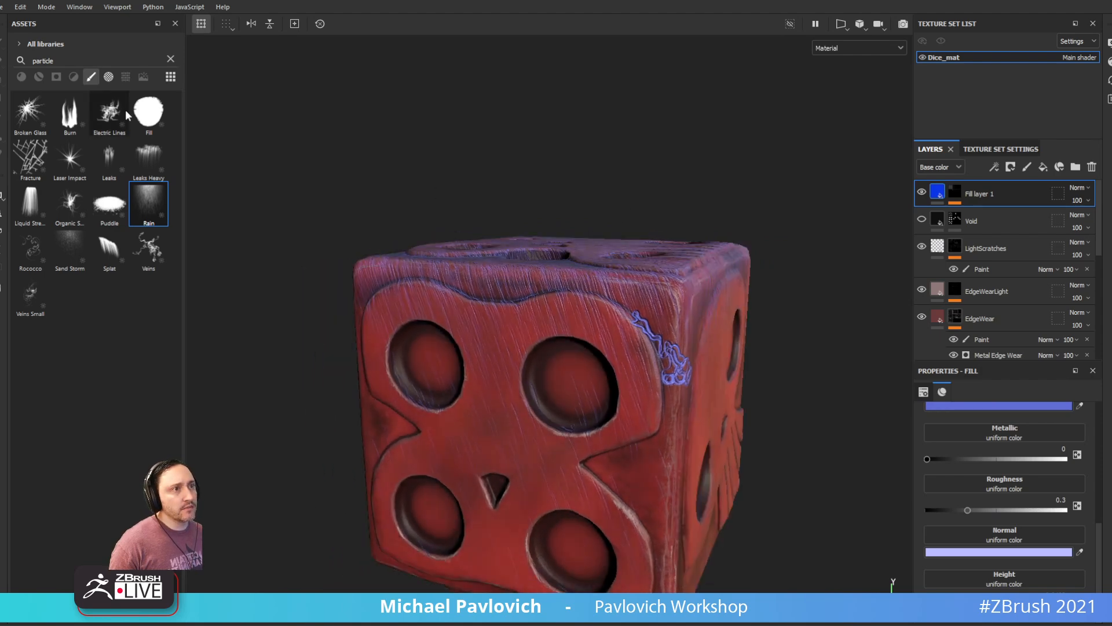
Step: Delete Fill layer 1 with its painted particle mask
left_click_drag(479, 164, 695, 251, "alt")
left_click(1092, 168)
mouse_move(777, 209)
left_mouse_down("alt")
mouse_move(662, 189)
mouse_move(629, 166)
left_mouse_up("alt")
Step: Search the materials for wood and apply Wood Rough to the dice as a new layer above Void
left_click(69, 60)
key("ctrl+a")
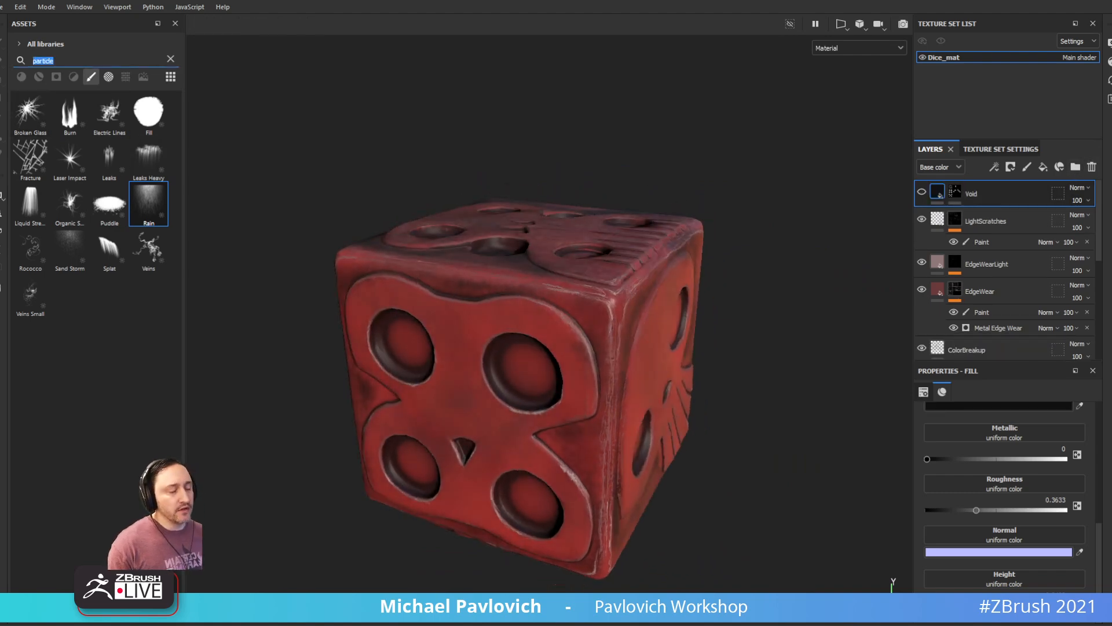
type("wood")
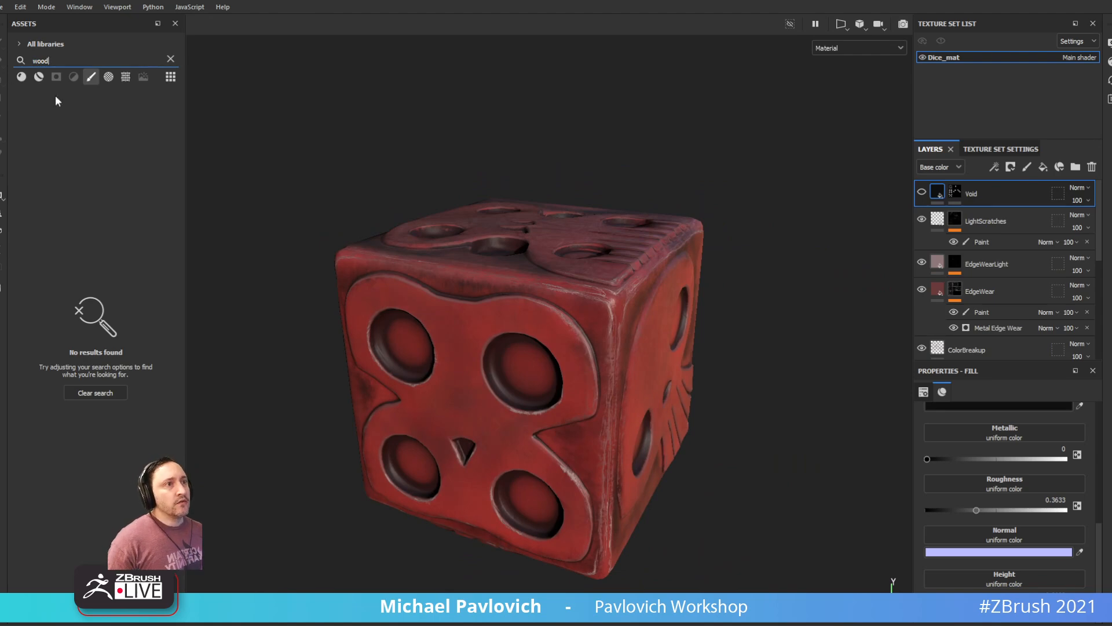
left_click(22, 77)
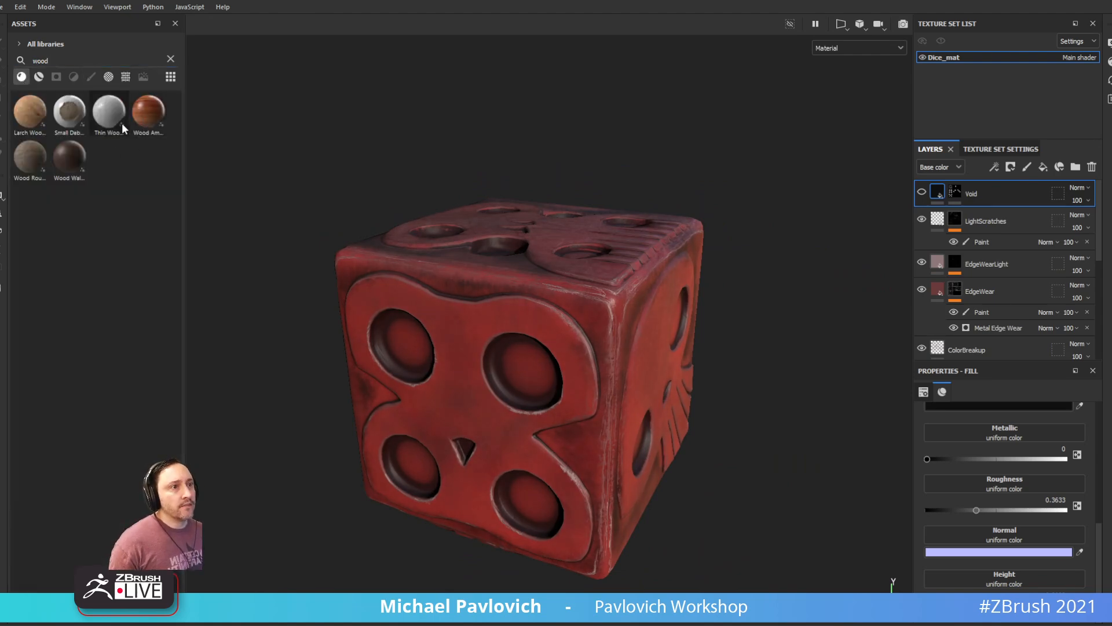
left_click_drag(29, 156, 532, 315)
left_click_drag(761, 276, 643, 208, "alt")
right_click(755, 228)
mouse_move(621, 169)
right_mouse_down("shift")
mouse_move(690, 190)
mouse_move(626, 186)
right_mouse_up("shift")
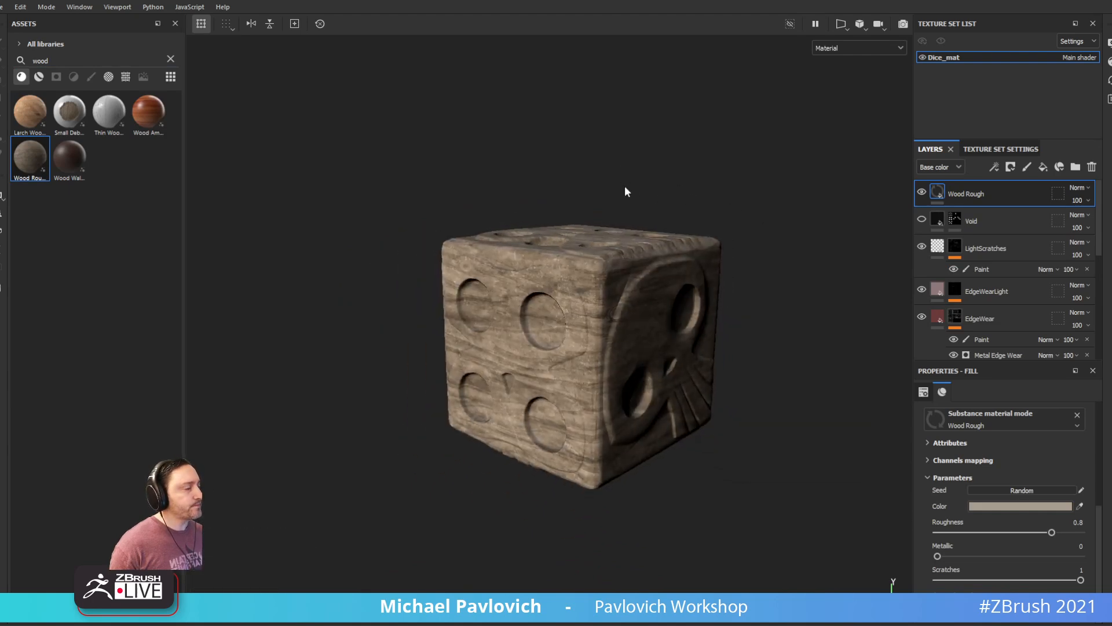
Step: Move the Wood Rough layer below the Void layer and show the Void layer again
mouse_move(1043, 196)
left_mouse_down()
mouse_move(1030, 228)
mouse_move(976, 220)
left_mouse_up()
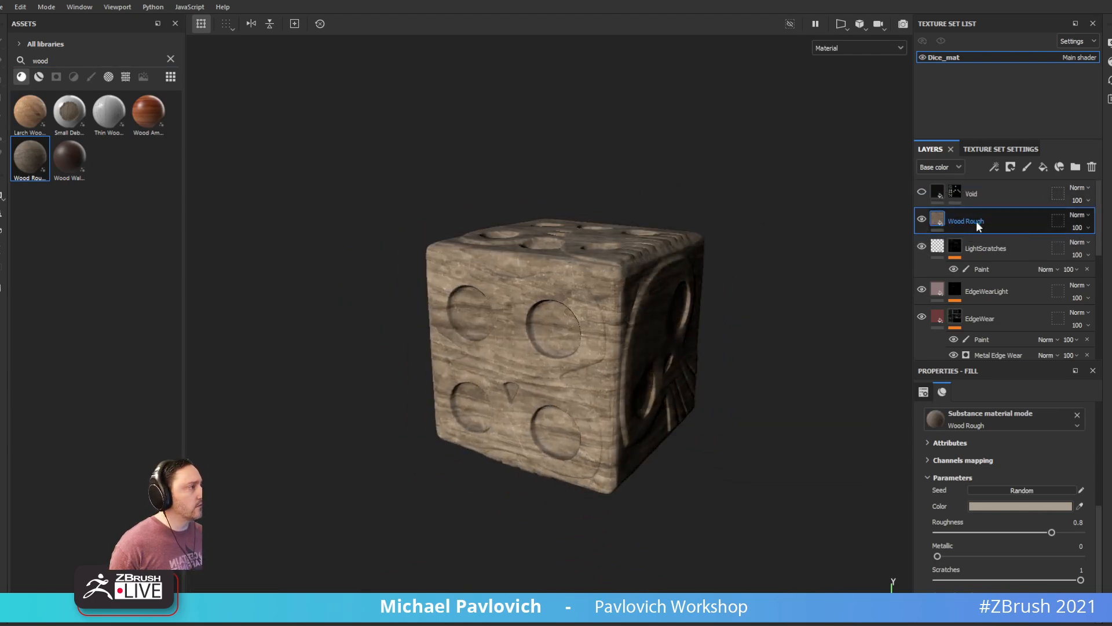
left_click(925, 193)
left_click_drag(754, 196, 728, 226, "alt")
right_click_drag(727, 226, 650, 230, "shift")
left_click_drag(661, 236, 707, 237, "alt")
Step: Add the Wood American Cherry material as a layer directly below Void and delete the Wood Rough layer
left_click_drag(158, 127, 988, 225)
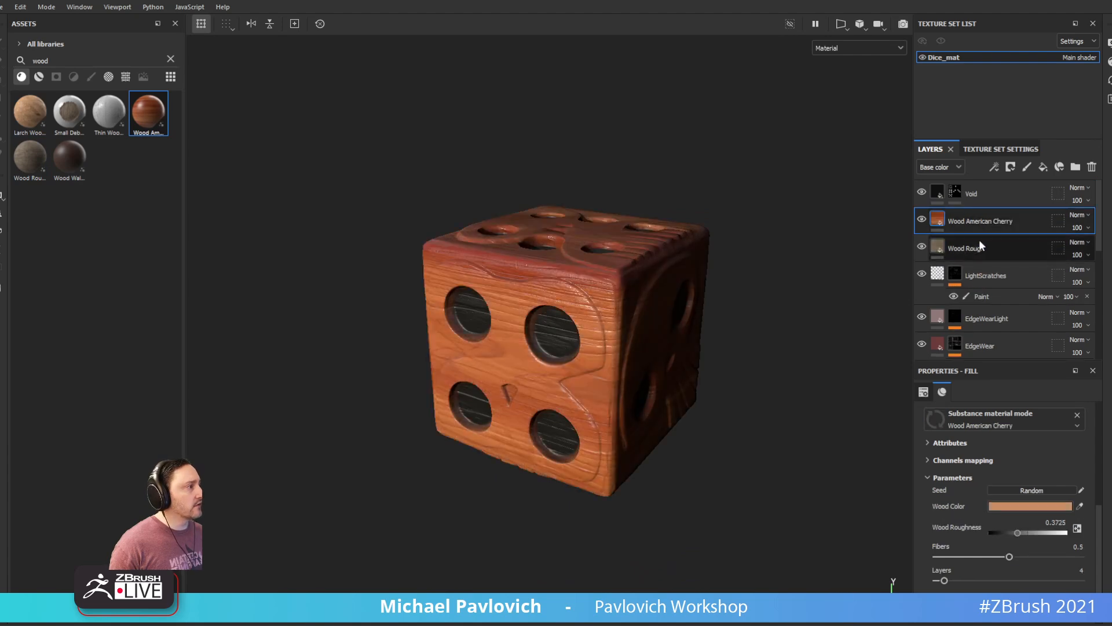
left_click(980, 245)
left_click(1092, 167)
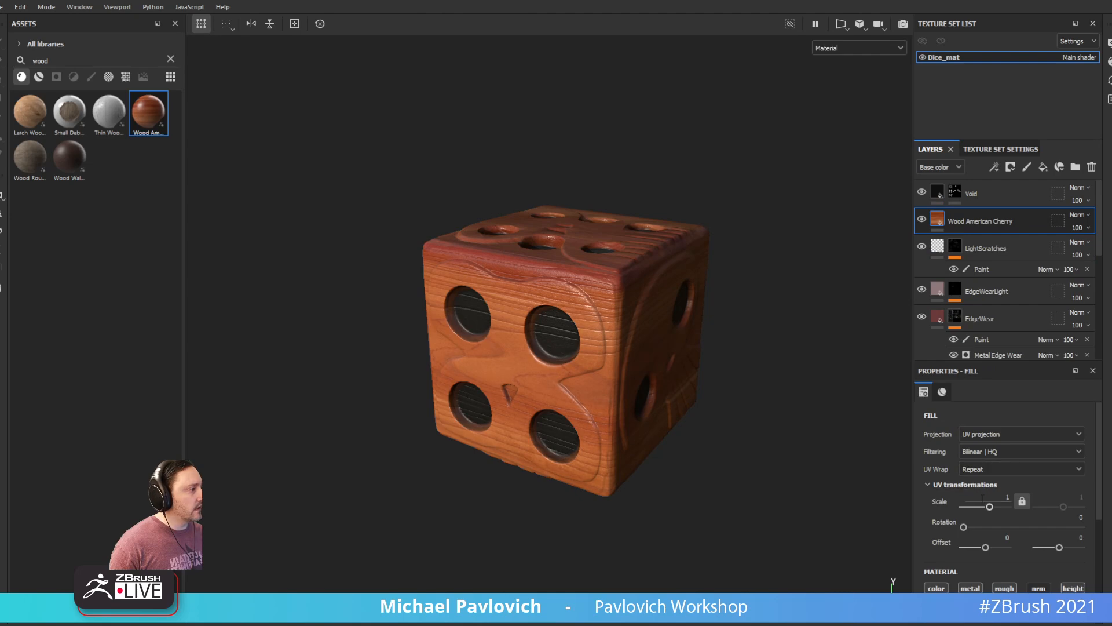
Step: Set the UV scale of the Wood American Cherry layer to 0.67 and inspect the grain around the dice
left_click_drag(990, 507, 989, 508)
left_click_drag(666, 373, 816, 286, "alt")
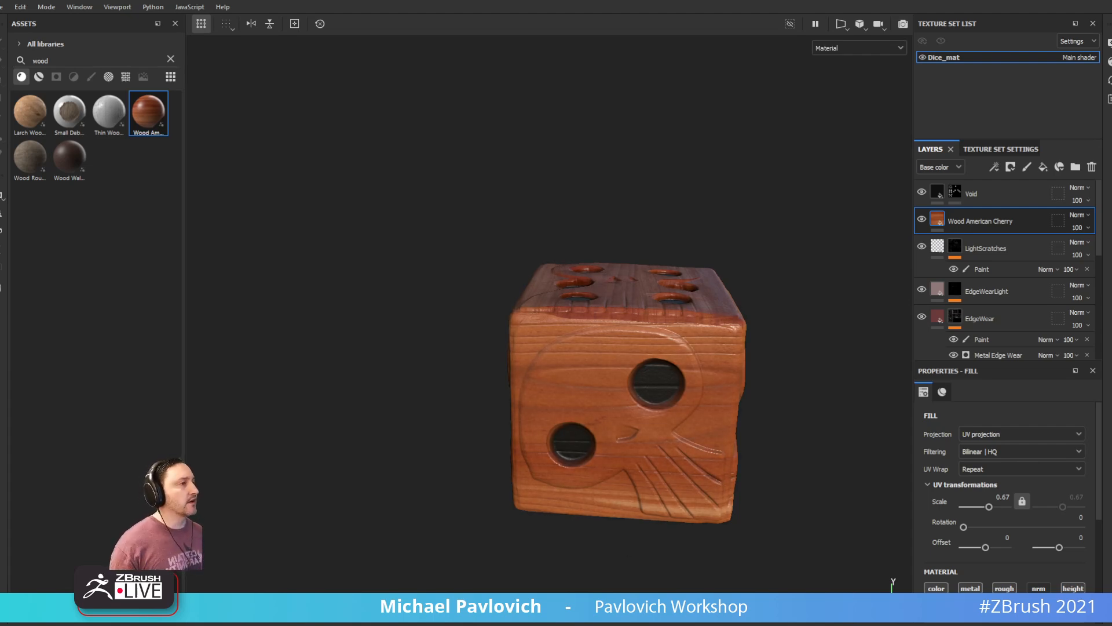
left_click_drag(674, 281, 572, 301, "alt")
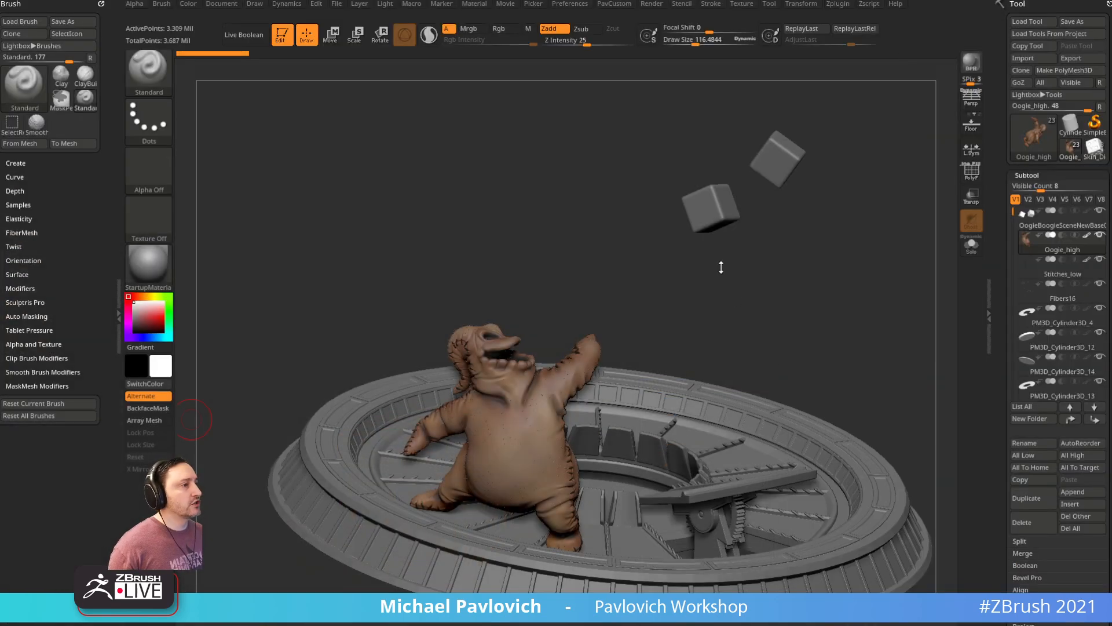
Step: Switch to ZBrush and look over the Oogie Boogie scene with the two dice above the roulette base
left_click_drag(720, 266, 708, 281)
left_click_drag(670, 246, 762, 232)
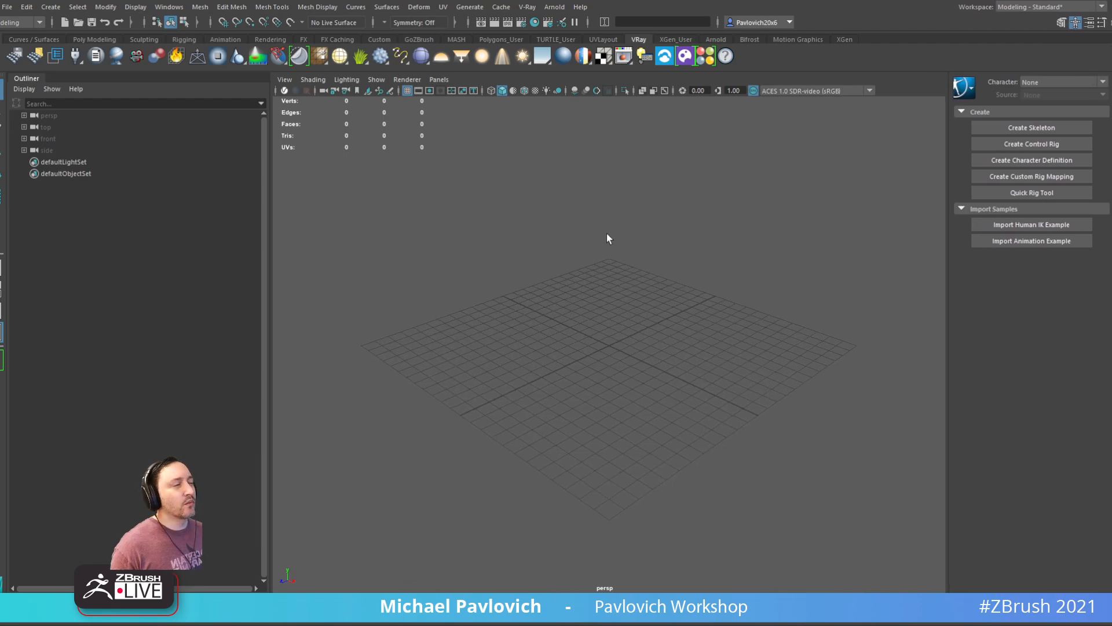
Step: Switch to Maya, open the dice scene from the recent files, and play its animation
left_click(7, 7)
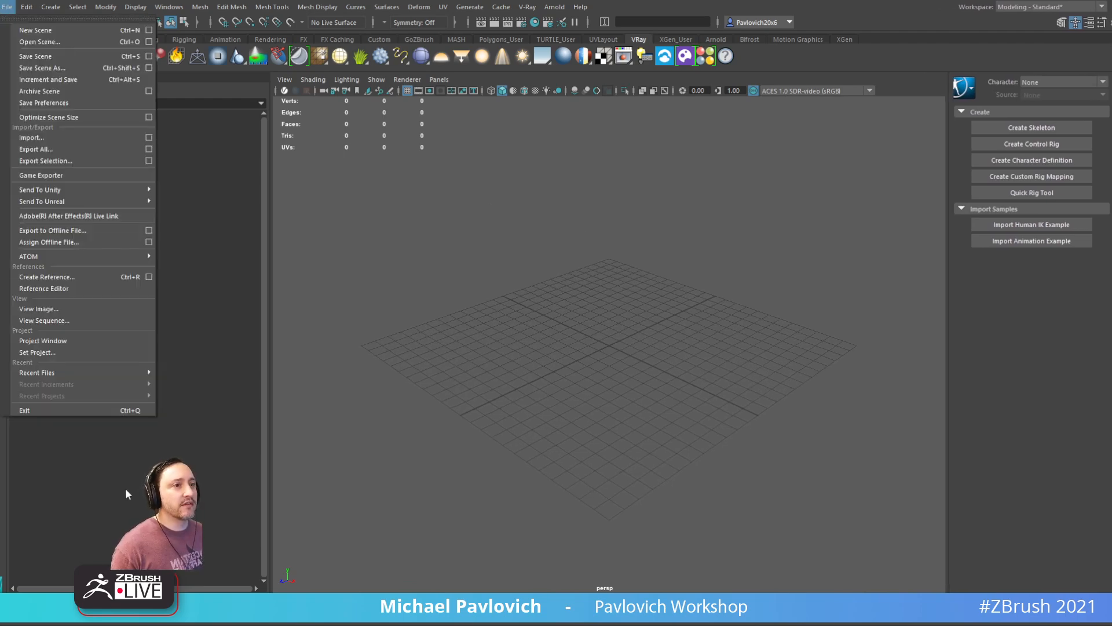
mouse_move(120, 371)
left_click(177, 373)
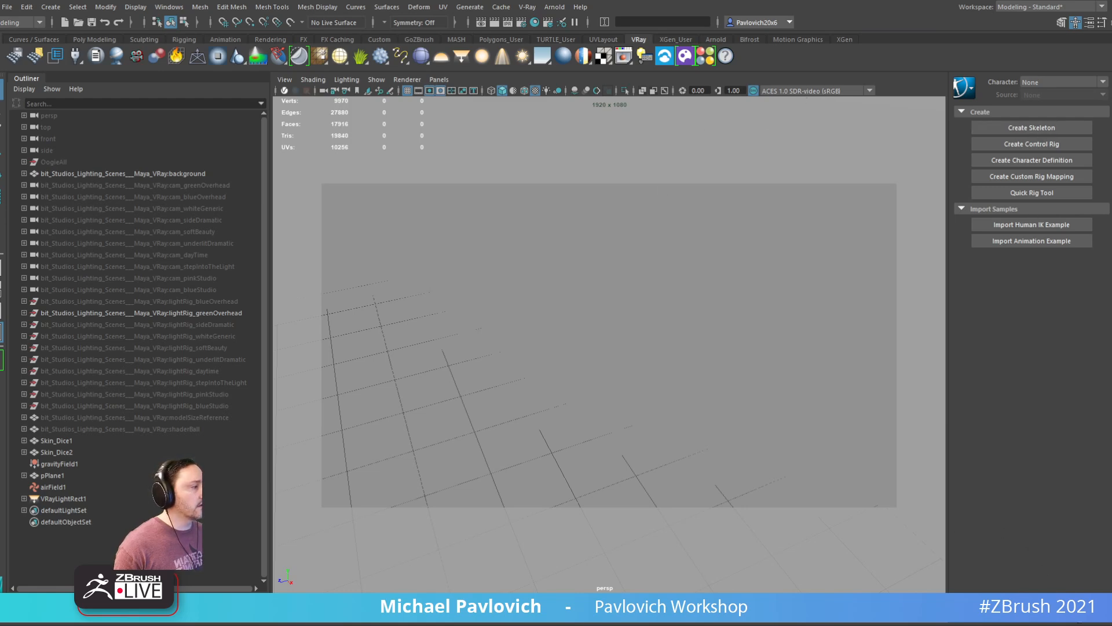
key("alt+v")
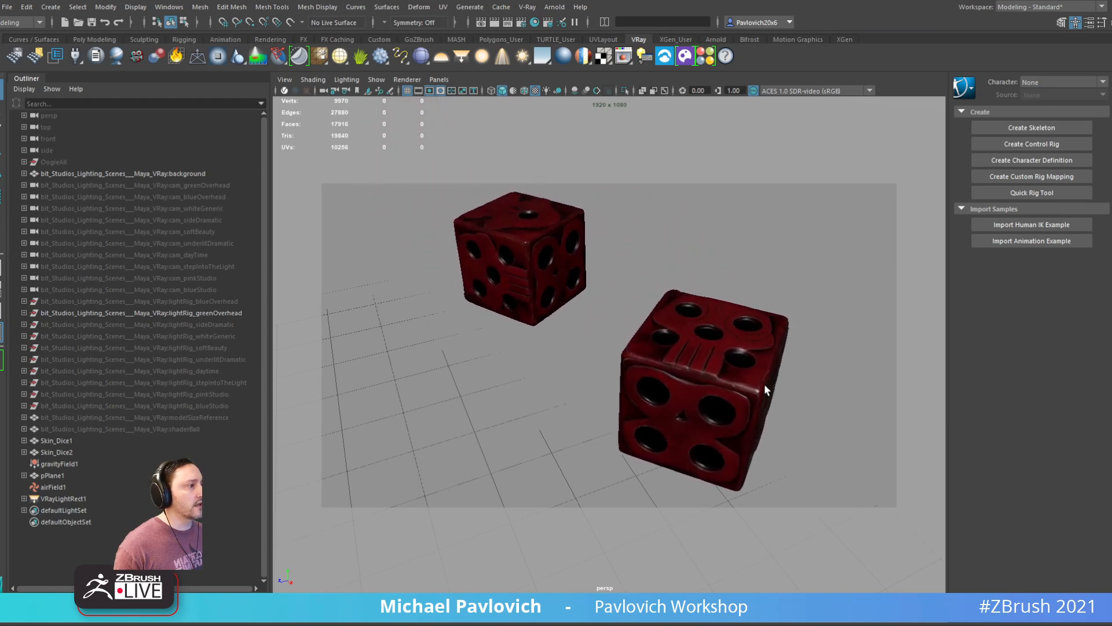
Step: Select airField1 and view the two moving dice from several angles, from far away and close up
left_click_drag(689, 359, 584, 337, "alt")
scroll(583, 310, "down", 6)
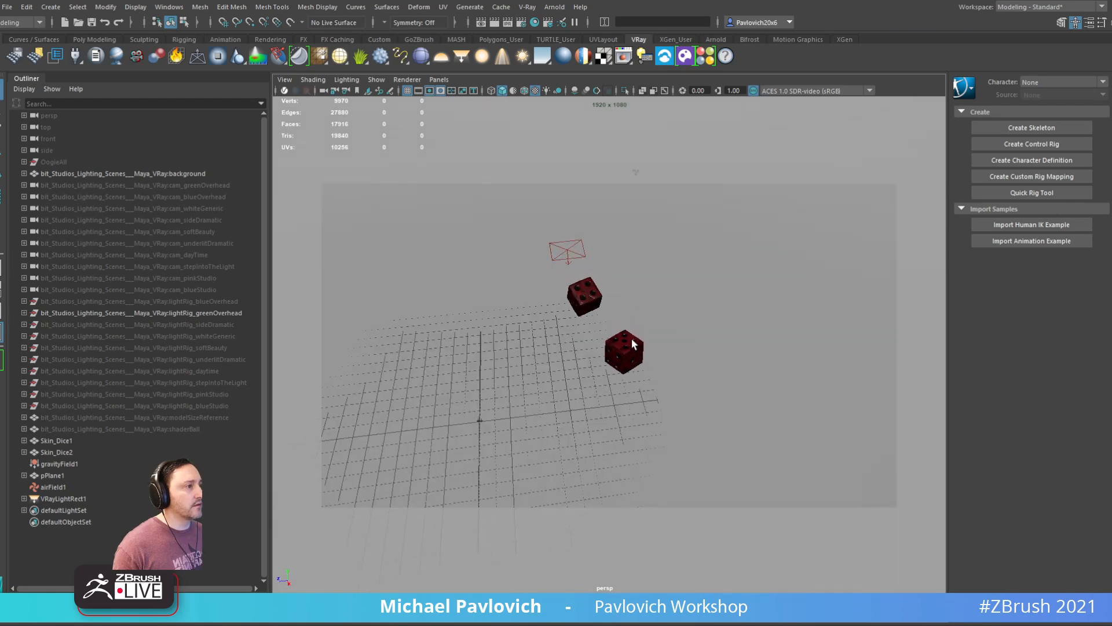
left_click_drag(596, 259, 502, 231, "alt")
left_click(502, 231)
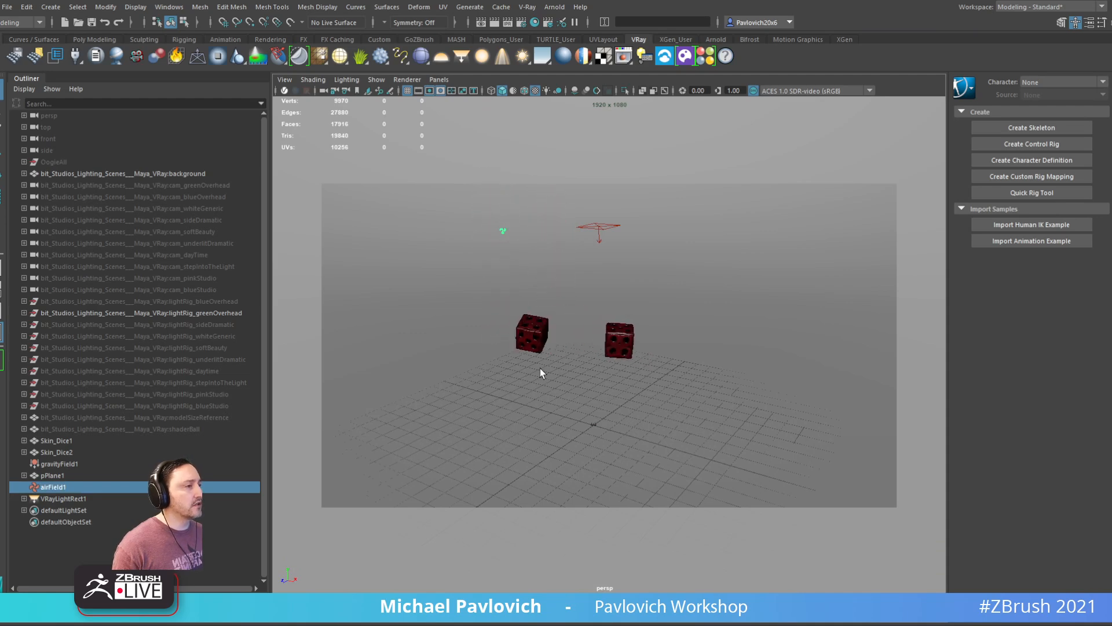
right_click_drag(512, 326, 691, 348, "alt")
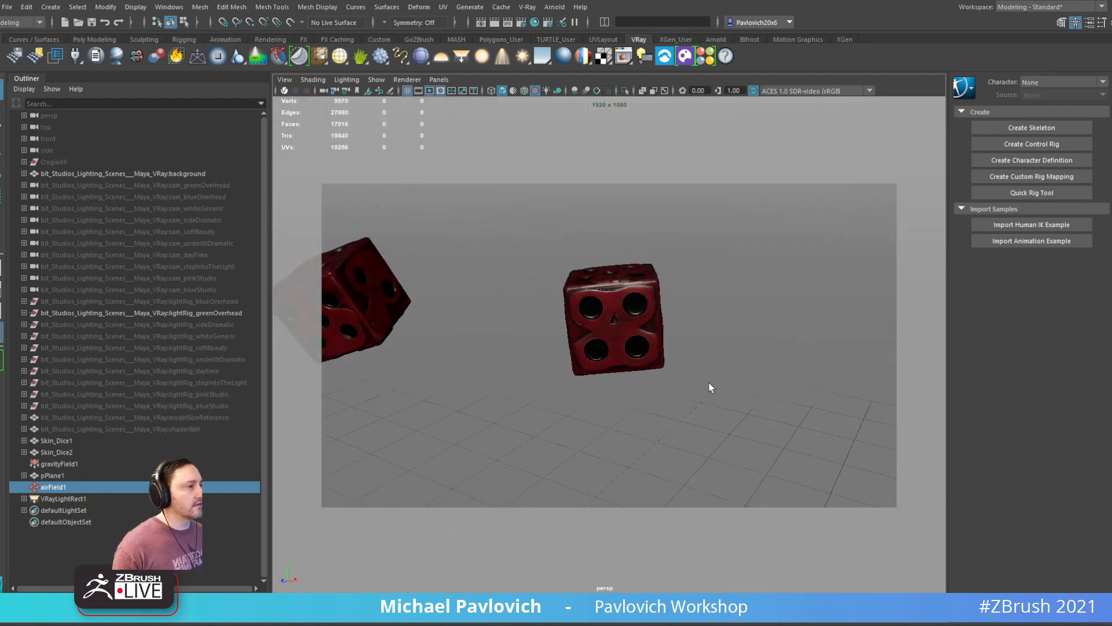
key("space")
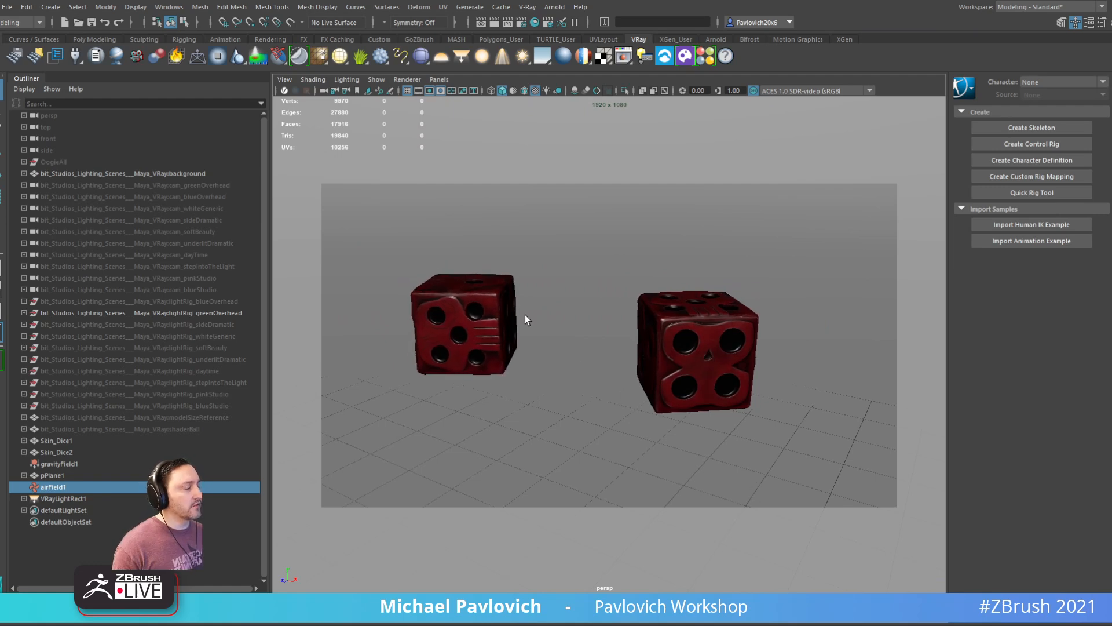
Step: Select Skin_Dice1 after viewing both dice, and examine its rigidBody3 attributes
key("space")
key("space")
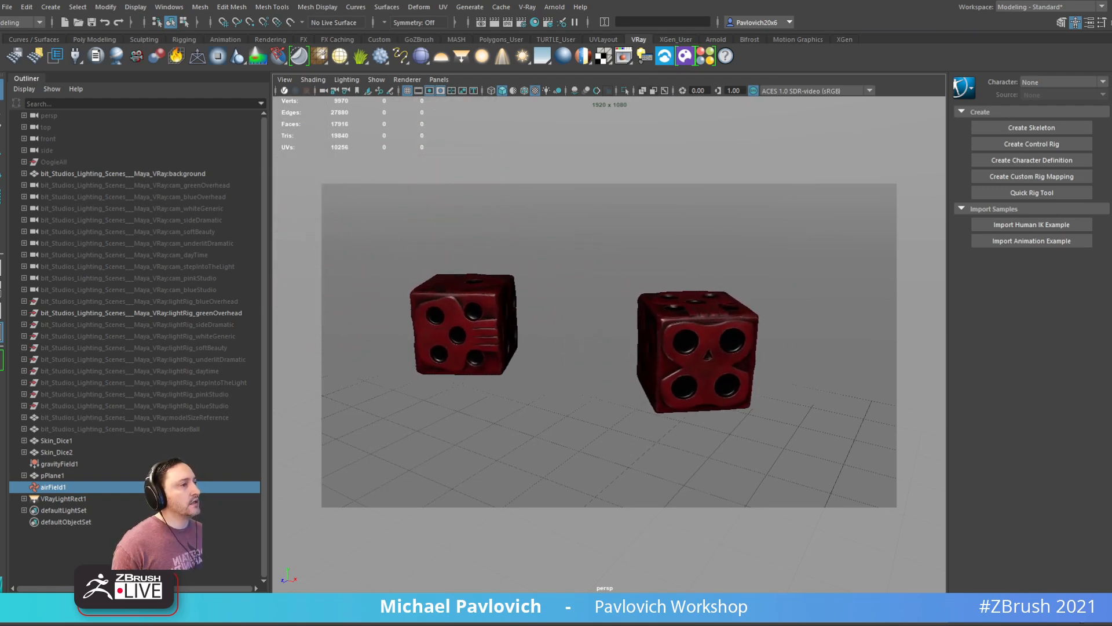
right_click_drag(636, 335, 501, 307, "alt")
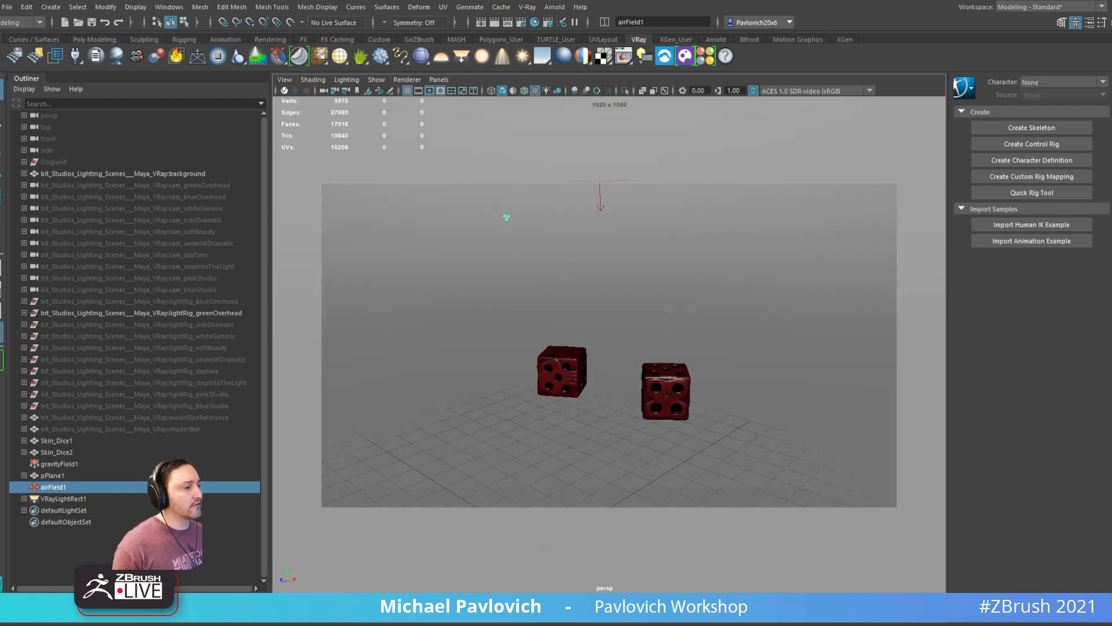
right_click_drag(486, 366, 641, 389, "alt")
middle_click_drag(640, 390, 594, 320, "alt")
left_click_drag(594, 320, 619, 343, "alt")
left_click(670, 385)
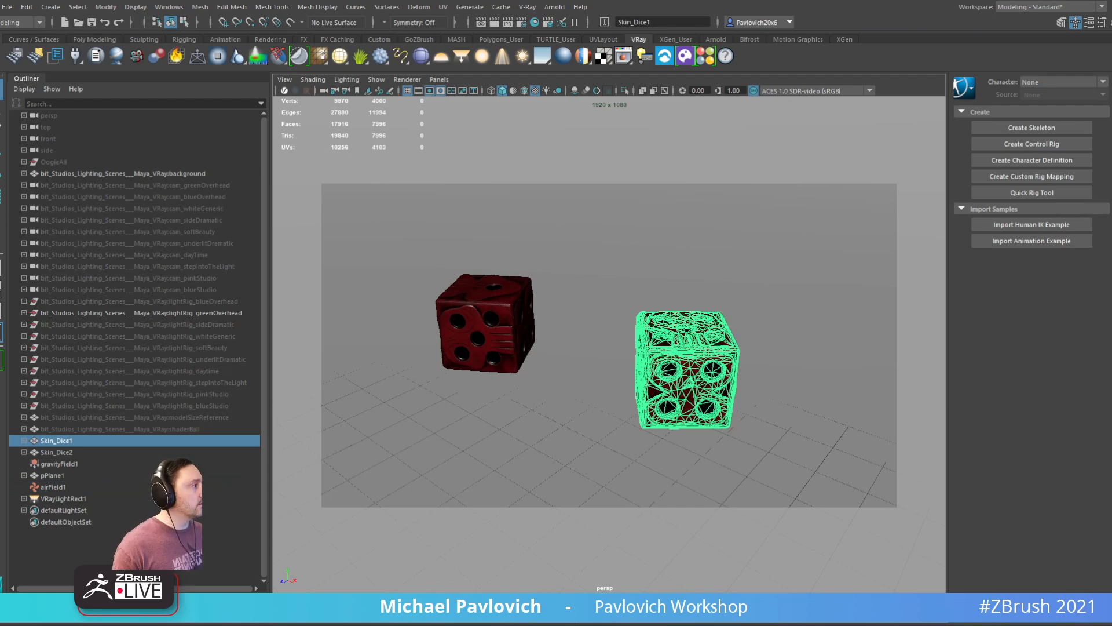
left_click(1111, 116)
scroll(1040, 324, "down", 3)
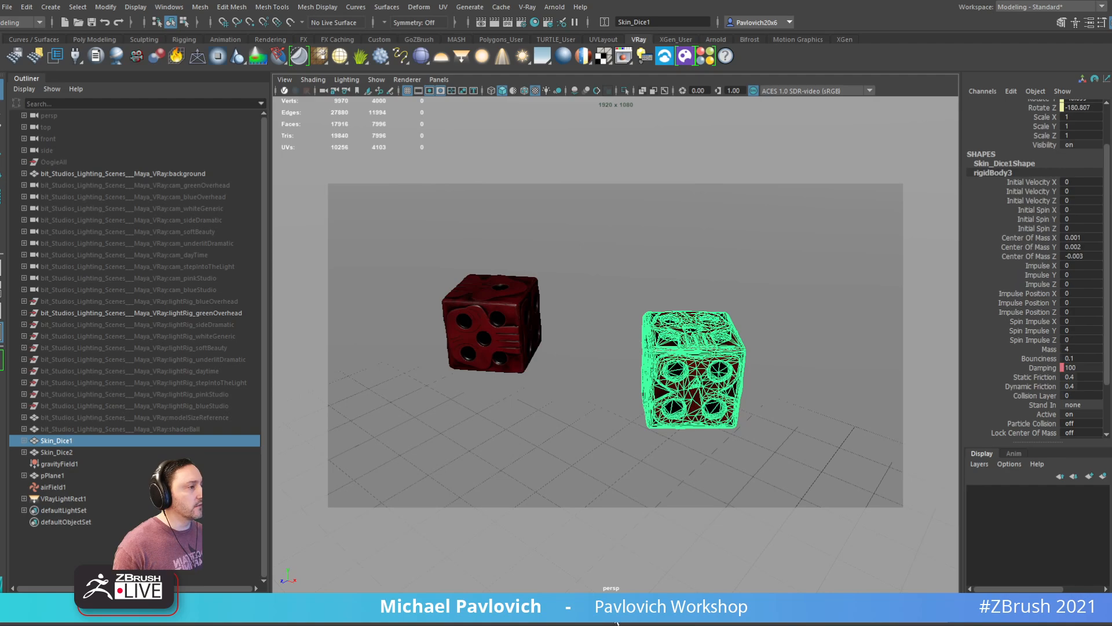
Step: Select the background behind the dice and start the live V-Ray render in the viewport on a close view of both dice
left_click_drag(642, 383, 568, 358, "alt")
right_click_drag(569, 358, 676, 374, "alt")
middle_click_drag(677, 374, 632, 261, "alt")
left_click_drag(632, 260, 652, 316, "alt")
left_click_drag(656, 369, 616, 356, "alt")
scroll(616, 356, "down", 2)
left_click_drag(486, 391, 462, 296, "alt")
left_click(666, 248)
left_click_drag(666, 248, 416, 186, "alt")
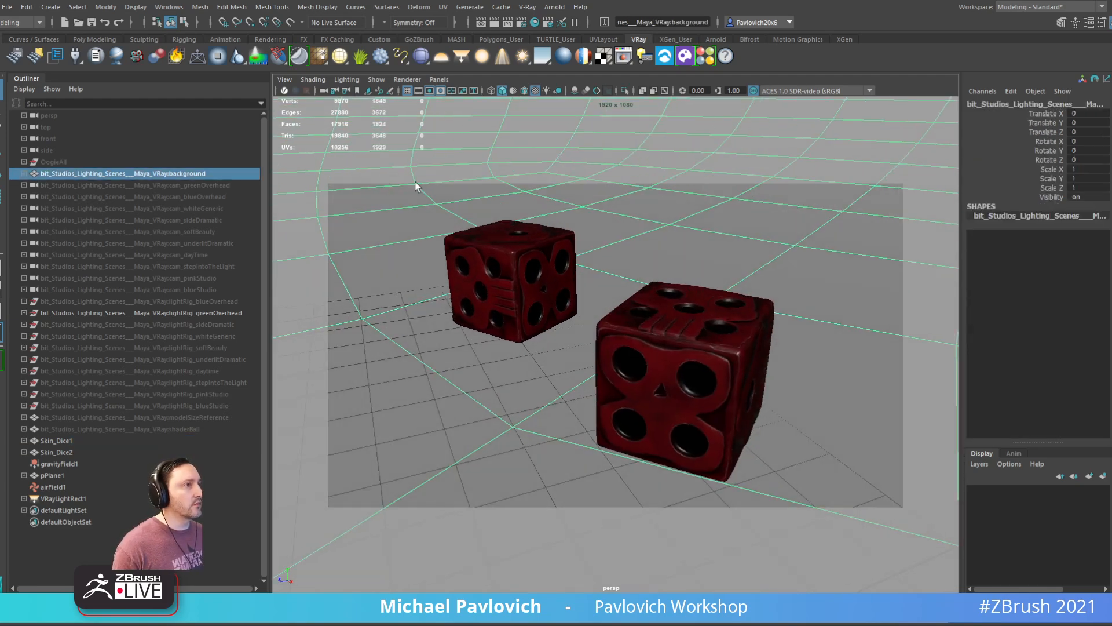
left_click(285, 91)
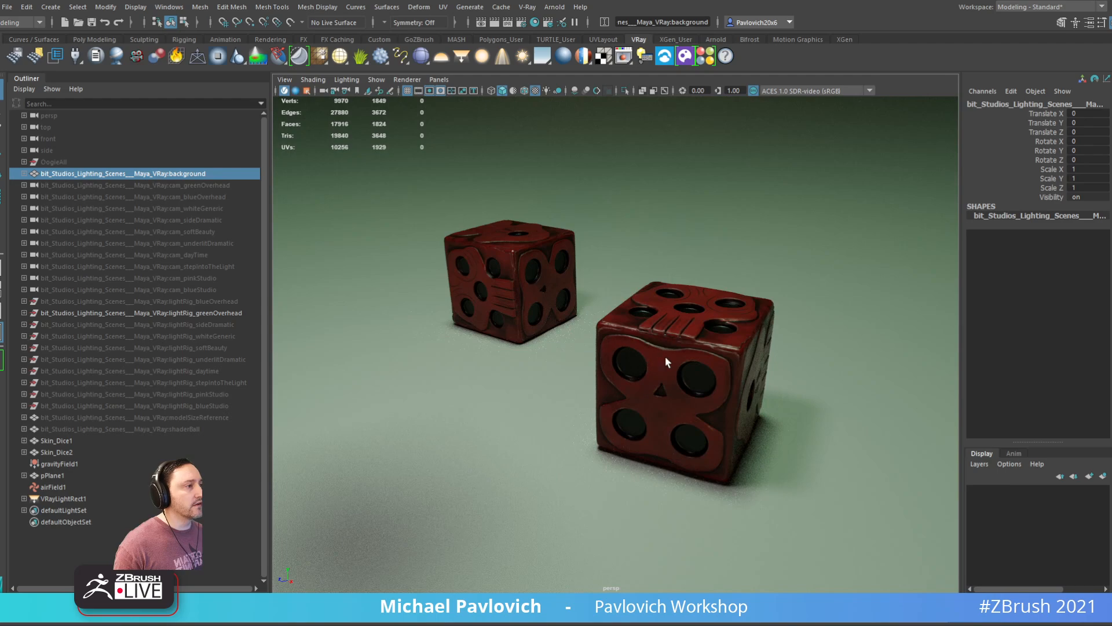
Step: Replay the dice animation from the start in the live render and examine the dice from different angles
left_click_drag(665, 356, 631, 303, "alt")
right_click_drag(631, 303, 588, 390, "alt")
left_click_drag(589, 390, 542, 362, "alt")
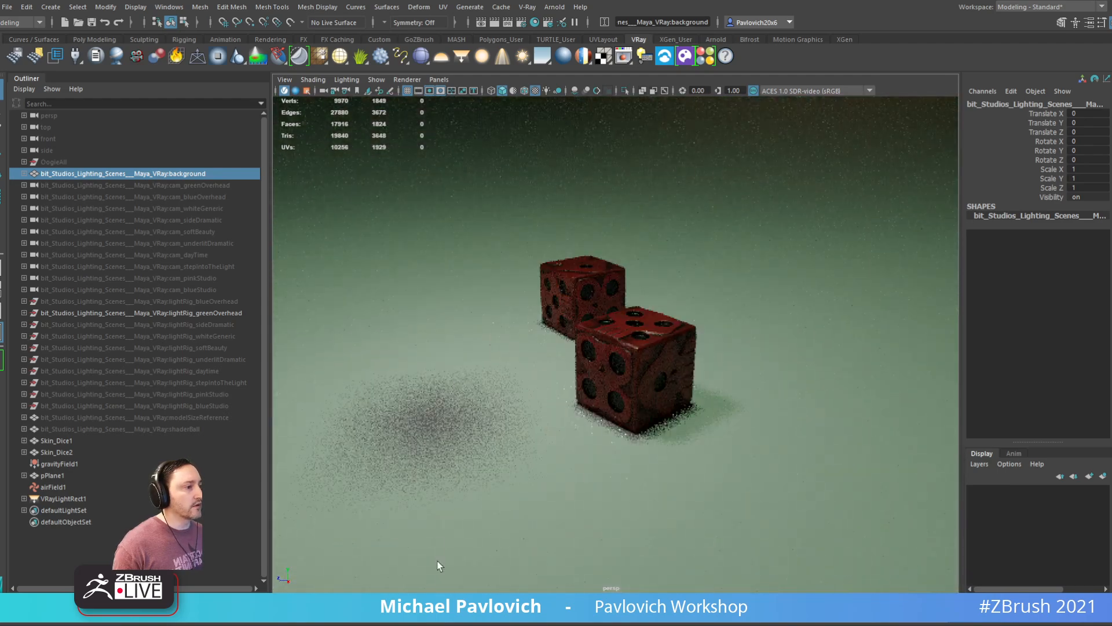
key("alt+shift+v")
key("alt+v")
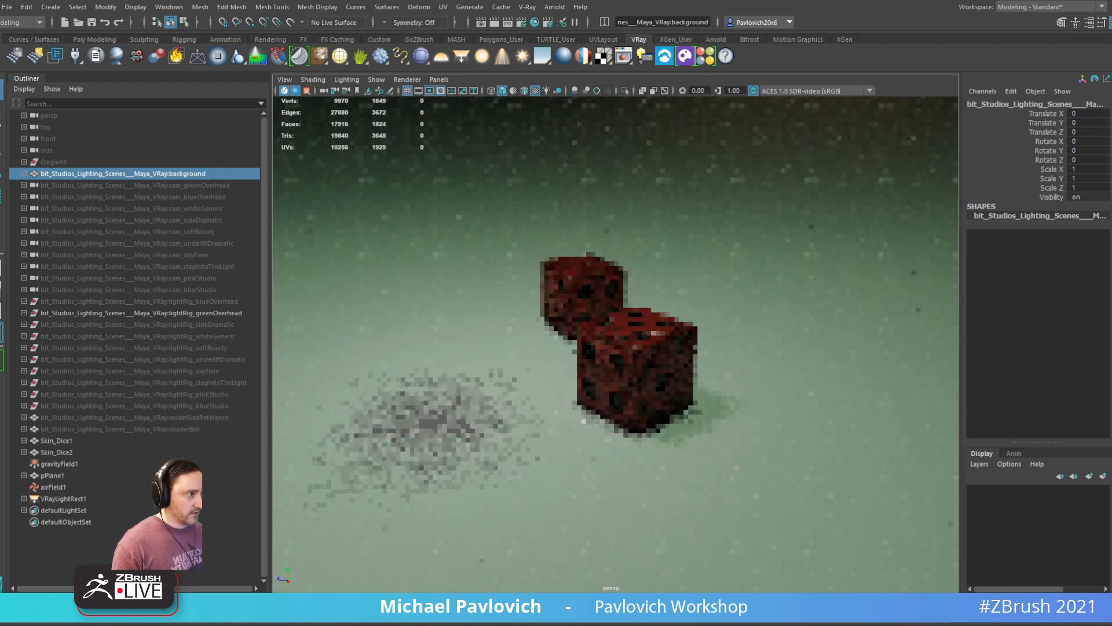
left_click_drag(515, 274, 572, 281, "alt")
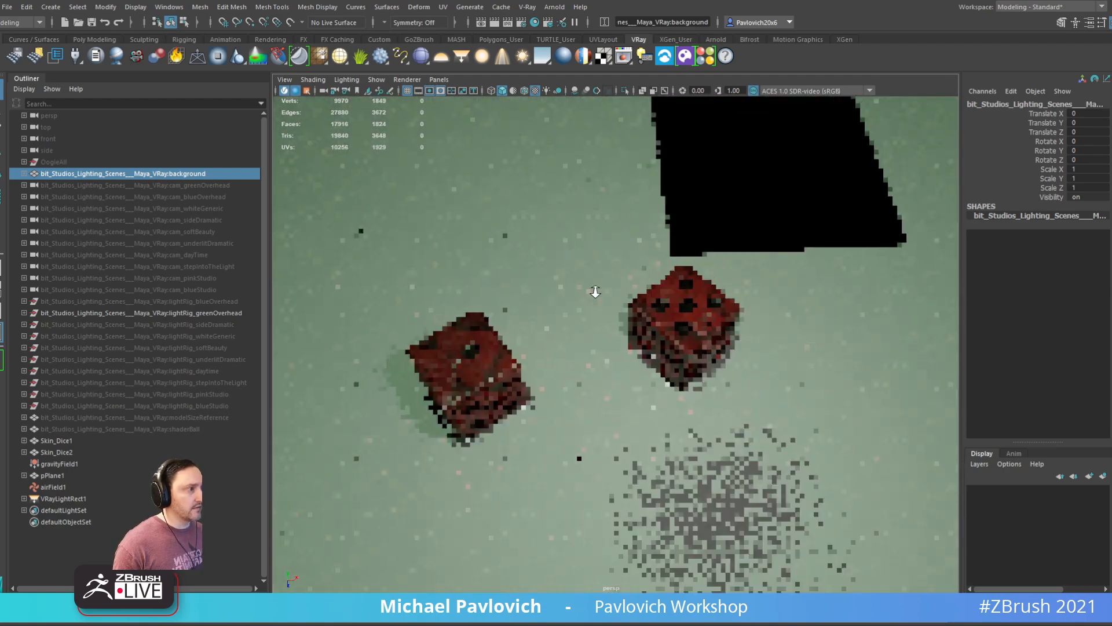
Step: Unhide the hidden OogieAll group so the character renders beside the dice
key("[")
key("[")
key("f")
right_click_drag(464, 220, 695, 327, "alt")
middle_click_drag(701, 328, 648, 189, "alt")
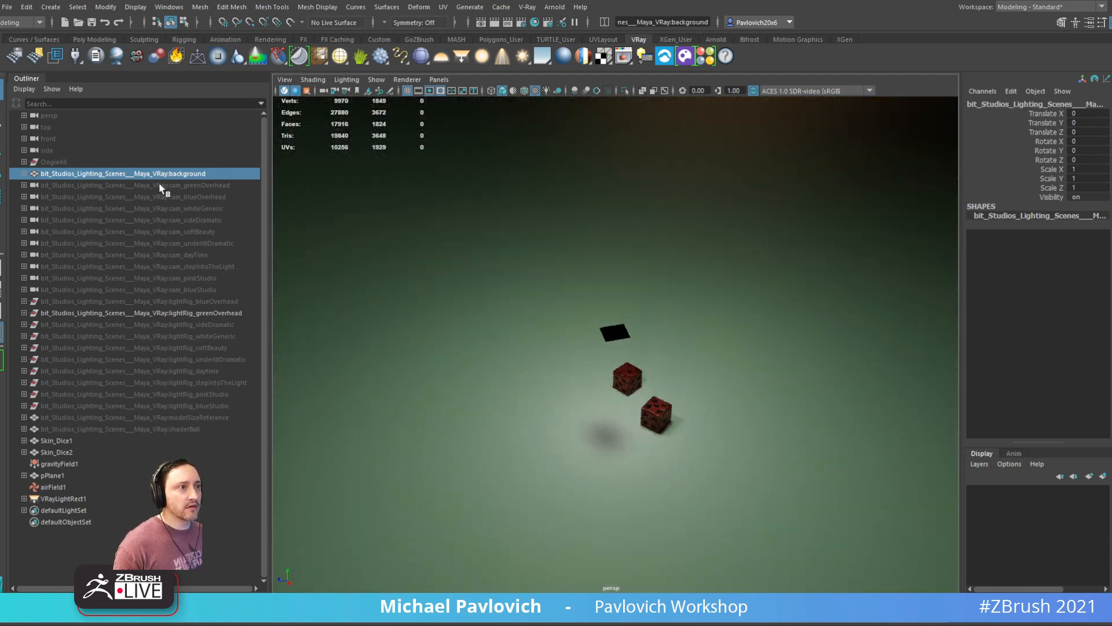
left_click(62, 163)
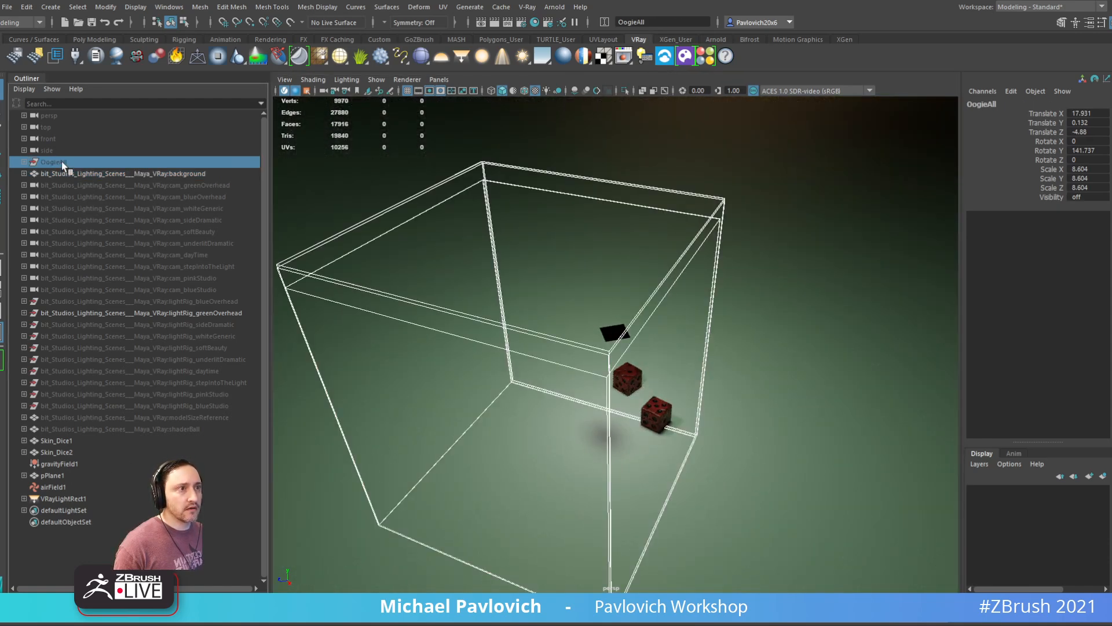
key("shift+h")
middle_click_drag(521, 316, 659, 190, "alt")
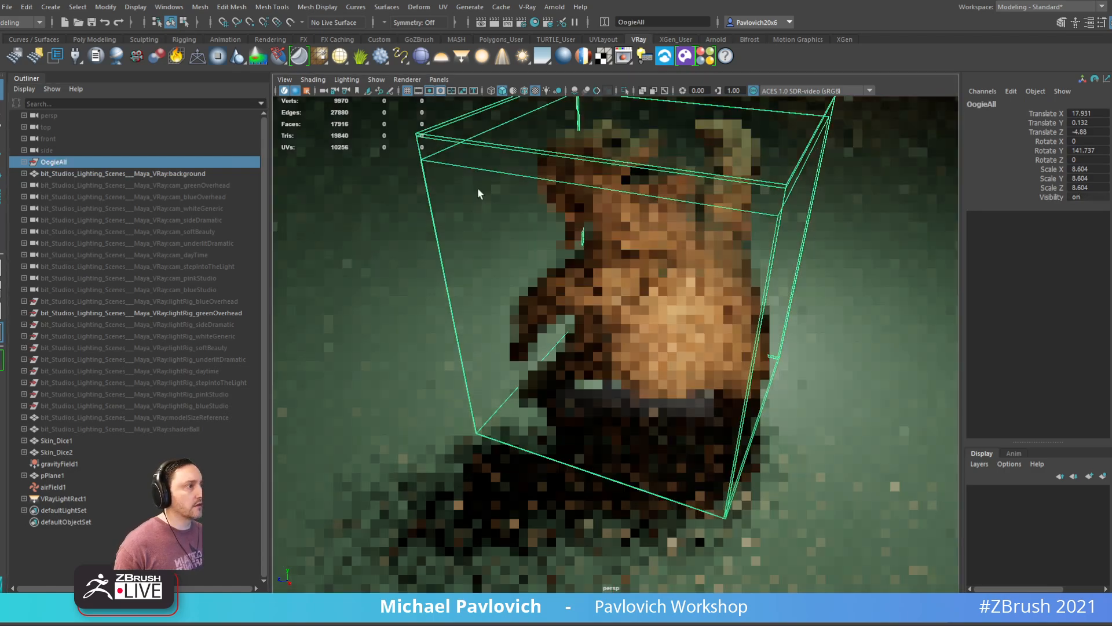
Step: Examine Oogie Boogie's burlap surface up close in the live render, with the background selected instead of OogieAll
left_click(399, 176)
mouse_move(640, 248)
left_mouse_down("alt")
mouse_move(485, 246)
mouse_move(615, 310)
mouse_move(670, 304)
mouse_move(655, 241)
left_mouse_up("alt")
middle_click_drag(655, 241, 574, 353, "alt")
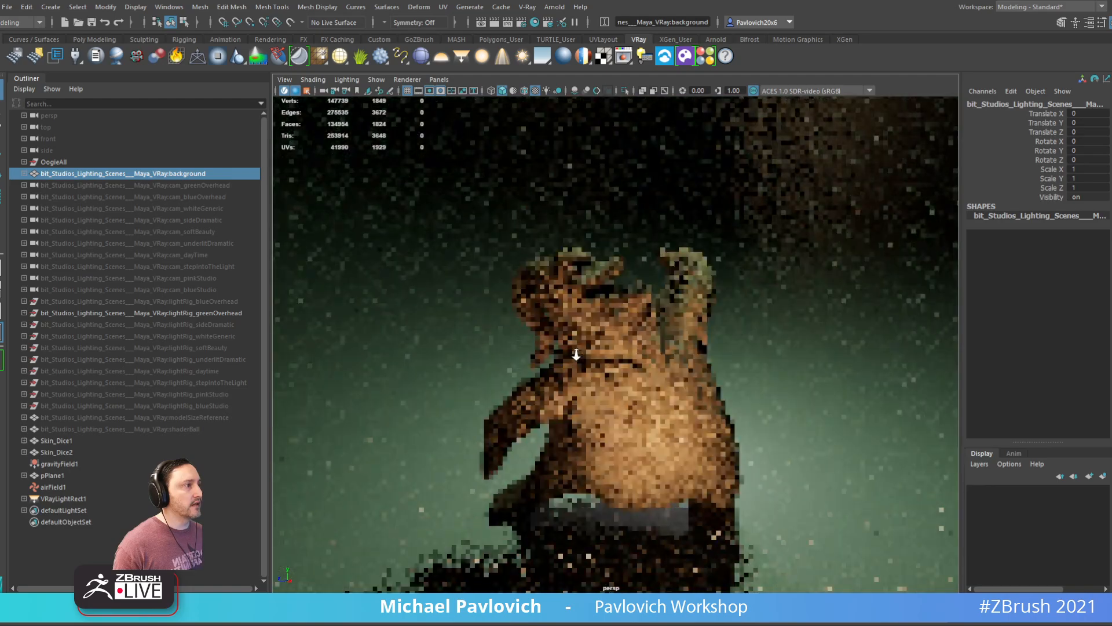
right_click_drag(575, 354, 866, 429, "alt")
right_click_drag(740, 350, 627, 336, "alt")
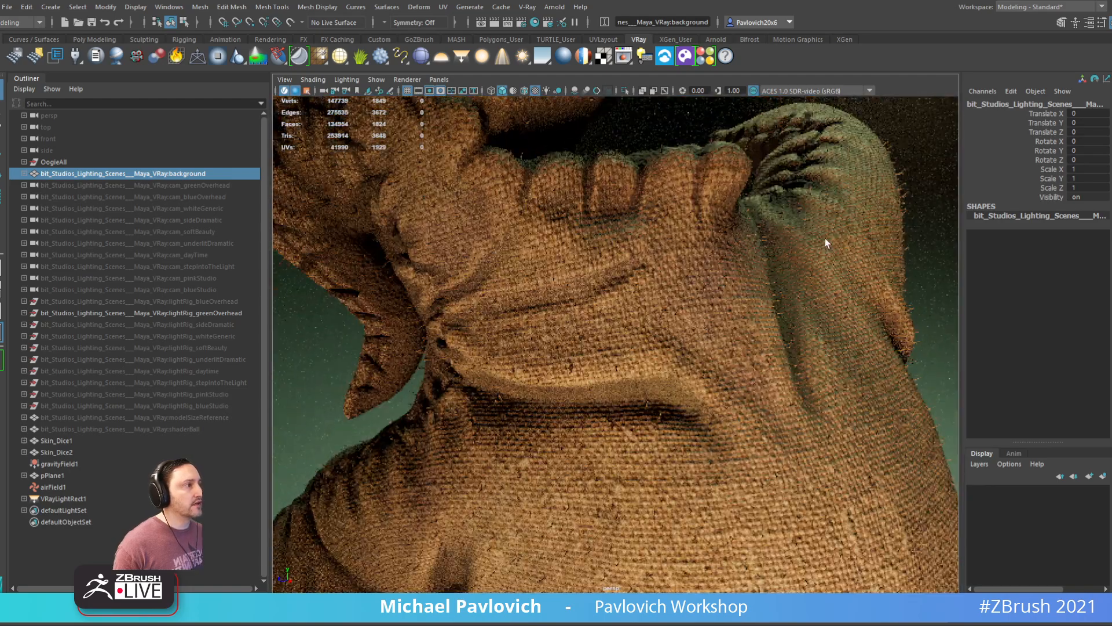
Step: Move VRayLightRect1 above Oogie Boogie's head to Translate 3.145, 23.407, -0.74
right_click_drag(839, 247, 631, 275, "alt")
left_click_drag(636, 250, 666, 284, "alt")
left_click(671, 342)
left_click_drag(786, 313, 712, 313, "alt")
key("w")
left_click_drag(638, 342, 519, 140)
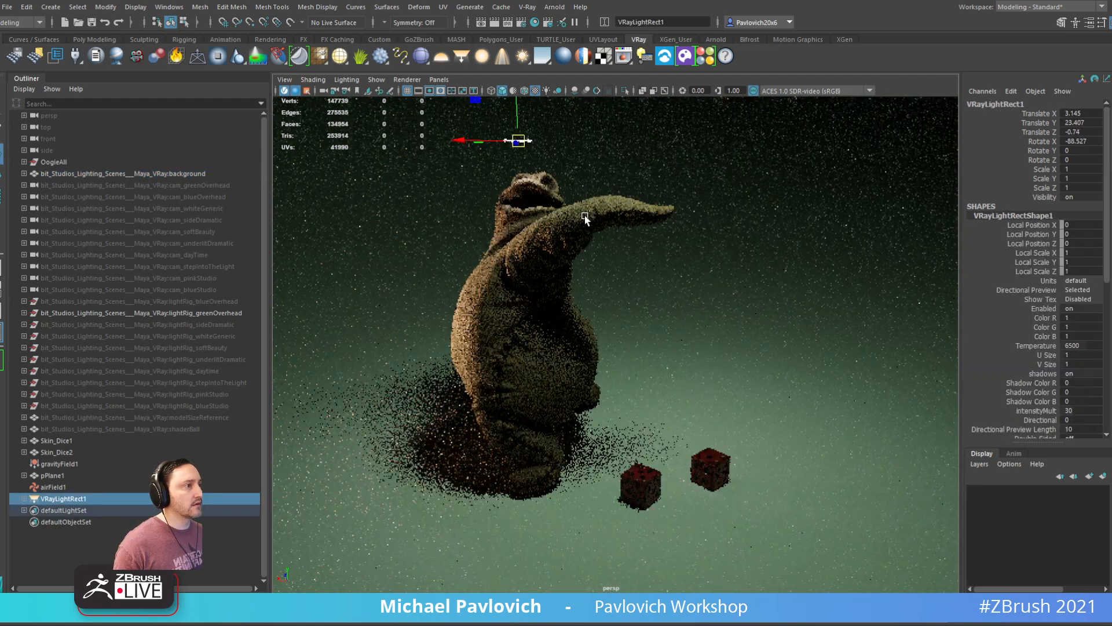
Step: Scale VRayLightRect1 up uniformly to 3.746
left_click_drag(585, 217, 678, 230, "alt")
middle_click_drag(678, 230, 744, 266, "alt")
key("e")
key("r")
left_click_drag(658, 187, 743, 185)
Step: Raise VRayLightRect1 to Translate Y 31.572, and select the background to view Oogie Boogie under the new light
left_click_drag(760, 256, 716, 241, "alt")
right_click_drag(715, 240, 592, 209, "alt")
key("w")
left_click_drag(616, 214, 613, 144)
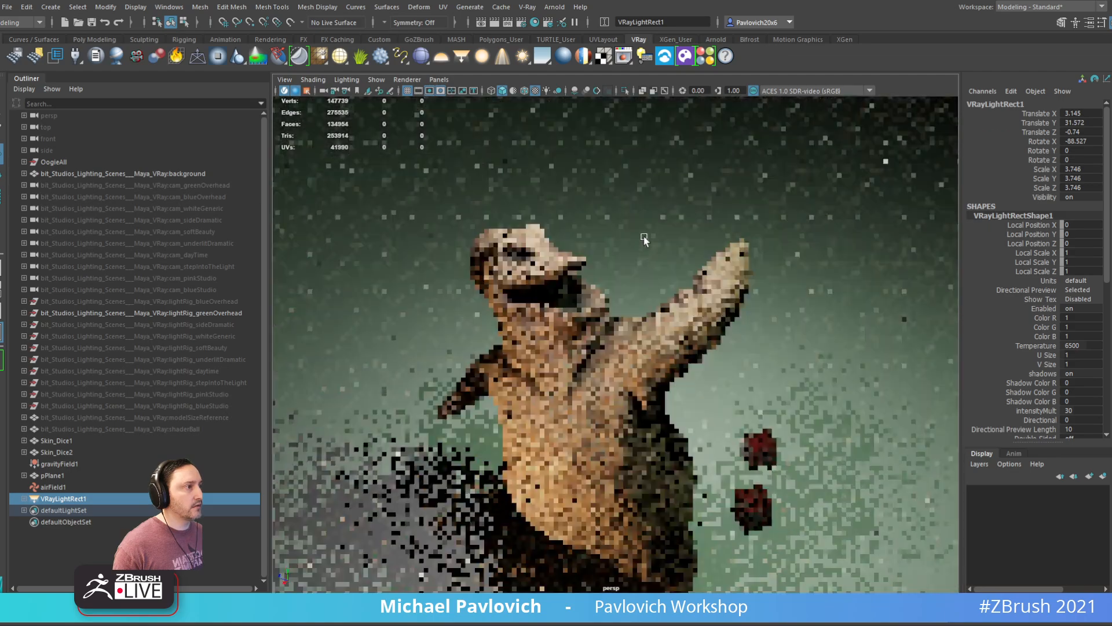
left_click(663, 262)
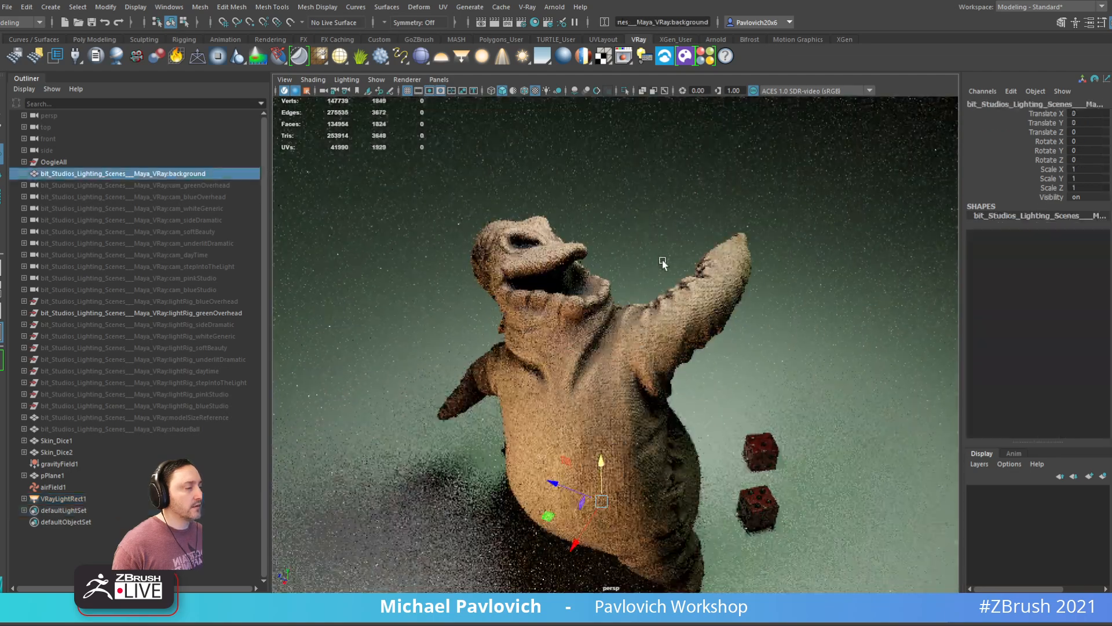
mouse_move(768, 333)
left_mouse_down("alt")
mouse_move(812, 303)
mouse_move(756, 322)
left_mouse_up("alt")
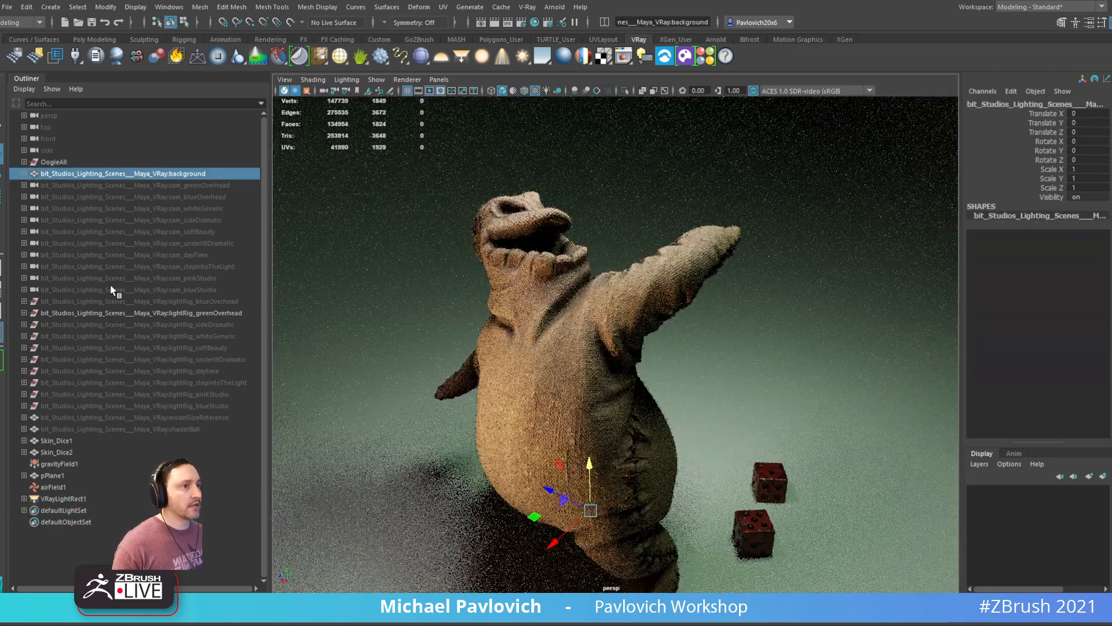
Step: Hide the lightRig_greenOverhead group and show lightRig_blueOverhead instead
left_click(208, 313)
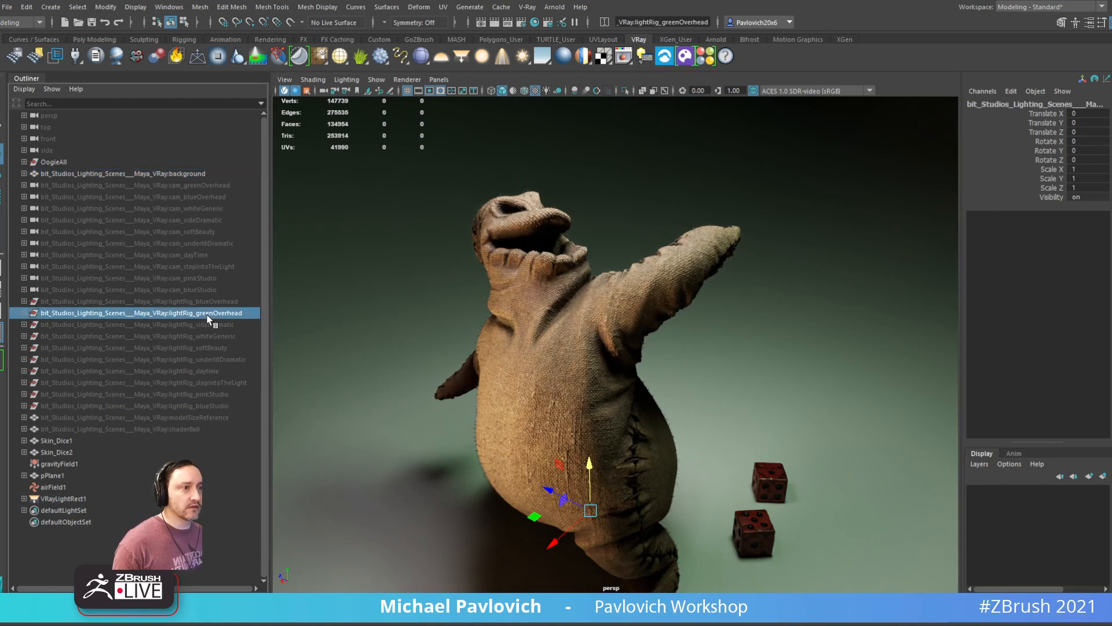
key("ctrl+h")
left_click(207, 301)
key("shift+h")
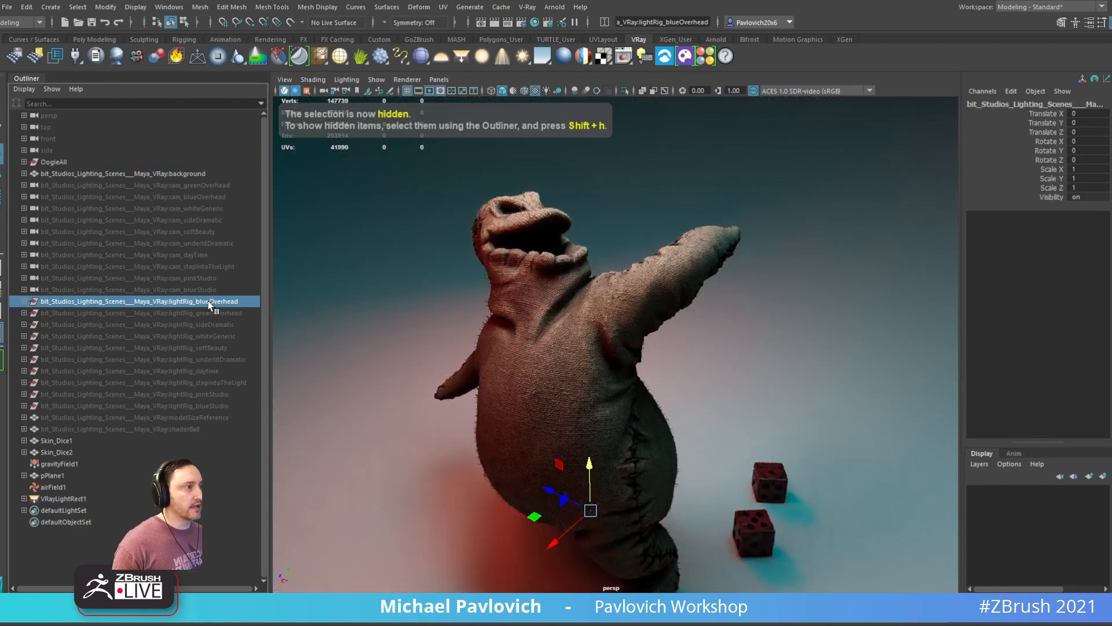
key("alt+space")
mouse_move(602, 339)
left_mouse_down("alt")
mouse_move(368, 330)
mouse_move(602, 326)
left_mouse_up("alt")
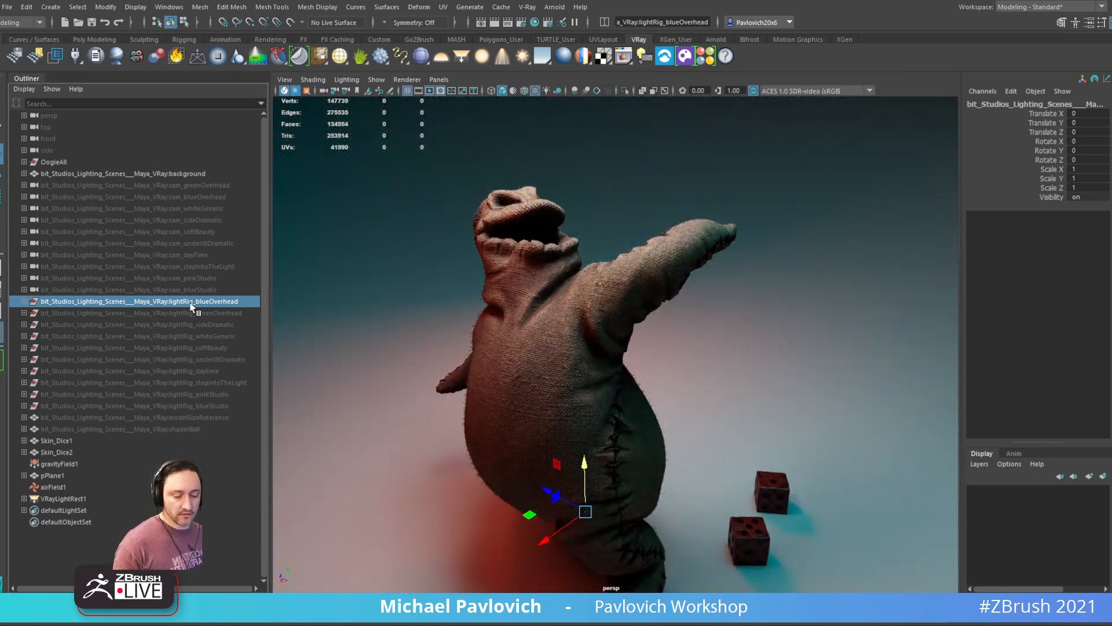
Step: Hide lightRig_blueOverhead, then show lightRig_sideDramatic briefly and hide it again
key("ctrl+h")
left_click(196, 323)
key("shift+h")
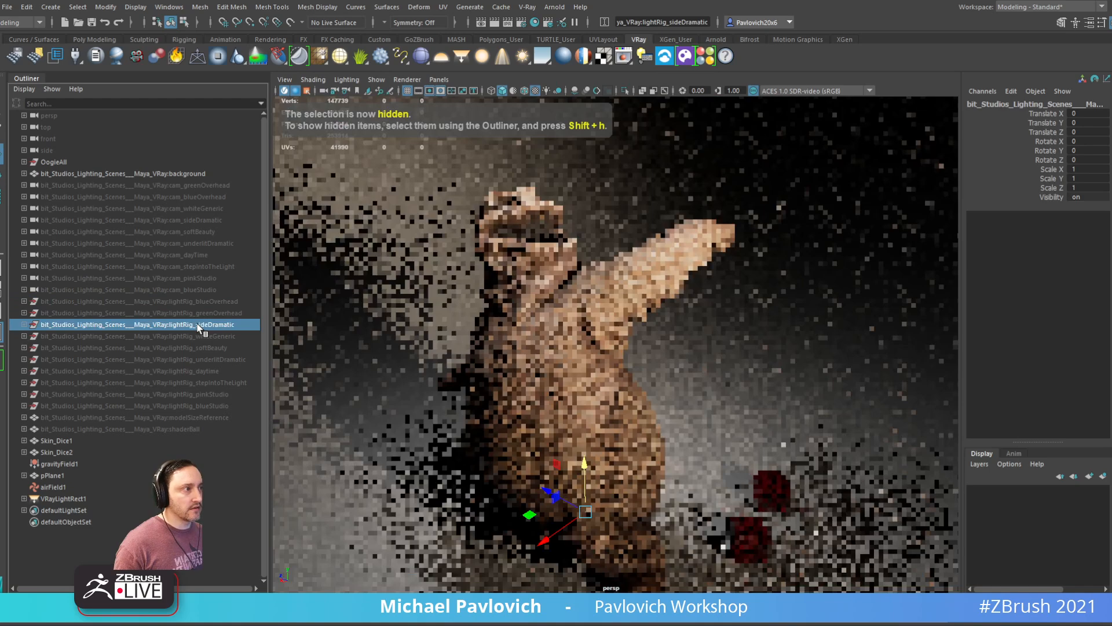
key("ctrl+h")
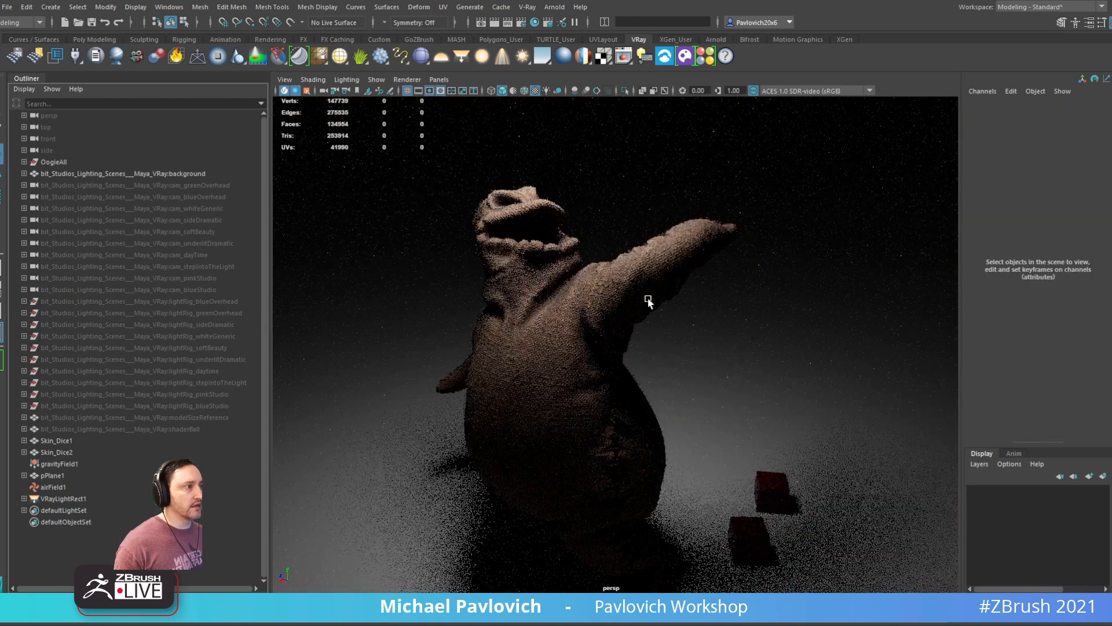
Step: Select the background together with VRayLightRect1 and rotate them to Rotate Z -38.754
left_click(731, 334)
right_click_drag(731, 334, 553, 287, "alt")
left_click_drag(553, 287, 483, 249, "alt")
middle_click_drag(483, 248, 561, 338, "alt")
right_click_drag(560, 339, 683, 349, "alt")
left_click(613, 224)
key("e")
left_click_drag(564, 223, 502, 300)
Step: Try rotating the light and background further to Rotate Z -65.167, and undo the last rotation and move
key("w")
key("e")
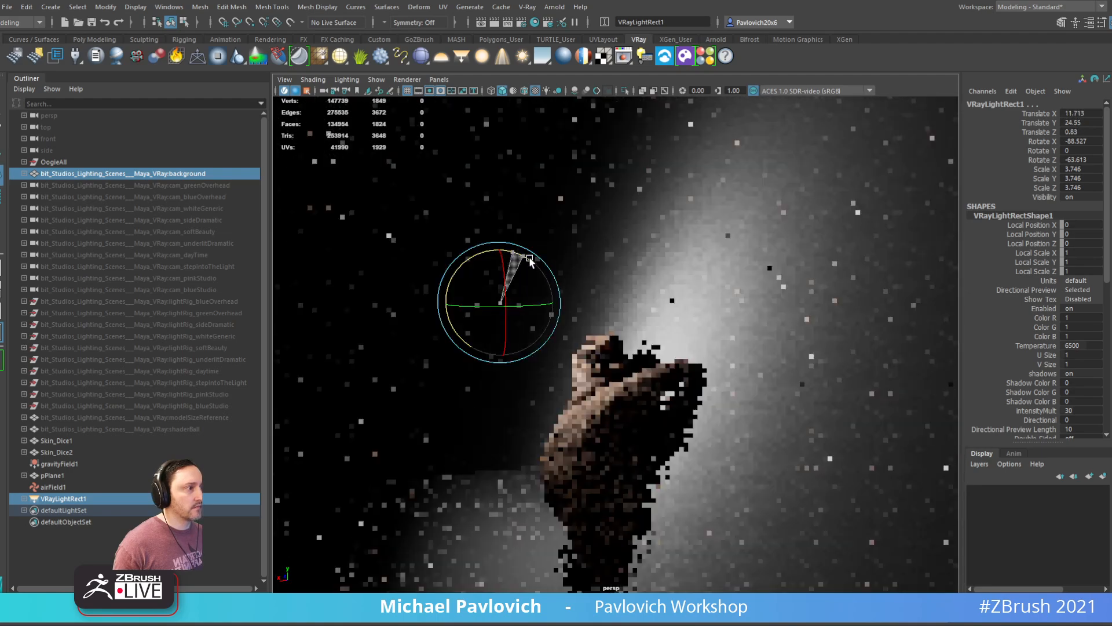
left_click_drag(521, 257, 694, 278)
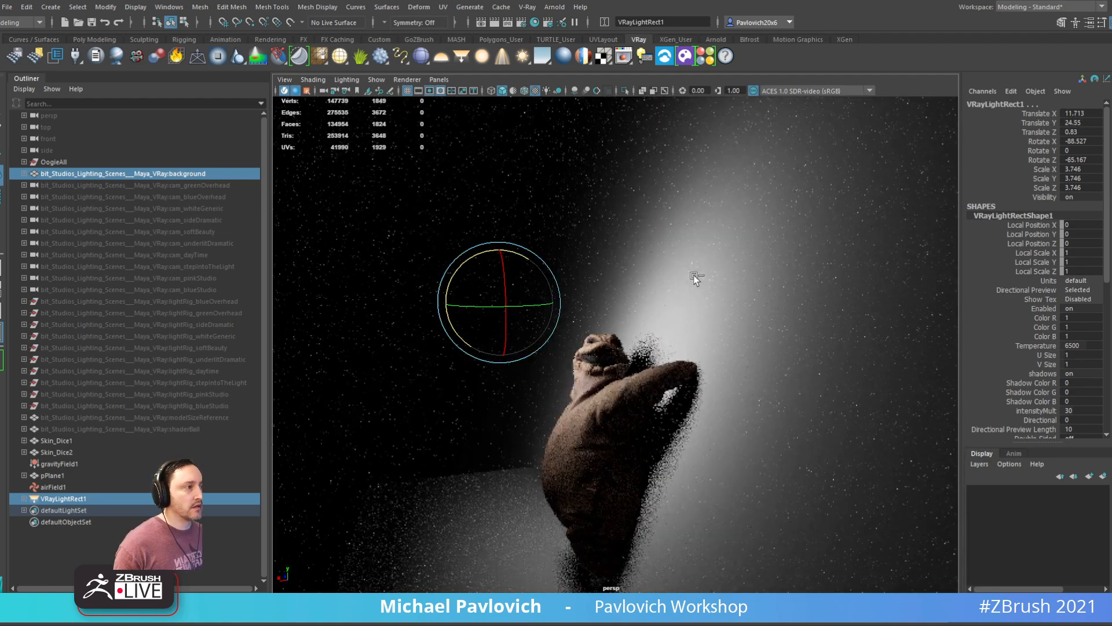
key("ctrl+z")
key("ctrl+z")
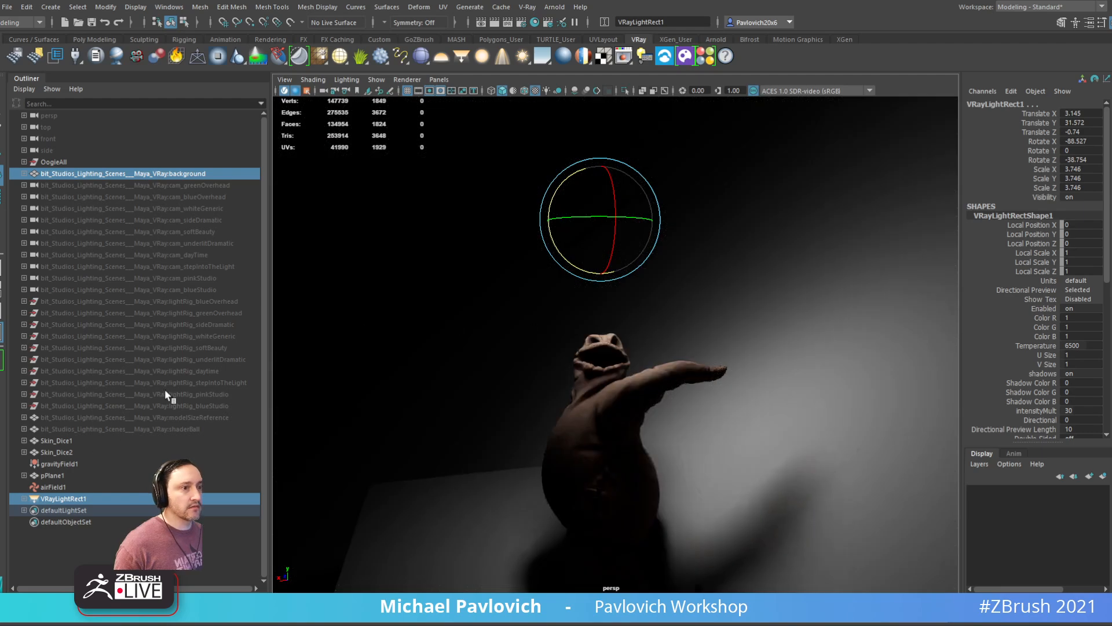
Step: Select only VRayLightRect1 and move it closer to Oogie Boogie, to Translate 7.36, 26.776, -0.946
left_click(585, 223)
left_click_drag(602, 252, 551, 283, "alt")
left_click(603, 284)
key("w")
left_click_drag(571, 370, 685, 310, "alt")
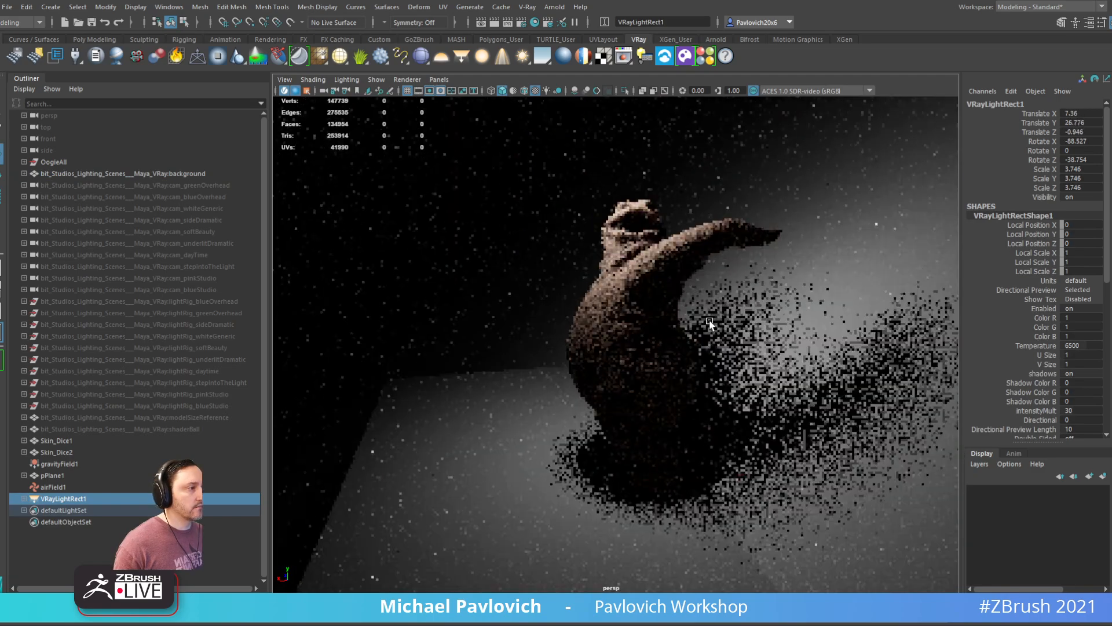
right_click_drag(685, 311, 777, 318, "alt")
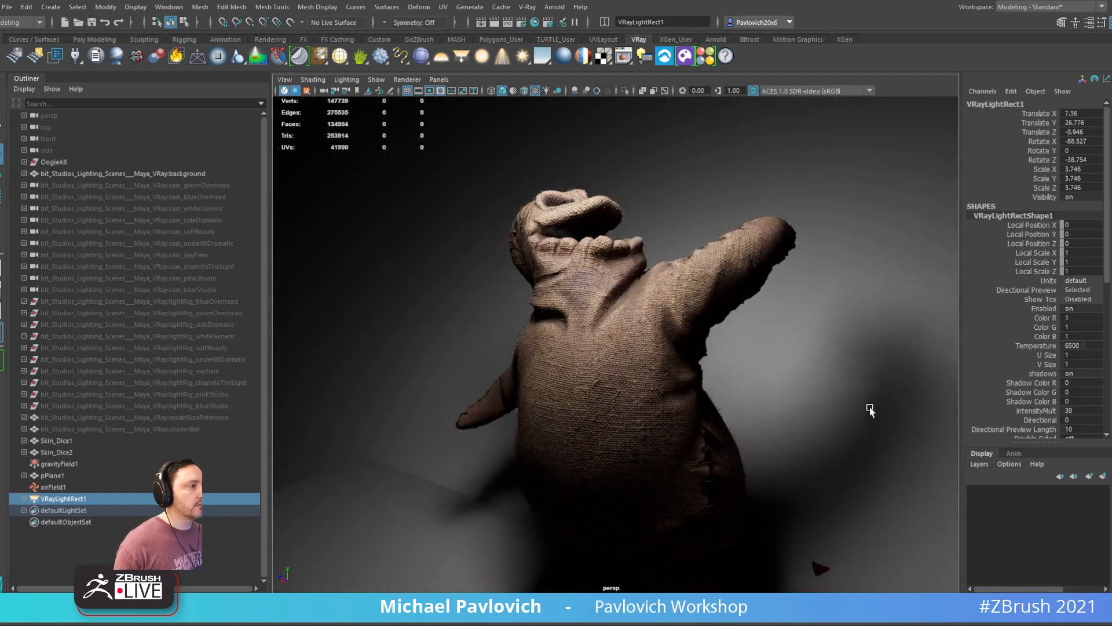
Step: Open and close the empty render window, then view the light and Oogie Boogie's shadow from other angles
left_click(624, 56)
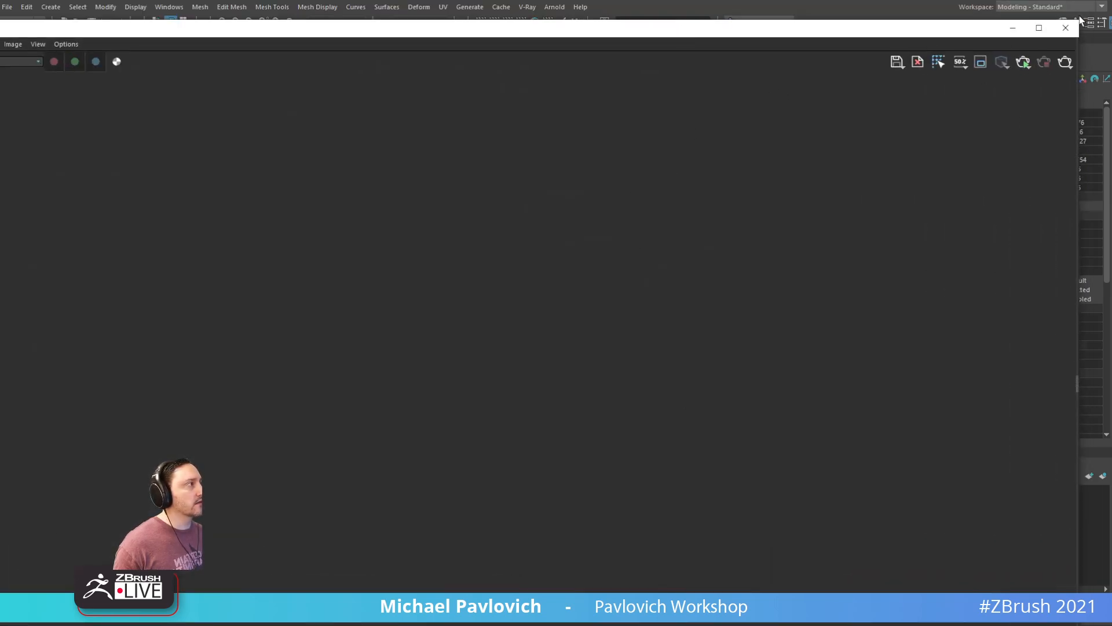
left_click(1066, 27)
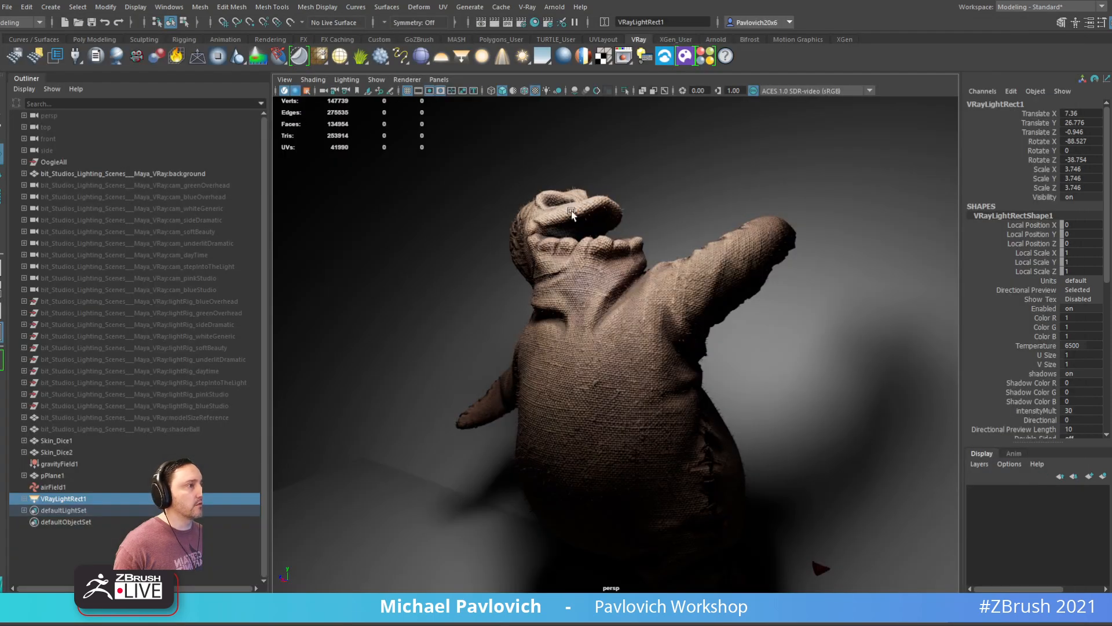
right_click_drag(775, 291, 718, 266, "alt")
left_click_drag(718, 266, 617, 273, "alt")
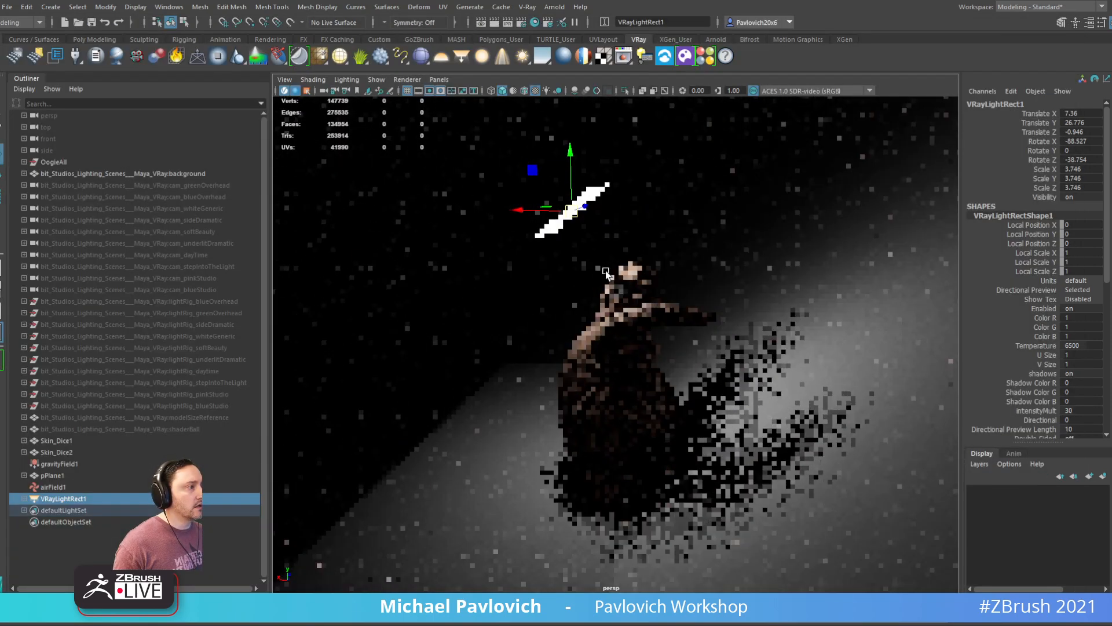
left_click(875, 334)
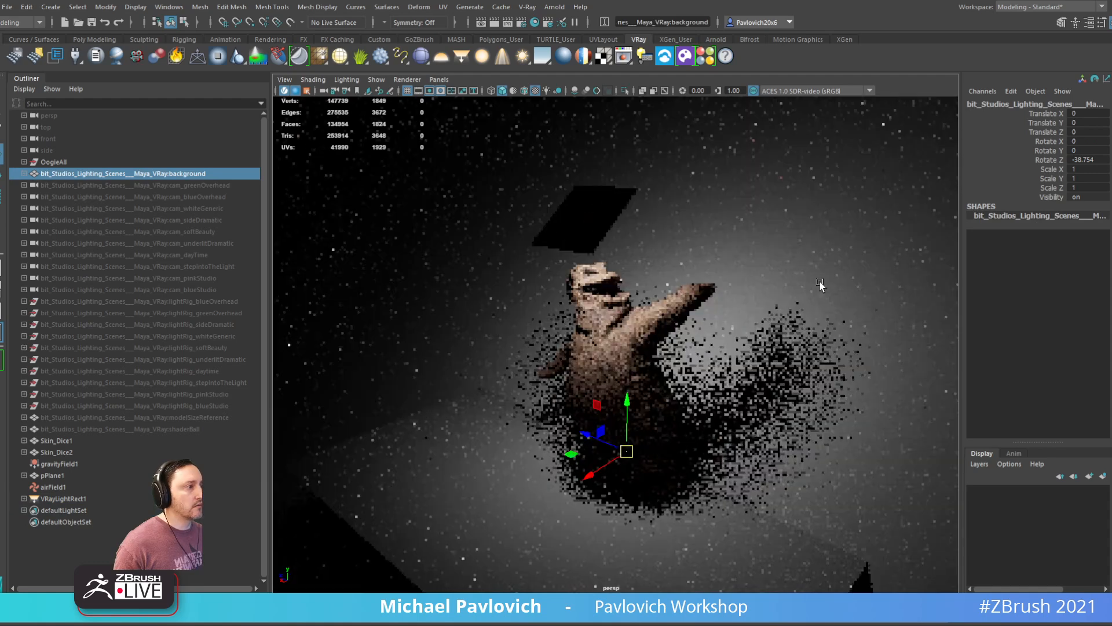
Step: Start a new scene without saving the changes to DiceRoll.ma, and switch back to the Oogie Boogie scene in ZBrush
left_click(11, 6)
left_click(14, 30)
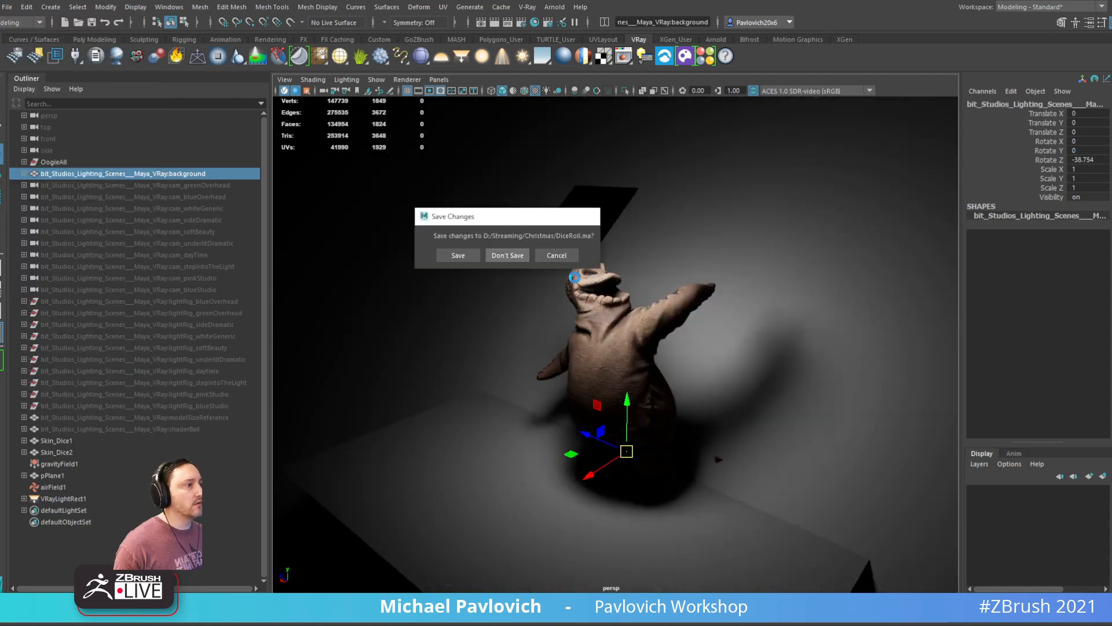
left_click(521, 260)
key("alt+Tab")
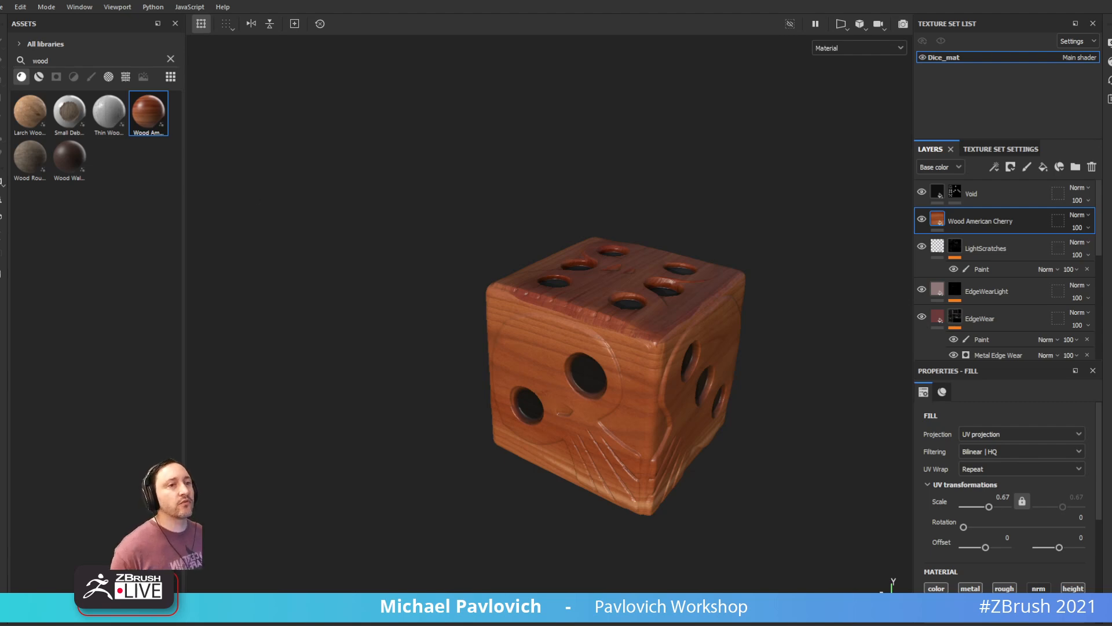
key("alt+Tab")
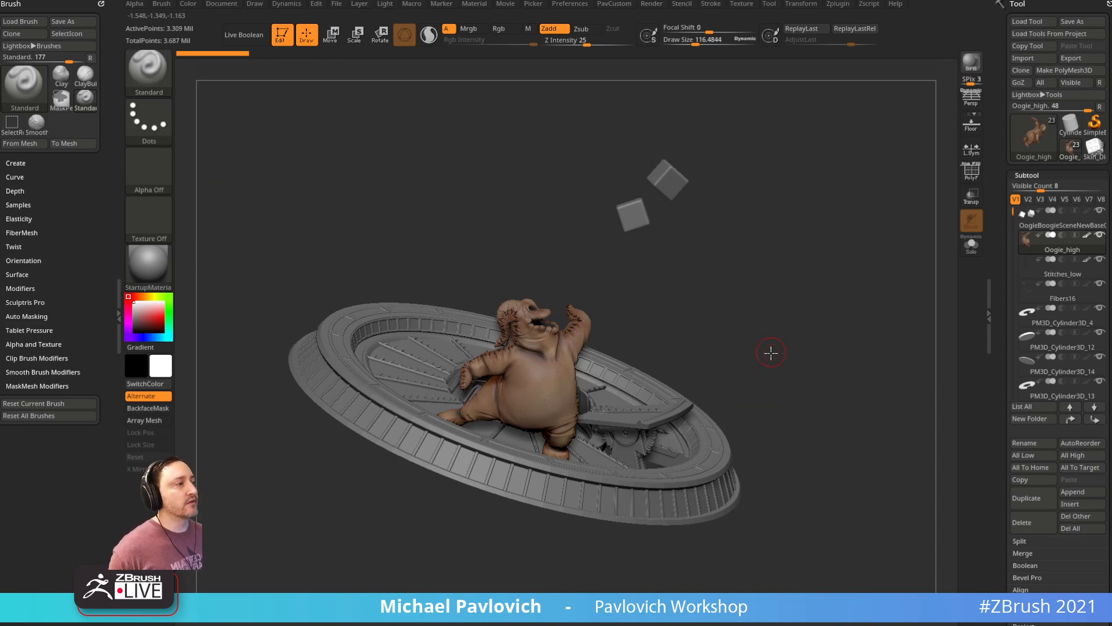
Step: Examine Oogie Boogie, the roulette wheel base and the two floating dice from several angles
left_click_drag(772, 351, 781, 296)
left_click_drag(701, 124, 828, 210)
left_click_drag(846, 356, 859, 234)
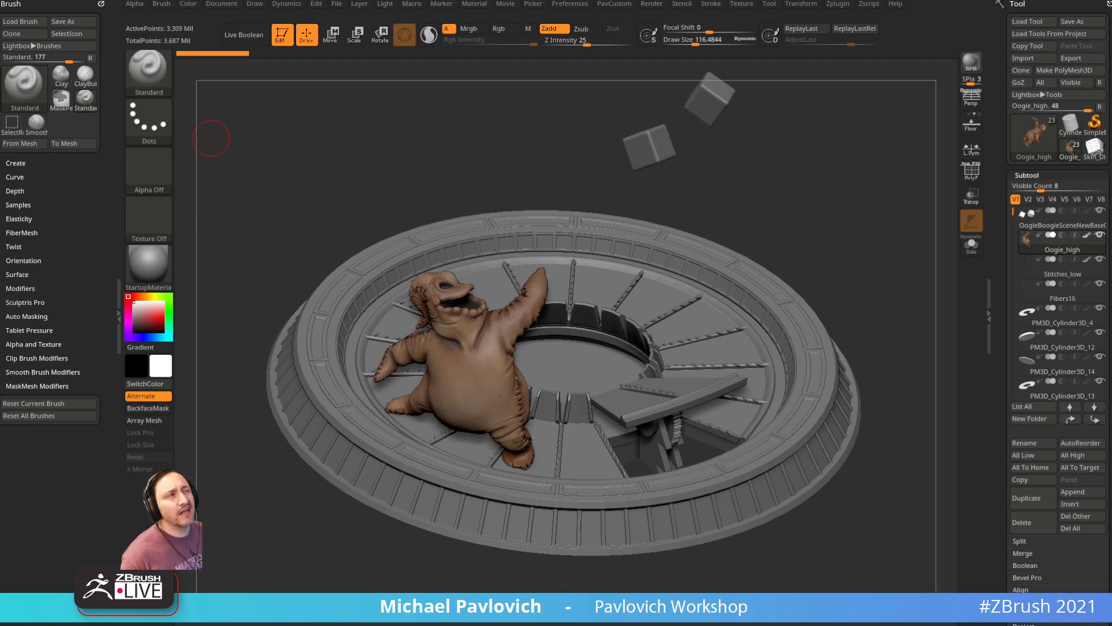
mouse_move(822, 92)
left_mouse_down()
mouse_move(826, 186)
mouse_move(770, 220)
mouse_move(779, 264)
left_mouse_up()
key("s")
key("s")
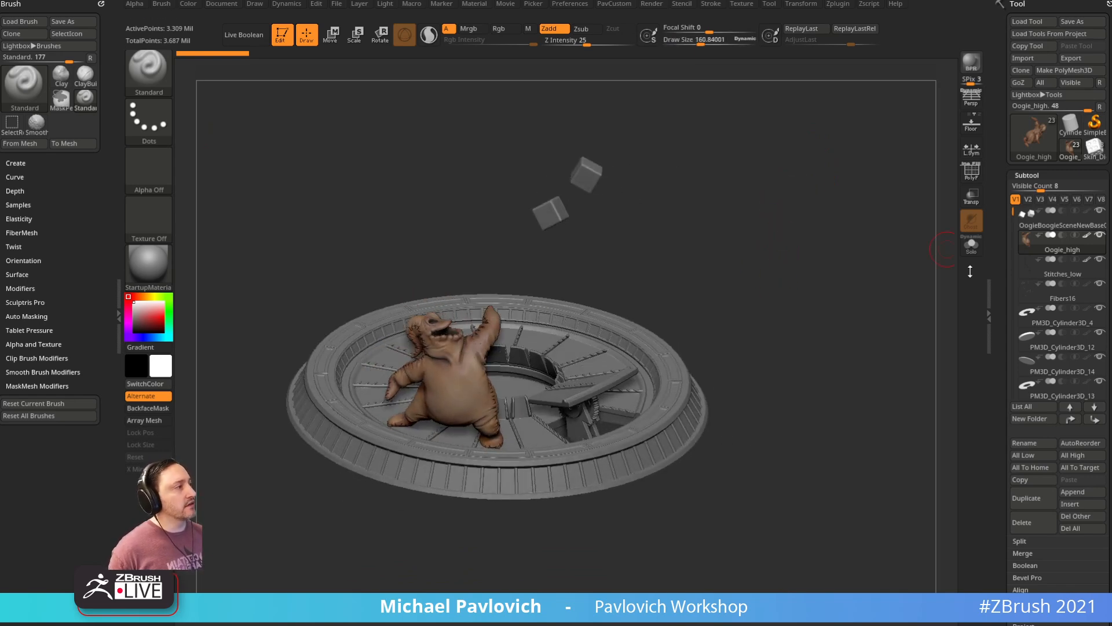
left_click_drag(887, 310, 877, 249)
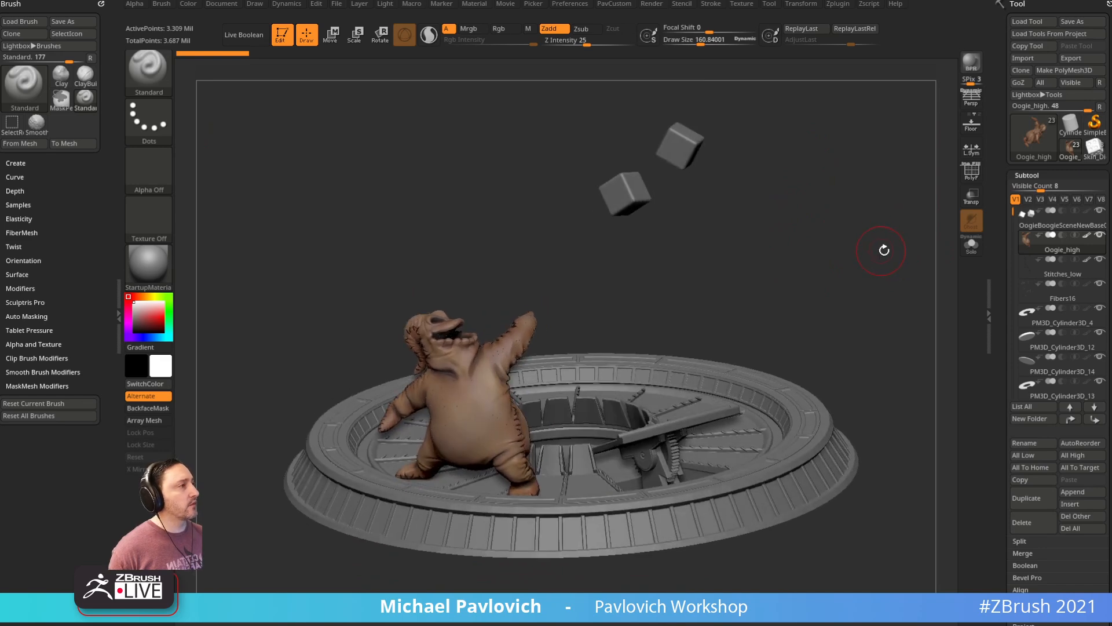
Step: Switch to the MRGBZGrabber, choosing to always switch tools until restart, and grab the posed scene as an alpha and texture
left_click(1033, 140)
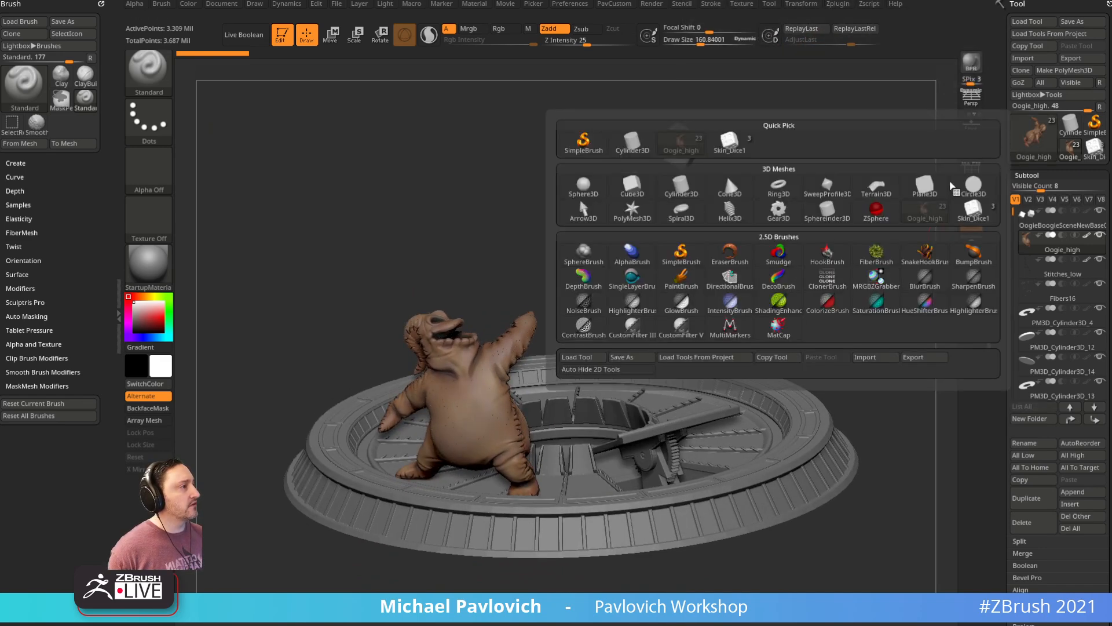
left_click(876, 279)
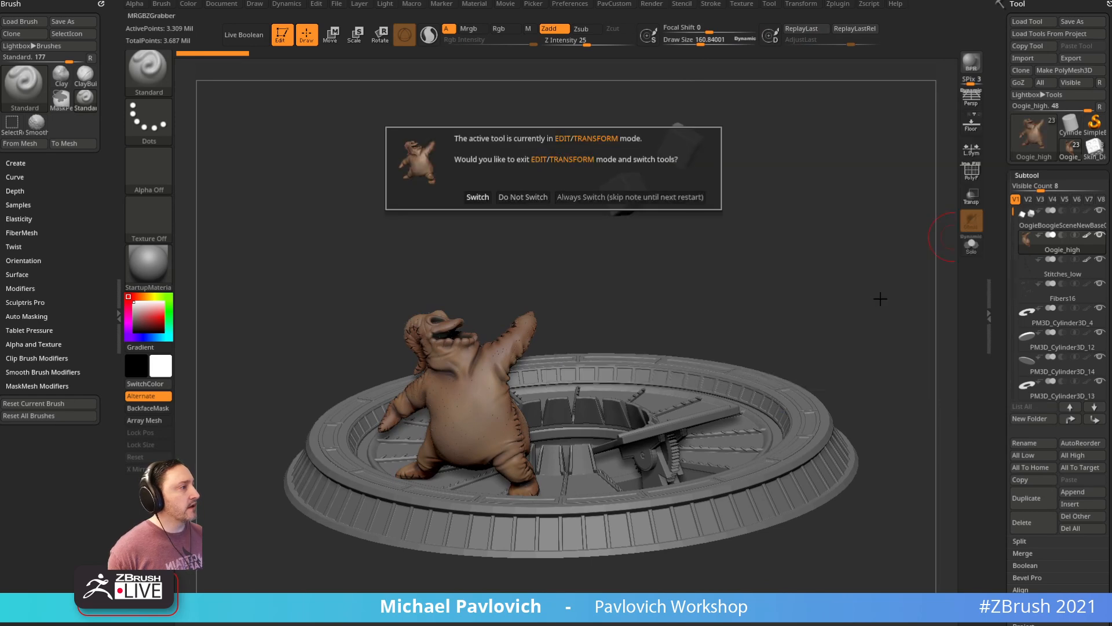
left_click(571, 198)
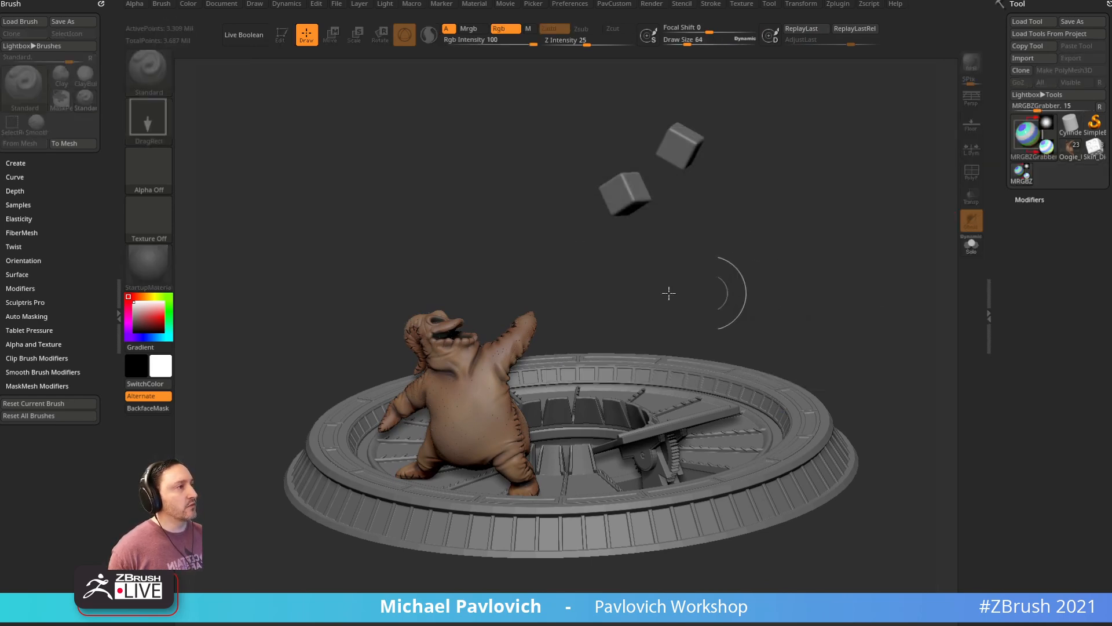
left_click_drag(610, 339, 899, 572)
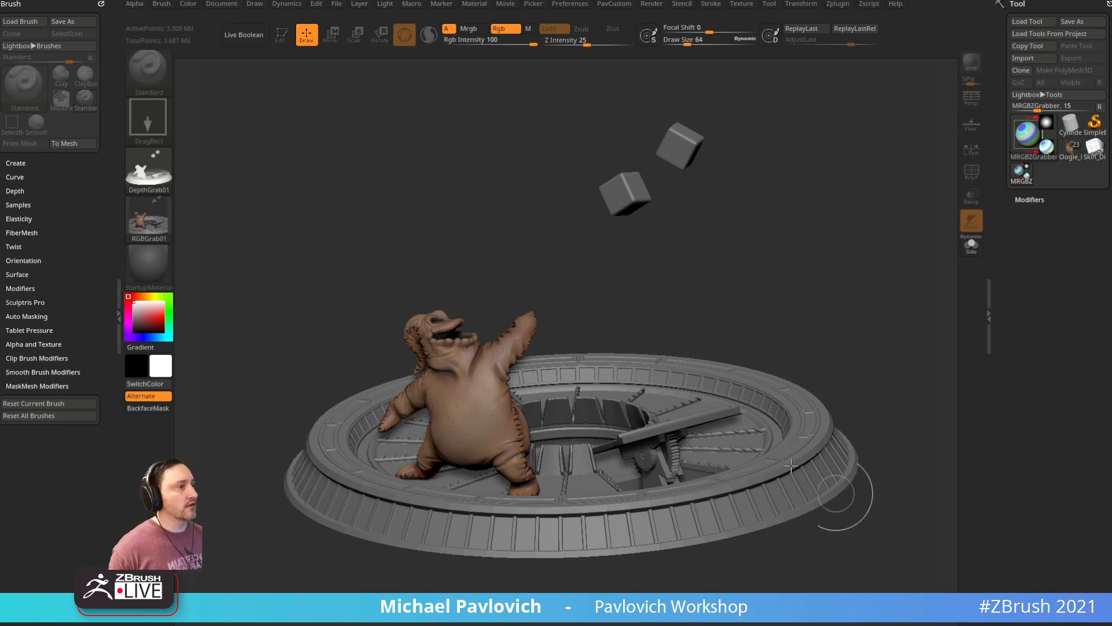
left_click(161, 192)
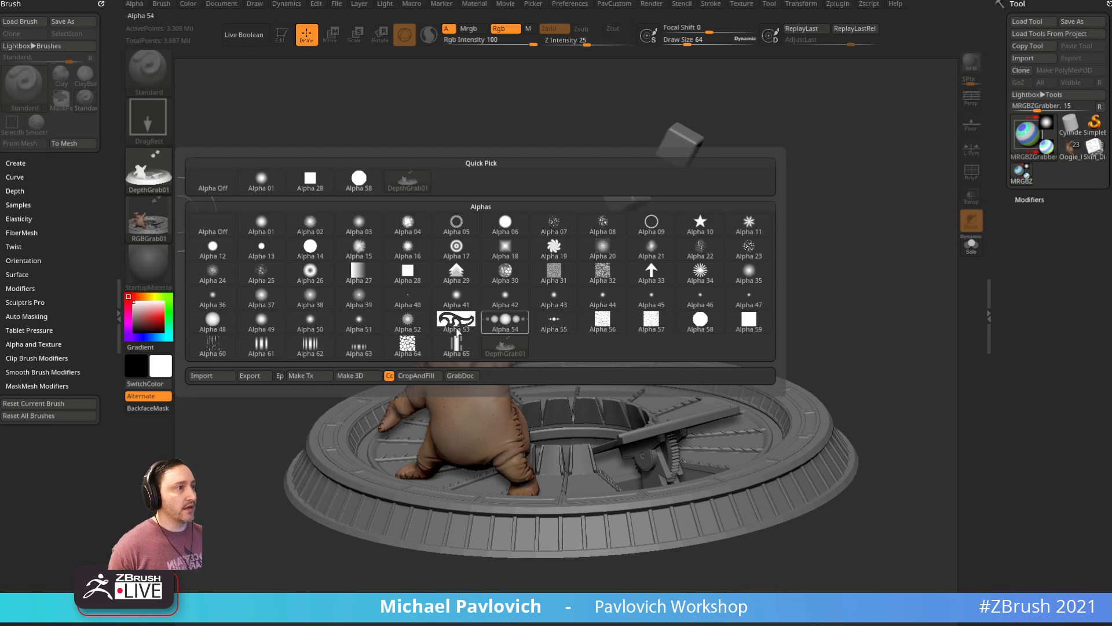
mouse_move(145, 172)
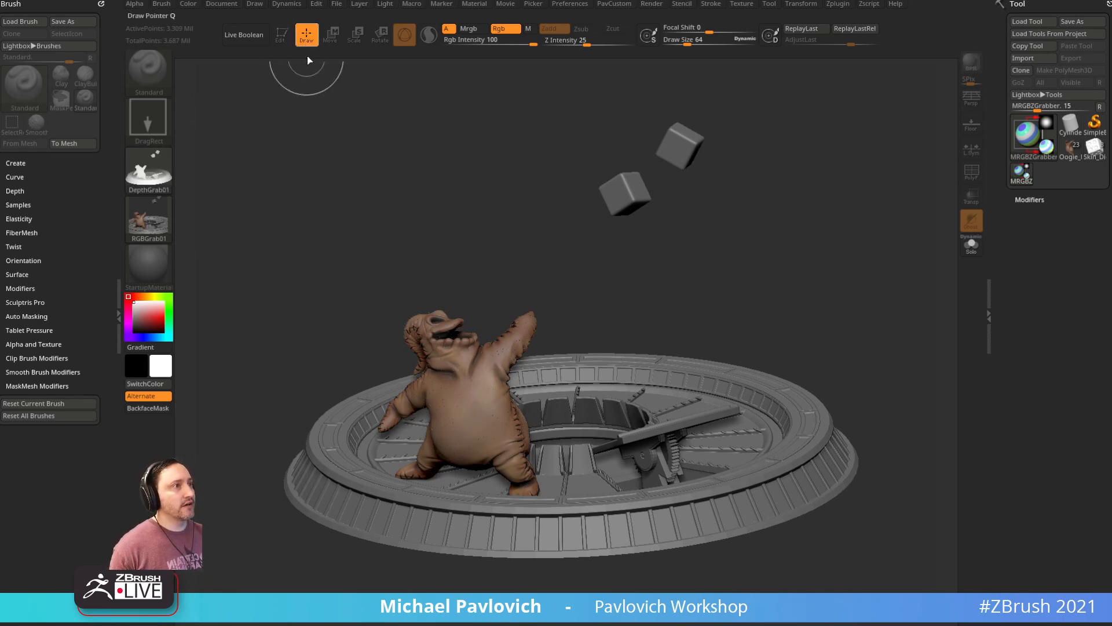
Step: Clear the canvas and draw a Circle3D primitive, making it editable with its wireframe shown
key("ctrl+n")
left_click(1028, 132)
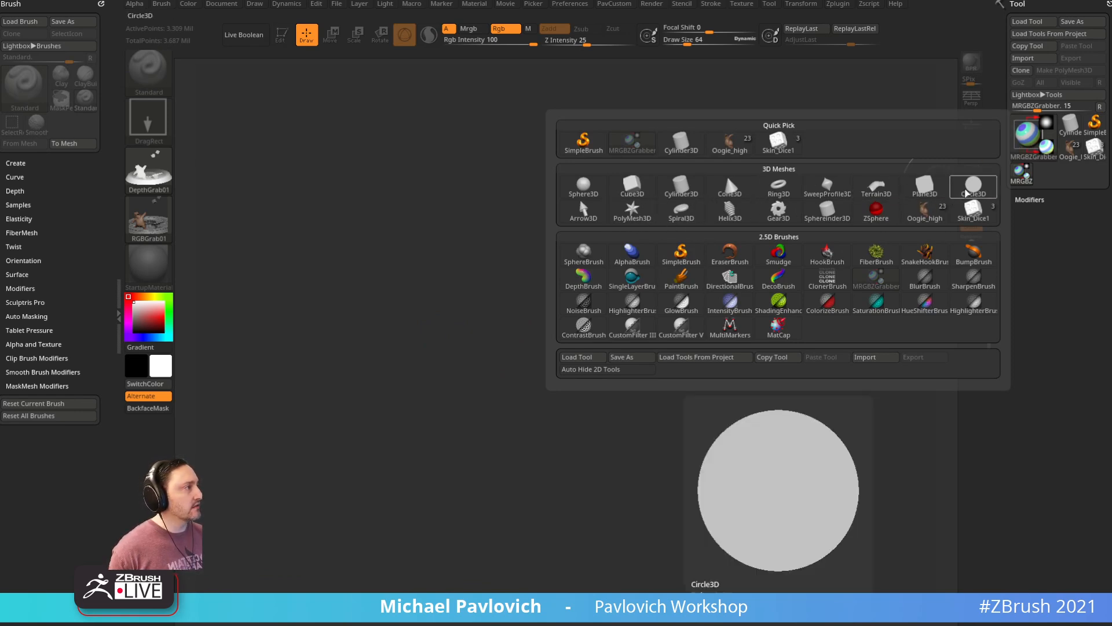
left_click(973, 185)
left_click_drag(557, 379, 556, 450)
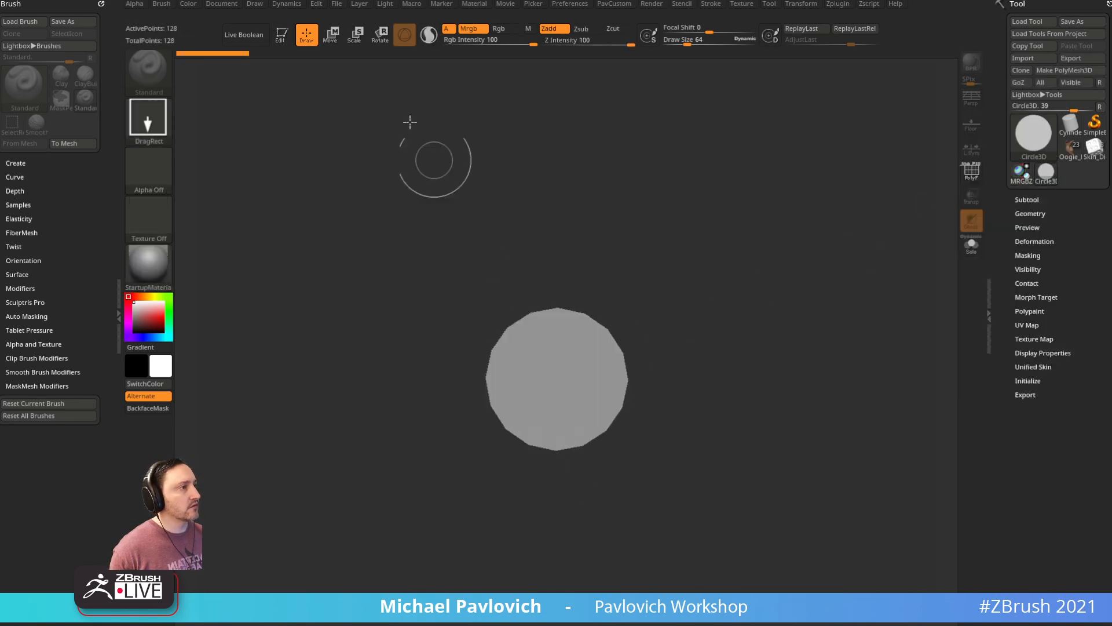
left_click(286, 38)
left_click(971, 172)
key("f")
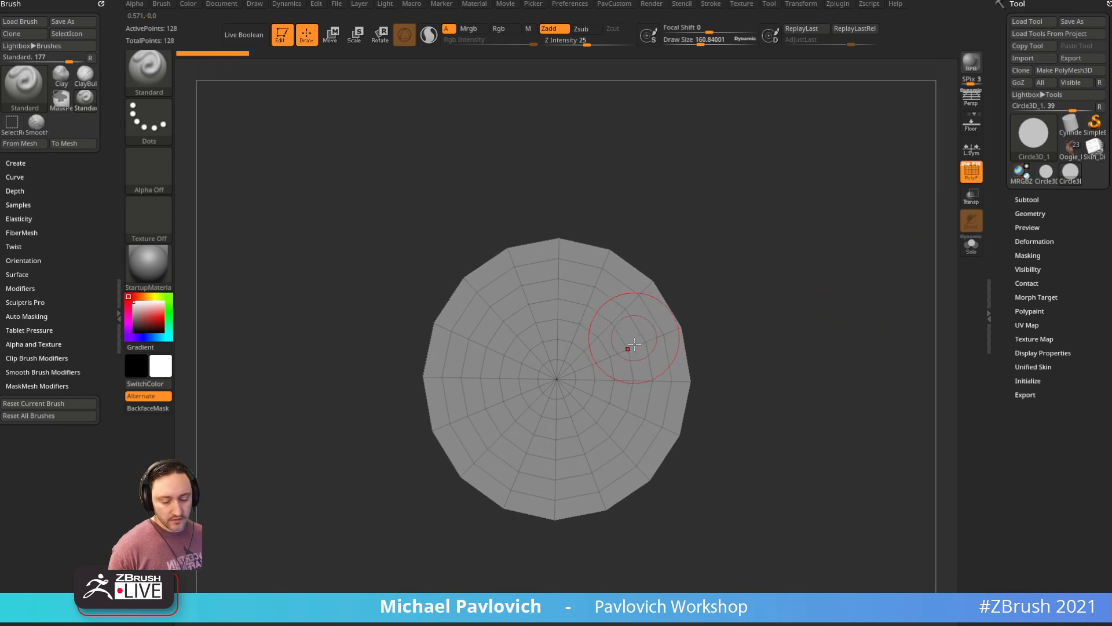
left_click_drag(857, 291, 861, 289)
Step: Switch to the Cylinder3D primitive, convert it to a PolyMesh3D, and flatten it into a thin disc
left_click(1070, 123)
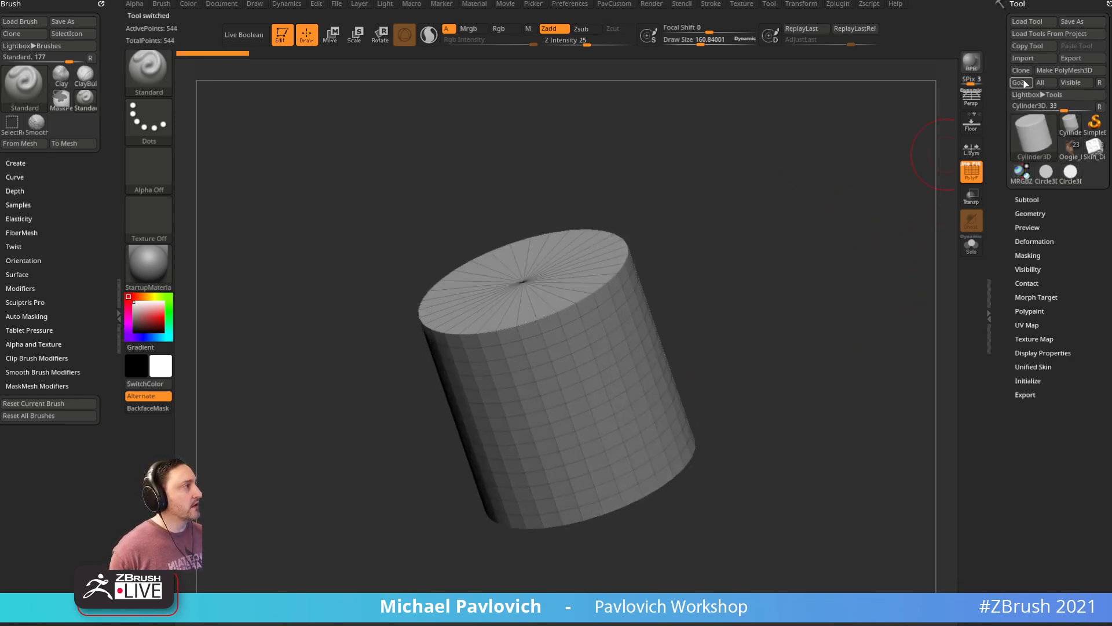
left_click(1064, 70)
key("w")
left_click_drag(545, 345, 571, 425)
left_click_drag(728, 467, 701, 442, "alt")
key("q")
Step: Remove the unneeded edge loops from the disc with Delete Loops at Angle 45
left_click(1028, 215, "shift")
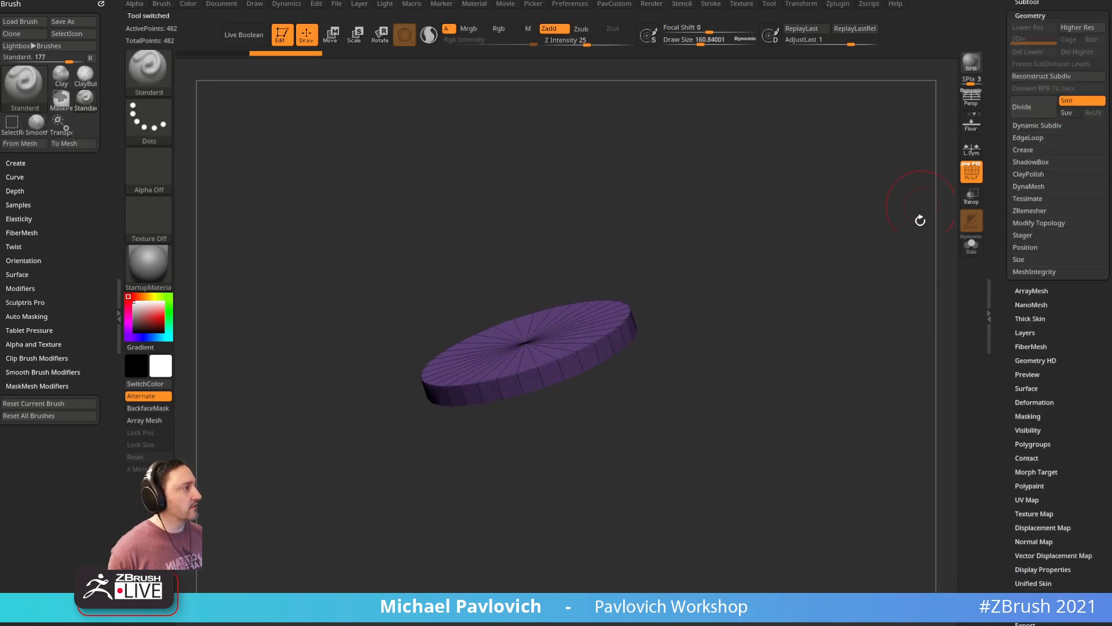
key("shift")
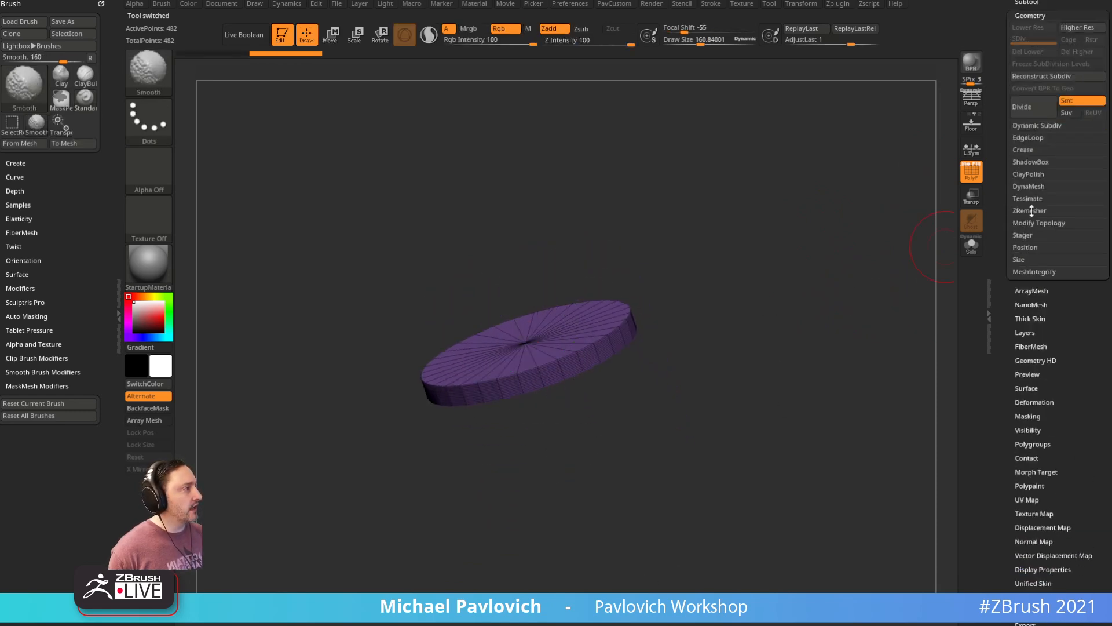
left_click(1025, 136, "shift")
left_click_drag(1006, 214, 1006, 187)
left_click(1019, 310)
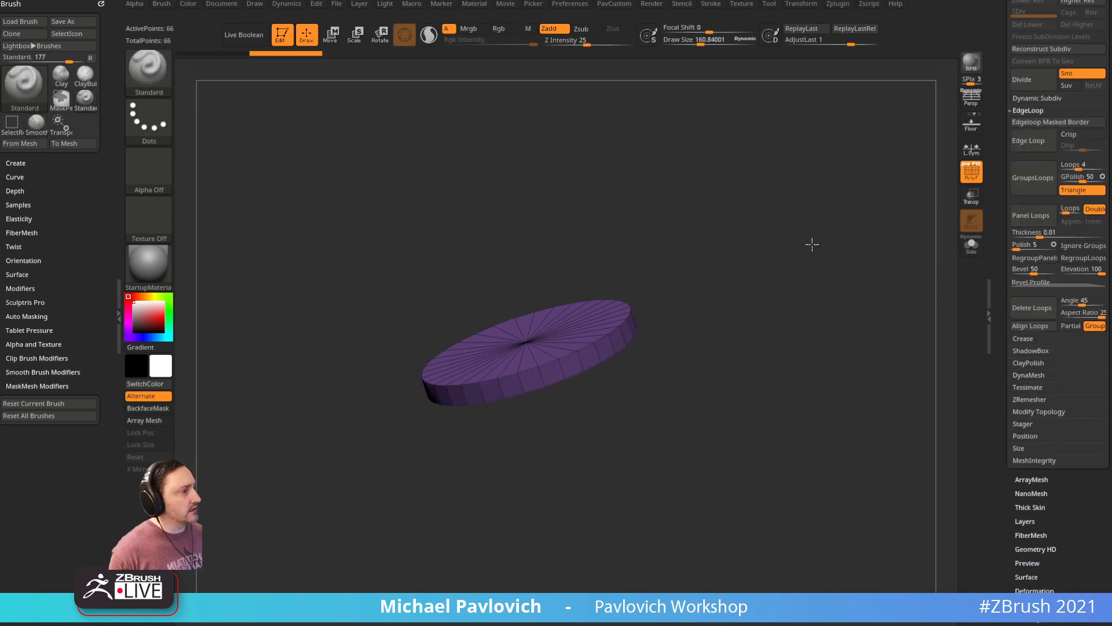
Step: Crease the disc's edges with a tolerance of 45 and subdivide it three times, to SDiv 4
left_click_drag(809, 241, 832, 268, "alt")
left_click_drag(832, 267, 846, 287)
key("grave")
left_click(833, 489)
mouse_move(771, 504)
left_mouse_down("alt")
mouse_move(740, 445)
mouse_move(716, 325)
left_mouse_up("alt")
mouse_move(803, 271)
left_mouse_down()
mouse_move(815, 270)
mouse_move(813, 255)
left_mouse_up()
key("ctrl")
key("ctrl+d")
key("ctrl+d")
key("ctrl+d")
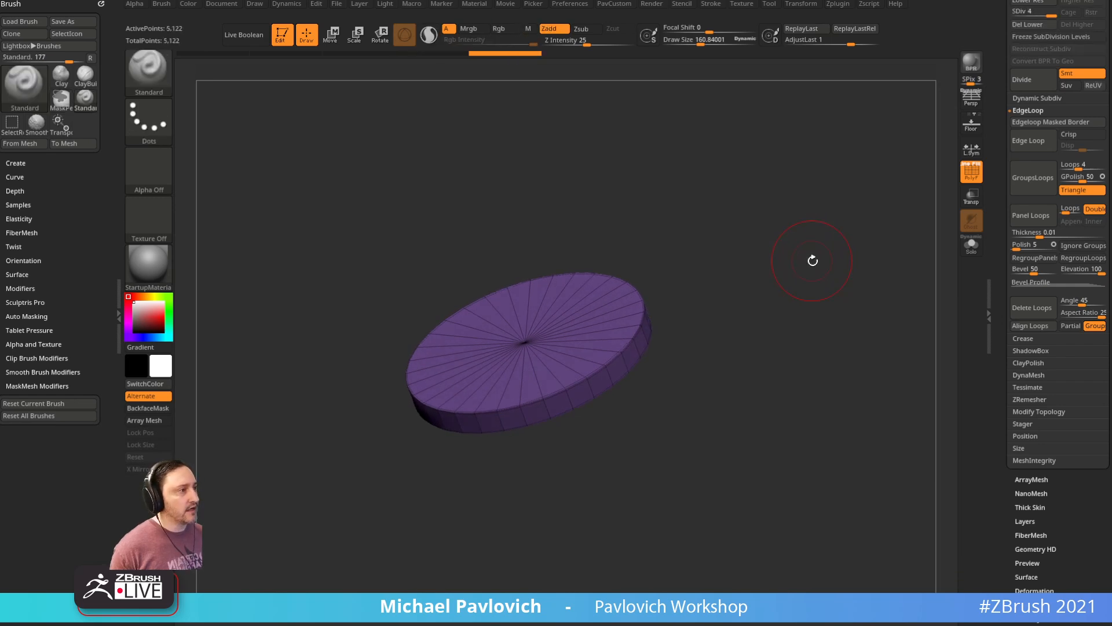
Step: Set the draw size to about 91 and delete the disc's lower subdivision levels
left_click_drag(937, 174, 895, 173)
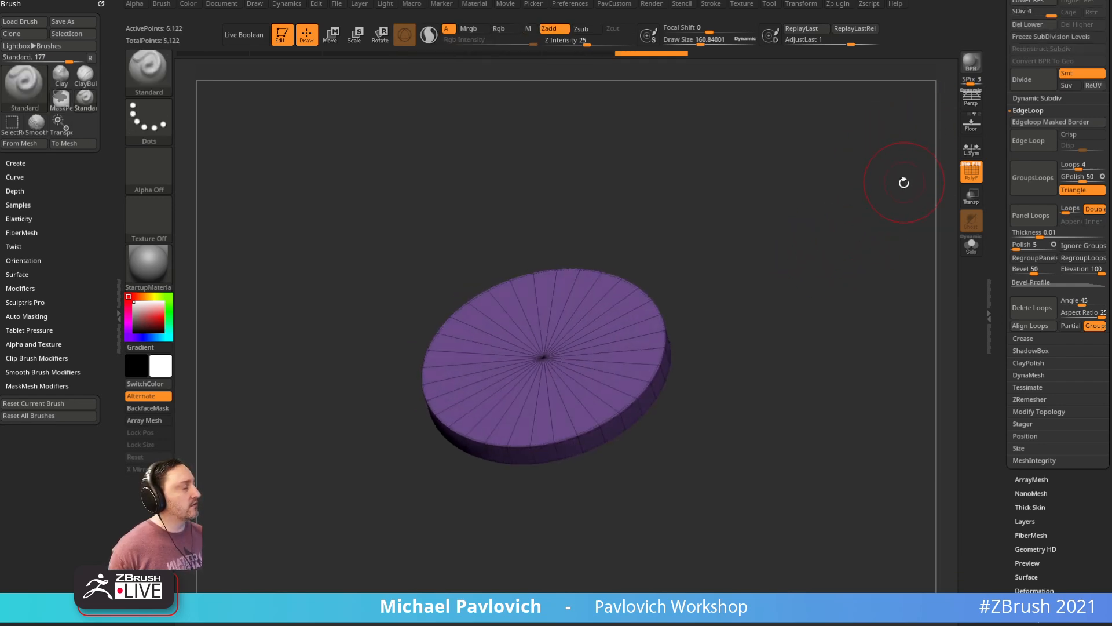
mouse_move(831, 218)
left_mouse_down()
mouse_move(827, 180)
mouse_move(828, 218)
left_mouse_up()
key("s")
left_click_drag(885, 191, 906, 178)
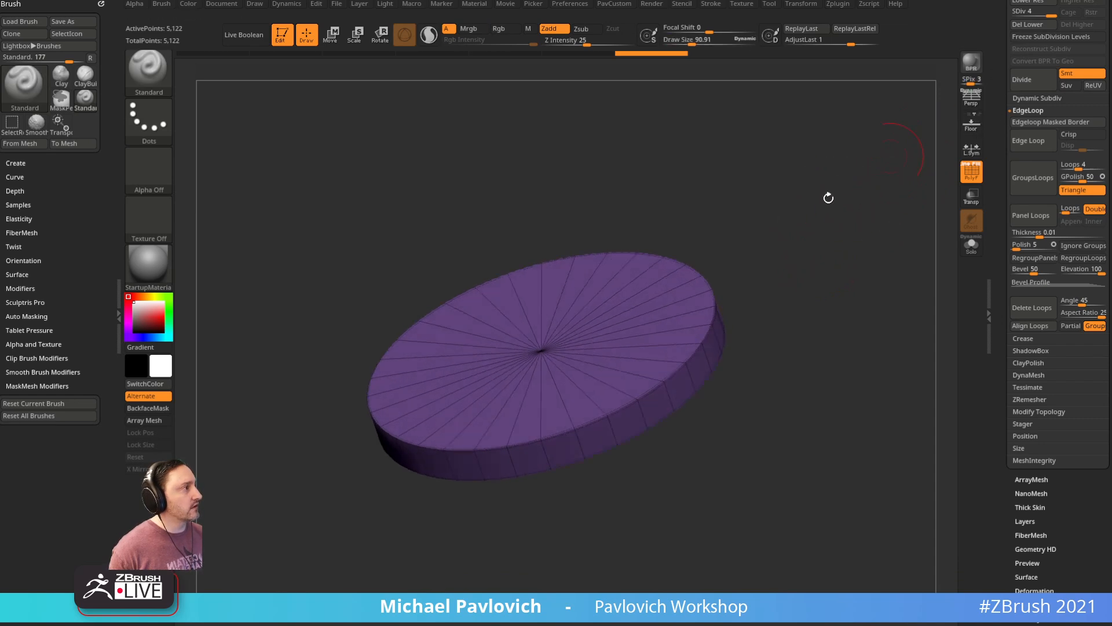
left_click_drag(783, 185, 770, 221)
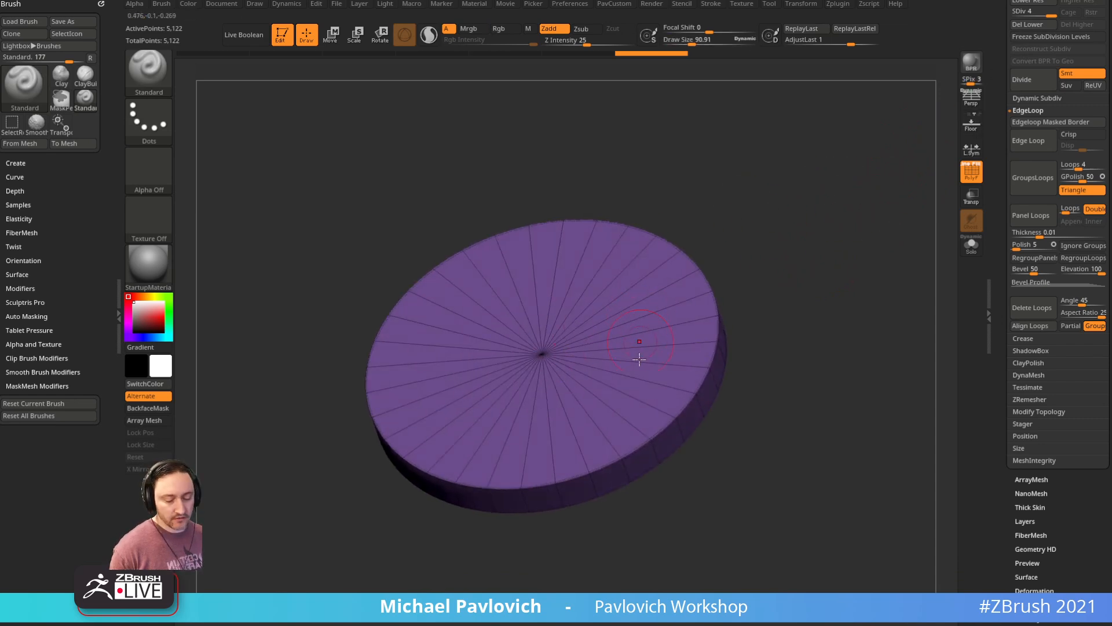
mouse_move(744, 324)
left_mouse_down()
mouse_move(857, 236)
mouse_move(790, 360)
mouse_move(785, 278)
mouse_move(740, 306)
left_mouse_up()
left_click(1028, 24)
Step: ZRemesh the disc with Half, AdaptiveSize 0 and DetectEdges enabled
left_click_drag(757, 238, 849, 286)
key("space")
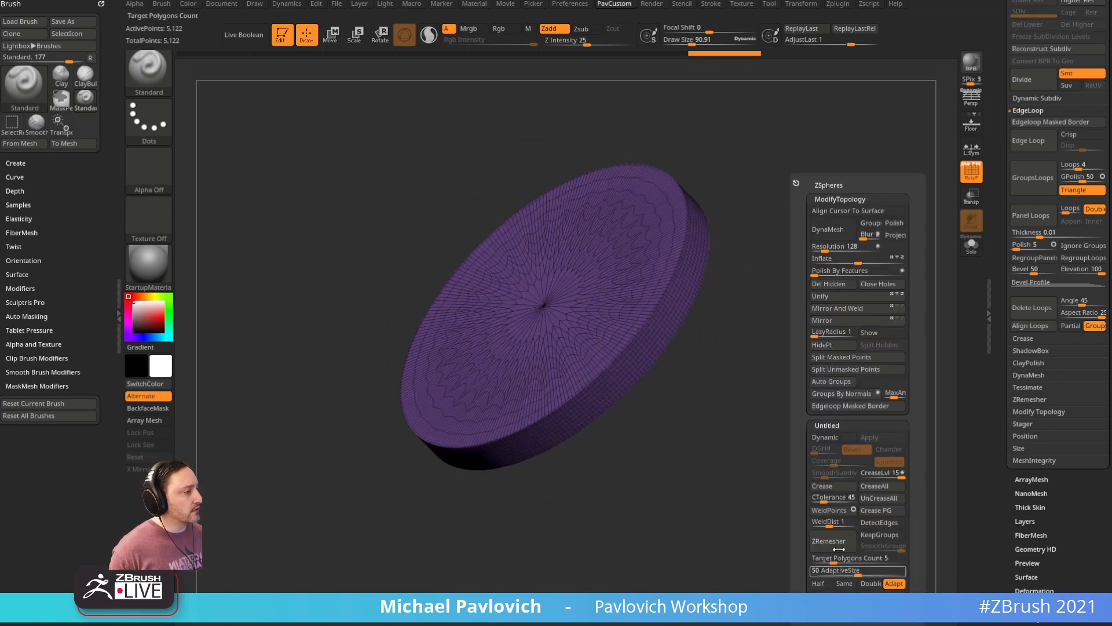
left_click(825, 585)
left_click_drag(827, 572, 796, 573)
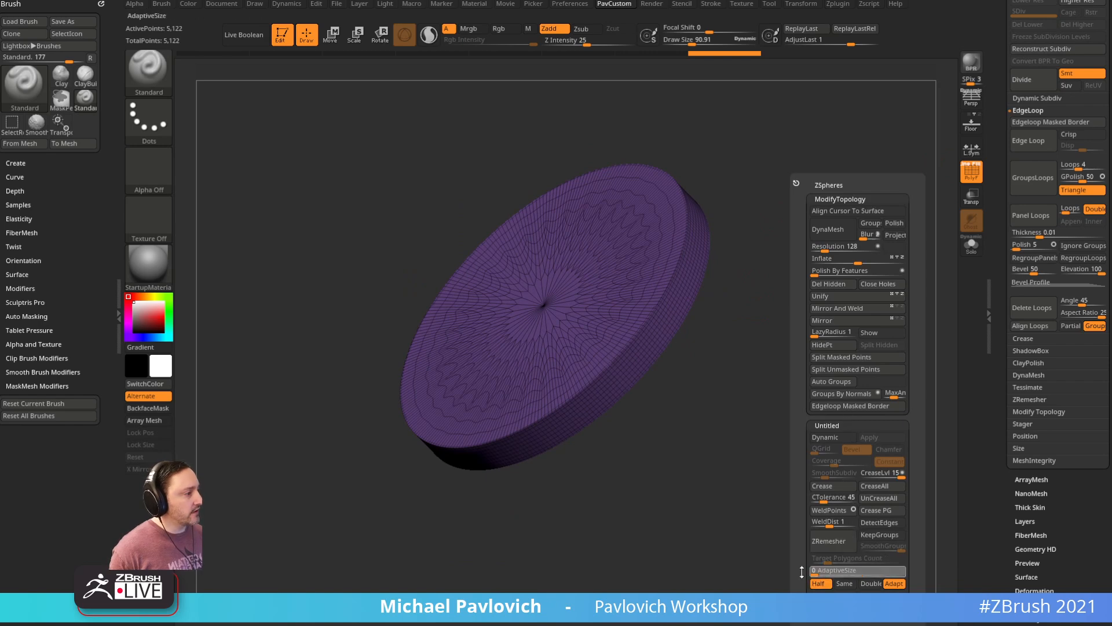
left_click(880, 522)
left_click(843, 547)
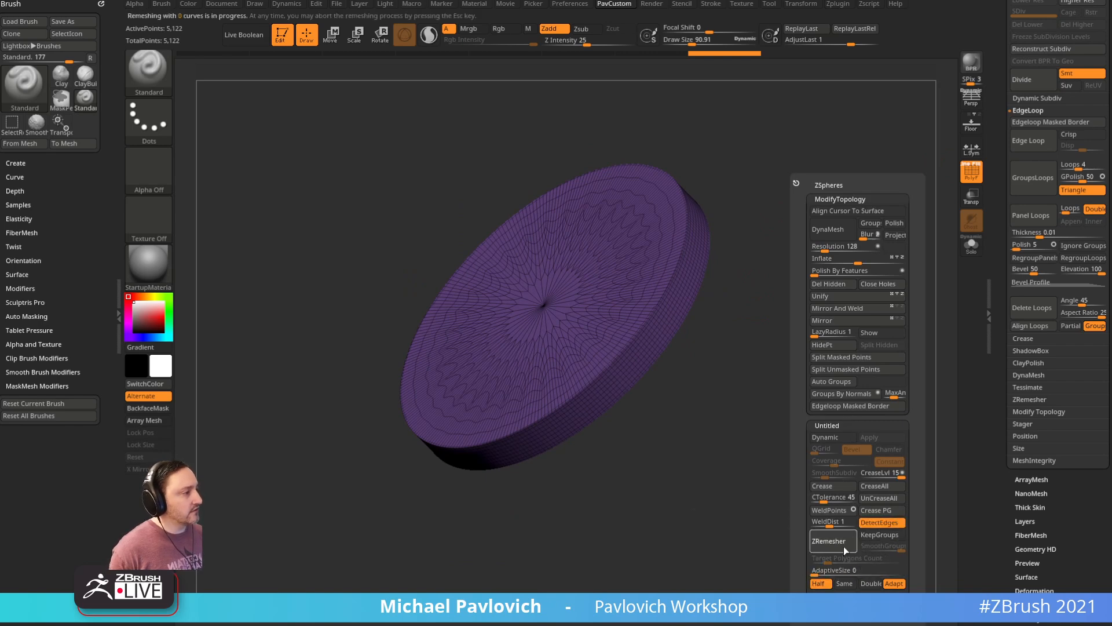
Step: Isolate the disc's flat face, shrink the visible area by one ring as its own polygroup, and unhide the rest
mouse_move(726, 230)
left_mouse_down()
mouse_move(730, 252)
mouse_move(823, 245)
mouse_move(751, 231)
mouse_move(774, 184)
mouse_move(859, 201)
mouse_move(800, 256)
mouse_move(785, 249)
mouse_move(784, 265)
left_mouse_up()
key("s")
left_click_drag(705, 311, 671, 321)
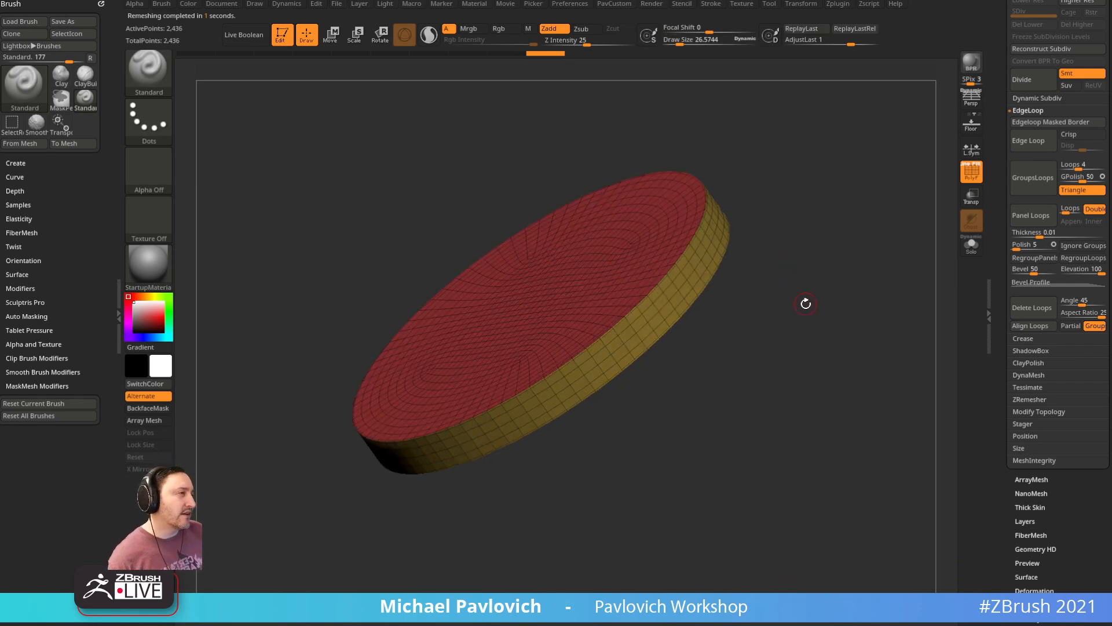
left_click_drag(806, 297, 842, 308)
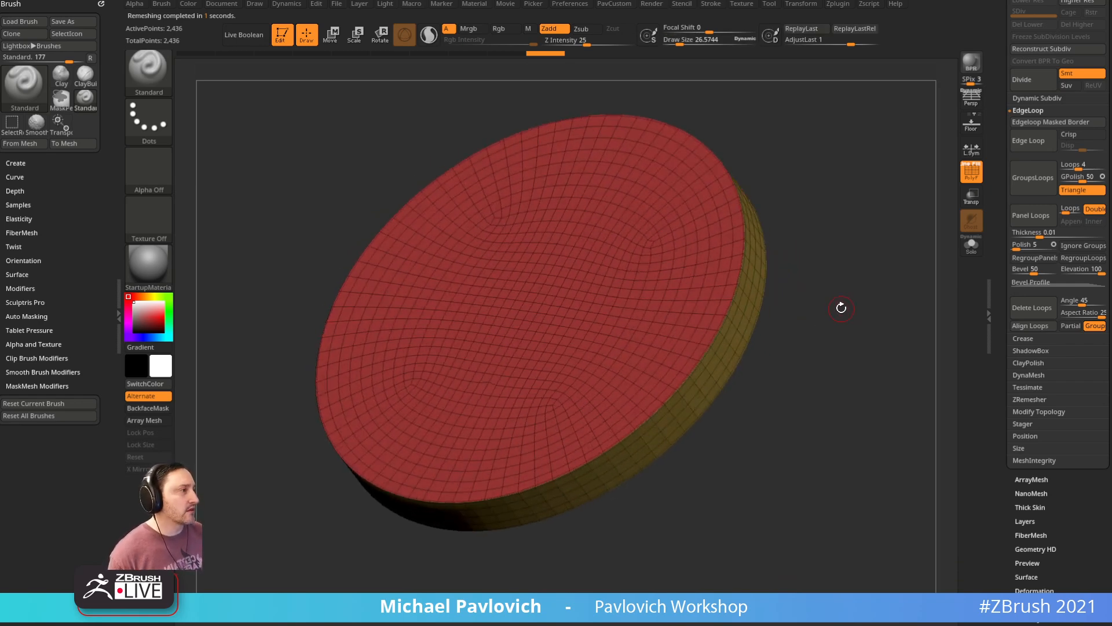
left_click(731, 282, "ctrl+shift")
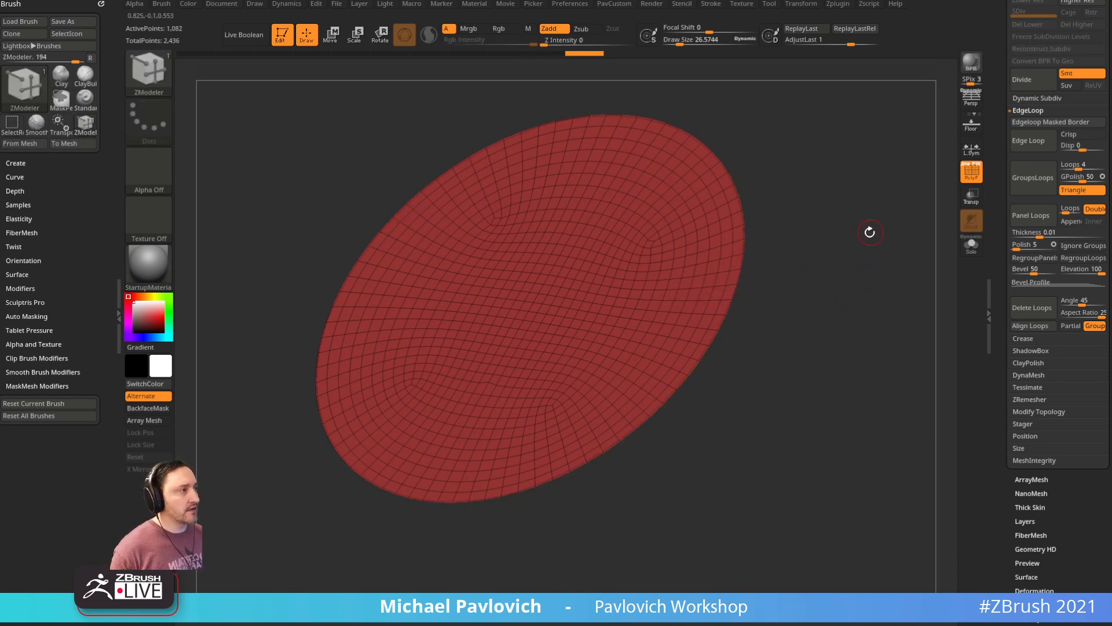
key("ctrl+shift")
key("ctrl+shift+s")
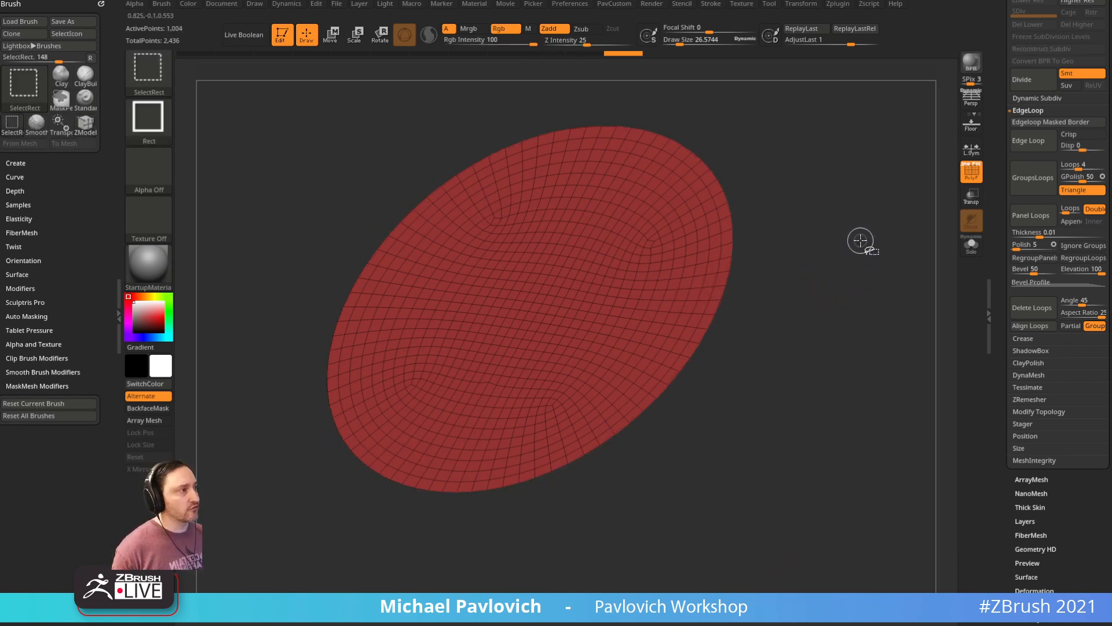
left_click(864, 236, "ctrl+shift")
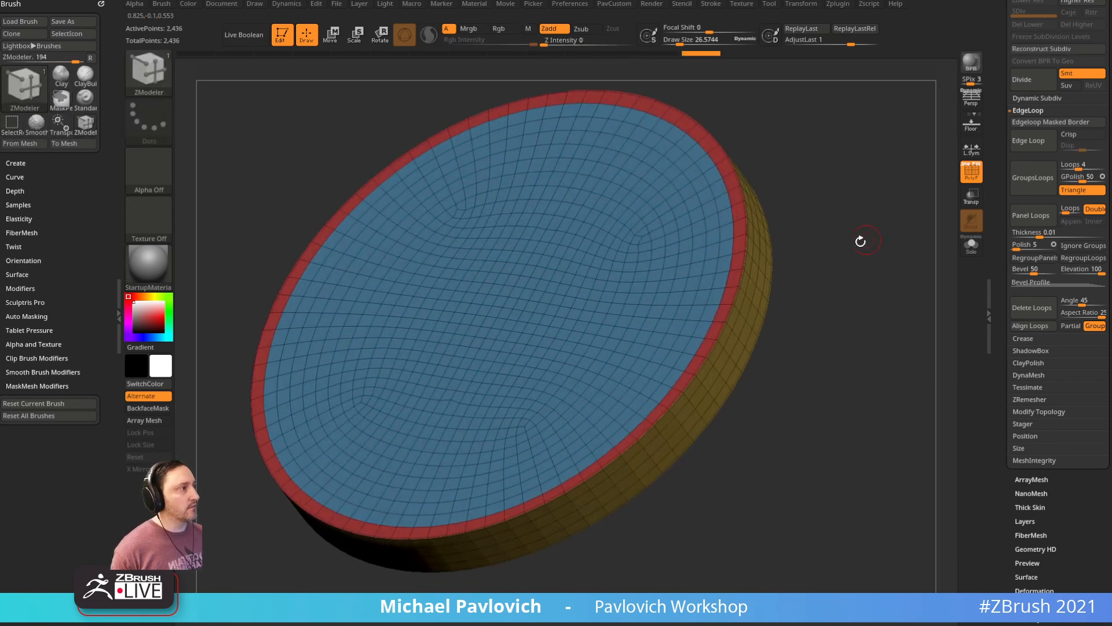
Step: Inset the disc's inner face slightly using the ZModeler polygon action Inset with the Polygroup All target
key("space")
left_click(700, 230)
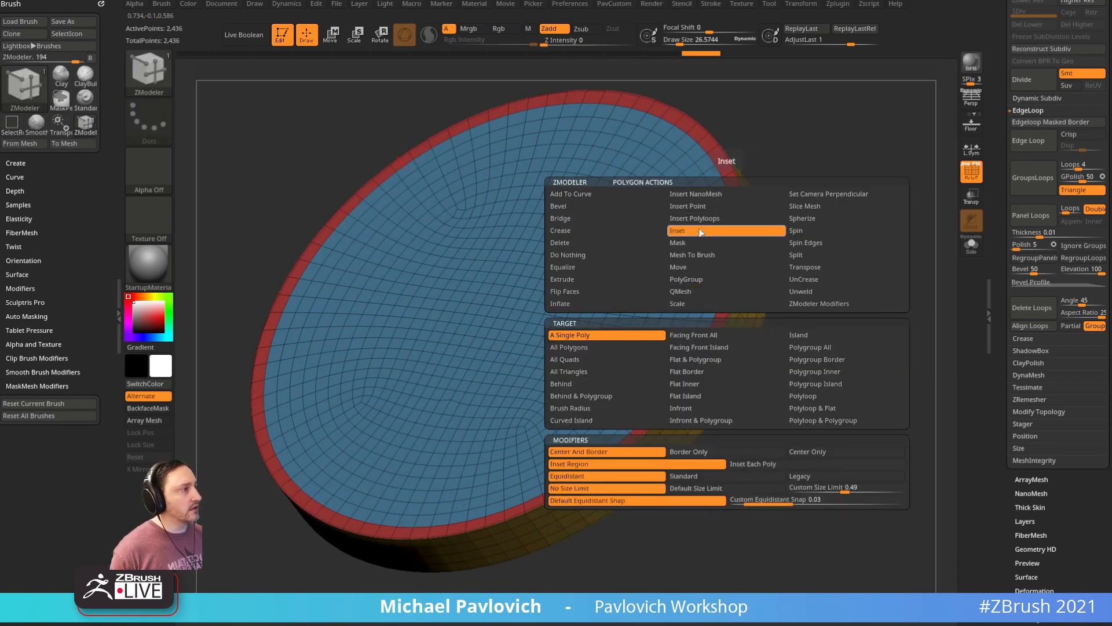
left_click(805, 347)
right_click_drag(887, 376, 916, 340, "ctrl")
left_click_drag(732, 247, 720, 242)
Step: Push the inset inner face down into the disc with QMesh on Polygroup All, leaving a raised rim
key("space")
left_click(718, 279)
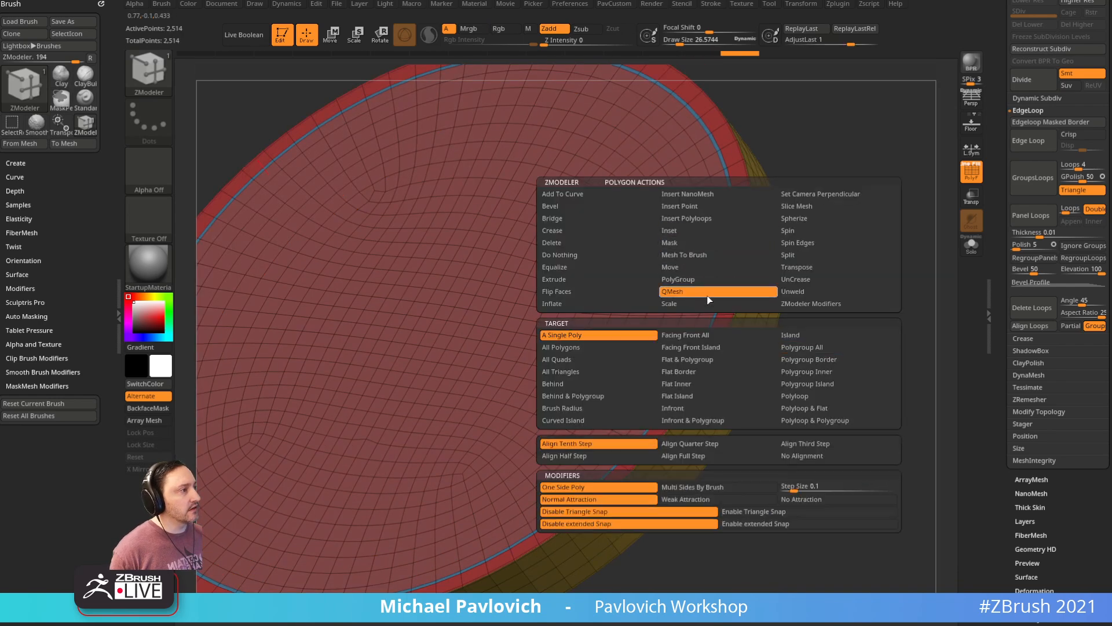
left_click(823, 350)
left_click_drag(700, 267, 714, 296)
key("f")
right_click_drag(889, 273, 872, 243)
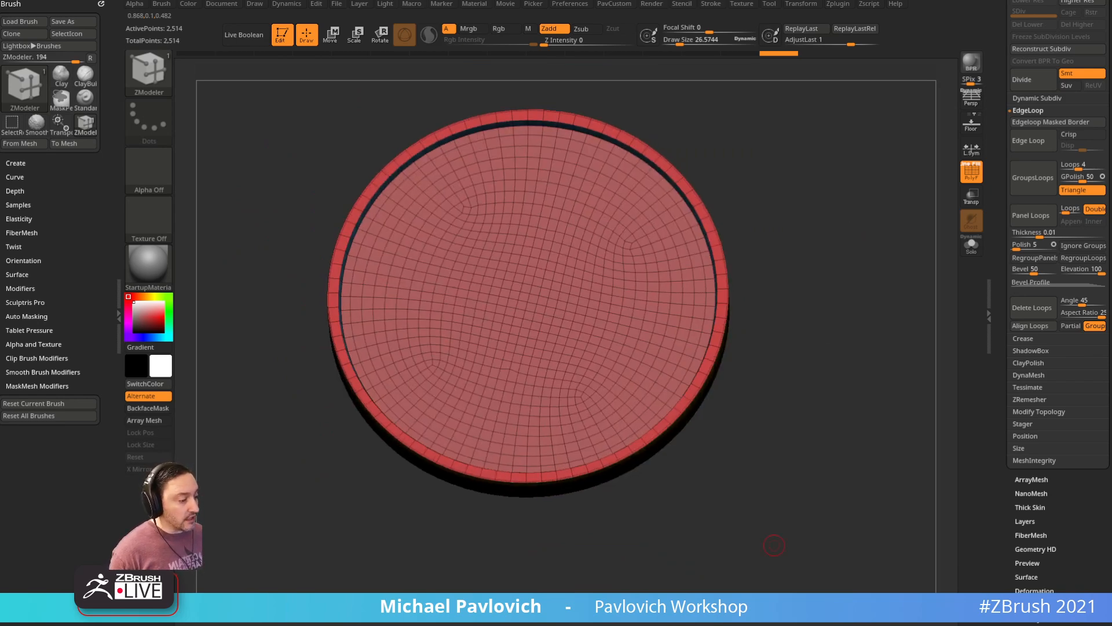
Step: Switch to the browser, look through the YouTube playlist "Intro to ZBrush - New and Updated!", and bring up the ArtStation profile
left_click_drag(774, 545, 638, 60)
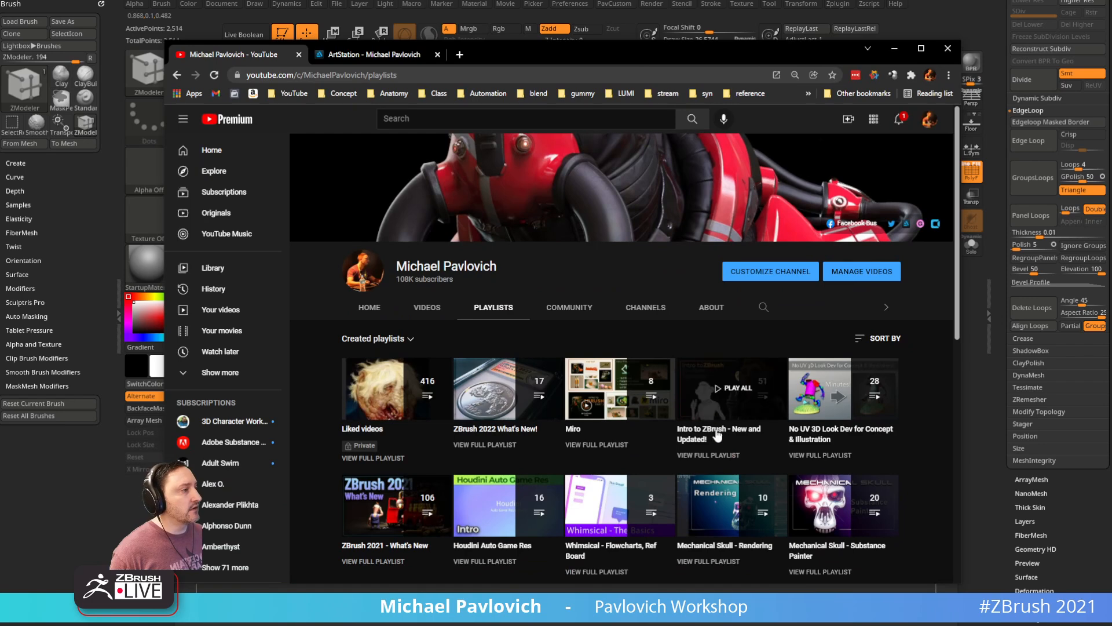
left_click(702, 456)
left_click(496, 75)
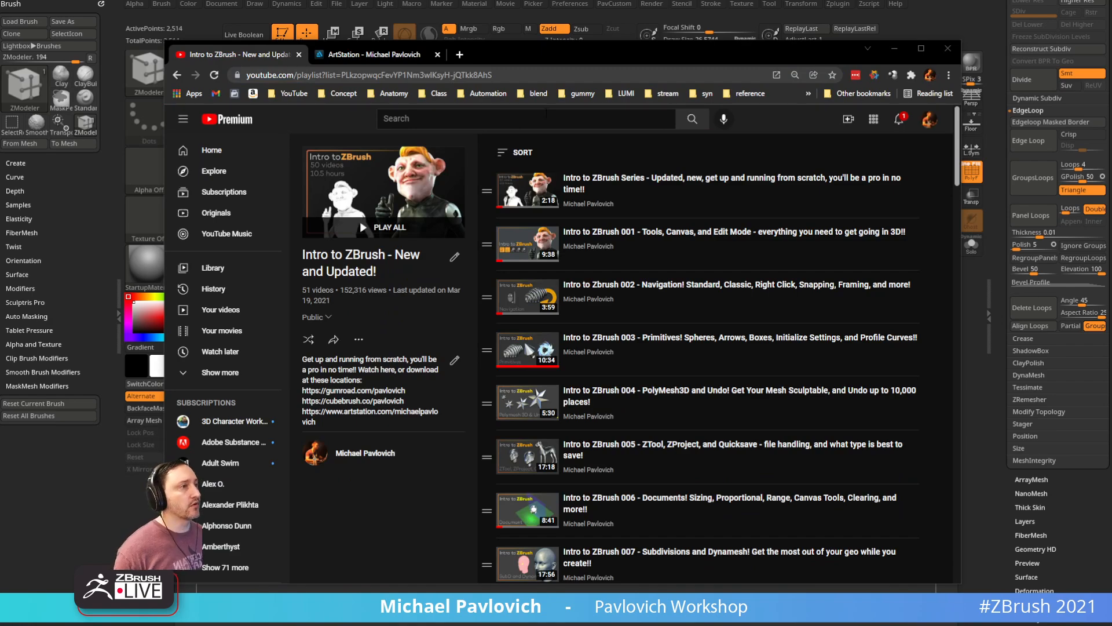
scroll(695, 400, "down", 4)
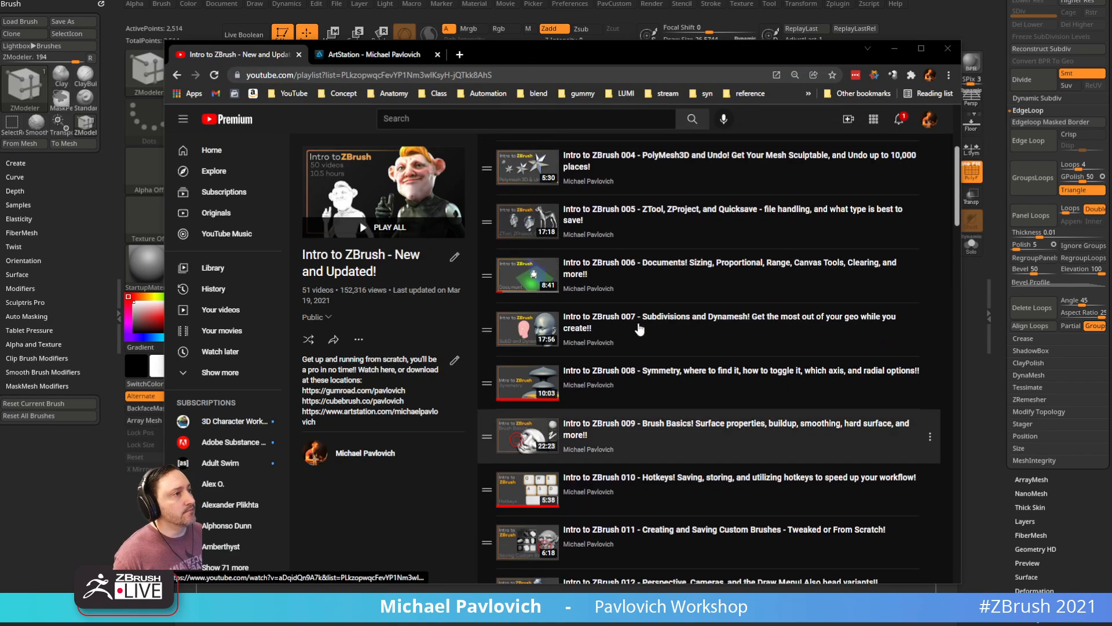
left_click(177, 75)
left_click(373, 54)
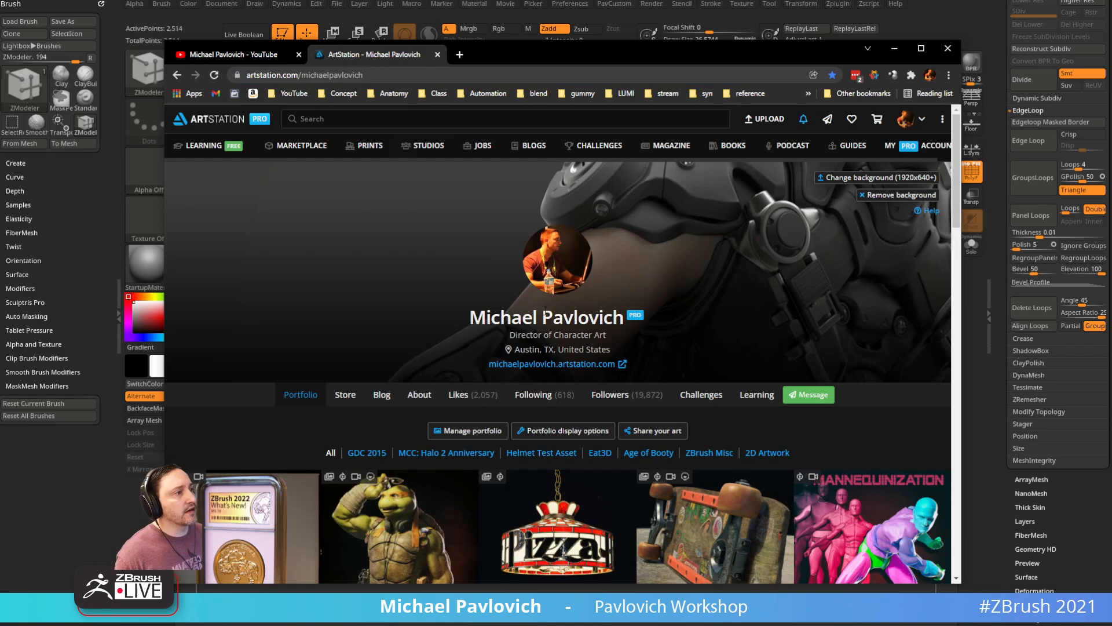
Step: Browse the ArtStation portfolio and open the artwork post about the full ArtStation ZBrush course
scroll(554, 409, "down", 5)
scroll(555, 409, "down", 8)
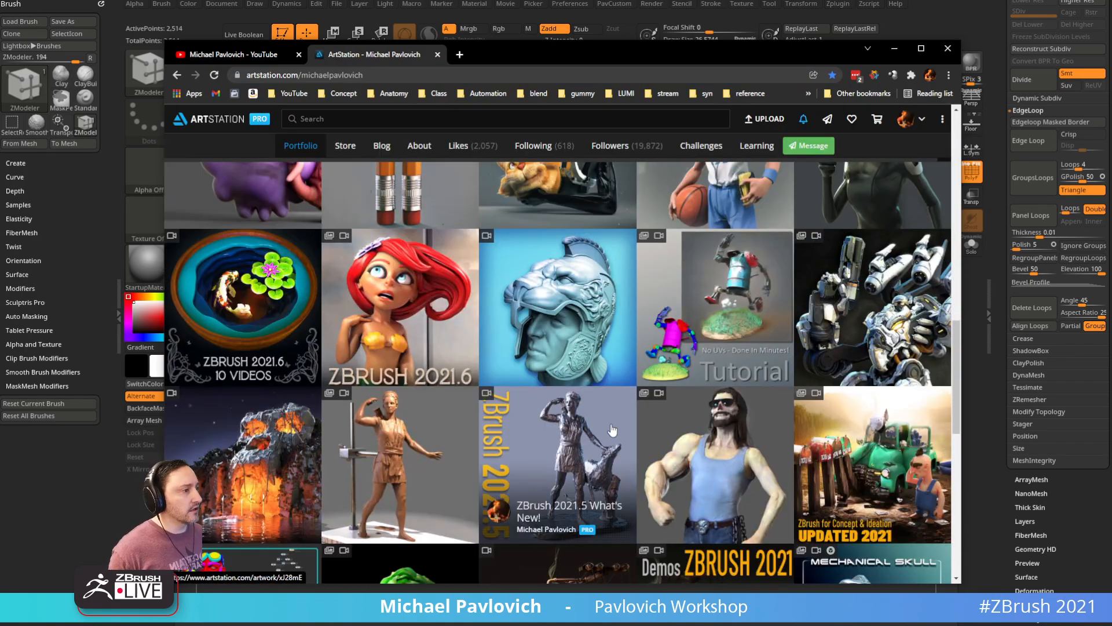
scroll(543, 451, "down", 3)
scroll(580, 394, "up", 3)
scroll(667, 330, "up", 5)
scroll(684, 341, "down", 2)
left_click(693, 429)
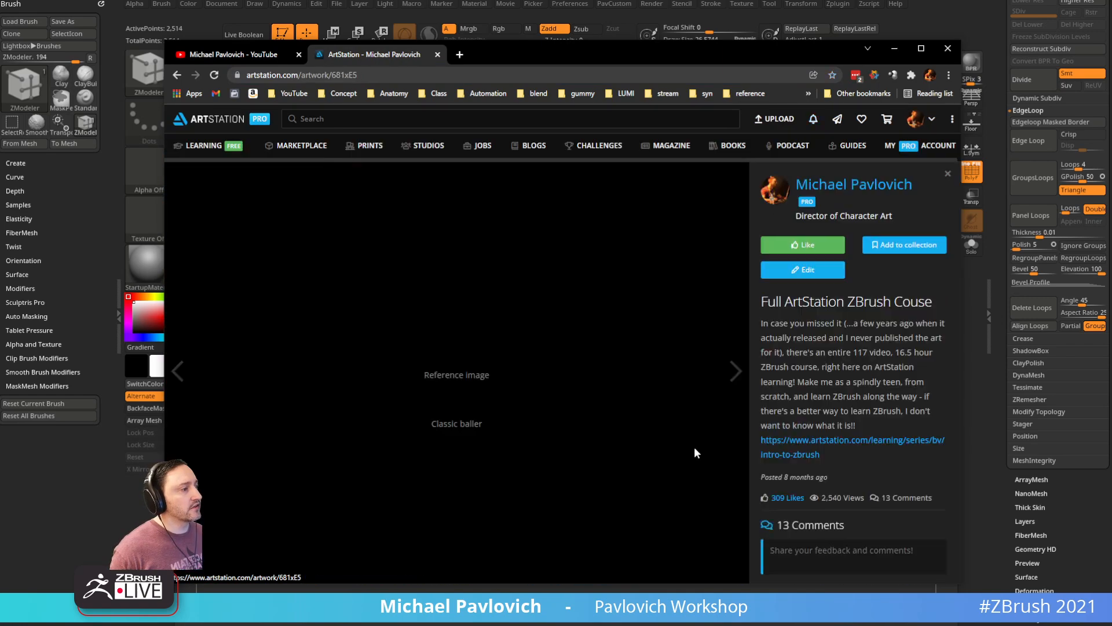
Step: Look through the course post's images and description, and follow its link to the Intro to ZBrush series
scroll(594, 356, "down", 15)
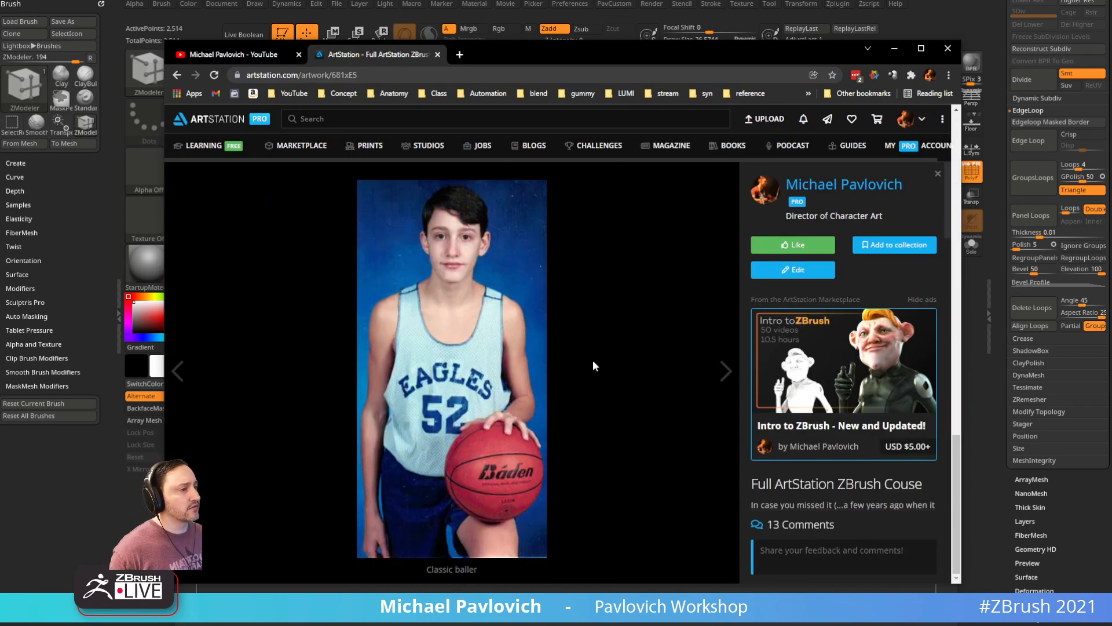
scroll(594, 364, "up", 8)
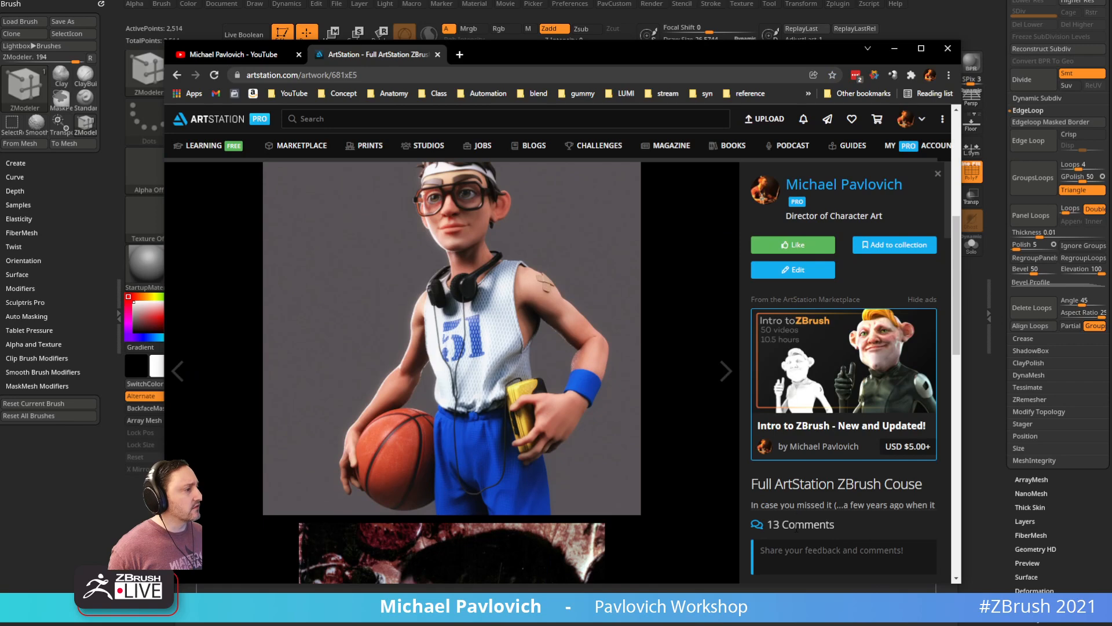
scroll(844, 371, "down", 5)
left_click(774, 319)
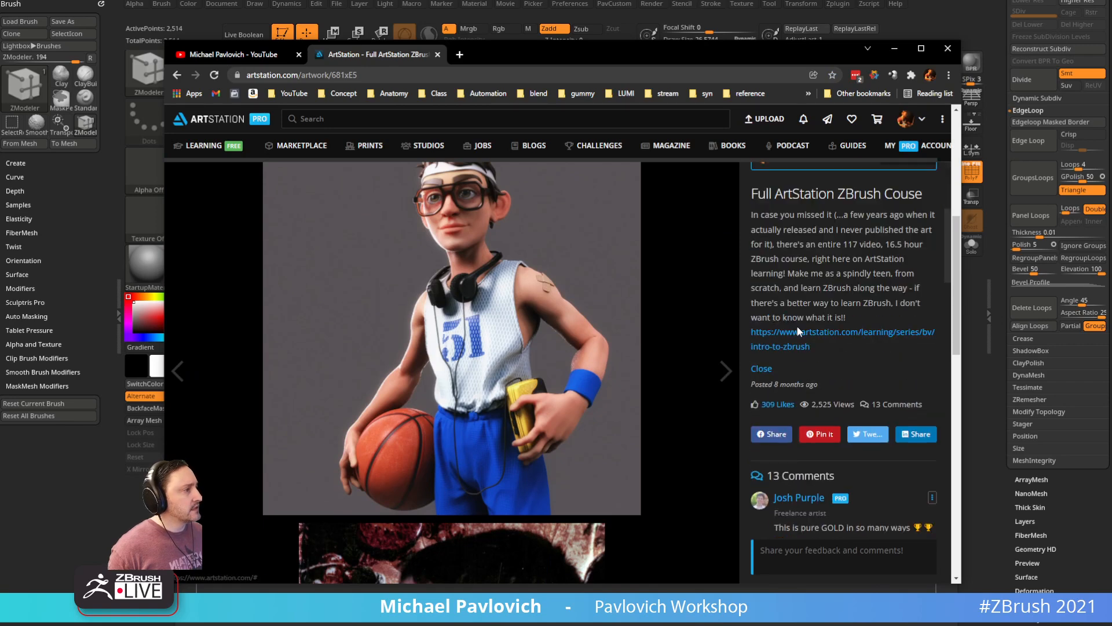
left_click(795, 337)
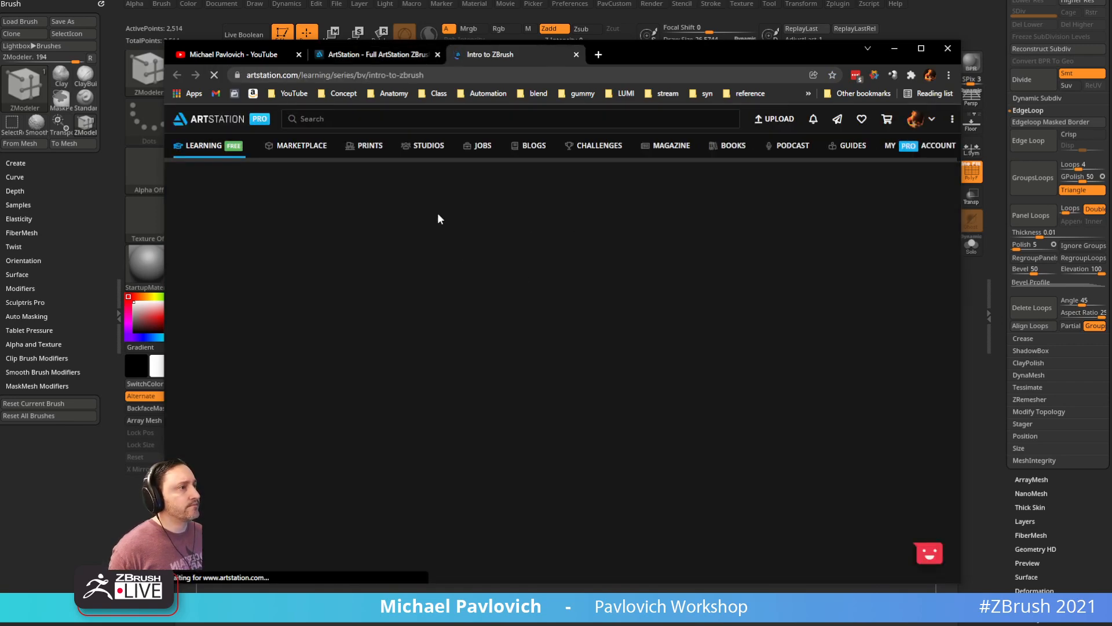
Step: Go back from the course post to the portfolio, close the Intro to ZBrush page, and switch back to ZBrush
left_click(371, 55)
left_click(375, 75)
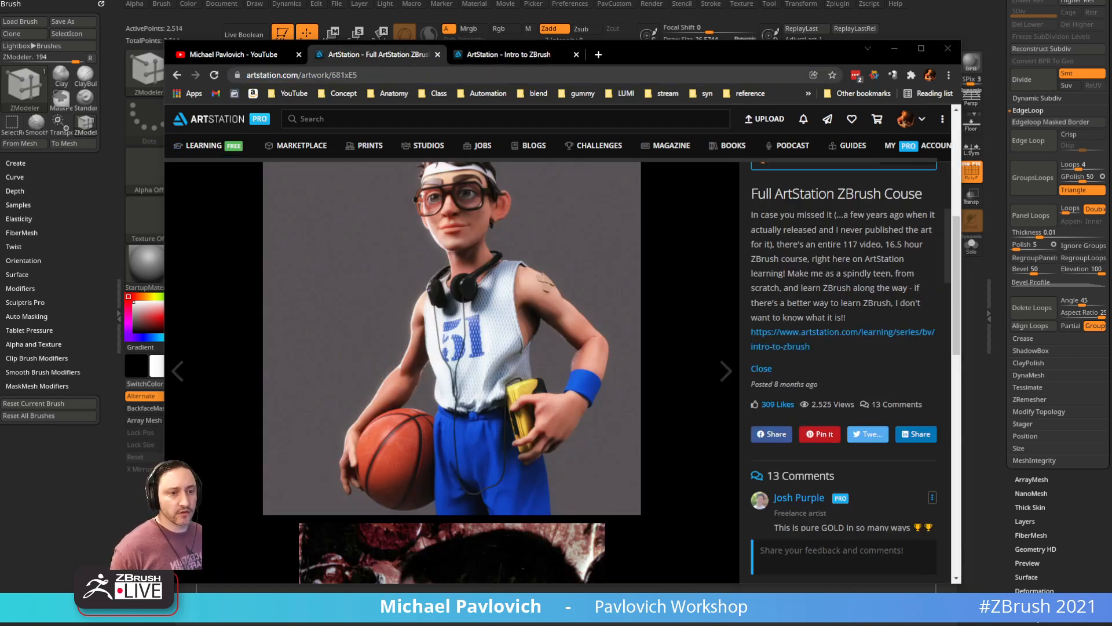
left_click(328, 74)
left_click(510, 55)
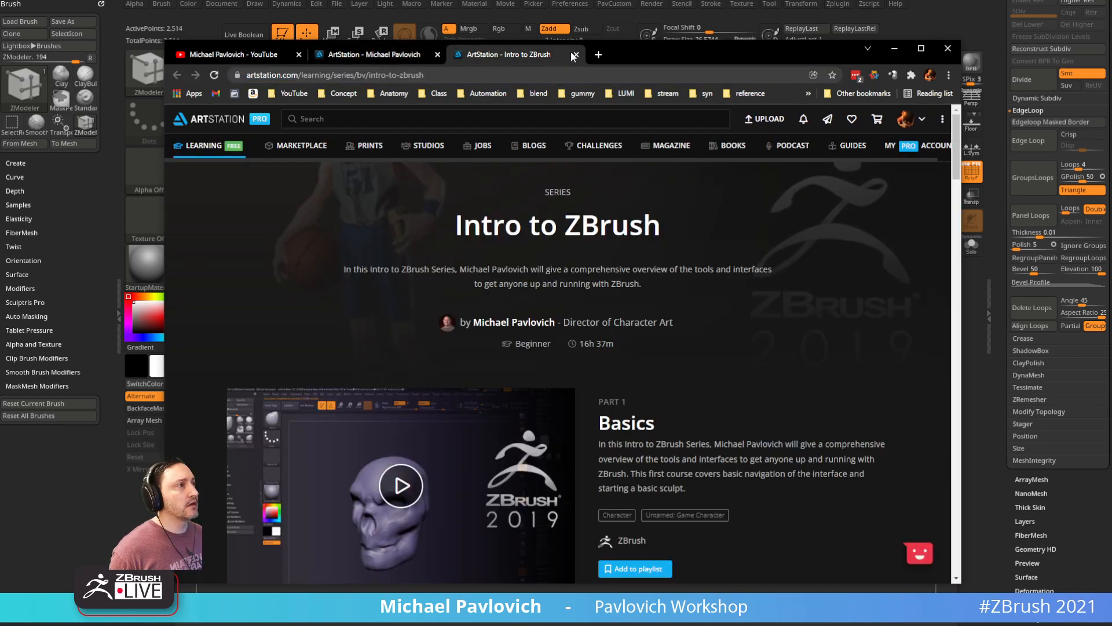
left_click(577, 54)
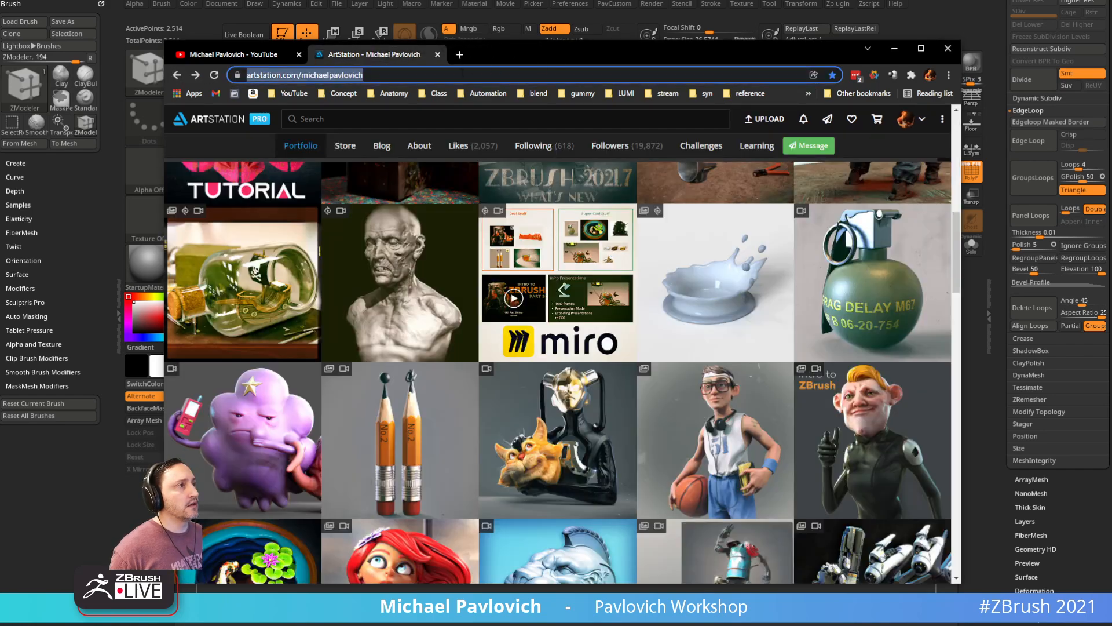
left_click(238, 55)
key("alt+Tab")
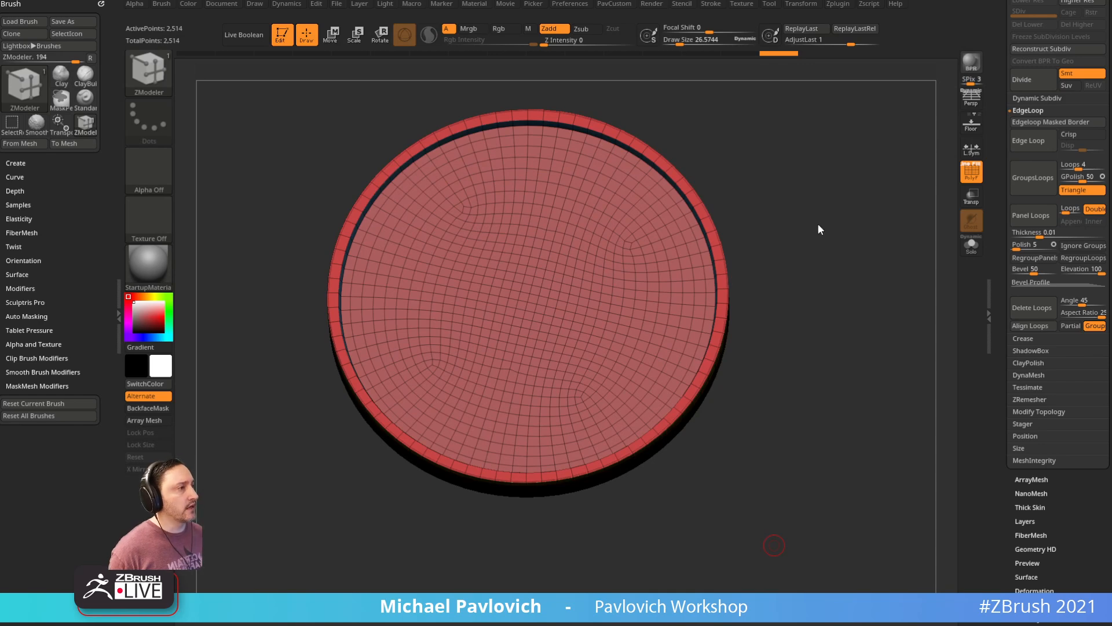
Step: Crease the disc along its polygroup borders and subdivide it up to subdivision level 5
left_click_drag(834, 174, 869, 197)
key("space")
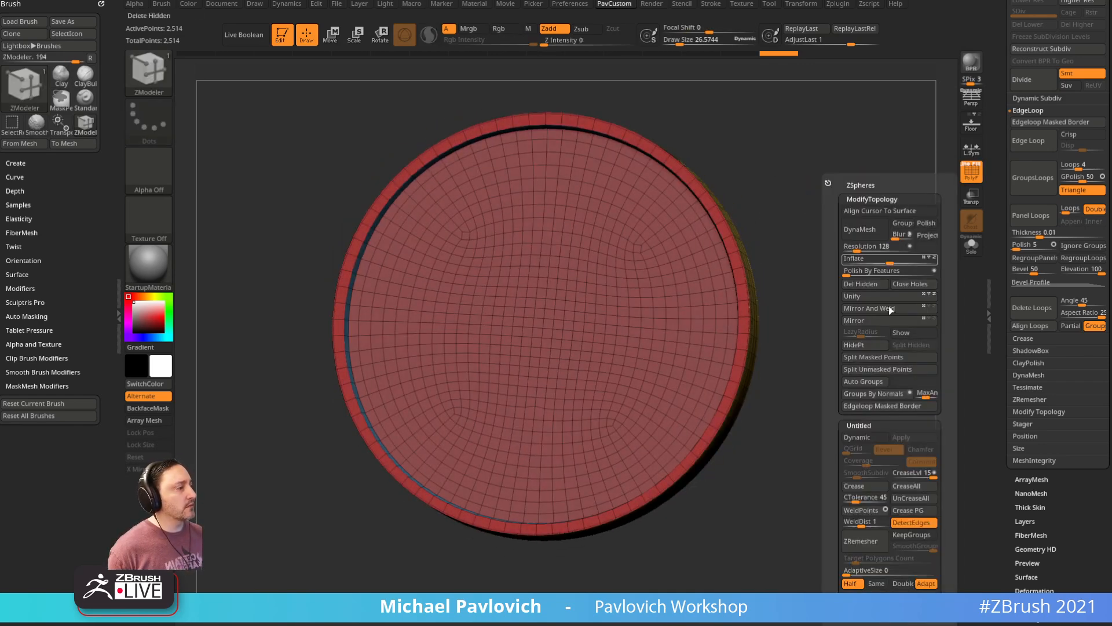
left_click(908, 514)
left_click_drag(835, 469, 847, 437)
key("ctrl+d")
key("ctrl+d")
key("ctrl+d")
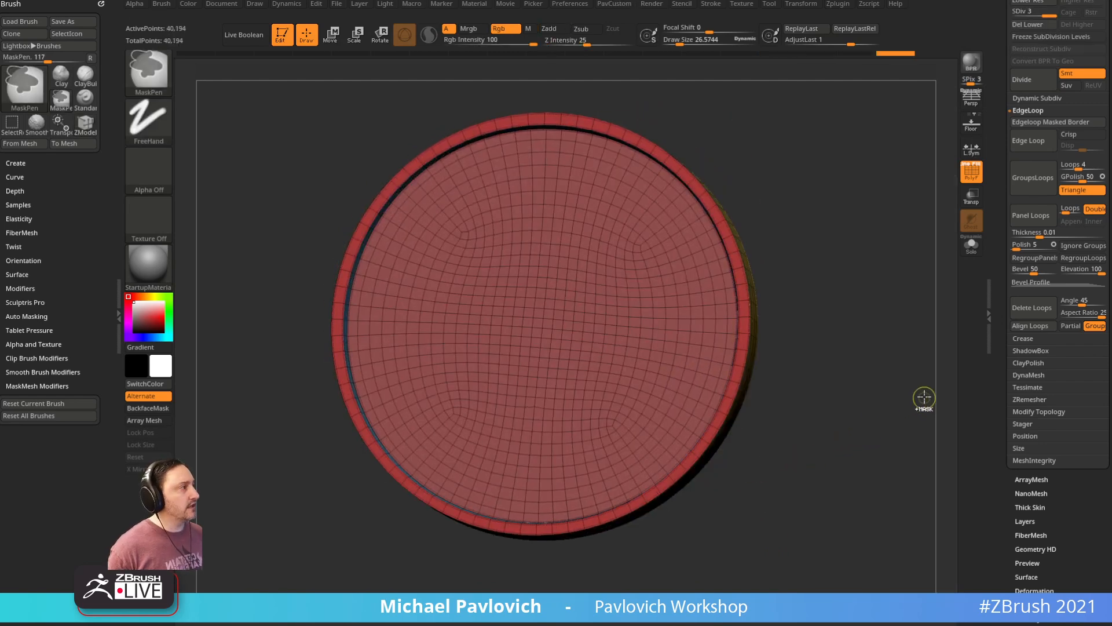
scroll(994, 319, "up", 5)
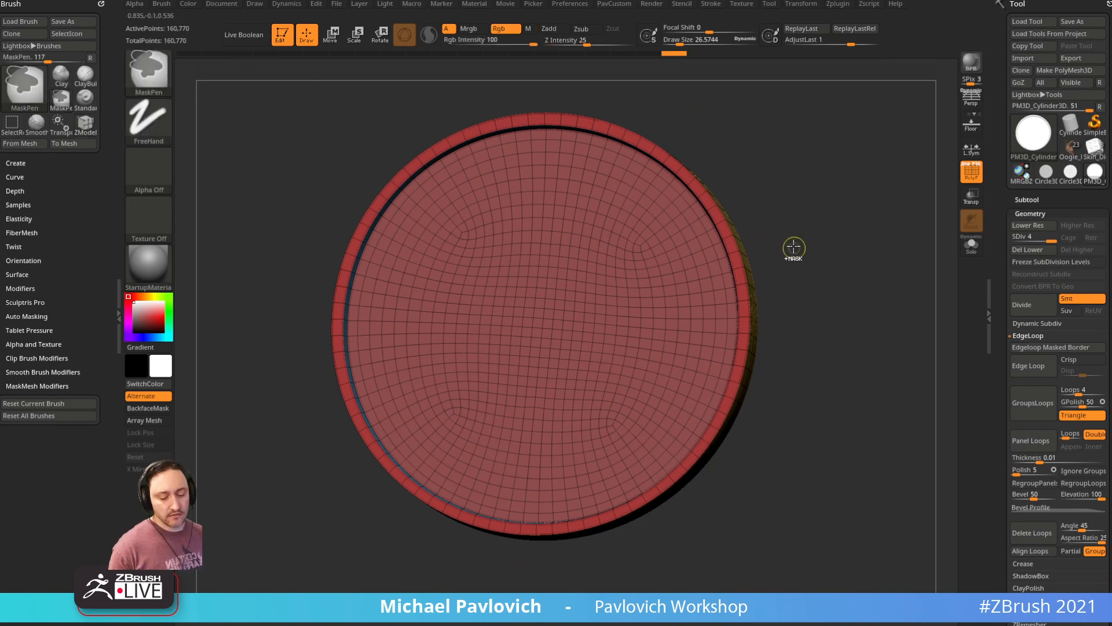
key("ctrl+d")
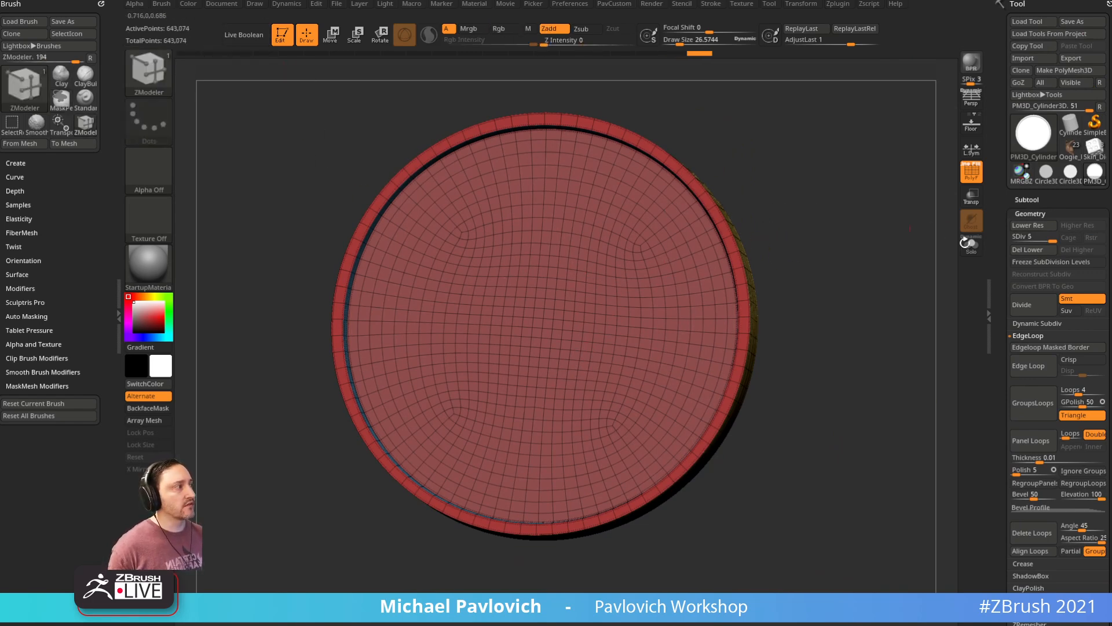
Step: Hide the polyframe, view the disc's face straight on, and make a clone of the Standard brush
left_click(972, 181)
key("f")
left_click_drag(883, 257, 874, 259, "shift")
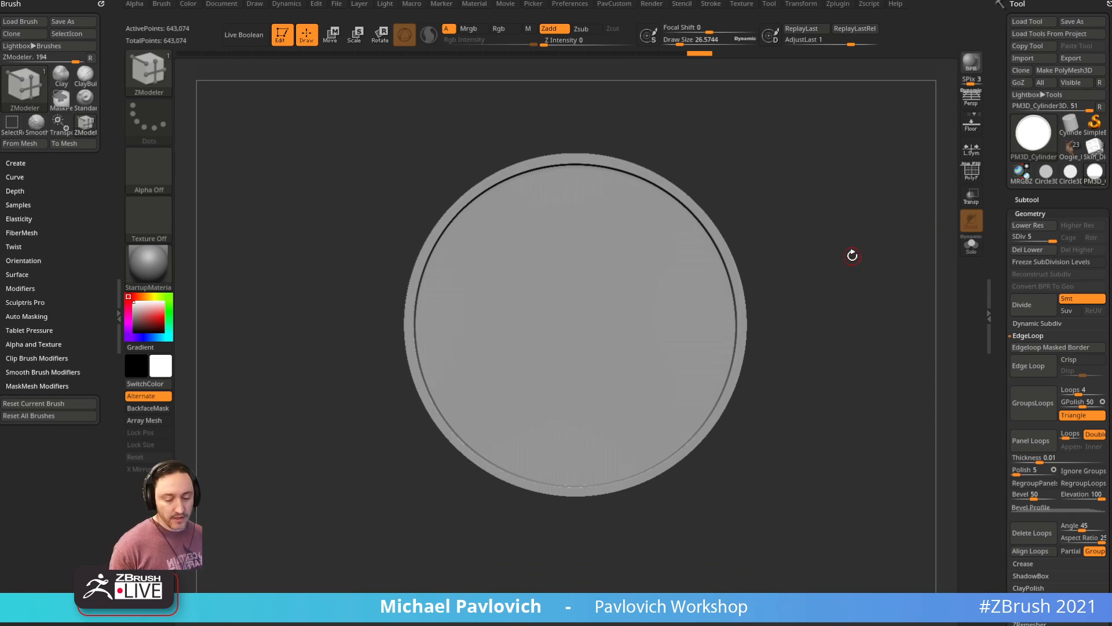
key("b")
key("s")
key("t")
left_click(159, 78)
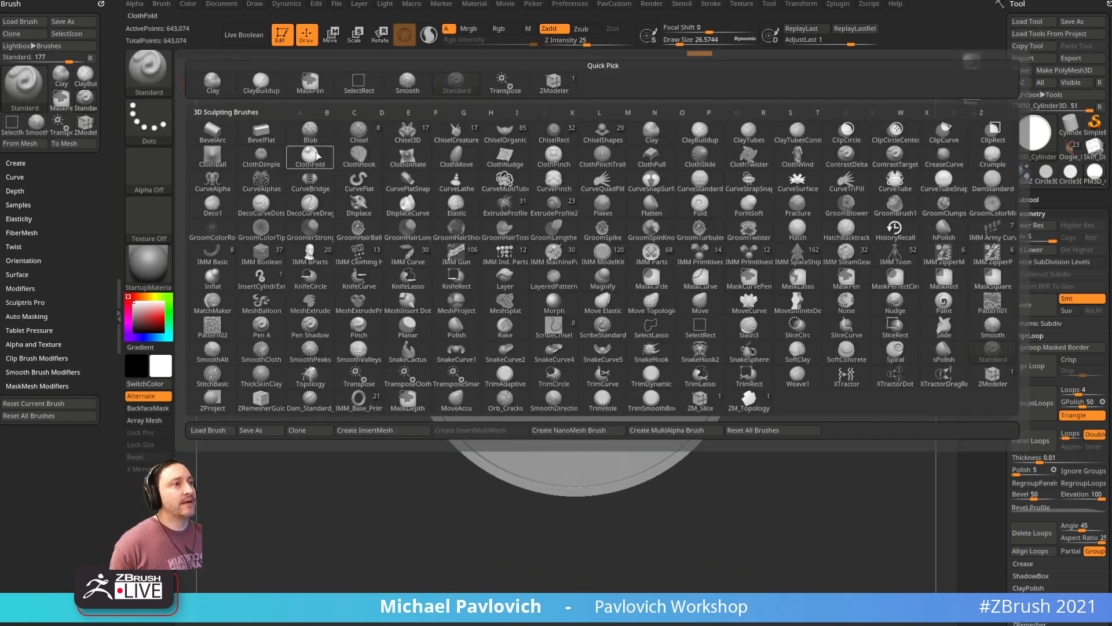
left_click(156, 121)
left_click(158, 80)
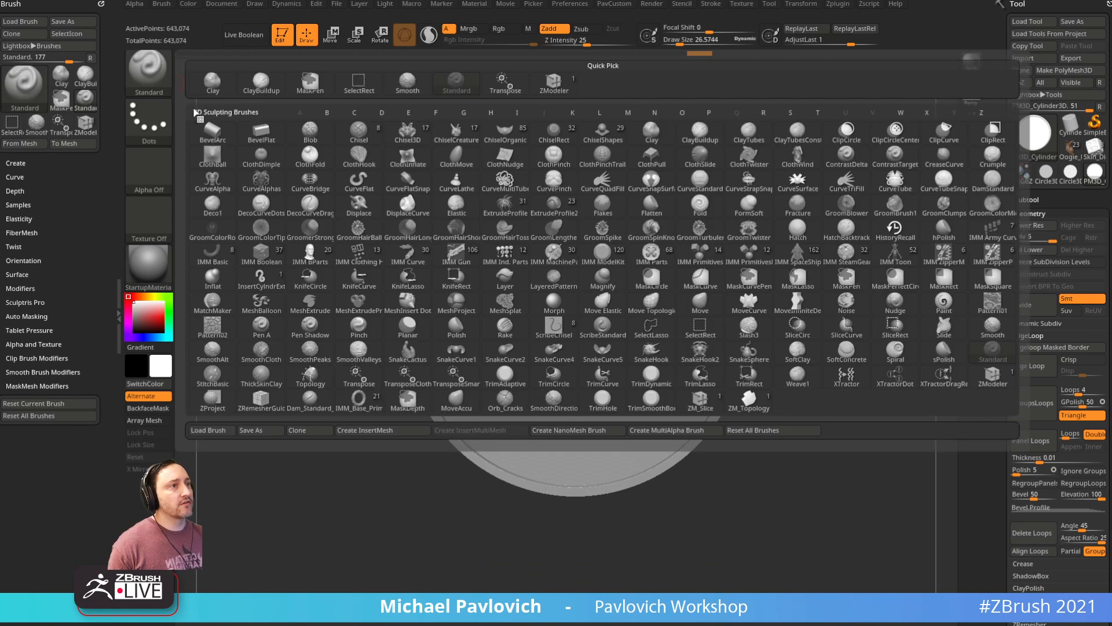
left_click(322, 429)
Step: Give the cloned brush the DragRect stroke and the DepthGrab01 alpha
left_click(155, 120)
left_click(226, 132)
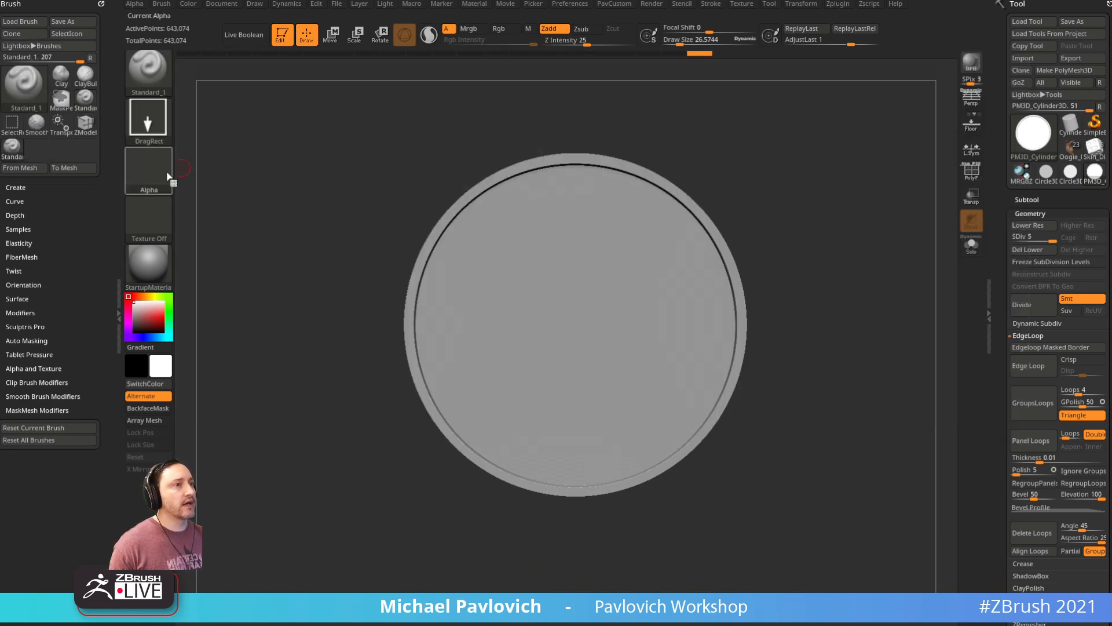
left_click(161, 176)
left_click(413, 186)
left_click_drag(793, 221, 782, 205, "alt")
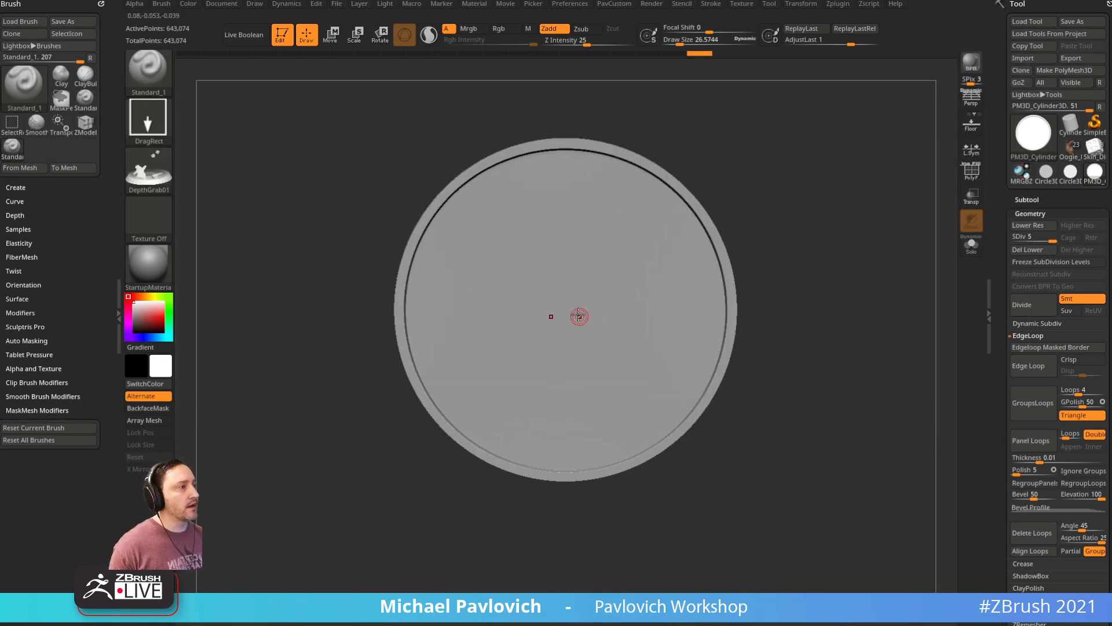
Step: Try stamping the DepthGrab01 alpha onto the disc's recessed face
mouse_move(558, 307)
left_mouse_down()
mouse_move(812, 256)
mouse_move(535, 259)
left_mouse_up()
key("ctrl+z")
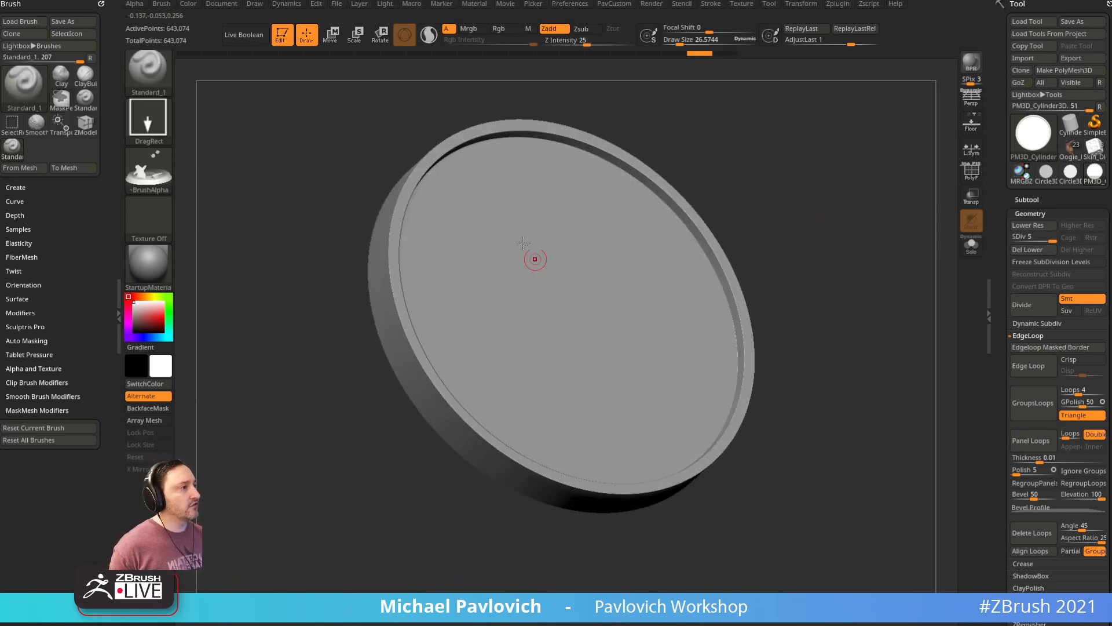
mouse_move(559, 298)
left_mouse_down()
mouse_move(717, 534)
mouse_move(808, 429)
left_mouse_up()
Step: Mask everything except the disc's recessed face and check the mask against the polygroups with the polyframe
mouse_move(787, 211)
left_mouse_down()
mouse_move(732, 213)
mouse_move(788, 247)
mouse_move(827, 246)
mouse_move(790, 268)
mouse_move(608, 247)
mouse_move(844, 226)
left_mouse_up()
key("w")
left_click(666, 276, "ctrl")
key("q")
mouse_move(834, 264)
left_mouse_down()
mouse_move(762, 259)
mouse_move(764, 246)
left_mouse_up()
left_click(977, 179)
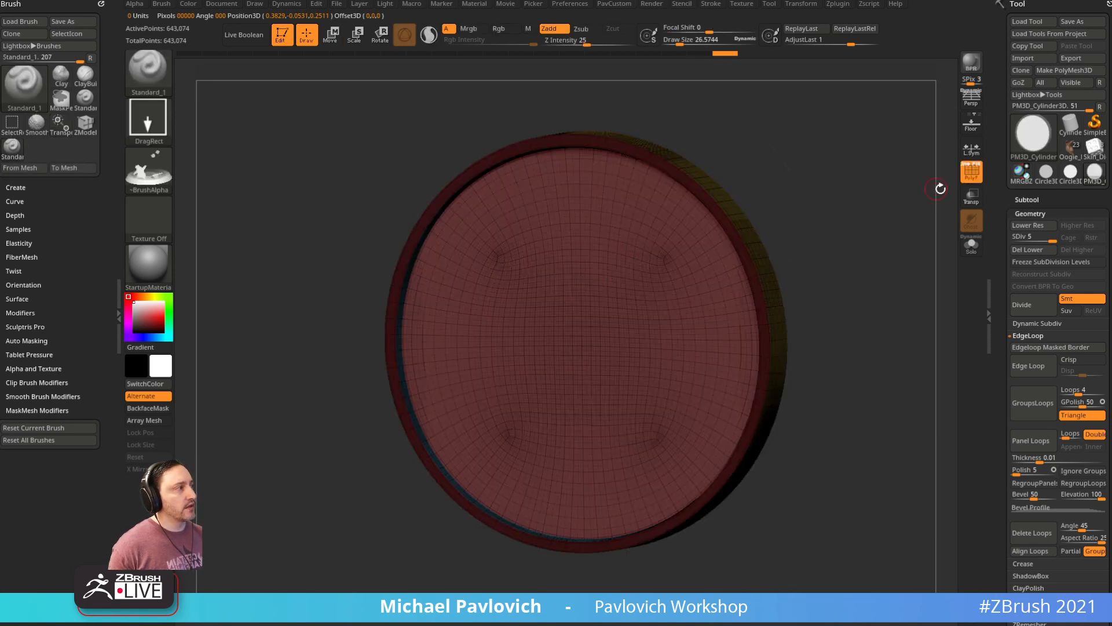
left_click(971, 175)
left_click_drag(860, 241, 834, 249, "shift")
Step: Test the alpha on the unmasked face, undo the stamp, and set the brush's Focal Shift to -100
mouse_move(567, 336)
left_mouse_down()
mouse_move(600, 544)
mouse_move(662, 509)
left_mouse_up()
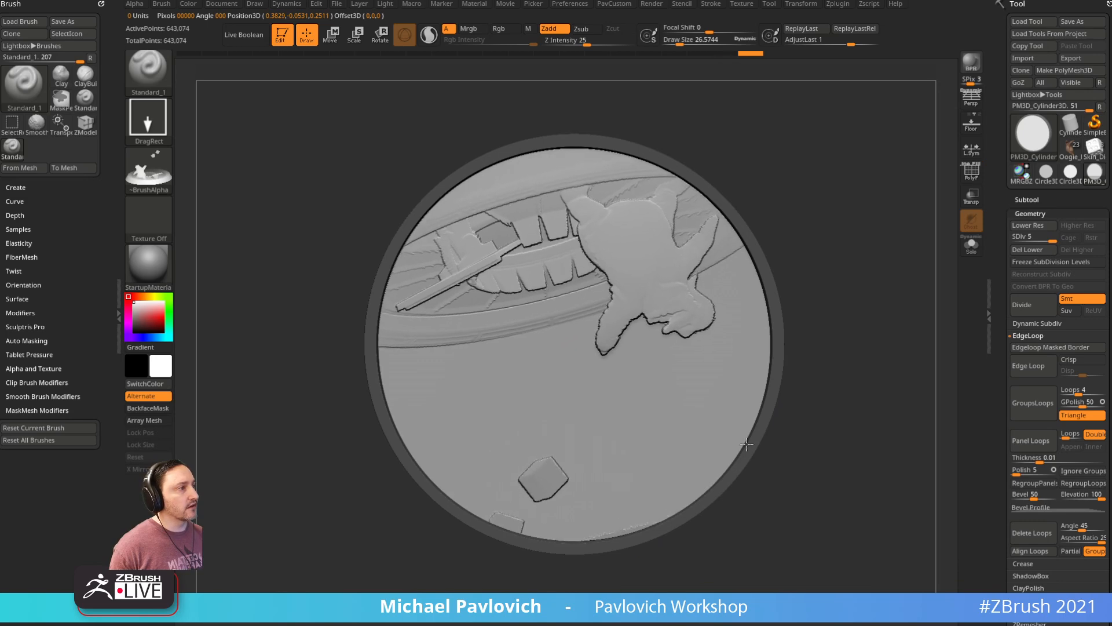
key("ctrl+z")
left_click_drag(656, 32, 646, 33)
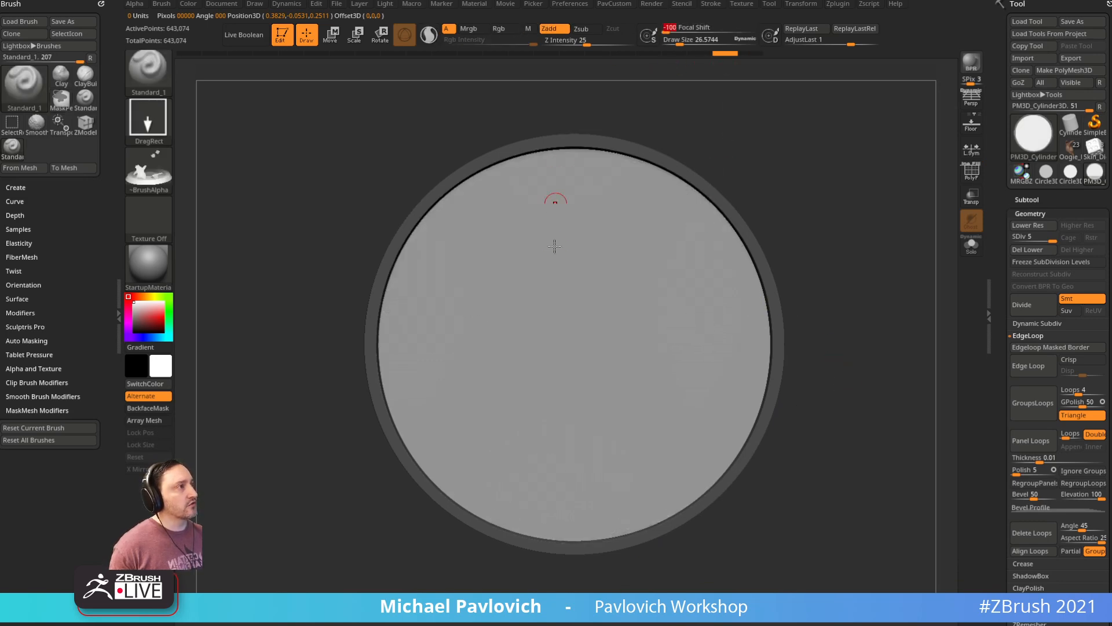
Step: Stamp the scene alpha upright across the recessed face, examine its relief, and undo the stamp
left_click_drag(581, 356, 604, 101)
left_click_drag(887, 250, 897, 214, "alt")
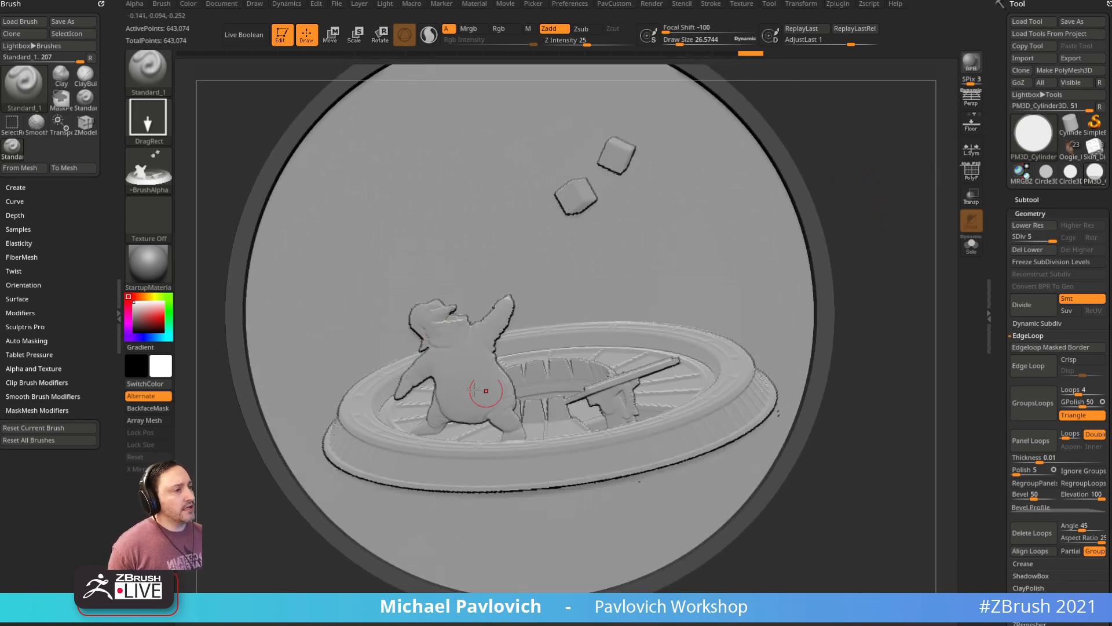
mouse_move(156, 169)
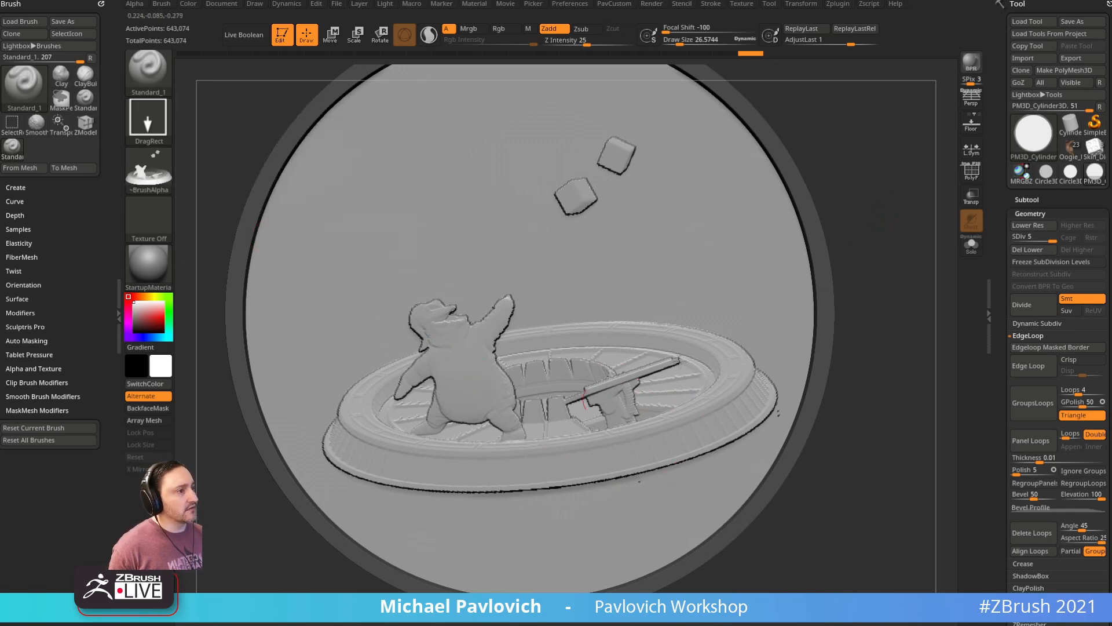
key("ctrl+z")
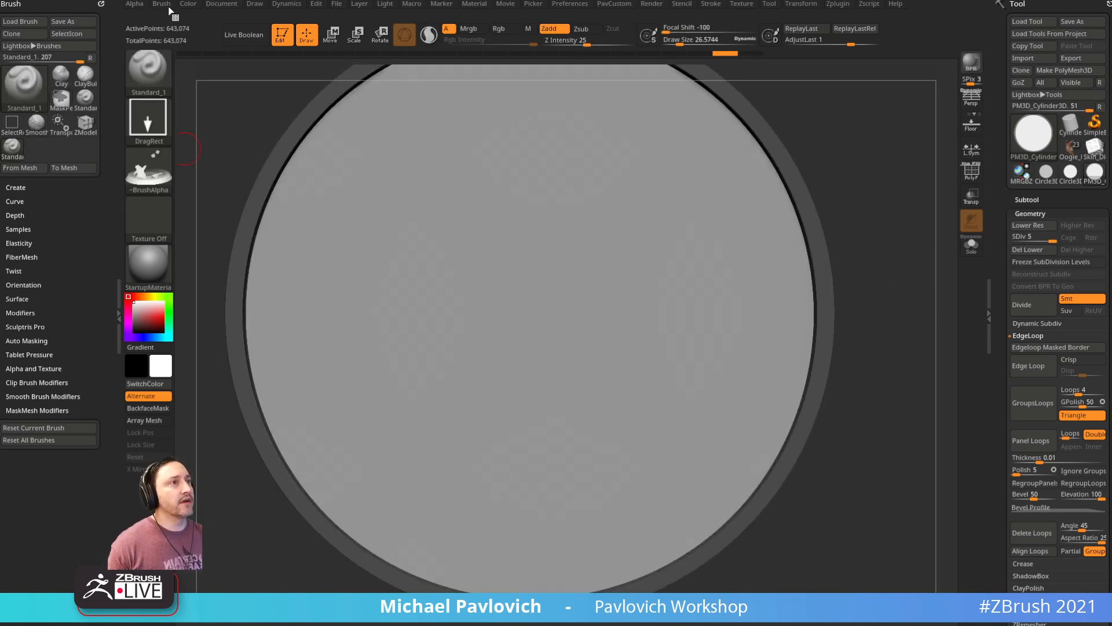
Step: Apply BasRelief to the scene alpha with Relief Repeat Count 1000 and Step Tolerance 0.2, and inspect the new alpha
left_click(142, 5)
left_click(133, 14)
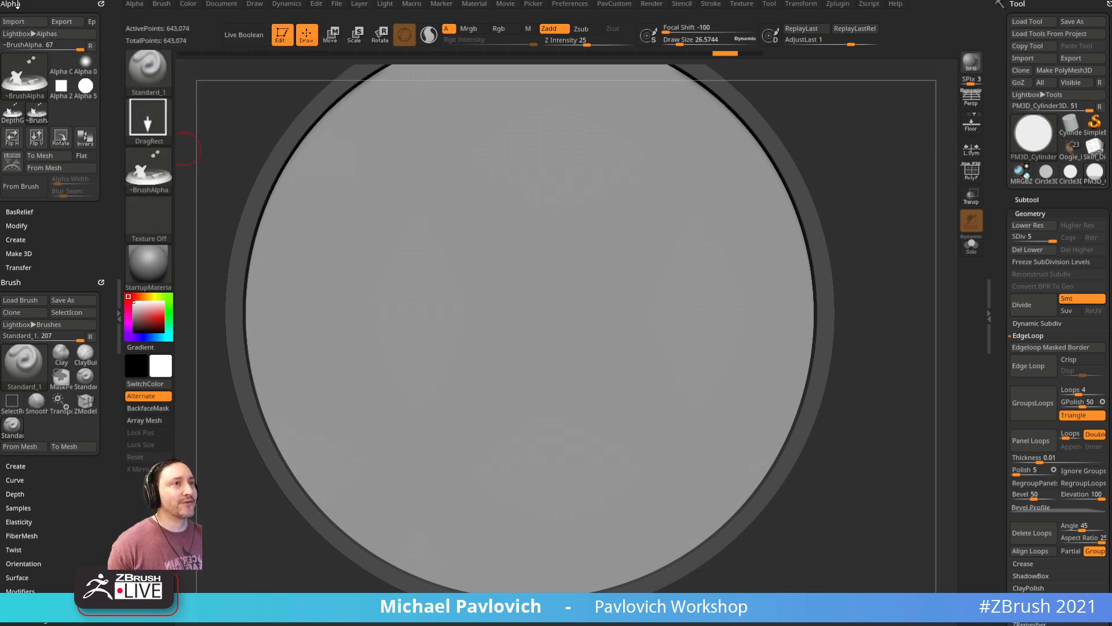
left_click(24, 212)
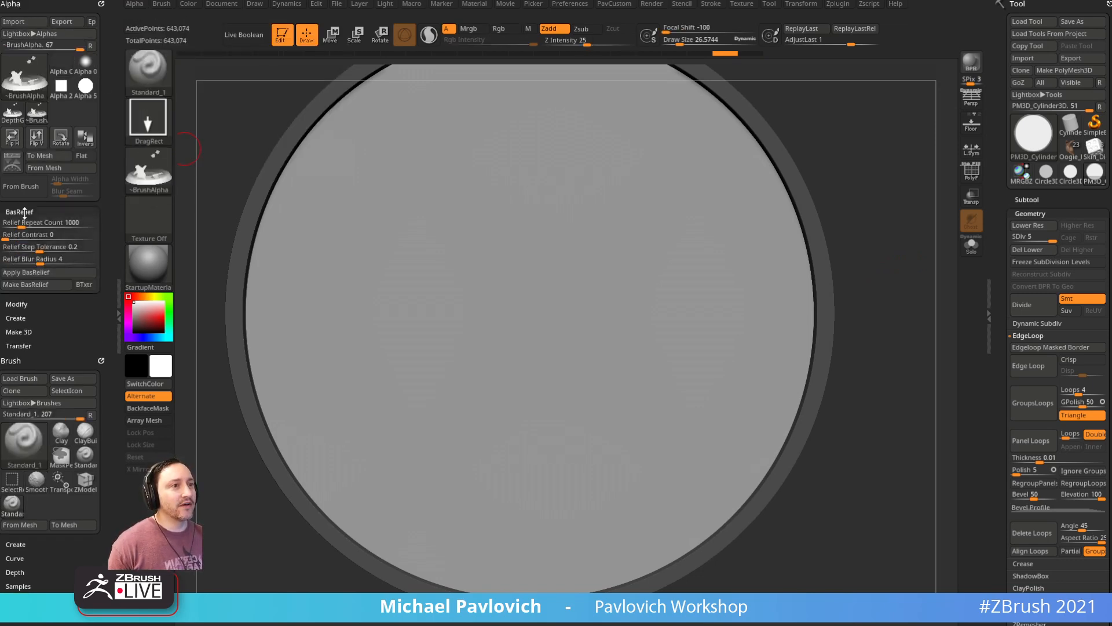
left_click(55, 272)
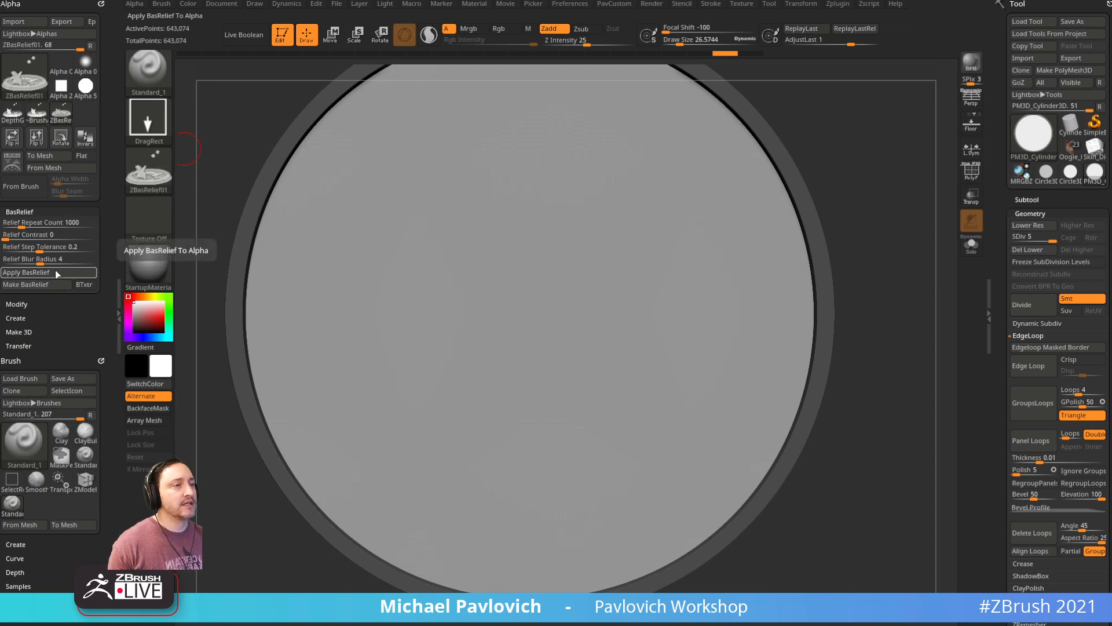
left_click(152, 174)
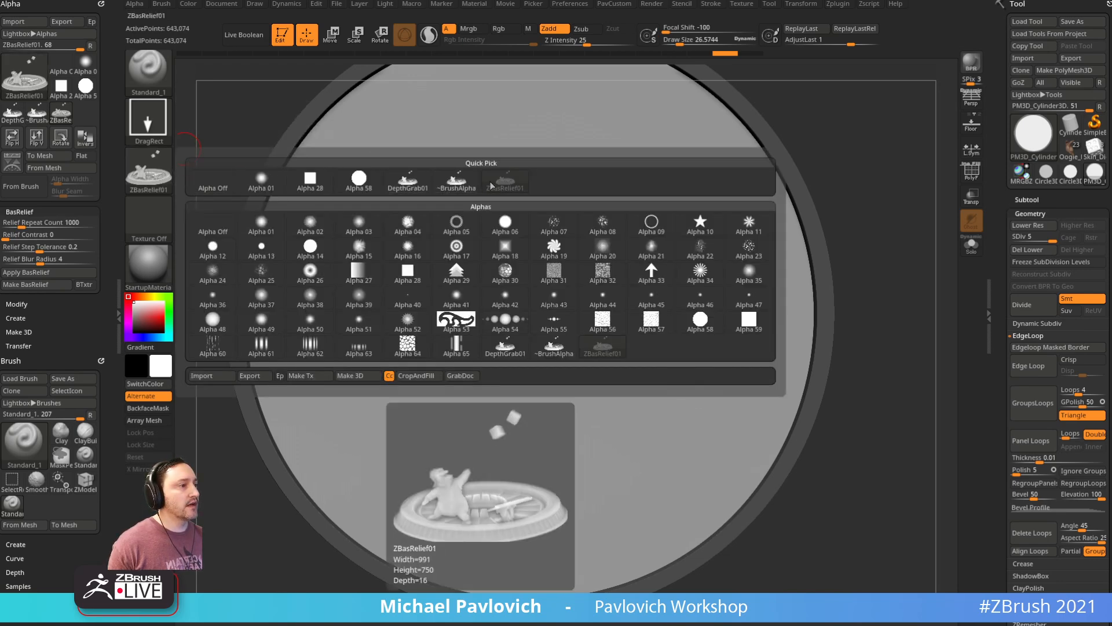
mouse_move(496, 193)
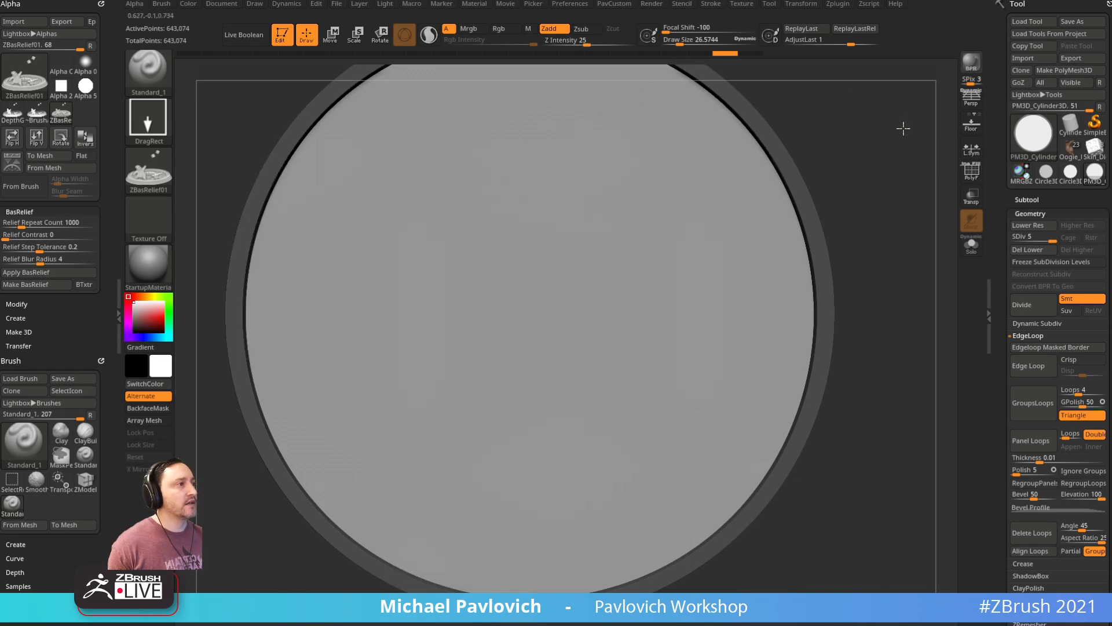
Step: Try stamping the bas-relief alpha upright across the disc's recessed face, view the sculpted detail, and undo it
left_click_drag(516, 316, 524, 533)
key("ctrl+z")
left_click_drag(523, 308, 515, 58)
mouse_move(829, 249)
left_mouse_down()
mouse_move(846, 243)
mouse_move(835, 255)
mouse_move(838, 237)
left_mouse_up()
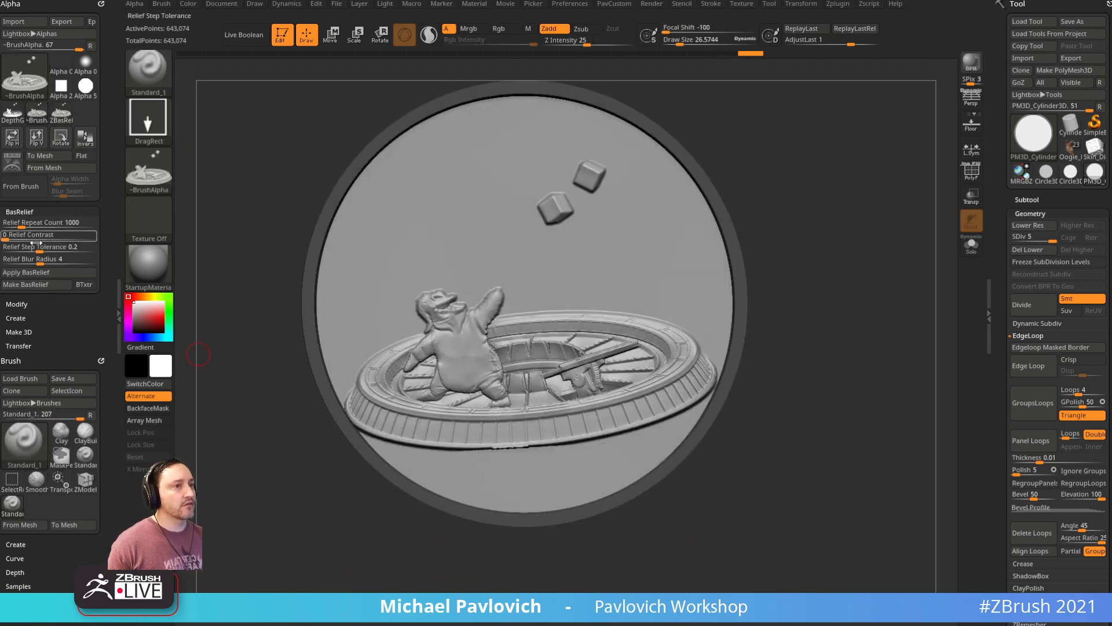
key("ctrl+z")
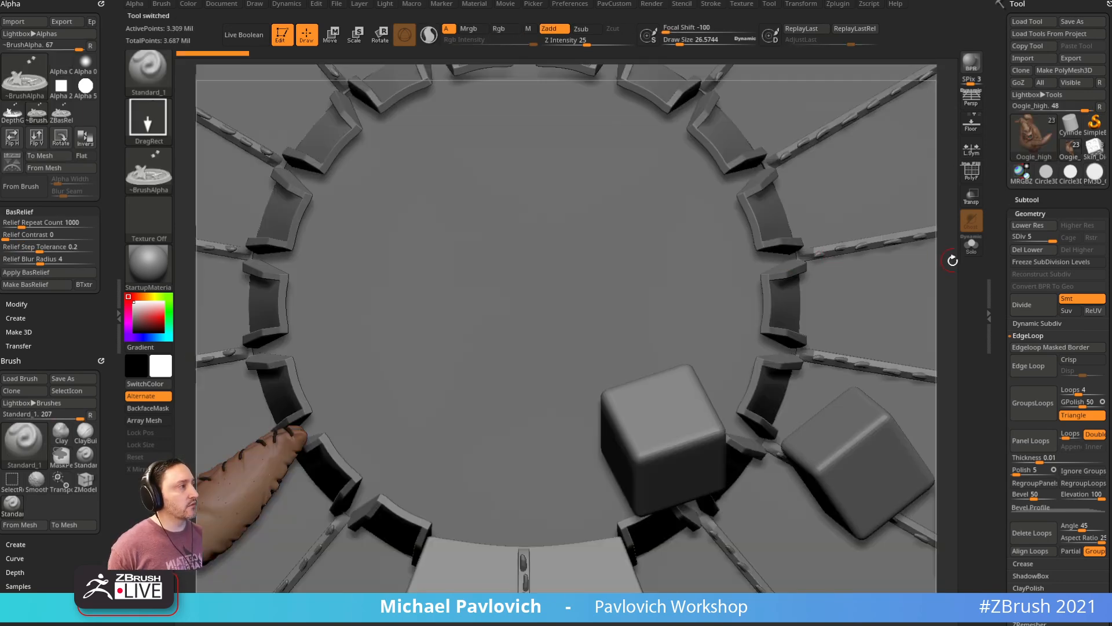
Step: Switch to the Oogie Boogie scene, frame it from the front, and hide every subtool except Oogie_high
left_click_drag(953, 261, 769, 193, "alt")
left_click_drag(641, 300, 792, 166, "alt")
left_click_drag(781, 270, 811, 246, "alt")
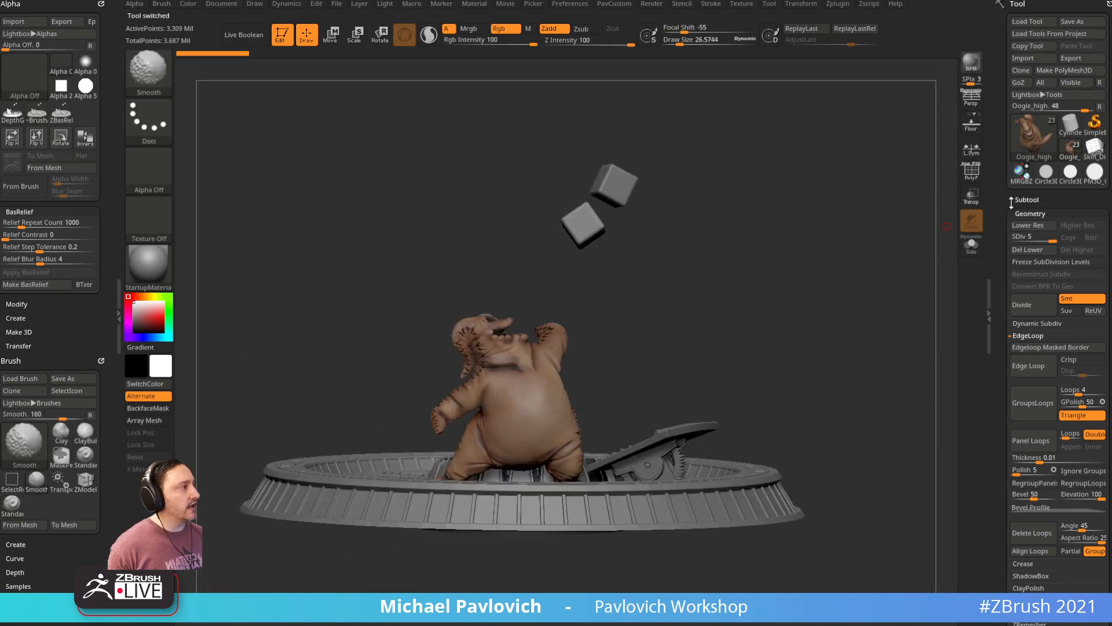
left_click(1023, 199, "shift")
left_click(1100, 207, "shift")
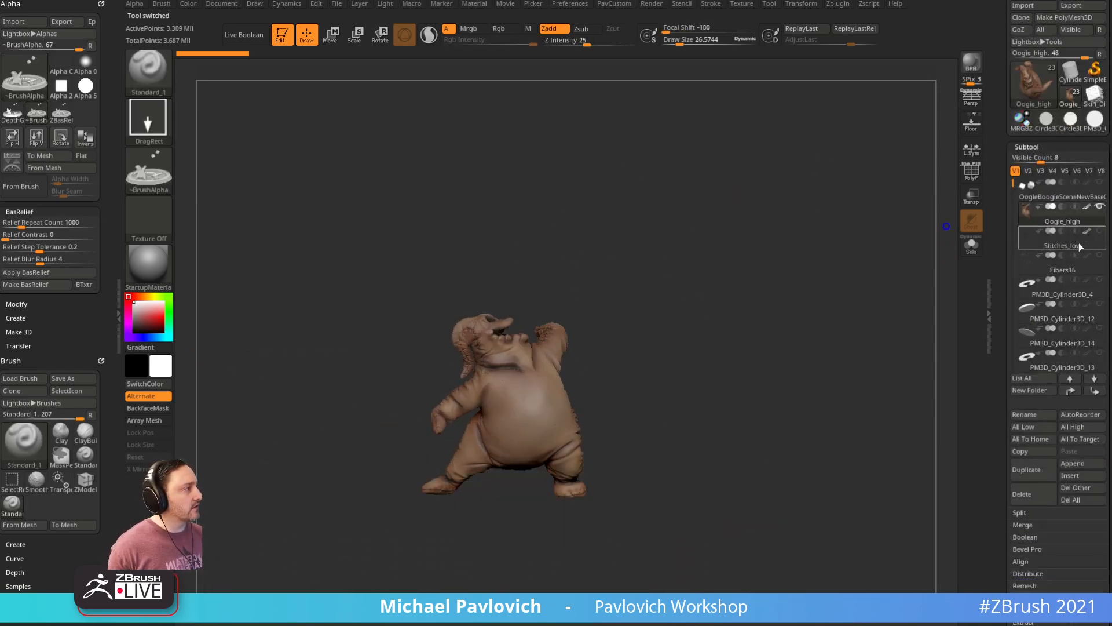
Step: Show the Stitches_low subtool with Oogie_high and make a bas-relief alpha of the stitched figure, framed at full height
left_click_drag(756, 264, 797, 313)
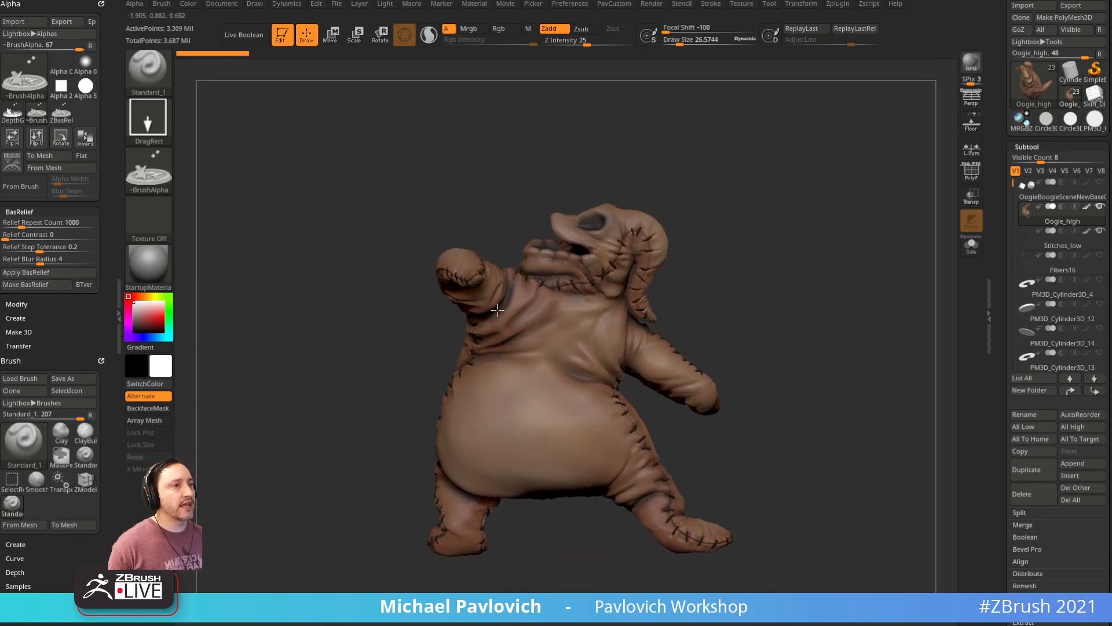
left_click(50, 285)
mouse_move(160, 169)
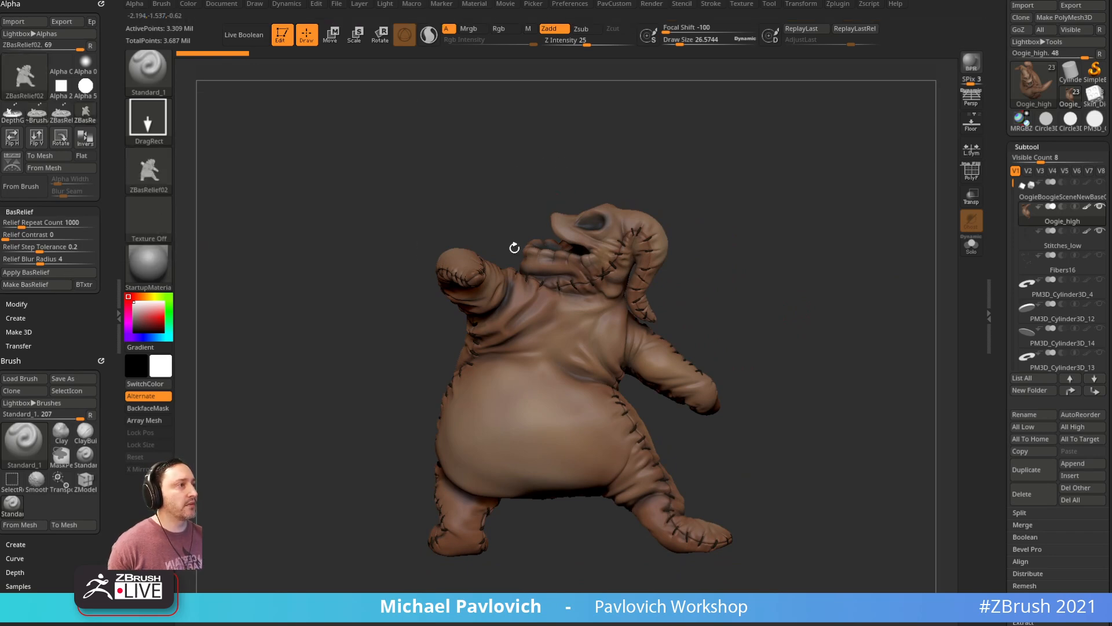
Step: Resize the document to 1024 wide by 1024 high
left_click(208, 4)
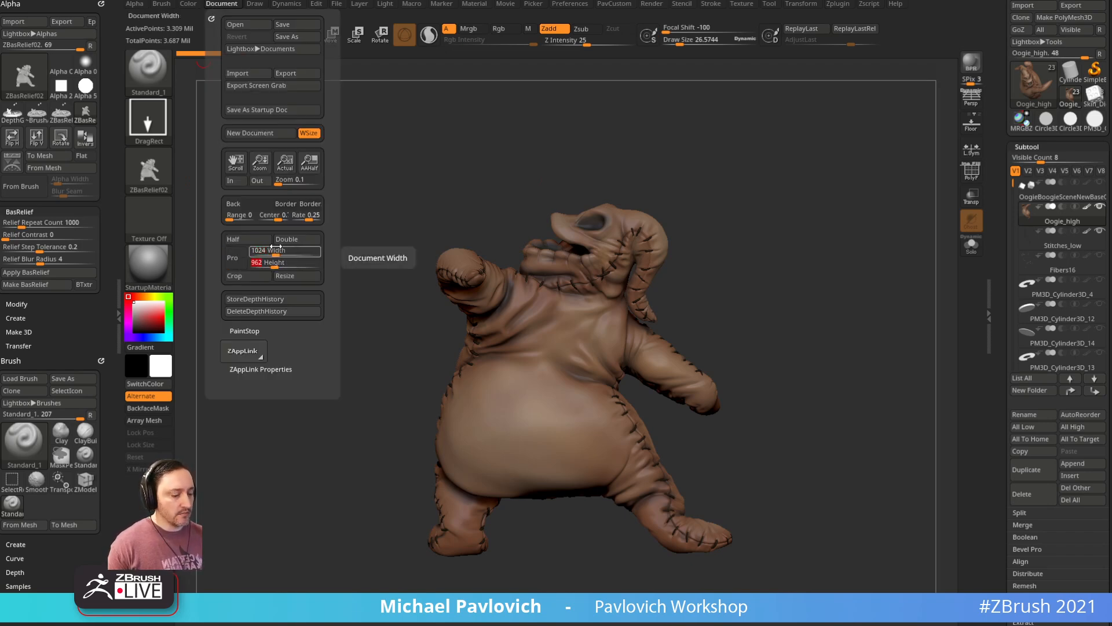
left_click(295, 276)
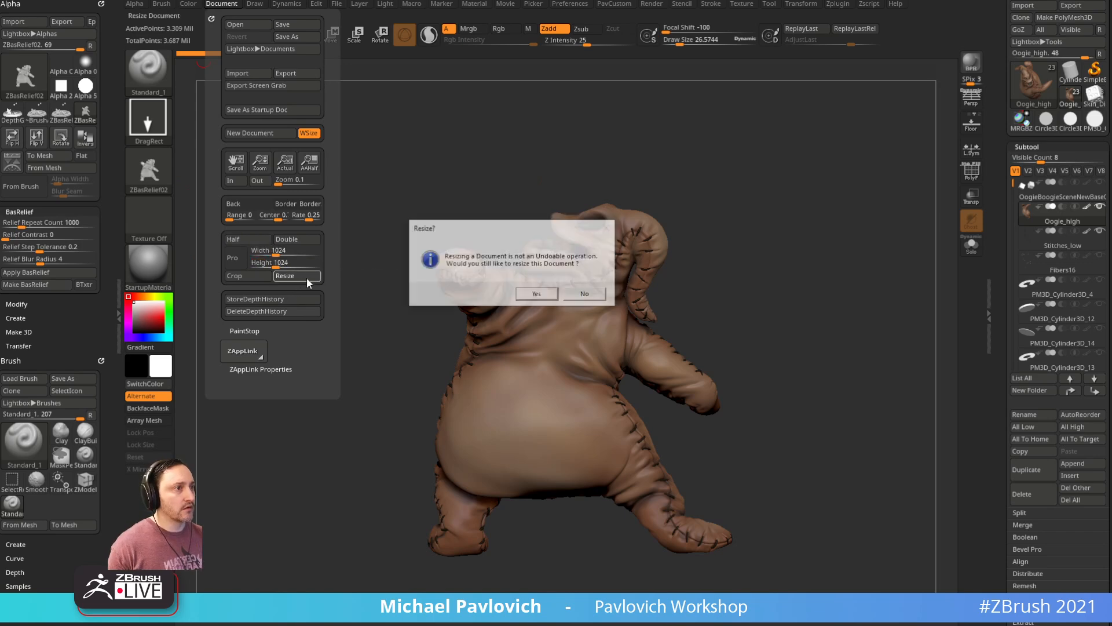
left_click(533, 292)
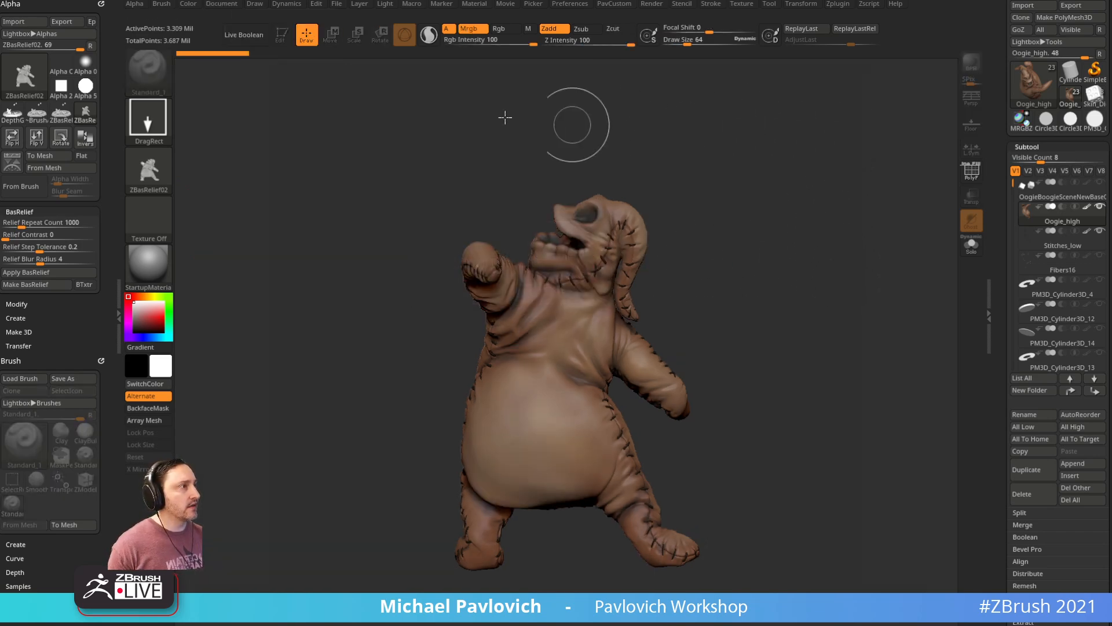
Step: Set the document background to a lighter grey and zoom out until the whole square canvas shows
left_click(239, 5)
left_click_drag(233, 203, 134, 321)
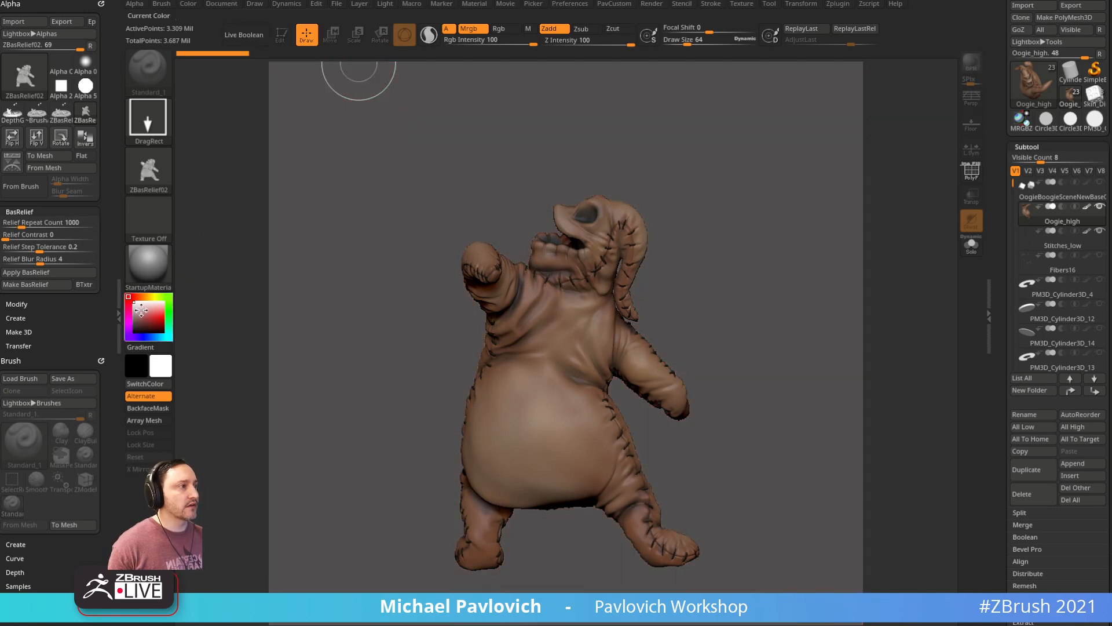
left_click(209, 5)
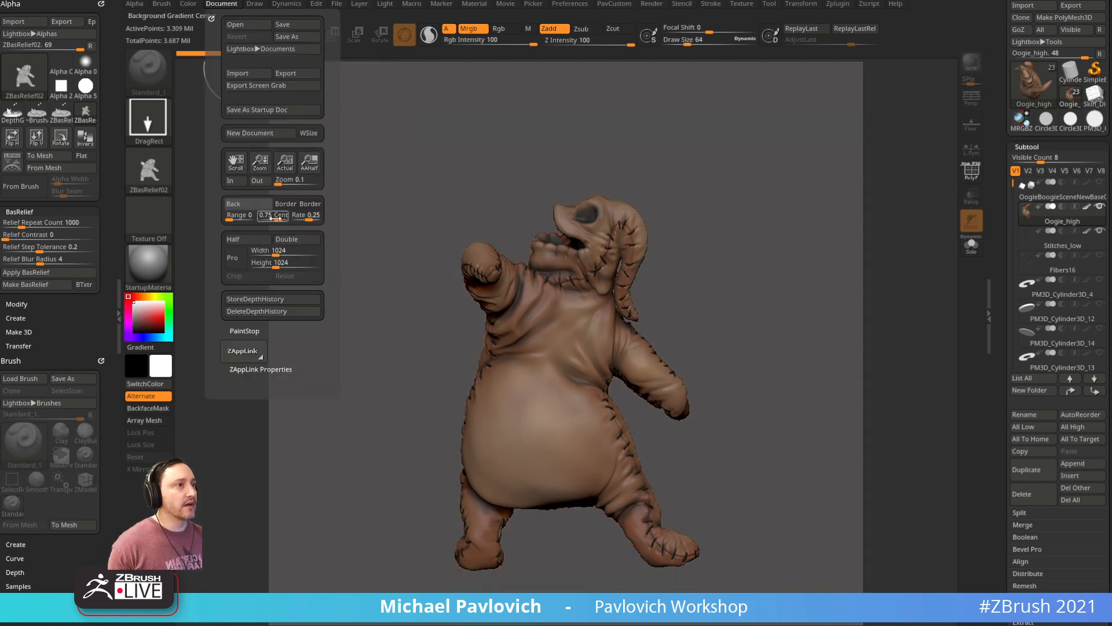
left_click_drag(259, 164, 254, 154)
Step: Clear the canvas, redraw the Oogie scene on it, and enter Edit mode
left_click_drag(734, 253, 758, 255)
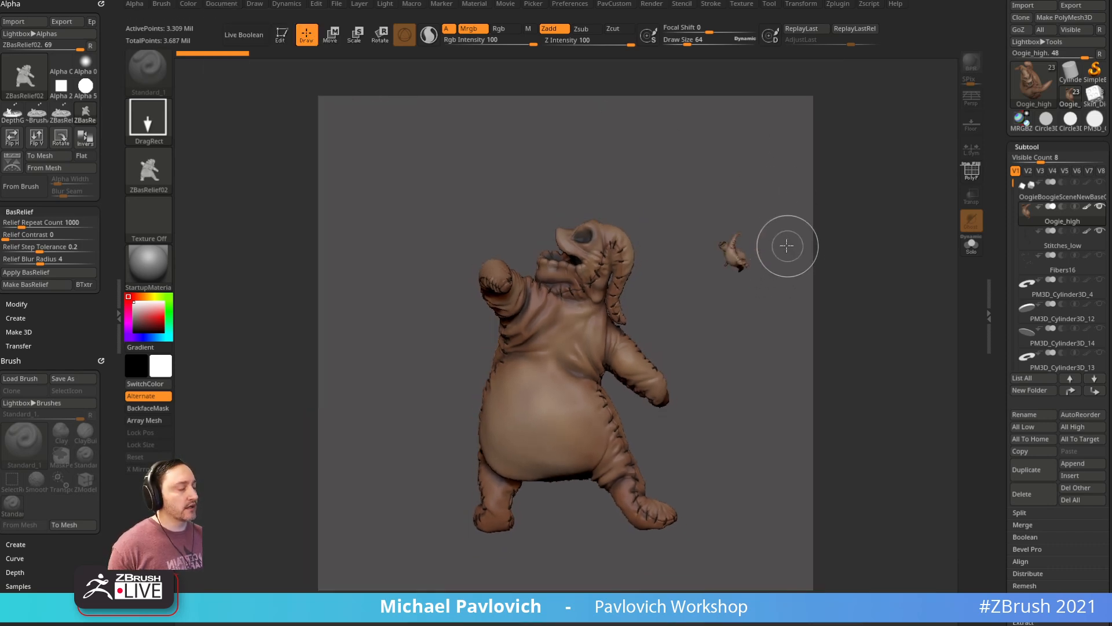
key("ctrl+n")
left_click_drag(556, 301, 584, 424)
left_click(282, 35)
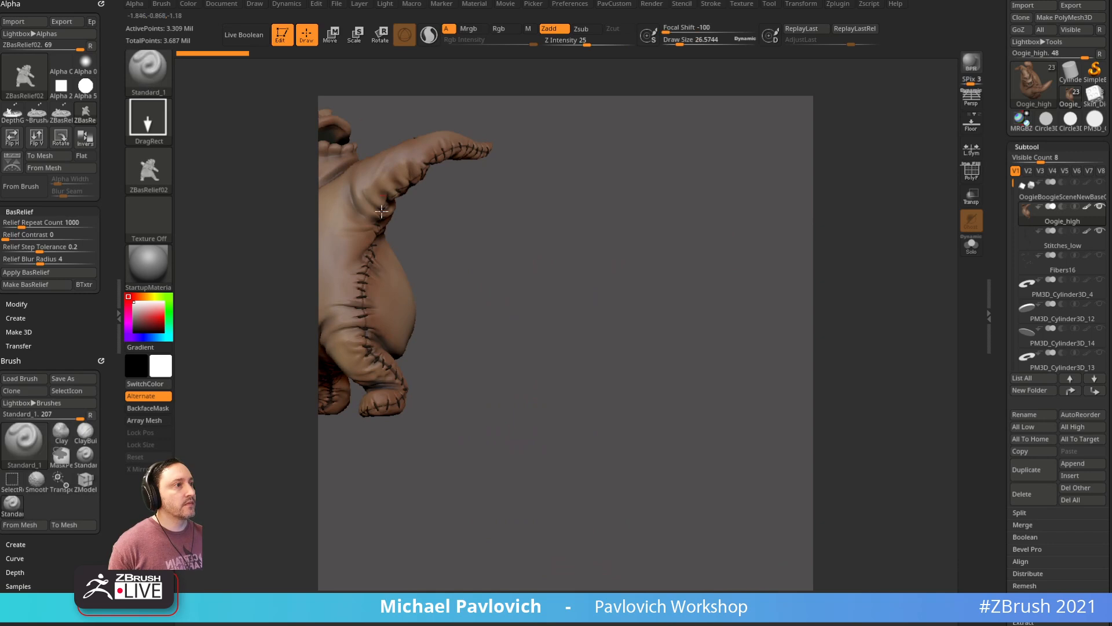
Step: Make another bas-relief alpha from a turned view of the stitched Oogie figure framed in the square document
left_click_drag(621, 233, 746, 232)
key("f")
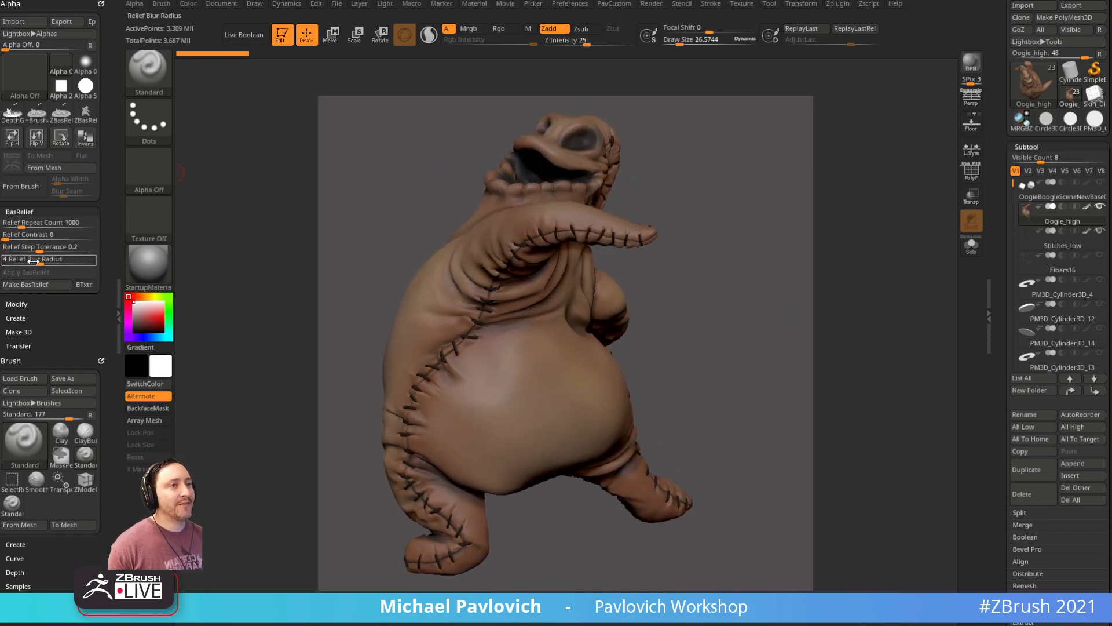
left_click(50, 286)
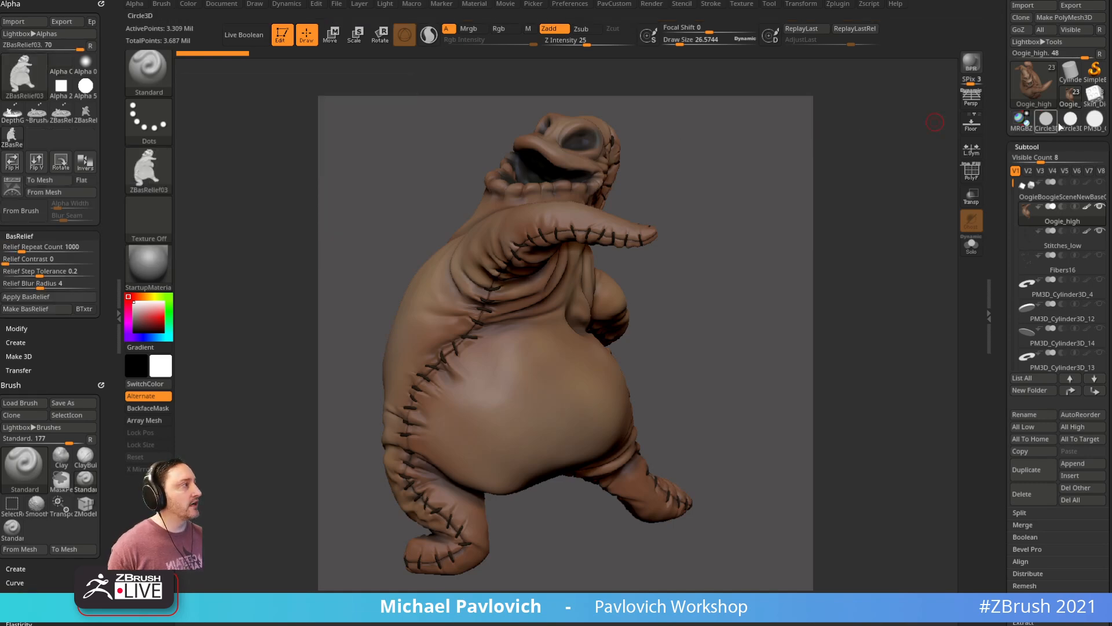
Step: Switch to the recessed disc, undo the stray stroke, and set the Standard brush's alpha to Alpha Off
left_click(1095, 122)
left_click_drag(747, 252, 572, 297, "alt")
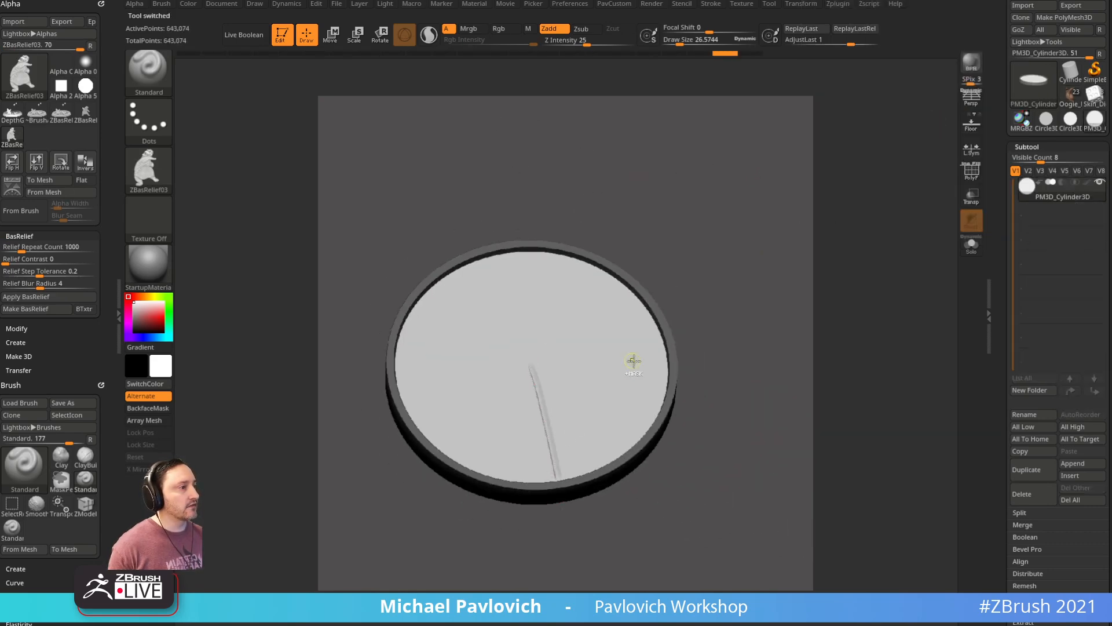
key("ctrl+z")
left_click(149, 122)
left_click(149, 170)
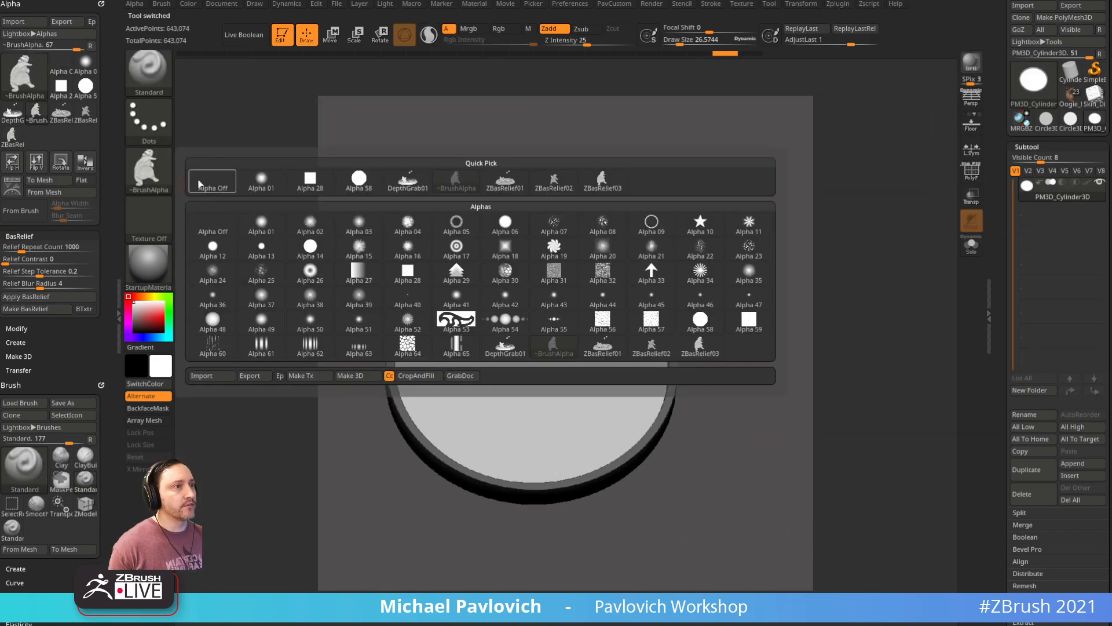
left_click(211, 182)
Step: Try stamping the bas-relief Oogie alpha upright across the disc's recessed face with the Standard_1 brush, and undo the stamps
key("b")
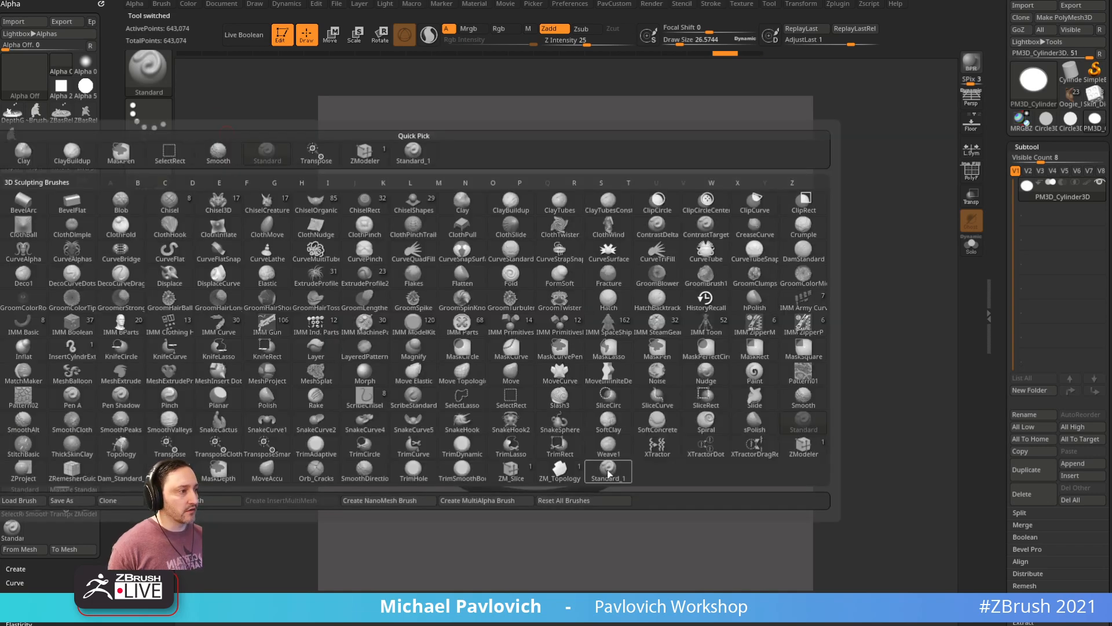
left_click(607, 476)
left_click(149, 170)
left_click_drag(531, 361, 534, 471)
left_click_drag(763, 241, 759, 296, "shift")
key("ctrl+z")
left_click_drag(524, 412, 538, 3)
key("ctrl+z")
left_click_drag(531, 414, 531, 1)
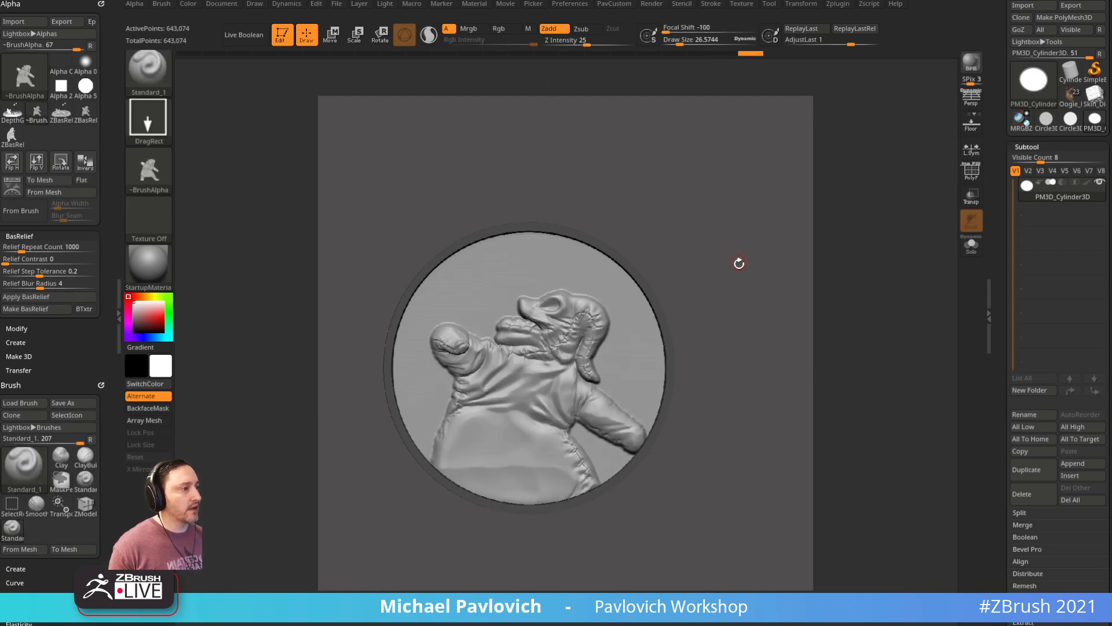
key("ctrl+z")
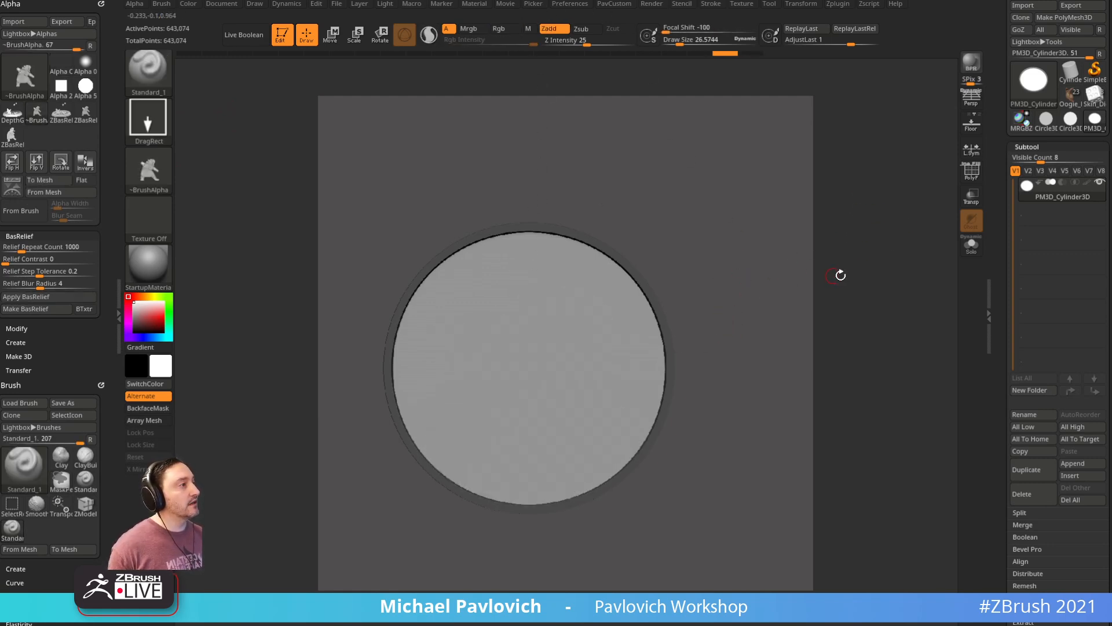
Step: Switch back to the Oogie scene and insert the recessed PM3D_Cylinder disc as a subtool below Oogie_high
left_click(1070, 99)
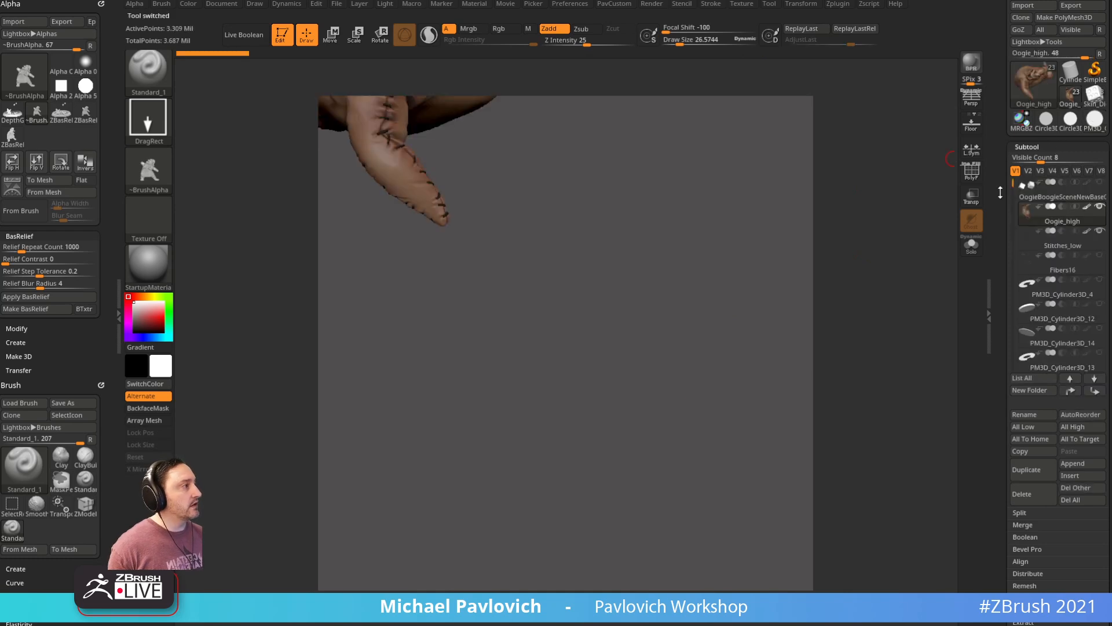
left_click(1075, 337)
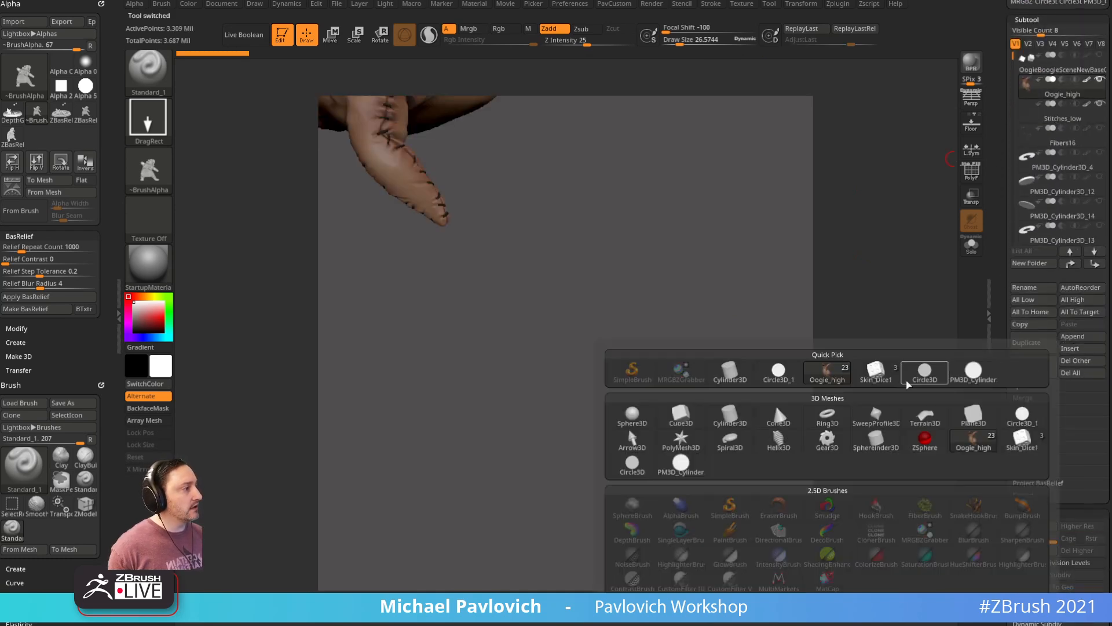
left_click(968, 382)
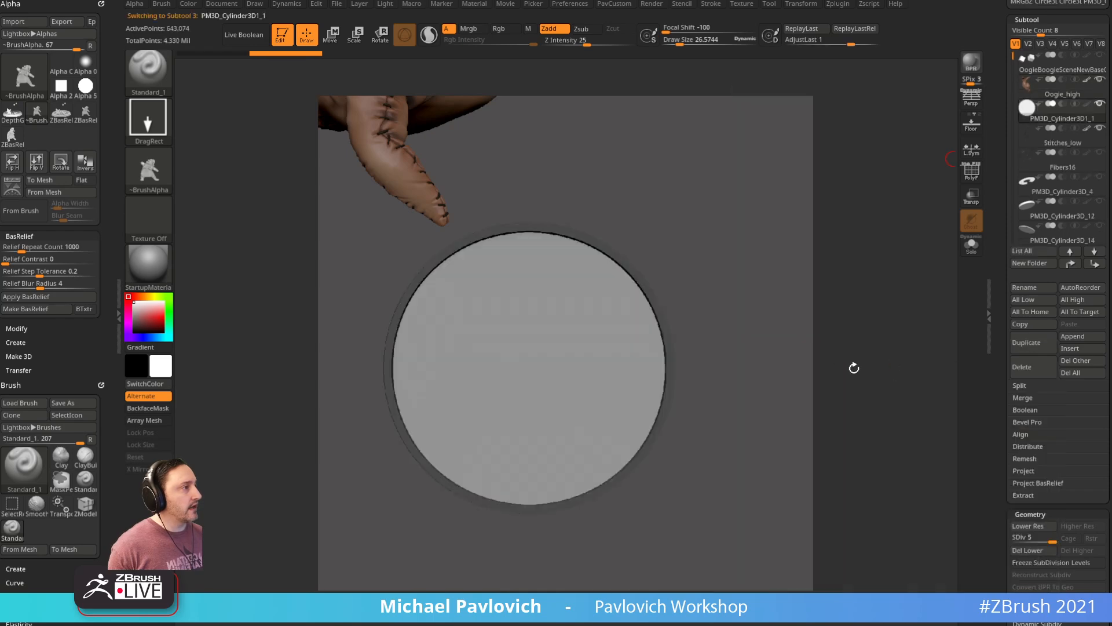
Step: Move the inserted disc with the gizmo until it stands behind the Oogie figure
left_click_drag(847, 427, 672, 333)
key("w")
left_click_drag(762, 326, 840, 326)
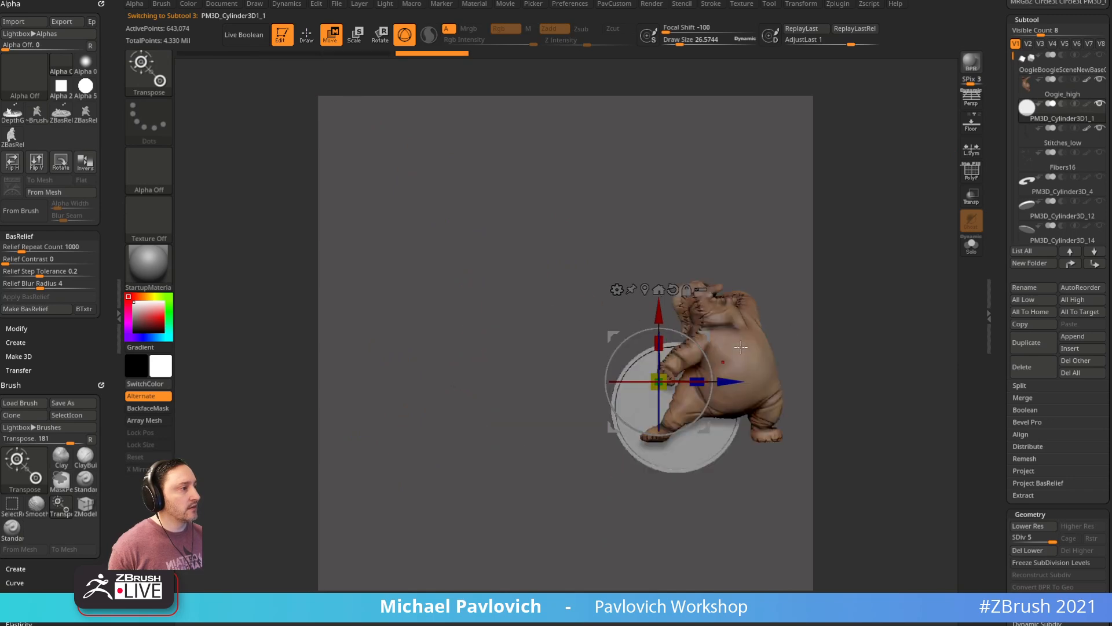
left_click_drag(663, 378, 724, 364)
left_click_drag(780, 258, 658, 241, "alt")
left_click_drag(582, 318, 615, 237)
left_click_drag(571, 281, 533, 285)
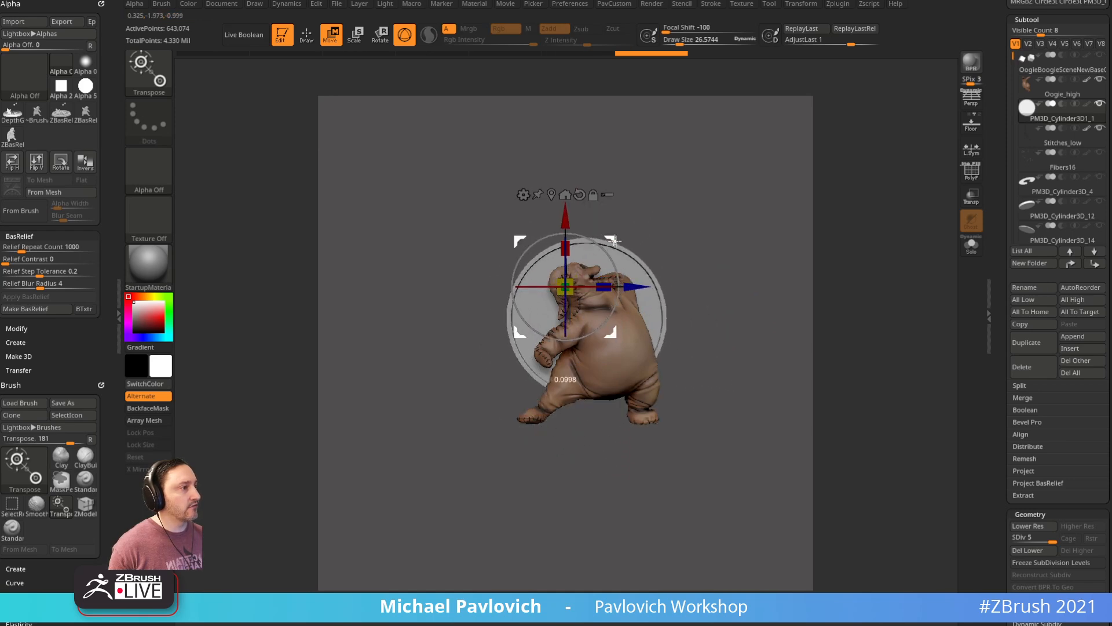
Step: Refine the disc's height and placement so it sits behind Oogie's head and torso in the front view
key("q")
mouse_move(707, 218)
right_mouse_down("ctrl")
mouse_move(635, 365)
mouse_move(676, 249)
mouse_move(755, 228)
mouse_move(774, 236)
mouse_move(723, 246)
mouse_move(716, 292)
mouse_move(704, 297)
mouse_move(720, 298)
mouse_move(718, 348)
mouse_move(477, 404)
right_mouse_up("ctrl")
right_click_drag(691, 221, 605, 219)
key("w")
left_click_drag(556, 173, 544, 223)
right_click_drag(674, 178, 705, 242)
left_click_drag(569, 193, 570, 263)
key("q")
mouse_move(719, 280)
right_mouse_down()
mouse_move(707, 168)
mouse_move(717, 191)
mouse_move(698, 221)
mouse_move(745, 236)
mouse_move(674, 292)
mouse_move(720, 224)
mouse_move(666, 253)
right_mouse_up()
key("w")
key("q")
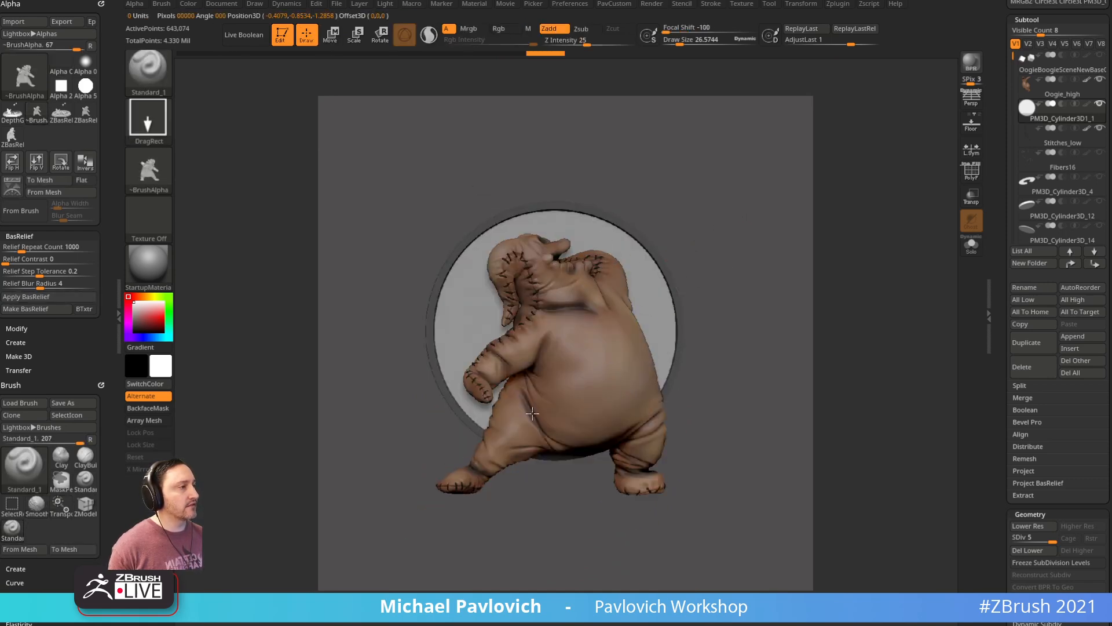
Step: Project the Oogie figure onto the disc with Project BasRelief, Relief Repeat Count 1000 and Step Tolerance 0.2, and inspect the relief
left_click_drag(997, 332, 992, 176)
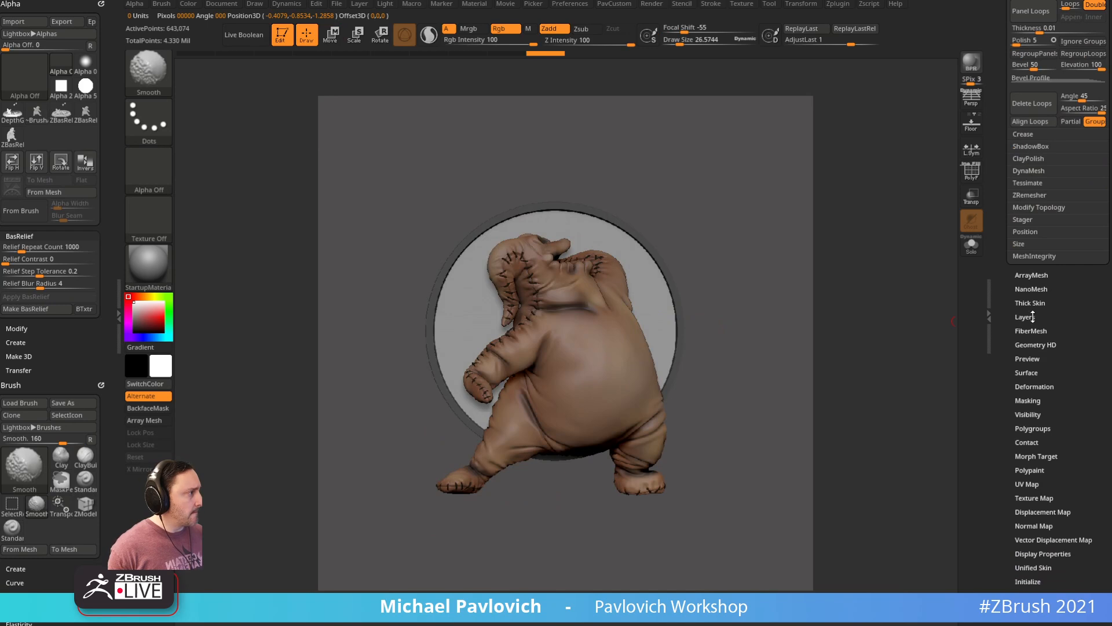
scroll(1008, 337, "down", 2)
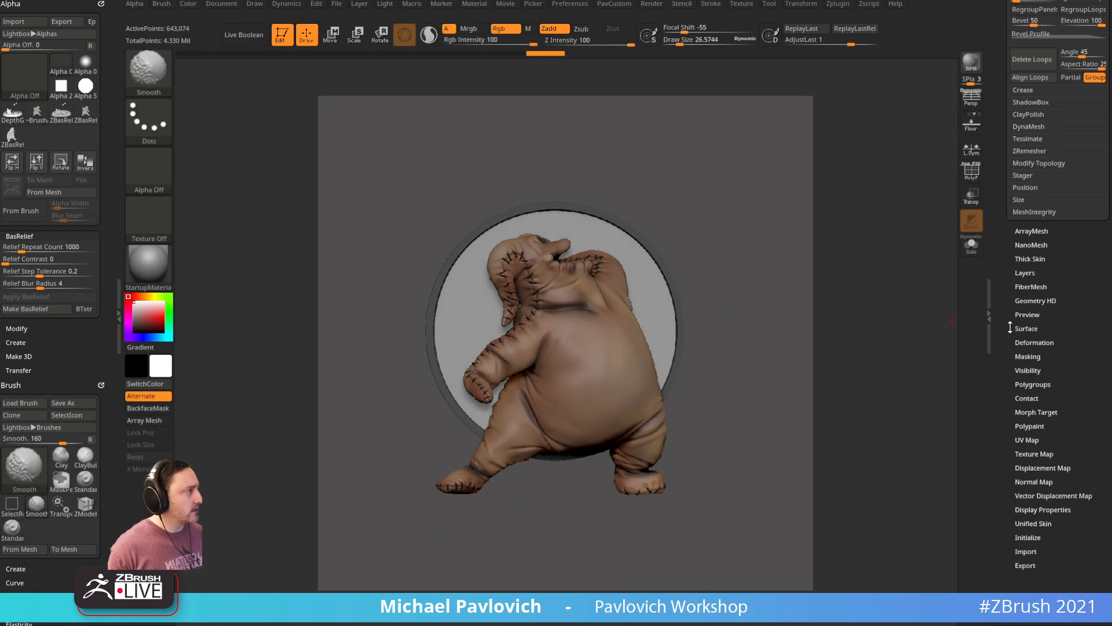
scroll(1010, 330, "up", 4)
scroll(1007, 371, "up", 15)
left_click_drag(1003, 447, 1005, 595)
left_click(1032, 319, "shift")
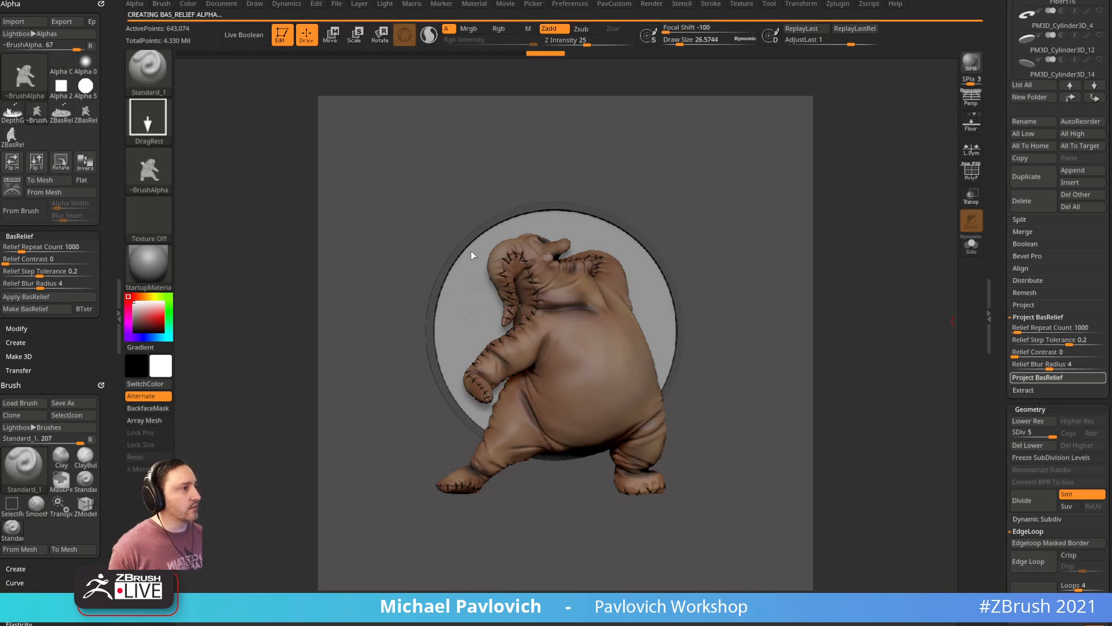
left_click_drag(720, 297, 607, 319)
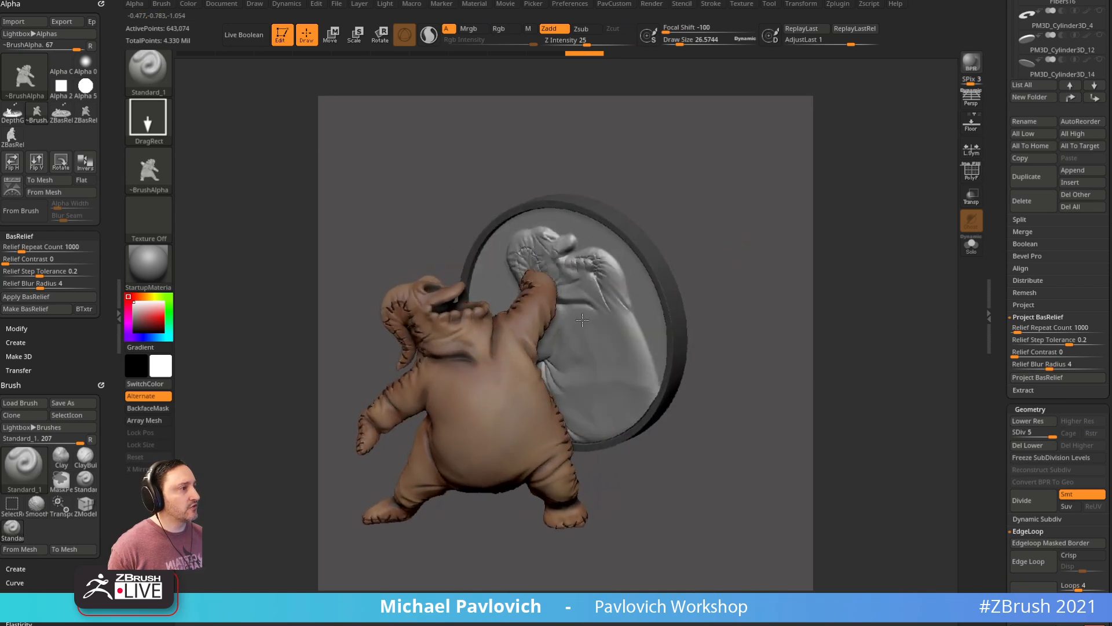
left_click_drag(802, 329, 819, 337)
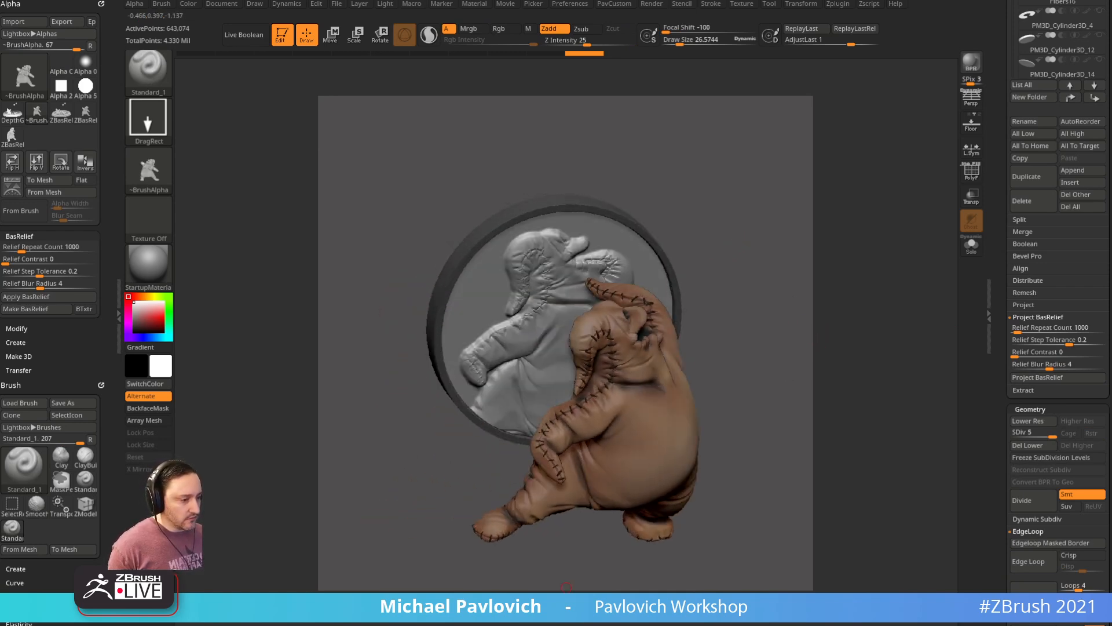
Step: Switch to the web browser, open the "ZBrush 2022 What's New!" YouTube playlist, and look through its videos
key("alt+Tab")
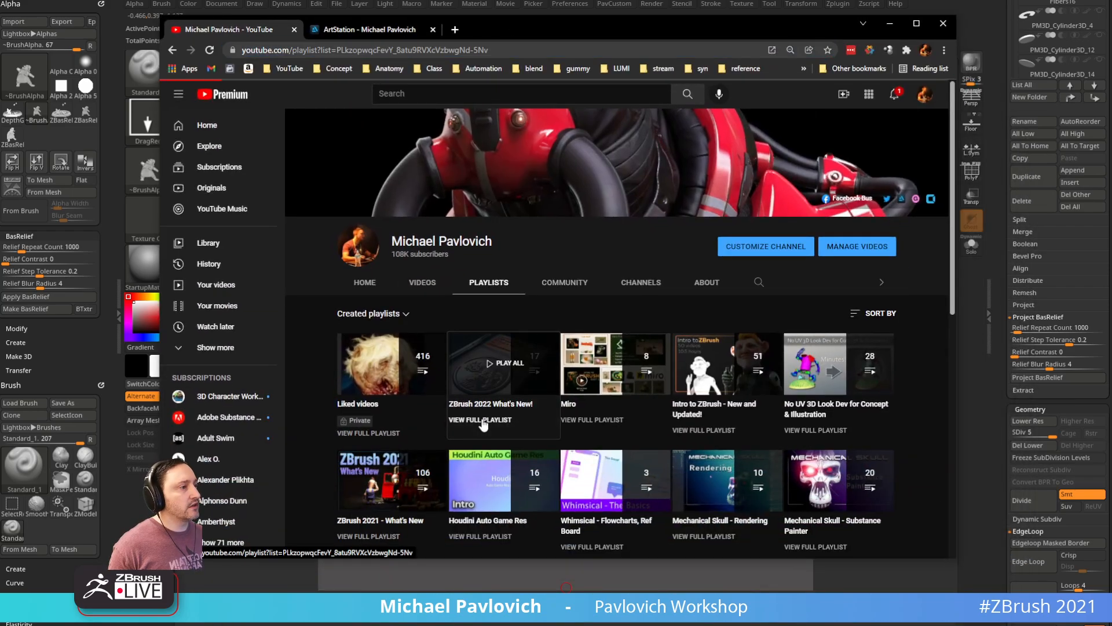
left_click(484, 425)
scroll(666, 275, "down", 8)
scroll(666, 275, "up", 8)
left_click(444, 50)
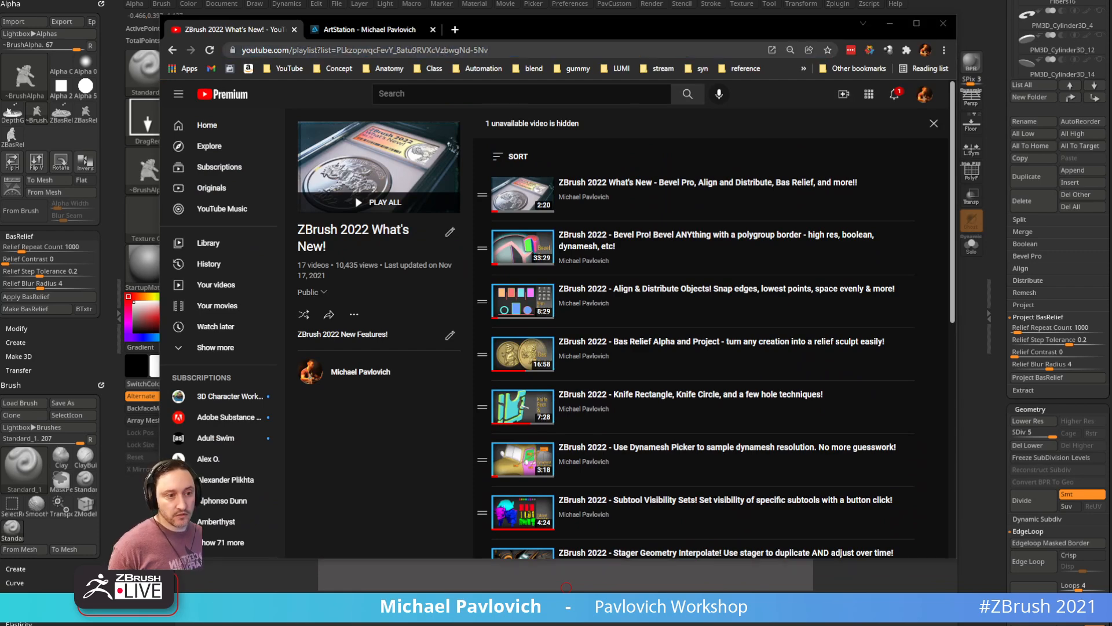
Step: Open the "ZBrush 2022 What's New!" artwork on ArtStation, browse its embedded video playlist, and return to ZBrush
key("Return")
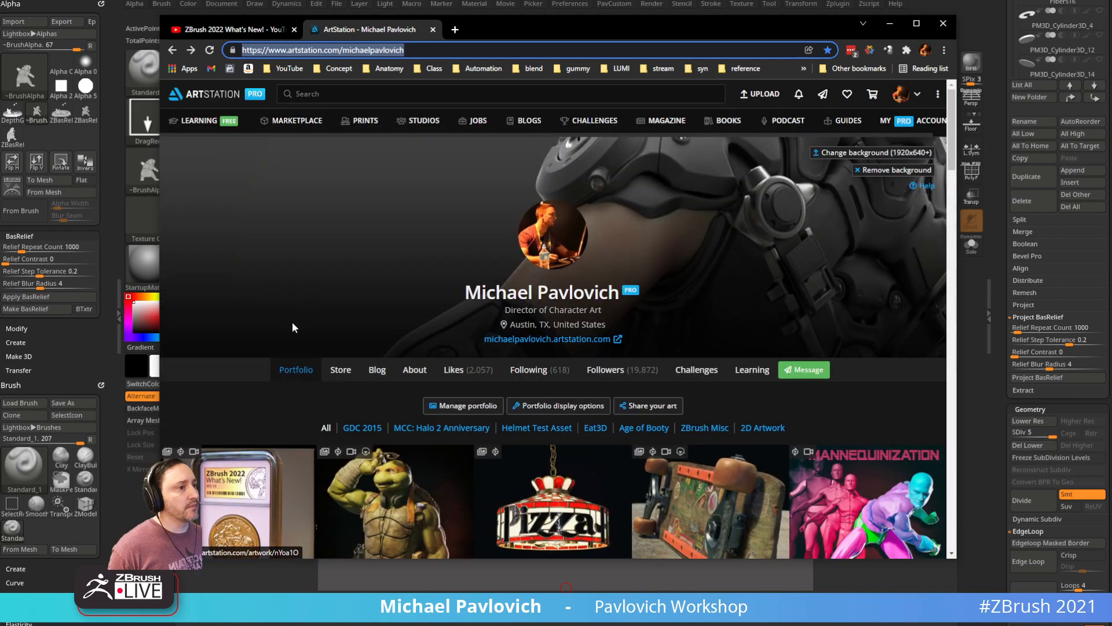
scroll(292, 327, "down", 3)
left_click(292, 328)
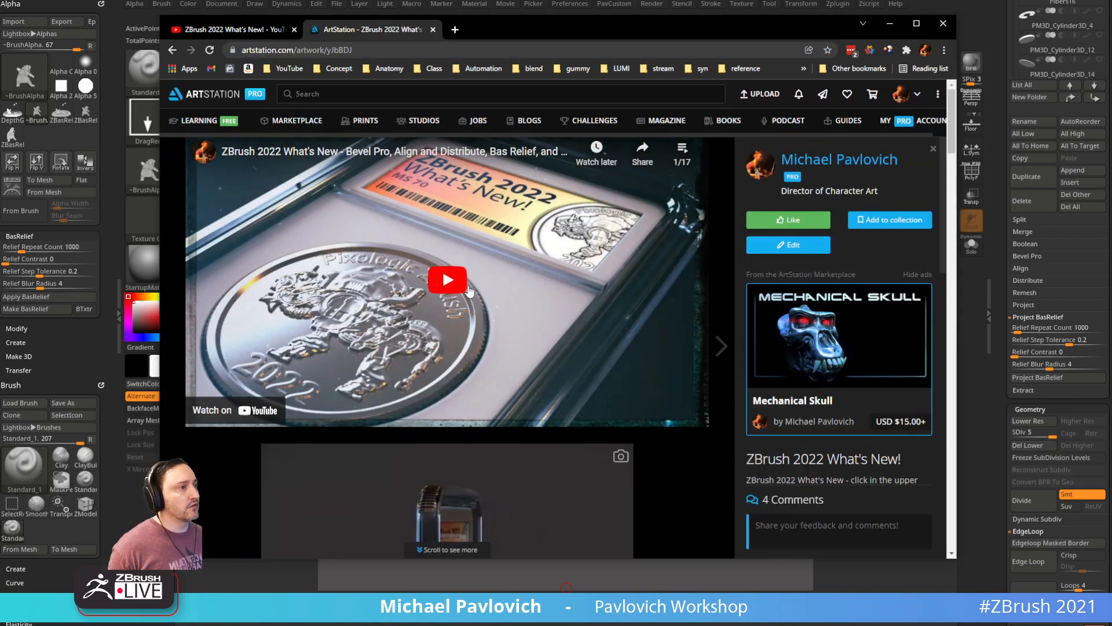
left_click(683, 152)
scroll(630, 216, "down", 3)
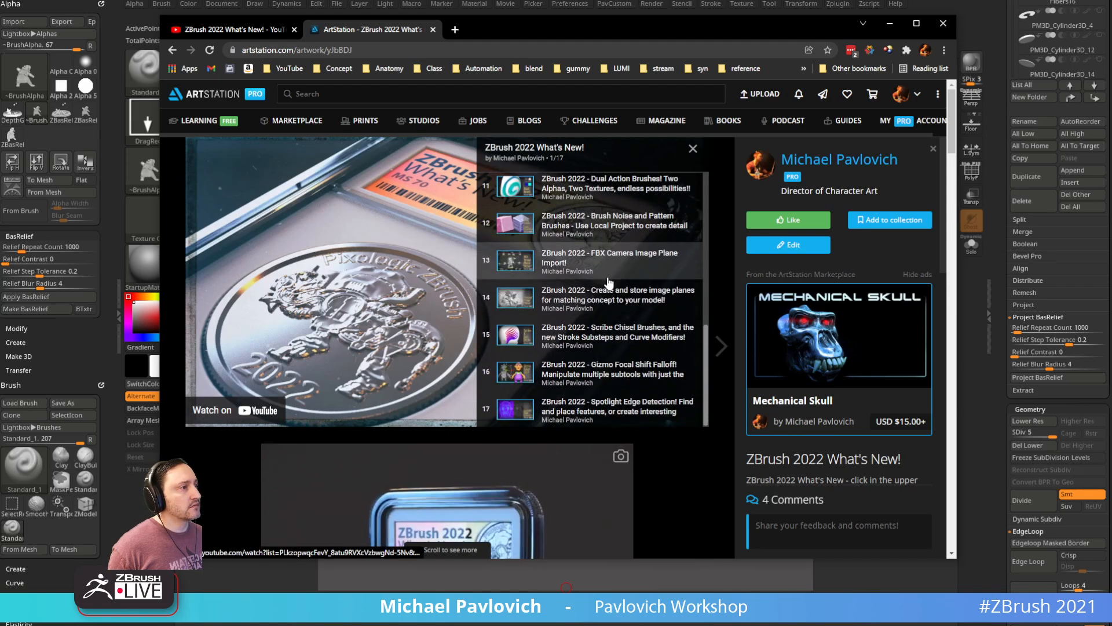
scroll(609, 282, "up", 5)
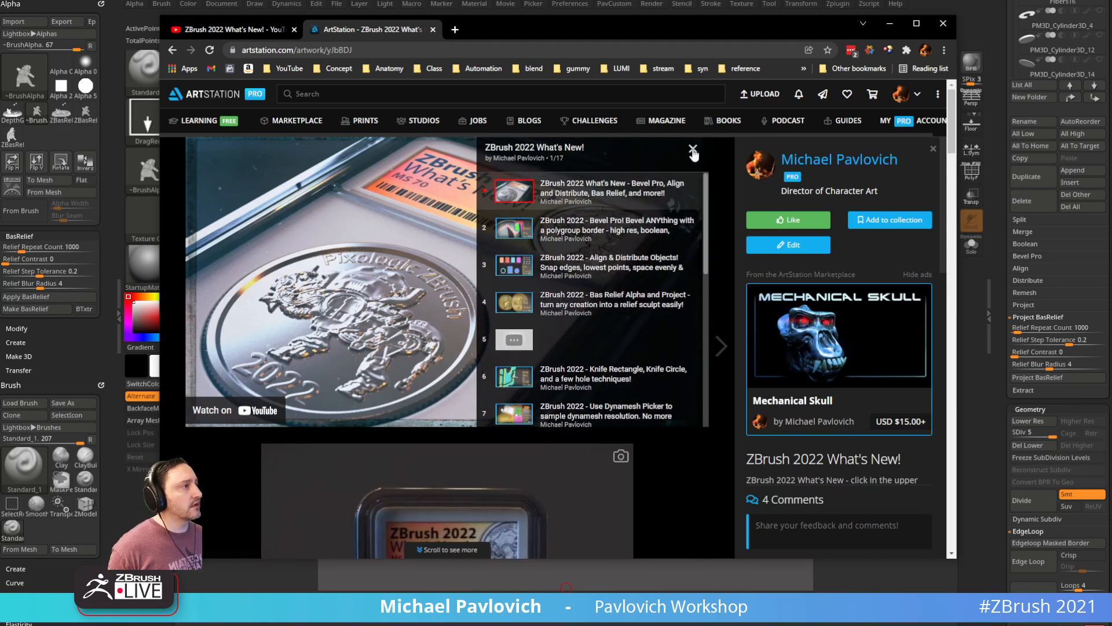
left_click(693, 151)
left_click(384, 50)
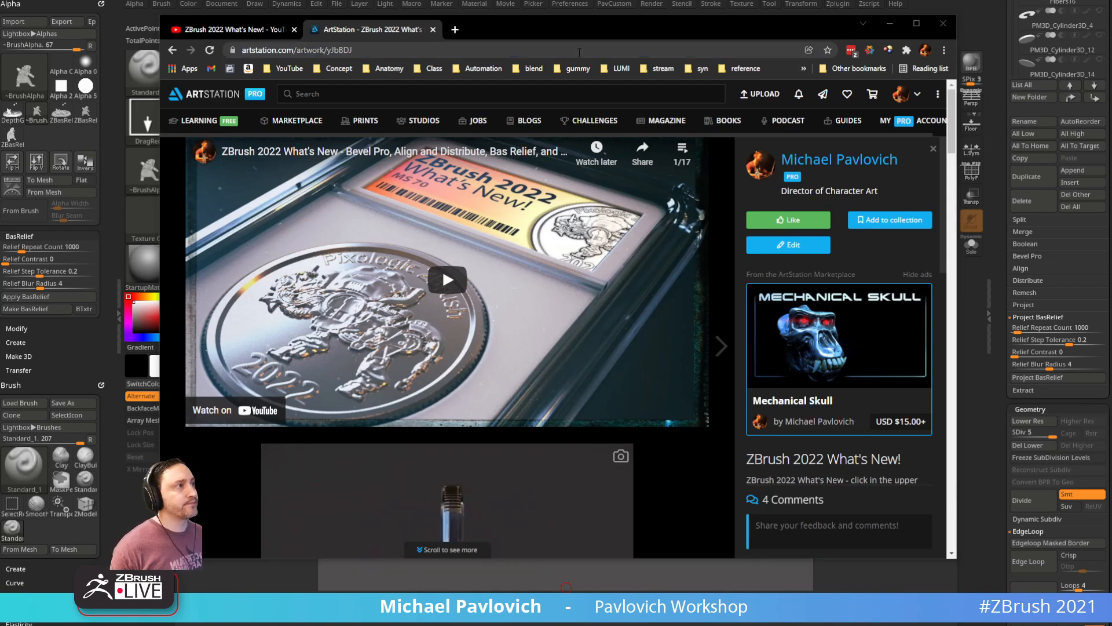
left_click(890, 24)
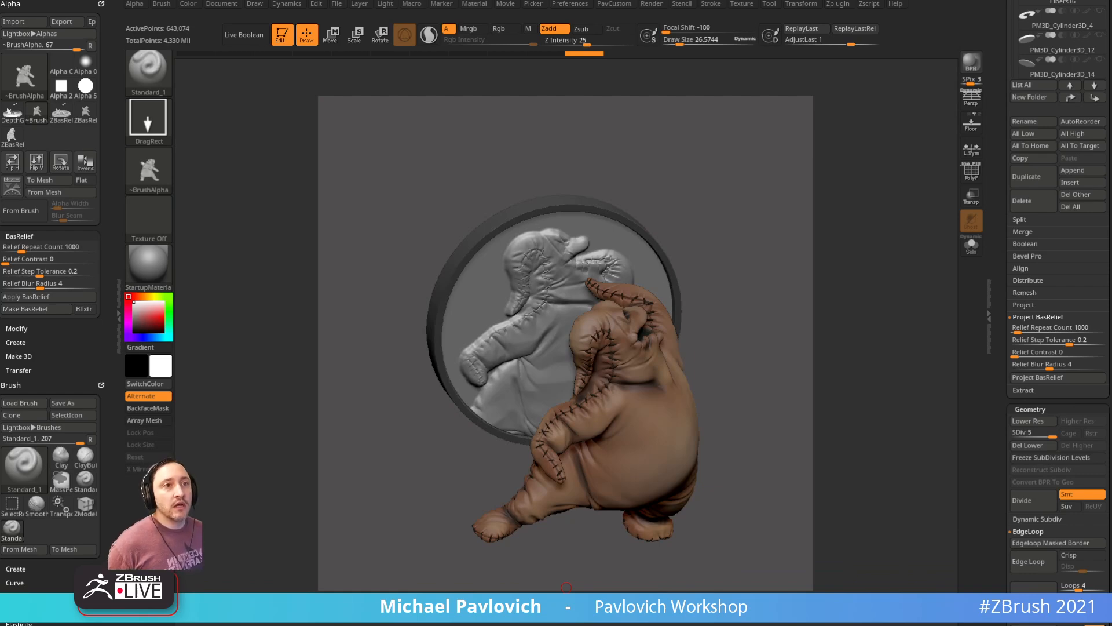
Step: Switch to the web browser, open the "TMNT Michelangelo Scene" artwork from the ArtStation portfolio, and view its images and full-screen turntable video
left_click_drag(566, 625, 524, 57)
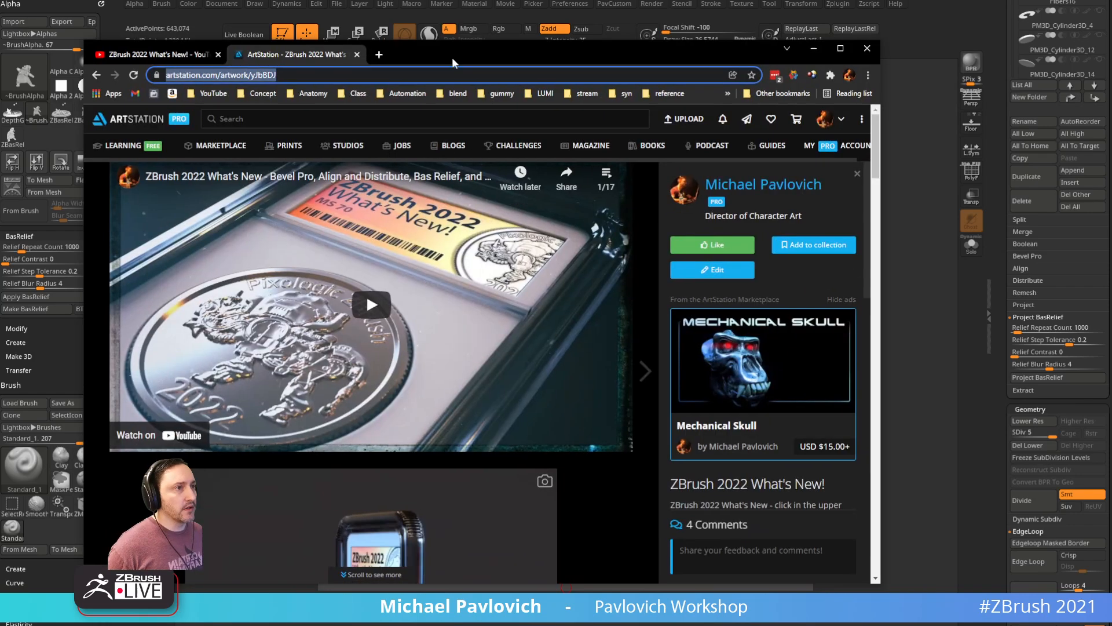
left_click(97, 75)
scroll(255, 250, "down", 2)
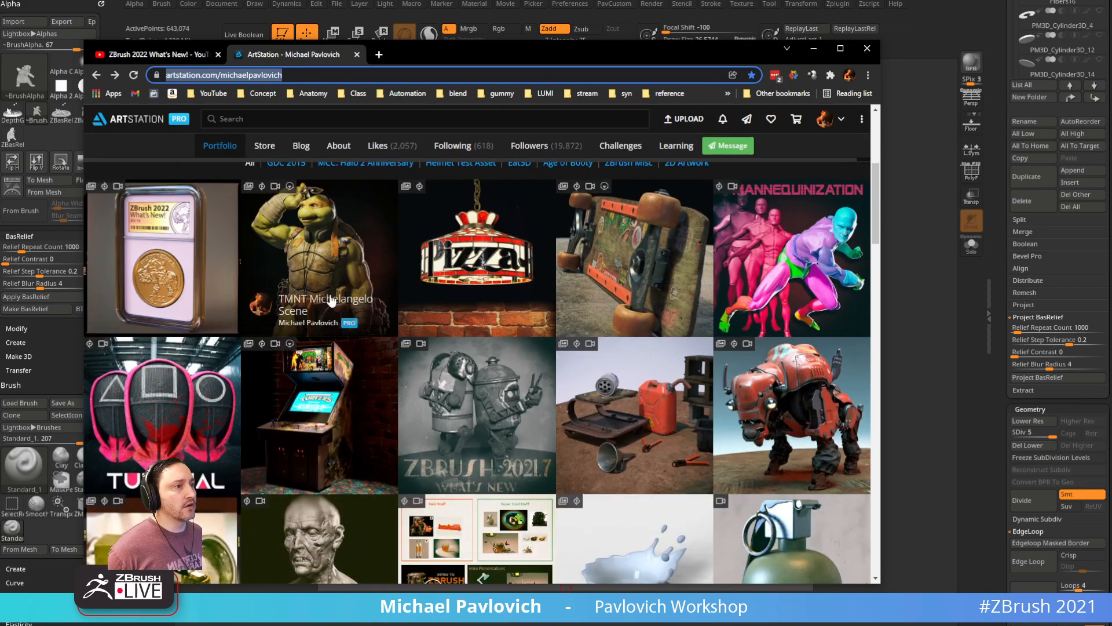
left_click(319, 317)
scroll(460, 403, "down", 5)
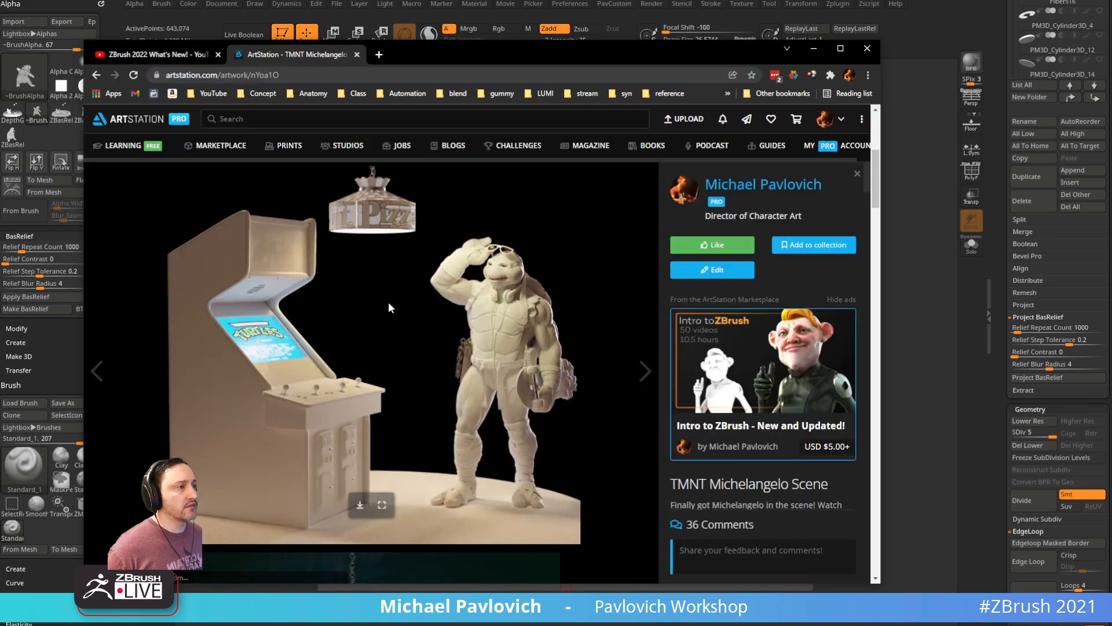
scroll(388, 301, "down", 10)
scroll(388, 303, "down", 20)
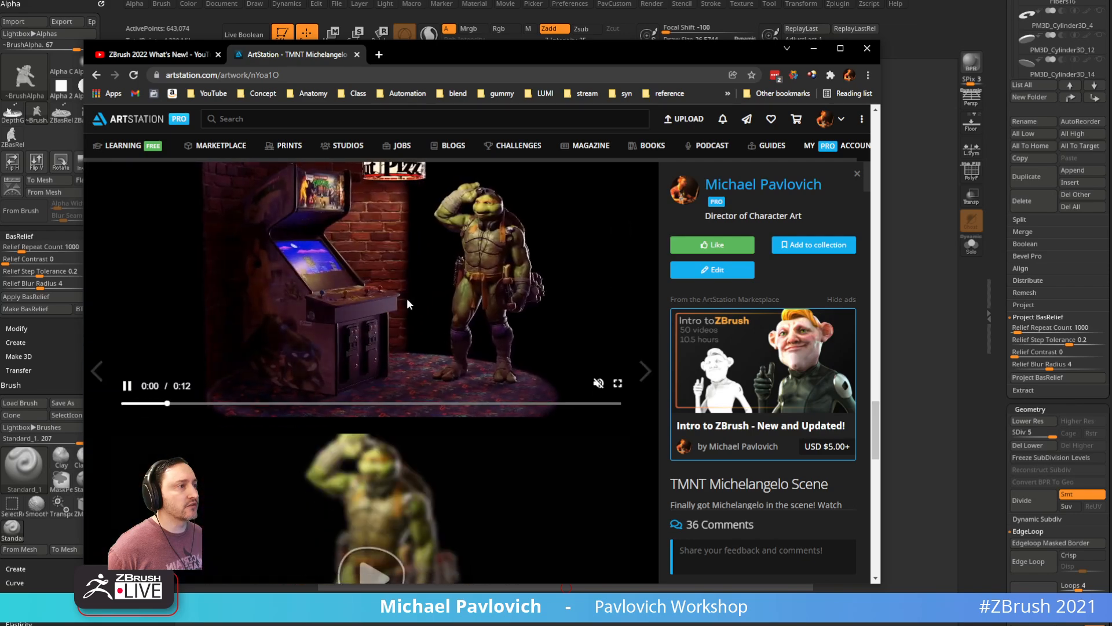
scroll(423, 330, "up", 3)
left_click(617, 558)
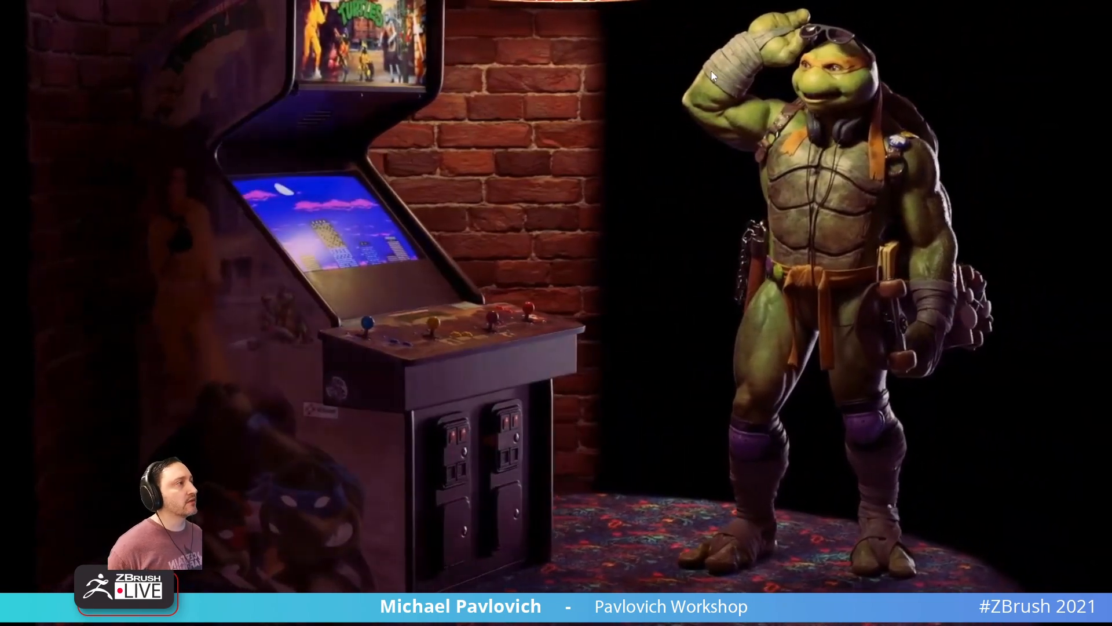
key("Escape")
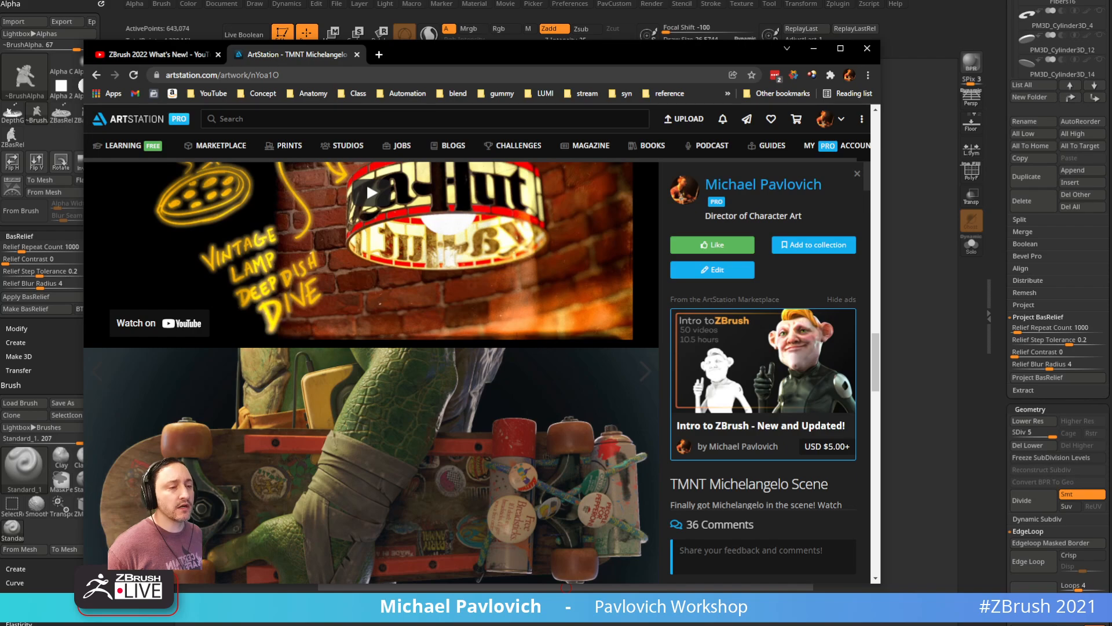
Step: Return to the ArtStation portfolio, open the "No UV 3D Look Dev for Concept & Illustration" artwork, and start its embedded video
left_click(96, 75)
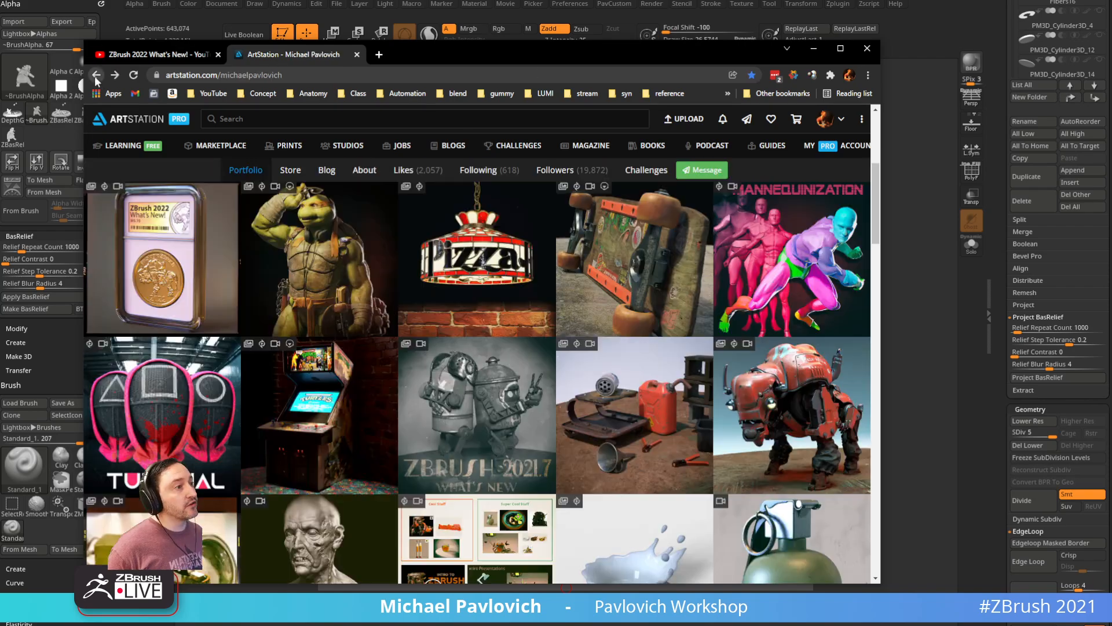
scroll(438, 296, "down", 5)
scroll(438, 295, "up", 5)
scroll(579, 406, "down", 7)
left_click(647, 458)
left_click(406, 377)
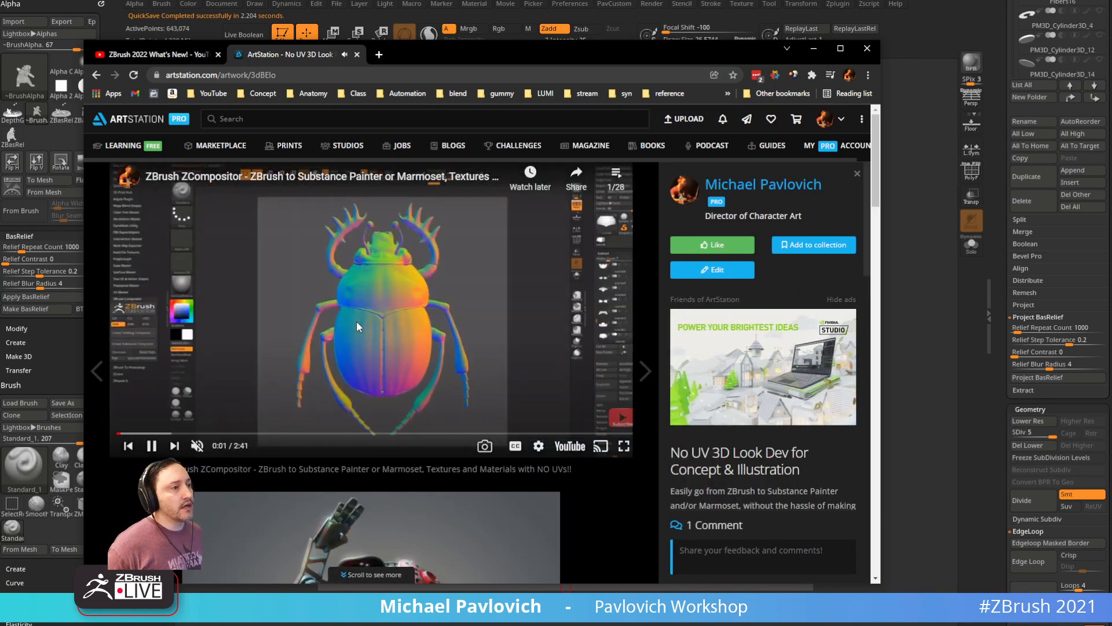
Step: Skim through the ZBrush ZCompositor video to its end, examining the beetle, truck, robot and head texturing examples
left_click(165, 433)
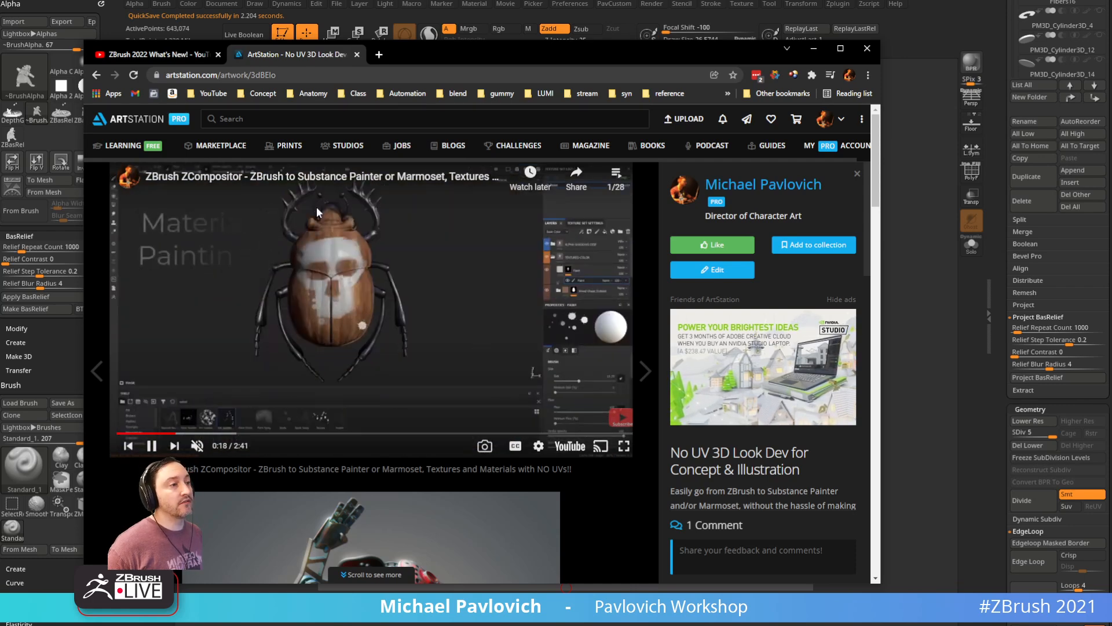
left_click(193, 434)
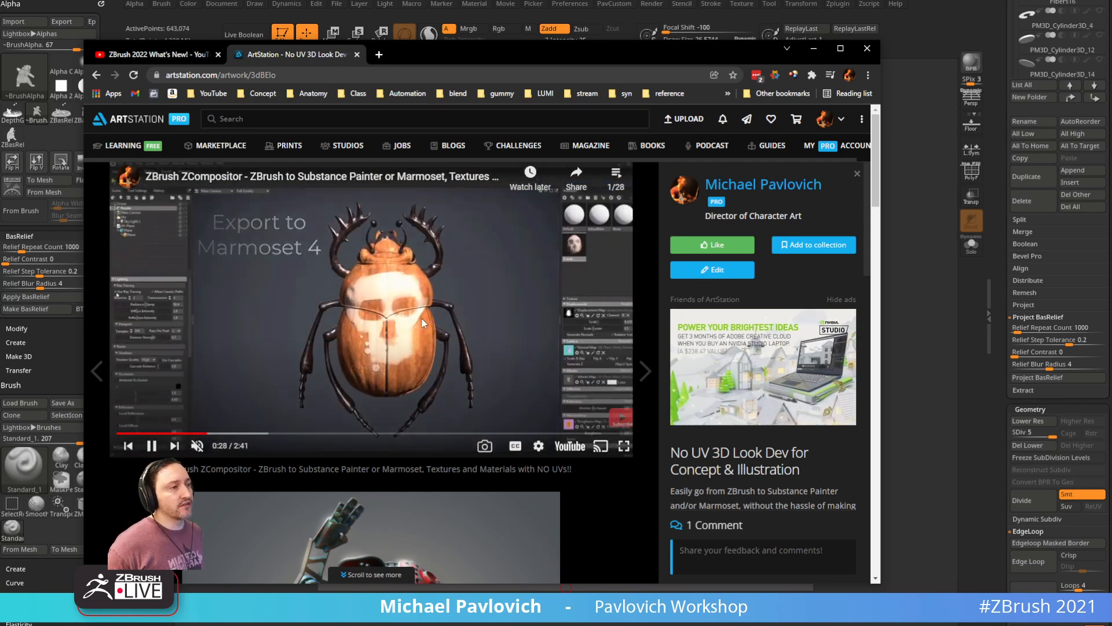
left_click(232, 433)
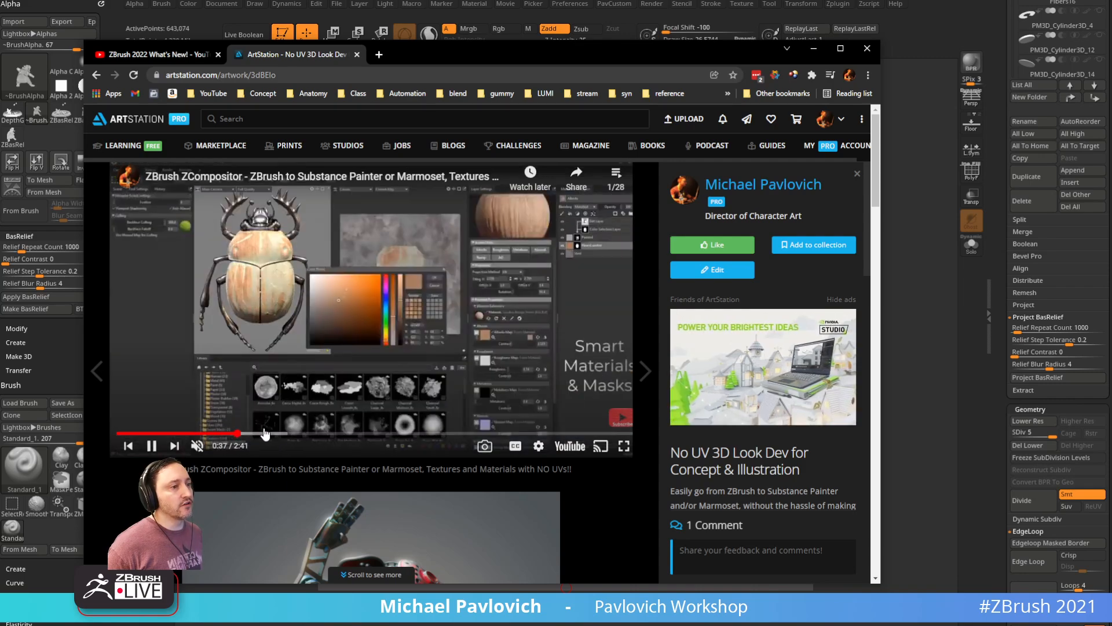
left_click_drag(265, 433, 329, 438)
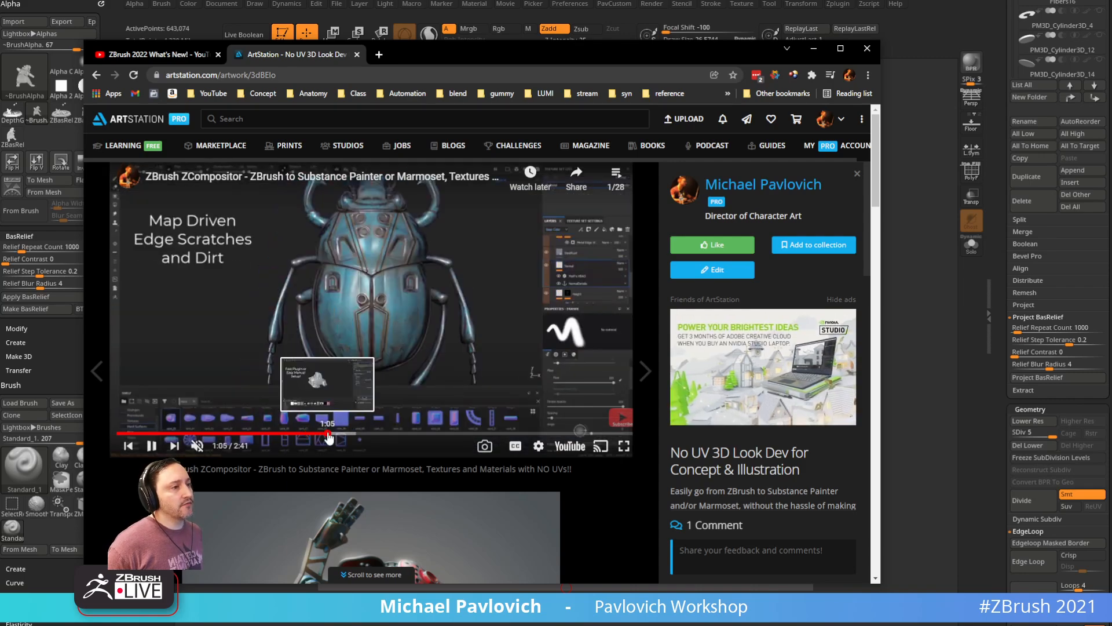
left_click(349, 436)
left_click(369, 437)
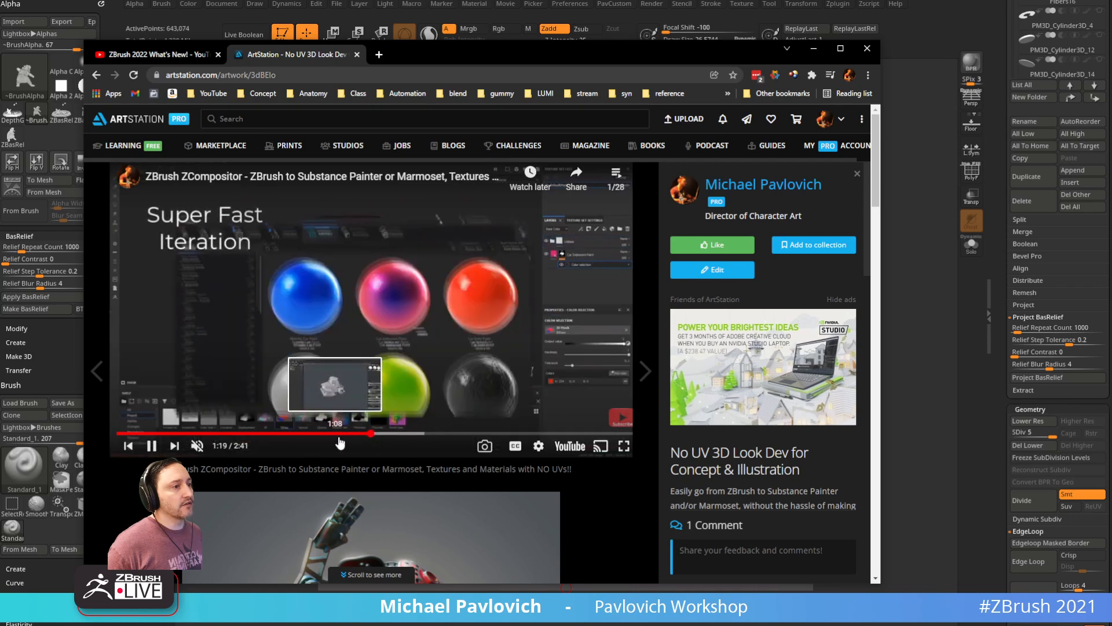
left_click(338, 436)
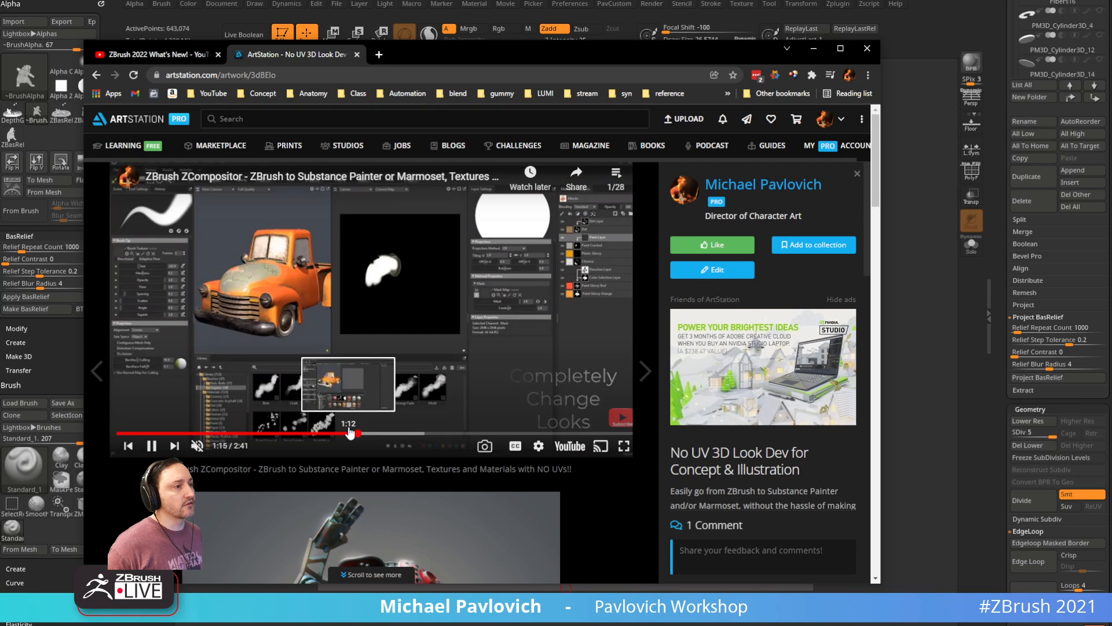
left_click_drag(359, 434, 424, 434)
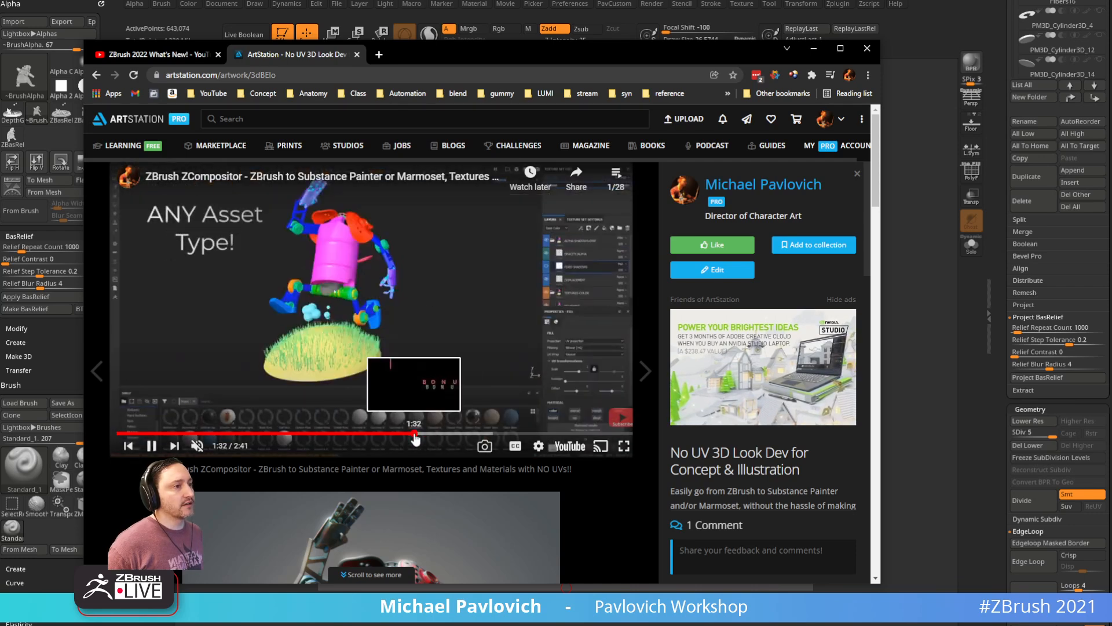
left_click(415, 435)
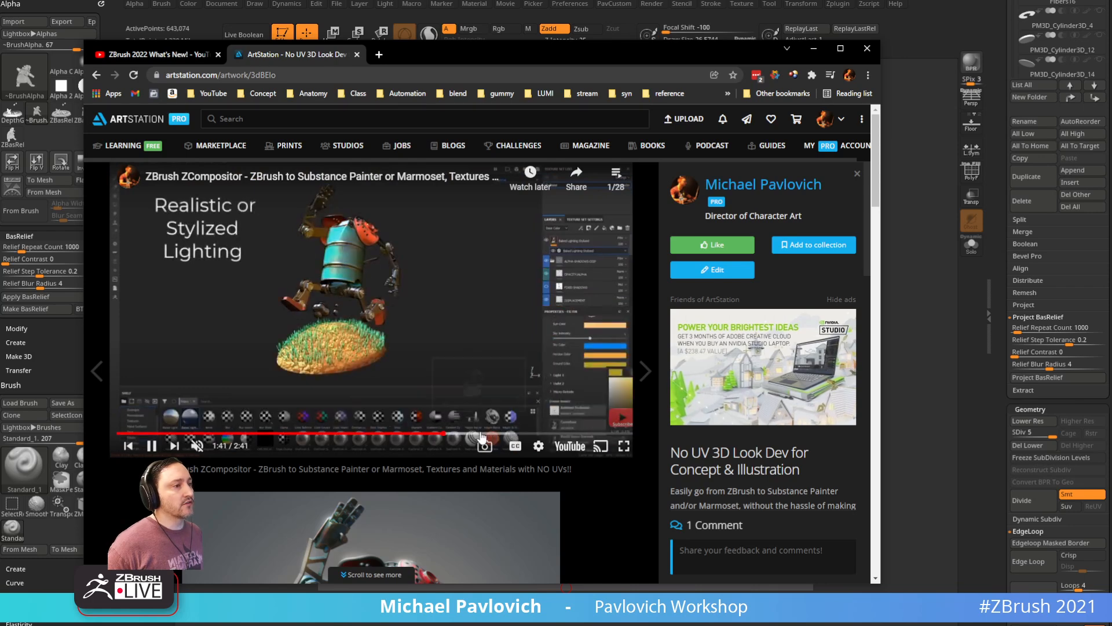
left_click(455, 434)
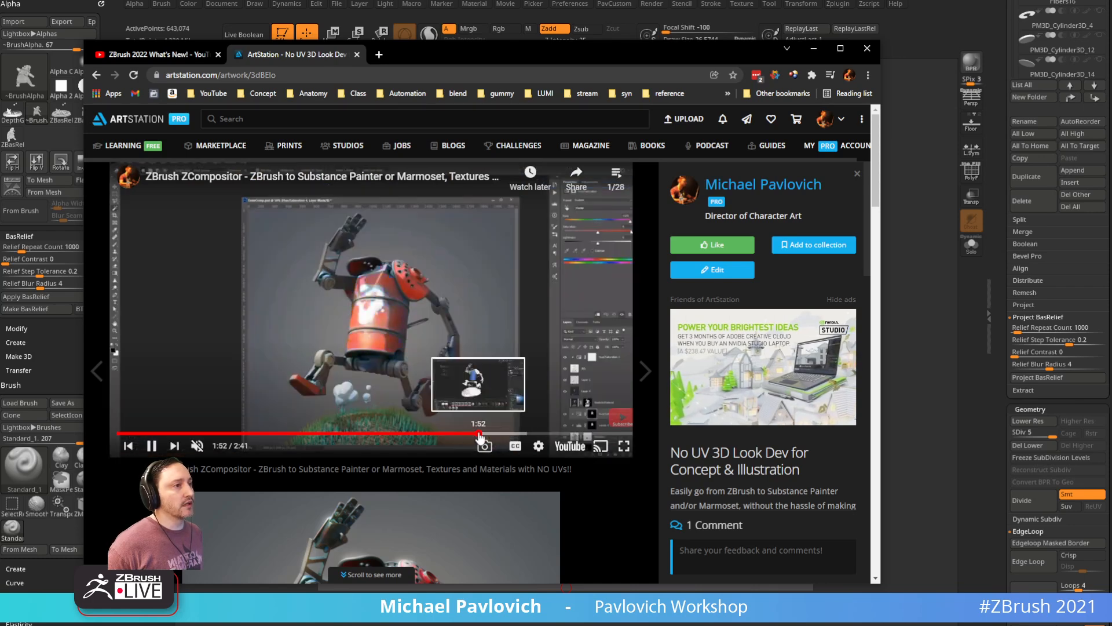
left_click(489, 434)
left_click_drag(499, 436, 524, 435)
left_click(557, 434)
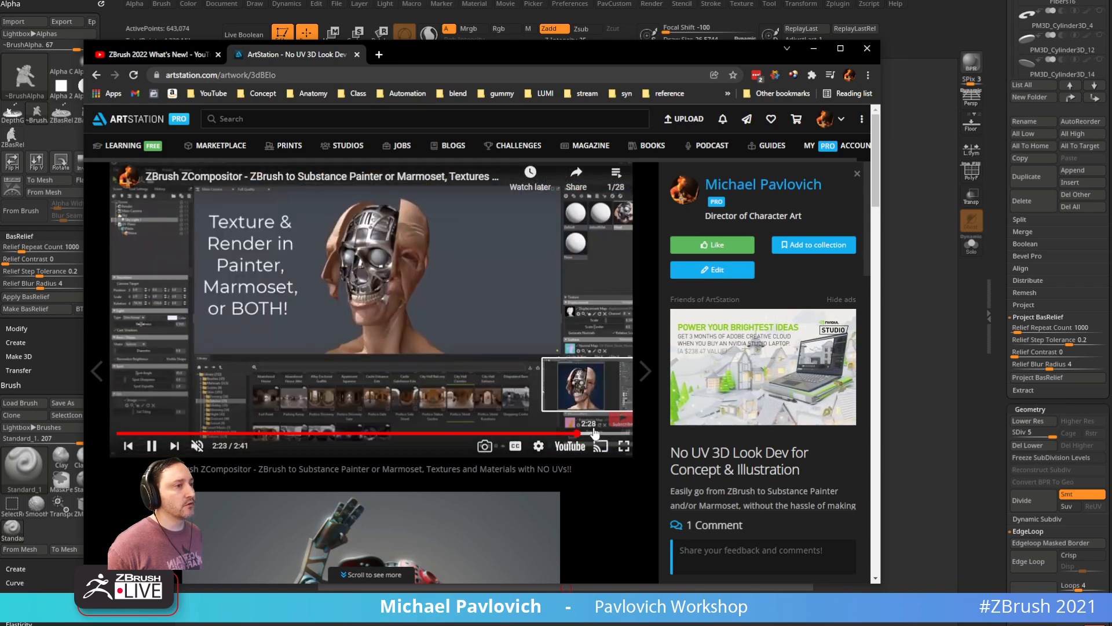
left_click(610, 434)
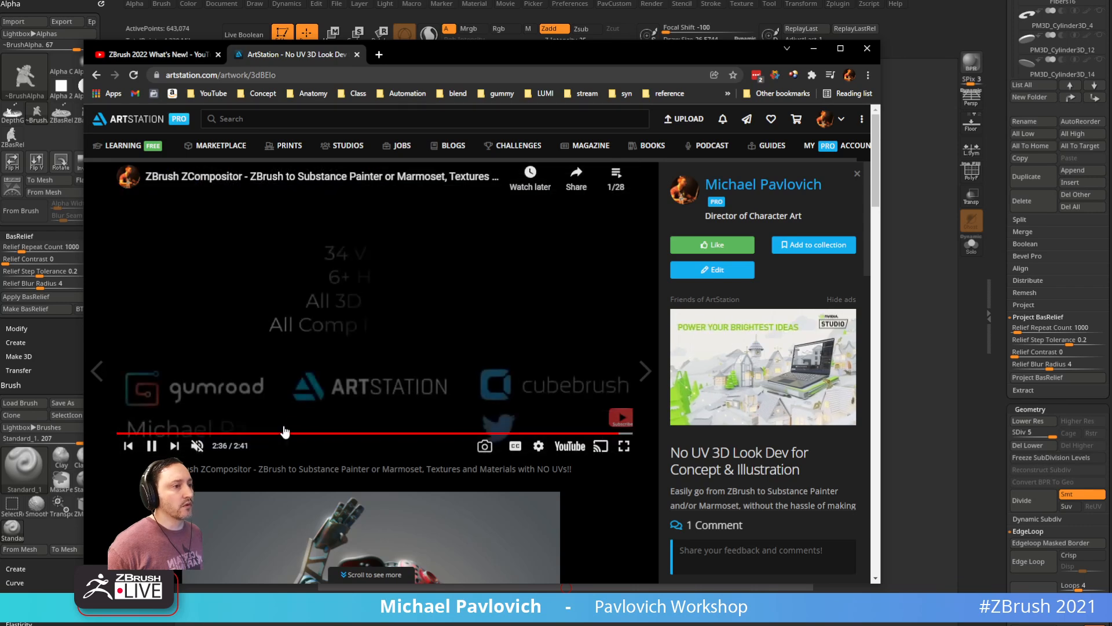
Step: Rewind the ZCompositor video to the start and pause it, select the artwork's web address, and switch back to ZBrush
left_click(119, 435)
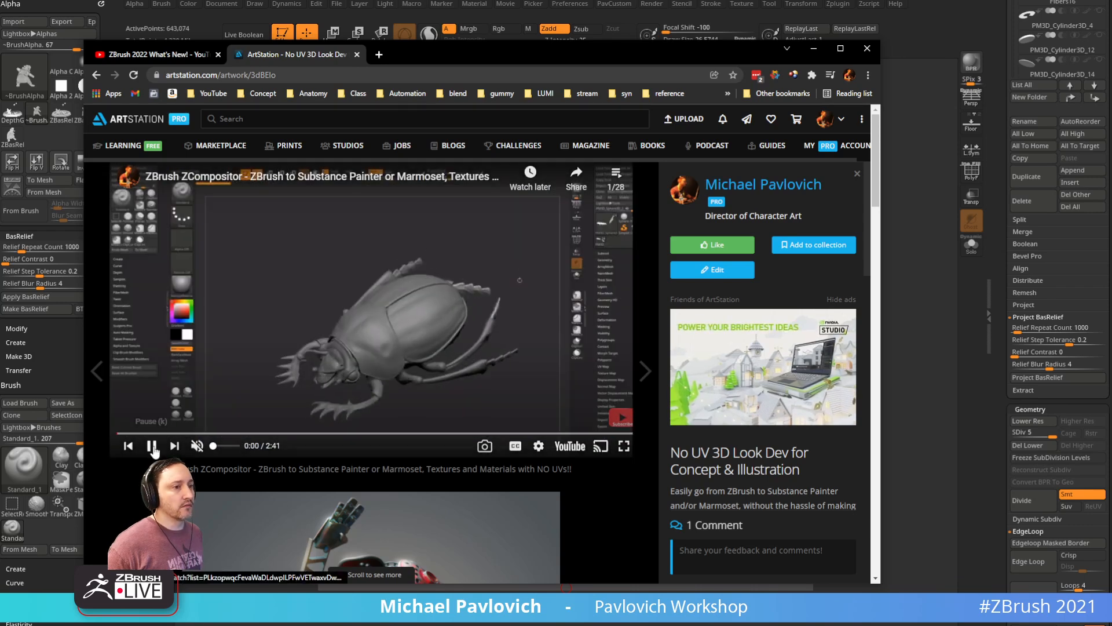
left_click(152, 446)
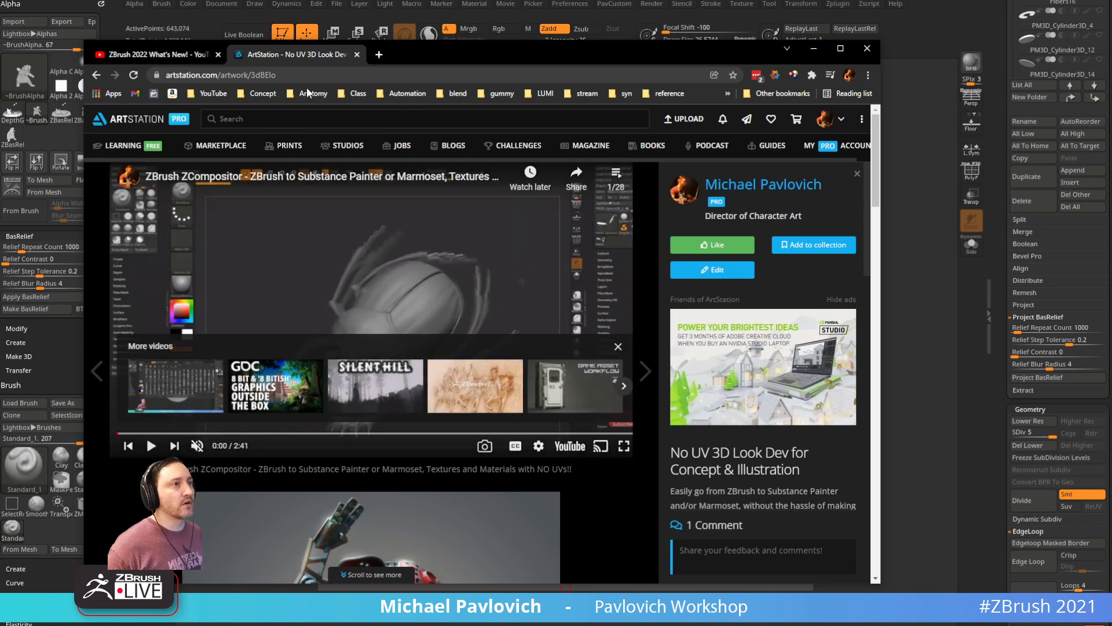
left_click(303, 77)
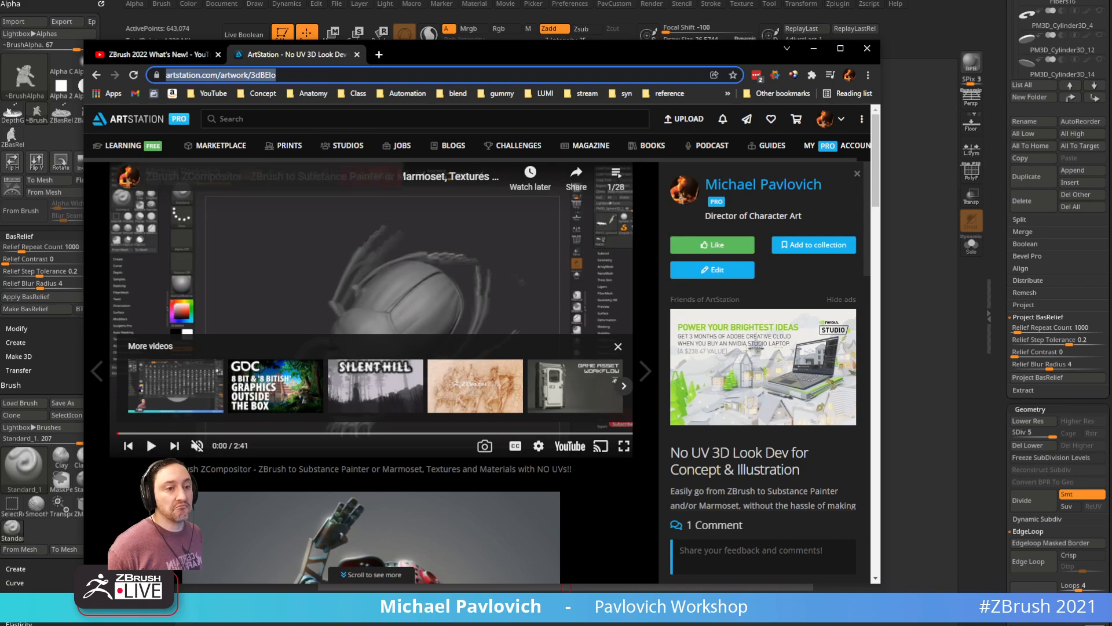
key("alt+Tab")
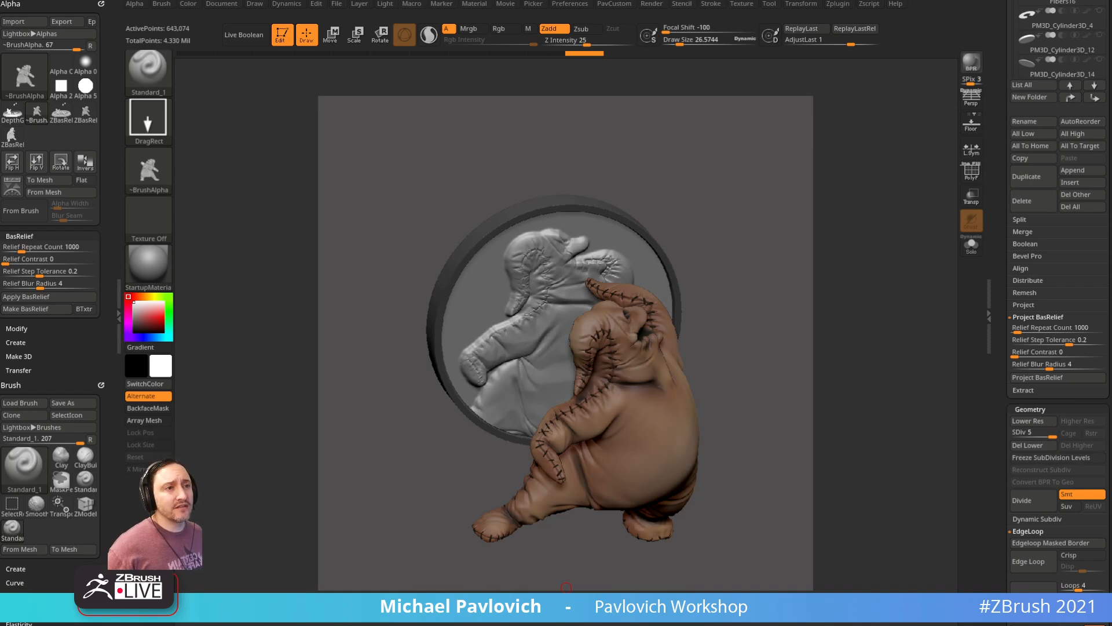
left_click_drag(417, 219, 402, 181)
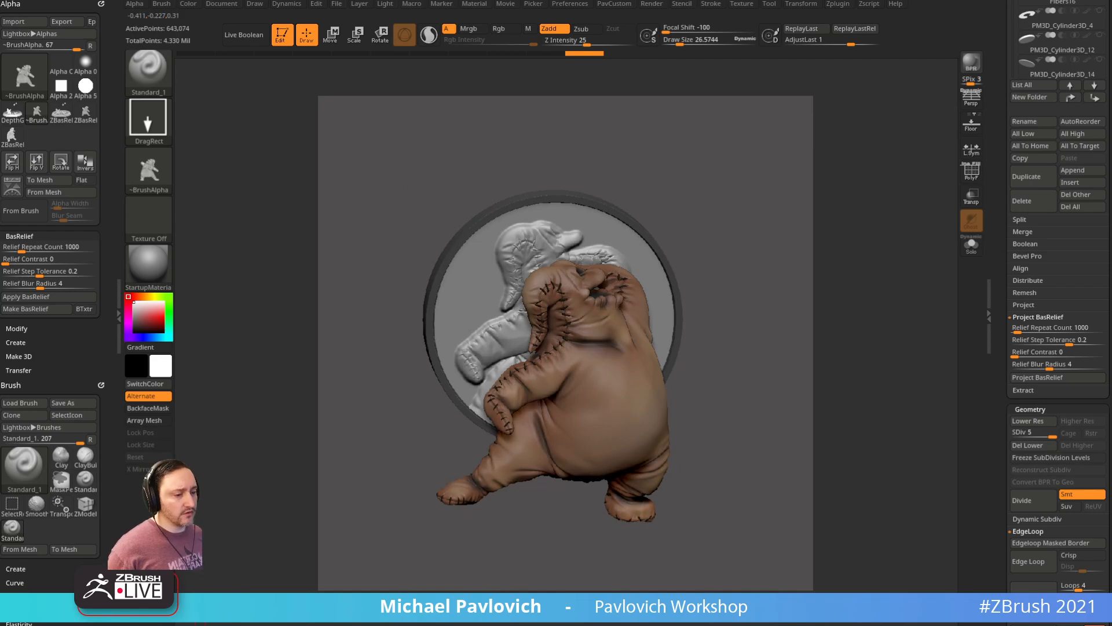
Step: Switch to the web browser, open the "Intro to ZBrush - New and Updated!" YouTube playlist, and look through its videos
key("alt+Tab")
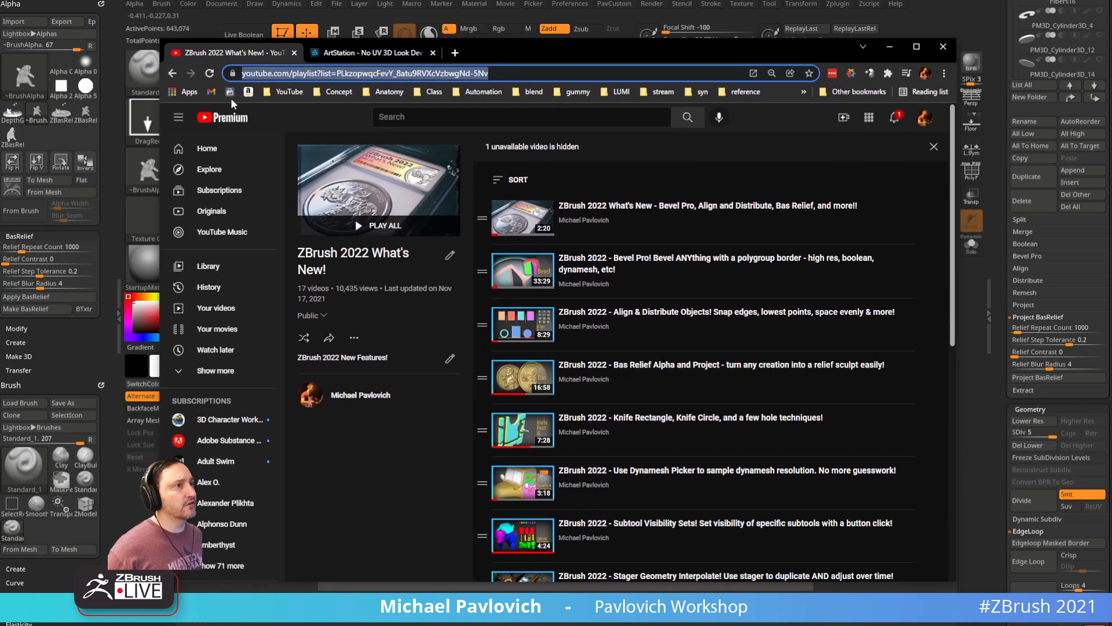
left_click(174, 73)
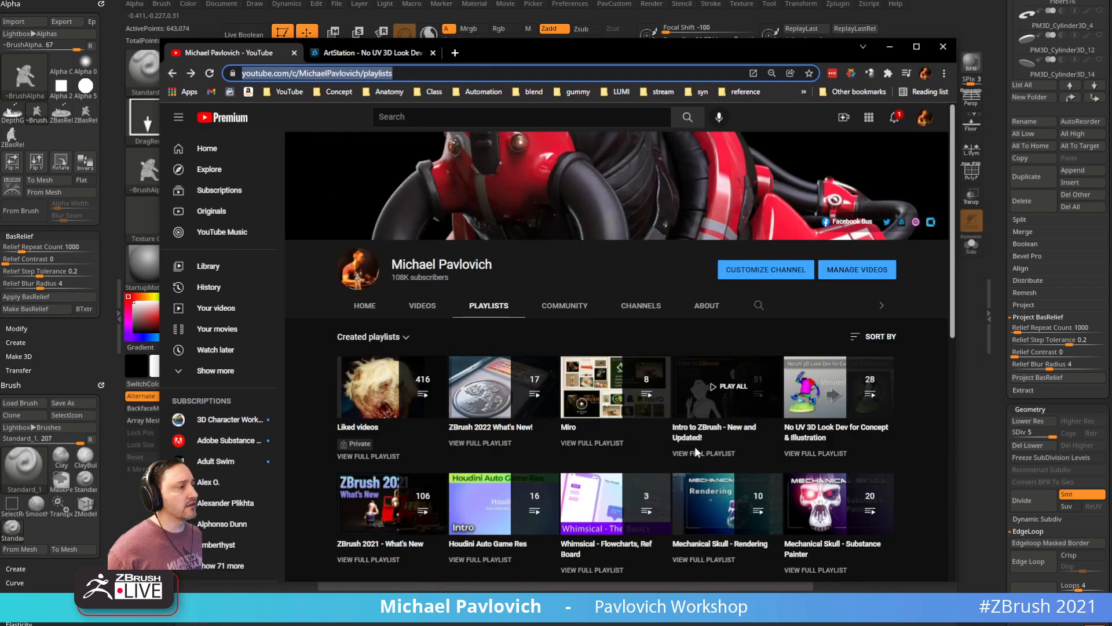
left_click(714, 440)
scroll(652, 333, "down", 15)
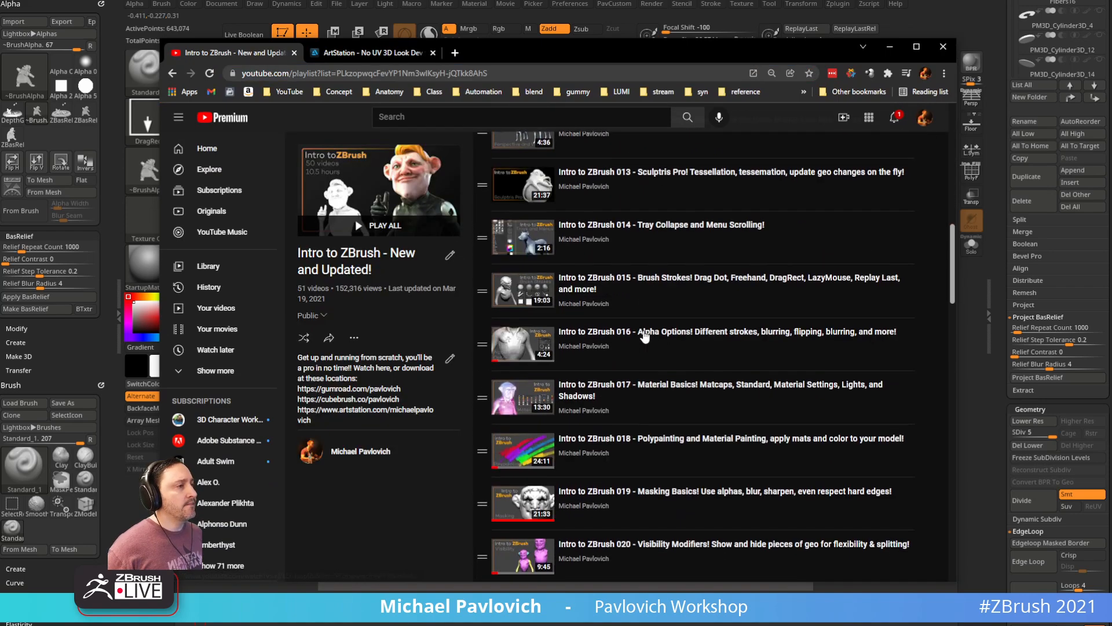
scroll(666, 394, "down", 5)
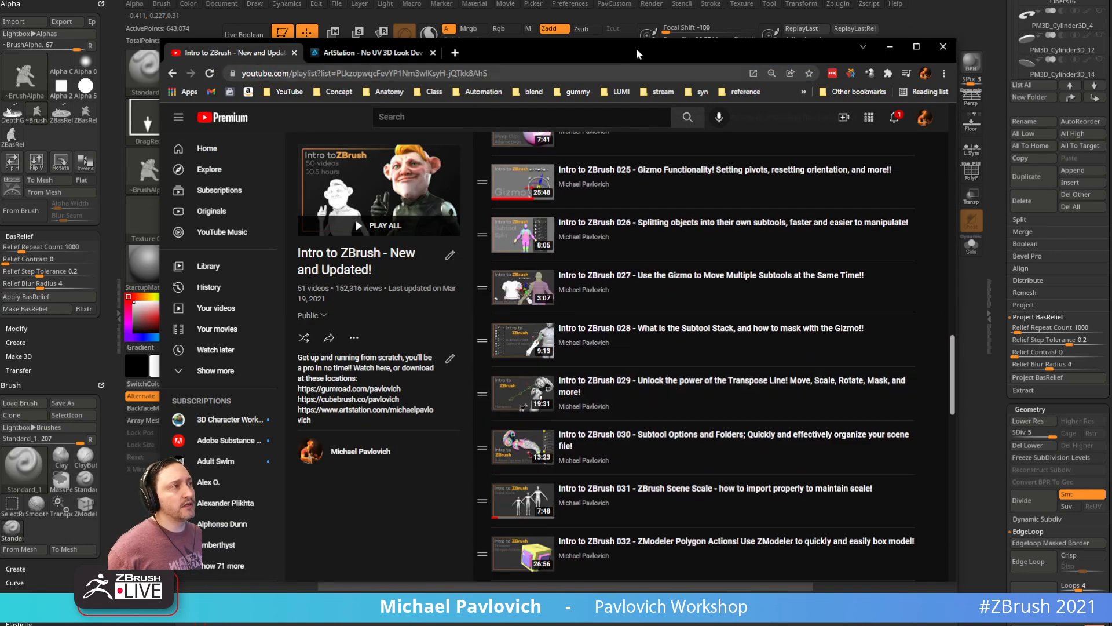
Step: Switch back to ZBrush, inspect Oogie and the coin relief, and make the Standard brush active
key("alt+Tab")
left_click_drag(789, 167, 723, 193)
key("space")
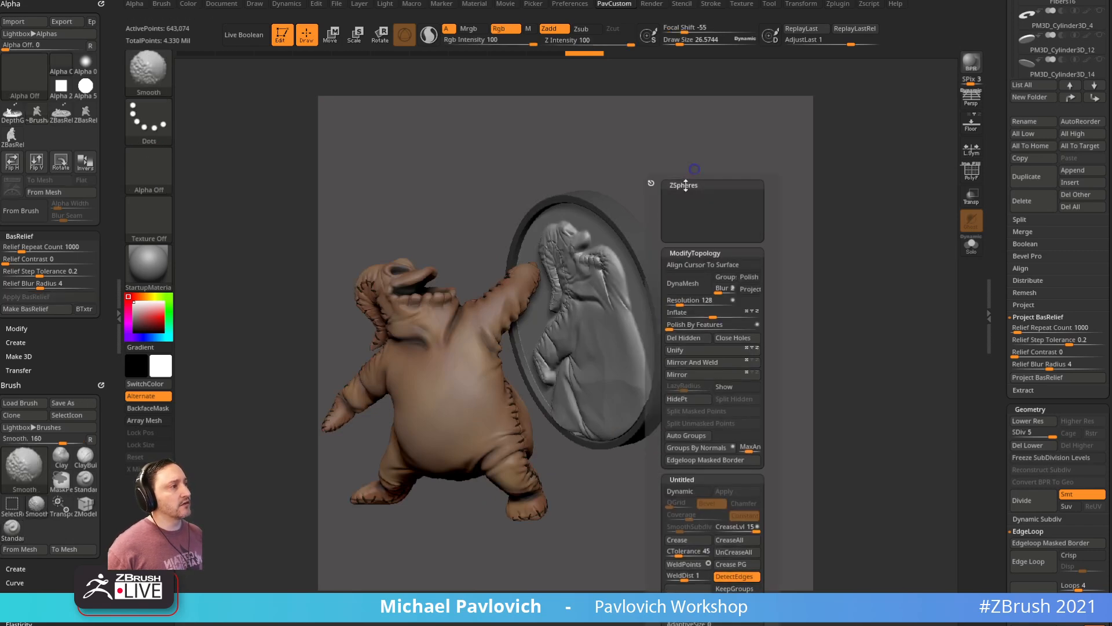
right_click_drag(586, 318, 691, 163)
key("b")
key("s")
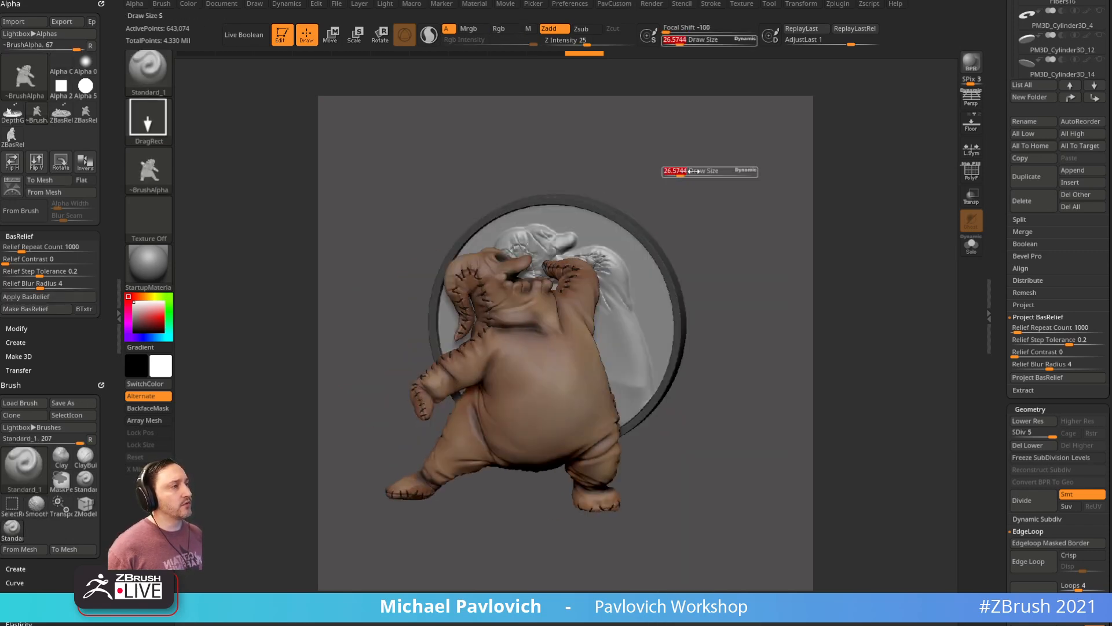
key("t")
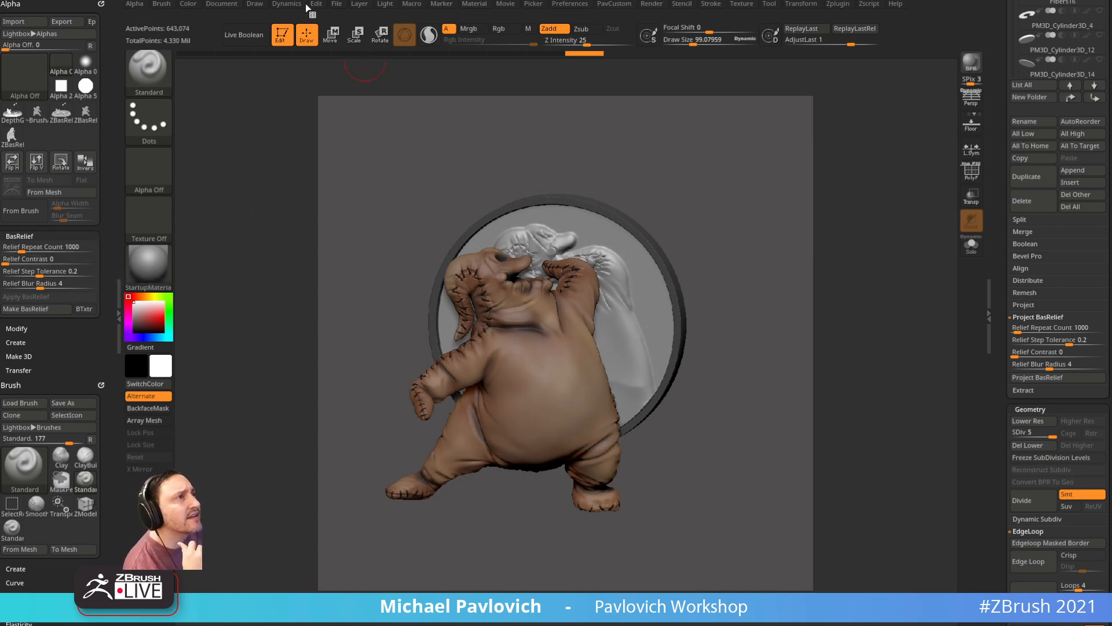
Step: Try to open the XMD ToolBox and decline going to its download website
left_click(336, 5)
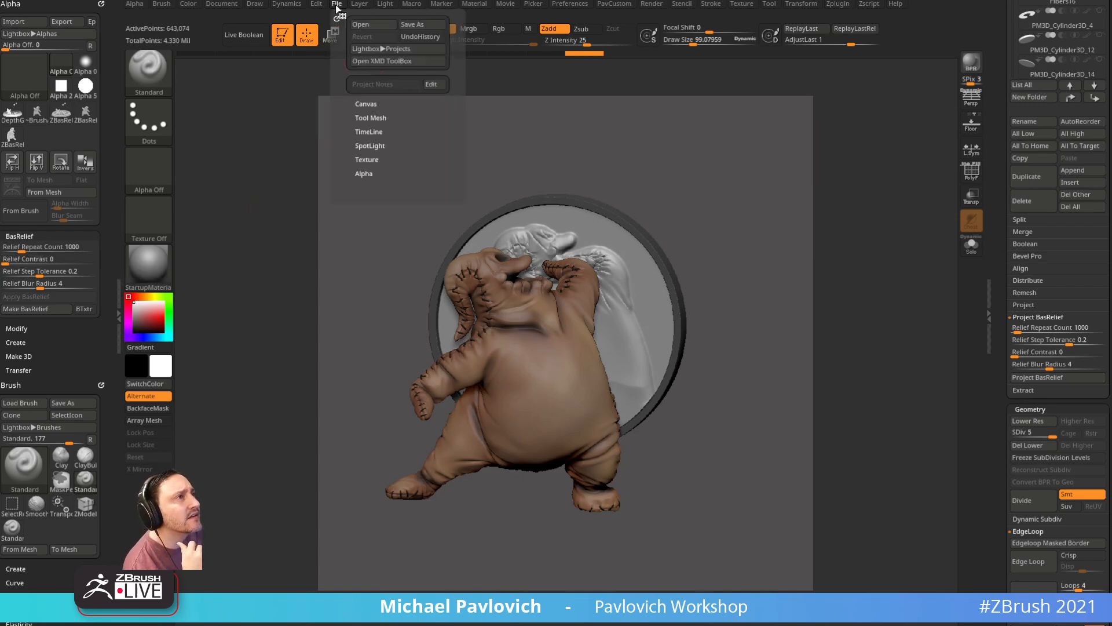
left_click(387, 62)
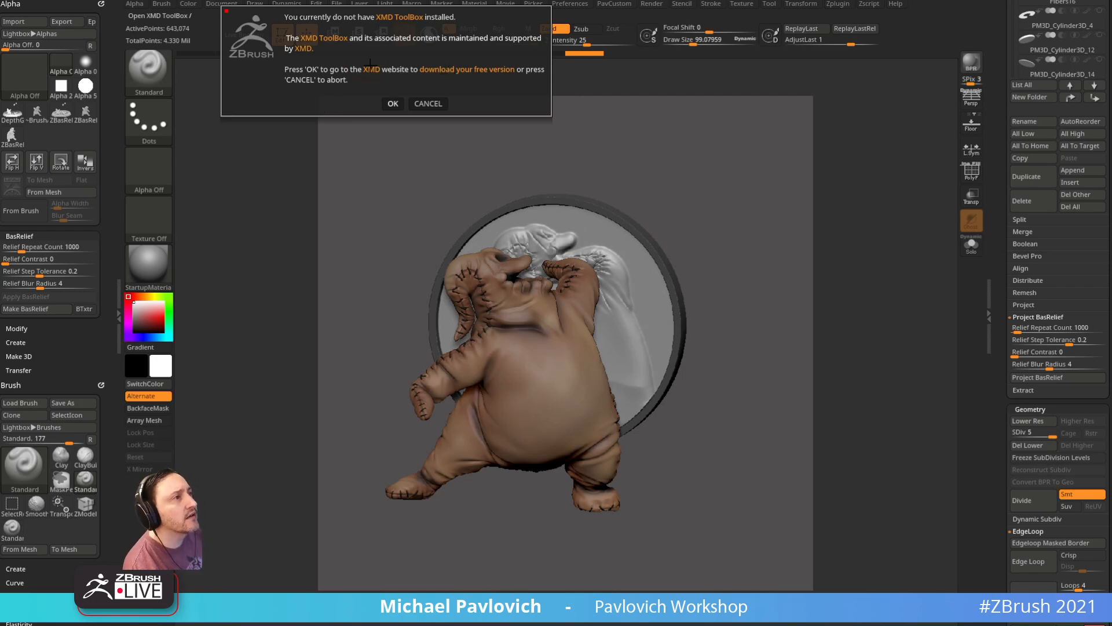
left_click(419, 103)
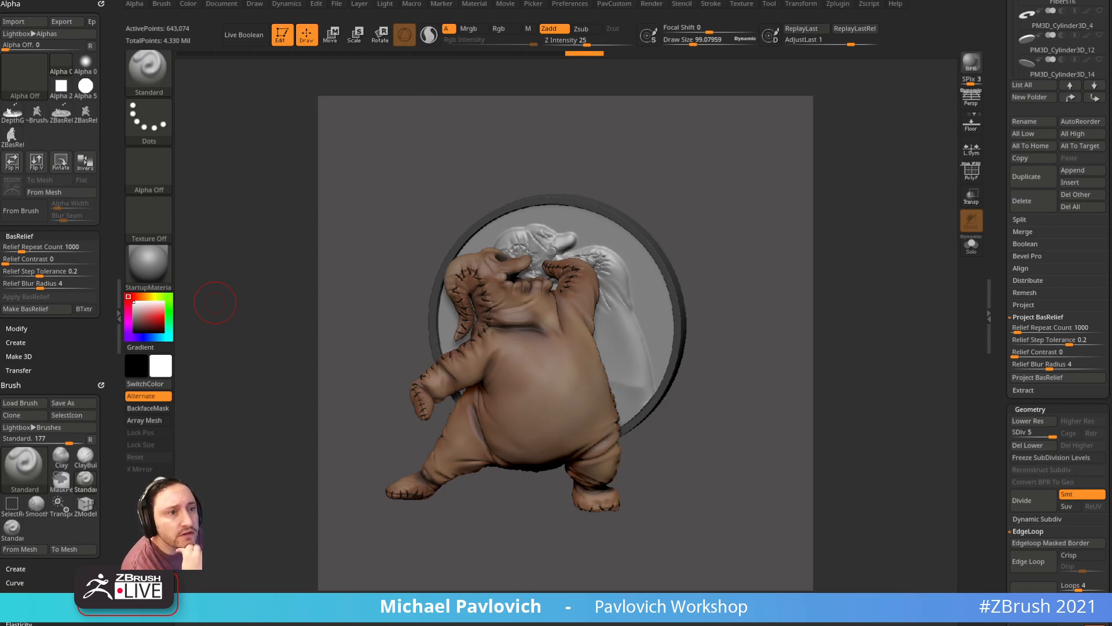
left_click_drag(372, 216, 407, 210)
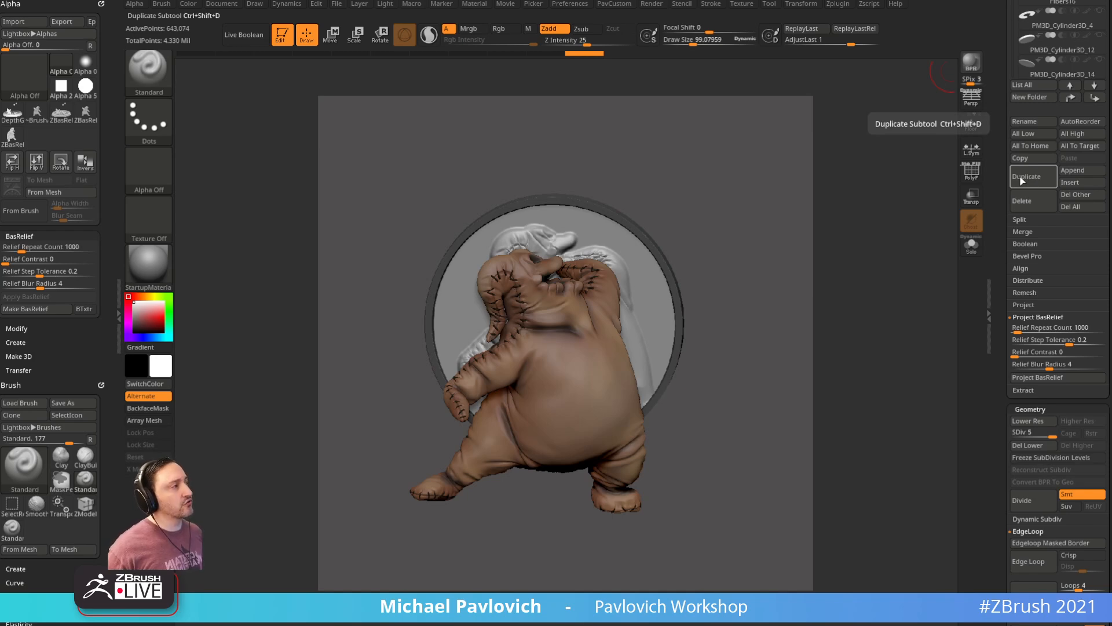
Step: Look up the built-in descriptions of the subtool Duplicate and Align Horizontal Center functions, and browse the Boolean and Bevel Pro options
key("ctrl")
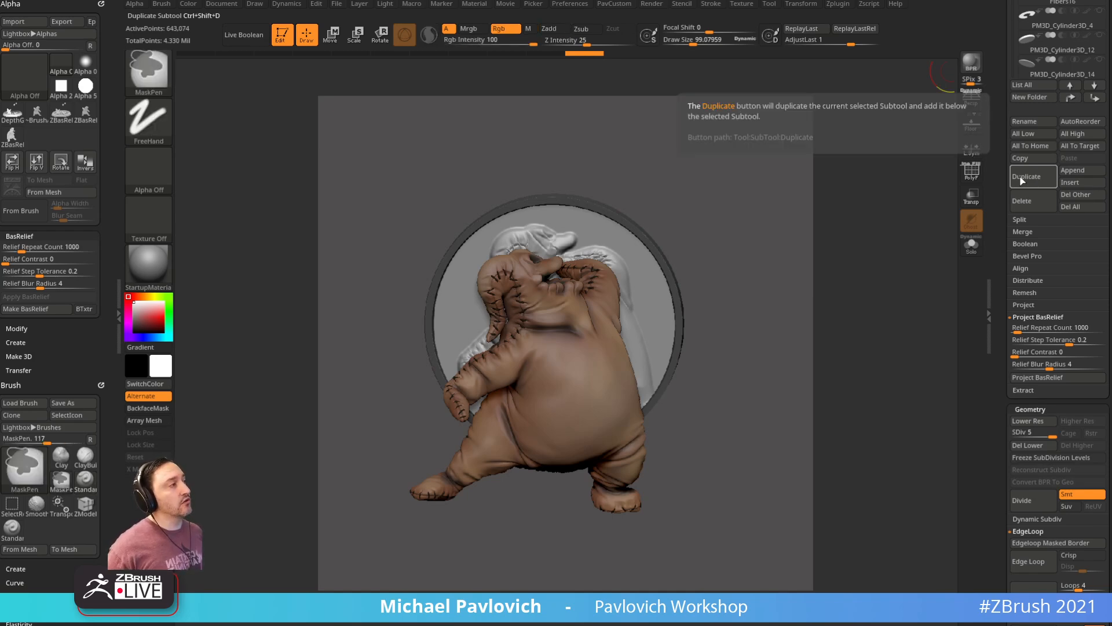
left_click(1034, 243)
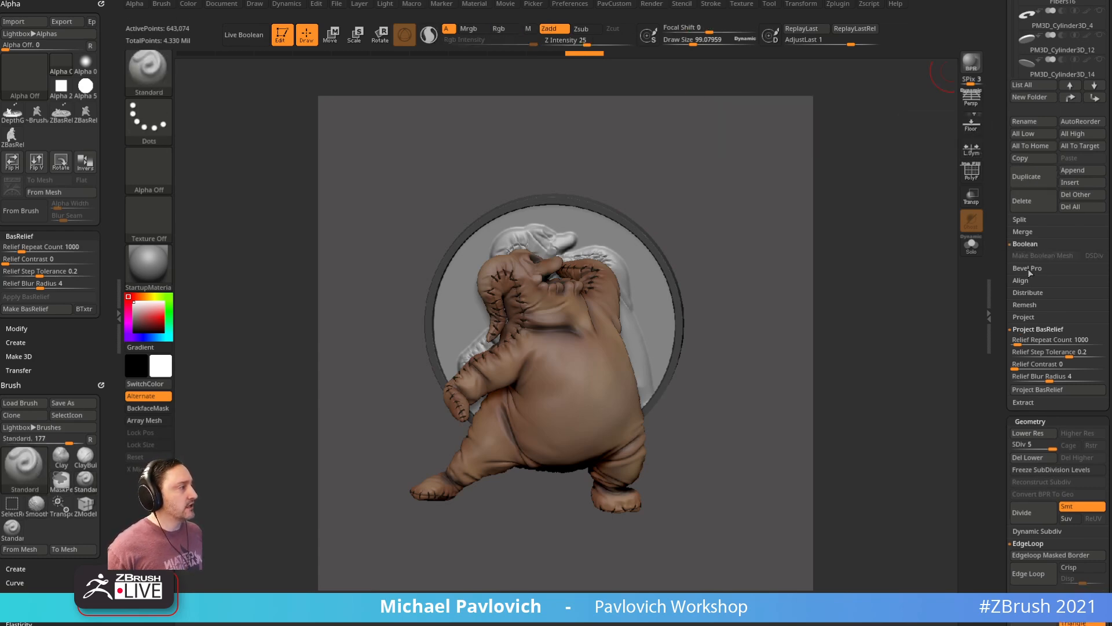
left_click(1029, 269)
key("ctrl")
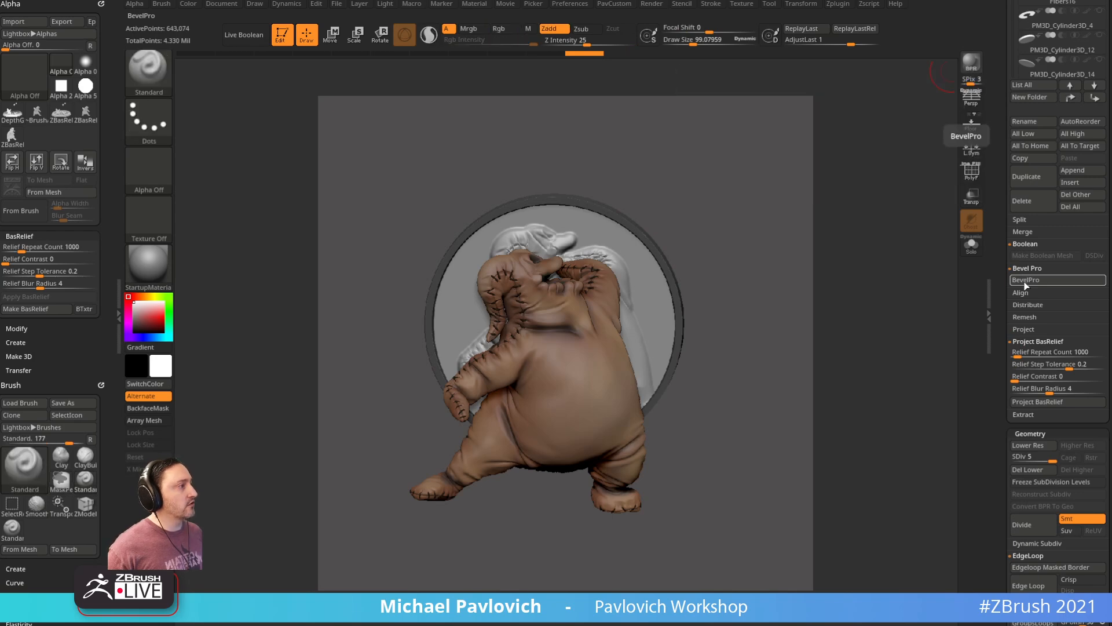
left_click(1026, 292)
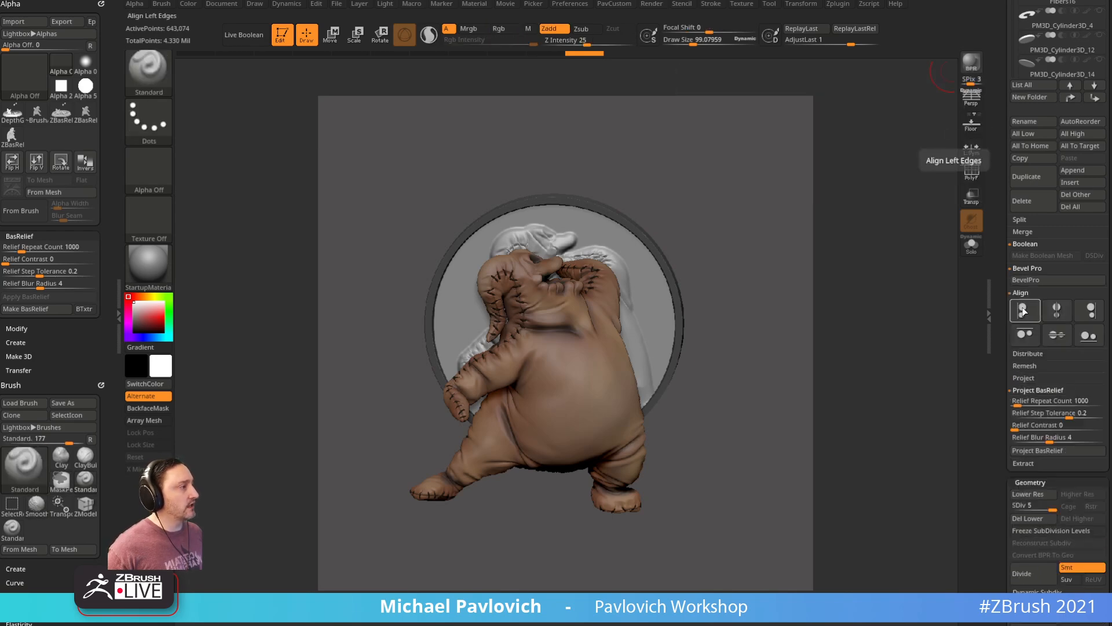
key("ctrl")
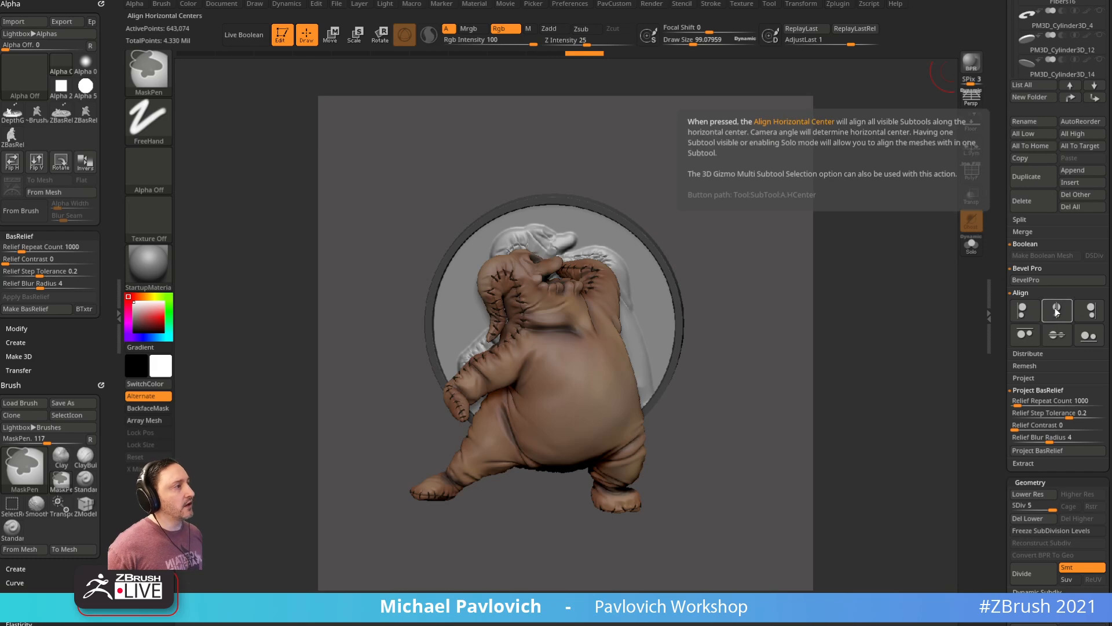
key("ctrl")
key("ctrl")
key("ctrl")
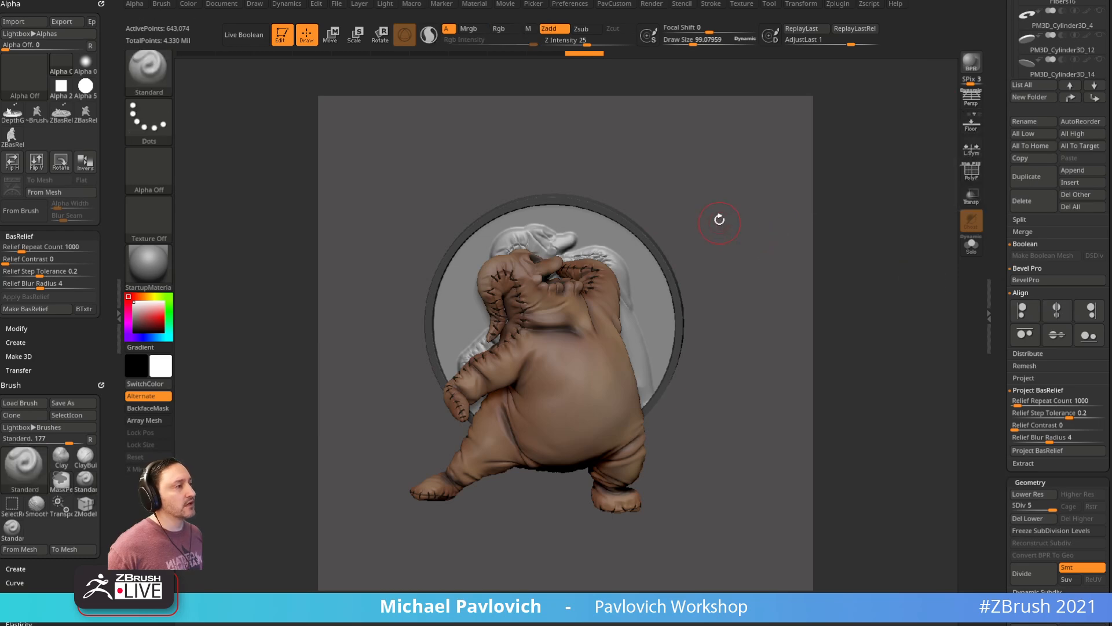
Step: Open the online ZBrush documentation in the web browser
left_click_drag(720, 221, 707, 208)
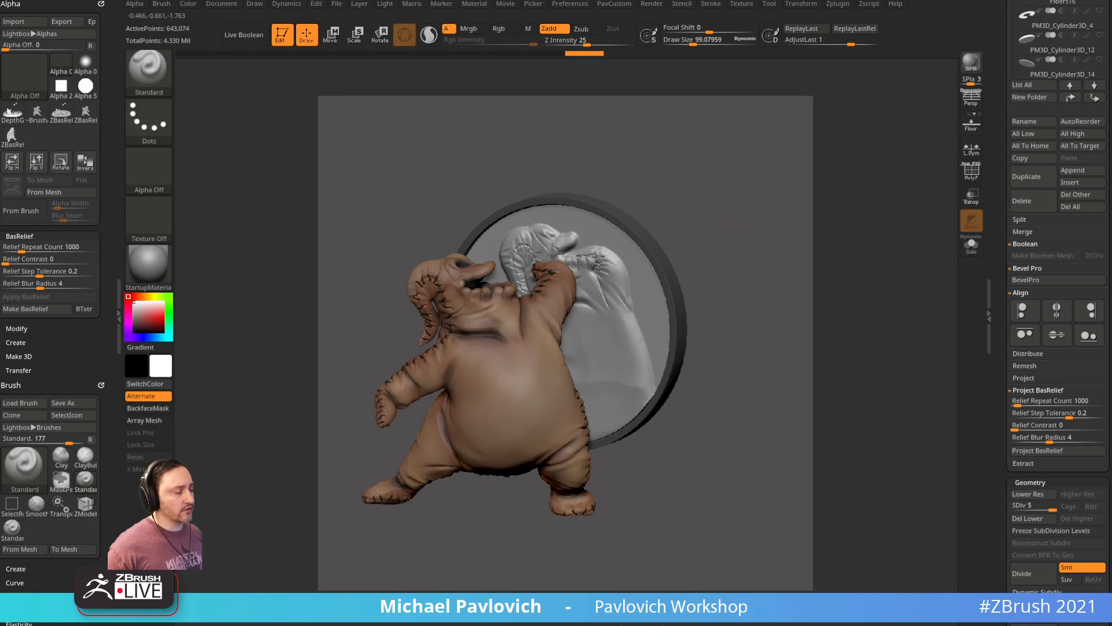
left_click(896, 4)
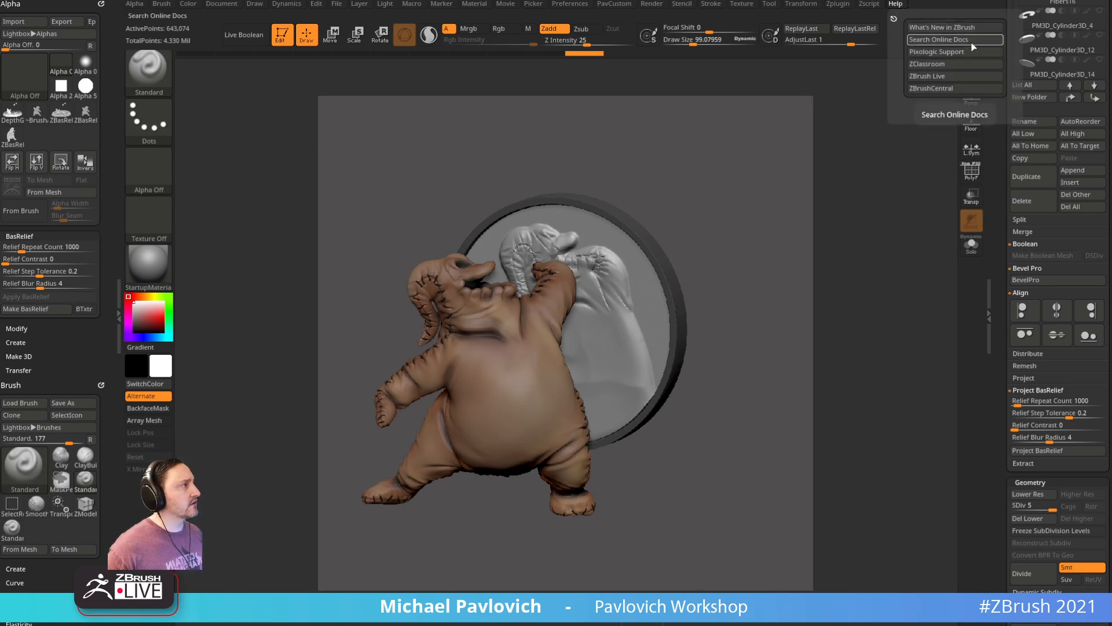
left_click(955, 39)
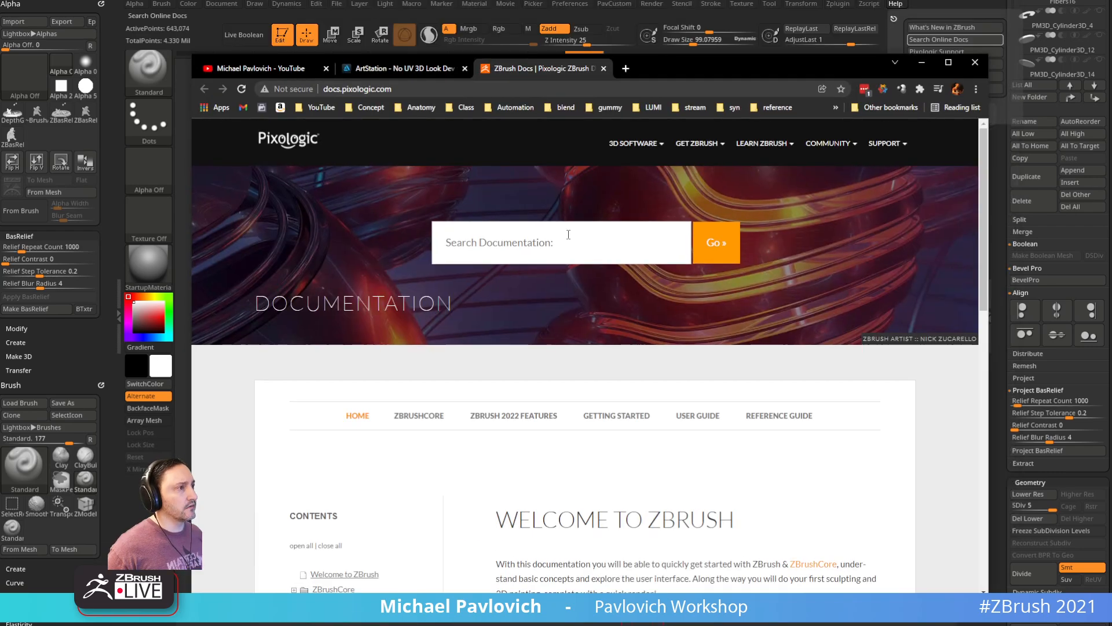
Step: Search the YouTube channel for "fiber mesh", look through the matching videos, and go back to ZBrush
left_click(297, 68)
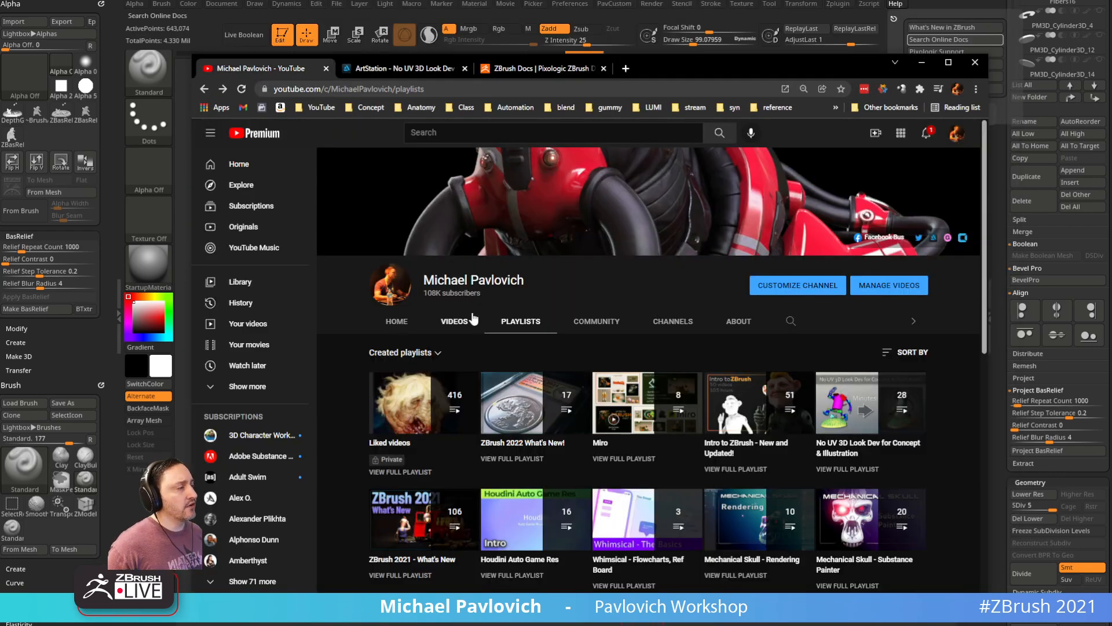
left_click(790, 322)
type("fiber mesh")
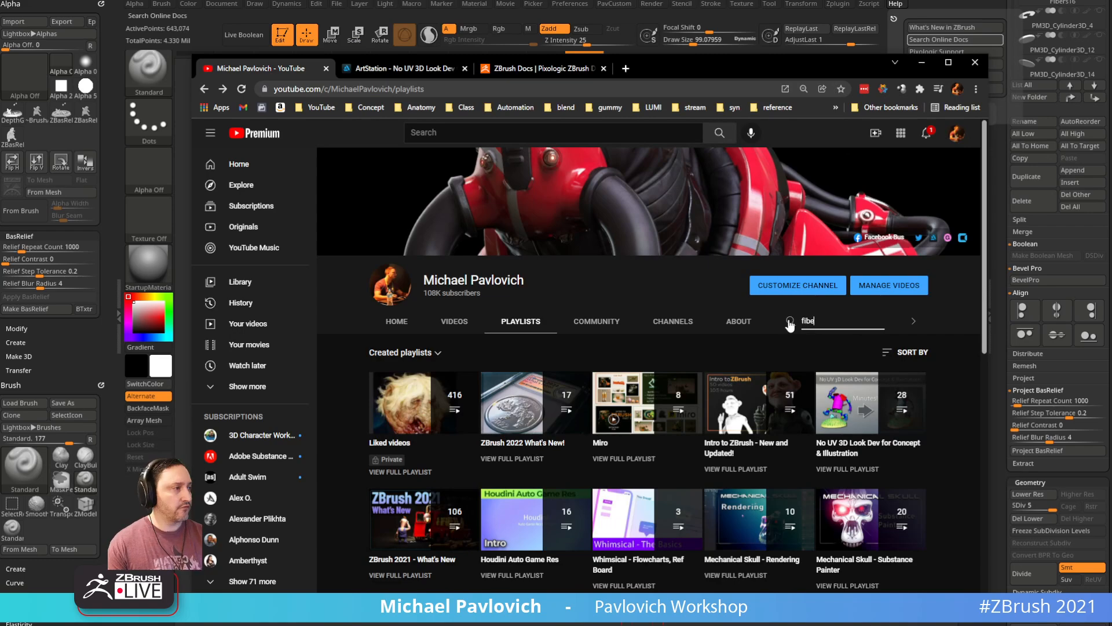
key("Return")
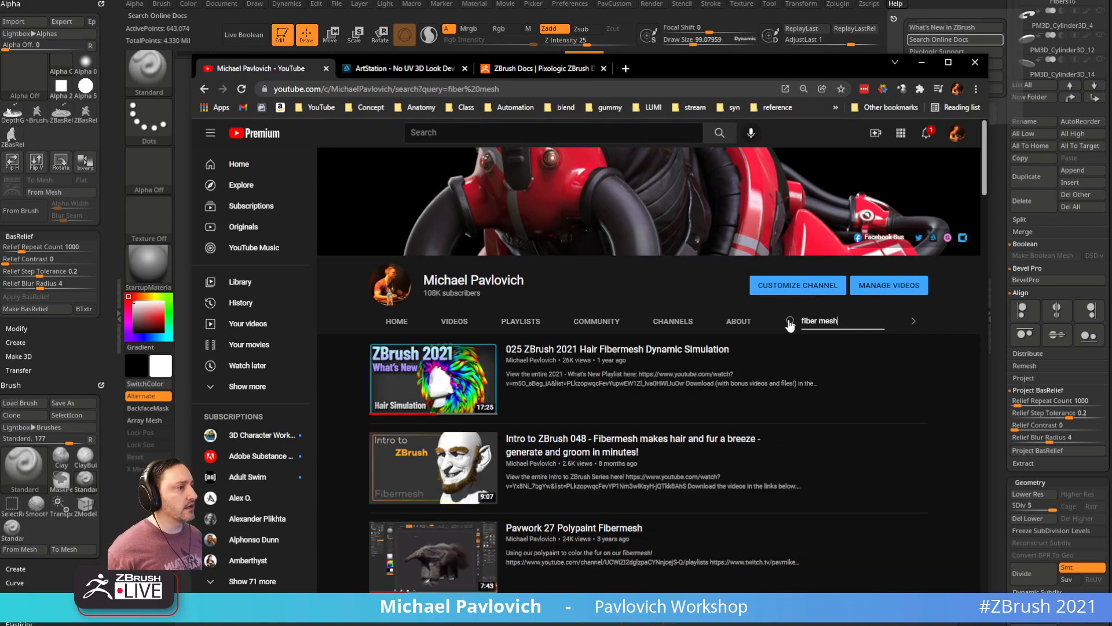
scroll(671, 287, "down", 10)
scroll(670, 292, "down", 15)
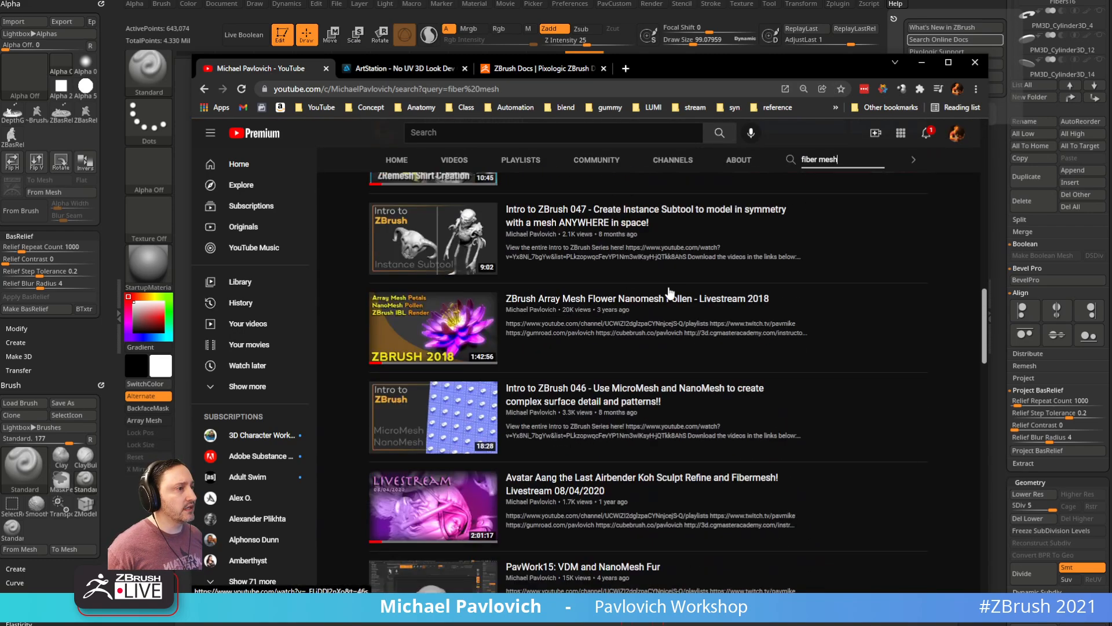
scroll(670, 293, "up", 20)
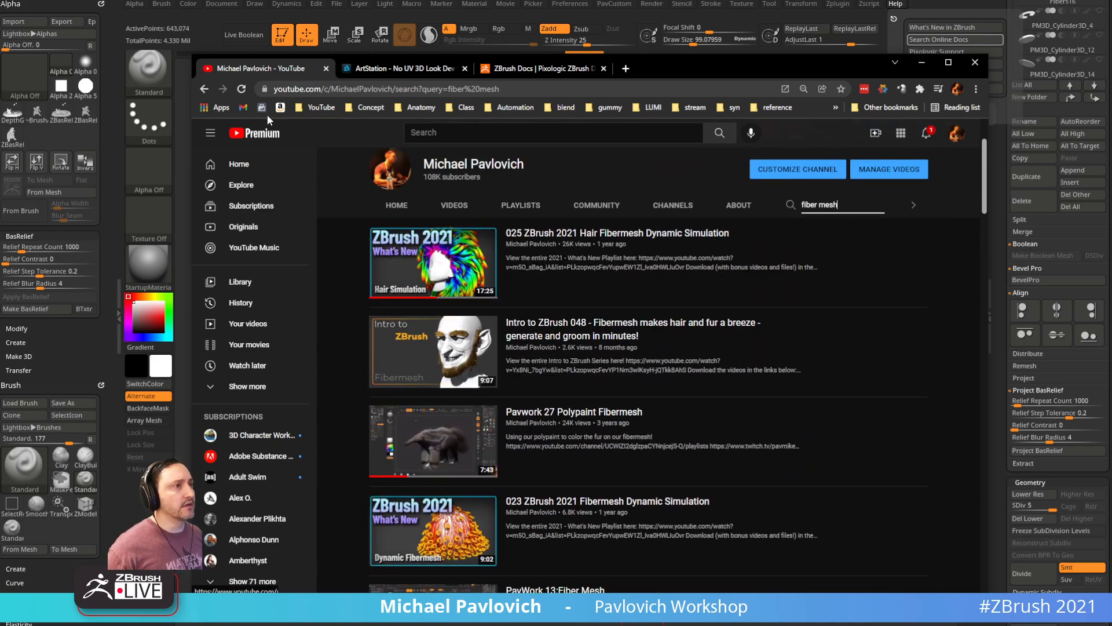
left_click(204, 89)
left_click(922, 62)
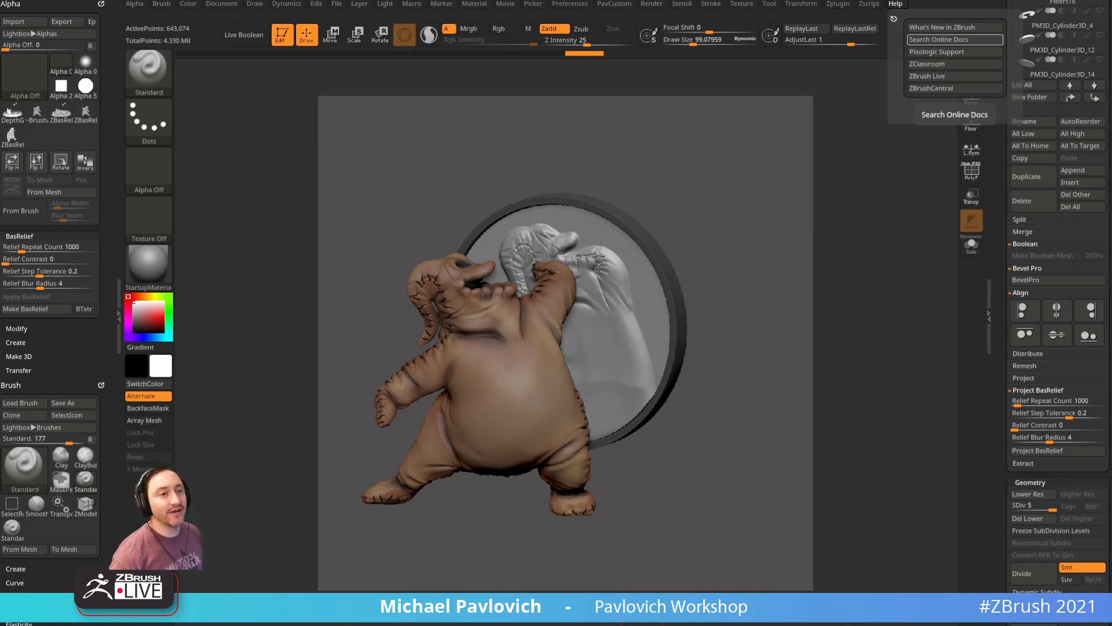
Step: Create a new document sized to the workspace window in place of the Oogie scene
left_click_drag(860, 225, 777, 206)
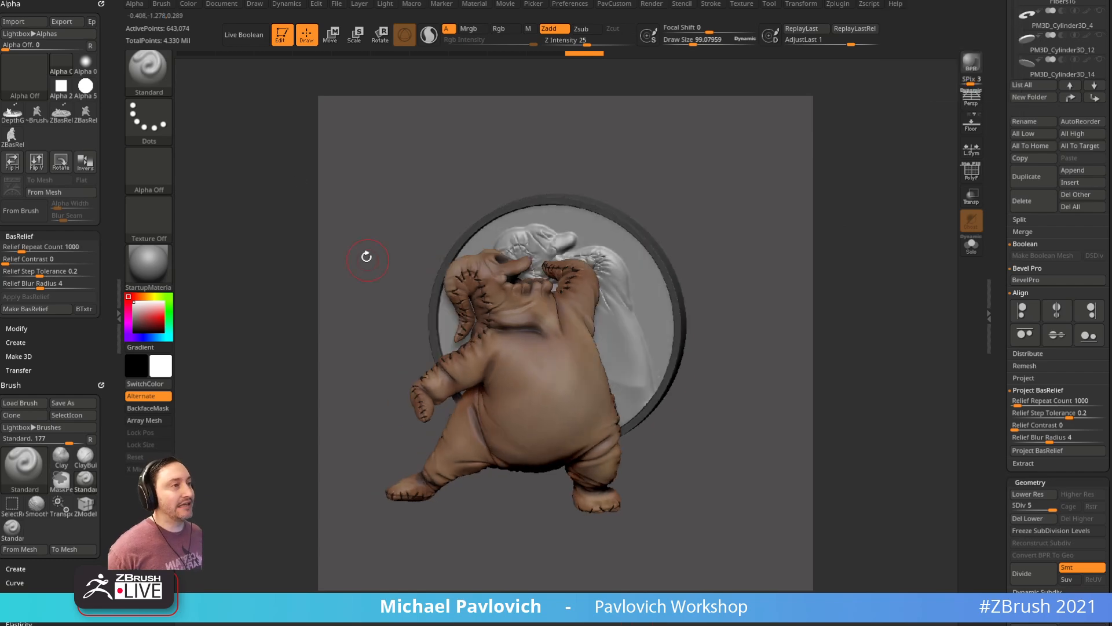
left_click(230, 5)
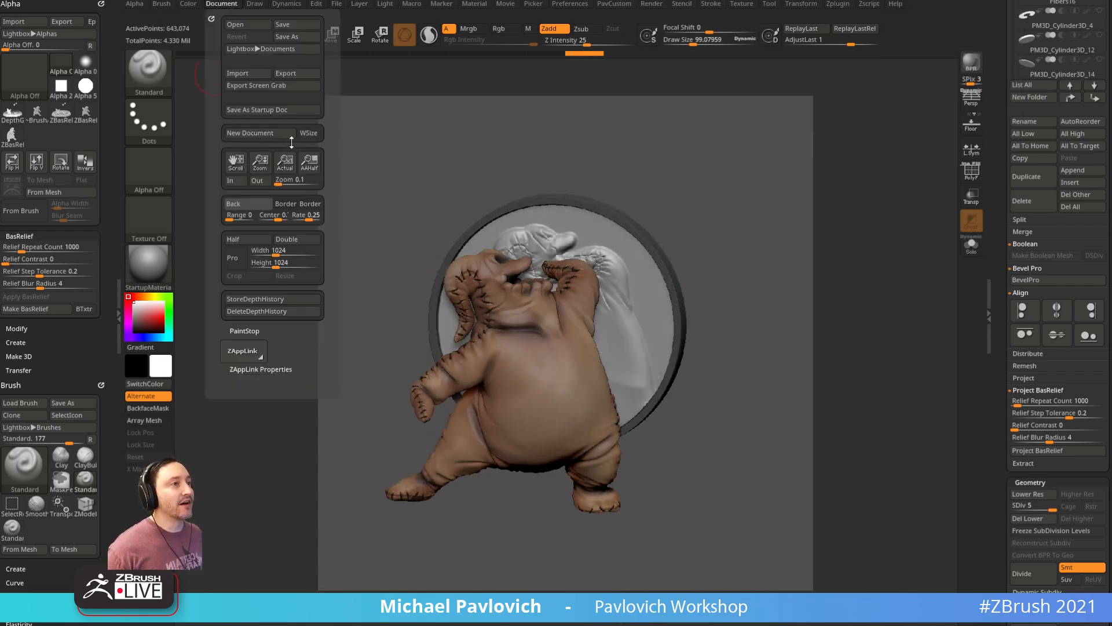
left_click(308, 134)
left_click(262, 132)
left_click(547, 291)
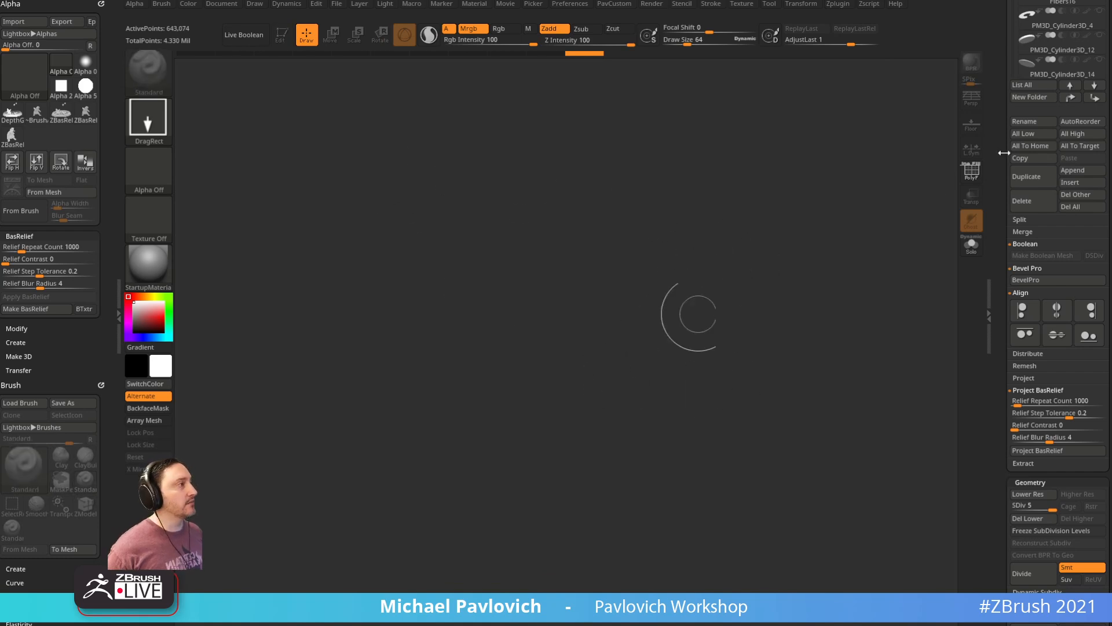
Step: Replace the coin relief with PolyMesh3D as the current tool
left_click_drag(1004, 118, 1006, 279)
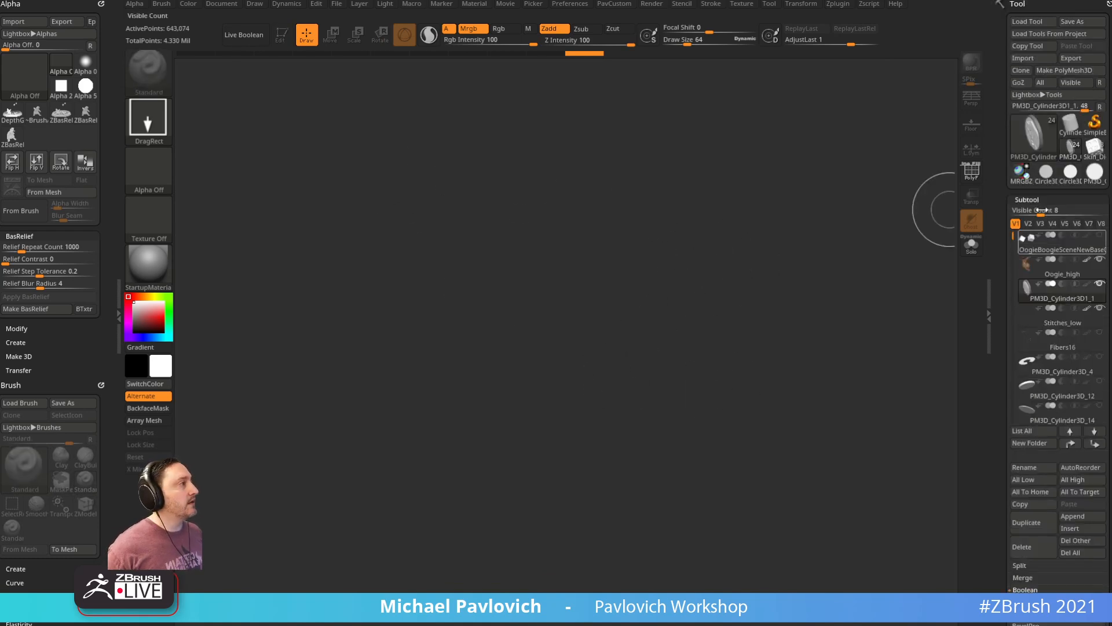
left_click(1031, 138)
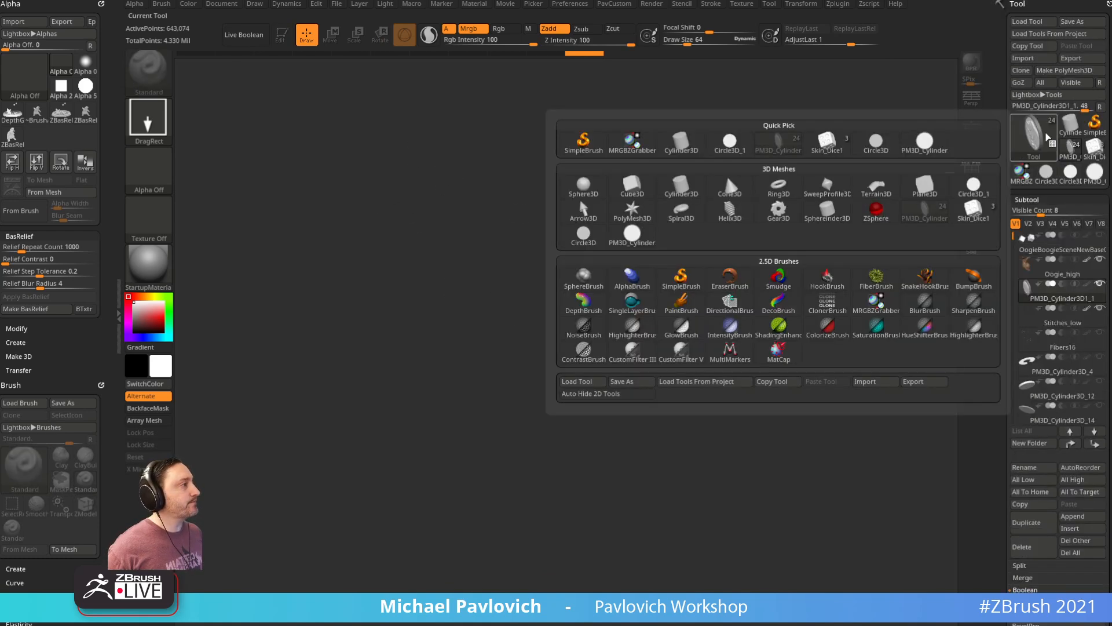
left_click(633, 213)
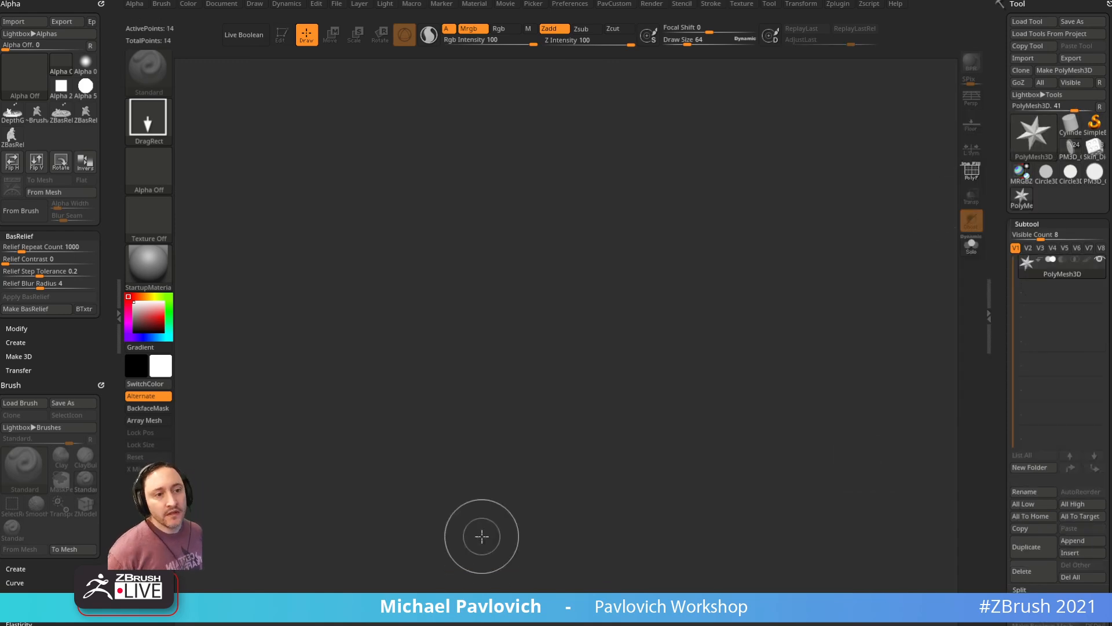
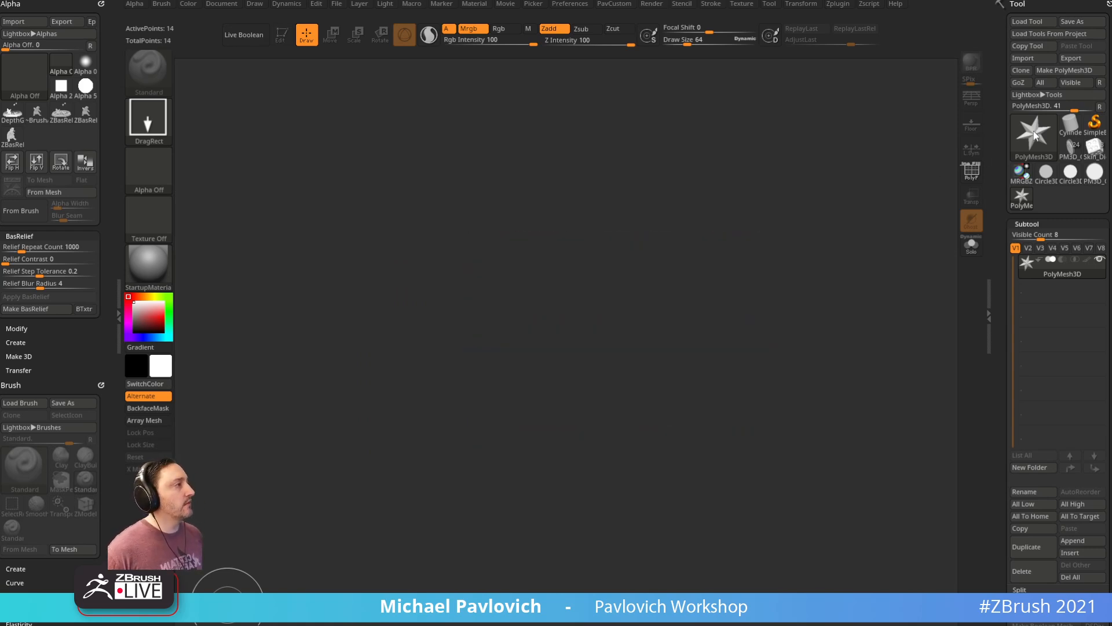
Step: Switch to SimpleBrush, choose the Ring3D primitive instead, and draw it on the canvas
left_click(1091, 124)
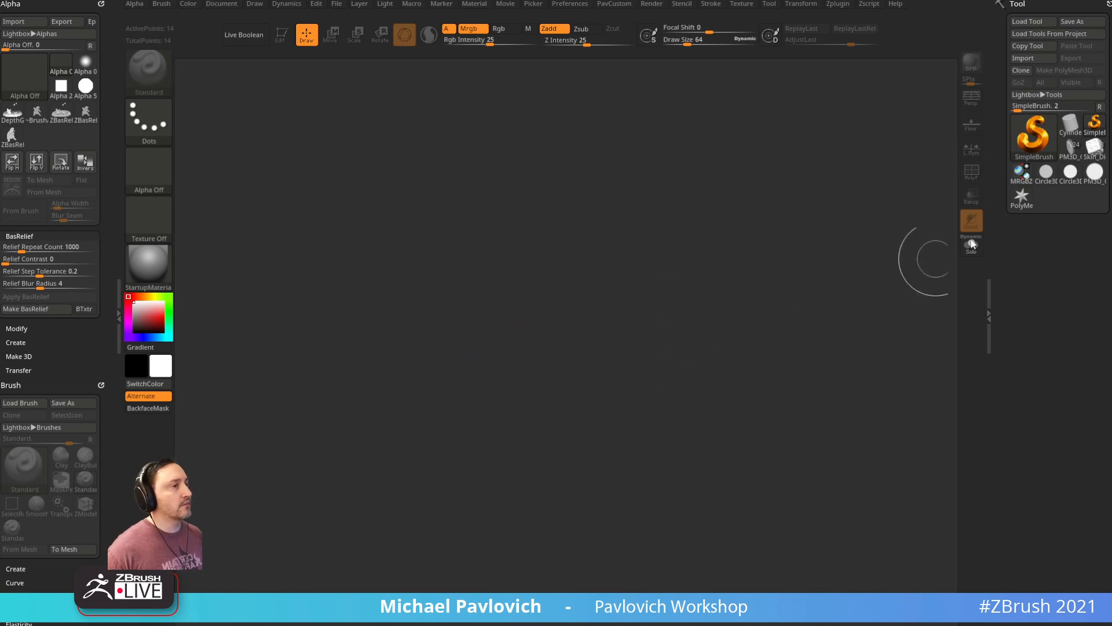
left_click(1029, 150)
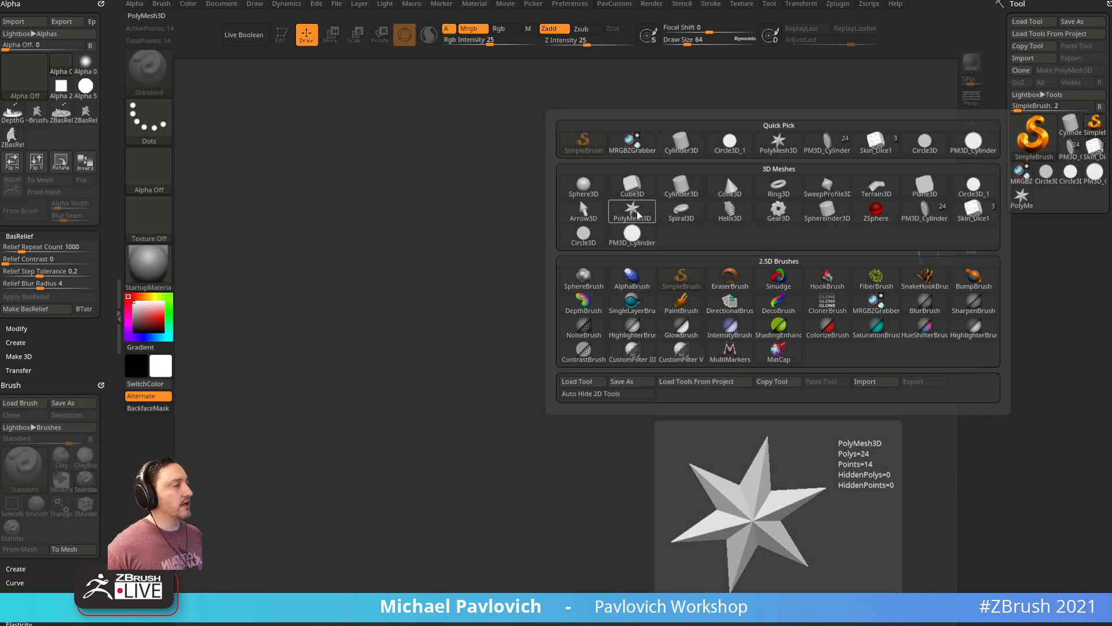
left_click(779, 187)
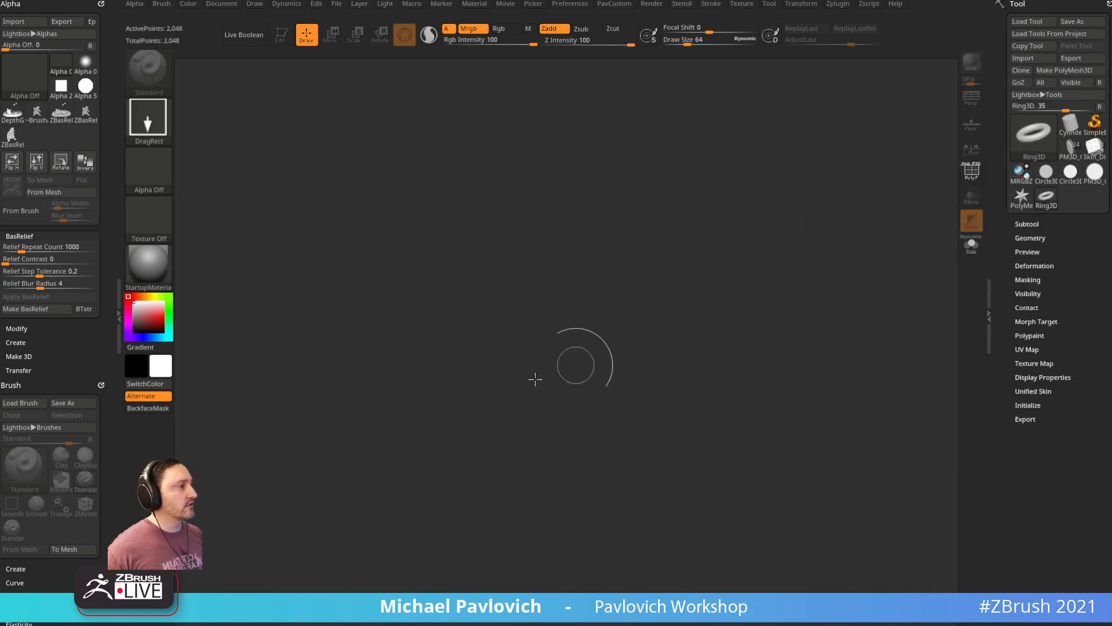
Step: Make Helix3D the current primitive and clear the ring from the canvas
left_click(1034, 133)
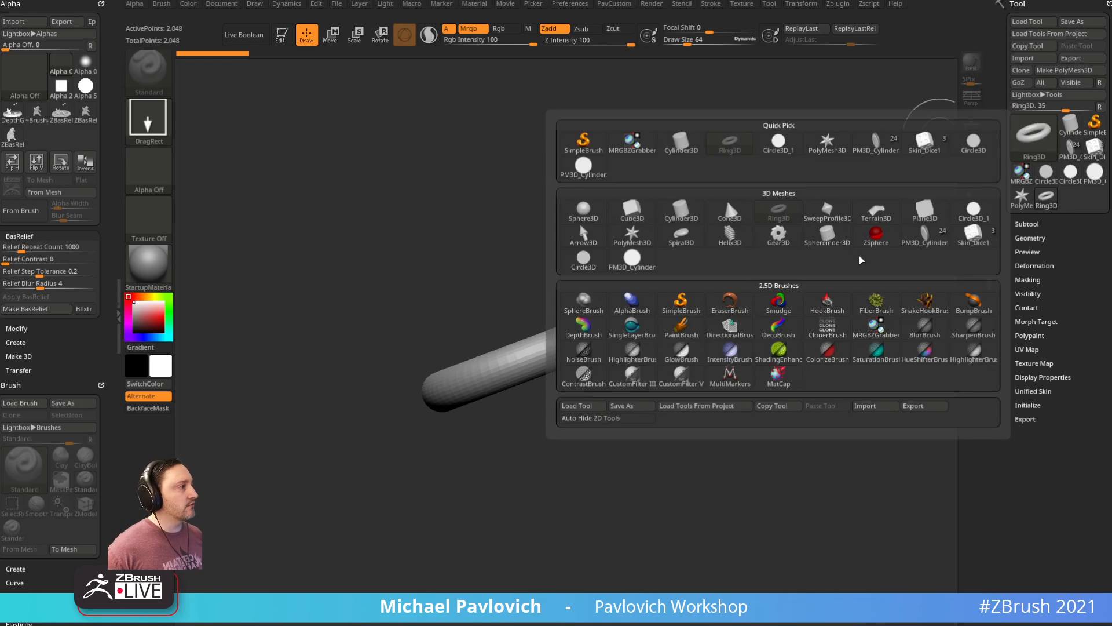
left_click(730, 234)
key("ctrl+n")
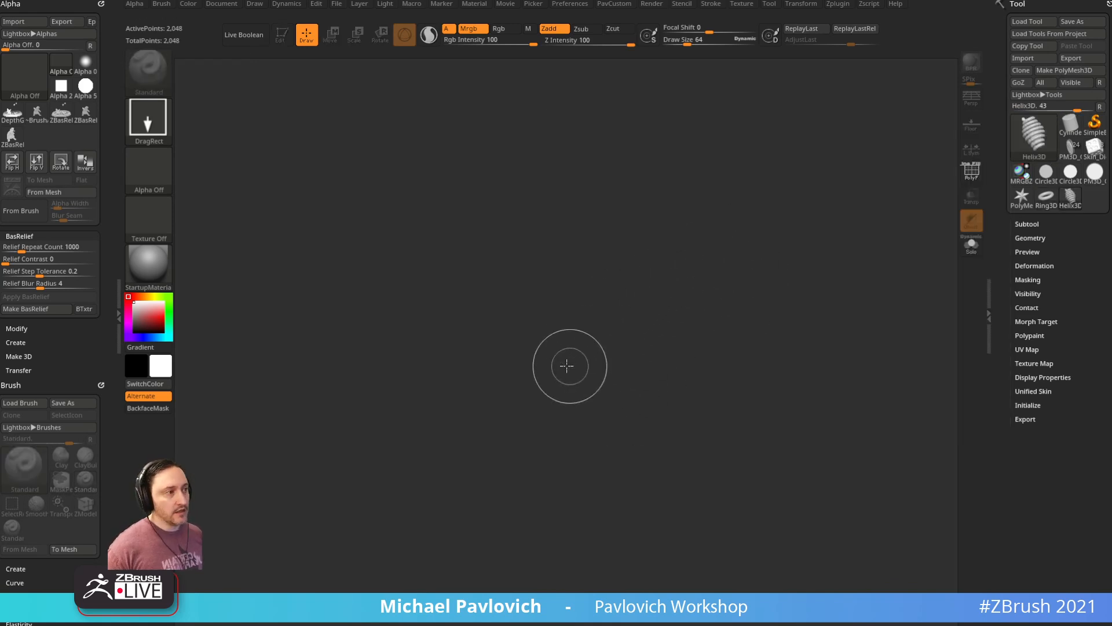
Step: Draw several overlapping helixes of different sizes and orientations on the canvas
left_click_drag(574, 363, 649, 547)
left_click_drag(649, 297, 687, 409)
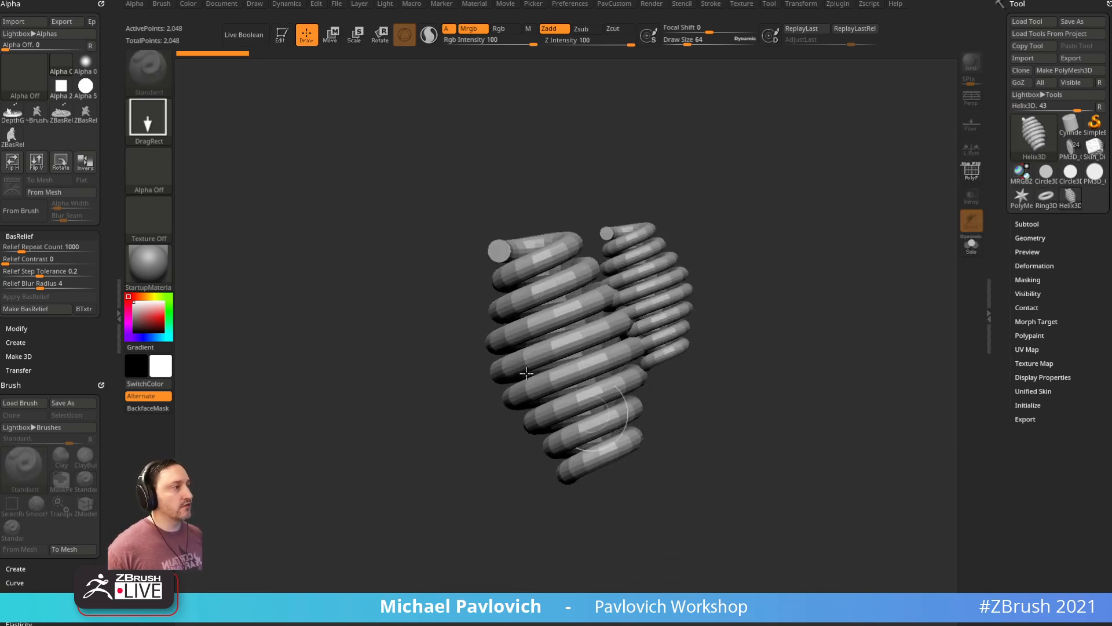
left_click_drag(530, 382, 536, 444)
left_click_drag(469, 395, 539, 461)
left_click_drag(639, 323, 663, 413)
left_click_drag(754, 357, 749, 450)
left_click_drag(689, 299, 643, 419)
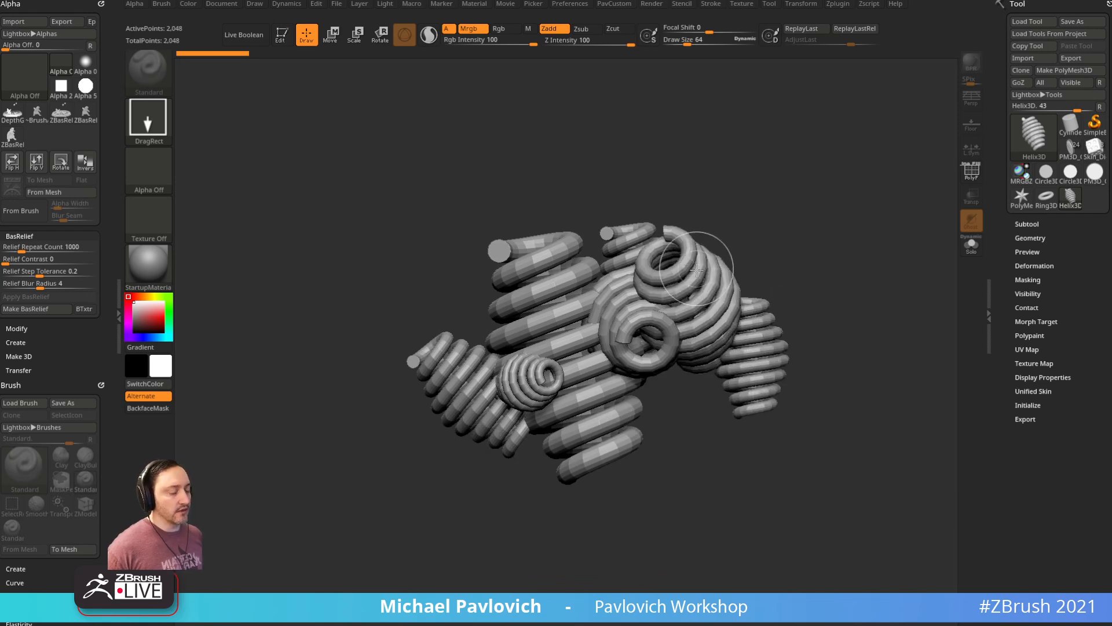
Step: Clear the canvas, draw one large helix, put it into Edit mode, and read the Edit Object description
key("ctrl+n")
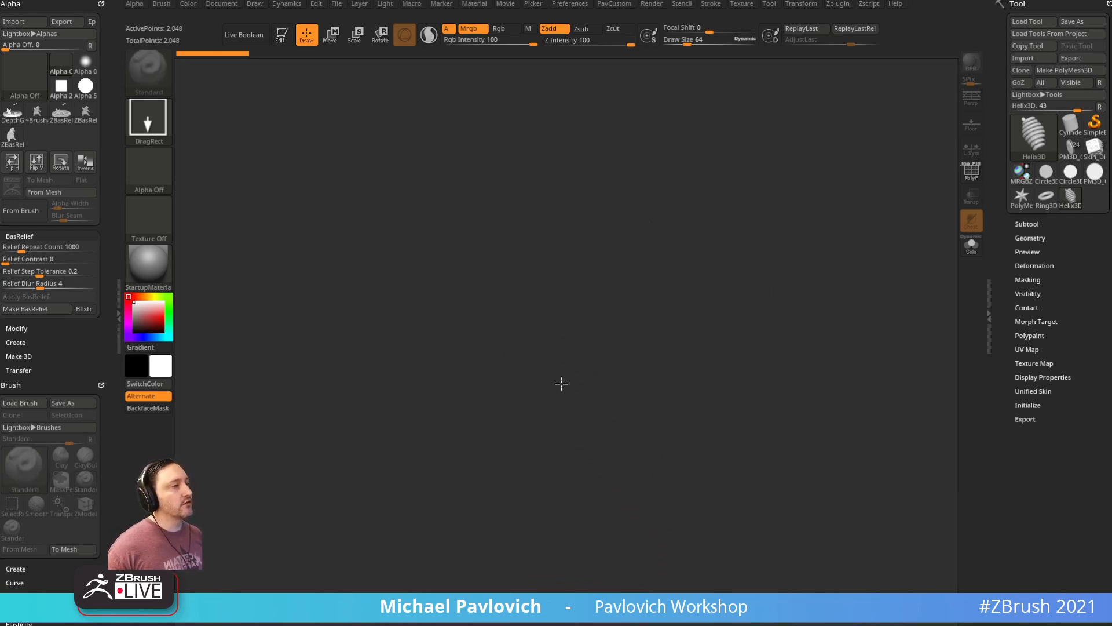
left_click_drag(544, 320, 545, 385)
left_click(282, 34)
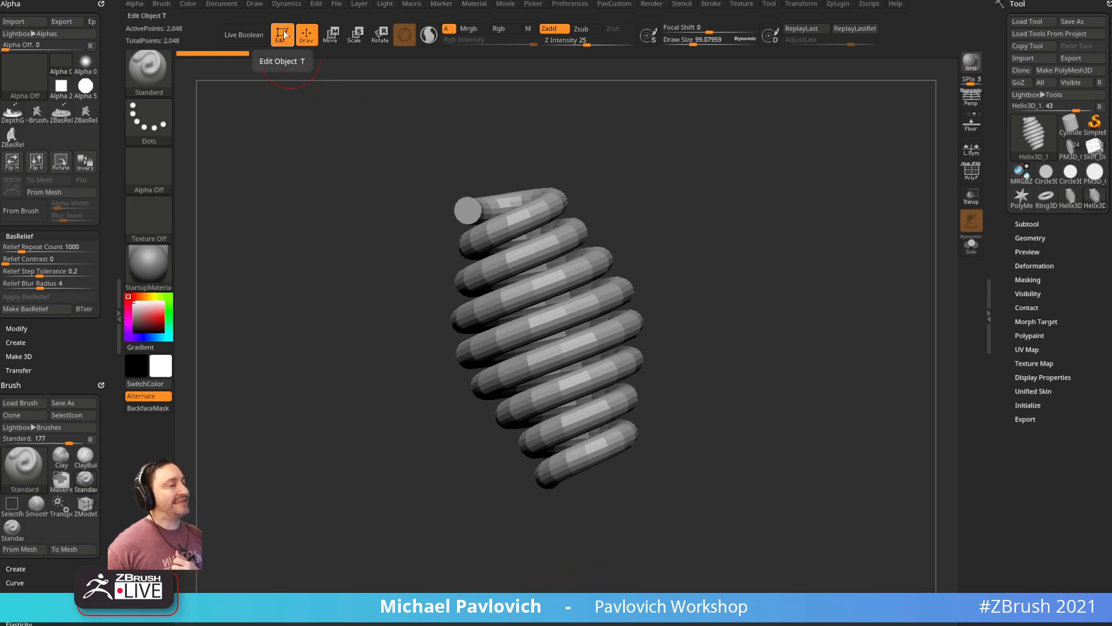
key("ctrl")
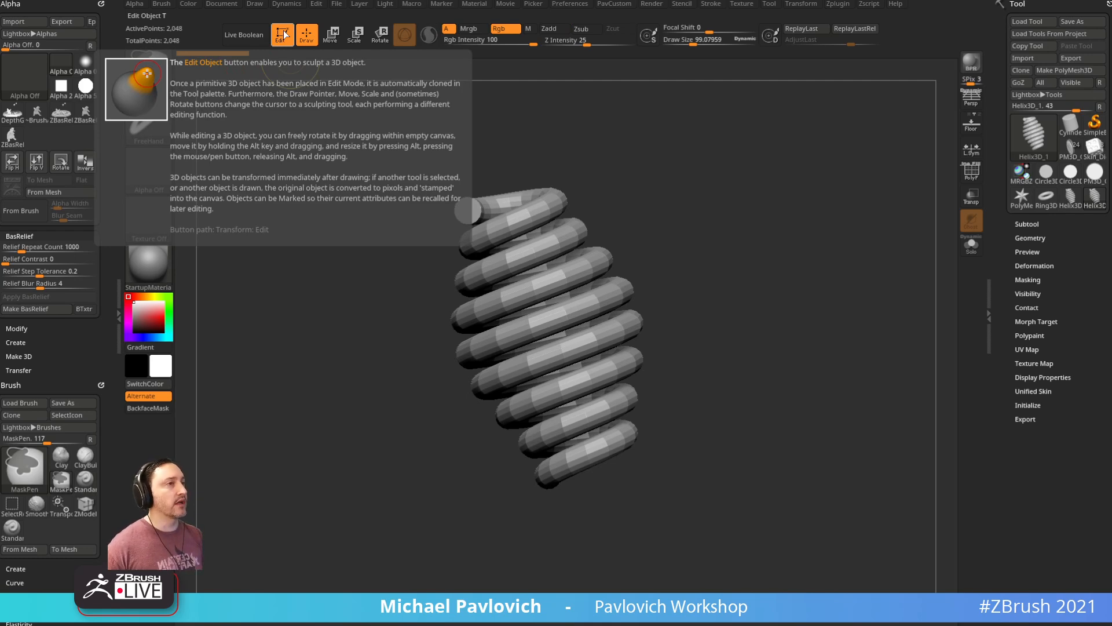
Step: Turn on PolyFrame for the helix and inspect its polygons from several angles
mouse_move(659, 278)
left_mouse_down()
mouse_move(725, 286)
mouse_move(819, 234)
left_mouse_up()
left_click(965, 170)
left_click_drag(921, 185, 855, 217)
left_click_drag(668, 297, 577, 209)
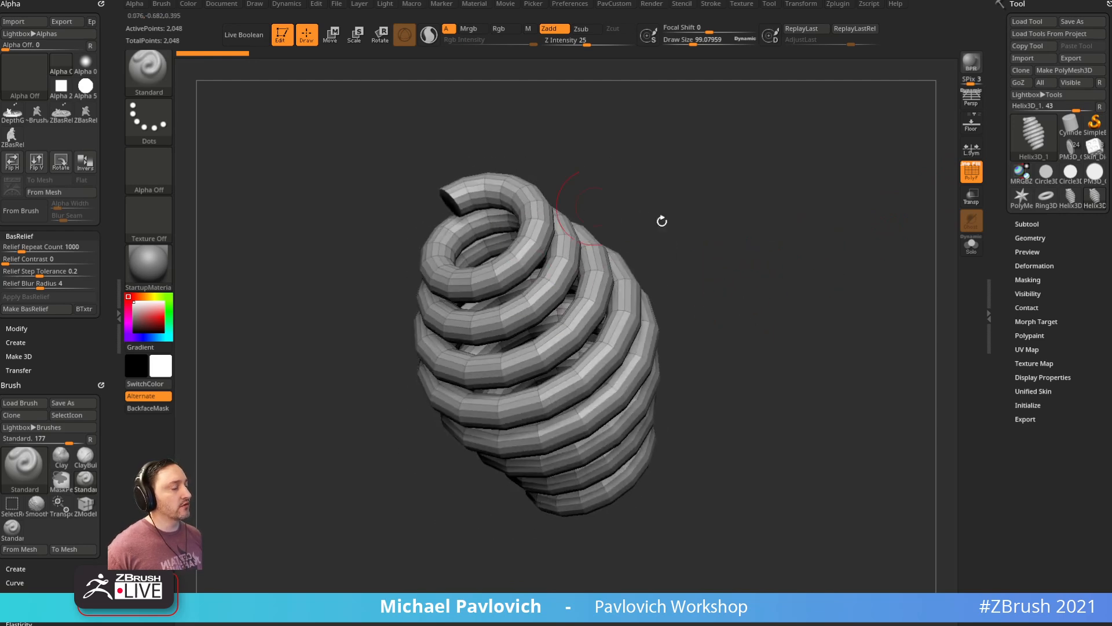
left_click_drag(750, 287, 750, 266)
Step: Set the Draw Size to about 58.5 and try to sculpt on the helix primitive with the Standard brush
key("s")
left_click_drag(579, 296, 572, 296)
left_click(583, 293)
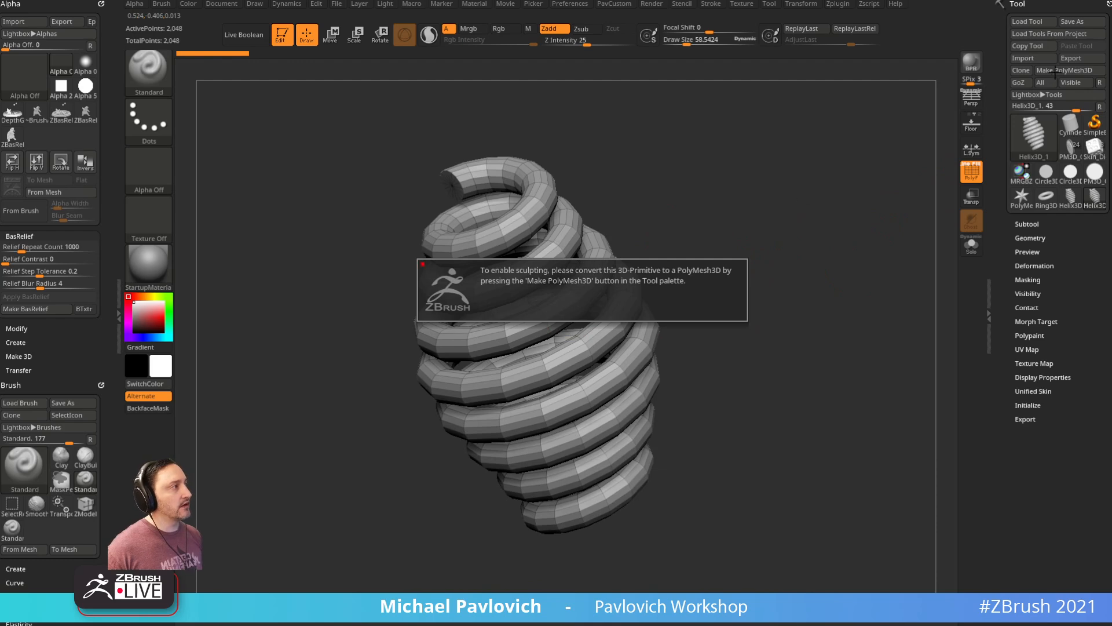
left_click(532, 309)
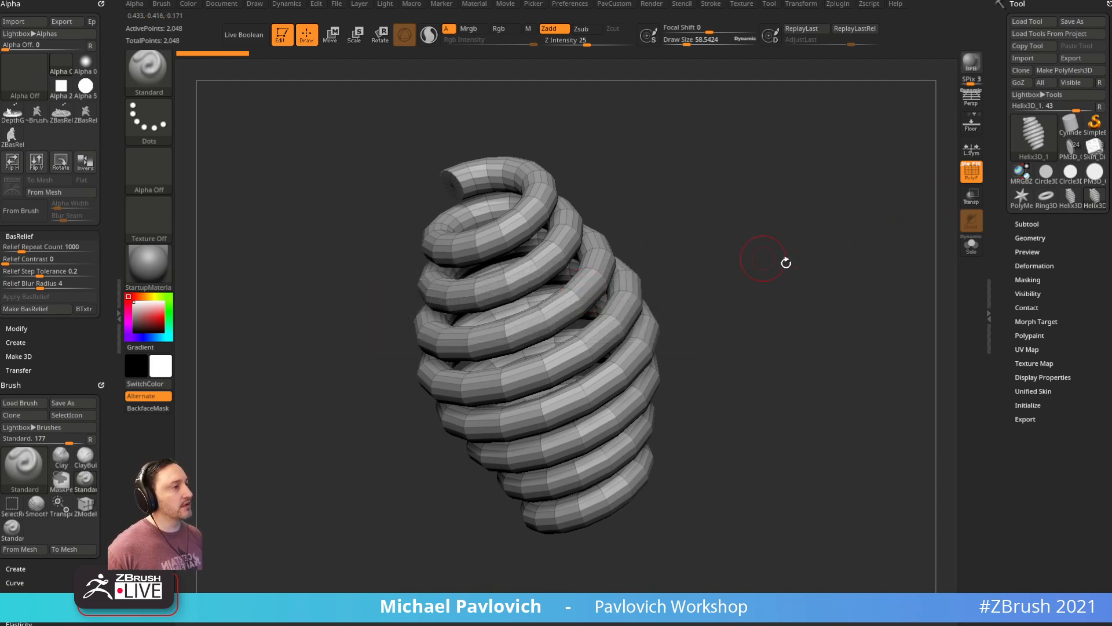
Step: Open the helix's Initialize settings and flatten its Profile curve so all coils get the same radius
left_click_drag(803, 275, 923, 279)
left_click(1028, 405)
left_click_drag(886, 372, 953, 320)
left_click(1034, 346)
left_click_drag(1059, 362, 1109, 329)
left_click_drag(797, 331, 835, 333)
left_click(1046, 319)
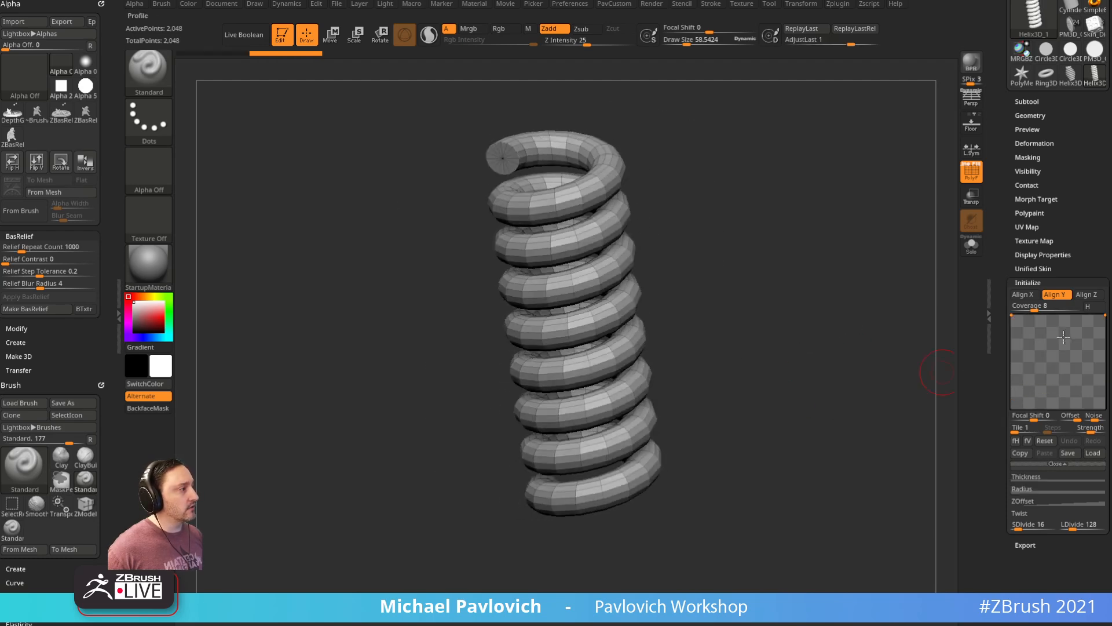
Step: Reduce the helix's Coverage to about 4.4 for fewer, more widely spaced coils
left_click_drag(1012, 315, 1000, 252)
mouse_move(1034, 212)
left_mouse_down()
mouse_move(1051, 212)
mouse_move(1015, 213)
mouse_move(1026, 215)
left_mouse_up()
left_click_drag(777, 223, 770, 223, "shift")
left_click_drag(741, 391, 732, 366)
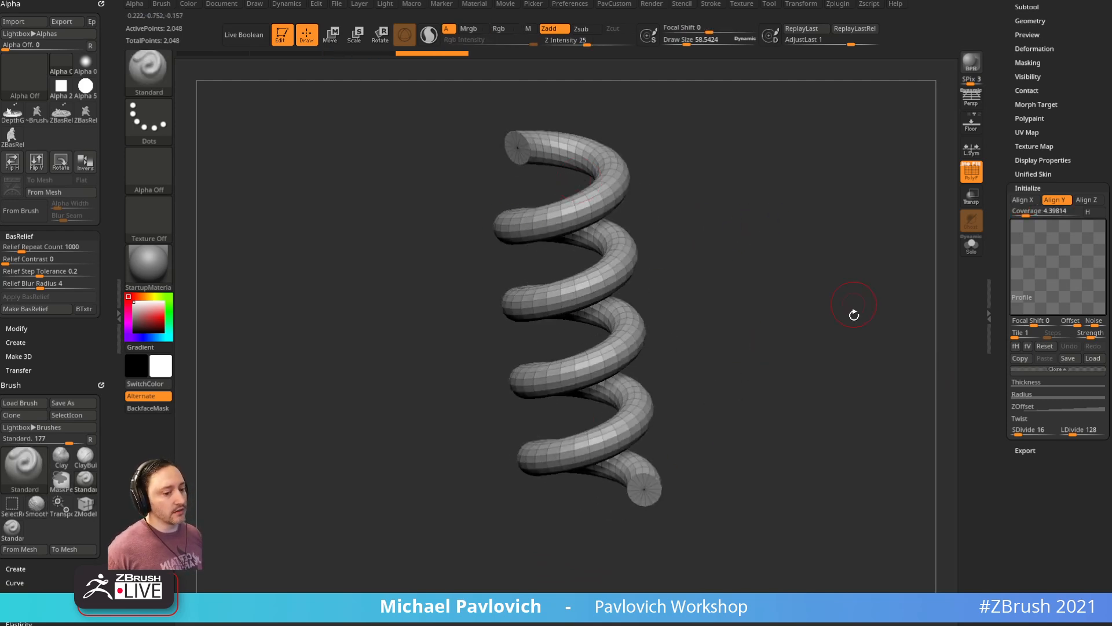
left_click_drag(1007, 274, 1007, 248)
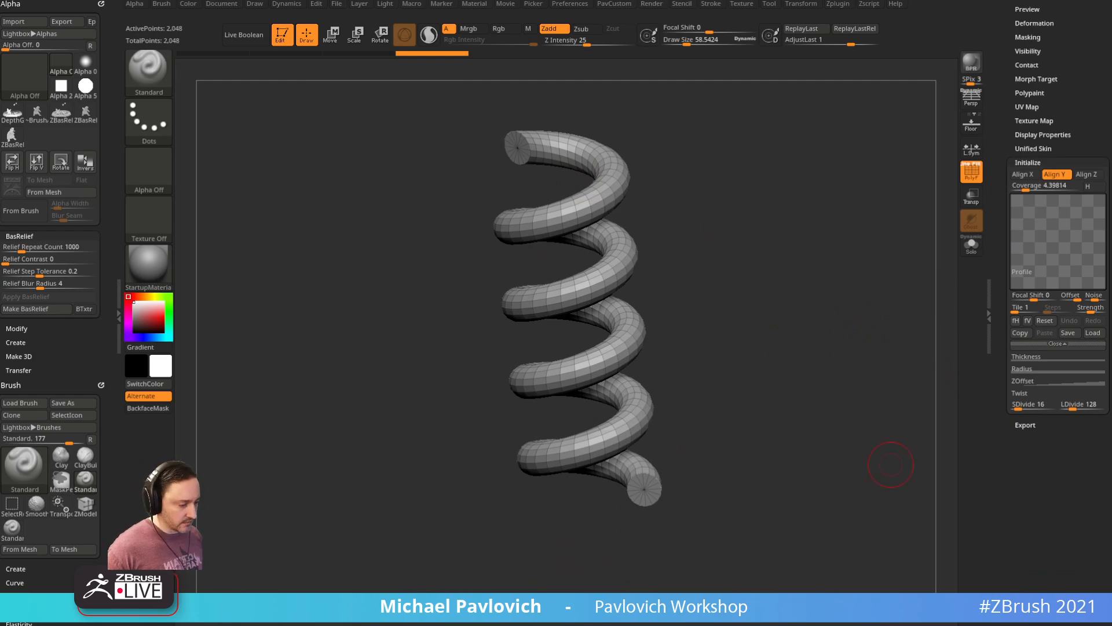
Step: Switch to the browser and look through the TMNT Michelangelo Scene post in the ArtStation portfolio
key("alt+Tab")
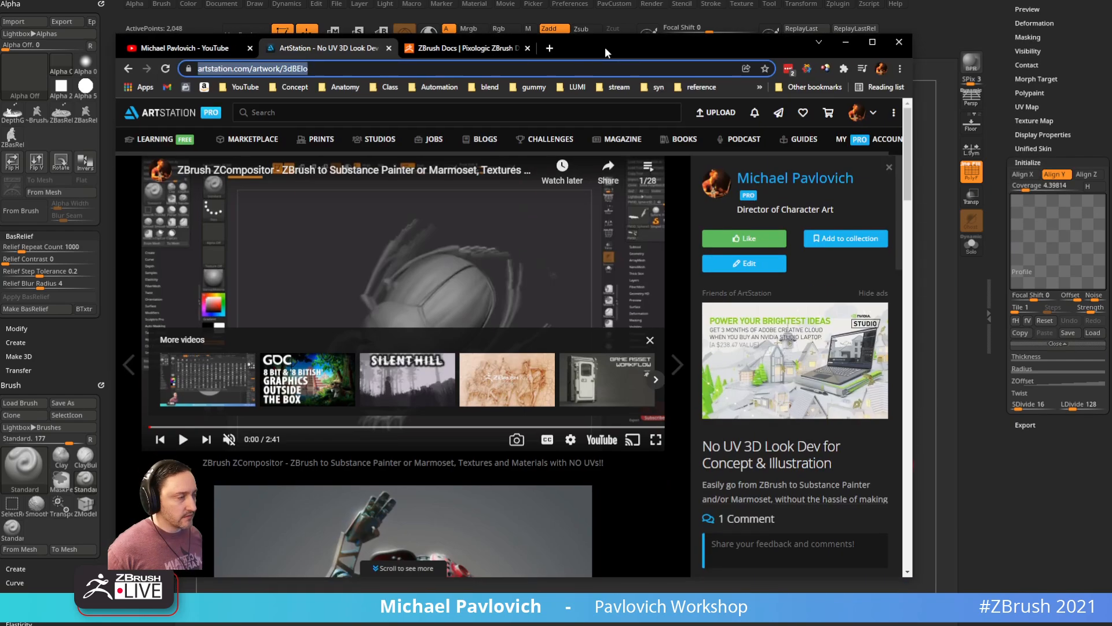
left_click(132, 80)
scroll(350, 339, "up", 10)
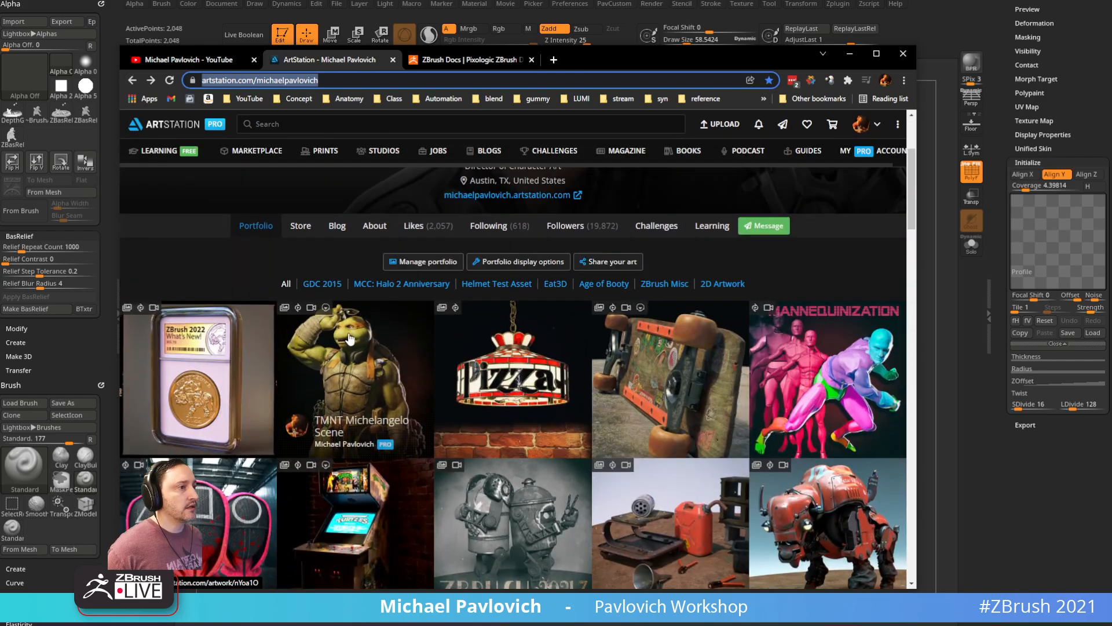
left_click(350, 339)
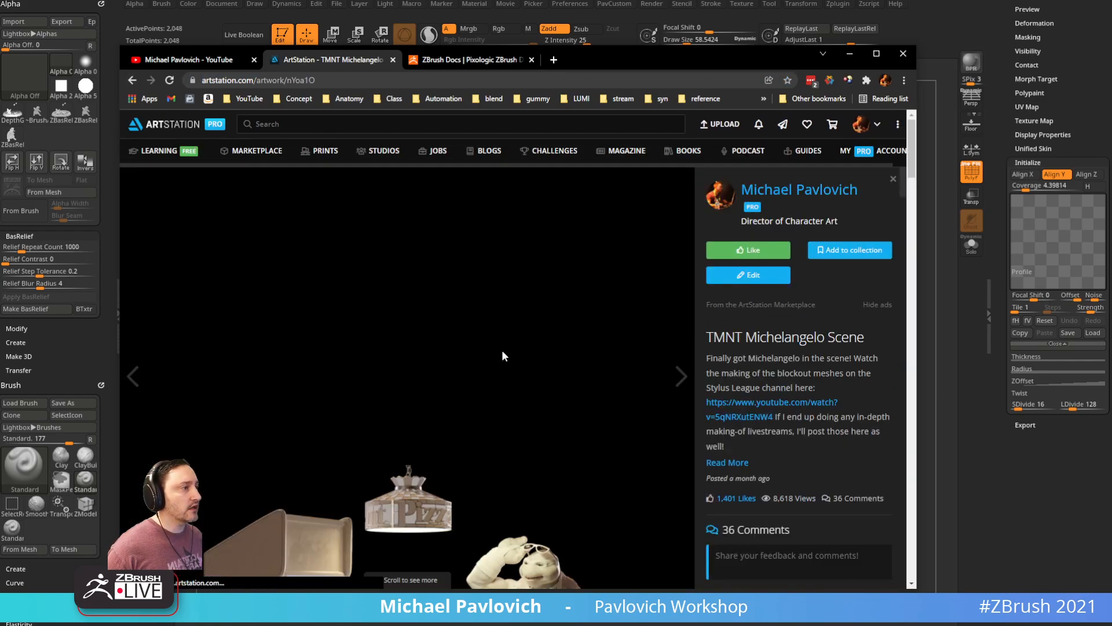
scroll(502, 370, "down", 5)
scroll(503, 371, "down", 15)
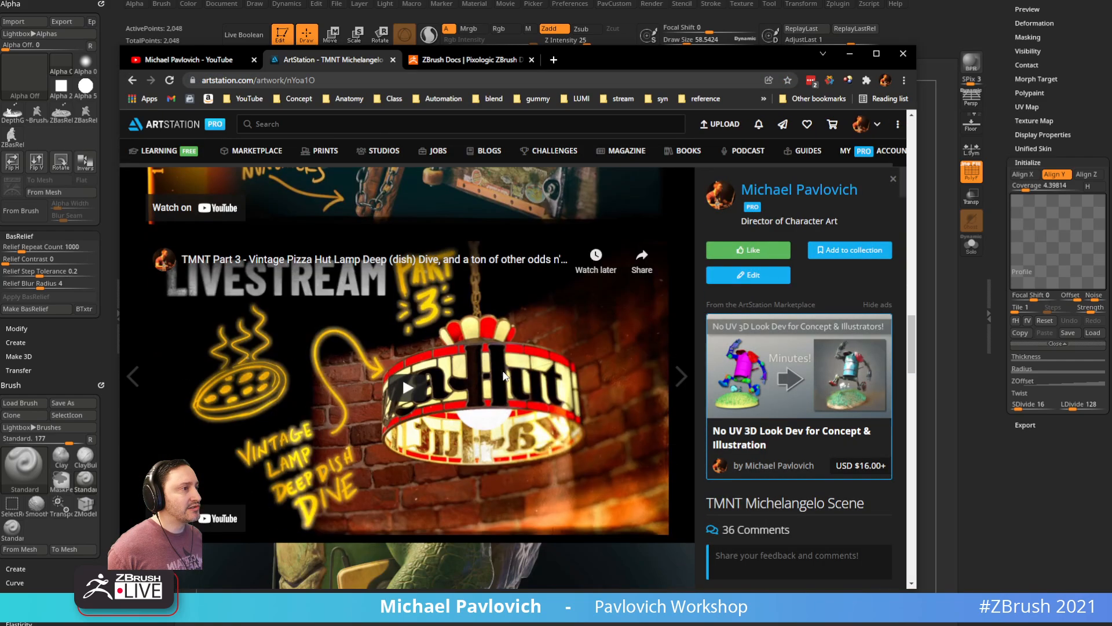
key("alt+Left")
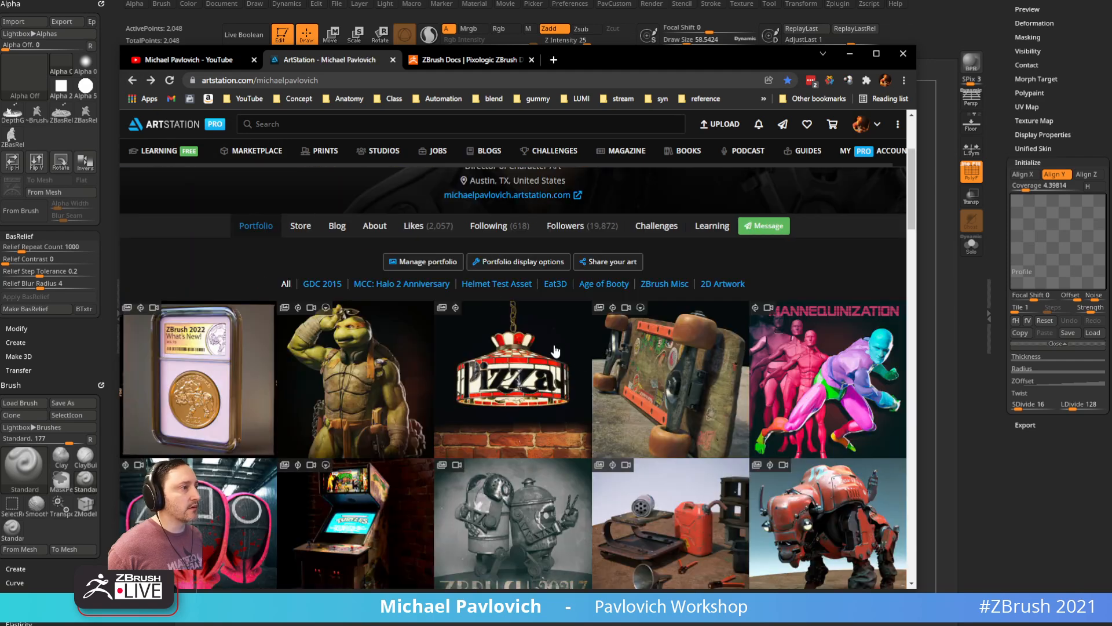
Step: View the 90s Skateboard post, return to the TMNT Michelangelo Scene post and look for the skateboard close-up
left_click(681, 374)
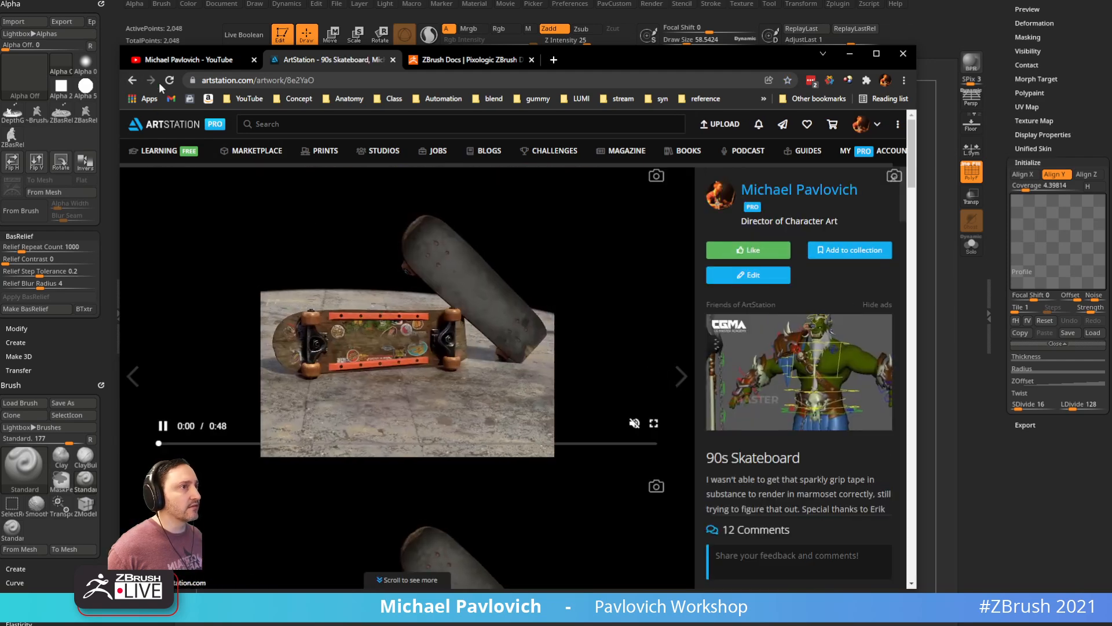
key("alt+Left")
left_click(444, 342)
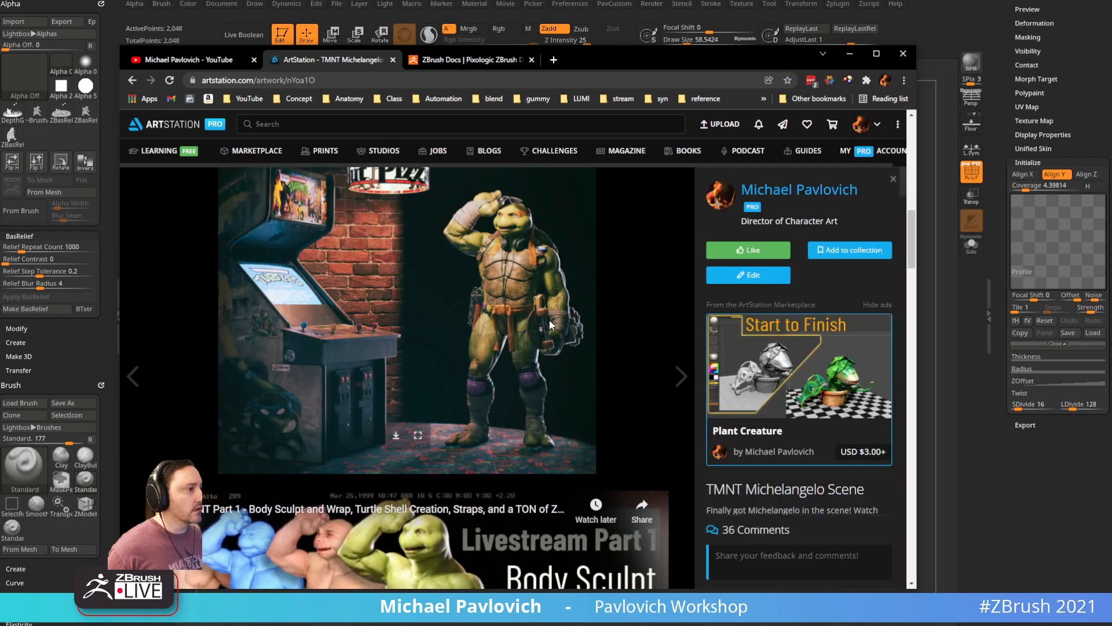
scroll(550, 324, "down", 10)
scroll(551, 320, "down", 10)
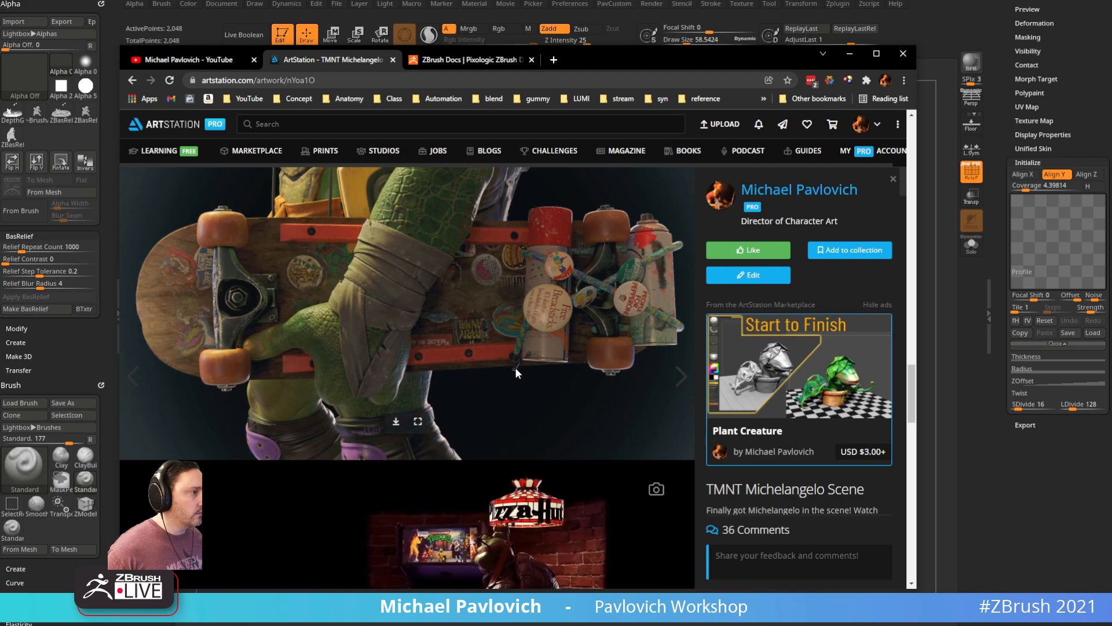
Step: Examine the skateboard close-up at full size, close the image and return to ZBrush
left_click(473, 374)
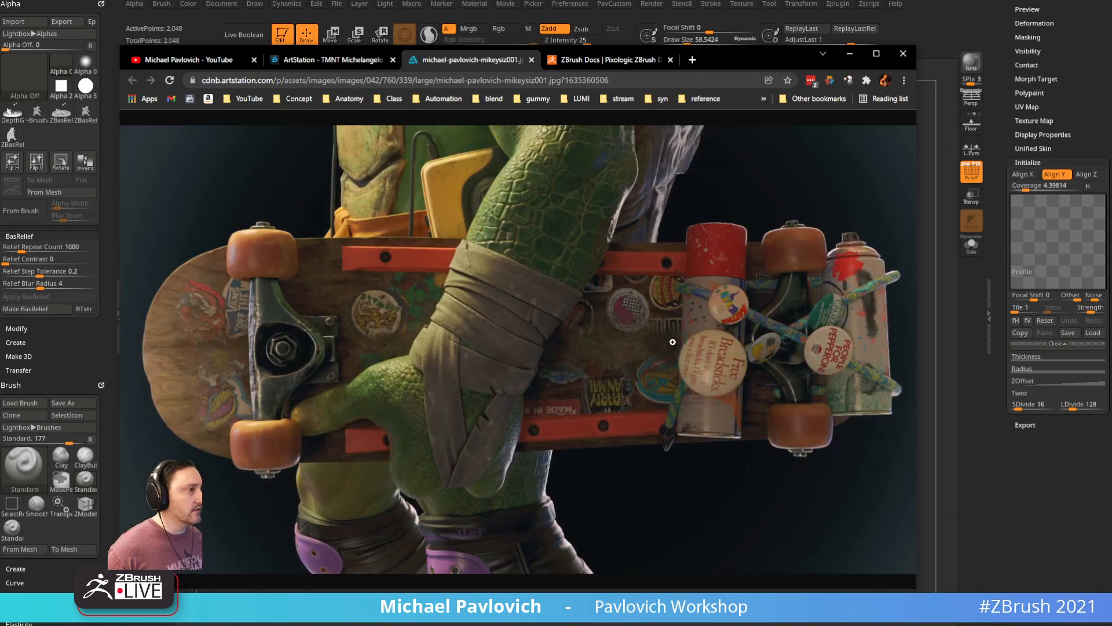
left_click(673, 342)
scroll(560, 384, "down", 2)
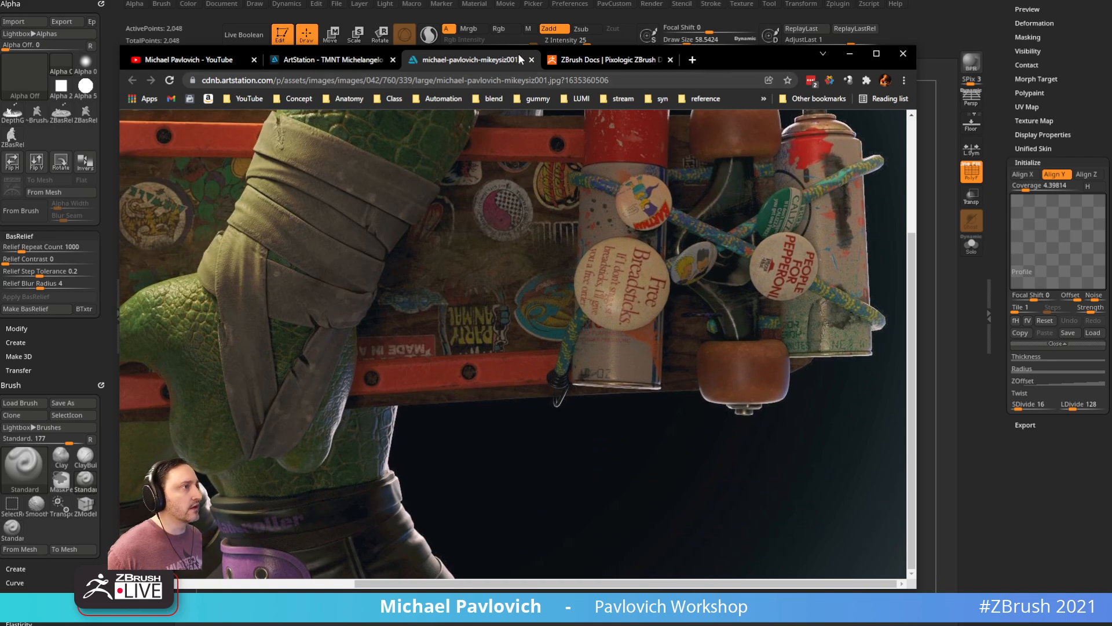
left_click(531, 59)
left_click(850, 53)
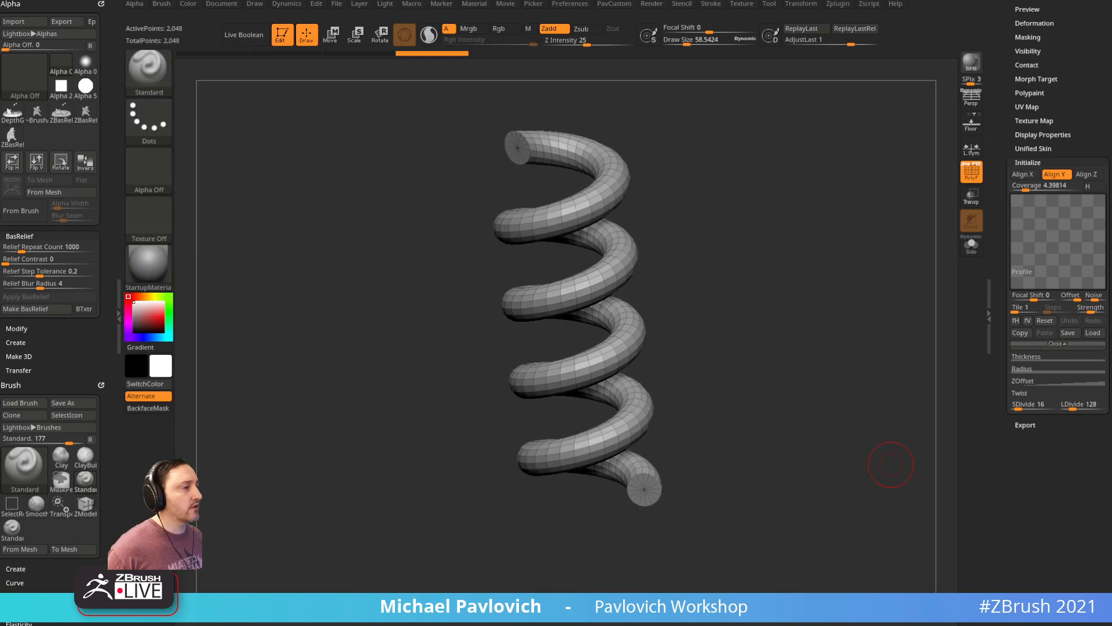
Step: Convert the helix primitive into a sculptable PolyMesh3D
left_click_drag(785, 188, 819, 315)
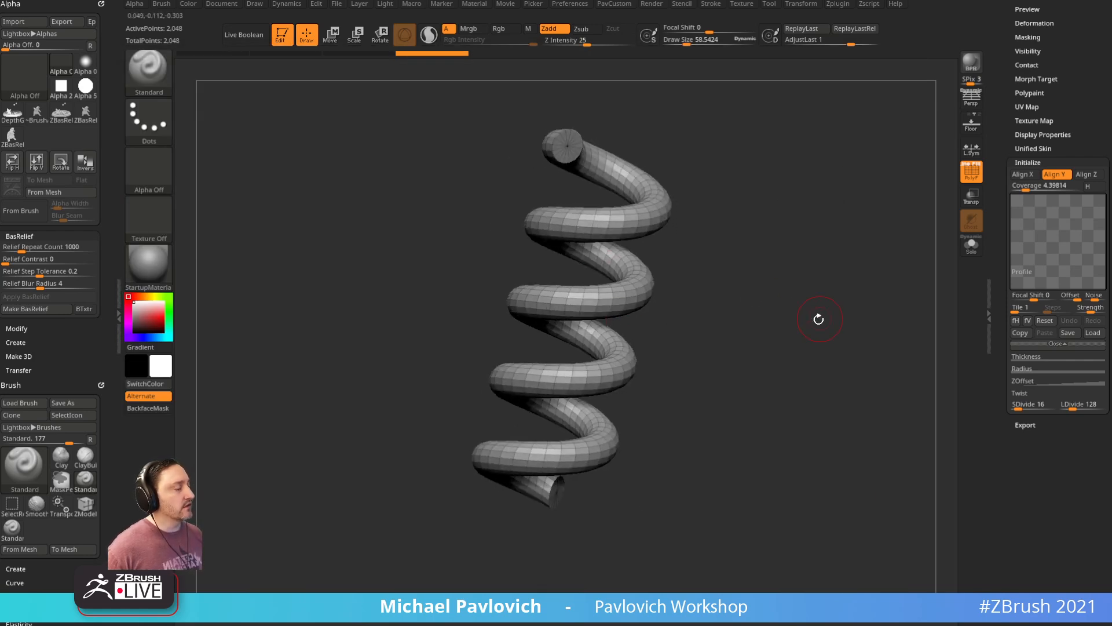
left_click_drag(779, 220, 773, 304)
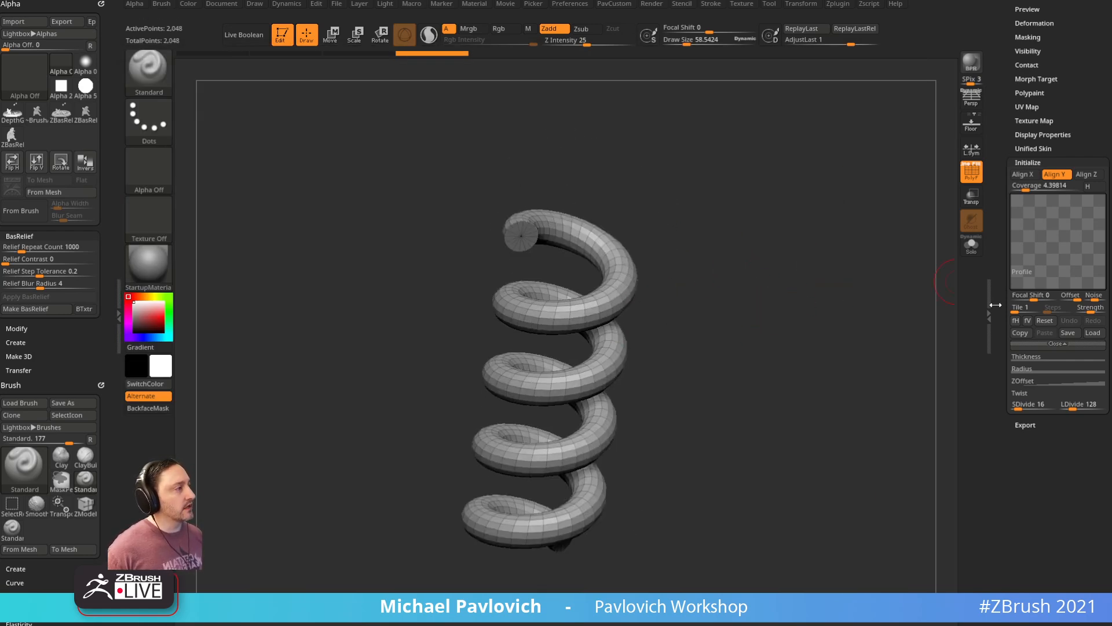
left_click_drag(998, 111, 1013, 307)
left_click(1065, 71)
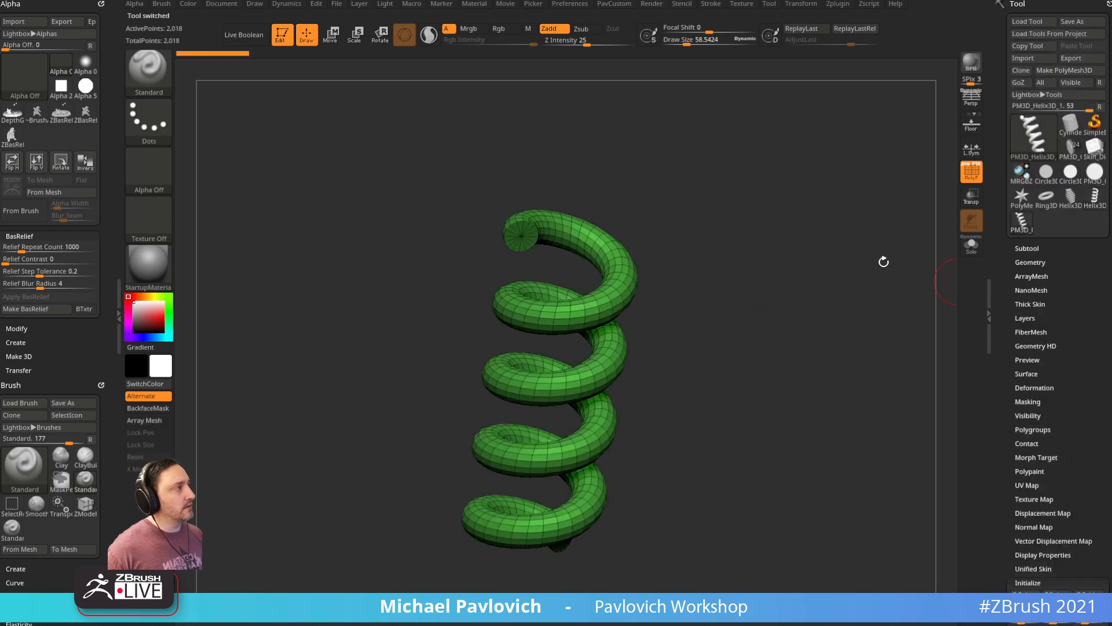
Step: Sculpt a stroke on the helix polymesh, undo it, and try pulling the coils with the Move brush
mouse_move(801, 370)
left_mouse_down()
mouse_move(815, 345)
mouse_move(666, 363)
mouse_move(613, 335)
left_mouse_up()
key("s")
left_click_drag(579, 262, 533, 289)
key("ctrl+z")
key("b")
key("m")
key("v")
left_click_drag(567, 331, 516, 329)
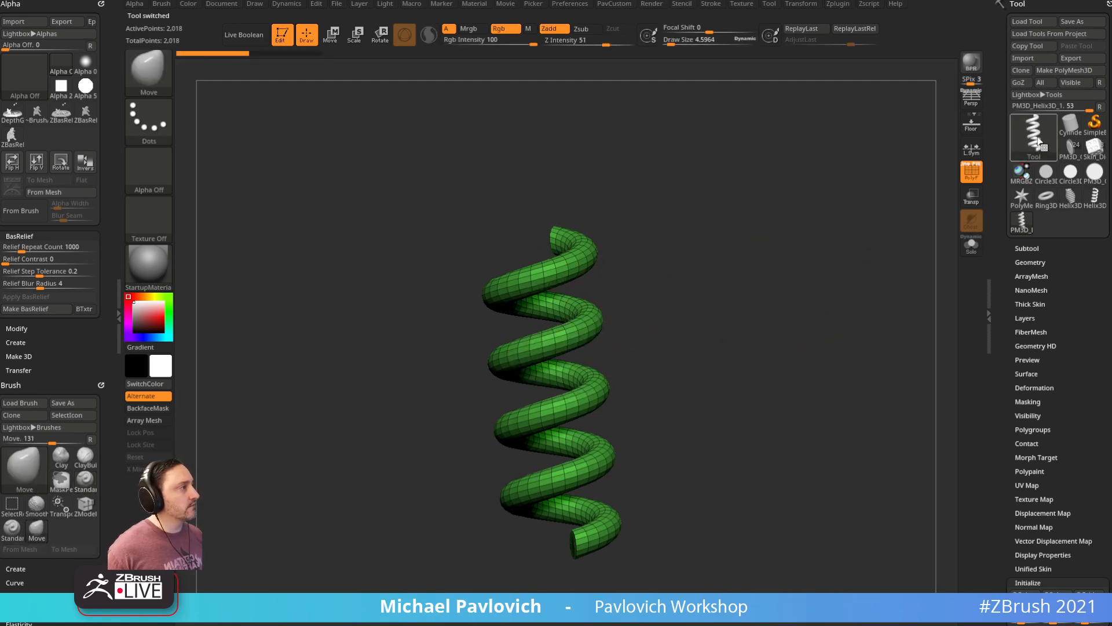
Step: Switch the active tool to the PolyMesh3D star and frame it in a straight front view
left_click(1021, 141)
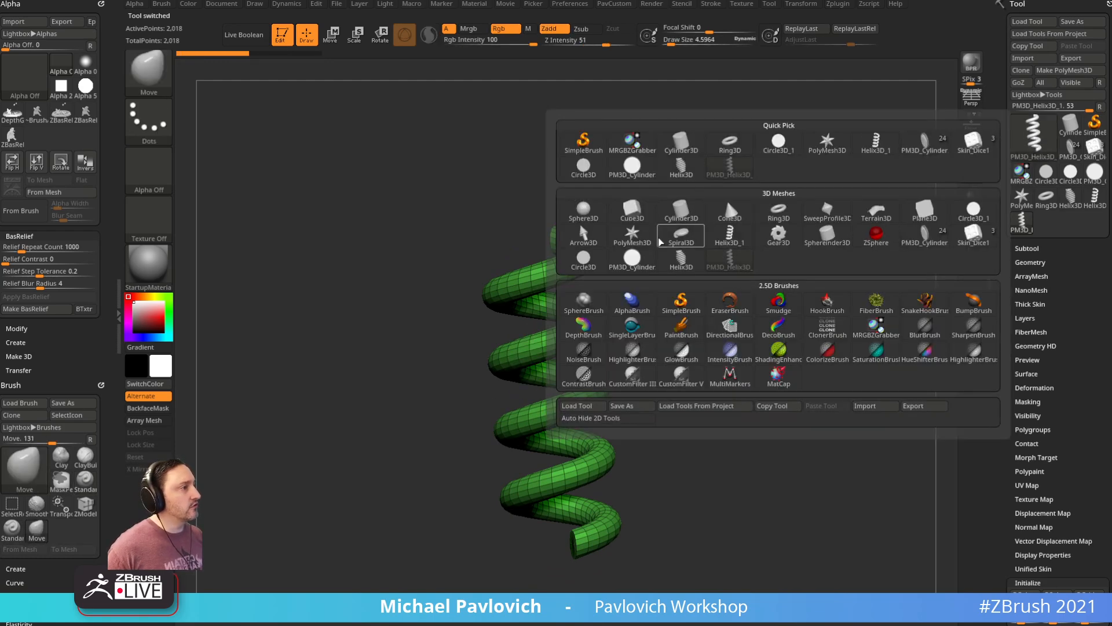
left_click(632, 235)
left_click_drag(698, 310, 740, 286, "shift")
key("f")
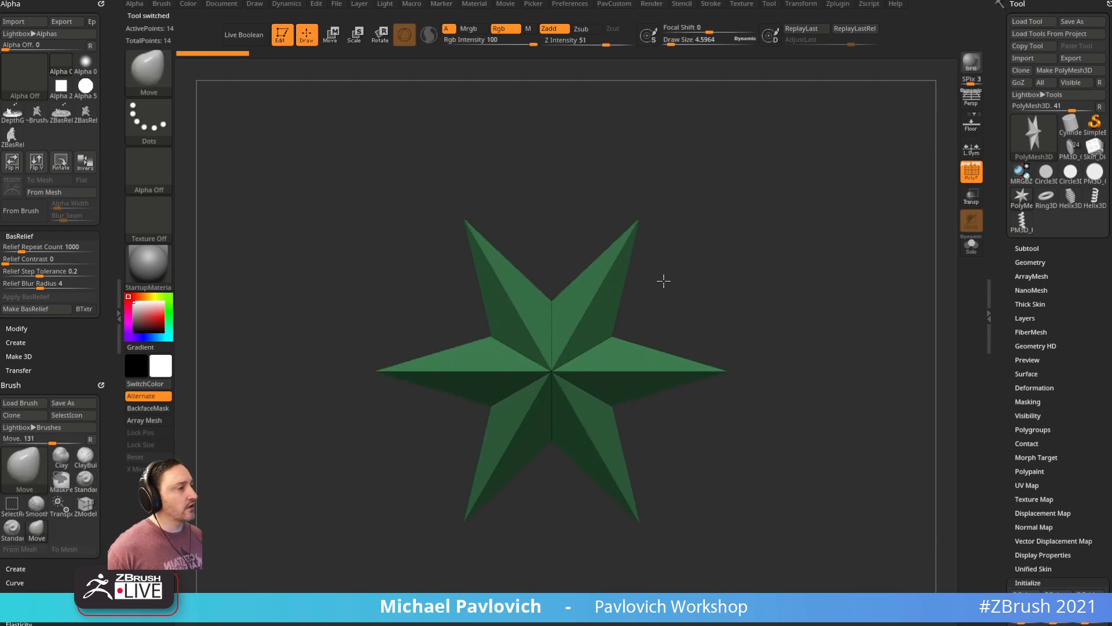
mouse_move(791, 254)
left_mouse_down("shift")
mouse_move(740, 286)
mouse_move(670, 298)
mouse_move(797, 263)
left_mouse_up("shift")
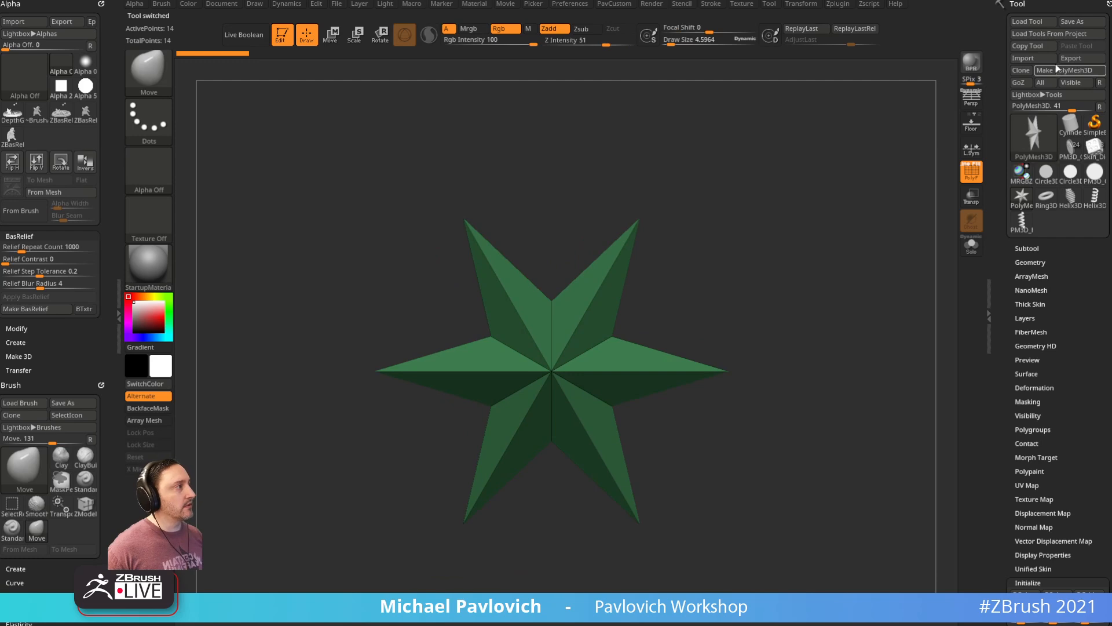
Step: Initialize the star as a QCube, QSphere, QGrid, QCyl Y and QCyl Z in turn, and inspect the resulting cylinder
scroll(1043, 232, "down", 5)
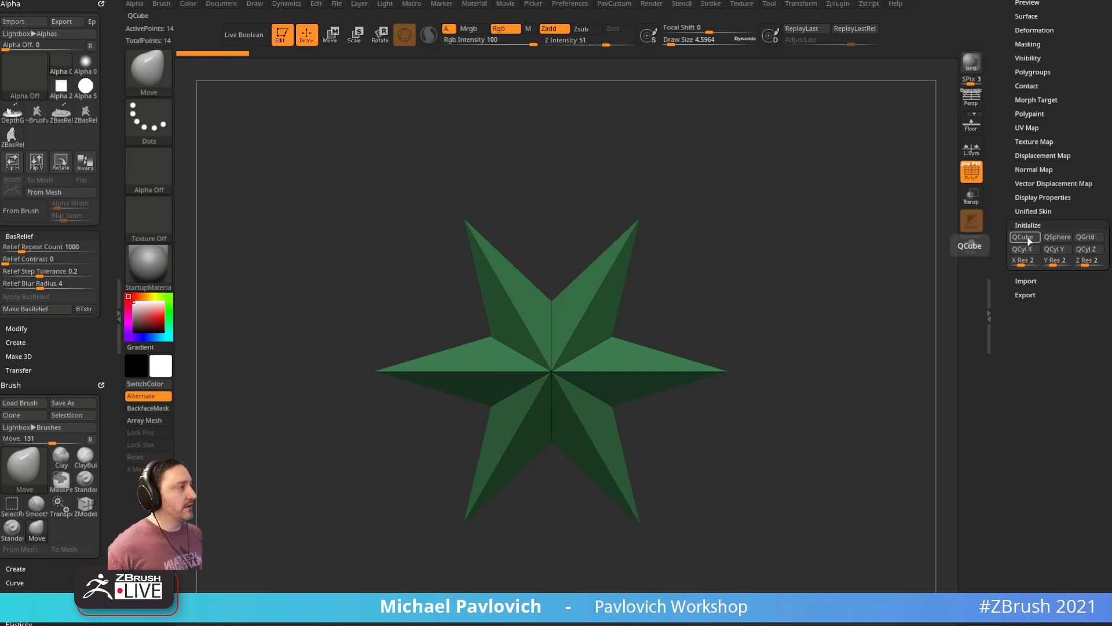
left_click(1031, 238)
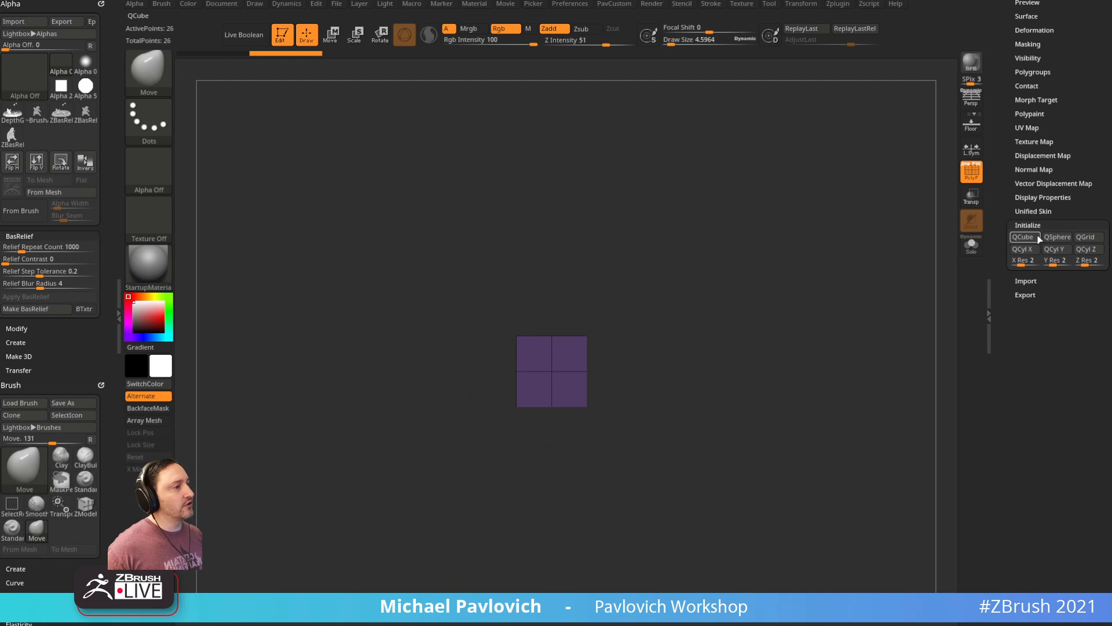
left_click(1061, 238)
left_click(1082, 238)
left_click(1057, 249)
left_click(1087, 249)
left_click_drag(869, 294, 779, 294)
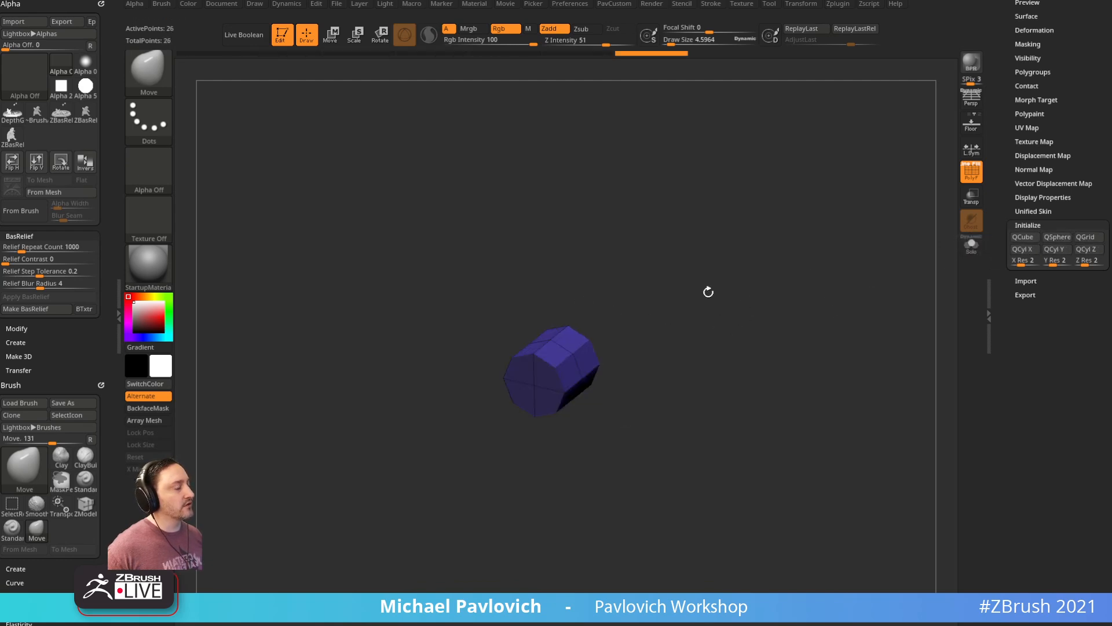
Step: Switch back to the PolyMesh3D star, rotate it 30 degrees with the gizmo so one arm points straight up, and return to Draw mode
scroll(1015, 155, "up", 5)
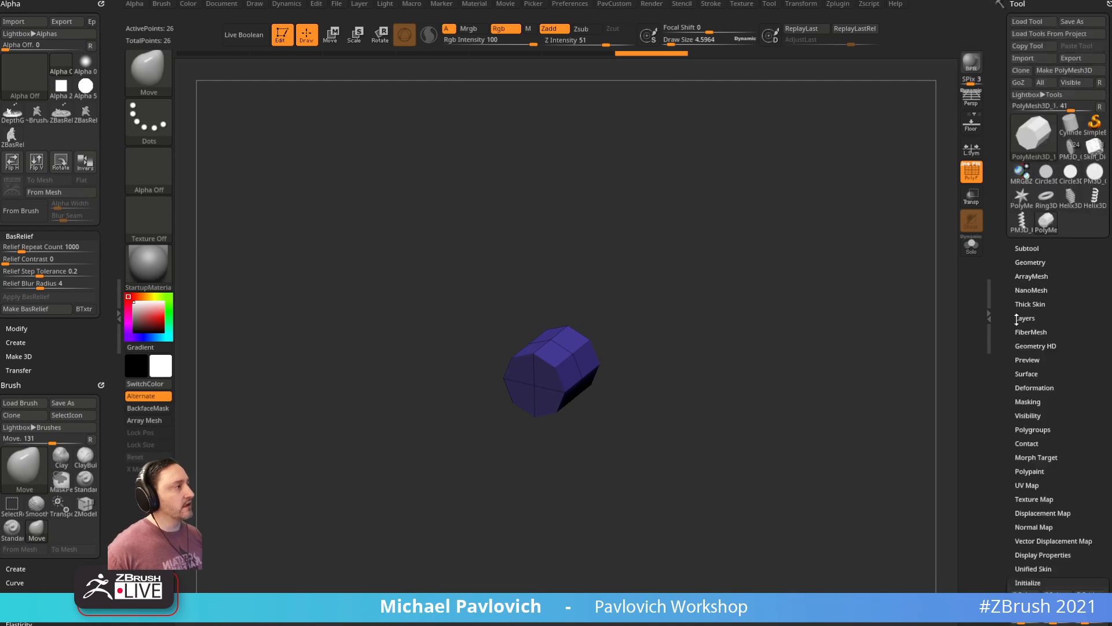
left_click(1033, 132)
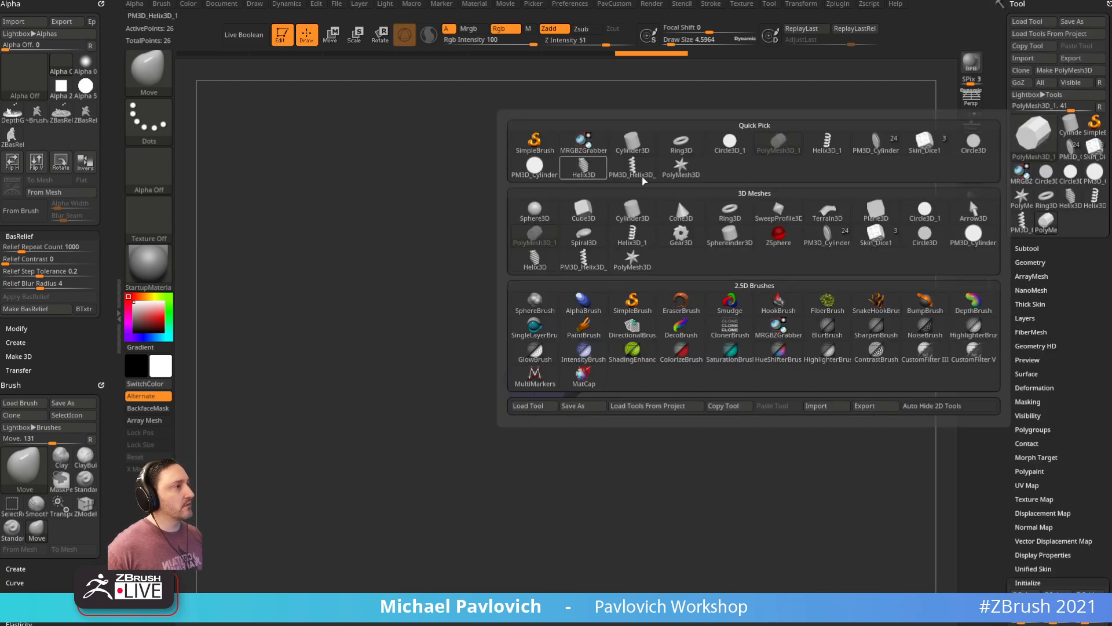
left_click(633, 259)
left_click_drag(804, 315, 793, 357, "alt")
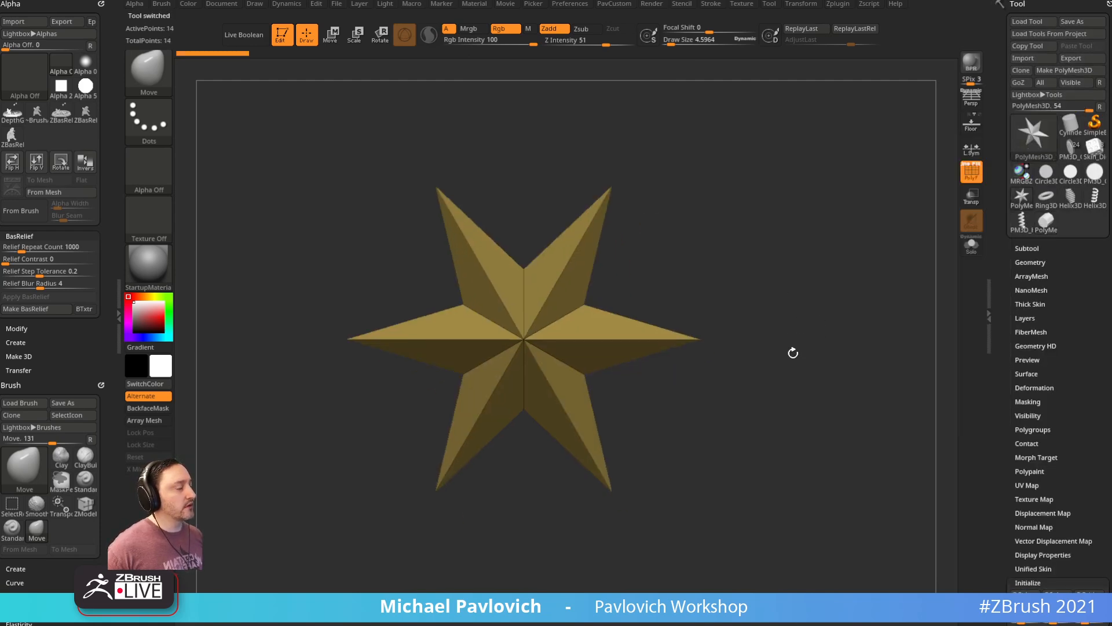
key("w")
left_click_drag(590, 313, 606, 335)
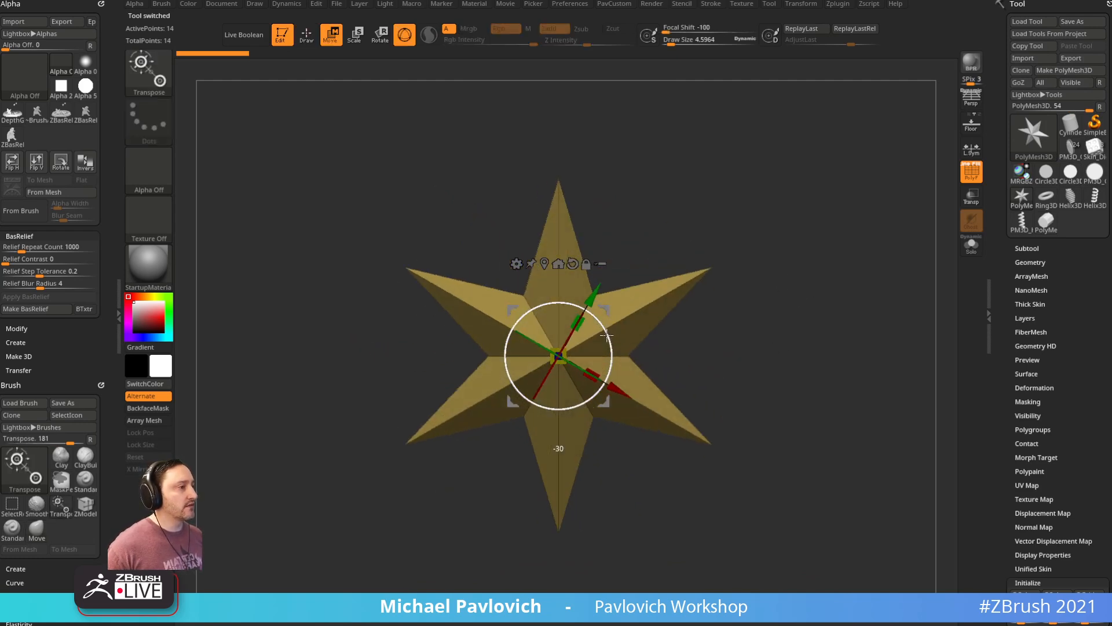
key("q")
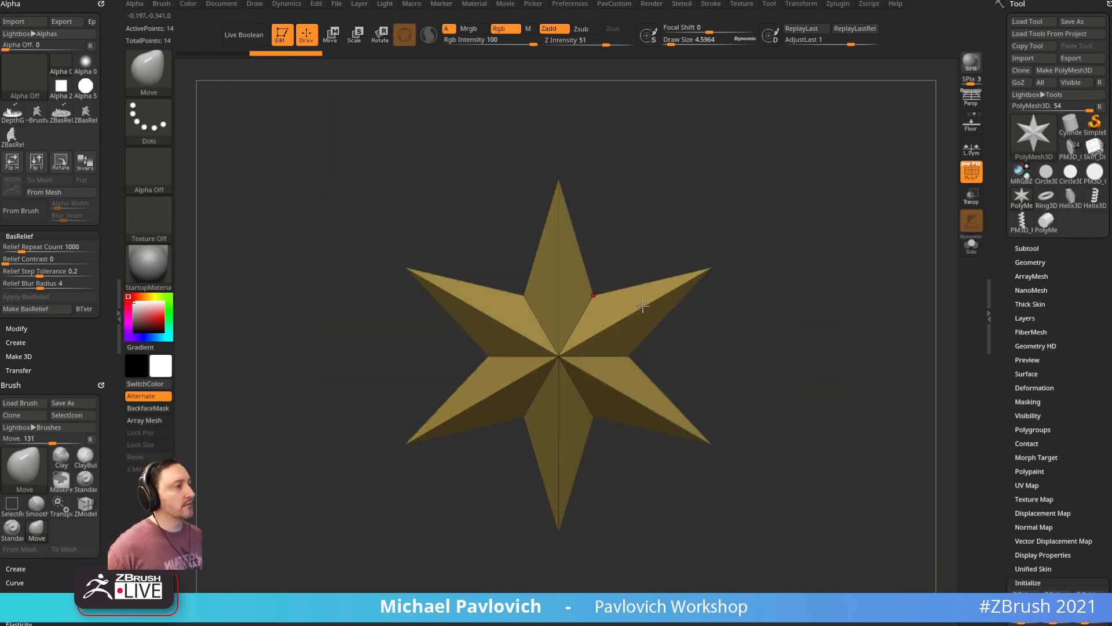
Step: Activate X symmetry on the star, toggling it to compare, and set the Draw Size to about 55.4
key("x")
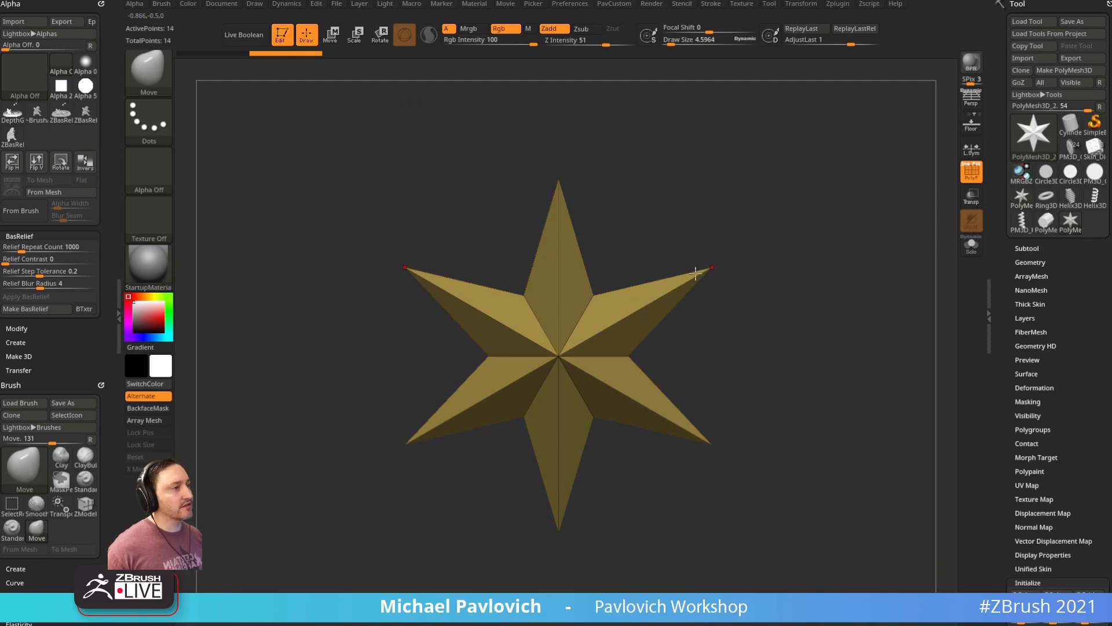
left_click(805, 4)
key("x")
key("x")
key("x")
right_click_drag(775, 347, 752, 306, "ctrl")
key("s")
left_click_drag(694, 330, 709, 332)
Step: Turn on the floor grid and inspect the star above it from several angles
left_click(971, 122)
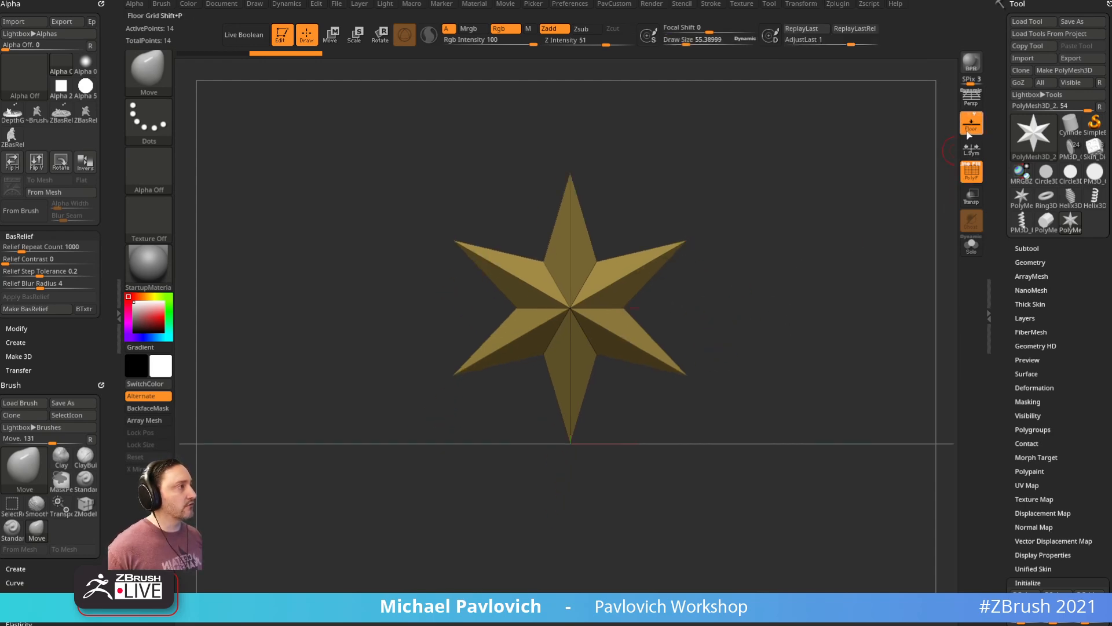
left_click_drag(873, 216, 700, 354)
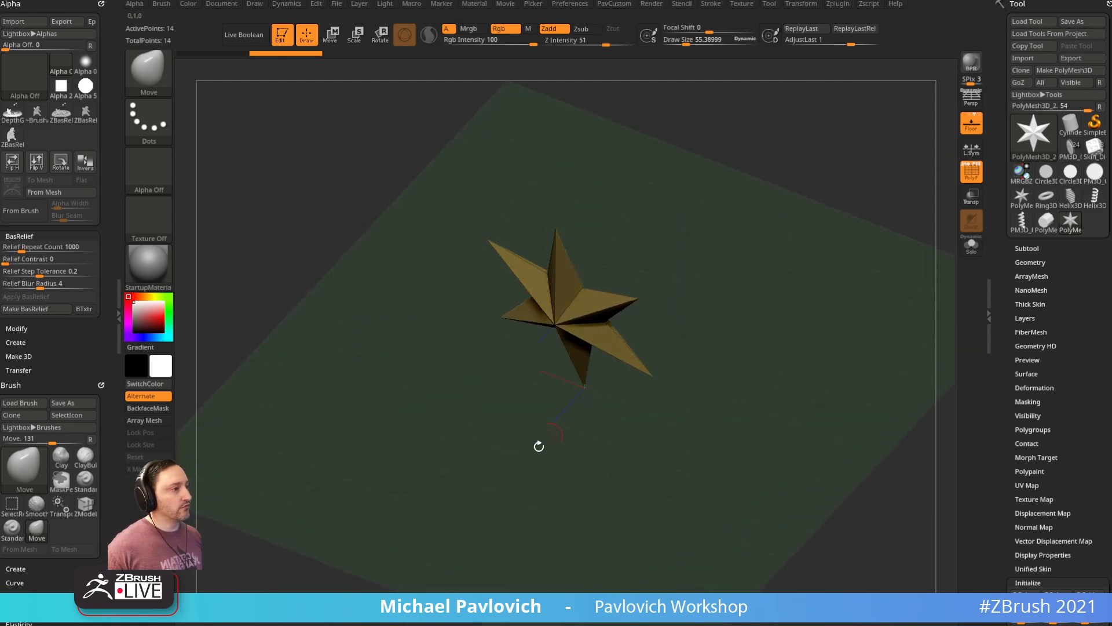
key("f")
left_click_drag(595, 532, 846, 307)
Step: Turn off PolyFrame and hide the star's lowest arm with rectangular selections, trying both isolating and hiding
left_click(972, 171)
left_click_drag(506, 454, 639, 555, "ctrl+shift")
left_click(813, 316, "ctrl+shift")
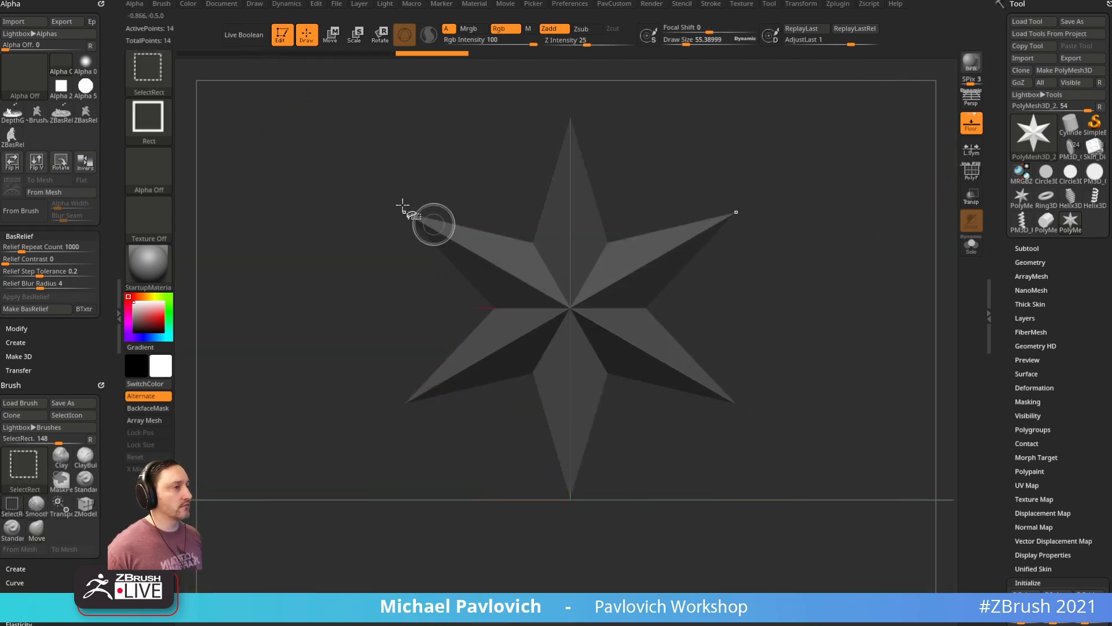
mouse_move(493, 440)
left_mouse_down("ctrl+shift")
mouse_move(713, 611)
mouse_move(628, 556)
mouse_move(652, 547)
left_mouse_up("ctrl+shift")
mouse_move(807, 308)
left_mouse_down()
mouse_move(786, 314)
mouse_move(825, 290)
left_mouse_up()
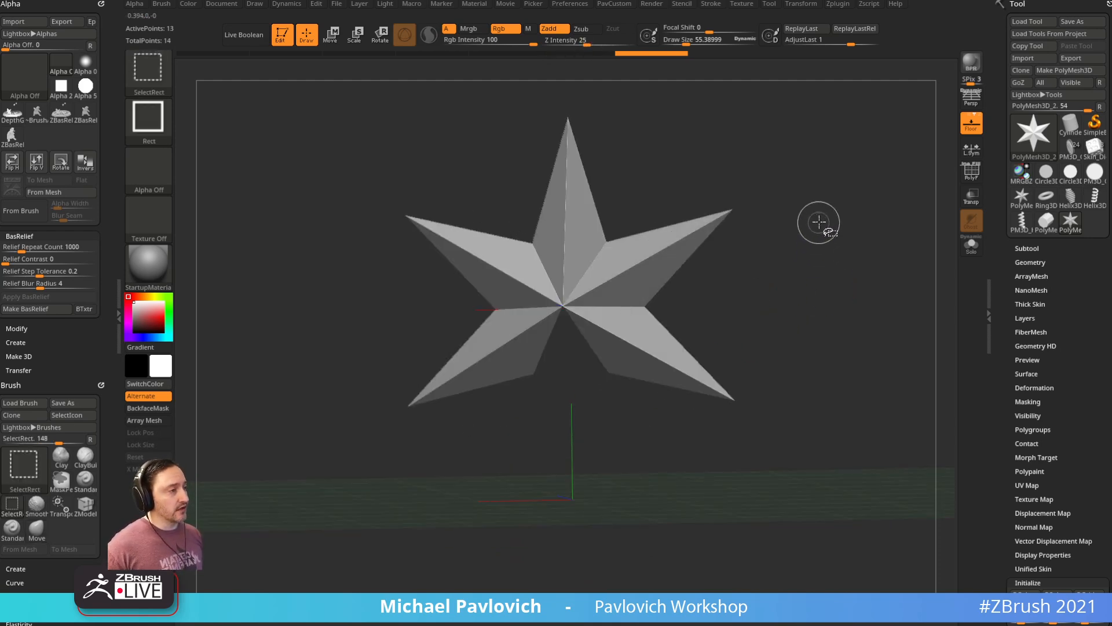
left_click(757, 257, "ctrl+shift")
left_click_drag(660, 455, 530, 564, "ctrl+alt+shift")
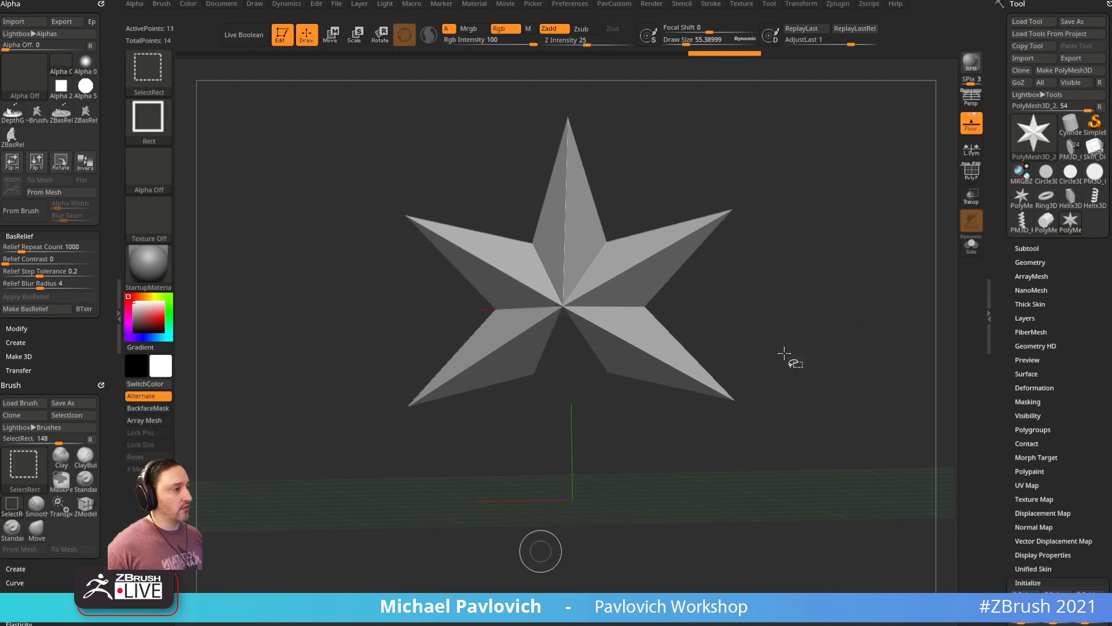
Step: Invert the star's visibility to isolate its hidden lowest arm, expand the Visibility options, and show the whole mesh again
left_click_drag(819, 159, 888, 345, "ctrl+shift")
left_click_drag(817, 304, 810, 260)
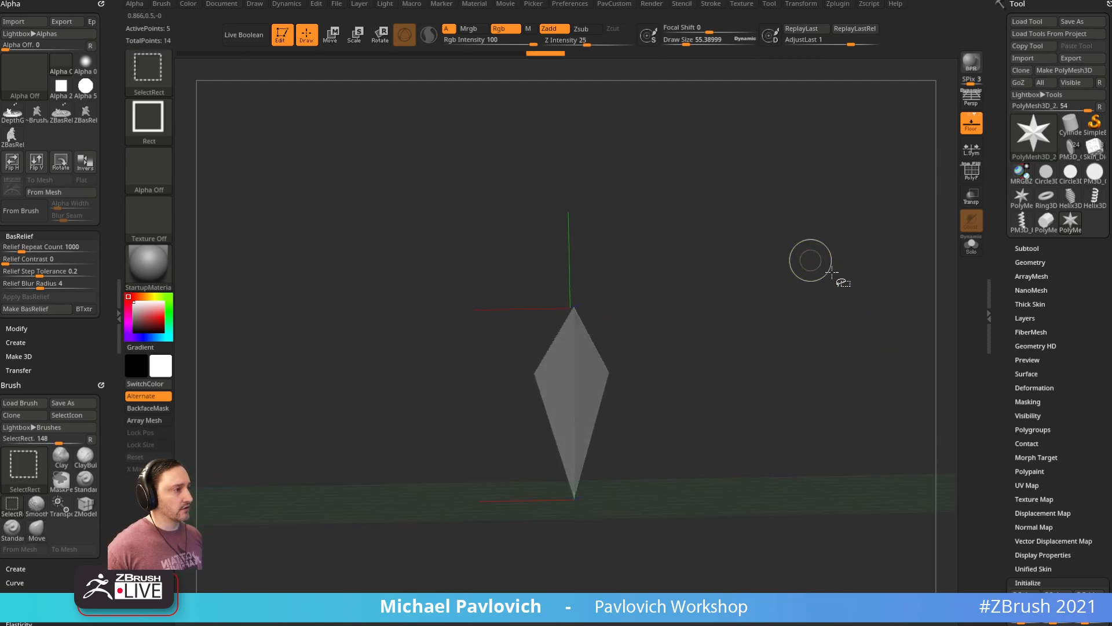
left_click(1005, 396)
left_click(1028, 264)
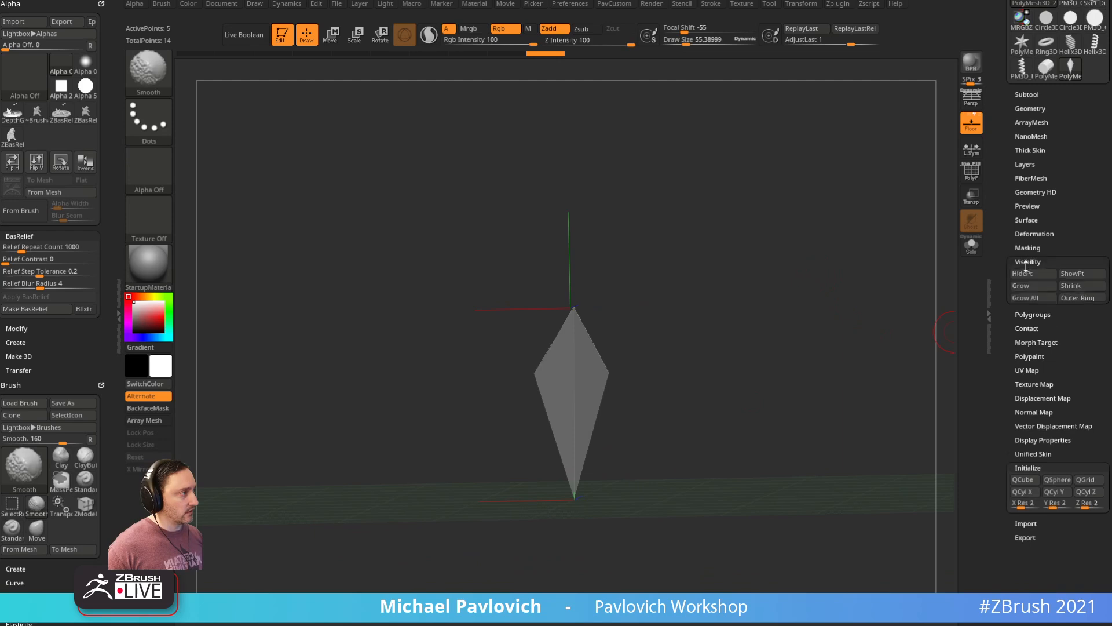
left_click(840, 310, "ctrl+shift")
Step: Hide the star's lowest arm and permanently remove it with Del Hidden
left_click_drag(665, 547, 522, 441, "ctrl+alt+shift")
key("space")
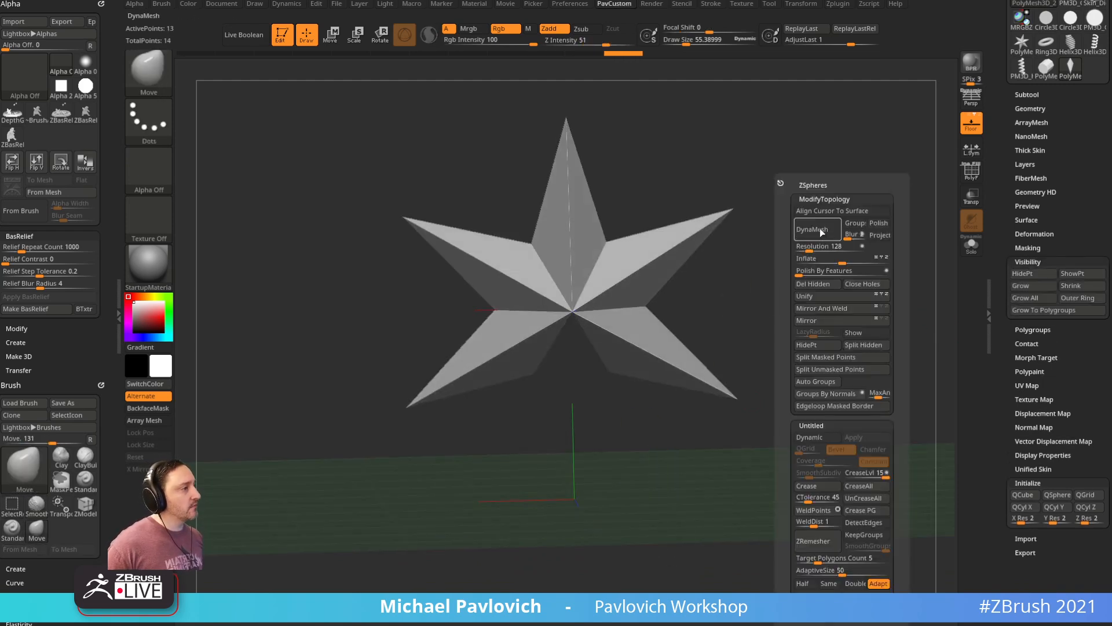
left_click(814, 283)
key("space")
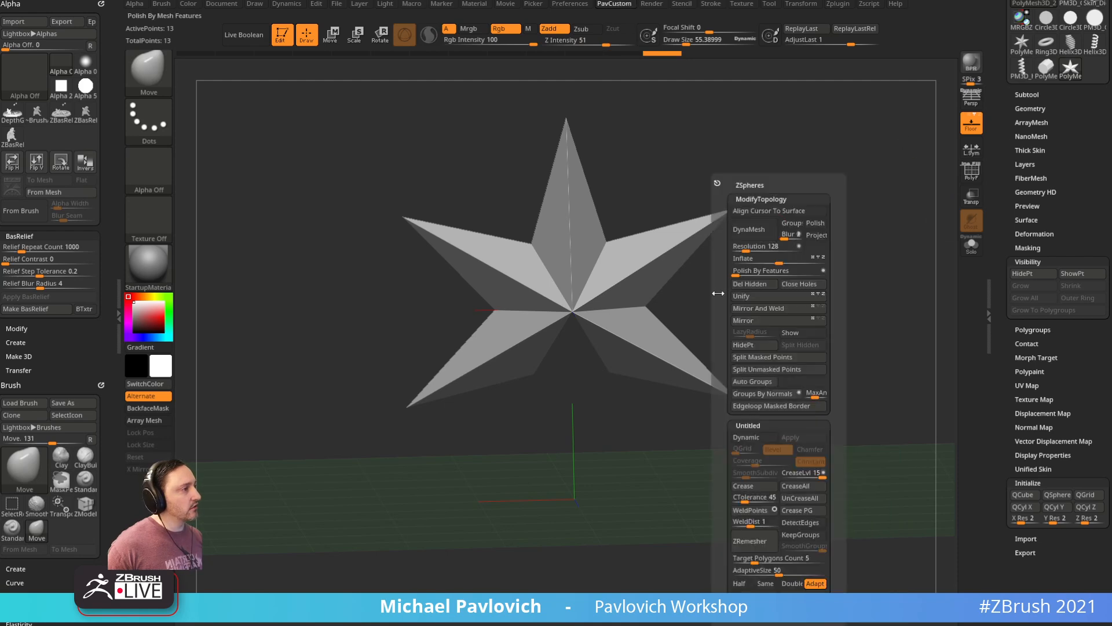
Step: Expand the Modify Topology options in the Geometry settings, collapsing EdgeLoop
left_click(1020, 108)
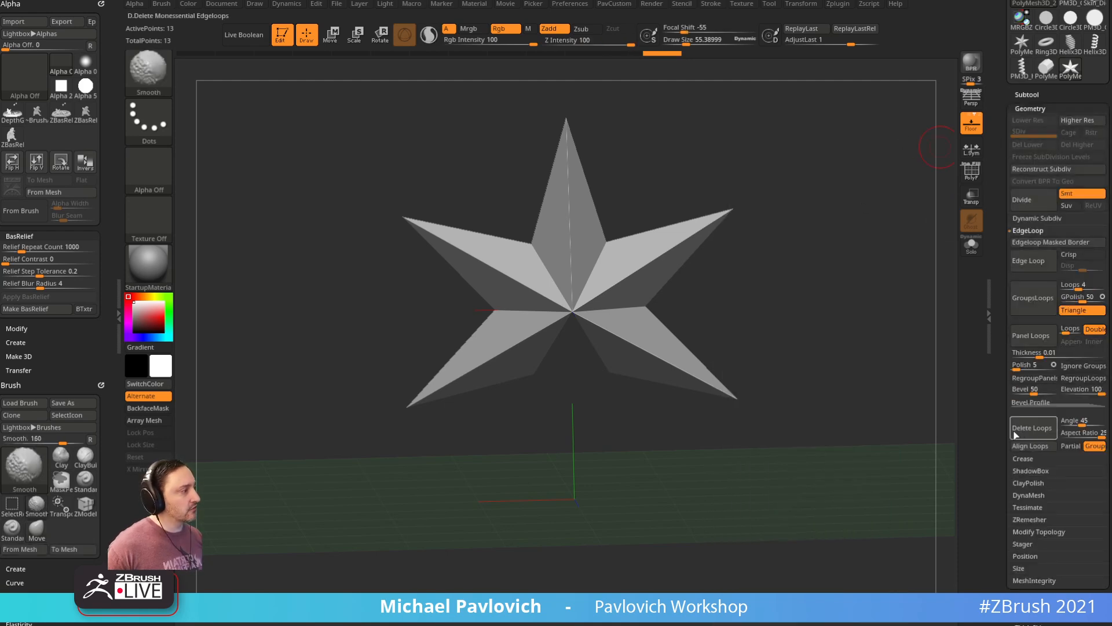
left_click(1029, 230)
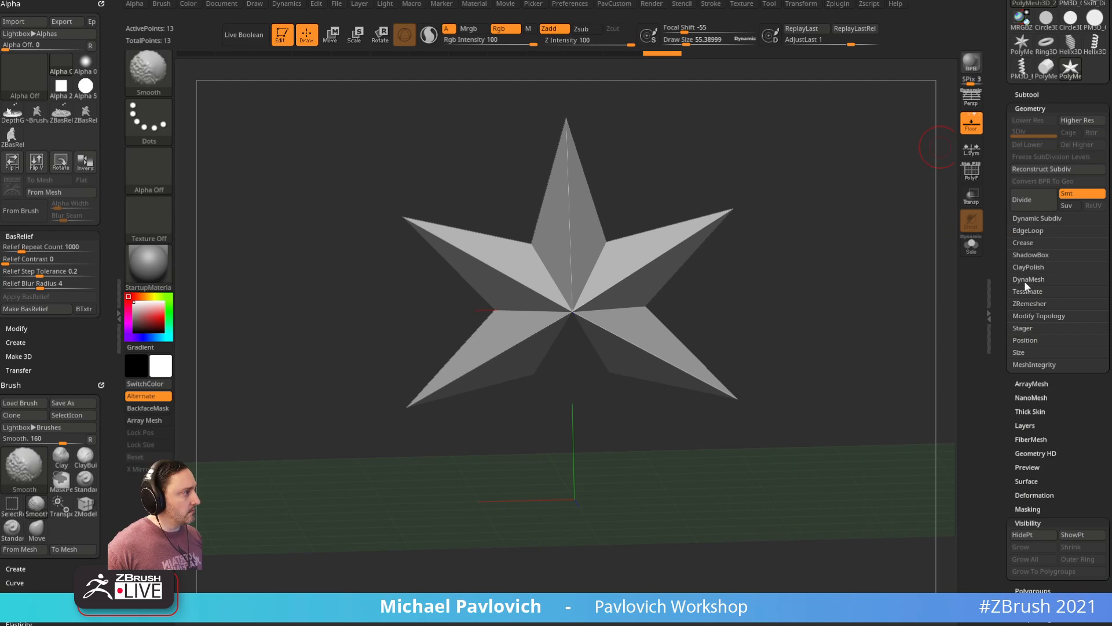
left_click(1027, 315)
Step: Set the Draw Size to about 200 and reshape the star symmetrically with the Move brush, pulling the lower, side and top arms downward
mouse_move(812, 380)
left_mouse_down()
mouse_move(831, 304)
mouse_move(811, 316)
left_mouse_up()
key("bracketright")
key("bracketright")
mouse_move(688, 402)
left_mouse_down()
mouse_move(681, 465)
mouse_move(623, 552)
left_mouse_up()
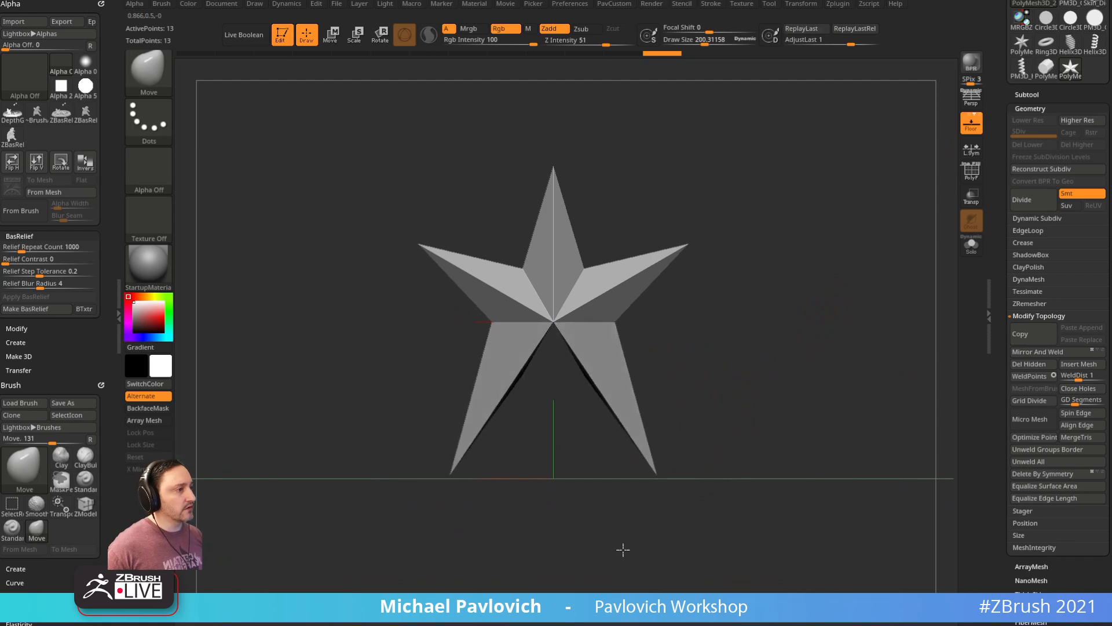
mouse_move(698, 269)
left_mouse_down()
mouse_move(713, 340)
mouse_move(708, 327)
left_mouse_up()
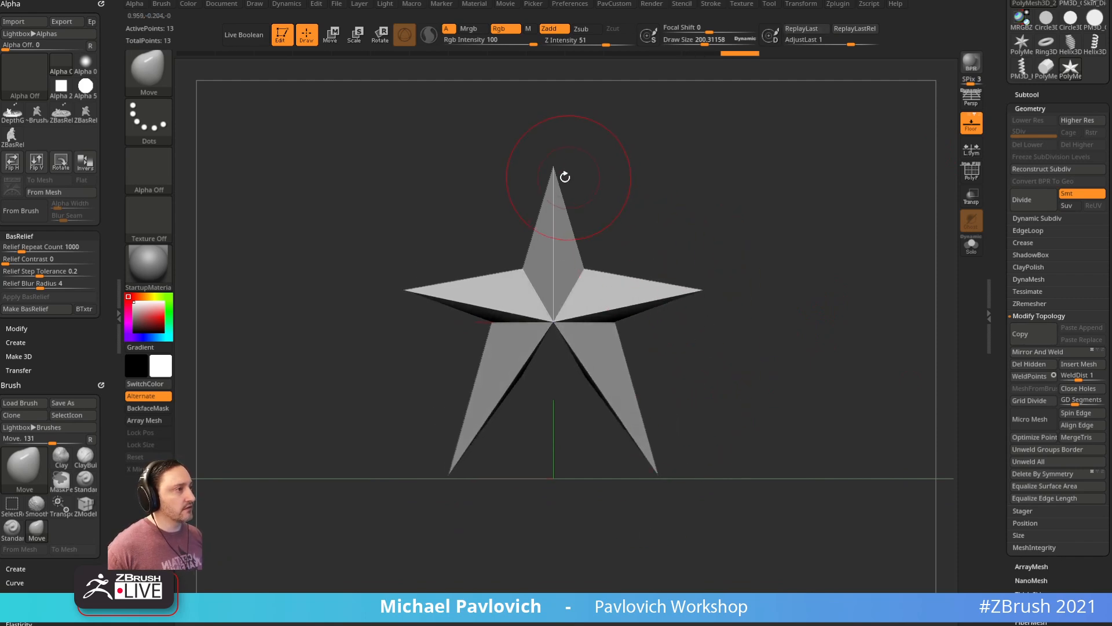
left_click_drag(585, 195, 633, 322)
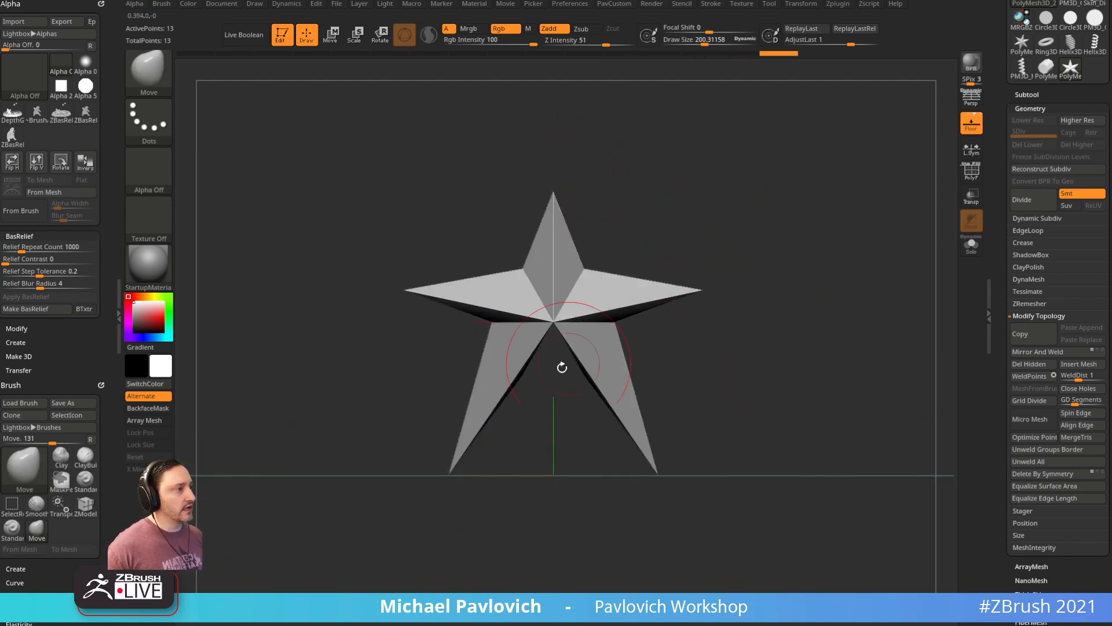
Step: Pull the star's center point downward, reduce the Draw Size to about 95, and push the inner corners above the legs outward
left_click_drag(555, 331, 554, 379)
mouse_move(694, 350)
left_mouse_down()
mouse_move(591, 343)
mouse_move(584, 371)
left_mouse_up()
key("bracketleft")
left_click_drag(750, 251, 817, 263, "shift")
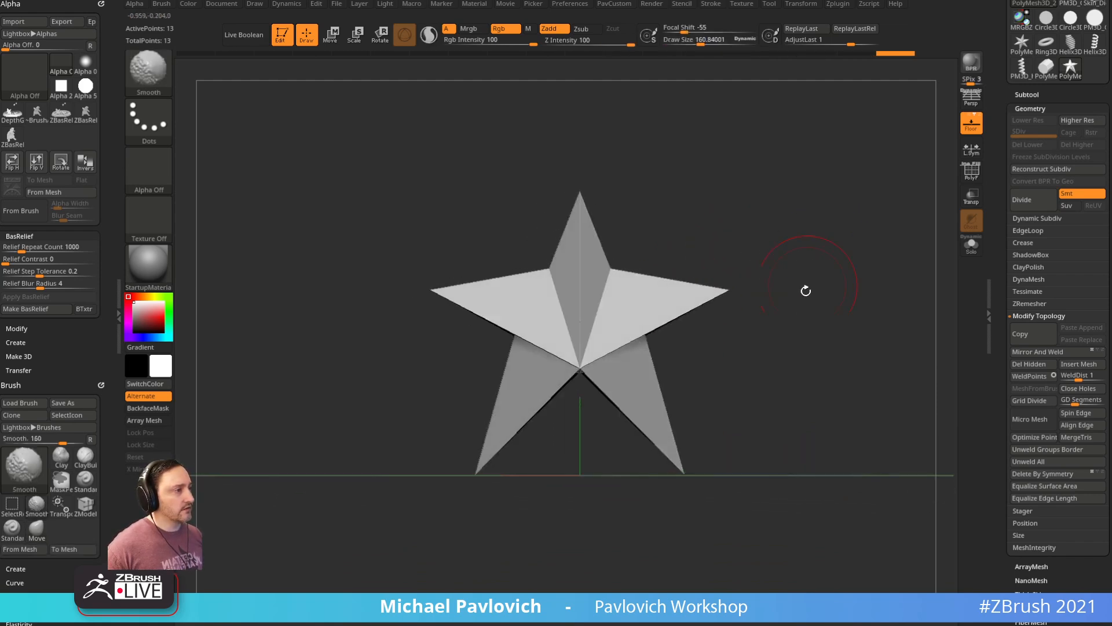
mouse_move(809, 321)
left_mouse_down()
mouse_move(780, 290)
mouse_move(688, 290)
left_mouse_up()
key("bracketleft")
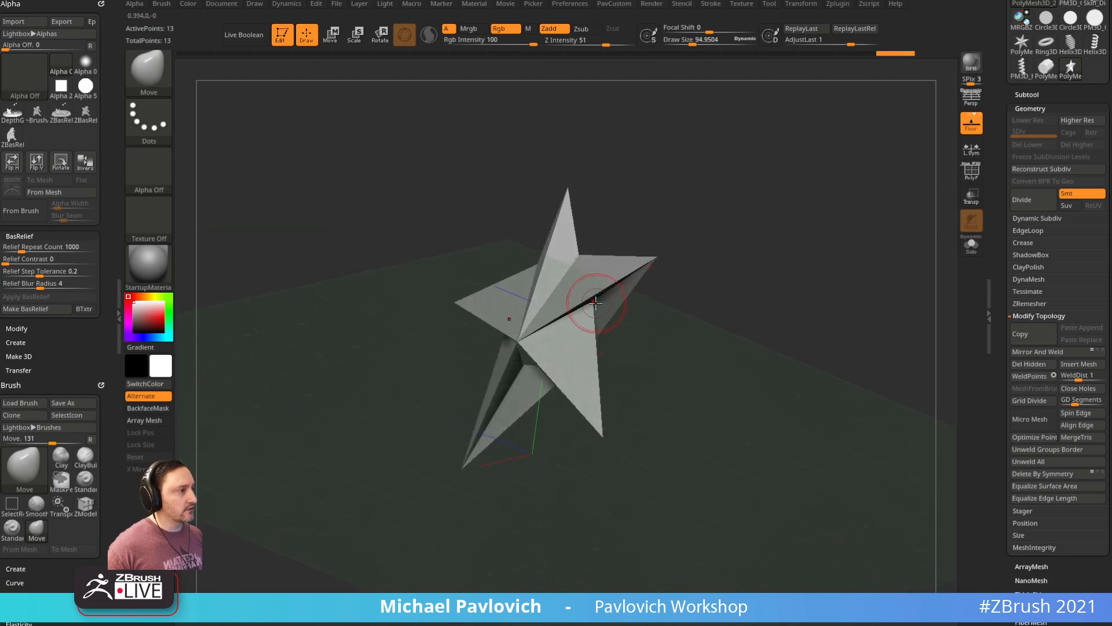
left_click_drag(610, 362, 697, 325, "shift")
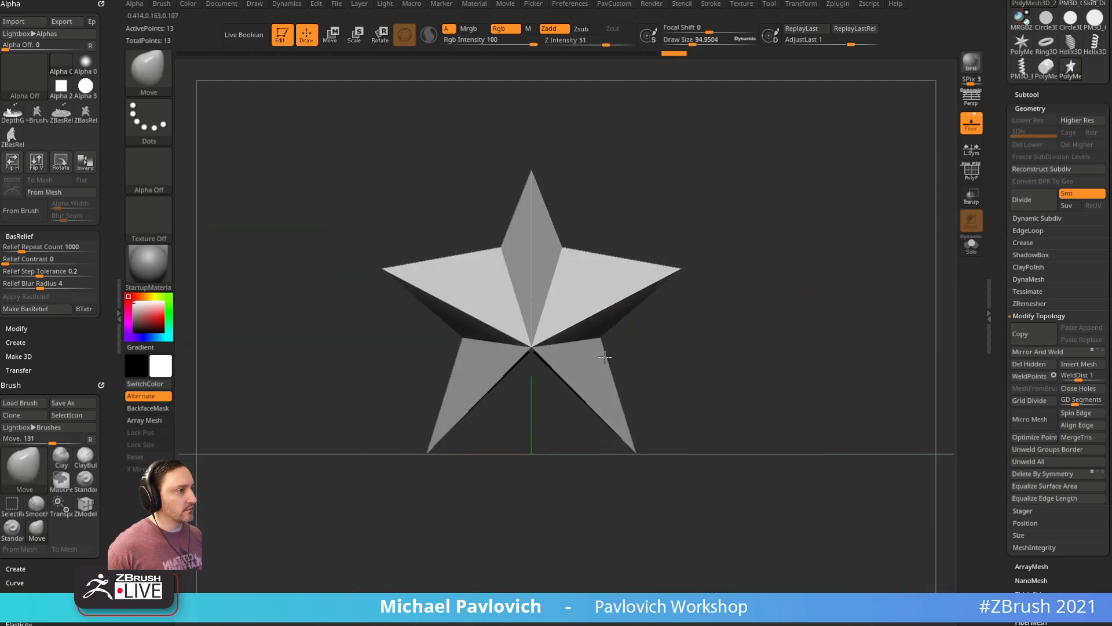
left_click_drag(619, 360, 770, 331)
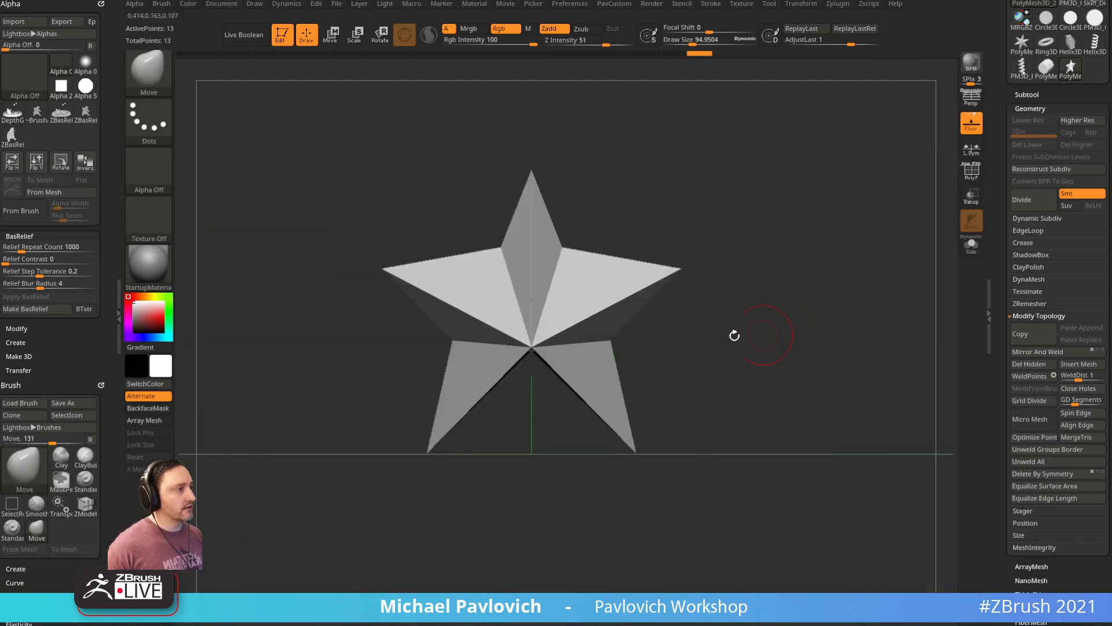
Step: Turn on PolyFrame and switch to the ZModeler brush while viewing the star at an angle
left_click_drag(813, 283, 814, 287)
mouse_move(838, 237)
left_mouse_down()
mouse_move(853, 253)
mouse_move(859, 209)
mouse_move(859, 235)
left_mouse_up()
key("shift+f")
key("b")
key("z")
key("m")
mouse_move(568, 429)
left_mouse_down()
mouse_move(783, 288)
mouse_move(458, 379)
left_mouse_up()
Step: Return to the Move brush and examine the open gap between the star's lower arms up close from below
key("b")
key("m")
key("v")
left_click_drag(523, 350, 742, 257)
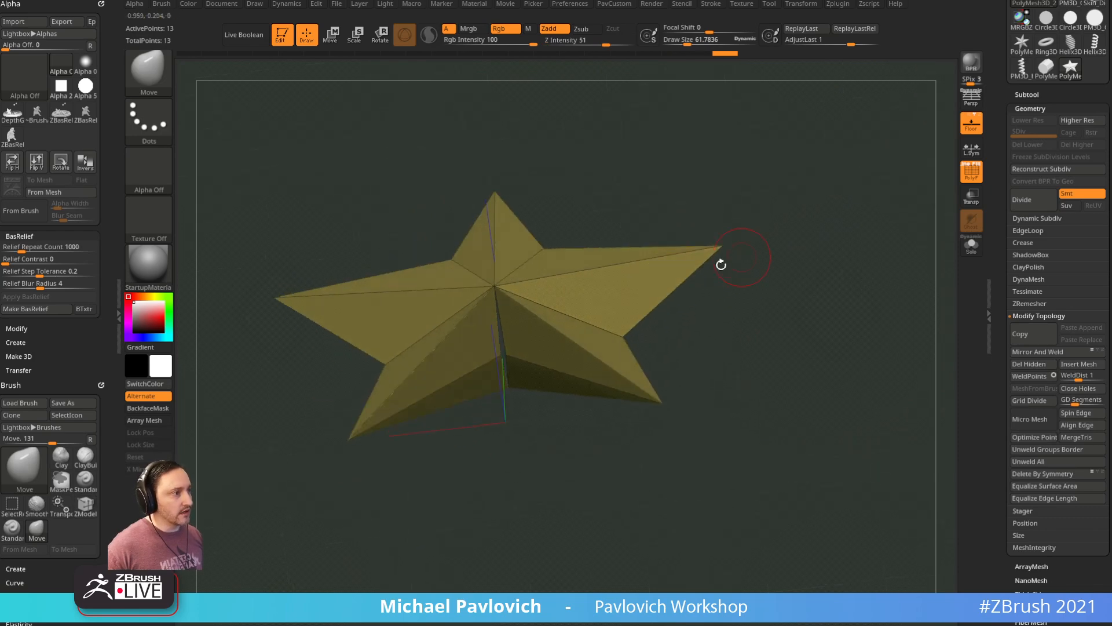
right_click_drag(579, 329, 504, 374, "ctrl")
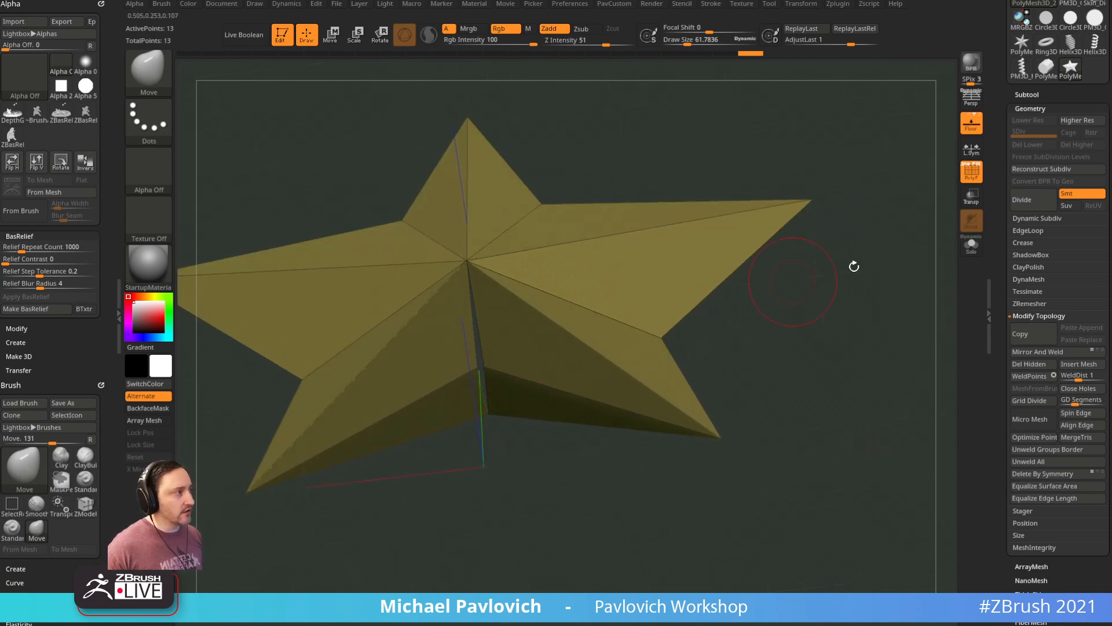
Step: Weld the split points at the star's open gap with a weld distance of 27.55, and hide the floor grid
scroll(1020, 341, "down", 2)
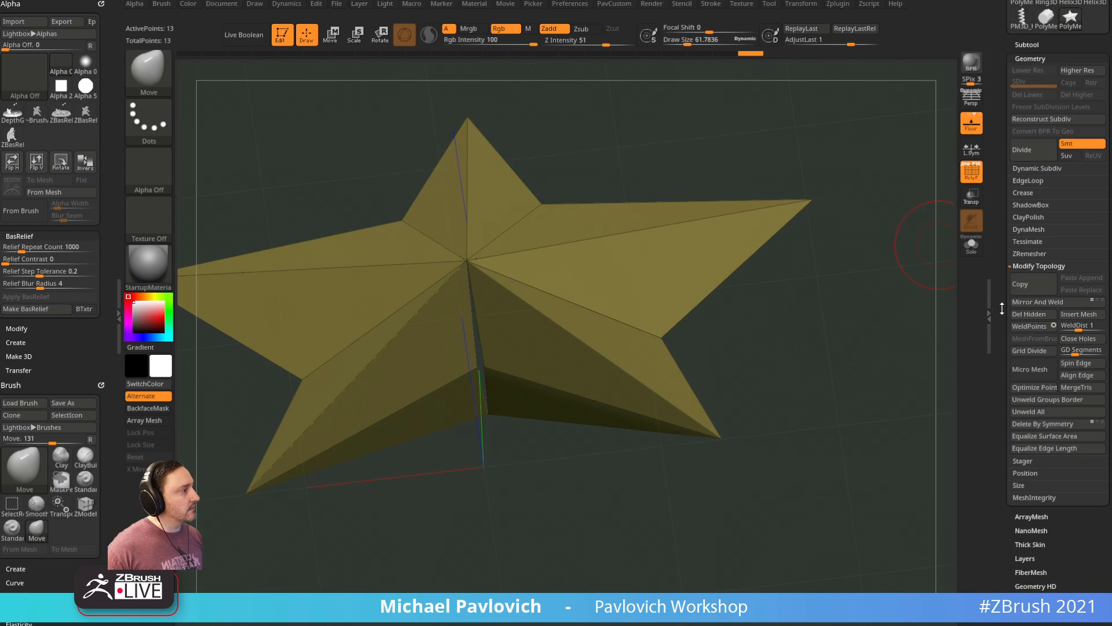
left_click_drag(1092, 326, 1090, 327)
left_click(1038, 327)
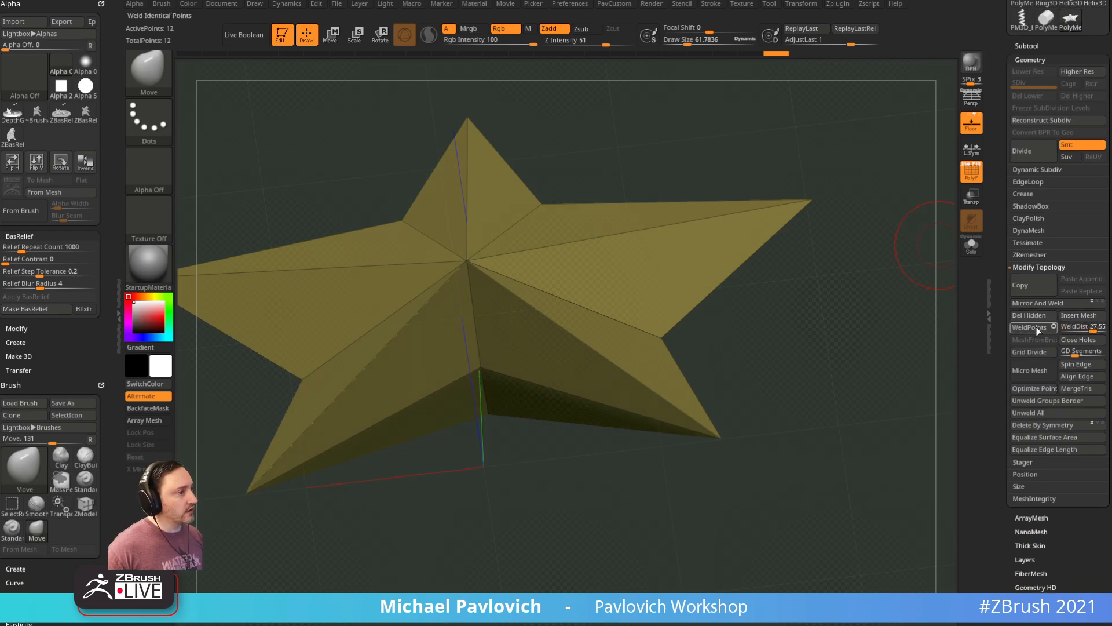
right_click_drag(515, 369, 836, 267, "ctrl")
left_click(975, 133)
left_click_drag(850, 213, 825, 280, "shift")
left_click_drag(833, 197, 842, 195)
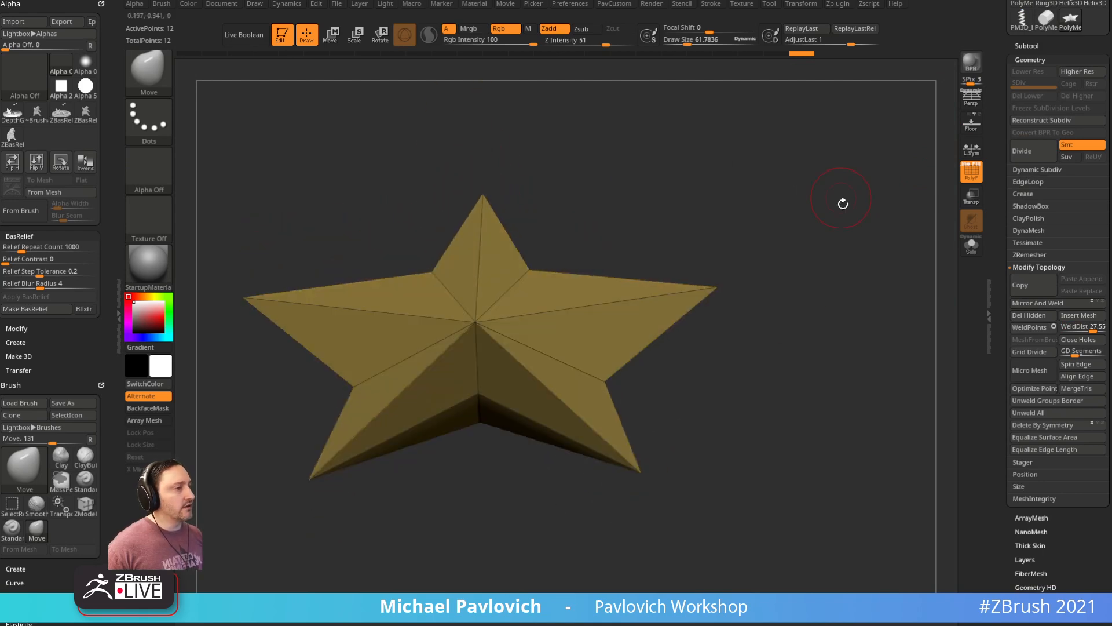
Step: Undo the point weld and seal the star's open gap with Close Holes
key("ctrl+z")
key("ctrl+z")
mouse_move(827, 261)
left_mouse_down()
mouse_move(613, 347)
mouse_move(825, 215)
left_mouse_up()
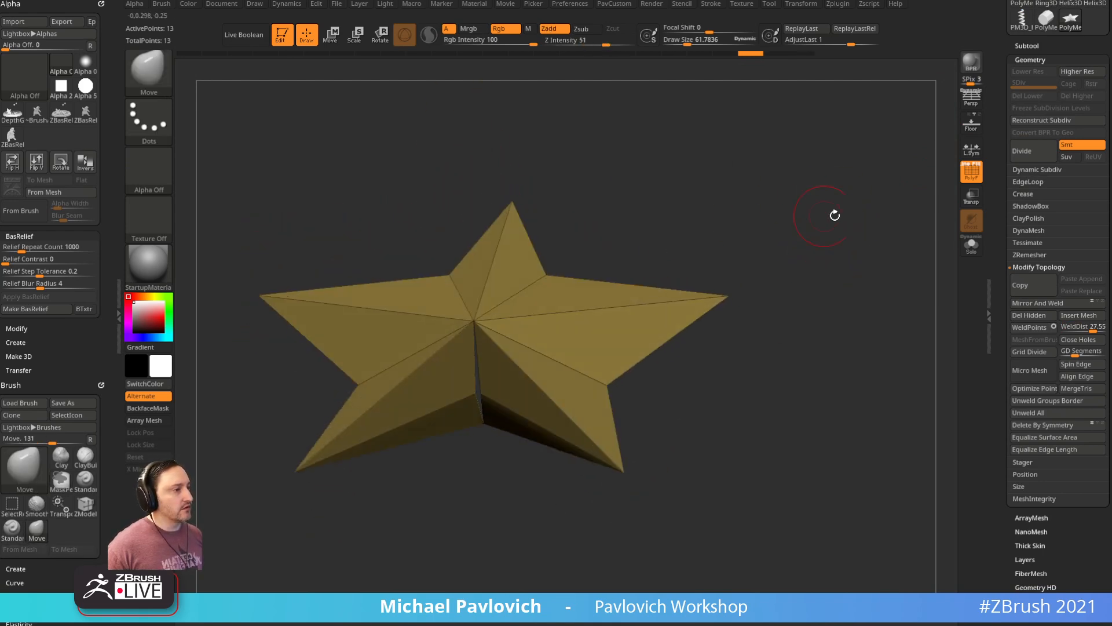
key("2")
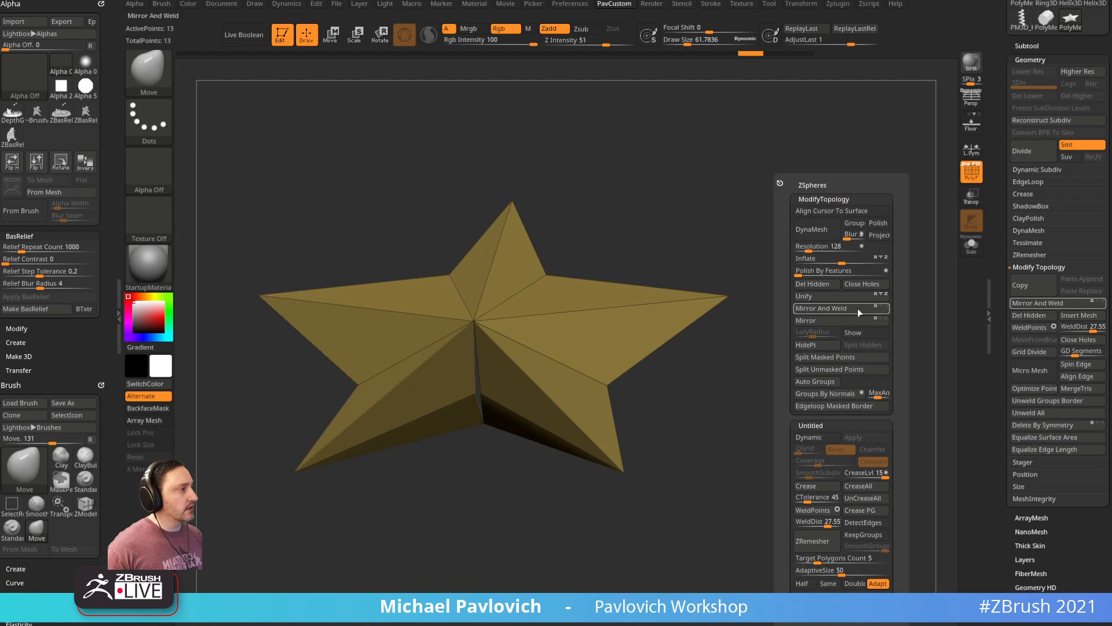
left_click(858, 284)
left_click_drag(469, 468, 805, 285)
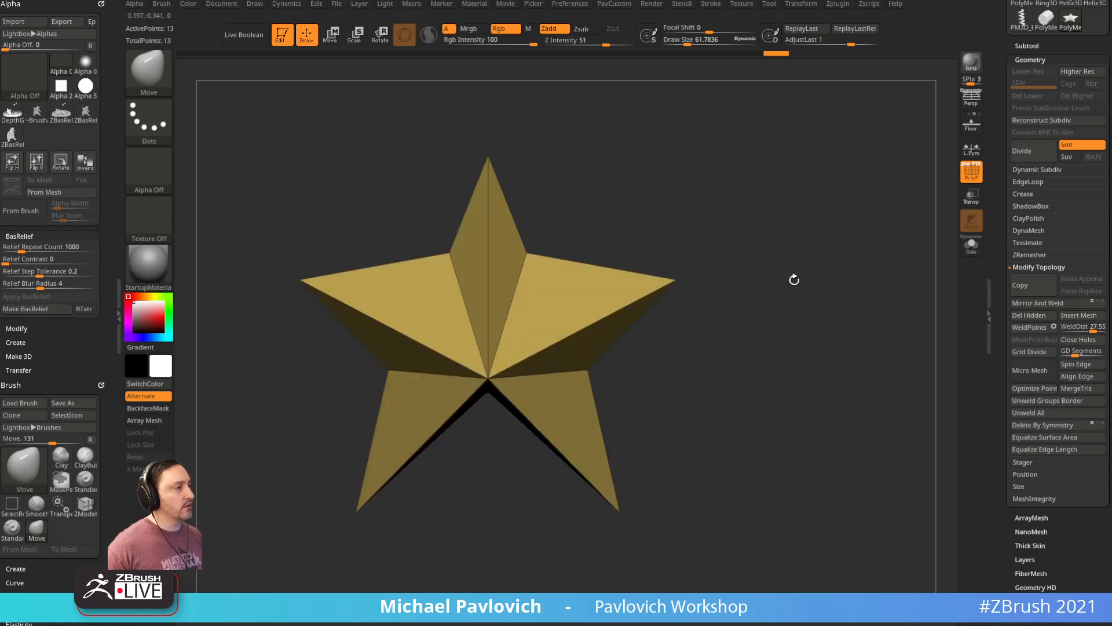
Step: Reshape the star by nudging its side arm, inner corners and top point with the Move brush
left_click_drag(404, 368, 438, 363)
mouse_move(326, 283)
left_mouse_down()
mouse_move(371, 277)
mouse_move(346, 288)
left_mouse_up()
left_click_drag(448, 255, 451, 269)
left_click_drag(494, 177, 506, 206)
mouse_move(764, 225)
left_mouse_down()
mouse_move(645, 236)
mouse_move(764, 223)
mouse_move(760, 278)
left_mouse_up()
key("shift")
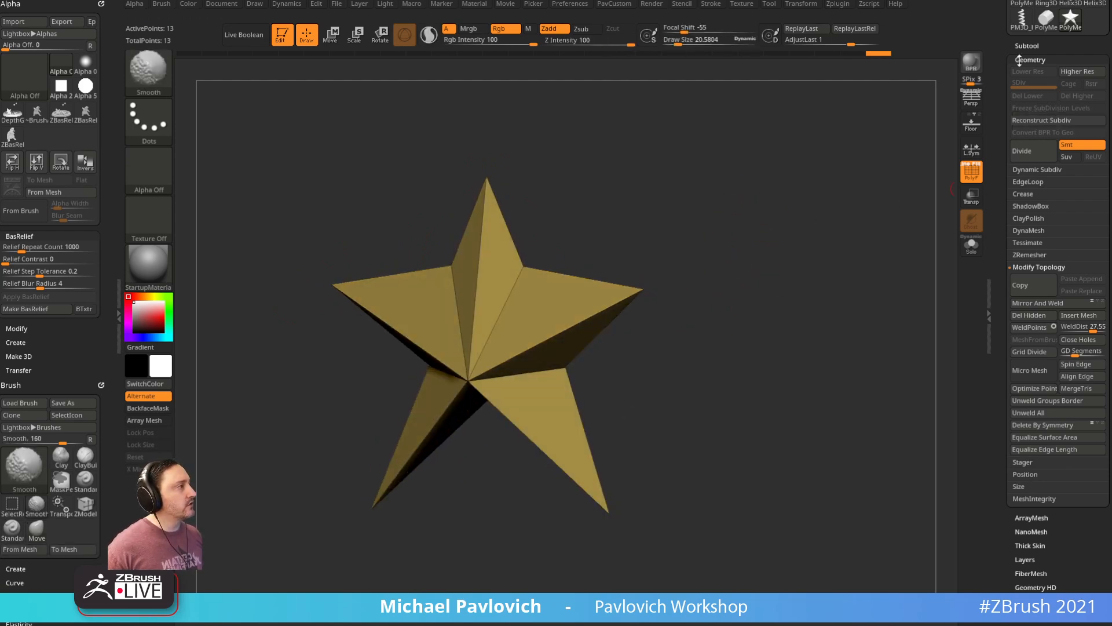
Step: Convert the star into a DynaMesh at resolution 128 and set the draw size to about 38
left_click(1026, 267)
left_click(1029, 231)
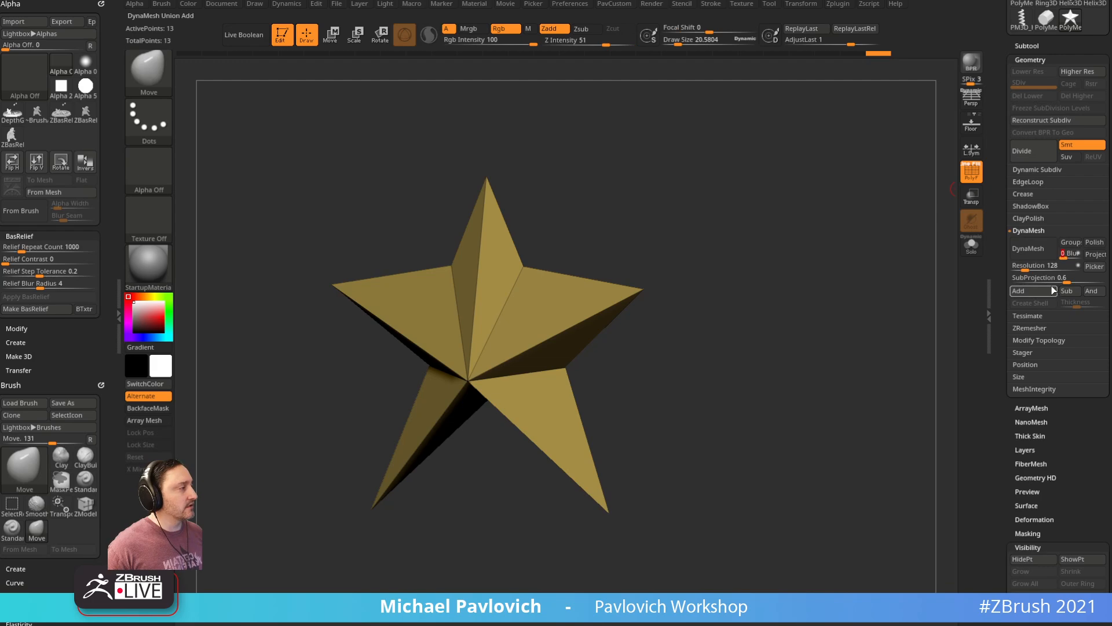
left_click(1029, 248)
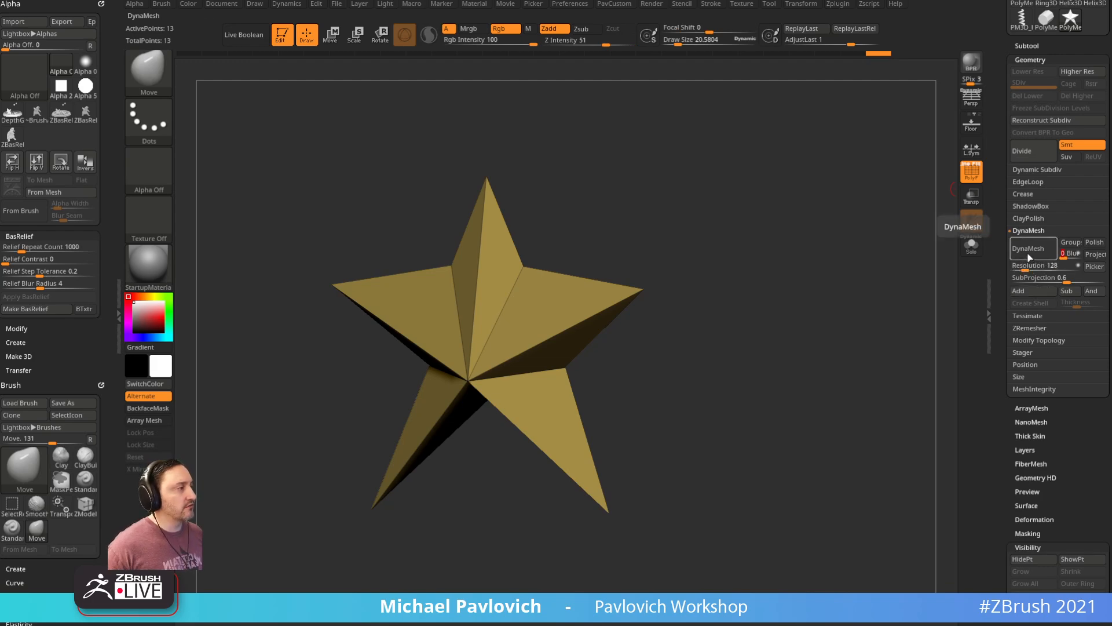
right_click_drag(748, 250, 725, 252)
key("s")
left_click_drag(726, 251, 732, 251)
right_click_drag(732, 229, 746, 255, "ctrl")
right_click_drag(746, 256, 759, 257)
Step: Turn on Sculptris Pro and choose the SnakeHook brush with a draw size of about 108
key("shift")
left_click(430, 38)
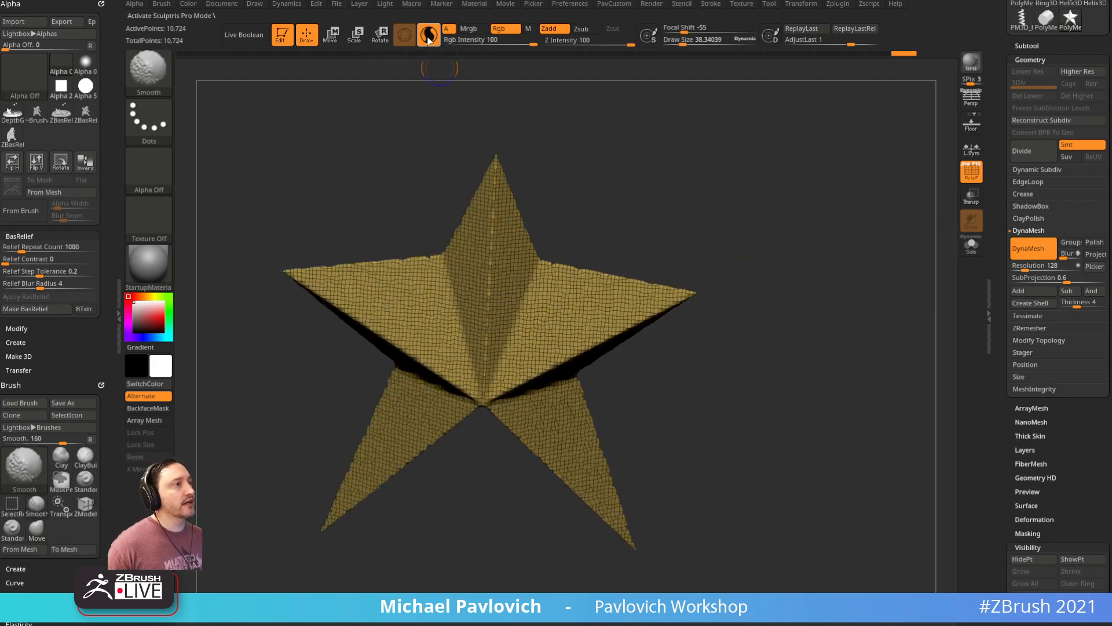
mouse_move(819, 243)
right_mouse_down("alt")
mouse_move(797, 211)
mouse_move(827, 219)
mouse_move(827, 231)
mouse_move(810, 216)
mouse_move(513, 225)
right_mouse_up("alt")
right_click_drag(639, 309, 640, 334)
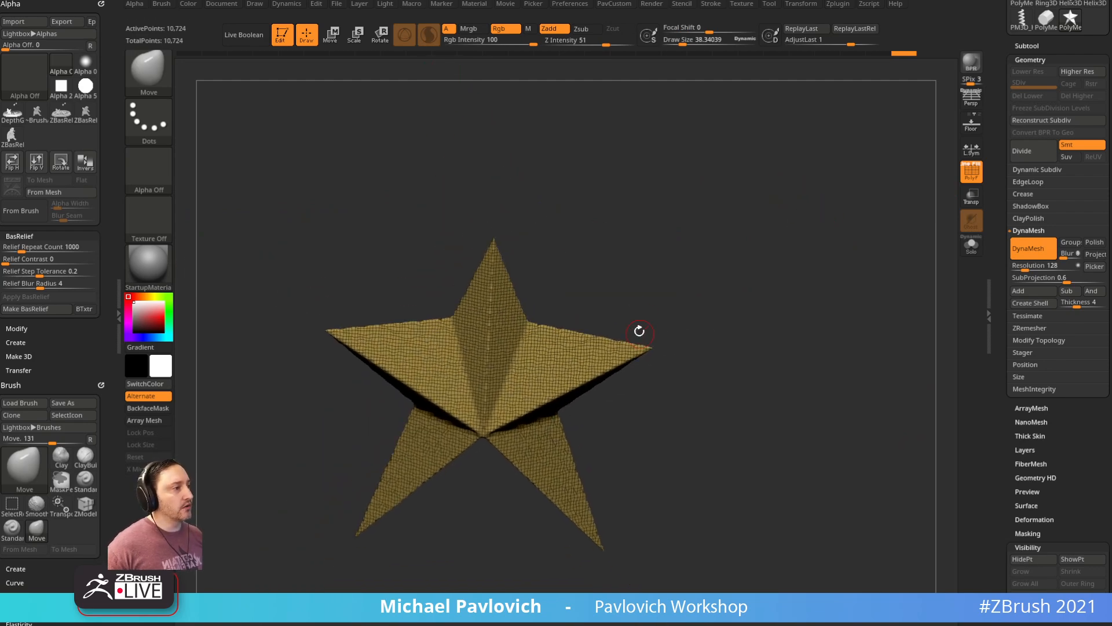
key("b")
key("s")
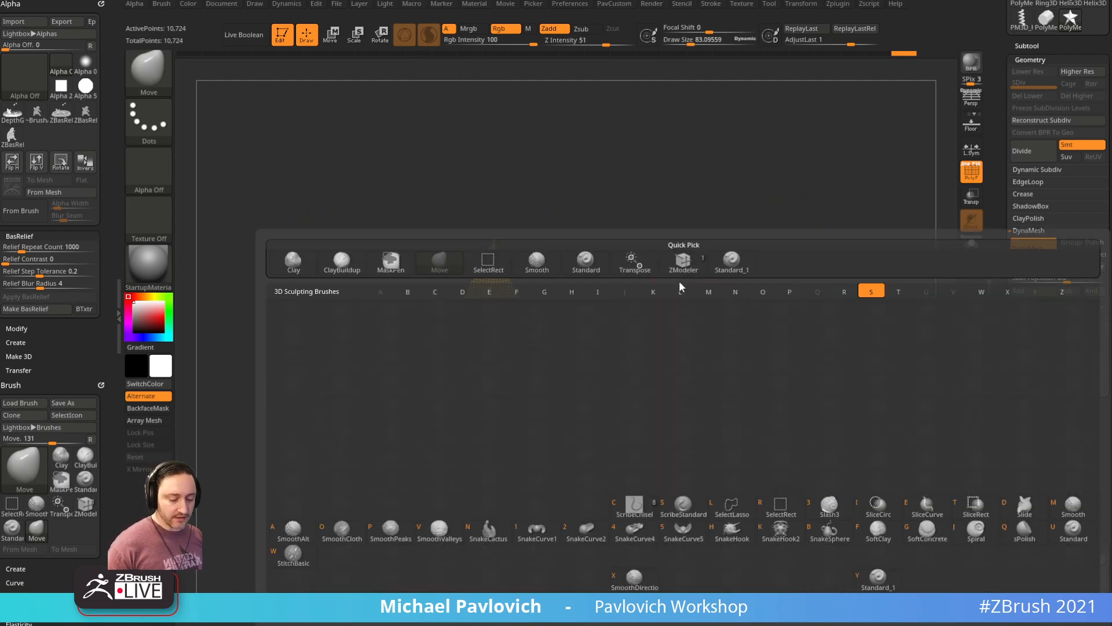
key("h")
right_click_drag(679, 280, 698, 314)
key("s")
Step: Try pulling the star's side arm tips into long curved tendrils with SnakeHook, and undo the stroke
mouse_move(669, 325)
left_mouse_down()
mouse_move(663, 278)
mouse_move(826, 201)
left_mouse_up()
key("ctrl+z")
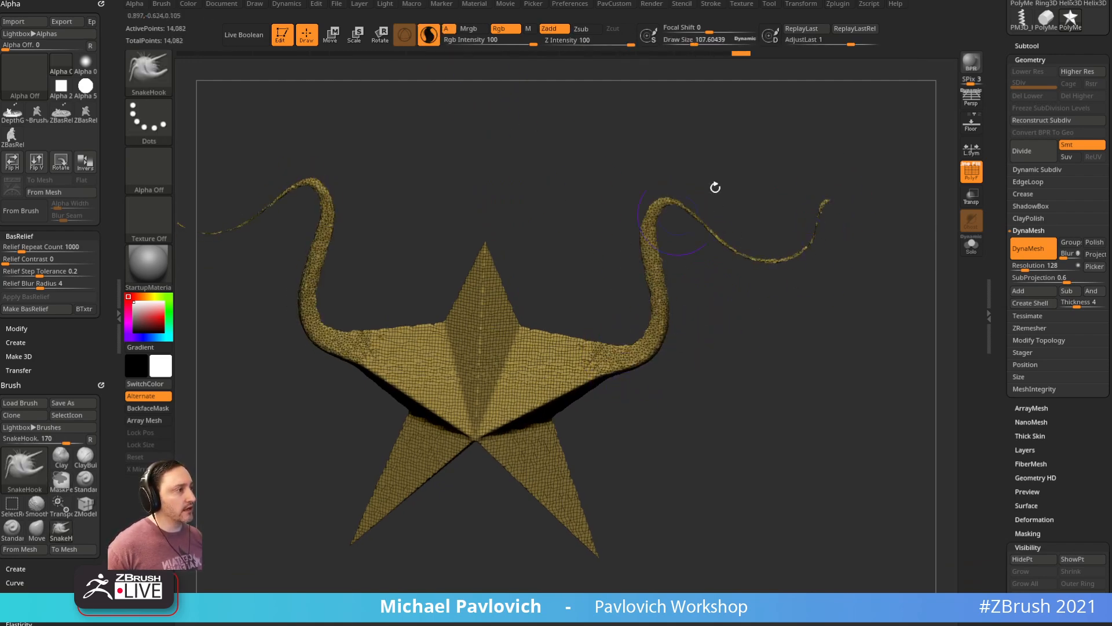
key("ctrl+z")
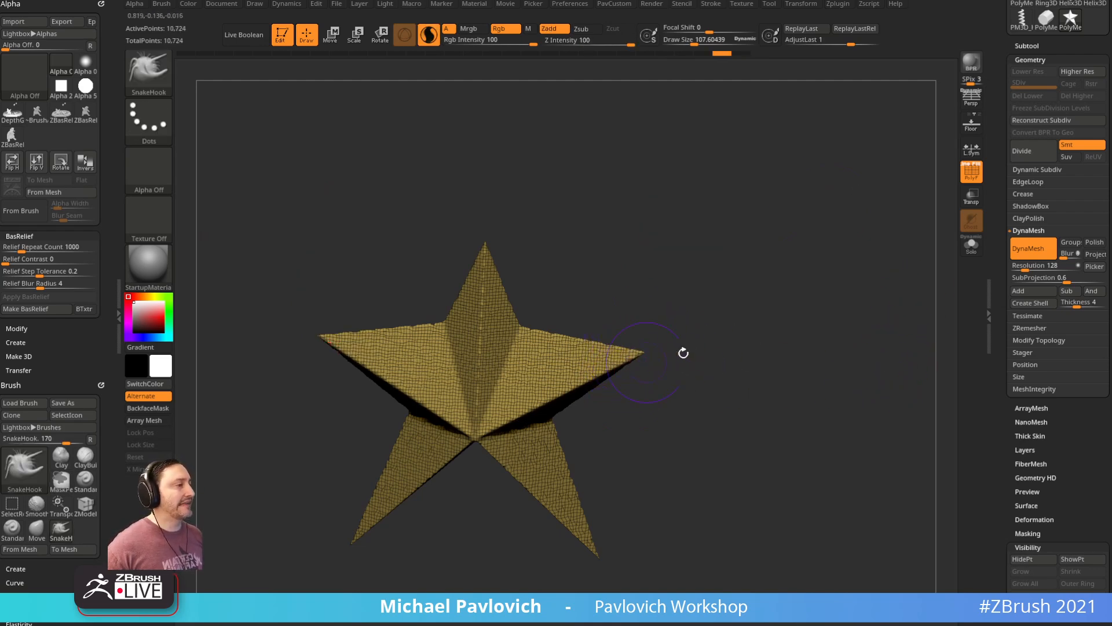
Step: Pull the side arms into curling tendrils with SnakeHook and thicken them with the Inflat brush
mouse_move(630, 361)
left_mouse_down()
mouse_move(666, 348)
mouse_move(679, 261)
mouse_move(731, 216)
mouse_move(697, 187)
mouse_move(707, 182)
mouse_move(608, 348)
mouse_move(629, 316)
mouse_move(589, 316)
left_mouse_up()
mouse_move(771, 335)
left_mouse_down()
mouse_move(686, 337)
mouse_move(770, 320)
left_mouse_up()
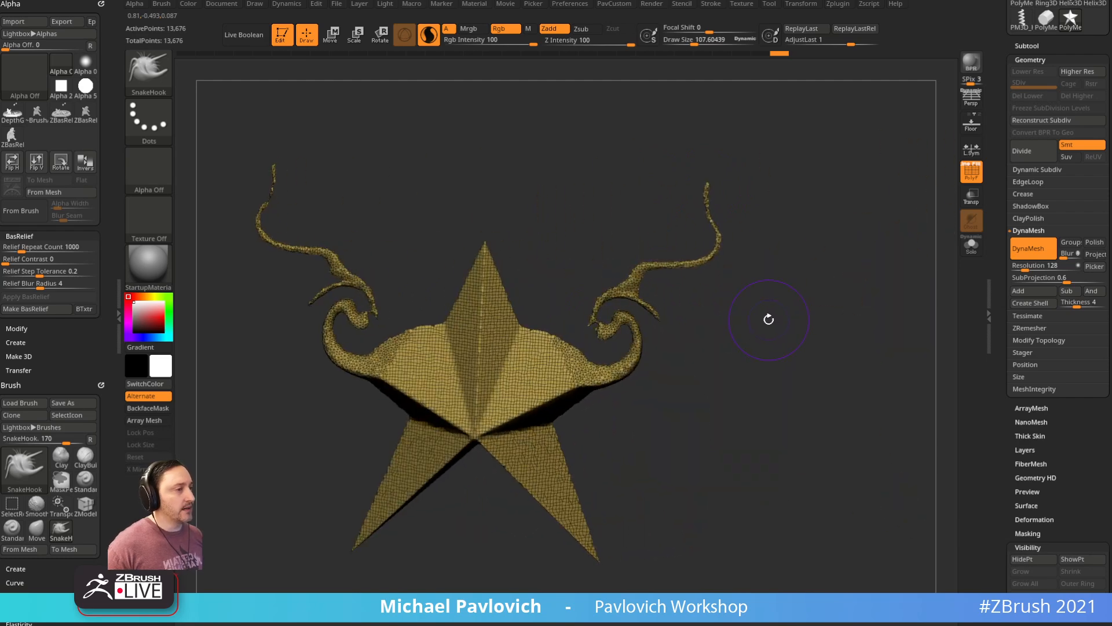
key("b")
key("i")
key("n")
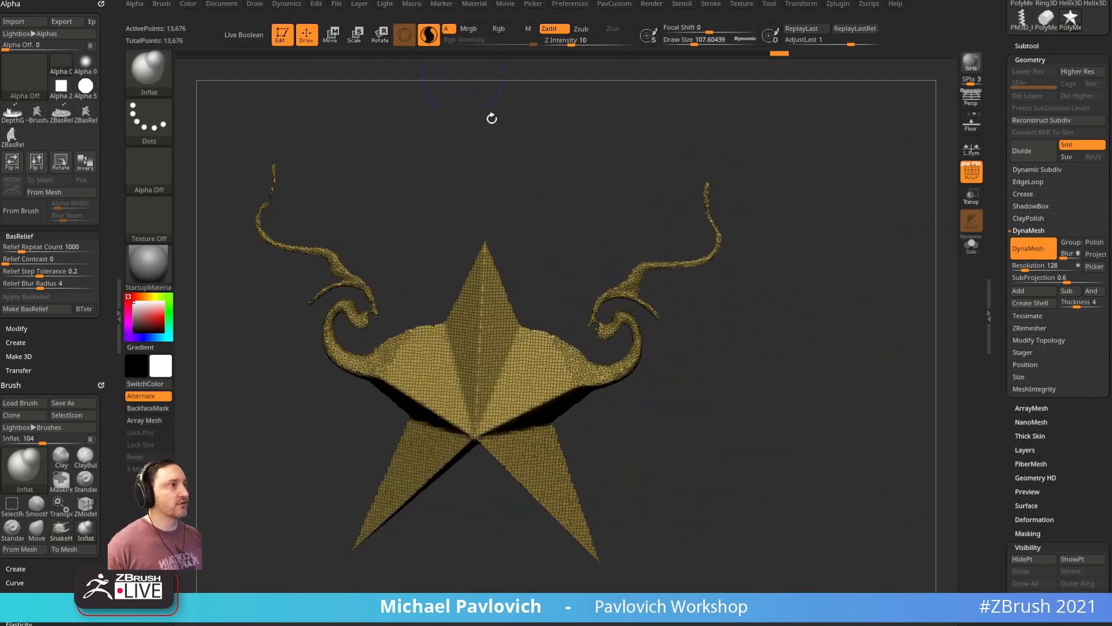
mouse_move(603, 320)
left_mouse_down()
mouse_move(622, 307)
mouse_move(539, 401)
left_mouse_up()
Step: Undo all the SnakeHook and Inflat strokes on the star's arms
key("ctrl+z")
key("ctrl+z")
key("ctrl+z")
key("ctrl+z")
key("ctrl+z")
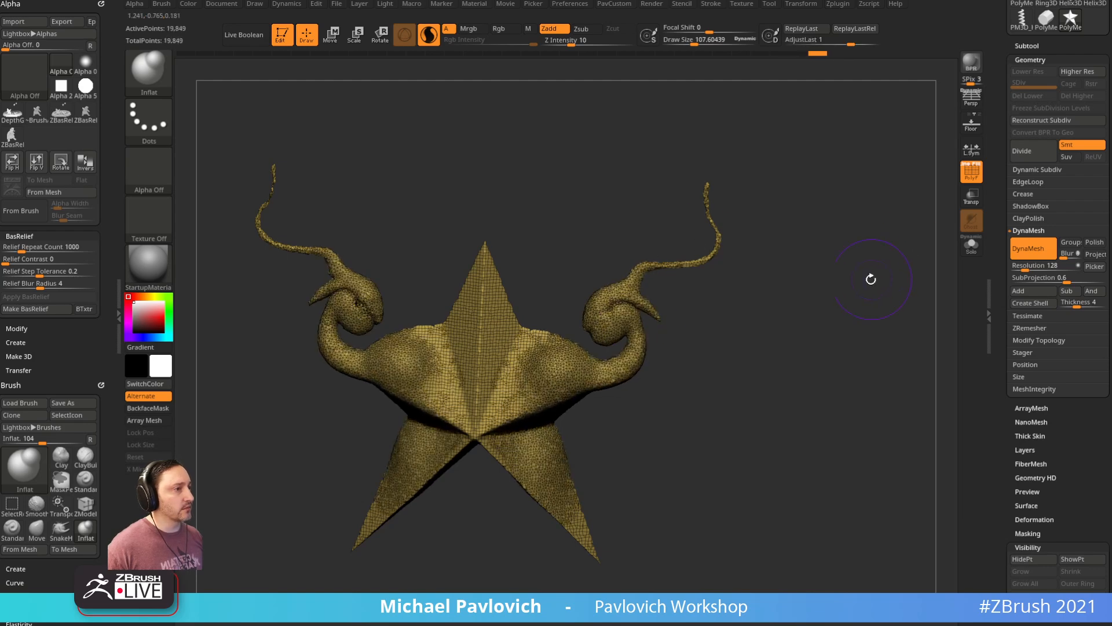
key("ctrl+z")
key("ctrl+z")
key("ctrl+z")
key("ctrl+z")
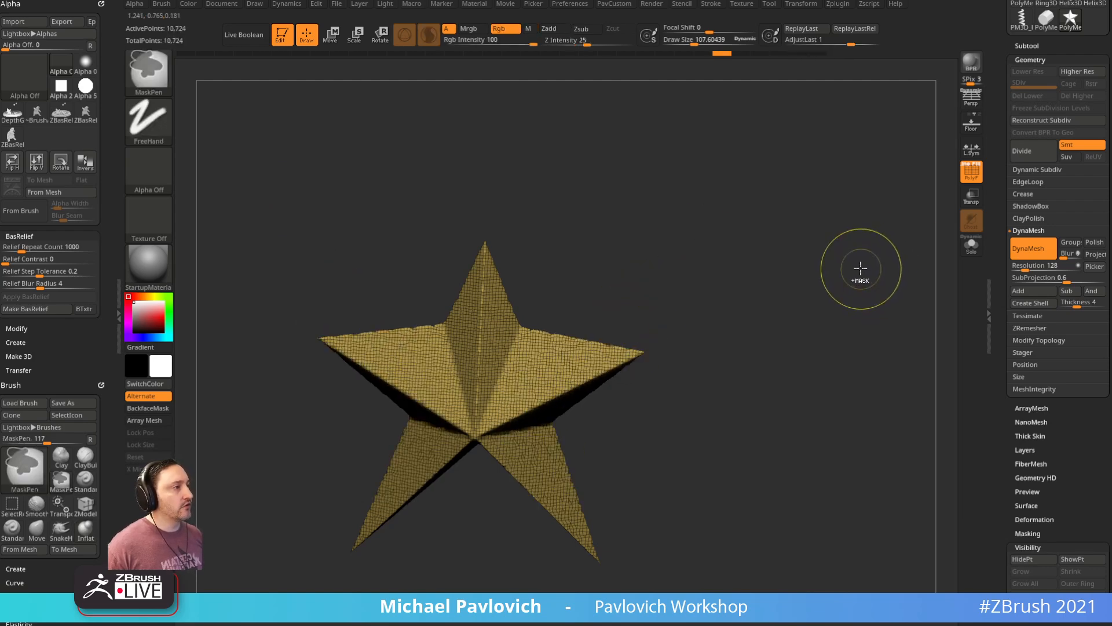
Step: Try stretching the side arm tips with SnakeHook while Sculptris Pro is off, and undo the strokes
key("b")
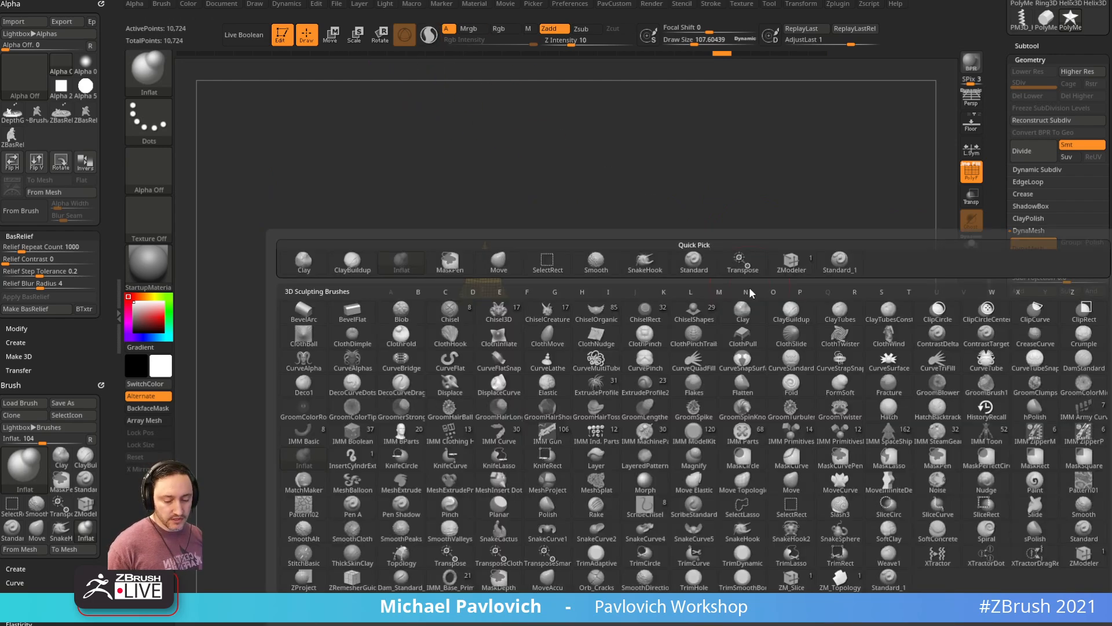
key("s")
key("h")
mouse_move(641, 347)
left_mouse_down()
mouse_move(658, 350)
mouse_move(635, 231)
mouse_move(739, 214)
left_mouse_up()
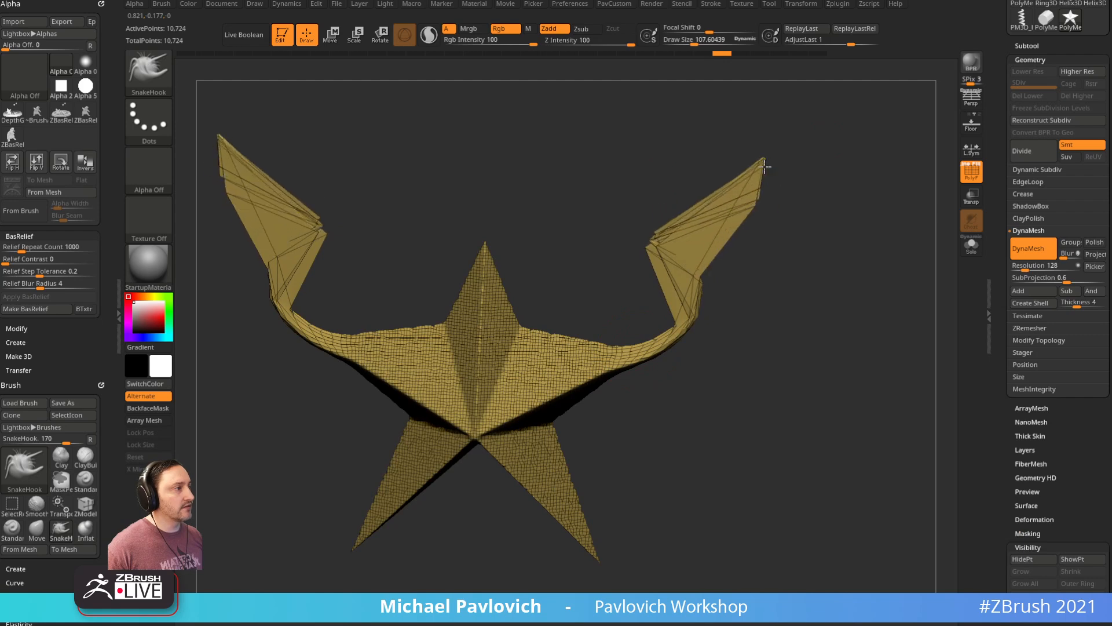
key("ctrl+z")
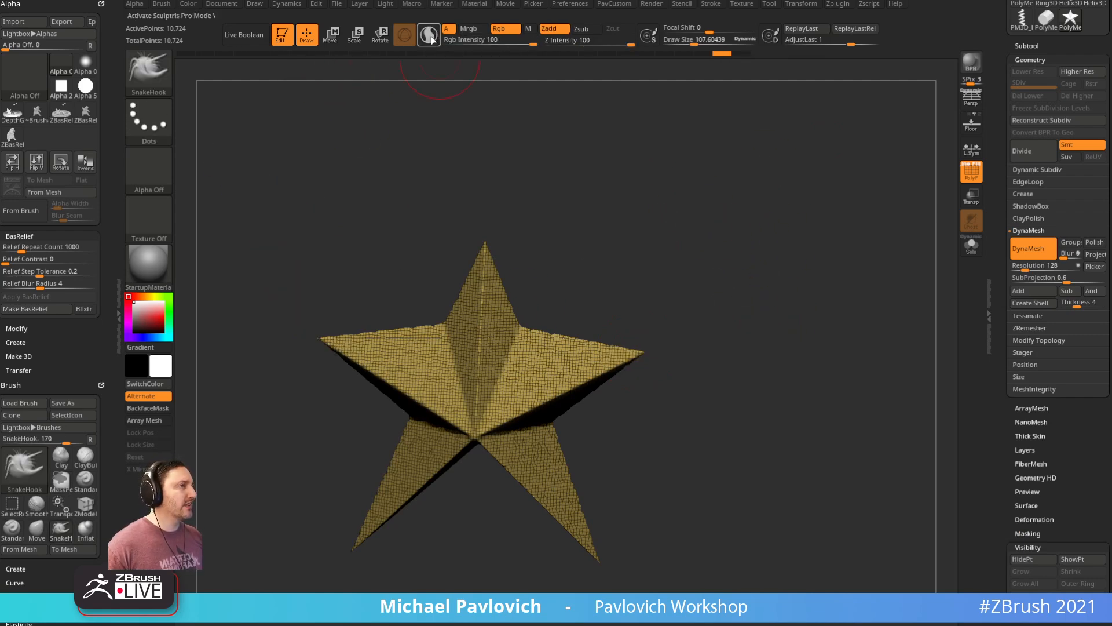
mouse_move(639, 352)
left_mouse_down()
mouse_move(686, 281)
mouse_move(673, 221)
left_mouse_up()
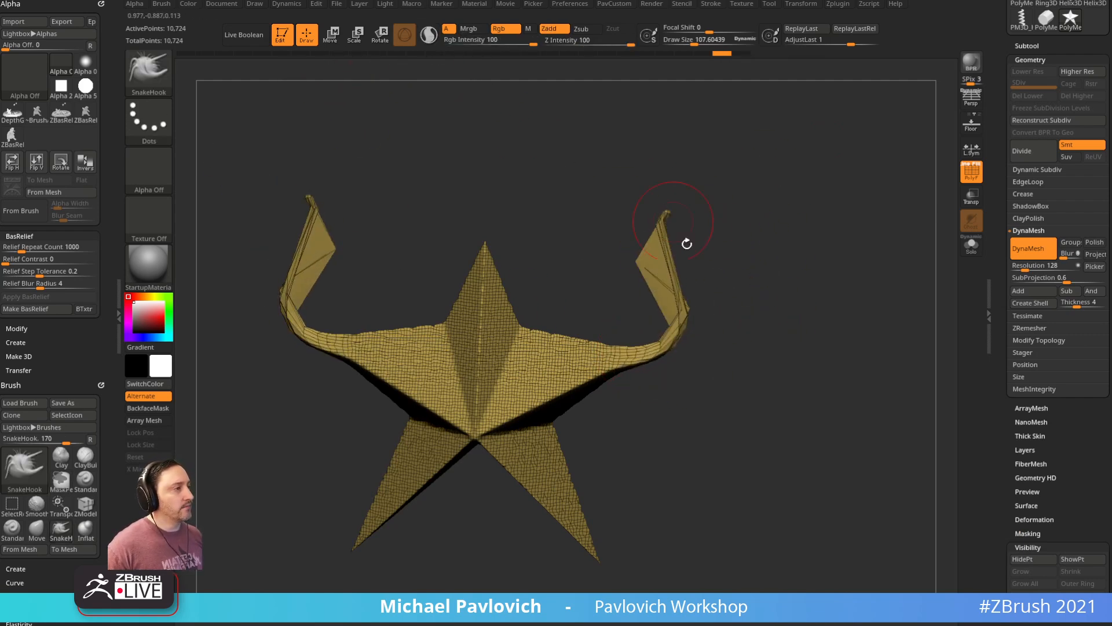
left_click_drag(623, 321, 827, 333)
key("ctrl+z")
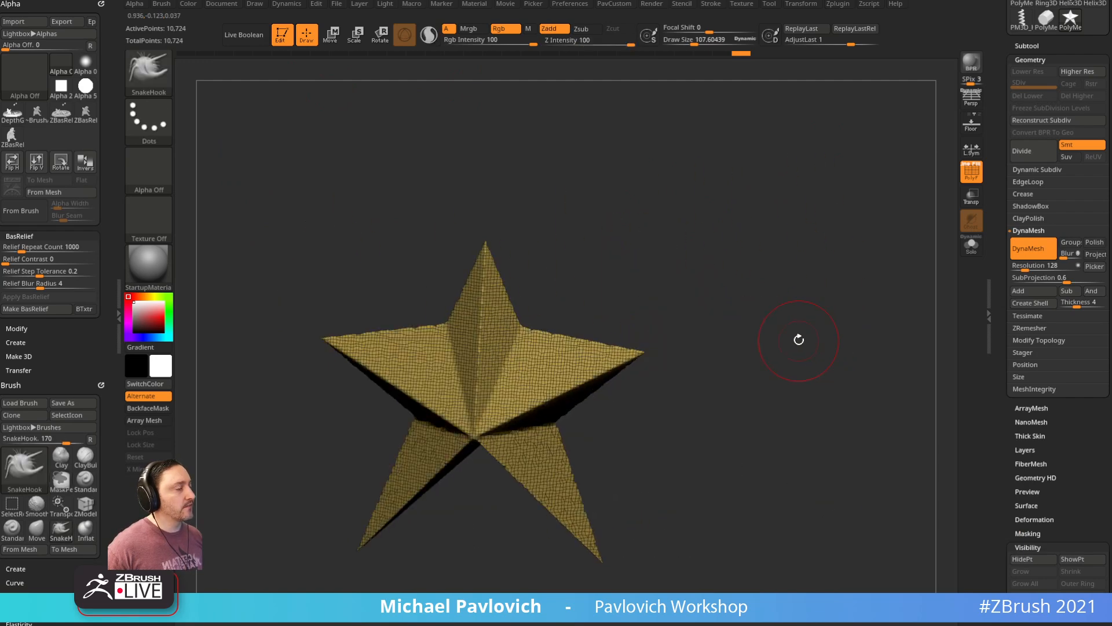
Step: Turn on Sculptris Pro and smooth a small dense patch into each side arm with a draw size of about 11
left_click_drag(756, 328, 788, 331, "alt")
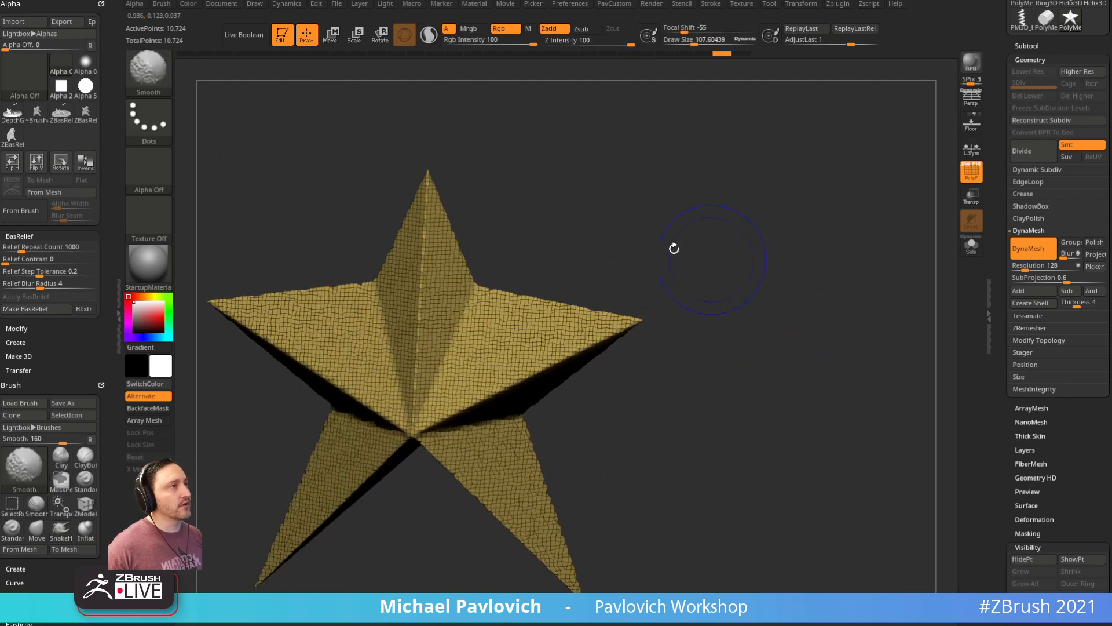
left_click(432, 36, "shift")
key("s")
left_click_drag(686, 256, 671, 262)
mouse_move(671, 261)
left_mouse_down()
mouse_move(705, 278)
mouse_move(681, 284)
mouse_move(744, 288)
left_mouse_up()
key("s")
mouse_move(519, 348)
left_mouse_down("shift")
mouse_move(505, 352)
mouse_move(514, 341)
mouse_move(513, 366)
left_mouse_up("shift")
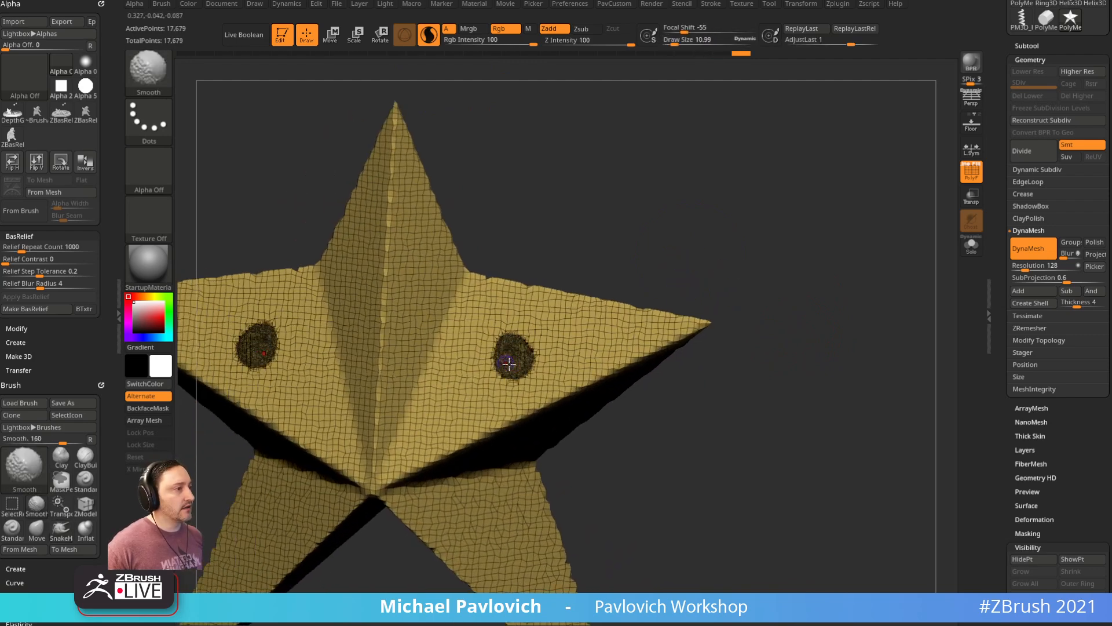
Step: Set the draw size to about 76 and smooth the side arm tips into rounded, denser ends
left_click_drag(716, 343, 748, 331, "alt")
left_click_drag(748, 331, 759, 371)
left_click_drag(829, 183, 763, 216, "alt")
key("s")
left_click_drag(575, 363, 585, 365)
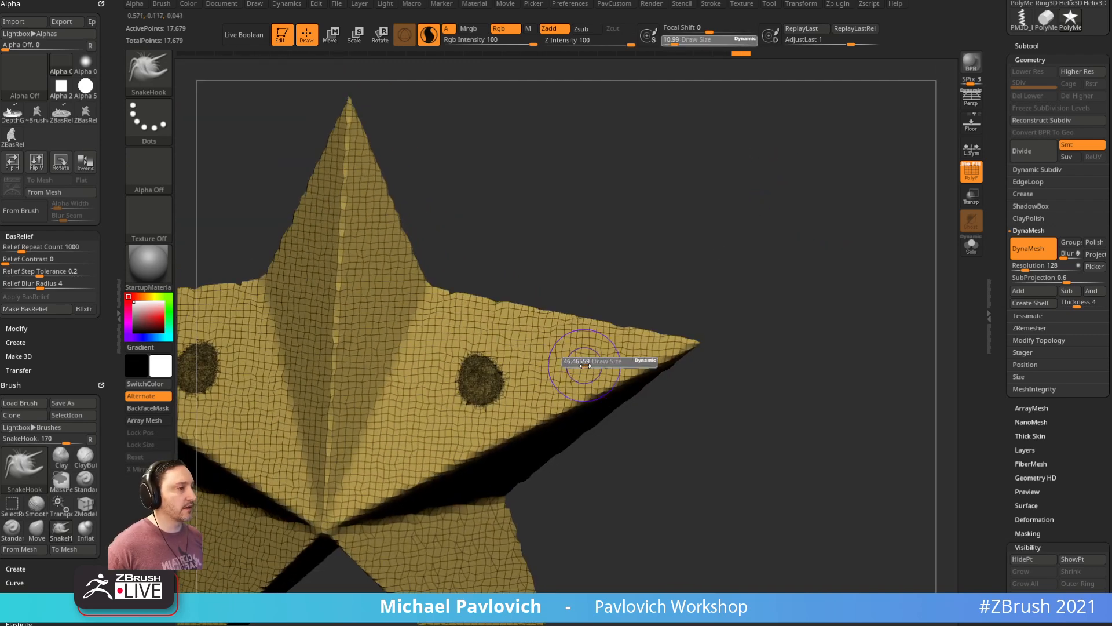
key("s")
left_click(734, 163)
left_click_drag(736, 165, 740, 165)
left_click_drag(602, 370, 665, 350, "shift")
mouse_move(733, 349)
left_mouse_down("alt")
mouse_move(744, 330)
mouse_move(722, 342)
left_mouse_up("alt")
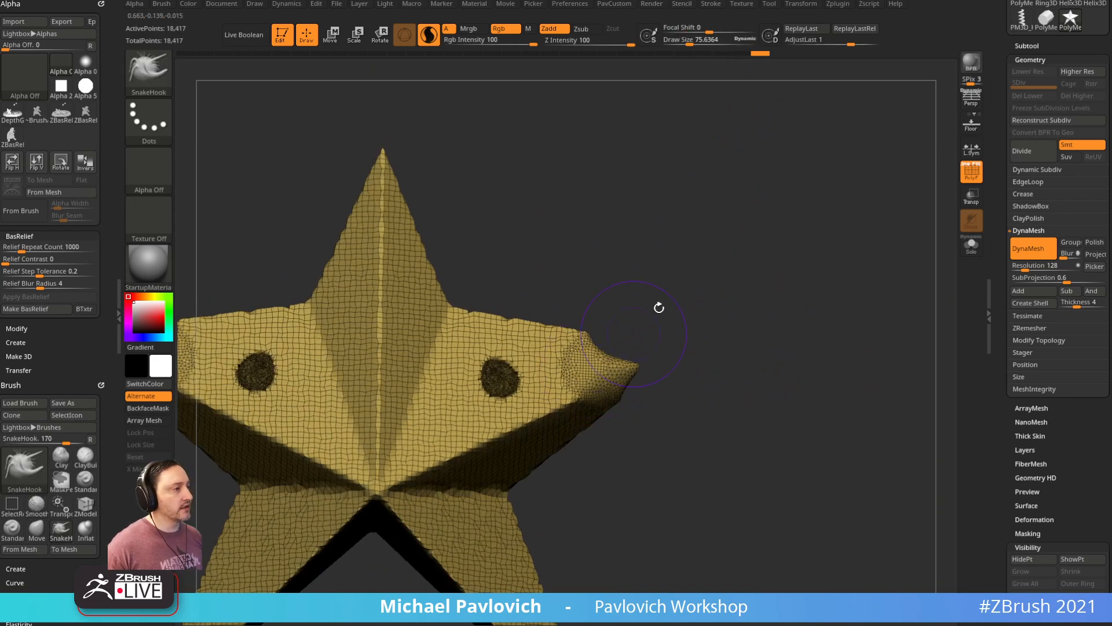
left_click_drag(640, 328, 643, 385, "alt")
Step: Set the draw size to about 31
mouse_move(718, 339)
left_mouse_down()
mouse_move(745, 321)
mouse_move(739, 337)
mouse_move(730, 319)
left_mouse_up()
key("s")
left_click_drag(759, 310, 775, 291, "alt")
left_click_drag(862, 252, 892, 250)
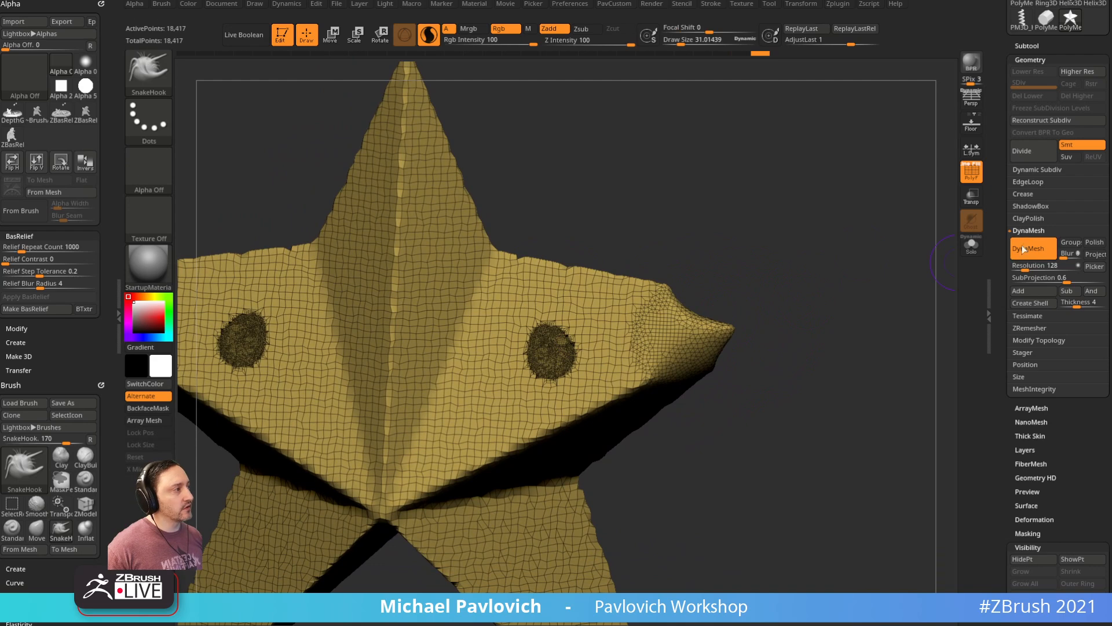
Step: Sample the DynaMesh resolution from the dense patch on the arm, about 1000, and remesh the star
left_click(1037, 265)
type("216")
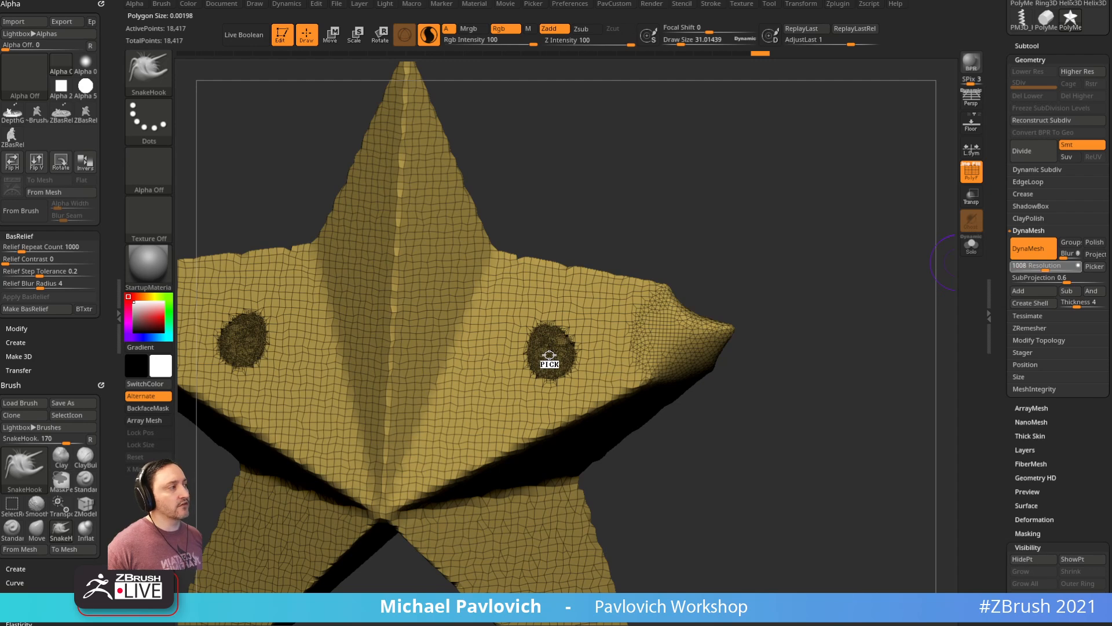
left_click_drag(549, 355, 549, 354)
left_click_drag(755, 179, 588, 339, "ctrl")
right_click_drag(616, 297, 560, 316)
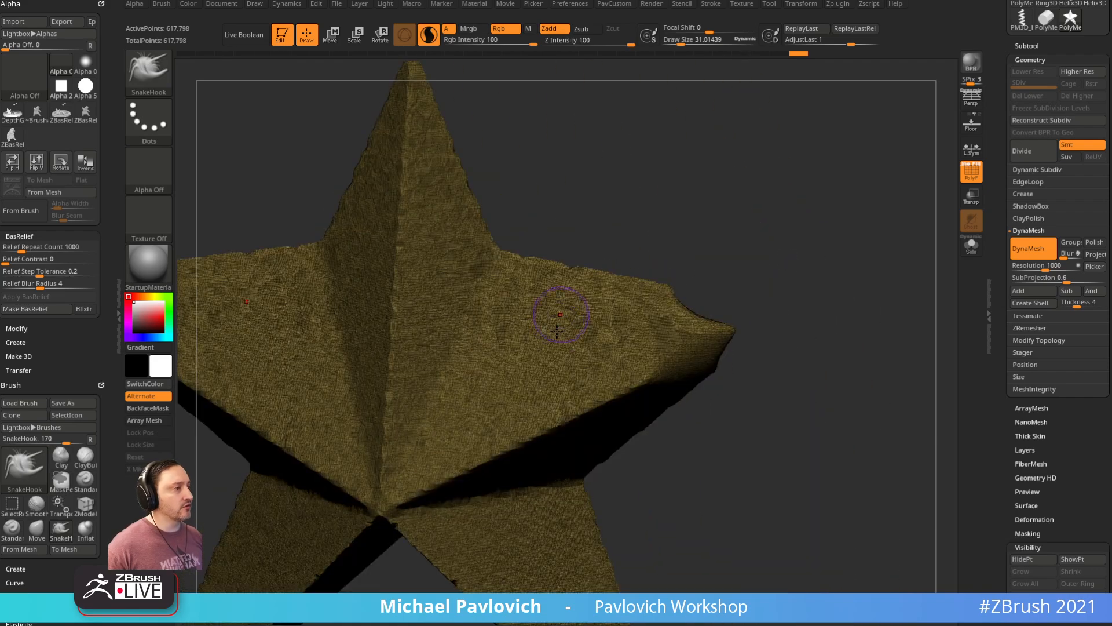
left_click_drag(808, 318, 804, 325, "ctrl")
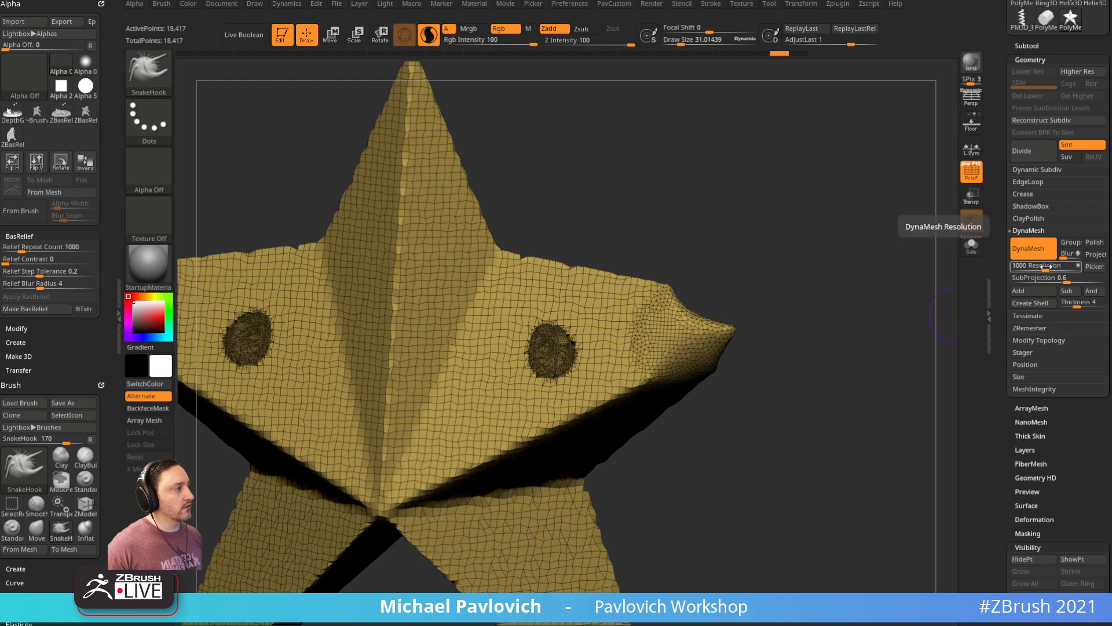
Step: Sample a DynaMesh resolution of 224 from the smoothed arm tip, remesh the star and undo the remesh
left_click_drag(1094, 268, 683, 334)
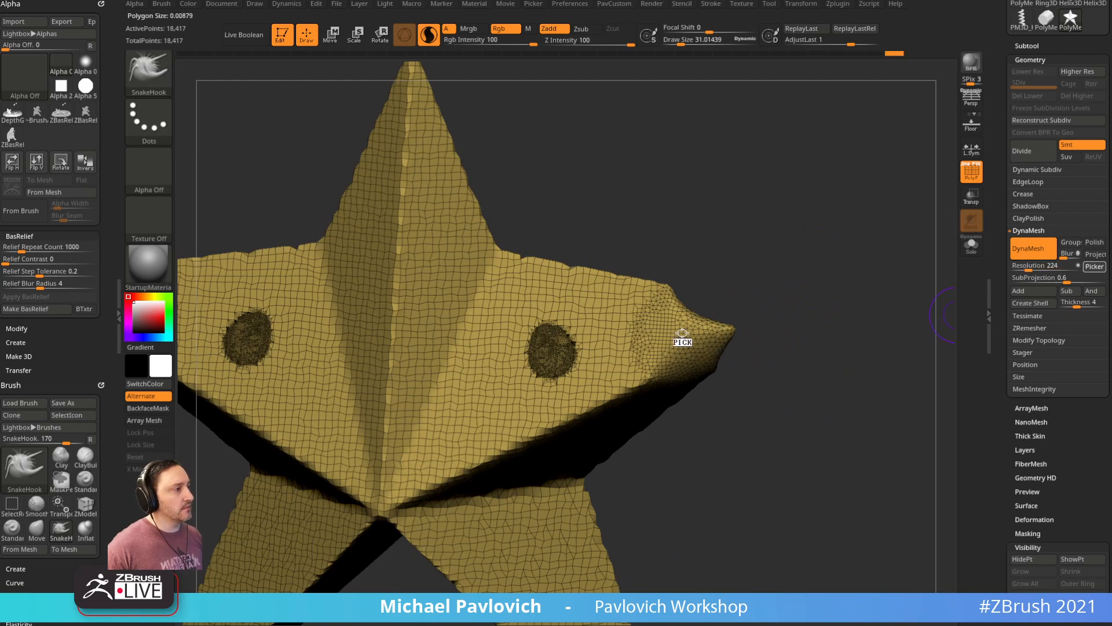
left_click_drag(806, 192, 883, 324, "ctrl")
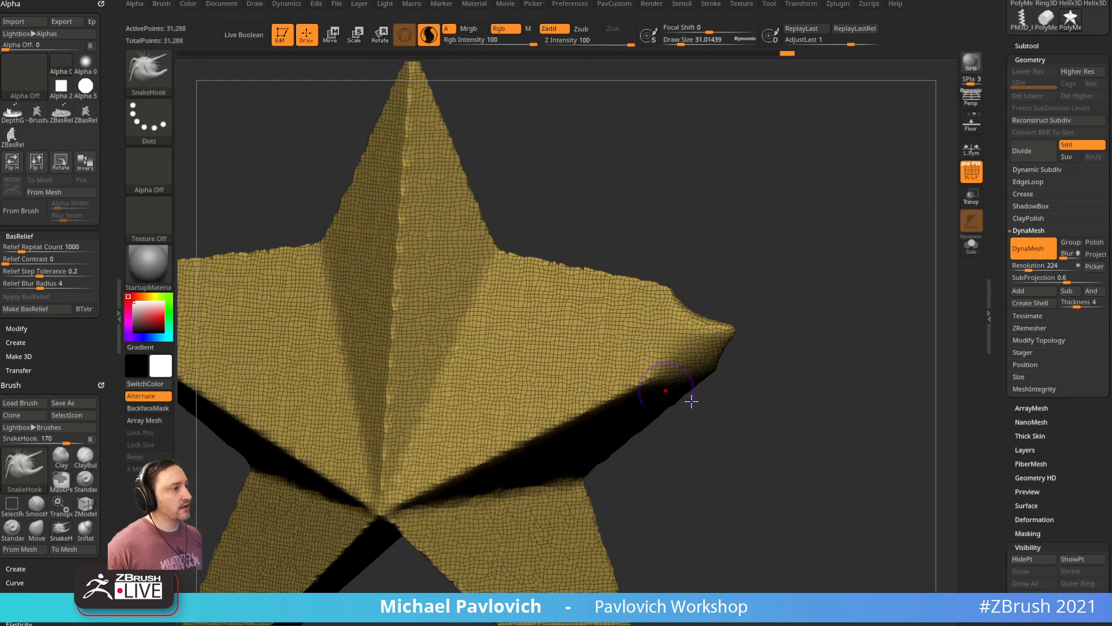
key("ctrl+z")
Step: Remesh the star again with DynaMesh at resolution 208, and undo the remesh
left_click_drag(697, 336, 589, 313)
left_click_drag(796, 278, 896, 387, "ctrl")
left_click_drag(885, 335, 855, 317)
key("ctrl+z")
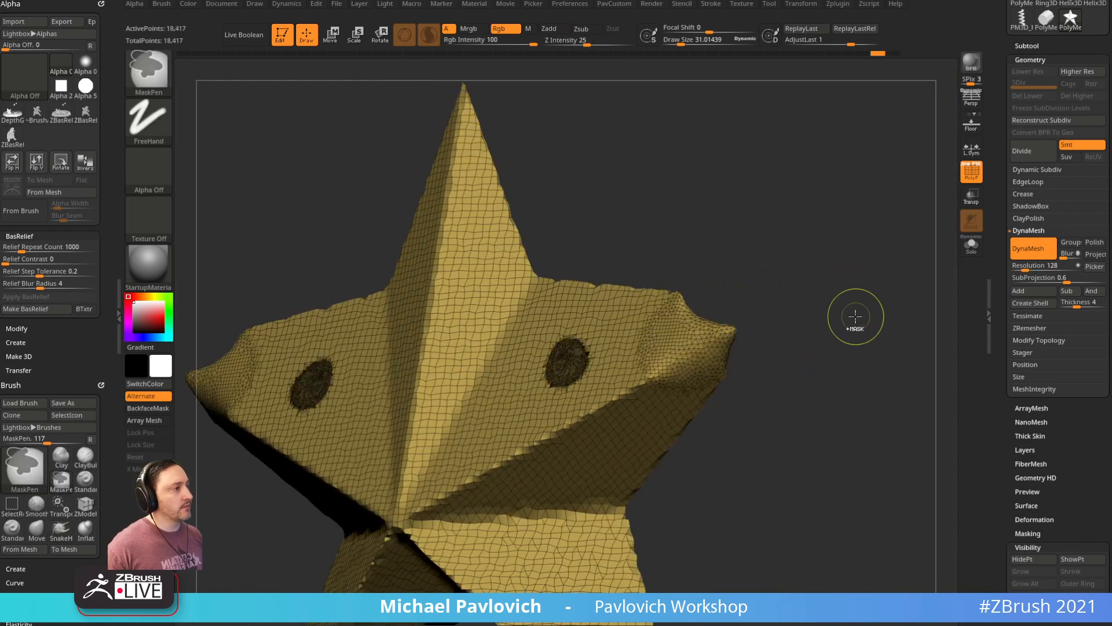
left_click_drag(832, 229, 832, 254)
key("ctrl+z")
key("ctrl+z")
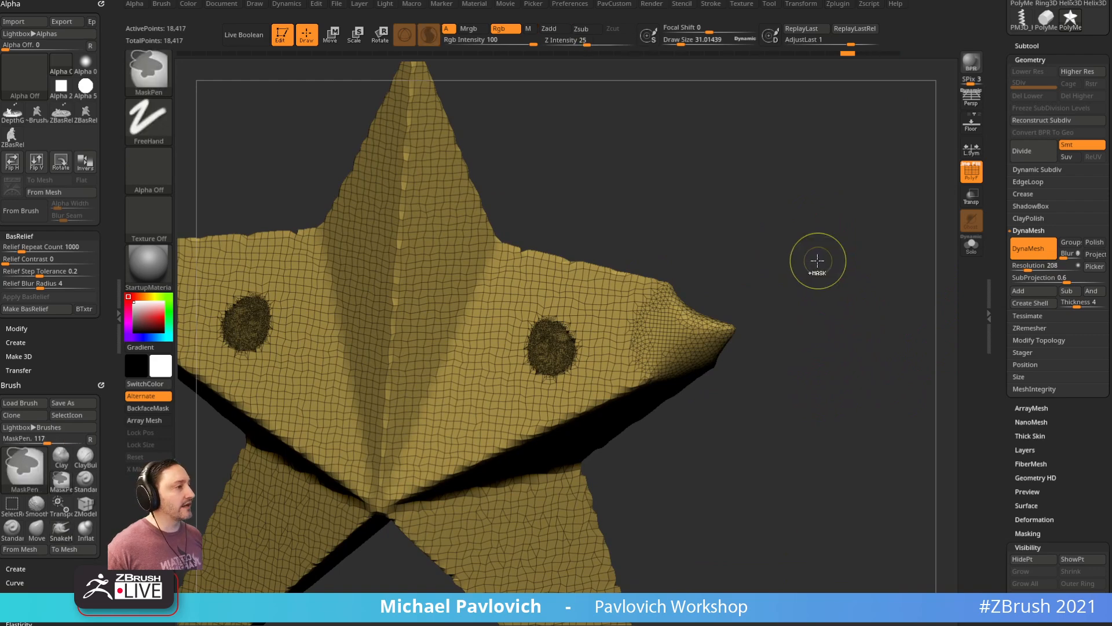
Step: Step back through the undo history to the plain symmetrical star, without the remeshes, dense patches and smoothed arm tip
key("ctrl+z")
key("ctrl+z")
key("ctrl+z")
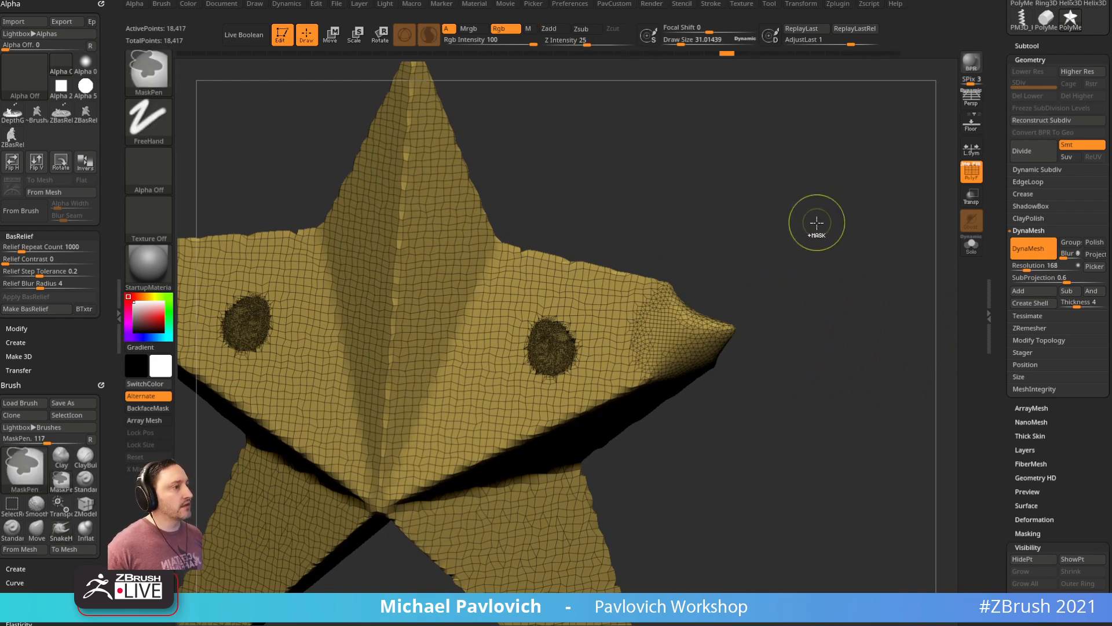
key("ctrl+z")
key("ctrl+z")
key("ctrl+z")
key("ctrl+z")
key("ctrl+z")
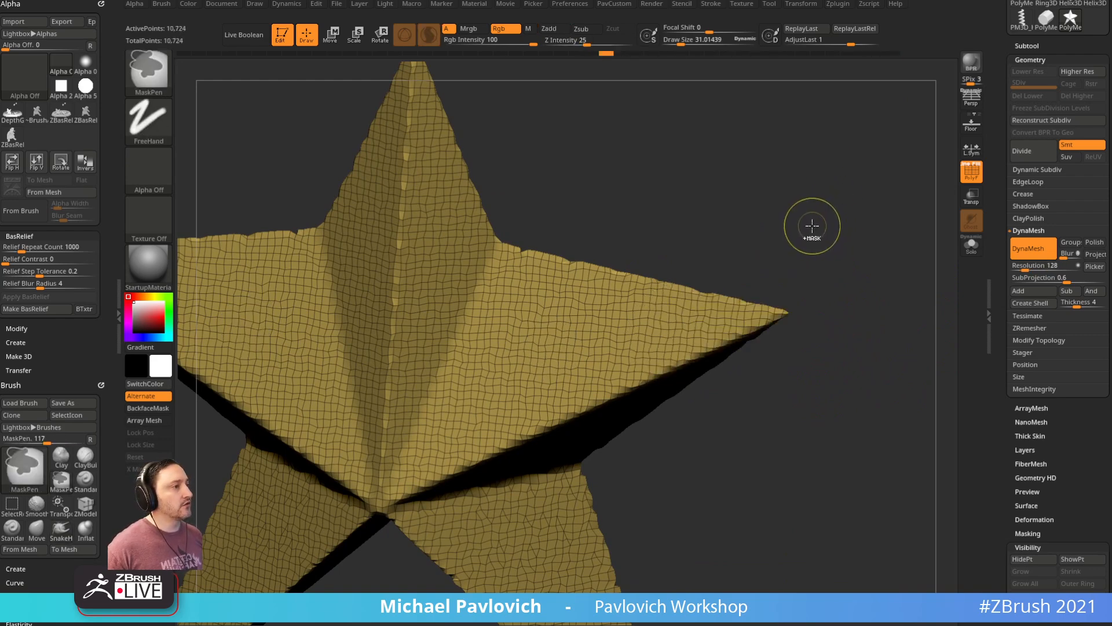
key("ctrl+z")
key("ctrl+z")
key("ctrl+z")
key("ctrl+z")
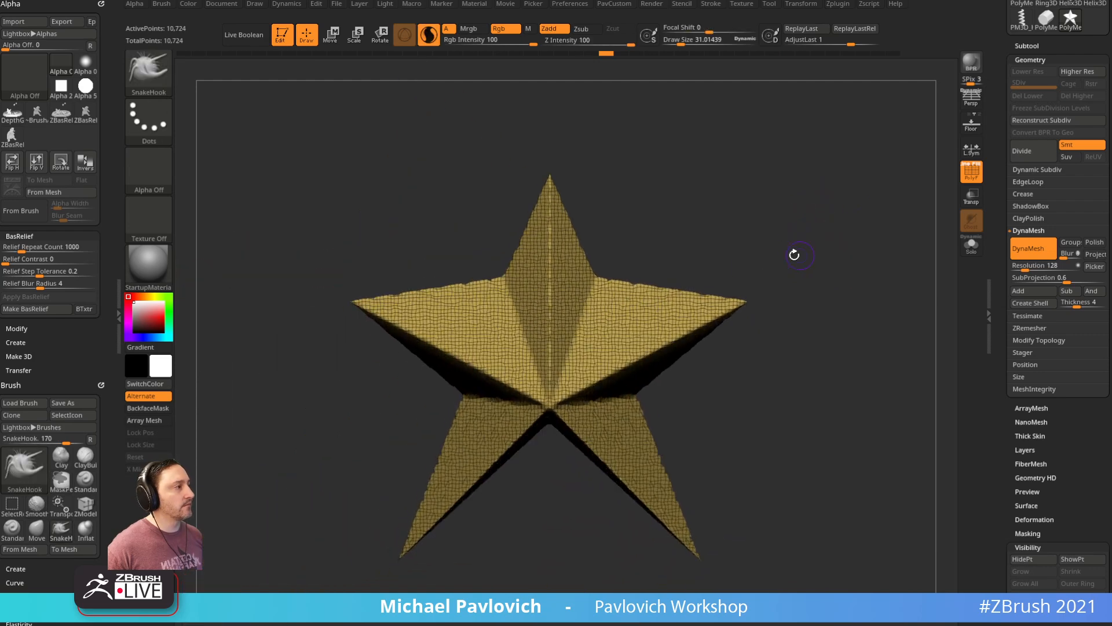
key("ctrl+shift+z")
key("ctrl+shift+z")
key("ctrl+shift+z")
key("ctrl+shift+z")
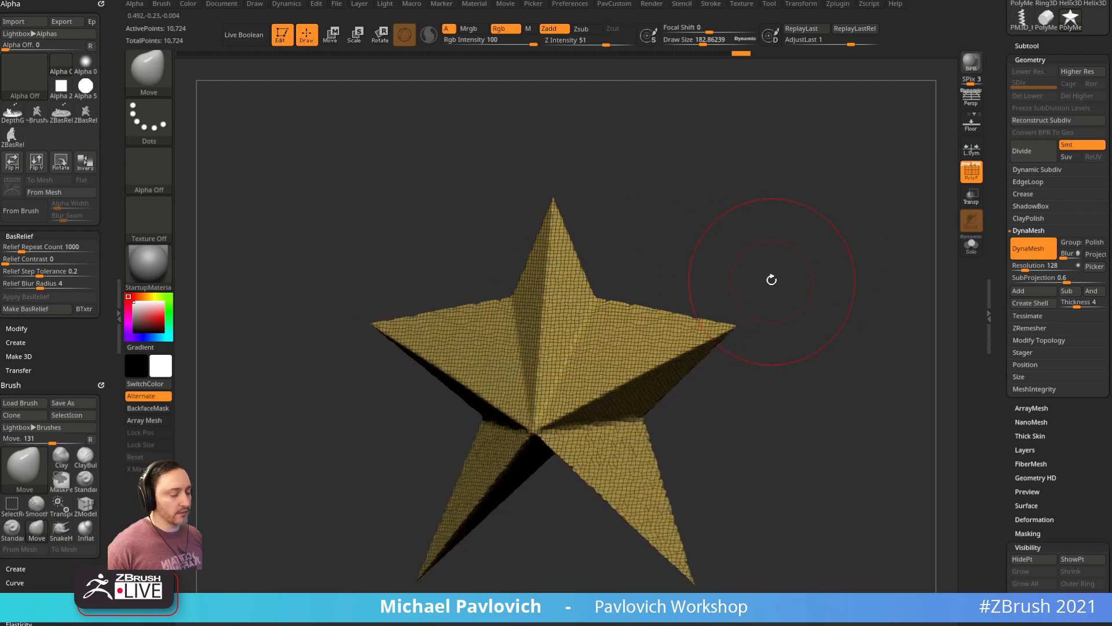
key("ctrl+shift+z")
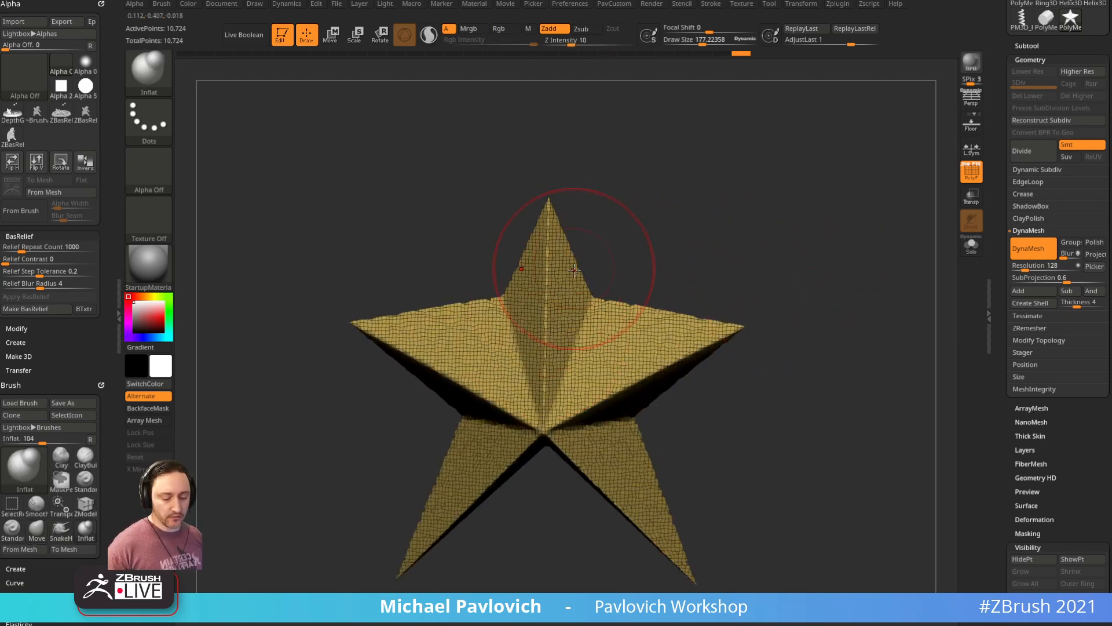
Step: Look through the sculpting brushes starting with I and the full brush palette
key("b")
key("i")
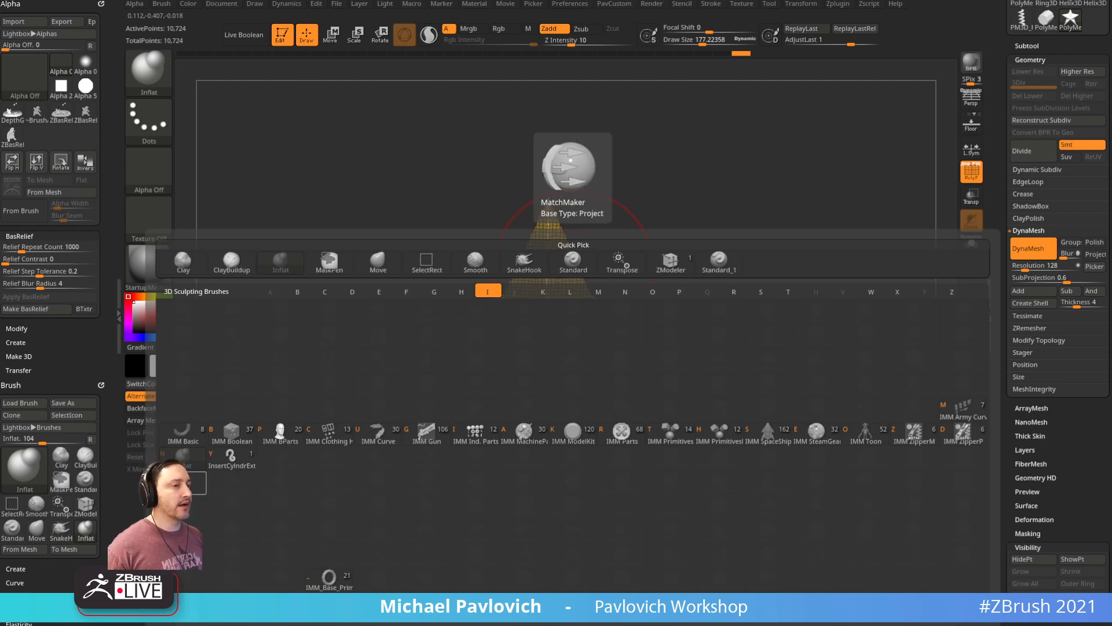
key("Escape")
left_click_drag(804, 164, 720, 235)
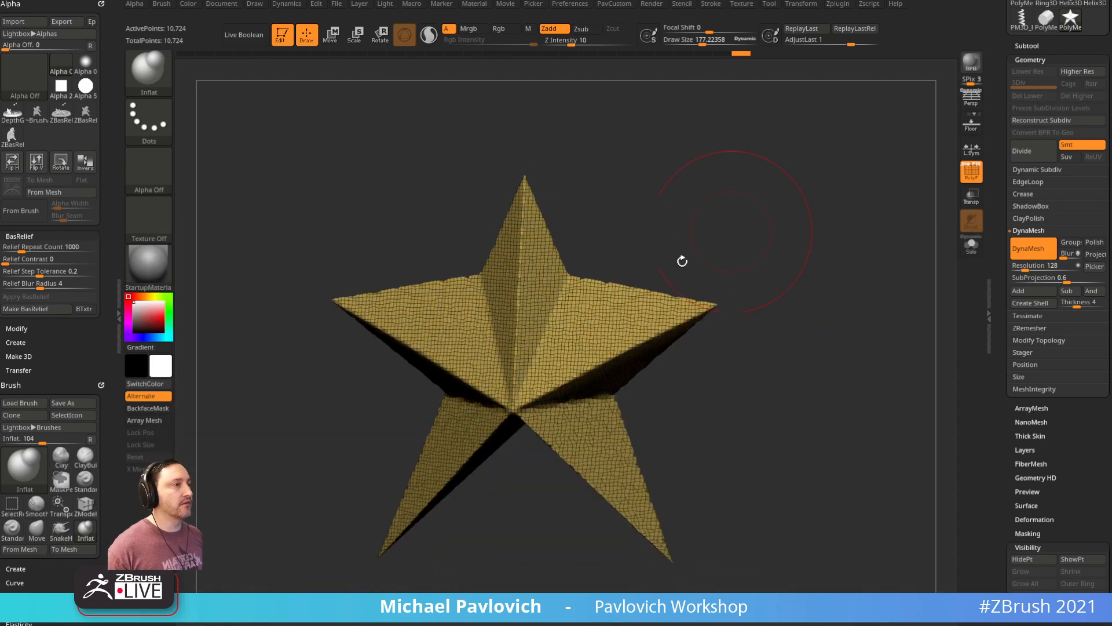
left_click(149, 68)
mouse_move(473, 259)
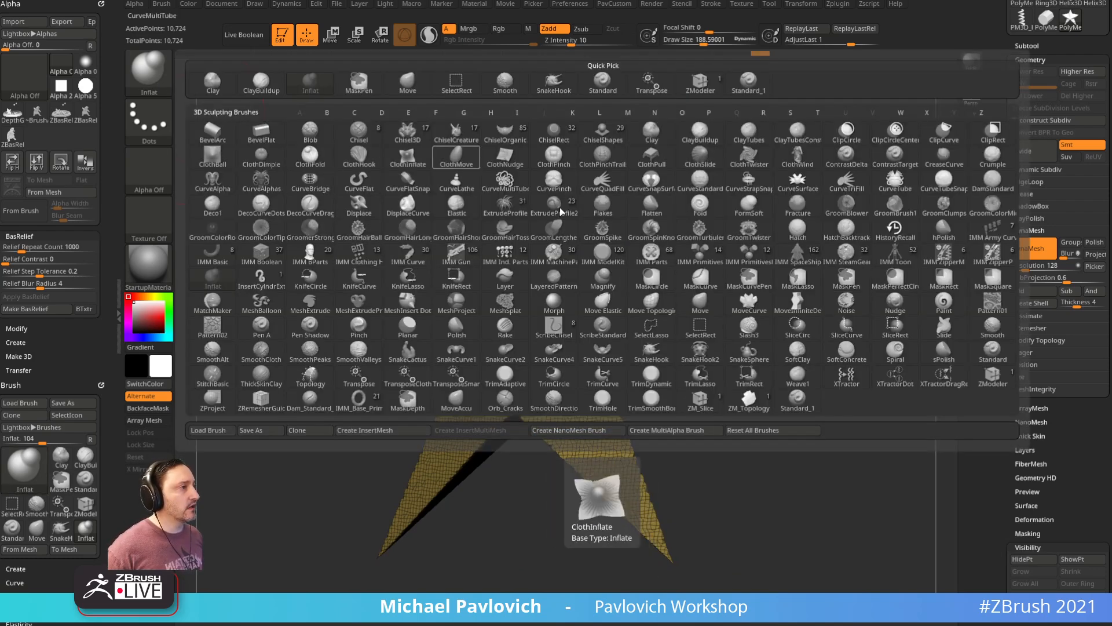
left_click(803, 30)
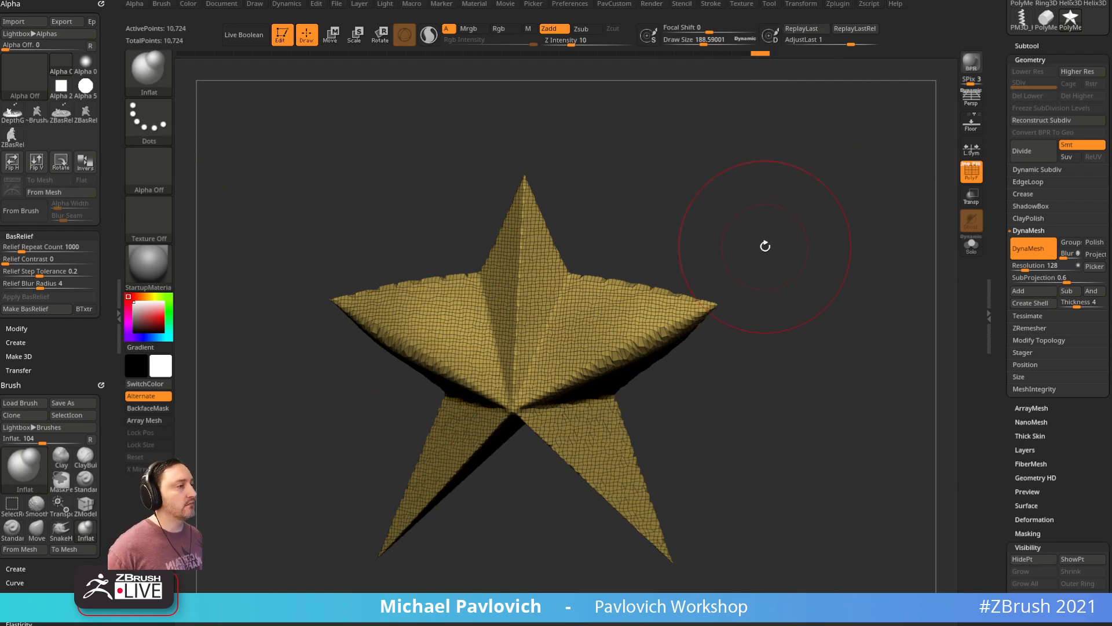
Step: Examine the configuration and hotkey options in the preferences
left_click_drag(765, 246, 743, 176)
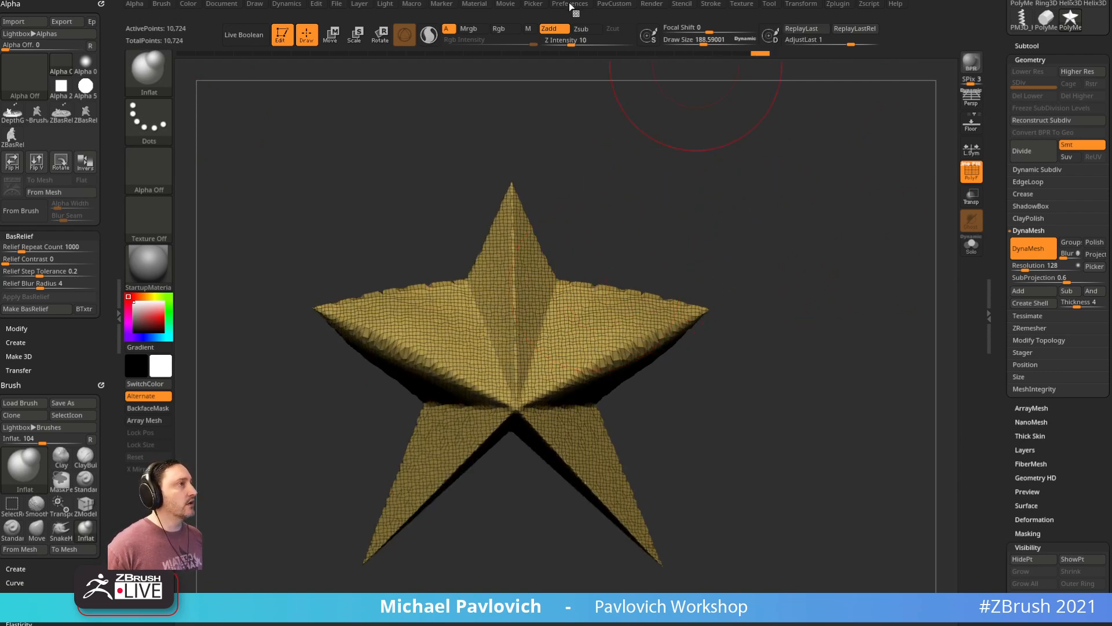
left_click(570, 5)
left_click(588, 43)
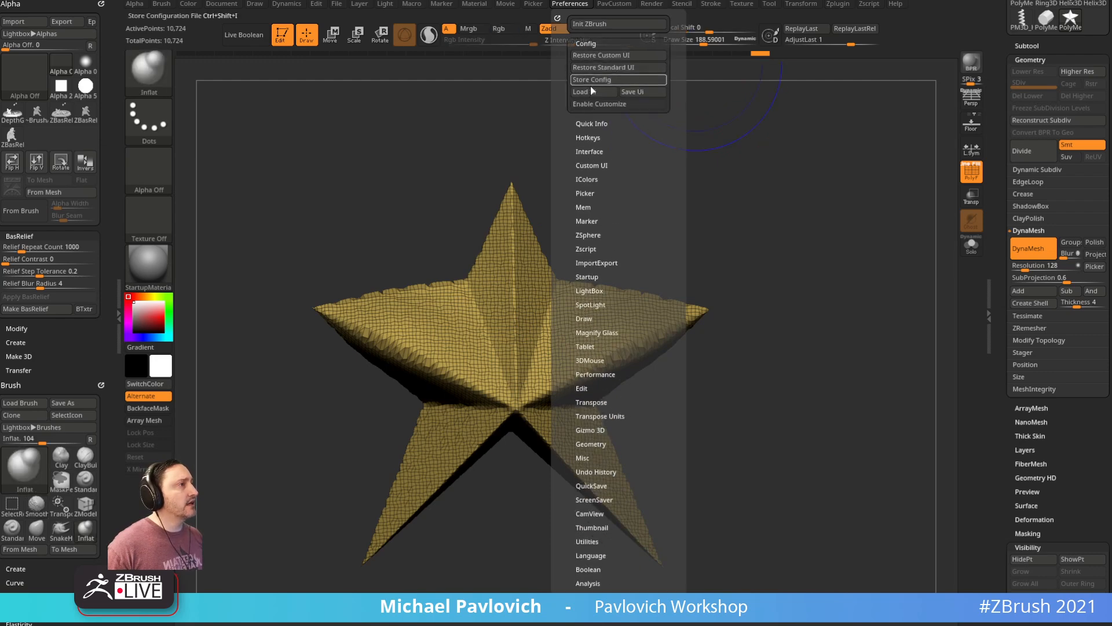
left_click(589, 137)
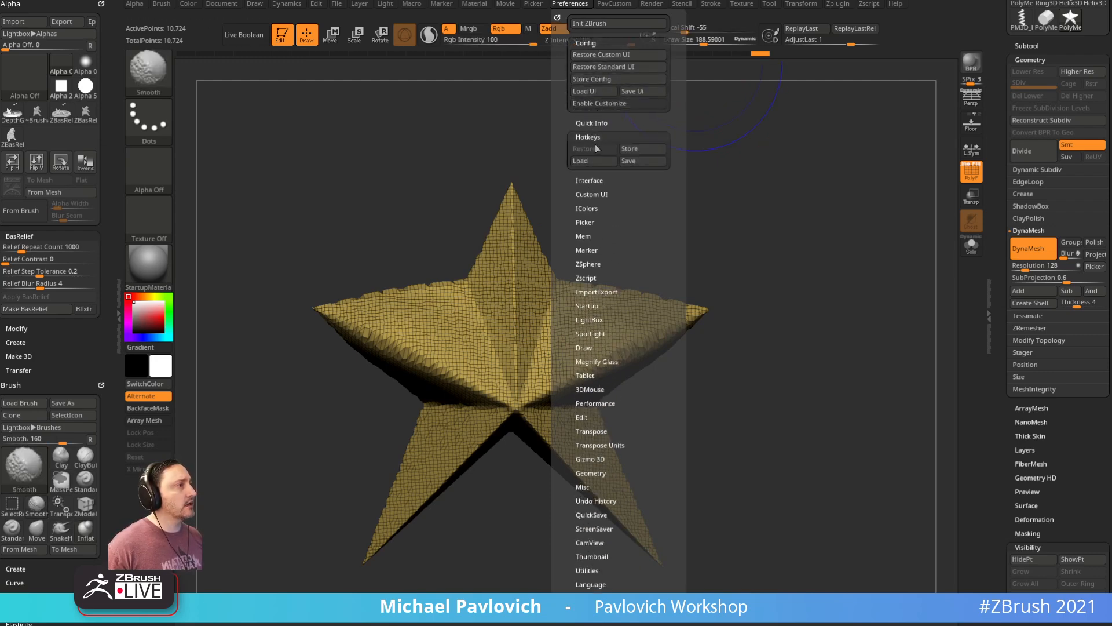
Step: Smooth and inflate the star into a soft rounded body, and remesh it with DynaMesh at resolution 128
left_click_drag(758, 244, 719, 223)
mouse_move(631, 294)
left_mouse_down("shift")
mouse_move(591, 324)
mouse_move(669, 326)
mouse_move(635, 504)
mouse_move(556, 457)
left_mouse_up("shift")
mouse_move(817, 437)
left_mouse_down()
mouse_move(752, 444)
mouse_move(745, 374)
left_mouse_up()
mouse_move(588, 406)
left_mouse_down()
mouse_move(568, 380)
mouse_move(514, 352)
left_mouse_up()
mouse_move(690, 301)
left_mouse_down("alt")
mouse_move(728, 335)
mouse_move(704, 329)
left_mouse_up("alt")
left_click_drag(543, 403, 526, 401)
mouse_move(678, 394)
left_mouse_down("ctrl")
mouse_move(727, 397)
mouse_move(614, 394)
mouse_move(643, 390)
left_mouse_up("ctrl")
Step: Reshape the star's lower body between the legs with the Move brush
key("b")
key("m")
key("v")
left_click_drag(536, 337, 517, 333)
left_click_drag(519, 385, 525, 366)
left_click_drag(722, 362, 797, 298, "shift")
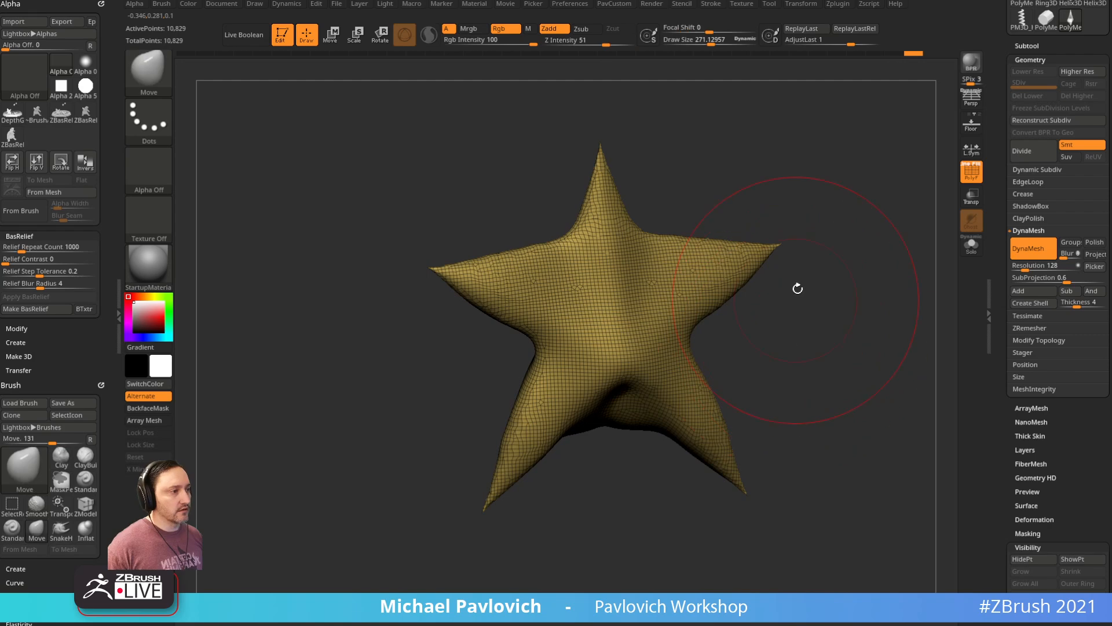
Step: Swell the belly and lower body with the Inflat brush, then remesh and smooth the area
key("b")
key("i")
key("n")
left_click_drag(803, 340, 793, 350)
left_click_drag(614, 389, 626, 390)
left_click_drag(710, 387, 732, 385)
left_click_drag(799, 359, 845, 346, "ctrl")
left_click_drag(620, 390, 628, 382, "shift")
Step: Set the draw size to about 257 and inflate the ends of the two legs
mouse_move(777, 461)
left_mouse_down()
mouse_move(691, 415)
mouse_move(622, 419)
left_mouse_up()
key("s")
left_click_drag(691, 427, 702, 443)
key("s")
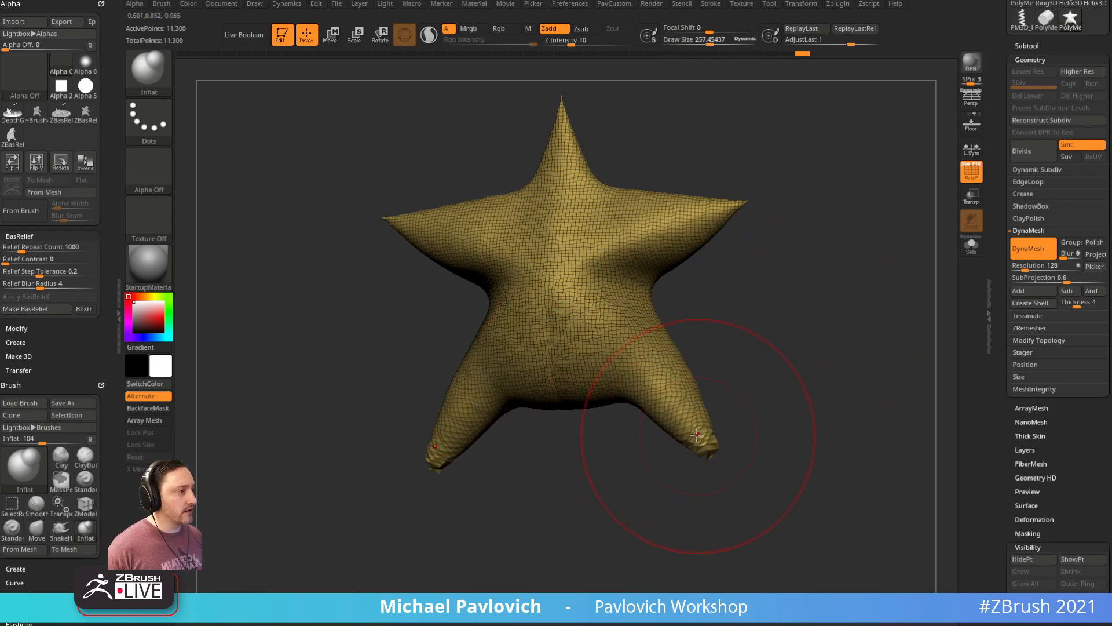
Step: Select the SnakeHook brush and bend the two side arms forward
mouse_move(770, 392)
left_mouse_down()
mouse_move(732, 303)
mouse_move(801, 245)
mouse_move(774, 248)
left_mouse_up()
key("bracketleft")
key("b")
key("s")
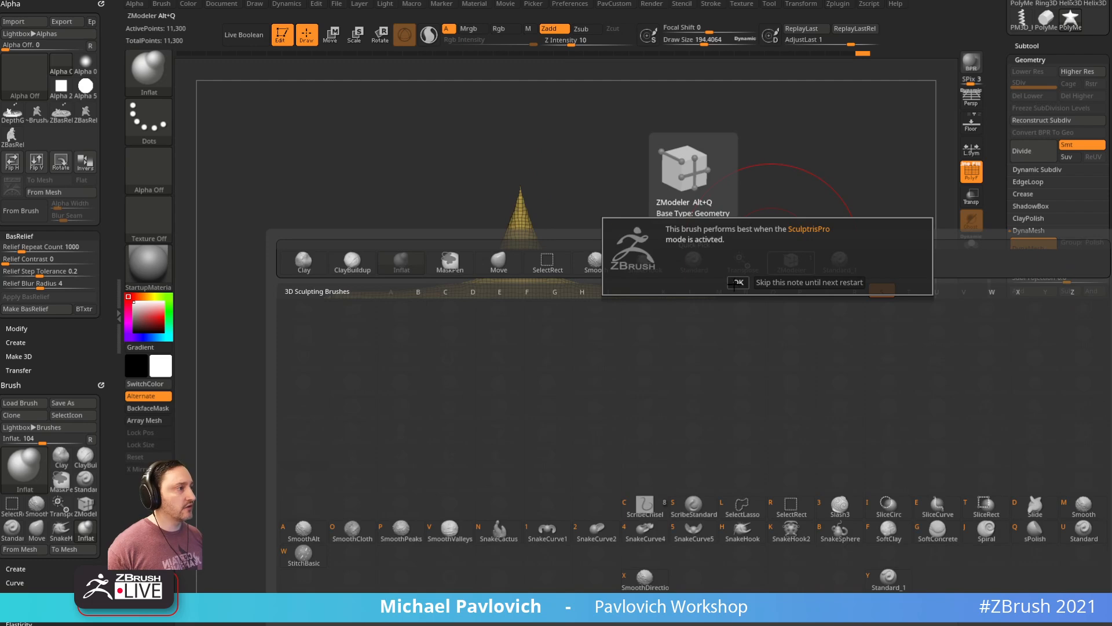
left_click(737, 283)
key("h")
left_click_drag(762, 196, 746, 315)
left_click_drag(658, 288, 661, 276)
mouse_move(722, 252)
left_mouse_down("shift")
mouse_move(733, 280)
mouse_move(716, 334)
left_mouse_up("shift")
Step: Set the draw size to about 116 and refine the curve of the arm tips with SnakeHook
key("s")
left_click(717, 288)
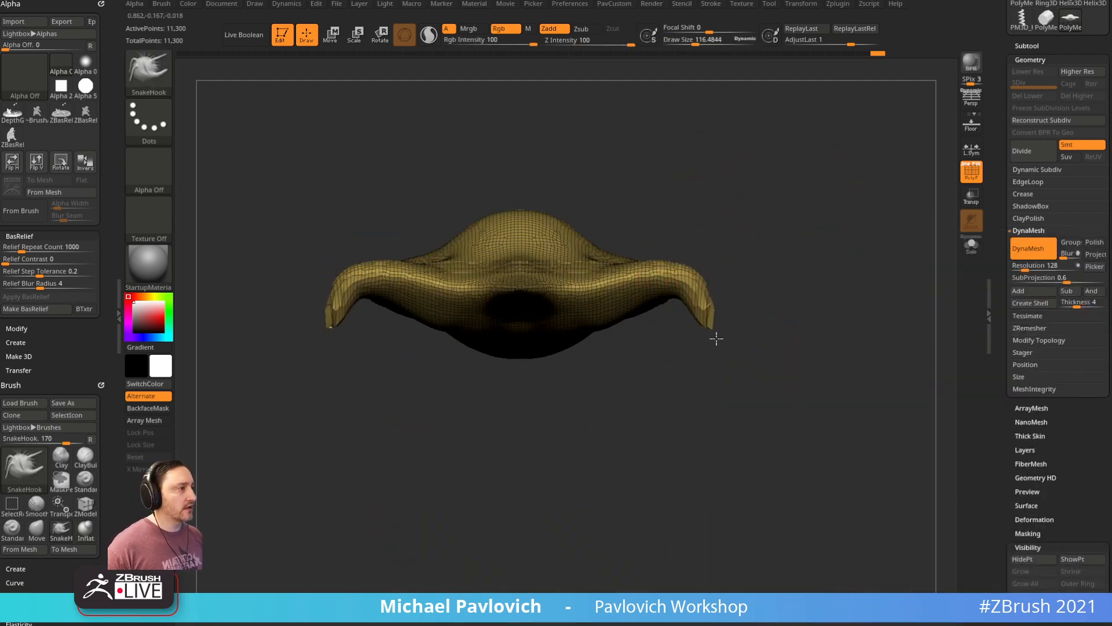
left_click_drag(694, 298, 713, 318)
left_click_drag(818, 293, 811, 191)
left_click_drag(711, 289, 715, 281)
left_click_drag(700, 375, 688, 333, "alt")
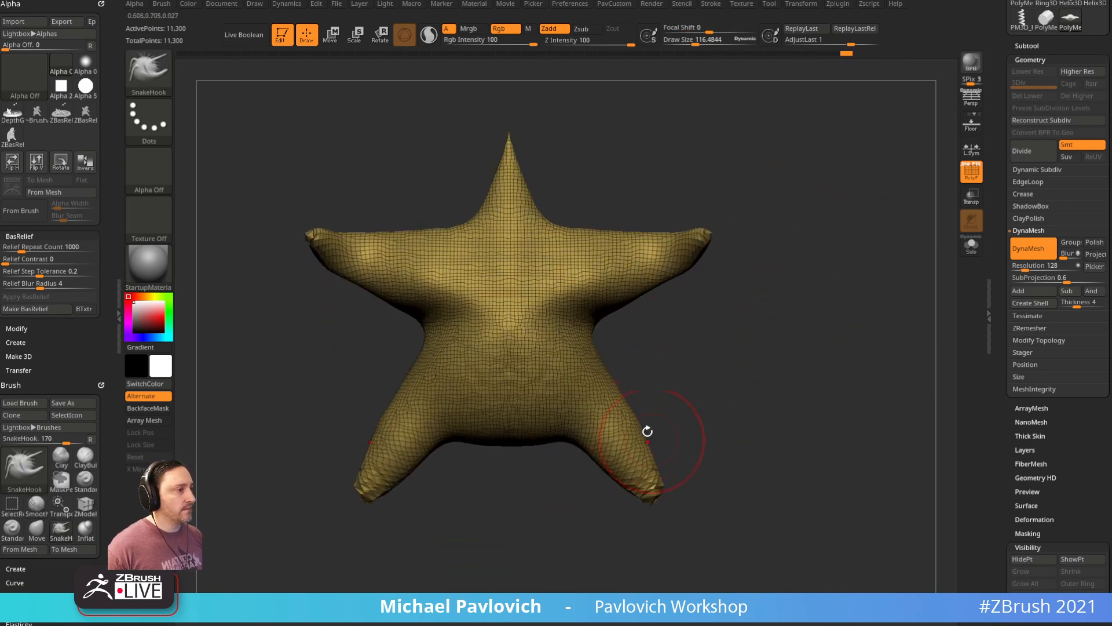
Step: Pull the ends of the legs forward into feet with SnakeHook and remesh the figure
mouse_move(651, 480)
left_mouse_down()
mouse_move(630, 508)
mouse_move(667, 502)
mouse_move(607, 514)
left_mouse_up()
key("ctrl+z")
key("s")
key("s")
left_click_drag(617, 502, 604, 500)
left_click_drag(602, 443, 615, 445)
left_click_drag(609, 512, 573, 508)
left_click_drag(724, 500, 548, 512, "shift")
left_click_drag(711, 450, 736, 498, "ctrl")
Step: Shape the feet and the back of the legs with the Move brush, enlarging the draw size to about 172
key("s")
left_click_drag(626, 502, 619, 501)
left_click_drag(592, 503, 605, 517)
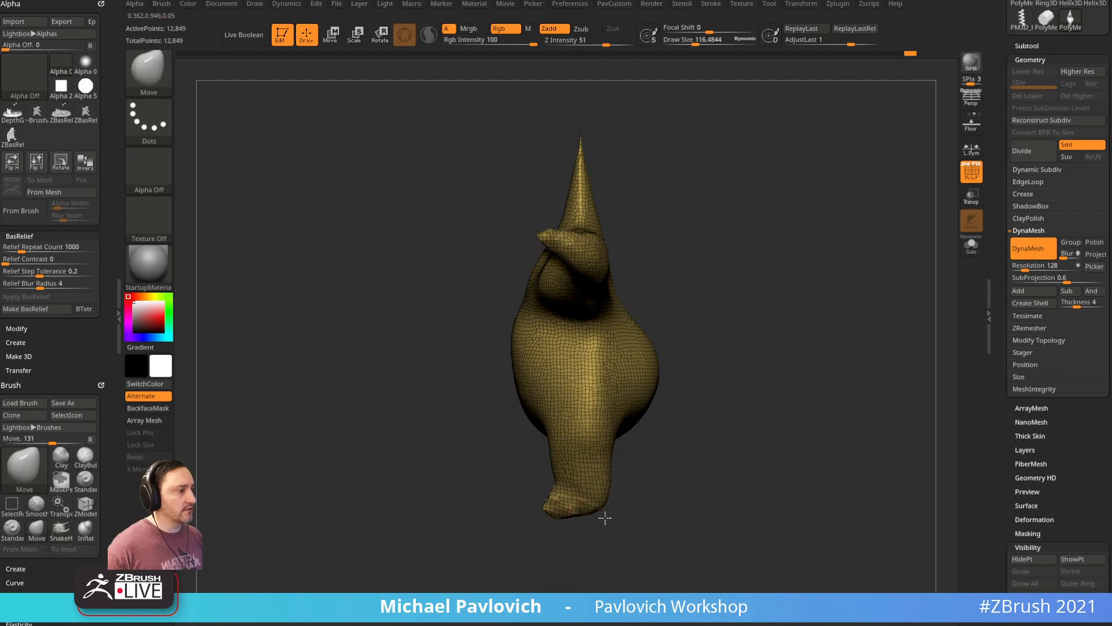
key("s")
left_click_drag(630, 424, 636, 424)
left_click_drag(630, 426, 636, 441)
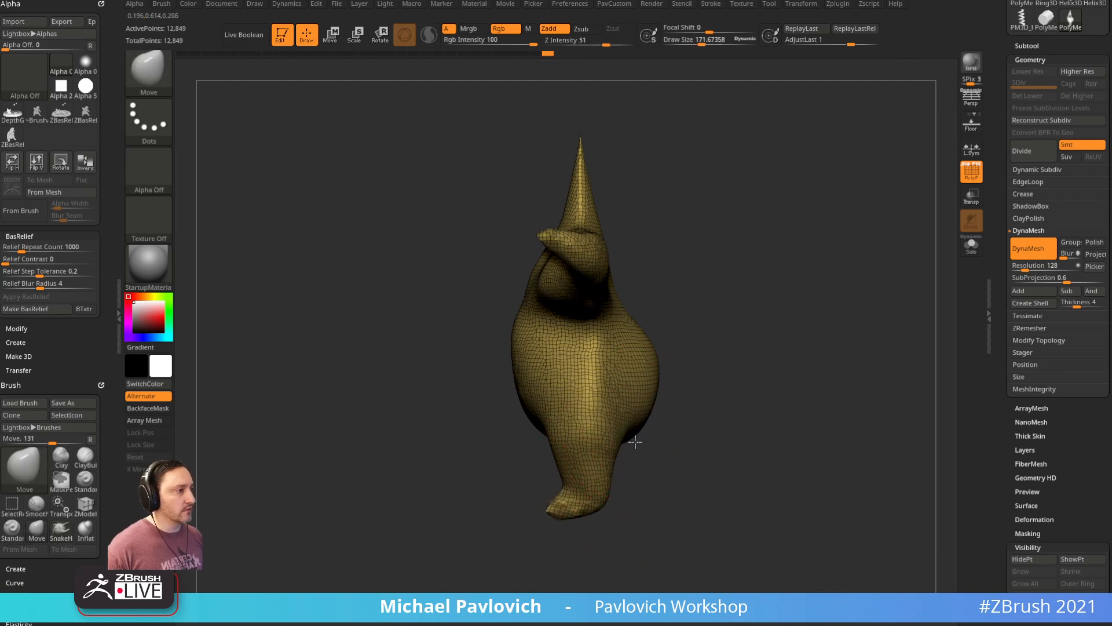
Step: Pull the belly forward and round out the body with the Move brush, ending at a draw size of about 150
left_click_drag(518, 343, 508, 364)
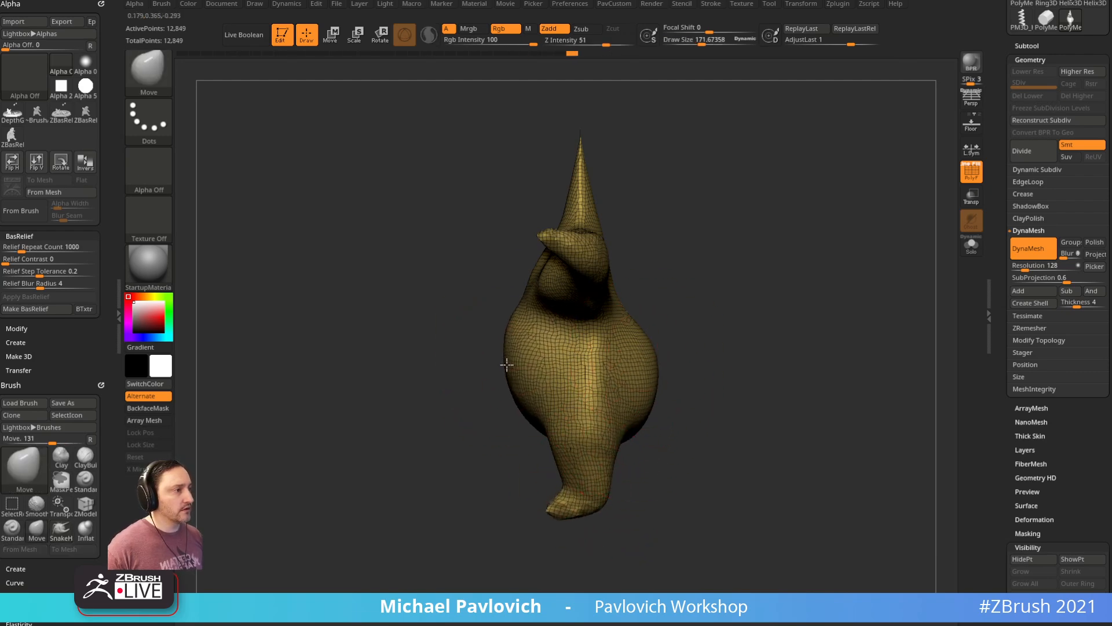
left_click_drag(749, 388, 678, 442)
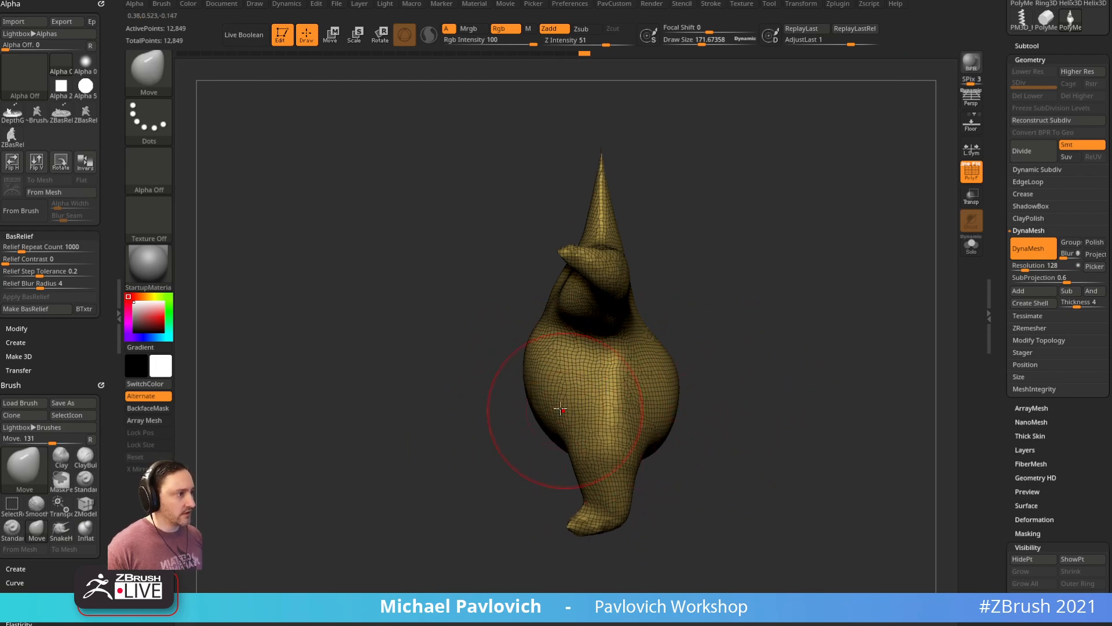
key("s")
mouse_move(542, 417)
left_mouse_down()
mouse_move(526, 469)
mouse_move(549, 397)
left_mouse_up()
key("s")
mouse_move(536, 358)
left_mouse_down()
mouse_move(519, 355)
mouse_move(568, 405)
mouse_move(608, 400)
left_mouse_up()
key("s")
left_click_drag(491, 351, 447, 330)
mouse_move(676, 351)
left_mouse_down()
mouse_move(693, 380)
mouse_move(614, 372)
left_mouse_up()
left_click_drag(512, 334, 503, 327)
mouse_move(645, 377)
left_mouse_down("shift")
mouse_move(631, 353)
mouse_move(662, 358)
left_mouse_up("shift")
Step: Select the Clay brush and hide the polygon wireframe
key("b")
key("c")
key("l")
key("shift+f")
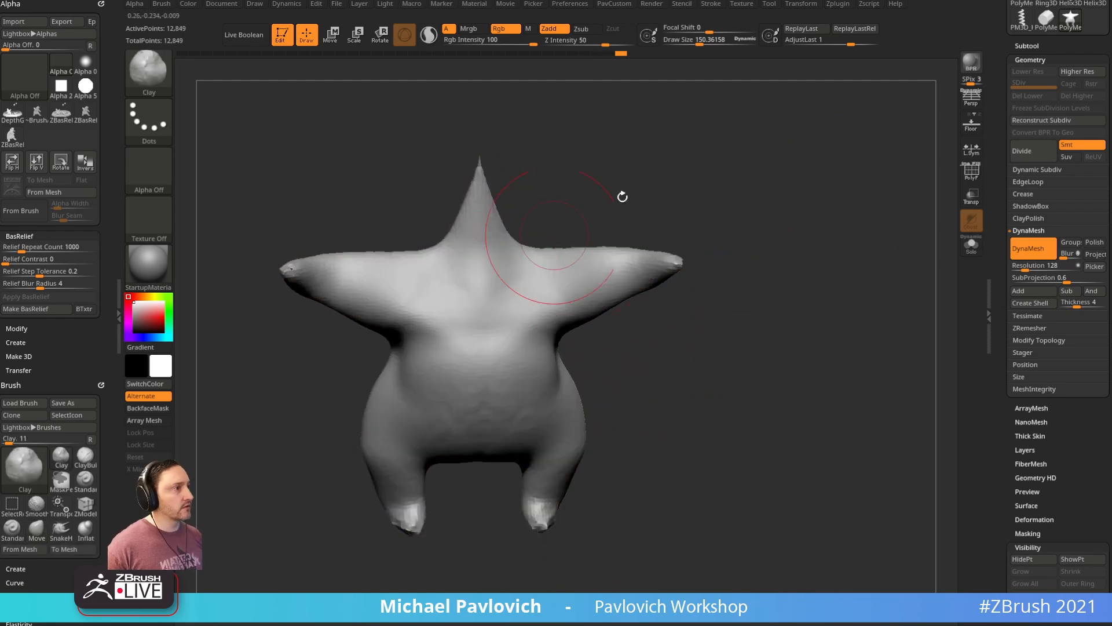
Step: Thicken the pointed head with the Inflat brush, then remesh the figure and smooth the head
key("b")
key("i")
key("n")
left_click_drag(807, 211, 765, 216)
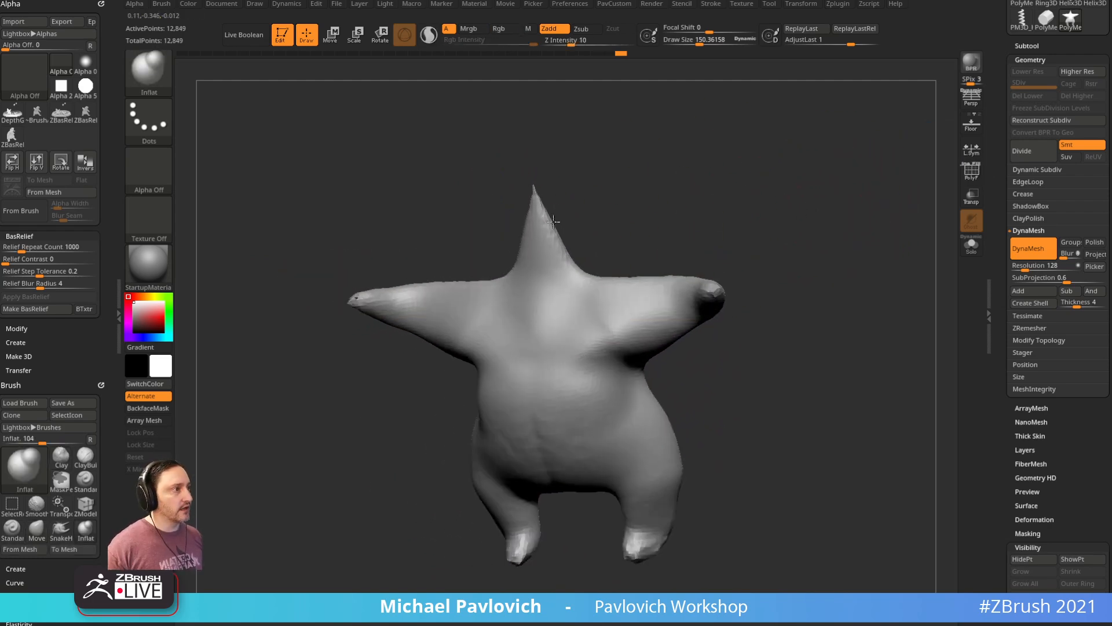
left_click_drag(551, 199, 534, 191)
left_click_drag(717, 143, 751, 203, "ctrl")
left_click_drag(833, 224, 770, 233)
left_click_drag(554, 263, 597, 278, "shift")
mouse_move(675, 215)
left_mouse_down()
mouse_move(612, 239)
mouse_move(661, 236)
left_mouse_up()
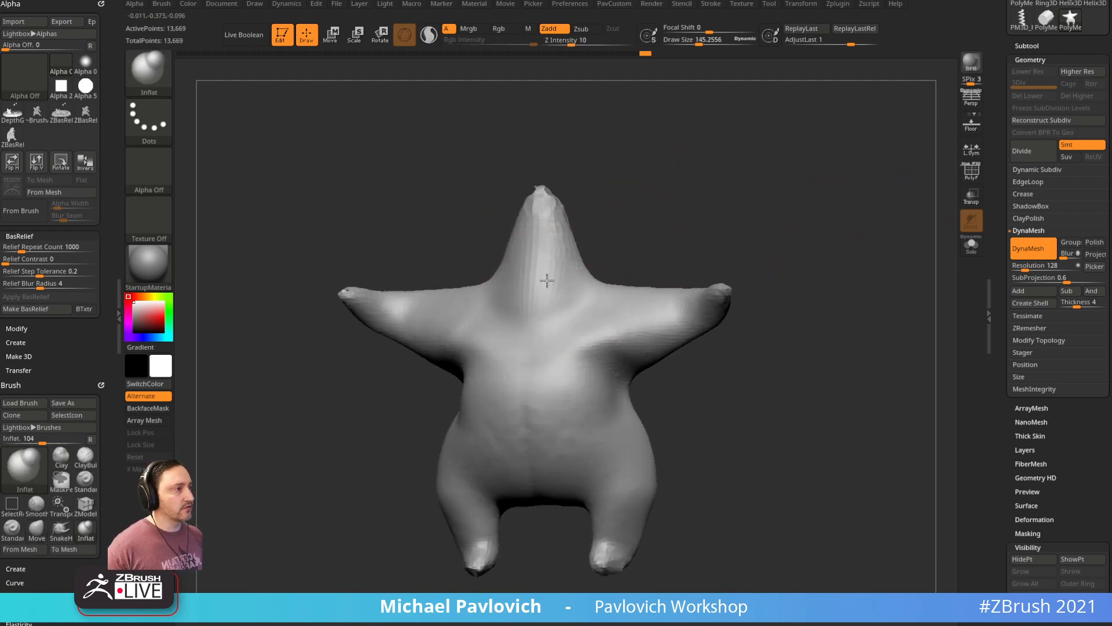
Step: With the wireframe shown, try a Standard brush stroke down the face, undo it and turn off Sculptris Pro
left_click(972, 171)
left_click_drag(832, 200, 713, 223)
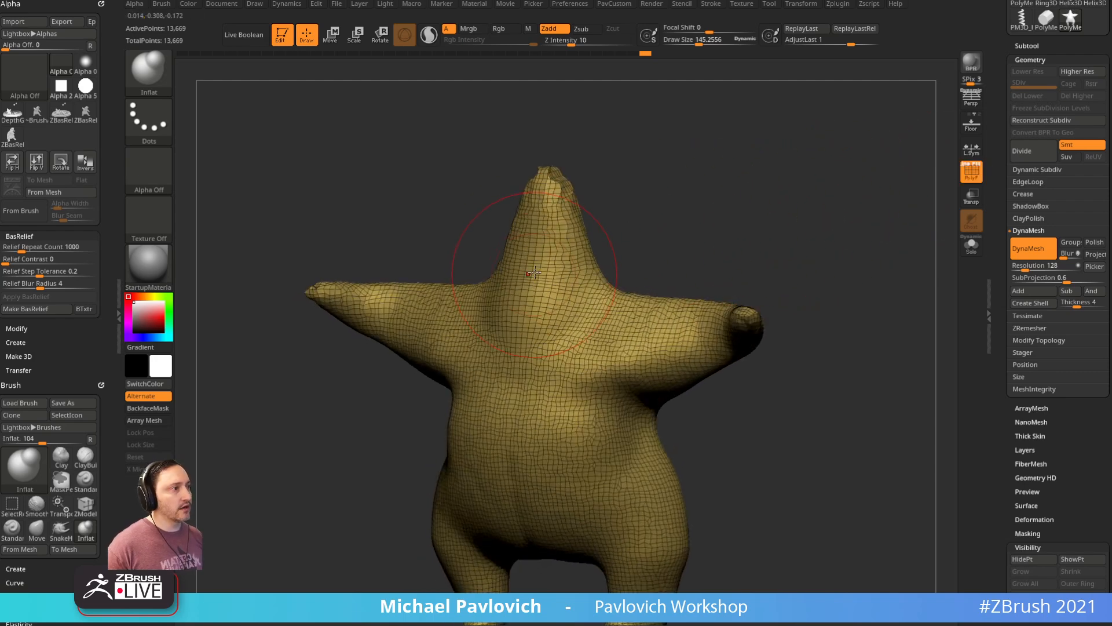
key("b")
key("s")
key("t")
mouse_move(577, 302)
left_mouse_down()
mouse_move(571, 270)
mouse_move(560, 356)
mouse_move(568, 401)
left_mouse_up()
left_click_drag(792, 276, 761, 275)
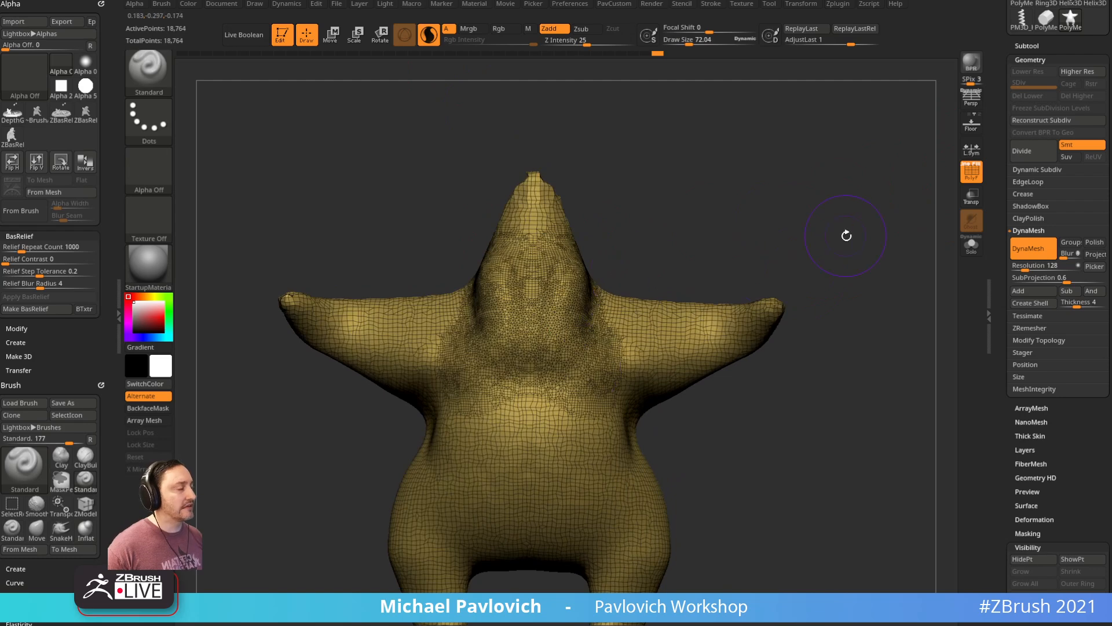
key("ctrl+z")
left_click(430, 45)
Step: Adjust the side of the head with the Move brush at a draw size of about 79
left_click_drag(768, 231, 695, 238)
key("s")
key("b")
key("m")
key("v")
key("s")
left_click_drag(574, 244, 565, 244)
left_click_drag(715, 191, 637, 187)
Step: Select the SnakeHook brush, skip its Sculptris Pro note until the next restart, and set the draw size to about 130
key("b")
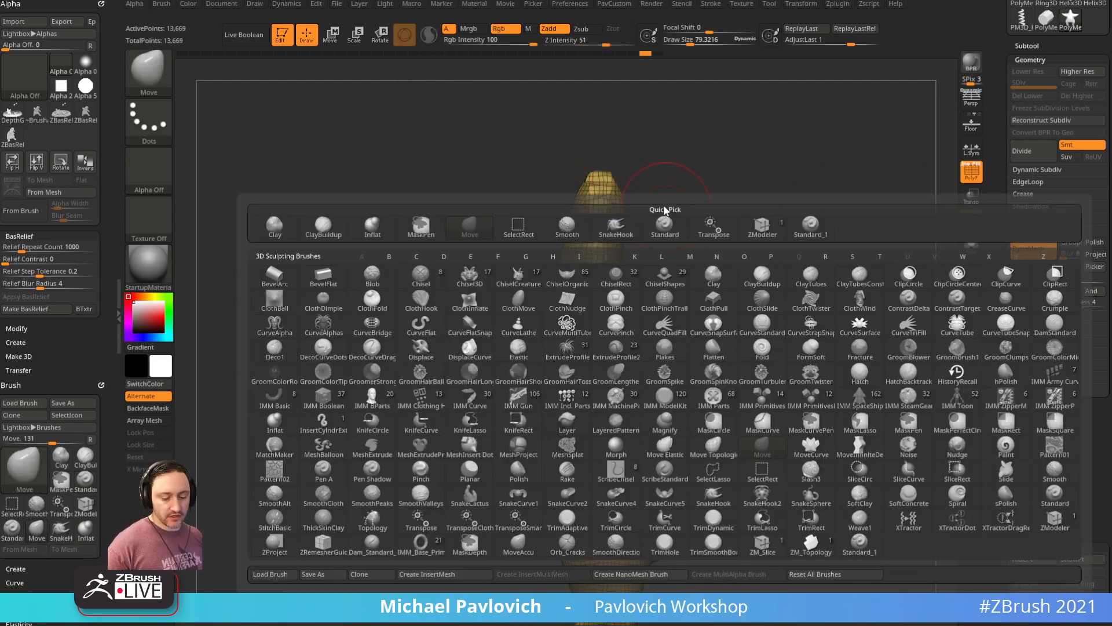
key("s")
key("h")
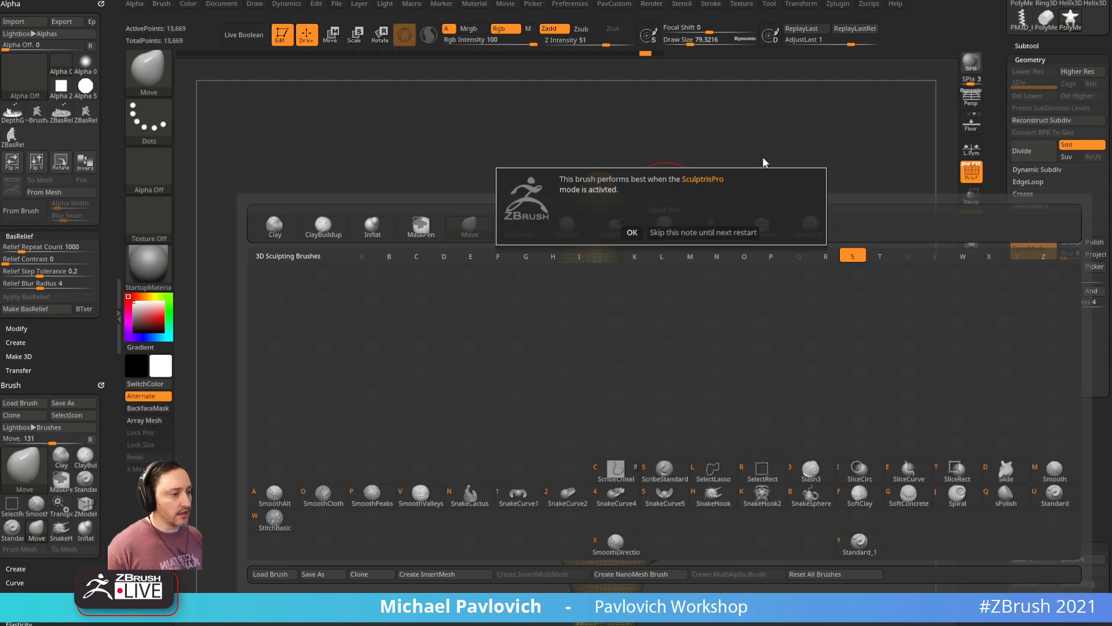
left_click(697, 232)
left_click_drag(700, 230, 705, 194)
key("s")
left_click_drag(637, 218, 635, 218)
key("s")
Step: Try to pull the head tip down and backwards with SnakeHook, and undo the strokes
left_click_drag(565, 213, 573, 212)
mouse_move(539, 205)
left_mouse_down()
mouse_move(588, 209)
mouse_move(630, 281)
left_mouse_up()
key("ctrl+z")
left_click_drag(537, 204, 606, 245)
key("ctrl+z")
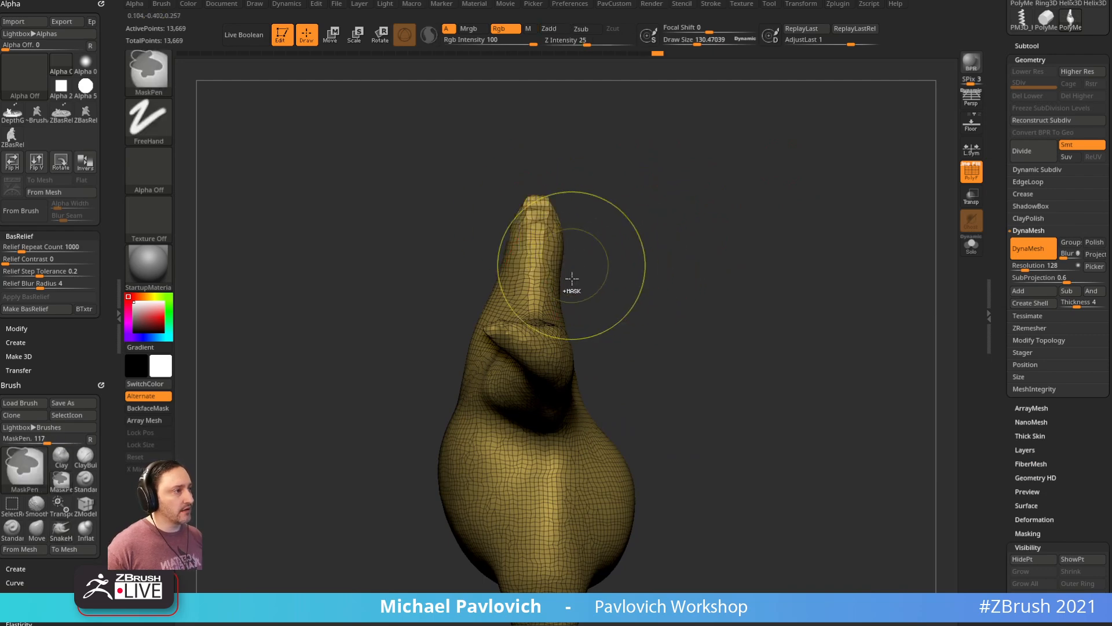
Step: Try to mask the body below the head and transform the head tip with the gizmo
left_click_drag(622, 196, 655, 208)
key("w")
left_click_drag(543, 312, 540, 271, "ctrl")
left_click_drag(673, 209, 625, 243)
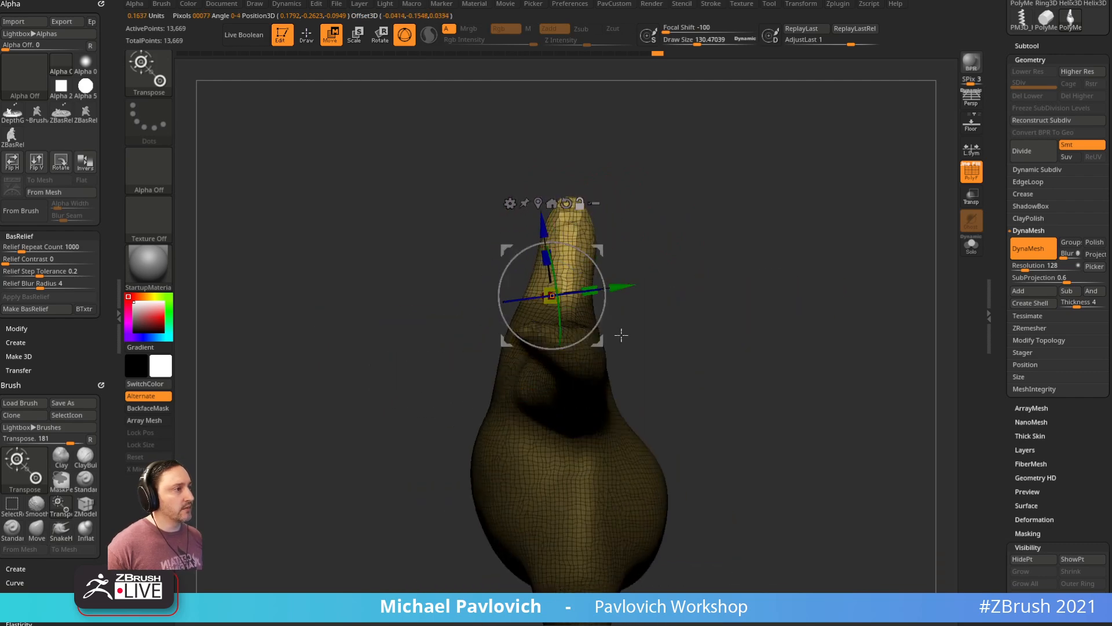
mouse_move(599, 251)
left_mouse_down()
mouse_move(599, 236)
mouse_move(620, 225)
mouse_move(625, 251)
mouse_move(457, 257)
left_mouse_up()
key("ctrl+z")
Step: Mask the body below the head again, bend the head tip over backwards with the gizmo, and clear the mask
mouse_move(566, 273)
left_mouse_down("ctrl")
mouse_move(602, 265)
mouse_move(619, 276)
left_mouse_up("ctrl")
left_click_drag(613, 229, 621, 215)
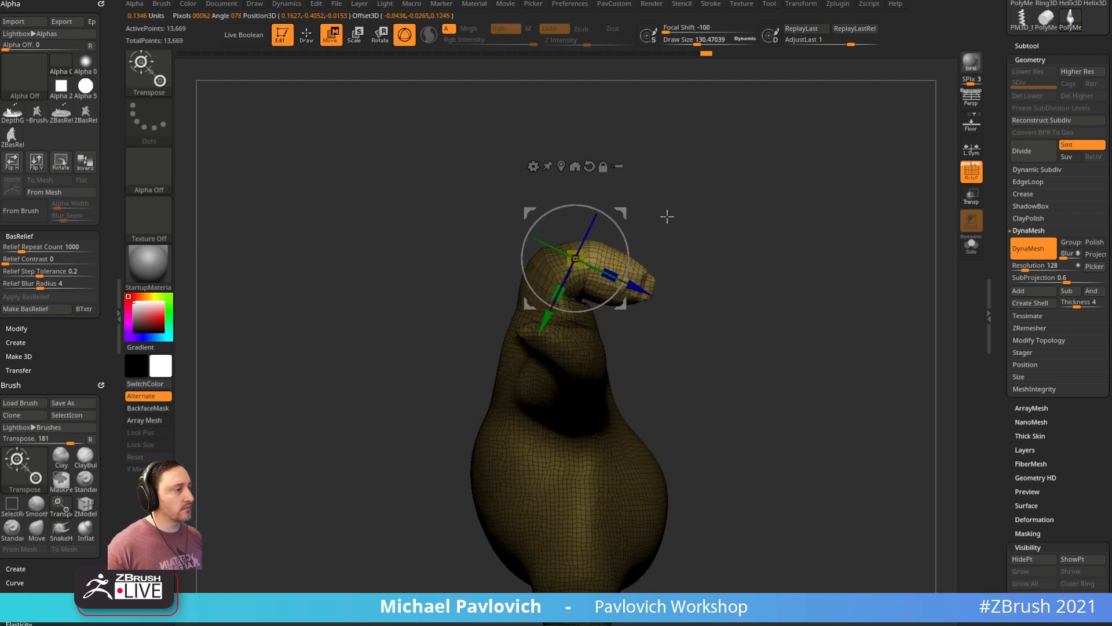
key("q")
left_click_drag(704, 217, 748, 236, "ctrl")
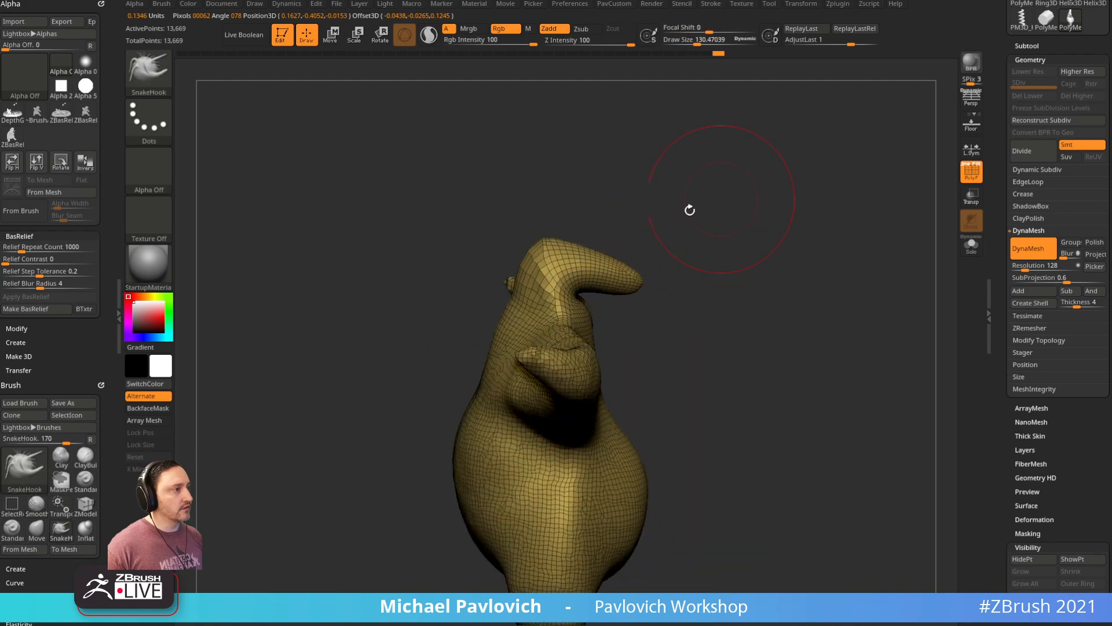
mouse_move(689, 210)
left_mouse_down("ctrl")
mouse_move(762, 226)
mouse_move(665, 232)
left_mouse_up("ctrl")
Step: Try to stretch the bent head tip up and outward with the Move brush and remesh the figure
mouse_move(824, 195)
left_mouse_down()
mouse_move(812, 166)
mouse_move(692, 230)
left_mouse_up()
key("b")
key("m")
key("v")
mouse_move(636, 267)
left_mouse_down()
mouse_move(753, 129)
mouse_move(737, 116)
left_mouse_up()
left_click_drag(803, 219, 707, 205)
left_click_drag(824, 175, 851, 232, "ctrl")
mouse_move(754, 249)
left_mouse_down()
mouse_move(768, 310)
mouse_move(697, 183)
left_mouse_up()
left_click_drag(807, 262, 679, 162)
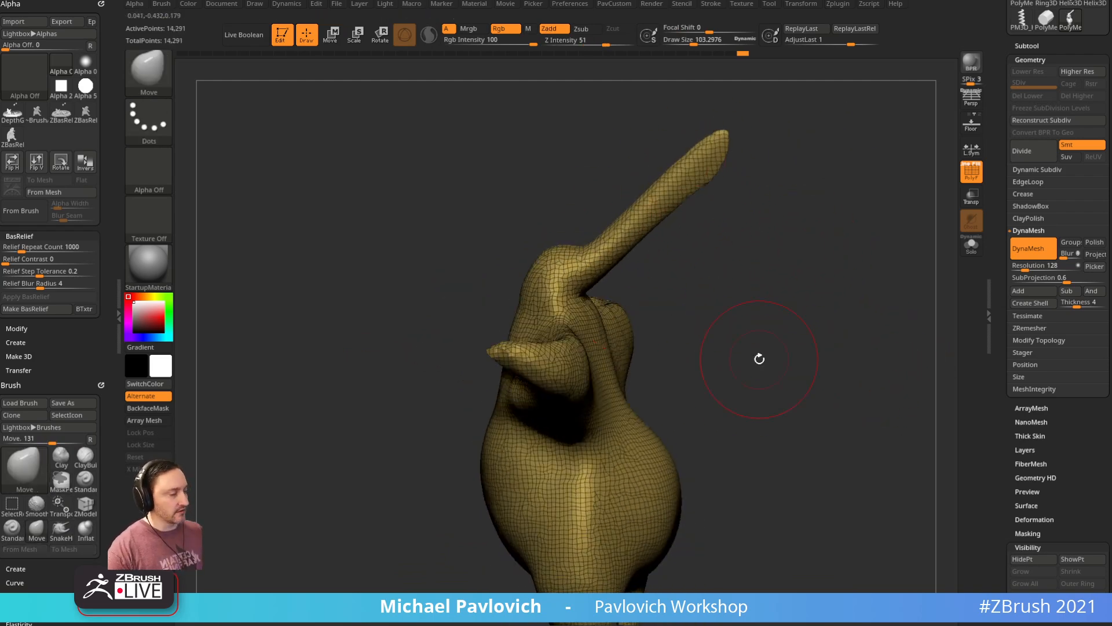
Step: Undo the last changes to the stretched head tip
mouse_move(795, 225)
left_mouse_down()
mouse_move(844, 243)
mouse_move(795, 229)
mouse_move(857, 234)
mouse_move(811, 207)
left_mouse_up()
key("ctrl+z")
key("ctrl+z")
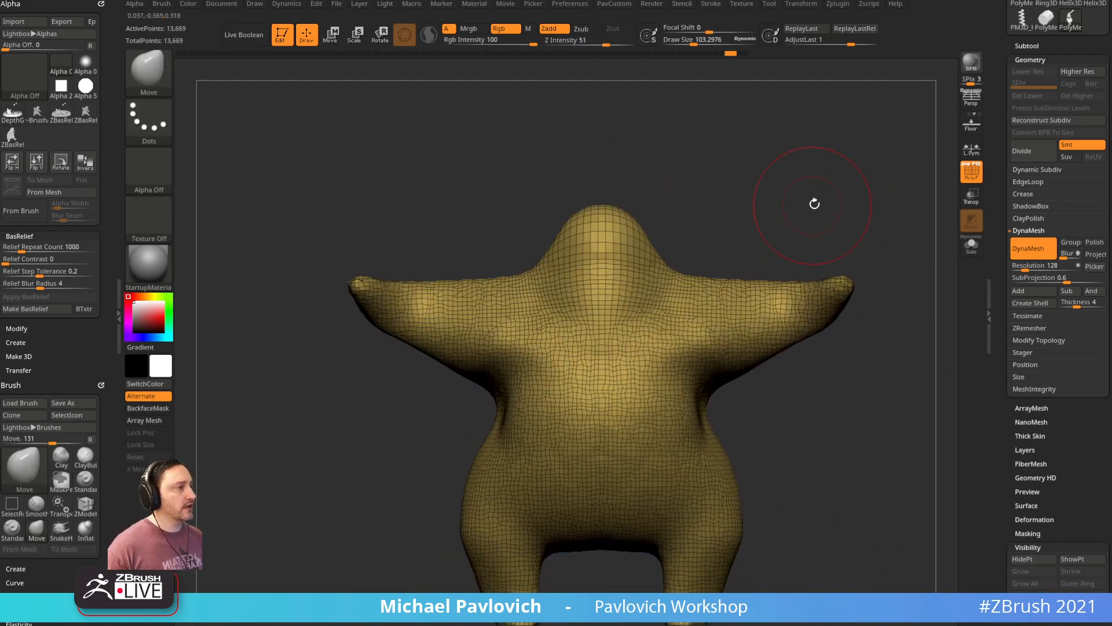
Step: Reshape the side of the head and the shoulder with the Move brush at several draw sizes
left_click_drag(672, 216, 557, 244)
key("s")
left_click_drag(533, 261, 544, 260)
left_click_drag(660, 213, 727, 210)
mouse_move(563, 231)
left_mouse_down()
mouse_move(561, 216)
mouse_move(553, 231)
left_mouse_up()
key("s")
left_click_drag(513, 280, 498, 293)
mouse_move(698, 245)
left_mouse_down("alt")
mouse_move(689, 227)
mouse_move(725, 215)
left_mouse_up("alt")
key("s")
left_click_drag(560, 301, 547, 301)
mouse_move(499, 291)
left_mouse_down()
mouse_move(490, 313)
mouse_move(499, 293)
left_mouse_up()
Step: Choose the ClayBuildup brush with a draw size of about 49 and expand its stroke modifiers
key("b")
key("c")
key("l")
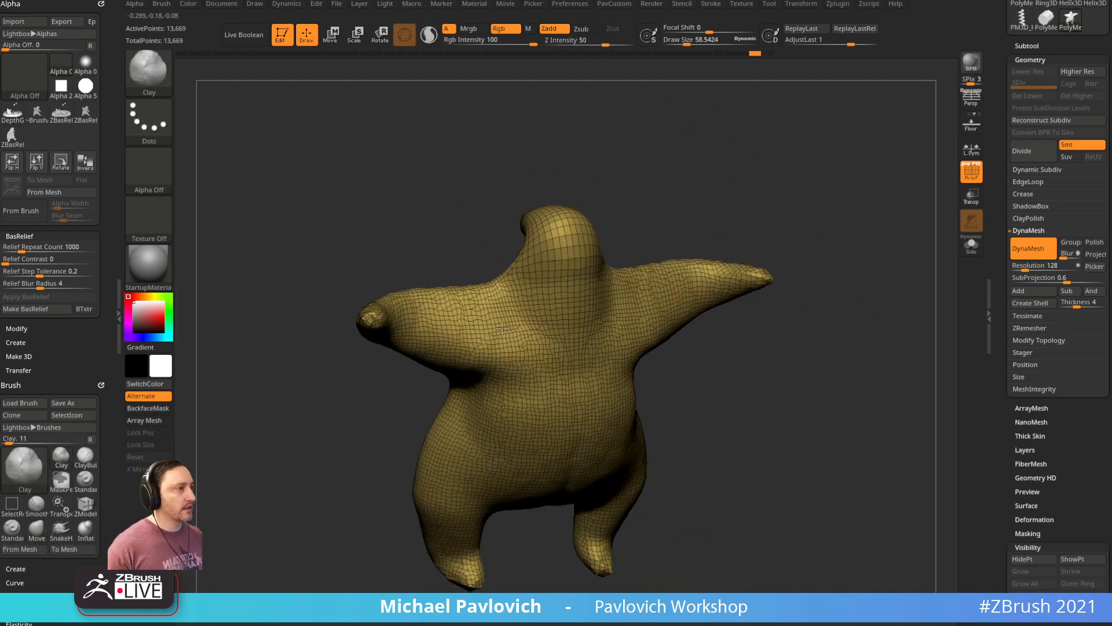
mouse_move(807, 392)
left_mouse_down("alt")
mouse_move(782, 356)
mouse_move(687, 342)
left_mouse_up("alt")
key("b")
key("c")
key("b")
key("s")
left_click_drag(567, 296, 578, 295)
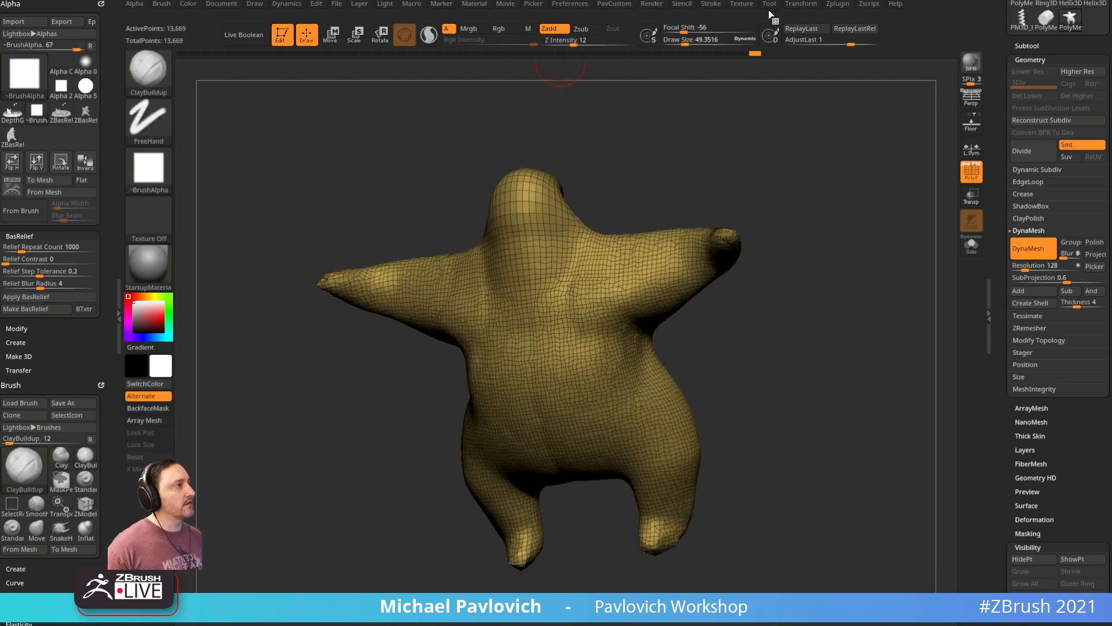
left_click(711, 4)
key("shift")
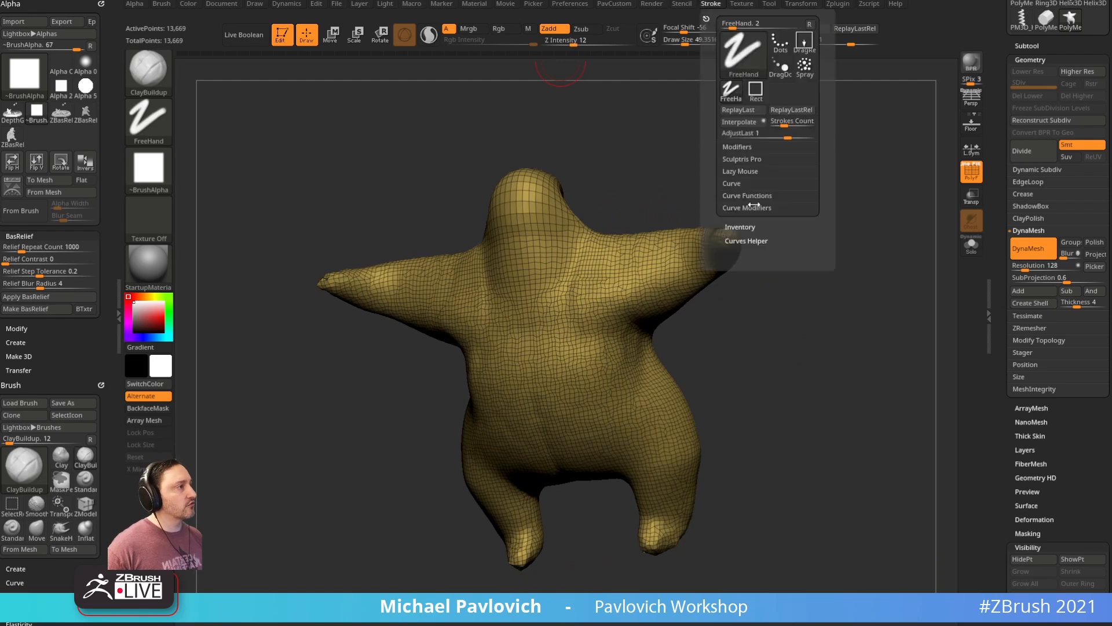
left_click(744, 151, "shift")
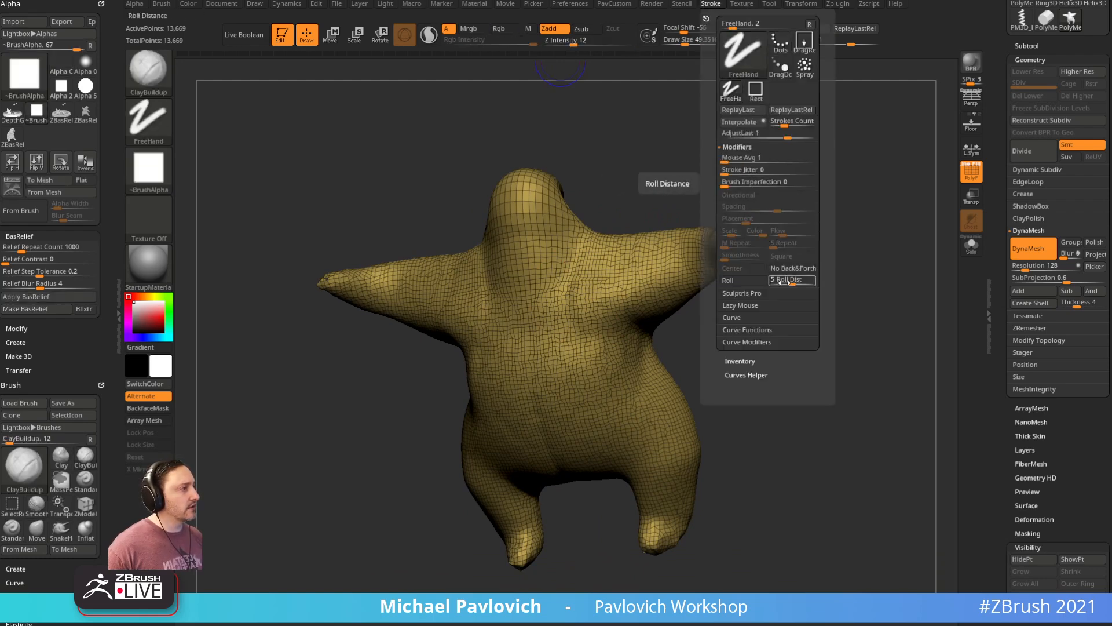
Step: Build up clay over the chest and shoulders with ClayBuildup at a draw size of about 72
left_click_drag(636, 161, 610, 168)
key("s")
mouse_move(590, 274)
left_mouse_down()
mouse_move(591, 318)
mouse_move(604, 330)
left_mouse_up()
mouse_move(780, 104)
left_mouse_down()
mouse_move(795, 96)
mouse_move(716, 214)
left_mouse_up()
left_click_drag(618, 318, 608, 272)
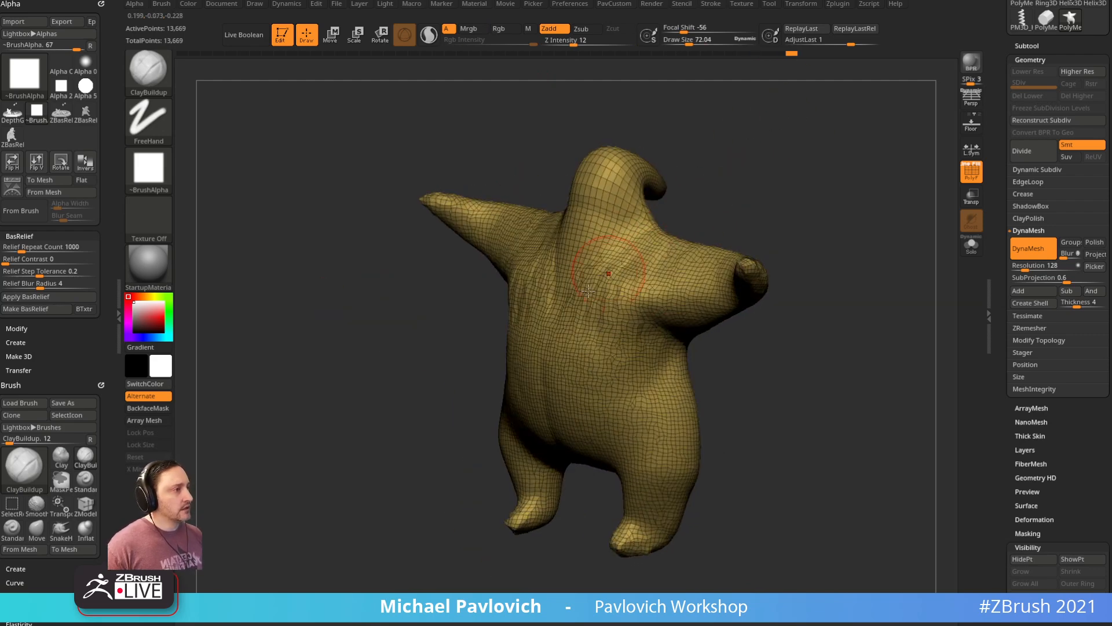
left_click_drag(698, 200, 756, 199)
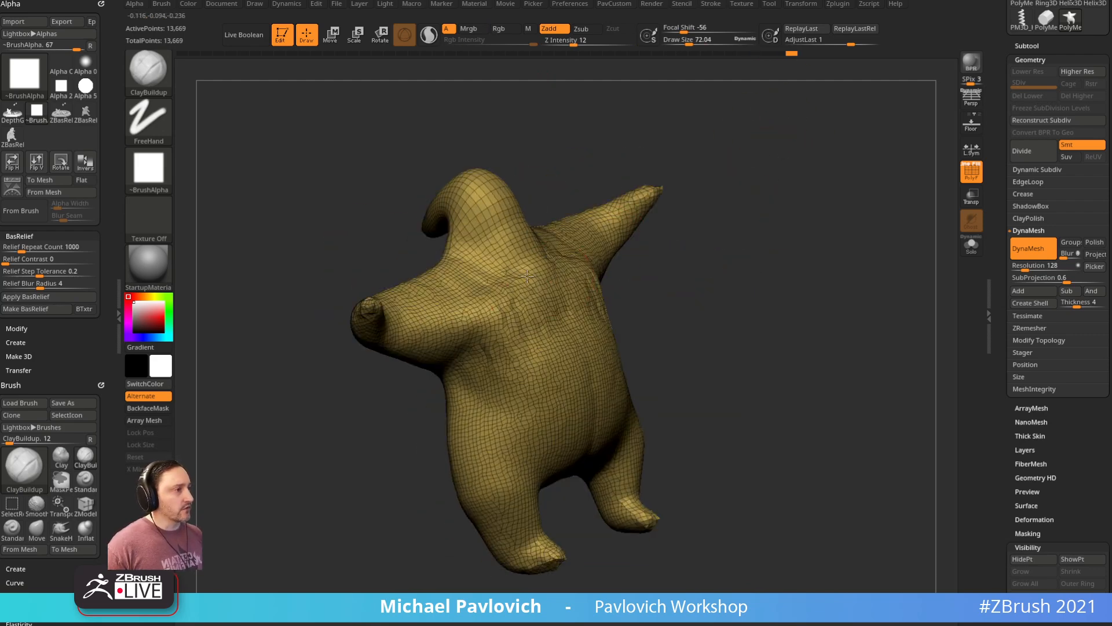
right_click_drag(594, 284, 656, 259, "alt")
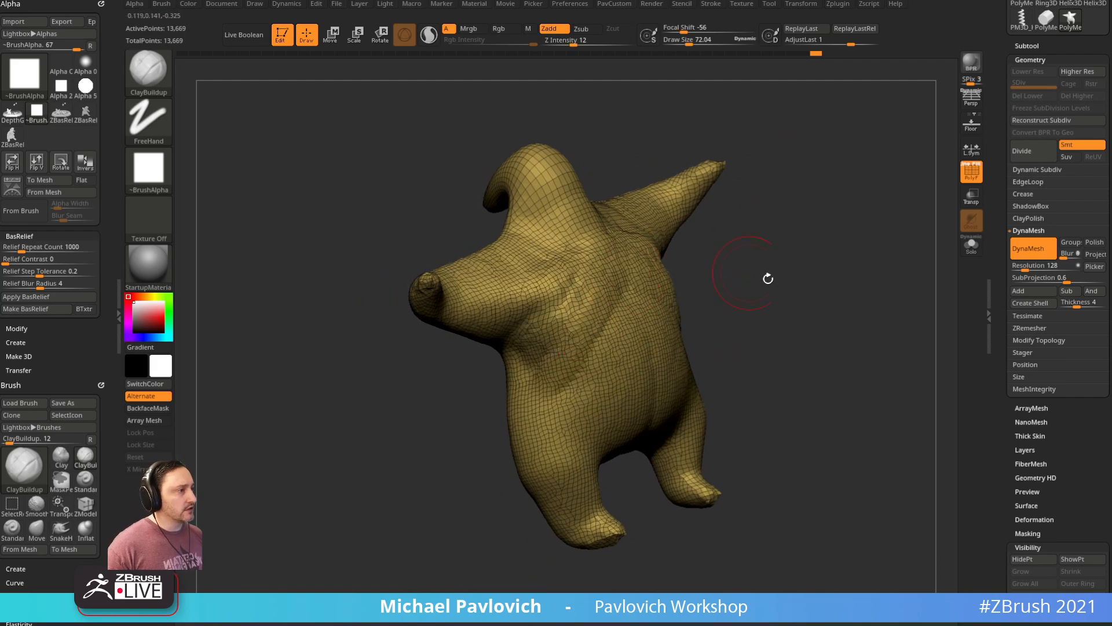
Step: Hide the polyframe and smooth the rough clay strokes on the torso
left_click_drag(739, 272, 622, 314)
key("shift+f")
left_click_drag(901, 251, 626, 283)
key("shift")
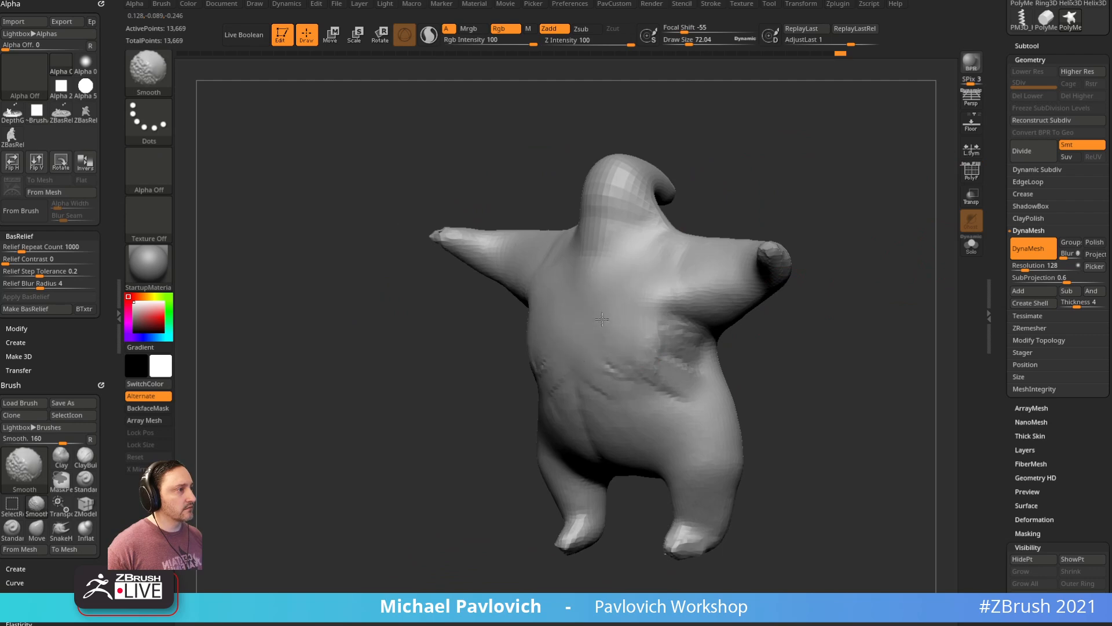
mouse_move(769, 322)
left_mouse_down()
mouse_move(716, 342)
mouse_move(730, 325)
left_mouse_up()
left_click_drag(601, 301, 586, 258)
left_click_drag(782, 169, 834, 177)
left_click_drag(725, 159, 704, 162)
left_click_drag(597, 247, 597, 298, "shift")
mouse_move(522, 359)
left_mouse_down()
mouse_move(509, 365)
mouse_move(575, 384)
mouse_move(676, 251)
mouse_move(520, 243)
left_mouse_up()
Step: Adjust the torso with the Move brush and remesh the figure with DynaMesh
key("b")
key("m")
key("v")
mouse_move(560, 308)
left_mouse_down()
mouse_move(591, 293)
mouse_move(551, 332)
left_mouse_up()
left_click_drag(840, 287, 857, 301, "ctrl")
mouse_move(857, 301)
left_mouse_down()
mouse_move(867, 253)
mouse_move(768, 228)
left_mouse_up()
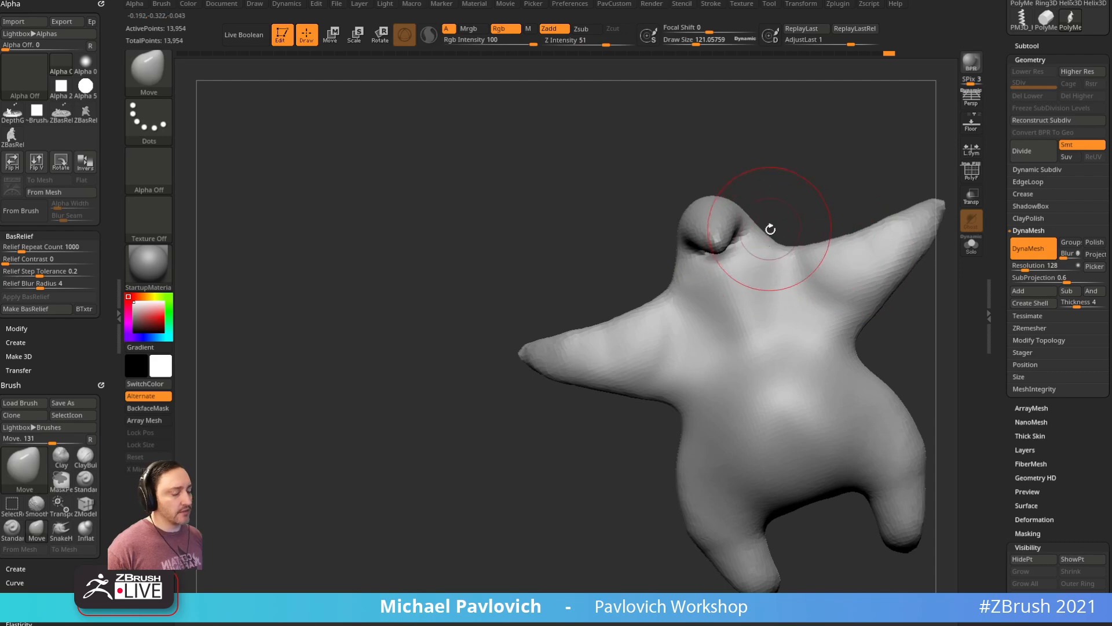
Step: Try ClayBuildup strokes on the arm at different draw sizes, remeshing the figure between them
key("b")
key("c")
key("b")
left_click_drag(641, 325, 626, 374)
left_click_drag(506, 474, 625, 480, "ctrl")
key("ctrl+z")
key("s")
mouse_move(644, 361)
left_mouse_down()
mouse_move(636, 371)
mouse_move(629, 342)
mouse_move(623, 380)
left_mouse_up()
mouse_move(520, 456)
left_mouse_down("ctrl")
mouse_move(620, 515)
mouse_move(597, 522)
mouse_move(630, 400)
left_mouse_up("ctrl")
Step: Undo the trial clay strokes and remeshes
left_click_drag(803, 332, 646, 346)
key("ctrl+z")
key("ctrl+z")
key("ctrl+z")
key("ctrl+z")
Step: Show the polyframe and build up clay on the arm with ClayBuildup at a draw size of about 166
mouse_move(822, 278)
left_mouse_down()
mouse_move(750, 298)
mouse_move(846, 275)
mouse_move(666, 312)
left_mouse_up()
key("shift+f")
key("w")
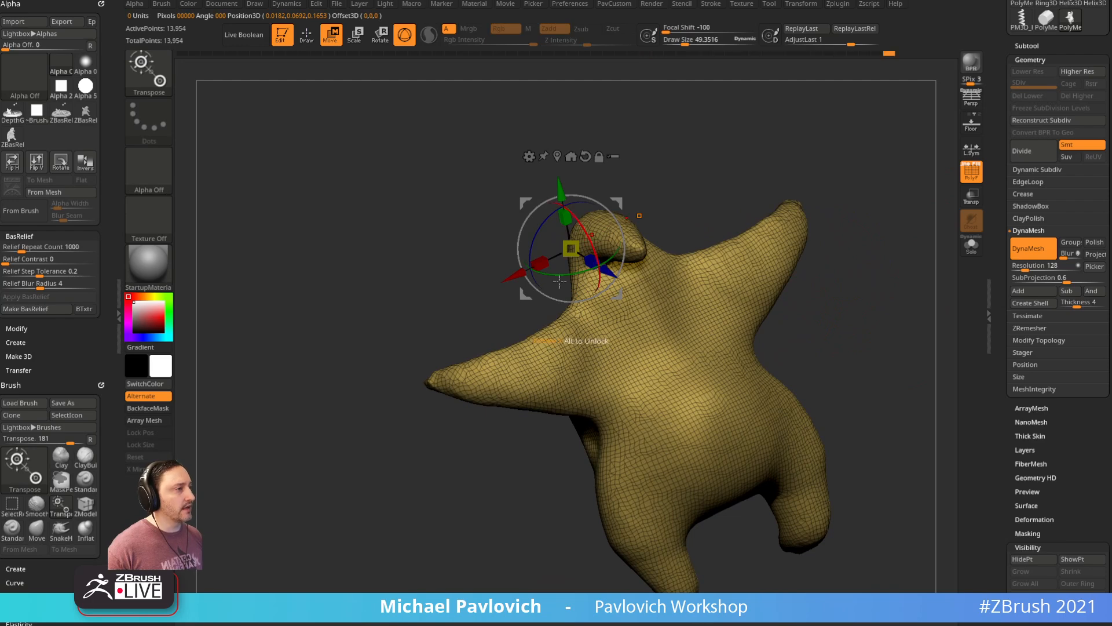
key("q")
left_click_drag(824, 288, 706, 337)
left_click_drag(861, 288, 820, 223)
mouse_move(839, 283)
left_mouse_down()
mouse_move(796, 290)
mouse_move(814, 293)
mouse_move(776, 310)
mouse_move(705, 412)
left_mouse_up()
key("s")
left_click_drag(802, 390, 708, 392)
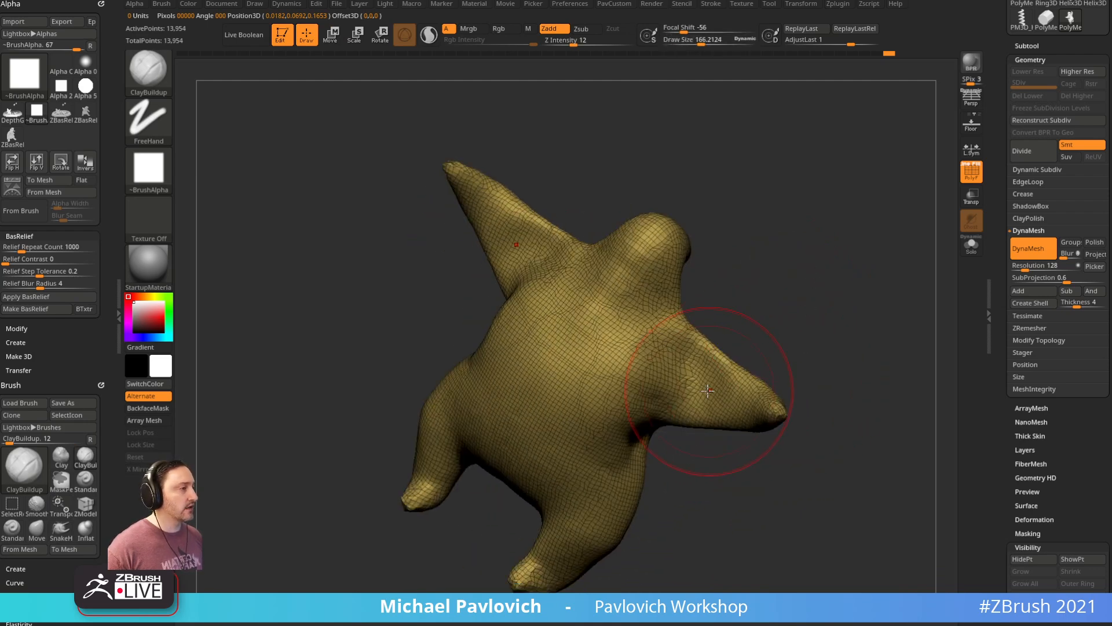
Step: Expand the auto masking options of ClayBuildup and turn on BackfaceMask
left_click_drag(109, 172, 104, 12)
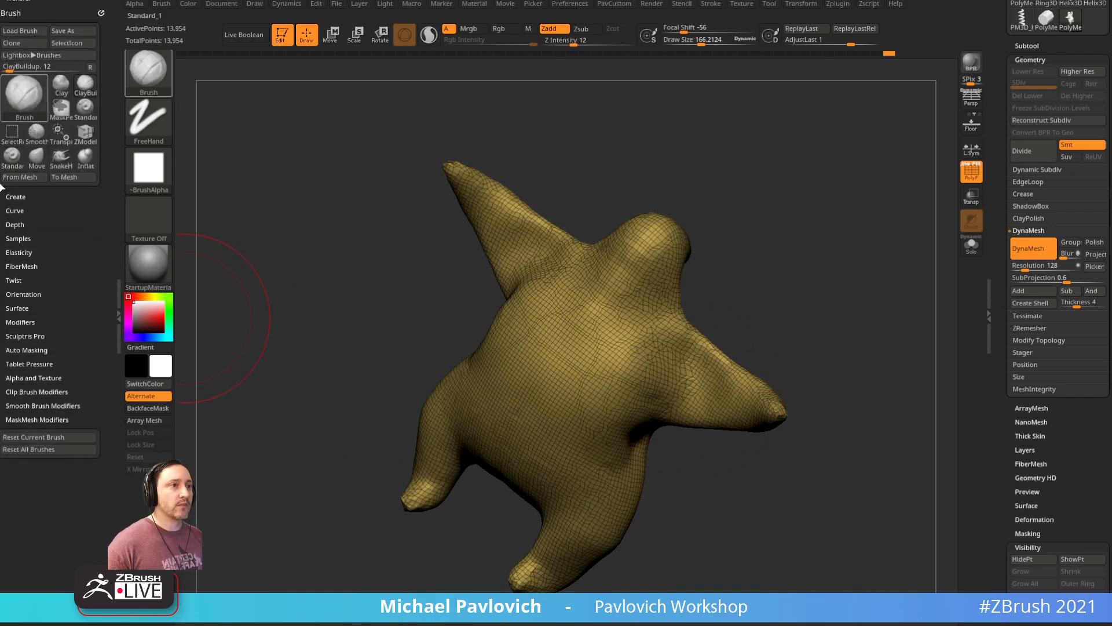
key("shift")
left_click(37, 351, "shift")
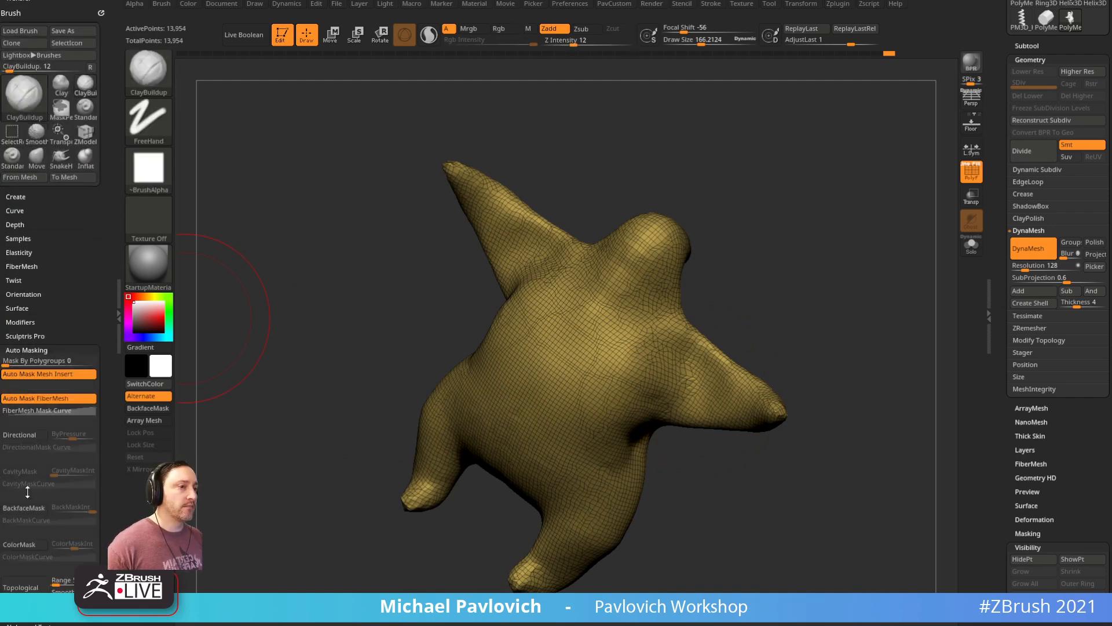
left_click_drag(779, 366, 690, 374)
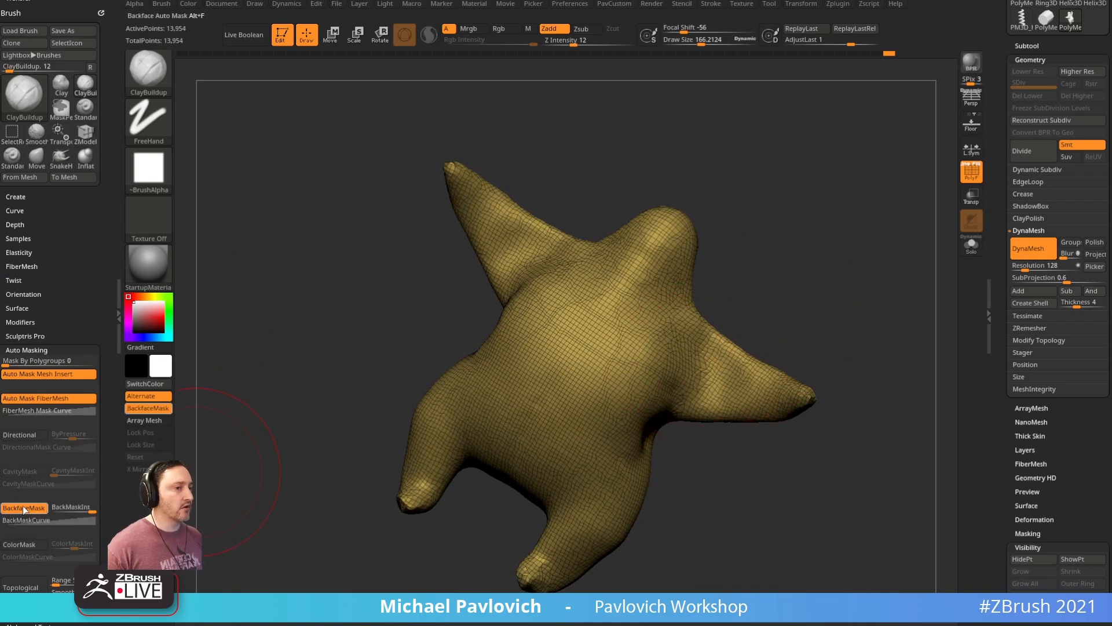
Step: Build up clay on the arms and shoulders with backface masking active
left_click_drag(823, 285, 696, 299)
mouse_move(490, 467)
left_mouse_down()
mouse_move(626, 480)
mouse_move(494, 467)
left_mouse_up()
mouse_move(550, 342)
left_mouse_down()
mouse_move(557, 368)
mouse_move(583, 377)
left_mouse_up()
left_click_drag(525, 460, 632, 463)
mouse_move(506, 364)
left_mouse_down()
mouse_move(538, 365)
mouse_move(536, 391)
left_mouse_up()
left_click_drag(585, 452, 533, 447)
mouse_move(471, 325)
left_mouse_down()
mouse_move(519, 403)
mouse_move(472, 367)
mouse_move(509, 442)
left_mouse_up()
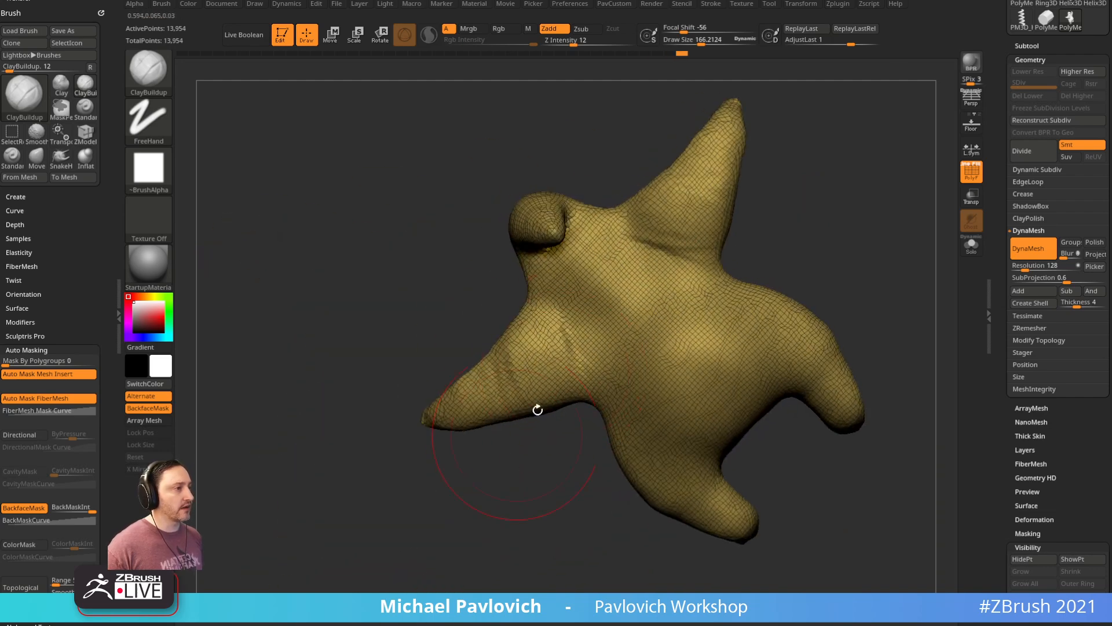
mouse_move(877, 265)
left_mouse_down()
mouse_move(782, 278)
mouse_move(748, 383)
left_mouse_up()
Step: Compare the BackfaceMask setting between the Move and ClayBuildup brushes, ending on Move
key("b")
key("m")
key("v")
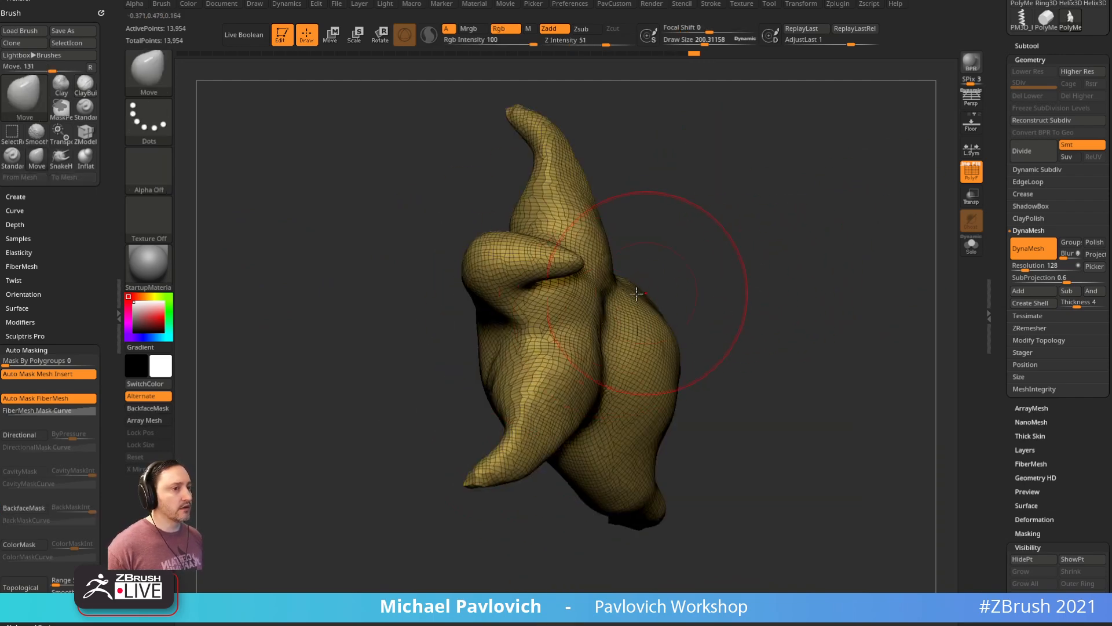
key("b")
key("c")
key("b")
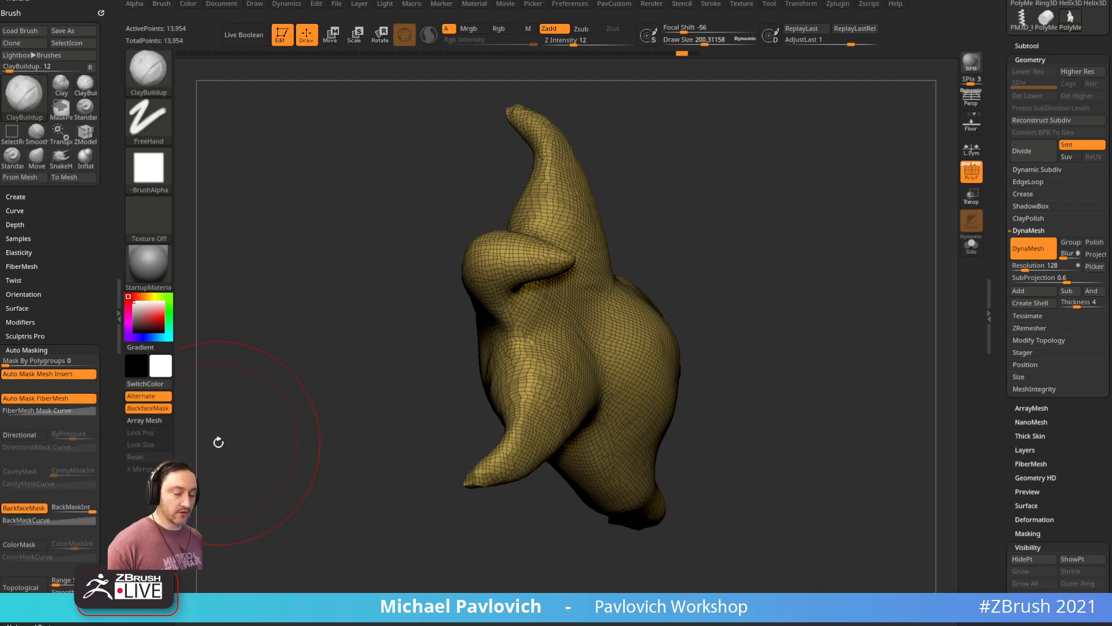
key("b")
key("m")
key("v")
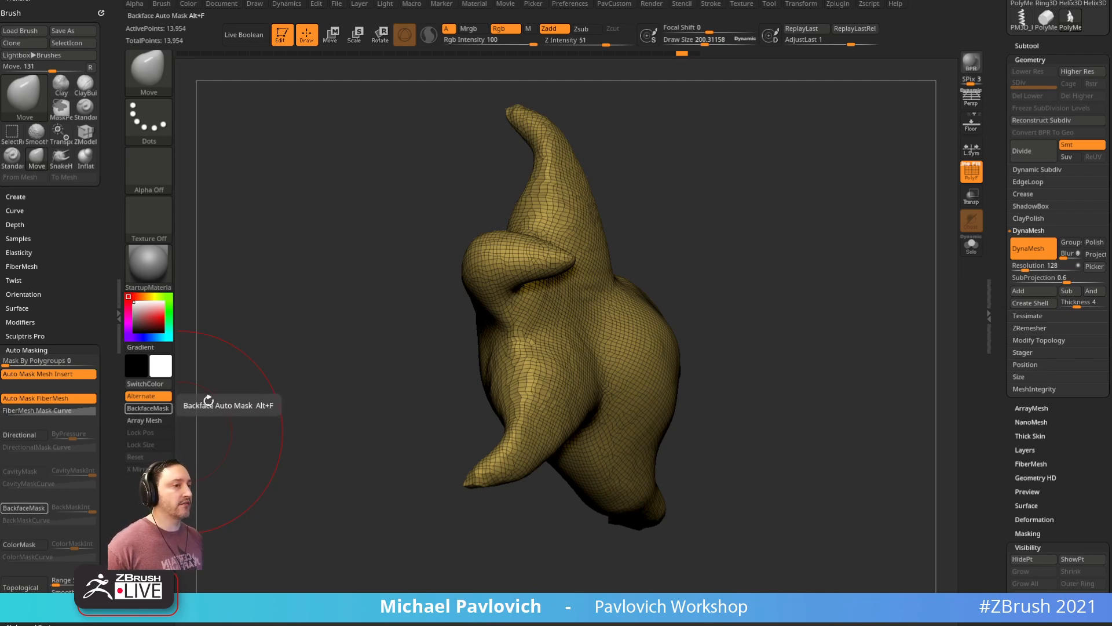
left_click_drag(87, 174, 81, 544)
Step: Shift the side of the torso slightly with the Move brush and smooth the surface around it
left_click_drag(742, 300, 790, 273)
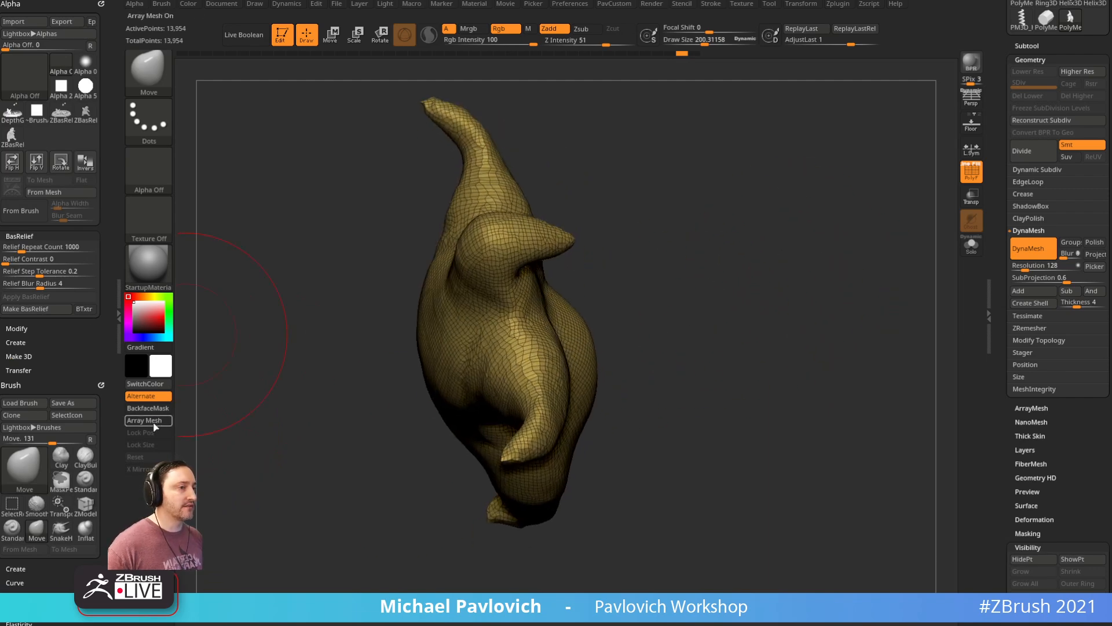
left_click_drag(642, 255, 789, 243)
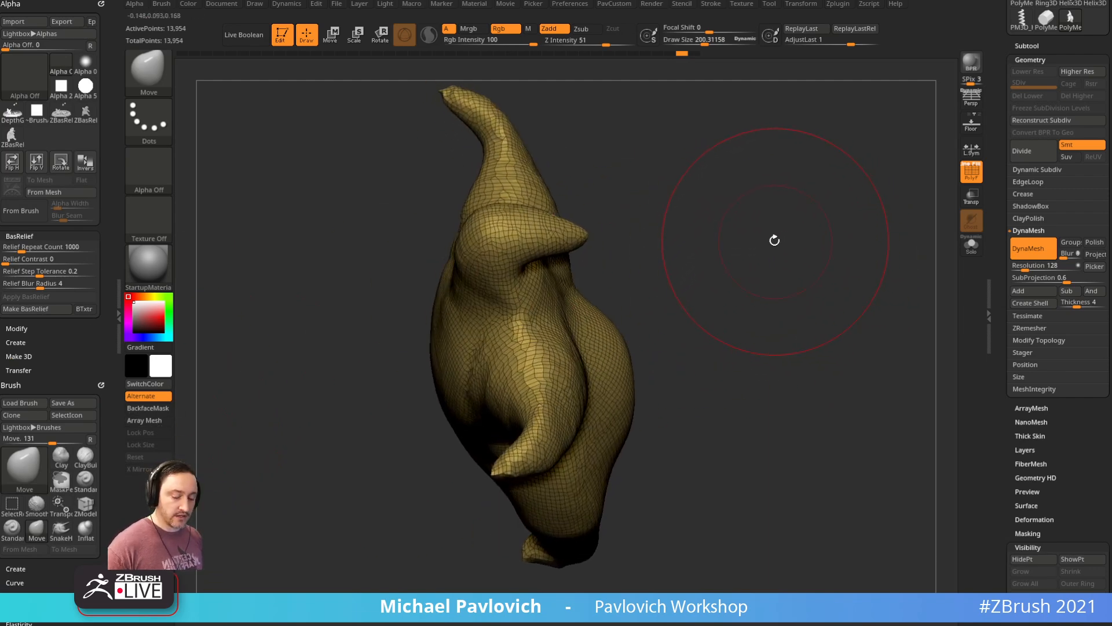
mouse_move(767, 247)
left_mouse_down()
mouse_move(819, 255)
mouse_move(465, 350)
left_mouse_up()
left_click_drag(577, 321, 593, 325)
mouse_move(695, 301)
left_mouse_down()
mouse_move(760, 254)
mouse_move(800, 273)
mouse_move(775, 266)
left_mouse_up()
key("shift")
left_click_drag(563, 332, 579, 345, "shift")
left_click_drag(644, 249, 758, 249)
mouse_move(730, 342)
left_mouse_down("shift")
mouse_move(748, 342)
mouse_move(721, 325)
left_mouse_up("shift")
mouse_move(776, 244)
left_mouse_down()
mouse_move(802, 210)
mouse_move(620, 291)
left_mouse_up()
Step: Build up clay forms across the chest with ClayBuildup at a draw size of about 108
key("b")
key("c")
key("b")
mouse_move(560, 324)
left_mouse_down()
mouse_move(576, 319)
mouse_move(606, 365)
left_mouse_up()
left_click_drag(803, 332, 744, 324)
mouse_move(713, 293)
left_mouse_down()
mouse_move(664, 360)
mouse_move(711, 374)
mouse_move(690, 310)
left_mouse_up()
left_click_drag(857, 315, 896, 322)
key("s")
left_click(591, 382)
mouse_move(614, 376)
left_mouse_down()
mouse_move(570, 409)
mouse_move(631, 386)
left_mouse_up()
mouse_move(811, 360)
left_mouse_down()
mouse_move(938, 356)
mouse_move(778, 297)
left_mouse_up()
left_click_drag(414, 311, 529, 382)
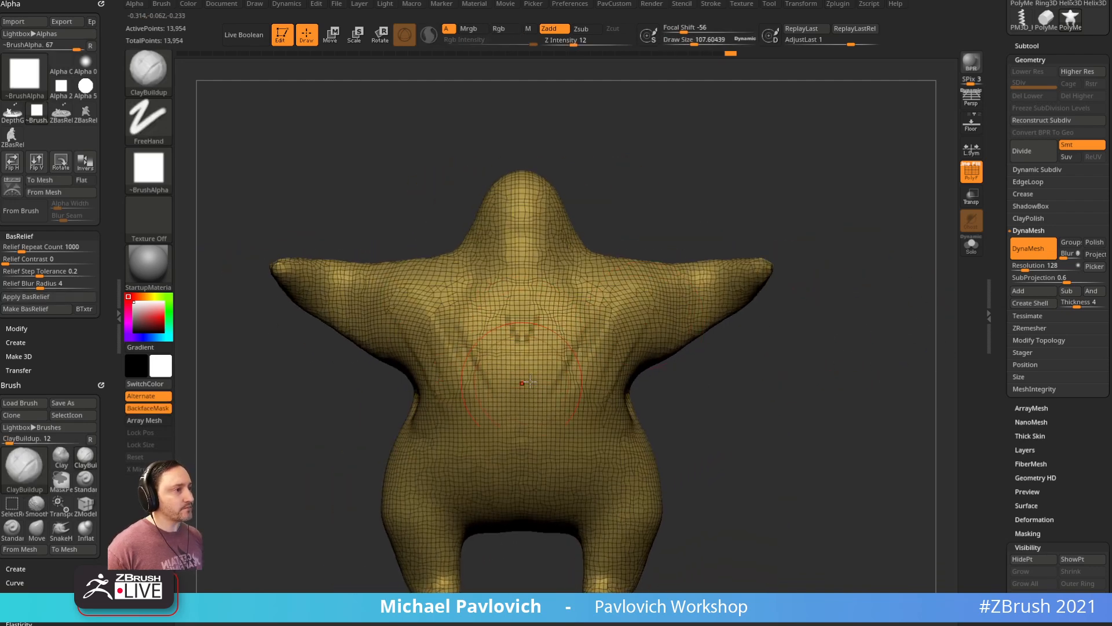
Step: Hide the polyframe and smooth the clay strokes on the lower chest and belly
left_click(978, 182)
left_click_drag(754, 147, 824, 203, "alt")
left_click_drag(512, 377, 553, 440, "shift")
left_click_drag(777, 263, 782, 197, "alt")
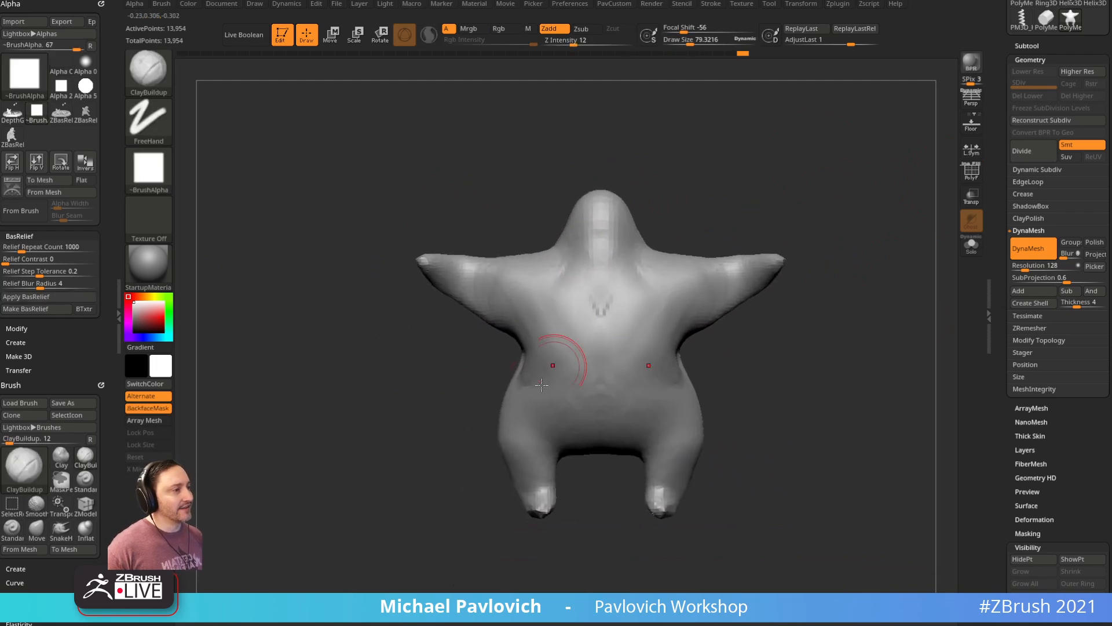
left_click_drag(546, 537, 548, 504, "alt")
Step: Narrow the hips and pull the legs inward with a large Move brush, increasing the draw size between strokes
key("s")
left_click_drag(688, 447, 703, 447)
key("b")
key("m")
key("v")
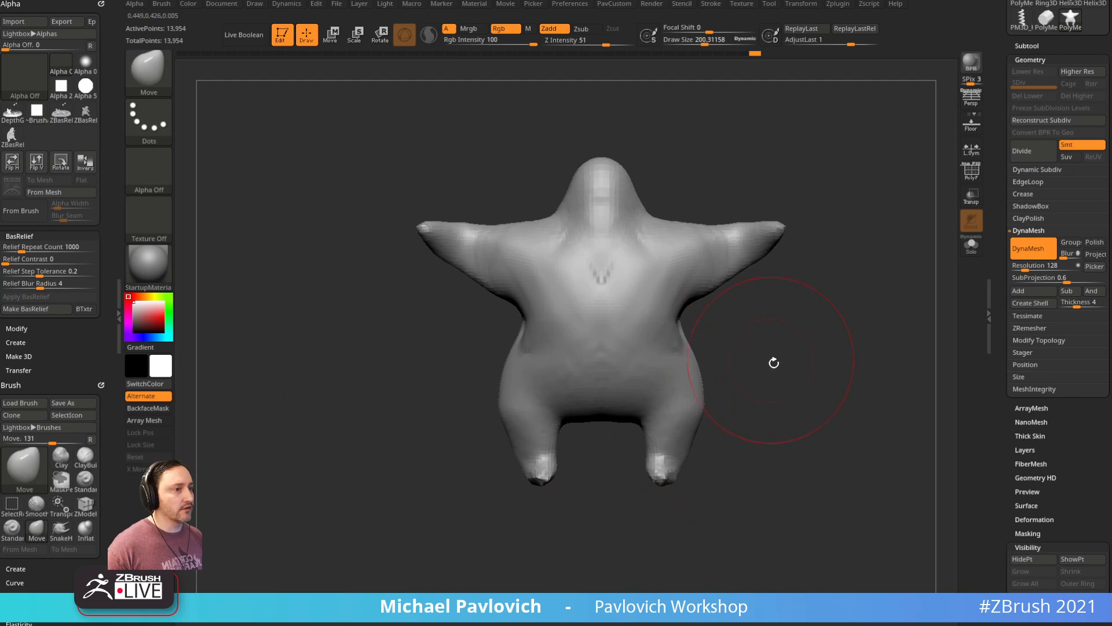
left_click_drag(771, 359, 759, 365, "alt")
key("bracketright")
left_click_drag(685, 405, 674, 406)
left_click_drag(659, 467, 669, 461)
key("bracketright")
left_click_drag(518, 424, 527, 426)
left_click_drag(524, 468, 542, 468)
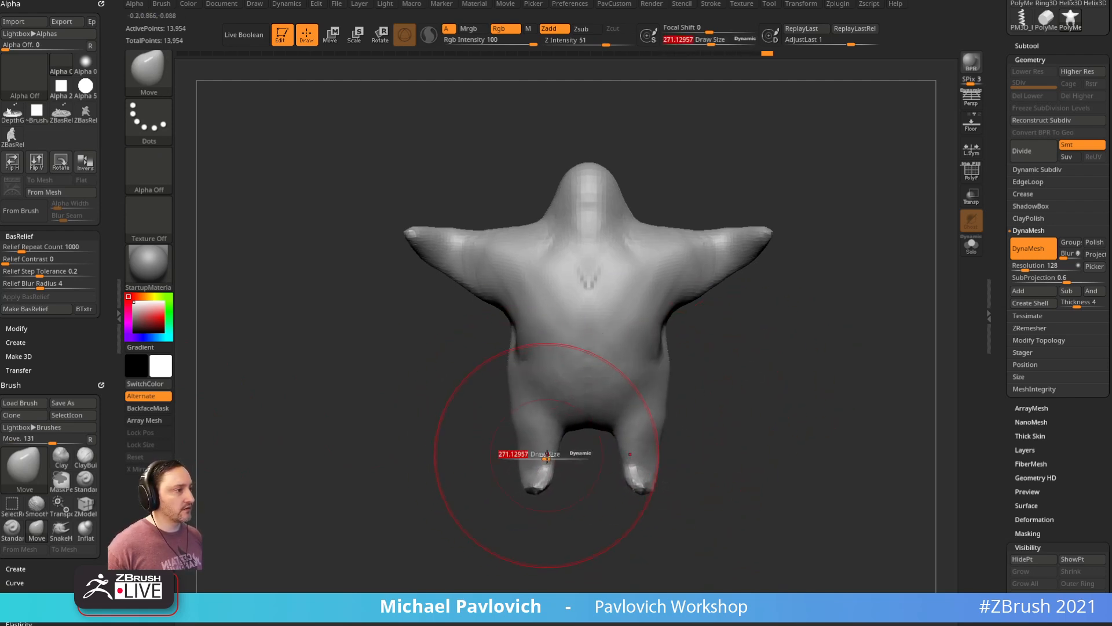
Step: Push the upper back upward in profile with the Move brush and reduce the draw size to about 52
mouse_move(552, 394)
right_mouse_down()
mouse_move(641, 392)
mouse_move(650, 373)
right_mouse_up()
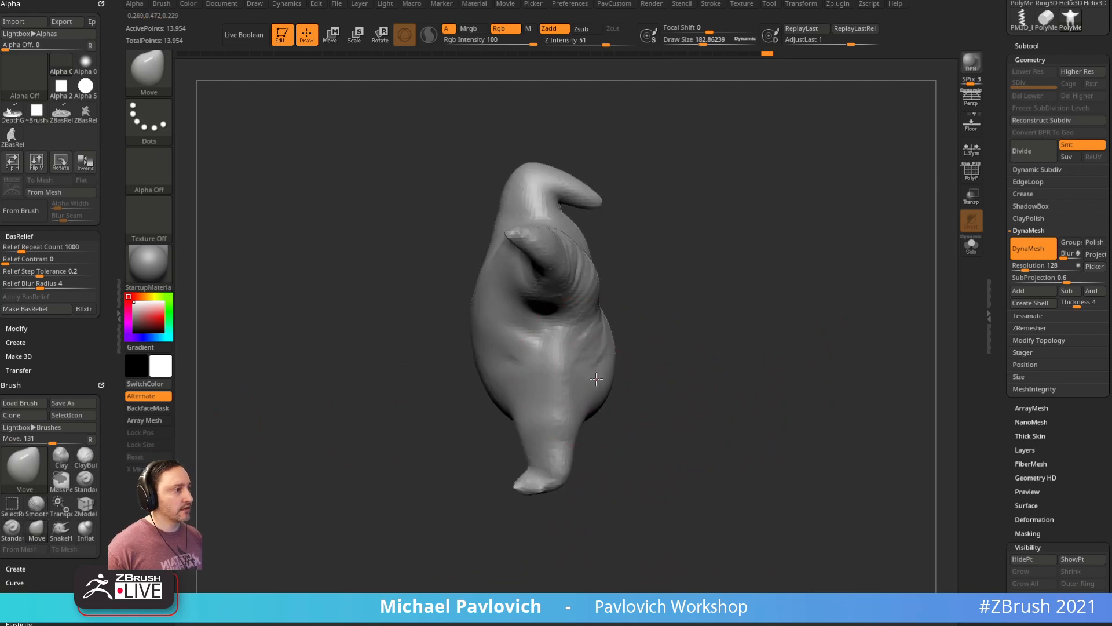
left_click_drag(593, 289, 591, 261)
right_click_drag(625, 272, 752, 278, "shift")
right_click_drag(746, 215, 773, 259, "alt")
key("bracketleft")
key("bracketleft")
key("bracketleft")
key("bracketleft")
right_click_drag(735, 190, 776, 232, "ctrl")
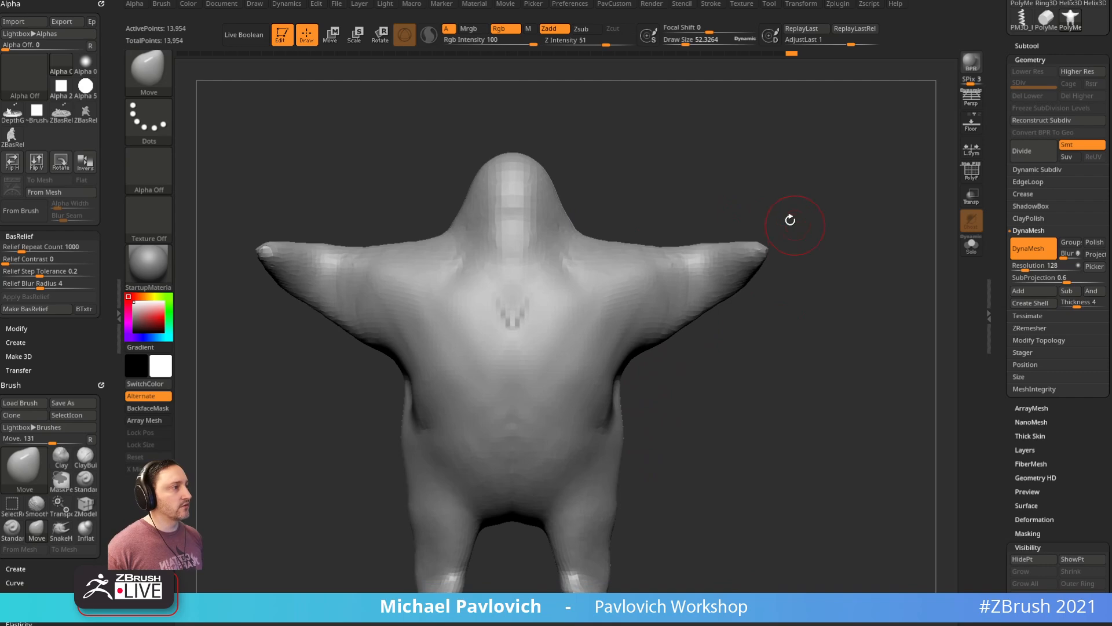
Step: Switch to the Standard brush and smooth the chest and shoulder surfaces
left_click(152, 72, "ctrl")
mouse_move(832, 278)
right_mouse_down()
mouse_move(777, 251)
mouse_move(542, 228)
right_mouse_up()
key("shift")
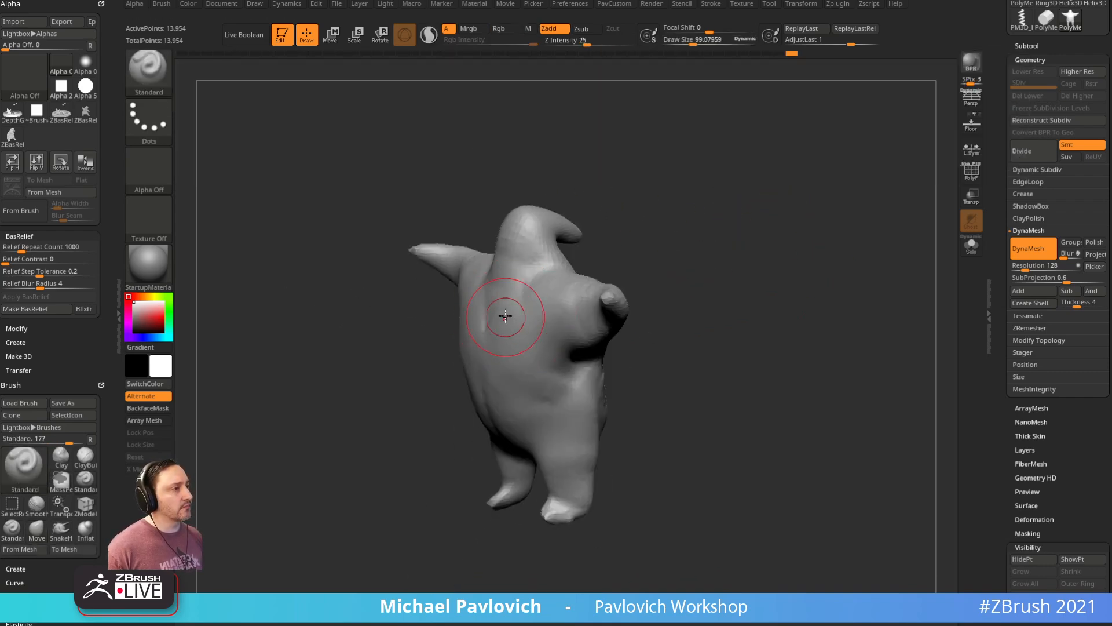
right_click_drag(549, 391, 583, 313)
left_click_drag(580, 297, 605, 342, "shift")
right_click_drag(804, 266, 646, 210)
left_click_drag(627, 261, 644, 249, "shift")
mouse_move(718, 136)
right_mouse_down("ctrl")
mouse_move(734, 175)
mouse_move(784, 186)
mouse_move(839, 164)
mouse_move(775, 179)
mouse_move(784, 164)
right_mouse_up("ctrl")
key("shift")
Step: Mask the head, torso and legs in gizmo mode, leaving both arms unmasked, and return to drawing
right_click_drag(819, 275, 871, 306)
right_click_drag(763, 576, 814, 332, "shift")
key("w")
left_click_drag(685, 325, 792, 308, "ctrl")
right_click_drag(881, 274, 764, 289)
left_click_drag(704, 329, 672, 329)
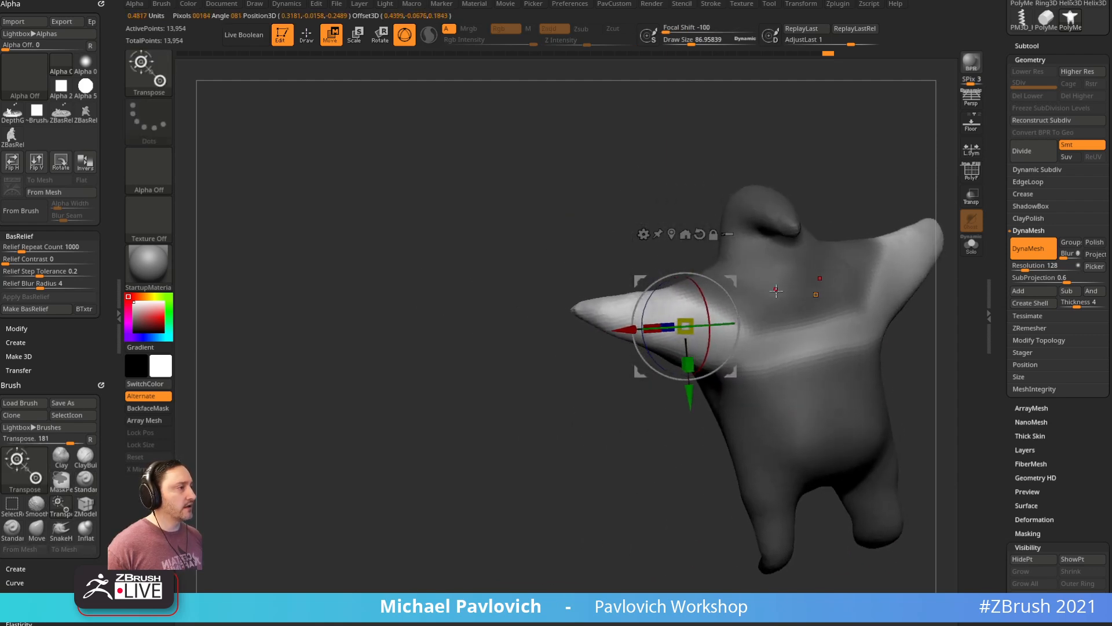
key("q")
mouse_move(533, 362)
right_mouse_down()
mouse_move(589, 389)
mouse_move(653, 356)
right_mouse_up()
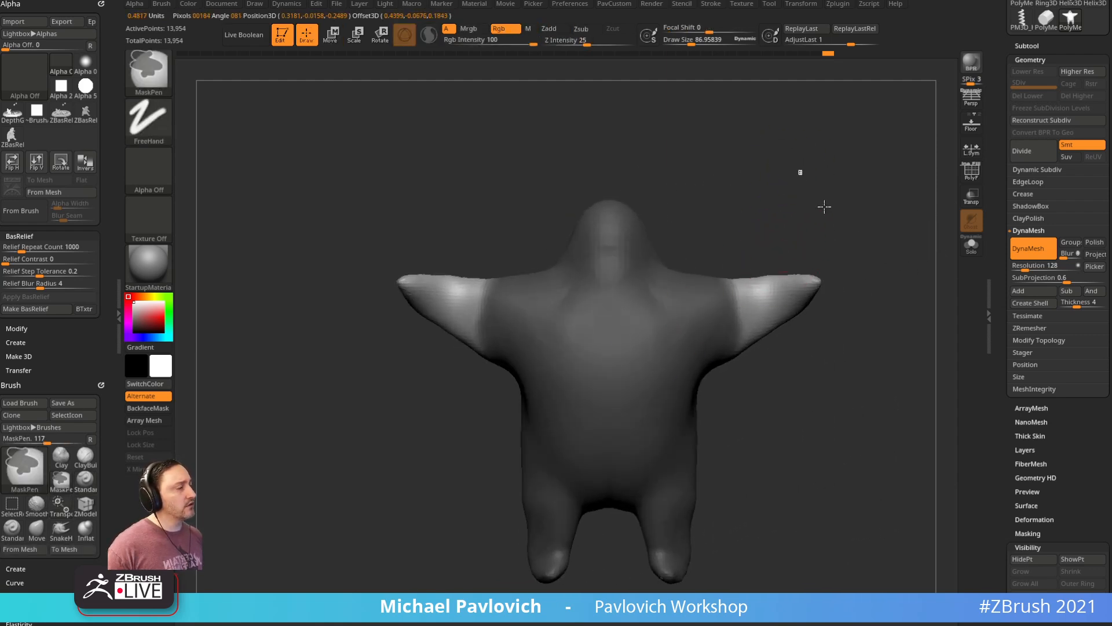
Step: Clear the mask from the model and reduce the Standard brush's draw size to about 24
left_click_drag(802, 173, 753, 188, "ctrl")
right_click_drag(693, 179, 682, 228, "alt")
key("bracketleft")
mouse_move(747, 194)
right_mouse_down("alt")
mouse_move(733, 183)
mouse_move(744, 247)
mouse_move(725, 211)
mouse_move(729, 189)
right_mouse_up("alt")
key("bracketleft")
key("bracketleft")
mouse_move(729, 189)
right_mouse_down("ctrl")
mouse_move(757, 183)
mouse_move(752, 216)
right_mouse_up("ctrl")
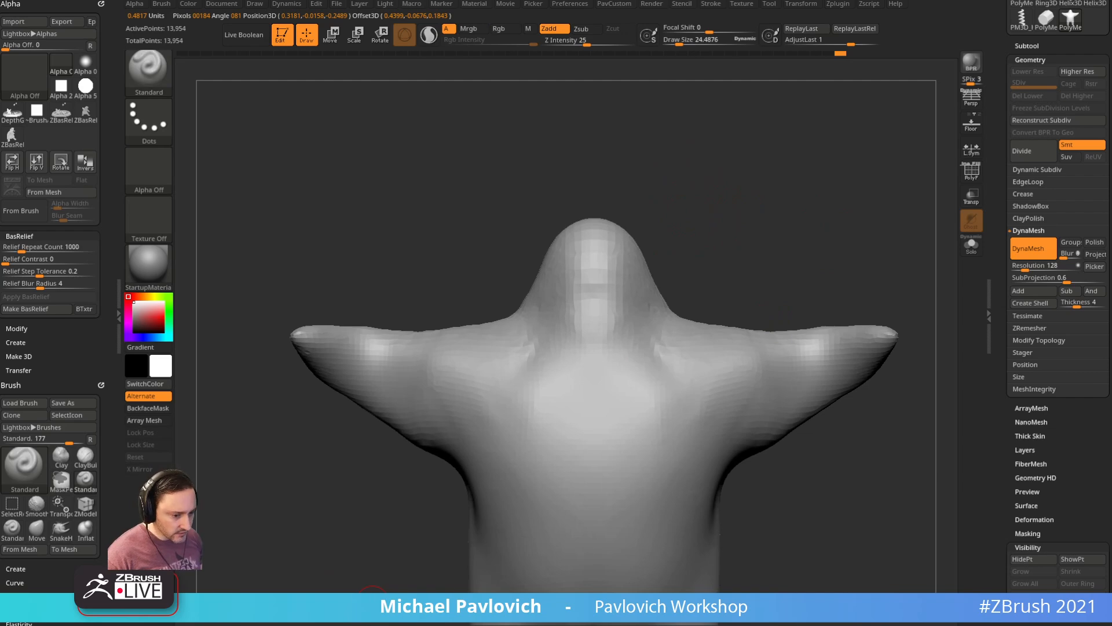
Step: Bring up the reference image, examine the pale sack-like character's head and profile up close, and return to the sculpt
key("alt+Tab")
right_click_drag(837, 119, 771, 117)
scroll(289, 179, "up", 3)
middle_click_drag(429, 241, 562, 319)
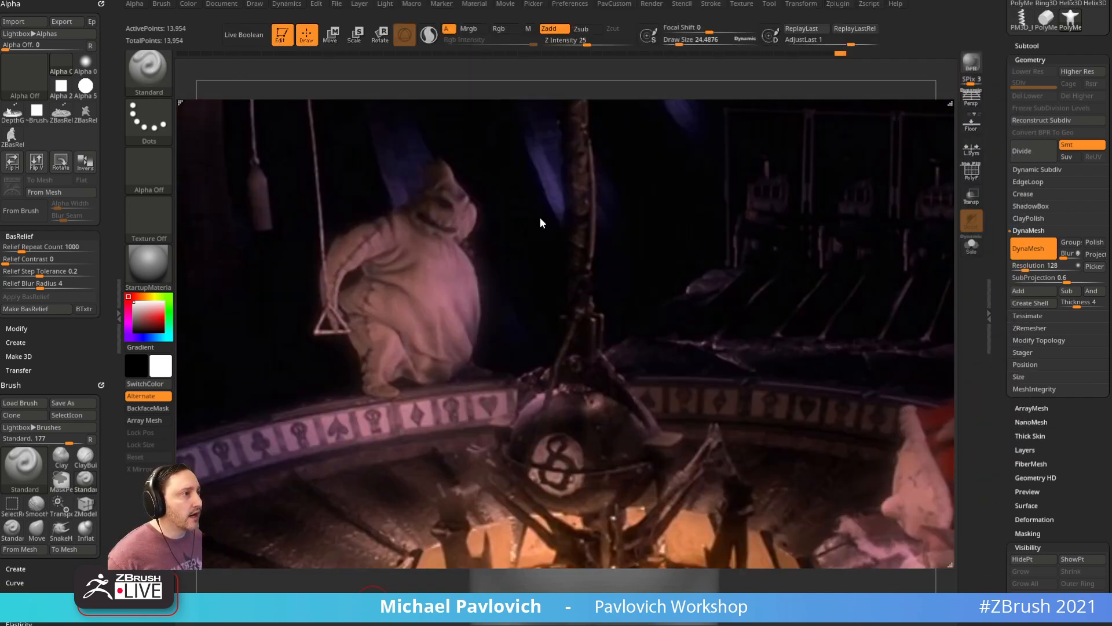
key("alt+Tab")
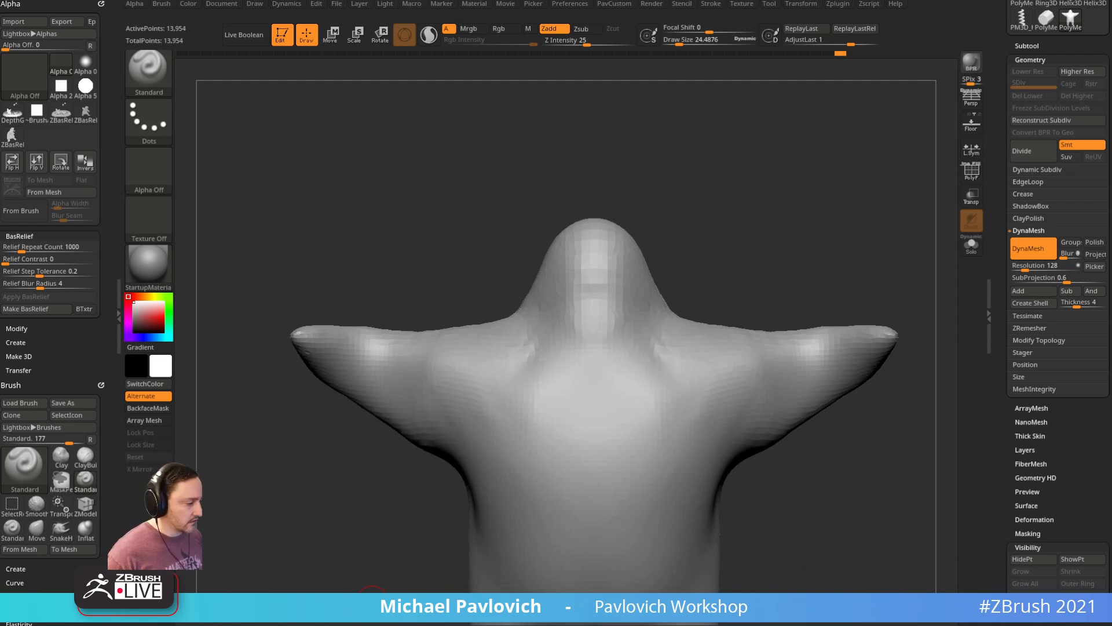
Step: Reshape the crown and the hooked tip behind the head in profile with the Move brush, enlarging it to about 79
left_click_drag(655, 151, 750, 154)
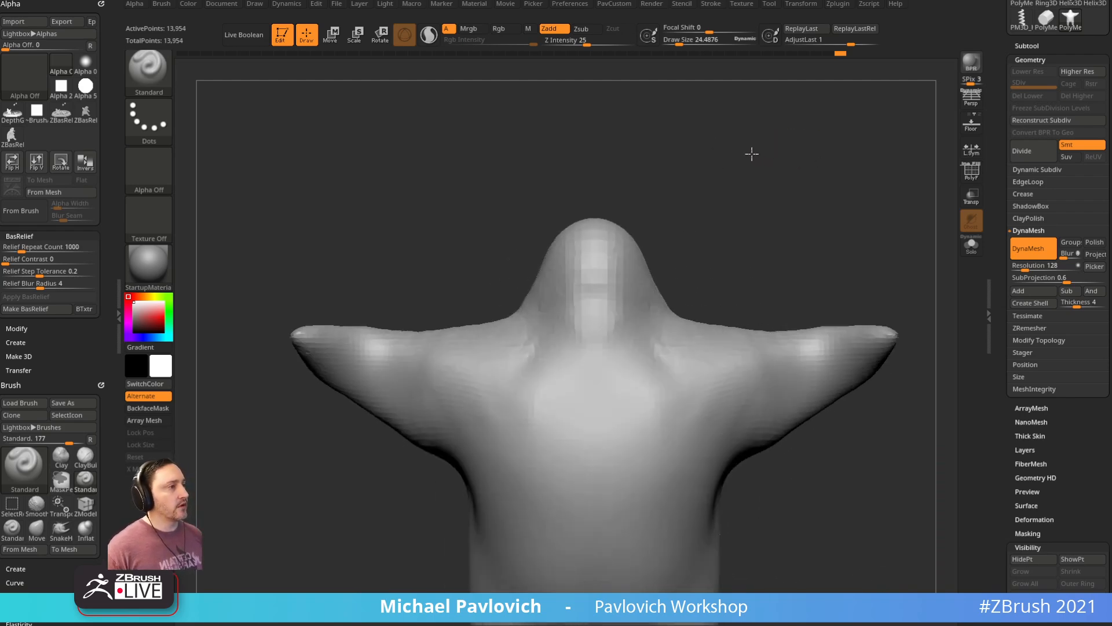
left_click_drag(731, 208, 711, 243, "alt")
mouse_move(742, 209)
left_mouse_down()
mouse_move(802, 203)
mouse_move(718, 197)
left_mouse_up()
key("b")
key("m")
key("v")
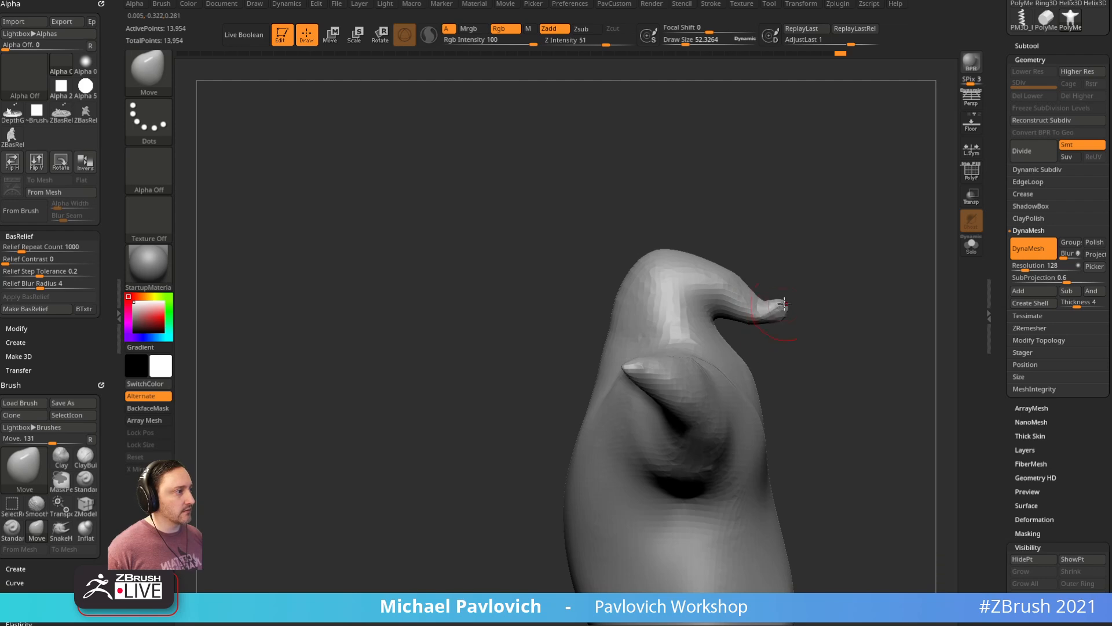
key("]")
key("]")
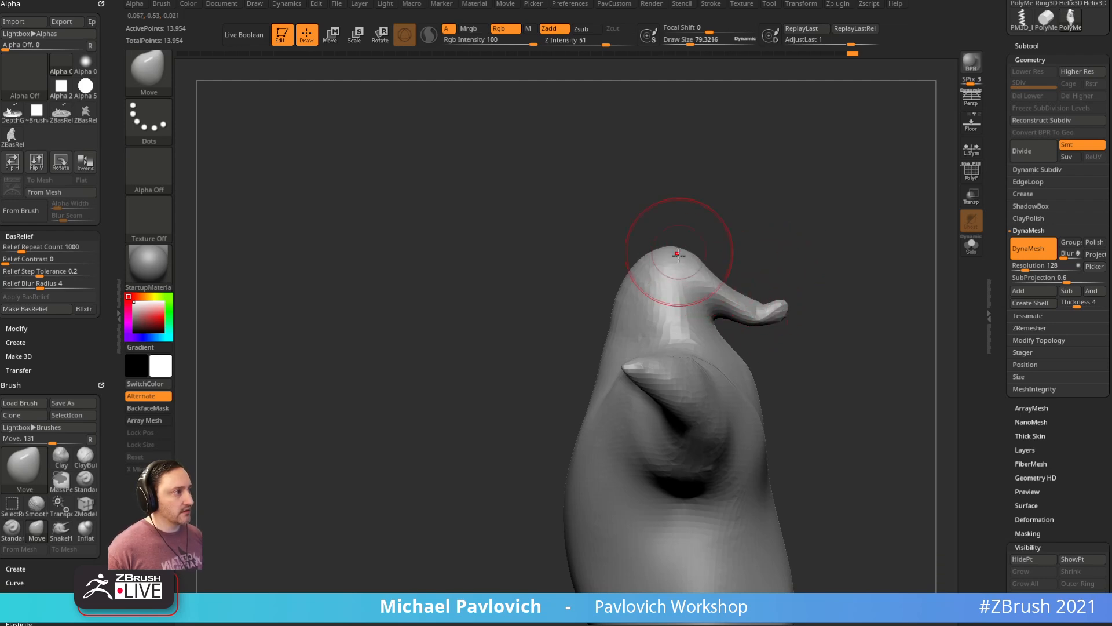
Step: Sculpt slanted eye sockets on the front of the head with the Standard brush at draw size about 33
mouse_move(699, 215)
left_mouse_down("shift")
mouse_move(664, 220)
mouse_move(705, 223)
left_mouse_up("shift")
key("b")
key("s")
key("t")
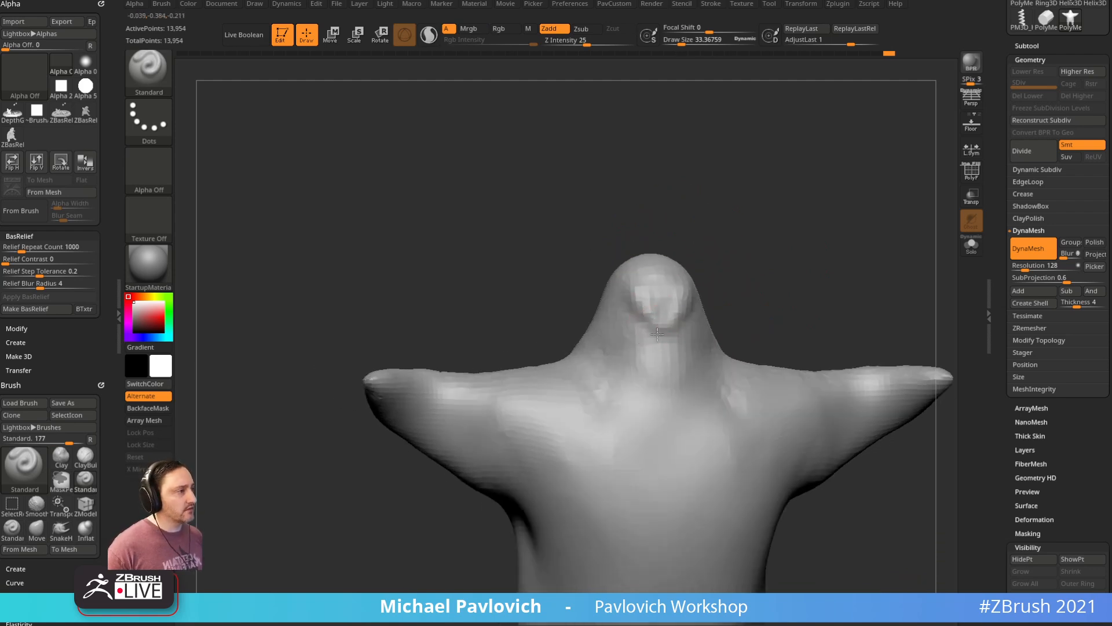
left_click_drag(609, 400, 664, 432)
key("ctrl+z")
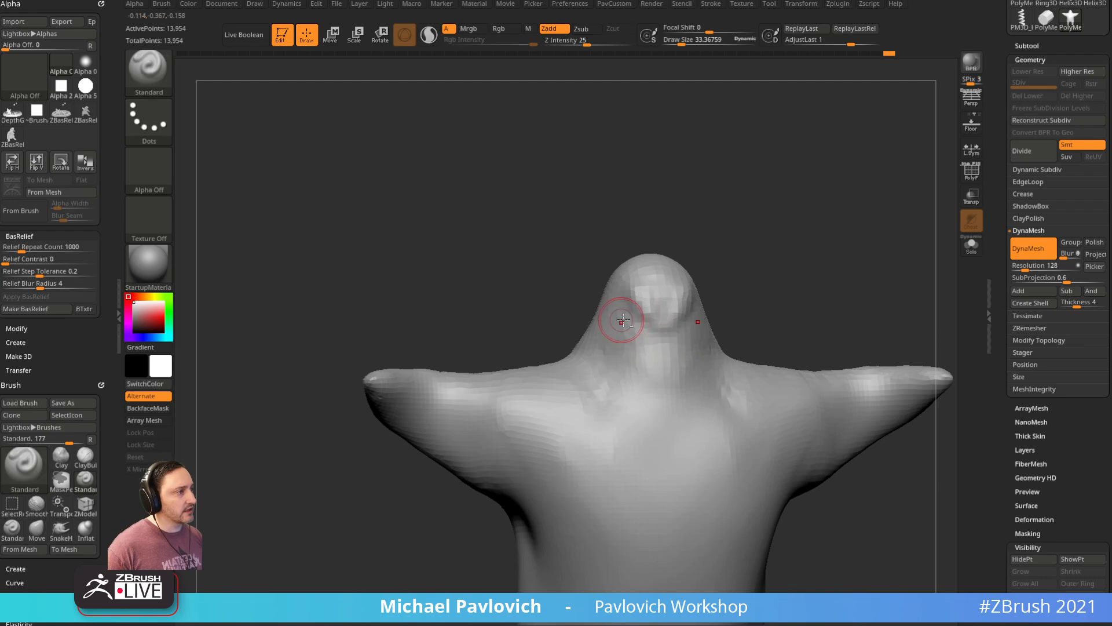
left_click_drag(627, 315, 636, 328)
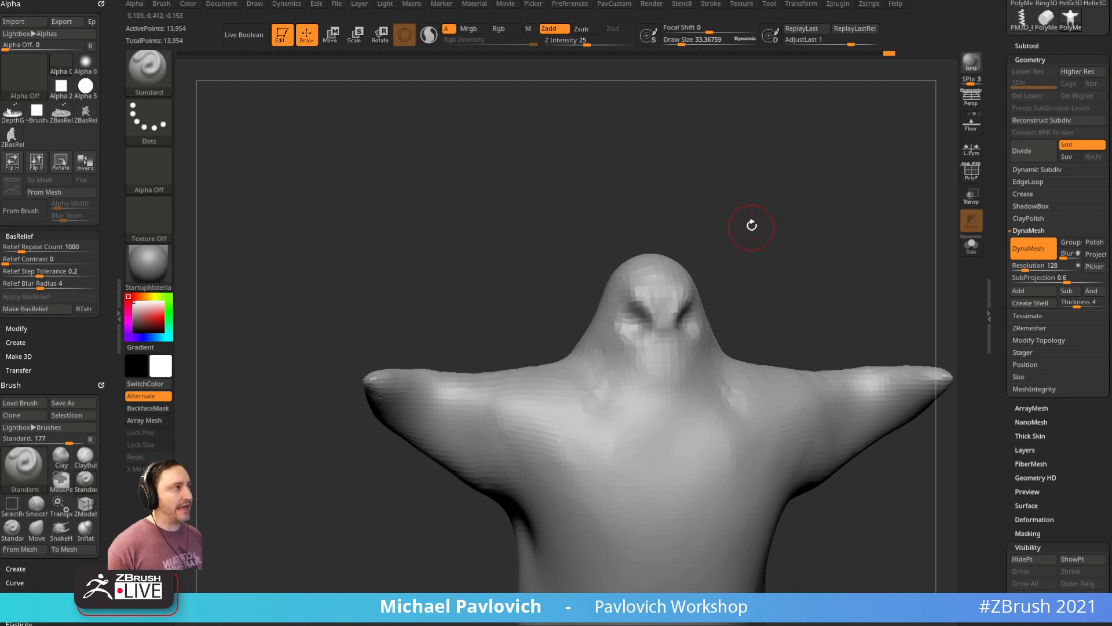
Step: Open the Lazy Mouse stroke settings and try Standard brush strokes across the chest, then undo them
left_click(712, 5)
key("shift")
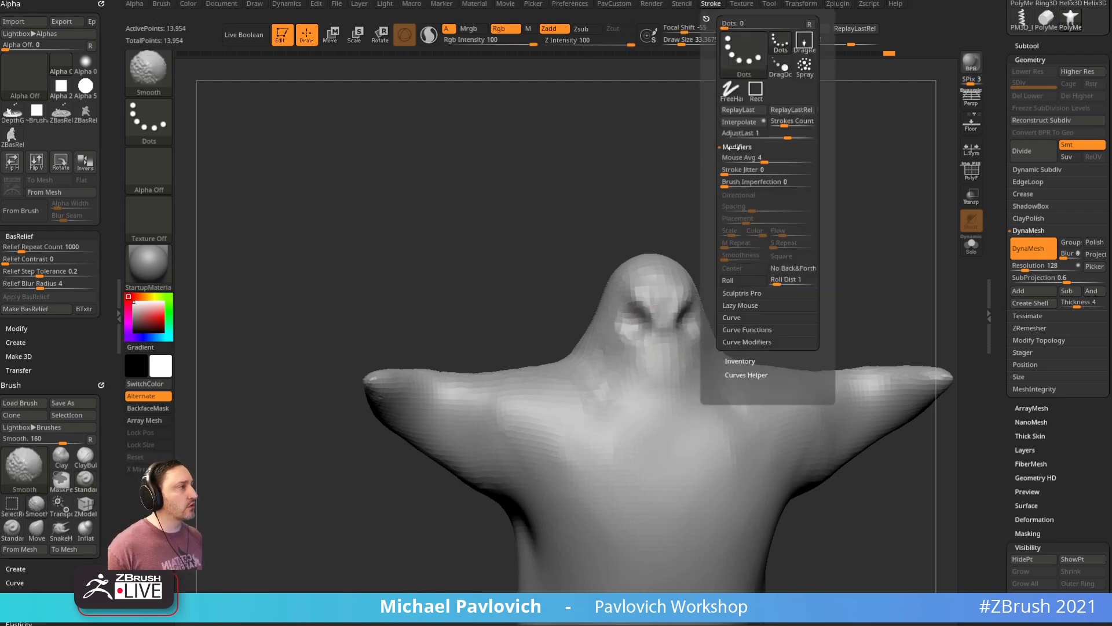
left_click(740, 305)
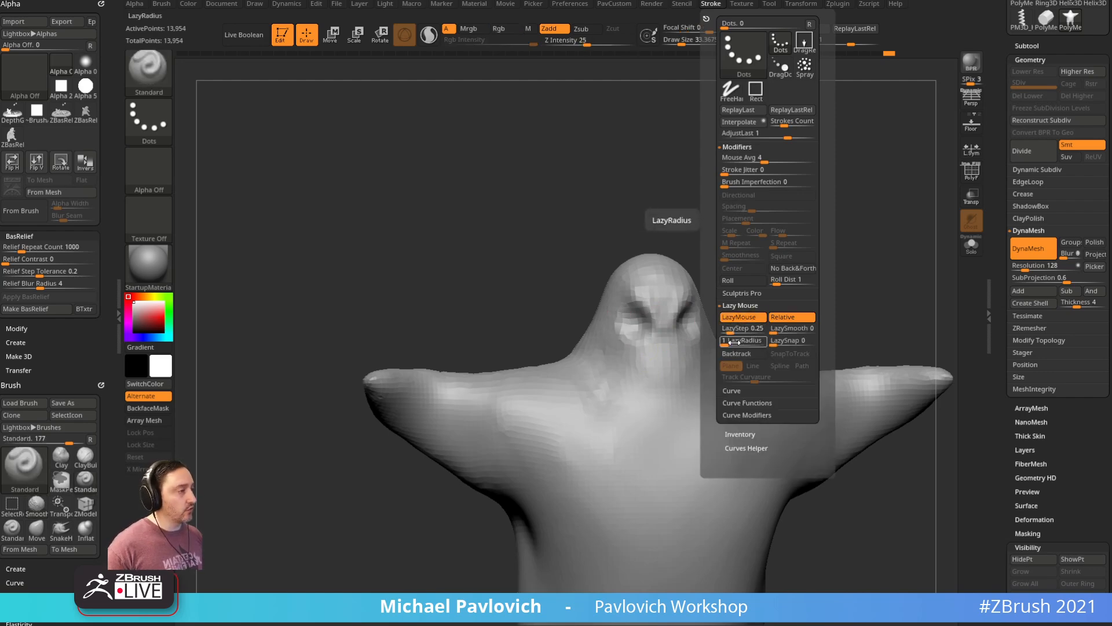
mouse_move(581, 367)
left_mouse_down()
mouse_move(605, 554)
mouse_move(658, 542)
mouse_move(559, 420)
mouse_move(554, 437)
left_mouse_up()
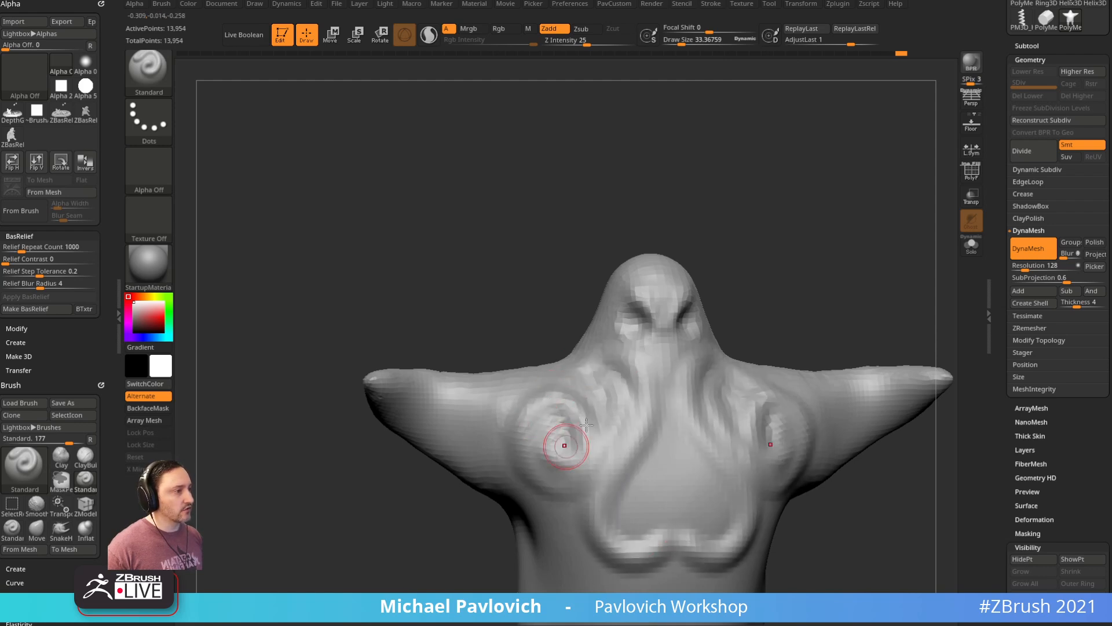
key("ctrl+z")
key("ctrl+z")
Step: Carve a wide open mouth below the eyes and build up its lower lip with the Standard brush
left_click_drag(774, 255, 631, 308)
mouse_move(823, 241)
left_mouse_down()
mouse_move(770, 243)
mouse_move(792, 250)
left_mouse_up()
left_click_drag(587, 288, 609, 307, "alt")
mouse_move(748, 244)
left_mouse_down("alt")
mouse_move(736, 231)
mouse_move(742, 204)
left_mouse_up("alt")
left_click_drag(570, 344, 563, 344)
mouse_move(544, 334)
left_mouse_down("alt")
mouse_move(589, 358)
mouse_move(576, 354)
left_mouse_up("alt")
left_click_drag(744, 313, 690, 313)
left_click_drag(643, 340, 629, 348, "alt")
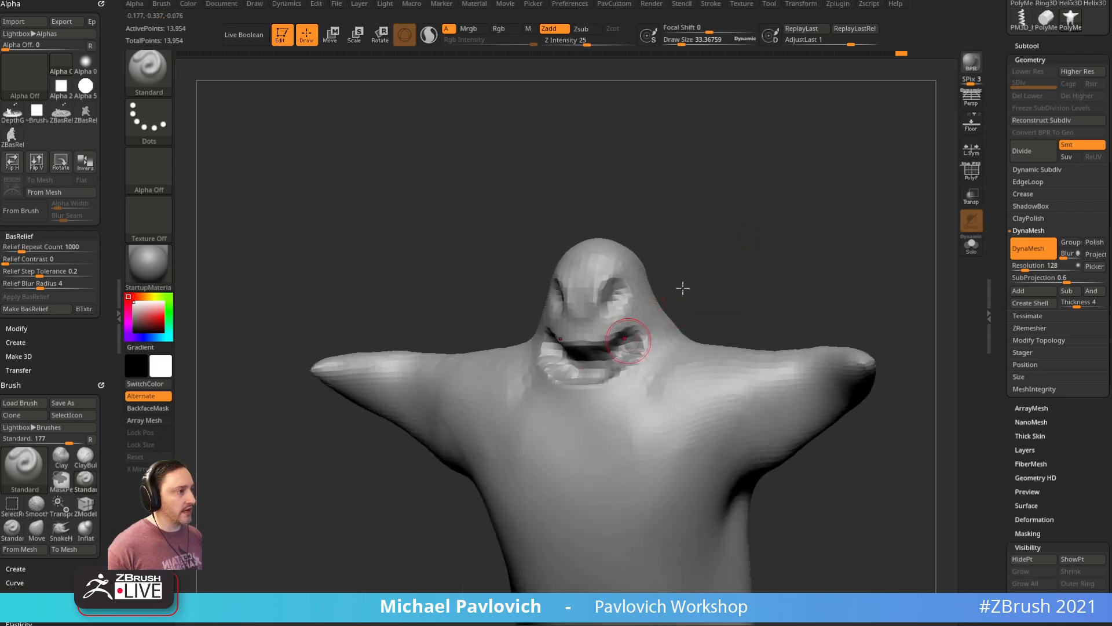
left_click_drag(747, 284, 695, 289)
mouse_move(803, 238)
left_mouse_down()
mouse_move(785, 228)
mouse_move(847, 225)
left_mouse_up()
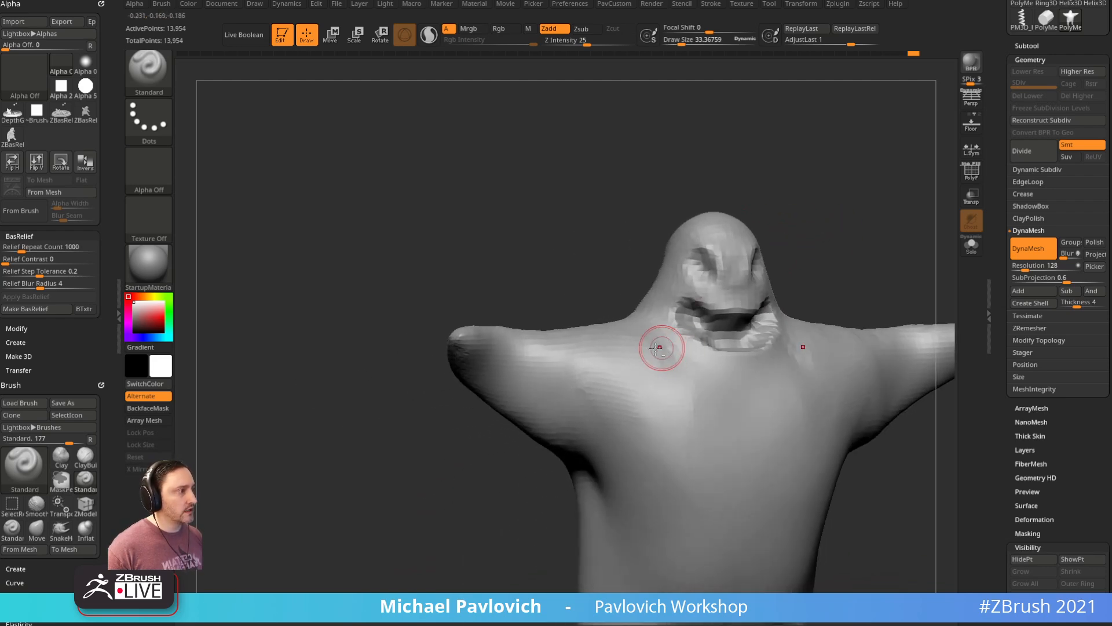
Step: Cut creases from the jaw down both sides of the neck with DamStandard at draw size about 65
mouse_move(643, 304)
left_mouse_down()
mouse_move(755, 266)
mouse_move(743, 238)
mouse_move(731, 240)
left_mouse_up()
key("b")
key("d")
key("s")
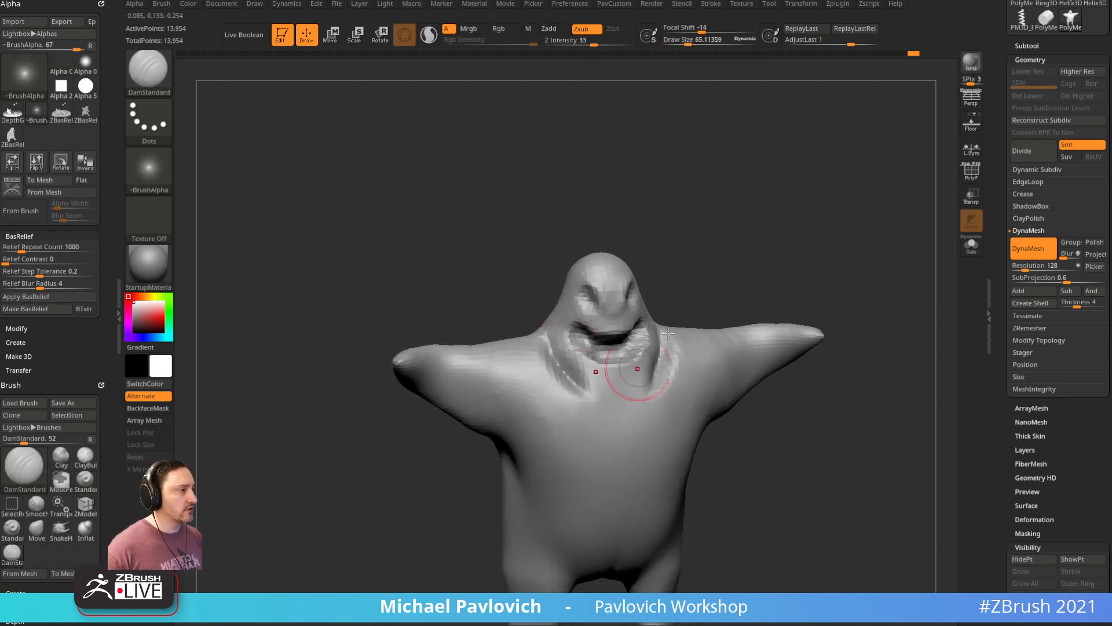
left_click_drag(680, 278, 665, 272)
left_click_drag(765, 282, 748, 239)
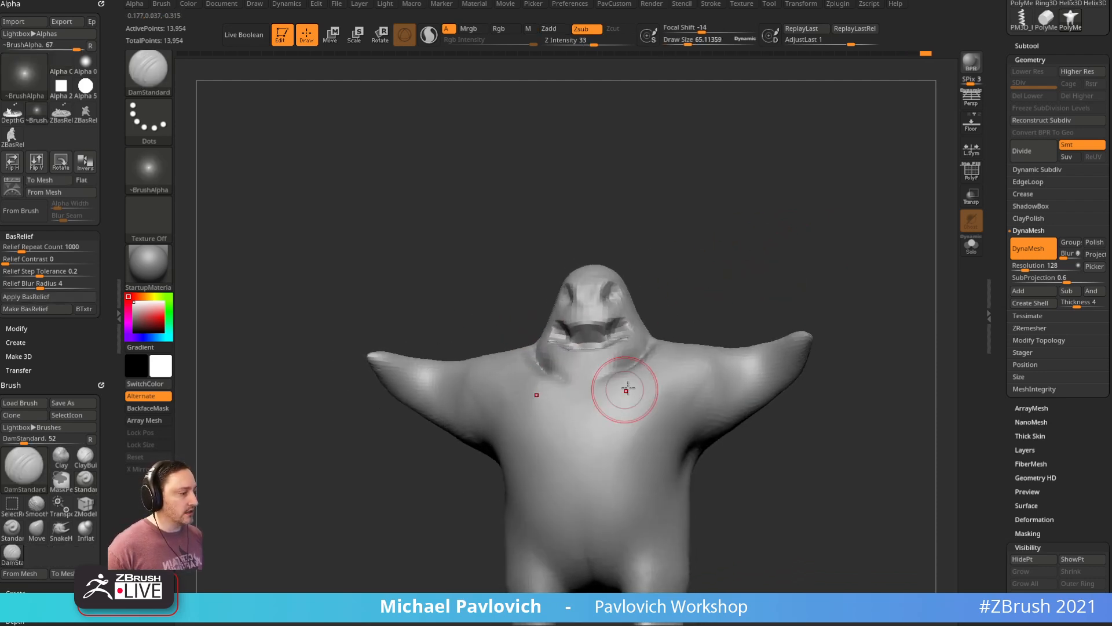
left_click_drag(754, 278, 732, 272, "shift")
Step: Assign MaskLasso as the masking brush
key("ctrl")
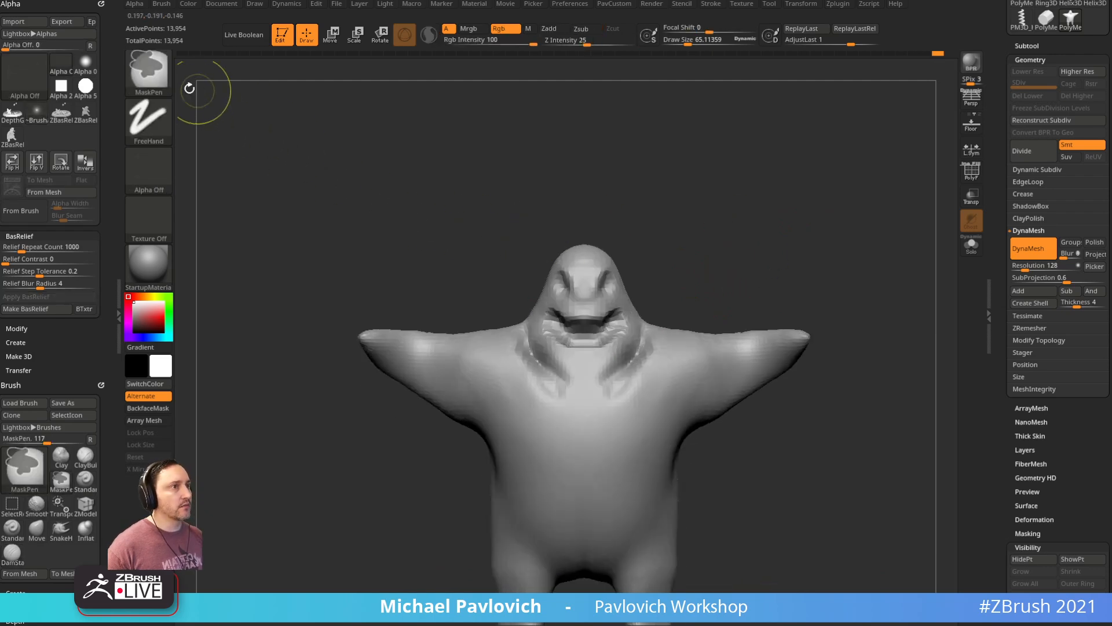
left_click_drag(736, 180, 636, 174, "shift")
key("ctrl")
key("b")
key("m")
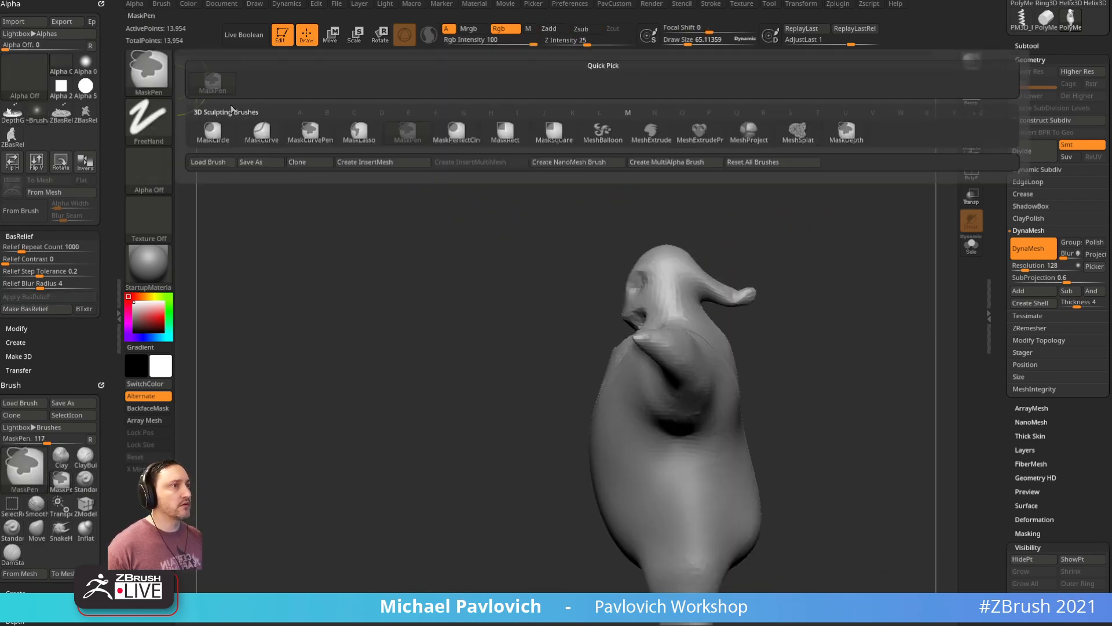
left_click(358, 143)
Step: Lasso-mask the arms and body in profile, leaving the head and neck unmasked, and activate the gizmo
left_click_drag(736, 191, 827, 198, "shift")
mouse_move(673, 282)
left_mouse_down("ctrl")
mouse_move(631, 221)
mouse_move(514, 313)
mouse_move(581, 389)
mouse_move(671, 302)
left_mouse_up("ctrl")
left_click_drag(765, 231, 687, 254)
mouse_move(827, 417)
left_mouse_down("ctrl")
mouse_move(742, 312)
mouse_move(645, 444)
mouse_move(666, 447)
left_mouse_up("ctrl")
mouse_move(835, 255)
left_mouse_down()
mouse_move(902, 253)
mouse_move(760, 270)
left_mouse_up()
key("w")
left_click(758, 280, "ctrl")
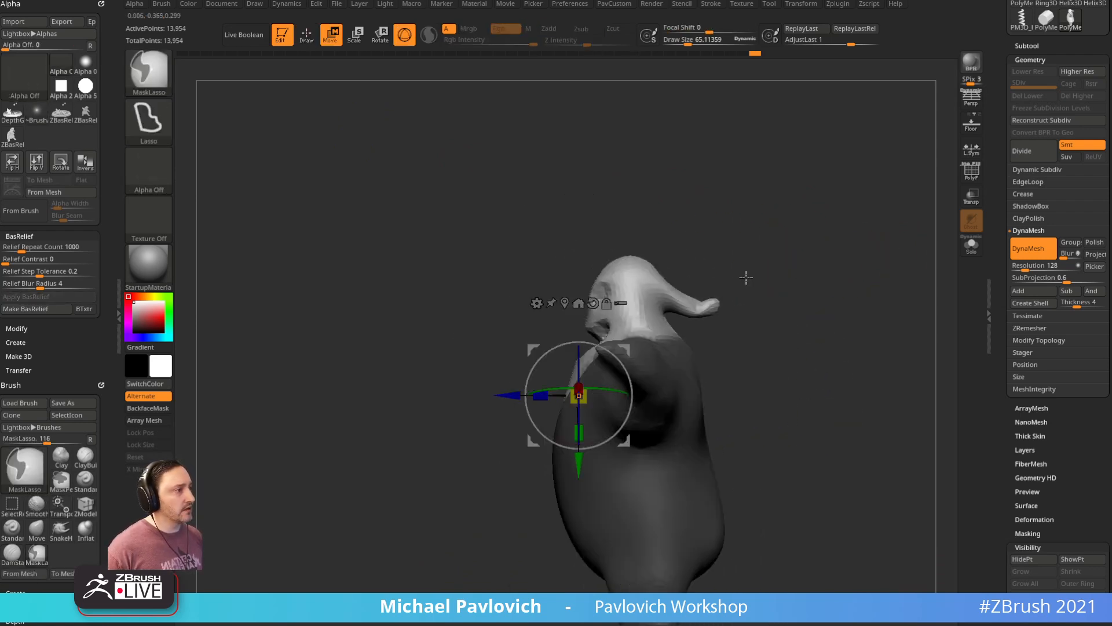
Step: Shift the unmasked head with the gizmo, return to drawing and face the model from the front
left_click_drag(624, 349, 627, 326)
key("q")
left_click_drag(753, 298, 835, 309, "shift")
Step: Pull the sides of the neck inward with the Move brush at draw size about 83
left_click_drag(676, 232, 782, 234, "alt")
key("bracketright")
key("bracketright")
key("b")
key("m")
key("v")
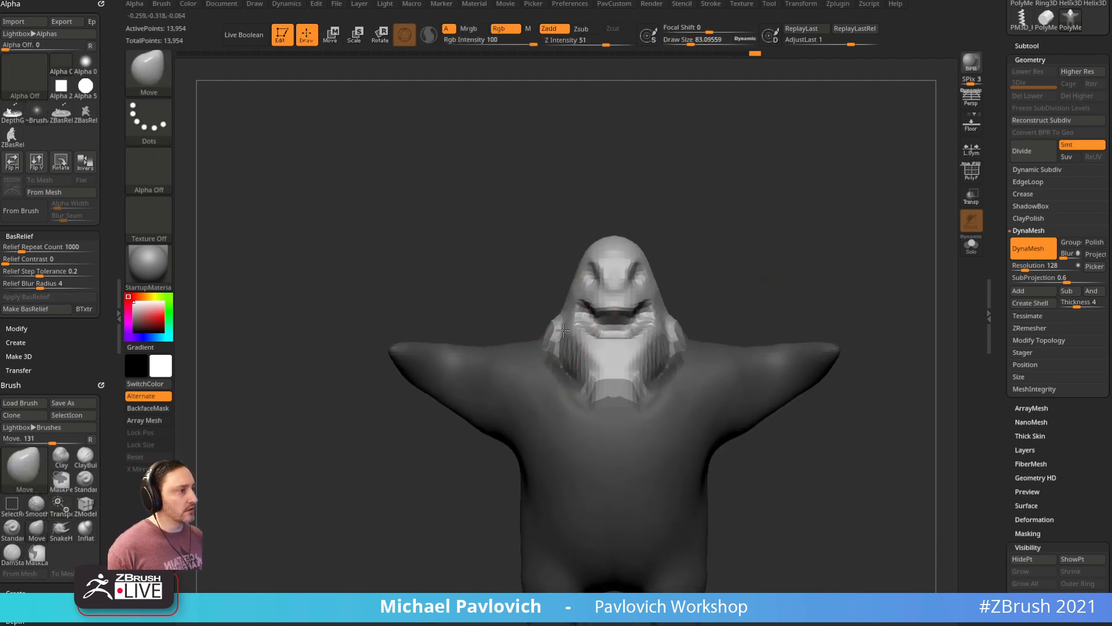
left_click_drag(556, 336, 578, 334)
Step: Clear the mask and remesh with DynaMesh, smoothing the stretched surface below the chin
left_click_drag(758, 220, 759, 255, "ctrl")
left_click_drag(782, 202, 854, 269, "ctrl")
mouse_move(618, 363)
left_mouse_down("shift")
mouse_move(589, 377)
mouse_move(617, 435)
left_mouse_up("shift")
Step: Refine the mouth corners and jowls with the Standard brush
key("b")
key("s")
key("t")
mouse_move(859, 269)
left_mouse_down()
mouse_move(818, 217)
mouse_move(571, 335)
left_mouse_up()
Step: Carve creases around the jowls, neck and mouth corners with DamStandard, adjusting the draw size between strokes
key("b")
key("d")
key("s")
key("s")
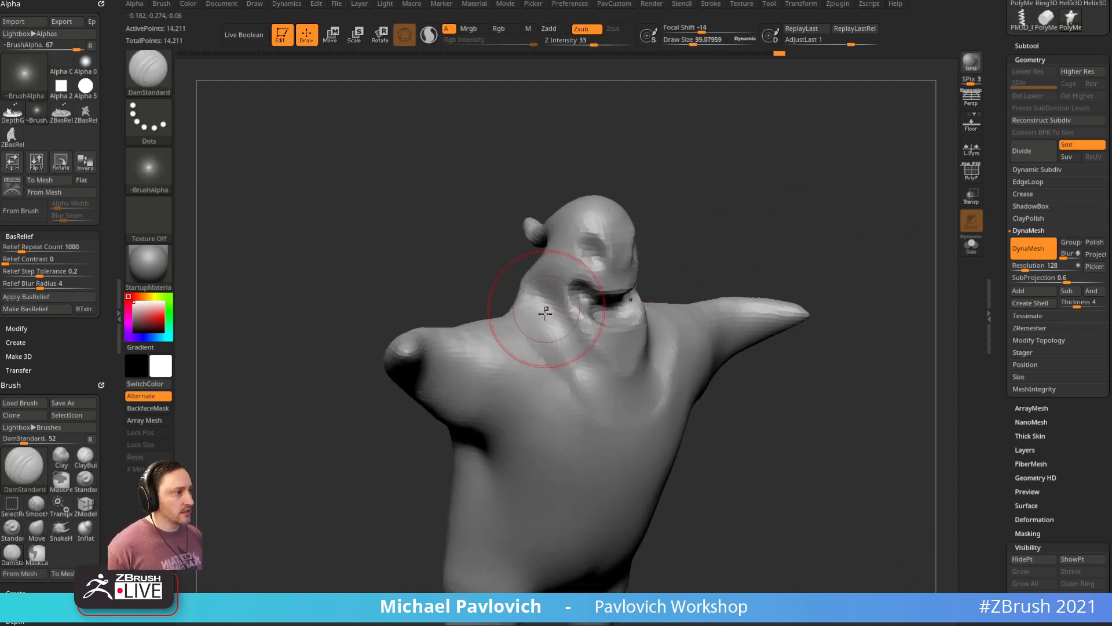
left_click_drag(600, 392, 614, 404)
mouse_move(752, 252)
left_mouse_down()
mouse_move(710, 278)
mouse_move(699, 315)
left_mouse_up()
key("s")
mouse_move(747, 255)
left_mouse_down()
mouse_move(689, 313)
mouse_move(866, 219)
mouse_move(618, 359)
left_mouse_up()
mouse_move(717, 327)
left_mouse_down()
mouse_move(790, 243)
mouse_move(789, 226)
mouse_move(815, 253)
mouse_move(757, 251)
mouse_move(636, 290)
left_mouse_up()
Step: Build up the lips and cheeks around the mouth with the Standard brush
key("b")
key("s")
key("t")
mouse_move(703, 281)
left_mouse_down()
mouse_move(652, 292)
mouse_move(693, 295)
left_mouse_up()
left_click_drag(747, 259, 722, 267)
left_click_drag(647, 321, 671, 322)
left_click_drag(729, 293, 658, 313)
Step: Adjust the shape of the mouth and its corners with the Move brush
key("b")
key("m")
key("v")
mouse_move(725, 267)
left_mouse_down()
mouse_move(777, 275)
mouse_move(673, 260)
left_mouse_up()
Step: Sculpt folds on the lower lip and chin with the Standard brush at draw size about 36
key("b")
key("s")
key("t")
left_click_drag(570, 340, 609, 325)
left_click_drag(724, 254, 701, 257)
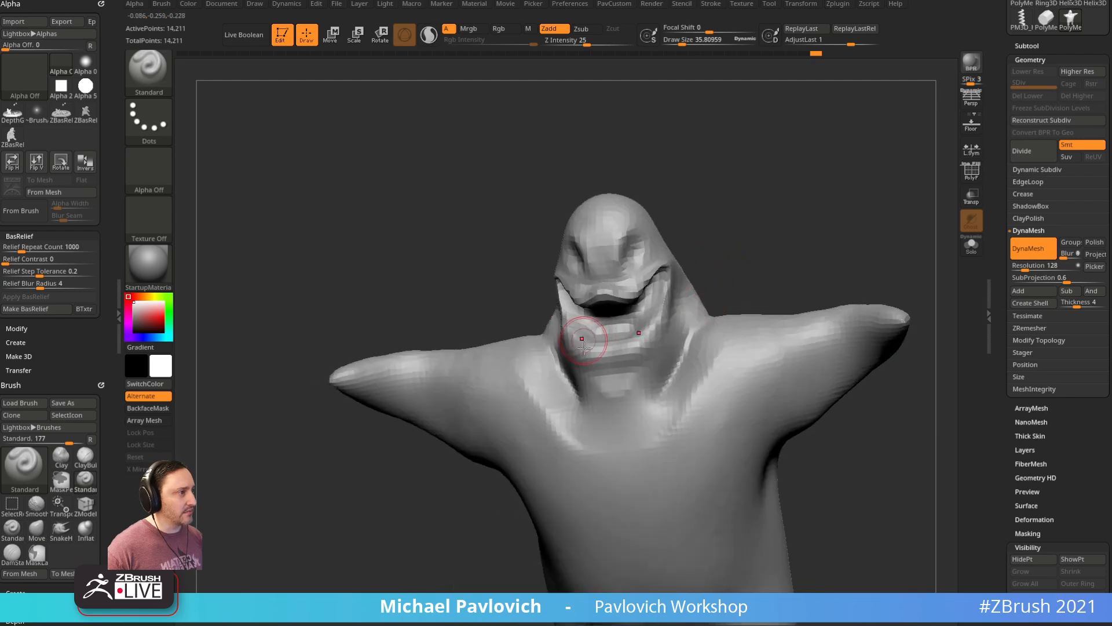
left_click_drag(573, 348, 614, 324)
mouse_move(728, 251)
left_mouse_down()
mouse_move(689, 255)
mouse_move(609, 391)
mouse_move(671, 355)
mouse_move(510, 435)
left_mouse_up()
Step: Add volume below the mouth and around the neck with the Clay brush
key("b")
key("c")
key("l")
mouse_move(771, 232)
left_mouse_down()
mouse_move(814, 211)
mouse_move(824, 244)
mouse_move(794, 214)
mouse_move(576, 336)
mouse_move(561, 355)
mouse_move(571, 366)
left_mouse_up()
Step: Reshape the jaw and sides of the head with the MoveAccu brush, enlarging the draw size to about 91
key("b")
key("m")
key("v")
key("b")
key("m")
key("a")
key("s")
left_click_drag(562, 362, 581, 363)
mouse_move(510, 326)
left_mouse_down()
mouse_move(564, 331)
mouse_move(643, 308)
left_mouse_up()
left_click_drag(591, 210, 673, 228, "alt")
key("s")
left_click_drag(548, 327, 551, 326)
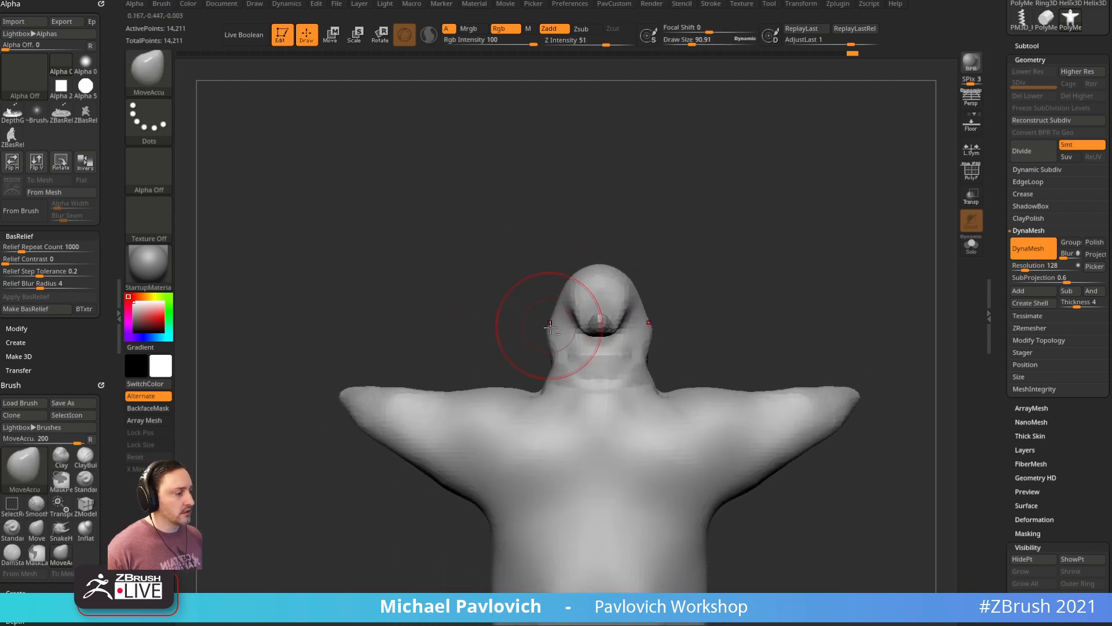
Step: Adjust the contour of the cheeks and mouth with the Move brush
key("b")
key("m")
key("v")
mouse_move(656, 260)
left_mouse_down()
mouse_move(755, 268)
mouse_move(715, 238)
mouse_move(587, 341)
mouse_move(559, 319)
left_mouse_up()
Step: Switch to the Clay brush and smooth the surface around the mouth
key("b")
key("c")
key("l")
mouse_move(582, 322)
left_mouse_down("shift")
mouse_move(583, 301)
mouse_move(593, 314)
left_mouse_up("shift")
Step: Try remeshing the sculpt at DynaMesh resolution 128 with the polyframe displayed, and undo it
left_click_drag(736, 232, 875, 223)
mouse_move(814, 243)
left_mouse_down("ctrl")
mouse_move(832, 266)
mouse_move(771, 242)
left_mouse_up("ctrl")
key("ctrl+z")
mouse_move(822, 206)
left_mouse_down("alt")
mouse_move(859, 191)
mouse_move(806, 224)
mouse_move(738, 231)
mouse_move(834, 218)
mouse_move(788, 167)
mouse_move(790, 211)
mouse_move(851, 211)
mouse_move(739, 236)
left_mouse_up("alt")
left_click(972, 173)
left_click_drag(739, 236, 690, 284)
left_click_drag(826, 234, 758, 261, "alt")
key("ctrl+z")
Step: Try remeshing the sculpt at DynaMesh resolution 160, then undo the remesh
left_click_drag(757, 212, 773, 280, "alt")
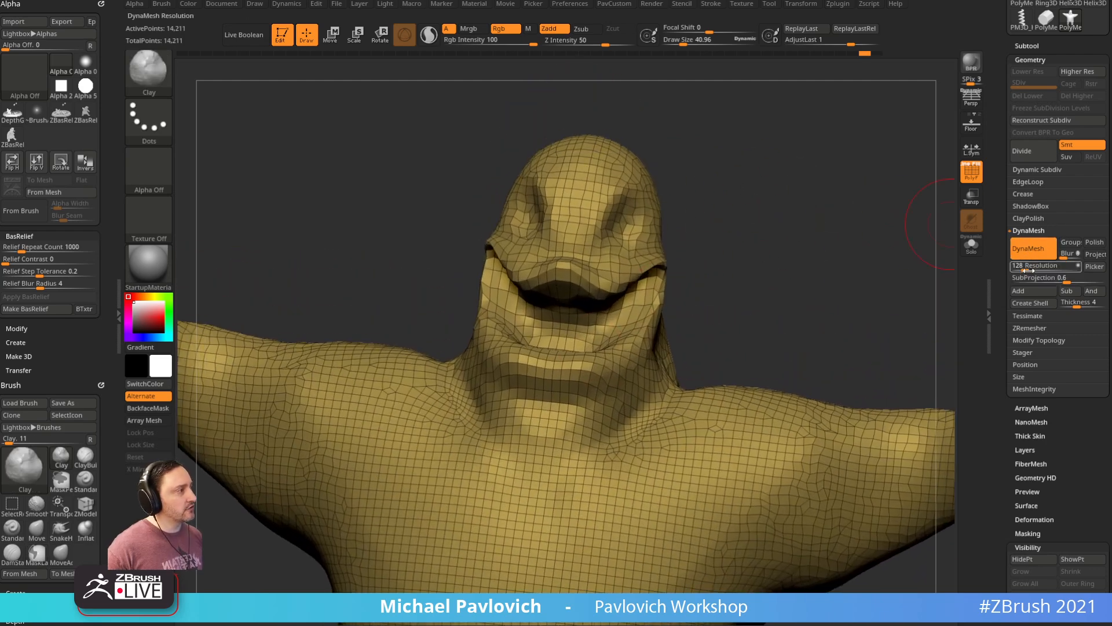
left_click_drag(847, 292, 852, 296, "ctrl")
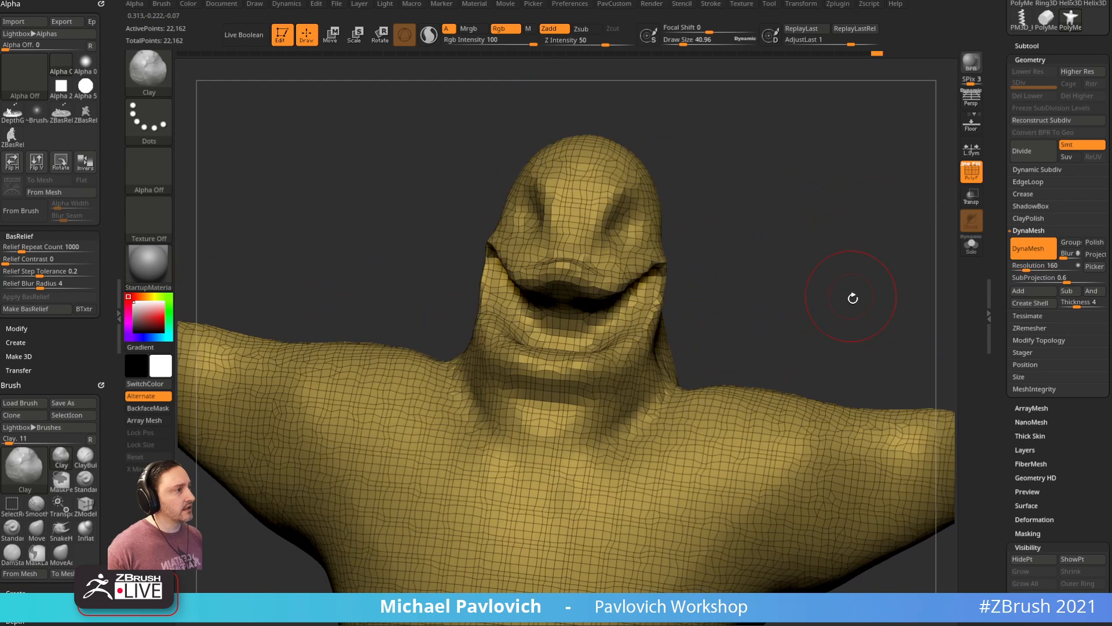
key("ctrl+z")
Step: Set the DynaMesh resolution to 192, remesh the sculpt and hide the polyframe
left_click_drag(1028, 270, 1032, 270)
left_click_drag(823, 276, 814, 268, "ctrl")
left_click_drag(826, 223, 841, 233)
left_click(962, 182)
Step: Refine the mouth corners and lips with the Move brush at draw size about 46
key("s")
mouse_move(545, 335)
left_mouse_down()
mouse_move(538, 315)
mouse_move(563, 325)
left_mouse_up()
key("b")
key("m")
key("v")
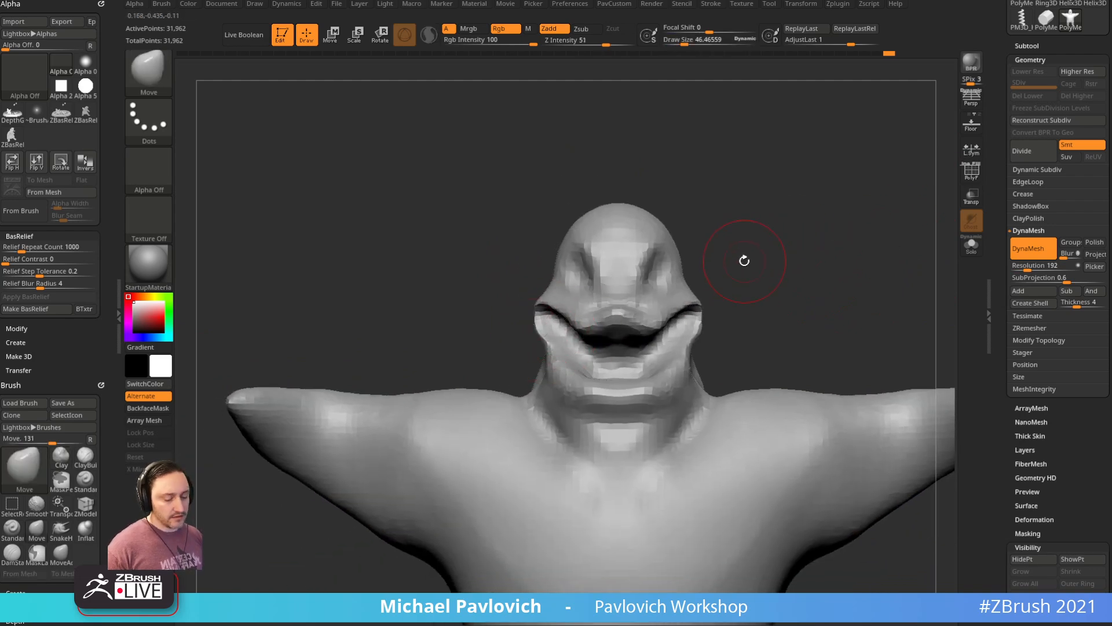
left_click_drag(776, 250, 617, 323)
Step: Add volume to the lower lip and the area beside the mouth with the Inflat brush
key("b")
key("i")
key("n")
right_click_drag(535, 349, 788, 240)
right_click_drag(593, 358, 523, 348)
Step: Sculpt rolled folds around the neck below the jaw with the Standard brush, reducing the draw size to about 22
key("b")
key("s")
key("t")
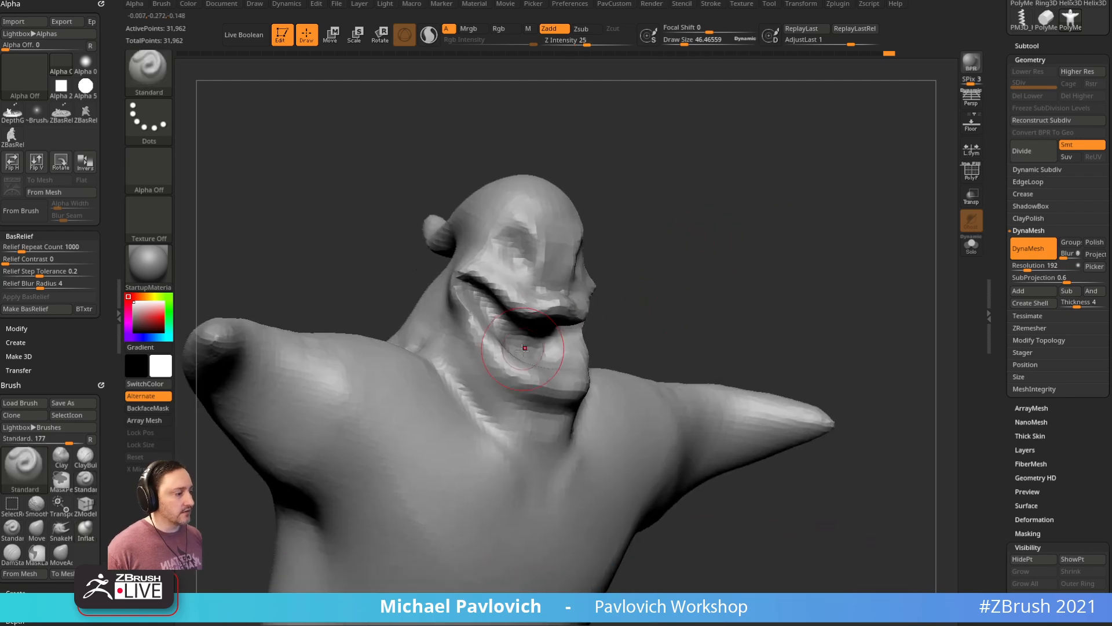
left_click_drag(475, 348, 473, 349)
mouse_move(468, 312)
left_mouse_down()
mouse_move(519, 399)
mouse_move(565, 423)
left_mouse_up()
mouse_move(671, 325)
left_mouse_down()
mouse_move(668, 301)
mouse_move(629, 298)
left_mouse_up()
left_click_drag(517, 408, 537, 418)
left_click_drag(651, 293, 652, 267, "alt")
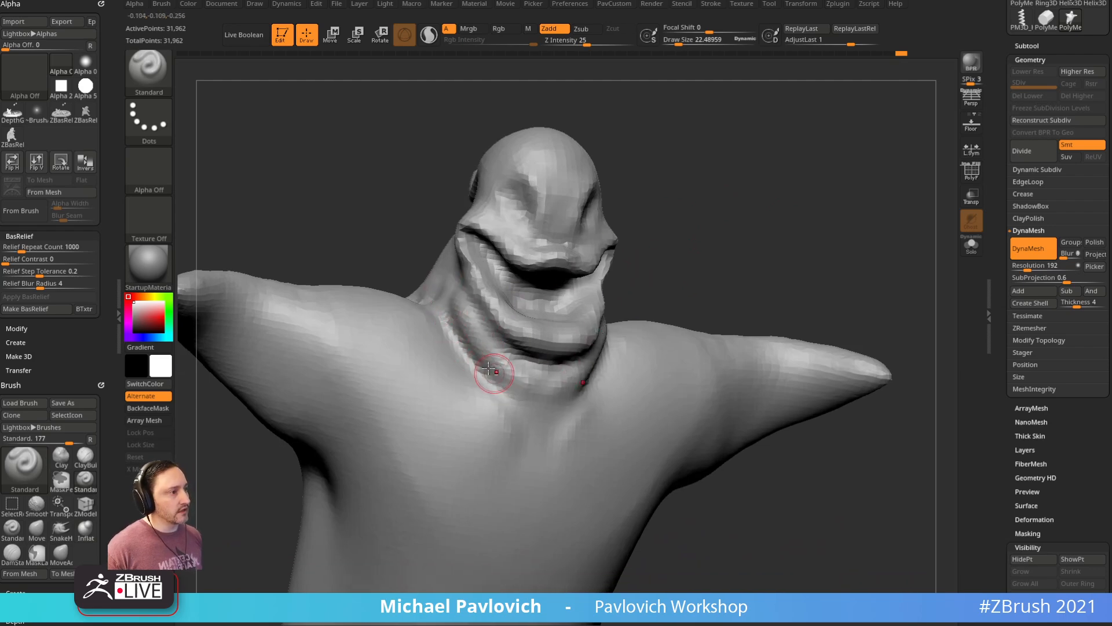
left_click_drag(723, 256, 562, 391)
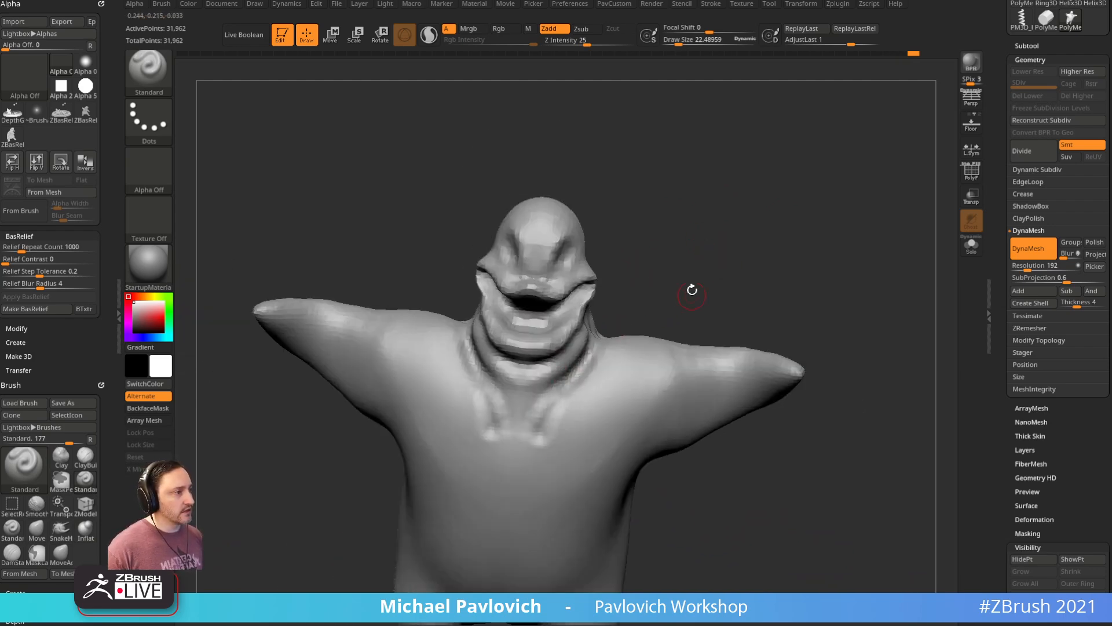
Step: Shape the neck cords running onto the upper chest with the Standard brush at draw size about 29, and smooth them
left_click_drag(691, 299, 471, 372)
left_click_drag(486, 411, 476, 389)
left_click_drag(642, 329, 611, 365)
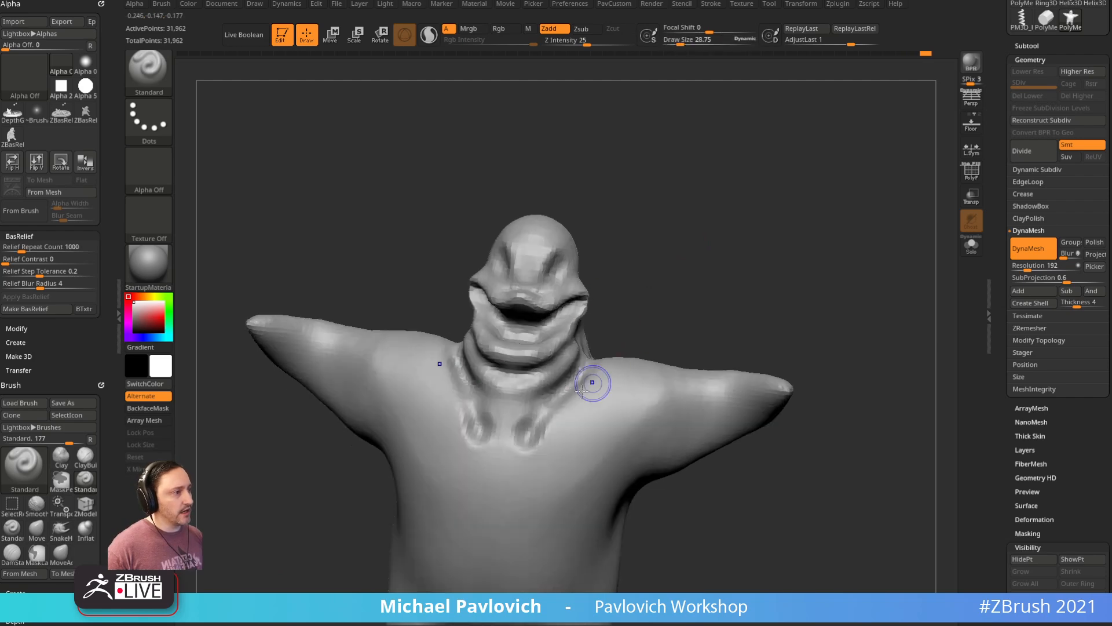
left_click_drag(554, 400, 539, 422, "shift")
left_click_drag(689, 275, 677, 243)
Step: Try twisting wrinkles into the body with the ClothTwister brush and undo the strokes
key("b")
key("c")
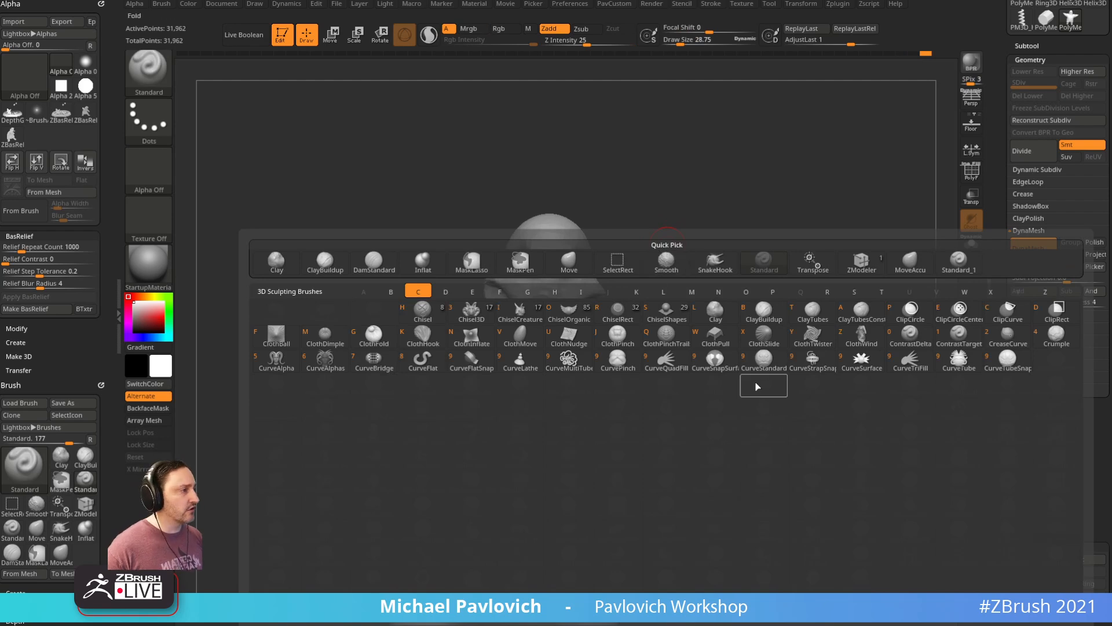
key("y")
left_click_drag(650, 389, 637, 428)
key("ctrl+z")
key("ctrl+z")
key("]")
left_click_drag(762, 332, 739, 348)
key("ctrl+z")
left_click_drag(648, 419, 655, 432)
mouse_move(772, 328)
left_mouse_down()
mouse_move(789, 333)
mouse_move(735, 288)
mouse_move(739, 255)
mouse_move(774, 245)
mouse_move(781, 181)
left_mouse_up()
key("ctrl+z")
Step: Carve a crease around the base of the neck with the DamStandard brush at draw size about 79
key("[")
key("[")
key("[")
key("b")
key("d")
key("s")
key("s")
mouse_move(695, 272)
left_mouse_down()
mouse_move(722, 232)
mouse_move(596, 378)
left_mouse_up()
mouse_move(724, 299)
left_mouse_down()
mouse_move(777, 231)
mouse_move(720, 246)
mouse_move(700, 237)
mouse_move(516, 353)
left_mouse_up()
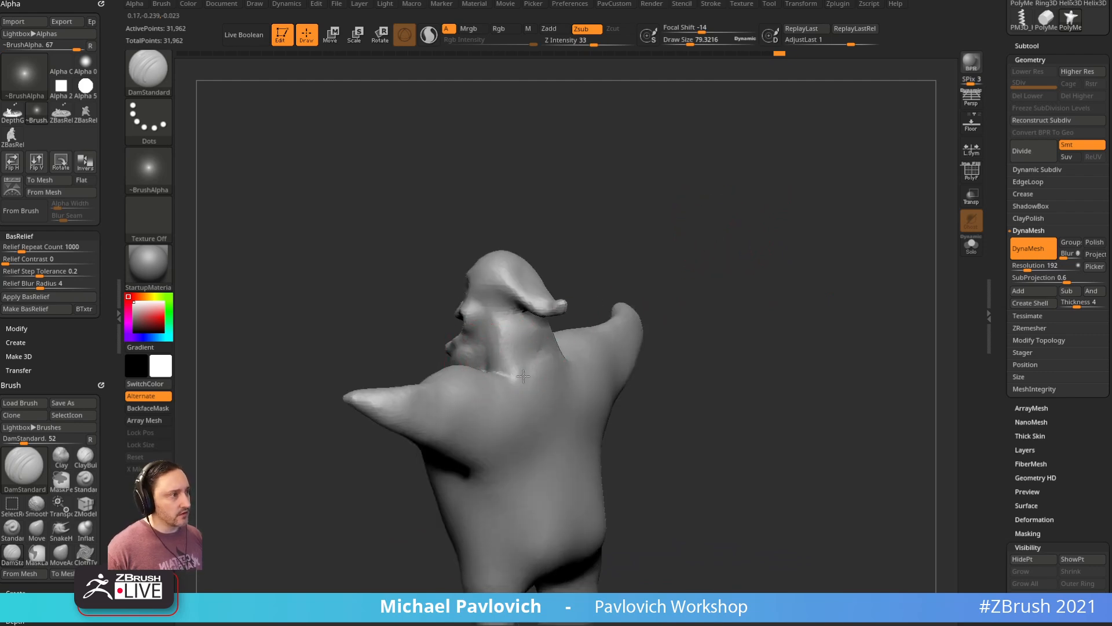
left_click_drag(615, 290, 536, 293)
Step: Build up the fold along the side of the neck with the Standard brush at draw size about 41
key("b")
key("s")
key("t")
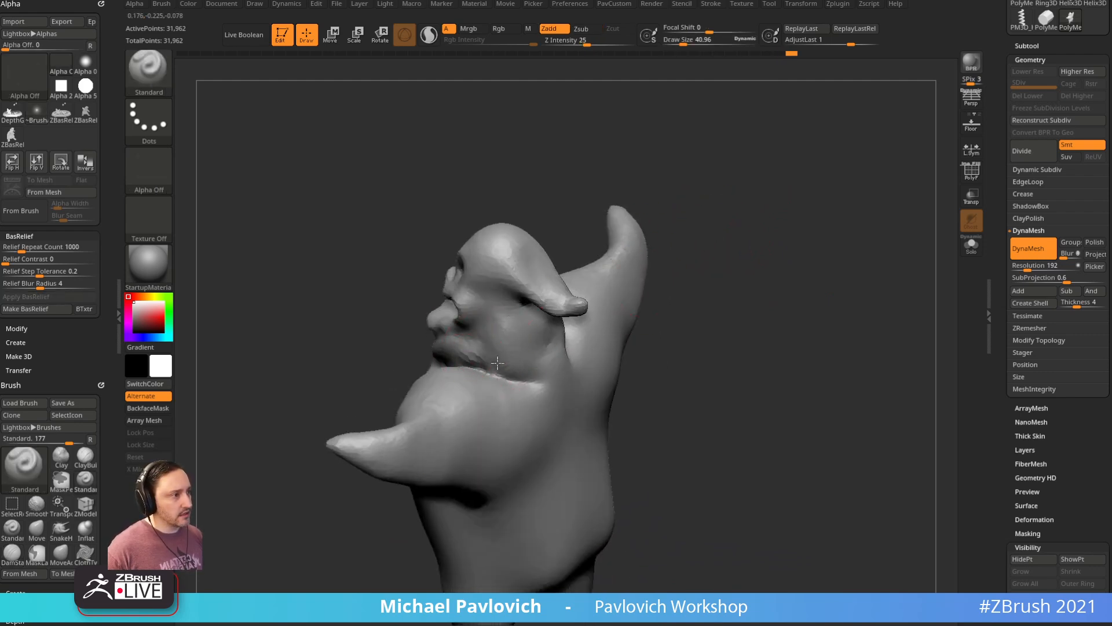
mouse_move(736, 272)
left_mouse_down()
mouse_move(689, 249)
mouse_move(665, 216)
mouse_move(732, 229)
mouse_move(632, 326)
mouse_move(796, 154)
left_mouse_up()
mouse_move(831, 231)
left_mouse_down()
mouse_move(785, 221)
mouse_move(809, 186)
mouse_move(794, 203)
left_mouse_up()
Step: Bend both arms upward with the Move brush at draw size about 161
key("s")
left_click(762, 310)
key("b")
key("m")
key("v")
mouse_move(744, 276)
left_mouse_down()
mouse_move(745, 241)
mouse_move(741, 249)
left_mouse_up()
mouse_move(778, 349)
left_mouse_down()
mouse_move(797, 365)
mouse_move(685, 375)
mouse_move(780, 365)
mouse_move(796, 344)
left_mouse_up()
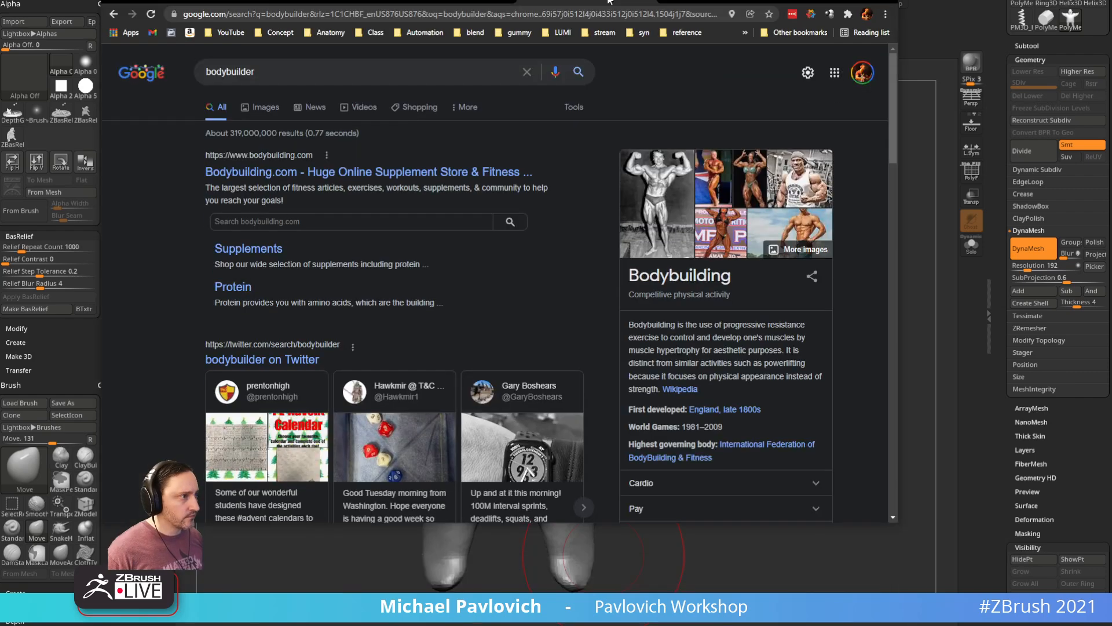
Step: Open the black-and-white Wikipedia bodybuilder photo from the Google results as a full-size image in its own browser tab
left_click_drag(607, 0, 591, 54)
left_click(606, 240)
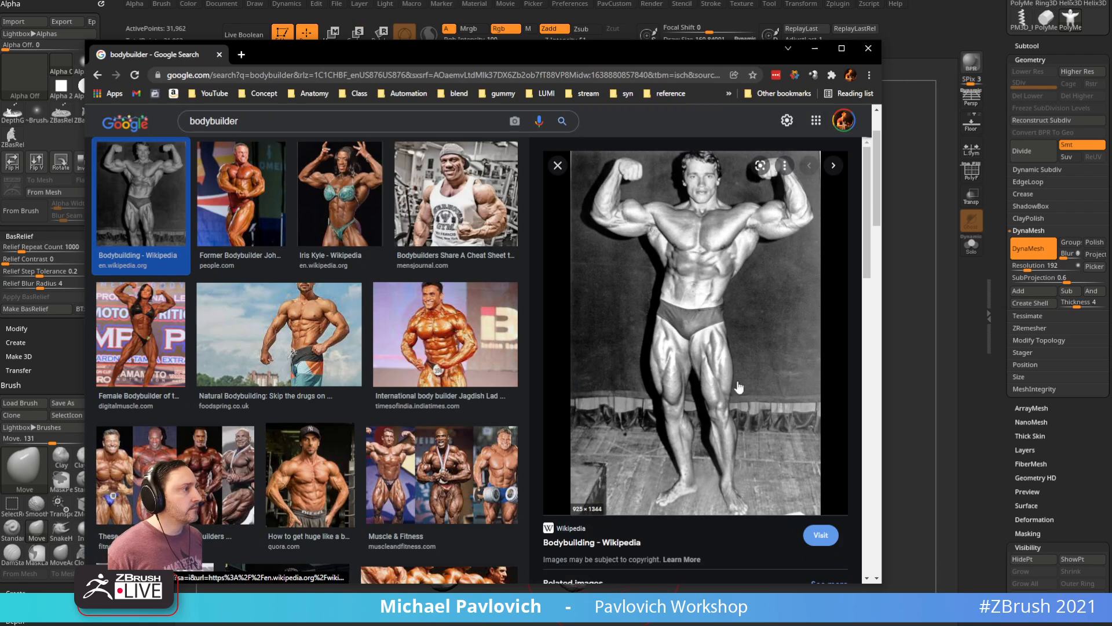
right_click(699, 368)
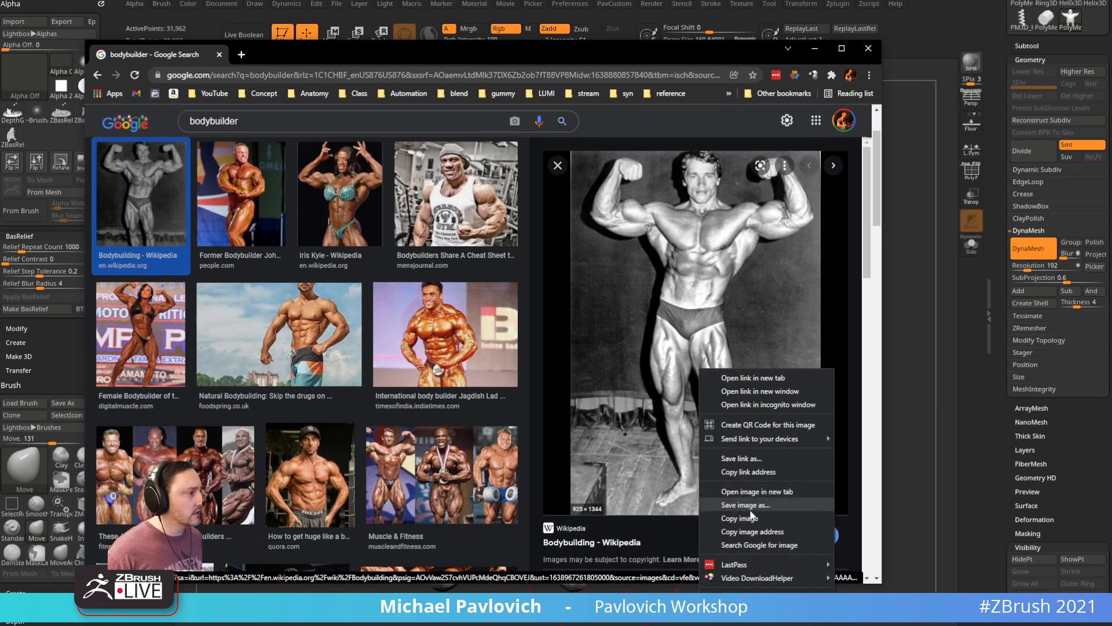
left_click(750, 491)
left_click(278, 55)
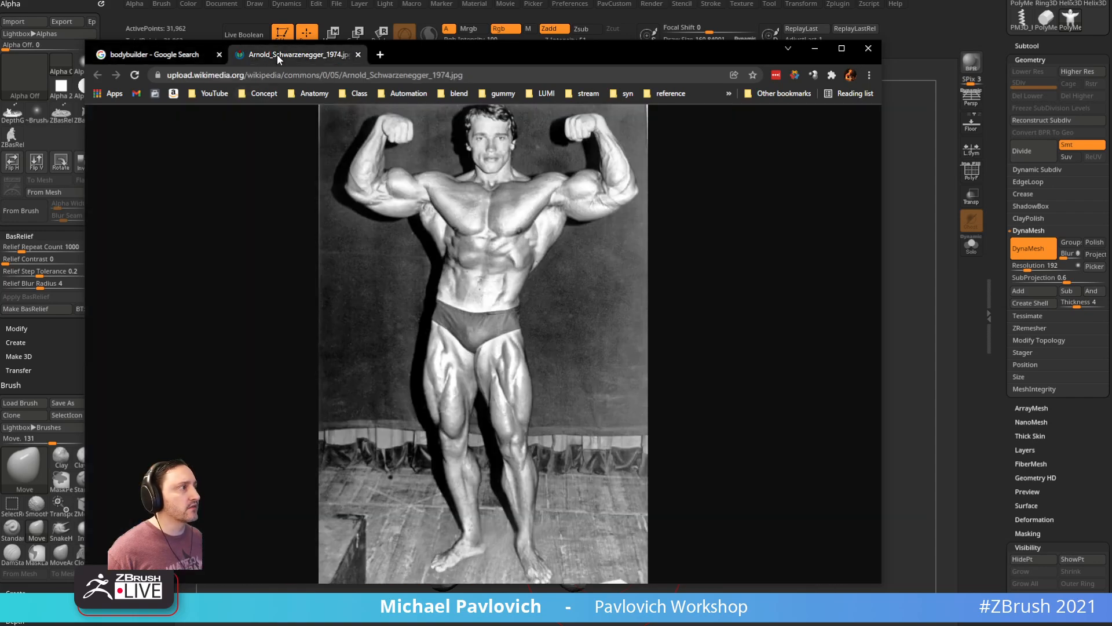
Step: Examine the arms, shoulders and torso in the enlarged bodybuilder photo and switch back to ZBrush
left_click(446, 285)
scroll(474, 284, "up", 1)
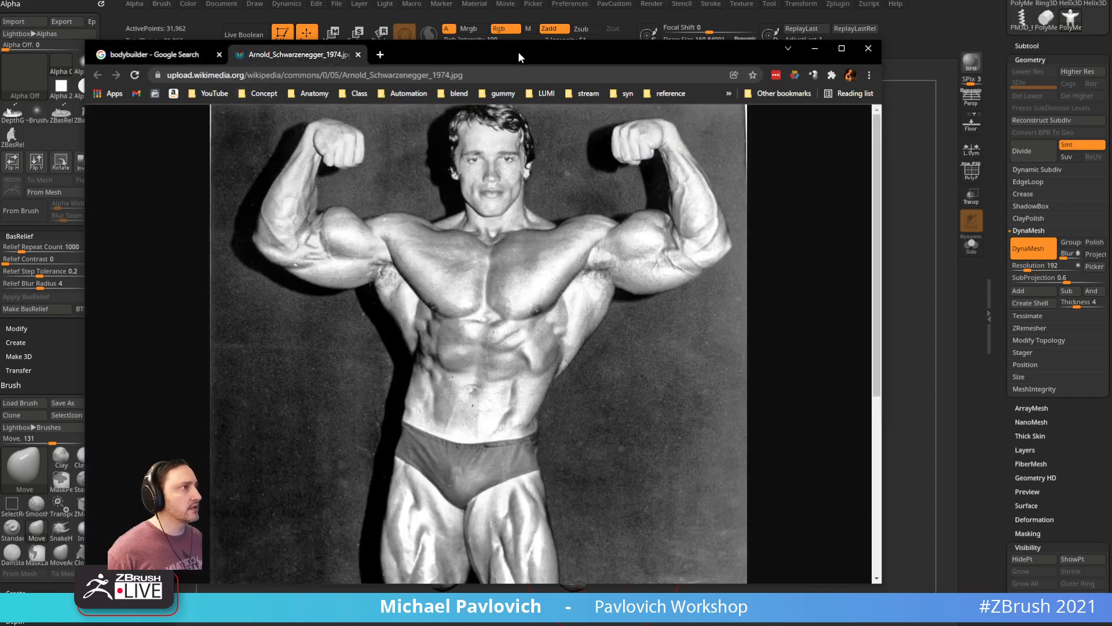
left_click_drag(519, 58, 538, 64)
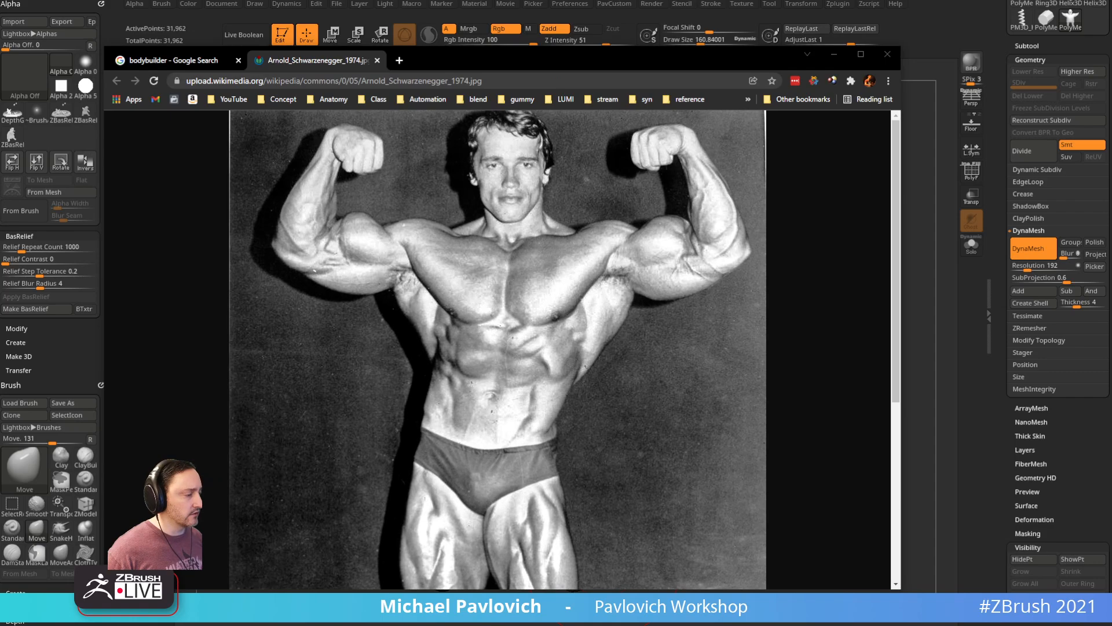
scroll(531, 323, "down", 6)
scroll(511, 245, "up", 6)
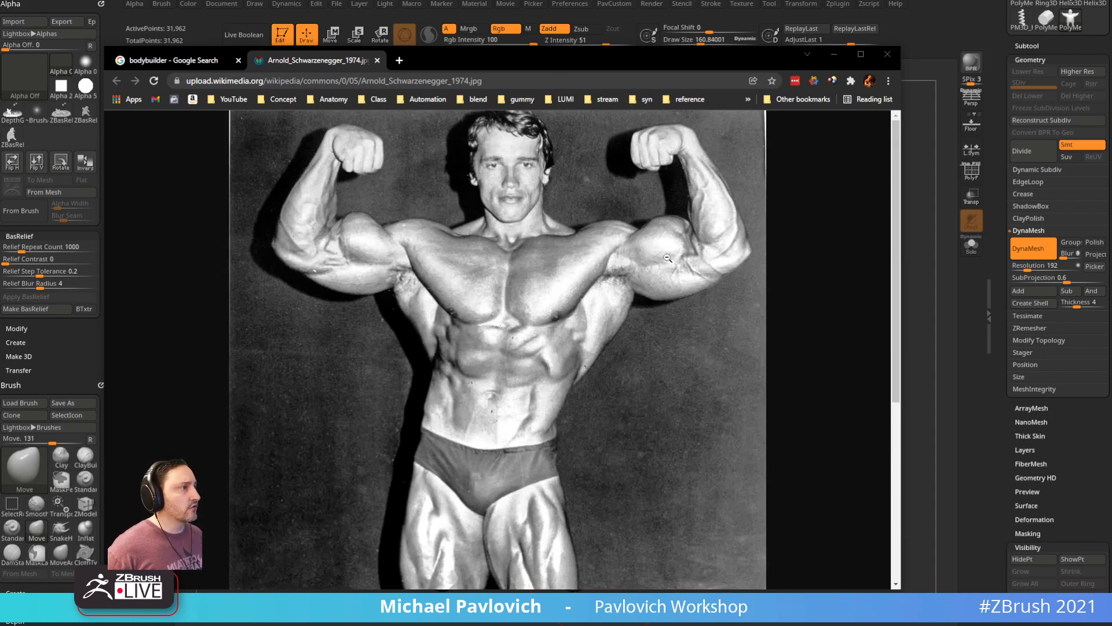
key("alt+Tab")
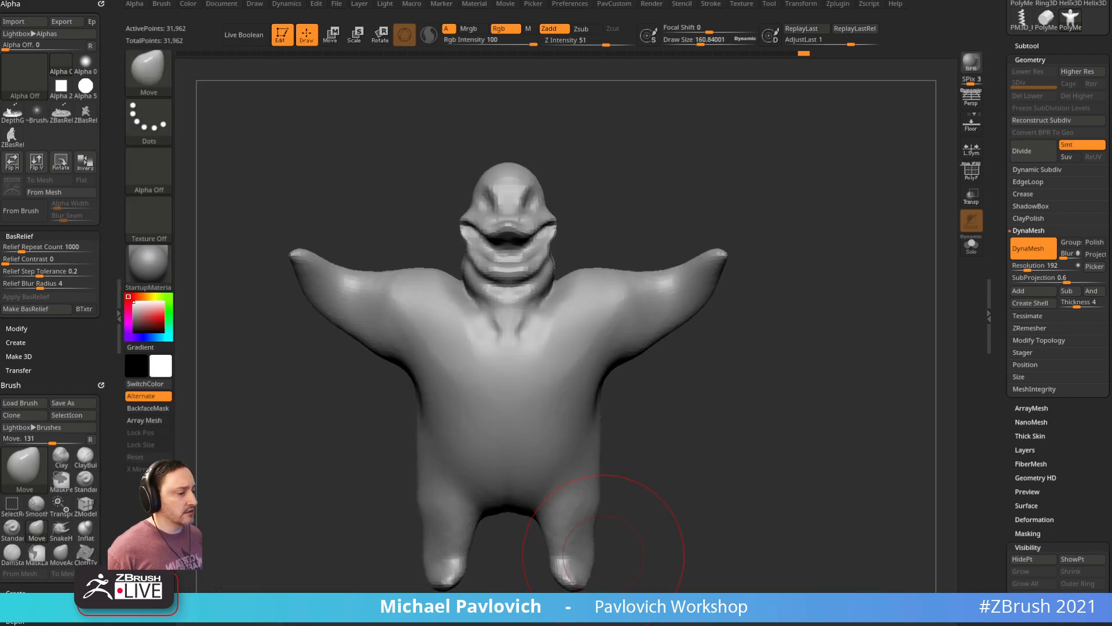
Step: Reshape the sides of the neck above the shoulders with the Move brush, reducing the draw size to about 121
left_click_drag(809, 176, 704, 159)
left_click_drag(704, 159, 782, 179, "alt")
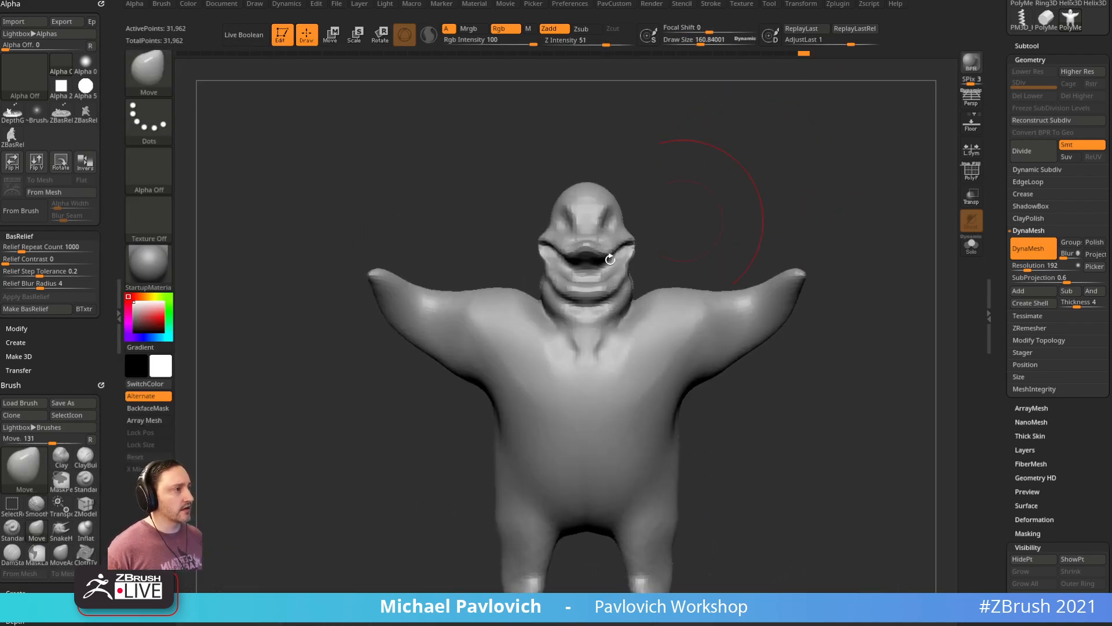
left_click_drag(544, 302, 533, 301)
key("s")
mouse_move(666, 157)
left_mouse_down("alt")
mouse_move(695, 170)
mouse_move(681, 244)
left_mouse_up("alt")
left_click_drag(735, 199, 741, 202, "alt")
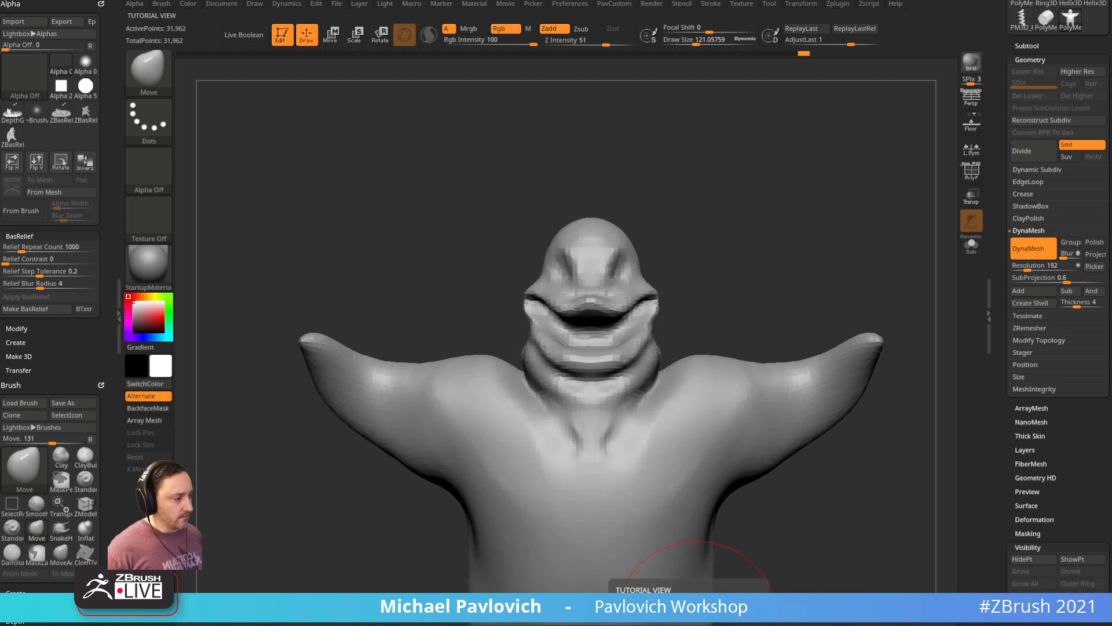
mouse_move(743, 205)
left_mouse_down()
mouse_move(732, 174)
mouse_move(719, 187)
mouse_move(726, 182)
mouse_move(734, 218)
mouse_move(725, 215)
mouse_move(768, 194)
left_mouse_up()
Step: Sculpt the area between the eyes and nose with the Standard brush at draw size about 33
key("b")
key("s")
key("t")
key("s")
left_click_drag(554, 257, 543, 262)
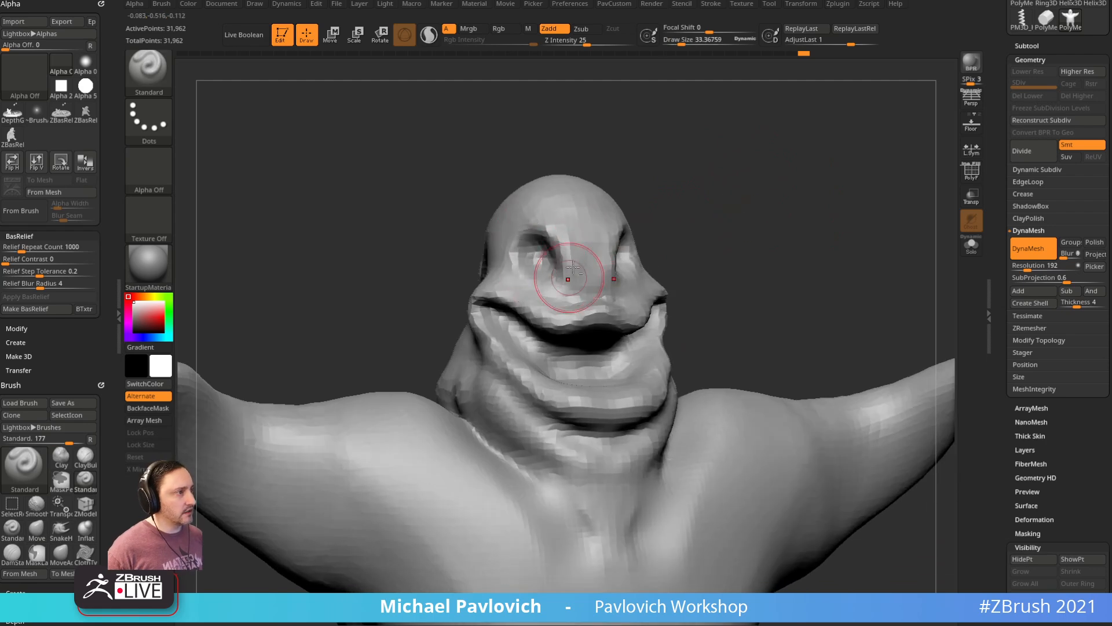
left_click_drag(731, 210, 687, 204)
Step: Define the brow ridges and eye socket rims with the Standard brush at draw size about 21
key("s")
left_click_drag(621, 263, 615, 264)
left_click_drag(622, 235, 599, 270)
left_click_drag(684, 184, 575, 297)
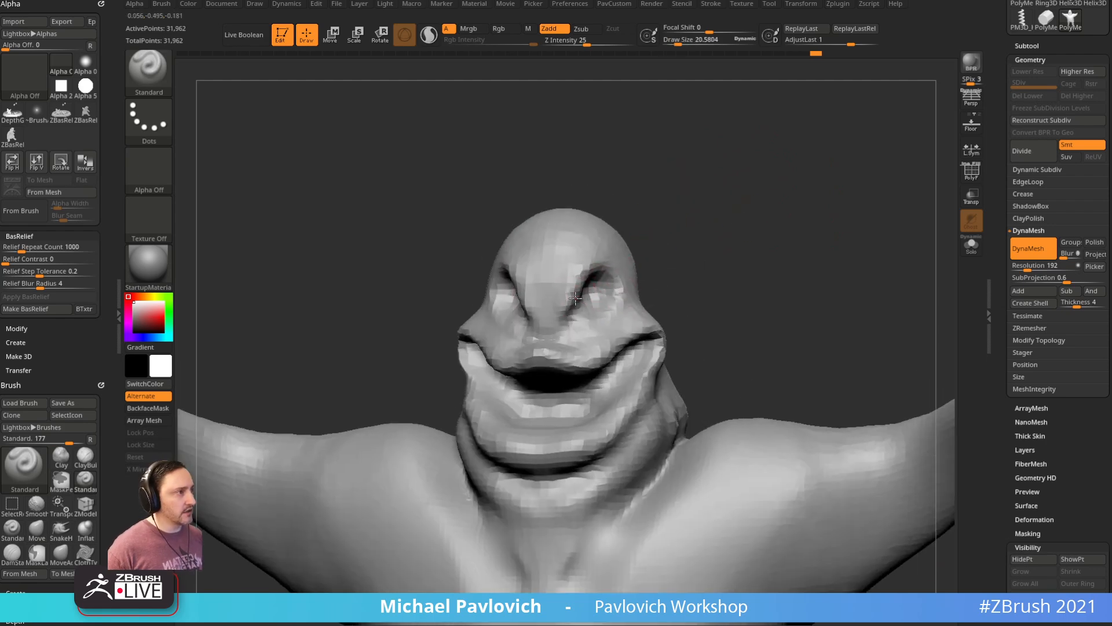
left_click_drag(660, 255, 588, 244)
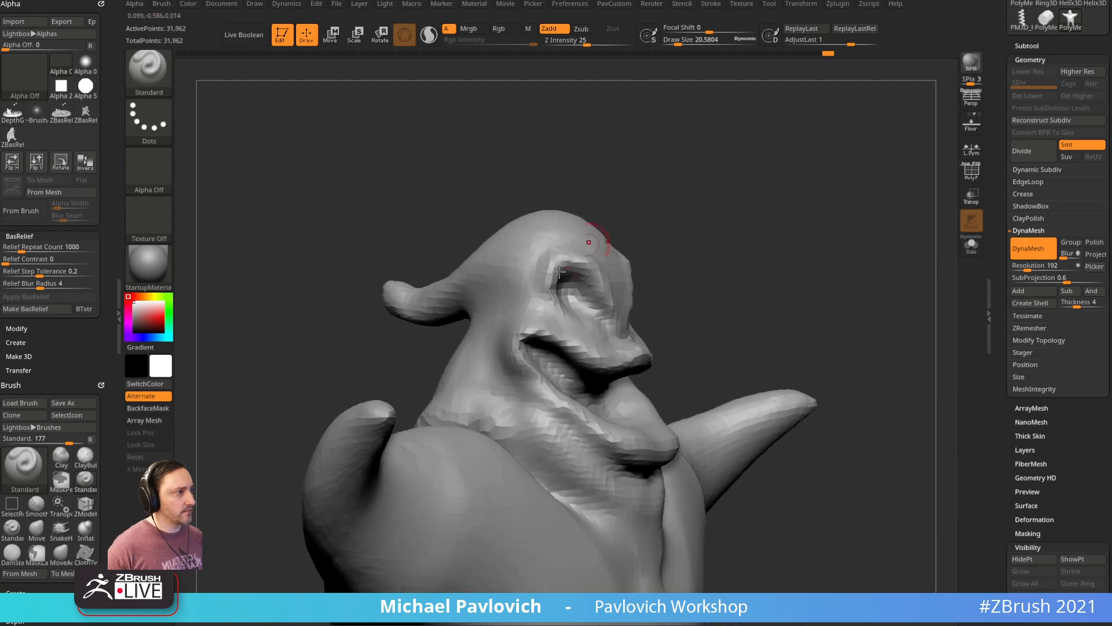
left_click_drag(681, 248, 633, 257)
left_click_drag(716, 200, 708, 229)
mouse_move(610, 218)
left_mouse_down()
mouse_move(658, 182)
mouse_move(767, 214)
mouse_move(731, 210)
mouse_move(737, 224)
mouse_move(732, 209)
mouse_move(695, 203)
left_mouse_up()
Step: Inflate the neck and chest folds with the Inflat brush at draw size about 83 and undo the last remesh
key("b")
key("i")
key("n")
key("s")
mouse_move(569, 357)
left_mouse_down()
mouse_move(588, 354)
mouse_move(569, 333)
mouse_move(551, 371)
left_mouse_up()
mouse_move(690, 247)
left_mouse_down()
mouse_move(706, 192)
mouse_move(710, 291)
left_mouse_up()
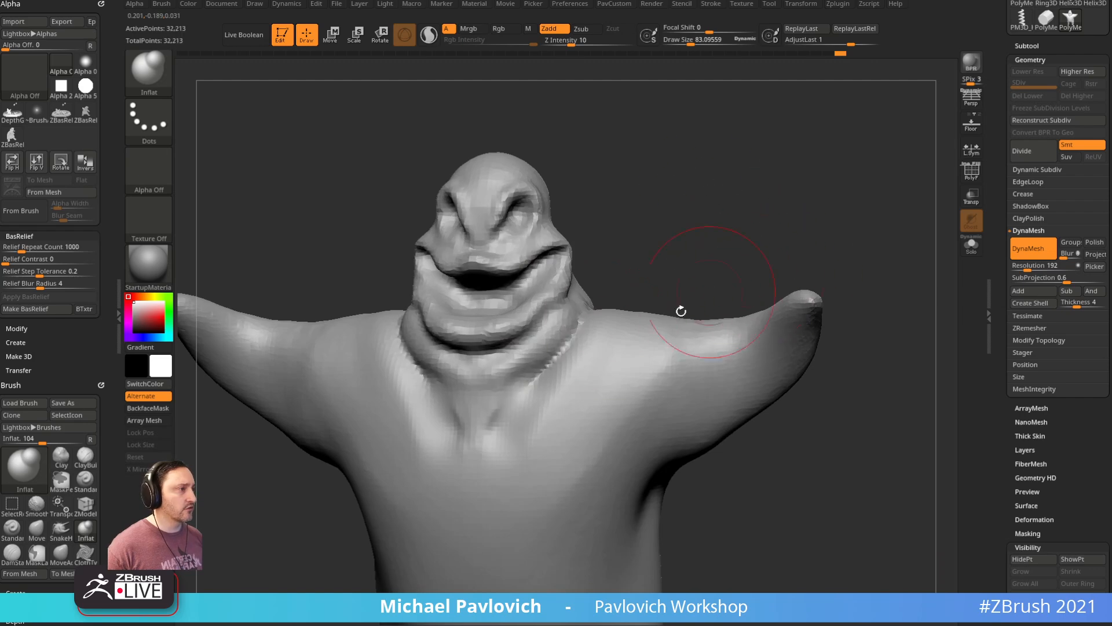
key("ctrl+z")
left_click_drag(732, 226, 580, 309, "shift")
left_click_drag(669, 285, 725, 233)
mouse_move(494, 318)
left_mouse_down()
mouse_move(507, 329)
mouse_move(499, 323)
left_mouse_up()
Step: Extend the neck folds around the sides and under the chin with the Standard brush at draw size about 24, smoothing the crease
key("b")
key("s")
key("t")
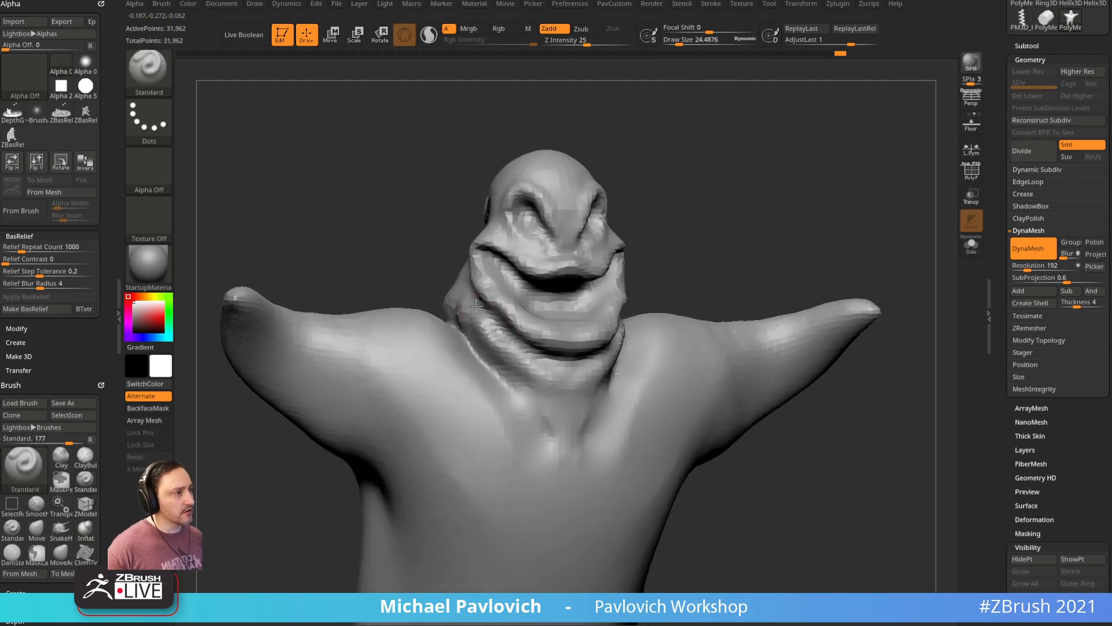
left_click_drag(739, 221, 516, 323)
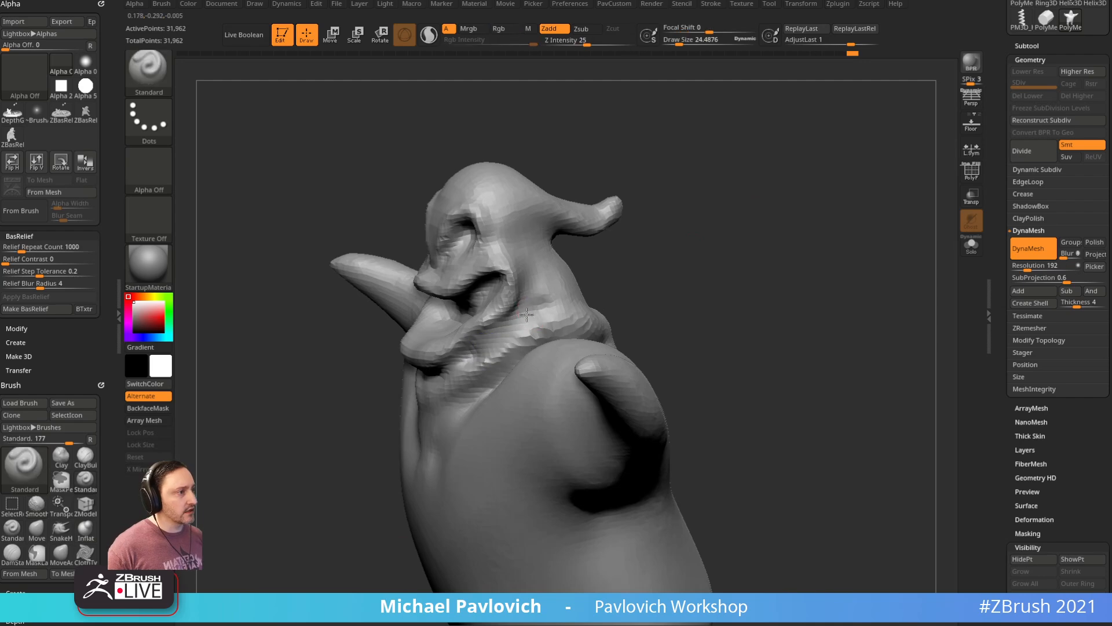
left_click_drag(620, 257, 515, 317)
left_click_drag(638, 265, 385, 344)
left_click_drag(650, 260, 445, 382)
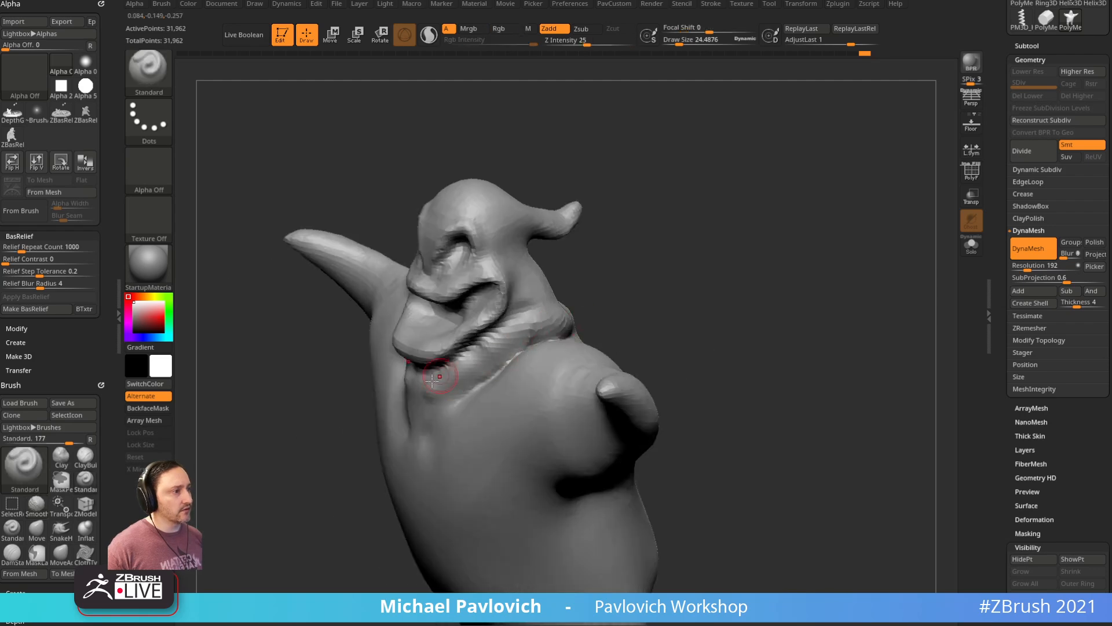
left_click_drag(601, 288, 649, 280)
left_click_drag(471, 383, 510, 365, "shift")
Step: Pull out the pointed tip behind the head and adjust the face profile with the Move brush at draw size about 58
mouse_move(747, 269)
left_mouse_down()
mouse_move(693, 189)
mouse_move(673, 221)
mouse_move(645, 207)
left_mouse_up()
mouse_move(471, 322)
left_mouse_down()
mouse_move(581, 263)
mouse_move(531, 271)
mouse_move(561, 279)
left_mouse_up()
key("b")
key("m")
key("v")
key("bracketleft")
key("bracketleft")
mouse_move(497, 335)
left_mouse_down()
mouse_move(653, 349)
mouse_move(604, 285)
mouse_move(580, 286)
left_mouse_up()
mouse_move(534, 230)
left_mouse_down()
mouse_move(435, 225)
mouse_move(470, 169)
mouse_move(565, 206)
left_mouse_up()
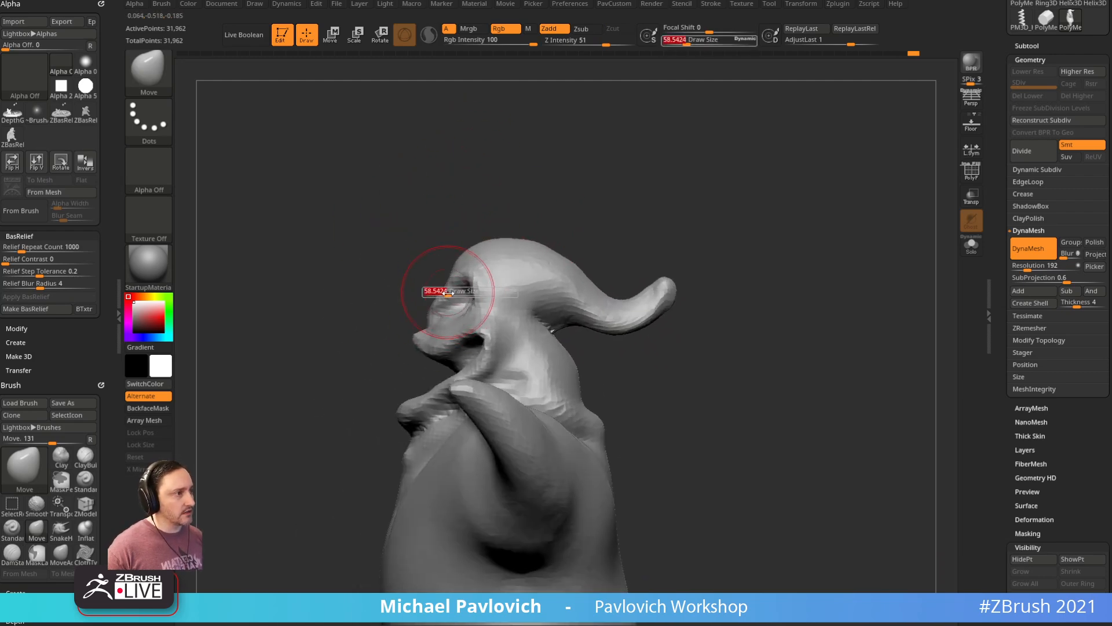
mouse_move(437, 274)
left_mouse_down()
mouse_move(499, 270)
mouse_move(427, 284)
left_mouse_up()
left_click_drag(523, 257, 547, 371)
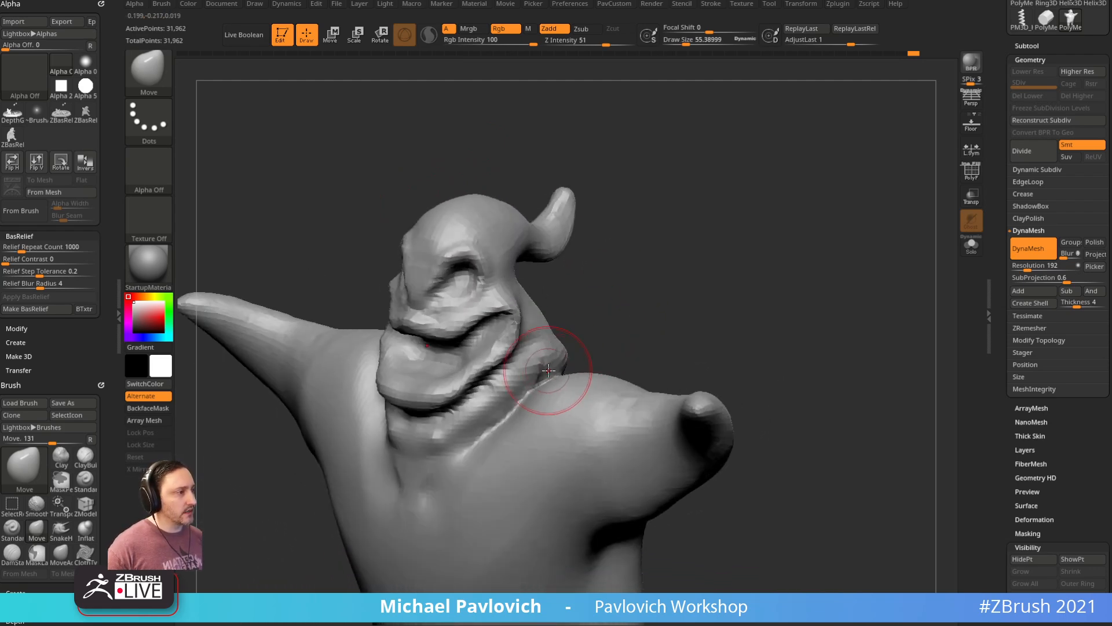
Step: Remesh the sculpt at DynaMesh resolution 192
mouse_move(534, 371)
right_mouse_down()
mouse_move(455, 362)
mouse_move(733, 208)
right_mouse_up()
left_click_drag(670, 190, 745, 253, "ctrl")
right_click_drag(753, 248, 851, 220)
Step: Carve creases where the legs meet the belly and hips with the DamStandard brush at draw size about 65
mouse_move(815, 266)
right_mouse_down()
mouse_move(751, 275)
mouse_move(807, 266)
mouse_move(788, 334)
mouse_move(666, 335)
mouse_move(681, 311)
right_mouse_up()
key("b")
key("d")
key("s")
left_click_drag(612, 362, 565, 412)
right_click_drag(668, 363, 693, 318)
left_click_drag(607, 361, 575, 403)
right_click_drag(735, 390, 755, 365)
left_click_drag(562, 381, 620, 367)
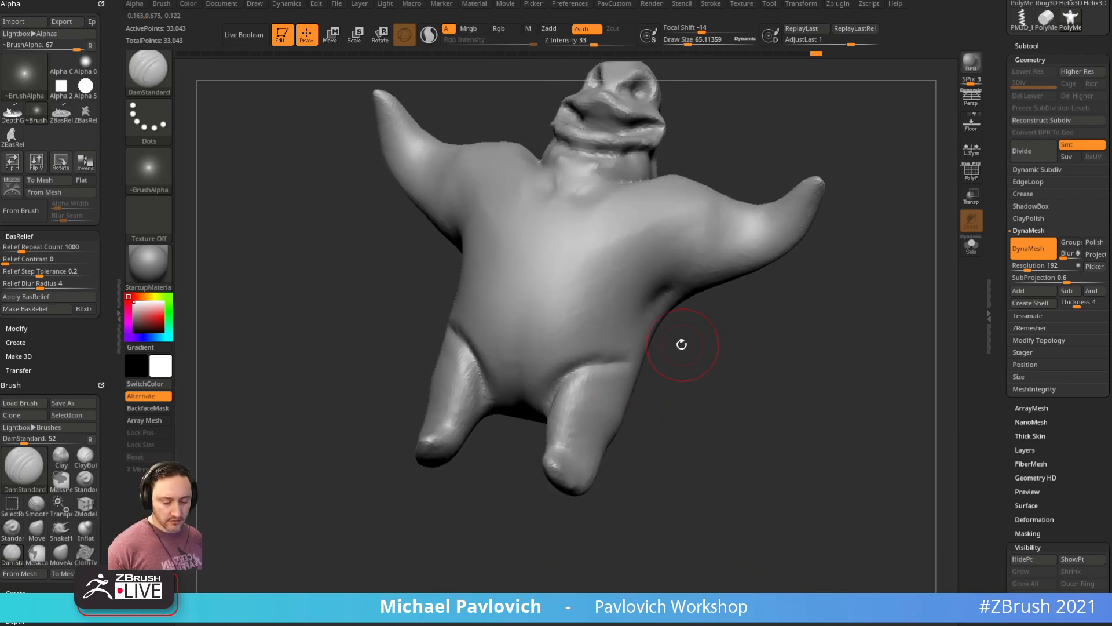
key("b")
key("d")
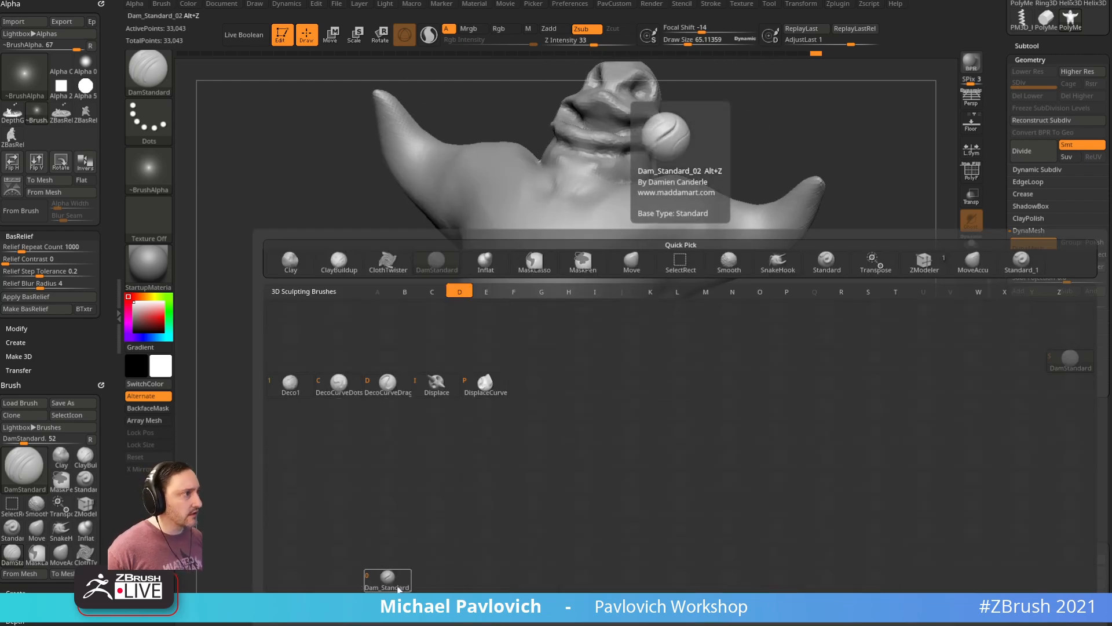
key("Escape")
Step: Build up and smooth the buttocks at the lower back with the ClayBuildup brush at draw size about 121
mouse_move(850, 261)
right_mouse_down()
mouse_move(825, 301)
mouse_move(597, 372)
right_mouse_up()
mouse_move(836, 338)
right_mouse_down()
mouse_move(763, 330)
mouse_move(745, 282)
mouse_move(740, 321)
mouse_move(533, 381)
right_mouse_up()
mouse_move(663, 337)
right_mouse_down()
mouse_move(730, 331)
mouse_move(739, 261)
mouse_move(750, 293)
mouse_move(666, 324)
right_mouse_up()
key("b")
key("c")
key("b")
key("s")
left_click_drag(596, 376, 608, 376)
mouse_move(541, 382)
left_mouse_down()
mouse_move(571, 371)
mouse_move(602, 394)
left_mouse_up()
mouse_move(678, 348)
right_mouse_down()
mouse_move(775, 321)
mouse_move(635, 350)
right_mouse_up()
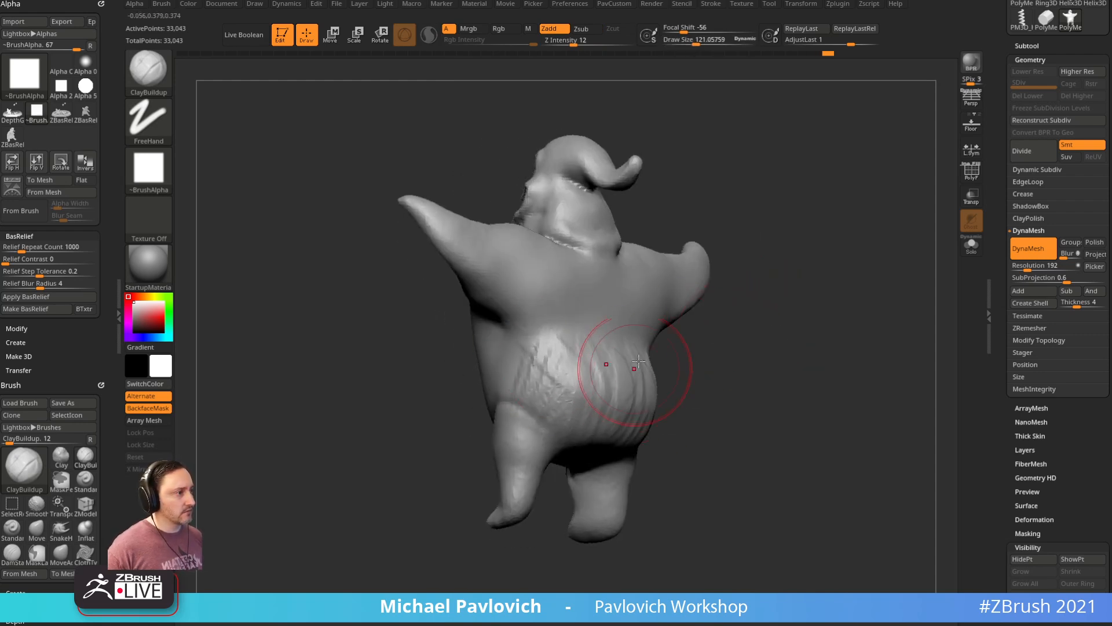
left_click_drag(590, 360, 602, 376, "shift")
Step: Start shaping feet from the leg ends with the Move brush, setting the draw size to about 62
mouse_move(759, 330)
right_mouse_down()
mouse_move(811, 320)
mouse_move(787, 320)
right_mouse_up()
key("s")
left_click_drag(766, 350, 753, 350)
mouse_move(832, 331)
right_mouse_down("alt")
mouse_move(777, 367)
mouse_move(696, 378)
mouse_move(794, 361)
mouse_move(792, 377)
right_mouse_up("alt")
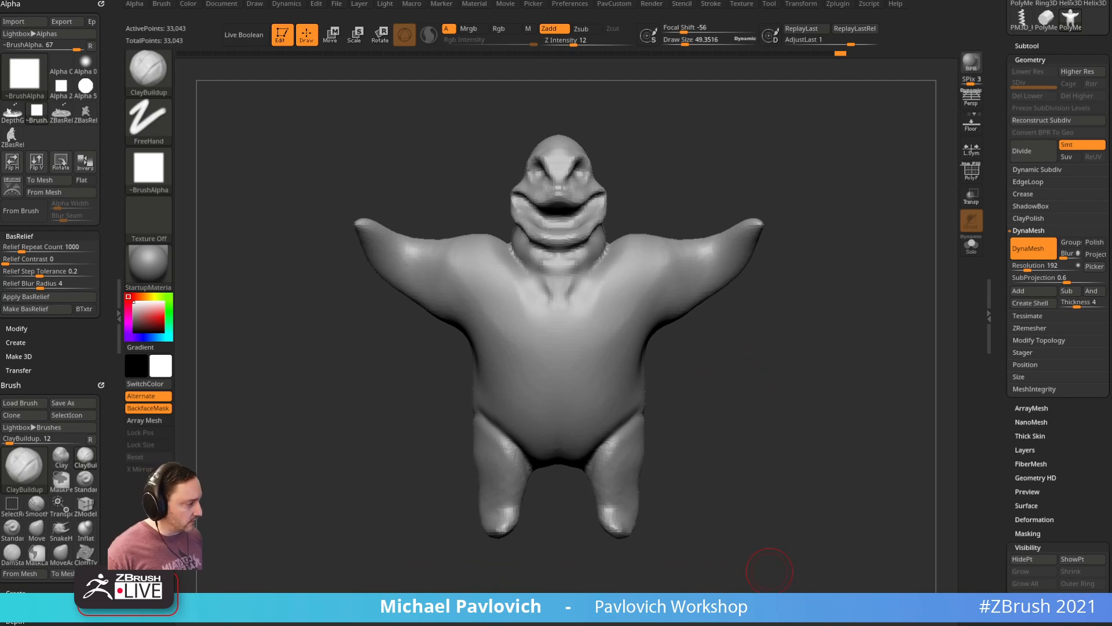
mouse_move(752, 416)
right_mouse_down("ctrl")
mouse_move(754, 438)
mouse_move(754, 375)
right_mouse_up("ctrl")
key("s")
key("b")
key("m")
key("v")
mouse_move(679, 454)
left_mouse_down()
mouse_move(645, 474)
mouse_move(645, 517)
left_mouse_up()
key("s")
left_click_drag(646, 520, 668, 515)
Step: Pull the toes forward and outward to form the feet with the Move brush, working from several angles
right_click_drag(683, 522, 661, 519)
left_click_drag(661, 519, 670, 511)
right_click_drag(727, 516, 673, 516)
left_click_drag(673, 516, 661, 513)
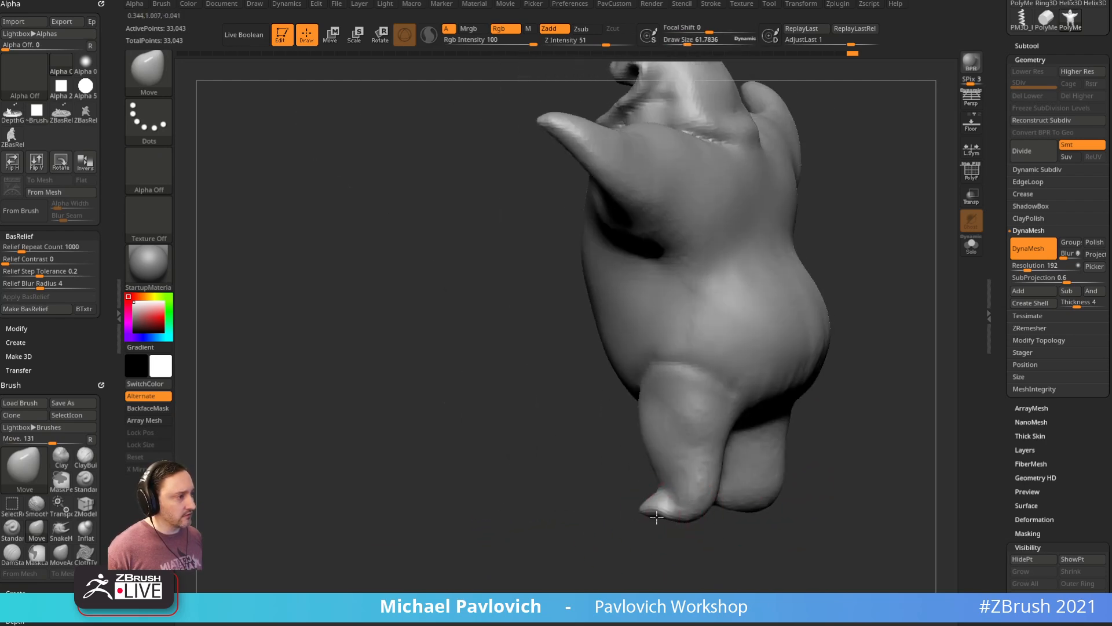
mouse_move(639, 508)
right_mouse_down()
mouse_move(703, 534)
mouse_move(635, 520)
right_mouse_up()
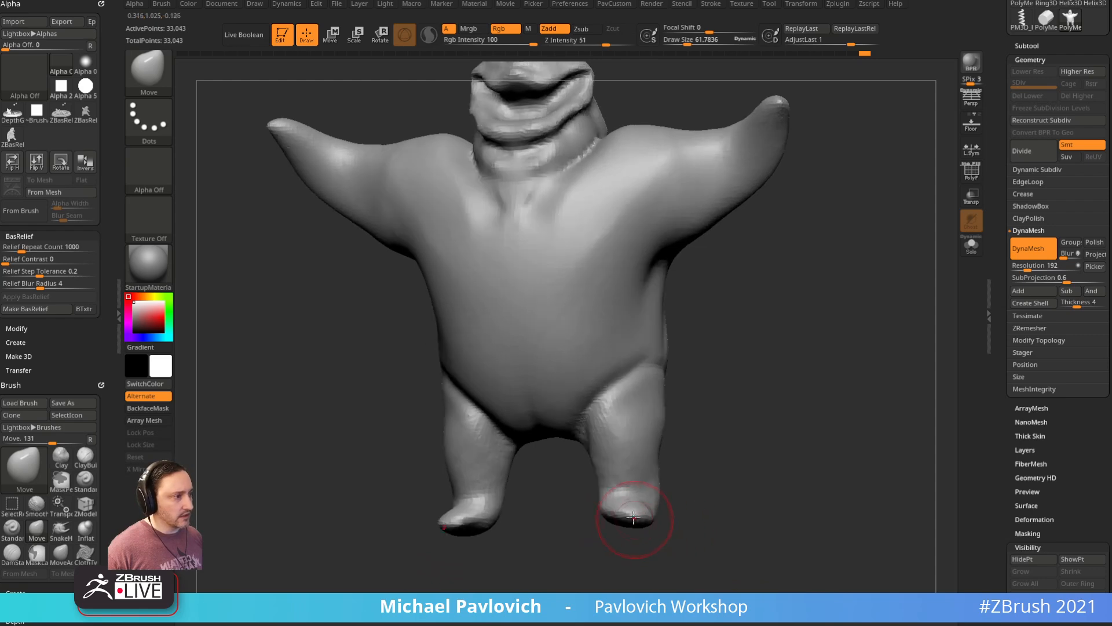
mouse_move(710, 493)
right_mouse_down()
mouse_move(718, 486)
mouse_move(686, 454)
mouse_move(654, 501)
right_mouse_up()
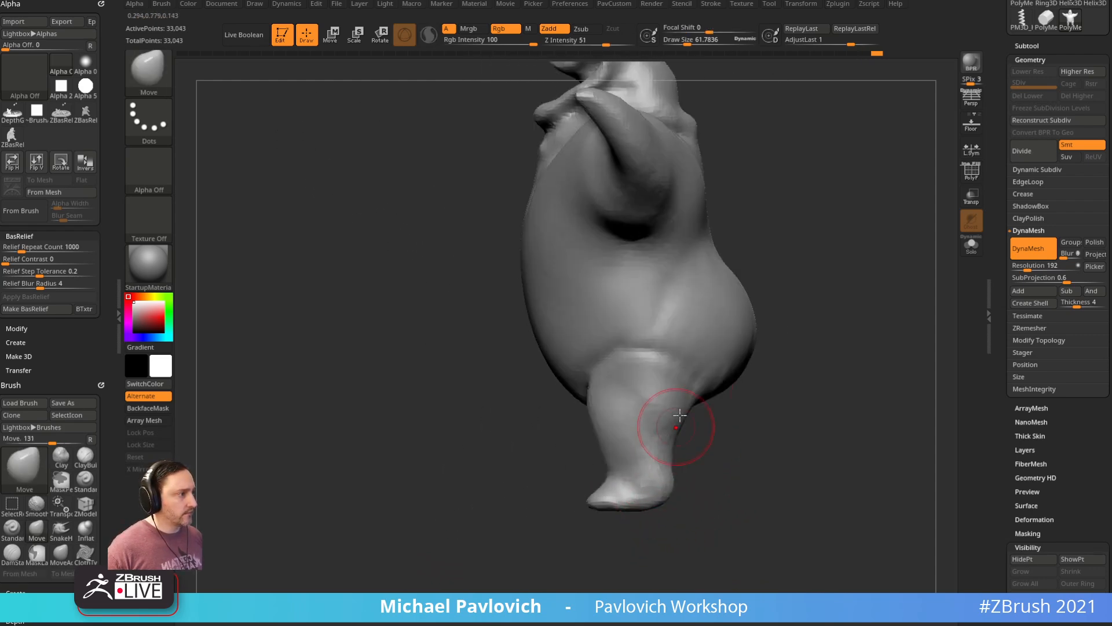
Step: Carve creases at the backs of the knees with the DamStandard brush at draw size about 52
right_click_drag(758, 403, 811, 414)
key("b")
key("d")
key("s")
key("s")
left_click_drag(674, 445, 668, 444)
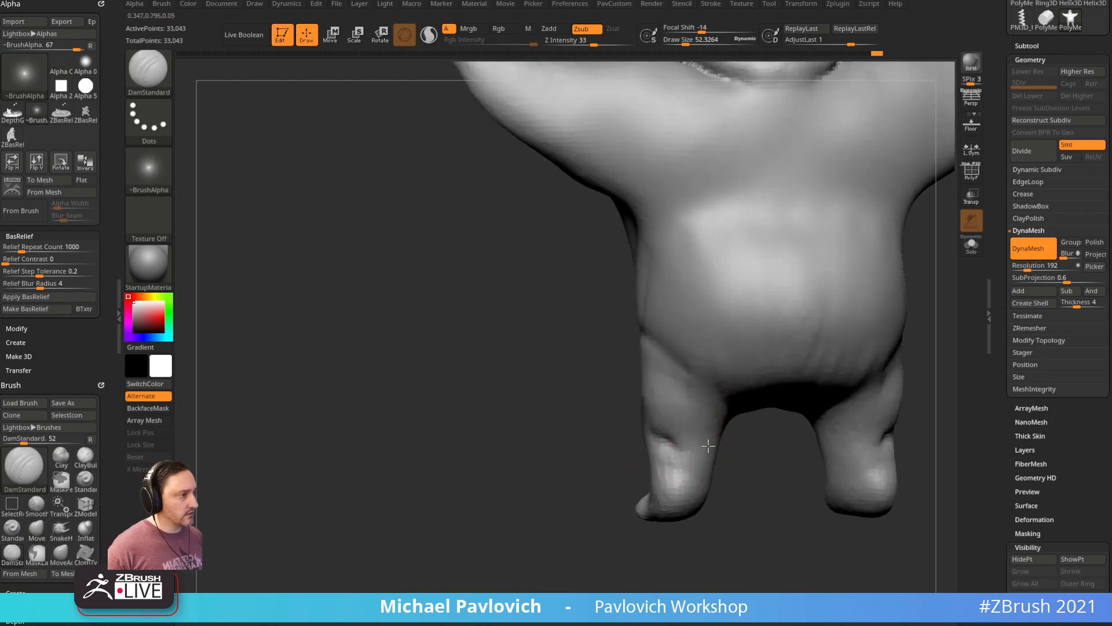
Step: Push the lower front of the belly slightly inward with the Move brush at draw size about 219
mouse_move(738, 415)
right_mouse_down()
mouse_move(650, 398)
mouse_move(750, 508)
mouse_move(789, 427)
mouse_move(564, 461)
right_mouse_up()
mouse_move(589, 400)
right_mouse_down()
mouse_move(766, 385)
mouse_move(728, 373)
mouse_move(556, 388)
right_mouse_up()
key("b")
key("m")
key("v")
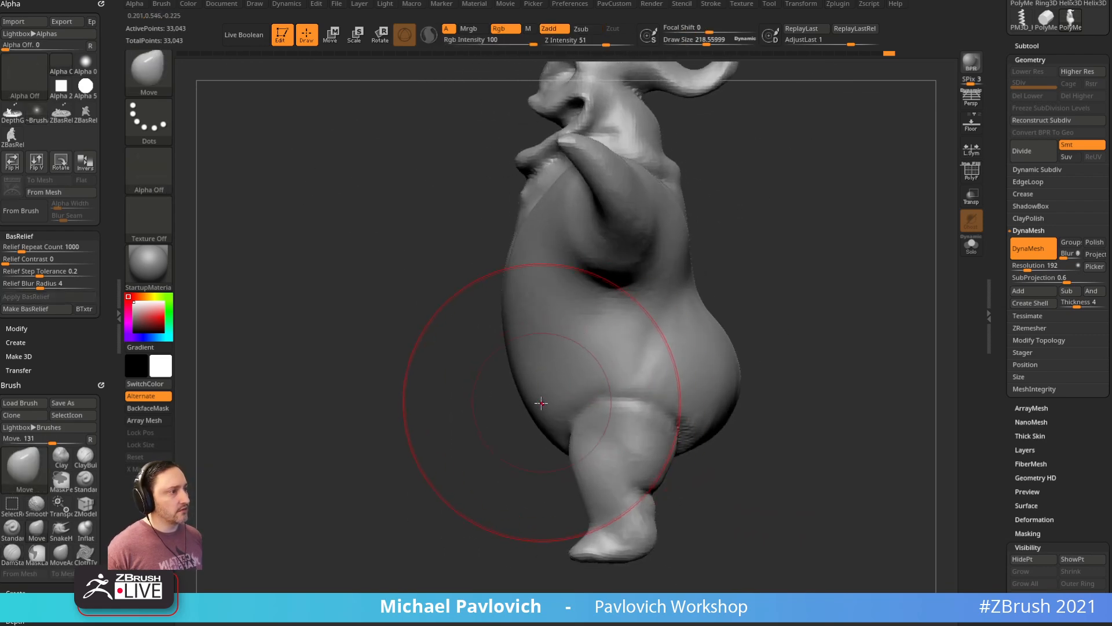
left_click_drag(543, 401, 557, 400)
mouse_move(747, 290)
right_mouse_down("ctrl")
mouse_move(783, 262)
mouse_move(779, 293)
right_mouse_up("ctrl")
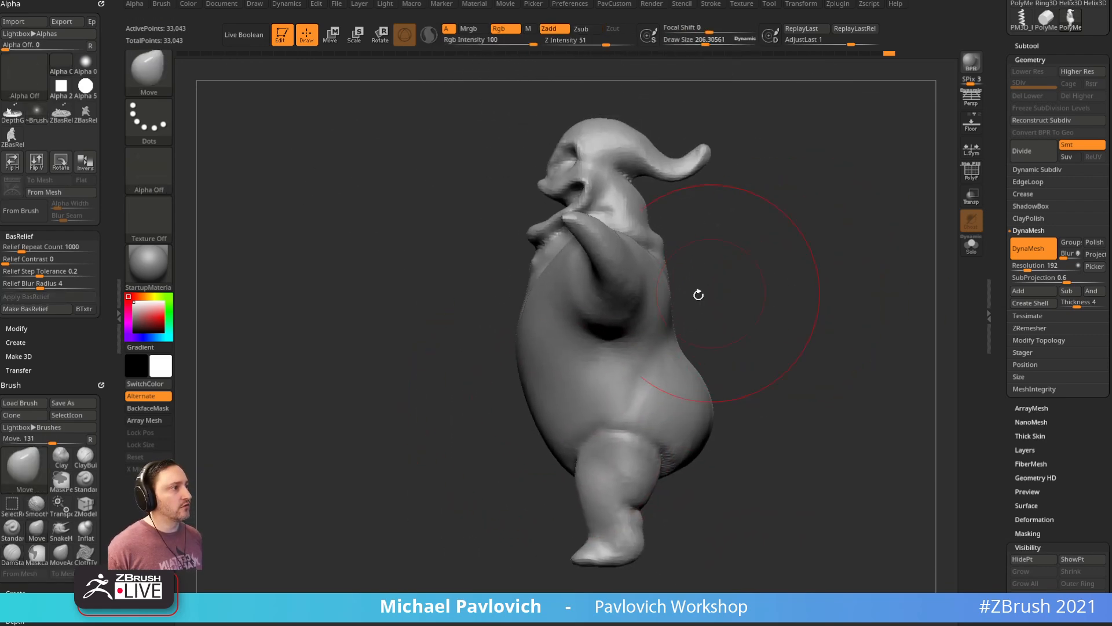
left_click_drag(806, 280, 788, 284)
key("b")
key("s")
key("t")
key("s")
left_click_drag(722, 327, 704, 333)
mouse_move(704, 338)
left_mouse_down("alt")
mouse_move(753, 335)
mouse_move(649, 340)
mouse_move(760, 332)
left_mouse_up("alt")
key("b")
key("c")
key("b")
key("s")
mouse_move(458, 332)
left_mouse_down()
mouse_move(505, 385)
mouse_move(479, 400)
mouse_move(476, 359)
left_mouse_up()
key("ctrl+z")
key("ctrl+z")
Step: Pull the ends of both arms upward into raised hands with the SnakeHook brush at draw size about 166
left_click_drag(775, 369, 757, 363)
left_click_drag(758, 363, 791, 349, "alt")
key("s")
mouse_move(751, 282)
left_mouse_down()
mouse_move(750, 193)
mouse_move(760, 209)
mouse_move(732, 262)
mouse_move(802, 228)
left_mouse_up()
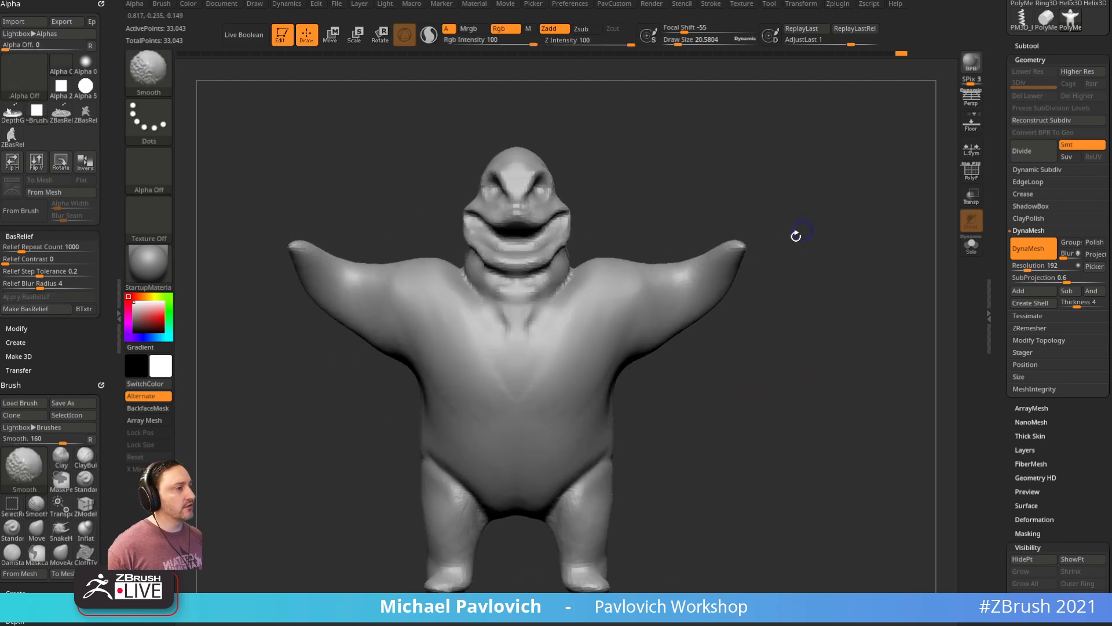
key("b")
key("s")
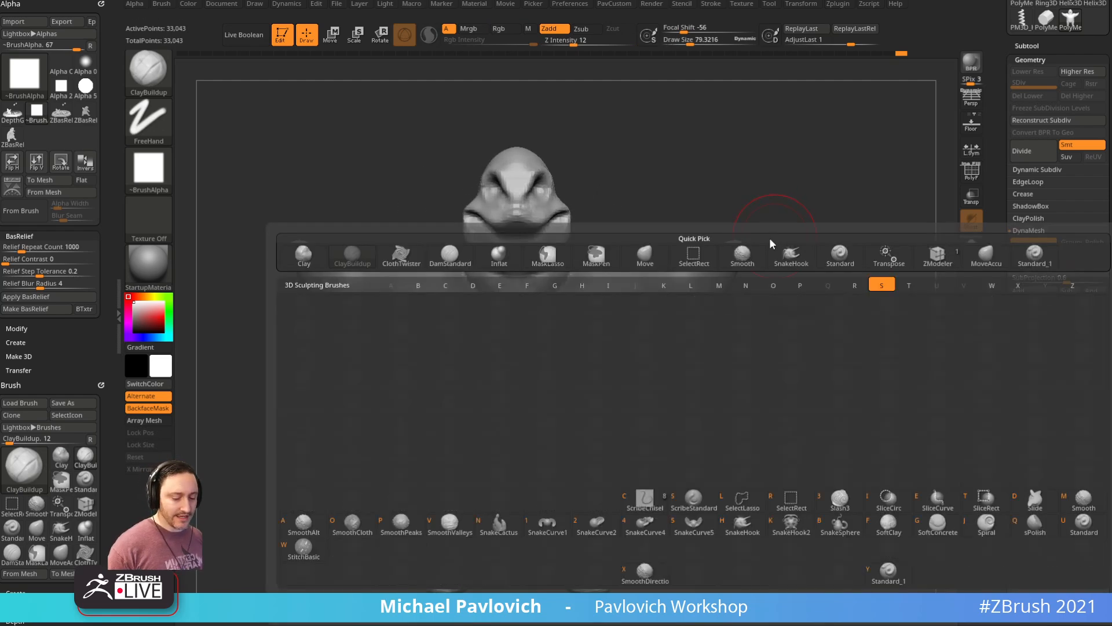
key("h")
mouse_move(756, 251)
left_mouse_down()
mouse_move(745, 218)
mouse_move(714, 219)
left_mouse_up()
left_click_drag(686, 277, 683, 285)
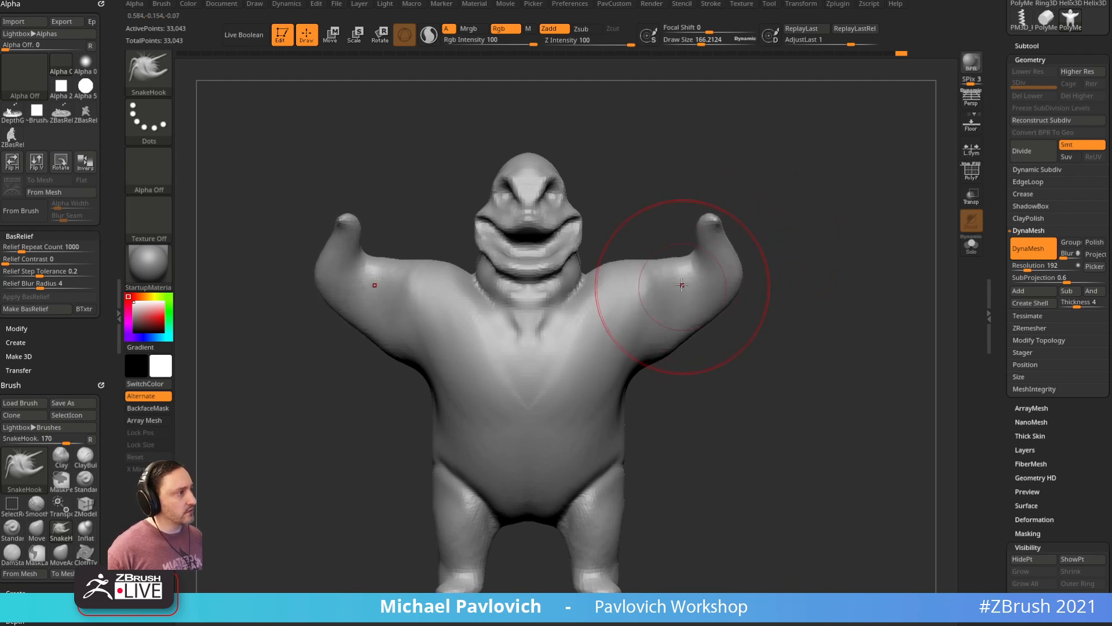
mouse_move(752, 220)
left_mouse_down()
mouse_move(759, 189)
mouse_move(697, 192)
mouse_move(740, 307)
mouse_move(792, 306)
left_mouse_up()
left_click(724, 260, "ctrl")
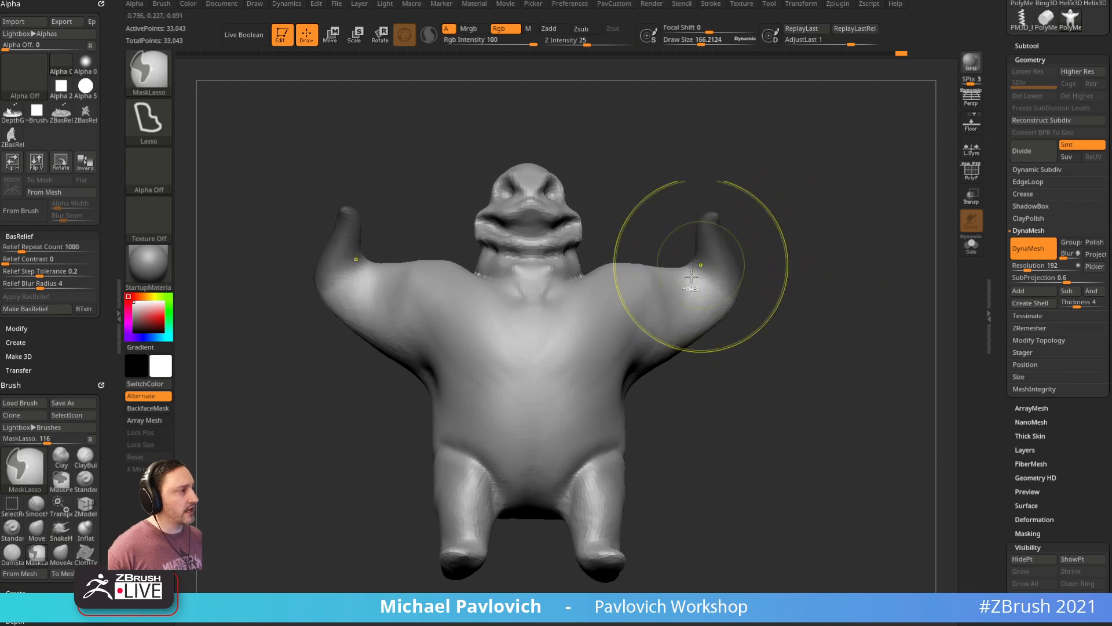
left_click_drag(802, 152, 824, 200, "ctrl")
key("s")
left_click_drag(803, 280, 789, 280)
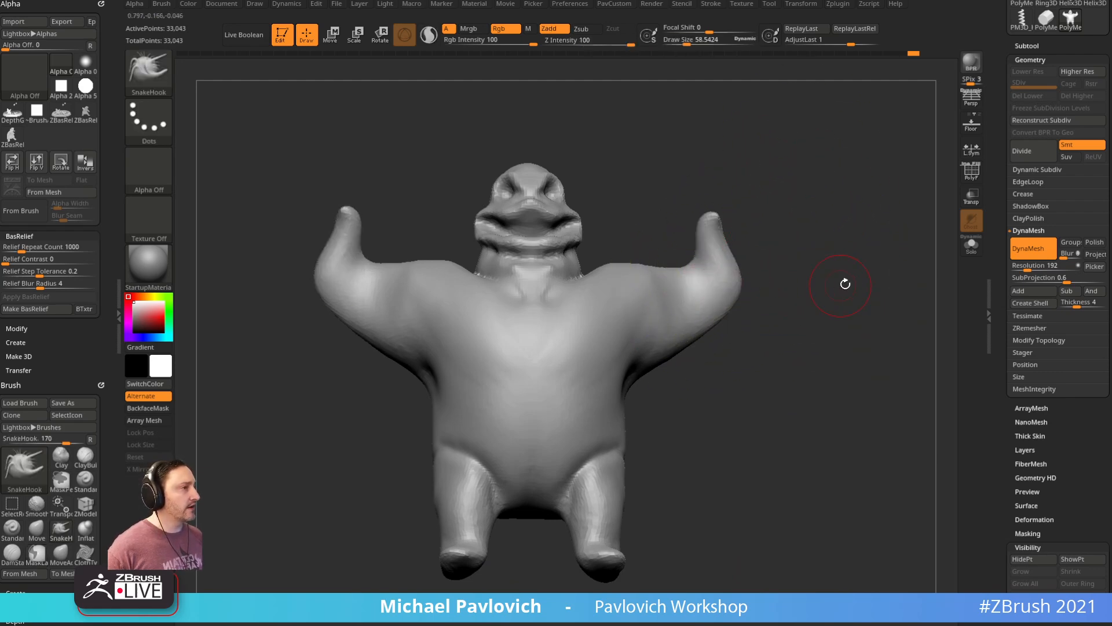
Step: Mask the arm area and bend the raised forearms inward with the transform gizmo
mouse_move(794, 224)
left_mouse_down("ctrl")
mouse_move(742, 171)
mouse_move(787, 301)
left_mouse_up("ctrl")
mouse_move(852, 266)
left_mouse_down("ctrl")
mouse_move(873, 287)
mouse_move(786, 184)
left_mouse_up("ctrl")
left_click_drag(787, 183, 698, 236, "alt")
mouse_move(658, 311)
left_mouse_down("ctrl")
mouse_move(627, 288)
mouse_move(655, 319)
mouse_move(775, 249)
mouse_move(758, 278)
mouse_move(807, 273)
mouse_move(734, 275)
mouse_move(787, 265)
left_mouse_up("ctrl")
key("w")
key("f")
left_click_drag(732, 321, 624, 341)
left_click_drag(739, 278, 725, 252)
key("q")
Step: Refine the inward curl of the hands with the Move brush
mouse_move(800, 229)
left_mouse_down("alt")
mouse_move(812, 219)
mouse_move(803, 247)
mouse_move(752, 271)
left_mouse_up("alt")
key("s")
key("b")
key("m")
key("v")
mouse_move(677, 341)
left_mouse_down()
mouse_move(871, 238)
mouse_move(767, 290)
mouse_move(821, 255)
left_mouse_up()
Step: Thicken the forearms and elbows with the Inflat brush, using draw sizes of about 140 and 91
key("b")
key("i")
key("n")
mouse_move(958, 276)
left_mouse_down()
mouse_move(698, 346)
mouse_move(745, 319)
left_mouse_up()
key("s")
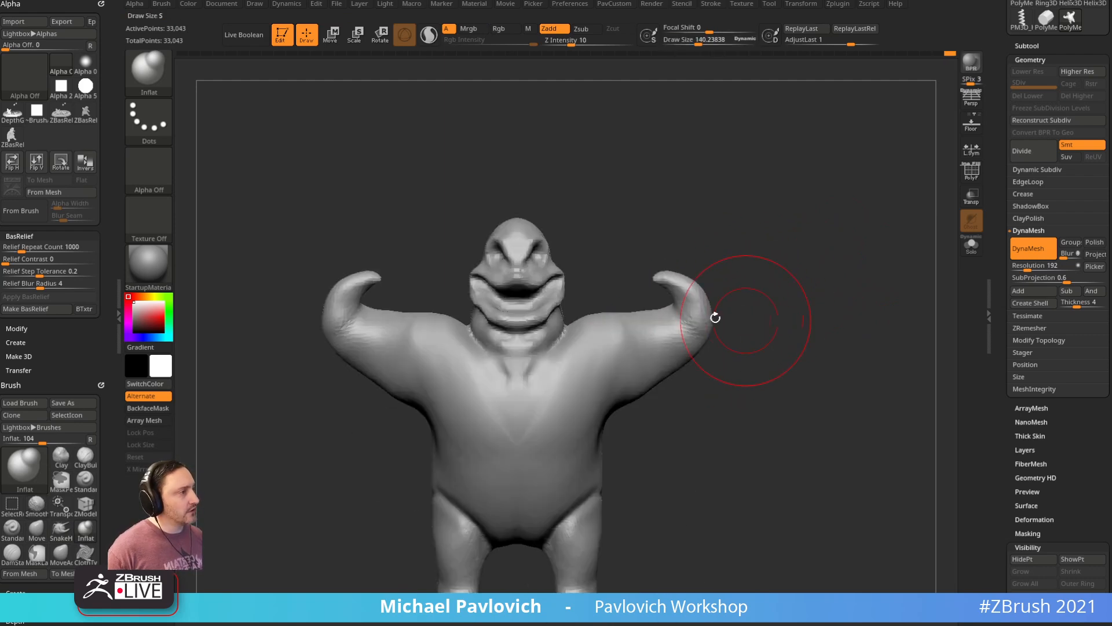
left_click_drag(745, 273, 699, 332)
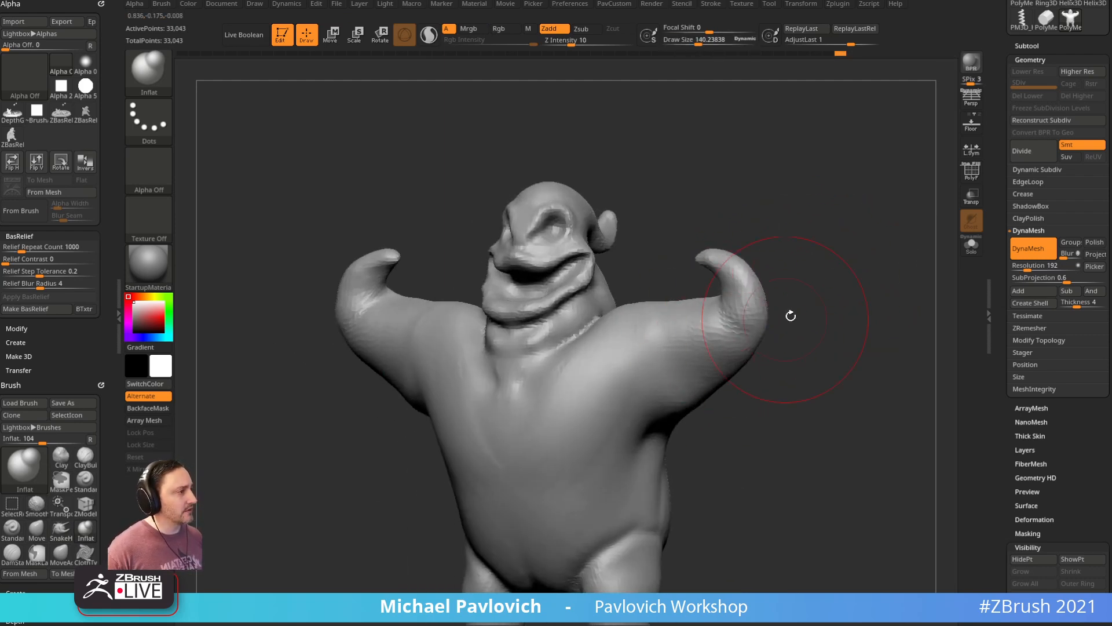
left_click_drag(786, 319, 717, 352)
key("s")
left_click_drag(761, 307, 635, 343)
left_click_drag(679, 221, 666, 211)
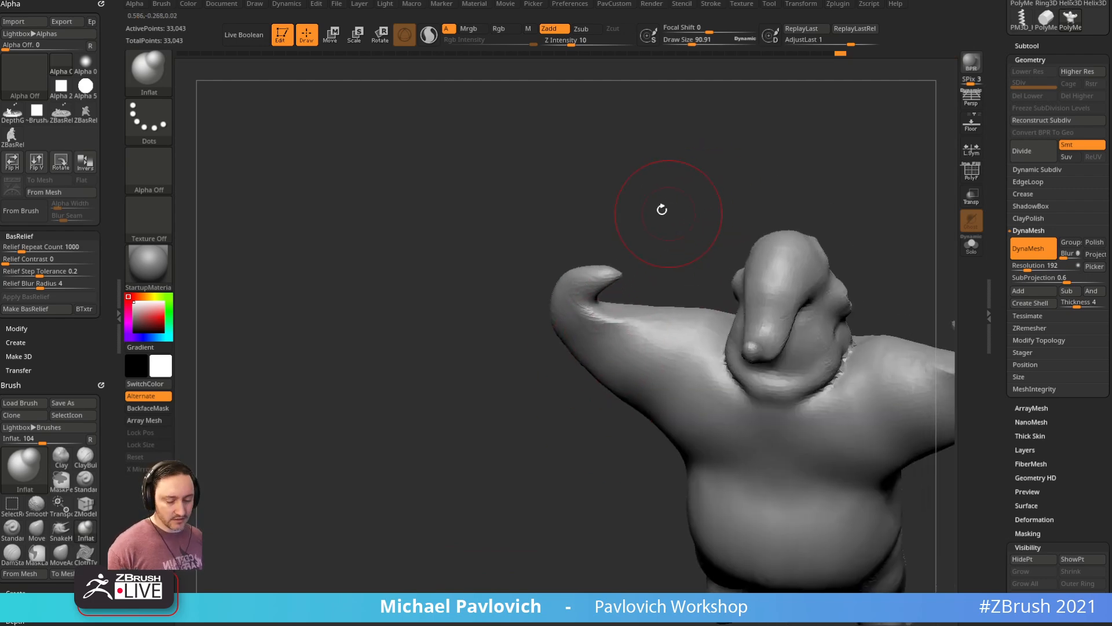
Step: Trim the surface of the arms with the TrimDynamic brush at draw size about 72 and remesh the model
key("b")
key("t")
key("d")
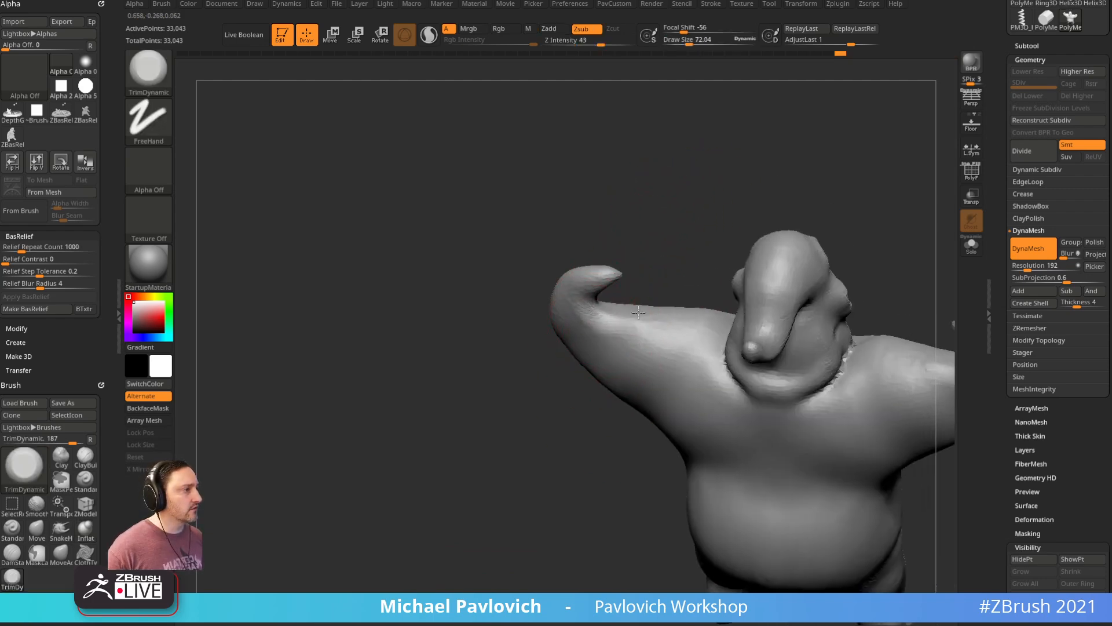
left_click_drag(682, 226, 768, 185, "shift")
left_click_drag(771, 256, 879, 214, "alt")
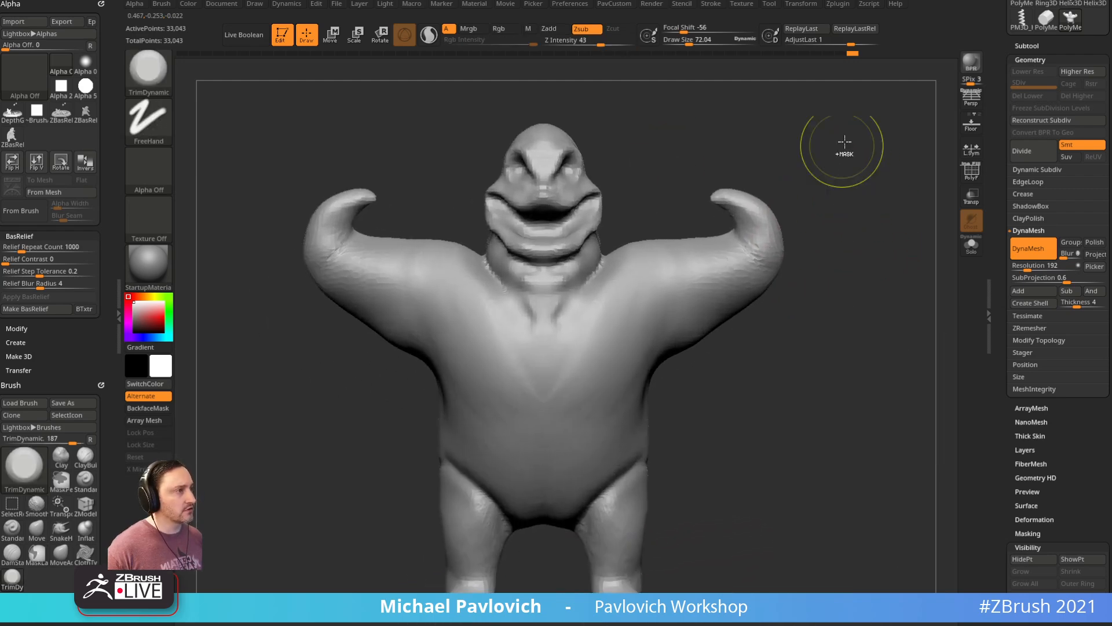
mouse_move(834, 271)
left_mouse_down()
mouse_move(852, 269)
mouse_move(716, 291)
mouse_move(881, 193)
mouse_move(815, 238)
mouse_move(774, 249)
left_mouse_up()
Step: Choose the Move brush with a draw size of about 55
key("b")
key("m")
key("v")
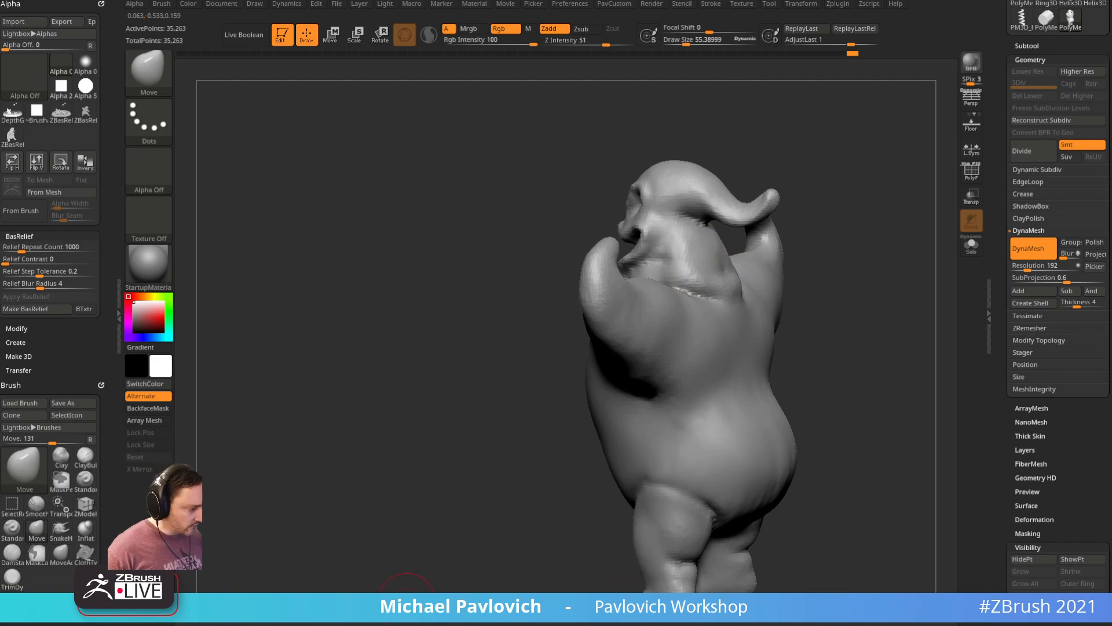
Step: Switch to the browser and look through the artist's ArtStation portfolio and YouTube playlists page
key("alt+Tab")
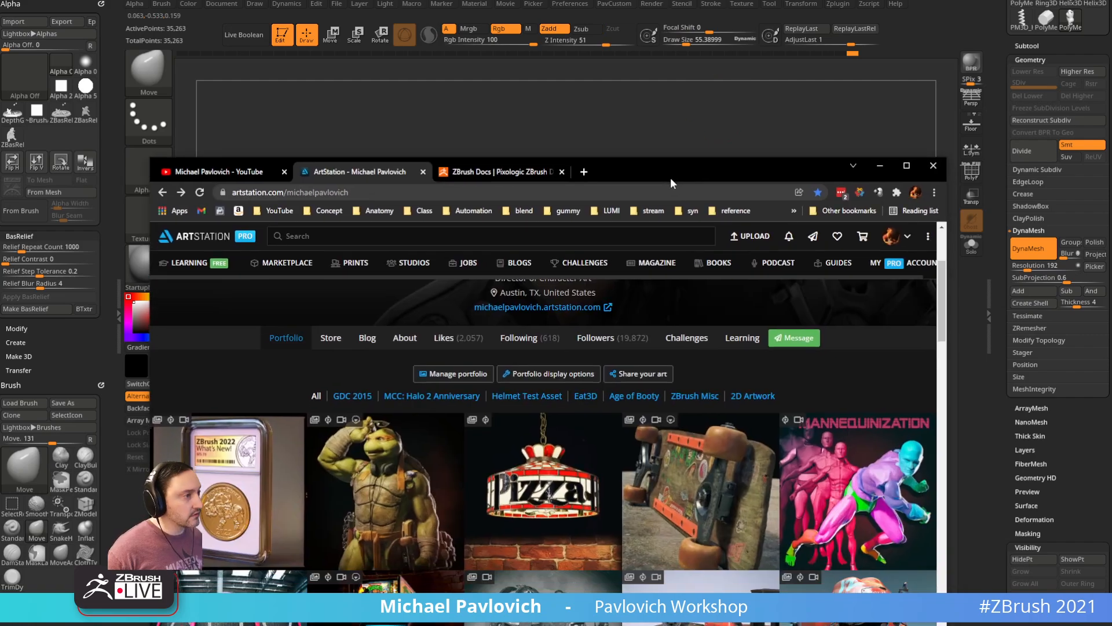
scroll(576, 390, "down", 6)
scroll(577, 390, "down", 2)
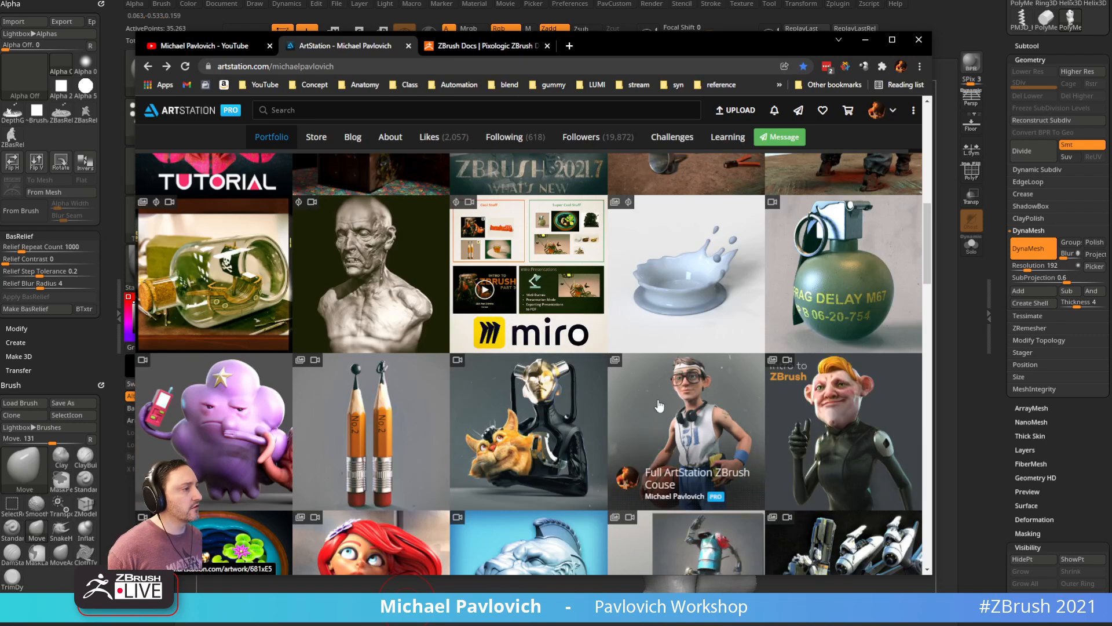
scroll(659, 405, "up", 9)
left_click(415, 64)
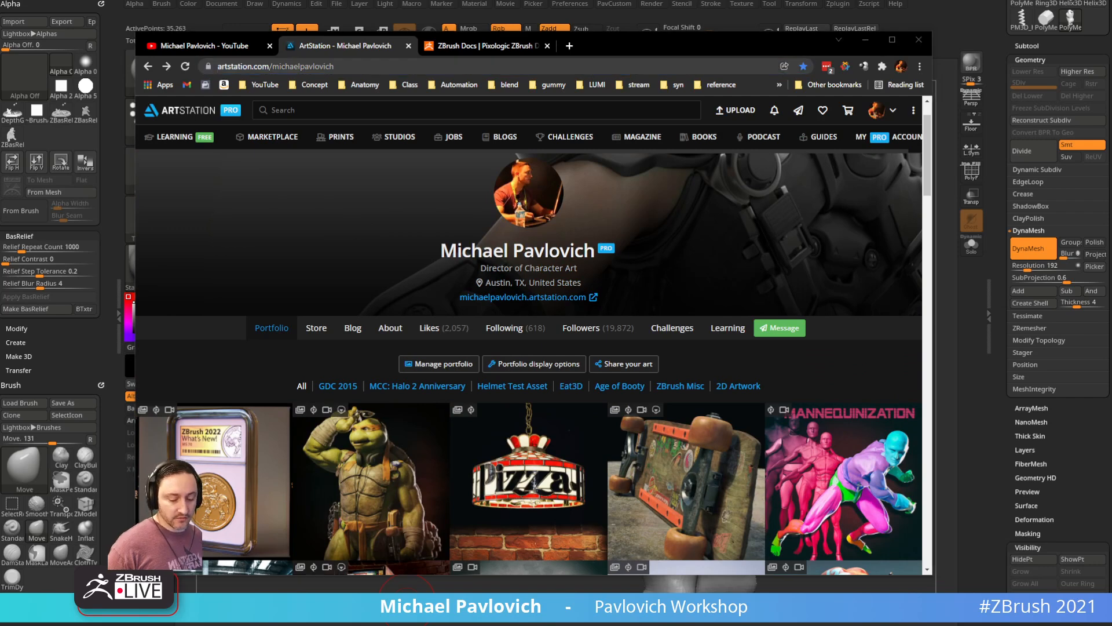
left_click(226, 47)
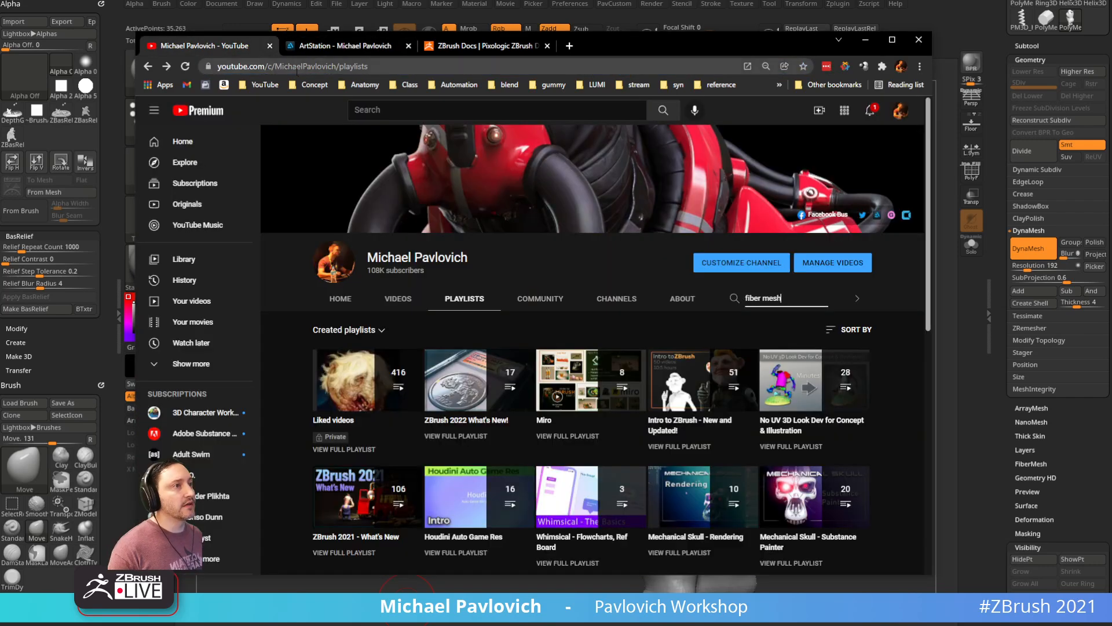
left_click(328, 66)
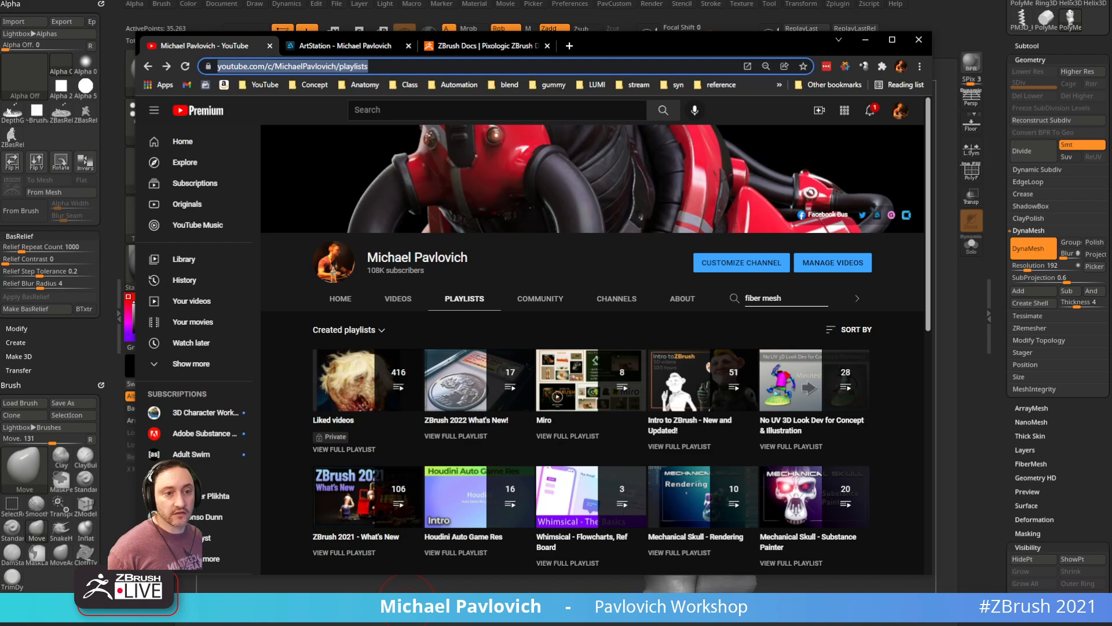
left_click_drag(602, 43, 600, 625)
mouse_move(823, 201)
left_mouse_down()
mouse_move(881, 190)
mouse_move(819, 193)
mouse_move(823, 145)
mouse_move(835, 191)
left_mouse_up()
left_click_drag(719, 238, 715, 197, "alt")
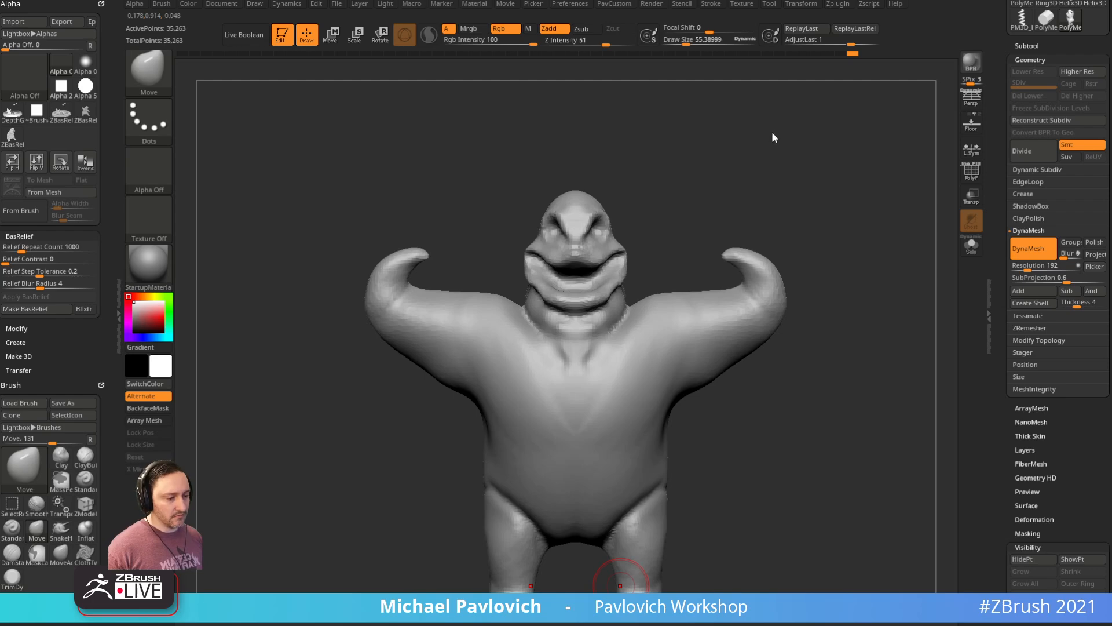
mouse_move(793, 124)
left_mouse_down()
mouse_move(762, 147)
mouse_move(783, 152)
left_mouse_up()
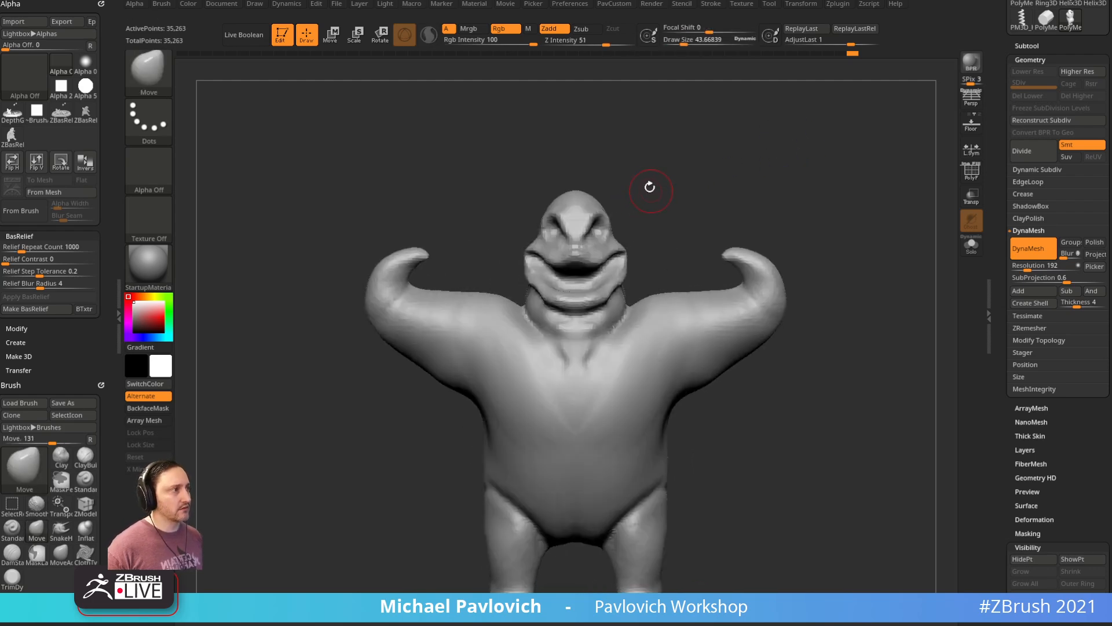
key("ctrl")
mouse_move(647, 210)
left_mouse_down("ctrl")
mouse_move(555, 151)
mouse_move(509, 255)
mouse_move(541, 310)
mouse_move(587, 340)
left_mouse_up("ctrl")
left_click_drag(643, 254, 650, 227, "ctrl")
left_click_drag(768, 171, 811, 208, "ctrl")
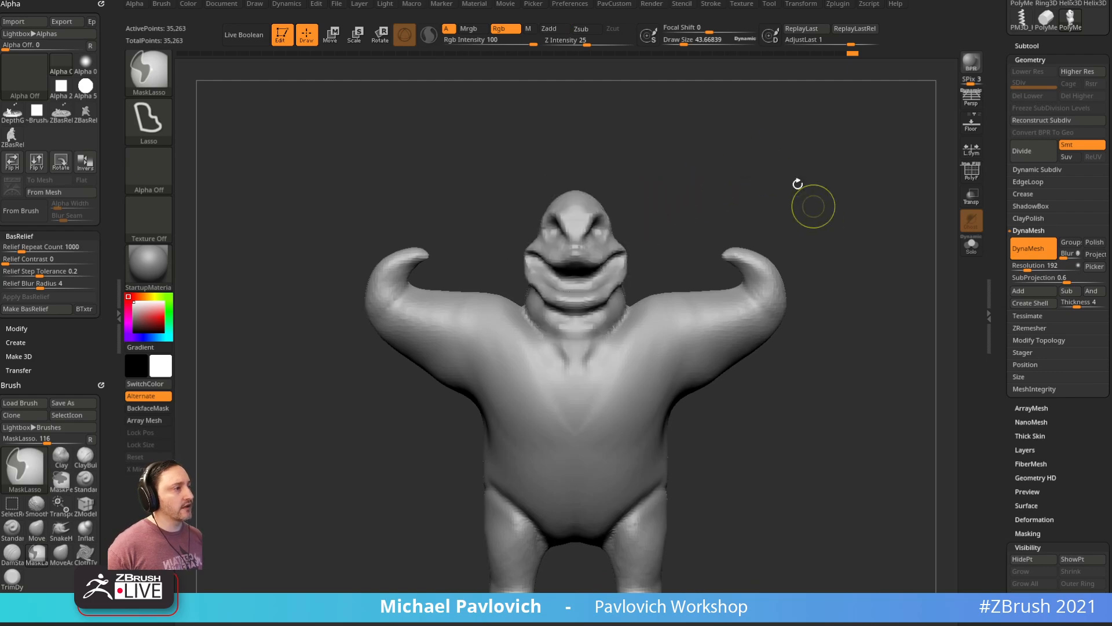
Step: Try placing the transform gizmo at several surface points on the mouth, arm and torso
key("w")
left_click(578, 262, "alt")
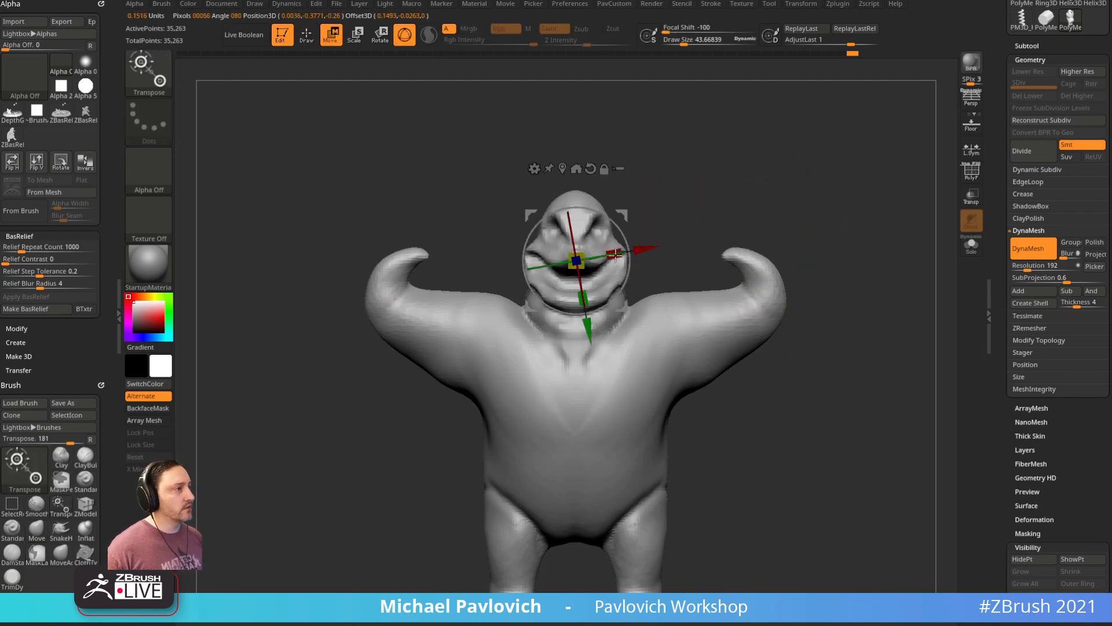
left_click(735, 316, "alt")
left_click(672, 375, "alt")
left_click(590, 435, "alt")
left_click(709, 313, "alt")
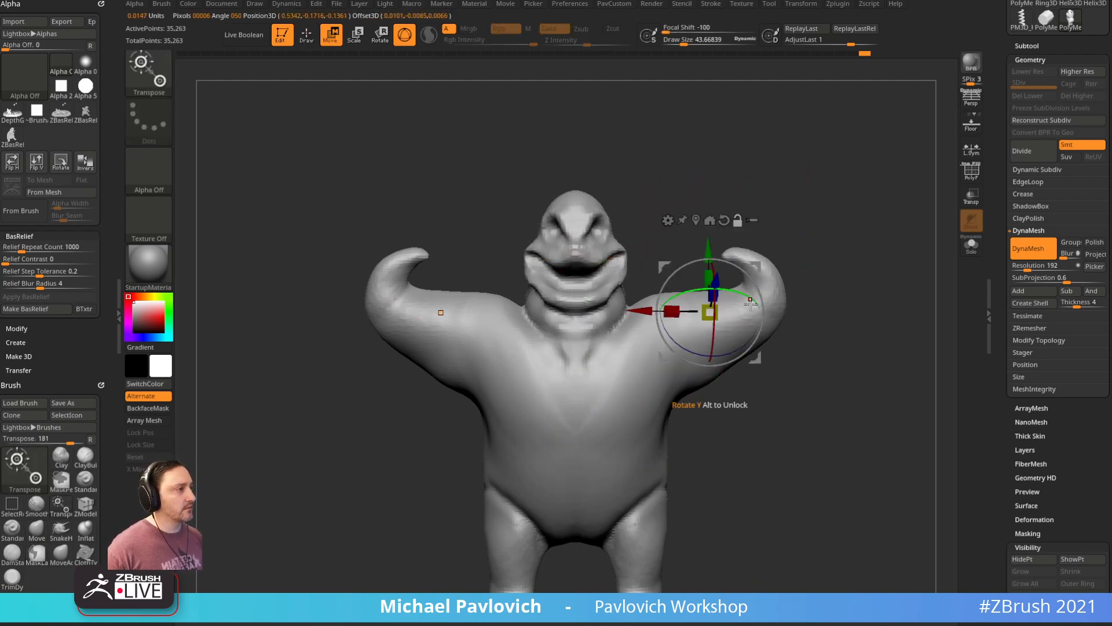
left_click_drag(770, 226, 692, 316)
Step: Try moving and rotating the model with the gizmo placed on the face
left_click_drag(783, 149, 811, 174, "shift")
left_click_drag(575, 253, 575, 304, "alt")
left_click_drag(699, 203, 696, 126, "shift")
left_click_drag(603, 161, 606, 207)
left_click_drag(549, 250, 567, 248)
key("ctrl+z")
left_click_drag(640, 165, 609, 164, "shift")
left_click_drag(604, 233, 588, 210)
key("ctrl+z")
left_click_drag(660, 154, 715, 137, "shift")
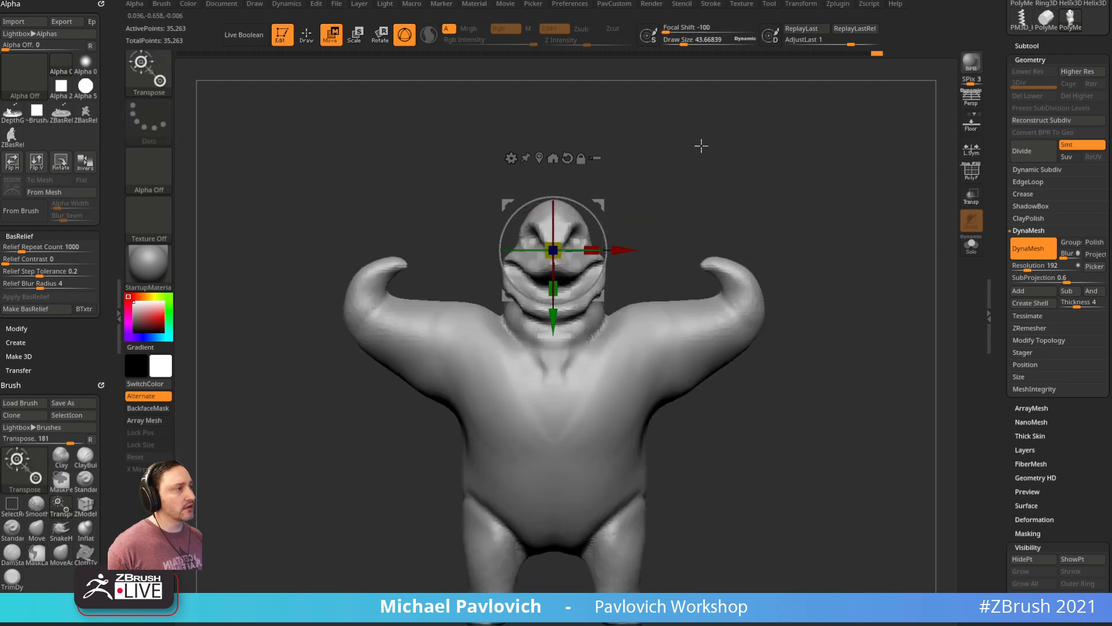
left_click_drag(556, 286, 557, 294)
key("ctrl+z")
Step: Try moving and rotating the head with the gizmo using a soft falloff at focal shift 88
left_click_drag(725, 169, 682, 145)
left_click_drag(749, 26, 748, 26)
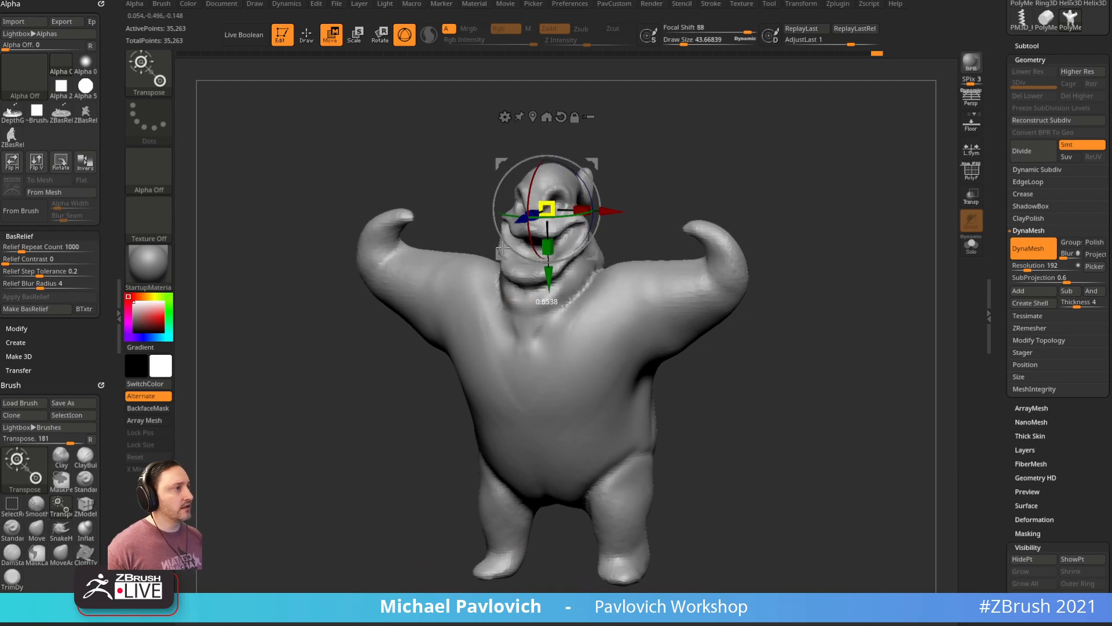
left_click_drag(503, 246, 523, 240)
left_click_drag(471, 272, 504, 259)
left_click_drag(575, 194, 546, 186)
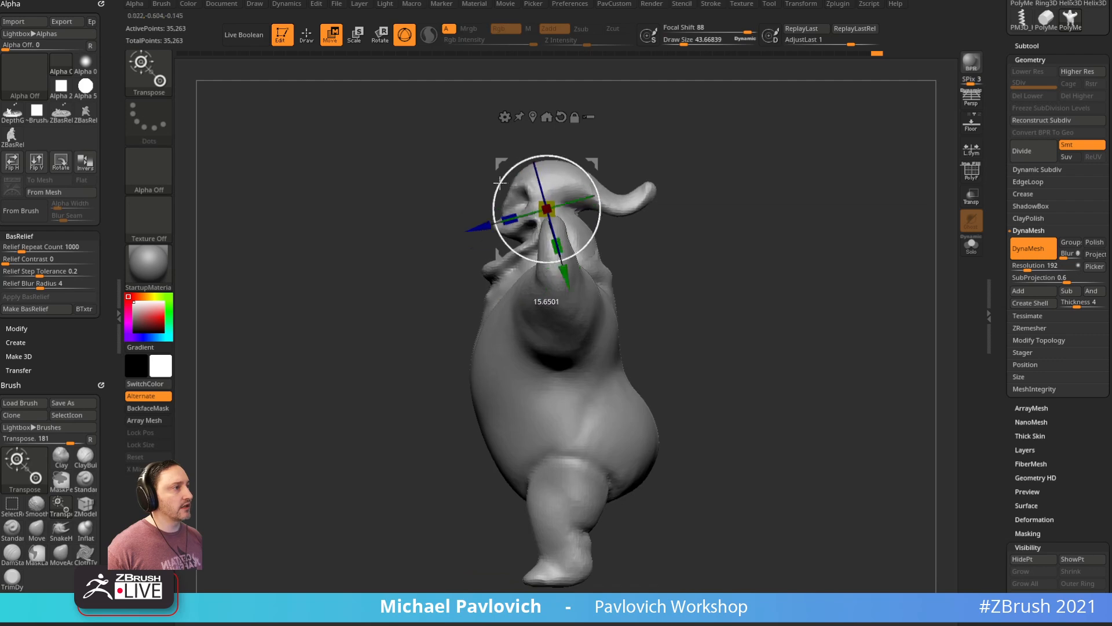
left_click_drag(470, 235, 701, 159)
key("ctrl+z")
Step: Set the gizmo's focal shift to -100 and return to draw mode
key("q")
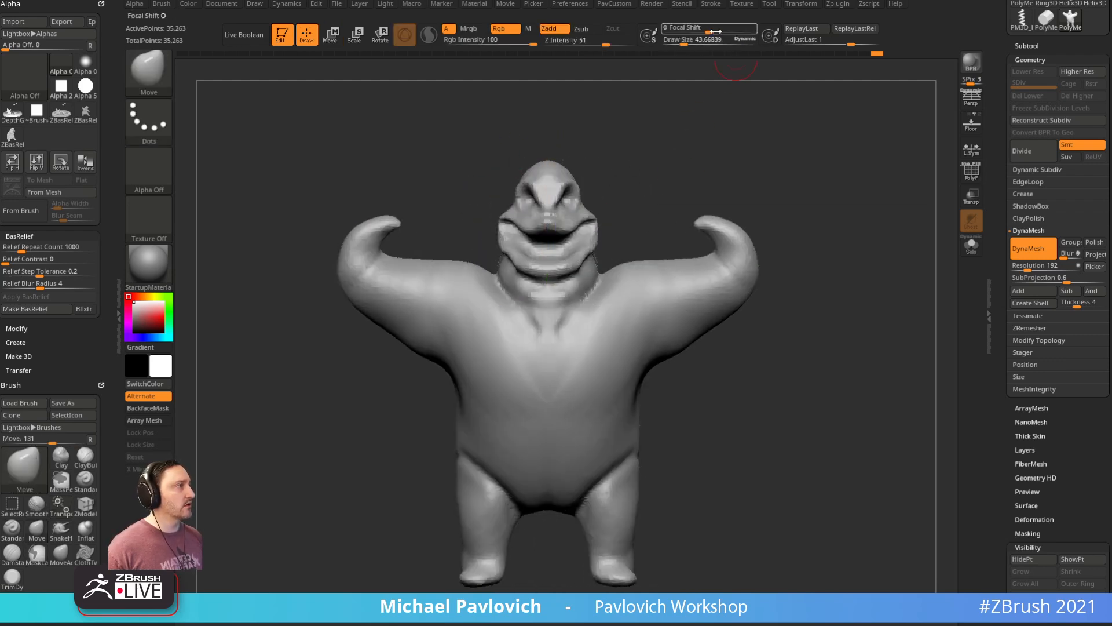
key("w")
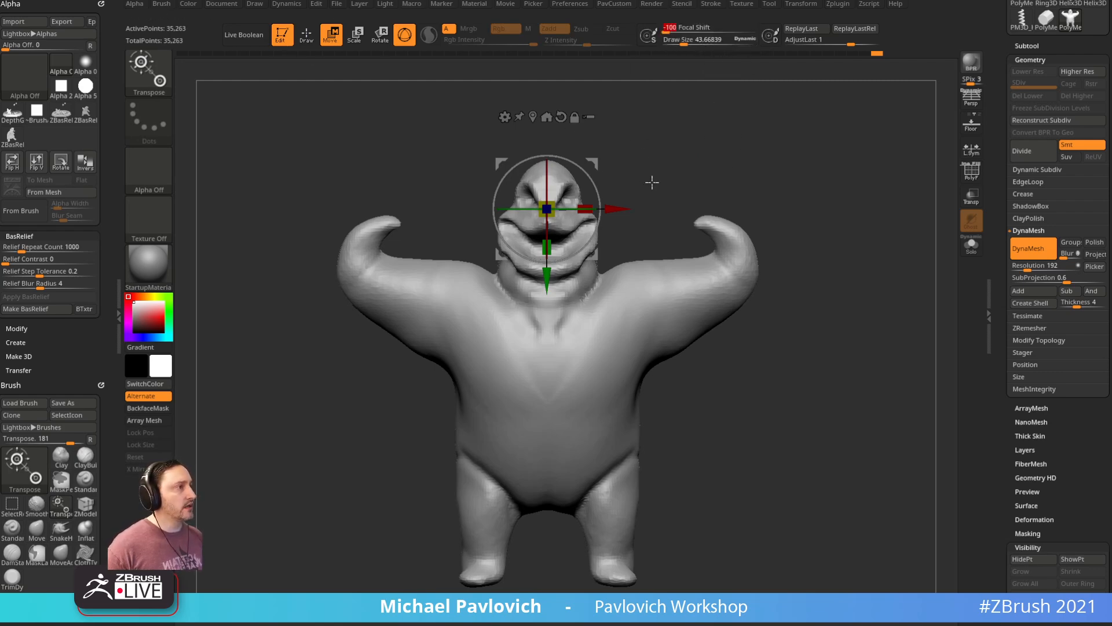
key("q")
Step: Mask the head and neck with the MaskLasso brush, trimming and blurring the mask edge
mouse_move(627, 198)
left_mouse_down("ctrl")
mouse_move(557, 120)
mouse_move(474, 238)
left_mouse_up("ctrl")
mouse_move(494, 280)
left_mouse_down("ctrl")
mouse_move(579, 322)
mouse_move(601, 319)
left_mouse_up("ctrl")
mouse_move(671, 149)
left_mouse_down()
mouse_move(608, 179)
mouse_move(650, 189)
left_mouse_up()
mouse_move(724, 329)
left_mouse_down("ctrl+alt")
mouse_move(651, 250)
mouse_move(543, 306)
left_mouse_up("ctrl+alt")
mouse_move(794, 269)
left_mouse_down()
mouse_move(728, 270)
mouse_move(823, 234)
left_mouse_up()
left_click(566, 287, "ctrl")
left_click_drag(632, 229, 616, 223, "ctrl")
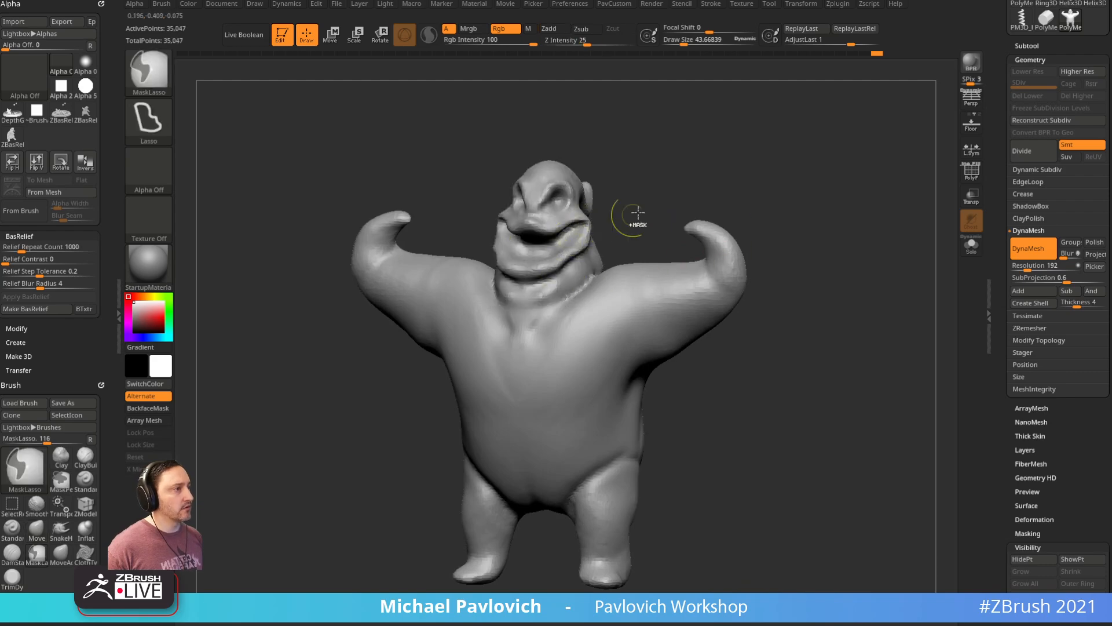
key("ctrl+z")
Step: Open the masking settings and place the transform gizmo at the base of the neck
mouse_move(998, 300)
left_mouse_down()
mouse_move(1001, 64)
mouse_move(1028, 306)
left_mouse_up()
left_click(1027, 295)
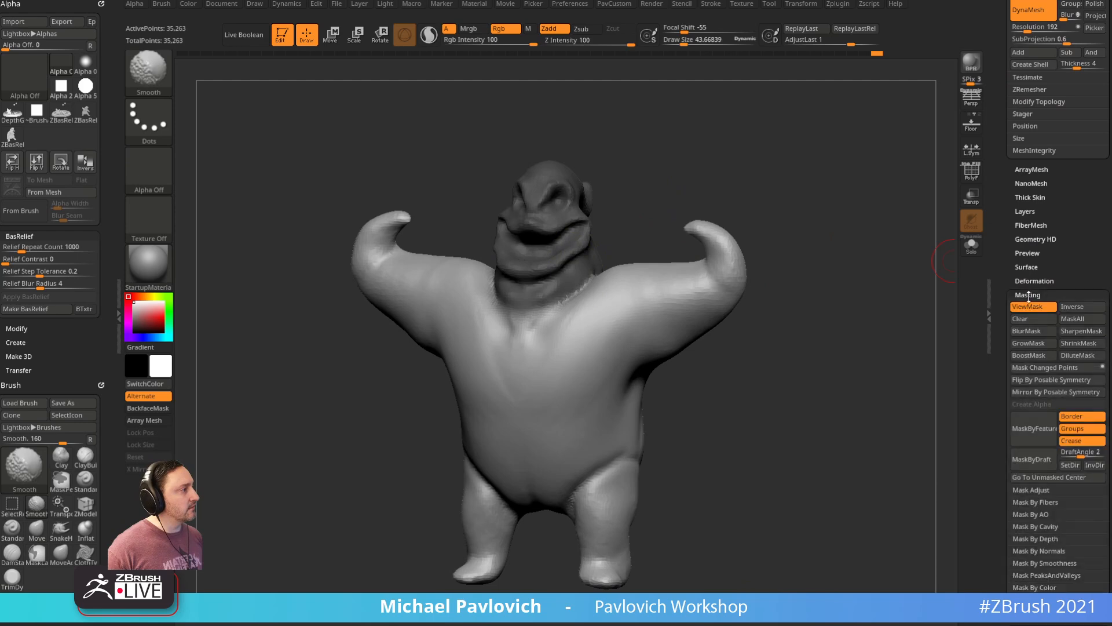
left_click_drag(807, 242, 783, 168)
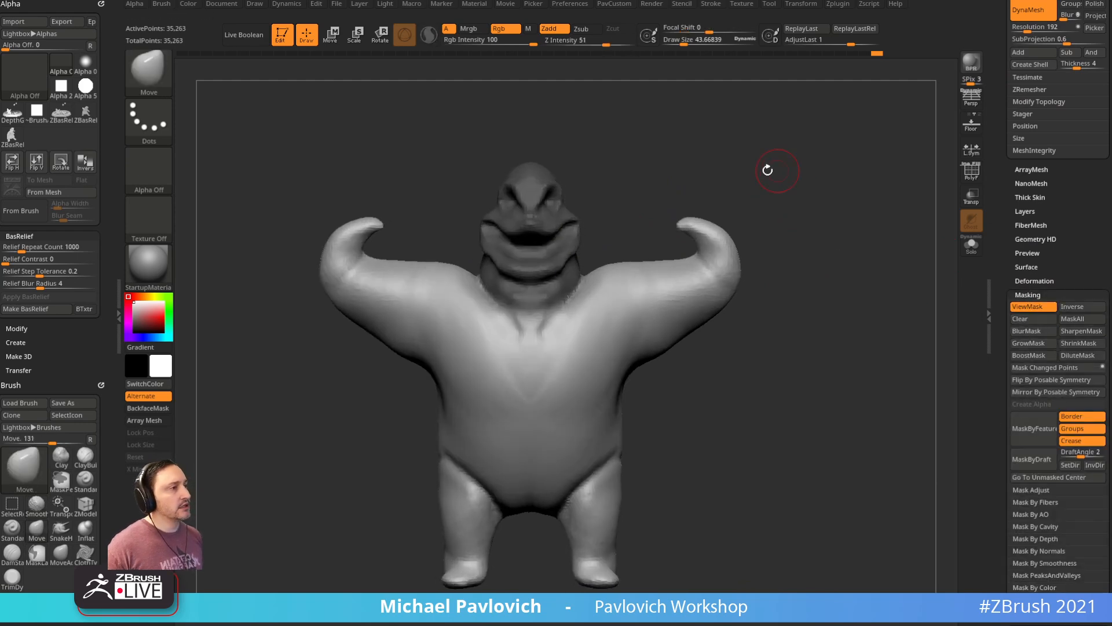
key("w")
mouse_move(670, 177)
left_mouse_down()
mouse_move(581, 164)
mouse_move(658, 211)
mouse_move(534, 272)
left_mouse_up()
key("q")
left_click_drag(807, 289, 779, 329)
key("w")
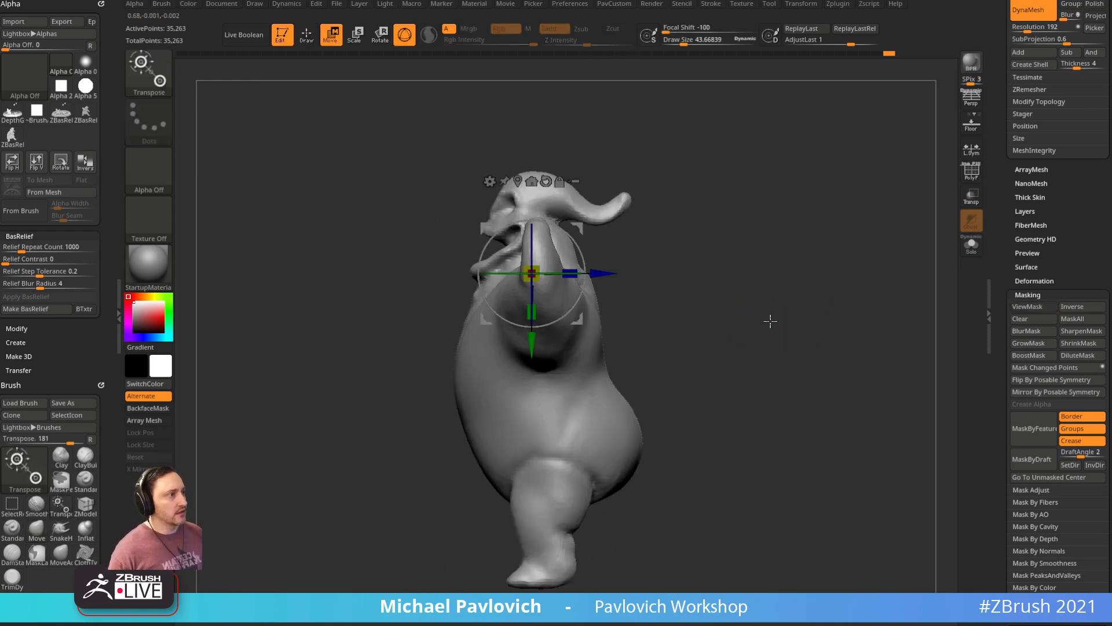
Step: Adjust the torso with the gizmo through an inverted lasso mask and clear the mask
mouse_move(700, 191)
left_mouse_down("ctrl")
mouse_move(410, 427)
mouse_move(745, 329)
left_mouse_up("ctrl")
left_click(688, 331, "ctrl")
left_click(541, 393)
left_click_drag(586, 374, 592, 381)
key("q")
mouse_move(710, 333)
left_mouse_down("ctrl")
mouse_move(754, 347)
mouse_move(678, 360)
mouse_move(818, 334)
mouse_move(766, 330)
mouse_move(794, 355)
left_mouse_up("ctrl")
Step: Smooth the creases on the chest below the neck and adjust the neck-to-shoulder edge with a small Move brush
key("s")
left_click_drag(519, 302, 540, 320, "shift")
mouse_move(811, 333)
left_mouse_down()
mouse_move(832, 323)
mouse_move(817, 332)
left_mouse_up()
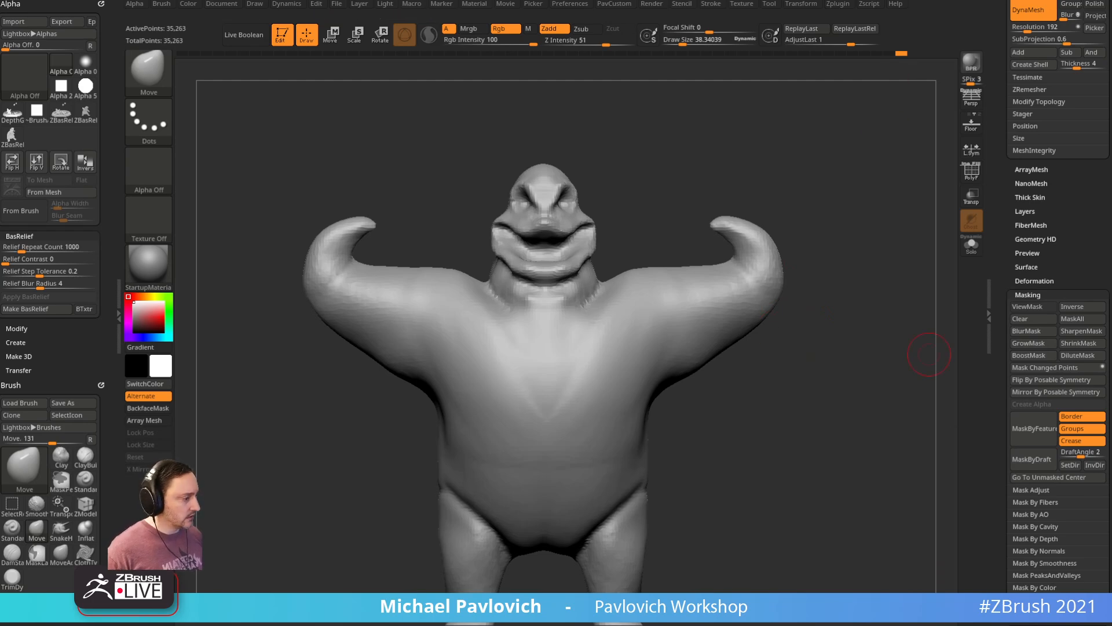
left_click_drag(829, 316, 825, 307)
key("bracketleft")
left_click_drag(479, 286, 483, 276)
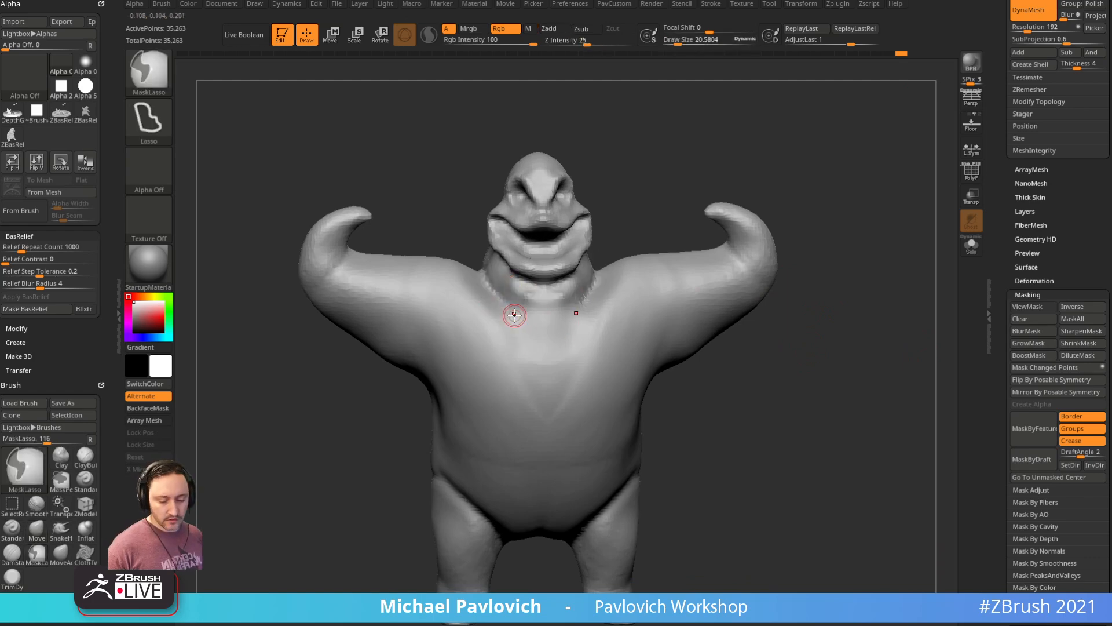
Step: Carve creases where the arms meet the torso with the DamStandard brush and smooth the armpit area
key("b")
key("d")
key("s")
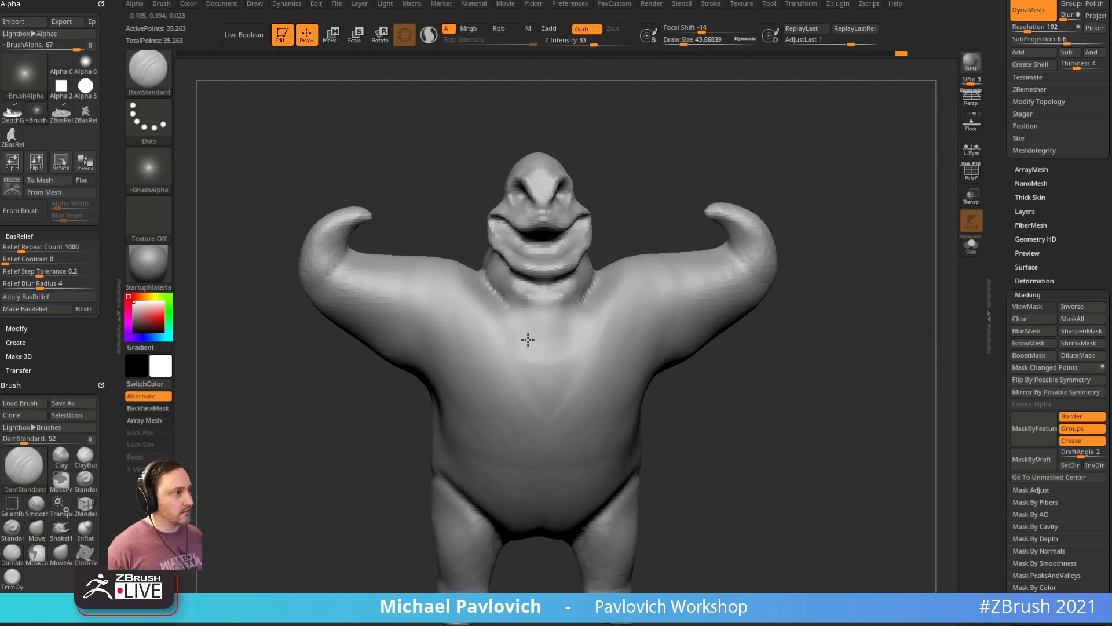
mouse_move(530, 364)
right_mouse_down()
mouse_move(720, 360)
mouse_move(629, 326)
right_mouse_up()
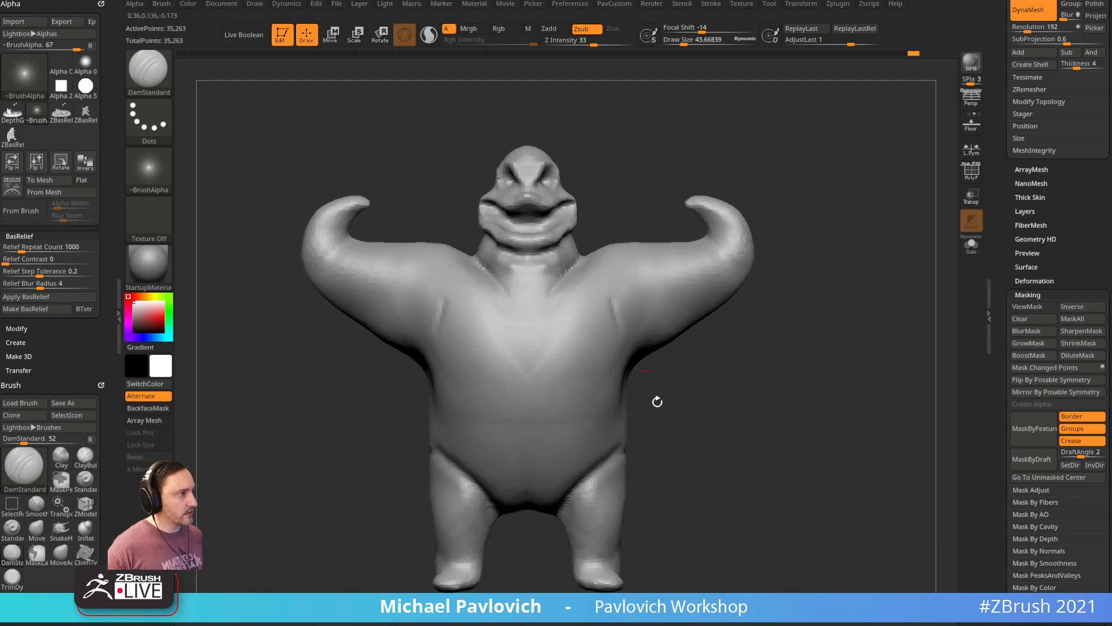
right_click_drag(638, 379, 633, 331)
right_click_drag(708, 390, 702, 335)
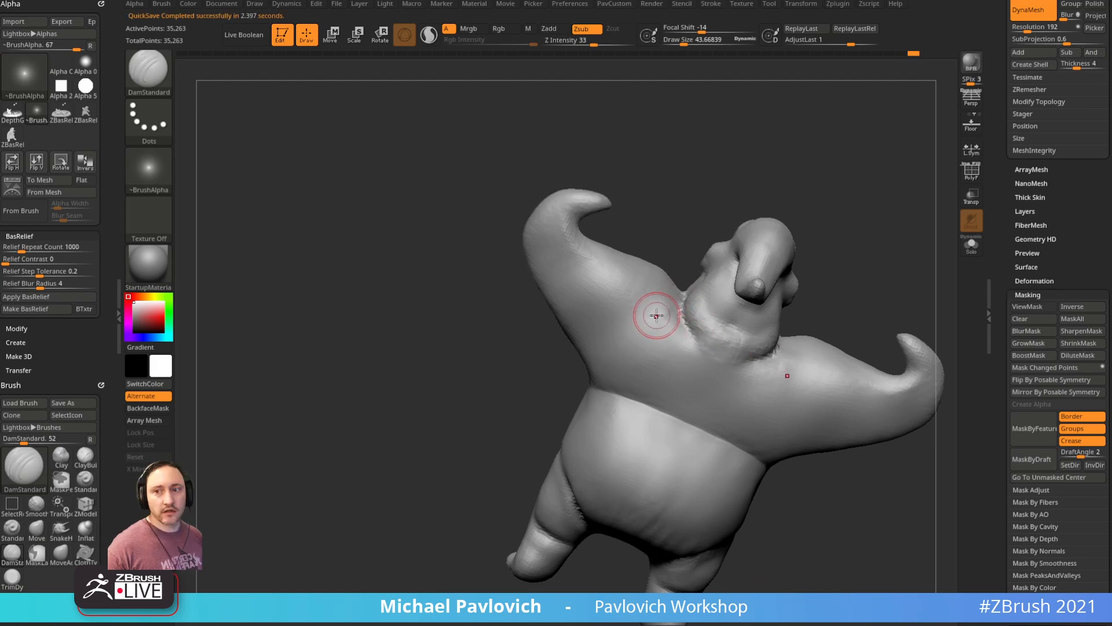
mouse_move(670, 232)
right_mouse_down()
mouse_move(707, 219)
mouse_move(851, 293)
mouse_move(629, 329)
right_mouse_up()
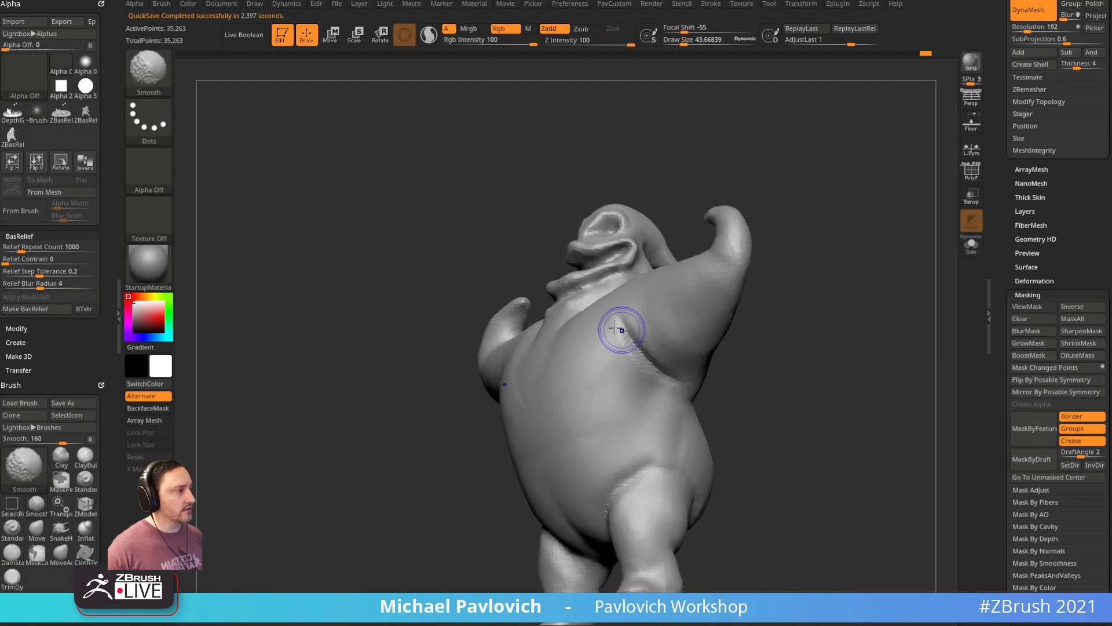
mouse_move(730, 361)
right_mouse_down("shift")
mouse_move(832, 293)
mouse_move(750, 221)
mouse_move(785, 219)
mouse_move(743, 200)
mouse_move(799, 250)
mouse_move(559, 248)
right_mouse_up("shift")
Step: Reshape the jaw, cheeks and sides of the neck with the Move brush at a draw size of about 46
key("b")
key("m")
key("v")
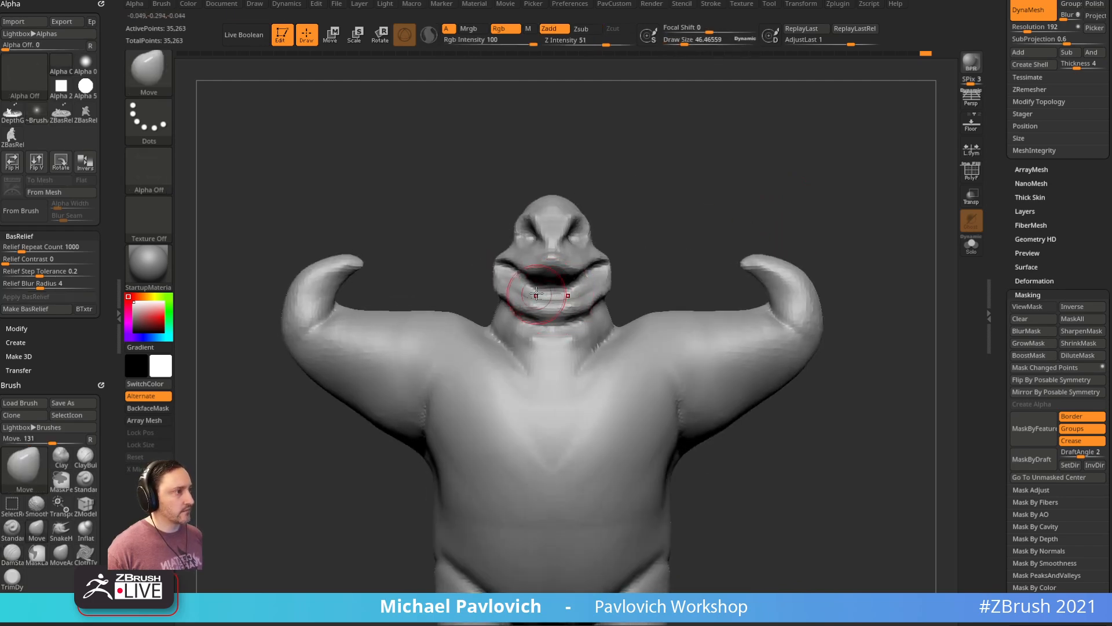
left_click_drag(639, 218, 604, 237)
left_click_drag(511, 279, 506, 282)
mouse_move(637, 223)
left_mouse_down()
mouse_move(668, 201)
mouse_move(676, 174)
left_mouse_up()
key("s")
left_click_drag(605, 293, 618, 284)
left_click_drag(497, 319, 492, 318)
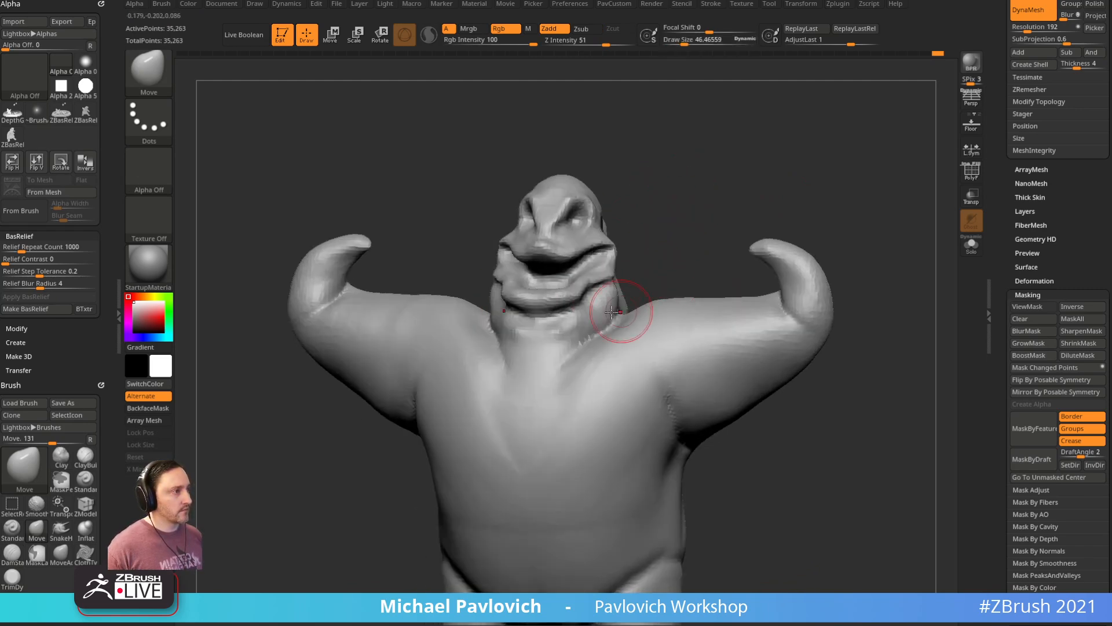
left_click_drag(659, 268, 638, 273)
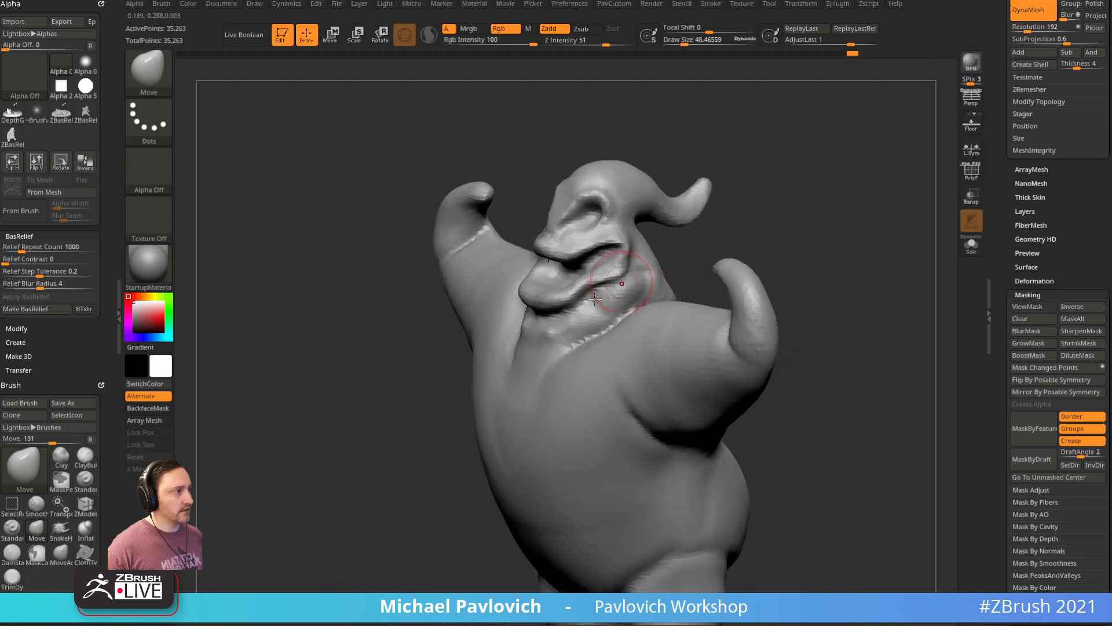
mouse_move(698, 241)
left_mouse_down()
mouse_move(580, 310)
mouse_move(666, 261)
mouse_move(627, 269)
left_mouse_up()
Step: Try pulling the mouth area with a smaller Move brush at a draw size of about 31
key("s")
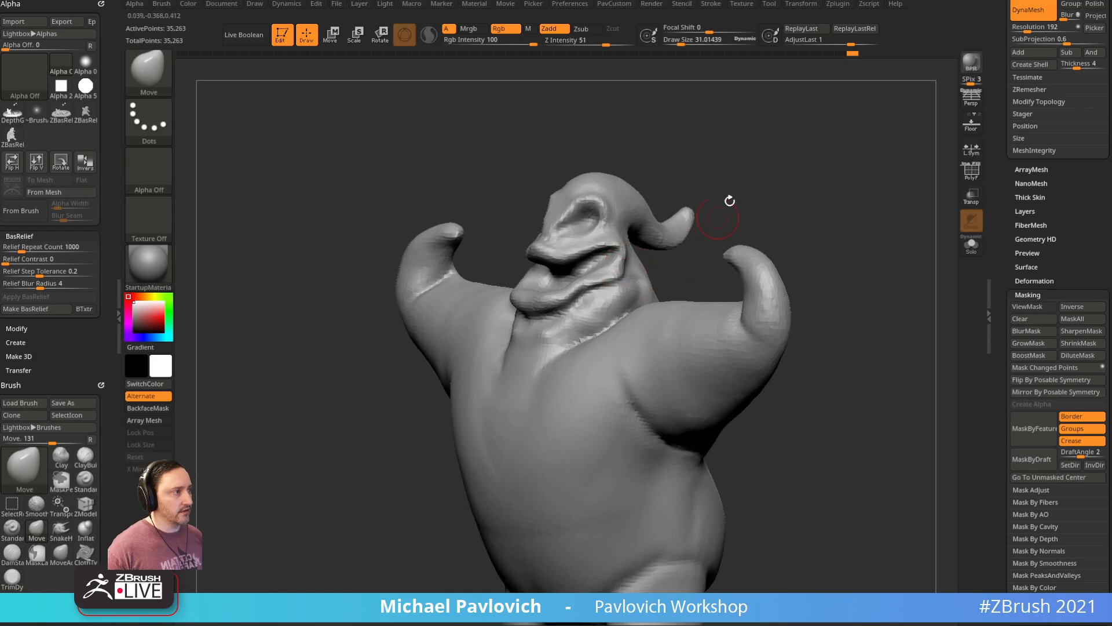
left_click_drag(720, 211, 701, 241, "alt")
left_click_drag(565, 284, 577, 303)
key("ctrl+z")
Step: Remesh the character with DynaMesh, raising the resolution to 248
mouse_move(719, 203)
left_mouse_down("shift")
mouse_move(782, 179)
mouse_move(821, 116)
left_mouse_up("shift")
left_click_drag(823, 138, 854, 154, "ctrl")
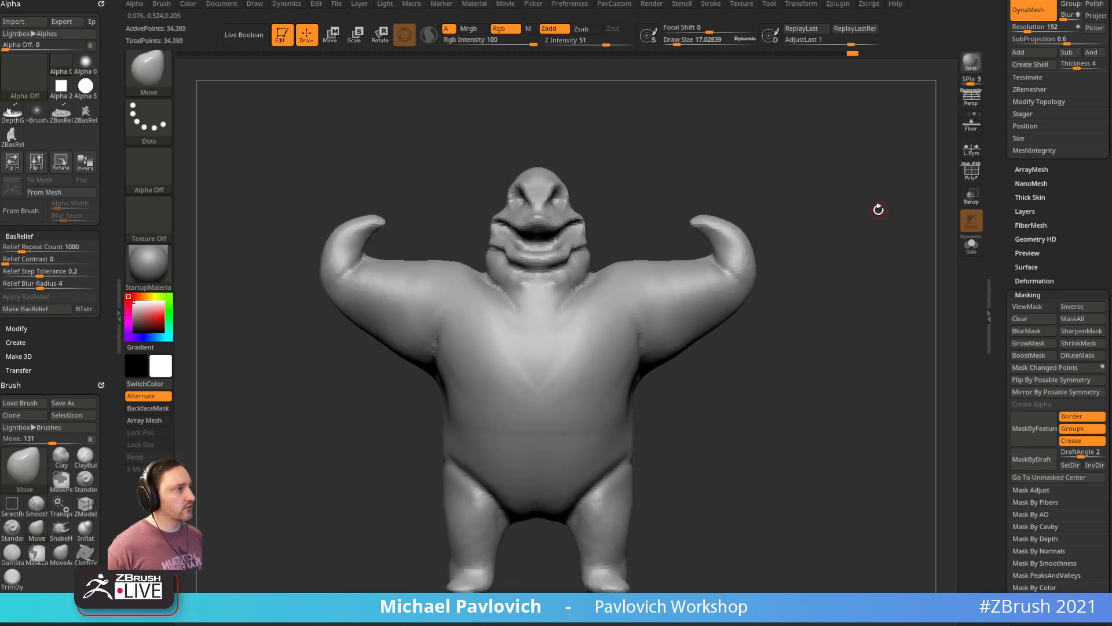
key("space")
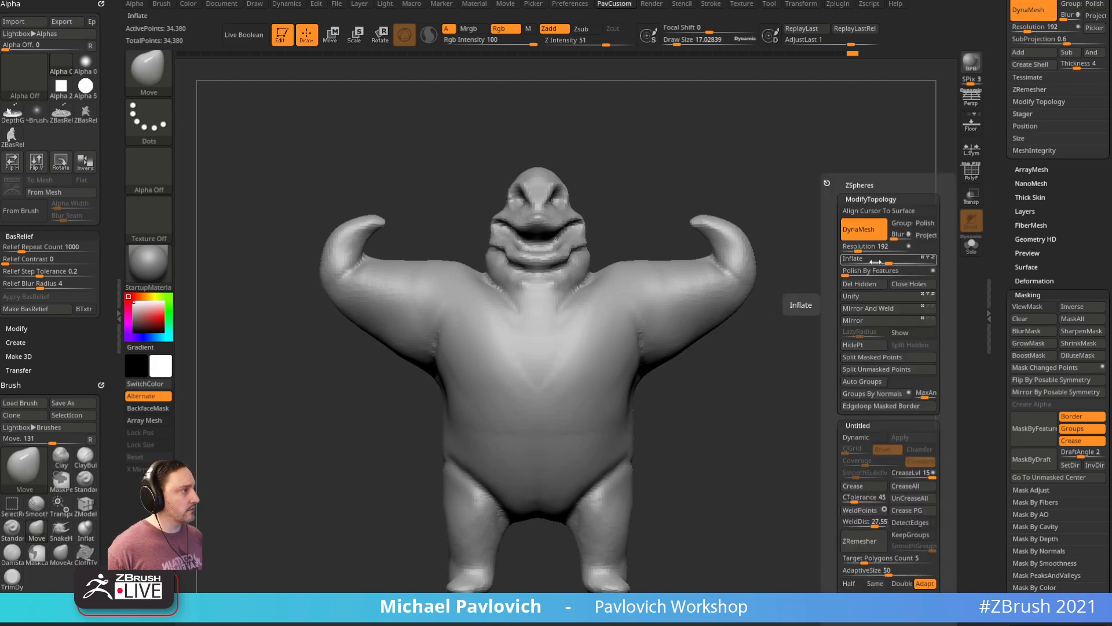
left_click_drag(855, 251, 869, 250)
mouse_move(851, 163)
left_mouse_down("ctrl")
mouse_move(902, 233)
mouse_move(787, 151)
mouse_move(797, 241)
mouse_move(747, 250)
left_mouse_up("ctrl")
Step: Refine the head with the Standard brush and swell its forms with the Inflate brush
key("b")
key("s")
key("t")
key("s")
left_click_drag(683, 360, 740, 286)
mouse_move(792, 253)
left_mouse_down()
mouse_move(844, 231)
mouse_move(902, 234)
left_mouse_up()
key("b")
key("i")
key("n")
mouse_move(589, 323)
left_mouse_down()
mouse_move(583, 304)
mouse_move(635, 316)
mouse_move(585, 315)
mouse_move(588, 295)
left_mouse_up()
left_click_drag(866, 210, 811, 202)
mouse_move(805, 201)
left_mouse_down()
mouse_move(777, 201)
mouse_move(819, 214)
left_mouse_up()
Step: Recess parts of the face with an inverted Standard brush and cut sharper creases with DamStandard
key("b")
key("s")
key("t")
mouse_move(593, 287)
left_mouse_down("alt")
mouse_move(613, 321)
mouse_move(590, 353)
mouse_move(576, 341)
left_mouse_up("alt")
mouse_move(949, 230)
left_mouse_down()
mouse_move(839, 218)
mouse_move(654, 353)
mouse_move(672, 368)
left_mouse_up()
key("b")
key("d")
key("s")
left_click_drag(763, 307, 863, 290)
left_click_drag(630, 358, 596, 350)
mouse_move(812, 229)
left_mouse_down()
mouse_move(827, 224)
mouse_move(767, 232)
mouse_move(753, 272)
left_mouse_up()
Step: Add volume to the facial forms with short Clay brush strokes from several angles
key("b")
key("c")
key("l")
mouse_move(614, 337)
left_mouse_down()
mouse_move(628, 325)
mouse_move(620, 319)
left_mouse_up()
left_click_drag(763, 285, 701, 288)
left_click_drag(625, 331, 628, 318)
mouse_move(909, 189)
left_mouse_down()
mouse_move(872, 165)
mouse_move(799, 192)
mouse_move(730, 243)
left_mouse_up()
left_click_drag(620, 350, 647, 373)
mouse_move(805, 255)
left_mouse_down()
mouse_move(810, 220)
mouse_move(798, 211)
mouse_move(620, 273)
left_mouse_up()
Step: Sculpt the eye socket edges toward the nose with a small Standard brush at a draw size of about 12
key("b")
key("s")
key("t")
key("bracketleft")
left_click_drag(521, 317, 570, 318)
left_click_drag(678, 191, 629, 258)
key("bracketleft")
left_click_drag(515, 322, 584, 328)
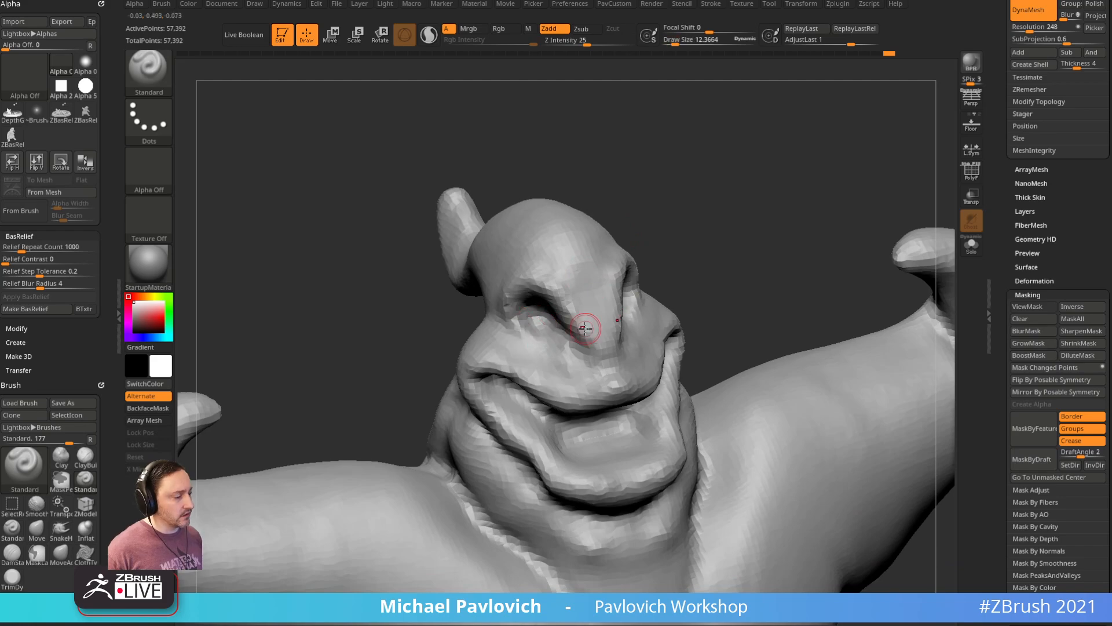
Step: Switch to the browser, look through the Livestream Full Episodes playlist, select its address and return to the sculpt
key("alt+Tab")
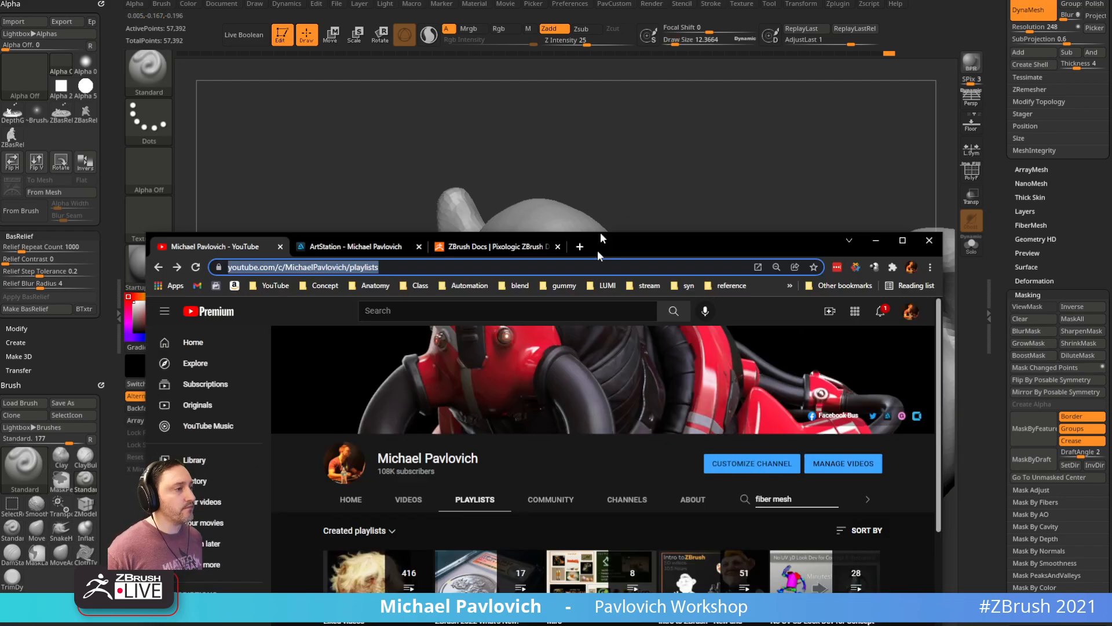
scroll(628, 284, "down", 5)
scroll(630, 286, "down", 4)
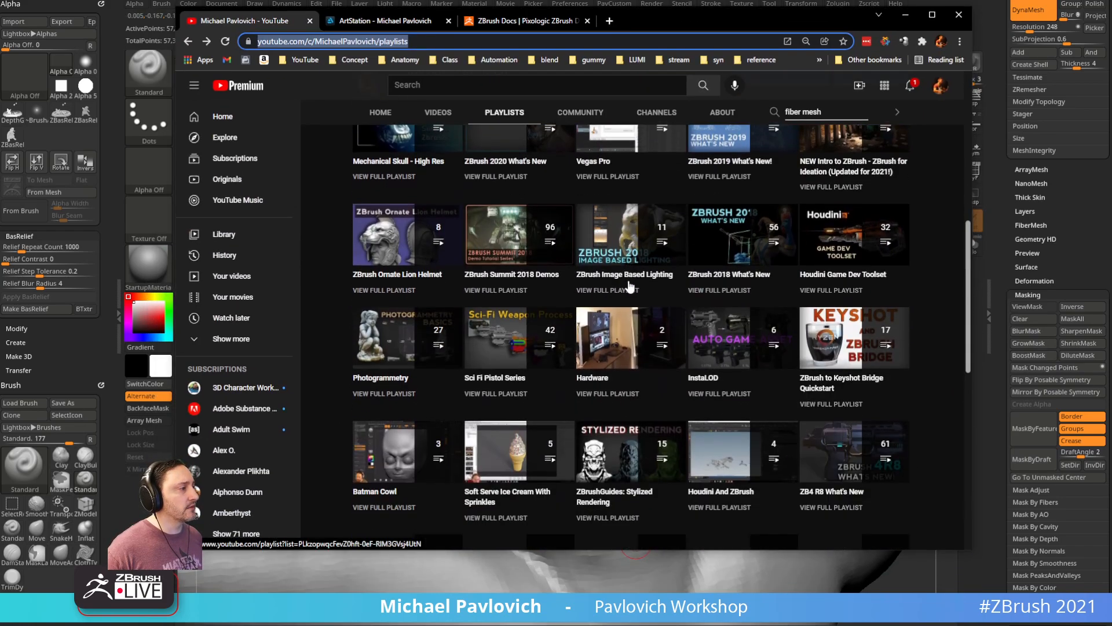
left_click(399, 516)
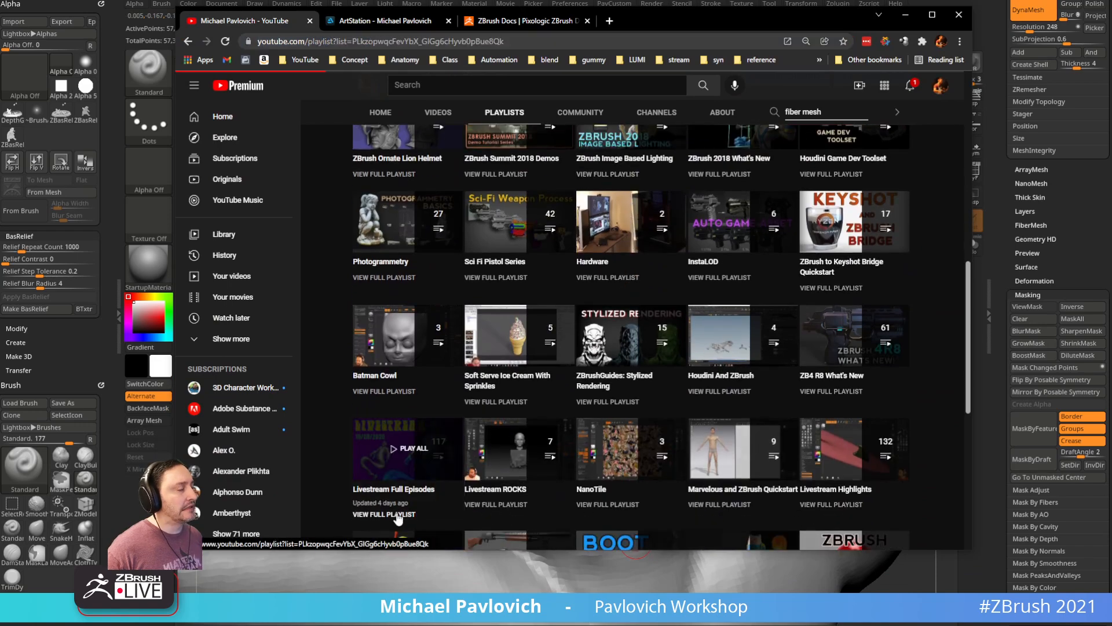
scroll(681, 234, "down", 6)
scroll(712, 289, "down", 4)
scroll(733, 329, "up", 10)
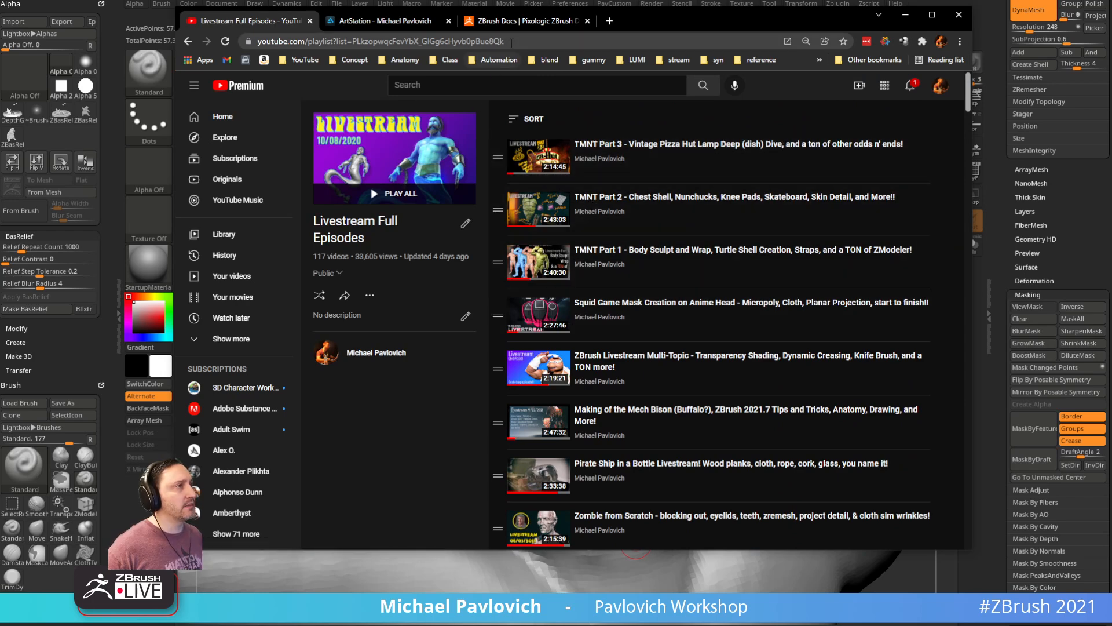
left_click(493, 41)
key("alt+Tab")
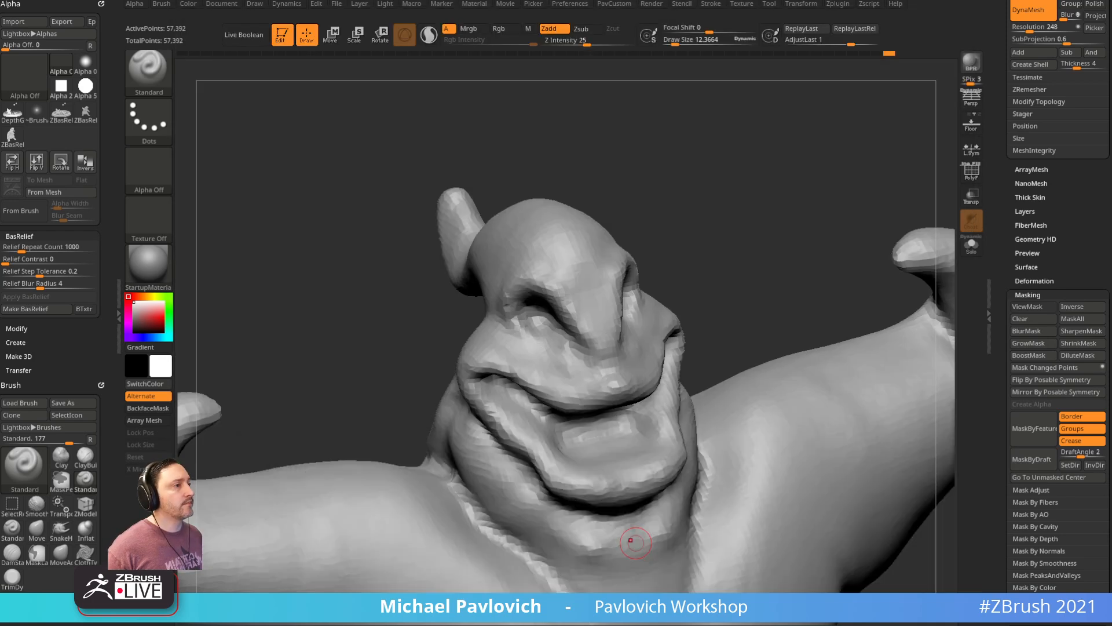
mouse_move(743, 130)
left_mouse_down()
mouse_move(775, 183)
mouse_move(544, 205)
mouse_move(701, 206)
mouse_move(698, 197)
left_mouse_up()
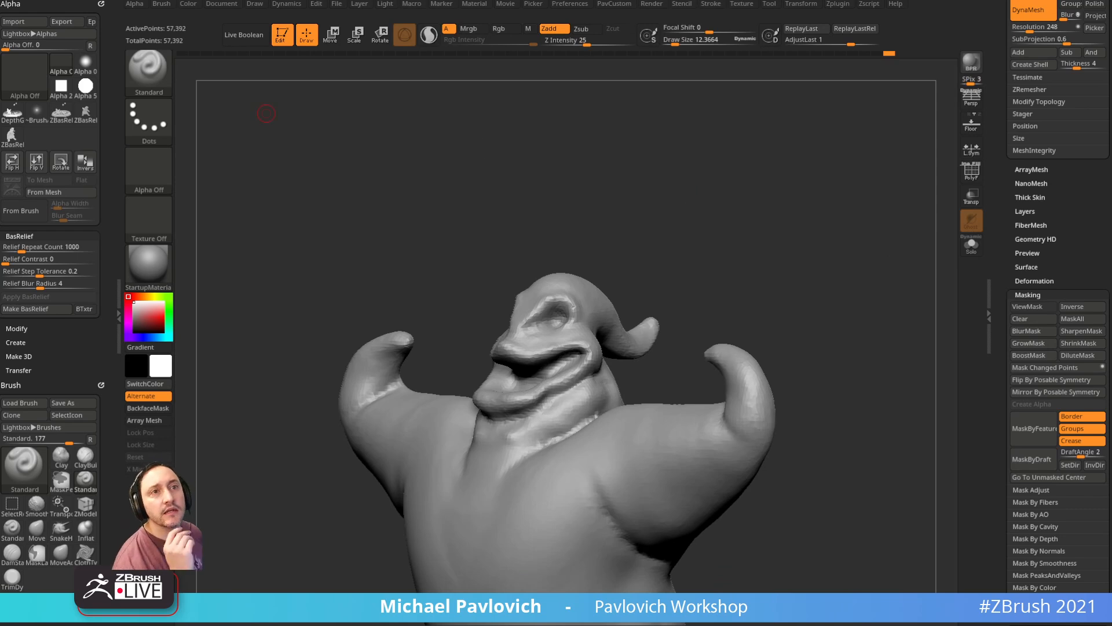
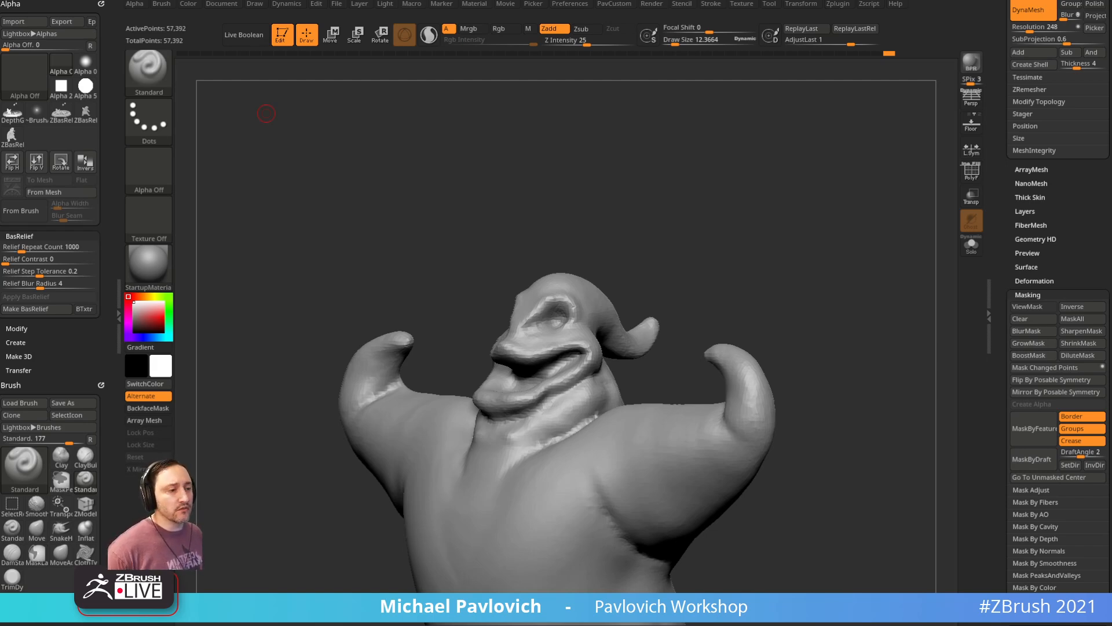
Step: Switch to the browser, search the YouTube channel for "anatomy", review the results, select the page address and return to ZBrush
key("alt+Tab")
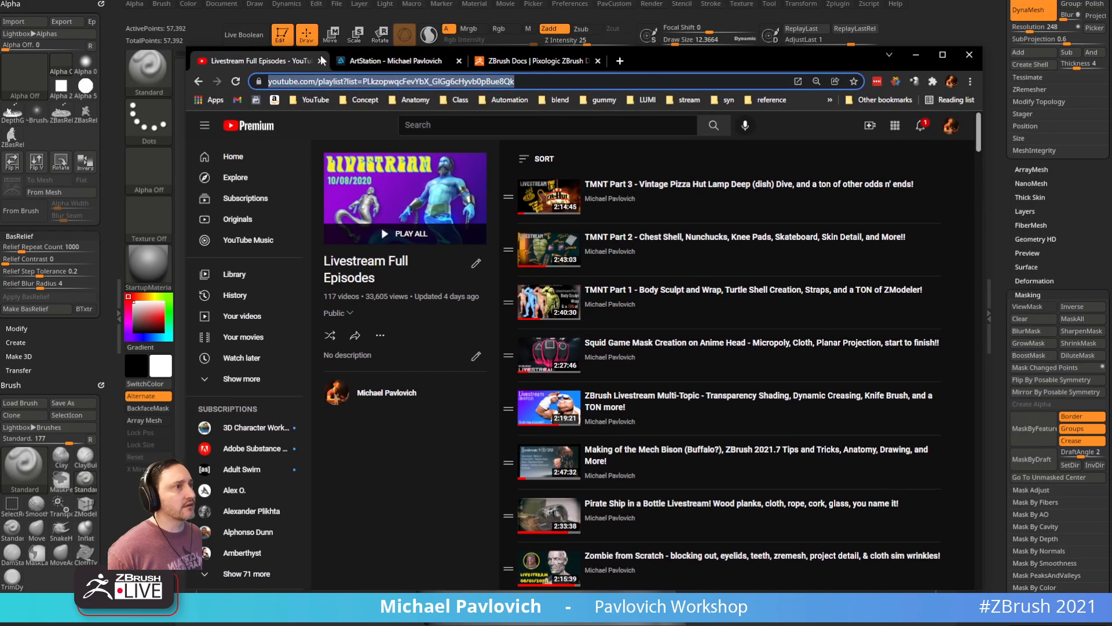
key("alt+Left")
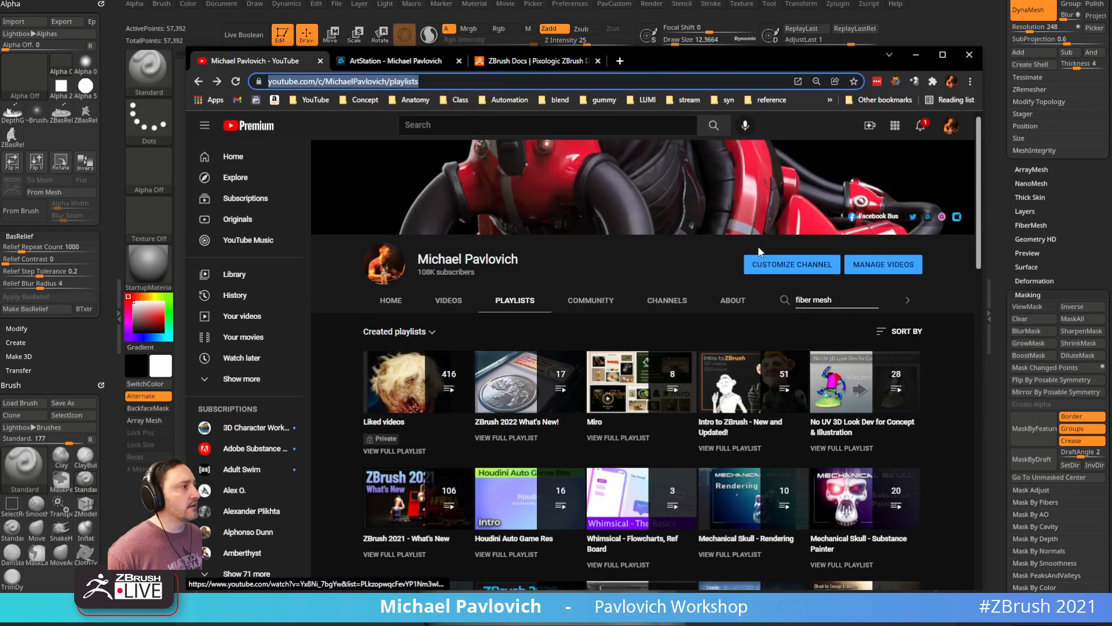
type("anatomy")
key("Return")
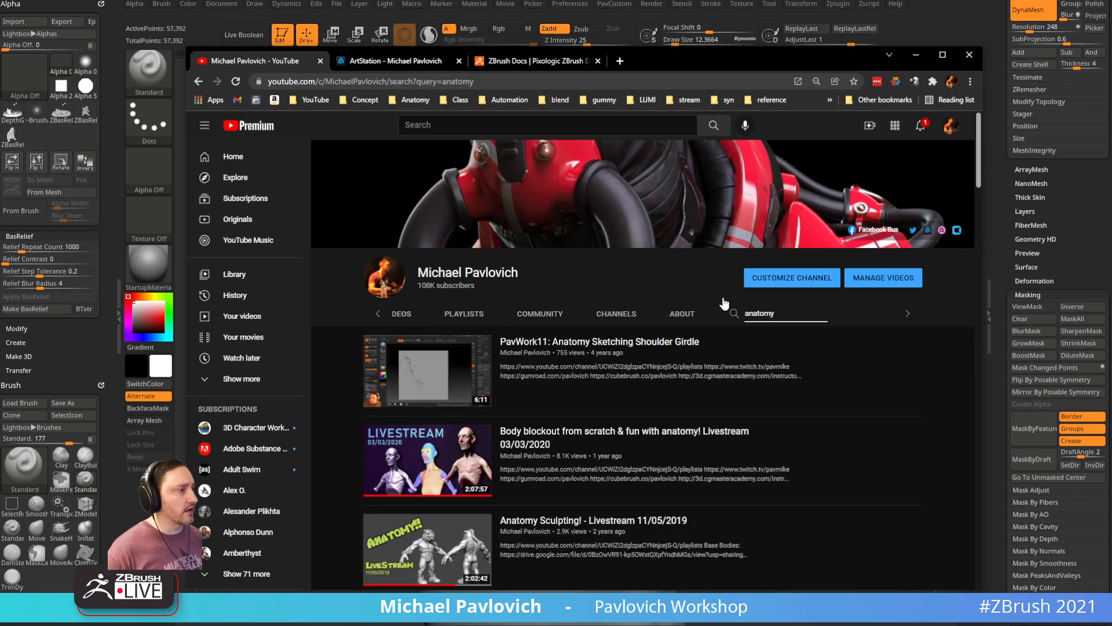
scroll(656, 376, "down", 2)
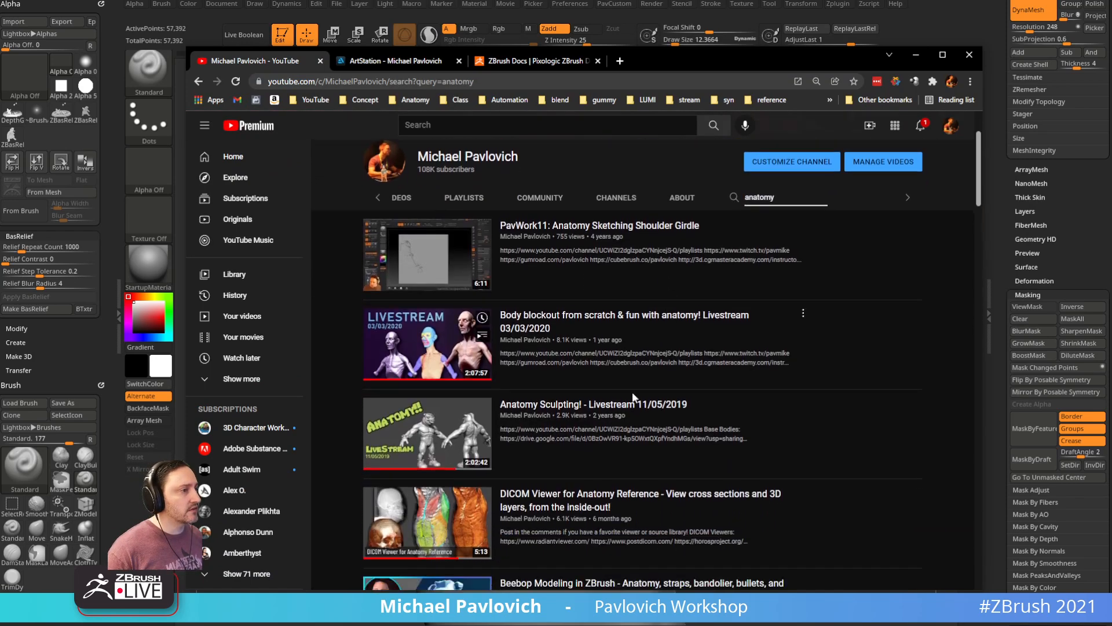
scroll(595, 348, "down", 2)
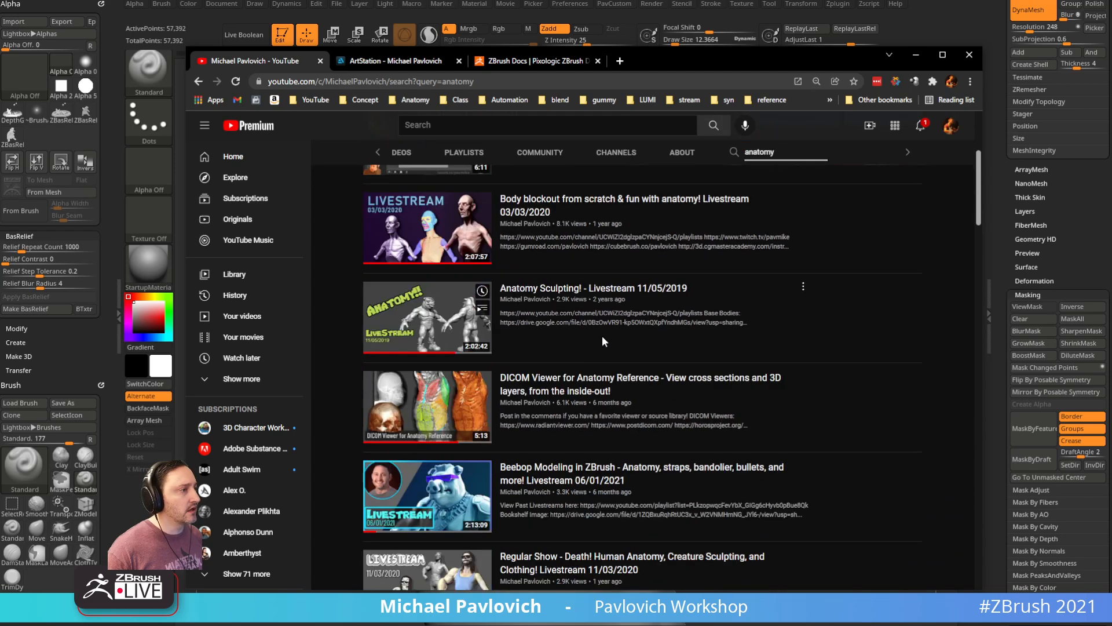
scroll(567, 316, "down", 2)
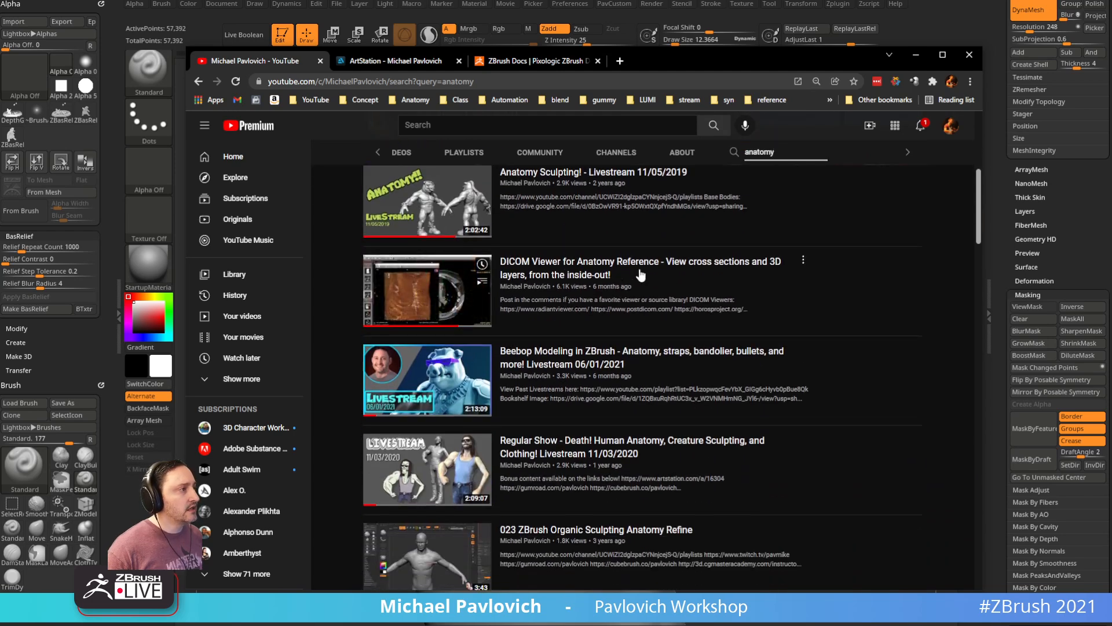
scroll(700, 352, "down", 1)
scroll(700, 351, "down", 2)
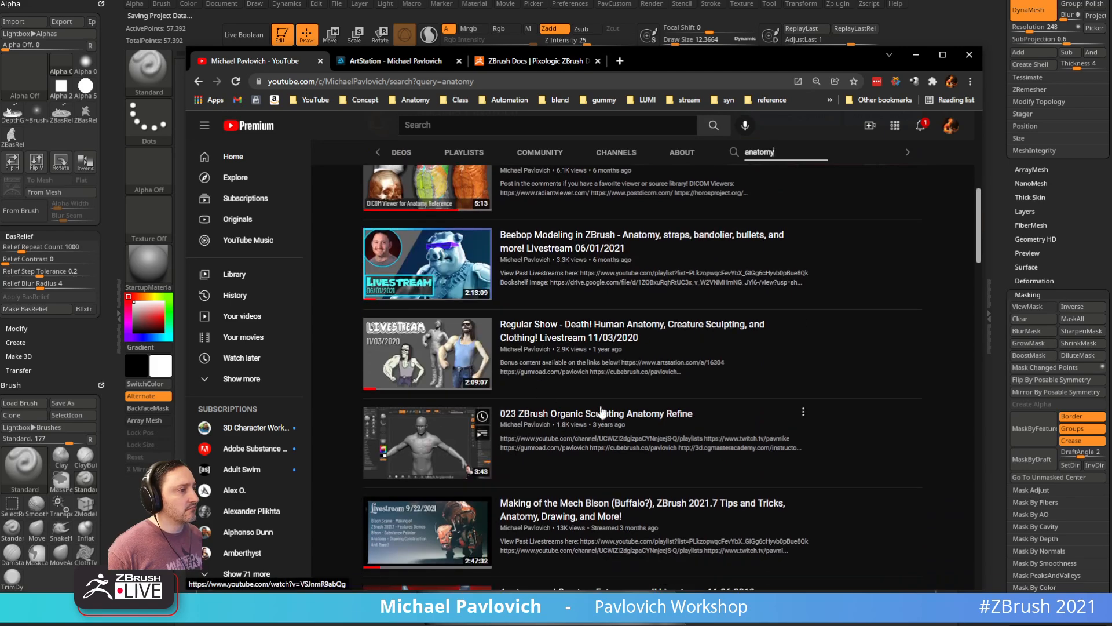
scroll(505, 468, "up", 6)
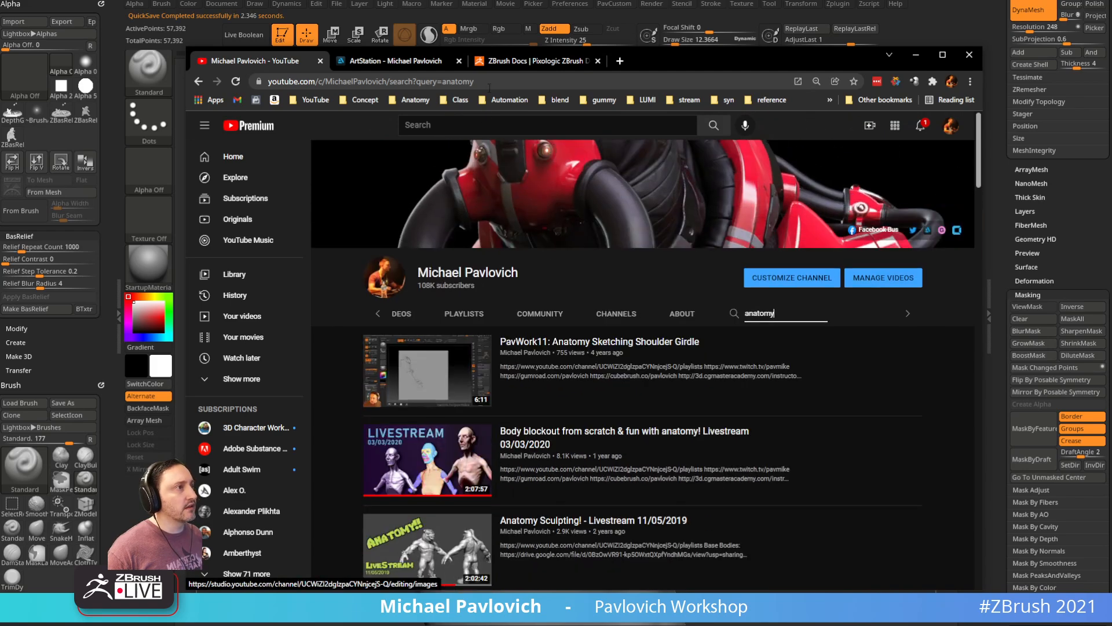
left_click(490, 83)
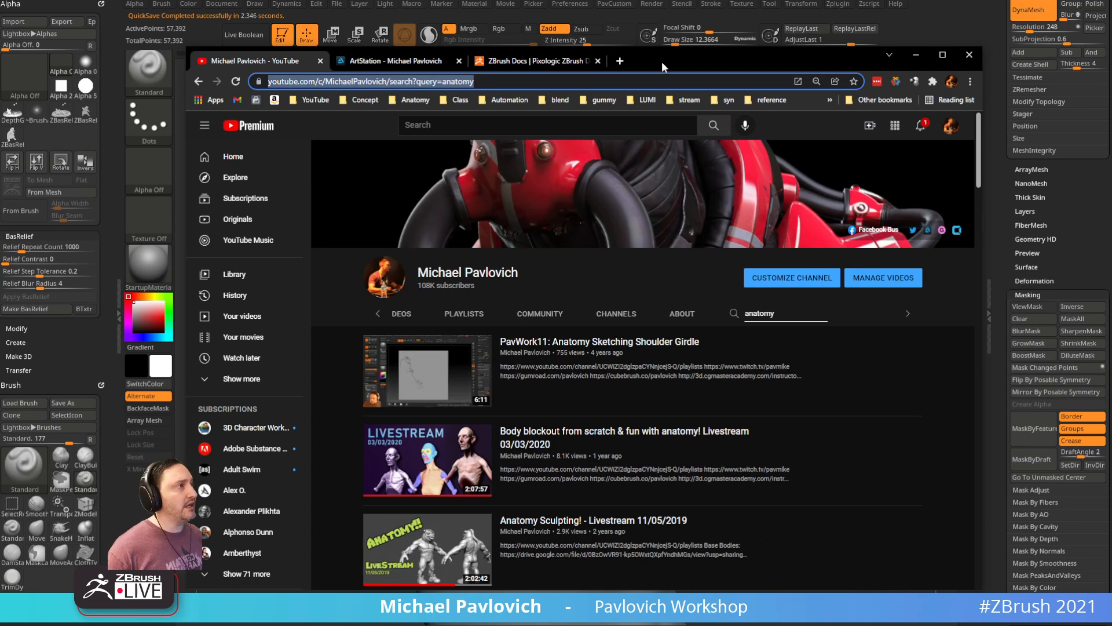
key("alt+Tab")
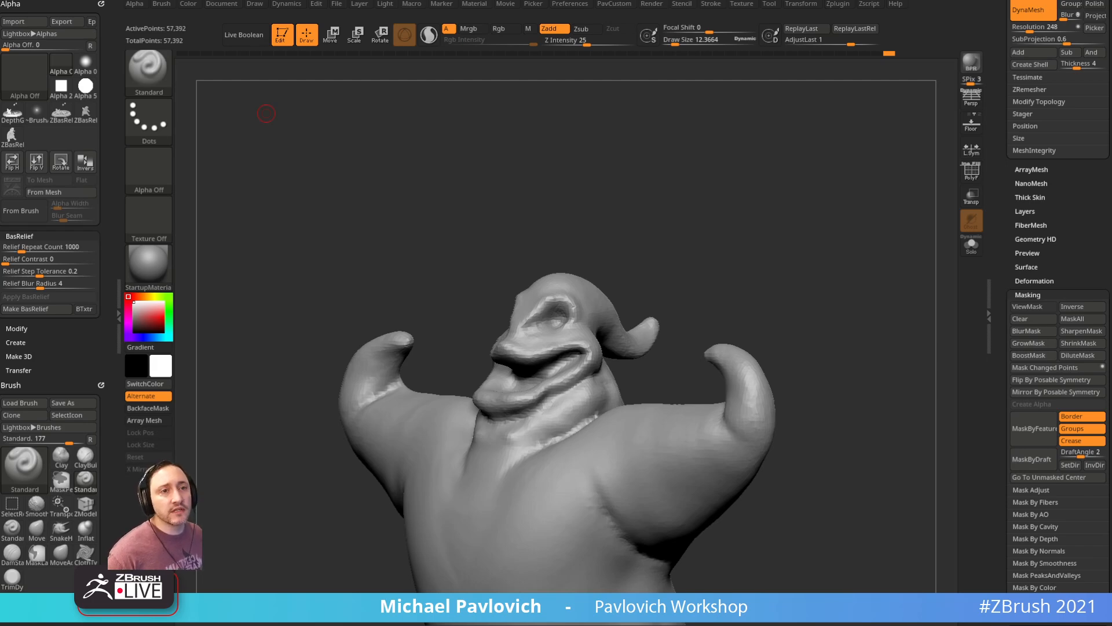
Step: Smooth the bumps on the cheek and jaw at the side of the head
left_click_drag(750, 192, 781, 185)
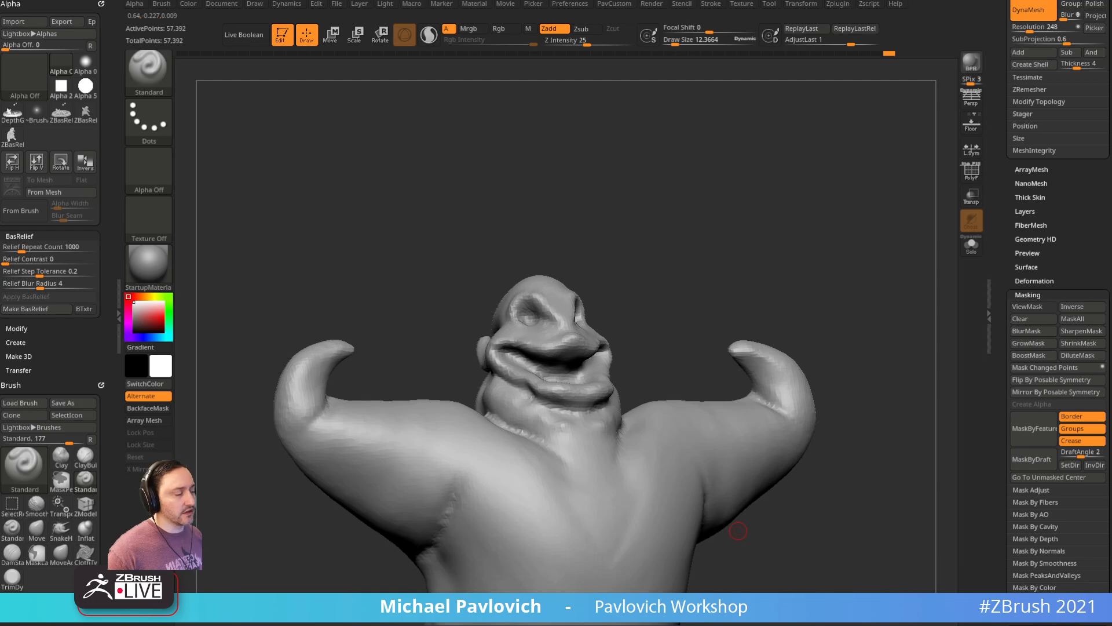
left_click_drag(681, 219, 777, 267, "alt")
mouse_move(705, 262)
left_mouse_down()
mouse_move(760, 221)
mouse_move(699, 263)
left_mouse_up()
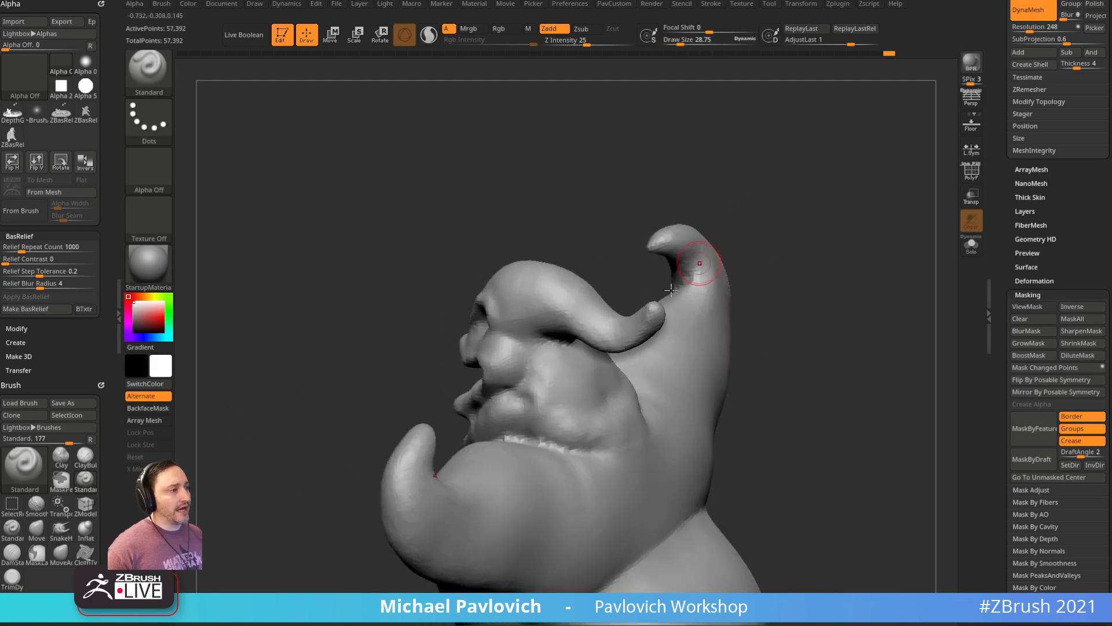
left_click_drag(515, 406, 584, 444, "shift")
left_click_drag(820, 316, 775, 339)
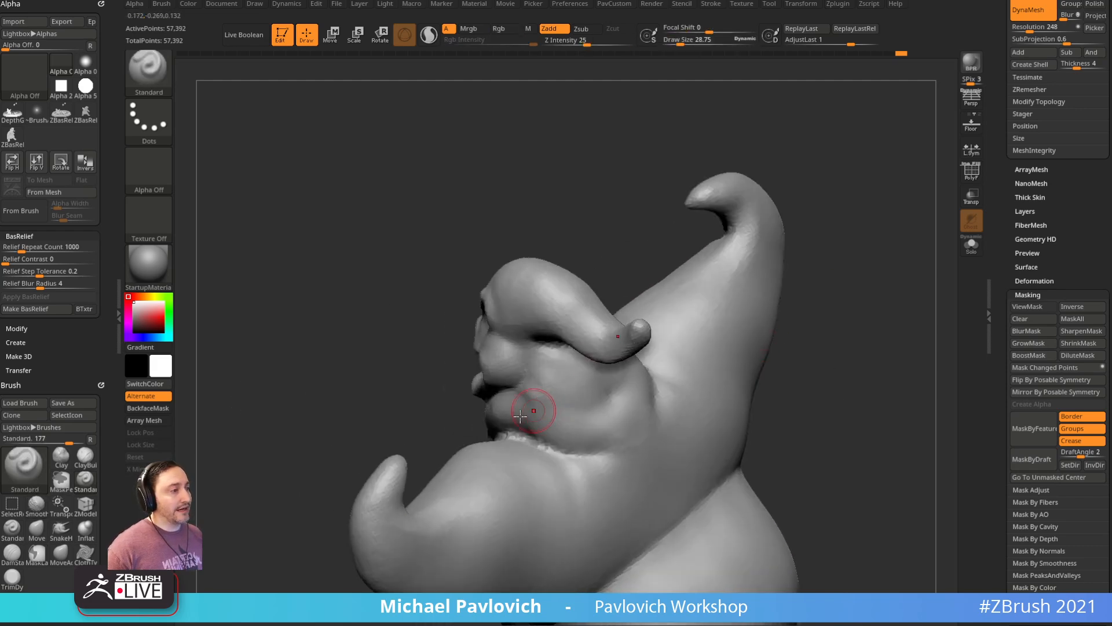
Step: Build up the cheeks and jaw with ClayBuildup at a draw size of about 36, smooth the strokes and remesh with DynaMesh
left_click_drag(849, 270, 857, 246)
key("b")
key("c")
key("b")
key("s")
mouse_move(526, 421)
left_mouse_down()
mouse_move(608, 431)
mouse_move(632, 383)
left_mouse_up()
mouse_move(798, 337)
left_mouse_down()
mouse_move(800, 351)
mouse_move(863, 288)
left_mouse_up()
left_click_drag(584, 335, 729, 286)
mouse_move(436, 471)
left_mouse_down()
mouse_move(423, 446)
mouse_move(458, 472)
left_mouse_up()
left_click_drag(574, 375, 538, 400)
left_click_drag(579, 362, 631, 339)
left_click_drag(478, 441, 461, 475, "shift")
mouse_move(710, 292)
left_mouse_down("ctrl")
mouse_move(822, 235)
mouse_move(747, 259)
mouse_move(773, 259)
mouse_move(757, 266)
mouse_move(811, 244)
left_mouse_up("ctrl")
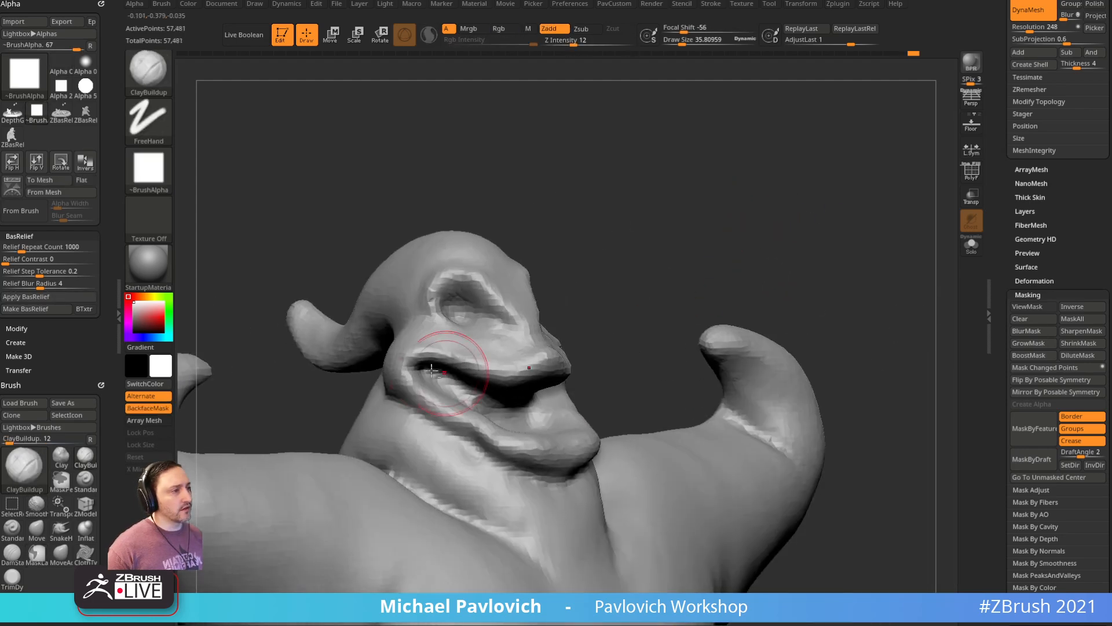
Step: Refine the mouth corners and eye socket rims with the Standard brush at a draw size of about 17
key("b")
key("s")
key("t")
left_click_drag(416, 371, 451, 390)
mouse_move(671, 268)
left_mouse_down()
mouse_move(671, 256)
mouse_move(621, 289)
left_mouse_up()
key("[")
left_click_drag(481, 356, 483, 361)
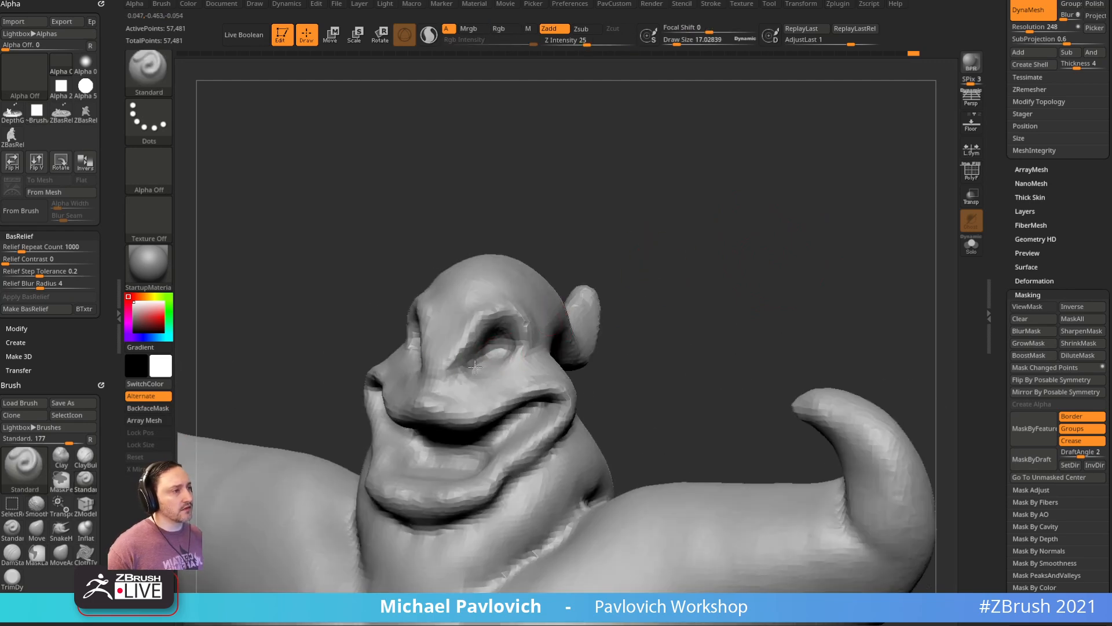
left_click_drag(612, 262, 499, 326, "shift")
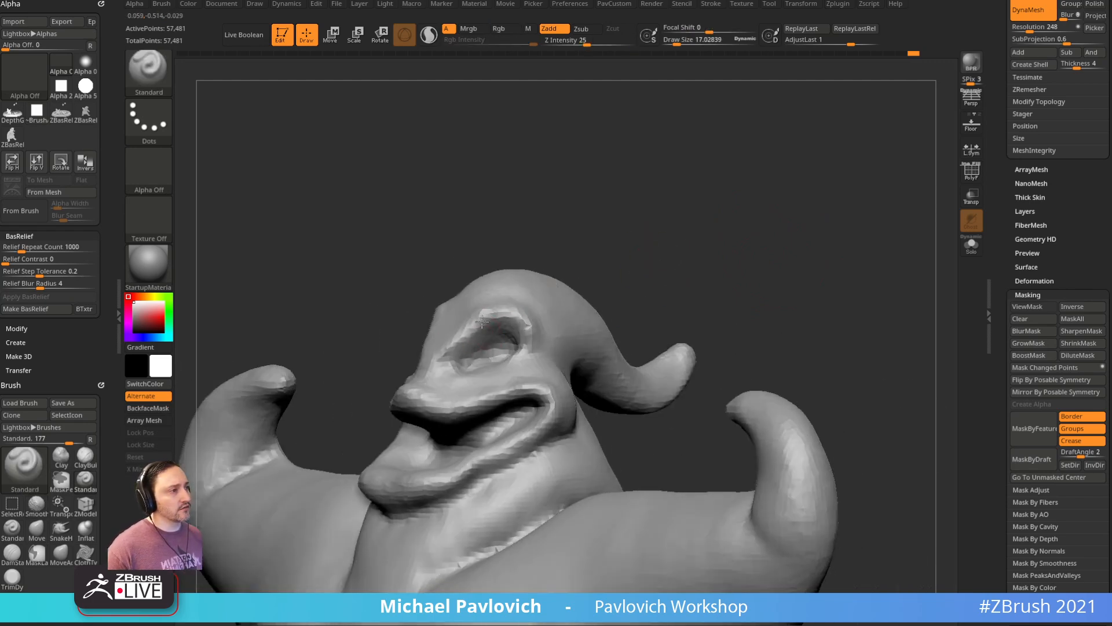
left_click_drag(532, 255, 612, 239, "shift")
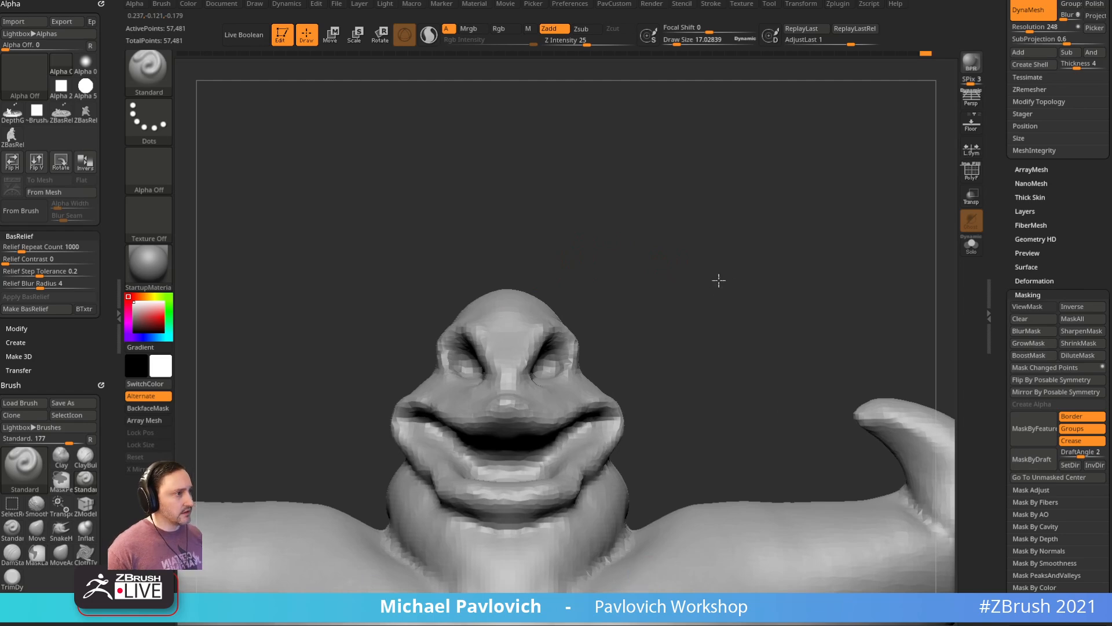
Step: Reshape the head and neck in side view with the Move brush at a draw size of about 99
left_click_drag(700, 288, 707, 247, "shift")
mouse_move(665, 291)
left_mouse_down()
mouse_move(643, 318)
mouse_move(653, 296)
mouse_move(641, 297)
mouse_move(683, 233)
mouse_move(705, 226)
mouse_move(680, 236)
mouse_move(698, 249)
left_mouse_up()
key("s")
left_click_drag(581, 394, 591, 394)
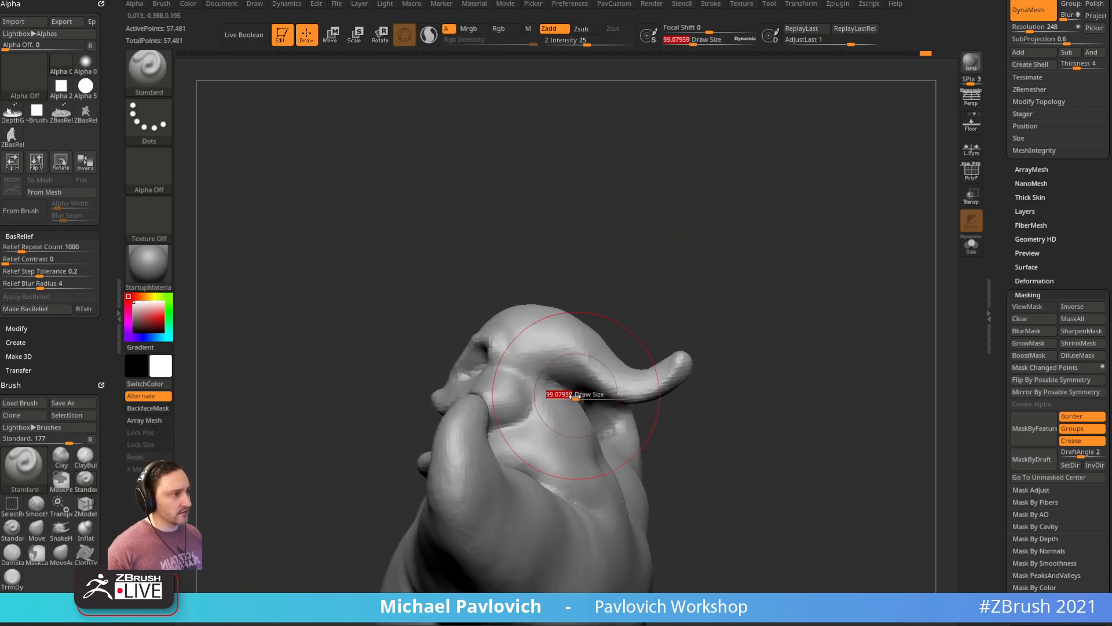
key("b")
key("m")
key("v")
left_click_drag(687, 261, 675, 307)
Step: Fill out the neck and jaw behind the mouth with the Clay brush at a draw size of about 21 to 24
key("b")
key("c")
key("l")
key("s")
left_click_drag(543, 407, 537, 408)
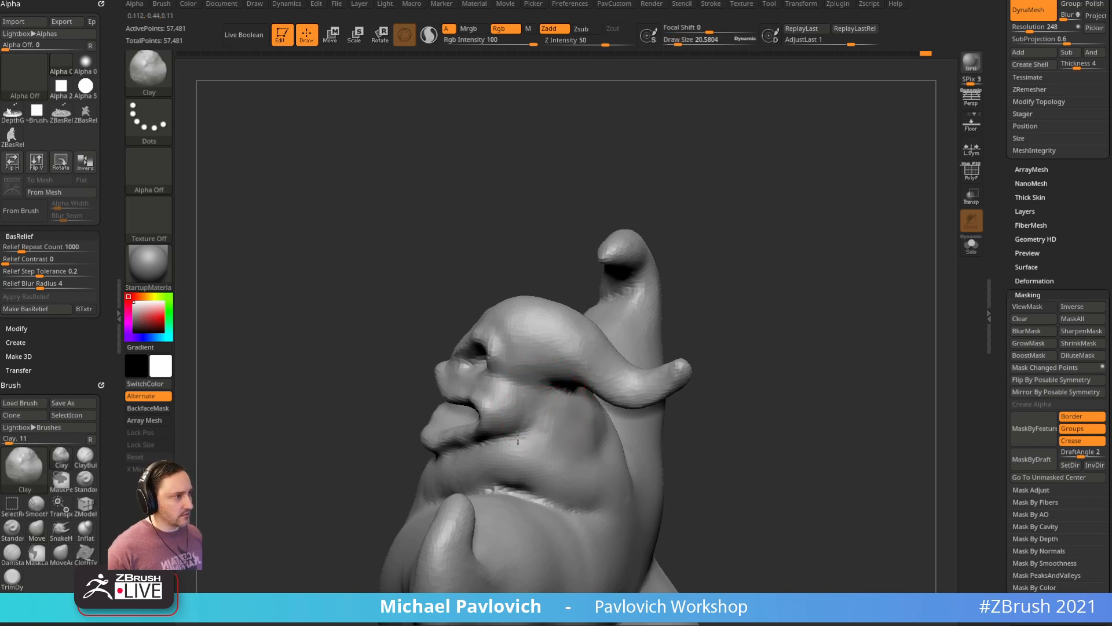
right_click_drag(528, 426, 520, 410)
mouse_move(724, 287)
left_mouse_down()
mouse_move(728, 276)
mouse_move(708, 285)
mouse_move(759, 313)
left_mouse_up()
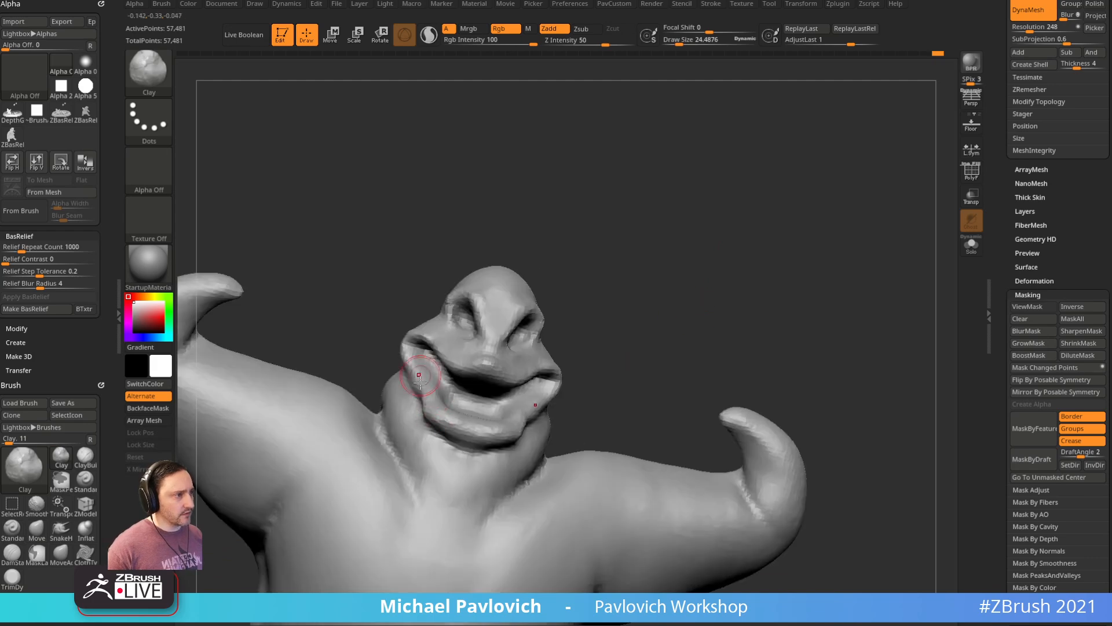
Step: Adjust the overall shape of the muzzle with the Move brush at a draw size of about 83
left_click_drag(703, 278, 672, 257, "shift")
key("b")
key("m")
key("v")
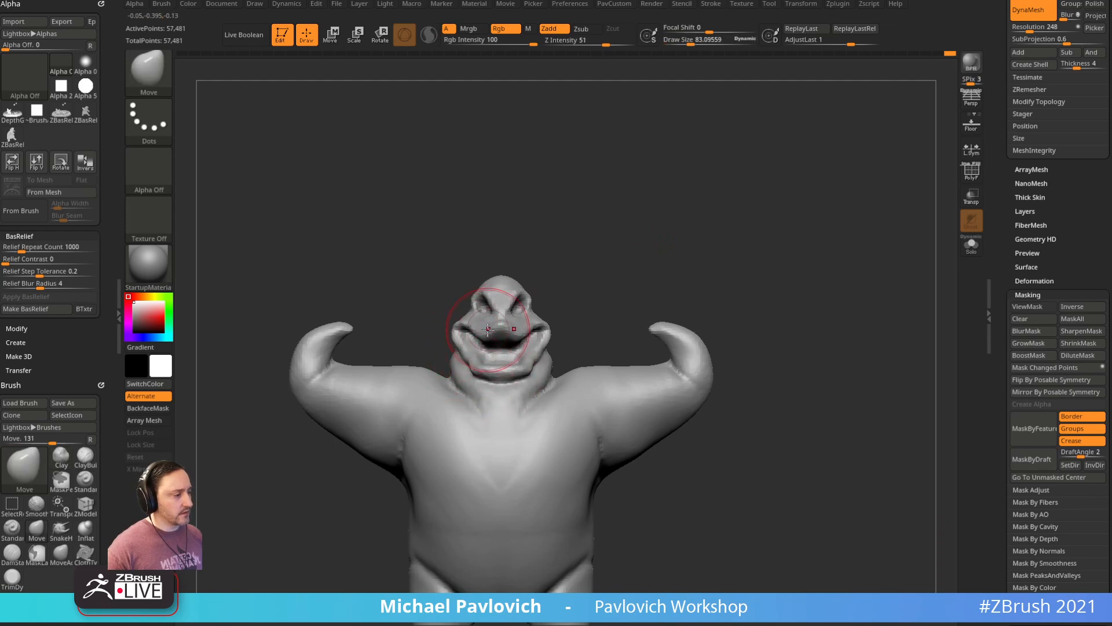
left_click_drag(585, 244, 591, 270, "alt")
left_click_drag(591, 270, 628, 264)
Step: Refine the lips, jaw and eye sockets with the Move brush, reducing the draw size to about 31
key("s")
left_click_drag(571, 301, 510, 301)
mouse_move(591, 264)
left_mouse_down()
mouse_move(643, 251)
mouse_move(579, 279)
left_mouse_up()
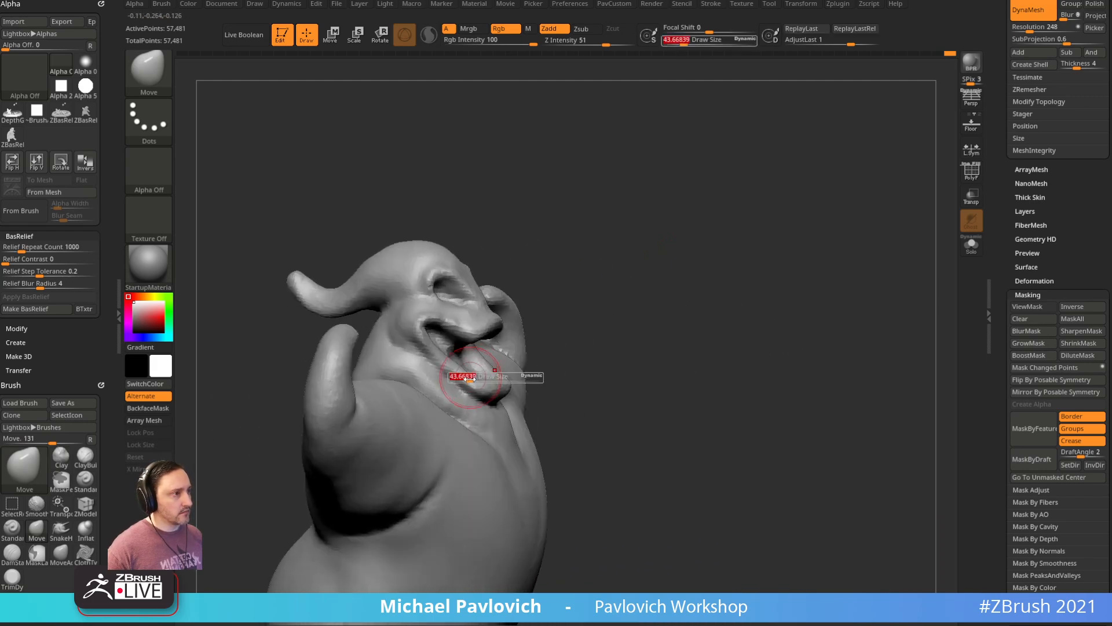
left_click_drag(510, 303, 468, 364)
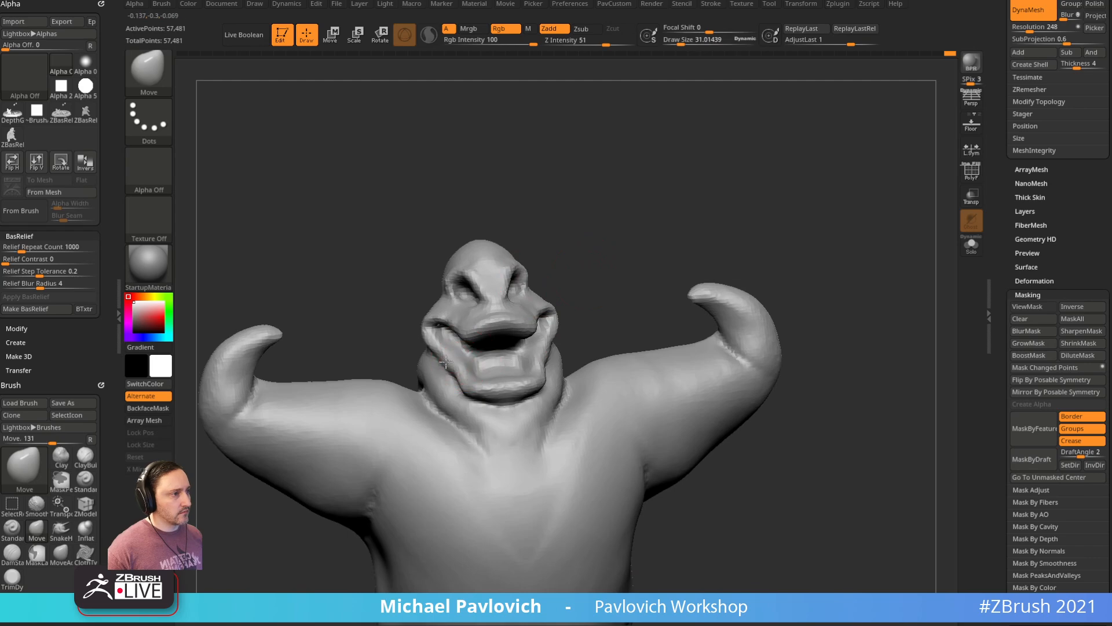
left_click_drag(595, 248, 556, 288)
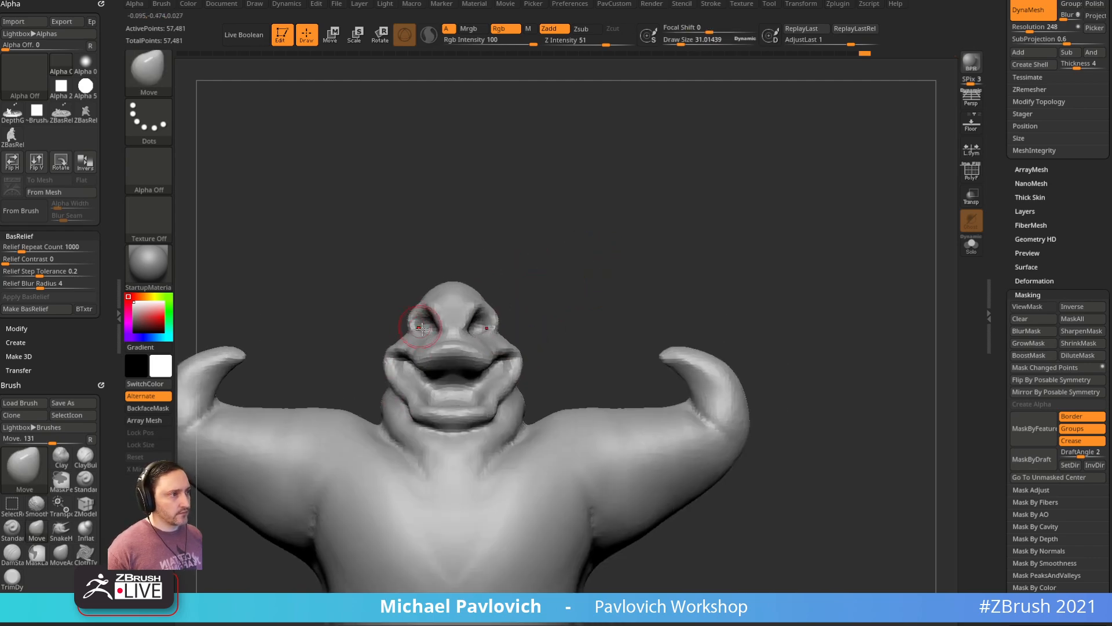
left_click_drag(480, 260, 447, 318)
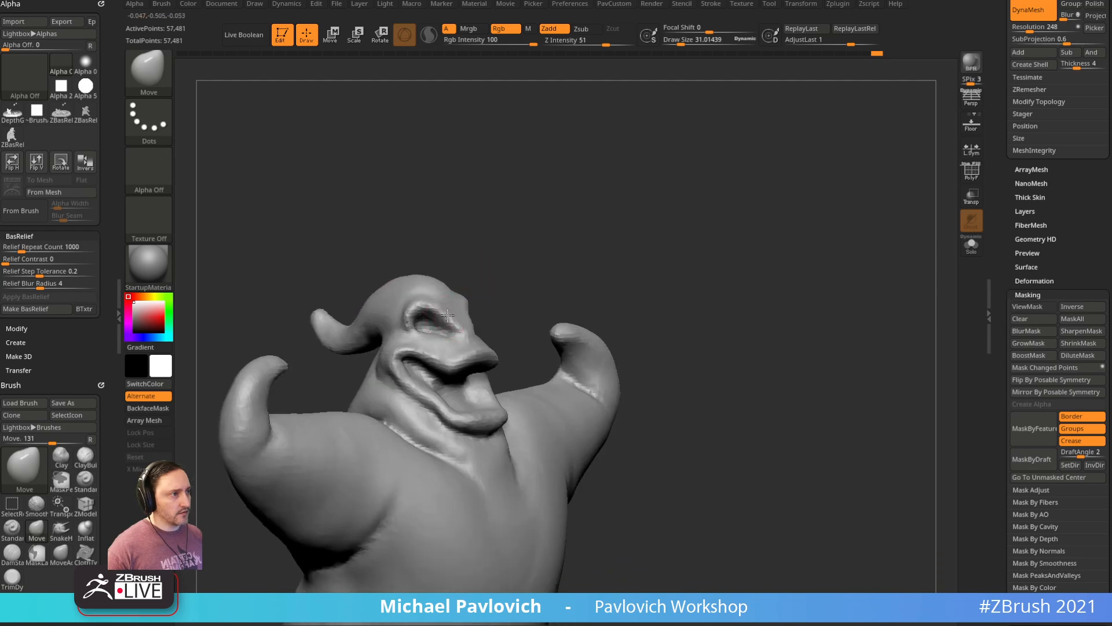
left_click_drag(525, 262, 467, 289)
Step: Build up the back of the neck with Clay at a draw size of about 33, smooth it and remesh with DynaMesh
mouse_move(629, 296)
left_mouse_down("alt")
mouse_move(645, 248)
mouse_move(717, 258)
mouse_move(556, 273)
mouse_move(665, 266)
mouse_move(675, 238)
mouse_move(668, 264)
left_mouse_up("alt")
key("b")
key("c")
key("l")
key("s")
left_click_drag(497, 376, 490, 376)
key("shift")
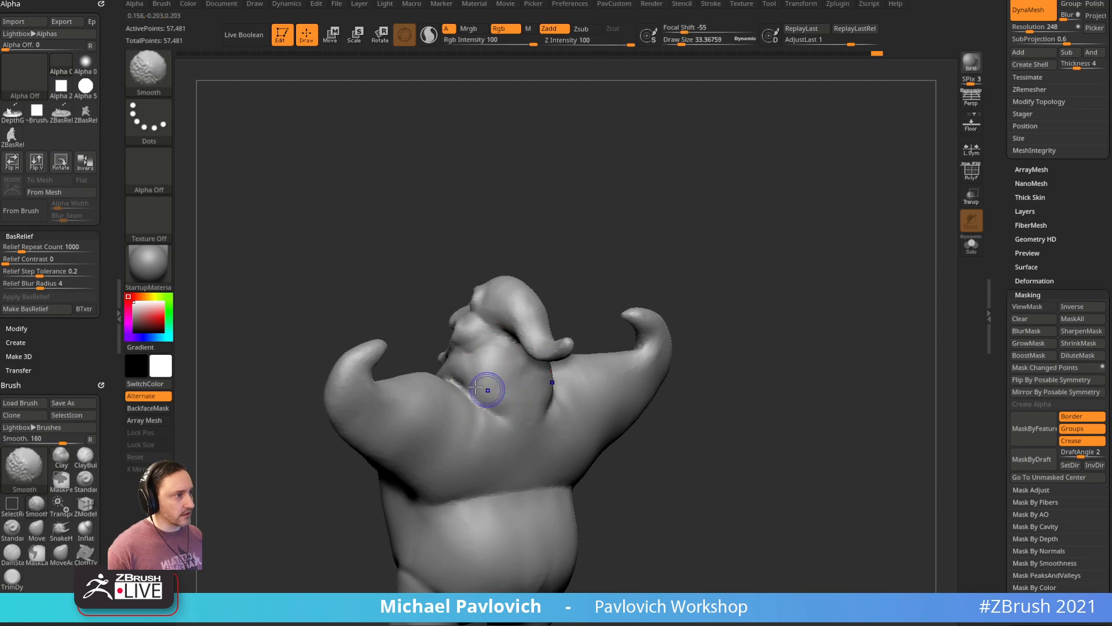
mouse_move(646, 219)
left_mouse_down()
mouse_move(670, 216)
mouse_move(560, 255)
left_mouse_up()
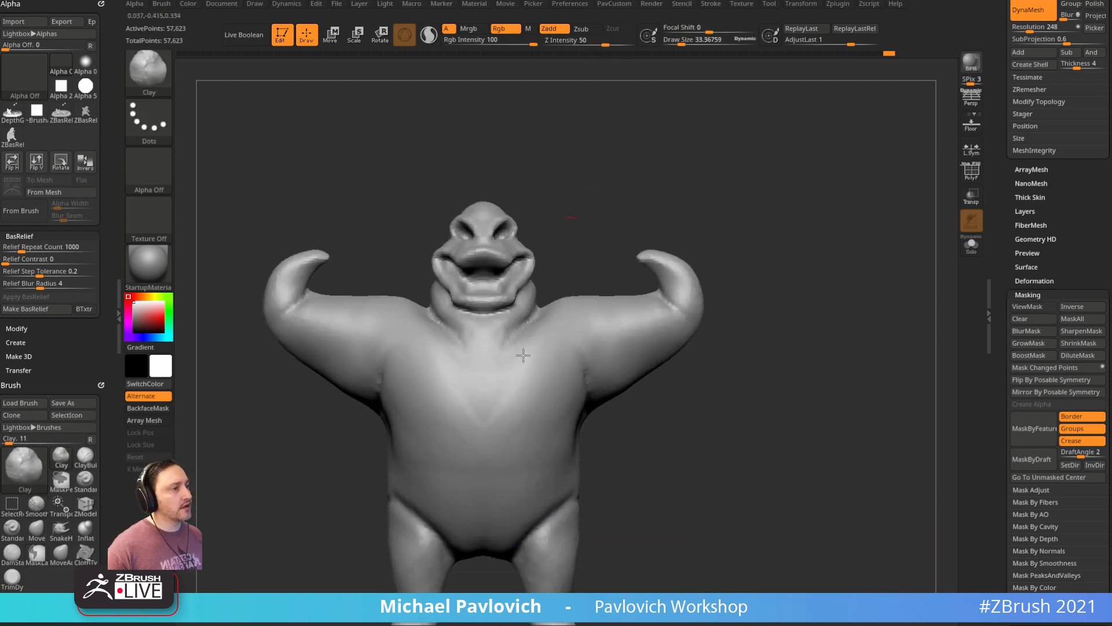
Step: Show the wireframe, examine the DynaMesh topology around the whole character and hide the wireframe again
key("shift+f")
left_click_drag(800, 272, 475, 302)
left_click_drag(681, 321, 526, 265)
left_click_drag(645, 166, 863, 266)
left_click_drag(1001, 192, 995, 288)
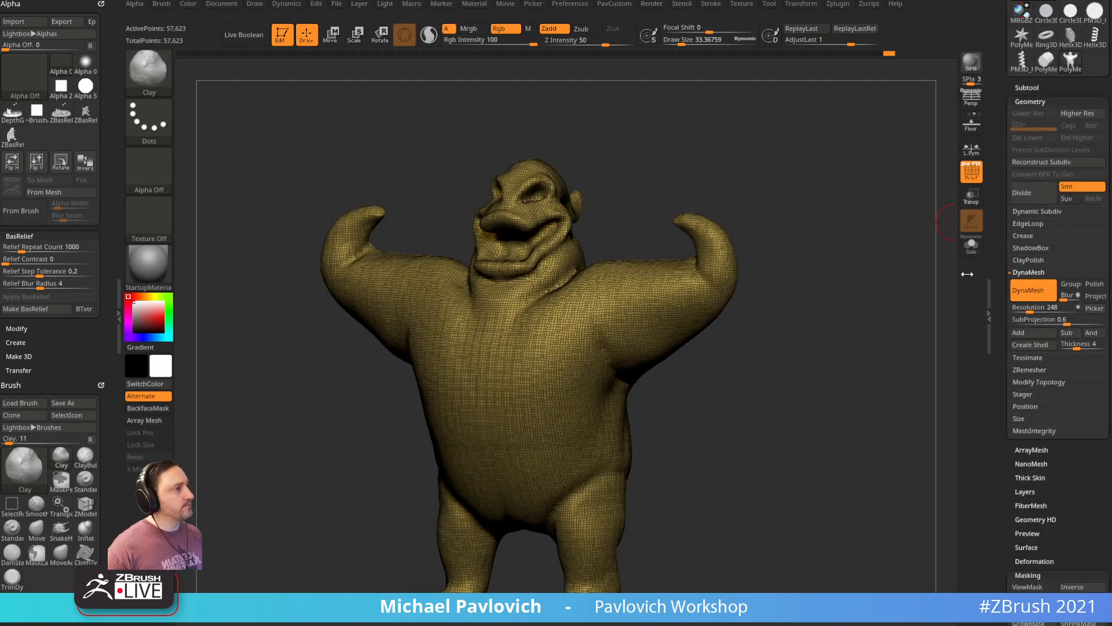
left_click(965, 184)
left_click_drag(765, 174, 555, 197)
left_click_drag(633, 213, 659, 228, "shift")
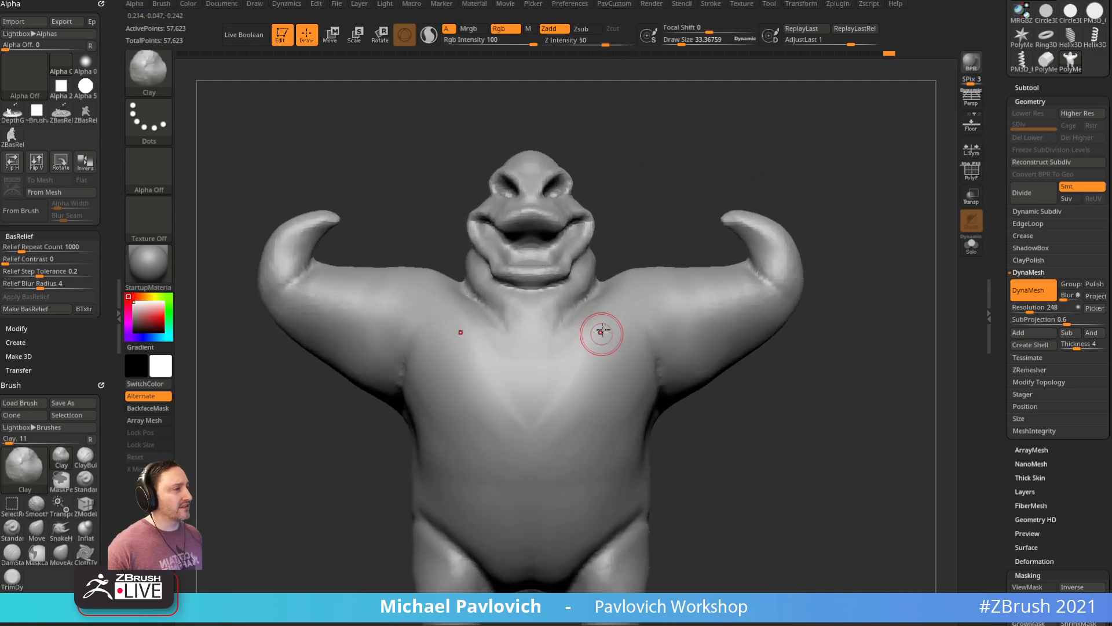
Step: Review the undo history and examine the full character from the front and three-quarter angles
left_click_drag(754, 272, 811, 237)
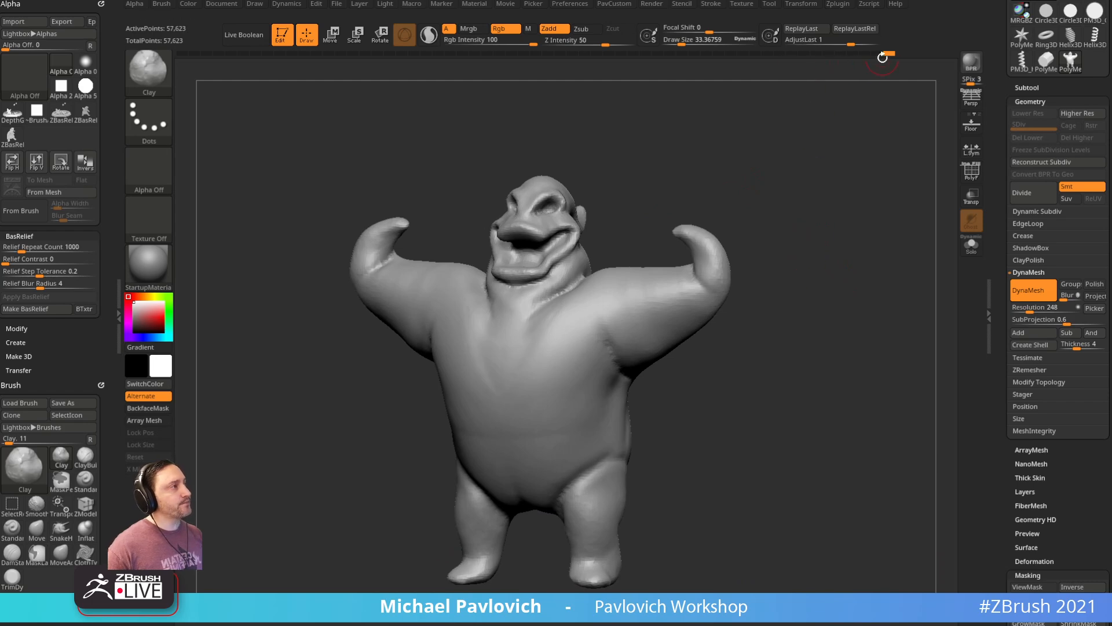
key("ctrl")
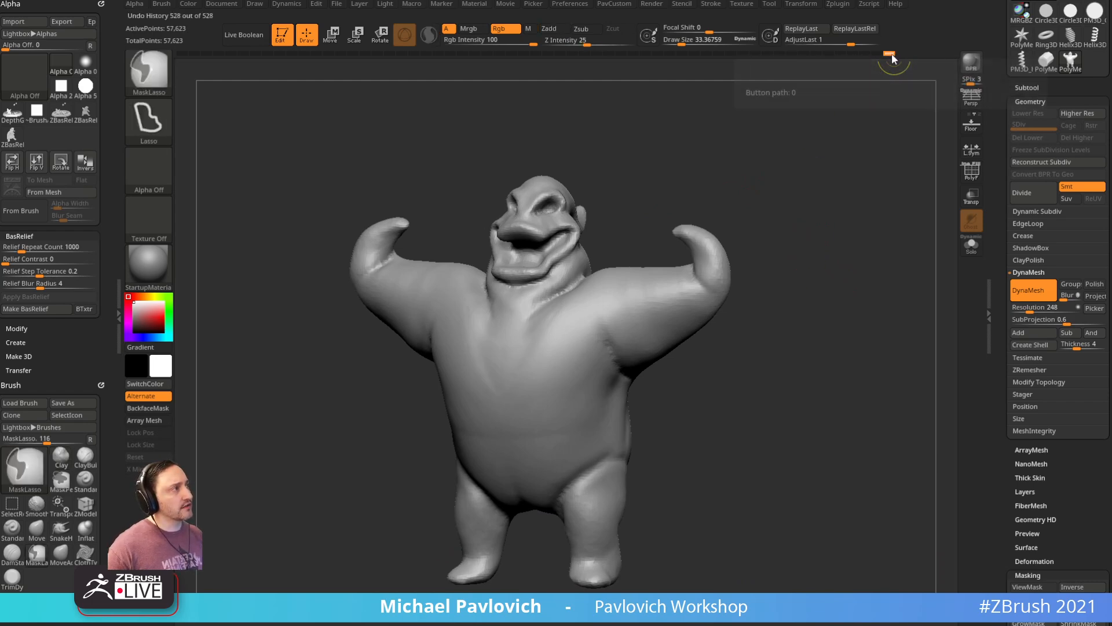
left_click_drag(722, 184, 814, 109)
mouse_move(887, 53)
left_mouse_down()
mouse_move(398, 87)
mouse_move(183, 72)
mouse_move(898, 68)
left_mouse_up()
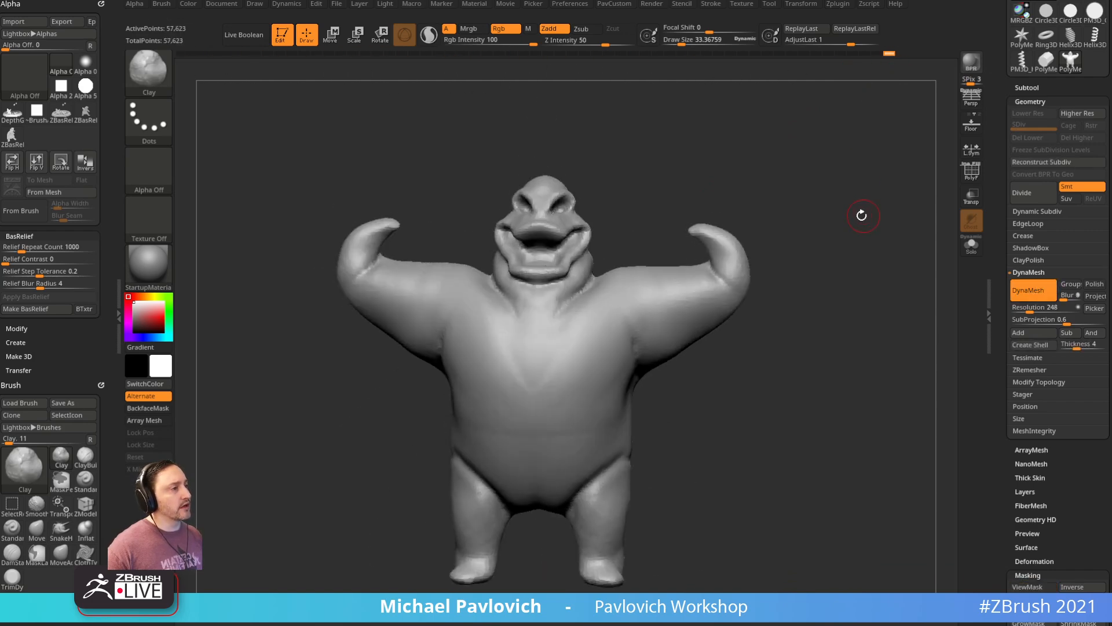
left_click_drag(864, 215, 721, 183)
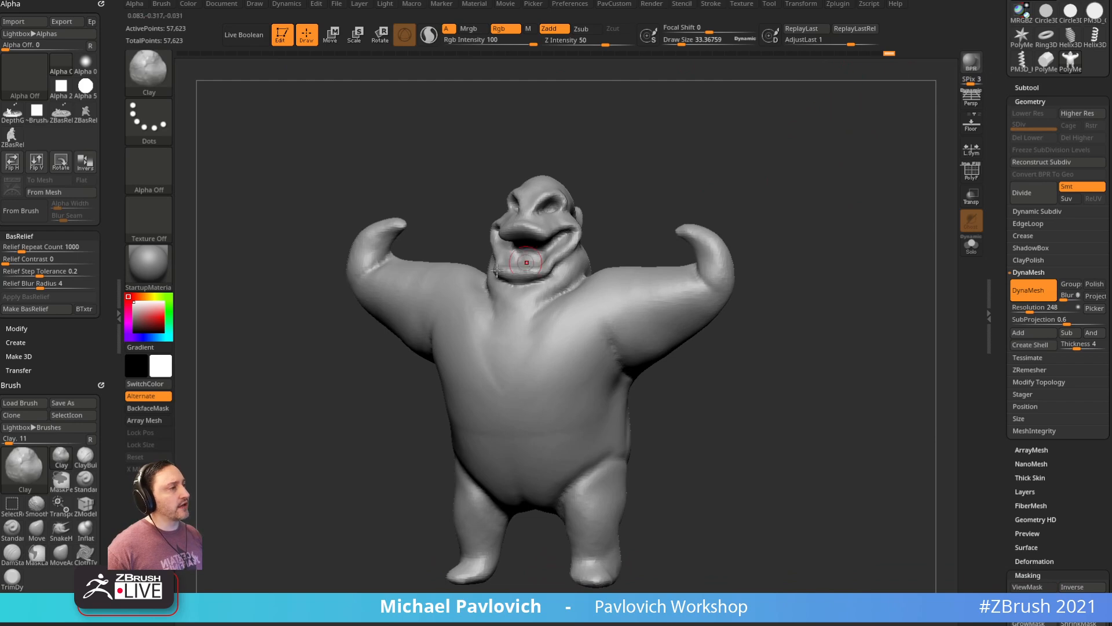
left_click_drag(791, 207, 706, 250)
left_click_drag(812, 224, 779, 224)
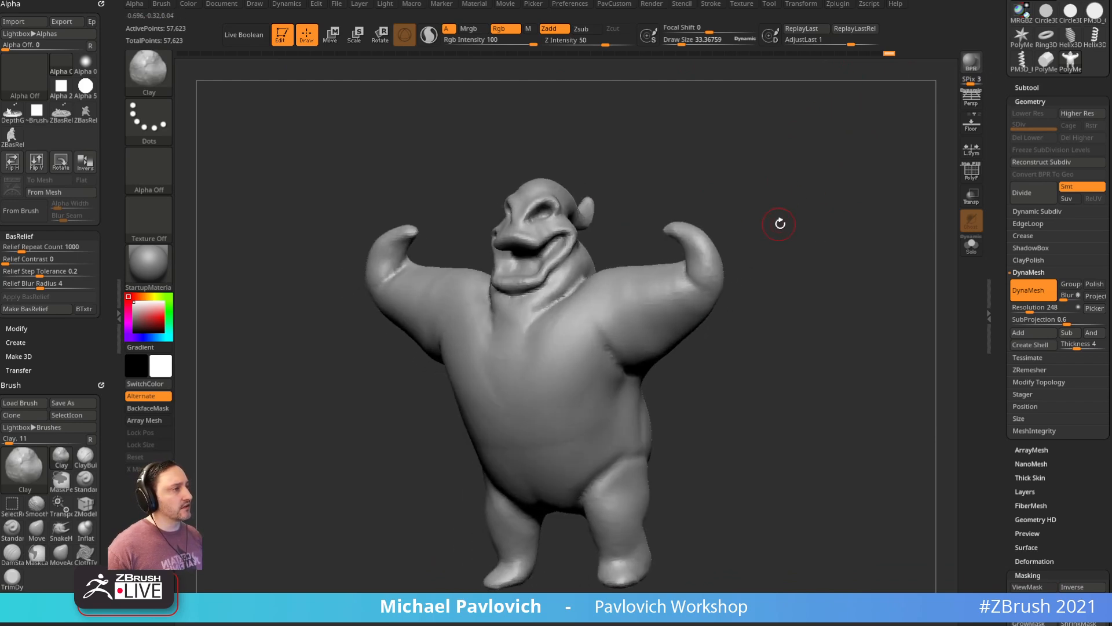
Step: Assign the SketchShaded2 material to the character and display its wireframe
left_click(1028, 272)
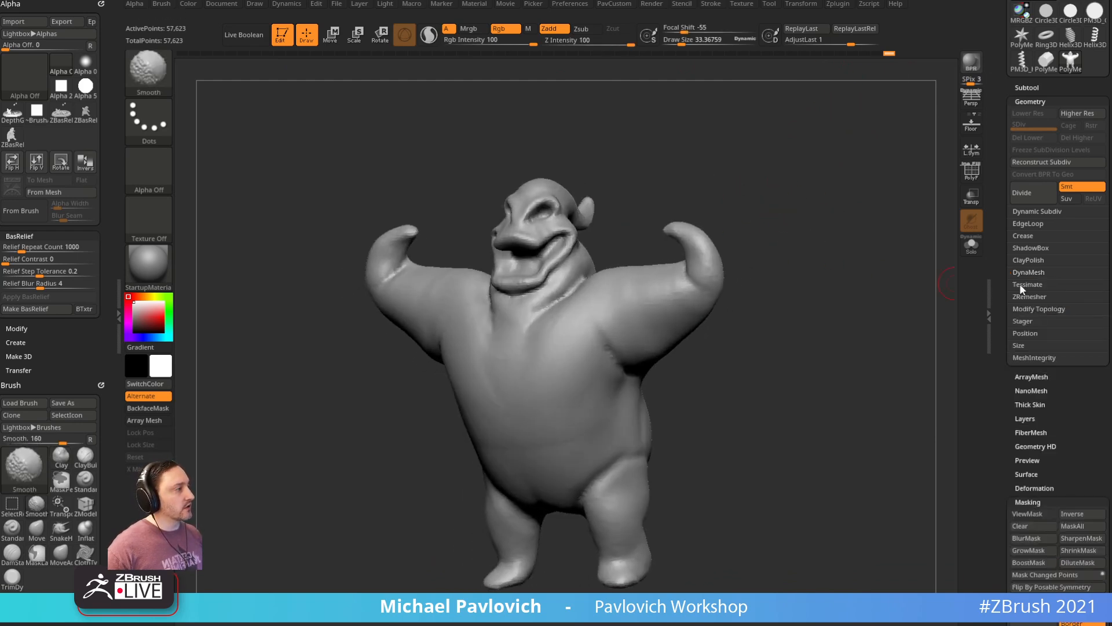
left_click(148, 263)
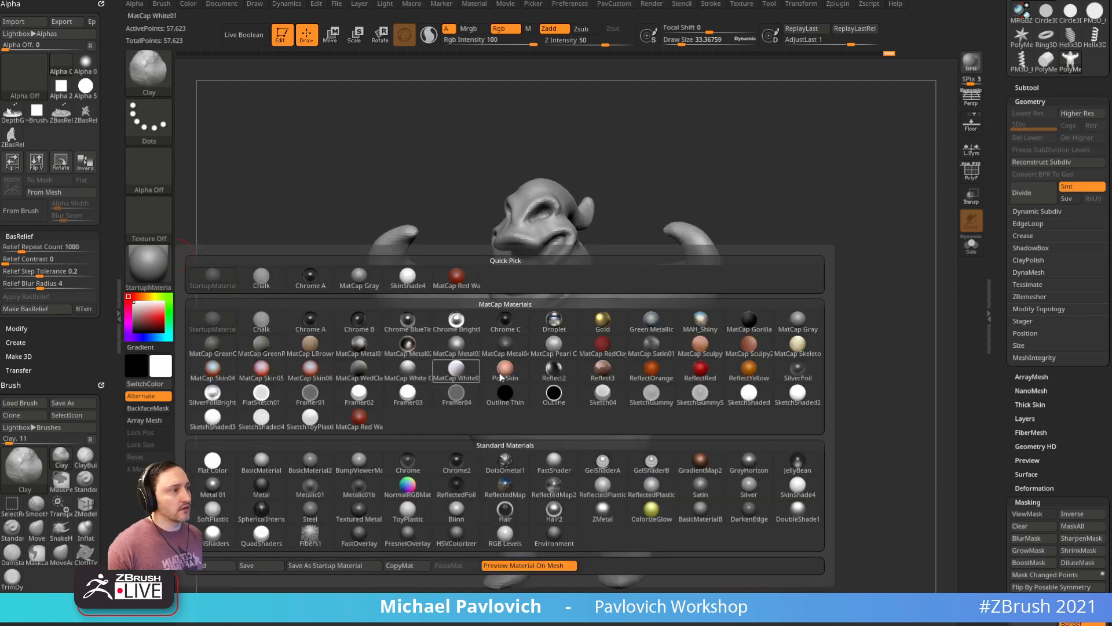
left_click(798, 394)
left_click(972, 172)
left_click_drag(871, 253, 967, 261)
Step: Open the ZRemesher settings and set AdaptiveSize to 11
left_click(1019, 296)
scroll(1006, 312, "down", 2)
left_click_drag(1036, 328, 1024, 331)
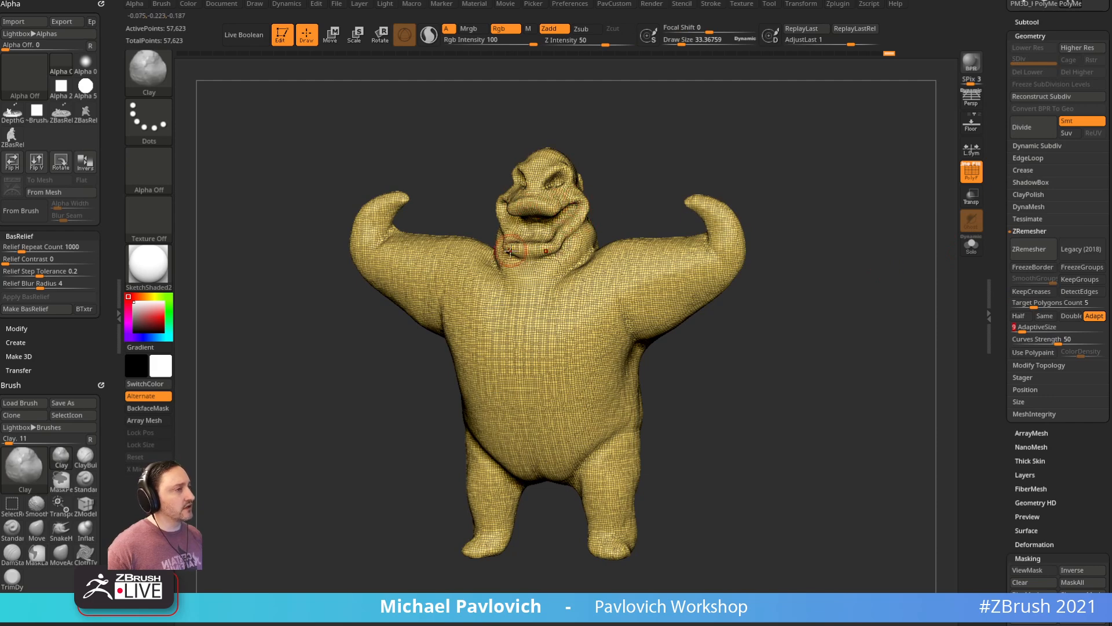
right_click_drag(587, 197, 570, 214)
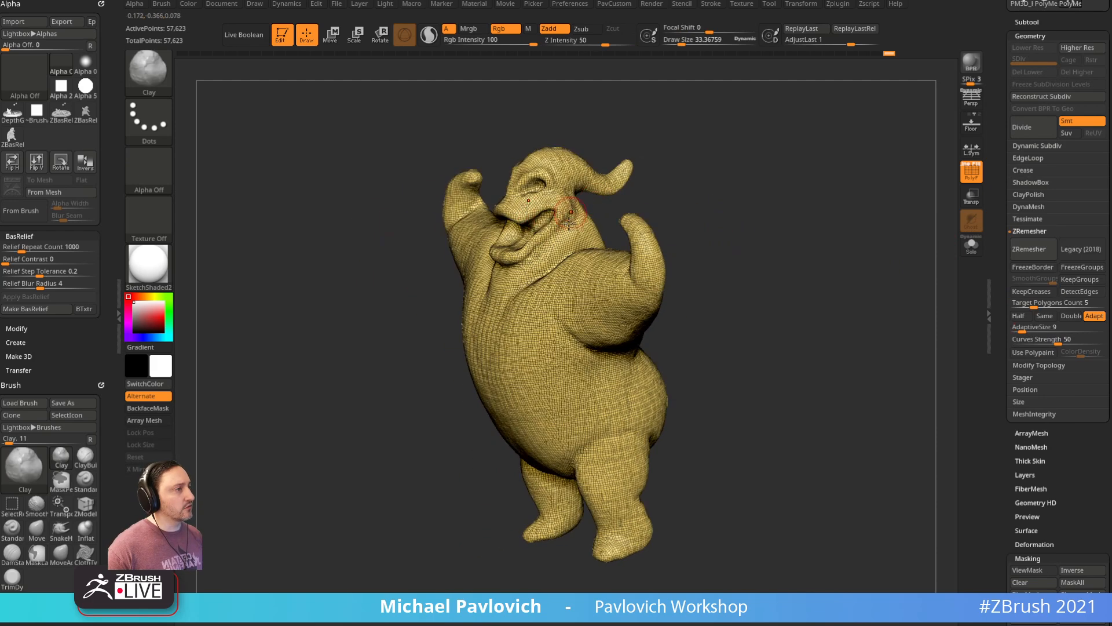
left_click_drag(680, 162, 709, 153)
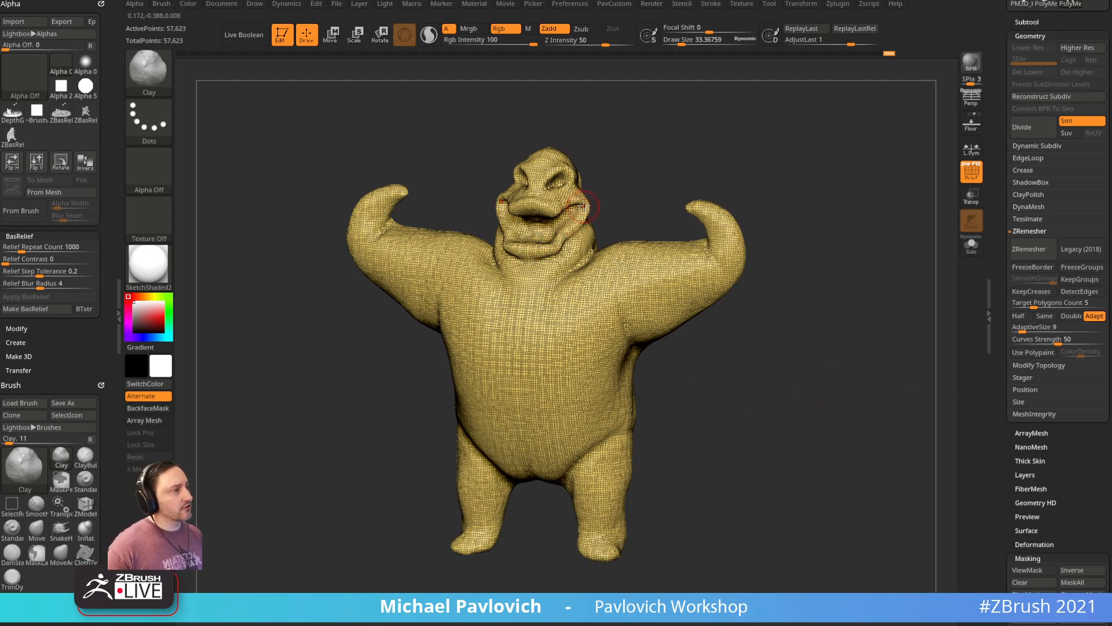
left_click_drag(824, 313, 812, 328)
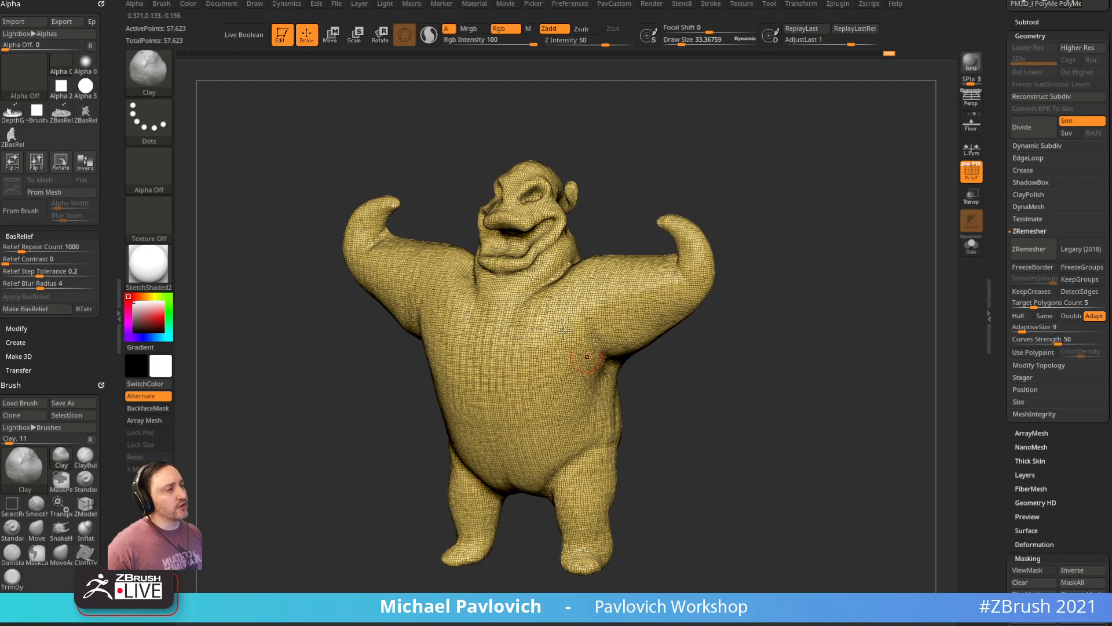
mouse_move(1036, 330)
left_mouse_down()
mouse_move(986, 340)
mouse_move(1025, 329)
left_mouse_up()
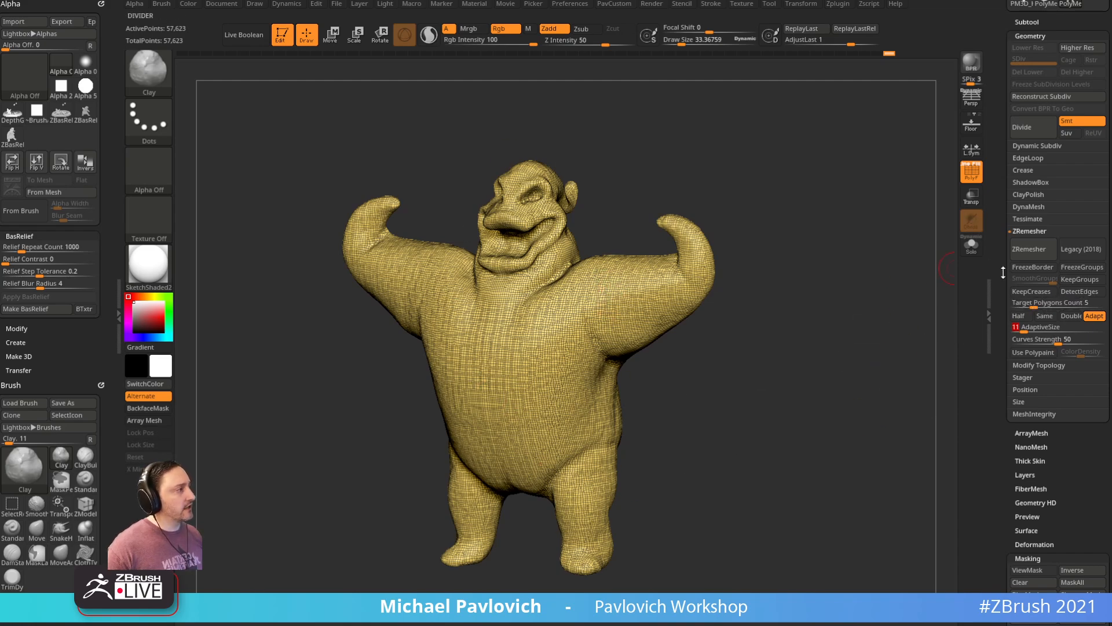
Step: Mask the front half of the character from the side view, dividing the body, arms and legs lengthwise
left_click_drag(834, 341, 836, 289)
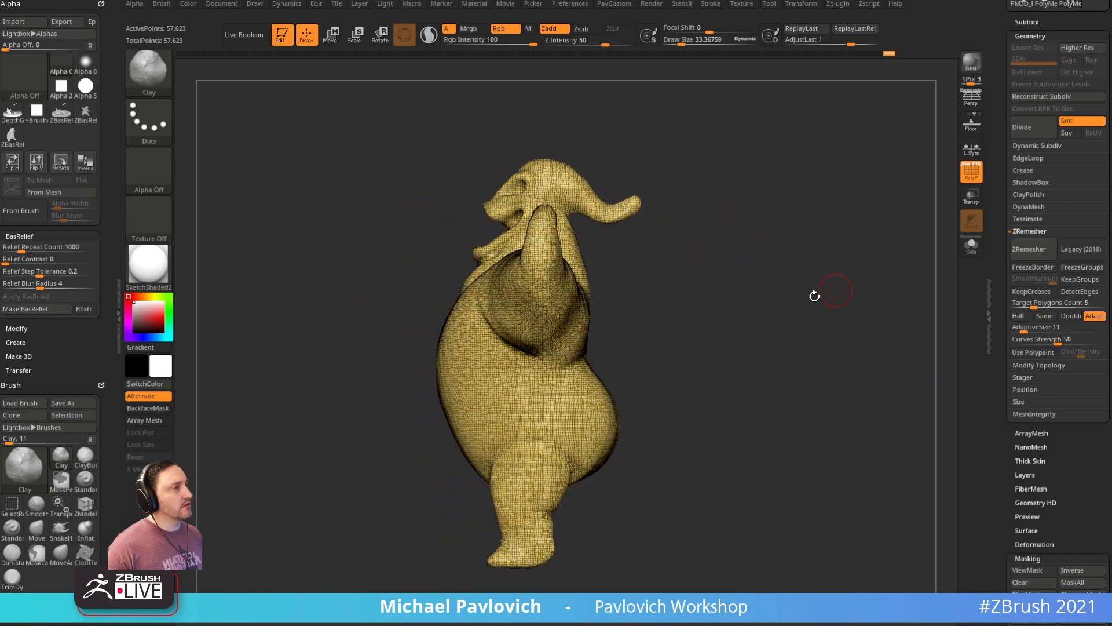
left_click_drag(716, 133, 751, 172)
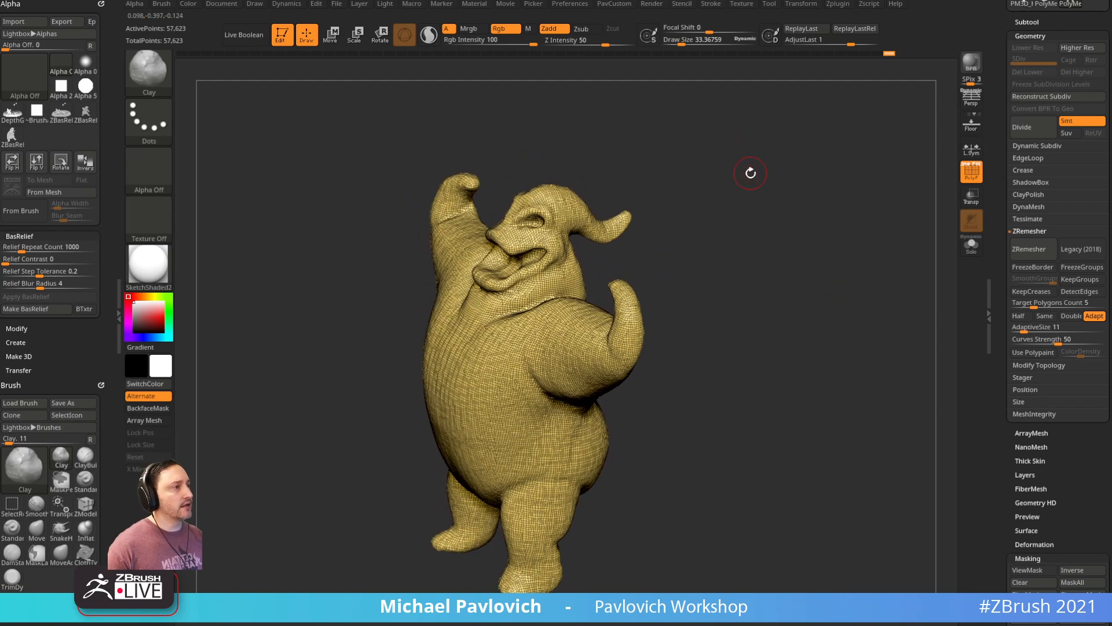
left_click_drag(780, 415, 782, 298)
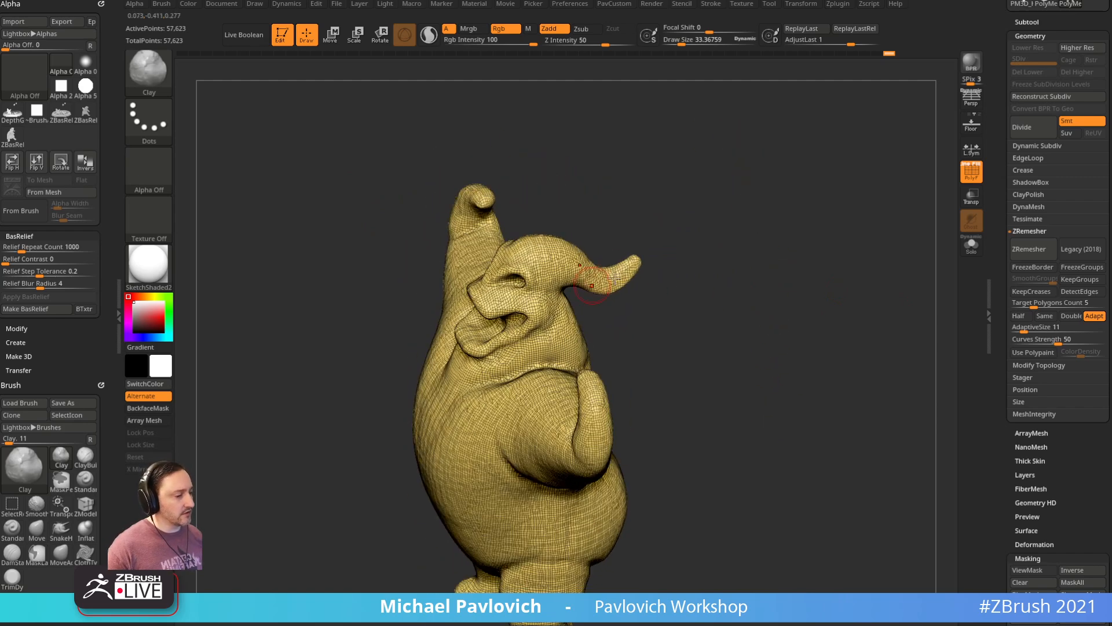
key("s")
left_click_drag(559, 306, 551, 306)
key("ctrl")
key("ctrl")
mouse_move(690, 226)
left_mouse_down()
mouse_move(663, 244)
mouse_move(678, 251)
mouse_move(648, 192)
mouse_move(646, 219)
mouse_move(550, 235)
mouse_move(528, 510)
mouse_move(331, 403)
left_mouse_up()
mouse_move(677, 179)
left_mouse_down("ctrl")
mouse_move(655, 174)
mouse_move(631, 229)
mouse_move(579, 193)
mouse_move(550, 196)
mouse_move(529, 582)
mouse_move(347, 442)
mouse_move(450, 141)
mouse_move(643, 116)
left_mouse_up("ctrl")
mouse_move(787, 199)
left_mouse_down()
mouse_move(832, 235)
mouse_move(834, 308)
mouse_move(785, 273)
mouse_move(801, 246)
mouse_move(743, 291)
mouse_move(723, 272)
mouse_move(773, 232)
mouse_move(579, 307)
left_mouse_up()
Step: Extend the mask edge along the leg and side of the body with MaskPen at a draw size of about 27
key("b")
key("s")
key("t")
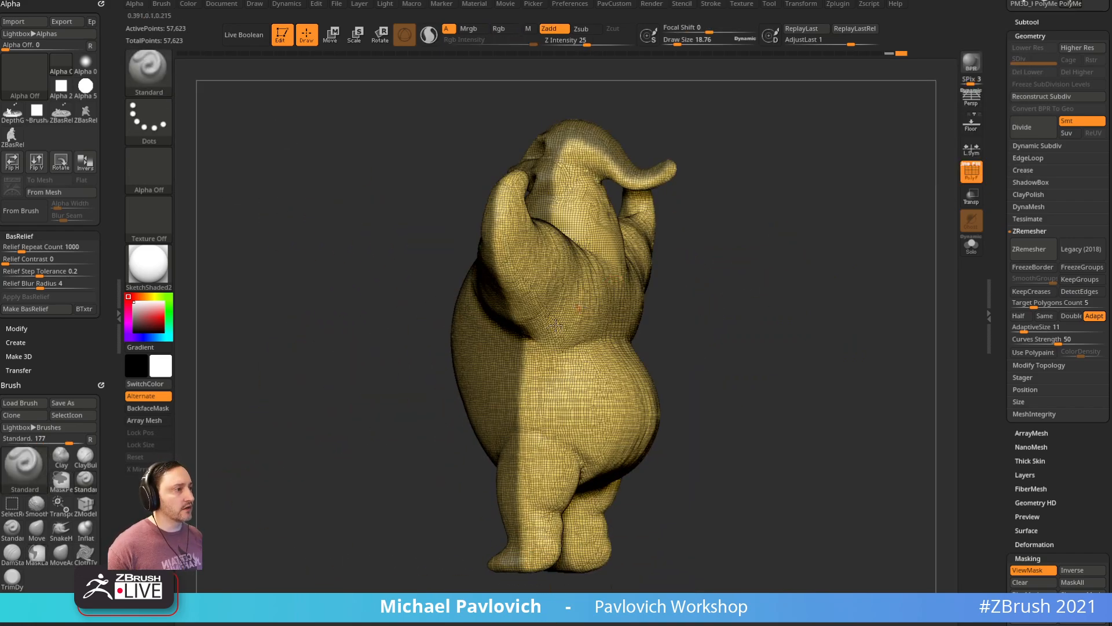
right_click_drag(515, 371, 530, 352)
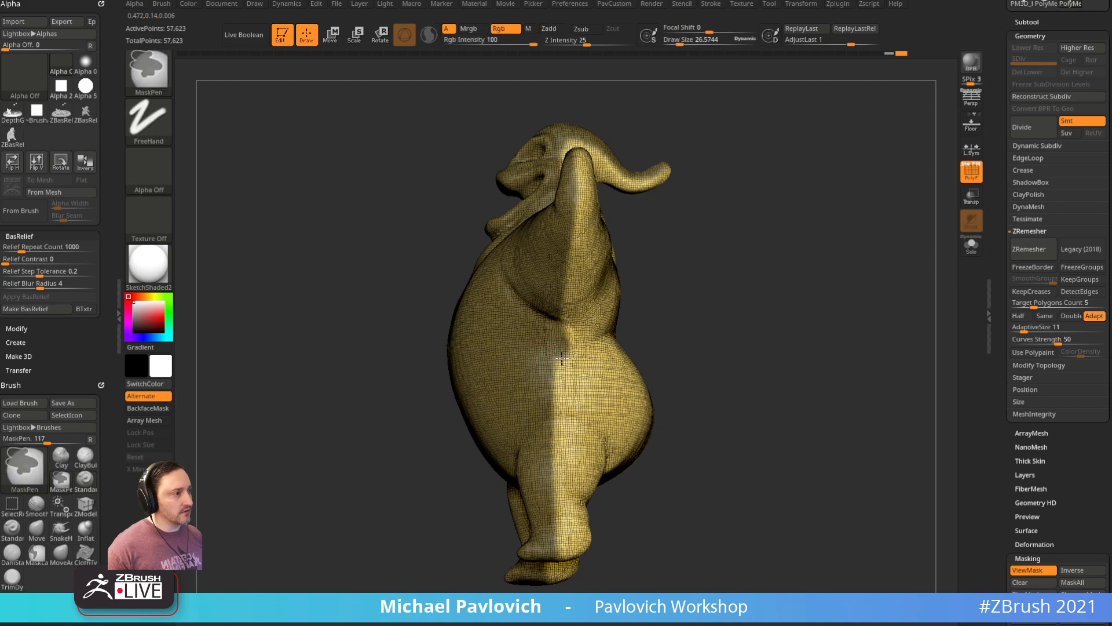
left_click_drag(556, 437, 558, 421, "ctrl")
mouse_move(559, 273)
right_mouse_down()
mouse_move(754, 258)
mouse_move(767, 273)
mouse_move(832, 221)
mouse_move(591, 332)
right_mouse_up()
key("ctrl")
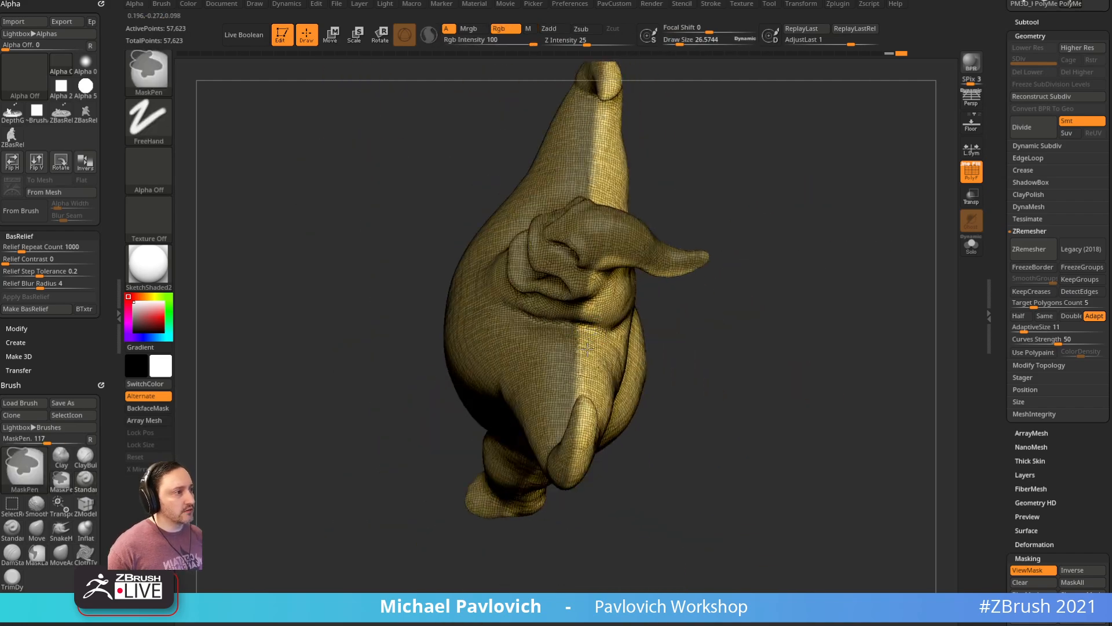
Step: Paint the mask over the top of the head and its curled tip, refining the edge at a draw size of about 8.5
right_click_drag(583, 381, 575, 395)
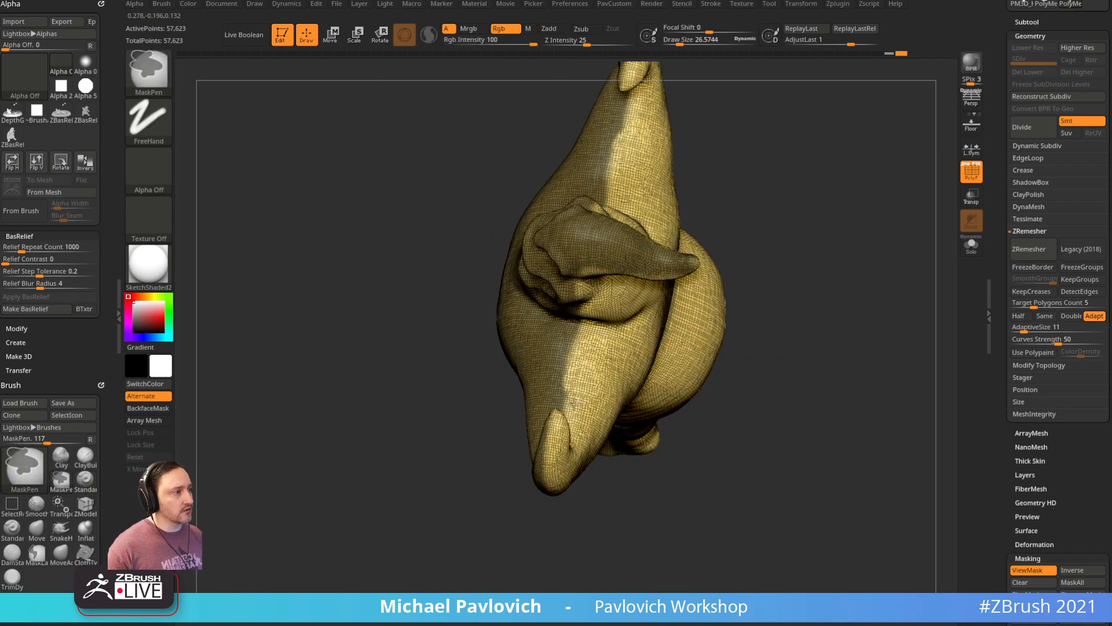
mouse_move(726, 309)
right_mouse_down()
mouse_move(852, 151)
mouse_move(568, 284)
right_mouse_up()
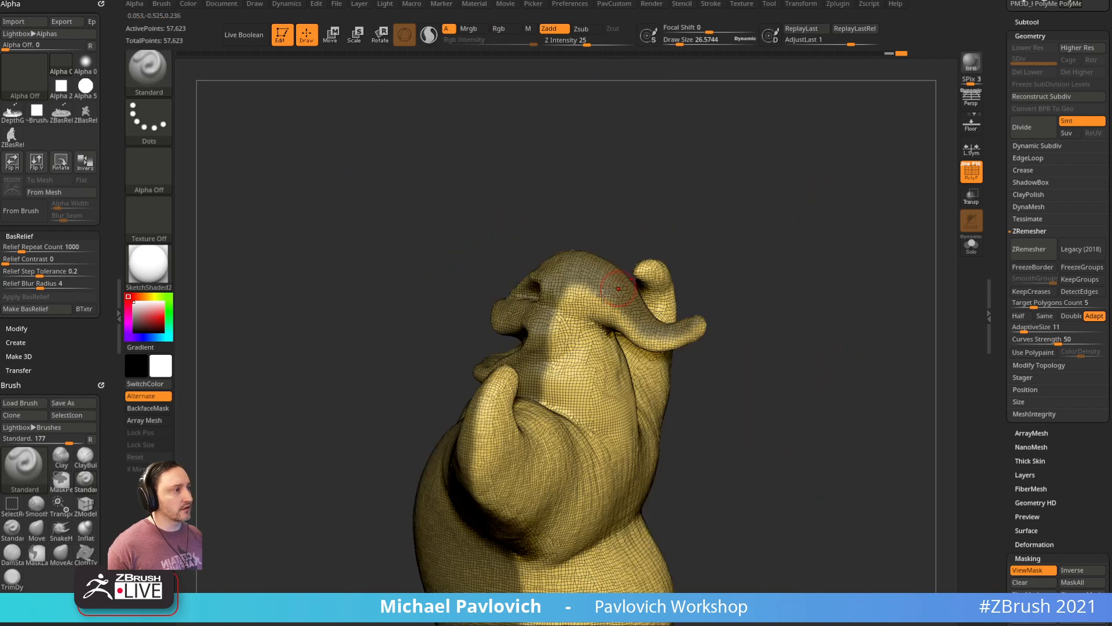
mouse_move(540, 320)
right_mouse_down()
mouse_move(742, 208)
mouse_move(750, 231)
mouse_move(834, 255)
mouse_move(779, 260)
right_mouse_up()
right_click_drag(714, 331, 637, 356)
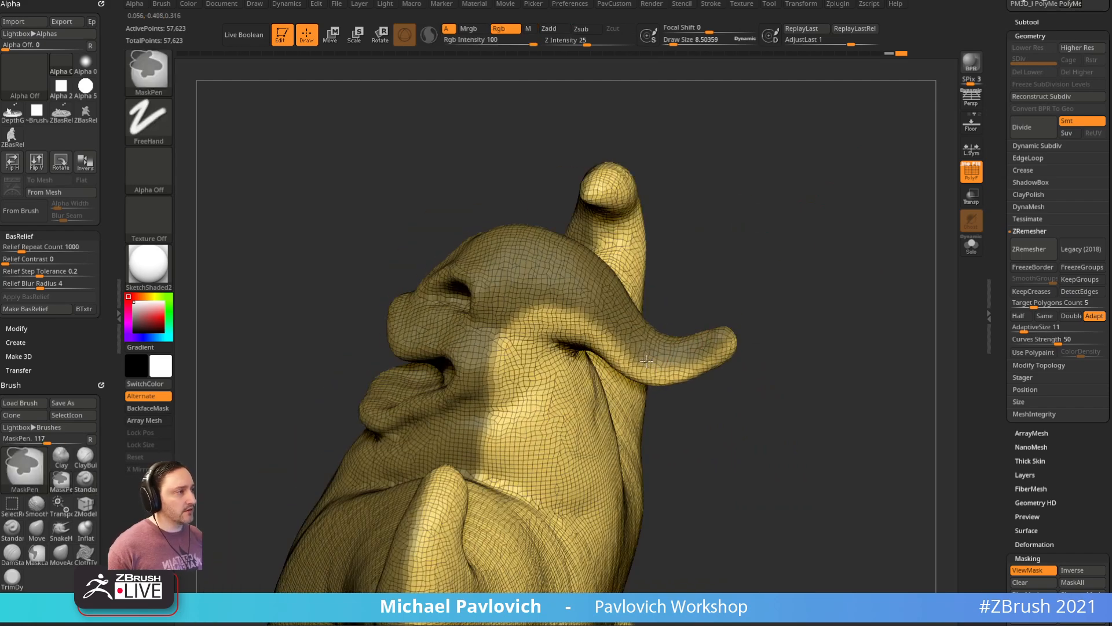
mouse_move(773, 295)
right_mouse_down()
mouse_move(812, 243)
mouse_move(789, 221)
mouse_move(842, 198)
mouse_move(823, 215)
mouse_move(650, 195)
mouse_move(688, 193)
mouse_move(651, 295)
right_mouse_up()
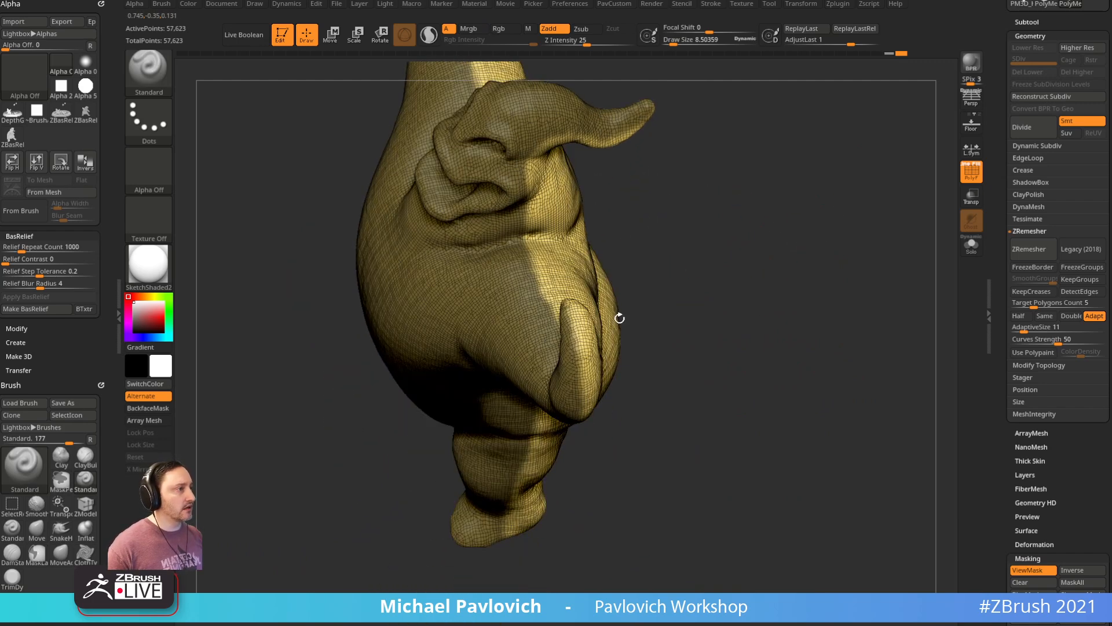
Step: Refine the mask edge along the arm and its curled tip with MaskPen at a draw size of about 14
key("ctrl")
mouse_move(581, 379)
right_mouse_down()
mouse_move(682, 311)
mouse_move(581, 299)
mouse_move(705, 208)
mouse_move(728, 255)
mouse_move(557, 305)
right_mouse_up()
key("ctrl")
key("ctrl")
right_click_drag(559, 352, 552, 350)
key("ctrl")
mouse_move(473, 327)
right_mouse_down()
mouse_move(720, 181)
mouse_move(538, 345)
right_mouse_up()
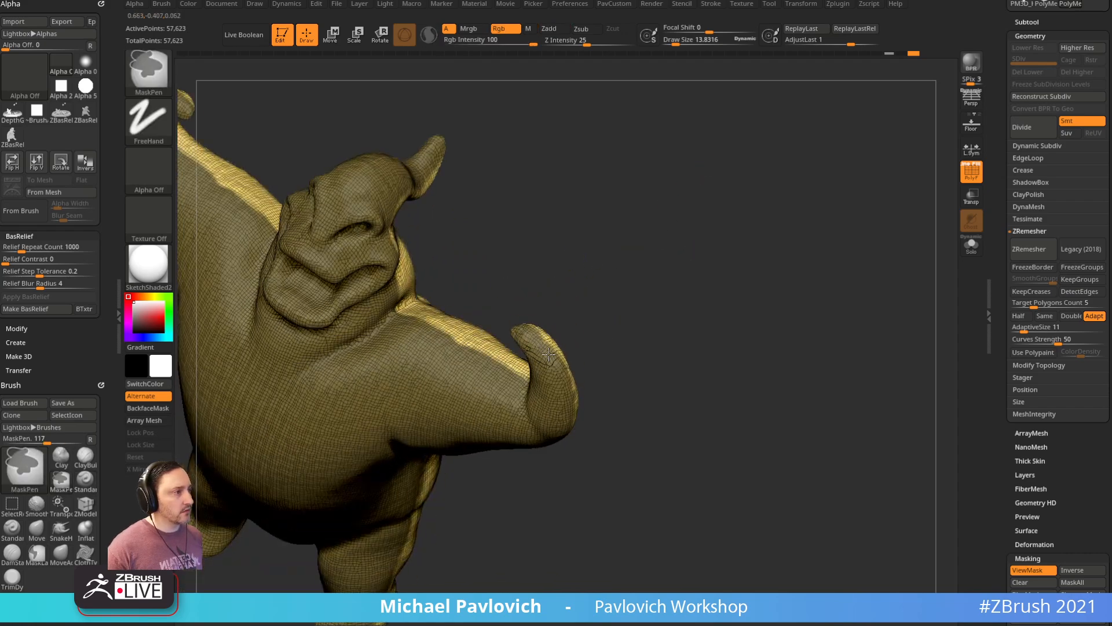
mouse_move(876, 422)
left_mouse_down()
mouse_move(842, 243)
mouse_move(657, 330)
left_mouse_up()
mouse_move(869, 348)
left_mouse_down()
mouse_move(881, 218)
mouse_move(843, 258)
left_mouse_up()
key("ctrl")
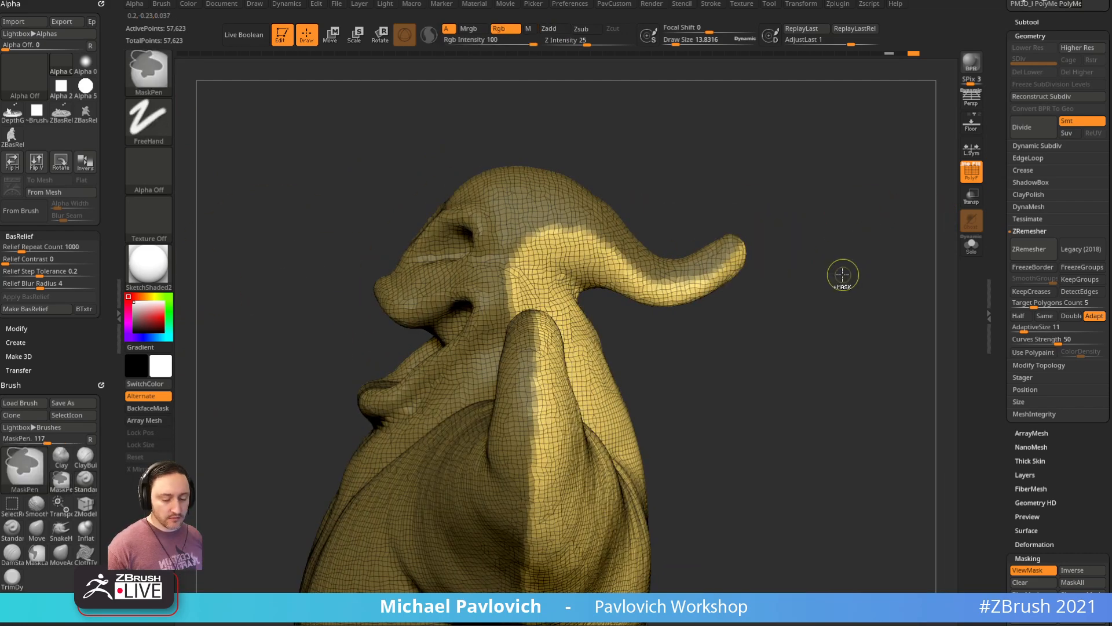
Step: Add an edge loop along the mask border so the front and back halves become separate polygroups, then clear the mask
key("ctrl+w")
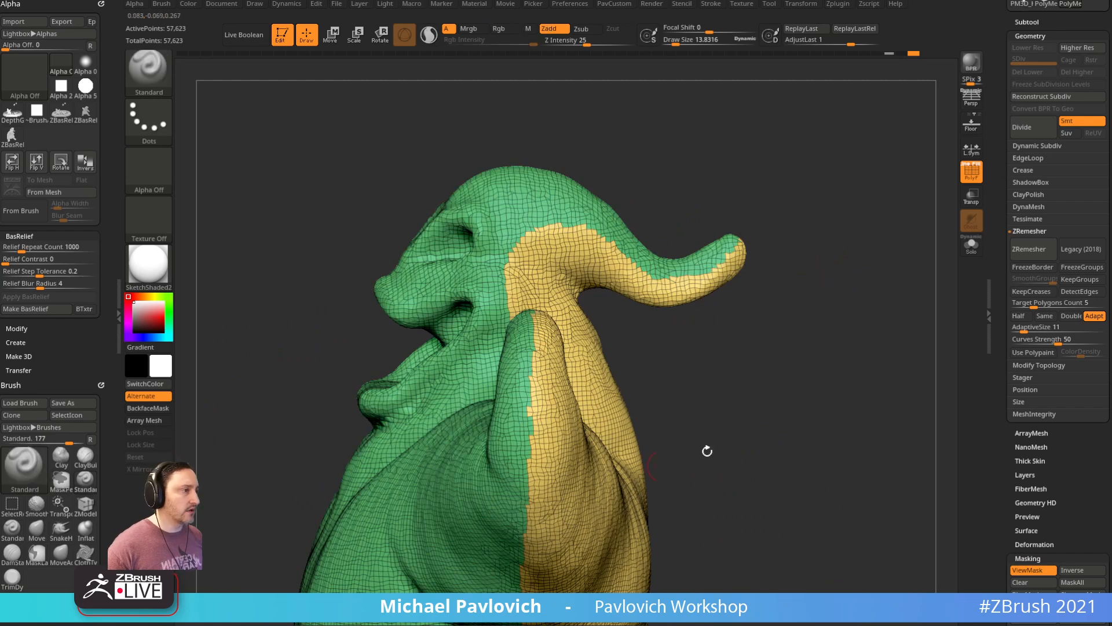
key("shift+f")
scroll(1000, 299, "down", 1)
left_click(1027, 156)
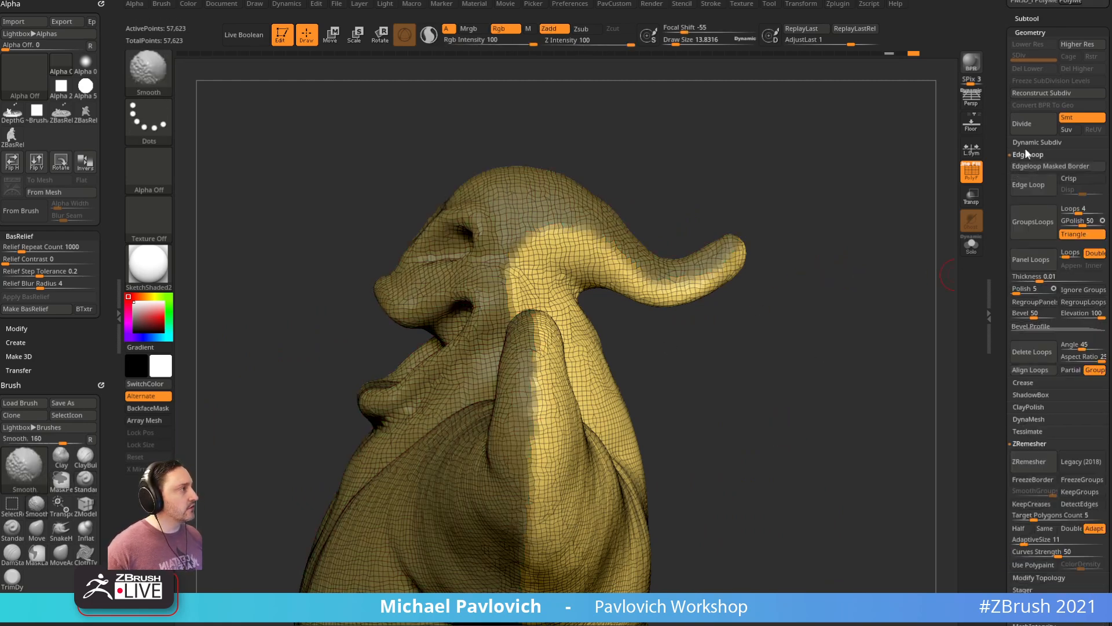
left_click(1037, 181)
left_click(838, 285, "ctrl")
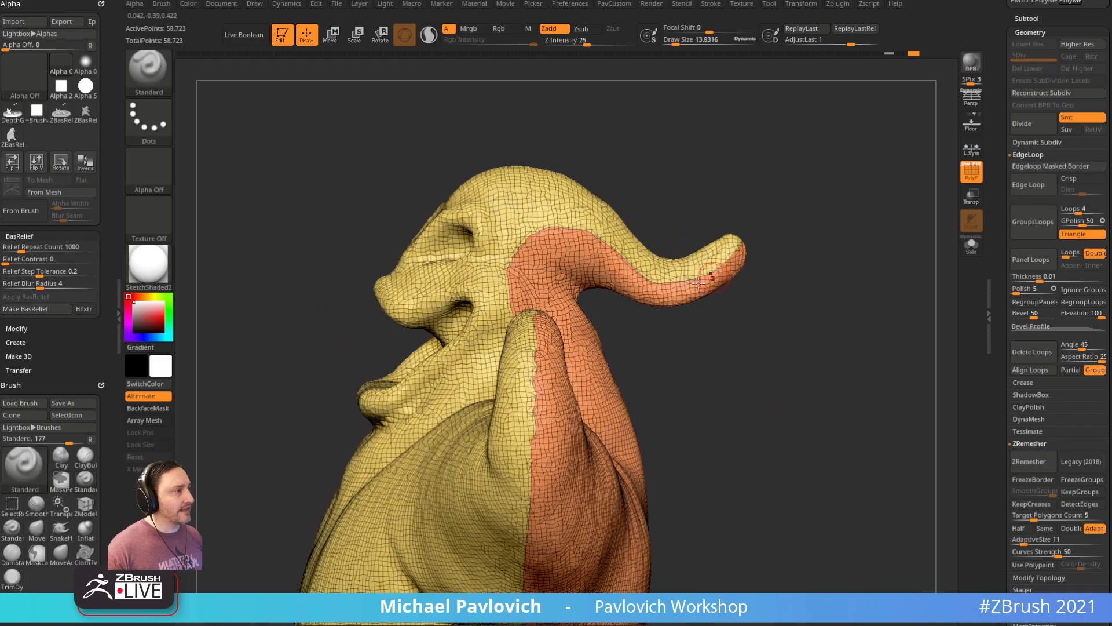
Step: Load the Smooth Groups brush from the LightBox collection of smoothing brushes
left_click_drag(753, 325, 548, 359)
left_click_drag(806, 209, 563, 316)
mouse_move(850, 223)
left_mouse_down()
mouse_move(852, 245)
mouse_move(796, 290)
left_mouse_up()
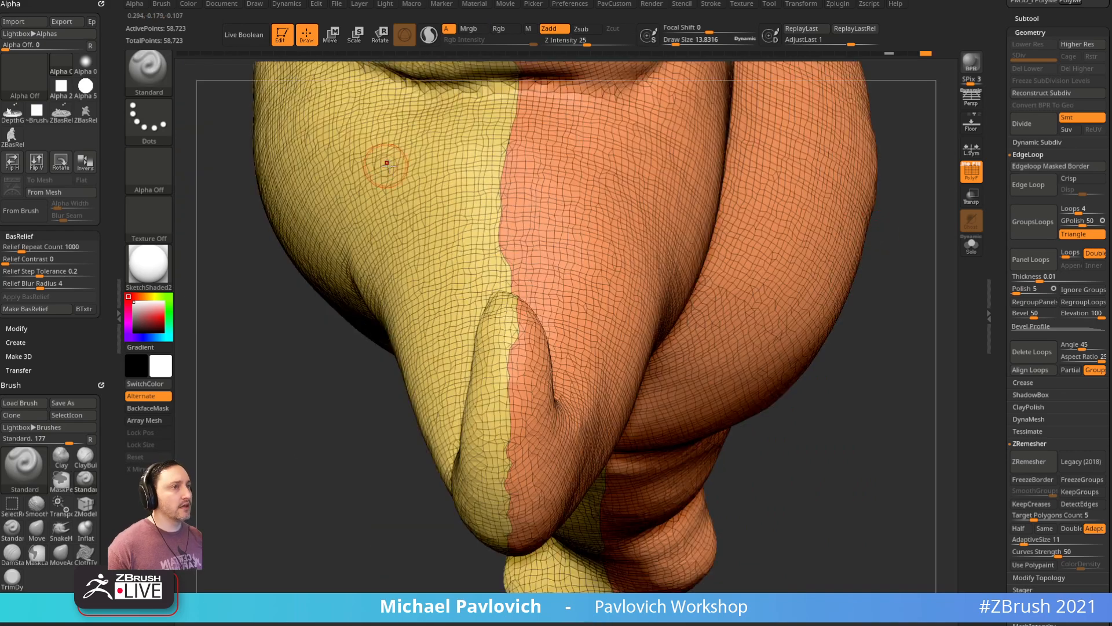
key("comma")
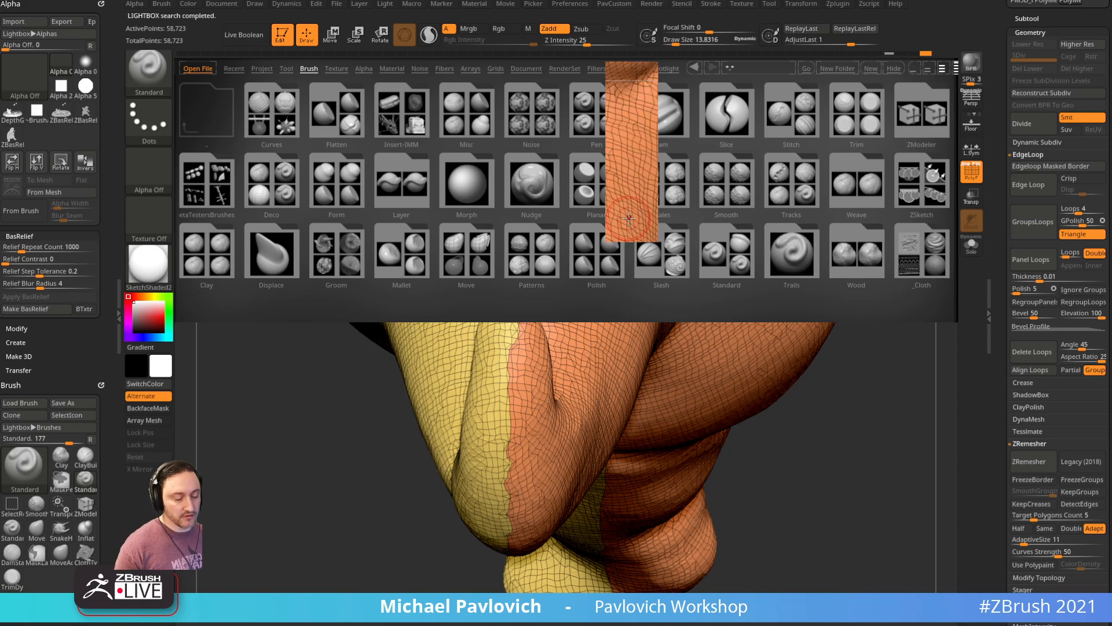
key("comma")
key("comma")
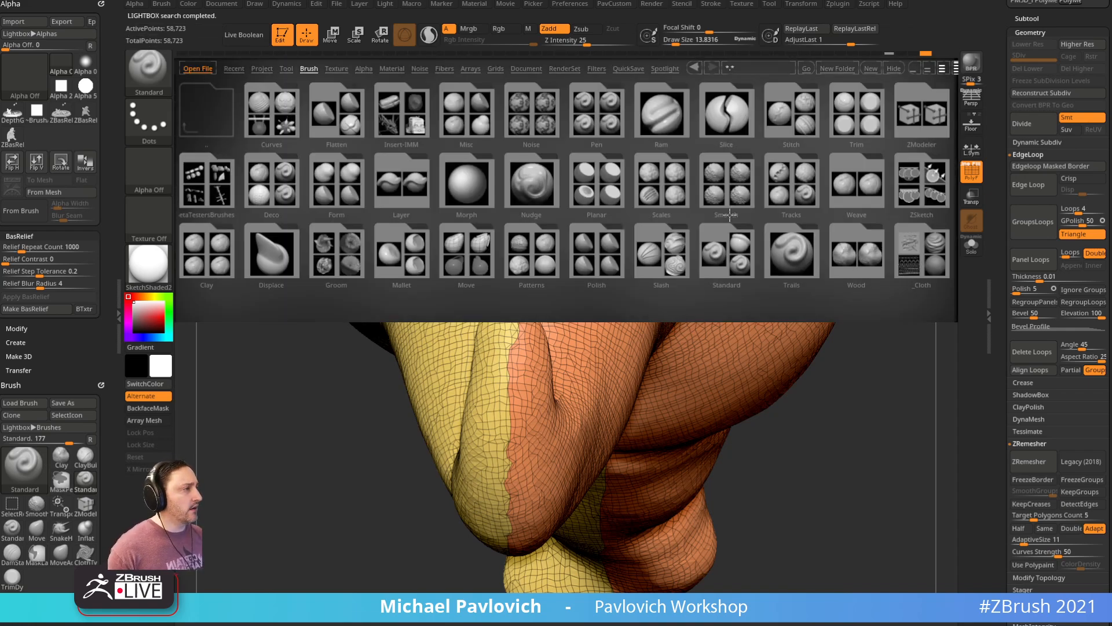
mouse_move(556, 231)
left_mouse_down()
mouse_move(414, 232)
mouse_move(628, 223)
left_mouse_up()
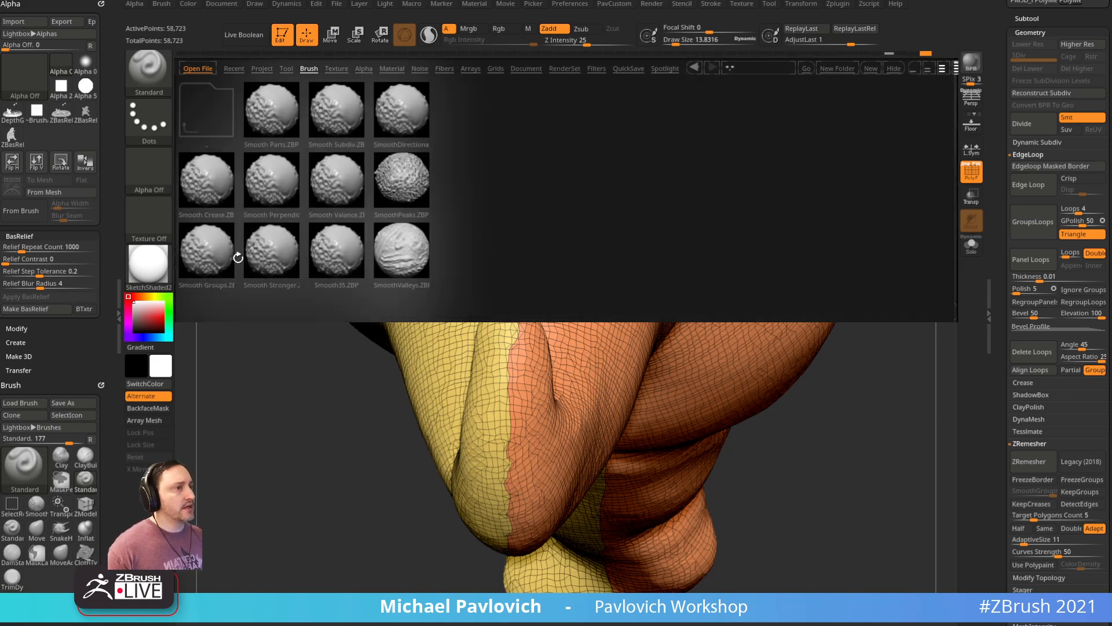
double_click(211, 250)
Step: Check the Weighted Smooth Mode options in the smooth brush modifiers
left_click(184, 272)
left_click_drag(85, 353, 95, 223)
left_click(39, 299, "shift")
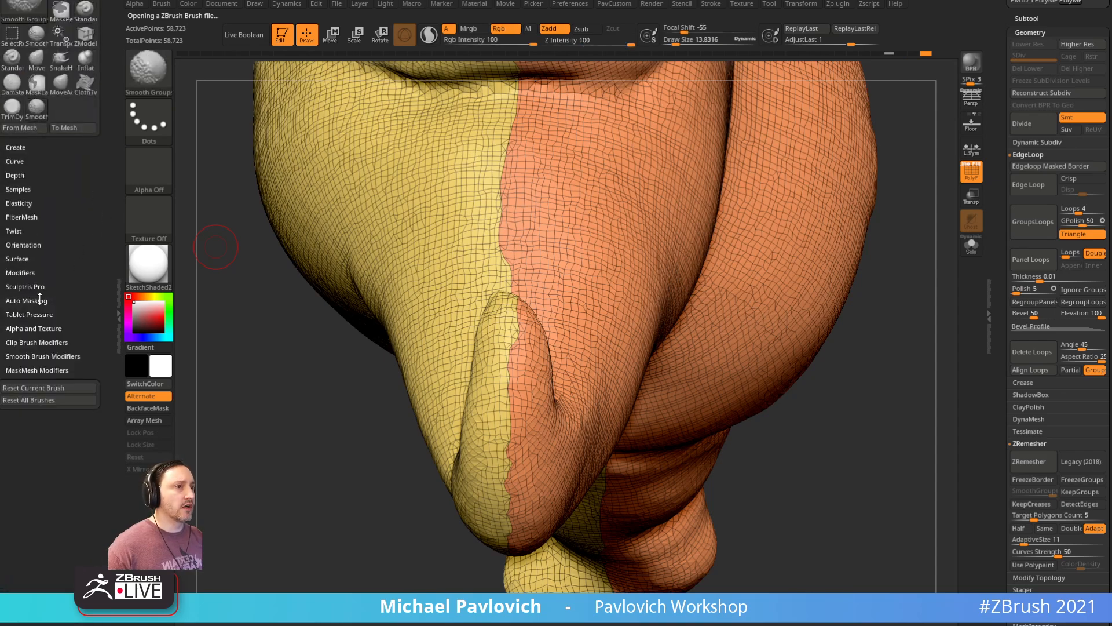
left_click(33, 357, "shift")
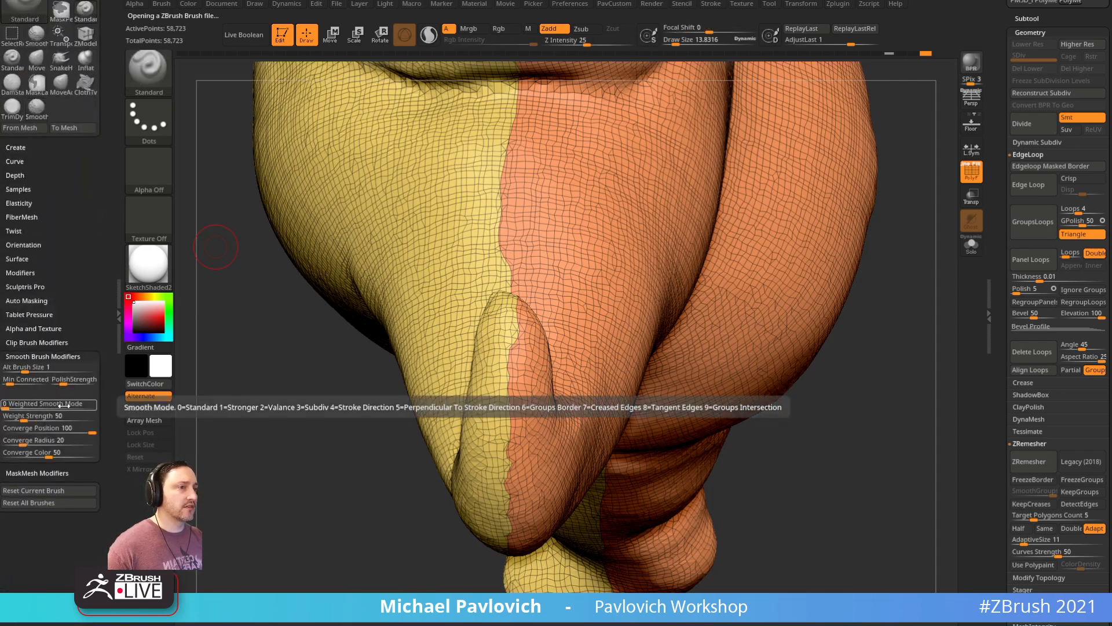
key("shift")
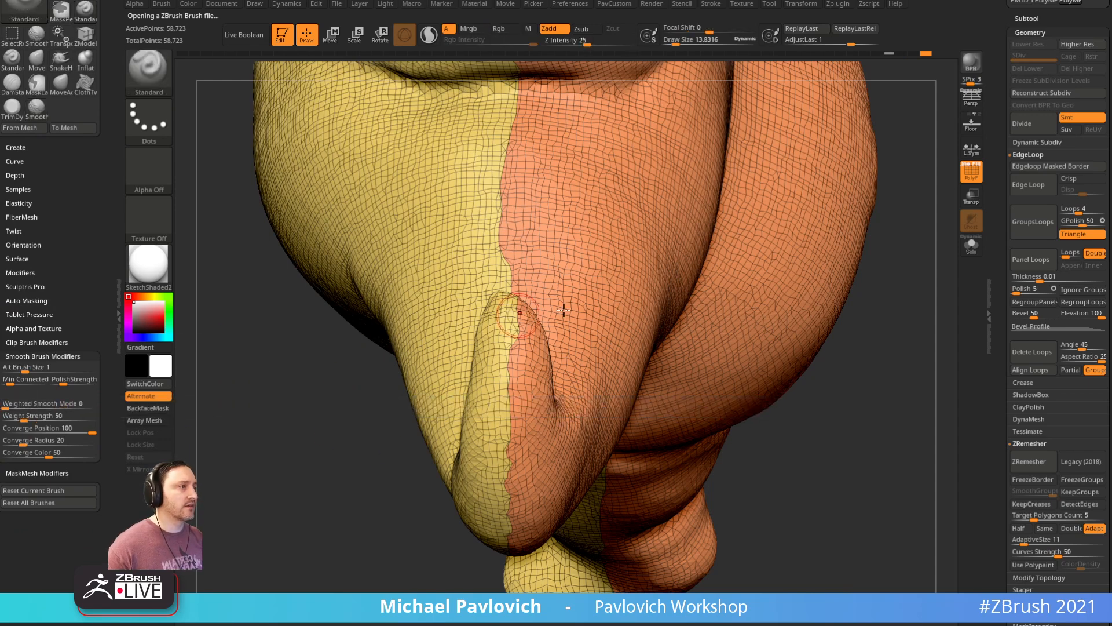
Step: Smooth the jagged polygroup border along the arm tip and the side of the head with Smooth Groups
left_click_drag(515, 351, 512, 471, "shift")
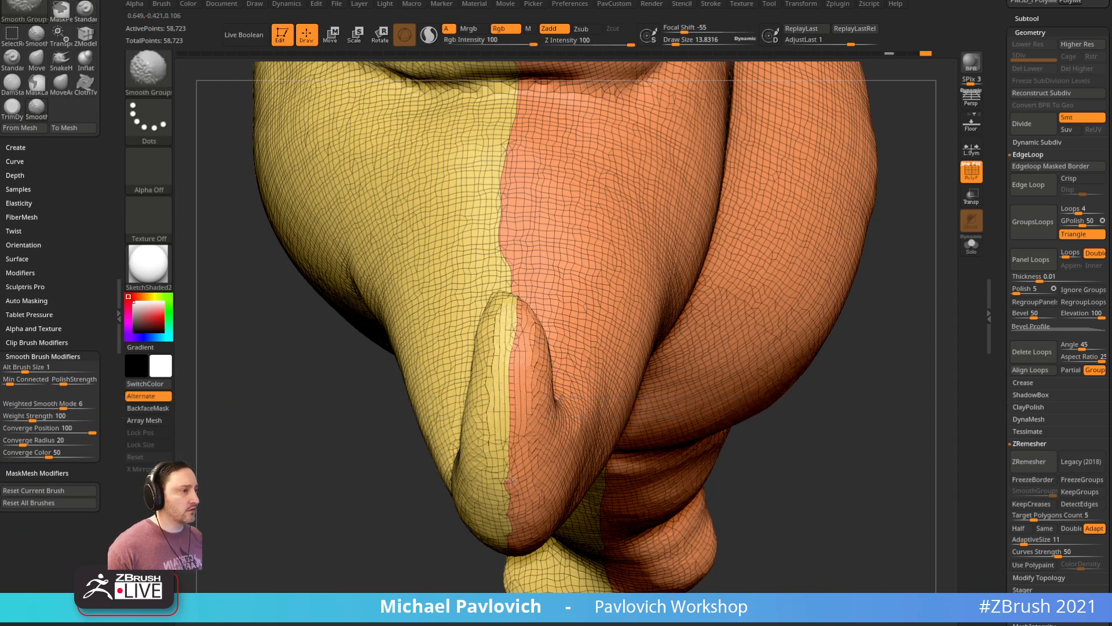
mouse_move(864, 433)
left_mouse_down("alt")
mouse_move(849, 405)
mouse_move(713, 324)
mouse_move(871, 414)
left_mouse_up("alt")
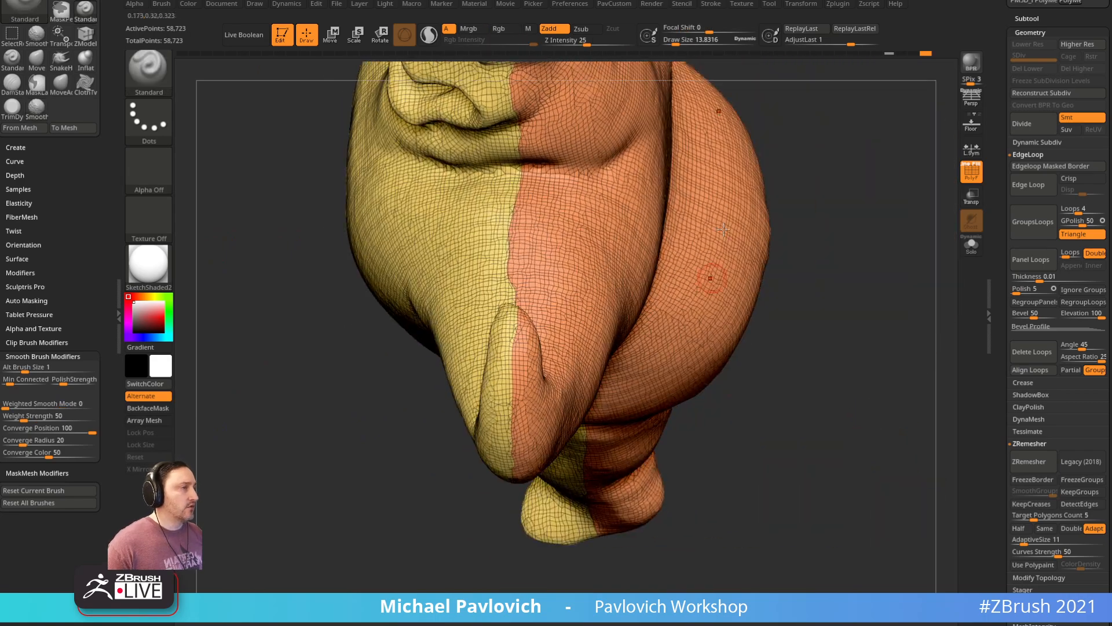
left_click_drag(811, 76, 807, 379, "alt")
mouse_move(814, 334)
left_mouse_down("alt")
mouse_move(894, 249)
mouse_move(852, 155)
left_mouse_up("alt")
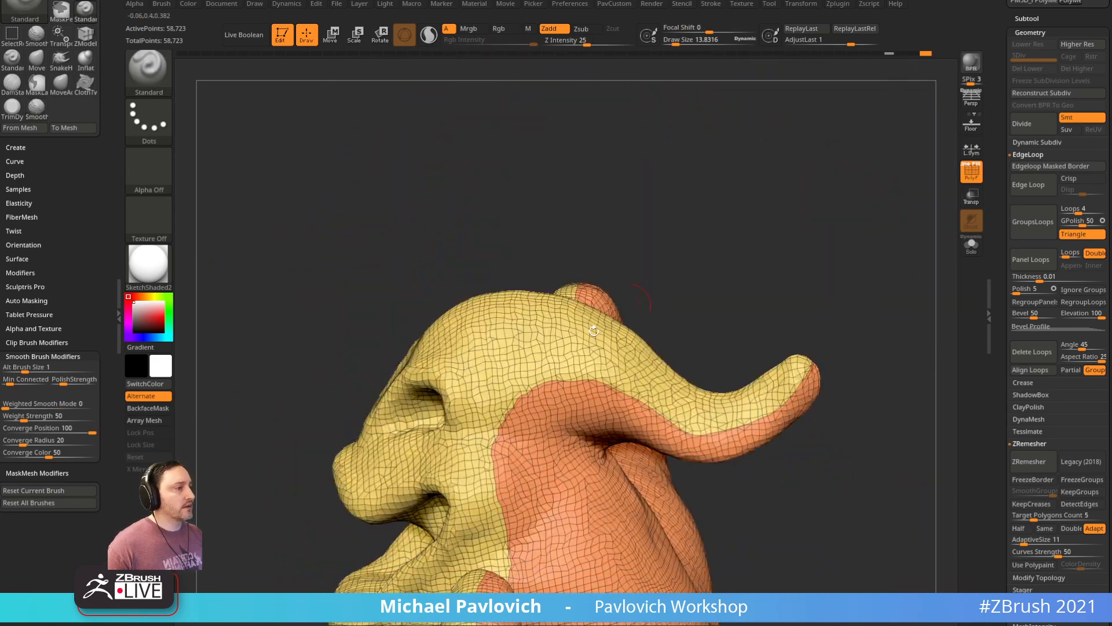
mouse_move(514, 400)
left_mouse_down("shift")
mouse_move(581, 376)
mouse_move(644, 405)
left_mouse_up("shift")
mouse_move(846, 414)
left_mouse_down("alt")
mouse_move(818, 326)
mouse_move(835, 282)
left_mouse_up("alt")
Step: Polish the whole character mesh with the Polish By Features deformation
mouse_move(995, 396)
left_mouse_down()
mouse_move(995, 292)
mouse_move(1016, 411)
left_mouse_up()
key("shift")
left_click(1023, 434, "shift")
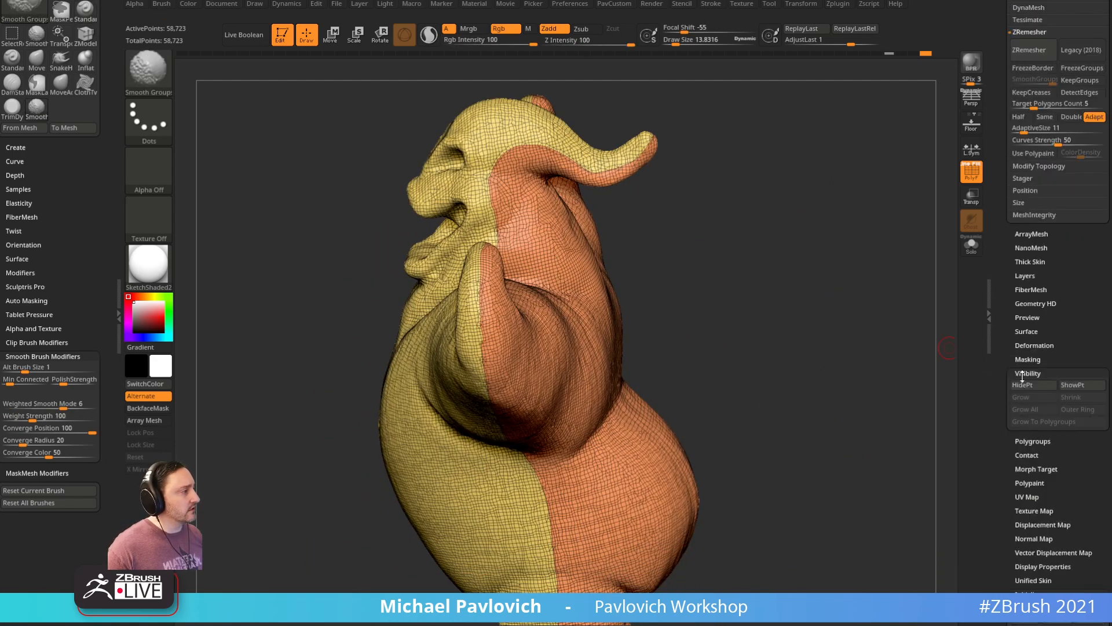
left_click_drag(607, 246, 744, 220)
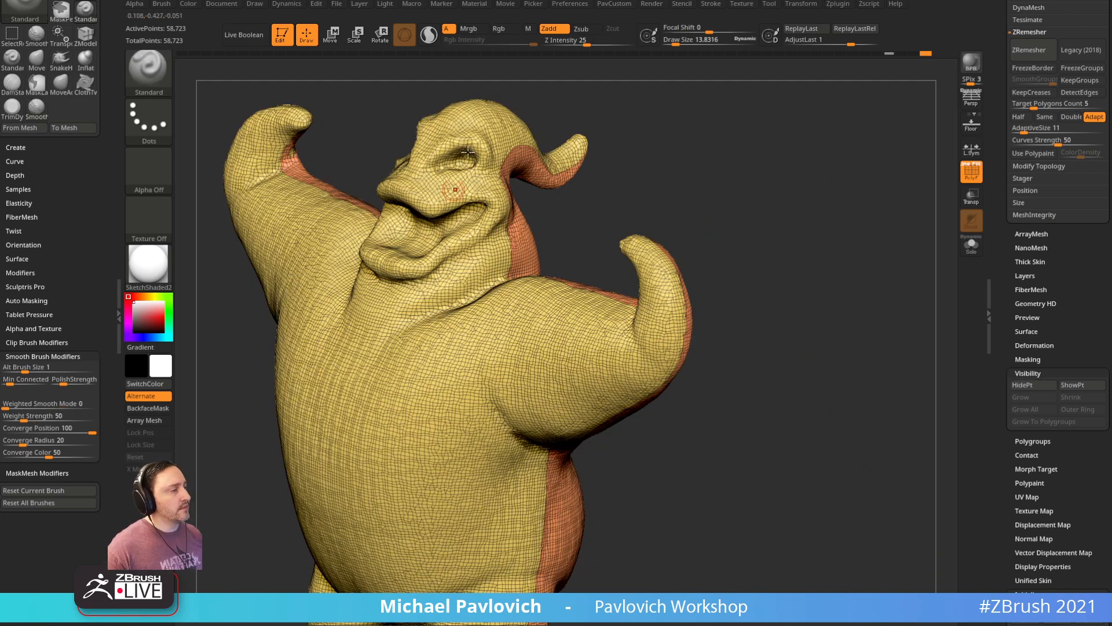
left_click(1034, 345)
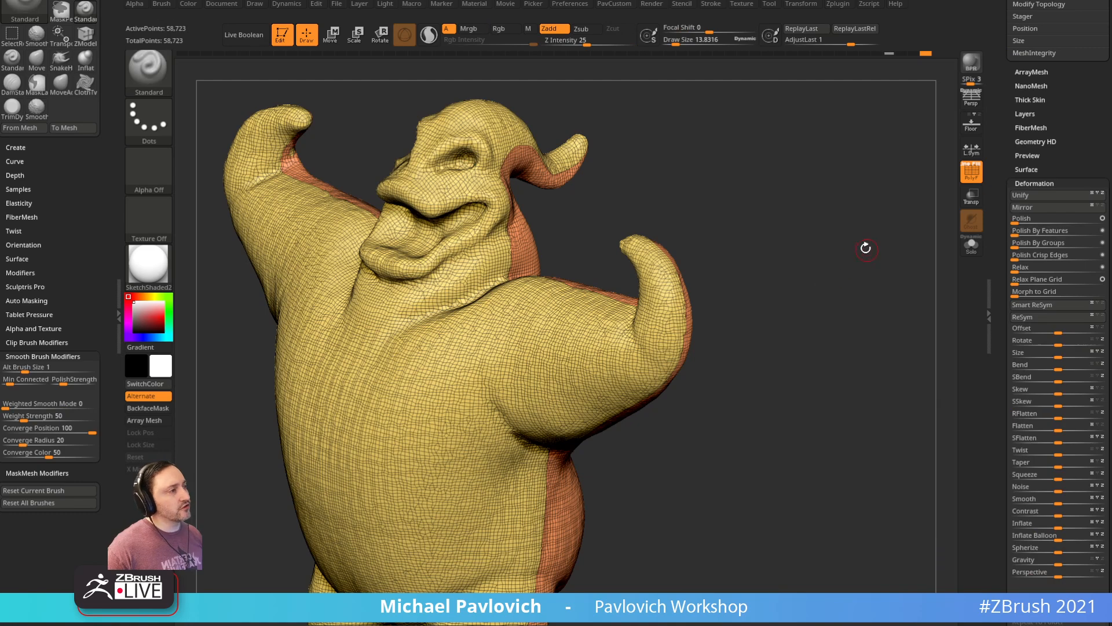
left_click_drag(867, 248, 556, 274)
left_click_drag(695, 344, 998, 205)
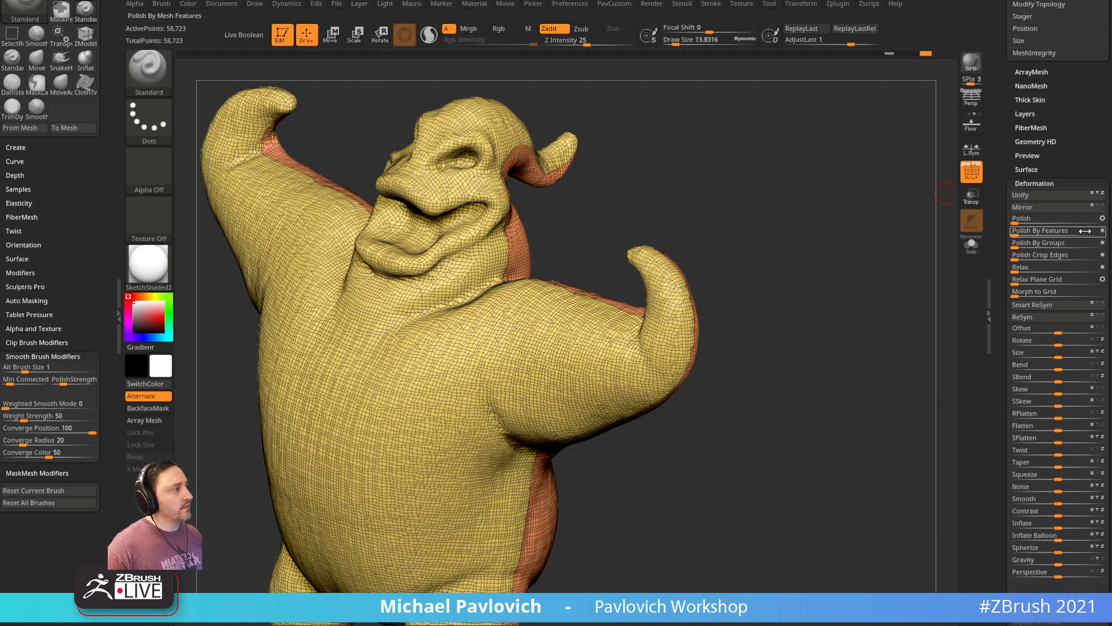
left_click(1015, 232)
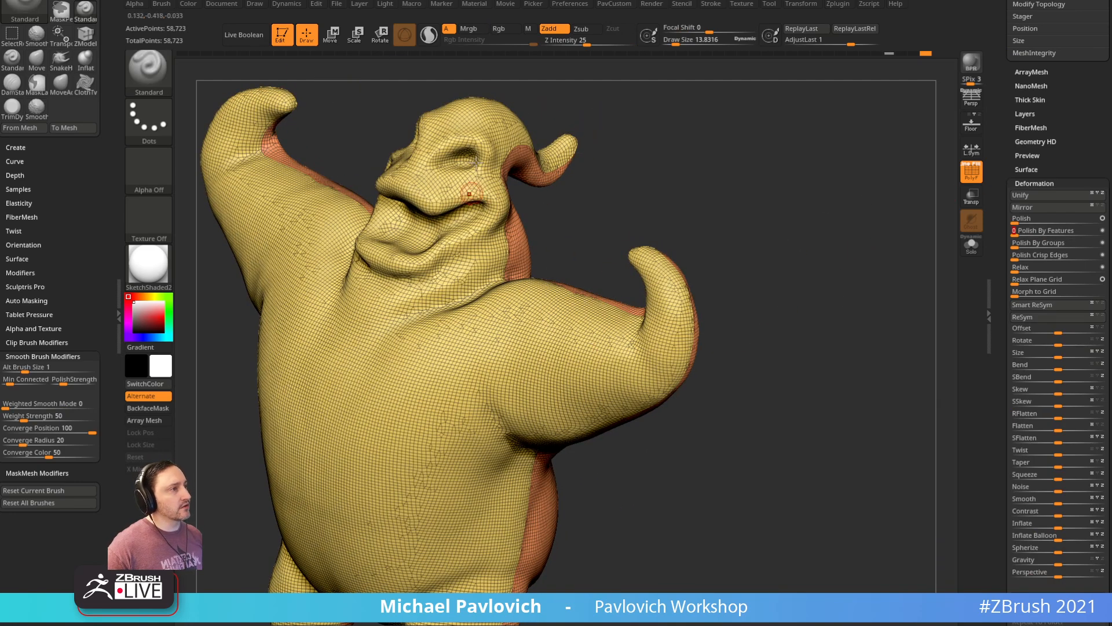
Step: Mask the polygroup border with MaskByFeature set to Groups, and invert the mask so only the border stays editable
left_click_drag(845, 254, 603, 237)
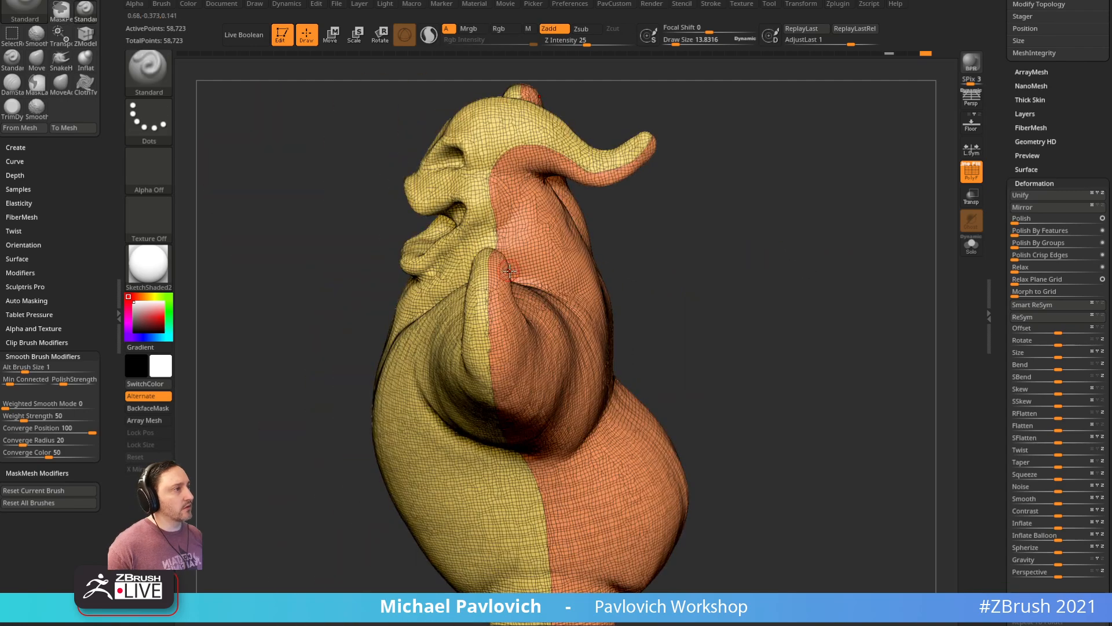
mouse_move(1011, 156)
left_mouse_down()
mouse_move(1003, 415)
mouse_move(996, 273)
left_mouse_up()
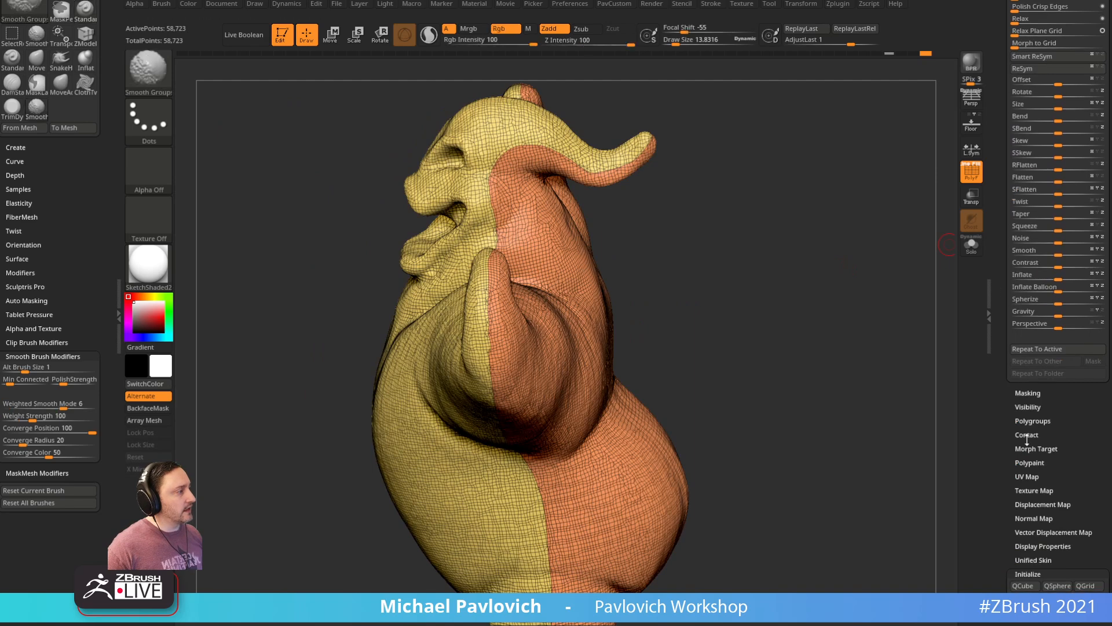
left_click_drag(1035, 574, 1036, 564)
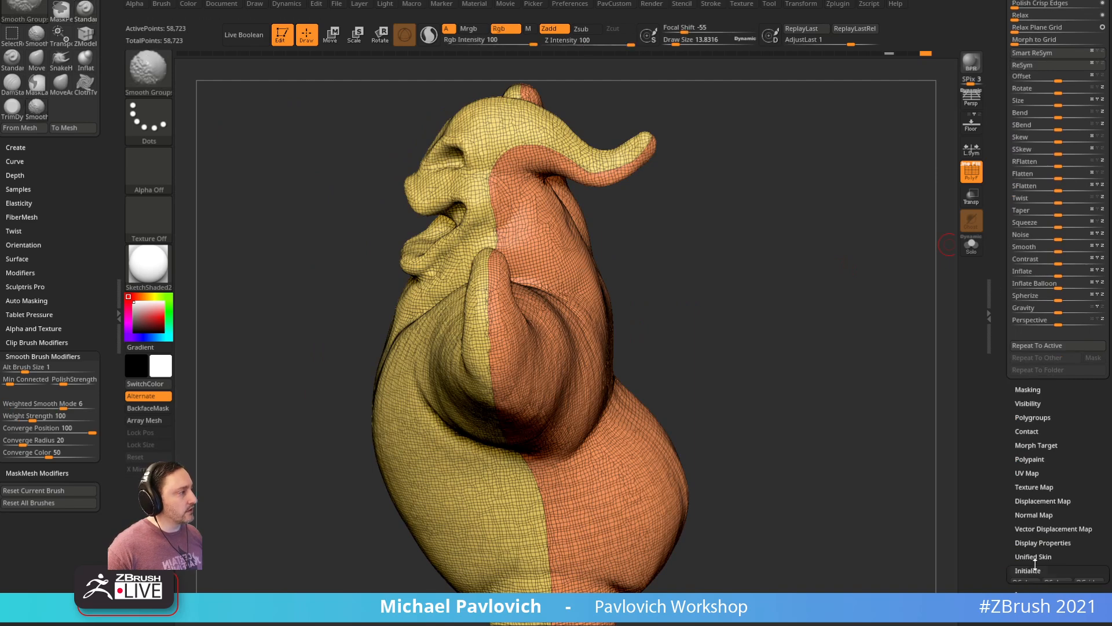
left_click(1023, 394)
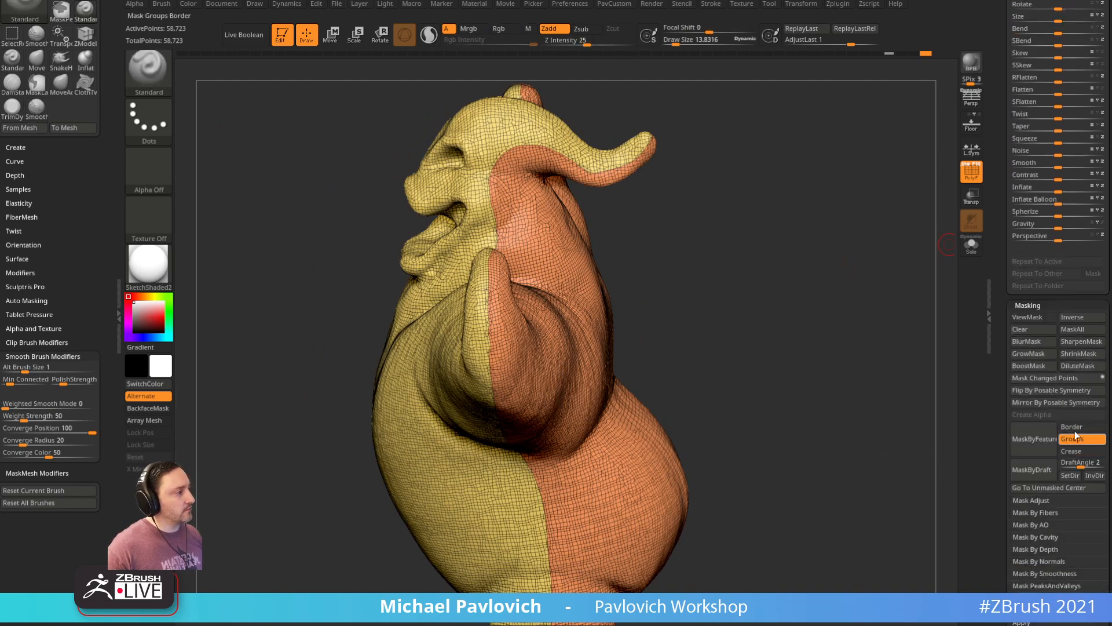
left_click(1041, 442)
key("ctrl")
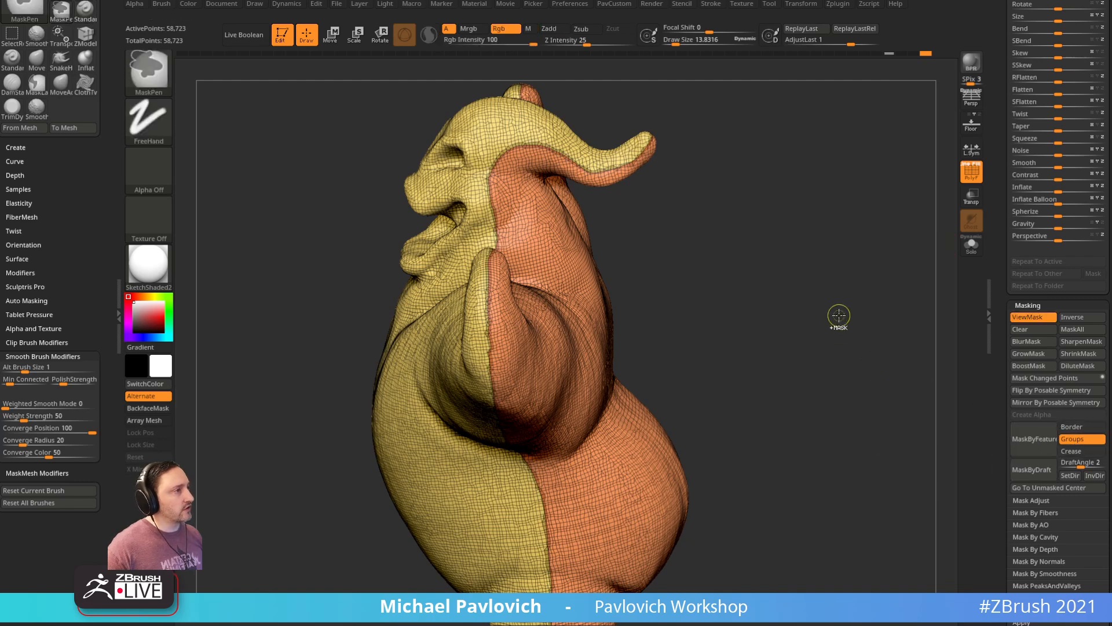
left_click(839, 315, "ctrl")
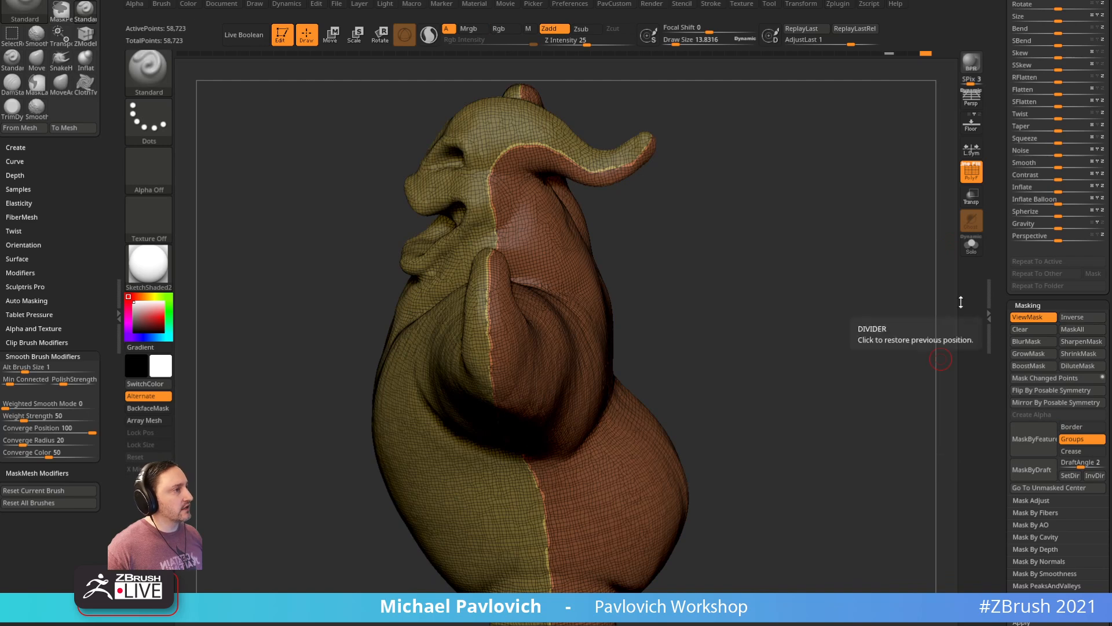
Step: Try Polish By Features on the thin unmasked polygroup border, undo it and clear the mask
scroll(1037, 302, "up", 10)
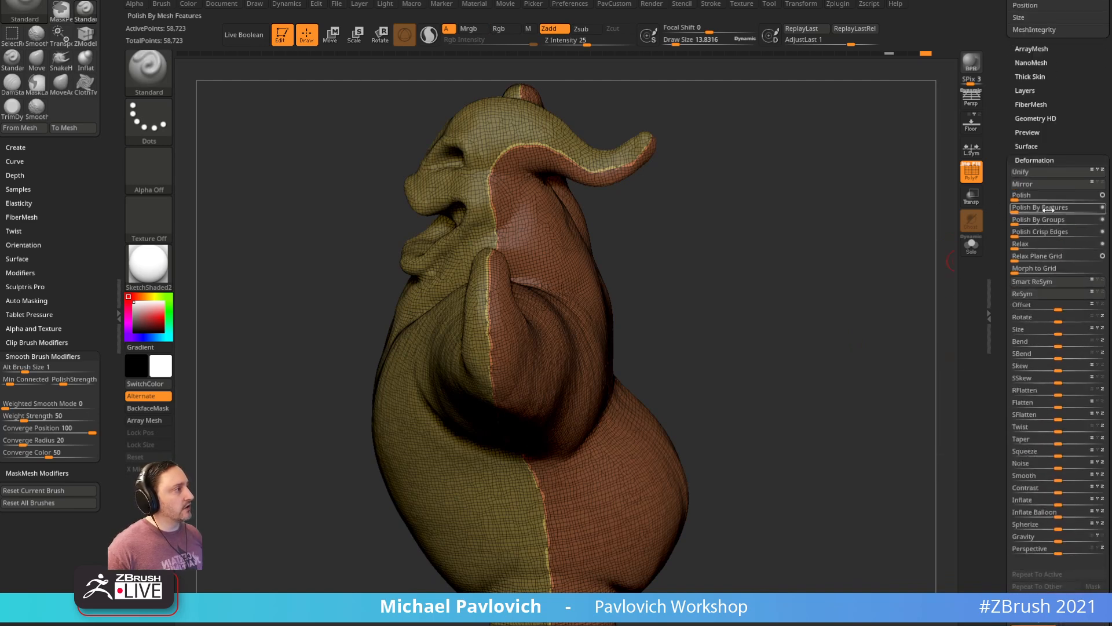
left_click_drag(1020, 208, 1105, 208)
key("ctrl+z")
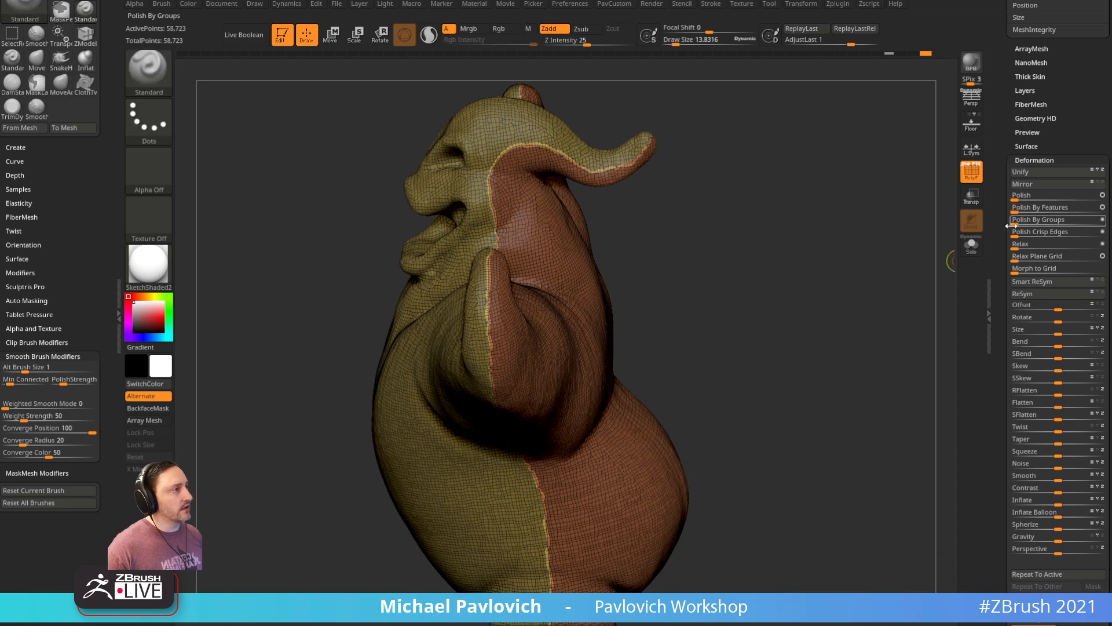
key("ctrl")
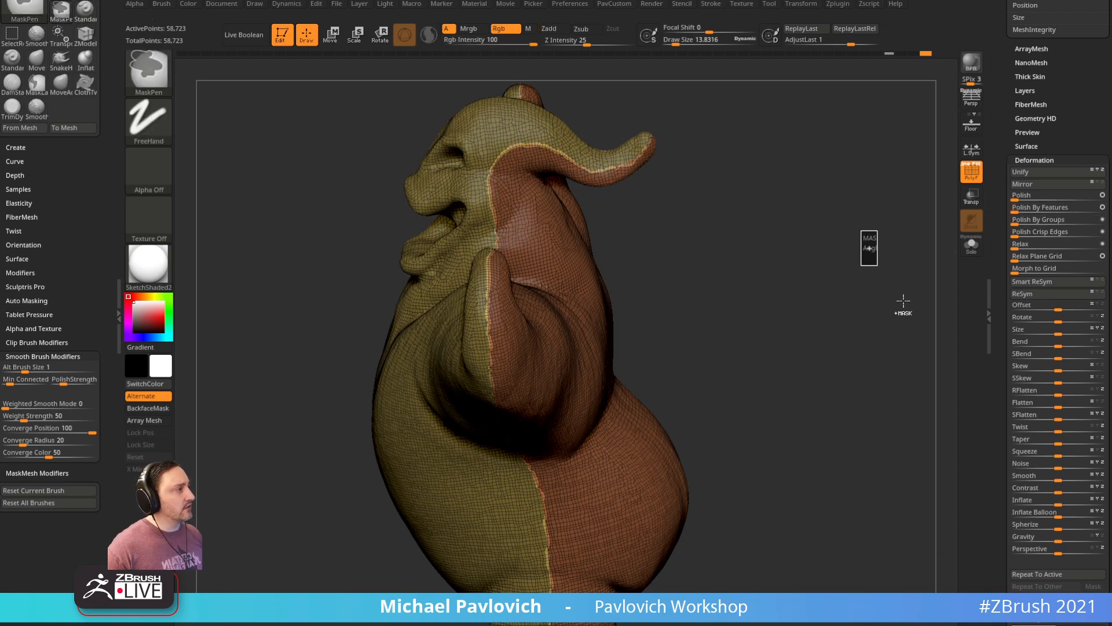
Step: Mask the polygroup border by feature again, grow the mask into a wider band and invert it
scroll(1013, 212, "down", 5)
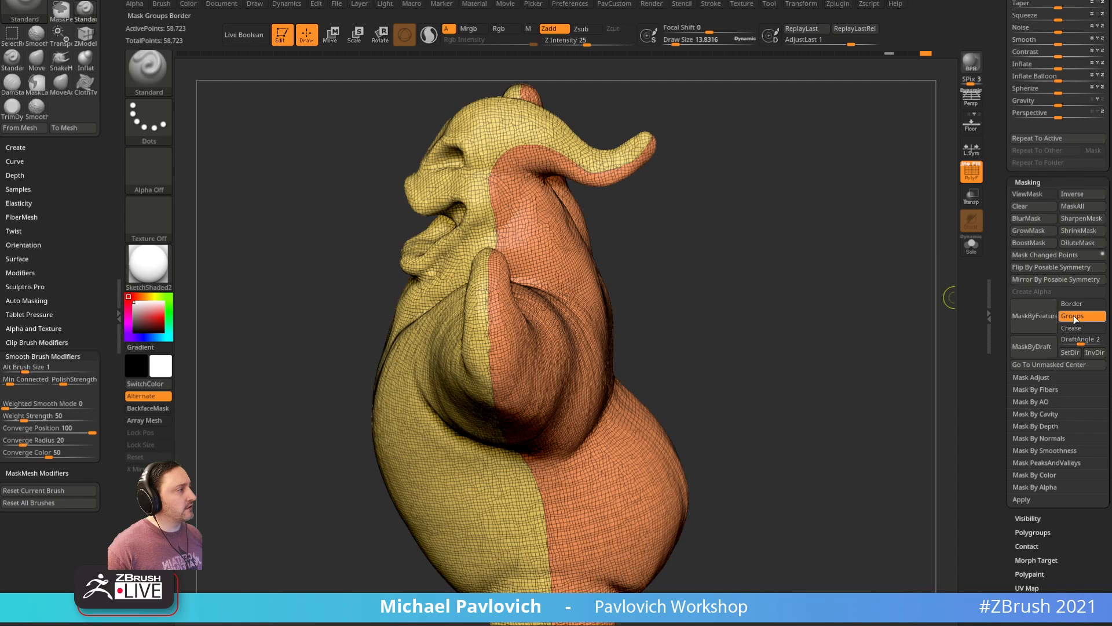
left_click(1036, 315)
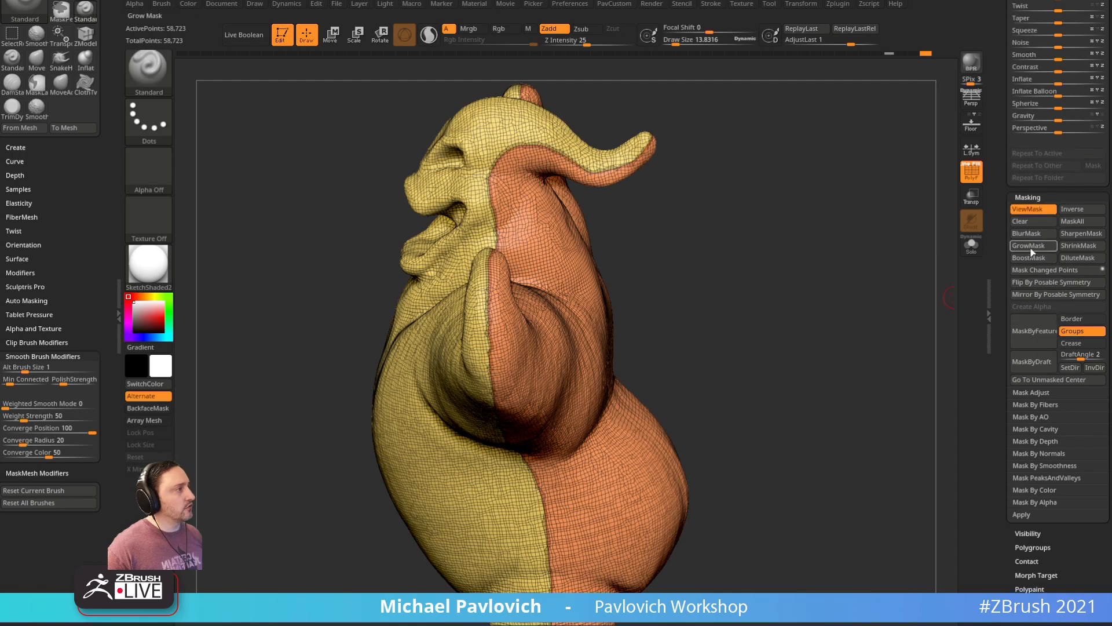
left_click(868, 287, "ctrl")
Step: Polish the unmasked border band by features several times to straighten the seam, then clear the mask
left_click_drag(1005, 225, 1006, 349)
left_click(1019, 276)
left_click(1020, 277)
left_click(1020, 276)
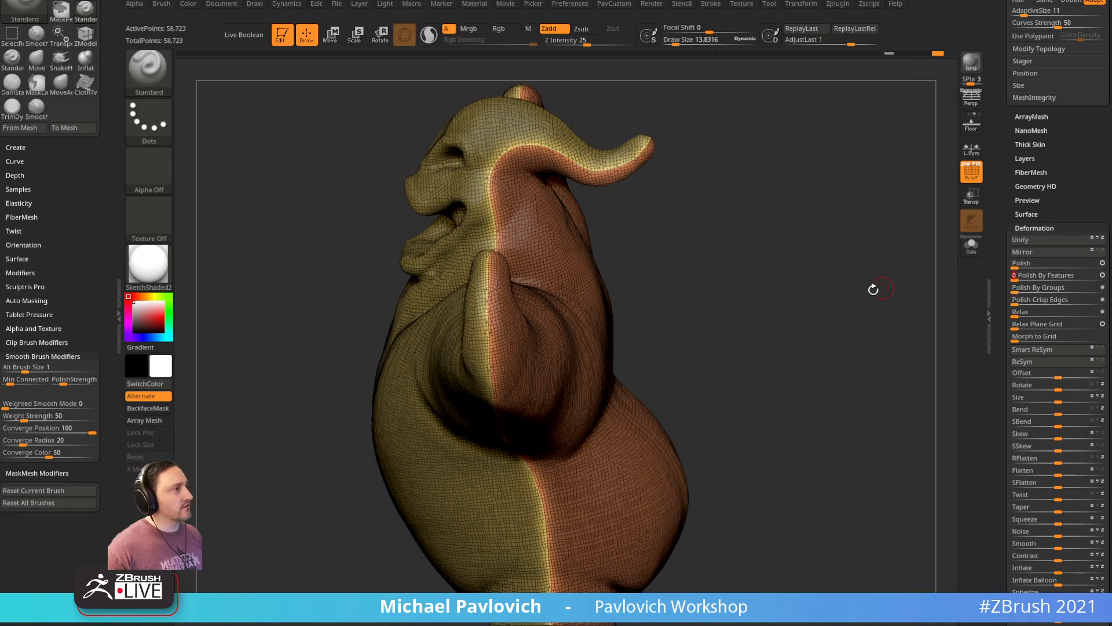
left_click_drag(879, 288, 834, 298)
left_click_drag(349, 443, 686, 268)
left_click_drag(637, 167, 527, 137)
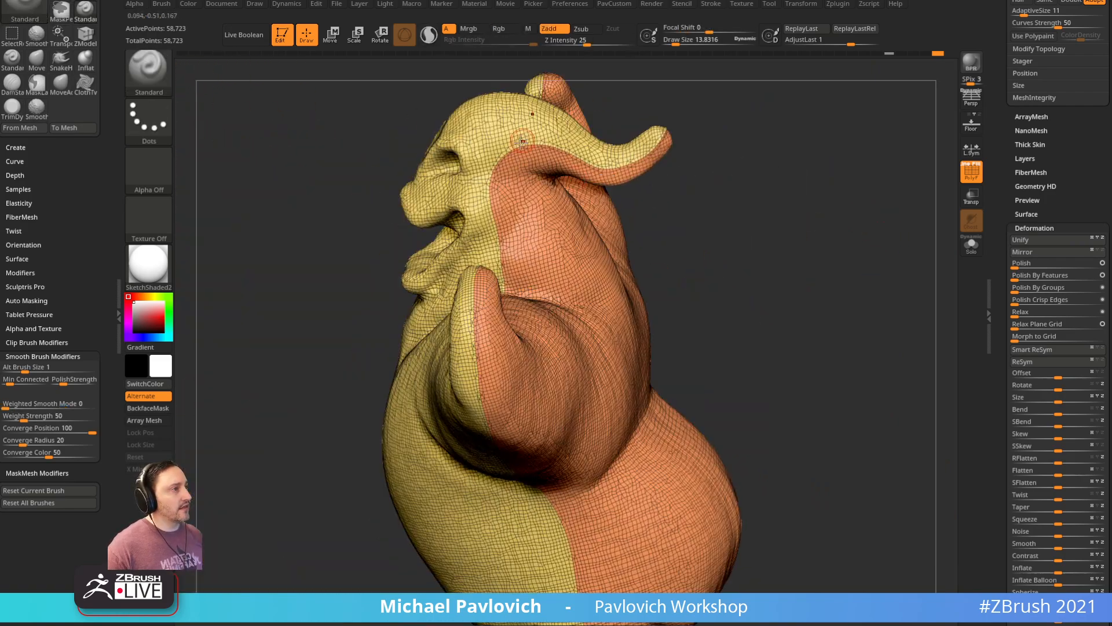
Step: Collapse the EdgeLoop settings and return to the ZRemesher settings
left_click_drag(759, 156, 831, 177)
scroll(1031, 196, "up", 8)
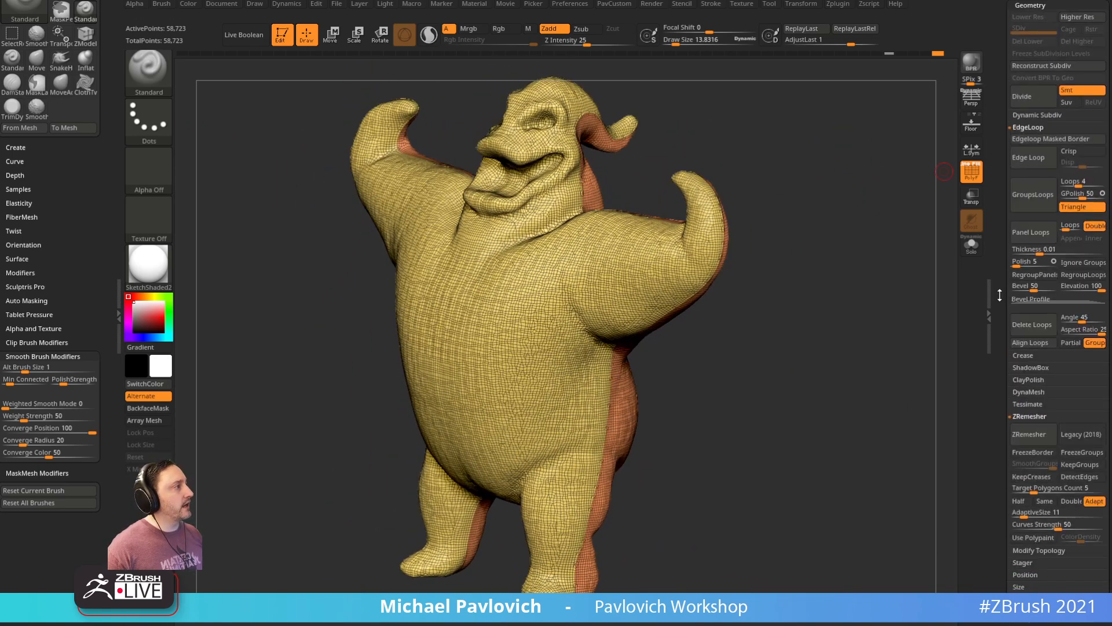
key("shift")
left_click(1028, 114)
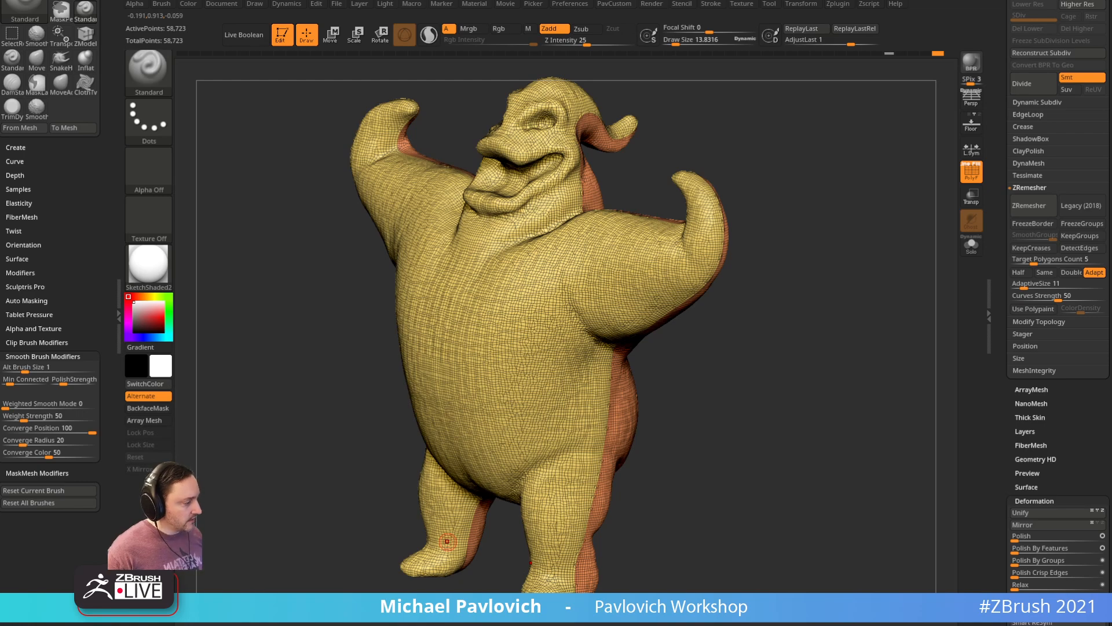
Step: Switch to the browser and open the channel's Livestream Full Episodes playlist on YouTube
left_click_drag(0, 69, 599, 50)
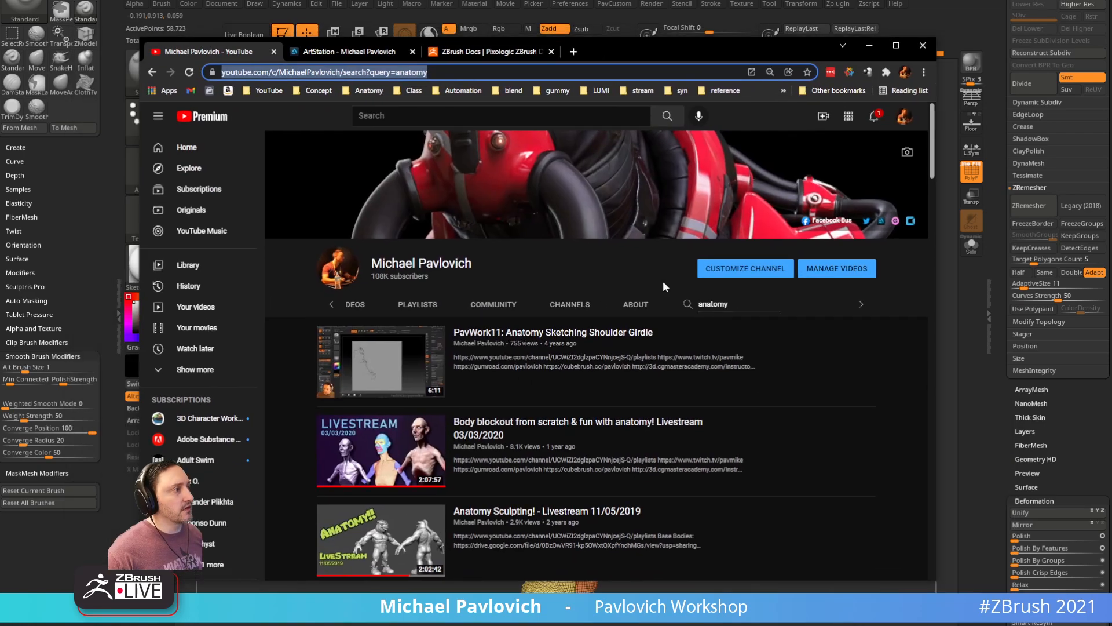
left_click_drag(735, 302, 636, 292)
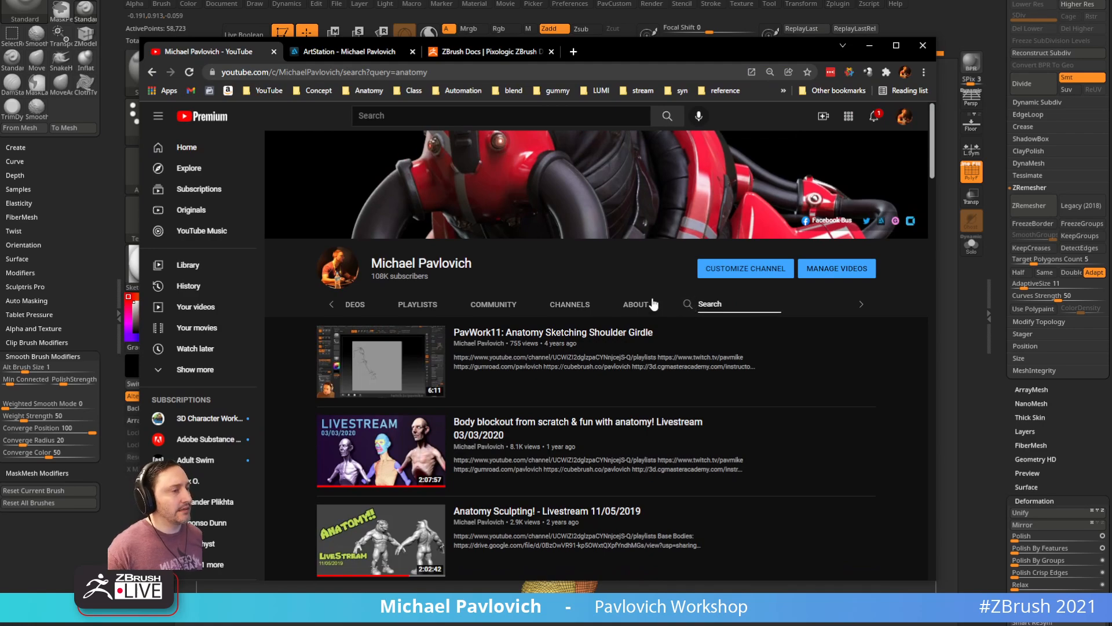
left_click(152, 72)
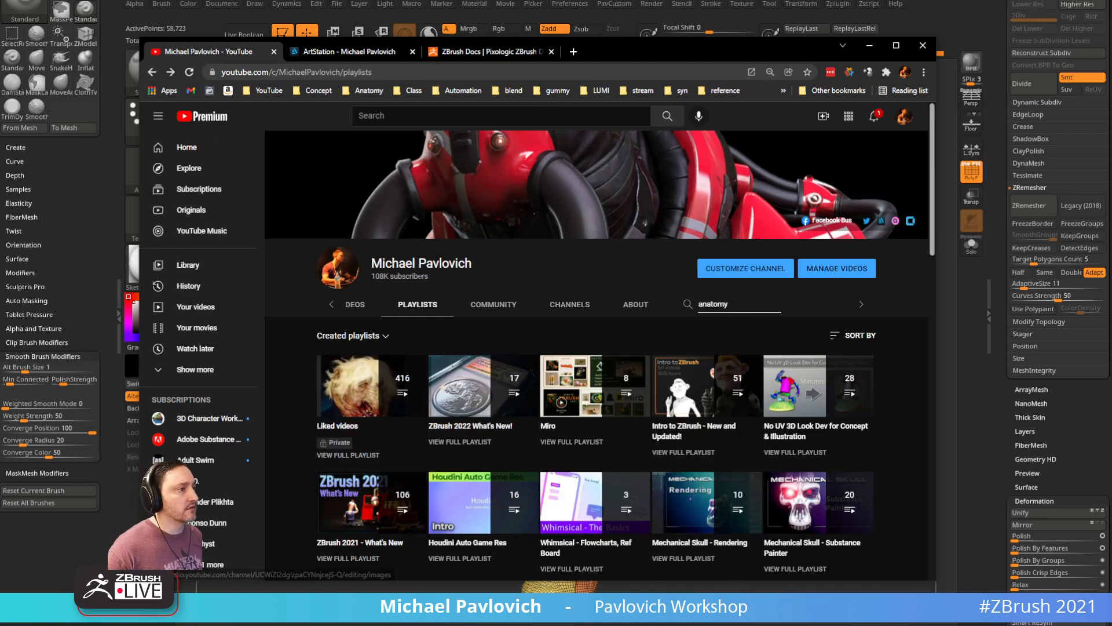
scroll(518, 382, "down", 6)
scroll(518, 382, "down", 2)
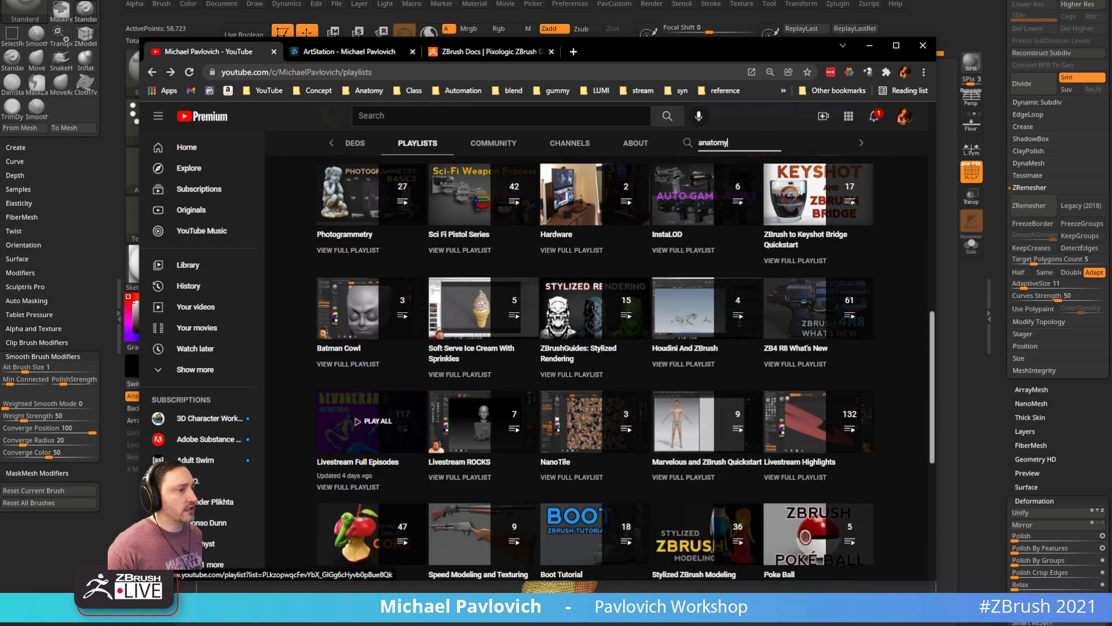
left_click(371, 481)
Step: Find the Leprechaun Willem Dafoe Style Livestream 03/02/2021 in the playlist, open it and pause playback
scroll(667, 377, "down", 7)
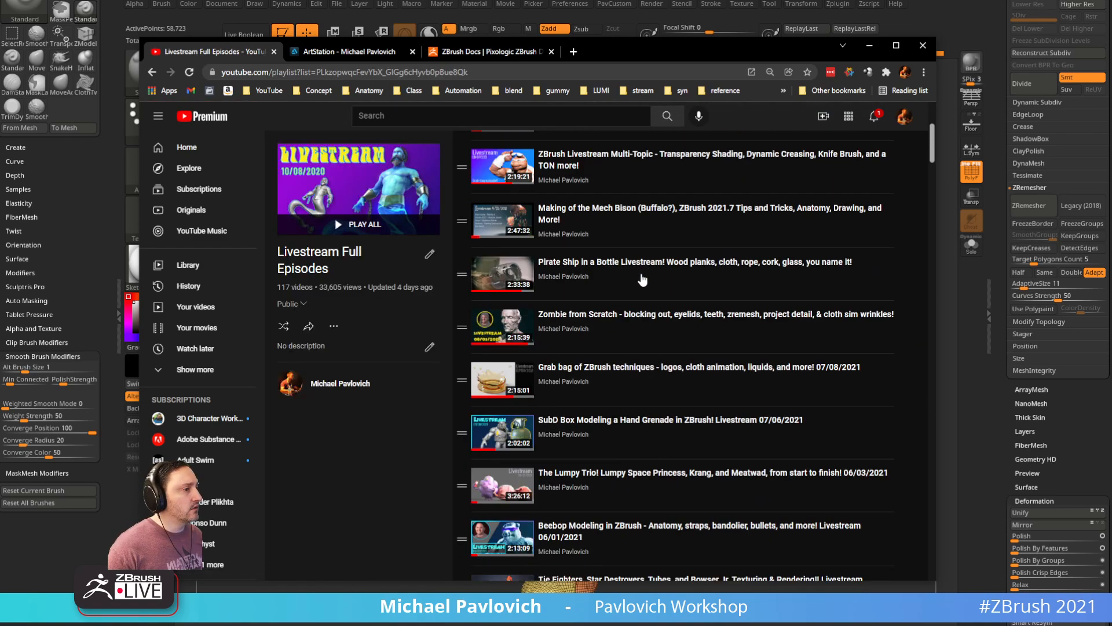
scroll(642, 280, "down", 5)
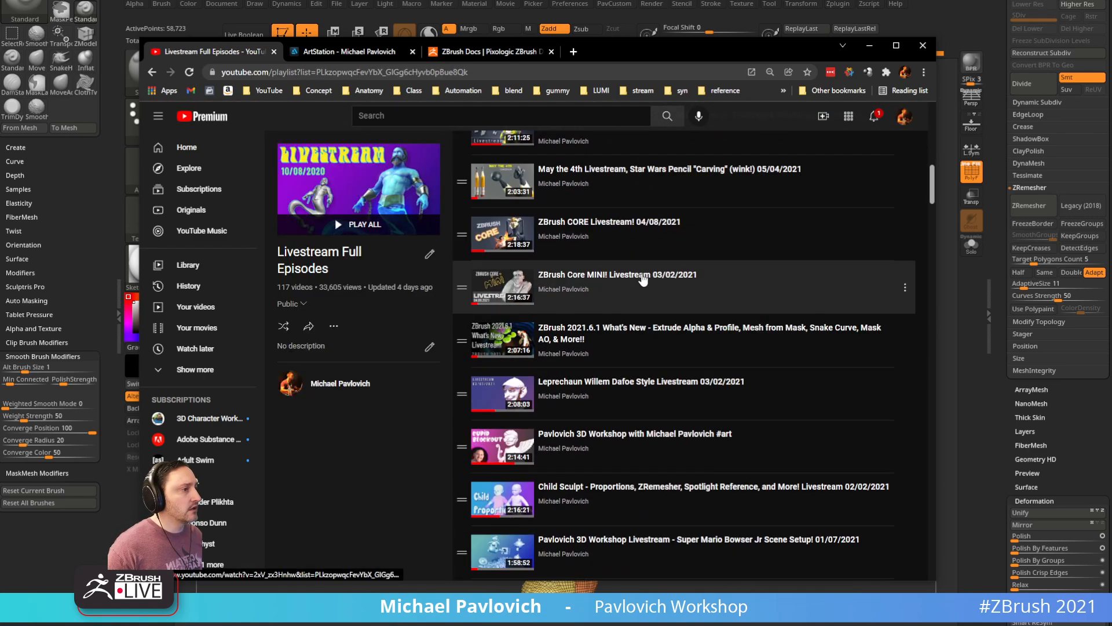
left_click(660, 388)
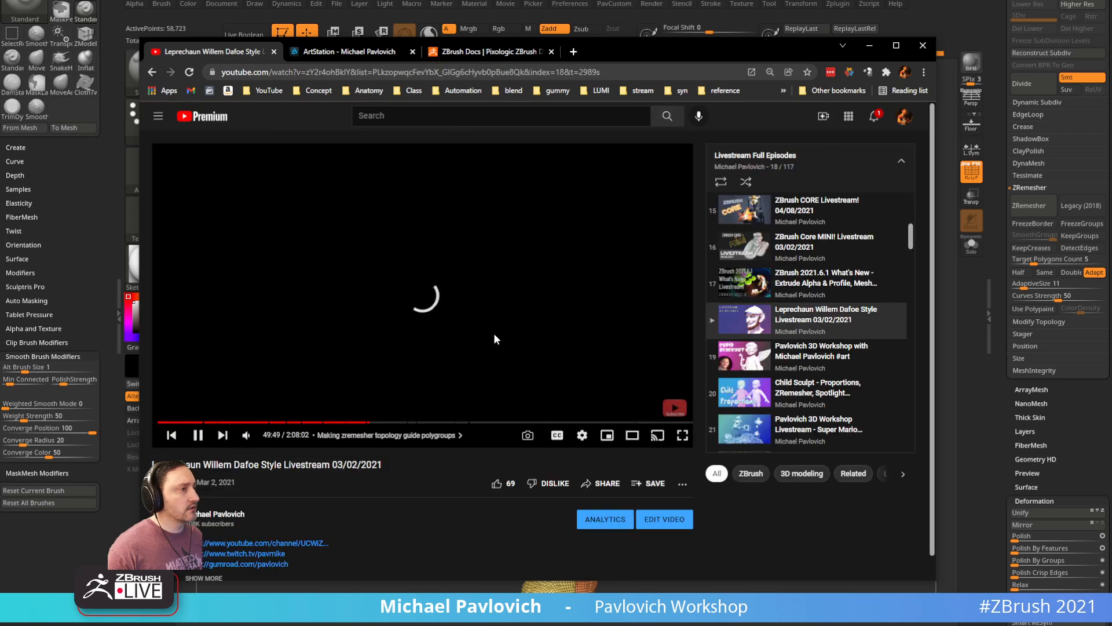
left_click(198, 436)
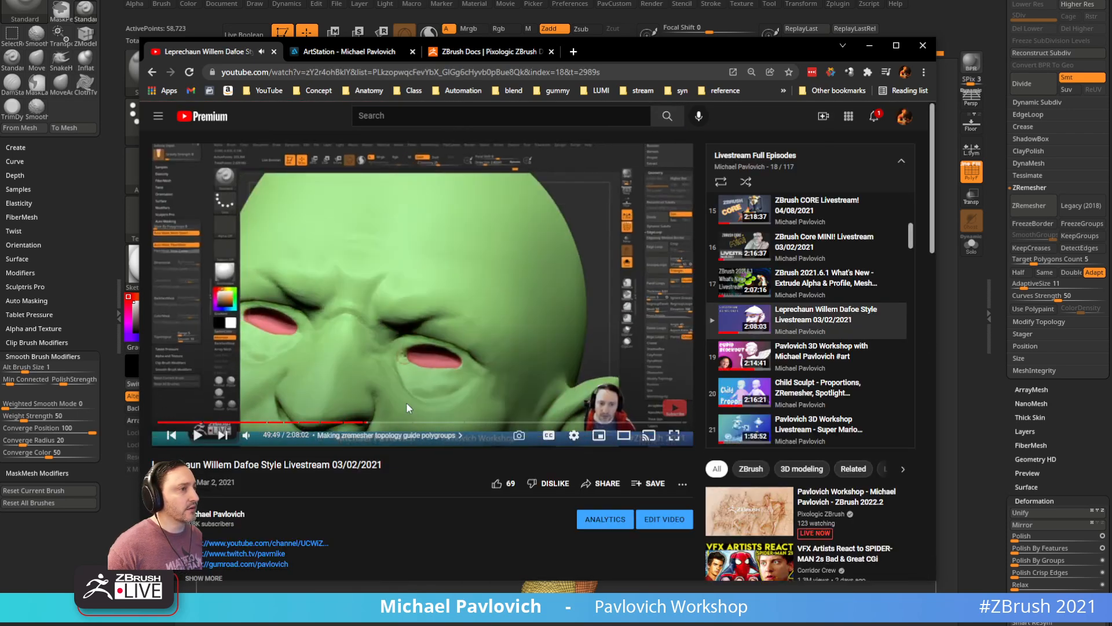
Step: Copy the share link of the paused livestream video to the clipboard
left_click(601, 483)
left_click(420, 445)
left_click(636, 404)
left_click(657, 233)
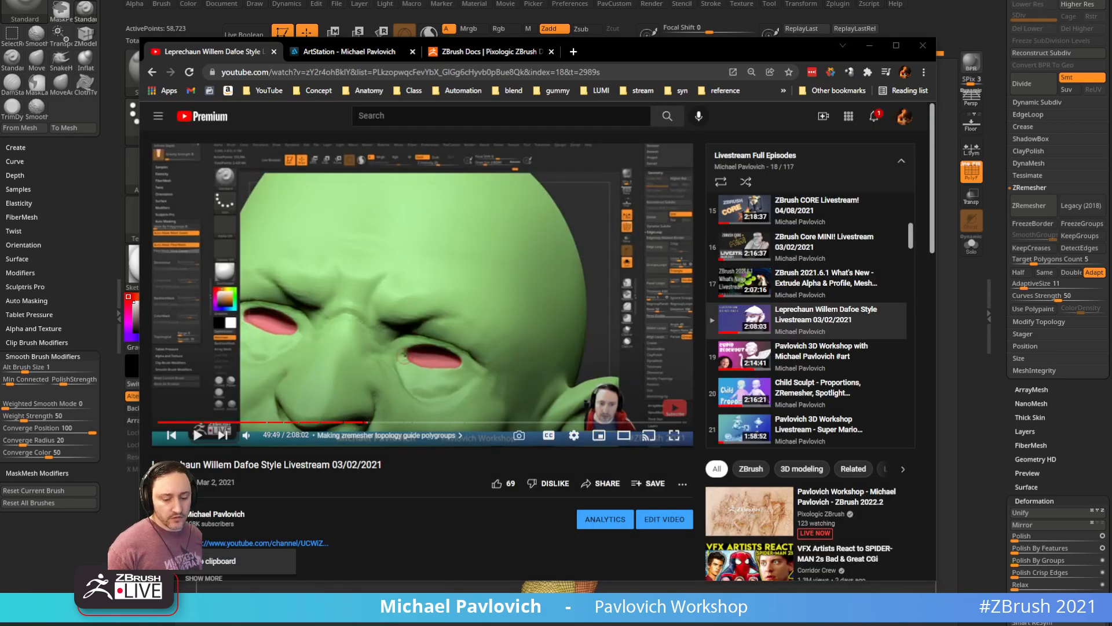
Step: Switch back to ZBrush and enable KeepGroups for ZRemesher with SmoothGroups set to 0
mouse_move(646, 53)
left_mouse_down()
mouse_move(712, 396)
mouse_move(716, 623)
left_mouse_up()
mouse_move(863, 273)
left_mouse_down()
mouse_move(899, 308)
mouse_move(866, 280)
mouse_move(879, 295)
mouse_move(841, 322)
mouse_move(854, 323)
mouse_move(867, 297)
mouse_move(872, 311)
left_mouse_up()
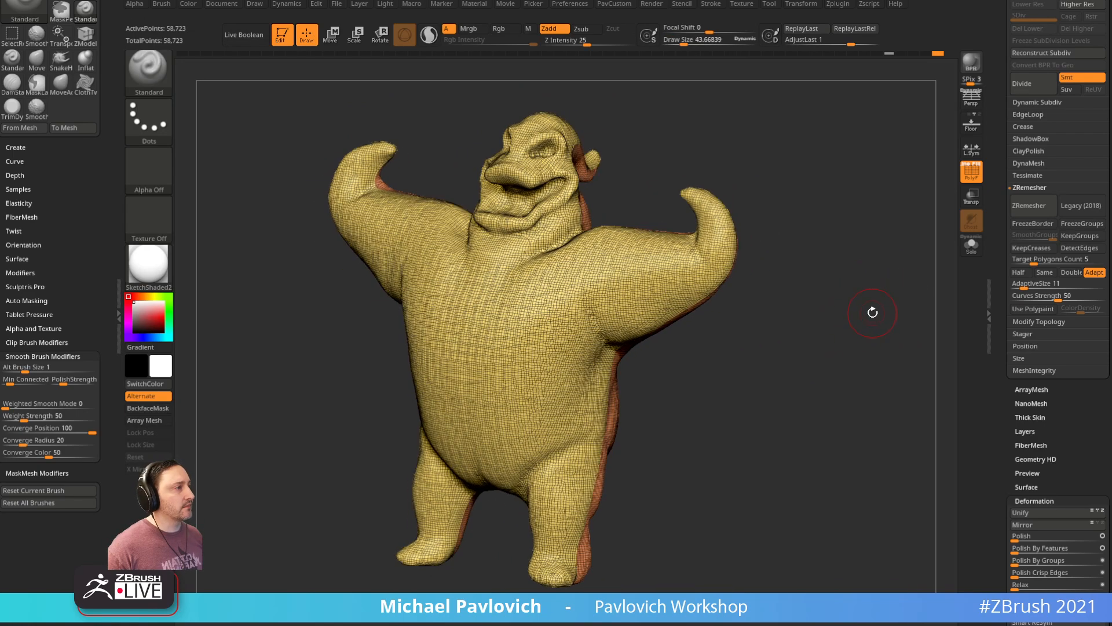
scroll(1021, 333, "up", 3)
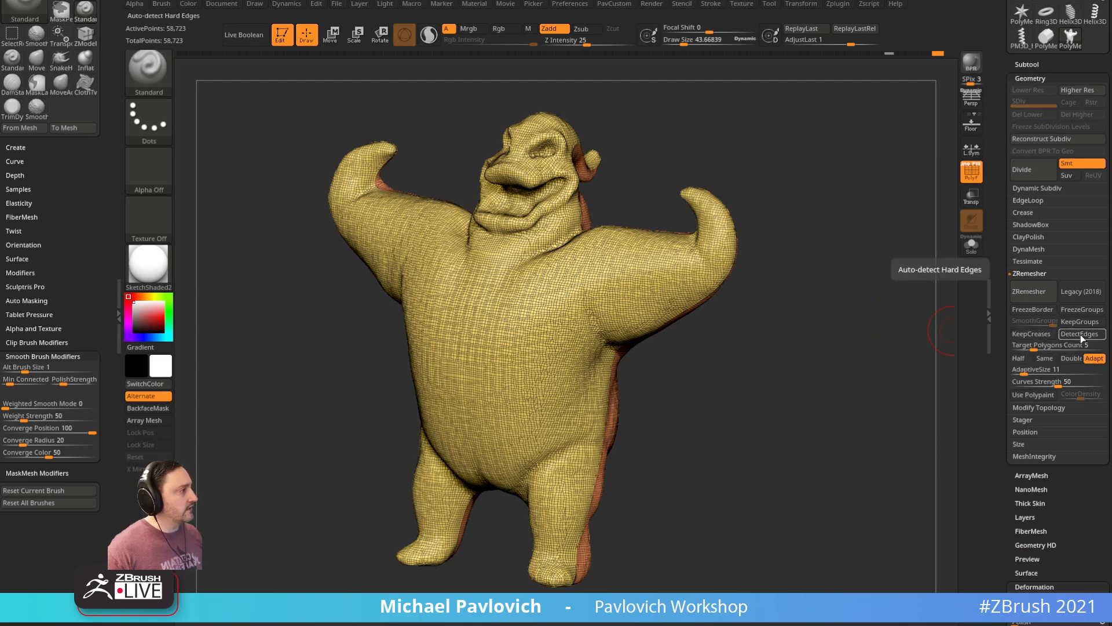
left_click(1063, 323)
left_click_drag(1052, 323, 1041, 322)
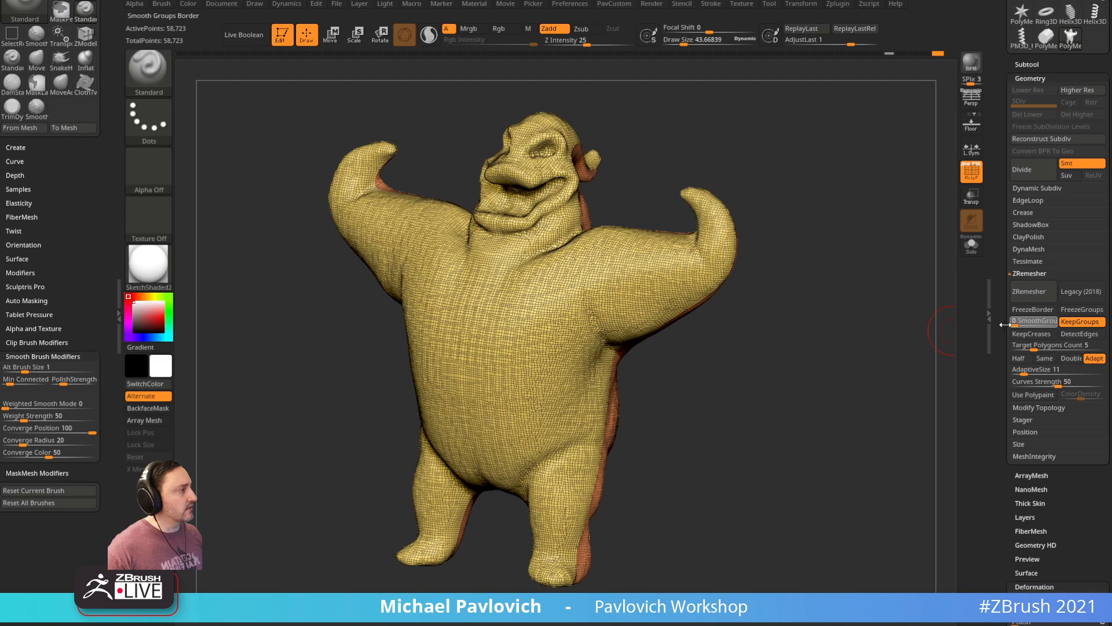
Step: Try ZRemesher on the dense sack character and undo the remesh
left_click(1033, 291)
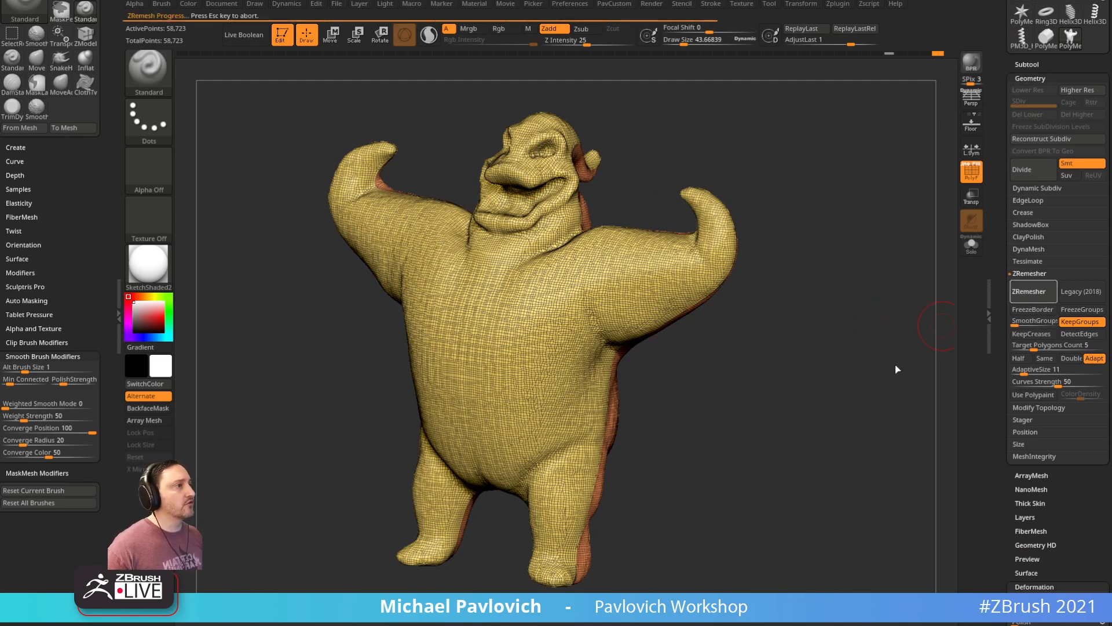
mouse_move(887, 367)
left_mouse_down()
mouse_move(810, 367)
mouse_move(887, 356)
left_mouse_up()
key("ctrl+z")
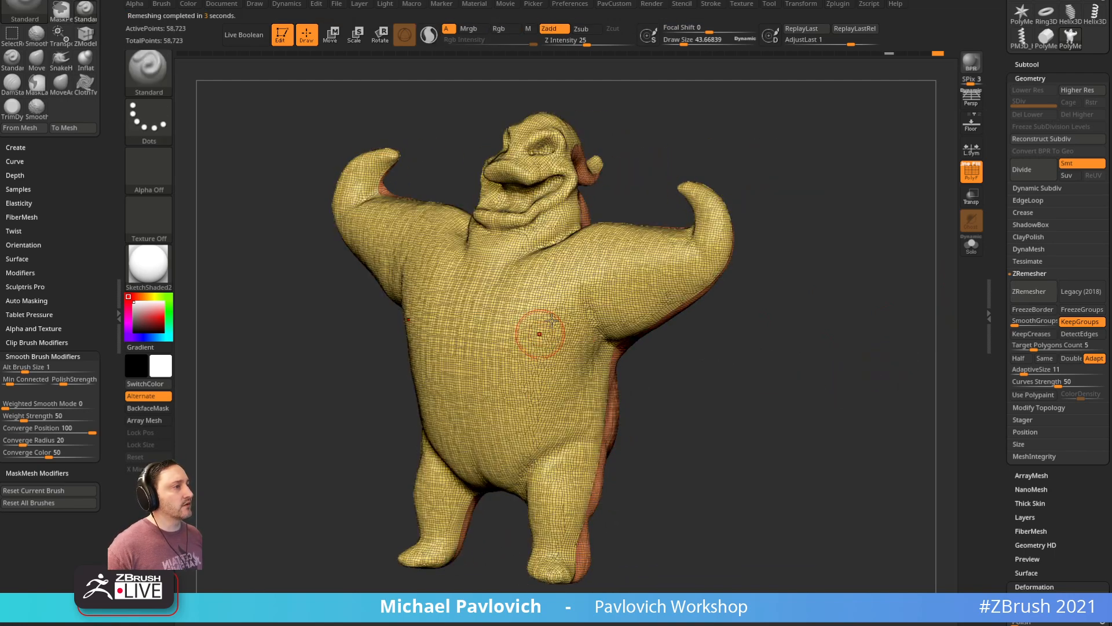
Step: Replace the old undo-history projection marker with one on the latest unmasked state of the sculpt
key("ctrl")
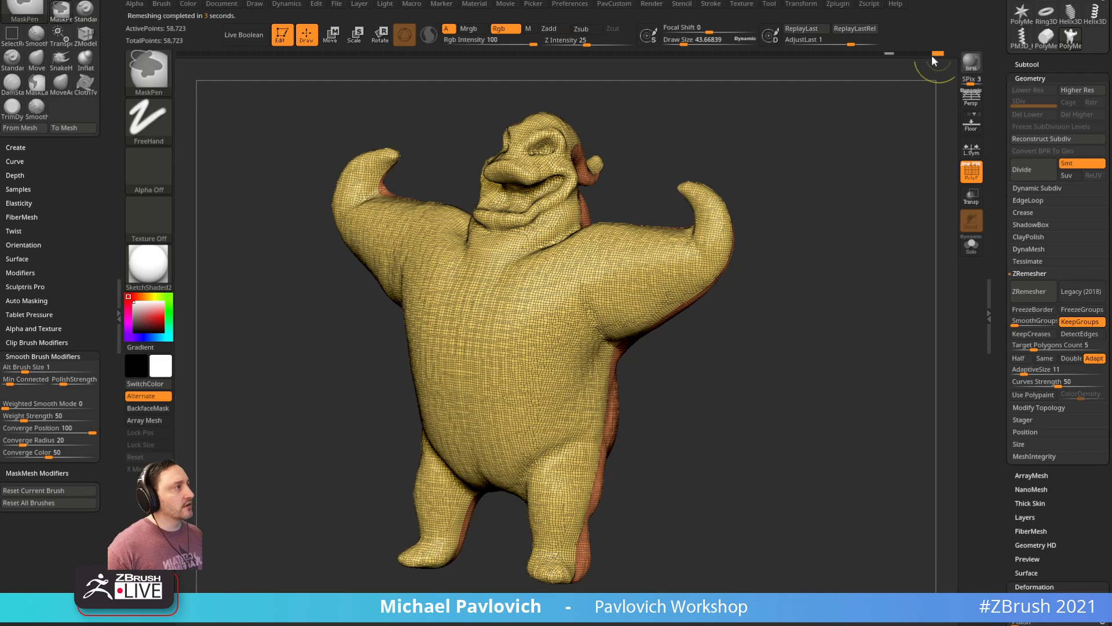
left_click(892, 64, "ctrl")
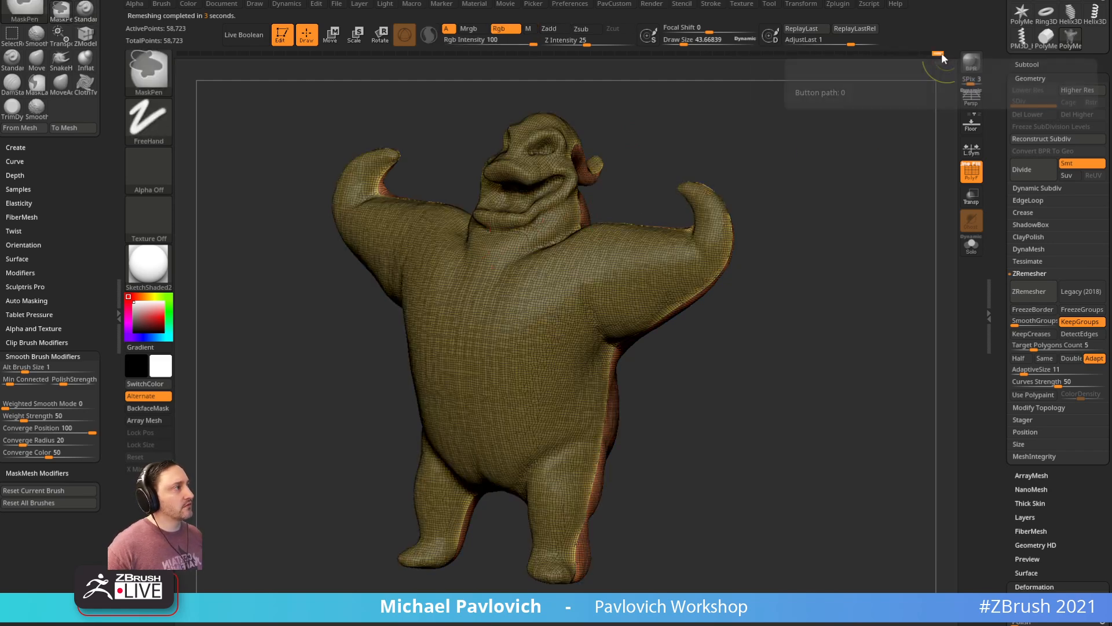
left_click(940, 54, "ctrl")
left_click_drag(812, 154, 816, 158)
left_click(937, 54, "ctrl")
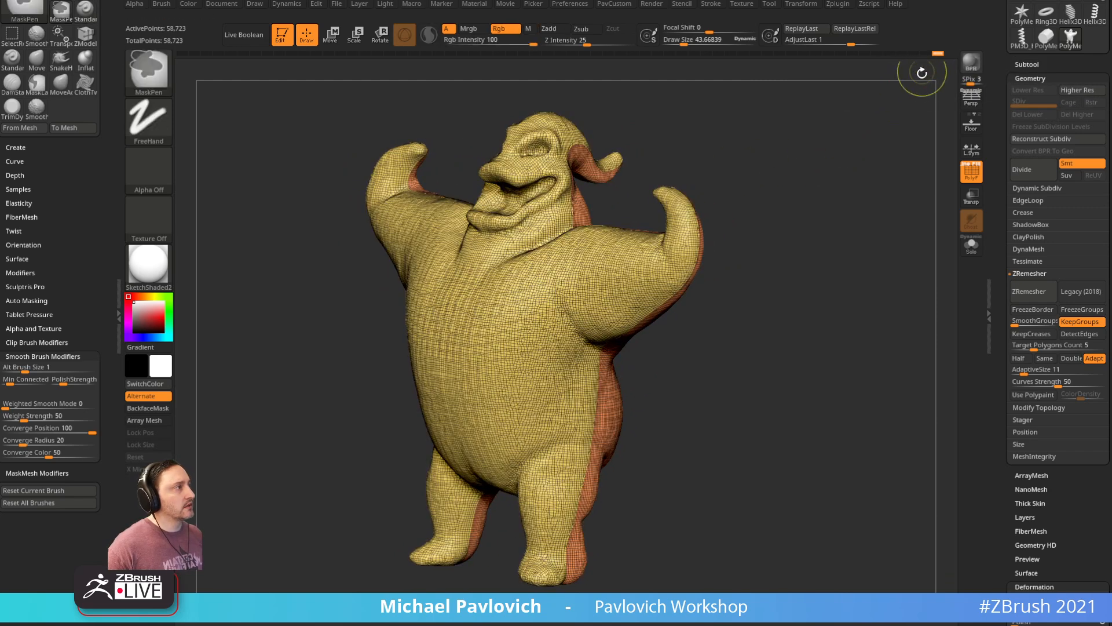
left_click(908, 98, "ctrl")
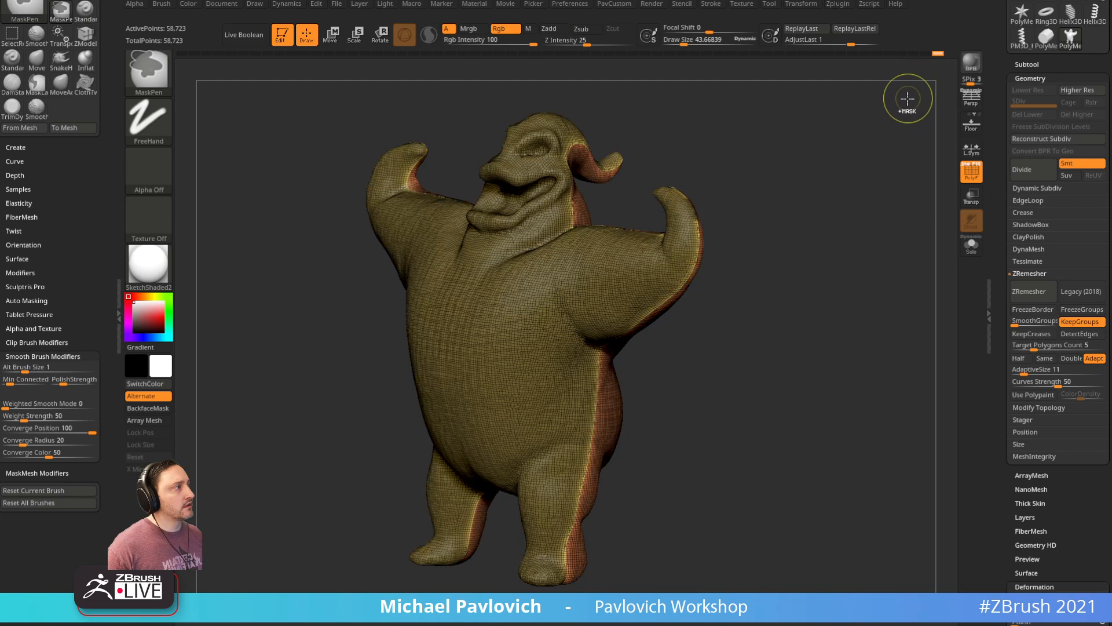
left_click(932, 78, "ctrl")
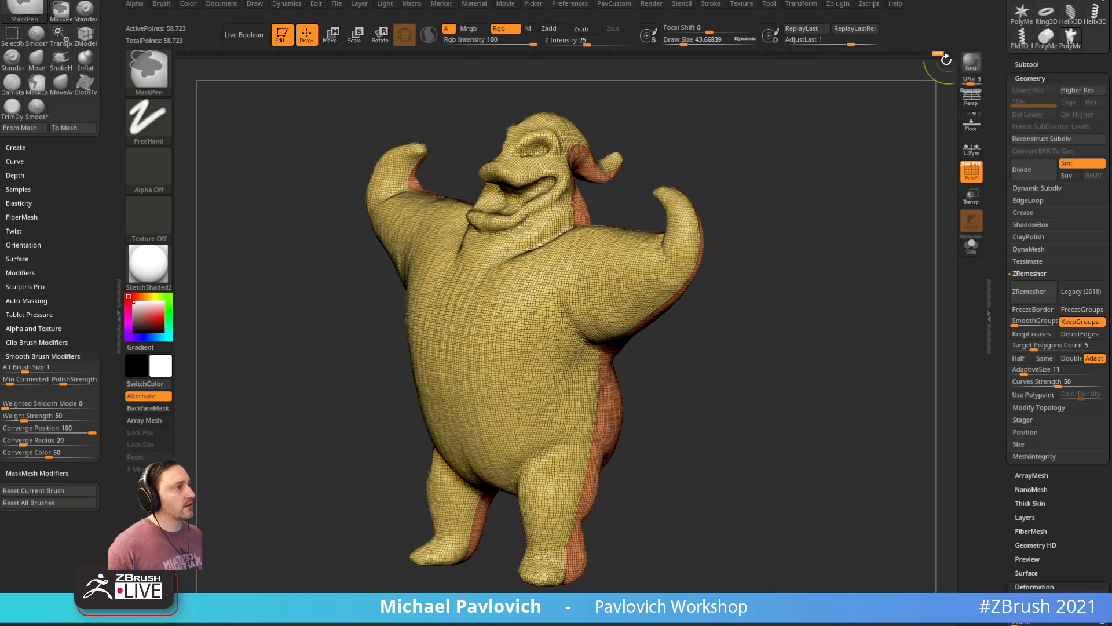
left_click_drag(844, 191, 857, 220)
Step: Remesh the character with ZRemesher keeping its groups, and open the Project settings of the subtool
left_click(1031, 291)
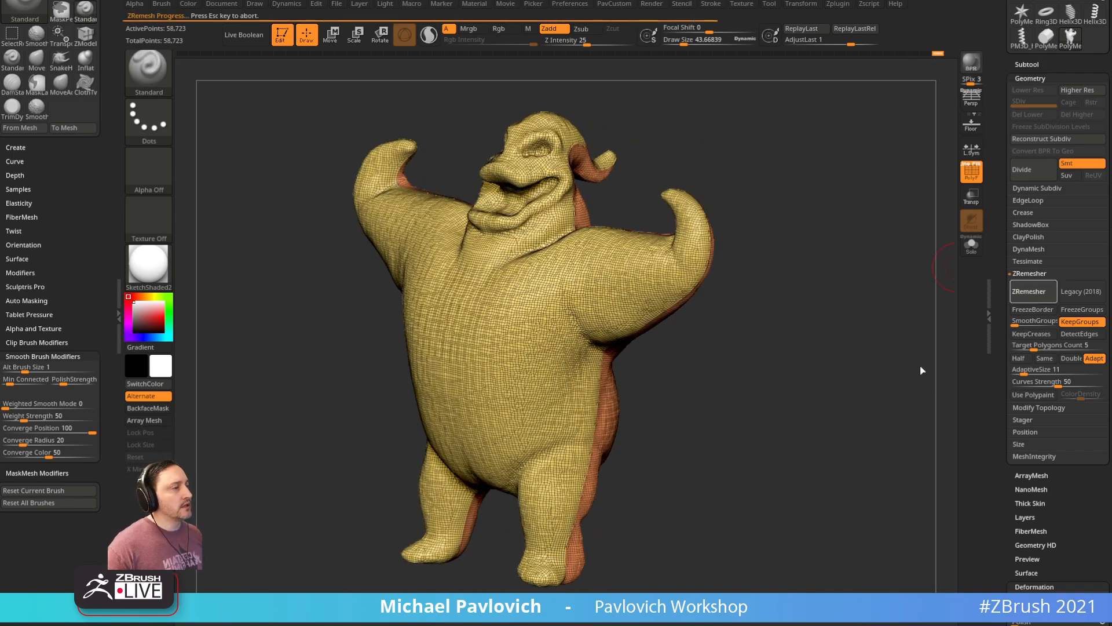
mouse_move(920, 366)
left_mouse_down()
mouse_move(931, 360)
mouse_move(881, 381)
mouse_move(924, 348)
left_mouse_up()
scroll(1026, 281, "up", 3)
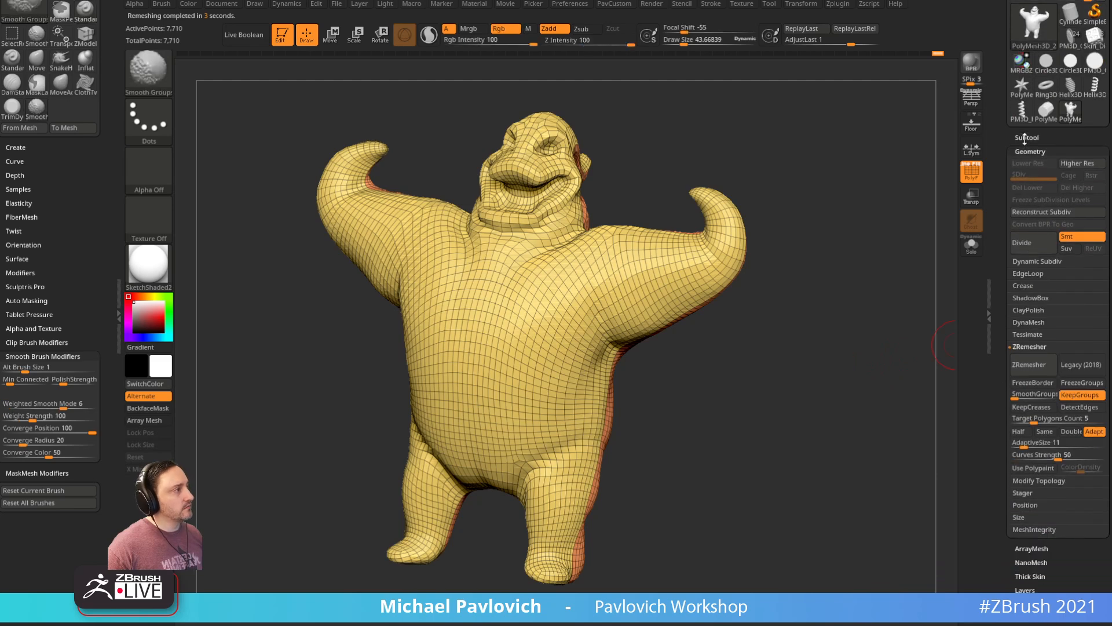
left_click(1026, 138)
left_click(1023, 375)
left_click(1024, 388)
left_click(1027, 400)
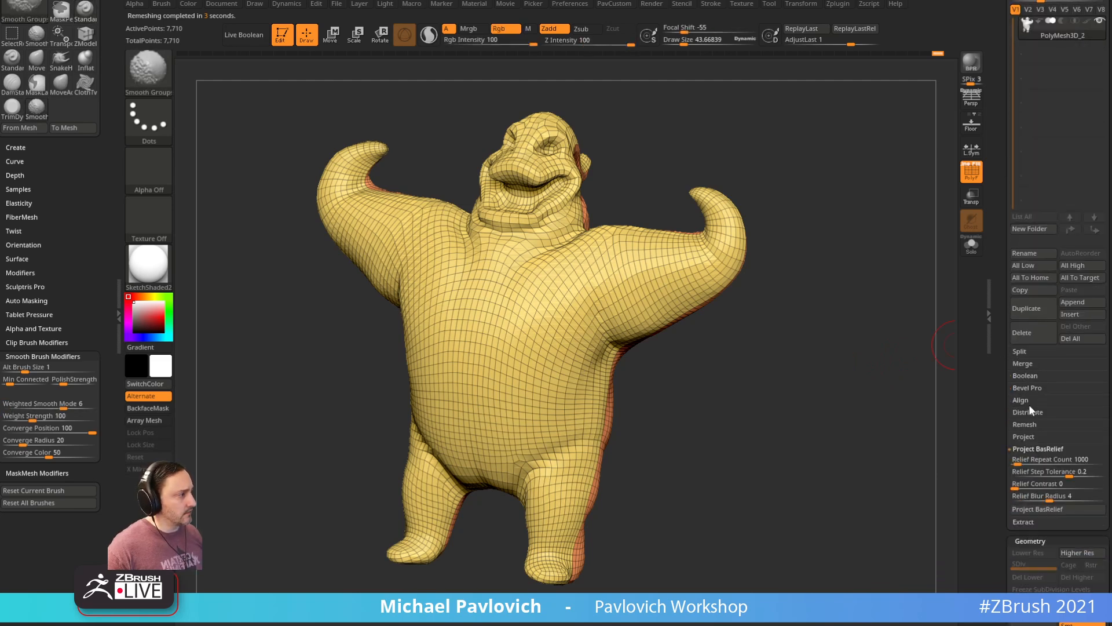
left_click(1029, 447)
left_click(1026, 437)
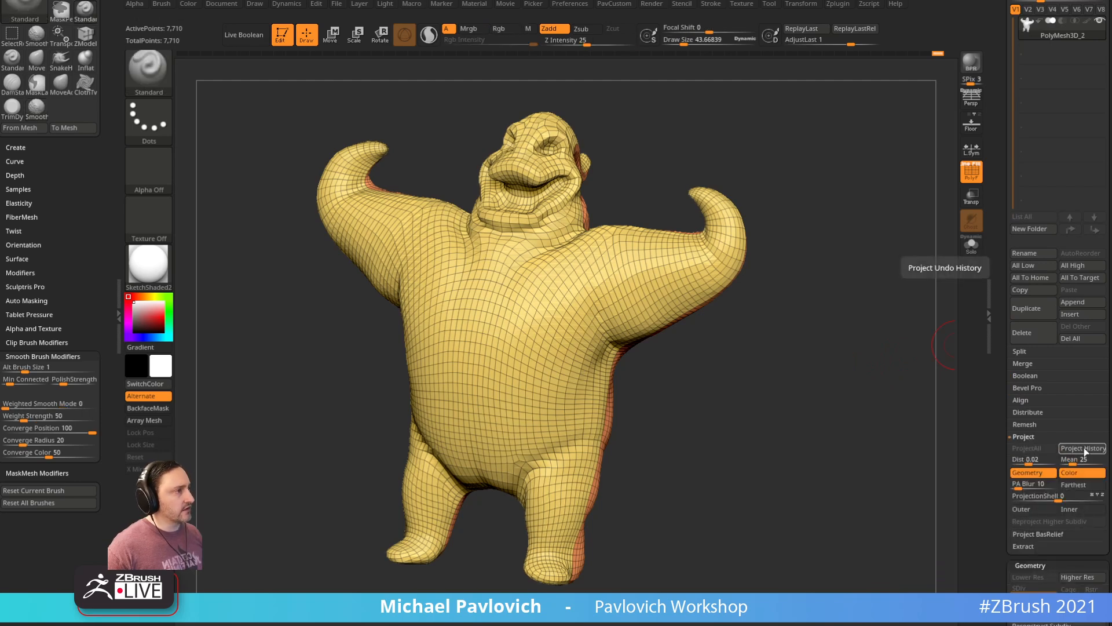
Step: Remesh the character again with ZRemesher using the Half option for a lower-density mesh
scroll(1037, 313, "down", 10)
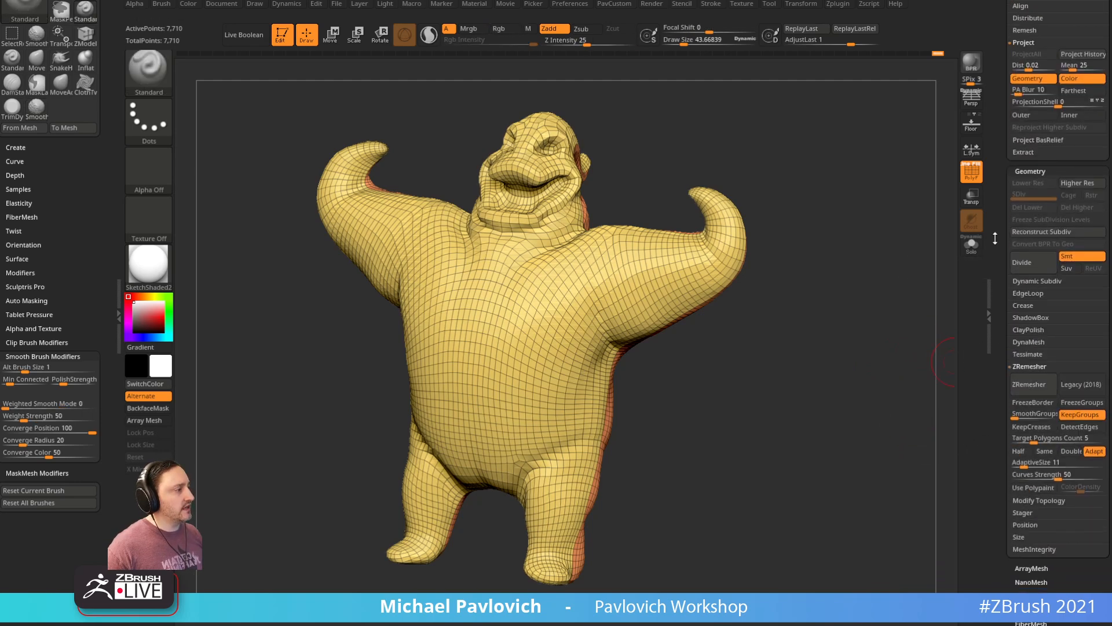
left_click(1037, 294)
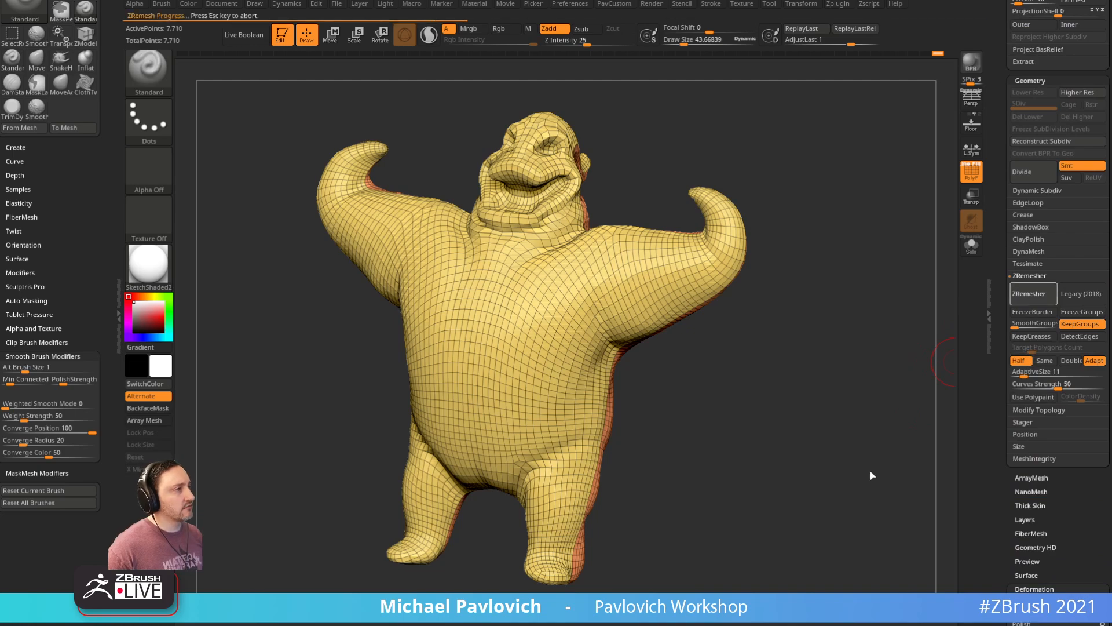
left_click_drag(871, 458, 901, 407)
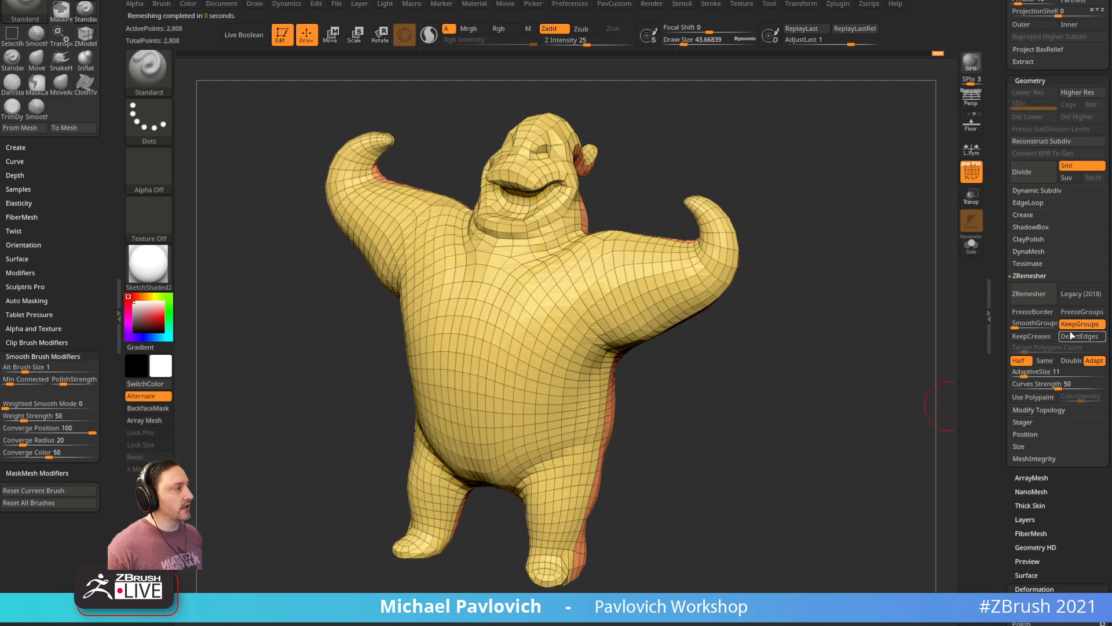
Step: Subdivide the remeshed character to level 2, project the marked history detail onto it, and subdivide to level 3
left_click_drag(1001, 161, 1009, 254)
left_click_drag(919, 284, 913, 284)
key("ctrl+d")
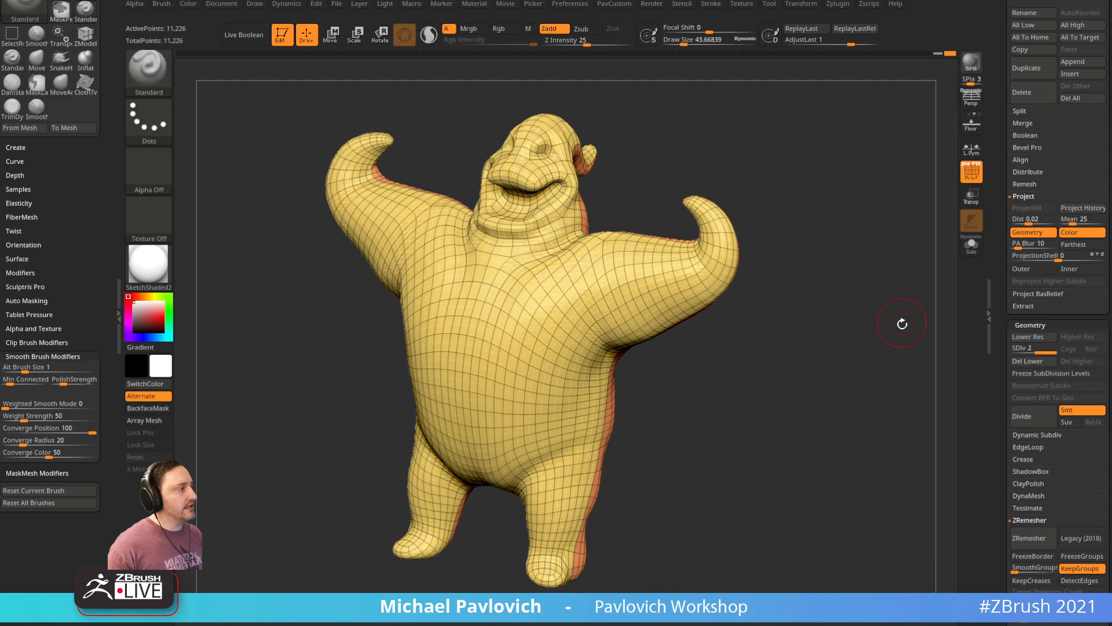
left_click(1079, 210)
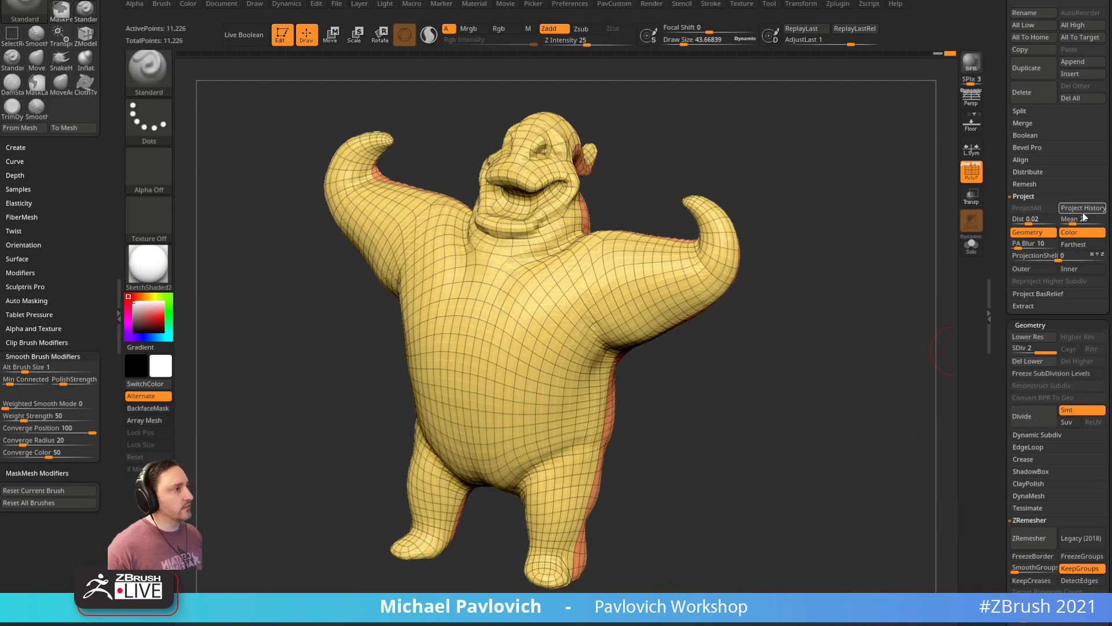
key("ctrl+d")
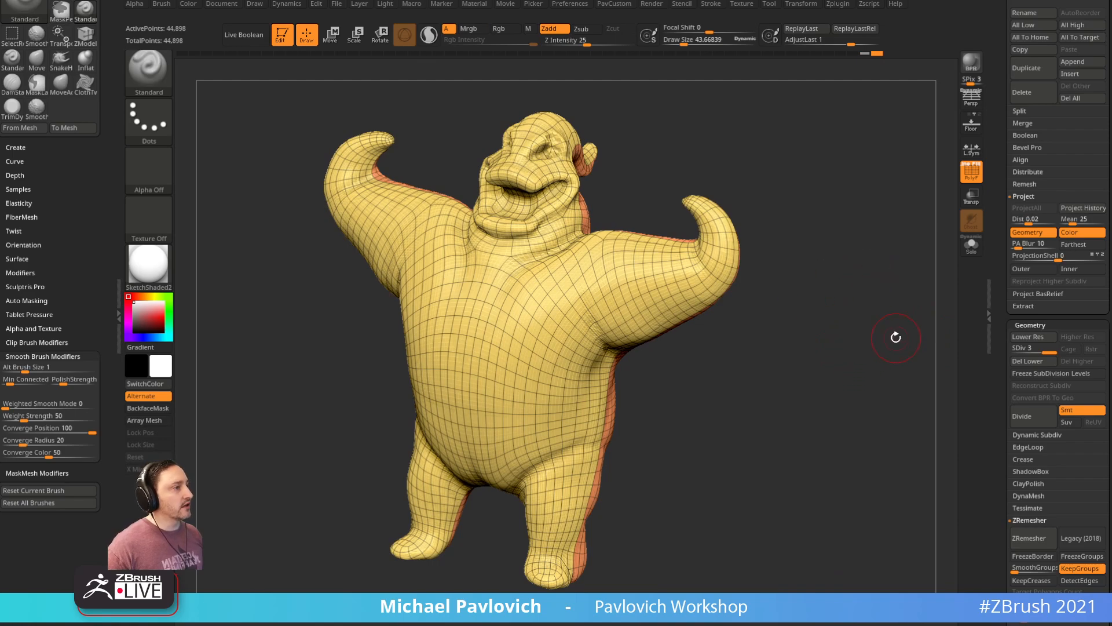
Step: Hide the polyframe and switch the material to StartupMaterial for a close check of the face
left_click_drag(904, 238, 795, 338, "alt")
left_click_drag(707, 246, 830, 216)
mouse_move(911, 207)
left_mouse_down("ctrl")
mouse_move(862, 206)
mouse_move(822, 266)
mouse_move(858, 232)
left_mouse_up("ctrl")
left_click(971, 172)
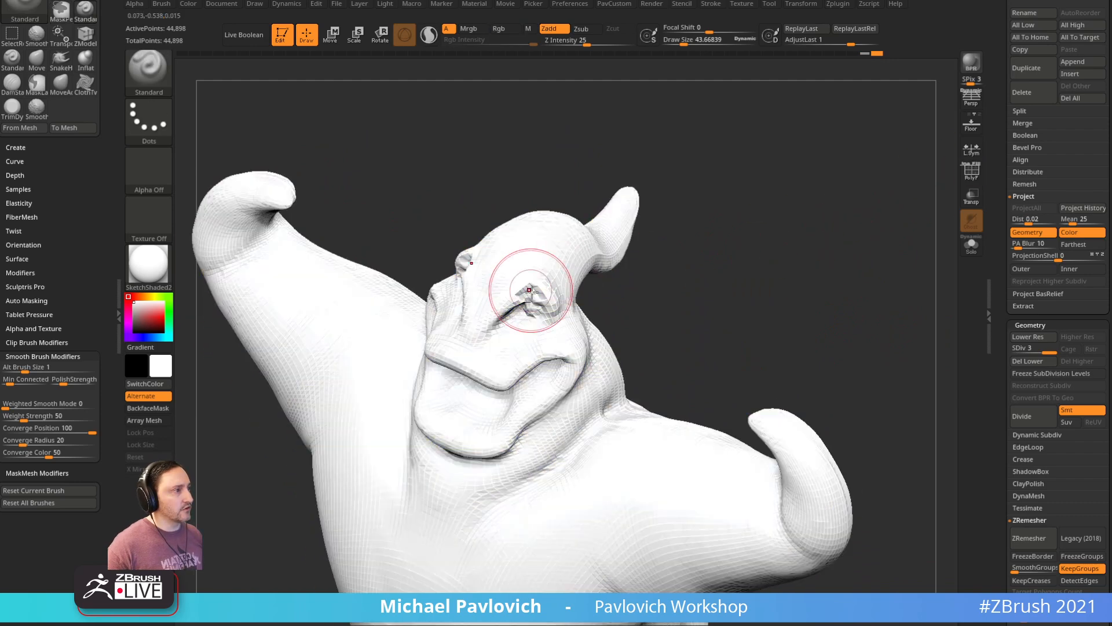
key("m")
left_click(210, 289)
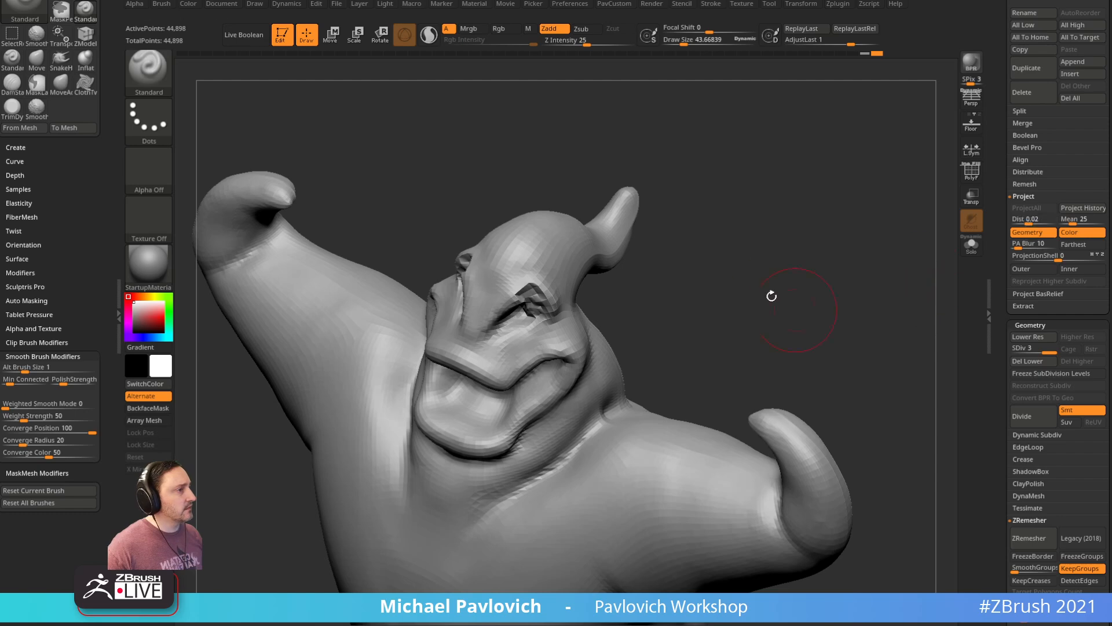
left_click_drag(794, 310, 759, 245)
Step: Restore the original shape around both eyes using a smaller HistoryRecall brush with X symmetry
key("b")
key("h")
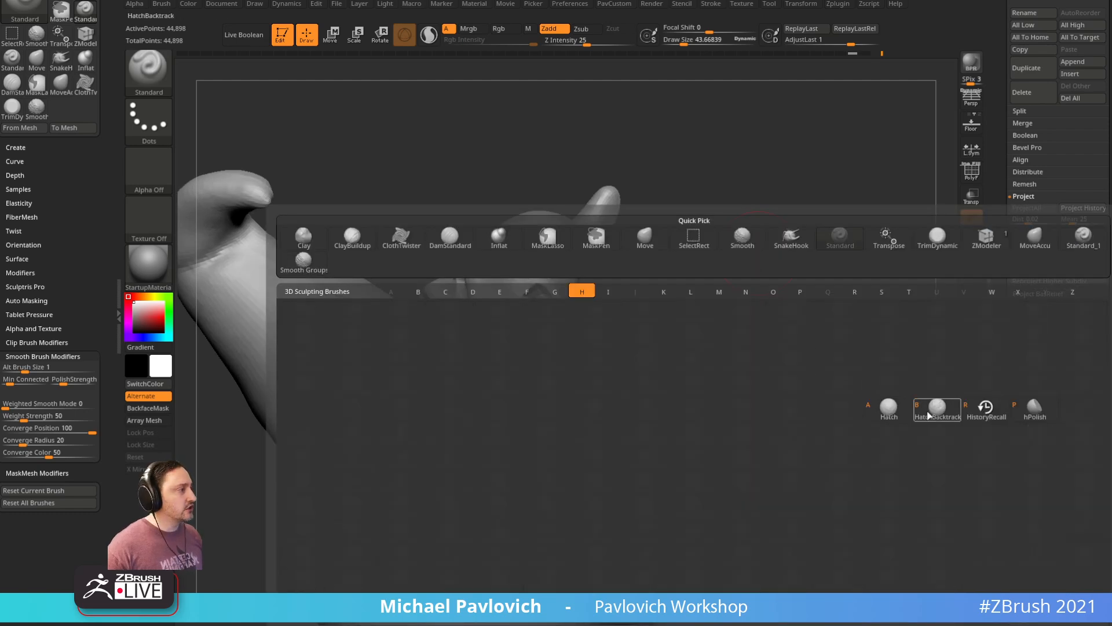
left_click(989, 416)
left_click_drag(857, 325, 852, 348, "alt")
key("[")
key("[")
left_click(565, 346)
key("x")
mouse_move(536, 376)
left_mouse_down()
mouse_move(542, 354)
mouse_move(559, 359)
mouse_move(557, 343)
left_mouse_up()
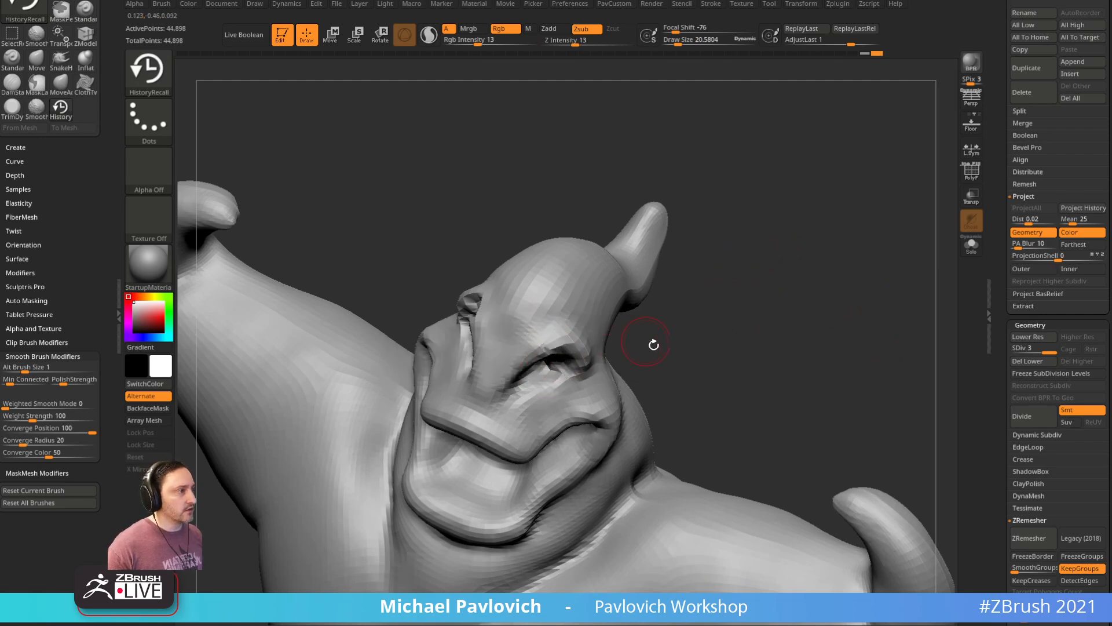
left_click_drag(641, 340, 638, 295)
left_click_drag(566, 357, 561, 342)
left_click_drag(655, 276, 625, 302)
left_click_drag(570, 351, 561, 379)
mouse_move(696, 259)
left_mouse_down()
mouse_move(713, 221)
mouse_move(649, 297)
mouse_move(718, 328)
mouse_move(638, 263)
mouse_move(804, 338)
mouse_move(801, 241)
left_mouse_up()
Step: Show the polyframe, mask one half of the character, and make the mesh symmetrical with Smart ReSym
left_click(967, 184)
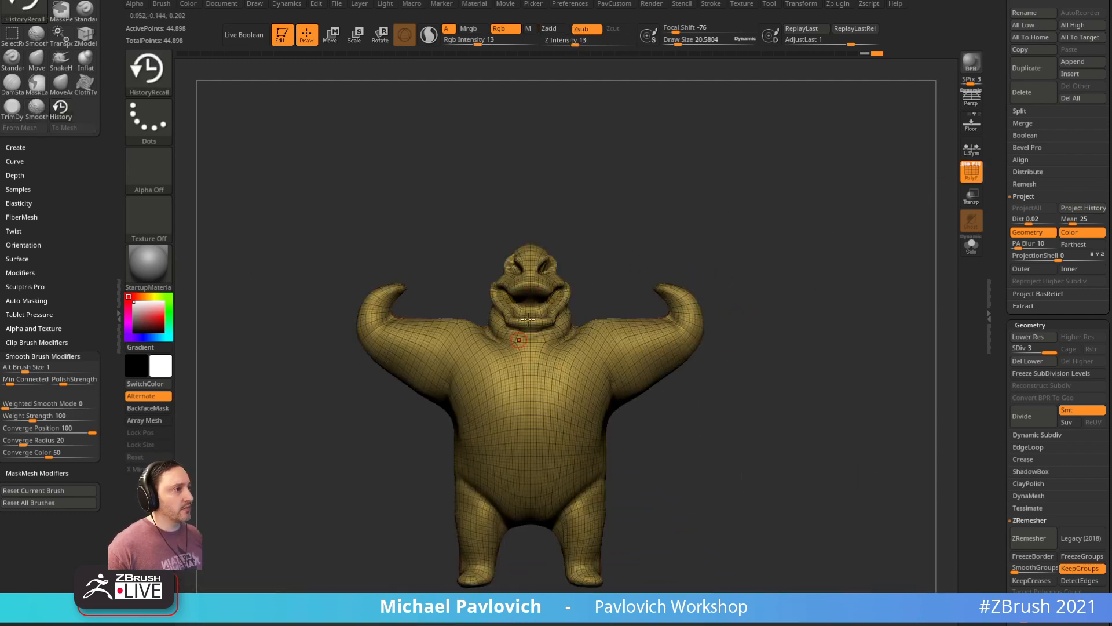
left_click_drag(764, 169, 570, 542, "ctrl")
left_click(771, 337, "ctrl")
left_click_drag(758, 226, 528, 591, "ctrl")
left_click_drag(994, 376, 989, 215)
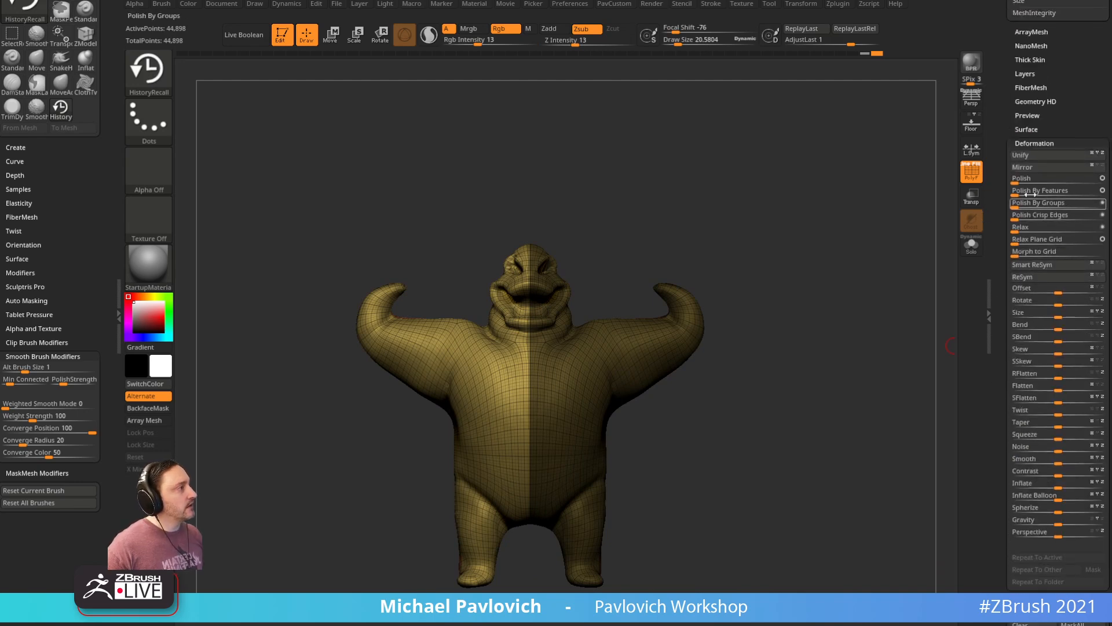
left_click_drag(1007, 119, 1012, 268)
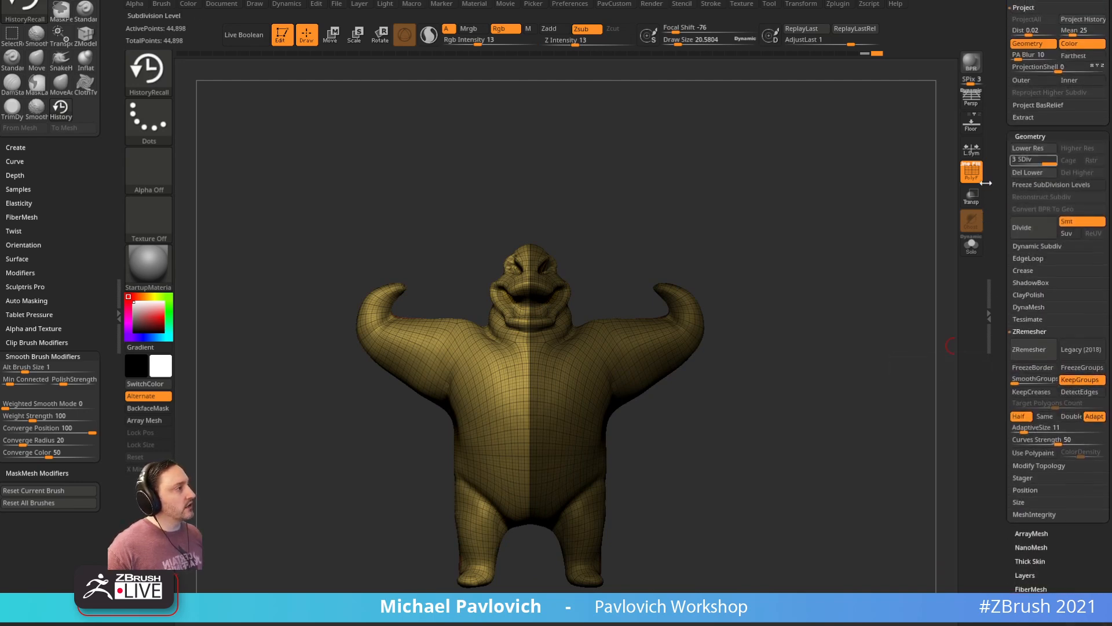
left_click(1018, 163)
left_click(1050, 163)
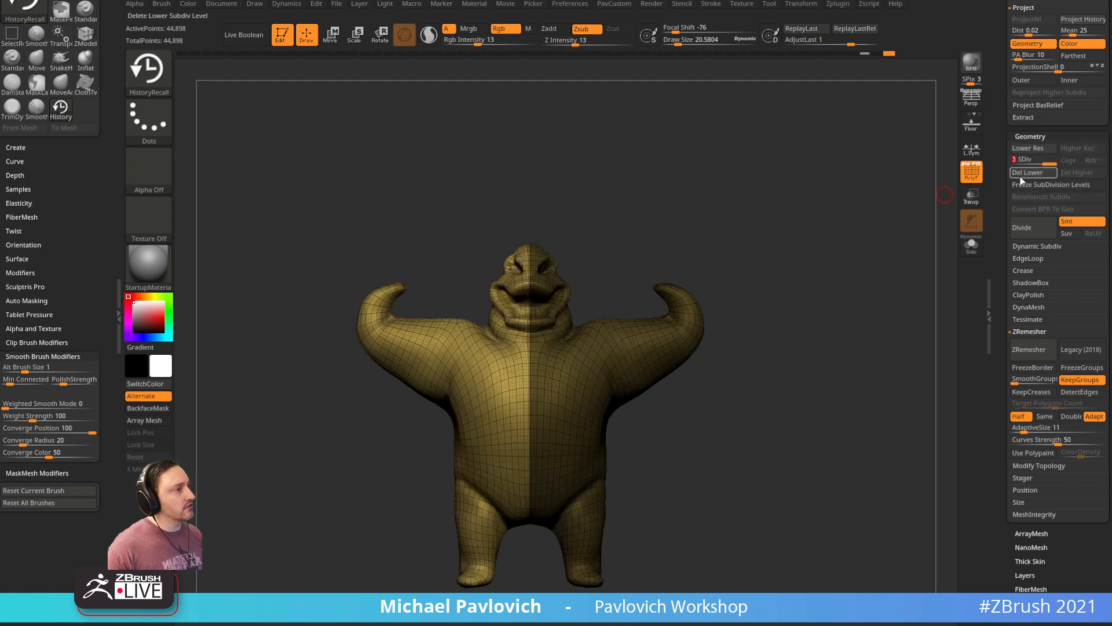
left_click_drag(999, 259, 995, 167)
left_click(1046, 190)
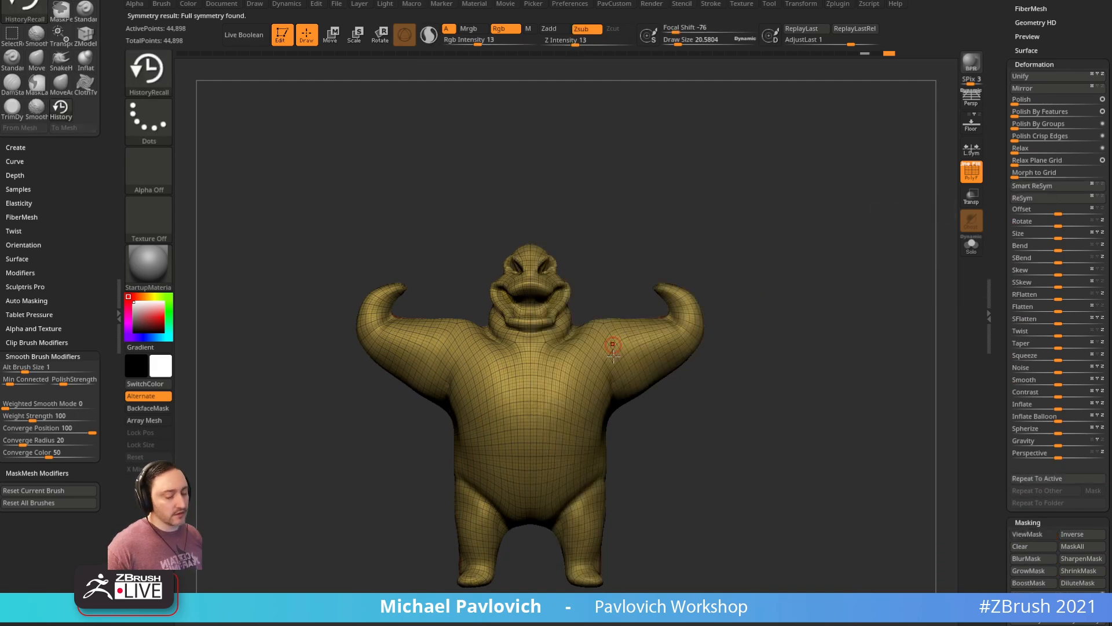
Step: Hide the polyframe and examine the symmetry of the character's face, arms and torso
left_click_drag(782, 277, 814, 267)
left_click(967, 177)
left_click_drag(875, 197, 880, 228, "alt")
left_click_drag(1005, 174, 1006, 293)
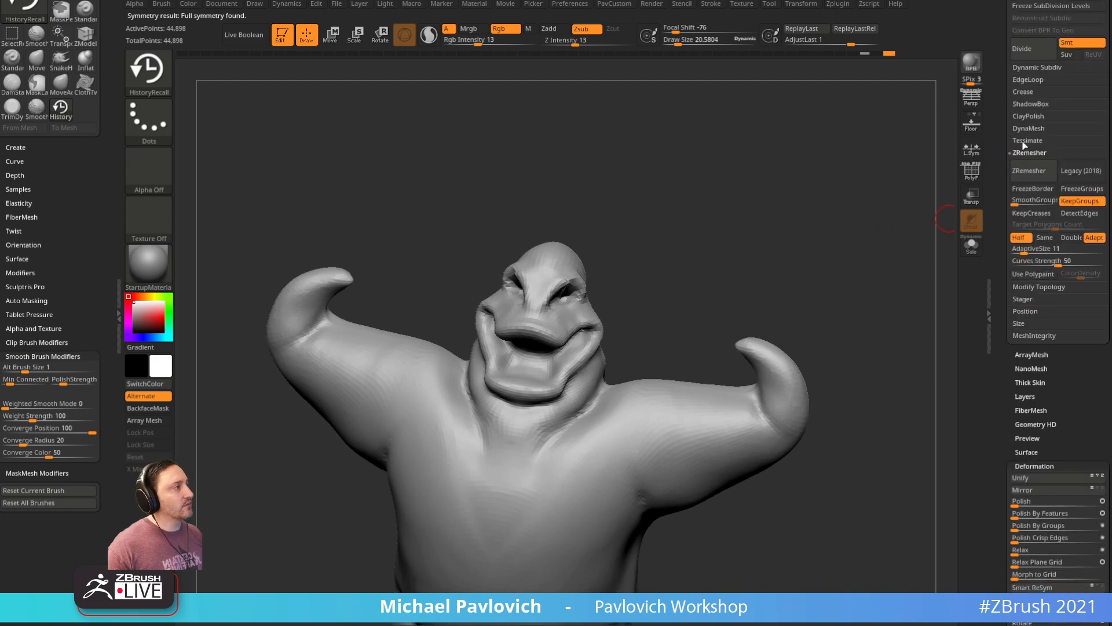
scroll(1023, 176, "up", 5)
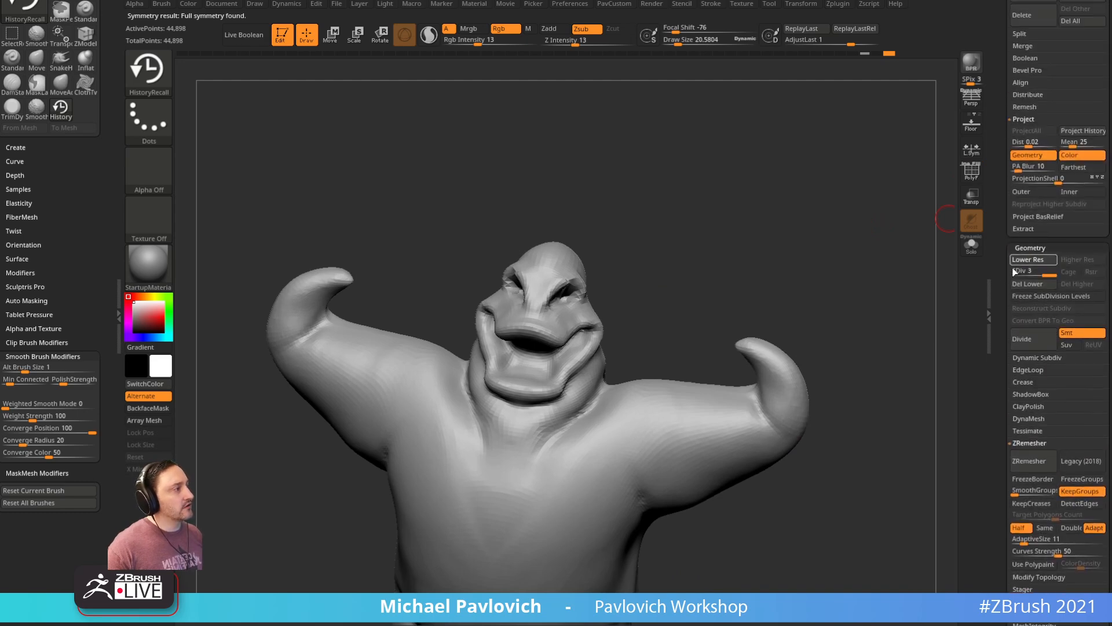
Step: Show the polyframe and step the character through subdivision levels 3 to 1 to compare mesh density
left_click(1014, 262)
left_click(1014, 275)
left_click(969, 176)
left_click_drag(867, 278, 713, 251, "alt")
left_click_drag(736, 193, 839, 339)
left_click_drag(639, 244, 863, 232, "alt")
key("d")
key("d")
key("shift+d")
key("d")
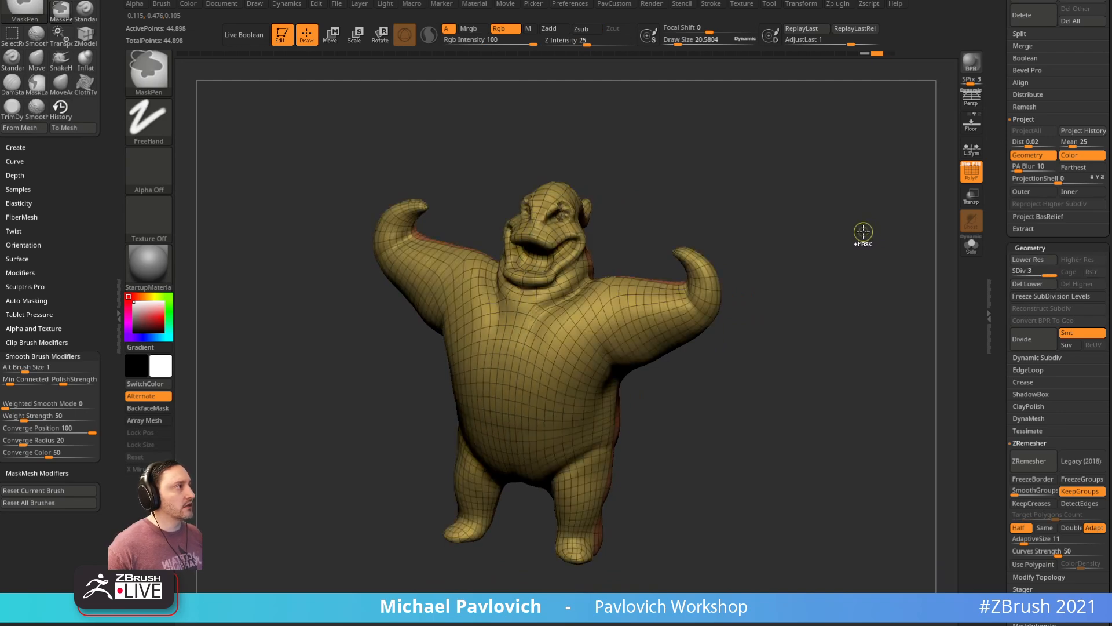
key("shift+d")
key("shift+d")
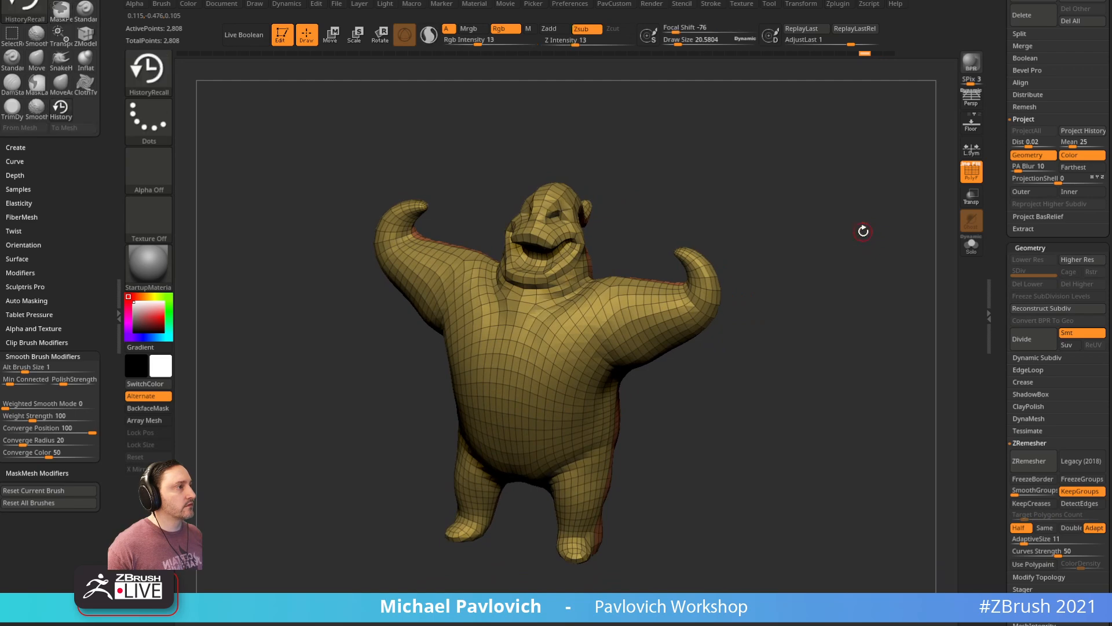
Step: Undo the subdivisions and the Half remeshes back to the dense character mesh
key("ctrl+z")
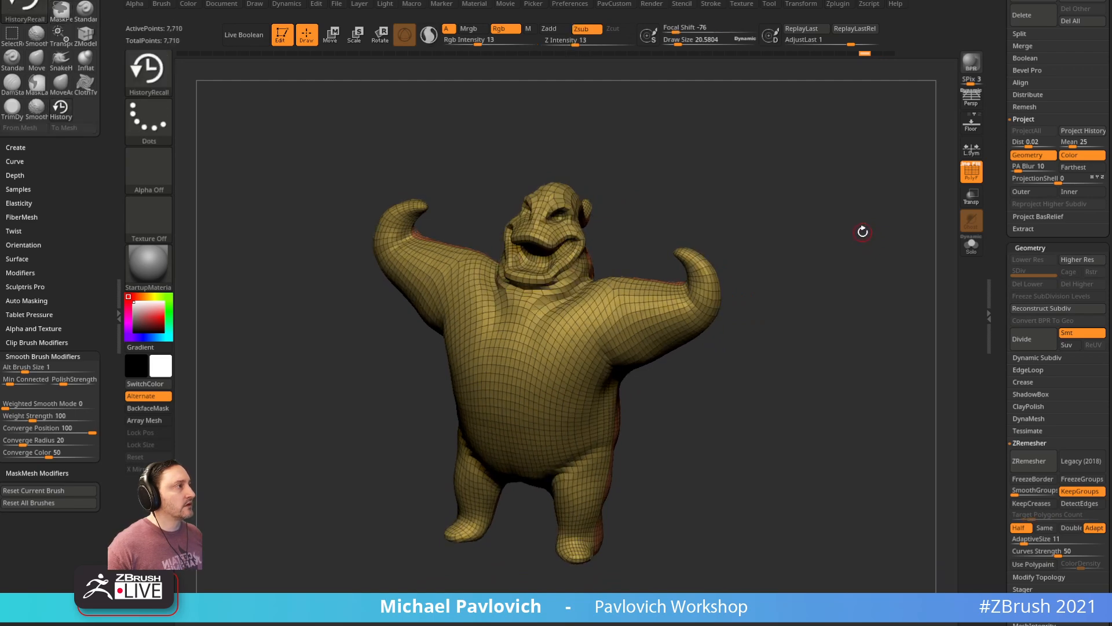
key("ctrl+z")
mouse_move(864, 232)
left_mouse_down()
mouse_move(841, 241)
mouse_move(851, 239)
left_mouse_up()
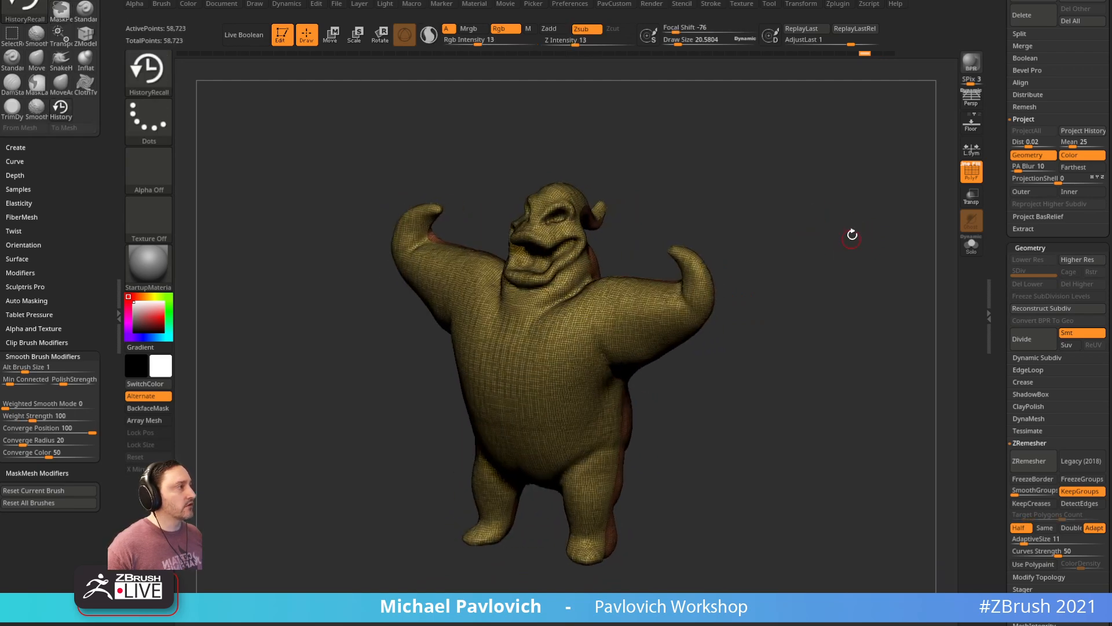
Step: Remesh the character with ZRemesher, with Half turned off and the Target Polygons Count at about 4.9
left_click_drag(1002, 234, 1003, 35)
left_click(1021, 232)
left_click(1032, 219)
left_click(1028, 220)
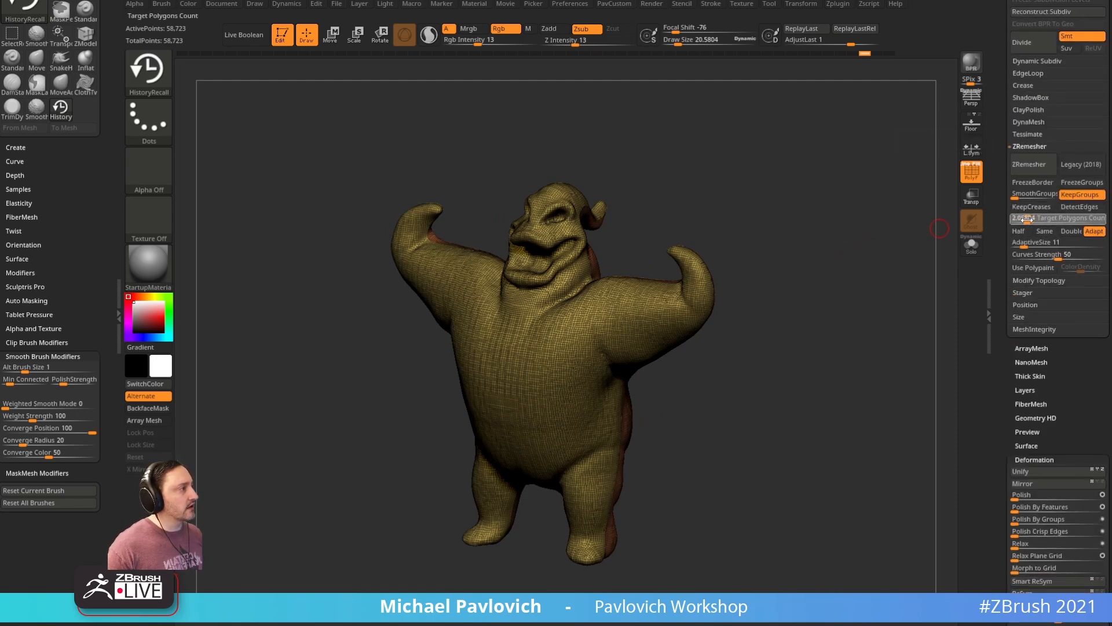
left_click(1032, 164)
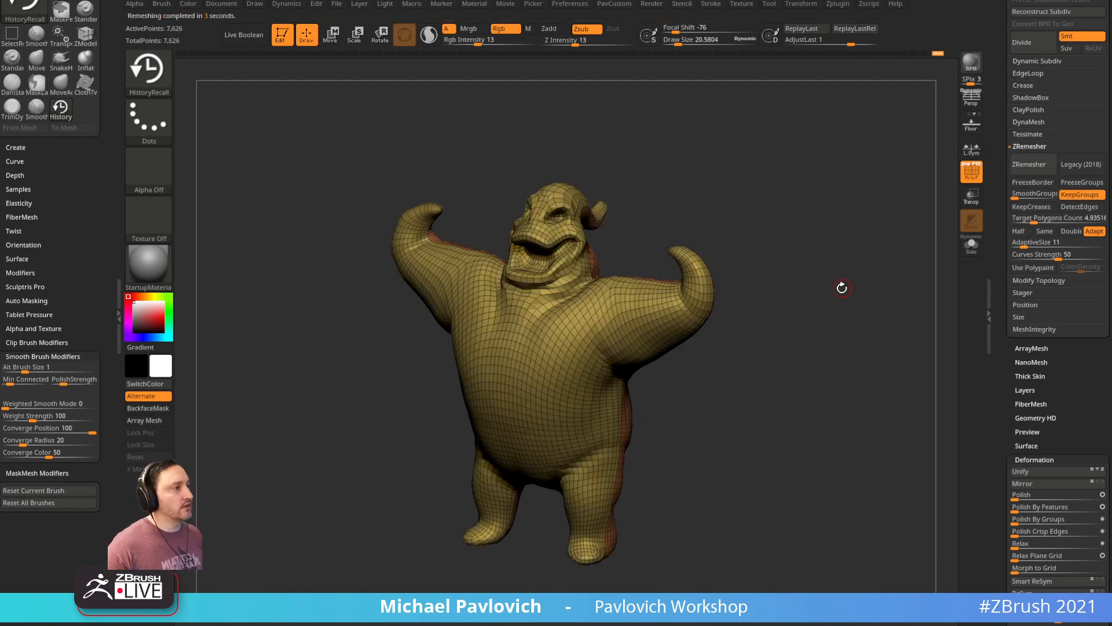
left_click_drag(822, 171, 826, 226)
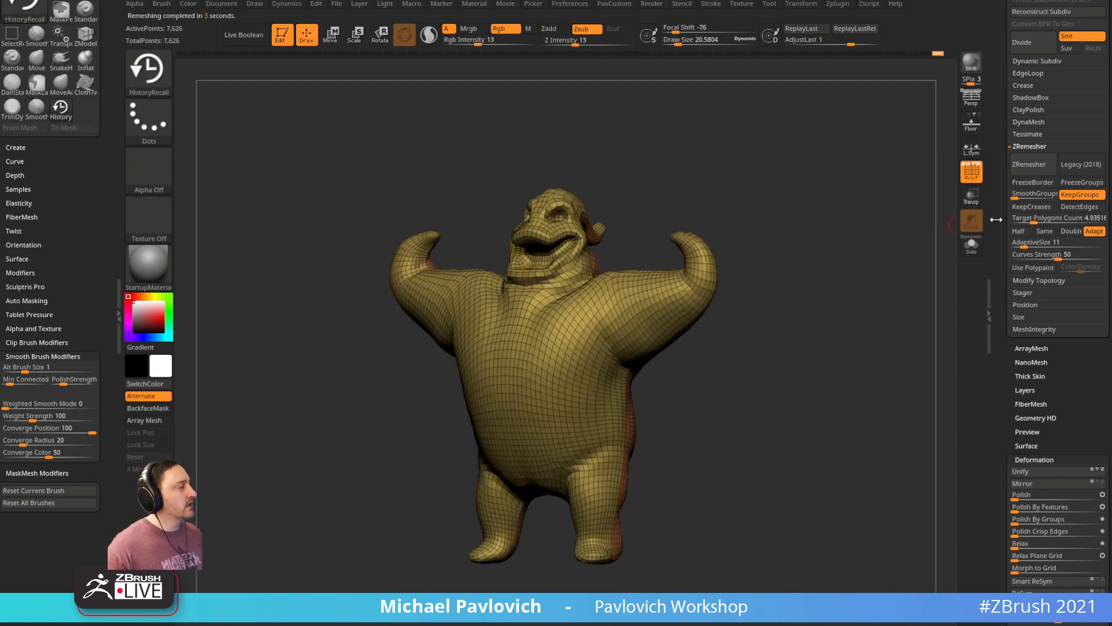
Step: Slice one leg into its own polygroup with the SliceCurve brush and mirror and weld it to the other leg
mouse_move(915, 228)
left_mouse_down()
mouse_move(582, 460)
mouse_move(640, 437)
mouse_move(651, 372)
mouse_move(588, 387)
mouse_move(561, 482)
left_mouse_up()
left_click(149, 72, "ctrl+shift")
left_click(798, 132)
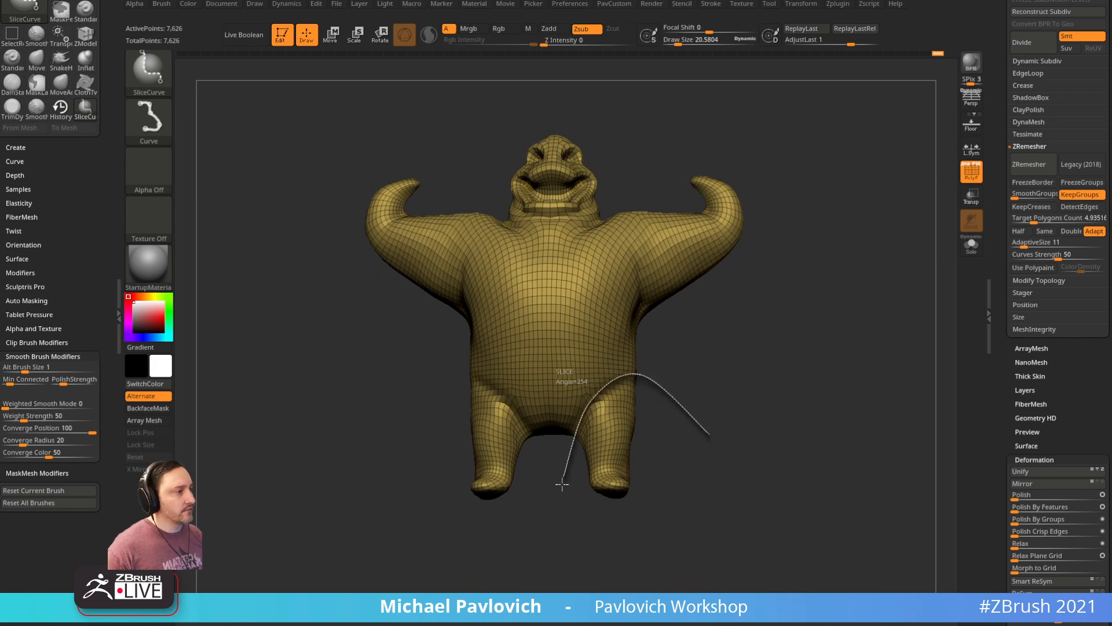
key("space")
left_click(782, 380)
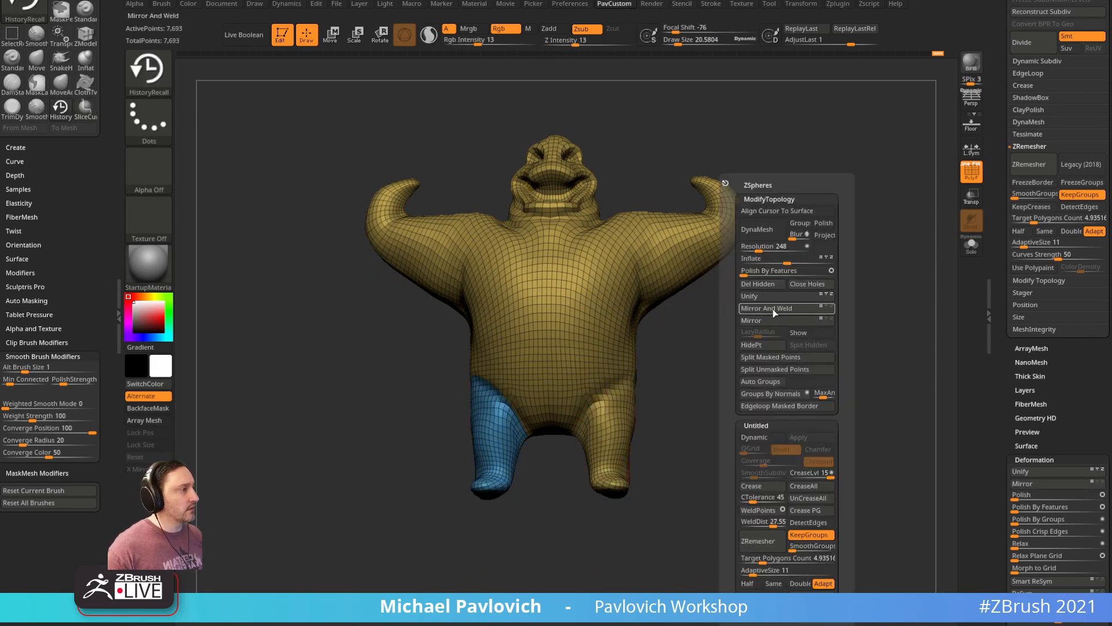
left_click_drag(749, 350, 687, 310)
key("space")
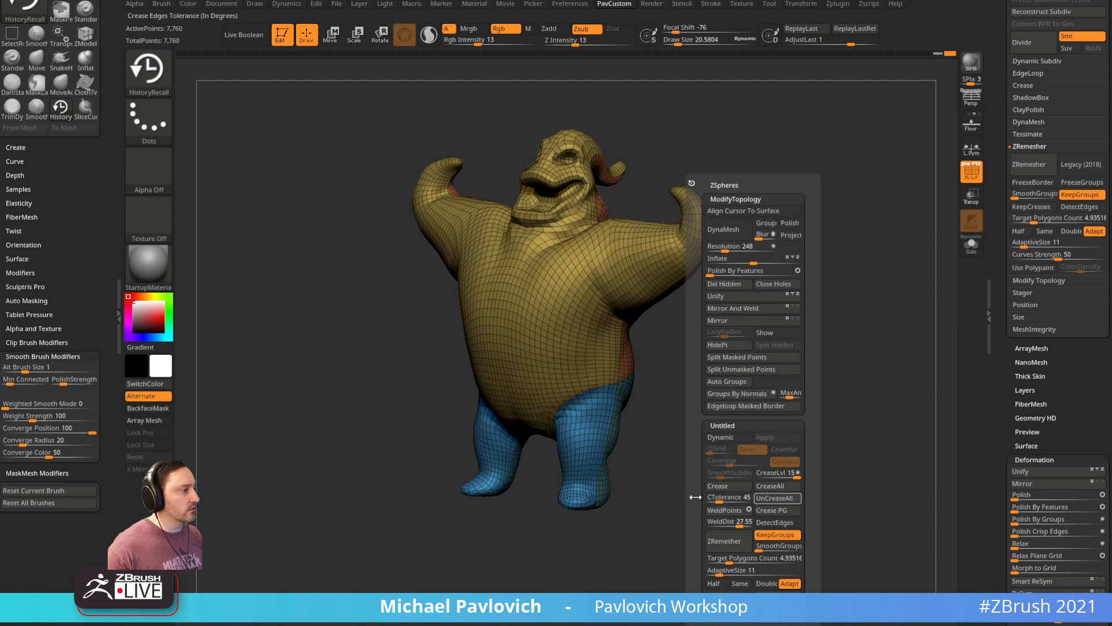
left_click_drag(718, 414, 632, 417)
Step: Undo the leg polygroup slice and the Mirror And Weld
key("ctrl+z")
key("ctrl+z")
key("ctrl+z")
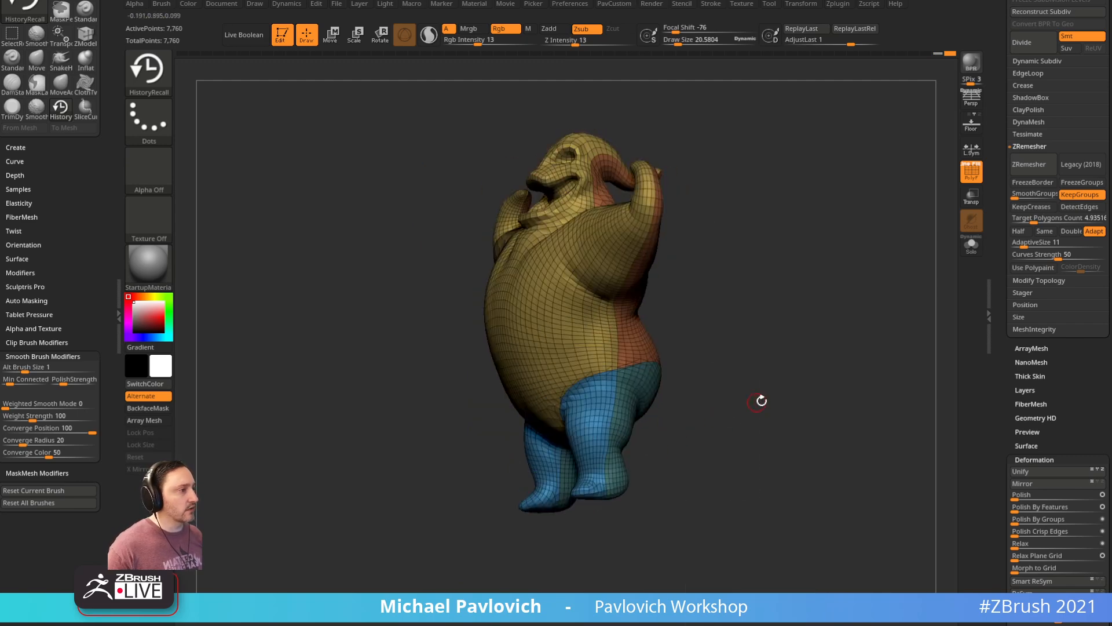
mouse_move(785, 329)
left_mouse_down()
mouse_move(790, 315)
mouse_move(829, 363)
mouse_move(757, 380)
mouse_move(793, 378)
mouse_move(789, 363)
mouse_move(670, 357)
left_mouse_up()
left_click_drag(888, 311, 903, 307)
left_click_drag(997, 323, 991, 404)
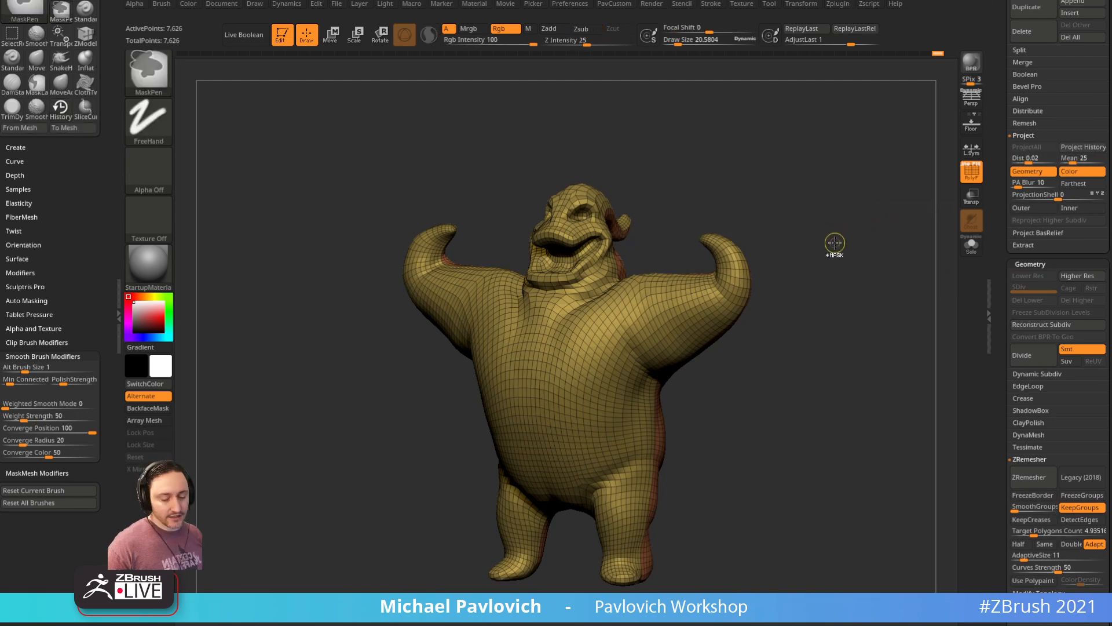
Step: Subdivide the remeshed character to level 2, hide the polyframe, and mark the current point in the undo history
key("d")
left_click_drag(910, 253, 896, 174)
key("shift+f")
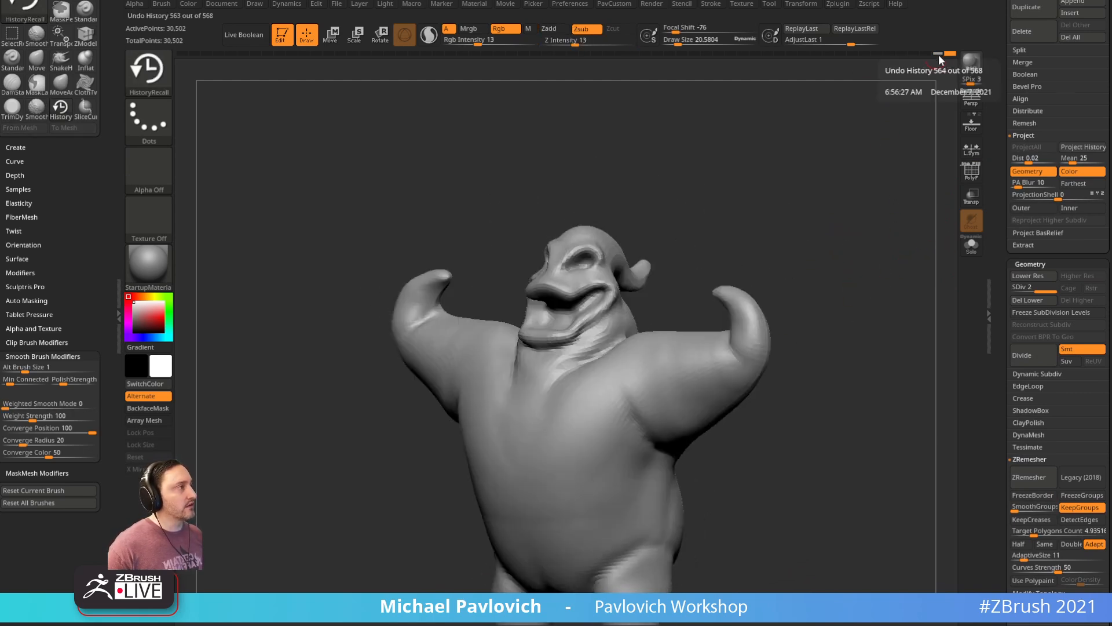
key("ctrl")
left_click(954, 54, "ctrl")
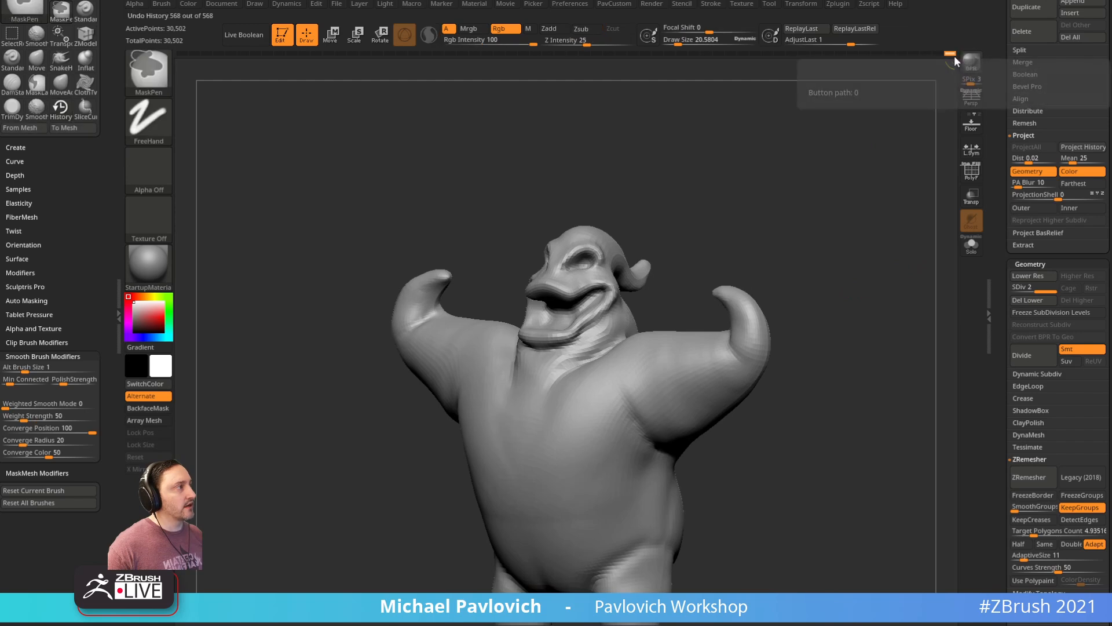
Step: Show the character's polyframe at subdivision level 1 and switch to the Standard brush with a draw size of 18.76
mouse_move(857, 224)
left_mouse_down()
mouse_move(902, 211)
mouse_move(802, 256)
mouse_move(884, 199)
mouse_move(901, 210)
mouse_move(953, 174)
left_mouse_up()
left_click(972, 171)
scroll(1018, 258, "down", 1)
left_click_drag(1018, 258, 1013, 259)
mouse_move(834, 290)
left_mouse_down()
mouse_move(857, 300)
mouse_move(872, 291)
mouse_move(822, 301)
mouse_move(859, 280)
left_mouse_up()
key("s")
left_click(829, 300)
key("1")
key("s")
Step: Compare subdivision levels 1 and 2, leaving the character at level 2 with the polyframe hidden
left_click_drag(1003, 259, 1028, 259)
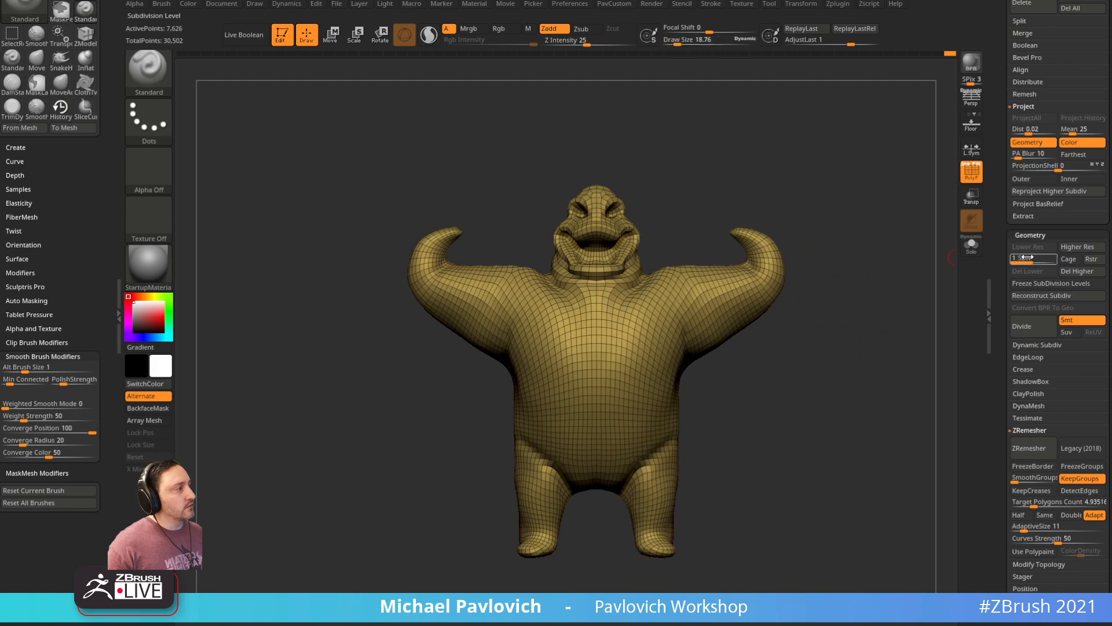
left_click_drag(896, 279, 850, 287)
mouse_move(1030, 259)
left_mouse_down()
mouse_move(1011, 259)
mouse_move(1038, 259)
left_mouse_up()
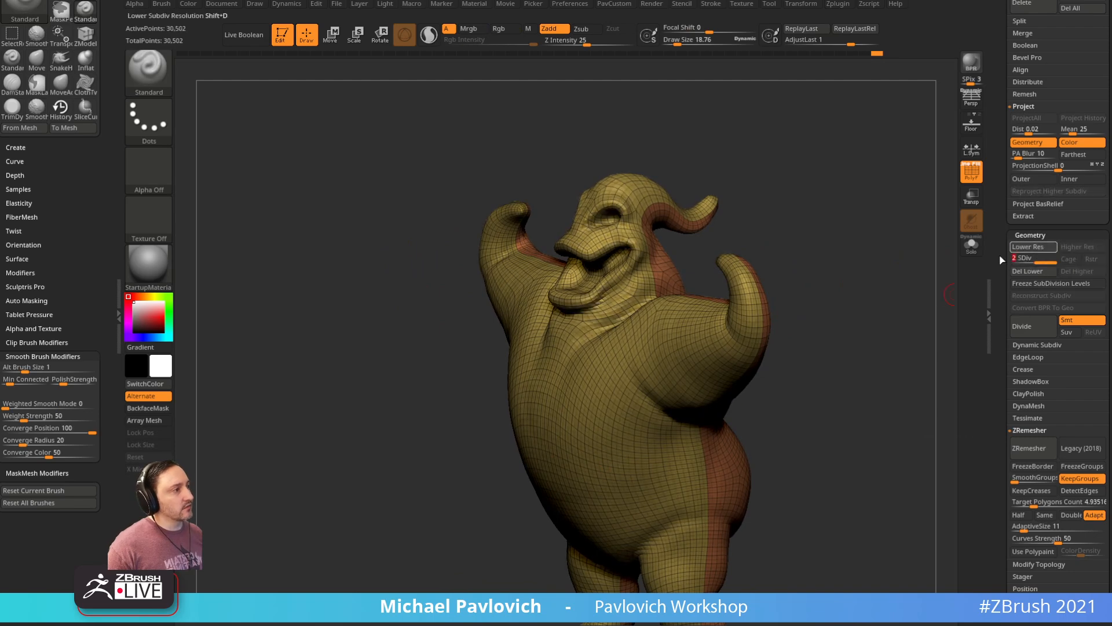
left_click_drag(852, 278, 895, 297, "shift")
left_click(975, 180)
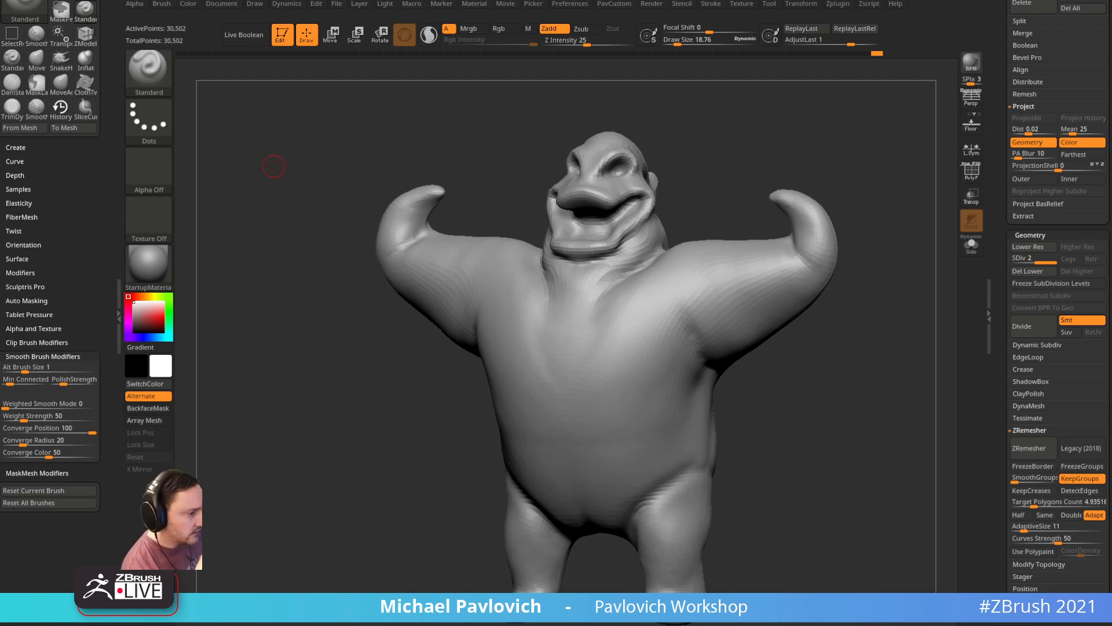
Step: Switch to the Chrome browser and open the bookmarked Pavlovich Workshop YouTube playlist in a new tab
left_click_drag(817, 624, 678, 69)
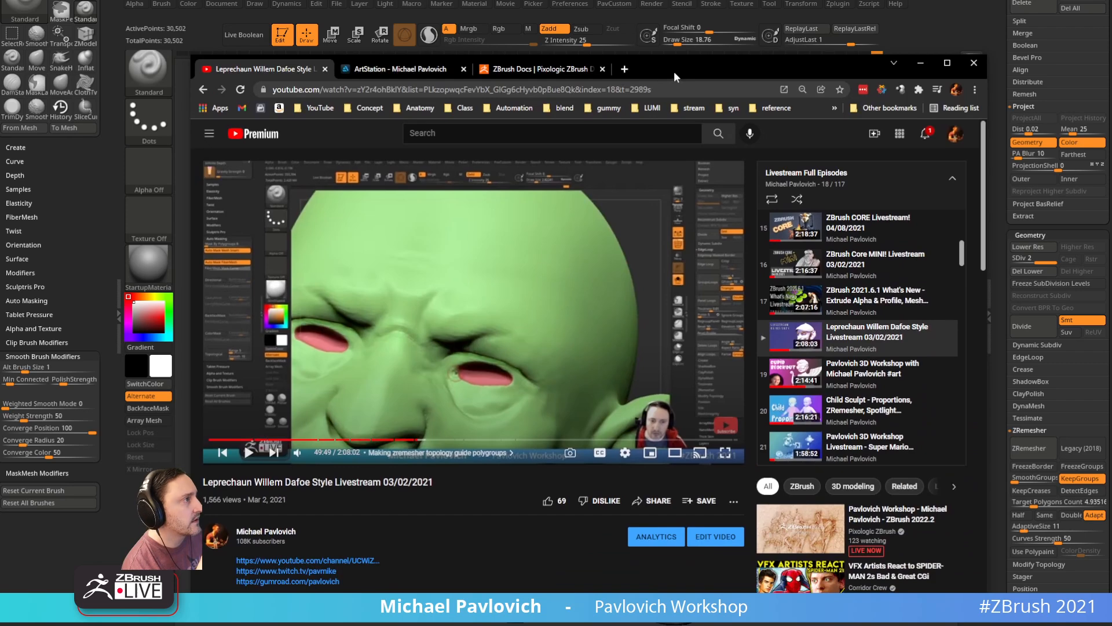
left_click(624, 69)
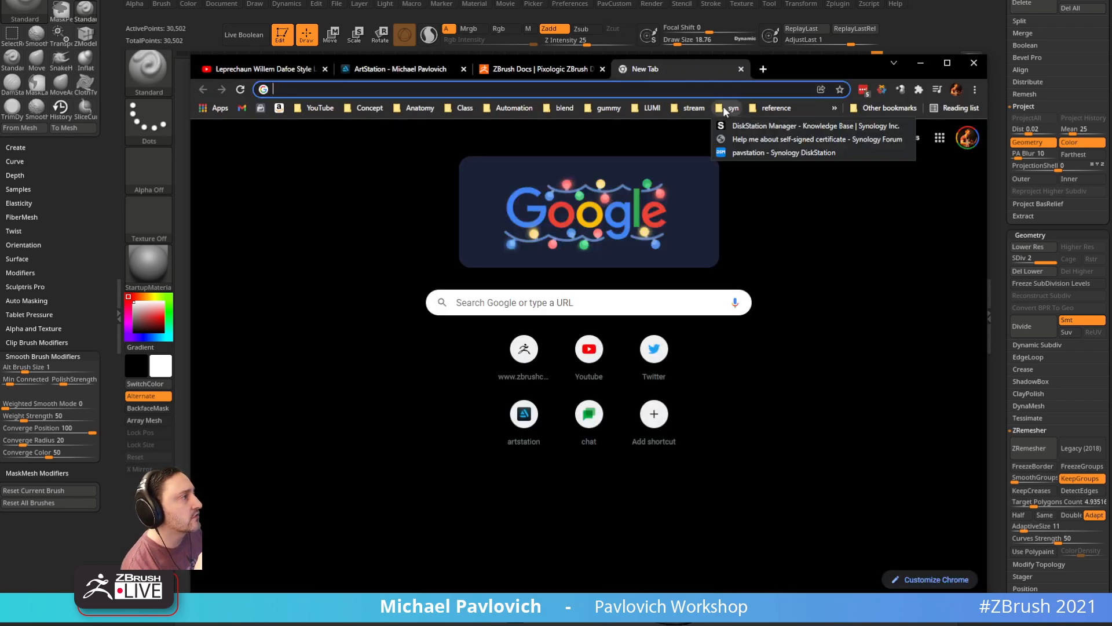
left_click(692, 108)
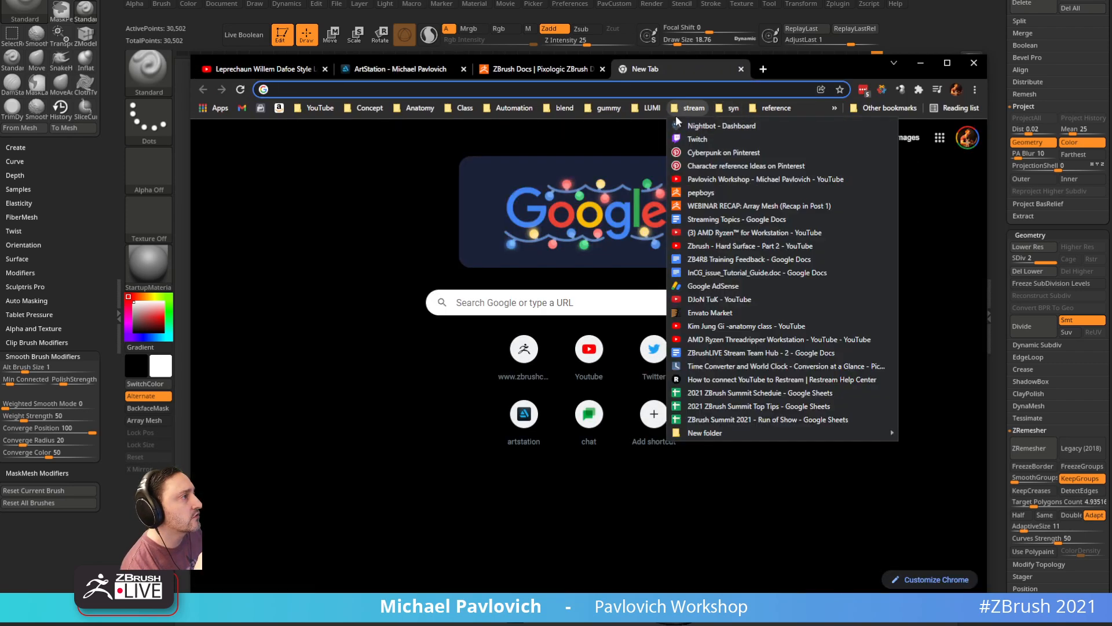
left_click(695, 179)
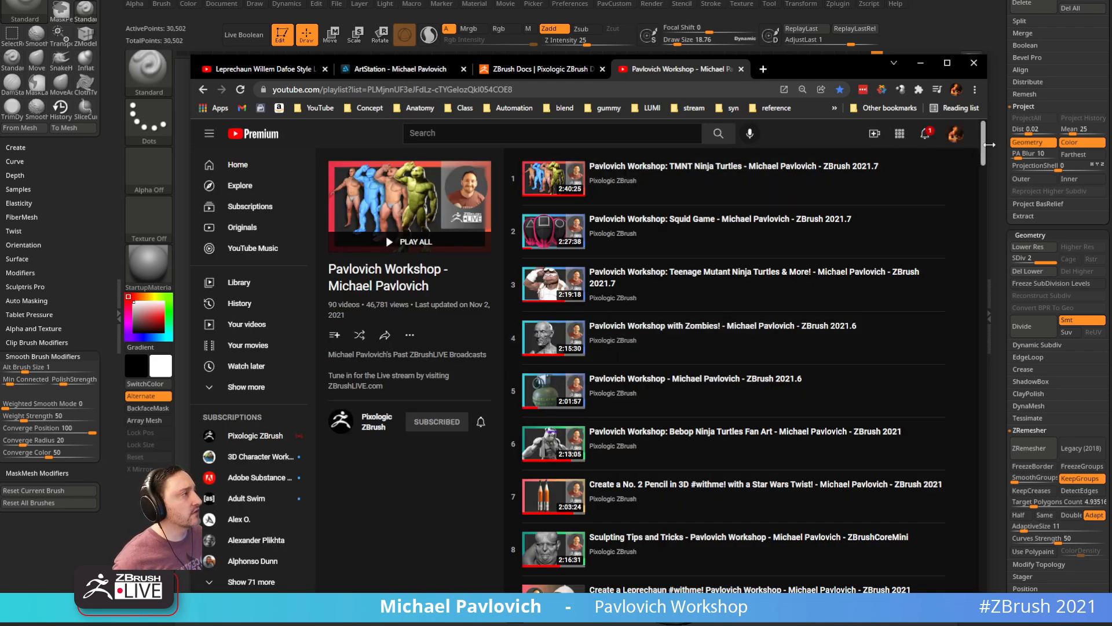
Step: Browse the oldest videos of the playlist and open Pavlovich Workshop Broadcast #3 (Part 1)
left_click_drag(984, 142, 983, 571)
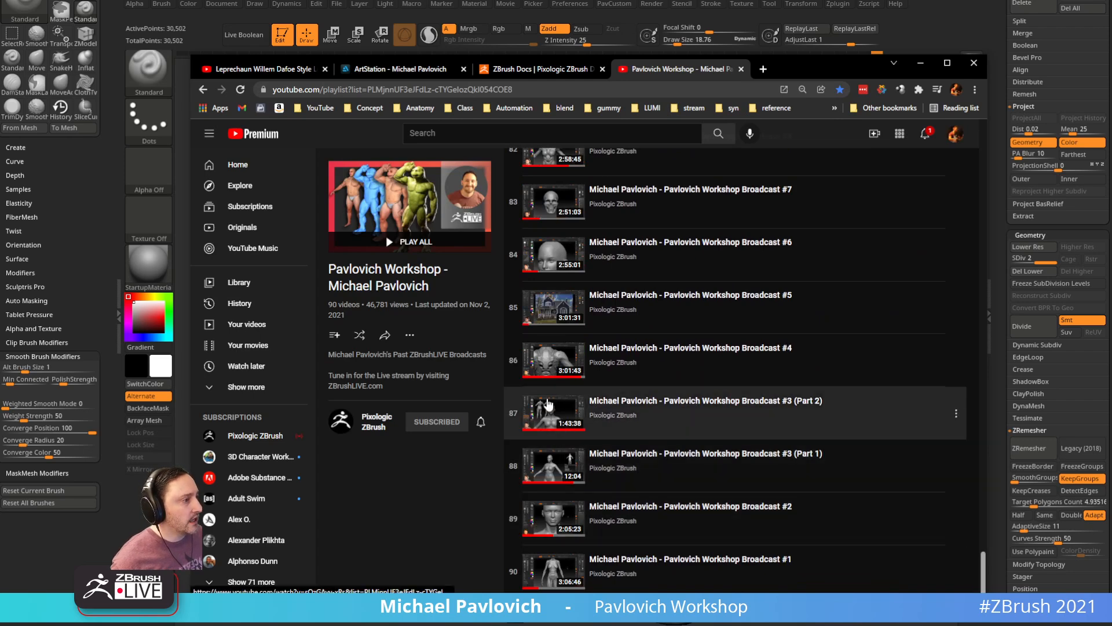
scroll(548, 404, "up", 2)
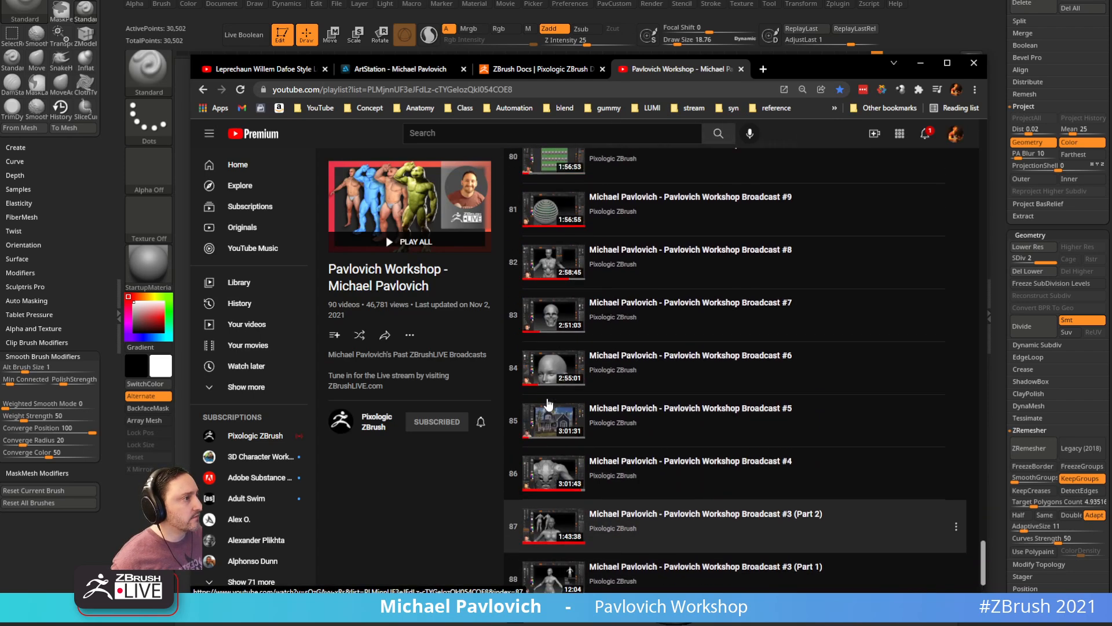
scroll(548, 404, "up", 2)
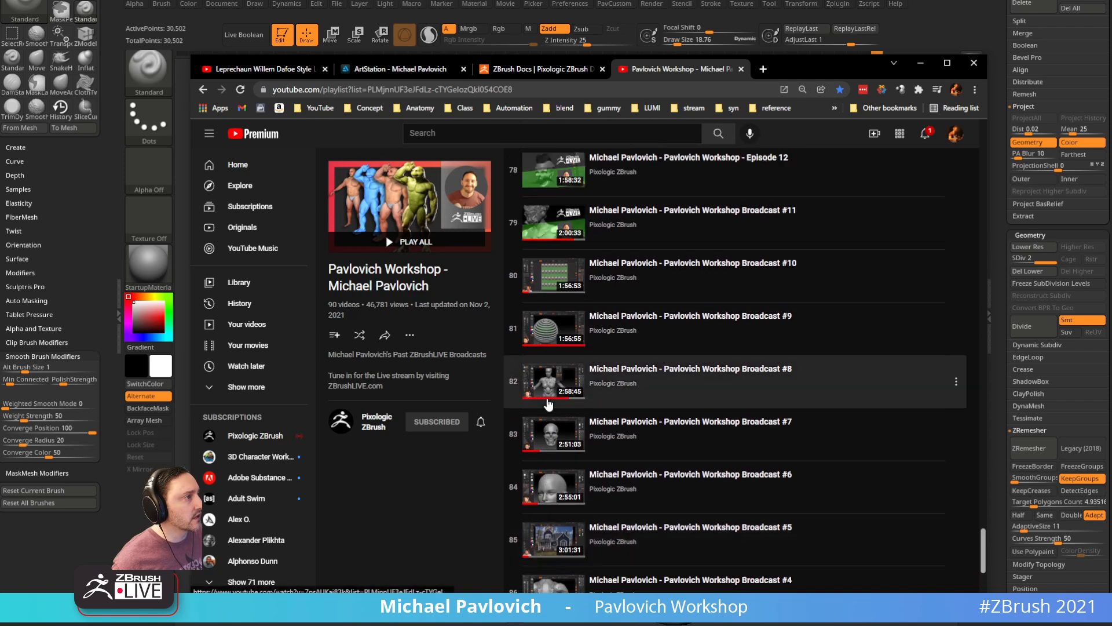
scroll(548, 404, "down", 5)
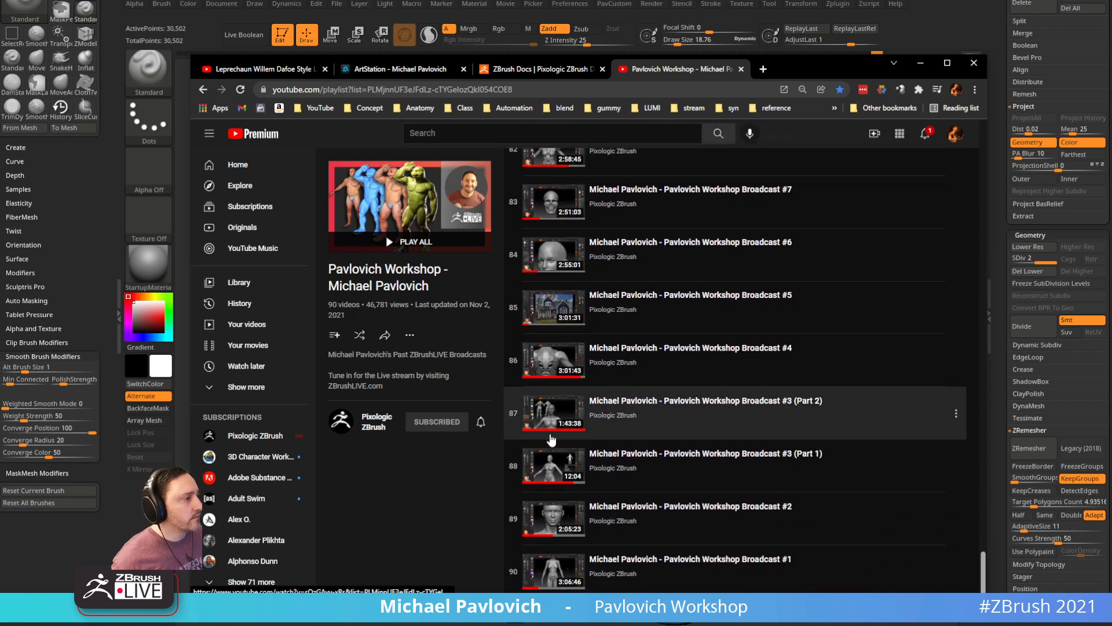
left_click(606, 456)
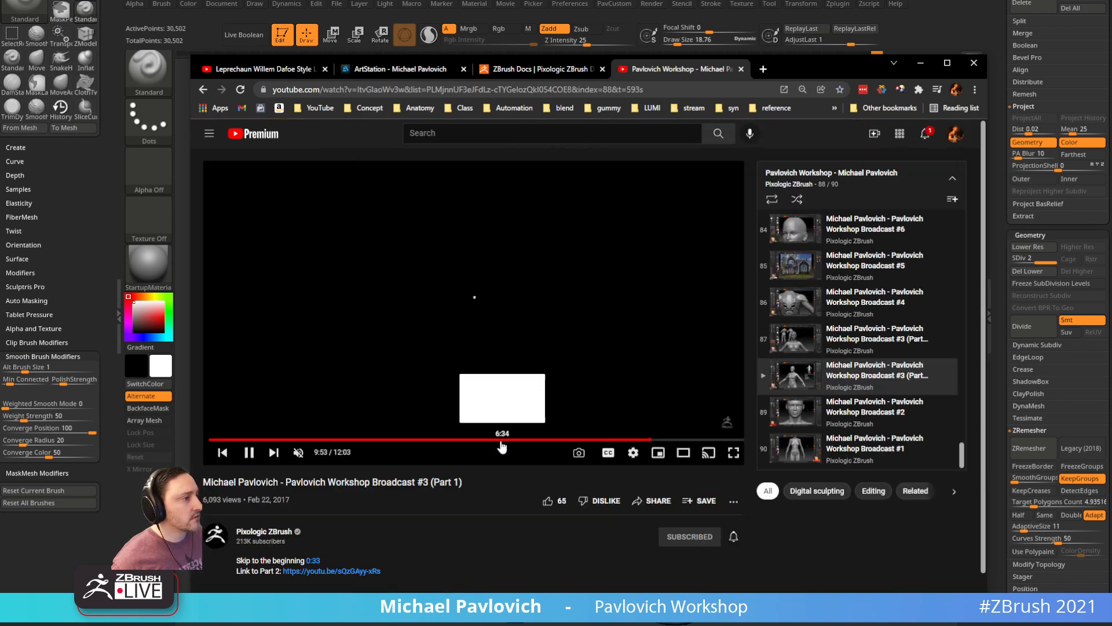
Step: Skip ahead through the last minutes of Part 1 and open Pavlovich Workshop Broadcast #3 (Part 2)
left_click_drag(496, 442, 668, 442)
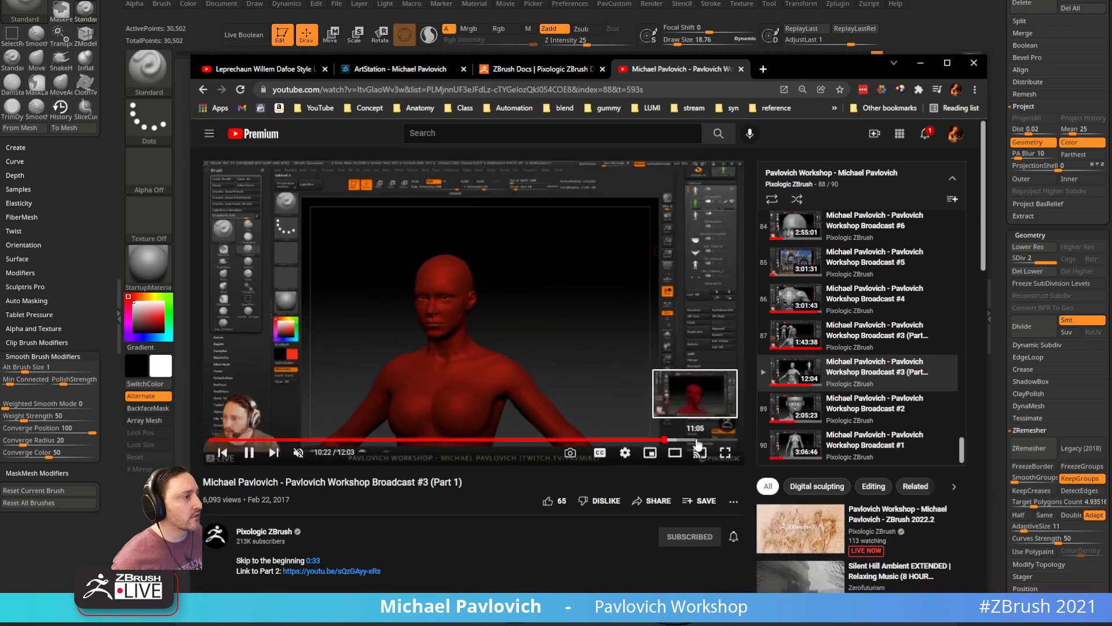
left_click(717, 442)
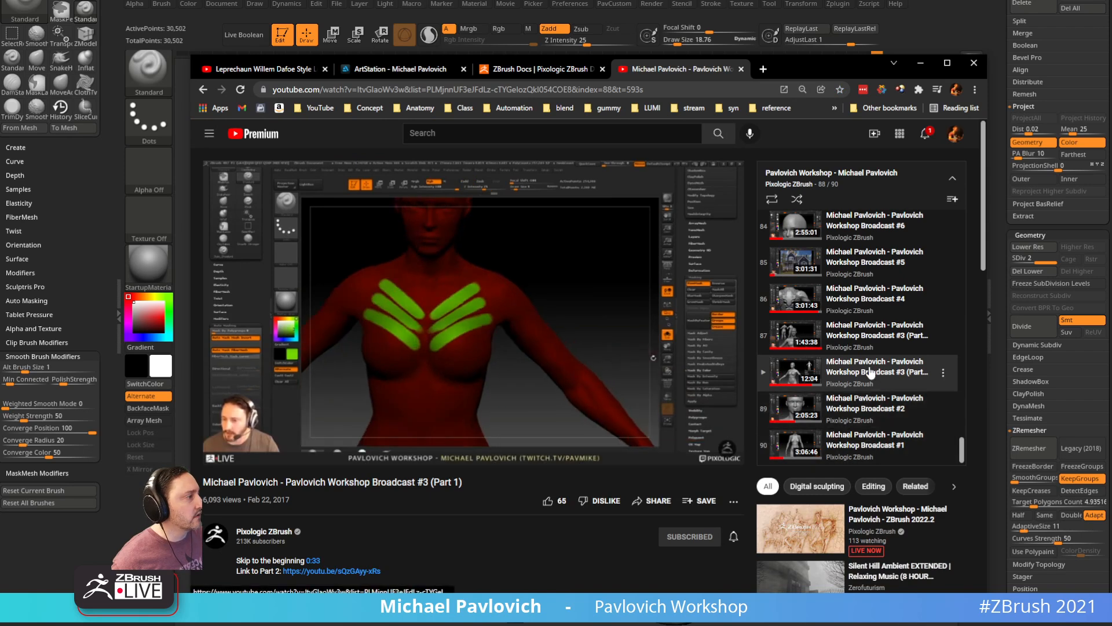
left_click(858, 333)
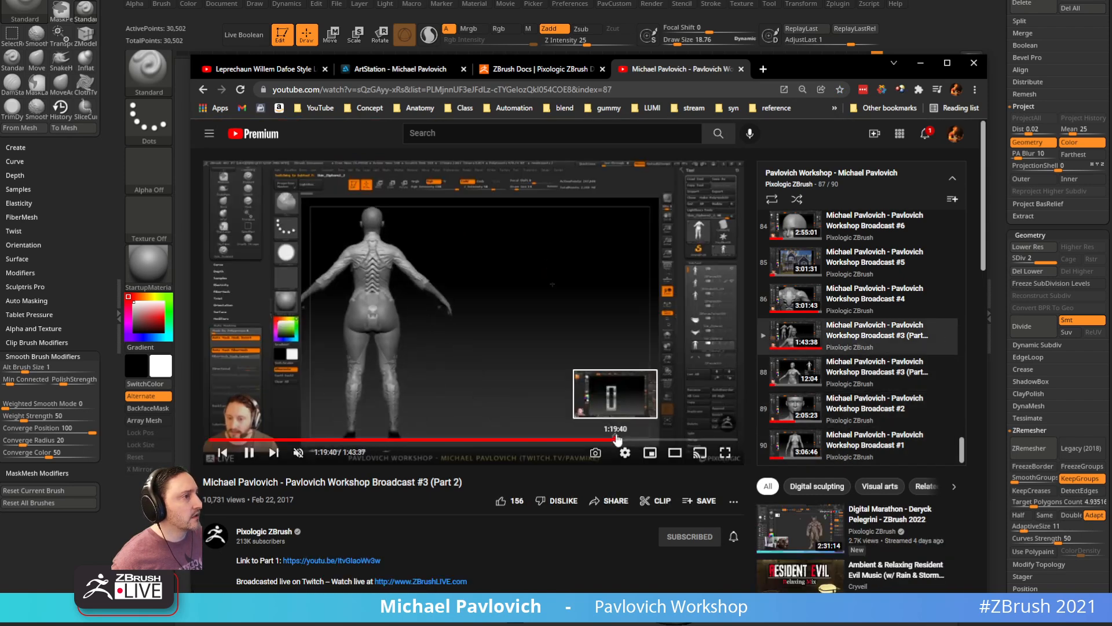
Step: Skim through the later part of the Workshop Broadcast #3 (Part 2) video
left_click(616, 440)
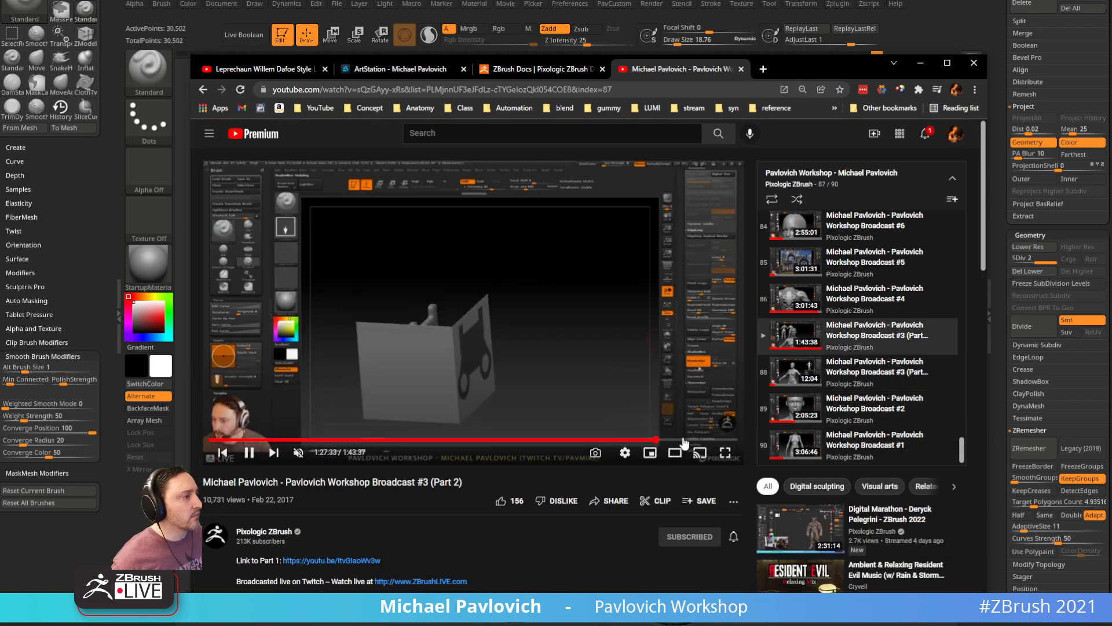
left_click(516, 441)
left_click_drag(457, 442, 722, 444)
Step: Open Workshop Broadcast #4 from the playlist and skim through its helmet, body and head sketch sections
left_click(861, 297)
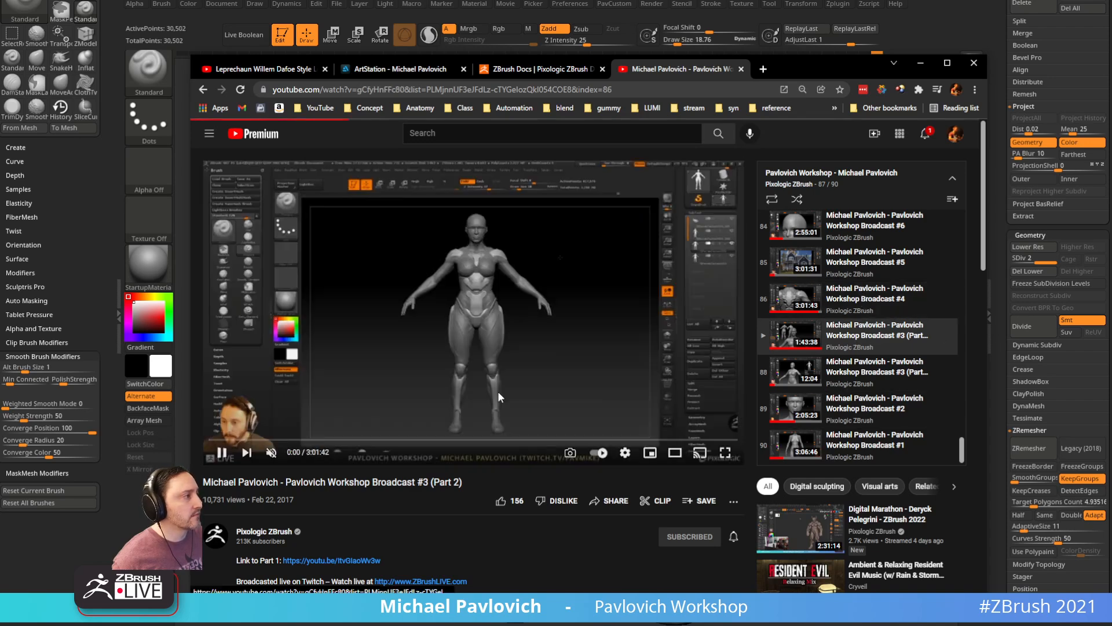
left_click(396, 441)
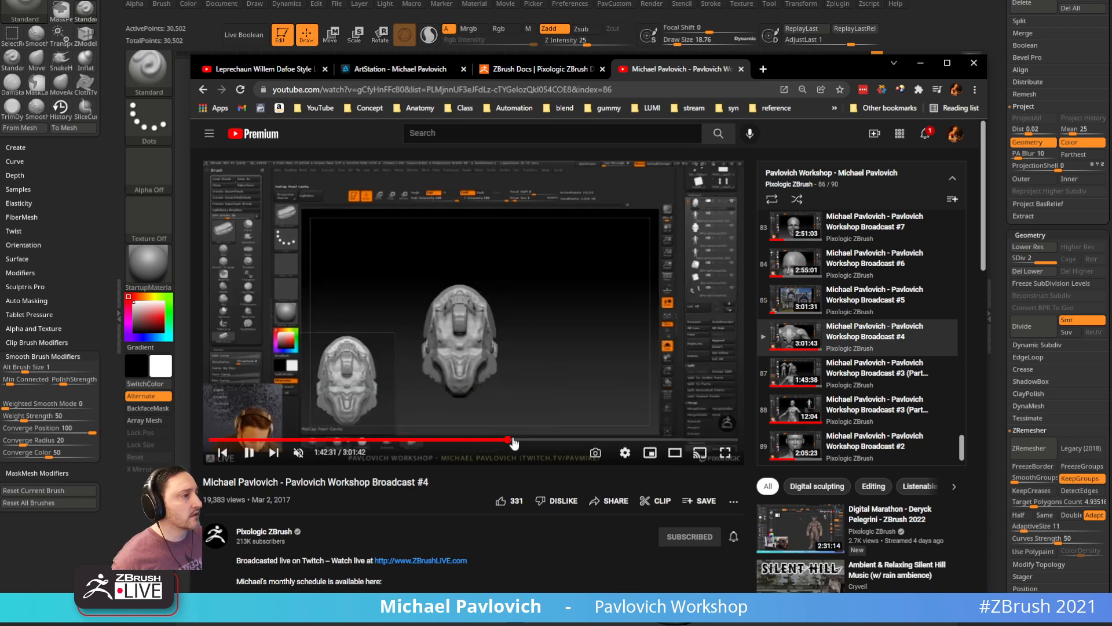
left_click(571, 442)
left_click(628, 441)
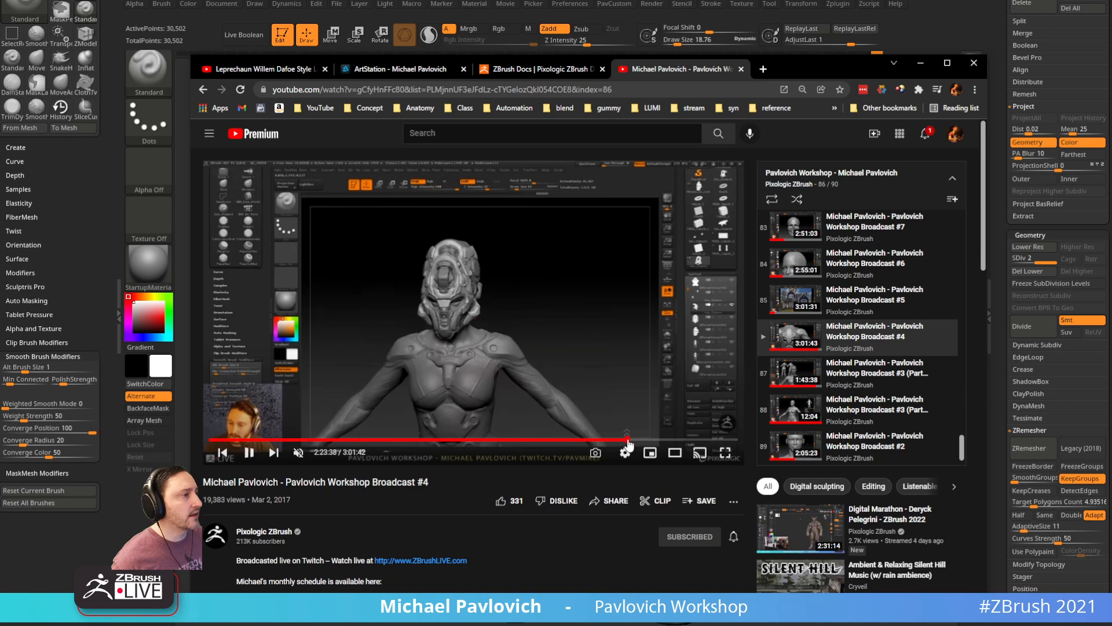
left_click(661, 442)
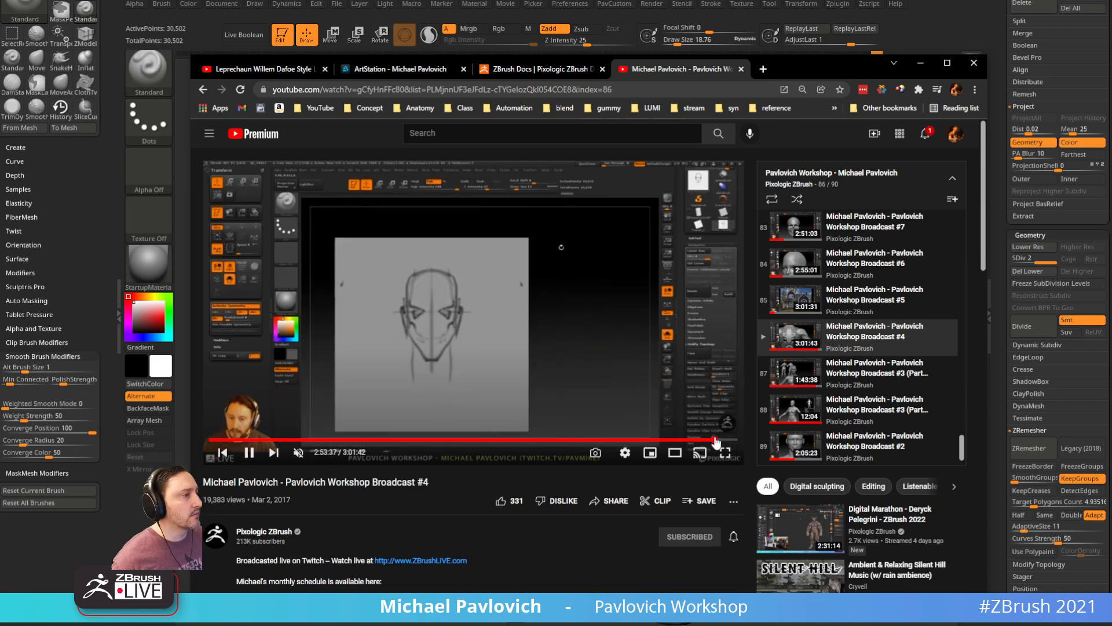
Step: Open Workshop Broadcast #5 from the playlist and skim through its final third to the armoured character
left_click(874, 301)
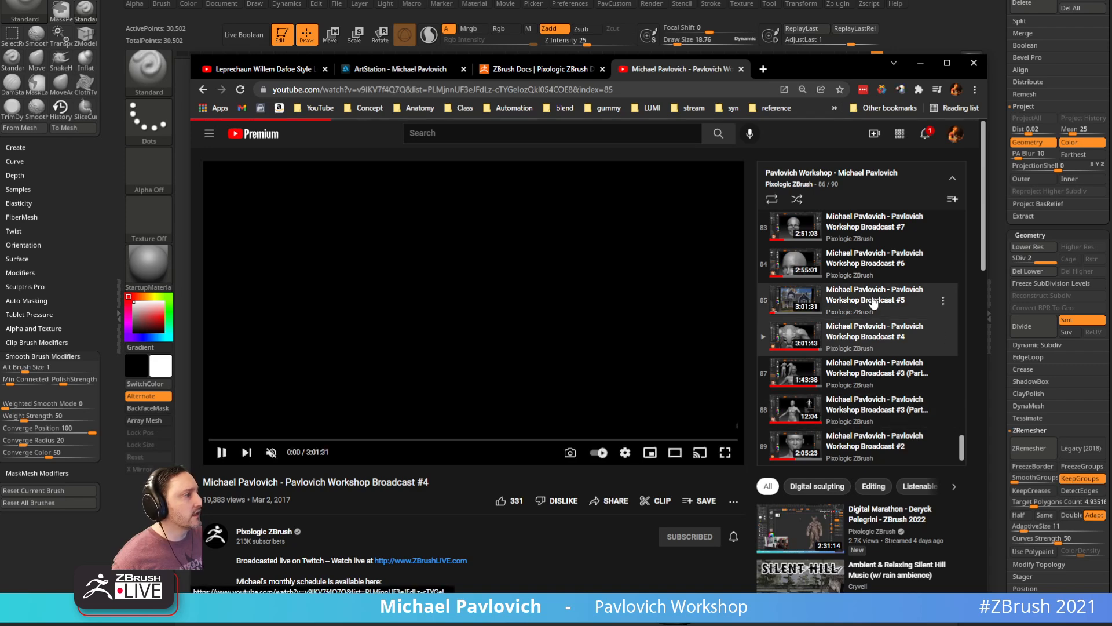
left_click(602, 442)
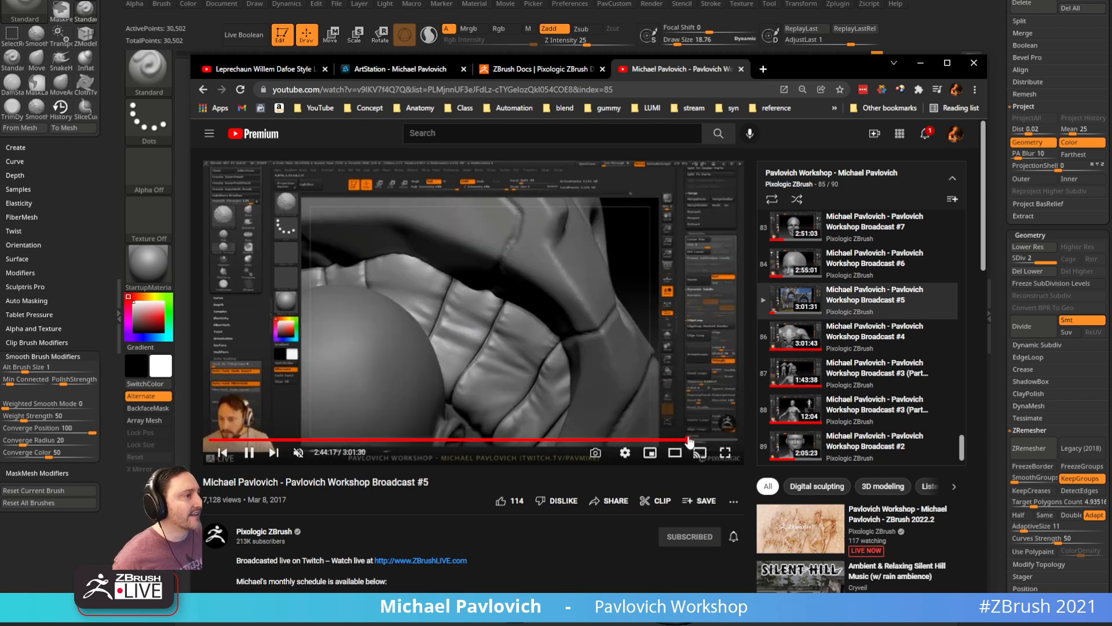
left_click_drag(690, 441, 670, 443)
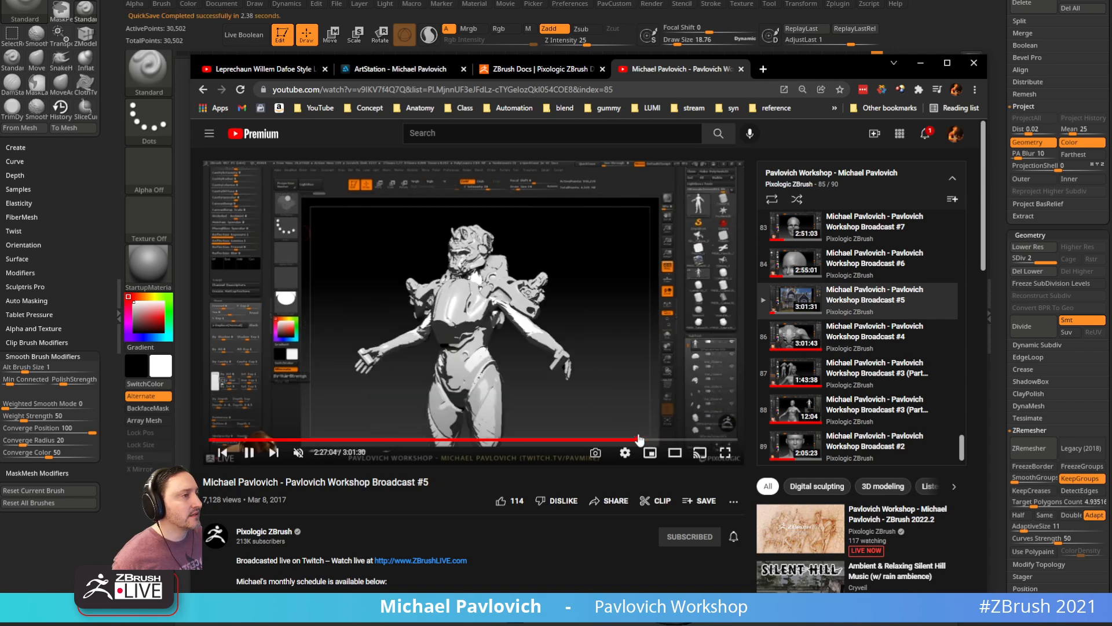
Step: Open Workshop Broadcast #6 from the playlist and skim through its second half to the bust on a bolt stand
scroll(867, 439, "up", 2)
left_click(869, 379)
left_click(484, 441)
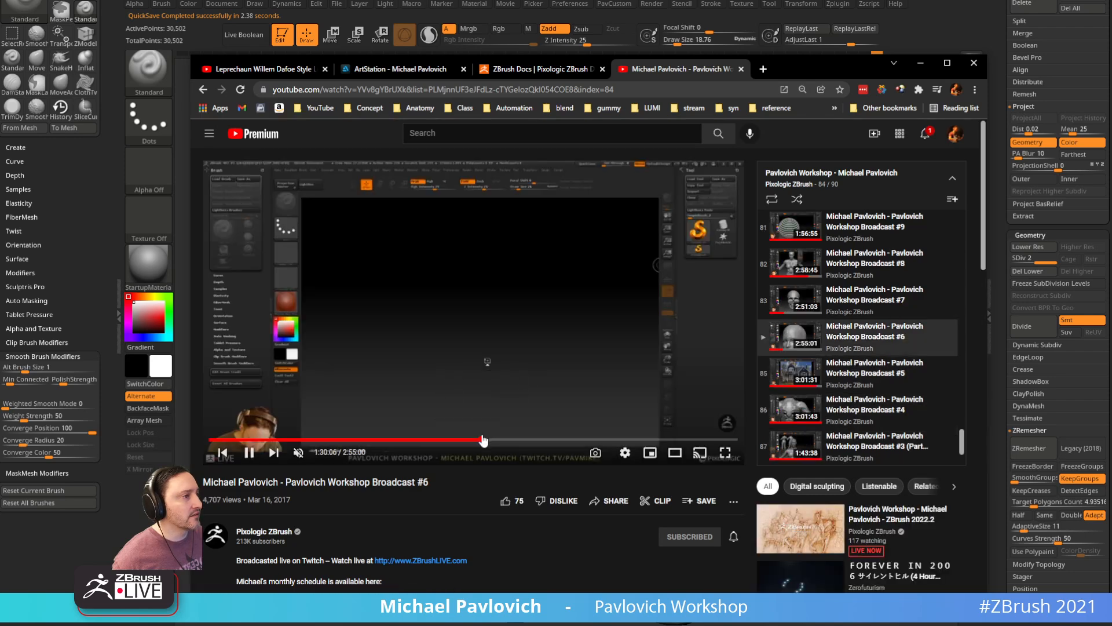
left_click(521, 440)
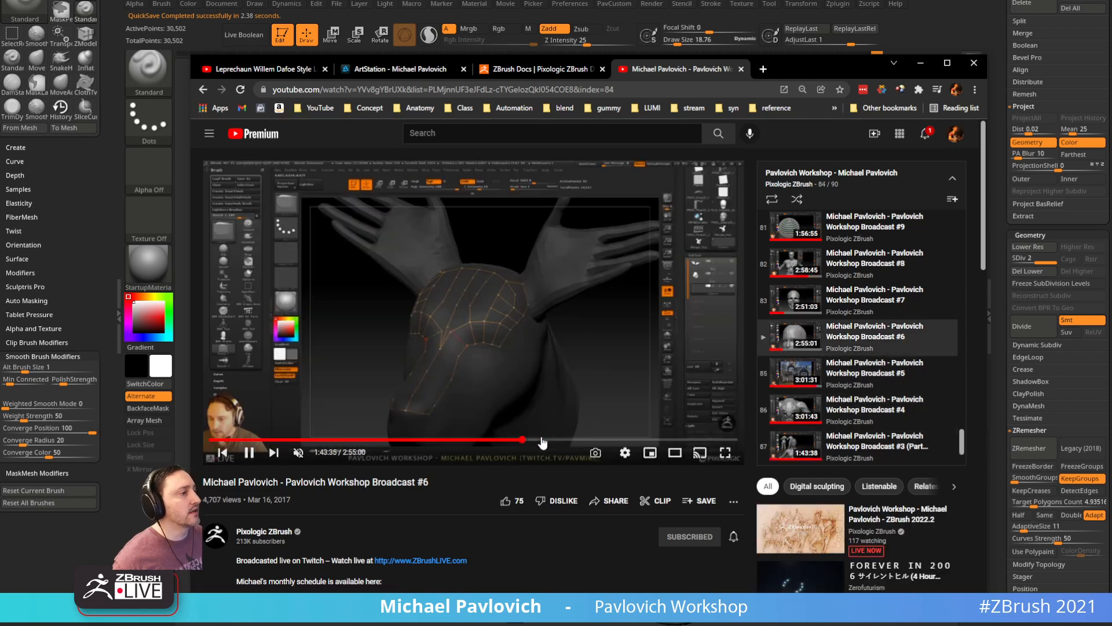
left_click(603, 440)
left_click_drag(642, 443, 678, 444)
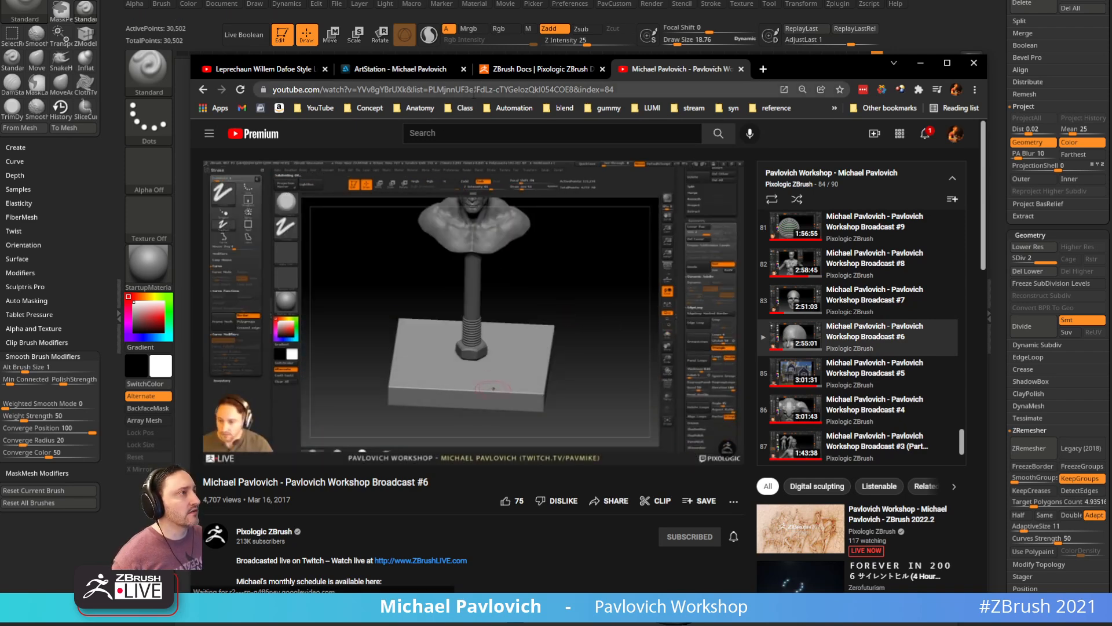
Step: Select the Broadcast #6 video's web address and browse the Livestream Full Episodes playlist
key("ctrl+l")
key("alt+Tab")
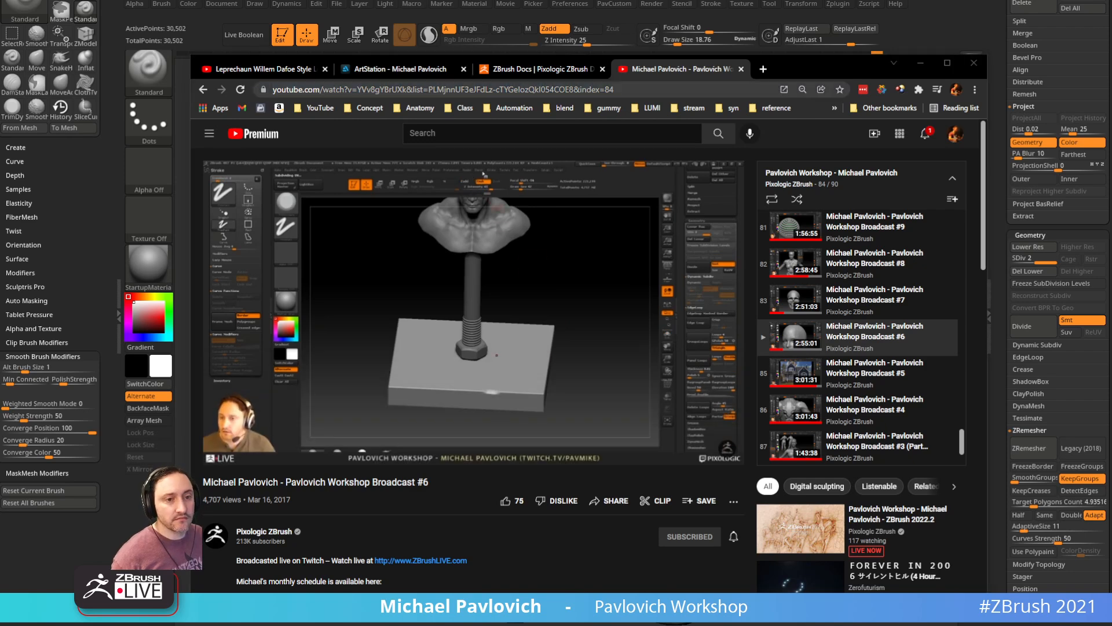
left_click(277, 71)
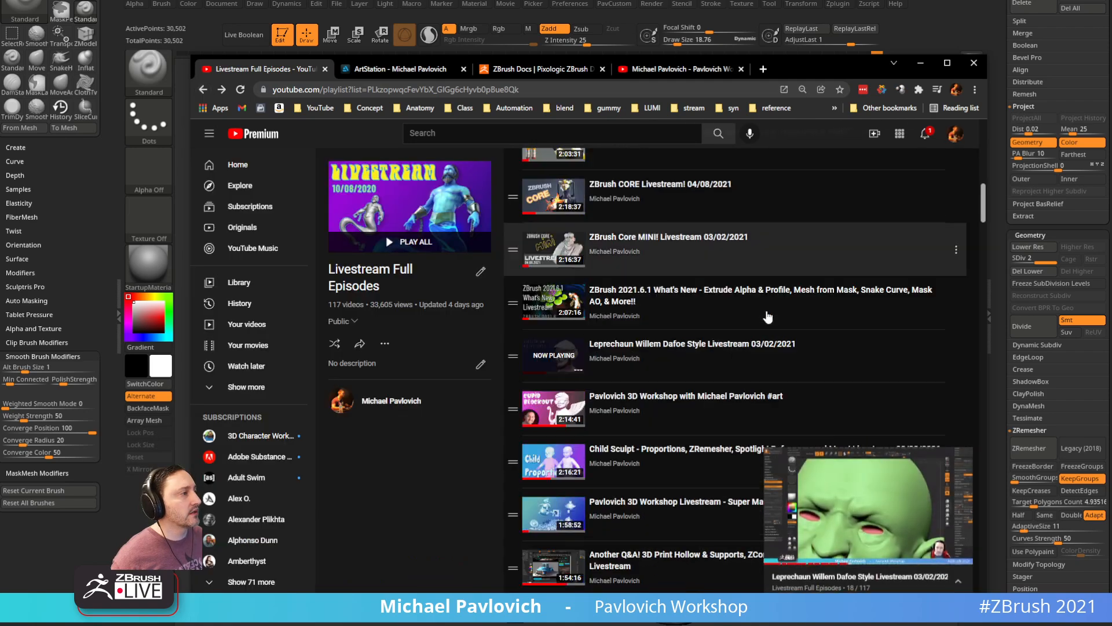
scroll(767, 315, "down", 8)
left_click_drag(985, 235, 950, 178)
Step: Return to the Broadcast #6 video, pause it and minimize the browser to get back to ZBrush
left_click(724, 70)
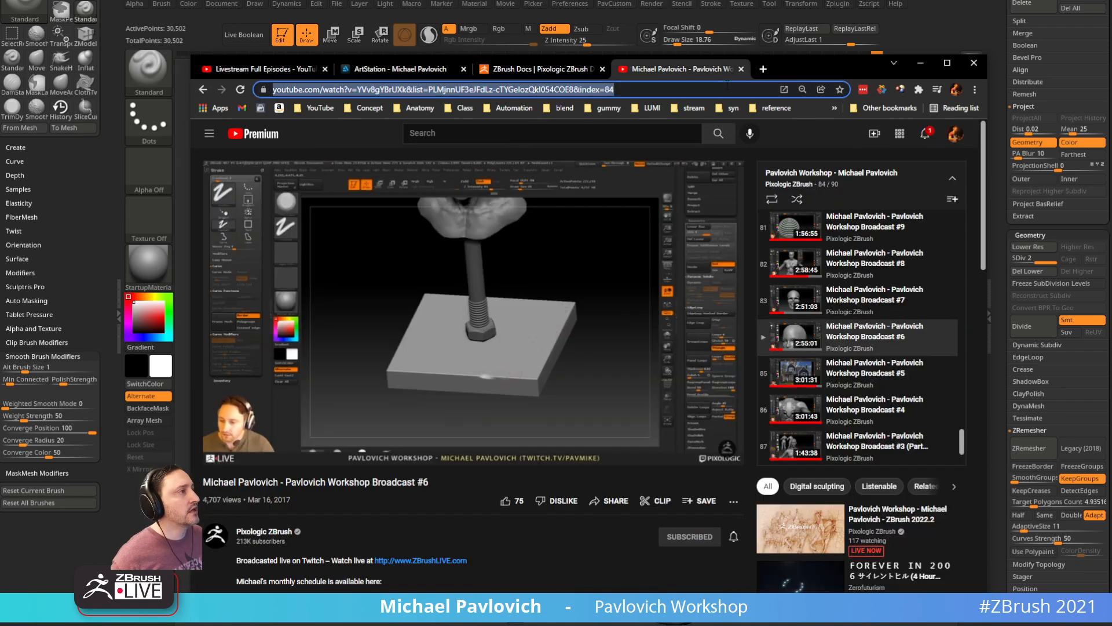
left_click(249, 453)
left_click(921, 63)
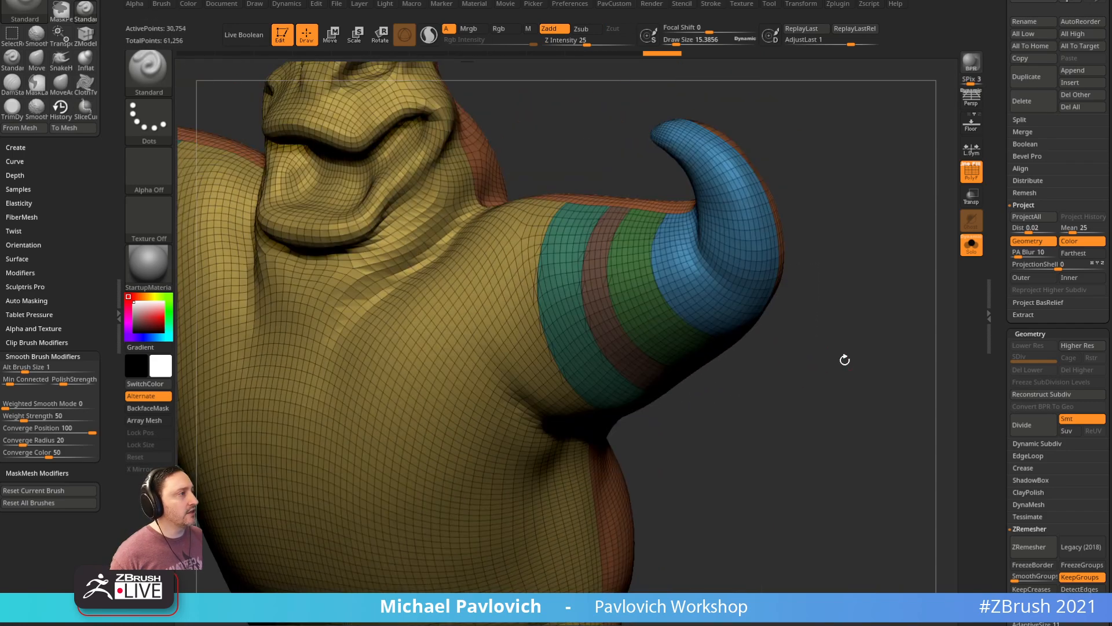
Step: ZRemesh the character's body with the target polygon count option set to Same and KeepGroups on
right_click_drag(845, 360, 838, 347, "ctrl")
right_click_drag(533, 281, 660, 312)
mouse_move(802, 295)
right_mouse_down()
mouse_move(818, 293)
mouse_move(810, 280)
right_mouse_up()
key("space")
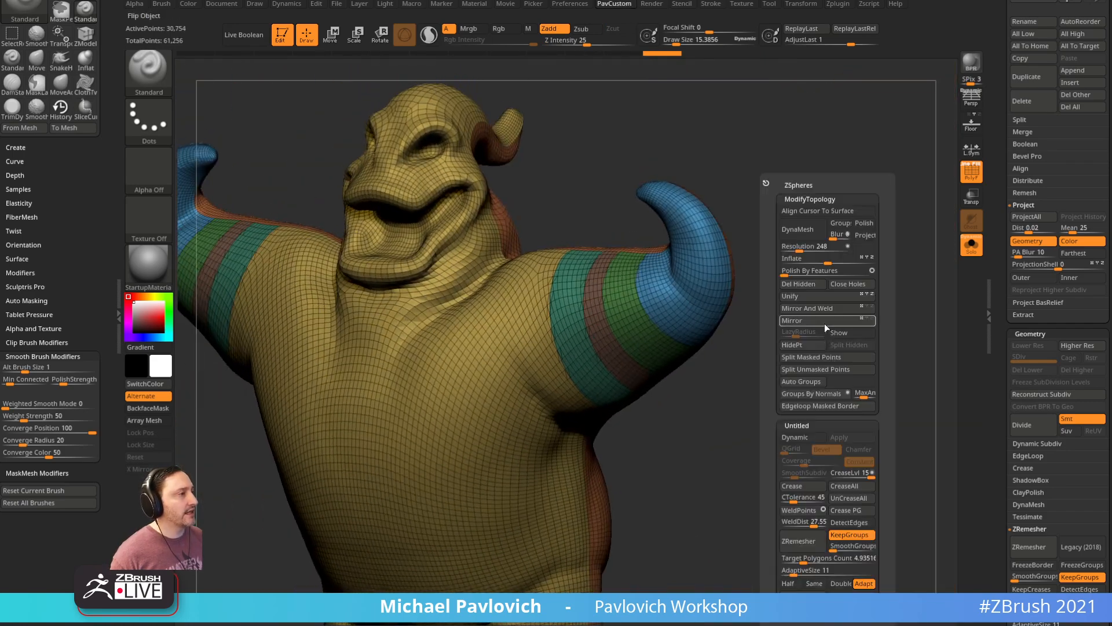
left_click(815, 584)
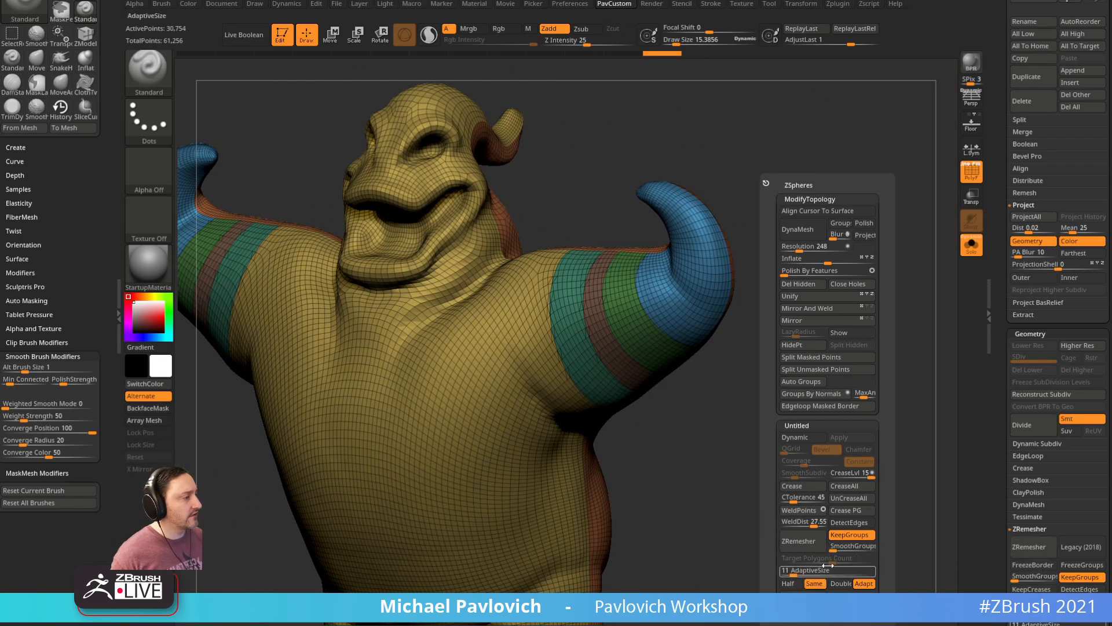
left_click(823, 542)
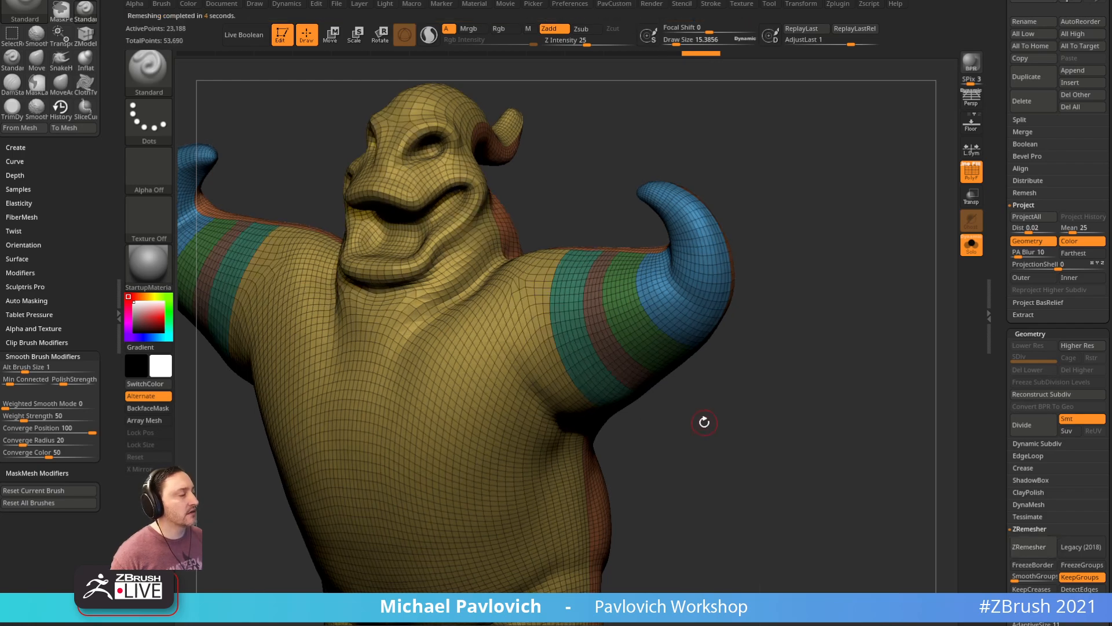
Step: Collapse the ZRemesher settings and expand the EdgeLoop settings of the body's geometry
left_click_drag(761, 407, 863, 290)
key("space")
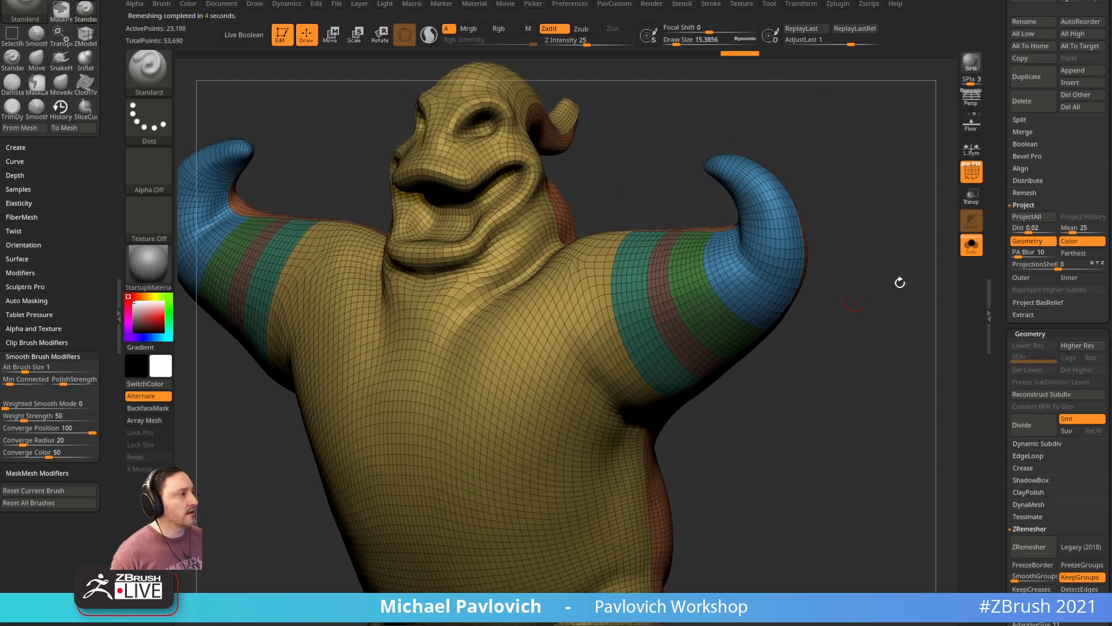
scroll(999, 316, "down", 5)
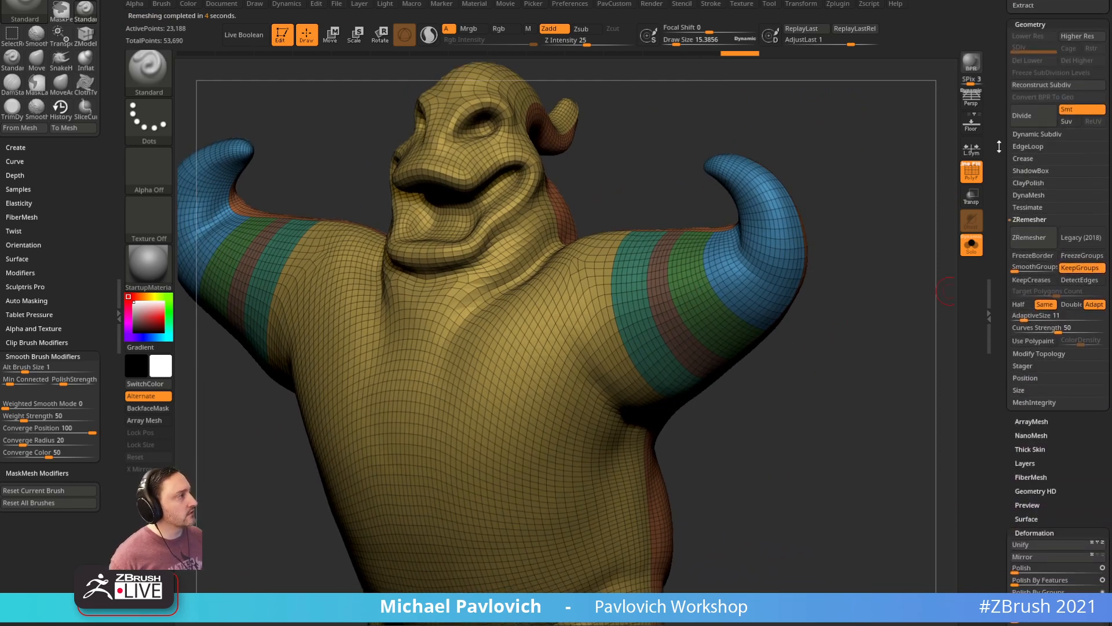
left_click(1023, 220, "shift")
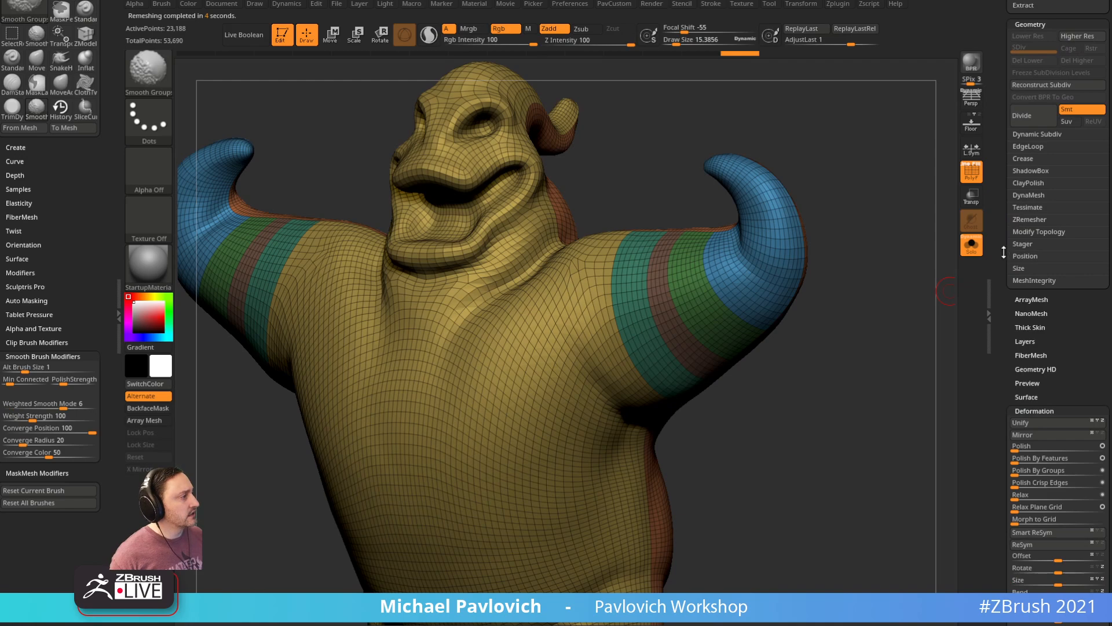
scroll(1004, 251, "up", 7)
scroll(997, 286, "down", 3)
scroll(997, 415, "down", 1)
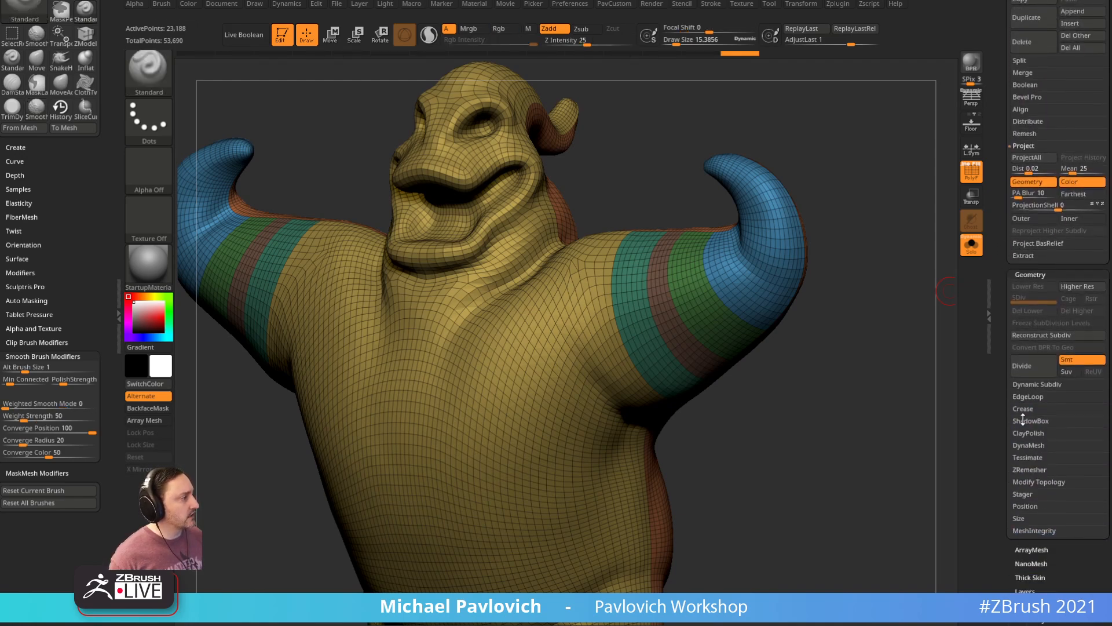
key("shift")
left_click(1029, 396)
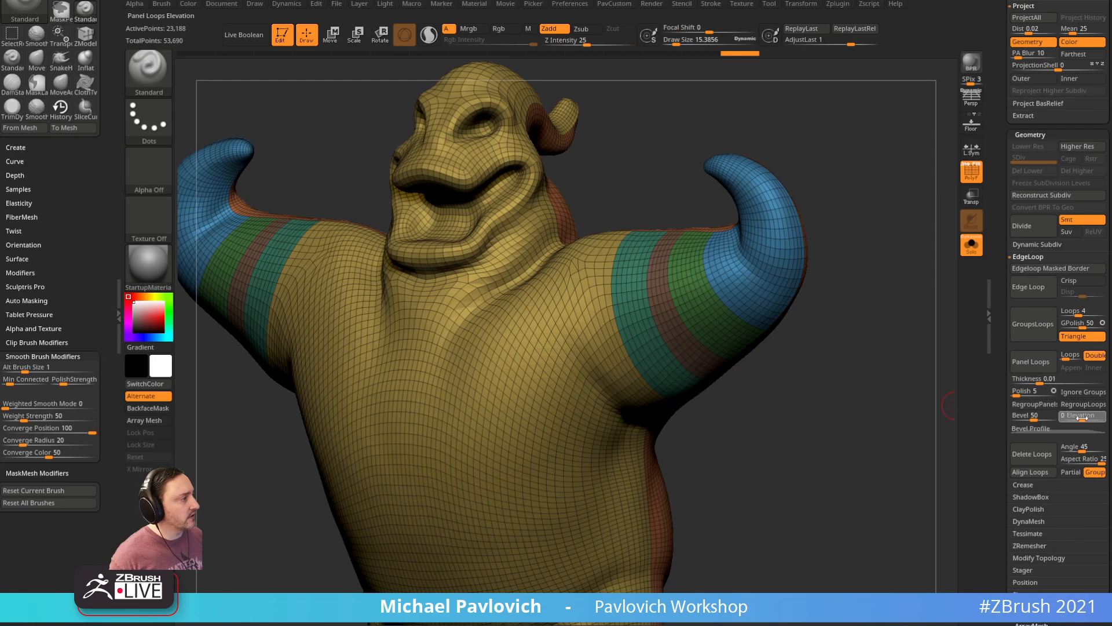
Step: Insert Panel Loops around the body's polygroups with Thickness 0.01356, undo, and reapply them with Polish 0
left_click_drag(822, 325, 856, 341)
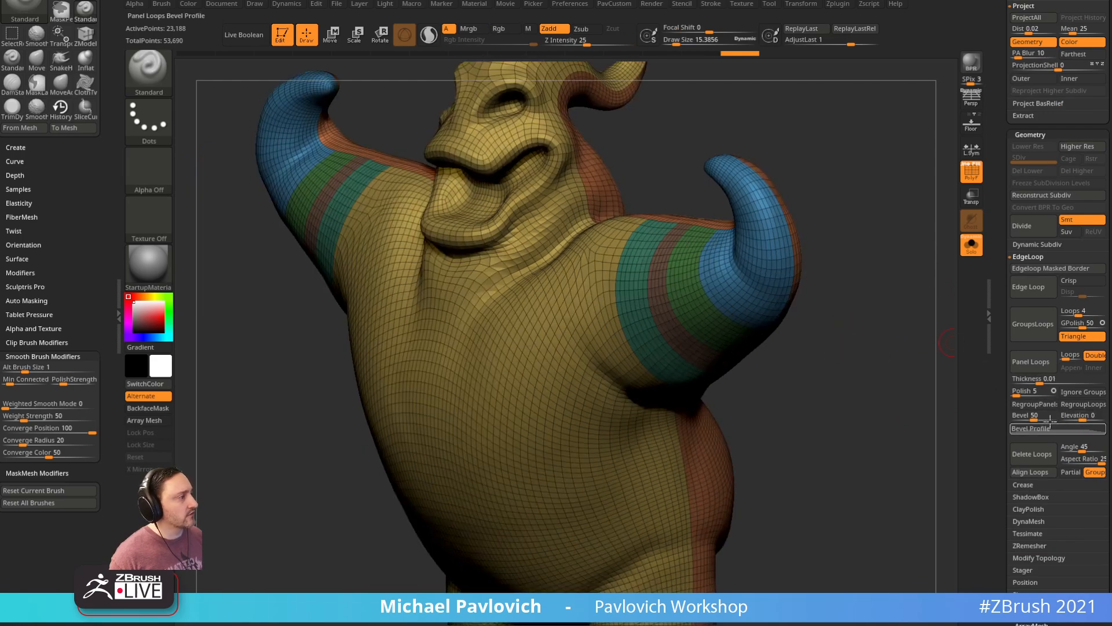
left_click(1047, 367)
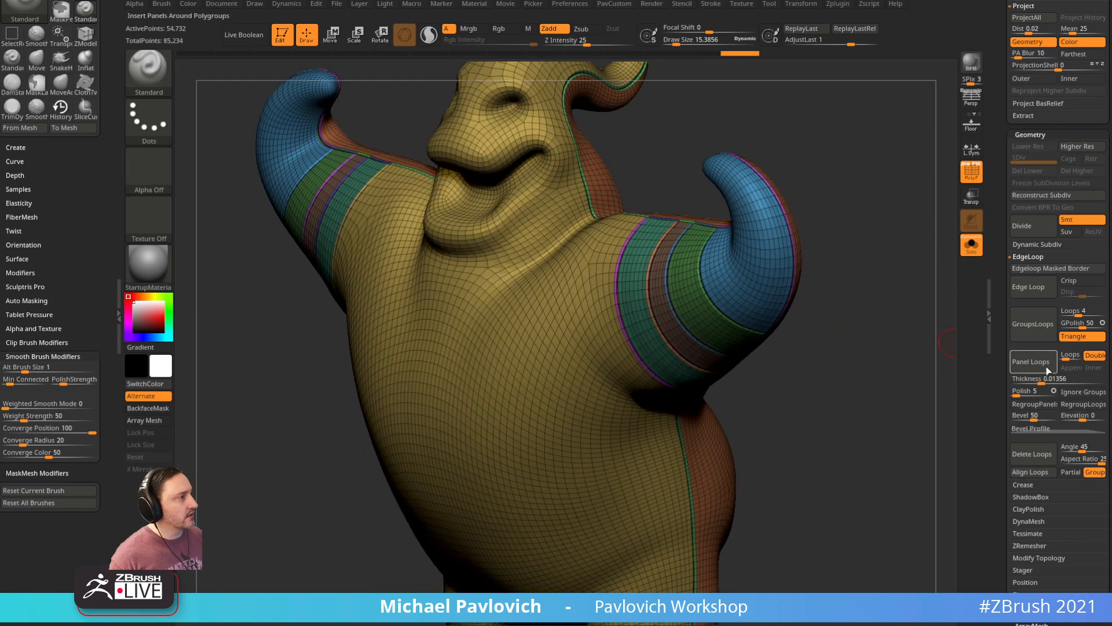
key("ctrl+z")
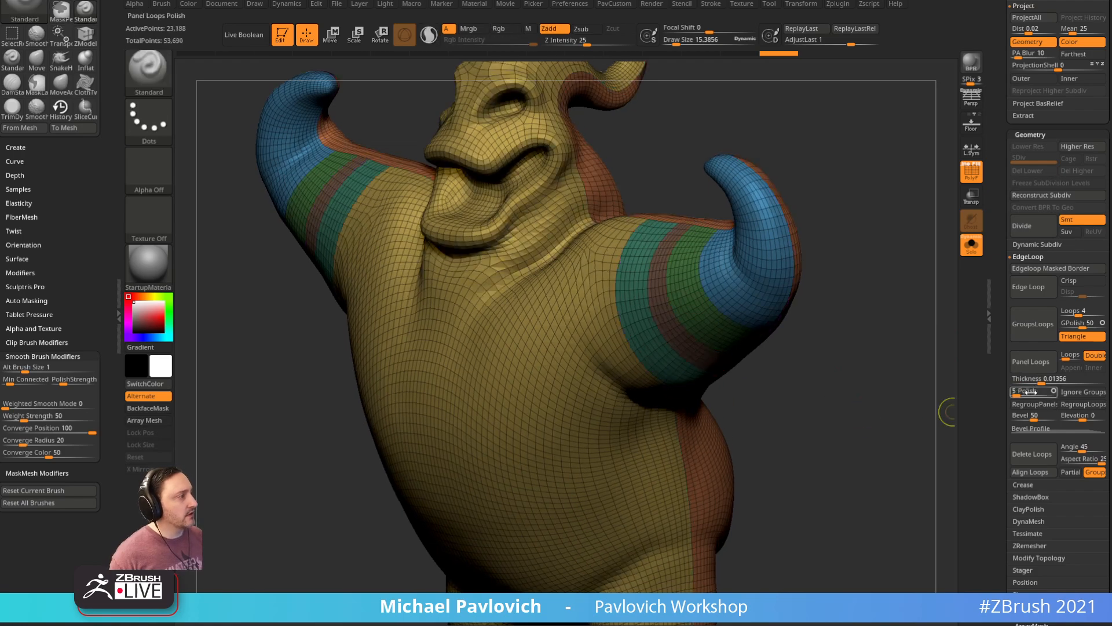
left_click(1019, 368)
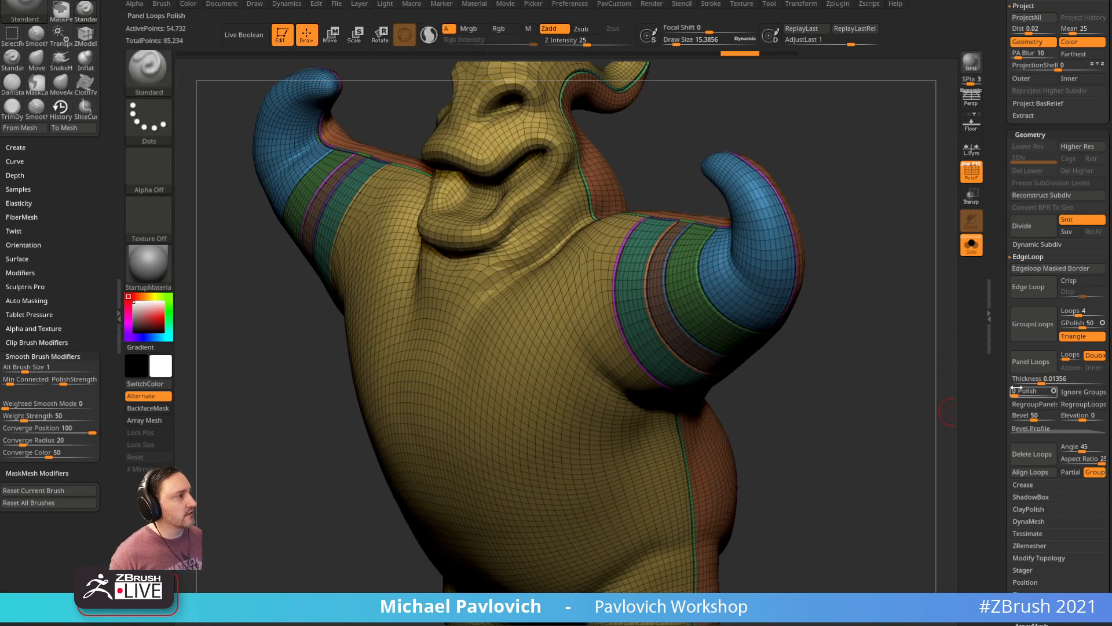
Step: Inspect the panel loops around the raised arm with the polyframe display off and on
left_click_drag(869, 334, 940, 338)
left_click_drag(877, 319, 860, 295, "alt")
left_click(969, 176)
left_click_drag(892, 255, 920, 275)
left_click(972, 170)
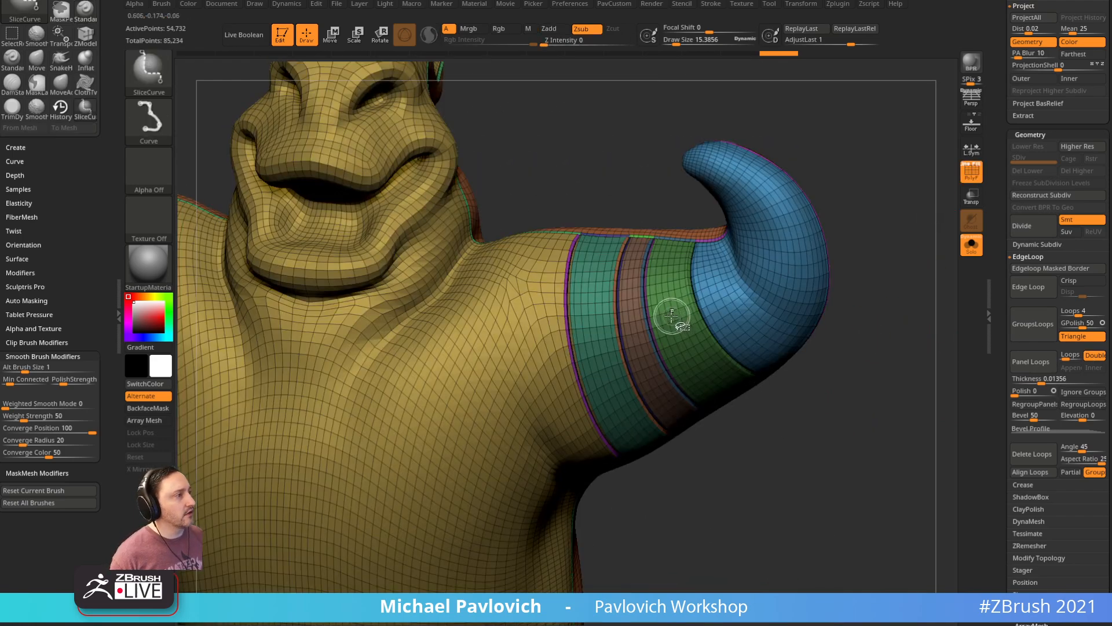
Step: Isolate the green arm band, examine its panel edges without the polyframe, and show the whole body again
left_click(672, 317, "ctrl+shift")
left_click(842, 293, "ctrl+shift")
left_click_drag(603, 139, 777, 411, "ctrl+shift")
key("ctrl+z")
mouse_move(857, 373)
left_mouse_down()
mouse_move(846, 373)
mouse_move(867, 362)
left_mouse_up()
key("shift+f")
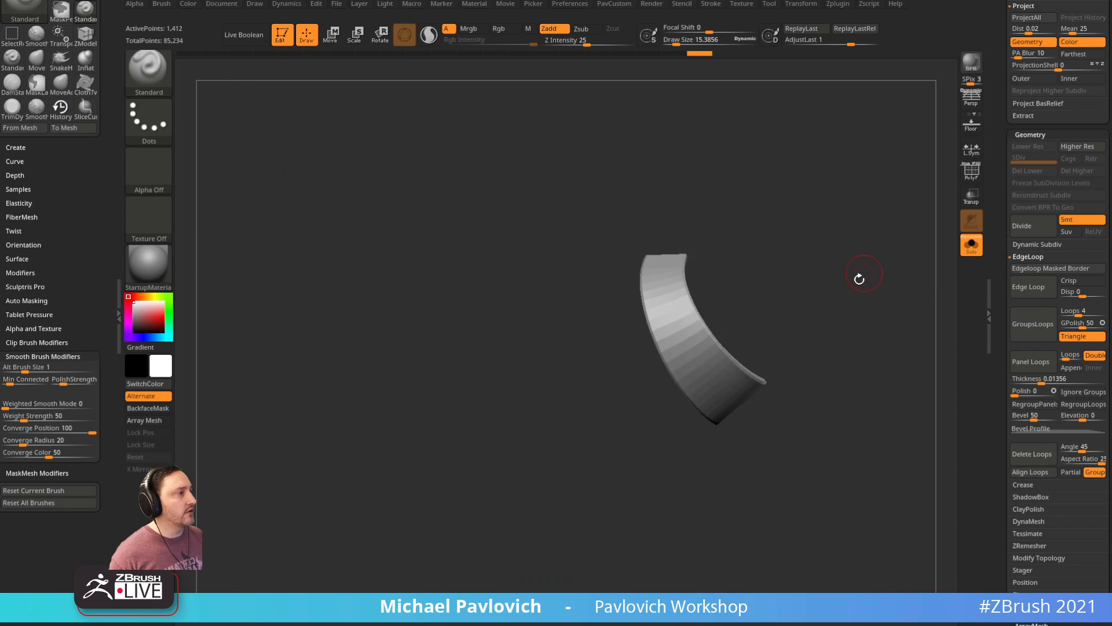
left_click_drag(866, 266, 906, 243)
left_click(861, 250, "ctrl+shift")
Step: Set the draw size to 90.91, restore the polyframe, and switch to the Move brush with Topological auto masking
key("s")
left_click_drag(655, 315, 753, 272)
key("shift+f")
left_click(826, 239)
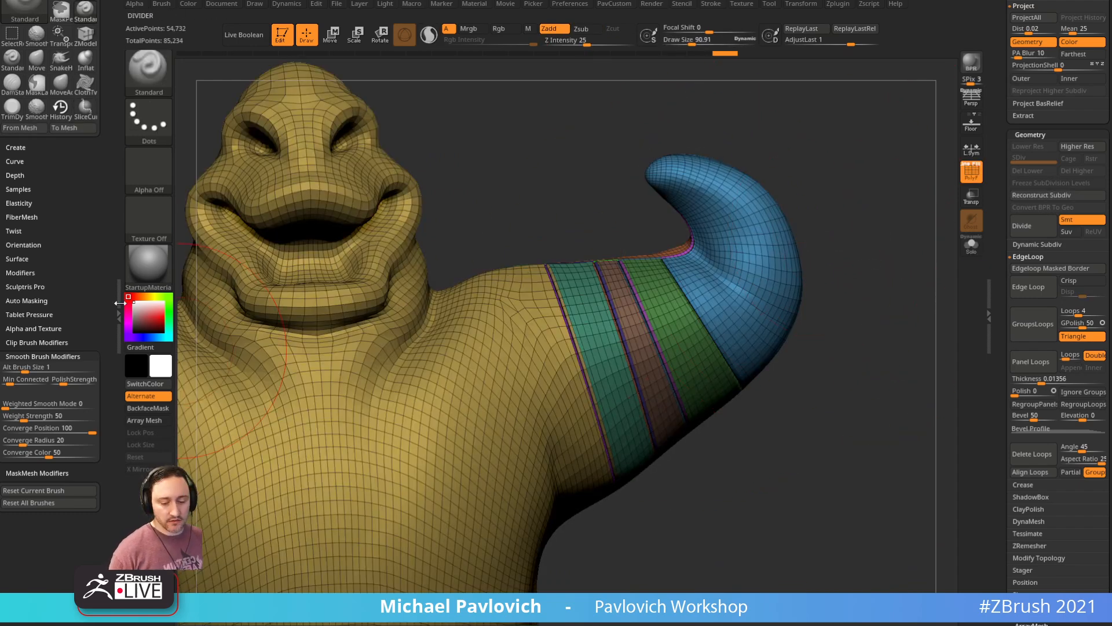
key("shift")
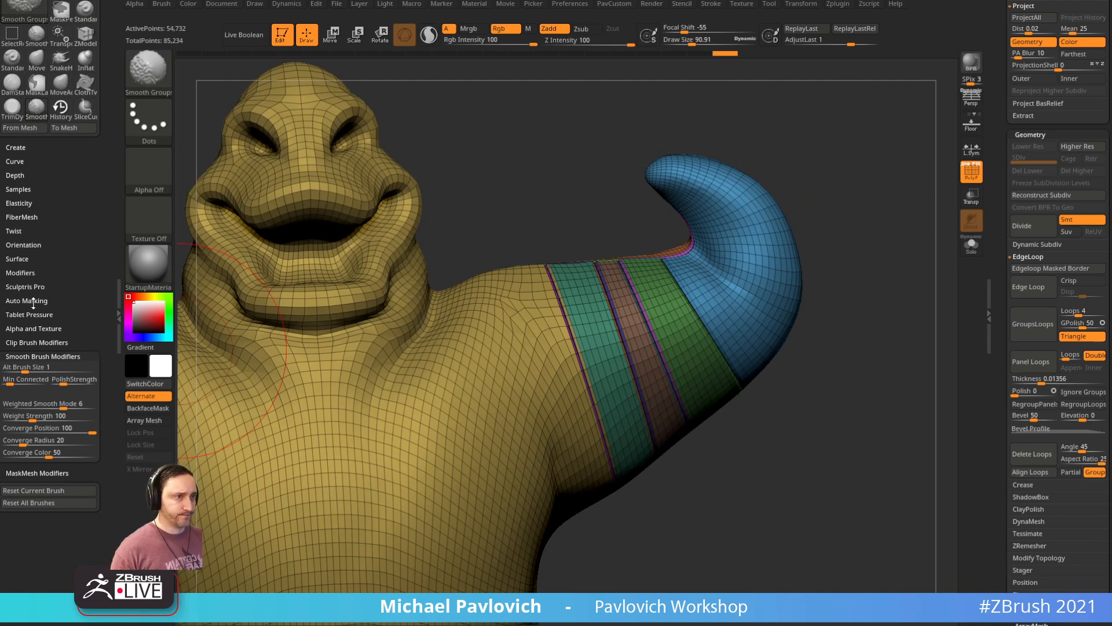
left_click(33, 301)
right_click_drag(716, 258, 743, 286)
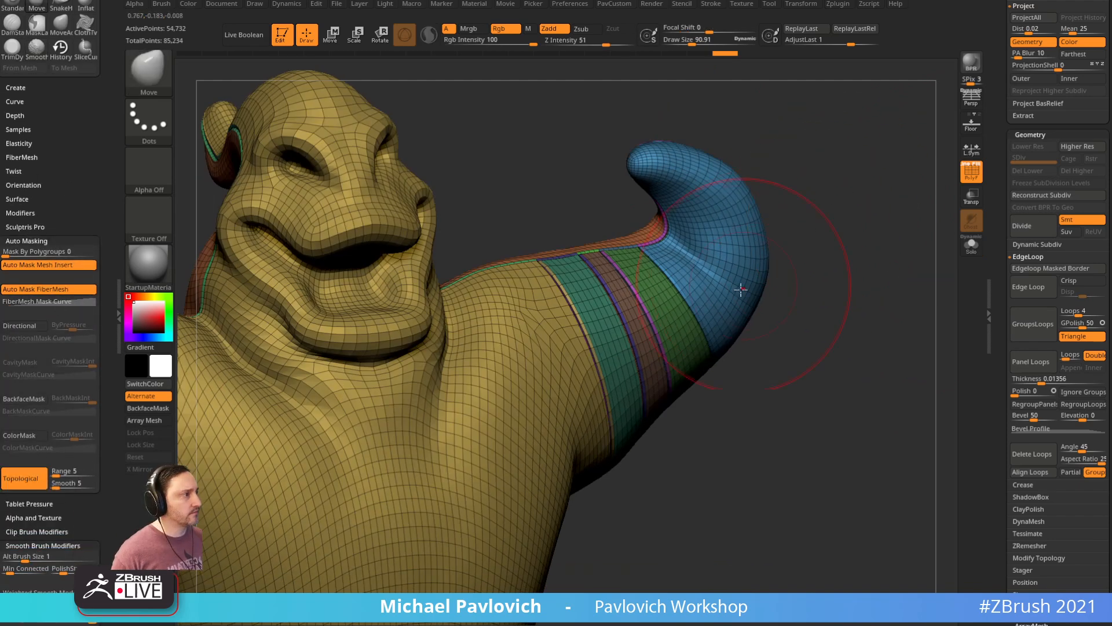
Step: Try topological Move strokes on the green arm band, reducing the draw size to about 17, and undo them
mouse_move(665, 309)
left_mouse_down()
mouse_move(669, 276)
mouse_move(690, 293)
left_mouse_up()
key("ctrl+z")
key("s")
left_click(840, 292)
right_click_drag(844, 295, 753, 307)
key("s")
left_click(735, 325)
mouse_move(698, 330)
left_mouse_down()
mouse_move(675, 316)
mouse_move(689, 342)
mouse_move(698, 336)
left_mouse_up()
key("ctrl+z")
Step: Undo back to the remeshed body before the Panel Loops operation and turn Solo display on
right_click_drag(861, 263, 875, 266, "shift")
key("ctrl+z")
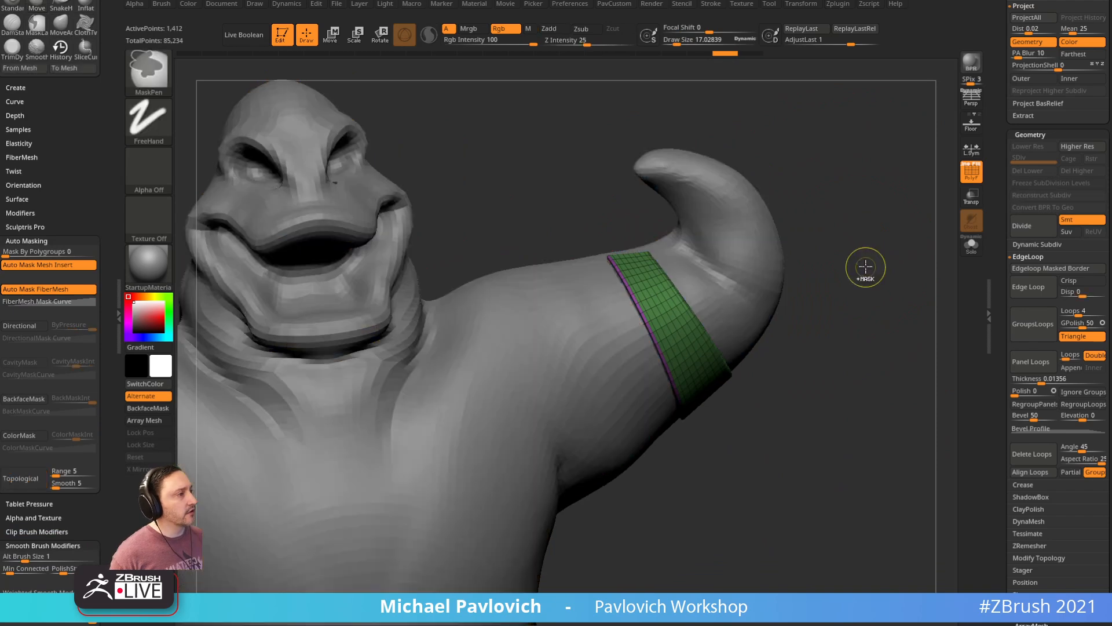
key("ctrl+z")
key("ctrl+z")
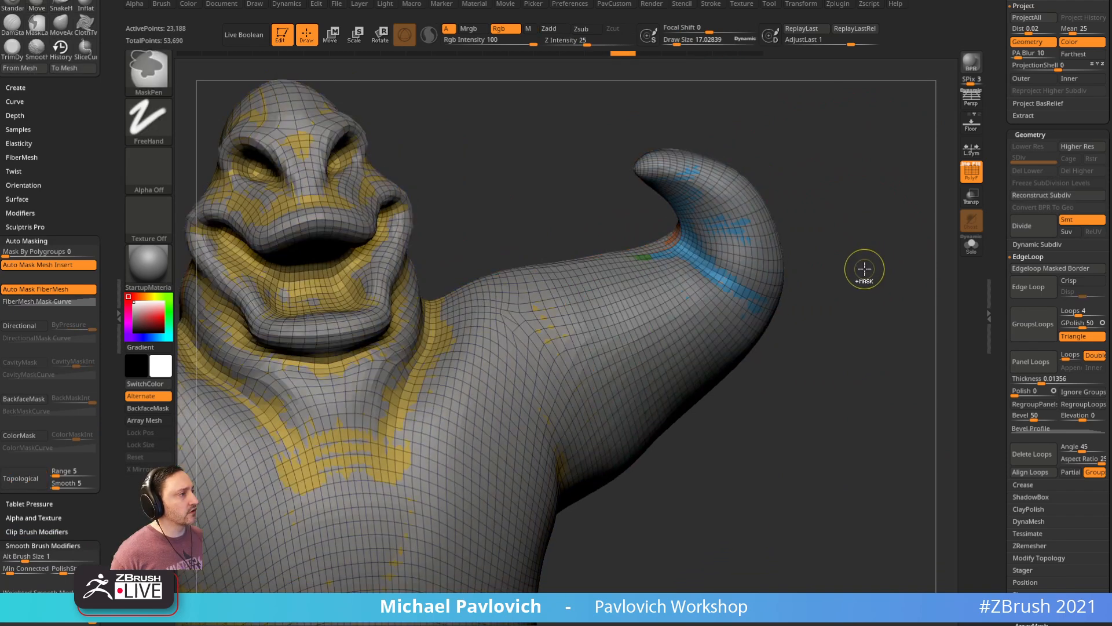
left_click(972, 246)
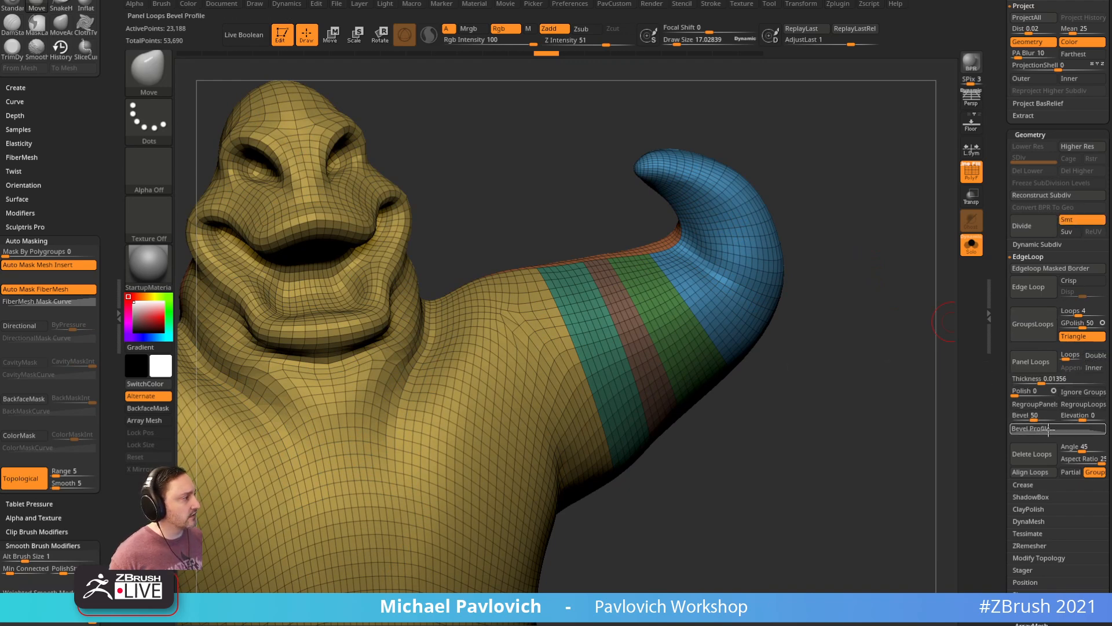
Step: Apply Panel Loops to the body's polygroups and check the green arm band in isolation before hiding the polyframe
left_click(1043, 366)
left_click_drag(904, 421, 927, 317)
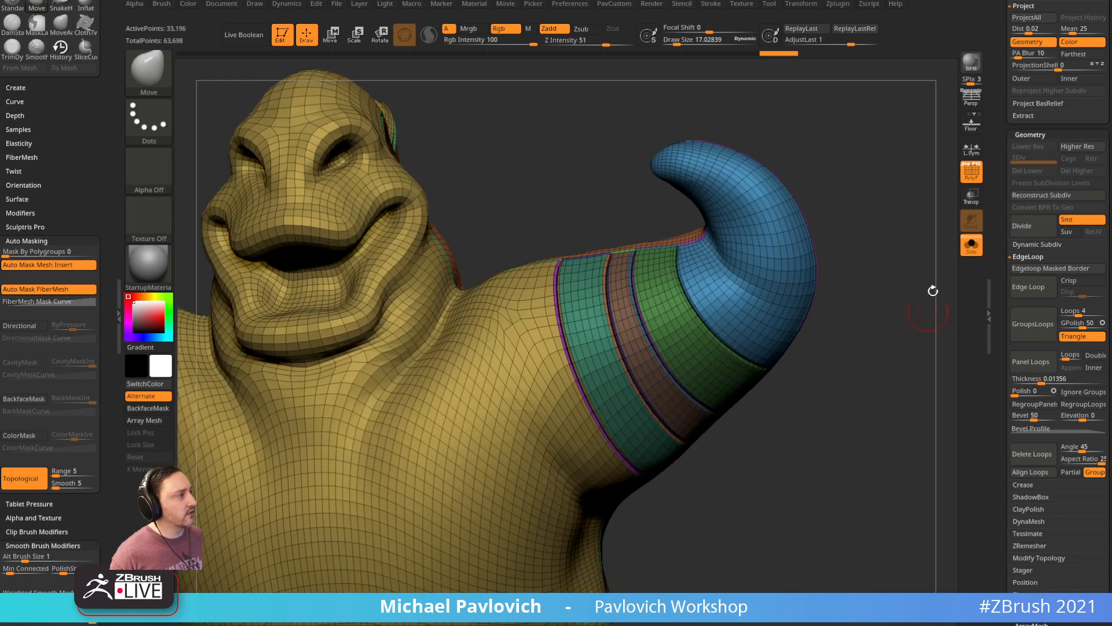
left_click(693, 323, "ctrl+shift")
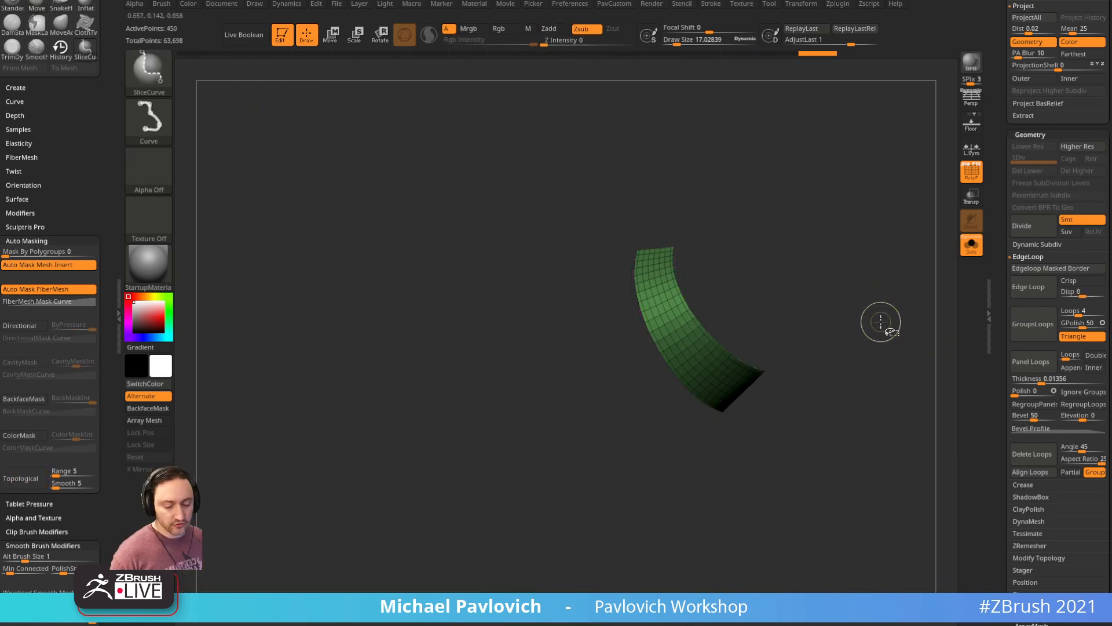
left_click_drag(811, 323, 911, 332, "ctrl+shift")
key("shift+f")
key("shift")
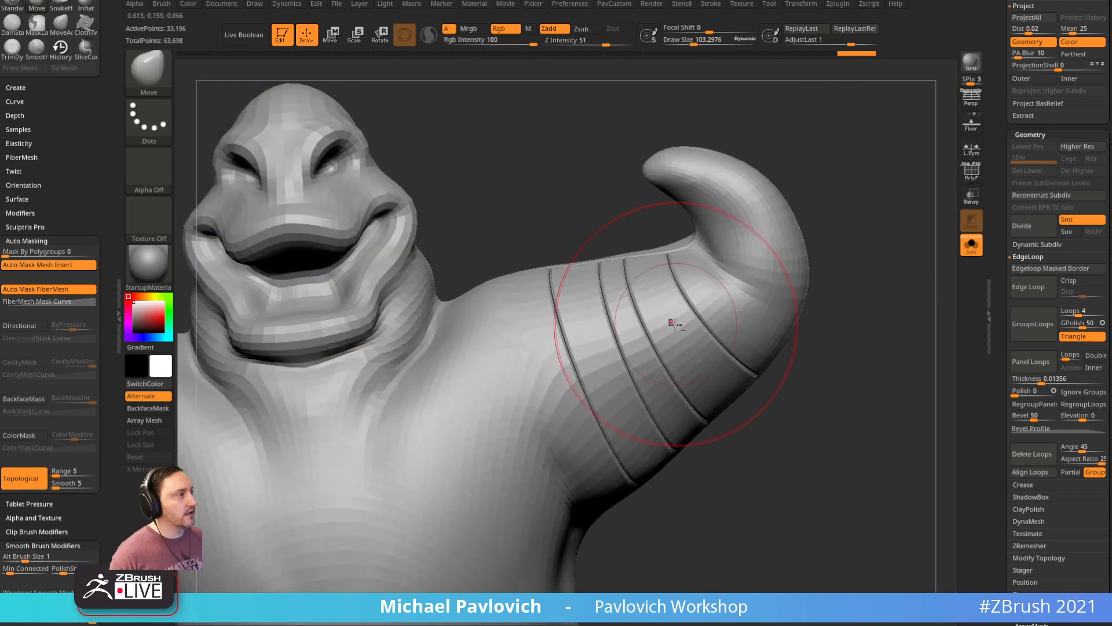
Step: Try smoothing the arm's panel bands, undo the stroke, and set the draw size to about 31
mouse_move(656, 344)
left_mouse_down("shift")
mouse_move(666, 308)
mouse_move(631, 319)
mouse_move(667, 301)
left_mouse_up("shift")
mouse_move(825, 346)
left_mouse_down()
mouse_move(861, 373)
mouse_move(843, 362)
left_mouse_up()
key("ctrl+z")
key("s")
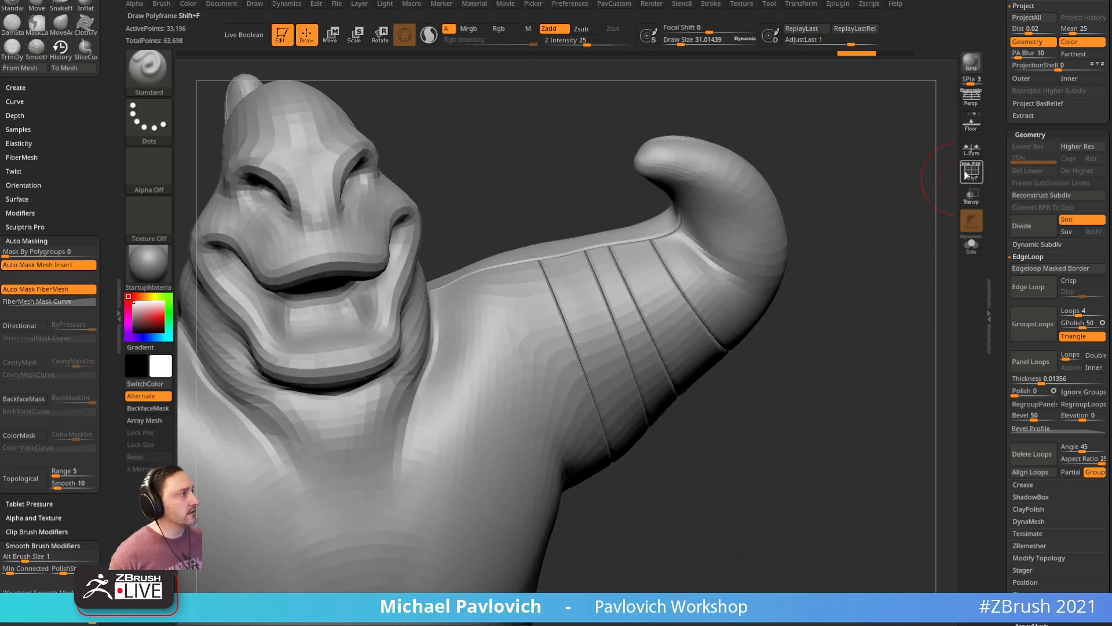
left_click(971, 243)
key("shift+f")
key("shift")
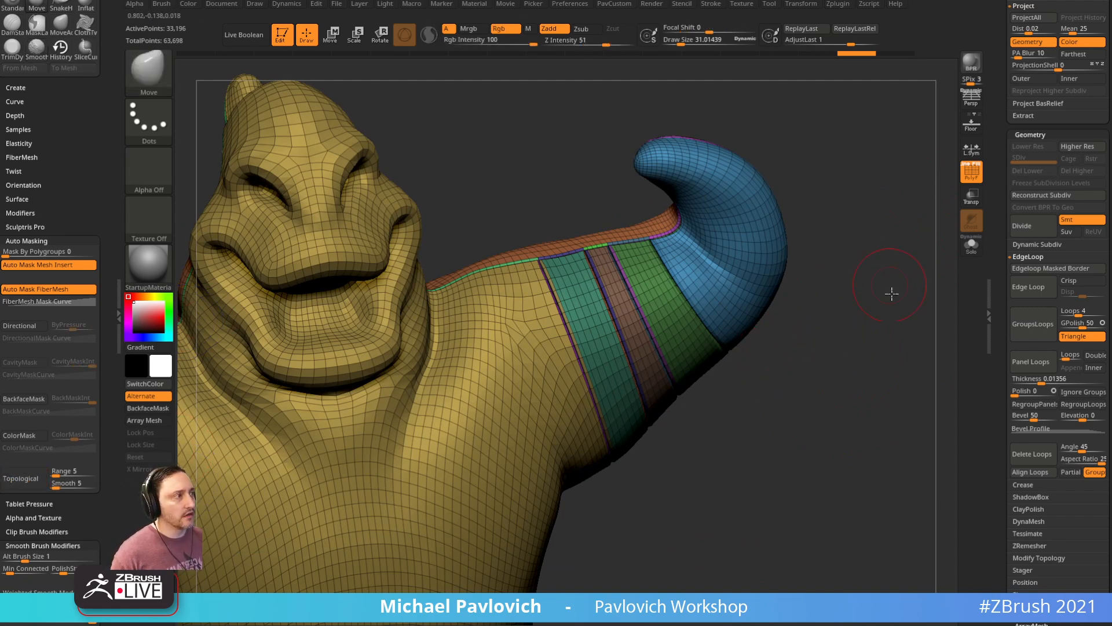
Step: Examine the panel loops along the arm with the polyframe hidden and shown, isolating the body with Solo
left_click(967, 172)
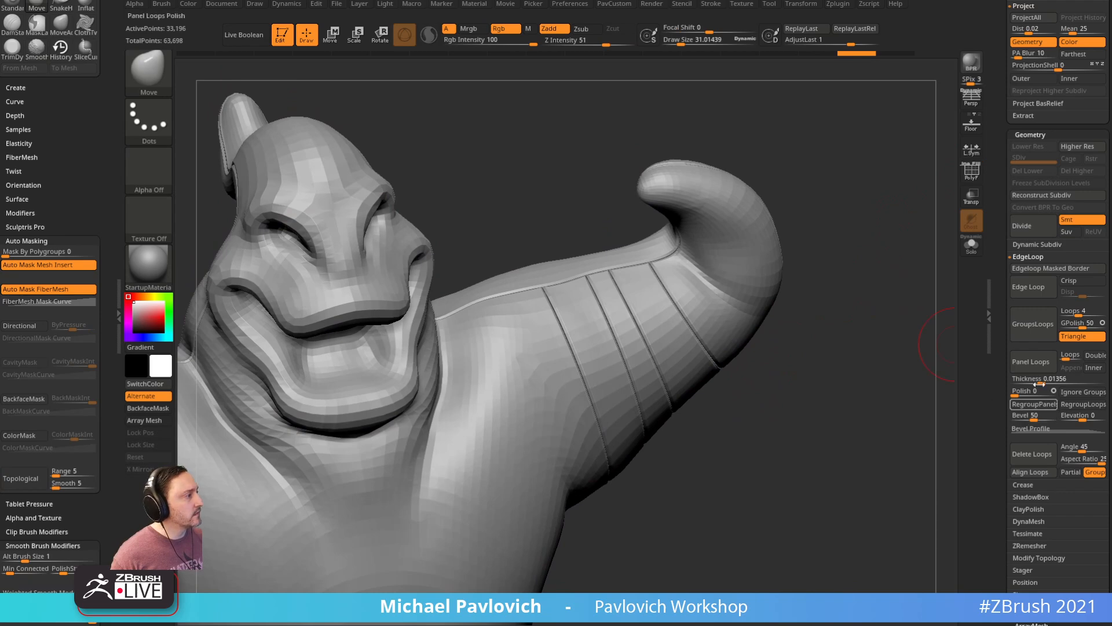
left_click(974, 174)
left_click_drag(553, 302, 600, 372, "shift")
left_click(972, 245)
mouse_move(902, 278)
left_mouse_down()
mouse_move(890, 353)
mouse_move(786, 396)
mouse_move(799, 405)
mouse_move(735, 348)
left_mouse_up()
mouse_move(777, 298)
left_mouse_down("shift")
mouse_move(888, 219)
mouse_move(902, 216)
mouse_move(903, 246)
left_mouse_up("shift")
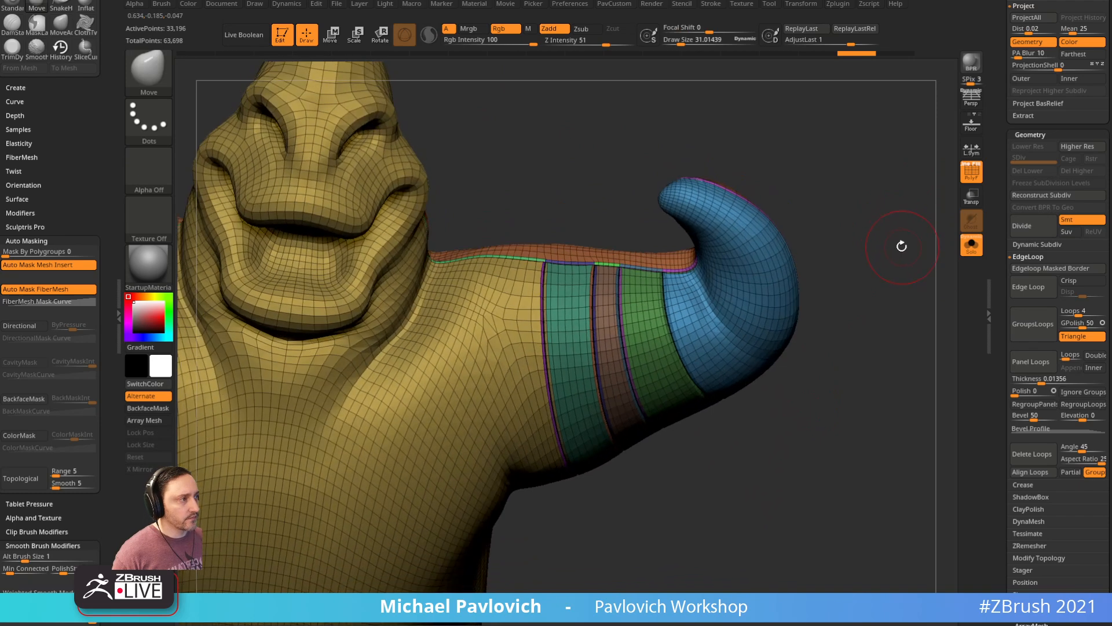
Step: Preview the paneled body with Dynamic Subdivision smoothing and the polyframe hidden
key("d")
left_click(641, 196)
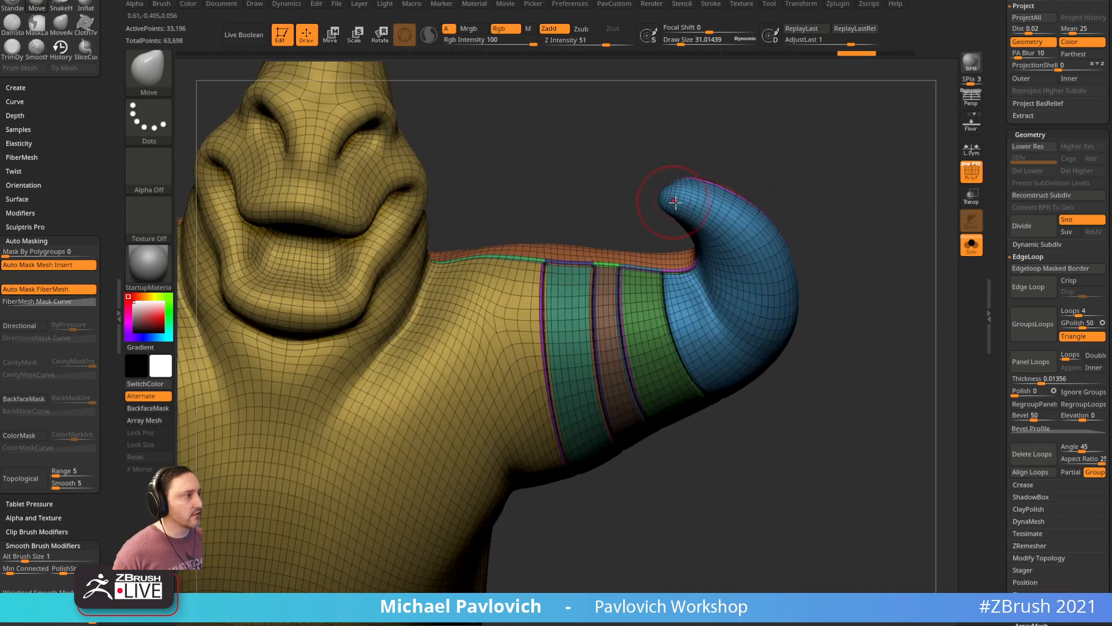
left_click(973, 171)
left_click_drag(927, 192, 789, 247)
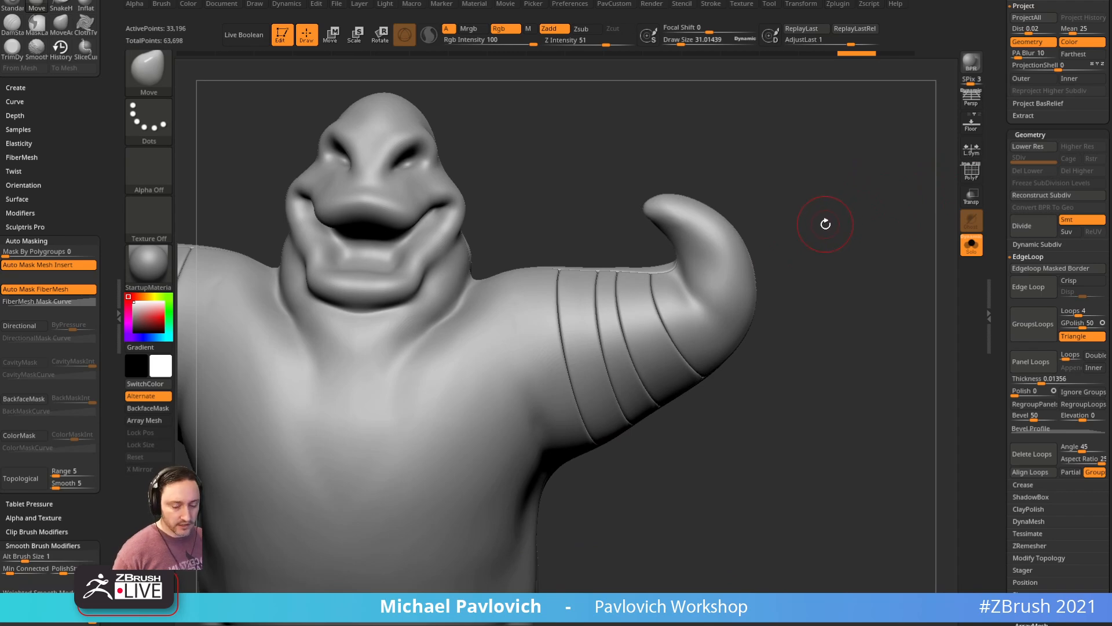
Step: Select the Pinch brush, collapse the expanded brush settings, and open the Elasticity settings
key("b")
key("p")
key("i")
scroll(76, 232, "down", 5)
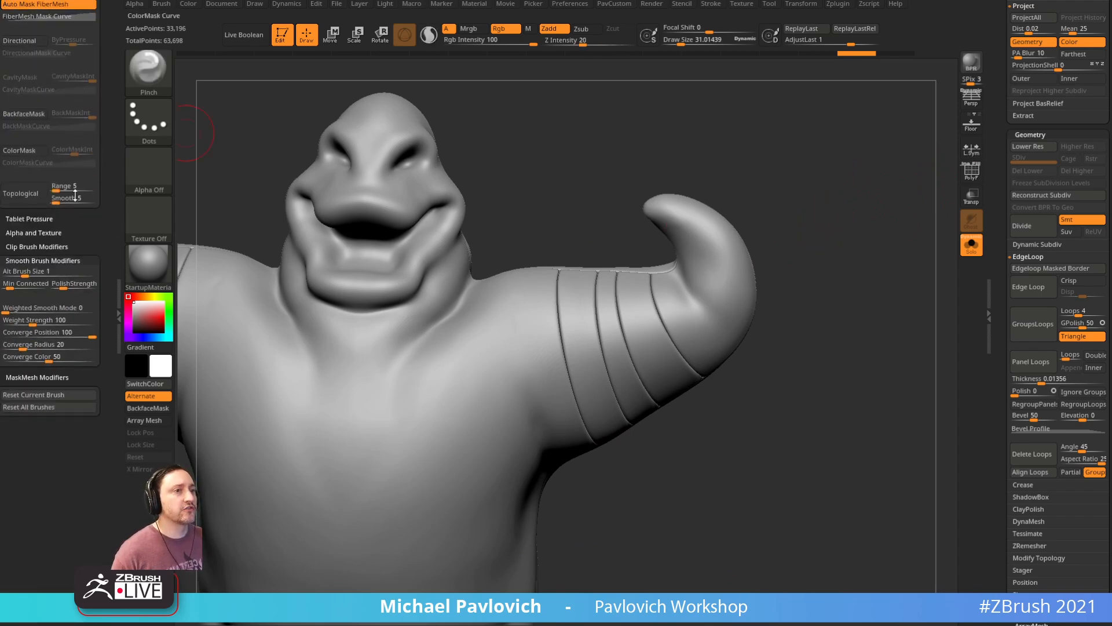
left_click(72, 259, "shift")
scroll(77, 238, "up", 10)
key("shift")
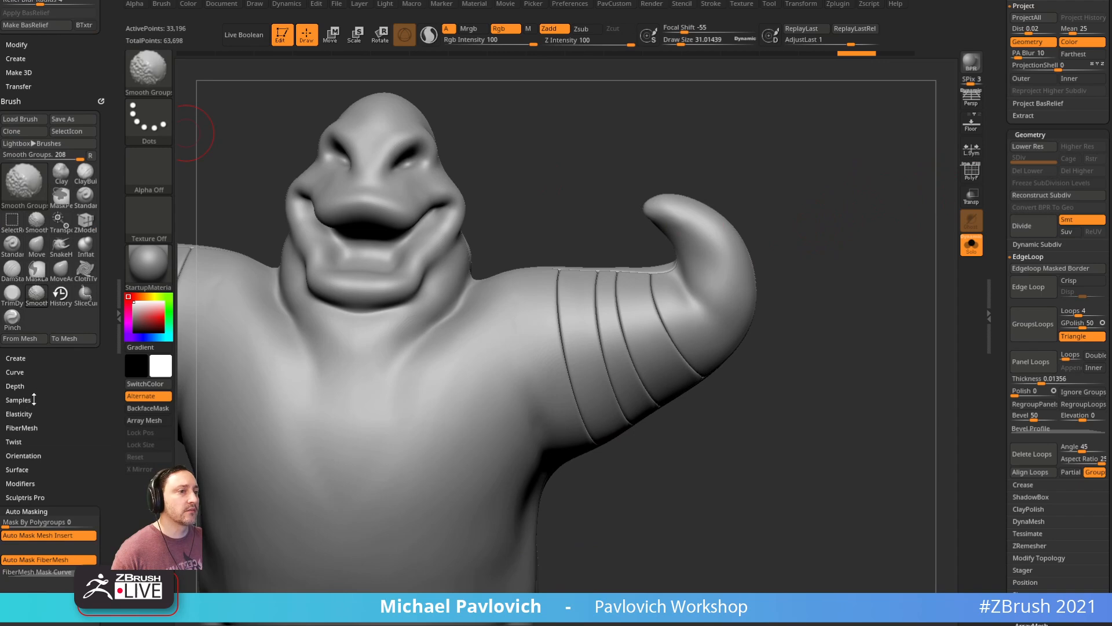
left_click(20, 372)
left_click(16, 233)
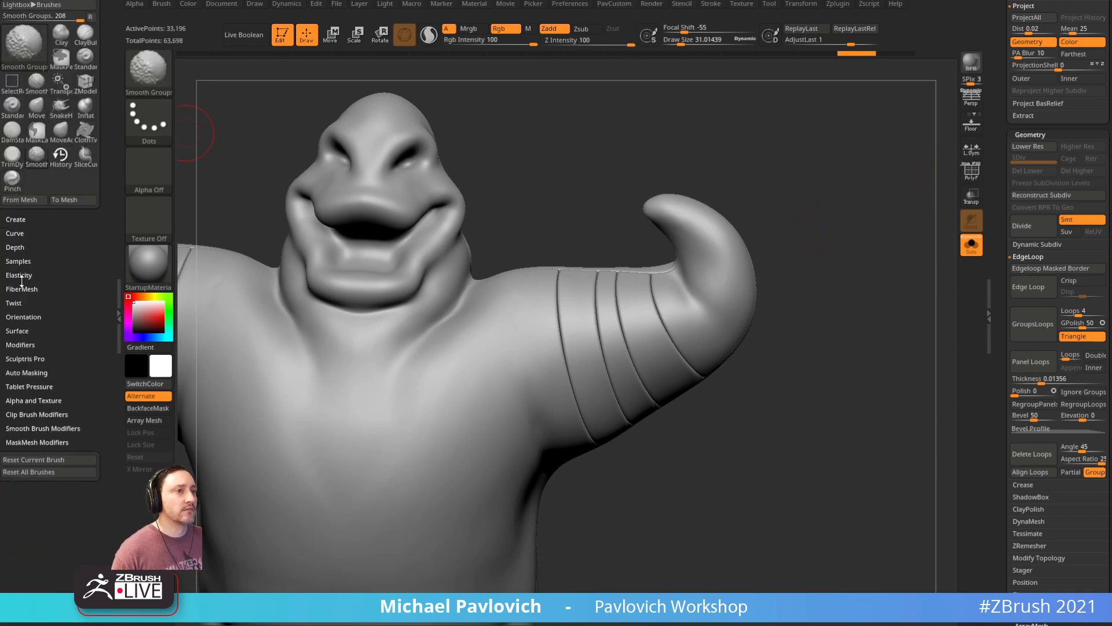
left_click(22, 276)
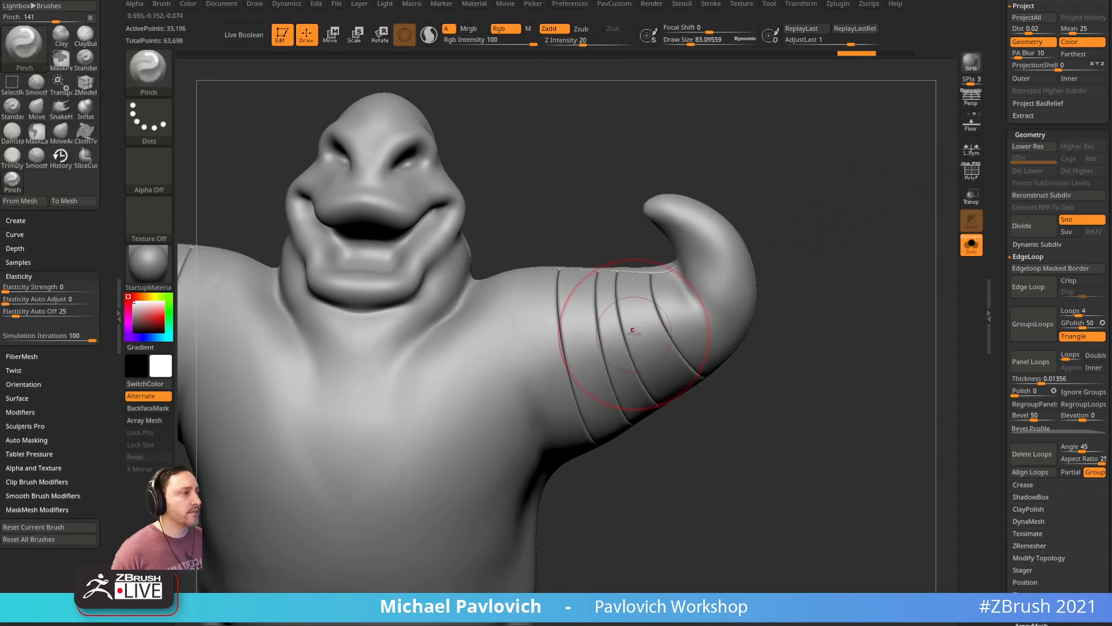
Step: Turn off the smooth preview and pinch the arm's panel seams with a draw size of about 38
key("shift+d")
left_click_drag(801, 356, 834, 346)
mouse_move(553, 339)
left_mouse_down()
mouse_move(571, 324)
mouse_move(552, 392)
left_mouse_up()
left_click_drag(735, 385, 791, 368)
mouse_move(523, 374)
left_mouse_down()
mouse_move(554, 348)
mouse_move(584, 402)
left_mouse_up()
left_click_drag(632, 470, 626, 484)
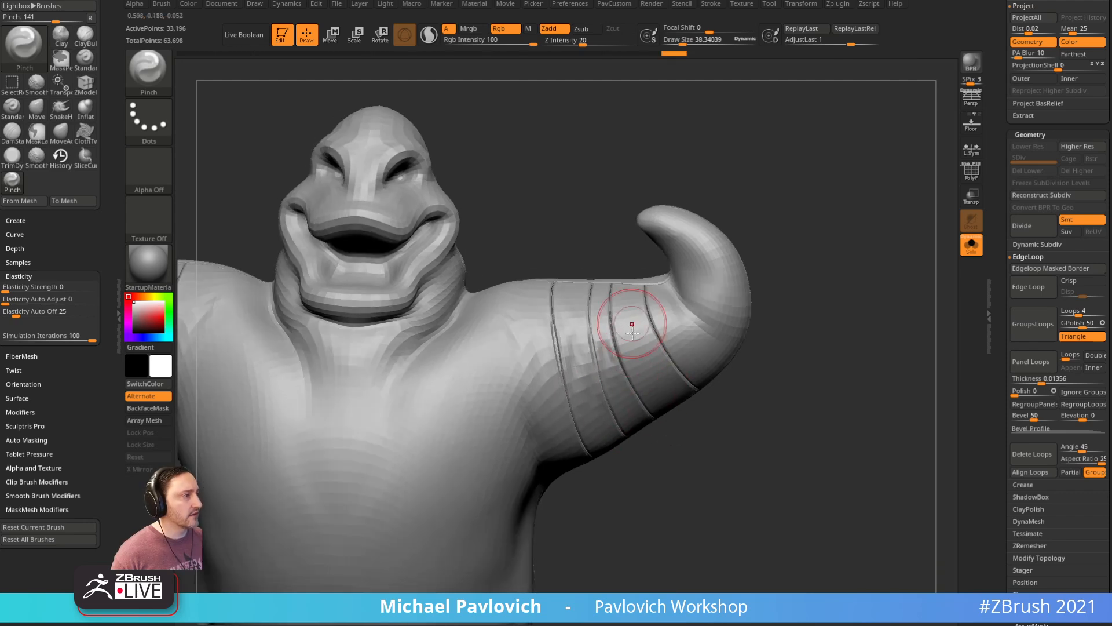
left_click_drag(795, 325, 733, 314)
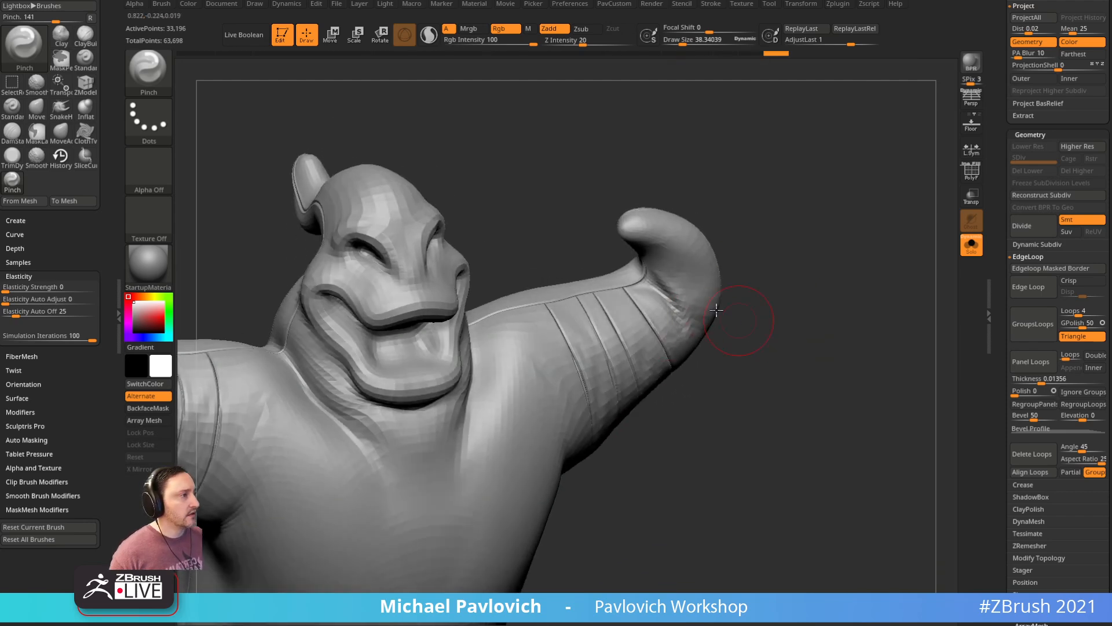
Step: Inspect the pinched arm seams with the polyframe shown and with Dynamic Subdivision smoothing
left_click(970, 172)
mouse_move(952, 186)
left_mouse_down()
mouse_move(851, 238)
mouse_move(929, 208)
mouse_move(909, 232)
mouse_move(834, 229)
mouse_move(916, 224)
mouse_move(894, 248)
mouse_move(896, 275)
left_mouse_up()
key("shift+f")
key("d")
Step: Switch to the Standard brush at a draw size of about 12 and sculpt strokes along the arm's panel seams
key("b")
key("s")
key("t")
key("s")
left_click_drag(642, 375, 608, 401)
key("s")
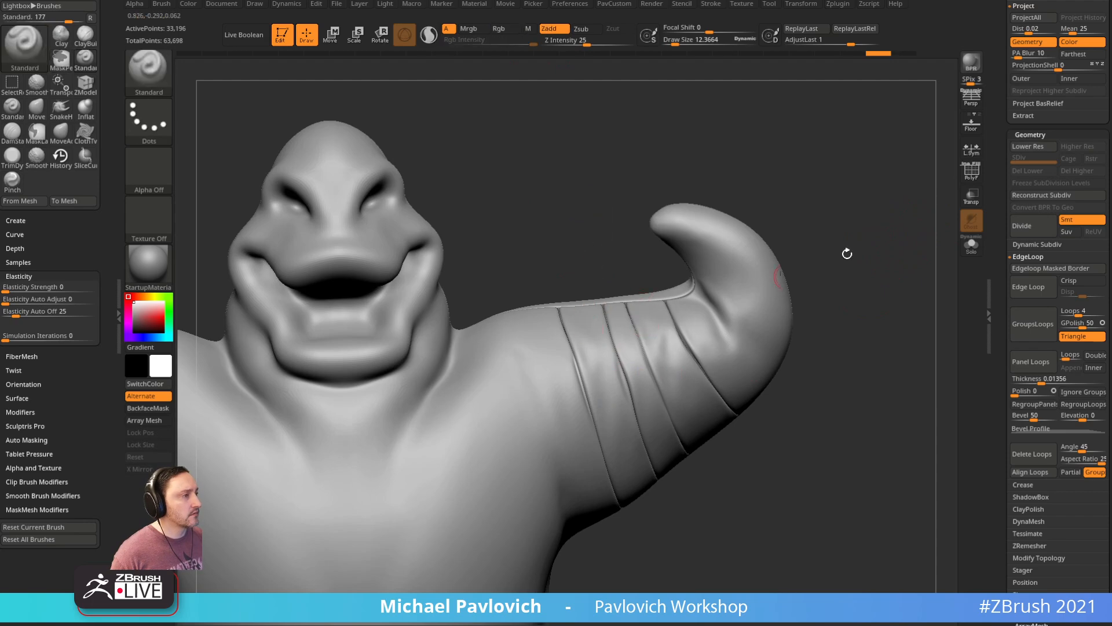
key("shift+d")
mouse_move(579, 370)
left_mouse_down()
mouse_move(562, 339)
mouse_move(555, 406)
left_mouse_up()
mouse_move(858, 322)
left_mouse_down()
mouse_move(802, 322)
mouse_move(919, 315)
mouse_move(841, 282)
left_mouse_up()
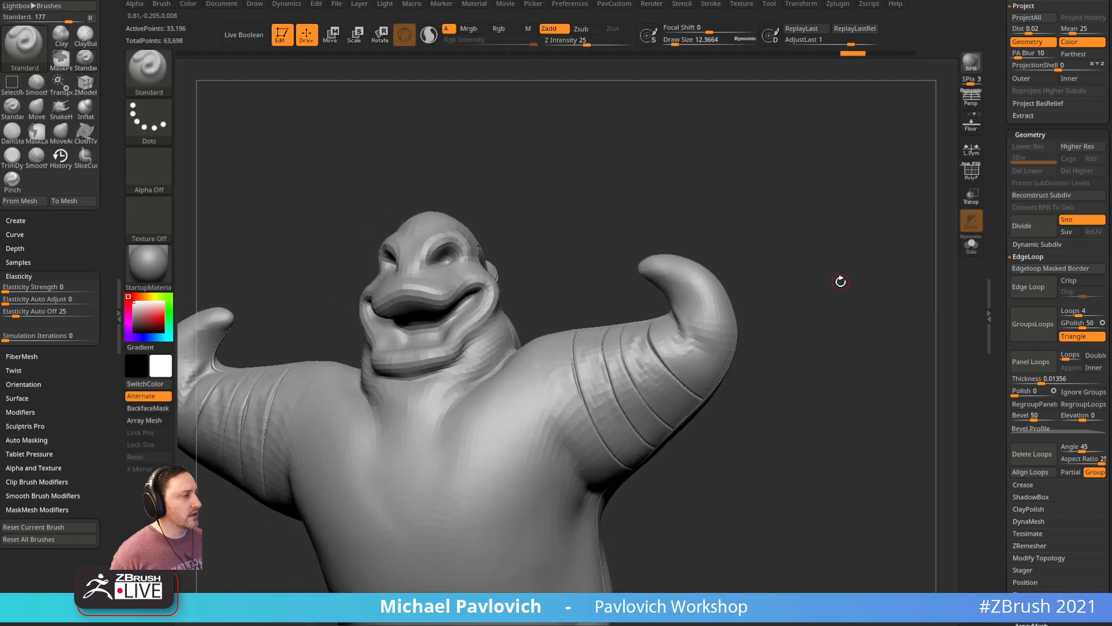
left_click_drag(851, 350, 832, 383)
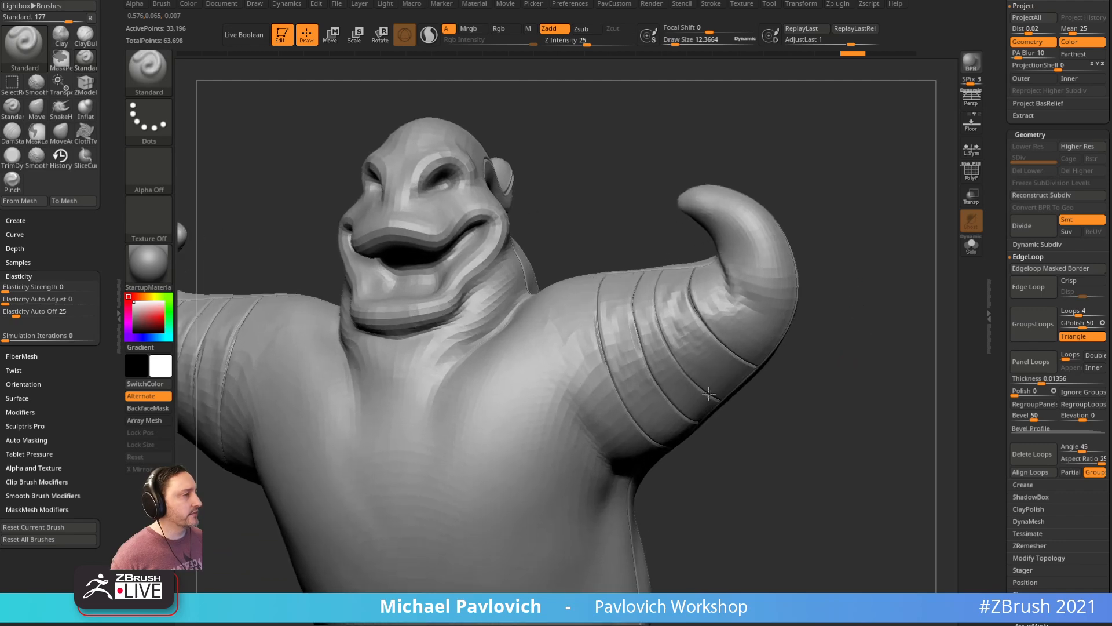
Step: Delete the PolyMesh3D_3 subtool containing the panel loops and show the polyframe on the remaining body
left_click_drag(1001, 200, 974, 411)
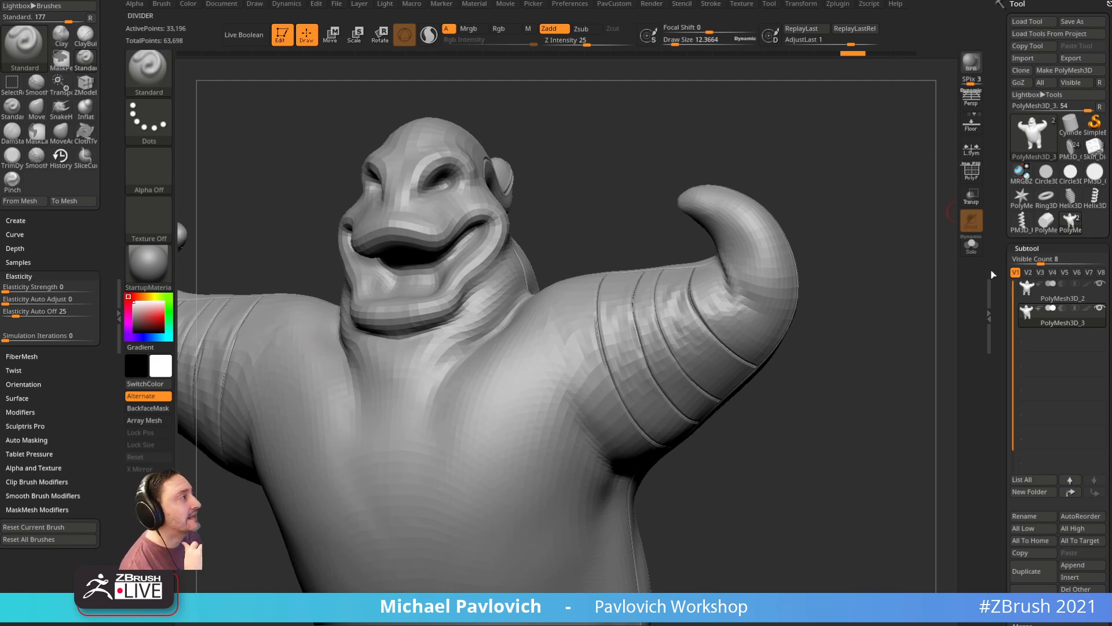
left_click(1032, 596)
left_click(1022, 614)
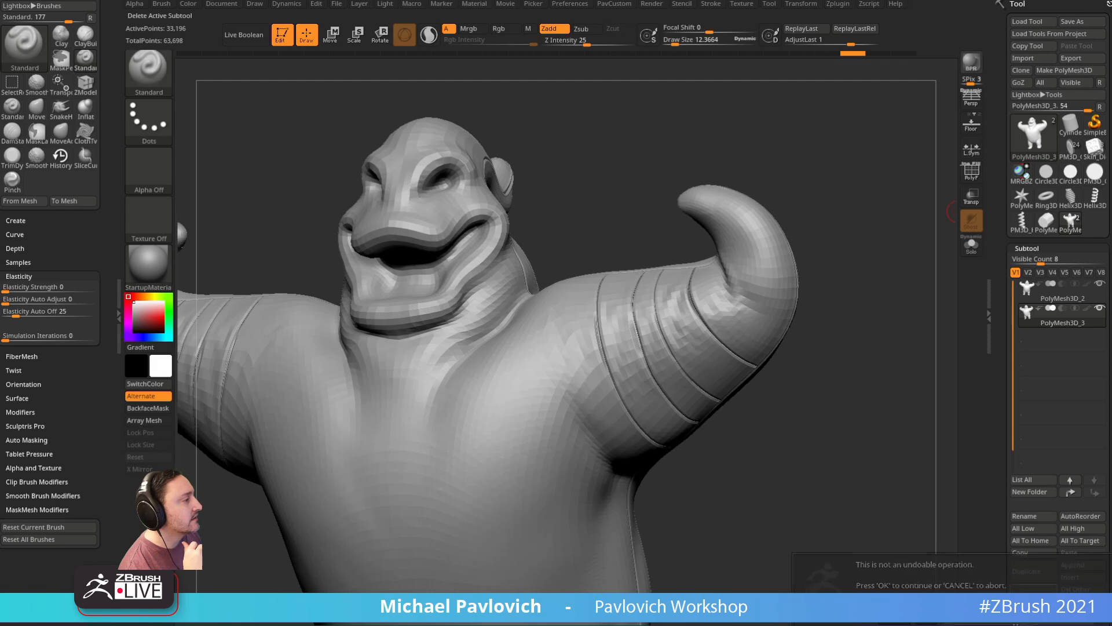
left_click(976, 178)
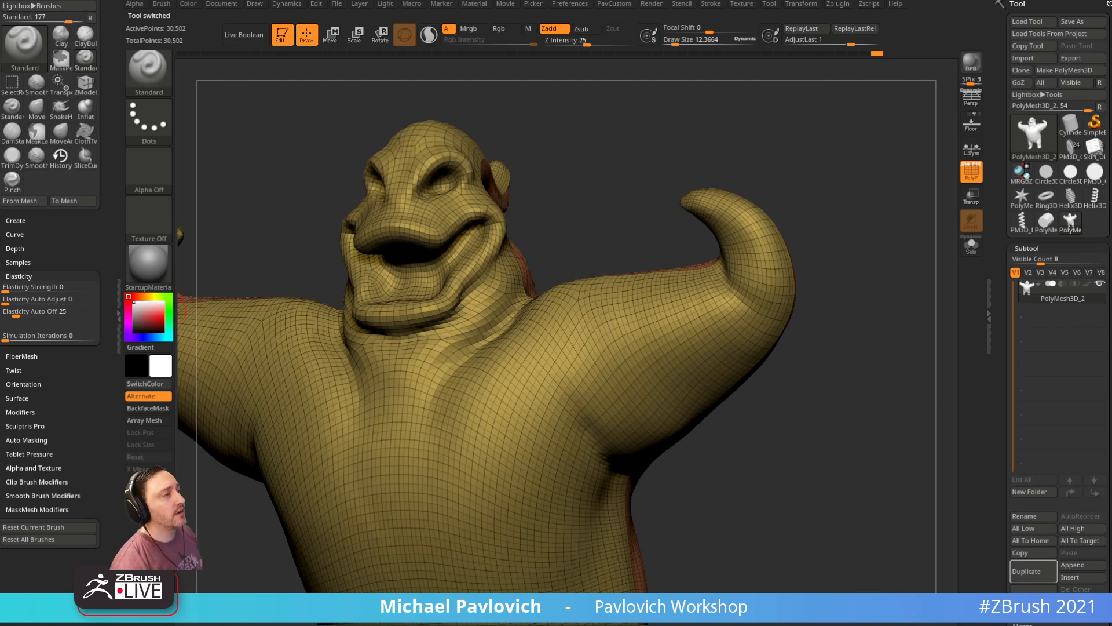
left_click_drag(877, 164, 868, 114)
left_click_drag(855, 238, 846, 217)
key("b")
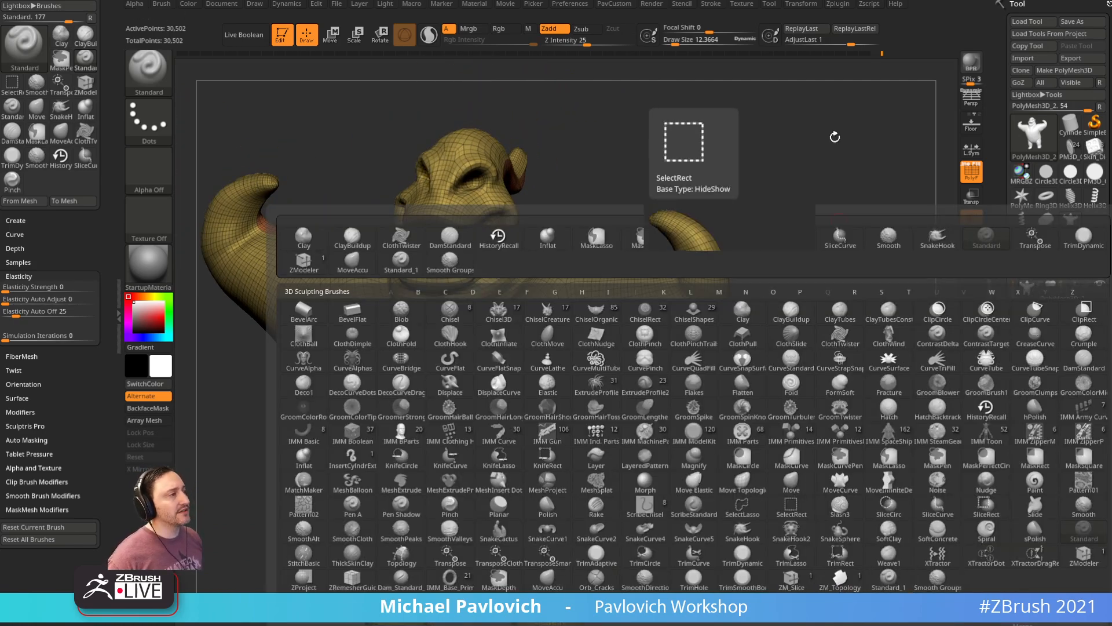
left_click_drag(802, 283, 831, 293)
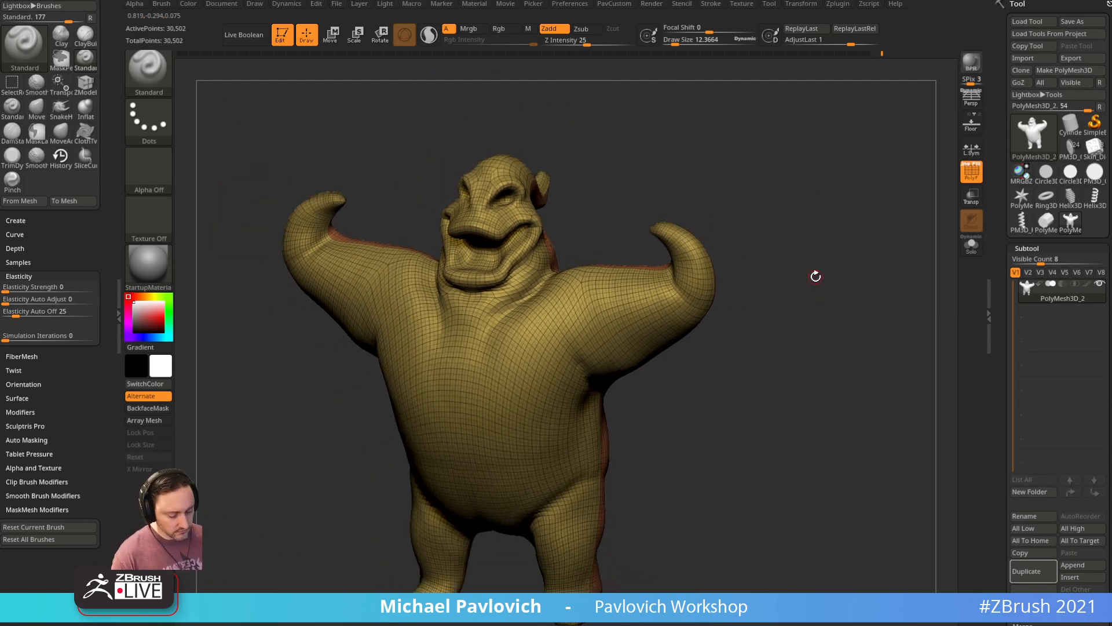
left_click_drag(862, 175, 883, 216)
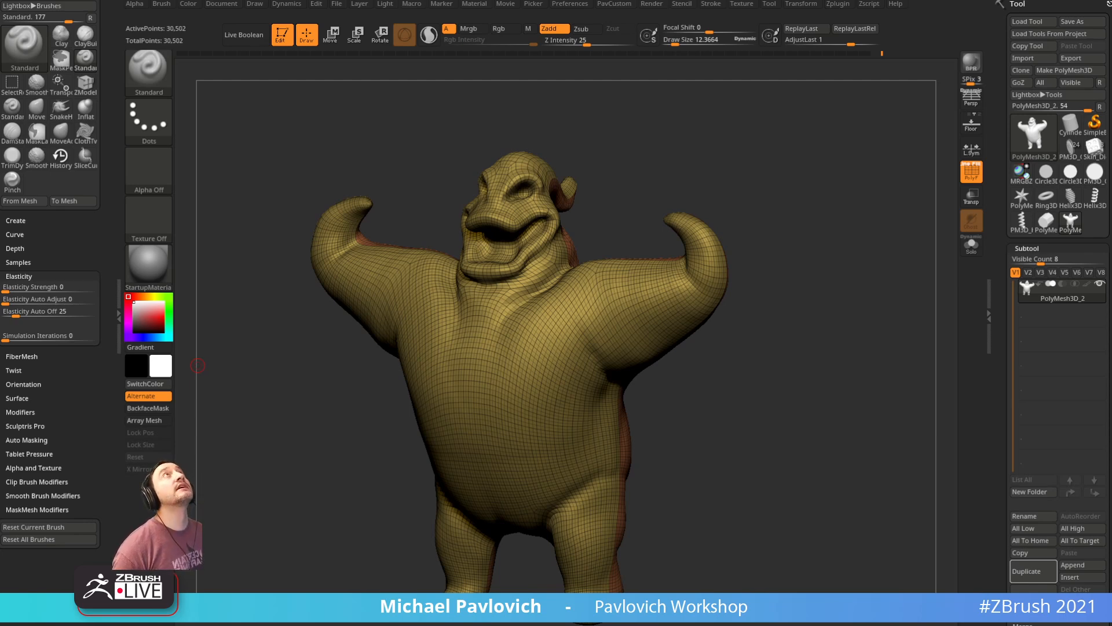
Step: Bring the body to a lower subdivision level and collapse the Masking settings
left_click_drag(999, 286, 1016, 252)
left_click(1012, 444)
left_click_drag(913, 395, 800, 314)
left_click_drag(998, 304, 984, 177)
left_click(1033, 425, "shift")
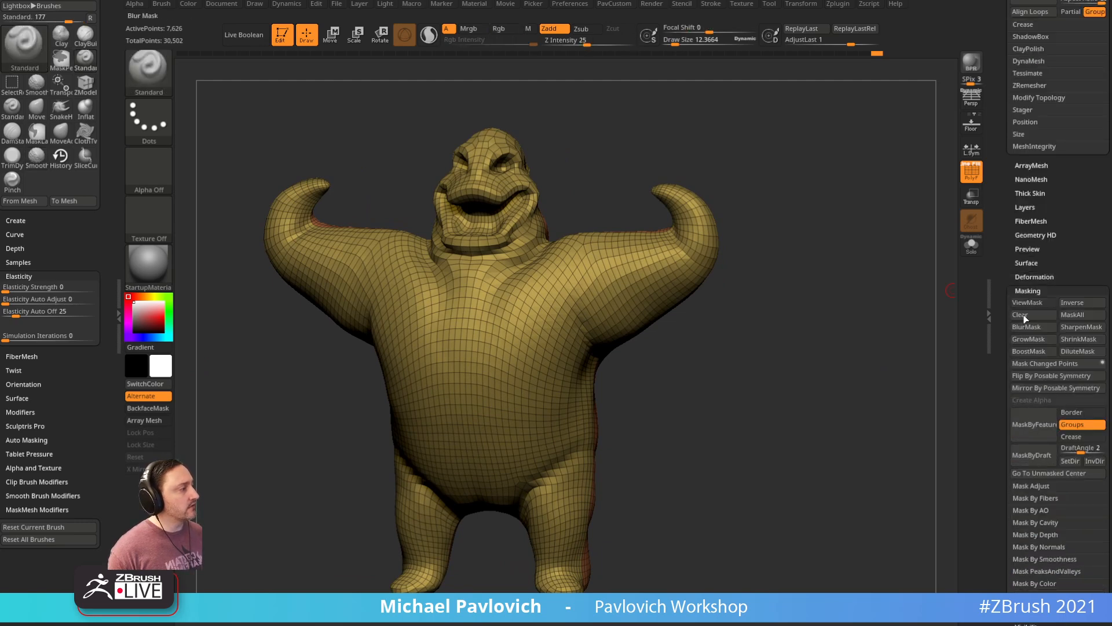
left_click(1031, 291, "shift")
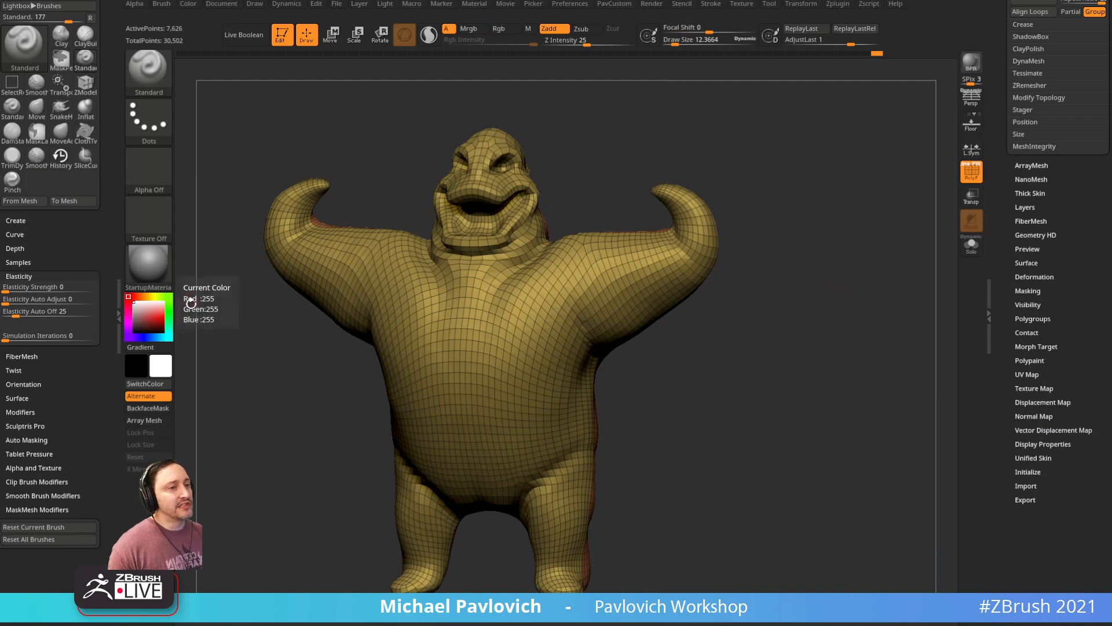
Step: Dock the Zplugin palette in the tray and expand its UV Master options
left_click(837, 4)
key("shift")
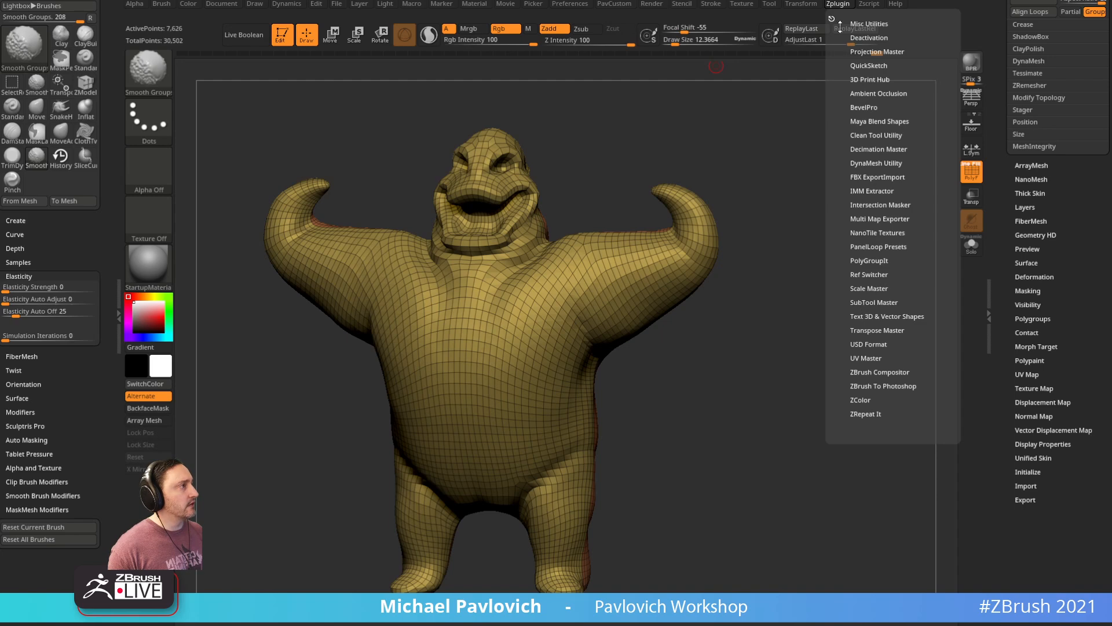
mouse_move(833, 19)
left_mouse_down()
mouse_move(214, 109)
mouse_move(64, 209)
left_mouse_up()
left_click(66, 352)
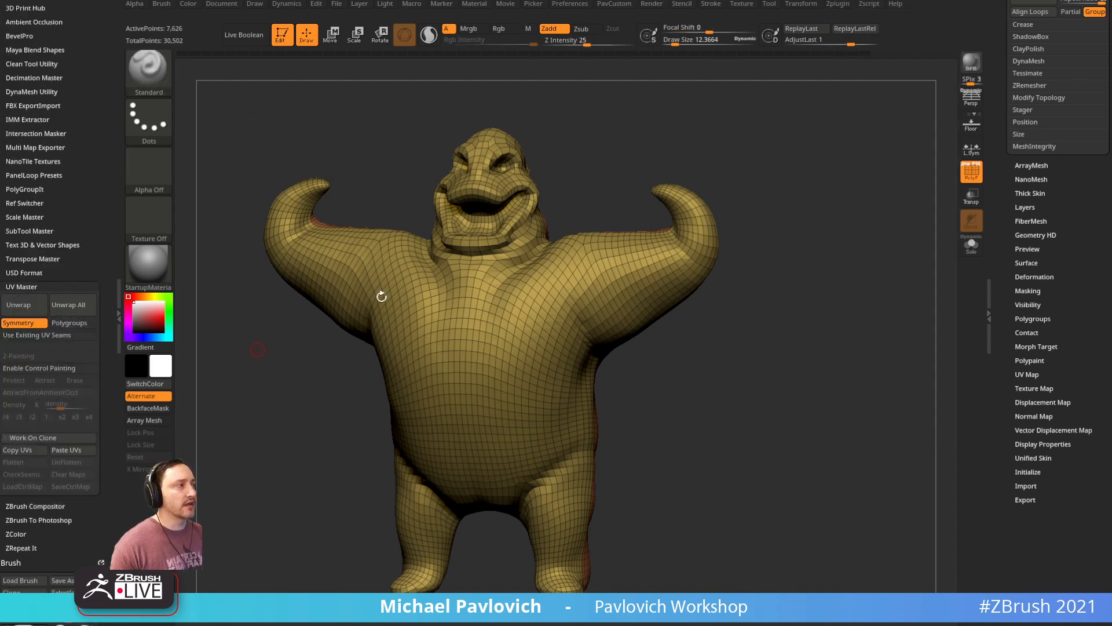
scroll(1055, 289, "up", 10)
Step: Return the body to its higher subdivision level and hide the polyframe
key("d")
mouse_move(855, 236)
left_mouse_down()
mouse_move(892, 197)
mouse_move(840, 199)
left_mouse_up()
key("shift+f")
left_click_drag(817, 260, 727, 251)
Step: Select the DamStandard brush, adjust its draw size, and carve the first creases around the character's mouth and neck
key("b")
key("d")
key("s")
key("s")
left_click_drag(600, 278, 606, 277)
mouse_move(581, 212)
left_mouse_down()
mouse_move(658, 320)
mouse_move(673, 322)
left_mouse_up()
mouse_move(747, 331)
left_mouse_down()
mouse_move(684, 273)
mouse_move(747, 238)
mouse_move(686, 313)
left_mouse_up()
mouse_move(862, 266)
left_mouse_down()
mouse_move(864, 320)
mouse_move(761, 176)
mouse_move(787, 236)
mouse_move(559, 281)
mouse_move(599, 345)
left_mouse_up()
Step: Divide the body to subdivision level 3 and reduce the brush's draw size to about 22
key("ctrl+d")
key("bracketleft")
left_click_drag(812, 265, 720, 264, "alt")
key("bracketleft")
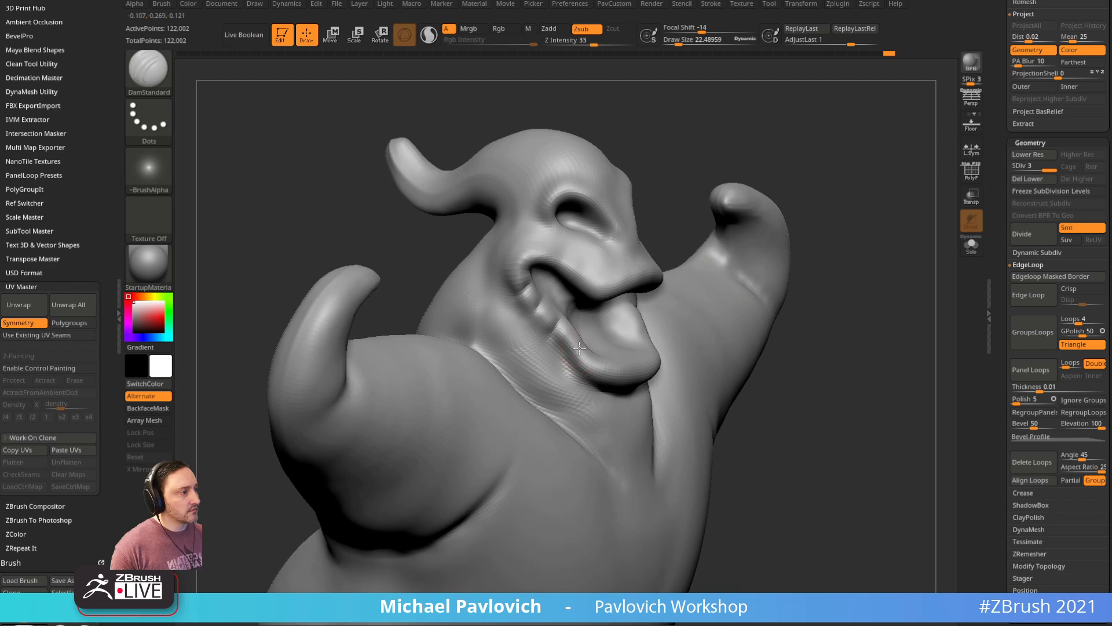
Step: Carve deeper DamStandard creases into the lip segments and the folds of the face and neck
left_click_drag(770, 216, 583, 335)
mouse_move(812, 172)
left_mouse_down()
mouse_move(653, 225)
mouse_move(844, 218)
mouse_move(794, 173)
left_mouse_up()
mouse_move(718, 324)
left_mouse_down()
mouse_move(726, 311)
mouse_move(747, 314)
mouse_move(772, 194)
mouse_move(715, 356)
mouse_move(649, 327)
left_mouse_up()
left_click_drag(551, 166, 605, 273)
mouse_move(732, 275)
left_mouse_down()
mouse_move(699, 324)
mouse_move(812, 116)
mouse_move(624, 291)
mouse_move(693, 351)
left_mouse_up()
left_click_drag(812, 194, 826, 255)
left_click_drag(824, 141, 739, 128)
left_click_drag(642, 191, 661, 156)
mouse_move(796, 133)
left_mouse_down()
mouse_move(837, 146)
mouse_move(793, 145)
mouse_move(850, 206)
mouse_move(558, 280)
left_mouse_up()
Step: Switch to the custom Dam_Standard brush at a draw size of about 79 and carve creases where the arms meet the chest
key("3")
key("]")
key("shift+d")
left_click_drag(783, 196, 561, 330)
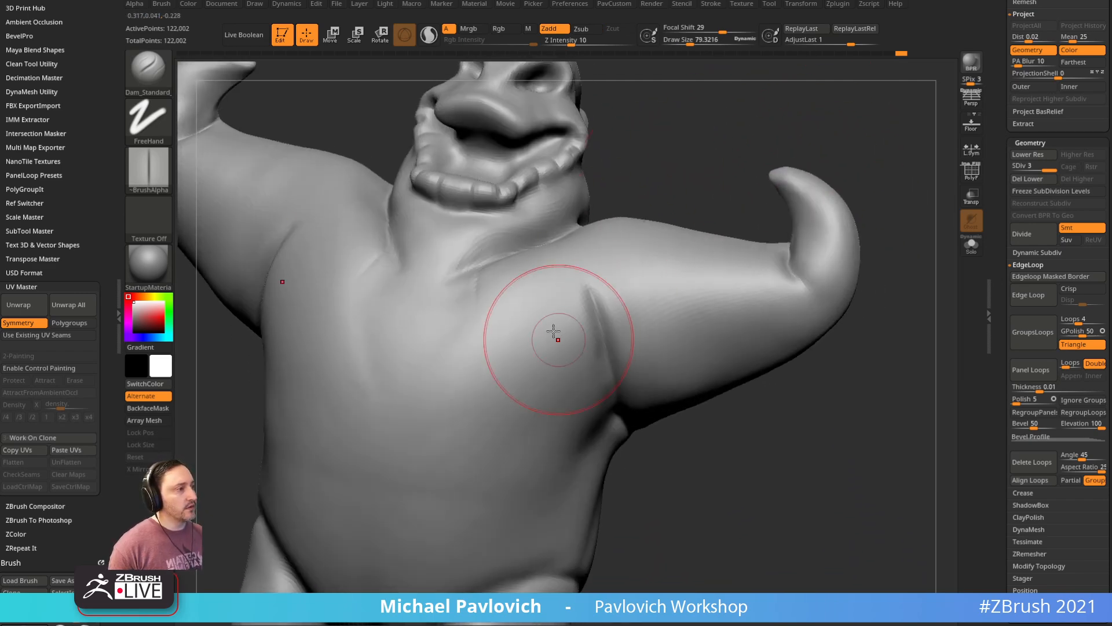
left_click_drag(628, 174, 521, 249)
left_click_drag(635, 194, 684, 188)
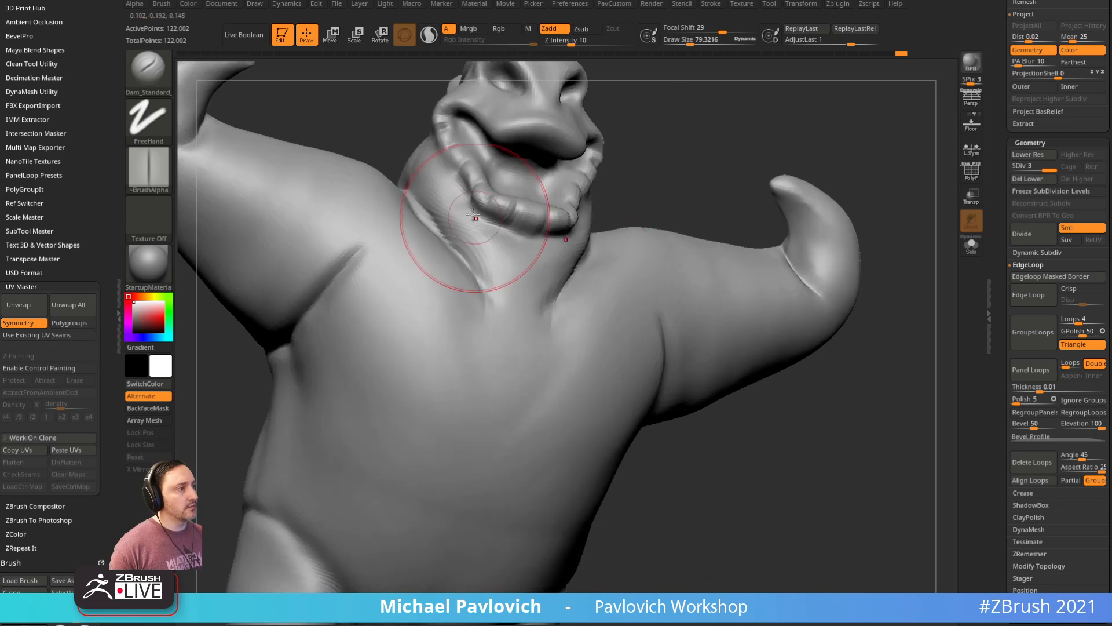
Step: Refine the broad folds around the neck, shoulders, curled hands and upper legs with the custom Dam_Standard brush
right_click_drag(496, 266, 518, 260)
mouse_move(662, 174)
right_mouse_down()
mouse_move(484, 157)
mouse_move(557, 95)
mouse_move(486, 244)
right_mouse_up()
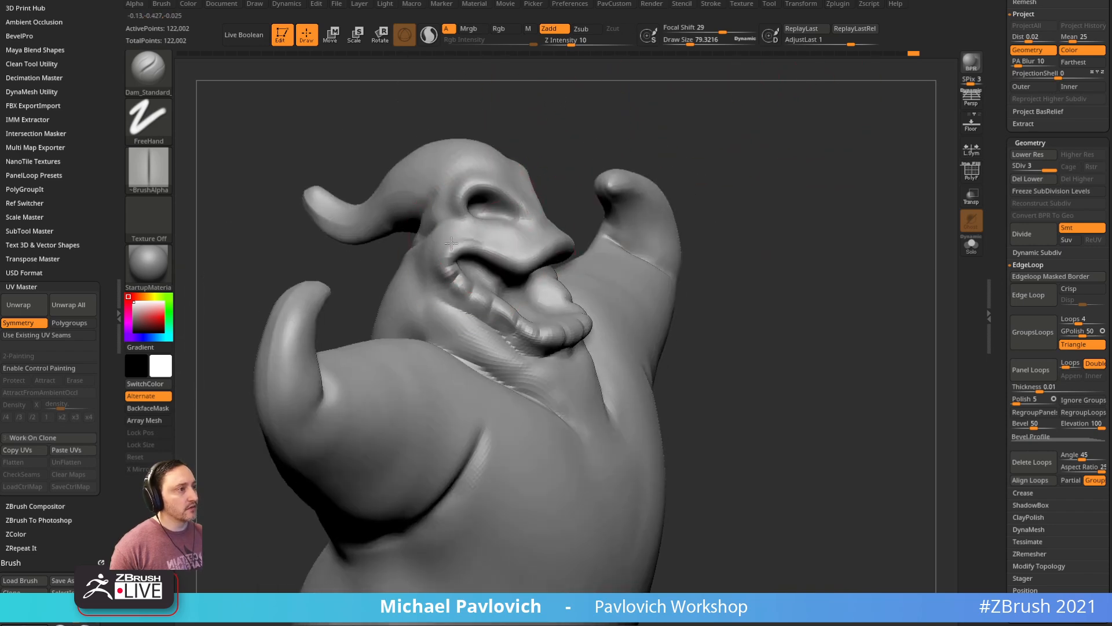
right_click_drag(377, 211, 564, 167)
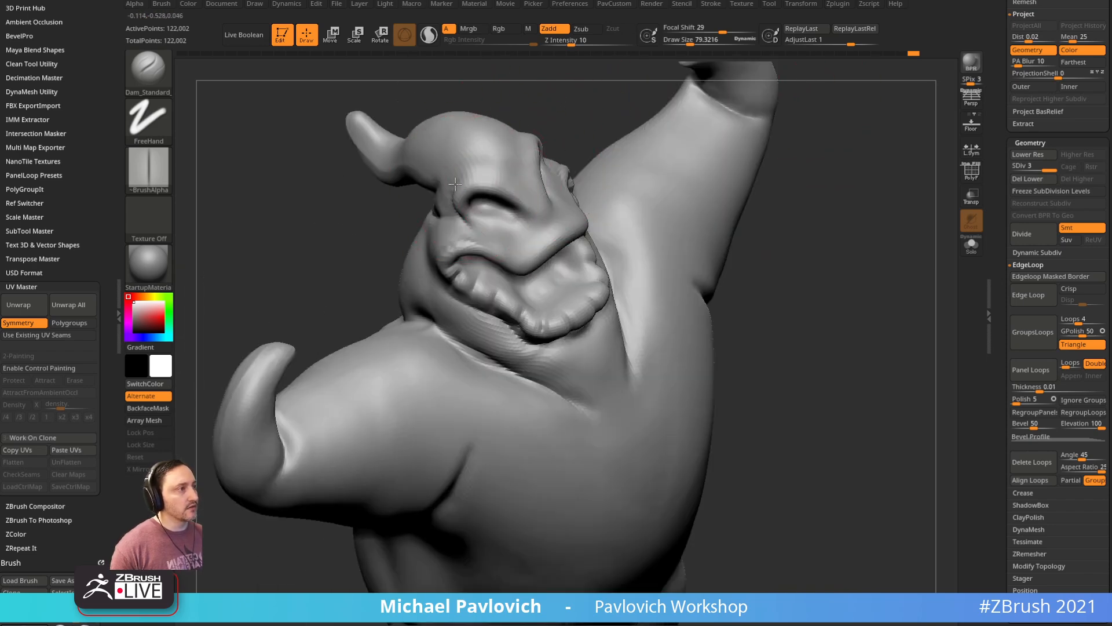
mouse_move(852, 223)
right_mouse_down()
mouse_move(846, 130)
mouse_move(677, 237)
right_mouse_up()
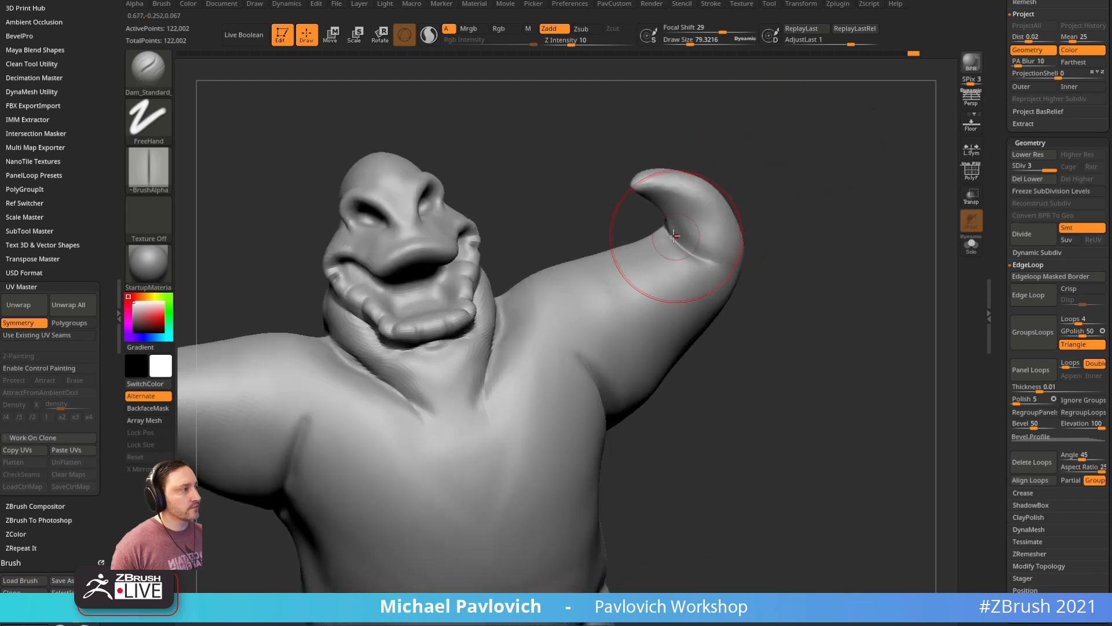
right_click_drag(794, 260, 841, 246, "alt")
mouse_move(608, 332)
right_mouse_down()
mouse_move(693, 245)
mouse_move(812, 253)
mouse_move(663, 300)
right_mouse_up()
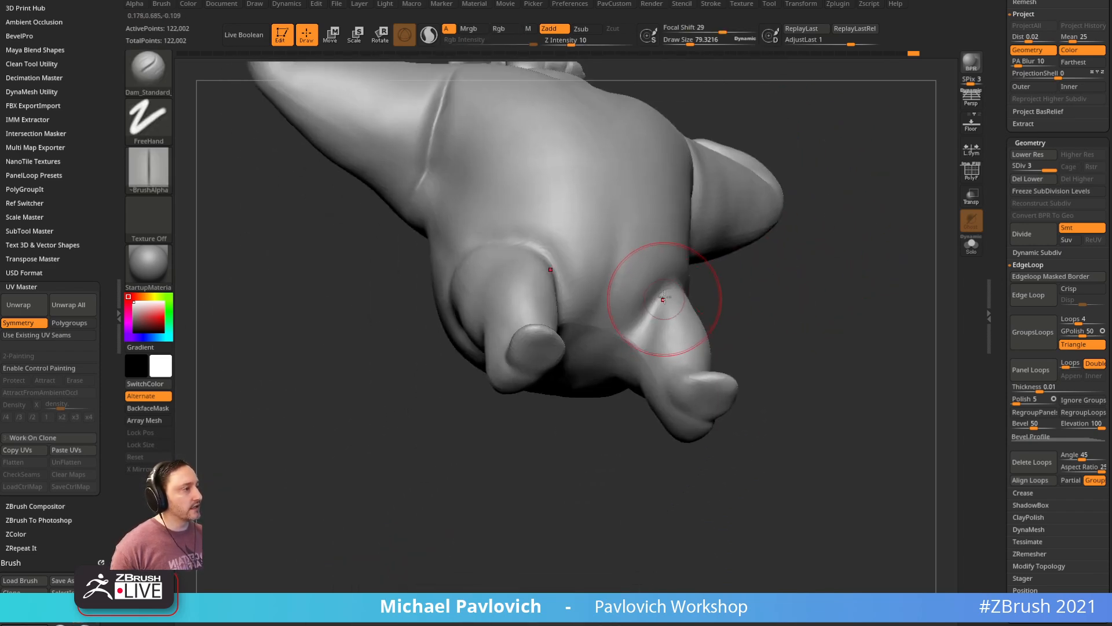
Step: Carve creases where the legs meet the belly with the custom Dam_Standard brush at a draw size of about 99
right_click_drag(623, 434, 696, 322)
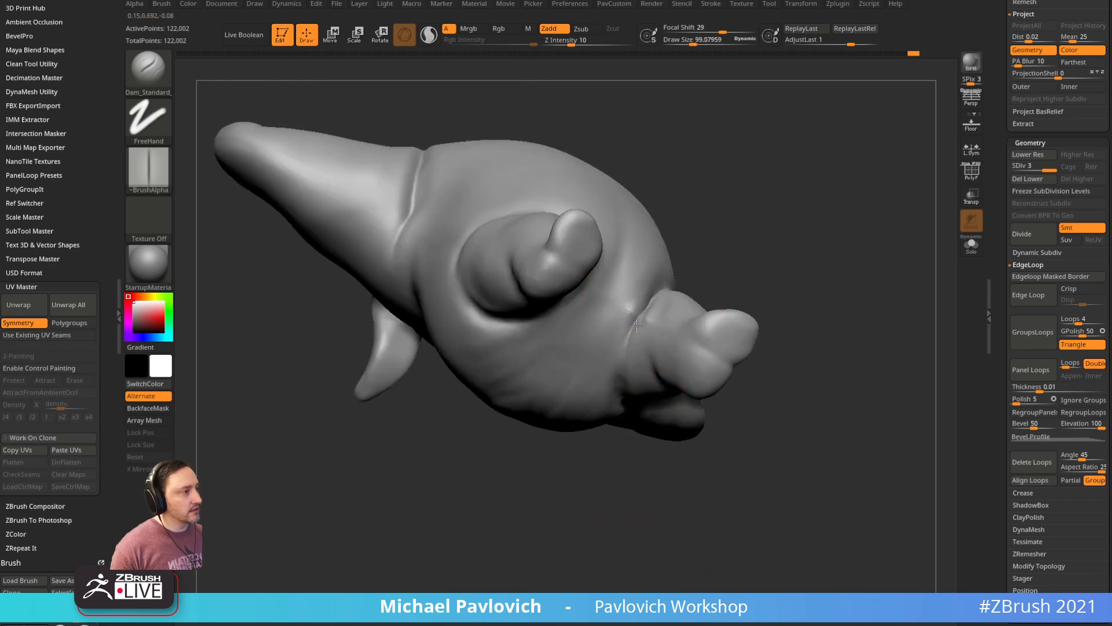
right_click_drag(744, 263, 633, 310)
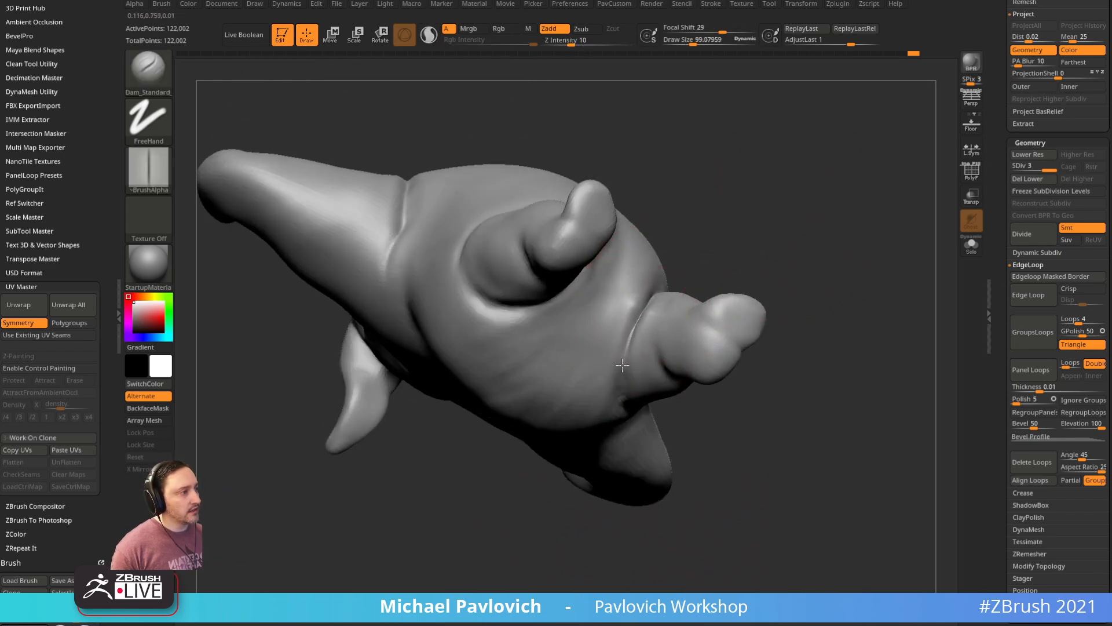
right_click_drag(625, 350, 679, 318)
mouse_move(750, 390)
right_mouse_down()
mouse_move(777, 236)
mouse_move(572, 307)
right_mouse_up()
mouse_move(564, 371)
right_mouse_down()
mouse_move(850, 168)
mouse_move(849, 127)
mouse_move(761, 163)
right_mouse_up()
mouse_move(605, 366)
right_mouse_down()
mouse_move(797, 136)
mouse_move(777, 199)
mouse_move(629, 244)
right_mouse_up()
mouse_move(729, 256)
right_mouse_down()
mouse_move(762, 228)
mouse_move(547, 307)
right_mouse_up()
mouse_move(680, 279)
right_mouse_down()
mouse_move(695, 284)
mouse_move(577, 307)
mouse_move(682, 268)
right_mouse_up()
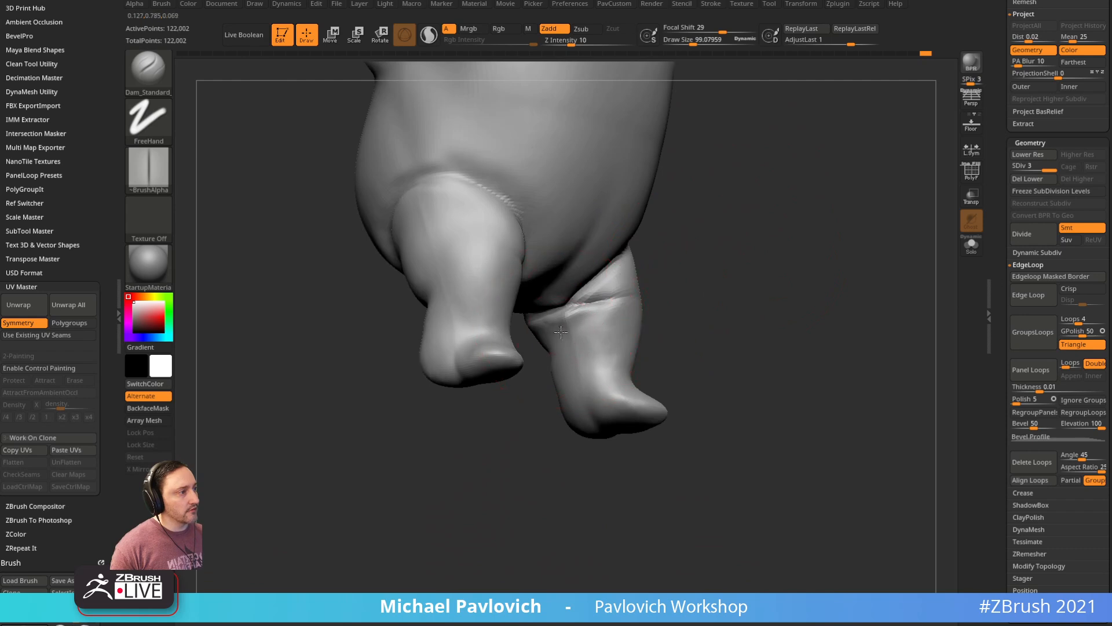
mouse_move(578, 337)
right_mouse_down()
mouse_move(760, 255)
mouse_move(760, 363)
mouse_move(721, 328)
right_mouse_up()
Step: At subdivision level 1, mask the body except the curved horn behind the head and place the Move gizmo on the unmasked part
key("w")
right_click_drag(653, 206, 646, 235)
left_click_drag(513, 268, 414, 311, "ctrl")
left_click_drag(680, 162, 558, 377)
left_click_drag(1046, 168, 1017, 168)
left_click_drag(767, 244, 717, 231)
left_click(526, 267, "alt")
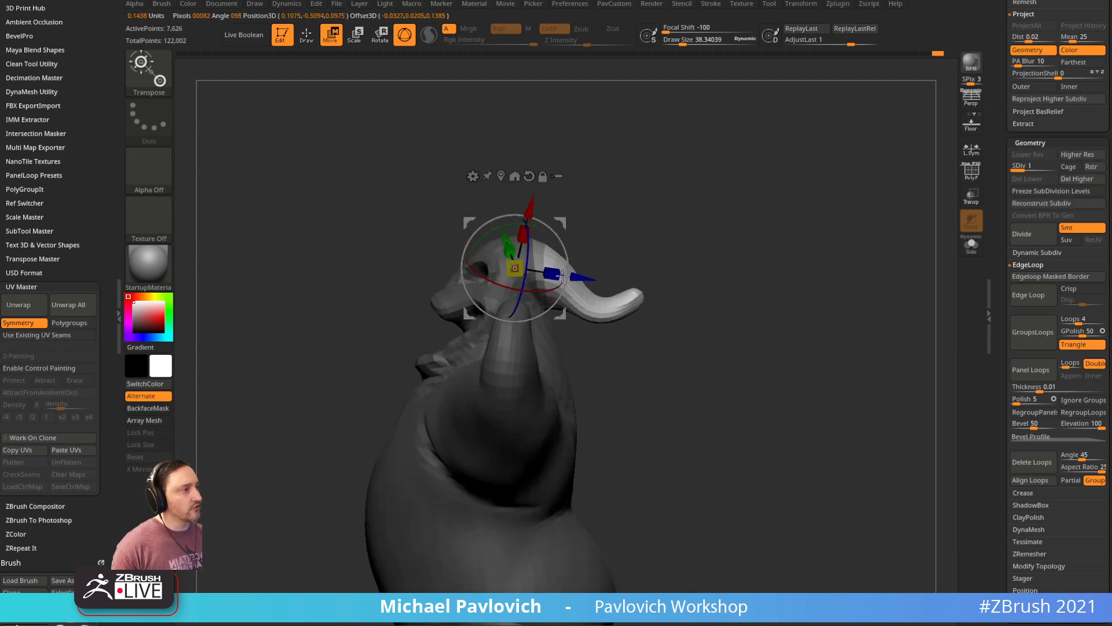
left_click_drag(572, 281, 577, 287, "ctrl")
left_click(607, 230, "ctrl")
left_click(593, 219, "ctrl")
left_click_drag(560, 221, 608, 233, "alt")
key("ctrl+z")
key("ctrl+z")
key("ctrl+z")
key("ctrl+z")
key("ctrl+z")
Step: Extend the mask at the base of the head's horn, reposition the gizmo there, return to drawing mode and clear the mask
left_click_drag(546, 278, 570, 313, "ctrl")
left_click_drag(585, 240, 611, 255, "alt")
key("q")
right_click_drag(719, 254, 661, 226)
left_click_drag(667, 185, 680, 197, "ctrl")
right_click_drag(681, 197, 742, 244)
mouse_move(674, 247)
right_mouse_down("ctrl")
mouse_move(704, 264)
mouse_move(572, 298)
mouse_move(722, 216)
right_mouse_up("ctrl")
Step: Switch to the Move brush and return the body to subdivision level 3
key("b")
key("m")
key("v")
key("2")
right_click_drag(698, 284, 939, 214)
left_click_drag(1042, 165, 1062, 166)
Step: Frame the whole character and turn on the PolyFrame display to check its polygroups from the front and side
key("f")
mouse_move(863, 248)
right_mouse_down()
mouse_move(849, 251)
mouse_move(867, 249)
right_mouse_up()
key("f")
key("shift+f")
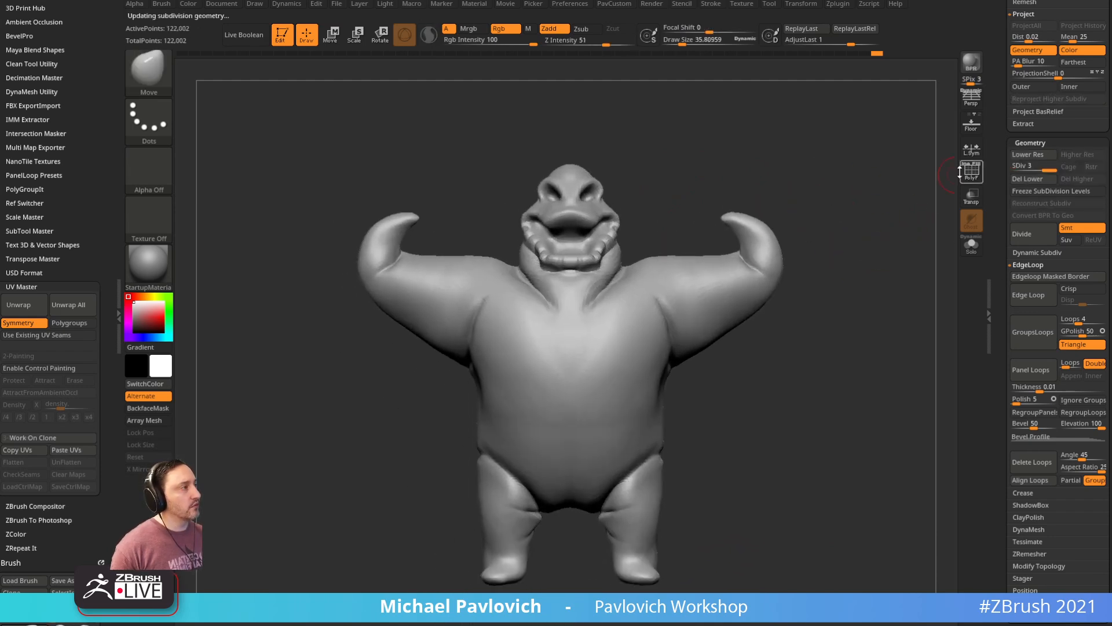
right_click_drag(777, 279, 782, 323)
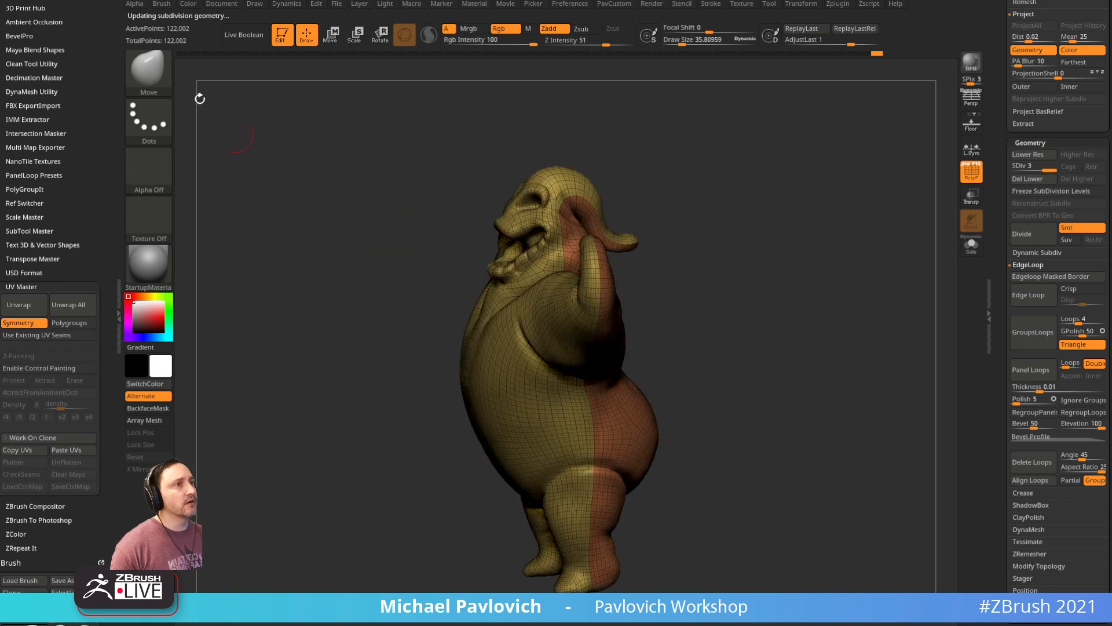
right_click_drag(593, 156, 769, 223, "shift")
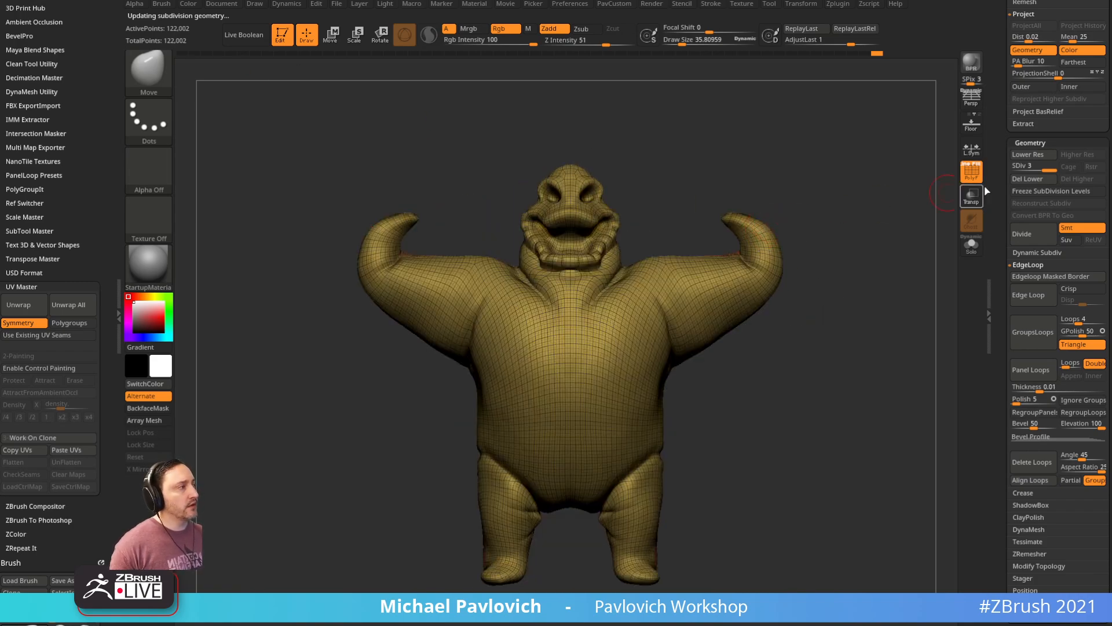
Step: Enable Polygroups in UV Master, create a working clone of the body and unwrap the clone
left_click(74, 323)
scroll(61, 360, "down", 2)
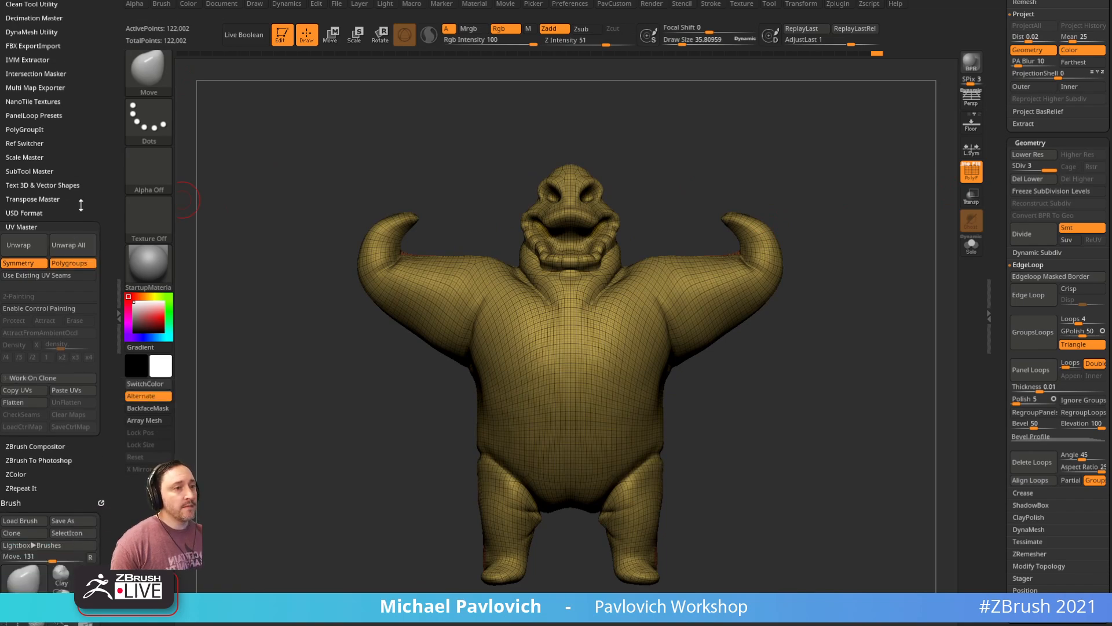
left_click(47, 377)
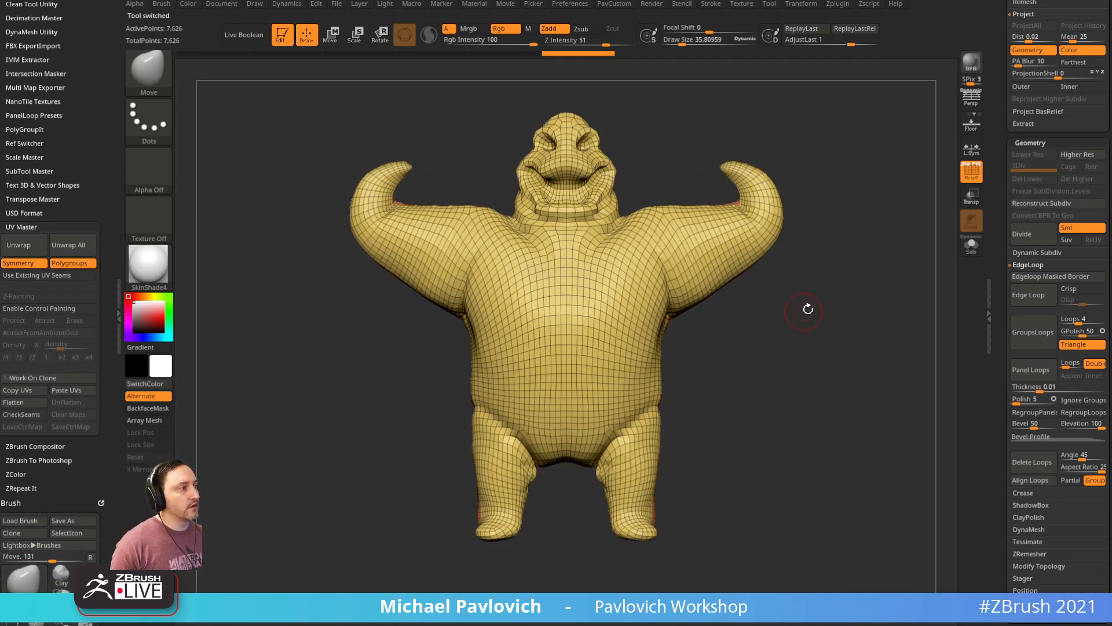
left_click_drag(804, 311, 813, 296)
left_click_drag(845, 256, 406, 313)
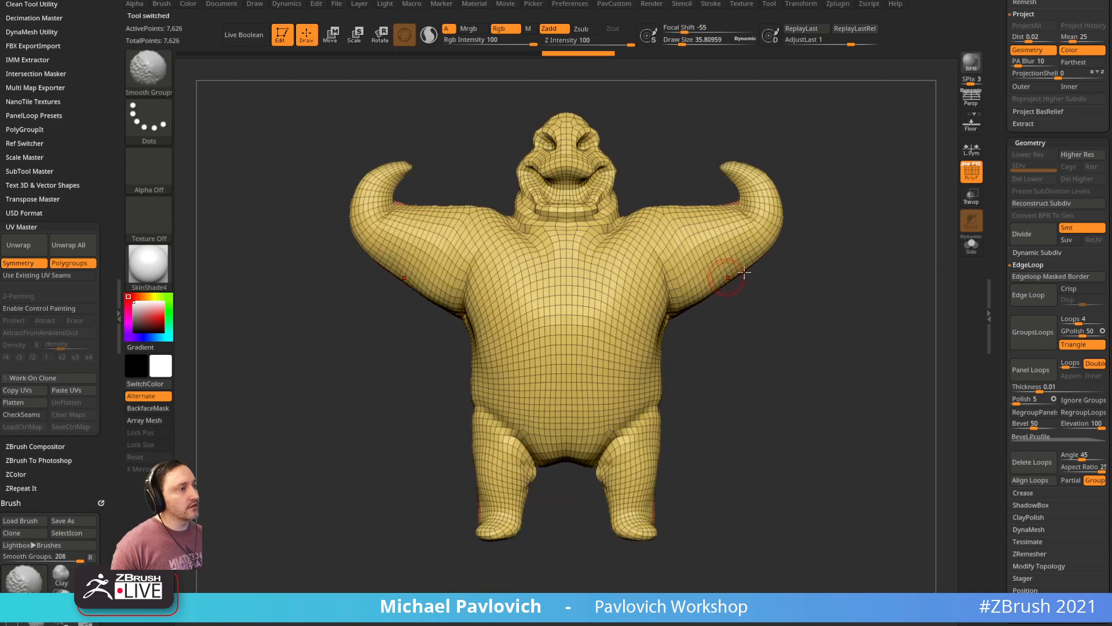
left_click(30, 247)
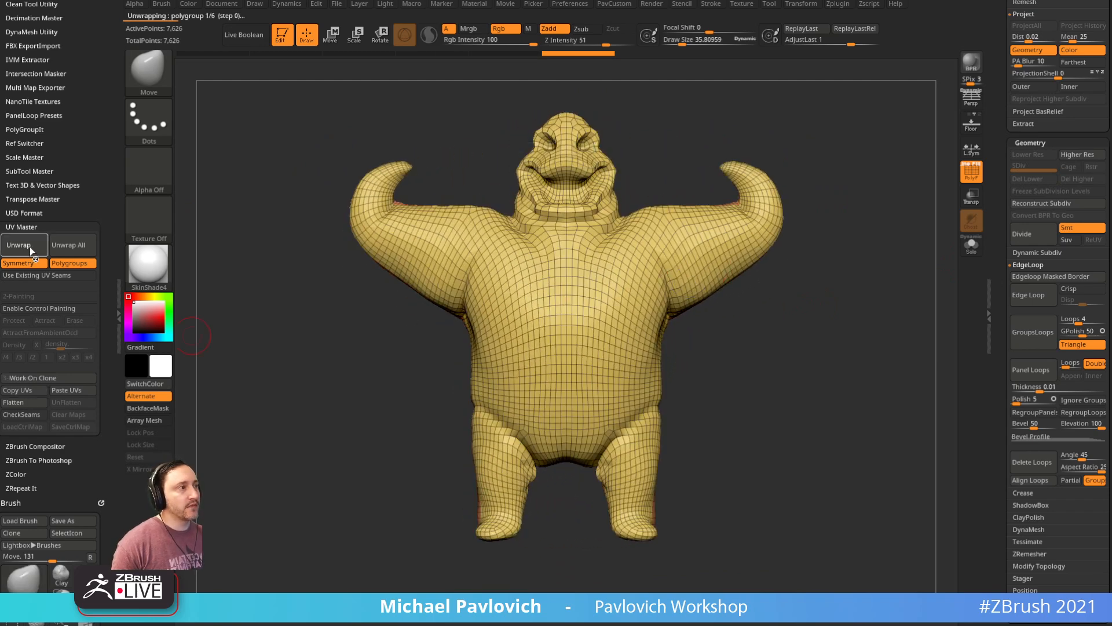
Step: Flatten the clone to inspect its UV islands, and unflatten it back to the 3D model
left_click(26, 401)
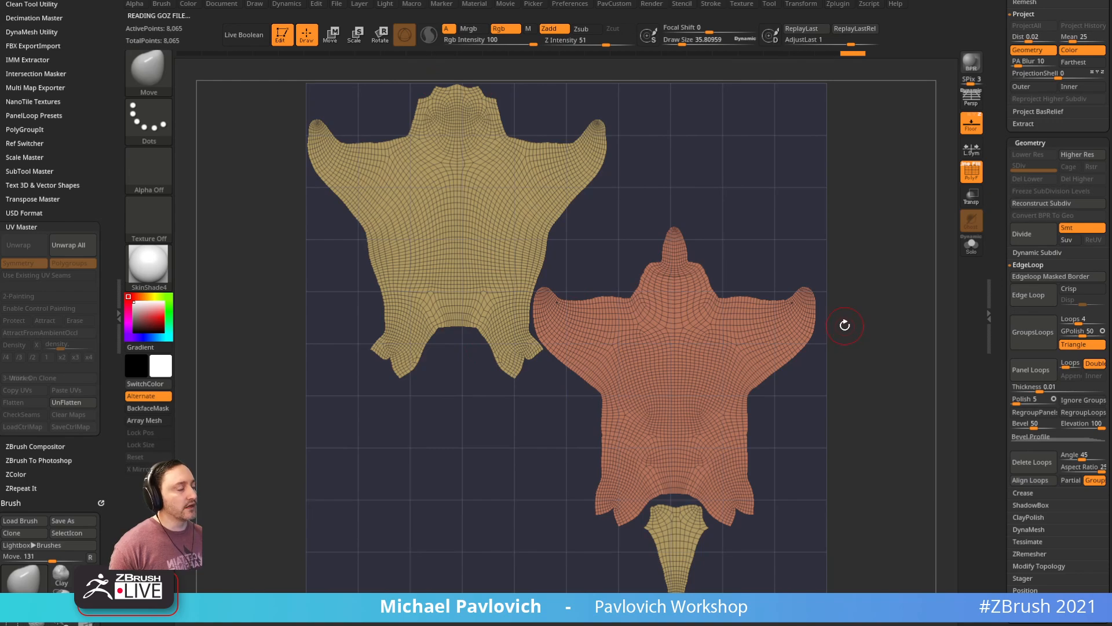
left_click(72, 402)
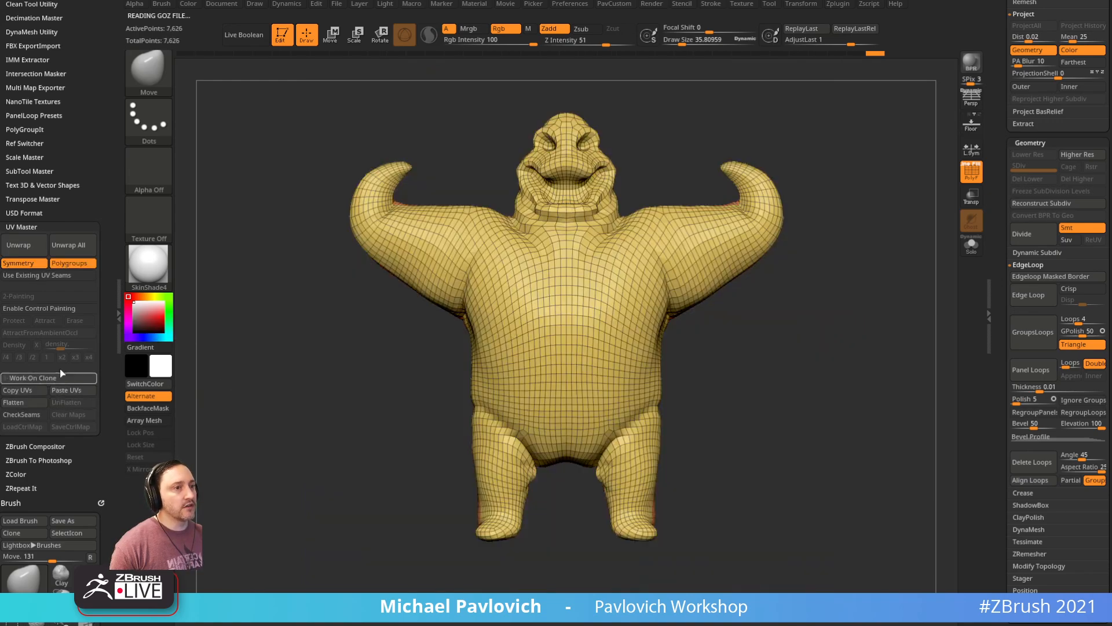
mouse_move(858, 145)
left_mouse_down()
mouse_move(578, 134)
mouse_move(651, 99)
mouse_move(599, 171)
mouse_move(757, 171)
mouse_move(639, 245)
mouse_move(803, 341)
mouse_move(775, 340)
mouse_move(854, 244)
mouse_move(827, 233)
mouse_move(532, 237)
left_mouse_up()
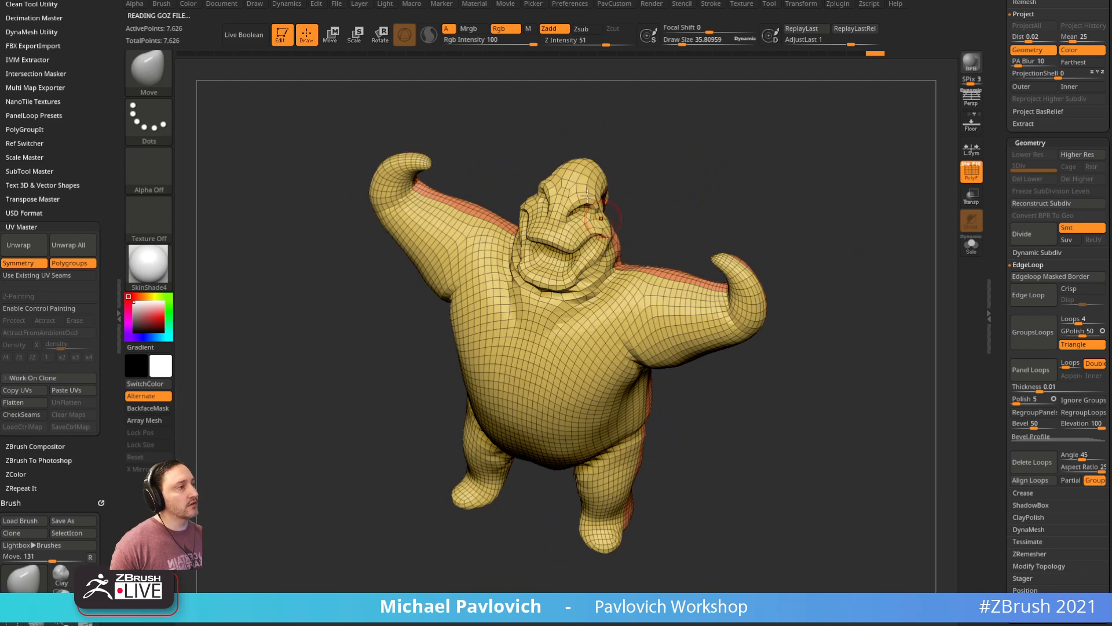
Step: Switch to the Standard brush with a draw size of about 46
left_click_drag(640, 230, 654, 178)
key("s")
left_click_drag(654, 178, 653, 178)
key("b")
key("s")
key("t")
key("s")
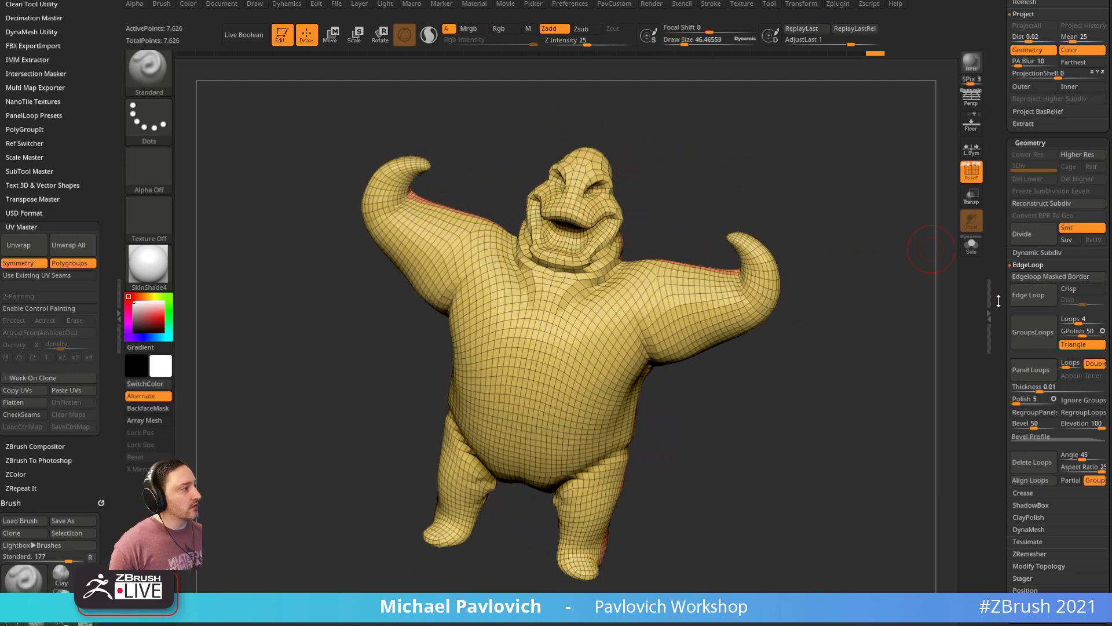
Step: Open the ZRemesher settings and examine the clone's polygroups and edge flow
scroll(1006, 304, "down", 3)
left_click(1026, 382)
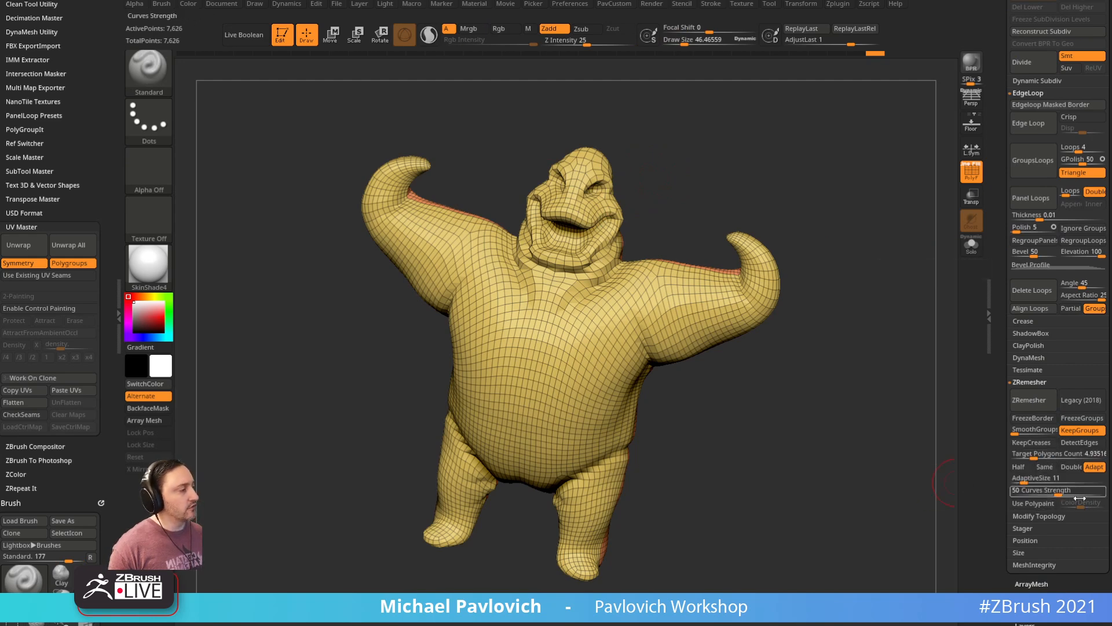
left_click_drag(675, 186, 613, 221)
mouse_move(620, 149)
left_mouse_down()
mouse_move(631, 145)
mouse_move(595, 190)
mouse_move(701, 144)
left_mouse_up()
mouse_move(811, 376)
left_mouse_down()
mouse_move(864, 371)
mouse_move(616, 415)
left_mouse_up()
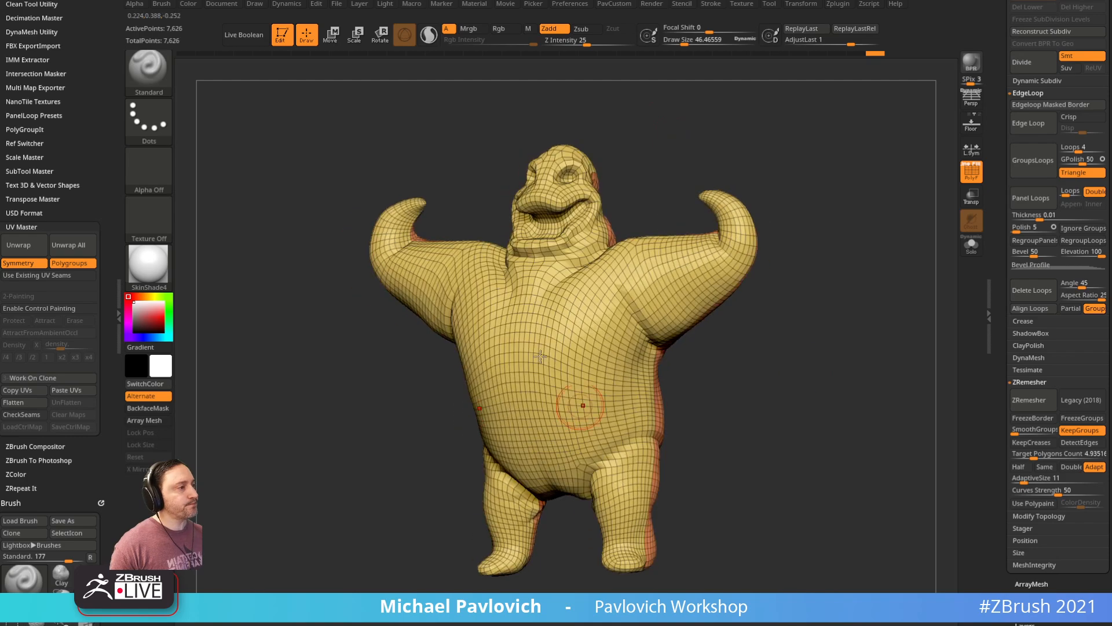
mouse_move(815, 177)
left_mouse_down()
mouse_move(740, 203)
mouse_move(827, 184)
mouse_move(743, 192)
left_mouse_up()
Step: Copy the UVs from the clone, switch back to the original PolyMesh3D_3 body and paste the UVs onto it
left_click(40, 250)
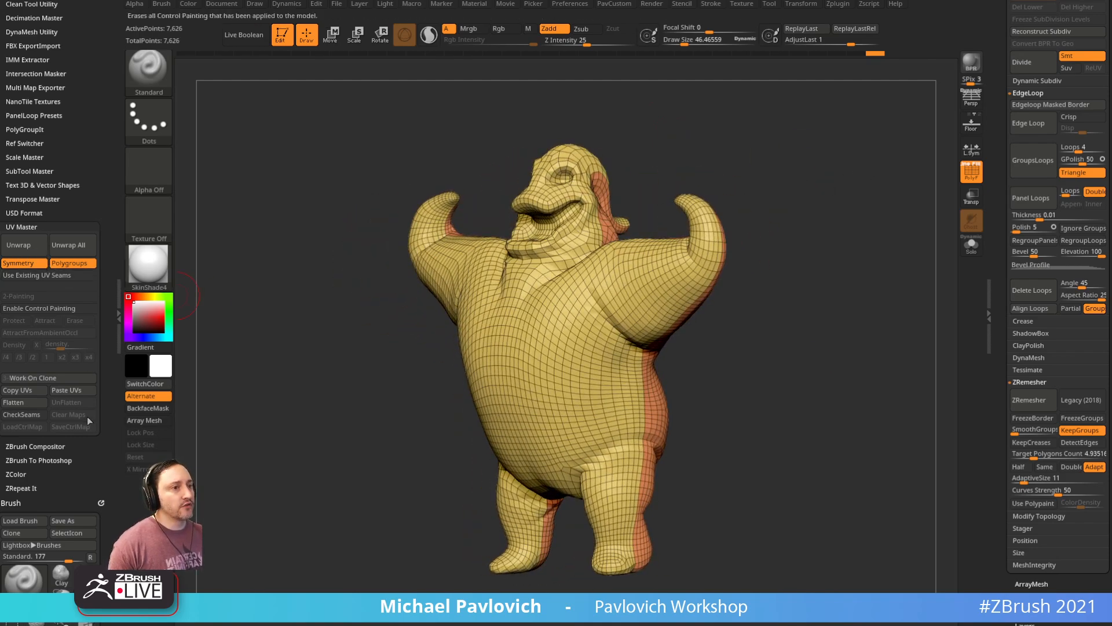
left_click_drag(997, 142, 998, 406)
left_click(1089, 225)
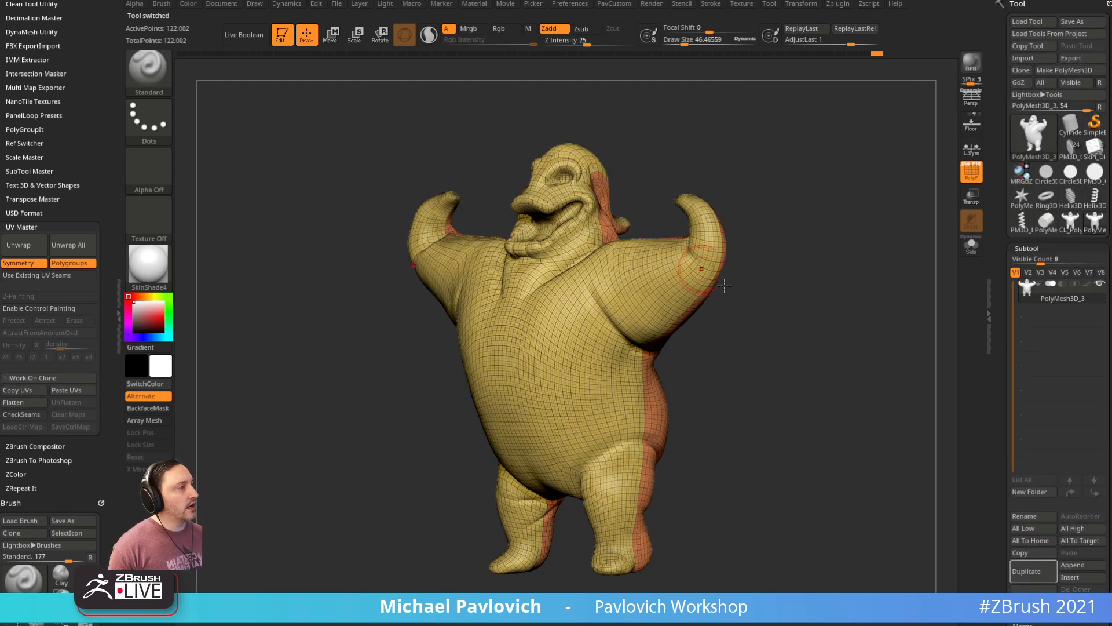
left_click_drag(1002, 359, 998, 244)
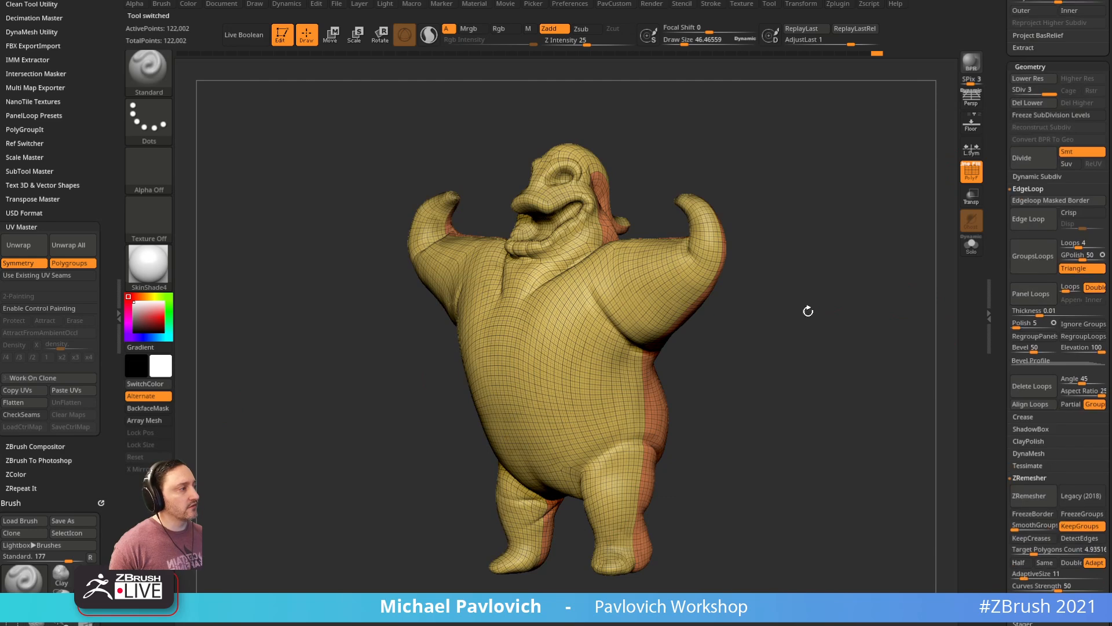
left_click(69, 390)
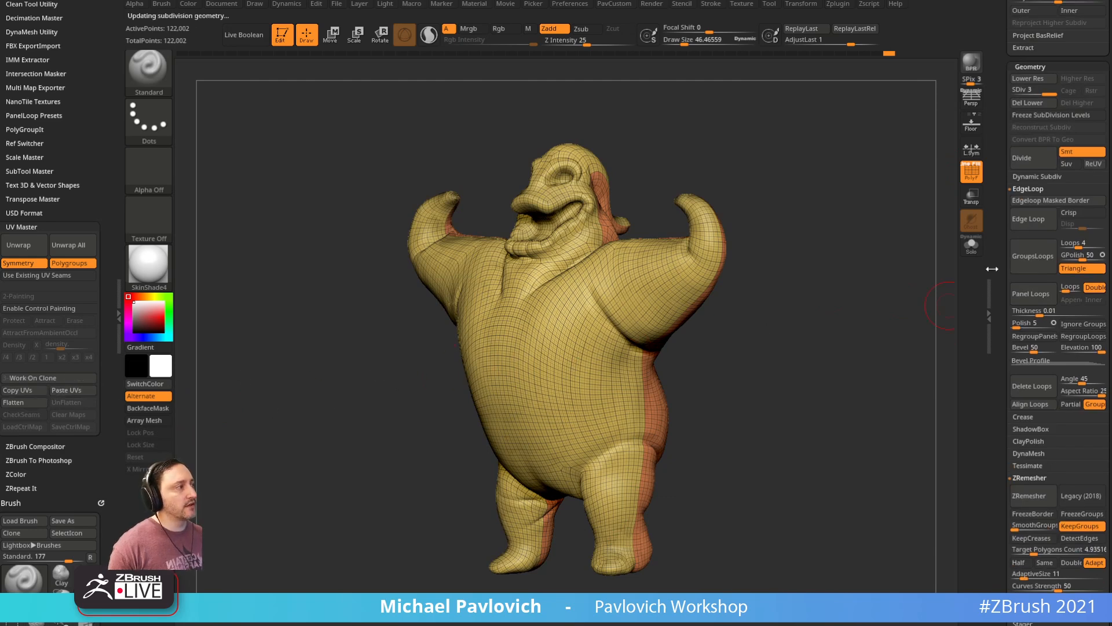
Step: Lower the original body to subdivision level 1
left_click_drag(999, 275, 990, 128)
left_click_drag(1005, 240, 1001, 315)
left_click_drag(999, 124, 998, 226)
left_click_drag(1024, 169, 883, 223)
left_click_drag(836, 251, 683, 226)
Step: Create a new texture map for the body from its UV map
left_click_drag(1001, 347, 1006, 191)
key("shift")
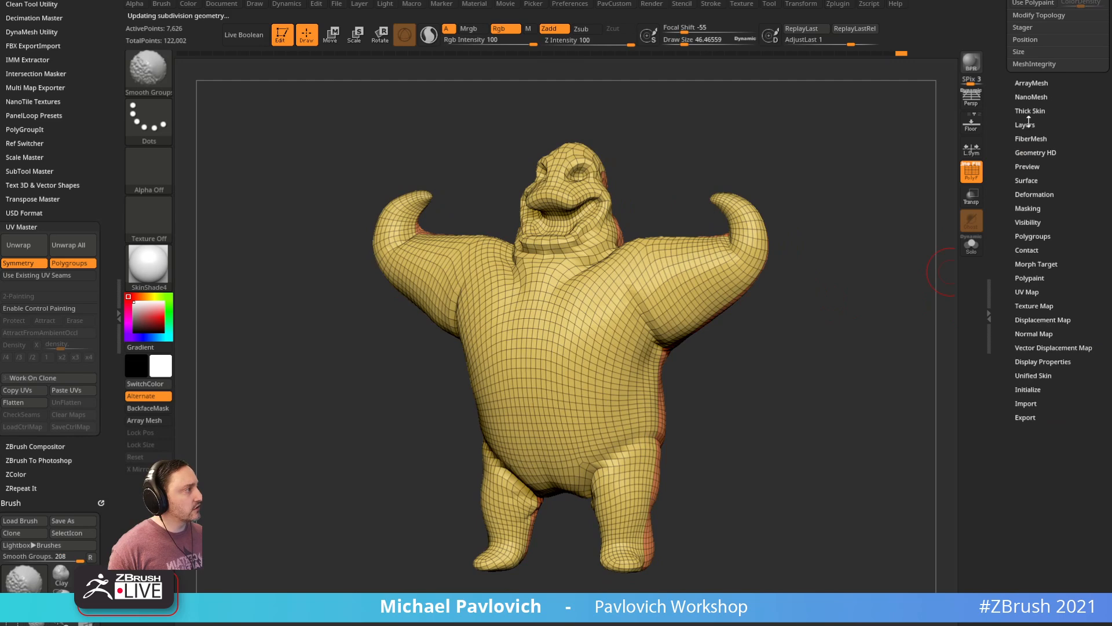
left_click(1032, 305)
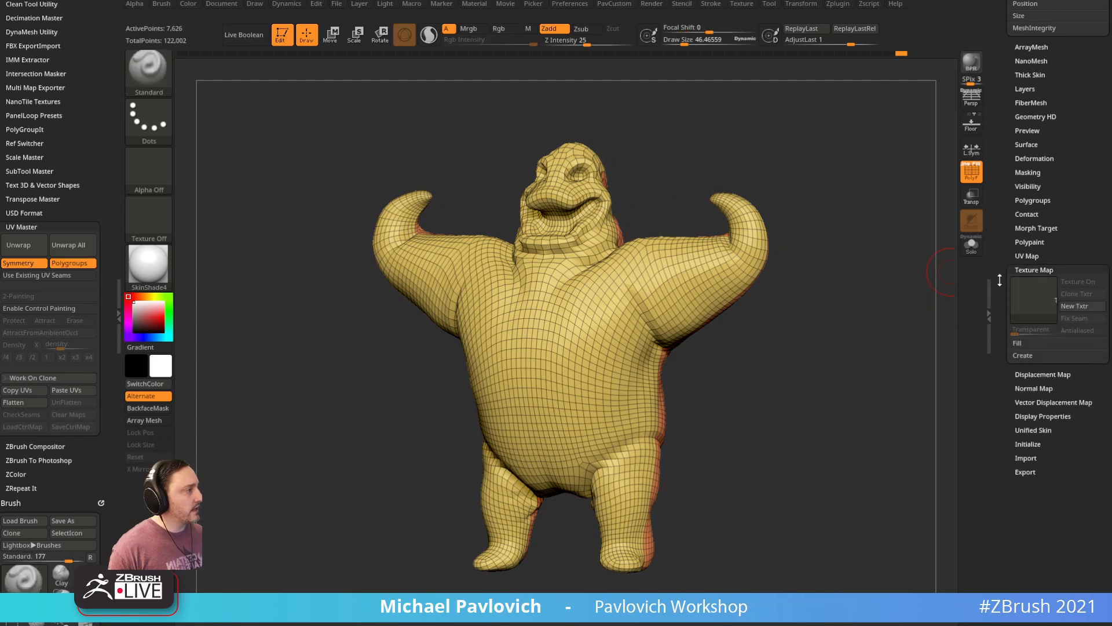
left_click(1032, 307)
left_click(1023, 354)
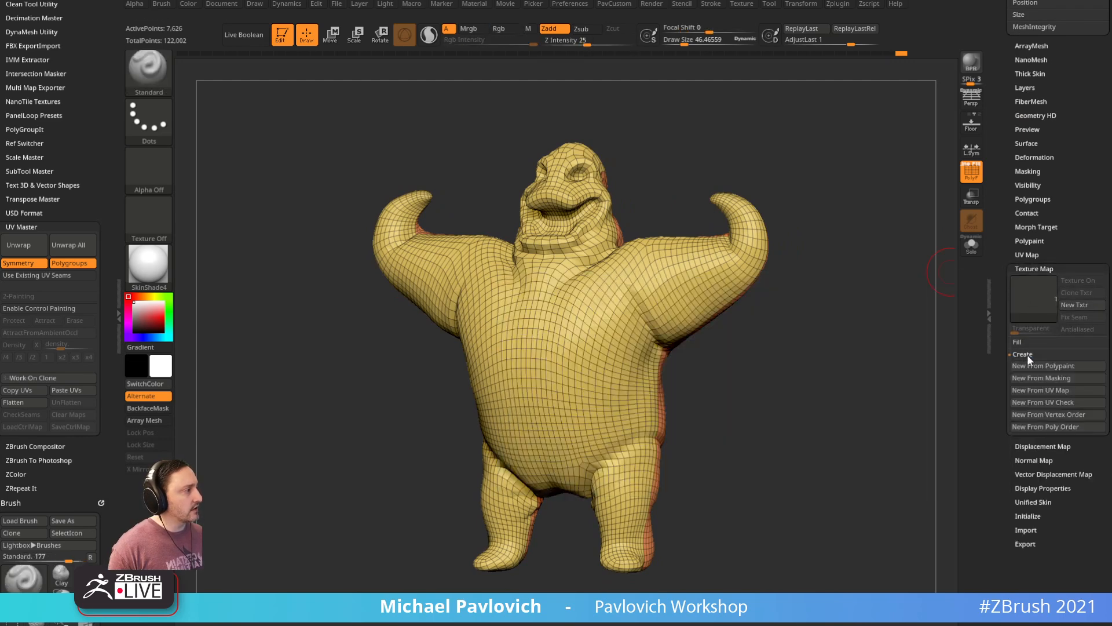
left_click(1045, 394)
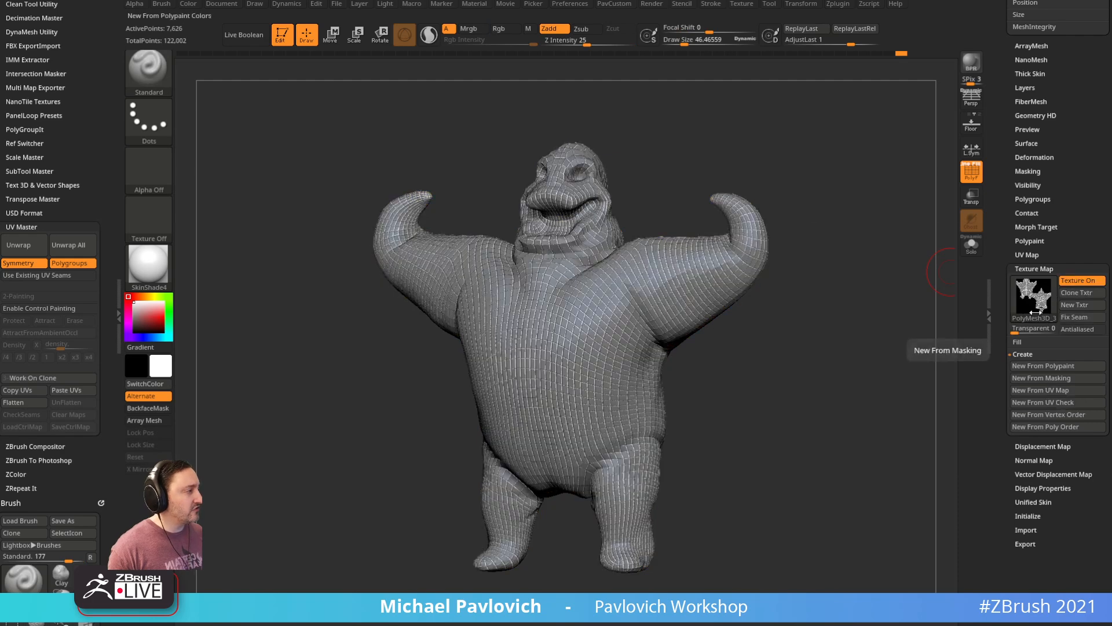
mouse_move(1038, 298)
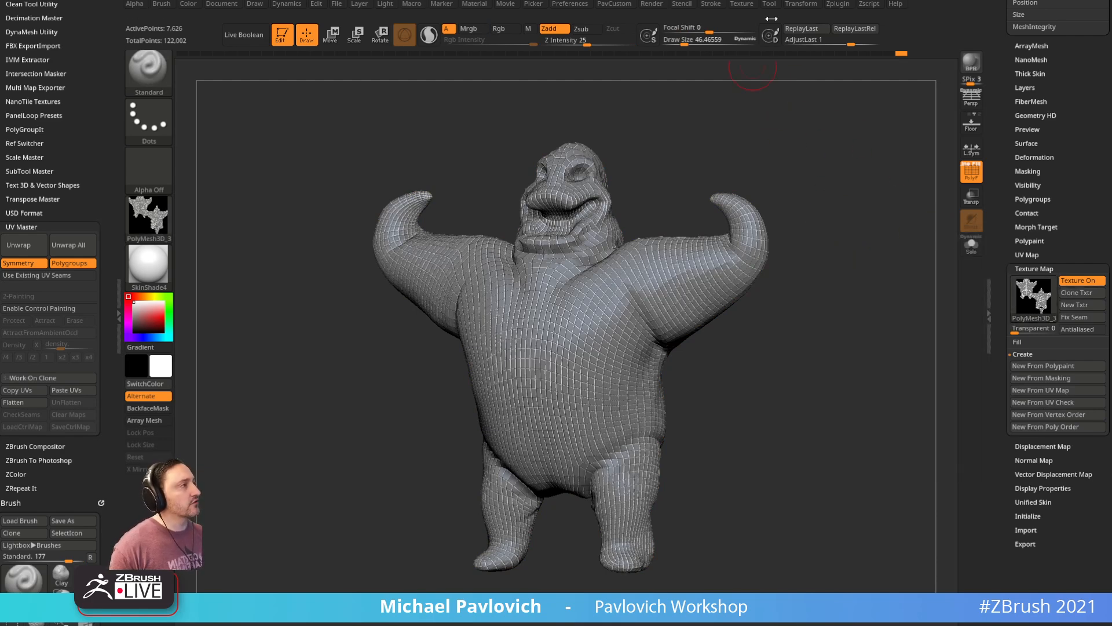
Step: Try to recolour the UV-map texture by clearing it to white and applying the gradient colorize option
left_click(751, 6)
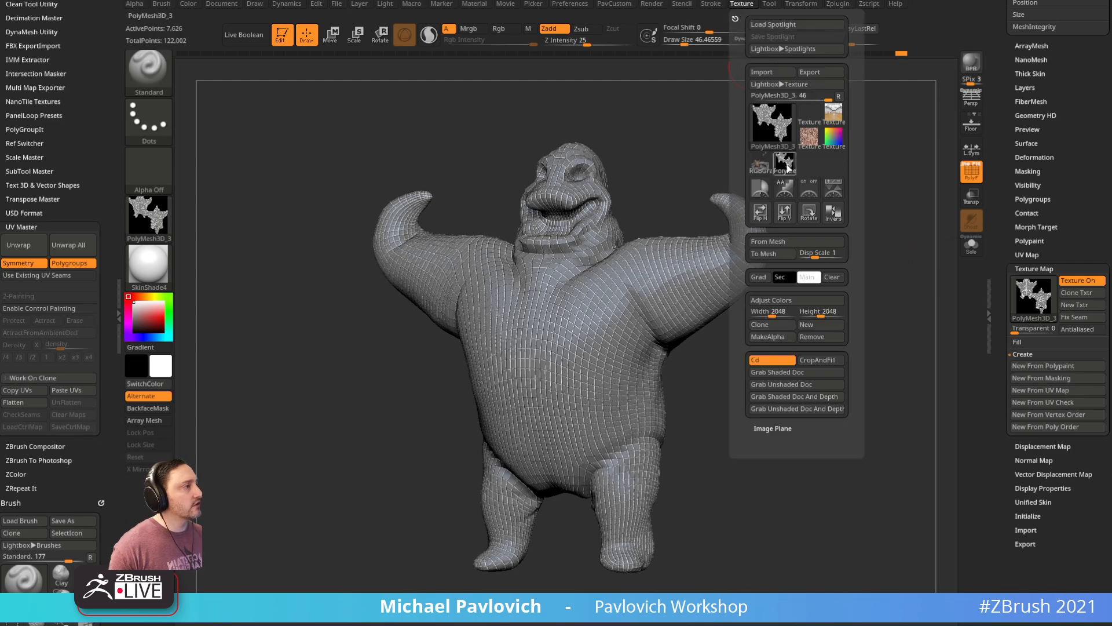
mouse_move(787, 164)
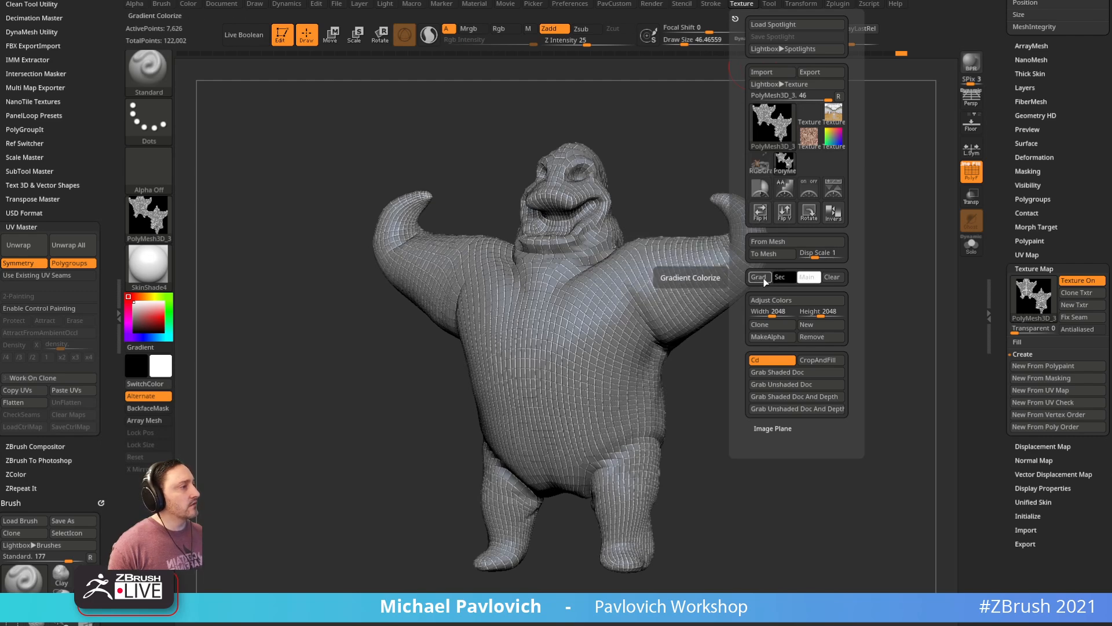
mouse_move(780, 137)
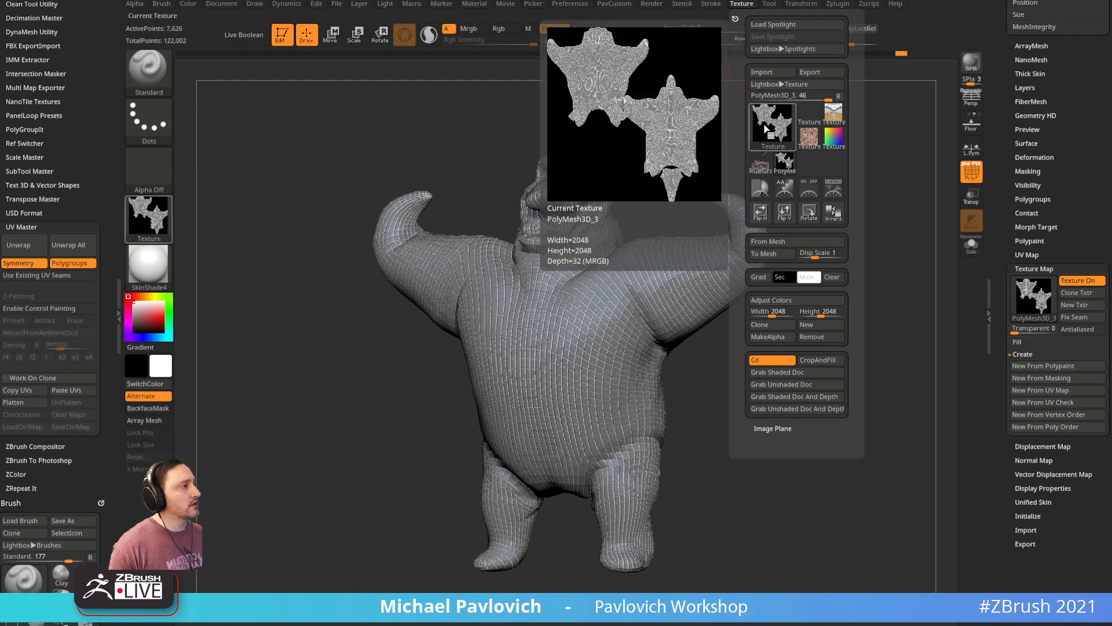
left_click(831, 278)
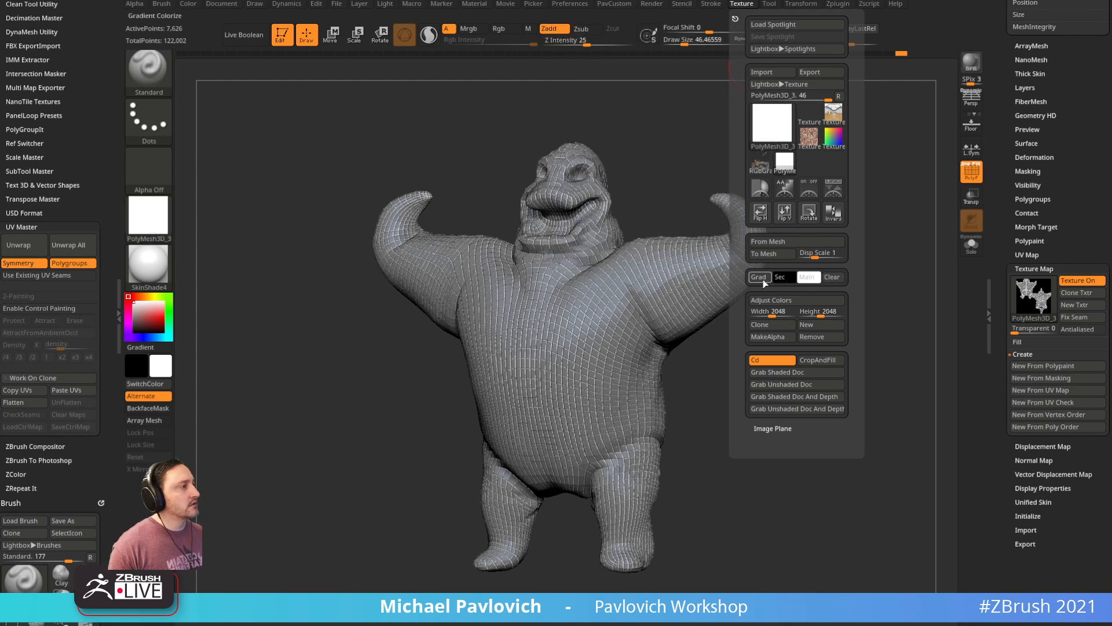
left_click(763, 280)
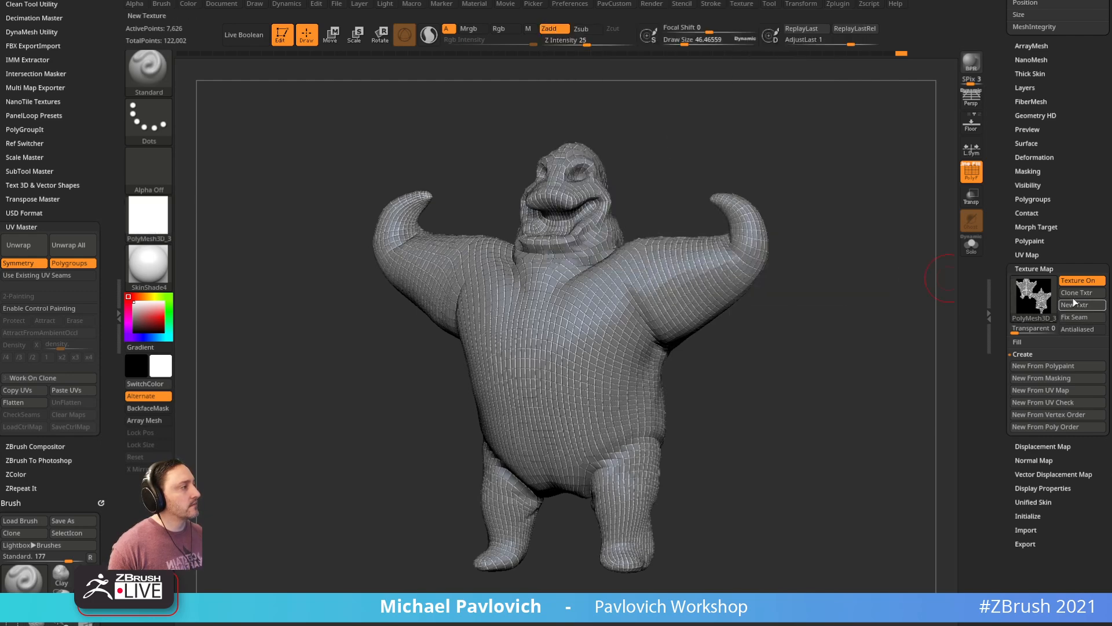
Step: Adjust the UV-map texture's colours: mask its grey fill as a colour range and set HSV Intensity to -1
left_click(744, 5)
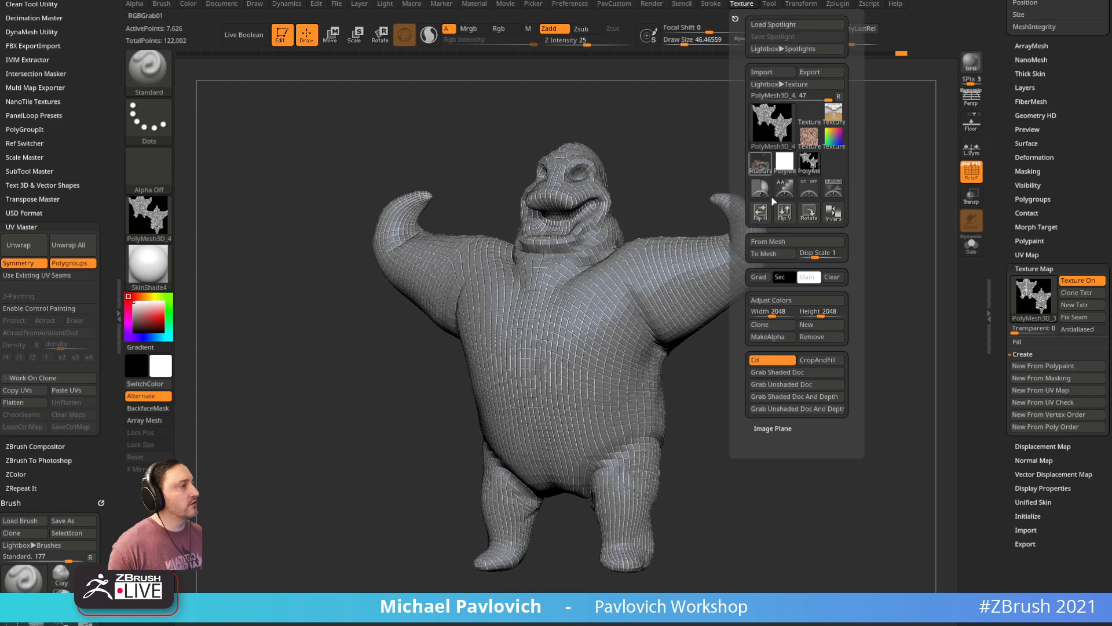
mouse_move(772, 128)
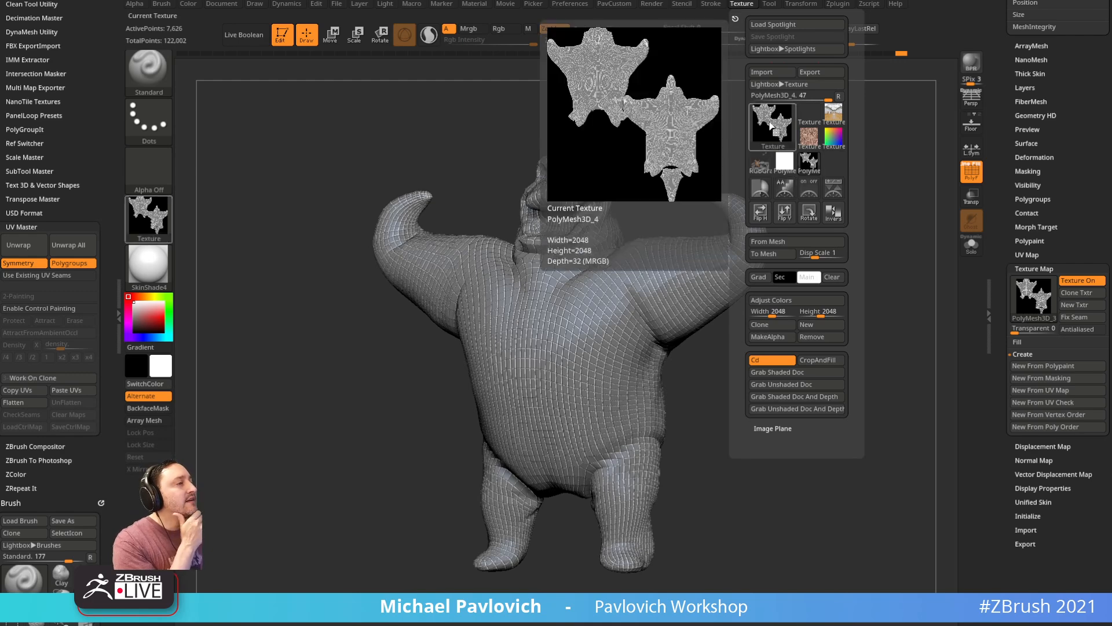
left_click(785, 300)
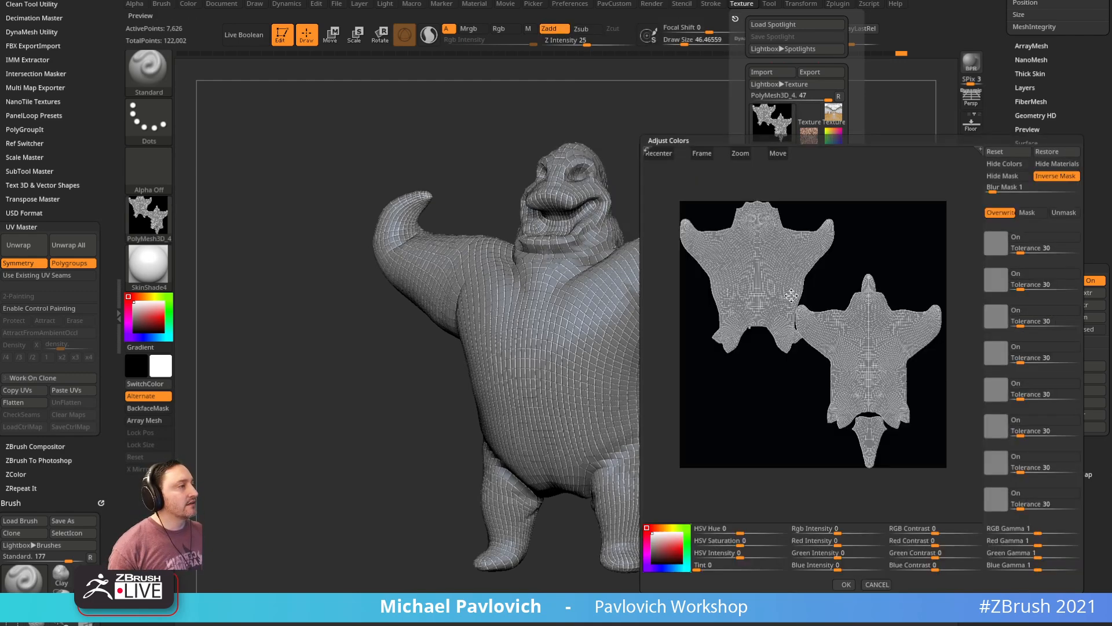
left_click(991, 249)
left_click_drag(907, 317, 908, 316)
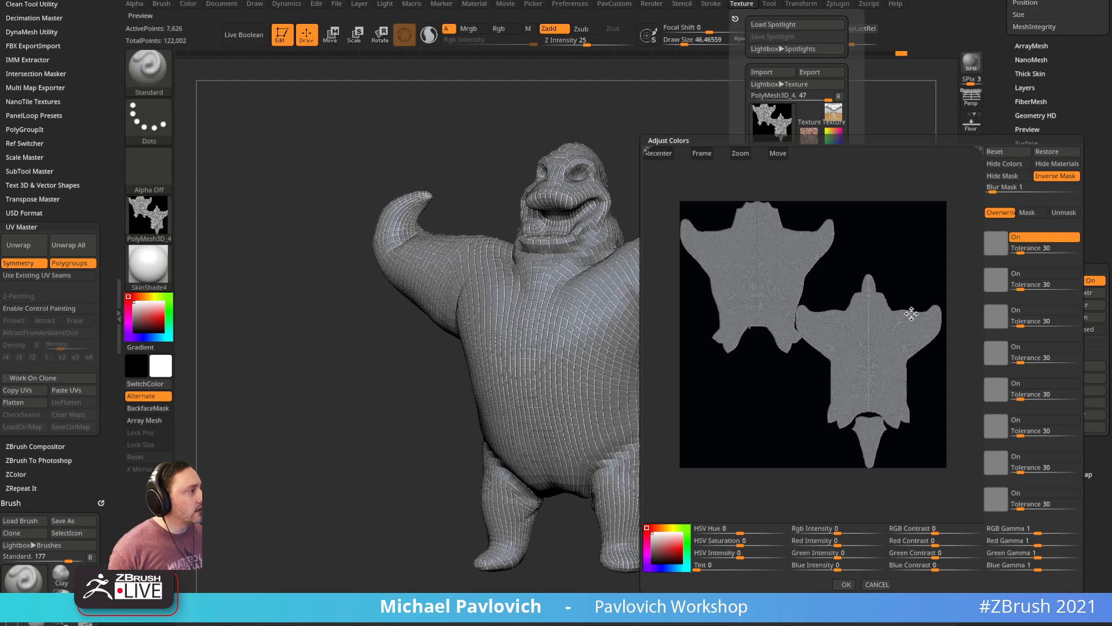
left_click_drag(737, 551, 675, 544)
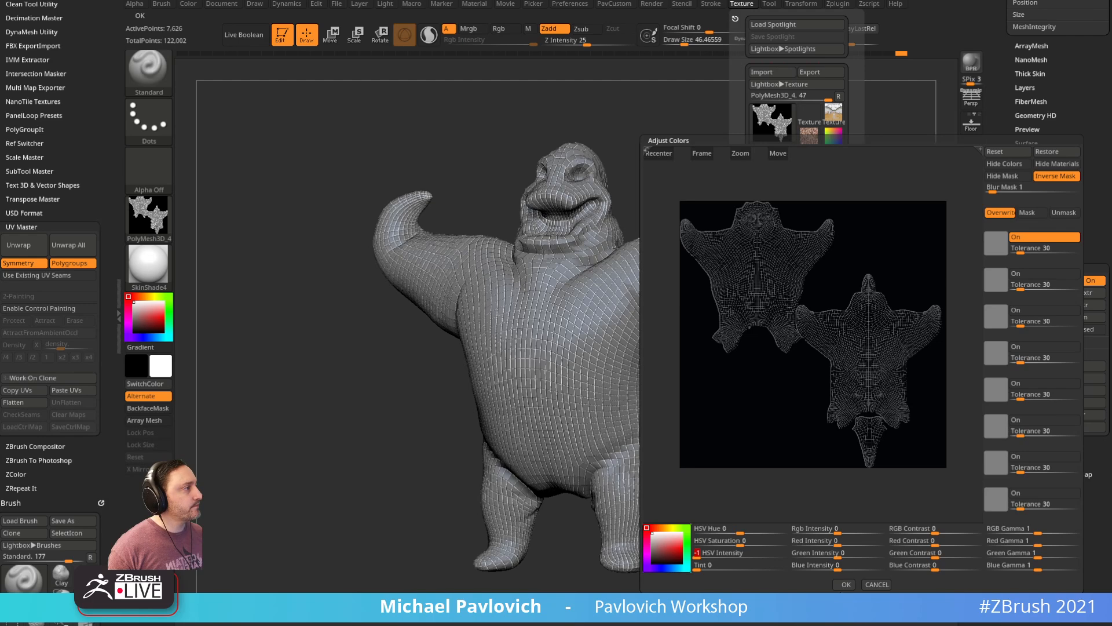
left_click(843, 585)
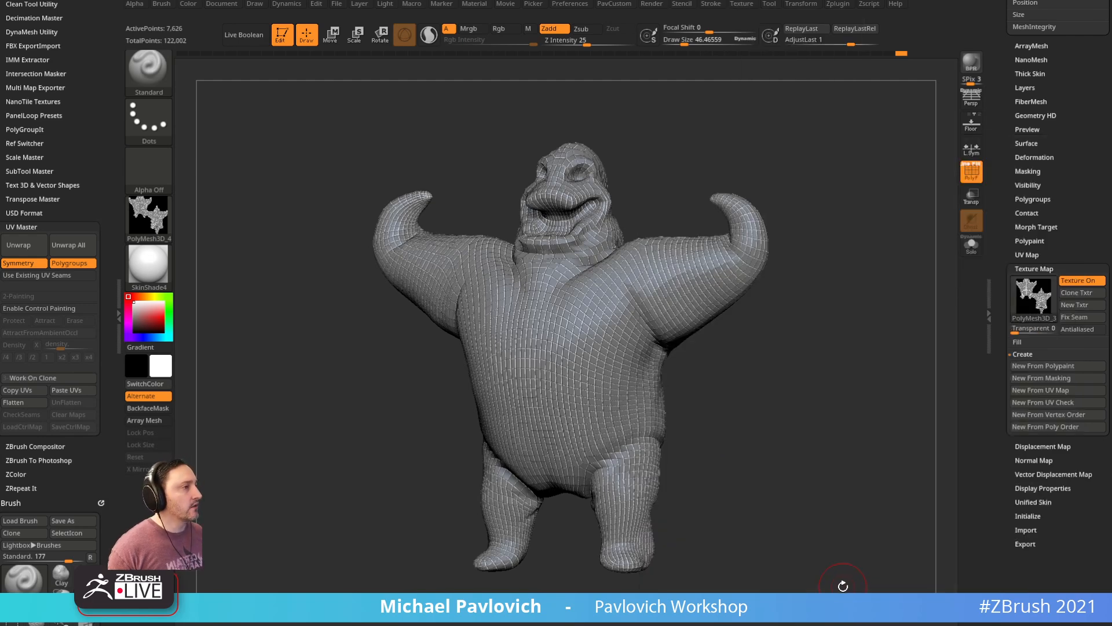
Step: Assign the darkened PolyMesh3D_4 UV texture as the body's texture map
left_click(1026, 305)
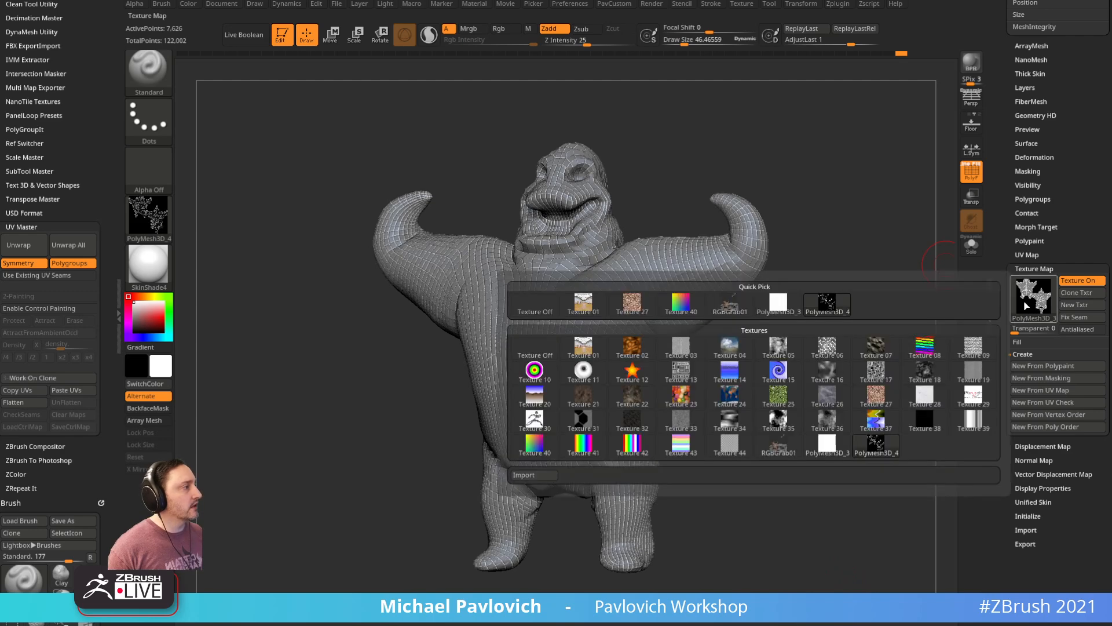
left_click(826, 305)
left_click_drag(853, 310, 858, 324)
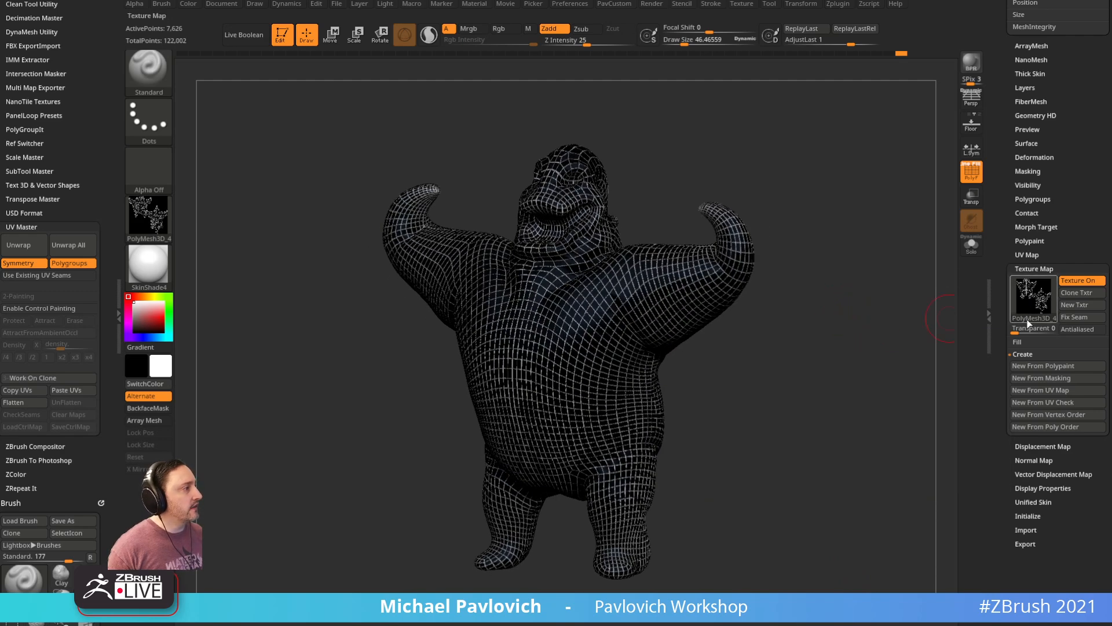
left_click_drag(1005, 342, 1010, 328)
left_click_drag(1000, 234, 1002, 240)
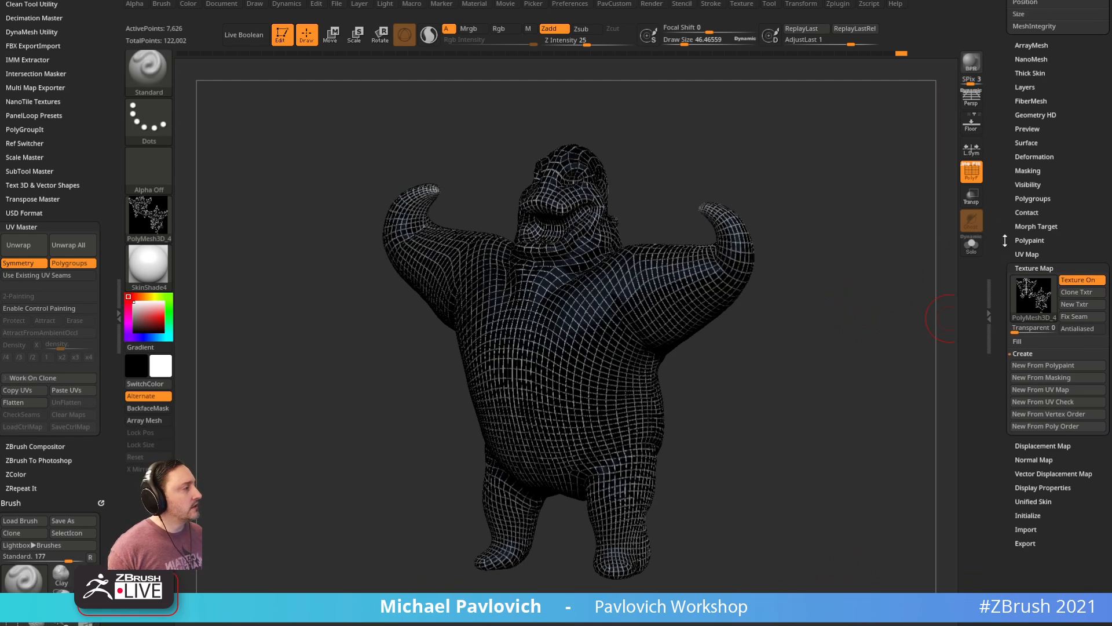
Step: Turn on Antialiased for the texture map, set its transparency to 10 and hide the polyframe
key("shift")
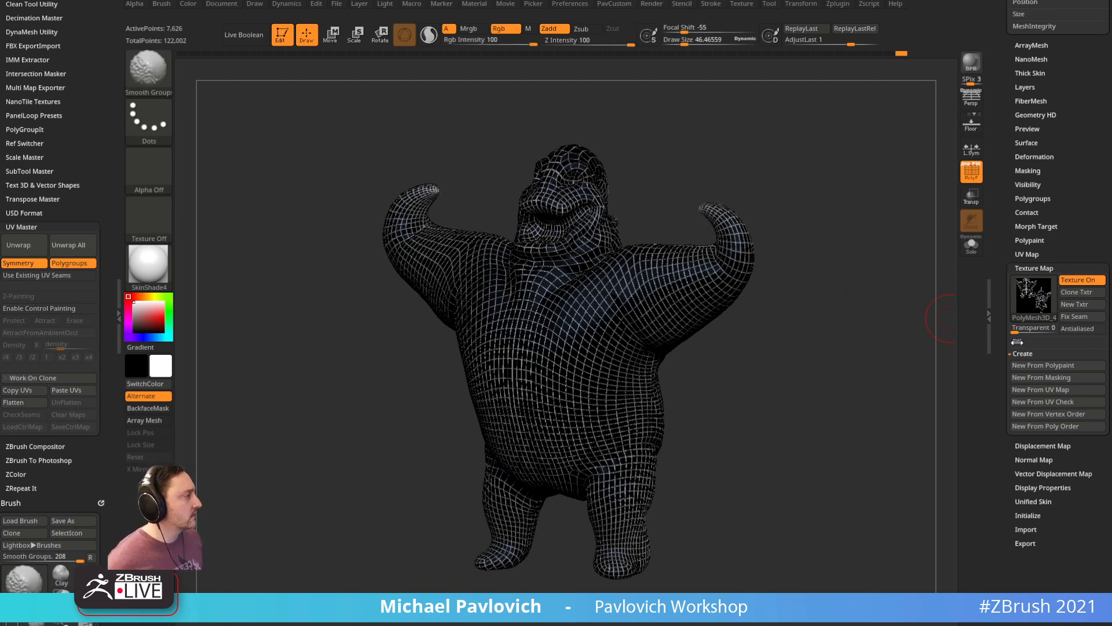
left_click(1061, 329)
left_click_drag(1019, 328, 1032, 328)
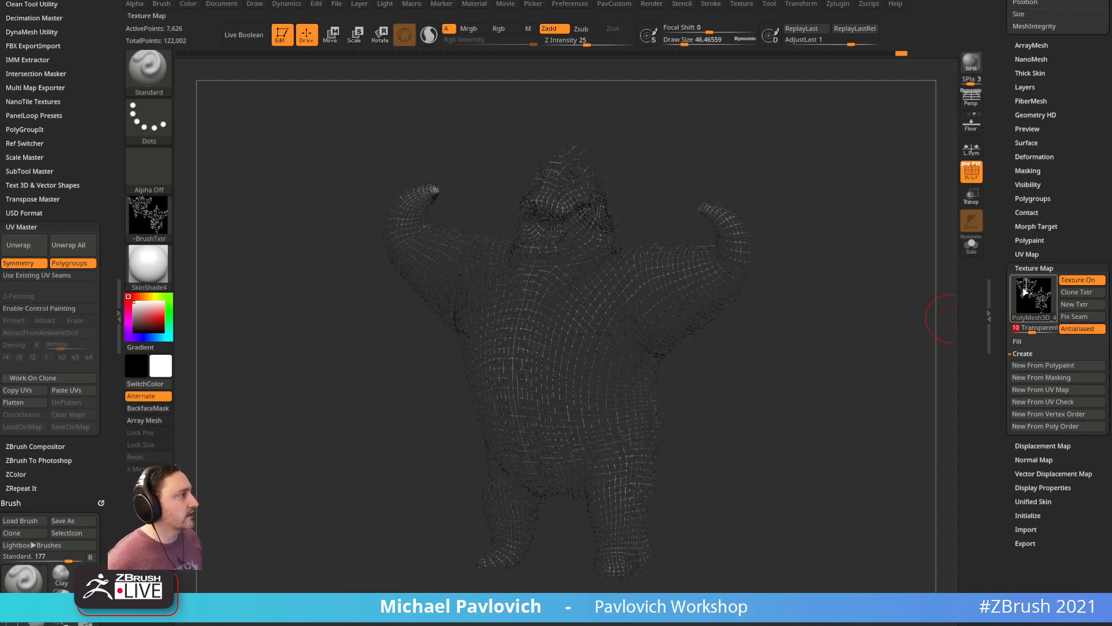
left_click(967, 177)
left_click_drag(887, 249, 863, 346)
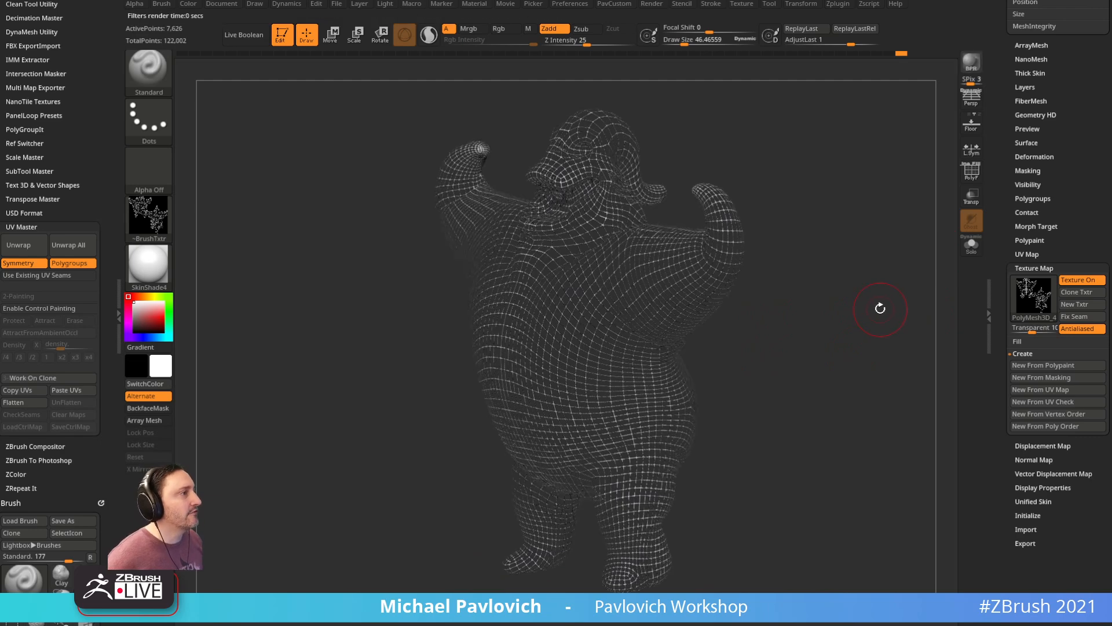
Step: Turn on the floor, change the light direction and make BPR renders of the see-through wireframe body with shadows
left_click(972, 125)
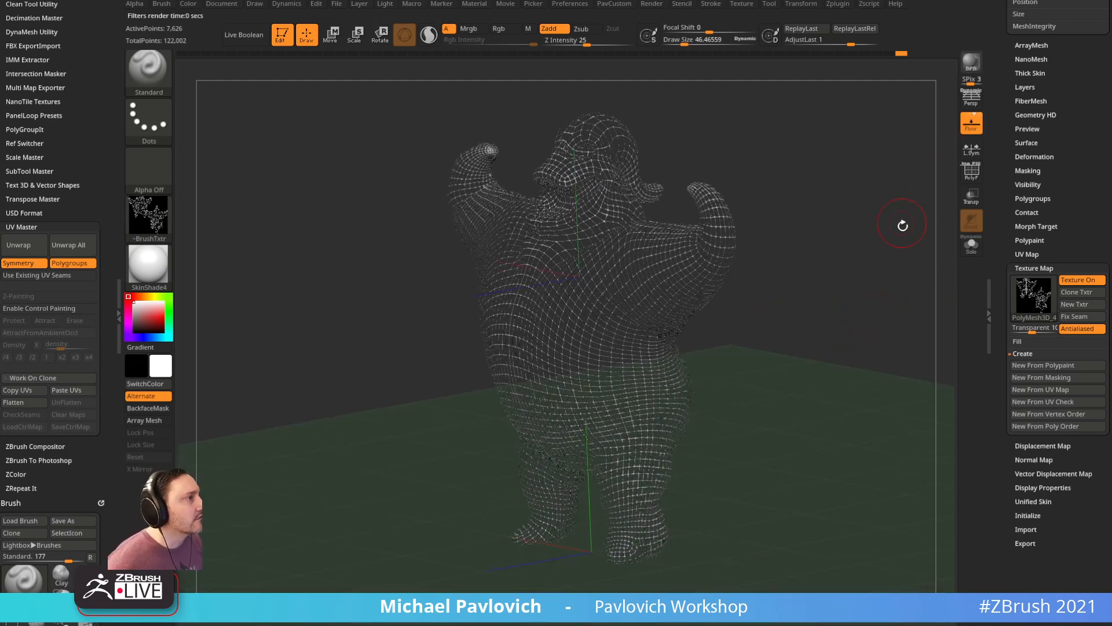
left_click_drag(898, 283, 927, 168)
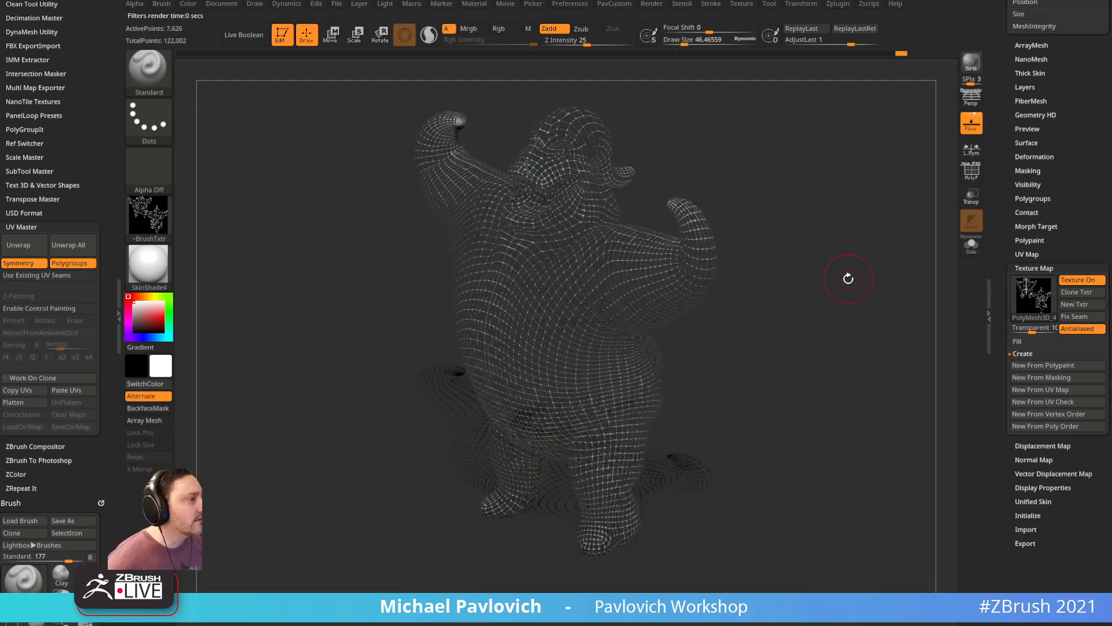
left_click_drag(864, 411, 650, 58)
left_click(385, 5)
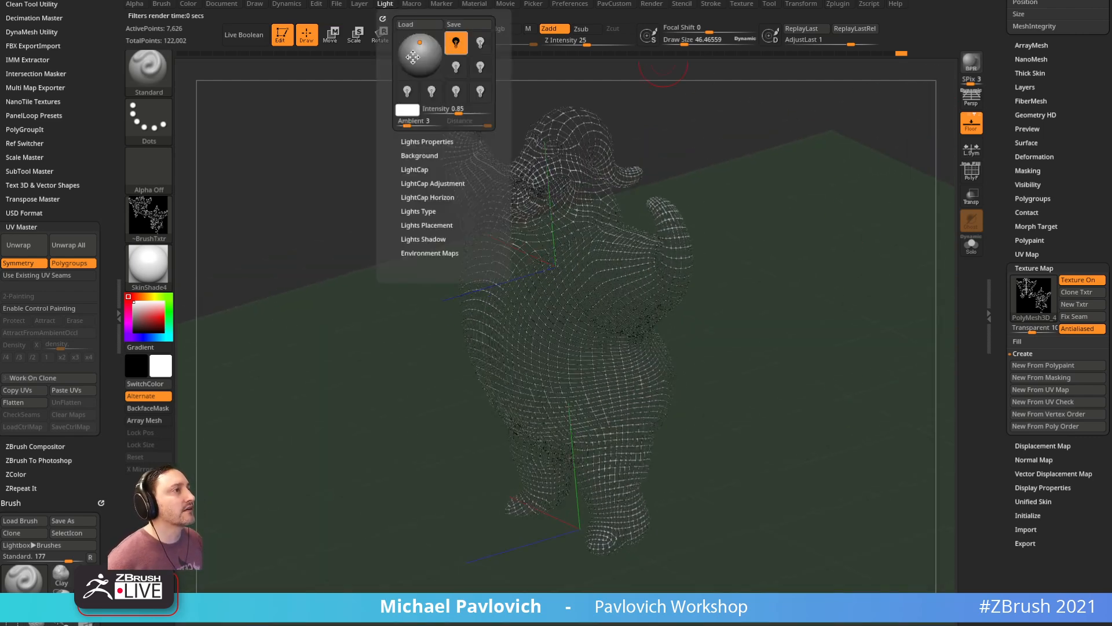
key("shift+r")
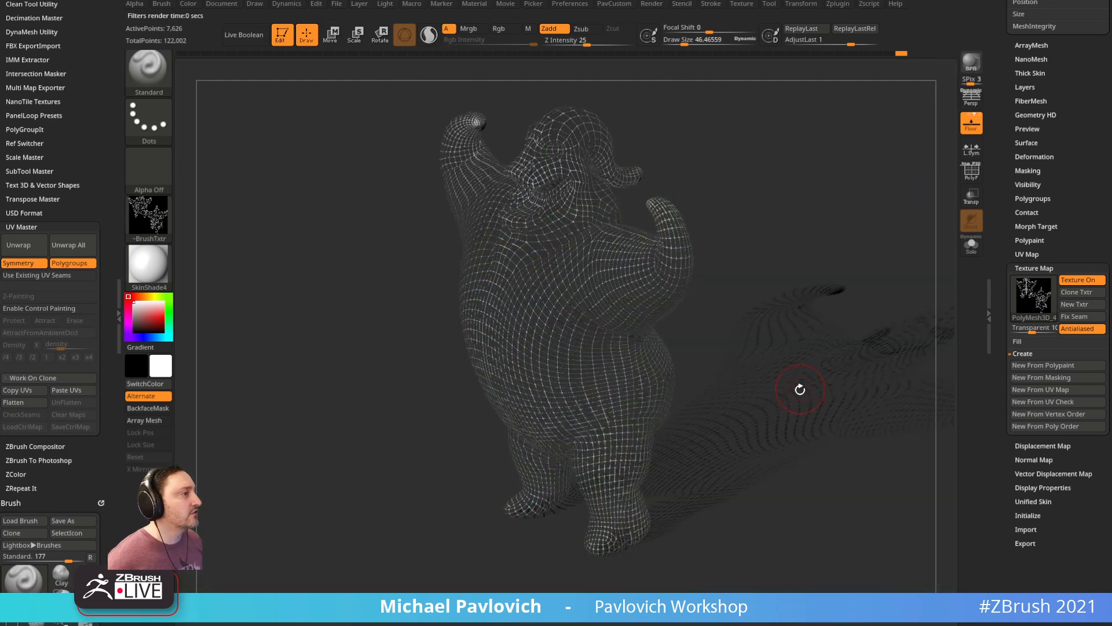
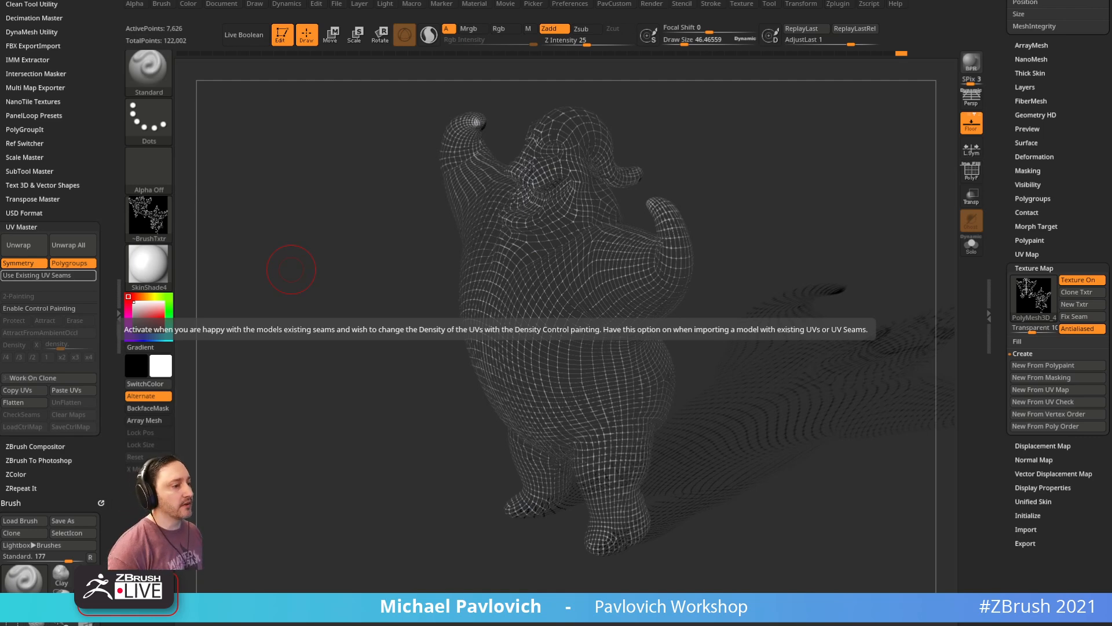
Step: Hide the floor and raise the body to subdivision level 3
scroll(1000, 105, "up", 10)
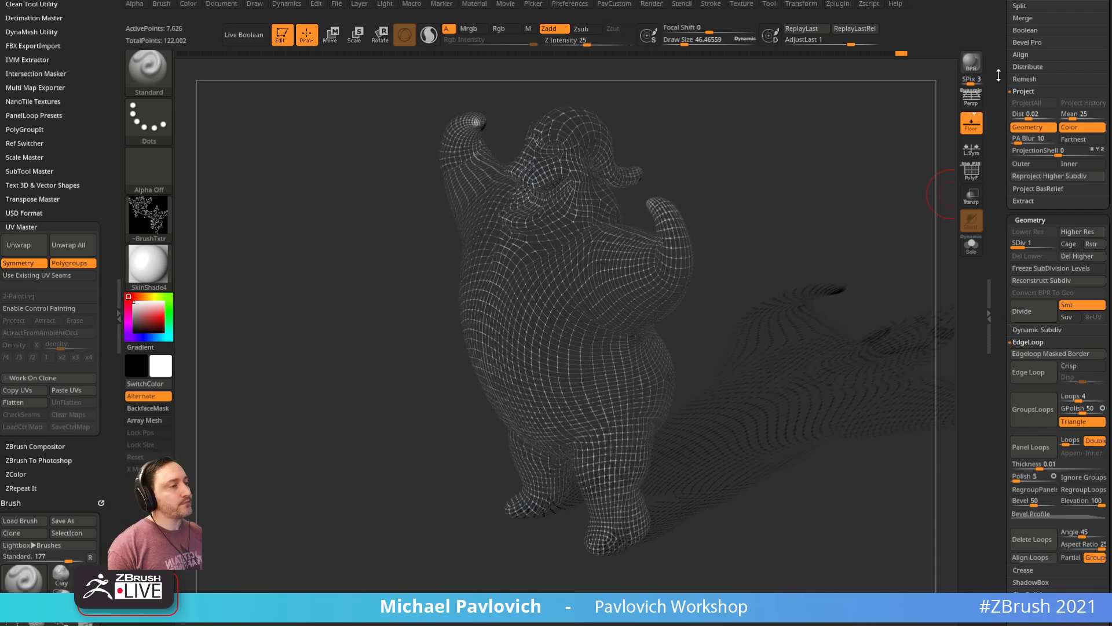
mouse_move(810, 292)
left_mouse_down()
mouse_move(800, 149)
mouse_move(789, 164)
left_mouse_up()
key("b")
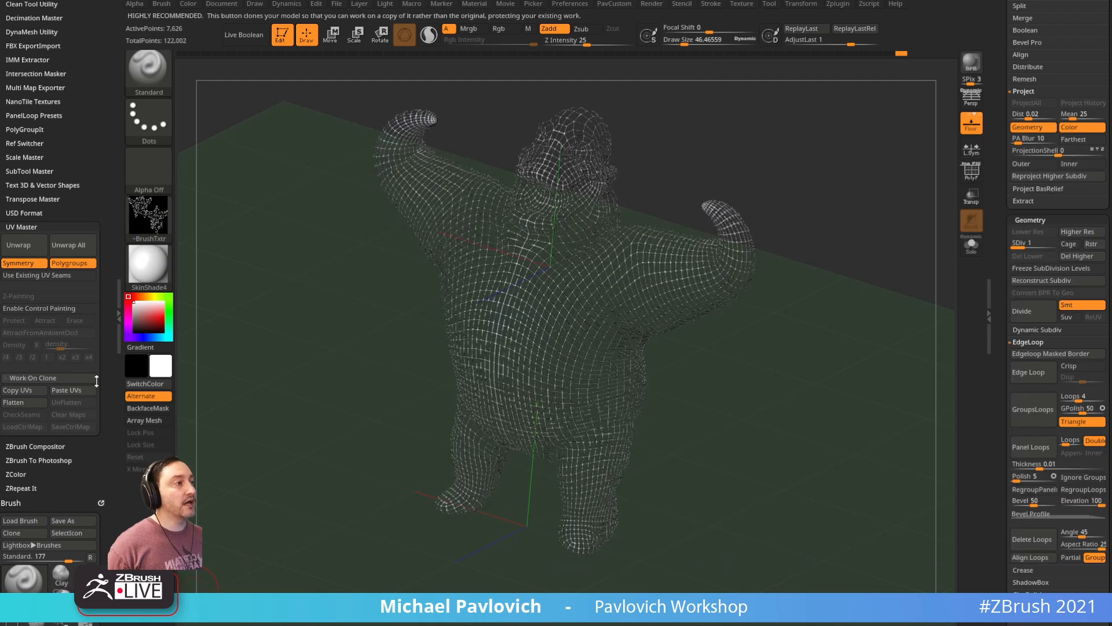
left_click_drag(718, 132, 700, 133)
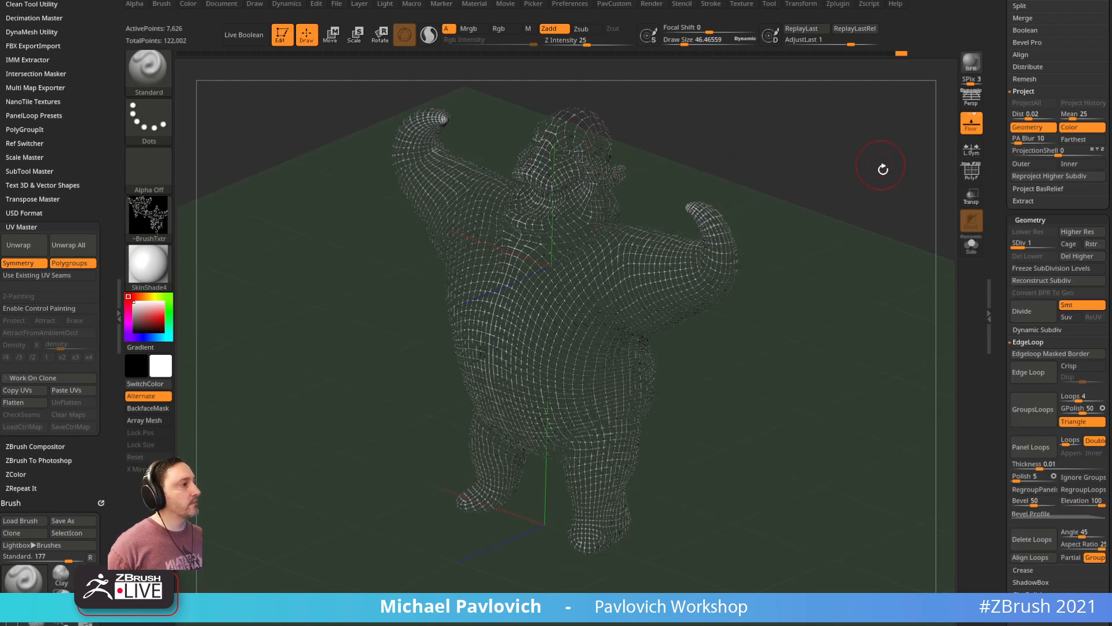
left_click(972, 124)
left_click_drag(915, 140, 886, 167)
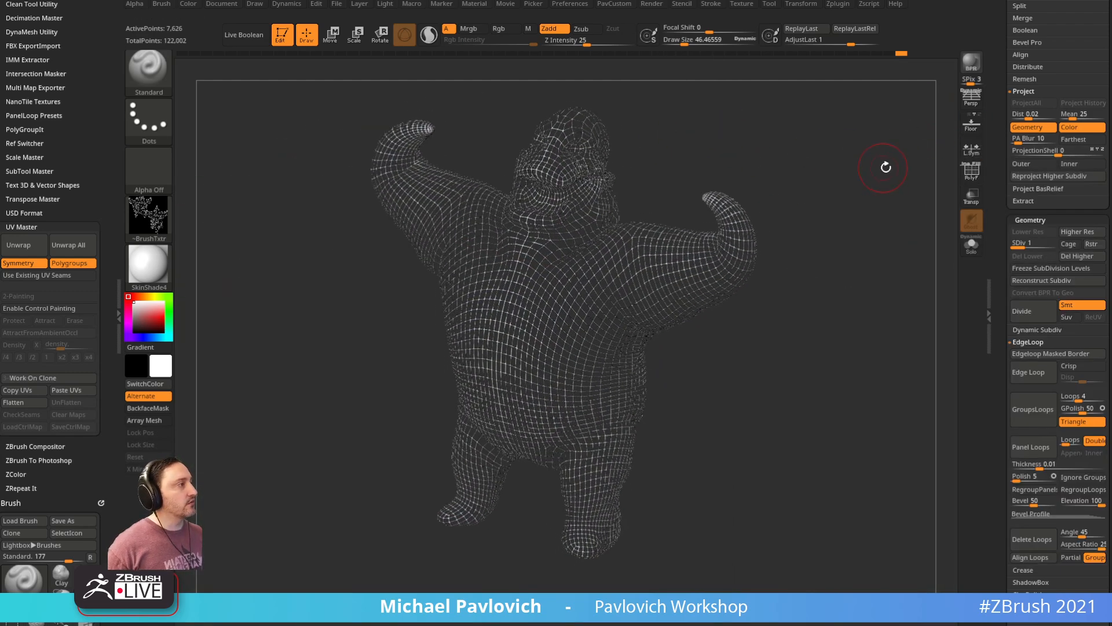
left_click(1050, 243)
left_click_drag(834, 272, 924, 259)
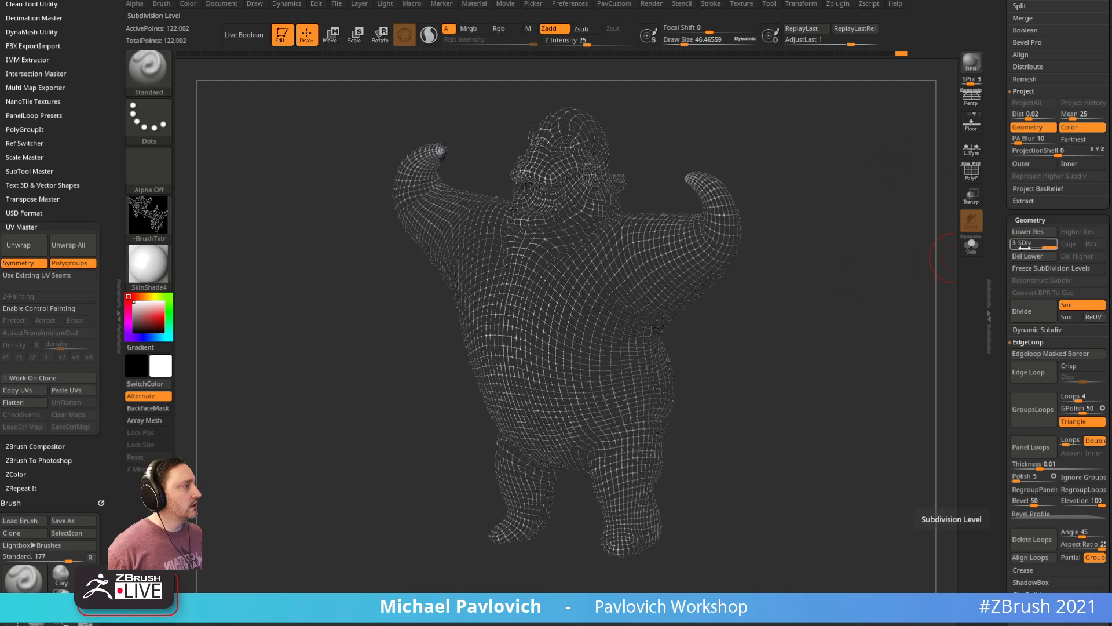
Step: Turn off the texture map's antialiasing, reset its transparency to 0 and switch the texture off
left_click_drag(1002, 276, 995, 142)
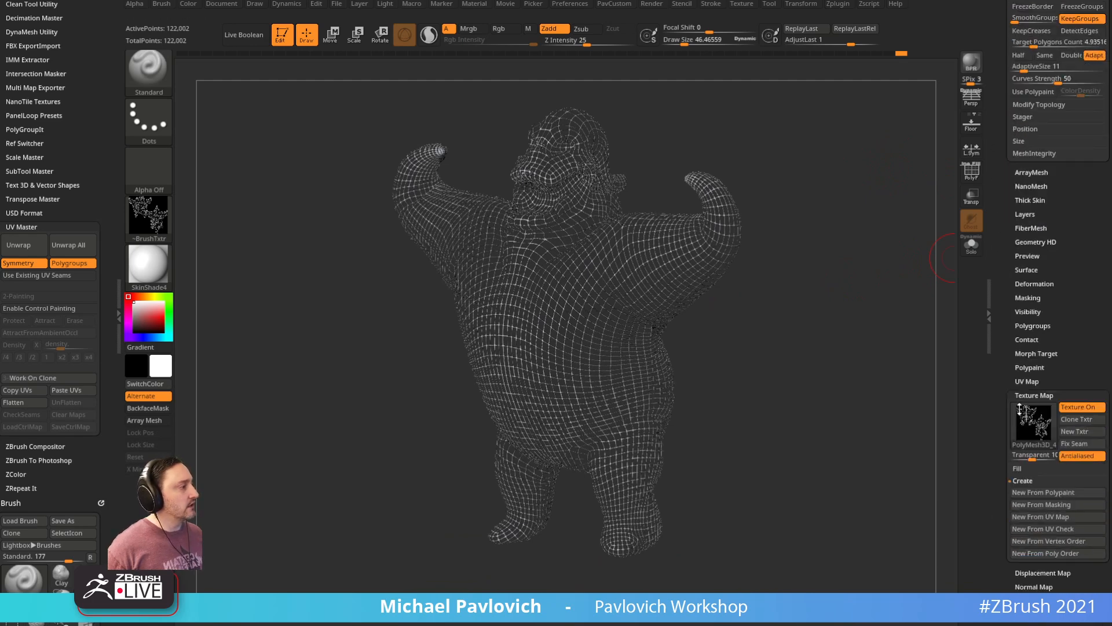
left_click(1067, 457)
left_click_drag(1030, 456, 1013, 457)
left_click(1040, 424)
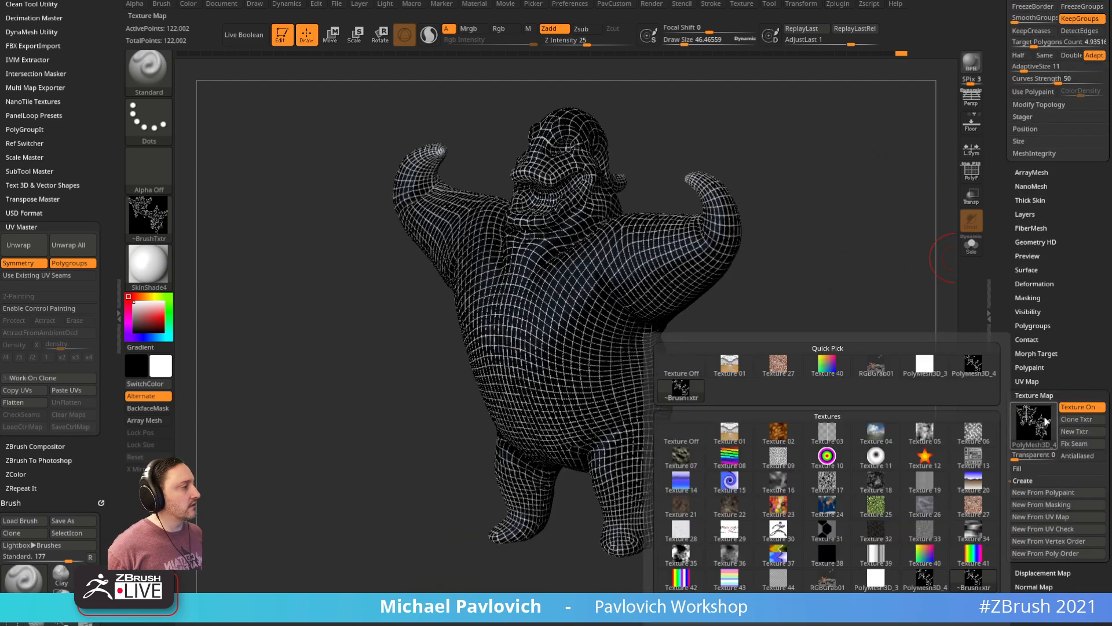
left_click(1080, 408)
Step: Assign the StartupMaterial to the body and turn off the PolyMesh3D_3 subtool's polypaint display
left_click(148, 264)
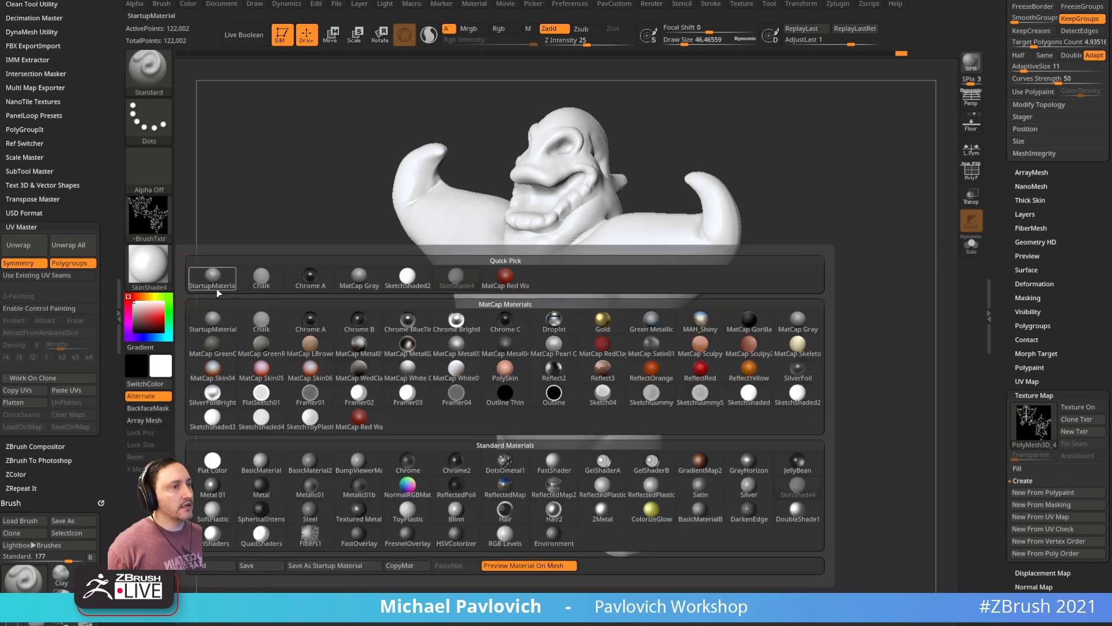
left_click(214, 284)
left_click(972, 173)
left_click_drag(857, 219, 741, 303)
left_click_drag(1001, 200, 1002, 449)
left_click_drag(842, 238, 897, 218)
left_click(972, 173)
left_click(145, 273)
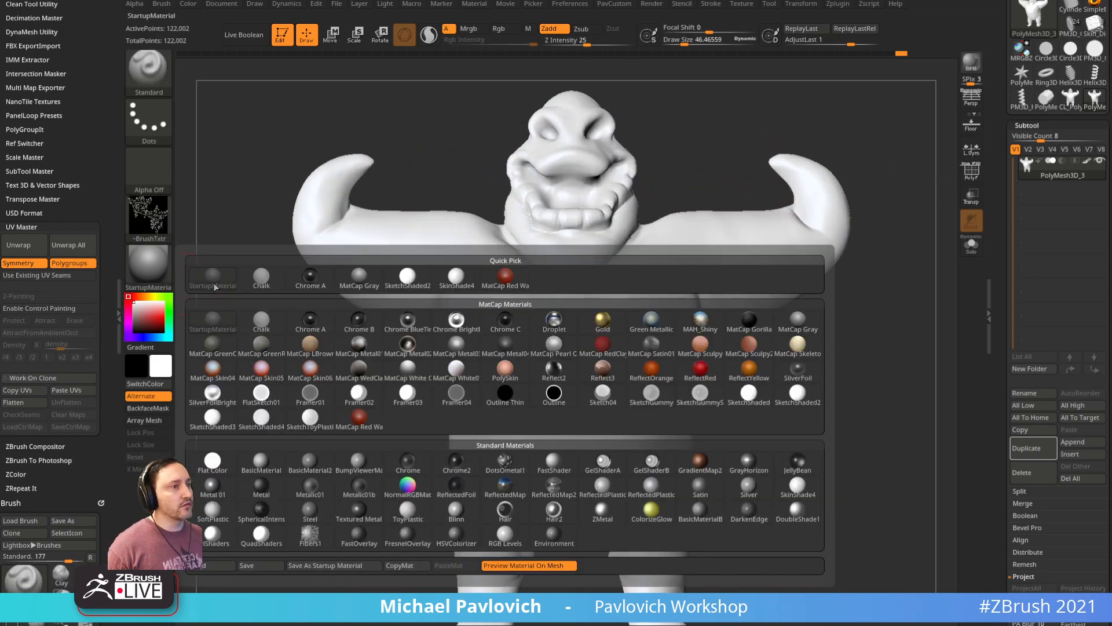
left_click(1085, 163)
Step: Select the Dam_Standard brush and set its draw size to about 44
mouse_move(855, 174)
left_mouse_down("alt")
mouse_move(688, 201)
mouse_move(726, 170)
mouse_move(716, 191)
mouse_move(760, 189)
mouse_move(706, 237)
left_mouse_up("alt")
key("3")
key("s")
mouse_move(556, 326)
left_mouse_down()
mouse_move(547, 315)
mouse_move(575, 333)
left_mouse_up()
left_click_drag(715, 226, 548, 261)
left_click_drag(770, 213, 764, 222, "shift")
mouse_move(764, 222)
left_mouse_down("alt")
mouse_move(755, 241)
mouse_move(836, 315)
mouse_move(870, 291)
mouse_move(844, 284)
left_mouse_up("alt")
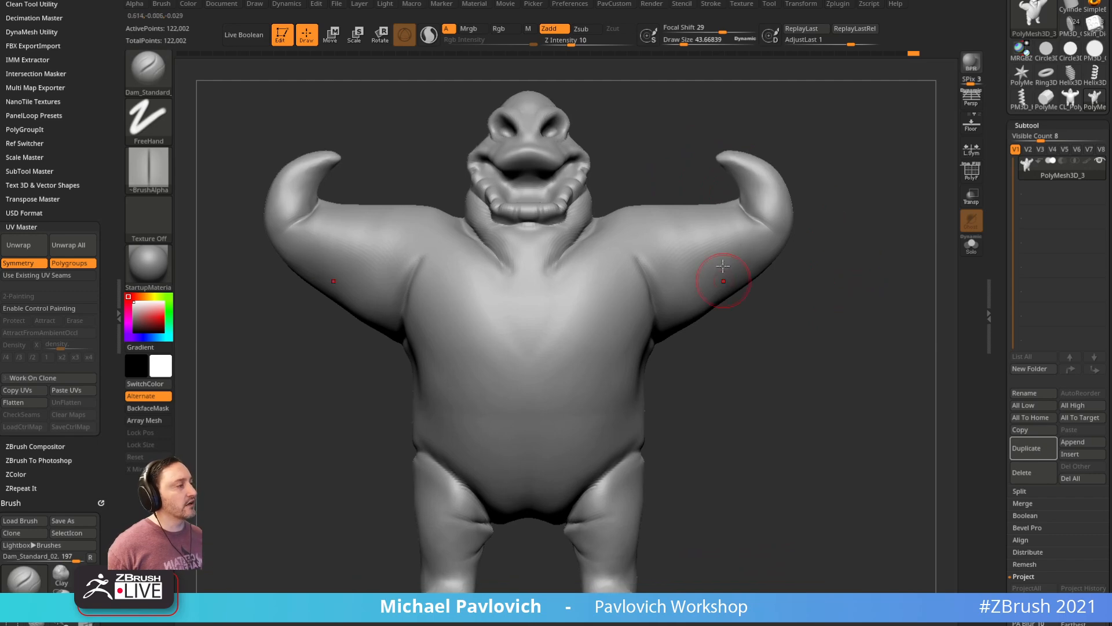
Step: Try to mask the body with a topological mask pulled along the upper arm, and undo it
key("w")
mouse_move(655, 269)
left_mouse_down("ctrl")
mouse_move(750, 230)
mouse_move(699, 236)
mouse_move(707, 250)
left_mouse_up("ctrl")
key("ctrl+z")
key("q")
Step: Clear any mask and lower the body to subdivision level 1
left_click_drag(840, 300, 856, 289, "alt")
mouse_move(860, 293)
left_mouse_down("ctrl")
mouse_move(880, 301)
mouse_move(860, 305)
left_mouse_up("ctrl")
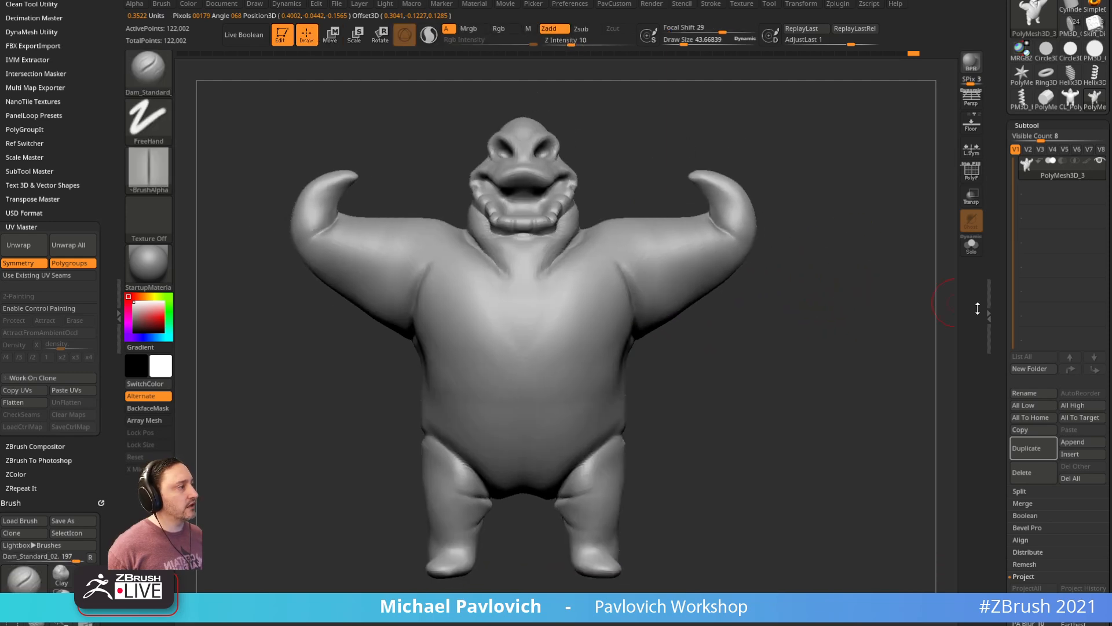
left_click_drag(1002, 312, 994, 186)
left_click(1015, 275)
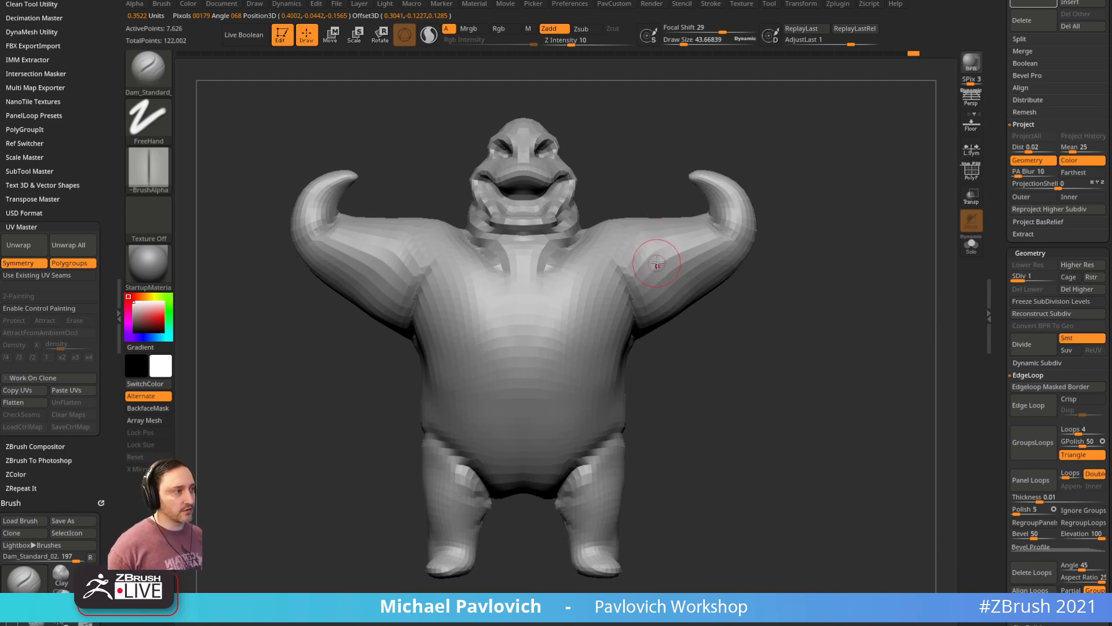
Step: Try out a rectangular mask over the body's upper half and clear it
key("ctrl+b")
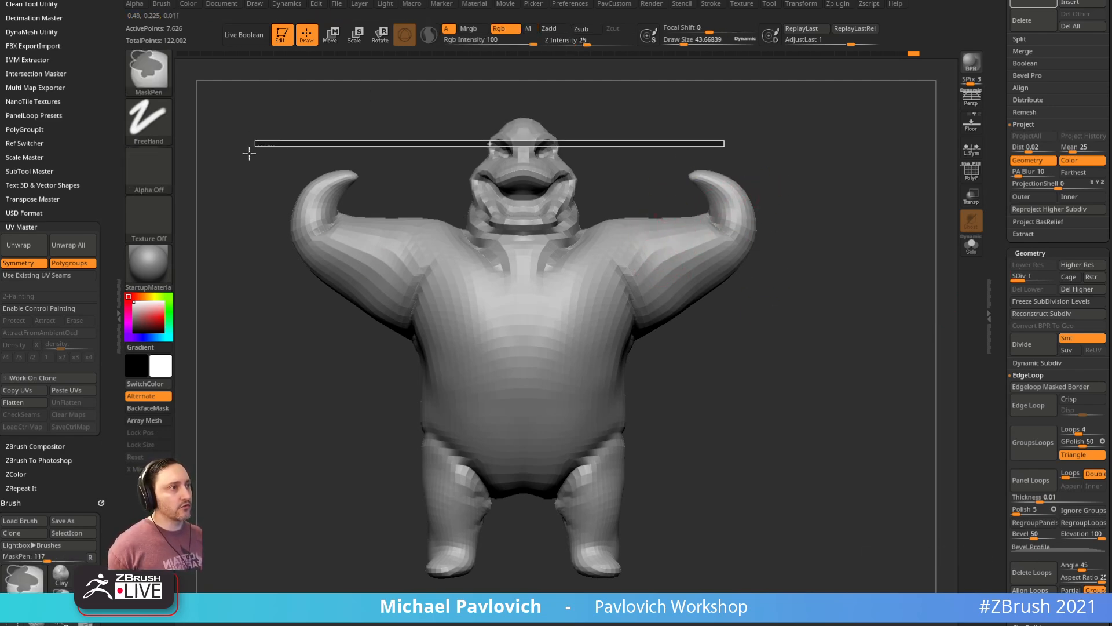
left_click(223, 88)
mouse_move(490, 95)
left_mouse_down("ctrl")
mouse_move(288, 118)
mouse_move(405, 390)
mouse_move(458, 394)
left_mouse_up("ctrl")
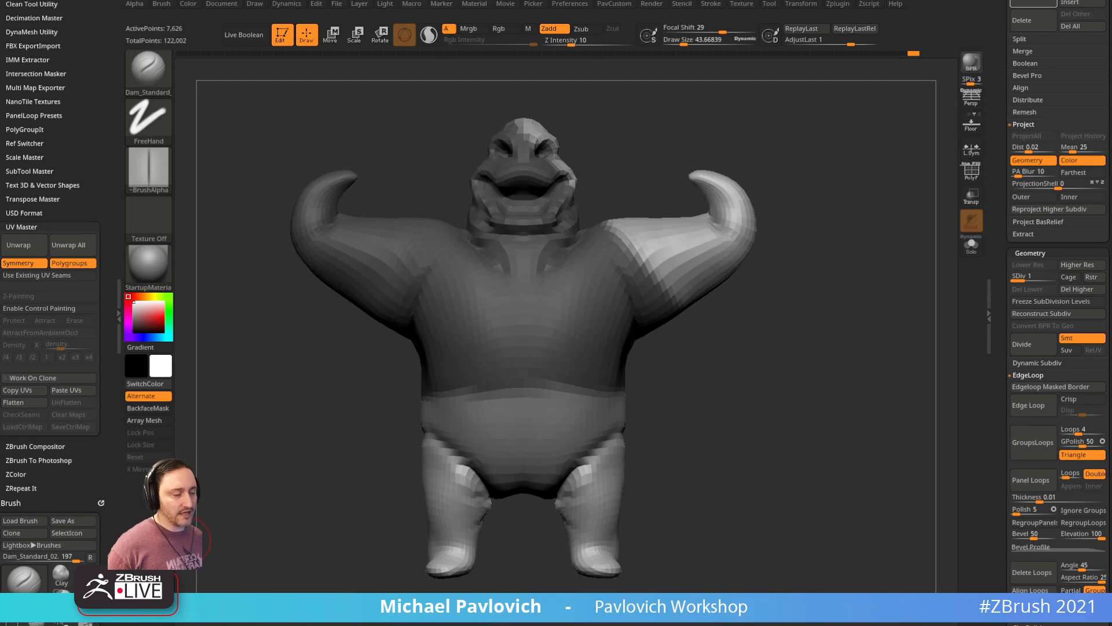
left_click(748, 122, "ctrl")
left_click_drag(758, 149, 628, 111, "ctrl")
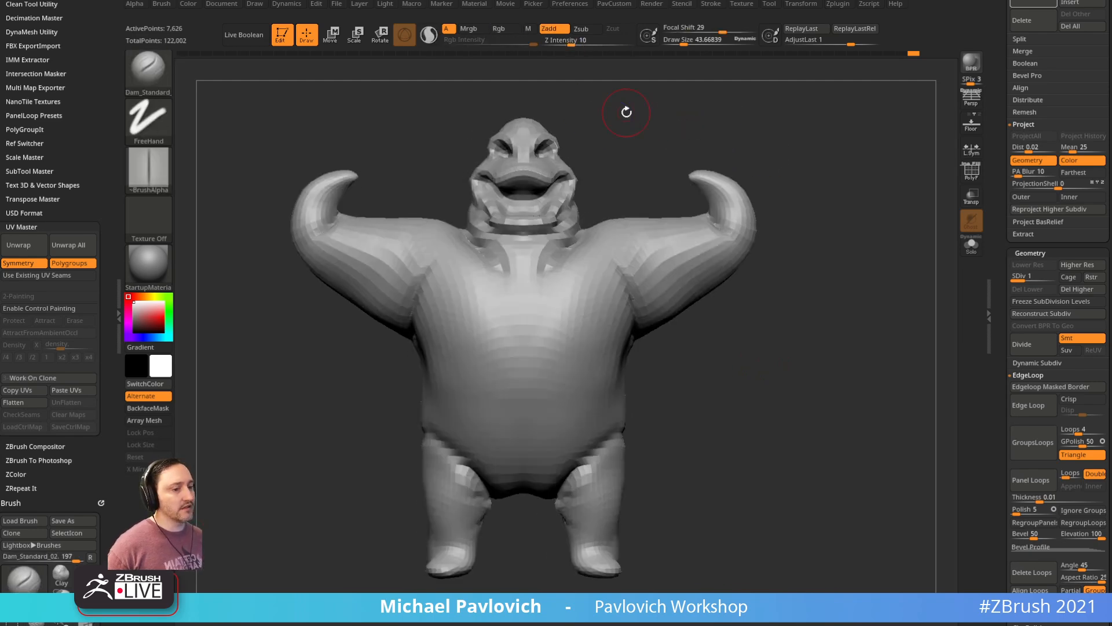
Step: Switch to the browser to study the bodybuilder reference photo's torso and legs, and return to ZBrush
key("alt+Tab")
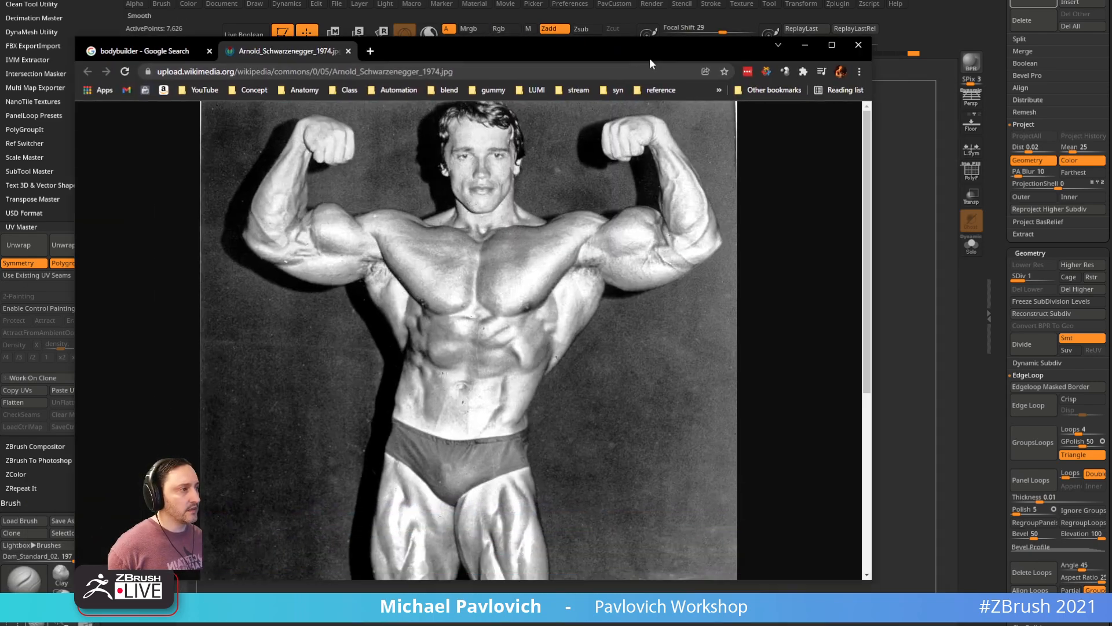
scroll(437, 268, "down", 5)
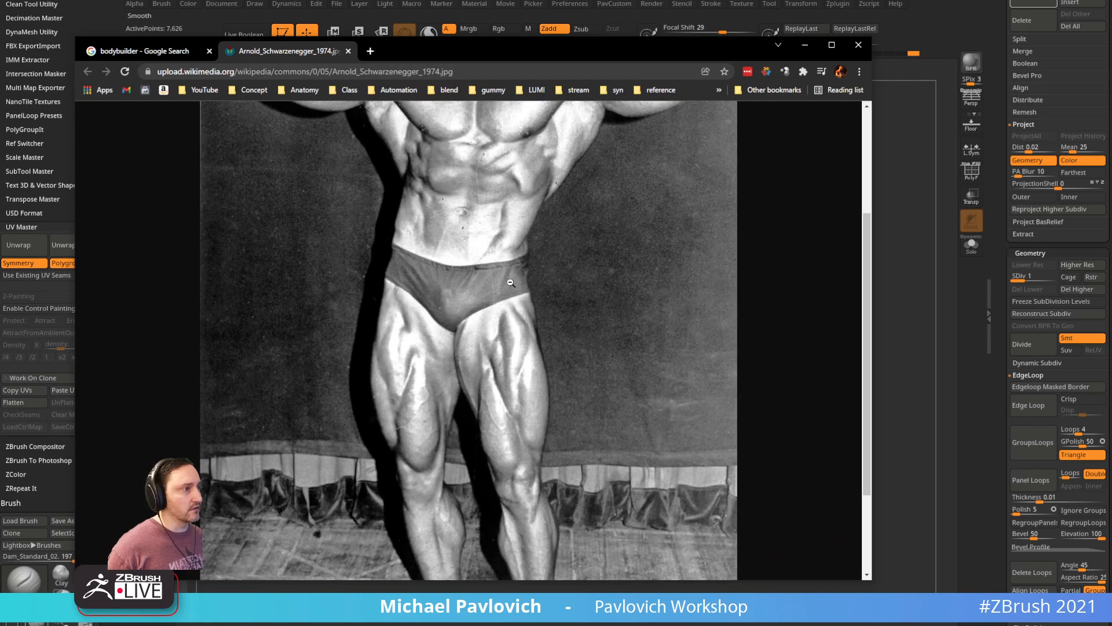
scroll(510, 307, "up", 3)
key("alt+Tab")
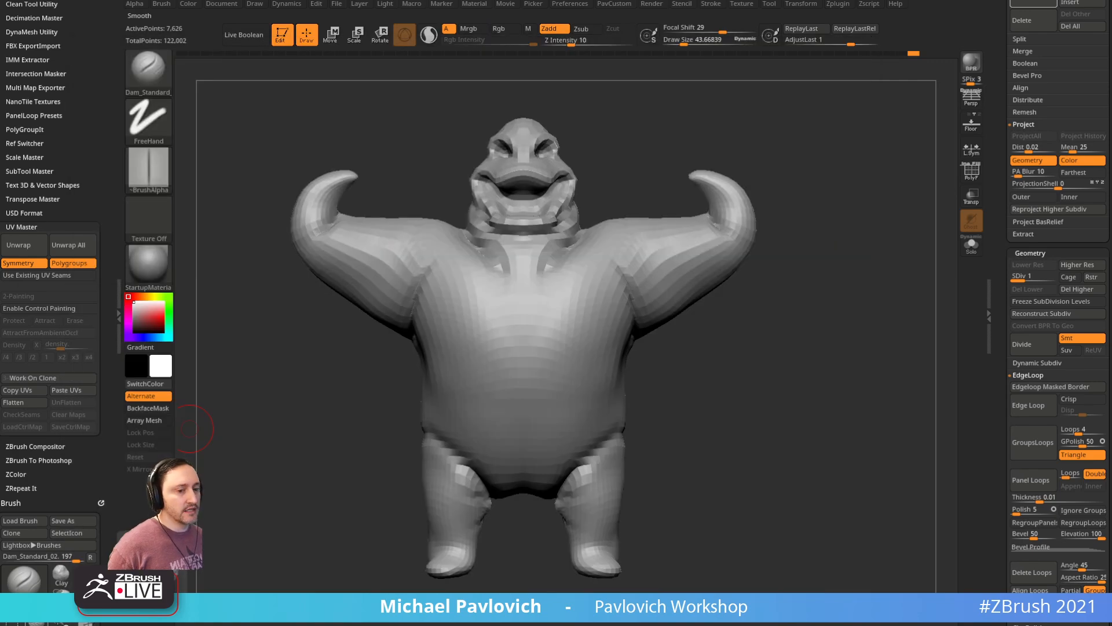
Step: Soften the mask's edge, invert it to protect the lower body, and tilt the upper body sideways about the waist
mouse_move(759, 114)
left_mouse_down("alt")
mouse_move(348, 191)
mouse_move(475, 382)
mouse_move(864, 268)
mouse_move(856, 249)
left_mouse_up("alt")
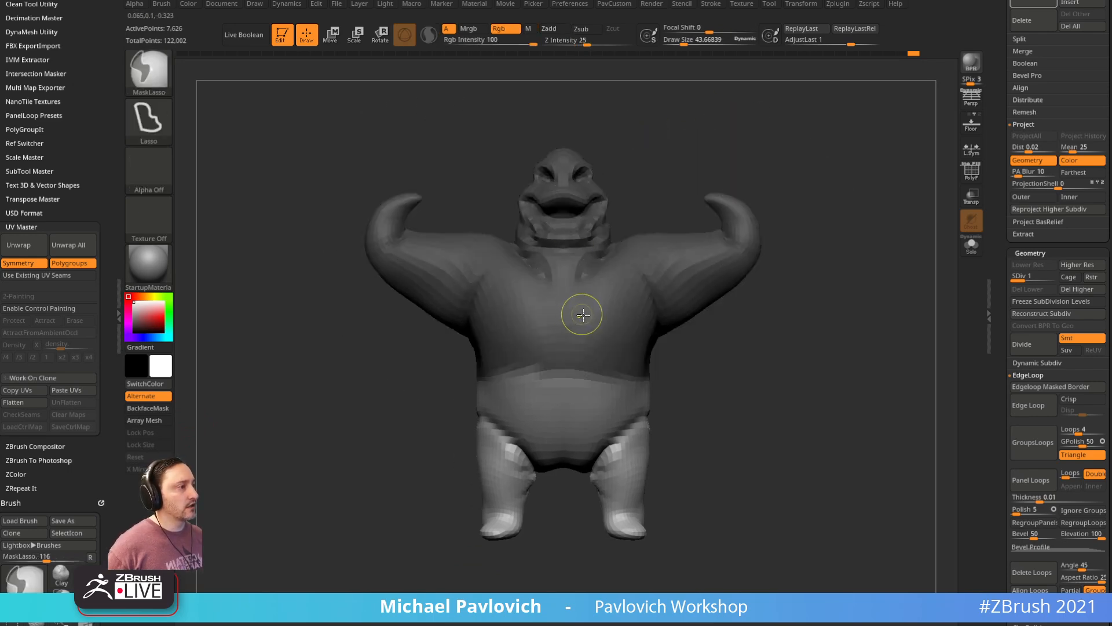
left_click(579, 307, "ctrl")
mouse_move(863, 320)
left_mouse_down("shift")
mouse_move(823, 302)
mouse_move(852, 316)
left_mouse_up("shift")
mouse_move(795, 347)
left_mouse_down("ctrl")
mouse_move(716, 322)
mouse_move(756, 446)
mouse_move(795, 325)
mouse_move(653, 360)
left_mouse_up("ctrl")
key("w")
left_click(646, 336)
left_click(714, 298)
left_click(691, 287)
left_click_drag(690, 286, 746, 281)
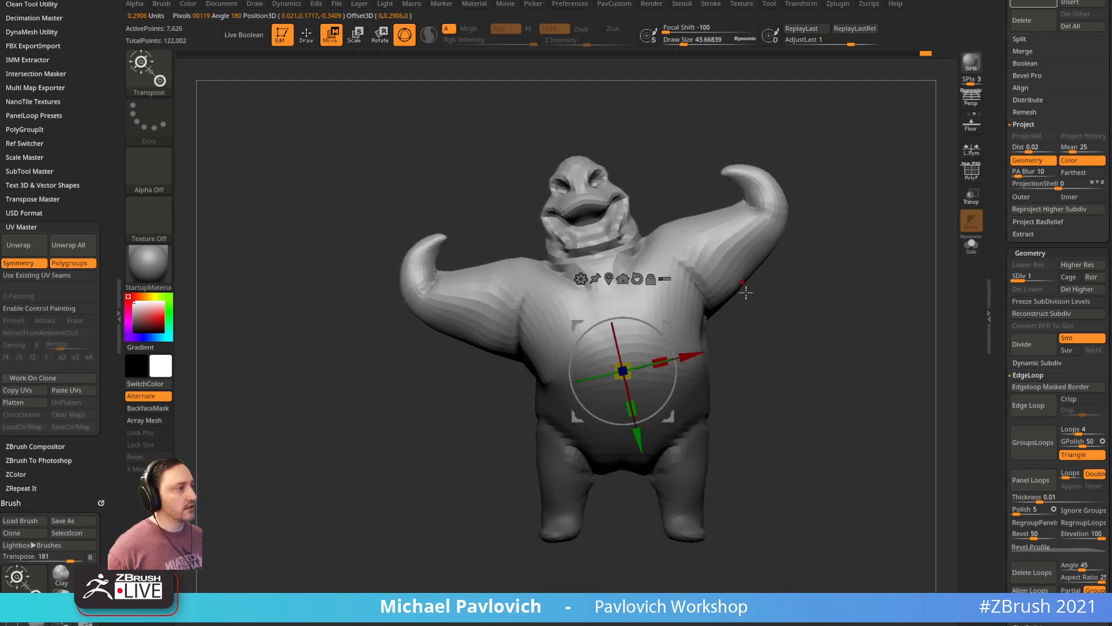
Step: Rotate the upper body further about the waist, undoing one attempt and adjusting the tilt again
right_click_drag(745, 282, 666, 313, "shift")
left_click_drag(651, 326, 760, 315)
key("ctrl+z")
right_click_drag(757, 319, 881, 299, "shift")
left_click_drag(708, 311, 701, 309)
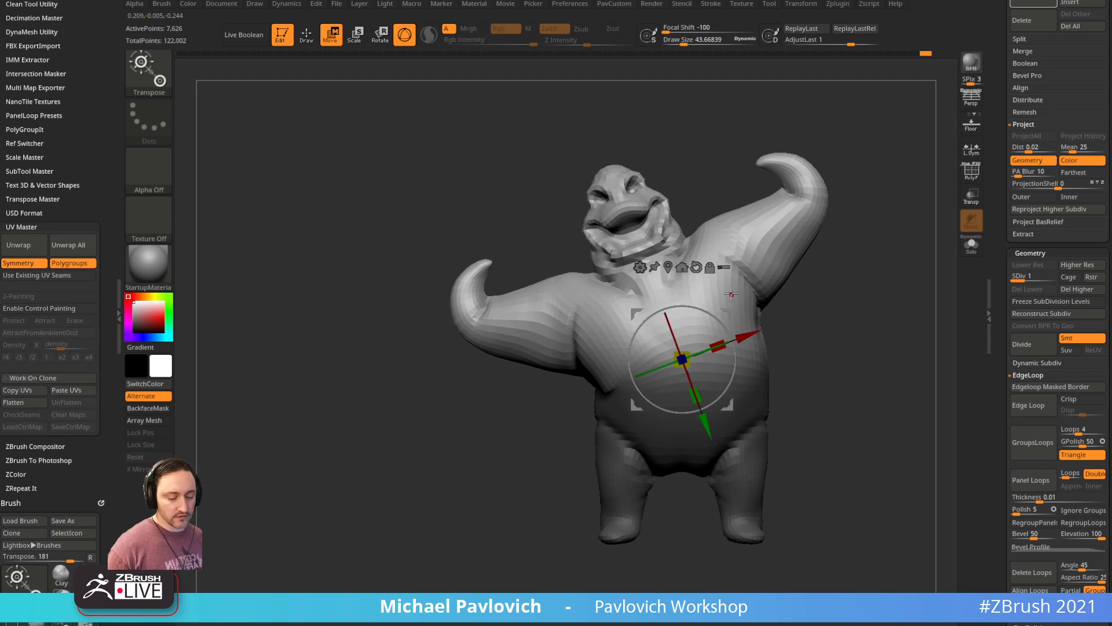
Step: Fine-tune the upper body's placement with the transform gizmo and clear the mask
key("y")
right_click_drag(857, 298, 822, 271)
key("y")
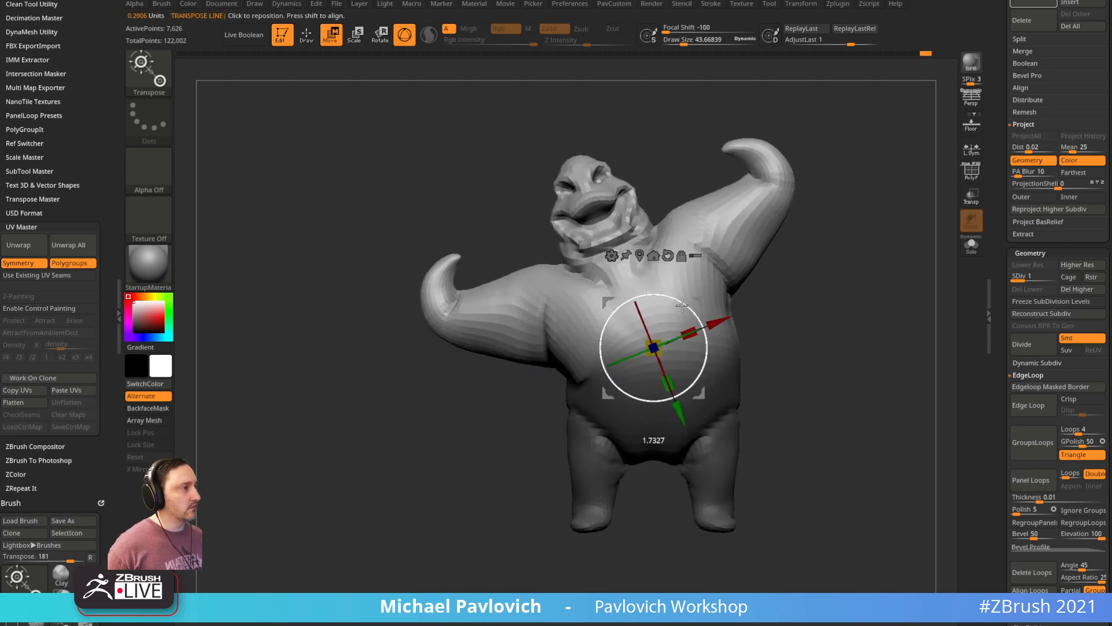
left_click_drag(681, 304, 678, 302)
key("q")
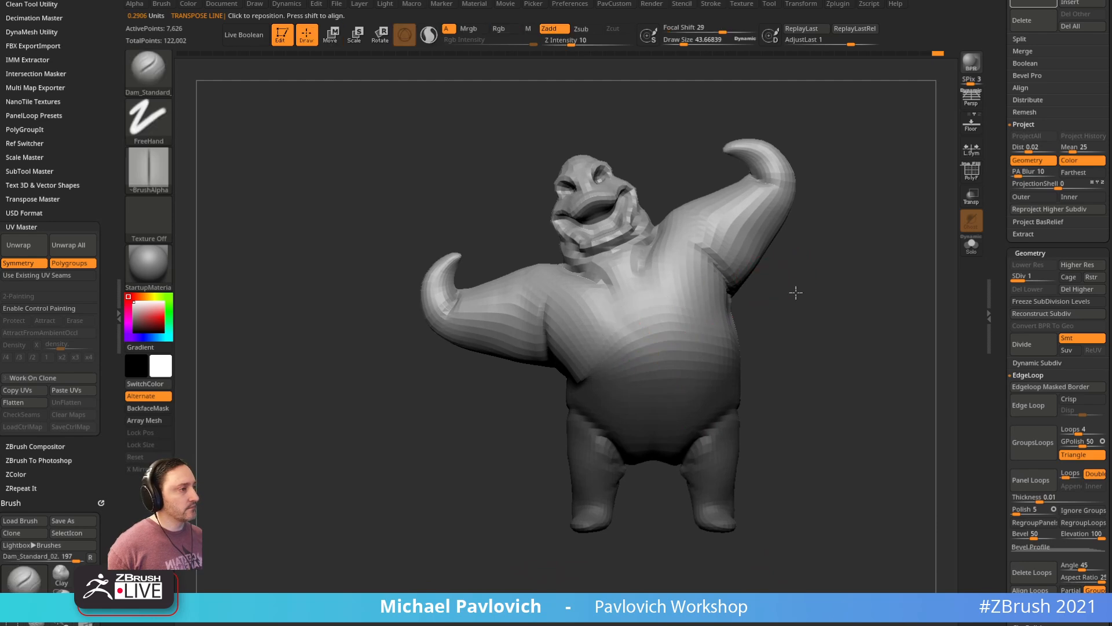
right_click_drag(787, 291, 822, 278, "shift")
right_click_drag(832, 348, 770, 342)
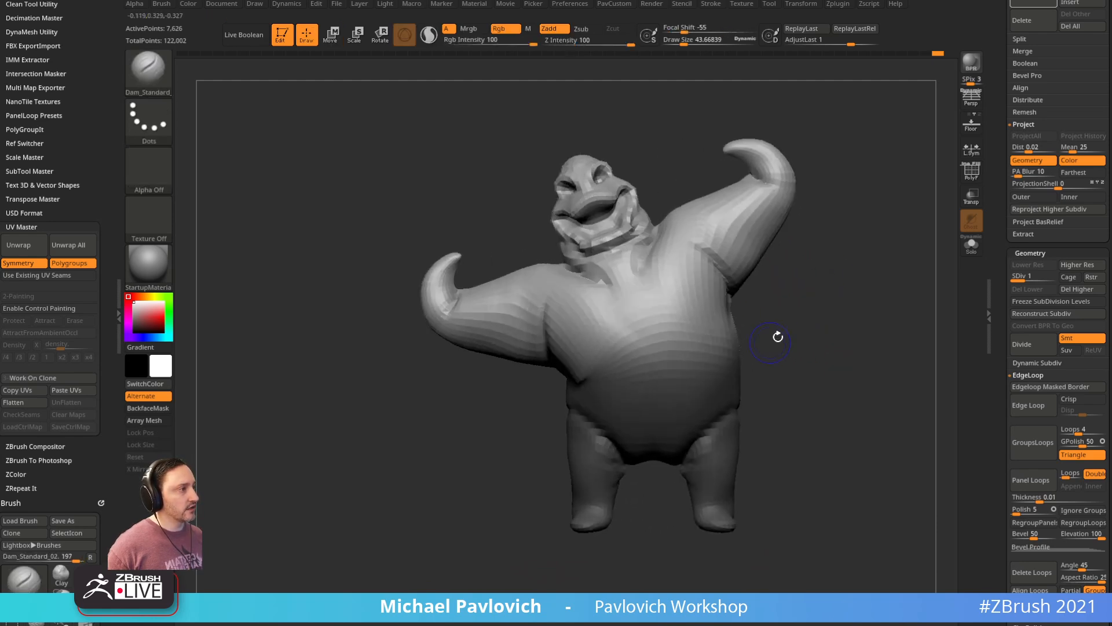
right_click_drag(784, 287, 784, 303, "alt")
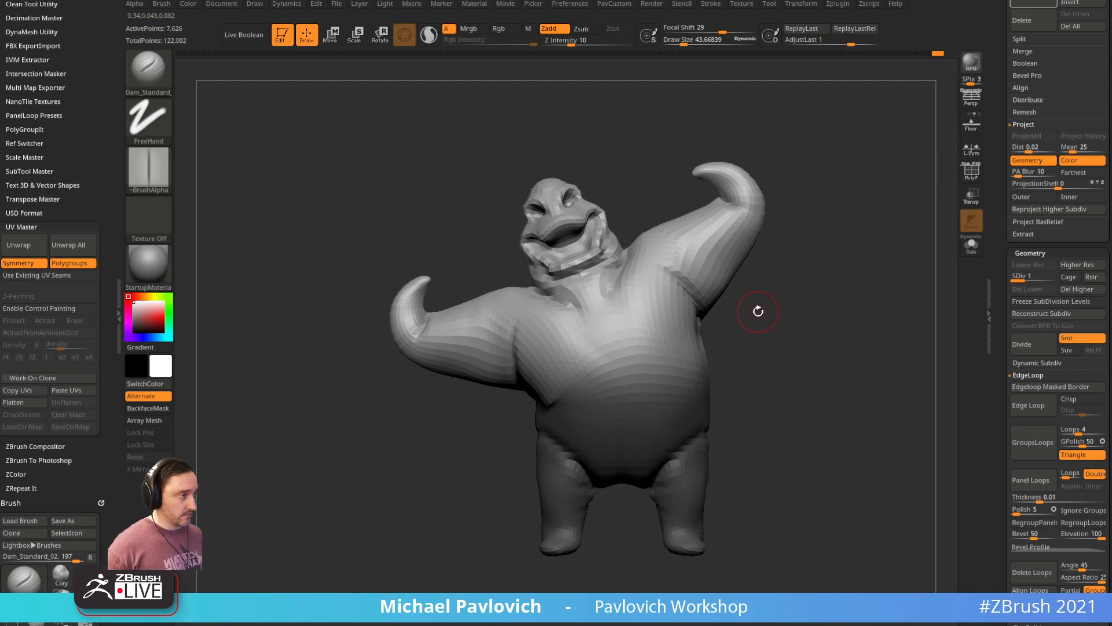
Step: Isolate the head with a lasso mask, rotate it upright about the neck, and clear the mask
left_click(615, 171, "ctrl")
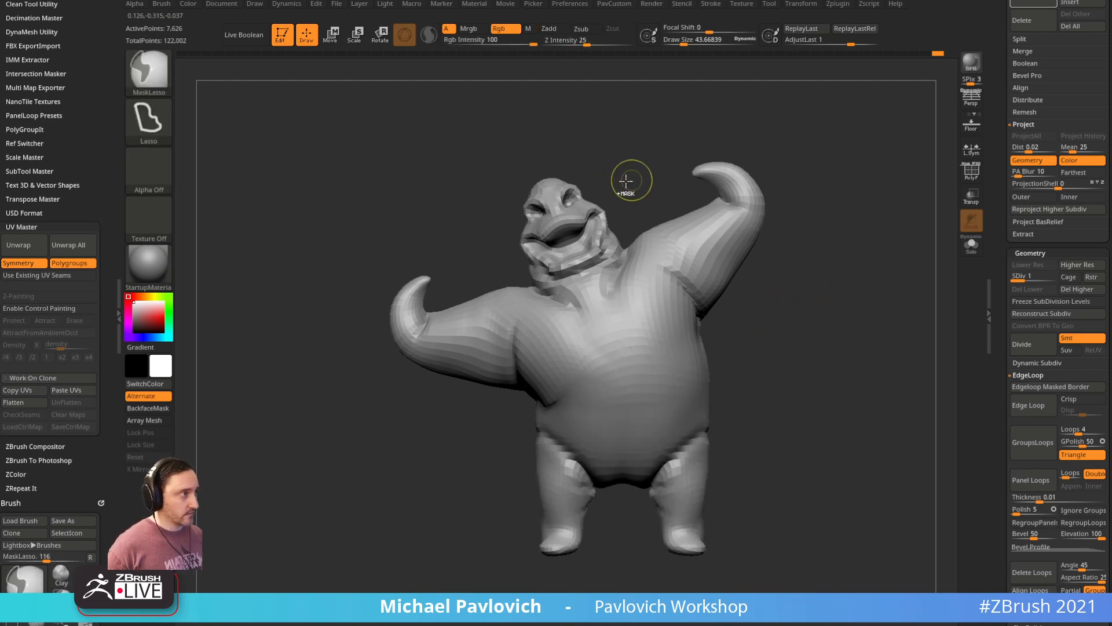
mouse_move(546, 139)
left_mouse_down("ctrl")
mouse_move(503, 272)
mouse_move(598, 303)
mouse_move(629, 195)
left_mouse_up("ctrl")
mouse_move(797, 141)
right_mouse_down()
mouse_move(737, 162)
mouse_move(666, 310)
right_mouse_up()
right_click_drag(799, 184, 808, 174)
key("w")
left_click_drag(673, 330, 666, 222, "alt")
right_click_drag(765, 204, 806, 203, "shift")
mouse_move(664, 222)
left_mouse_down("alt")
mouse_move(618, 250)
mouse_move(616, 264)
mouse_move(596, 251)
left_mouse_up("alt")
left_click_drag(847, 148, 878, 192, "ctrl")
Step: Lasso-mask the lowered arm from behind and try out a gizmo pivot at its shoulder
key("q")
mouse_move(495, 277)
left_mouse_down("ctrl")
mouse_move(452, 221)
mouse_move(481, 427)
mouse_move(514, 390)
left_mouse_up("ctrl")
mouse_move(514, 313)
left_mouse_down("ctrl")
mouse_move(484, 211)
mouse_move(668, 327)
left_mouse_up("ctrl")
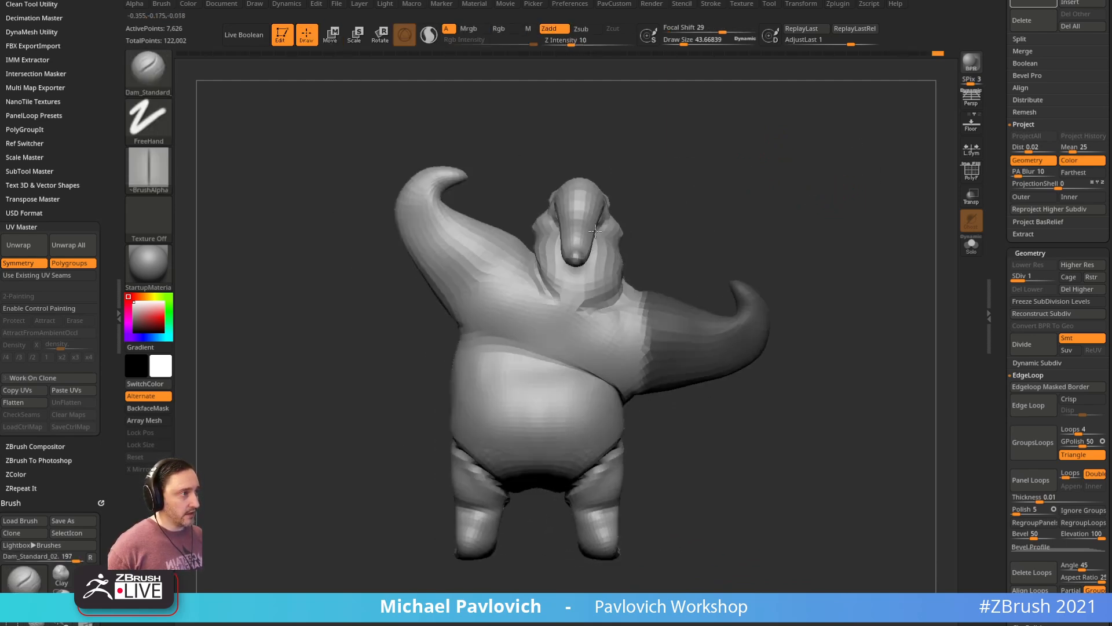
key("w")
left_click(661, 340, "ctrl")
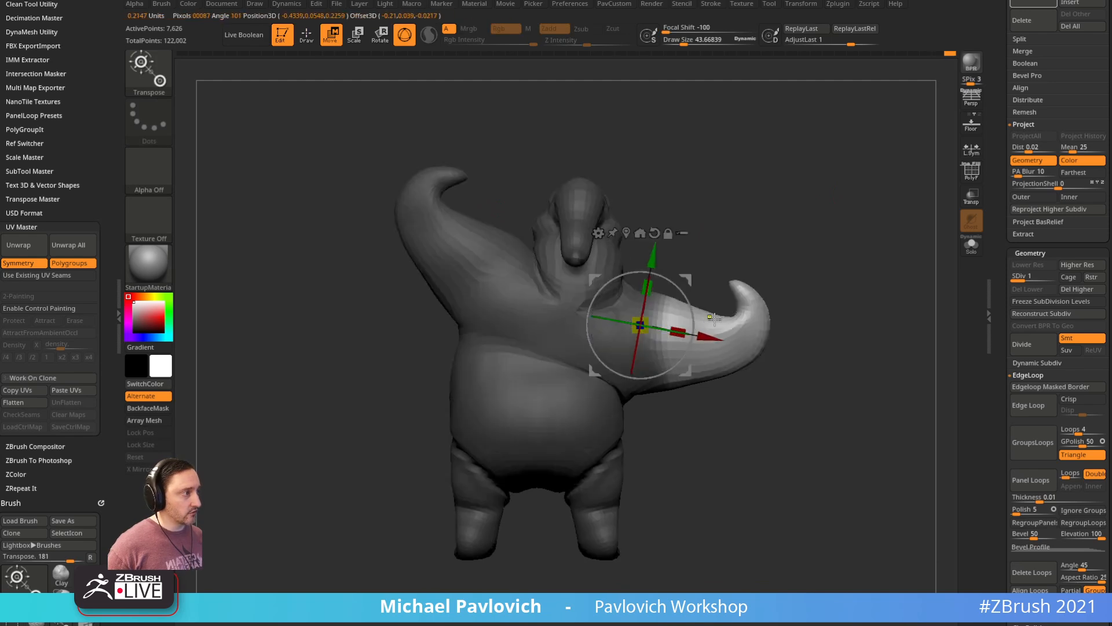
left_click_drag(643, 322, 661, 348, "alt")
mouse_move(802, 306)
left_mouse_down("ctrl")
mouse_move(632, 279)
mouse_move(754, 432)
mouse_move(796, 370)
left_mouse_up("ctrl")
mouse_move(862, 255)
left_mouse_down("shift")
mouse_move(777, 290)
mouse_move(719, 333)
left_mouse_up("shift")
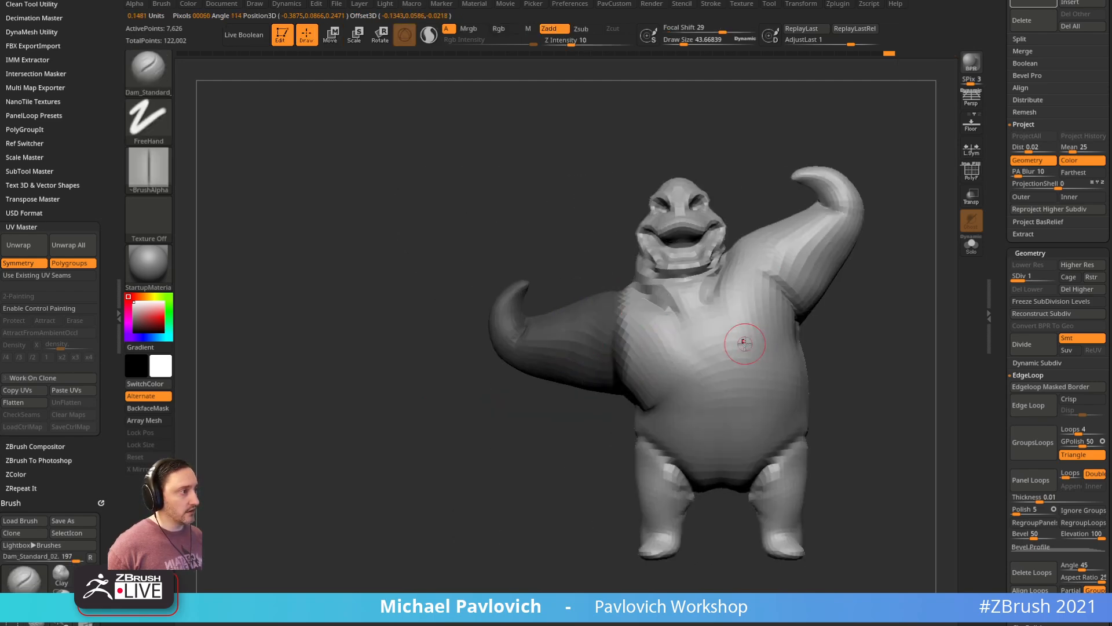
Step: Invert the mask to free the lowered arm, soften its edge, and set the gizmo's pivot at the shoulder
key("ctrl+i")
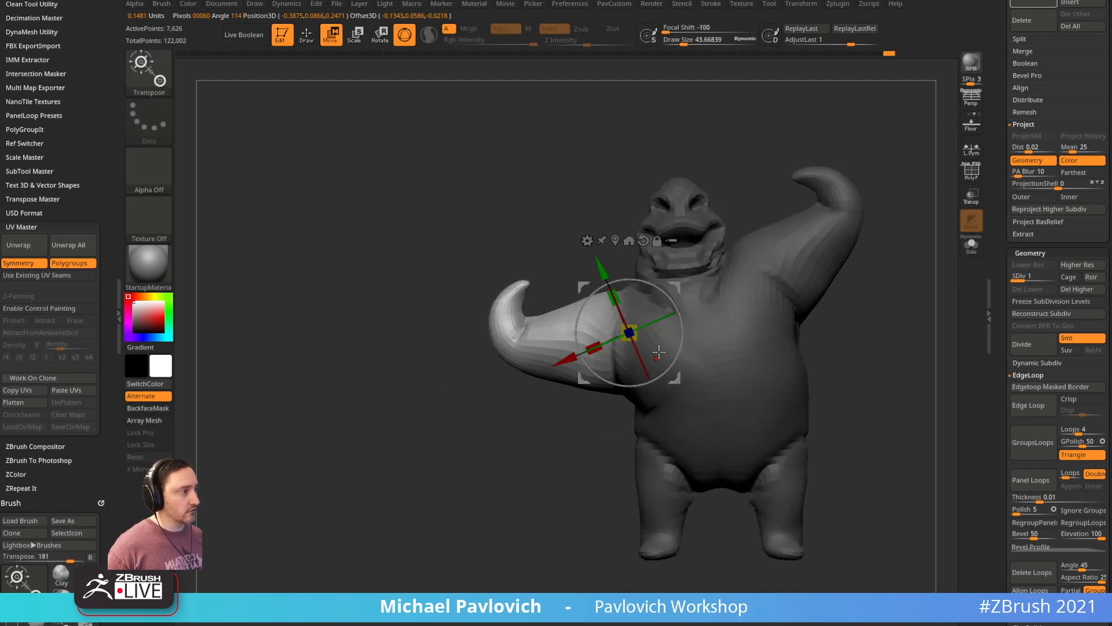
mouse_move(656, 297)
left_mouse_down()
mouse_move(730, 322)
mouse_move(660, 387)
left_mouse_up()
key("q")
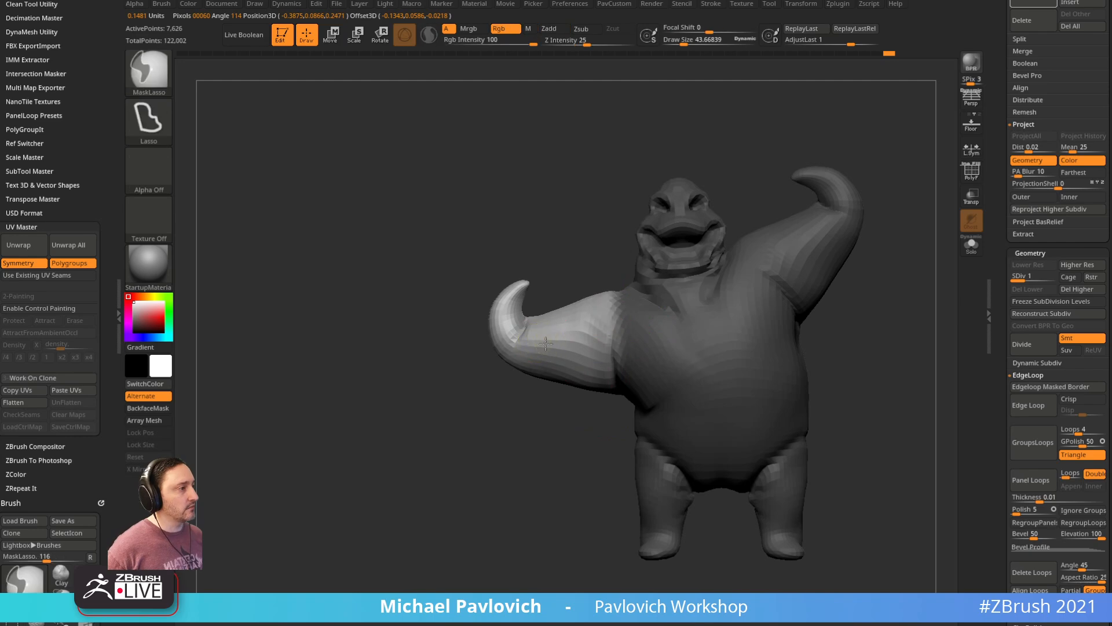
left_click(718, 367, "ctrl")
key("w")
right_click_drag(570, 371, 709, 296)
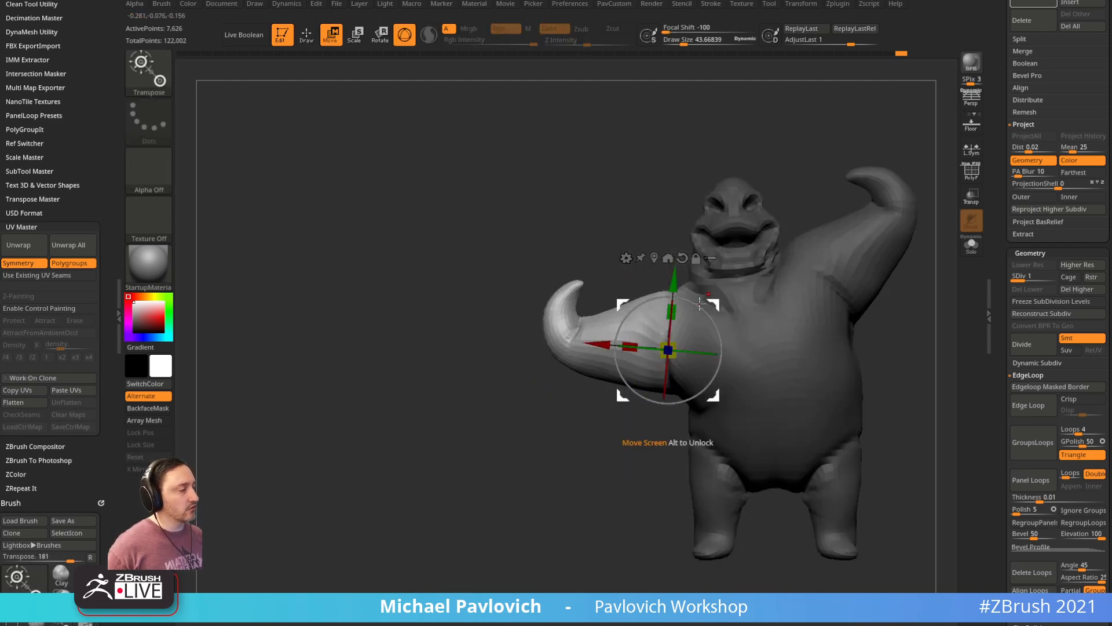
Step: Soften the arm mask further and rotate the lowered arm upward about the shoulder
left_click(616, 134, "ctrl")
left_click(614, 136, "ctrl")
right_click_drag(895, 289, 753, 298, "alt")
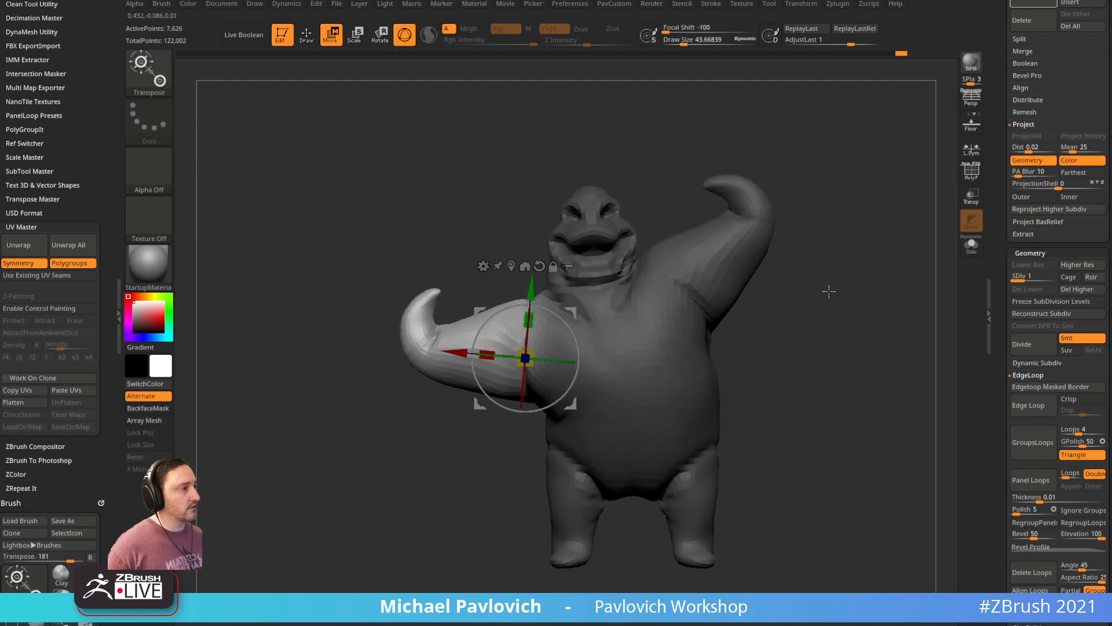
scroll(1004, 284, "down", 10)
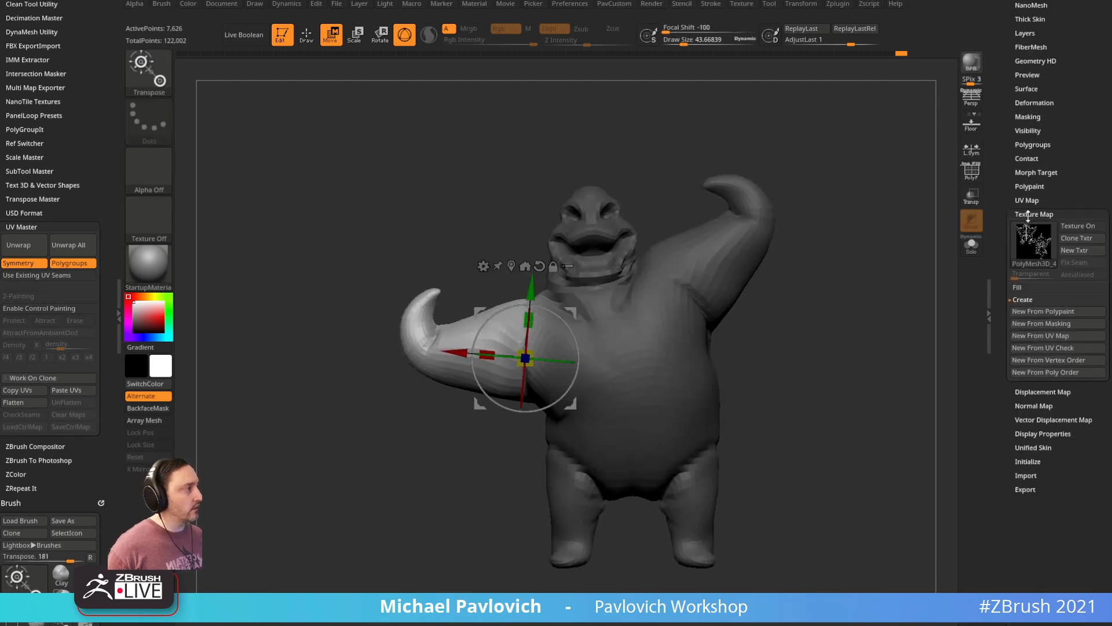
scroll(1002, 194, "up", 3)
left_click(1029, 215)
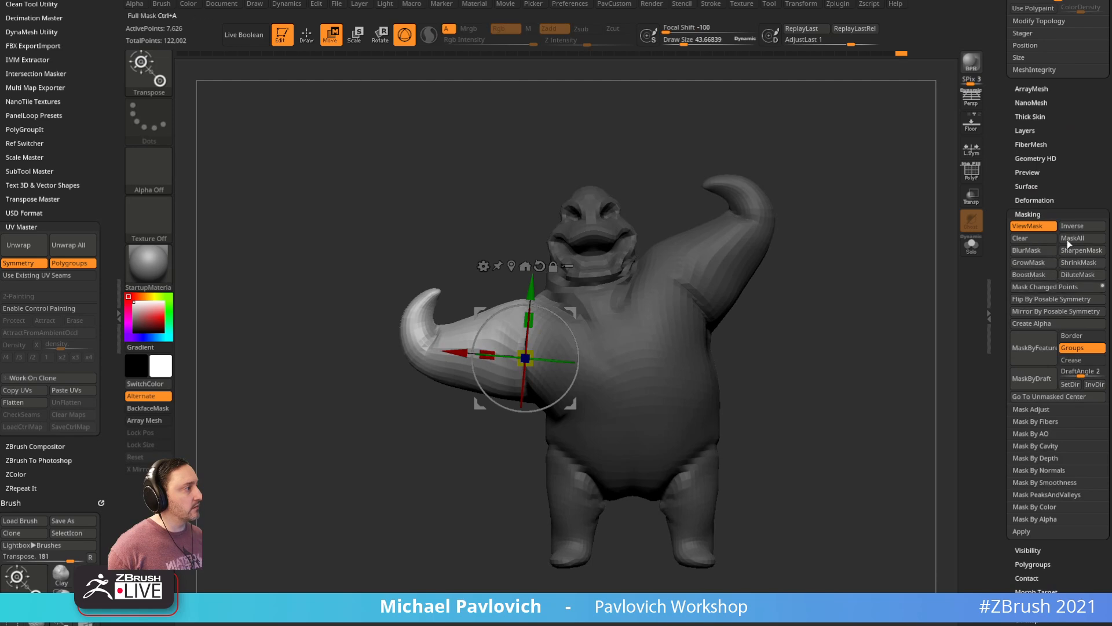
mouse_move(564, 320)
left_mouse_down()
mouse_move(576, 341)
mouse_move(567, 300)
left_mouse_up()
key("ctrl+z")
Step: Adjust the body's lean at the hips using a softened mask and the gizmo, and clear the mask
mouse_move(799, 162)
left_mouse_down("alt")
mouse_move(747, 175)
mouse_move(782, 224)
left_mouse_up("alt")
key("q")
mouse_move(690, 427)
left_mouse_down("alt")
mouse_move(701, 379)
mouse_move(684, 392)
mouse_move(504, 385)
mouse_move(779, 362)
mouse_move(747, 371)
left_mouse_up("alt")
left_click(626, 420, "ctrl")
left_click(755, 354, "ctrl")
key("w")
mouse_move(593, 395)
left_mouse_down()
mouse_move(672, 409)
mouse_move(643, 387)
left_mouse_up()
key("q")
mouse_move(717, 360)
left_mouse_down("ctrl")
mouse_move(740, 390)
mouse_move(699, 346)
left_mouse_up("ctrl")
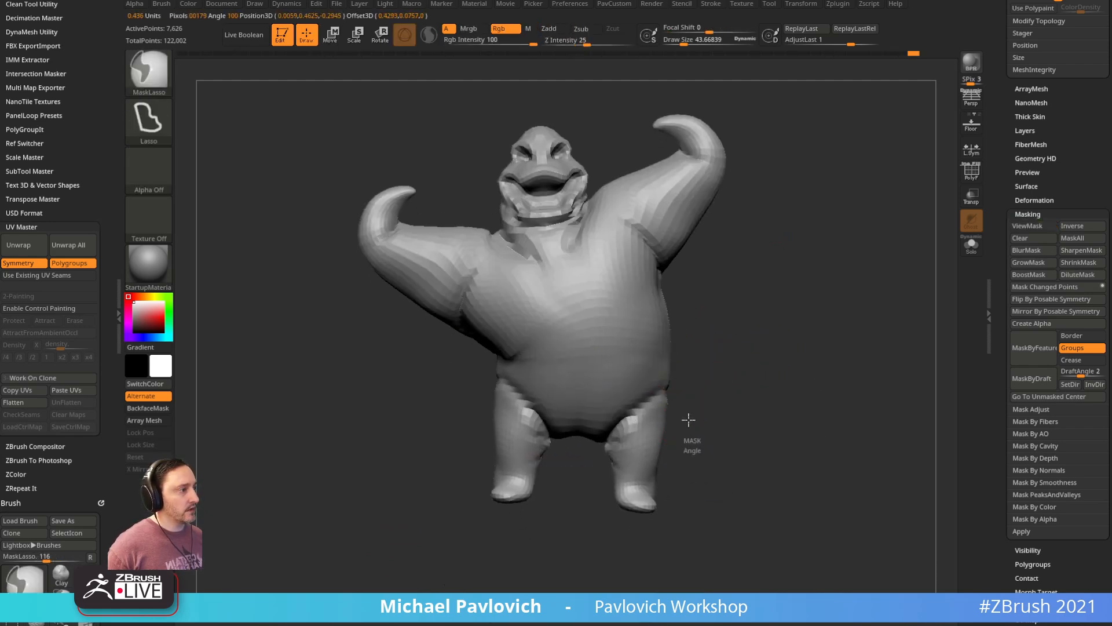
Step: Lasso-mask the character's left leg, remove stray masking from the other leg, and invert the mask
mouse_move(660, 391)
left_mouse_down("ctrl")
mouse_move(603, 392)
mouse_move(675, 568)
left_mouse_up("ctrl")
mouse_move(775, 422)
left_mouse_down()
mouse_move(690, 443)
mouse_move(669, 414)
left_mouse_up()
mouse_move(808, 435)
left_mouse_down("ctrl+alt")
mouse_move(657, 315)
mouse_move(695, 402)
left_mouse_up("ctrl+alt")
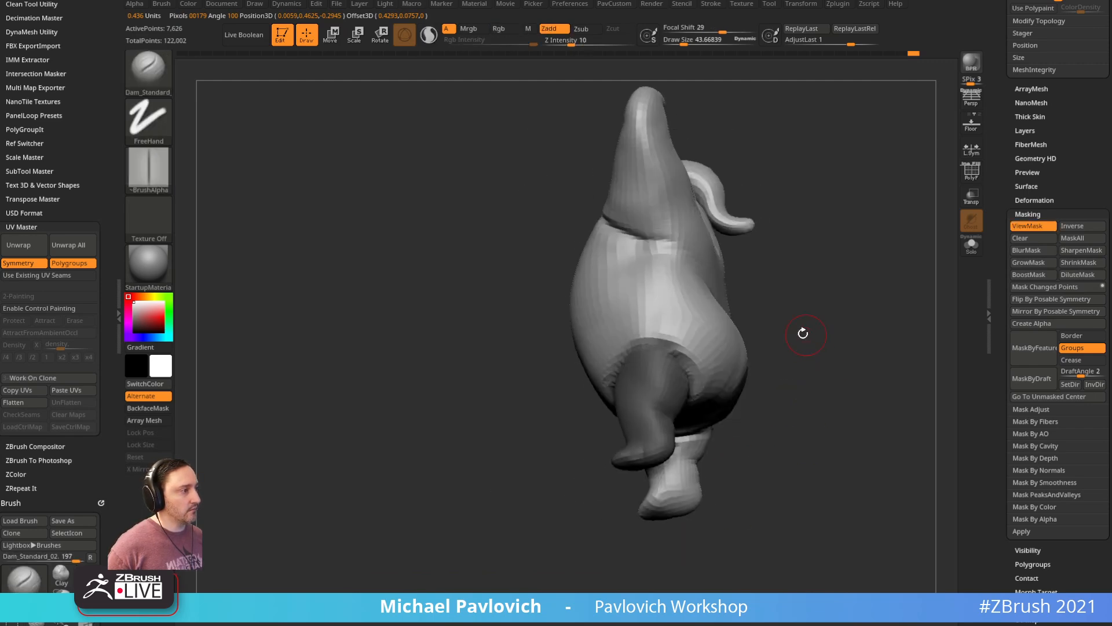
left_click_drag(787, 296, 823, 310, "shift")
key("w")
left_click(750, 353, "ctrl")
Step: Set the gizmo's pivot at the left hip and rotate the leg outward
mouse_move(664, 277)
left_mouse_down("alt")
mouse_move(704, 329)
mouse_move(702, 346)
mouse_move(688, 331)
left_mouse_up("alt")
left_click_drag(705, 333, 716, 345)
key("q")
key("w")
Step: Show the floor grid, spread the left leg further outward against it, and clear the mask
left_click(971, 130)
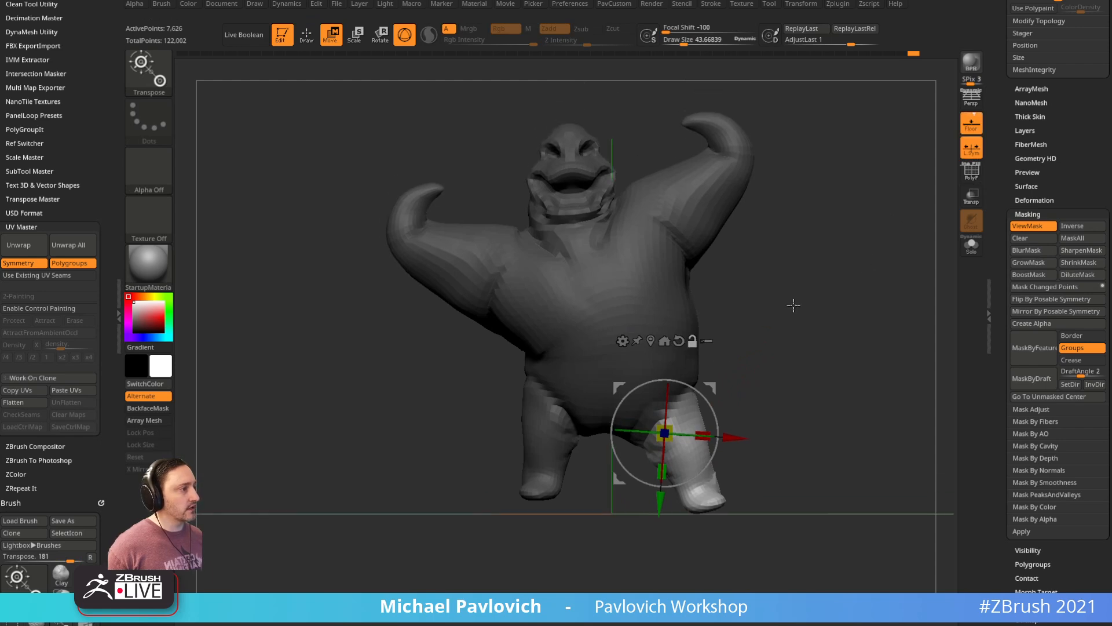
left_click_drag(704, 399, 706, 392)
mouse_move(756, 351)
left_mouse_down("alt")
mouse_move(755, 365)
mouse_move(748, 358)
left_mouse_up("alt")
left_click_drag(699, 388, 743, 349)
key("q")
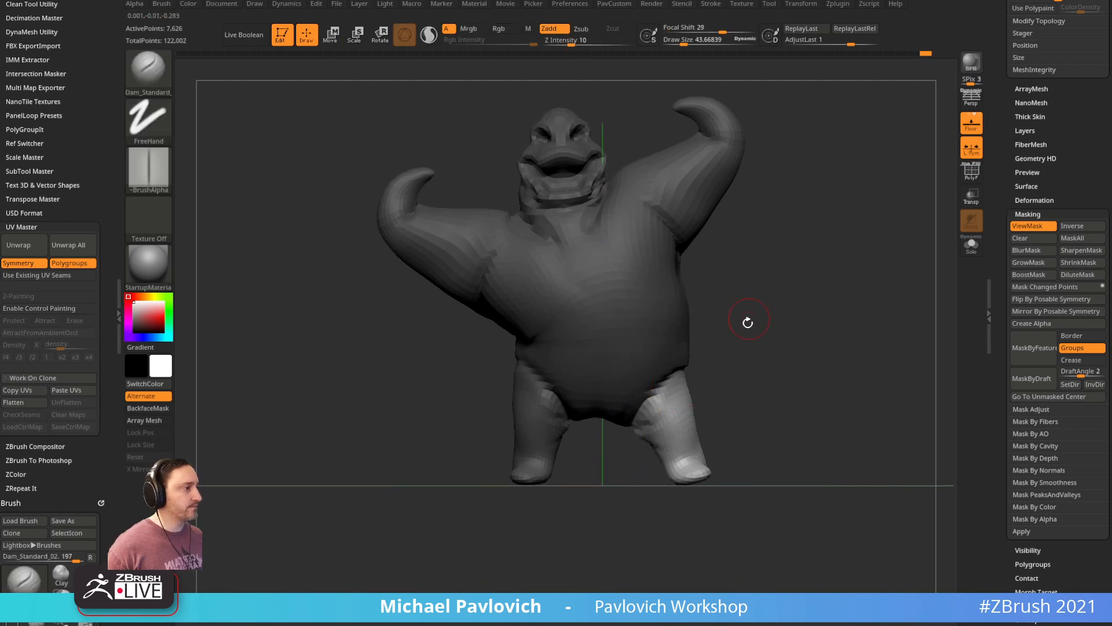
key("ctrl+h")
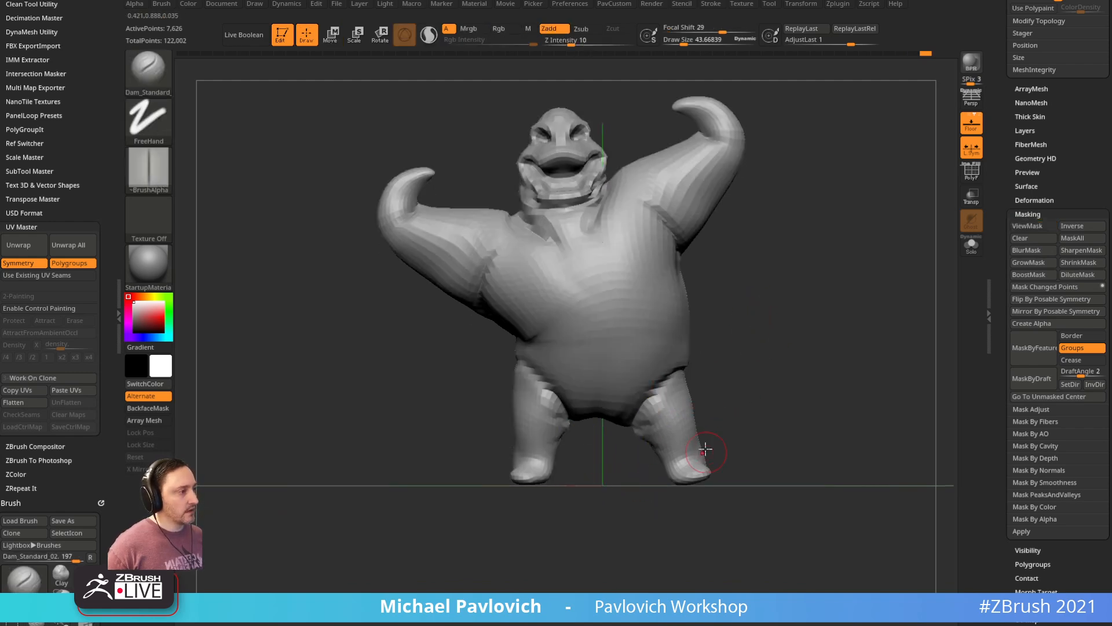
Step: Choose the Move brush and pull the left foot outward
key("b")
key("m")
key("v")
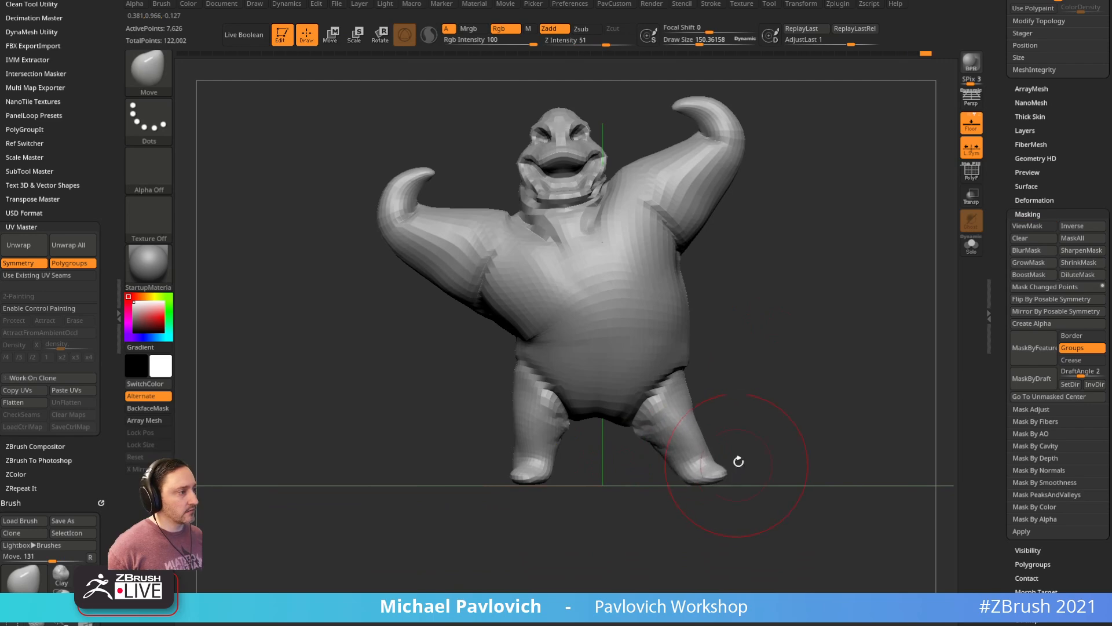
mouse_move(759, 378)
left_mouse_down()
mouse_move(663, 398)
mouse_move(688, 402)
mouse_move(658, 472)
mouse_move(821, 378)
mouse_move(846, 427)
mouse_move(777, 427)
left_mouse_up()
Step: Lasso-mask the left lower leg and foot, redoing the first mask, soften the edge and invert the mask
mouse_move(698, 371)
left_mouse_down("ctrl")
mouse_move(747, 450)
mouse_move(626, 491)
left_mouse_up("ctrl")
key("ctrl+z")
left_click_drag(754, 448, 626, 528, "ctrl")
left_click(707, 423, "ctrl")
left_click(782, 414, "ctrl")
Step: Place a transpose line along the left lower leg and rotate the foot outward with it
key("w")
left_click_drag(651, 405, 600, 557, "alt")
left_click_drag(683, 429, 712, 473, "alt")
left_click_drag(834, 416, 753, 427)
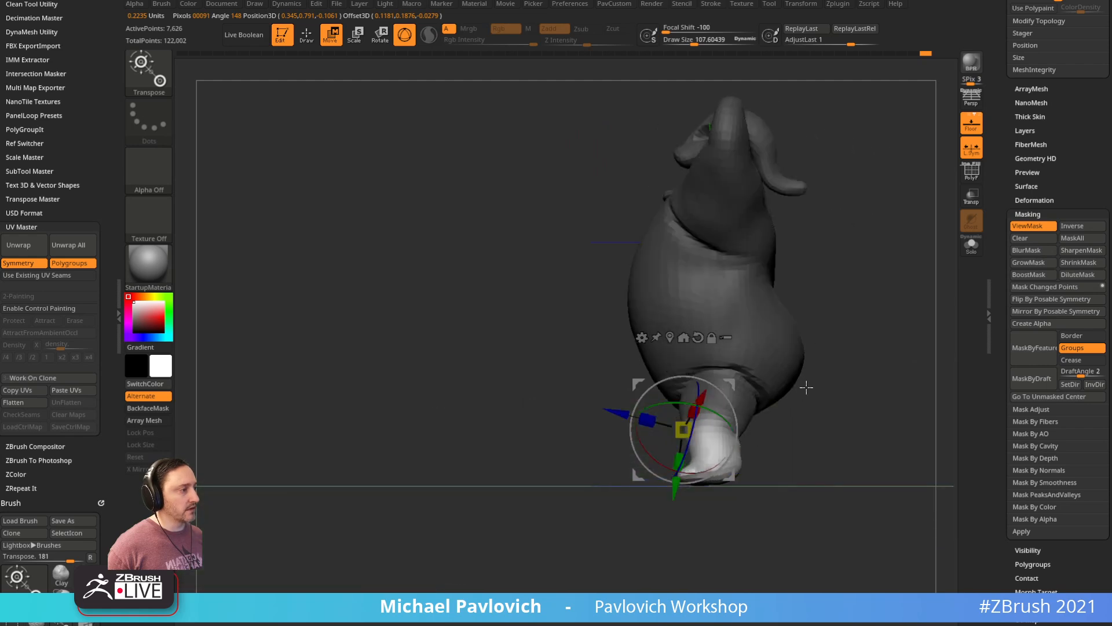
key("y")
left_click_drag(853, 399, 757, 364, "alt")
left_click_drag(634, 377, 631, 399)
left_click_drag(732, 430, 835, 374)
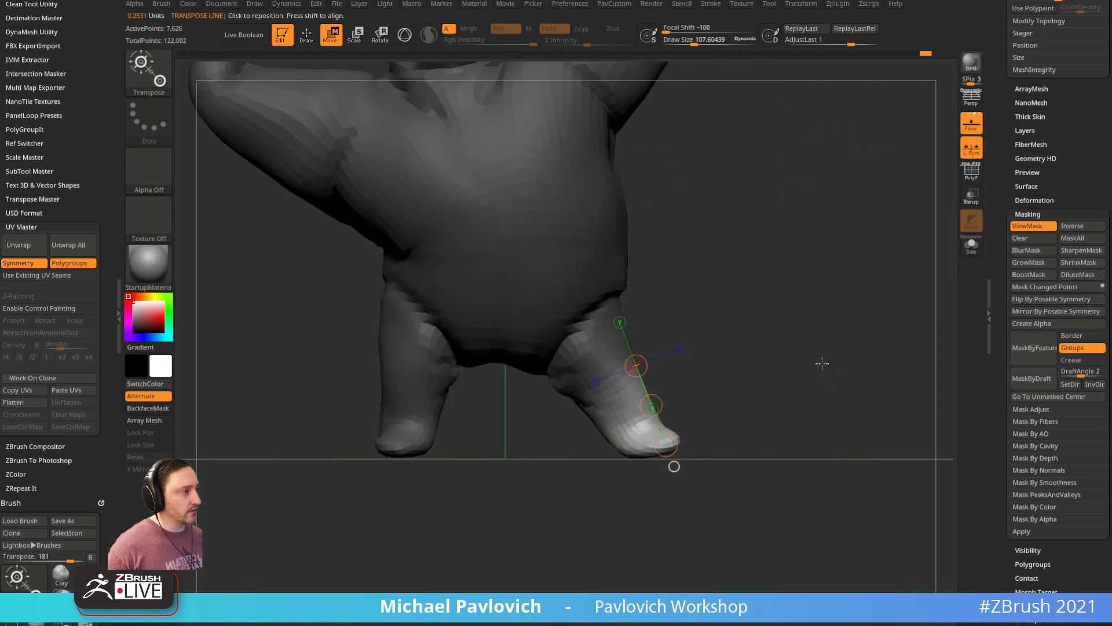
left_click_drag(660, 397, 647, 396)
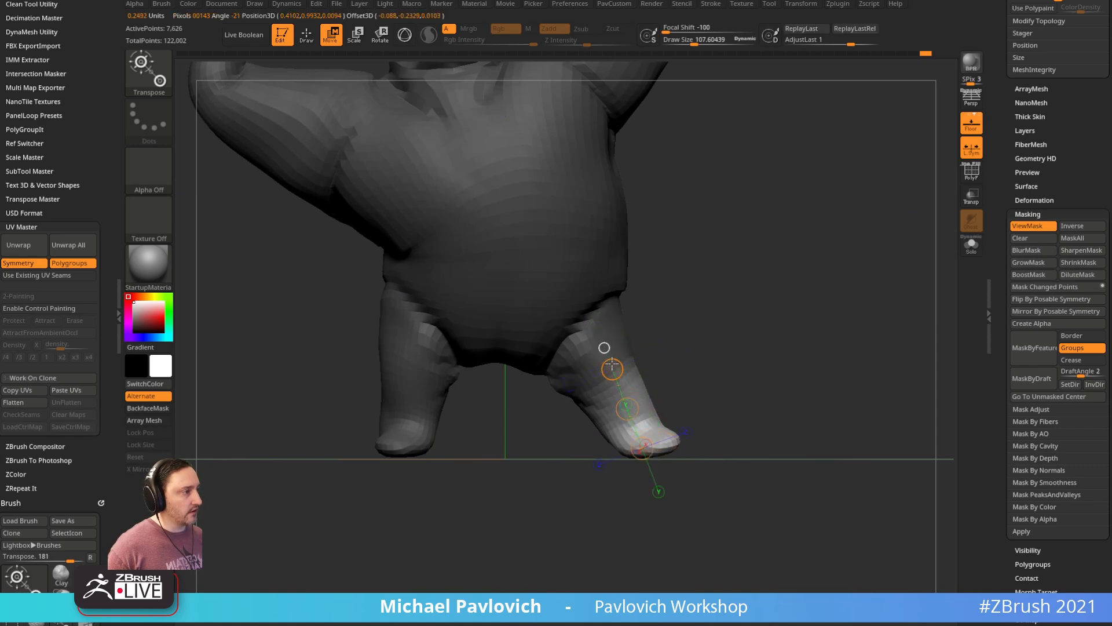
left_click_drag(609, 365, 609, 366)
mouse_move(745, 397)
left_mouse_down()
mouse_move(655, 404)
mouse_move(760, 393)
left_mouse_up()
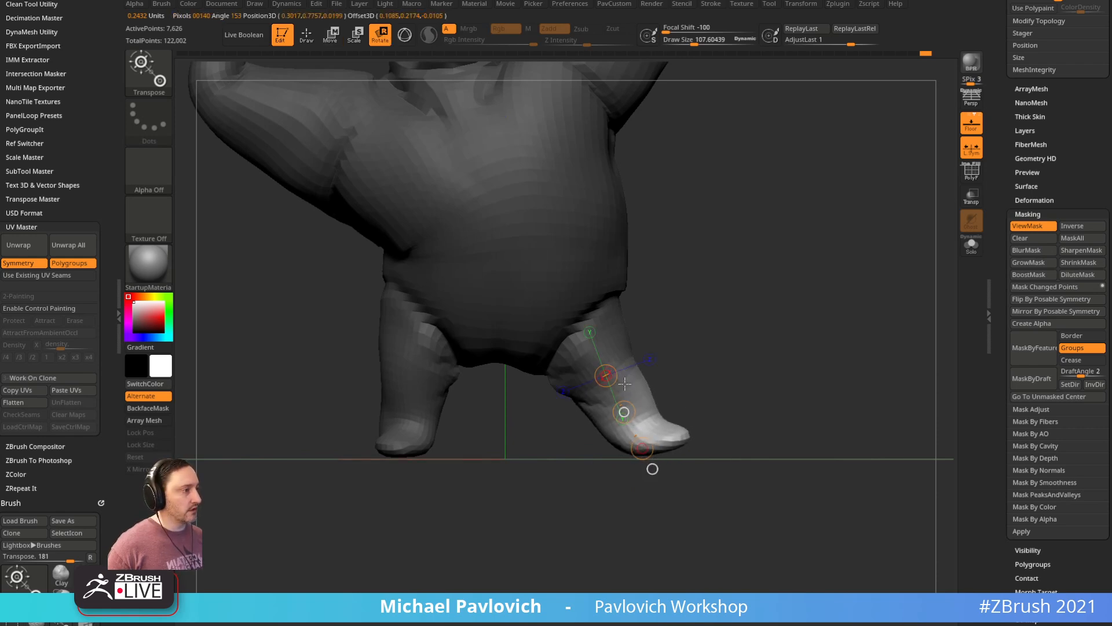
Step: Pull the left foot's toe outward with the Move brush at draw size about 72 and clear the mask
key("q")
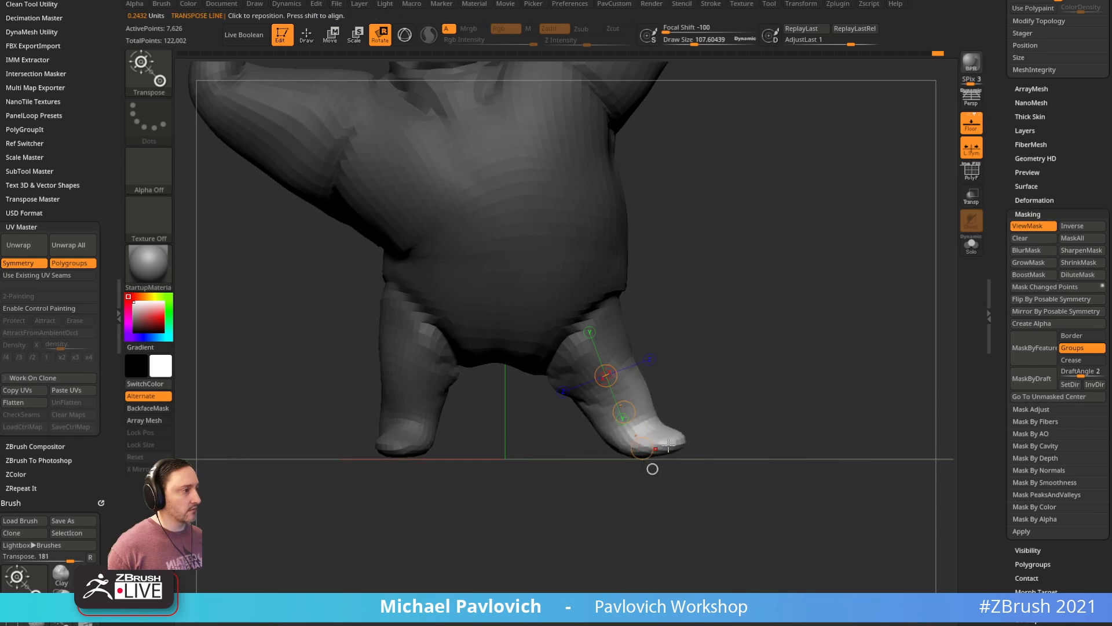
left_click_drag(675, 443, 689, 446)
key("s")
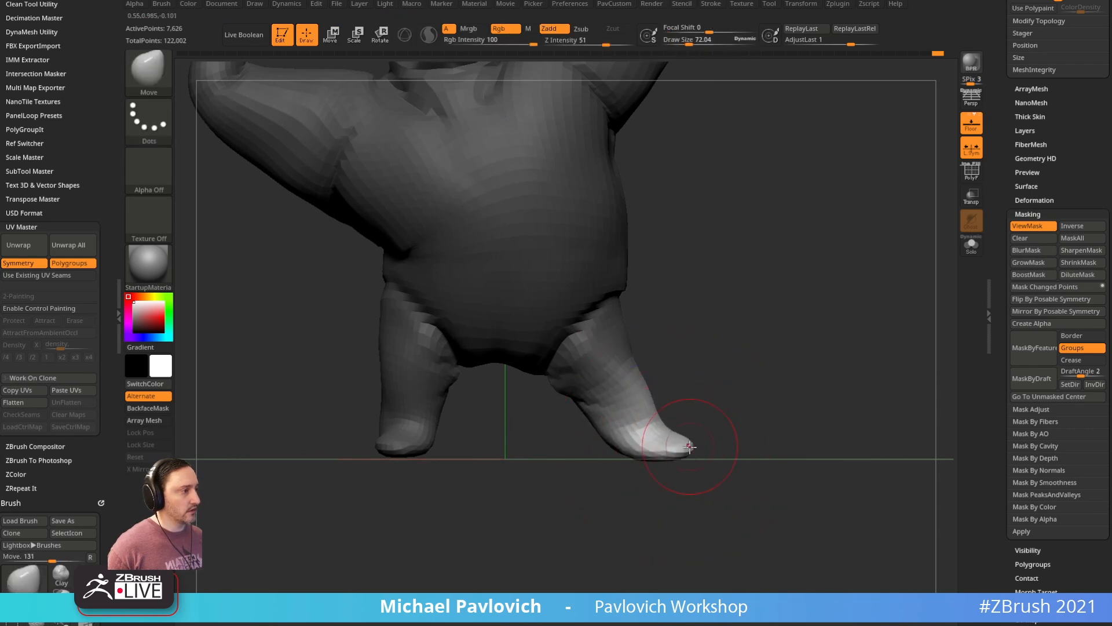
key("f")
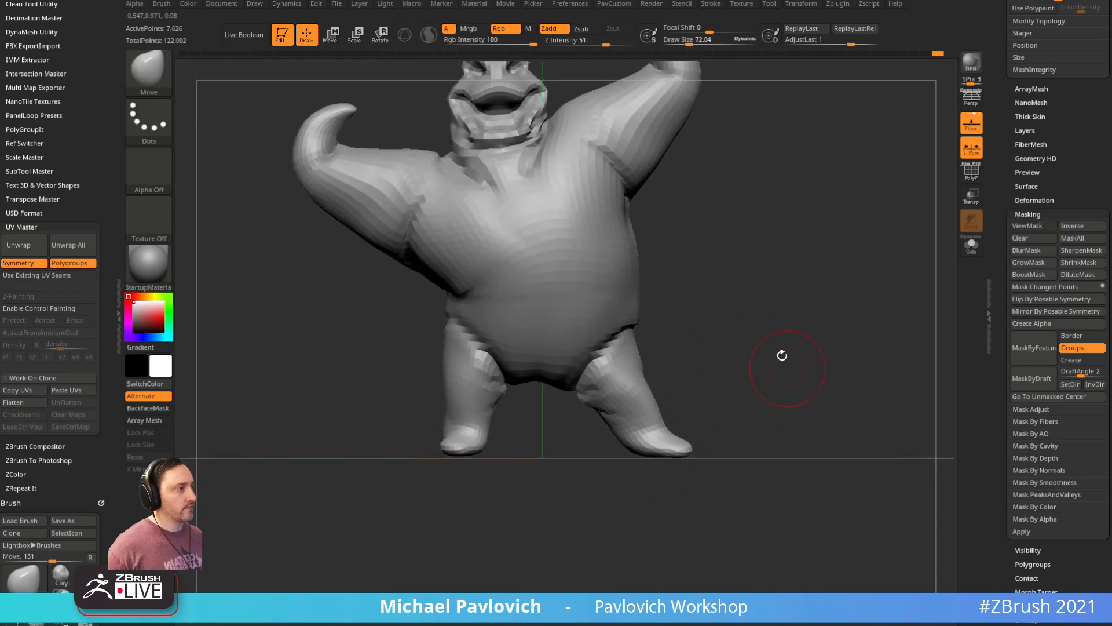
Step: Isolate the right leg with an inverted mask and rotate it slightly inward with a hip-to-foot transpose line
key("w")
mouse_move(514, 405)
left_mouse_down("ctrl")
mouse_move(492, 594)
mouse_move(562, 586)
left_mouse_up("ctrl")
left_click_drag(571, 574, 811, 487)
left_click(851, 417, "ctrl")
left_click_drag(851, 377, 833, 351, "alt")
mouse_move(546, 350)
left_mouse_down("ctrl")
mouse_move(579, 434)
mouse_move(726, 380)
left_mouse_up("ctrl")
mouse_move(504, 399)
left_mouse_down()
mouse_move(486, 507)
mouse_move(499, 509)
left_mouse_up()
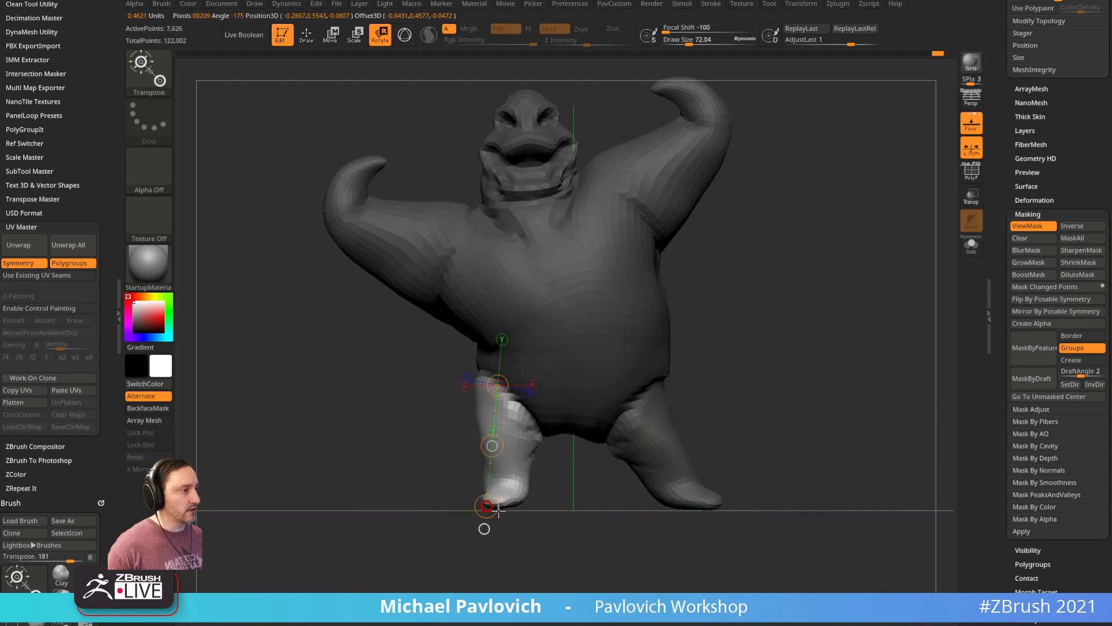
Step: Return to the Move brush and clear the mask around the right leg
key("q")
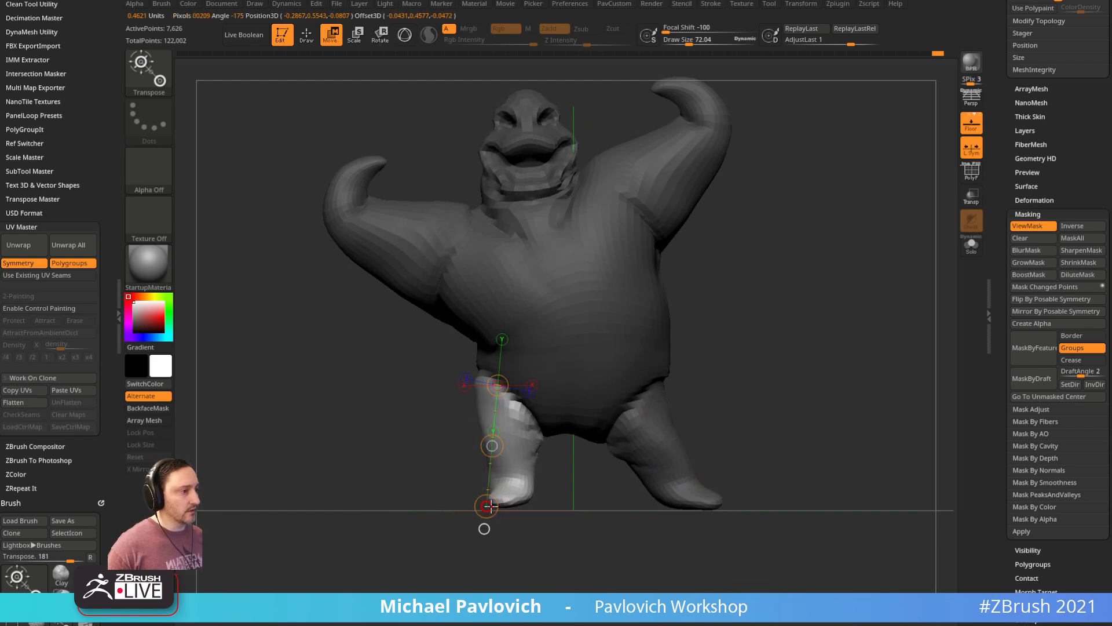
key("b")
key("m")
key("v")
left_click(757, 287, "ctrl")
mouse_move(757, 287)
left_mouse_down("alt")
mouse_move(819, 342)
mouse_move(767, 316)
left_mouse_up("alt")
key("w")
key("y")
key("q")
mouse_move(827, 353)
left_mouse_down()
mouse_move(643, 368)
mouse_move(613, 343)
left_mouse_up()
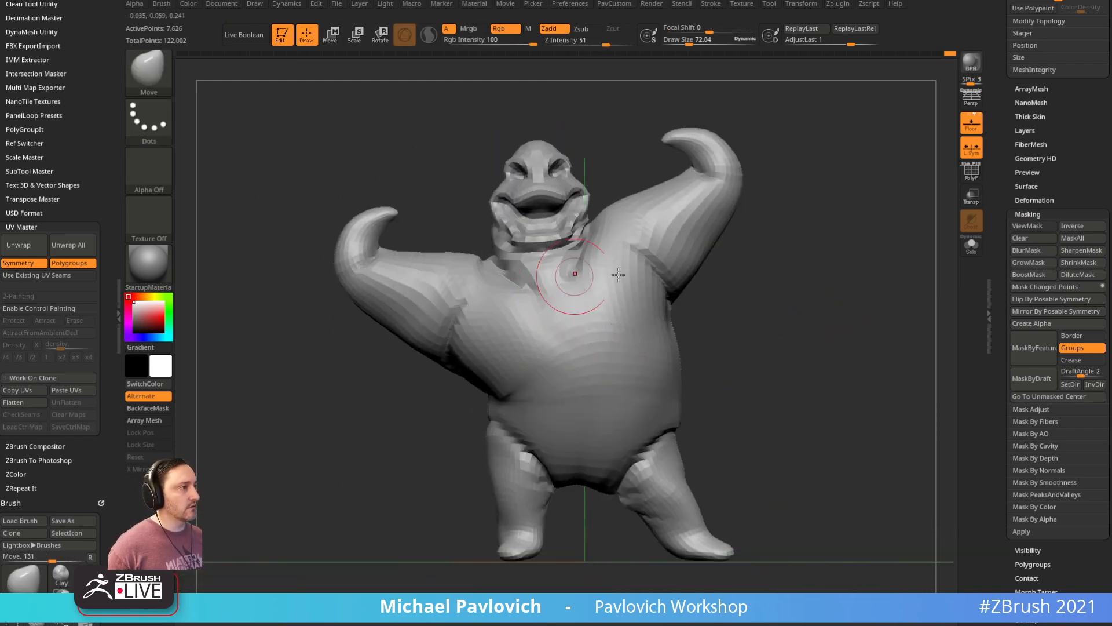
Step: Isolate the right forearm with a softened, inverted mask, bend it inward about the elbow, and clear the mask
right_click_drag(573, 277, 582, 302, "alt")
mouse_move(418, 199)
left_mouse_down("ctrl")
mouse_move(442, 264)
mouse_move(432, 260)
left_mouse_up("ctrl")
left_click(377, 289, "ctrl")
left_click(445, 189, "ctrl")
key("w")
left_click_drag(418, 300, 489, 349, "alt")
mouse_move(461, 269)
left_mouse_down()
mouse_move(467, 283)
mouse_move(472, 249)
mouse_move(468, 270)
mouse_move(476, 258)
left_mouse_up()
key("q")
Step: Push the right upper arm's bicep area into shape with the Move brush and switch to the Clay brush
left_click_drag(437, 297, 459, 293)
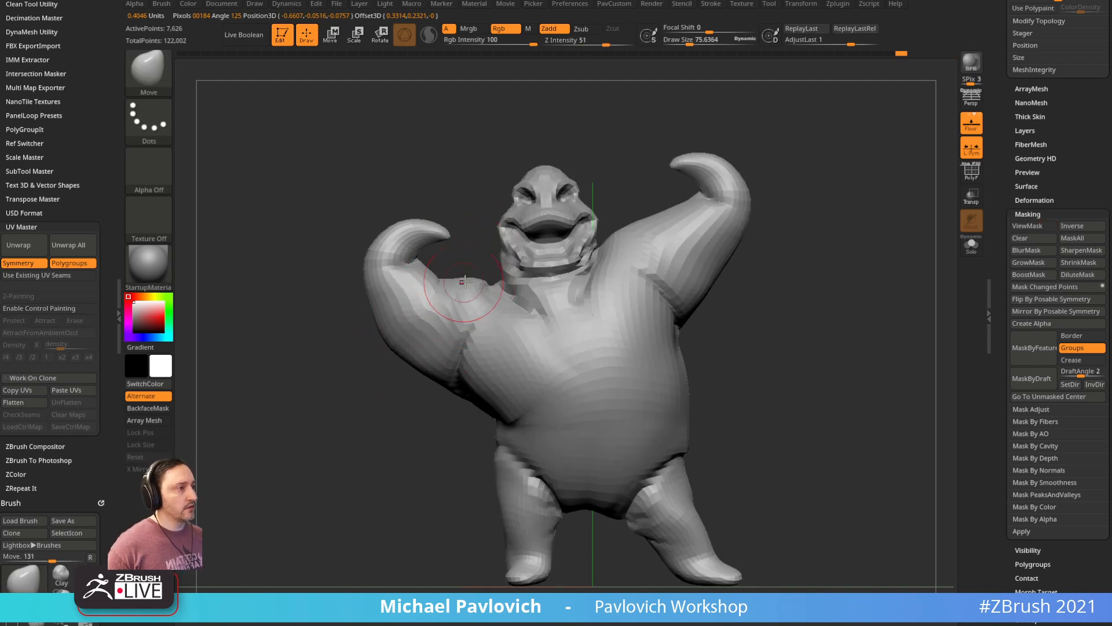
left_click_drag(812, 136, 823, 141, "alt")
key("2")
mouse_move(816, 181)
left_mouse_down()
mouse_move(810, 223)
mouse_move(903, 281)
mouse_move(777, 152)
left_mouse_up()
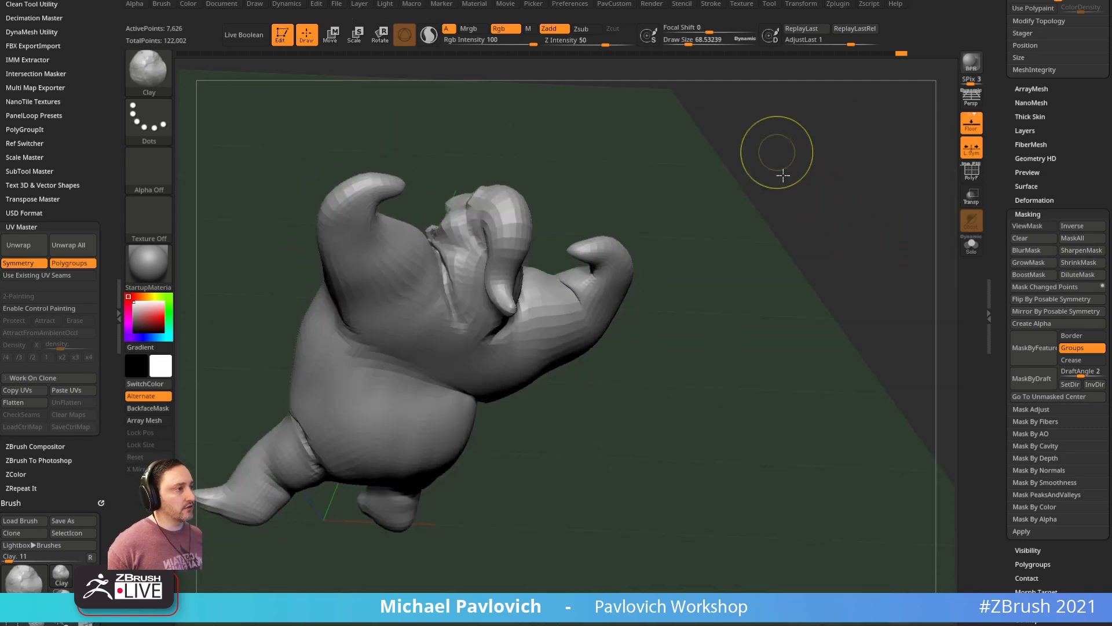
Step: Hide the floor grid and add a Clay stroke to the right arm's underside near the armpit
left_click(973, 124)
left_click_drag(874, 181, 846, 174)
left_click_drag(846, 174, 840, 204, "alt")
mouse_move(670, 171)
left_mouse_down("alt")
mouse_move(676, 152)
mouse_move(649, 159)
left_mouse_up("alt")
key("shift")
mouse_move(594, 298)
right_mouse_down()
mouse_move(620, 288)
mouse_move(527, 297)
mouse_move(529, 273)
right_mouse_up()
left_click_drag(777, 89, 731, 121)
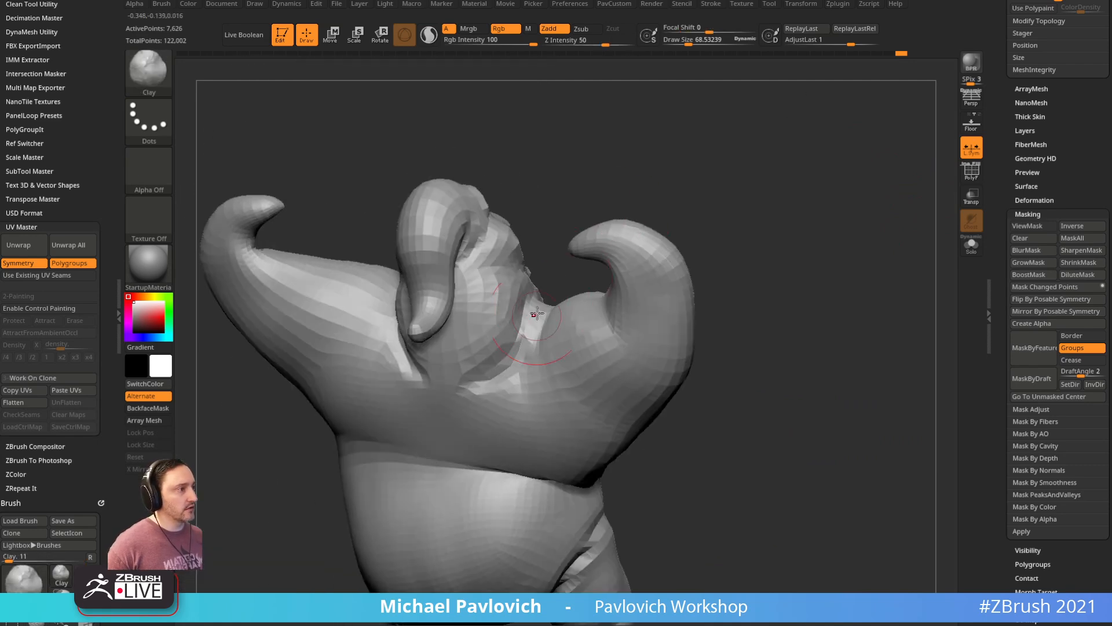
right_click_drag(524, 290, 546, 384)
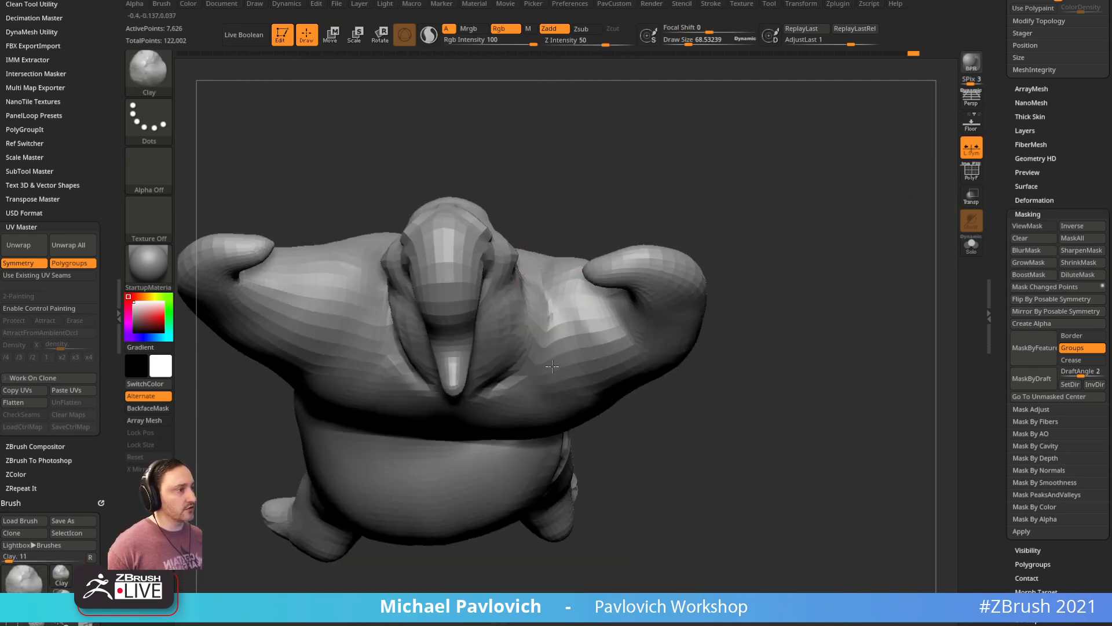
right_click_drag(545, 309, 416, 398)
right_click_drag(511, 385, 516, 381)
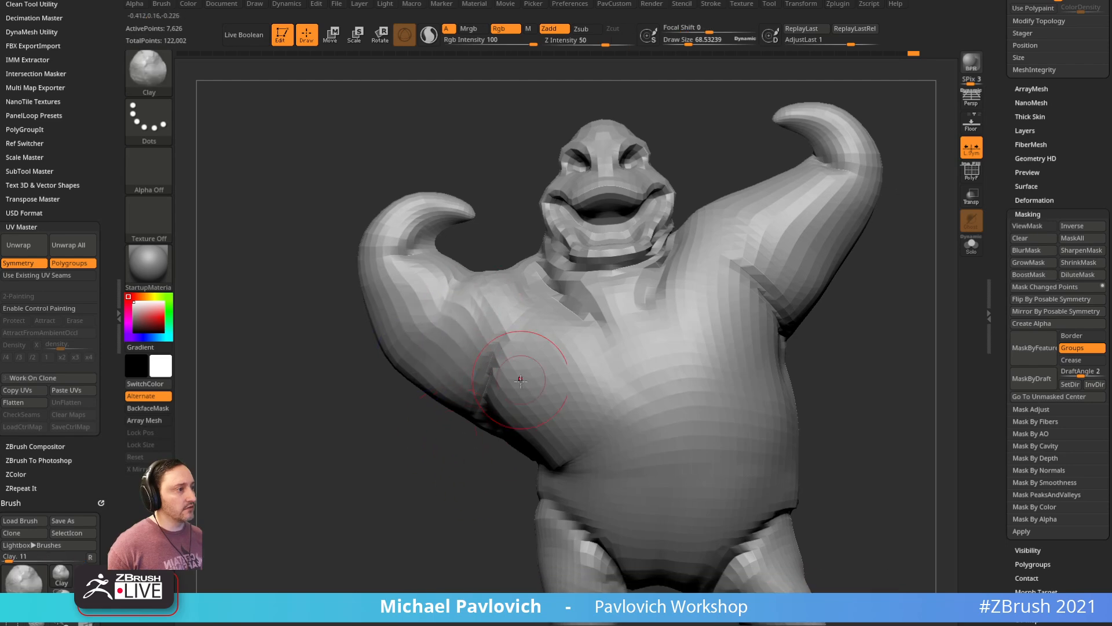
left_click_drag(504, 406, 518, 426)
mouse_move(518, 426)
right_mouse_down("ctrl")
mouse_move(831, 362)
mouse_move(789, 299)
right_mouse_up("ctrl")
Step: Switch to the Move brush and reshape the inside of the right elbow next to the bicep
key("b")
key("m")
key("v")
left_click_drag(427, 236, 412, 259)
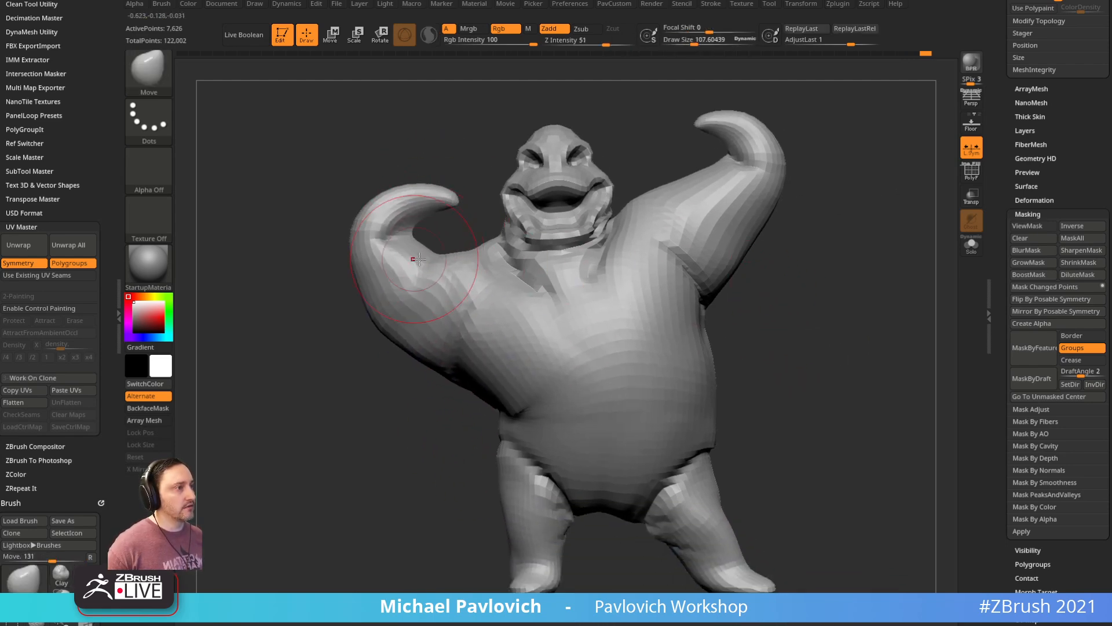
Step: Smooth the side and back of the torso just above the waist
right_click_drag(784, 286, 740, 312, "alt")
right_click_drag(773, 214, 796, 202)
left_click_drag(449, 422, 458, 432, "shift")
right_click_drag(458, 431, 556, 417)
left_click_drag(445, 415, 443, 412, "shift")
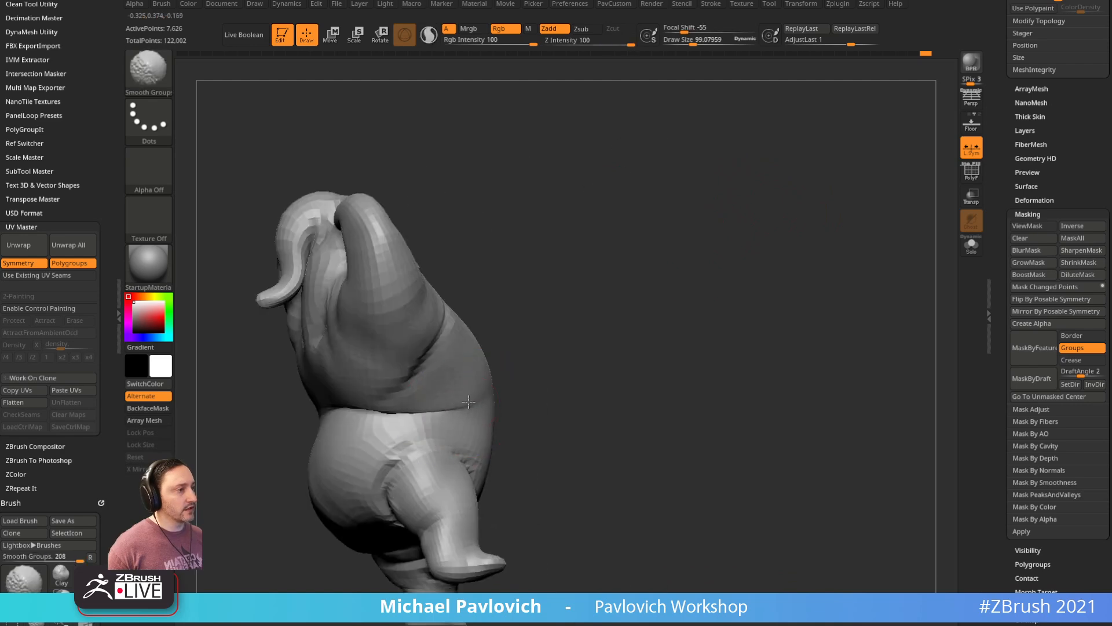
right_click_drag(365, 412, 451, 392, "alt")
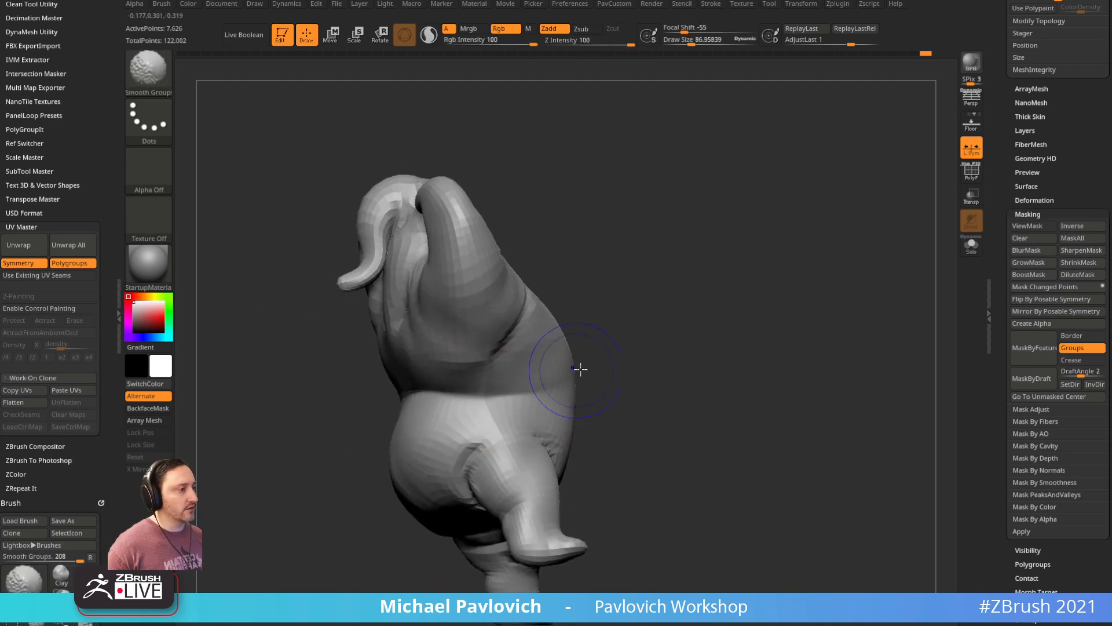
right_click_drag(636, 337, 697, 346)
left_click_drag(485, 396, 440, 405, "shift")
Step: Mask the lower body below the chest and soften the mask into a gradual falloff for transposing
right_click_drag(762, 323, 747, 251, "ctrl")
mouse_move(747, 250)
left_mouse_down("ctrl")
mouse_move(347, 173)
mouse_move(429, 420)
mouse_move(745, 400)
mouse_move(748, 370)
left_mouse_up("ctrl")
left_click(747, 370, "ctrl")
key("w")
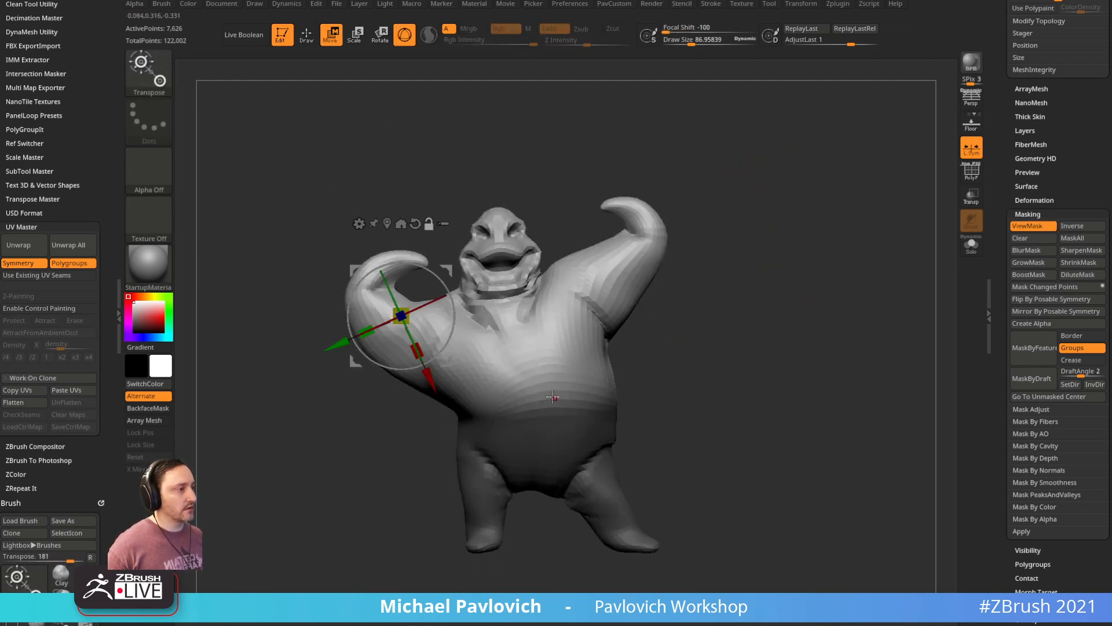
mouse_move(585, 358)
left_mouse_down()
mouse_move(594, 366)
mouse_move(588, 360)
left_mouse_up()
key("q")
mouse_move(754, 319)
left_mouse_down("ctrl")
mouse_move(798, 304)
mouse_move(579, 338)
mouse_move(666, 312)
mouse_move(817, 307)
mouse_move(898, 280)
left_mouse_up("ctrl")
key("w")
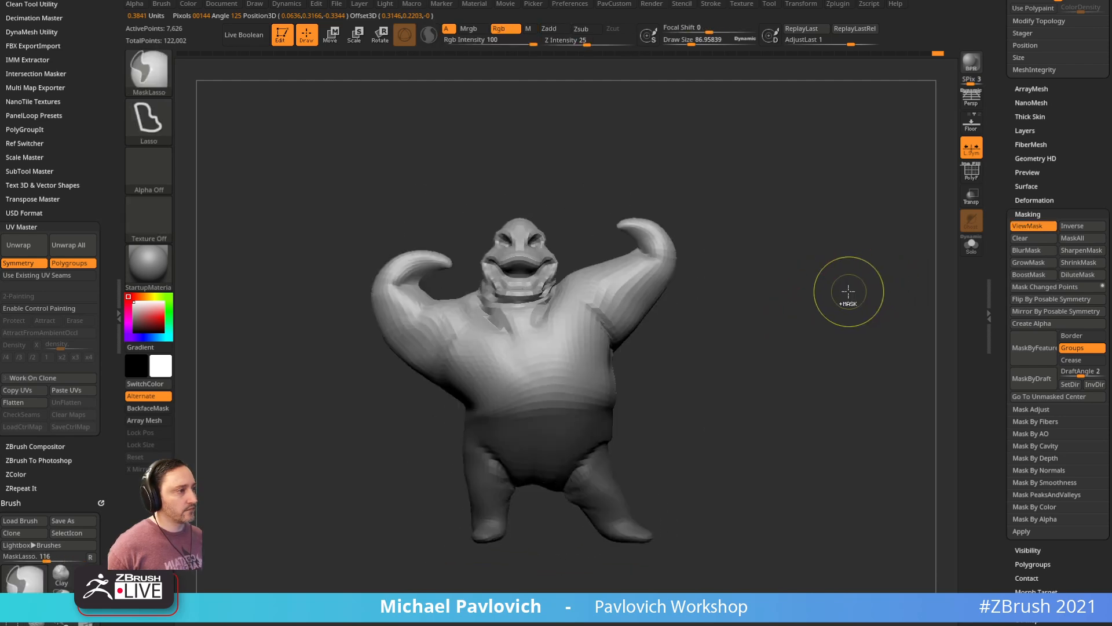
Step: Reposition the gizmo at the waist, twist the unmasked upper body slightly about the vertical axis, and clear the mask
left_click_drag(832, 299, 731, 316, "shift")
left_click_drag(602, 355, 675, 345, "alt")
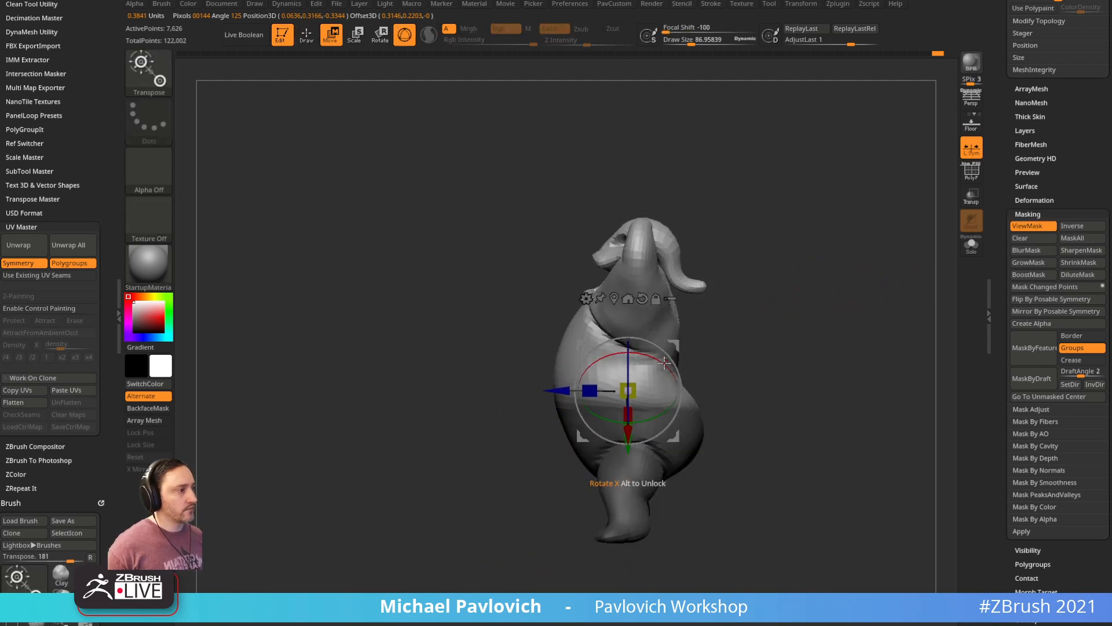
left_click(642, 300, "alt")
left_click_drag(652, 435, 653, 364, "alt")
mouse_move(675, 276)
left_mouse_down("alt")
mouse_move(675, 374)
mouse_move(800, 333)
left_mouse_up("alt")
mouse_move(800, 333)
left_mouse_down("alt")
mouse_move(762, 321)
mouse_move(799, 326)
left_mouse_up("alt")
key("f")
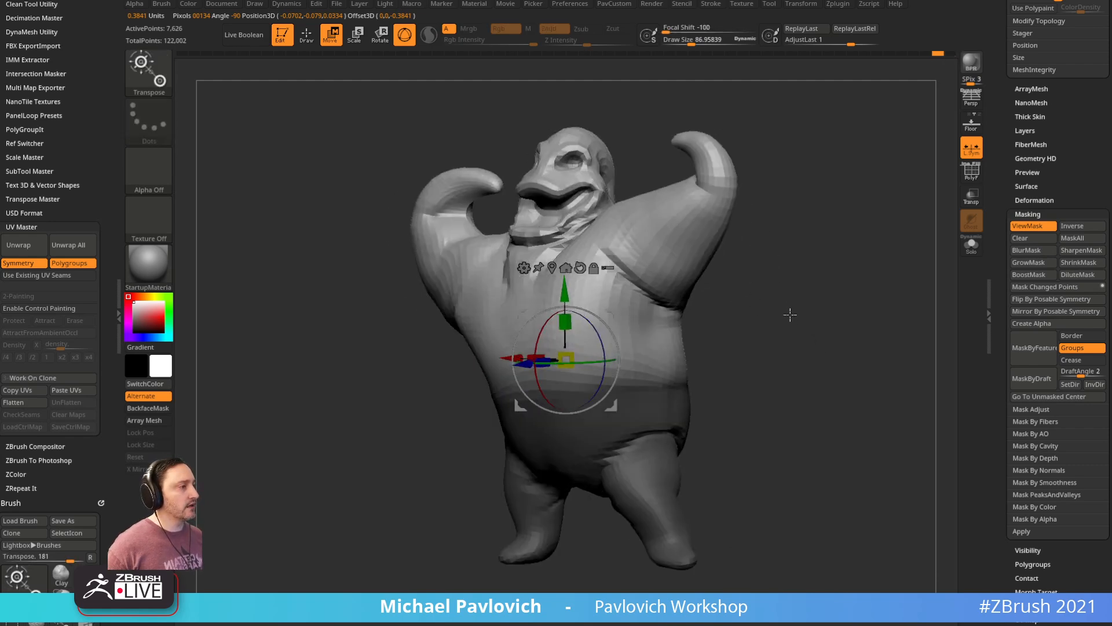
left_click_drag(595, 361, 611, 359)
left_click_drag(780, 301, 796, 318, "ctrl")
Step: Try twisting the unmasked figure with the waist gizmo using a raised Focal Shift
key("q")
mouse_move(791, 324)
left_mouse_down()
mouse_move(810, 330)
mouse_move(798, 325)
left_mouse_up()
key("w")
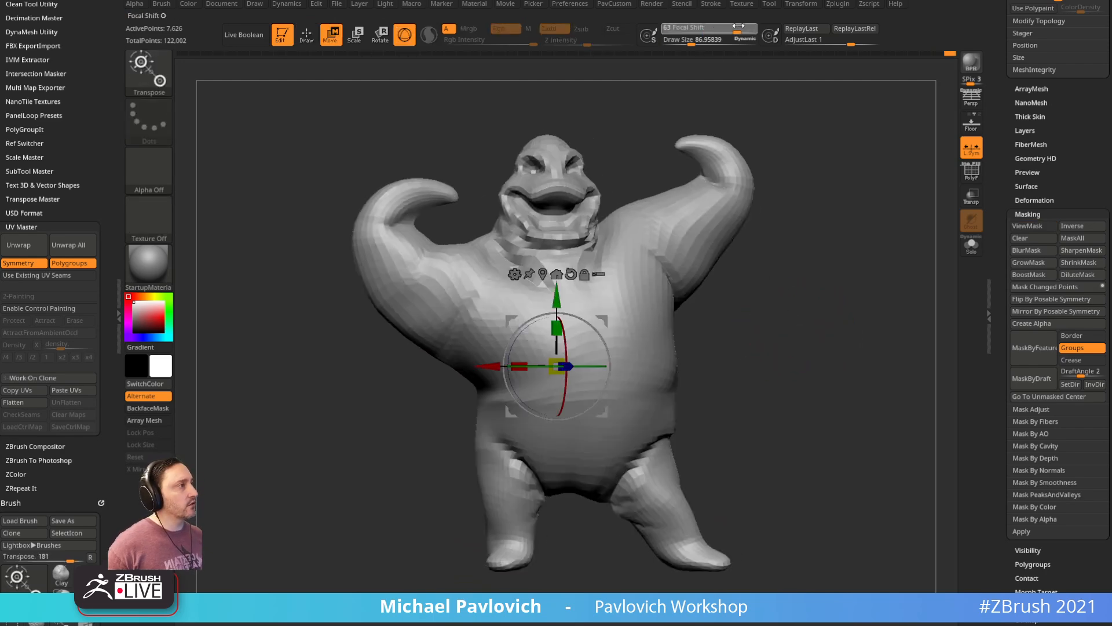
left_click_drag(584, 365, 603, 364)
key("ctrl+z")
Step: Switch to the TransposeCloth brush
key("b")
key("t")
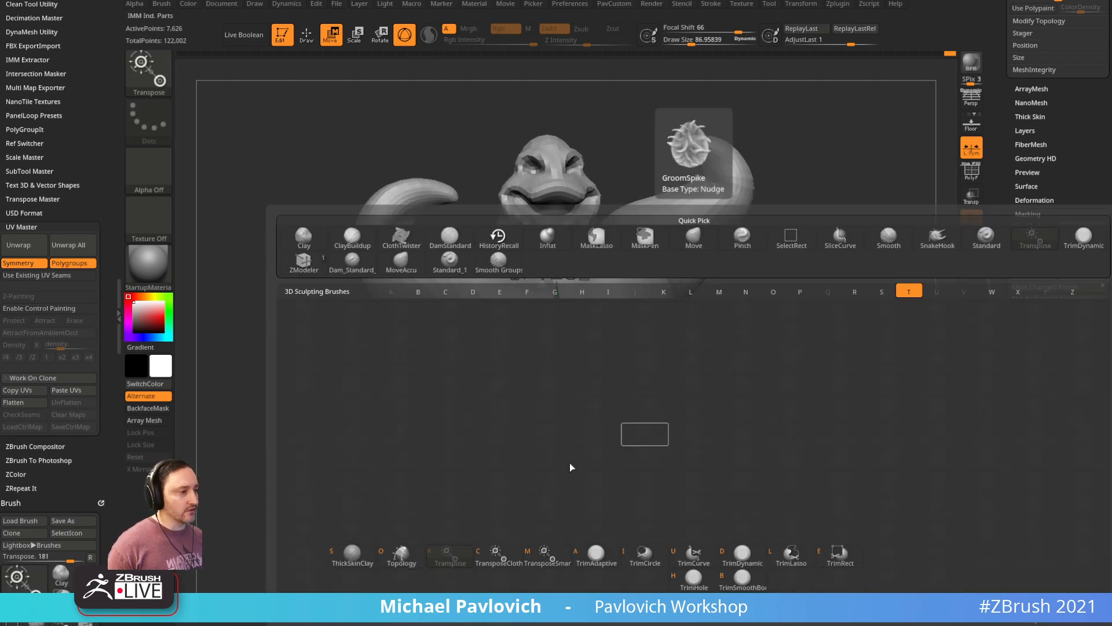
left_click(494, 556)
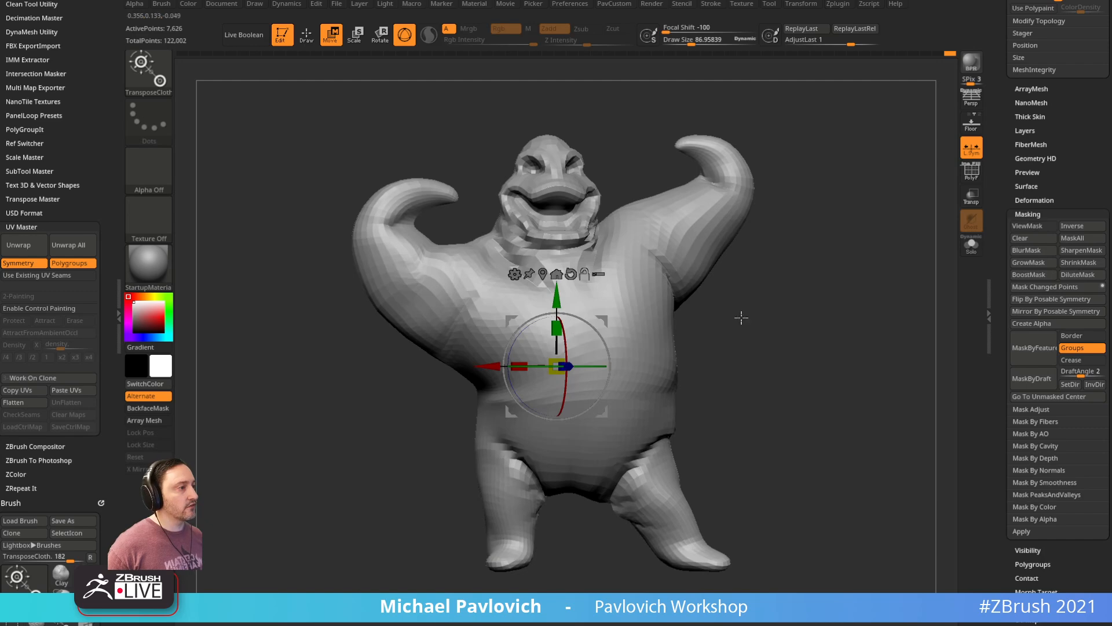
Step: Try twisting the whole figure about the waist with the TransposeCloth gizmo
left_click_drag(729, 321, 699, 321, "alt")
mouse_move(573, 342)
left_mouse_down()
mouse_move(566, 328)
mouse_move(578, 349)
left_mouse_up()
key("ctrl+z")
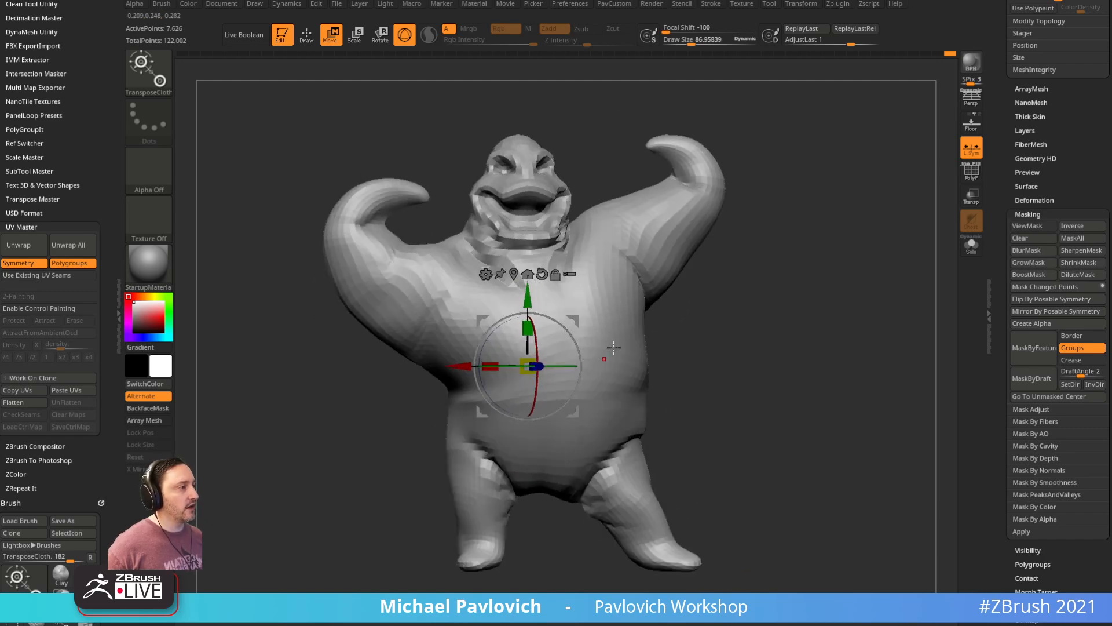
left_click_drag(554, 364, 462, 431)
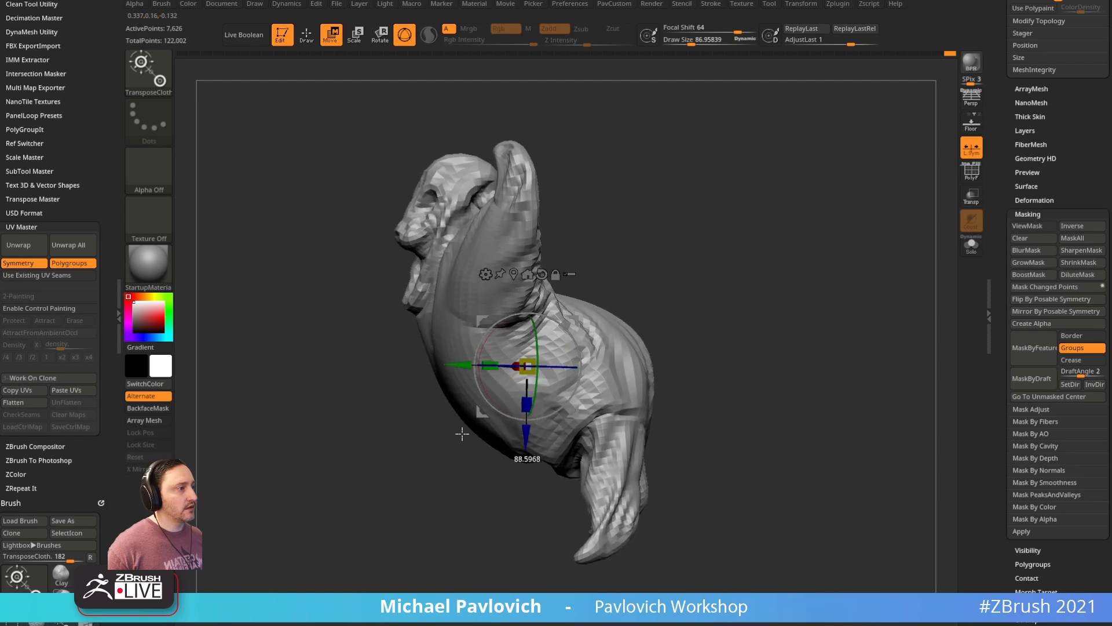
left_click_drag(758, 278, 821, 289)
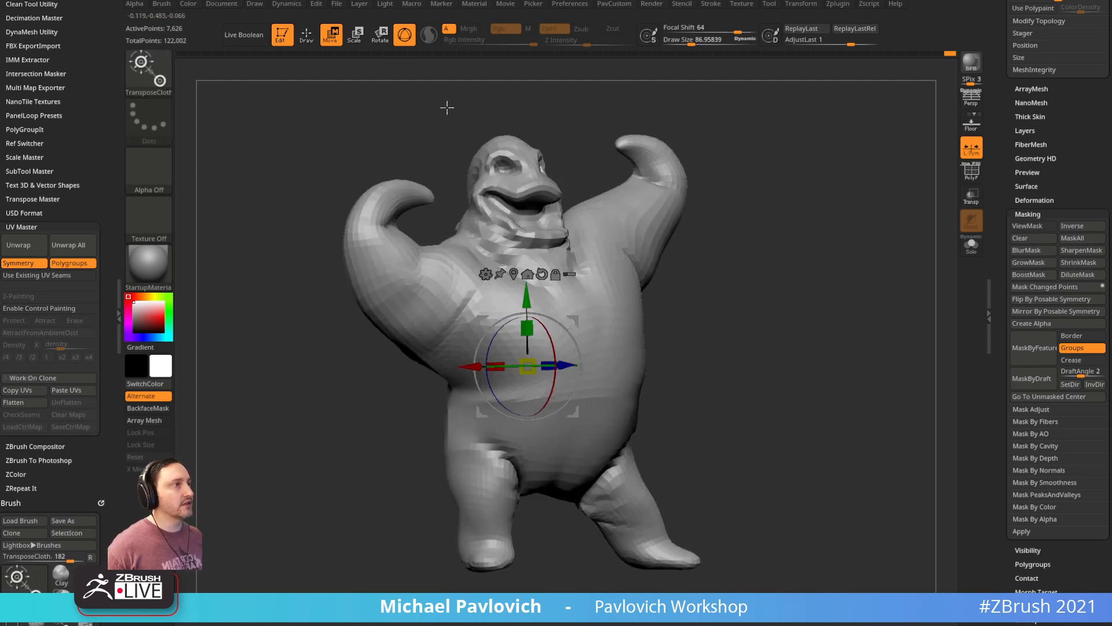
Step: Dock the Dynamics palette in the tray alongside the plugin palettes
left_click(293, 4)
left_click_drag(276, 24, 22, 24)
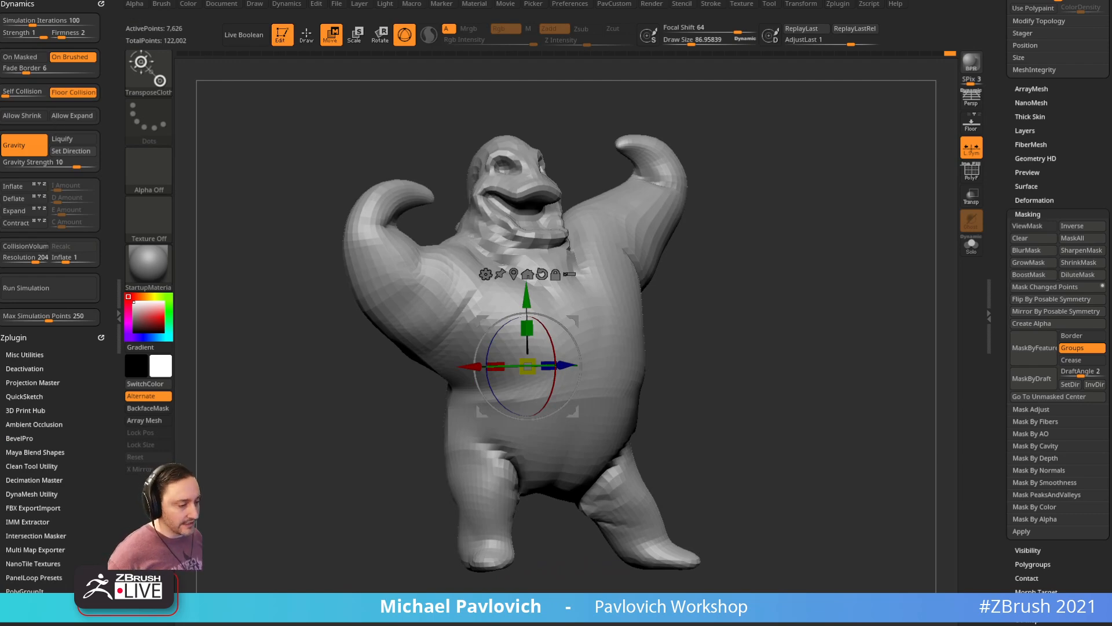
Step: Switch to the web browser, close the workshop broadcast video and examine the YouTube channel's playlists page and address
left_click_drag(591, 623, 816, 85)
key("shift+n")
left_click(167, 102)
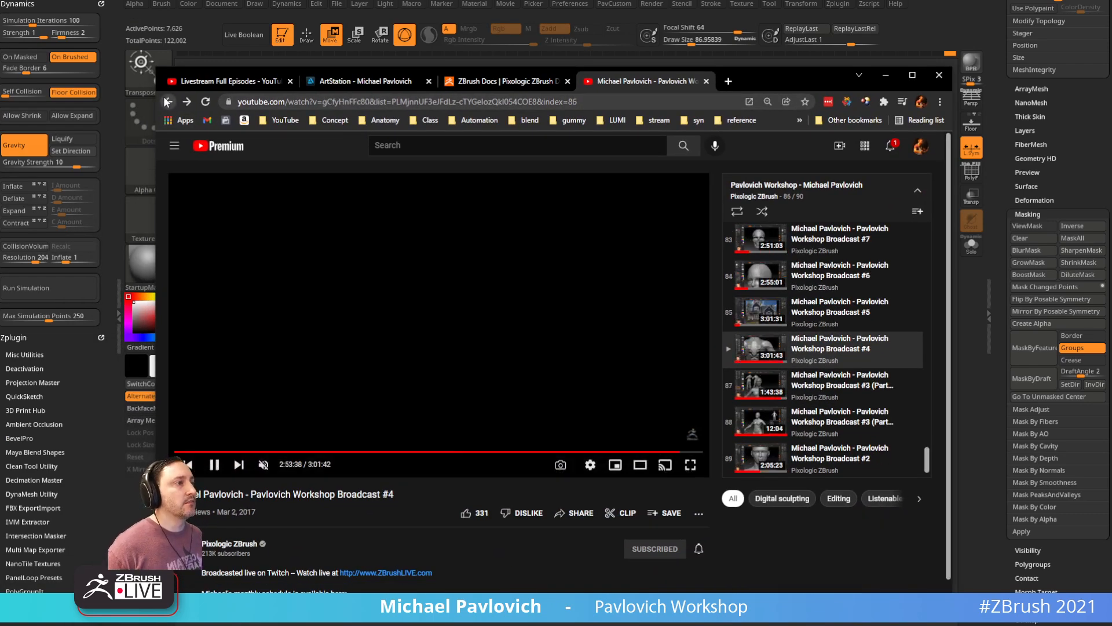
left_click(707, 82)
left_click(260, 80)
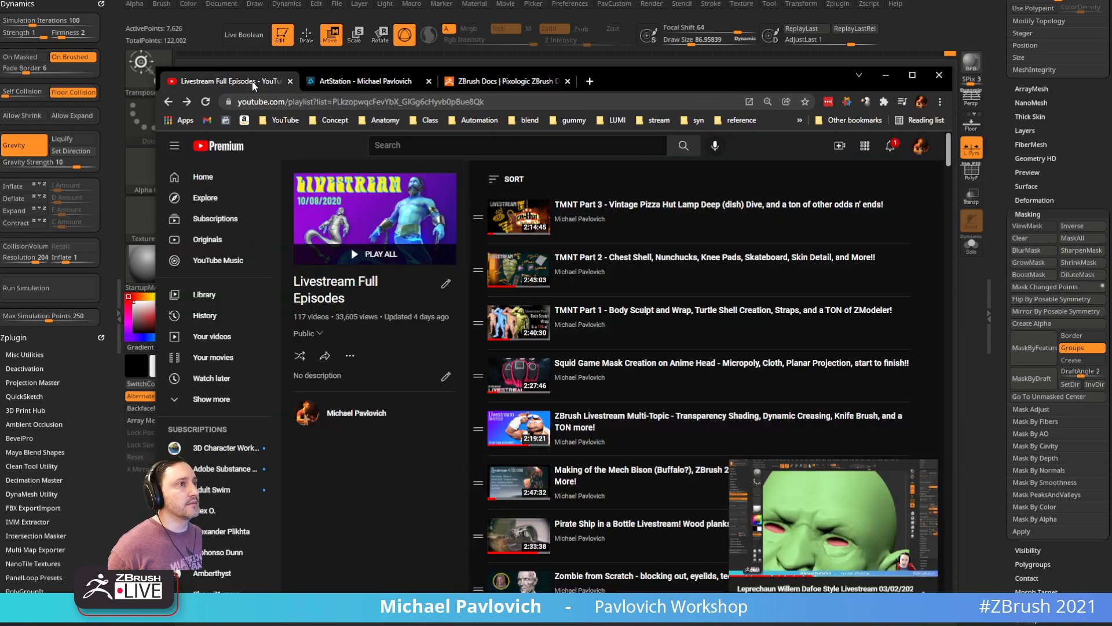
left_click(169, 102)
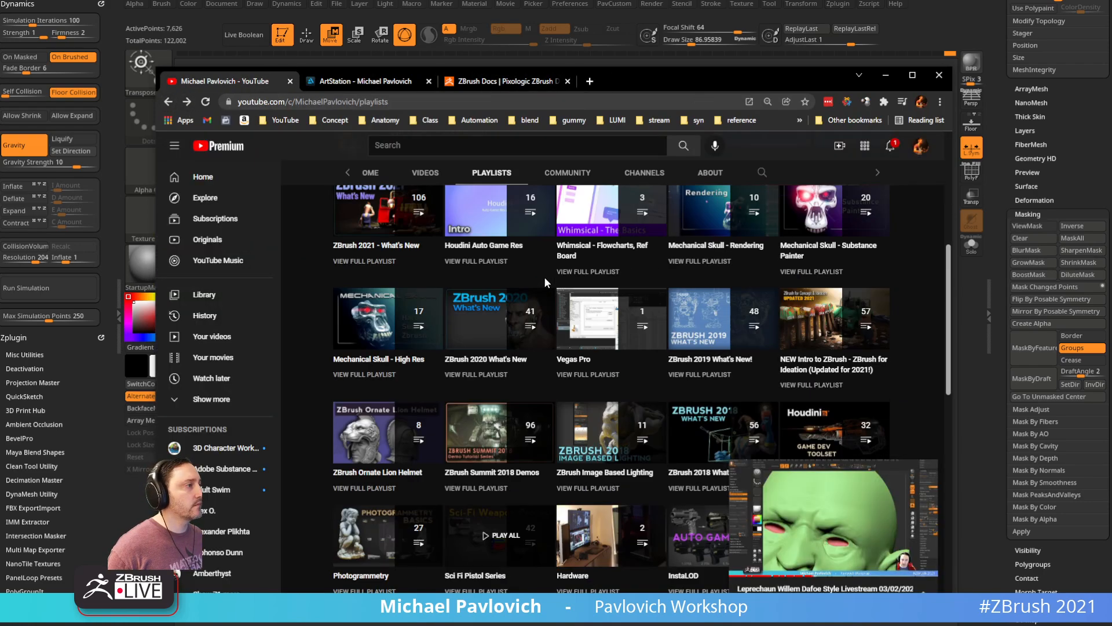
left_click(381, 78)
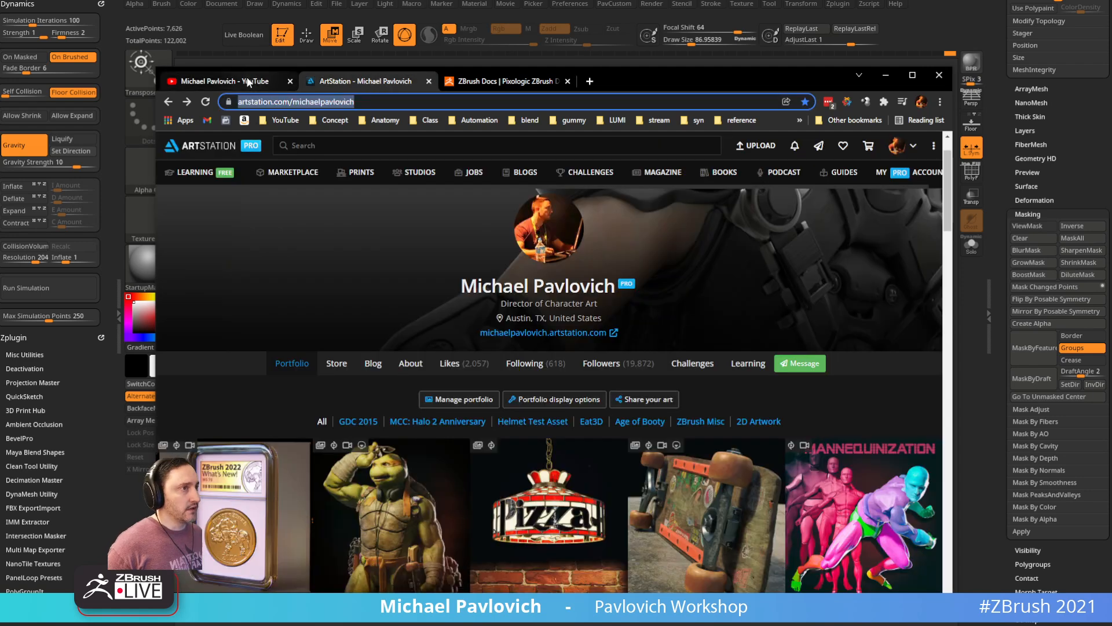
left_click(232, 81)
double_click(355, 102)
triple_click(355, 102)
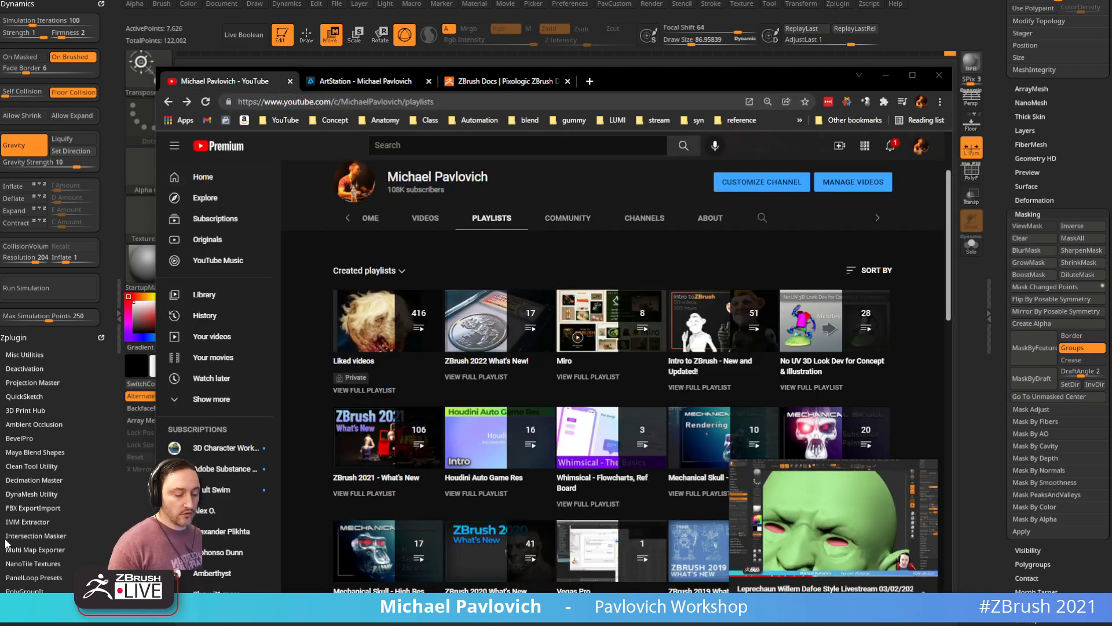
Step: Browse the ArtStation portfolio, open the ZBrush 2021 What's New artwork, and look through its video playlist
left_click(377, 81)
scroll(506, 217, "down", 5)
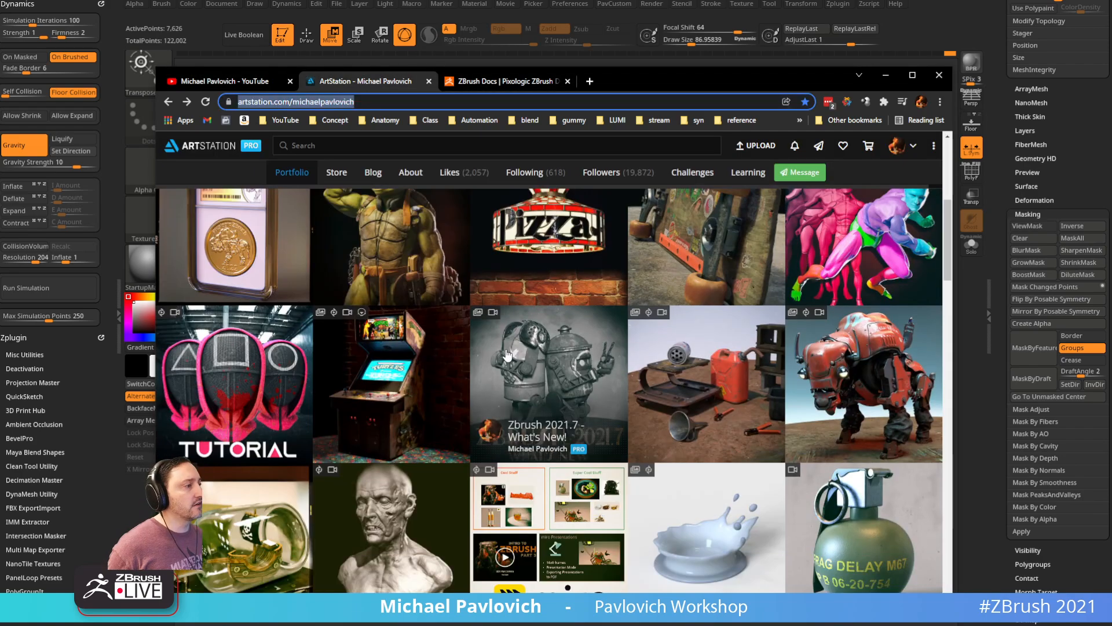
scroll(466, 404, "down", 7)
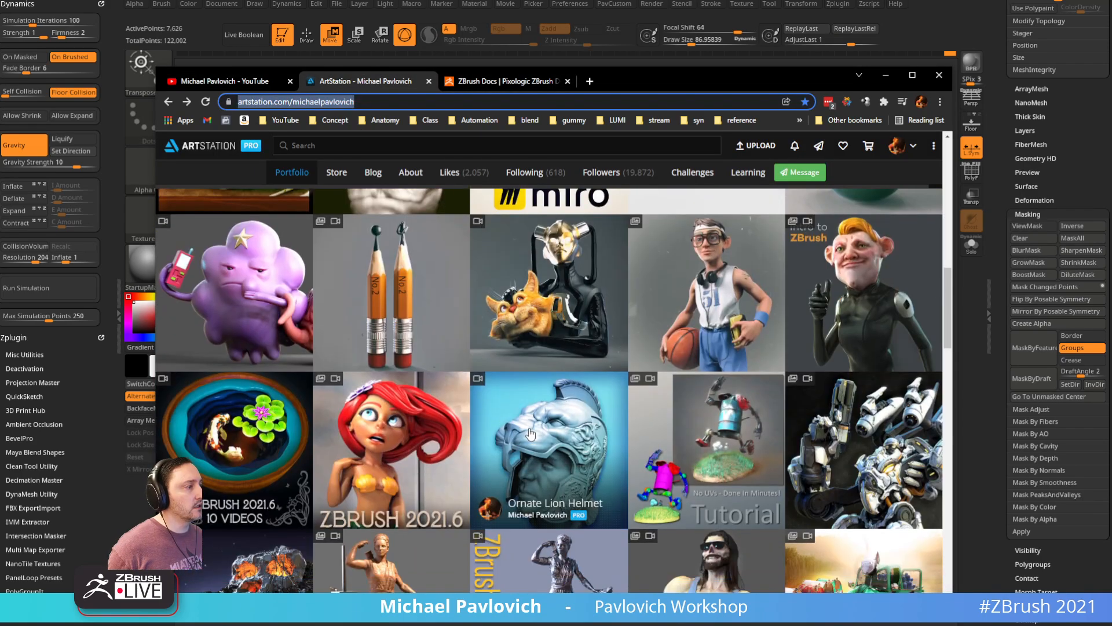
scroll(647, 445, "down", 4)
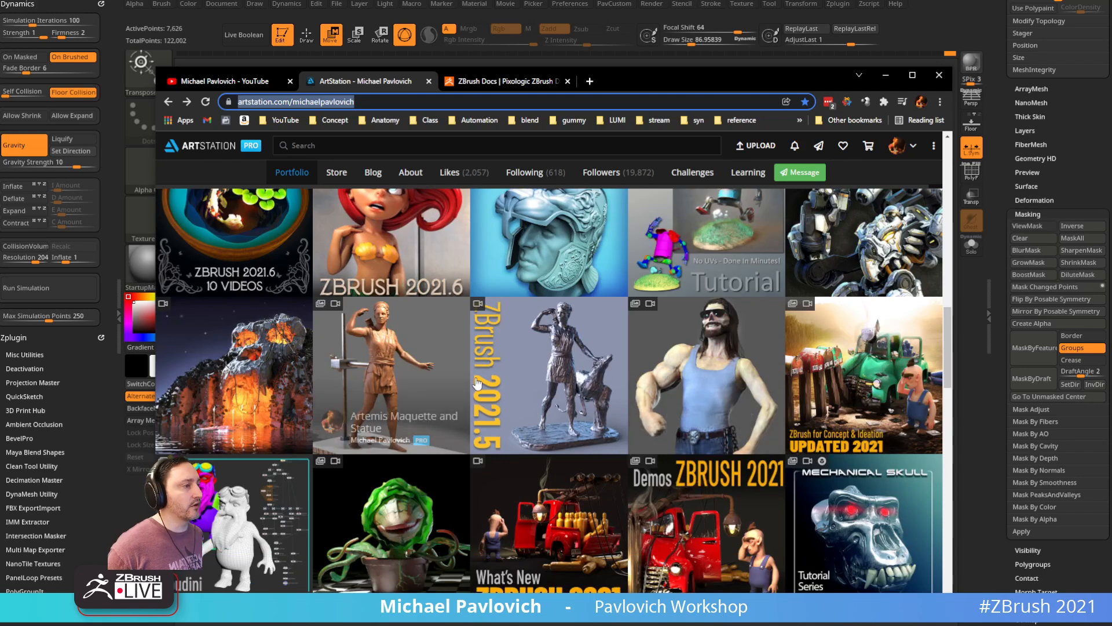
scroll(418, 387, "down", 4)
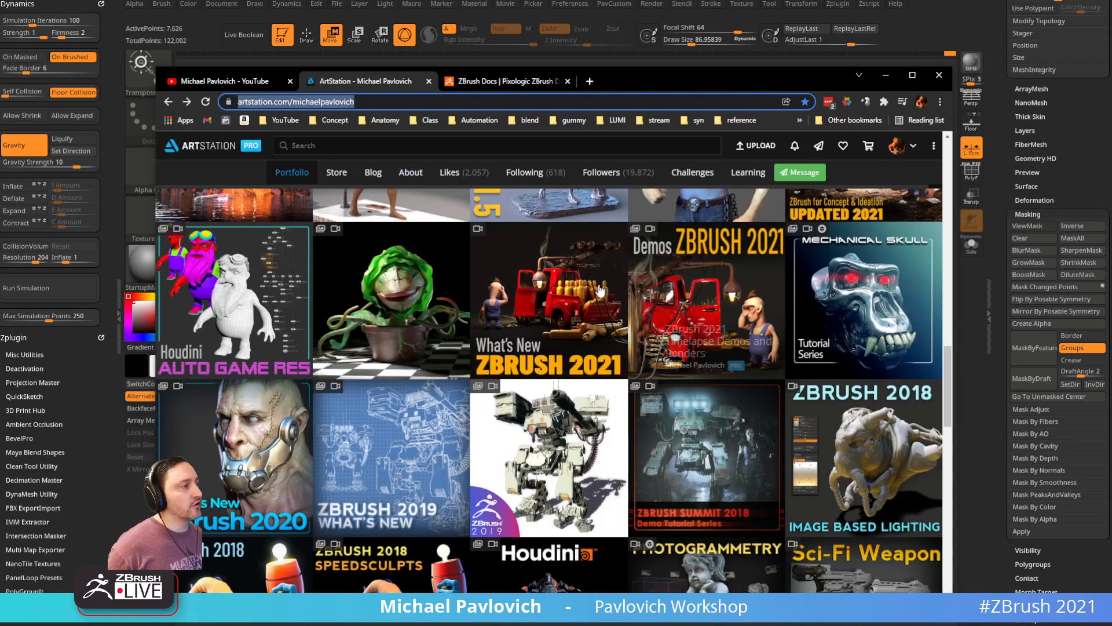
left_click(557, 281)
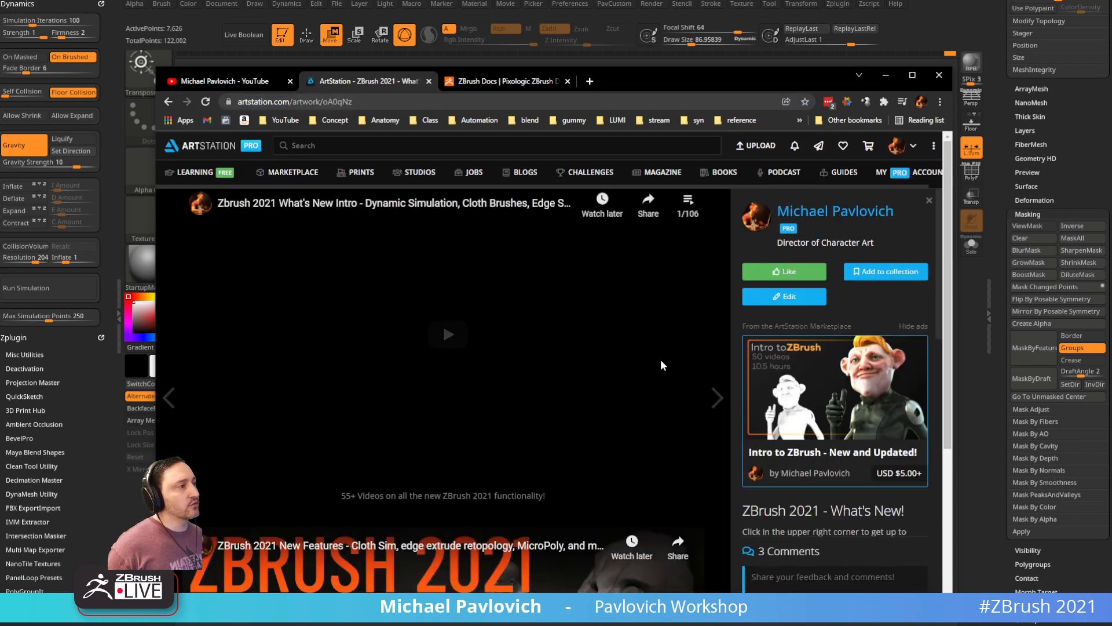
left_click(689, 200)
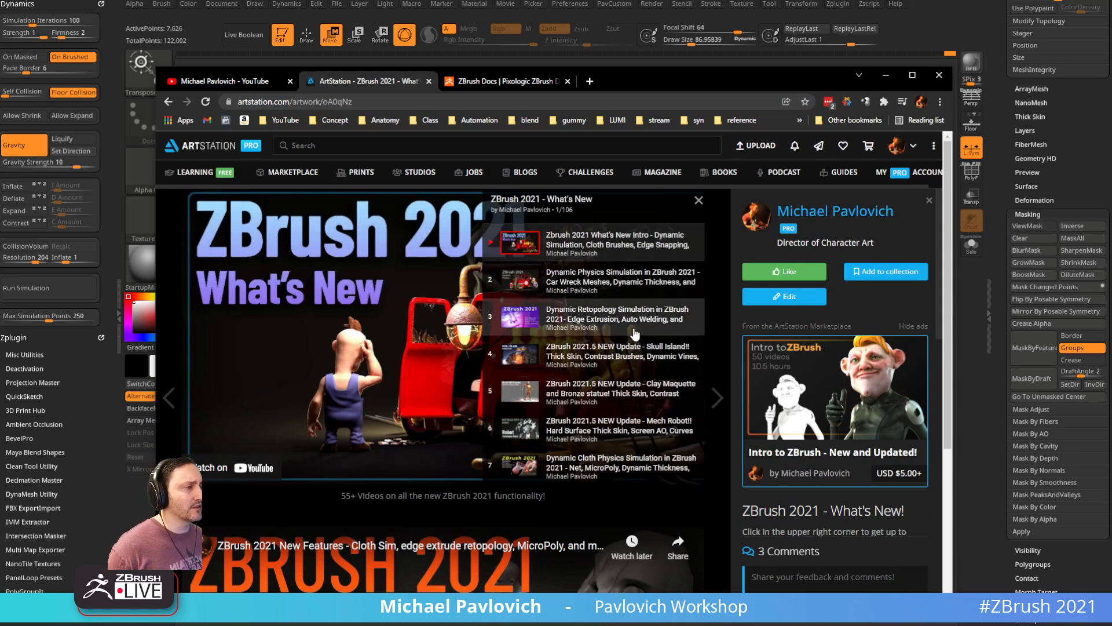
scroll(653, 351, "down", 6)
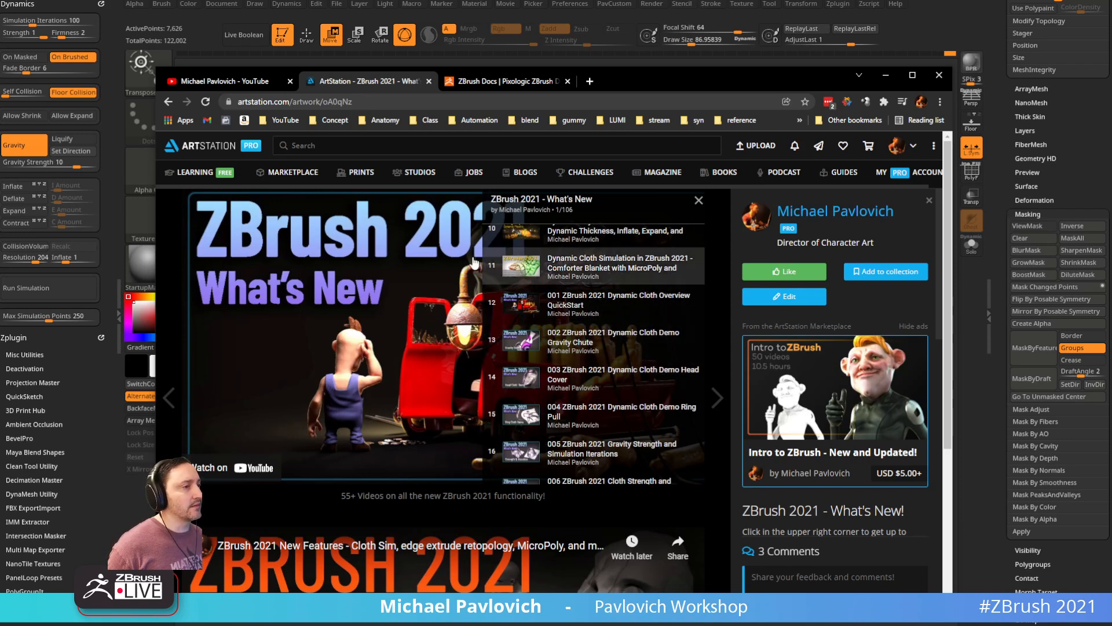
Step: Go back to the ArtStation portfolio overview and switch back to ZBrush
left_click(167, 102)
left_click(291, 100)
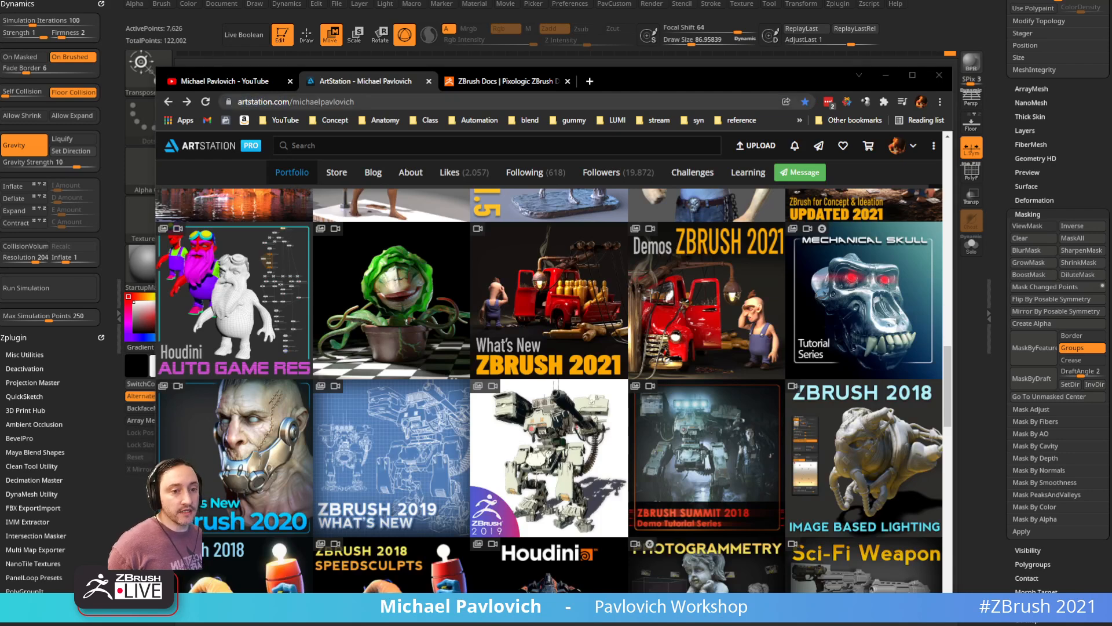
left_click_drag(625, 86, 625, 625)
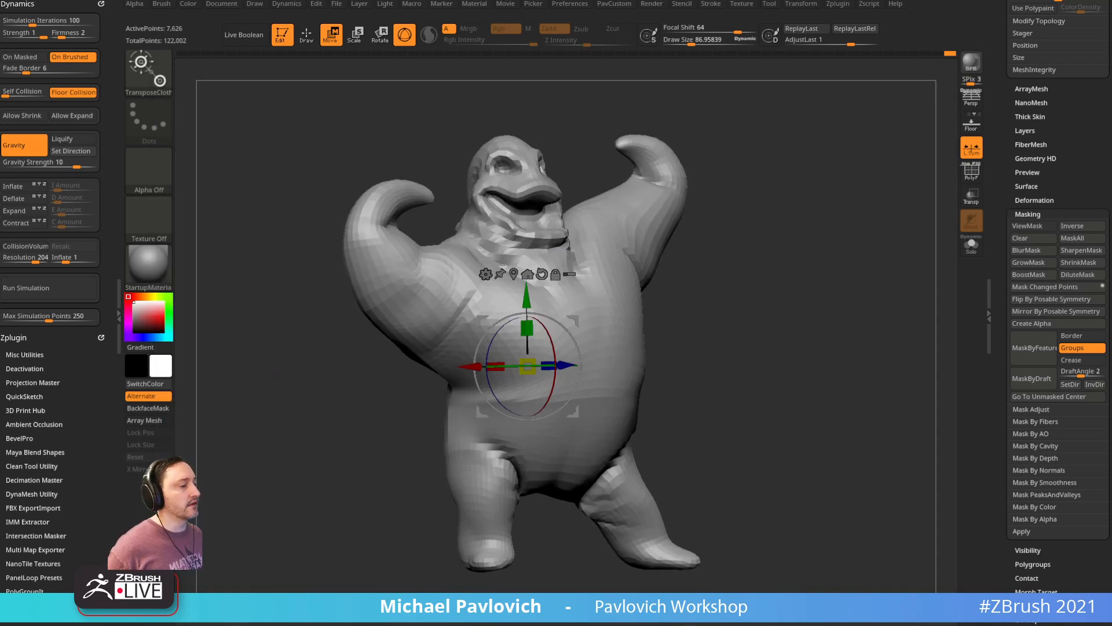
Step: Set Focal Shift to -100, mask the upper body above the legs, soften the mask edge, and invert it
left_click_drag(784, 273, 773, 305)
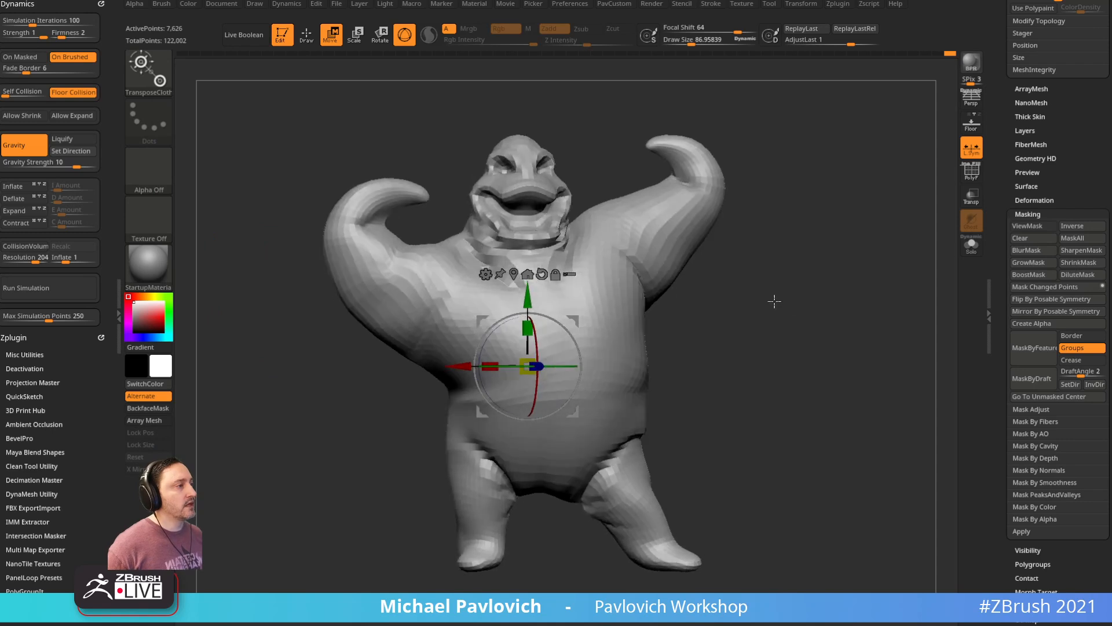
left_click_drag(704, 30, 653, 59)
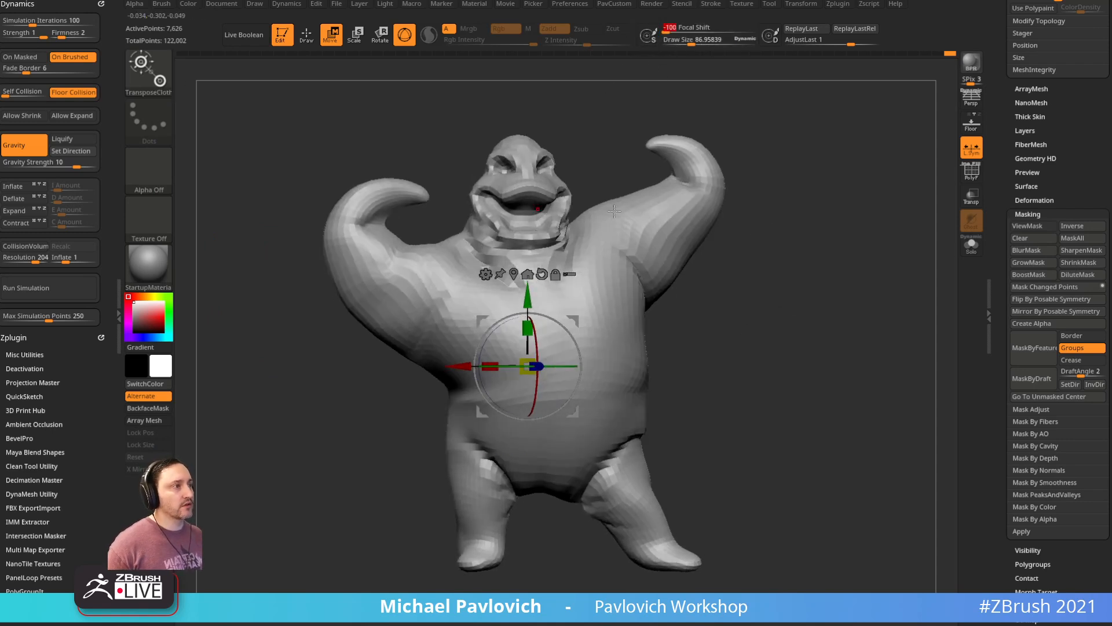
key("ctrl")
mouse_move(780, 275)
left_mouse_down("ctrl")
mouse_move(676, 102)
mouse_move(303, 350)
mouse_move(470, 400)
mouse_move(680, 384)
left_mouse_up("ctrl")
left_click(633, 338, "ctrl")
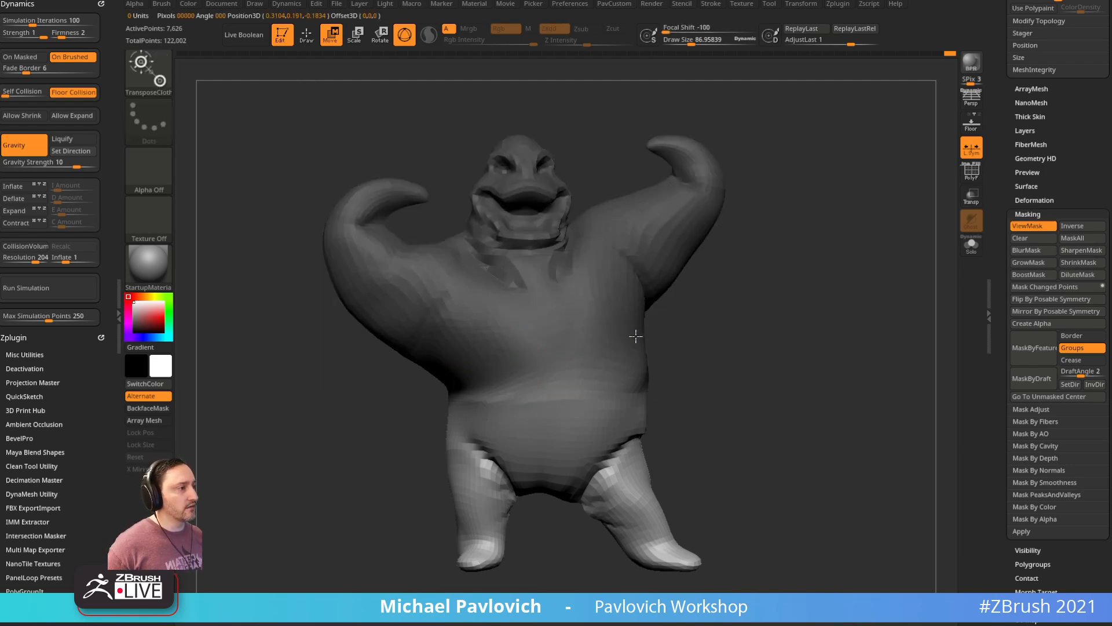
left_click(778, 302, "ctrl")
Step: Twist the unmasked upper body slightly with TransposeCloth, return to the sculpting brush, and clear the mask
mouse_move(550, 377)
left_mouse_down()
mouse_move(592, 377)
mouse_move(566, 375)
left_mouse_up()
key("q")
mouse_move(857, 331)
left_mouse_down()
mouse_move(749, 332)
mouse_move(852, 312)
left_mouse_up()
mouse_move(746, 249)
left_mouse_down("ctrl")
mouse_move(716, 345)
mouse_move(737, 347)
left_mouse_up("ctrl")
Step: Smooth the folds across the waist and lower side of the torso
mouse_move(571, 322)
left_mouse_down("shift")
mouse_move(510, 377)
mouse_move(544, 439)
left_mouse_up("shift")
left_click_drag(522, 395, 454, 406, "shift")
left_click_drag(392, 477, 476, 415)
left_click_drag(586, 383, 597, 331)
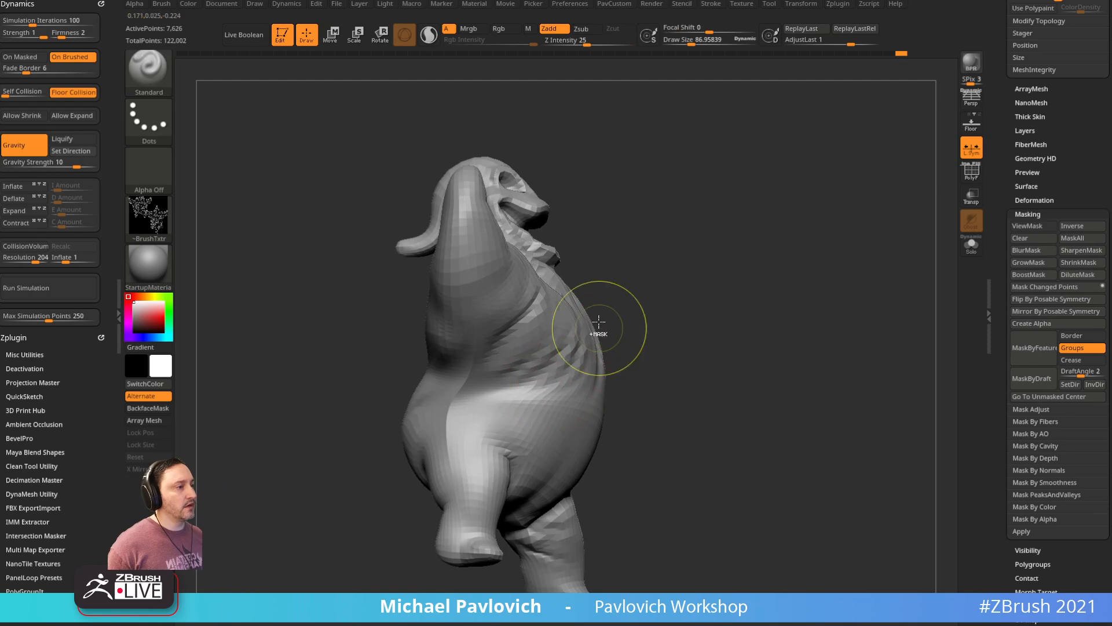
Step: Inspect the Smooth Groups brush's Auto Masking settings and the polygroup borders along the character's side
scroll(93, 290, "down", 10)
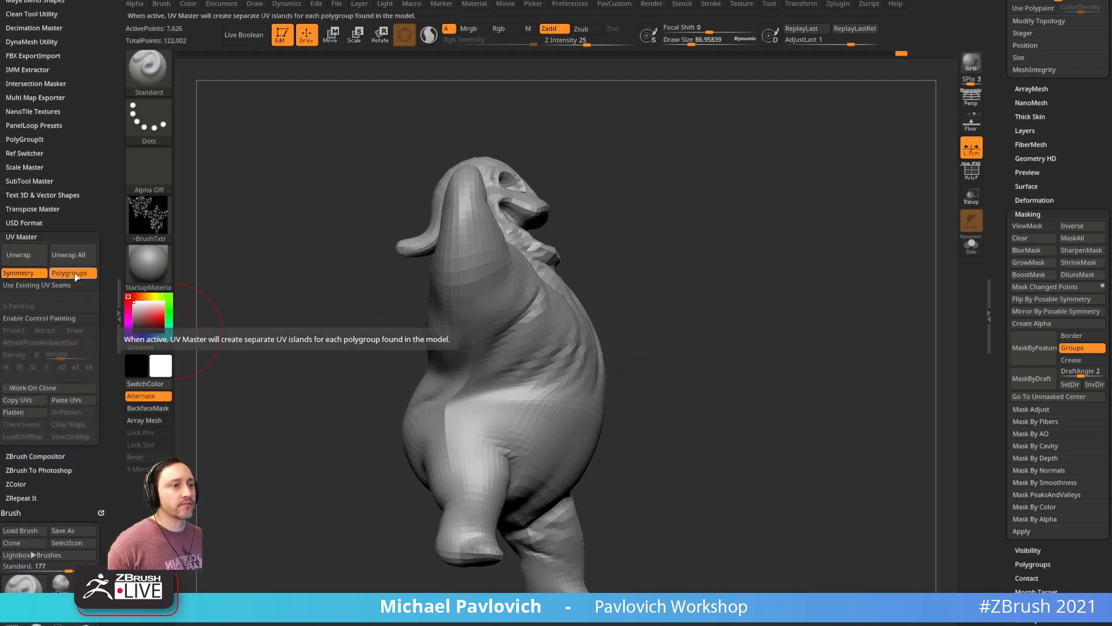
scroll(78, 276, "down", 10)
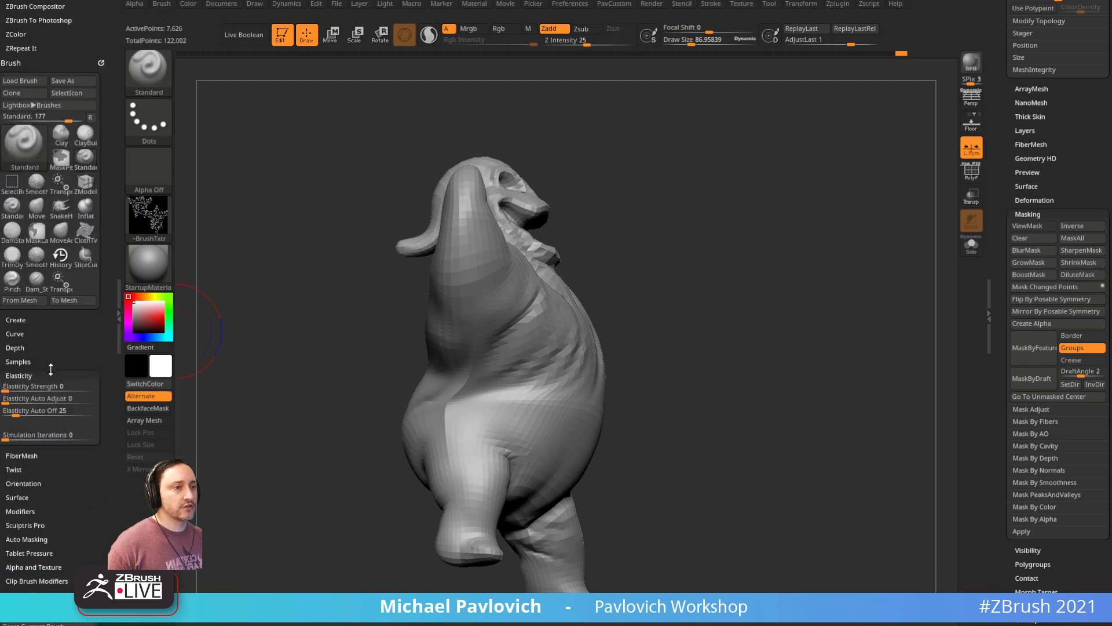
left_click(53, 366, "shift")
left_click_drag(58, 390, 60, 352)
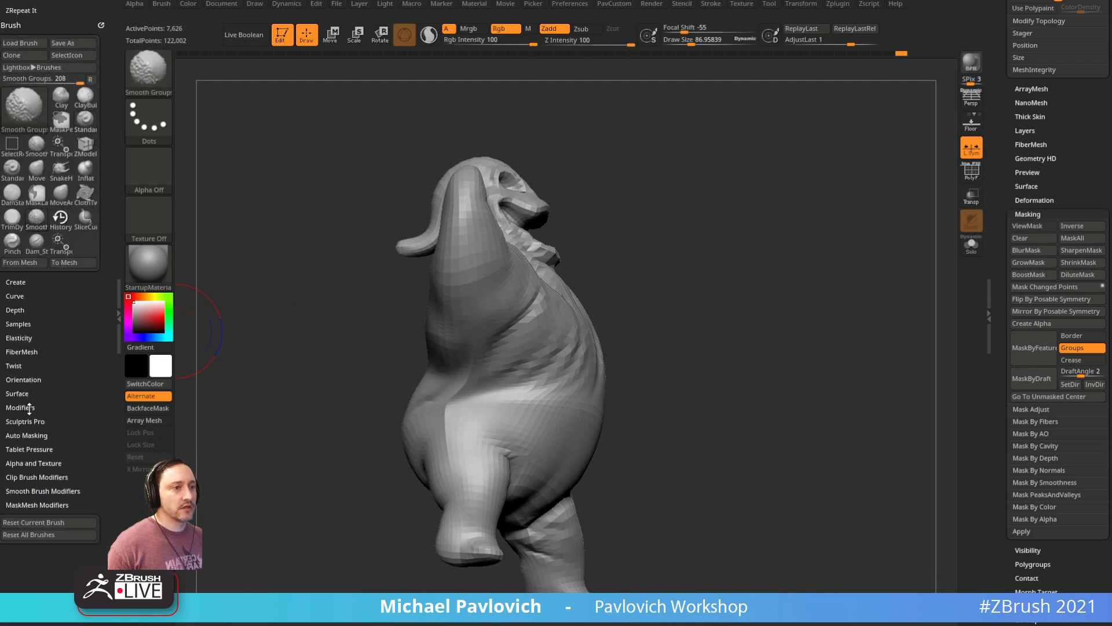
left_click(29, 435)
left_click_drag(280, 311, 833, 256)
key("shift+f")
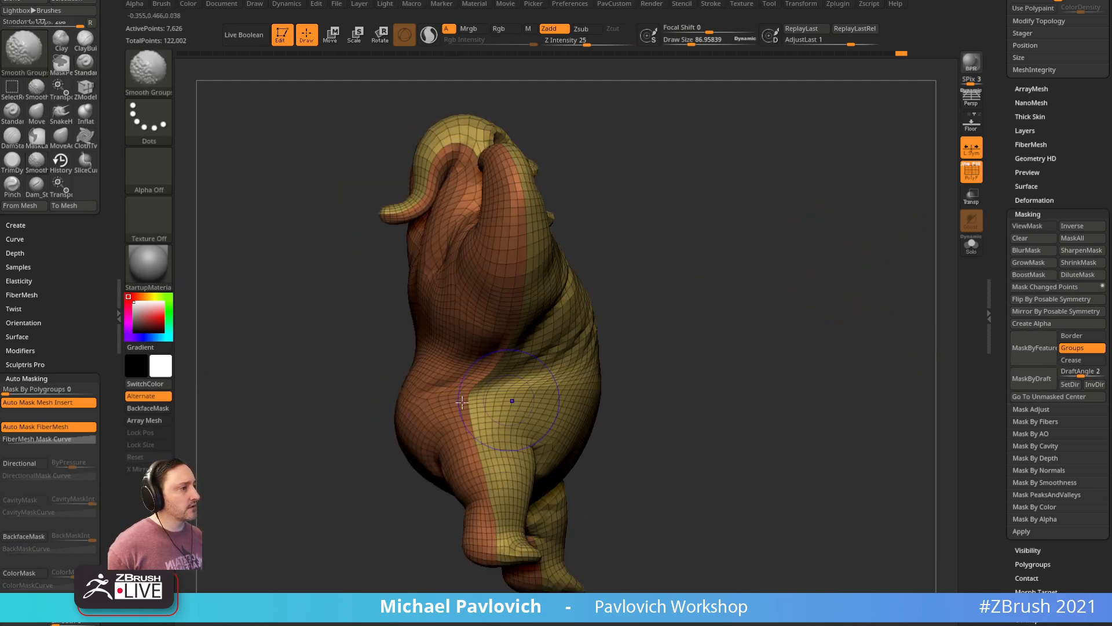
mouse_move(661, 260)
left_mouse_down()
mouse_move(810, 231)
mouse_move(690, 288)
left_mouse_up()
key("shift+f")
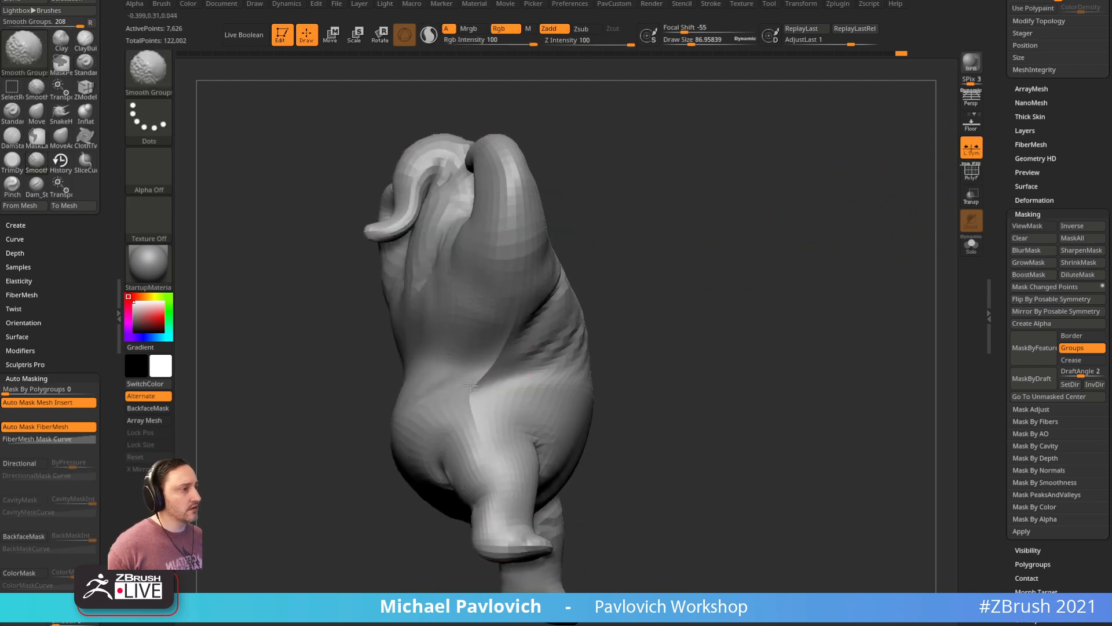
Step: Reduce the draw size to about 65 and smooth from the raised arm down to the waist
key("comma")
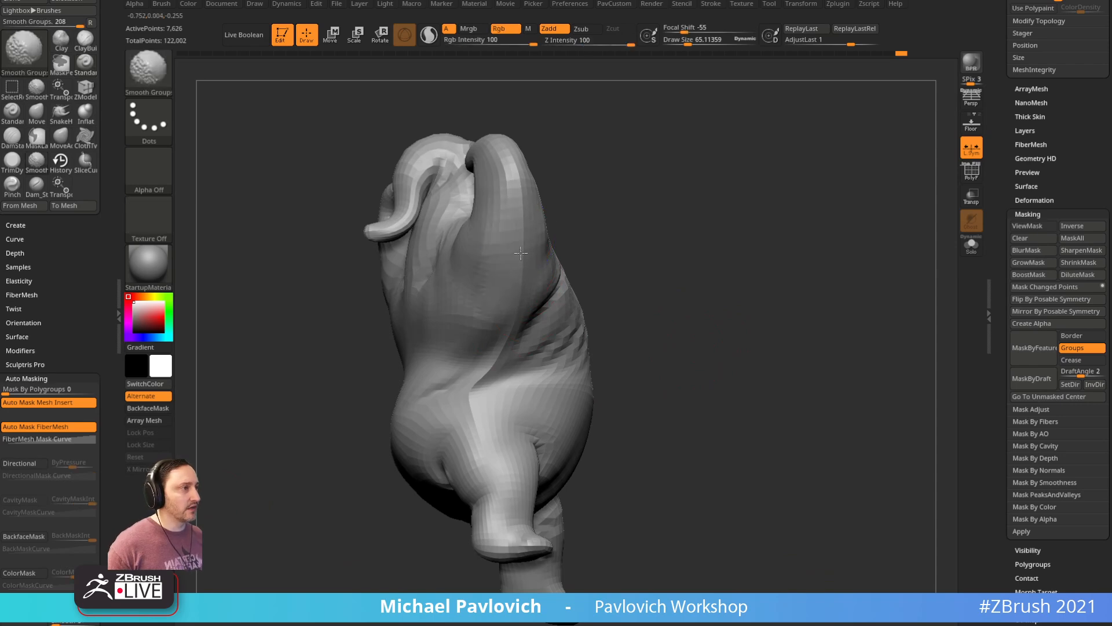
left_click_drag(521, 203, 485, 361, "shift")
mouse_move(762, 231)
left_mouse_down()
mouse_move(884, 251)
mouse_move(838, 240)
left_mouse_up()
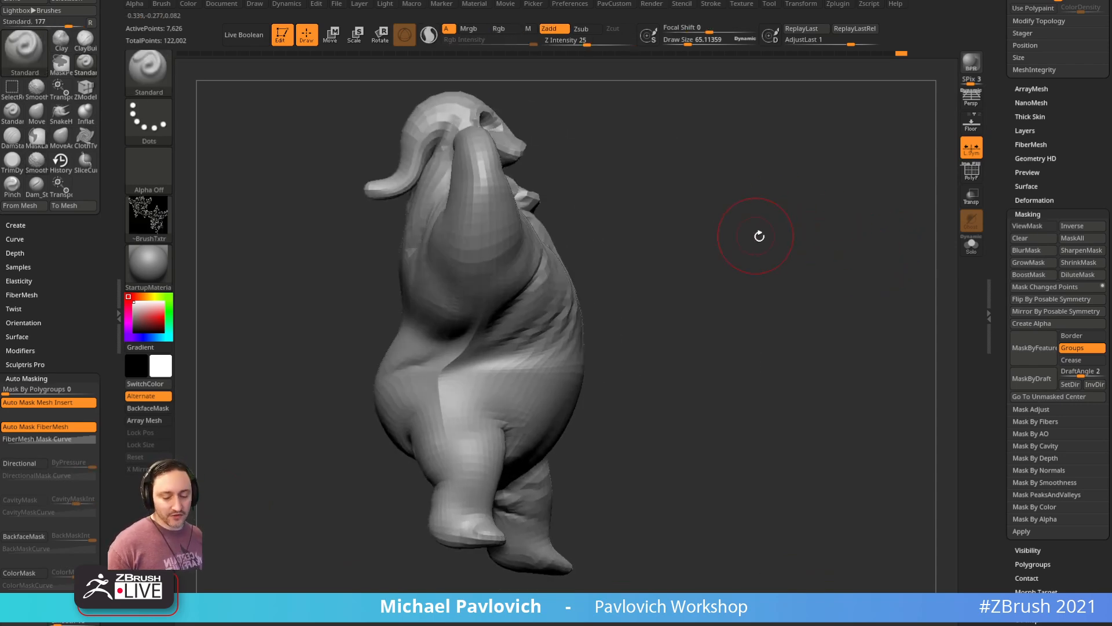
Step: Choose Smooth as the sculpting smoothing brush and dismiss the note
left_click(161, 221)
left_click(221, 226)
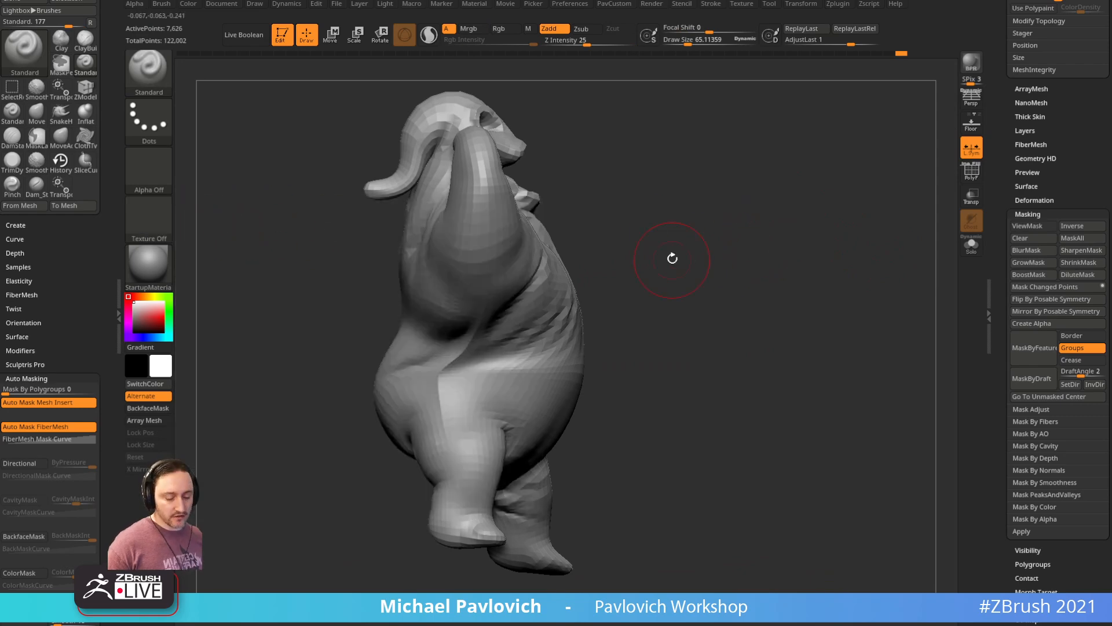
key("b")
key("s")
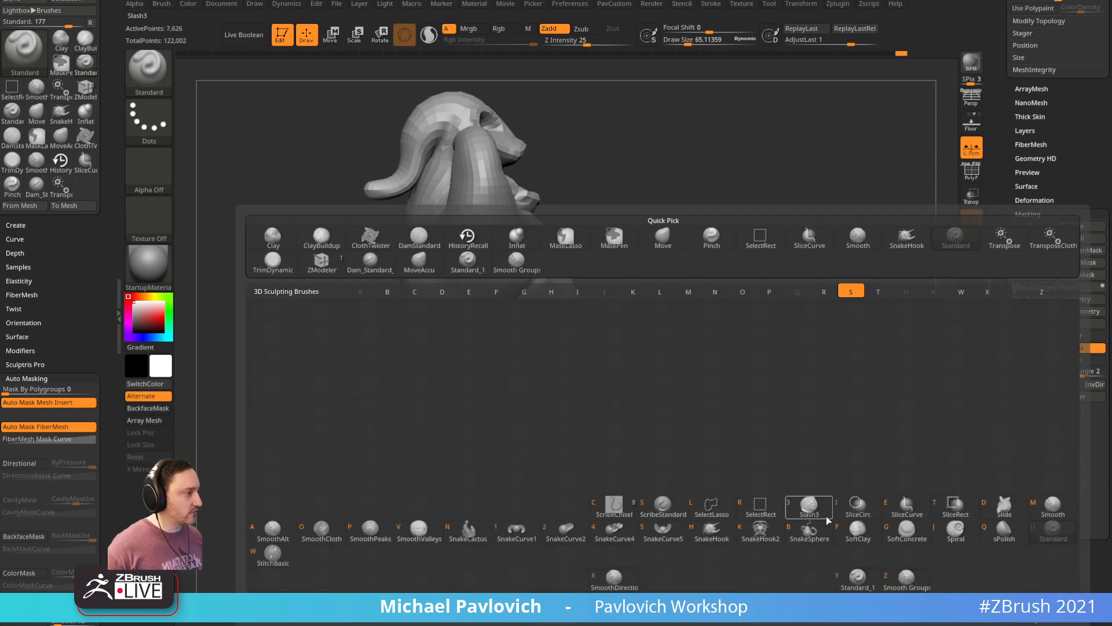
left_click(1053, 506)
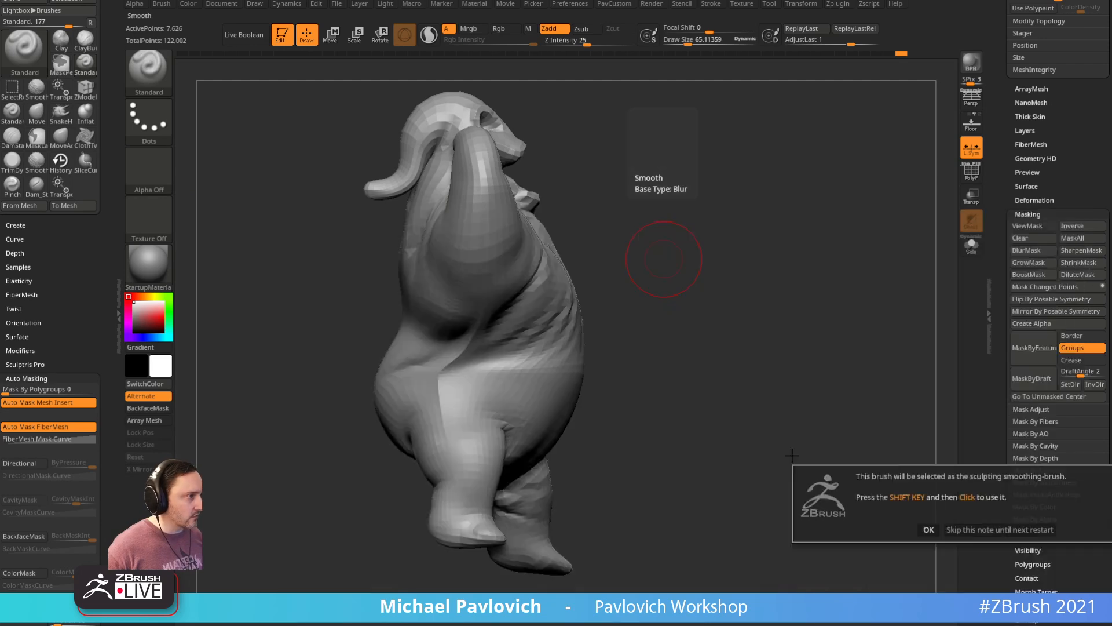
left_click(933, 528)
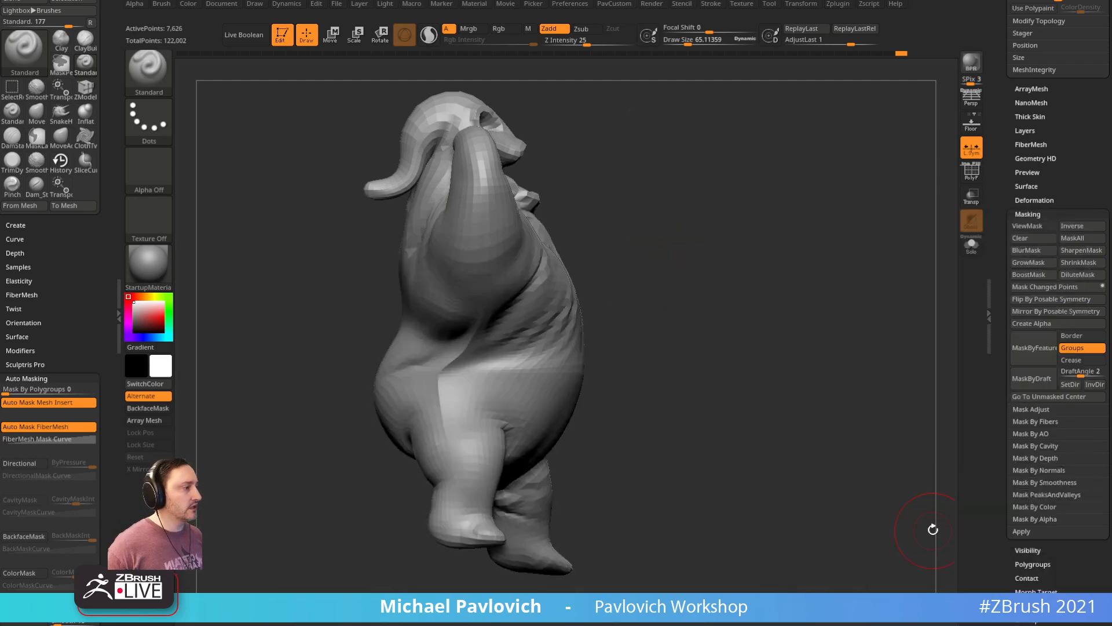
Step: Examine the Weighted Smooth Mode setting in the Smooth brush's modifiers
left_click(44, 377, "shift")
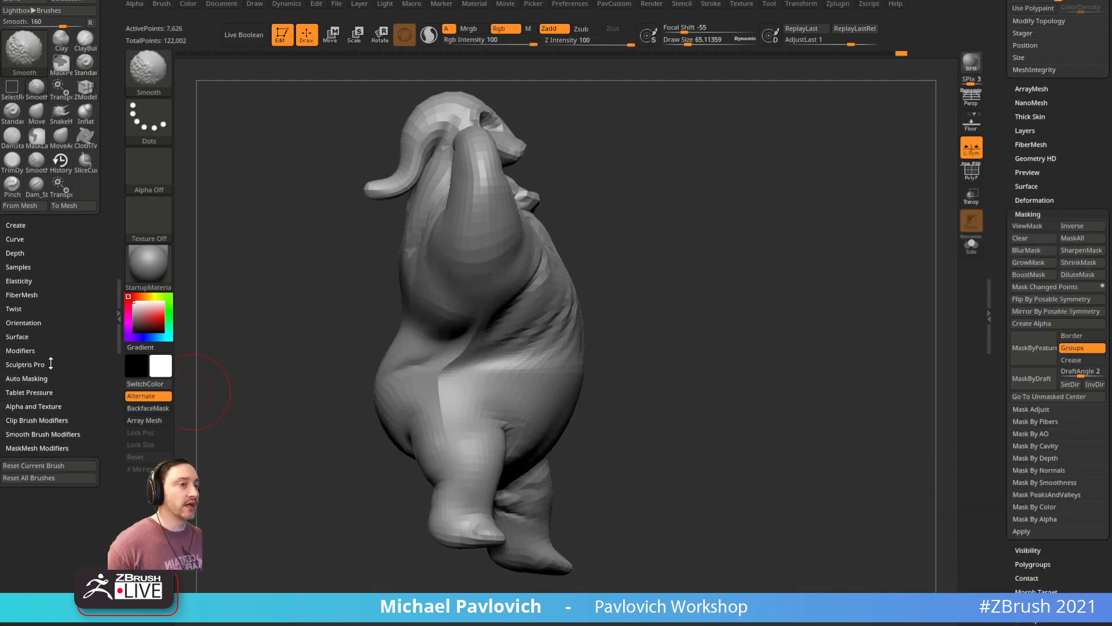
left_click(36, 434)
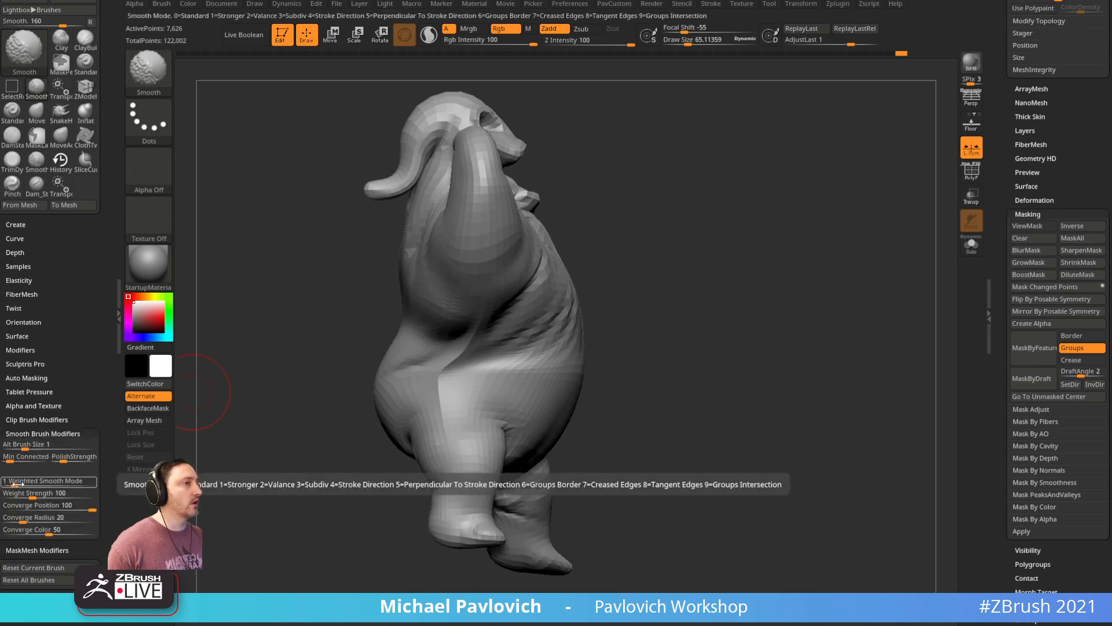
left_click_drag(747, 238, 738, 238)
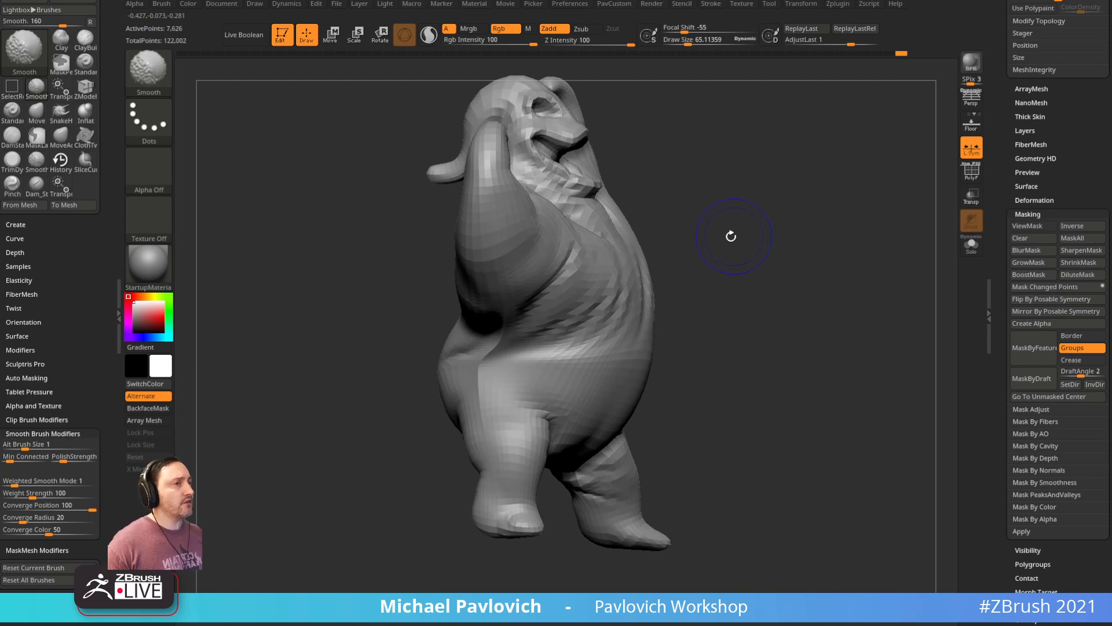
left_click(13, 483)
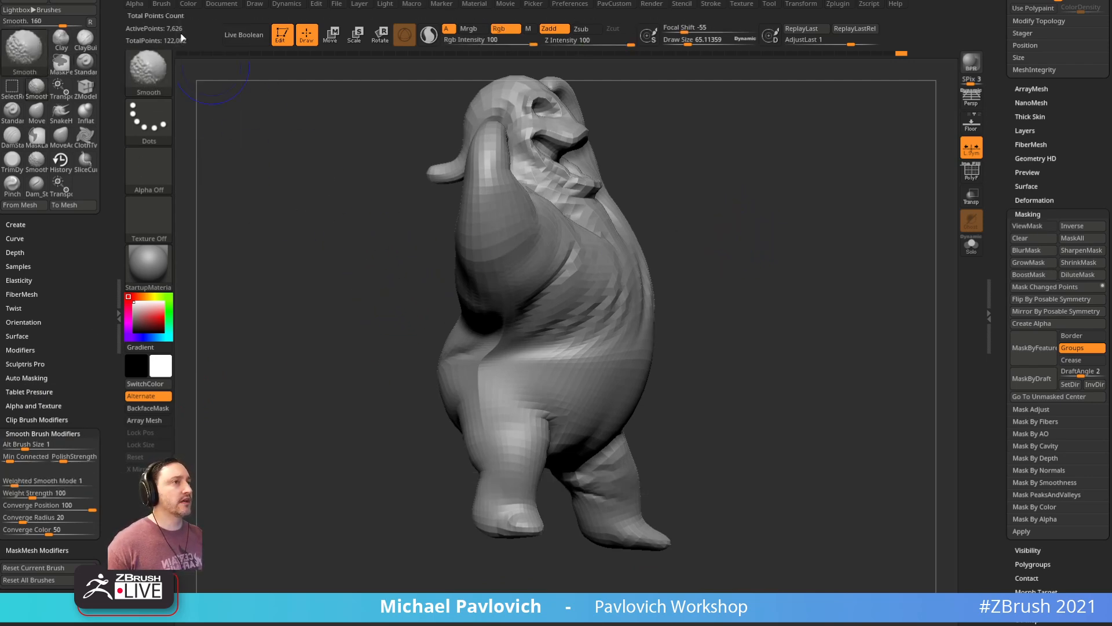
Step: Browse to ZBrush 2022 > ZData > BrushPresets from the brush preset saving dialog, view the smooth presets, and close without saving
left_click(167, 6)
left_click(252, 24)
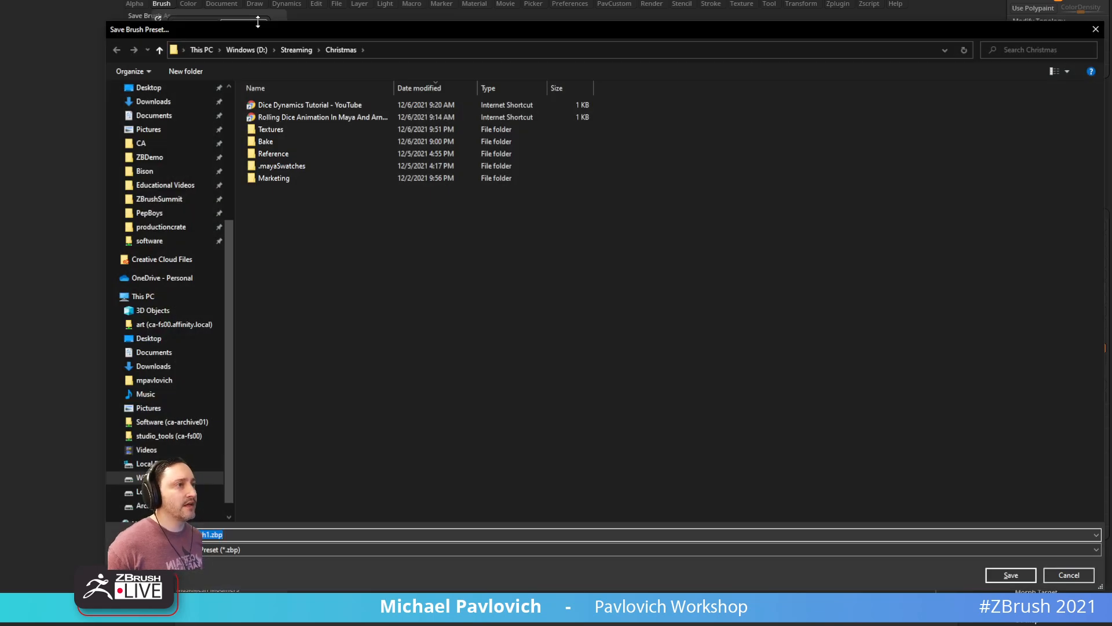
scroll(210, 182, "up", 2)
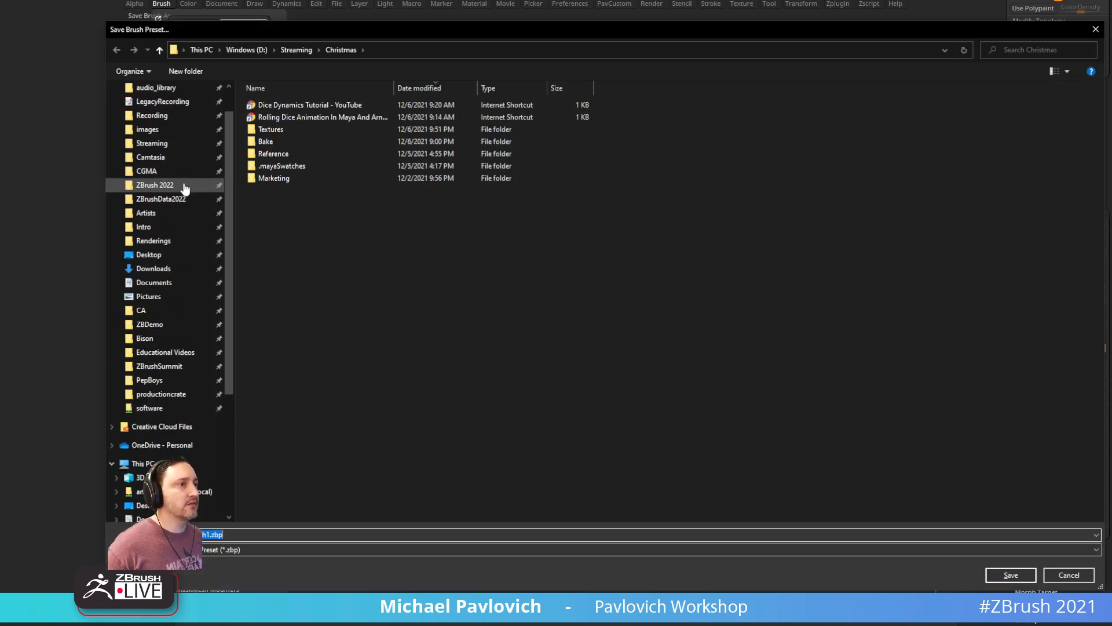
left_click(186, 185)
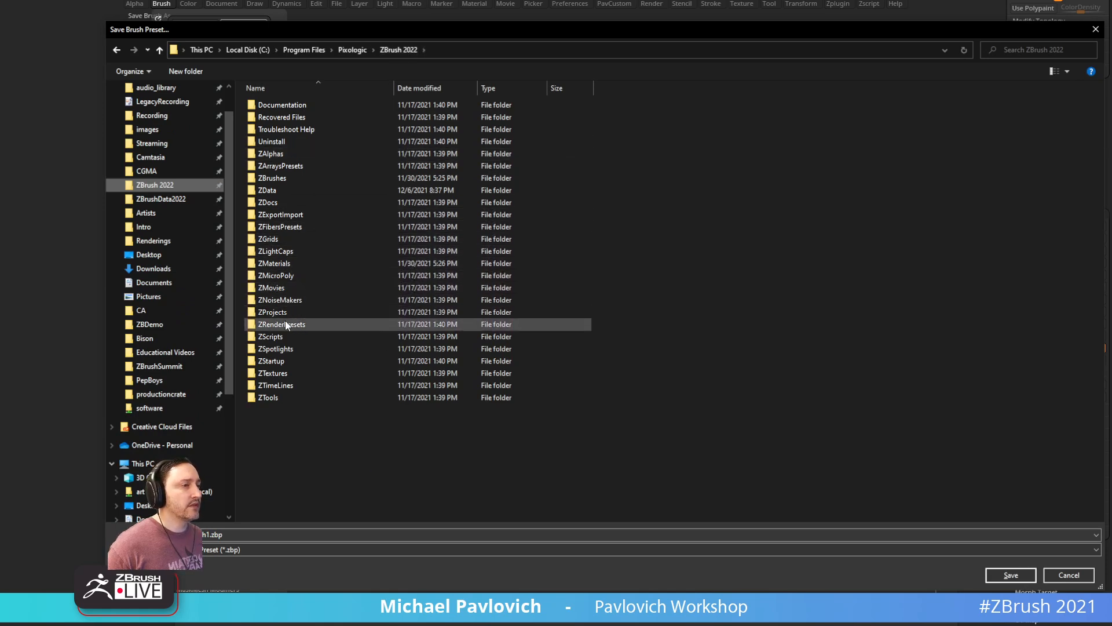
double_click(283, 189)
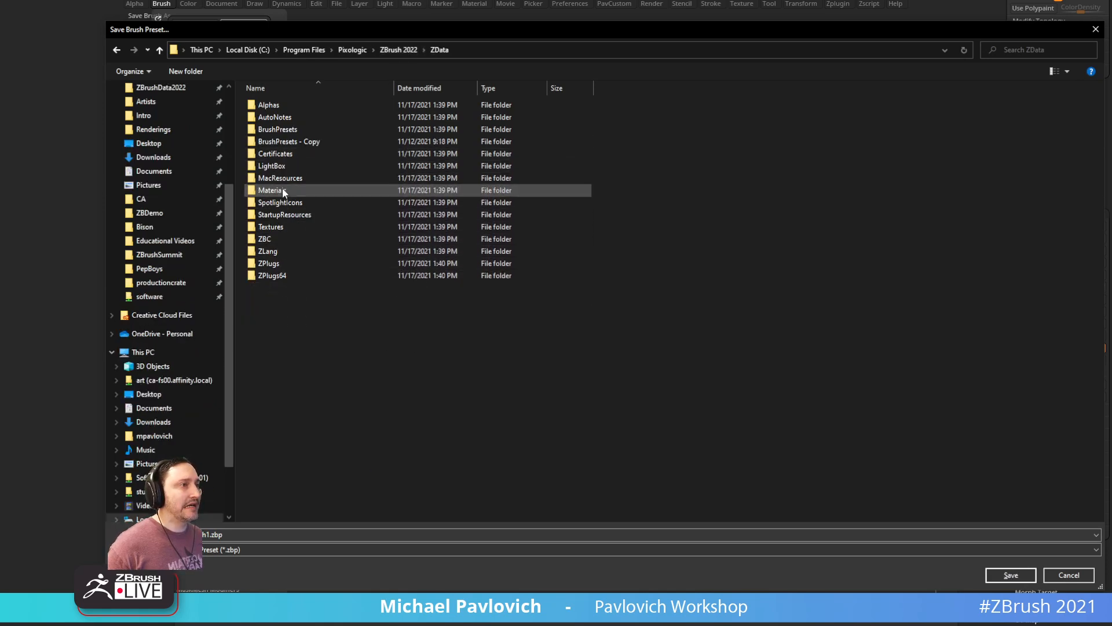
left_click(296, 132)
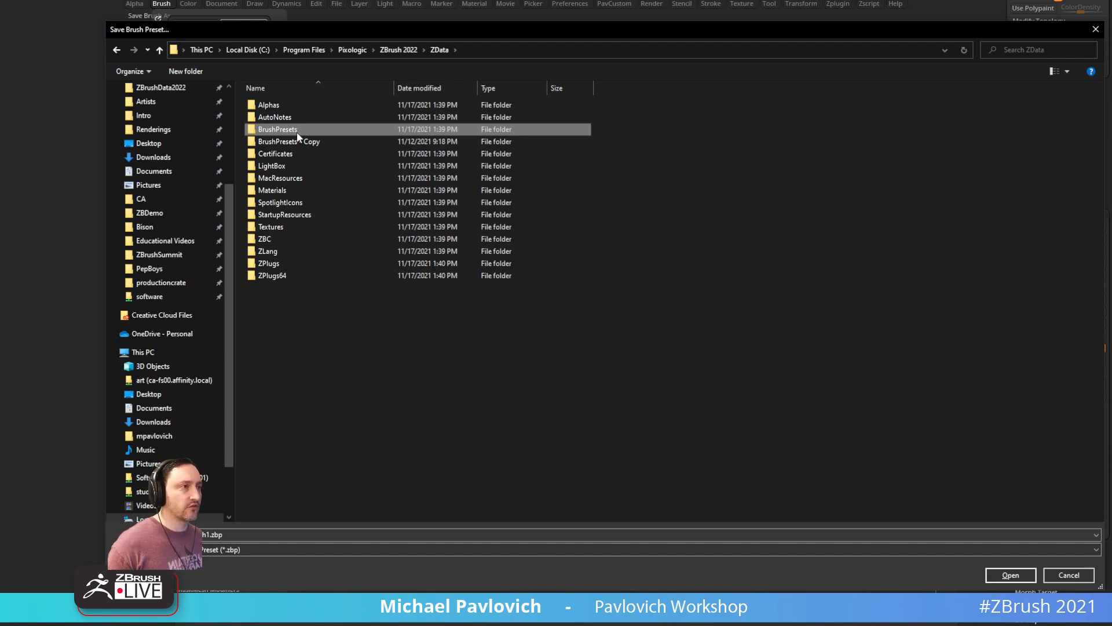
left_click(313, 142)
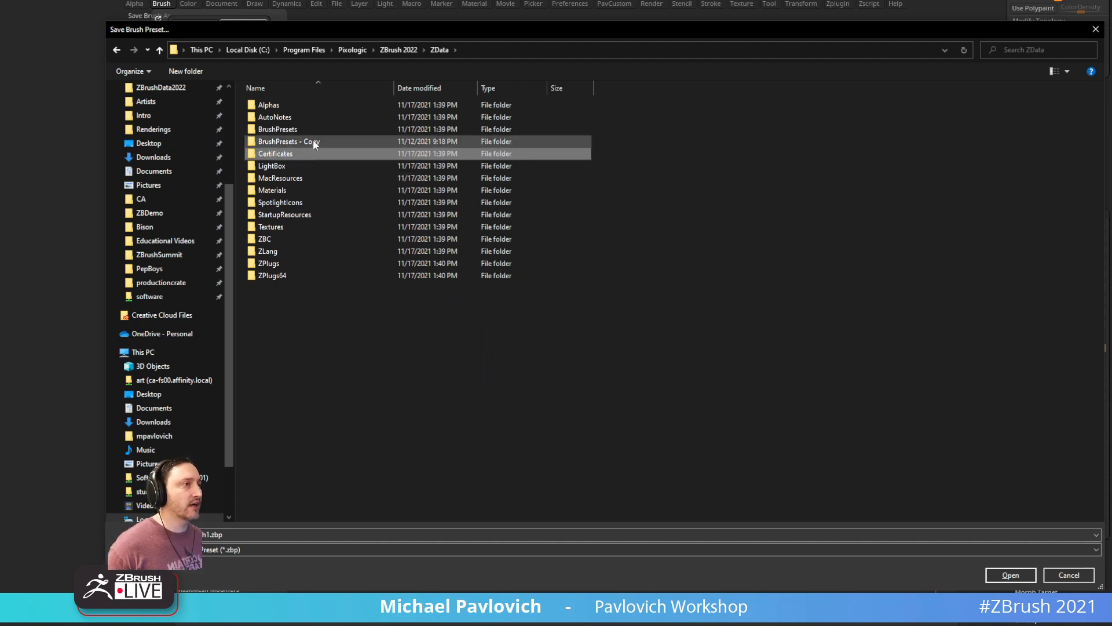
double_click(280, 130)
left_click_drag(1100, 157, 1108, 472)
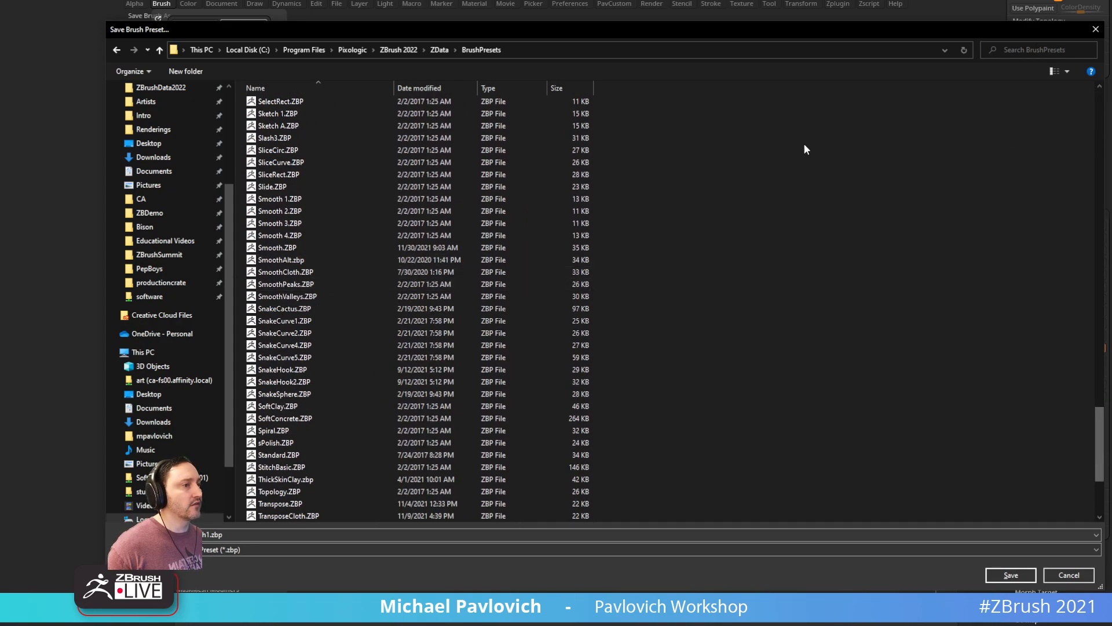
left_click(1095, 29)
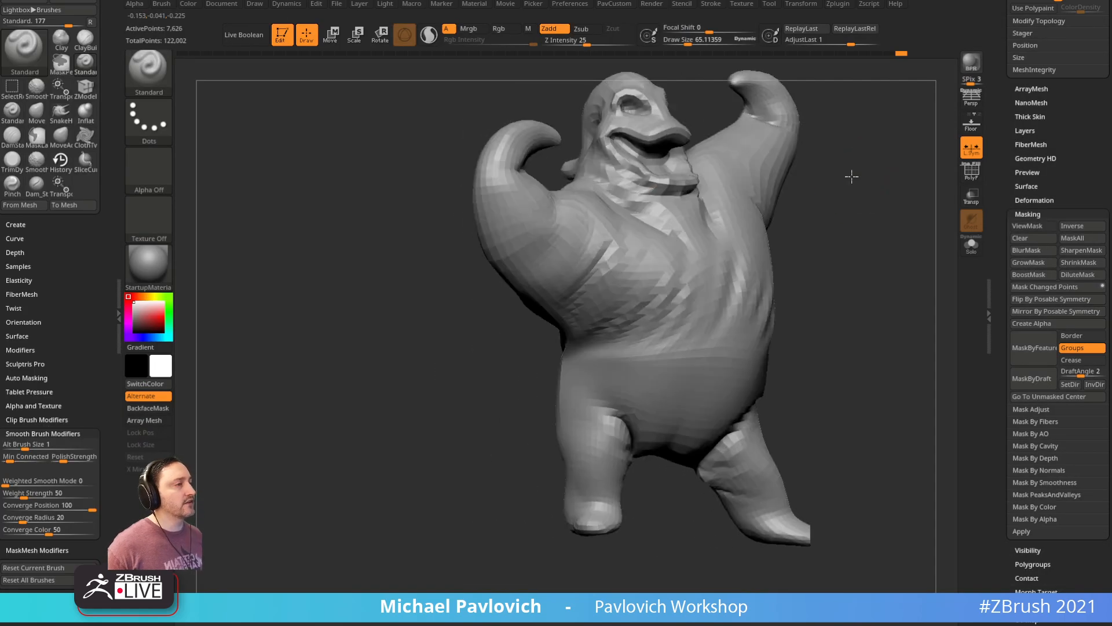
Step: Build up the side of the torso with the Clay brush and smooth the belly and flank
mouse_move(875, 236)
left_mouse_down("alt")
mouse_move(827, 273)
mouse_move(795, 242)
left_mouse_up("alt")
left_click_drag(767, 304, 543, 377, "alt")
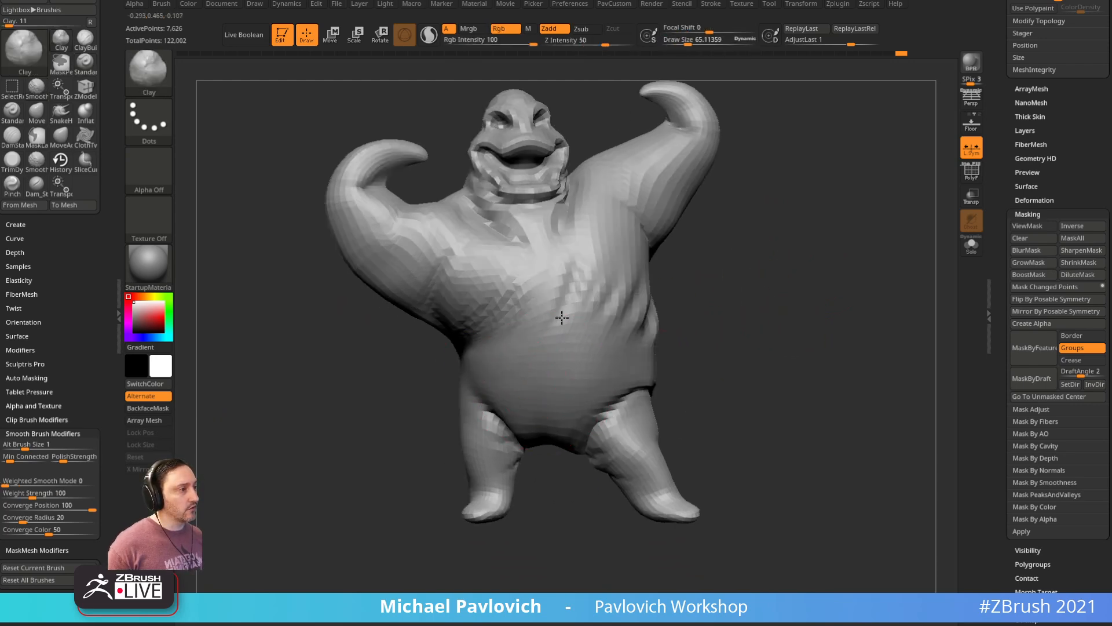
left_click_drag(423, 401, 499, 387)
mouse_move(477, 361)
left_mouse_down()
mouse_move(438, 369)
mouse_move(449, 349)
left_mouse_up()
left_click_drag(747, 325, 733, 240)
left_click_drag(495, 338, 499, 421, "shift")
left_click_drag(747, 316, 741, 290)
left_click_drag(729, 250, 688, 268, "shift")
mouse_move(744, 289)
left_mouse_down()
mouse_move(721, 322)
mouse_move(739, 351)
mouse_move(680, 348)
mouse_move(734, 308)
left_mouse_up()
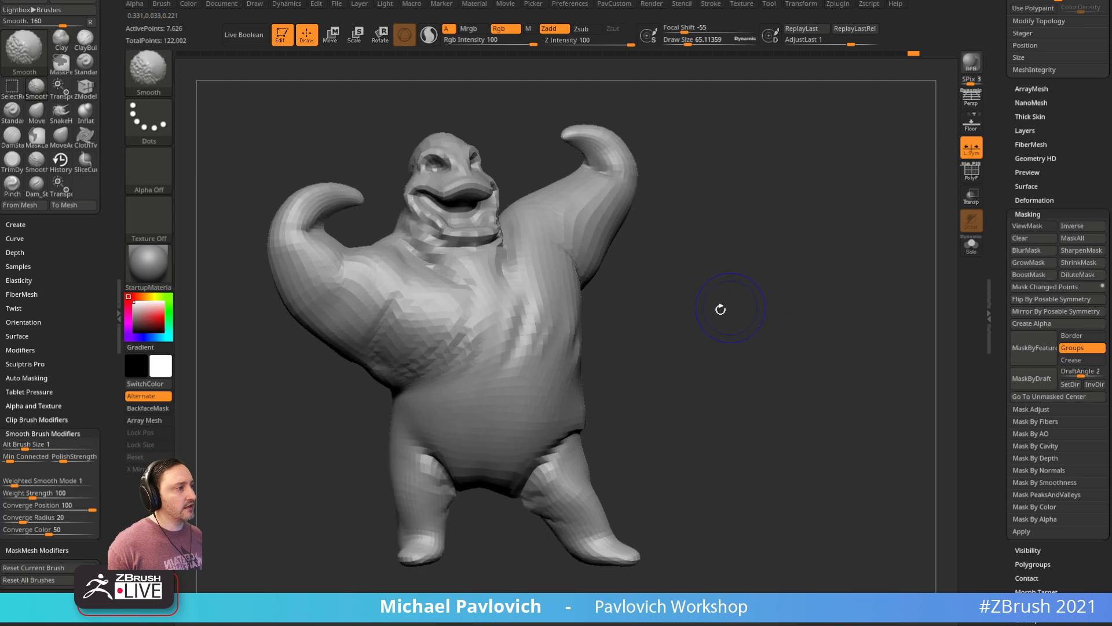
Step: Reshape the flank below the character's left arm using the Move brush at a draw size of about 156
key("b")
key("m")
key("v")
key("s")
left_click(679, 349)
mouse_move(596, 377)
right_mouse_down()
mouse_move(583, 346)
mouse_move(589, 363)
right_mouse_up()
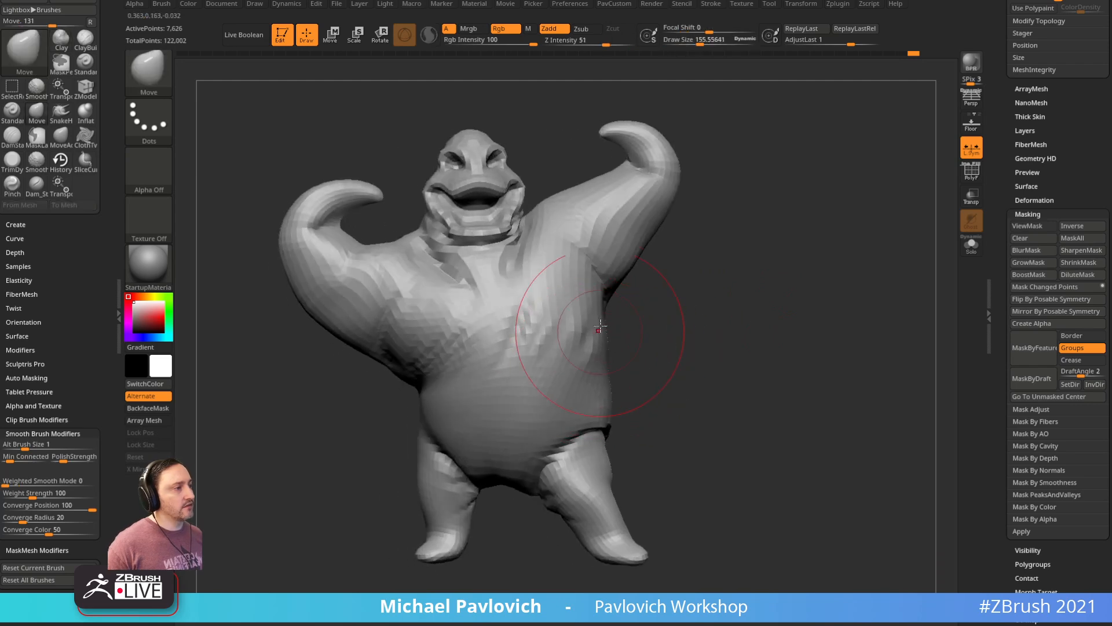
Step: Carve creases around the hip and across the waist with Dam_Standard at a draw size of about 140
mouse_move(350, 445)
left_mouse_down("alt")
mouse_move(380, 424)
mouse_move(476, 408)
left_mouse_up("alt")
key("b")
key("d")
key("s")
key("s")
mouse_move(605, 325)
right_mouse_down()
mouse_move(572, 386)
mouse_move(524, 392)
right_mouse_up()
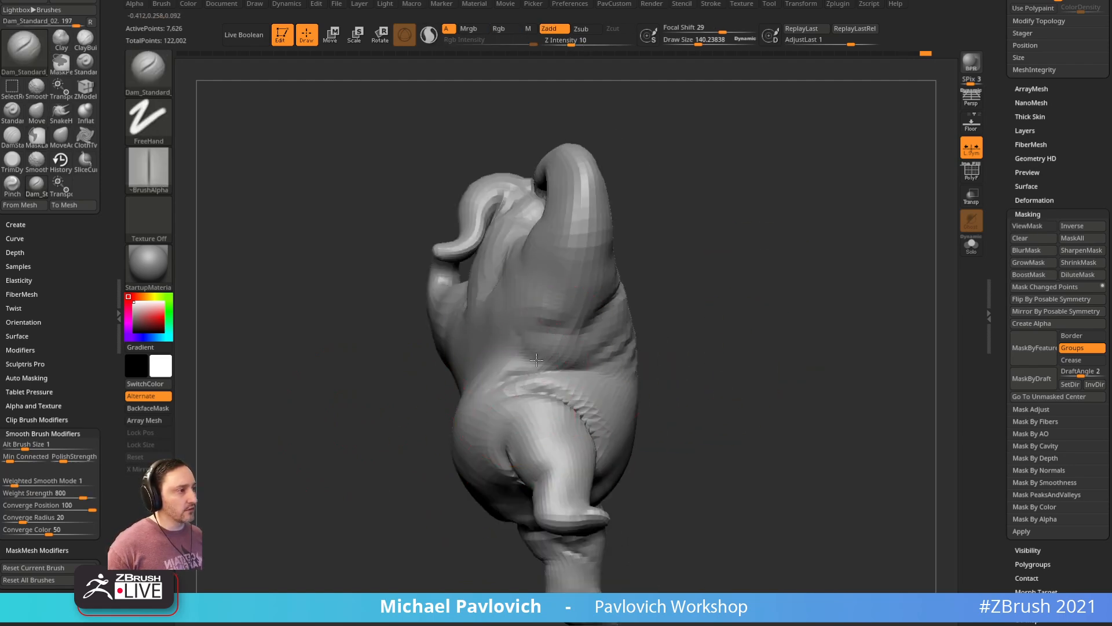
left_click_drag(592, 325, 517, 333)
mouse_move(760, 272)
left_mouse_down("shift")
mouse_move(678, 280)
mouse_move(741, 289)
mouse_move(788, 281)
left_mouse_up("shift")
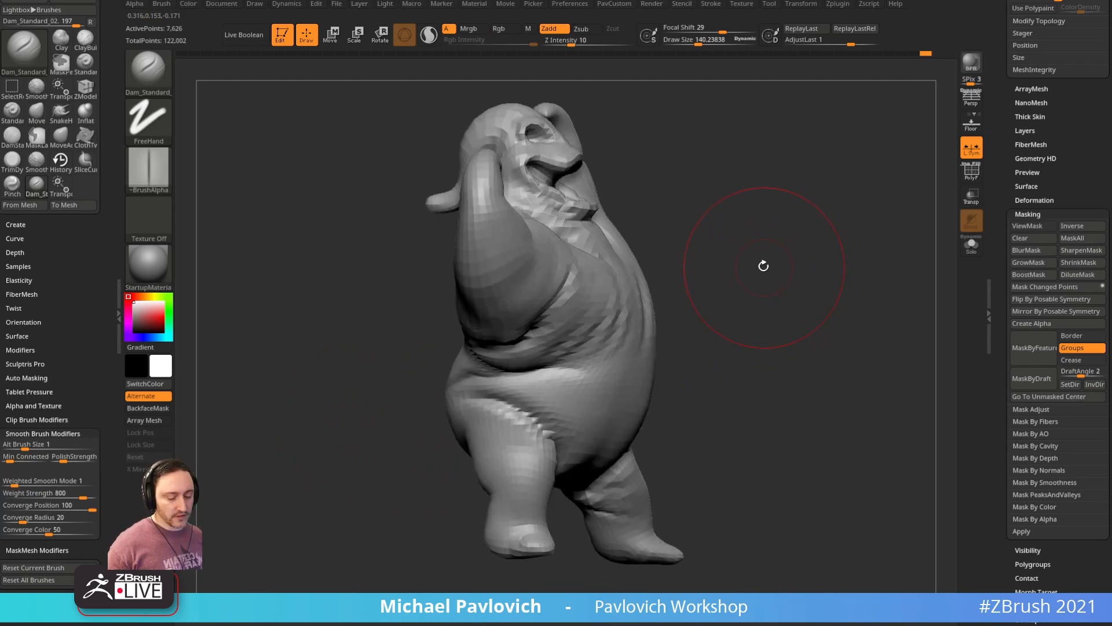
Step: Puff up the folds and arm volume with the Inflat brush and smooth the result
key("b")
key("i")
key("n")
mouse_move(731, 314)
left_mouse_down()
mouse_move(723, 286)
mouse_move(762, 305)
mouse_move(551, 210)
mouse_move(765, 290)
mouse_move(675, 208)
left_mouse_up()
left_click_drag(753, 203, 777, 226)
left_click_drag(459, 298, 349, 258, "shift")
left_click_drag(324, 325, 393, 347)
mouse_move(372, 412)
left_mouse_down()
mouse_move(405, 296)
mouse_move(387, 263)
left_mouse_up()
Step: Mask the body except the character's left forearm, soften the mask, and place the gizmo at the elbow
left_click_drag(480, 192, 591, 186)
mouse_move(794, 200)
left_mouse_down()
mouse_move(841, 189)
mouse_move(788, 245)
mouse_move(727, 238)
mouse_move(747, 226)
mouse_move(667, 123)
mouse_move(570, 207)
mouse_move(686, 357)
mouse_move(695, 352)
left_mouse_up()
left_click(748, 241, "ctrl")
key("w")
left_click(611, 281, "alt")
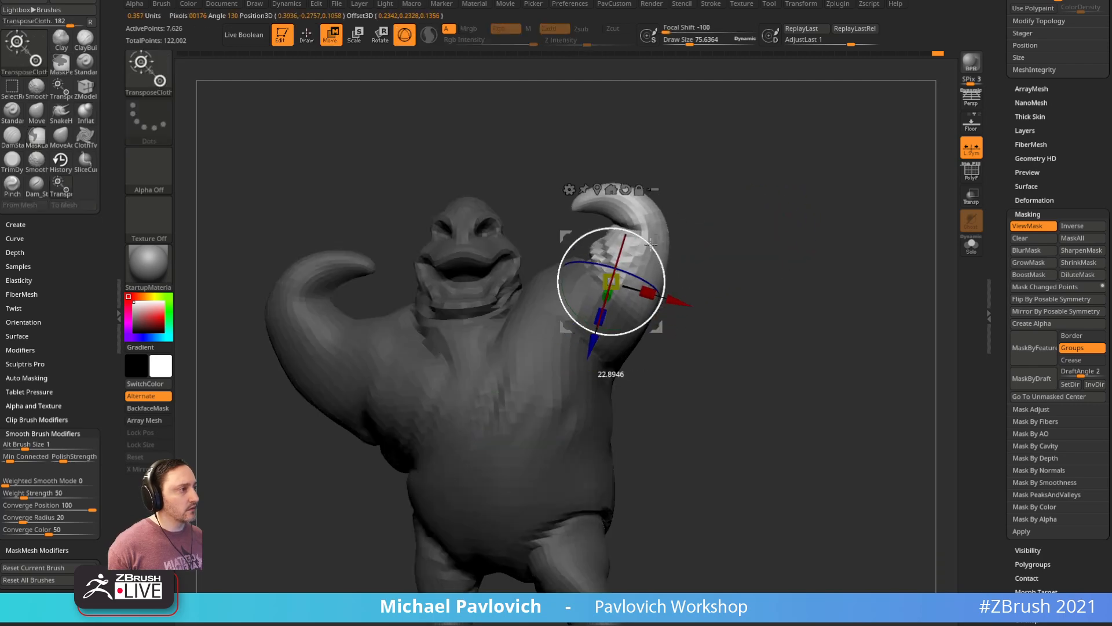
Step: Rotate and reposition the unmasked left forearm with the gizmo and return to the Inflat brush
key("b")
key("t")
key("r")
mouse_move(656, 252)
left_mouse_down()
mouse_move(631, 230)
mouse_move(682, 135)
left_mouse_up()
left_click_drag(687, 29, 656, 31)
mouse_move(654, 250)
left_mouse_down()
mouse_move(636, 232)
mouse_move(656, 230)
mouse_move(557, 223)
mouse_move(722, 229)
left_mouse_up()
key("q")
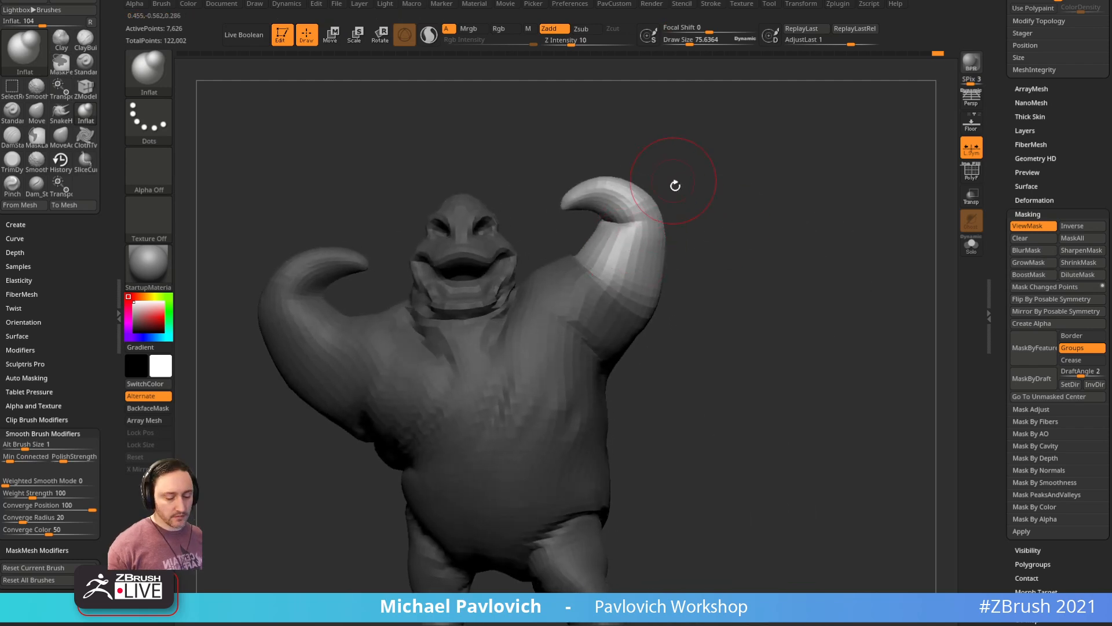
Step: Swell the unmasked left arm with Inflat at draw size 112 to form a muscle bulge, and clear the mask
left_click_drag(672, 194, 582, 247)
left_click_drag(666, 223, 704, 196)
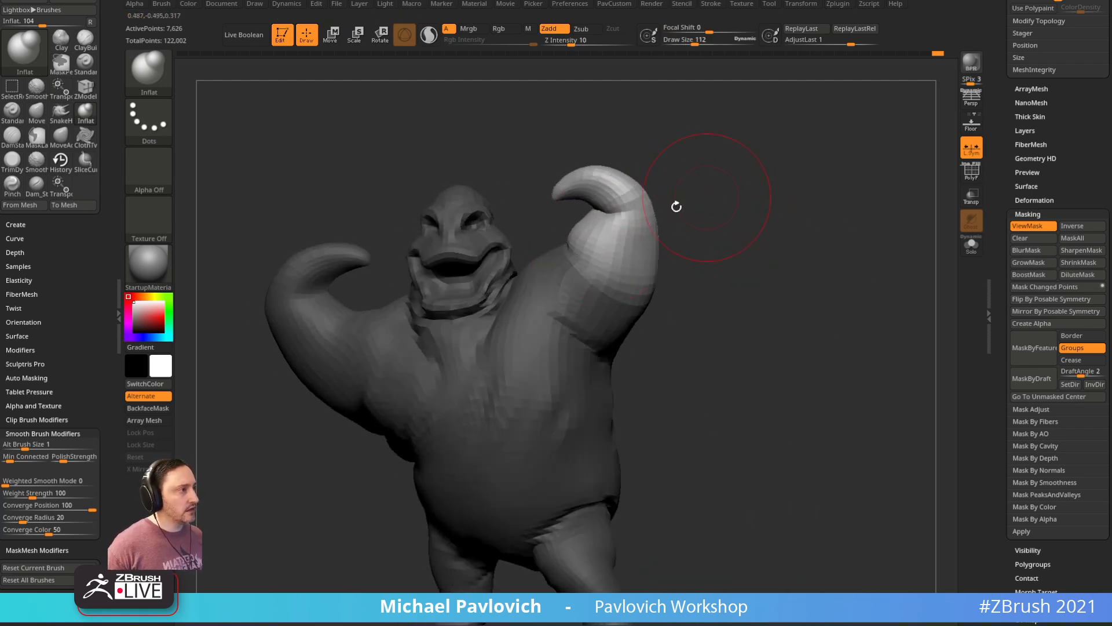
key("ctrl+h")
mouse_move(775, 219)
left_mouse_down()
mouse_move(720, 171)
mouse_move(726, 201)
mouse_move(690, 217)
left_mouse_up()
Step: Carve and refine the crease at the flexed left elbow with Dam_Standard at a draw size of about 91
key("3")
key("s")
left_click_drag(591, 266, 575, 268)
mouse_move(653, 245)
left_mouse_down()
mouse_move(722, 305)
mouse_move(748, 289)
left_mouse_up()
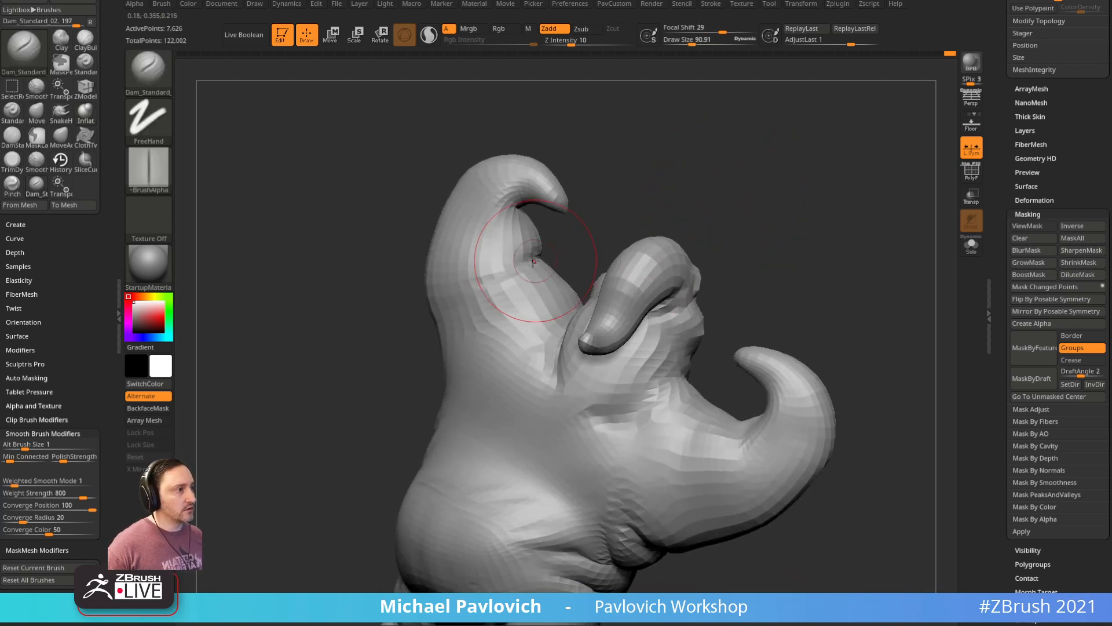
left_click_drag(402, 349, 459, 385)
mouse_move(700, 278)
left_mouse_down()
mouse_move(664, 238)
mouse_move(685, 251)
left_mouse_up()
key("s")
left_click_drag(637, 295, 613, 295)
mouse_move(655, 261)
left_mouse_down()
mouse_move(676, 256)
mouse_move(649, 275)
left_mouse_up()
Step: Adjust the left arm and back silhouette with the Move brush at a draw size of about 126
key("b")
key("m")
key("v")
key("s")
left_click_drag(596, 339, 605, 339)
mouse_move(685, 328)
left_mouse_down()
mouse_move(585, 339)
mouse_move(591, 369)
left_mouse_up()
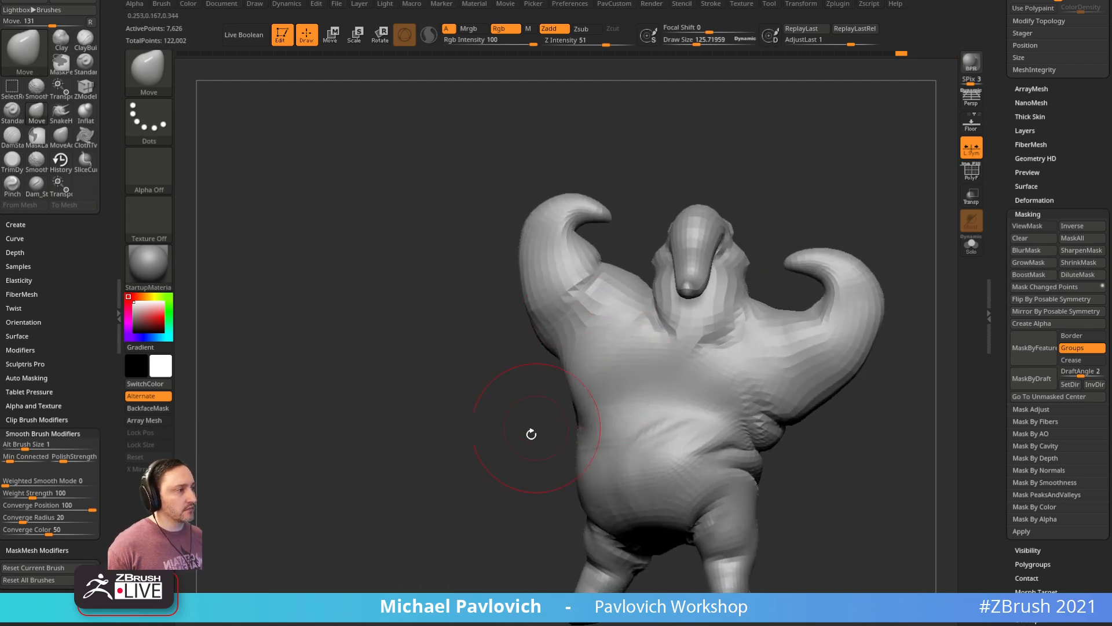
left_click_drag(537, 427, 569, 404)
mouse_move(791, 322)
left_mouse_down()
mouse_move(844, 311)
mouse_move(798, 281)
mouse_move(586, 353)
left_mouse_up()
Step: Carve fold lines across the flank and back with Dam_Standard at a draw size of about 145
key("3")
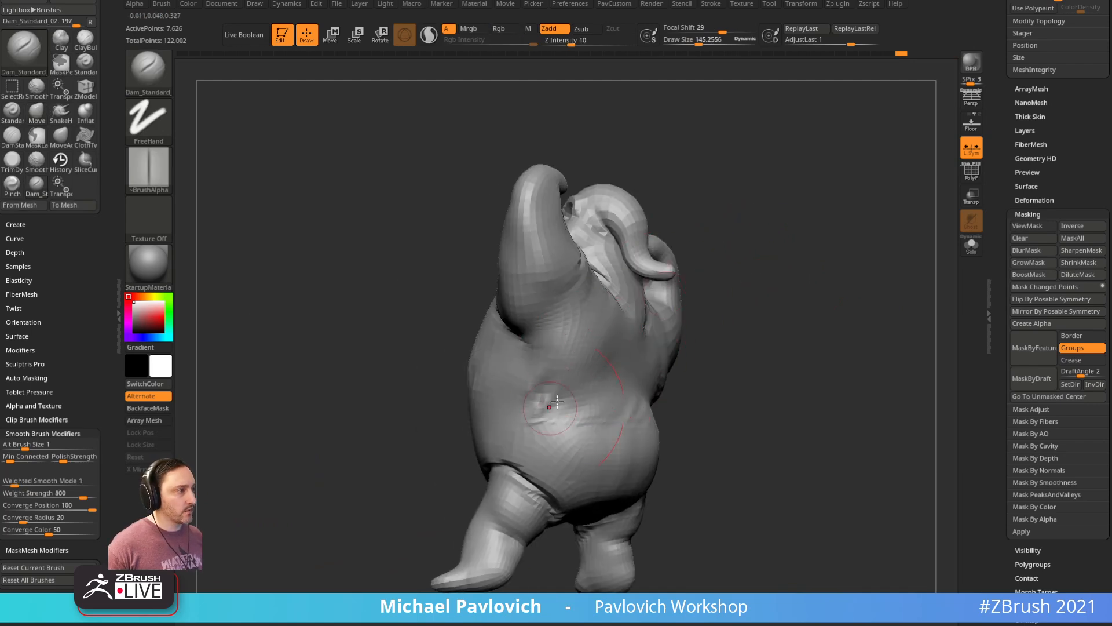
left_click_drag(510, 417, 577, 396)
mouse_move(525, 434)
right_mouse_down()
mouse_move(606, 377)
mouse_move(748, 331)
mouse_move(712, 340)
right_mouse_up()
mouse_move(650, 440)
right_mouse_down()
mouse_move(757, 415)
mouse_move(677, 376)
right_mouse_up()
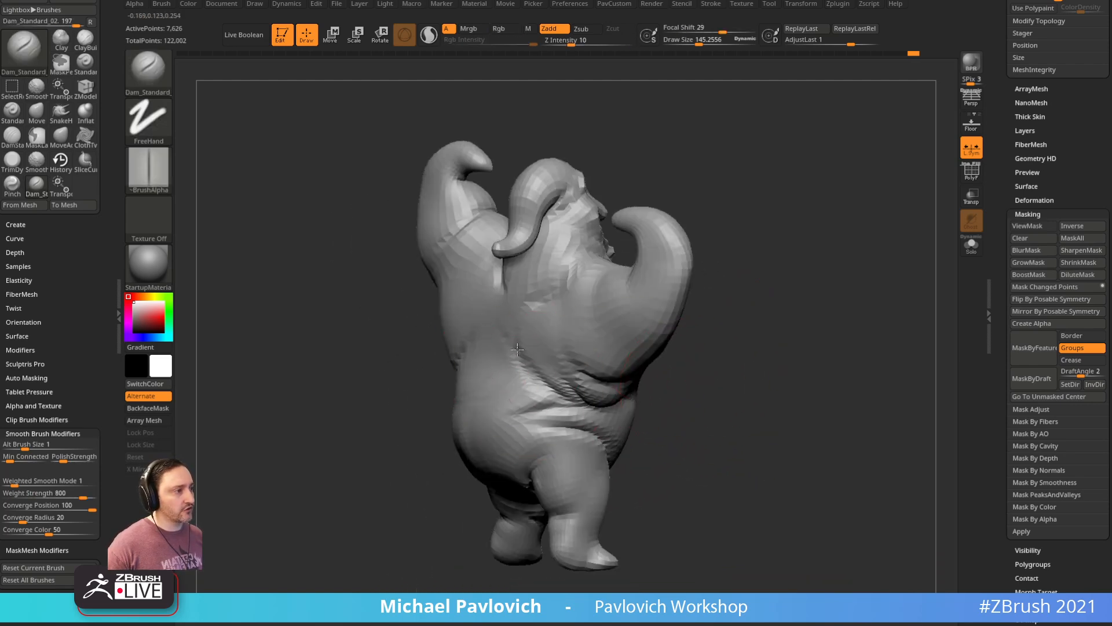
Step: Examine the character's back, flank folds and legs from several angles
mouse_move(552, 390)
right_mouse_down()
mouse_move(770, 368)
mouse_move(696, 323)
mouse_move(515, 274)
right_mouse_up()
right_click_drag(446, 337, 562, 242)
mouse_move(760, 346)
right_mouse_down("alt")
mouse_move(754, 297)
mouse_move(695, 343)
right_mouse_up("alt")
right_click_drag(400, 443, 672, 319, "shift")
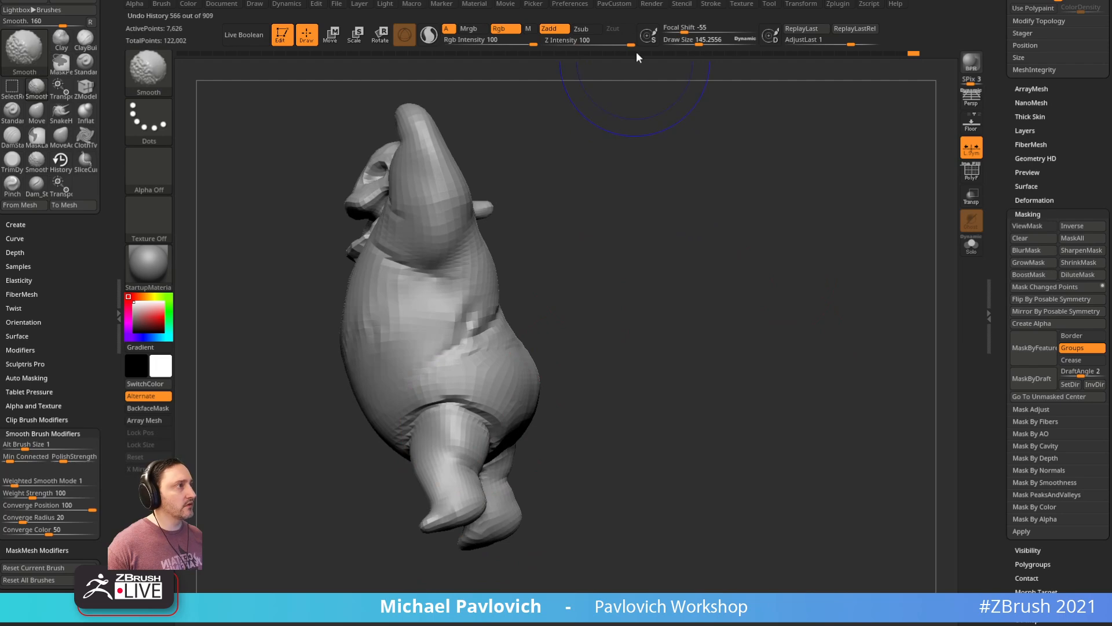
mouse_move(736, 261)
right_mouse_down()
mouse_move(698, 226)
mouse_move(719, 278)
right_mouse_up()
right_click_drag(719, 325, 583, 377)
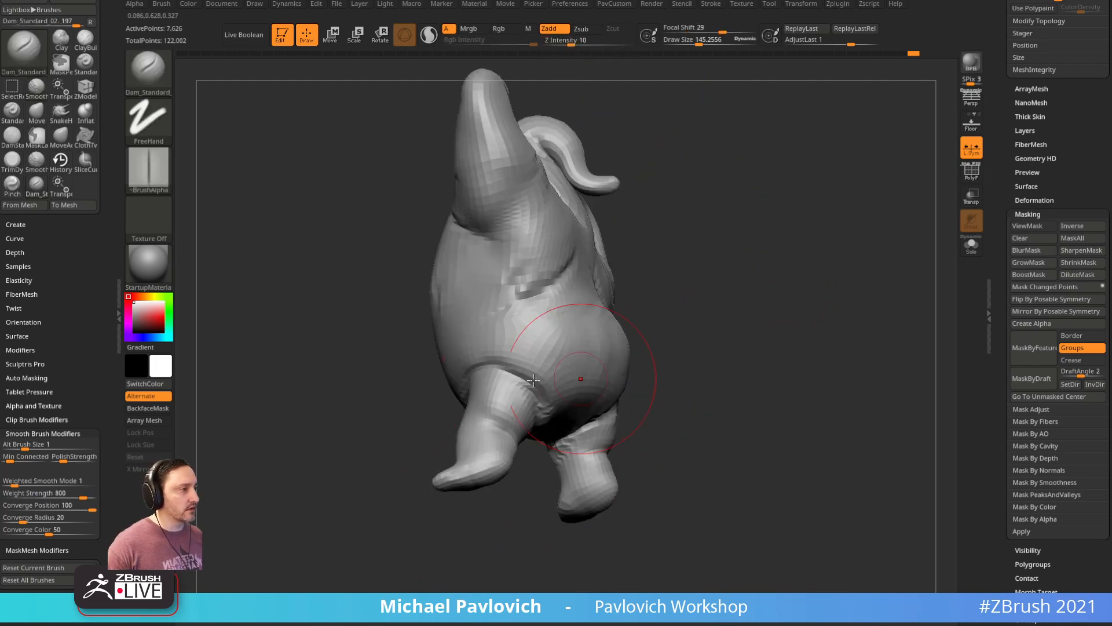
right_click_drag(670, 378, 688, 385)
mouse_move(460, 434)
right_mouse_down()
mouse_move(547, 504)
mouse_move(609, 509)
mouse_move(492, 517)
mouse_move(485, 497)
right_mouse_up()
Step: Adjust the shape of the left foot with the Move brush at a draw size of about 62
key("s")
key("b")
key("m")
key("v")
key("s")
left_click_drag(480, 480, 488, 491)
mouse_move(565, 452)
right_mouse_down()
mouse_move(884, 348)
mouse_move(736, 337)
mouse_move(791, 353)
right_mouse_up()
right_click_drag(791, 354, 778, 380, "ctrl")
right_click_drag(809, 290, 814, 347)
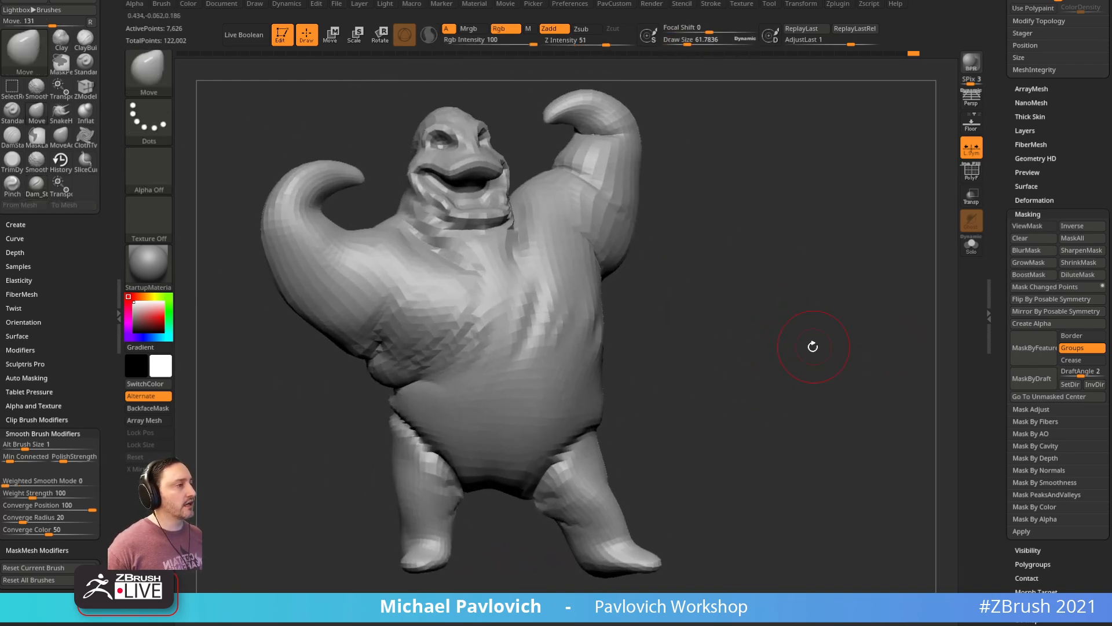
Step: Raise the mesh to subdivision level 2 and smooth the surface around the right shoulder
left_click_drag(1009, 161, 1012, 240)
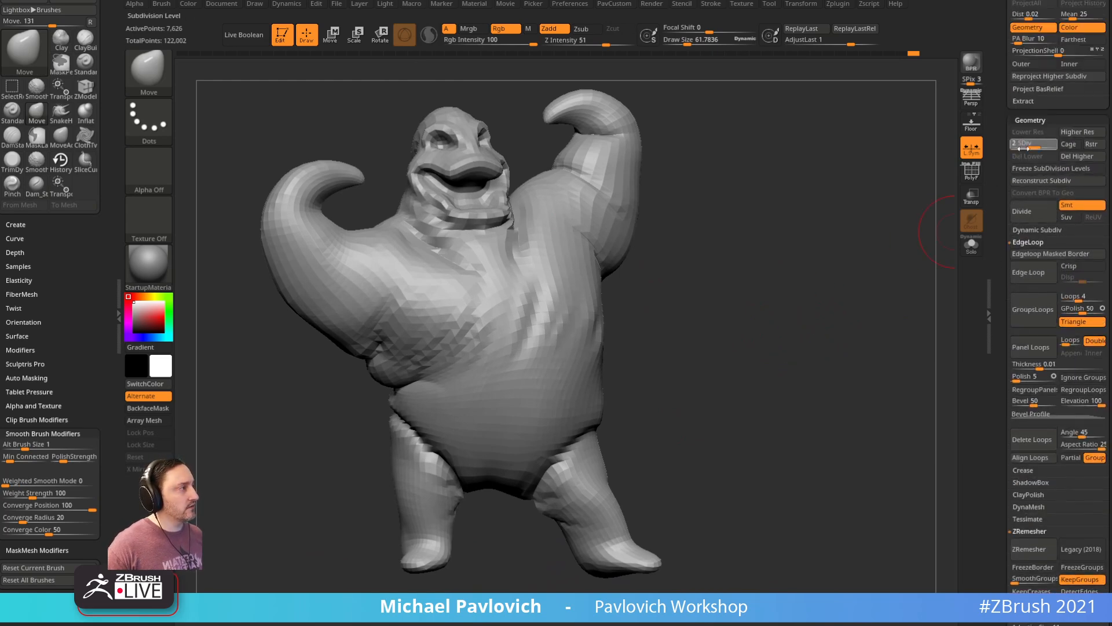
left_click_drag(1026, 142, 1027, 142)
left_click(1051, 143)
left_click(1033, 144)
mouse_move(745, 204)
left_mouse_down()
mouse_move(707, 211)
mouse_move(745, 204)
left_mouse_up()
left_click_drag(708, 258, 742, 238, "alt")
left_click_drag(429, 291, 444, 252, "shift")
Step: Carve the diagonal fold across the torso below the right chest with Dam_Standard at a draw size of about 121
mouse_move(775, 233)
left_mouse_down("alt")
mouse_move(794, 228)
mouse_move(772, 223)
mouse_move(814, 242)
mouse_move(802, 235)
mouse_move(510, 325)
left_mouse_up("alt")
key("b")
key("d")
key("s")
key("s")
key("4")
left_click_drag(521, 322, 470, 350)
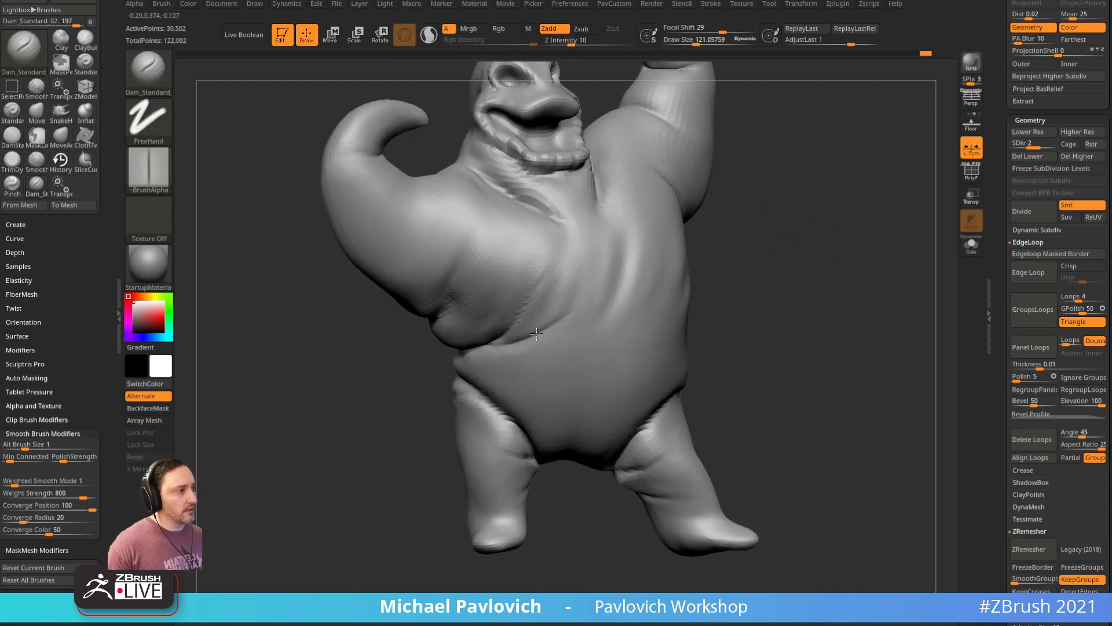
left_click_drag(537, 334, 580, 294)
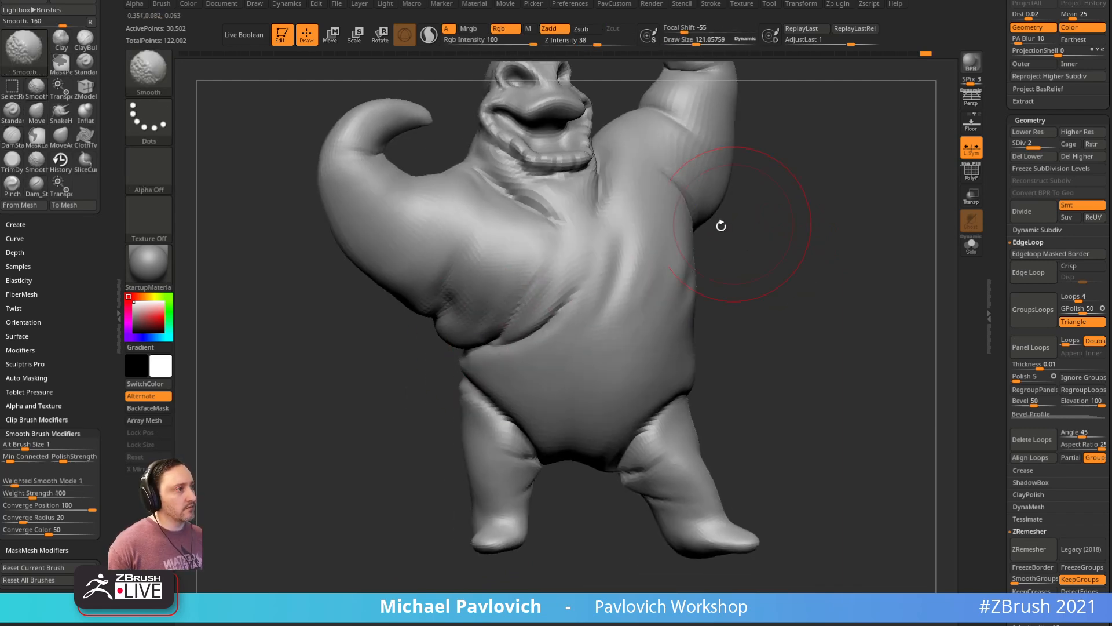
left_click_drag(857, 239, 824, 276, "alt")
left_click_drag(730, 214, 753, 194)
Step: Return to subdivision level 1 and mask everything except the head, ready for transforming with the gizmo
left_click(1019, 146)
mouse_move(566, 183)
left_mouse_down("ctrl")
mouse_move(497, 112)
mouse_move(460, 296)
left_mouse_up("ctrl")
left_click_drag(574, 181, 572, 174, "ctrl")
mouse_move(783, 178)
left_mouse_down("shift")
mouse_move(680, 184)
mouse_move(806, 175)
left_mouse_up("shift")
left_click(638, 264, "ctrl")
left_click(806, 175, "ctrl")
key("w")
left_click(650, 153)
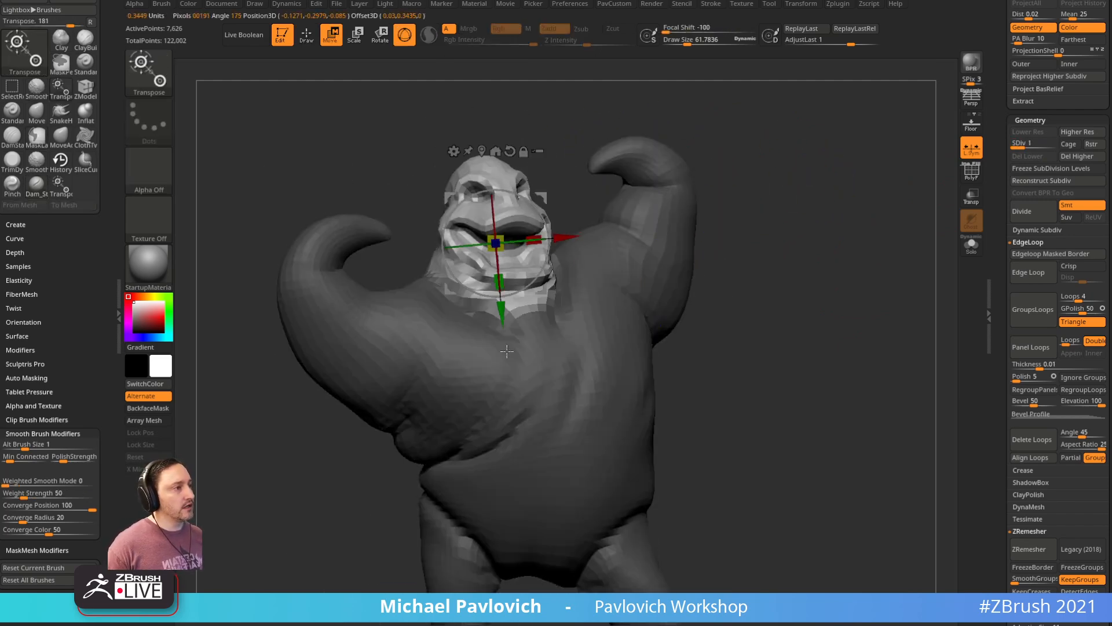
Step: Scale the unmasked head to about 0.96 with the gizmo and clear the mask
left_click_drag(741, 261, 718, 152, "alt")
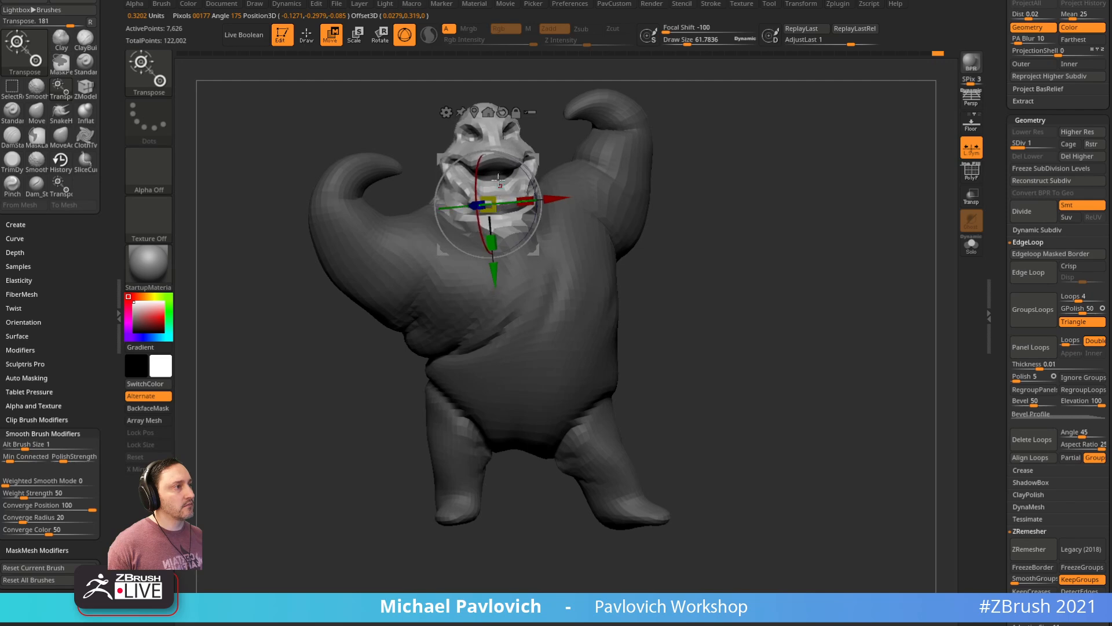
key("q")
mouse_move(699, 175)
left_mouse_down()
mouse_move(658, 186)
mouse_move(676, 179)
mouse_move(684, 205)
left_mouse_up()
key("w")
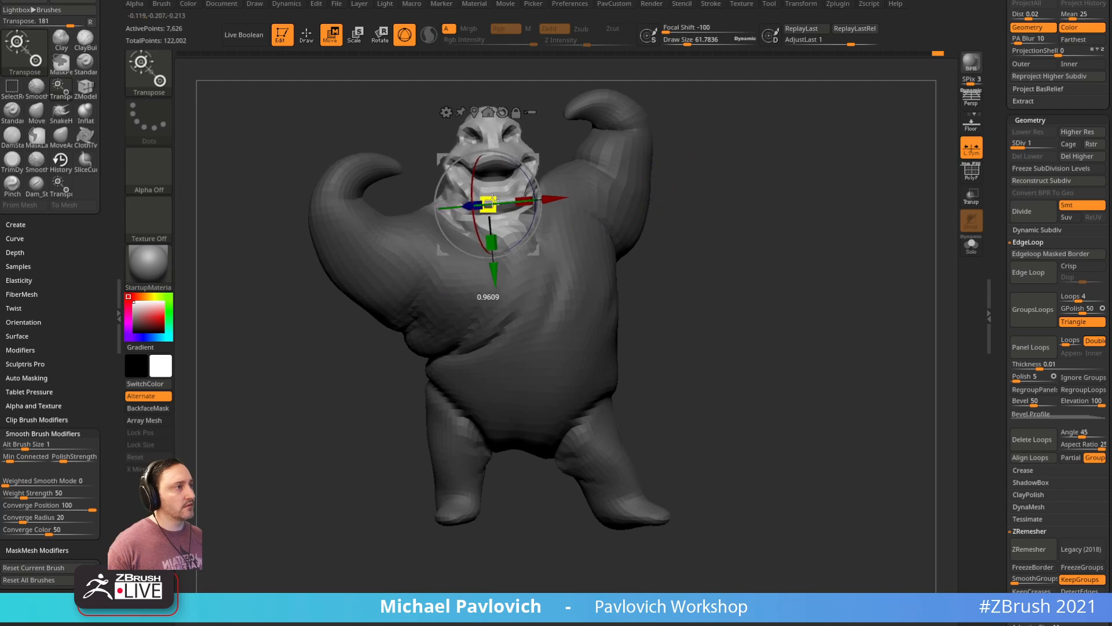
key("q")
mouse_move(771, 173)
left_mouse_down()
mouse_move(616, 179)
mouse_move(788, 171)
mouse_move(728, 184)
left_mouse_up()
key("1")
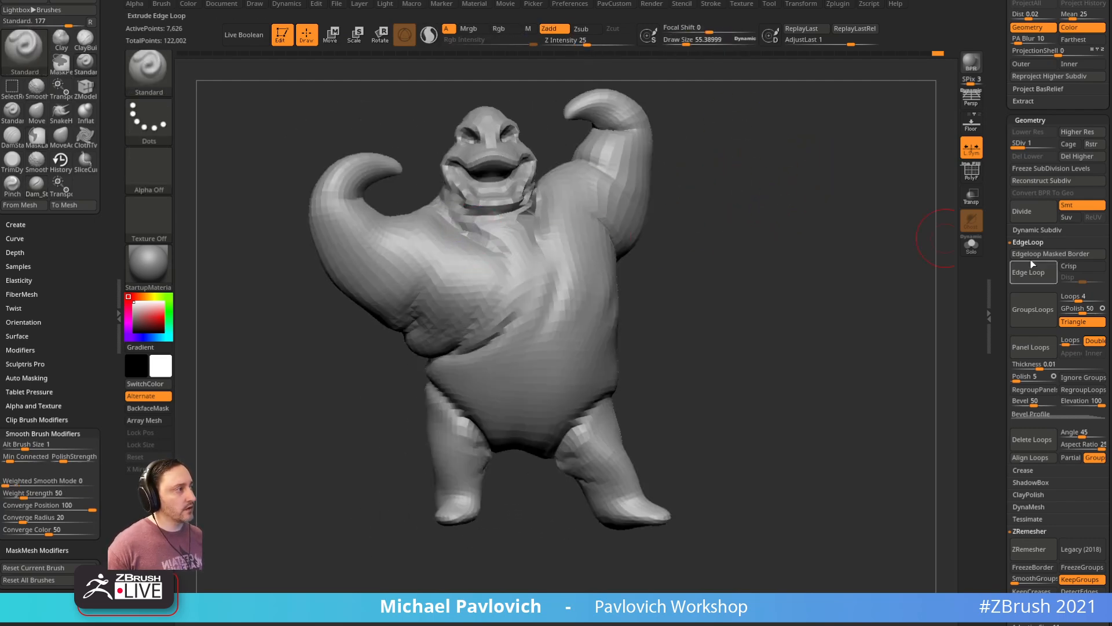
Step: Step up to subdivision level 2 and choose the Inflat brush for the left arm
key("d")
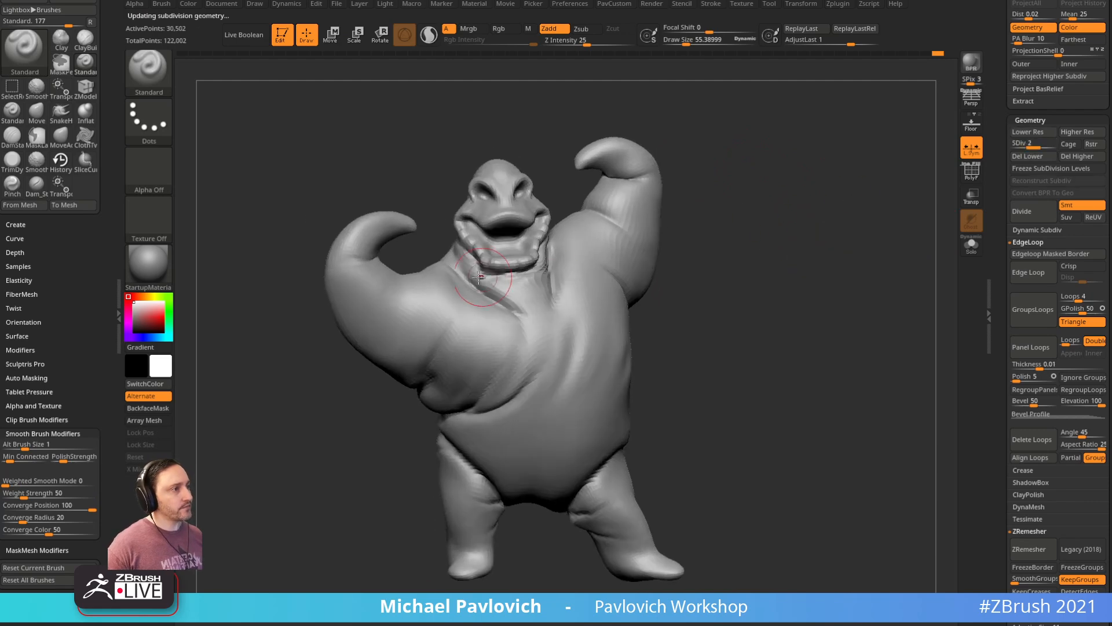
mouse_move(705, 266)
left_mouse_down()
mouse_move(812, 226)
mouse_move(745, 248)
mouse_move(699, 227)
mouse_move(780, 241)
mouse_move(781, 230)
left_mouse_up()
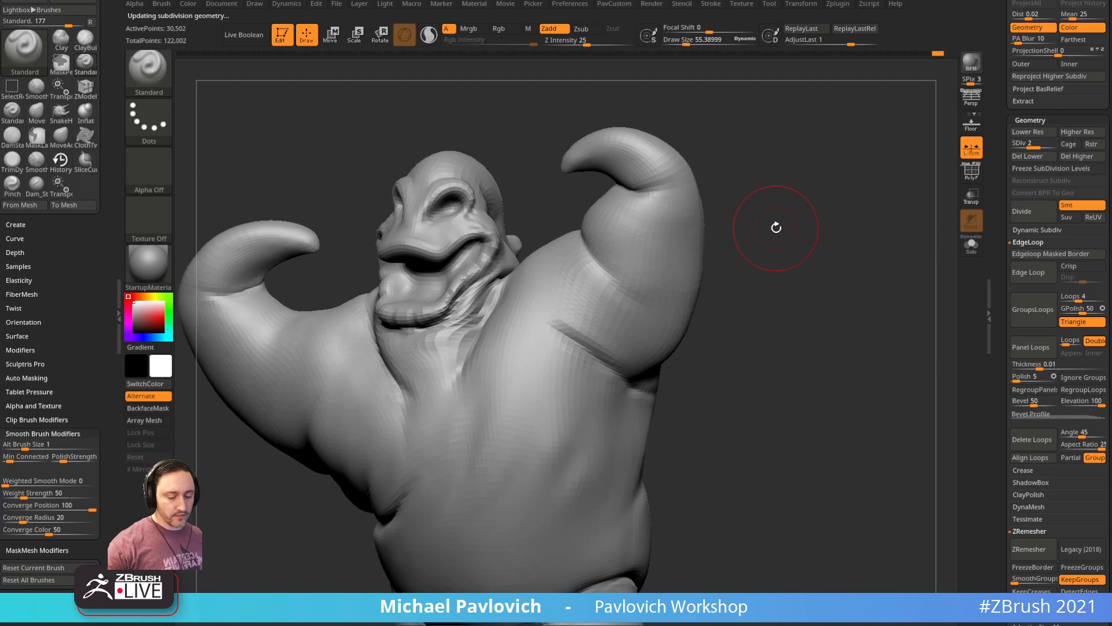
key("b")
key("i")
key("n")
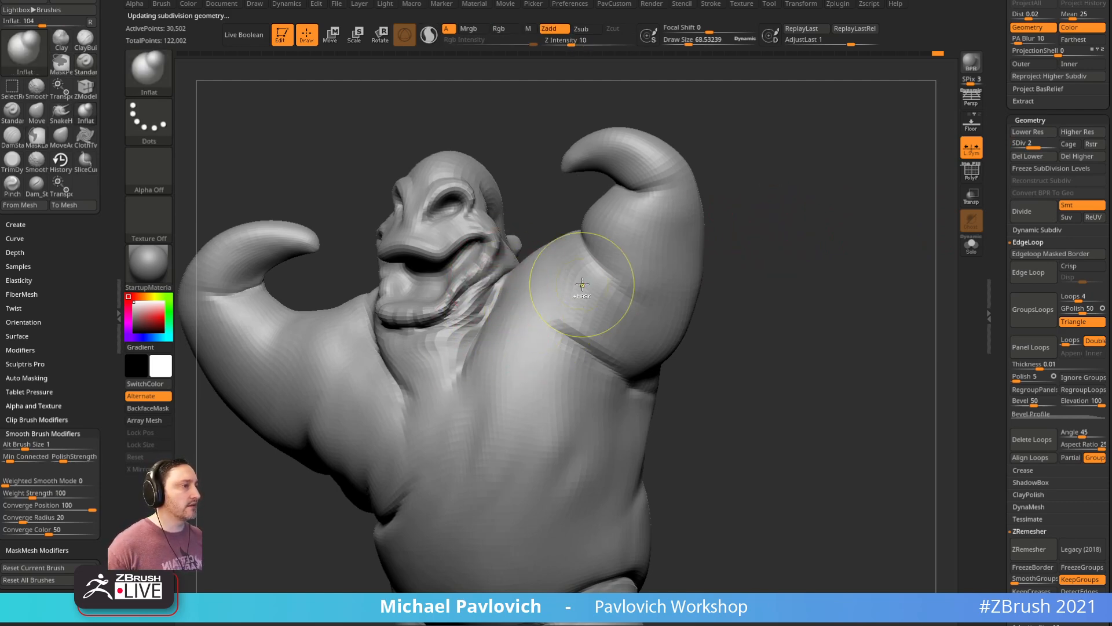
Step: Bring up the Dynamics settings and turn on the floor grid with the mesh at subdivision level 1
left_click_drag(80, 362, 79, 215)
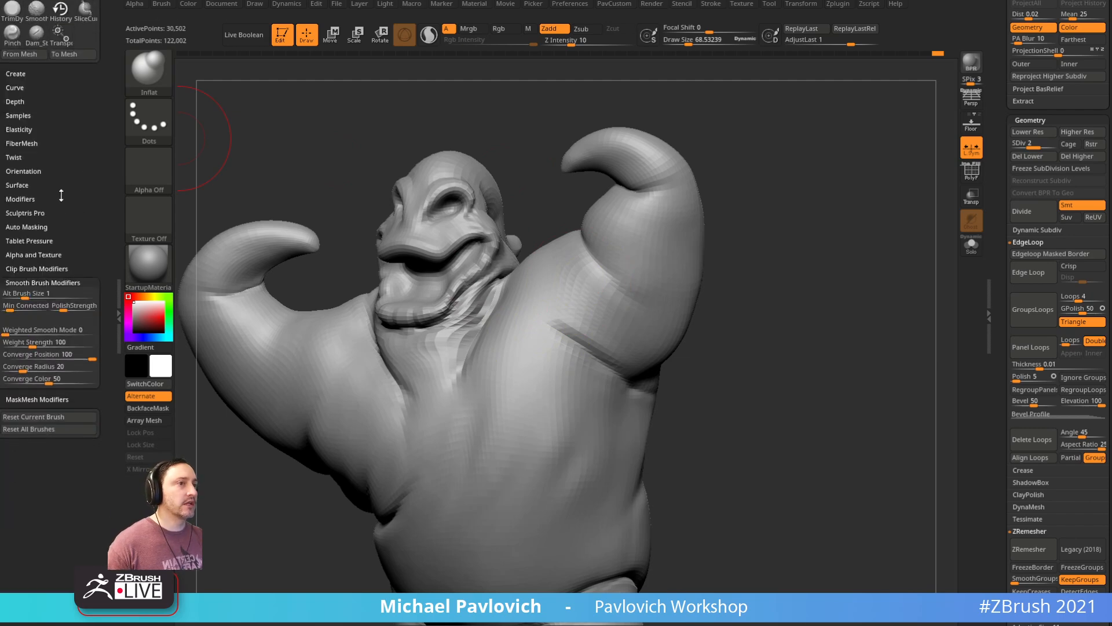
key("shift")
left_click(26, 131, "shift")
left_click_drag(26, 130, 89, 214)
left_click_drag(109, 81, 116, 324)
left_click_drag(745, 298, 817, 247)
left_click(1018, 145)
left_click(972, 122)
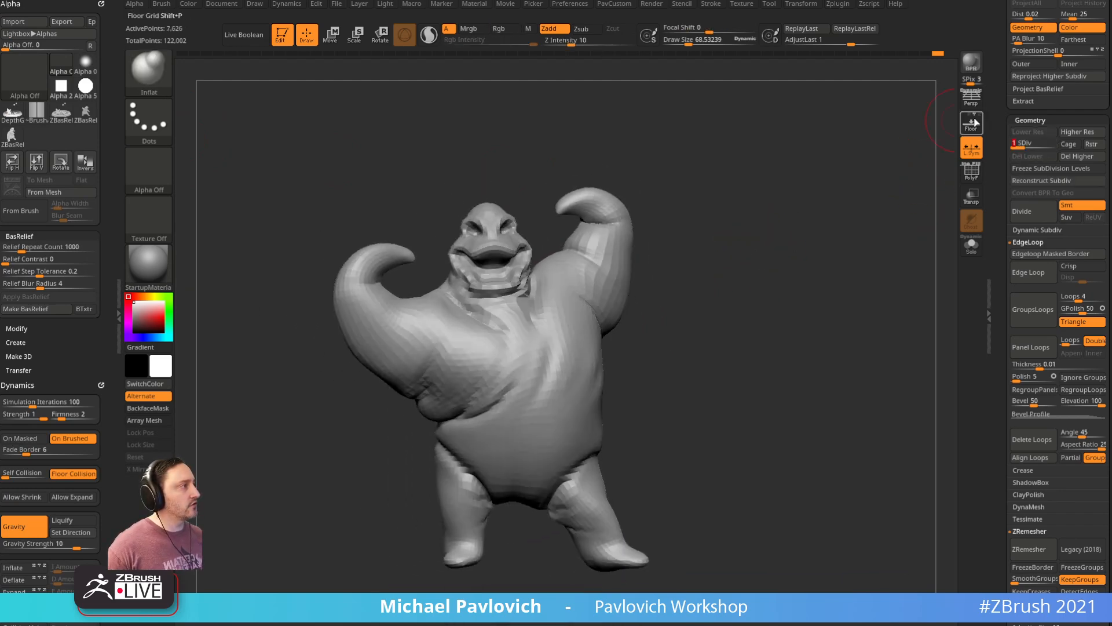
left_click_drag(852, 201, 684, 232)
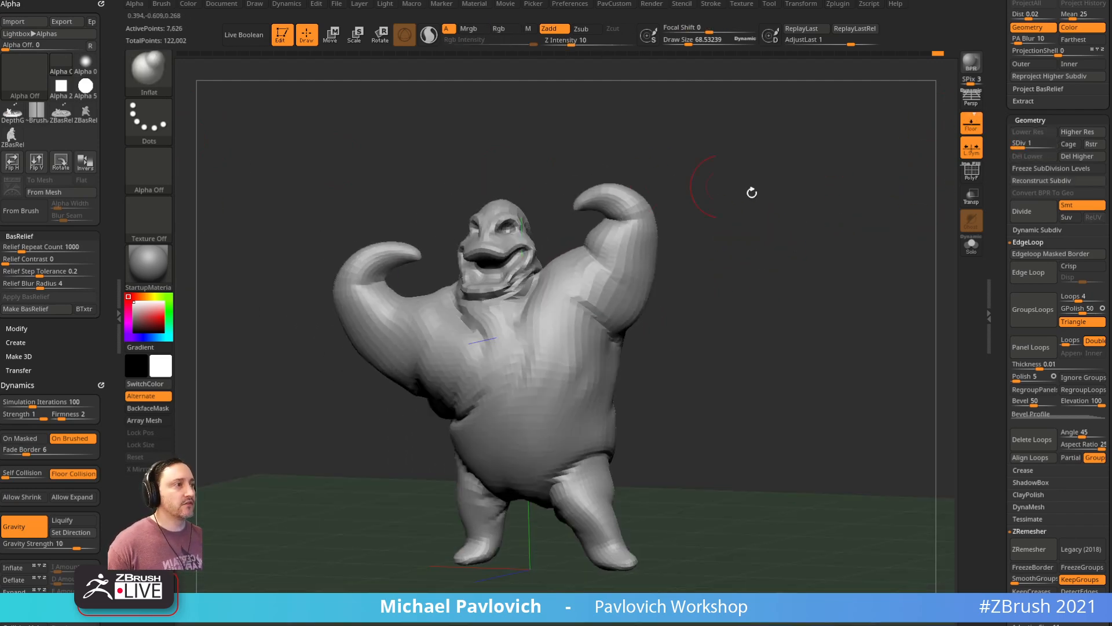
left_click_drag(722, 186, 797, 152)
left_click_drag(815, 353, 806, 362)
Step: Try a gravity simulation on the character with a gravity strength of about 2.44, and undo it
left_click(64, 342)
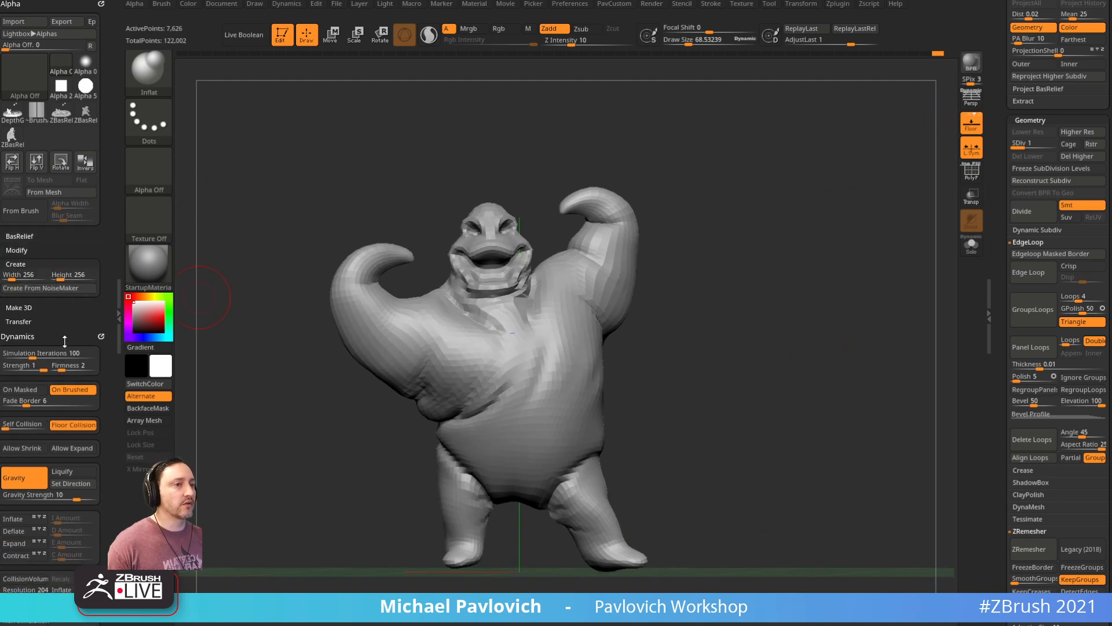
scroll(49, 311, "down", 5)
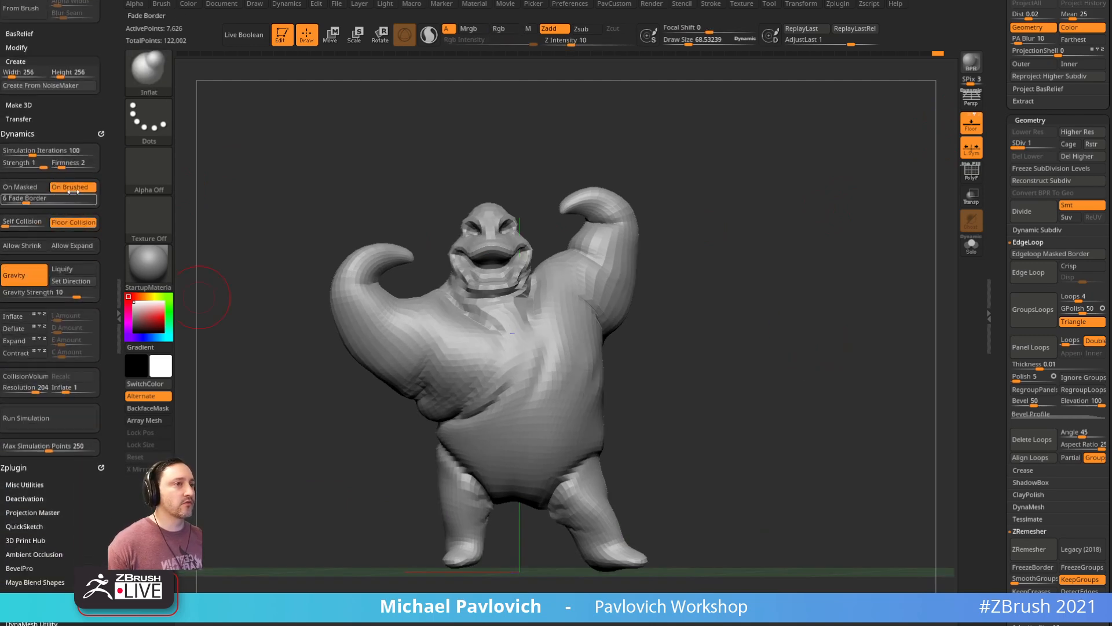
left_click_drag(69, 295, 66, 295)
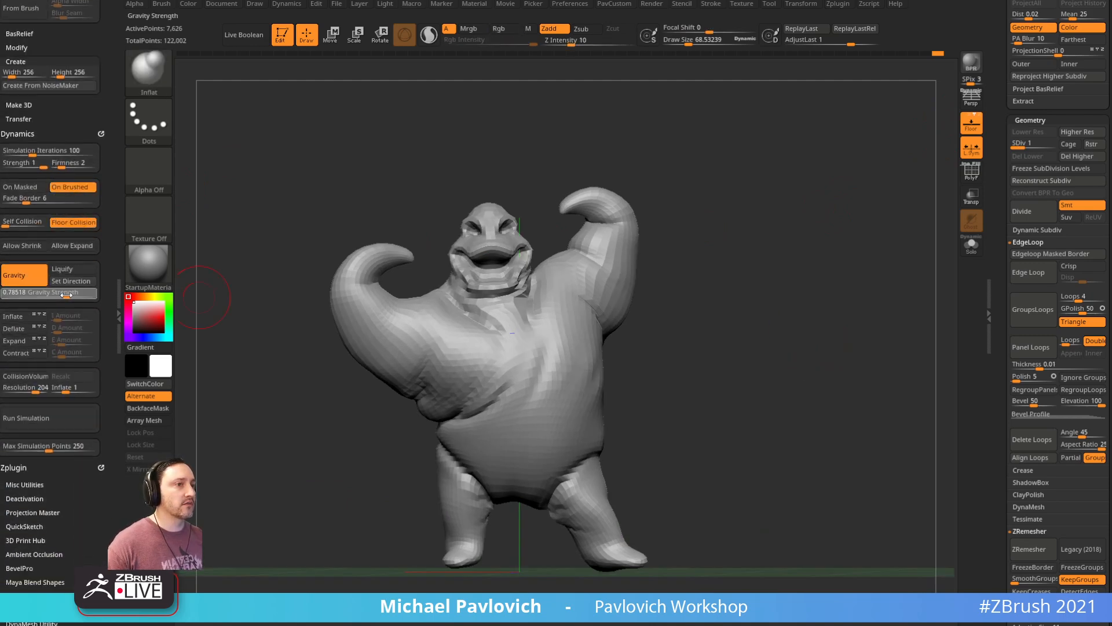
left_click(68, 417)
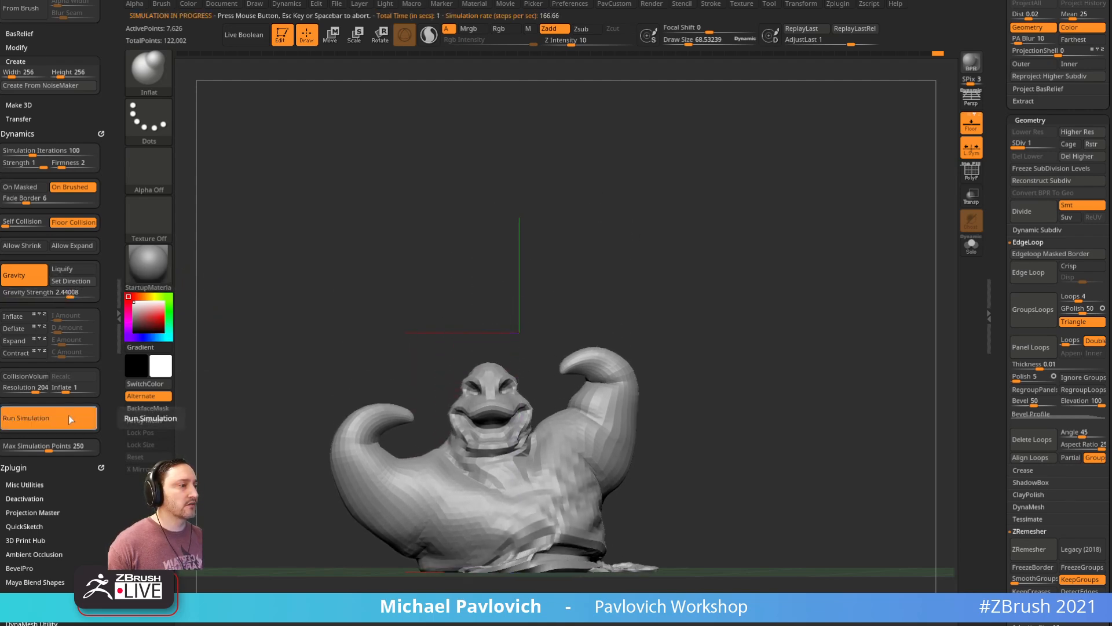
left_click_drag(728, 300, 735, 258)
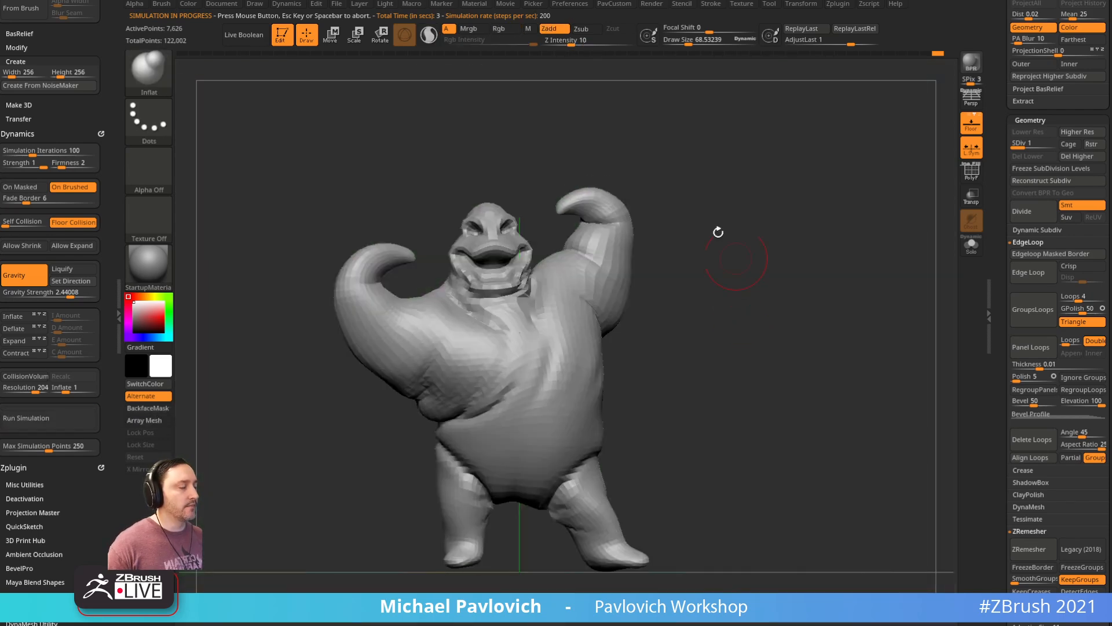
Step: Turn off Gravity, try a simulation with Inflate set to 1, and undo it
left_click(30, 279)
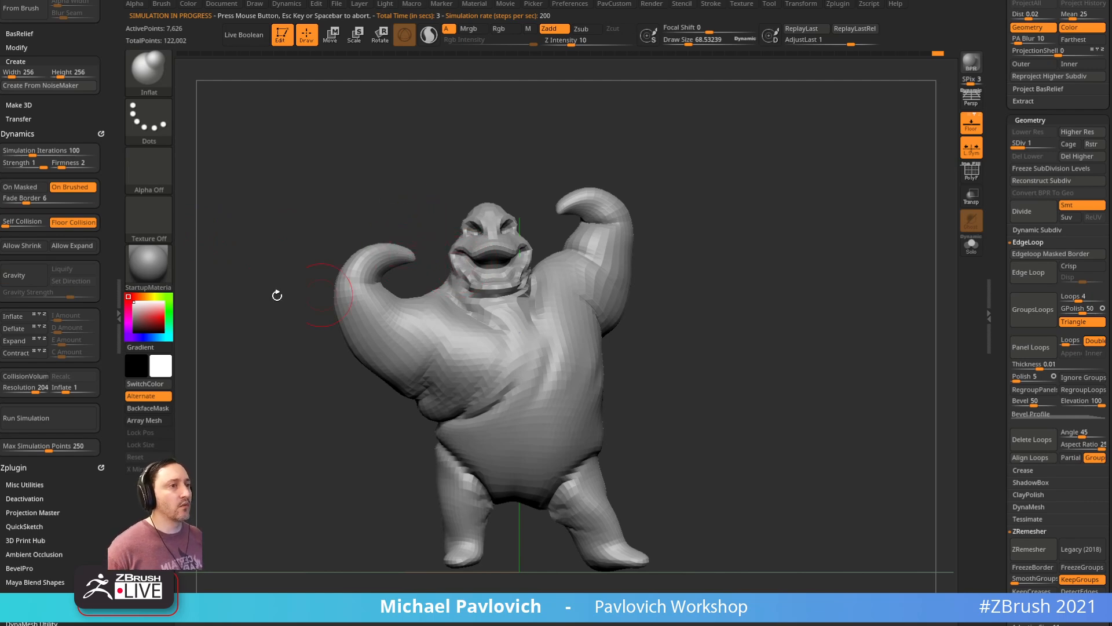
left_click(23, 317)
left_click(60, 418)
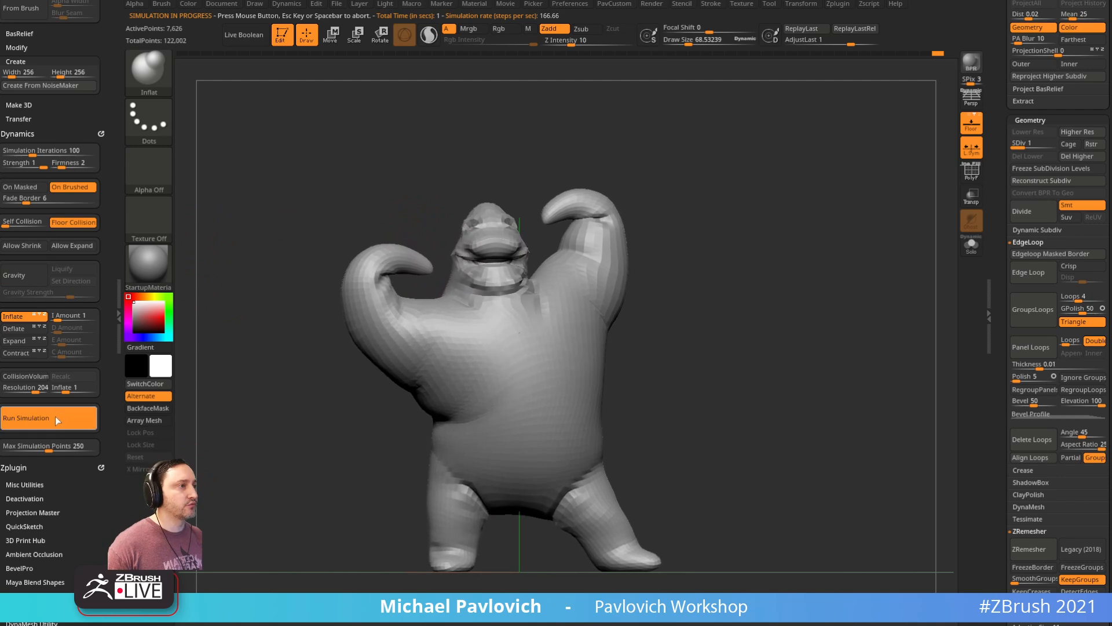
left_click_drag(805, 272, 595, 270)
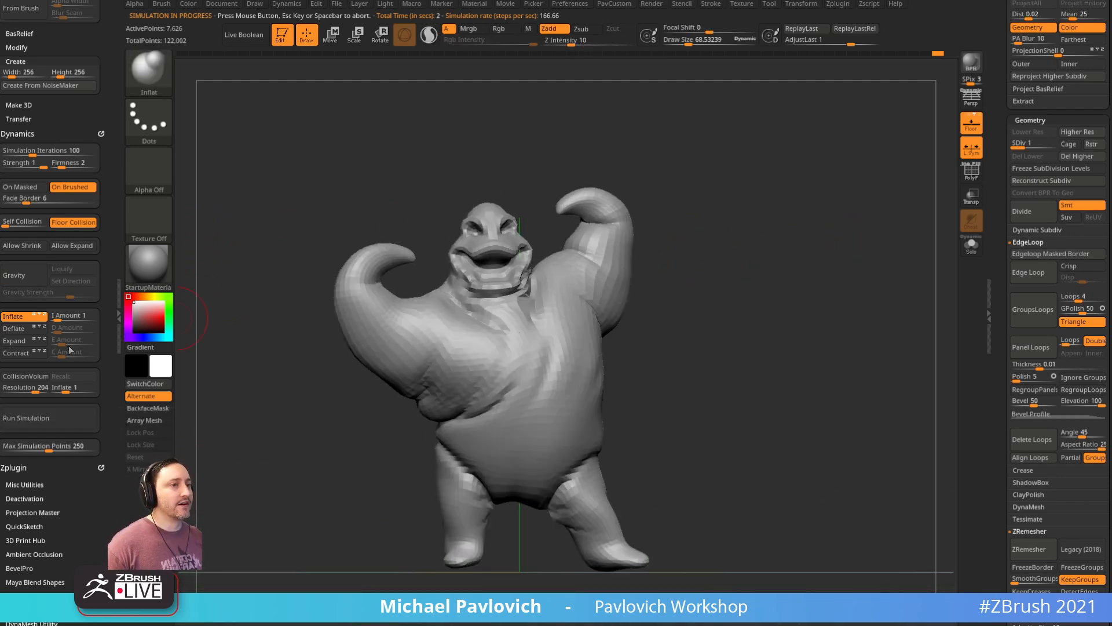
Step: Try an Expand simulation with an amount of 1, check the wrinkles from several angles, and undo it
left_click(53, 419)
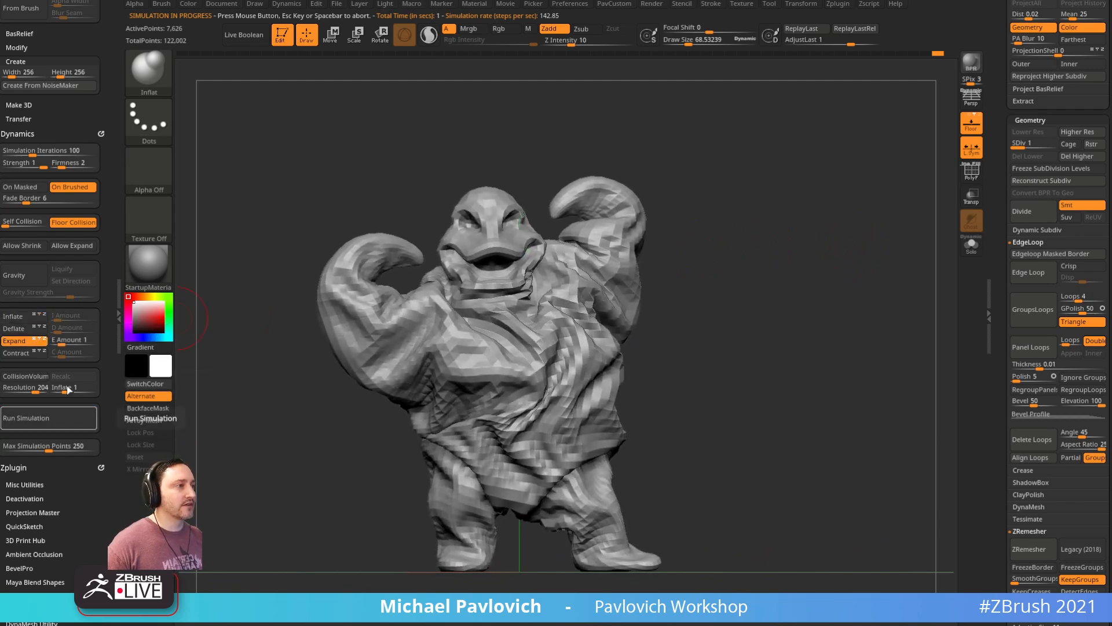
left_click_drag(797, 256, 765, 243)
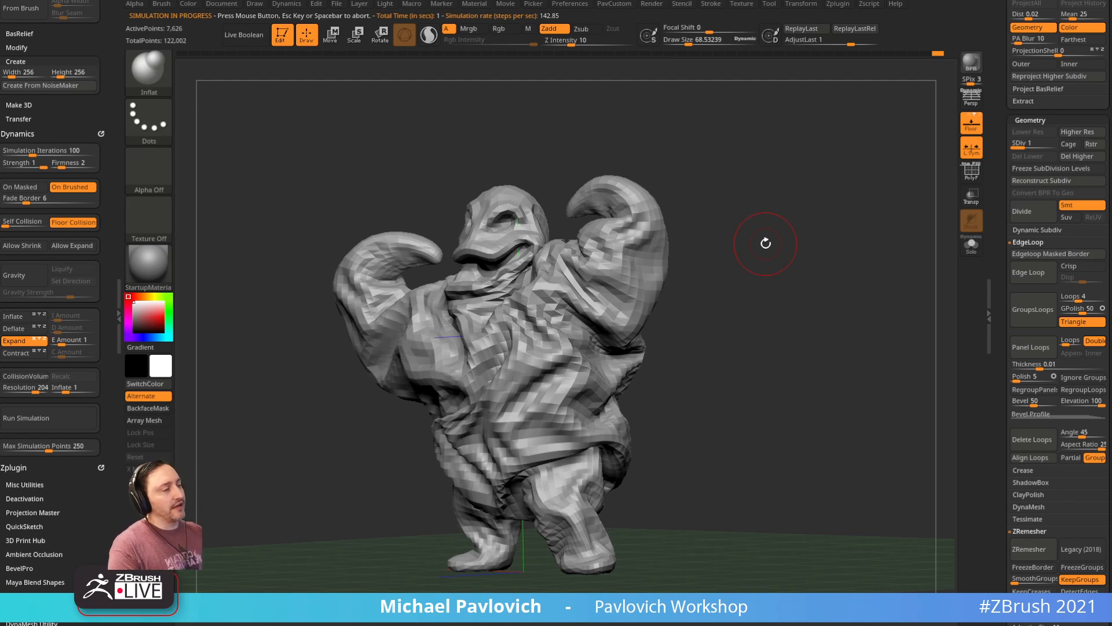
left_click_drag(770, 213, 776, 156)
mouse_move(703, 284)
left_mouse_down()
mouse_move(698, 301)
mouse_move(721, 271)
mouse_move(666, 276)
left_mouse_up()
key("ctrl+z")
Step: Switch to the ClothHook brush at a draw size of about 126
key("s")
left_click(718, 271)
key("bracketright")
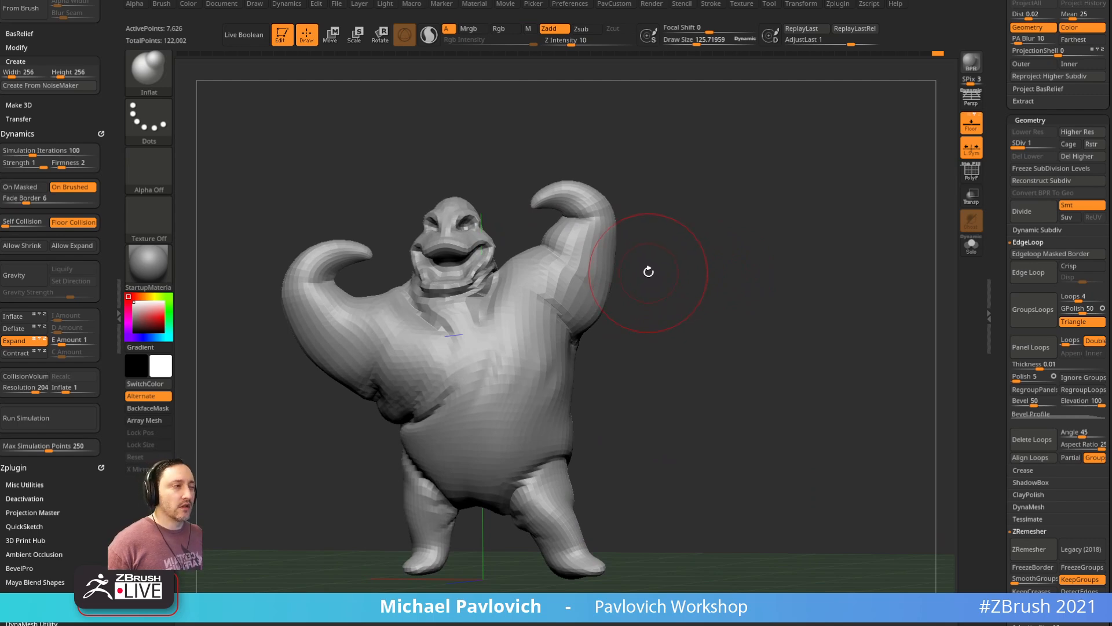
key("b")
key("m")
key("v")
key("b")
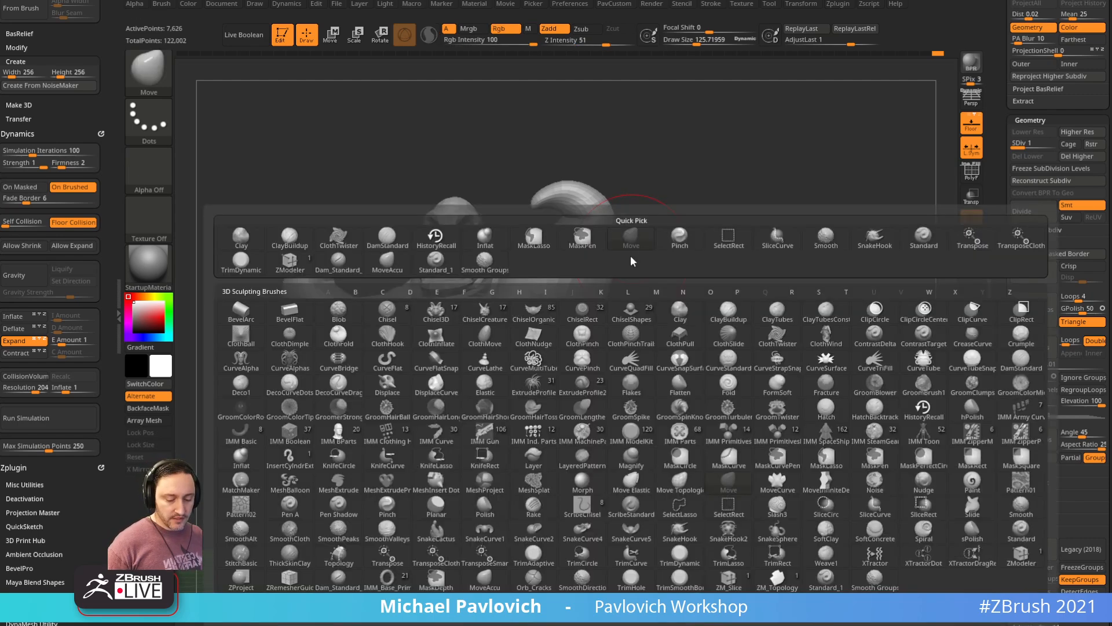
key("c")
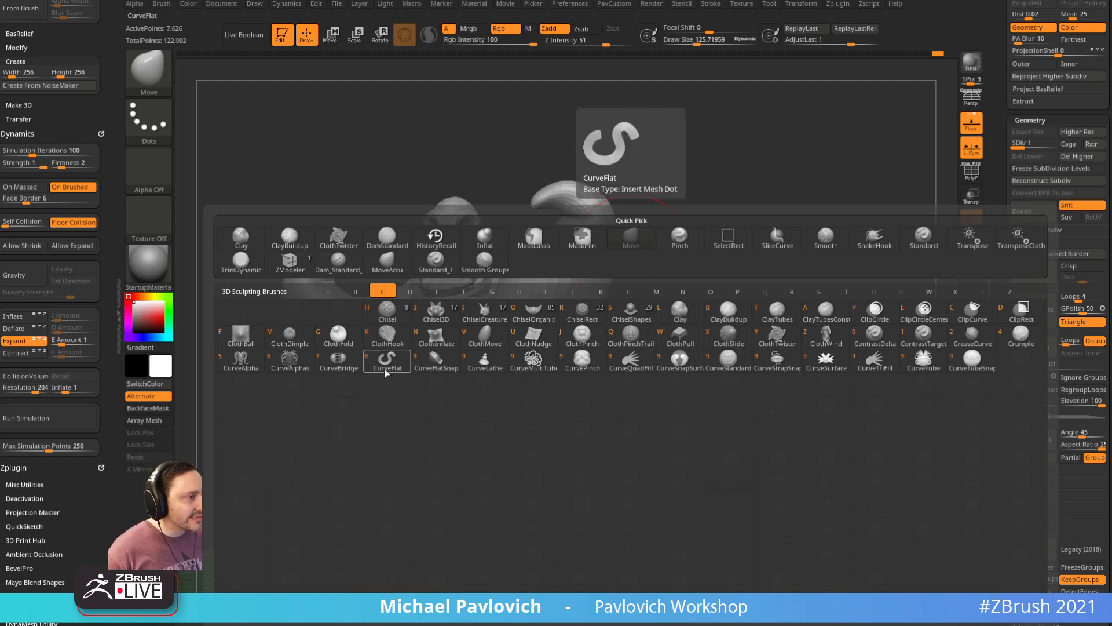
left_click(388, 336)
Step: Try pulling cloth-like folds out of the raised left arm with ClothHook, and undo the pulls
left_click_drag(597, 287, 672, 308)
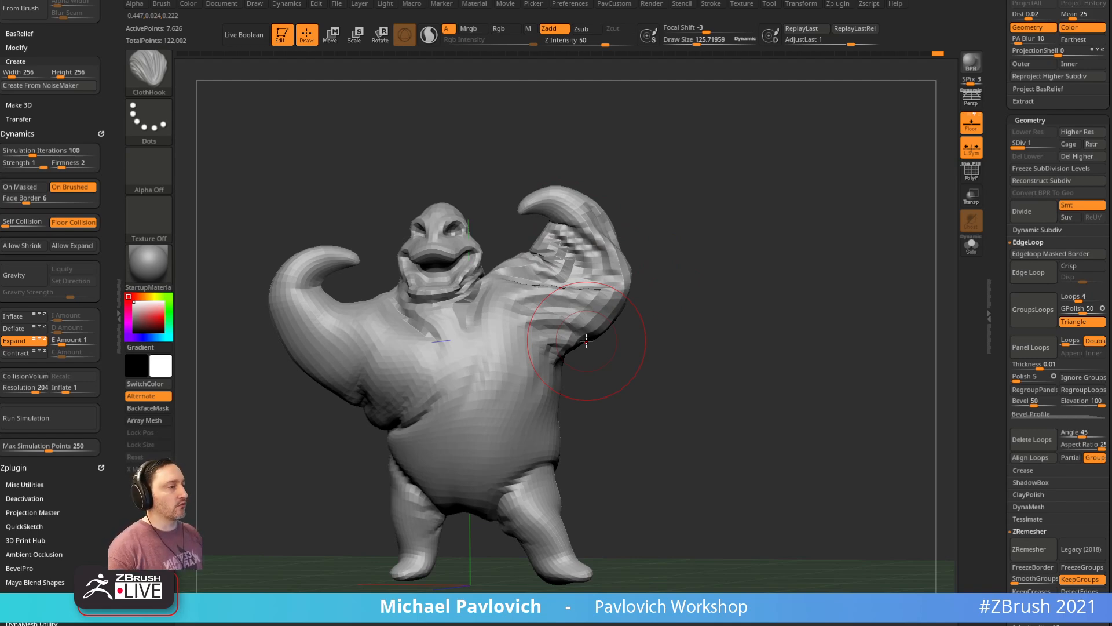
left_click_drag(744, 172, 665, 199)
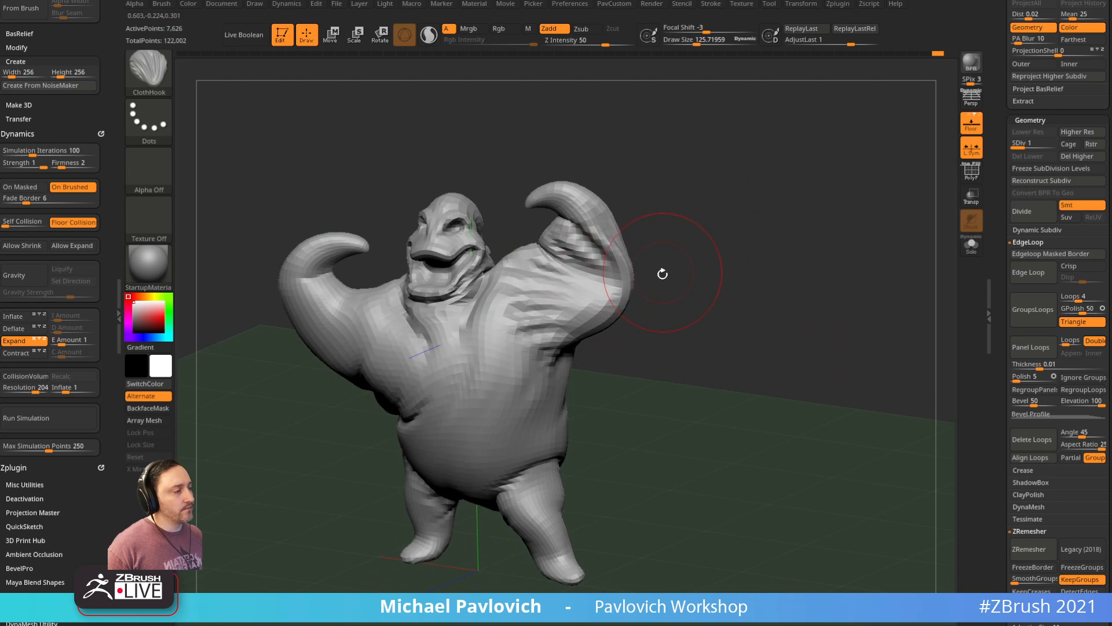
left_click_drag(663, 271, 538, 266)
right_click_drag(518, 324, 604, 258)
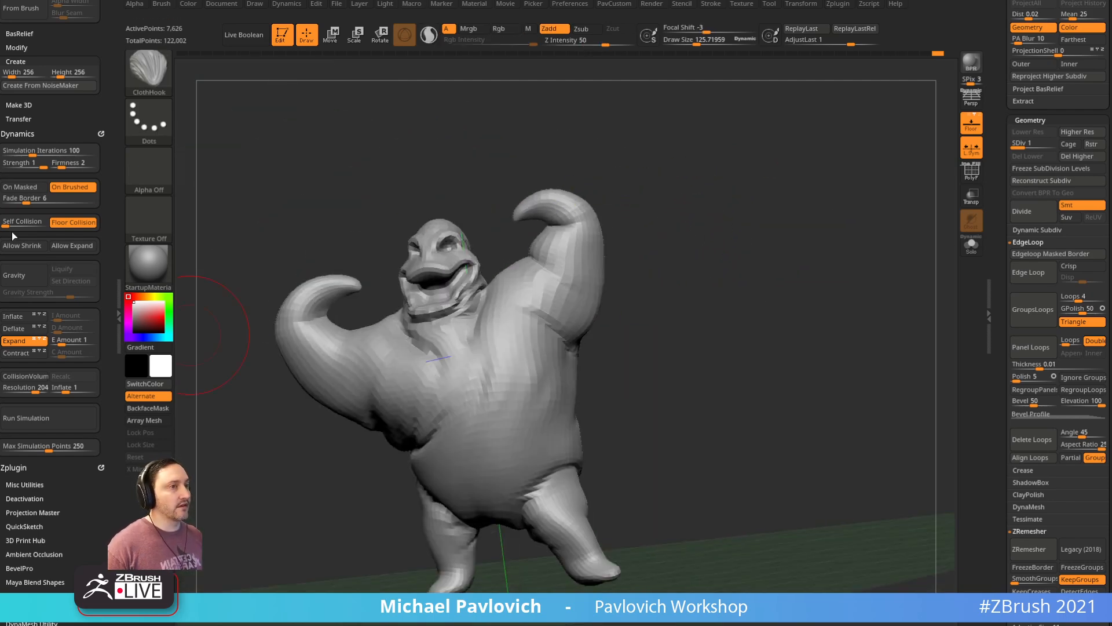
right_click_drag(723, 263, 587, 280)
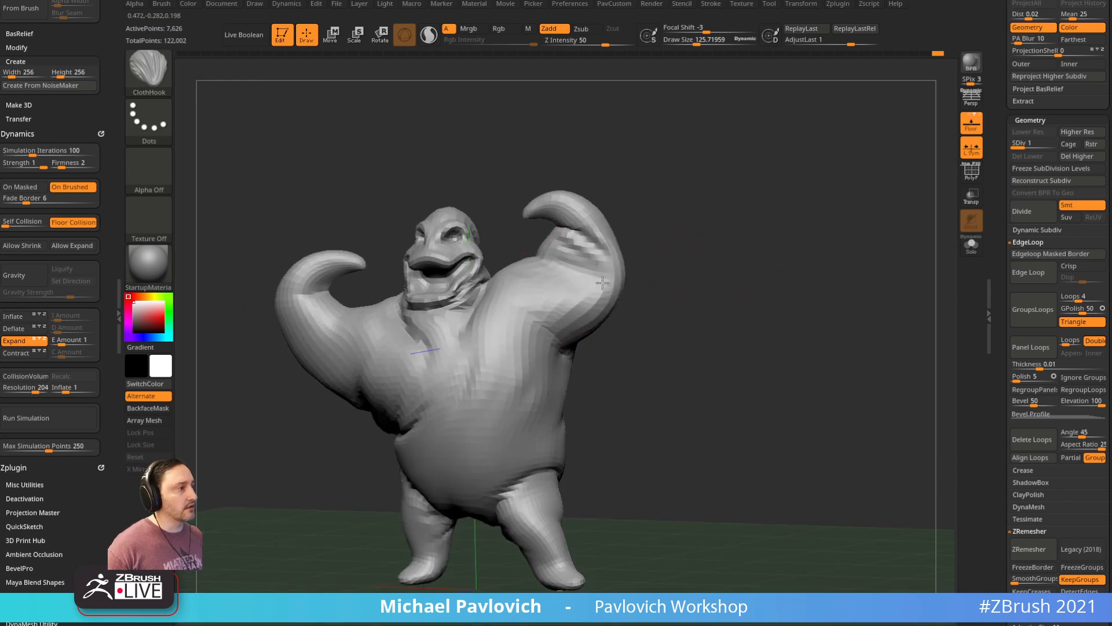
right_click_drag(664, 269, 593, 277)
left_click_drag(674, 271, 911, 259)
key("ctrl+z")
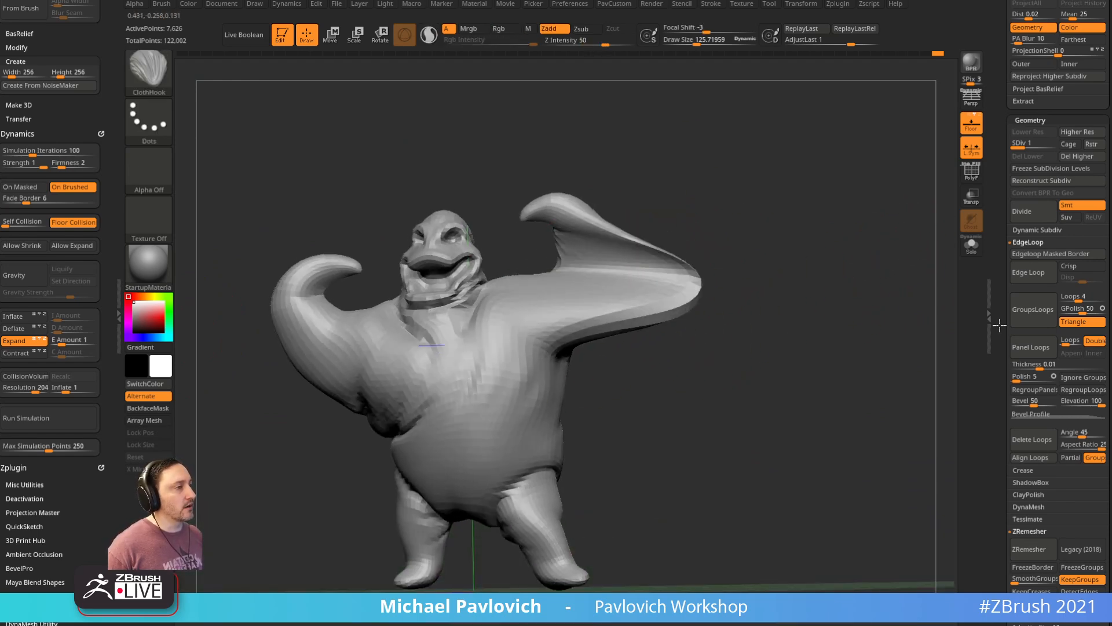
Step: Try ClothHook pulls on the raised left arm with Dynamics Simulation Iterations at 662, and undo the pulls
left_click_drag(71, 109, 75, 92)
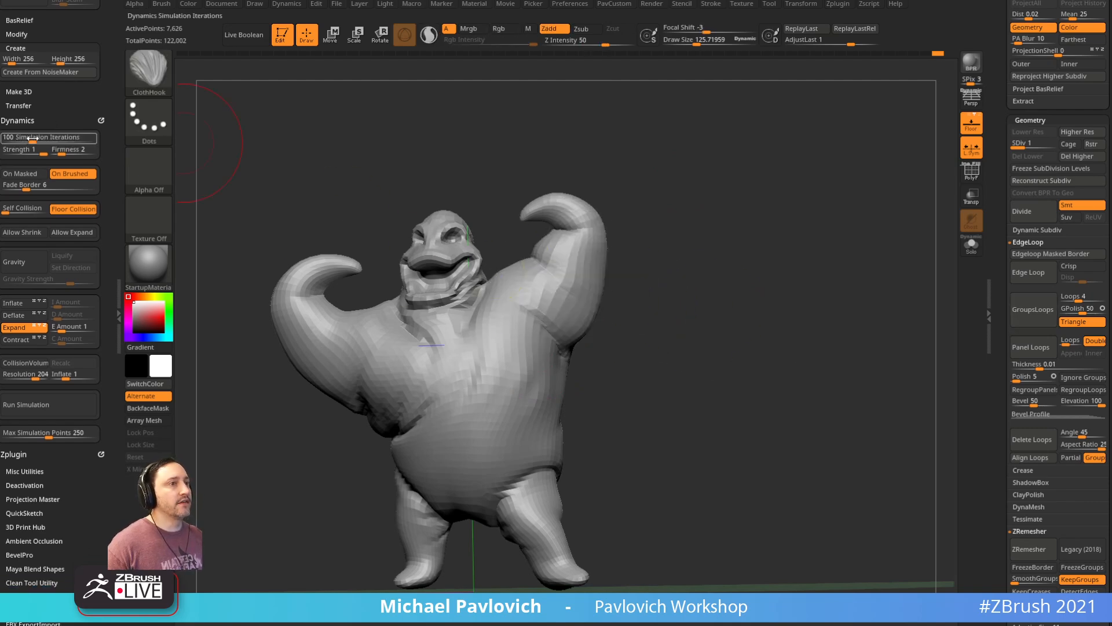
right_click_drag(492, 197, 707, 245)
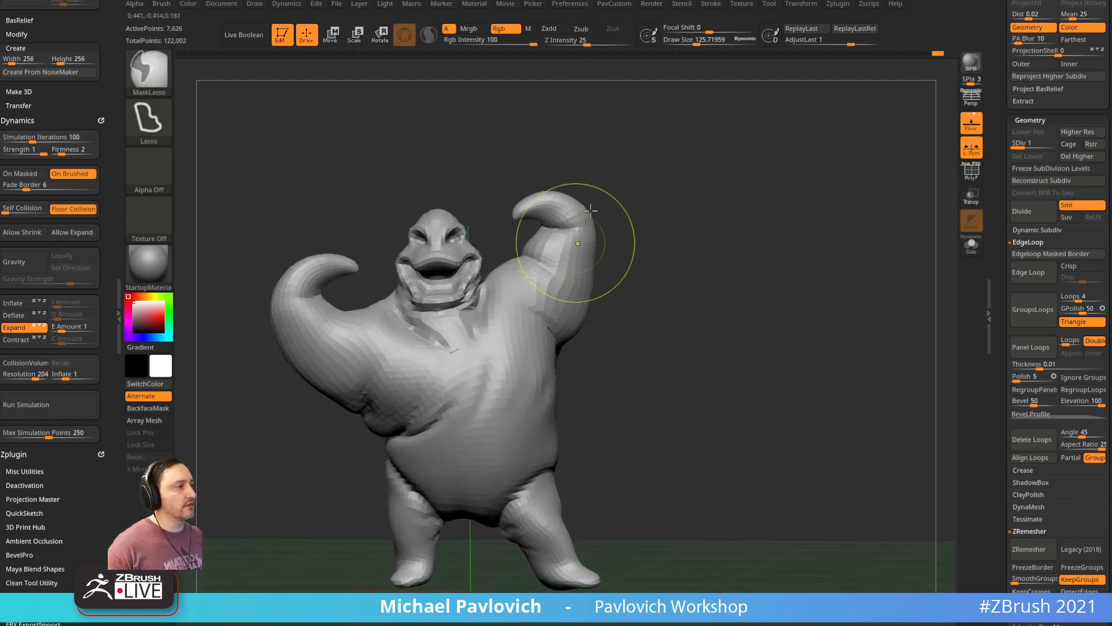
left_click_drag(661, 227, 595, 222)
left_click(76, 140)
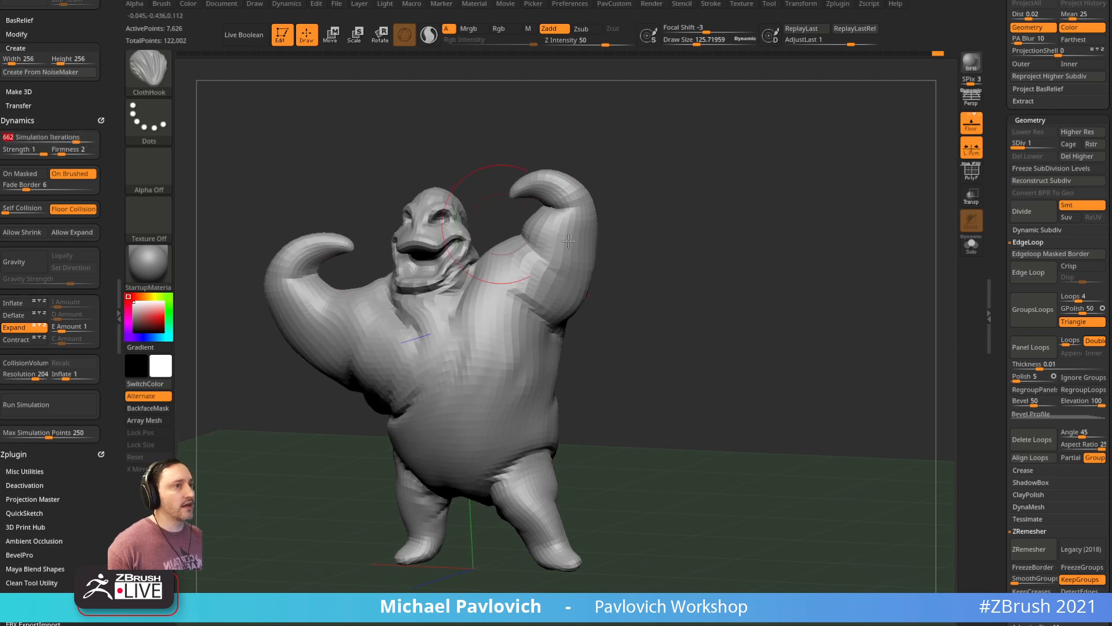
left_click_drag(606, 263, 902, 290)
key("ctrl+z")
left_click_drag(559, 261, 923, 319)
key("ctrl+z")
left_click_drag(570, 256, 912, 318)
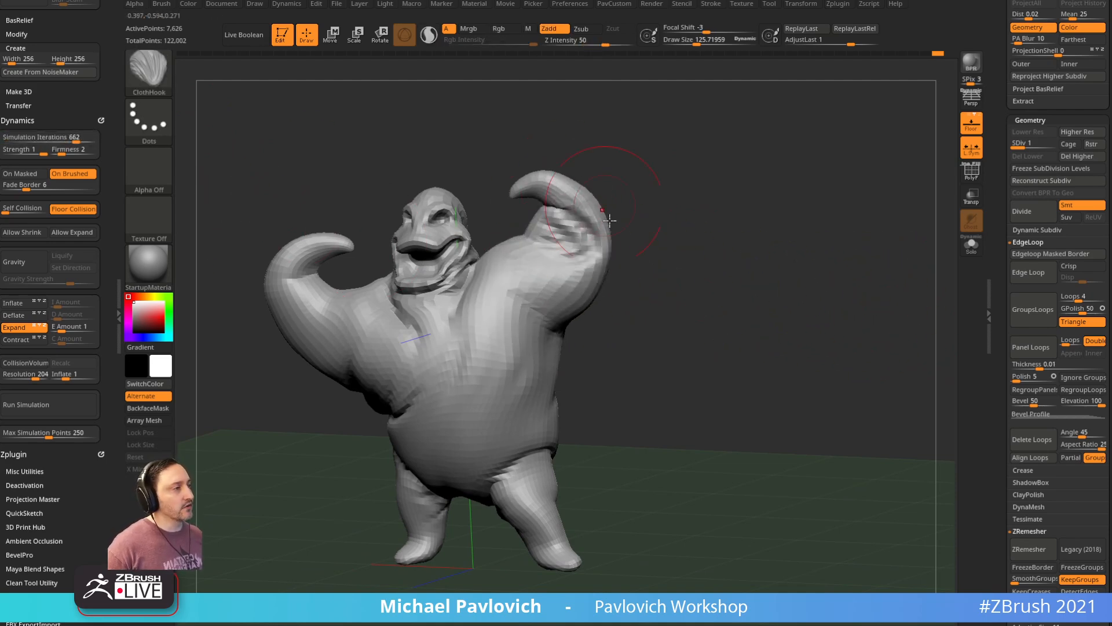
mouse_move(650, 222)
left_mouse_down()
mouse_move(701, 216)
mouse_move(626, 241)
left_mouse_up()
key("ctrl+z")
Step: Set the Dynamics Simulation Iterations to 100
left_click_drag(701, 237, 707, 229)
left_click(48, 138)
type("94")
key("Return")
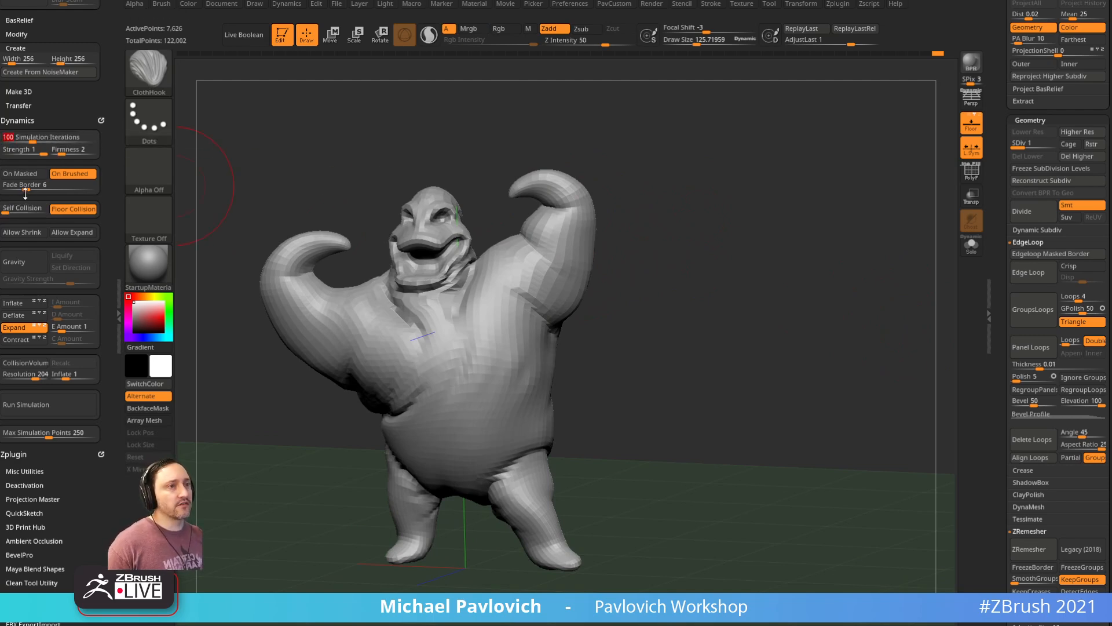
Step: Try another ClothHook pull on the upper left arm at the lower iteration count, and undo it
left_click_drag(691, 203, 753, 216)
left_click_drag(582, 232, 607, 241)
key("ctrl+z")
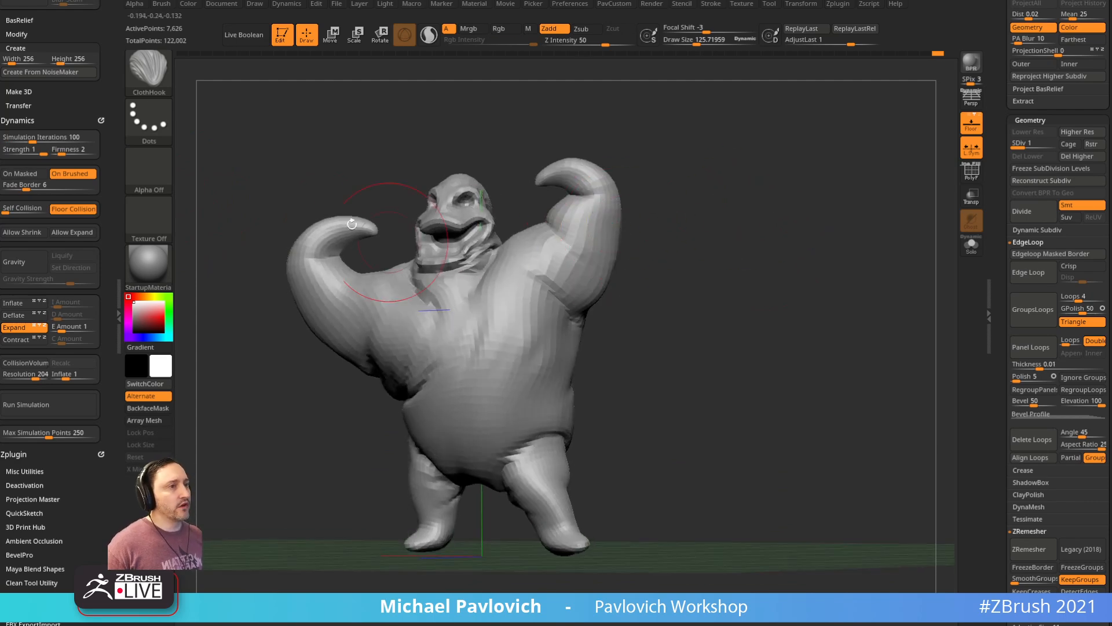
Step: Raise the model to subdivision level 3 and switch to the Pinch brush
left_click_drag(733, 219, 742, 223)
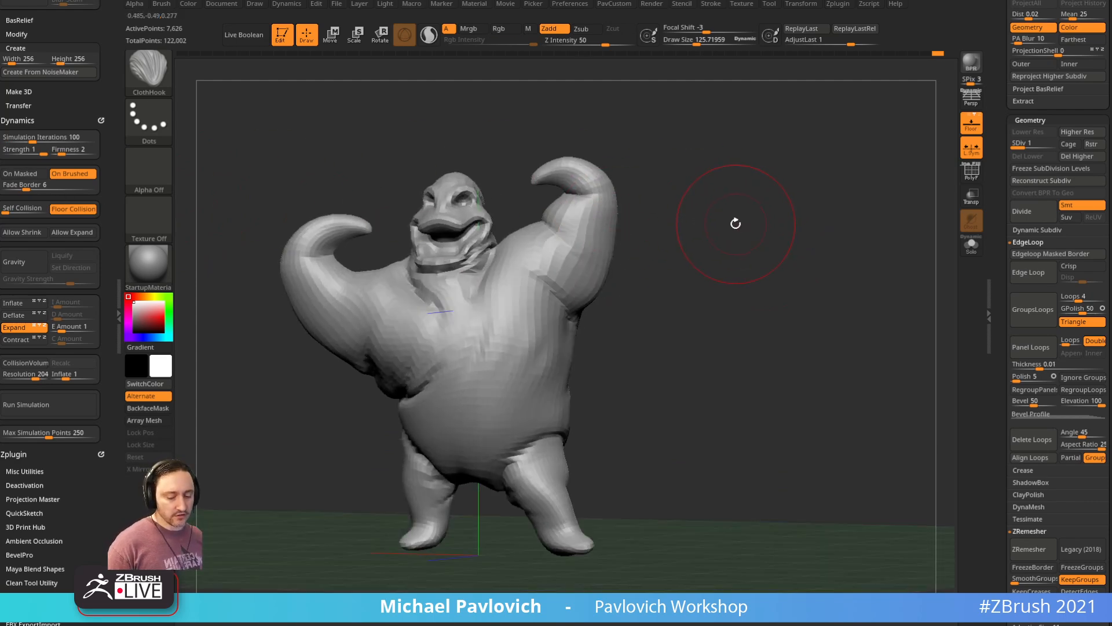
key("d")
key("d")
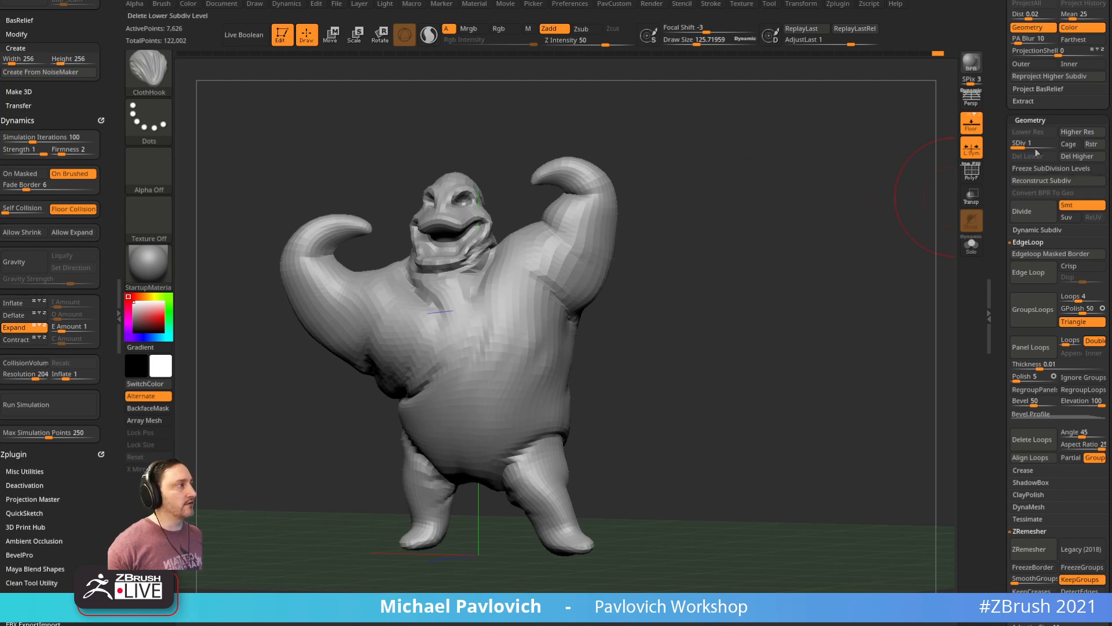
left_click_drag(850, 200, 812, 226)
key("b")
key("p")
key("i")
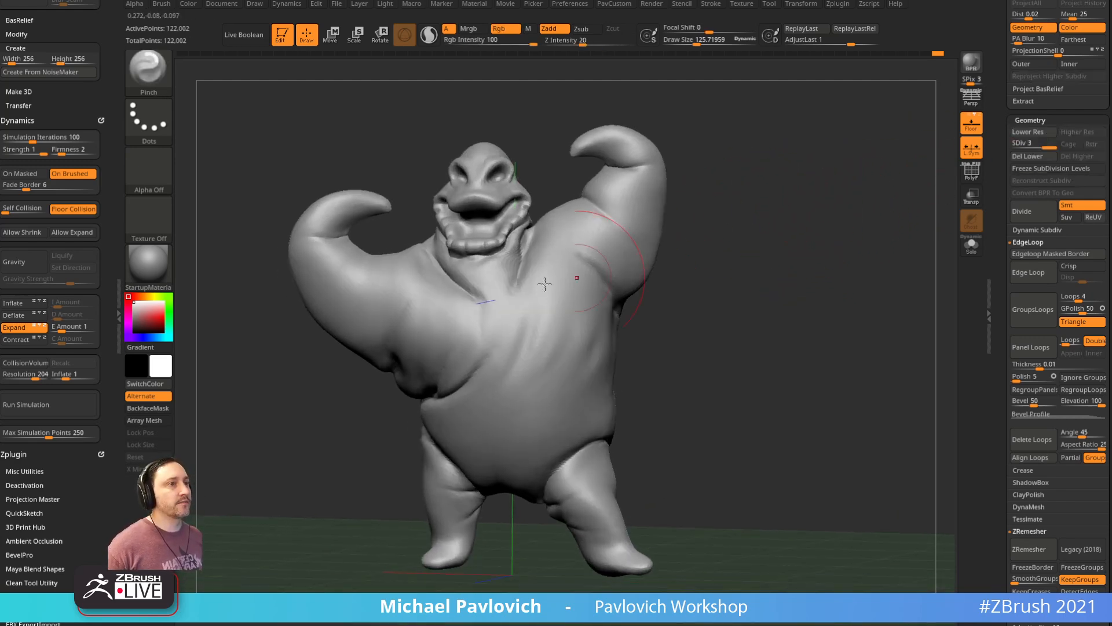
Step: Try Pinch strokes on the shoulders and neck without brush simulation, and undo them
left_click_drag(712, 200, 518, 237)
key("ctrl+z")
left_click_drag(100, 349, 89, 164)
left_click_drag(27, 242, 3, 230)
mouse_move(814, 242)
left_mouse_down()
mouse_move(816, 266)
mouse_move(823, 254)
left_mouse_up()
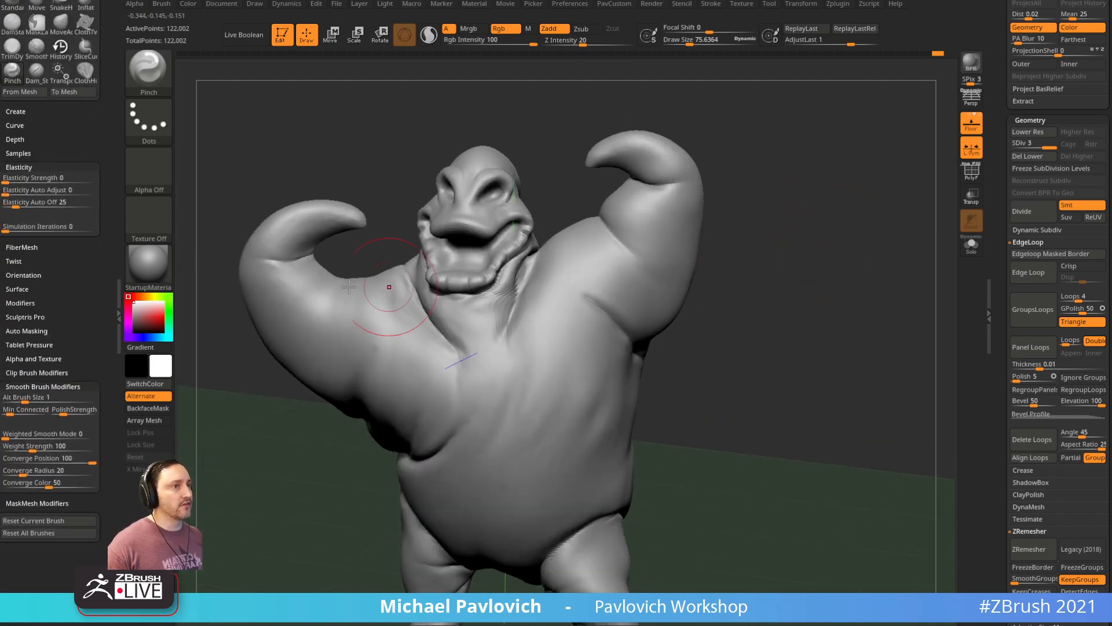
left_click_drag(444, 333, 426, 296)
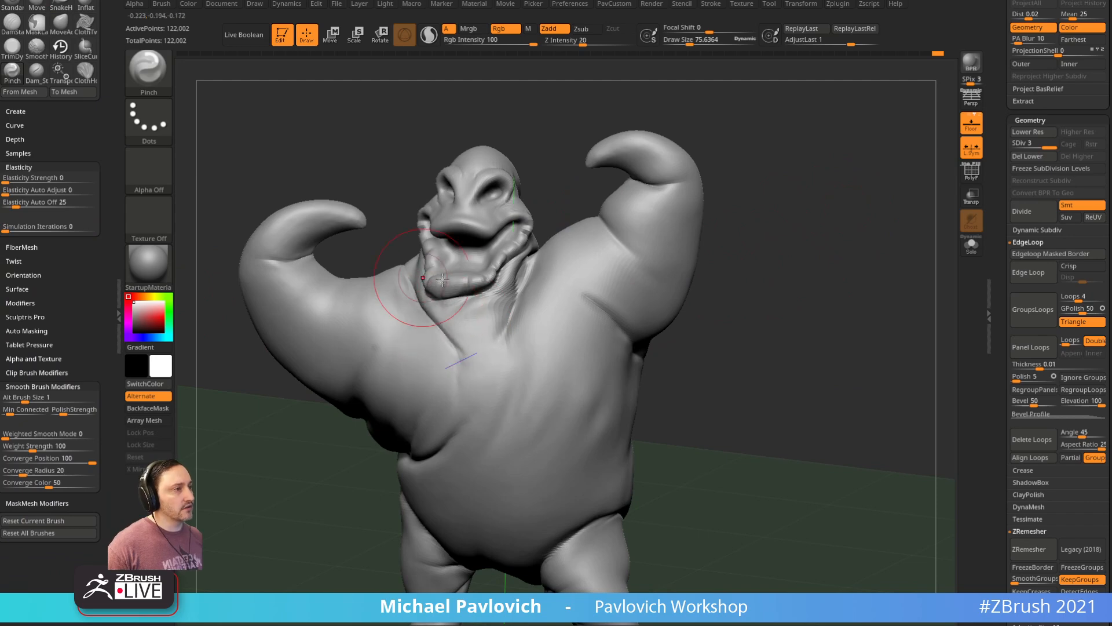
key("ctrl+z")
left_click_drag(457, 209, 469, 224)
key("ctrl+z")
Step: Hide the floor grid and turn off Local Symmetry
right_click_drag(736, 172, 724, 229, "ctrl")
mouse_move(606, 134)
right_mouse_down()
mouse_move(598, 196)
mouse_move(475, 288)
right_mouse_up()
key("bracketleft")
key("bracketleft")
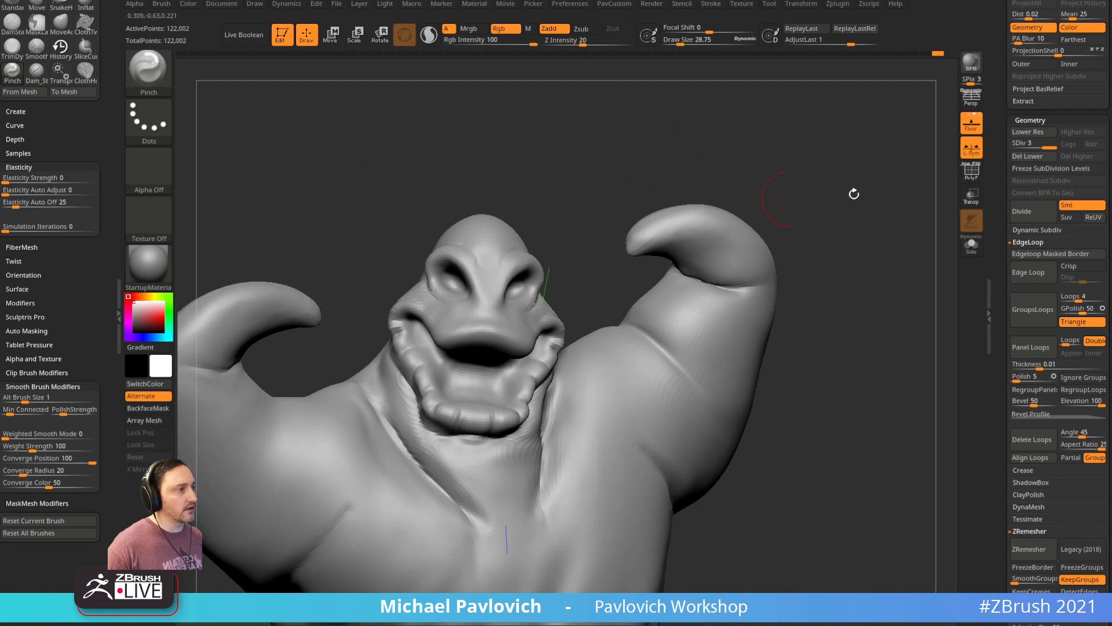
right_click_drag(897, 230, 942, 152, "ctrl")
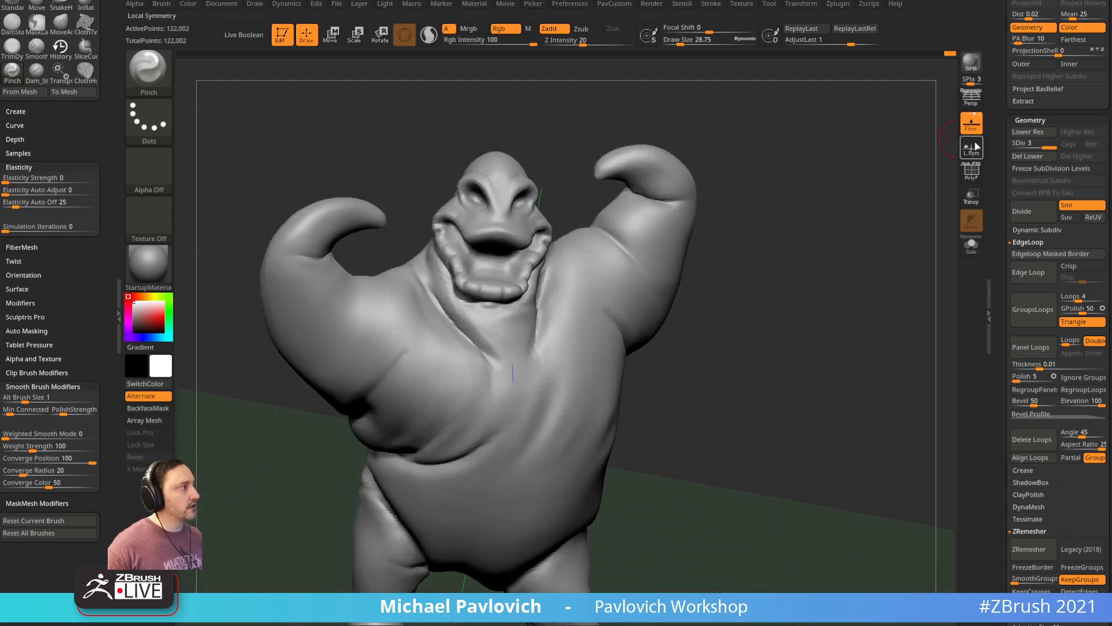
left_click(973, 125)
right_click_drag(884, 194, 811, 160)
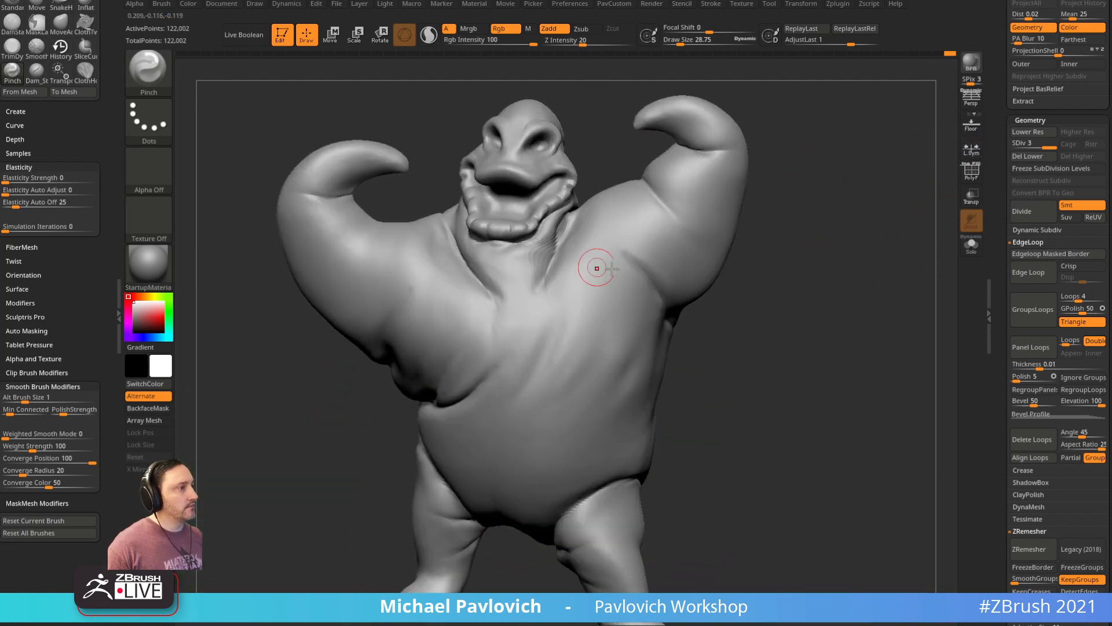
Step: Set the Pinch brush's Simulation Iterations to 63
right_click_drag(784, 288, 611, 445)
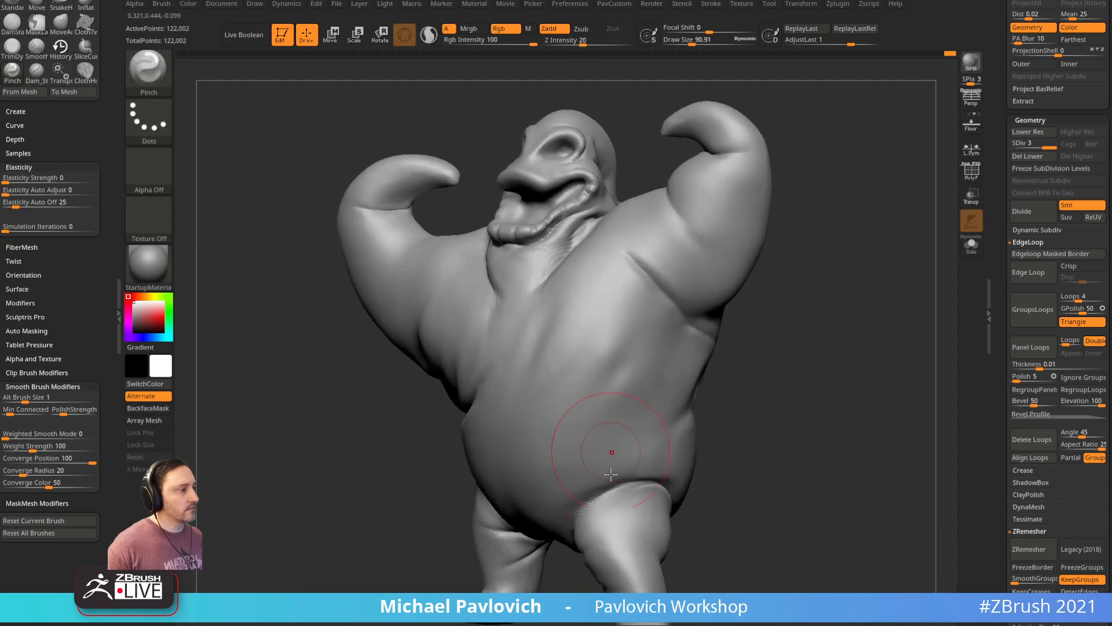
mouse_move(577, 509)
right_mouse_down()
mouse_move(760, 400)
mouse_move(585, 445)
mouse_move(412, 439)
mouse_move(745, 318)
mouse_move(358, 154)
right_mouse_up()
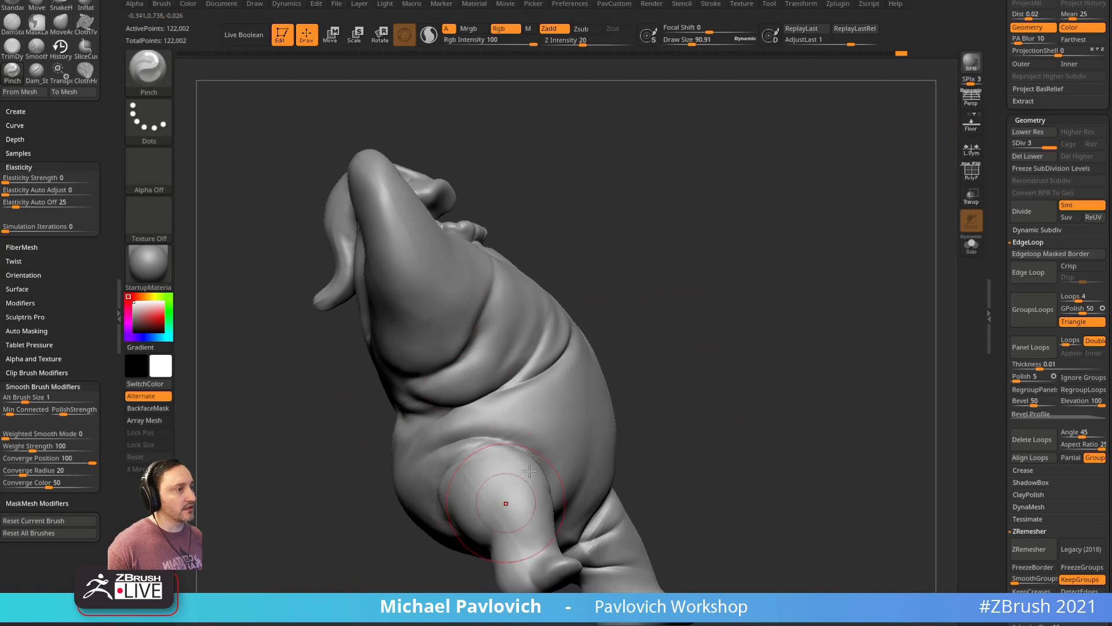
right_click_drag(500, 510, 436, 445)
right_click_drag(672, 335, 663, 300)
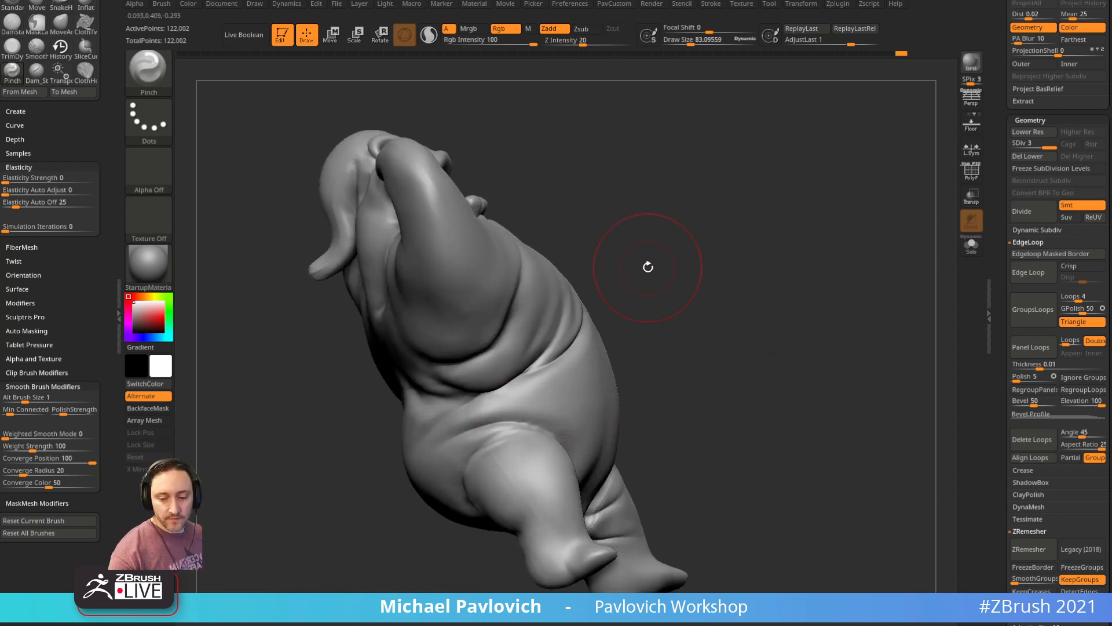
mouse_move(720, 260)
right_mouse_down()
mouse_move(690, 280)
mouse_move(785, 258)
mouse_move(784, 211)
mouse_move(724, 278)
right_mouse_up()
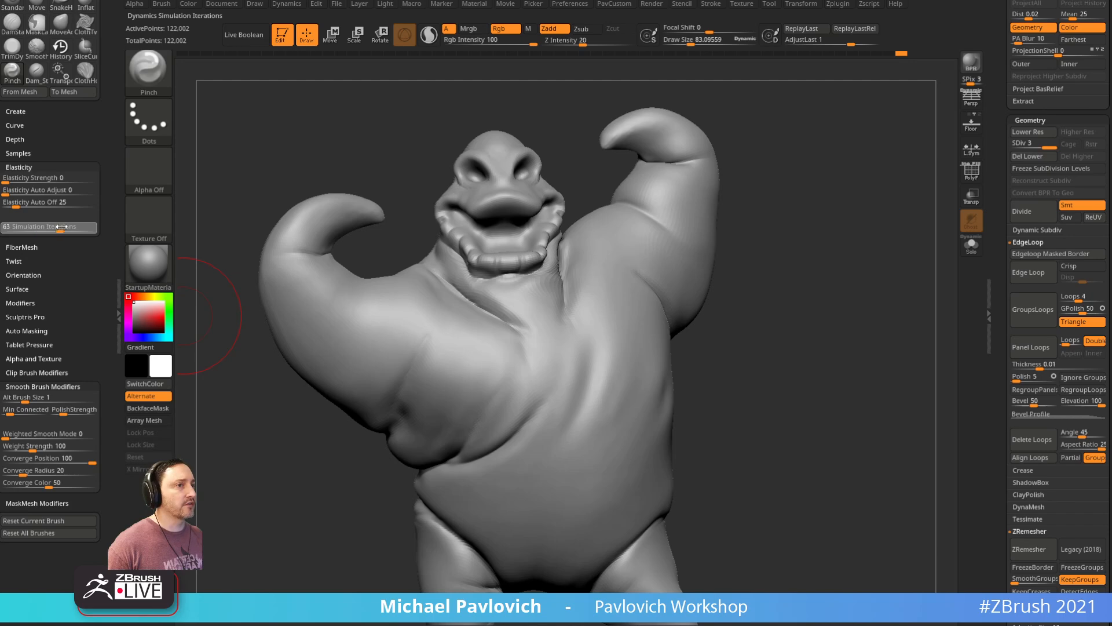
left_click_drag(59, 227, 61, 234)
Step: Try simulated Pinch strokes around the character's head at smaller draw sizes, and undo them
mouse_move(555, 166)
right_mouse_down("ctrl")
mouse_move(558, 157)
mouse_move(545, 164)
right_mouse_up("ctrl")
key("bracketleft")
left_click_drag(512, 159, 552, 125)
mouse_move(552, 126)
right_mouse_down()
mouse_move(568, 136)
mouse_move(557, 173)
right_mouse_up()
key("s")
mouse_move(514, 216)
left_mouse_down()
mouse_move(493, 200)
mouse_move(554, 192)
left_mouse_up()
right_click_drag(603, 153, 578, 186)
key("ctrl+z")
key("ctrl+z")
key("ctrl+z")
Step: Turn off Expand in the Dynamics settings
left_click_drag(99, 216, 96, 70)
left_click(120, 431)
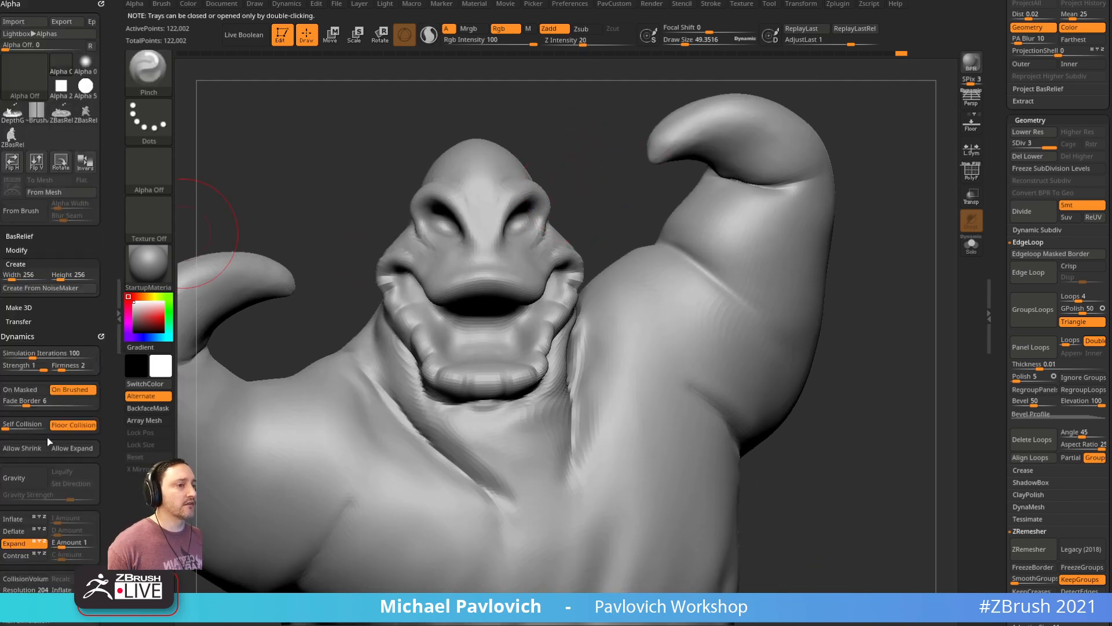
right_click_drag(571, 195, 395, 231)
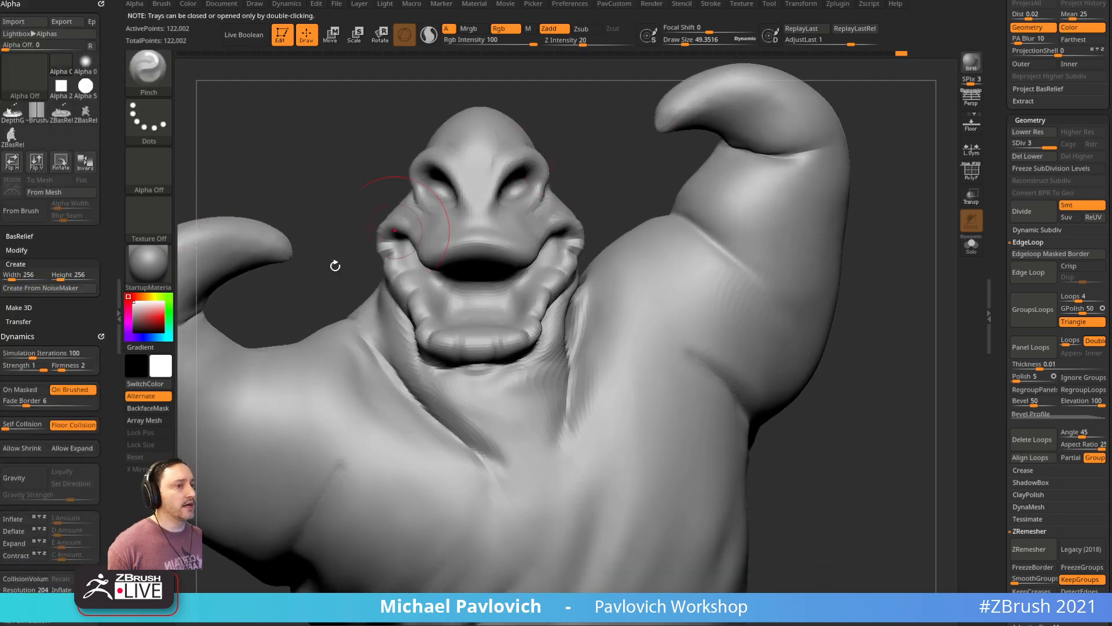
scroll(63, 245, "down", 3)
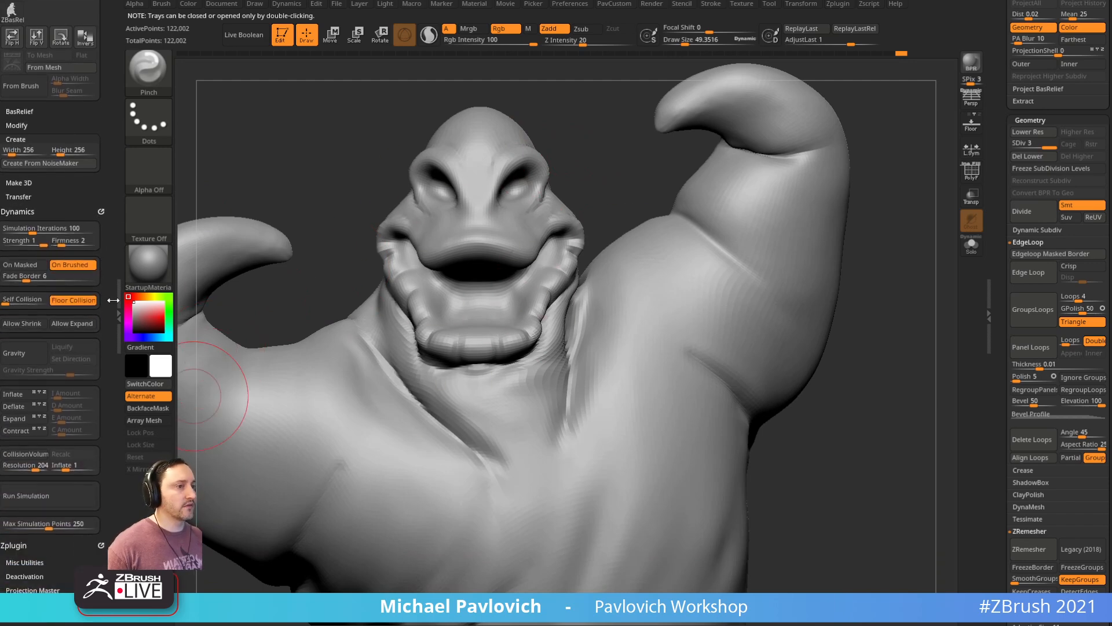
scroll(106, 317, "down", 1)
Step: Pinch the surface of the character's face with simulated strokes and smooth the result
mouse_move(547, 219)
right_mouse_down()
mouse_move(579, 186)
mouse_move(532, 237)
right_mouse_up()
mouse_move(553, 224)
left_mouse_down()
mouse_move(511, 259)
mouse_move(565, 232)
mouse_move(514, 178)
mouse_move(538, 152)
left_mouse_up()
key("s")
left_click(540, 242)
right_click_drag(594, 110, 631, 116)
left_click_drag(510, 149, 494, 195)
right_click_drag(591, 139, 628, 136)
left_click_drag(503, 168, 490, 185, "shift")
left_click_drag(493, 191, 467, 174)
Step: Pinch the folds along the neck and upper chest with simulated strokes, undoing the last stroke
mouse_move(817, 214)
right_mouse_down()
mouse_move(857, 269)
mouse_move(509, 281)
right_mouse_up()
key("s")
mouse_move(455, 316)
left_mouse_down()
mouse_move(492, 330)
mouse_move(503, 383)
left_mouse_up()
right_click_drag(753, 330, 732, 279, "alt")
left_click_drag(451, 415, 491, 395)
mouse_move(491, 395)
right_mouse_down()
mouse_move(807, 303)
mouse_move(544, 342)
right_mouse_up()
key("ctrl")
left_click_drag(565, 345, 536, 370)
key("ctrl+z")
Step: Divide the mesh to subdivision level 4 and pinch the crease between the neck and chest
key("ctrl+d")
right_click_drag(854, 292, 829, 288, "alt")
mouse_move(869, 235)
right_mouse_down("ctrl")
mouse_move(881, 266)
mouse_move(842, 266)
right_mouse_up("ctrl")
left_click_drag(546, 237, 487, 195)
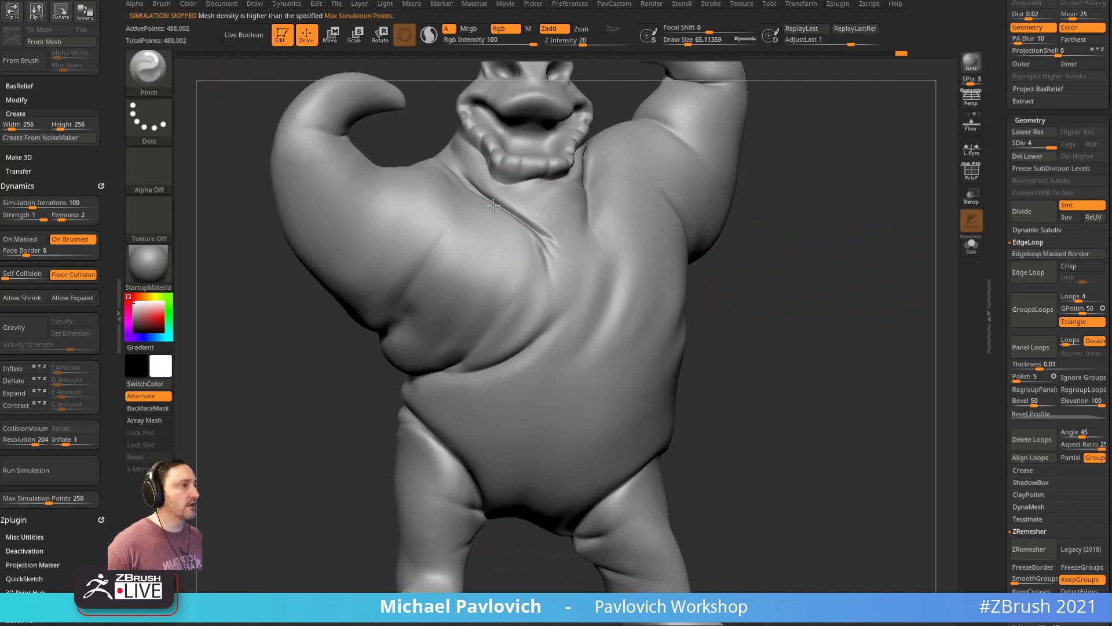
right_click_drag(814, 283, 801, 285)
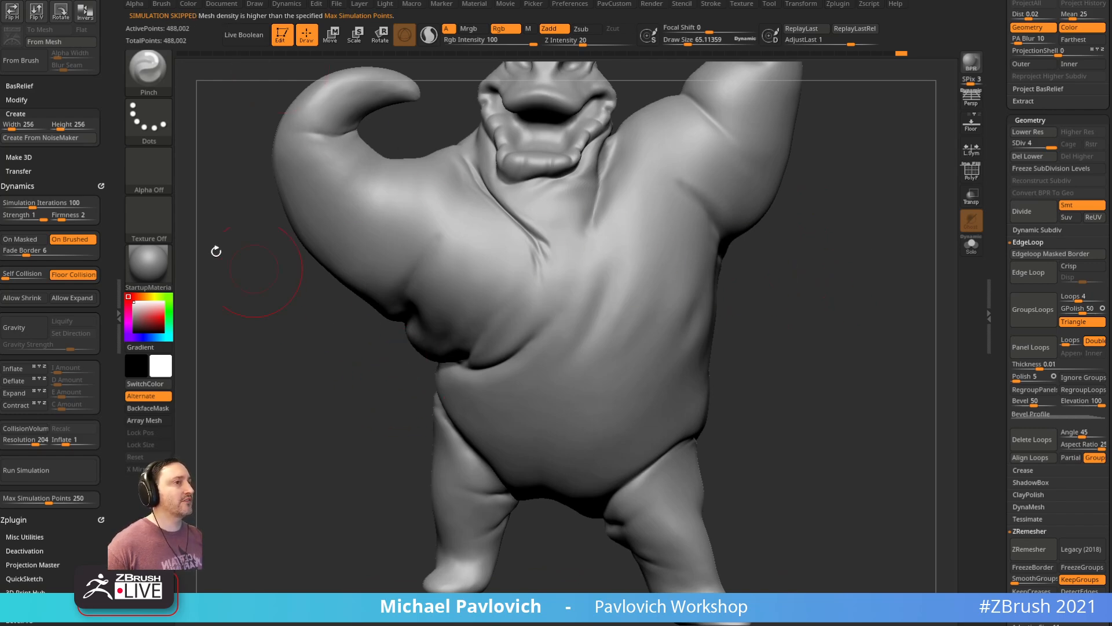
Step: Switch the selection brush to SelectLasso and isolate the neck and upper chest area
scroll(107, 322, "down", 4)
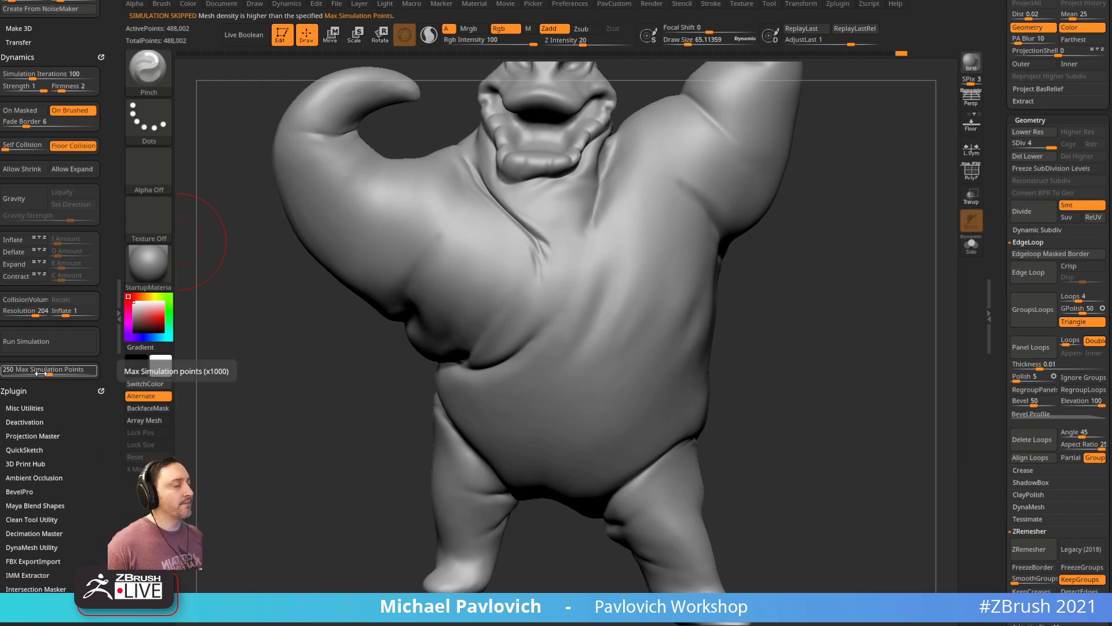
key("ctrl")
left_click_drag(835, 371, 780, 301)
mouse_move(491, 241)
left_mouse_down("ctrl+shift")
mouse_move(467, 230)
mouse_move(510, 341)
mouse_move(462, 112)
mouse_move(246, 115)
mouse_move(219, 91)
left_mouse_up("ctrl+shift")
left_click(155, 75, "ctrl+shift")
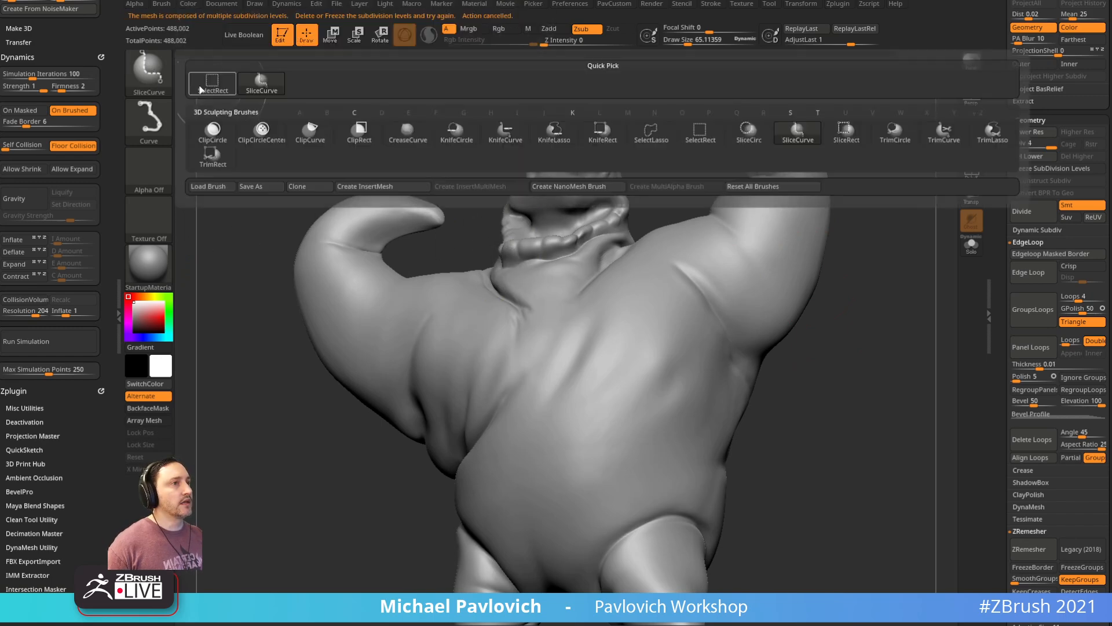
left_click(651, 133)
mouse_move(471, 248)
left_mouse_down("ctrl+shift")
mouse_move(434, 226)
mouse_move(488, 273)
left_mouse_up("ctrl+shift")
Step: Pinch simulated wrinkles along the diagonal neck fold of the isolated patch, reducing the draw size to about 46
left_click_drag(507, 163, 552, 172)
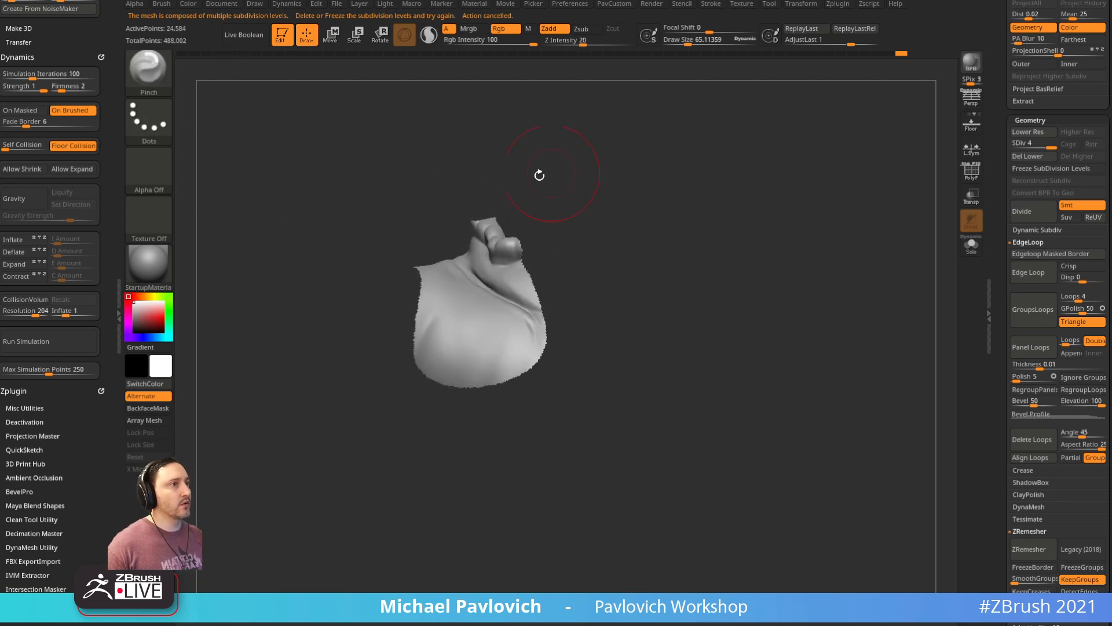
mouse_move(658, 176)
left_mouse_down("alt")
mouse_move(668, 211)
mouse_move(625, 241)
left_mouse_up("alt")
left_click_drag(454, 294, 444, 271)
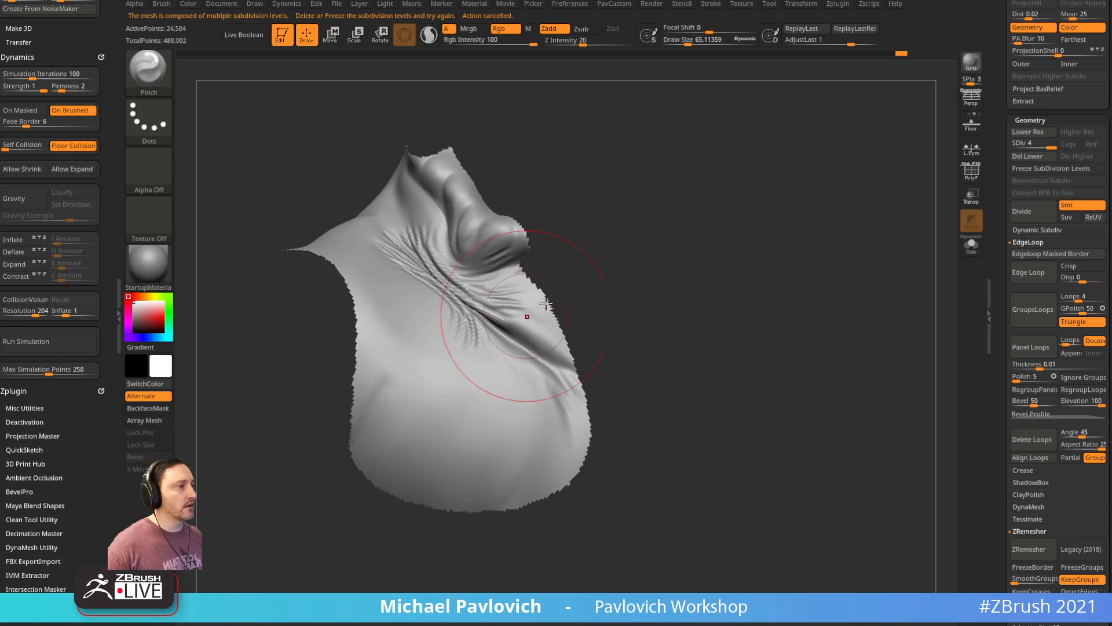
right_click_drag(508, 323, 494, 314)
left_click_drag(493, 313, 483, 307)
key("bracketleft")
mouse_move(419, 257)
left_mouse_down()
mouse_move(484, 326)
mouse_move(562, 371)
left_mouse_up()
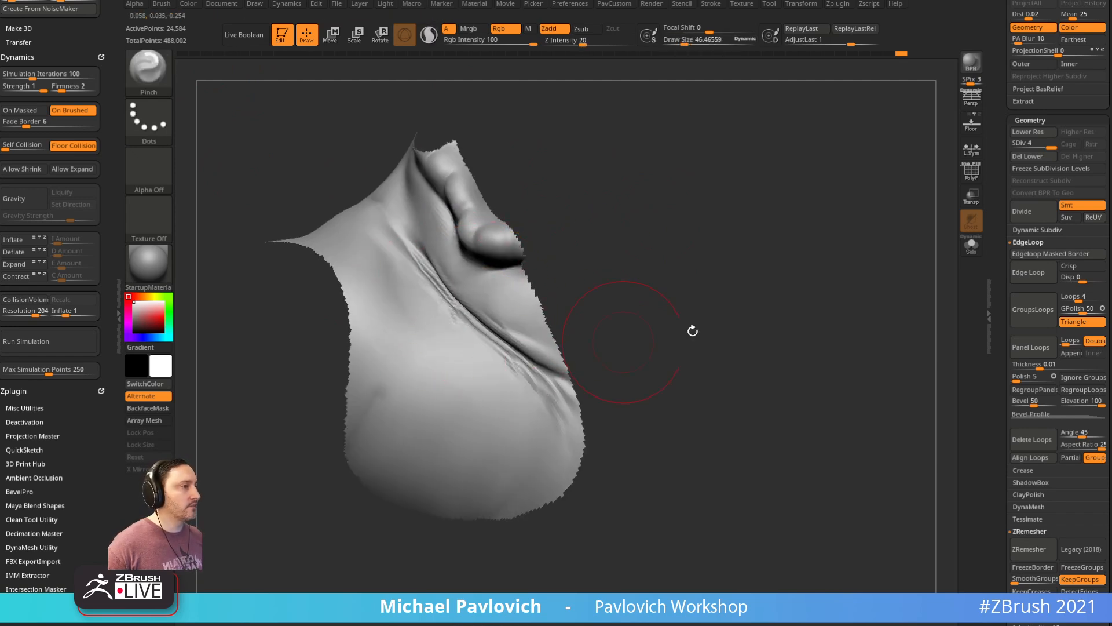
left_click(1033, 157)
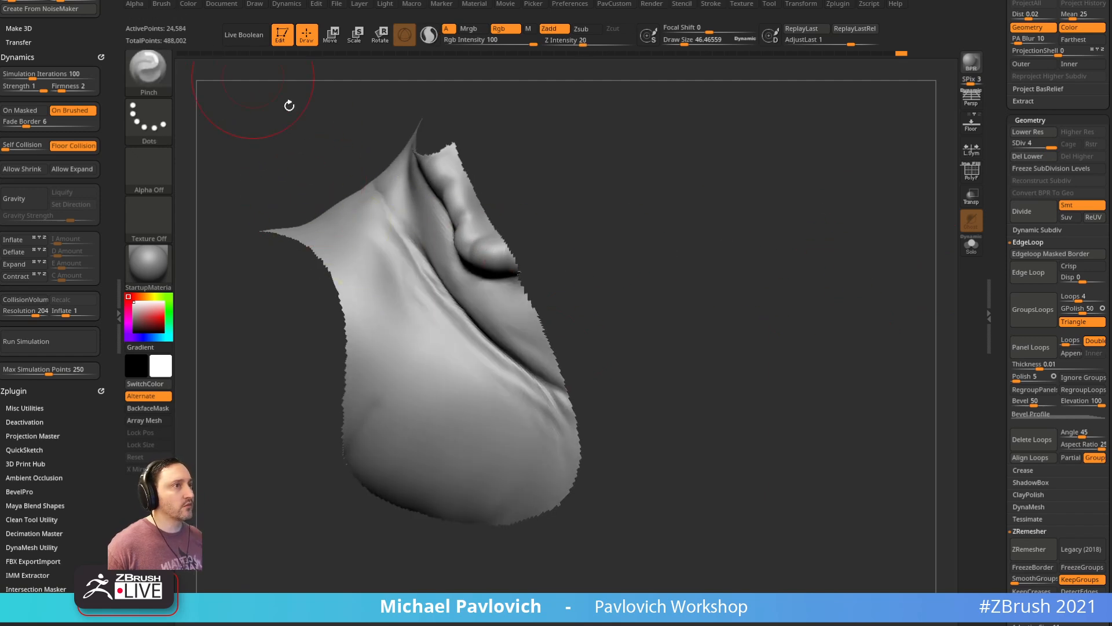
Step: Try Pinch strokes along the neck fold with Dynamics Firmness at 5, and return Firmness to 2
mouse_move(591, 209)
left_mouse_down()
mouse_move(675, 241)
mouse_move(605, 198)
left_mouse_up()
mouse_move(410, 212)
left_mouse_down()
mouse_move(423, 261)
mouse_move(461, 298)
mouse_move(432, 269)
left_mouse_up()
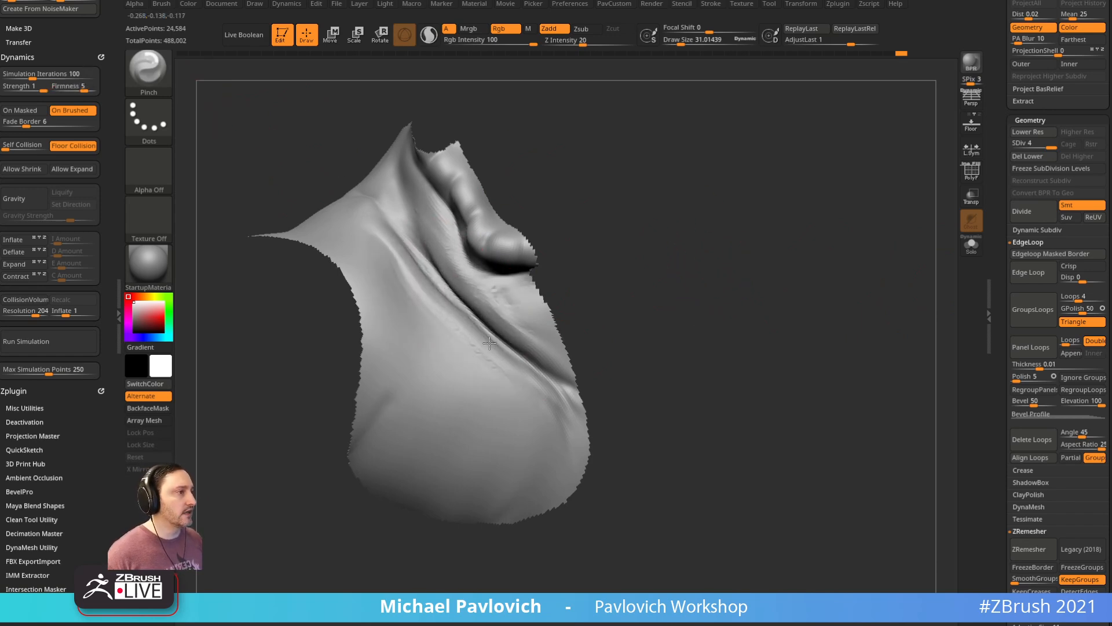
left_click_drag(625, 313, 574, 339)
left_click_drag(507, 374, 477, 208, "shift")
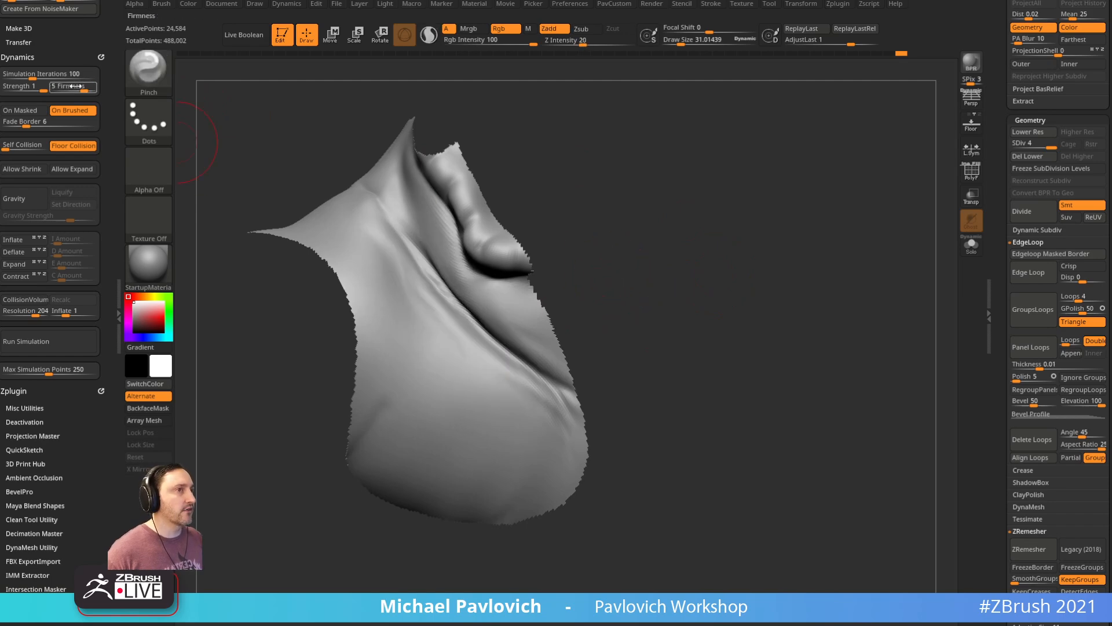
Step: Show the whole model again and switch it to subdivision level 2
left_click_drag(411, 168, 833, 225, "ctrl+shift")
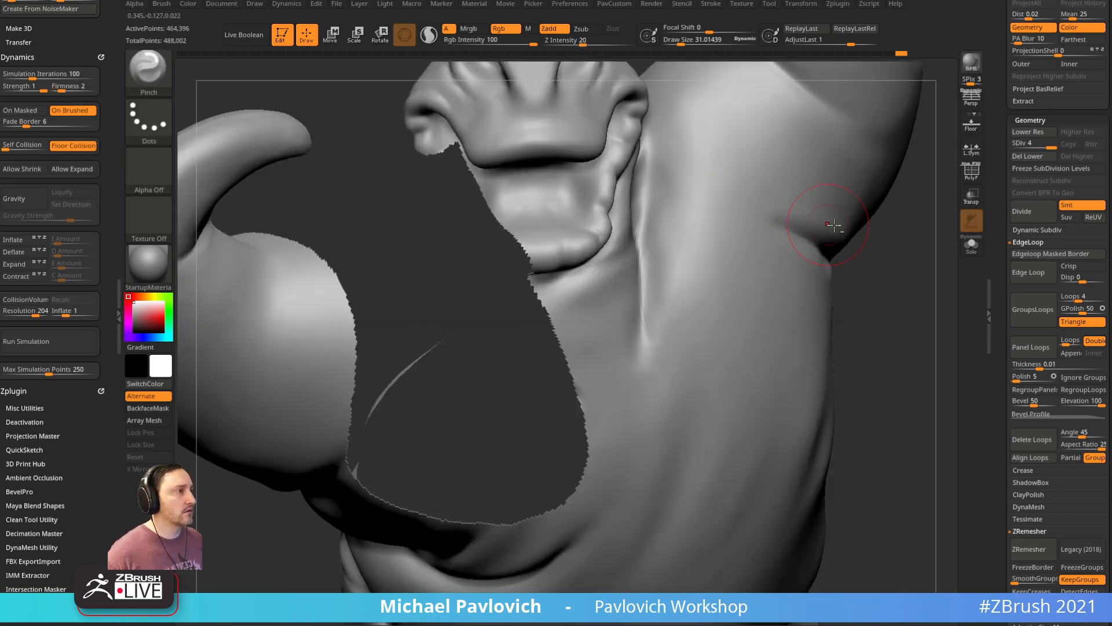
left_click(895, 302, "ctrl+shift")
left_click(1017, 145)
left_click_drag(880, 255, 857, 273)
left_click_drag(763, 258, 849, 343)
left_click_drag(865, 296, 841, 310)
Step: Pinch the crease between the neck and right shoulder with several draw sizes
key("s")
left_click_drag(422, 314, 439, 294)
key("s")
left_click_drag(418, 281, 460, 339)
key("s")
left_click_drag(421, 305, 462, 351)
Step: Pinch the creases on the raised left arm and lower the model to subdivision level 1
mouse_move(845, 359)
left_mouse_down()
mouse_move(845, 337)
mouse_move(803, 334)
left_mouse_up()
mouse_move(811, 376)
left_mouse_down("alt")
mouse_move(805, 332)
mouse_move(788, 328)
left_mouse_up("alt")
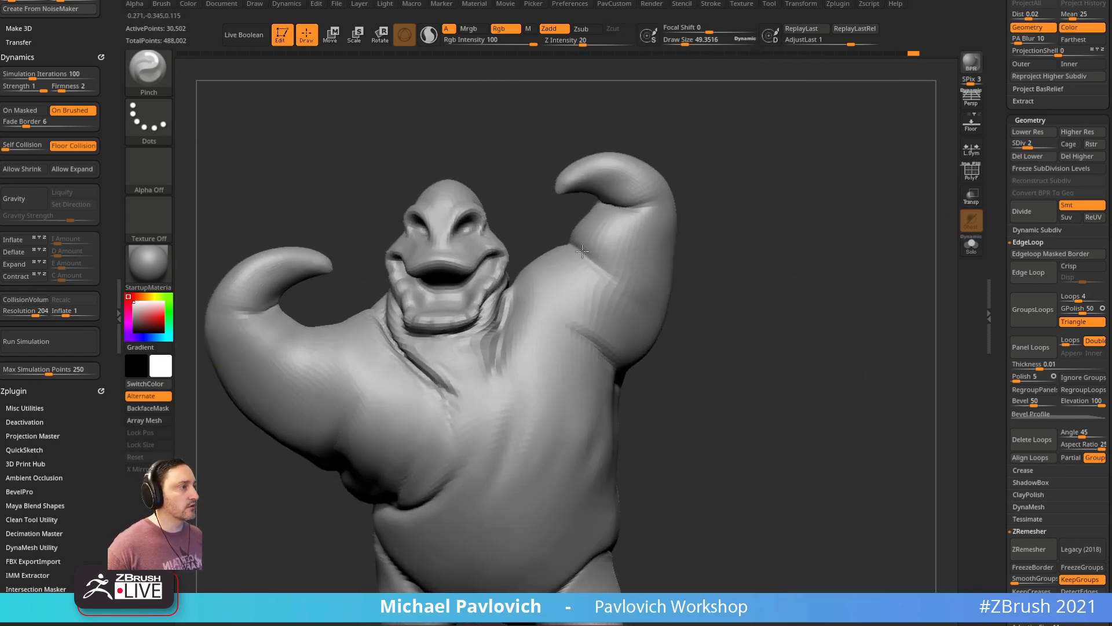
mouse_move(711, 226)
left_mouse_down()
mouse_move(658, 223)
mouse_move(784, 214)
mouse_move(673, 189)
mouse_move(605, 248)
mouse_move(586, 249)
left_mouse_up()
left_click_drag(661, 229, 549, 253)
key("shift+d")
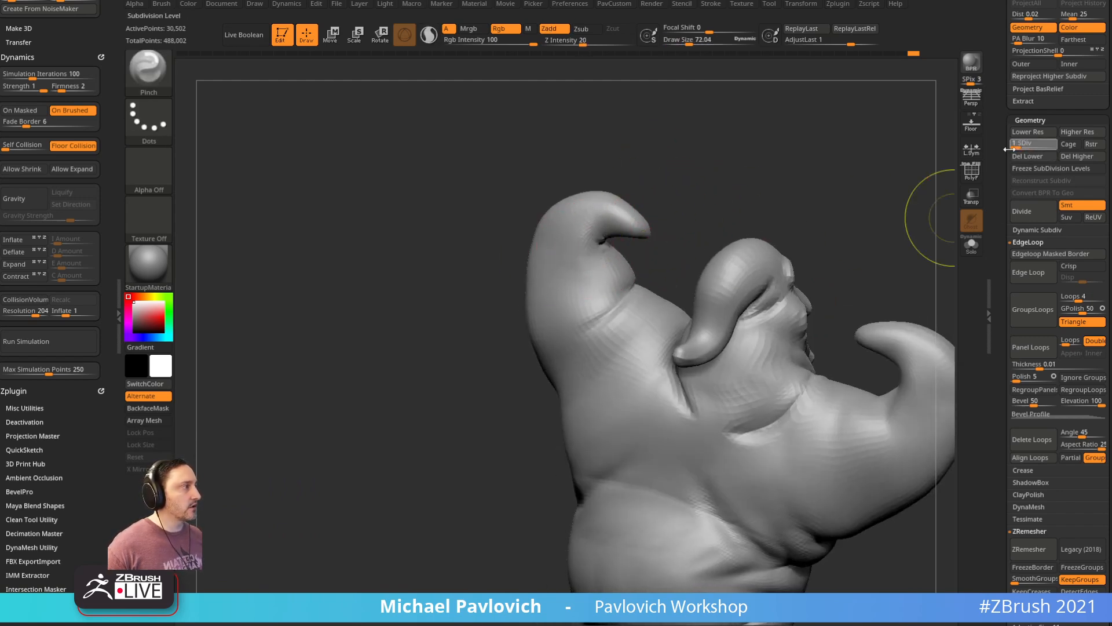
left_click_drag(741, 228, 660, 263)
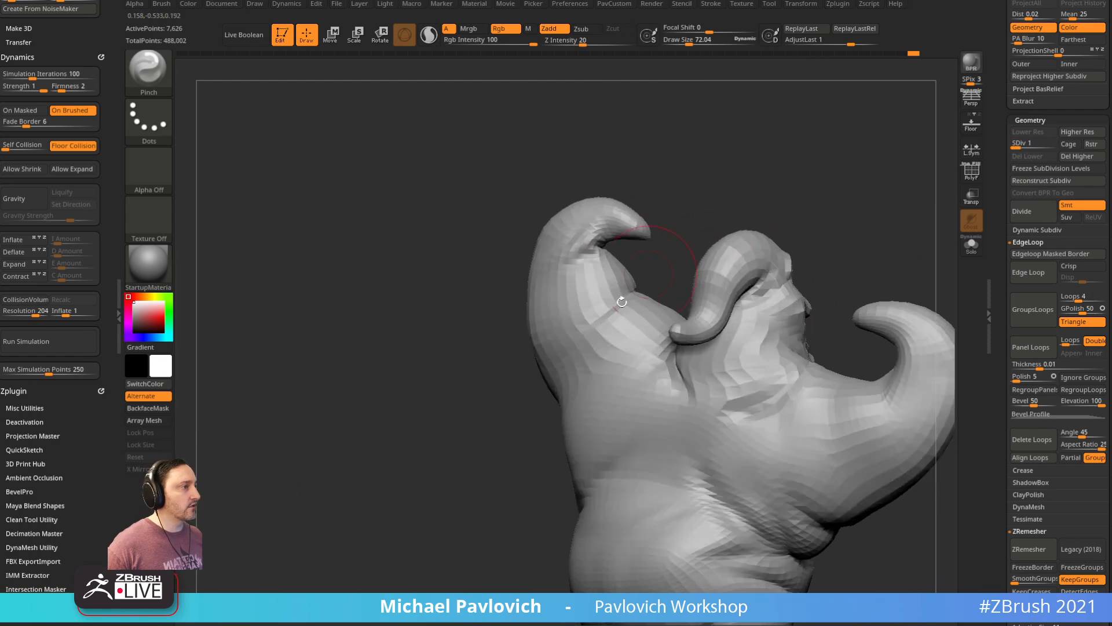
Step: Pinch the creases around the shoulders, back and waist at subdivision level 1
left_click_drag(687, 221, 721, 206)
left_click_drag(879, 277, 802, 186, "alt")
left_click_drag(943, 397, 869, 383)
left_click_drag(622, 345, 587, 334)
left_click_drag(752, 383, 779, 340)
left_click_drag(553, 303, 514, 325)
mouse_move(858, 319)
left_mouse_down()
mouse_move(777, 308)
mouse_move(764, 280)
left_mouse_up()
left_click_drag(549, 364, 503, 382)
left_click_drag(371, 478, 449, 455)
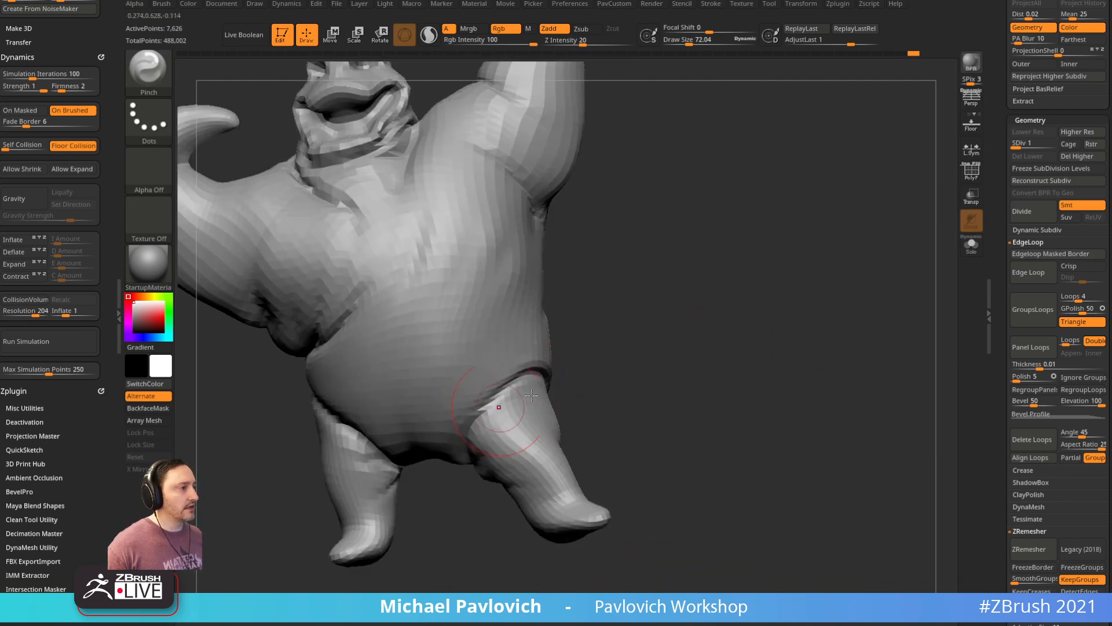
Step: Pinch the creases where both legs meet the belly, working from the front and the back
left_click_drag(486, 394, 484, 395)
left_click_drag(597, 357, 667, 336)
left_click_drag(669, 432, 585, 401)
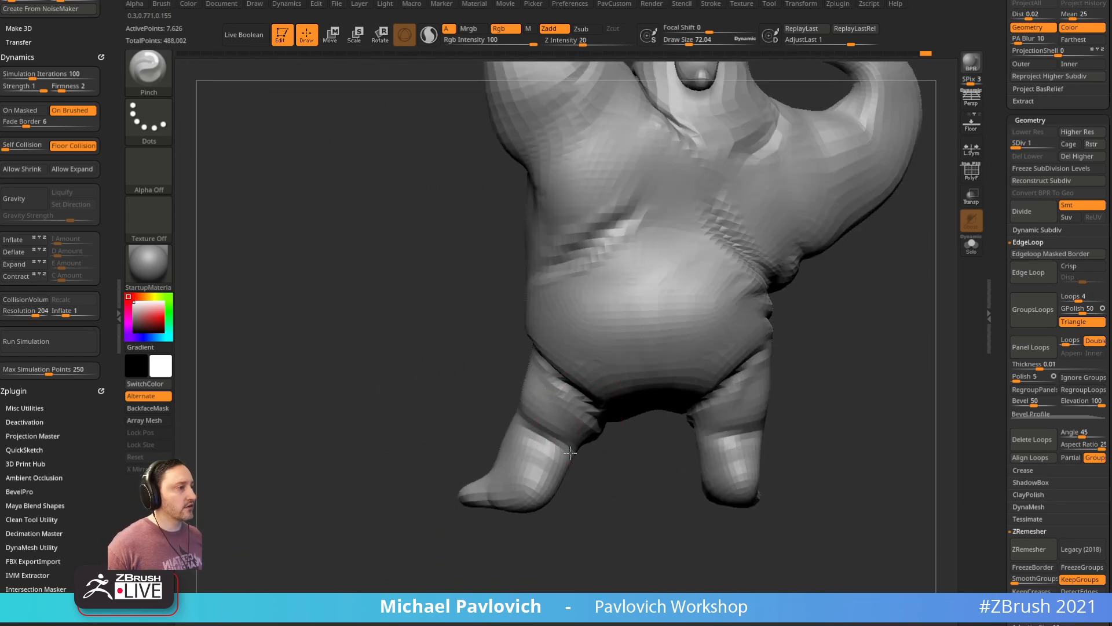
left_click_drag(776, 406, 843, 380)
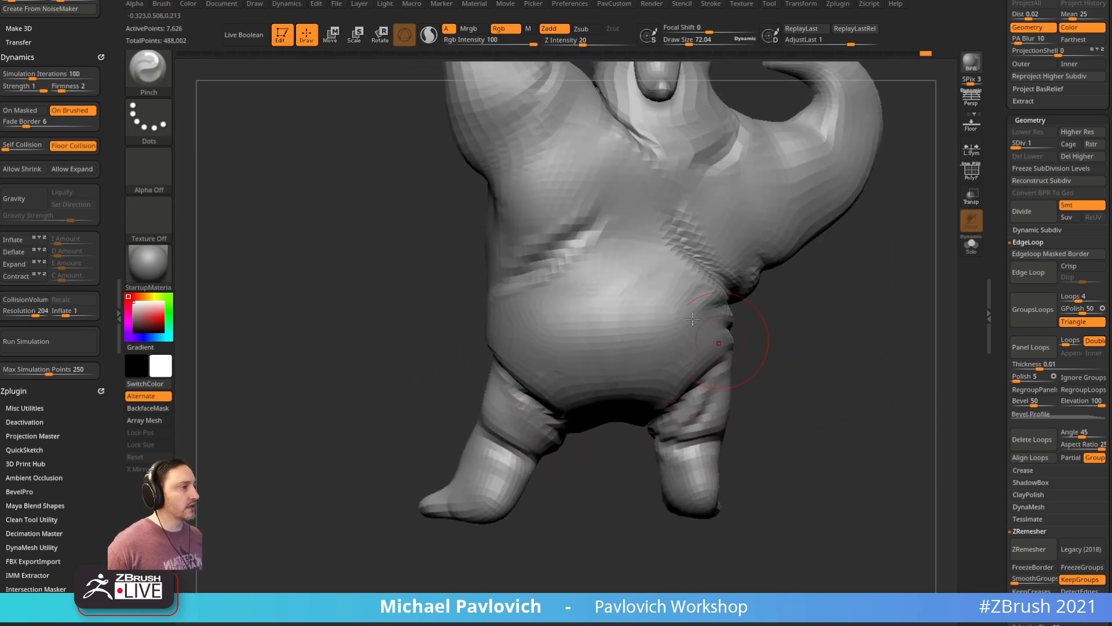
left_click_drag(596, 480, 758, 442)
left_click_drag(919, 373, 618, 415)
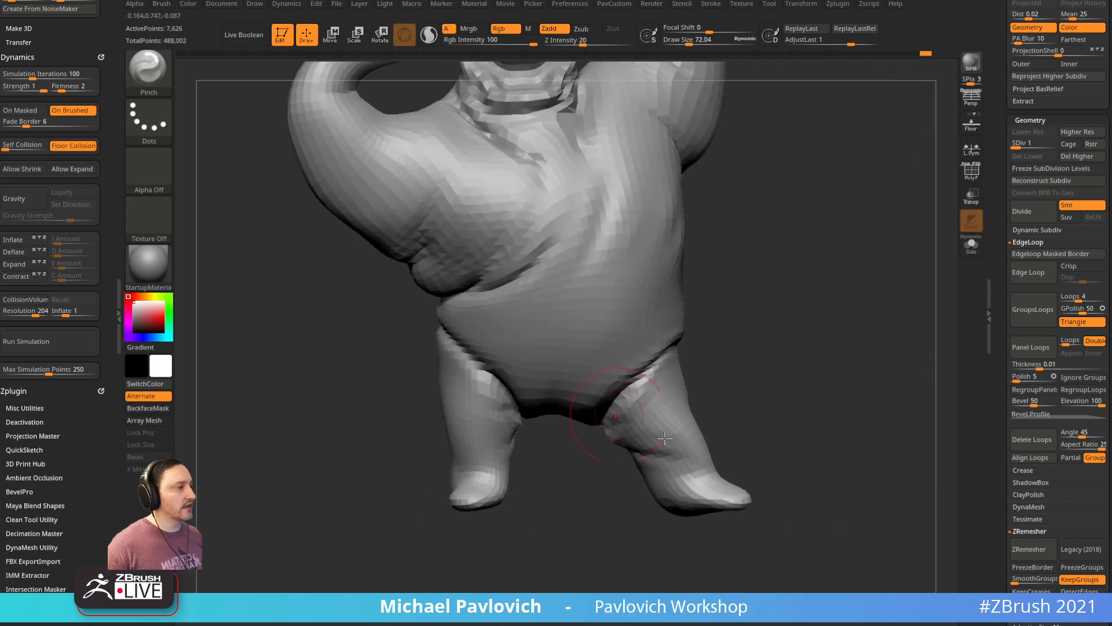
mouse_move(542, 437)
left_mouse_down()
mouse_move(597, 492)
mouse_move(729, 412)
mouse_move(770, 402)
mouse_move(681, 412)
mouse_move(713, 405)
mouse_move(691, 420)
mouse_move(708, 382)
mouse_move(711, 436)
mouse_move(697, 449)
mouse_move(770, 349)
mouse_move(758, 375)
left_mouse_up()
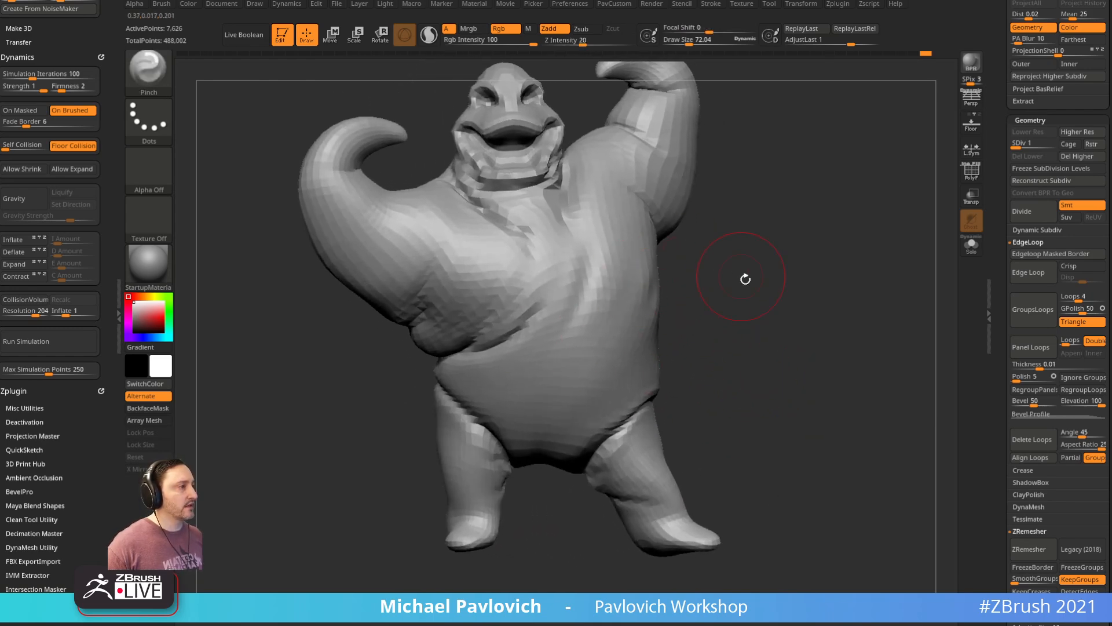
left_click_drag(739, 274, 731, 276)
mouse_move(418, 347)
left_mouse_down()
mouse_move(398, 397)
mouse_move(550, 325)
left_mouse_up()
mouse_move(621, 288)
left_mouse_down()
mouse_move(808, 298)
mouse_move(740, 303)
left_mouse_up()
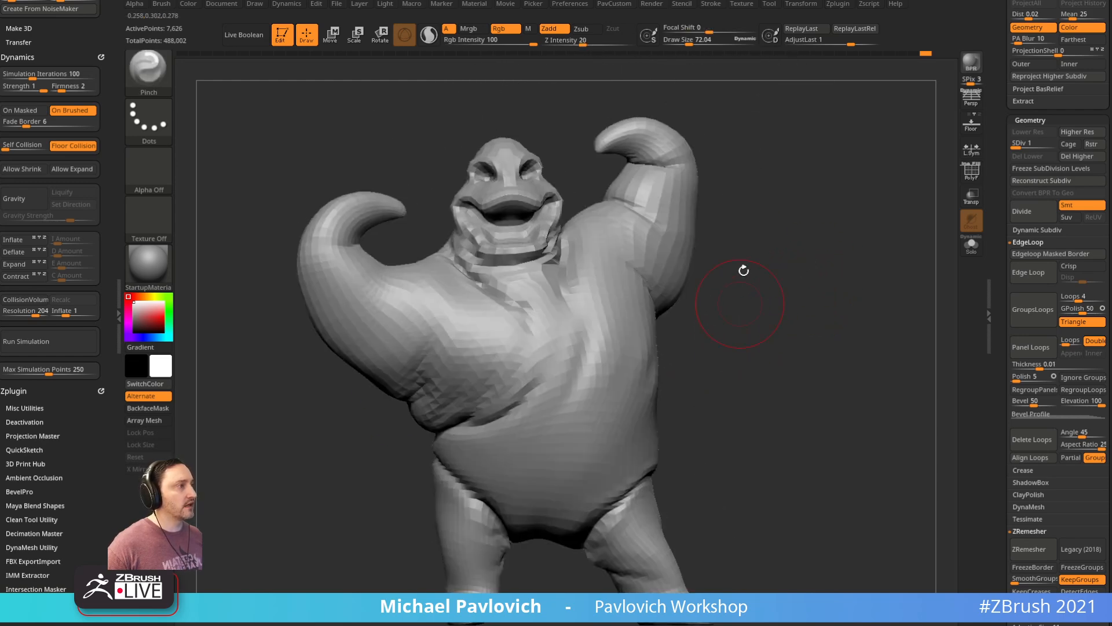
Step: Inflate the neck beside the raised arm using the Inflat brush with its Simulation Iterations at 79 and a reduced draw size
mouse_move(723, 183)
left_mouse_down()
mouse_move(585, 228)
mouse_move(591, 255)
left_mouse_up()
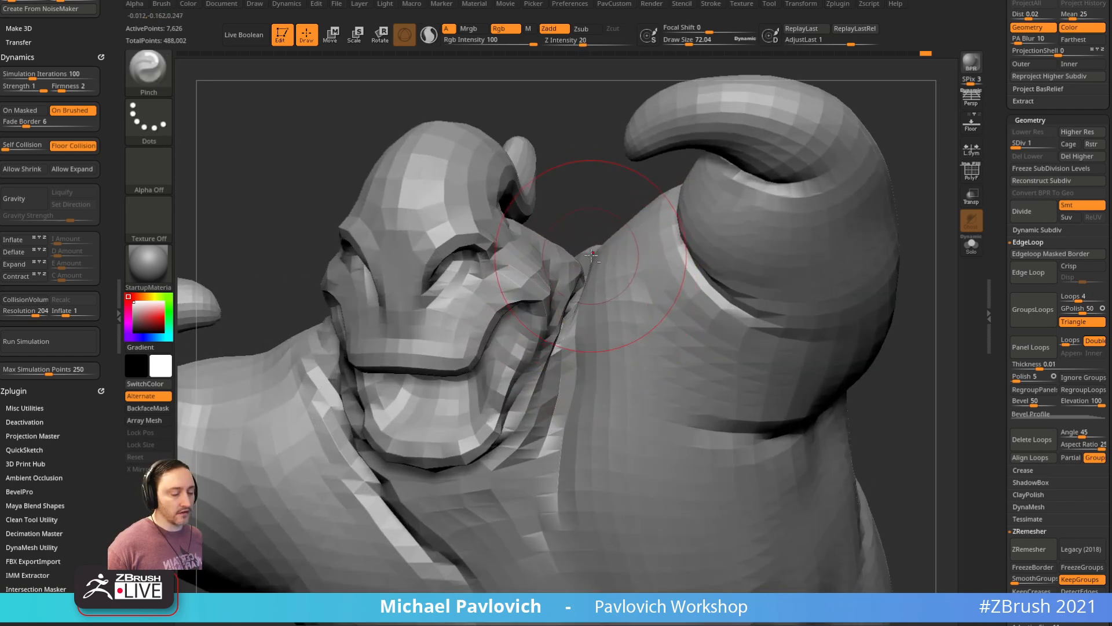
key("b")
key("i")
key("n")
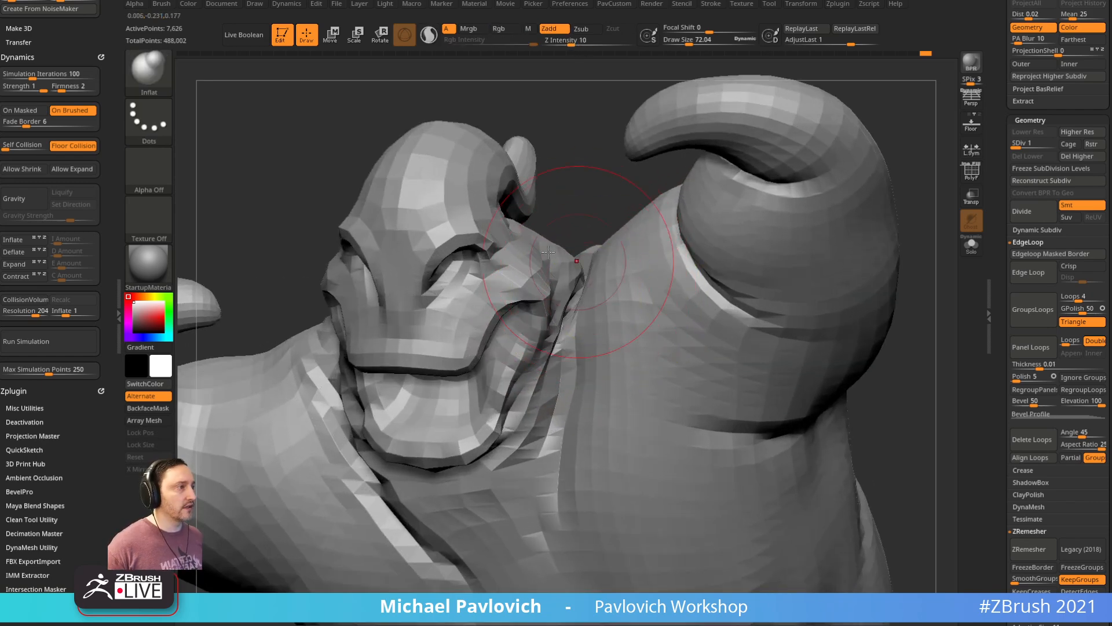
scroll(94, 116, "down", 10)
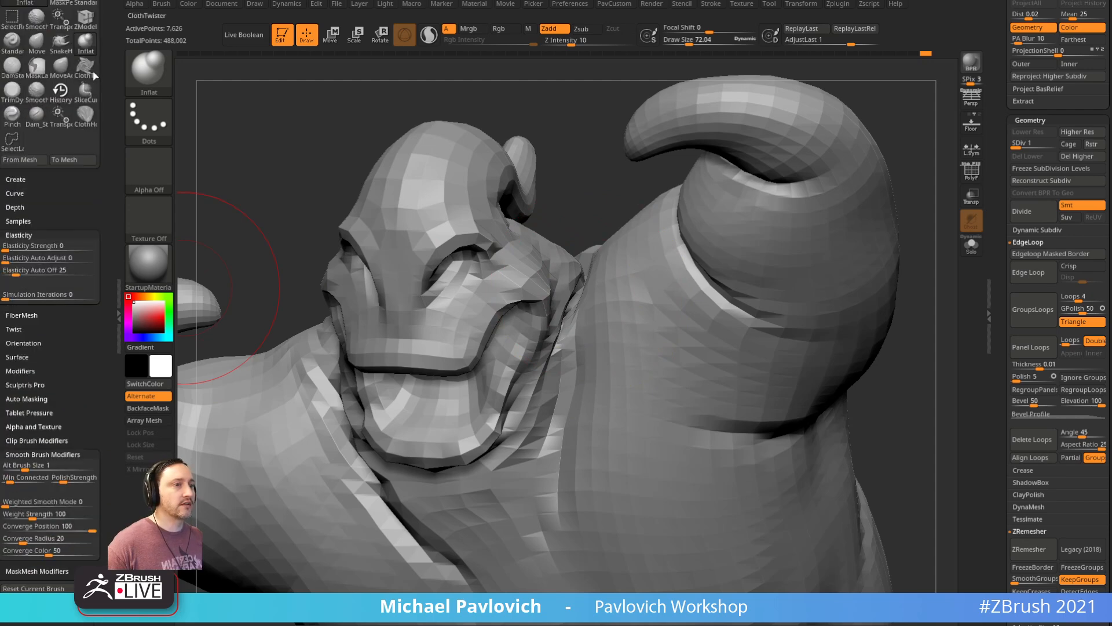
left_click_drag(39, 296, 74, 297)
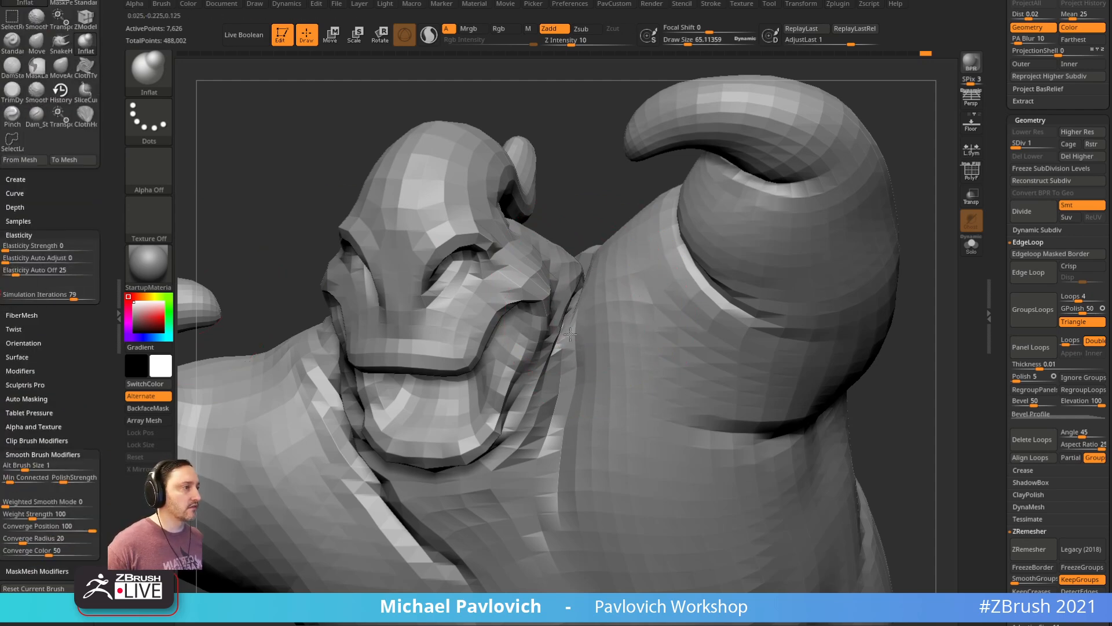
key("s")
left_click_drag(574, 320, 567, 318)
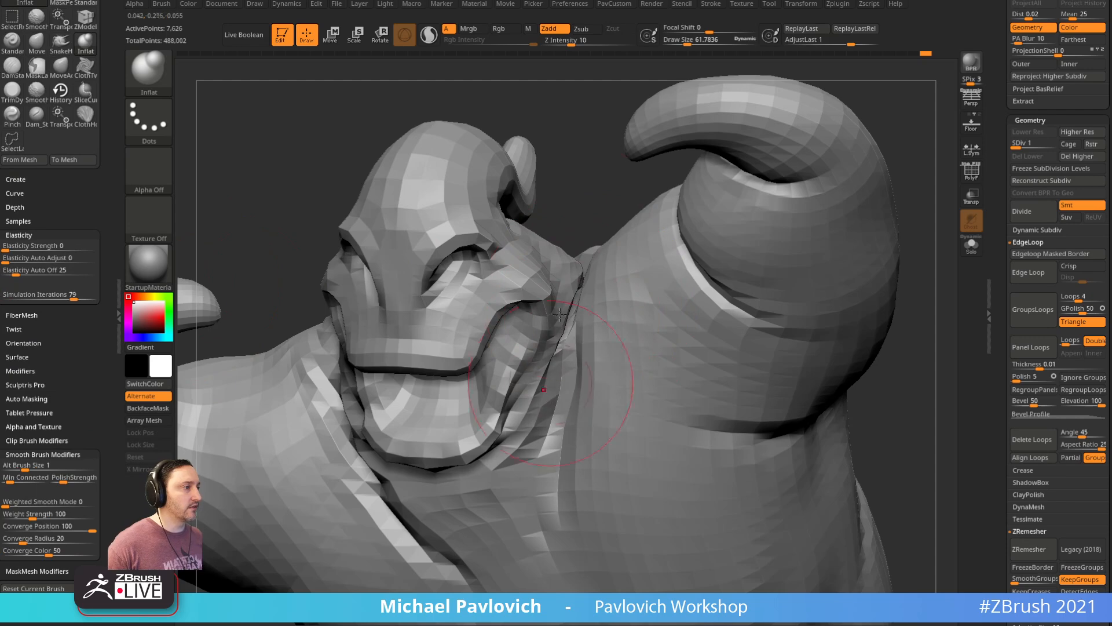
right_click_drag(550, 383, 620, 318)
left_click_drag(543, 342, 548, 380)
right_click_drag(580, 251, 572, 322)
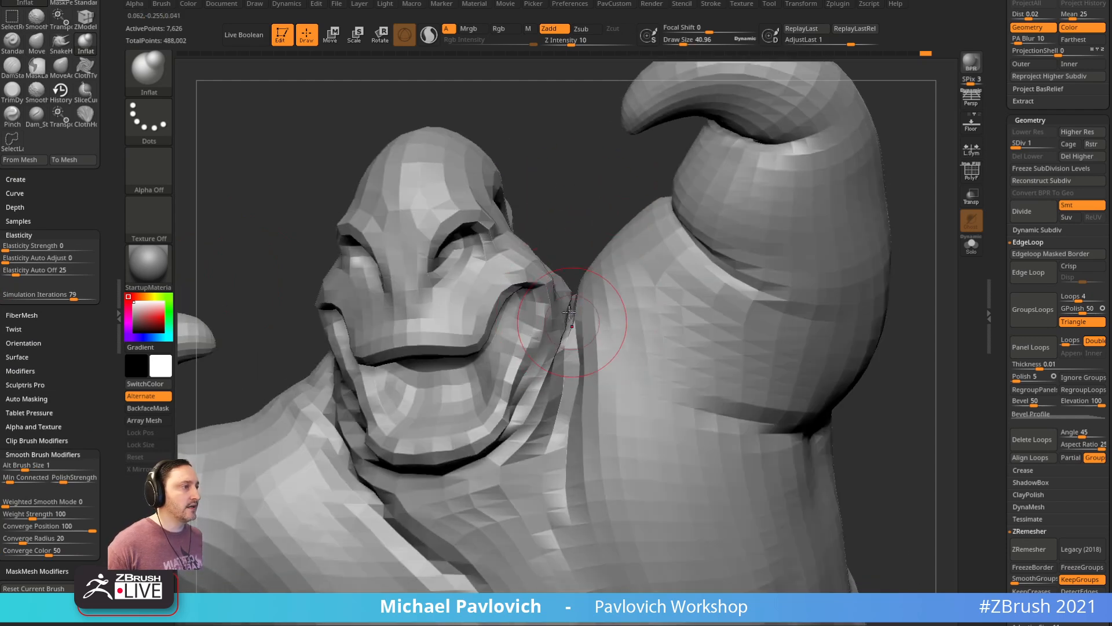
Step: Enable Inflate in Dynamics with an amount of about 0.1 and brush along the neck fold beside the raised arm
scroll(93, 223, "down", 10)
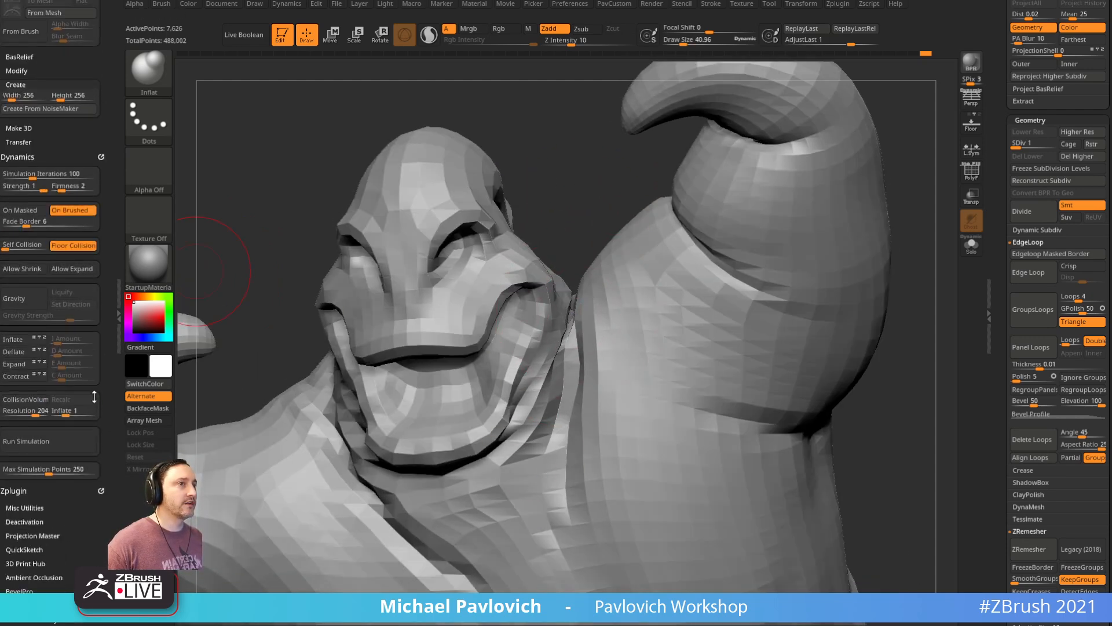
left_click(15, 358)
left_click(55, 362)
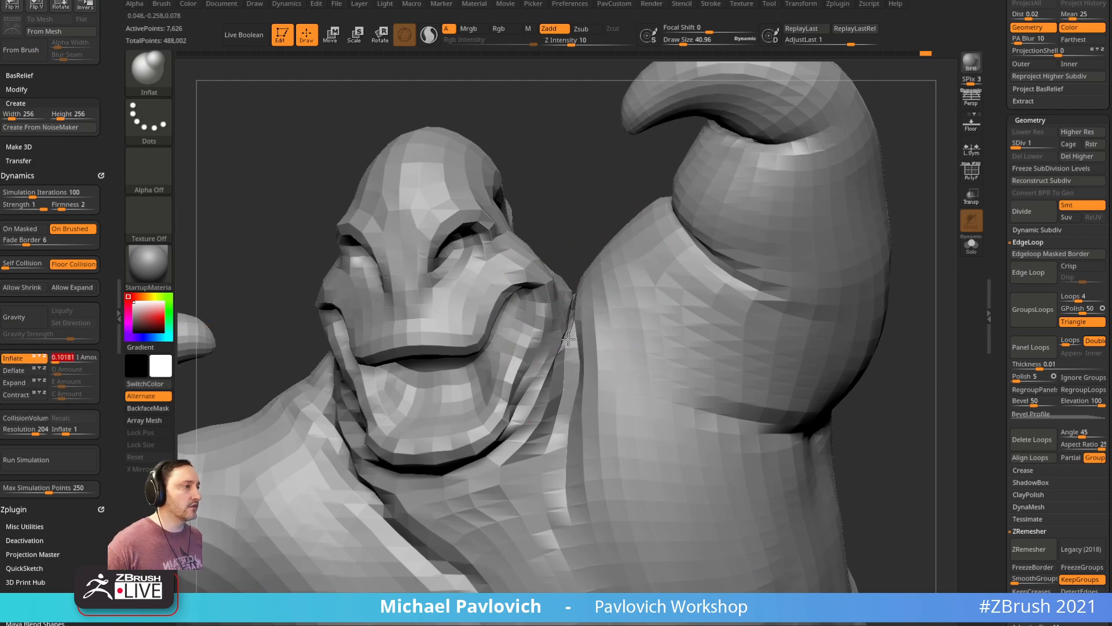
key("bracketright")
left_click_drag(561, 337, 545, 422)
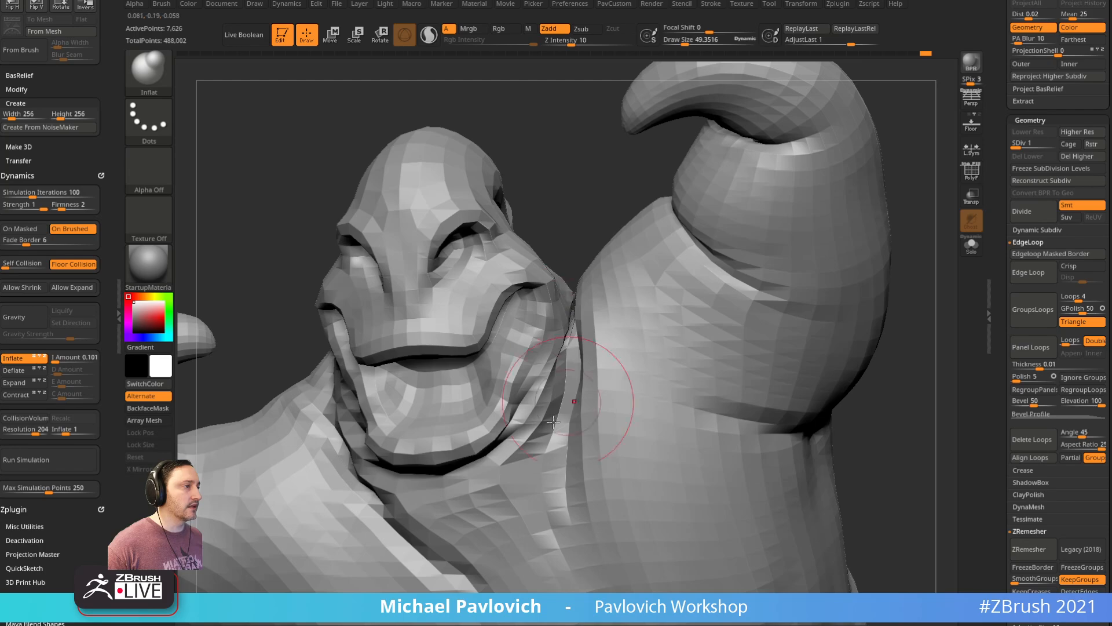
left_click_drag(588, 209, 596, 191)
left_click_drag(803, 257, 789, 301, "shift")
Step: Raise the model to subdivision level 2 and pinch the chest fold at a draw size of about 87
left_click(1027, 143)
mouse_move(775, 223)
left_mouse_down()
mouse_move(767, 233)
mouse_move(789, 235)
mouse_move(786, 216)
mouse_move(715, 231)
left_mouse_up()
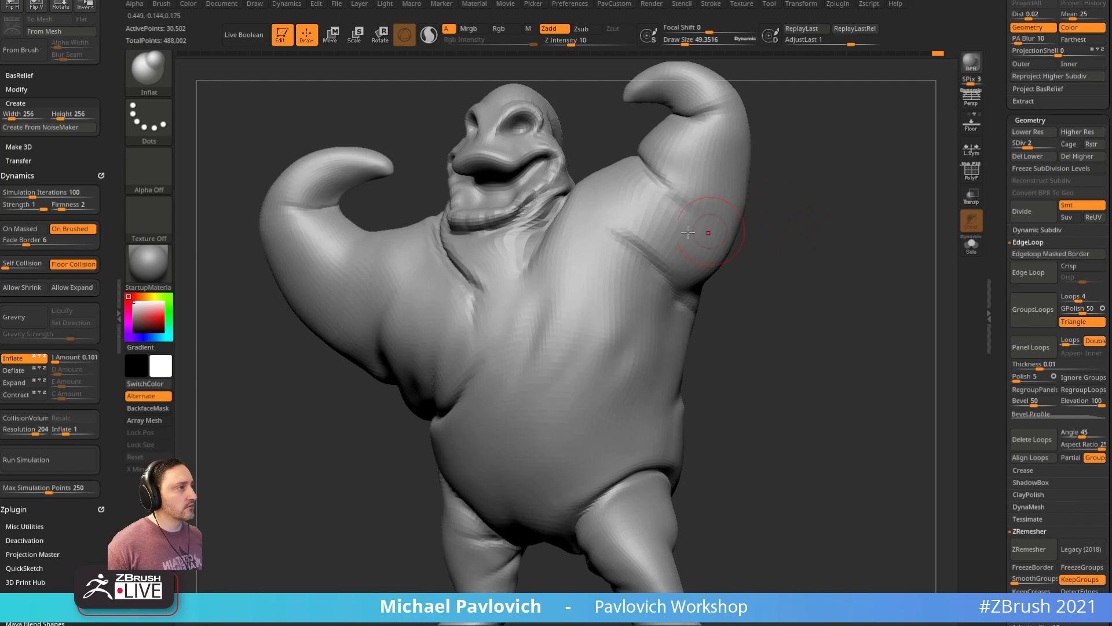
key("b")
key("p")
key("i")
key("f")
left_click_drag(743, 212, 790, 218)
key("s")
left_click_drag(572, 320, 536, 344)
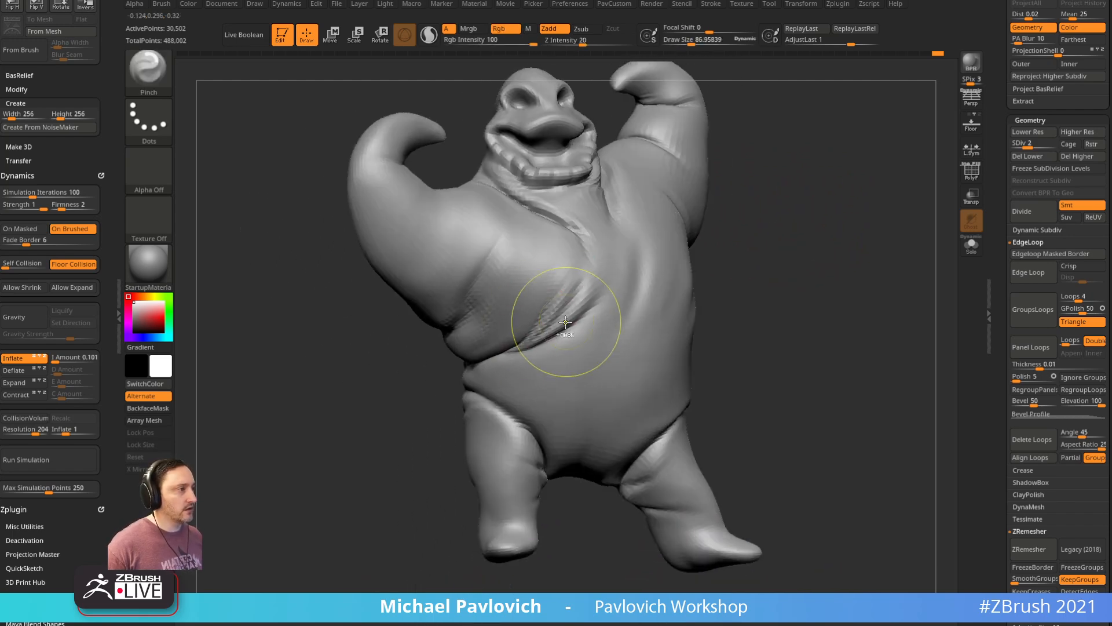
left_click_drag(281, 261, 432, 312)
mouse_move(220, 143)
left_mouse_down("alt")
mouse_move(221, 129)
mouse_move(257, 112)
left_mouse_up("alt")
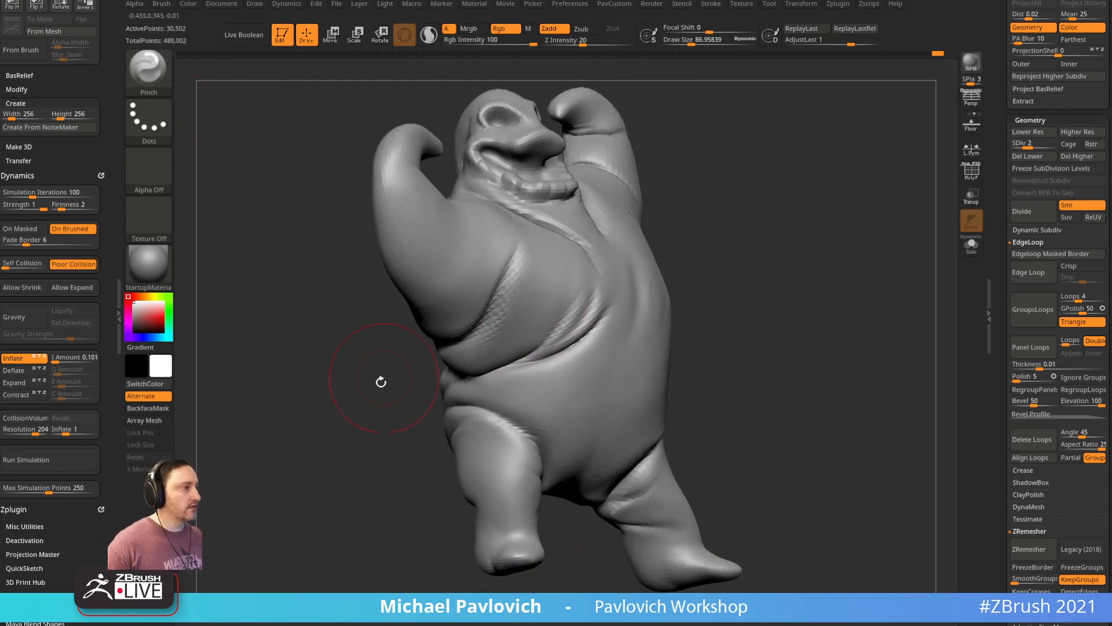
Step: Smooth and pinch the folds across the back, waist and sides of the torso
left_click_drag(385, 377, 507, 320)
mouse_move(628, 317)
left_mouse_down()
mouse_move(773, 320)
mouse_move(791, 301)
left_mouse_up()
left_click_drag(449, 373, 459, 364, "shift")
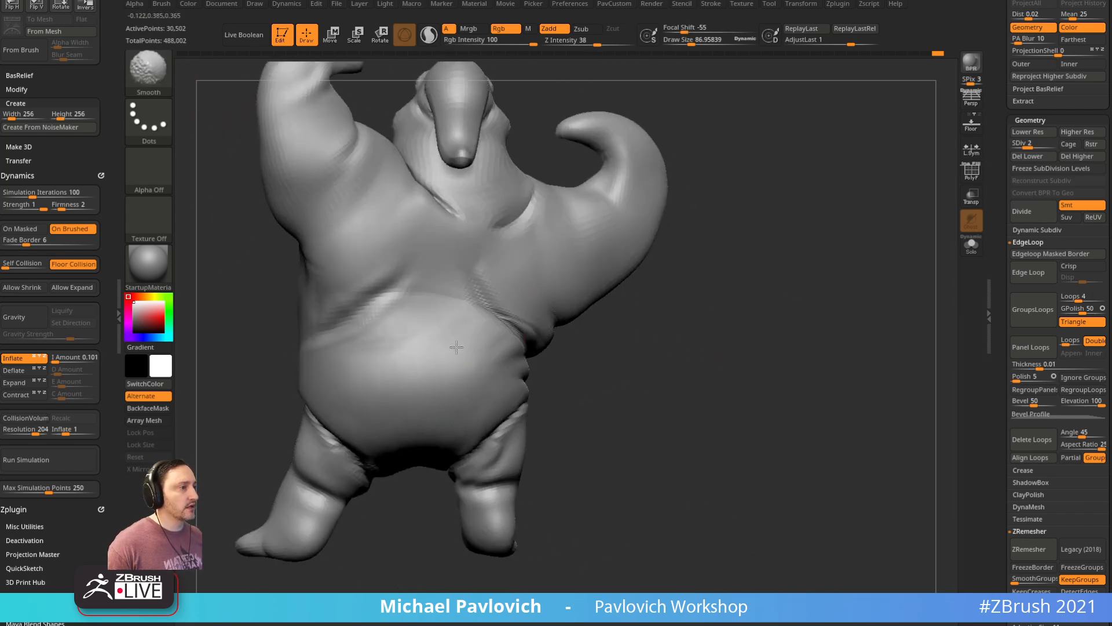
left_click_drag(670, 356, 733, 346, "alt")
mouse_move(576, 412)
left_mouse_down()
mouse_move(536, 455)
mouse_move(571, 426)
left_mouse_up()
left_click_drag(647, 400, 662, 369, "alt")
left_click_drag(399, 403, 434, 426)
left_click_drag(360, 363, 421, 427, "alt")
mouse_move(516, 325)
left_mouse_down()
mouse_move(472, 349)
mouse_move(520, 314)
mouse_move(487, 342)
left_mouse_up()
left_click_drag(405, 367, 510, 356)
left_click_drag(747, 333, 644, 312)
mouse_move(565, 232)
left_mouse_down()
mouse_move(589, 192)
mouse_move(688, 307)
mouse_move(749, 190)
left_mouse_up()
left_click_drag(475, 313, 397, 383)
mouse_move(675, 209)
left_mouse_down("alt")
mouse_move(718, 249)
mouse_move(700, 227)
mouse_move(525, 186)
left_mouse_up("alt")
mouse_move(700, 161)
left_mouse_down("shift")
mouse_move(708, 169)
mouse_move(683, 157)
mouse_move(602, 320)
left_mouse_up("shift")
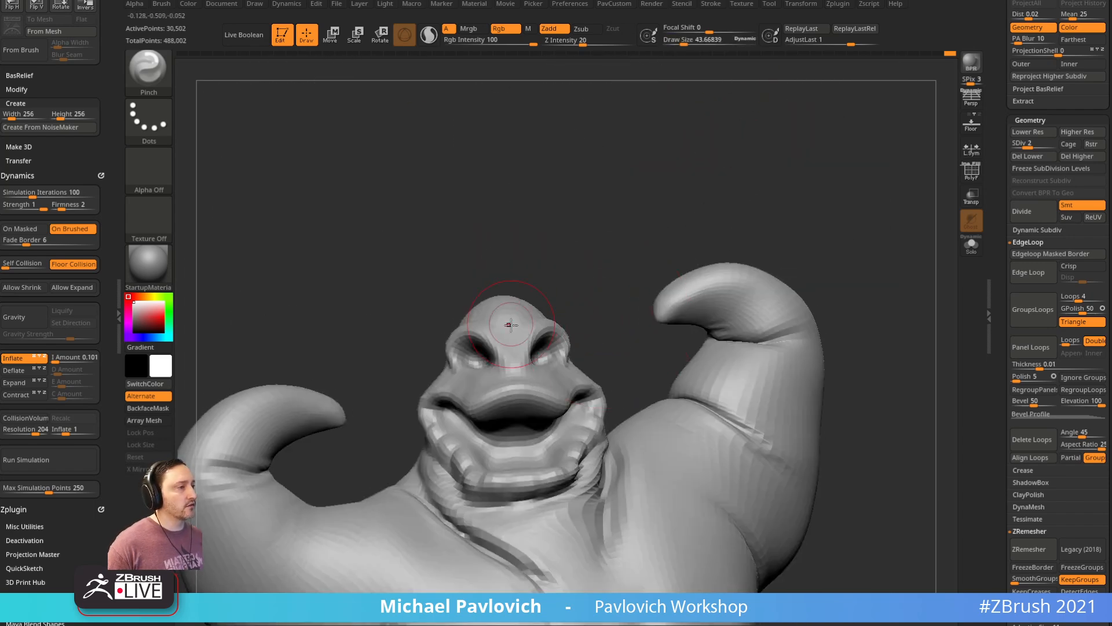
Step: Reshape the brow and eye area with the Move brush at several draw sizes, undoing the first attempts
key("b")
key("m")
key("v")
key("s")
mouse_move(480, 333)
left_mouse_down()
mouse_move(483, 345)
mouse_move(493, 336)
left_mouse_up()
key("s")
left_click_drag(576, 329, 508, 323, "alt")
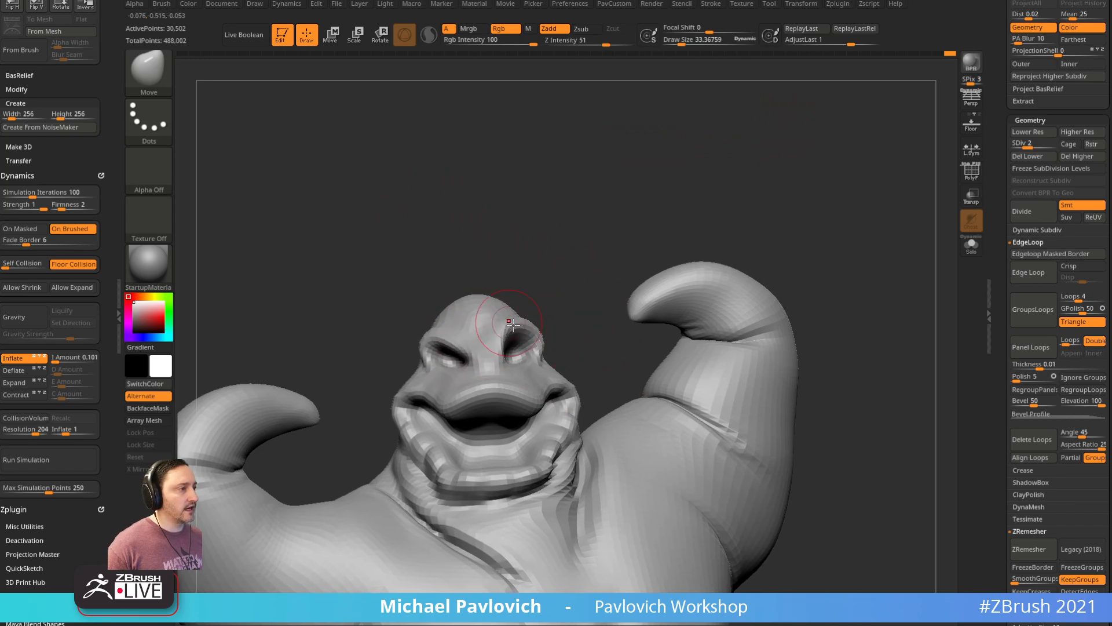
right_click_drag(502, 386, 506, 321, "alt")
key("s")
left_click_drag(559, 329, 575, 310)
left_click_drag(413, 335, 413, 346)
key("ctrl+z")
key("ctrl+z")
key("ctrl+z")
key("ctrl+z")
left_click_drag(571, 316, 574, 326)
left_click_drag(453, 404, 487, 408)
left_click_drag(577, 263, 628, 260)
Step: Mask the body and face so only the curled tail of the head stays editable with the gizmo
key("w")
left_click_drag(526, 325, 546, 337, "ctrl")
left_click_drag(707, 305, 691, 315)
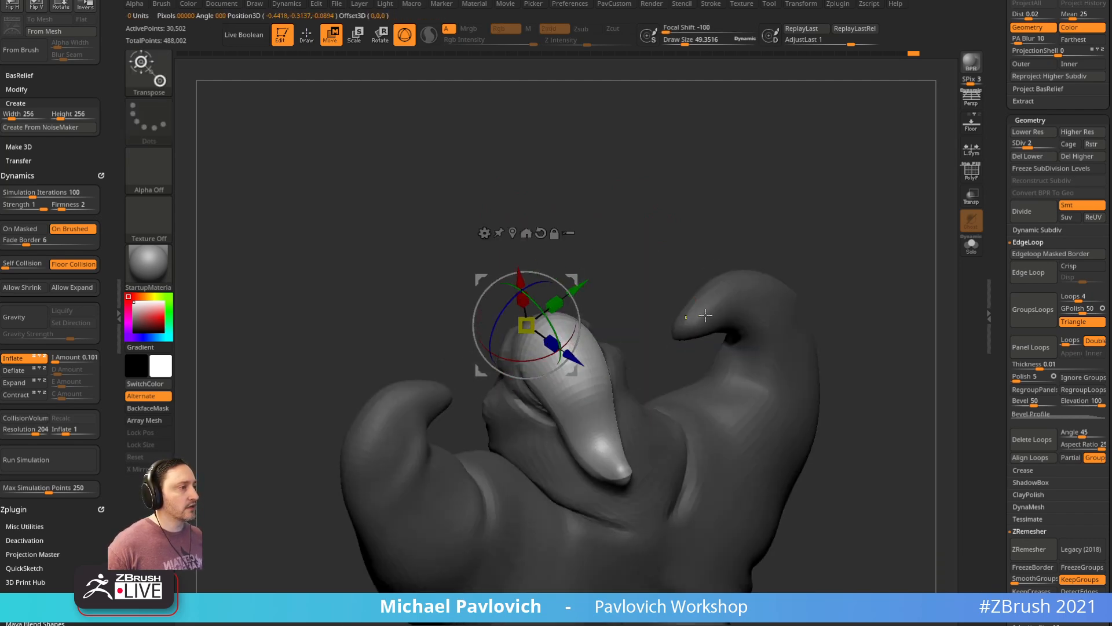
key("q")
mouse_move(763, 301)
left_mouse_down()
mouse_move(869, 239)
mouse_move(864, 260)
left_mouse_up()
Step: Rotate and reposition the head's tail with the gizmo so it swings out beside the face, and clear the mask
key("w")
left_click_drag(541, 259, 552, 327, "alt")
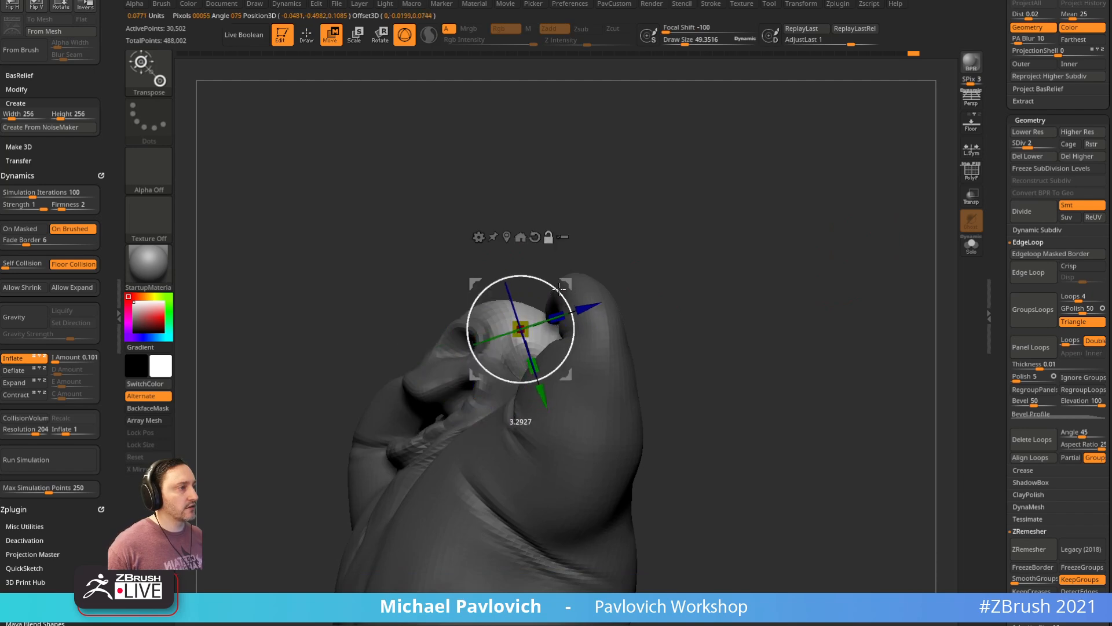
left_click_drag(591, 255, 647, 237)
mouse_move(562, 274)
left_mouse_down()
mouse_move(507, 271)
mouse_move(523, 262)
mouse_move(548, 271)
left_mouse_up()
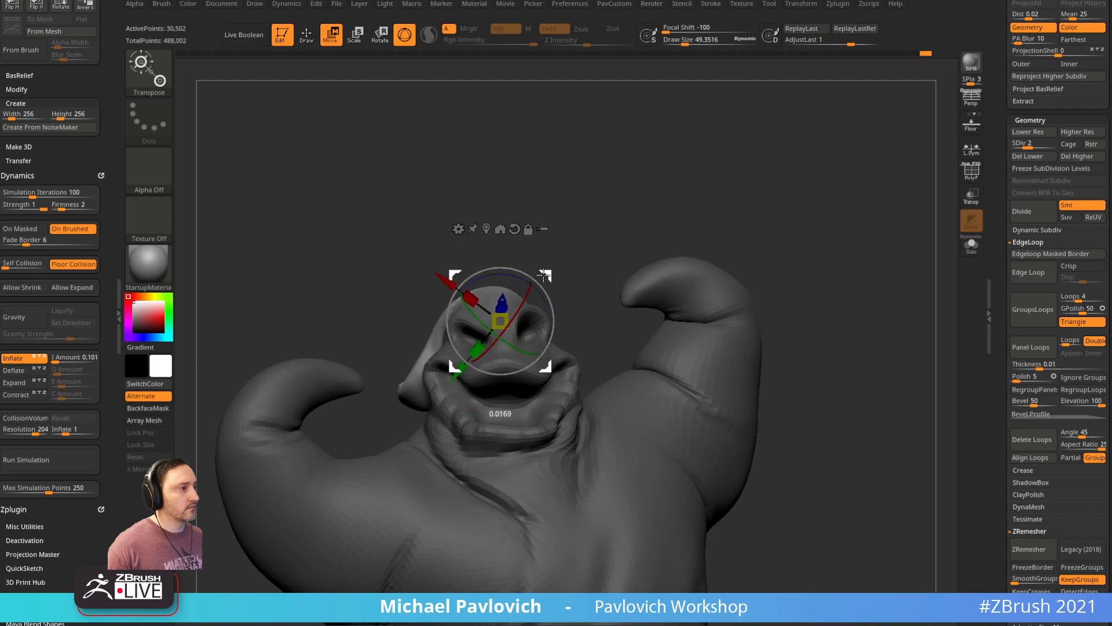
key("q")
mouse_move(573, 249)
left_mouse_down()
mouse_move(385, 278)
mouse_move(380, 251)
mouse_move(574, 208)
mouse_move(923, 199)
mouse_move(718, 231)
mouse_move(759, 209)
mouse_move(762, 256)
mouse_move(716, 262)
left_mouse_up()
mouse_move(802, 251)
left_mouse_down()
mouse_move(650, 266)
mouse_move(817, 249)
left_mouse_up()
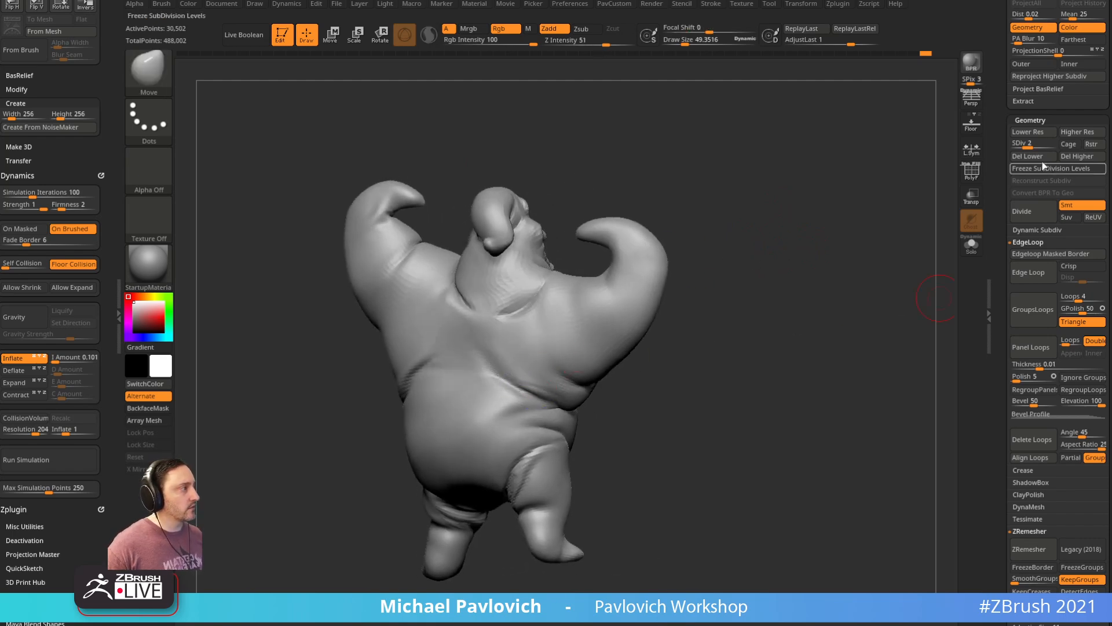
Step: Pinch the torso folds beneath the lowered arm at an enlarged draw size, undoing one stroke
mouse_move(917, 295)
left_mouse_down()
mouse_move(814, 291)
mouse_move(827, 271)
mouse_move(654, 348)
left_mouse_up()
key("s")
left_click_drag(581, 379, 588, 379)
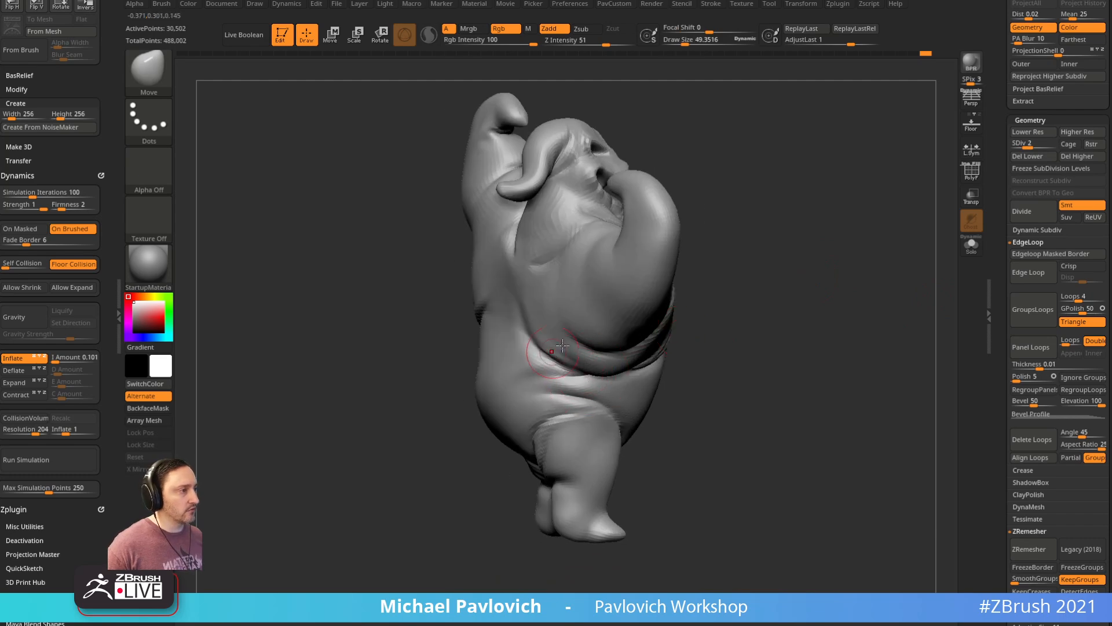
key("b")
key("p")
key("i")
left_click_drag(737, 329, 659, 328)
mouse_move(538, 345)
left_mouse_down()
mouse_move(576, 353)
mouse_move(562, 341)
mouse_move(584, 363)
mouse_move(530, 353)
mouse_move(602, 373)
left_mouse_up()
key("s")
key("s")
key("ctrl+z")
left_click_drag(675, 339, 605, 327)
left_click_drag(701, 325, 667, 329)
mouse_move(580, 370)
right_mouse_down()
mouse_move(482, 452)
mouse_move(595, 455)
right_mouse_up()
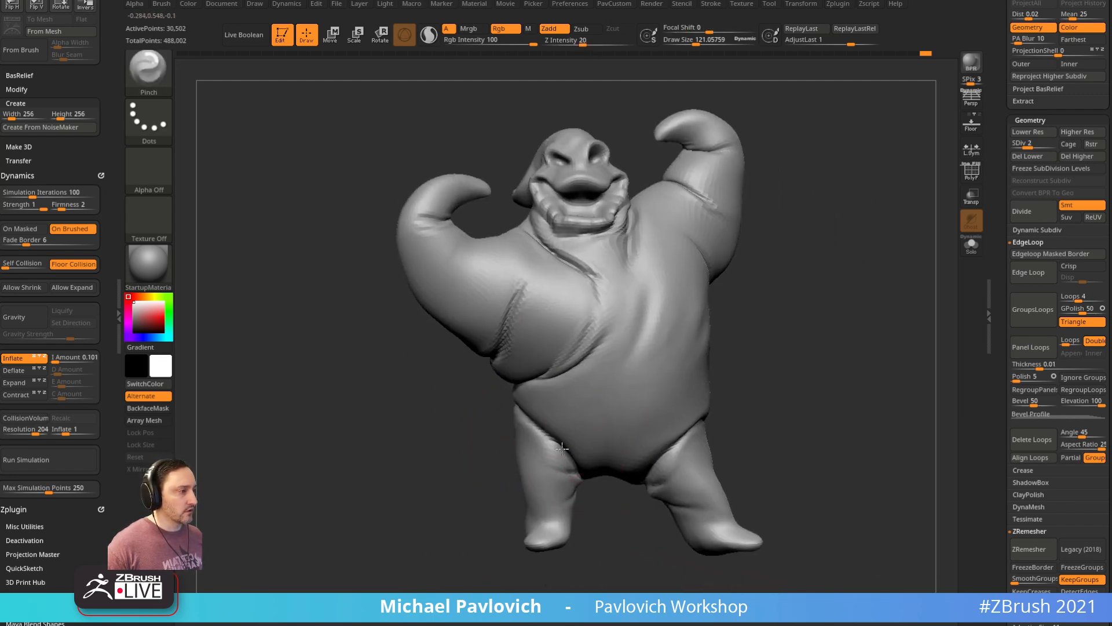
Step: Select the Clay brush and smooth the underside of the belly between the legs
right_click_drag(703, 392, 668, 400)
key("b")
key("m")
key("v")
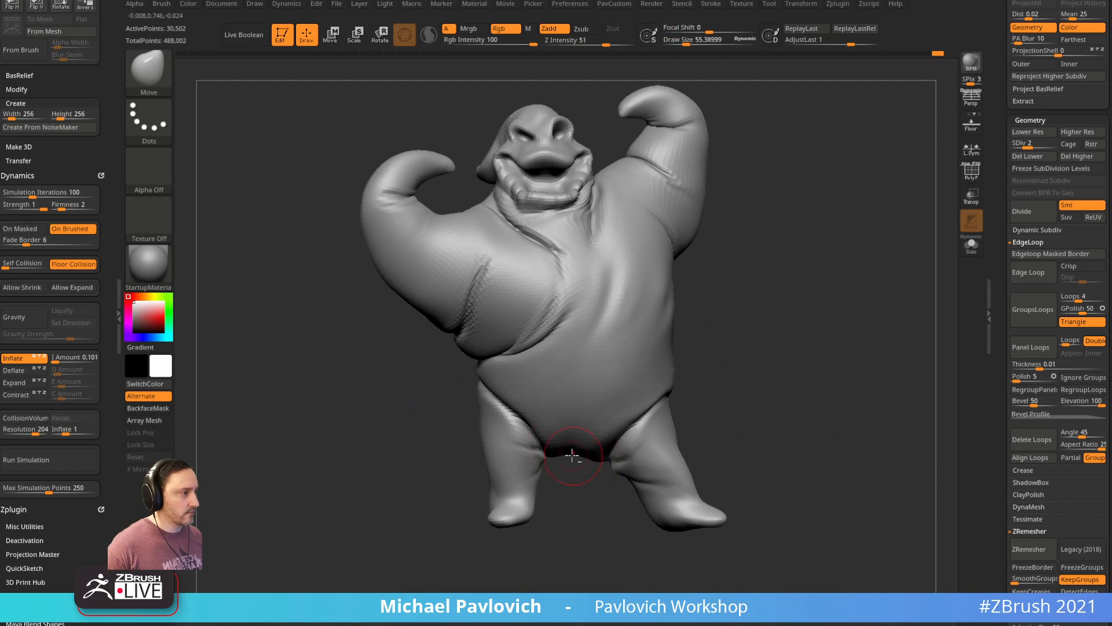
key("b")
key("c")
key("l")
right_click_drag(650, 432, 650, 384)
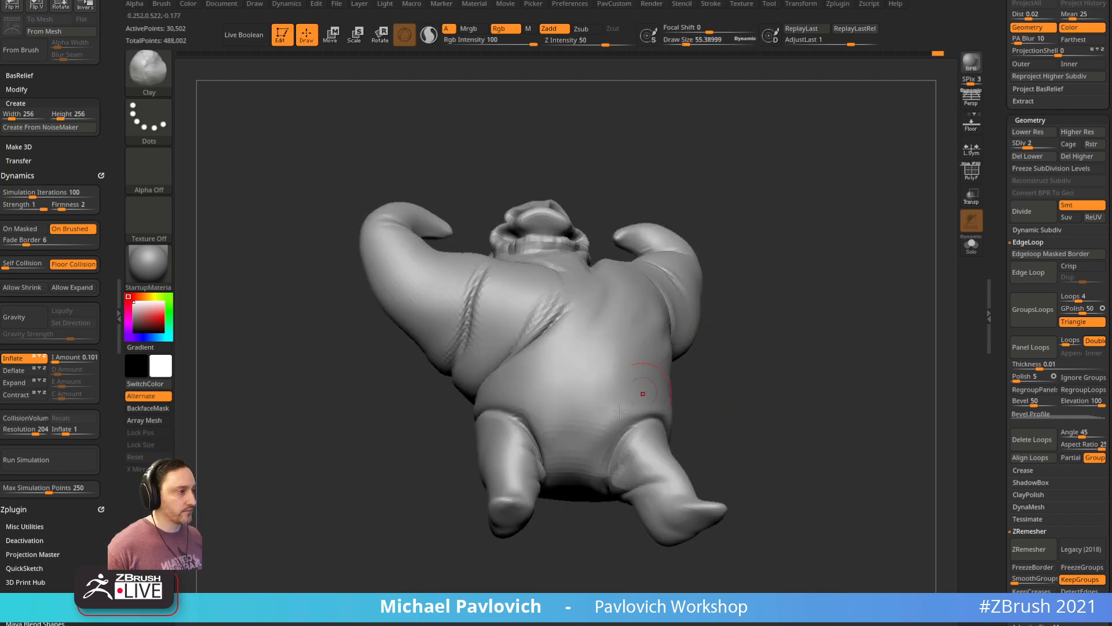
left_click_drag(583, 490, 584, 469, "shift")
Step: Raise the model to subdivision level 3 and select the Standard brush with a draw size of about 14
right_click_drag(760, 319, 753, 407)
mouse_move(702, 316)
right_mouse_down()
mouse_move(514, 340)
mouse_move(750, 303)
mouse_move(758, 318)
right_mouse_up()
key("s")
left_click_drag(744, 322, 741, 322)
key("b")
key("s")
key("t")
mouse_move(744, 319)
right_mouse_down("alt")
mouse_move(742, 275)
mouse_move(783, 315)
mouse_move(828, 290)
mouse_move(835, 311)
mouse_move(746, 353)
right_mouse_up("alt")
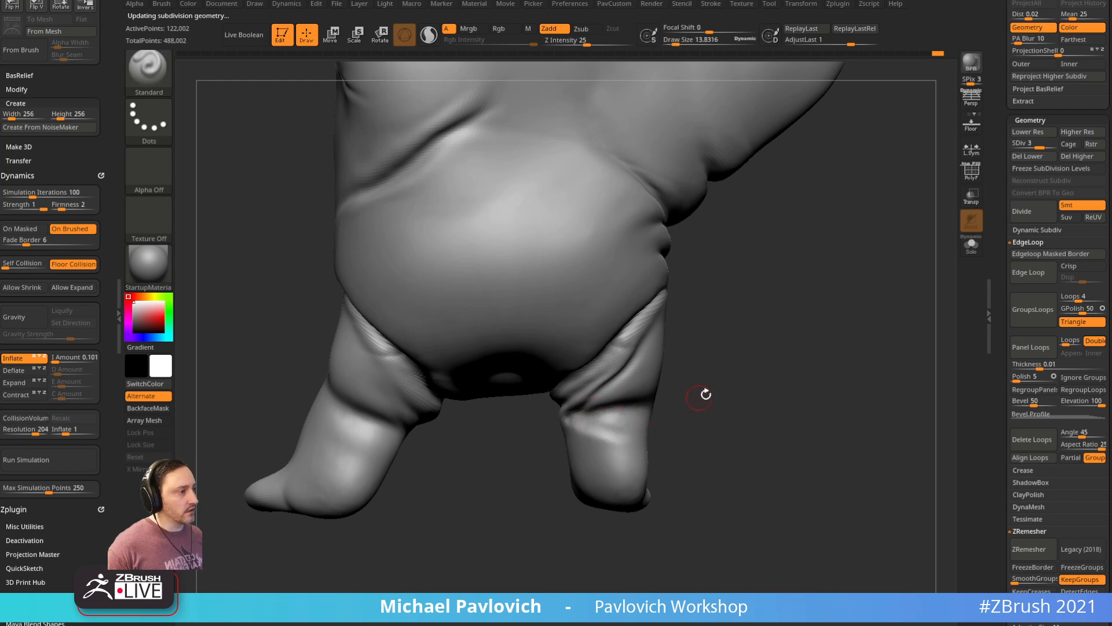
Step: Sculpt fabric folds on the legs using the Standard brush at a draw size of about 21
left_click_drag(706, 389, 718, 386)
key("4")
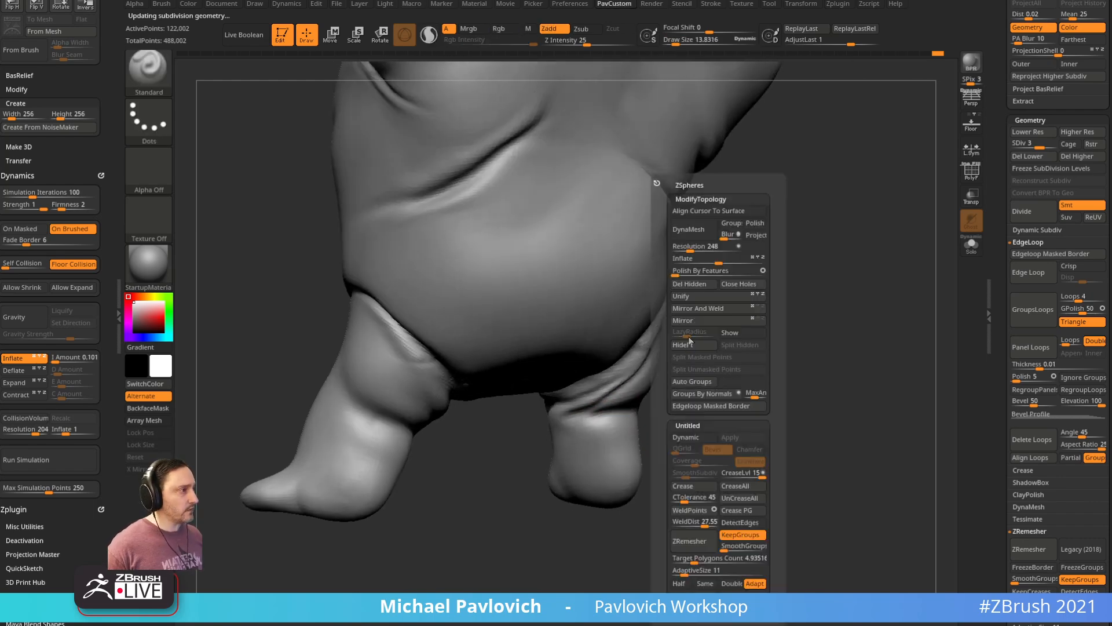
left_click_drag(675, 422, 647, 407)
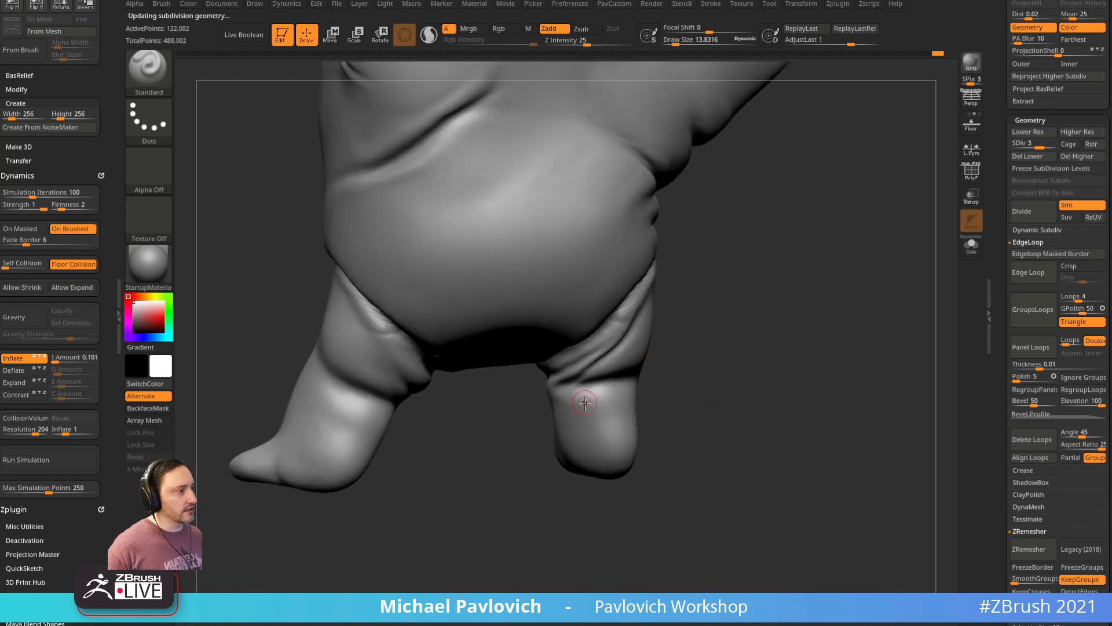
key("s")
left_click(562, 407)
mouse_move(643, 446)
left_mouse_down()
mouse_move(701, 403)
mouse_move(720, 409)
mouse_move(685, 400)
mouse_move(705, 350)
mouse_move(777, 370)
mouse_move(642, 473)
mouse_move(676, 307)
mouse_move(571, 435)
left_mouse_up()
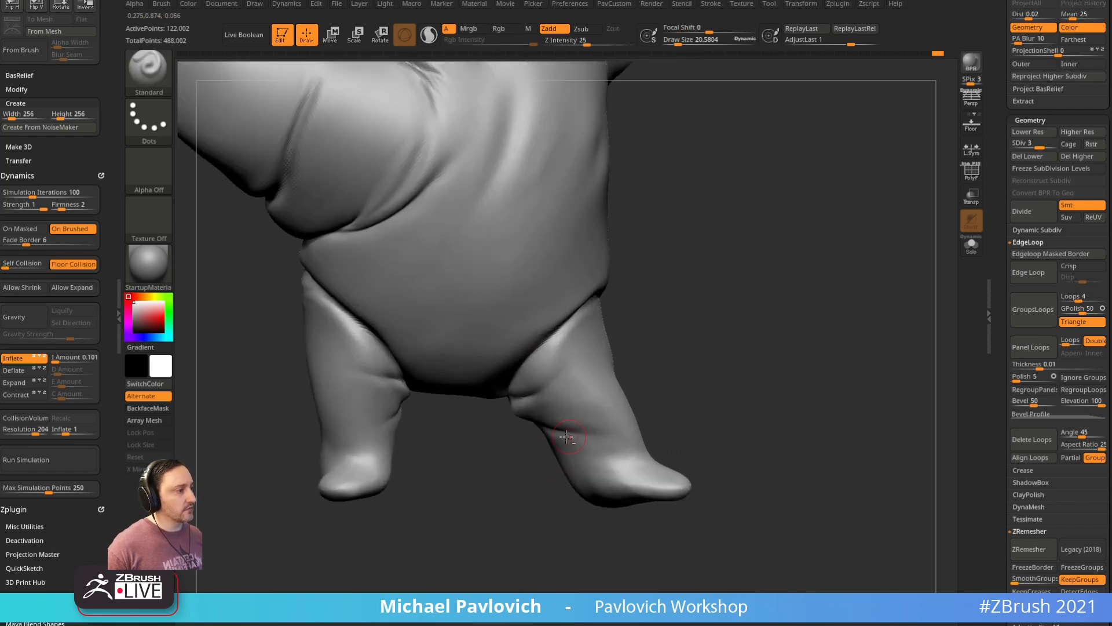
Step: Carve a crease above the outstretched foot using the Dam_Standard brush at a draw size of about 69
mouse_move(667, 429)
left_mouse_down()
mouse_move(713, 405)
mouse_move(597, 464)
mouse_move(665, 305)
mouse_move(653, 347)
left_mouse_up()
key("b")
key("d")
key("s")
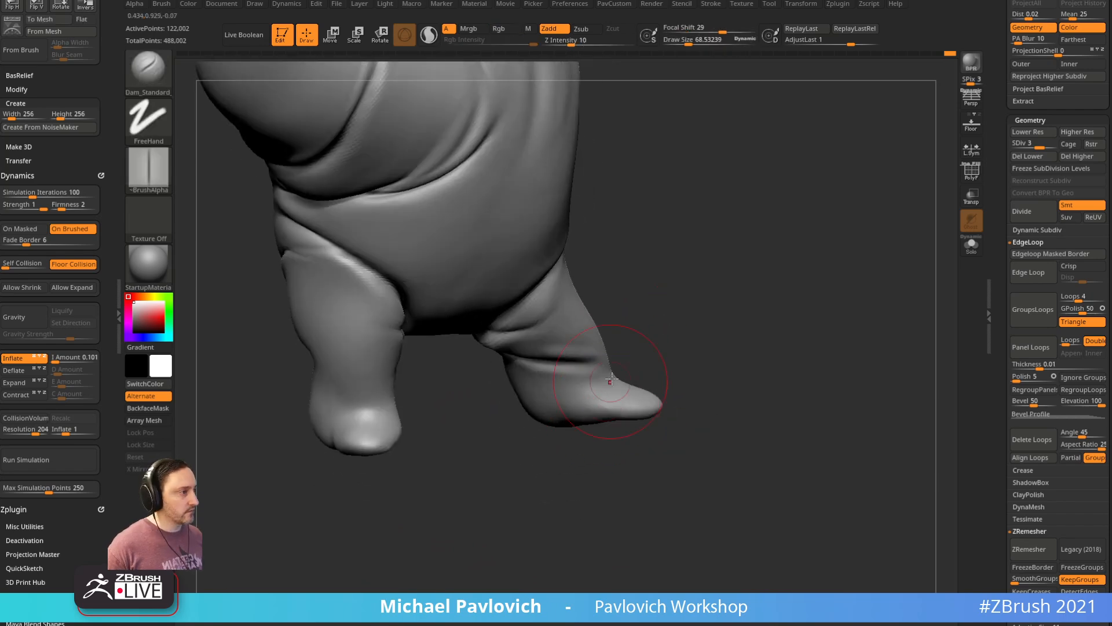
mouse_move(595, 386)
left_mouse_down()
mouse_move(665, 367)
mouse_move(599, 389)
left_mouse_up()
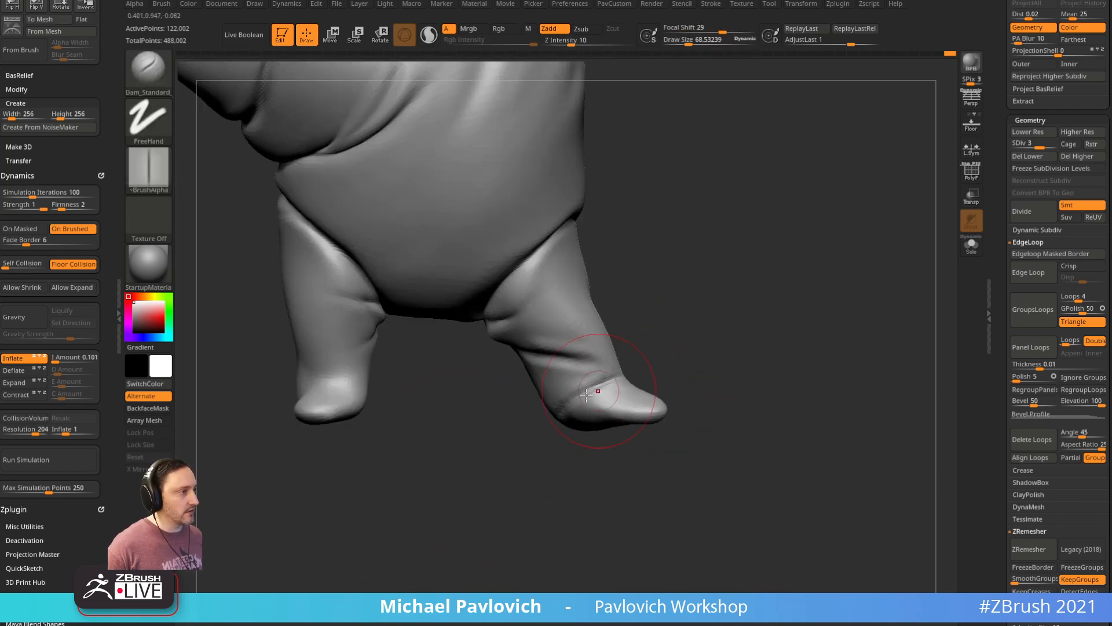
Step: Extend the crease around the ankle of the outstretched foot using the Dam_Standard brush
left_click_drag(687, 361, 573, 392)
left_click_drag(687, 377, 606, 387)
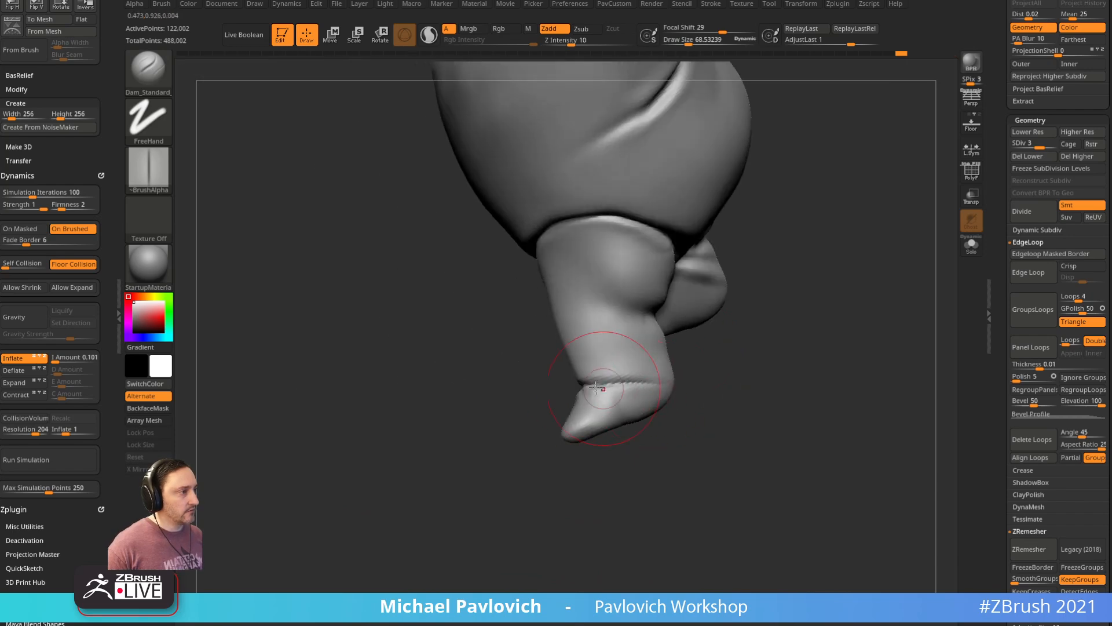
mouse_move(691, 383)
left_mouse_down()
mouse_move(707, 303)
mouse_move(639, 350)
left_mouse_up()
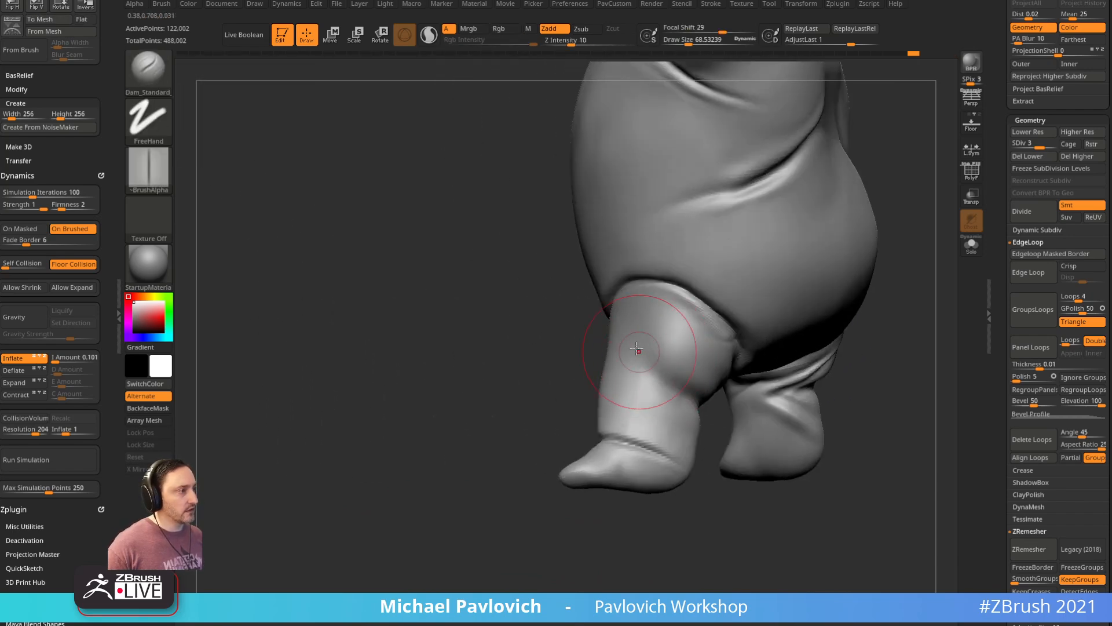
mouse_move(881, 383)
left_mouse_down()
mouse_move(592, 384)
mouse_move(621, 432)
mouse_move(586, 435)
mouse_move(716, 373)
left_mouse_up()
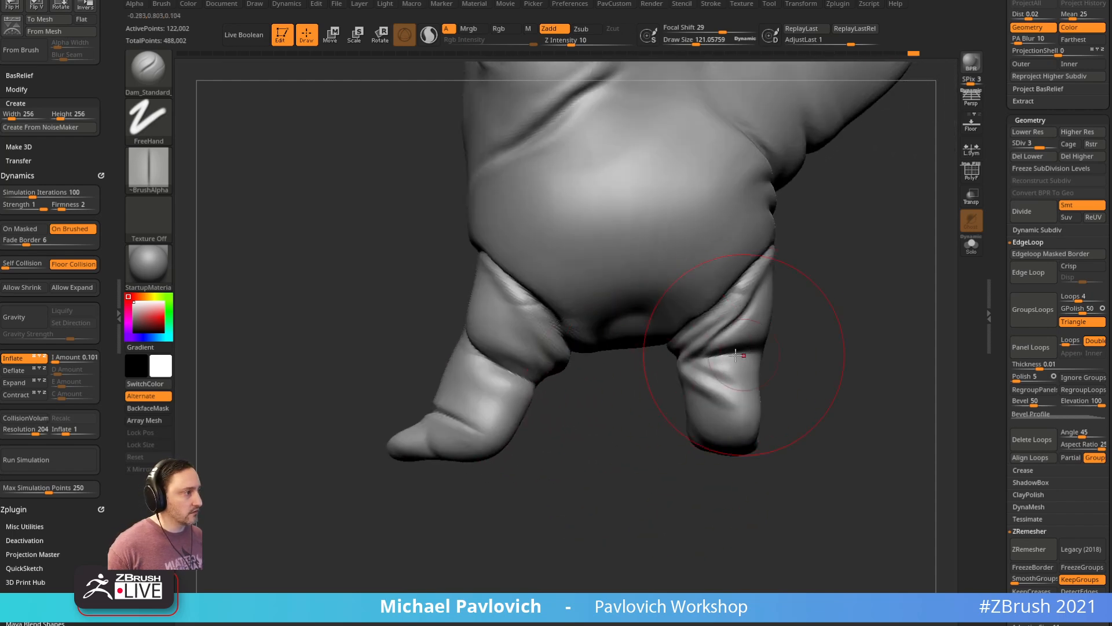
left_click_drag(807, 347, 837, 284)
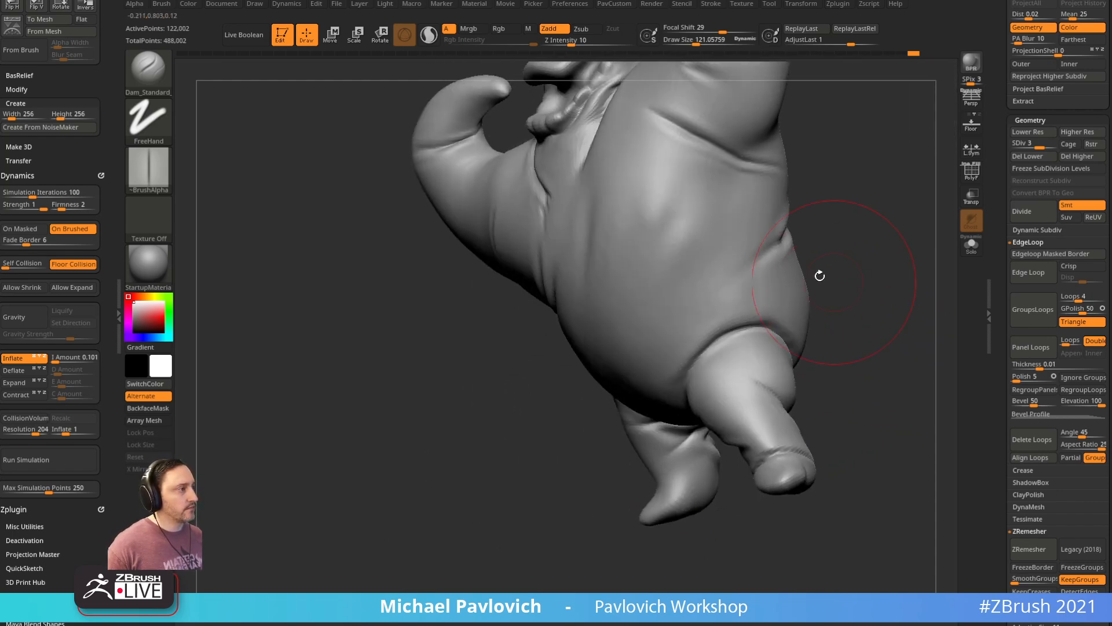
Step: Carve a matching Dam_Standard crease around the ankle of the other foot, adjusting the draw size as needed
left_click_drag(839, 239, 512, 481)
mouse_move(534, 442)
left_mouse_down()
mouse_move(484, 434)
mouse_move(575, 411)
mouse_move(459, 472)
mouse_move(551, 422)
left_mouse_up()
mouse_move(551, 422)
right_mouse_down()
mouse_move(656, 414)
mouse_move(581, 410)
right_mouse_up()
mouse_move(586, 482)
right_mouse_down()
mouse_move(580, 456)
mouse_move(603, 461)
mouse_move(611, 445)
mouse_move(641, 477)
mouse_move(636, 486)
mouse_move(592, 453)
right_mouse_up()
key("s")
left_click(616, 453)
key("s")
left_click(592, 447)
mouse_move(498, 480)
right_mouse_down()
mouse_move(565, 458)
mouse_move(690, 467)
mouse_move(494, 495)
mouse_move(510, 498)
right_mouse_up()
Step: Select the Clay brush with a draw size of about 52 and refine the lower leg above the newly creased ankle
key("1")
key("s")
left_click(569, 451)
key("s")
left_click(594, 461)
mouse_move(602, 455)
right_mouse_down()
mouse_move(684, 445)
mouse_move(620, 439)
mouse_move(628, 408)
mouse_move(559, 432)
right_mouse_up()
key("2")
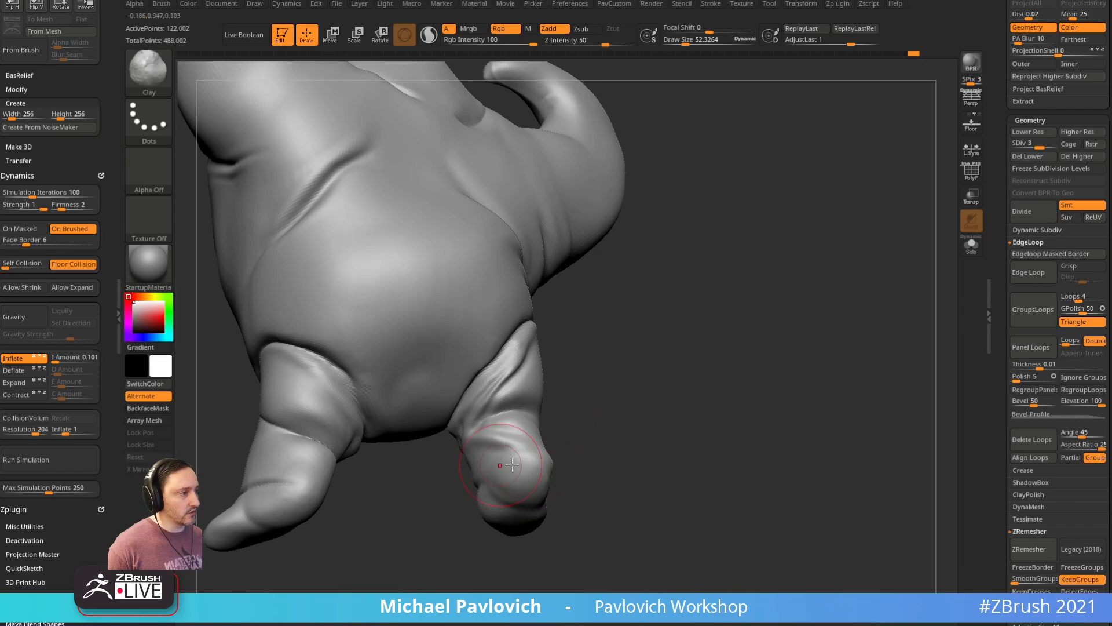
right_click_drag(501, 465, 543, 478)
right_click_drag(625, 421, 927, 279)
Step: Lower the model to subdivision level 2 and pinch the lower leg folds using the Pinch brush at a draw size of about 69
mouse_move(1027, 145)
left_mouse_down()
mouse_move(1014, 146)
mouse_move(1028, 143)
left_mouse_up()
right_click_drag(886, 279, 901, 306)
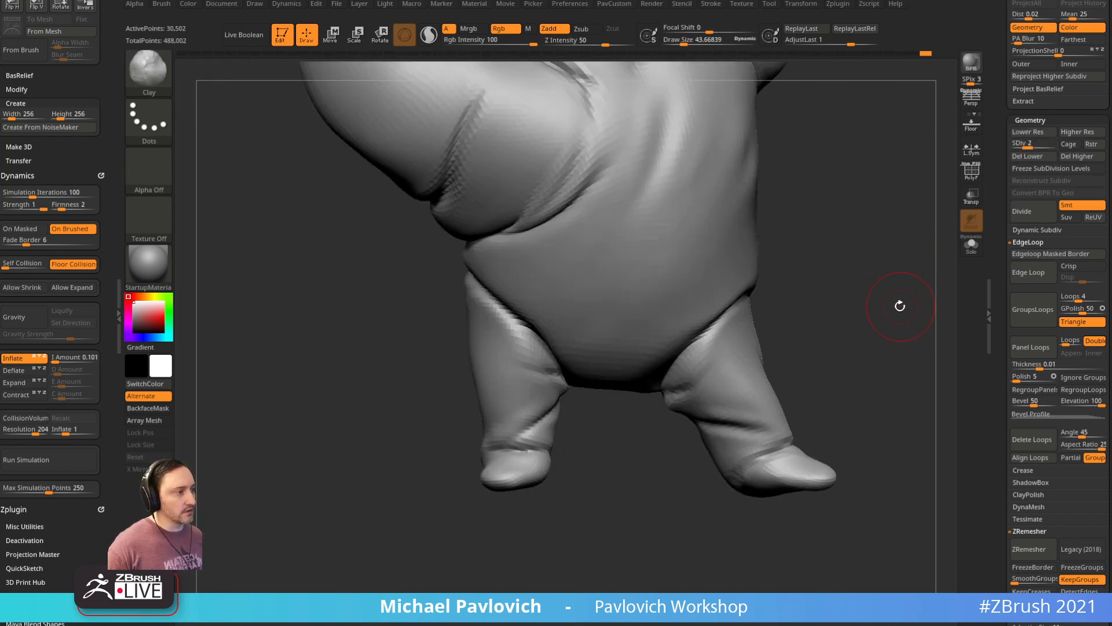
key("b")
key("p")
key("i")
key("s")
left_click_drag(510, 435, 532, 414)
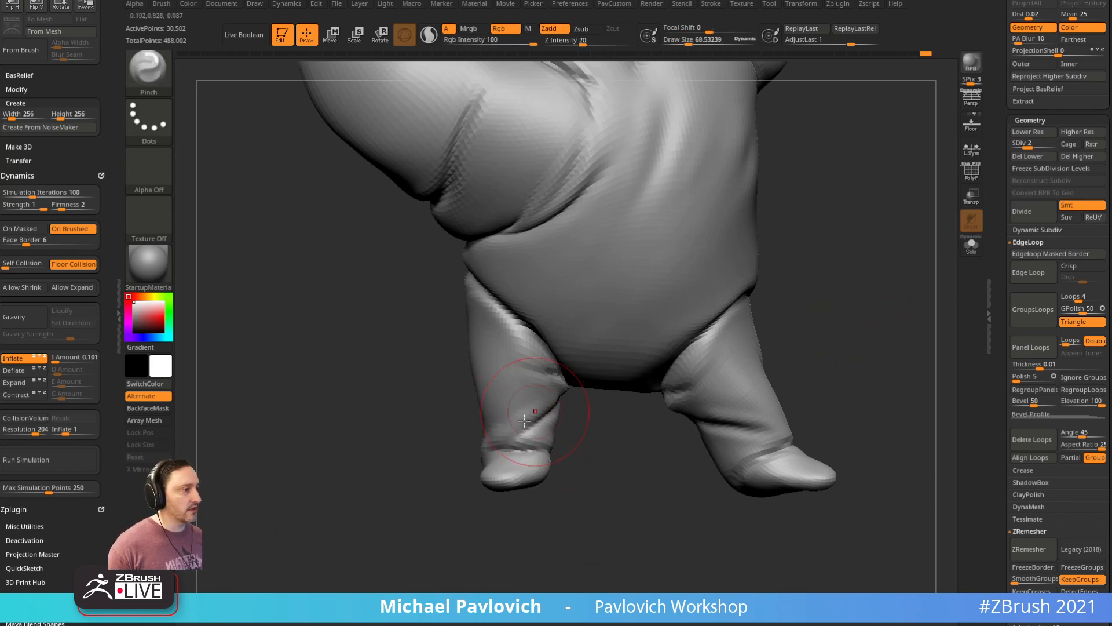
Step: Tighten the creases where the legs meet the belly and along the leg folds with the Pinch brush
mouse_move(588, 430)
right_mouse_down()
mouse_move(587, 445)
mouse_move(557, 406)
mouse_move(486, 447)
right_mouse_up()
right_click_drag(601, 382, 398, 449)
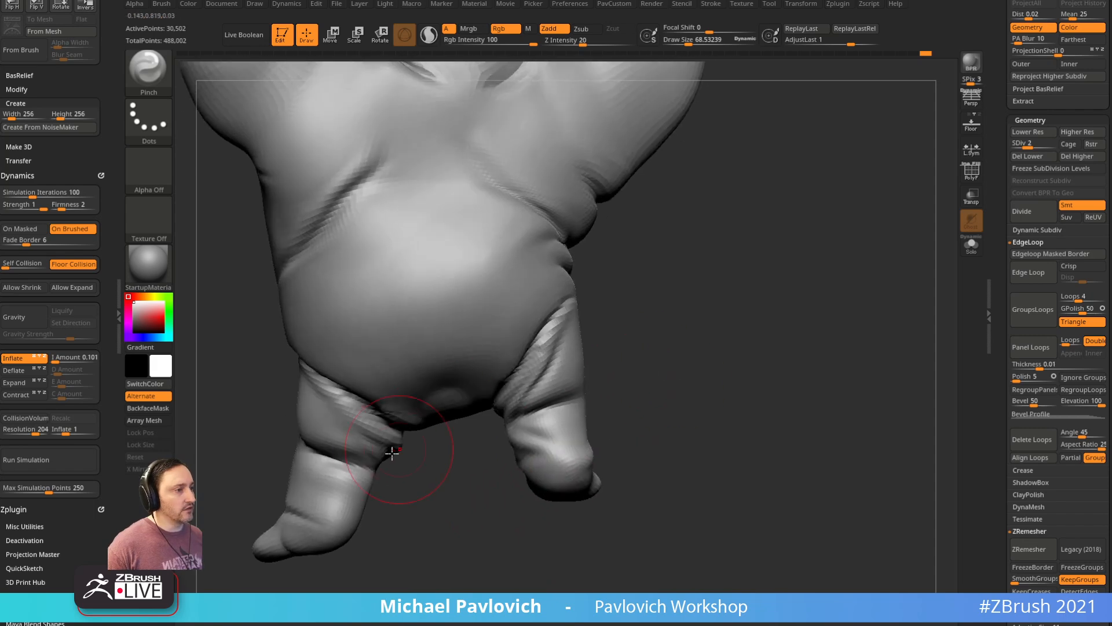
mouse_move(479, 562)
right_mouse_down()
mouse_move(666, 499)
mouse_move(575, 494)
mouse_move(634, 444)
right_mouse_up()
mouse_move(543, 477)
right_mouse_down()
mouse_move(510, 435)
mouse_move(617, 338)
right_mouse_up()
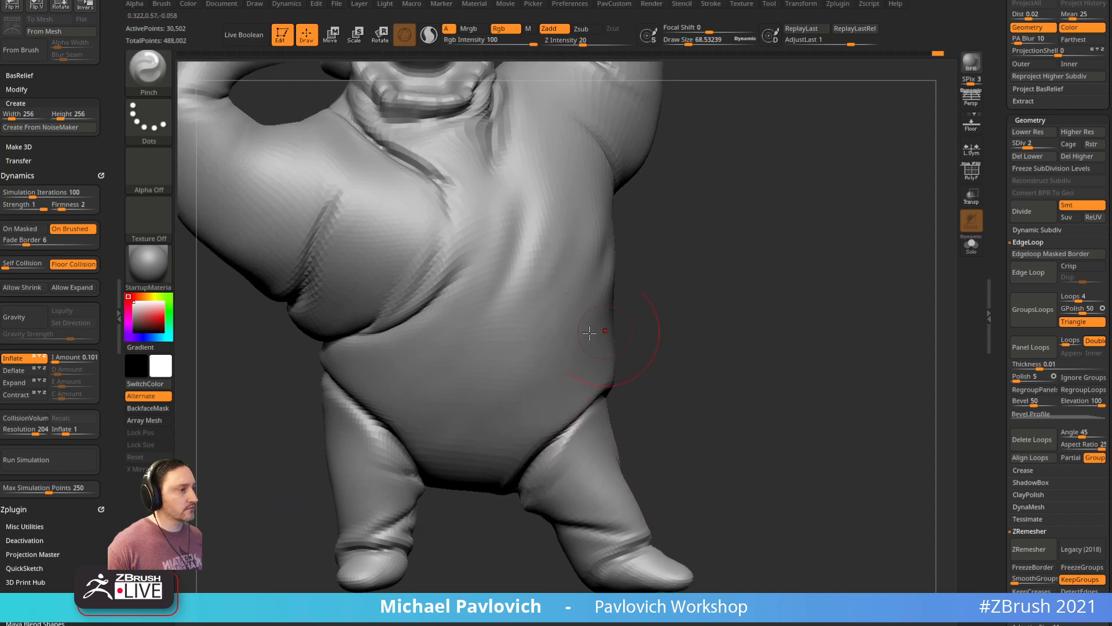
left_click_drag(341, 387, 421, 487)
left_click_drag(374, 432, 422, 495)
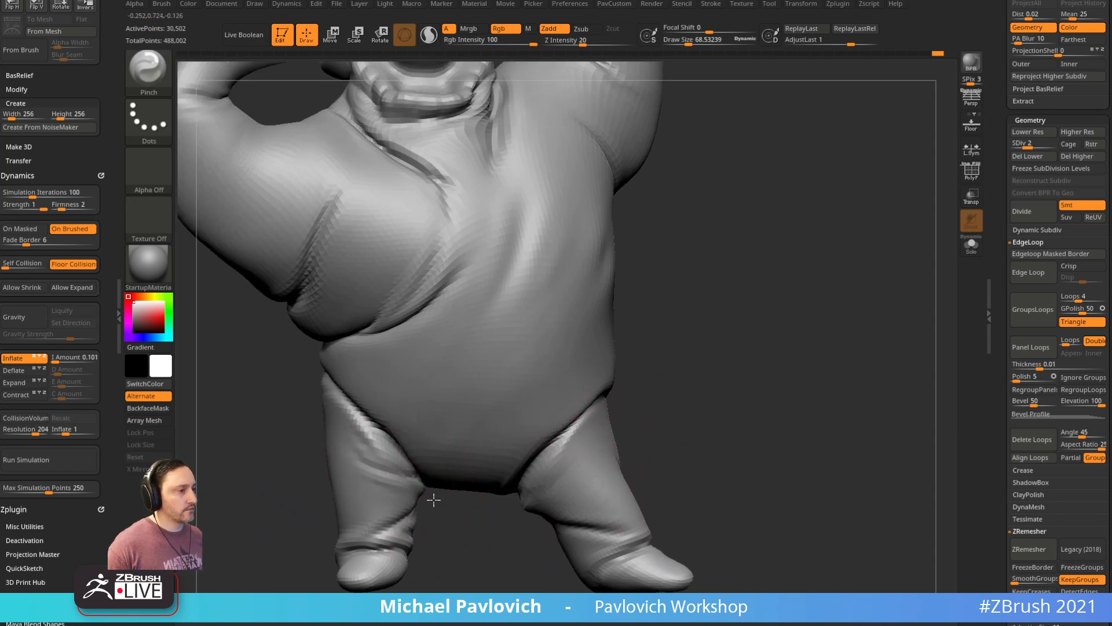
mouse_move(441, 511)
right_mouse_down("ctrl")
mouse_move(621, 397)
mouse_move(754, 354)
right_mouse_up("ctrl")
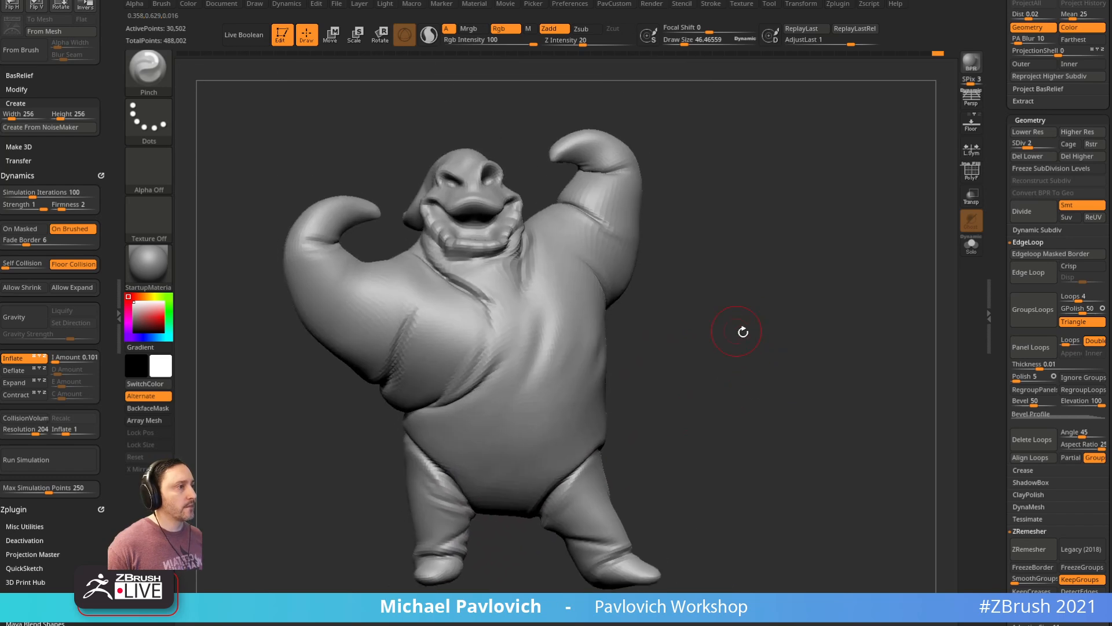
Step: Turn off the Dynamics Inflate option and select the Move brush with a draw size of about 72
left_click(20, 359)
left_click_drag(708, 366, 711, 369)
left_click_drag(683, 416, 630, 423)
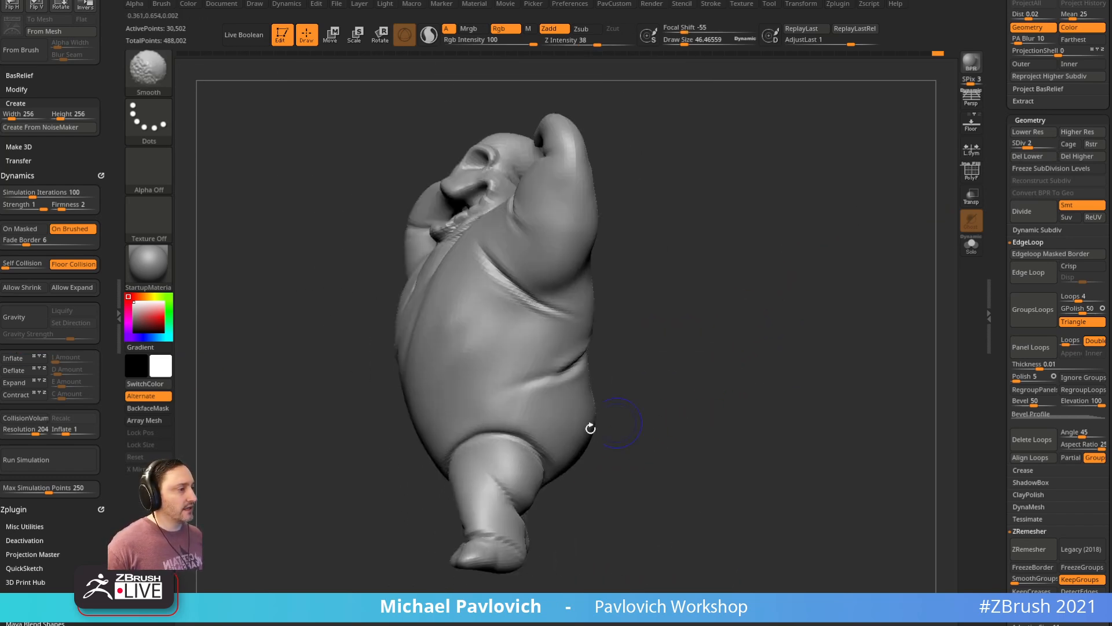
key("b")
key("m")
key("v")
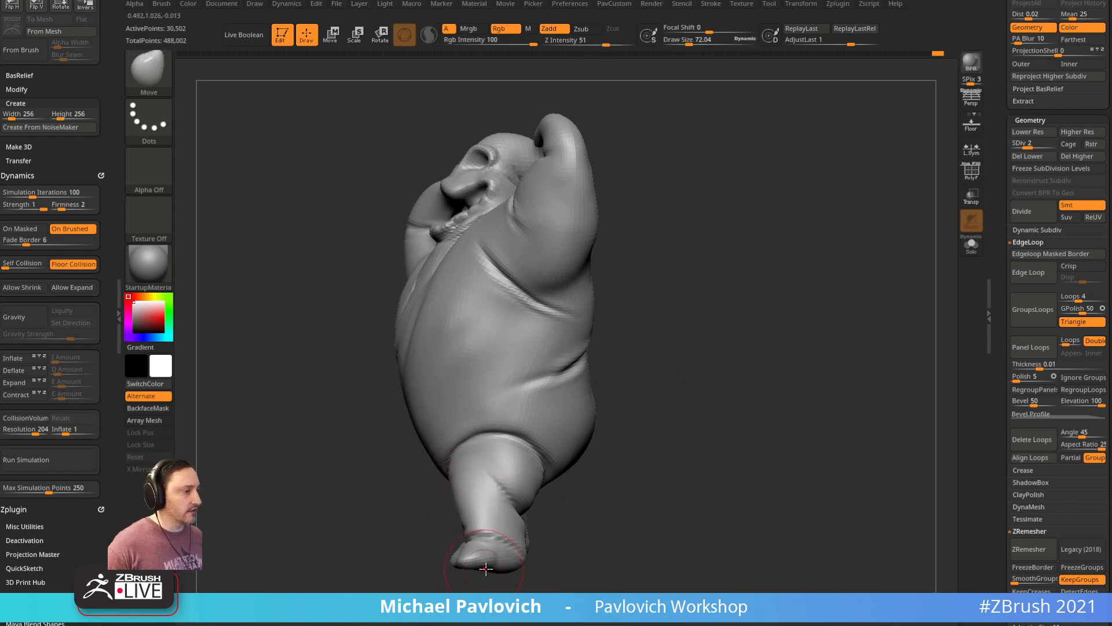
left_click_drag(691, 427, 656, 429)
mouse_move(747, 394)
left_mouse_down()
mouse_move(716, 387)
mouse_move(837, 379)
mouse_move(852, 354)
left_mouse_up()
Step: Select the Standard brush and raise the model to subdivision level 4
key("b")
key("s")
key("t")
key("s")
left_click(756, 351)
left_click_drag(759, 351, 782, 368)
left_click(1042, 144)
left_click(1052, 145)
Step: Set the Standard brush's draw size to about 14
mouse_move(904, 178)
left_mouse_down("alt")
mouse_move(887, 191)
mouse_move(849, 345)
mouse_move(872, 362)
left_mouse_up("alt")
mouse_move(749, 339)
left_mouse_down()
mouse_move(722, 335)
mouse_move(699, 297)
left_mouse_up()
key("s")
left_click(715, 342)
mouse_move(779, 324)
left_mouse_down("alt")
mouse_move(811, 363)
mouse_move(777, 301)
mouse_move(783, 287)
mouse_move(738, 311)
mouse_move(695, 307)
mouse_move(801, 302)
left_mouse_up("alt")
key("s")
left_click(776, 307)
key("bracketleft")
key("bracketleft")
left_click_drag(849, 233, 851, 248, "alt")
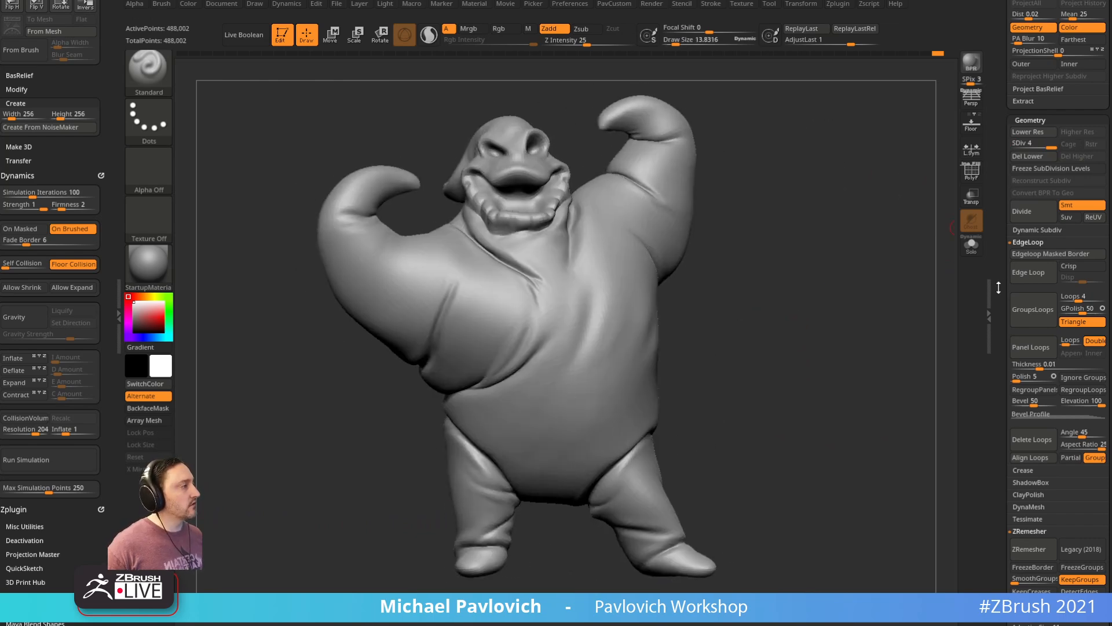
Step: Show the polyframe on the character and open the UV Map and Texture Map settings
scroll(998, 286, "down", 1)
key("shift+f")
left_click_drag(860, 196, 794, 245)
left_click_drag(1003, 305, 1027, 159)
left_click(1028, 159, "shift")
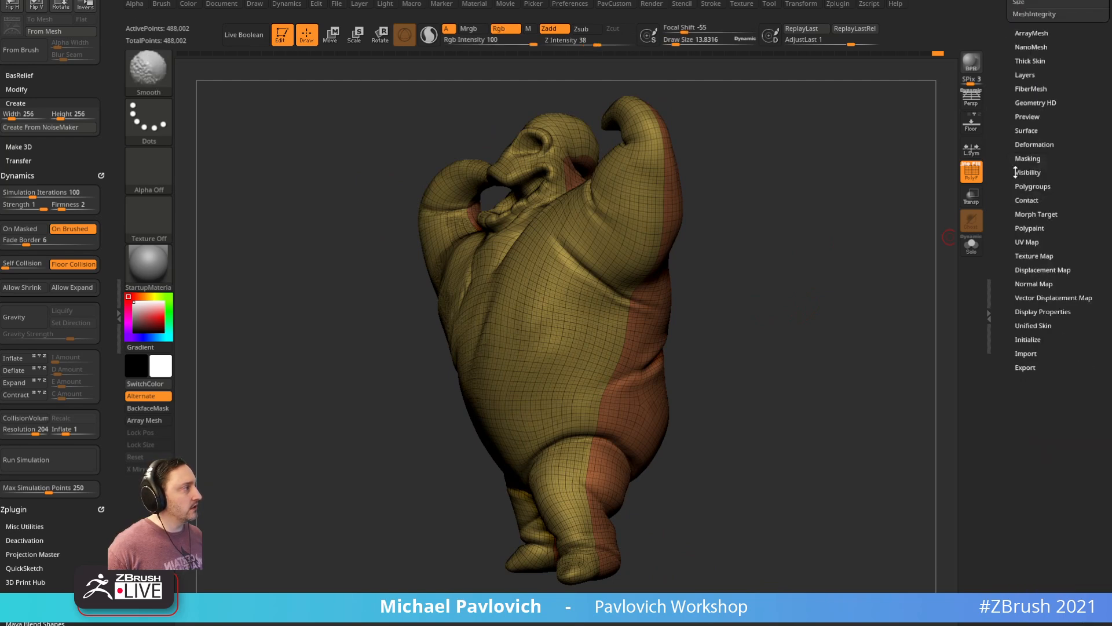
left_click(1029, 234, "shift")
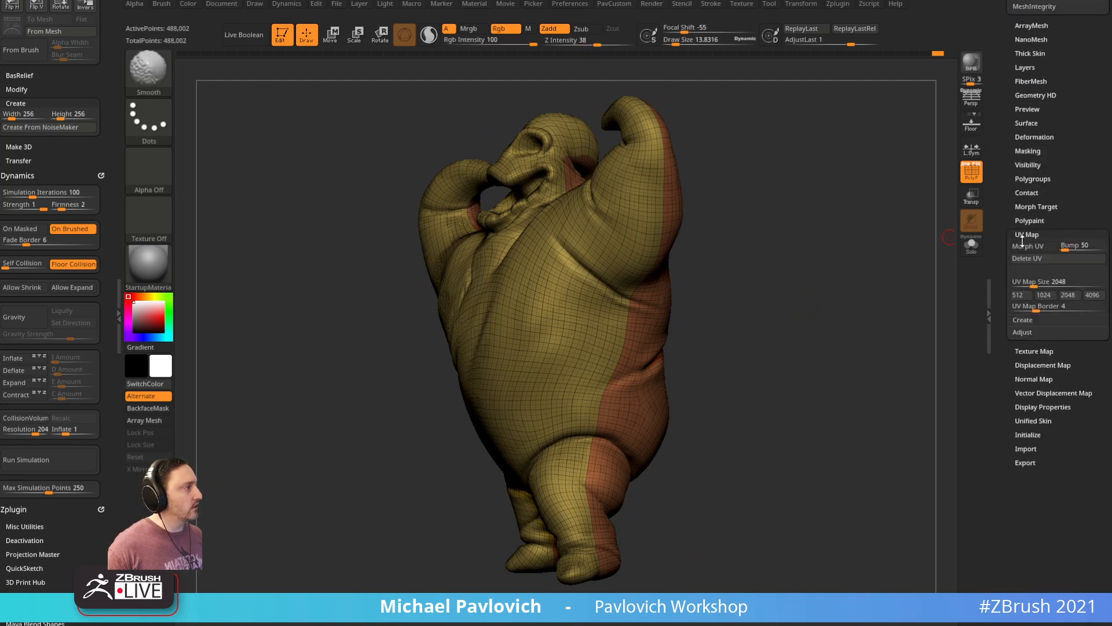
left_click(1028, 351, "shift")
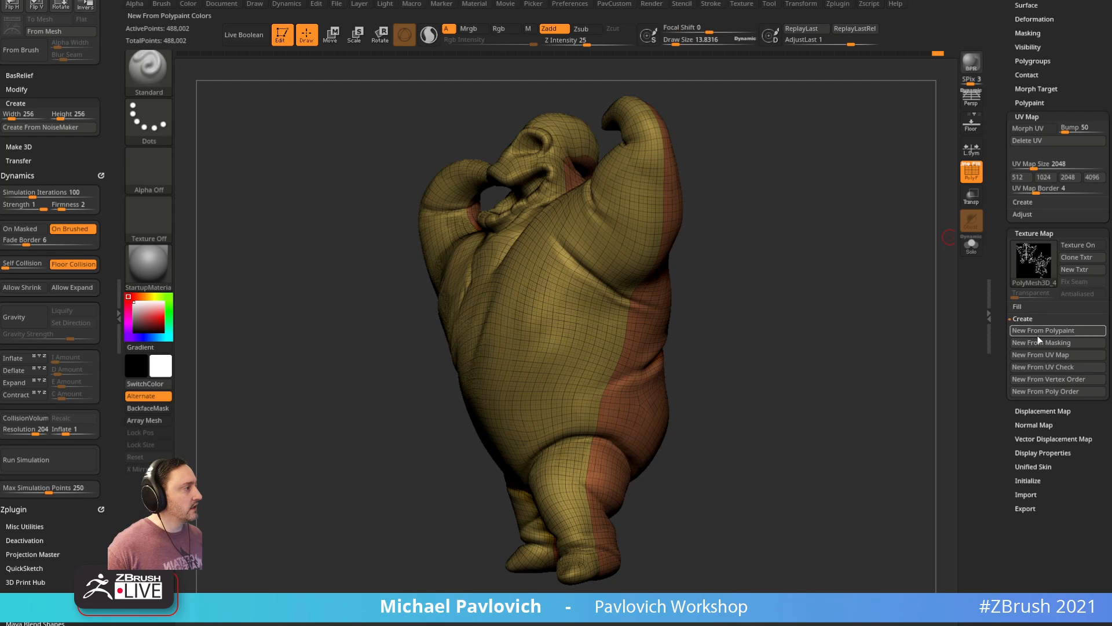
Step: Create a texture from the UV check, replace it with one from the UV map, and hide the polyframe
left_click(1043, 364)
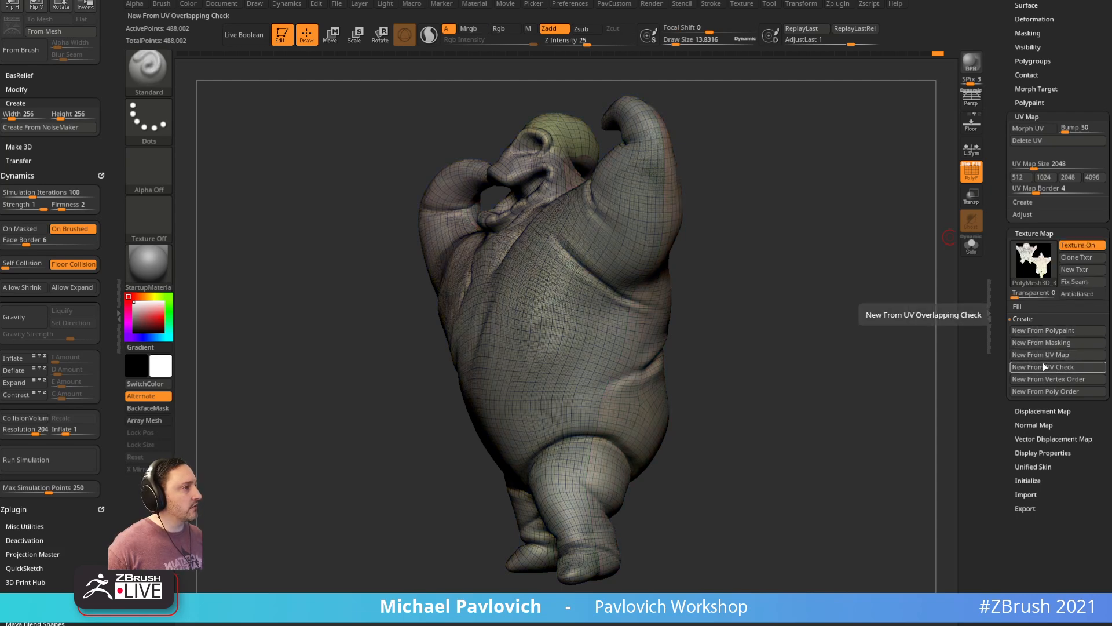
mouse_move(1027, 274)
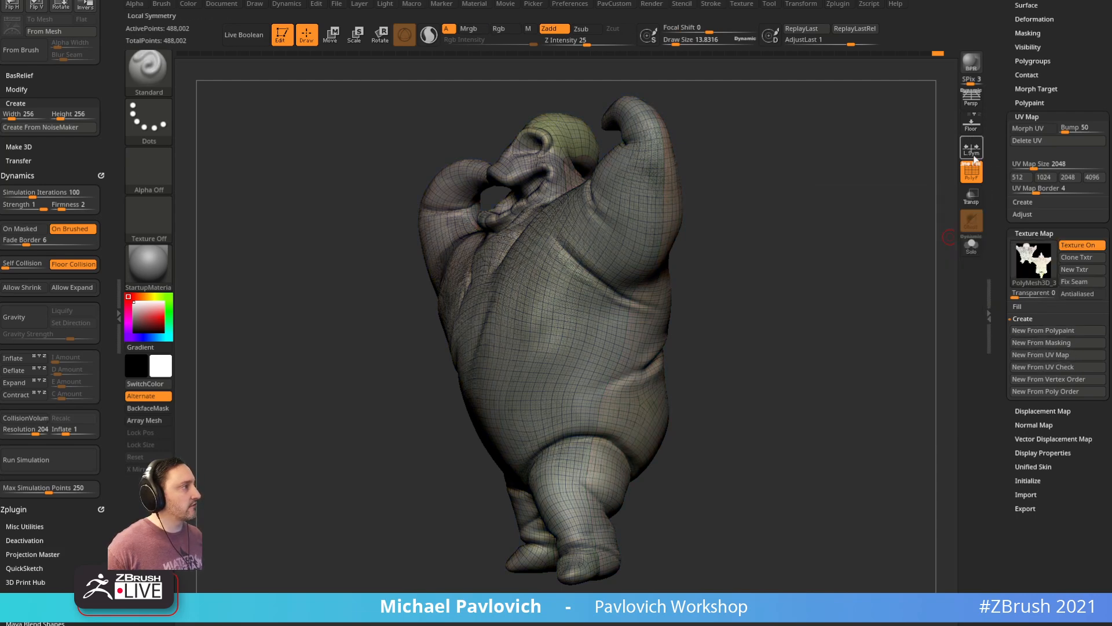
left_click(1035, 356)
left_click(1035, 360)
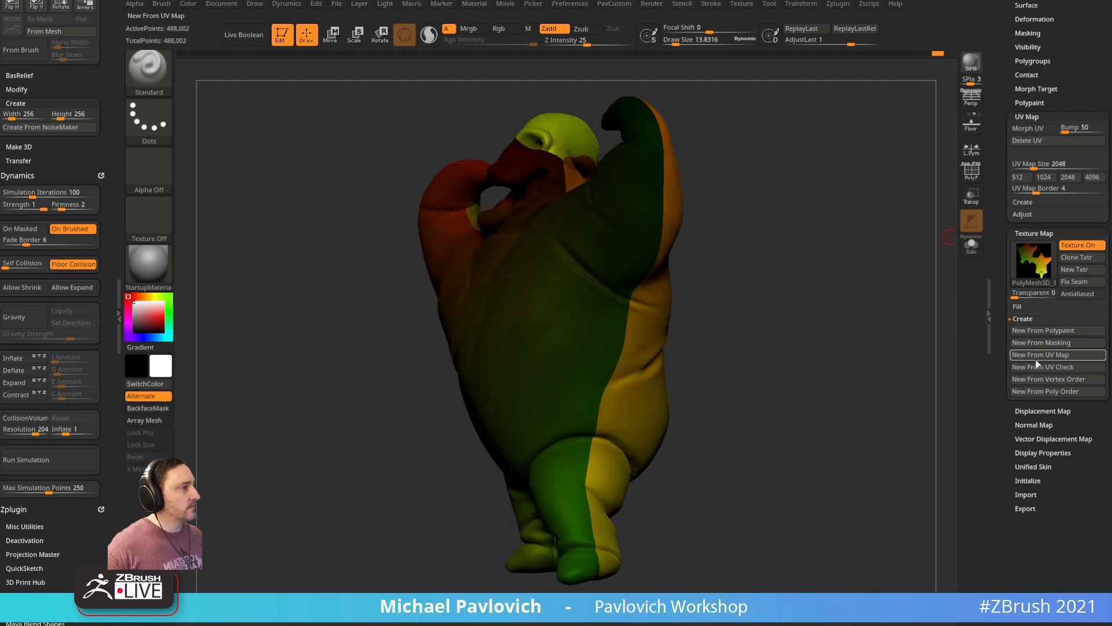
Step: Turn off the coloured texture map on the character so only the plain grey sculpt is displayed
mouse_move(840, 313)
left_mouse_down()
mouse_move(887, 311)
mouse_move(859, 313)
left_mouse_up()
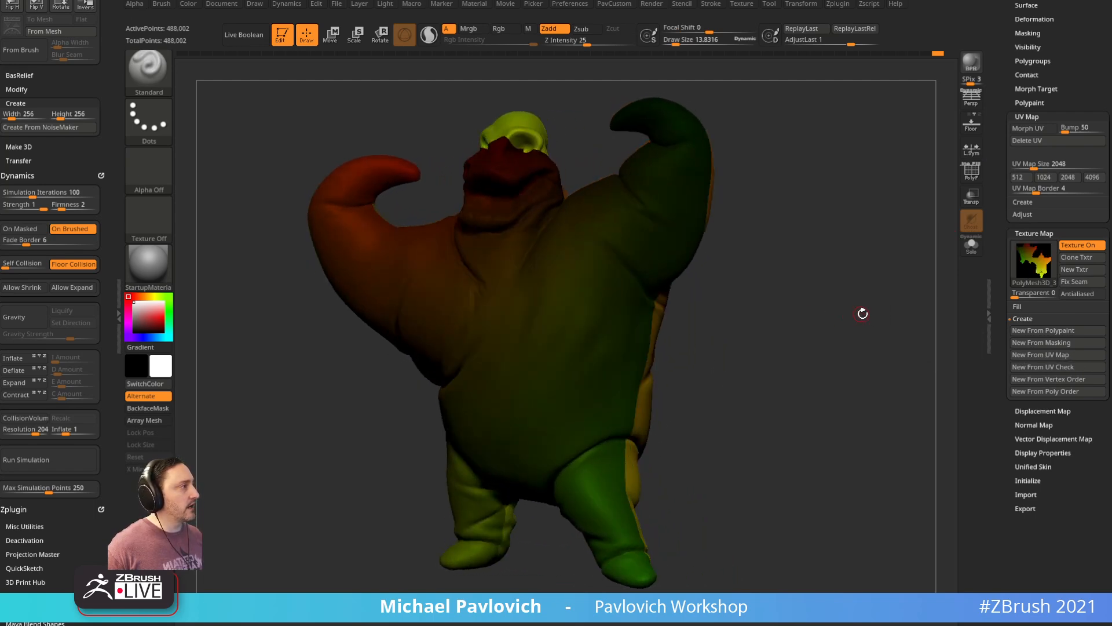
mouse_move(1043, 271)
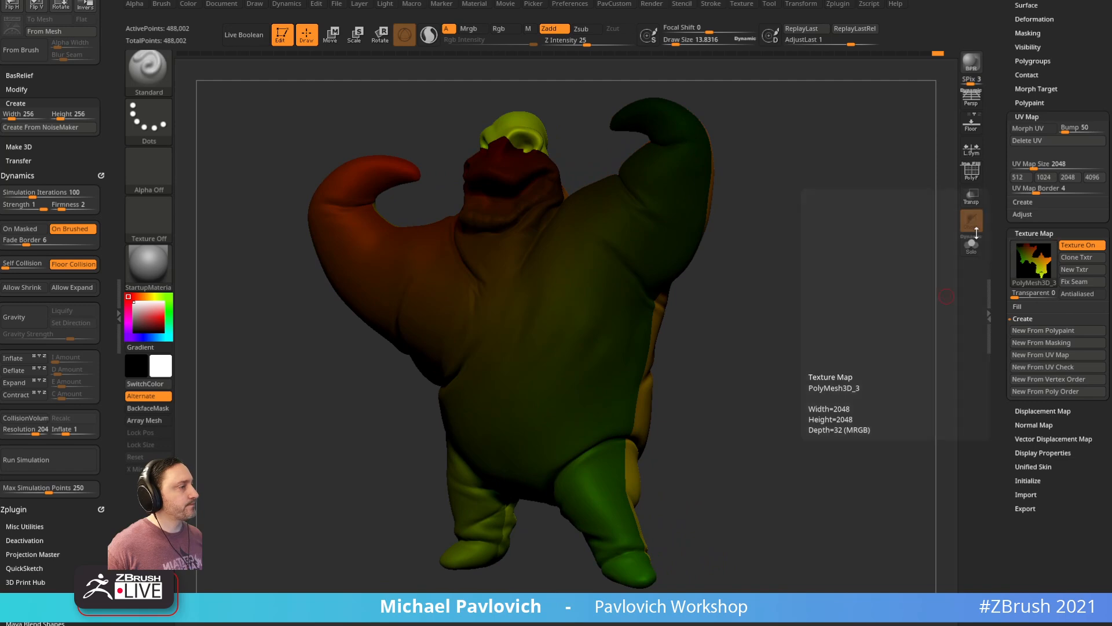
mouse_move(864, 268)
left_mouse_down()
mouse_move(737, 272)
mouse_move(860, 268)
left_mouse_up()
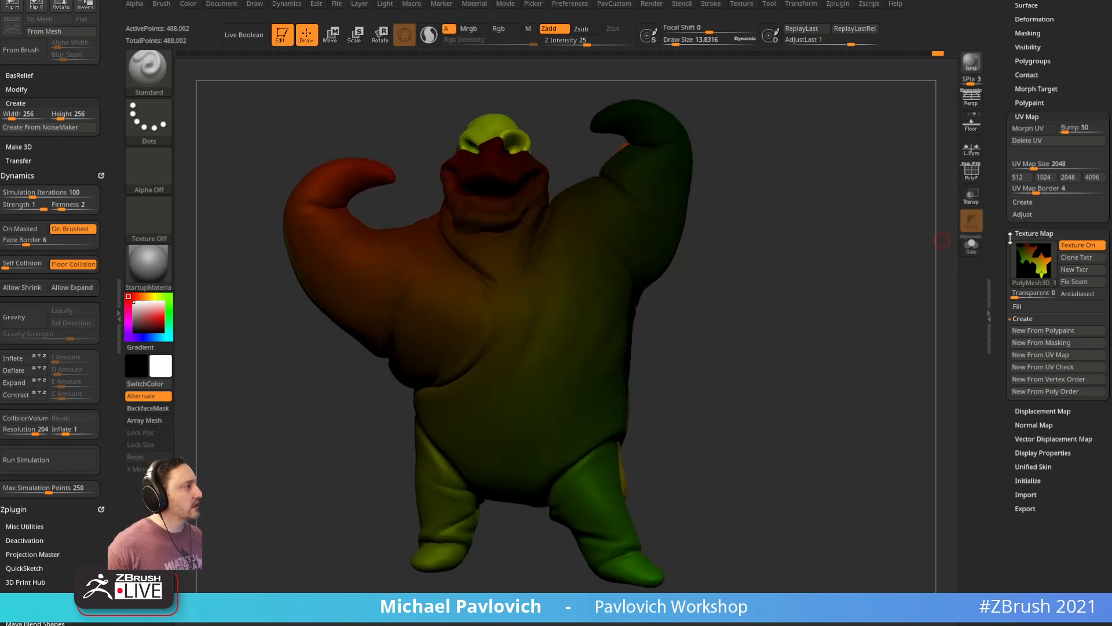
left_click(1081, 245)
left_click(1020, 233)
left_click_drag(1004, 254, 1003, 276)
mouse_move(772, 211)
left_mouse_down()
mouse_move(753, 176)
mouse_move(889, 196)
mouse_move(893, 214)
mouse_move(879, 216)
left_mouse_up()
key("s")
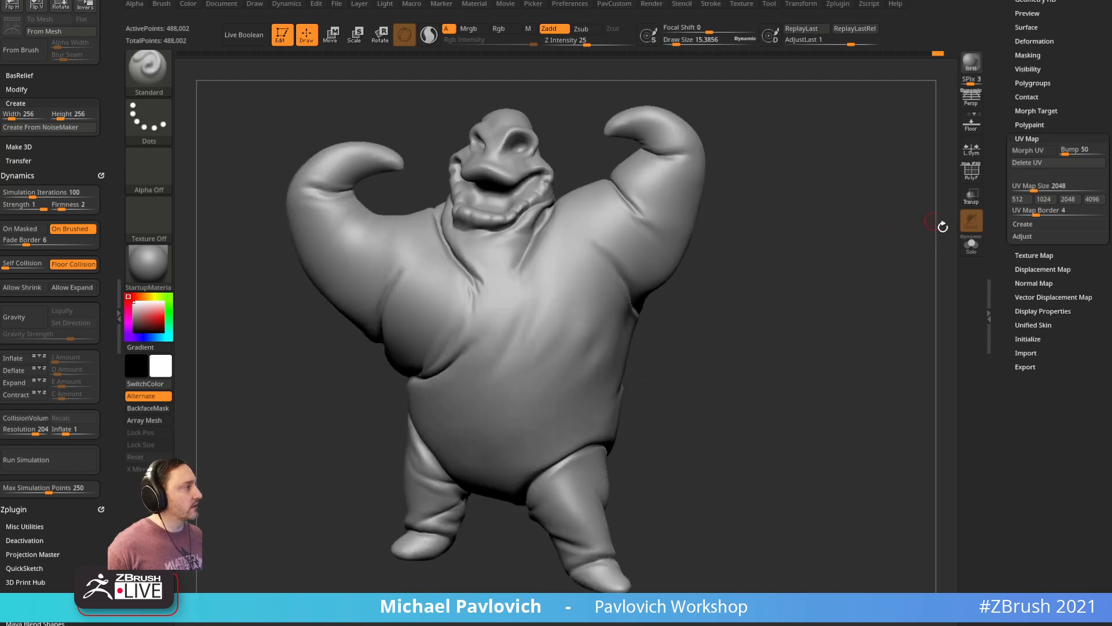
mouse_move(896, 259)
left_mouse_down("shift")
mouse_move(881, 263)
mouse_move(941, 241)
left_mouse_up("shift")
key("s")
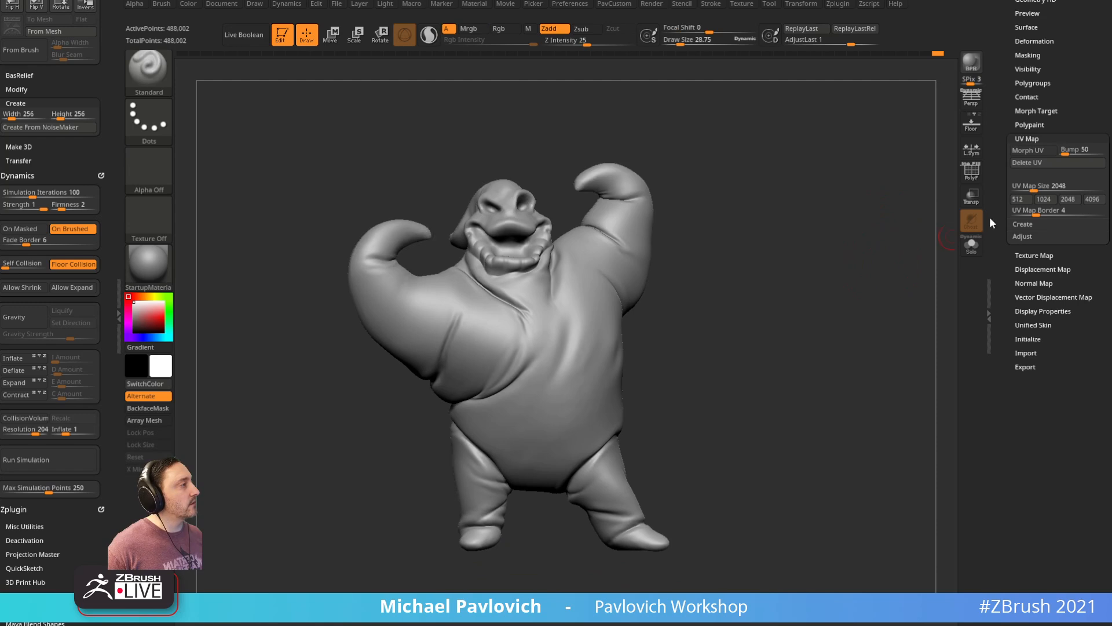
Step: Add surface noise to the character and raise its Noise Scale to about 13.98
left_click(1027, 139)
left_click_drag(1026, 139, 1019, 192)
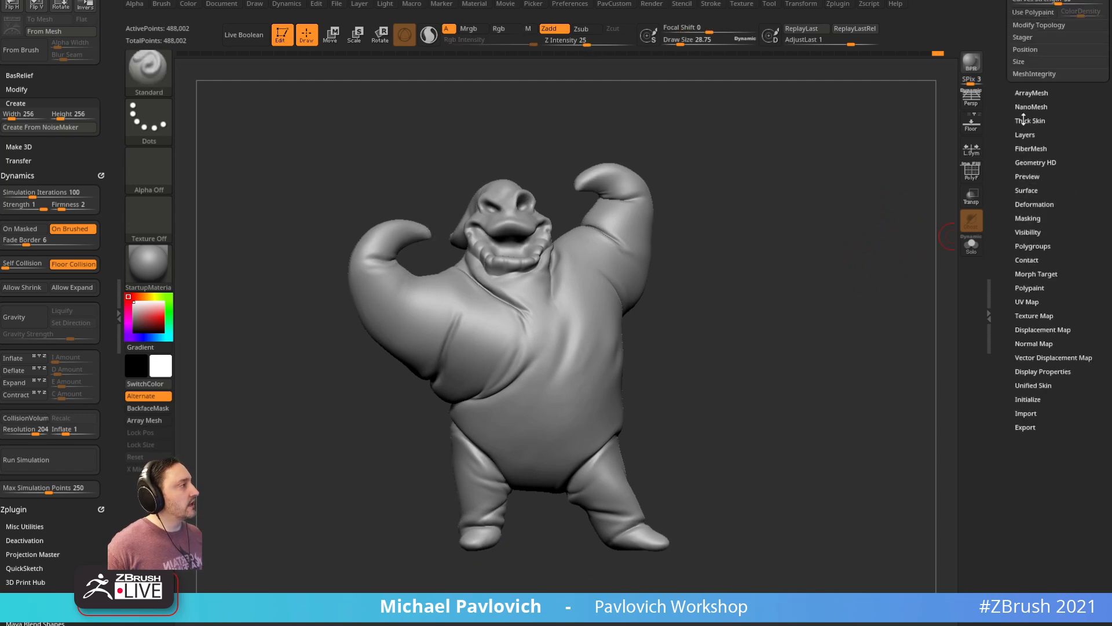
left_click(1026, 190)
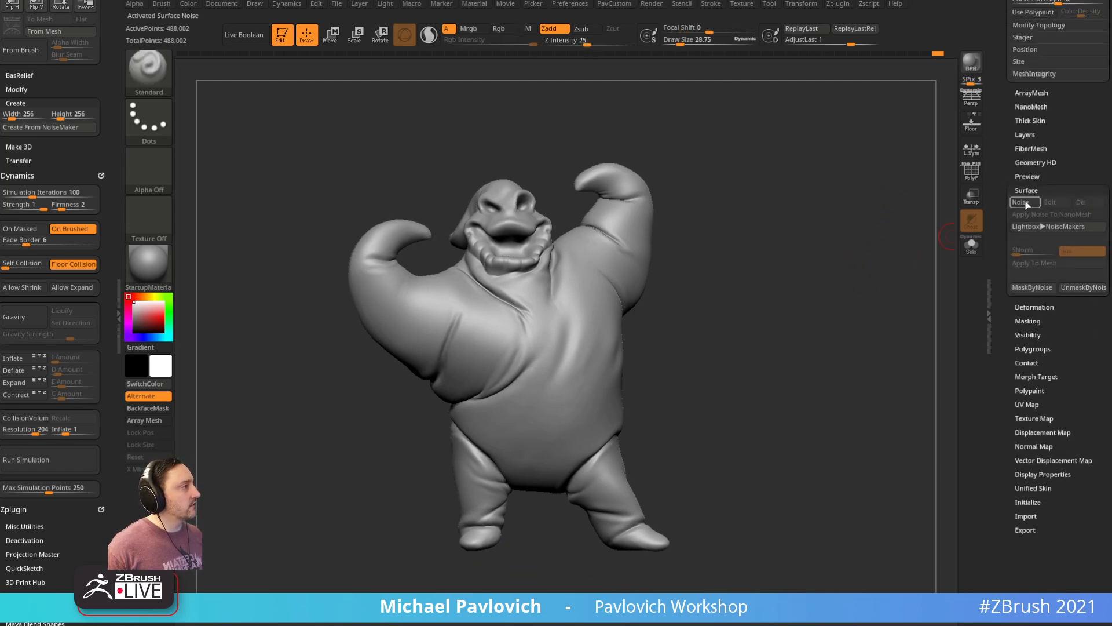
left_click(1043, 251)
left_click_drag(927, 301, 973, 375)
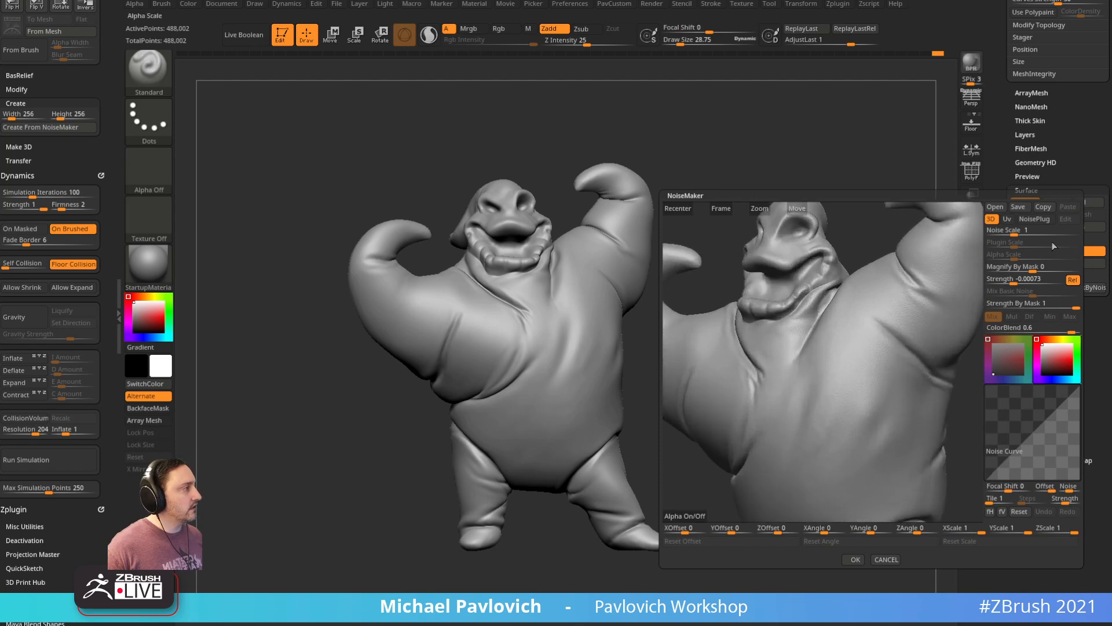
left_click_drag(1010, 231, 1033, 266)
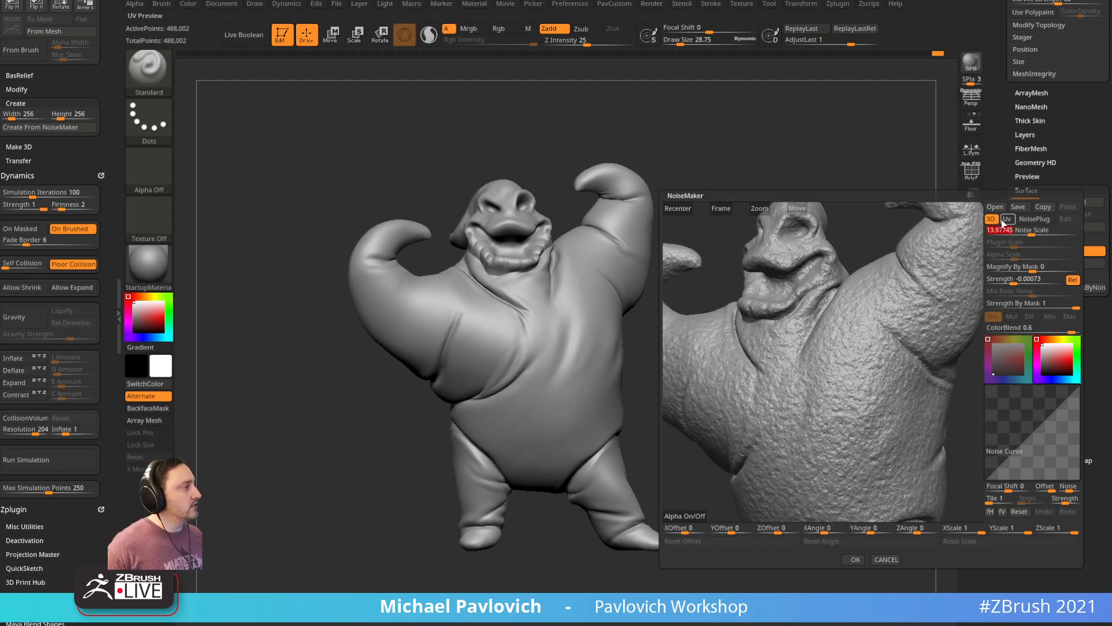
Step: Generate the noise from the NoisePlug Weave pattern, with Mix Basic Noise at 0 and Plugin Scale about 0.035
left_click(1033, 219)
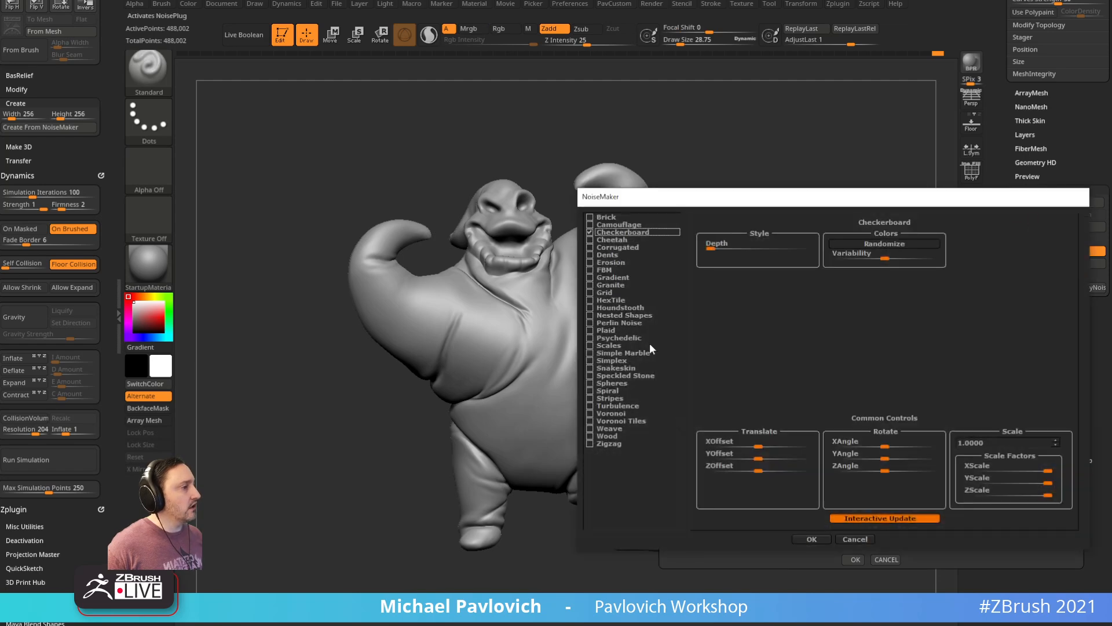
left_click(590, 429)
left_click(811, 537)
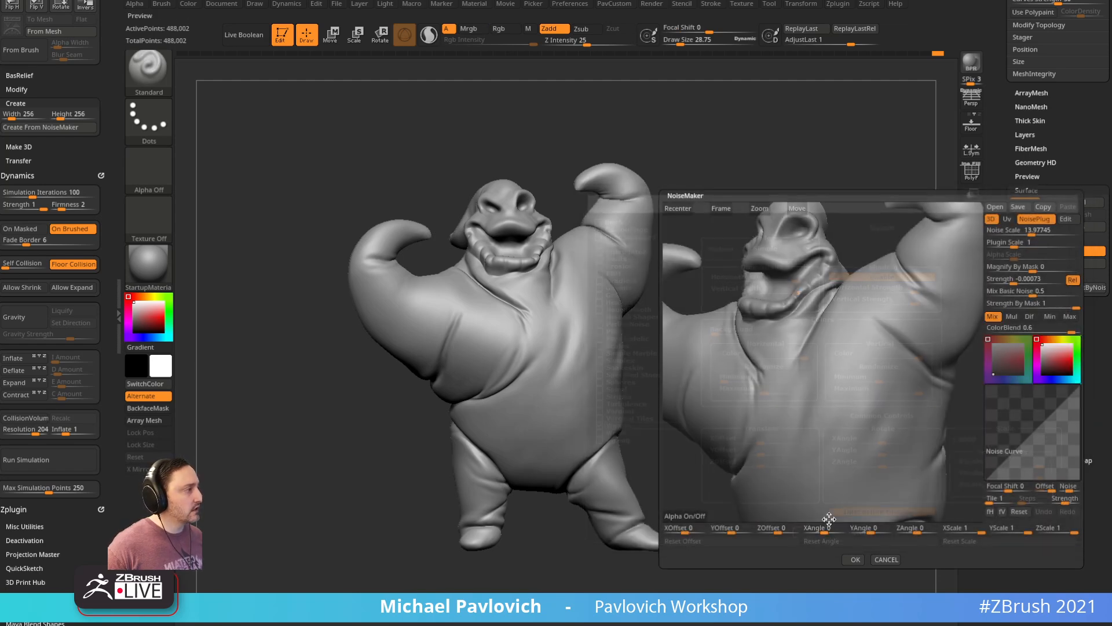
left_click_drag(1027, 291, 1005, 243)
mouse_move(861, 228)
left_mouse_down()
mouse_move(838, 236)
mouse_move(847, 232)
left_mouse_up()
left_click_drag(971, 298, 911, 307)
Step: Project the weave noise through UVs, set Strength to about -0.217 and Plugin Scale to about 0.005, and accept it
left_click(1007, 219)
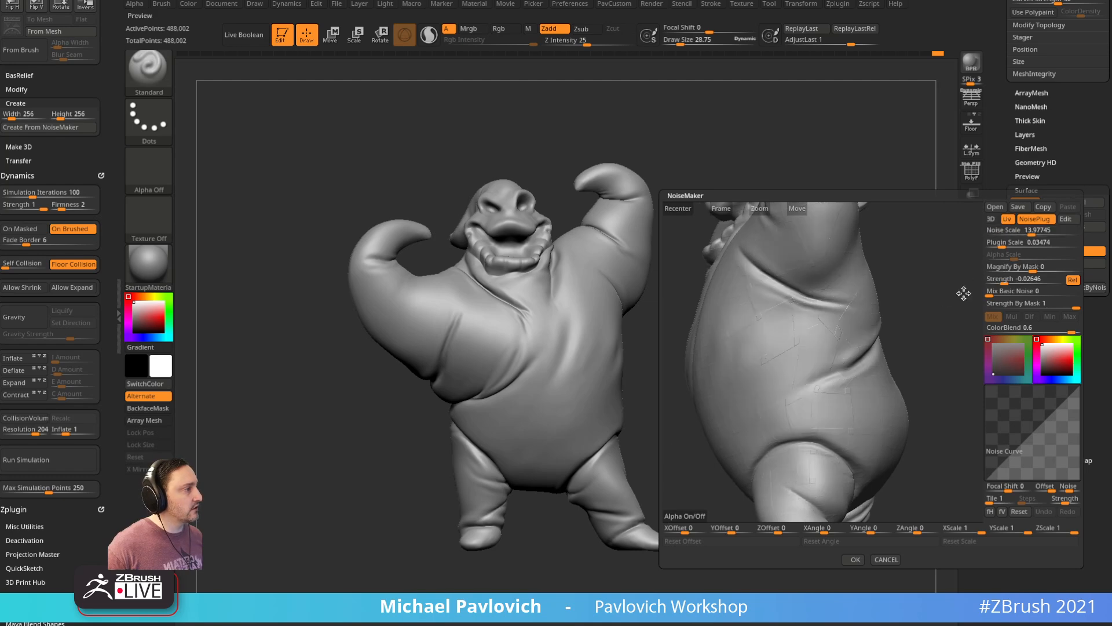
left_click(1011, 229)
mouse_move(1003, 244)
left_mouse_down()
mouse_move(994, 283)
mouse_move(993, 244)
left_mouse_up()
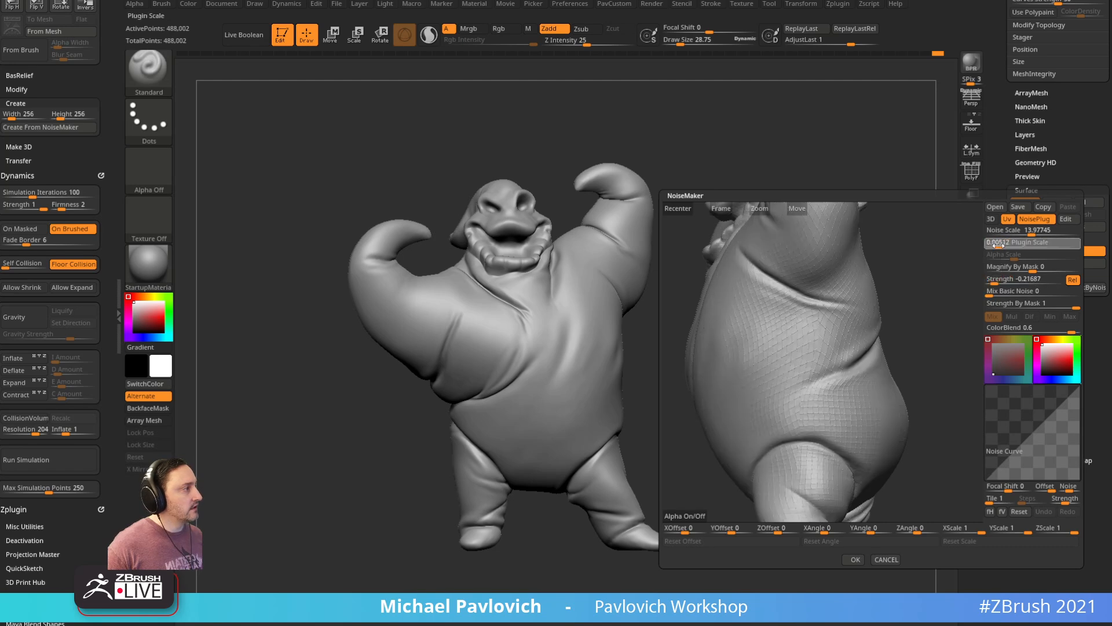
left_click_drag(890, 293, 929, 297, "shift")
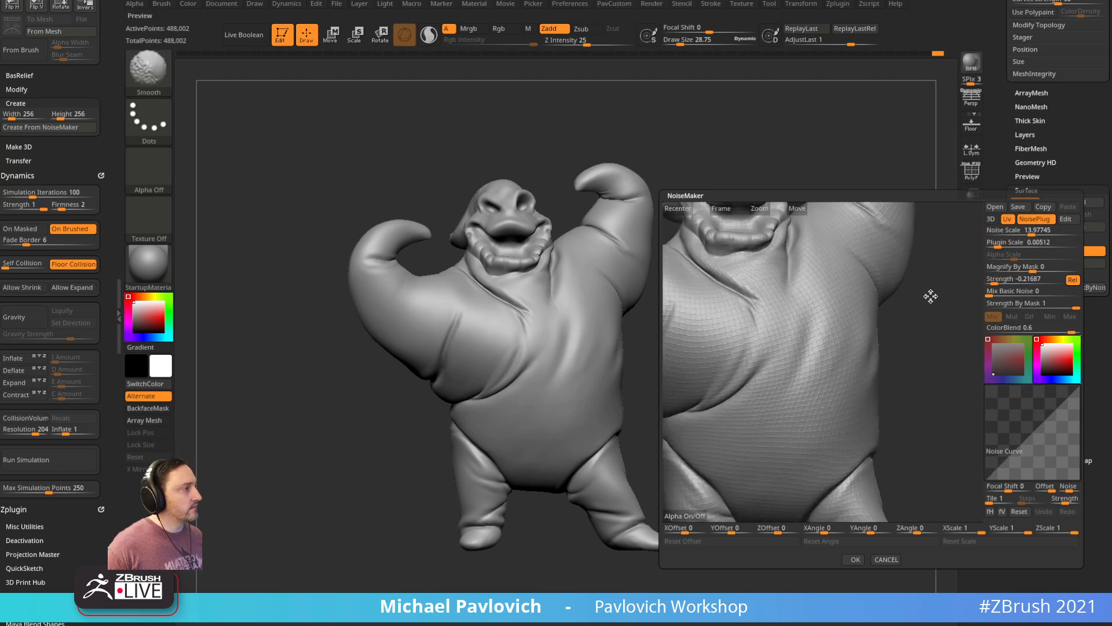
left_click(856, 559)
left_click_drag(885, 443, 883, 408)
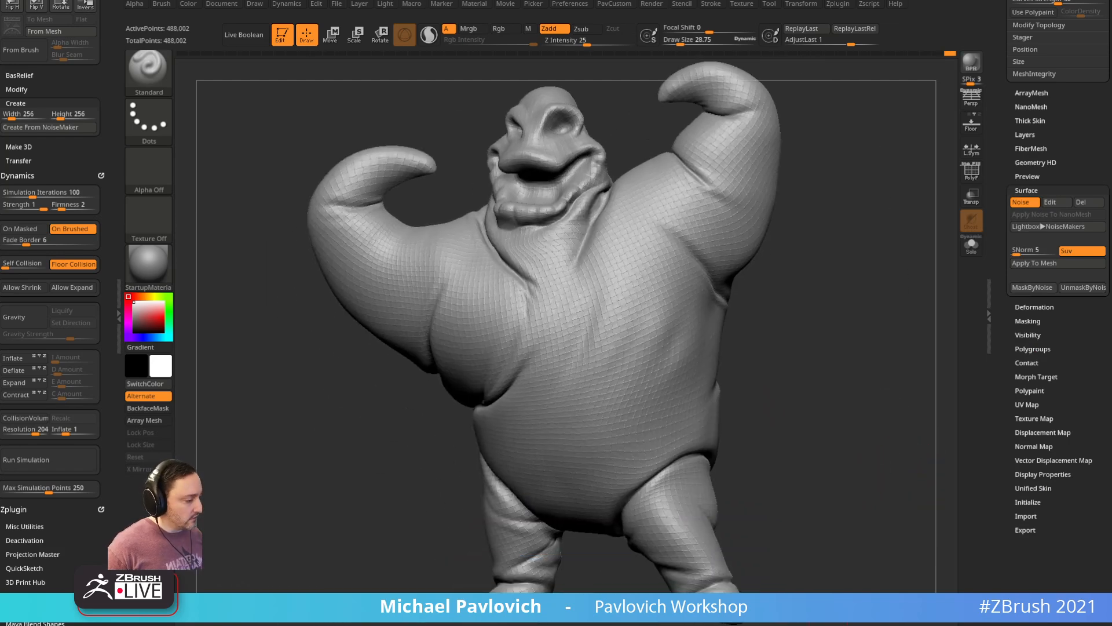
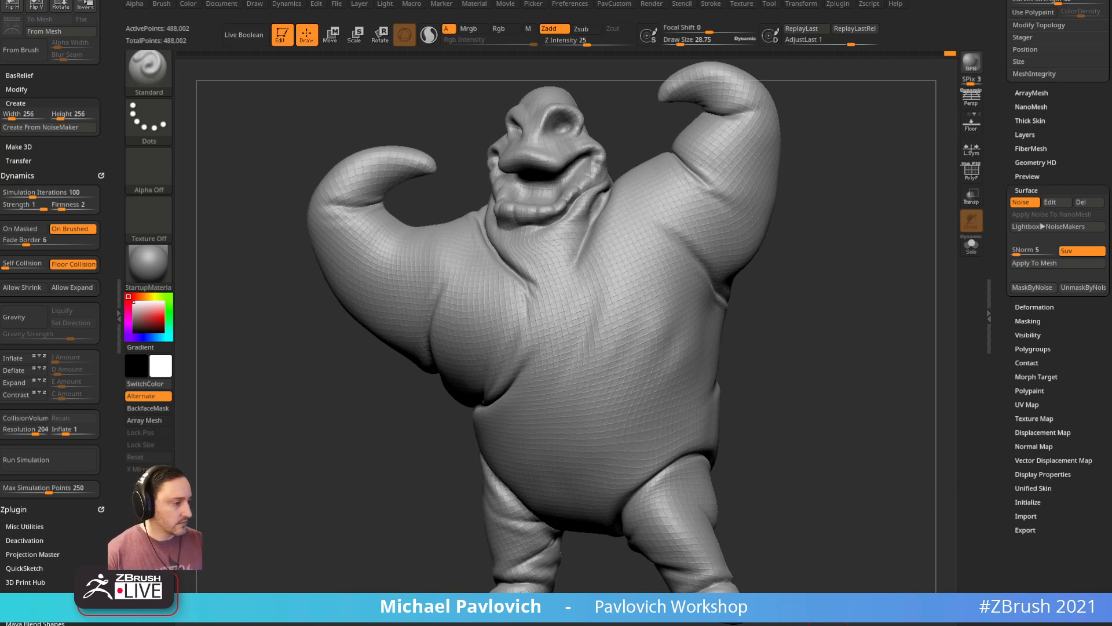
Step: Switch to the browser and look through the Textiles category of Pixologic's alpha library
left_click_drag(770, 625, 737, 55)
left_click(243, 334)
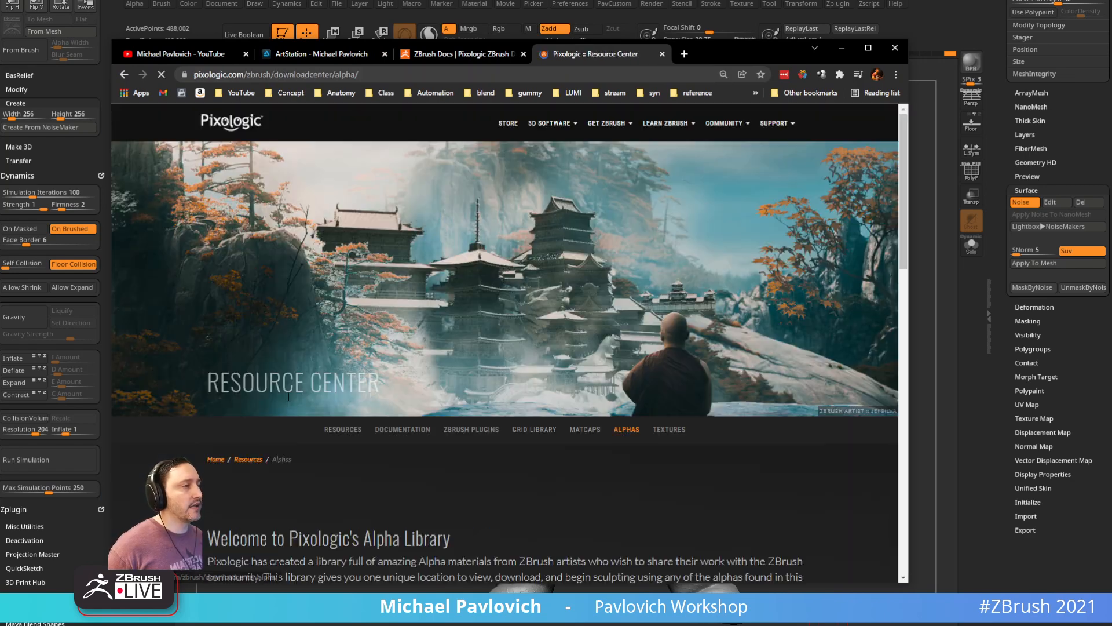
scroll(350, 362, "down", 5)
scroll(347, 382, "down", 5)
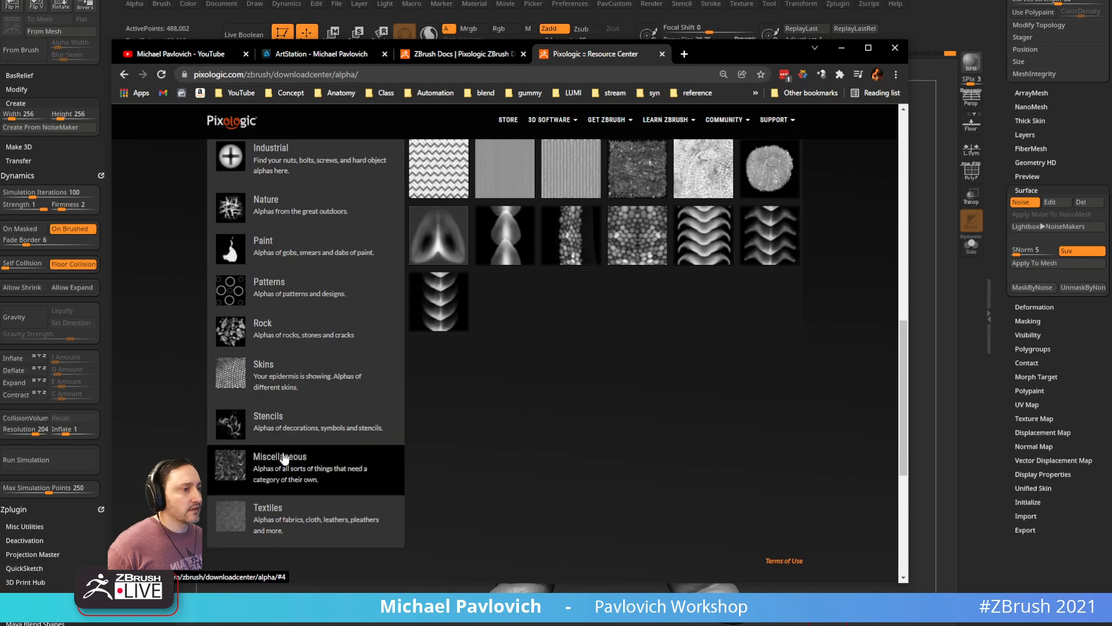
left_click(272, 519)
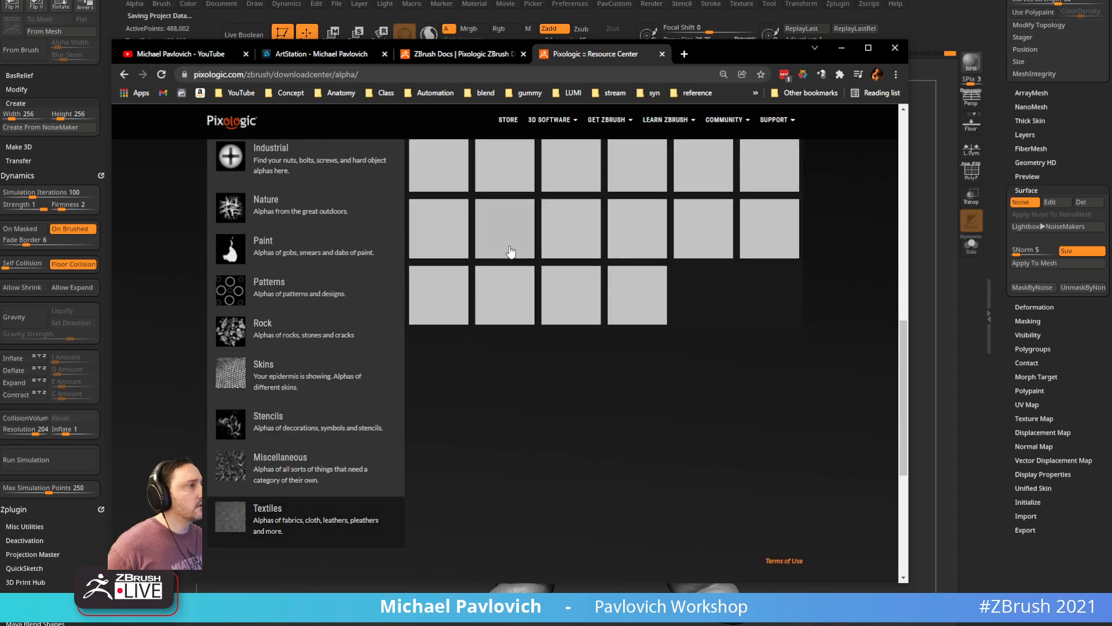
scroll(630, 301, "up", 3)
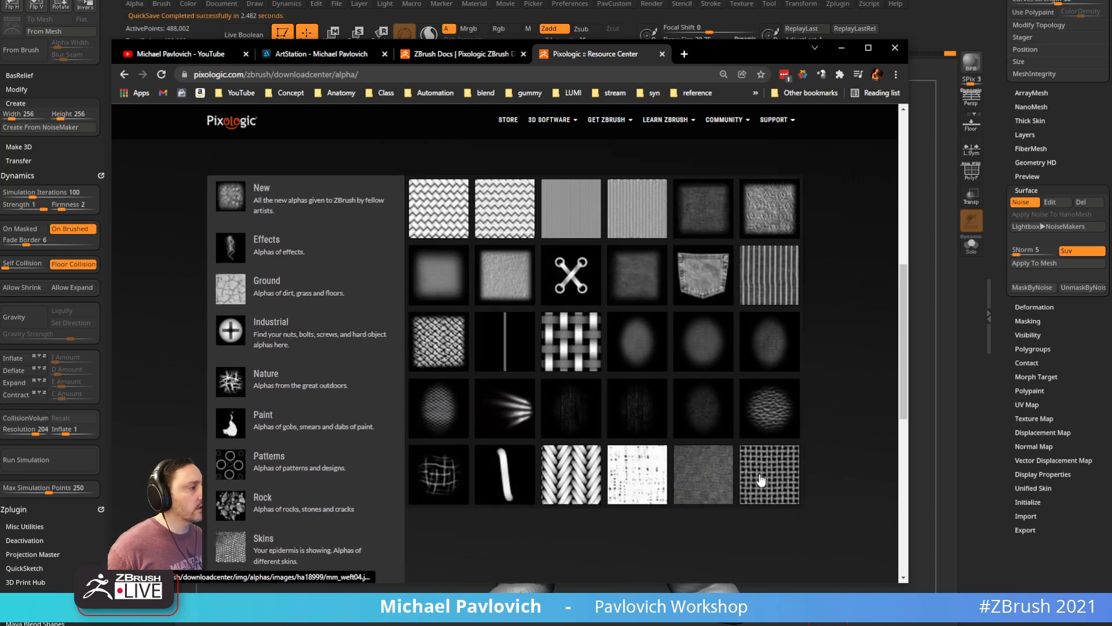
left_click(841, 47)
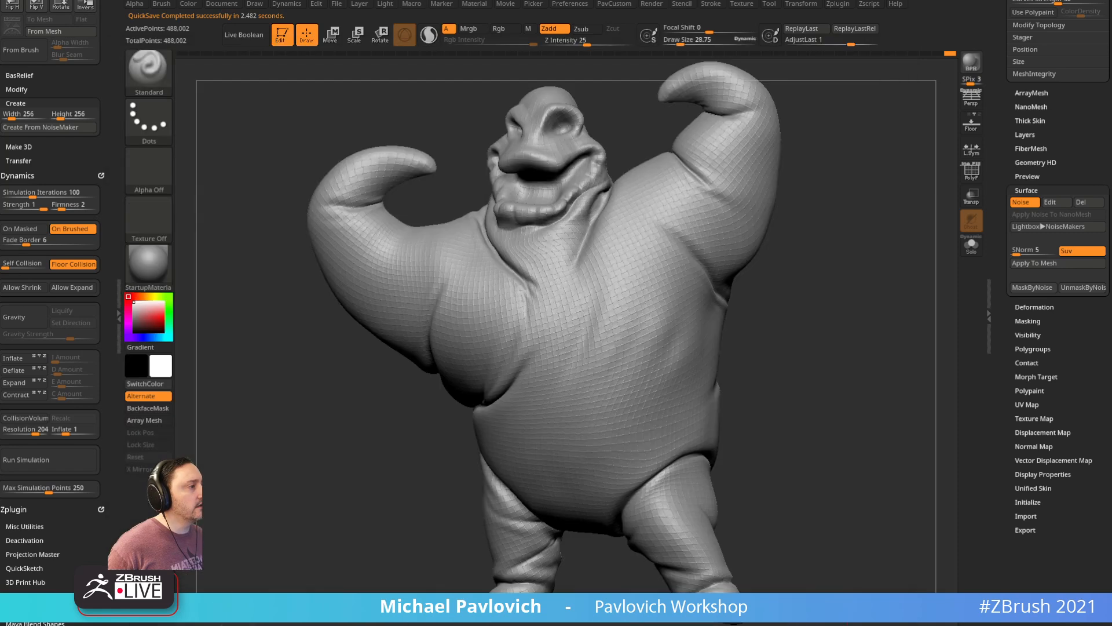
Step: Reopen the character's surface noise, turn off NoisePlug, and load a woven grid image as the noise alpha
left_click(1050, 201)
left_click(1033, 218)
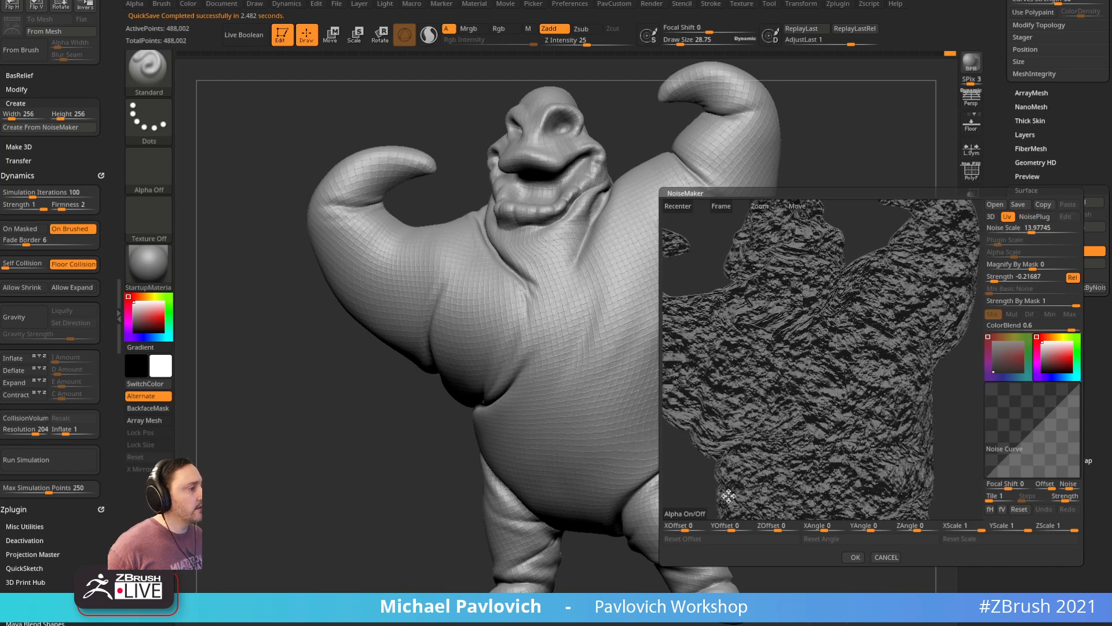
left_click(686, 514)
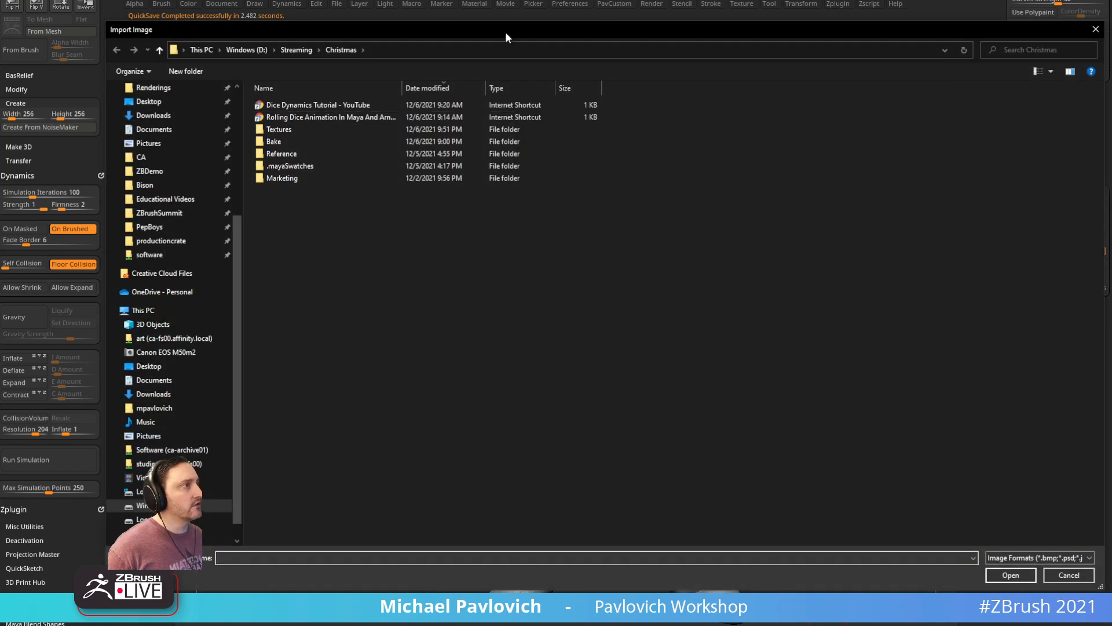
key("Escape")
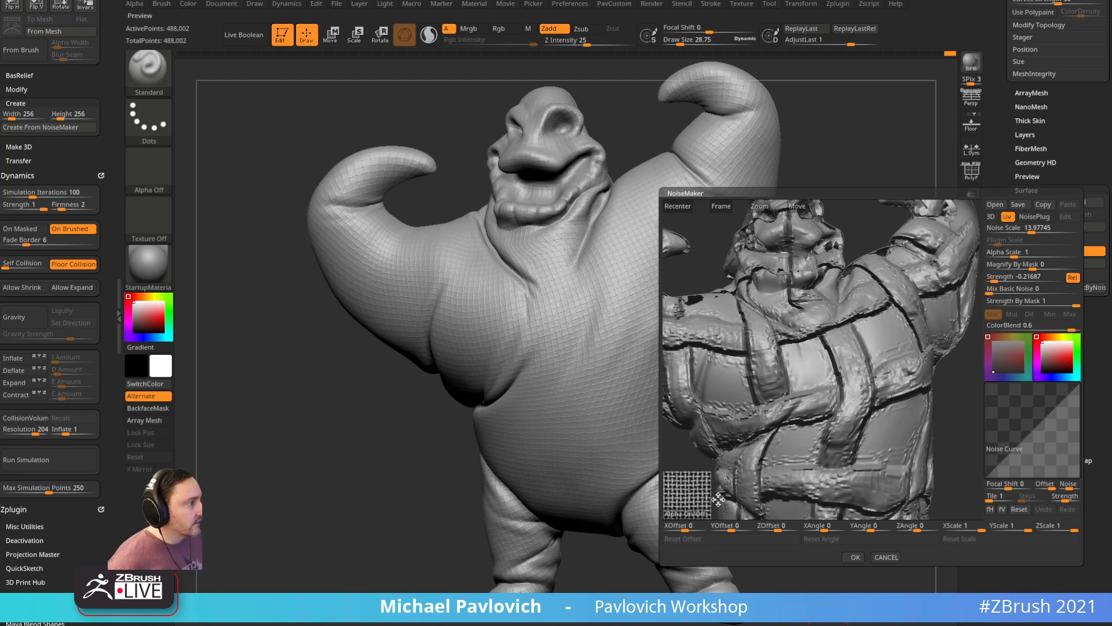
Step: Set the noise Strength to about -0.062 and Alpha Scale to about 0.043, and accept the noise
left_click(996, 277)
left_click_drag(996, 278, 1007, 278)
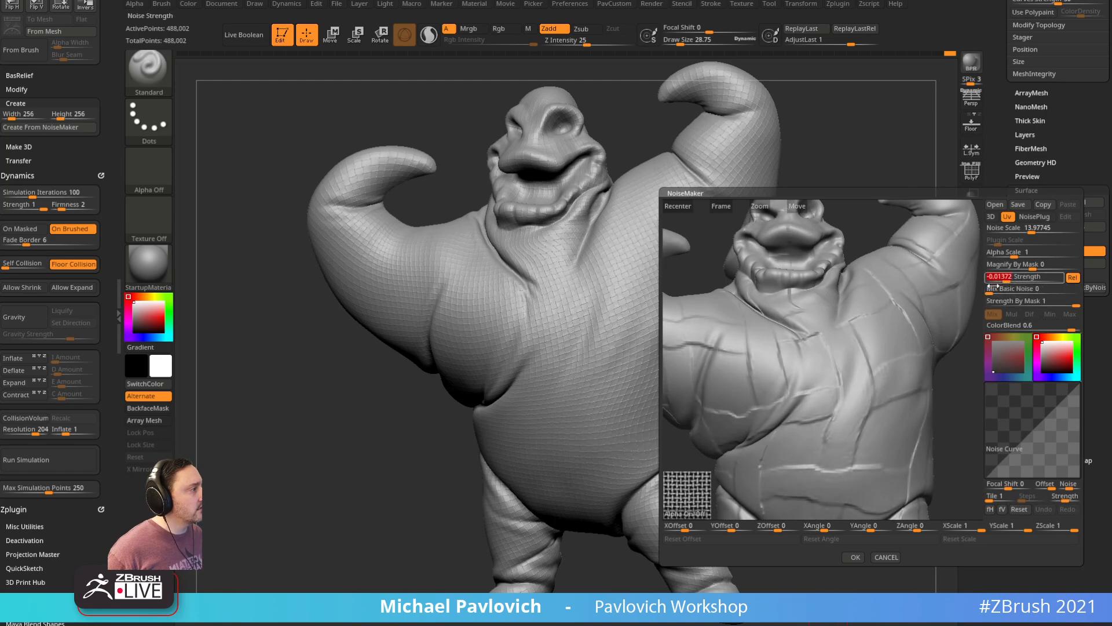
left_click_drag(1011, 255, 1001, 256)
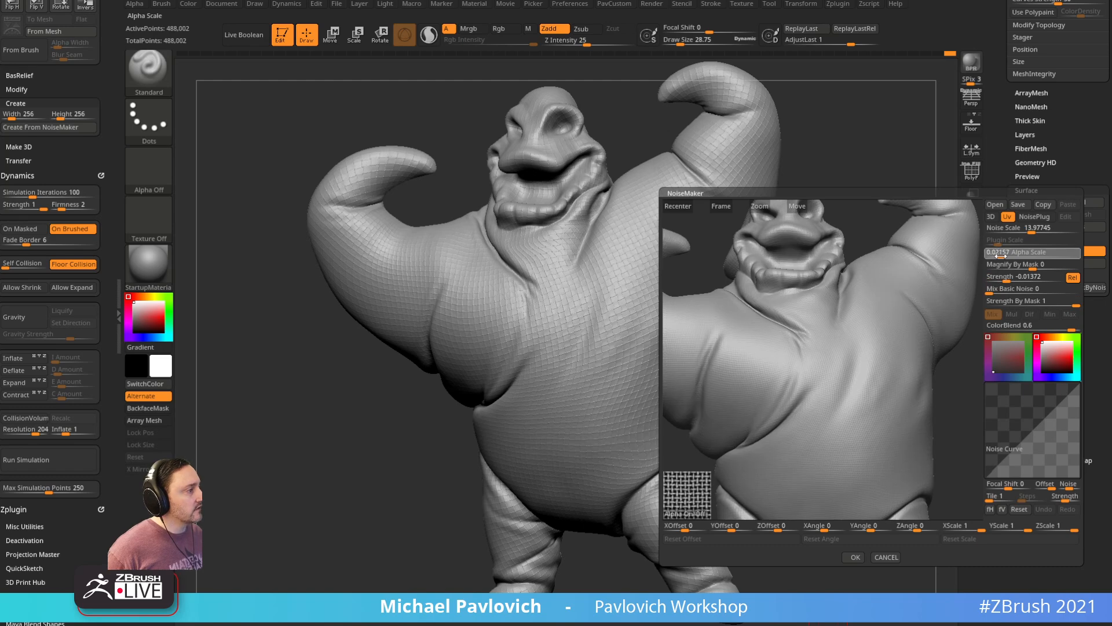
left_click_drag(1003, 255, 1001, 280)
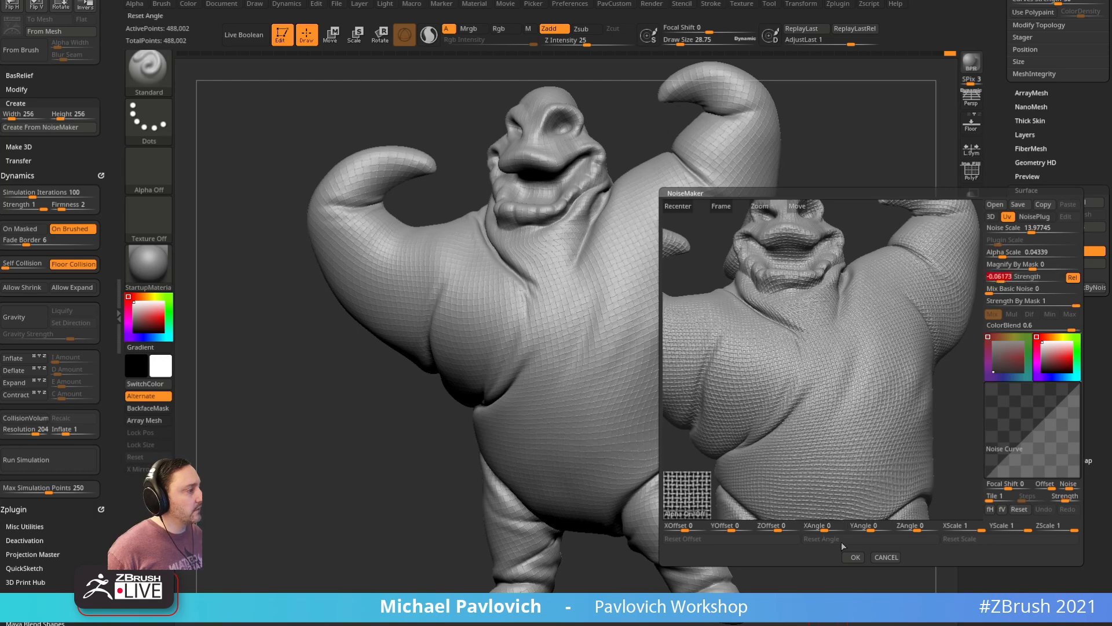
left_click(855, 557)
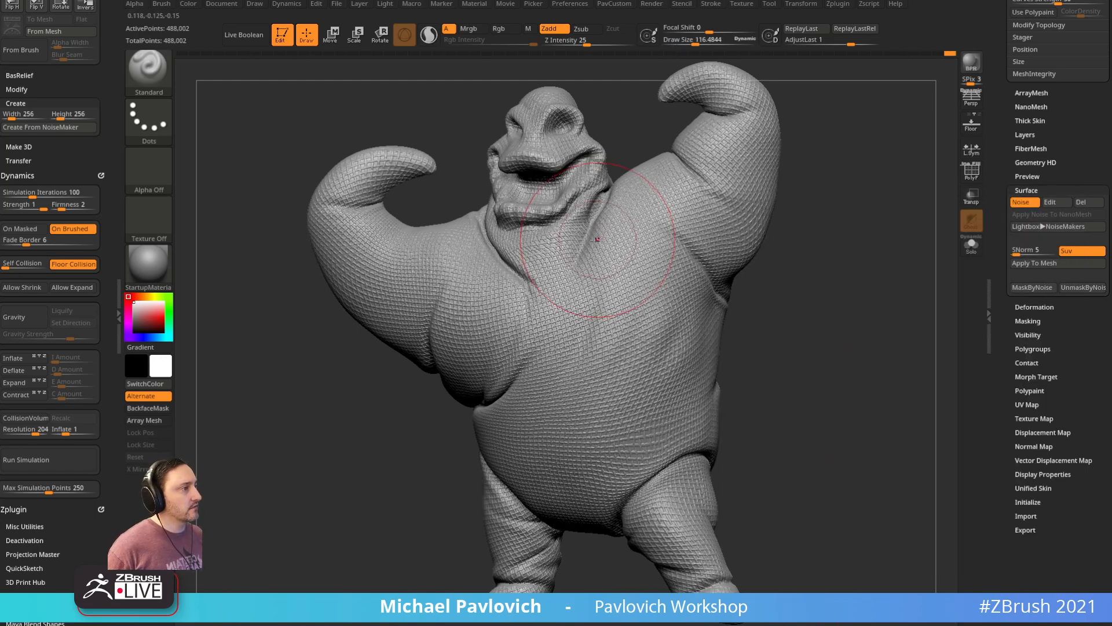
Step: Switch the masking brush to MaskPen and clear the test mask from the character's neck area
mouse_move(541, 236)
left_mouse_down("ctrl")
mouse_move(550, 275)
mouse_move(540, 238)
left_mouse_up("ctrl")
left_click(153, 80, "ctrl")
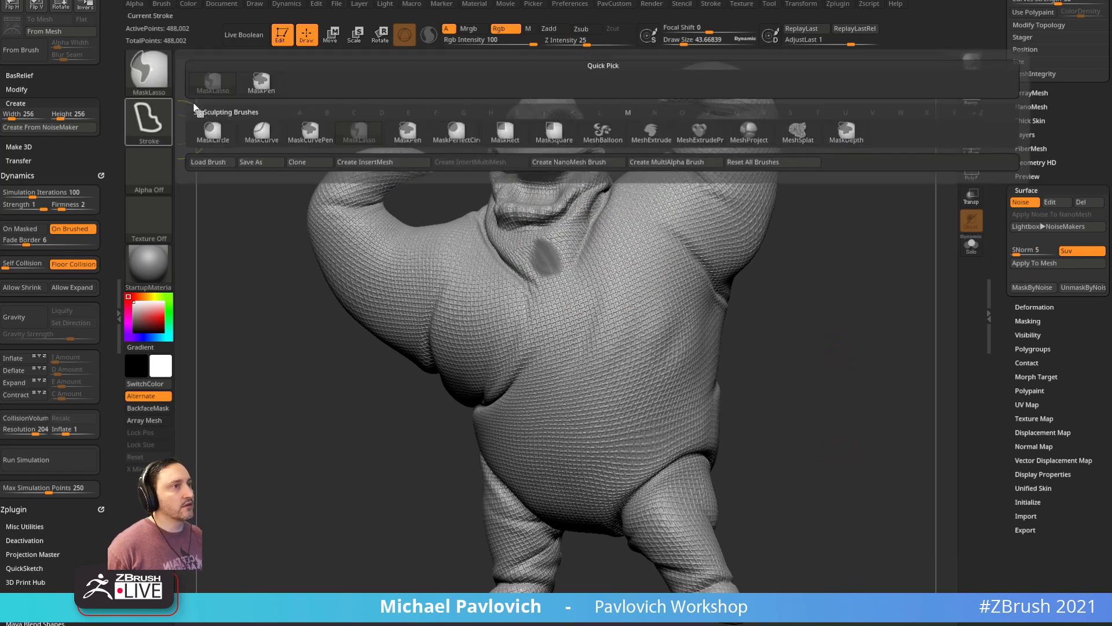
left_click(261, 82)
left_click_drag(281, 336, 285, 339, "ctrl")
left_click_drag(540, 189, 566, 184, "ctrl")
mouse_move(829, 165)
left_mouse_down()
mouse_move(921, 194)
mouse_move(837, 174)
mouse_move(911, 232)
mouse_move(862, 206)
mouse_move(767, 219)
mouse_move(807, 232)
left_mouse_up()
left_click(900, 229, "ctrl")
left_click(894, 203, "ctrl")
Step: Morph the character into its flat UV layout and examine how the fabric noise runs across the UV shells
left_click(993, 189)
mouse_move(887, 266)
left_mouse_down()
mouse_move(835, 262)
mouse_move(871, 250)
mouse_move(824, 248)
left_mouse_up()
key("]")
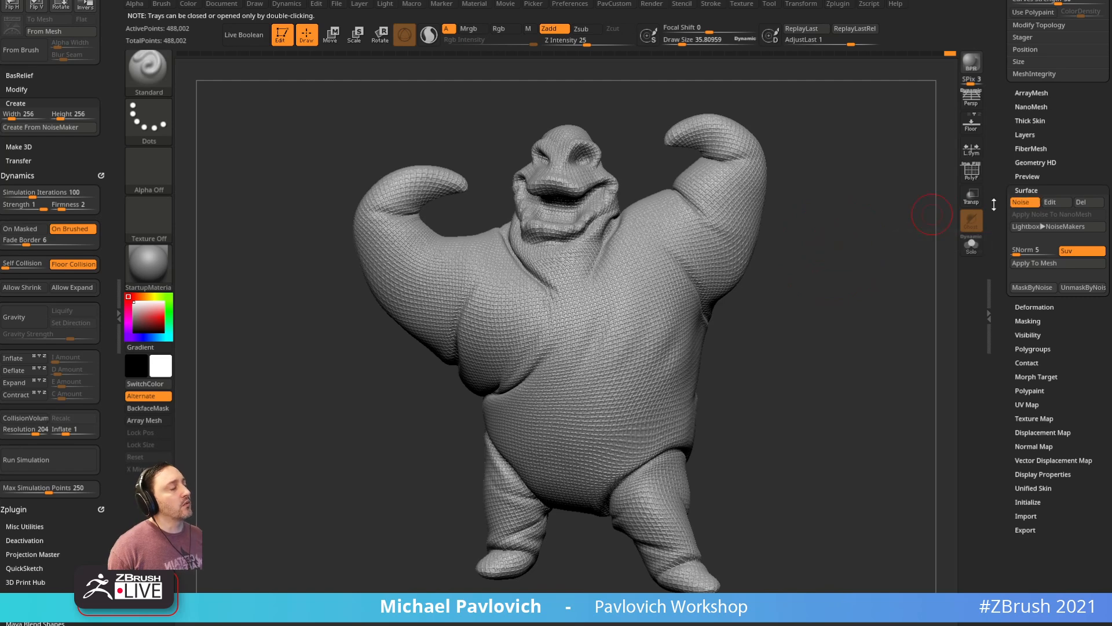
left_click_drag(914, 250, 935, 227)
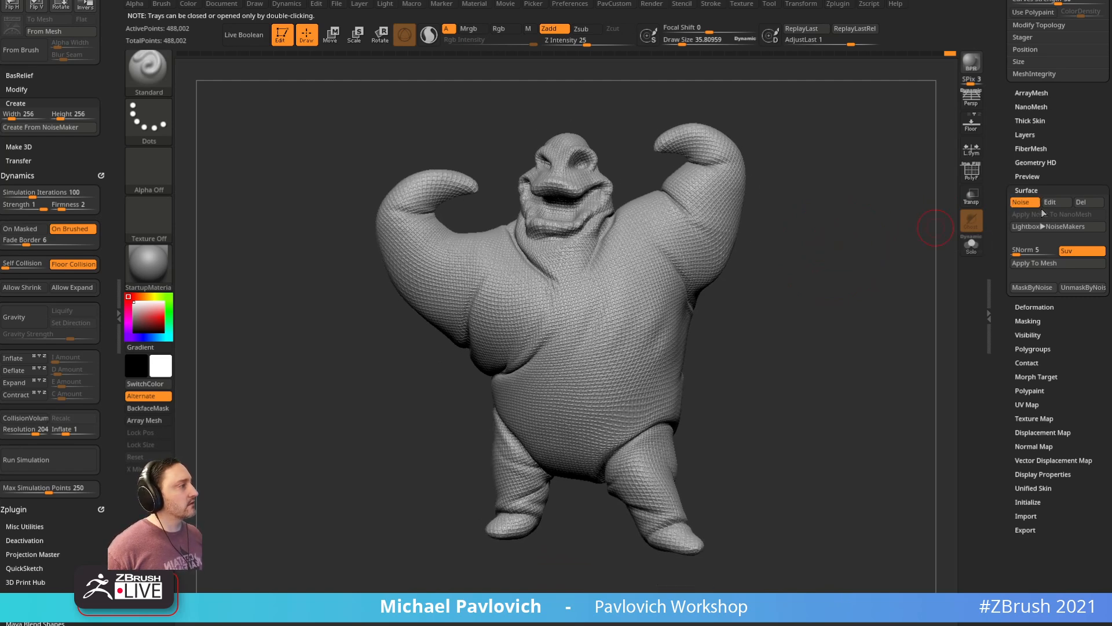
key("shift")
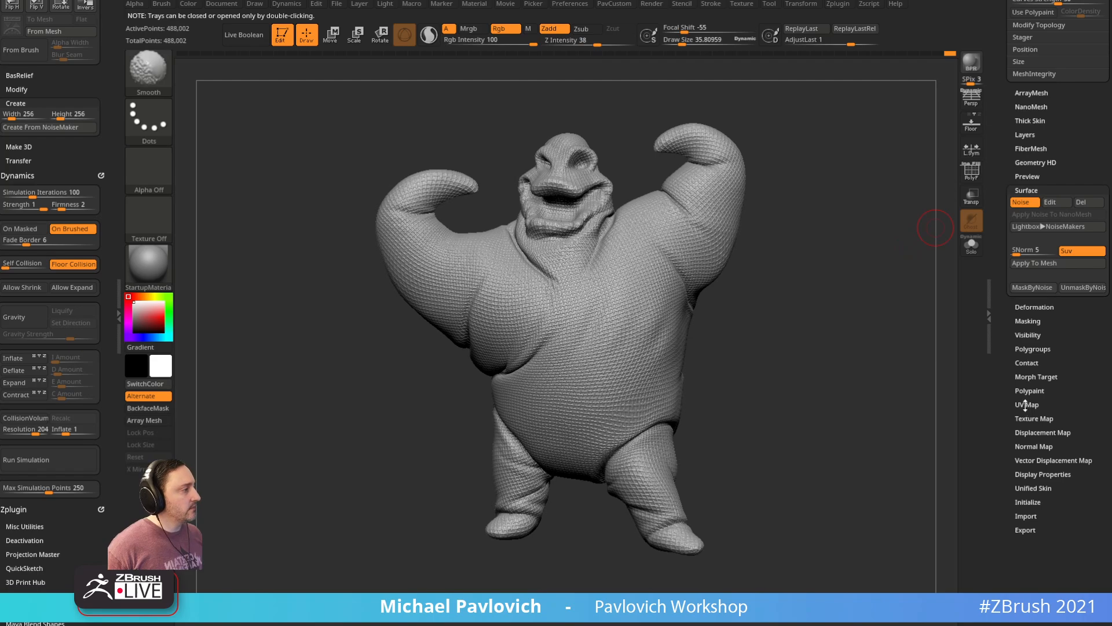
left_click(1026, 404)
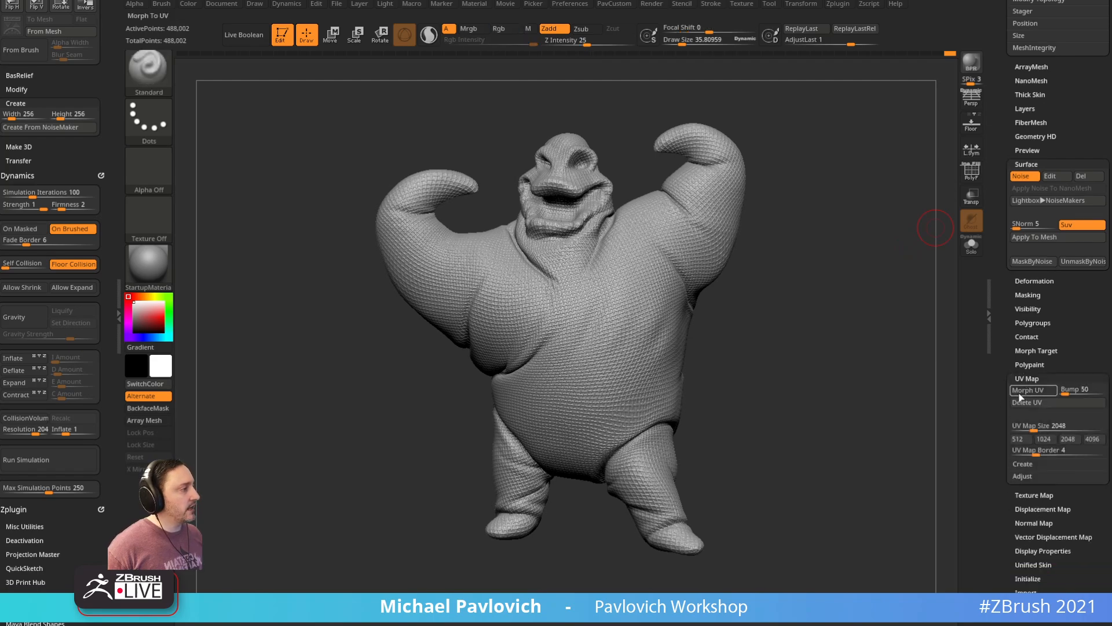
left_click(1027, 392)
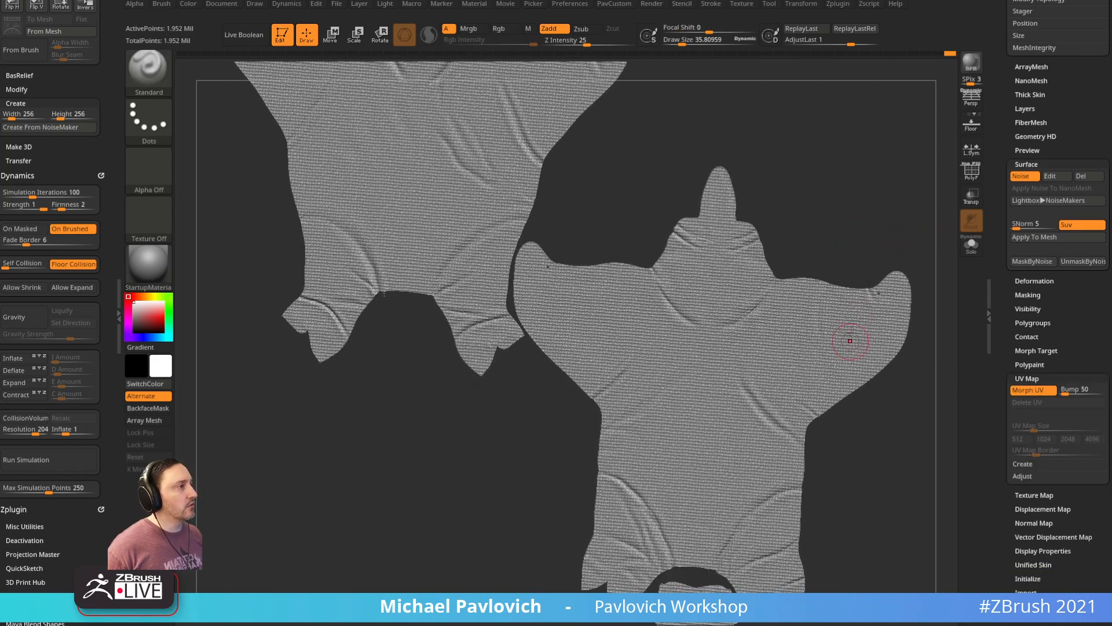
right_click_drag(805, 212, 814, 201, "ctrl")
key("s")
left_click_drag(774, 239, 781, 238)
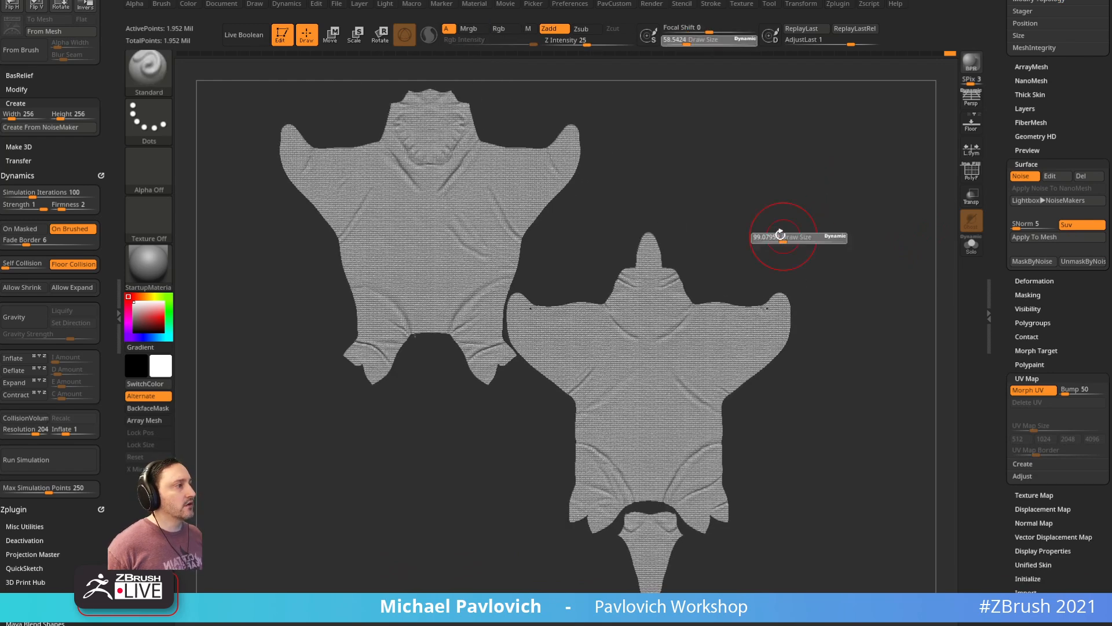
left_click_drag(678, 366, 716, 359)
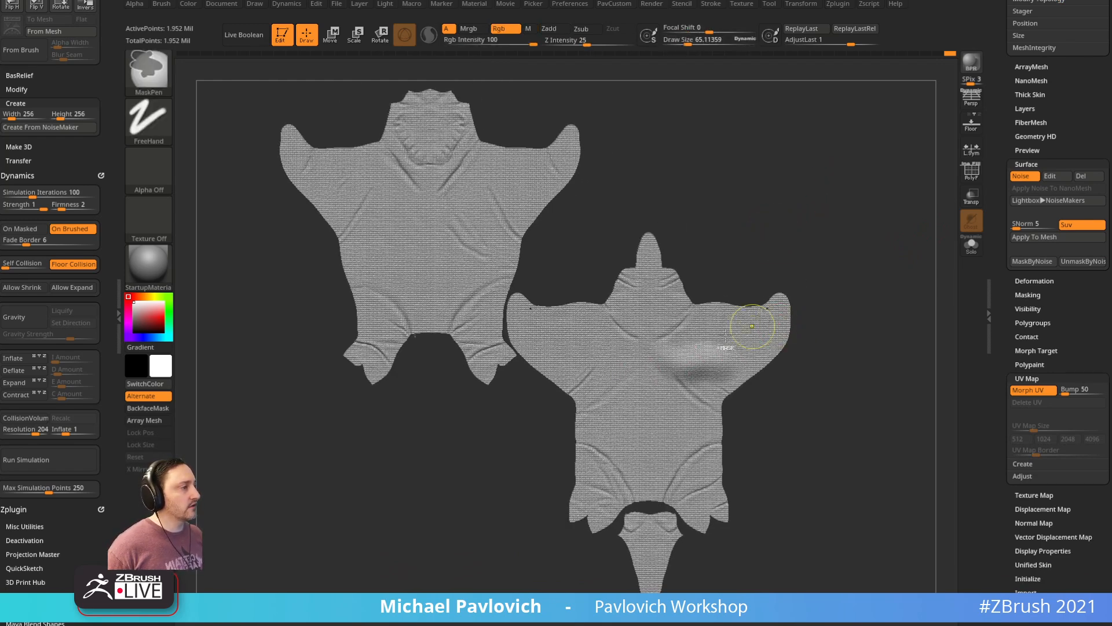
key("ctrl+z")
key("comma")
key("comma")
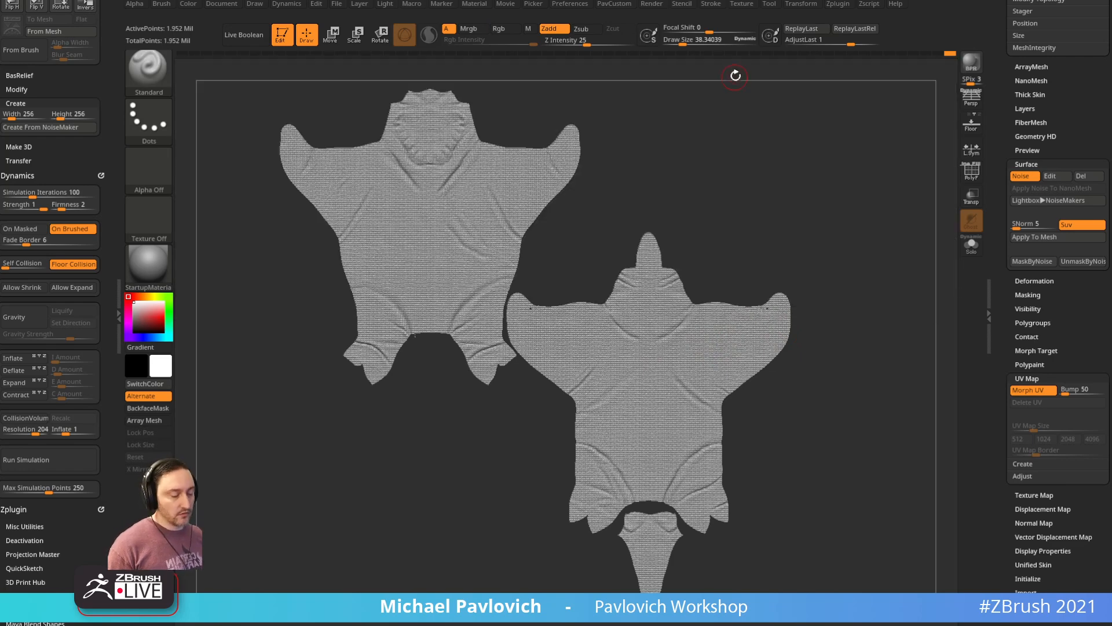
Step: Import the red tartan image as a texture and add it to Spotlight over the UV layout
left_click(748, 6)
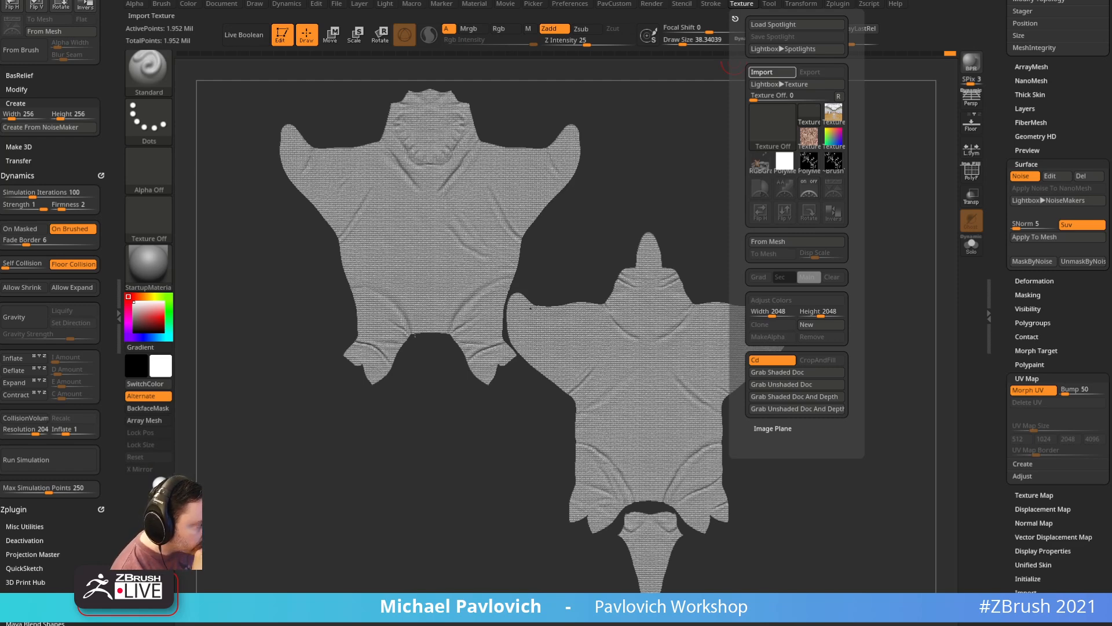
left_click(773, 72)
left_click(760, 184)
left_click(834, 214)
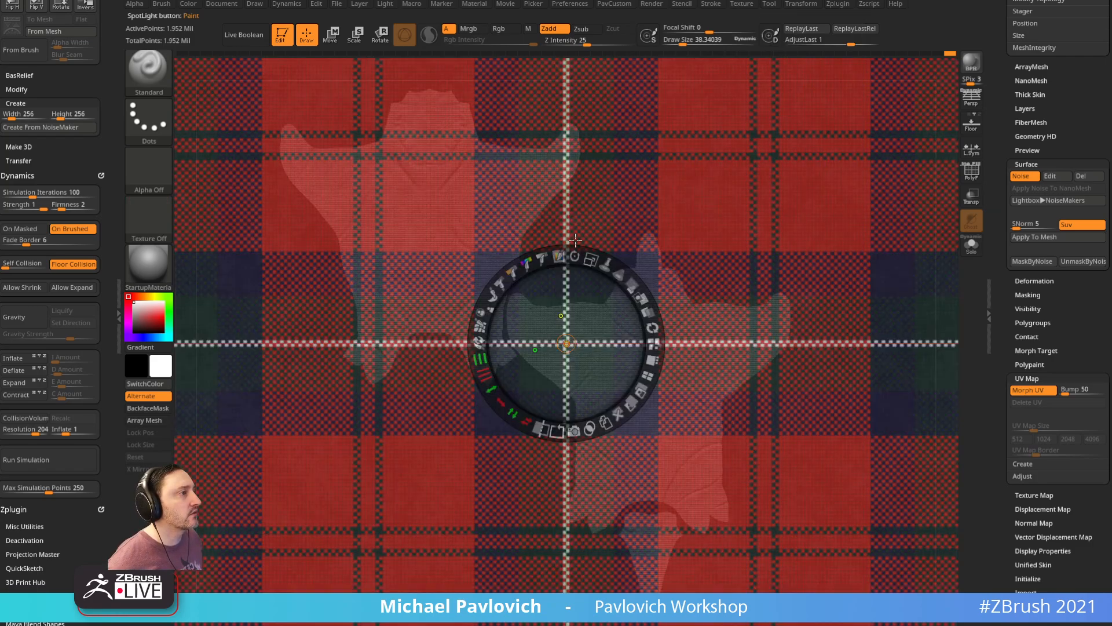
Step: Scale the tartan down in Spotlight and fit the flat UV shells inside it, leaving Spotlight editing ready for painting
left_click_drag(590, 258, 487, 252)
mouse_move(483, 361)
left_mouse_down("shift")
mouse_move(482, 377)
mouse_move(475, 323)
mouse_move(471, 350)
left_mouse_up("shift")
key("z")
left_click_drag(902, 265, 898, 251, "alt")
key("s")
left_click_drag(897, 251, 907, 251)
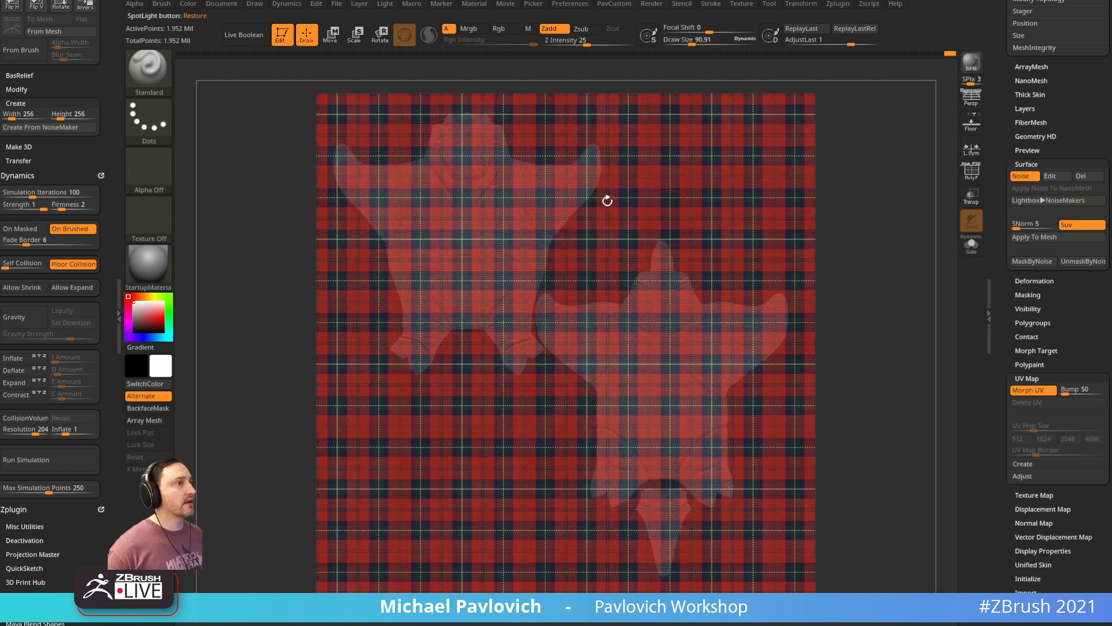
Step: Set the Standard brush to Rgb only with Zadd off, enlarge it, and paint a test stroke on the upper UV shell
left_click(498, 28)
left_click(548, 29)
key("s")
left_click_drag(482, 248, 479, 248)
mouse_move(379, 175)
left_mouse_down()
mouse_move(363, 112)
mouse_move(413, 186)
mouse_move(489, 198)
left_mouse_up()
key("bracketleft")
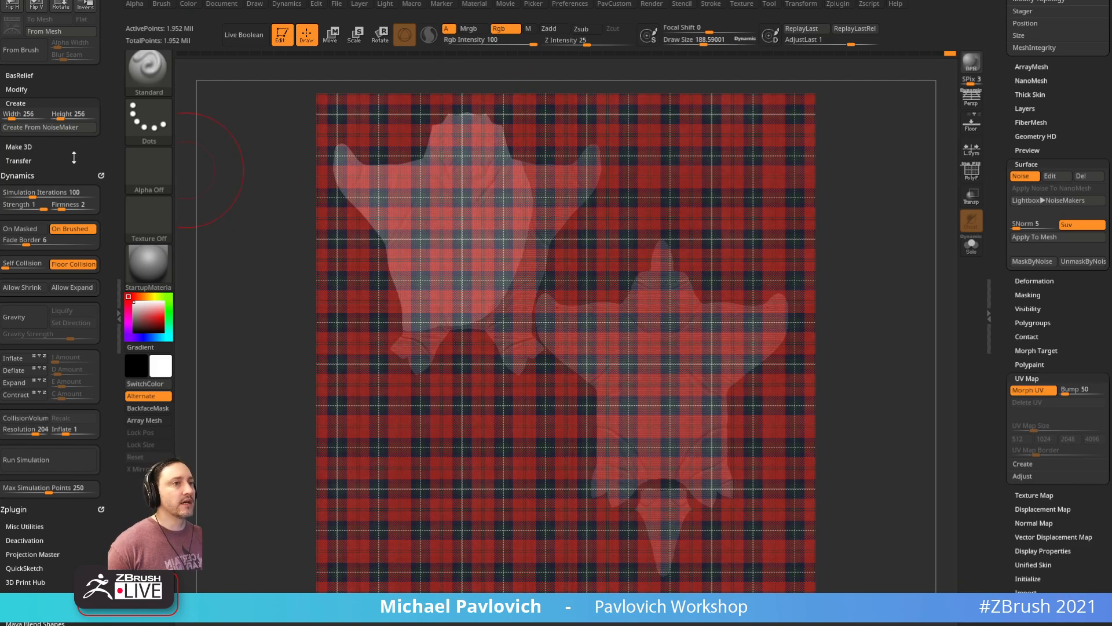
Step: Turn on Spotlight Projection in the brush's sample settings and paint tartan onto the upper UV shell
scroll(74, 156, "down", 6)
scroll(48, 145, "down", 1)
scroll(80, 237, "down", 8)
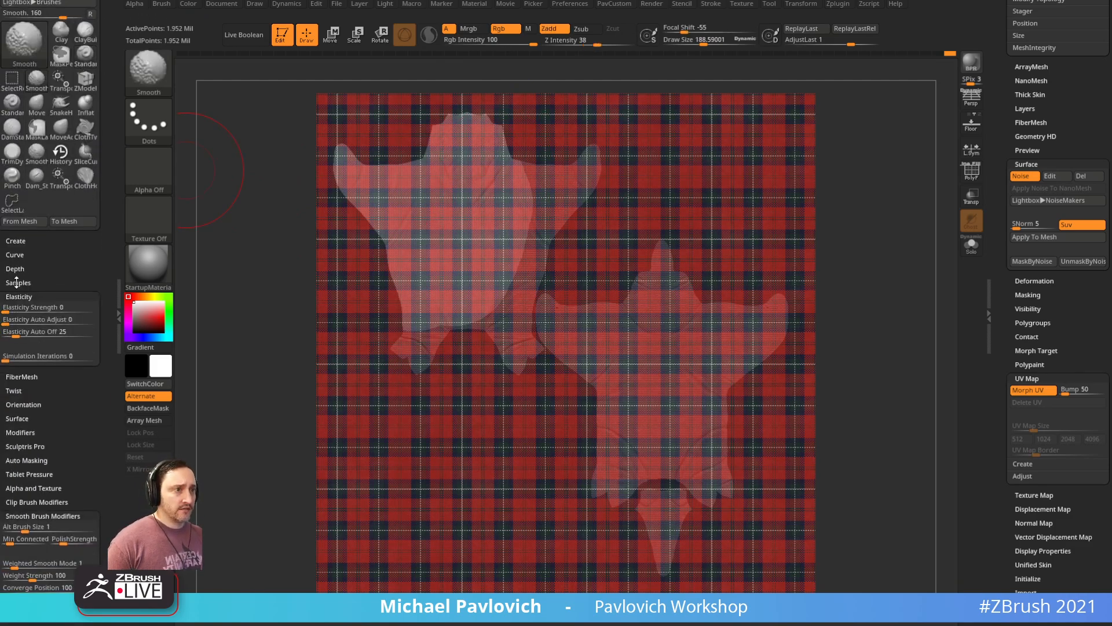
mouse_move(432, 164)
left_mouse_down()
mouse_move(412, 176)
mouse_move(347, 138)
mouse_move(455, 130)
mouse_move(373, 114)
left_mouse_up()
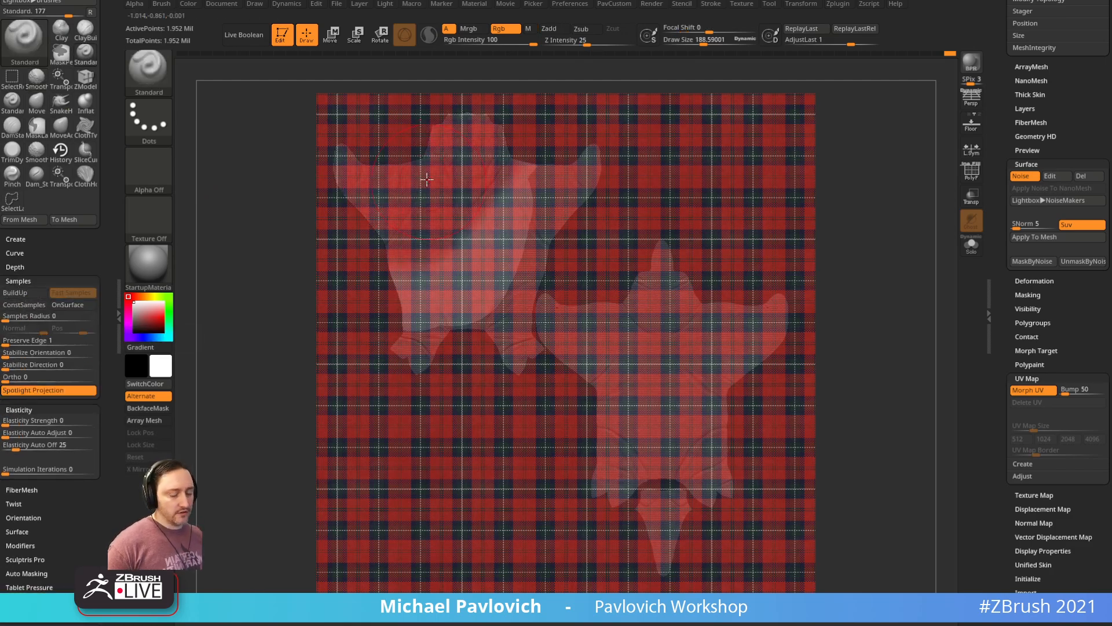
Step: Enlarge the brush to about 271, paint the tartan across all the UV shells, and hide the Spotlight image
mouse_move(385, 182)
right_mouse_down()
mouse_move(410, 179)
mouse_move(338, 204)
mouse_move(377, 166)
mouse_move(342, 211)
mouse_move(369, 206)
right_mouse_up()
mouse_move(414, 201)
left_mouse_down()
mouse_move(502, 150)
mouse_move(453, 334)
mouse_move(649, 313)
mouse_move(712, 463)
mouse_move(790, 350)
left_mouse_up()
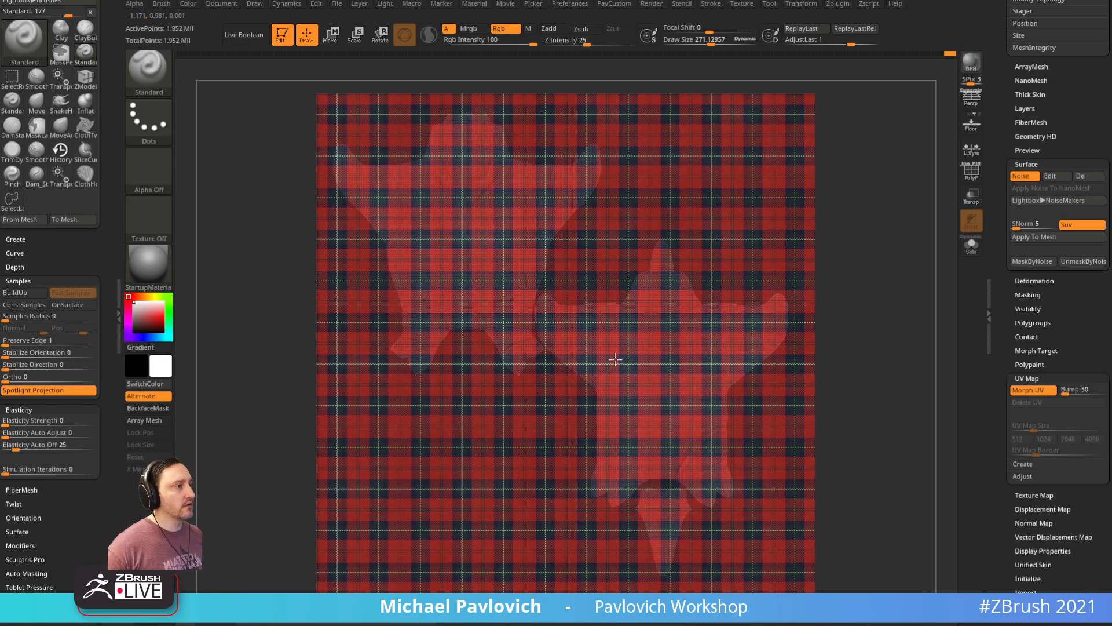
key("shift+z")
mouse_move(823, 270)
right_mouse_down()
mouse_move(720, 279)
mouse_move(826, 272)
right_mouse_up()
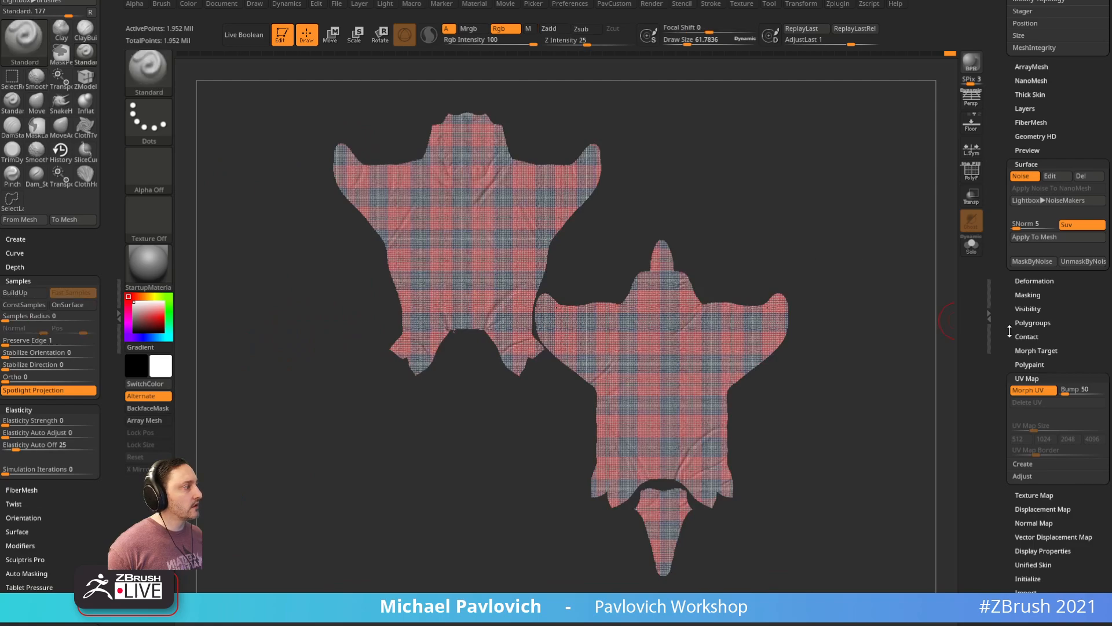
Step: Morph the UV layout back to the 3D character and compare the tartan with surface noise off and on
left_click(1030, 391)
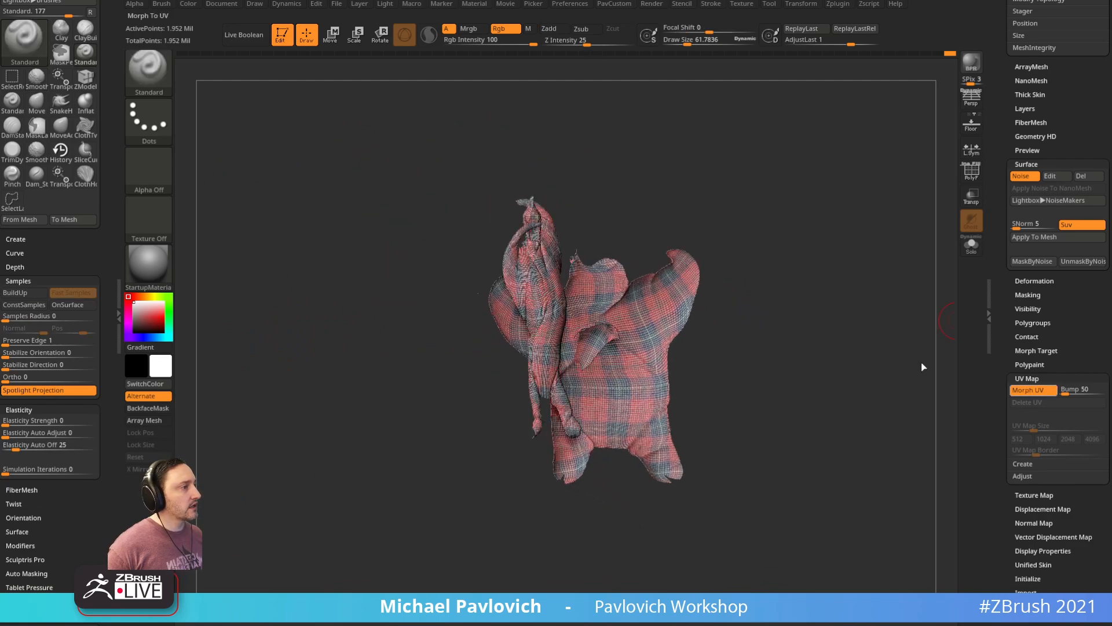
right_click_drag(871, 319, 857, 301)
left_click(1023, 180)
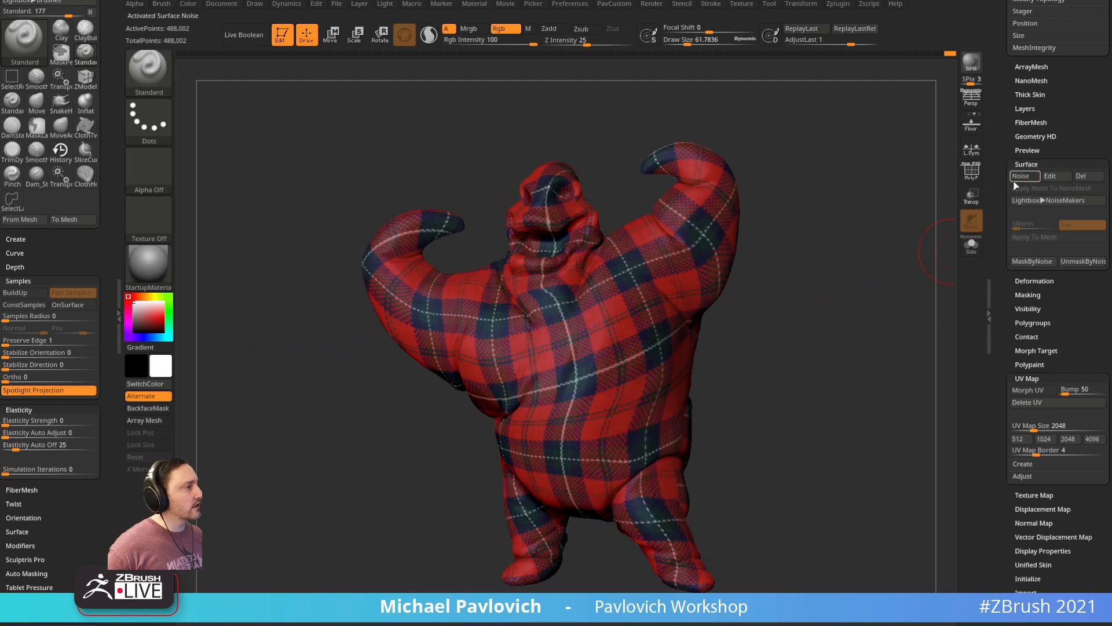
left_click(1021, 176)
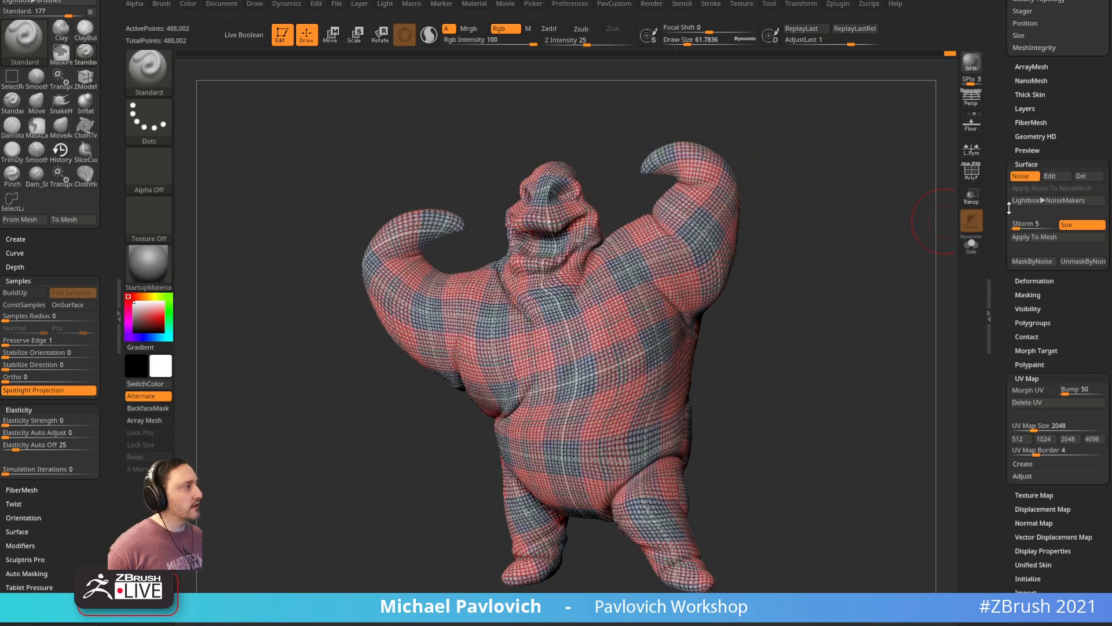
Step: Edit the surface noise to set ColorBlend to 0 and accept the change
left_click(1051, 177)
left_click_drag(1011, 261, 980, 264)
left_click_drag(1025, 294, 1033, 297)
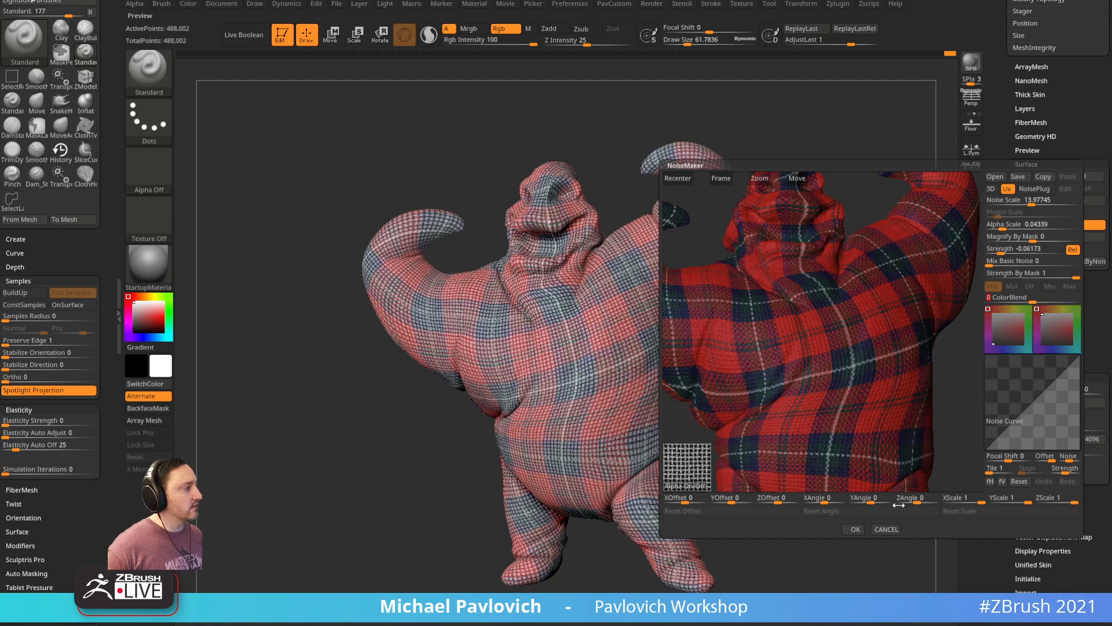
left_click(856, 529)
Step: Inspect the tartan character from several sides and turn off the polypaint display on its subtool
left_click_drag(832, 318, 802, 305)
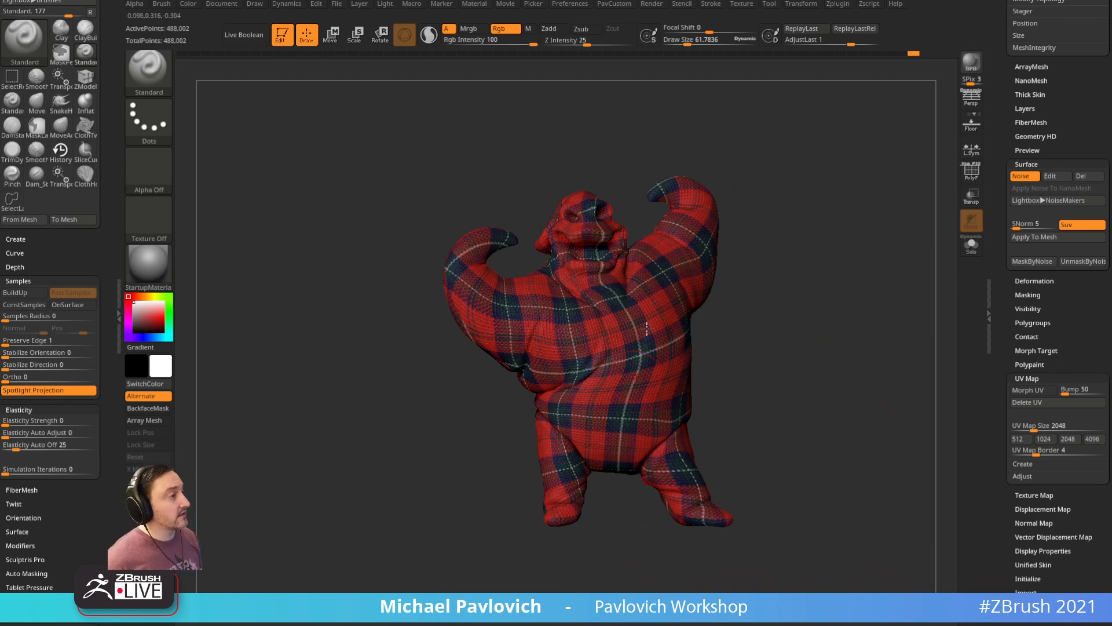
left_click_drag(1004, 160, 966, 288)
left_click_drag(899, 265, 849, 273)
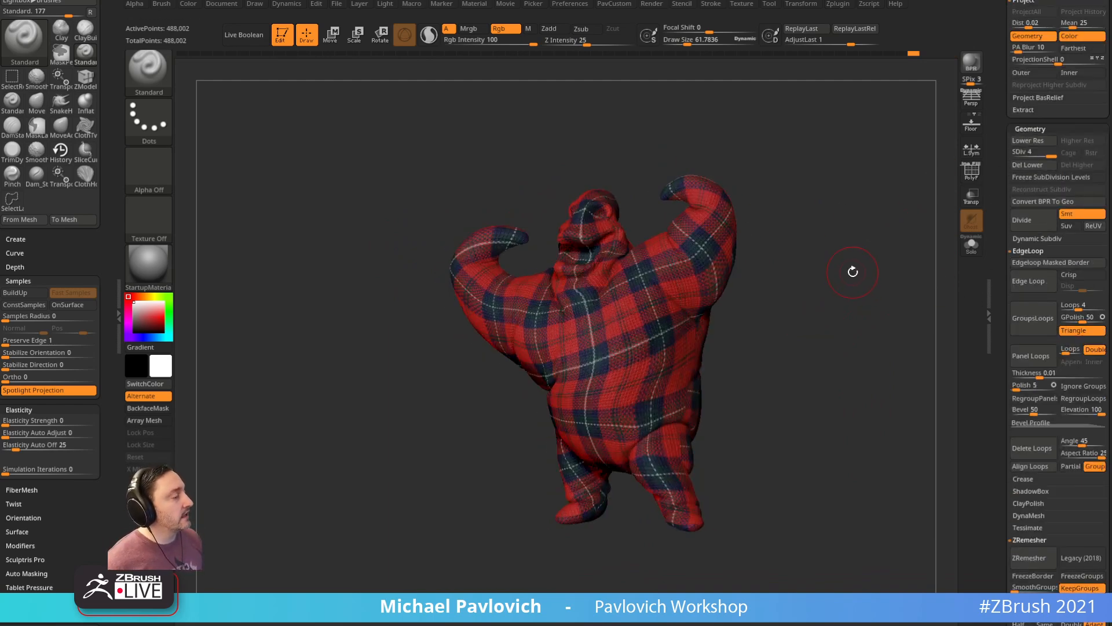
left_click_drag(1000, 180, 998, 322)
left_click(1087, 222)
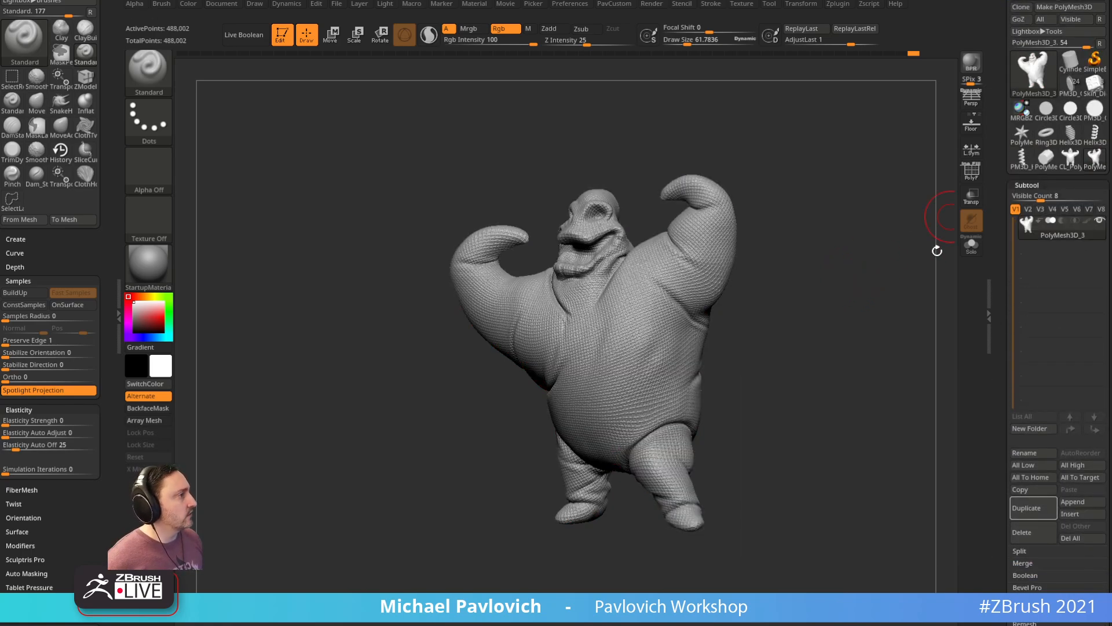
Step: Duplicate the character subtool with its polygroup wireframe displayed, and quick-save the project
left_click_drag(854, 266, 597, 123)
key("shift+f")
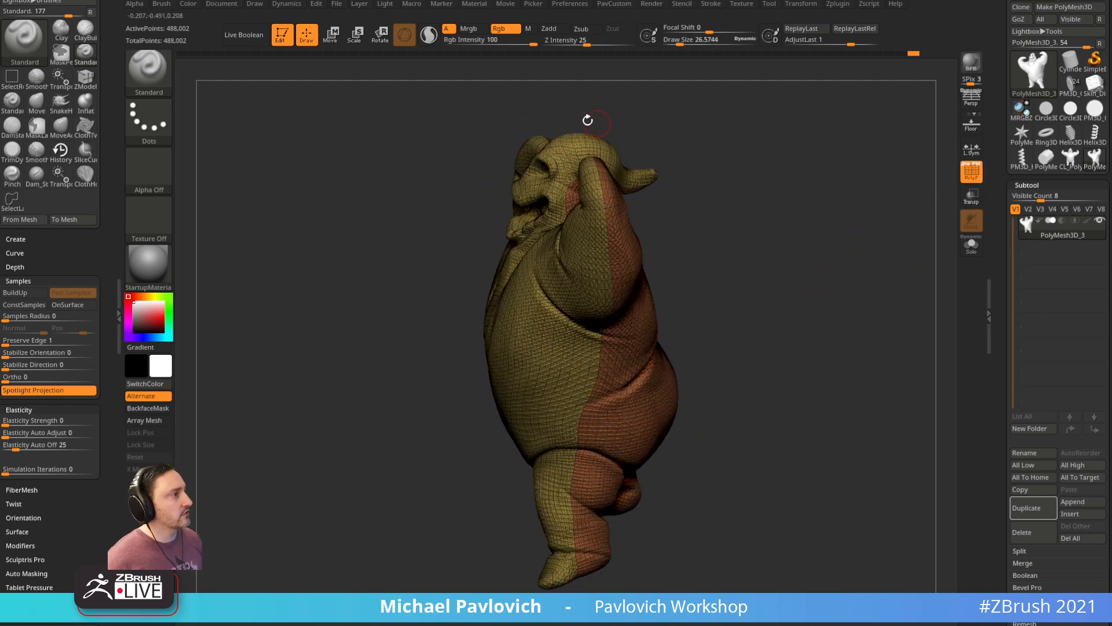
left_click_drag(794, 382, 803, 351)
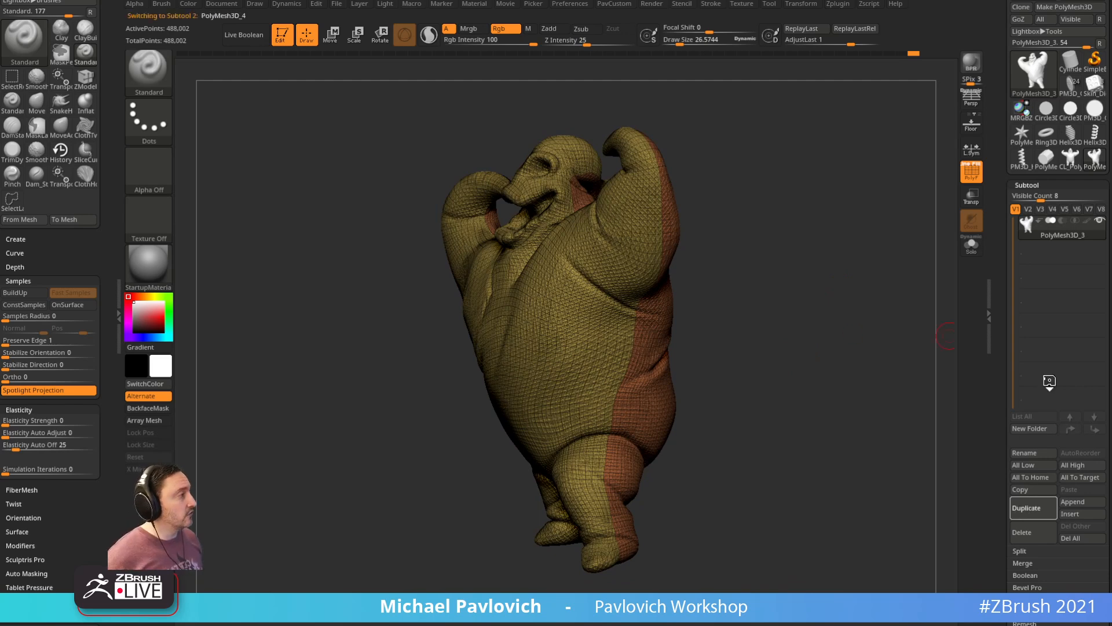
left_click_drag(868, 338, 872, 79)
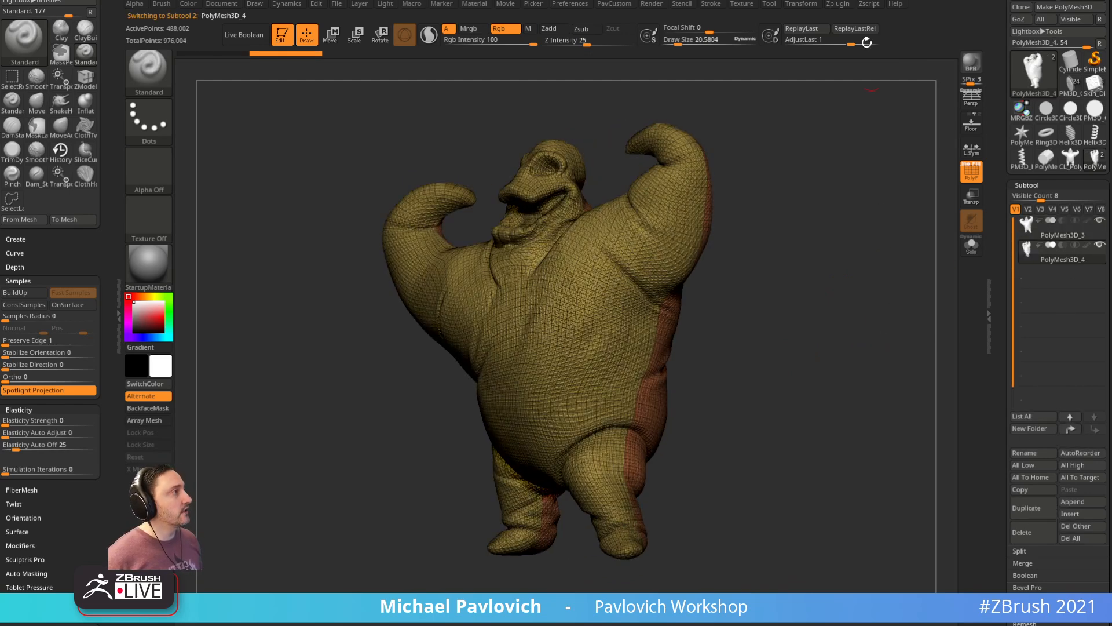
key("ctrl+s")
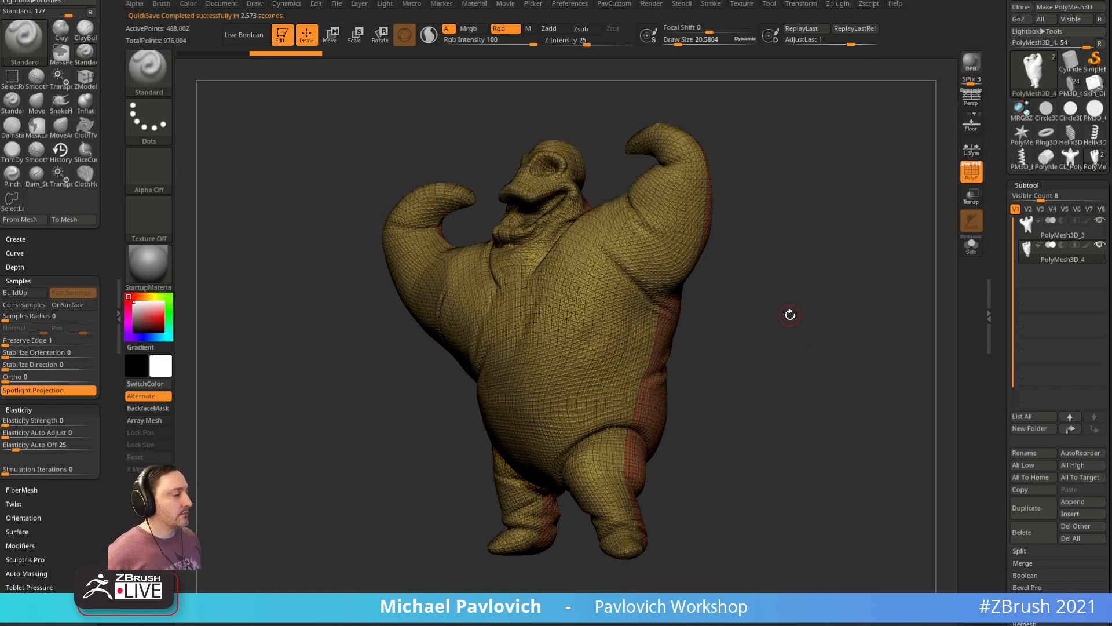
Step: Clear the character from the canvas and draw a new PolyMesh3D star in Edit mode
left_click(282, 36)
key("ctrl+n")
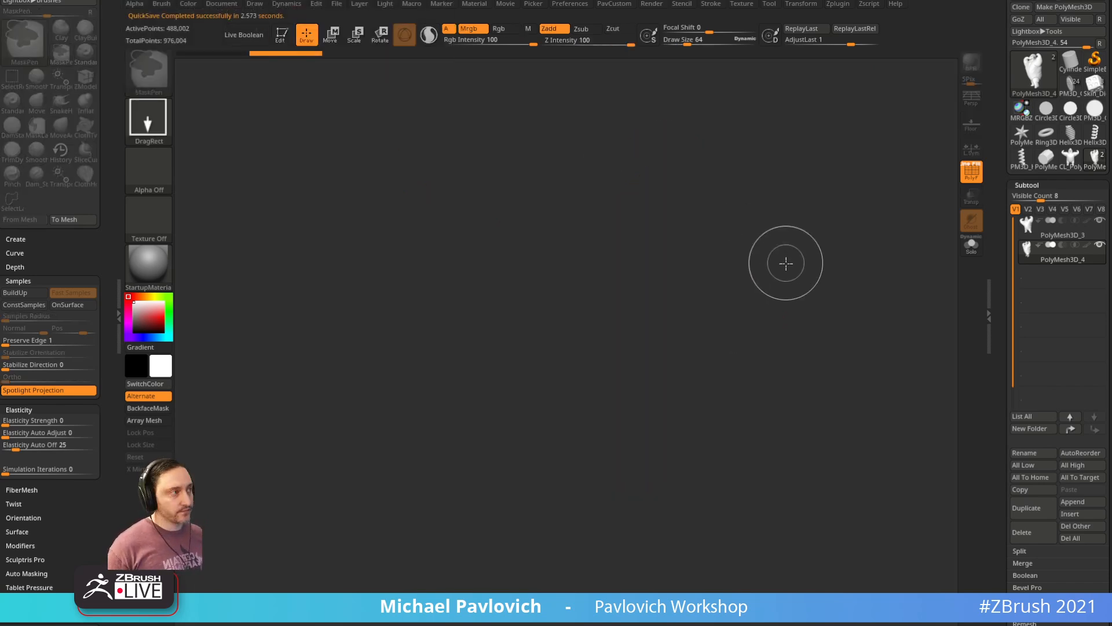
left_click(1034, 72)
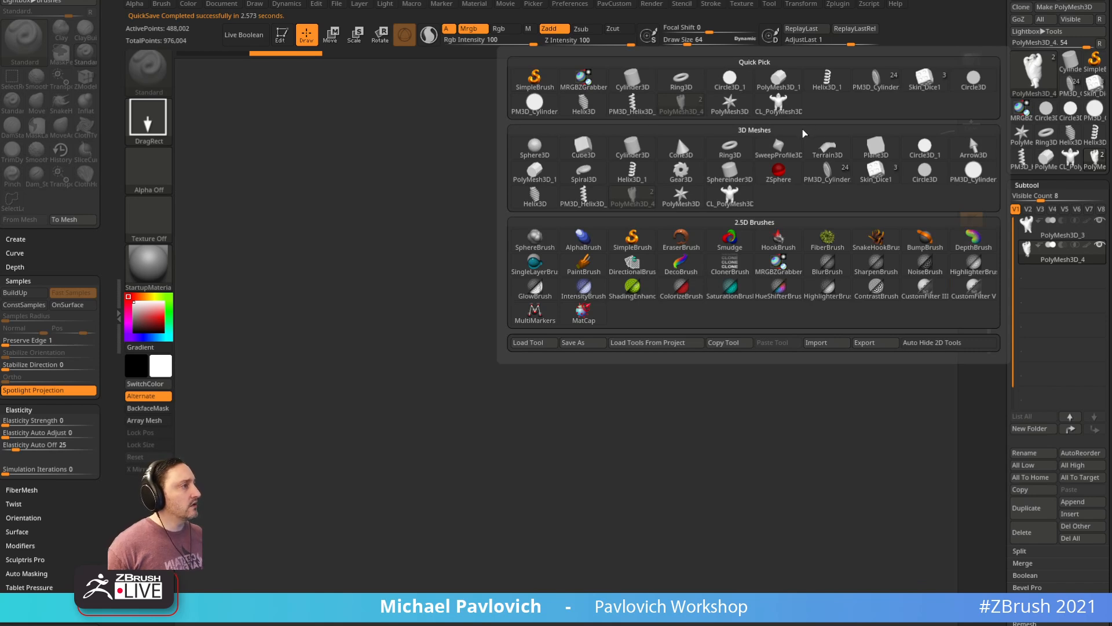
left_click(736, 112)
left_click_drag(544, 354, 606, 499)
left_click(283, 36)
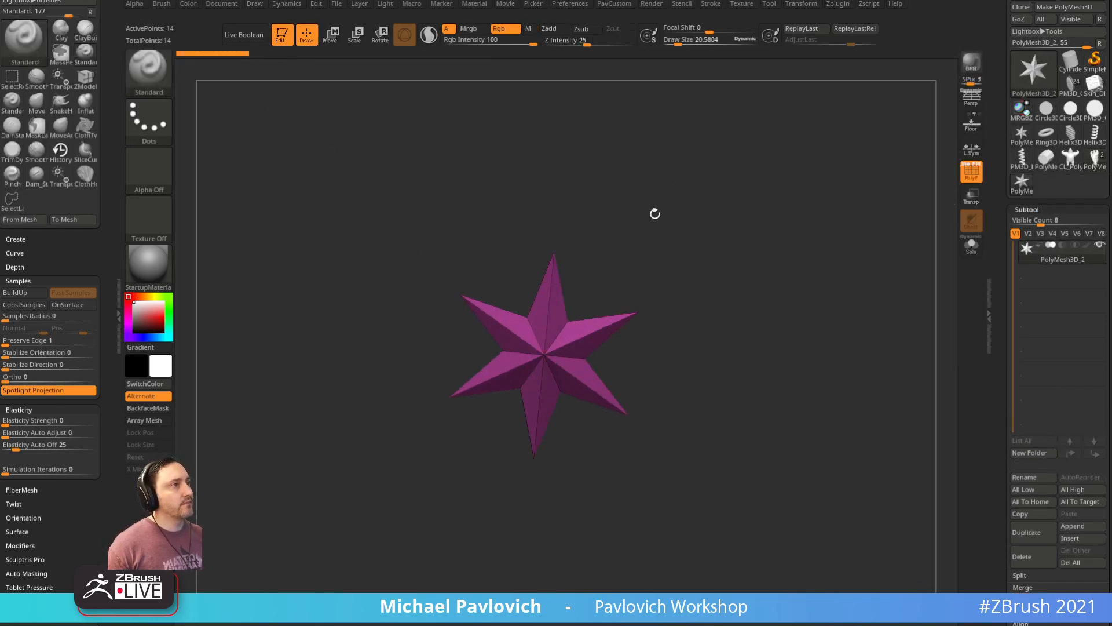
Step: Initialize the star as a QCube with a resolution of 2 on each axis
left_click_drag(735, 272, 785, 317, "shift")
left_click_drag(998, 351, 989, 125)
scroll(1028, 347, "down", 5)
key("shift")
left_click(1028, 413)
scroll(1028, 413, "down", 2)
left_click(1022, 387)
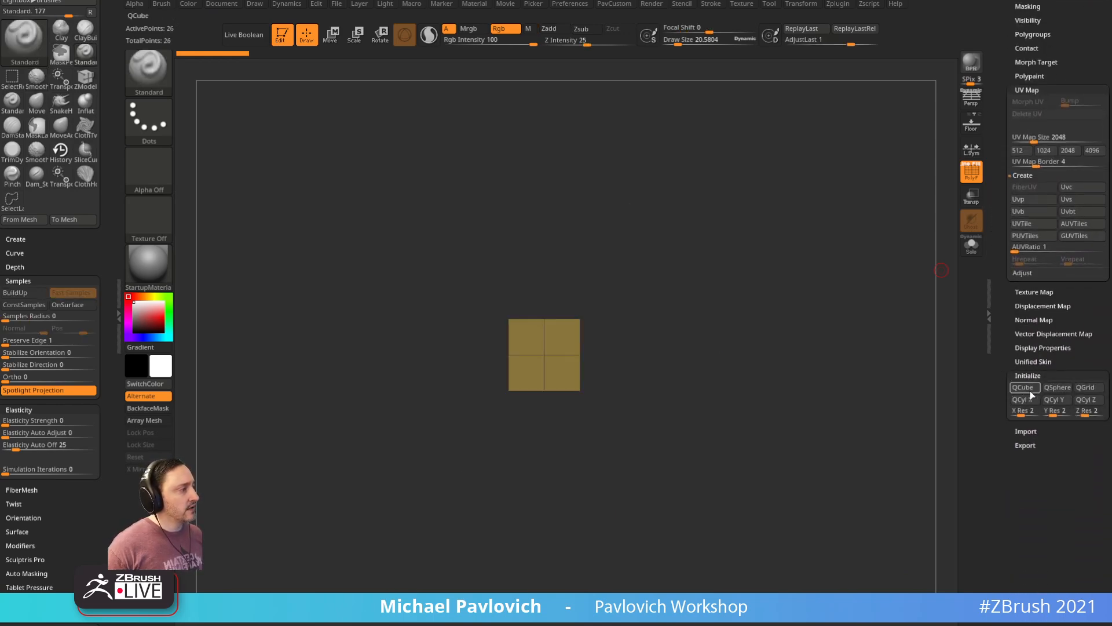
Step: Stretch the cube along one axis into a long horizontal bar
left_click_drag(827, 400, 852, 411)
key("w")
left_click_drag(508, 365, 404, 402)
left_click_drag(717, 224, 574, 282, "shift")
key("q")
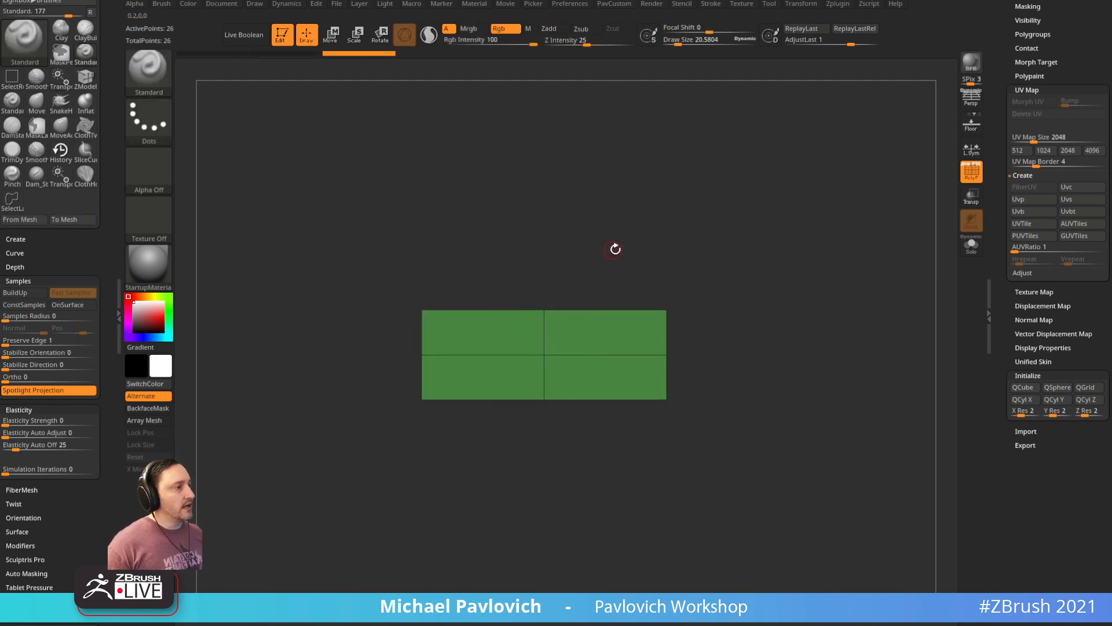
Step: Insert multiple evenly spaced edge loops along the bar's length with ZModeler
left_click_drag(611, 250, 632, 268)
key("space")
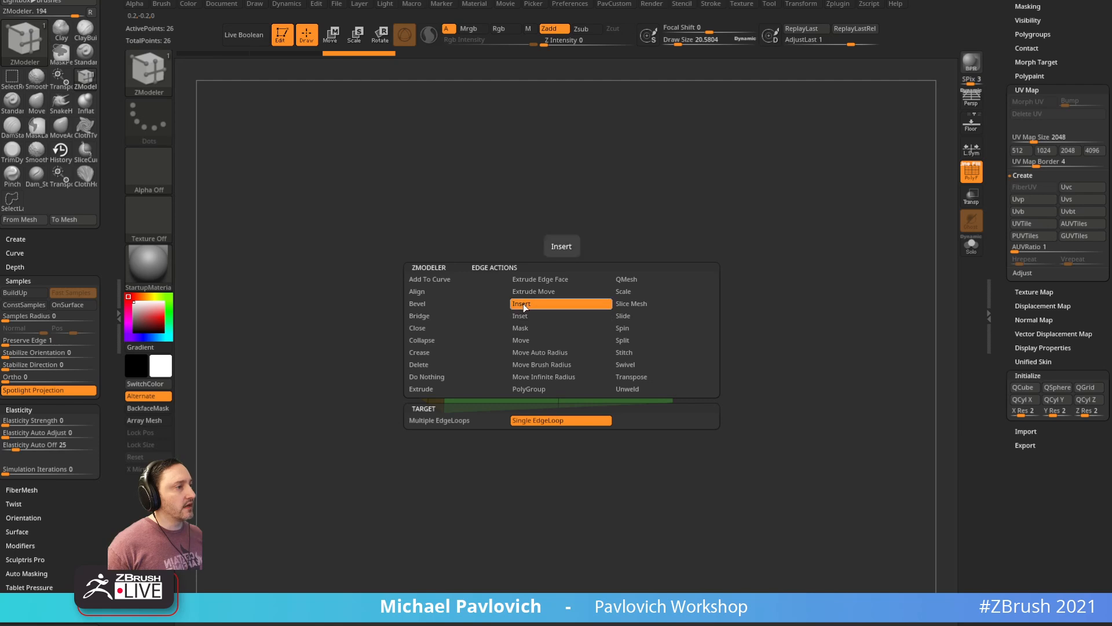
left_click(500, 421)
left_click(560, 338, "alt")
left_click_drag(563, 323, 591, 303)
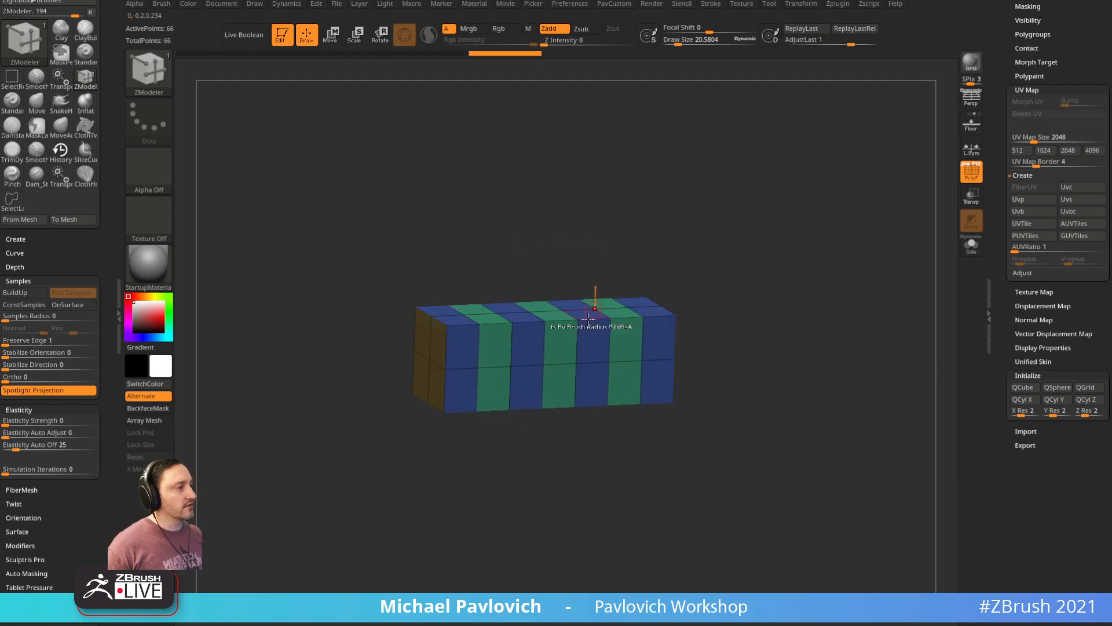
Step: Apply a bend deformer to the segmented bar and curve it into an arch
left_click_drag(713, 254, 730, 248, "shift")
key("w")
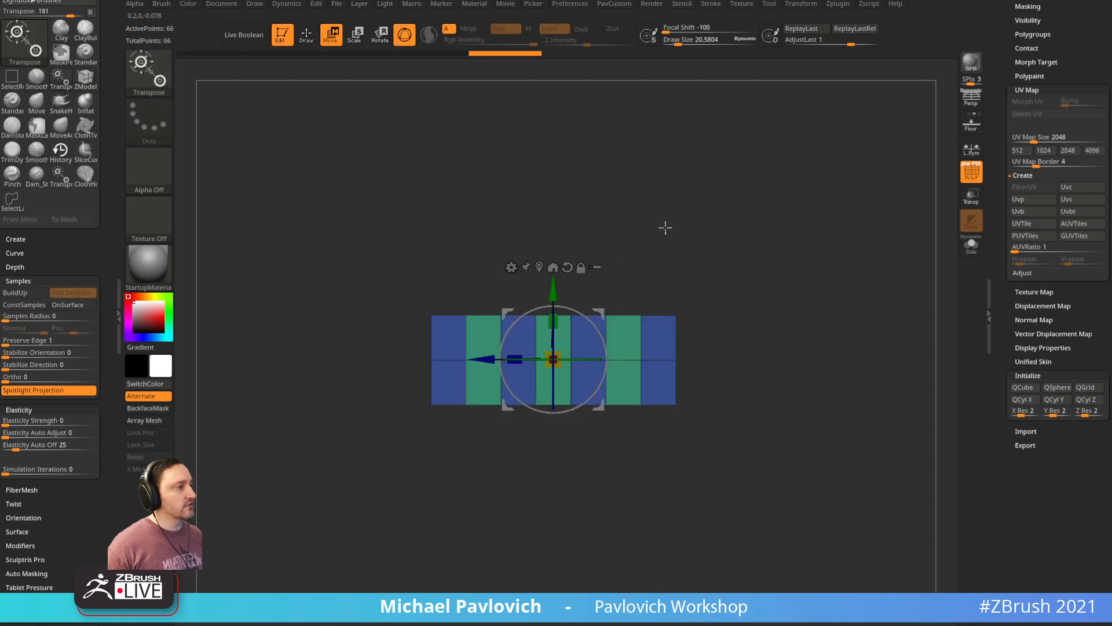
left_click(512, 268)
left_click(579, 299)
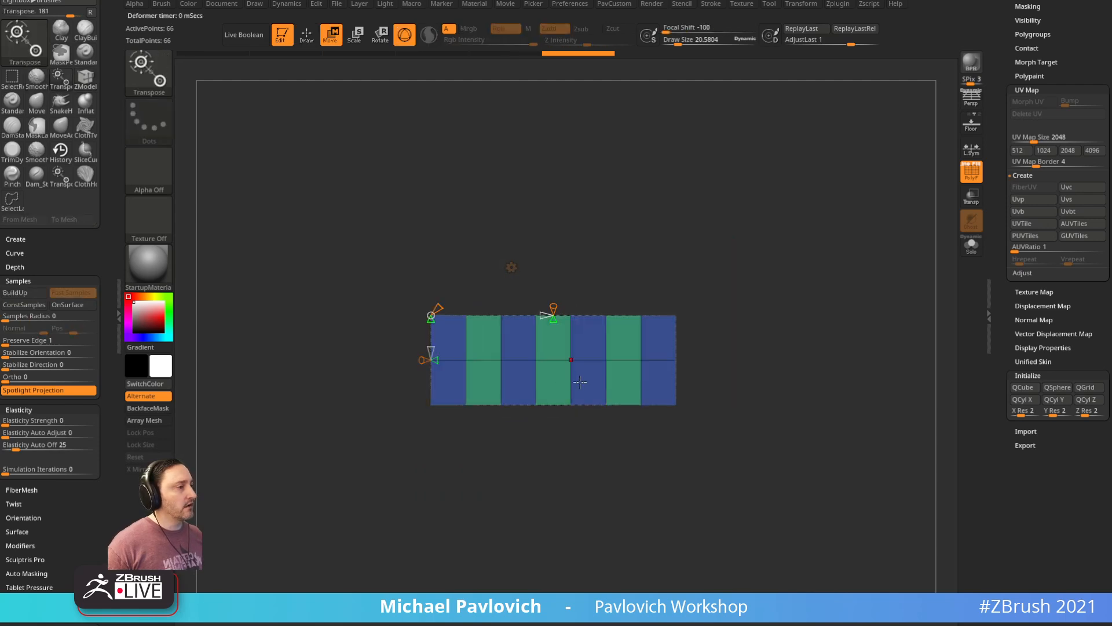
left_click_drag(554, 323, 554, 372)
Step: Merge the arch into a single polygroup and preview it with dynamic subdivision smoothing and the wireframe hidden
key("q")
mouse_move(735, 265)
left_mouse_down()
mouse_move(780, 292)
mouse_move(782, 318)
mouse_move(740, 293)
mouse_move(783, 313)
mouse_move(787, 297)
mouse_move(785, 315)
mouse_move(795, 298)
mouse_move(798, 308)
mouse_move(765, 302)
left_mouse_up()
key("ctrl+w")
key("d")
left_click(972, 180)
mouse_move(845, 239)
left_mouse_down()
mouse_move(790, 250)
mouse_move(842, 249)
left_mouse_up()
key("2")
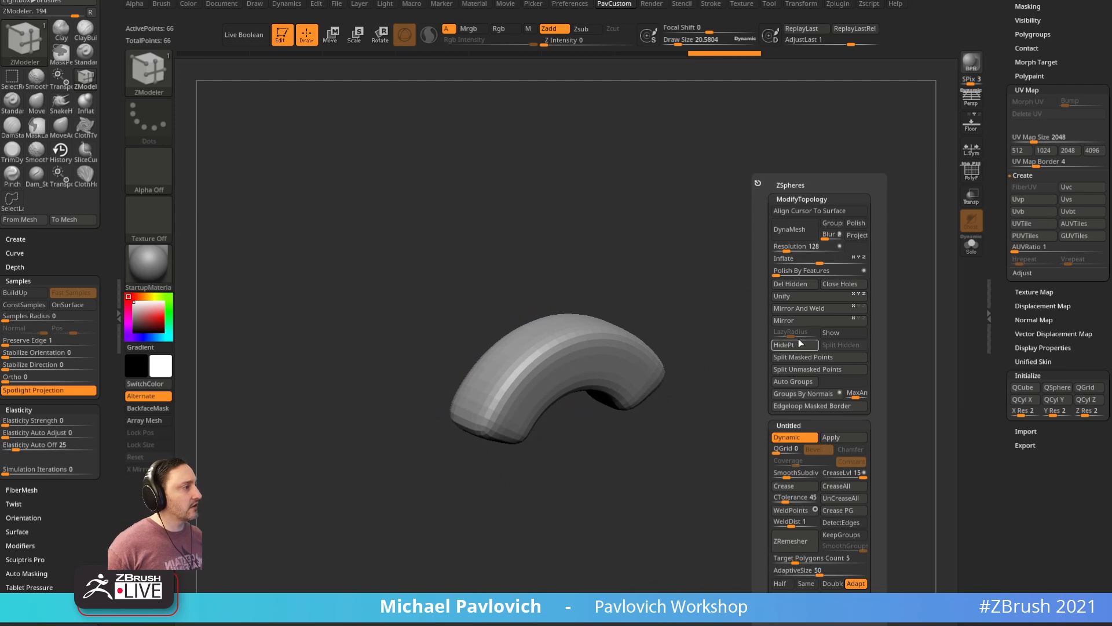
Step: Collapse the UV Map, Initialize, EdgeLoop and ZRemesher settings of the tool
left_click(1028, 91, "shift")
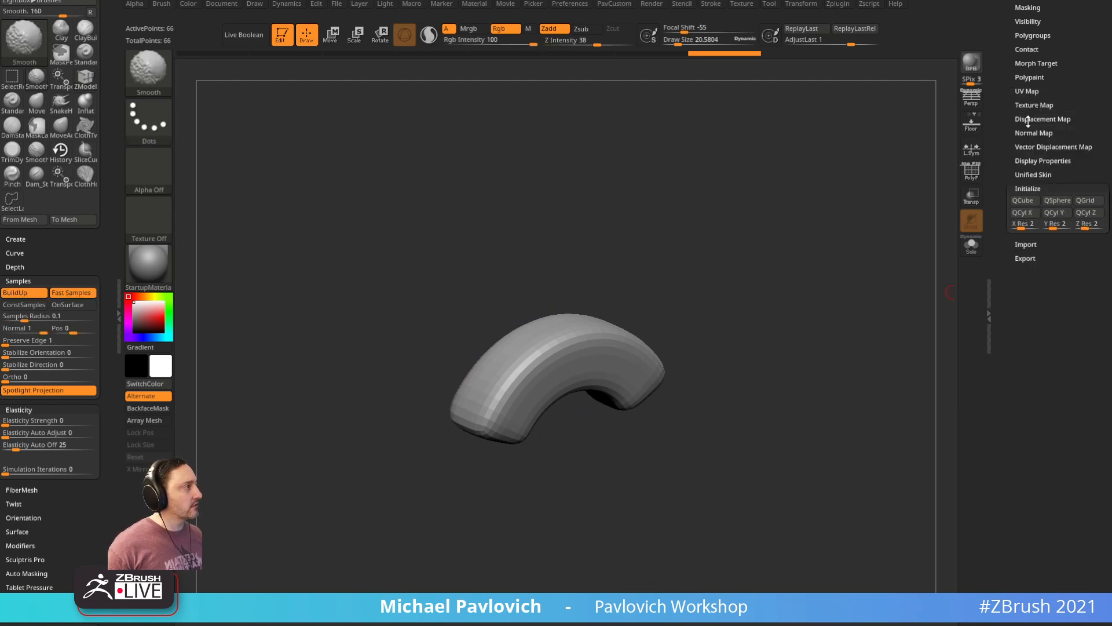
left_click(1025, 189, "shift")
left_click_drag(1011, 123, 1012, 316)
mouse_move(1014, 90)
left_mouse_down()
mouse_move(1018, 241)
mouse_move(1004, 264)
mouse_move(1004, 318)
left_mouse_up()
left_click_drag(998, 184, 998, 191)
left_click(1022, 242, "shift")
left_click_drag(1005, 249, 1008, 473)
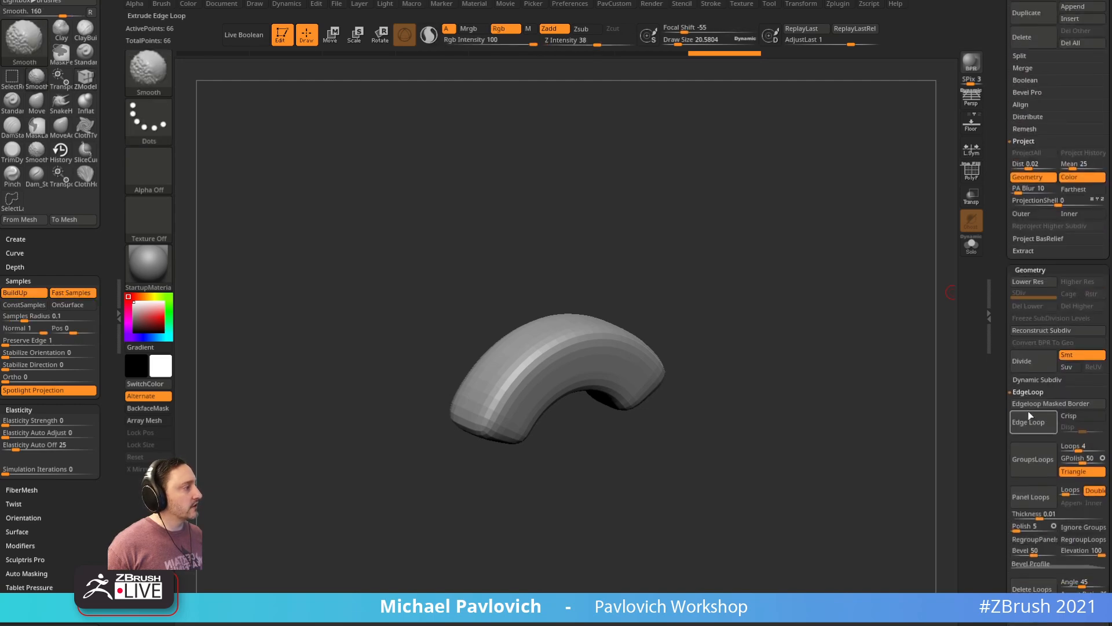
left_click(1029, 391, "shift")
mouse_move(999, 149)
left_mouse_down()
mouse_move(1008, 250)
mouse_move(1001, 222)
mouse_move(1024, 160)
left_mouse_up()
left_click(1022, 157, "shift")
left_click_drag(997, 241, 996, 145)
Step: Collapse the Surface and Deformation settings and thin the arch with a negative Inflate of about -59
key("grave")
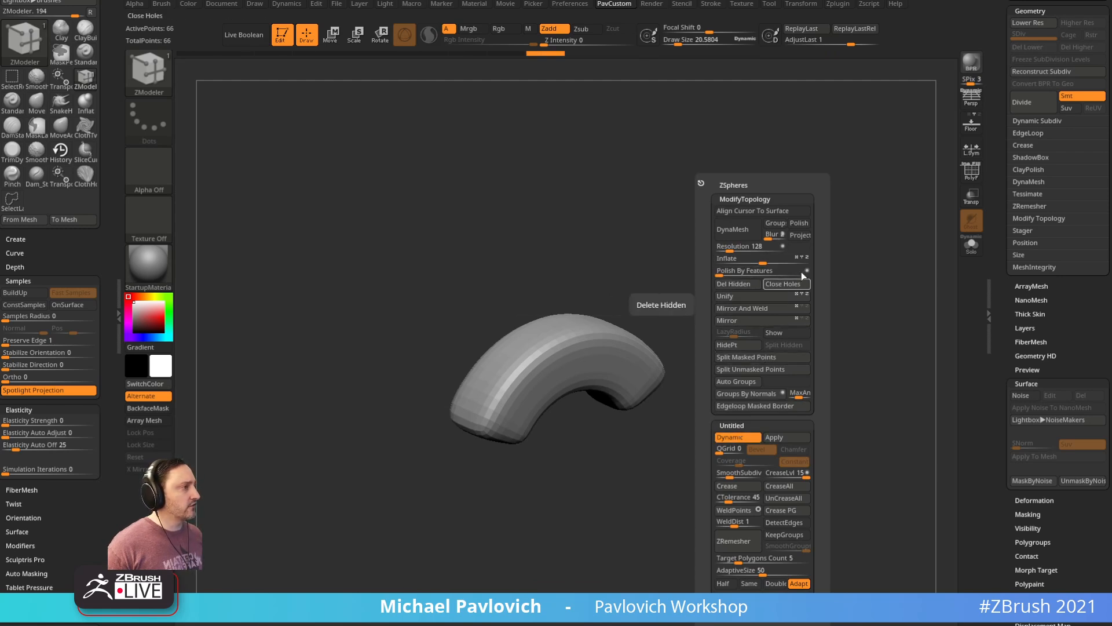
left_click(1025, 384, "shift")
left_click(1028, 400, "shift")
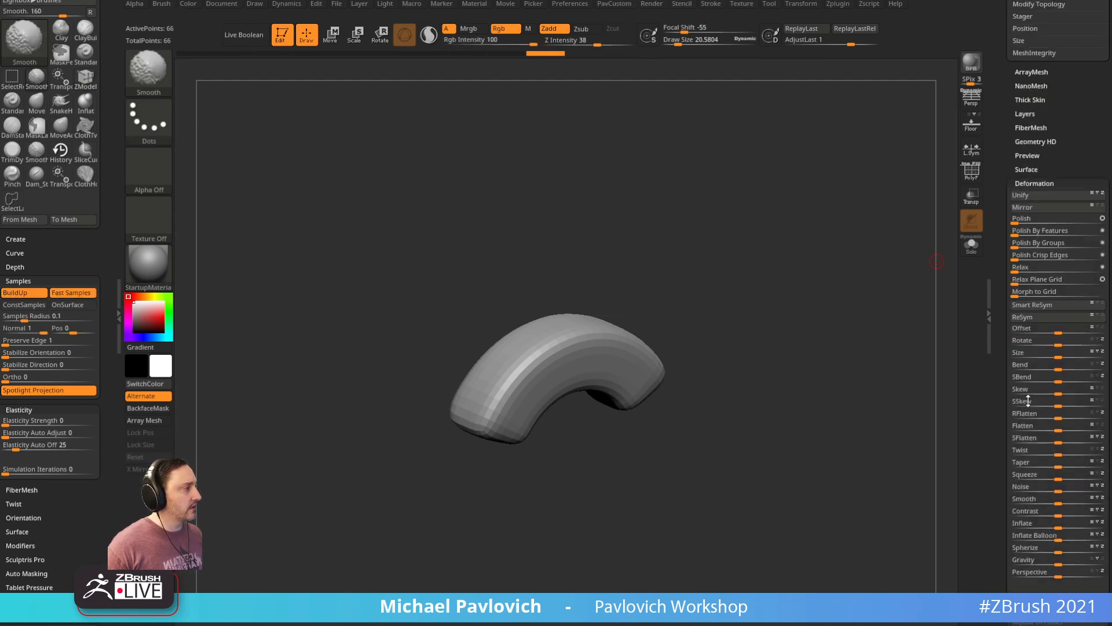
left_click(1034, 184, "shift")
key("2")
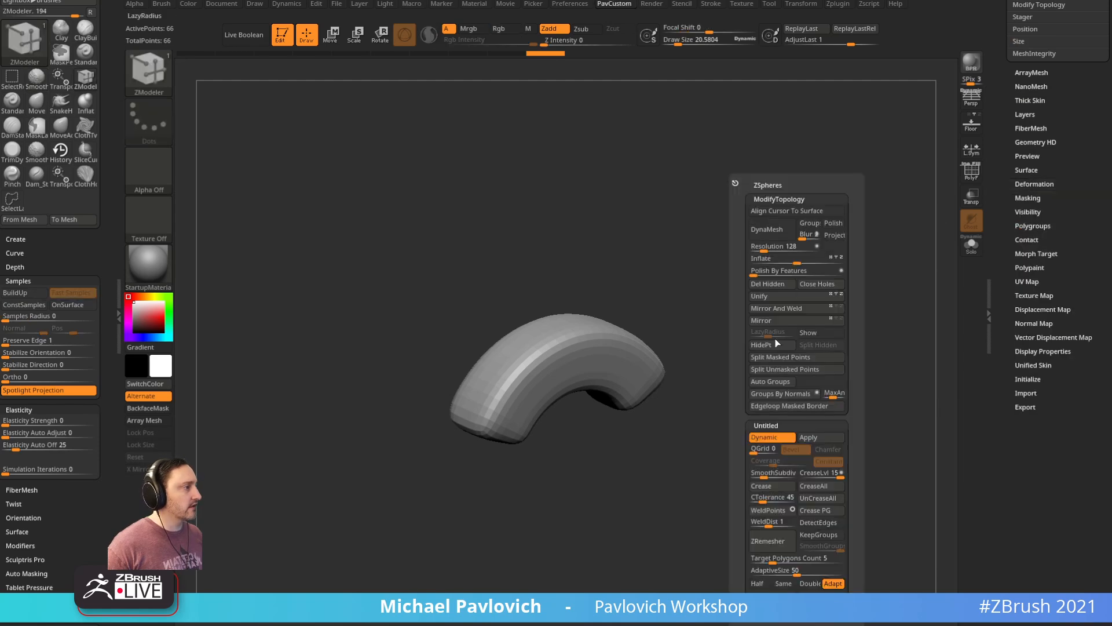
left_click_drag(792, 261, 771, 261)
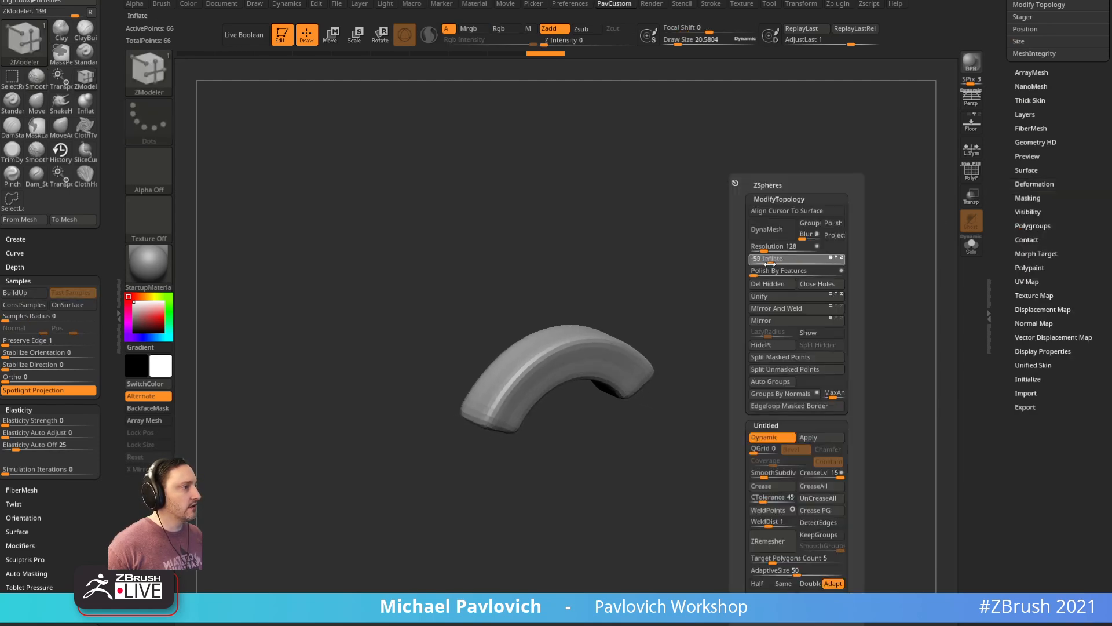
Step: Show the arch's unsmoothed wireframe and delete its lengthwise edge loops with ZModeler
key("1")
key("shift+f")
right_click_drag(812, 240, 778, 266, "ctrl")
key("shift+d")
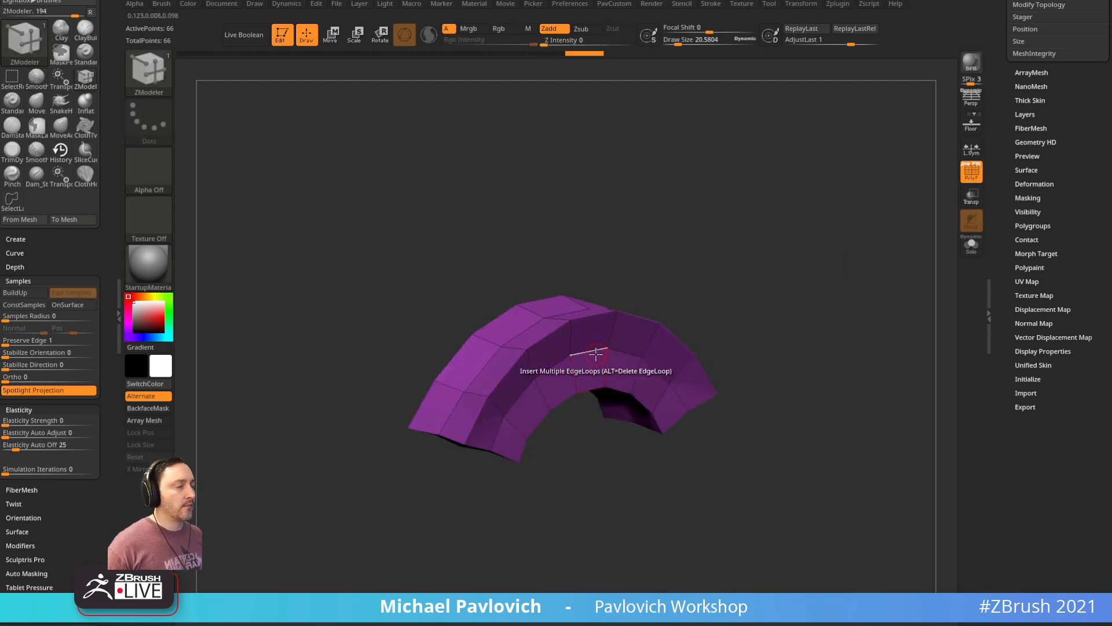
key("space")
left_click(555, 420)
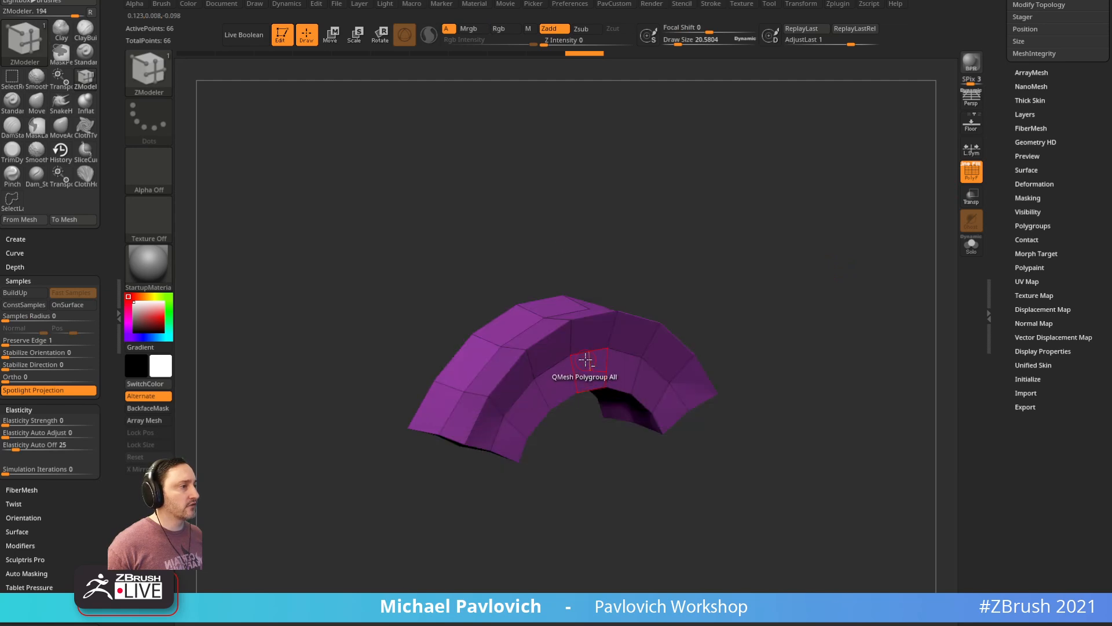
left_click(513, 336, "alt")
right_click_drag(585, 273, 610, 259)
right_click_drag(760, 304, 816, 318)
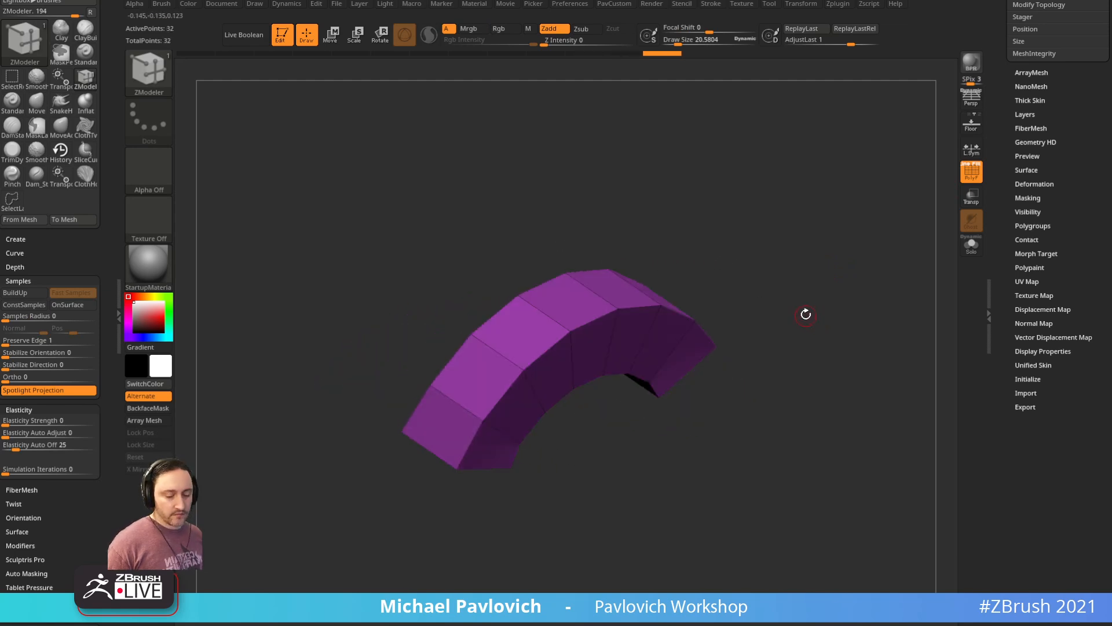
Step: Preview the simplified arch with dynamic subdivision and the wireframe hidden, and adjust its thickness with Inflate
key("d")
key("shift+f")
mouse_move(861, 255)
right_mouse_down()
mouse_move(770, 238)
mouse_move(854, 295)
mouse_move(568, 199)
mouse_move(640, 340)
right_mouse_up()
key("b")
key("m")
key("v")
right_click_drag(731, 324, 777, 355)
key("space")
left_click_drag(779, 259, 776, 261)
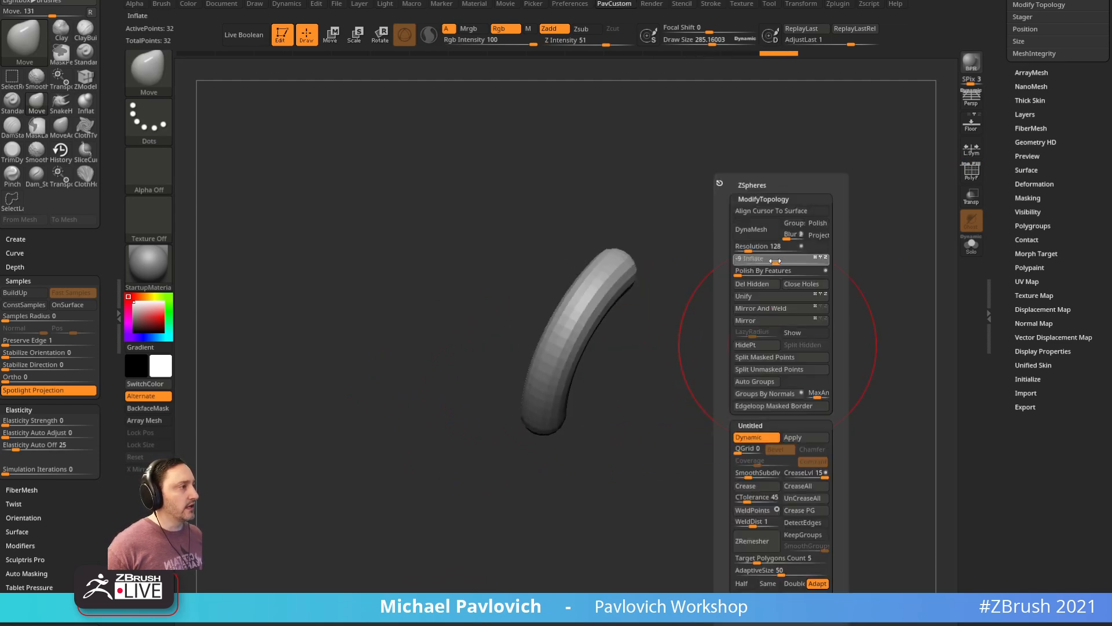
Step: Try to duplicate the horizontal arch repeatedly into an evenly spaced vertical stack with the gizmo
mouse_move(670, 316)
right_mouse_down("shift")
mouse_move(708, 313)
mouse_move(695, 298)
mouse_move(792, 260)
mouse_move(752, 390)
mouse_move(729, 302)
mouse_move(695, 356)
right_mouse_up("shift")
right_click_drag(696, 356, 637, 259, "ctrl")
key("w")
left_click_drag(477, 338, 515, 44, "ctrl")
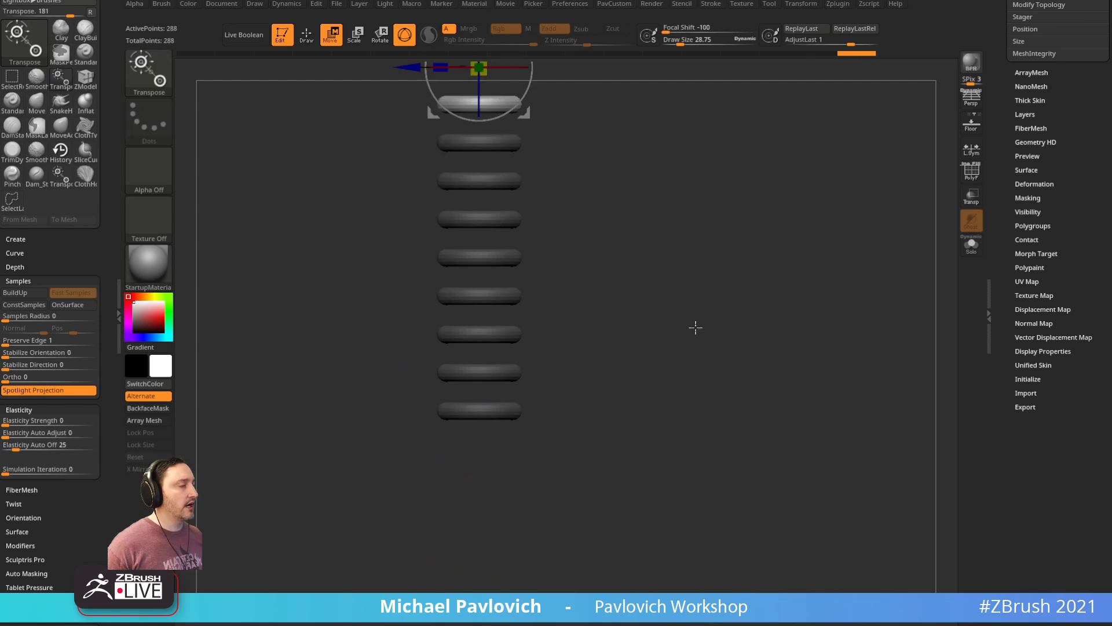
key("ctrl+z")
Step: Try to duplicate the arch in an upright orientation into a vertical line of evenly spaced copies
key("q")
mouse_move(636, 354)
right_mouse_down()
mouse_move(672, 397)
mouse_move(616, 346)
mouse_move(621, 370)
right_mouse_up()
key("w")
left_click_drag(508, 532, 504, 171, "ctrl")
key("q")
mouse_move(760, 238)
right_mouse_down()
mouse_move(698, 290)
mouse_move(757, 304)
right_mouse_up()
key("ctrl+z")
key("w")
left_click_drag(504, 540, 476, 142, "ctrl")
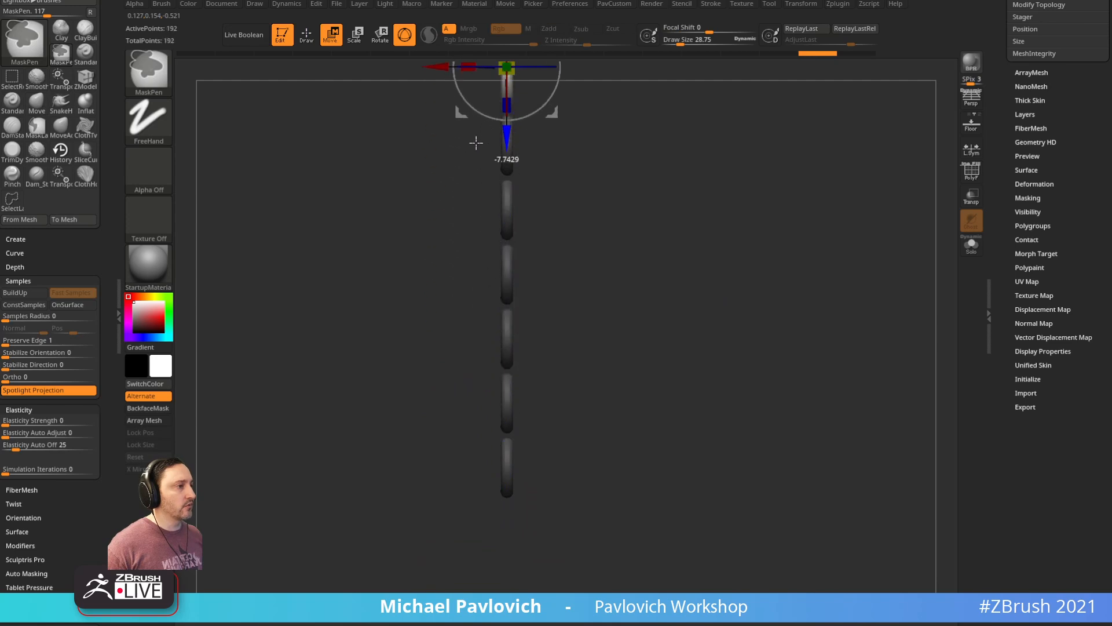
key("q")
mouse_move(707, 258)
right_mouse_down()
mouse_move(610, 268)
mouse_move(723, 261)
mouse_move(712, 265)
mouse_move(707, 219)
mouse_move(760, 266)
mouse_move(723, 263)
mouse_move(763, 279)
right_mouse_up()
key("ctrl+z")
right_click_drag(763, 280, 743, 291, "alt")
Step: Save the work and create a new InsertMesh brush from the horizontally viewed arch
key("b")
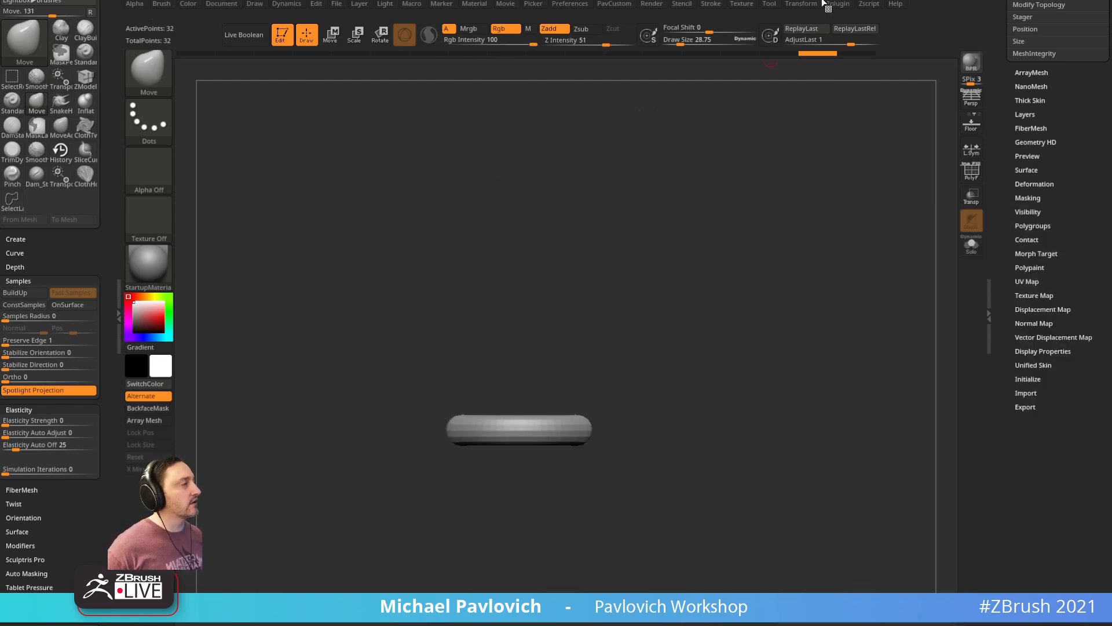
key("ctrl+s")
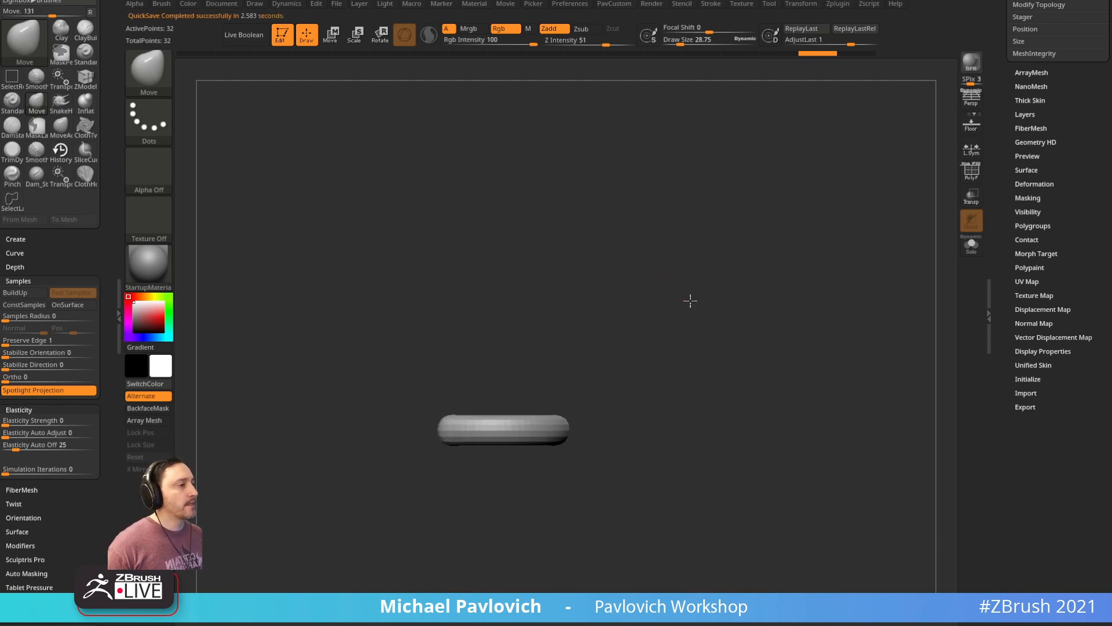
key("b")
left_click(526, 607)
left_click(506, 198)
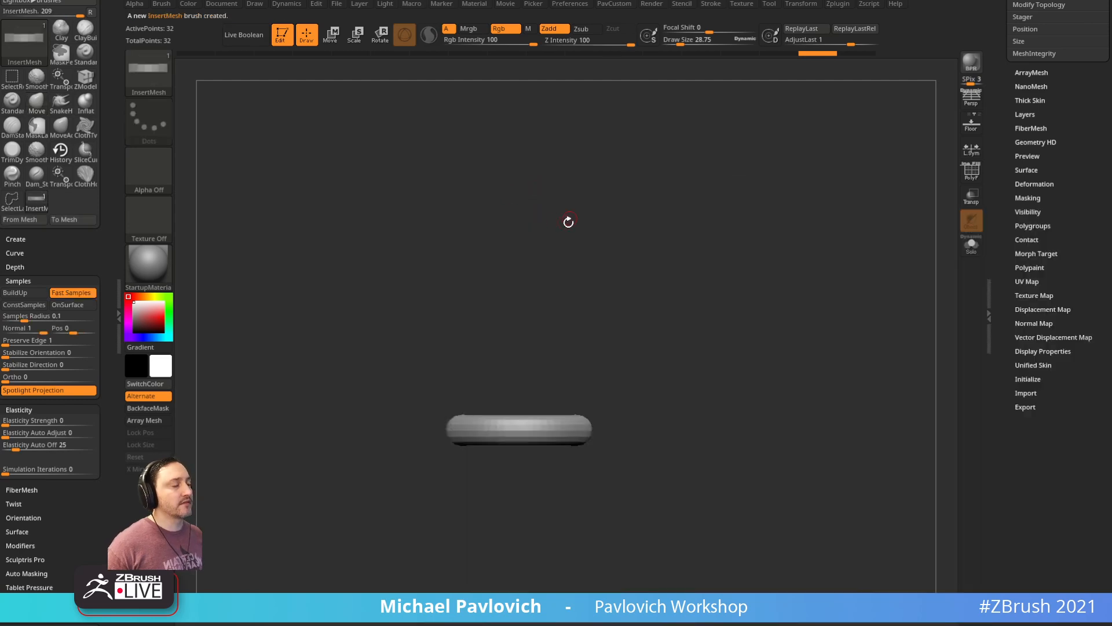
Step: Try to insert copies of the arch onto the existing mesh with the new InsertMesh brush
left_click_drag(520, 438, 498, 454)
mouse_move(482, 435)
left_mouse_down()
mouse_move(465, 454)
mouse_move(443, 454)
left_mouse_up()
key("ctrl+z")
key("ctrl+z")
key("ctrl+z")
key("ctrl+z")
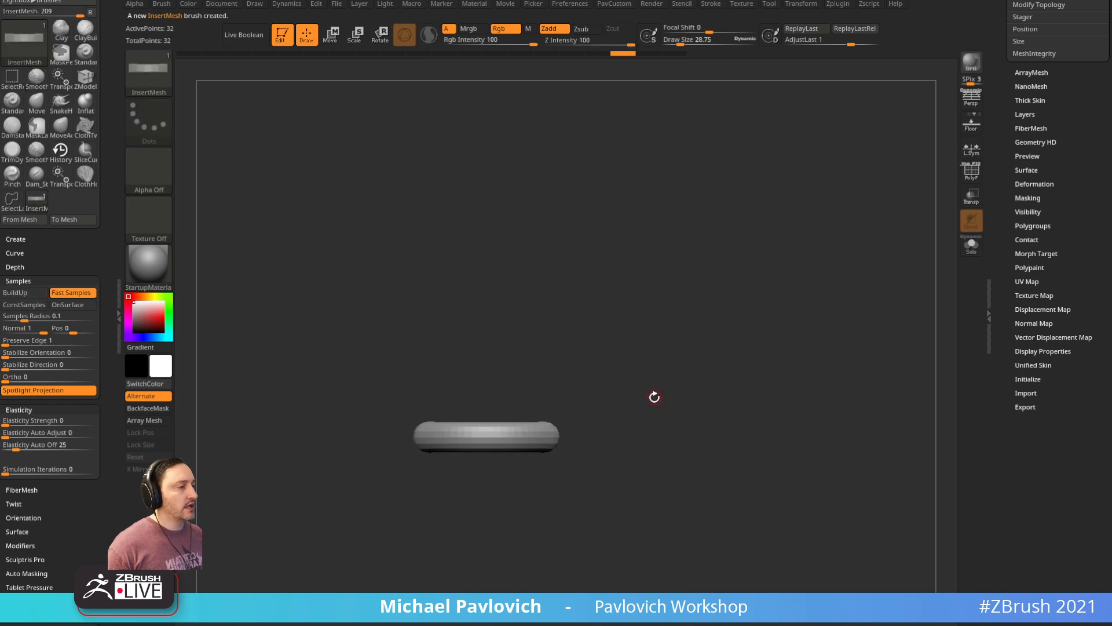
Step: Expand the stroke's curve and curve function settings and enable Curve Mode for the InsertMesh brush
left_click(699, 7)
left_click(704, 8)
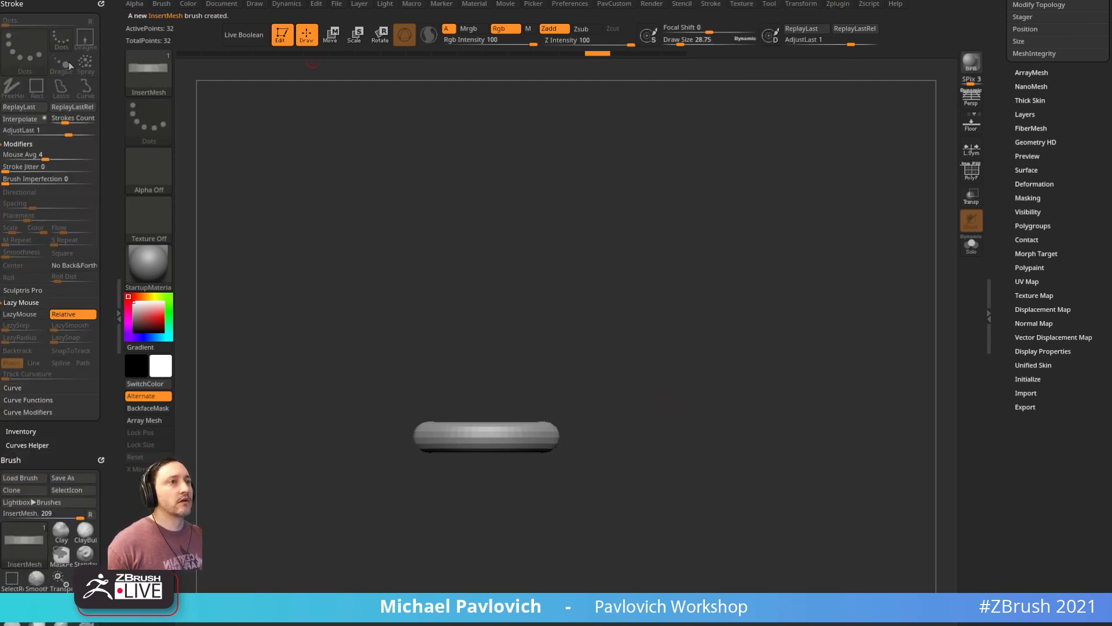
left_click(12, 388)
left_click(28, 485)
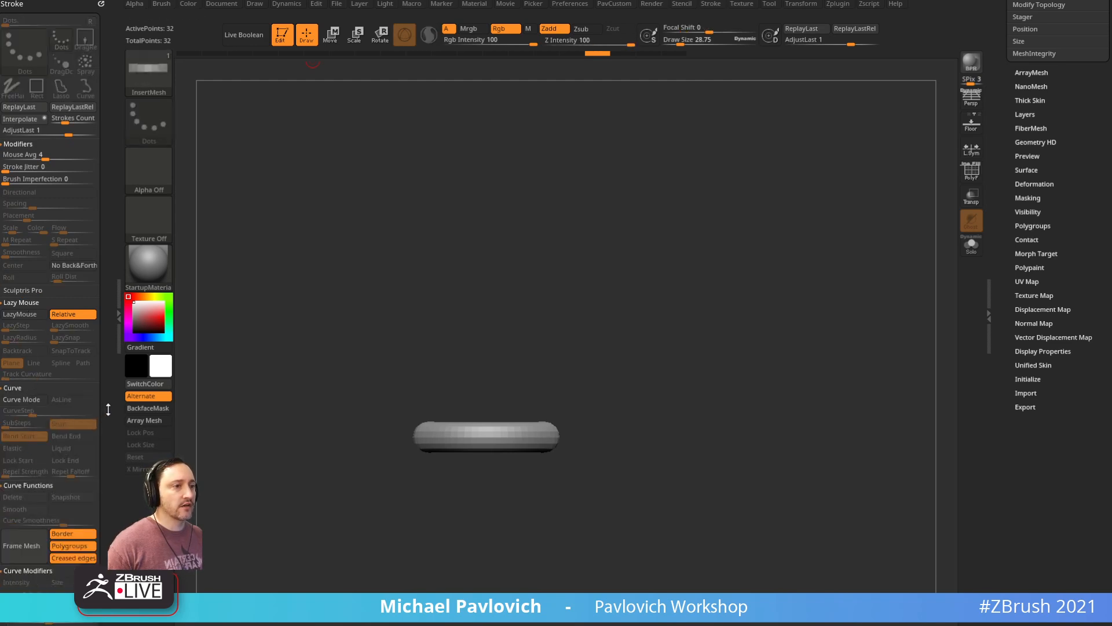
left_click_drag(107, 410, 103, 350)
left_click(24, 305)
Step: Draw a rising curve of repeated arches from the mesh and spread them with a CurveStep of 1.49511
left_click_drag(532, 268, 450, 413)
left_click_drag(490, 382, 470, 407)
left_click_drag(695, 266, 714, 202)
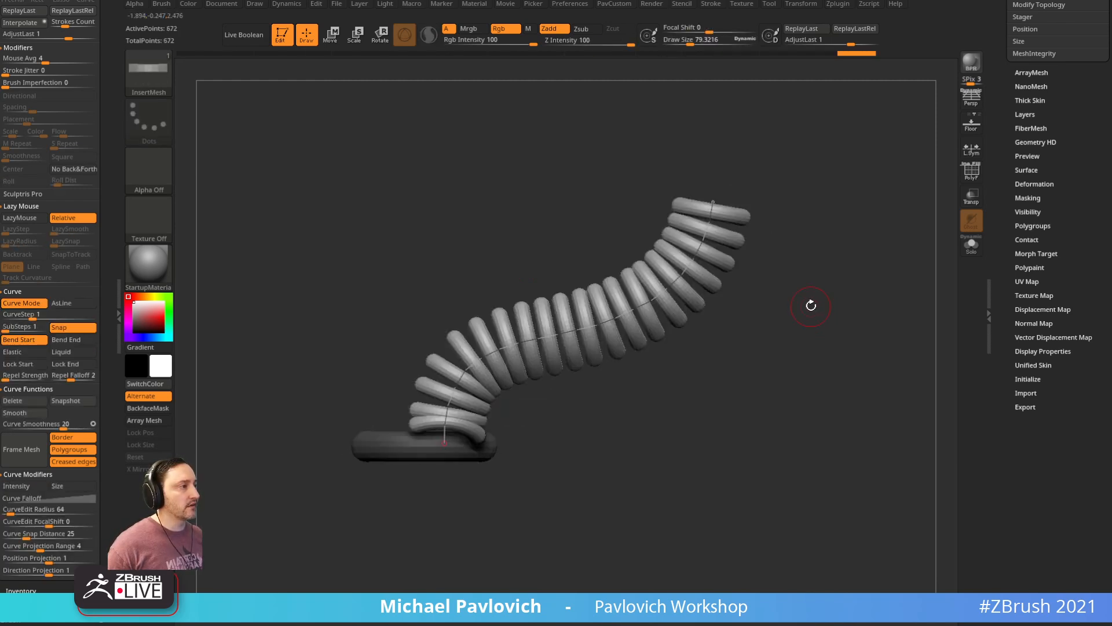
left_click_drag(32, 314, 40, 312)
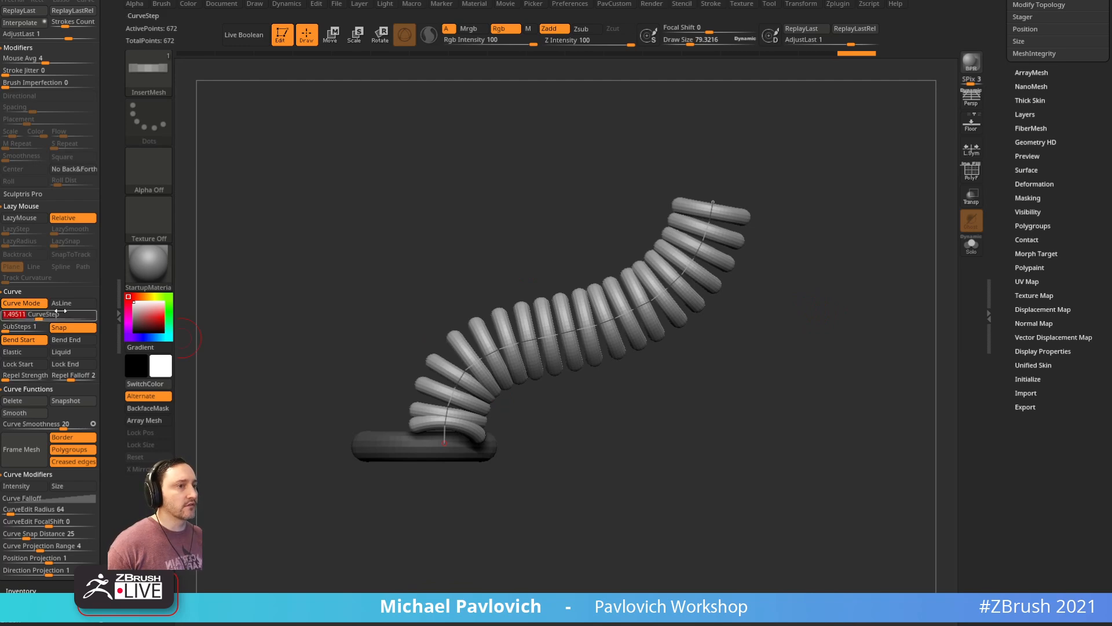
key("Return")
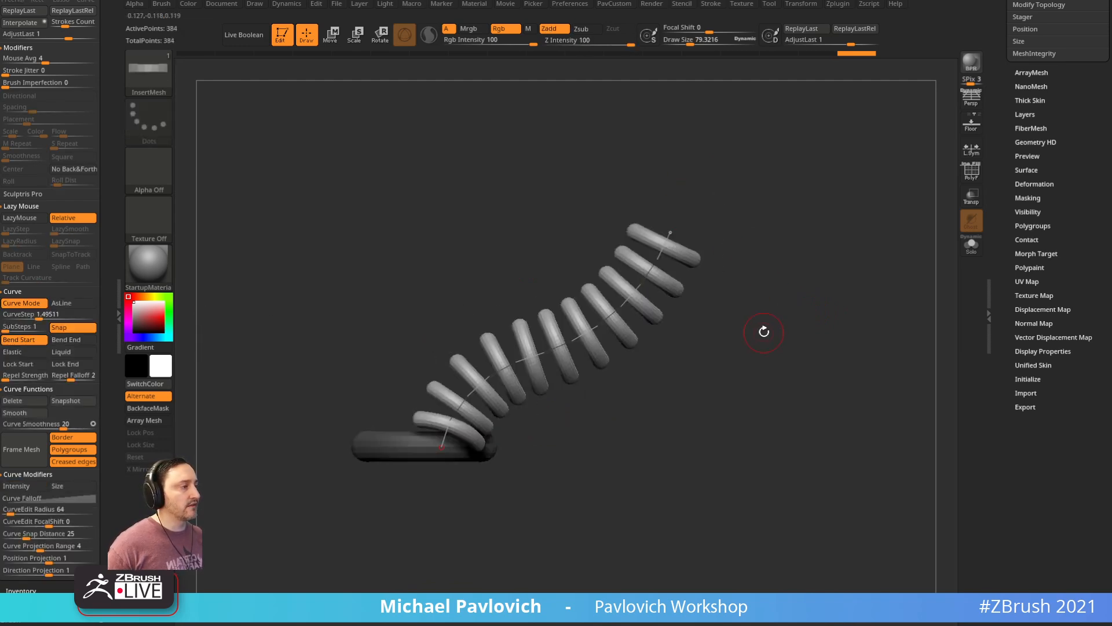
left_click(763, 329)
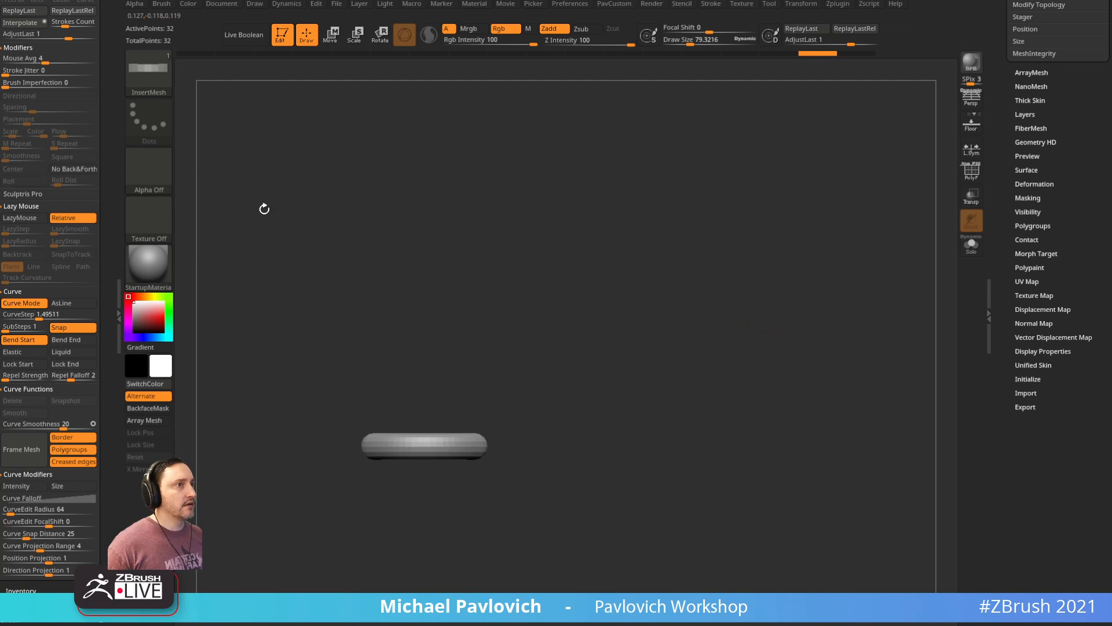
Step: Turn the arch to an upright view and append it to the InsertMesh brush
left_click_drag(597, 313, 729, 287)
key("w")
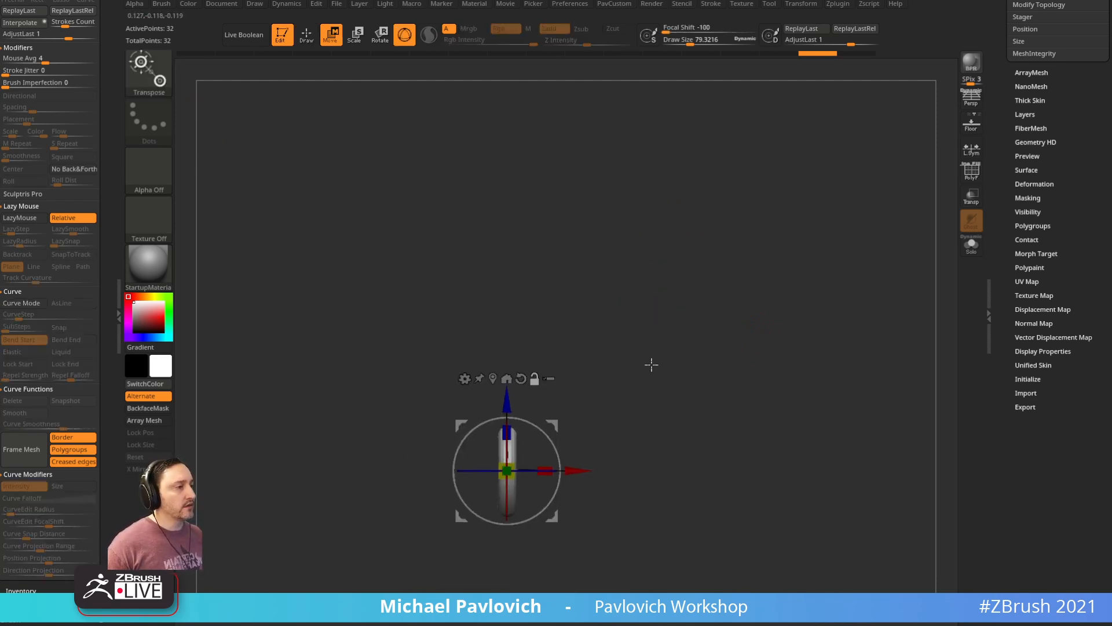
key("q")
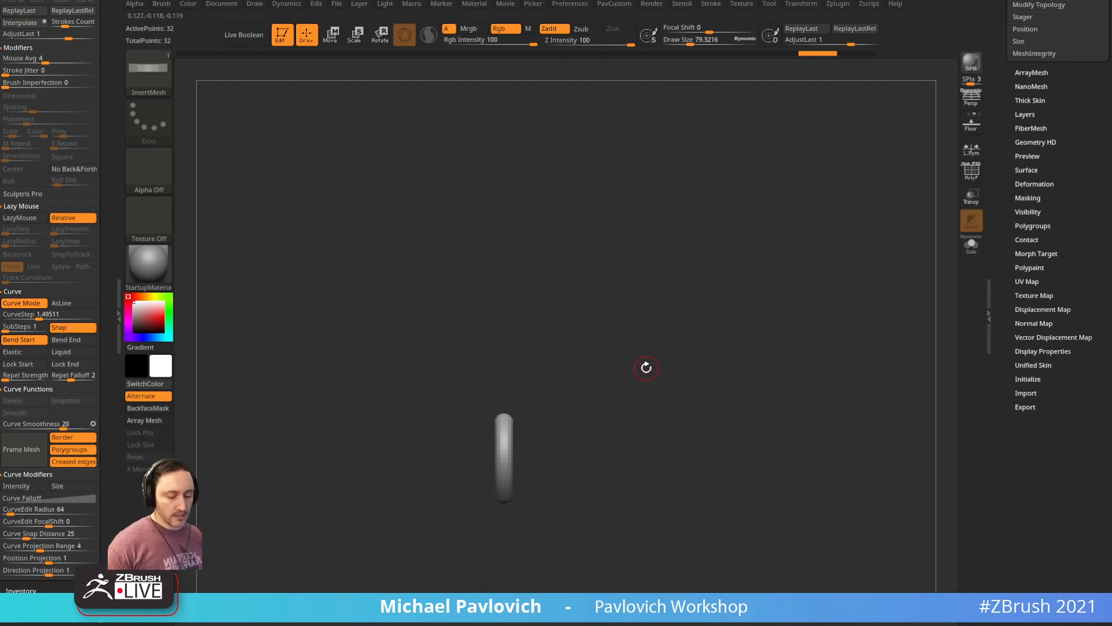
key("b")
left_click(454, 608)
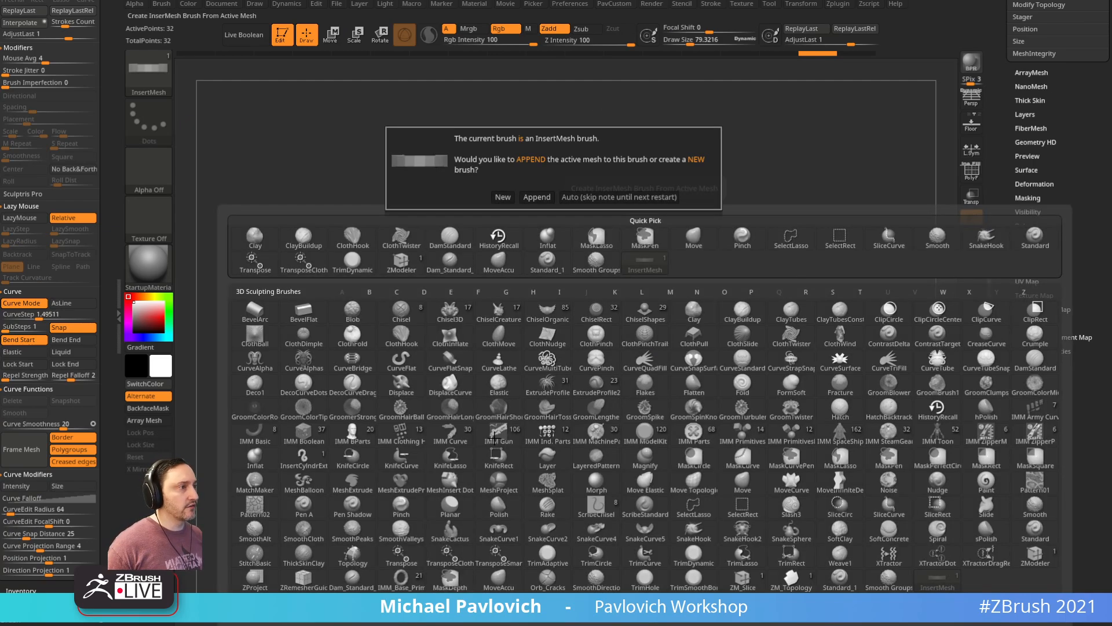
left_click(542, 197)
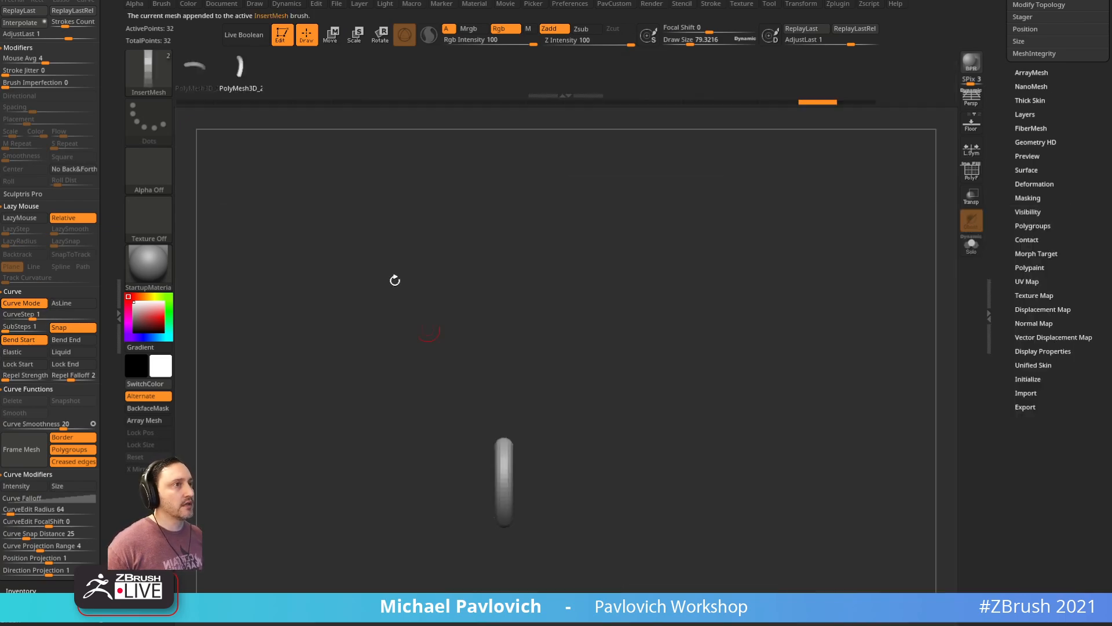
Step: Try to draw a rising curve of end-to-end arches with the appended upright mesh
left_click_drag(610, 306, 568, 309, "alt")
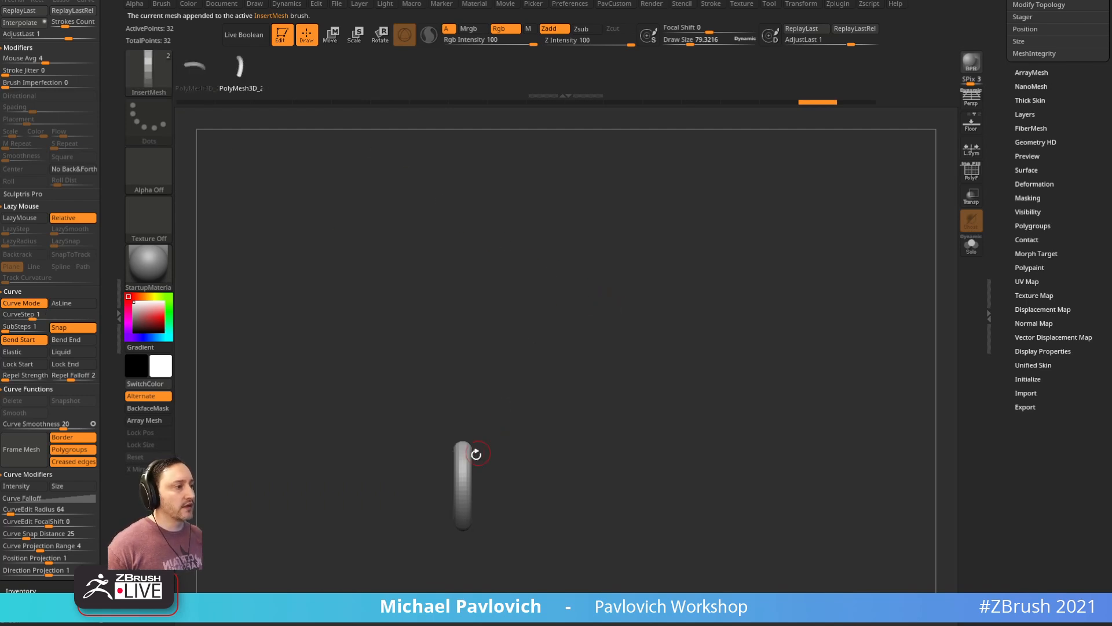
left_click_drag(616, 350, 663, 231)
left_click_drag(703, 369, 748, 426, "alt")
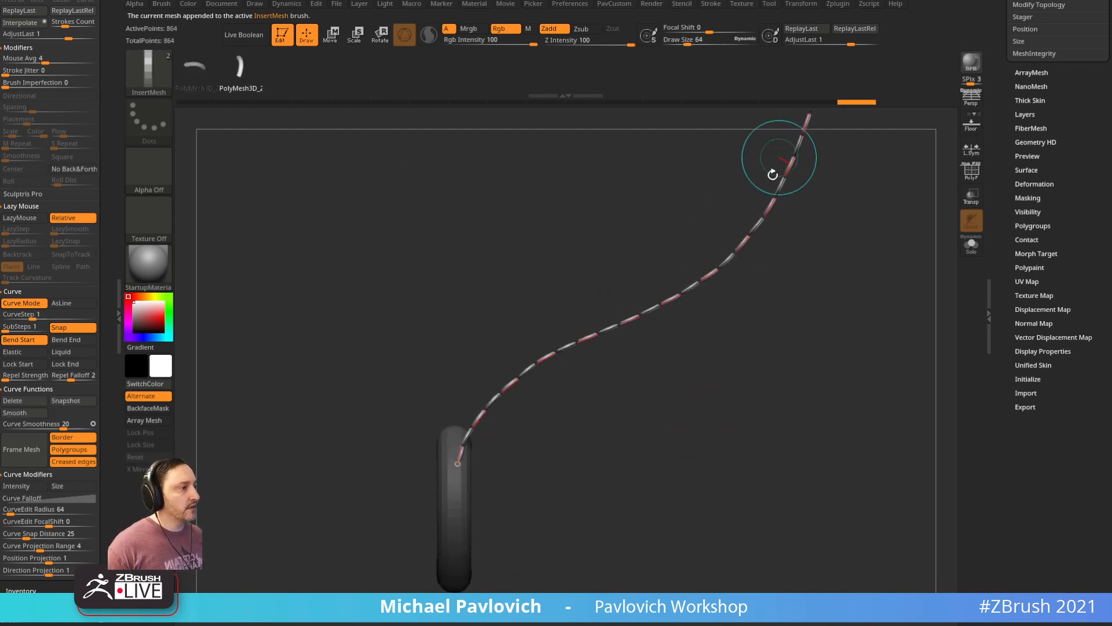
key("ctrl+z")
Step: Rotate the arch to a diagonal and append it to the InsertMesh brush as a third mesh
key("w")
left_click_drag(631, 416, 697, 354, "alt")
left_click_drag(562, 415, 531, 378)
key("q")
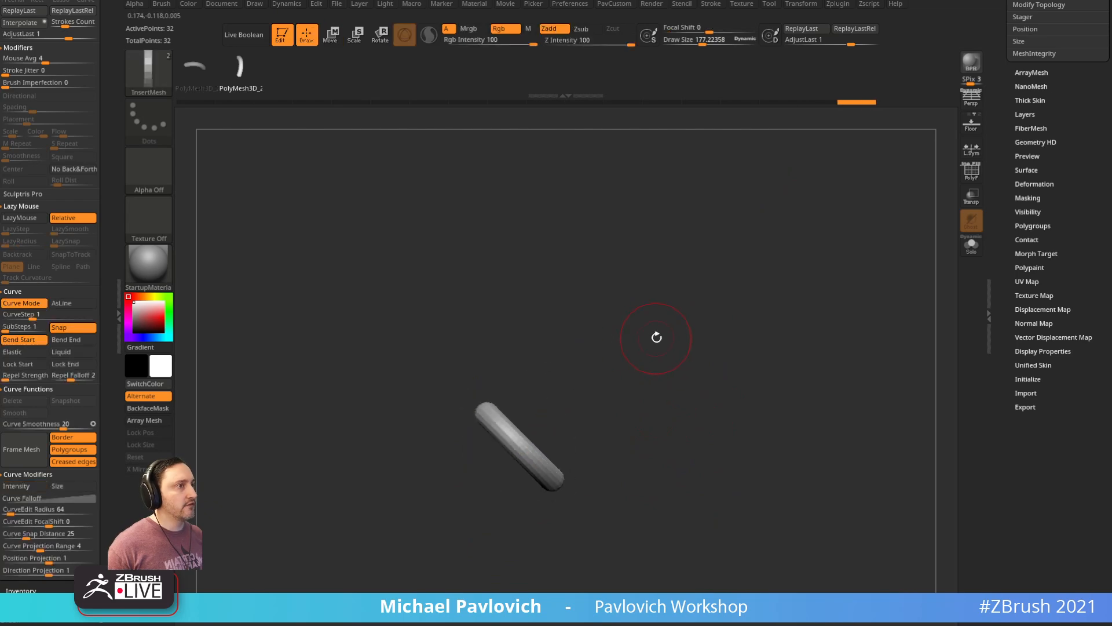
key("b")
left_click(454, 606)
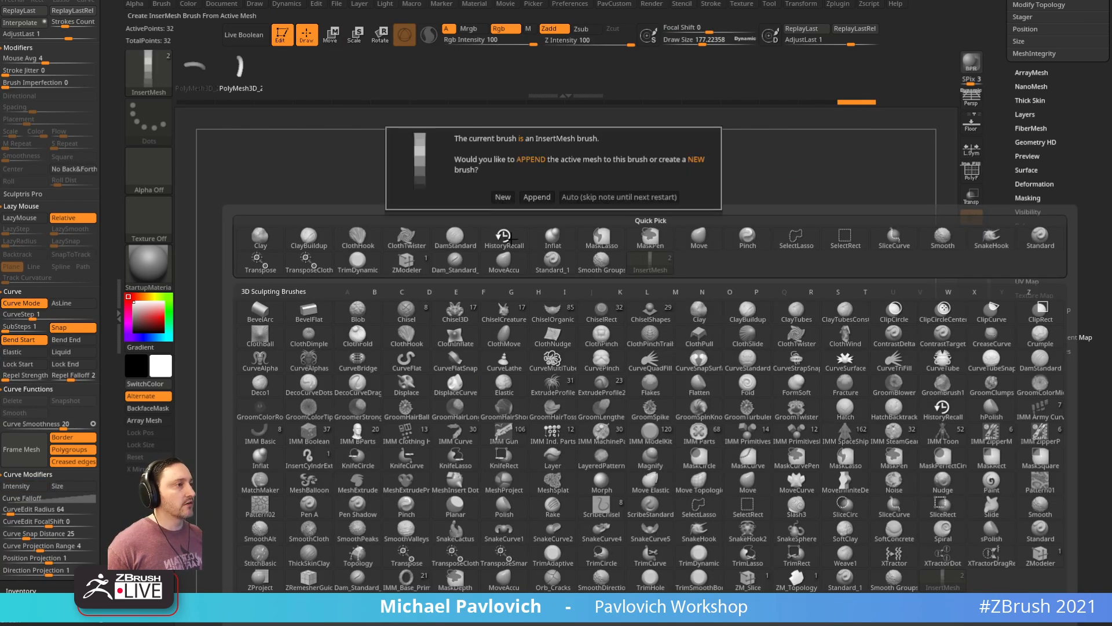
left_click(532, 197)
Step: Duplicate the diagonal arch and rotate the copy across the original to form an X
key("w")
left_click_drag(692, 349, 742, 363)
left_click_drag(595, 443, 586, 519, "ctrl")
mouse_move(641, 444)
left_mouse_down("shift")
mouse_move(594, 429)
mouse_move(580, 396)
mouse_move(672, 348)
left_mouse_up("shift")
key("q")
key("w")
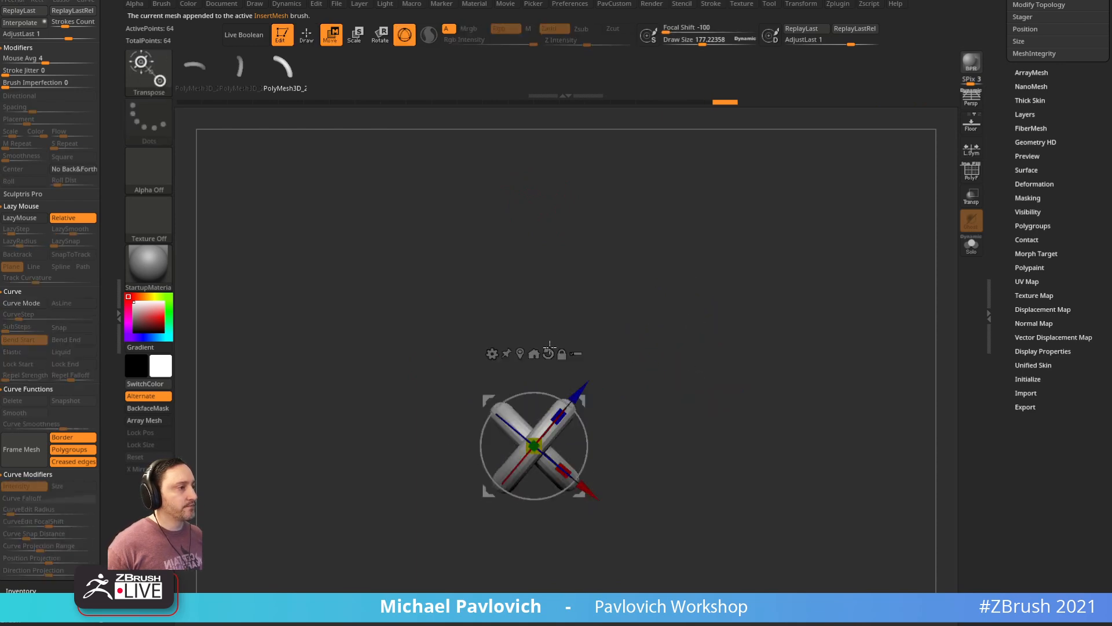
Step: Select the InsertMesh brush and append the crossed pair of arches to it as a fourth mesh
key("b")
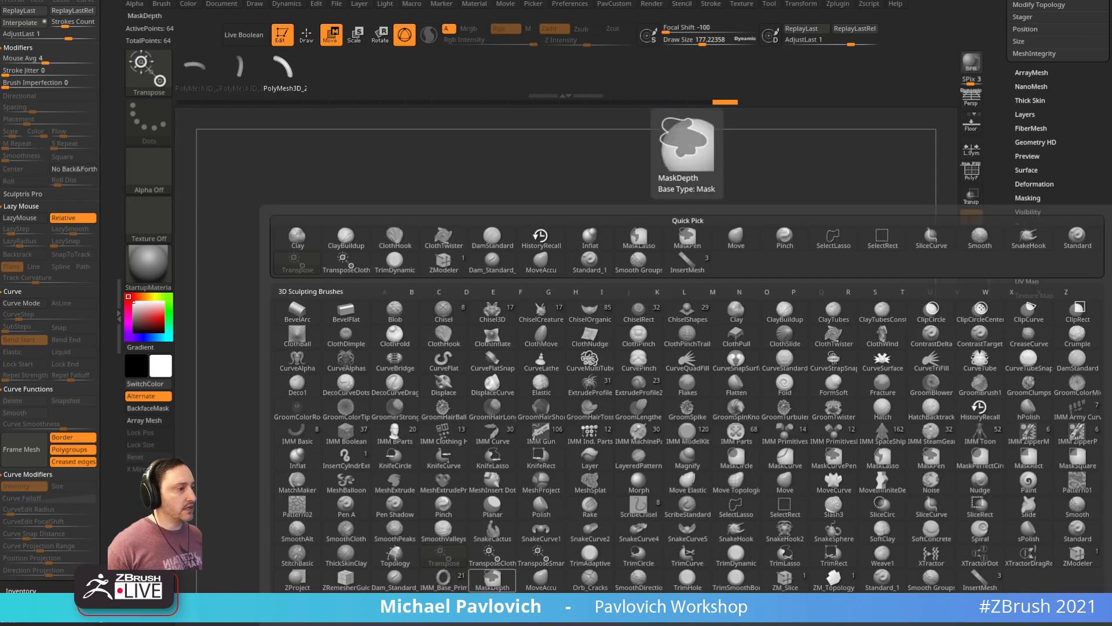
left_click(491, 605)
left_click(536, 197)
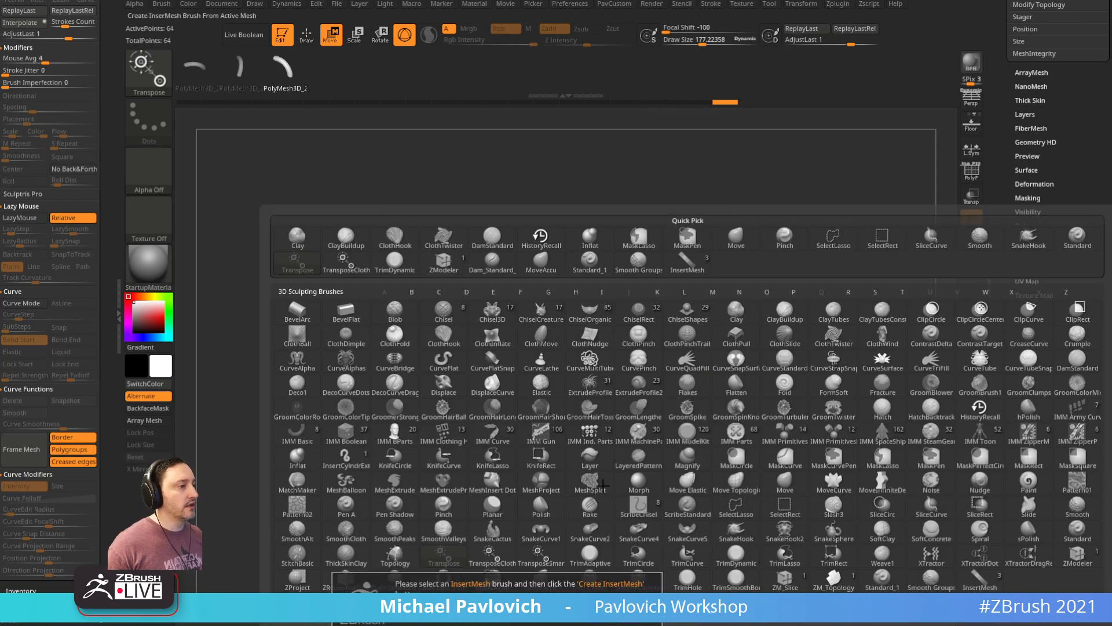
left_click(687, 259)
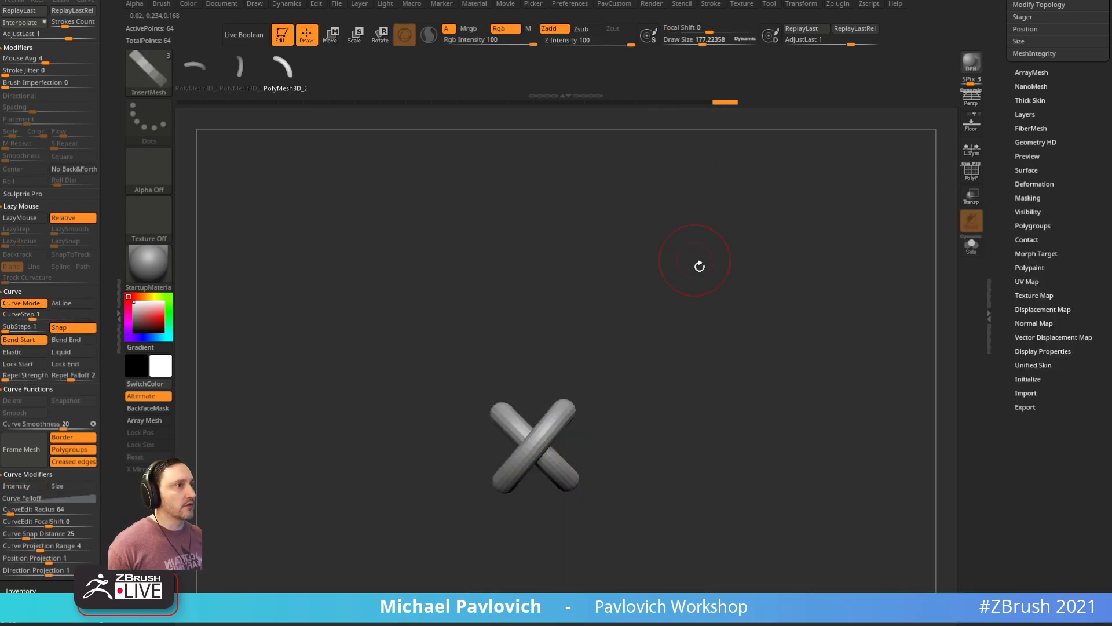
key("b")
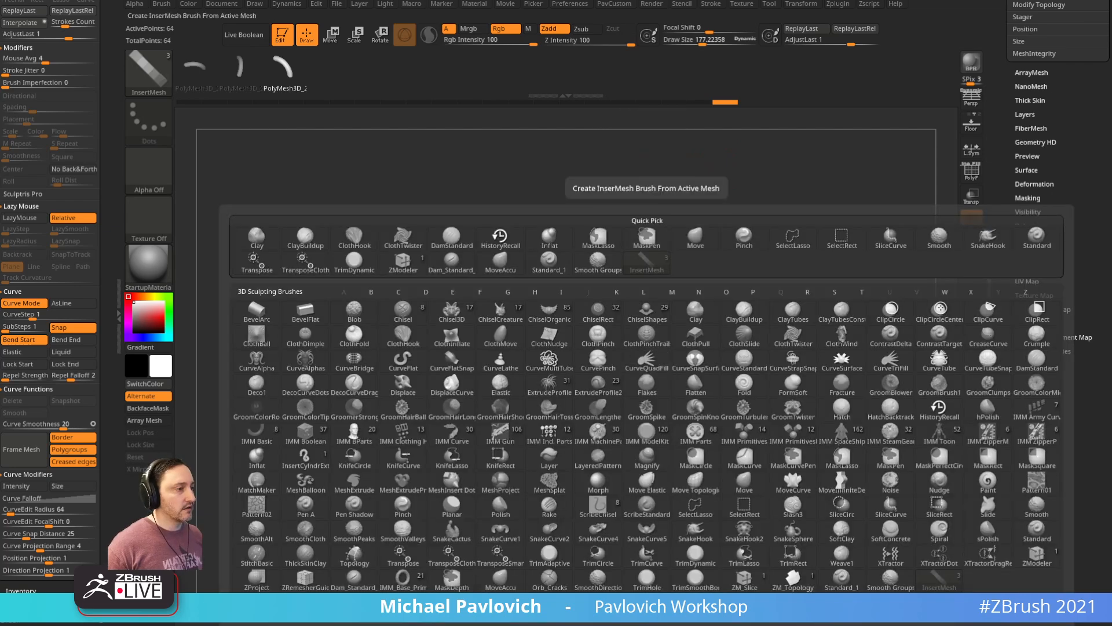
left_click(493, 605)
left_click(552, 197)
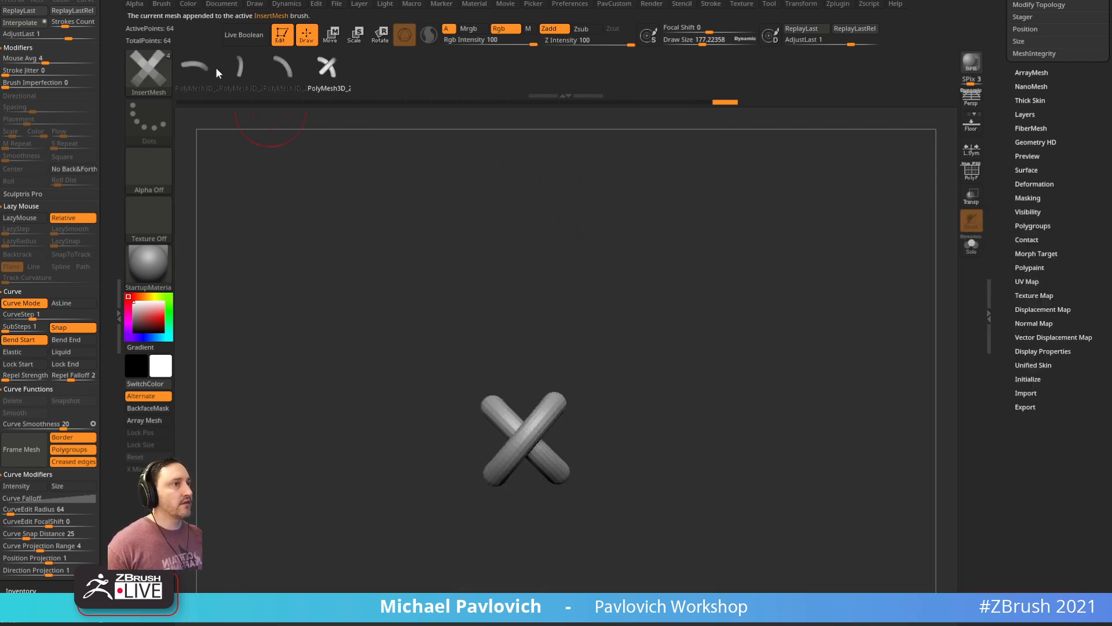
Step: Try to draw a curve of repeated crossed arches with the newly appended mesh
mouse_move(693, 258)
left_mouse_down()
mouse_move(499, 430)
mouse_move(724, 212)
left_mouse_up()
mouse_move(826, 373)
left_mouse_down()
mouse_move(683, 368)
mouse_move(824, 359)
left_mouse_up()
left_click_drag(670, 429, 640, 474)
key("ctrl+z")
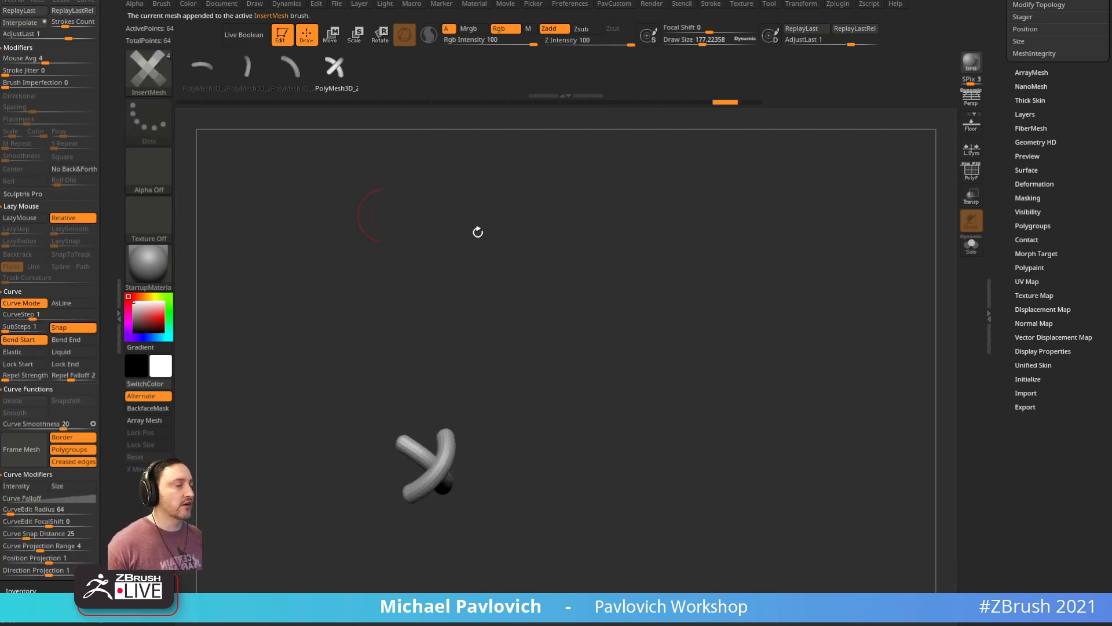
Step: Draw a spiral curve of repeated crossed arches and capture it as the InsertMesh brush's icon
left_click_drag(385, 215, 646, 285, "shift")
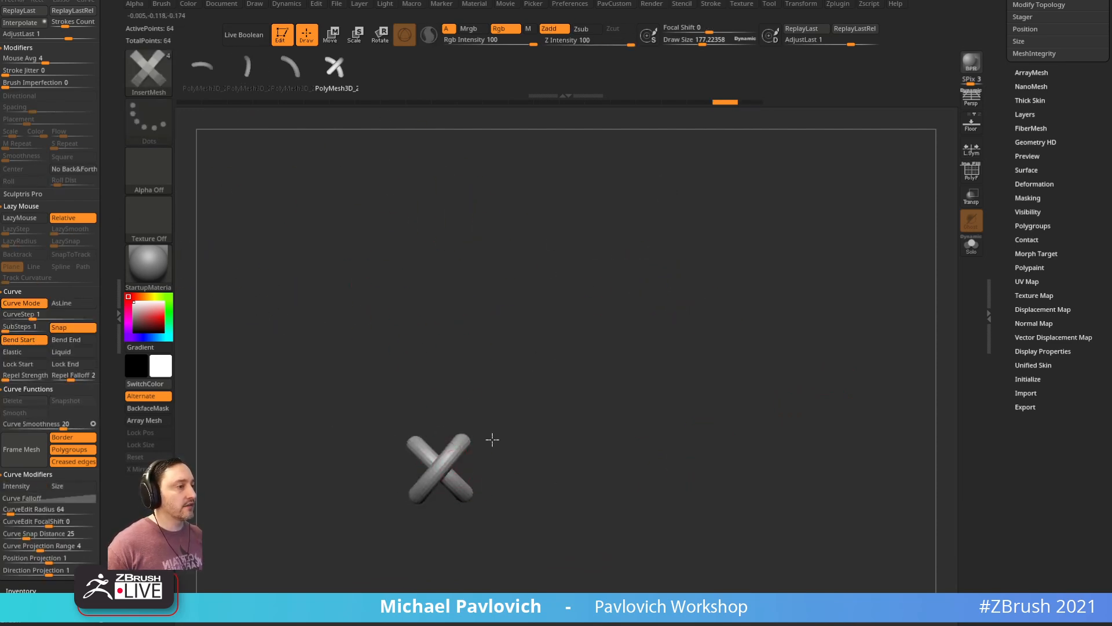
left_click_drag(399, 340, 534, 318)
left_click_drag(832, 318, 860, 340)
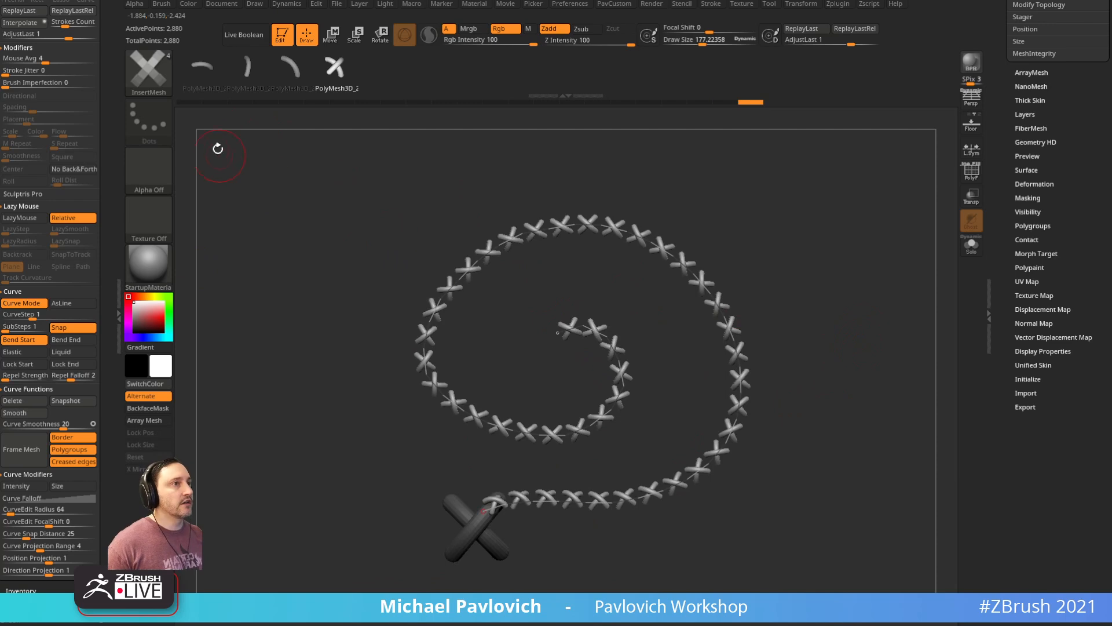
left_click(162, 4)
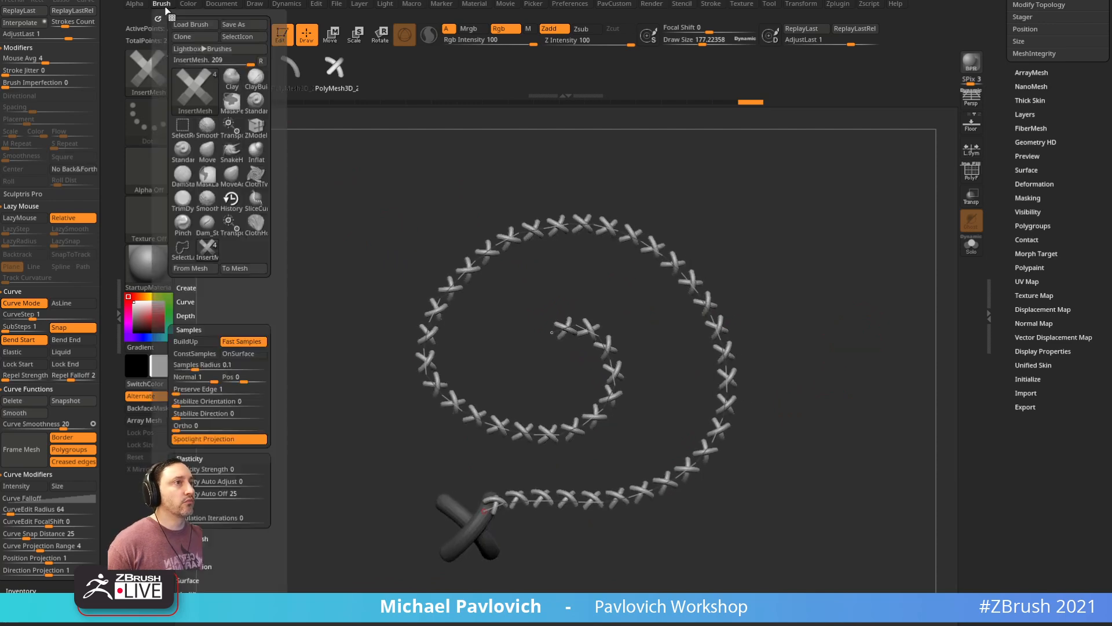
left_click(238, 37)
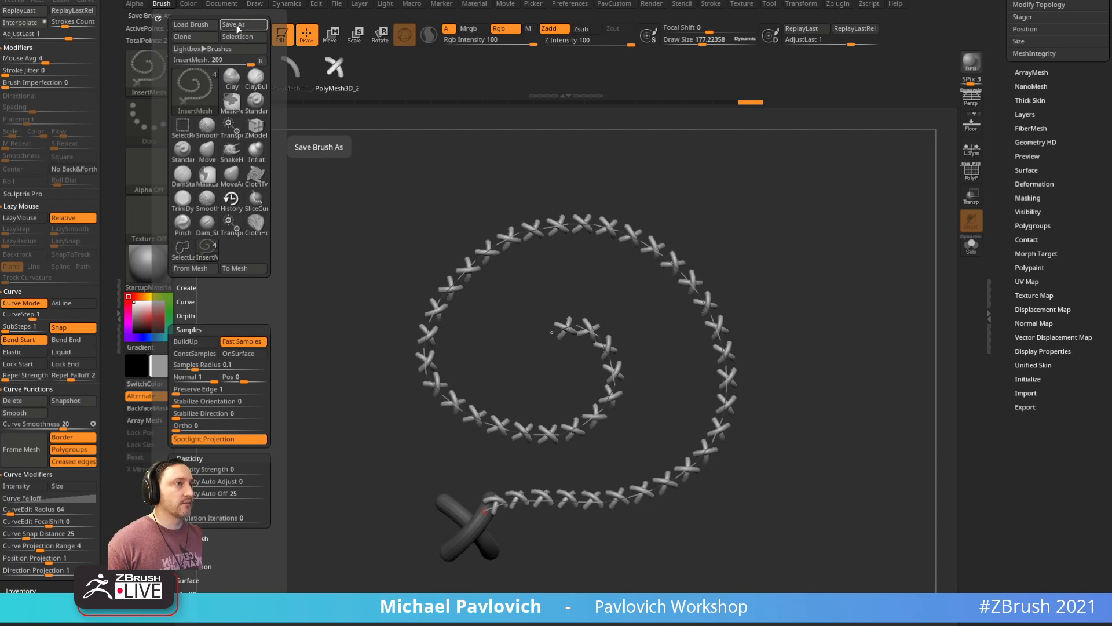
Step: Save the brush as StitchesBunch in the _IMM folder inside ZBrushes
left_click(239, 26)
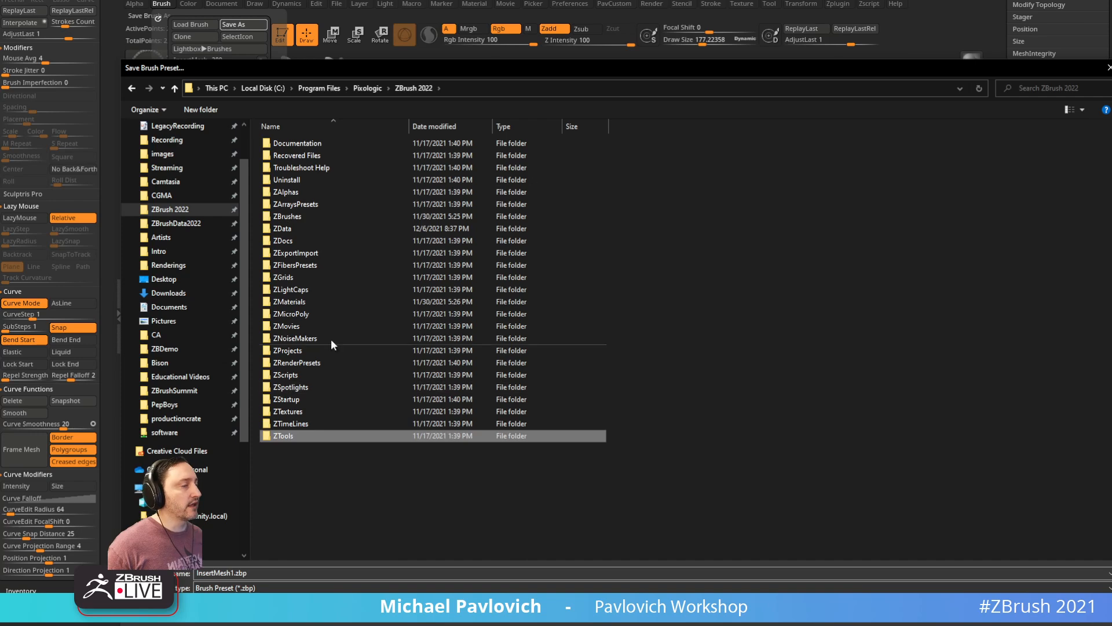
double_click(313, 214)
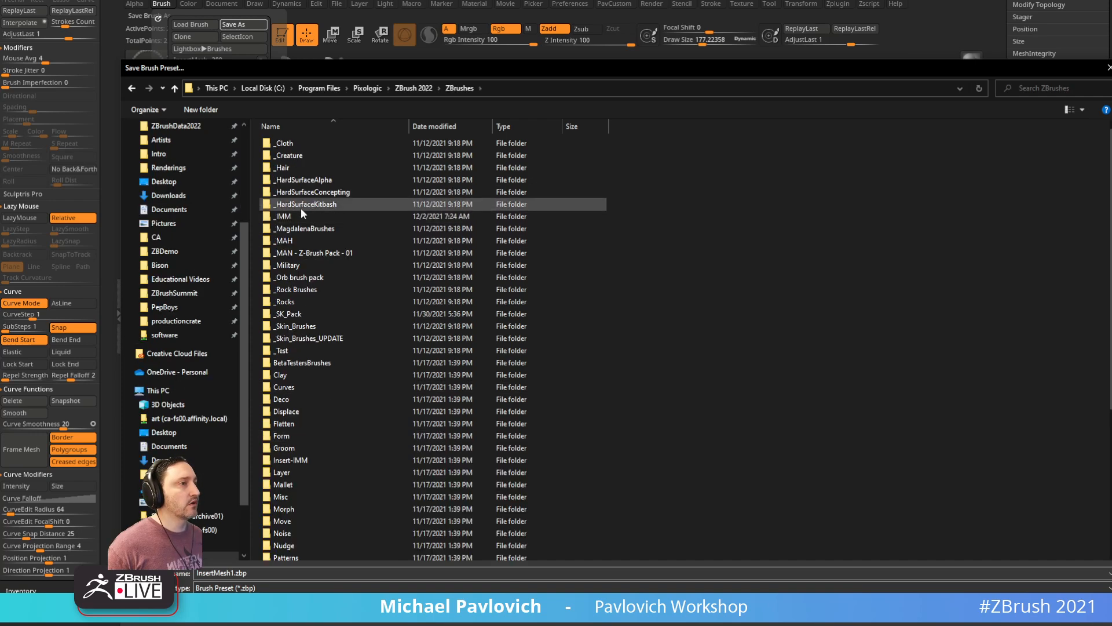
double_click(298, 215)
left_click(377, 573)
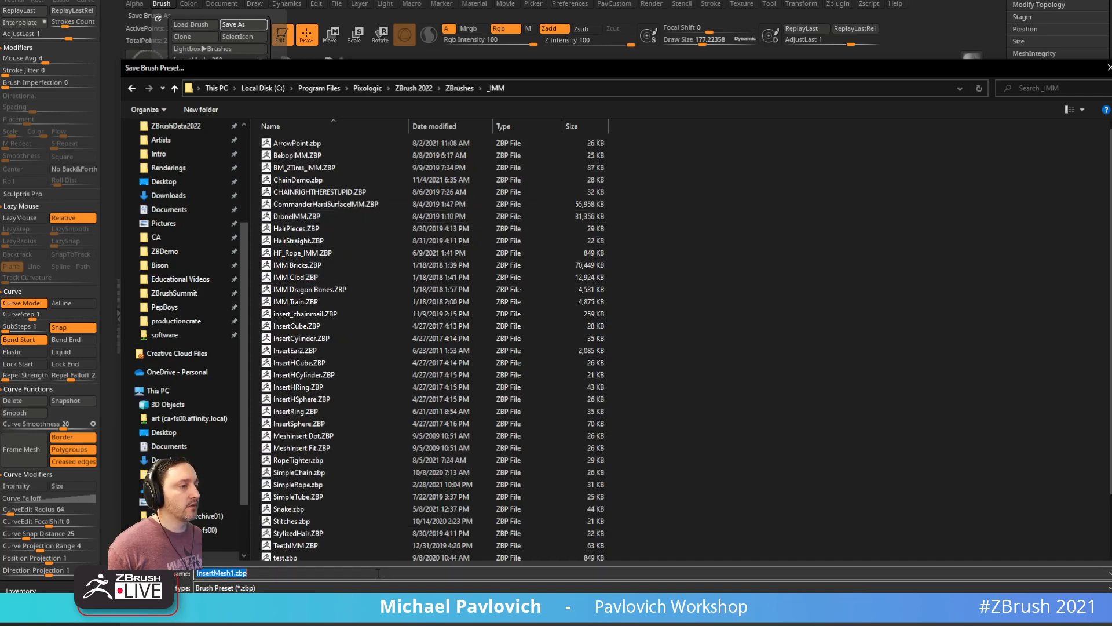
type("Stit")
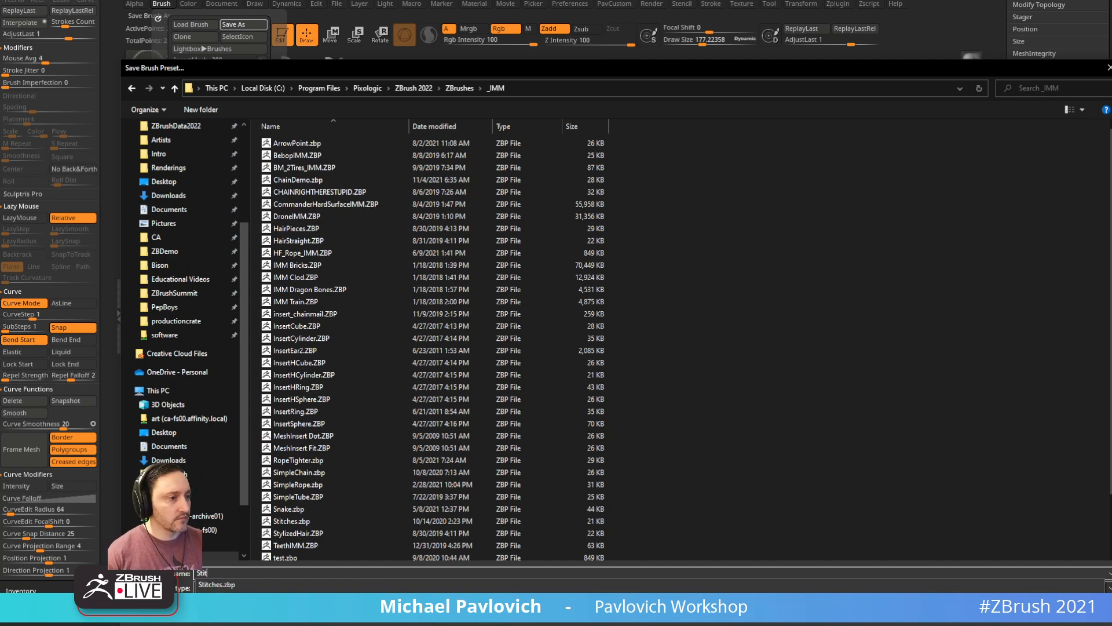
type("ches")
key("Return")
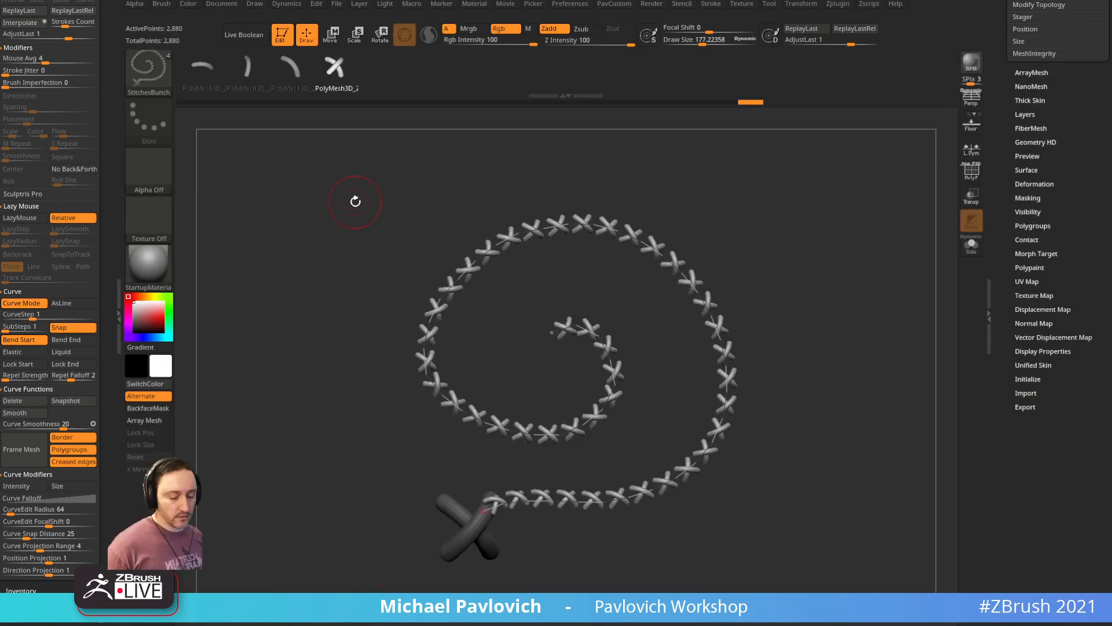
Step: Check the _IMM brush folder in Lightbox for the saved StitchesBunch brush
key("comma")
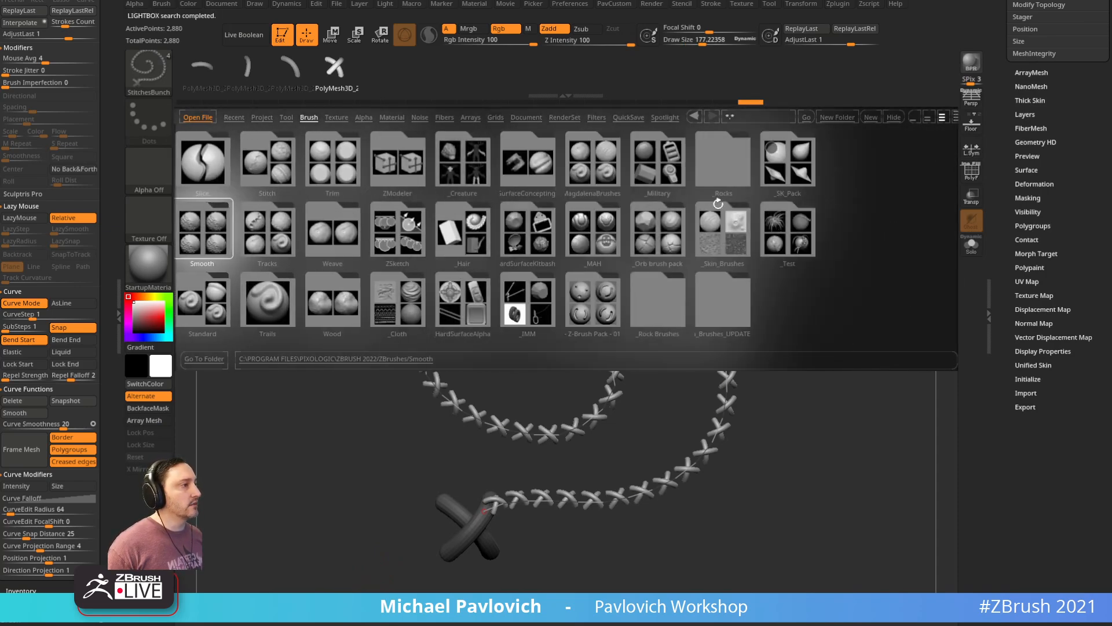
left_click(531, 293)
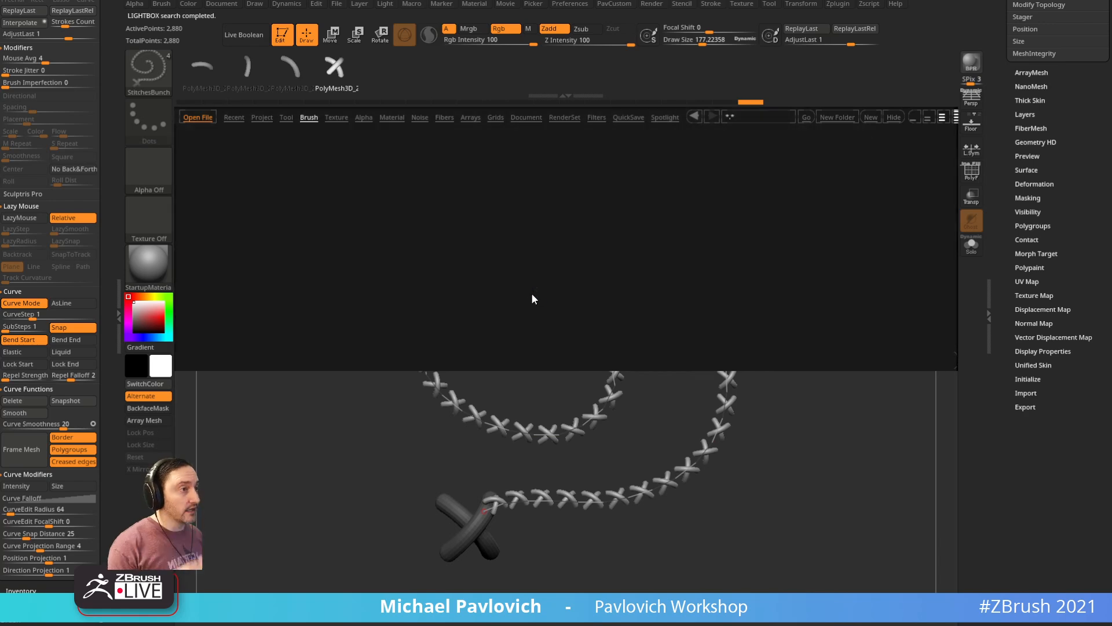
scroll(609, 264, "down", 5)
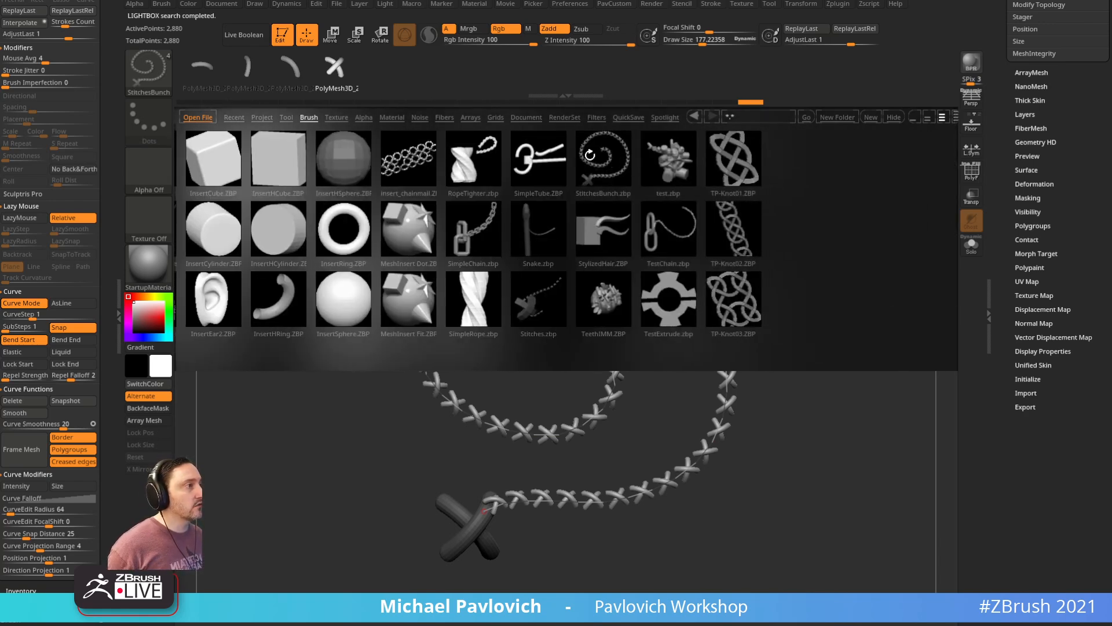
key("comma")
Step: Switch back to the character tool and make its PolyMesh3D_4 subtool active
left_click_drag(1008, 191, 1055, 377)
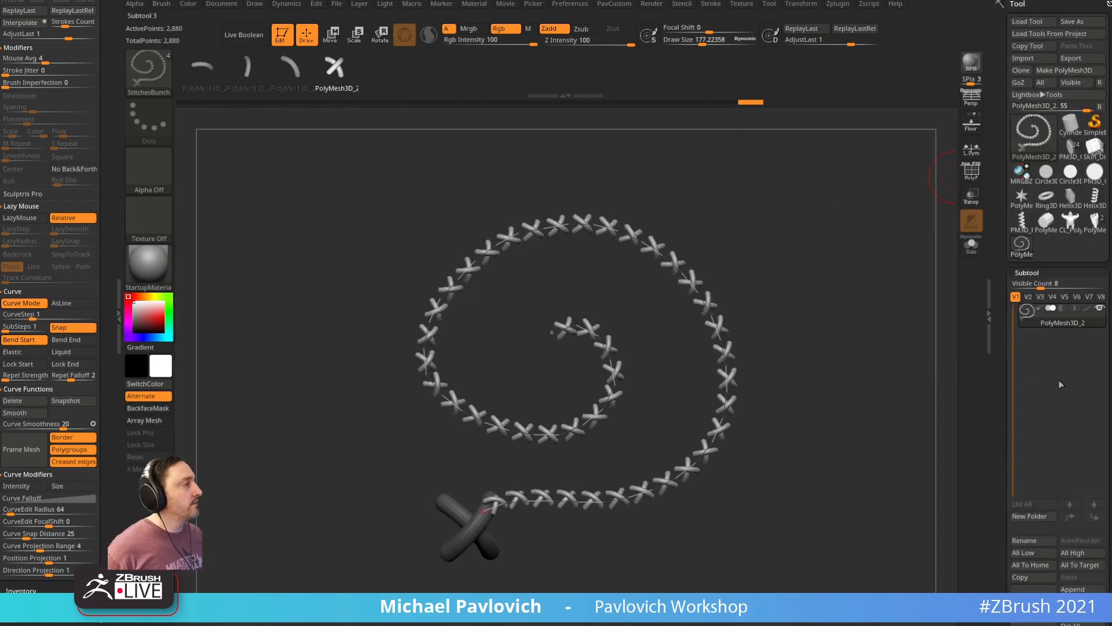
left_click(1095, 222)
mouse_move(643, 299)
left_mouse_down()
mouse_move(740, 308)
mouse_move(807, 332)
mouse_move(750, 345)
mouse_move(750, 311)
mouse_move(736, 310)
left_mouse_up()
key("s")
mouse_move(737, 307)
left_mouse_down()
mouse_move(734, 295)
mouse_move(752, 325)
mouse_move(740, 326)
left_mouse_up()
key("s")
mouse_move(738, 309)
left_mouse_down()
mouse_move(740, 327)
mouse_move(805, 316)
left_mouse_up()
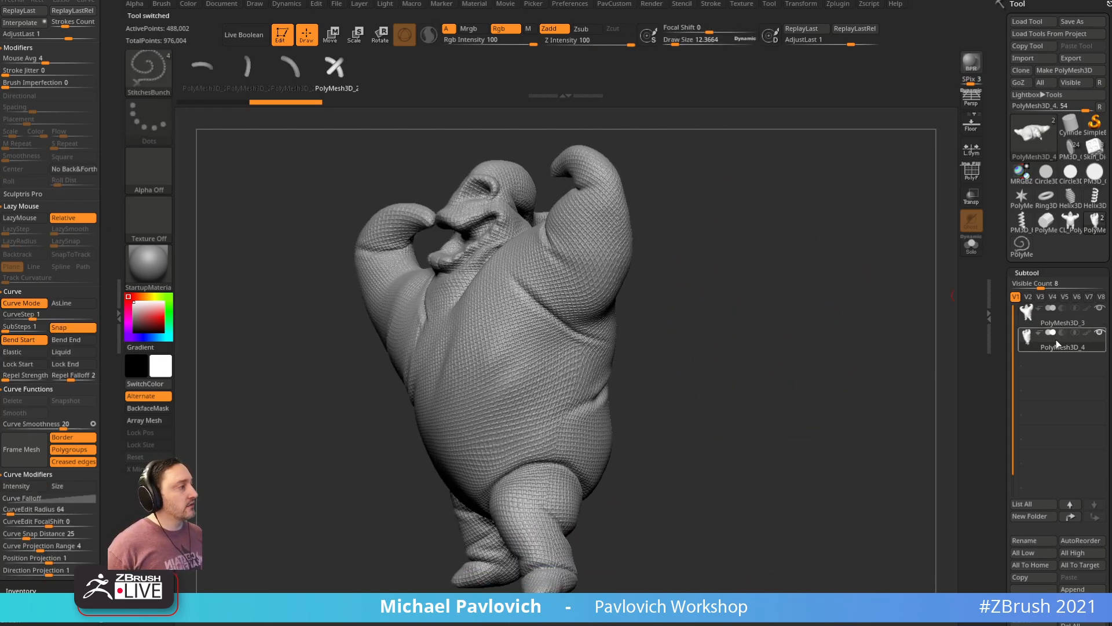
Step: Inspect the character's polygroups, set the subtool's subdivision level to 2 and isolate it in Solo mode
scroll(1059, 339, "down", 8)
left_click(972, 170)
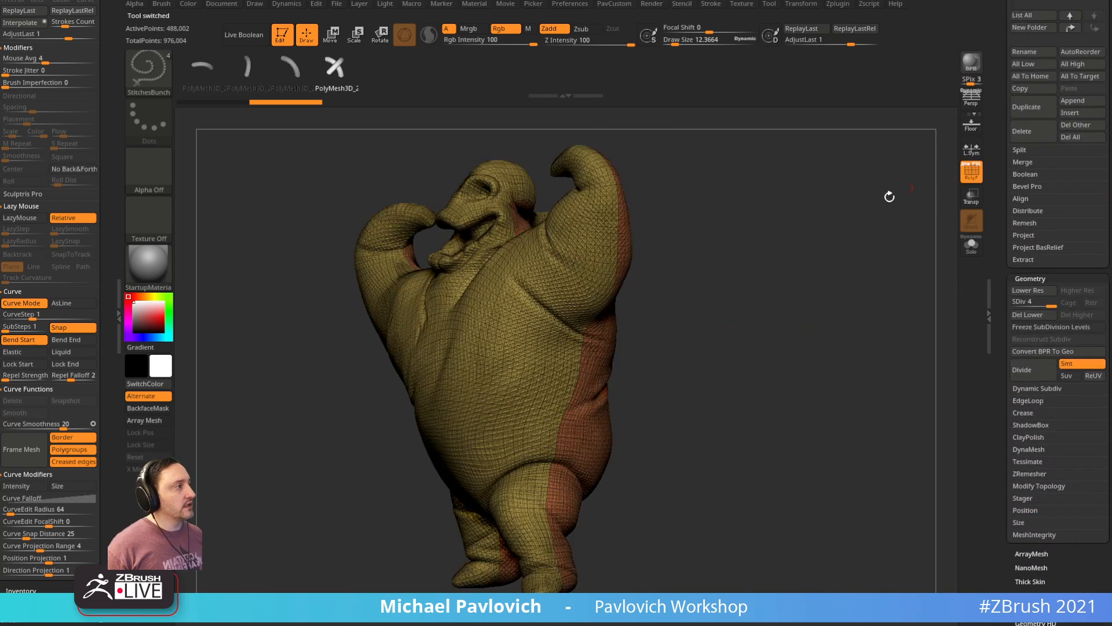
left_click_drag(913, 183, 849, 221)
left_click_drag(676, 391, 615, 268)
left_click_drag(682, 427, 680, 392)
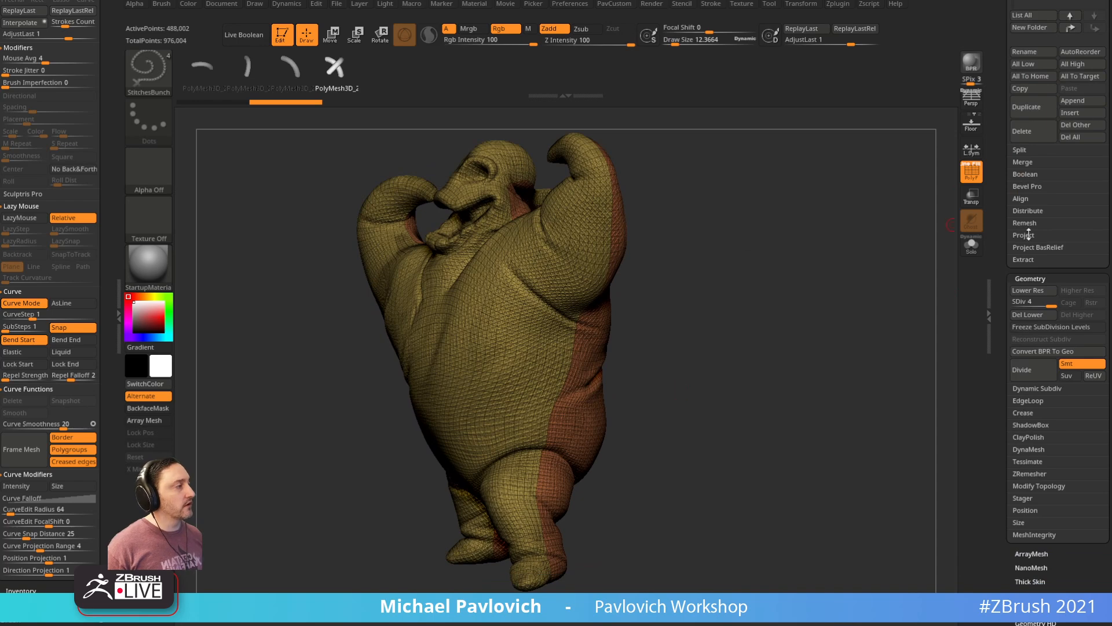
left_click_drag(1026, 302, 1026, 302)
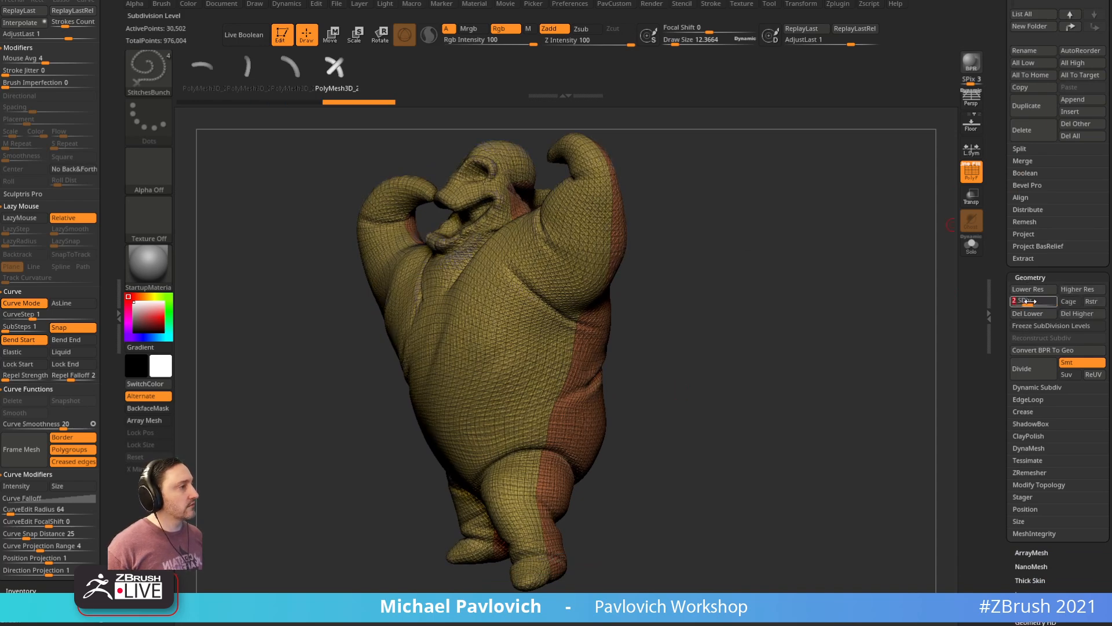
left_click(972, 244)
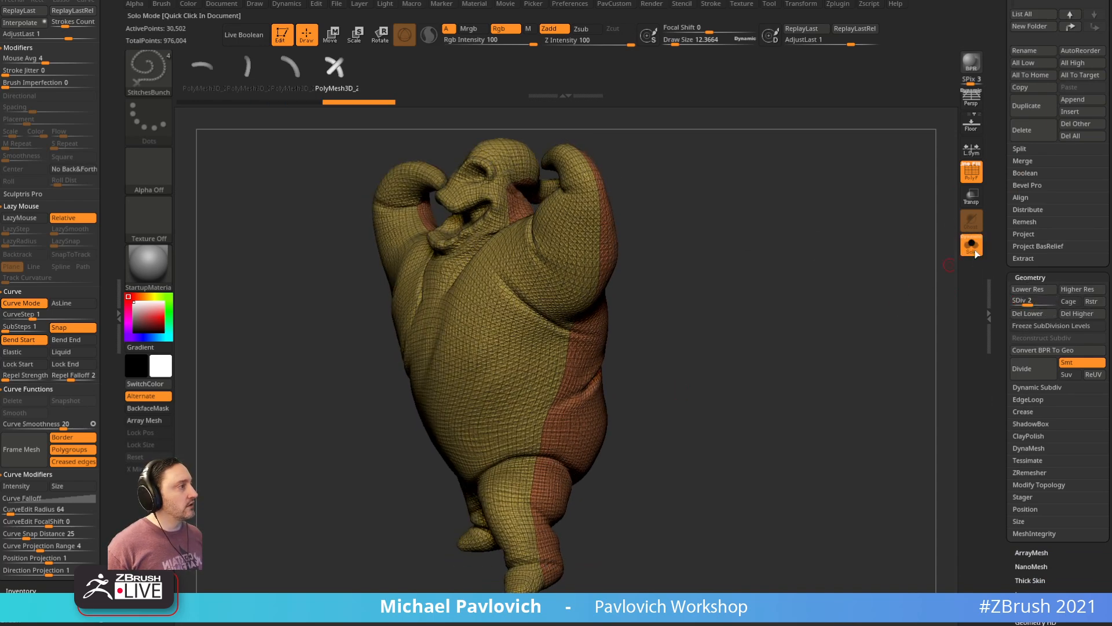
left_click(973, 174)
Step: Turn off the surface noise on the isolated character subtool
scroll(1023, 290, "down", 8)
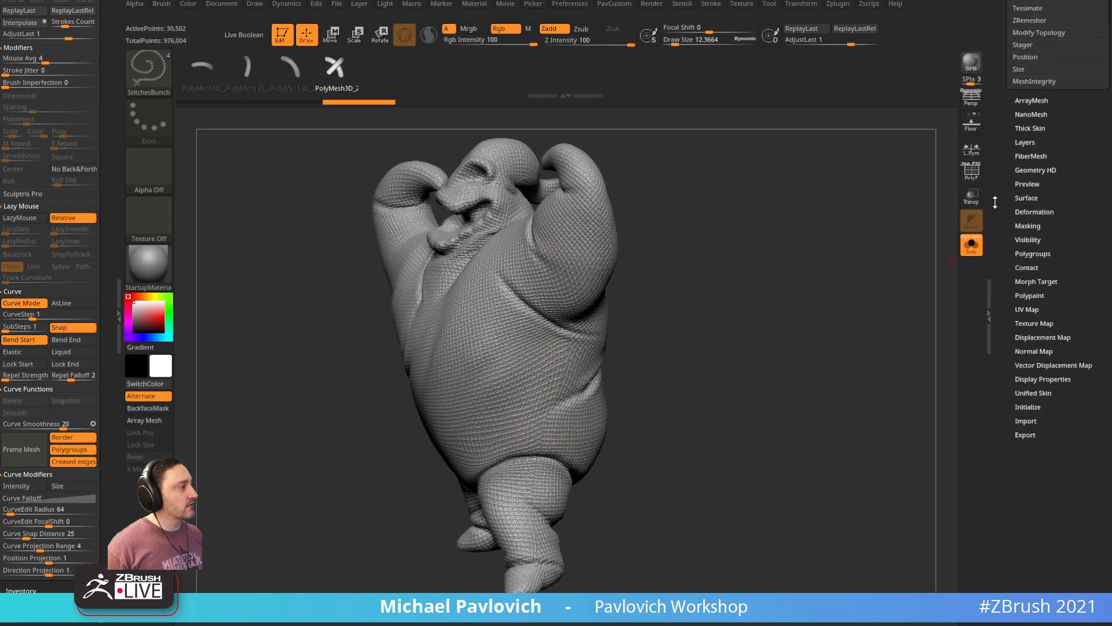
key("shift")
left_click(1027, 198, "shift")
left_click(1027, 210)
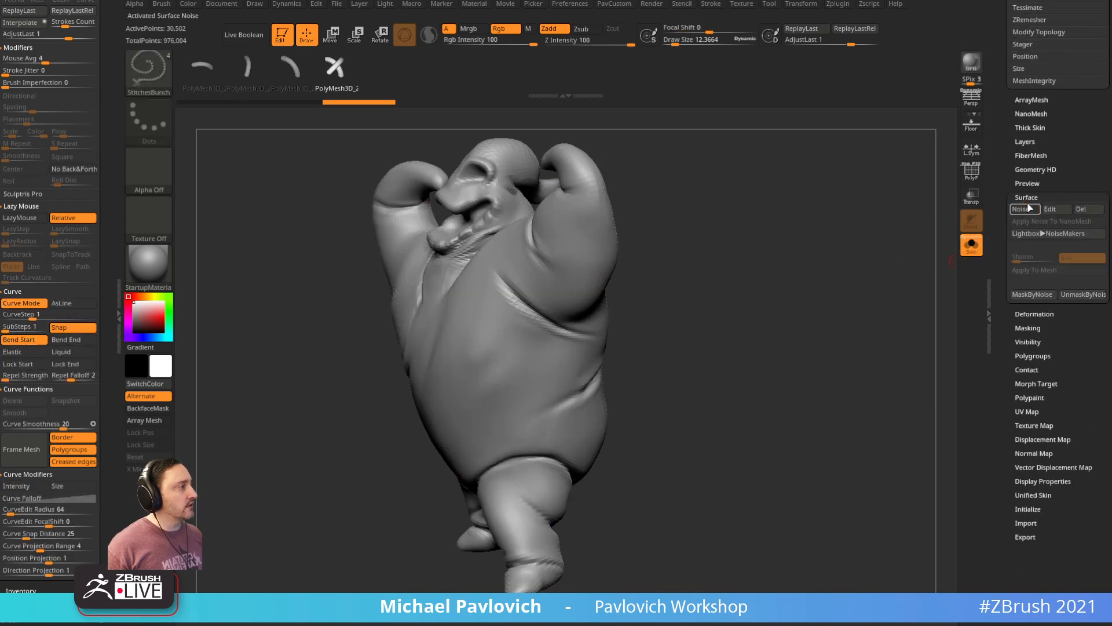
left_click(1025, 197, "shift")
Step: Delete all subdivision levels above the character's lowest one and display its polygroups and wireframe
scroll(999, 166, "up", 8)
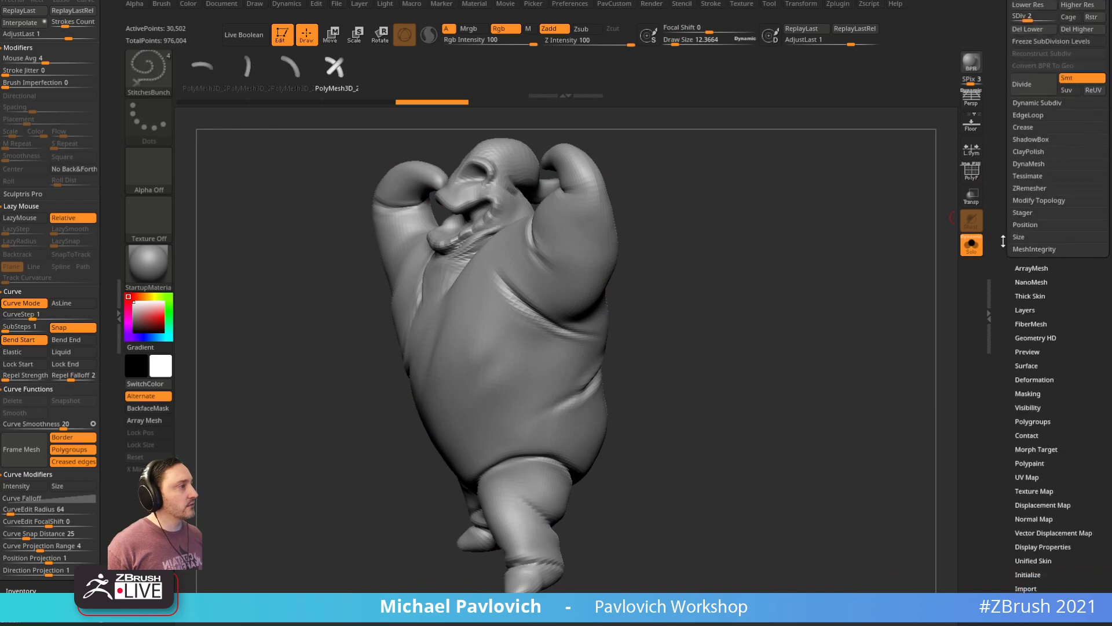
key("shift+d")
left_click_drag(916, 195, 887, 218)
left_click(1074, 165)
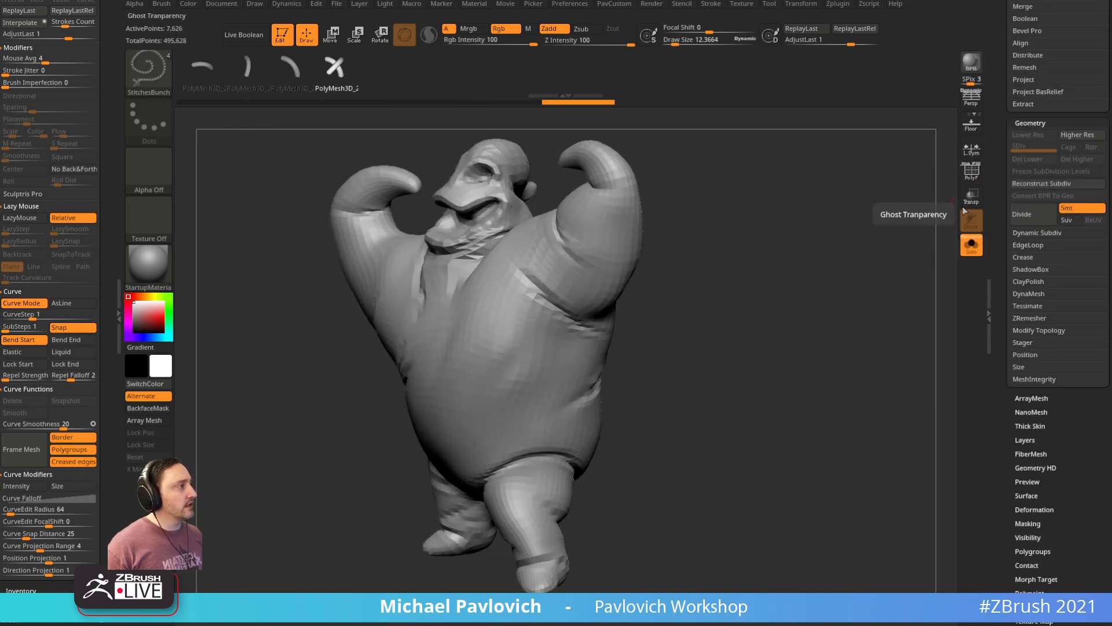
key("shift+f")
left_click_drag(584, 429, 467, 448)
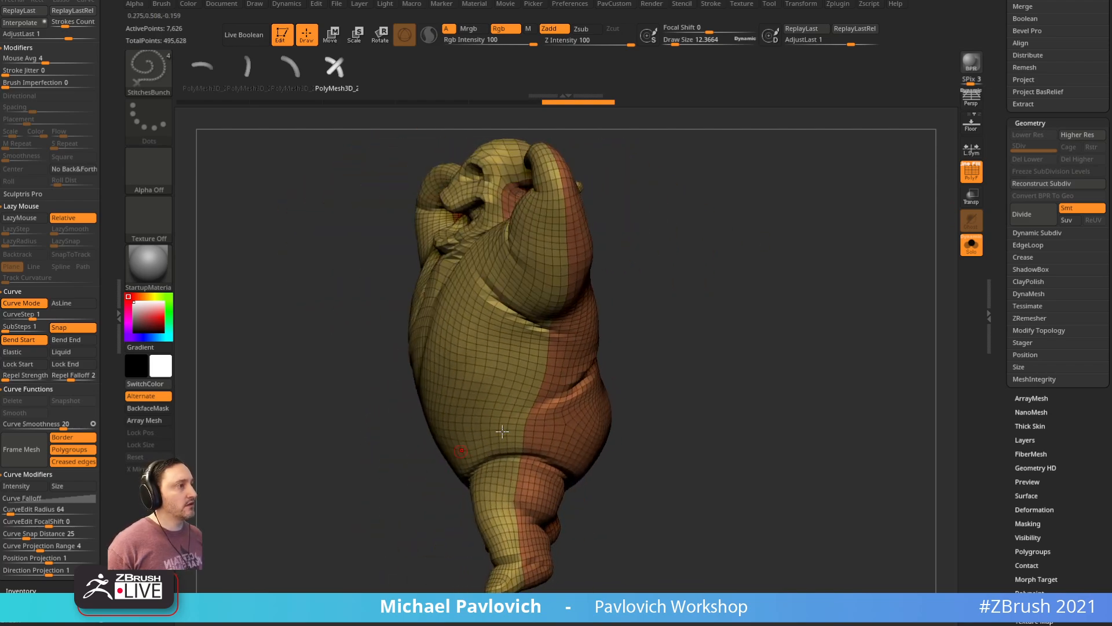
Step: Clear the Dynamics and Zplugin palettes out of the way to reach the Stroke curve functions
left_click_drag(113, 36, 113, 259)
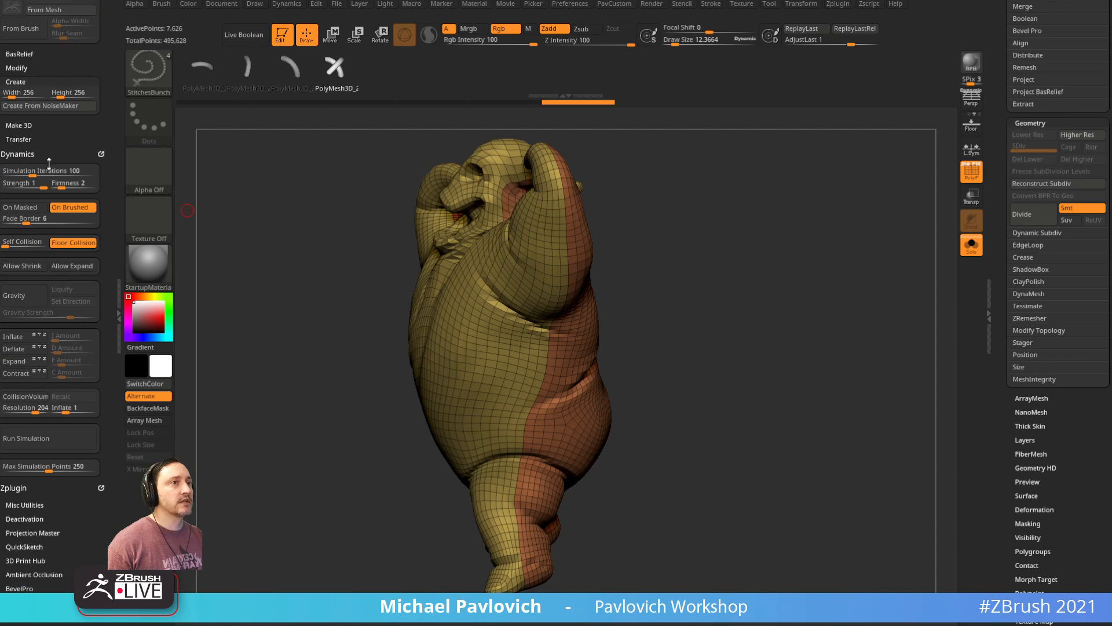
left_click_drag(49, 139, 57, 259)
left_click(98, 5, "shift")
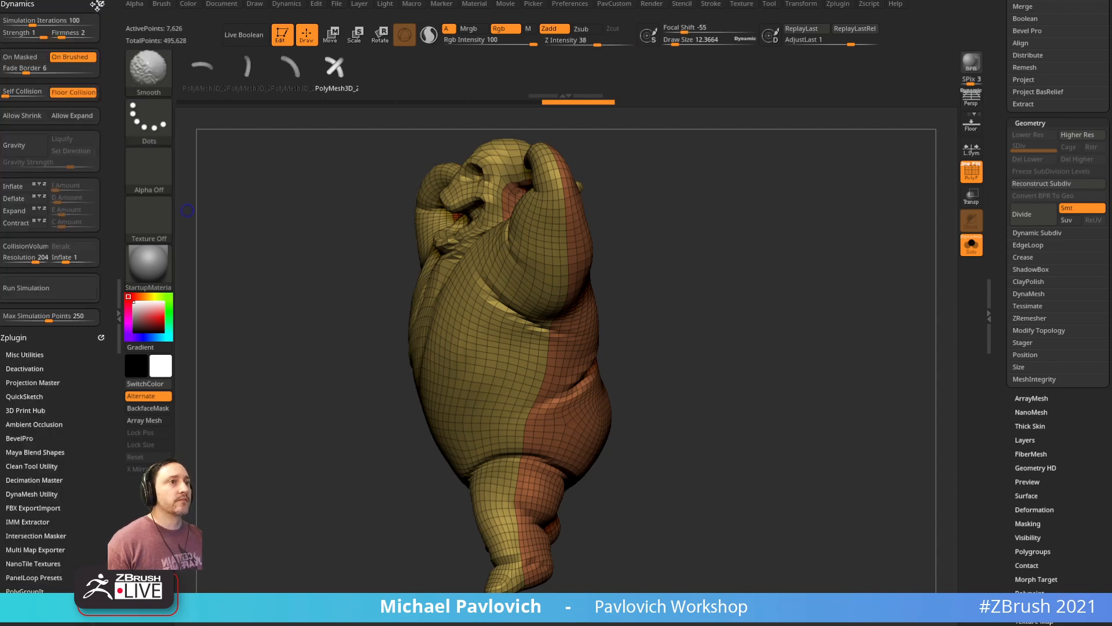
left_click(98, 5, "shift")
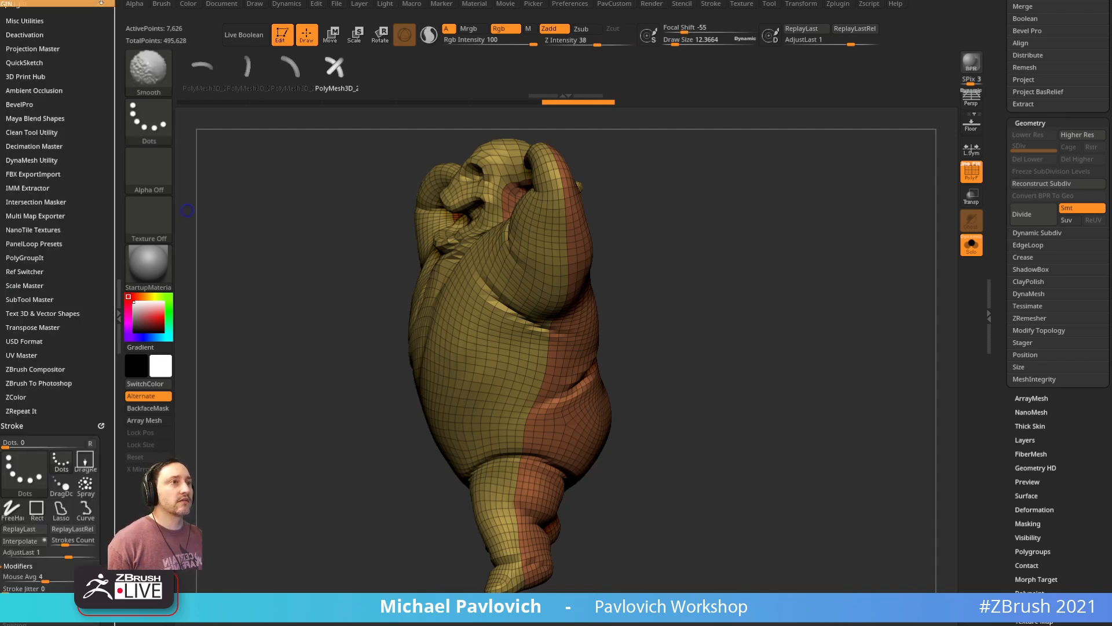
left_click(58, 11, "shift")
left_click_drag(101, 293, 98, 240)
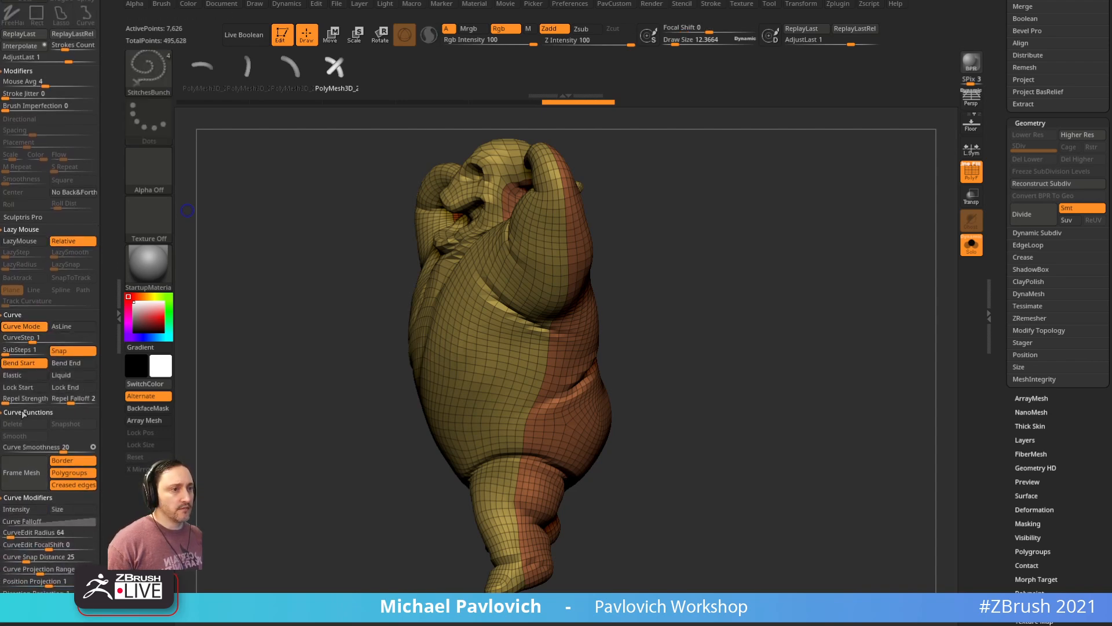
Step: Frame the mesh with curves along polygroup boundaries only, with Border and Creased edges disabled
left_click(69, 485)
left_click(72, 462)
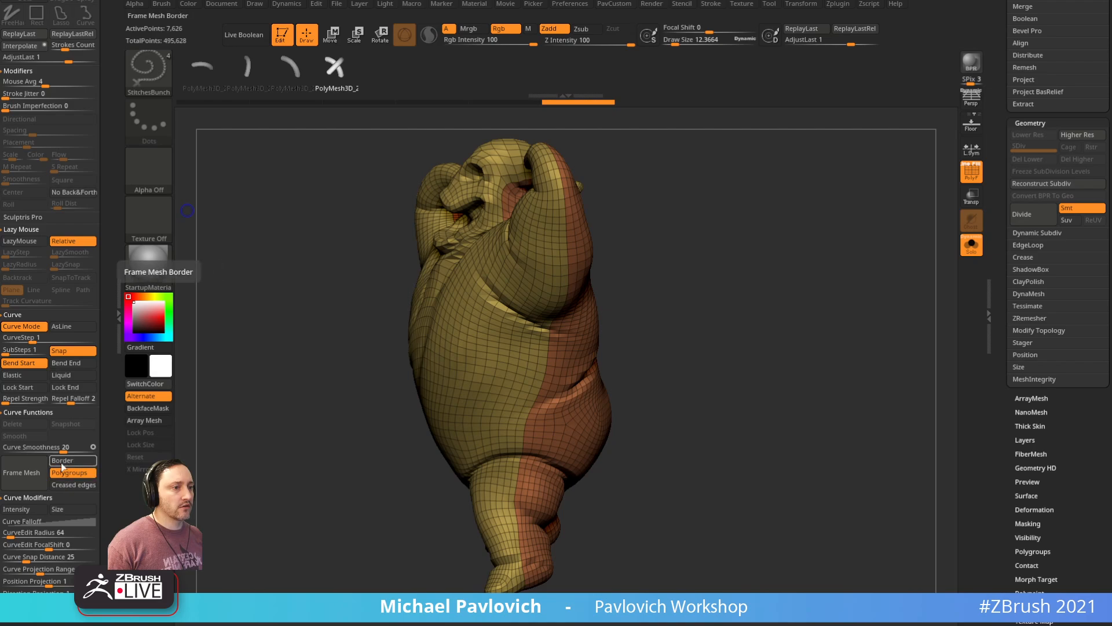
left_click(48, 475)
Step: Select the brush's first mesh, the horizontal arch, and apply it as stitches along the polygroup-boundary curves on the character
left_click_drag(747, 269, 422, 218)
left_click_drag(703, 199, 730, 272, "alt")
left_click(244, 75)
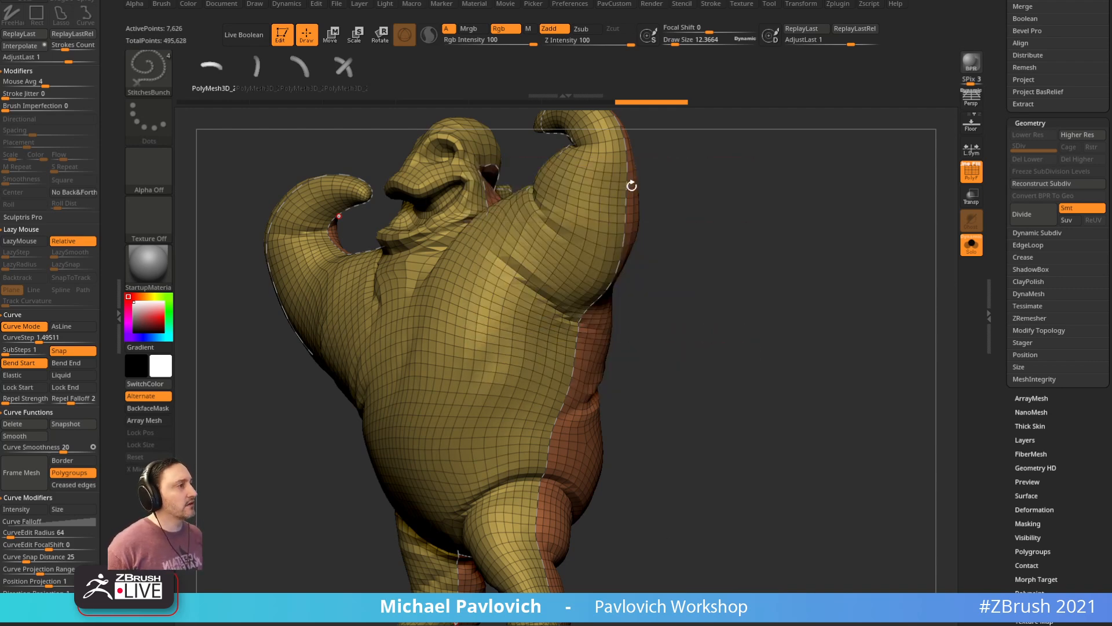
left_click_drag(557, 172, 638, 230)
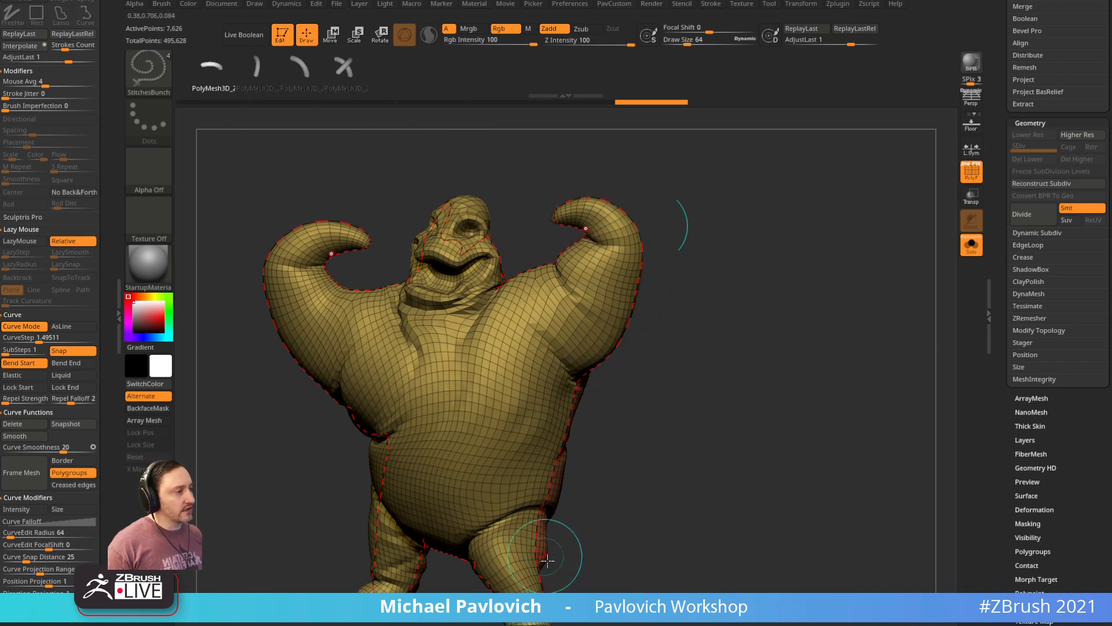
left_click_drag(650, 235, 659, 291)
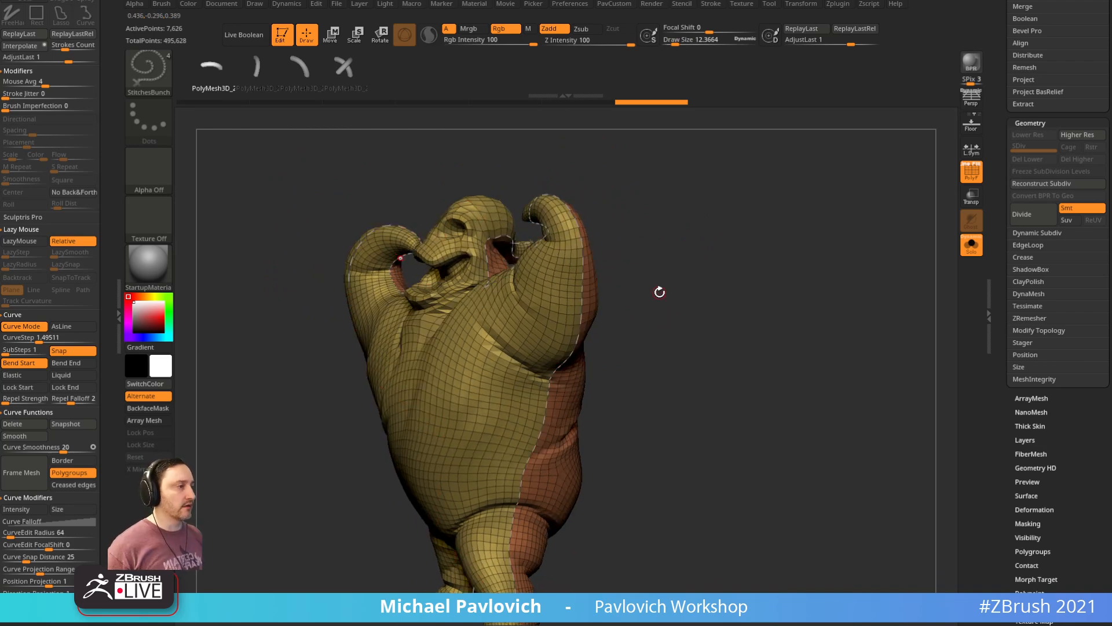
left_click_drag(724, 196, 728, 244)
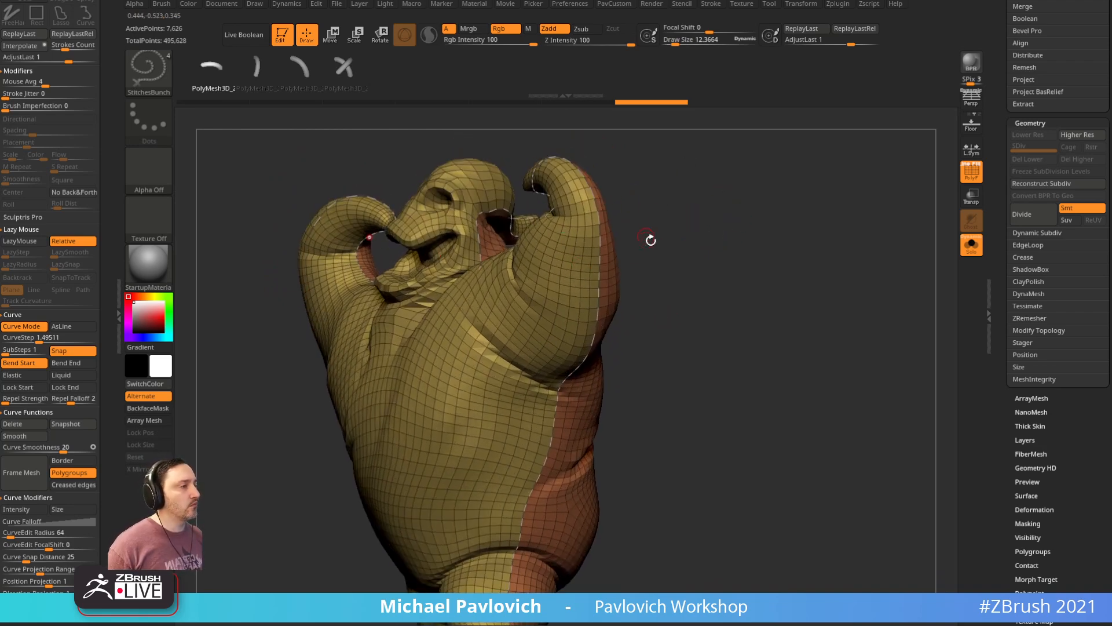
left_click_drag(645, 236, 663, 259)
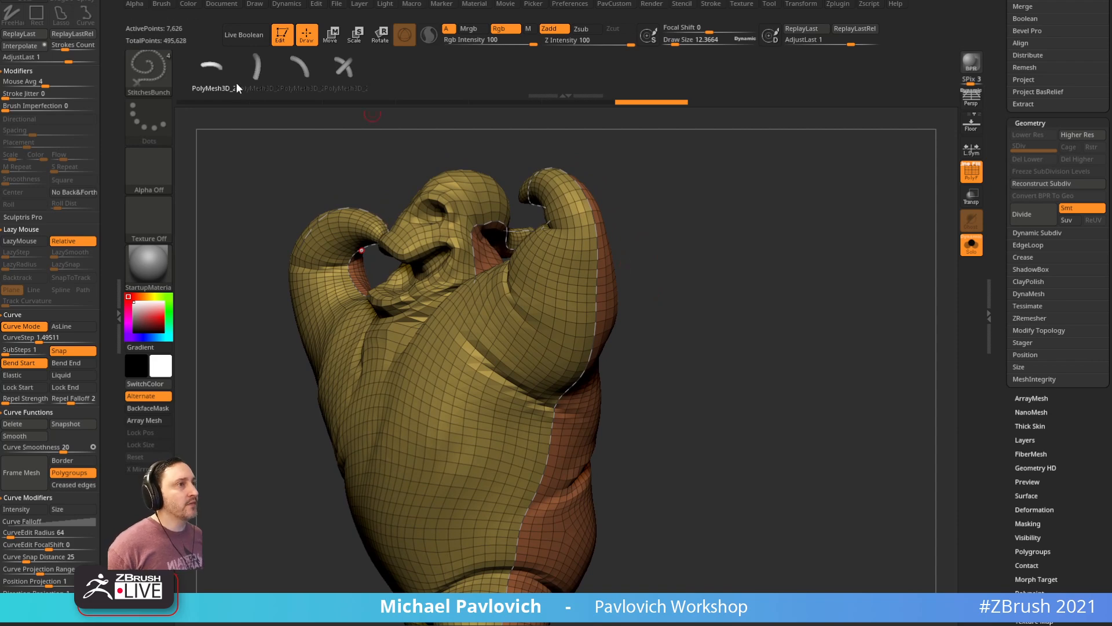
mouse_move(715, 216)
left_mouse_down()
mouse_move(723, 206)
mouse_move(717, 236)
left_mouse_up()
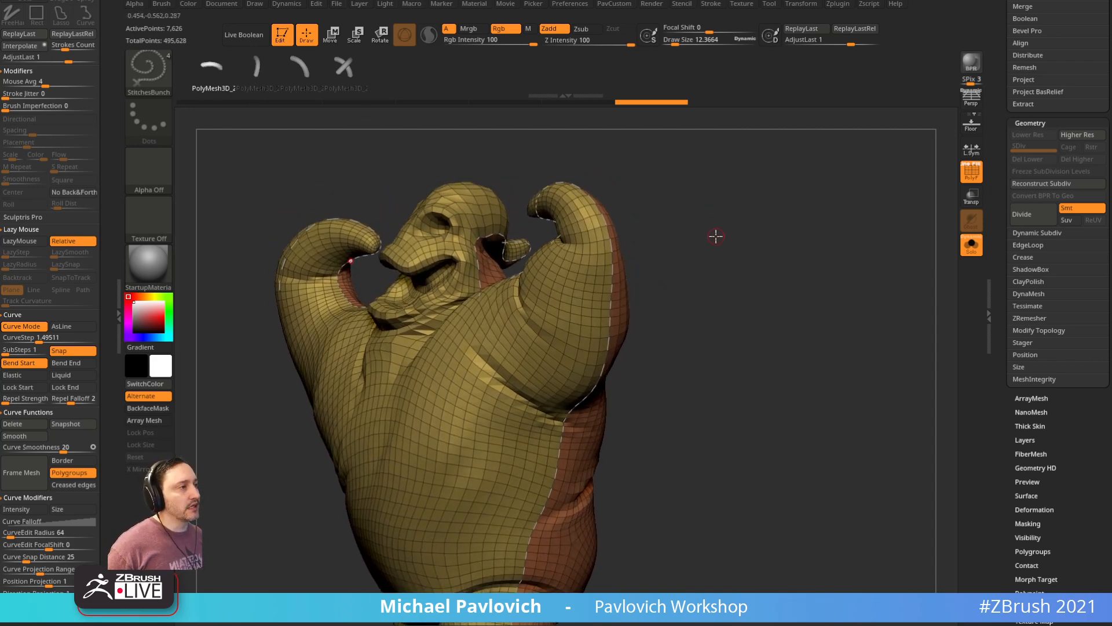
left_click(626, 286)
left_click_drag(653, 297, 802, 293)
left_click_drag(383, 166, 764, 267)
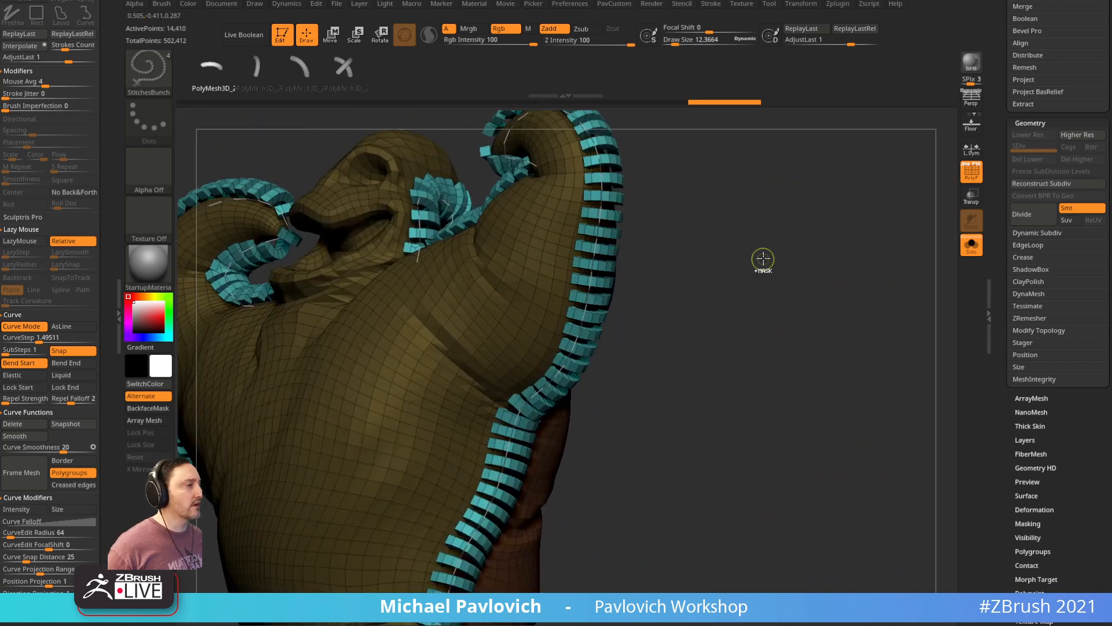
Step: Undo the oversized stitches, reduce the draw size to about 7.4 and reapply the stitches along the seam curves
key("ctrl+z")
key("s")
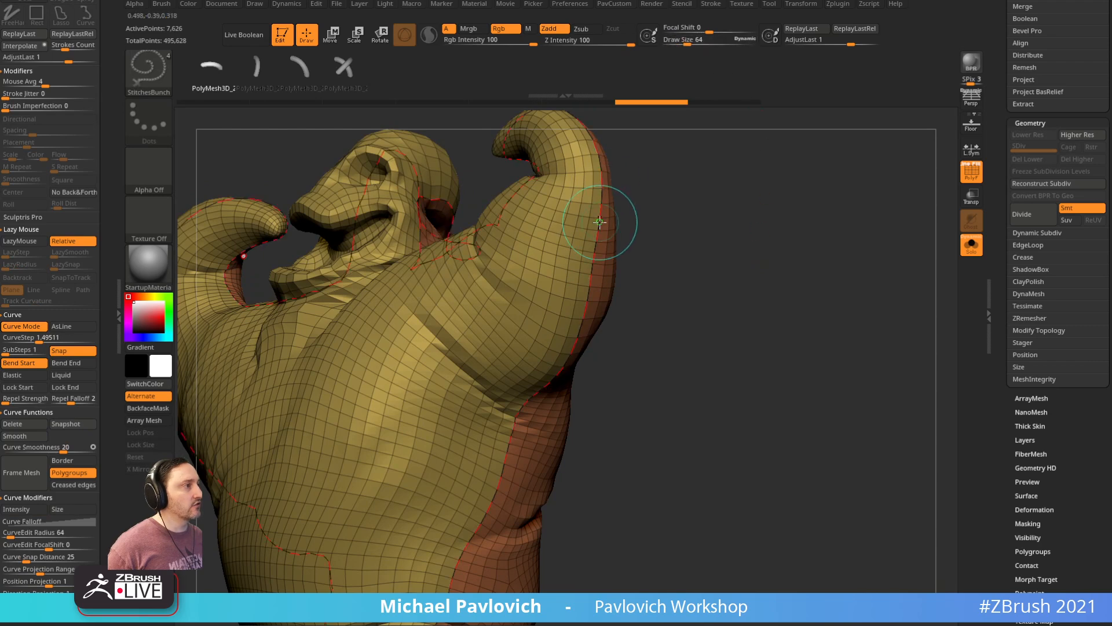
left_click(620, 219)
mouse_move(728, 231)
left_mouse_down()
mouse_move(749, 242)
mouse_move(727, 241)
left_mouse_up()
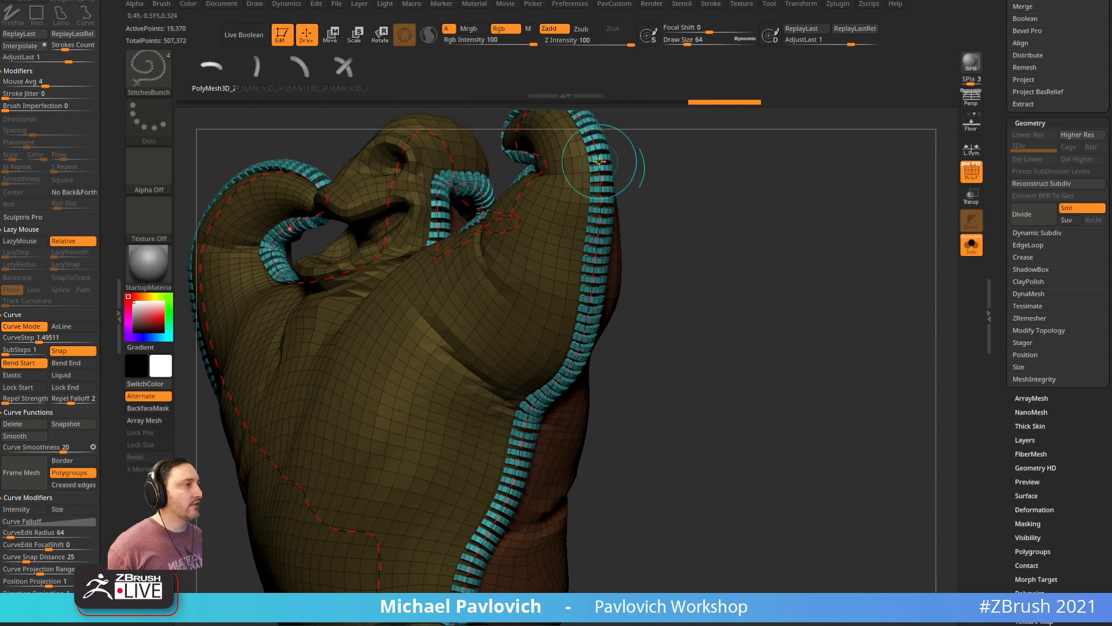
Step: Undo the stitches, set the brush's CurveStep to 3.5 and regenerate them along the polygroup-boundary curves
key("ctrl+z")
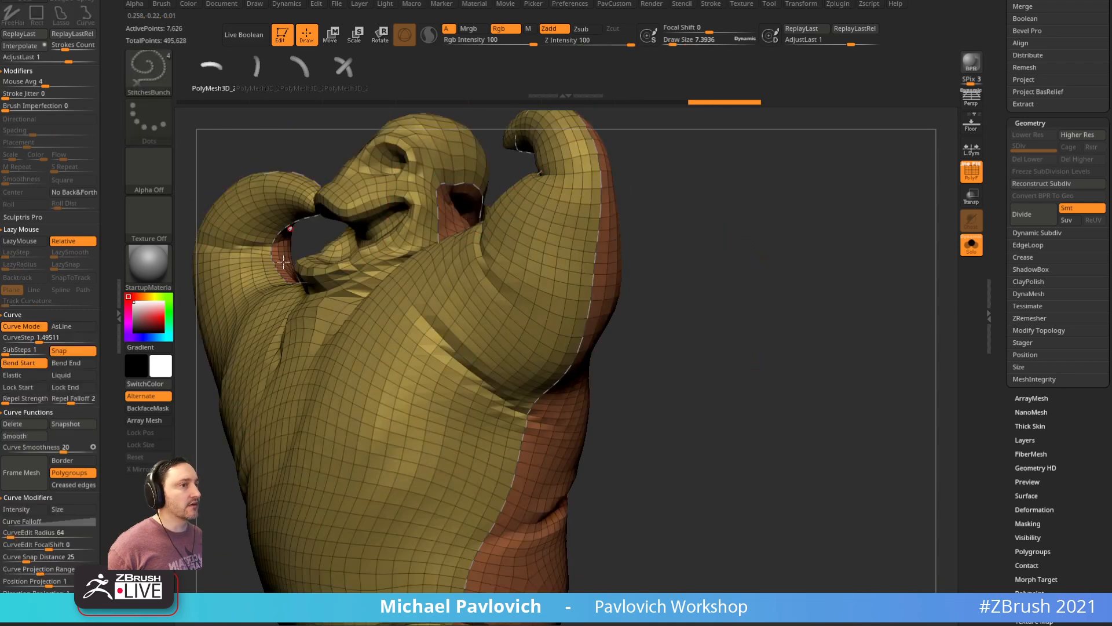
left_click(30, 337)
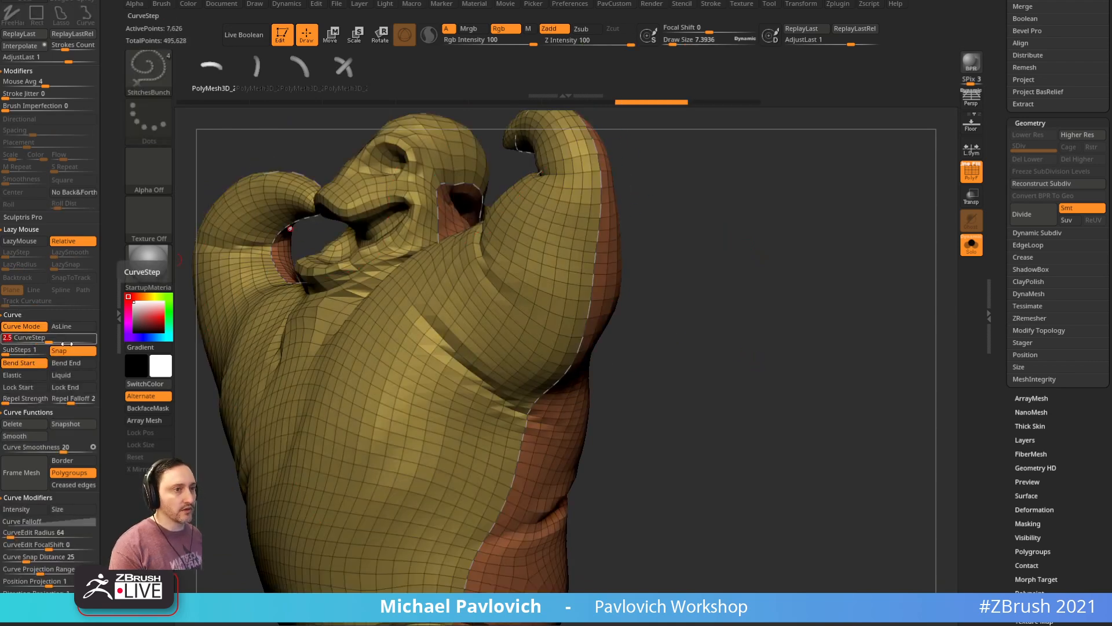
type("2.5")
key("Return")
key("ctrl+z")
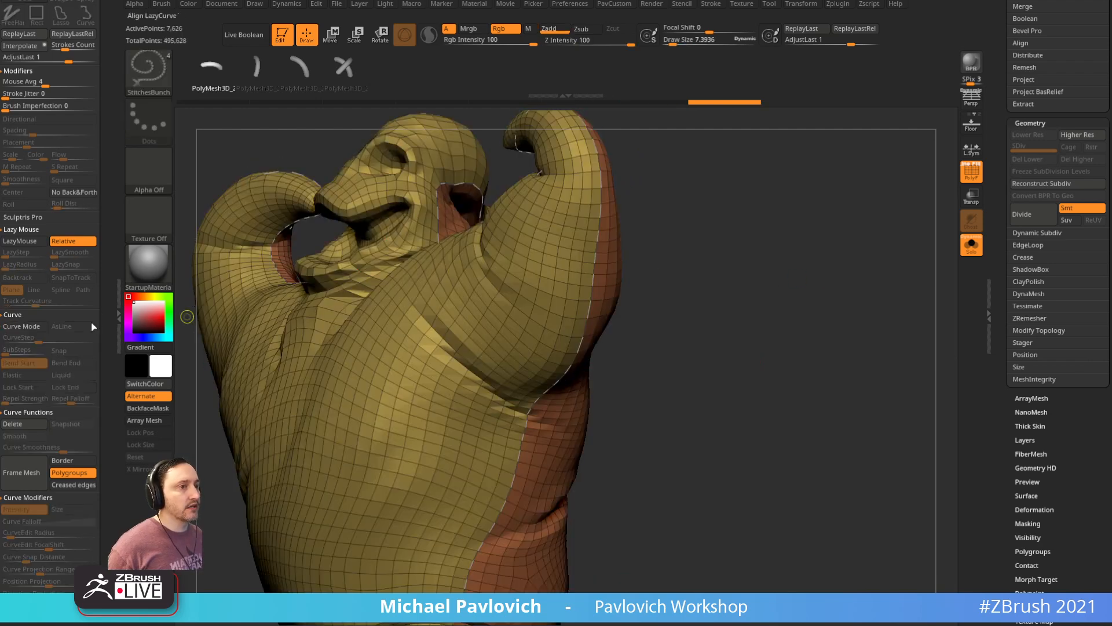
left_click(52, 337)
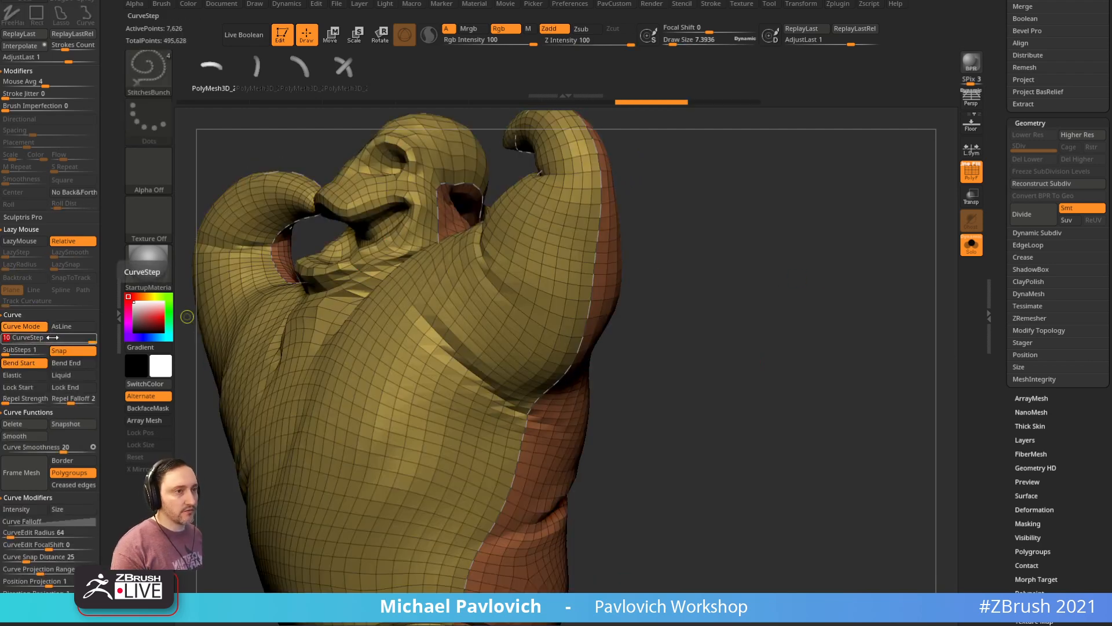
key("Return")
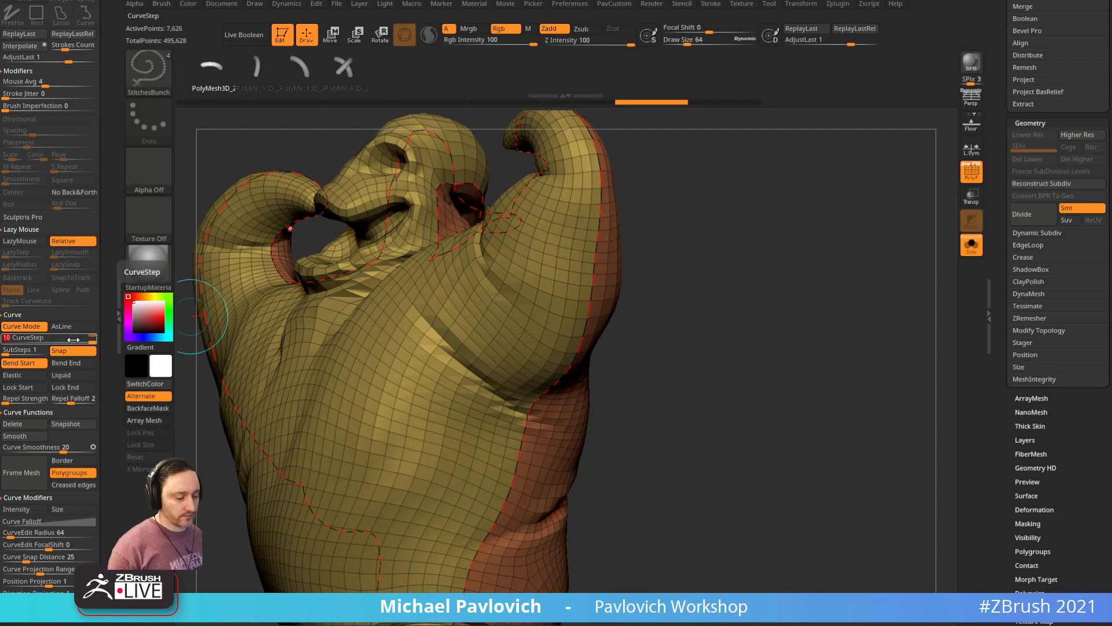
key("Return")
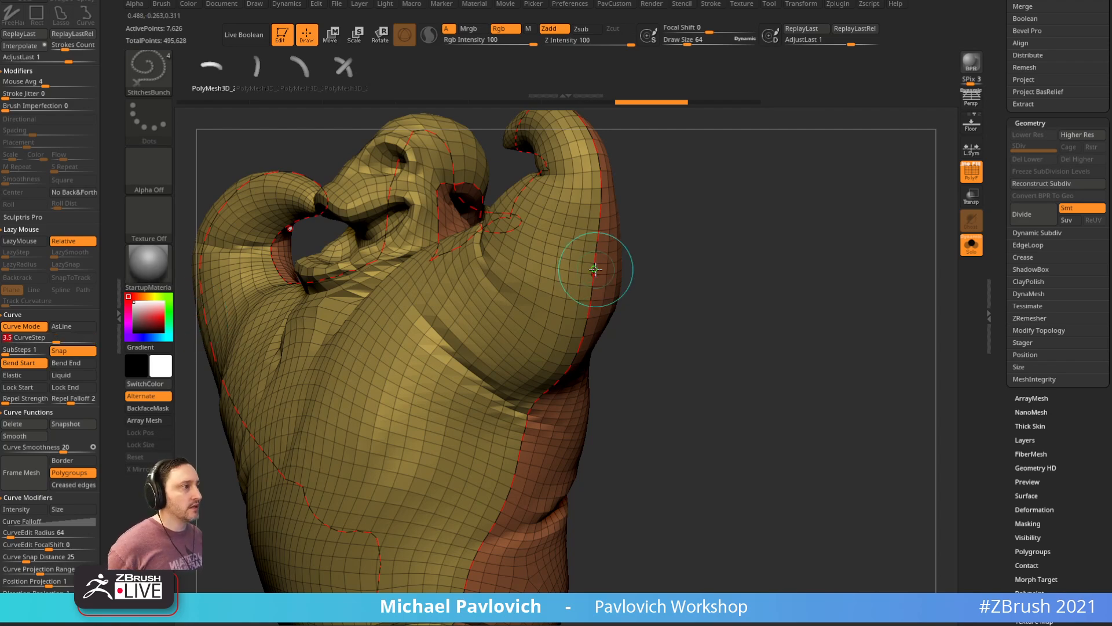
left_click_drag(723, 266, 822, 327)
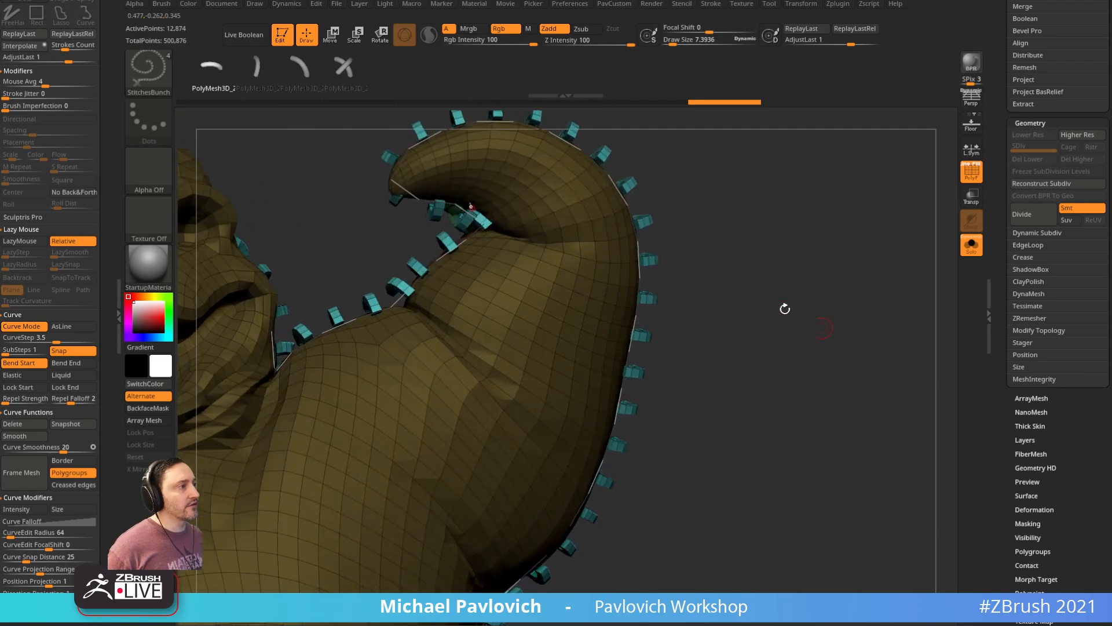
left_click_drag(684, 220, 720, 239)
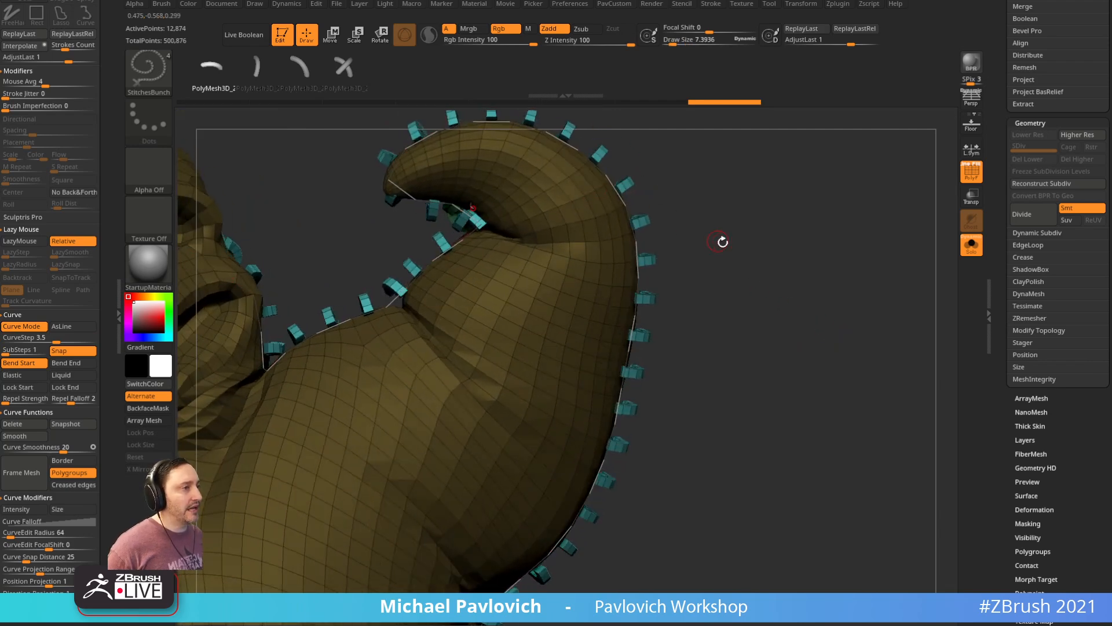
Step: Undo the widely spaced stitches, set the brush's Imbed depth to 0 and reapply them along the curves
key("ctrl+z")
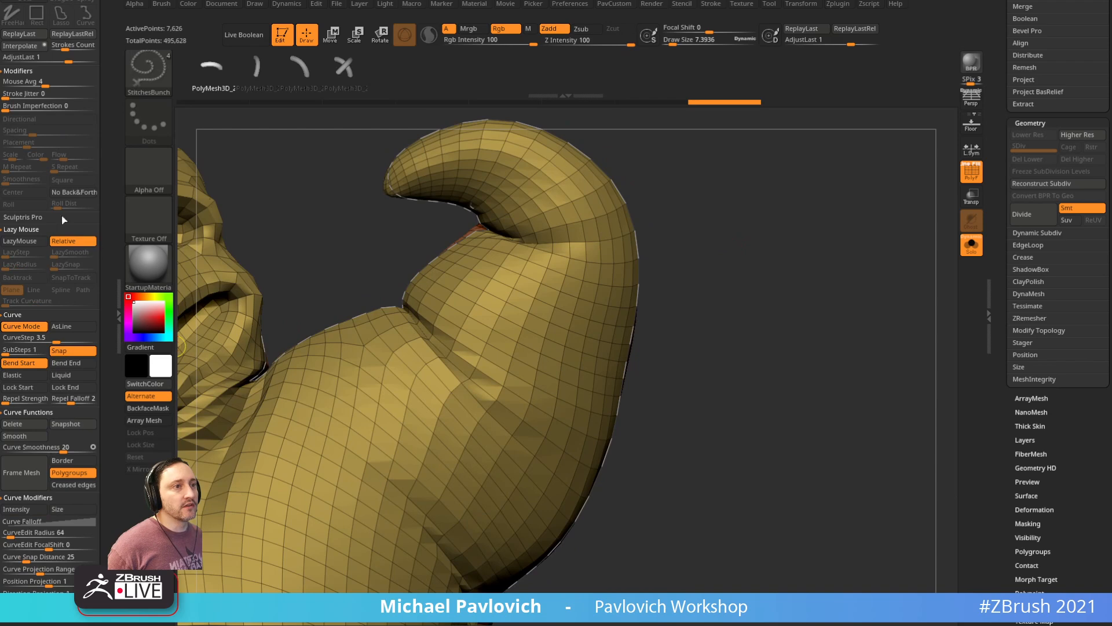
scroll(113, 154, "up", 2)
mouse_move(113, 153)
left_mouse_down()
mouse_move(111, 308)
mouse_move(112, 194)
left_mouse_up()
left_click(17, 229)
left_click_drag(26, 255, 24, 256)
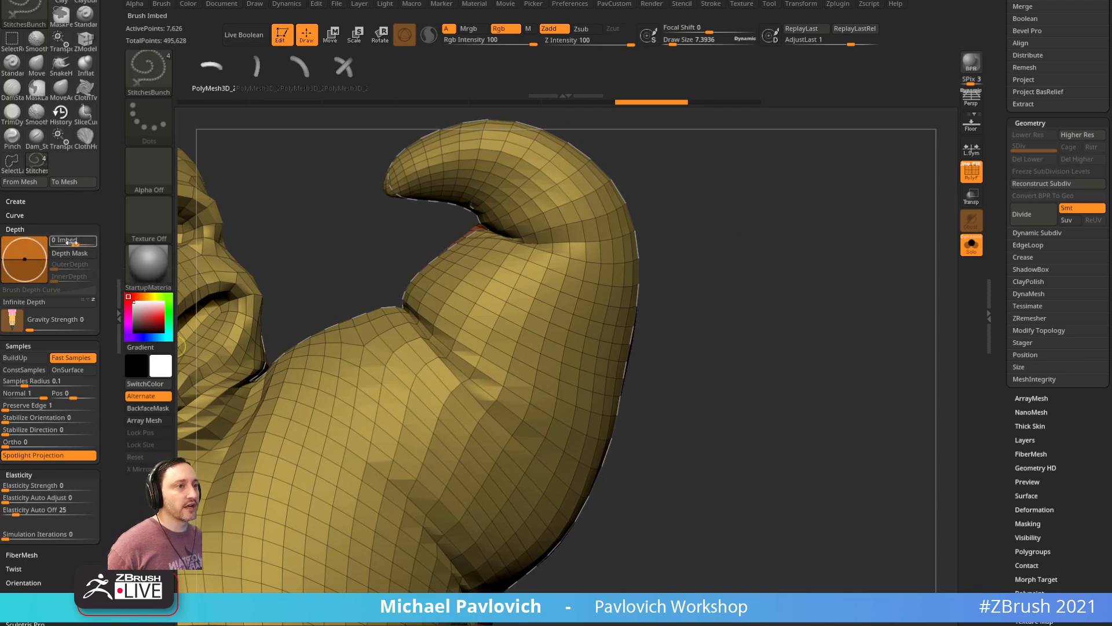
left_click(635, 340)
left_click_drag(812, 372, 765, 313)
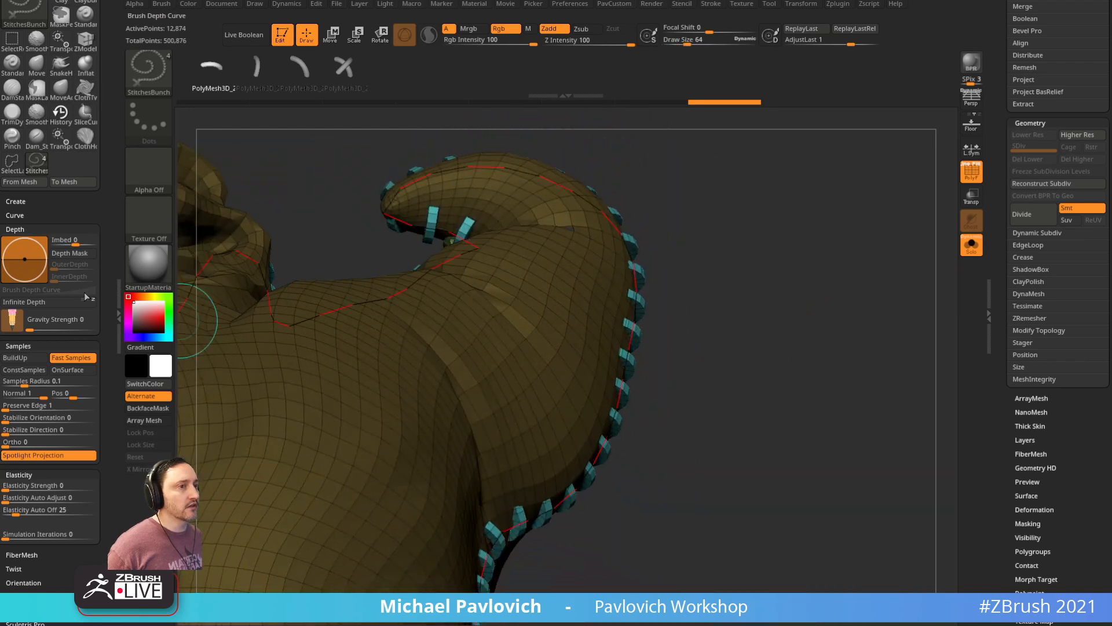
Step: Undo the stitches again, set the brush's Imbed depth to -5 and reapply them along the seams
key("ctrl+z")
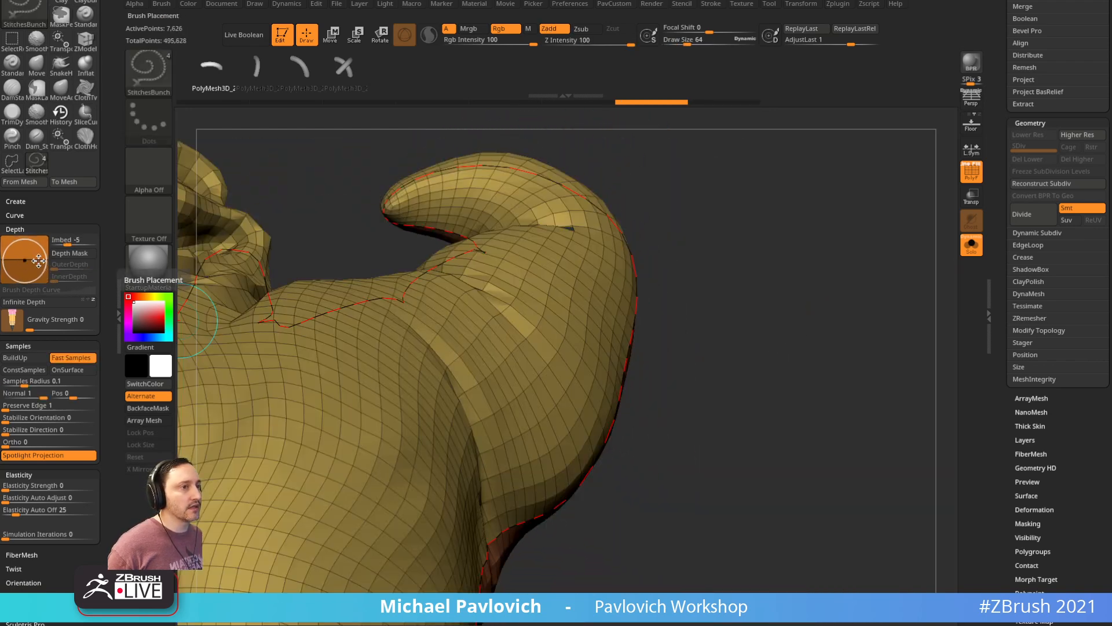
left_click(632, 244)
left_click_drag(700, 250, 785, 355)
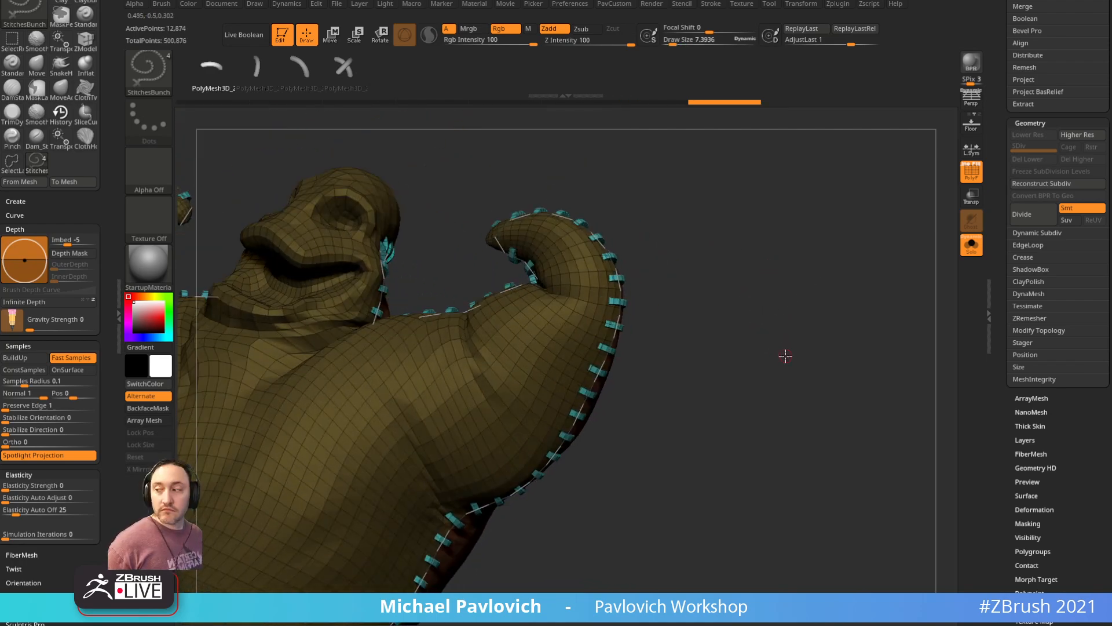
mouse_move(748, 237)
left_mouse_down()
mouse_move(762, 269)
mouse_move(765, 248)
mouse_move(810, 251)
mouse_move(712, 278)
mouse_move(802, 288)
left_mouse_up()
Step: Undo the stray change to the stitched mesh and release the seam curves from the character
left_click(645, 307)
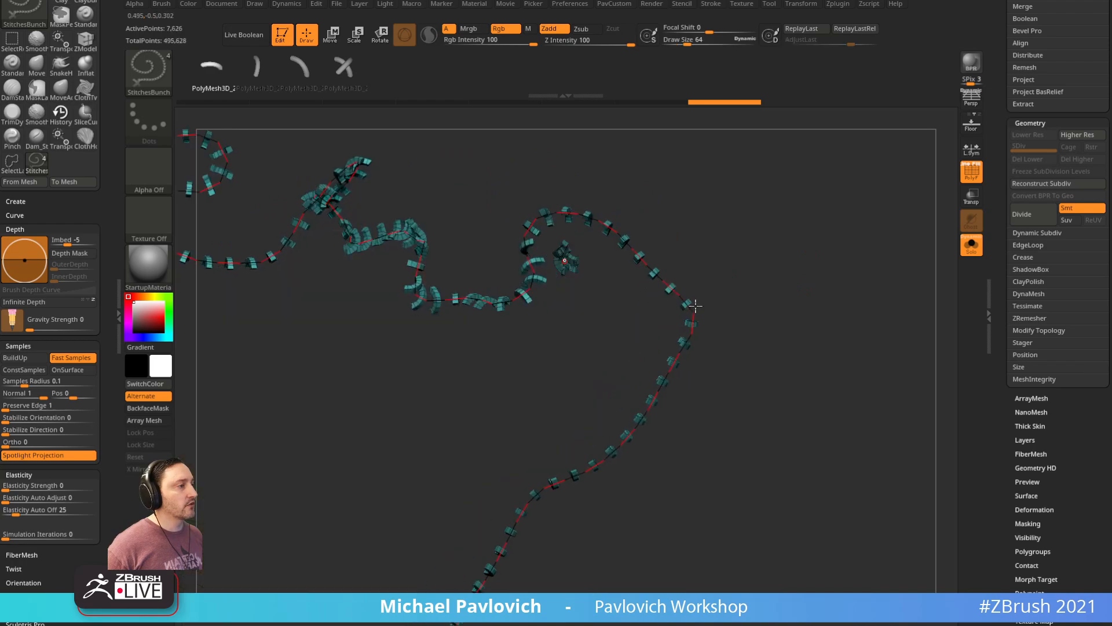
key("ctrl+z")
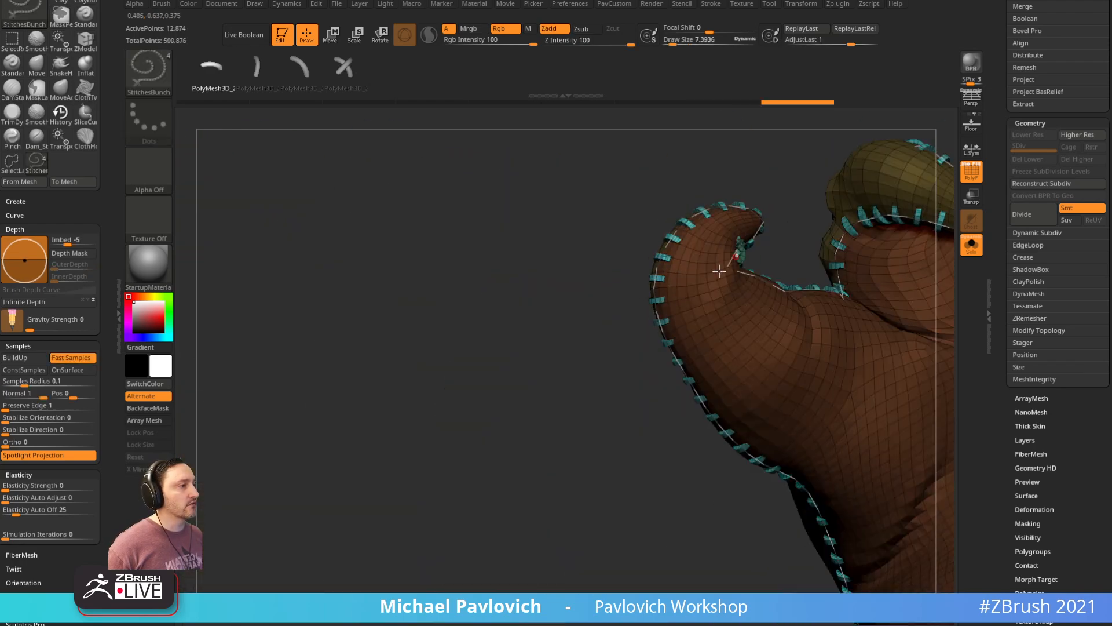
left_click_drag(807, 224, 741, 286)
left_click(524, 375)
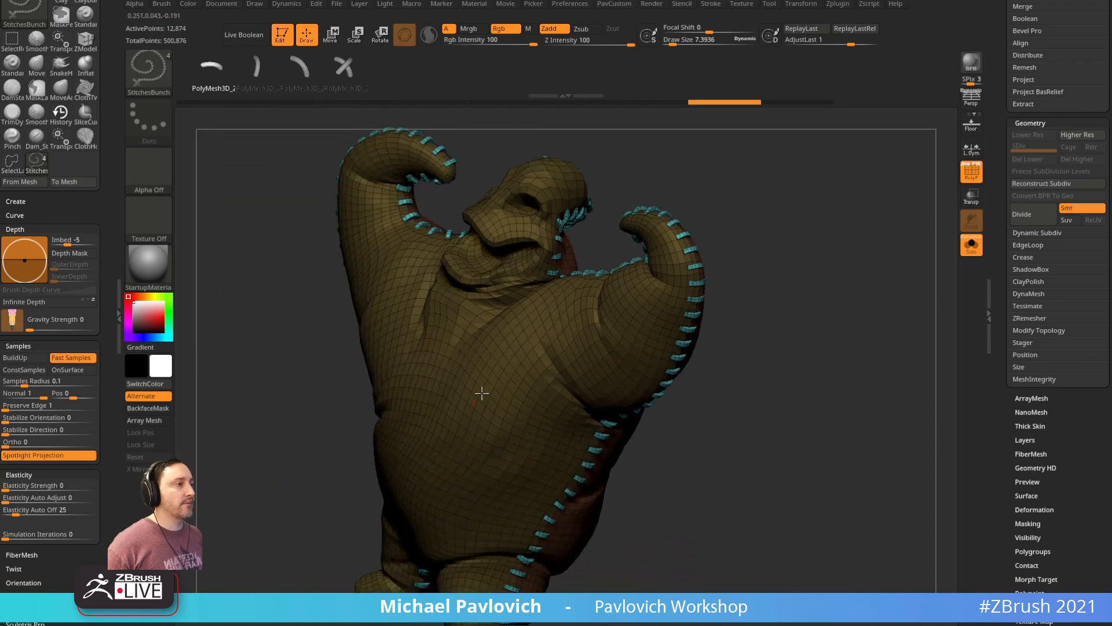
Step: Split the stitches off the low-resolution body into their own subtool with Split Unmasked Points
scroll(87, 324, "down", 10)
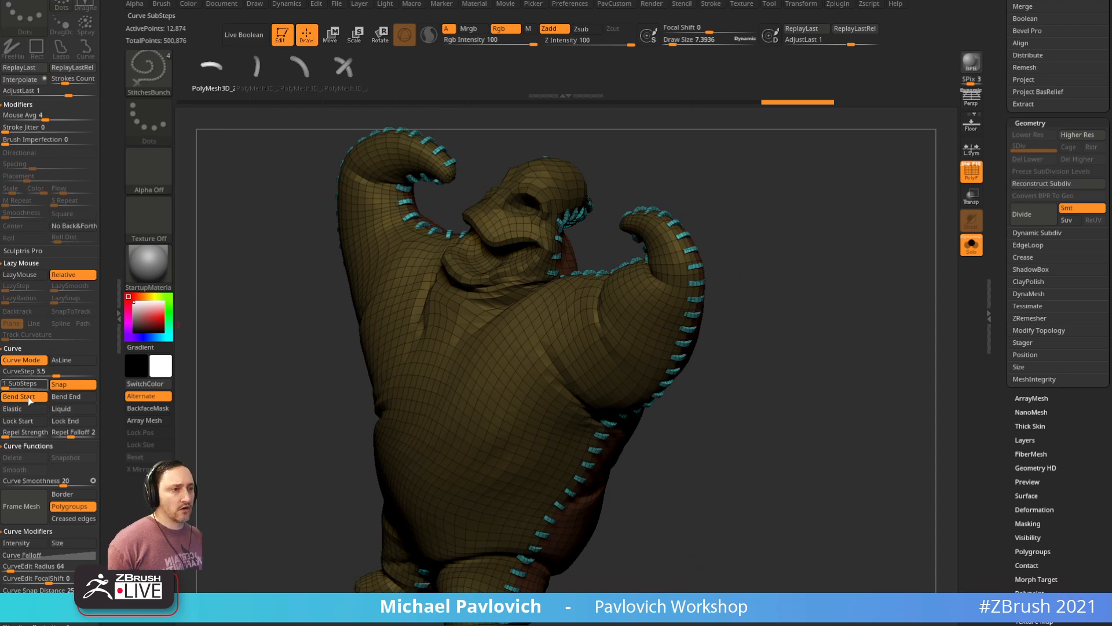
left_click_drag(545, 262, 754, 330)
scroll(1019, 243, "up", 5)
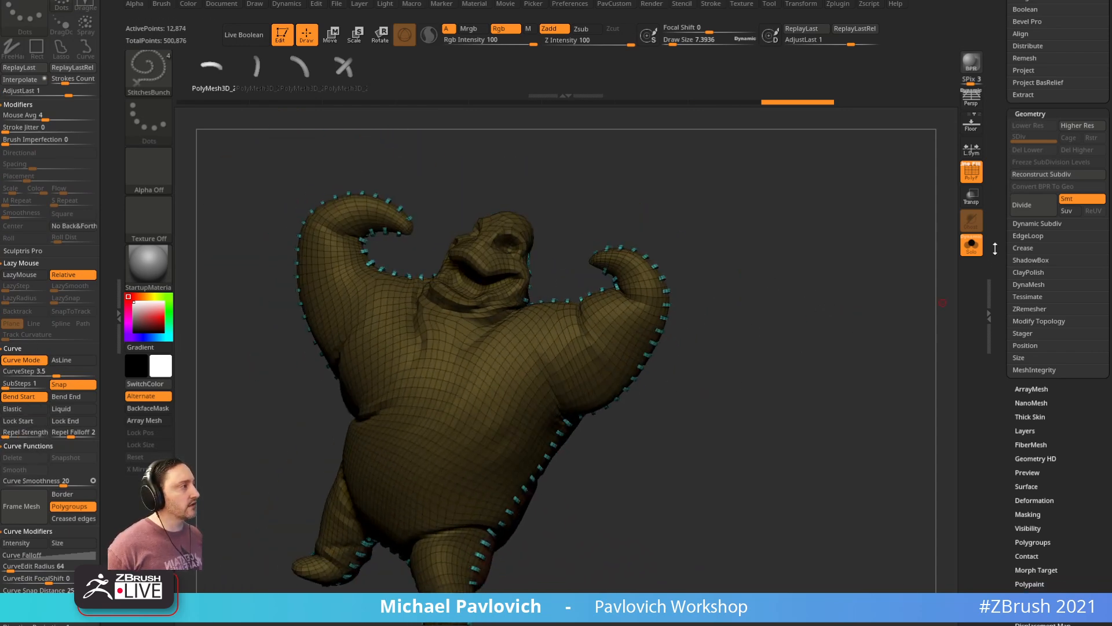
key("shift")
left_click(1020, 216)
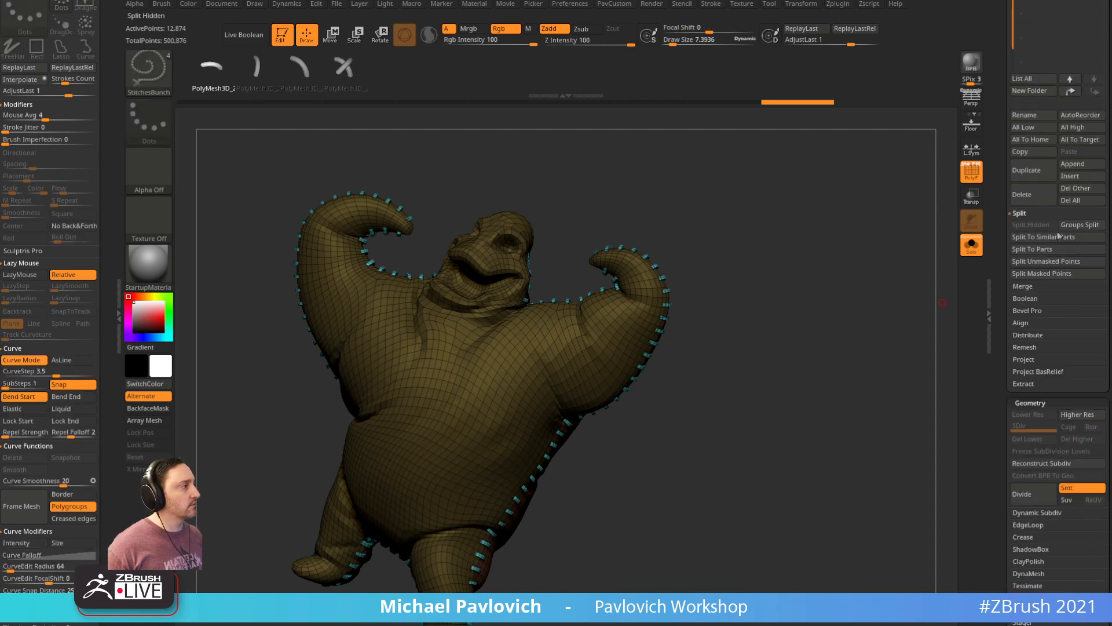
left_click(1056, 262)
left_click_drag(839, 349, 855, 303, "alt")
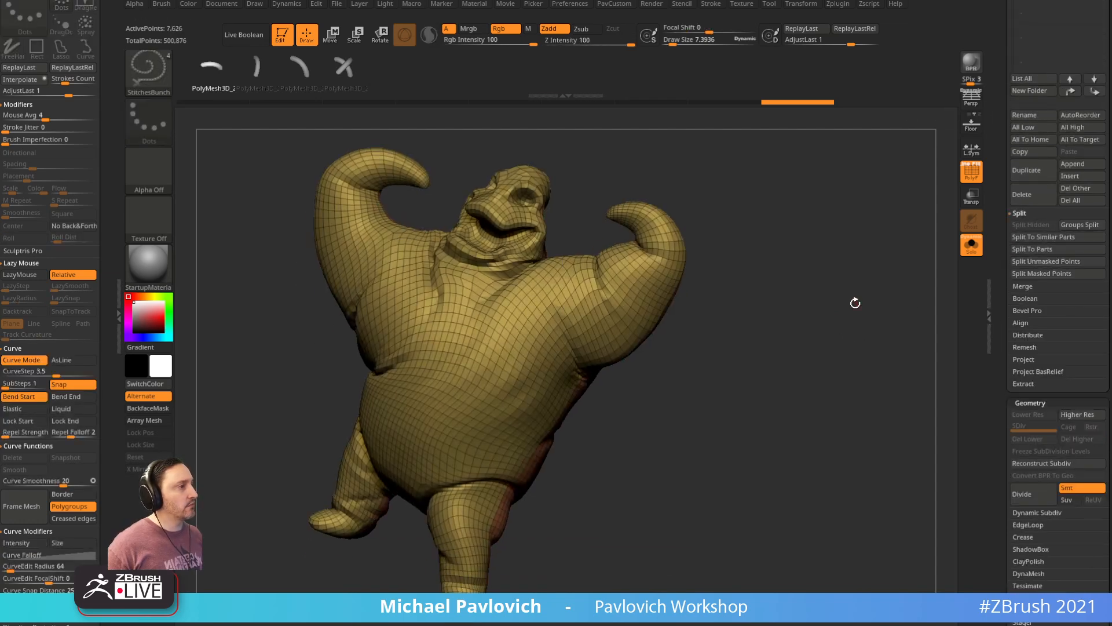
Step: Make the detailed body, PolyMesh3D_3, the active subtool and show it together with the stitches
left_click(972, 245)
scroll(996, 387, "up", 5)
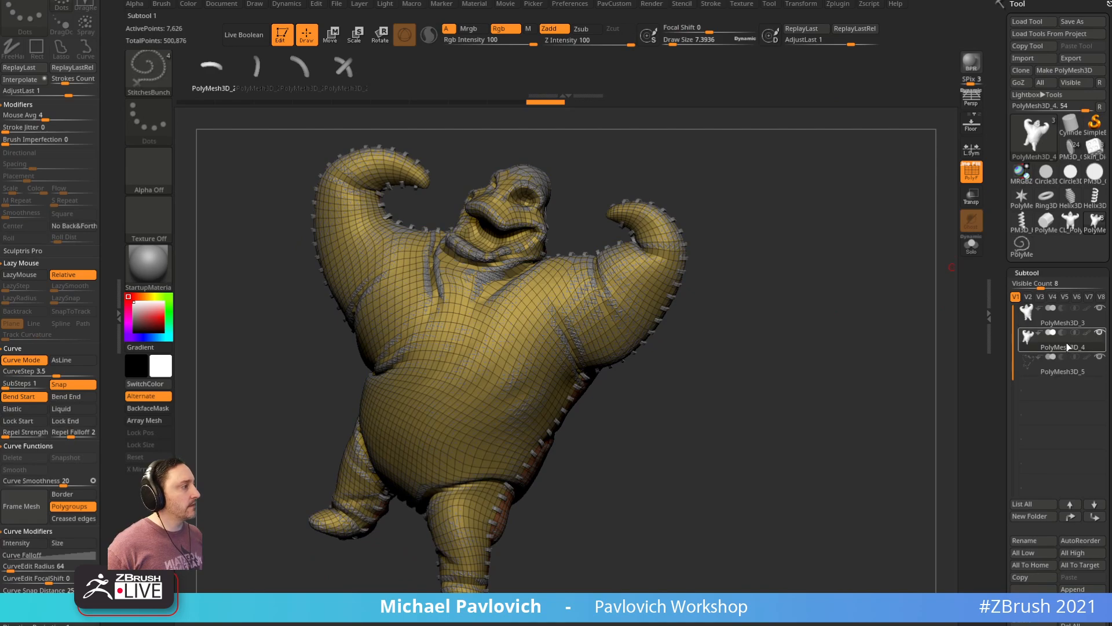
left_click(972, 245)
left_click_drag(857, 290, 736, 316)
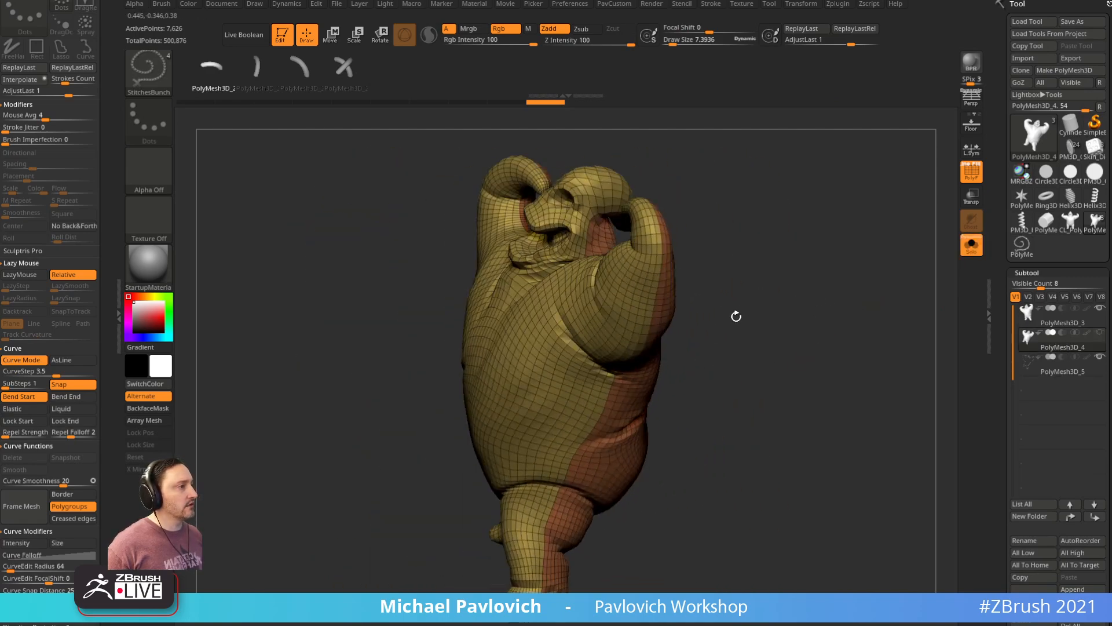
left_click(1051, 347)
left_click(972, 251)
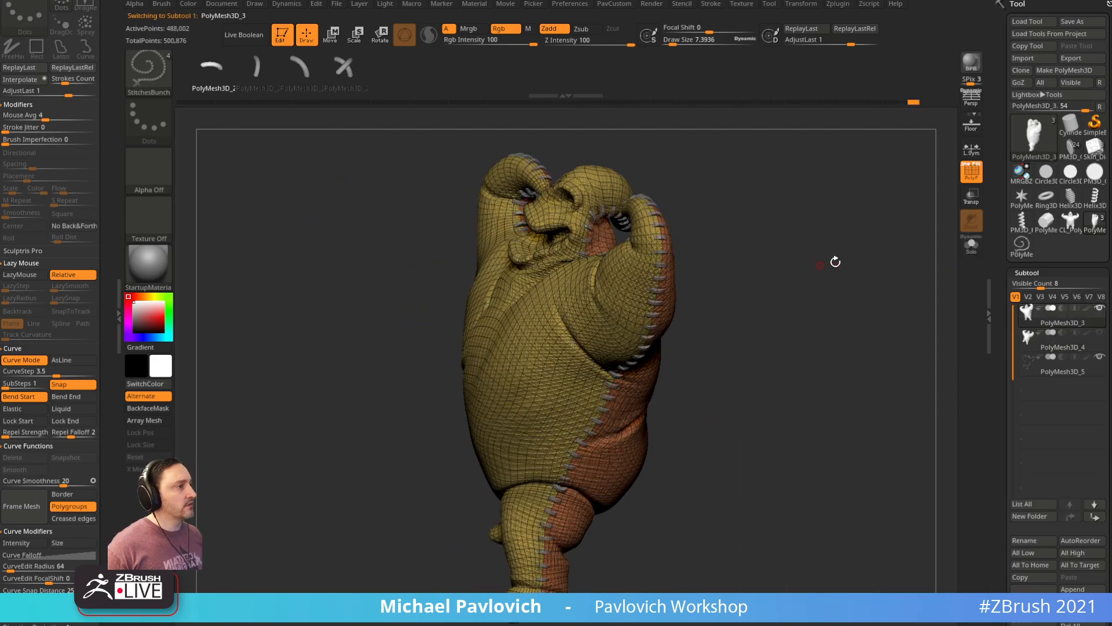
Step: Turn off the polyframe display on the detailed body and switch to the Standard brush
left_click(972, 179)
mouse_move(840, 243)
left_mouse_down()
mouse_move(902, 242)
mouse_move(832, 238)
mouse_move(818, 253)
mouse_move(879, 333)
left_mouse_up()
key("s")
key("b")
key("s")
key("t")
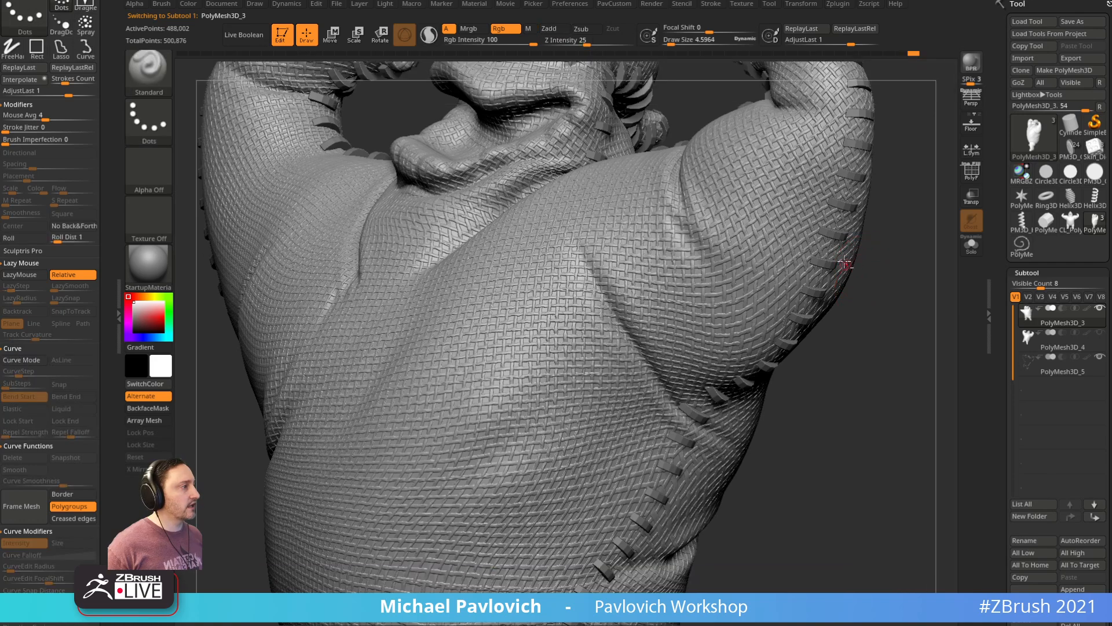
Step: Select the stitches subtool PolyMesh3D_5 and inspect its stitches around the whole character
left_click(838, 234, "alt")
left_click_drag(925, 225, 732, 398, "alt")
mouse_move(818, 278)
left_mouse_down()
mouse_move(812, 293)
mouse_move(829, 299)
mouse_move(823, 319)
mouse_move(867, 284)
mouse_move(851, 263)
left_mouse_up()
left_click_drag(367, 313, 699, 249)
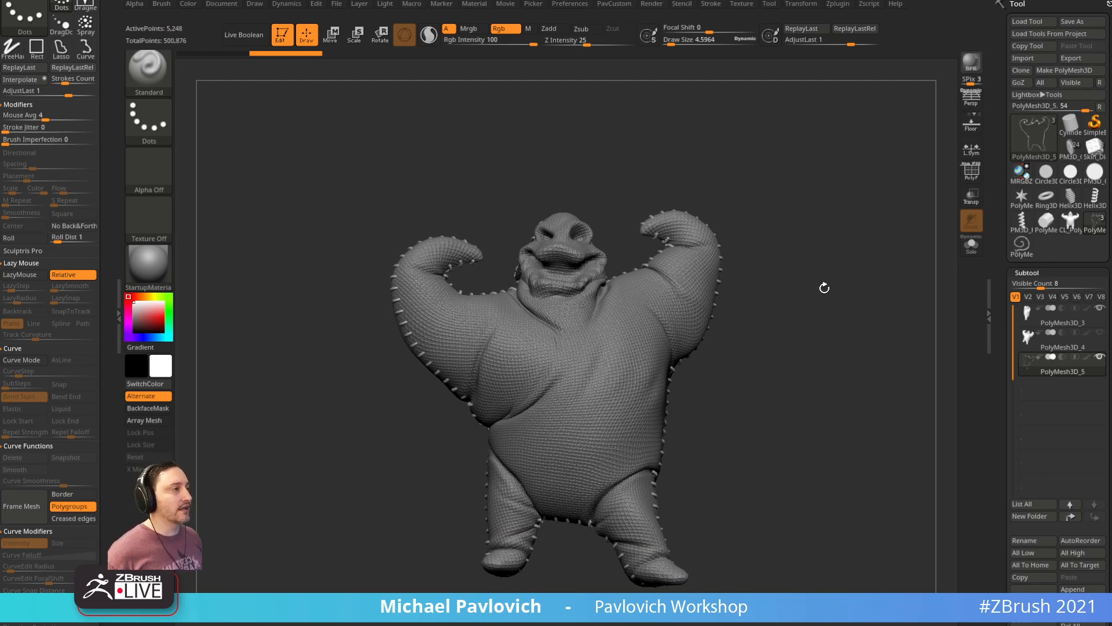
left_click_drag(822, 288, 719, 270)
left_click_drag(858, 322, 822, 303)
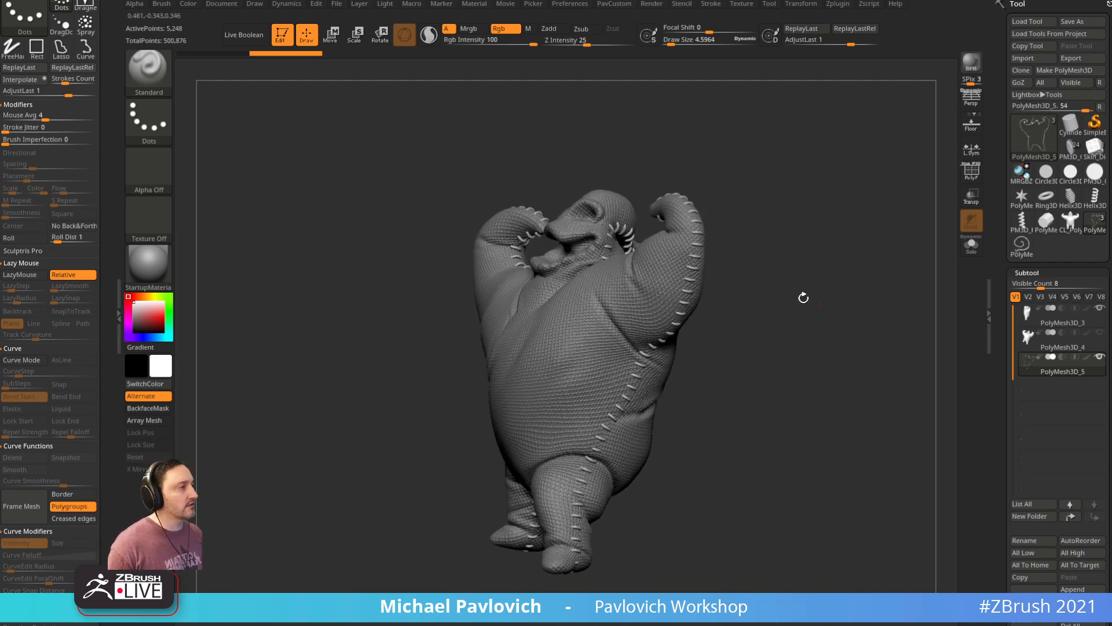
mouse_move(658, 190)
left_mouse_down()
mouse_move(837, 291)
mouse_move(872, 273)
mouse_move(770, 276)
mouse_move(819, 265)
mouse_move(819, 283)
mouse_move(799, 263)
mouse_move(299, 123)
left_mouse_up()
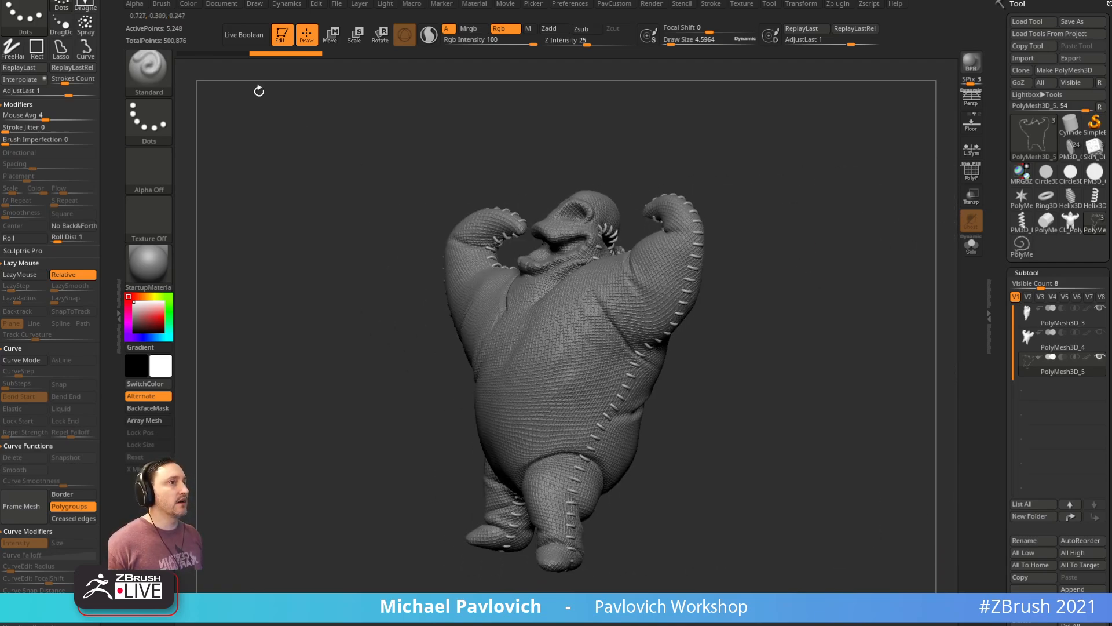
mouse_move(798, 271)
left_mouse_down()
mouse_move(835, 288)
mouse_move(688, 303)
mouse_move(812, 296)
mouse_move(901, 320)
left_mouse_up()
Step: Show the polyframe, isolate the stray clump of stitches inside the curled arm and delete it from the stitches subtool
left_click(972, 175)
mouse_move(898, 203)
left_mouse_down()
mouse_move(861, 299)
mouse_move(777, 295)
mouse_move(703, 261)
left_mouse_up()
mouse_move(551, 197)
left_mouse_down("alt")
mouse_move(414, 303)
mouse_move(458, 261)
left_mouse_up("alt")
left_click_drag(738, 284, 802, 332)
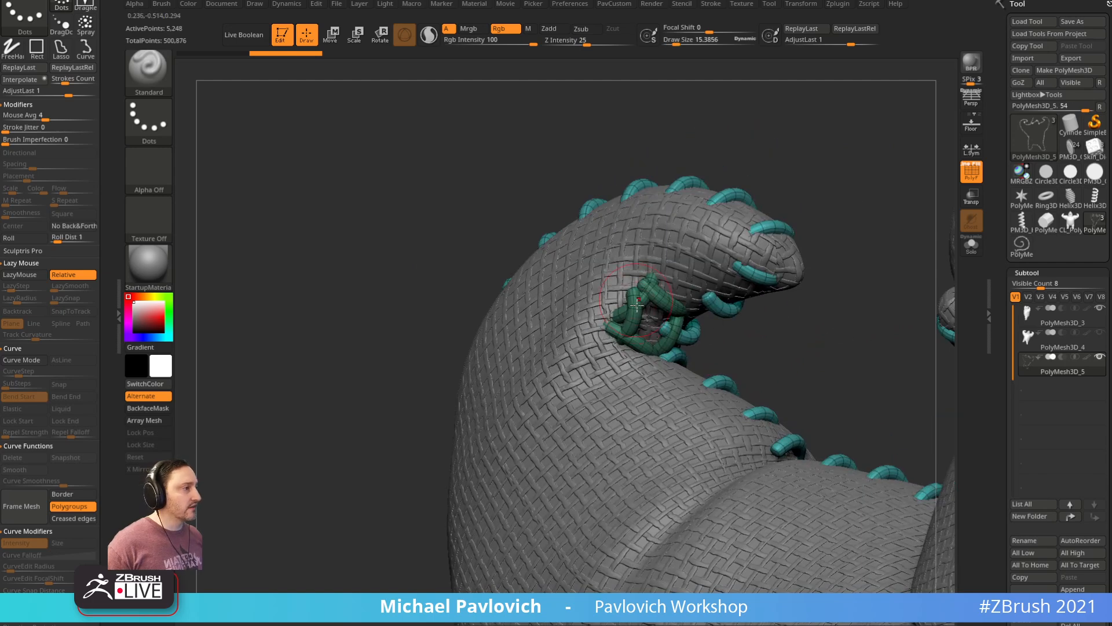
left_click(658, 295, "ctrl+shift")
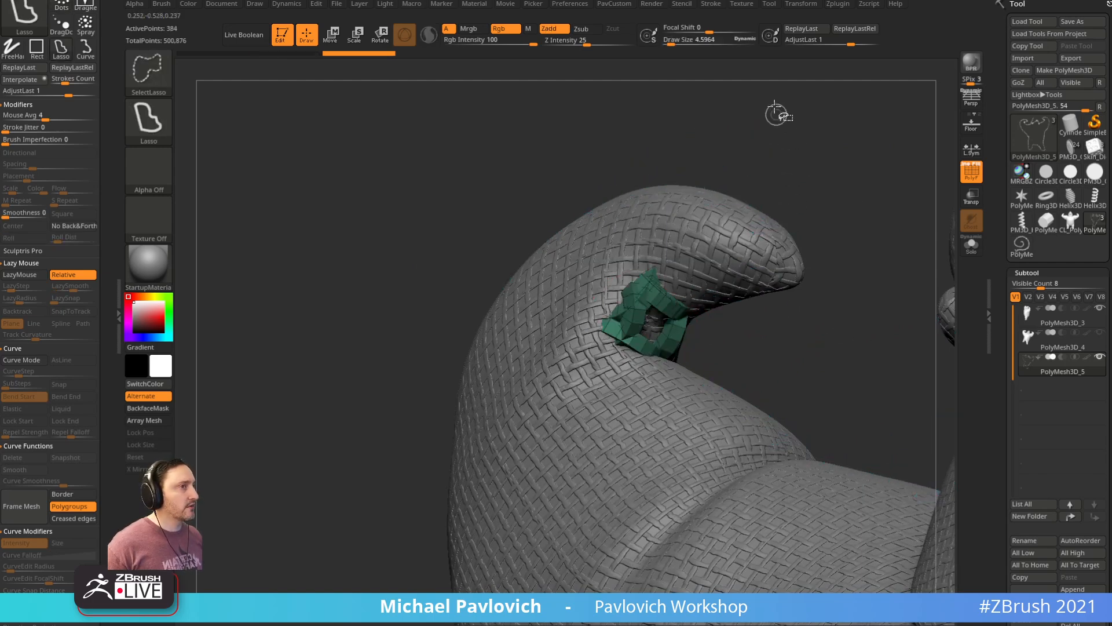
left_click(163, 81, "ctrl+shift")
left_click(259, 81, "ctrl+shift")
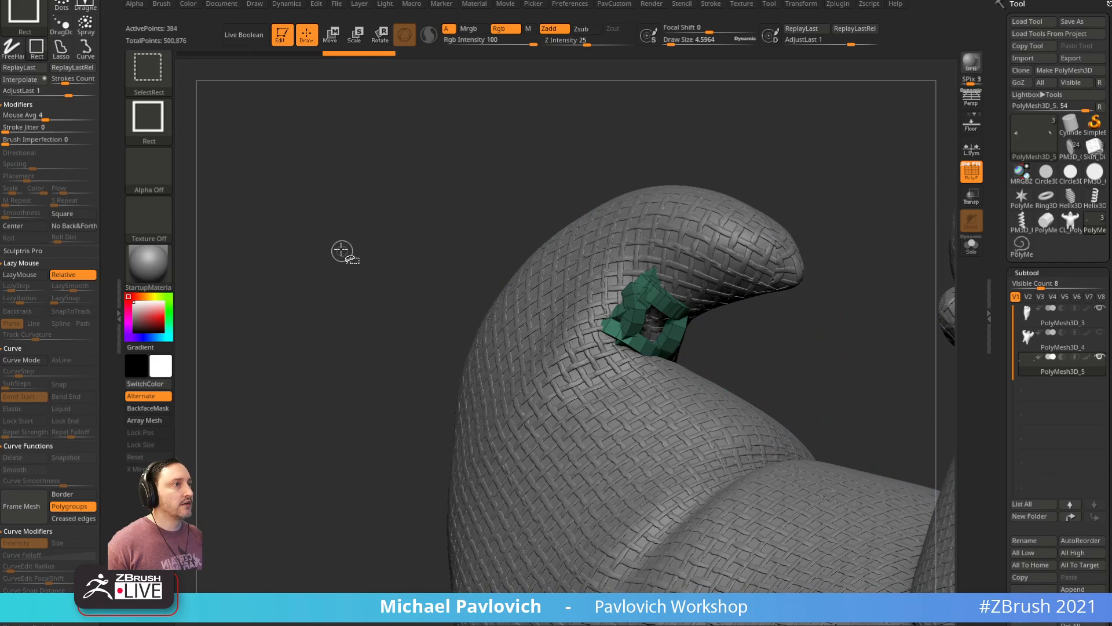
left_click_drag(344, 256, 383, 284, "ctrl+shift")
key("4")
left_click(835, 277)
Step: Switch to the Move brush with a draw size of about 24 for the stitches subtool
mouse_move(780, 191)
left_mouse_down("alt")
mouse_move(738, 154)
mouse_move(789, 169)
mouse_move(879, 168)
mouse_move(846, 164)
mouse_move(854, 170)
mouse_move(815, 179)
mouse_move(832, 181)
mouse_move(800, 195)
mouse_move(807, 206)
mouse_move(804, 157)
mouse_move(822, 224)
mouse_move(763, 224)
mouse_move(735, 169)
mouse_move(741, 186)
left_mouse_up("alt")
key("s")
key("b")
key("m")
key("v")
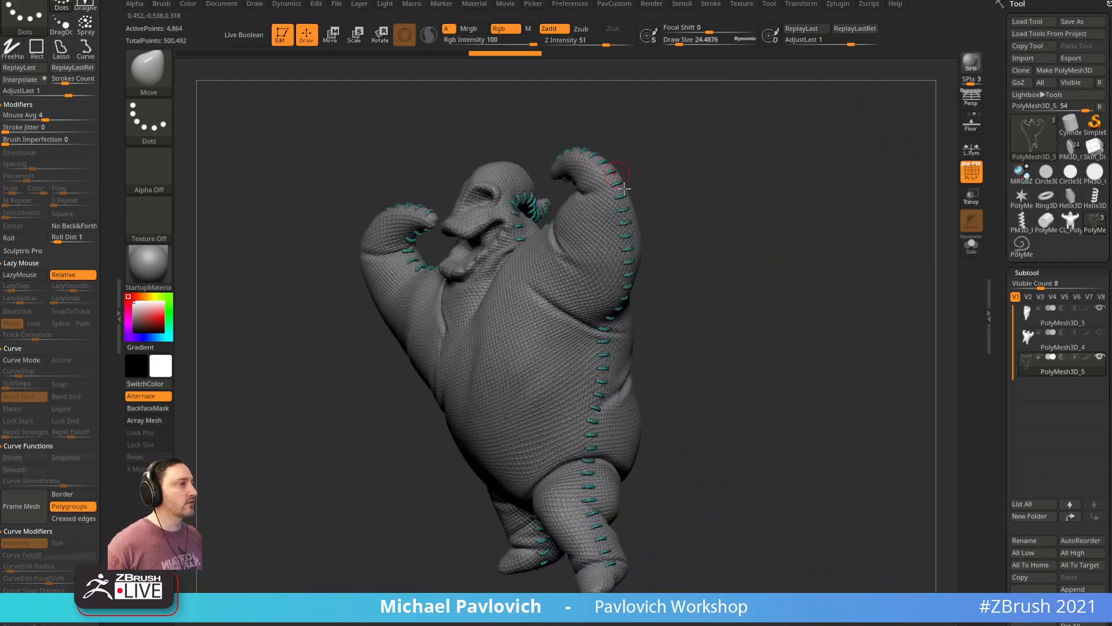
left_click_drag(695, 252, 587, 184)
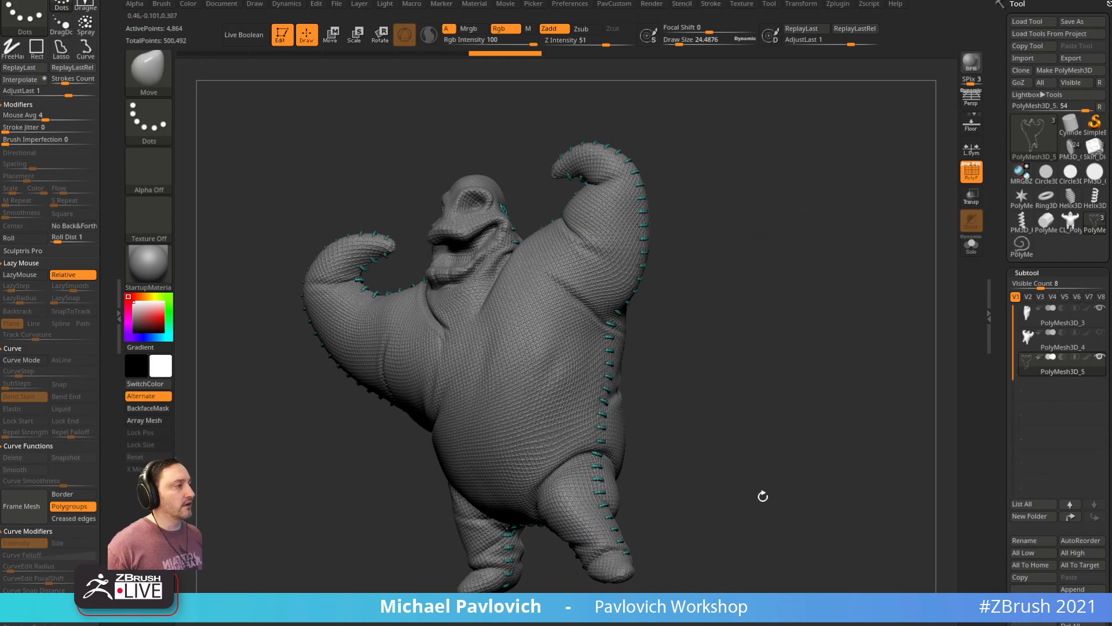
Step: Turn on Topological auto masking for the Move brush, with the stitches on the curled arm in close view
left_click_drag(762, 250, 753, 188)
mouse_move(753, 188)
left_mouse_down("alt")
mouse_move(772, 245)
mouse_move(770, 218)
left_mouse_up("alt")
mouse_move(717, 255)
left_mouse_down()
mouse_move(772, 241)
mouse_move(707, 224)
left_mouse_up()
scroll(115, 142, "down", 15)
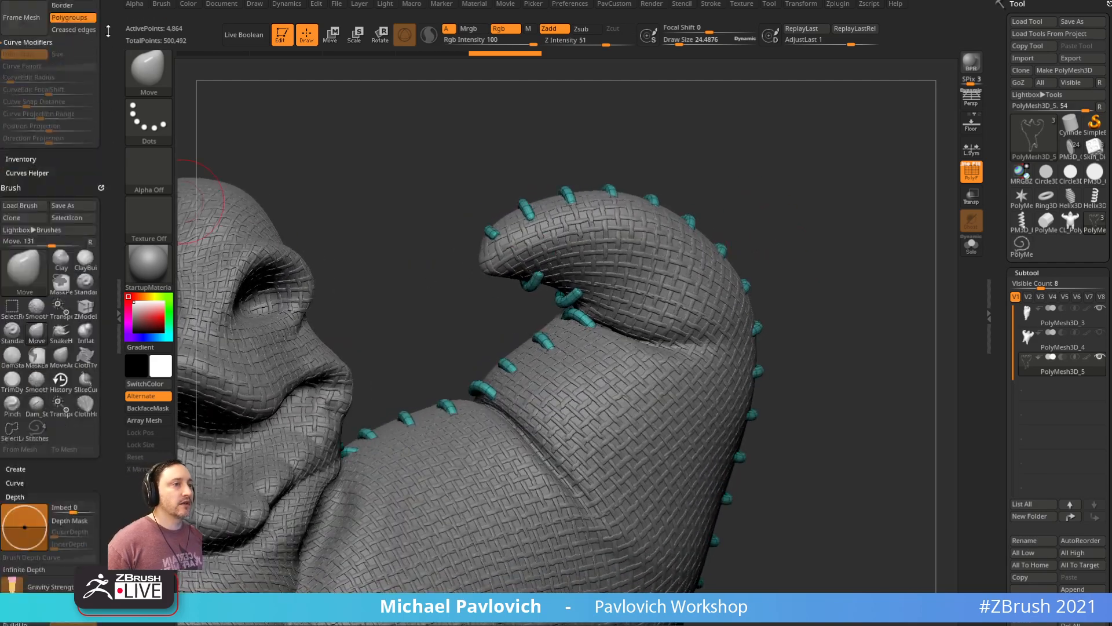
scroll(61, 378, "down", 5)
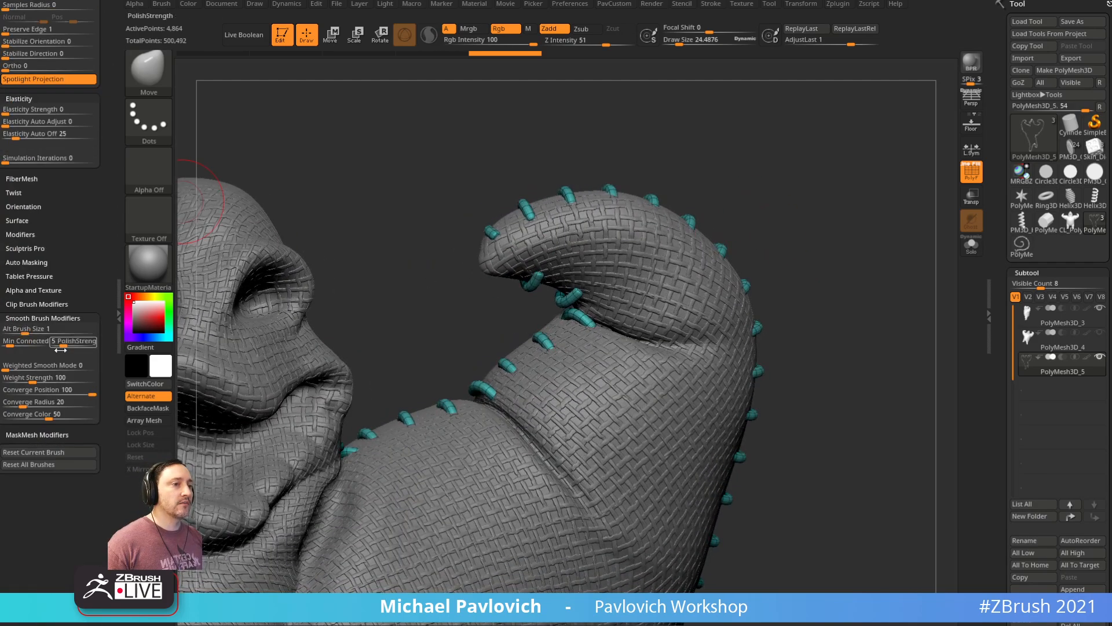
key("shift")
left_click(25, 262)
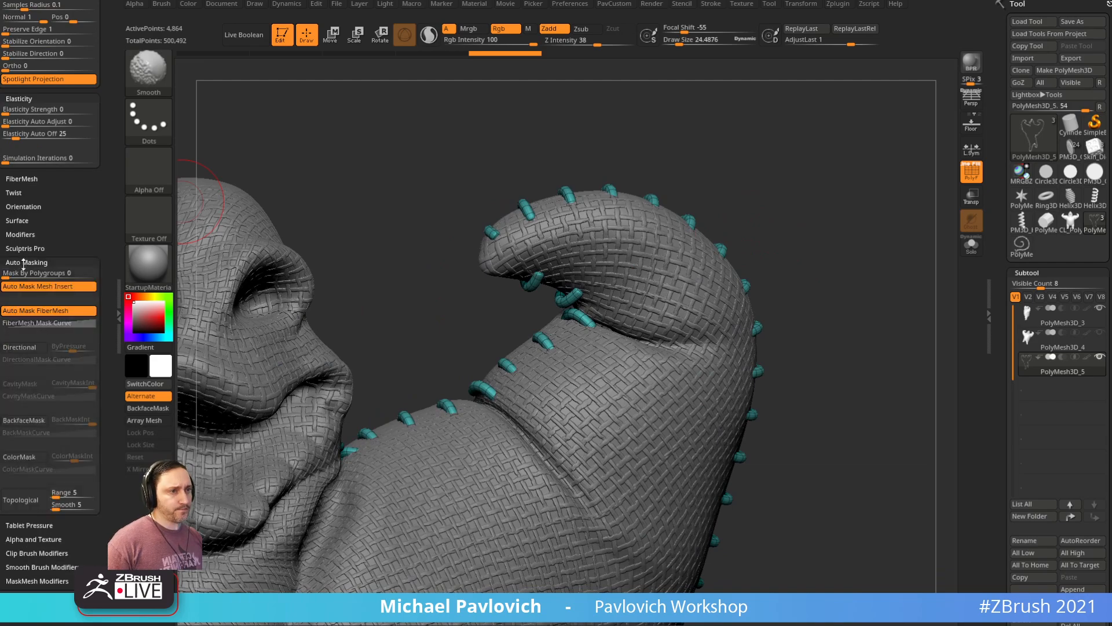
scroll(93, 192, "down", 2)
left_click(23, 463)
Step: Look up the Move Topological brush among the brushes starting with M, keeping the Move brush active
mouse_move(529, 293)
left_mouse_down()
mouse_move(795, 251)
mouse_move(660, 218)
left_mouse_up()
key("b")
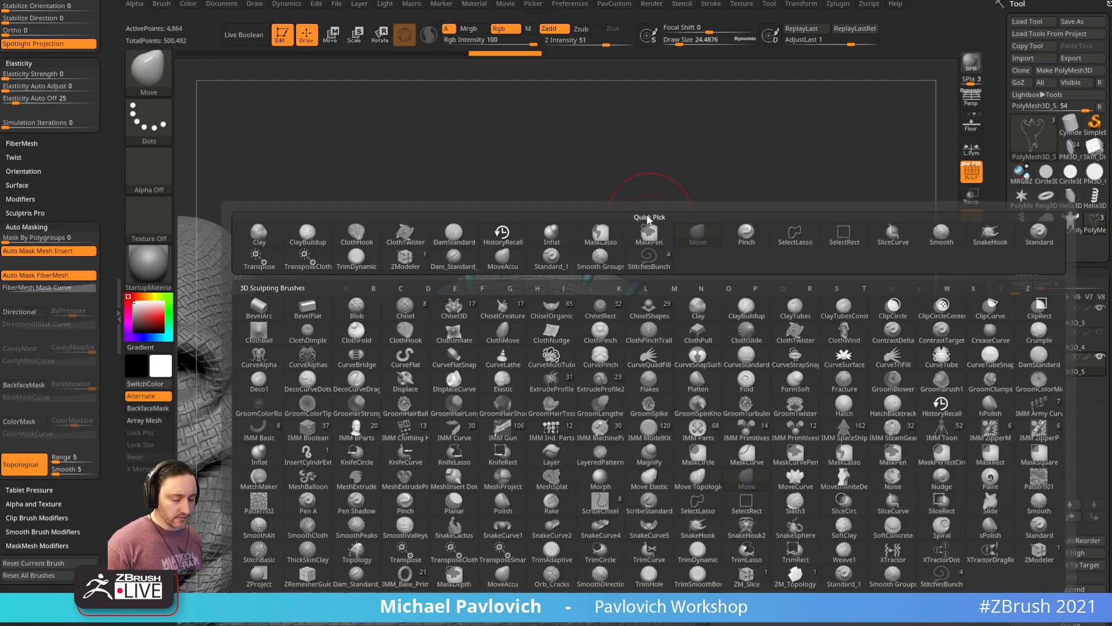
mouse_move(643, 227)
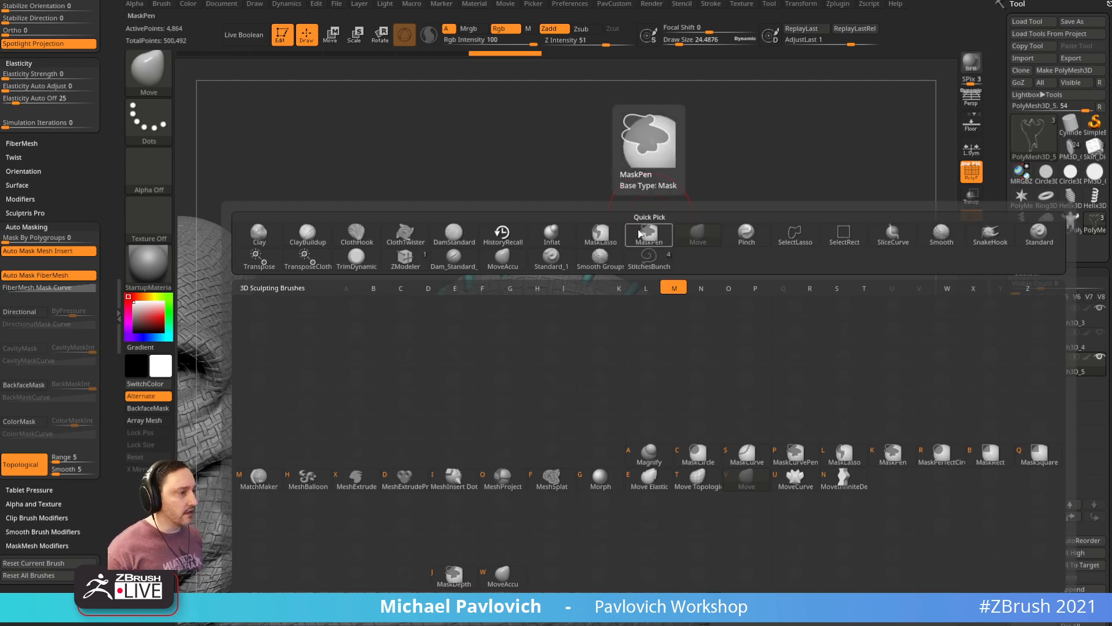
left_click(697, 486)
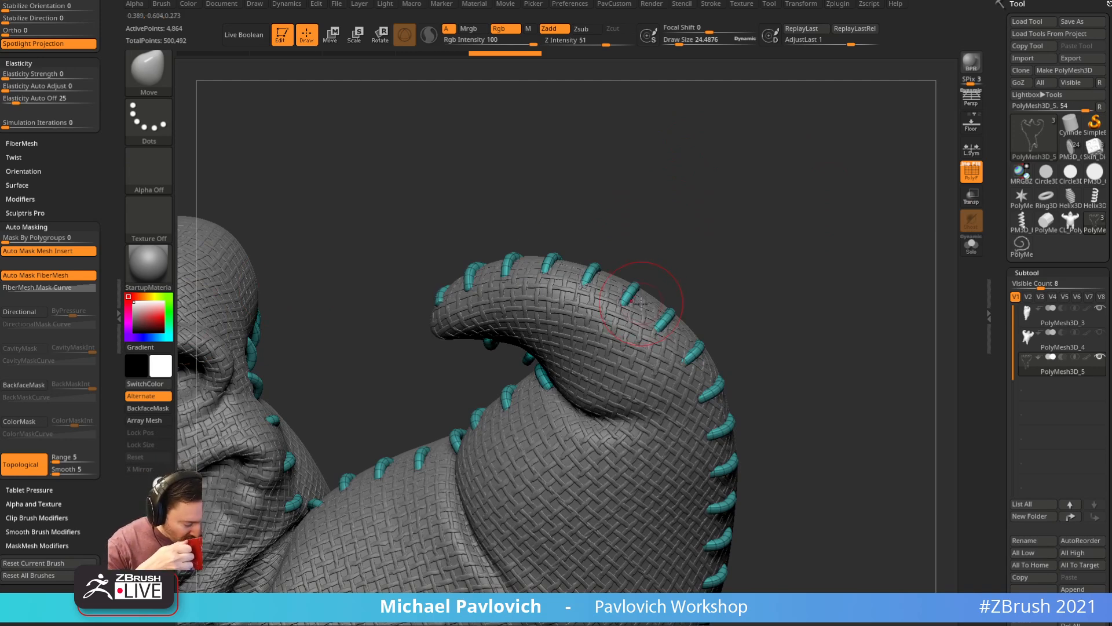
Step: Set the Topological masking range to 1.5 and test moving the stitches inside the curled arm, undoing the last stroke
left_click_drag(701, 244, 748, 203)
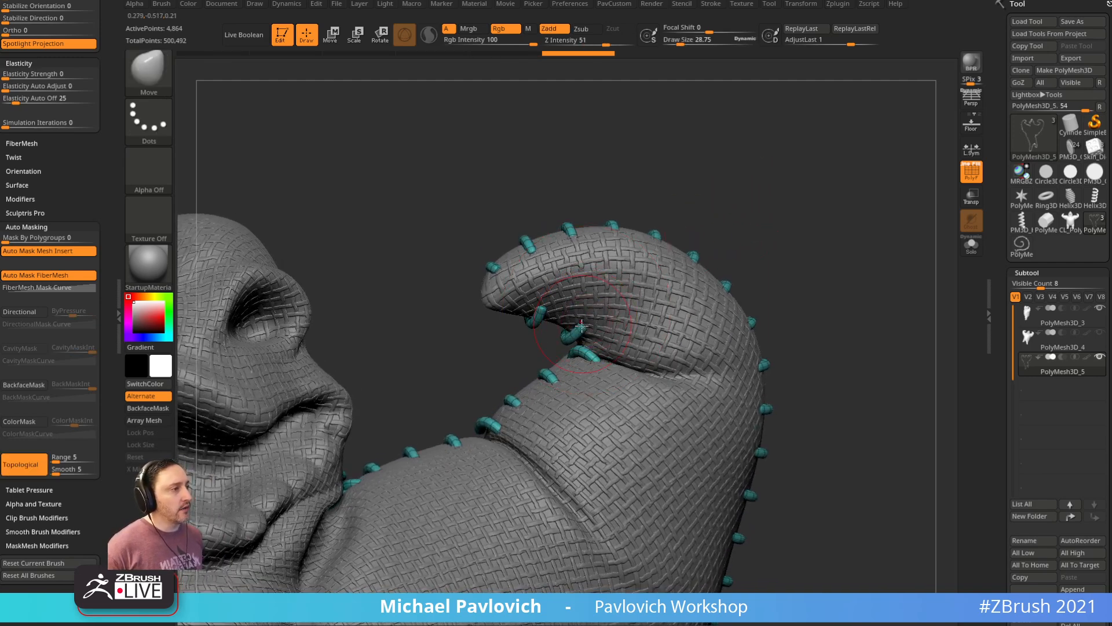
left_click_drag(649, 199, 662, 276)
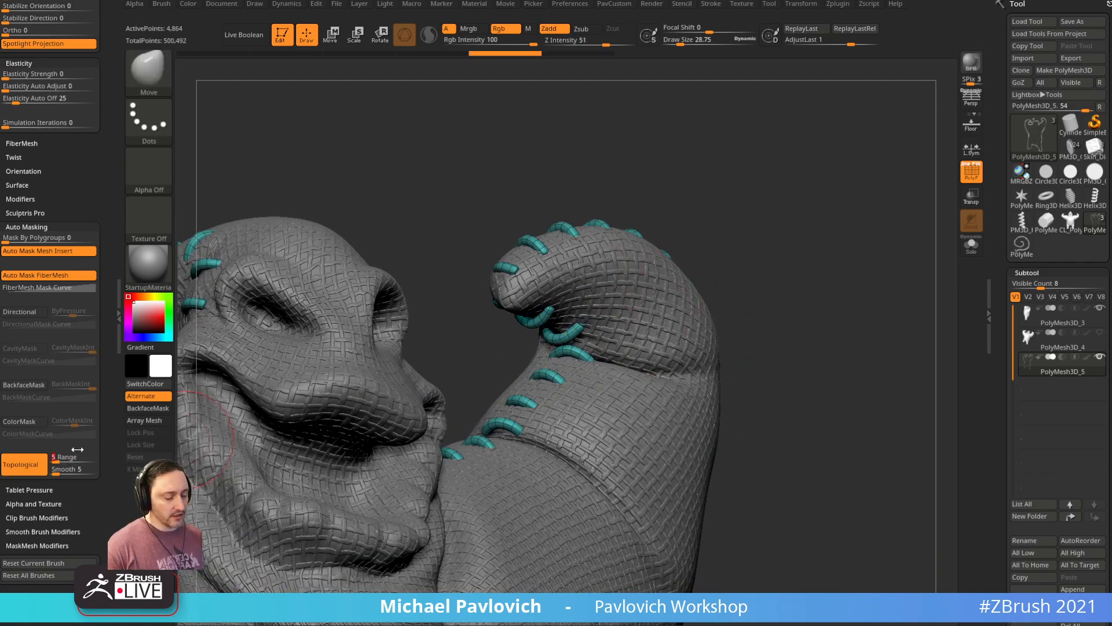
left_click_drag(777, 193, 564, 302)
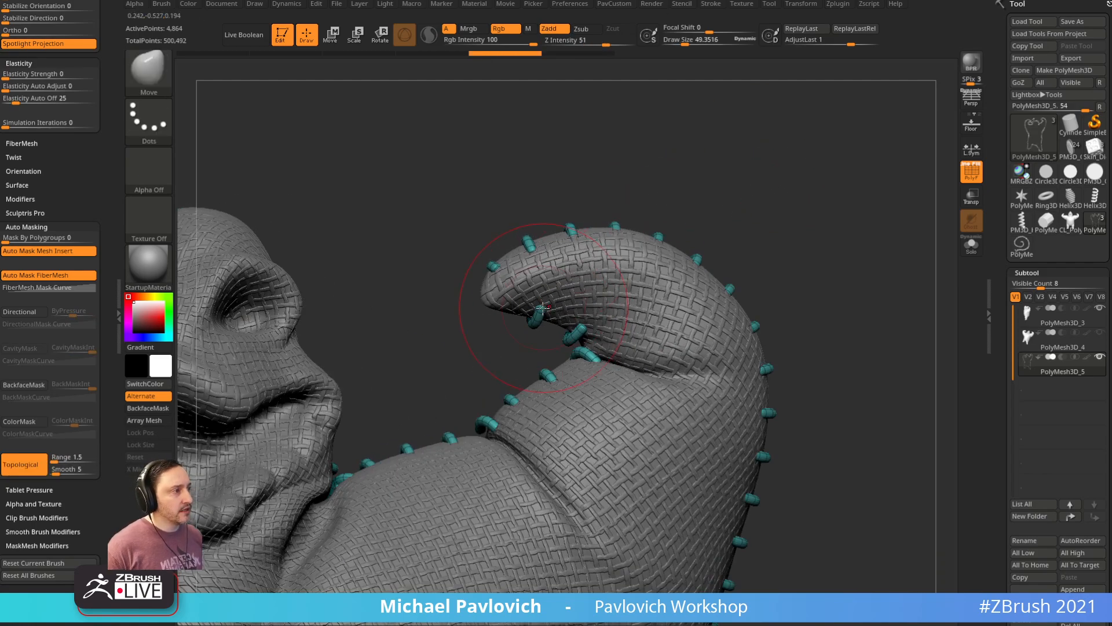
key("bracketleft")
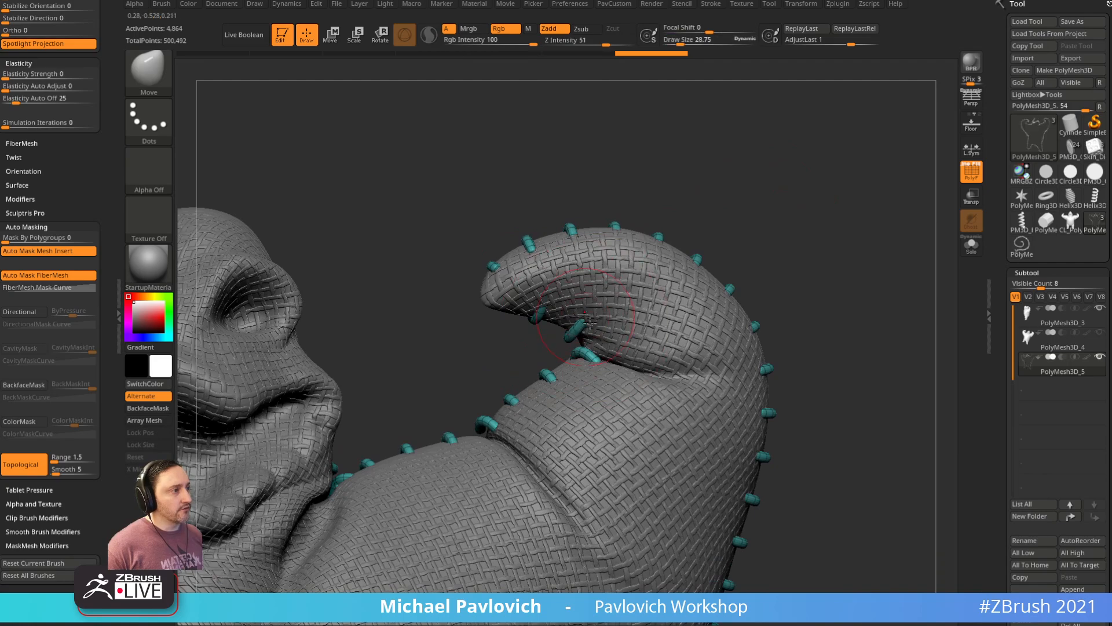
left_click_drag(541, 162, 629, 331)
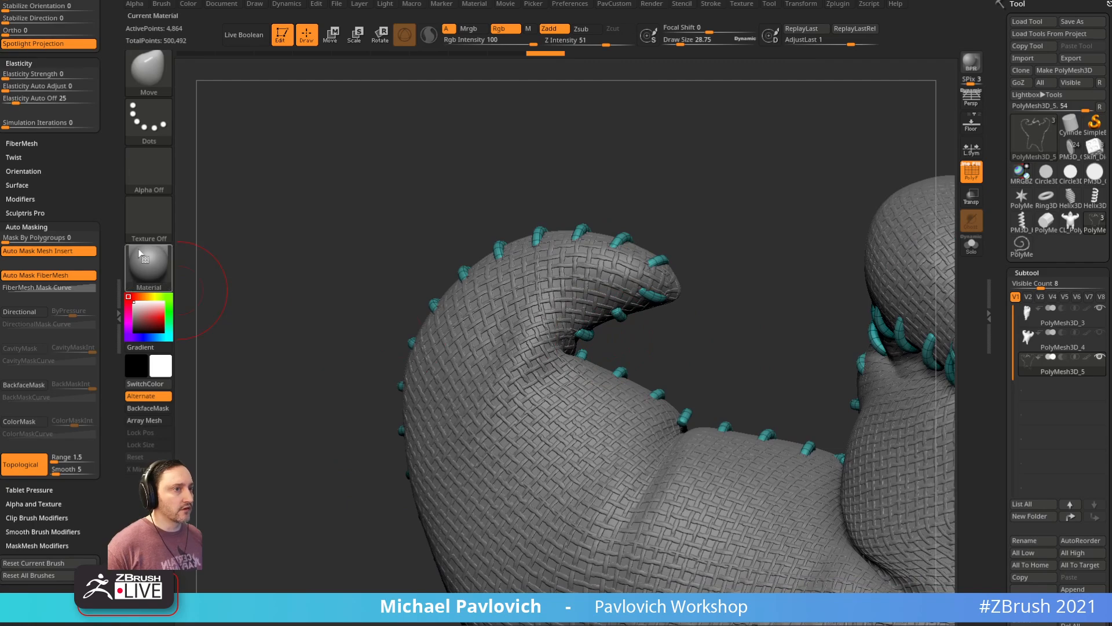
key("ctrl+z")
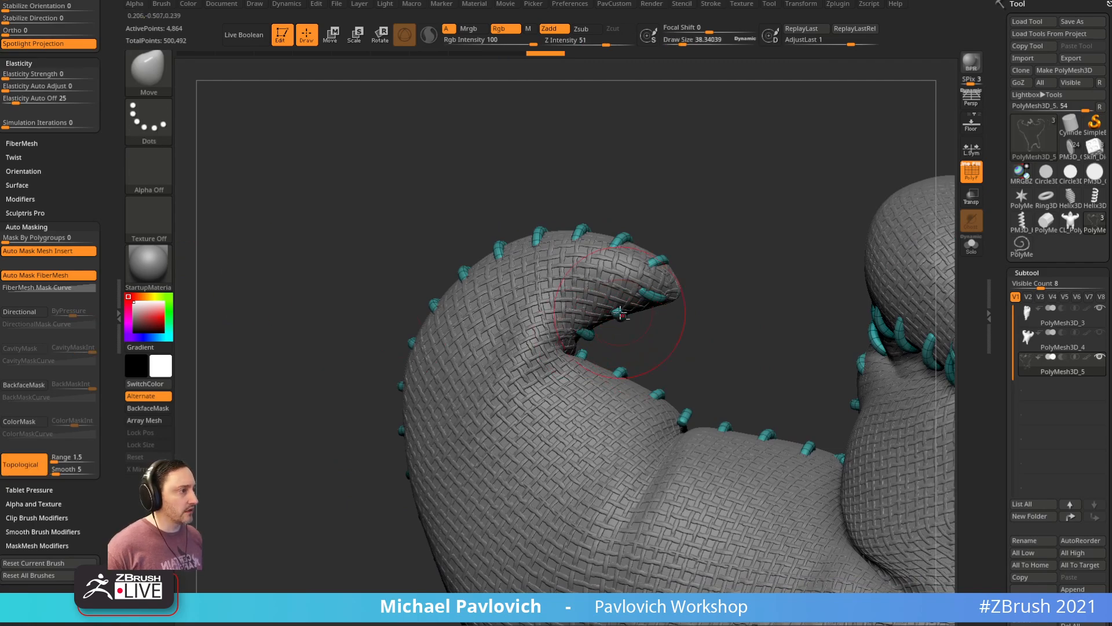
Step: Nudge individual stitches along the curled arms with the Move brush at draw sizes of about 38 to 49
left_click_drag(620, 300, 621, 297)
mouse_move(621, 301)
right_mouse_down()
mouse_move(559, 313)
mouse_move(630, 326)
mouse_move(561, 330)
mouse_move(785, 179)
mouse_move(701, 204)
mouse_move(716, 160)
mouse_move(834, 259)
mouse_move(800, 241)
mouse_move(696, 303)
right_mouse_up()
mouse_move(828, 246)
right_mouse_down()
mouse_move(797, 253)
mouse_move(771, 290)
right_mouse_up()
key("s")
left_click_drag(768, 295, 777, 294)
key("s")
left_click_drag(600, 405, 587, 416)
key("s")
right_click_drag(586, 436, 638, 333)
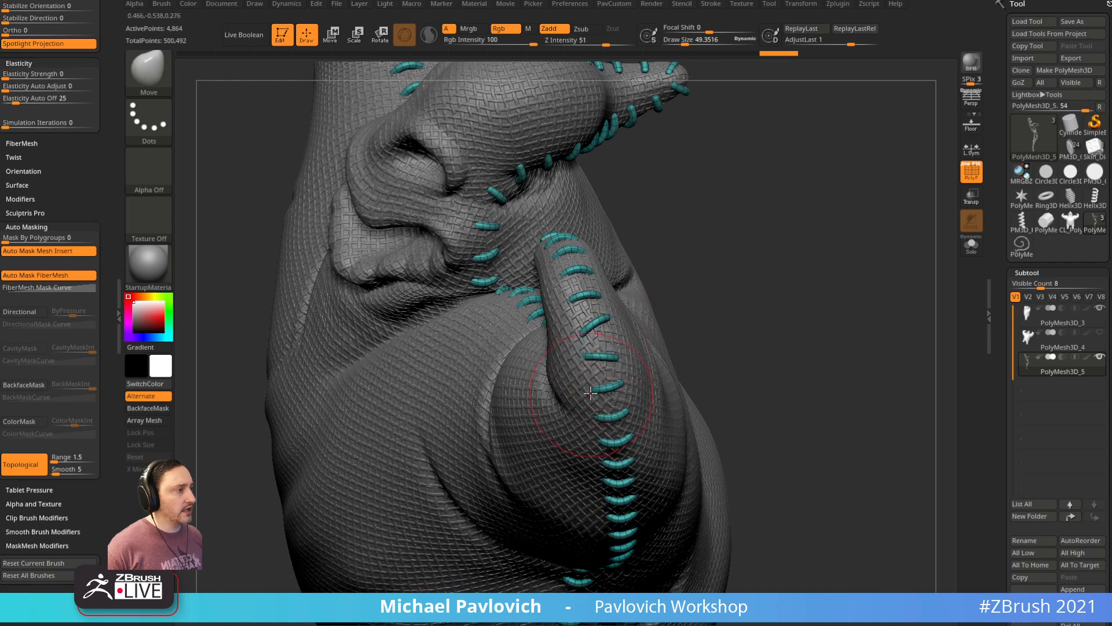
Step: Give every stitch its own polygroup with Auto Groups
right_click_drag(622, 391, 691, 336)
key("1")
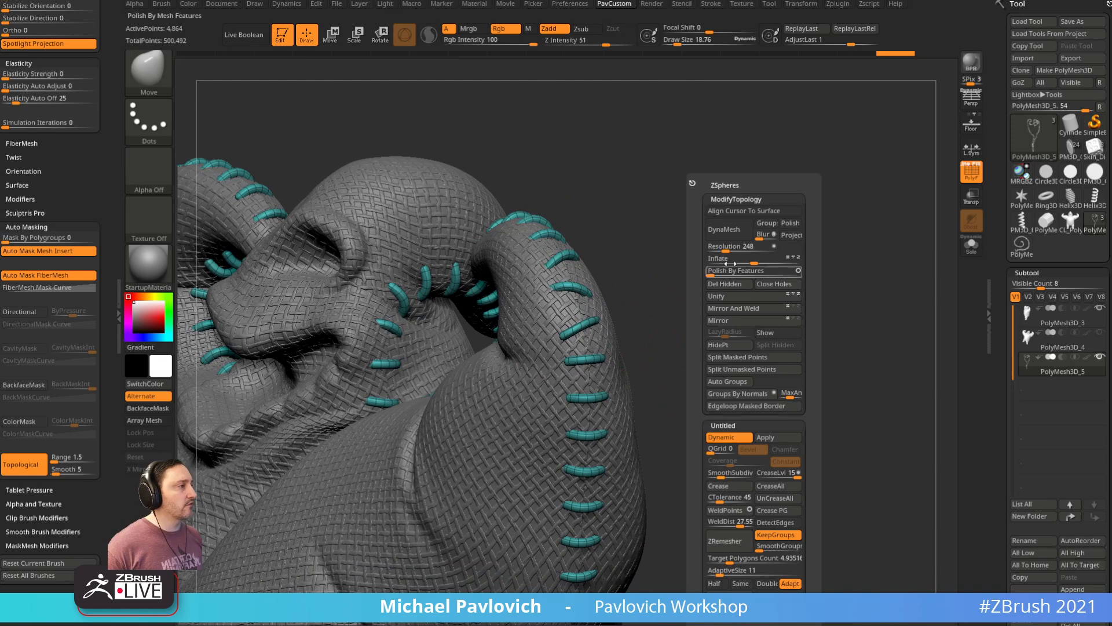
scroll(733, 487, "down", 2)
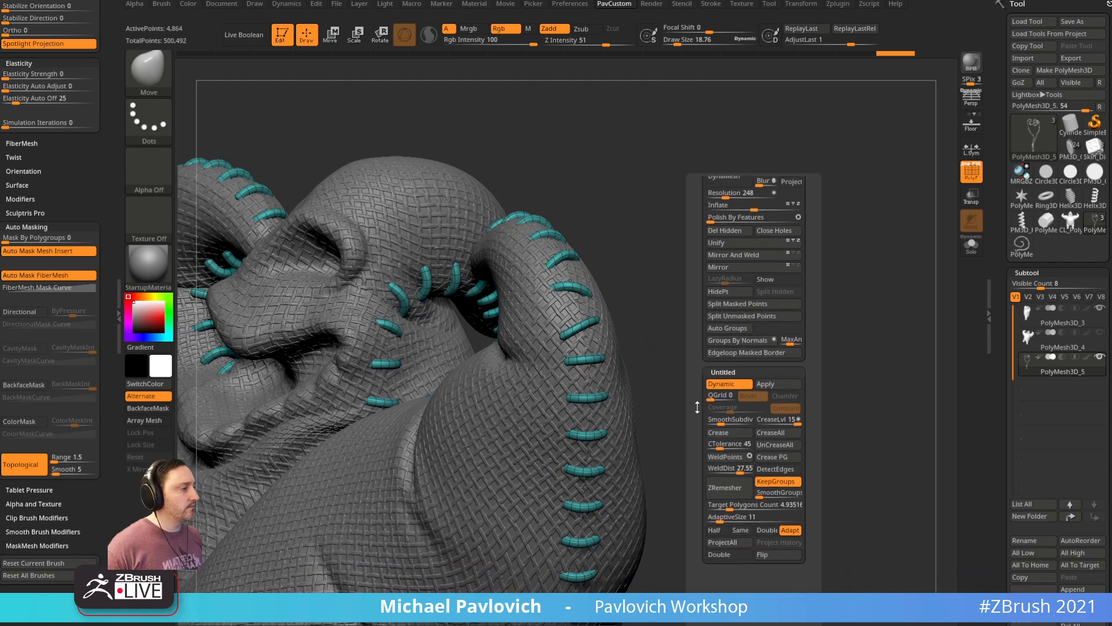
left_click(741, 348)
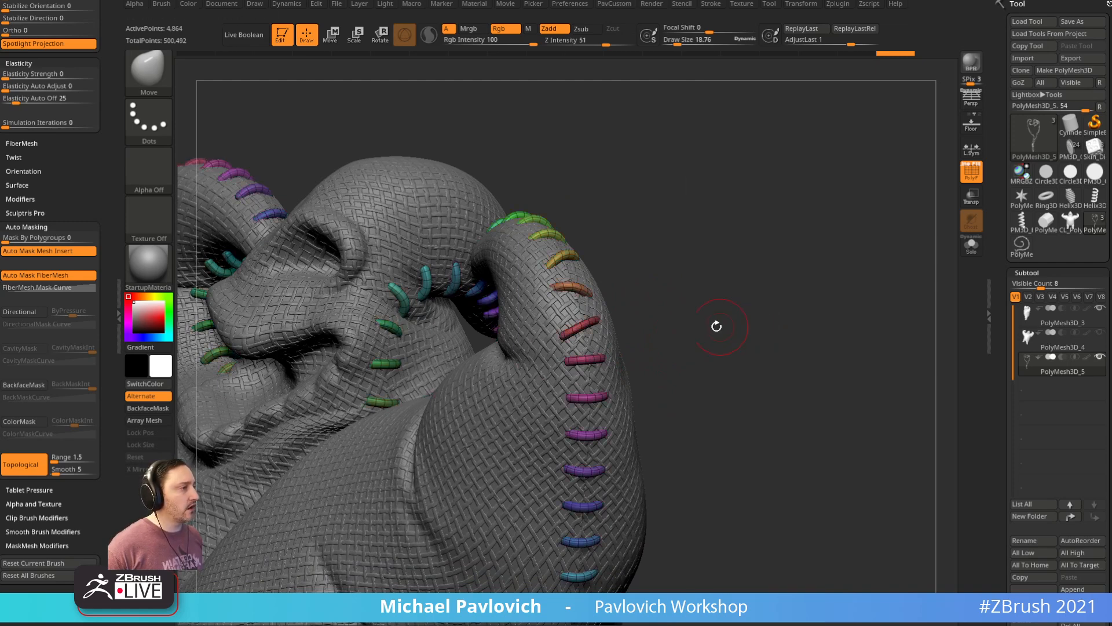
Step: Tilt the magenta stitch on the raised arm's outer seam and return to the Move brush with a draw size of about 65
left_click_drag(755, 407, 762, 373)
key("w")
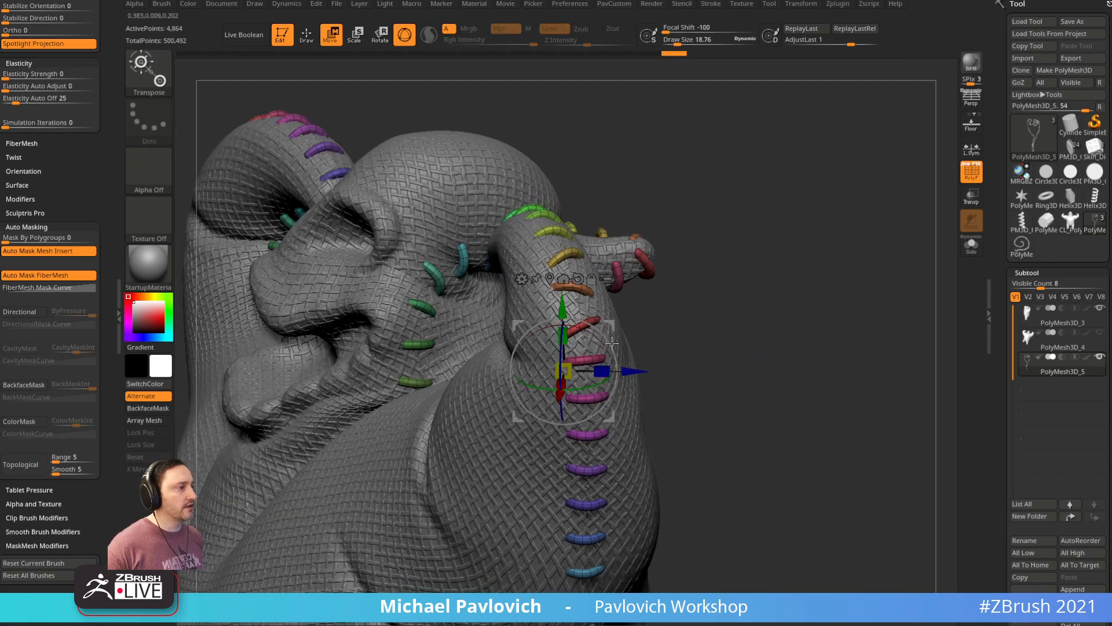
left_click(593, 396)
left_click_drag(685, 365, 632, 412)
key("q")
left_click_drag(665, 373, 757, 332)
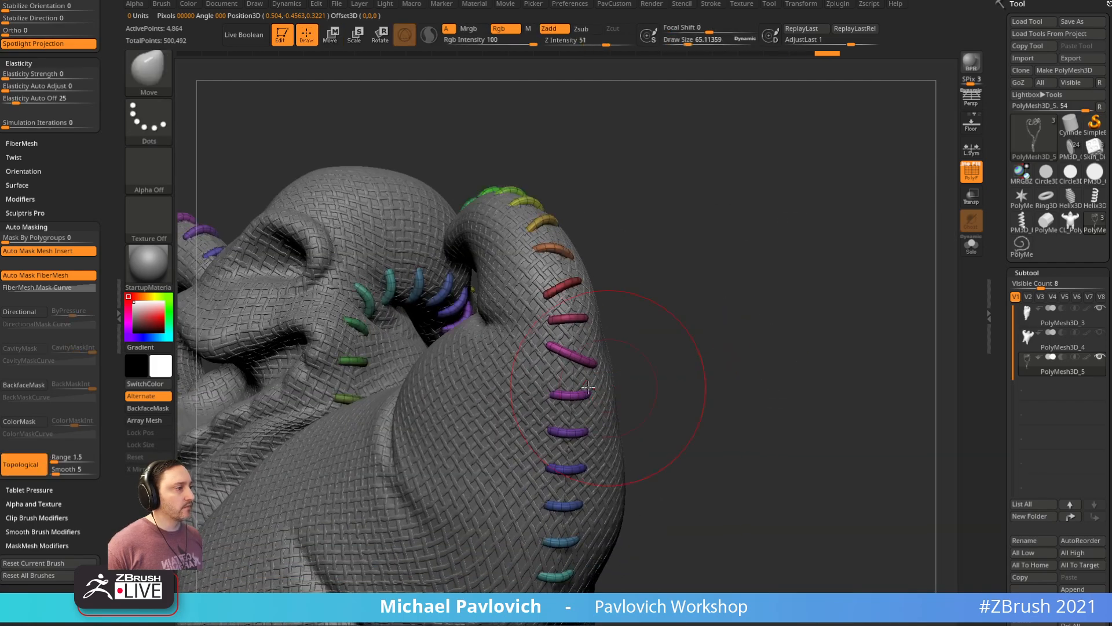
Step: Replace Topological masking with Mask By Polygroups at 100 and tilt several arm stitches with a draw size of about 36
left_click(29, 473)
left_click(90, 239)
left_click_drag(678, 324, 676, 281)
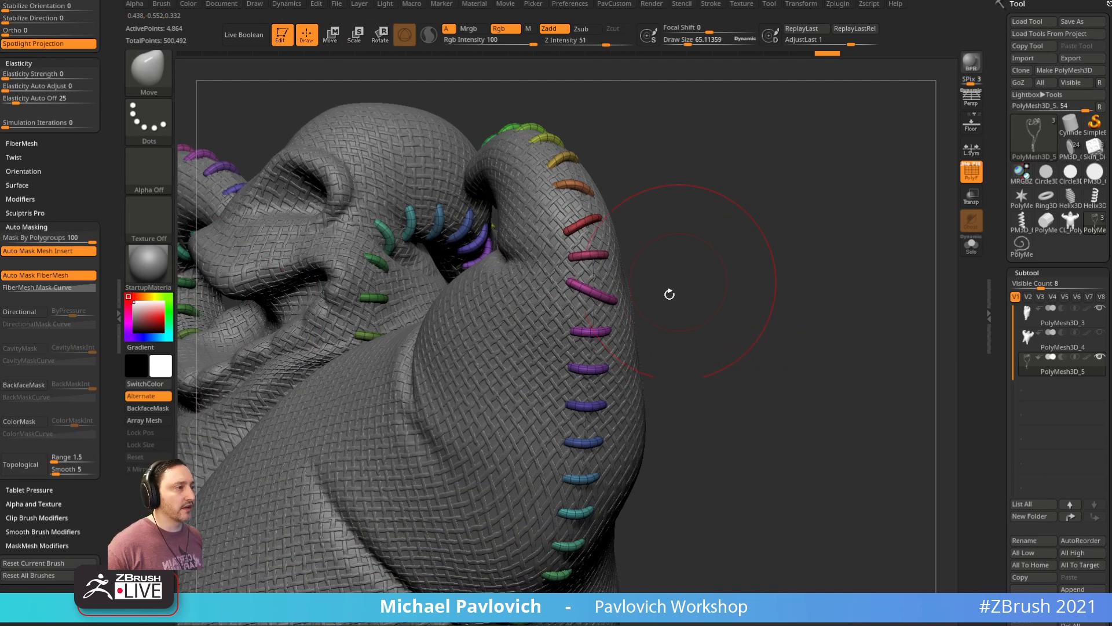
key("s")
left_click(605, 327)
left_click_drag(604, 324, 616, 340)
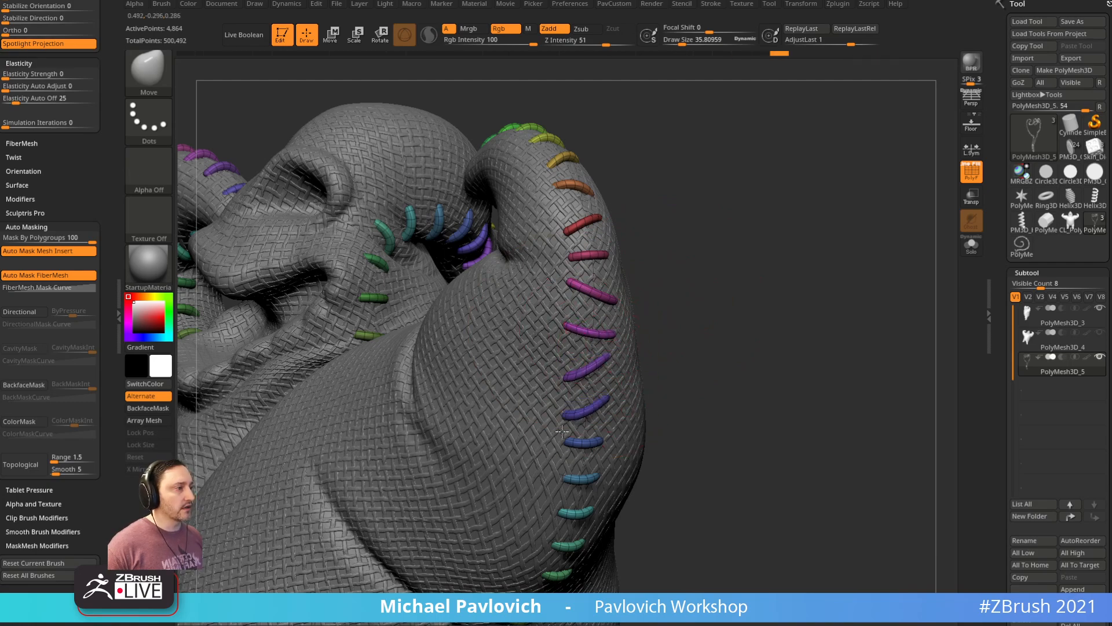
Step: Select the body subtool PolyMesh3D_3 with the Standard brush active and turn off its surface noise
mouse_move(714, 363)
left_mouse_down("alt")
mouse_move(727, 307)
mouse_move(705, 318)
mouse_move(742, 296)
left_mouse_up("alt")
key("1")
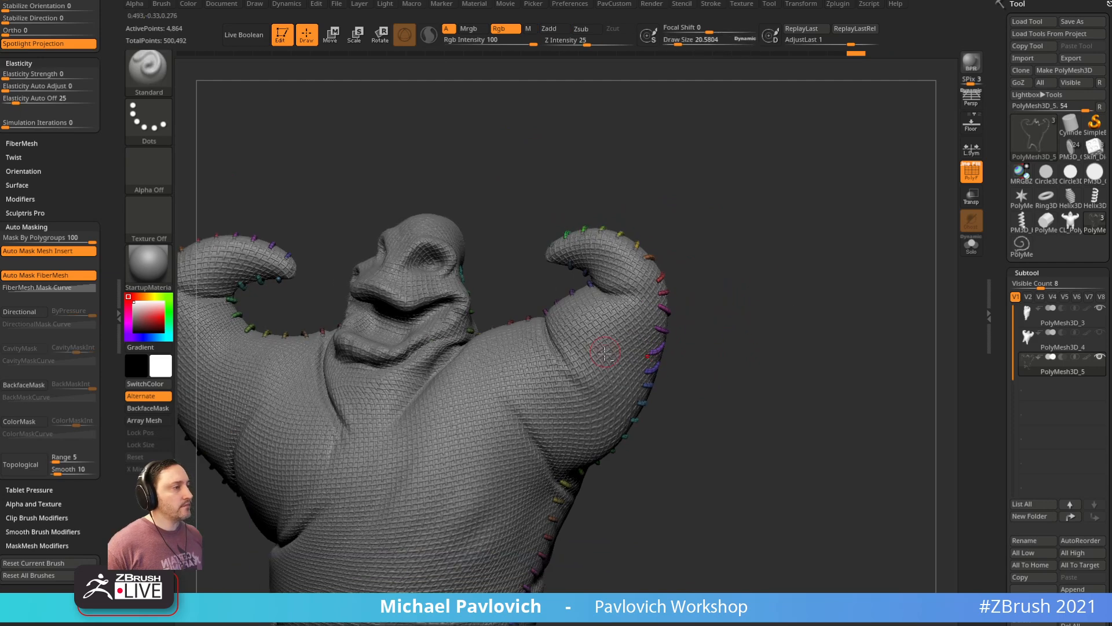
left_click(599, 328, "alt")
scroll(999, 344, "down", 10)
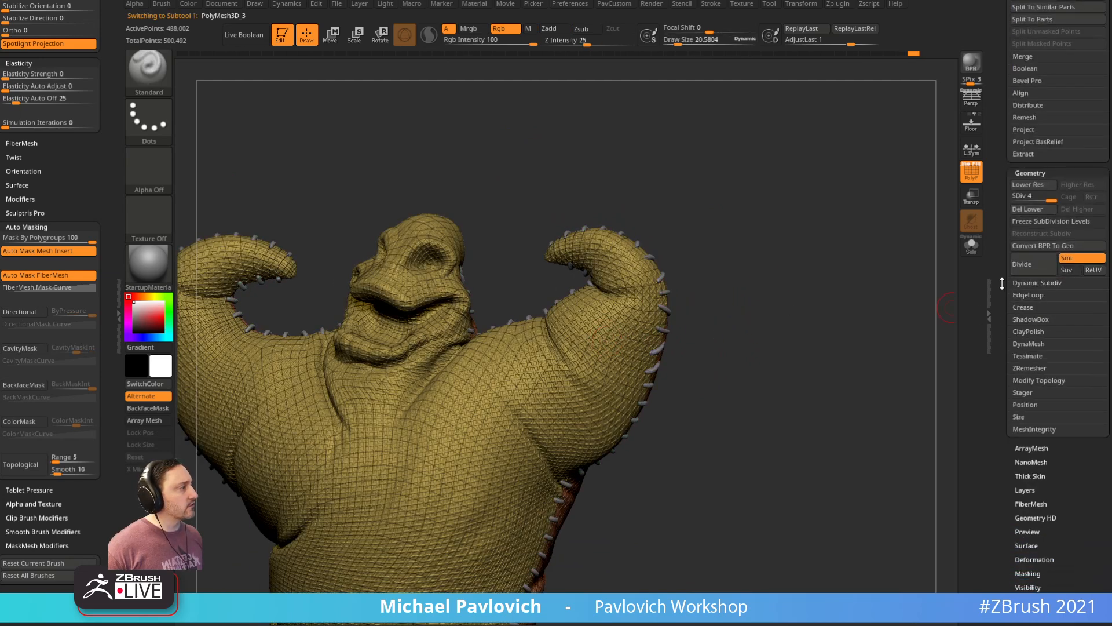
key("shift")
left_click(1026, 209, "shift")
left_click(1023, 220)
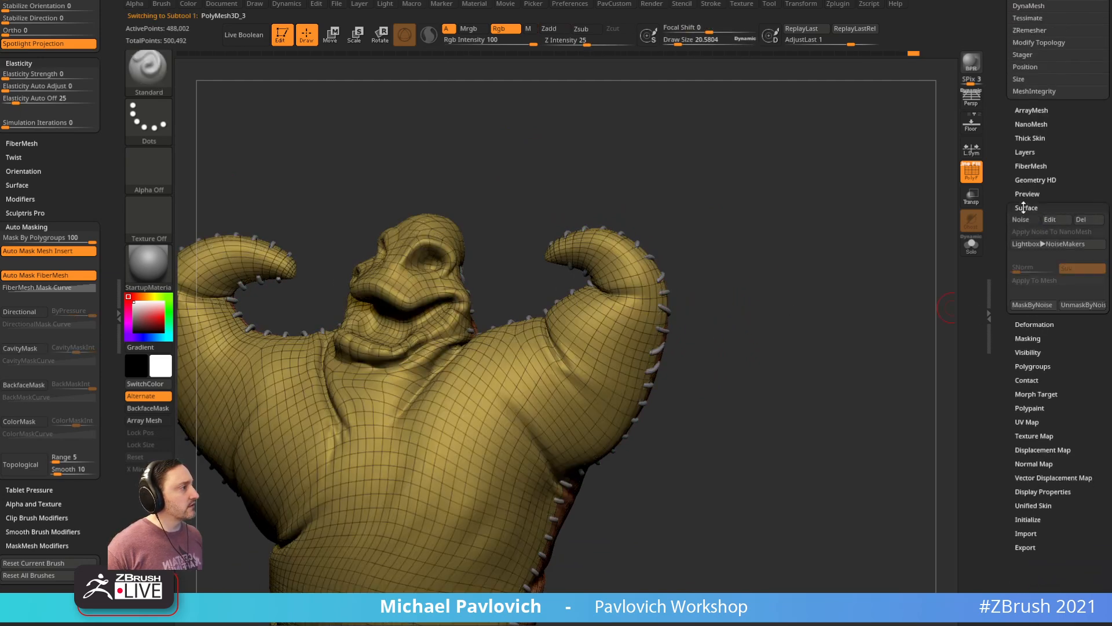
left_click(1023, 208)
left_click_drag(1003, 197, 998, 400)
Step: Set Mask By Polygroups to 0 for the Standard brush and show only the body in solo mode with its polyframe
mouse_move(897, 370)
left_mouse_down()
mouse_move(819, 323)
mouse_move(621, 270)
left_mouse_up()
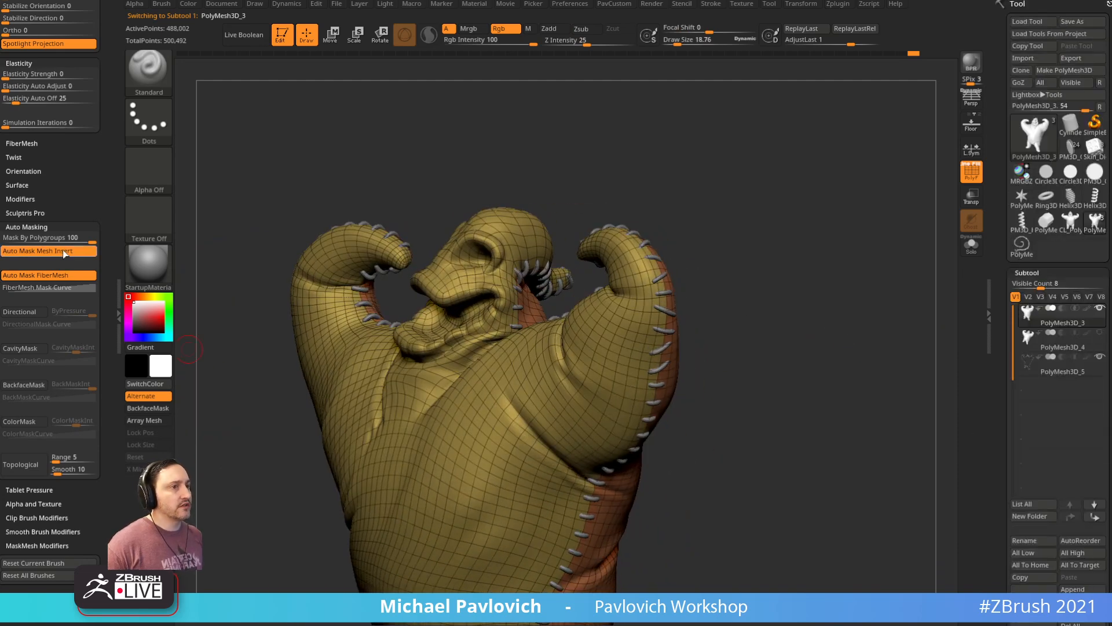
left_click_drag(69, 239, 3, 243)
left_click_drag(823, 272, 949, 279)
left_click(978, 179)
left_click_drag(897, 239, 883, 207)
left_click(972, 248)
left_click_drag(955, 259, 947, 265)
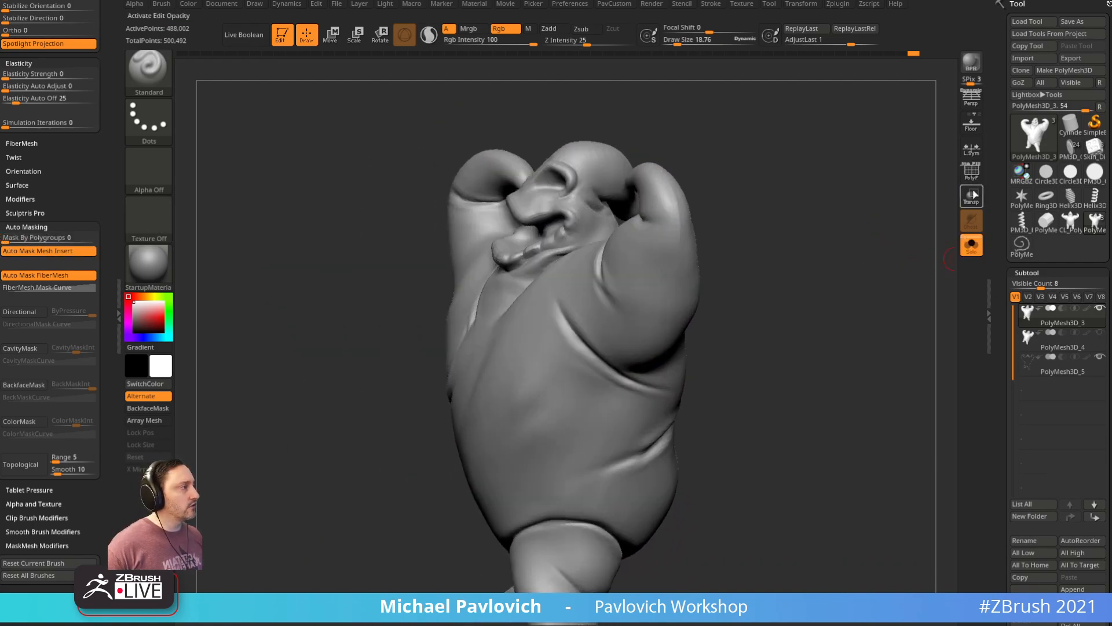
left_click(972, 171)
Step: Mask the body's polygroup borders with MaskByFeatures, using only the Groups option
left_click(989, 313)
left_click_drag(998, 218, 995, 41)
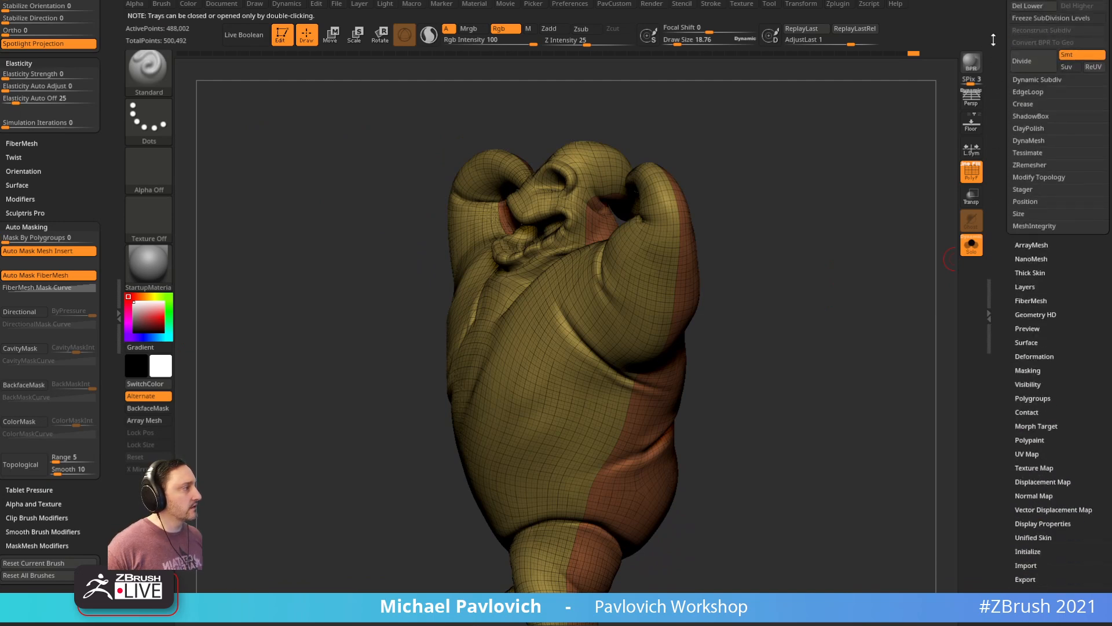
key("shift")
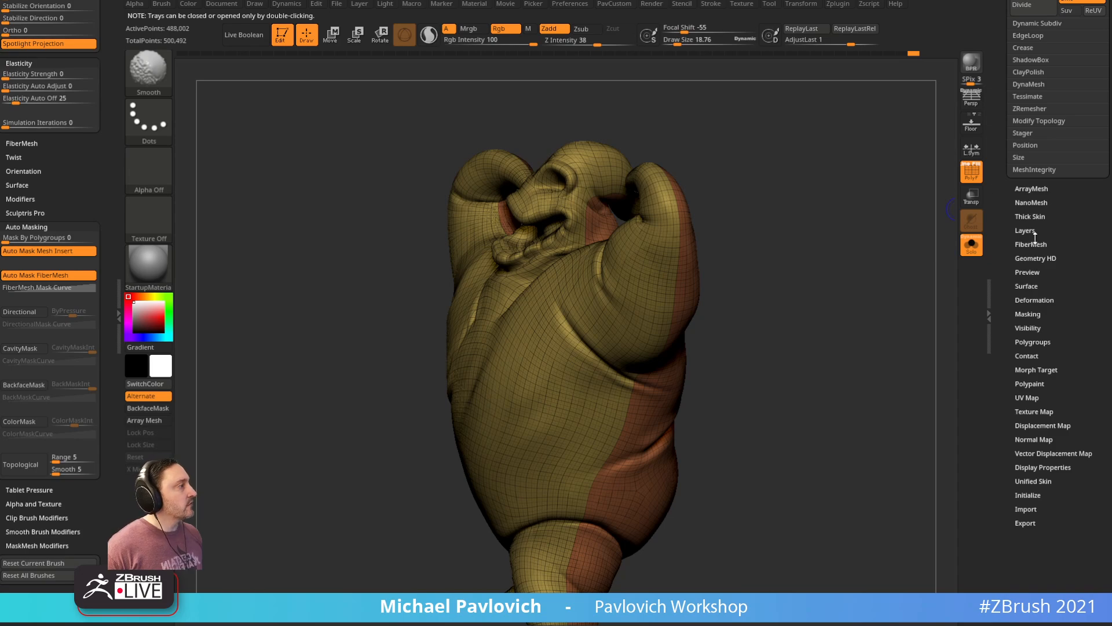
left_click(1023, 314)
mouse_move(897, 313)
left_mouse_down()
mouse_move(887, 301)
mouse_move(894, 278)
mouse_move(902, 323)
mouse_move(890, 333)
left_mouse_up()
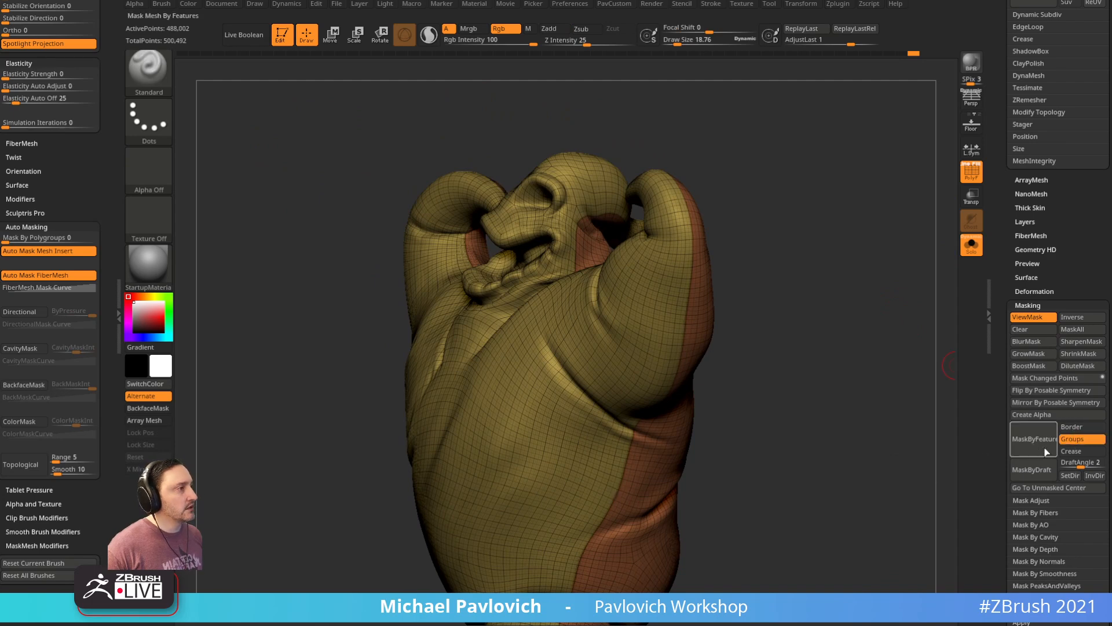
left_click_drag(869, 400, 810, 346)
Step: Invert the mask, sink the polygroup seam with a negative Inflate, and hide the polyframe and mask display
left_click(832, 298, "ctrl")
mouse_move(854, 282)
left_mouse_down()
mouse_move(840, 249)
mouse_move(845, 262)
left_mouse_up()
key("2")
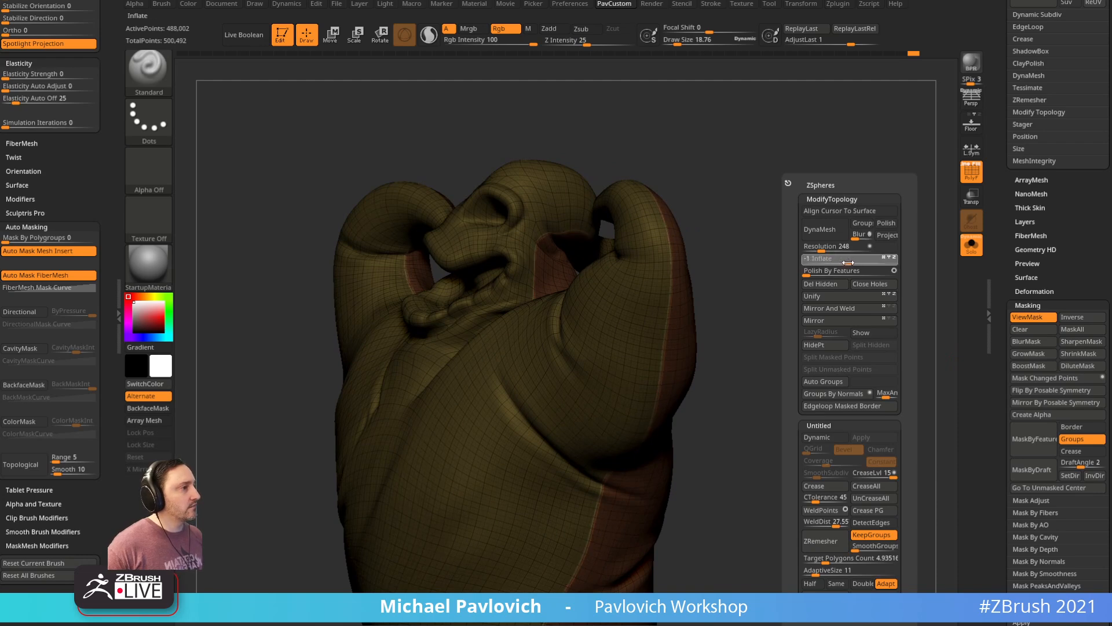
key("shift+f")
mouse_move(858, 191)
left_mouse_down()
mouse_move(871, 198)
mouse_move(846, 179)
left_mouse_up()
key("ctrl+h")
mouse_move(863, 219)
left_mouse_down()
mouse_move(832, 216)
mouse_move(847, 232)
left_mouse_up()
Step: Smooth the sunken seam along the raised arm and inspect the groove
left_click_drag(688, 223, 642, 275)
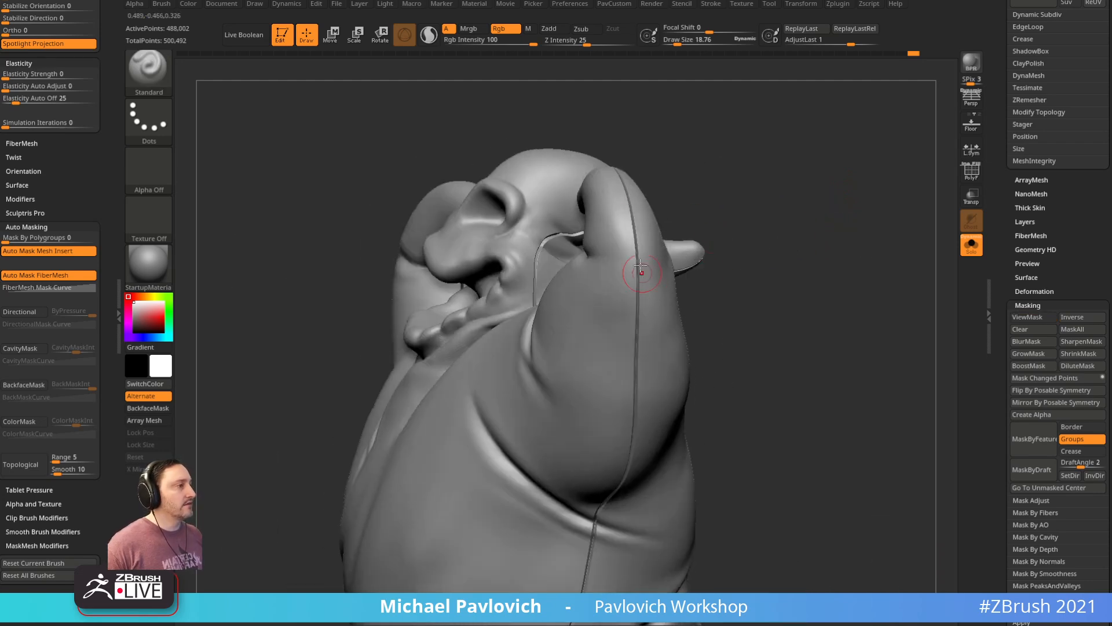
left_click_drag(631, 216, 634, 327, "shift")
mouse_move(730, 254)
left_mouse_down()
mouse_move(758, 233)
mouse_move(746, 244)
left_mouse_up()
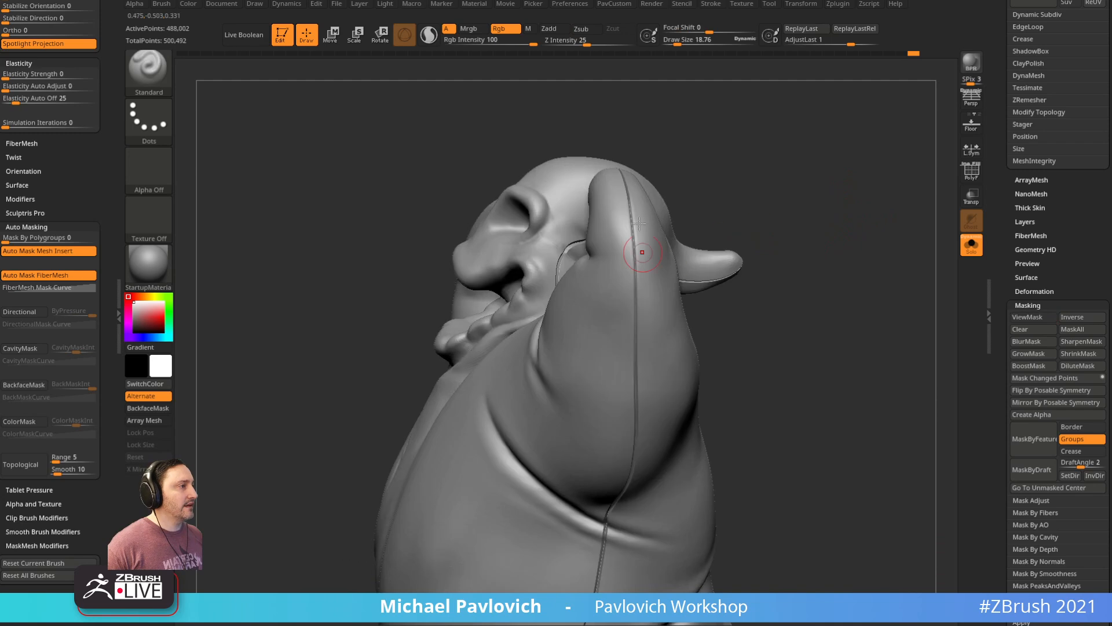
left_click_drag(778, 318, 809, 298)
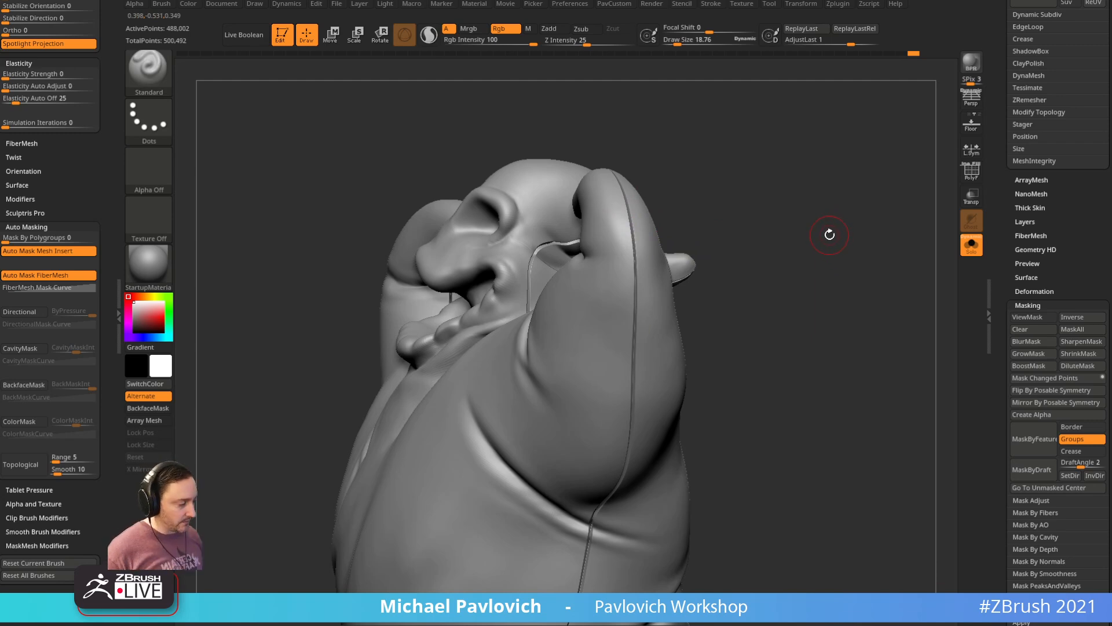
left_click_drag(823, 240, 820, 232)
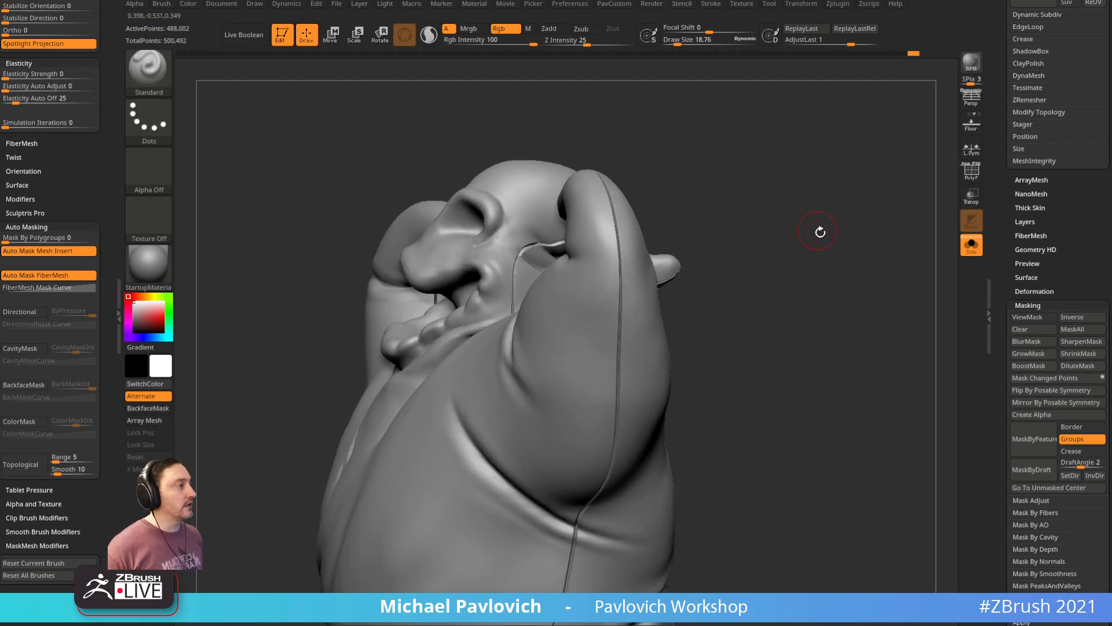
Step: Mask the body's polygroup borders by features again and grow the mask three times
left_click(1039, 443)
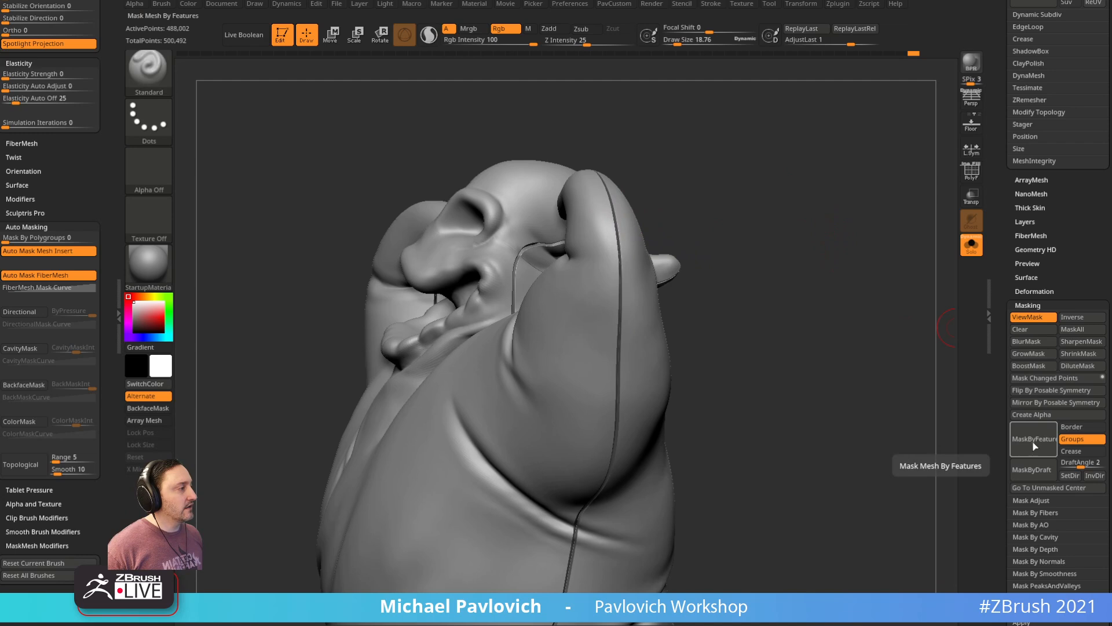
left_click(1036, 354)
left_click(1037, 354)
left_click(1038, 353)
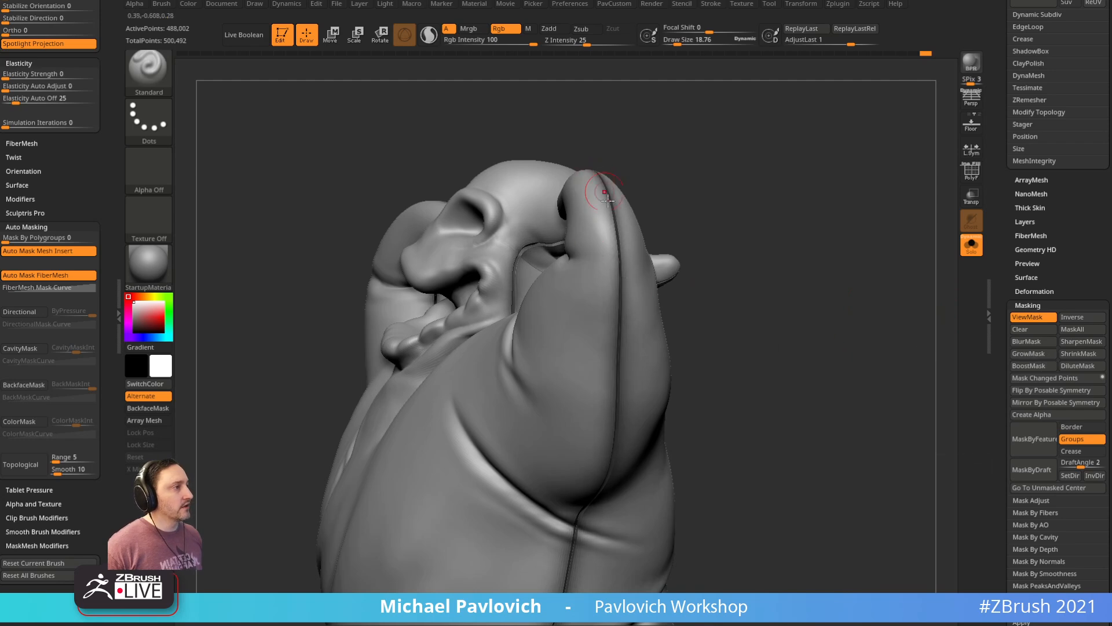
Step: Invert the grown polygroup border mask and adjust the widened seam on the body with Inflate
left_click_drag(785, 365, 687, 364)
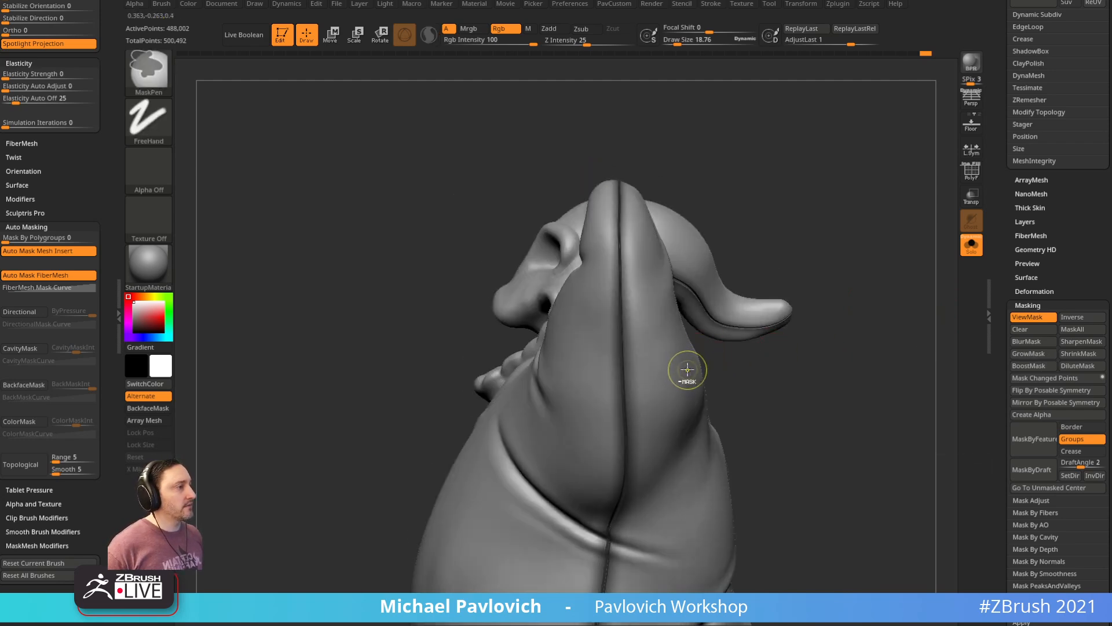
mouse_move(770, 380)
left_mouse_down()
mouse_move(832, 345)
mouse_move(824, 313)
mouse_move(835, 310)
left_mouse_up()
left_click(837, 307, "ctrl")
key("3")
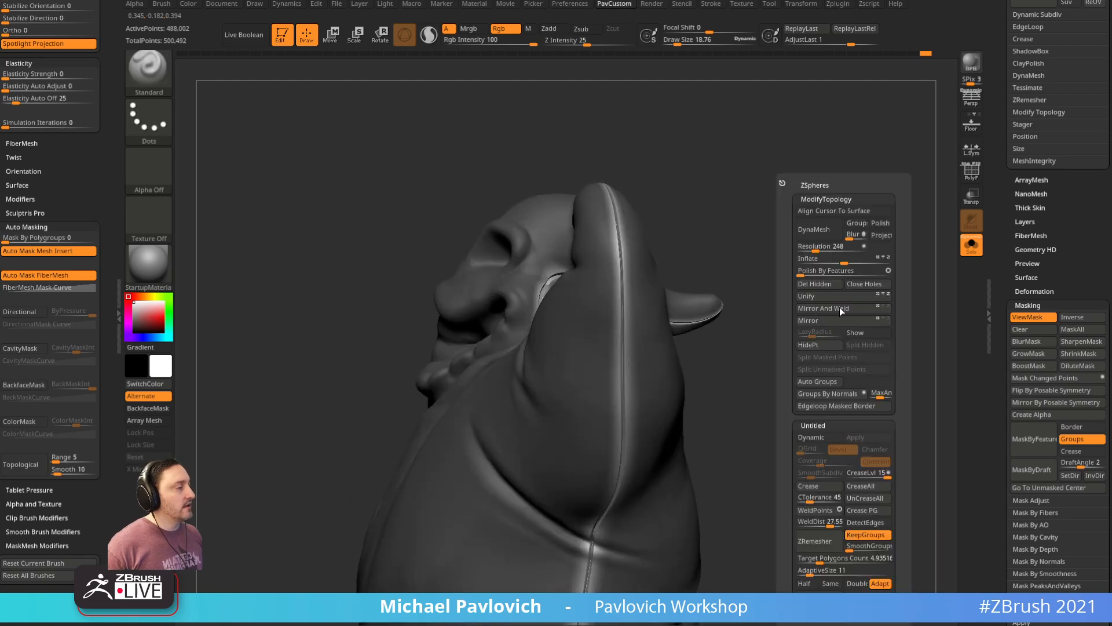
mouse_move(835, 259)
left_mouse_down()
mouse_move(847, 264)
mouse_move(796, 287)
mouse_move(834, 262)
left_mouse_up()
left_click(829, 261, "ctrl")
left_click(843, 259, "ctrl")
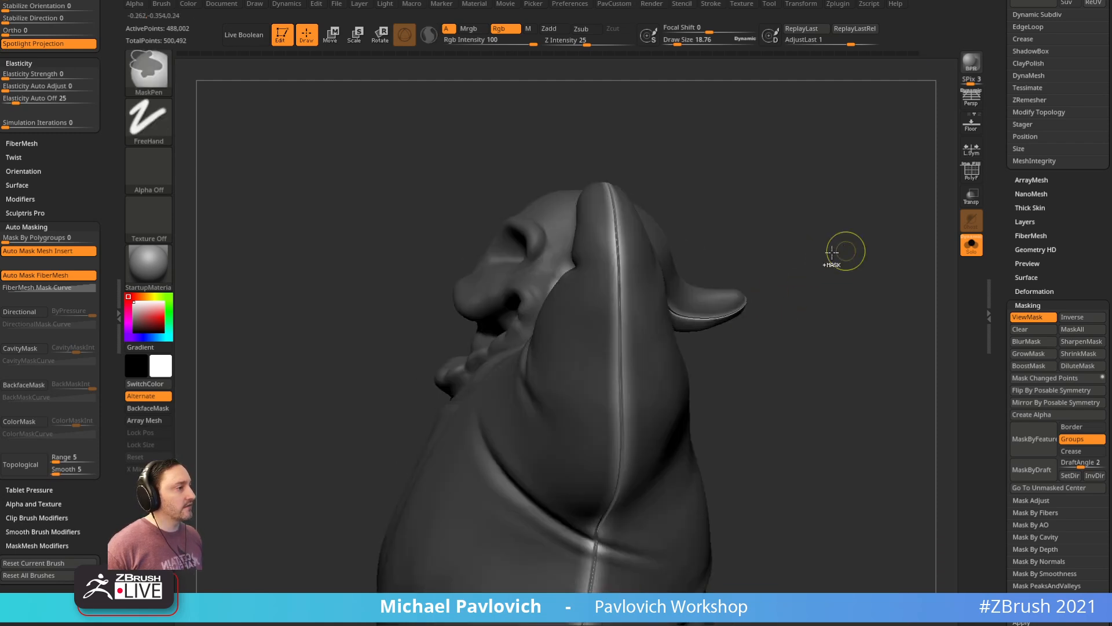
Step: Mask the body's polygroup borders by features again, adjust the narrow seam with Inflate, and hide the mask display
left_click(1040, 442)
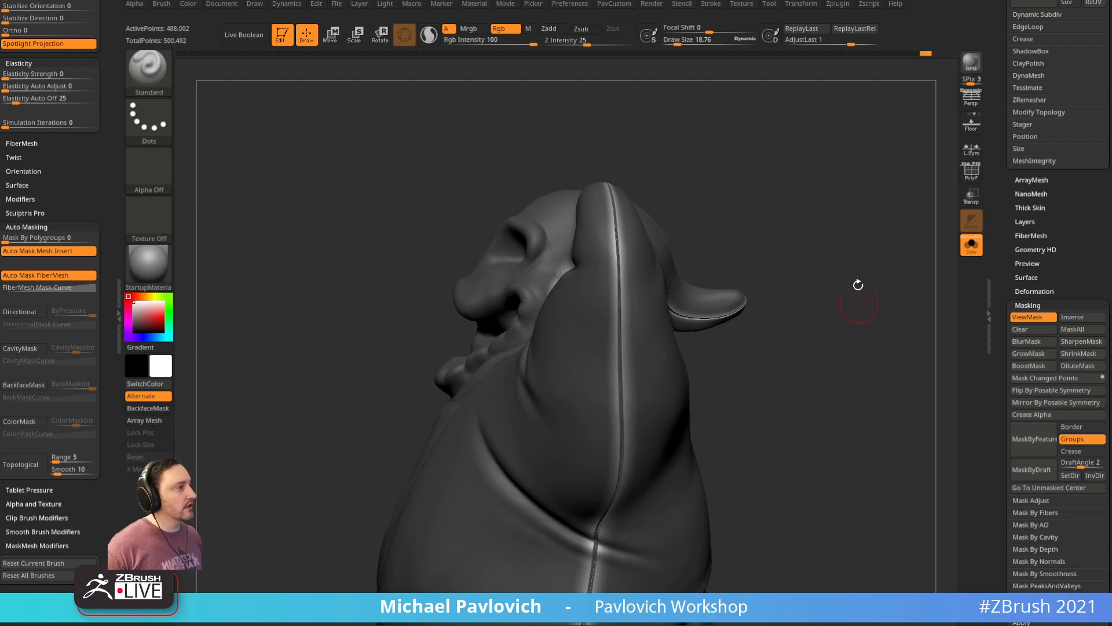
key("space")
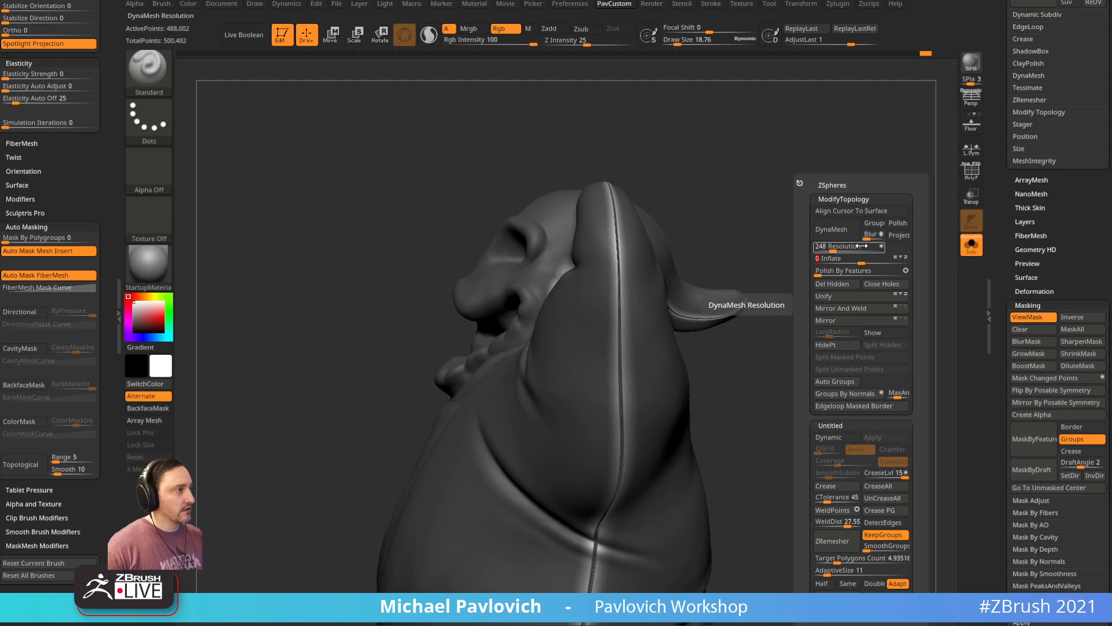
left_click_drag(747, 139, 793, 146)
key("ctrl+h")
left_click_drag(844, 216, 799, 227)
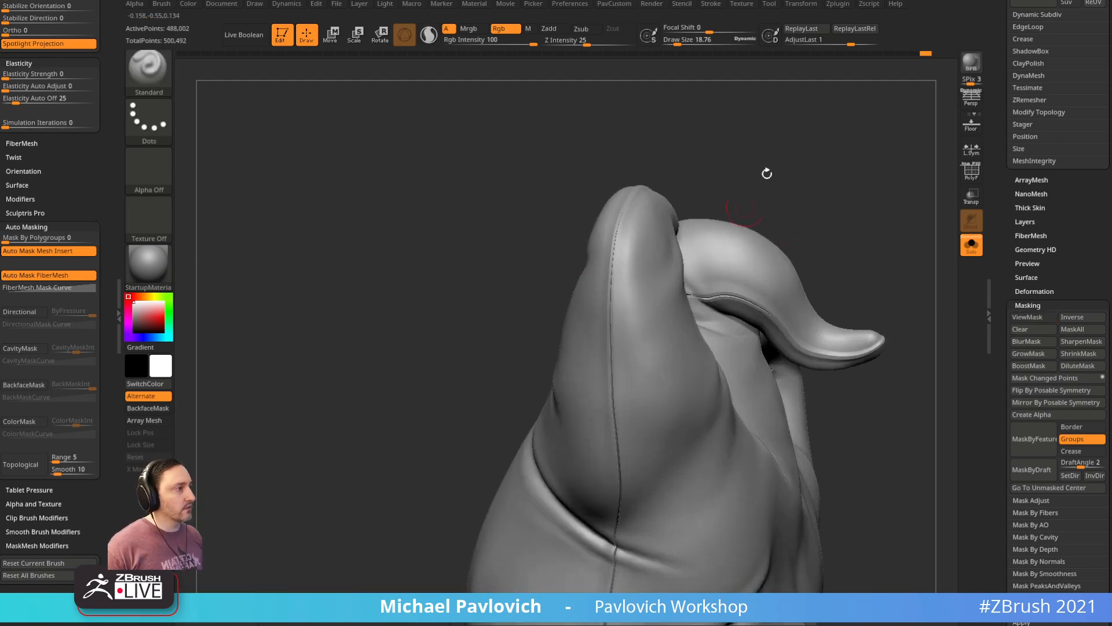
Step: Smooth the sunken seam along the raised arm, from its tip down to the armpit
left_click_drag(751, 200, 630, 256)
key("shift")
mouse_move(683, 281)
left_mouse_down()
mouse_move(627, 312)
mouse_move(641, 398)
left_mouse_up()
left_click_drag(747, 318, 773, 244)
left_click_drag(619, 323, 621, 480, "shift")
mouse_move(822, 342)
left_mouse_down()
mouse_move(840, 249)
mouse_move(850, 298)
mouse_move(612, 343)
mouse_move(591, 417)
left_mouse_up()
key("shift")
left_click_drag(748, 313, 763, 200)
left_click_drag(605, 284, 599, 299, "shift")
Step: Smooth the sunken seam where it passes the armpit and runs down the side of the torso
left_click_drag(796, 247, 618, 296)
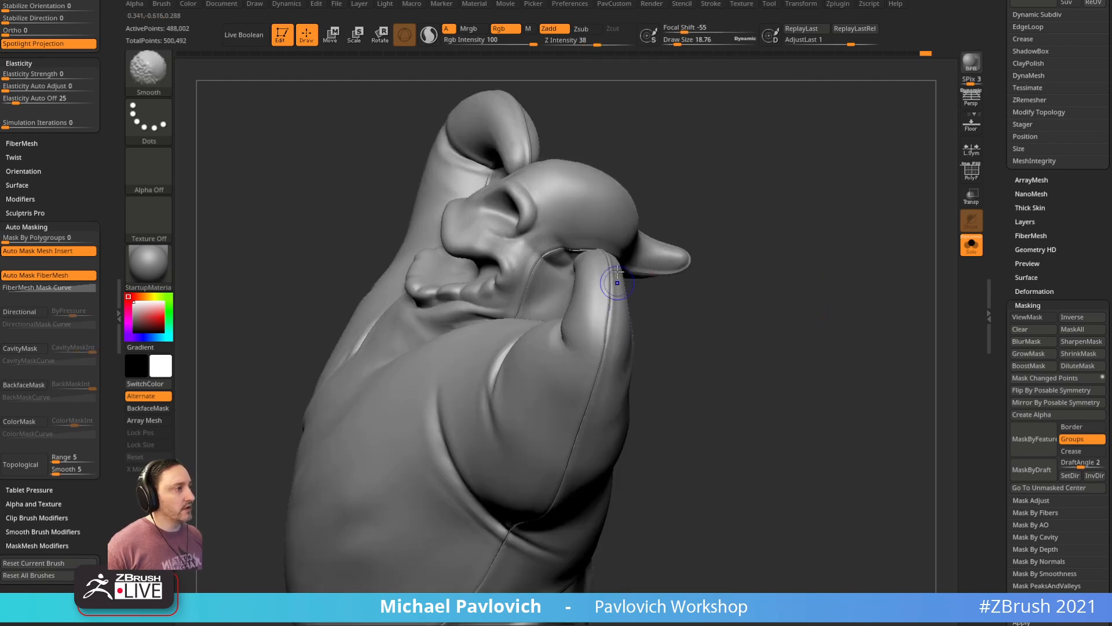
left_click_drag(666, 332, 679, 290)
left_click_drag(724, 335, 759, 305)
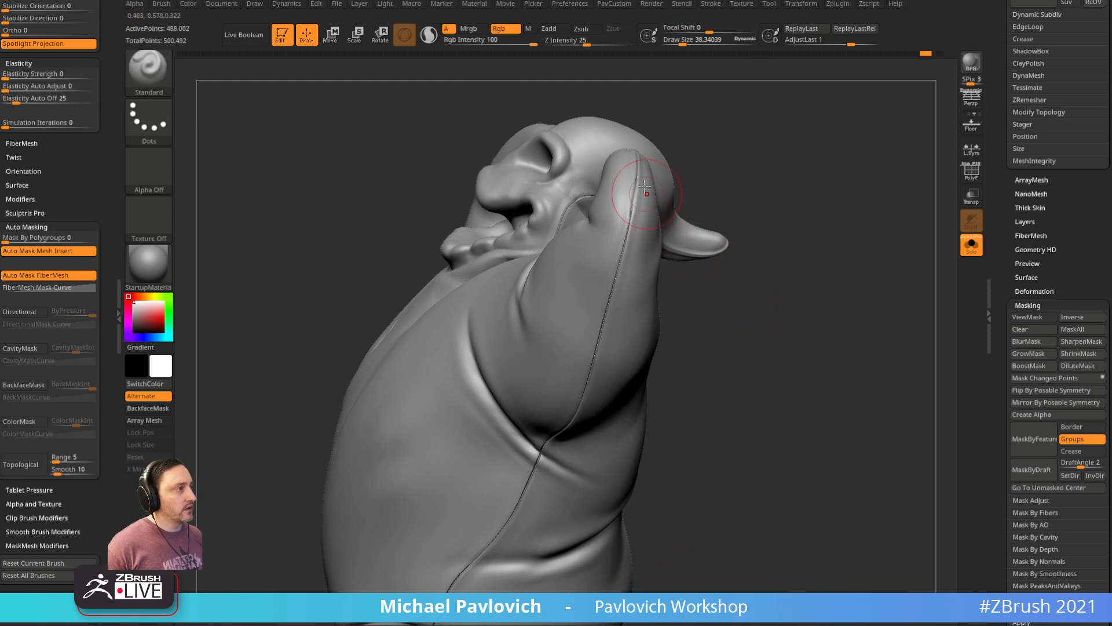
left_click_drag(713, 358, 742, 233)
left_click_drag(748, 324, 791, 313)
left_click_drag(602, 510, 640, 447, "alt")
left_click_drag(534, 434, 536, 412, "shift")
mouse_move(536, 520)
left_mouse_down()
mouse_move(792, 360)
mouse_move(593, 492)
left_mouse_up()
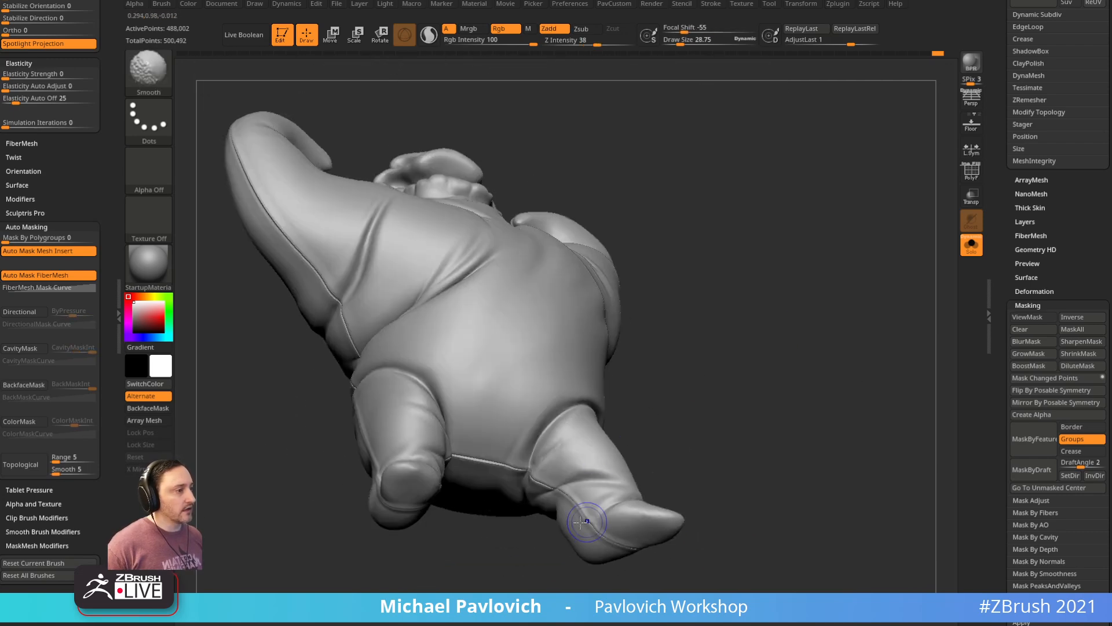
Step: Smooth the sunken seam along the foot, inner leg and crotch
left_click_drag(615, 545, 534, 458, "shift")
left_click_drag(759, 449, 863, 408)
left_click_drag(609, 462, 506, 455, "shift")
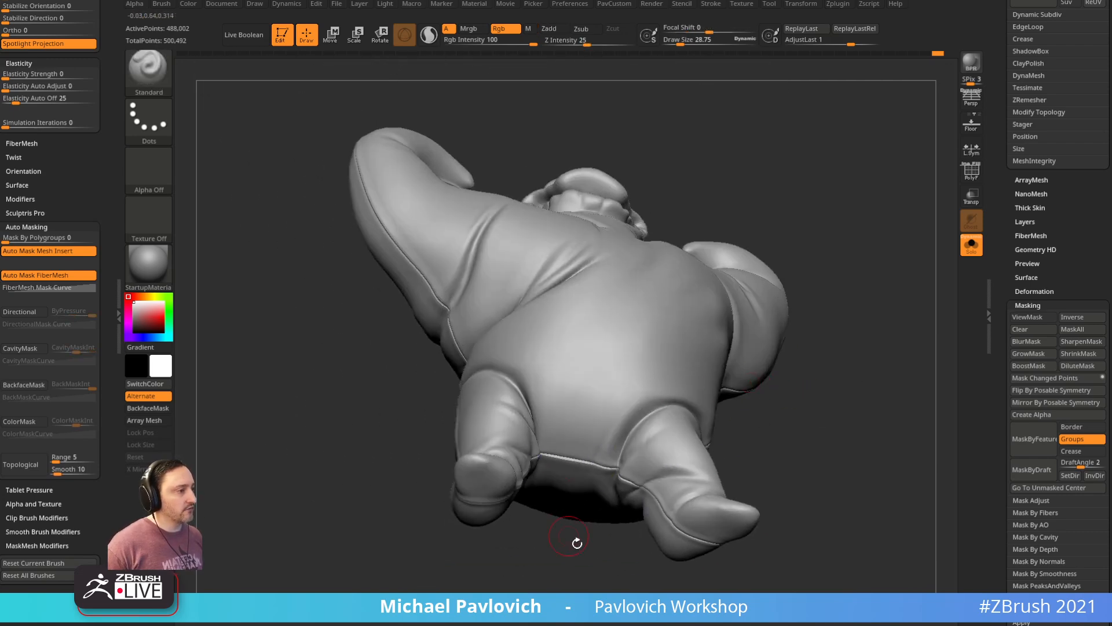
left_click_drag(567, 534, 811, 492)
left_click_drag(473, 539, 595, 486)
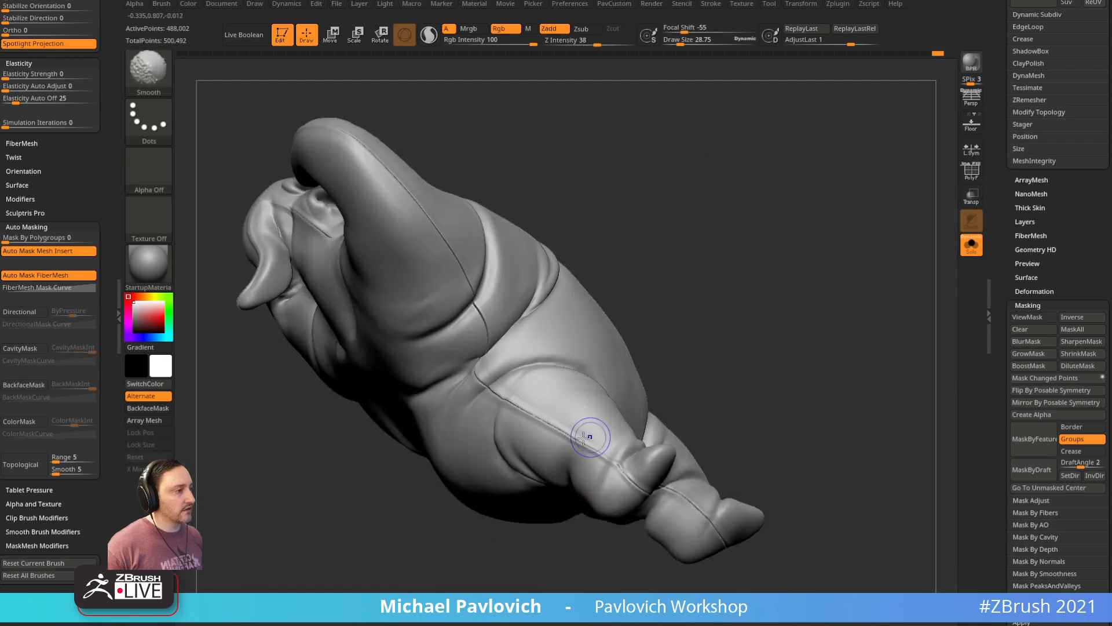
Step: Smooth the sunken seam on the outer leg and up the other side of the body
left_click_drag(684, 348, 718, 394)
left_click_drag(529, 437, 542, 449, "shift")
mouse_move(689, 301)
left_mouse_down()
mouse_move(700, 346)
mouse_move(689, 371)
left_mouse_up()
left_click_drag(574, 490, 487, 329, "shift")
mouse_move(614, 290)
left_mouse_down()
mouse_move(621, 340)
mouse_move(590, 330)
left_mouse_up()
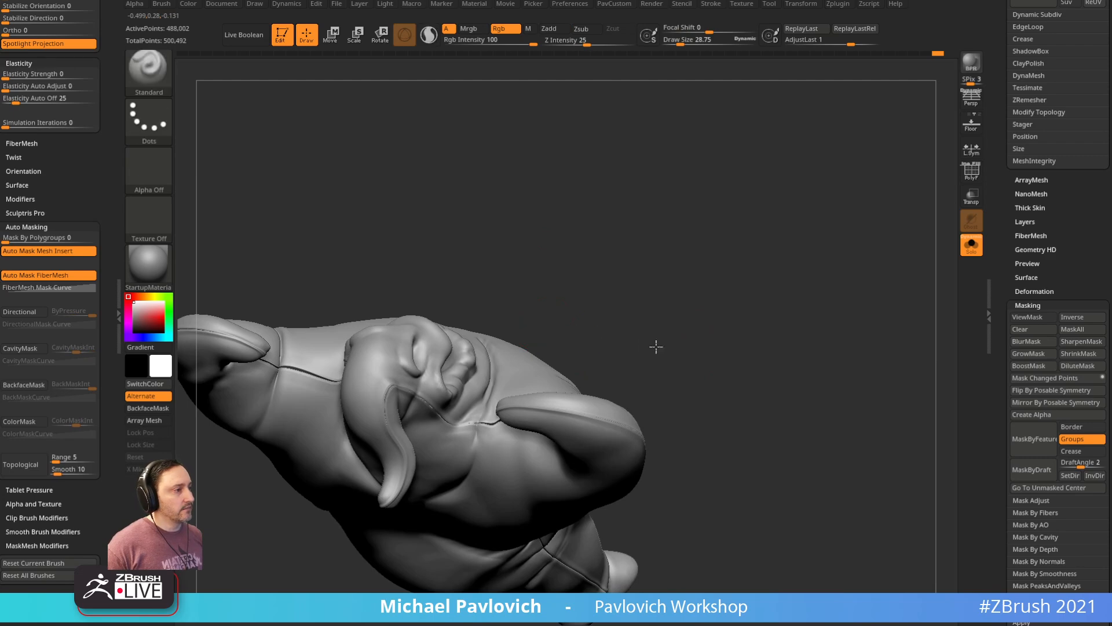
left_click_drag(664, 352, 540, 411)
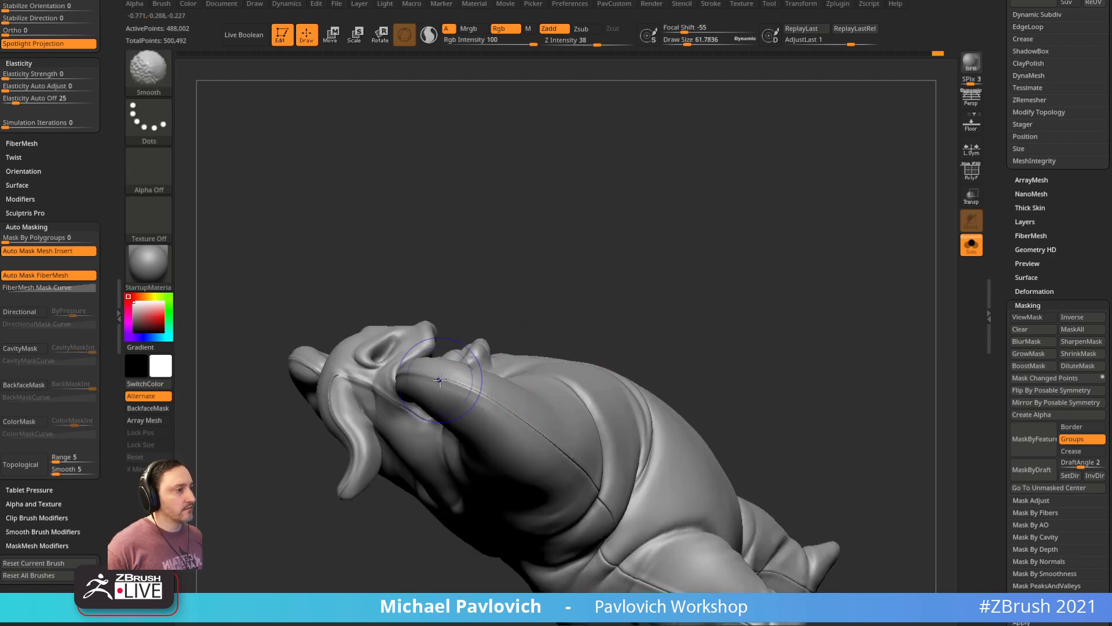
Step: Smooth the sunken seam along the other raised arm and around its curled tip
mouse_move(540, 303)
left_mouse_down()
mouse_move(533, 361)
mouse_move(458, 366)
left_mouse_up()
mouse_move(566, 335)
left_mouse_down()
mouse_move(663, 285)
mouse_move(626, 345)
mouse_move(630, 298)
left_mouse_up()
left_click_drag(547, 397, 559, 388, "shift")
mouse_move(655, 342)
left_mouse_down()
mouse_move(682, 308)
mouse_move(675, 283)
left_mouse_up()
left_click_drag(565, 374, 573, 383, "shift")
mouse_move(649, 359)
left_mouse_down()
mouse_move(668, 337)
mouse_move(672, 389)
left_mouse_up()
left_click_drag(606, 426, 589, 422, "shift")
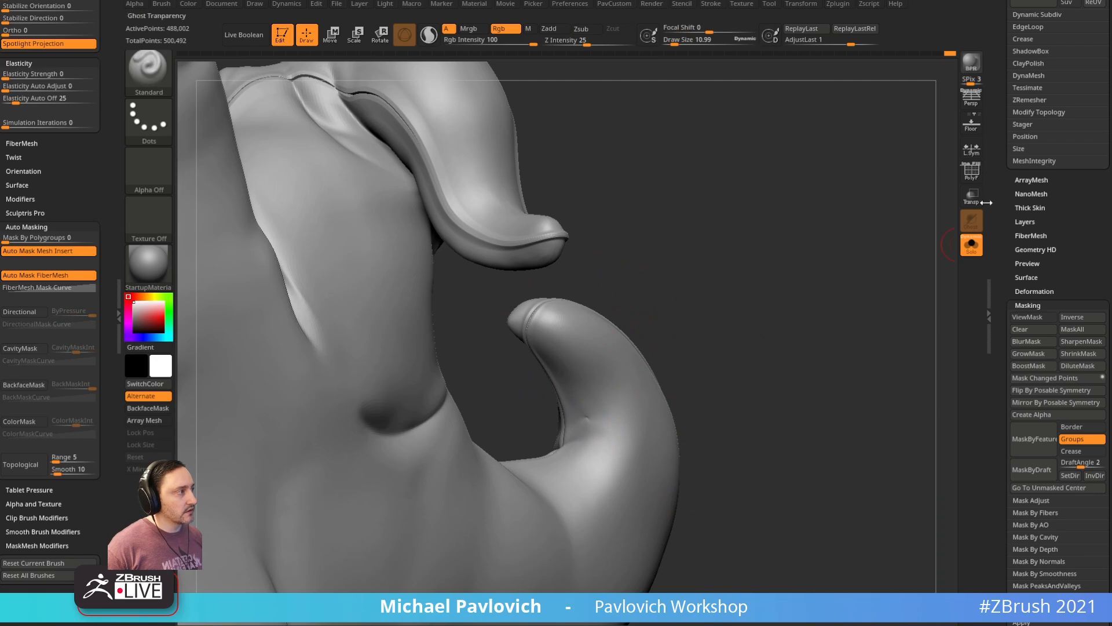
Step: Show the polyframe to check the polygroup border along the curled arm, and hide it again
left_click(972, 171)
mouse_move(876, 228)
left_mouse_down()
mouse_move(906, 322)
mouse_move(593, 412)
left_mouse_up()
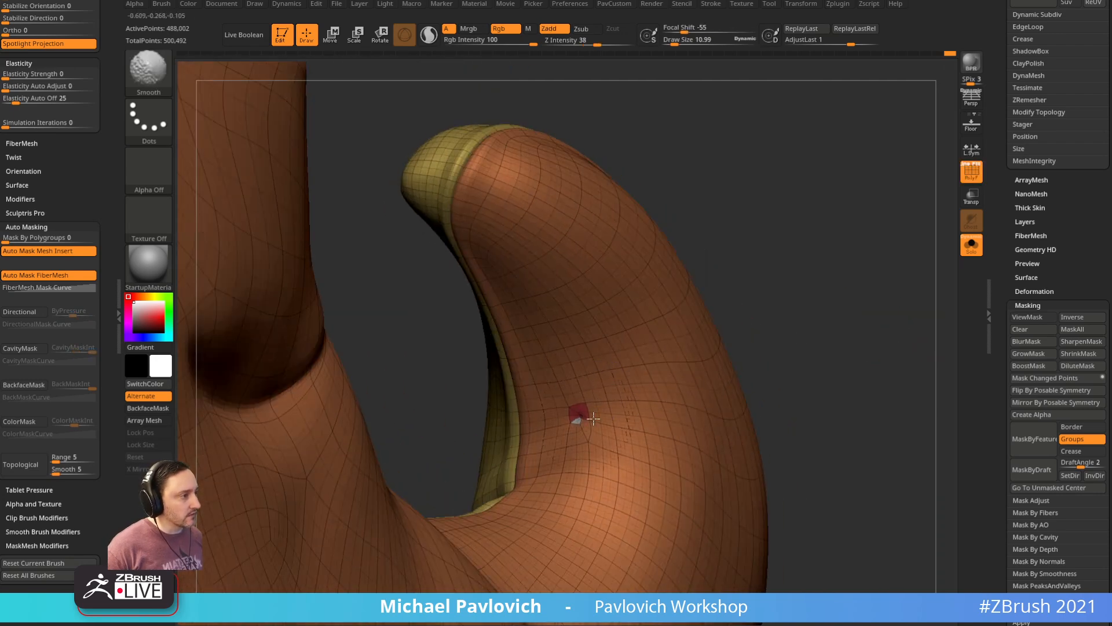
mouse_move(855, 341)
left_mouse_down()
mouse_move(908, 244)
mouse_move(811, 278)
mouse_move(834, 290)
left_mouse_up()
left_click(972, 171)
Step: Turn off the plaid polypaint on the body subtool and switch the brush from Rgb to Zadd
key("s")
left_click_drag(641, 400, 648, 400)
mouse_move(840, 278)
left_mouse_down()
mouse_move(905, 193)
mouse_move(388, 350)
mouse_move(608, 423)
mouse_move(546, 351)
mouse_move(588, 479)
left_mouse_up()
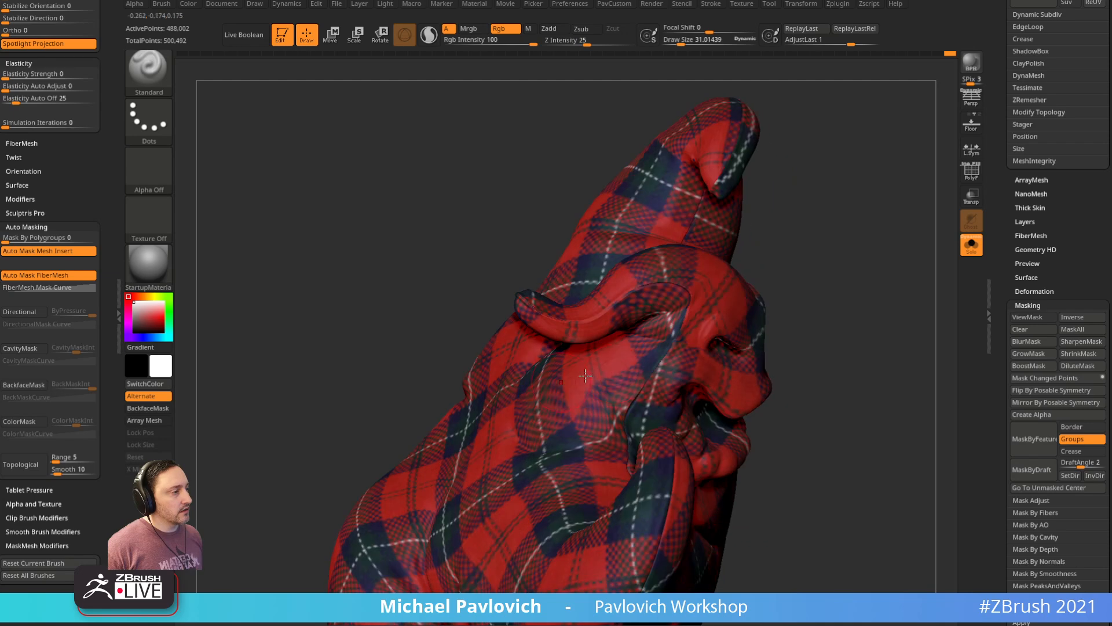
left_click_drag(1007, 177, 1016, 423)
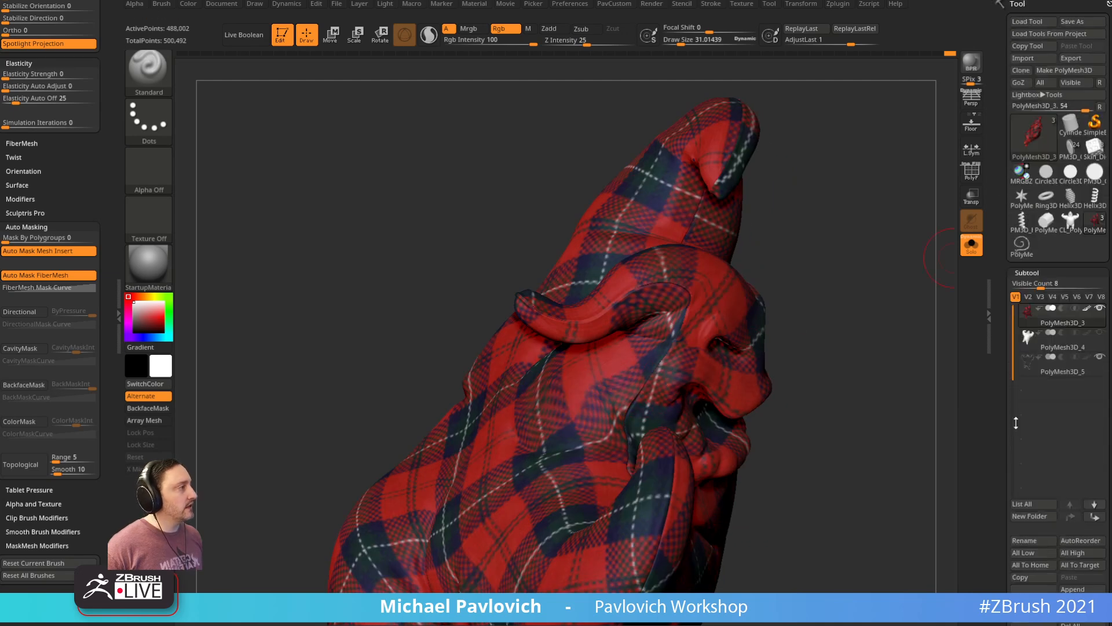
left_click(1087, 308)
left_click(520, 31)
left_click(555, 29)
Step: Flatten the body into its UV layout with Morph UV
mouse_move(844, 276)
left_mouse_down("alt")
mouse_move(844, 235)
mouse_move(805, 278)
mouse_move(701, 276)
mouse_move(545, 345)
mouse_move(695, 301)
mouse_move(534, 330)
mouse_move(633, 298)
mouse_move(494, 339)
mouse_move(772, 217)
mouse_move(470, 336)
mouse_move(514, 336)
left_mouse_up("alt")
key("shift")
mouse_move(477, 440)
left_mouse_down()
mouse_move(405, 465)
mouse_move(407, 482)
mouse_move(429, 359)
mouse_move(299, 521)
mouse_move(650, 248)
mouse_move(650, 340)
left_mouse_up()
key("f")
mouse_move(1002, 324)
left_mouse_down()
mouse_move(992, 167)
mouse_move(1000, 260)
left_mouse_up()
scroll(1012, 265, "down", 5)
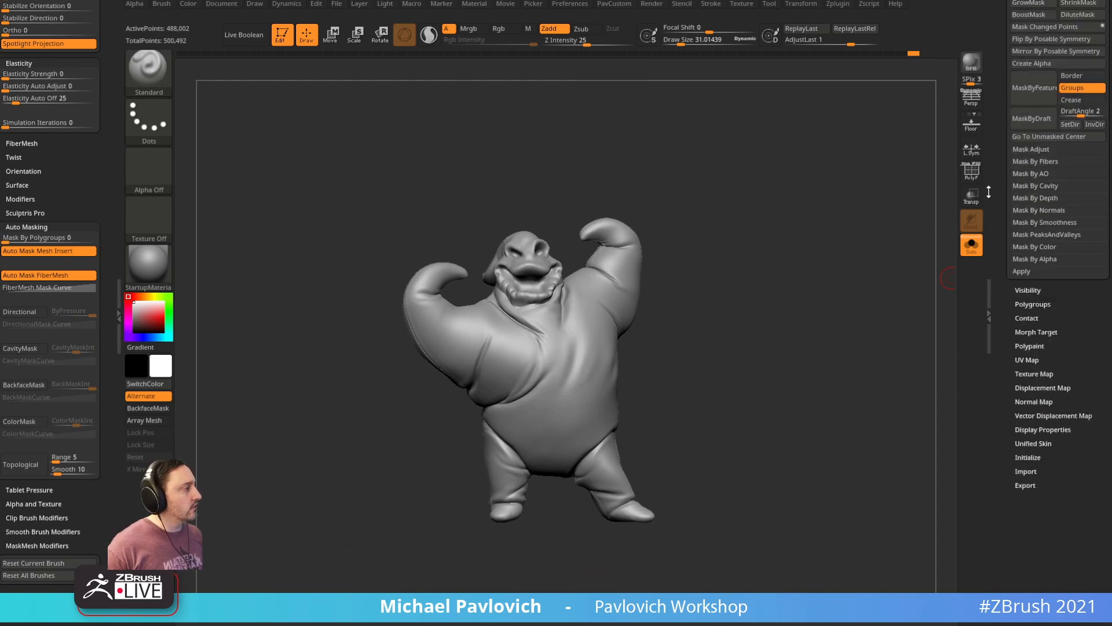
left_click(1027, 240)
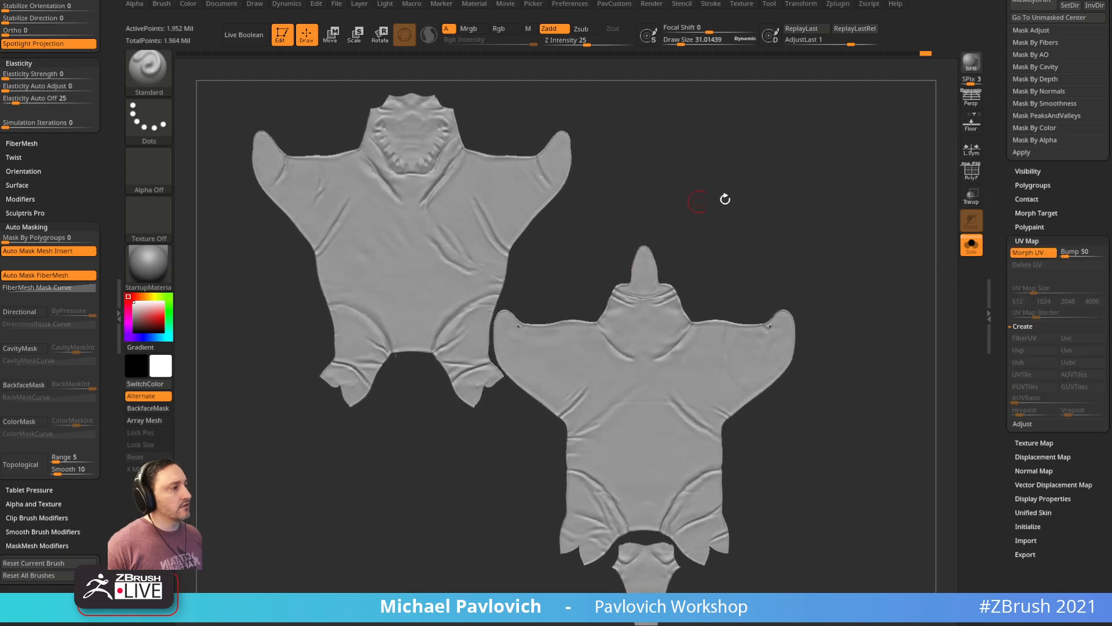
Step: Carve a crease across each upper arm of the flattened front panel with the Dam_Standard brush
left_click_drag(755, 201, 765, 164, "alt")
left_click_drag(601, 156, 688, 220, "alt")
key("s")
left_click_drag(543, 206, 521, 178)
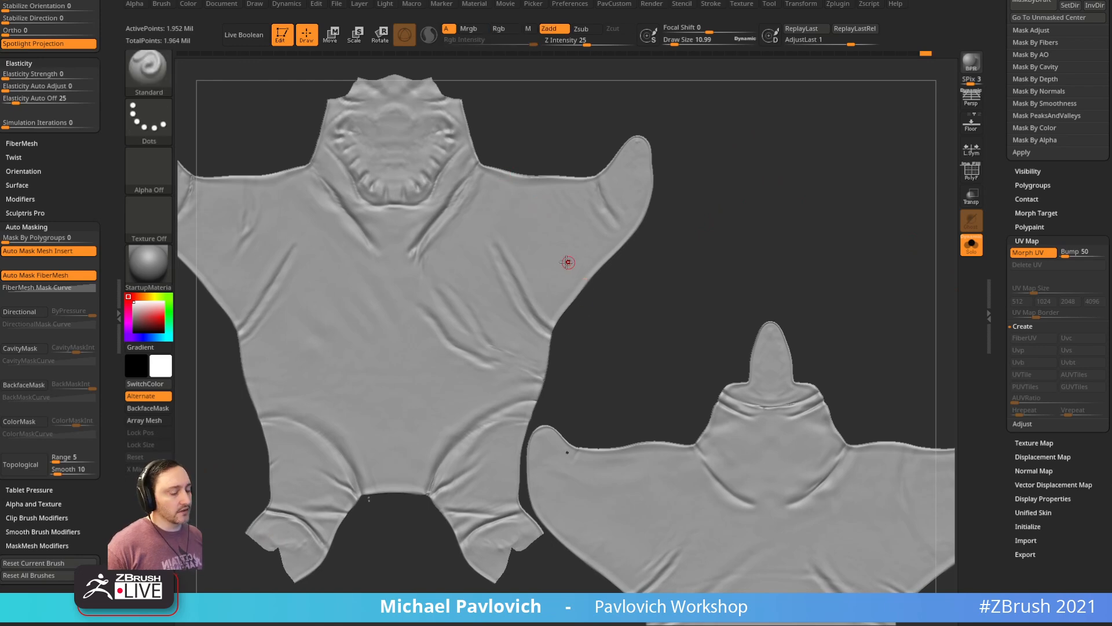
key("b")
key("d")
key("s")
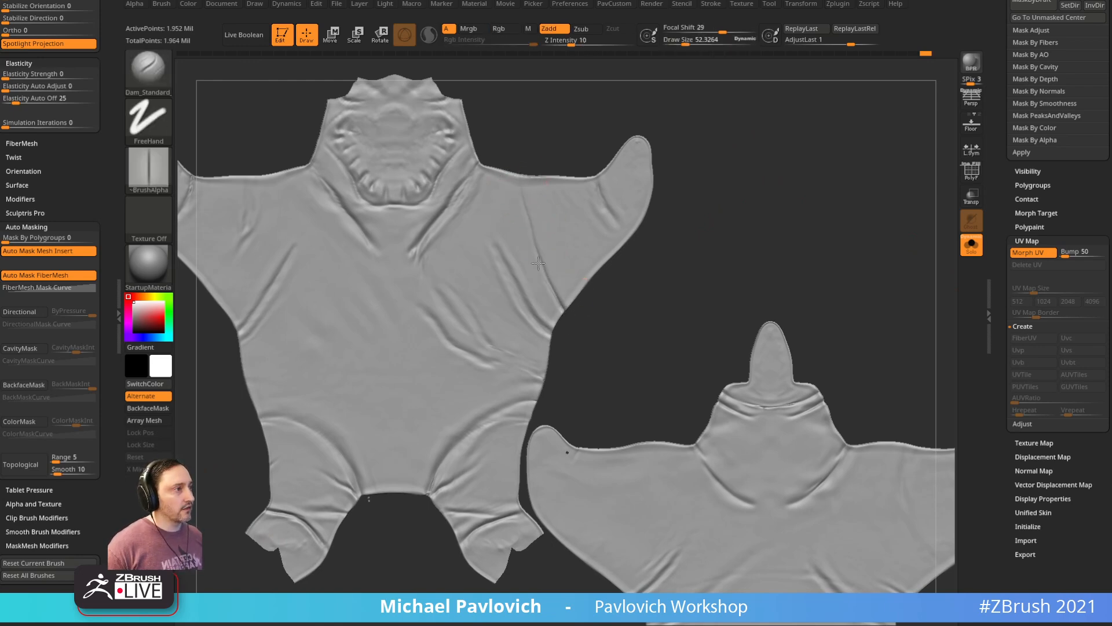
left_click_drag(529, 149, 624, 146, "alt")
key("s")
left_click_drag(364, 226, 374, 227)
left_click_drag(369, 172, 344, 272)
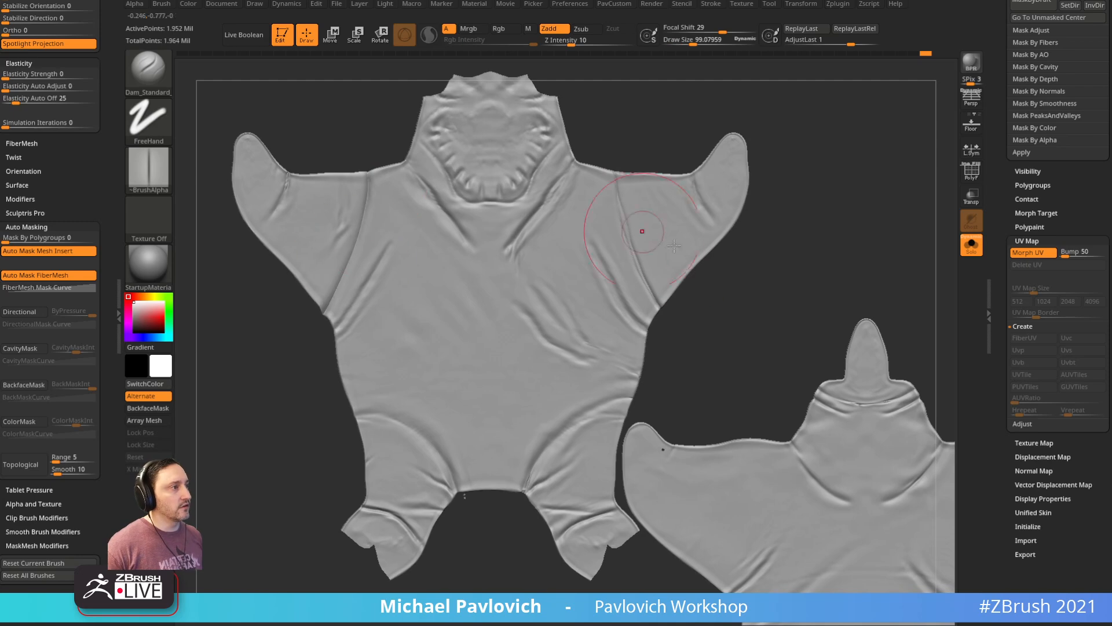
Step: Morph the body back from its UV layout, leave Solo mode, and inspect the arm creases with the stitches shown
left_click(1029, 253)
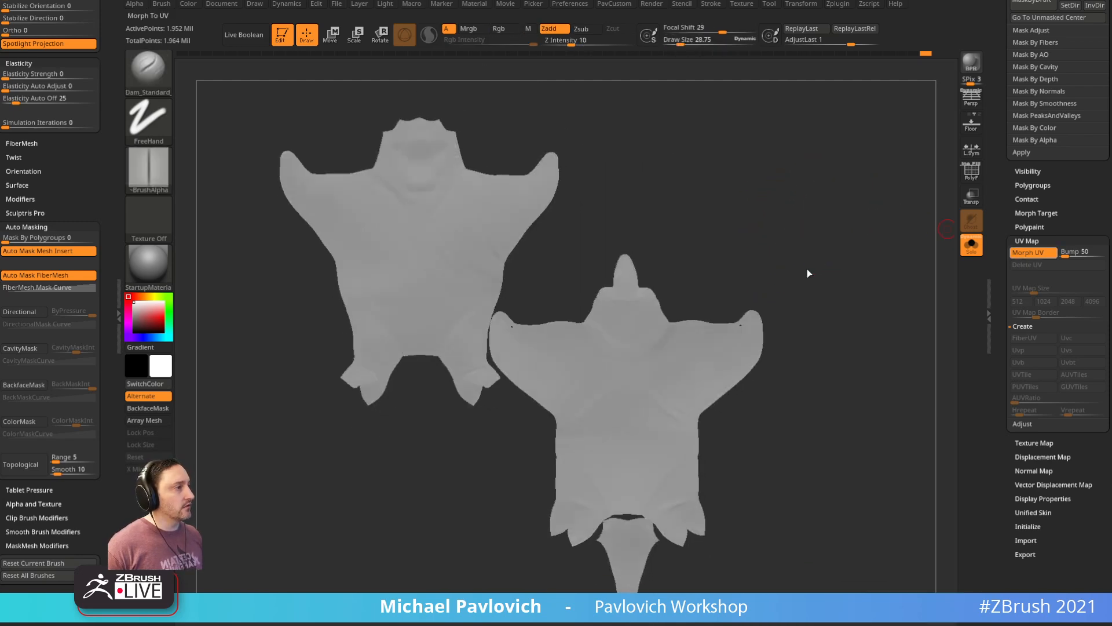
left_click_drag(847, 219, 1001, 276)
left_click(973, 246)
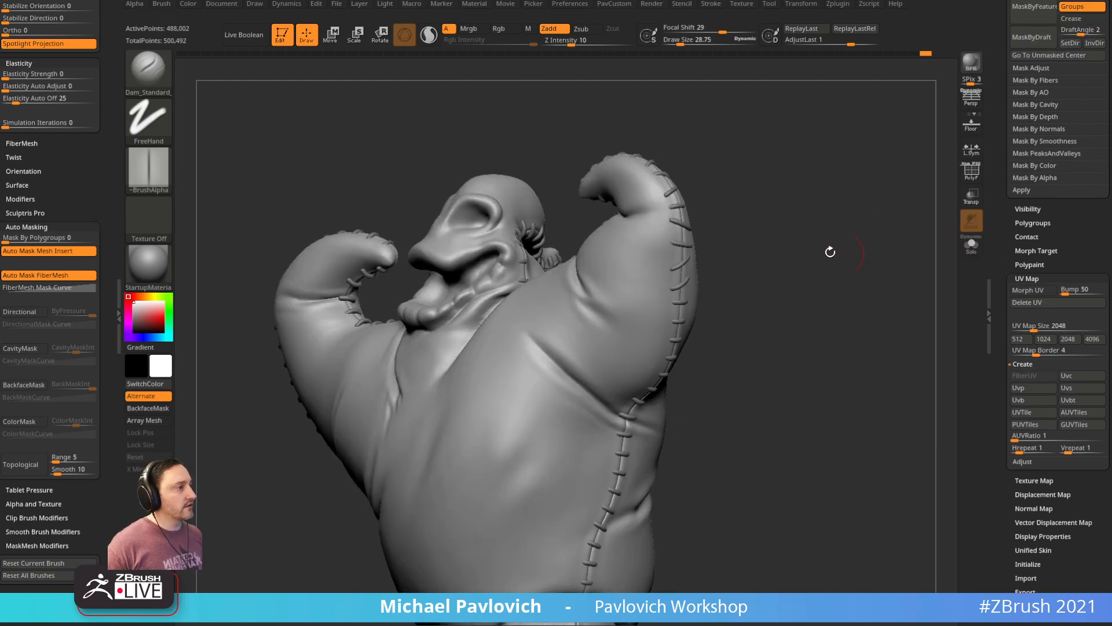
left_click_drag(855, 255, 823, 240)
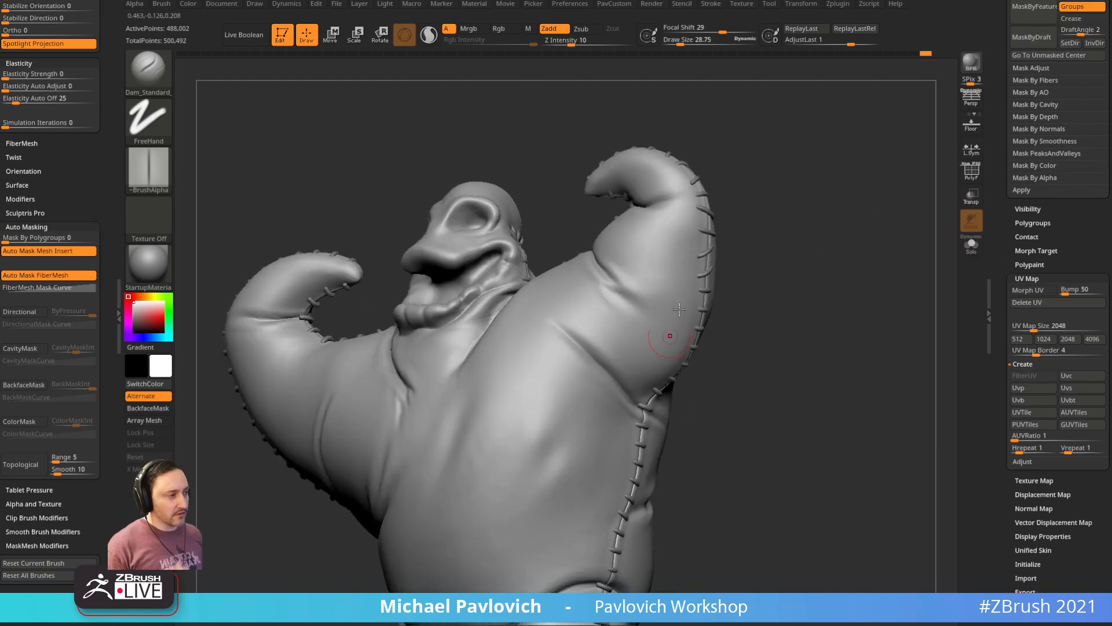
left_click_drag(766, 268, 836, 228)
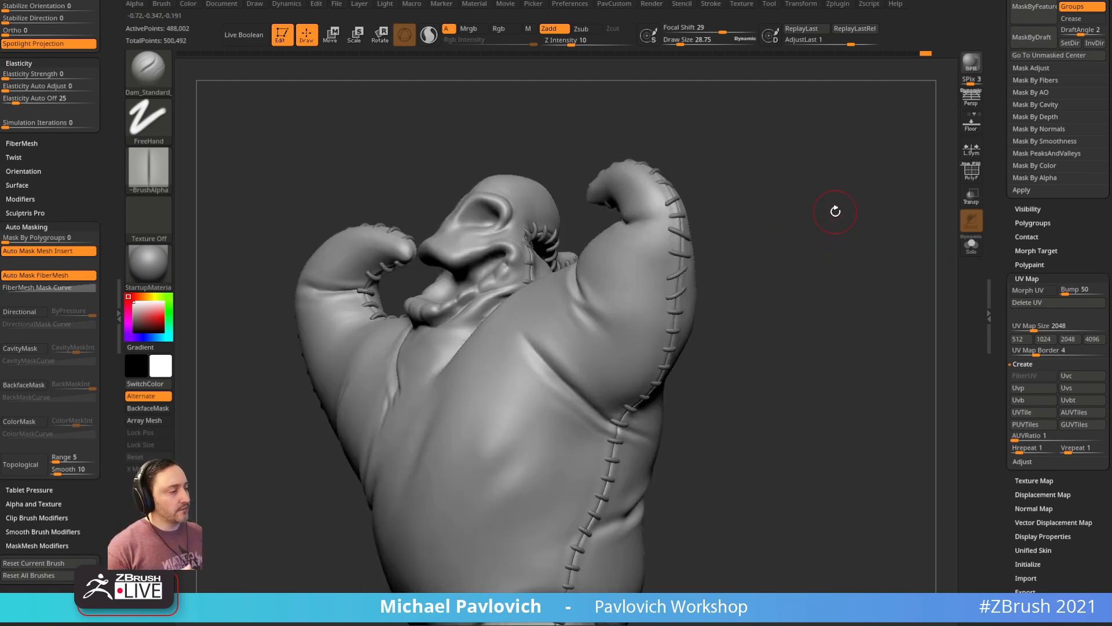
Step: Select the Standard brush and reduce its draw size to about 6.4 for detail work around the arm stitches
mouse_move(794, 188)
left_mouse_down()
mouse_move(757, 216)
mouse_move(772, 242)
mouse_move(763, 256)
mouse_move(720, 169)
mouse_move(690, 181)
left_mouse_up()
key("s")
key("b")
key("s")
key("t")
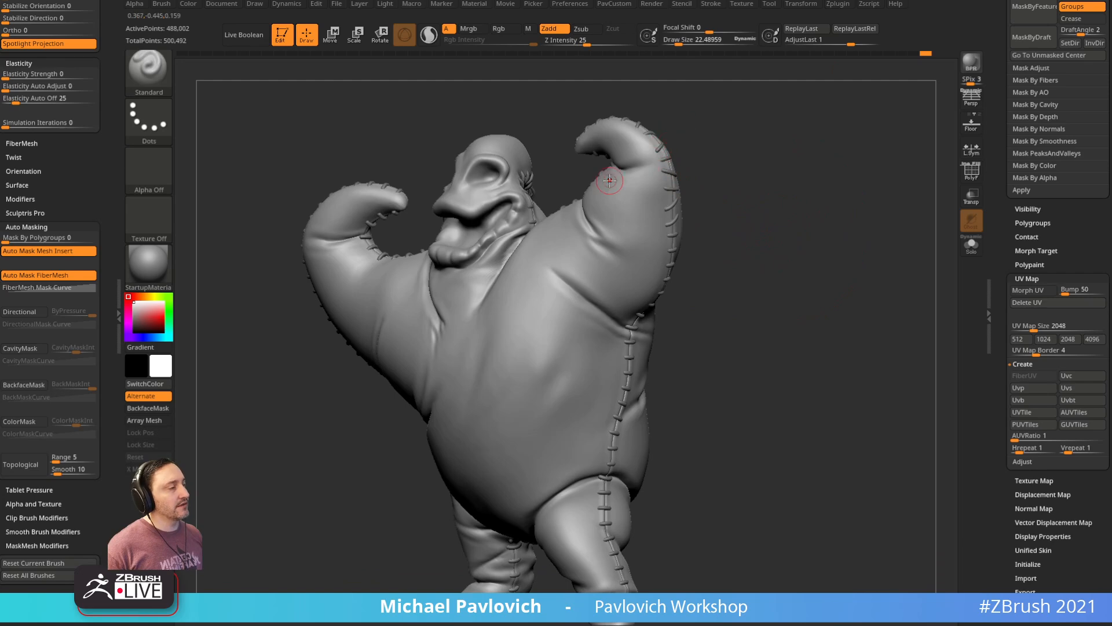
mouse_move(693, 169)
left_mouse_down()
mouse_move(718, 193)
mouse_move(720, 173)
mouse_move(740, 258)
mouse_move(606, 262)
mouse_move(570, 279)
left_mouse_up()
key("s")
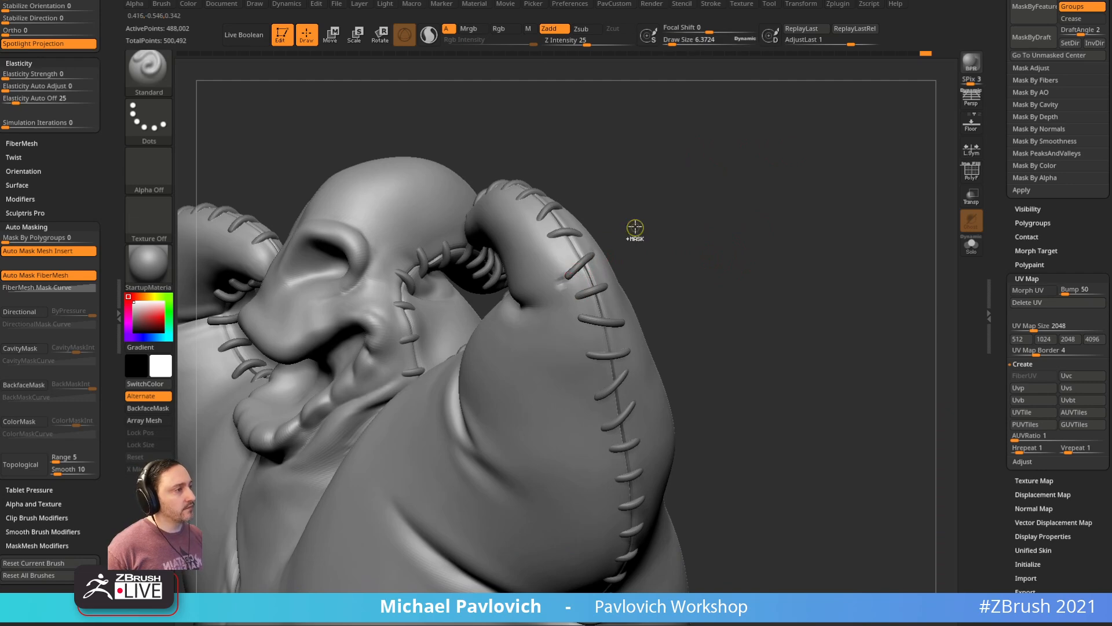
key("3")
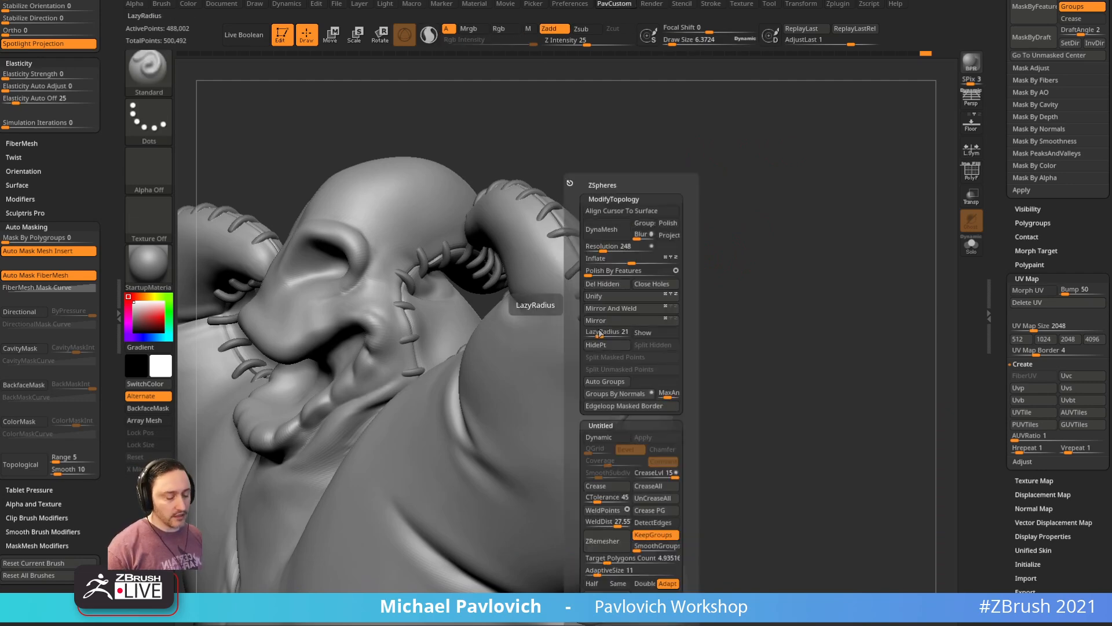
left_click(598, 333)
left_click_drag(806, 243, 710, 182)
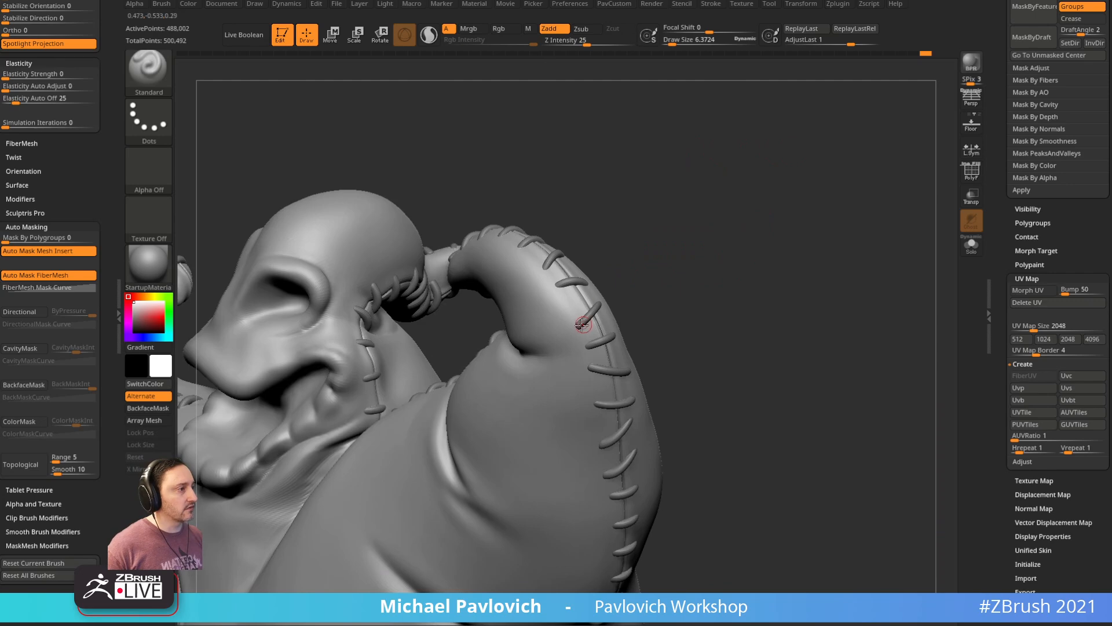
left_click_drag(701, 302, 753, 307)
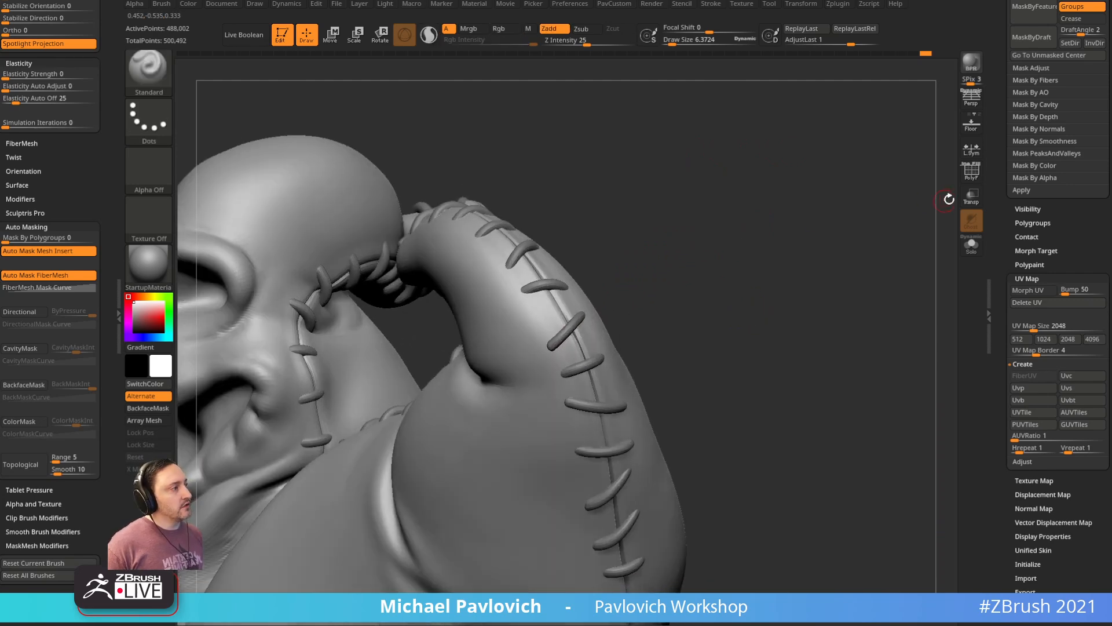
Step: Turn on ghost transparency and sculpt the body along a slanted stitch near the raised arm's tip with the Standard brush
left_click(972, 195)
left_click_drag(823, 224, 772, 222)
left_click_drag(567, 337, 599, 309)
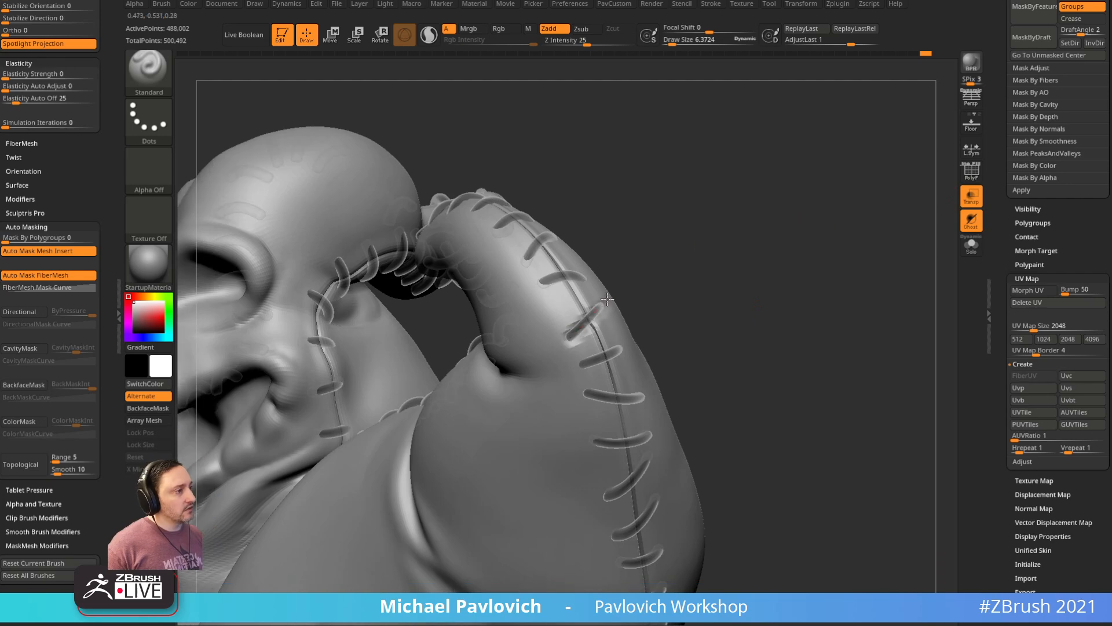
left_click_drag(650, 269, 596, 308)
left_click_drag(665, 282, 645, 310)
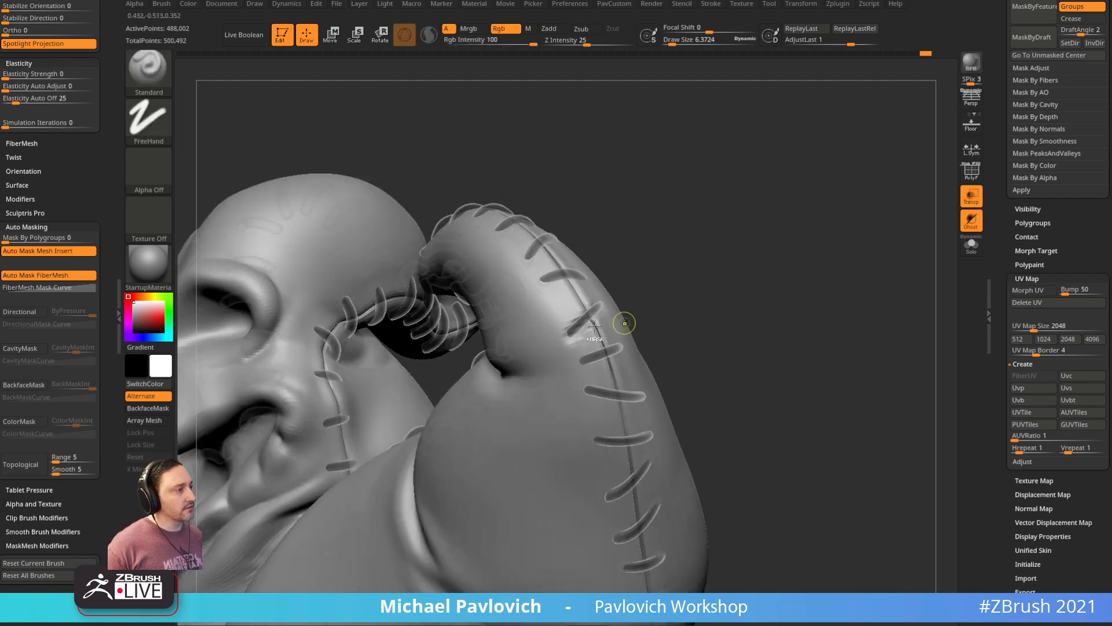
left_click_drag(570, 336, 599, 312)
left_click_drag(637, 303, 650, 288)
left_click_drag(570, 336, 602, 318)
left_click_drag(696, 276, 692, 253)
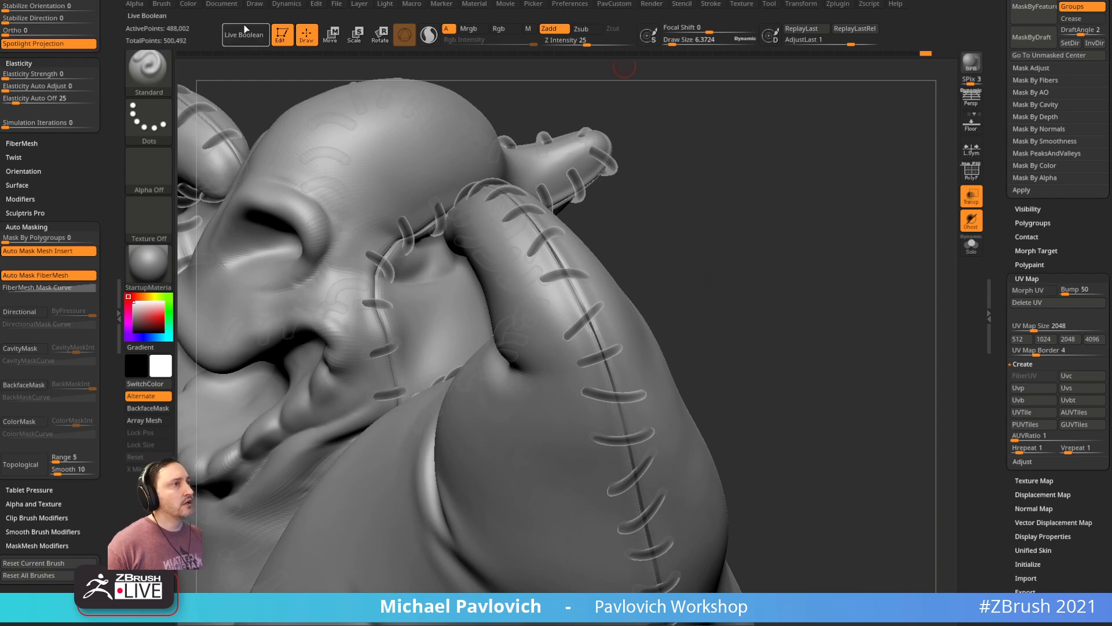
Step: Find the transparency settings in the Draw preferences and adjust how the ghosted stitches display
left_click(255, 4)
left_click_drag(260, 453, 260, 412)
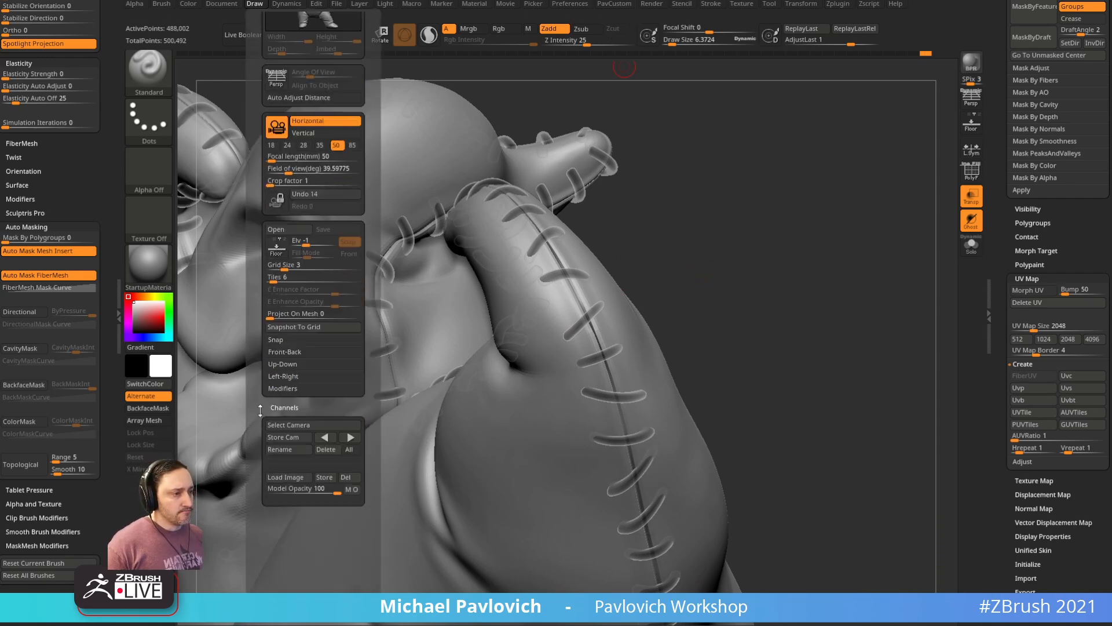
left_click(571, 4)
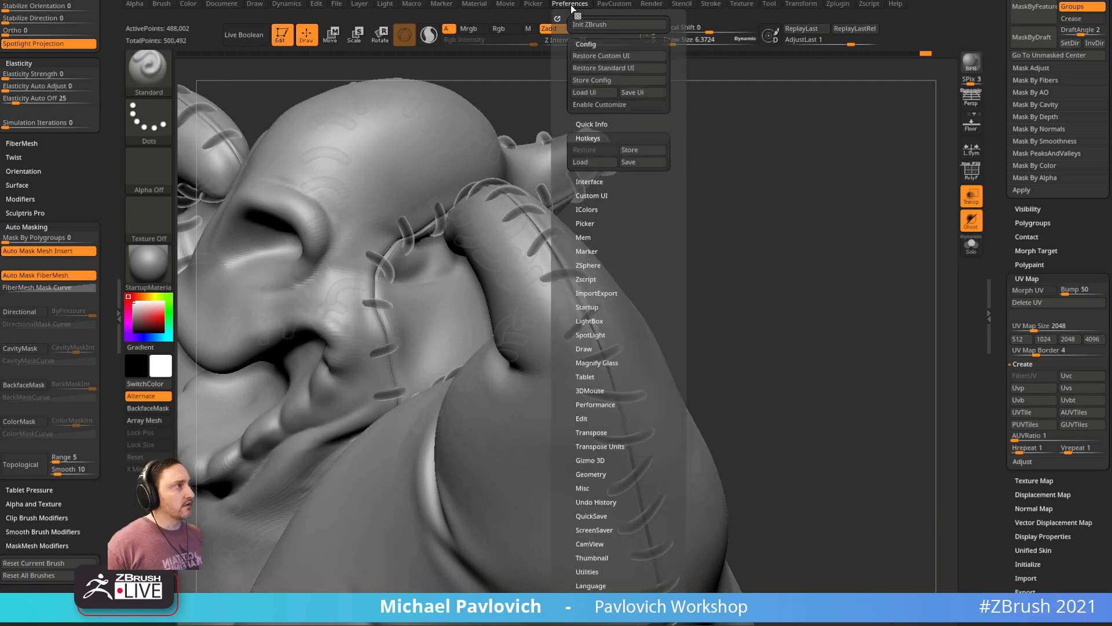
left_click(587, 138, "shift")
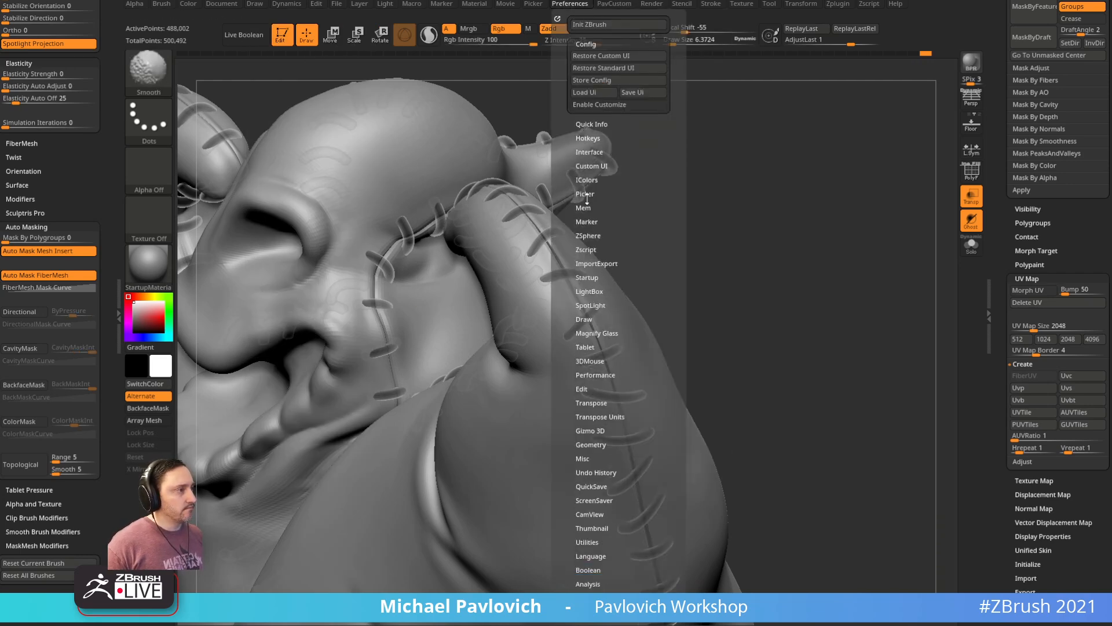
left_click(585, 322)
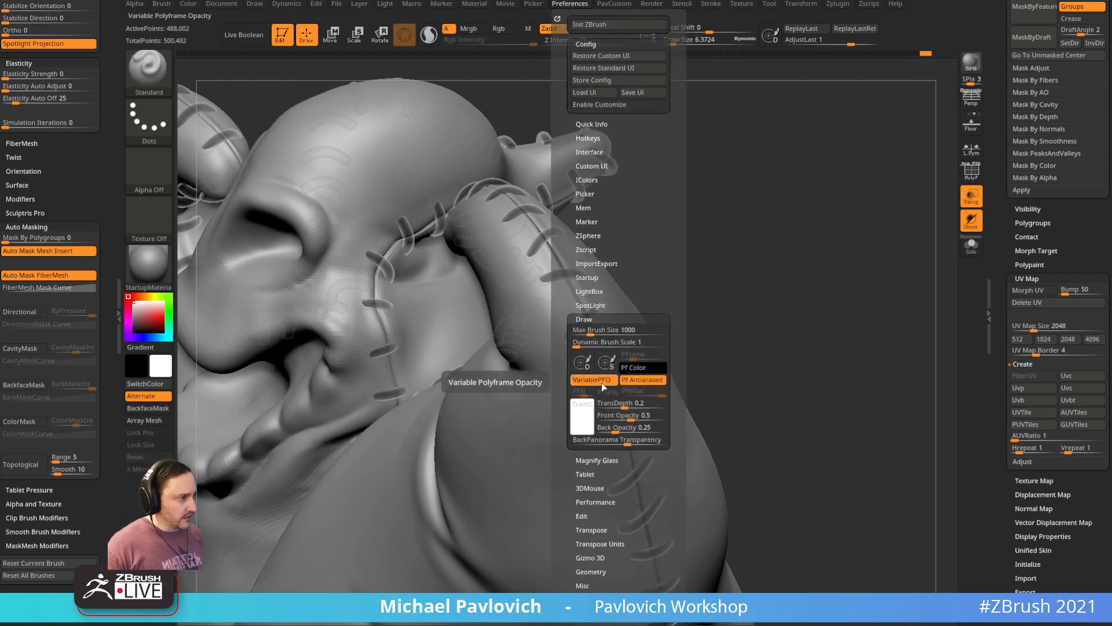
mouse_move(627, 407)
left_mouse_down()
mouse_move(614, 407)
mouse_move(645, 415)
mouse_move(589, 433)
mouse_move(611, 444)
mouse_move(644, 420)
mouse_move(632, 423)
left_mouse_up()
Step: Sculpt the body surface around the slanted stitches below the raised arm's bend with the Standard brush
left_click_drag(707, 240, 571, 328)
left_click_drag(639, 275, 576, 325)
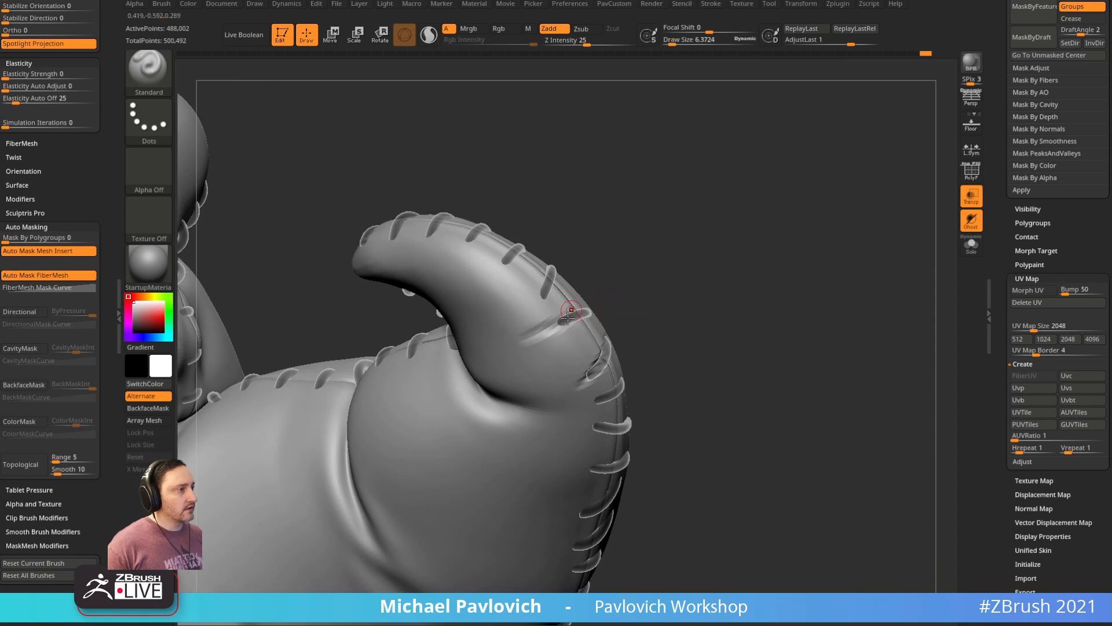
left_click_drag(595, 258, 600, 279)
left_click_drag(557, 305, 543, 342)
mouse_move(597, 262)
left_mouse_down()
mouse_move(603, 287)
mouse_move(530, 345)
mouse_move(658, 268)
mouse_move(555, 360)
left_mouse_up()
mouse_move(635, 357)
left_mouse_down()
mouse_move(603, 330)
mouse_move(522, 330)
mouse_move(599, 353)
left_mouse_up()
left_click_drag(477, 423, 543, 386)
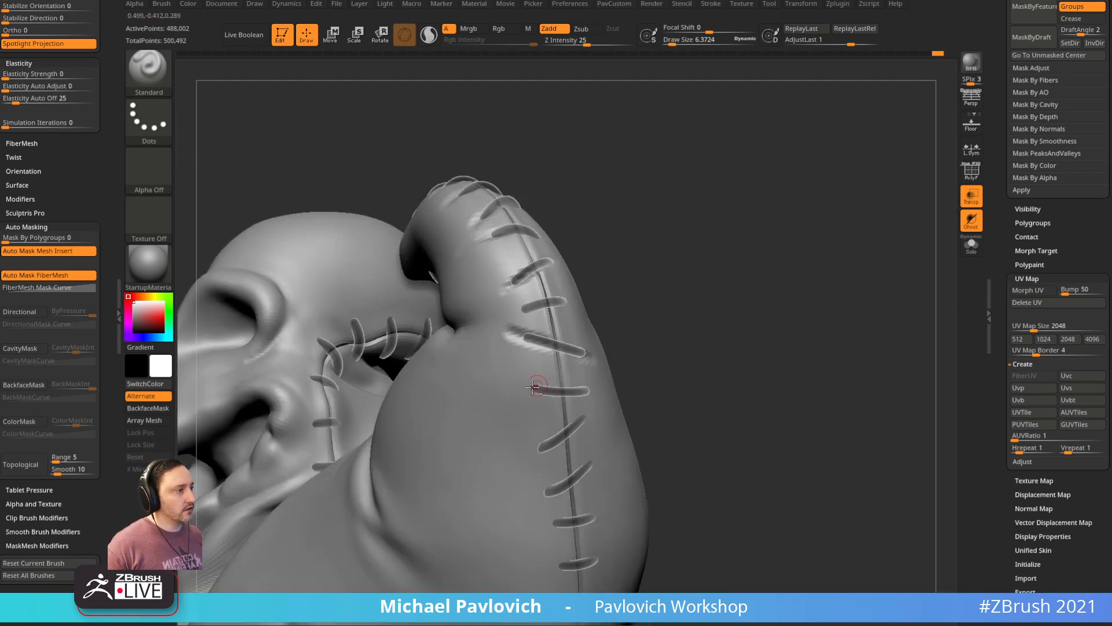
Step: Turn off ghost transparency and inspect the pulled fabric around the raised arm's stitches from several angles
left_click_drag(637, 264, 743, 238)
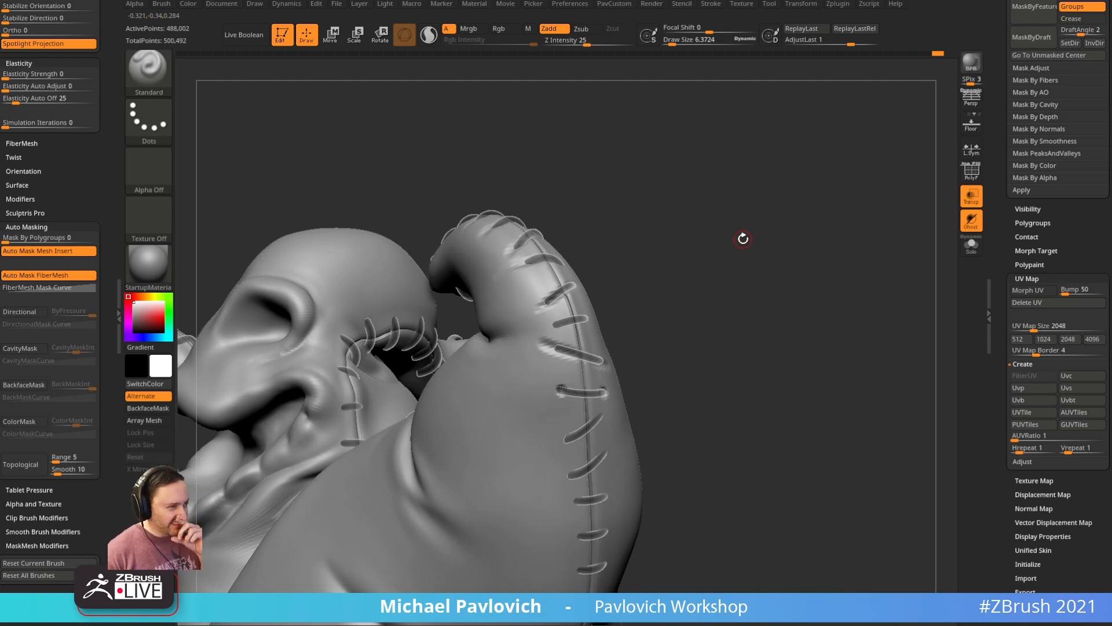
left_click_drag(707, 231, 551, 341)
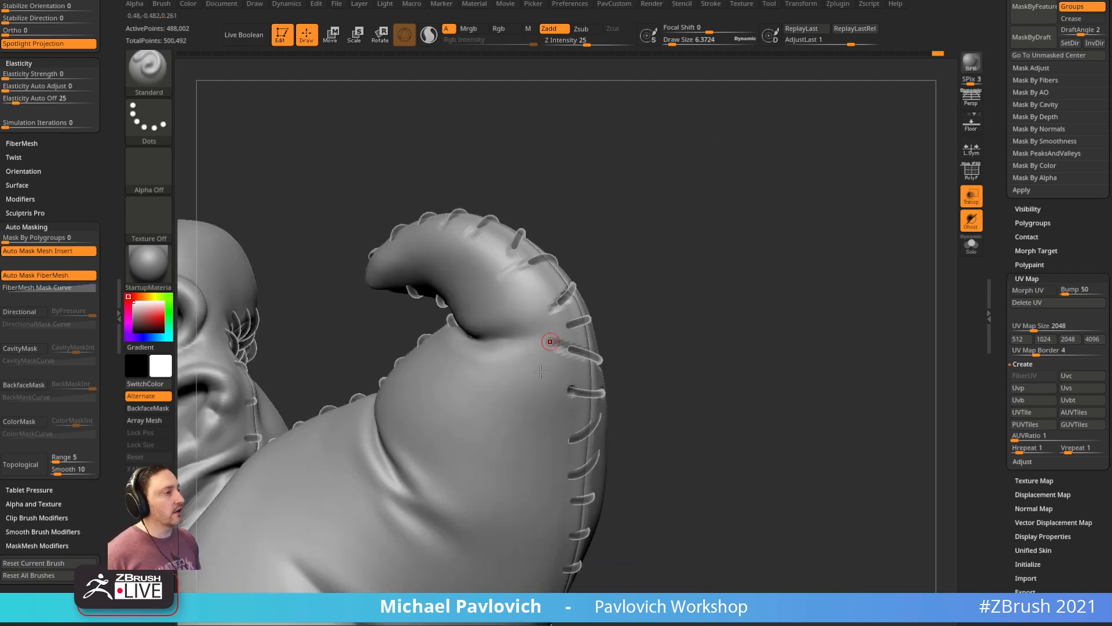
left_click_drag(664, 373, 599, 373)
left_click_drag(713, 371, 612, 387)
left_click(972, 198)
left_click_drag(856, 263, 747, 300)
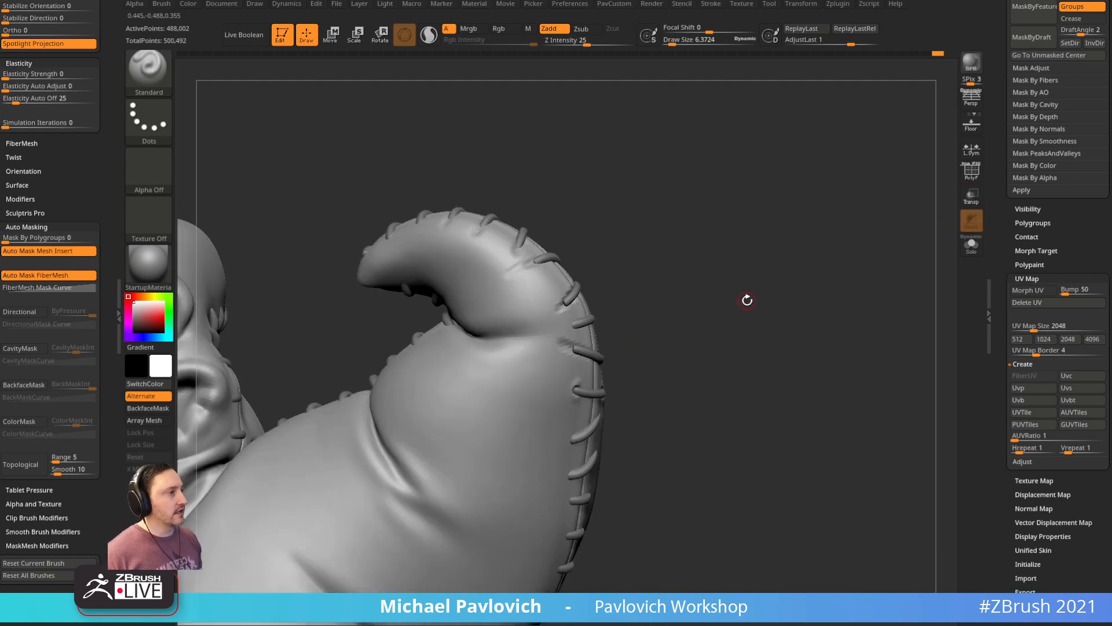
left_click_drag(790, 268, 859, 214)
Step: Make the body active with ghost transparency on, and sculpt tension folds at the upper-arm stitches at draw size about 8.5
left_click(592, 380, "alt")
left_click(574, 365, "alt")
left_click(969, 198)
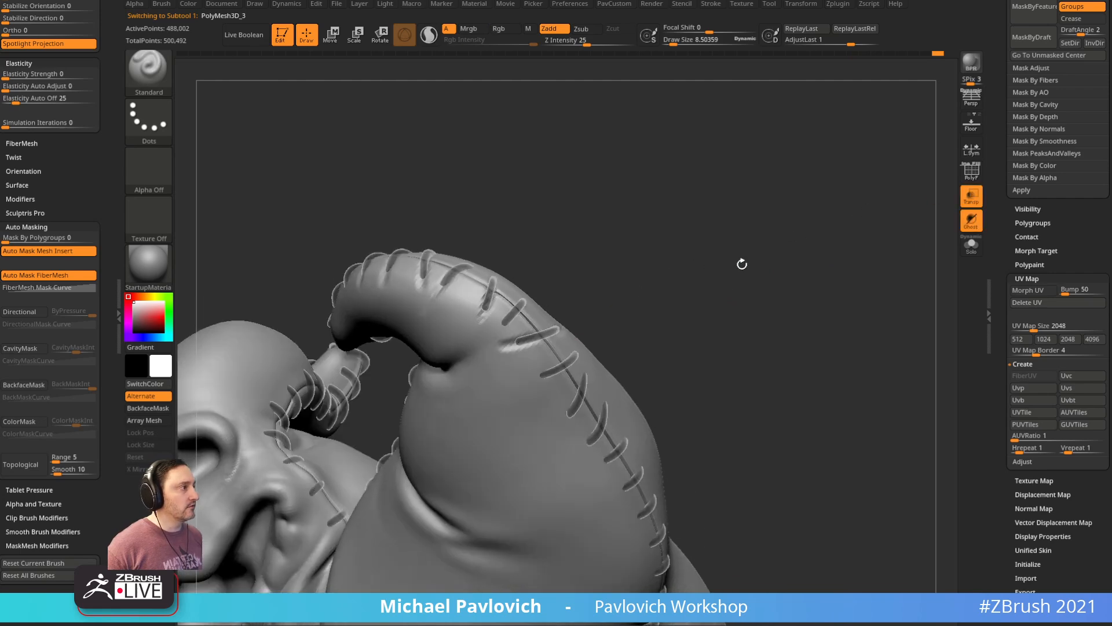
left_click_drag(800, 235, 770, 252)
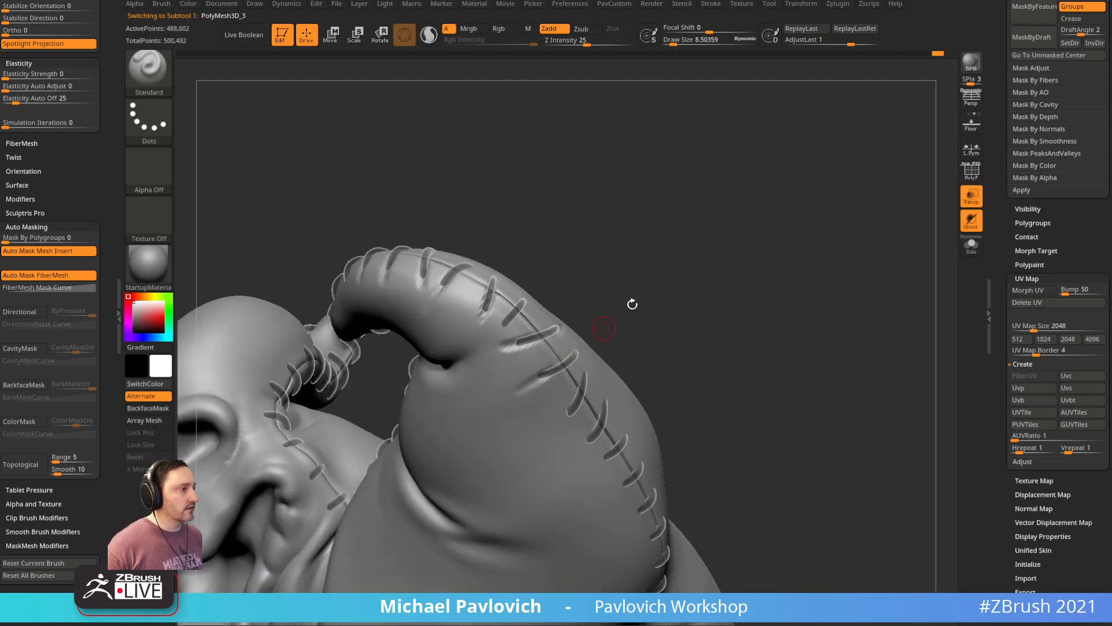
left_click_drag(587, 342, 558, 371)
left_click_drag(704, 268, 625, 279)
right_click_drag(511, 319, 540, 295)
mouse_move(513, 291)
left_mouse_down()
mouse_move(576, 235)
mouse_move(489, 315)
left_mouse_up()
mouse_move(611, 280)
left_mouse_down()
mouse_move(442, 420)
mouse_move(690, 353)
mouse_move(528, 385)
left_mouse_up()
Step: Sculpt broader dents and ridges between the upper-arm stitches with the Standard brush at draw size about 18.8
mouse_move(678, 356)
left_mouse_down()
mouse_move(643, 369)
mouse_move(683, 351)
left_mouse_up()
left_click_drag(540, 335, 531, 339, "alt")
left_click_drag(647, 327, 609, 342)
left_click_drag(544, 328, 510, 326, "alt")
left_click_drag(617, 349, 528, 370)
left_click_drag(649, 365, 710, 341)
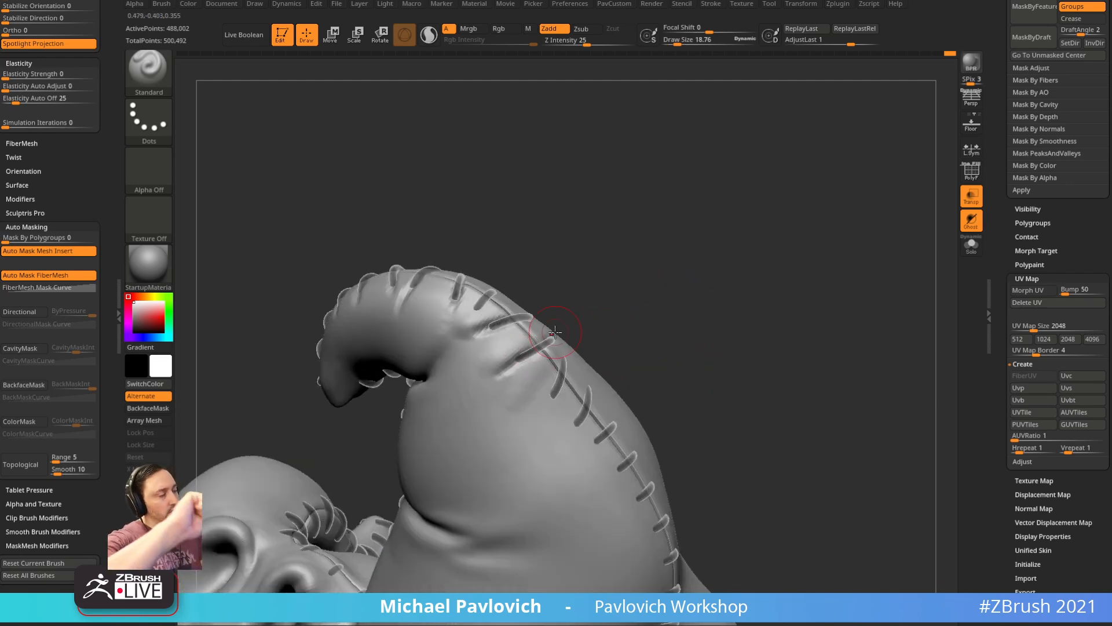
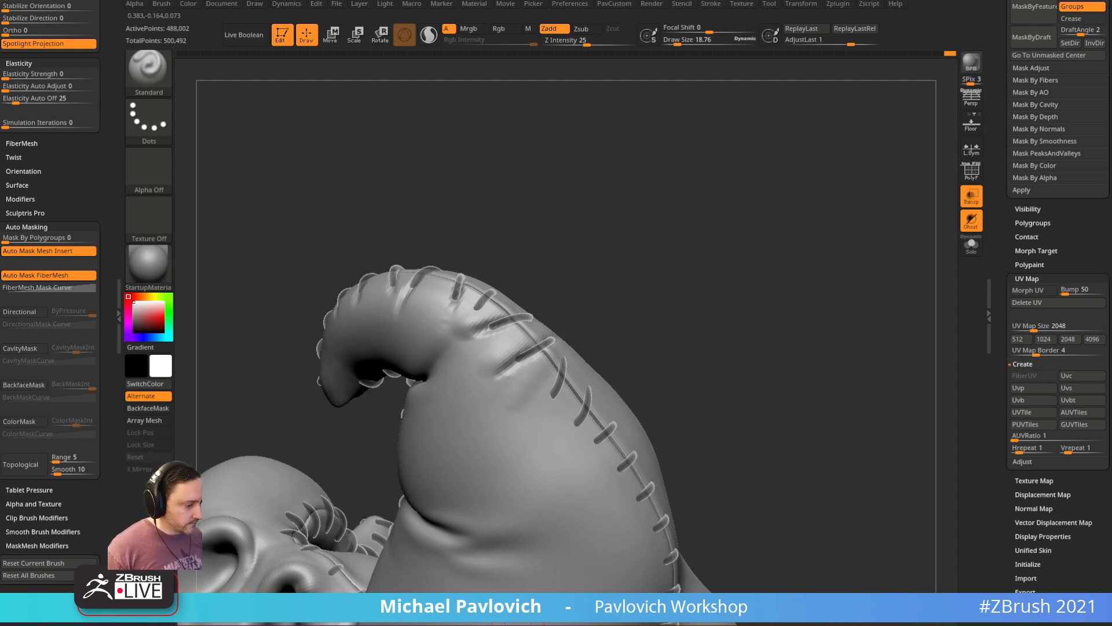
Step: Switch to the browser and examine the burlap bag image results for how the fabric gathers and folds
key("alt+Tab")
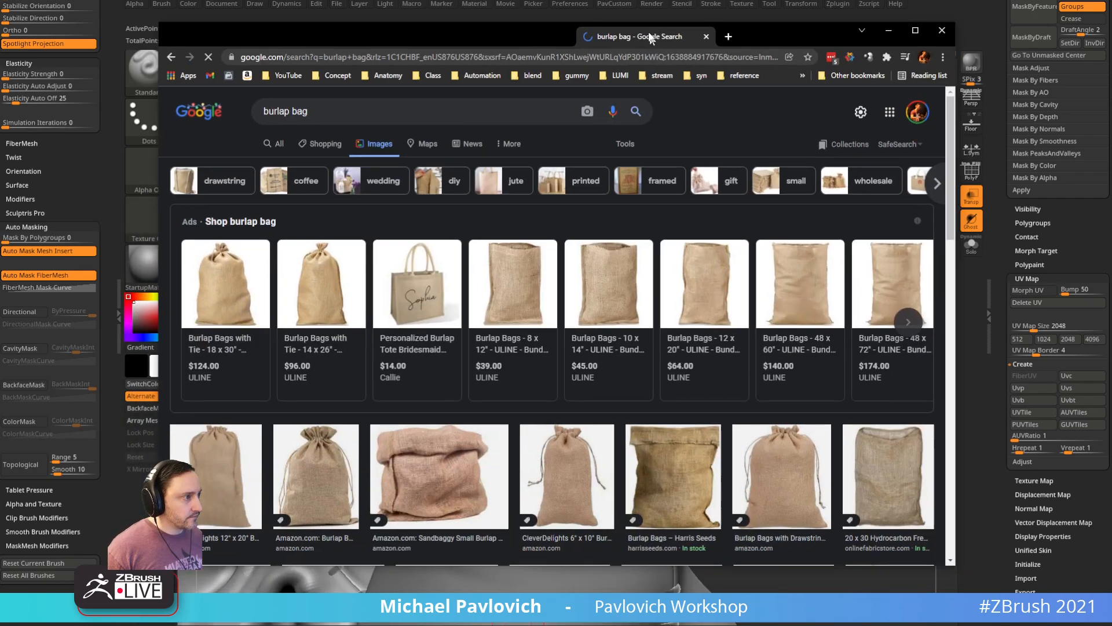
scroll(310, 404, "down", 2)
left_click(310, 404)
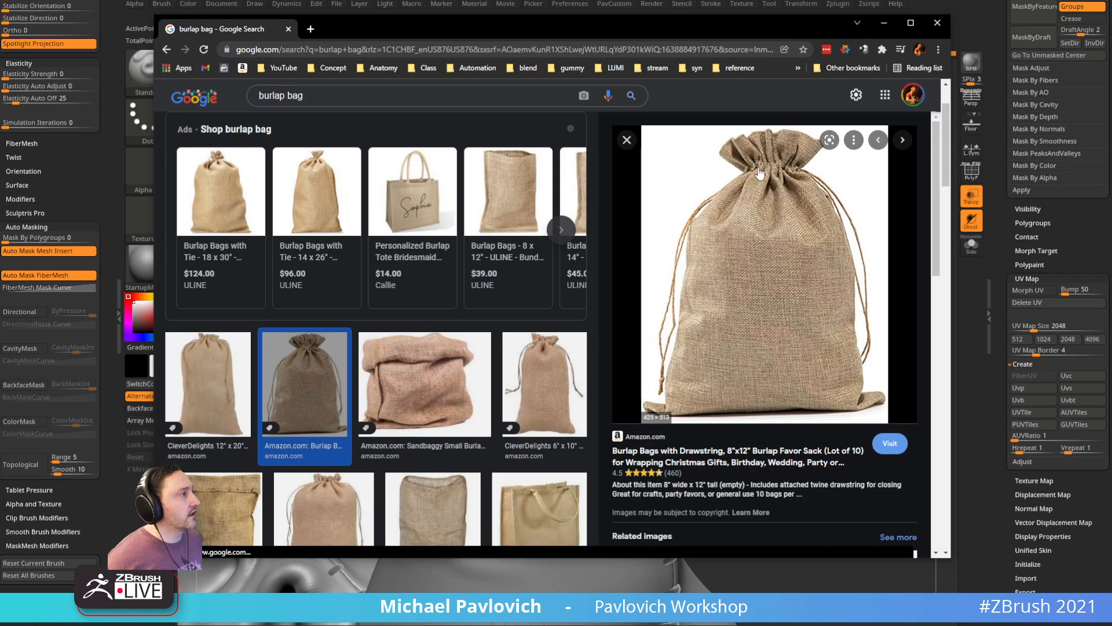
scroll(427, 390, "down", 10)
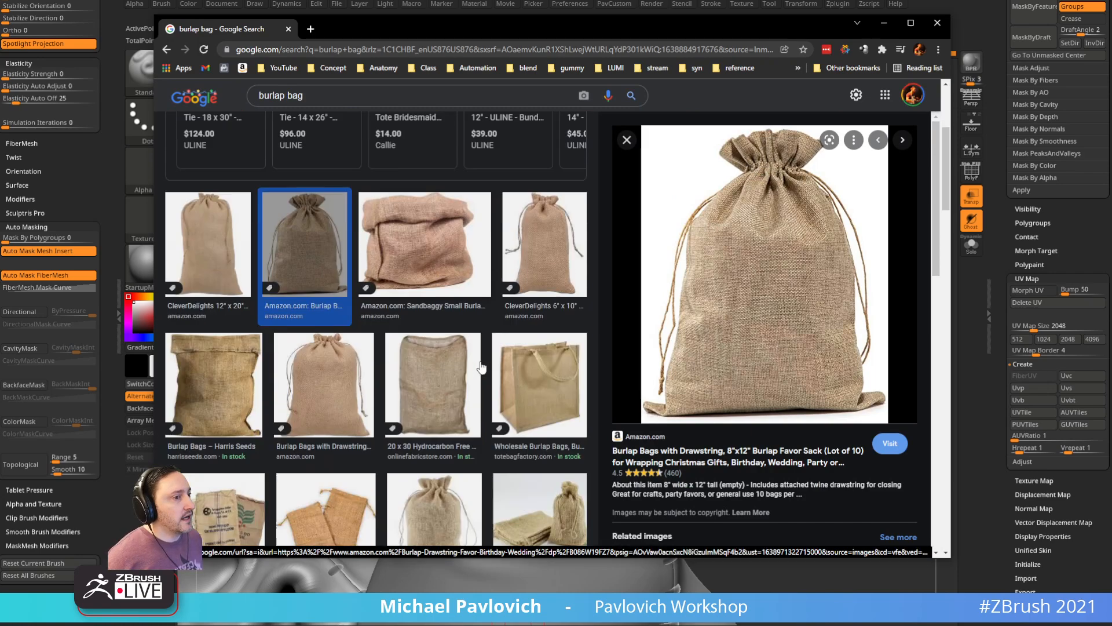
scroll(427, 390, "down", 7)
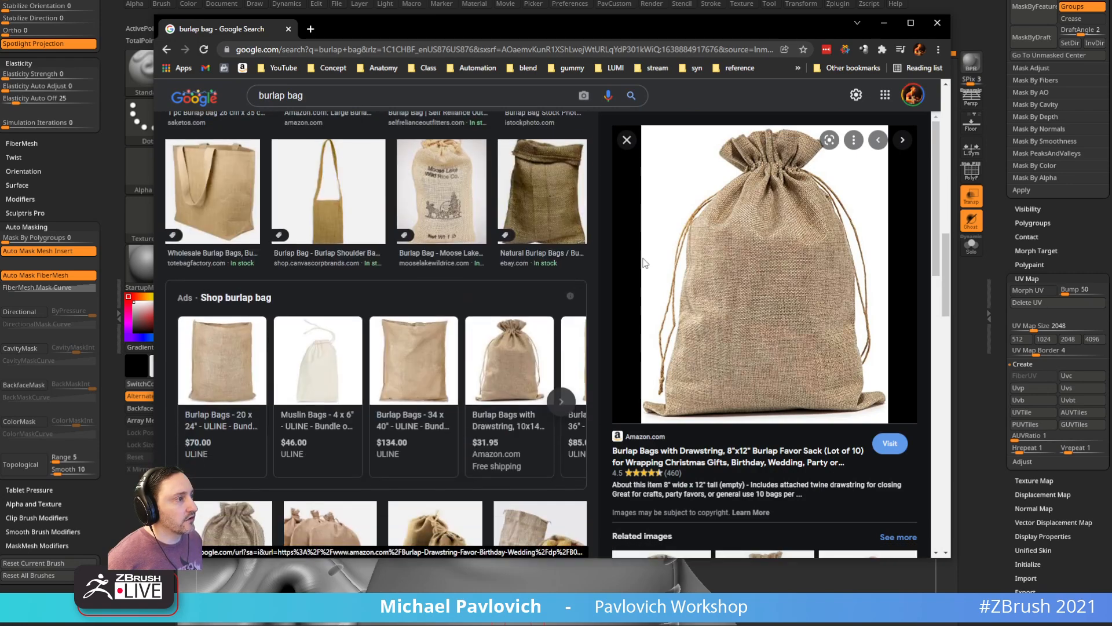
scroll(429, 347, "down", 3)
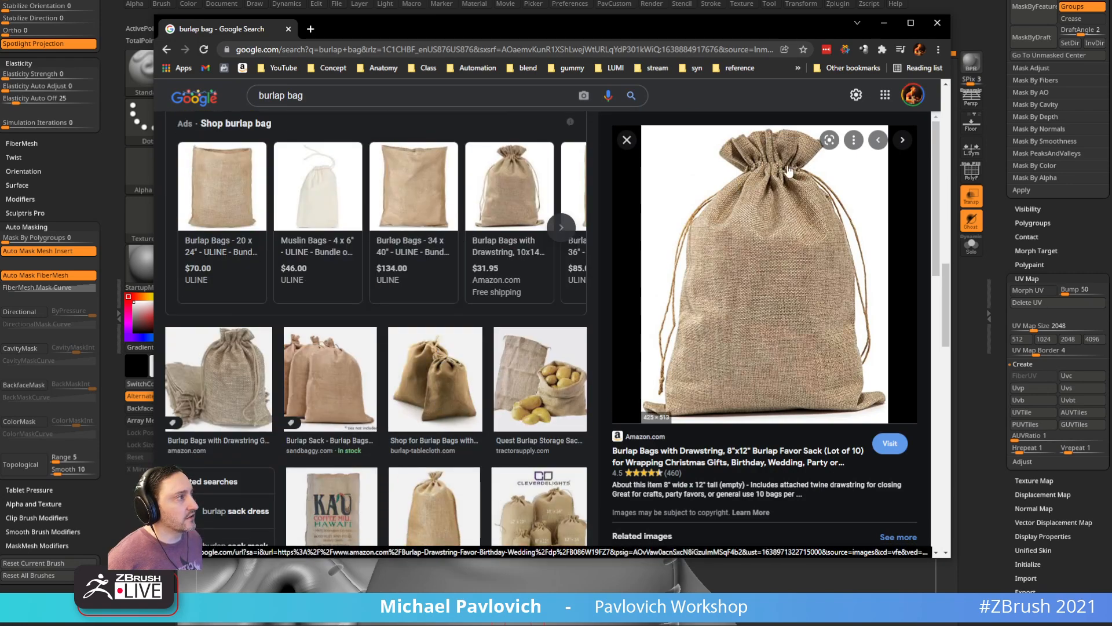
scroll(338, 394, "down", 5)
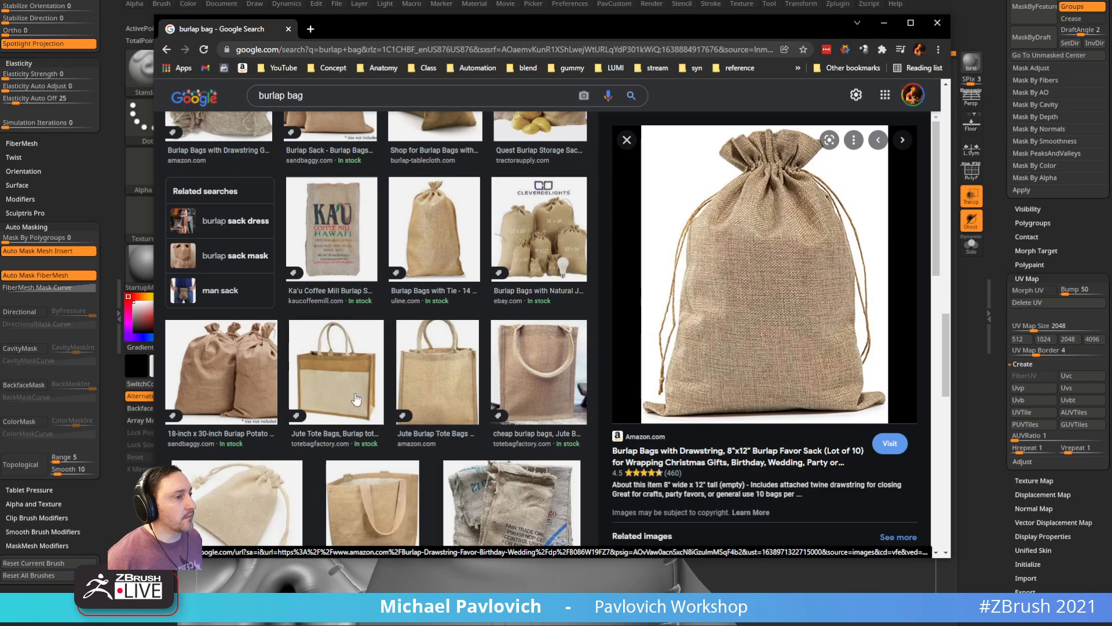
scroll(508, 408, "down", 6)
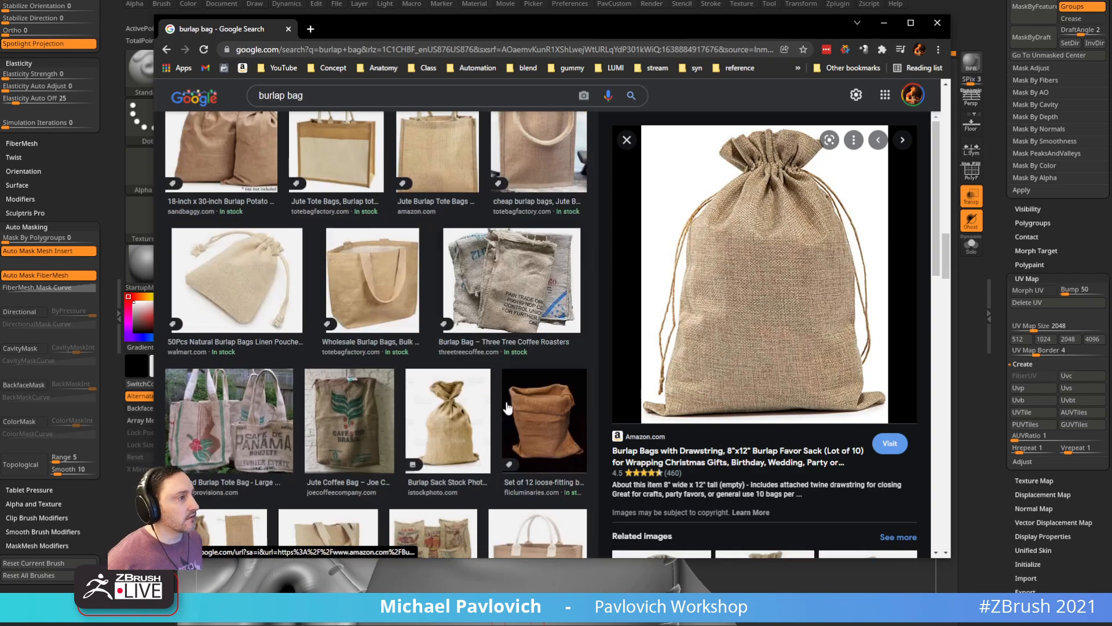
scroll(508, 408, "down", 8)
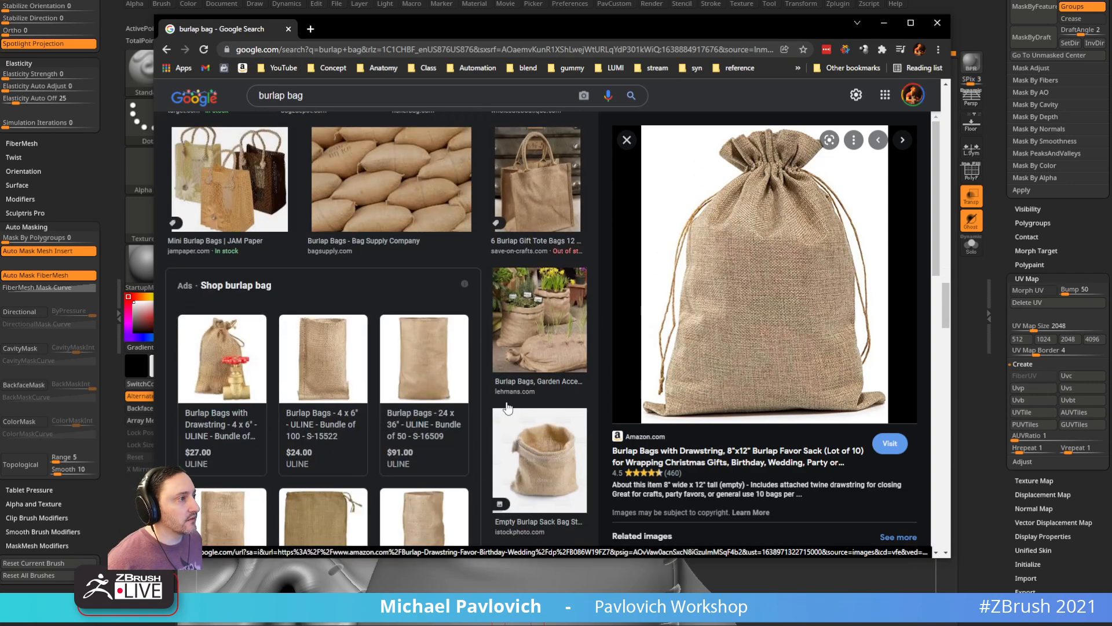
scroll(509, 408, "down", 3)
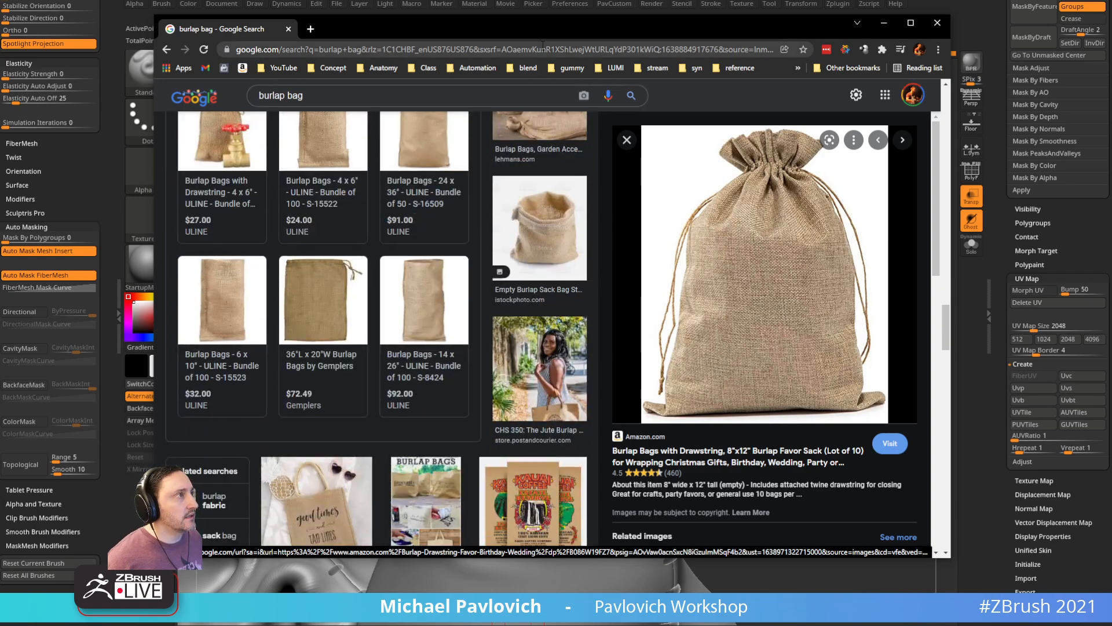
left_click_drag(547, 31, 551, 0)
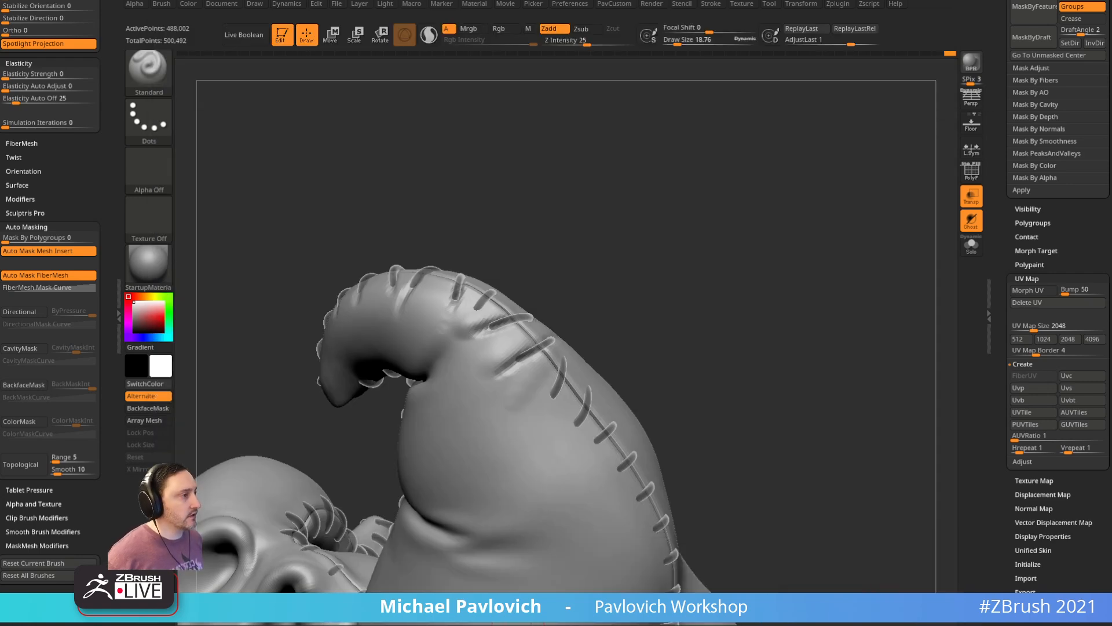
Step: Sculpt folds off the next stitches down the arm at draw size about 8.5, and turn off ghost transparency
left_click_drag(765, 209, 763, 245)
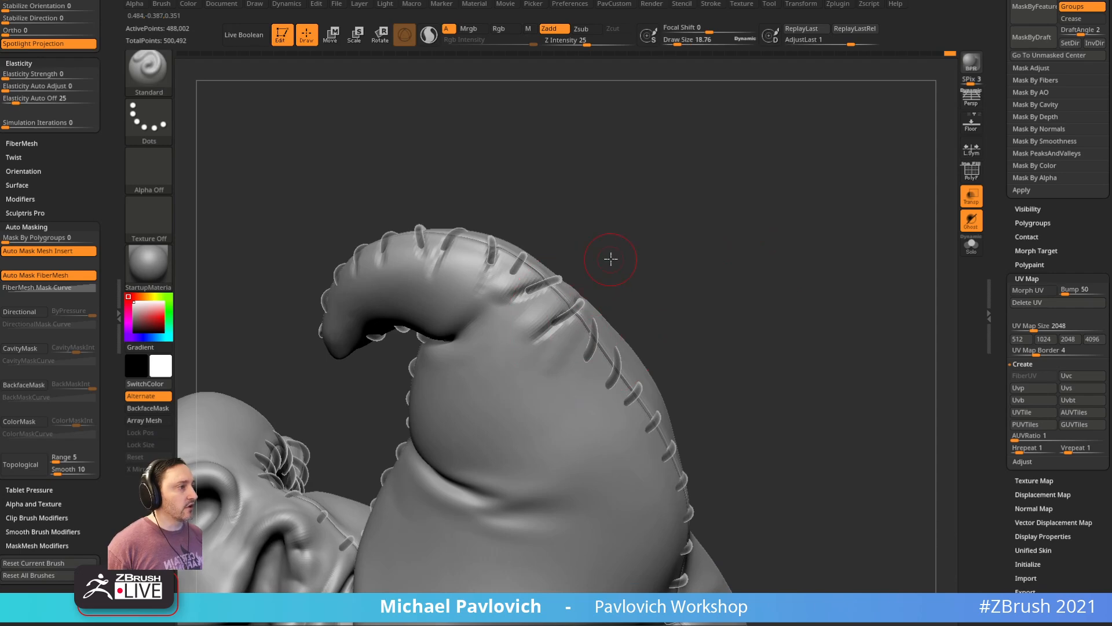
left_click_drag(611, 257, 622, 276)
right_click_drag(614, 323, 599, 349)
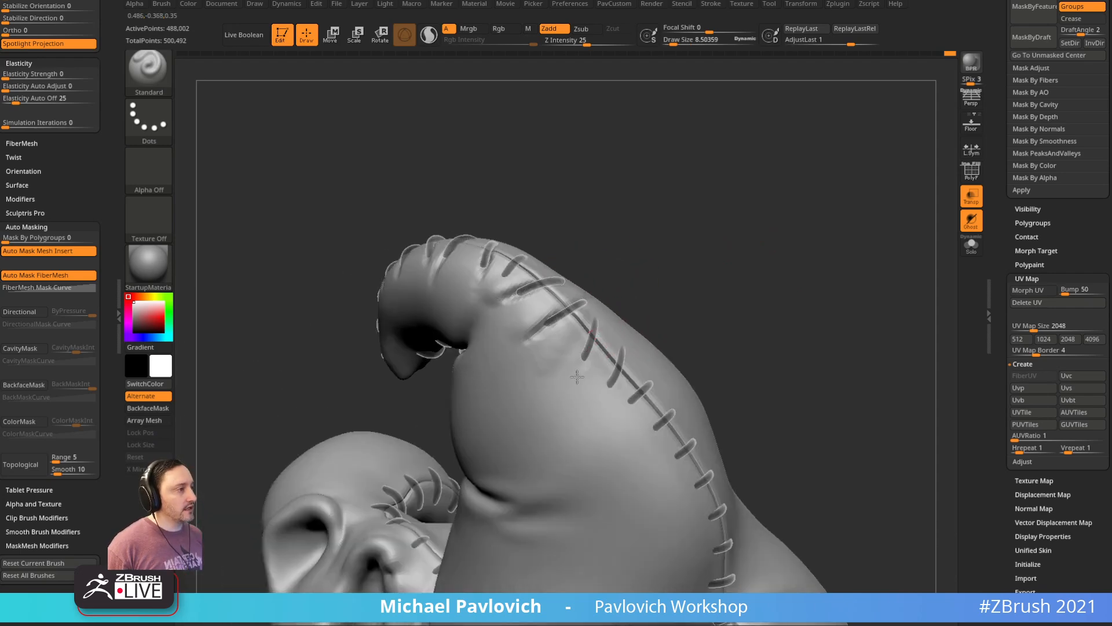
mouse_move(716, 297)
left_mouse_down()
mouse_move(690, 249)
mouse_move(551, 301)
left_mouse_up()
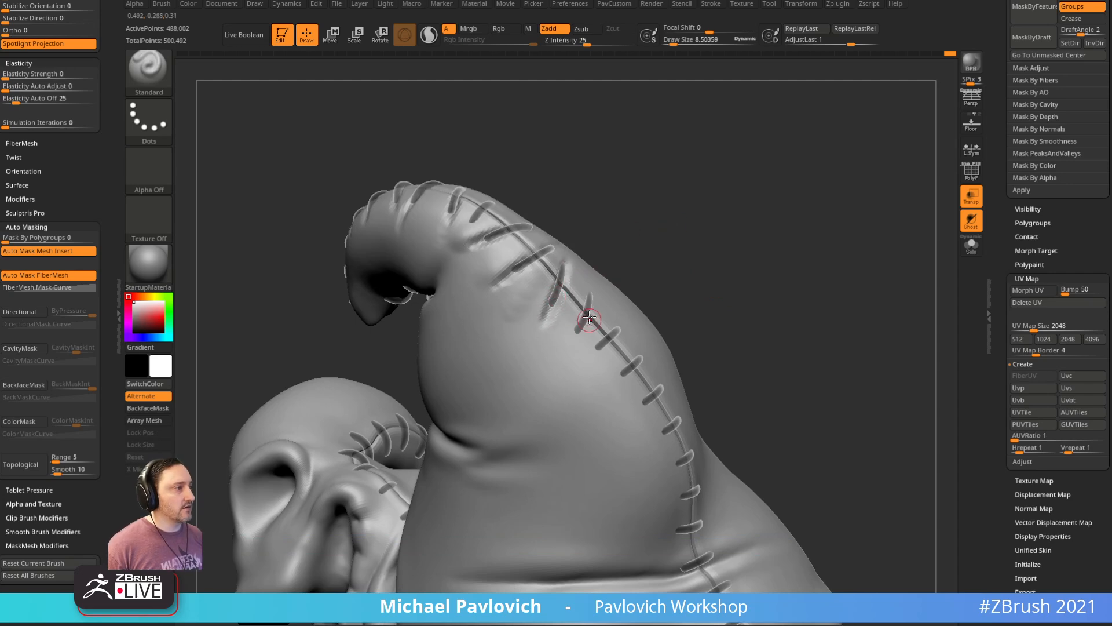
left_click_drag(620, 332, 566, 370, "alt")
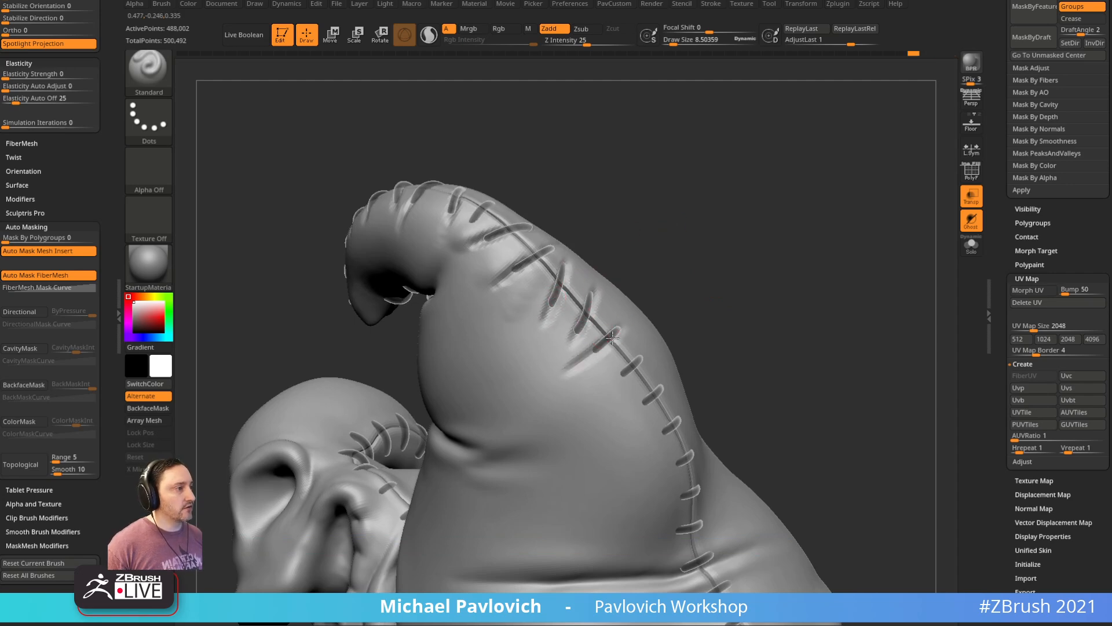
left_click_drag(763, 297, 872, 259)
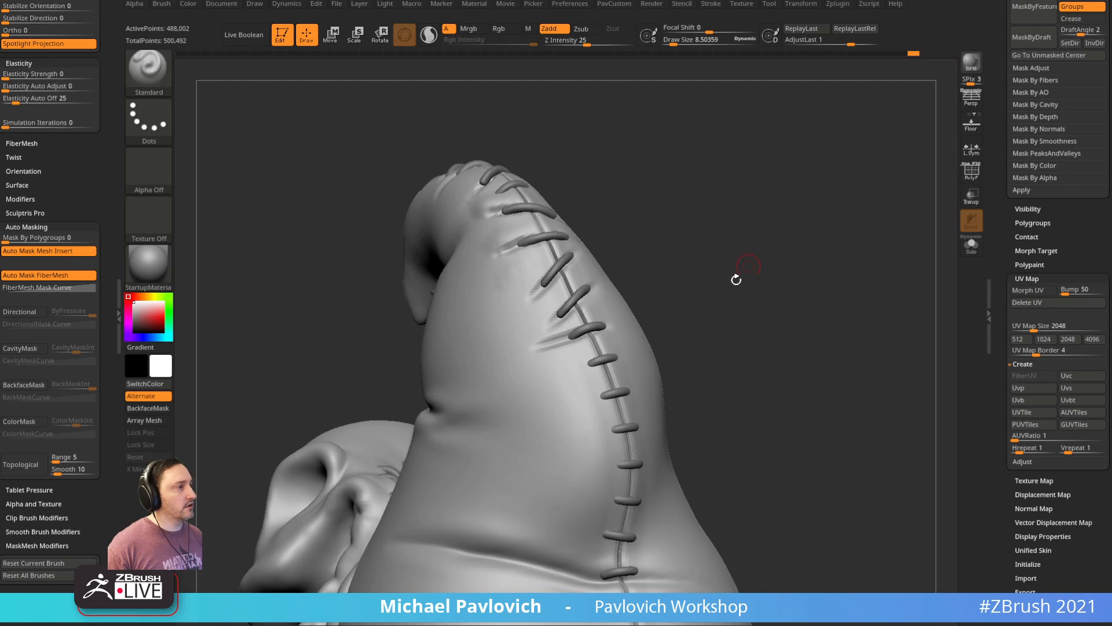
Step: Make the stitches subtool active, show its polygroups, and cross one upper-arm stitch with a rotated copy to form an X
left_click_drag(747, 263, 602, 316)
left_click(577, 304, "alt")
left_click_drag(666, 267, 693, 258)
key("w")
left_click(971, 172)
left_click_drag(873, 209, 820, 274, "alt")
left_click(588, 345)
left_click_drag(663, 298, 621, 311)
key("q")
Step: Hide several of the closely spaced stitches along the arm seam by polygroup and delete the hidden ones
mouse_move(672, 272)
left_mouse_down()
mouse_move(730, 248)
mouse_move(757, 306)
mouse_move(745, 273)
mouse_move(651, 281)
mouse_move(715, 352)
mouse_move(666, 302)
left_mouse_up()
key("s")
left_click(655, 280)
left_click(572, 248, "ctrl+shift")
left_click(698, 345, "ctrl+shift")
left_click_drag(698, 345, 571, 269, "alt")
left_click(564, 239, "ctrl+shift")
left_click_drag(646, 224, 661, 334, "ctrl+shift")
left_click(546, 321, "ctrl+shift")
left_click(560, 375, "ctrl+shift")
left_click(572, 430, "ctrl+shift")
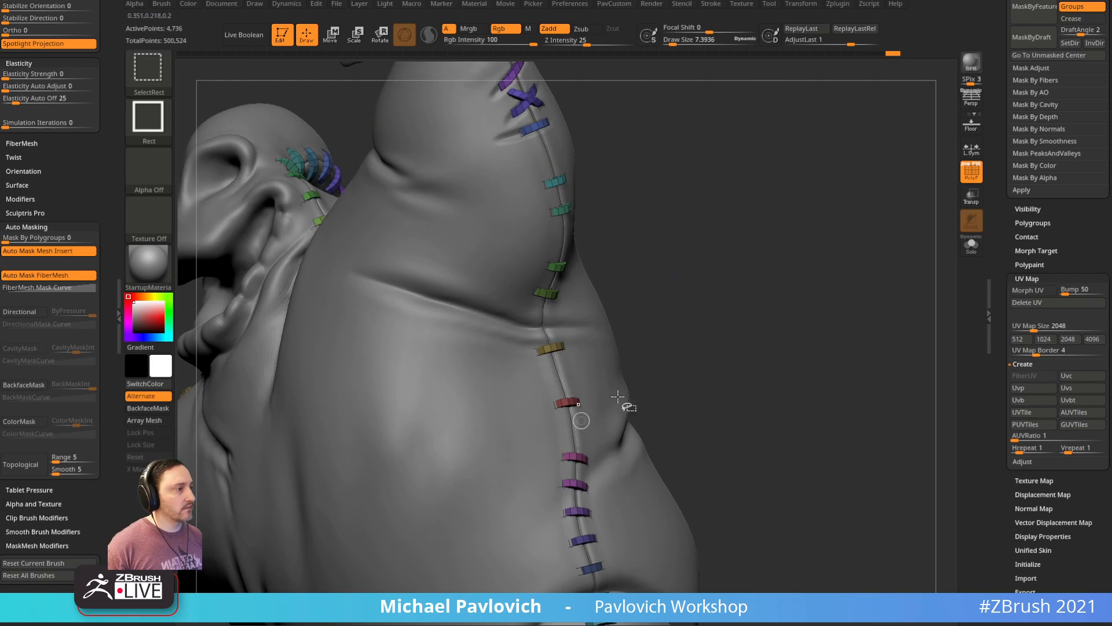
key("space")
left_click(752, 285)
Step: Select the Move brush, enable topological auto masking, and set the draw size to 1 for moving single stitches
mouse_move(689, 277)
left_mouse_down("alt")
mouse_move(708, 345)
mouse_move(703, 306)
left_mouse_up("alt")
key("b")
key("m")
key("v")
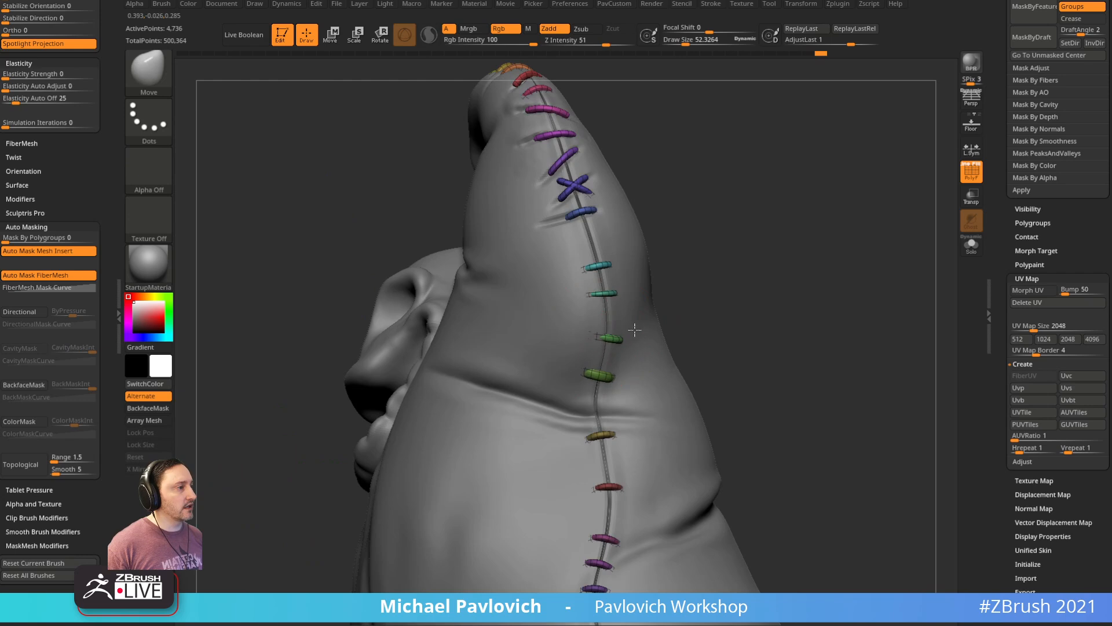
left_click(34, 473)
key("s")
left_click_drag(643, 356, 614, 336)
key("s")
Step: Slide the remaining stitches along the arm seam to close the gaps around the fold with the Move brush
mouse_move(711, 295)
left_mouse_down("alt")
mouse_move(701, 281)
mouse_move(704, 307)
left_mouse_up("alt")
left_click_drag(606, 330, 607, 297)
left_click_drag(730, 281, 675, 270)
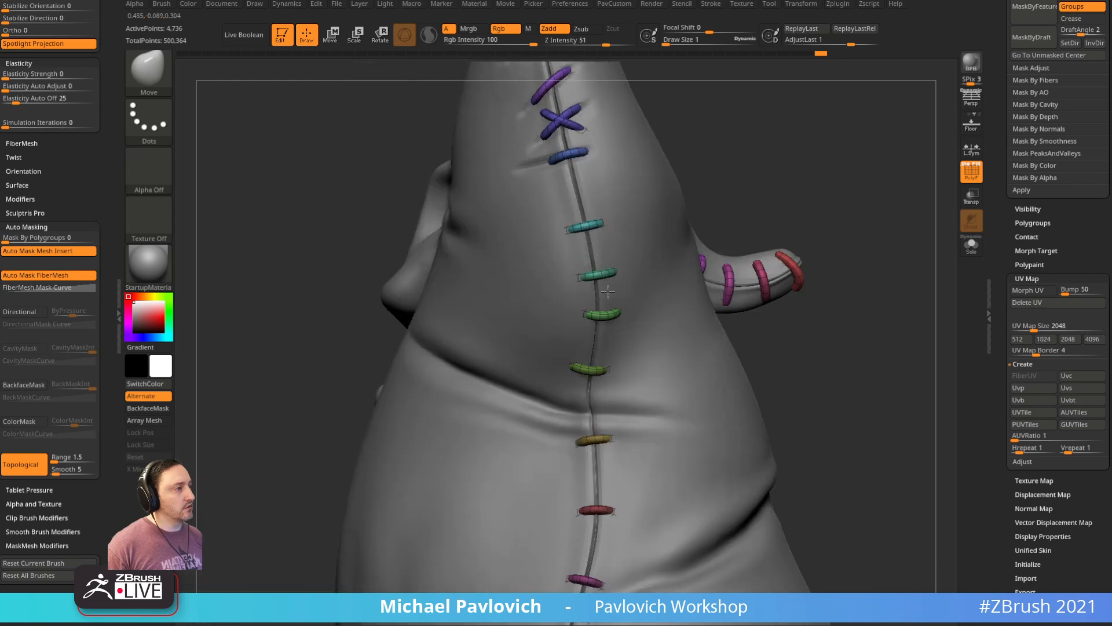
left_click_drag(789, 197, 597, 337)
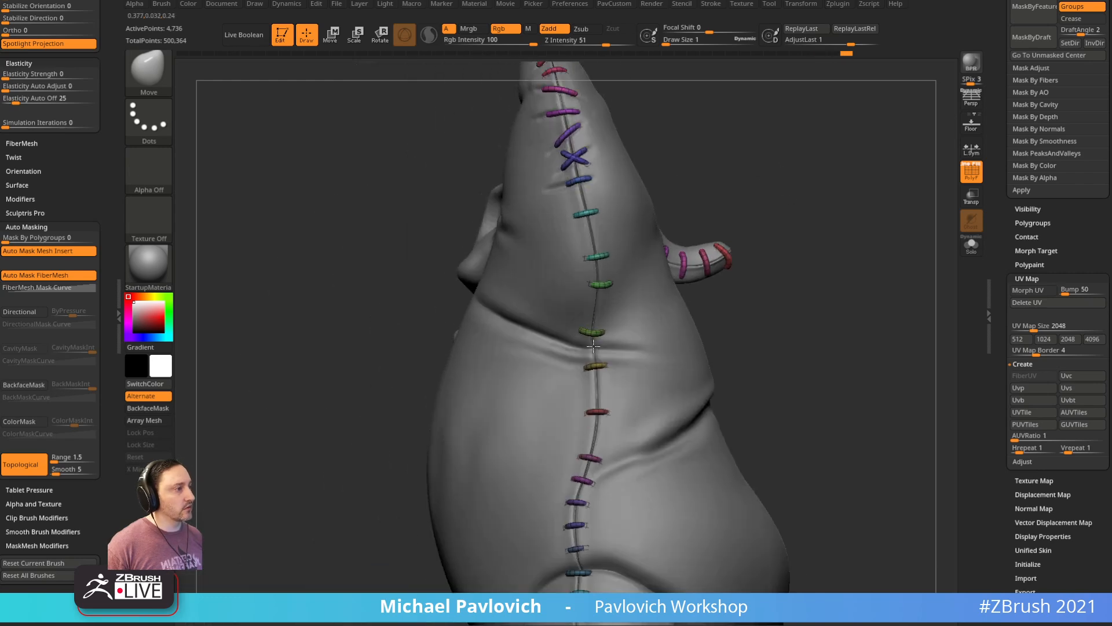
left_click_drag(597, 412, 597, 397)
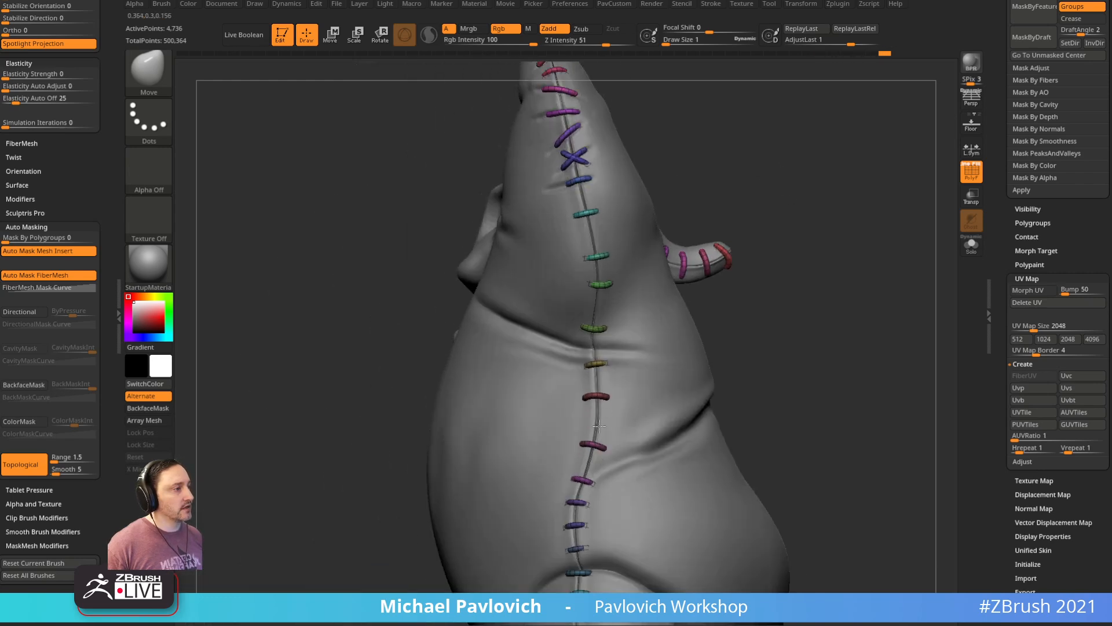
left_click_drag(762, 335, 631, 432)
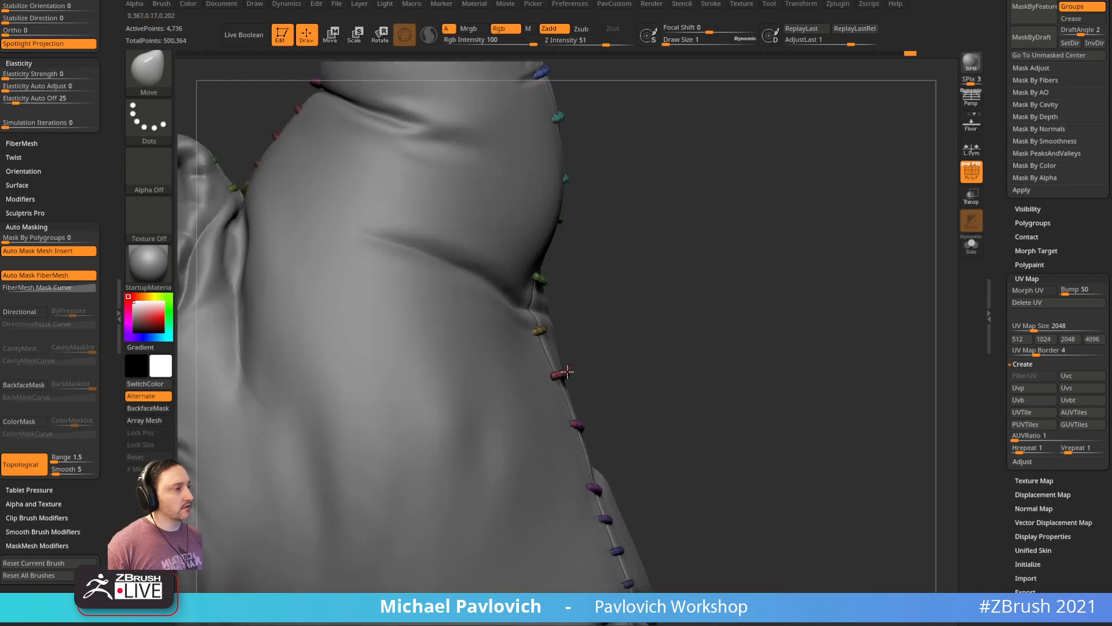
Step: Shift and tilt the stitches at the arm's lower fold with the Move brush, working from a side view
left_click_drag(683, 319, 570, 333)
mouse_move(593, 371)
left_mouse_down()
mouse_move(592, 361)
mouse_move(558, 379)
mouse_move(569, 381)
left_mouse_up()
key("s")
mouse_move(564, 426)
left_mouse_down()
mouse_move(560, 415)
mouse_move(597, 437)
left_mouse_up()
mouse_move(552, 335)
left_mouse_down()
mouse_move(550, 353)
mouse_move(588, 317)
left_mouse_up()
mouse_move(546, 276)
left_mouse_down()
mouse_move(546, 287)
mouse_move(580, 263)
left_mouse_up()
Step: Reposition and slant the stitches further up the arm seam with the Move brush
right_click_drag(562, 265, 547, 382, "alt")
right_click_drag(547, 382, 513, 342)
left_click_drag(535, 334, 560, 282)
left_click_drag(650, 156, 645, 213, "alt")
mouse_move(535, 289)
left_mouse_down()
mouse_move(539, 304)
mouse_move(501, 299)
mouse_move(536, 294)
left_mouse_up()
left_click_drag(613, 209, 666, 210)
mouse_move(603, 228)
left_mouse_down()
mouse_move(652, 232)
mouse_move(612, 224)
left_mouse_up()
Step: Select the Standard brush, set its draw size to about 15.4, and make the body subtool active
key("b")
key("s")
key("t")
mouse_move(612, 225)
right_mouse_down("ctrl")
mouse_move(610, 215)
mouse_move(619, 237)
right_mouse_up("ctrl")
mouse_move(618, 236)
left_mouse_down()
mouse_move(600, 241)
mouse_move(675, 238)
mouse_move(576, 258)
left_mouse_up()
key("s")
left_click(519, 306, "alt")
mouse_move(619, 213)
left_mouse_down("alt")
mouse_move(640, 246)
mouse_move(664, 246)
left_mouse_up("alt")
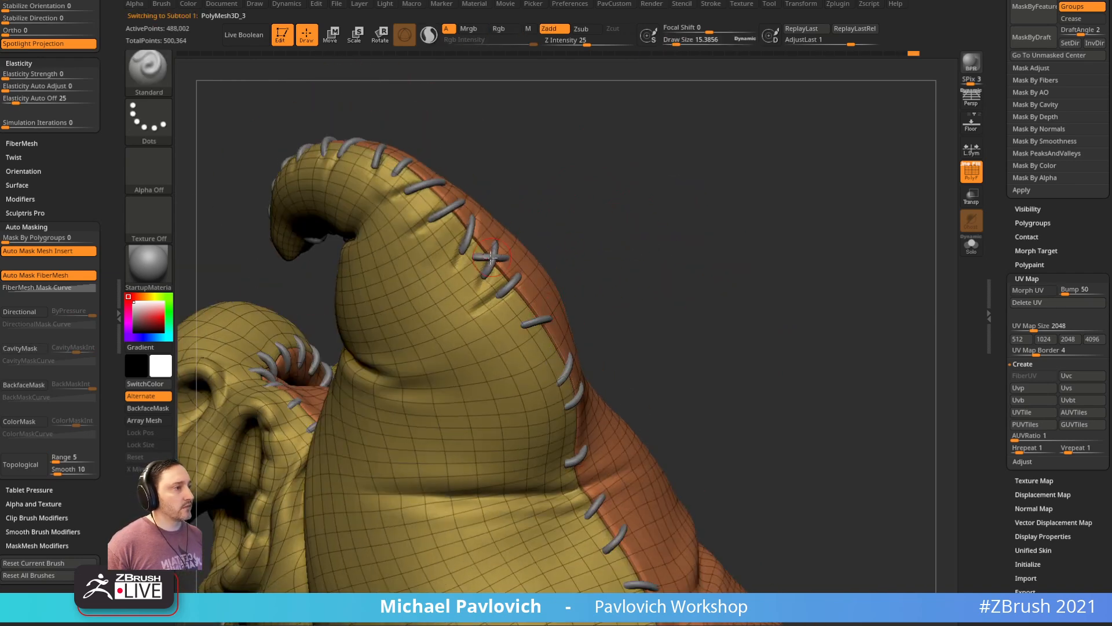
Step: Sculpt short tension folds beside the stitches along both sides of the arm seam with a small Standard brush, about 9.7 to 11
mouse_move(470, 258)
left_mouse_down()
mouse_move(517, 262)
mouse_move(647, 195)
left_mouse_up()
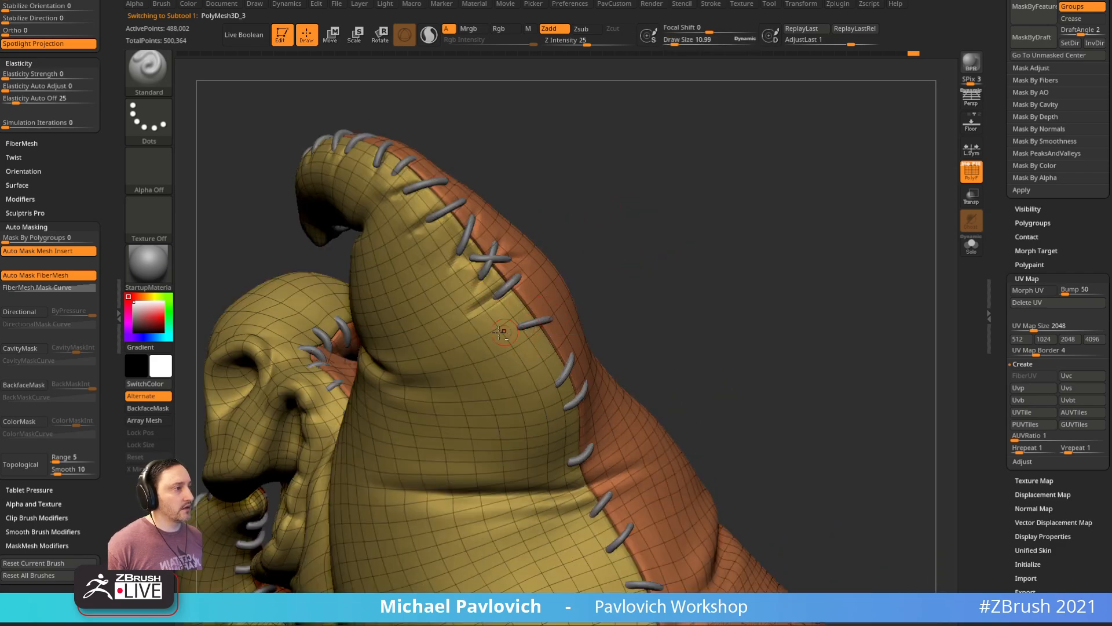
left_click_drag(681, 296, 561, 336)
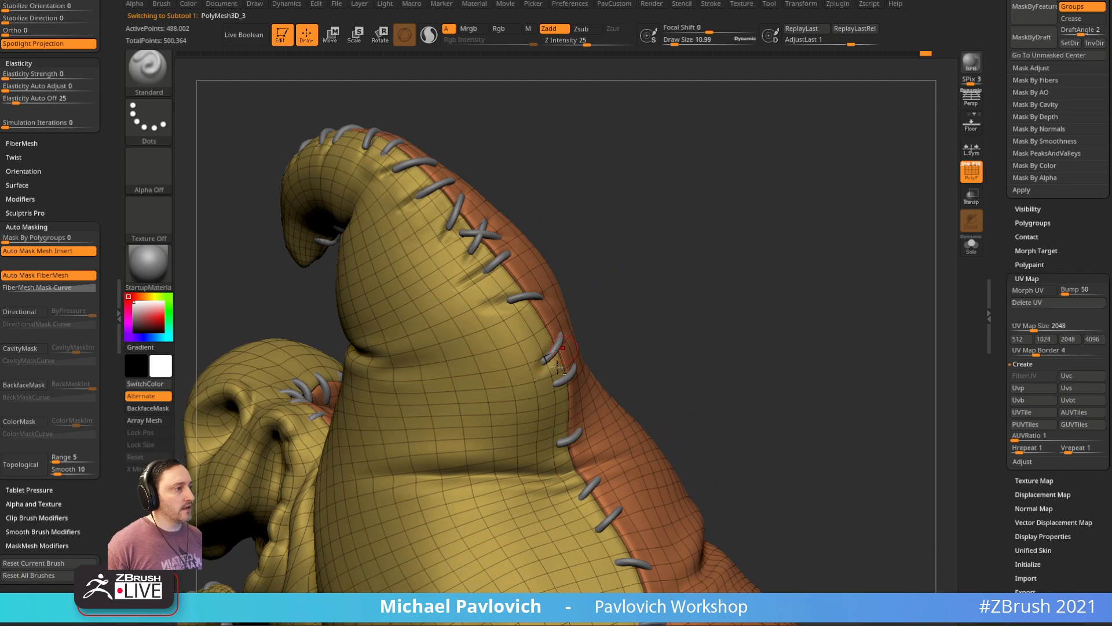
left_click_drag(633, 346, 565, 374)
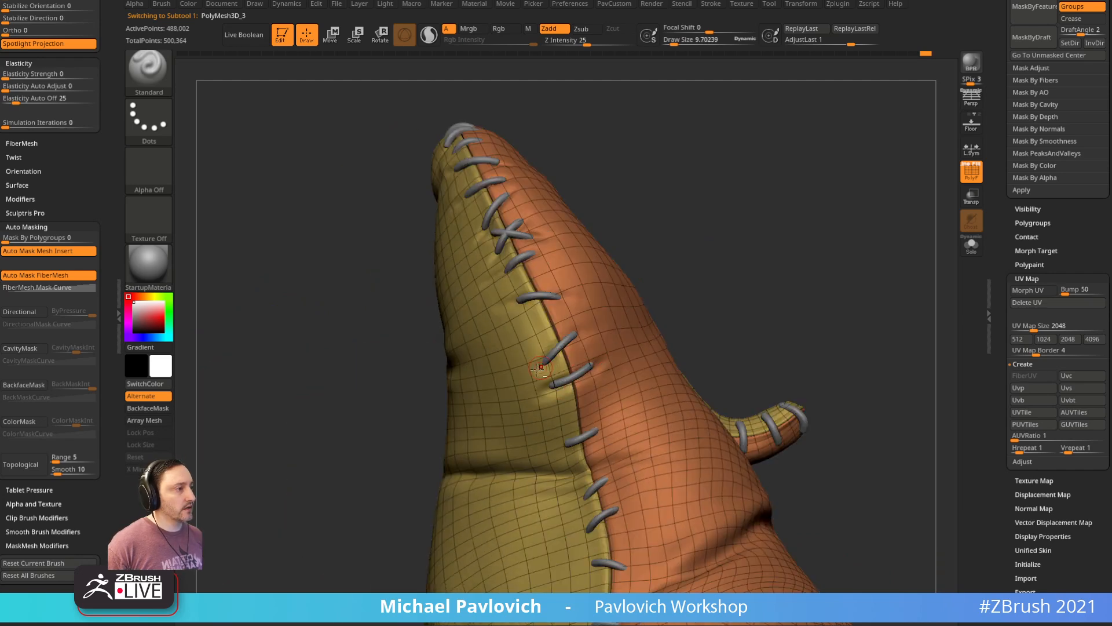
mouse_move(593, 322)
left_mouse_down()
mouse_move(526, 298)
mouse_move(527, 308)
left_mouse_up()
mouse_move(631, 226)
left_mouse_down()
mouse_move(645, 253)
mouse_move(591, 243)
left_mouse_up()
left_click_drag(586, 334, 570, 336)
Step: Turn off the polygroup wireframe display and sculpt more tension folds around the seam's paired stitches above the lower fold
mouse_move(704, 235)
left_mouse_down()
mouse_move(881, 203)
mouse_move(744, 196)
left_mouse_up()
key("shift+f")
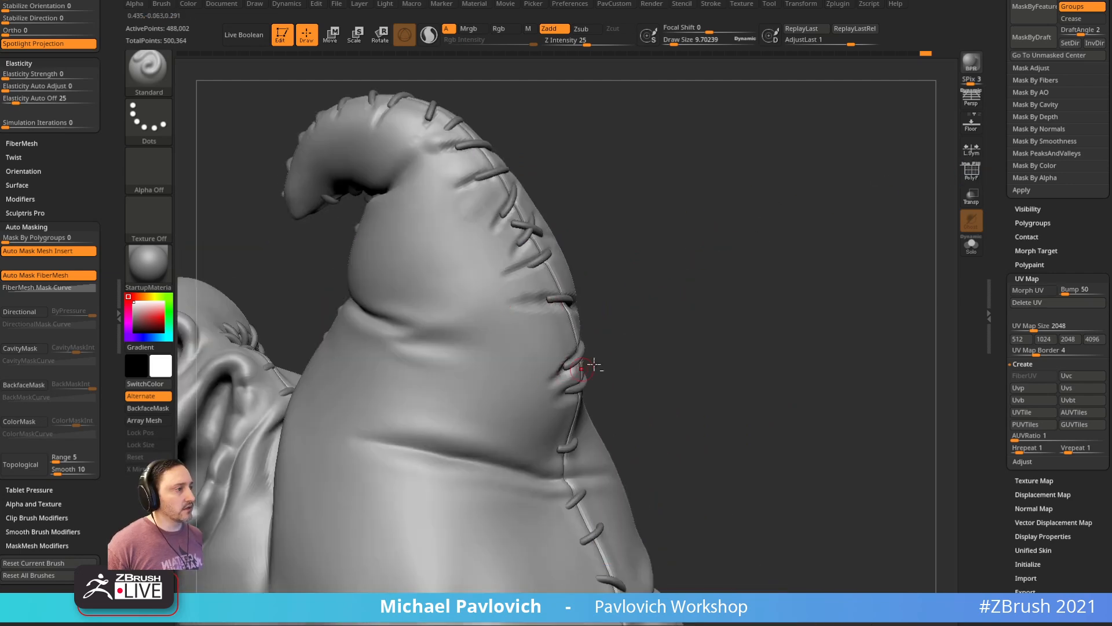
left_click_drag(617, 371, 545, 420)
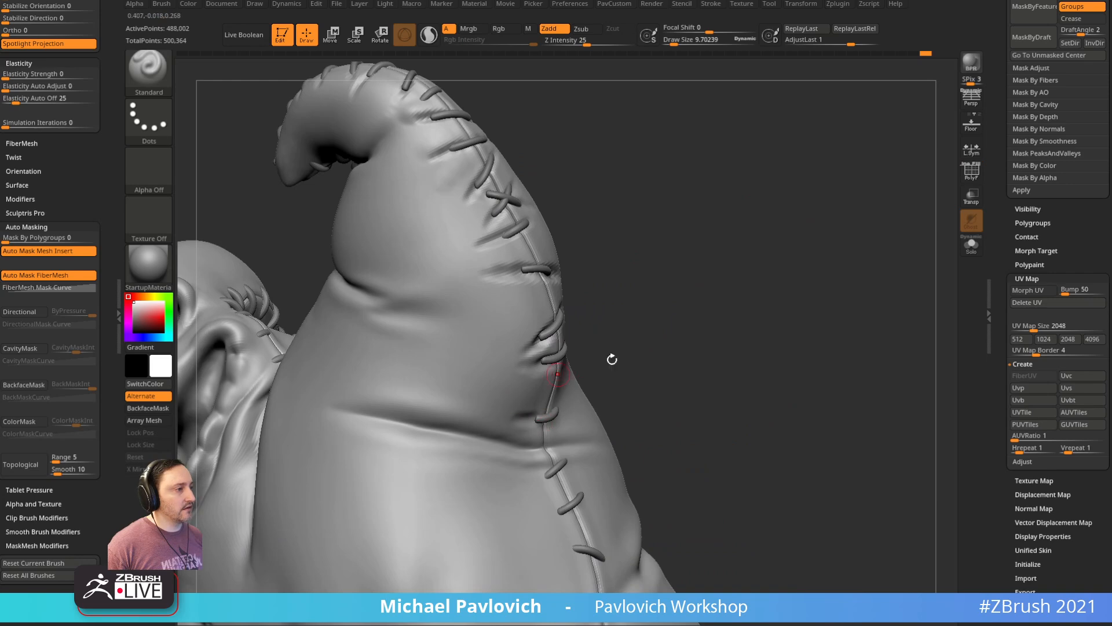
left_click_drag(567, 370, 553, 410)
Step: Make the stitches subtool active and adjust the stitch at the arm's lower fold with a smaller Move brush
right_click_drag(771, 217, 745, 188)
right_click_drag(526, 372, 558, 352)
left_click(534, 370, "alt")
key("b")
key("m")
key("v")
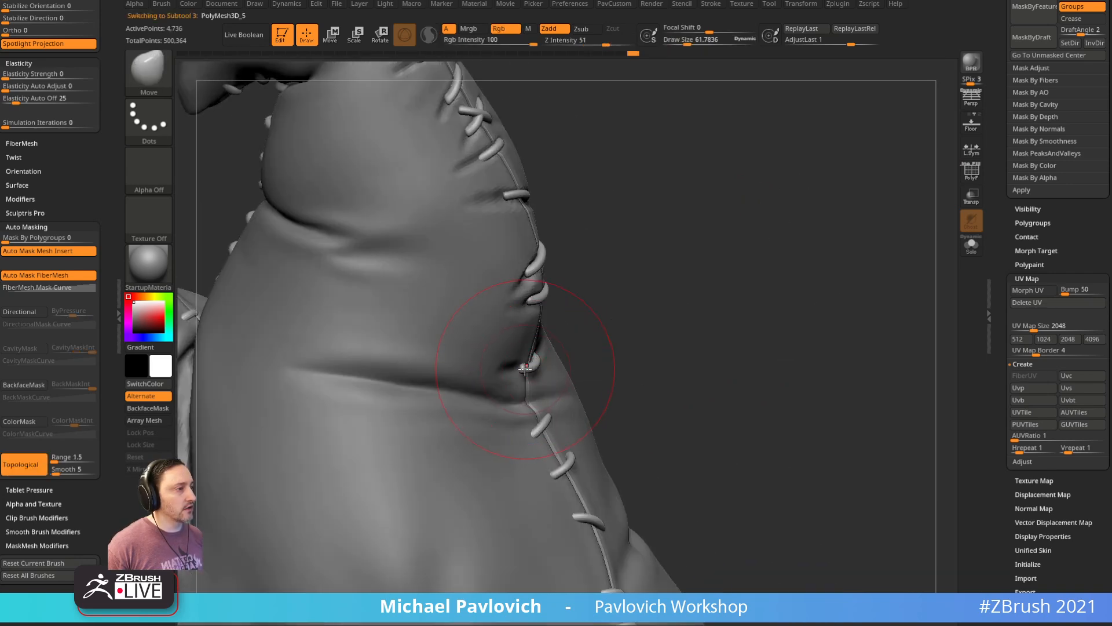
right_click_drag(513, 358, 482, 356)
key("s")
left_click_drag(551, 363, 546, 362)
mouse_move(694, 275)
right_mouse_down()
mouse_move(658, 246)
mouse_move(696, 322)
right_mouse_up()
Step: Return to the Standard brush at a draw size of about 15.4 and reactivate the body subtool
key("b")
key("s")
key("t")
key("s")
left_click_drag(557, 368, 552, 368)
mouse_move(508, 385)
right_mouse_down()
mouse_move(670, 280)
mouse_move(671, 331)
mouse_move(714, 317)
mouse_move(666, 303)
mouse_move(686, 308)
mouse_move(672, 258)
mouse_move(617, 315)
right_mouse_up()
mouse_move(646, 270)
right_mouse_down()
mouse_move(684, 262)
mouse_move(748, 281)
mouse_move(779, 187)
mouse_move(735, 263)
mouse_move(633, 268)
mouse_move(620, 253)
right_mouse_up()
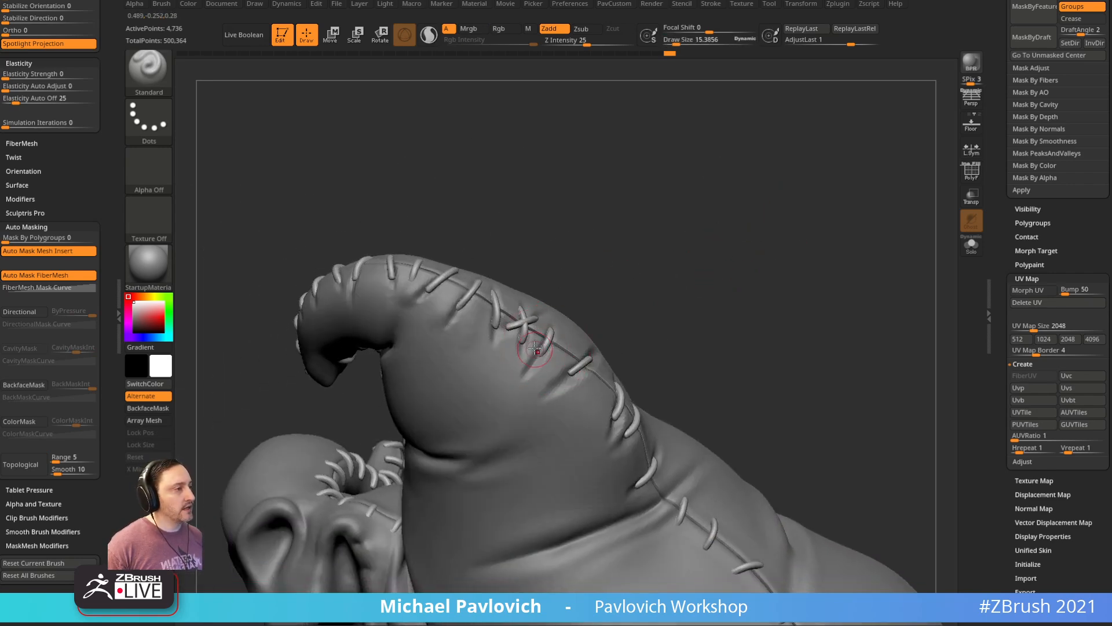
left_click(525, 367, "alt")
mouse_move(567, 359)
right_mouse_down()
mouse_move(725, 280)
mouse_move(718, 288)
right_mouse_up()
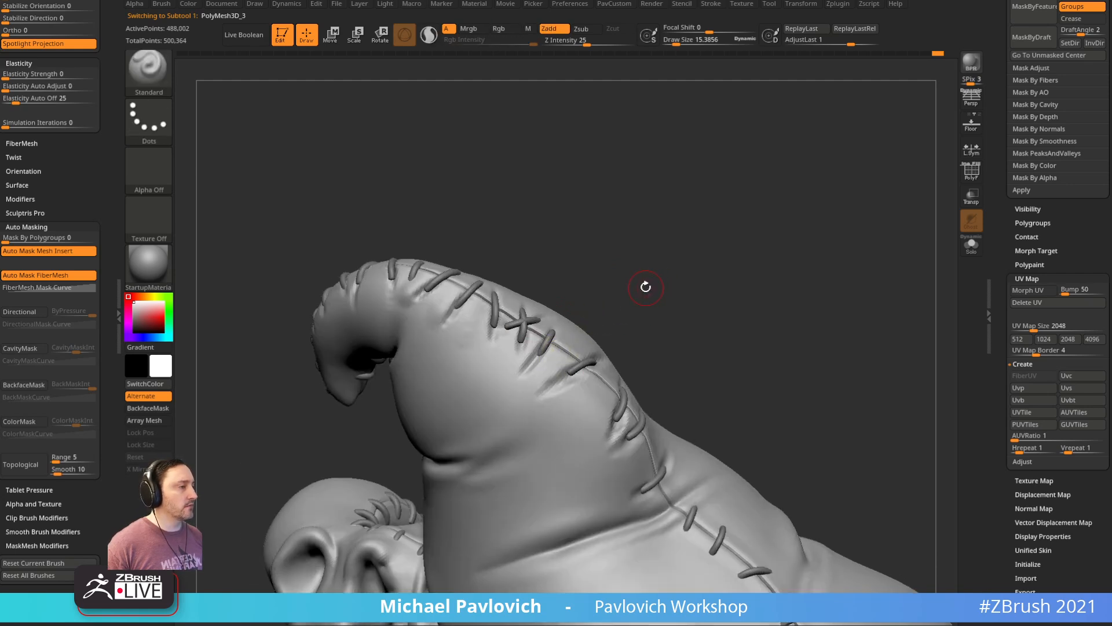
Step: Give the Inflat brush 79 simulation iterations and a draw size of about 20.6, and try a simulated stroke near the crossed stitches
key("b")
key("i")
key("n")
mouse_move(104, 195)
left_mouse_down()
mouse_move(100, 162)
mouse_move(36, 325)
left_mouse_up()
left_click(37, 196)
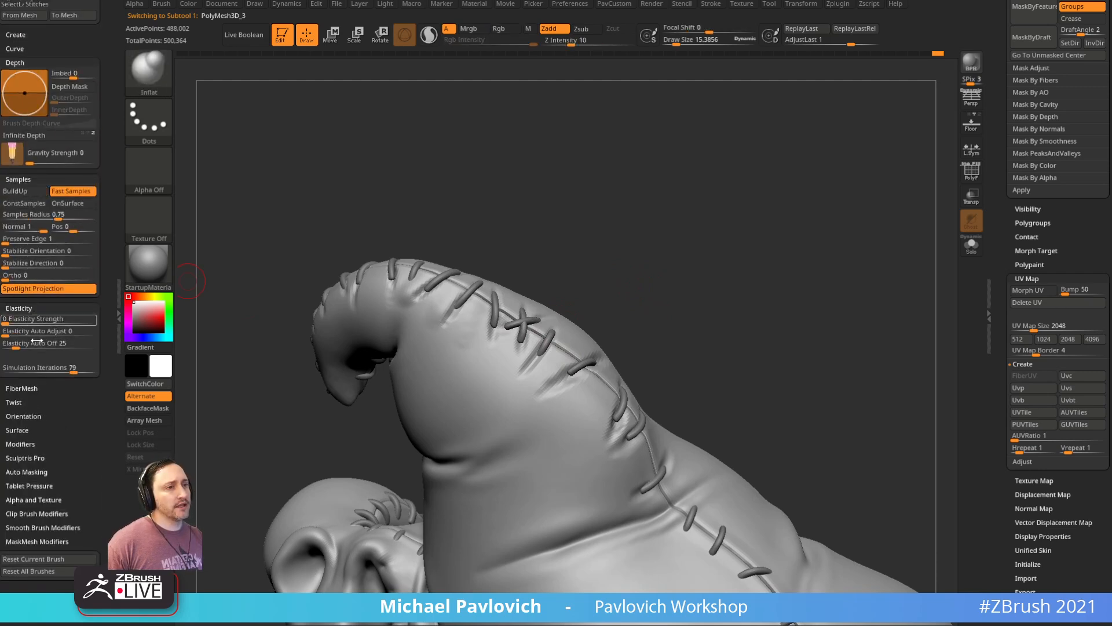
left_click_drag(571, 217, 555, 191)
mouse_move(526, 331)
left_mouse_down()
mouse_move(520, 323)
mouse_move(529, 354)
left_mouse_up()
left_click_drag(605, 298, 593, 278)
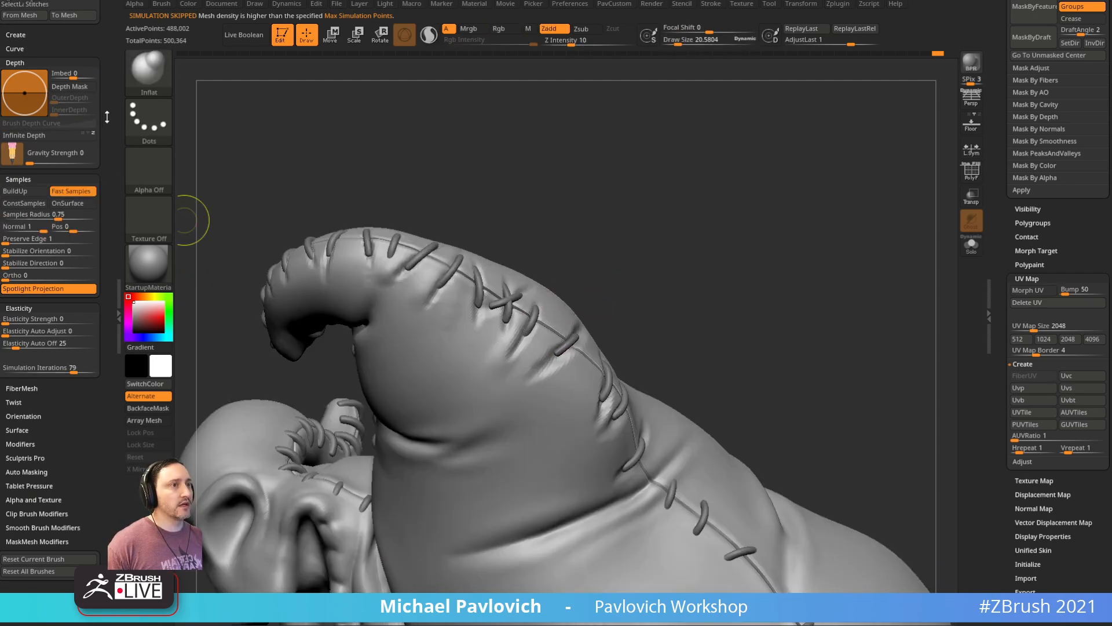
Step: Dock the Dynamics settings together with the Brush settings and examine the Max Simulation Points limit
left_click_drag(107, 121, 119, 362)
left_click(99, 4)
left_click(101, 5)
left_click(101, 6)
left_click(159, 4)
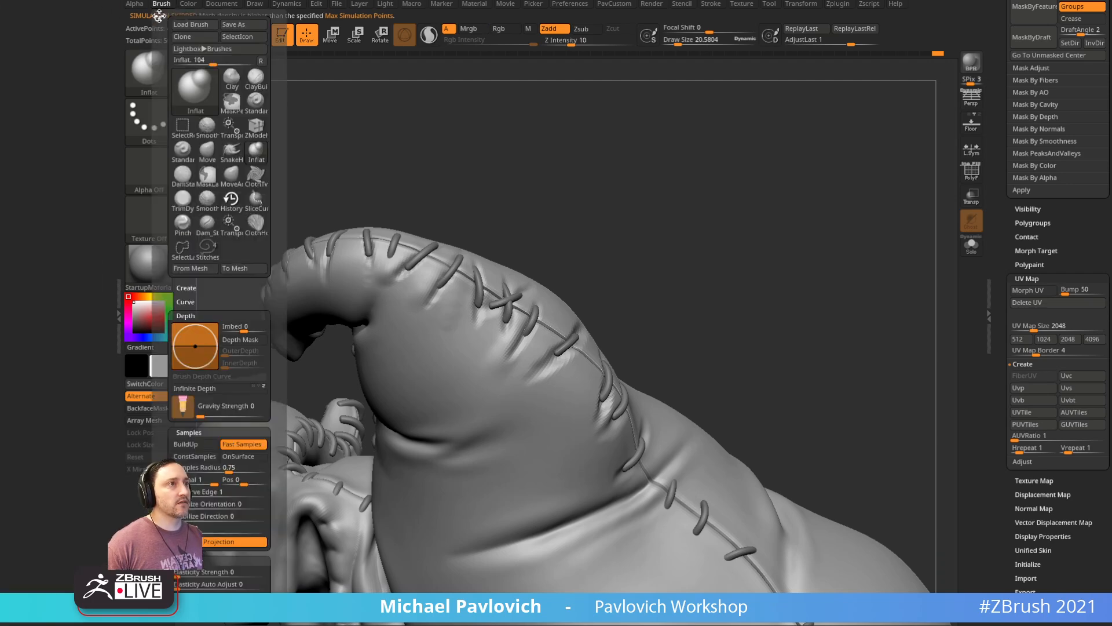
left_click_drag(159, 16, 176, 24)
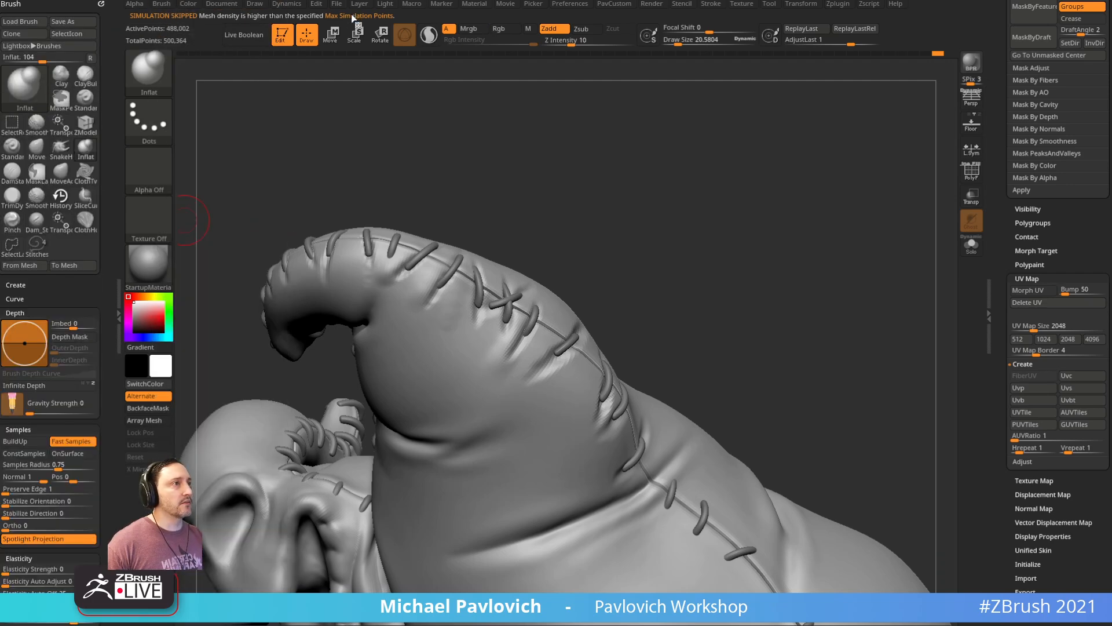
left_click(286, 5)
left_click_drag(279, 14, 78, 245)
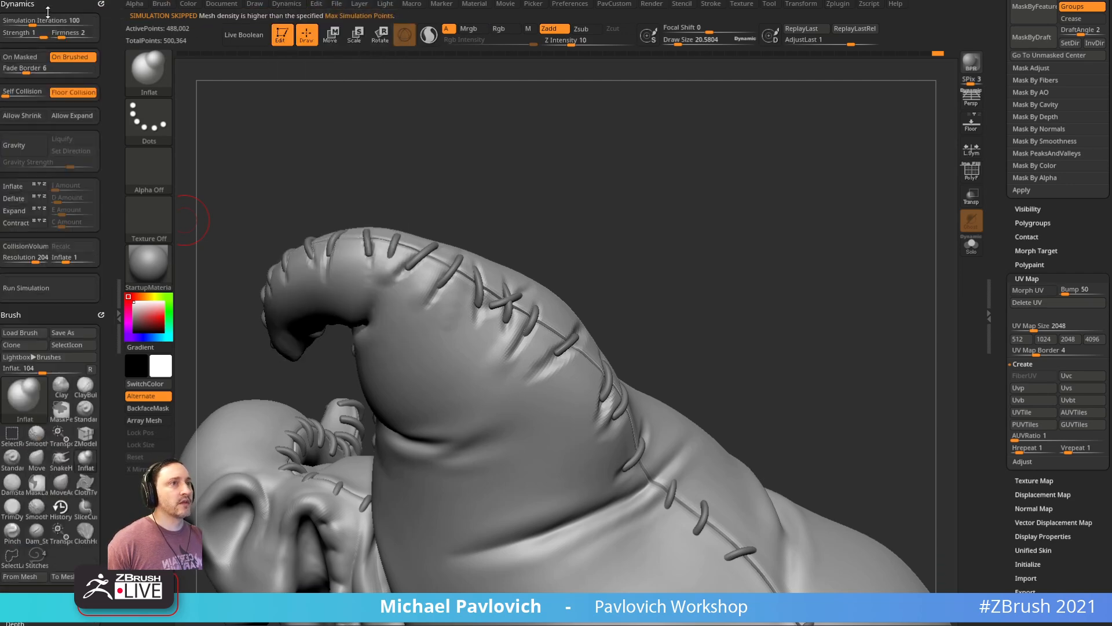
Step: Select the Pinch brush and try a simulated pinch along the fold beside the stitch below the crossed pair
left_click_drag(724, 196, 698, 165)
left_click_drag(681, 266, 714, 236)
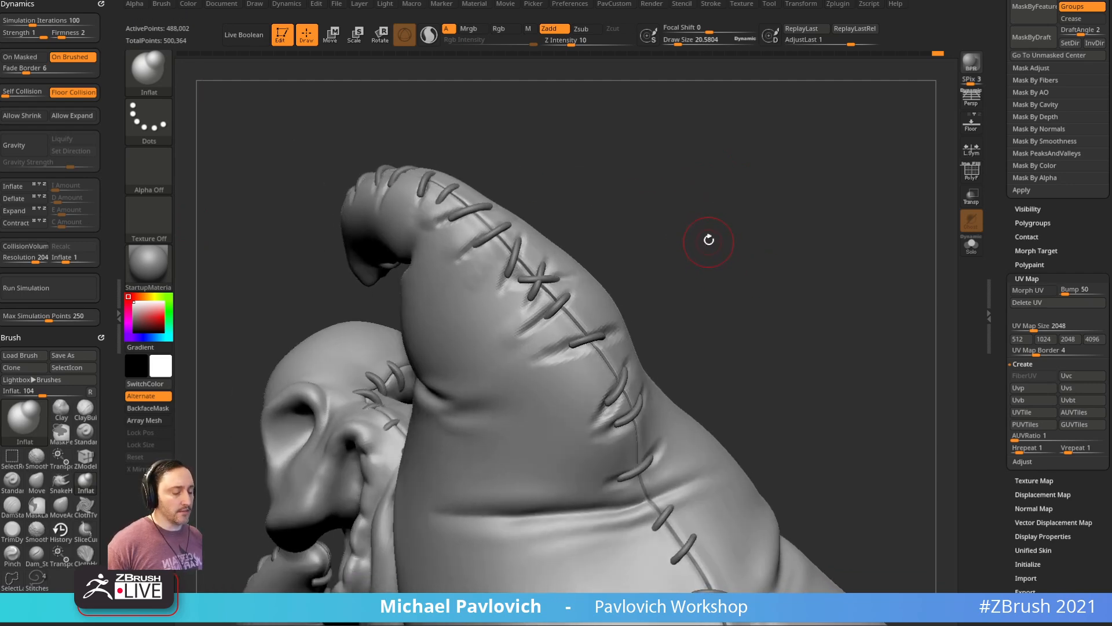
key("b")
key("p")
key("i")
mouse_move(107, 349)
left_mouse_down()
mouse_move(104, 224)
mouse_move(110, 400)
left_mouse_up()
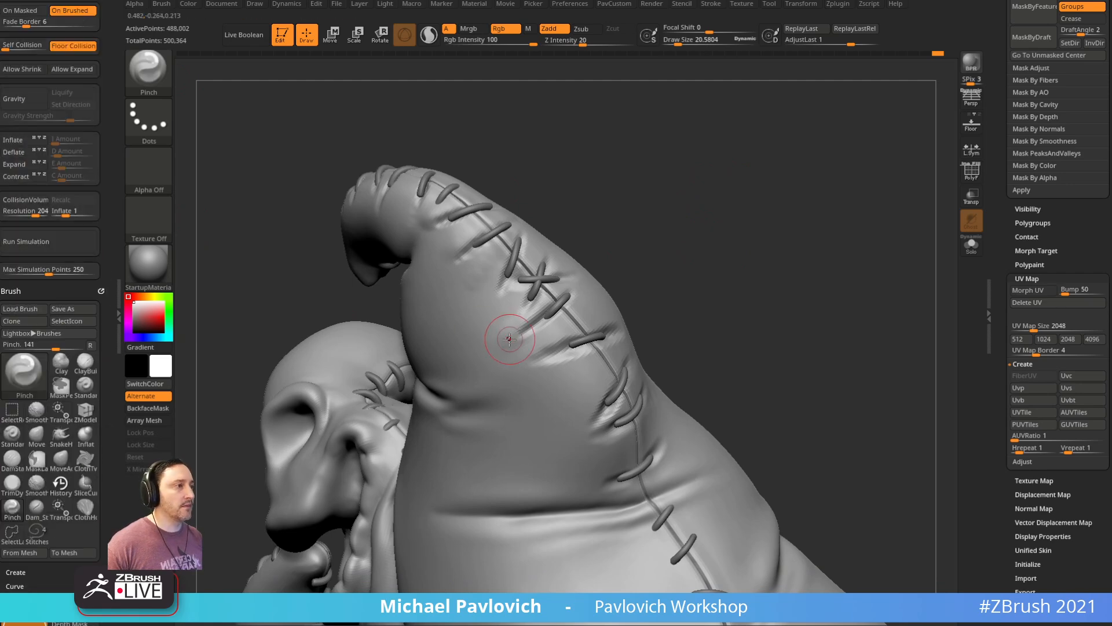
left_click_drag(525, 331, 549, 313)
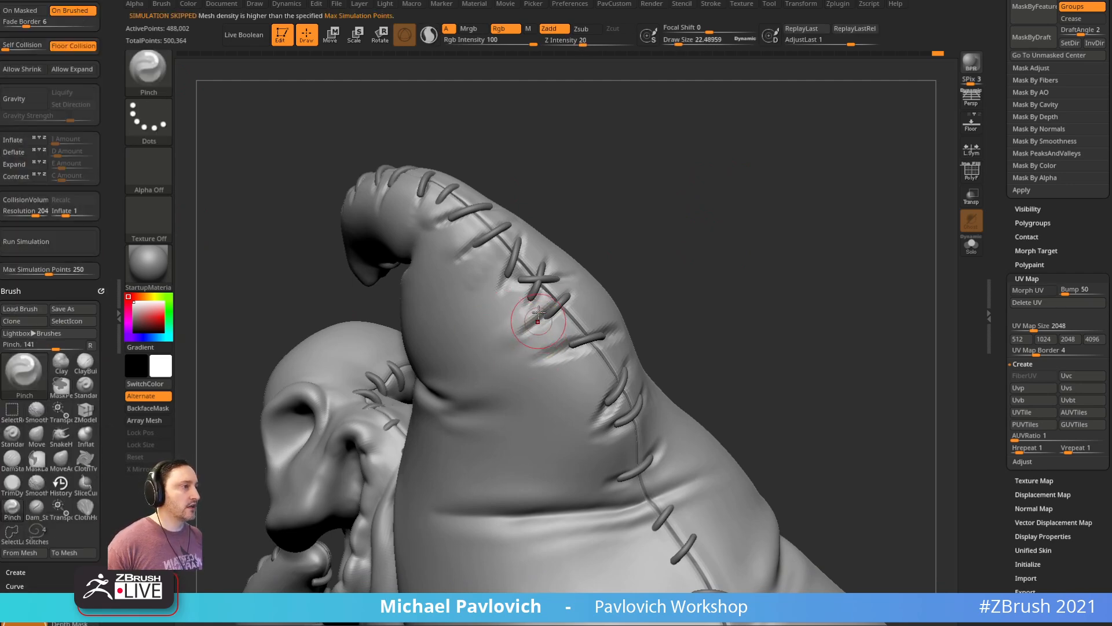
Step: Isolate the stitched upper arm section of the body mesh with a lasso selection, hiding the rest
left_click_drag(726, 249, 689, 214, "alt")
left_click_drag(604, 278, 434, 150, "ctrl+shift")
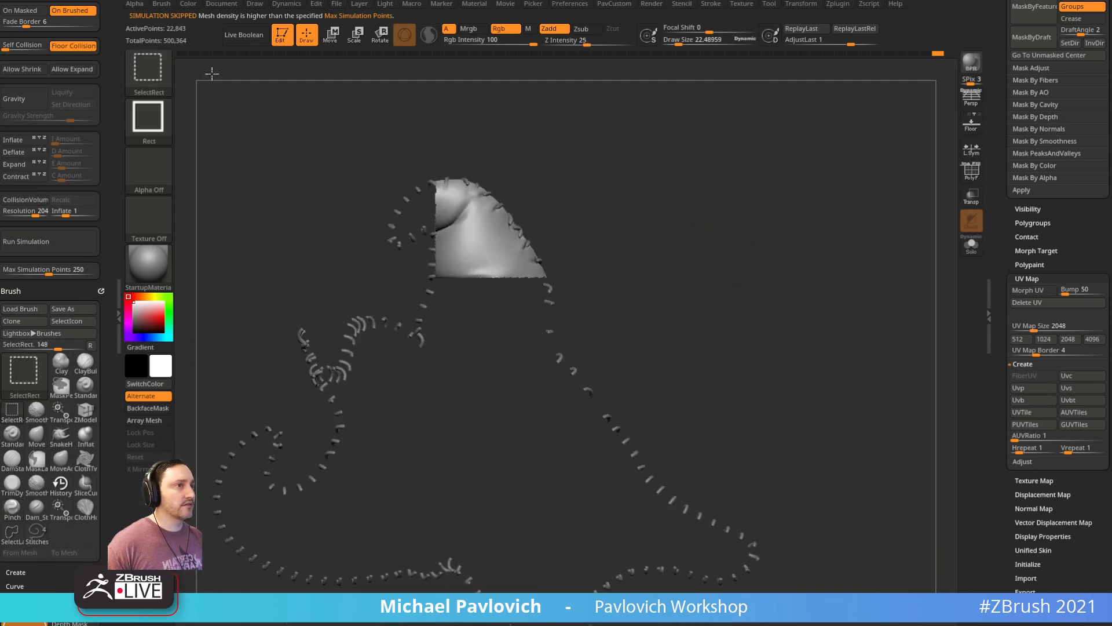
left_click_drag(231, 89, 215, 84, "ctrl+shift")
left_click(154, 72, "ctrl+shift")
left_click(212, 86)
mouse_move(616, 241)
left_mouse_down("ctrl+shift")
mouse_move(420, 152)
mouse_move(644, 290)
left_mouse_up("ctrl+shift")
mouse_move(706, 224)
left_mouse_down("alt")
mouse_move(730, 229)
mouse_move(721, 237)
left_mouse_up("alt")
Step: Undo the trial pinch beside the seam, reduce the draw size to about 31, and lower the body mesh to subdivision level 3
mouse_move(538, 285)
left_mouse_down()
mouse_move(510, 298)
mouse_move(559, 290)
left_mouse_up()
key("ctrl+z")
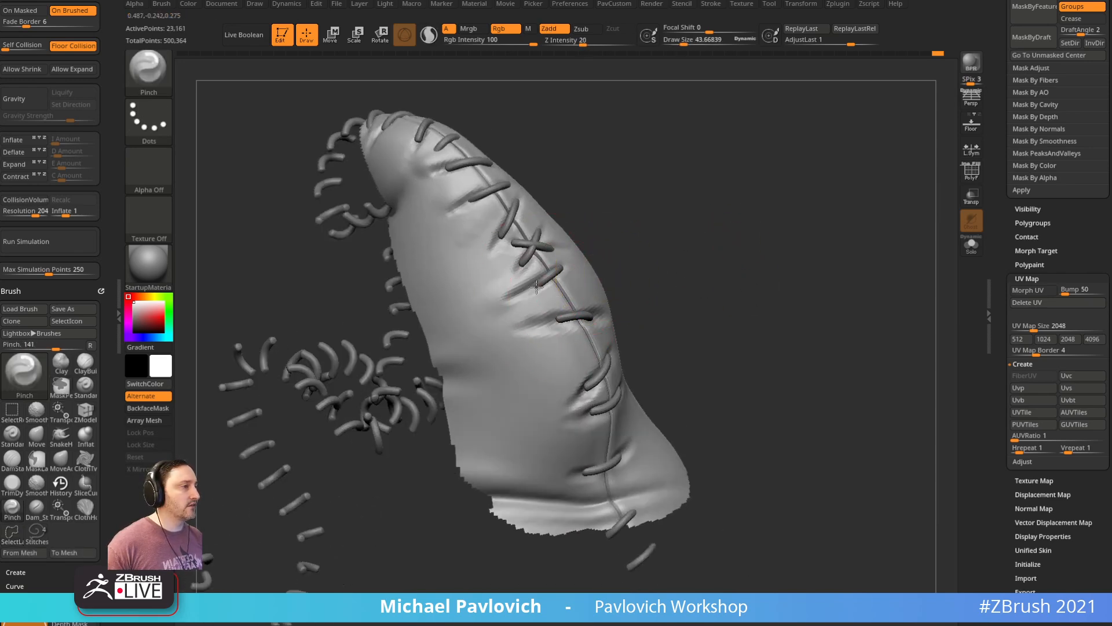
key("bracketleft")
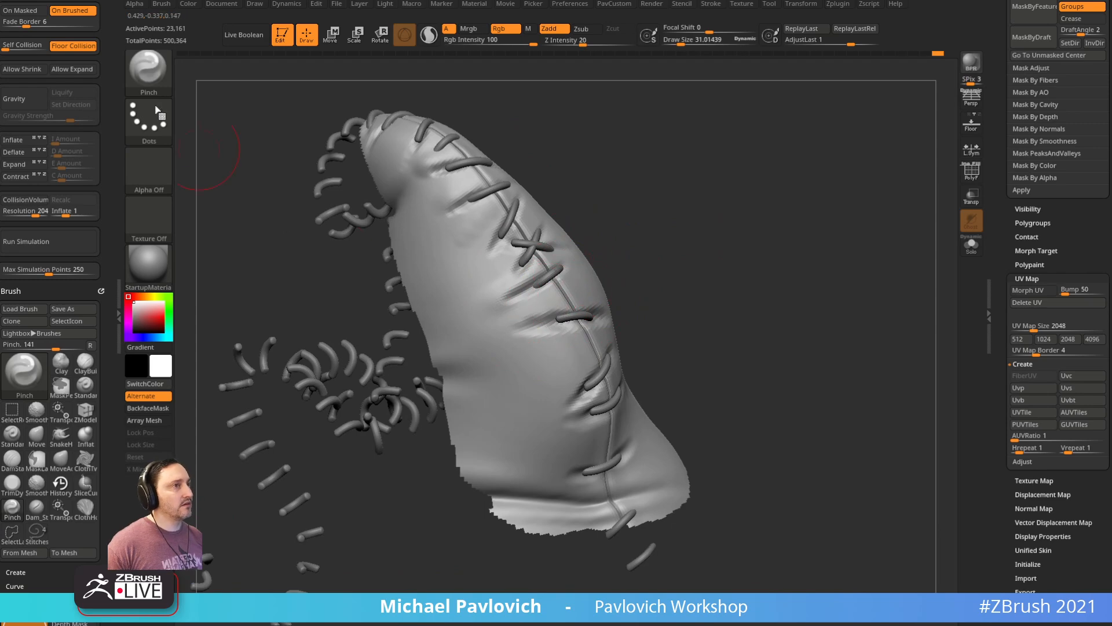
left_click_drag(1019, 276, 1012, 378)
left_click(1042, 340)
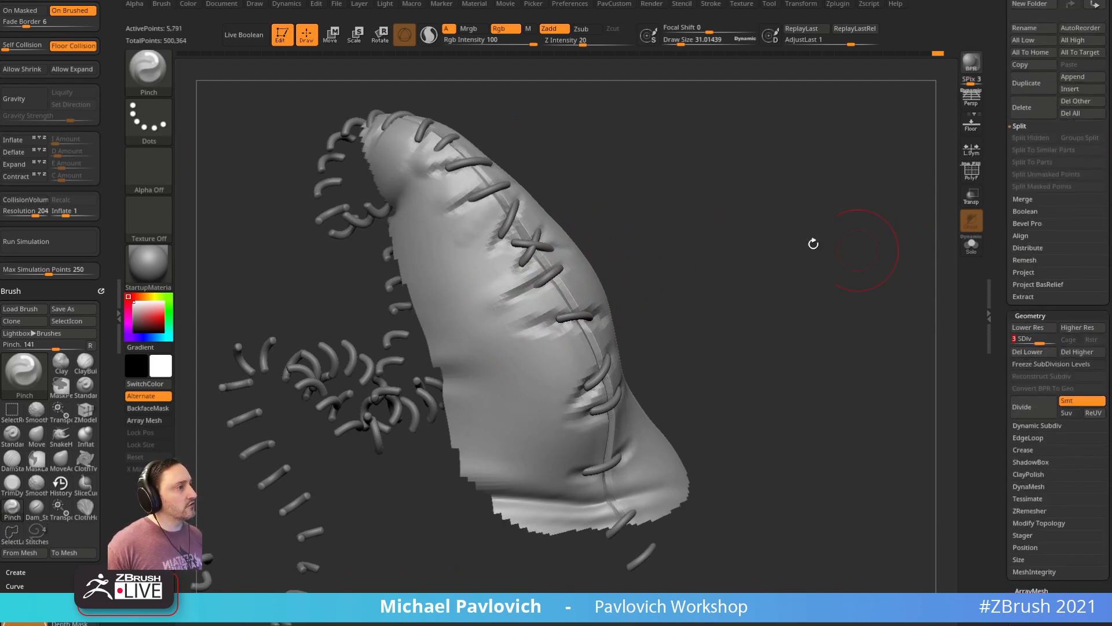
Step: Pinch simulated tension folds around the arm stitches at a draw size of about 24.5 on the isolated section
key("bracketleft")
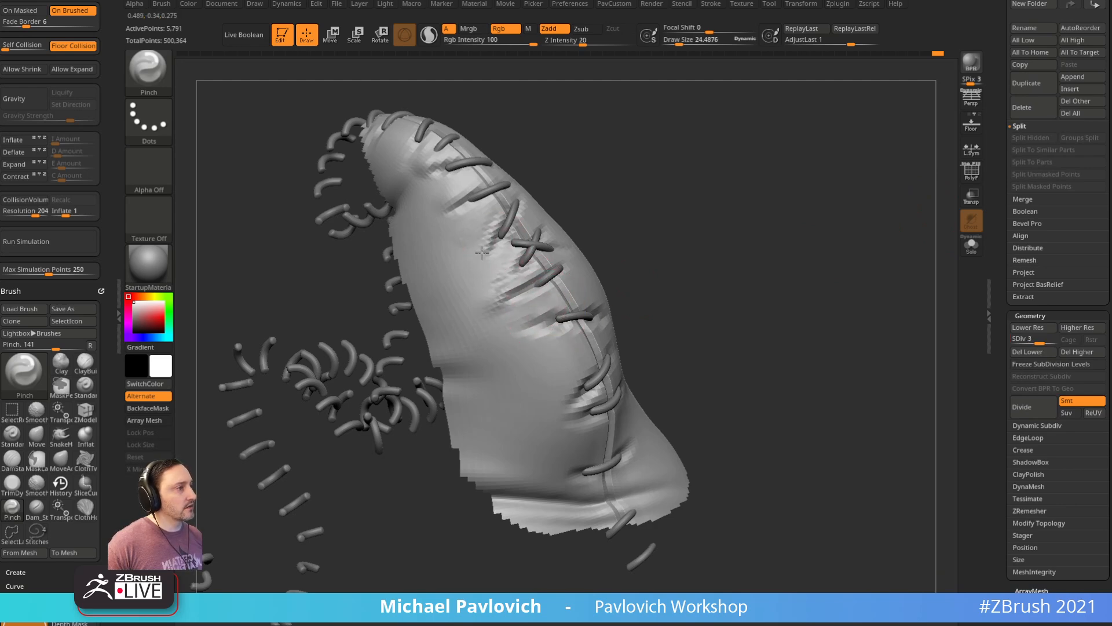
mouse_move(598, 212)
left_mouse_down()
mouse_move(579, 185)
mouse_move(621, 139)
mouse_move(571, 301)
mouse_move(483, 328)
left_mouse_up()
mouse_move(624, 307)
left_mouse_down()
mouse_move(631, 269)
mouse_move(620, 252)
left_mouse_up()
left_click_drag(553, 351, 514, 389)
left_click_drag(649, 330, 603, 341)
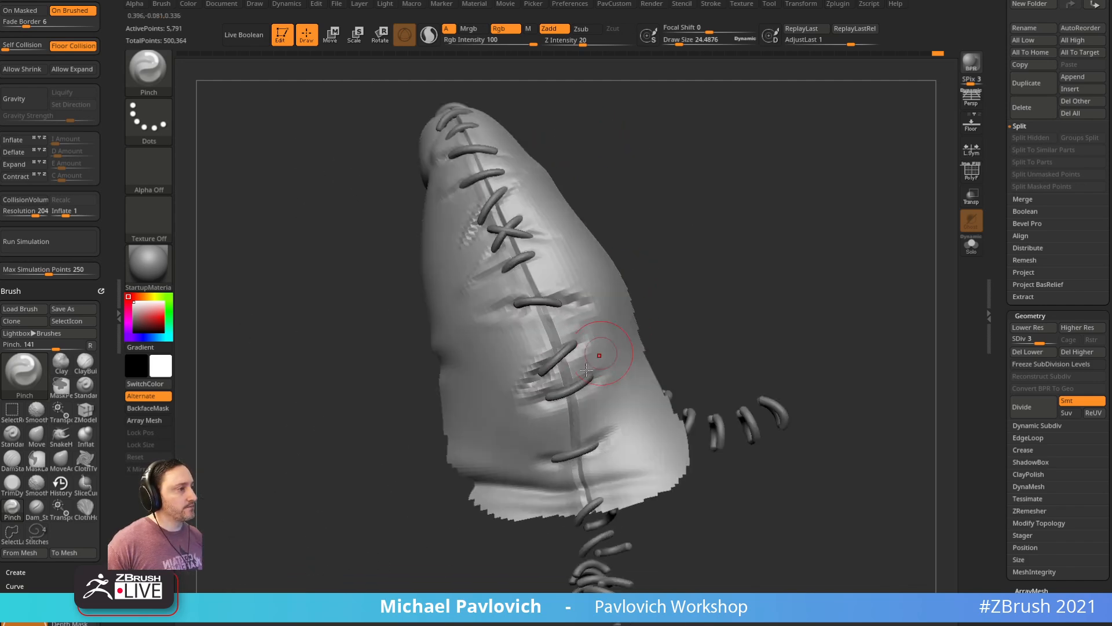
Step: Raise the body mesh to subdivision level 4 and pinch finer folds around the crossed stitches, smoothing the fold below them
left_click_drag(1054, 339, 1052, 339)
left_click_drag(866, 287, 829, 279)
mouse_move(623, 317)
left_mouse_down()
mouse_move(649, 294)
mouse_move(592, 365)
left_mouse_up()
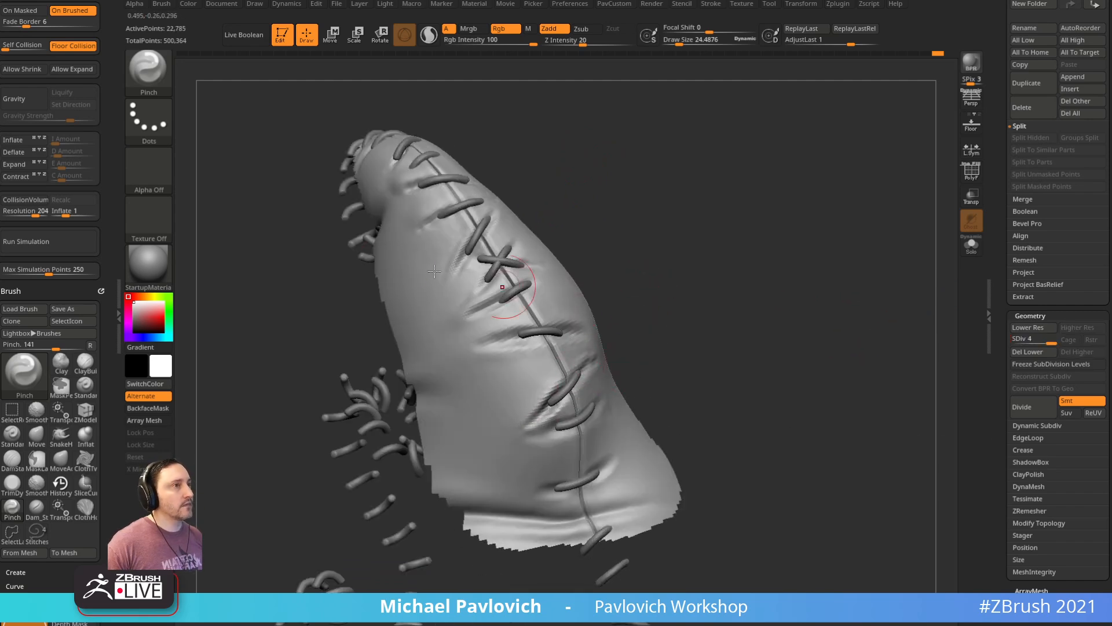
left_click_drag(571, 174, 589, 229)
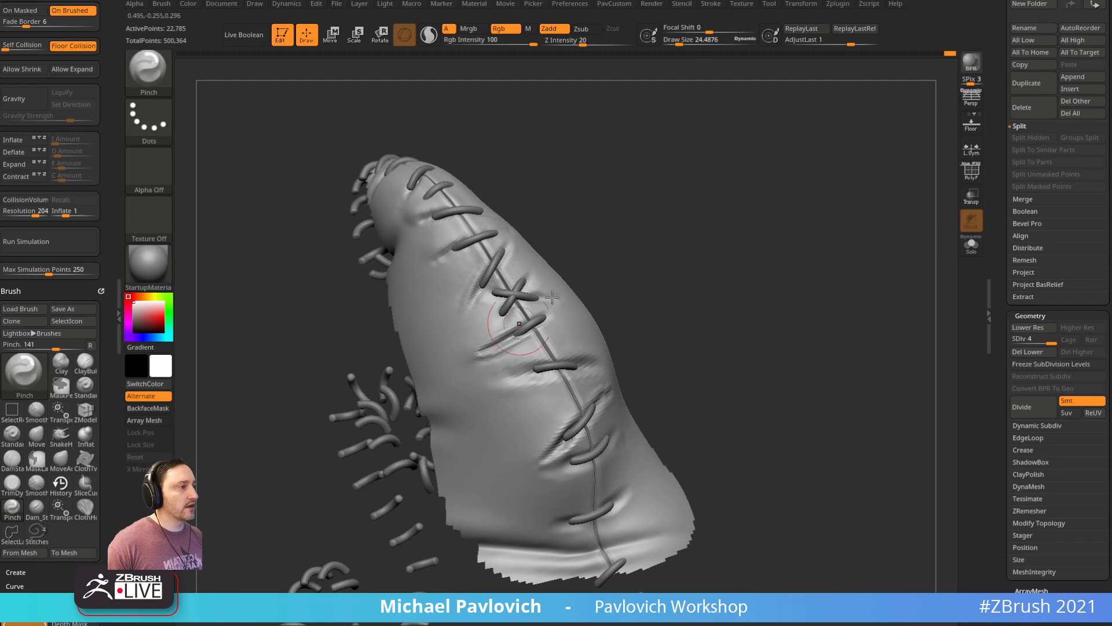
left_click_drag(606, 273, 553, 273)
left_click_drag(489, 346, 517, 330, "shift")
key("]")
mouse_move(573, 292)
left_mouse_down()
mouse_move(538, 307)
mouse_move(469, 286)
left_mouse_up()
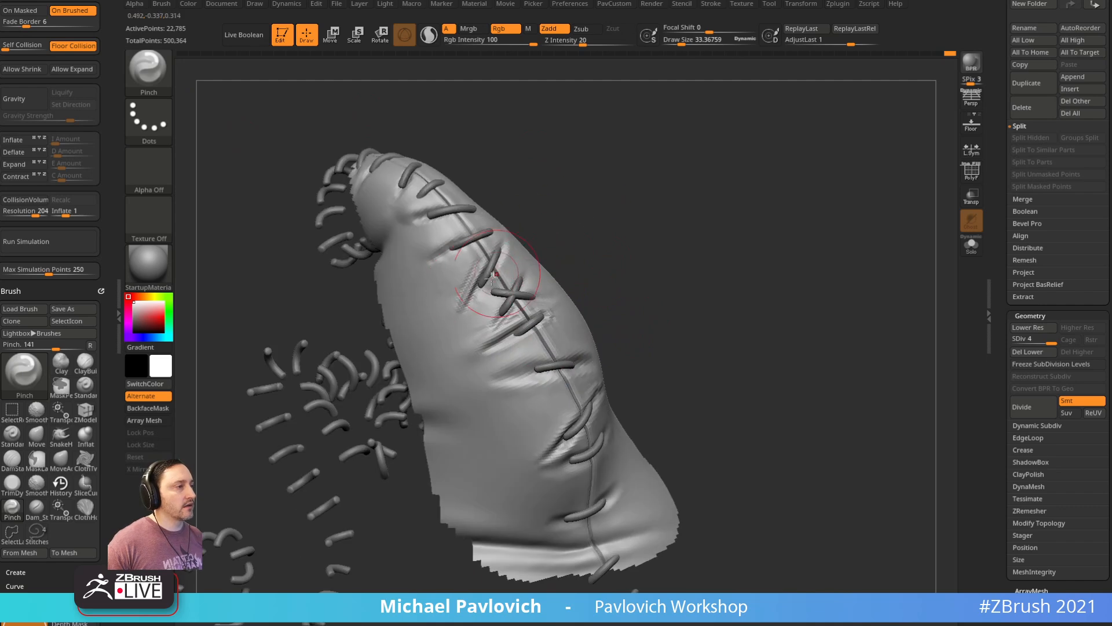
Step: Inflate simulated wrinkles around the crossed and neighbouring stitches with the Inflat brush at a draw size of about 18.8
key("b")
key("i")
key("n")
left_click_drag(549, 217, 584, 222)
key("s")
left_click_drag(525, 311, 511, 310)
mouse_move(571, 242)
left_mouse_down()
mouse_move(586, 224)
mouse_move(618, 248)
left_mouse_up()
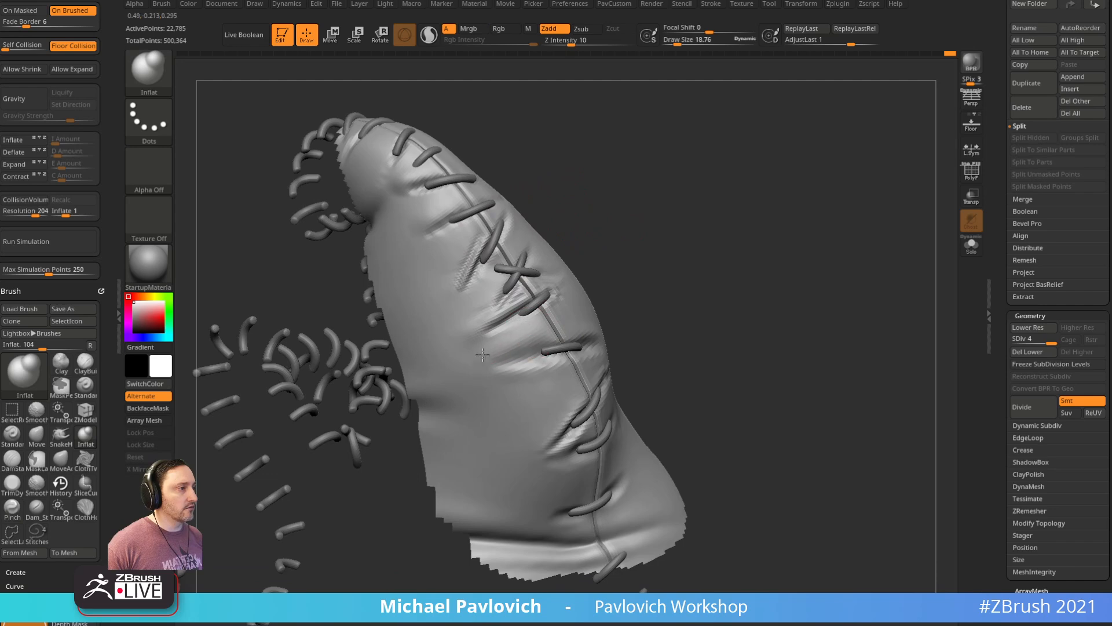
Step: Inflate wrinkles around the stitches further down the arm seam, varying the draw size between about 13.8 and 22.5
right_click_drag(477, 363, 467, 352, "alt")
key("s")
left_click_drag(510, 351, 499, 351)
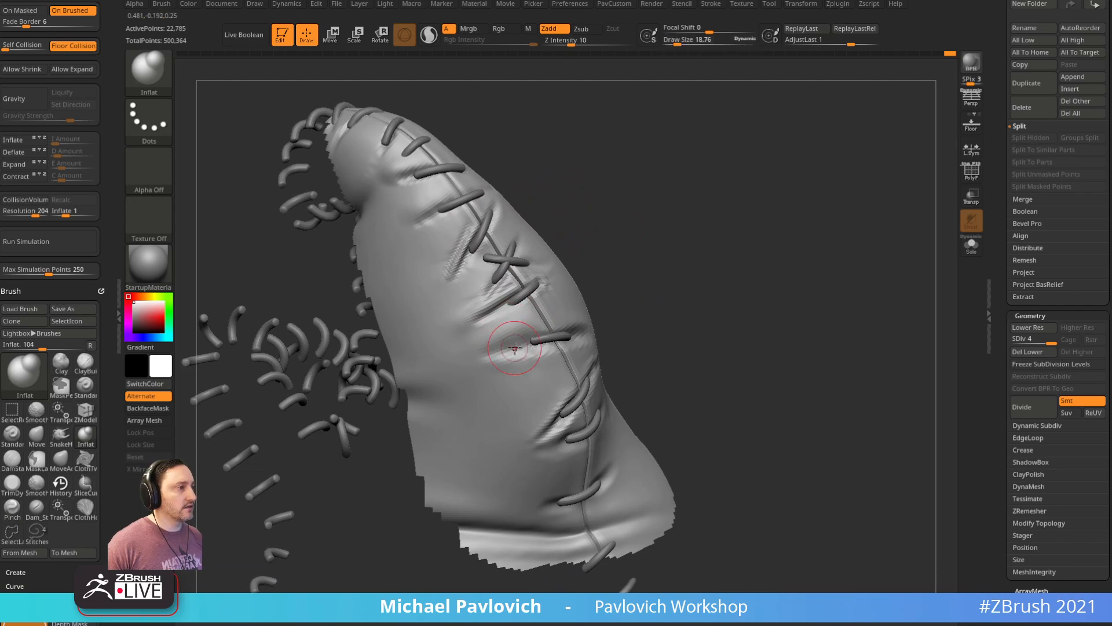
mouse_move(646, 324)
left_mouse_down("alt")
mouse_move(613, 286)
mouse_move(645, 278)
left_mouse_up("alt")
key("s")
left_click_drag(517, 316, 525, 316)
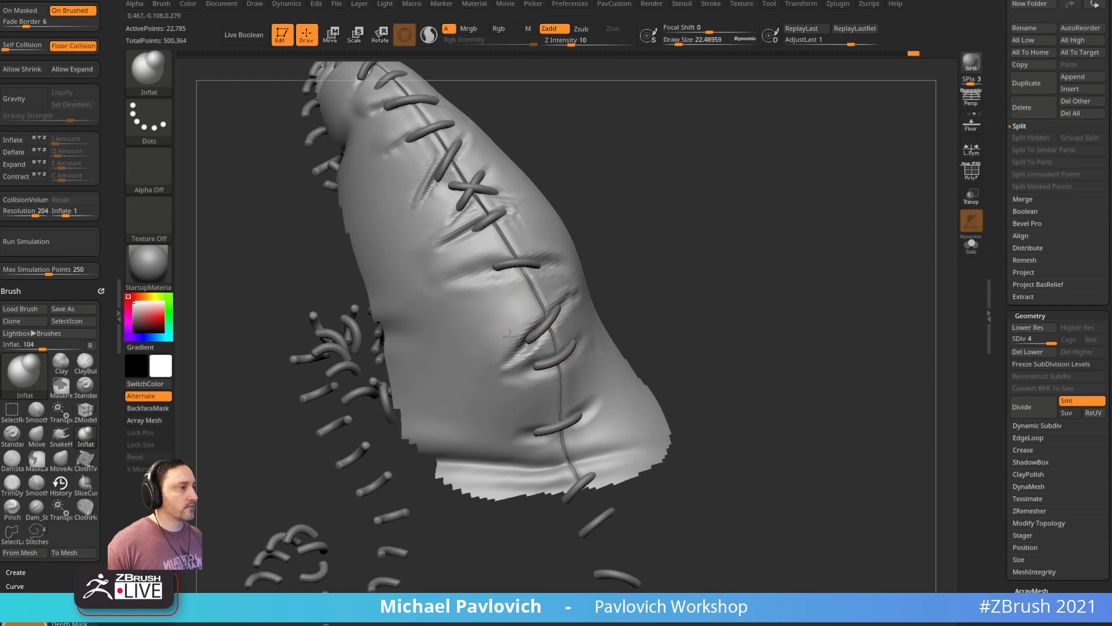
left_click_drag(651, 293, 639, 252, "alt")
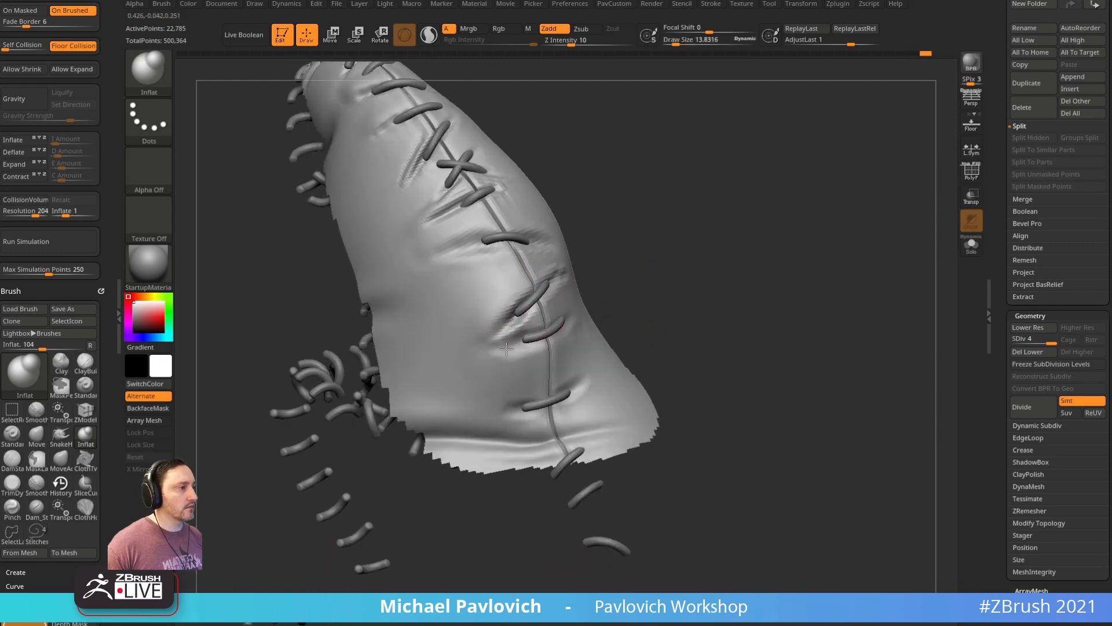
Step: Unhide the whole body mesh and switch back to the Standard brush
left_click_drag(702, 304, 815, 239)
left_click(872, 312, "ctrl+shift")
mouse_move(869, 308)
left_mouse_down()
mouse_move(792, 251)
mouse_move(815, 282)
mouse_move(704, 296)
left_mouse_up()
key("s")
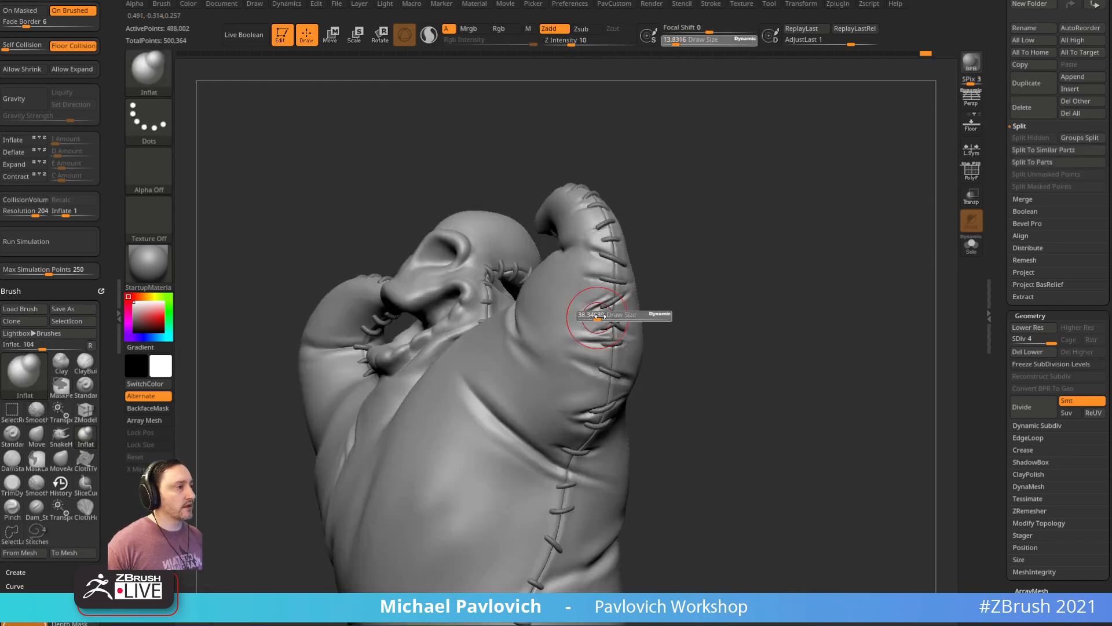
left_click_drag(586, 315, 596, 315)
key("b")
key("s")
key("t")
Step: Sculpt and smooth long fabric folds running from the upper arm's seam stitches toward the inner crease, using a small Standard brush
left_click_drag(677, 311, 659, 313)
left_click_drag(599, 338, 567, 342)
mouse_move(672, 324)
left_mouse_down()
mouse_move(640, 342)
mouse_move(571, 349)
left_mouse_up()
key("s")
left_click_drag(554, 300, 591, 278, "shift")
left_click_drag(689, 302, 678, 336)
left_click_drag(541, 390, 574, 380, "shift")
mouse_move(713, 278)
left_mouse_down()
mouse_move(745, 298)
mouse_move(722, 250)
mouse_move(735, 336)
mouse_move(722, 307)
mouse_move(746, 283)
mouse_move(705, 270)
mouse_move(689, 279)
left_mouse_up()
left_click_drag(613, 358, 580, 381)
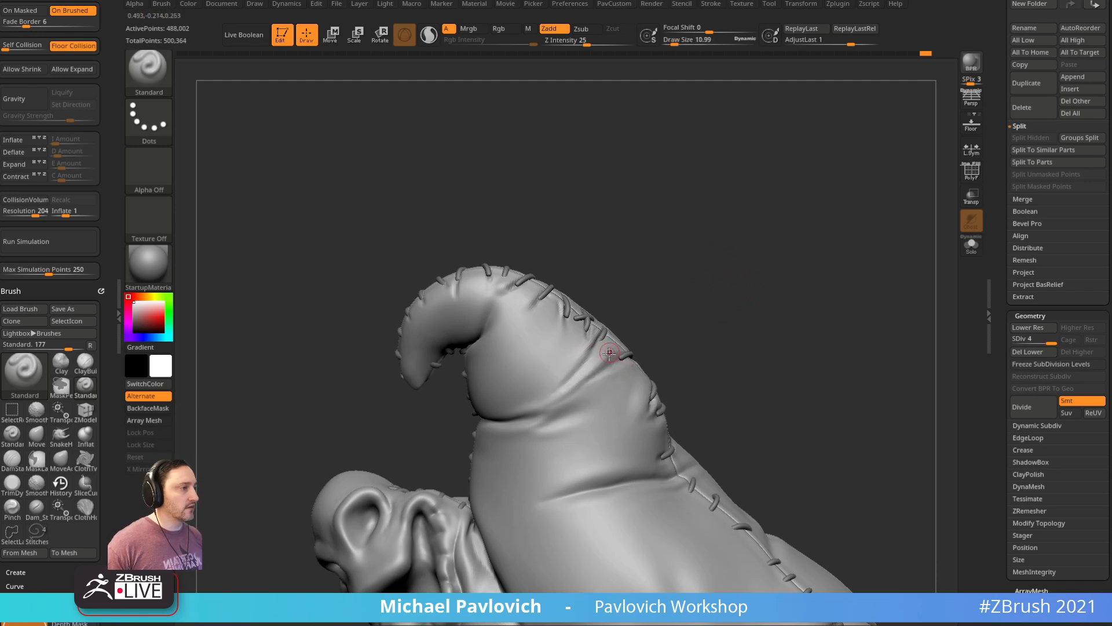
key("shift")
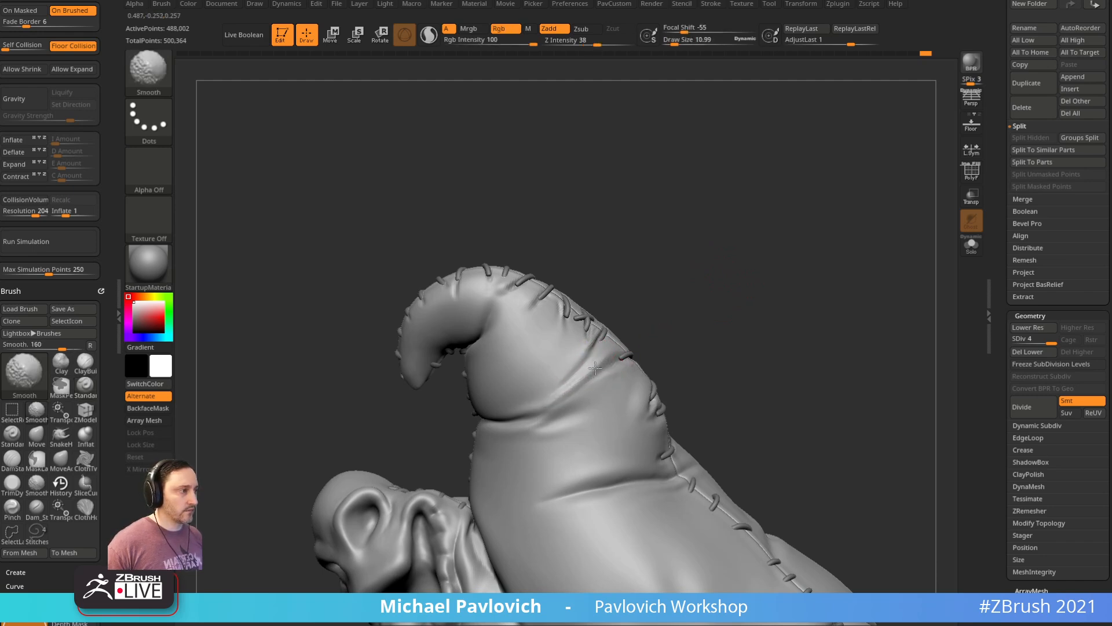
left_click_drag(731, 330, 723, 280, "shift")
Step: Isolate the creased middle section of the arm and select the Pinch brush at a draw size of about 90.9
mouse_move(695, 364)
left_mouse_down("ctrl+shift")
mouse_move(554, 237)
mouse_move(666, 410)
left_mouse_up("ctrl+shift")
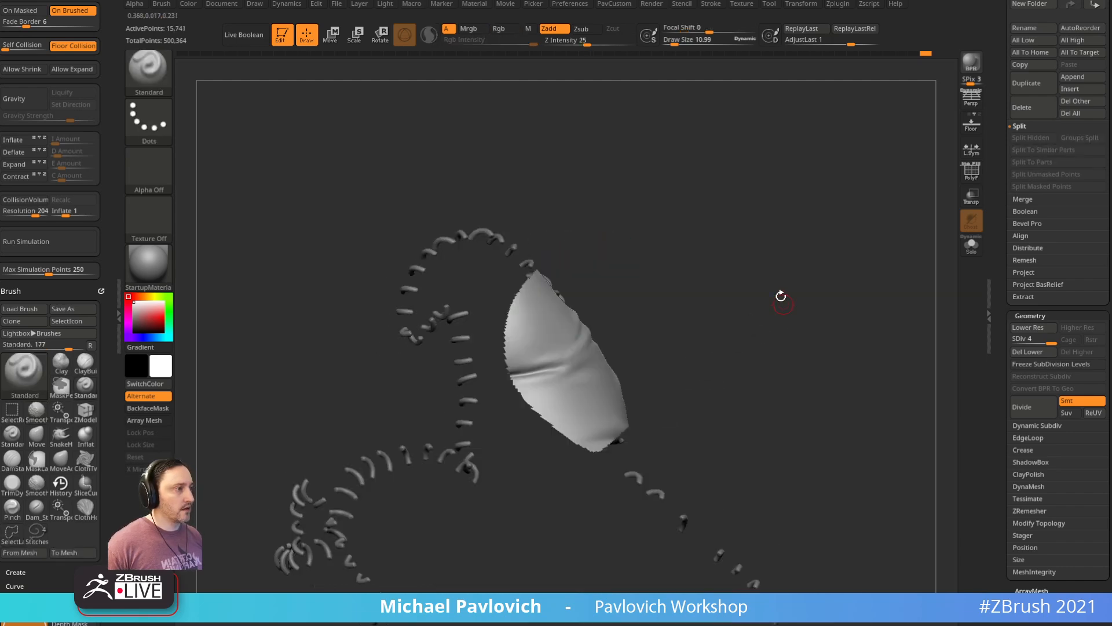
key("b")
key("p")
key("i")
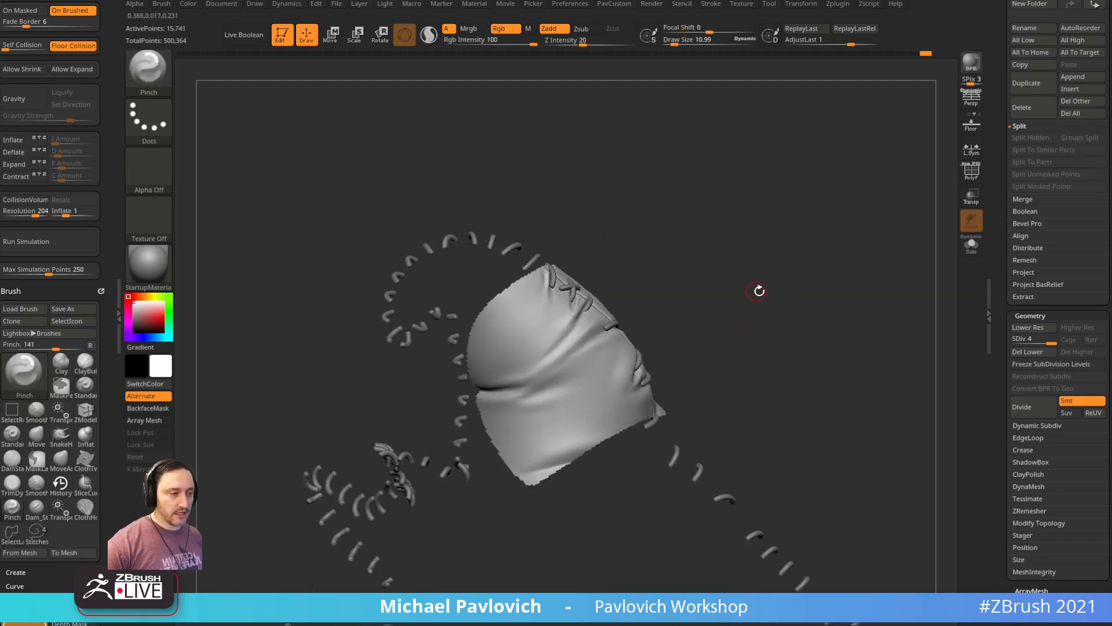
left_click_drag(757, 290, 734, 294)
key("s")
left_click_drag(558, 353, 574, 352)
key("s")
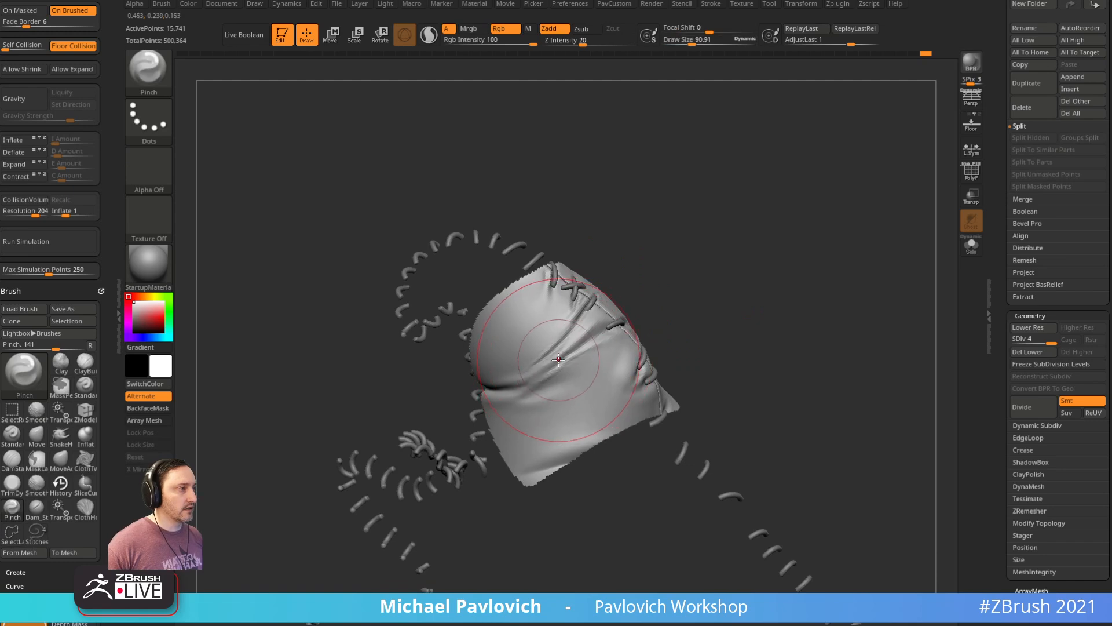
Step: Reshape the isolated arm section's folds with the Move brush at subdivision level 3, and restore the full body mesh at level 4
left_click(1025, 328)
mouse_move(603, 325)
left_mouse_down()
mouse_move(545, 370)
mouse_move(598, 325)
mouse_move(560, 361)
left_mouse_up()
key("ctrl")
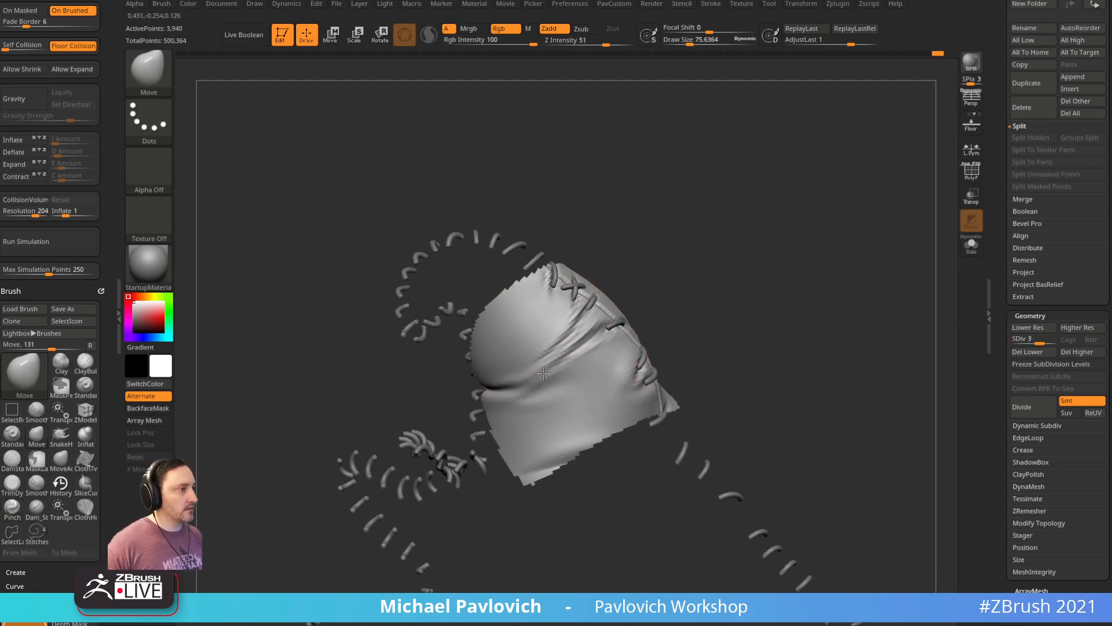
left_click_drag(650, 278, 908, 303)
left_click(733, 266, "ctrl+shift")
left_click(1049, 340)
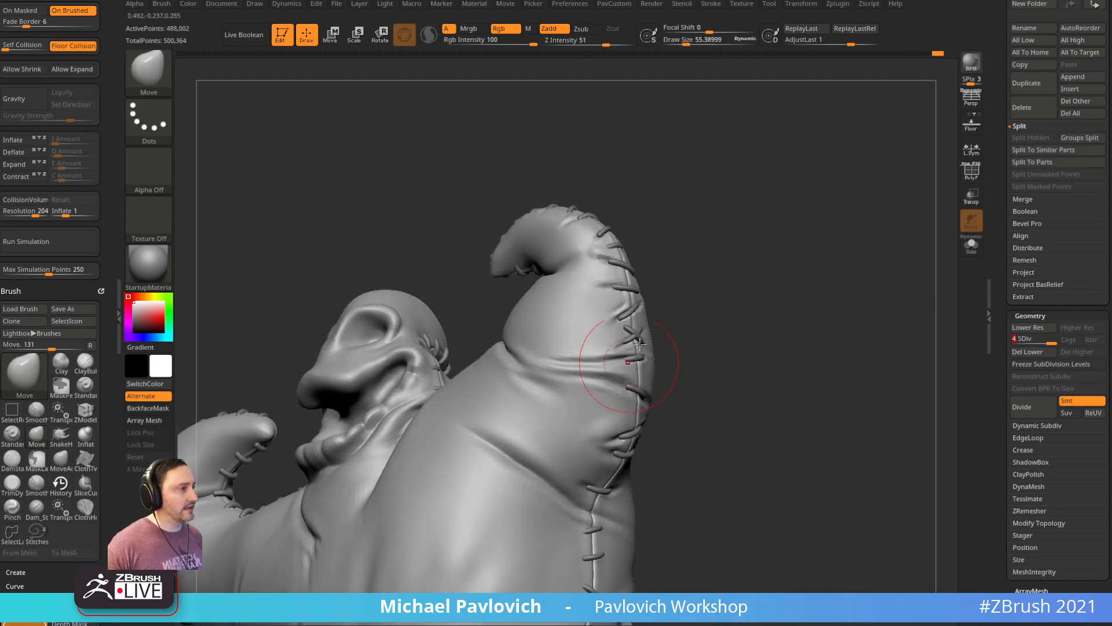
Step: Sculpt and smooth folds from the arm's outer seam stitches toward the middle crease, using the Standard brush at about 35.8
left_click_drag(576, 372, 641, 353)
key("b")
key("s")
key("t")
mouse_move(509, 360)
left_mouse_down()
mouse_move(640, 299)
mouse_move(548, 347)
mouse_move(551, 359)
left_mouse_up()
key("shift")
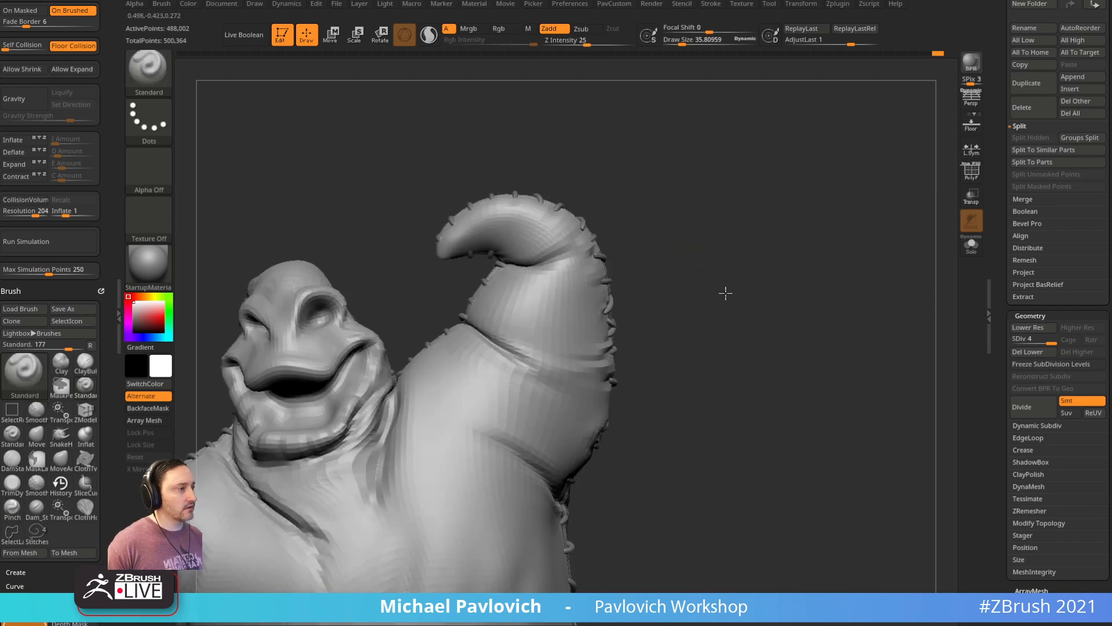
left_click_drag(652, 329, 628, 322, "shift")
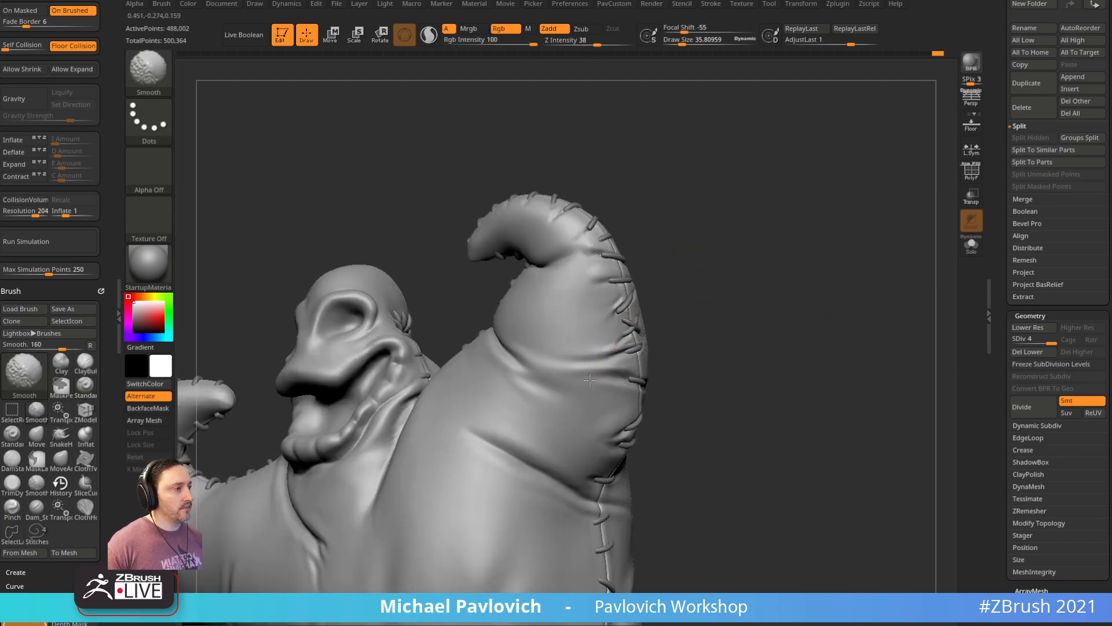
left_click_drag(767, 304, 679, 318)
mouse_move(728, 275)
left_mouse_down()
mouse_move(571, 335)
mouse_move(775, 259)
mouse_move(787, 305)
mouse_move(527, 375)
left_mouse_up()
Step: Refine and smooth the folds beside the outer arm seam with a draw size of about 31
key("s")
mouse_move(745, 325)
left_mouse_down("alt")
mouse_move(740, 283)
mouse_move(770, 338)
mouse_move(747, 327)
left_mouse_up("alt")
key("s")
left_click_drag(645, 418, 647, 434)
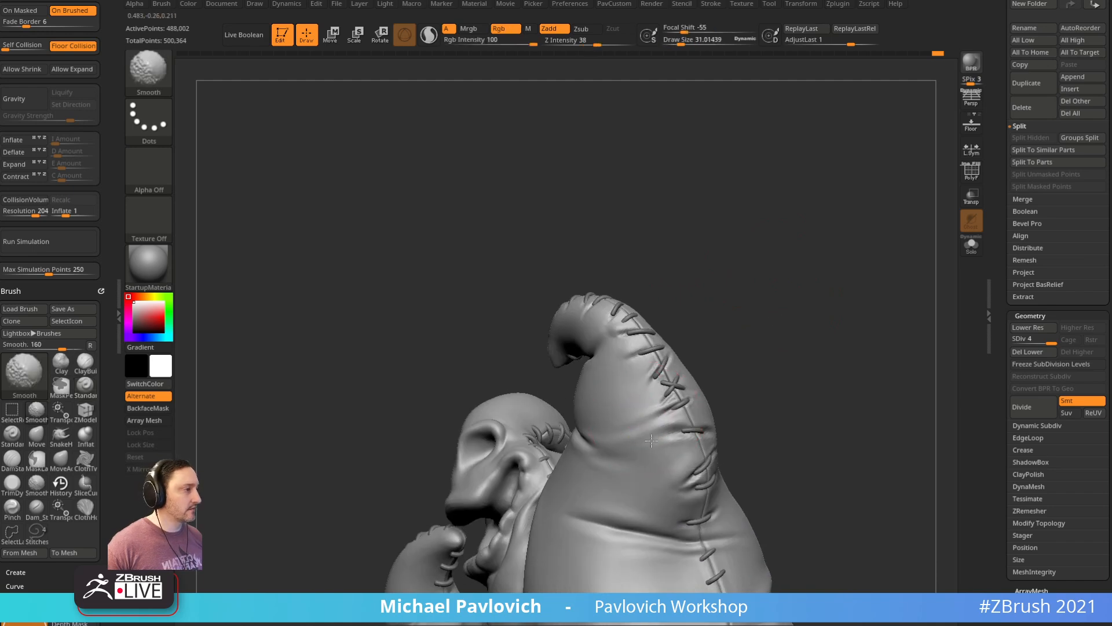
mouse_move(717, 365)
left_mouse_down()
mouse_move(608, 405)
mouse_move(640, 406)
left_mouse_up()
mouse_move(753, 371)
left_mouse_down()
mouse_move(695, 390)
mouse_move(682, 411)
mouse_move(706, 426)
left_mouse_up()
left_click_drag(765, 350, 666, 342)
Step: Refine the fabric folds around the arm's middle crease with the Standard brush at a draw size of about 12.4
mouse_move(693, 208)
left_mouse_down()
mouse_move(758, 245)
mouse_move(775, 270)
mouse_move(755, 276)
mouse_move(820, 241)
mouse_move(641, 323)
mouse_move(810, 242)
mouse_move(795, 253)
left_mouse_up()
key("s")
left_click_drag(624, 339, 612, 340)
left_click_drag(817, 243, 759, 253)
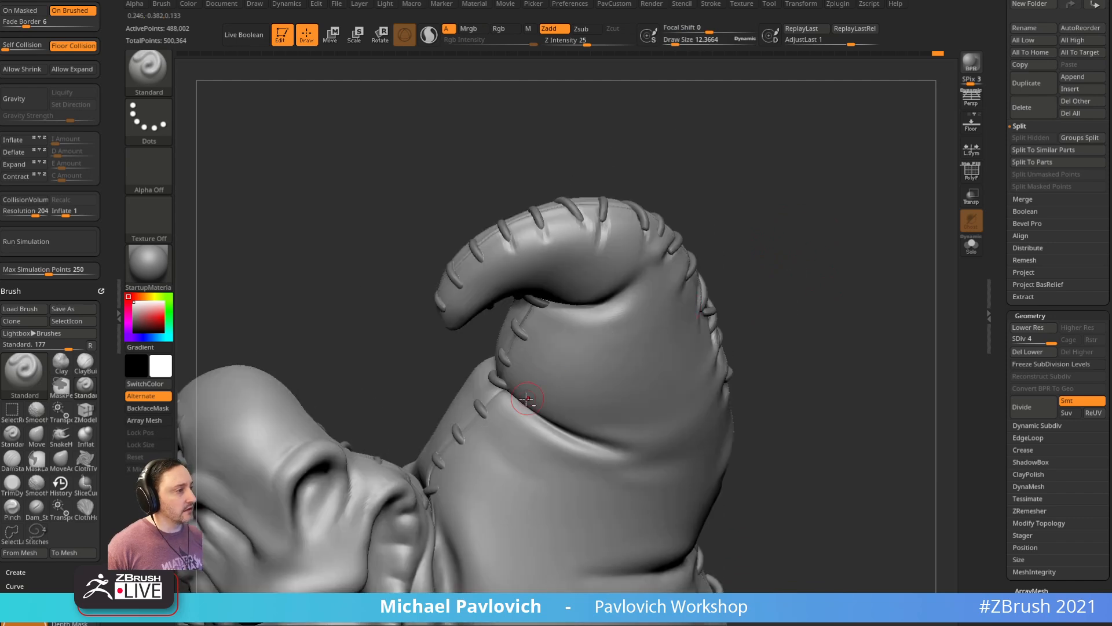
mouse_move(803, 290)
left_mouse_down()
mouse_move(812, 298)
mouse_move(487, 336)
mouse_move(471, 350)
mouse_move(468, 338)
mouse_move(505, 373)
left_mouse_up()
Step: Turn on transparency and sculpt fine wrinkles at the inner seam stitches, using Standard at draw size 5.44 and Z intensity 32
key("s")
left_click(971, 196)
key("s")
key("s")
left_click_drag(458, 329, 503, 371)
key("ctrl+z")
key("s")
left_click_drag(472, 338, 469, 338)
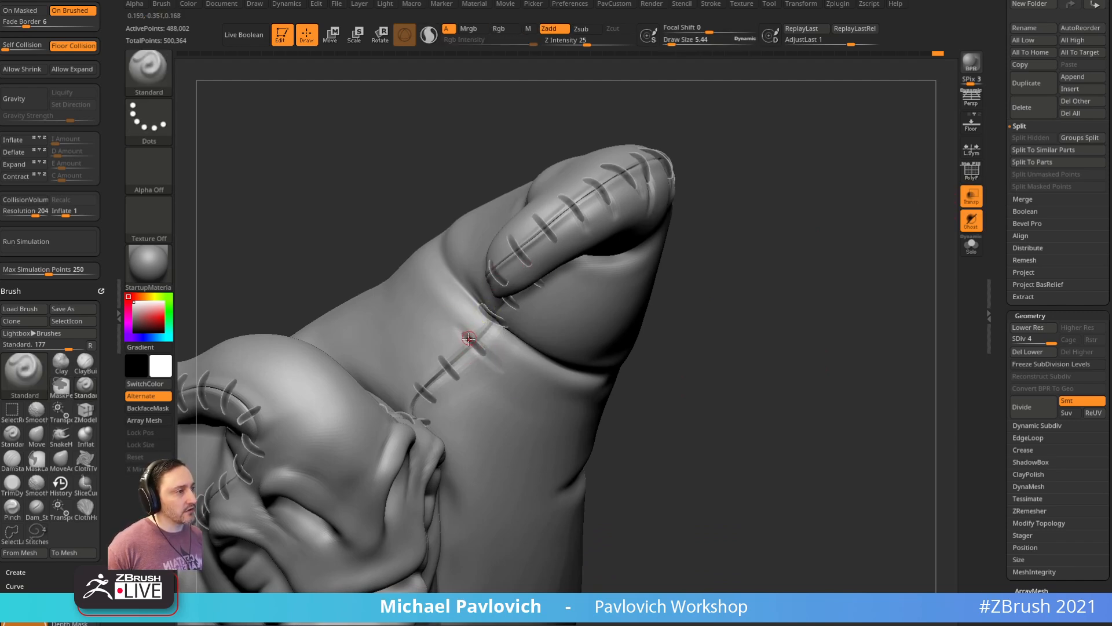
left_click(592, 42)
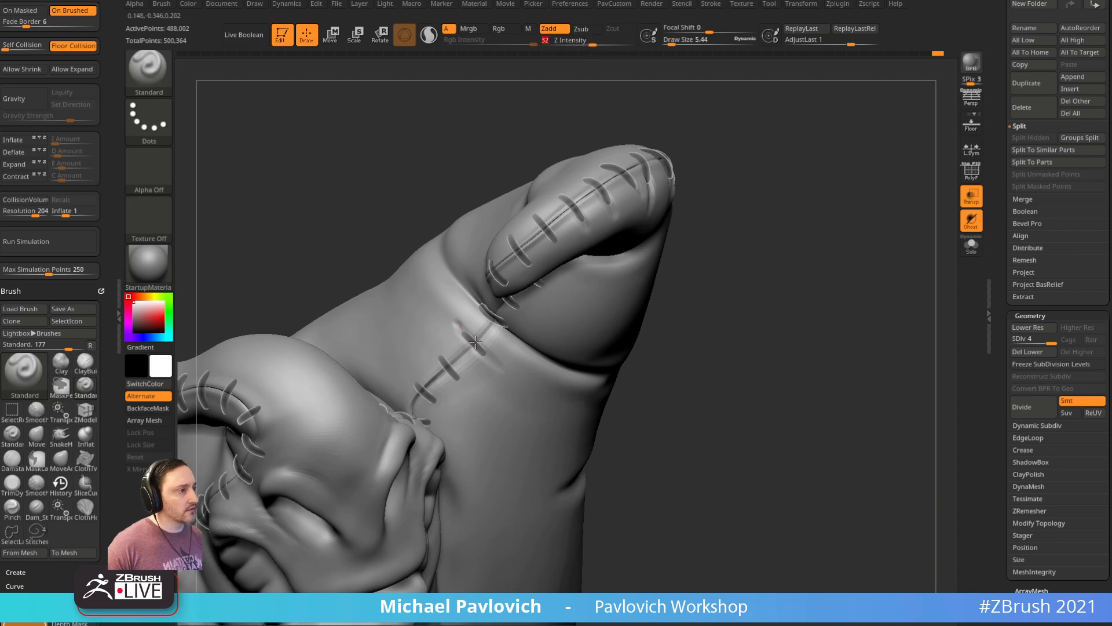
right_click_drag(434, 351, 416, 389)
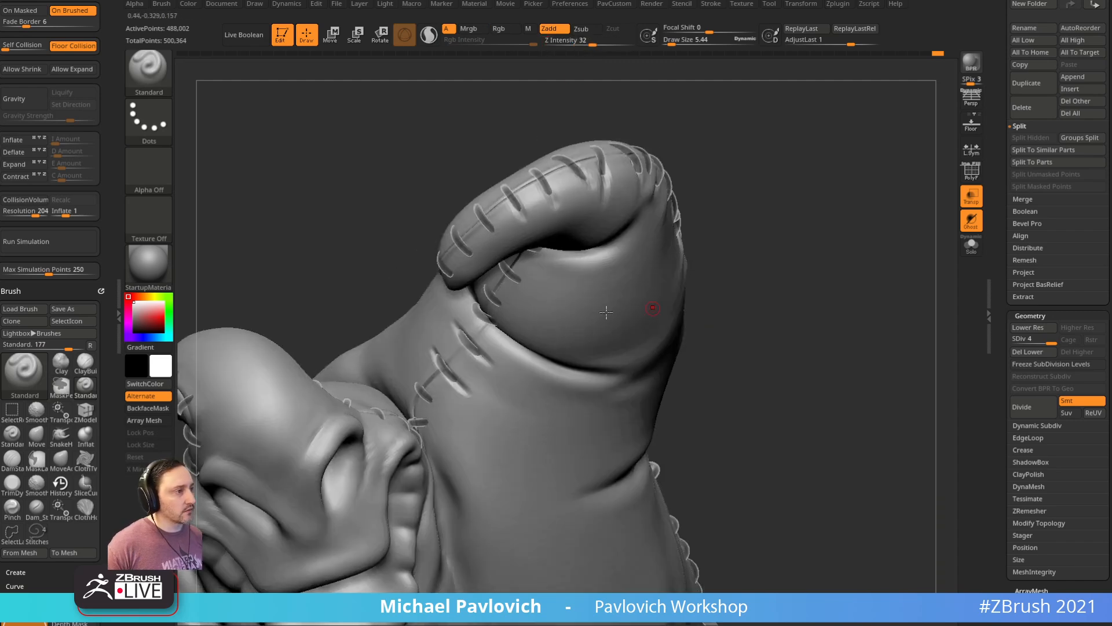
Step: Continue the fine wrinkles at the inner seam stitches up toward the curled tip of the arm
right_click_drag(517, 392, 757, 274)
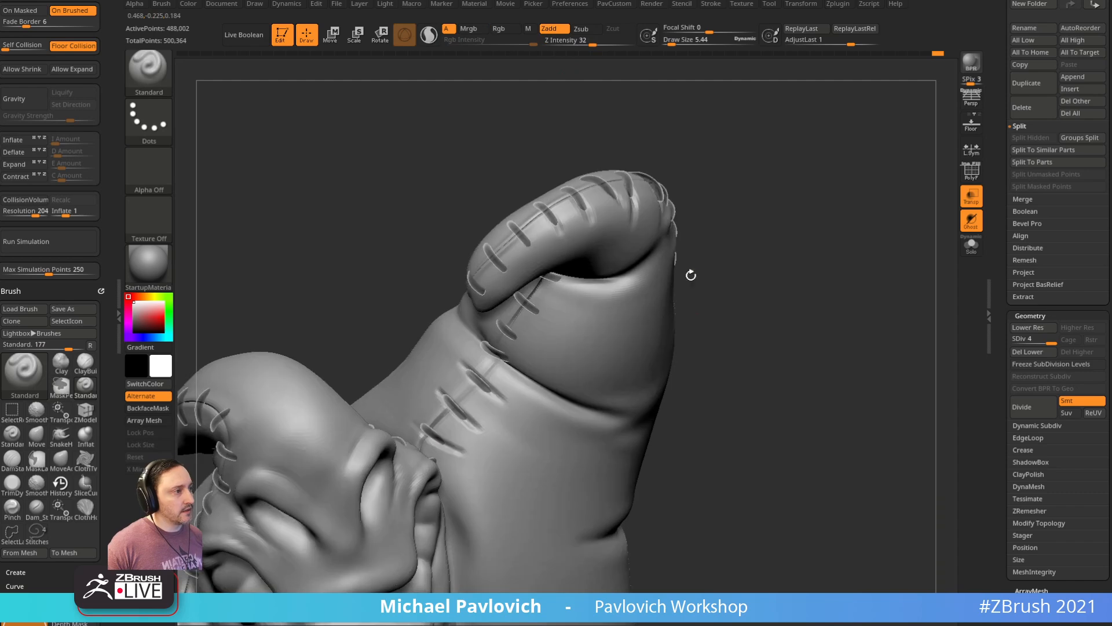
mouse_move(550, 356)
right_mouse_down()
mouse_move(556, 258)
mouse_move(690, 243)
right_mouse_up()
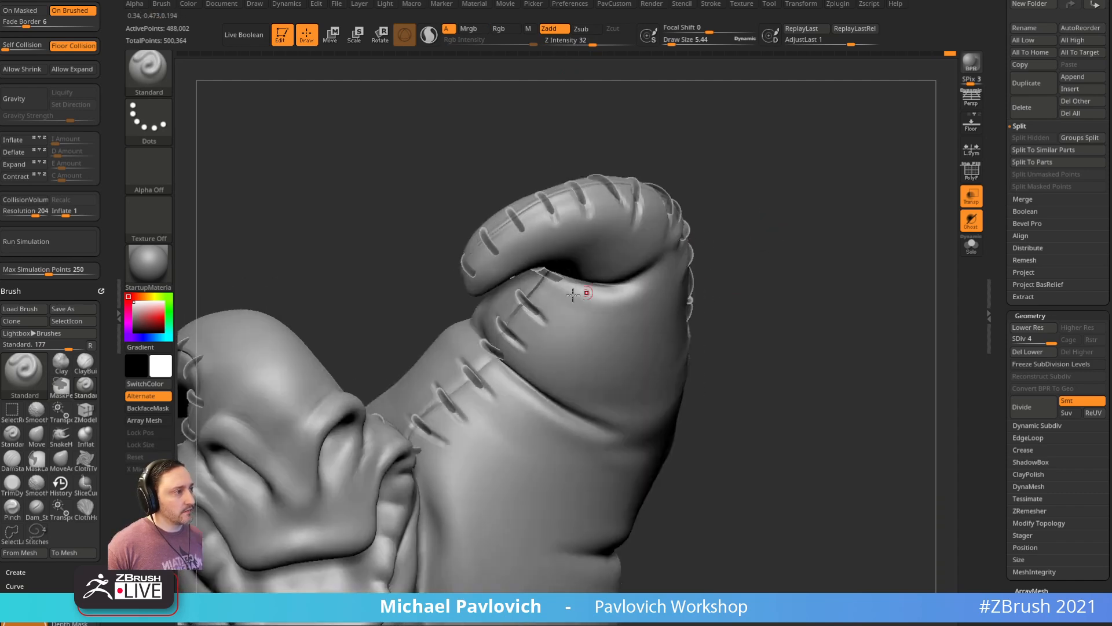
left_click_drag(789, 255, 794, 249)
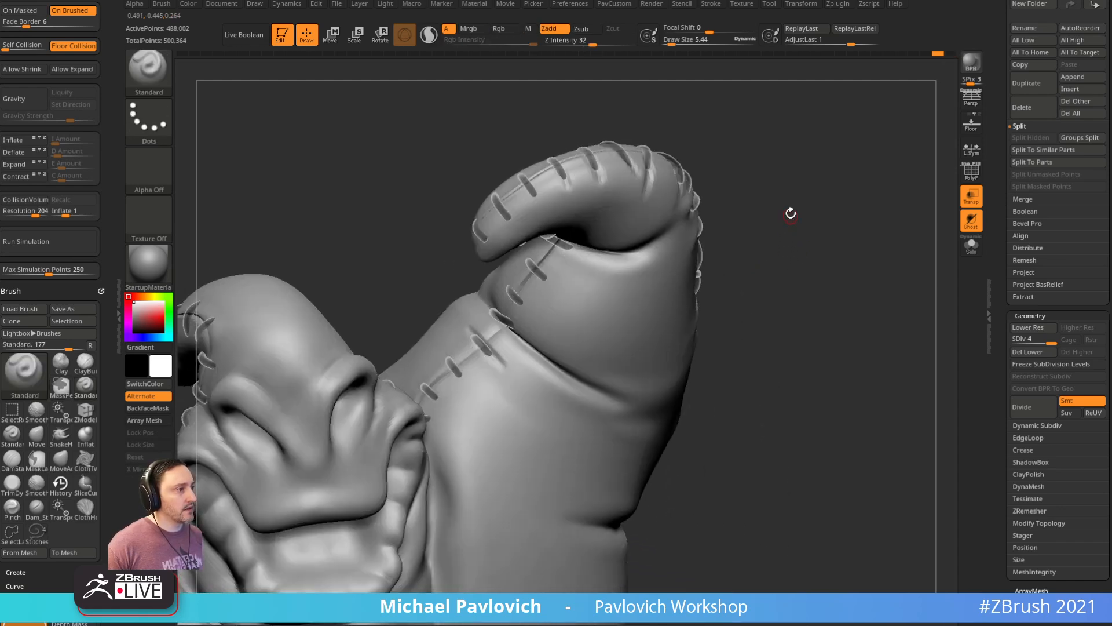
left_click_drag(789, 212, 766, 231)
Step: Switch to the stitch subtool and reposition stitches along the inner arm seam with the Move brush
key("s")
left_click_drag(521, 361, 514, 360)
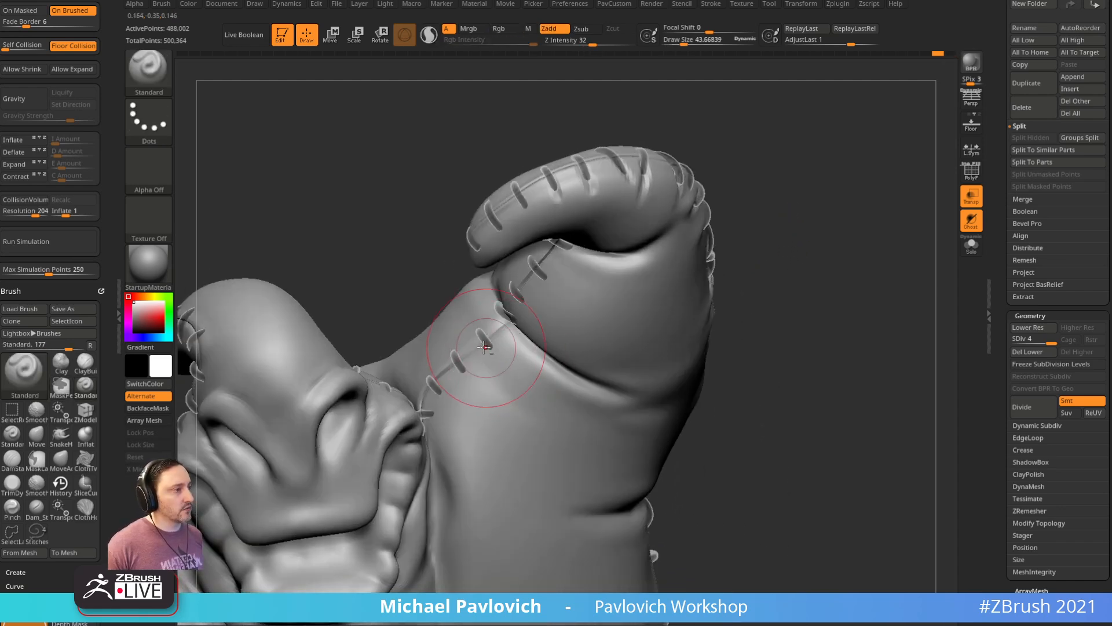
left_click(491, 345, "alt")
left_click_drag(813, 278, 827, 277)
key("s")
left_click_drag(529, 369, 526, 363)
key("b")
key("m")
key("v")
left_click_drag(742, 291, 755, 289)
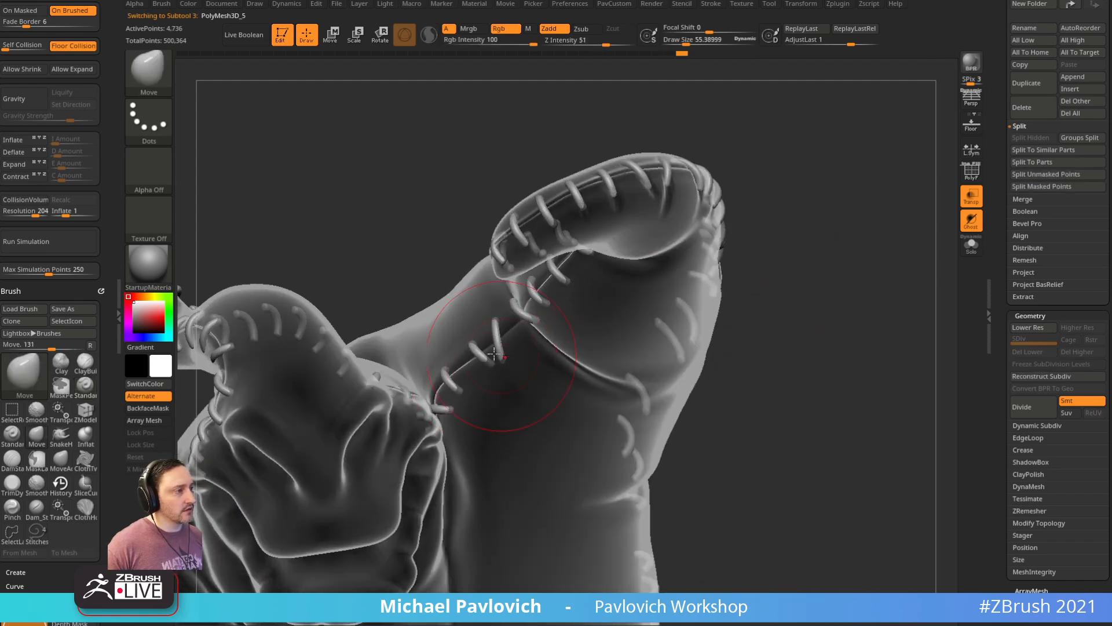
left_click_drag(588, 347, 464, 395)
key("s")
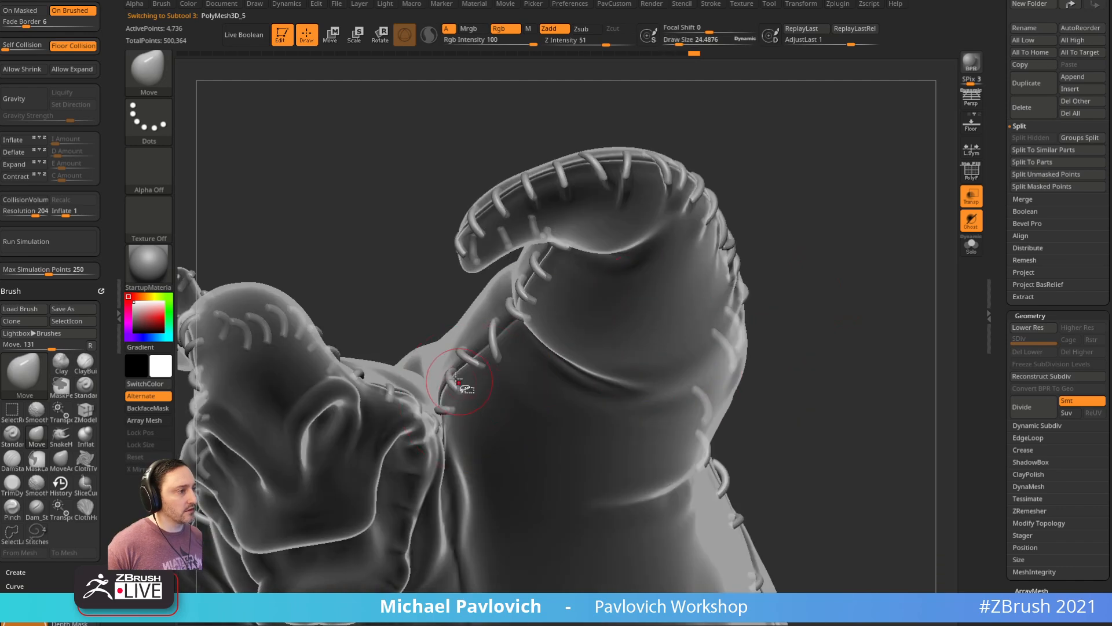
Step: Isolate and delete the surplus stitch at the face end of the inner arm seam
left_click(456, 382, "ctrl+shift")
left_click_drag(870, 210, 884, 284, "ctrl+shift")
key("1")
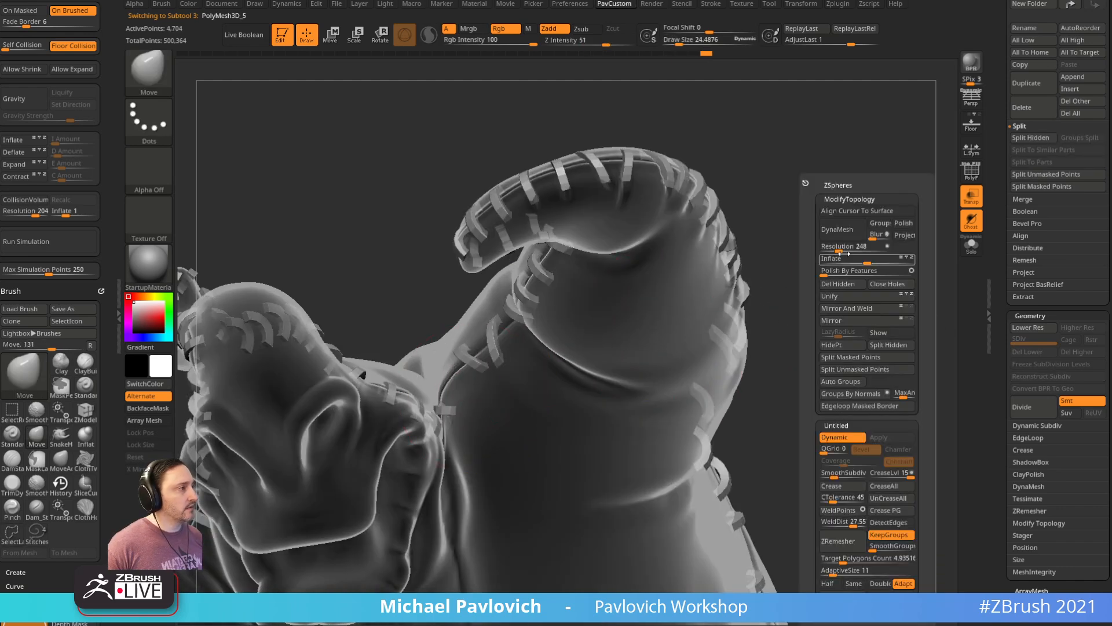
left_click(843, 284)
left_click_drag(792, 295, 689, 281)
Step: Isolate and delete one stitch on the inner seam just above the arm's middle crease
left_click(535, 287, "ctrl+shift")
left_click_drag(836, 202, 878, 271, "ctrl+shift")
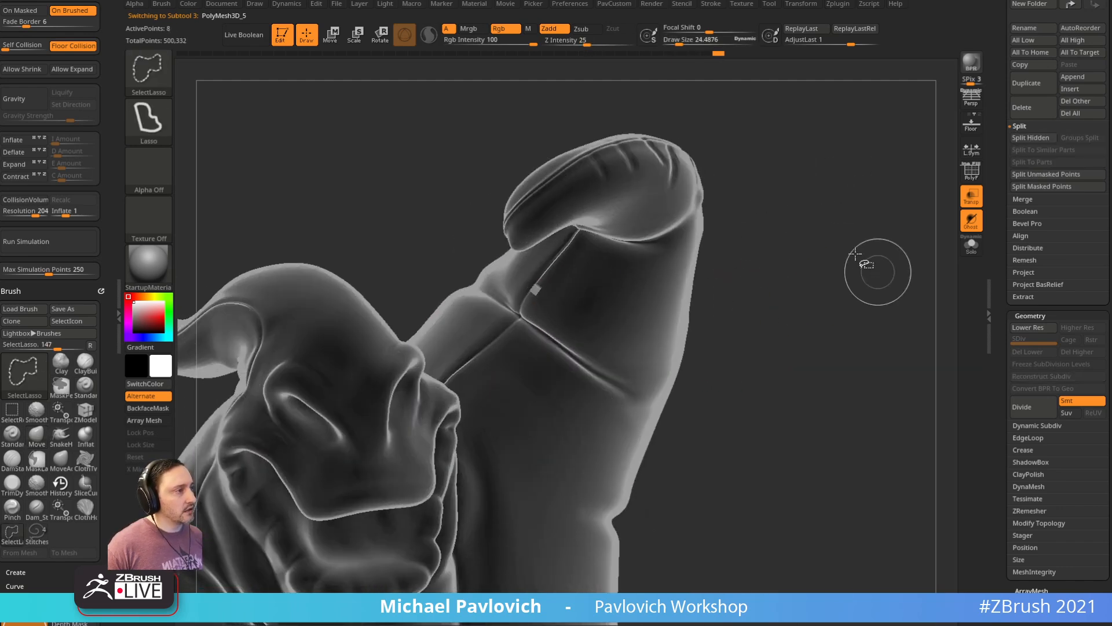
left_click(528, 286, "ctrl+shift")
left_click_drag(795, 184, 861, 249, "ctrl+shift")
key("1")
left_click(846, 284)
left_click_drag(754, 285, 536, 330)
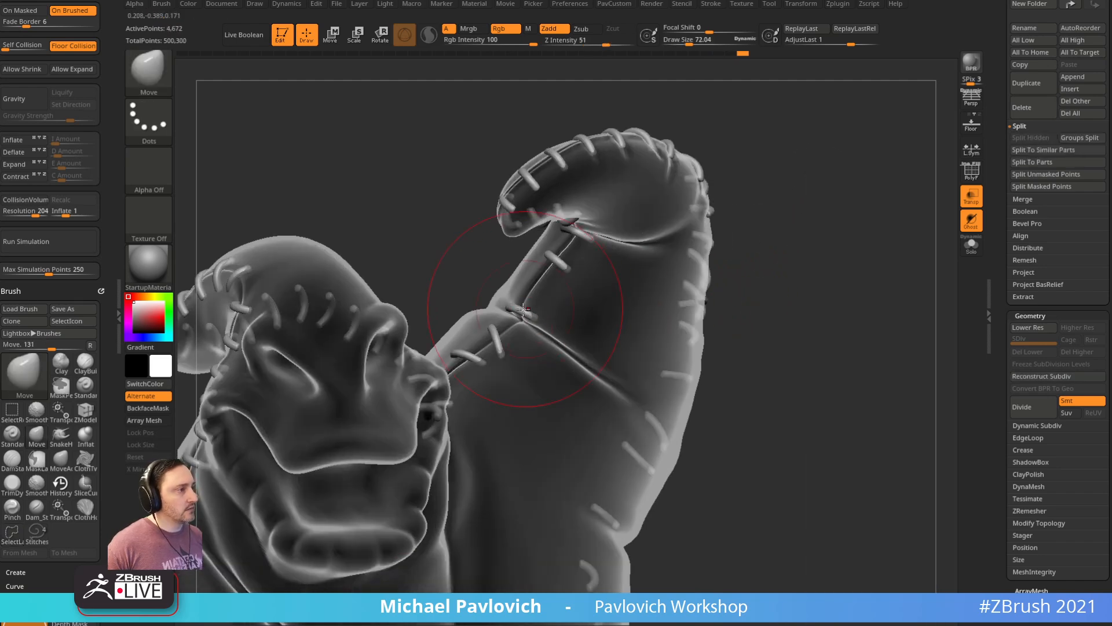
Step: Move the remaining inner seam stitches to spread and angle them irregularly, varying the draw size between about 31 and 72
mouse_move(619, 260)
left_mouse_down()
mouse_move(534, 303)
mouse_move(531, 255)
mouse_move(651, 214)
left_mouse_up()
right_click_drag(597, 251, 775, 179)
left_click_drag(524, 253, 568, 244)
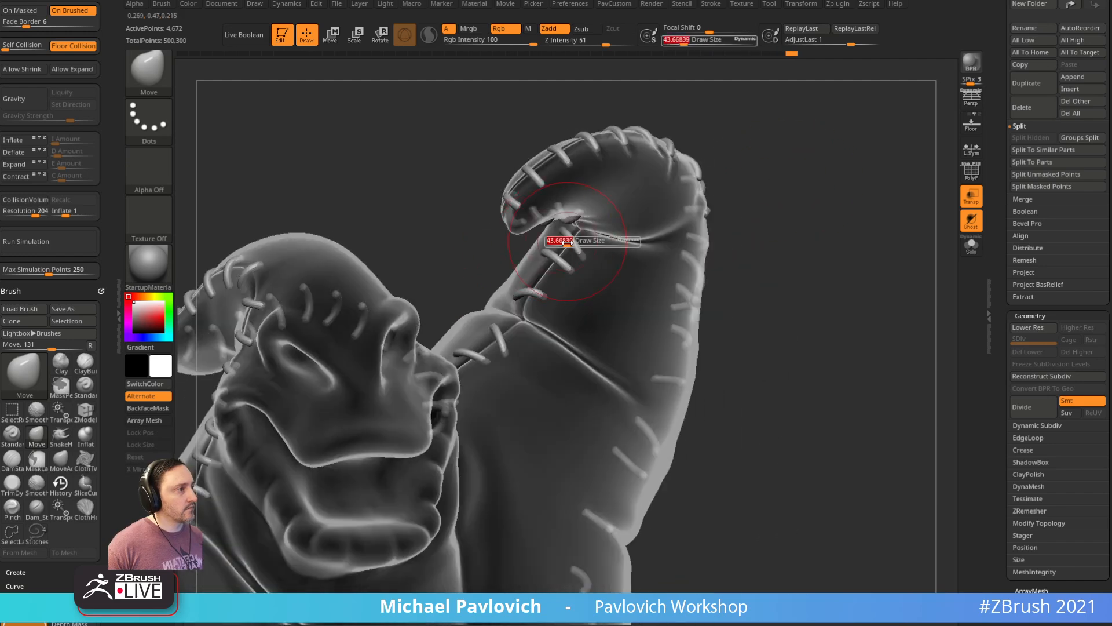
left_click_drag(777, 204, 525, 336)
left_click_drag(478, 282, 483, 392)
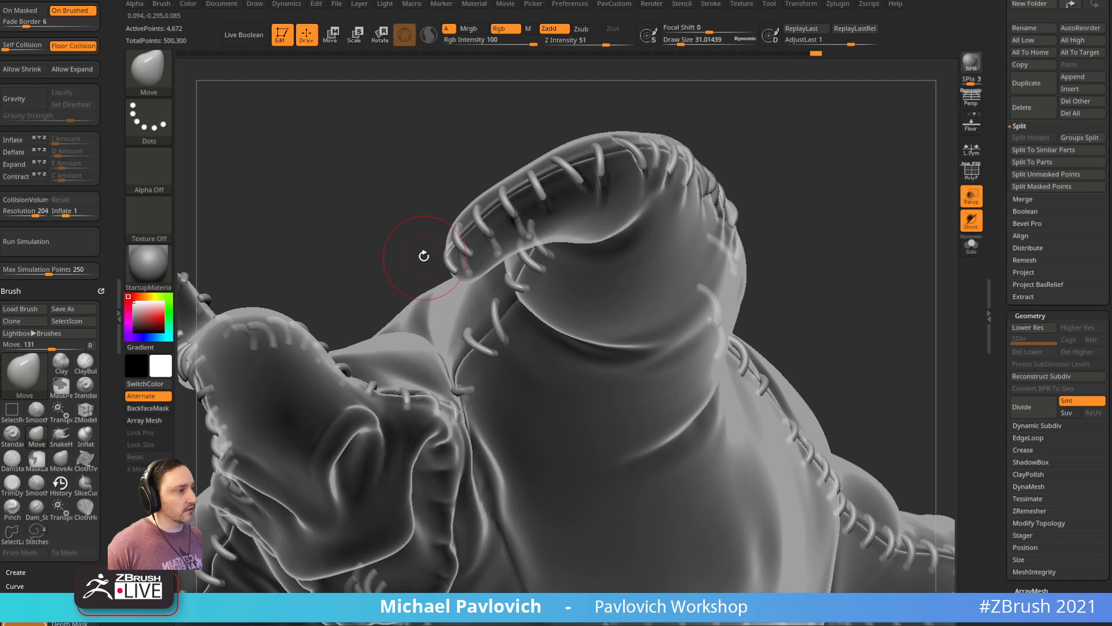
left_click_drag(427, 255, 440, 348)
left_click_drag(512, 328, 450, 380)
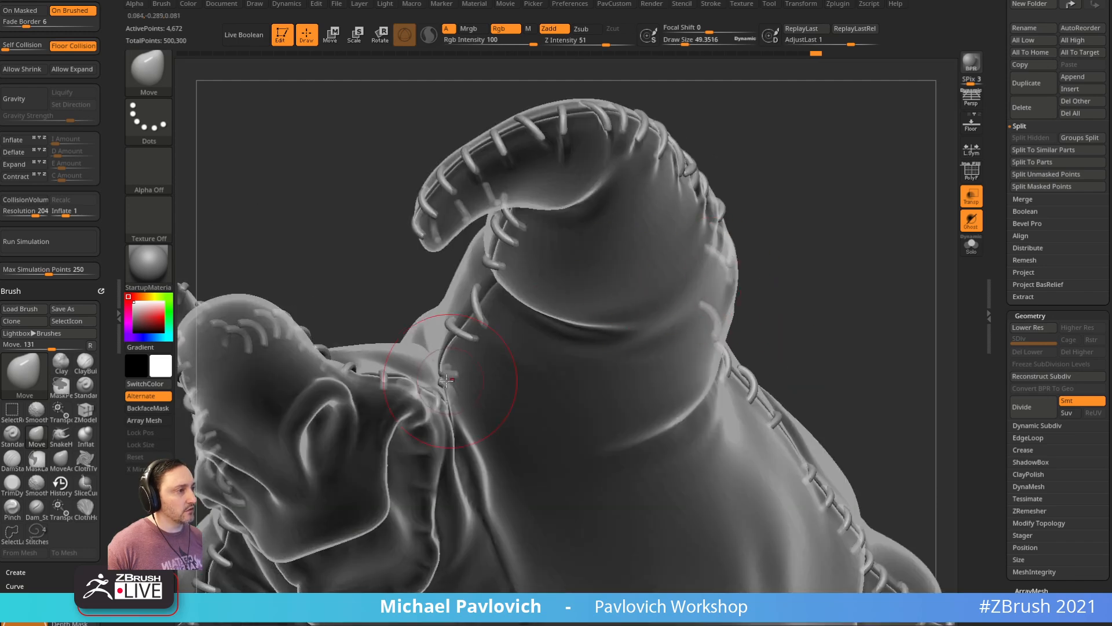
Step: Turn off transparency and switch to the body mesh with the Standard brush at a draw size of about 17
mouse_move(389, 284)
left_mouse_down()
mouse_move(447, 355)
mouse_move(881, 231)
mouse_move(822, 263)
left_mouse_up()
key("s")
left_click(972, 198)
key("b")
key("s")
key("t")
key("s")
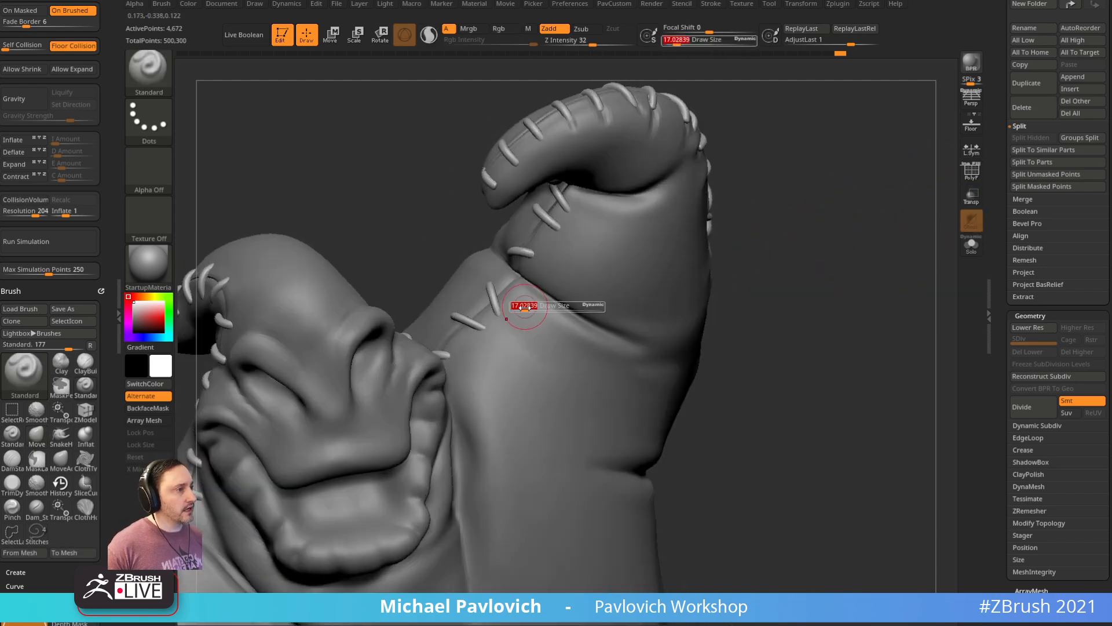
left_click(506, 311, "alt")
Step: Sculpt wrinkles around the slanted stitch below the arm's middle crease, reducing the draw size to about 9.7
left_click_drag(807, 208, 863, 228)
left_click_drag(508, 336, 490, 301)
right_click_drag(522, 296, 500, 307)
key("s")
left_click_drag(490, 292, 506, 334)
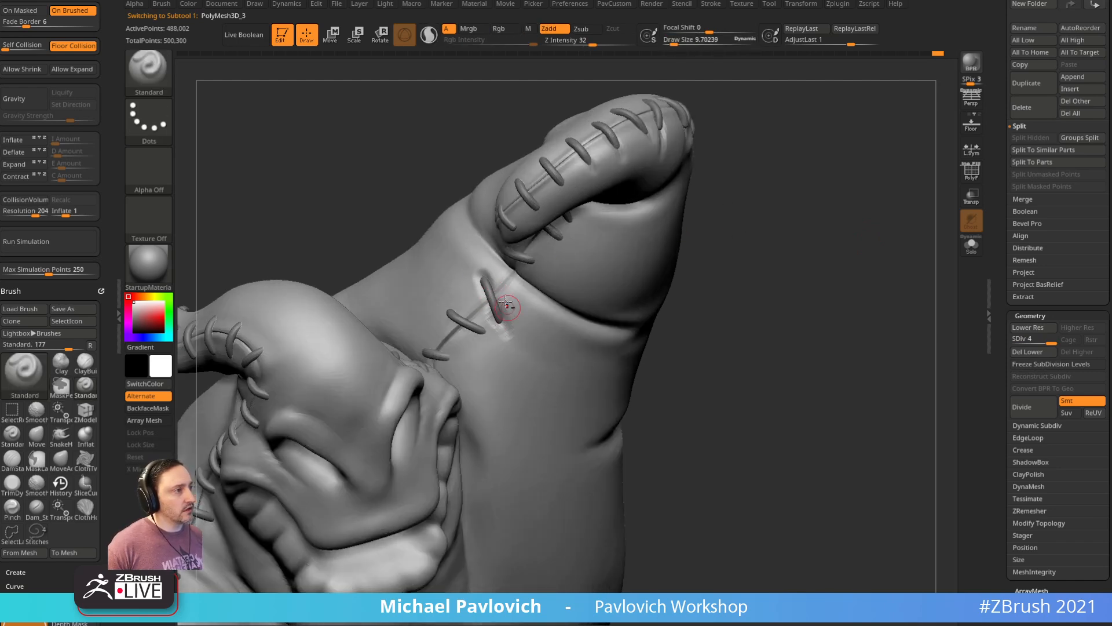
Step: Turn transparency back on and sculpt fine wrinkles at the stitches below the crease with a draw size of 5.44
mouse_move(698, 225)
left_mouse_down()
mouse_move(715, 218)
mouse_move(710, 199)
mouse_move(690, 207)
left_mouse_up()
left_click(972, 196)
key("s")
left_click_drag(479, 325, 459, 325)
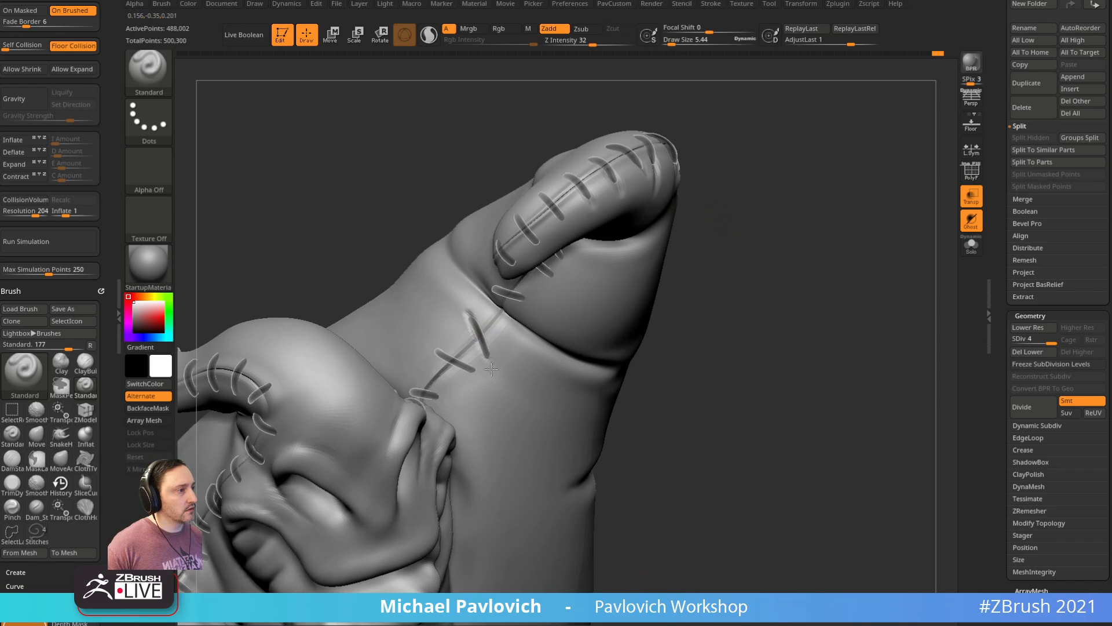
left_click_drag(676, 284, 820, 264)
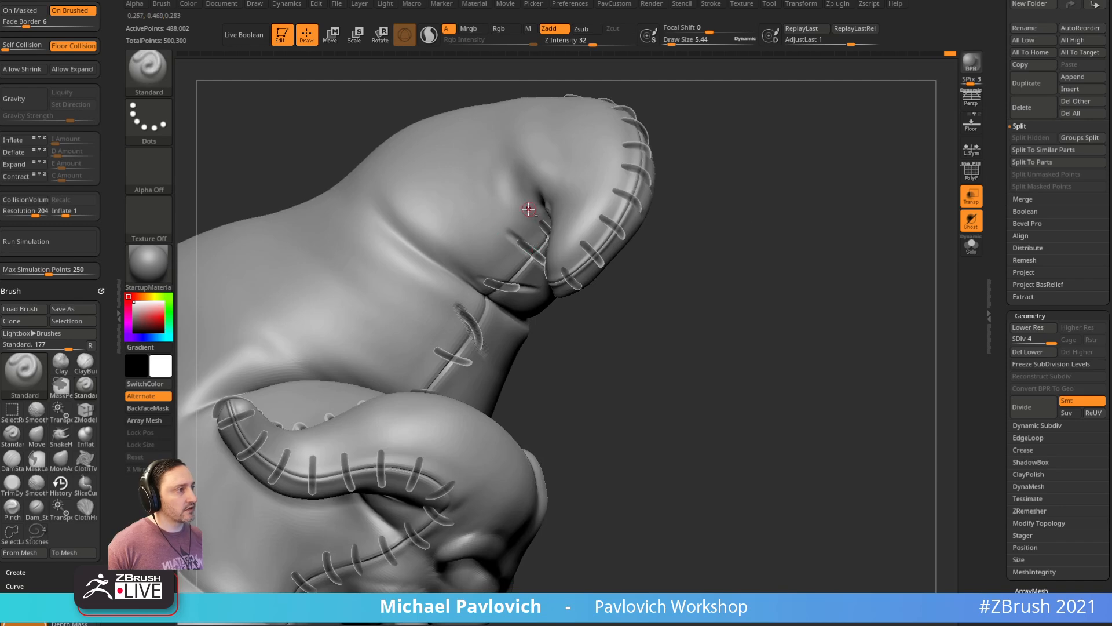
Step: Extend fine tension wrinkles from the ends of the inner seam stitches on both sides of the arm's crease
left_click_drag(650, 218, 503, 282)
mouse_move(665, 277)
left_mouse_down()
mouse_move(472, 344)
mouse_move(467, 359)
left_mouse_up()
left_click_drag(611, 327, 607, 271)
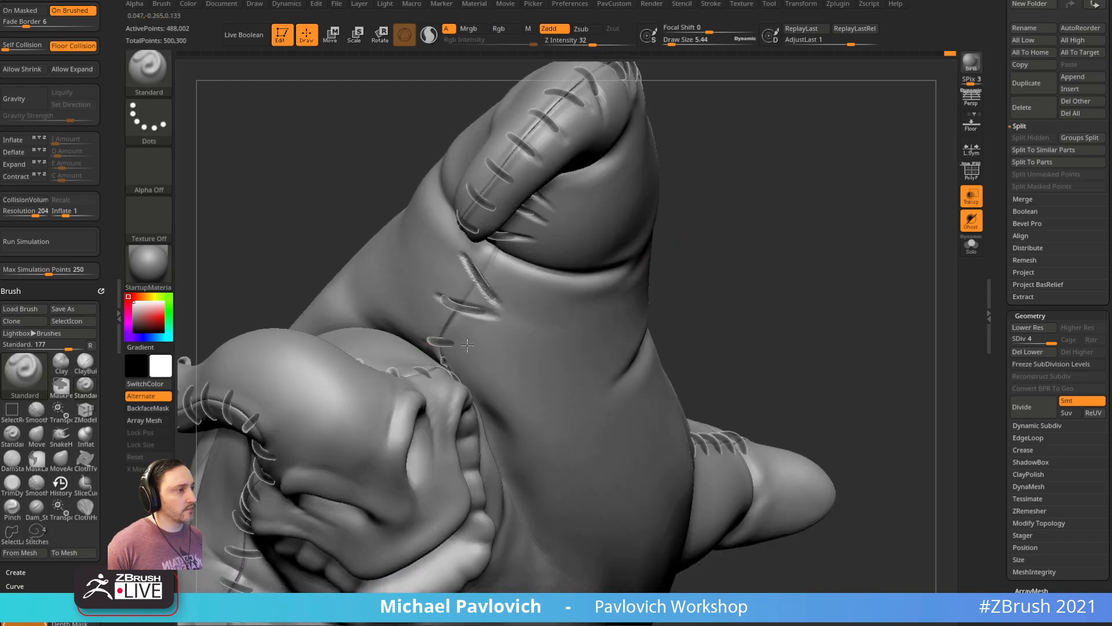
left_click_drag(768, 265, 585, 302)
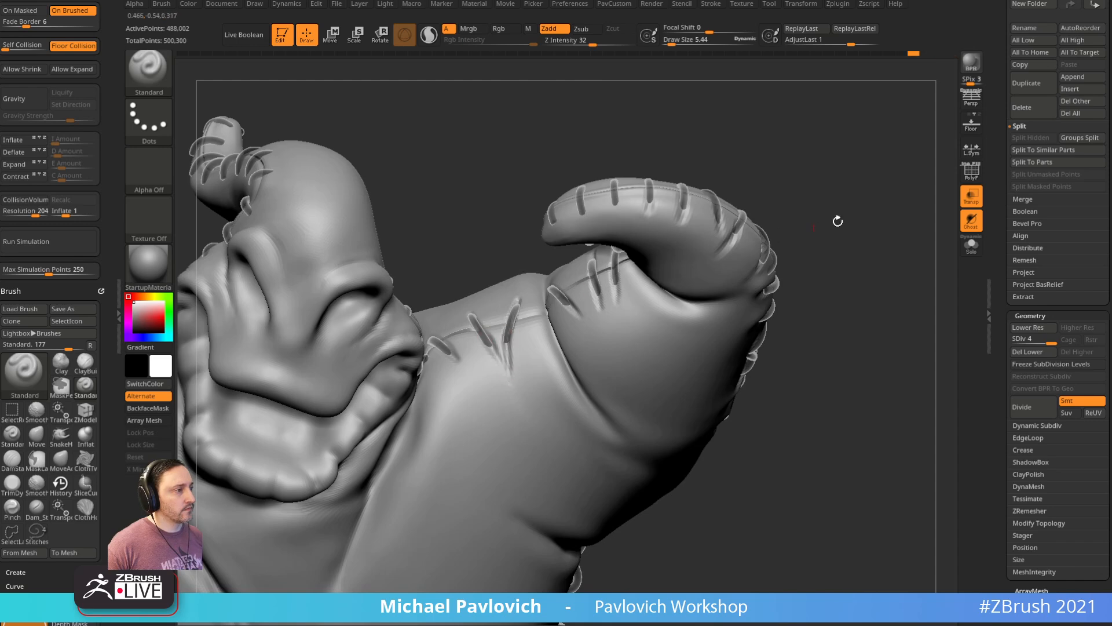
left_click_drag(813, 229, 512, 343)
Step: Smooth the wrinkles between the inner seam stitches and broaden the surrounding folds at a draw size of about 24.5
key("bracketright")
key("bracketright")
left_click_drag(823, 295, 806, 297)
left_click_drag(489, 338, 496, 333, "shift")
left_click_drag(866, 257, 831, 275, "alt")
key("s")
left_click_drag(495, 370, 499, 370)
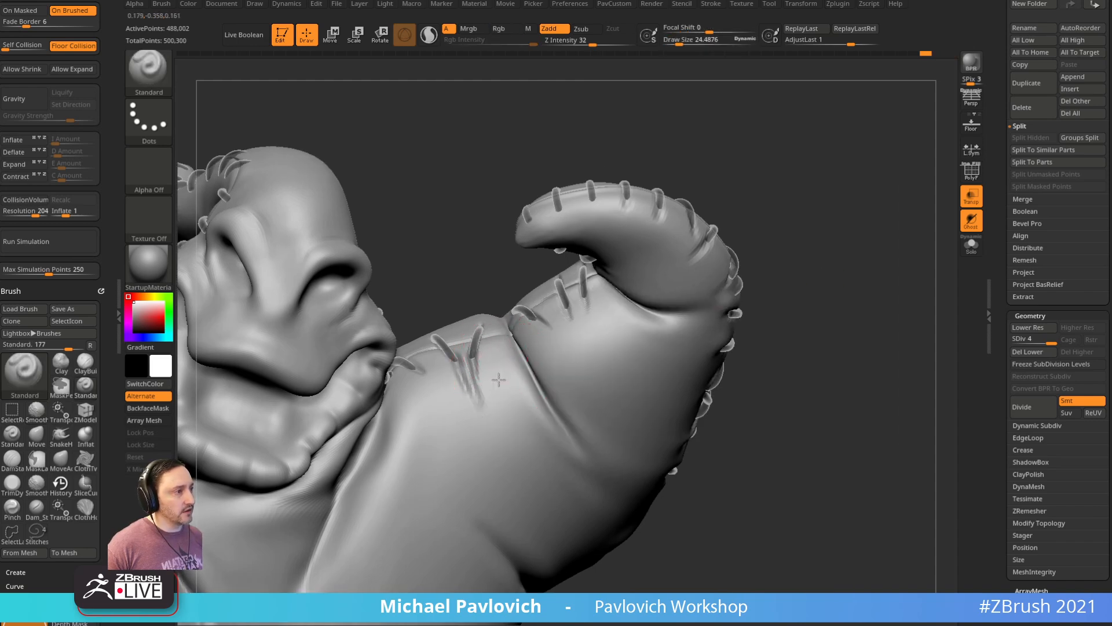
Step: Puff up the fabric around the inner seam stitches with the Inflat brush at a draw size of about 12.4
key("b")
key("i")
key("n")
left_click_drag(805, 272, 825, 280)
key("s")
mouse_move(533, 328)
left_mouse_down()
mouse_move(545, 342)
mouse_move(560, 320)
mouse_move(536, 301)
mouse_move(553, 321)
mouse_move(576, 315)
left_mouse_up()
key("s")
key("s")
key("s")
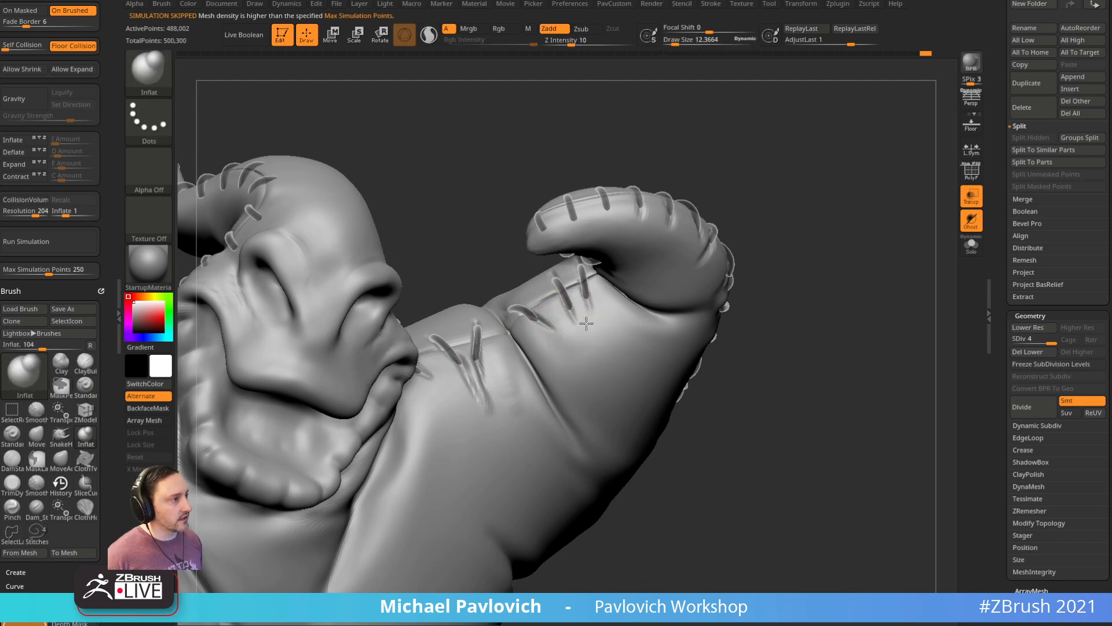
right_click_drag(663, 288, 553, 296)
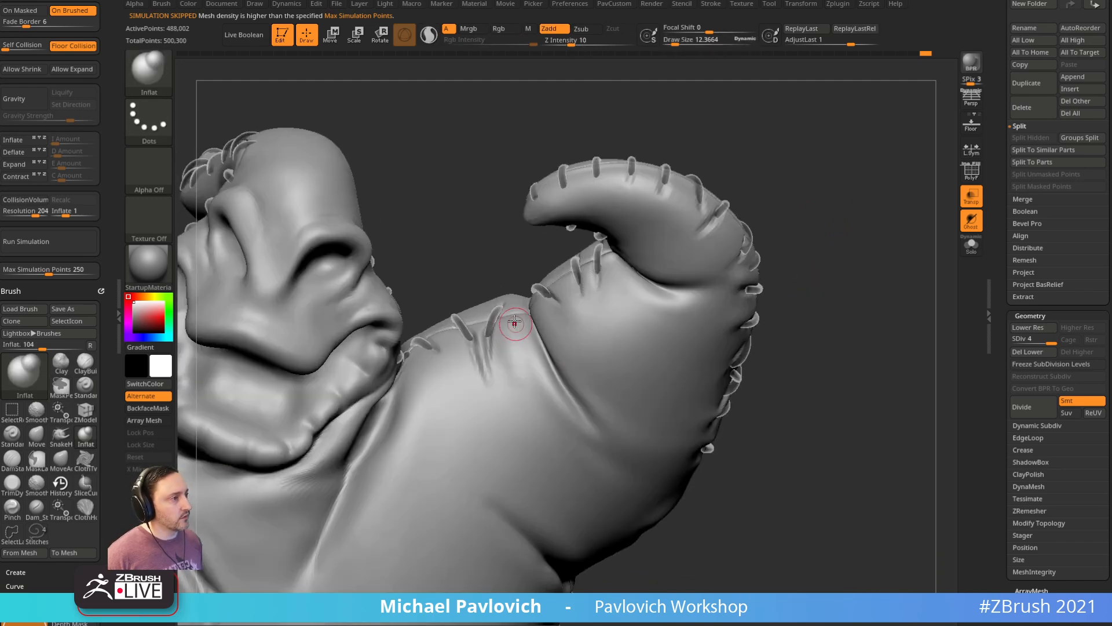
Step: Inflate and smooth the fabric between the lower inner seam stitches with Z intensity 23 and a draw size of about 18.8
left_click(583, 45)
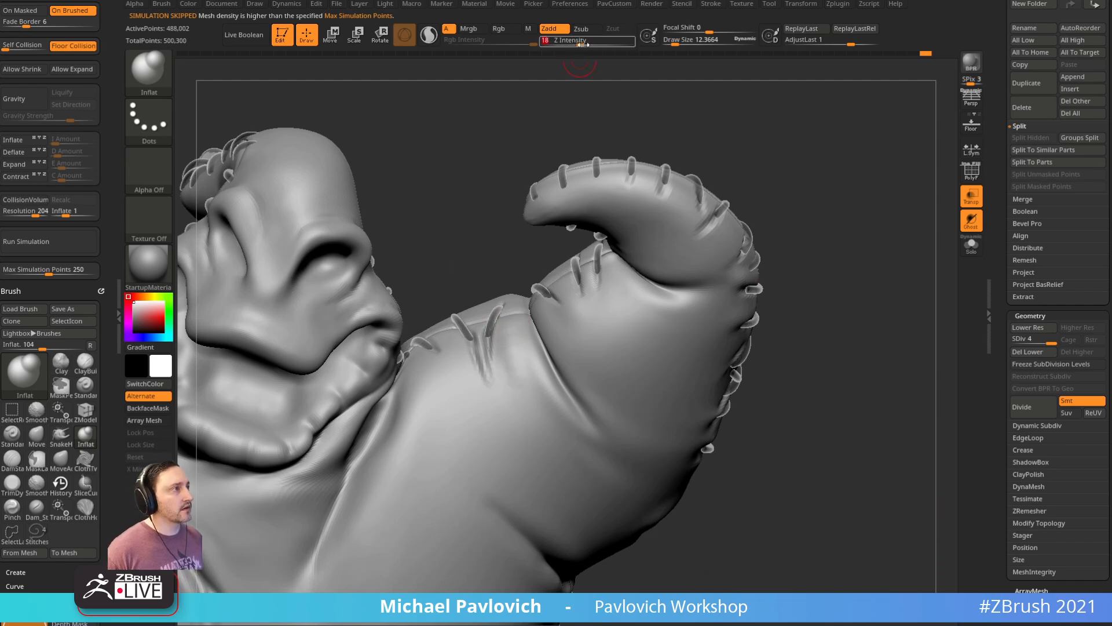
right_click_drag(457, 209, 467, 169, "alt")
key("1")
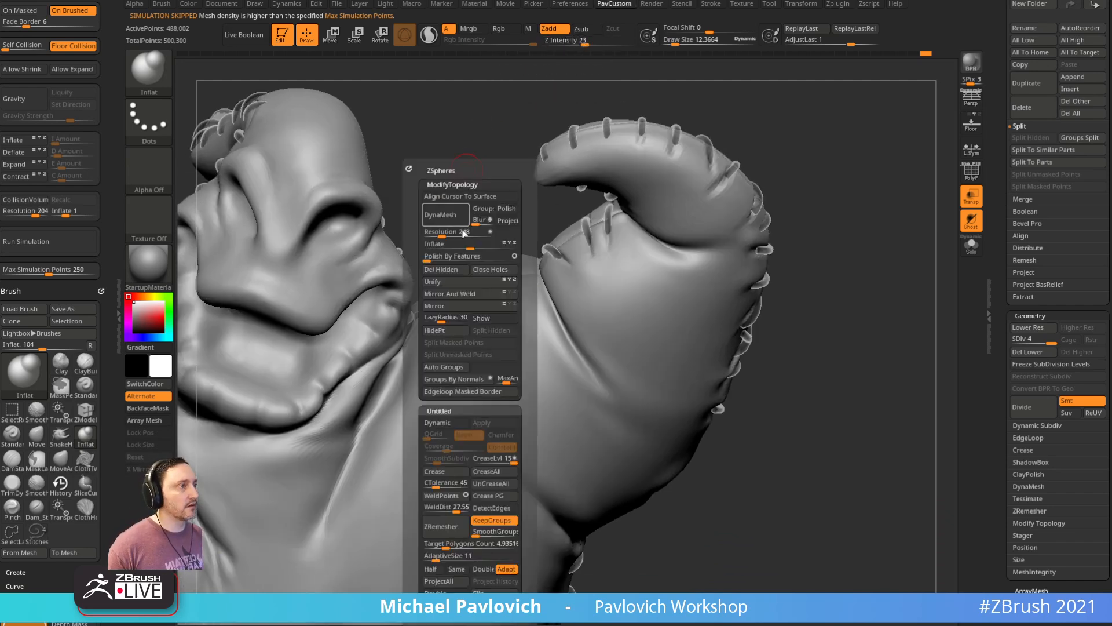
left_click(435, 317)
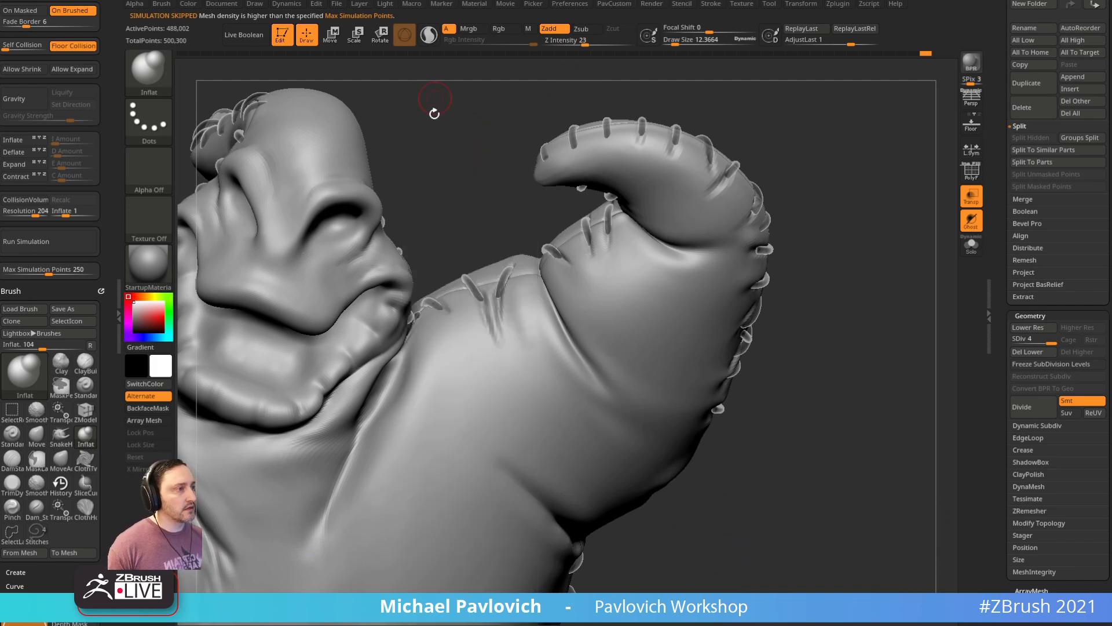
left_click_drag(434, 99, 467, 203)
key("bracketright")
key("s")
left_click(511, 314)
left_click_drag(796, 350, 811, 418)
left_click_drag(482, 337, 474, 333, "shift")
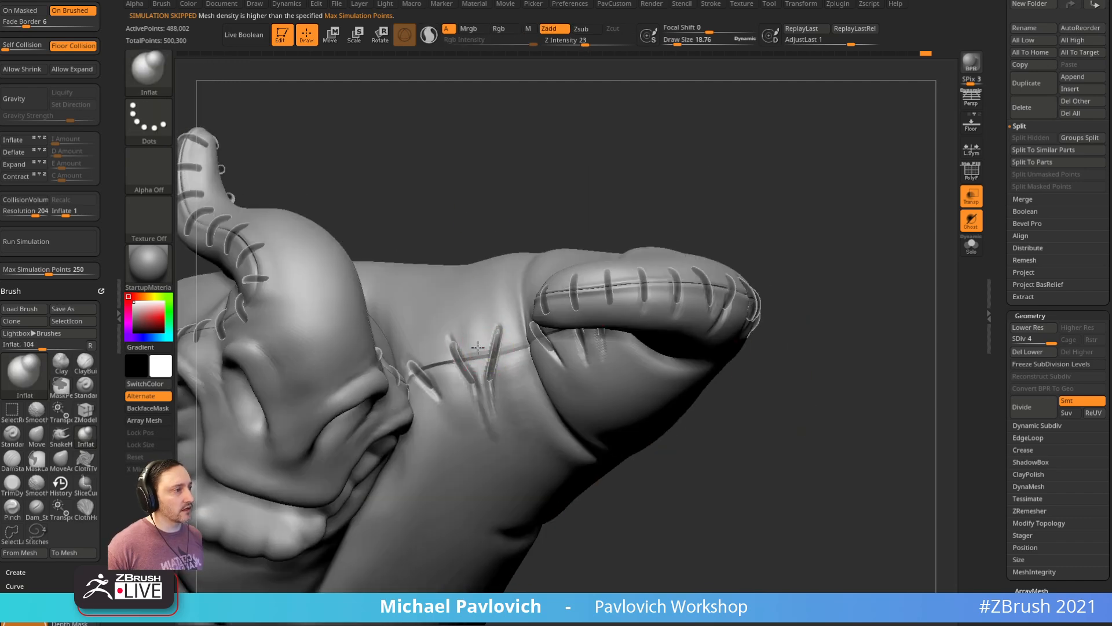
left_click_drag(521, 180, 530, 244)
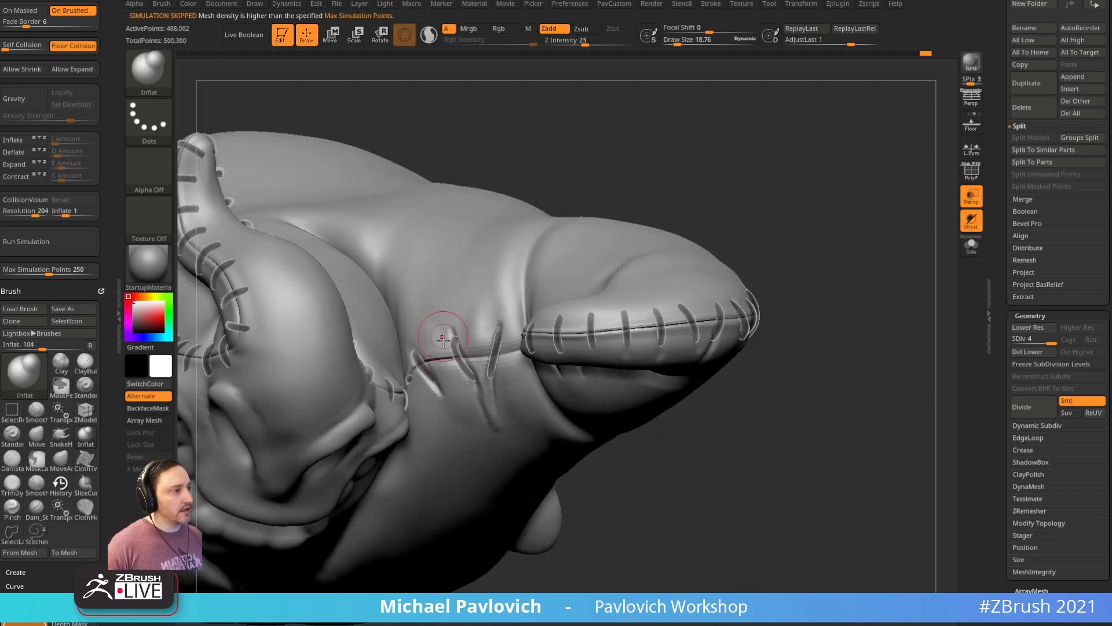
Step: Inflate the fabric around the stitches on both sides of the arm's crease at a draw size of about 18.8
left_click_drag(551, 144, 554, 104)
left_click_drag(477, 330, 482, 313)
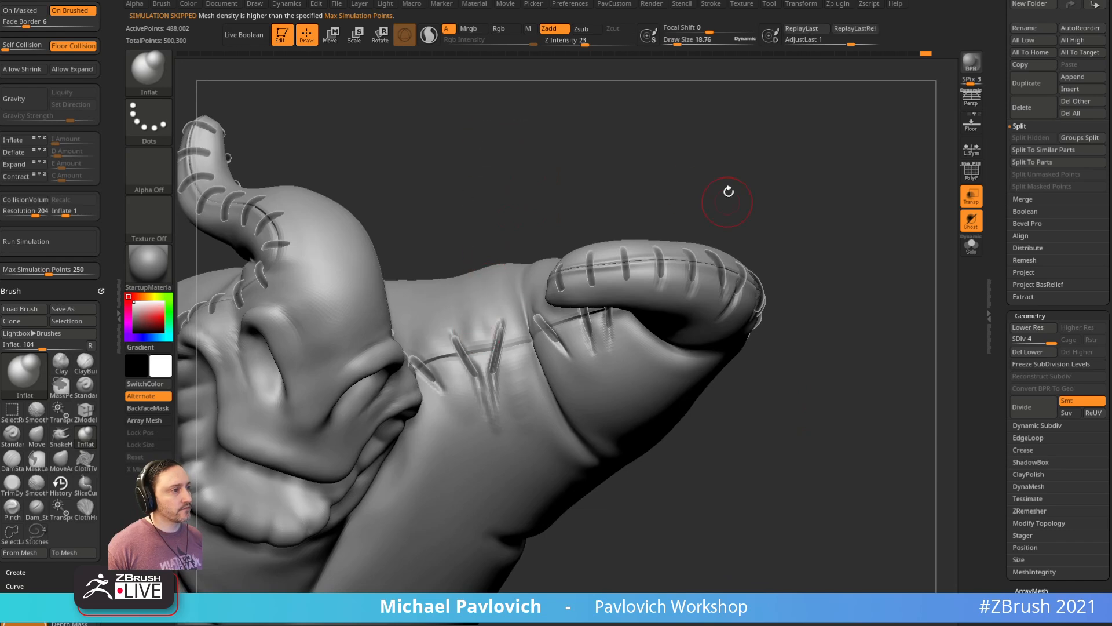
left_click_drag(728, 202, 728, 160)
left_click_drag(654, 132, 627, 178)
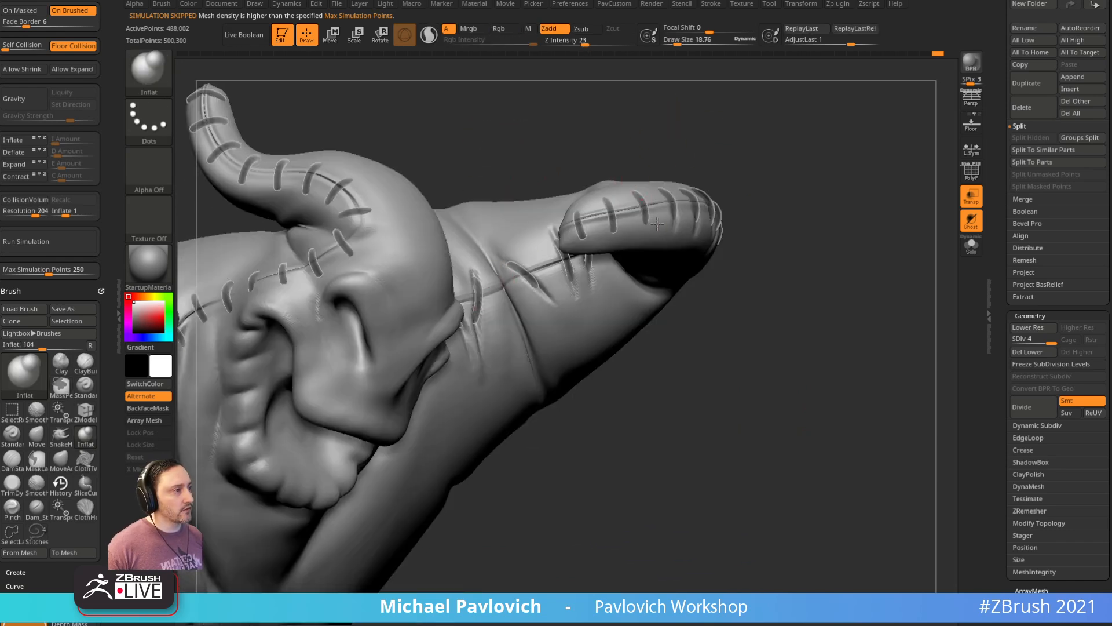
left_click_drag(729, 197, 710, 165)
left_click_drag(763, 225, 754, 177)
left_click_drag(533, 293, 524, 280)
mouse_move(494, 235)
left_mouse_down()
mouse_move(503, 275)
mouse_move(467, 295)
left_mouse_up()
Step: Puff up the fabric along the arm's inner seam with the Inflat brush at draw sizes of about 9.7 and 22.5
key("s")
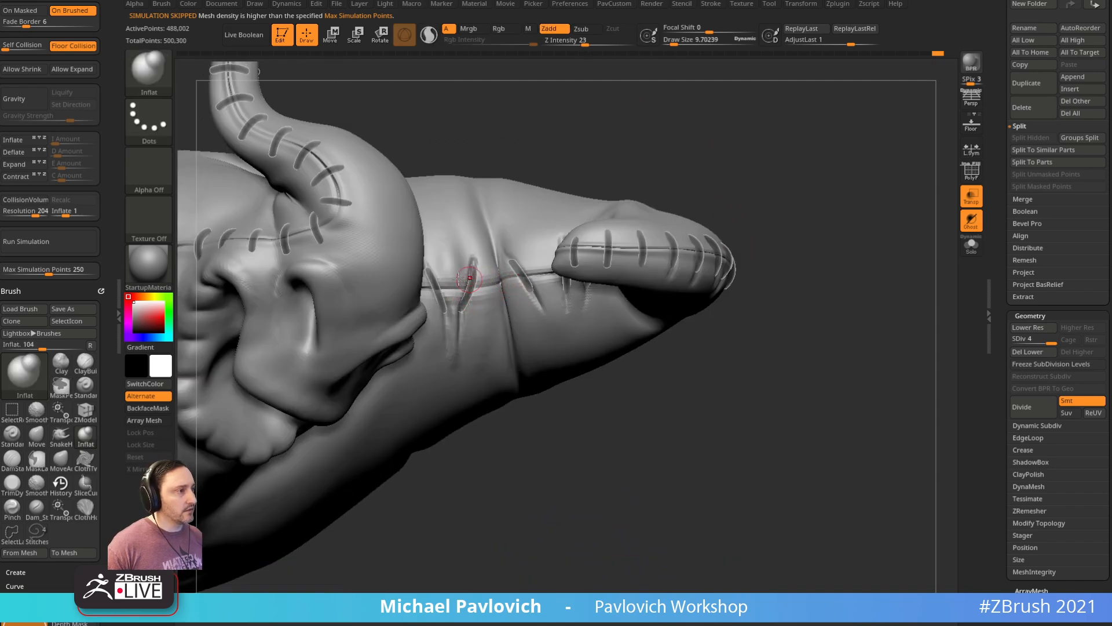
left_click_drag(571, 190, 492, 268)
left_click_drag(576, 386, 502, 282)
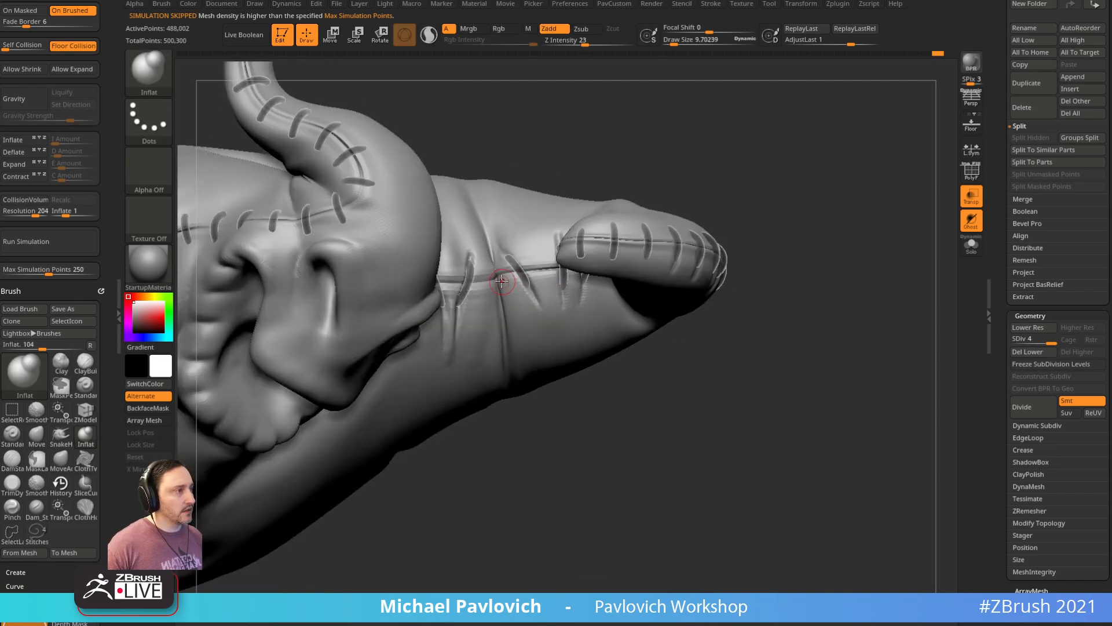
mouse_move(816, 268)
left_mouse_down()
mouse_move(799, 189)
mouse_move(817, 229)
mouse_move(861, 266)
mouse_move(529, 249)
left_mouse_up()
key("s")
left_click(548, 260)
left_click_drag(788, 243, 788, 278)
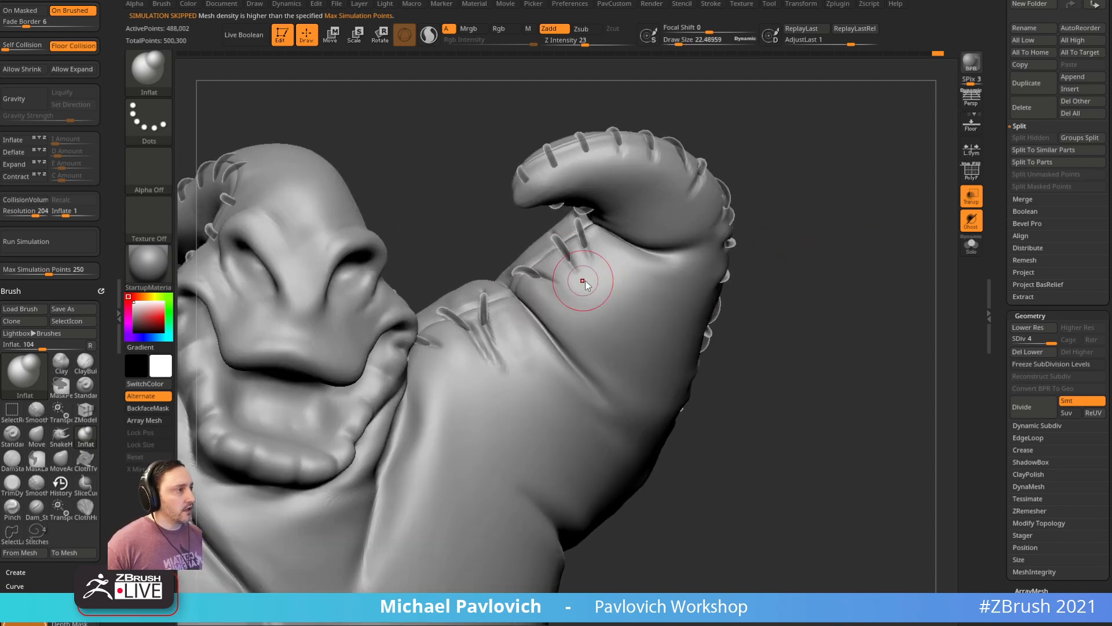
key("s")
left_click(611, 315)
left_click_drag(811, 319, 785, 255)
Step: Isolate the part of the arm surrounding the crease and its inner seam stitches
mouse_move(543, 239)
left_mouse_down("ctrl+shift")
mouse_move(445, 294)
mouse_move(558, 339)
left_mouse_up("ctrl+shift")
left_click_drag(592, 219, 587, 217, "ctrl+shift")
left_click_drag(829, 226, 800, 244)
Step: Tighten the crease and the wrinkles beside the inner stitches with the Pinch brush at a draw size of about 24.5
key("b")
key("p")
key("i")
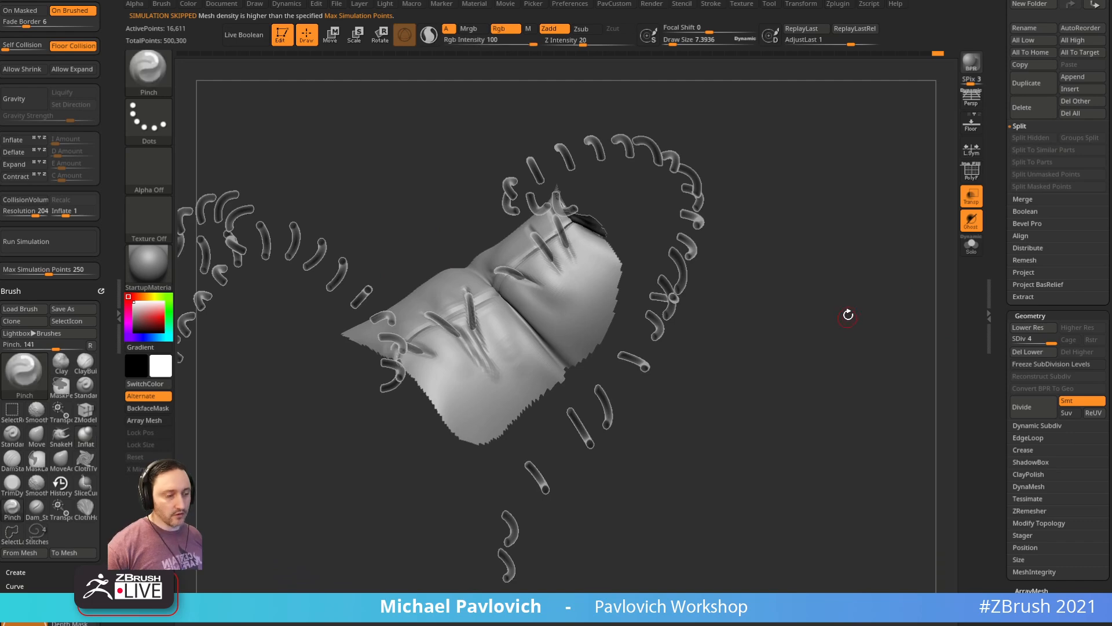
left_click_drag(846, 316, 801, 300)
key("s")
left_click(551, 294)
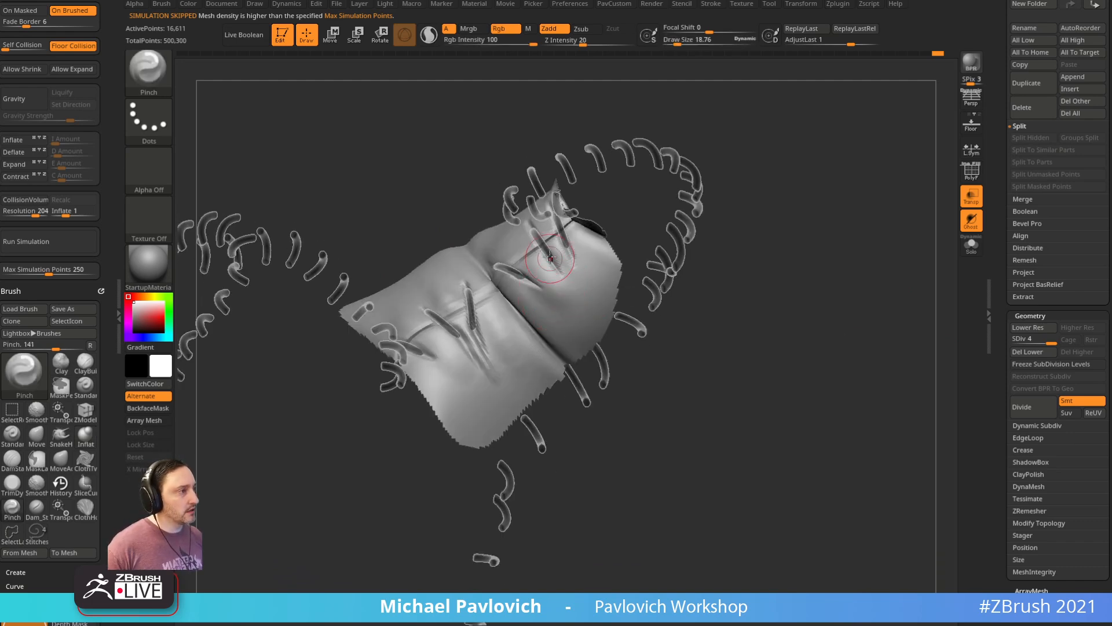
left_click_drag(633, 292, 648, 266)
key("bracketright")
left_click_drag(582, 302, 591, 308)
left_click_drag(798, 255, 795, 236)
Step: Pinch the wrinkles around the stitches at subdivision level 3, then undo the last two strokes
key("shift+d")
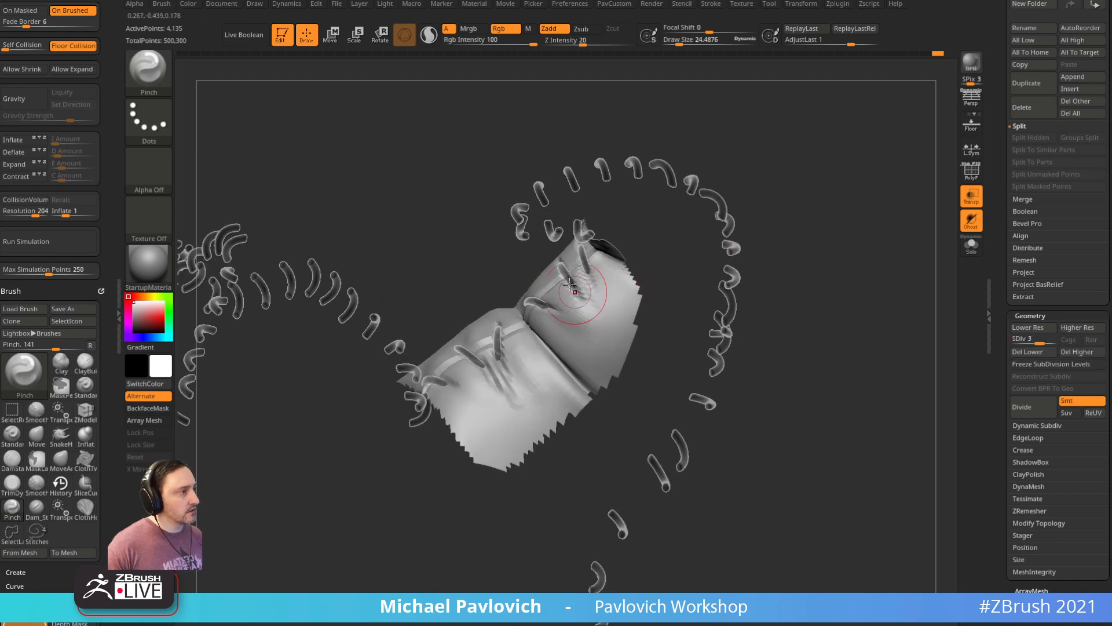
left_click_drag(796, 282, 806, 253, "alt")
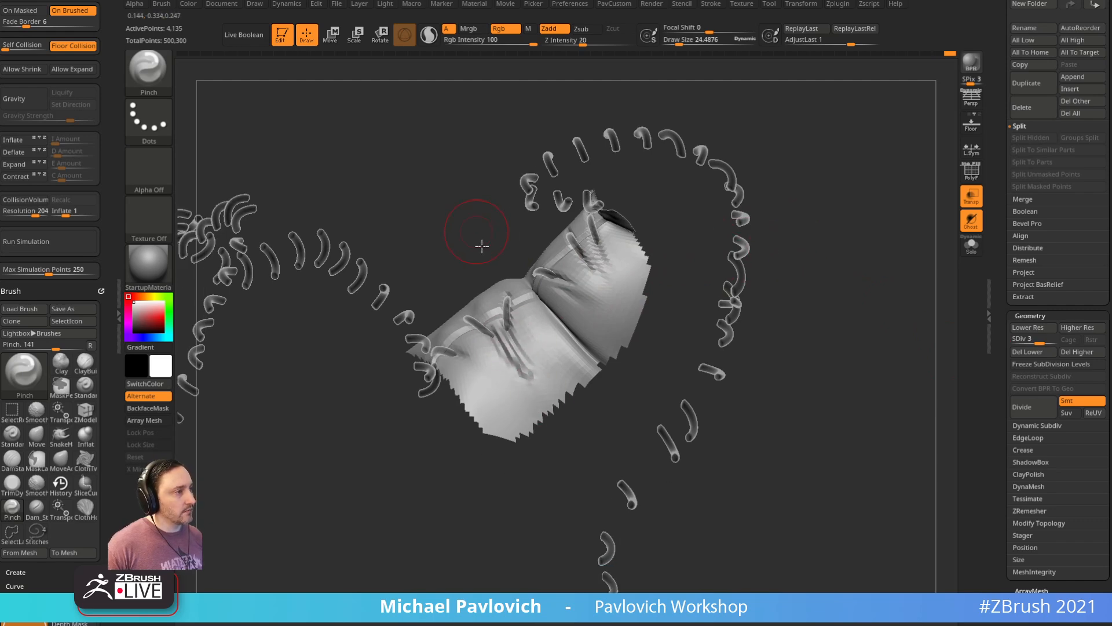
left_click_drag(478, 232, 490, 289)
left_click_drag(730, 305, 737, 349, "alt")
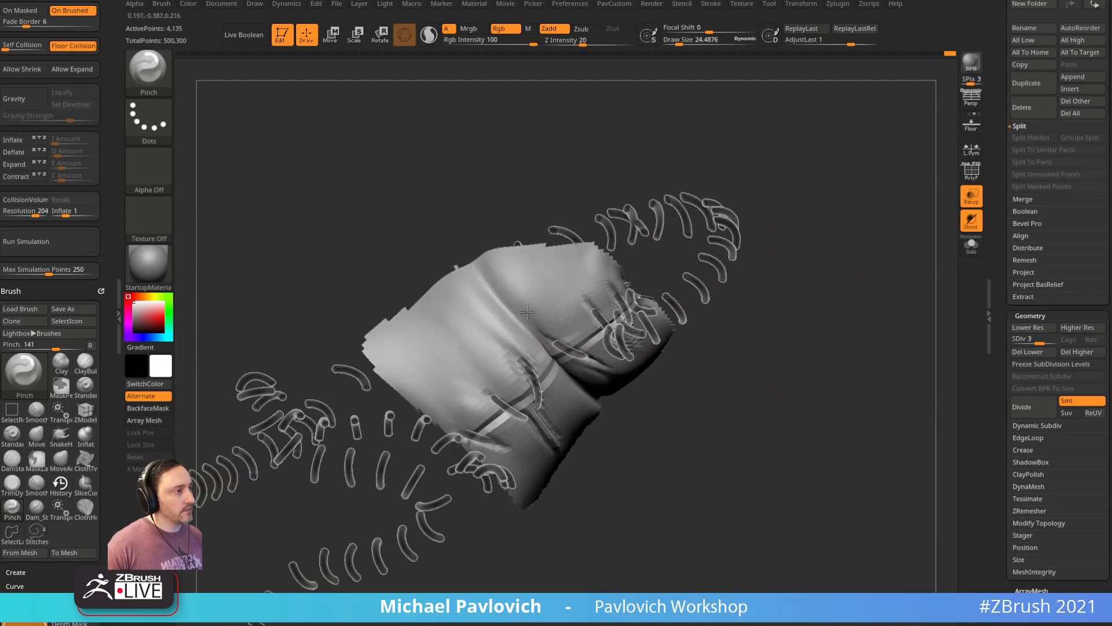
key("ctrl+z")
key("ctrl+z")
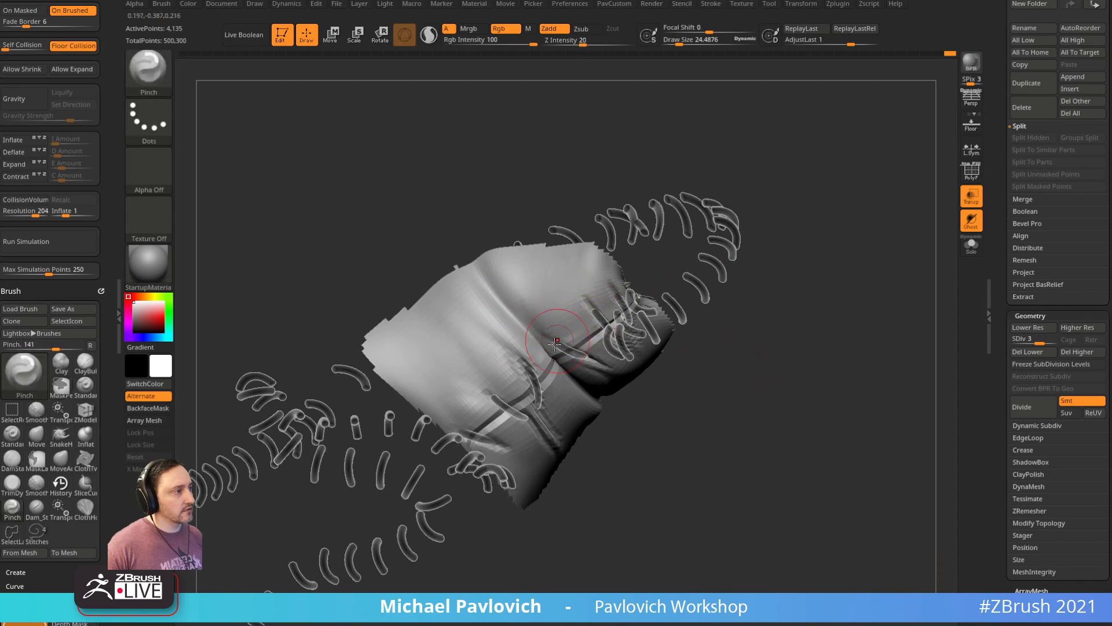
Step: Pinch the broader folds leading away from the seam stitches at a draw size of about 43.7
left_click_drag(779, 305, 807, 275, "alt")
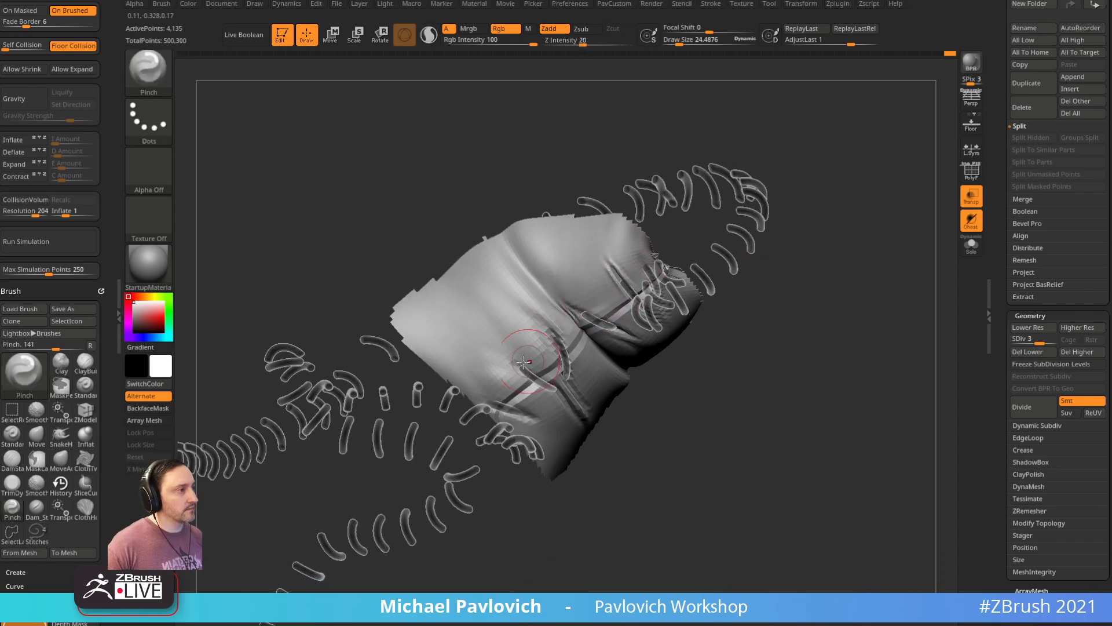
mouse_move(735, 378)
left_mouse_down()
mouse_move(748, 360)
mouse_move(755, 276)
mouse_move(727, 278)
left_mouse_up()
key("bracketright")
key("bracketright")
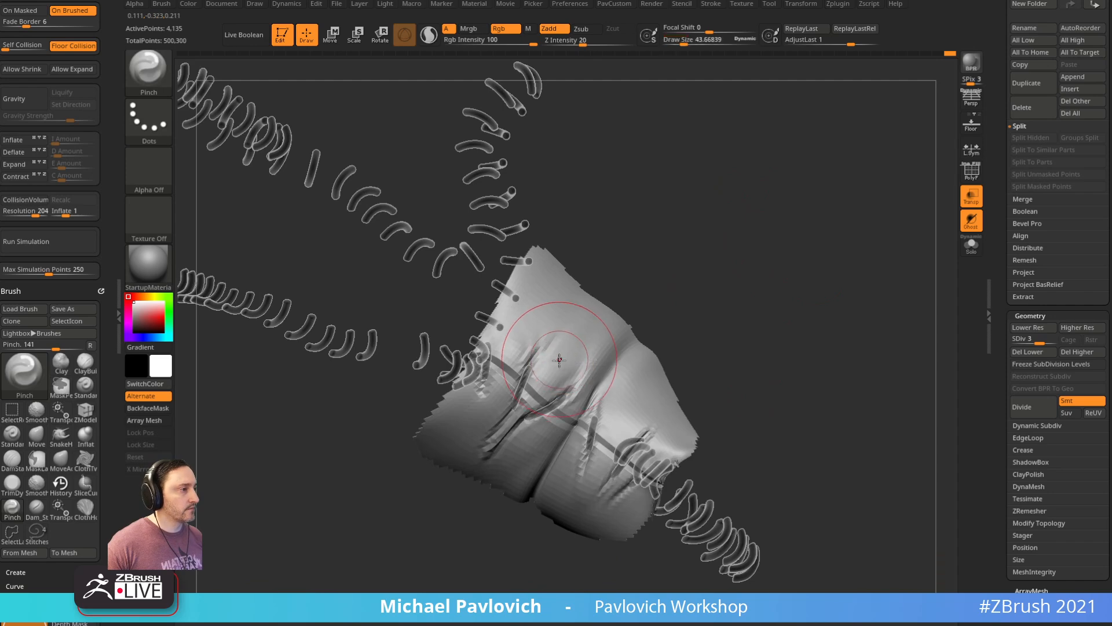
left_click_drag(654, 267, 742, 231)
Step: Refine the pinched folds at subdivision level 4 with a draw size of about 24.5, and show the whole figure again
left_click(1052, 342)
left_click_drag(770, 278, 690, 331)
left_click_drag(668, 268, 640, 319)
key("s")
left_click_drag(605, 349, 573, 354)
left_click_drag(680, 234, 691, 268)
left_click_drag(608, 376, 597, 403)
mouse_move(708, 317)
left_mouse_down()
mouse_move(710, 268)
mouse_move(809, 293)
mouse_move(852, 322)
mouse_move(840, 270)
mouse_move(859, 288)
mouse_move(838, 296)
mouse_move(818, 266)
mouse_move(838, 281)
mouse_move(802, 287)
left_mouse_up()
left_click(891, 287, "ctrl+shift")
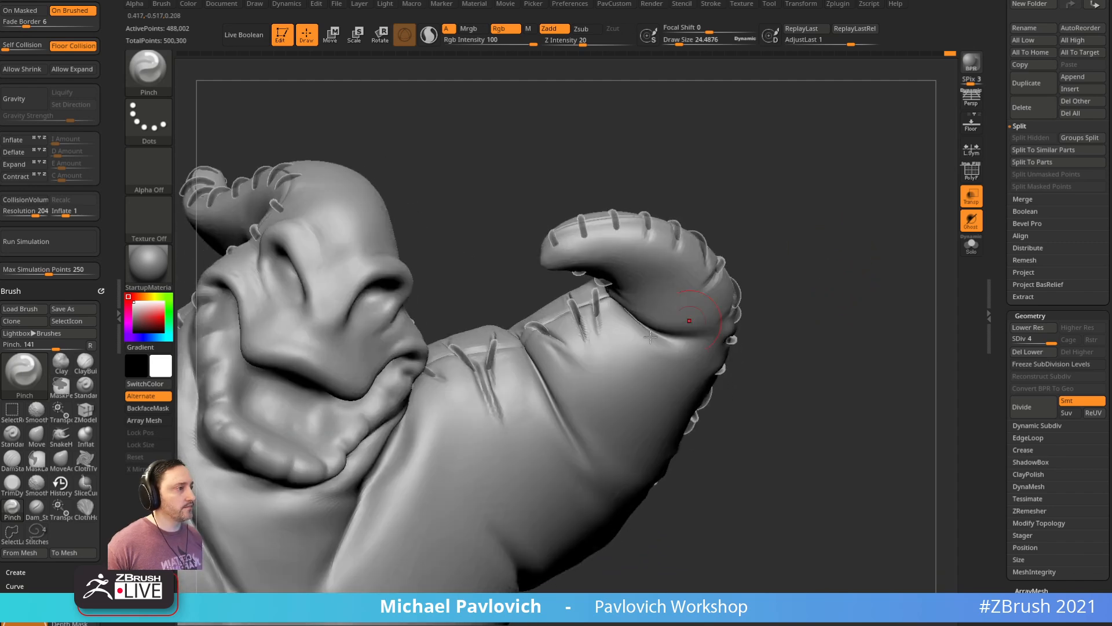
Step: Sculpt long diagonal tension folds from the inner stitches down the arm with the Standard brush at Z intensity 32 and a draw size of about 11
key("b")
key("s")
key("t")
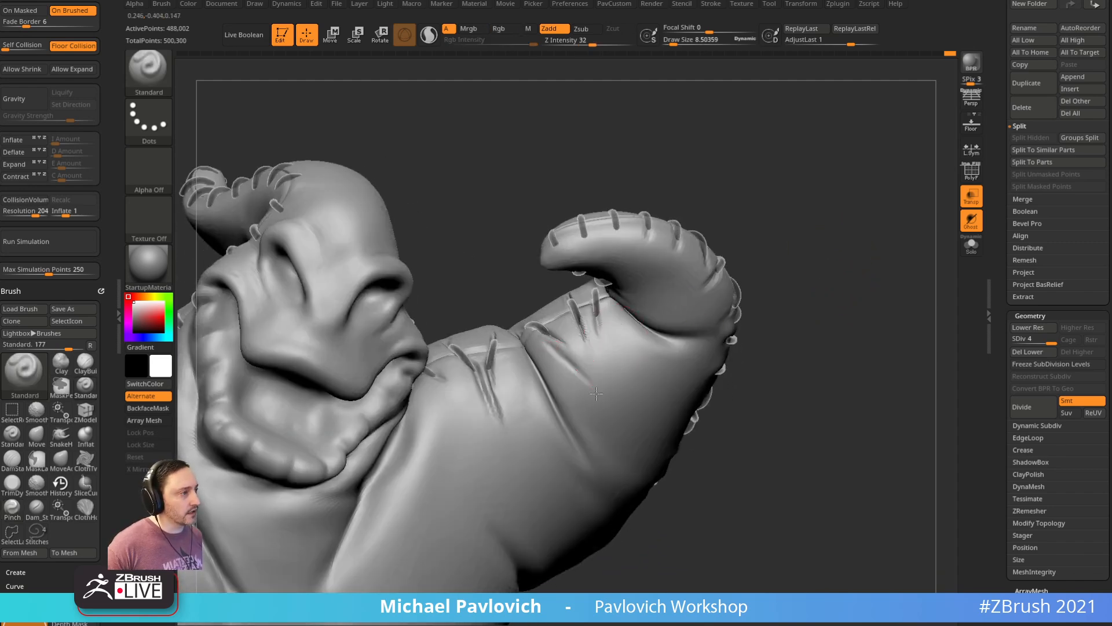
key("space")
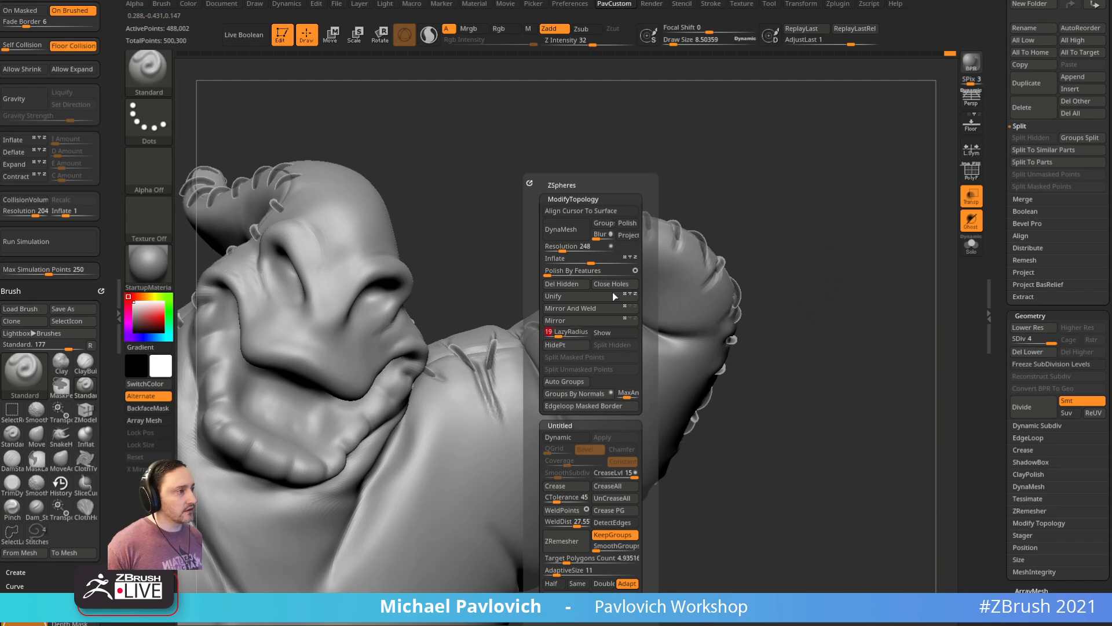
key("shift")
key("shift")
mouse_move(601, 335)
right_mouse_down()
mouse_move(649, 251)
mouse_move(483, 348)
right_mouse_up()
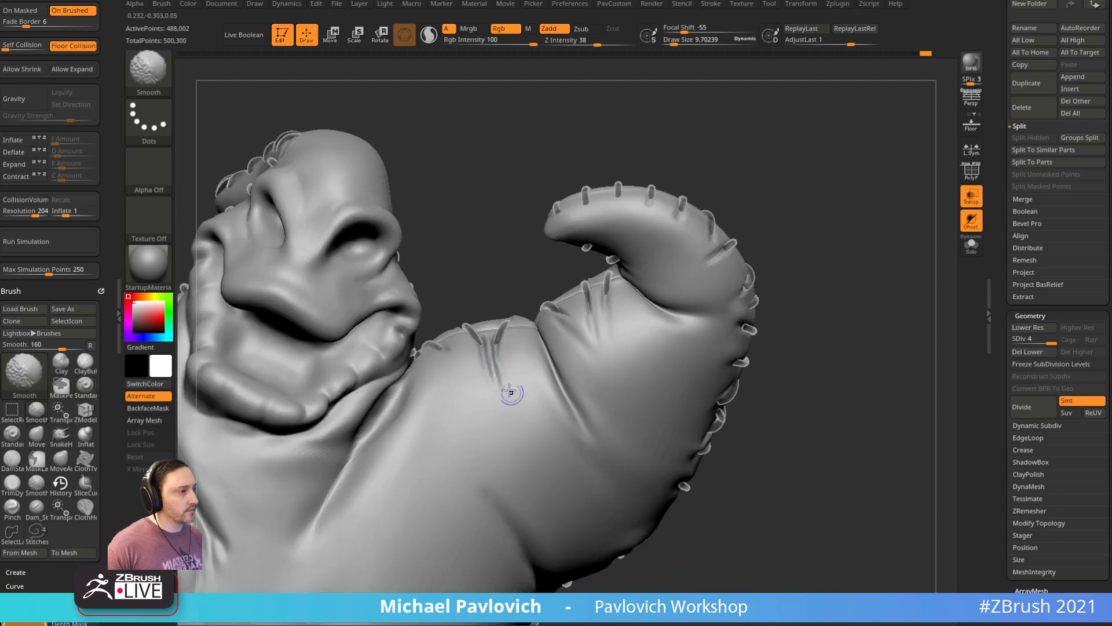
left_click_drag(512, 371, 578, 460, "alt")
mouse_move(509, 351)
left_mouse_down()
mouse_move(576, 455)
mouse_move(565, 450)
left_mouse_up()
left_click_drag(495, 340, 534, 445)
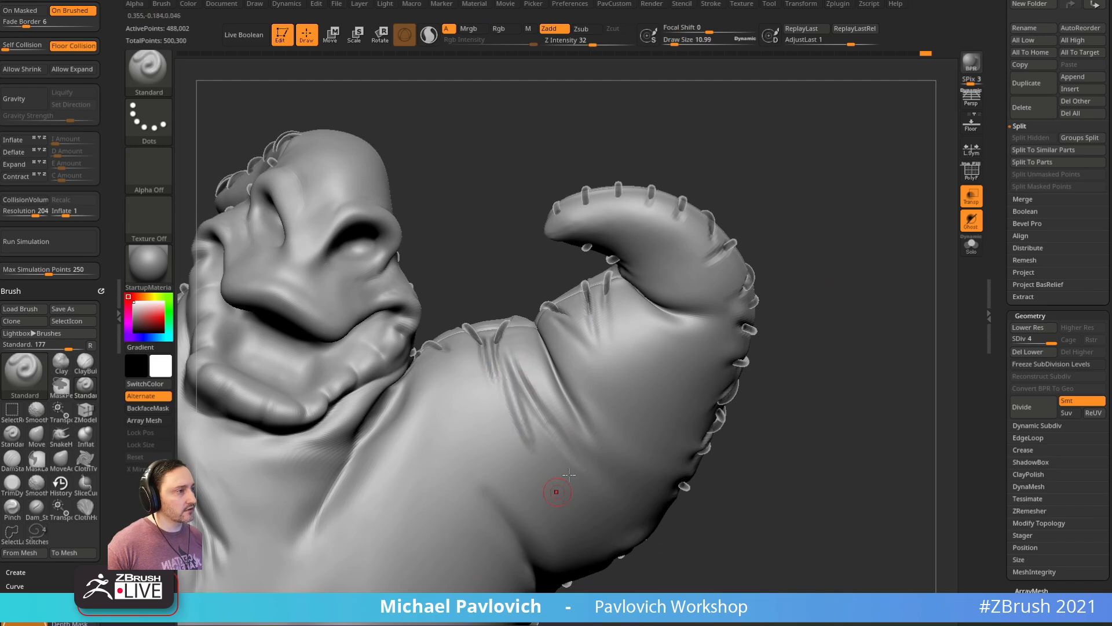
Step: Switch to the Pinch brush to sharpen the diagonal folds below the arm's inner stitches
mouse_move(857, 355)
left_mouse_down()
mouse_move(839, 320)
mouse_move(648, 367)
left_mouse_up()
key("b")
key("p")
key("i")
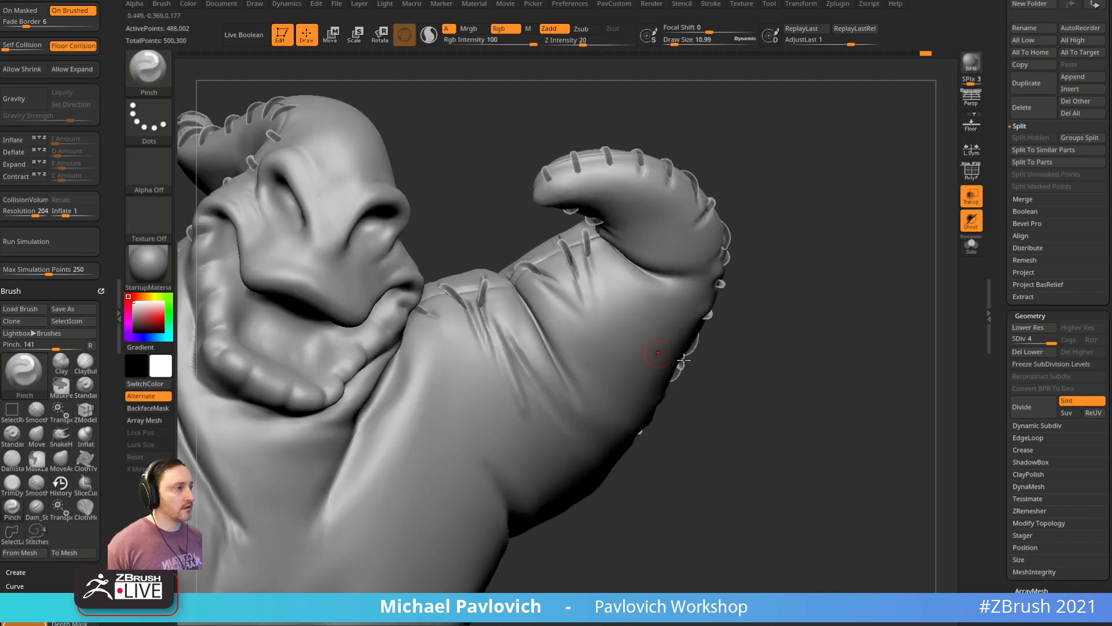
Step: Isolate the raised upper arm around the shoulder folds and reduce the brush's draw size
left_click_drag(766, 391, 776, 427)
left_click_drag(785, 473, 426, 228, "ctrl+shift")
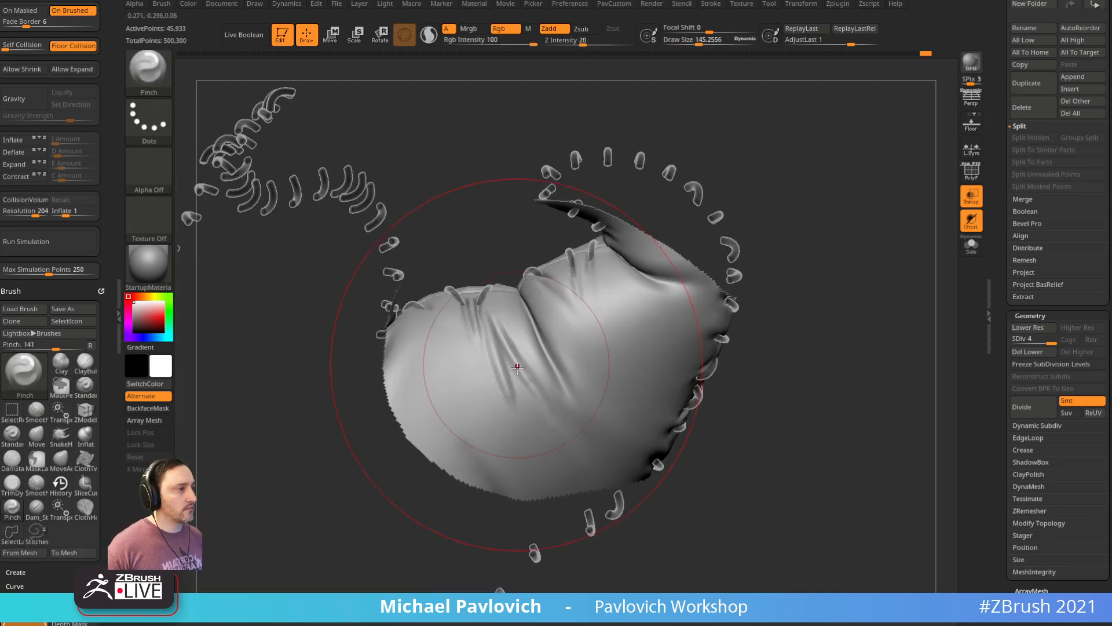
left_click_drag(505, 353, 524, 385)
key("s")
left_click_drag(515, 380, 510, 380)
Step: Lower the body to subdivision level 3 and smooth the folds on the isolated upper arm
left_click_drag(1042, 339, 1035, 338)
key("shift")
mouse_move(496, 338)
left_mouse_down("shift")
mouse_move(533, 391)
mouse_move(523, 387)
left_mouse_up("shift")
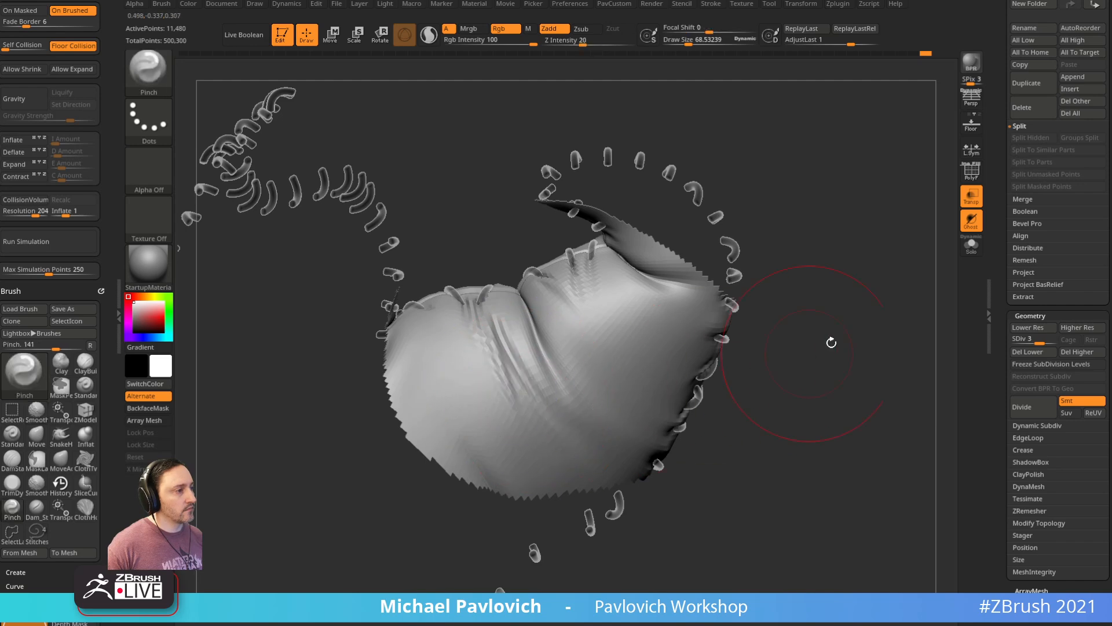
left_click_drag(497, 342, 515, 364)
Step: Show the whole body again at subdivision level 4 and smooth the folds on the raised upper arm
left_click(854, 326, "ctrl+shift")
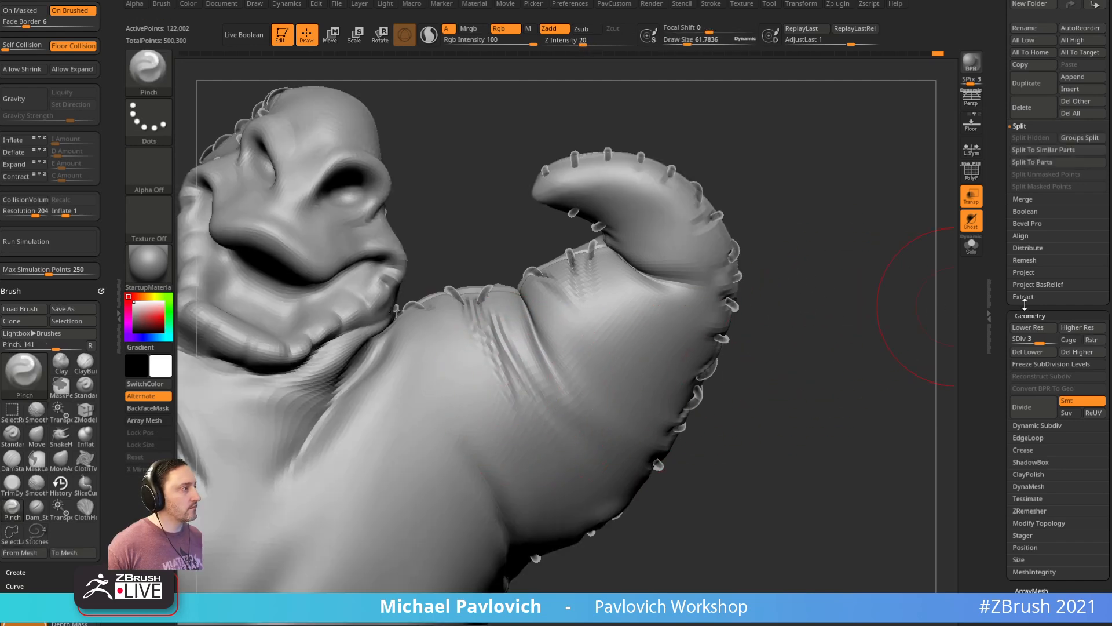
left_click(1050, 341)
left_click_drag(506, 338, 556, 431, "shift")
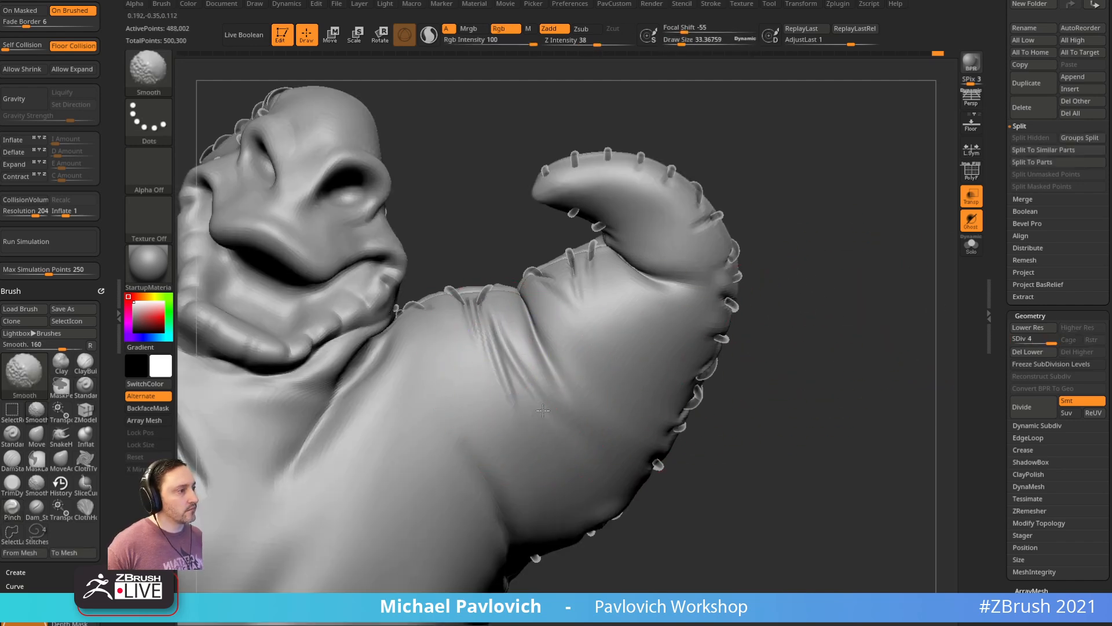
Step: Turn off the transparent subtool display and enlarge the brush to a draw size of about 59
mouse_move(782, 348)
left_mouse_down()
mouse_move(759, 315)
mouse_move(739, 370)
left_mouse_up()
mouse_move(739, 371)
left_mouse_down("alt")
mouse_move(737, 266)
mouse_move(735, 290)
mouse_move(700, 288)
mouse_move(710, 218)
left_mouse_up("alt")
left_click(972, 198)
left_click_drag(896, 241, 858, 250, "alt")
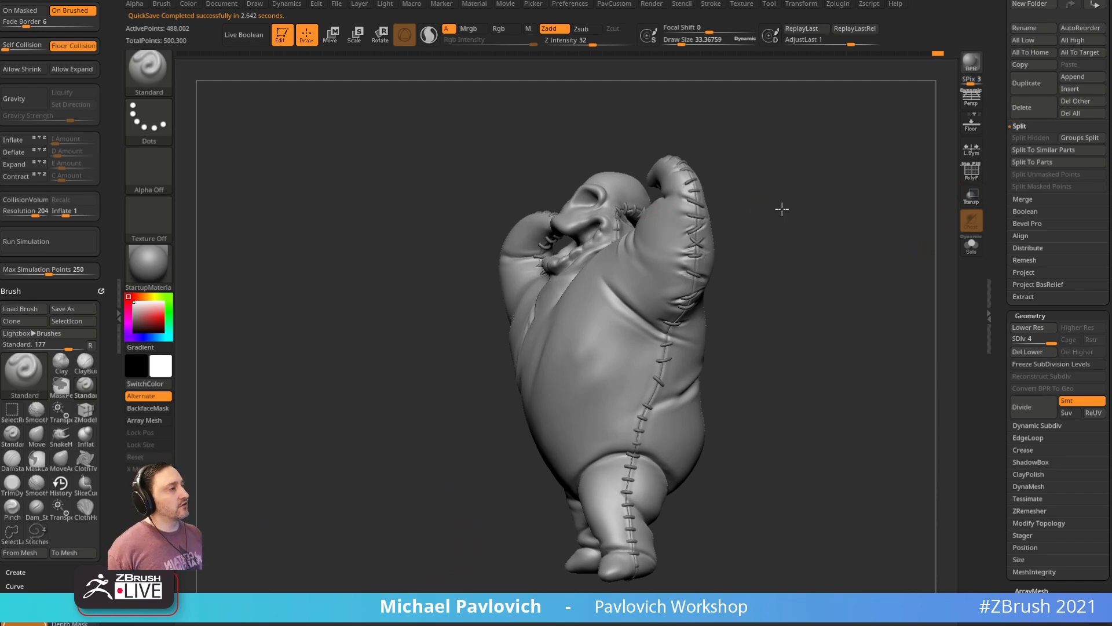
left_click_drag(772, 206, 834, 210)
key("s")
left_click_drag(719, 211, 731, 209)
left_click_drag(819, 279, 846, 302, "alt")
Step: Preview the plaid colouring on the PolyMesh3D_3 subtool and hide it again
left_click_drag(1010, 203, 1017, 418)
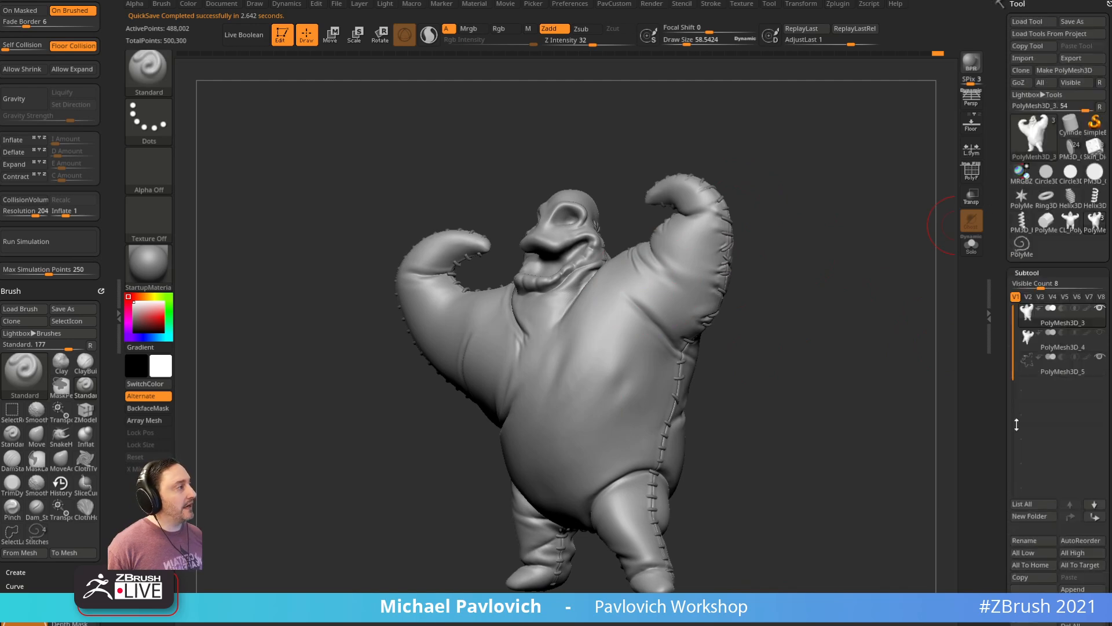
left_click(1088, 309)
left_click_drag(826, 330, 903, 333)
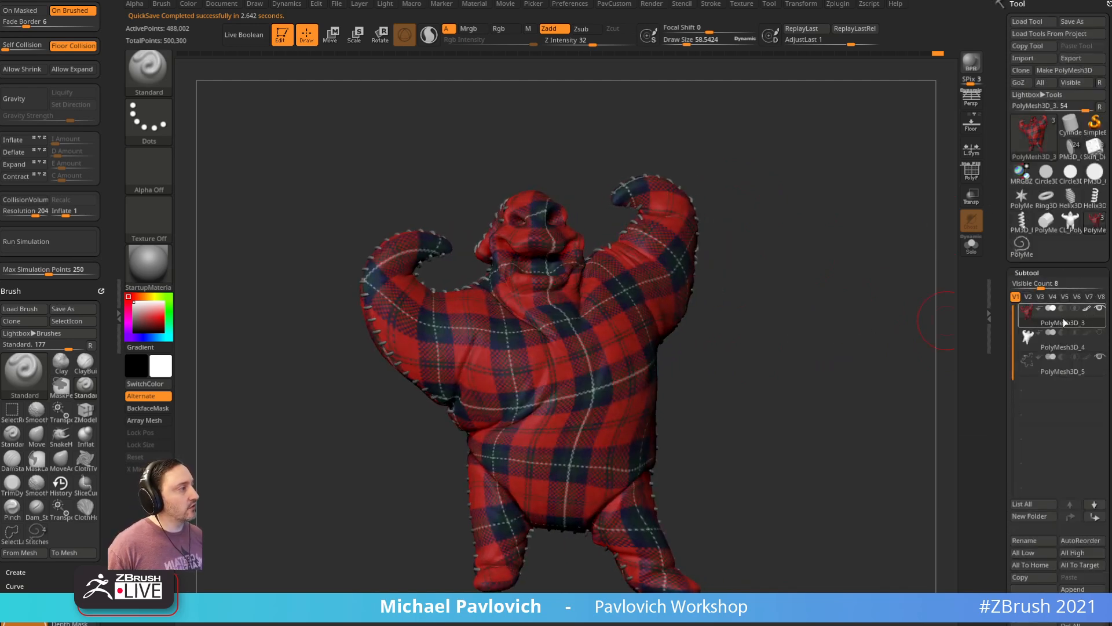
left_click(1086, 310)
Step: Activate surface noise on the body and apply the woven pattern to the mesh
left_click_drag(1000, 328, 981, 114)
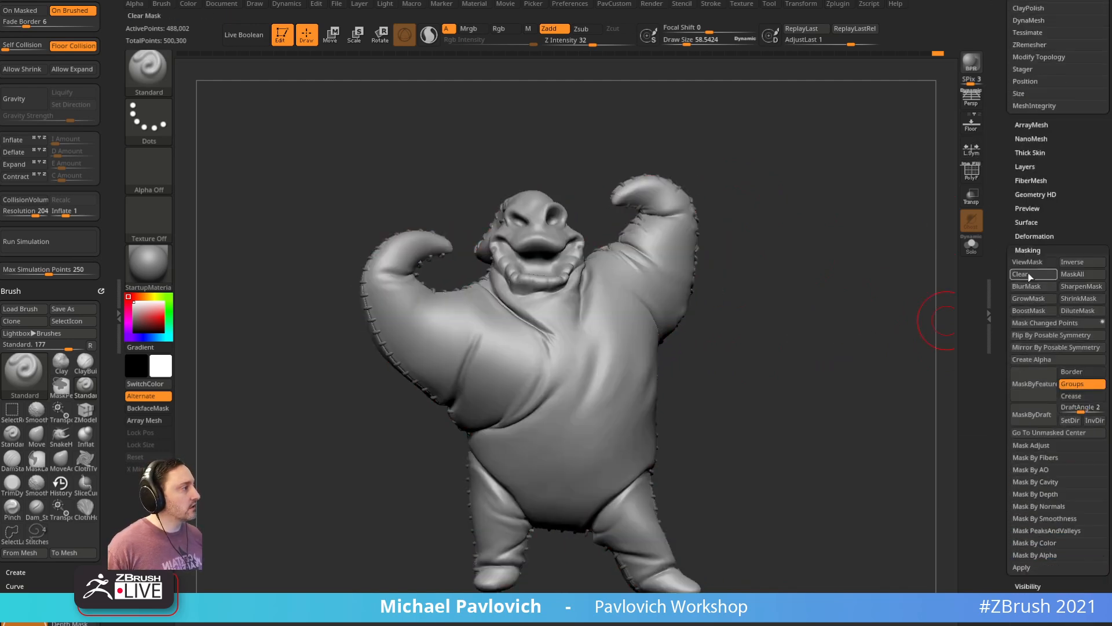
left_click(1024, 251)
left_click(1029, 334)
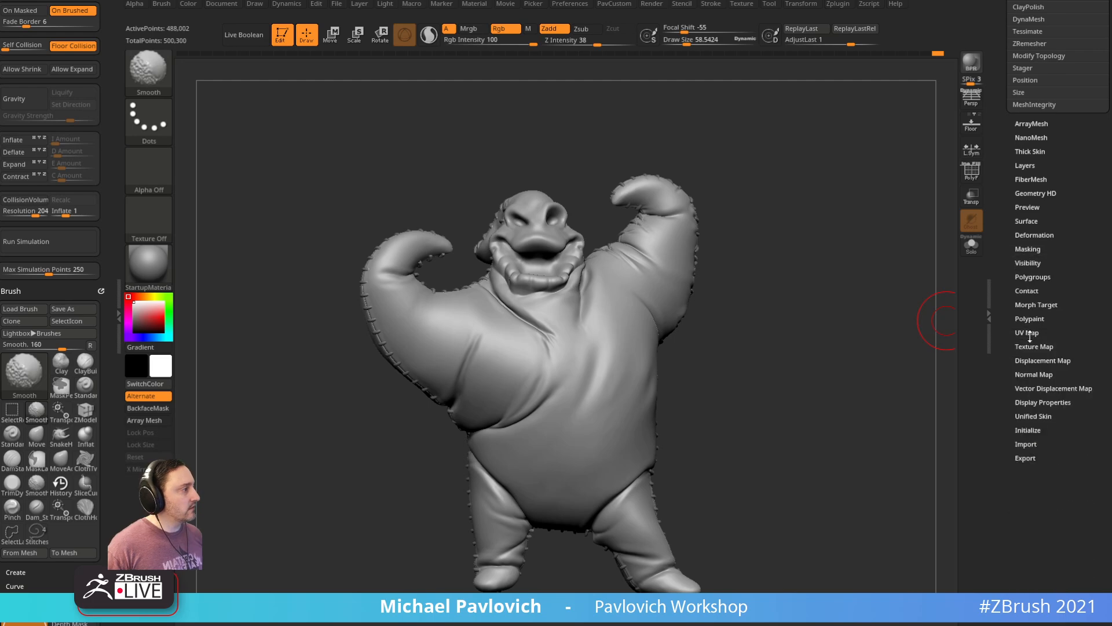
left_click(1031, 232)
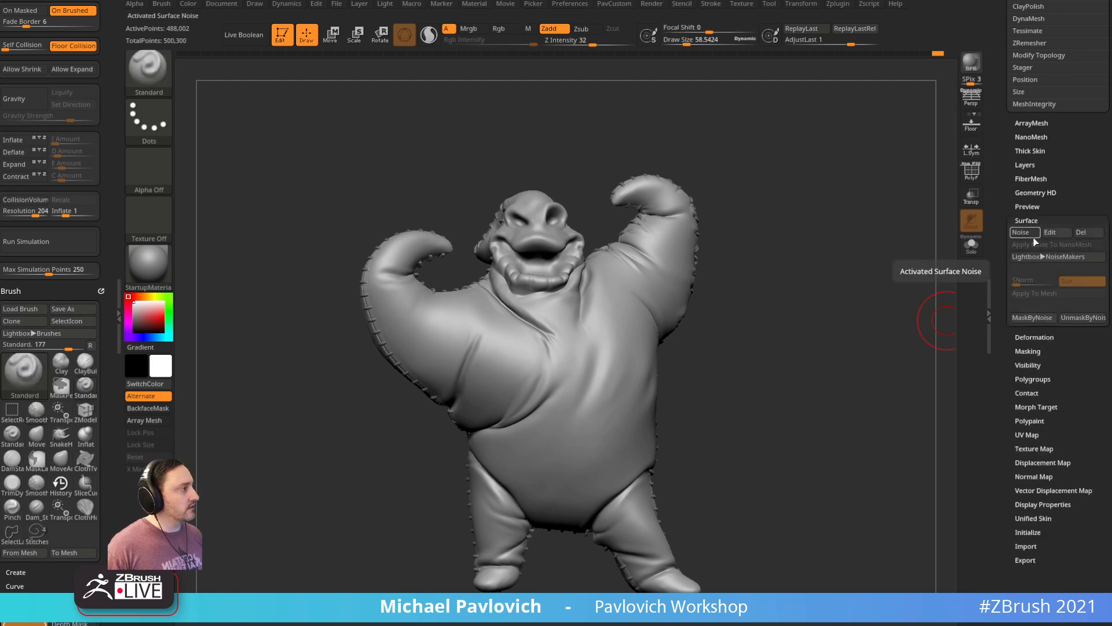
right_click_drag(785, 312, 847, 333)
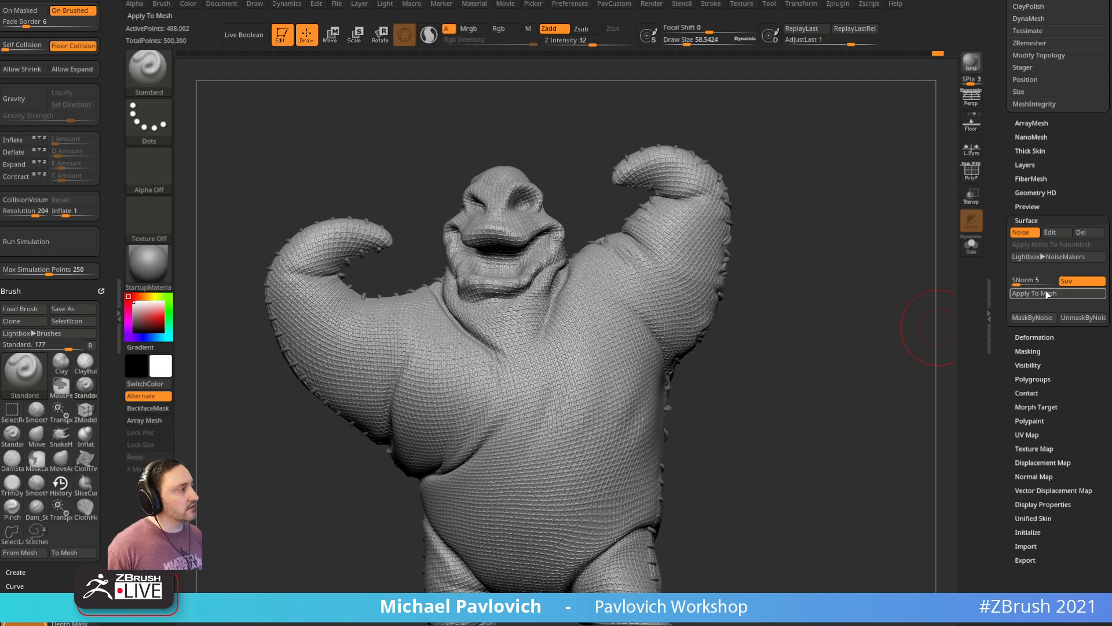
left_click(1050, 294)
right_click_drag(850, 278, 873, 276)
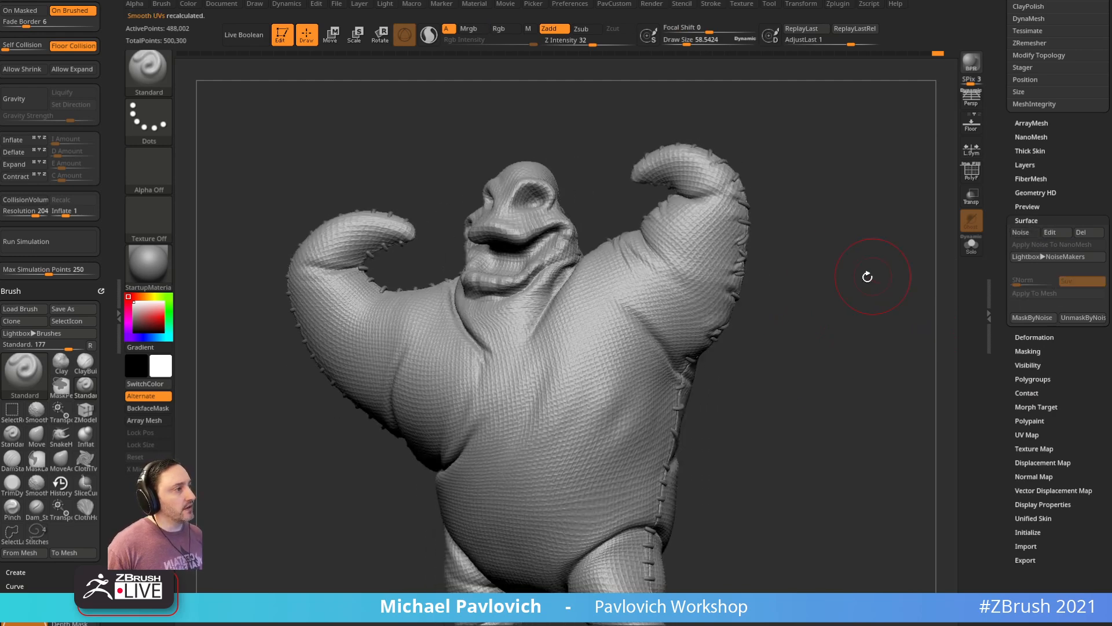
Step: Undo applying the surface noise to the mesh
key("ctrl+z")
key("s")
left_click_drag(826, 304, 815, 304)
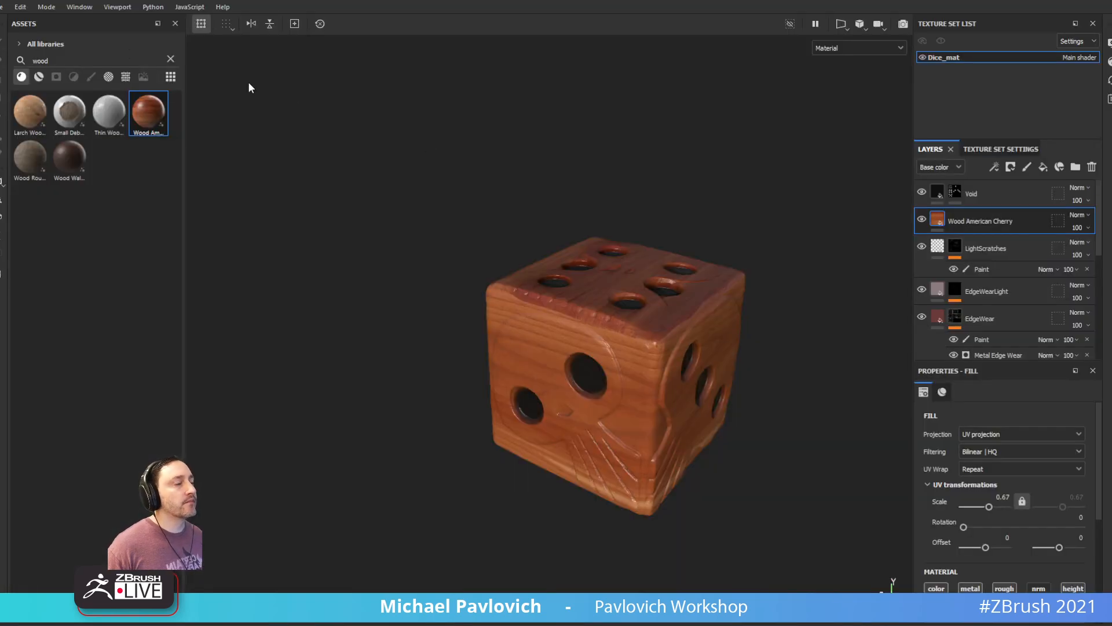
Step: Switch to Substance 3D Painter and open the recent project OogieBoogie.spp, discarding the changes to the dice project
left_click(3, 7)
mouse_move(35, 44)
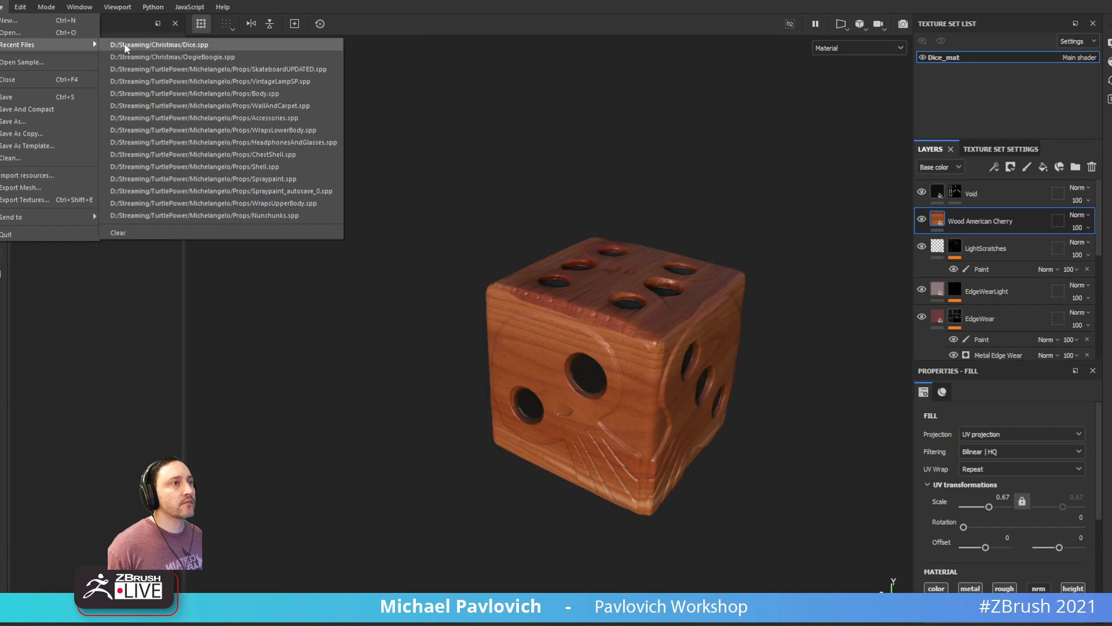
left_click(139, 57)
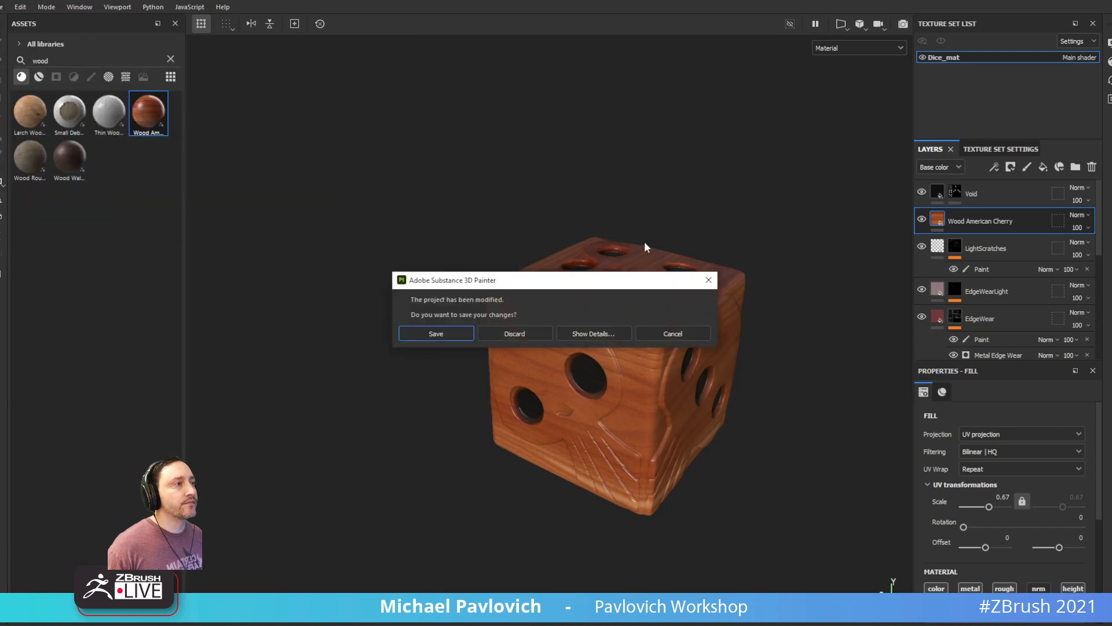
left_click(526, 335)
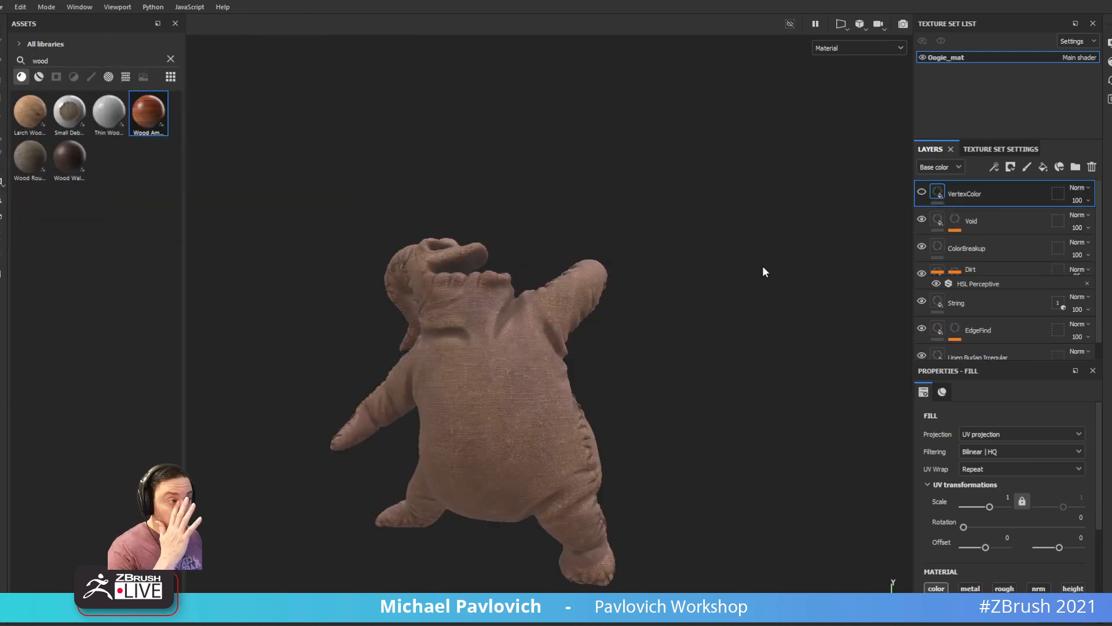
Step: Switch to the rendered view and examine the burlap figure in its environment from several angles
left_click_drag(600, 263, 409, 309, "alt")
right_click_drag(409, 309, 760, 399, "alt")
right_click_drag(659, 358, 692, 385, "shift")
left_click_drag(693, 387, 735, 354, "alt")
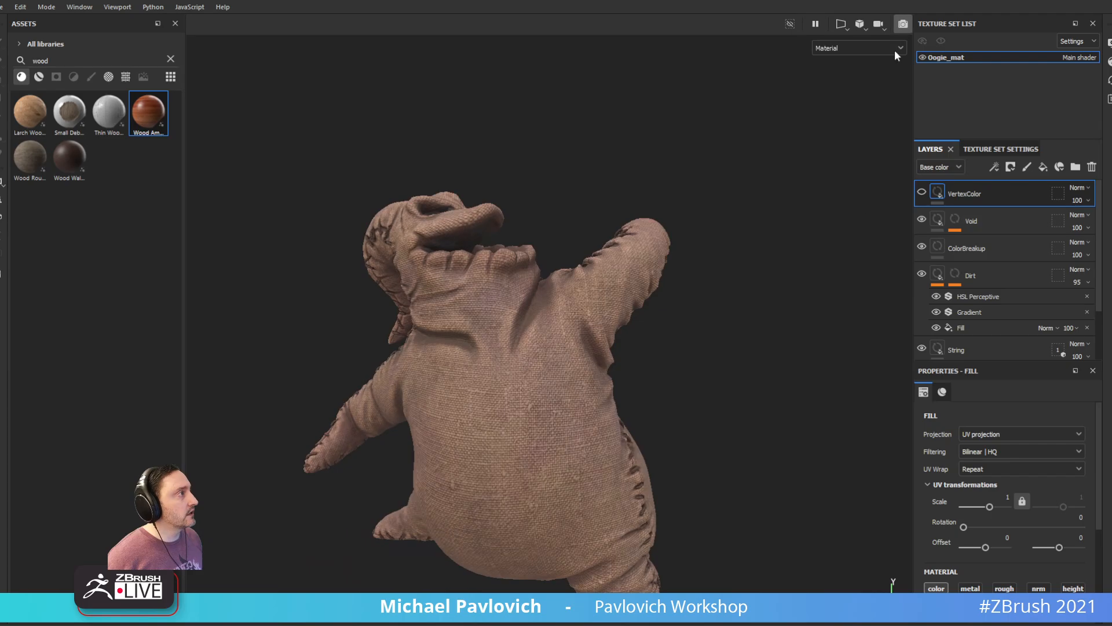
left_click(903, 24)
left_click_drag(691, 363, 830, 319, "alt")
right_click_drag(831, 320, 710, 305, "alt")
middle_click_drag(710, 305, 753, 206, "alt")
left_click_drag(753, 206, 333, 316, "alt")
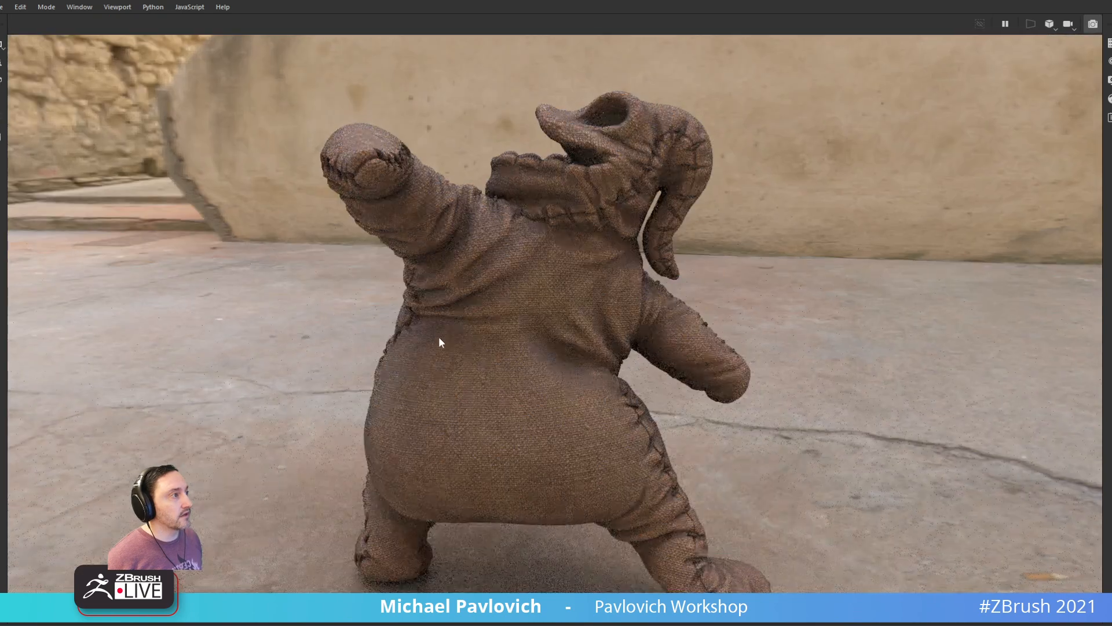
Step: Set the display's environment map to Bonifacio Aragon Stairs and close the display settings
left_click(1108, 80)
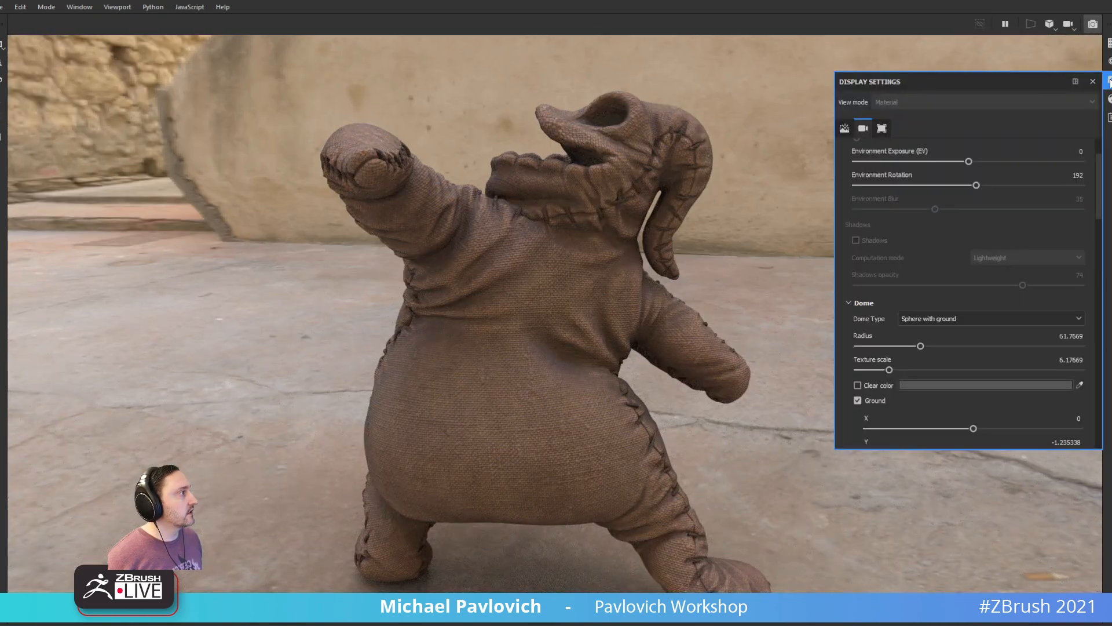
scroll(937, 161, "up", 2)
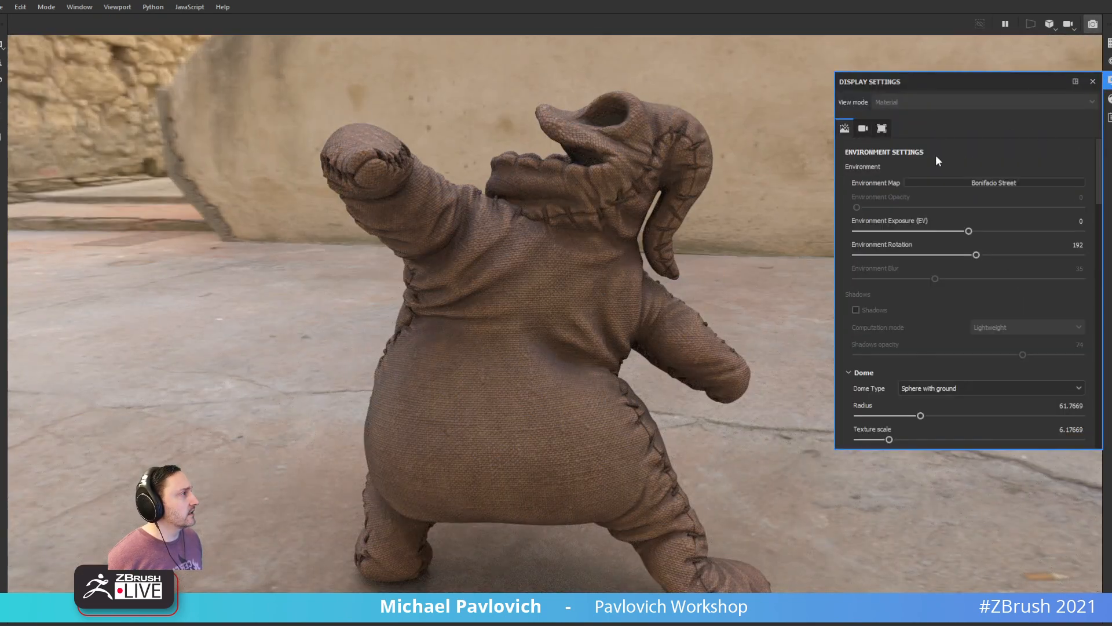
left_click(953, 181)
left_click(1063, 218)
left_click(1016, 183)
left_click(1094, 223)
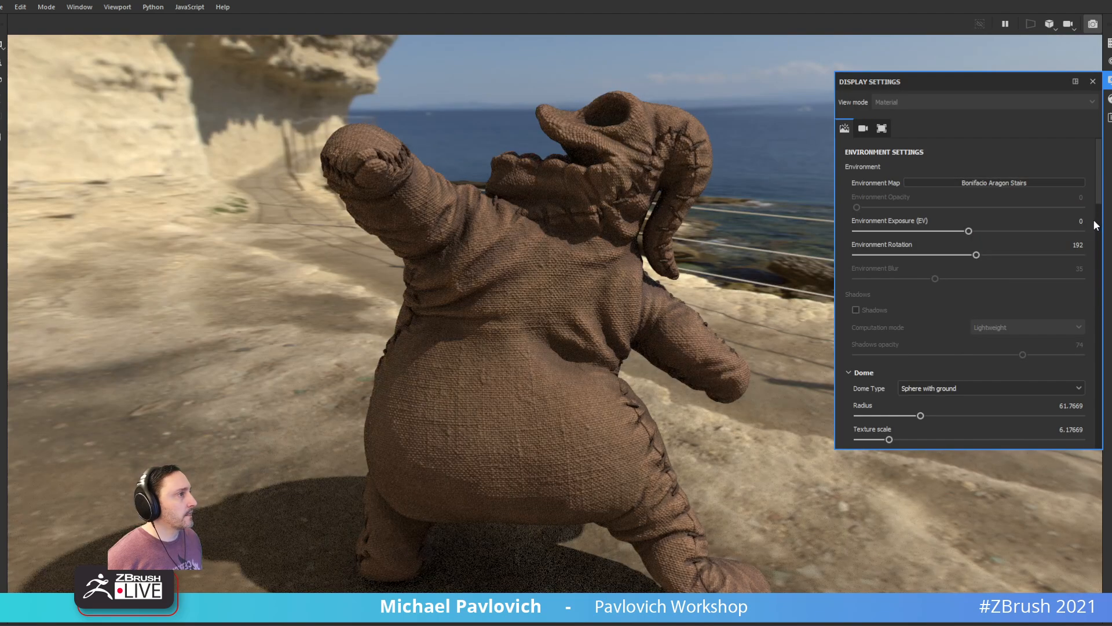
left_click_drag(337, 265, 948, 186, "alt")
left_click(1094, 81)
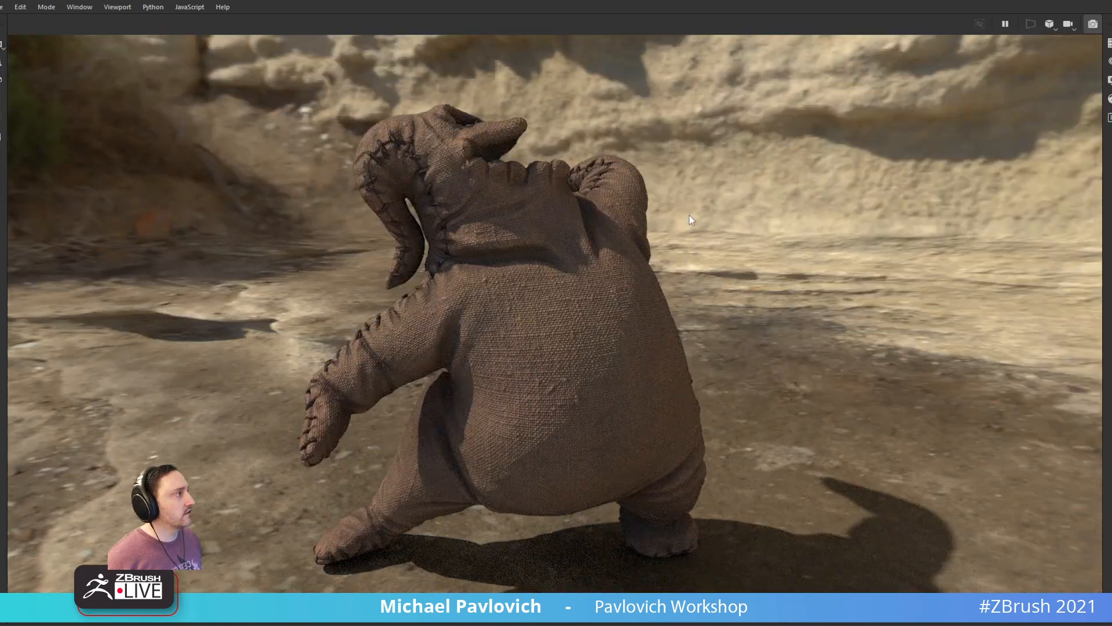
Step: Examine the rendered figure in the new environment from several sides while rotating the lighting
key("ctrl")
left_click_drag(732, 258, 738, 273, "alt")
left_click_drag(825, 274, 802, 234, "alt")
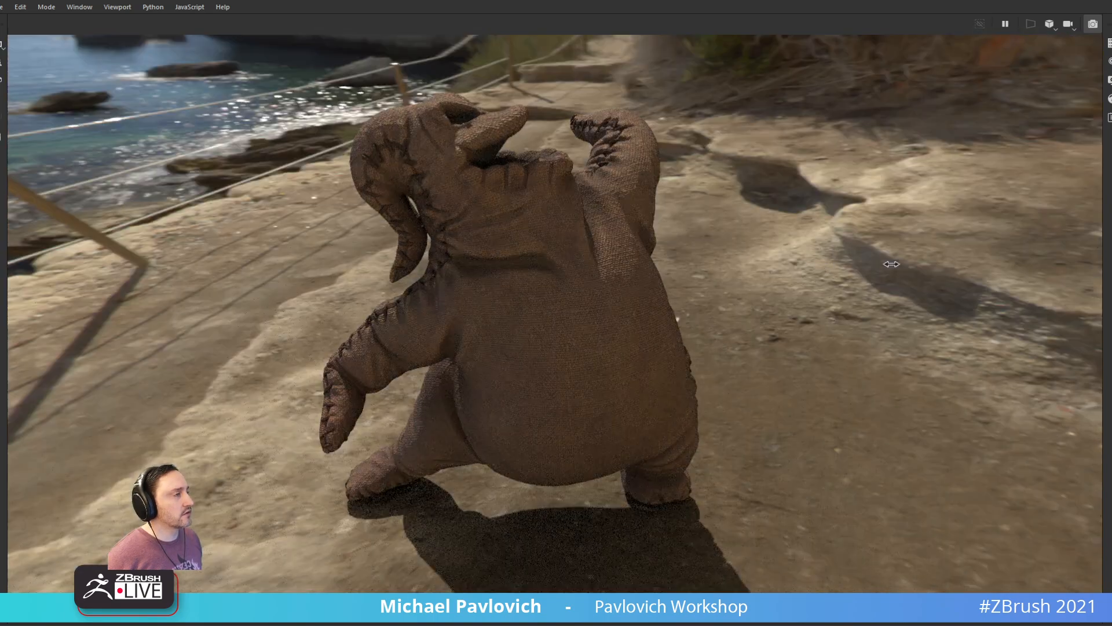
left_click_drag(891, 263, 591, 232, "ctrl")
right_click_drag(667, 267, 845, 301, "shift")
left_click_drag(844, 301, 677, 342, "alt")
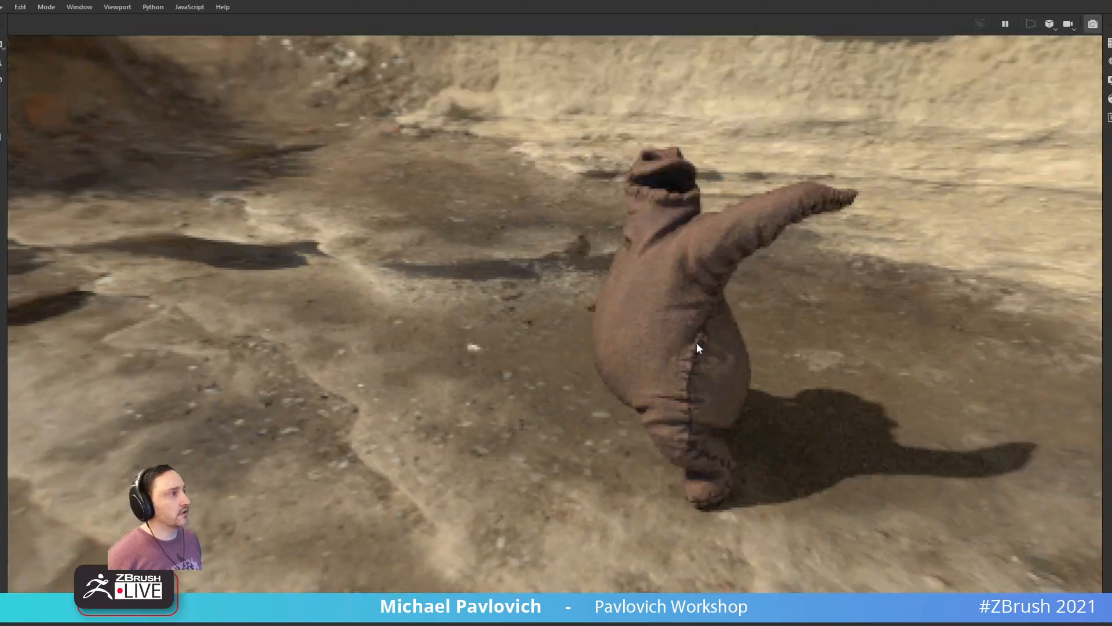
left_click_drag(822, 342, 689, 229)
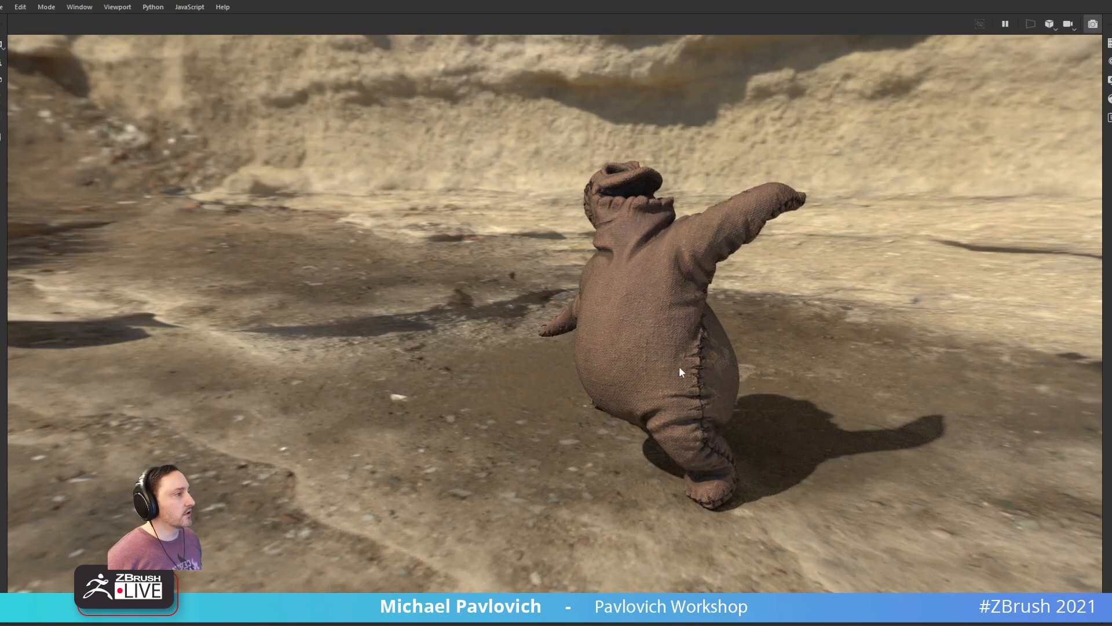
left_click_drag(823, 332, 826, 335, "alt")
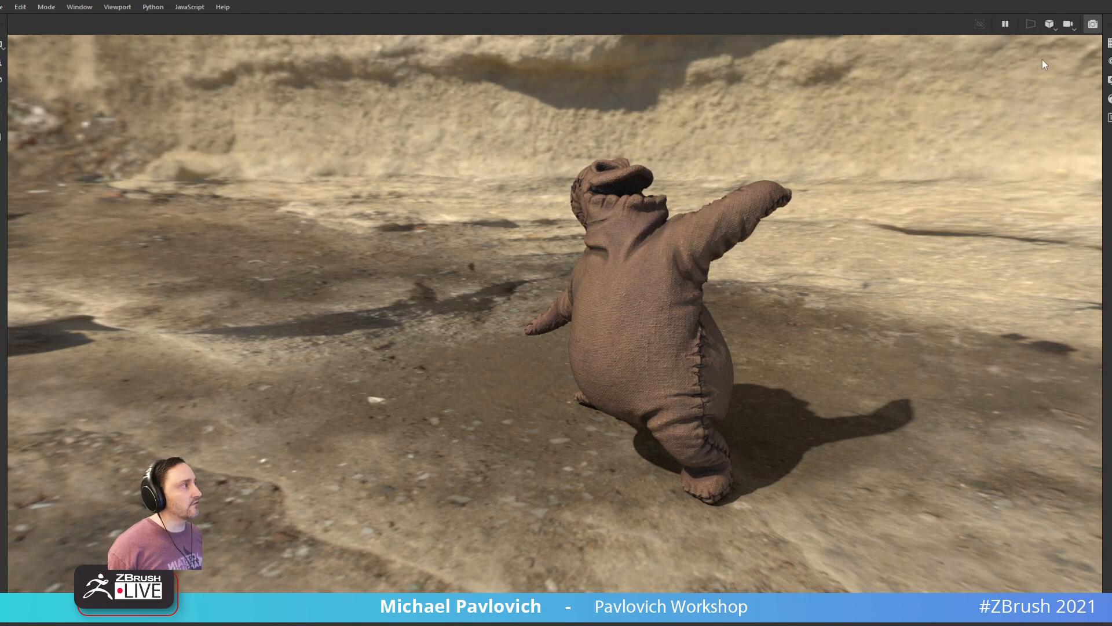
Step: Leave the rendered view and toggle the Linen Burlap Irregular layer's visibility to compare its effect
left_click(1092, 25)
left_click_drag(811, 282, 857, 269, "alt")
scroll(956, 290, "down", 2)
left_click(922, 338)
left_click(922, 338)
left_click(921, 339)
left_click(922, 338)
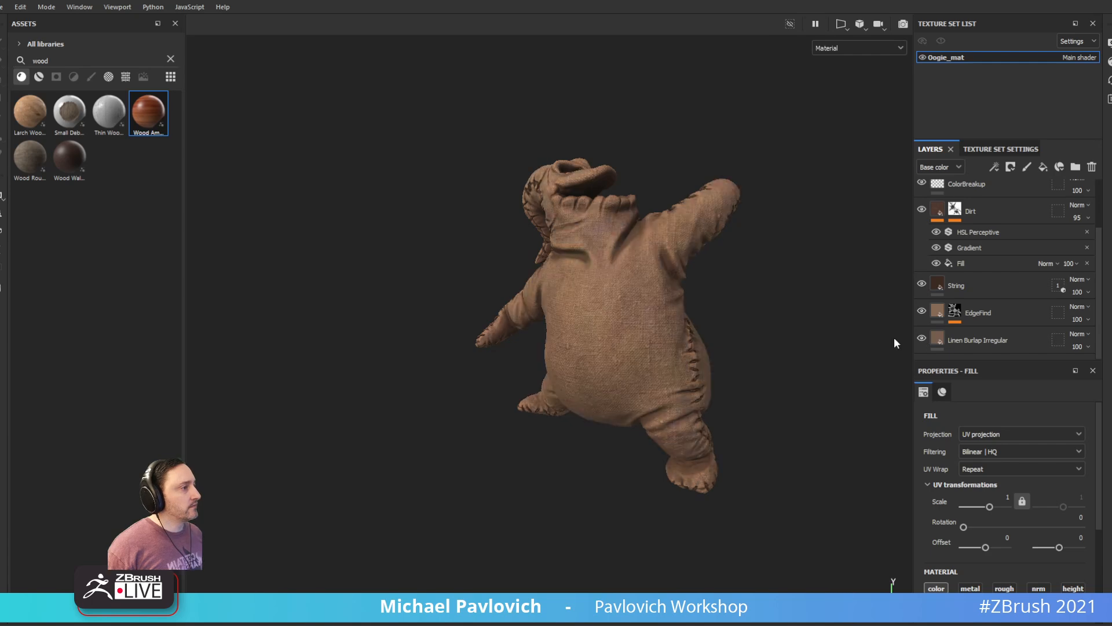
Step: Set the UV scale of the Linen Burlap Irregular fill layer to 2.81 and check the weave on the figure
left_click(937, 341)
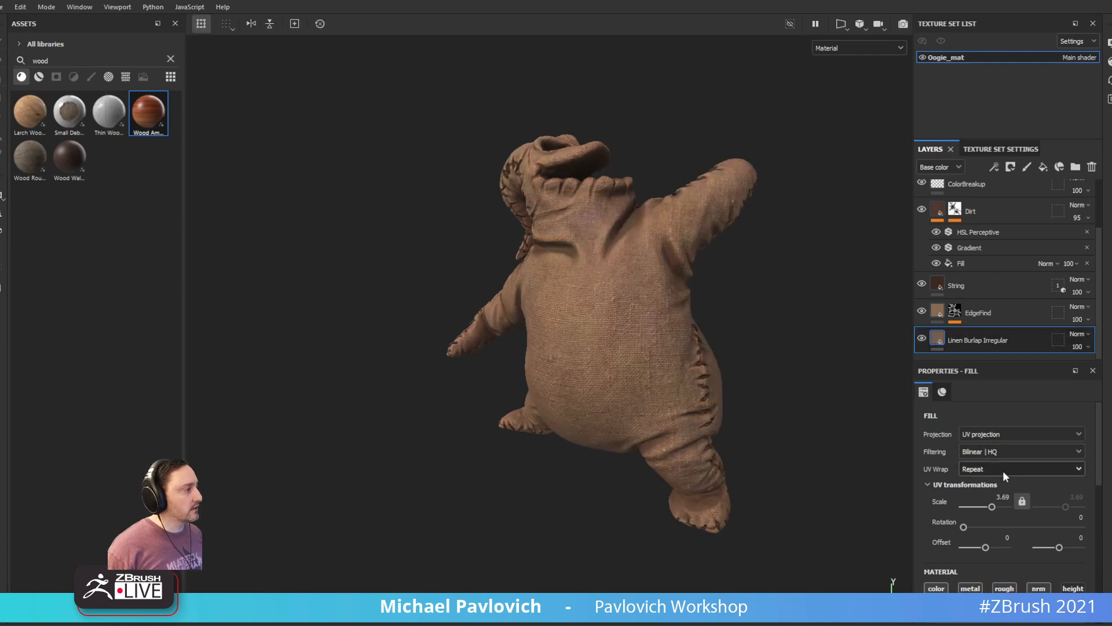
left_click_drag(993, 509, 992, 508)
left_click_drag(760, 375, 738, 325, "alt")
right_click_drag(737, 325, 864, 404, "alt")
left_click_drag(864, 404, 569, 393, "alt")
right_click_drag(569, 392, 633, 395, "shift")
left_click_drag(633, 395, 827, 346, "alt")
mouse_move(827, 346)
right_mouse_down("shift")
mouse_move(740, 333)
mouse_move(807, 343)
right_mouse_up("shift")
left_click_drag(807, 342, 713, 367, "alt")
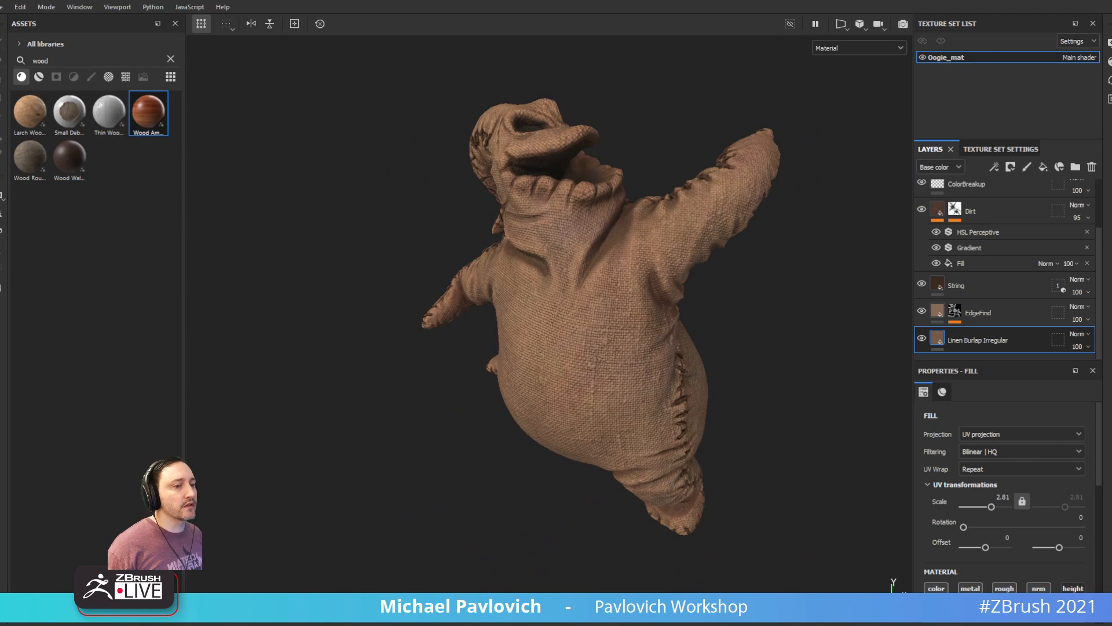
Step: Switch to Maya and open the recent scene DiceRoll.ma
key("alt+Tab")
left_click(7, 7)
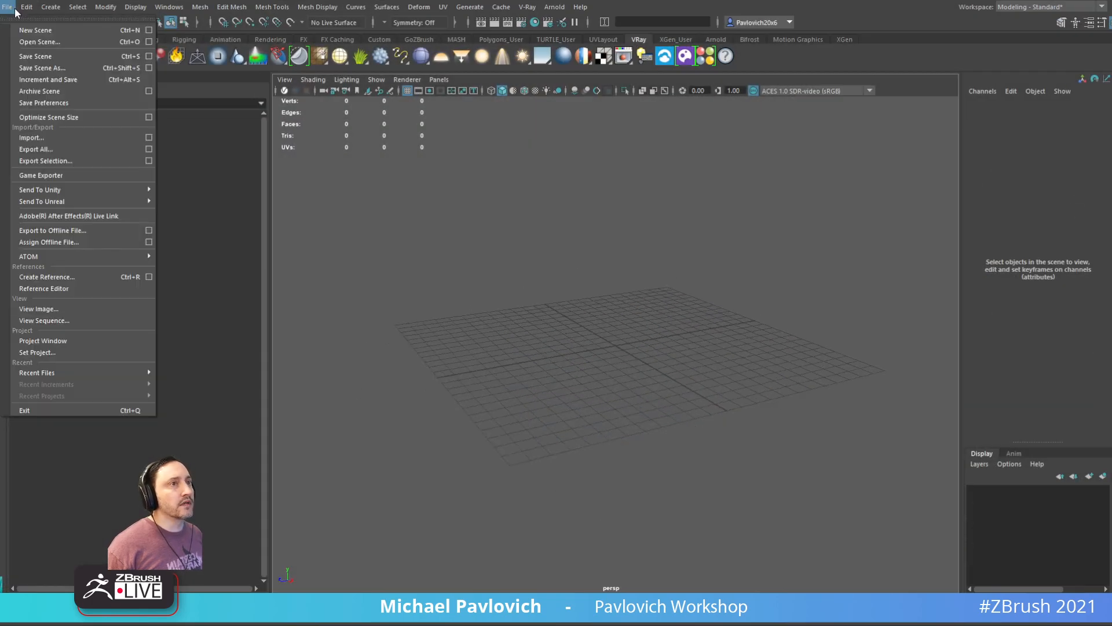
mouse_move(92, 371)
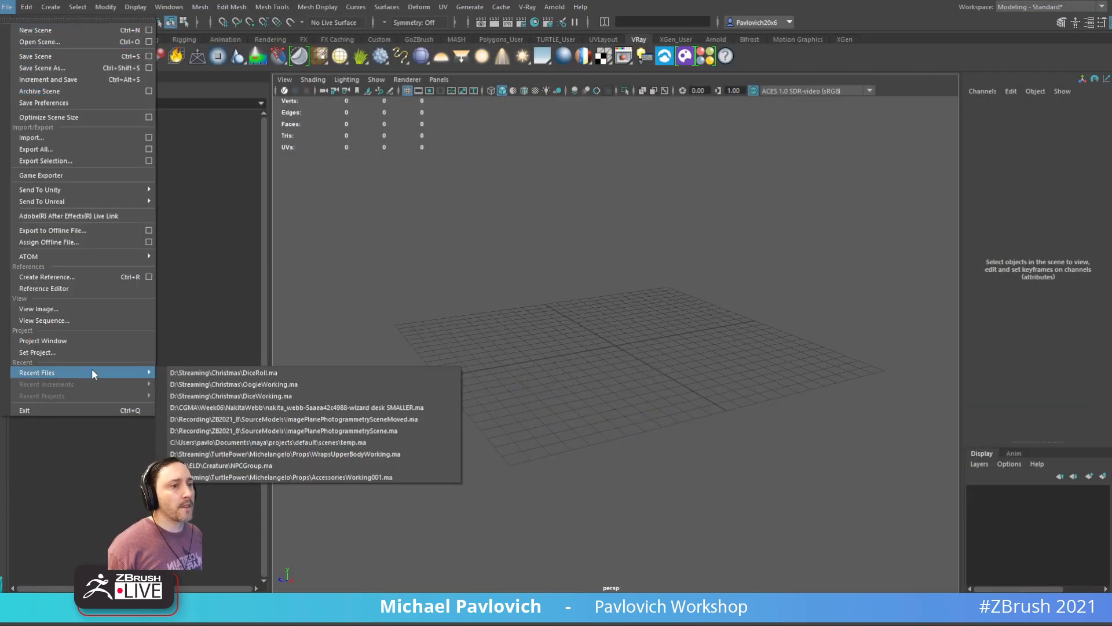
left_click(179, 373)
left_click(509, 256)
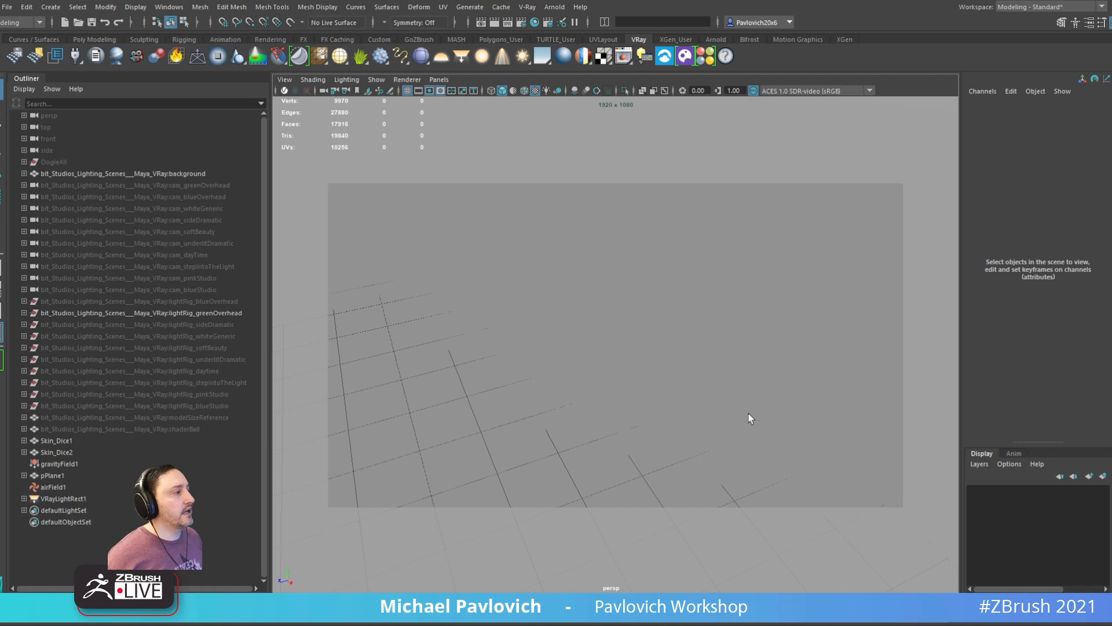
Step: Start a live render of the dice scene in the perspective viewport
left_click(284, 90)
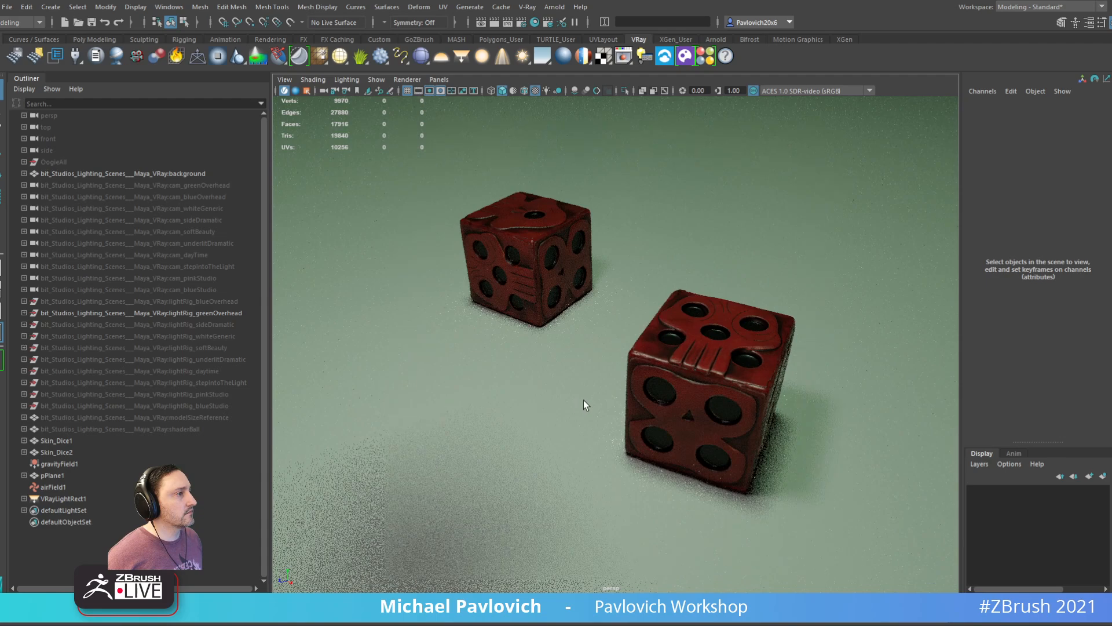
right_click_drag(609, 335, 354, 226, "alt")
middle_click_drag(633, 310, 657, 383, "alt")
left_click_drag(666, 382, 708, 325, "alt")
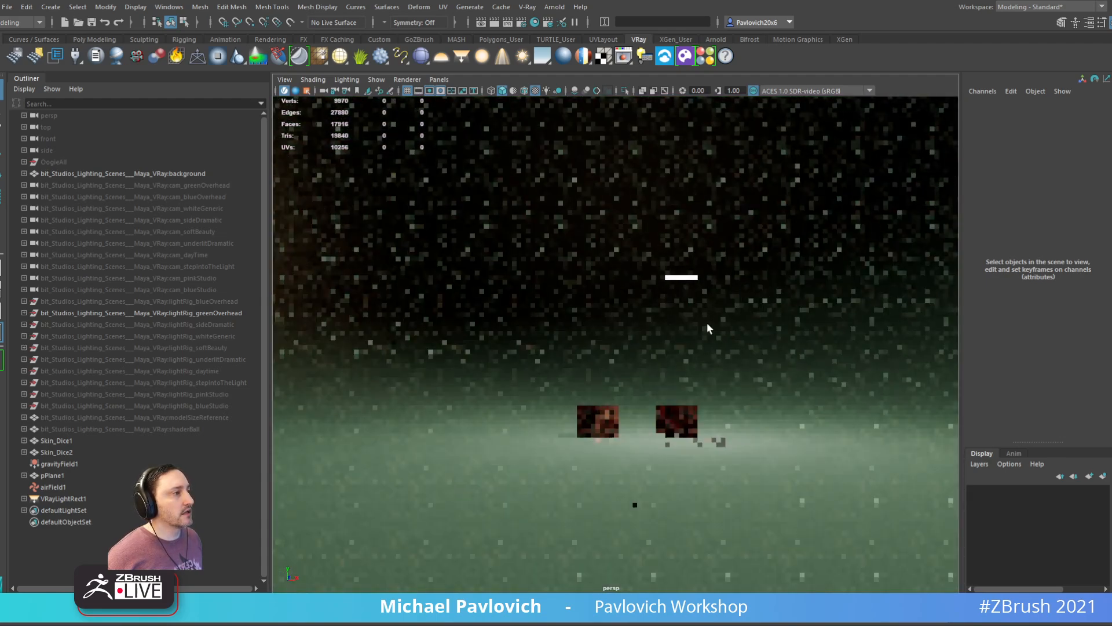
Step: Unhide the OogieAll group in the live render, select the rectangular light, and inspect the burlap character up close and in full
left_click(61, 163)
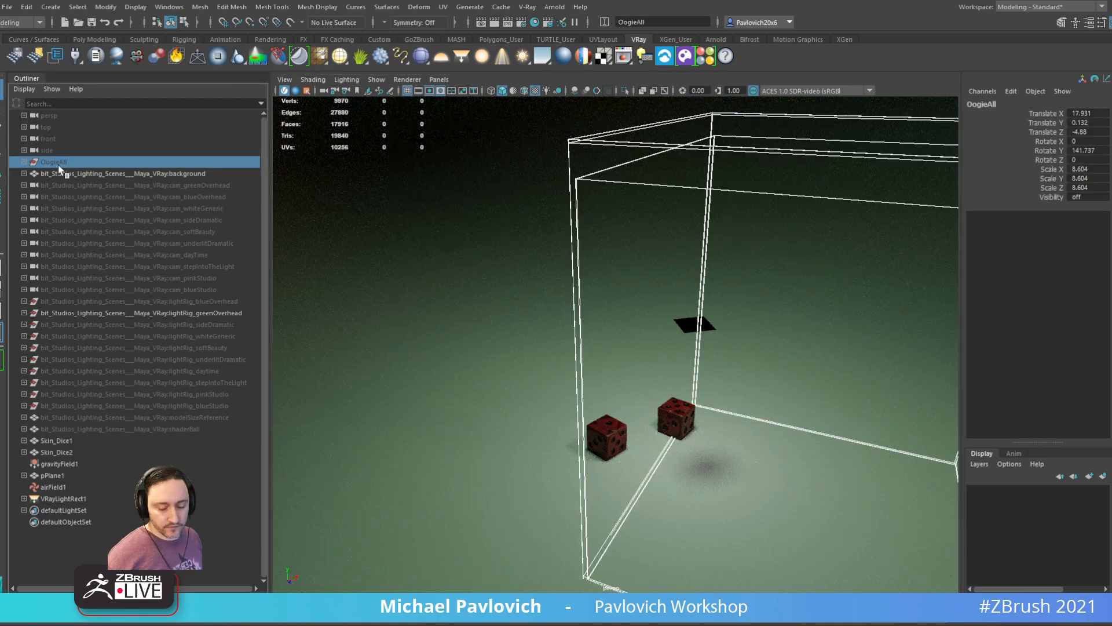
left_click(685, 324)
left_click_drag(723, 355, 536, 366, "alt")
left_click_drag(537, 287, 650, 316, "alt")
left_click_drag(584, 308, 564, 290, "alt")
middle_click_drag(564, 290, 645, 350, "alt")
right_click_drag(645, 349, 667, 332, "alt")
left_click_drag(668, 332, 696, 409, "alt")
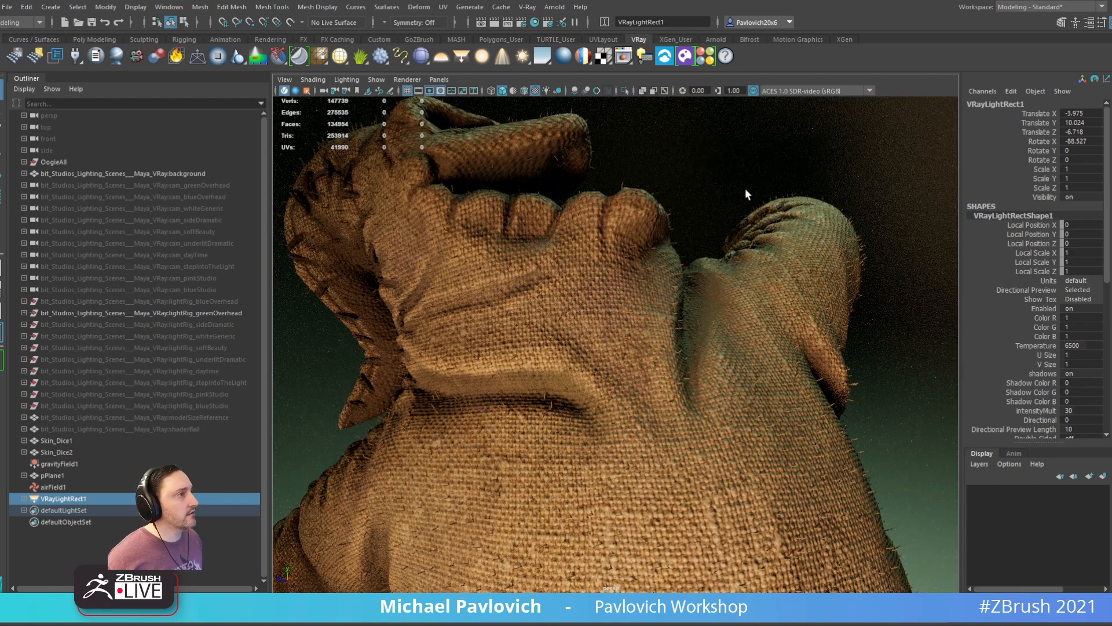
right_click_drag(870, 348, 727, 348, "alt")
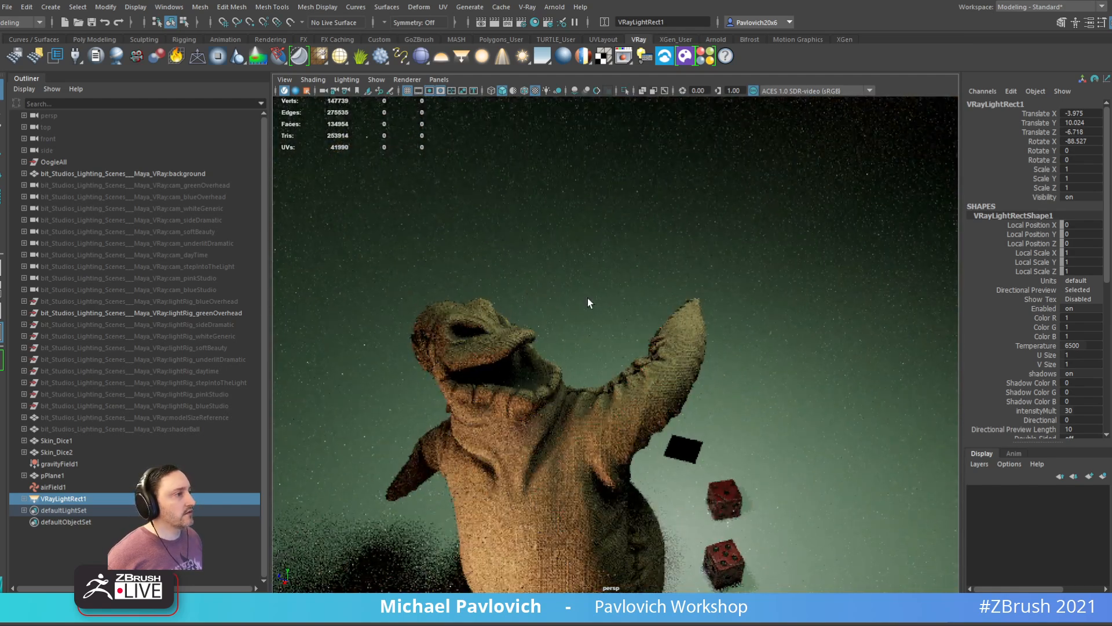
left_click_drag(587, 297, 611, 300, "alt")
right_click_drag(611, 300, 536, 235, "alt")
left_click_drag(536, 235, 498, 252, "alt")
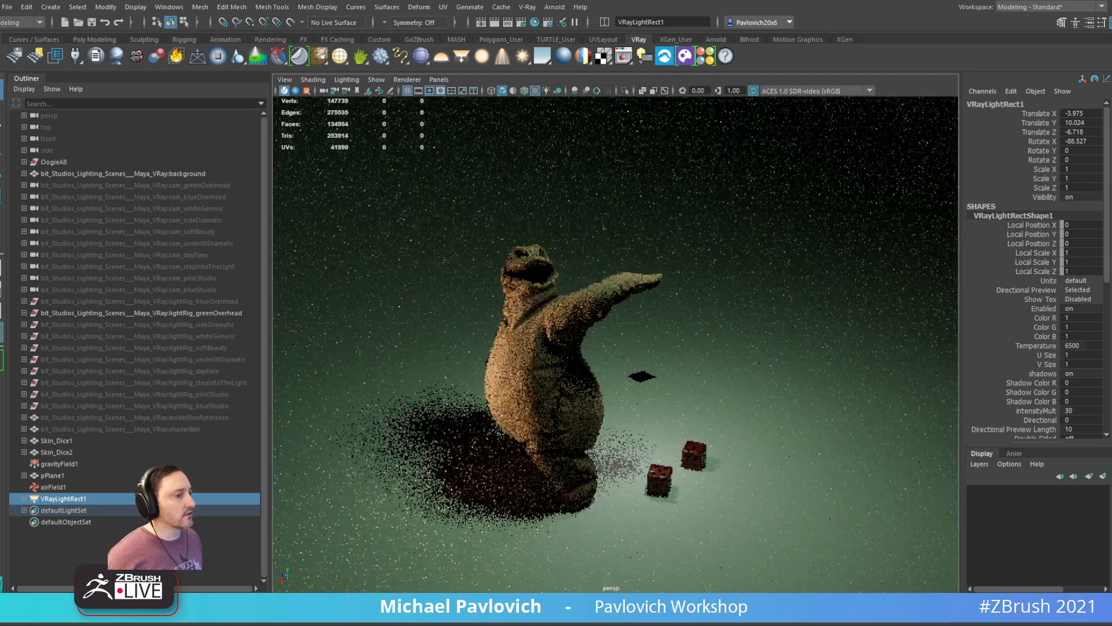
Step: Select both dice, undo the trial move that included the background, and remove the background from the selection
left_click_drag(732, 419, 605, 359, "alt")
right_click_drag(604, 359, 705, 402, "alt")
left_click_drag(705, 402, 795, 401, "alt")
left_click(808, 381)
left_click(815, 314, "shift")
right_click_drag(815, 314, 778, 328, "alt")
left_click_drag(778, 329, 729, 367, "alt")
left_click(708, 383, "shift")
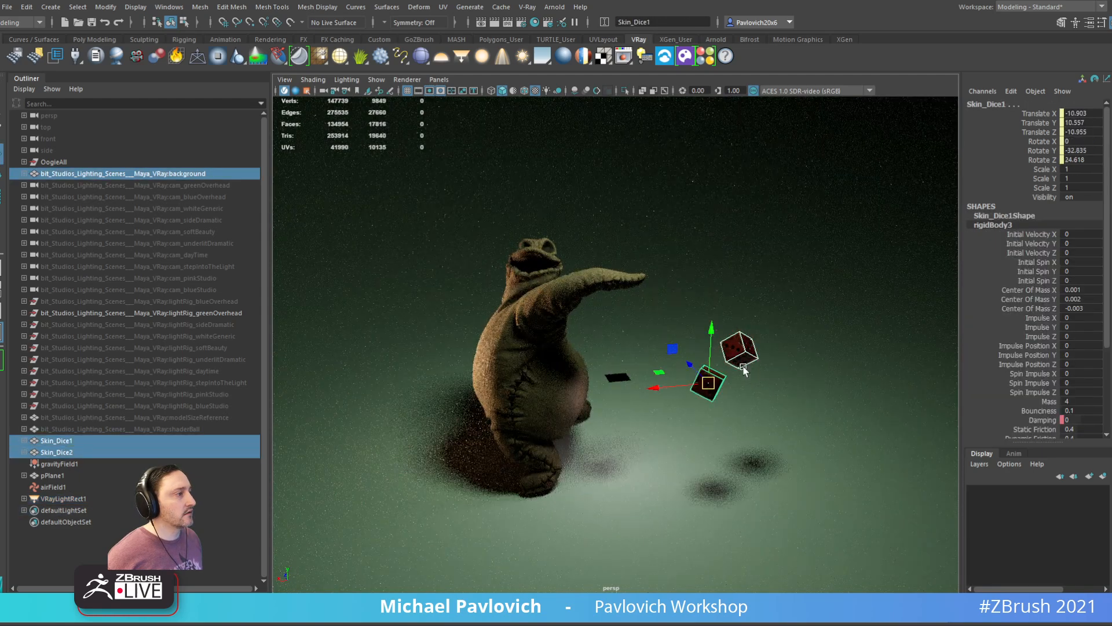
left_click_drag(711, 330, 635, 269)
key("ctrl+z")
left_click_drag(620, 355, 631, 318, "alt")
left_click(189, 176, "ctrl")
Step: Move both dice up beside the character's outstretched arm
left_click_drag(672, 383, 494, 242, "alt")
left_click_drag(494, 243, 556, 318, "alt")
right_click_drag(556, 318, 636, 348, "alt")
left_click_drag(636, 348, 440, 181, "alt")
right_click_drag(603, 243, 548, 228, "alt")
left_click_drag(548, 229, 648, 347, "alt")
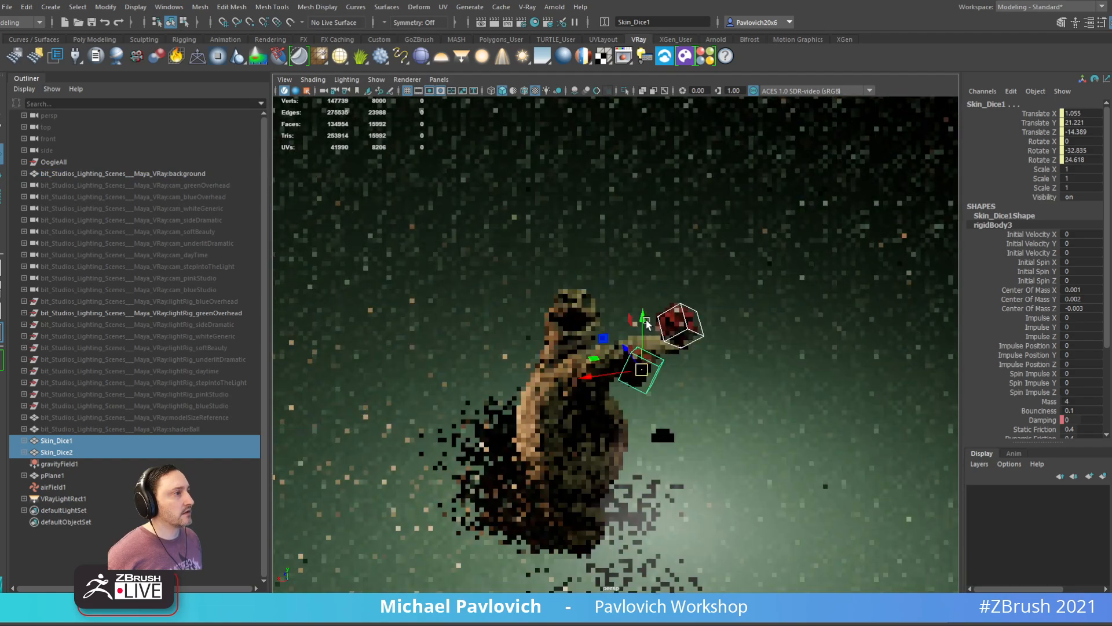
right_click_drag(648, 348, 748, 375, "alt")
left_click_drag(748, 375, 849, 325, "alt")
Step: Deselect the dice, examine them beside the character's arm in the live render, and stop the render
left_click(858, 314)
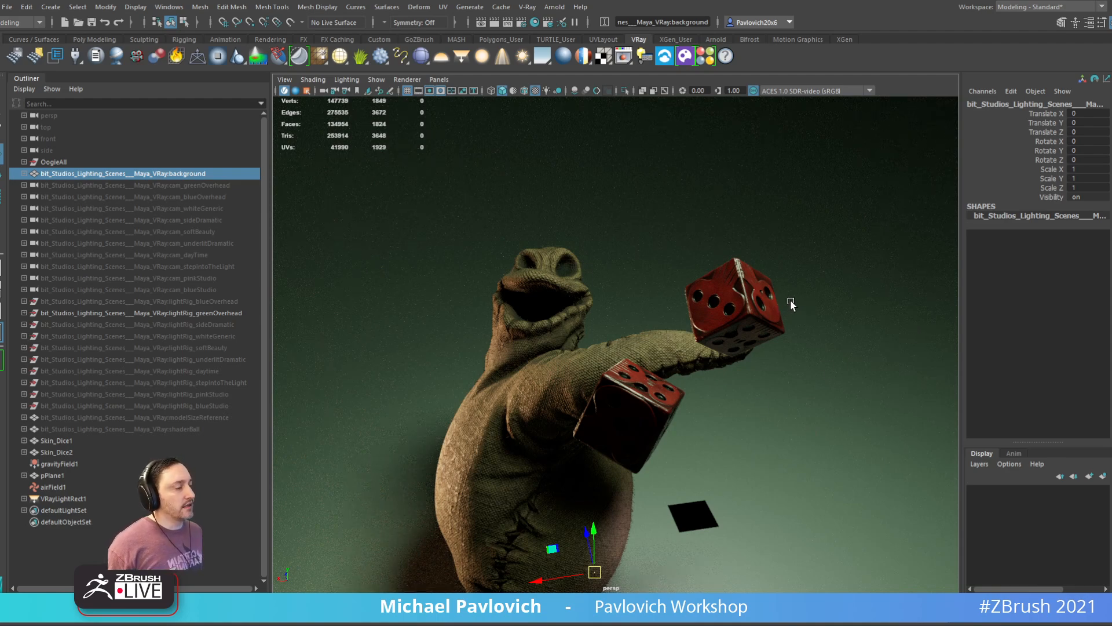
right_click_drag(782, 406, 840, 409, "alt")
left_click_drag(840, 406, 806, 393, "alt")
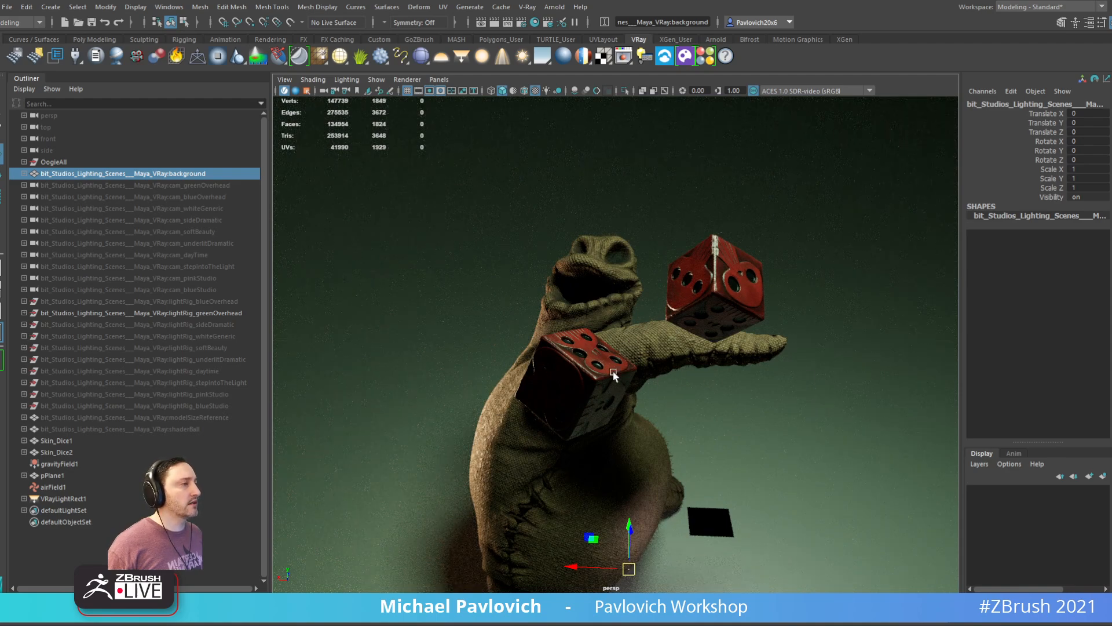
left_click(285, 91)
Step: Switch to ZBrush, select the low-poly PolyMesh3D_4 subtool, and isolate it with its polyframe shown
key("alt+Tab")
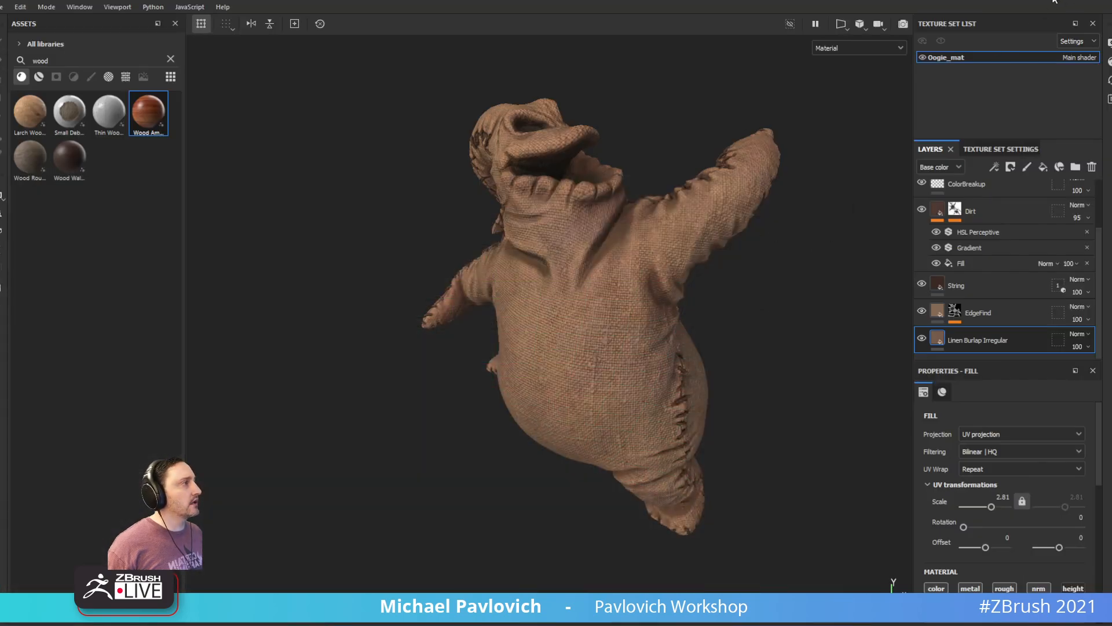
key("alt+Tab")
mouse_move(869, 206)
left_mouse_down()
mouse_move(882, 241)
mouse_move(844, 273)
mouse_move(797, 285)
mouse_move(802, 266)
mouse_move(760, 276)
left_mouse_up()
left_click_drag(998, 214, 1005, 278)
left_click(1028, 295, "shift")
left_click(1044, 94)
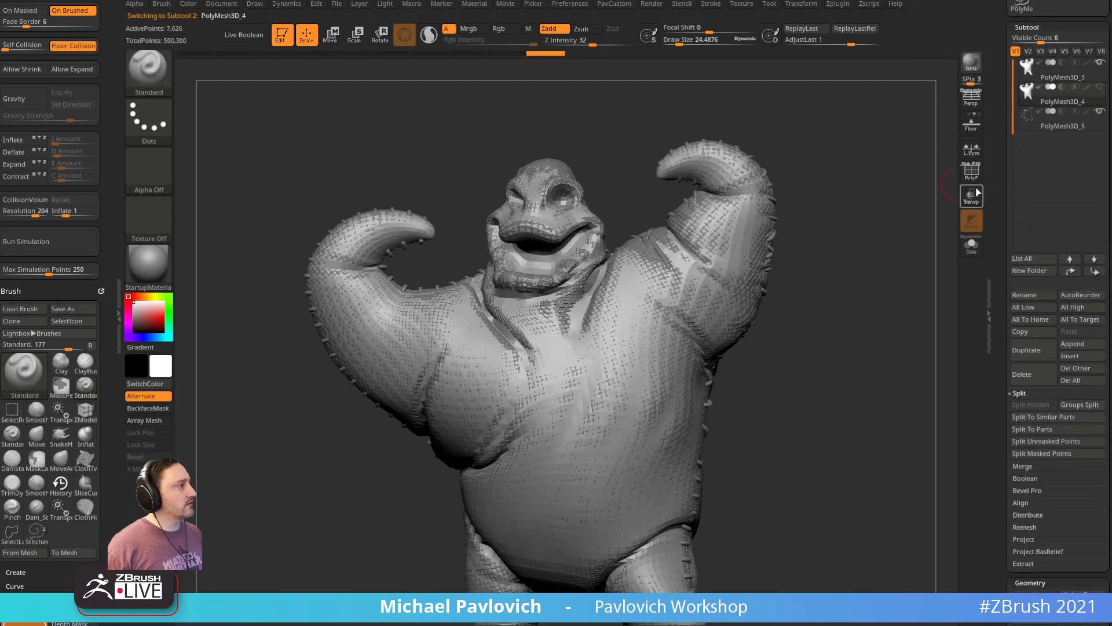
left_click(972, 171)
left_click(969, 244)
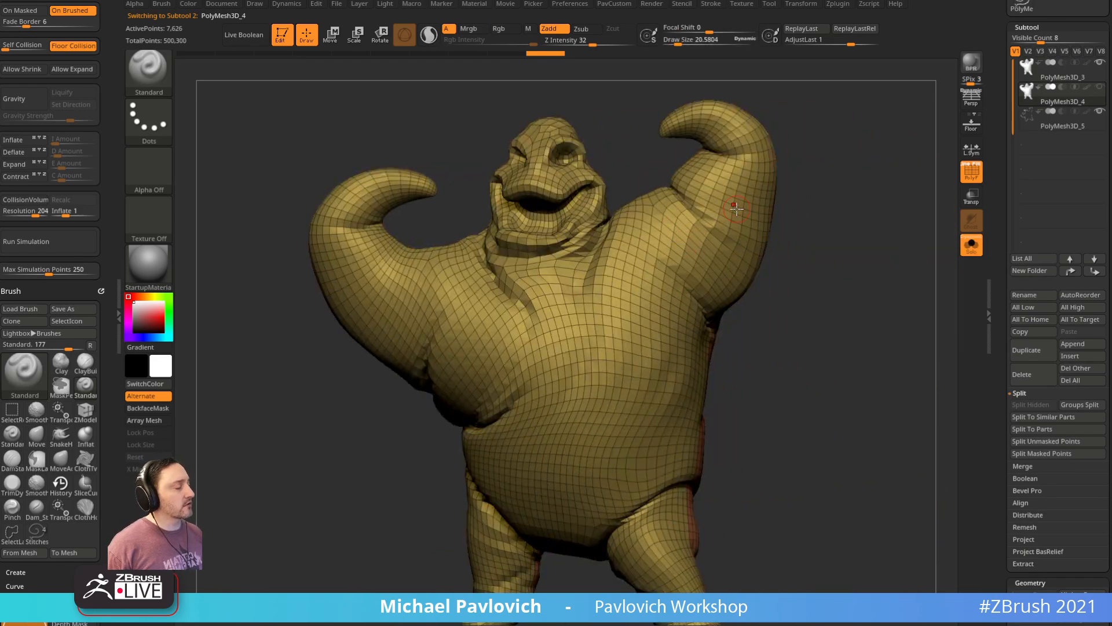
Step: Generate a FiberMesh preview over the isolated low-poly body
left_click_drag(996, 244, 992, 164)
left_click_drag(1003, 264, 1008, 250)
key("shift")
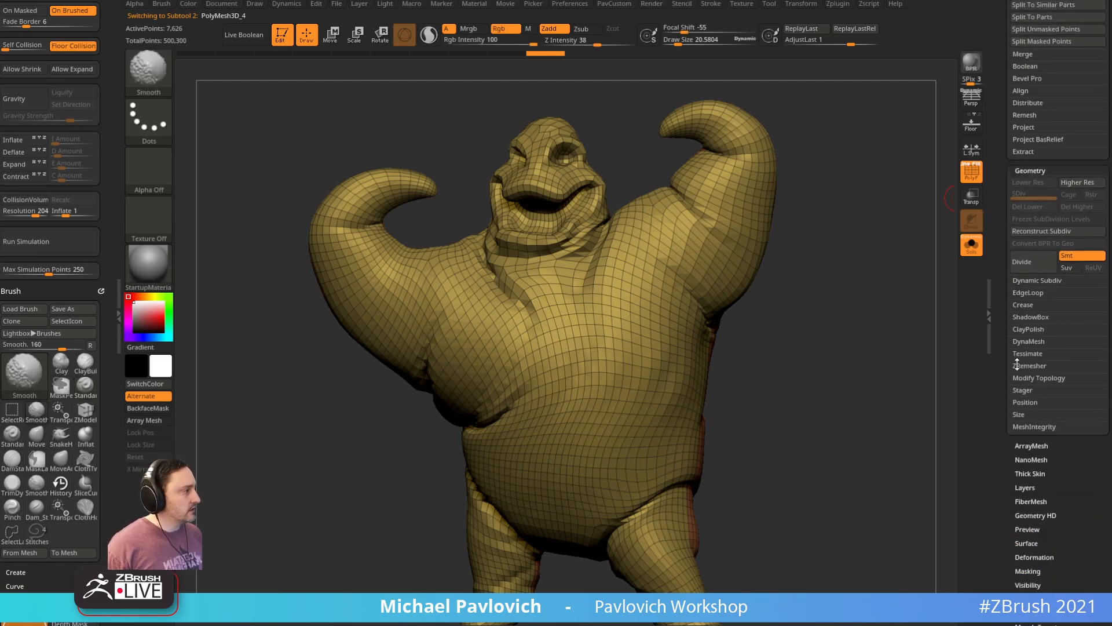
scroll(1020, 361, "down", 5)
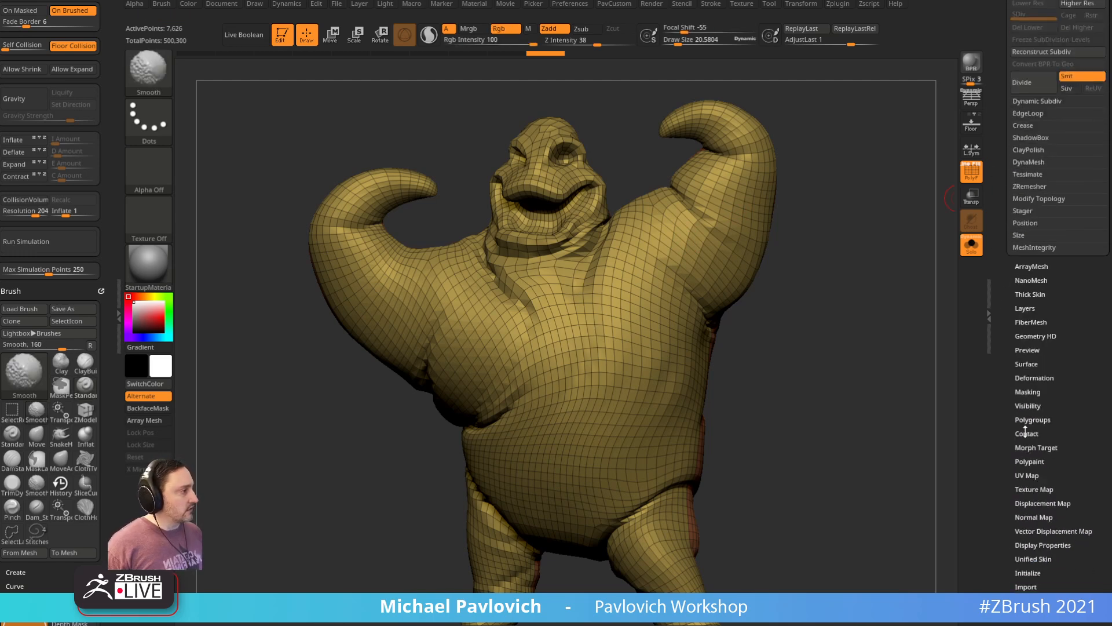
left_click(1027, 323)
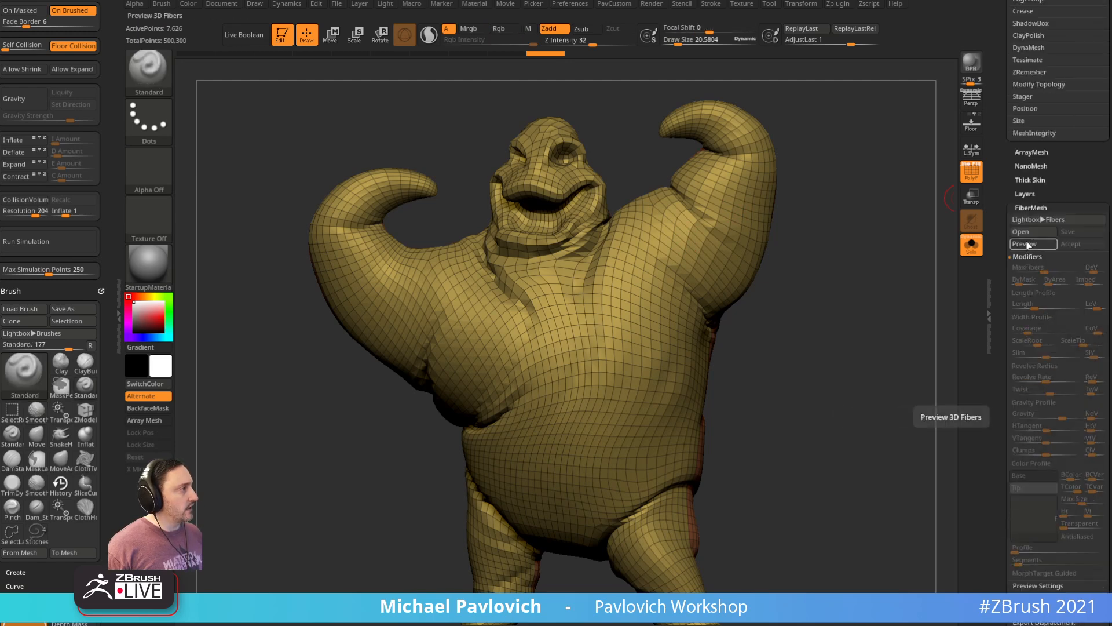
scroll(1014, 276, "down", 10)
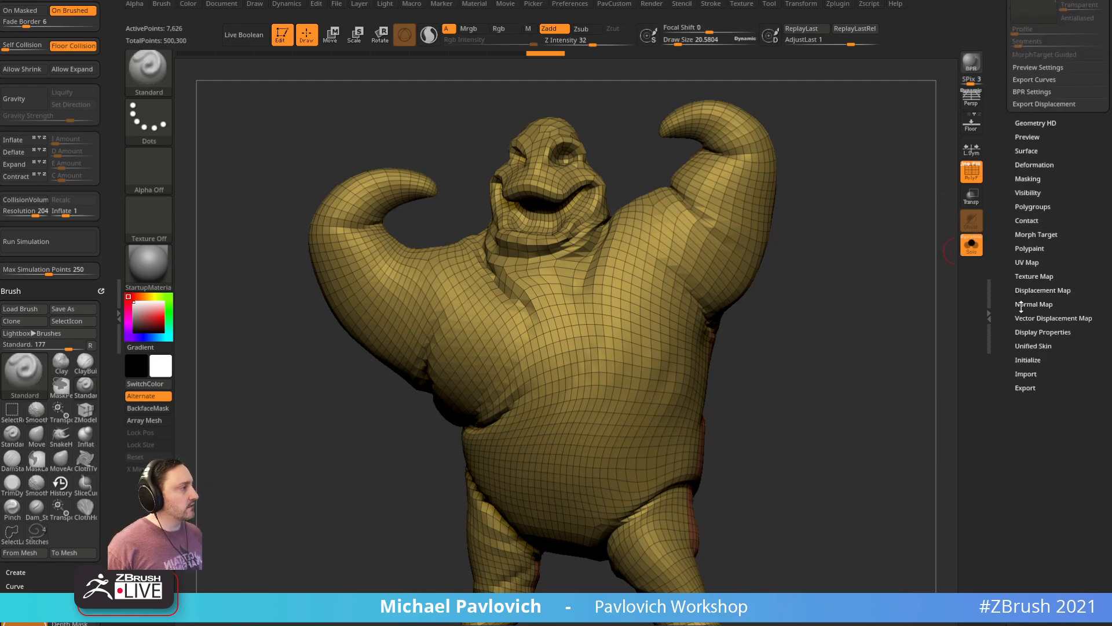
left_click(1031, 332)
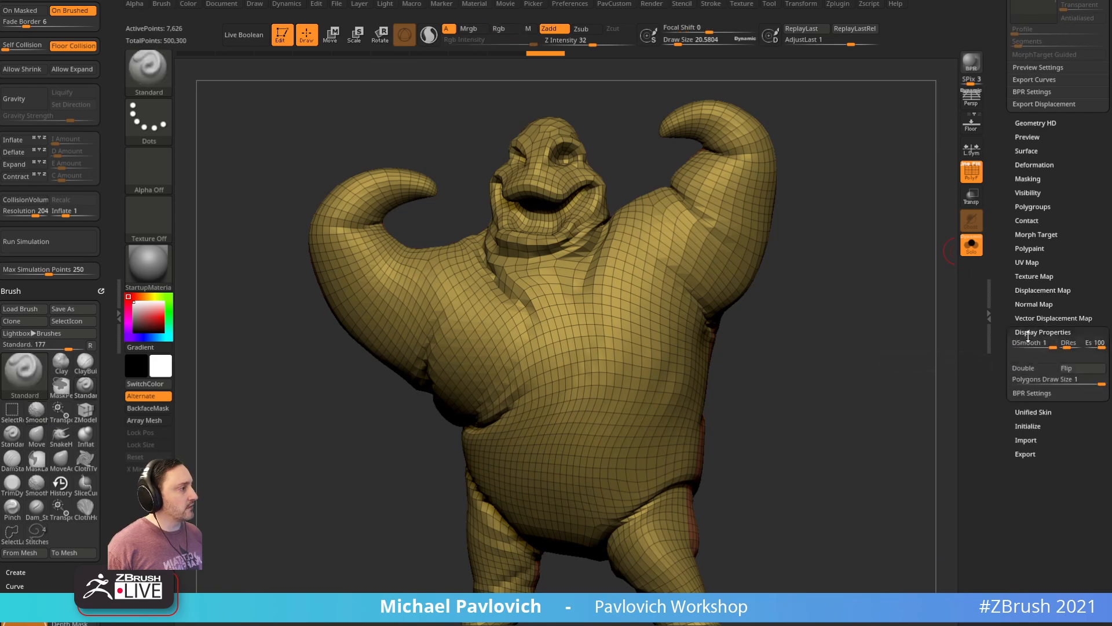
left_click(1029, 332)
left_click_drag(909, 320, 892, 269)
scroll(1009, 196, "up", 8)
left_click(1031, 161)
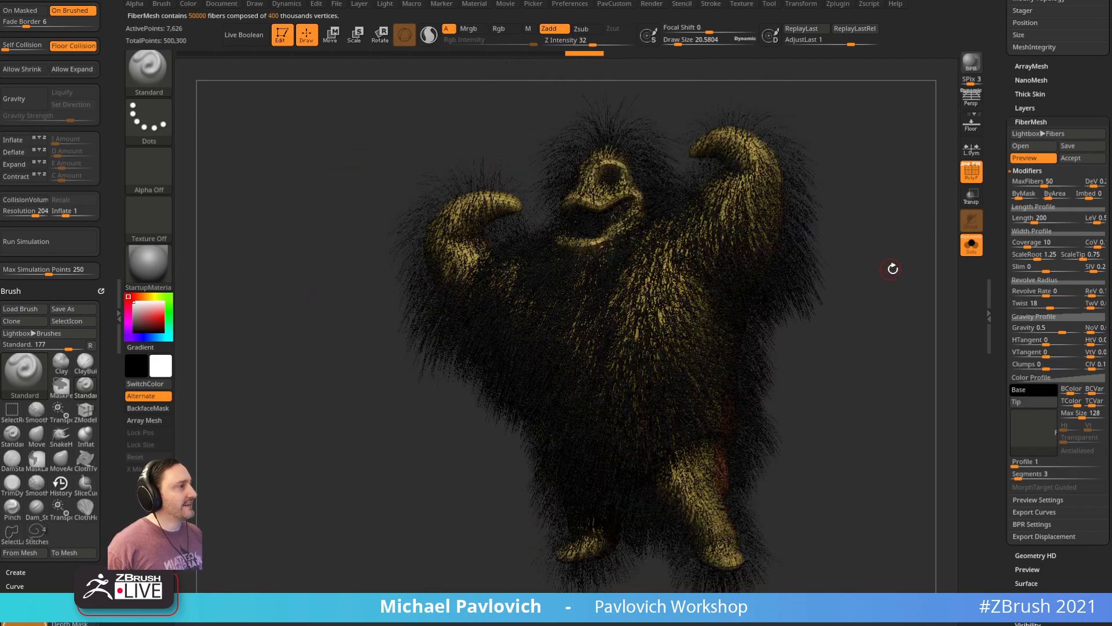
Step: Hide the polyframe and make a BPR render of the previewed fibers
left_click(972, 172)
left_click_drag(922, 220, 917, 227)
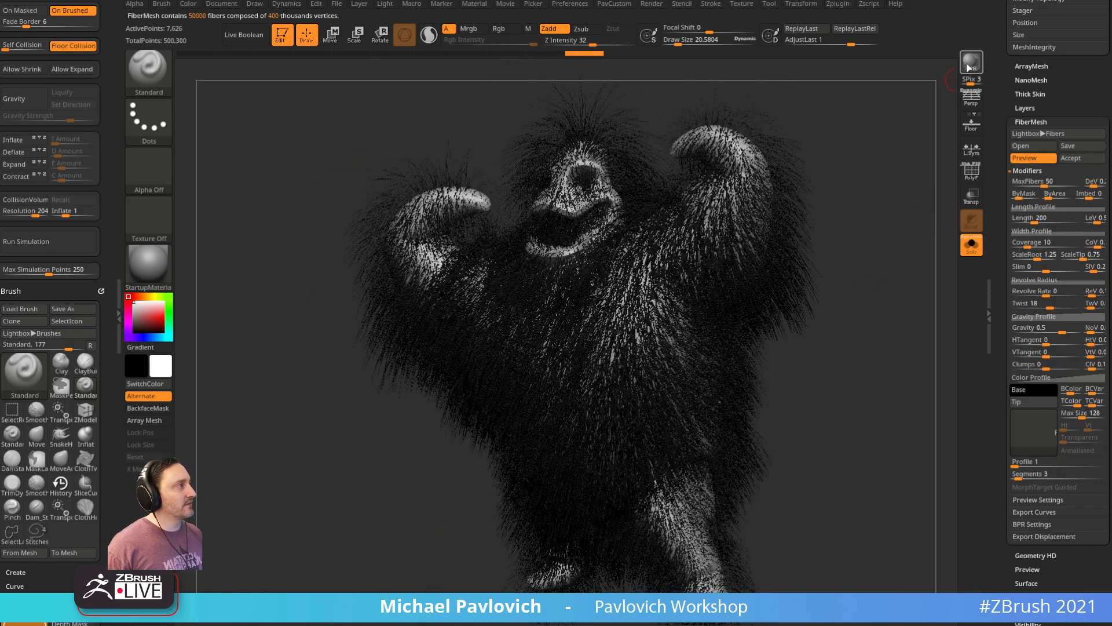
left_click(969, 64)
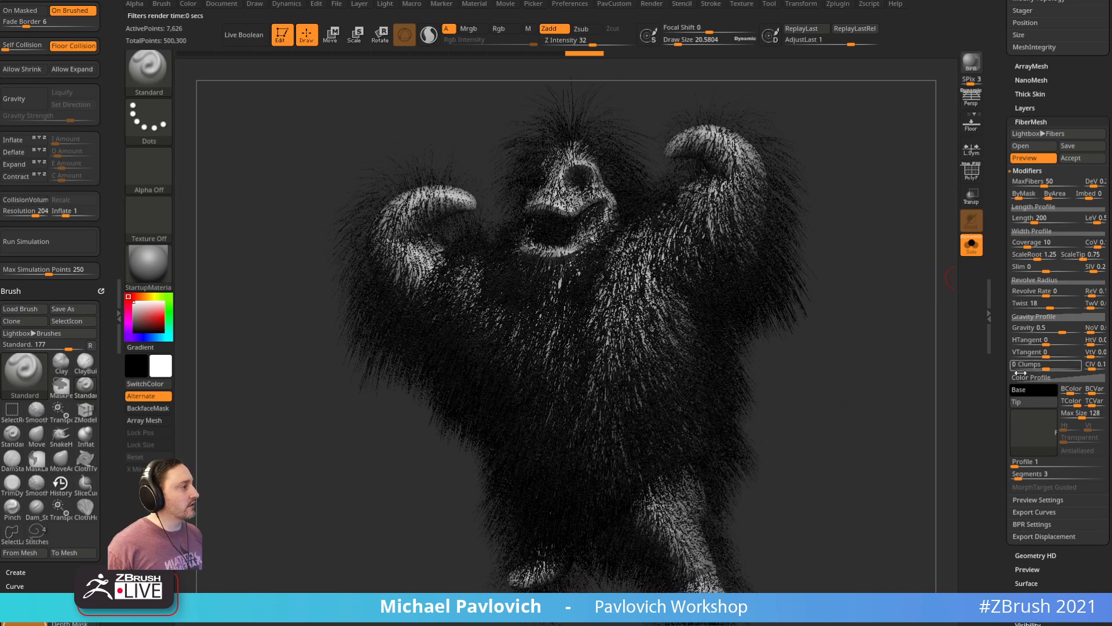
Step: Set the fibers' base and tip colors to white
left_click(1035, 389)
left_click(939, 326)
left_click(1019, 402)
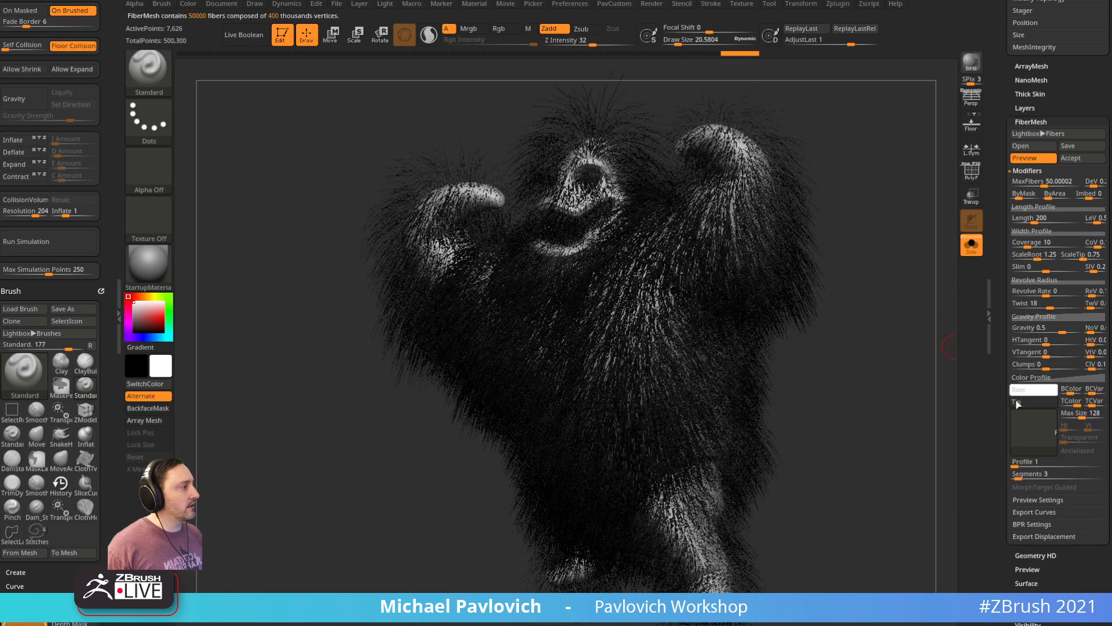
left_click(1034, 401)
left_click(926, 317)
Step: Set the fibers' MaxFibers to about 4.5, Length to about 29, and both Twist and Gravity to 0
left_click_drag(1043, 182, 1023, 220)
left_click_drag(920, 249, 802, 336)
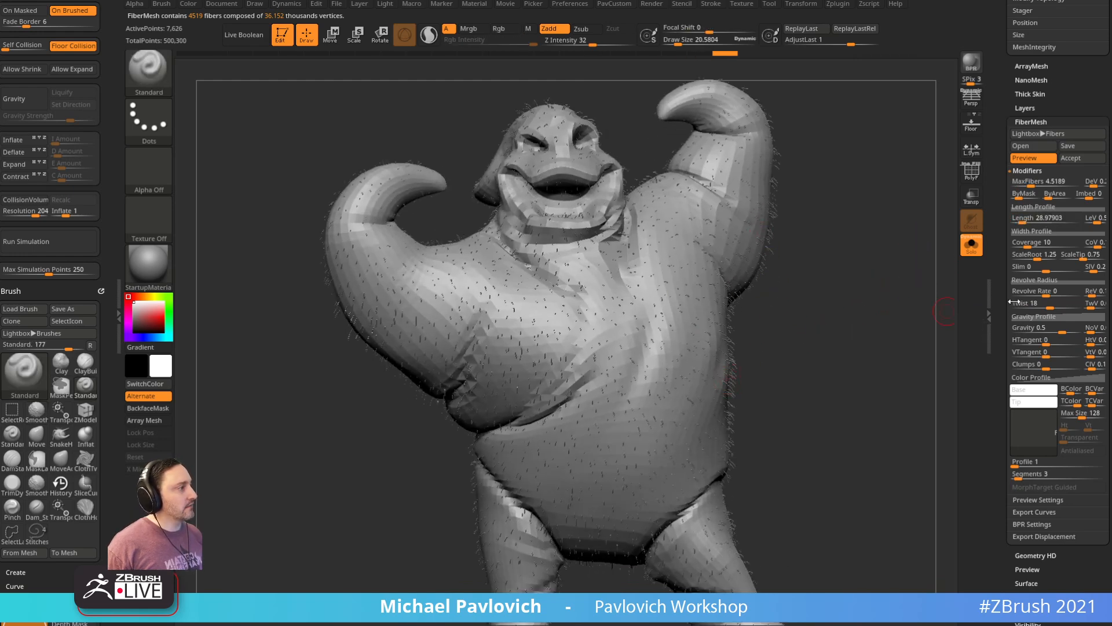
left_click_drag(1011, 304, 1043, 306)
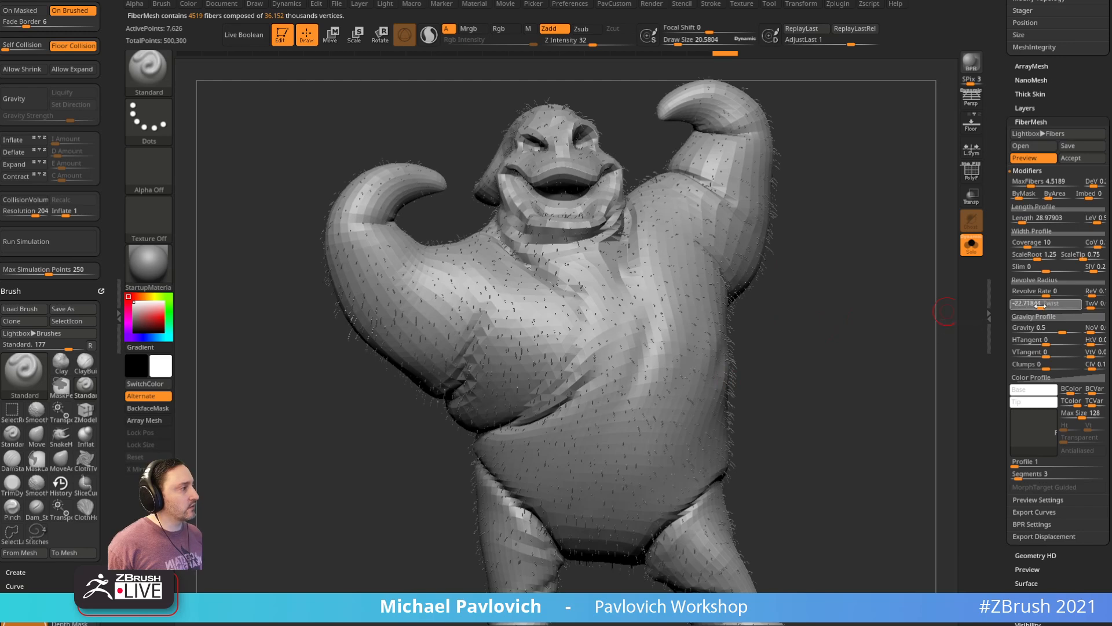
left_click_drag(1062, 329, 1050, 334)
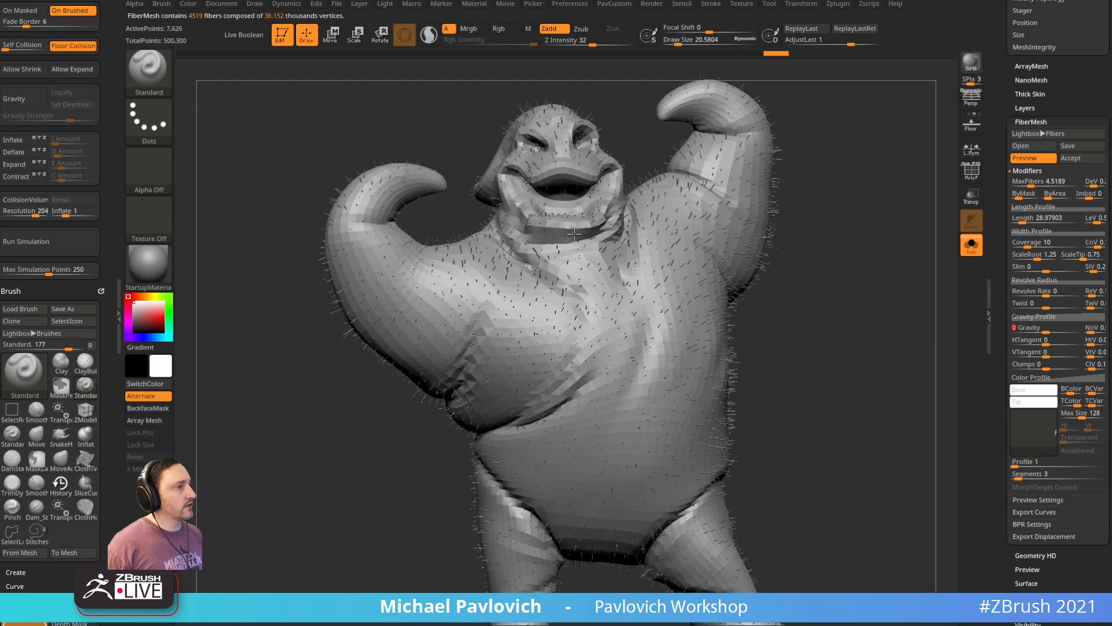
left_click_drag(999, 299, 1000, 262)
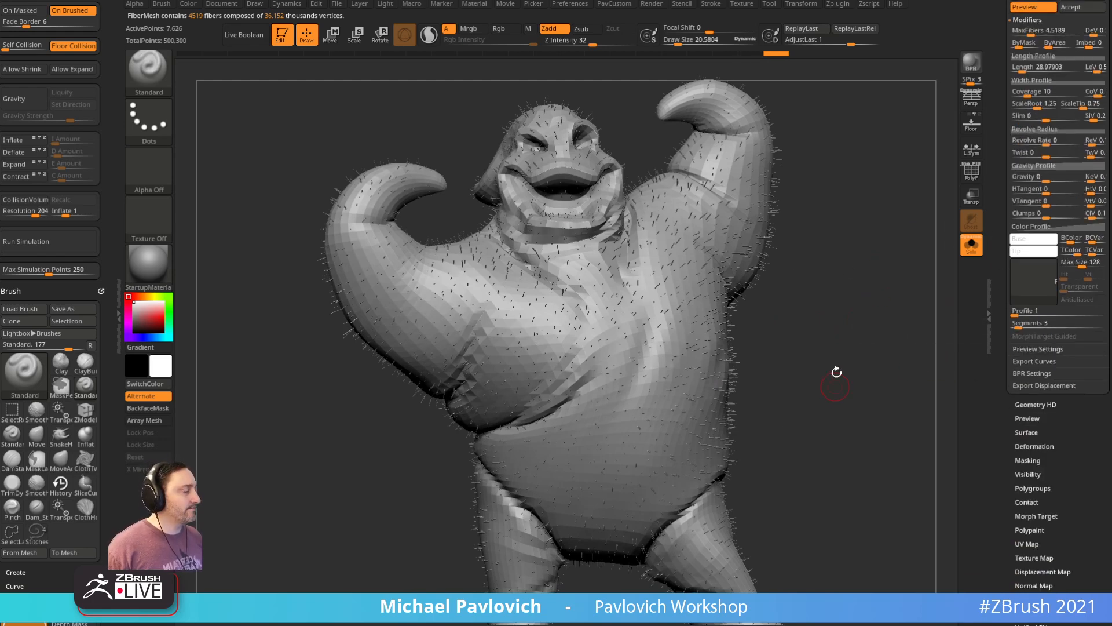
Step: Make a close-up BPR render of the fibers around the neck and shoulder
left_click_drag(884, 222, 950, 321)
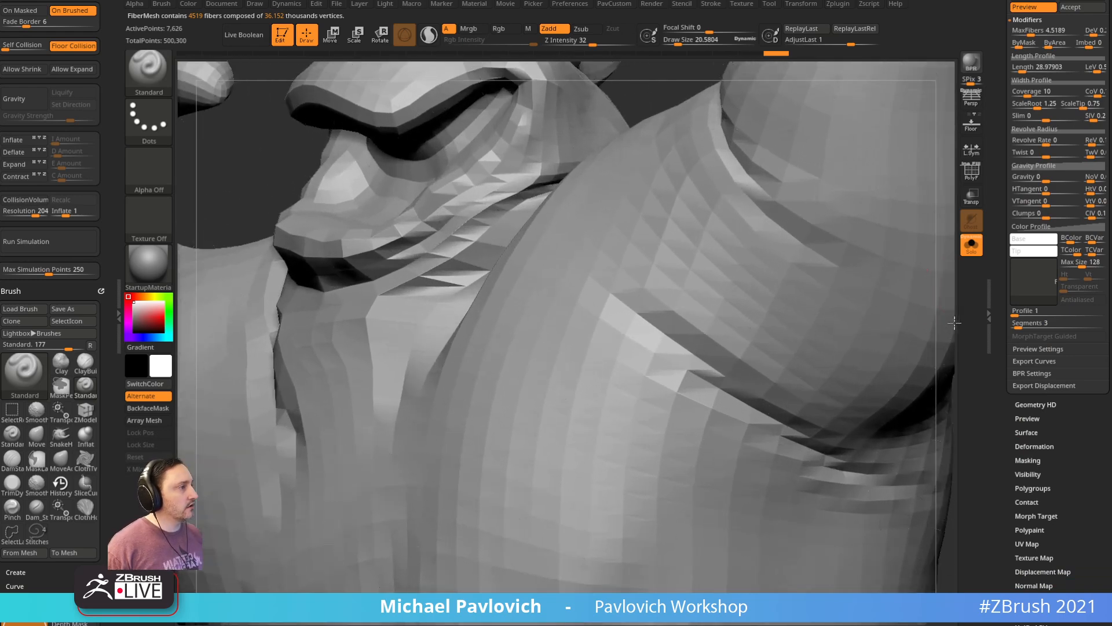
left_click(972, 69)
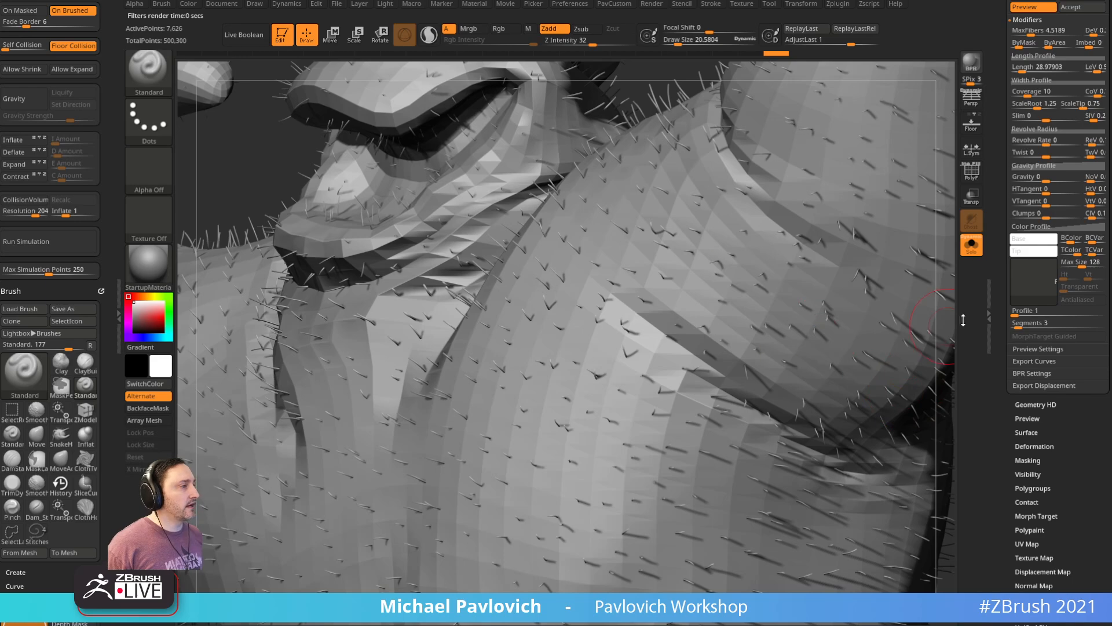
left_click_drag(947, 324, 924, 351, "alt")
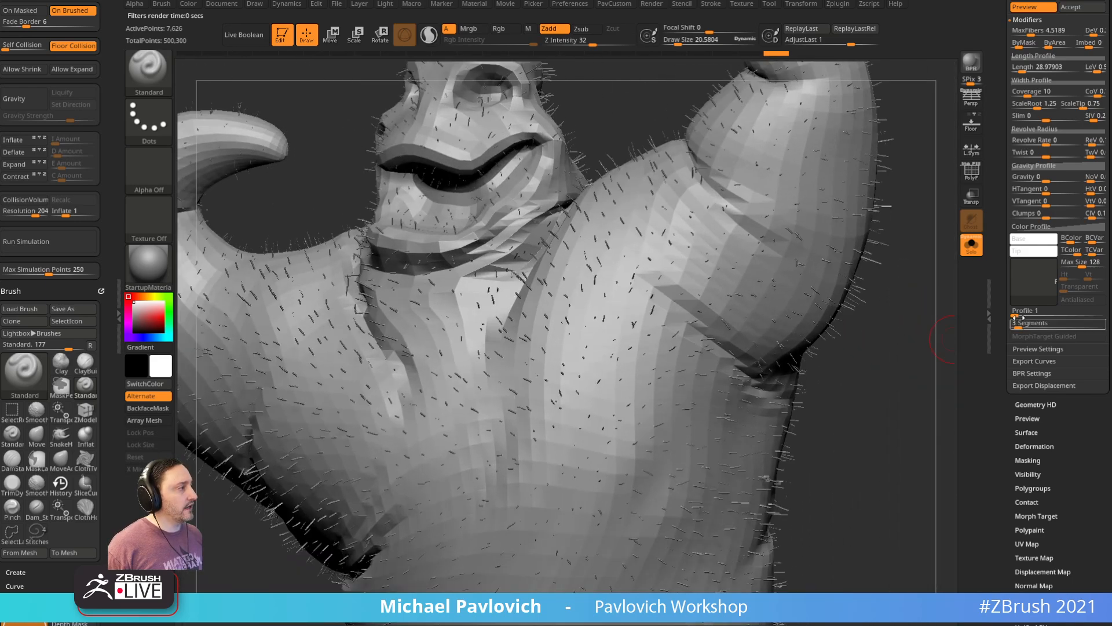
Step: Set the fiber Profile to 4 and Segments to 5, accepting the notes about single-sided fibers
left_click_drag(1016, 317, 1022, 317)
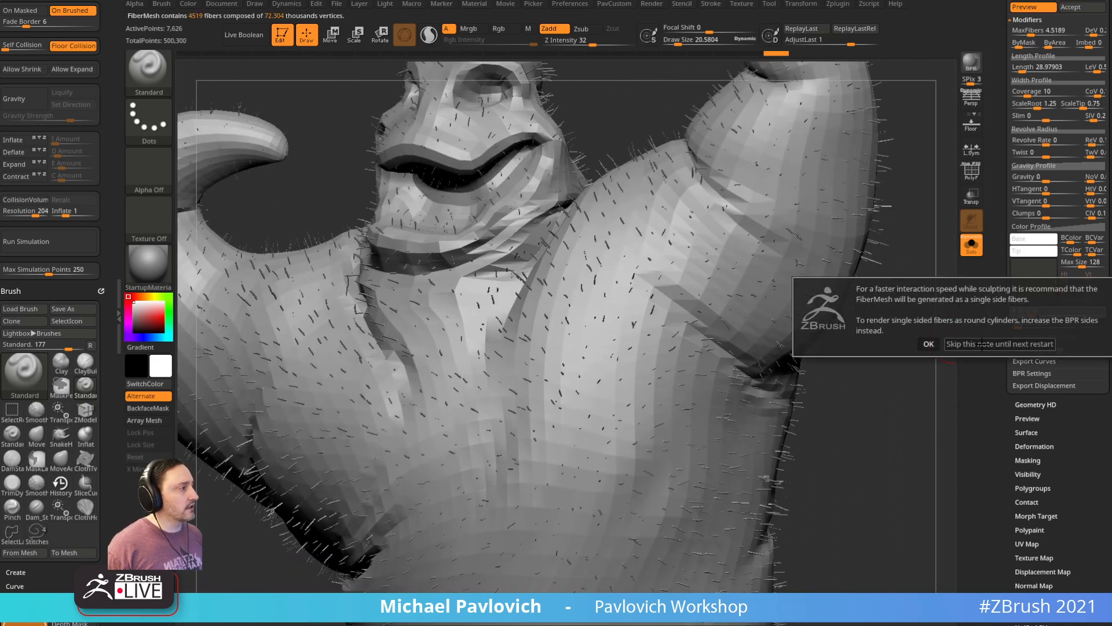
left_click_drag(921, 360, 868, 382)
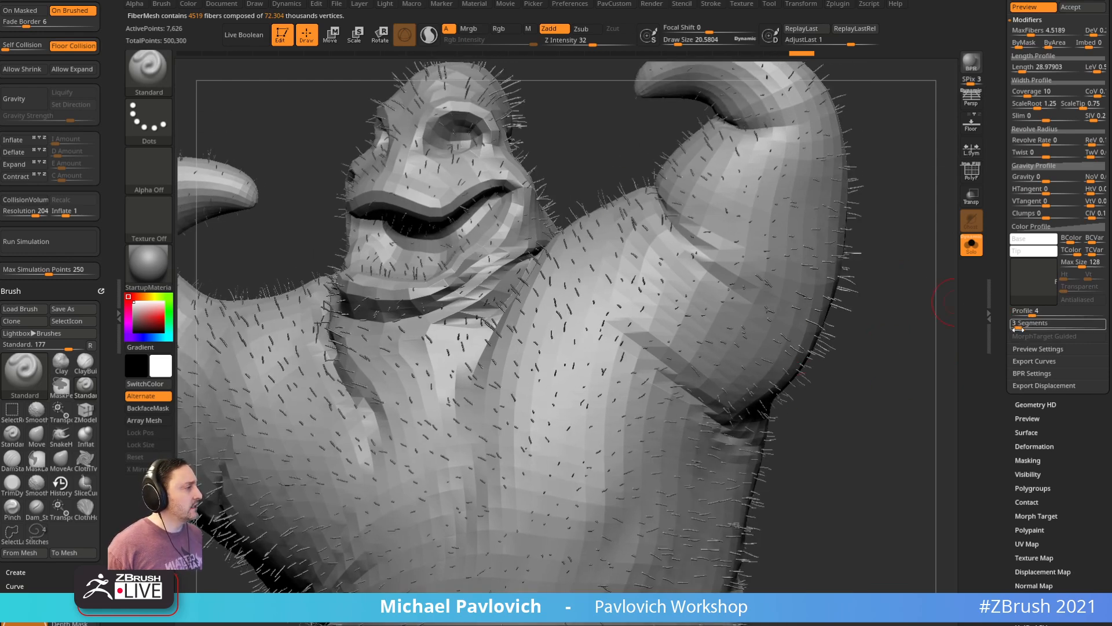
left_click_drag(1015, 327, 1021, 327)
left_click(928, 354)
left_click(928, 353)
Step: Render the fibers again, shorten their Length to about 17.1, and suppress the single-sided fiber note until restart
left_click_drag(874, 313, 868, 252)
key("shift+r")
left_click_drag(1002, 116, 1006, 156)
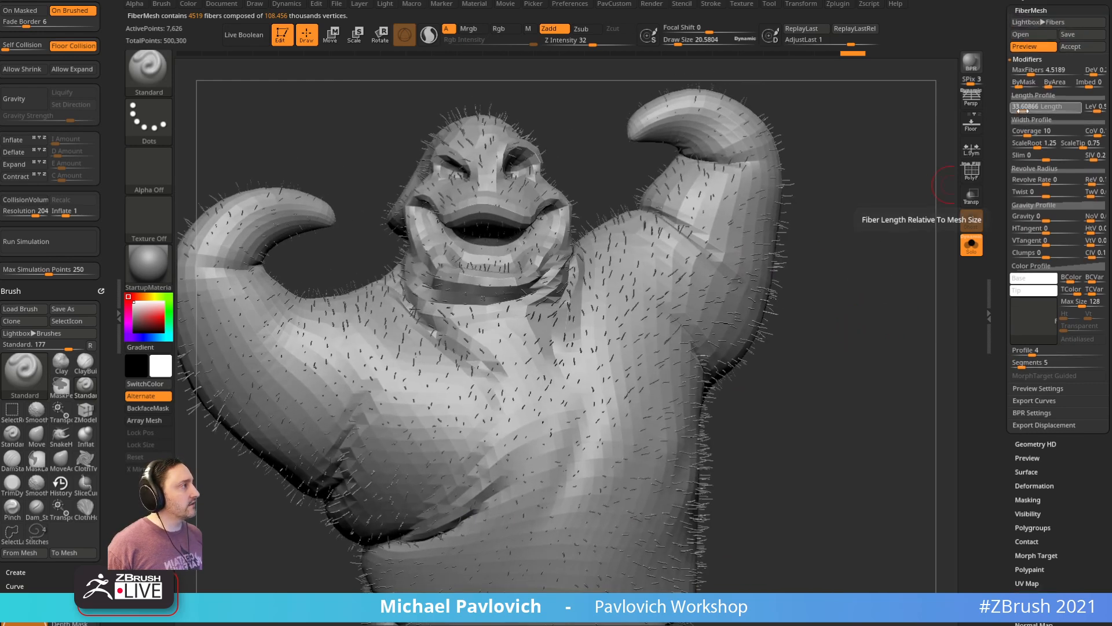
left_click_drag(1021, 110, 1021, 112)
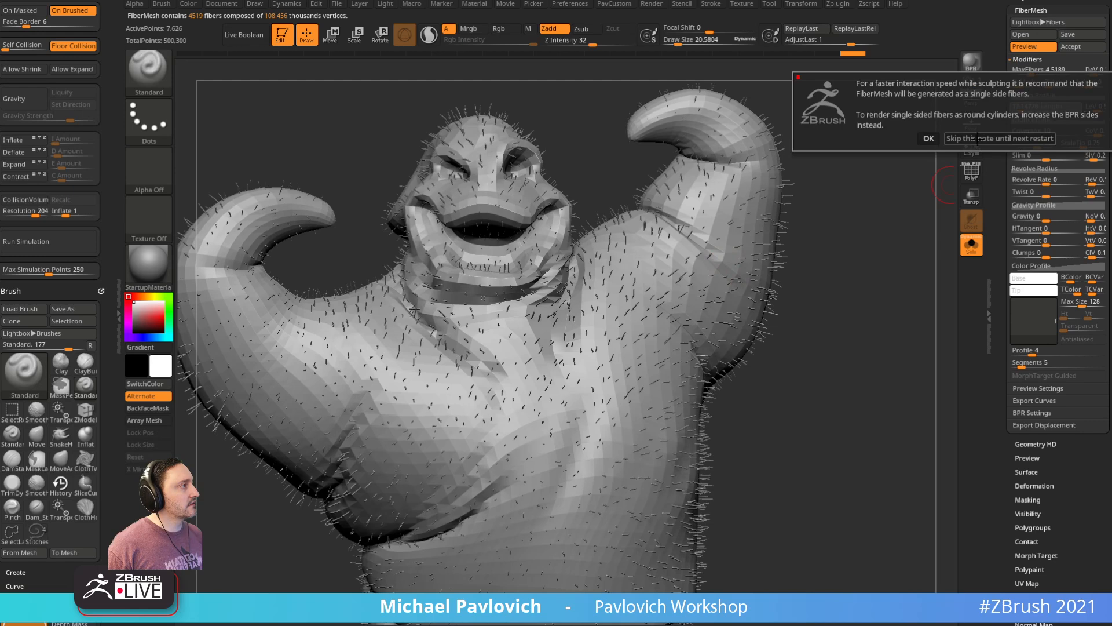
left_click(978, 138)
left_click_drag(856, 205, 1001, 269)
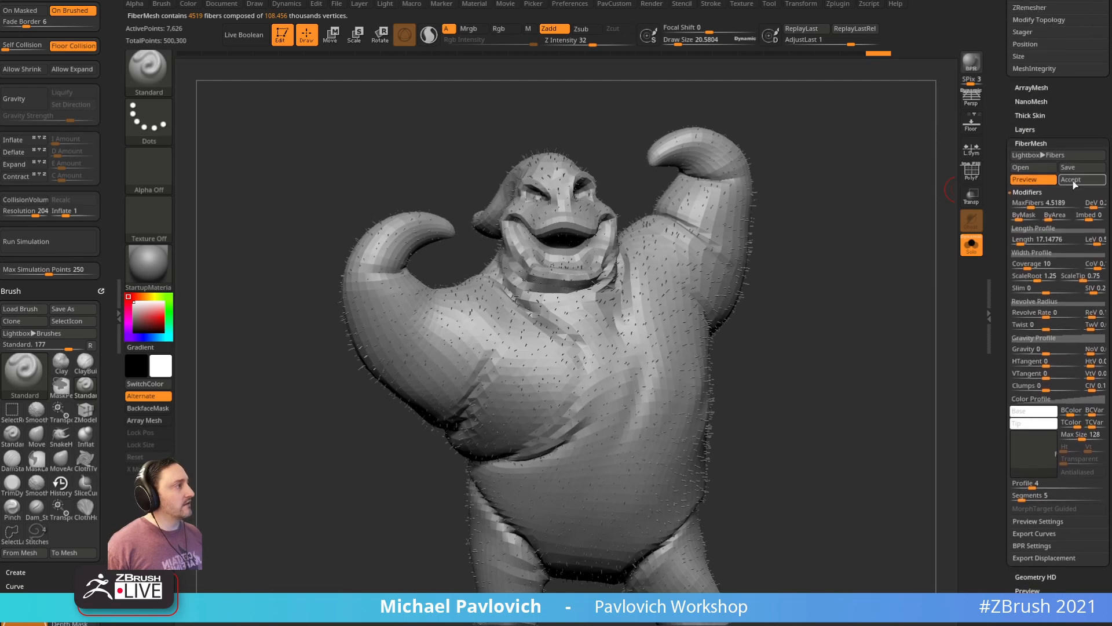
Step: Accept the previewed fibers as a separate subtool and turn off Solo to show them on the burlap sculpt
left_click(1074, 179)
left_click(1014, 206)
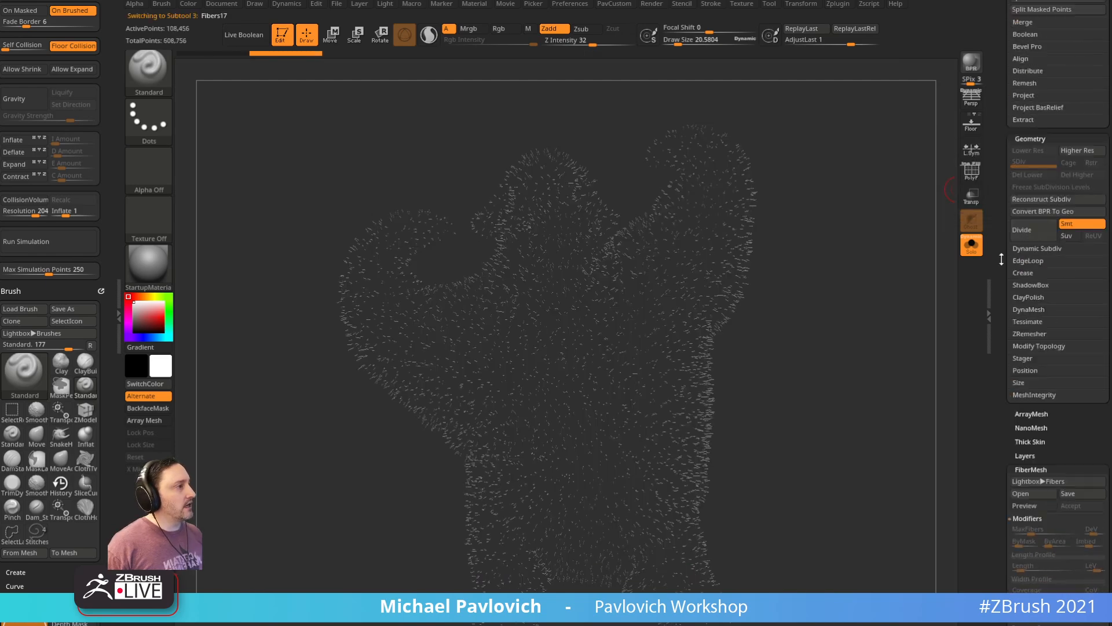
left_click_drag(851, 285, 925, 272)
left_click(972, 244)
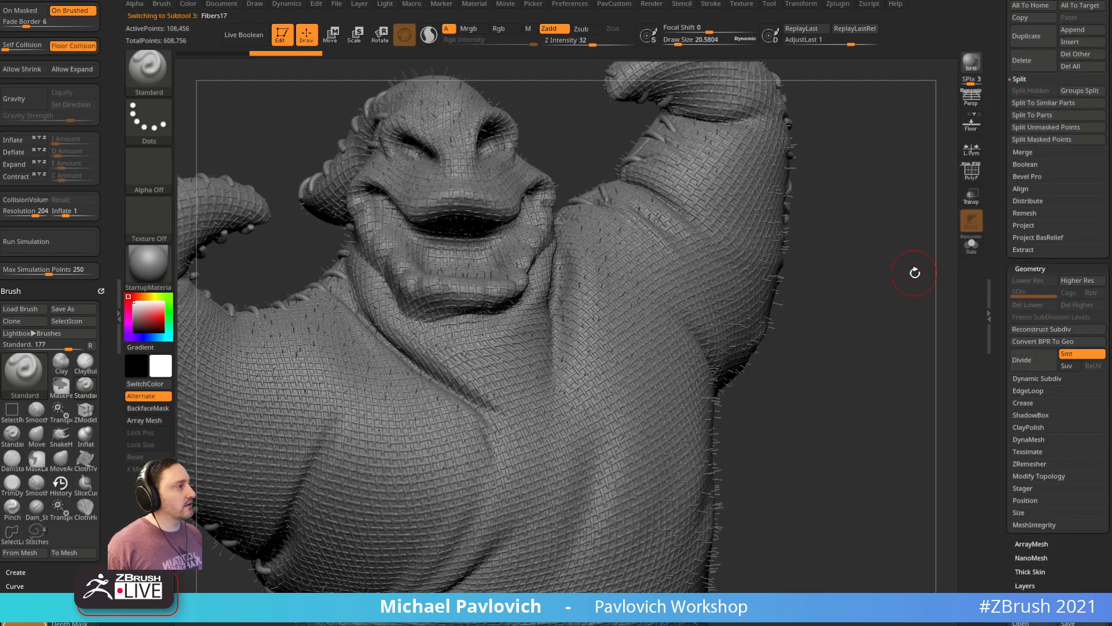
Step: In the FiberMesh preview settings, keep PRE Vis at 100, turn off FastPreview, and frame the fibers along the arm's edge
left_click_drag(1003, 281, 989, 127)
key("shift")
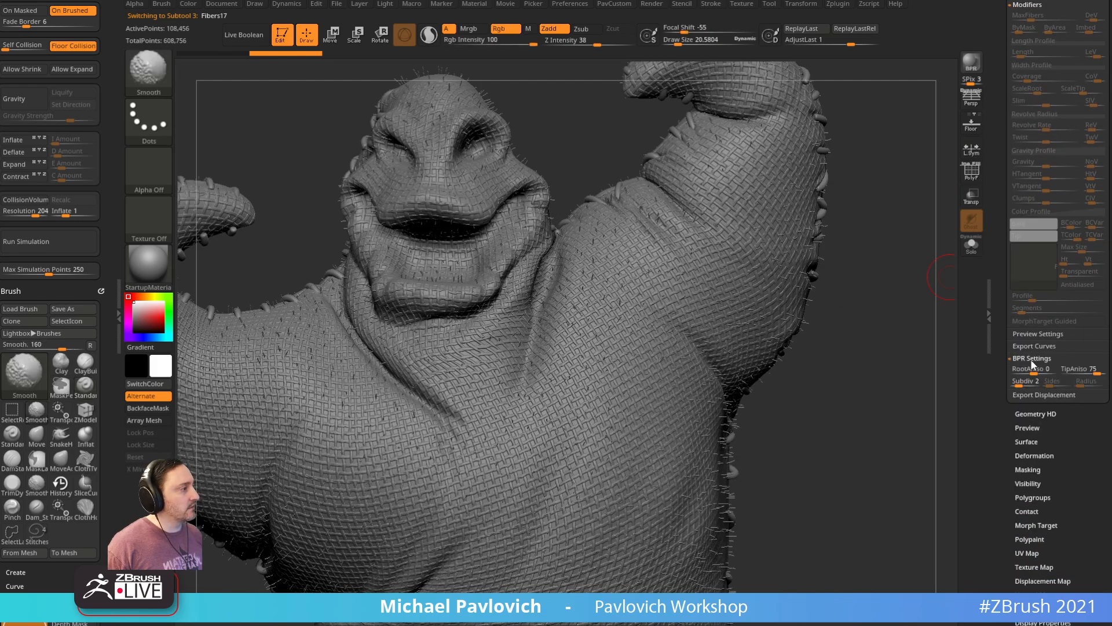
left_click(1030, 335)
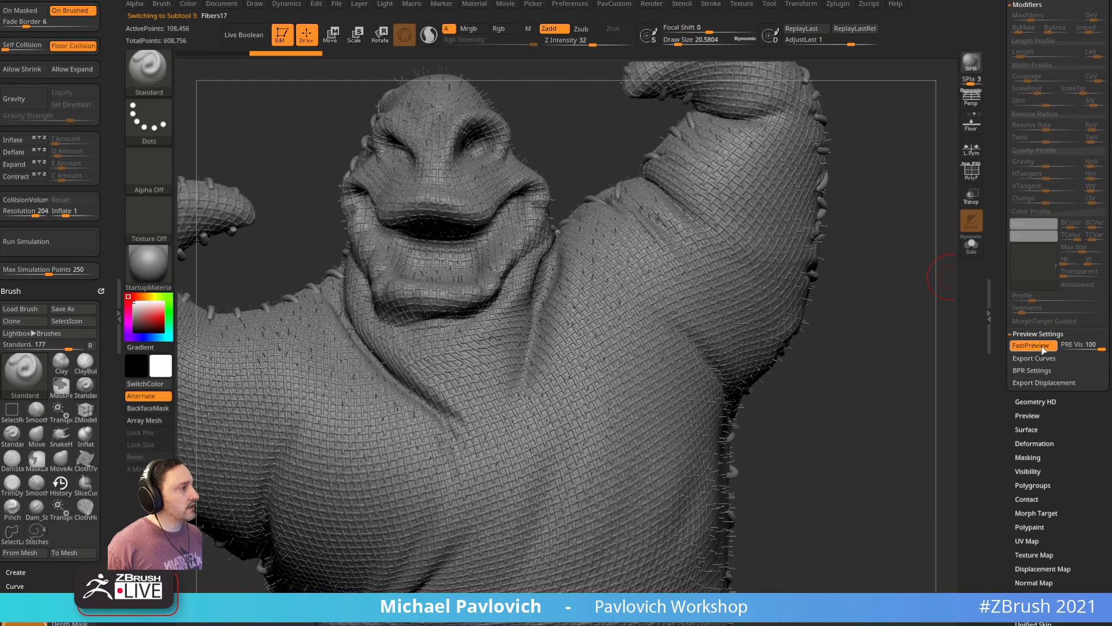
mouse_move(1092, 345)
left_mouse_down()
mouse_move(1068, 345)
mouse_move(1110, 343)
left_mouse_up()
left_click(1027, 348)
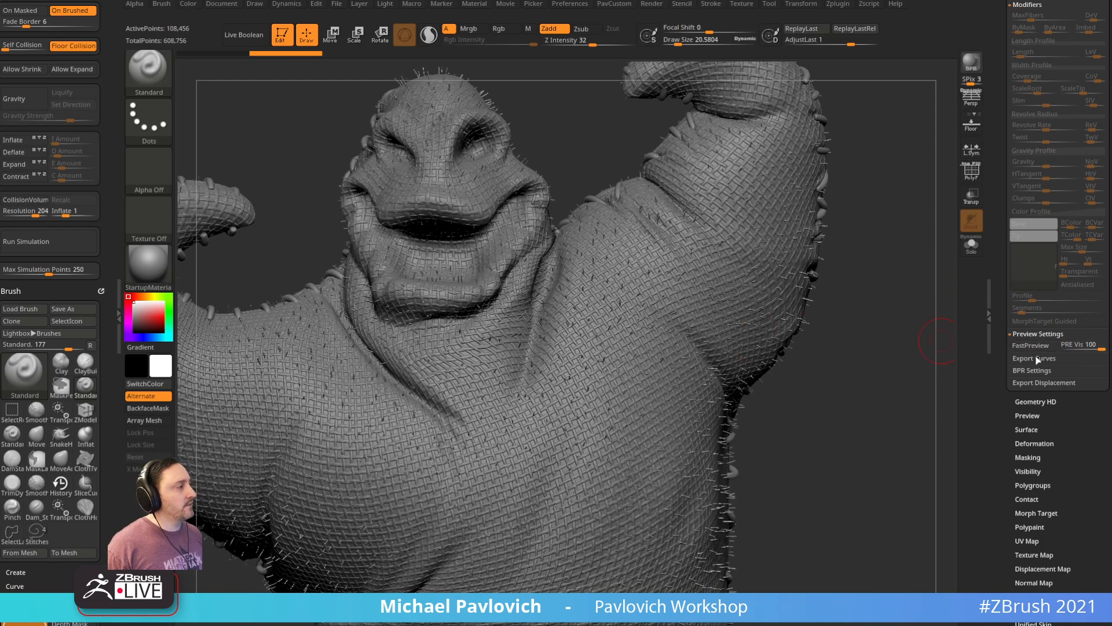
left_click_drag(894, 380, 920, 438)
mouse_move(943, 298)
left_mouse_down("alt")
mouse_move(869, 290)
mouse_move(772, 302)
left_mouse_up("alt")
key("s")
left_click_drag(902, 299, 895, 299)
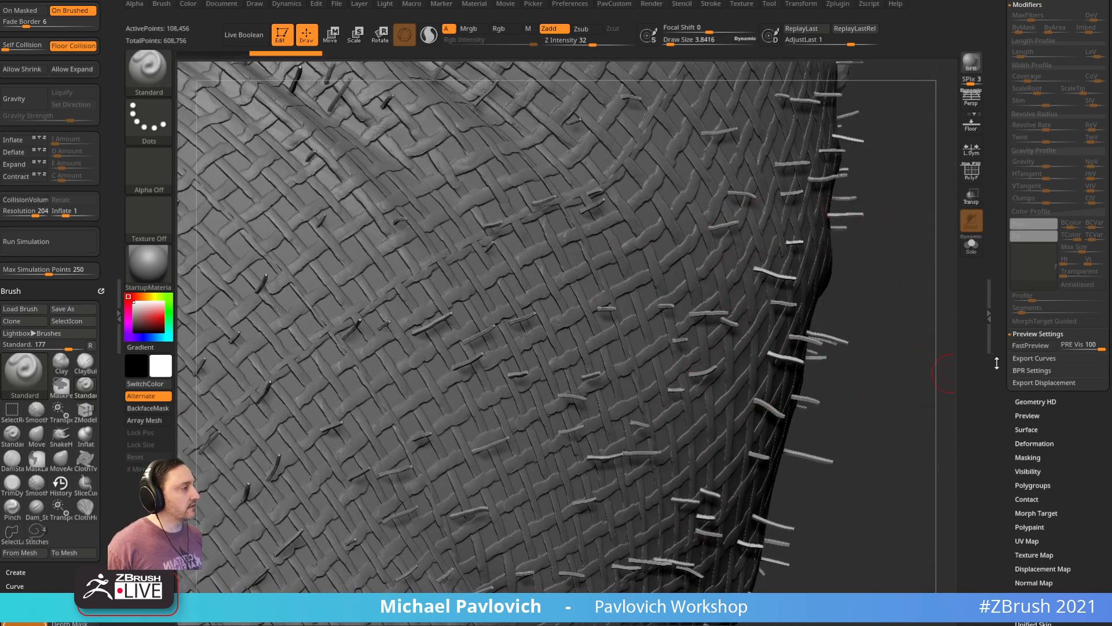
Step: Set the FiberMesh BPR TipAniso to 0 and Subdiv to 1, and make a close-up BPR render
key("shift")
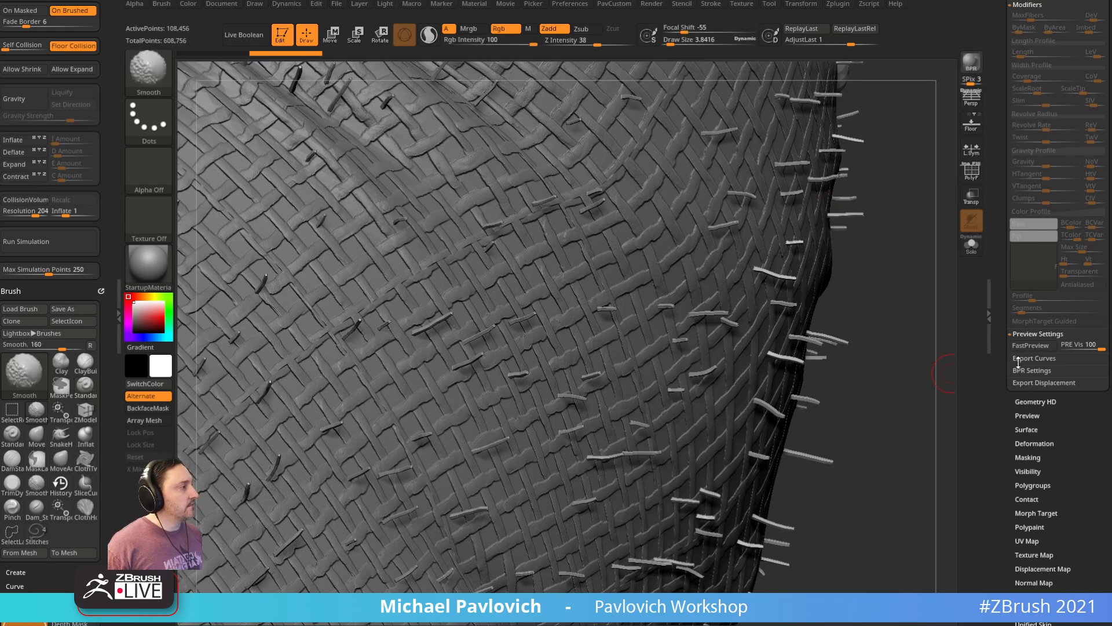
left_click(1028, 371)
left_click_drag(1092, 385, 1019, 396)
key("shift+r")
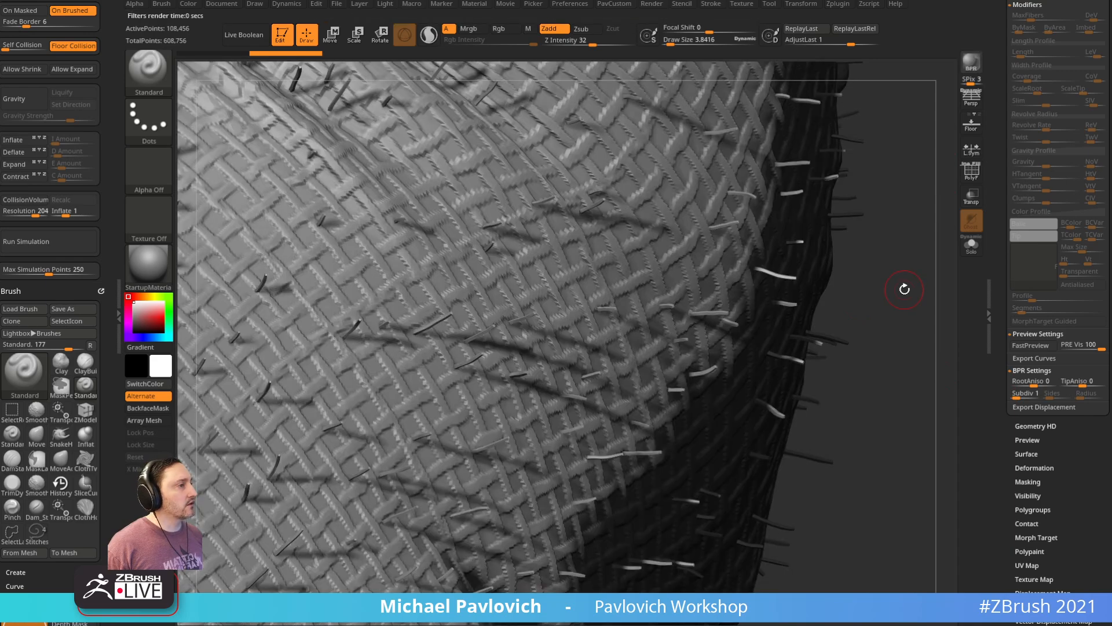
Step: Choose the GroomHairToss brush, enlarge it to a Draw Size of about 55, and start grooming the raised arm's fibers
mouse_move(876, 248)
left_mouse_down("alt")
mouse_move(819, 206)
mouse_move(790, 214)
mouse_move(846, 266)
mouse_move(892, 276)
mouse_move(876, 274)
left_mouse_up("alt")
key("b")
key("g")
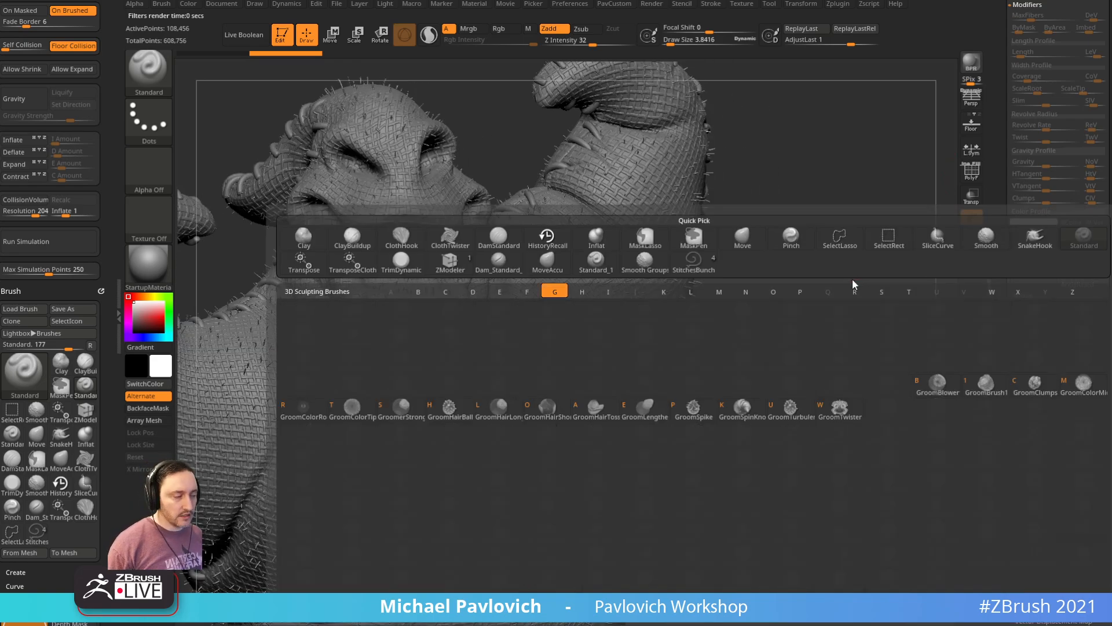
left_click(615, 406)
mouse_move(870, 261)
left_mouse_down("alt")
mouse_move(854, 308)
mouse_move(875, 313)
mouse_move(810, 312)
left_mouse_up("alt")
key("s")
left_click(855, 313)
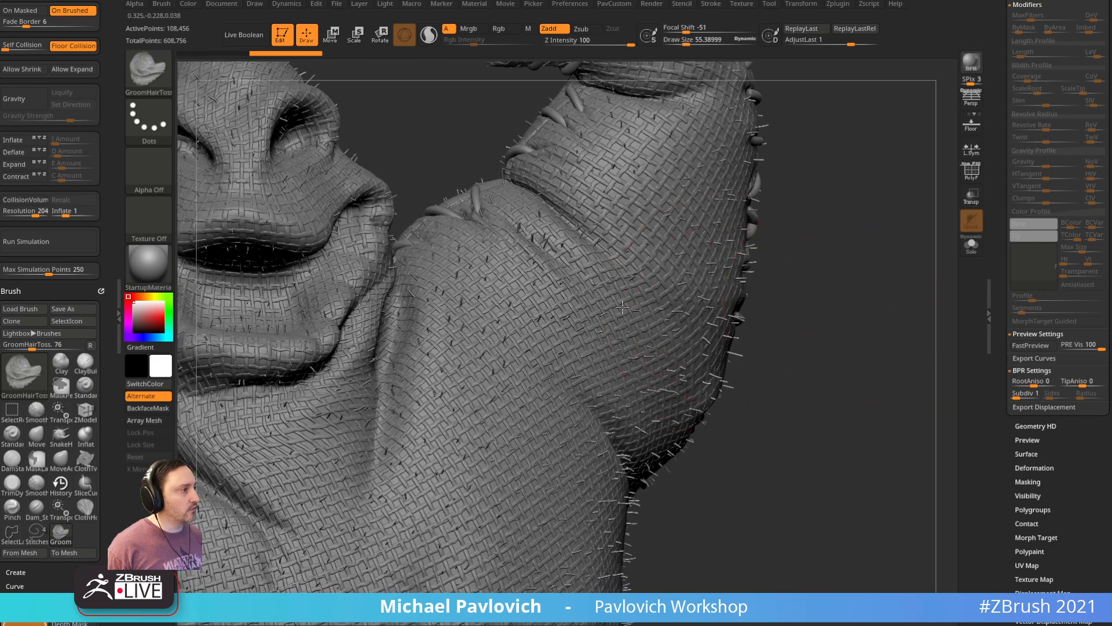
left_click_drag(757, 413, 785, 420)
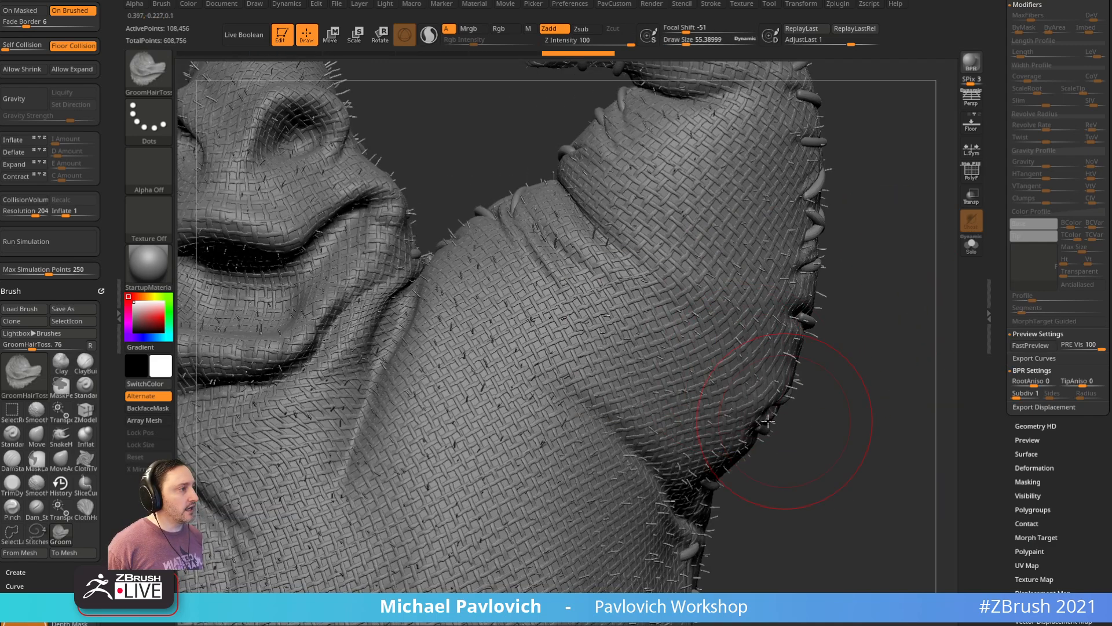
Step: Collapse the other brush setting sections and open the groom brush's FiberMesh settings
left_click_drag(109, 336, 109, 55)
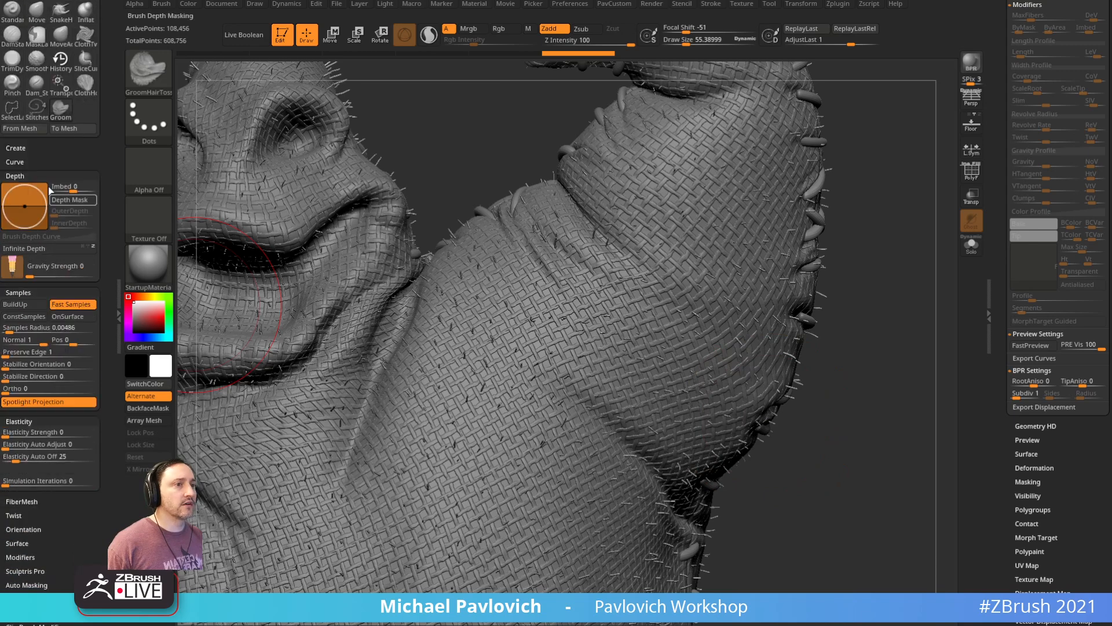
left_click(24, 174, "shift")
left_click(21, 190, "shift")
left_click(19, 205, "shift")
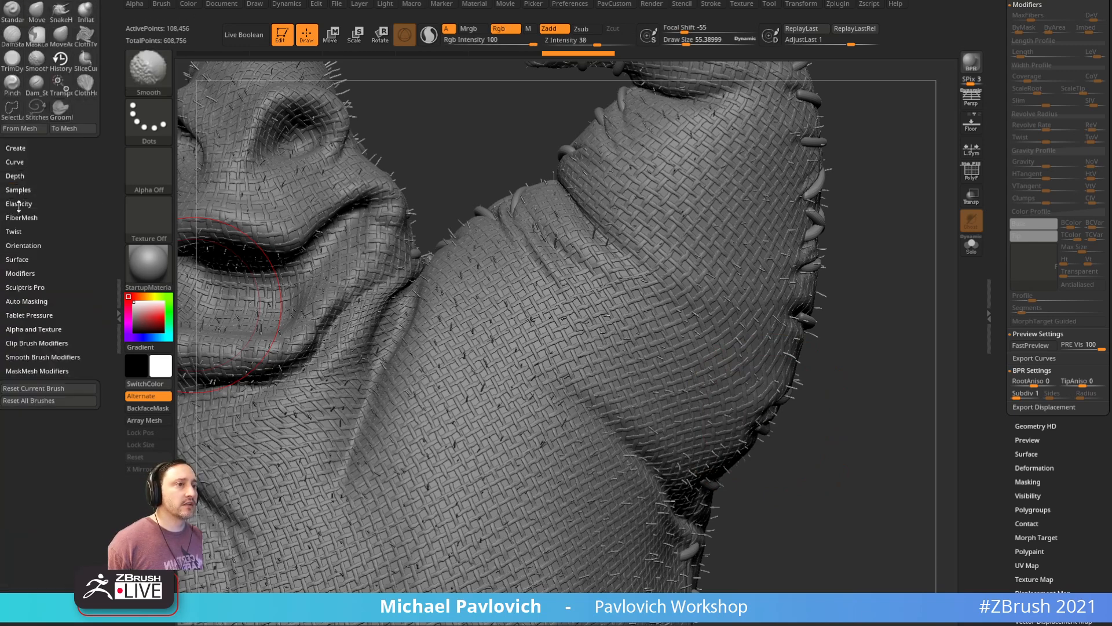
left_click(21, 219, "shift")
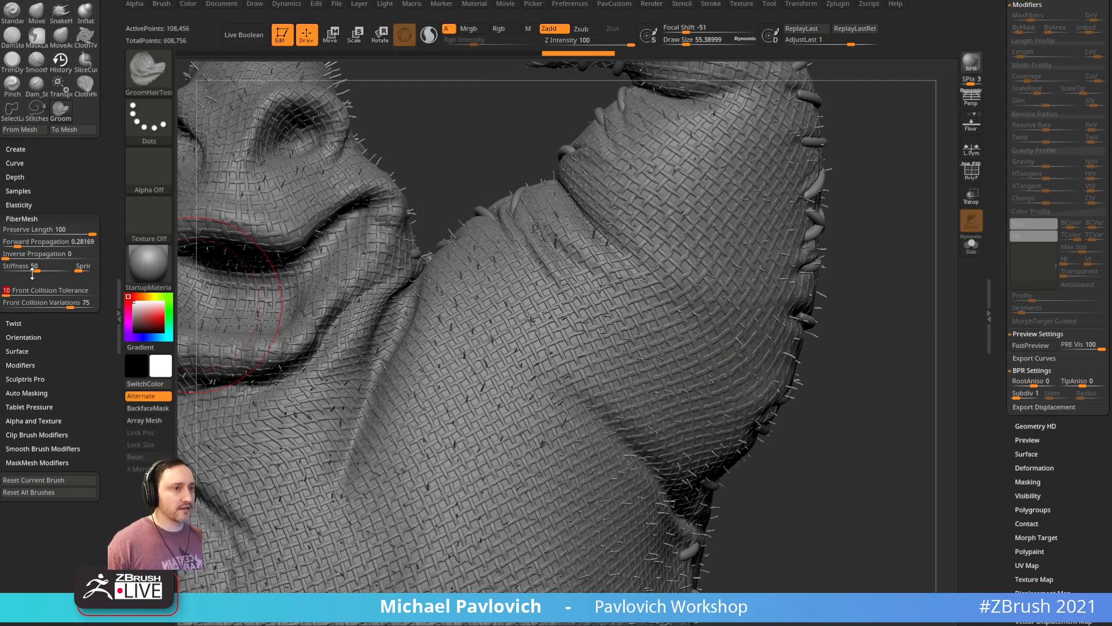
Step: Toss the fibers across the shoulder and raised arm with GroomHairToss and make a BPR render
left_click_drag(660, 243, 625, 214)
left_click_drag(852, 259, 825, 257, "alt")
mouse_move(579, 281)
left_mouse_down()
mouse_move(489, 355)
mouse_move(452, 335)
left_mouse_up()
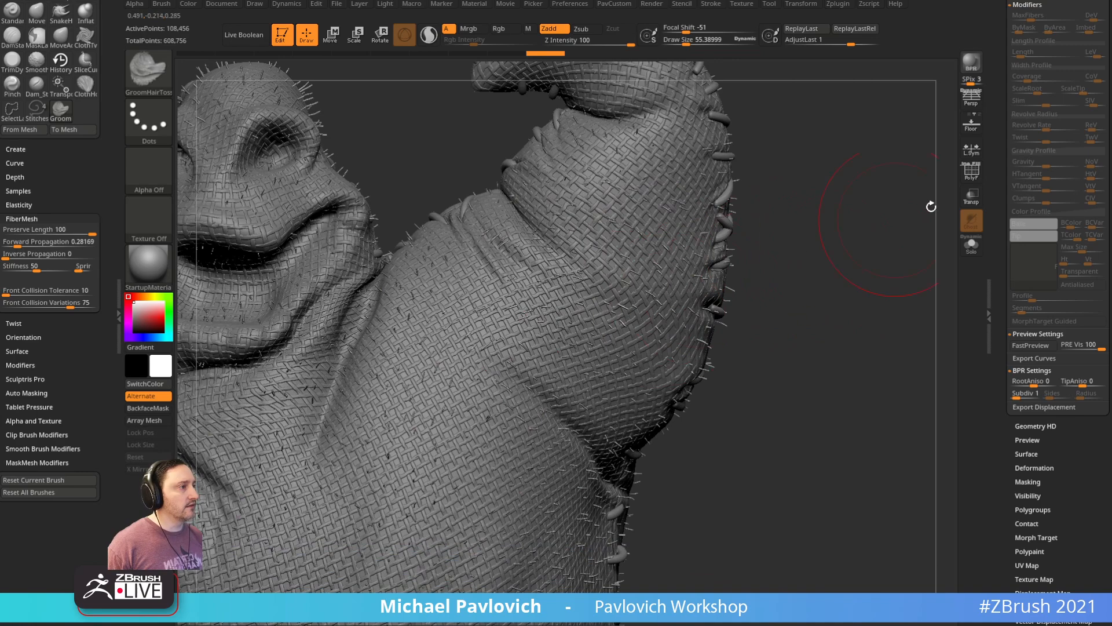
left_click(971, 63)
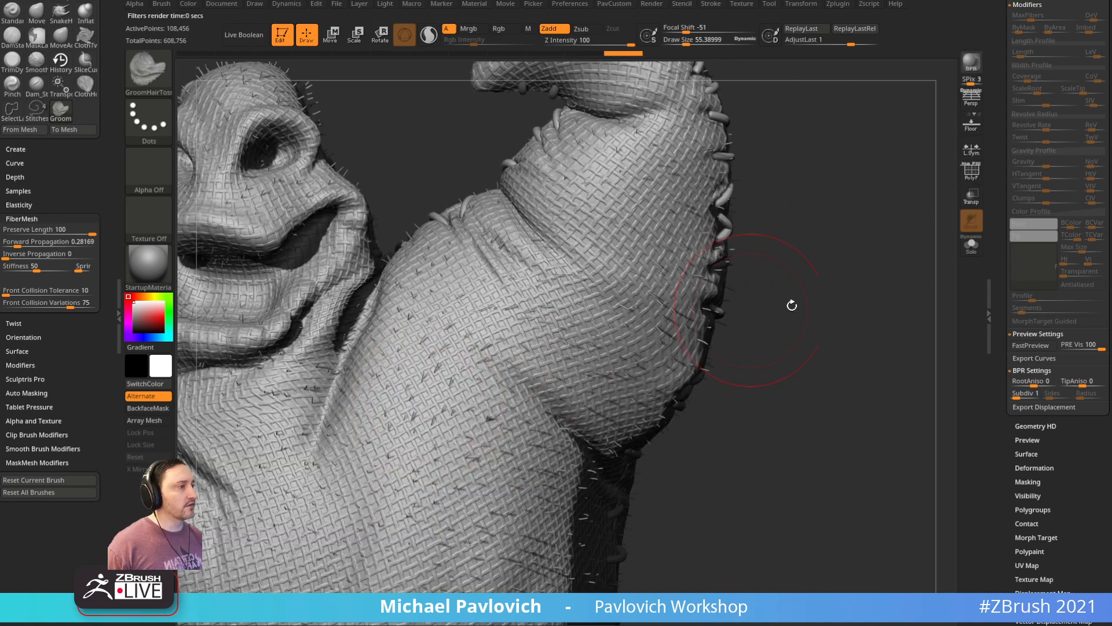
Step: Switch to the GroomTurbulence brush at a Draw Size of about 46 and roughen the raised arm's fibers
mouse_move(792, 305)
left_mouse_down("alt")
mouse_move(810, 288)
mouse_move(814, 313)
mouse_move(780, 291)
left_mouse_up("alt")
key("s")
mouse_move(778, 292)
left_mouse_down()
mouse_move(797, 300)
mouse_move(772, 301)
left_mouse_up()
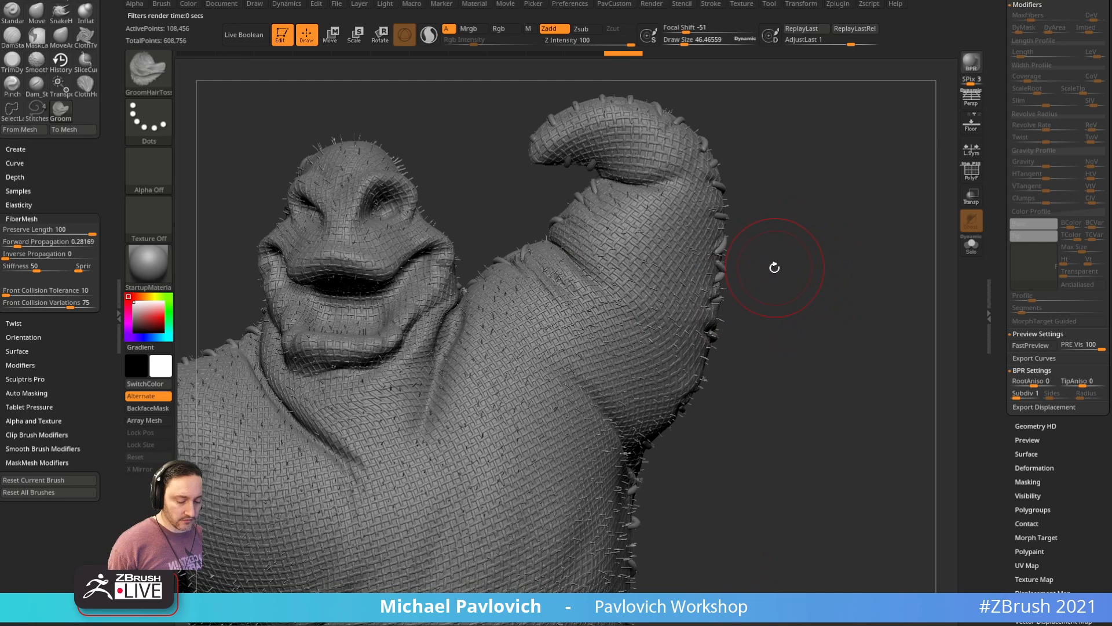
key("b")
key("g")
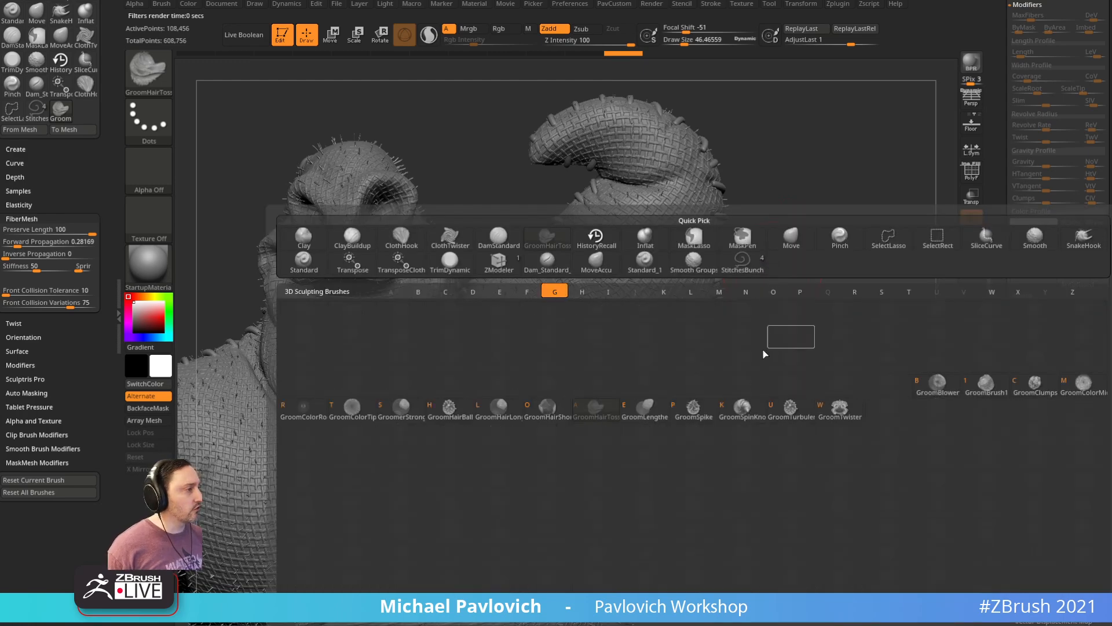
left_click(800, 415)
left_click_drag(856, 360, 637, 323)
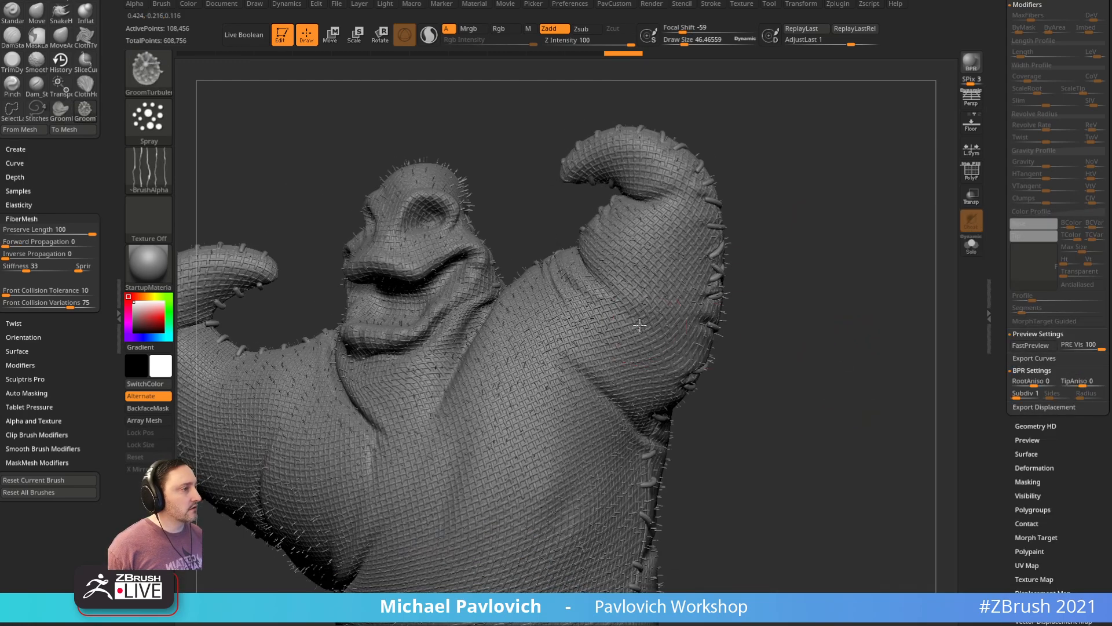
mouse_move(753, 332)
left_mouse_down()
mouse_move(832, 340)
mouse_move(834, 354)
left_mouse_up()
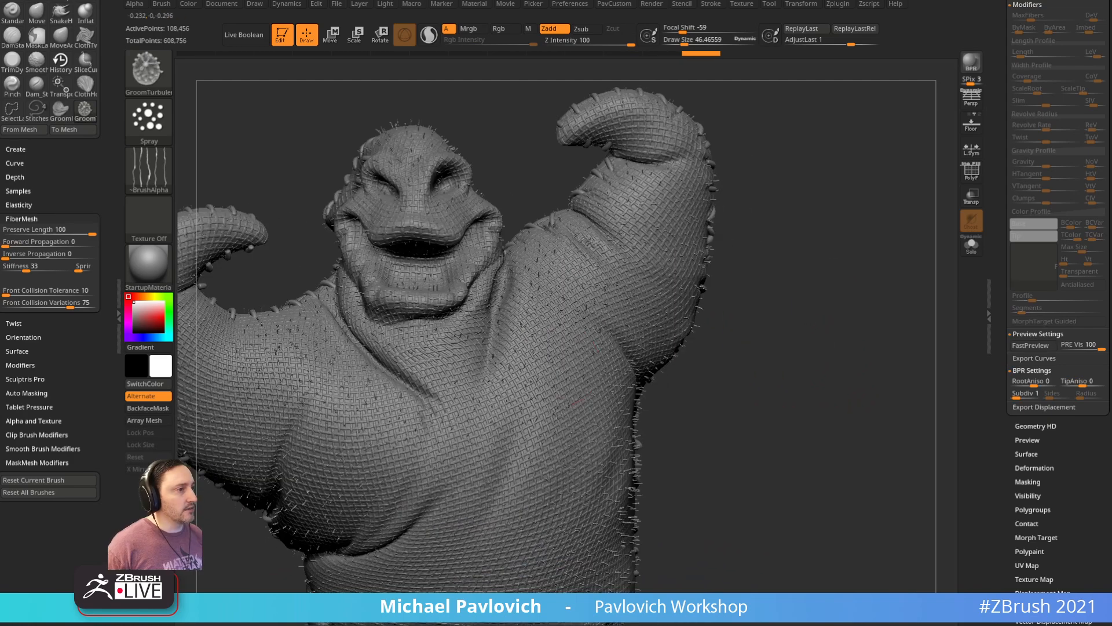
Step: Groom the remaining fibers with turbulence strokes over the belly, head, back and both arms
left_click_drag(321, 514, 347, 504)
mouse_move(727, 440)
left_mouse_down("alt")
mouse_move(723, 398)
mouse_move(666, 388)
left_mouse_up("alt")
mouse_move(552, 486)
left_mouse_down()
mouse_move(561, 493)
mouse_move(591, 417)
left_mouse_up()
left_click_drag(747, 319, 720, 304)
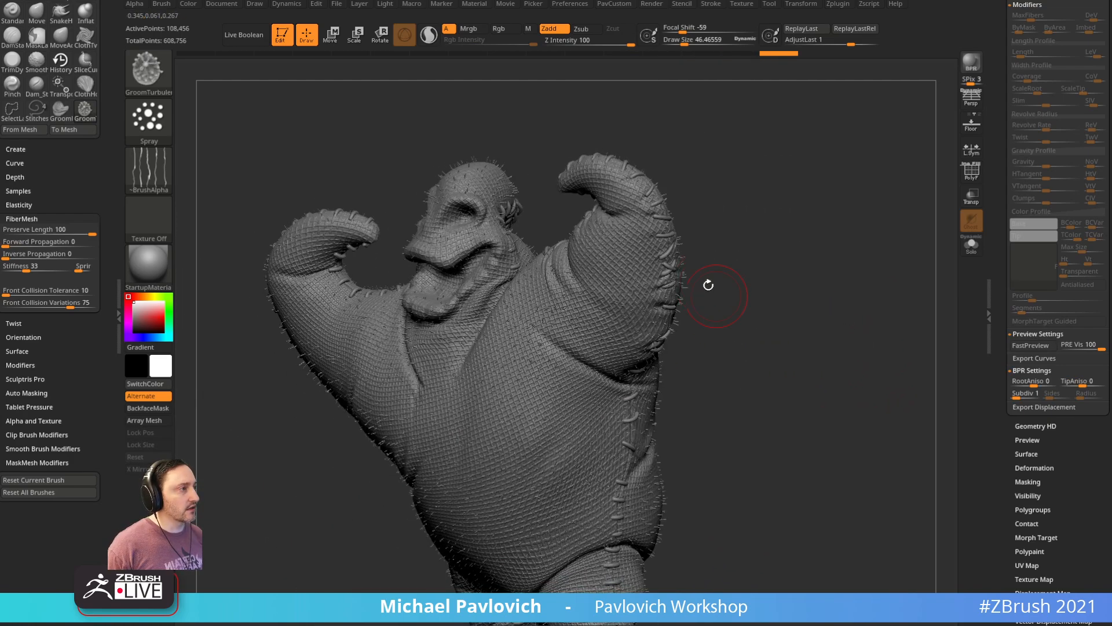
left_click_drag(491, 153, 704, 231)
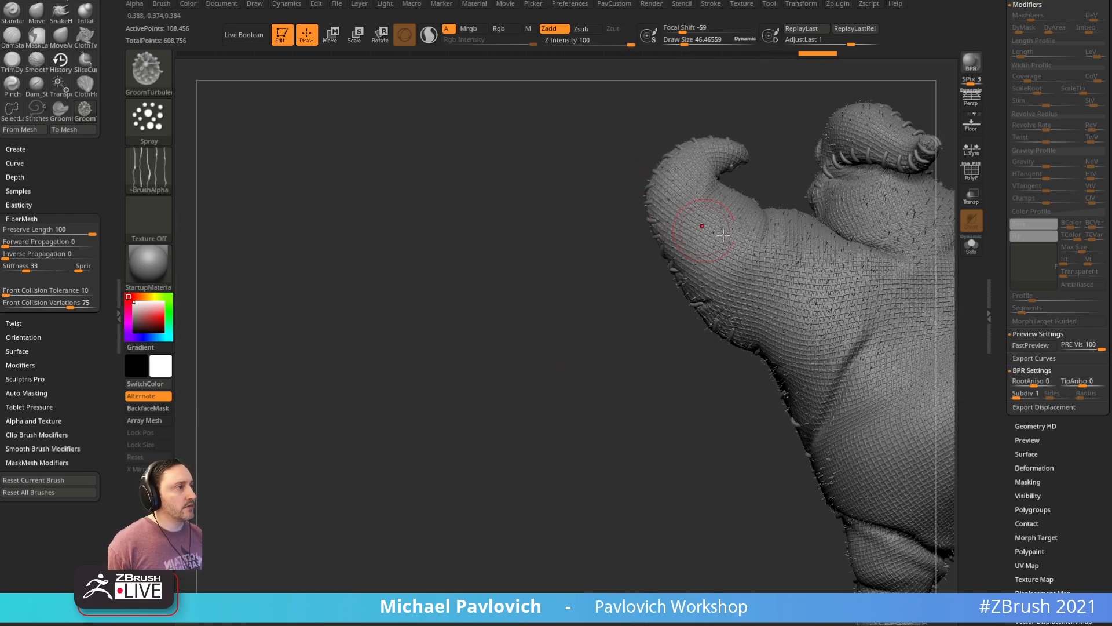
left_click_drag(942, 187, 724, 226, "alt")
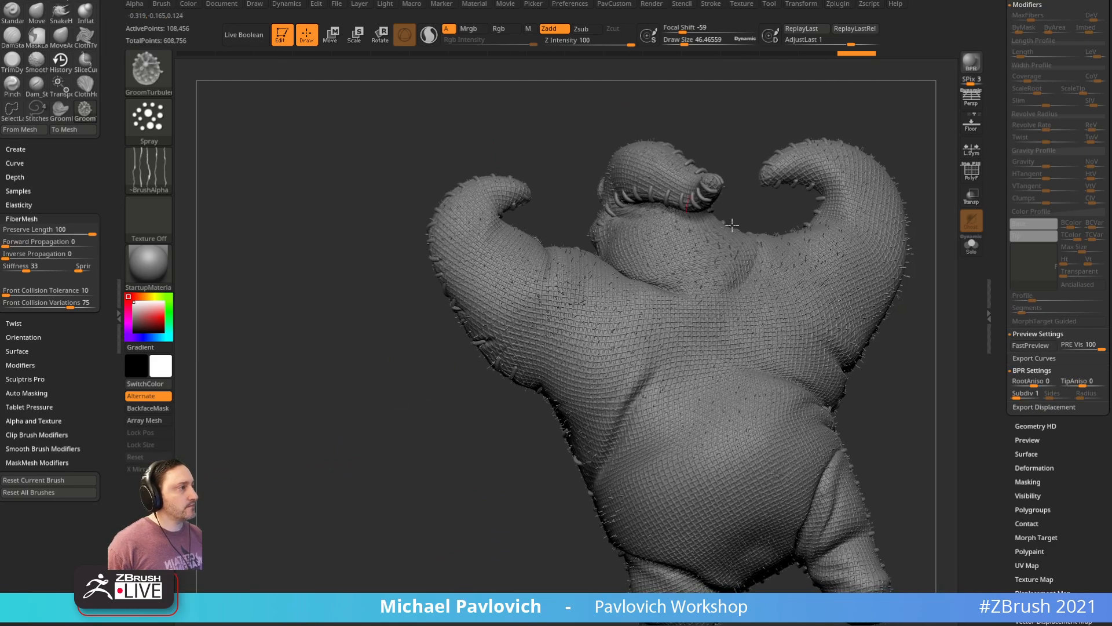
left_click_drag(693, 190, 821, 258)
mouse_move(895, 139)
left_mouse_down()
mouse_move(808, 284)
mouse_move(566, 436)
left_mouse_up()
left_click_drag(498, 509, 626, 466)
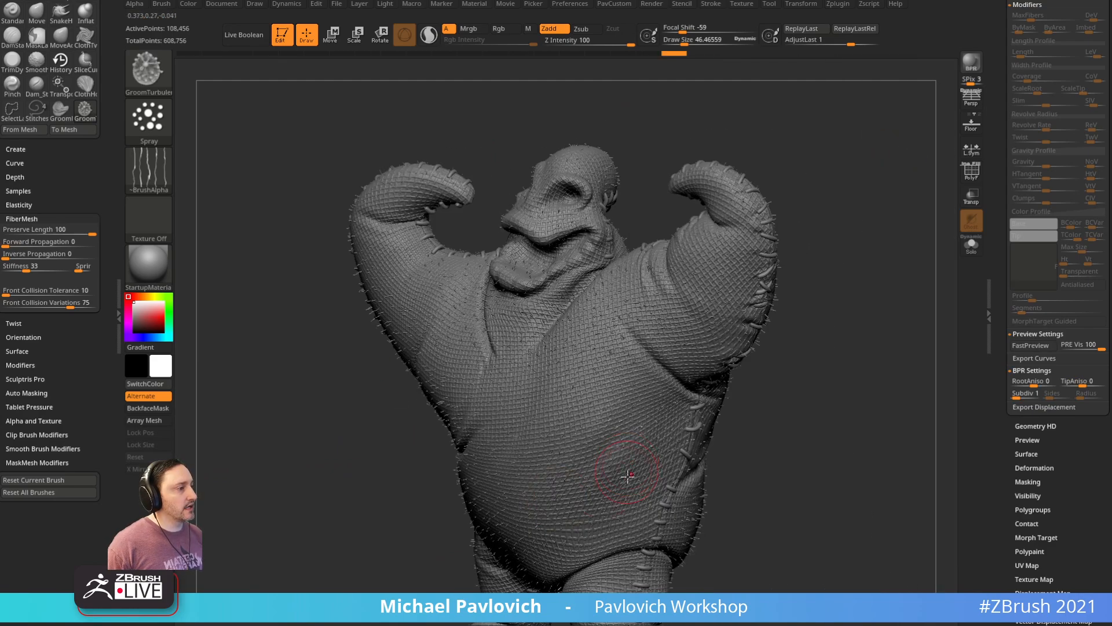
left_click_drag(278, 449, 463, 513)
left_click_drag(351, 400, 314, 350)
mouse_move(447, 103)
left_mouse_down("alt")
mouse_move(509, 159)
mouse_move(608, 174)
left_mouse_up("alt")
left_click_drag(388, 306, 367, 380)
left_click_drag(439, 336, 503, 307)
left_click_drag(667, 289, 510, 342)
Step: Return to the Standard brush and select the burlap body subtool PolyMesh3D_3
key("b")
key("s")
key("t")
left_click_drag(887, 324, 791, 378)
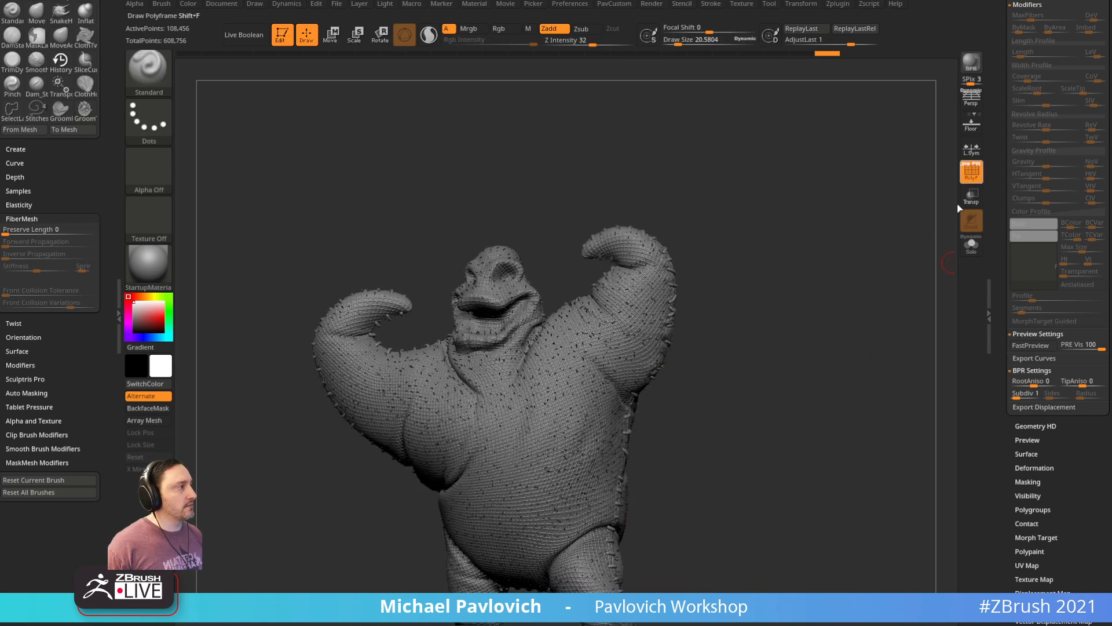
left_click_drag(878, 278, 923, 253, "alt")
left_click_drag(1012, 232, 1022, 412)
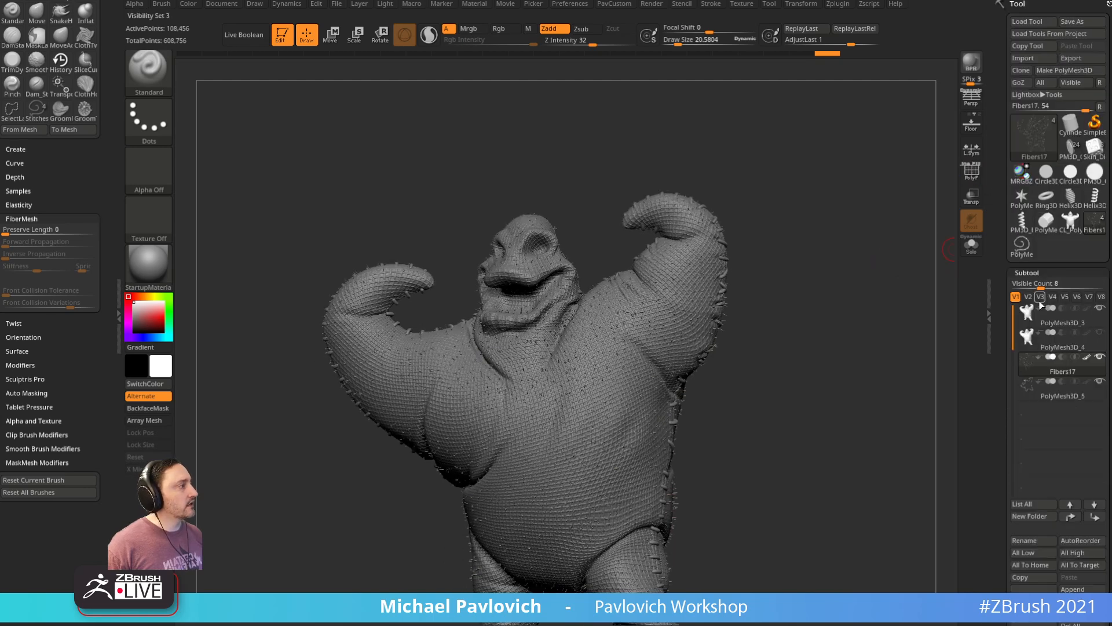
left_click(1043, 315)
Step: Apply the SkinShade4 material and fill the burlap body with a dark brown color
mouse_move(934, 297)
left_mouse_down()
mouse_move(905, 294)
mouse_move(914, 260)
mouse_move(956, 255)
mouse_move(945, 214)
mouse_move(915, 273)
mouse_move(887, 266)
left_mouse_up()
key("s")
left_click_drag(147, 321, 144, 319)
left_click(148, 264)
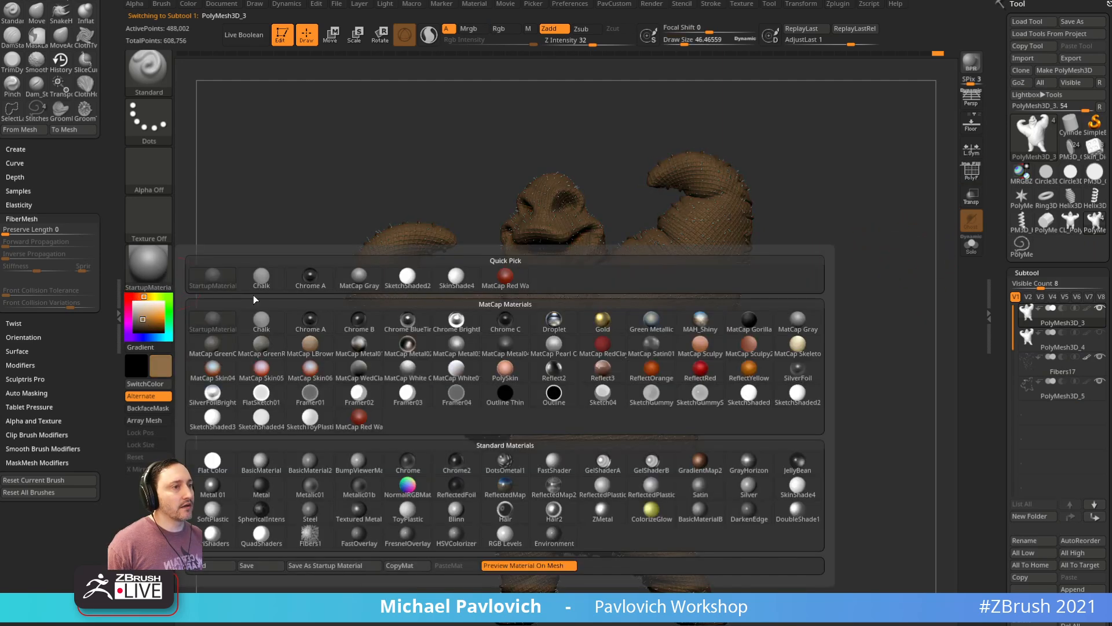
left_click(795, 462)
left_click_drag(153, 315, 148, 324)
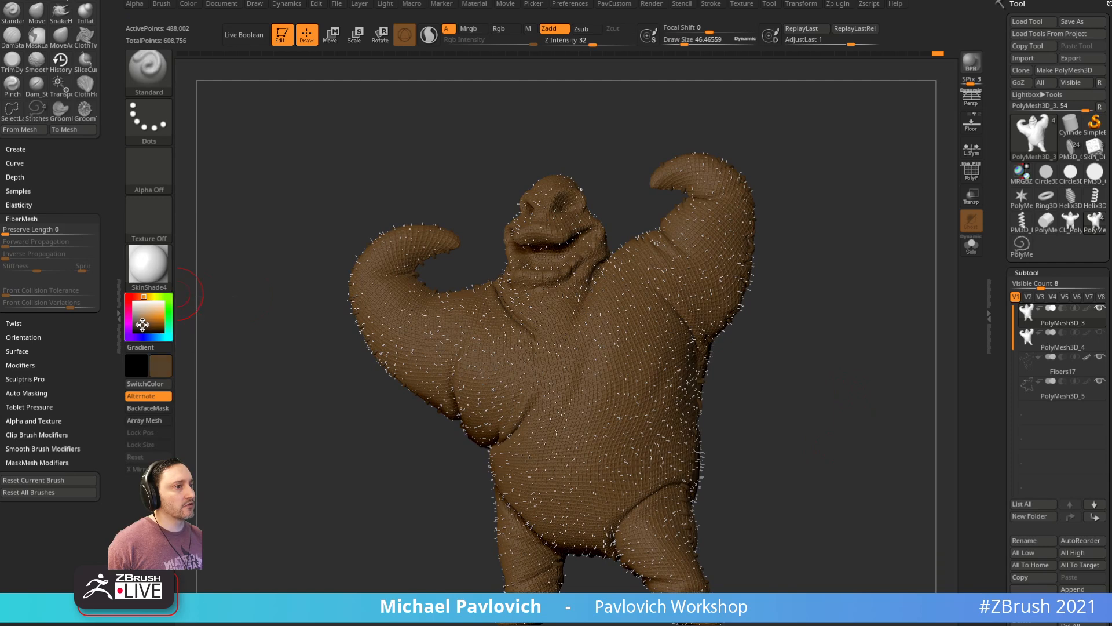
left_click(143, 324)
left_click_drag(278, 197, 316, 192)
Step: Select the Fibers17 subtool and fill it with the same dark brown as the body
left_click(1082, 346)
left_click(1057, 371)
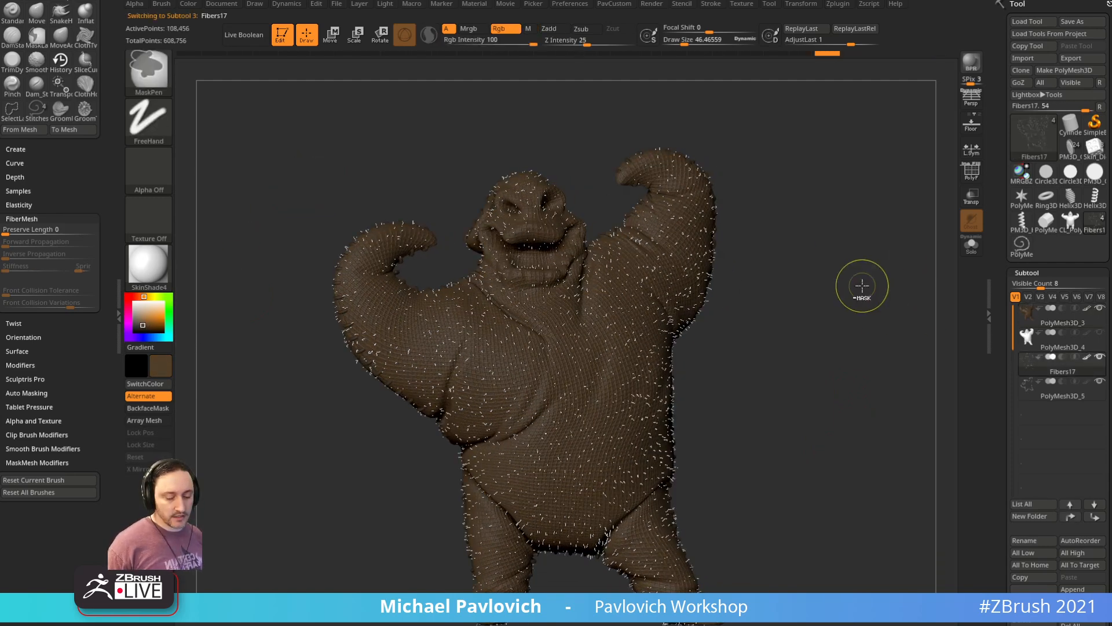
left_click_drag(857, 303, 789, 321)
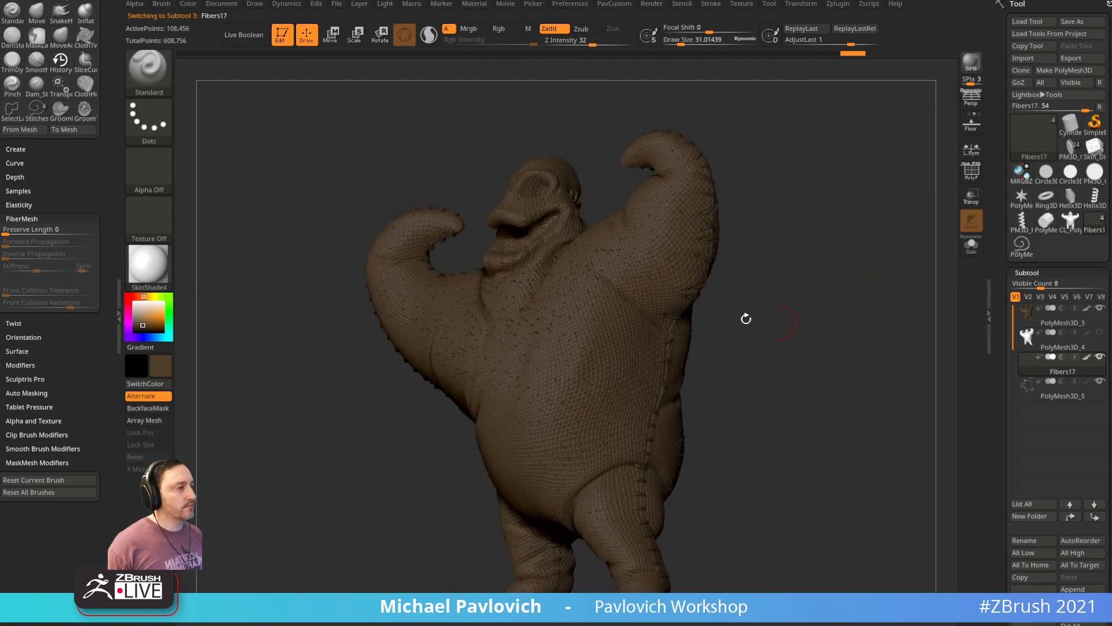
left_click(200, 4)
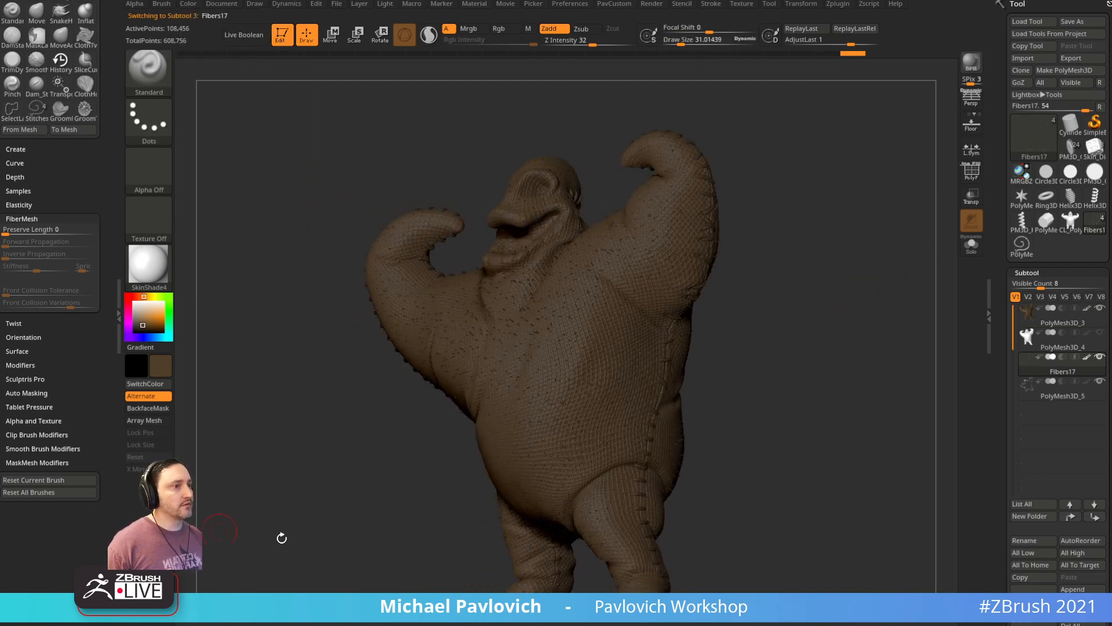
Step: Select the stitches subtool PolyMesh3D_5 and fill it with a near-black brown
left_click(1051, 394)
left_click_drag(931, 377, 866, 353)
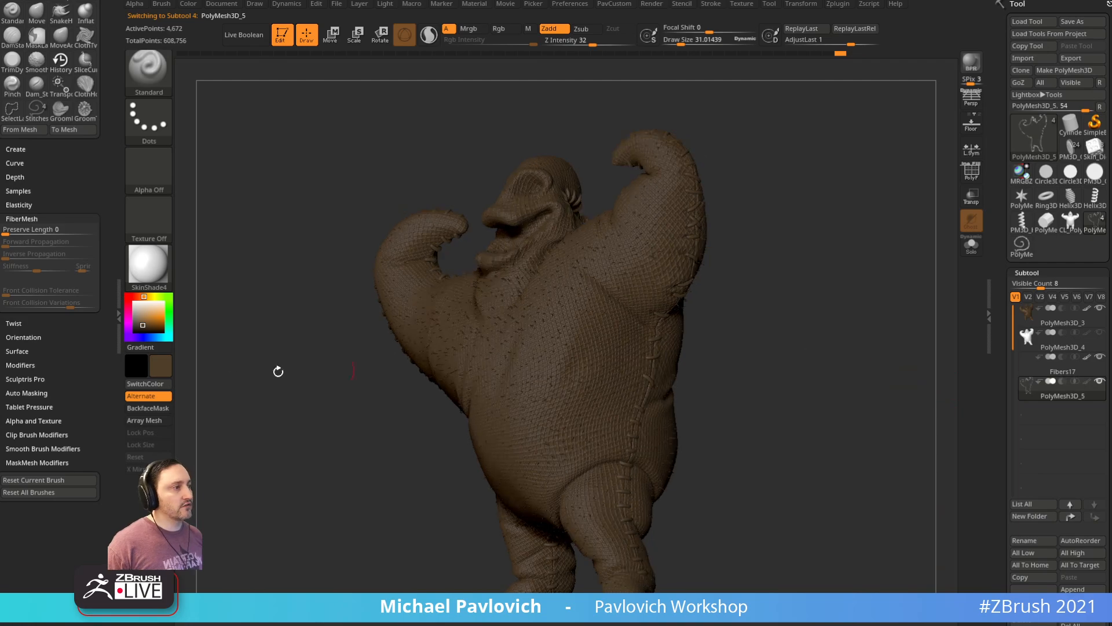
left_click_drag(142, 328, 142, 331)
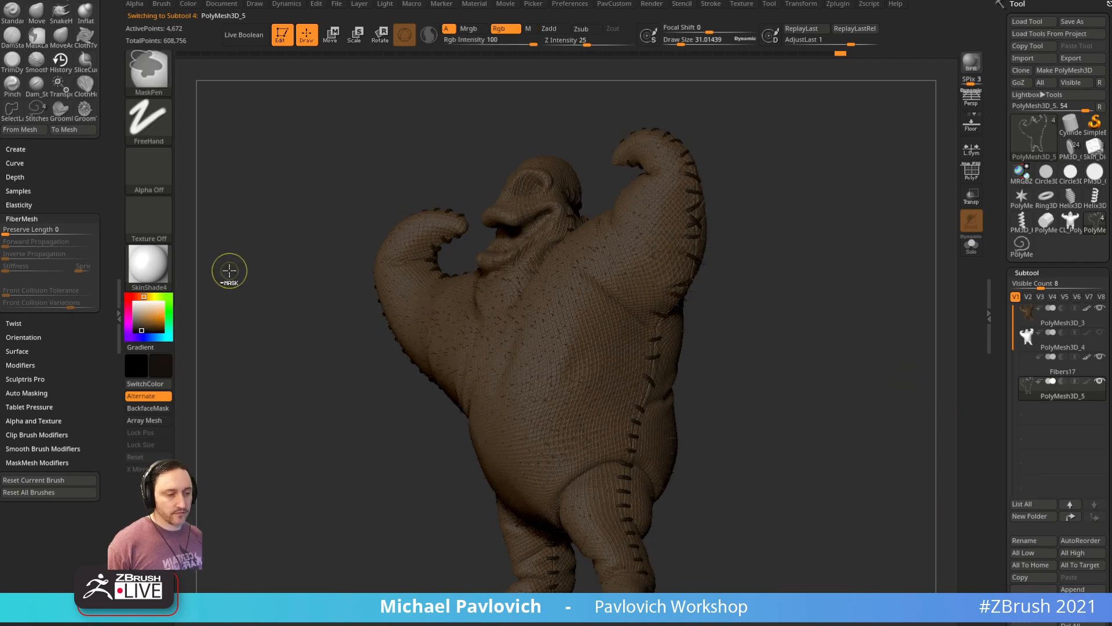
left_click_drag(744, 225, 797, 231)
Step: Select the burlap body subtool PolyMesh3D_3 and choose the Paint brush with a draw size of about 68
left_click(694, 249, "alt")
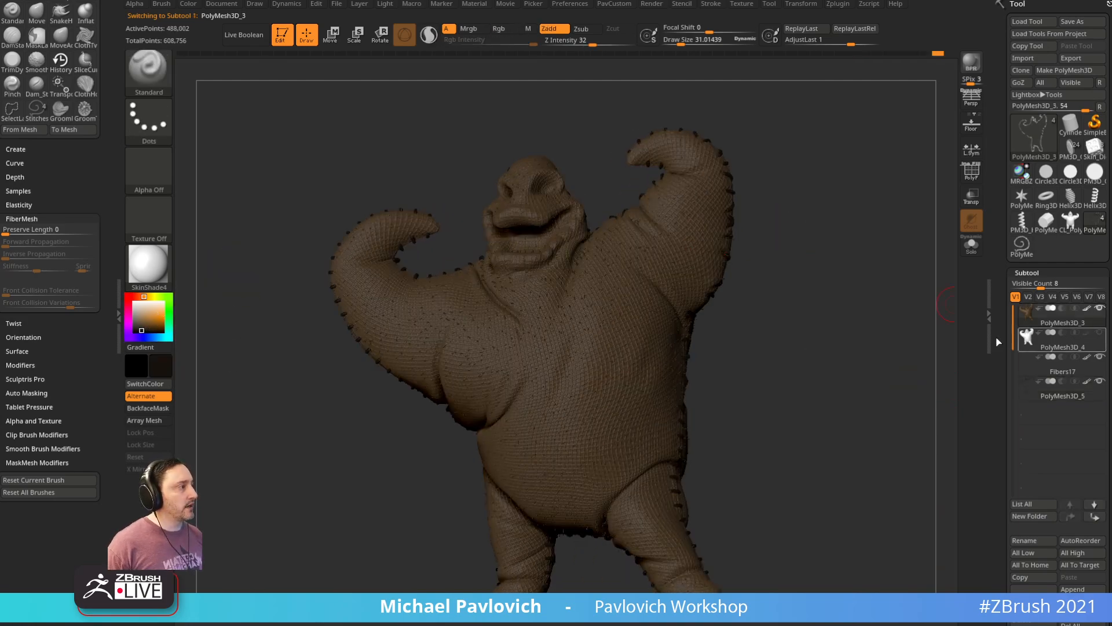
left_click_drag(847, 287, 861, 328)
key("s")
left_click(861, 329)
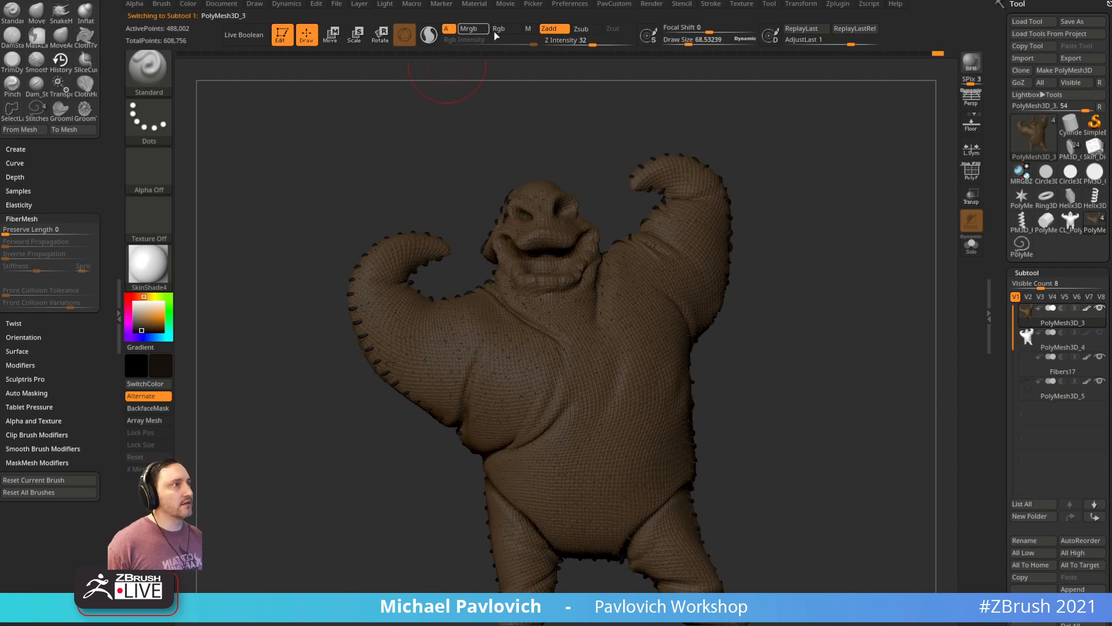
key("b")
key("p")
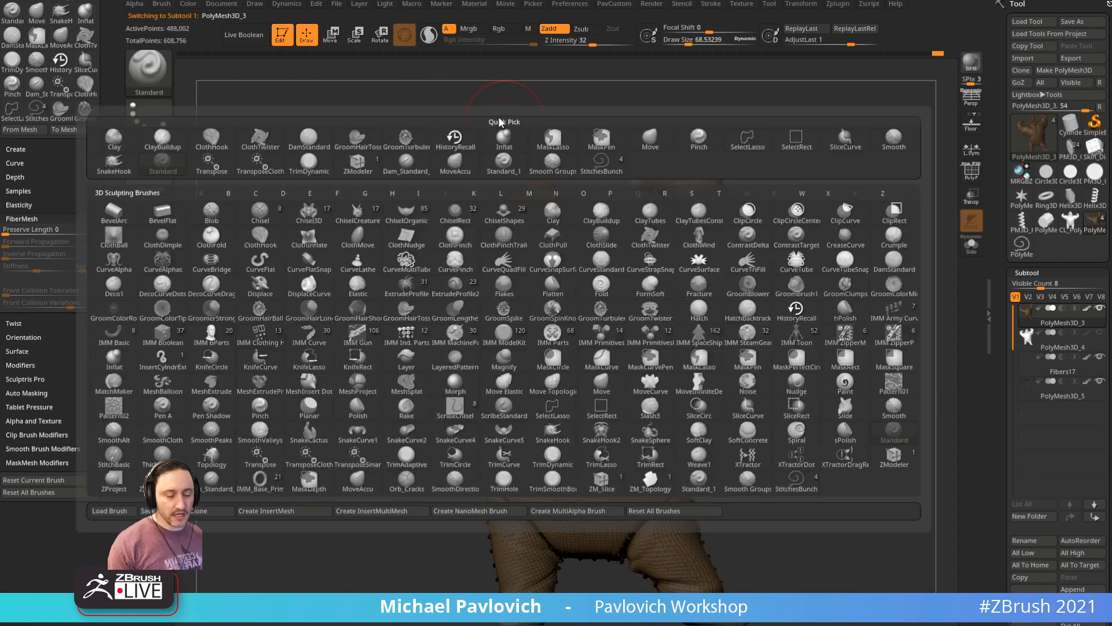
left_click_drag(542, 121, 533, 113, "alt")
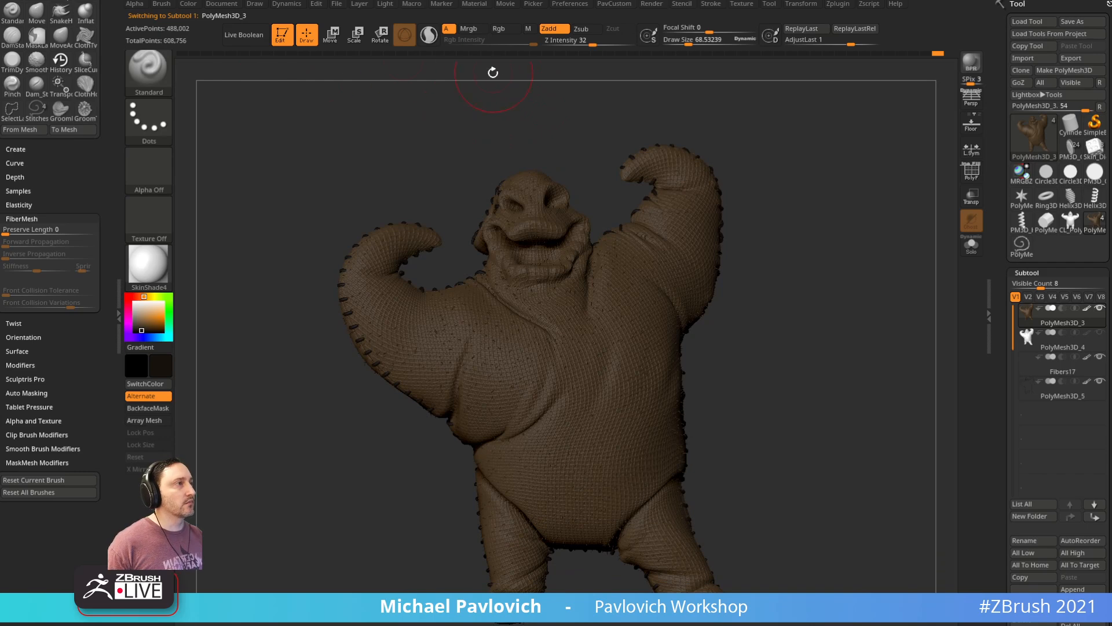
key("b")
key("p")
key("a")
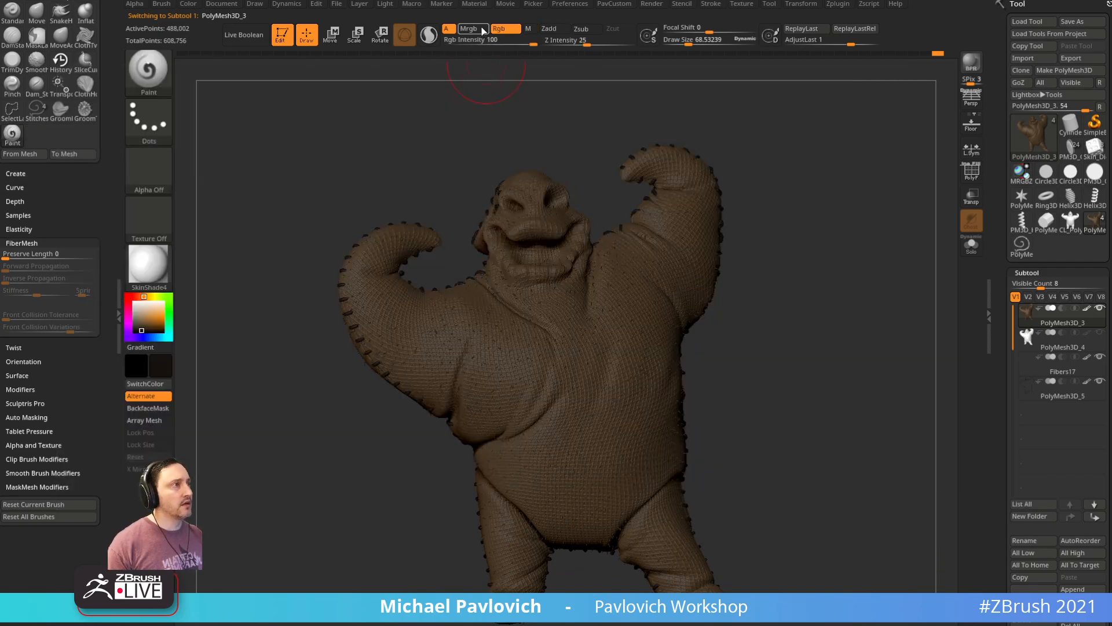
Step: Sample the body color, brighten it to a lighter brown, and paint highlights on the chest at Rgb intensity 36
key("bracketleft")
left_click_drag(427, 137, 399, 139)
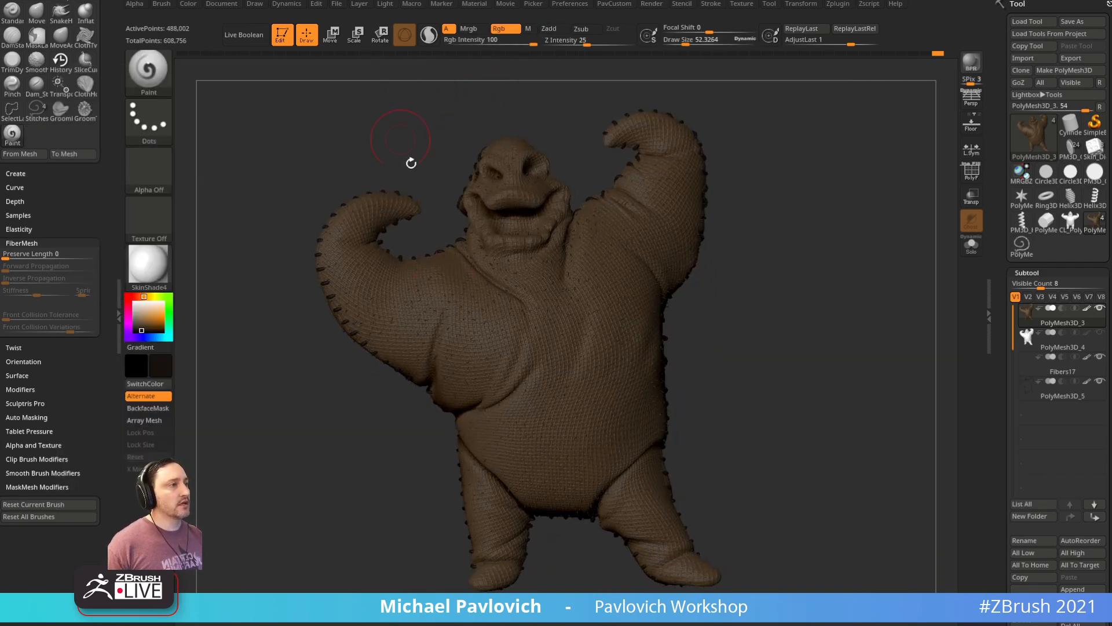
key("c")
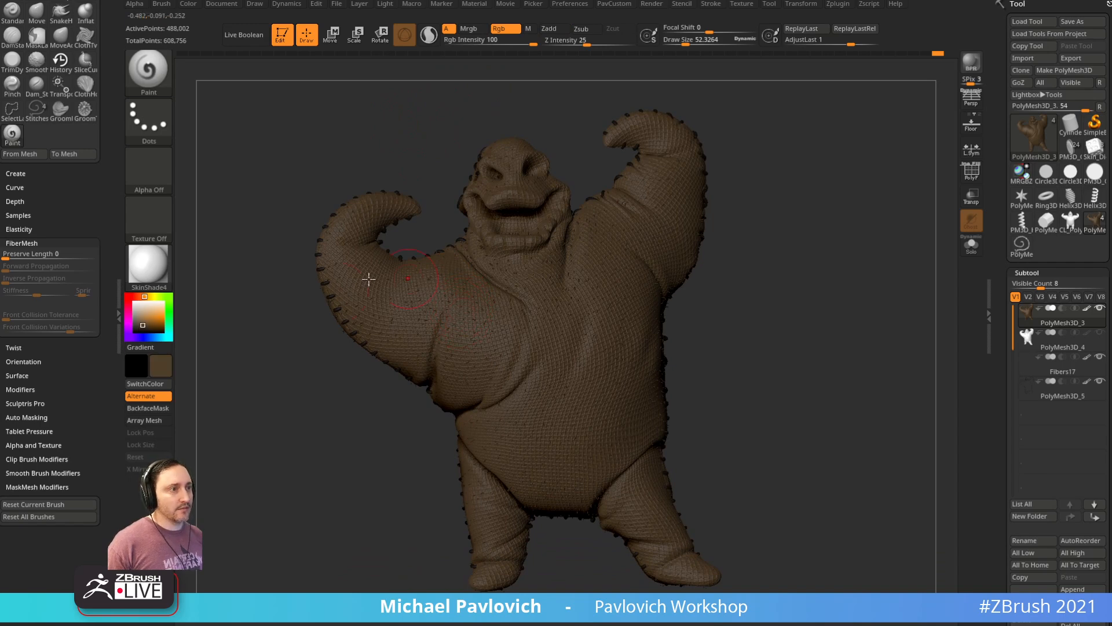
left_click(146, 321)
key("s")
mouse_move(408, 314)
left_mouse_down()
mouse_move(477, 307)
mouse_move(558, 364)
left_mouse_up()
left_click(499, 43)
left_click_drag(803, 168, 753, 172)
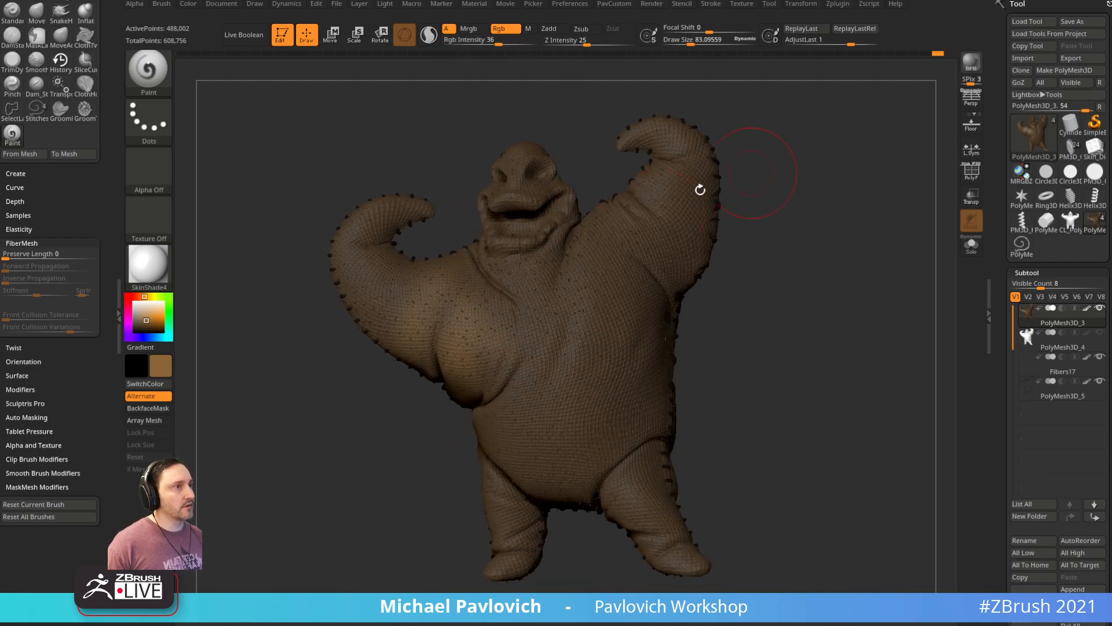
Step: Adjust the LazyRadius and paint more light brown over the chest, belly and head, varying the draw size
key("d")
left_click(521, 330)
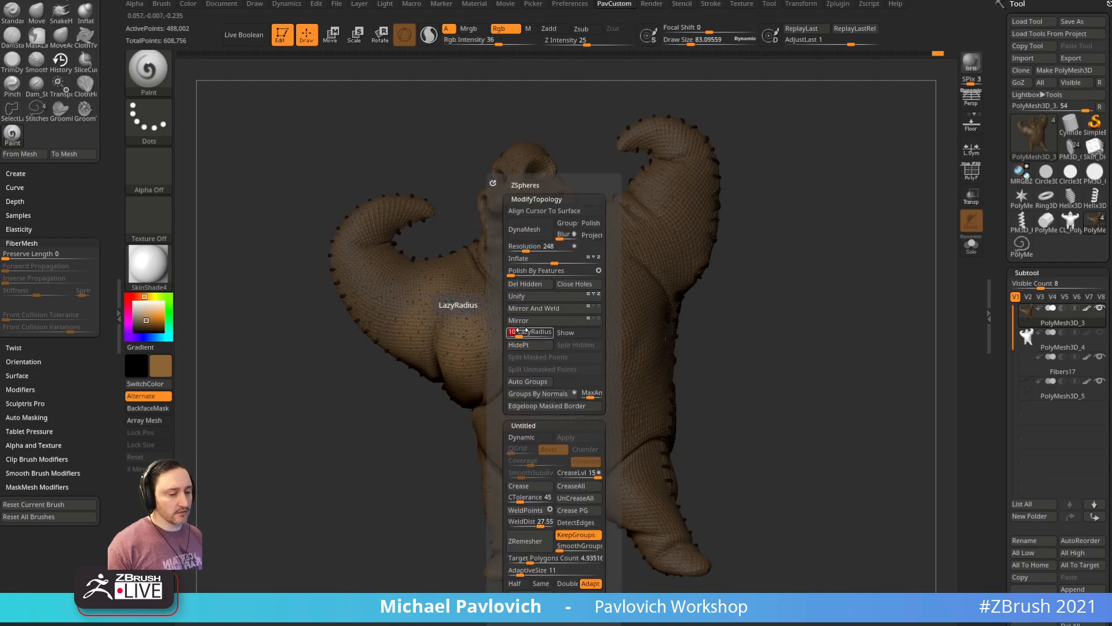
key("Return")
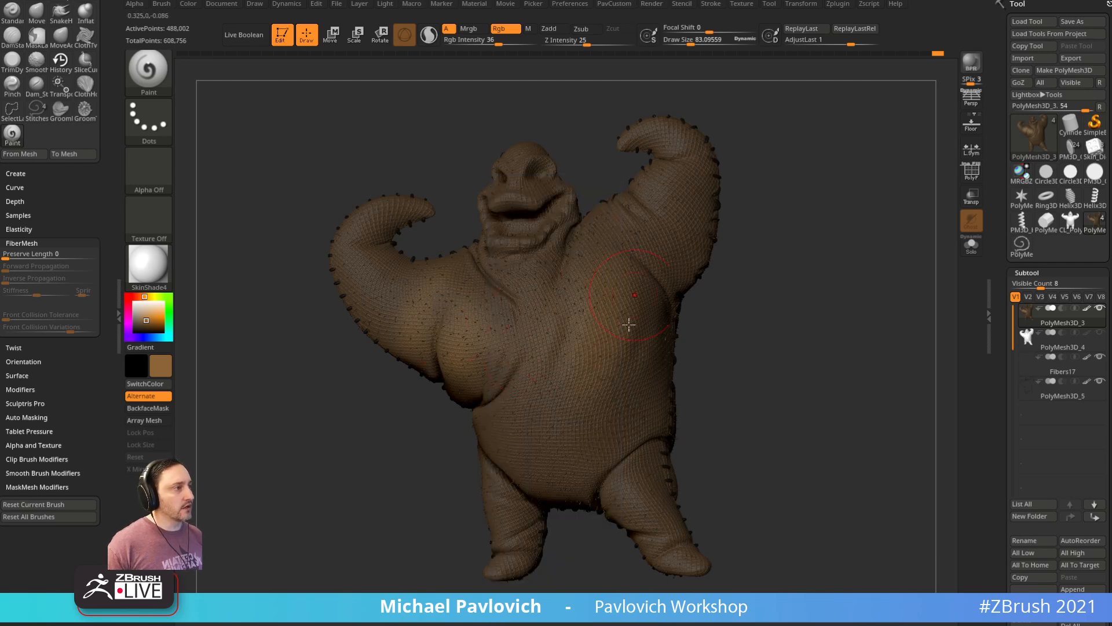
right_click_drag(634, 293, 524, 440)
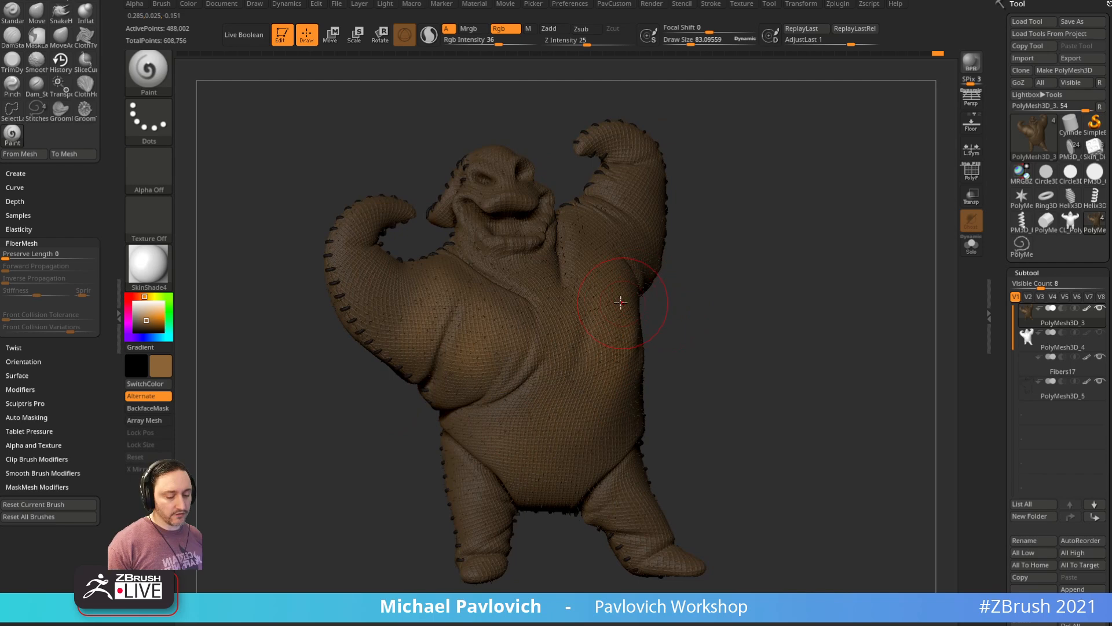
key("s")
left_click(593, 443)
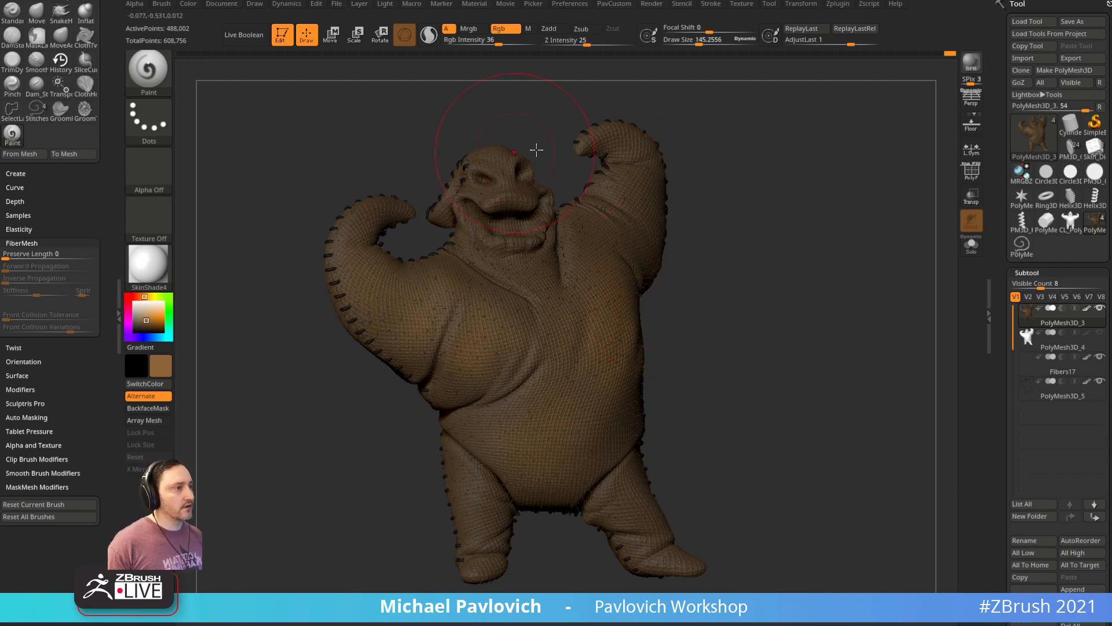
key("s")
left_click(731, 225)
right_click_drag(732, 243, 566, 269, "ctrl")
key("f")
right_click_drag(809, 253, 695, 255)
Step: Bring up the Oogie Boogie reference image and examine the body's coloring and stitching
mouse_move(332, 623)
left_mouse_down()
mouse_move(339, 193)
mouse_move(341, 625)
left_mouse_up()
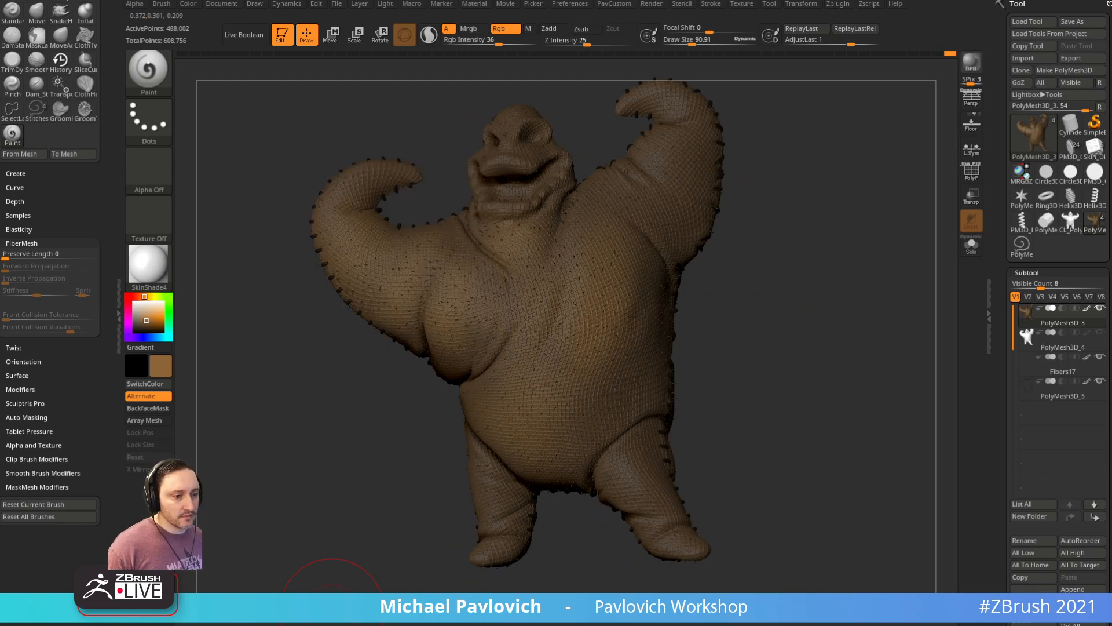
left_click_drag(340, 625, 437, 241)
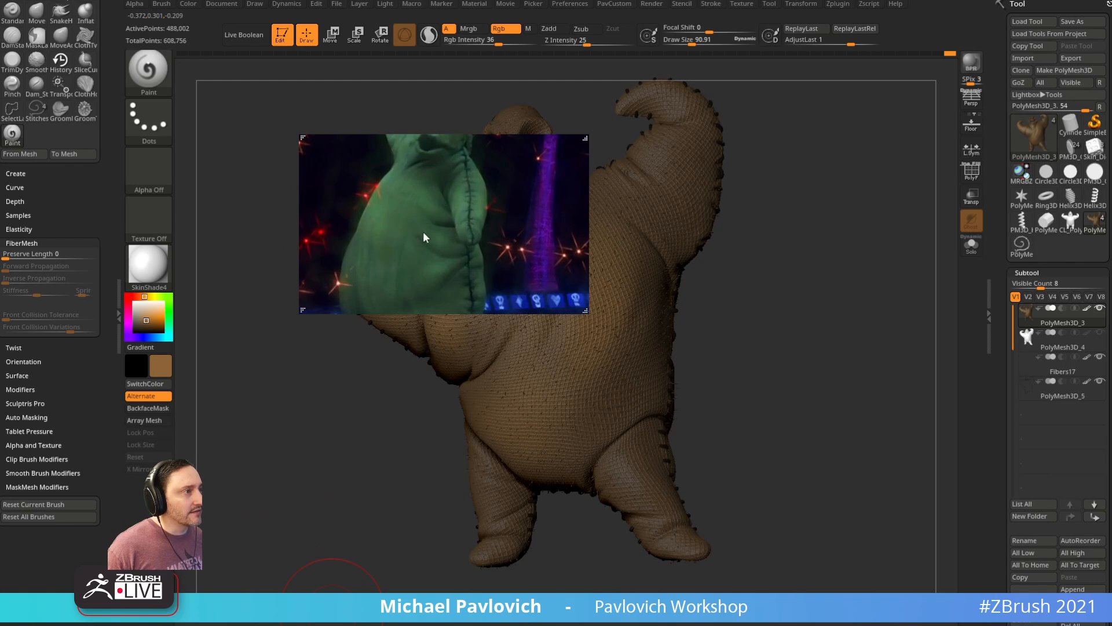
right_click_drag(454, 171, 445, 233)
middle_click_drag(416, 249, 407, 297)
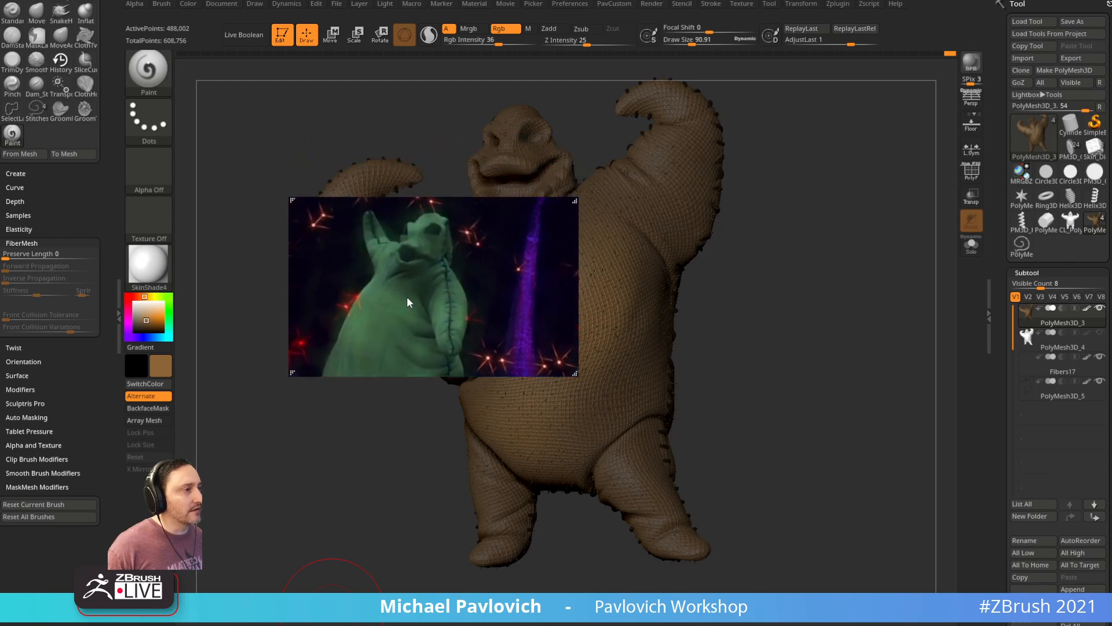
right_click_drag(414, 296, 341, 625)
Step: Check the painted body with the polyframe display toggled, and return to the Standard brush
left_click_drag(780, 312, 919, 206)
left_click(971, 172)
mouse_move(867, 234)
left_mouse_down()
mouse_move(887, 223)
mouse_move(857, 230)
left_mouse_up()
left_click(970, 173)
key("1")
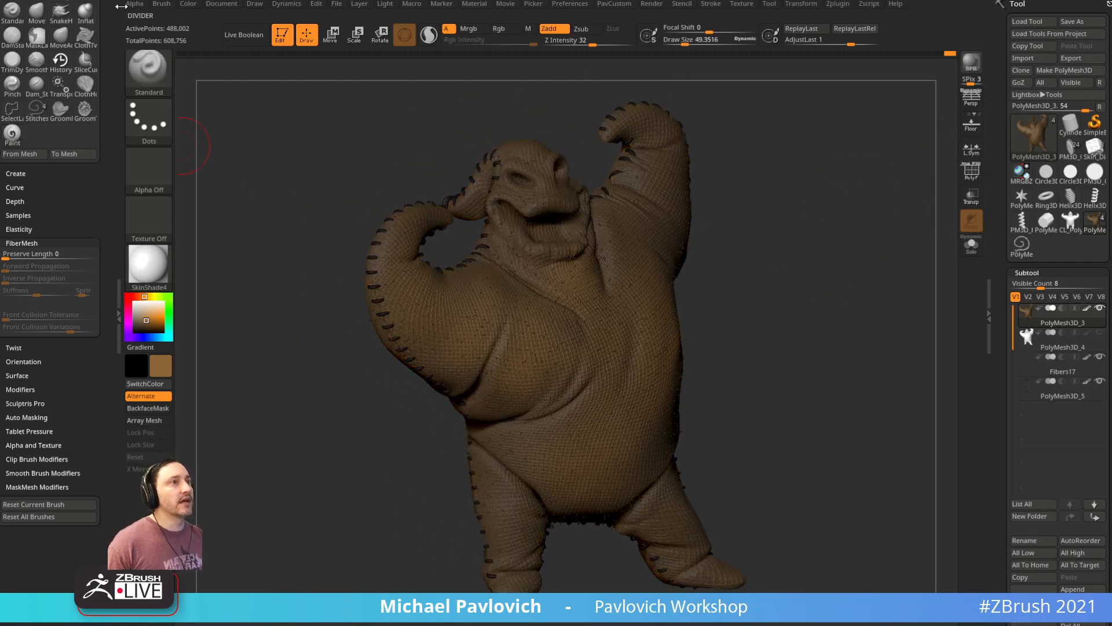
Step: Dock the Zplugin palette in the side tray and compute ambient occlusion for the burlap body
left_click_drag(110, 9, 125, 270)
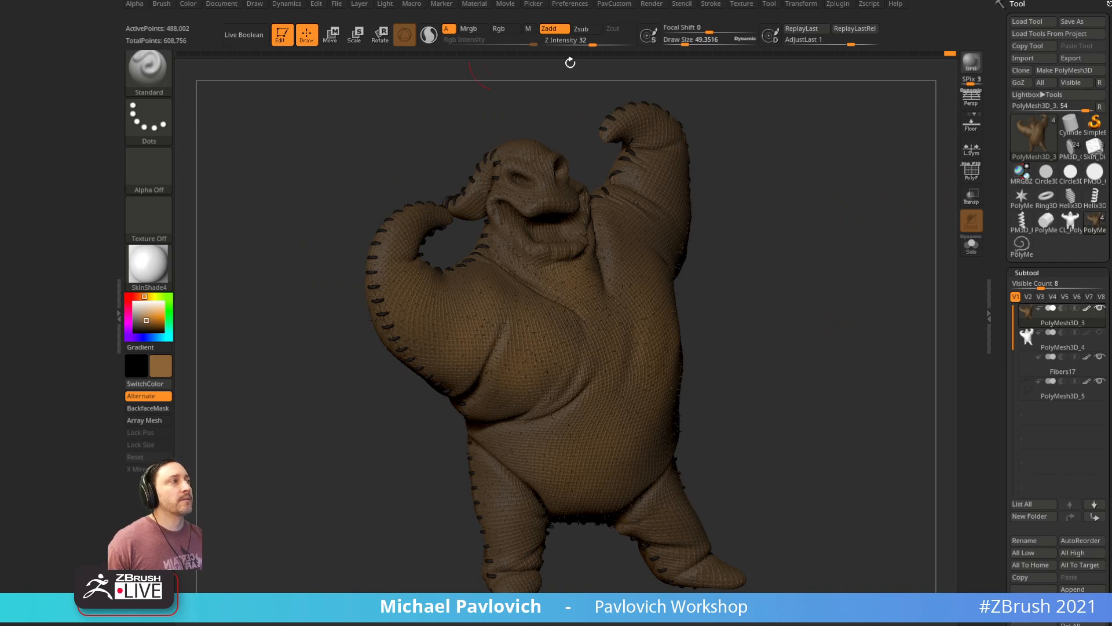
left_click(836, 5)
left_click_drag(831, 14, 19, 67)
left_click(22, 91)
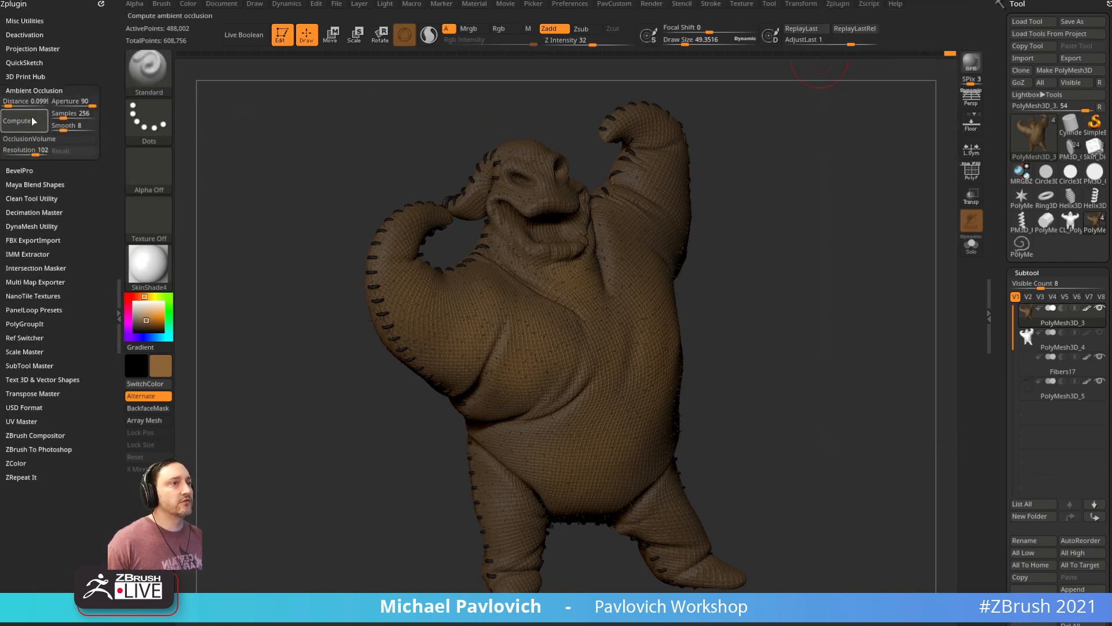
left_click(26, 124)
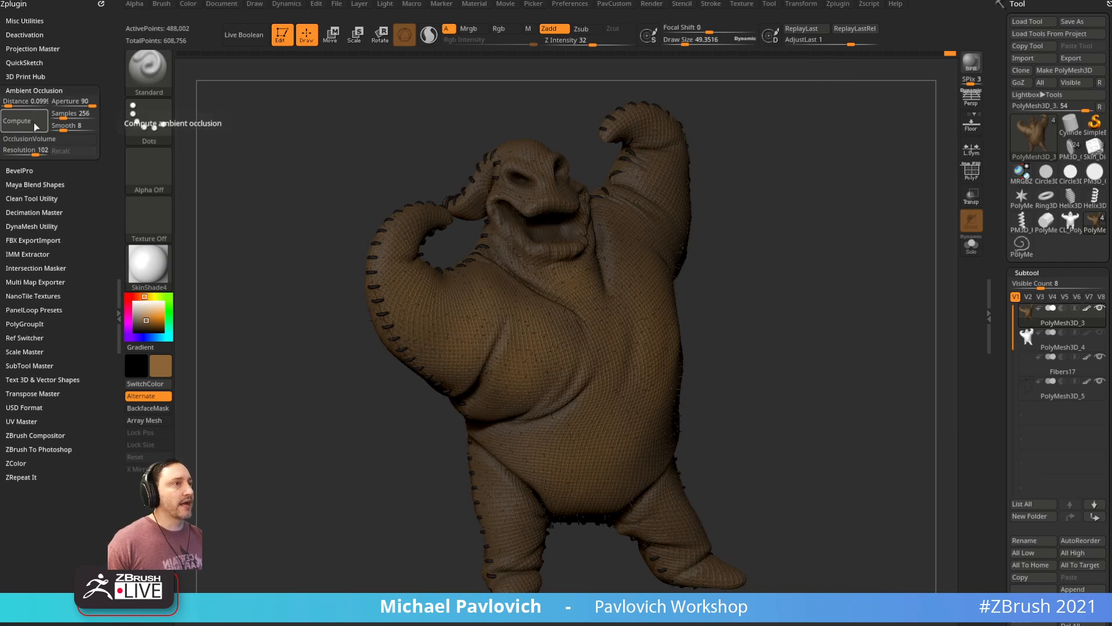
Step: Switch to the Flat Color material, then invert and blur the ambient occlusion mask on the body
left_click(164, 262)
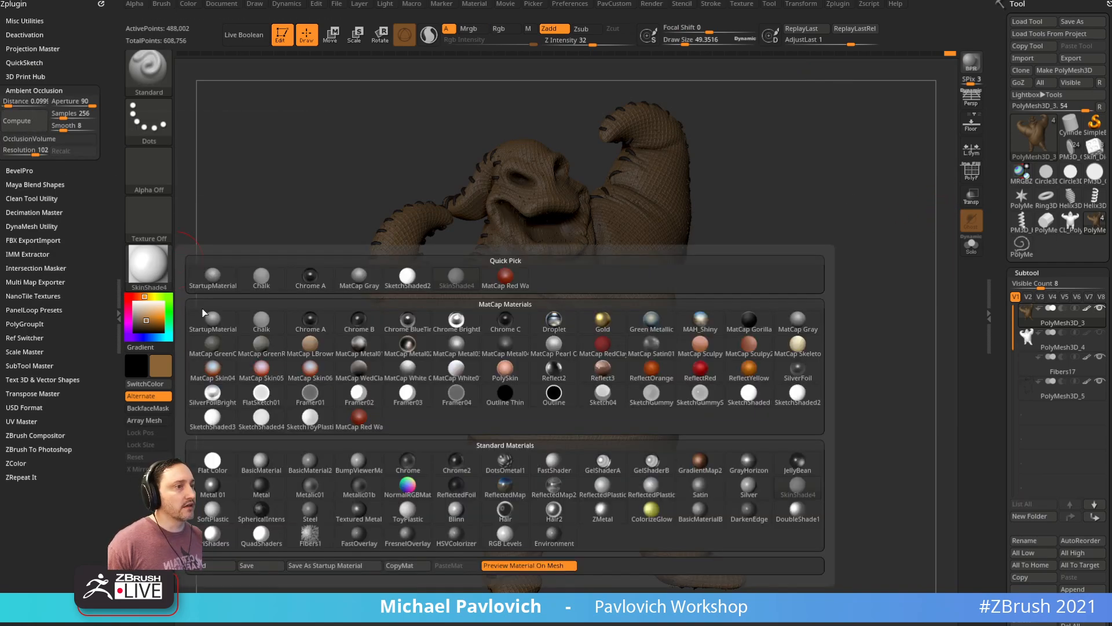
left_click(229, 459)
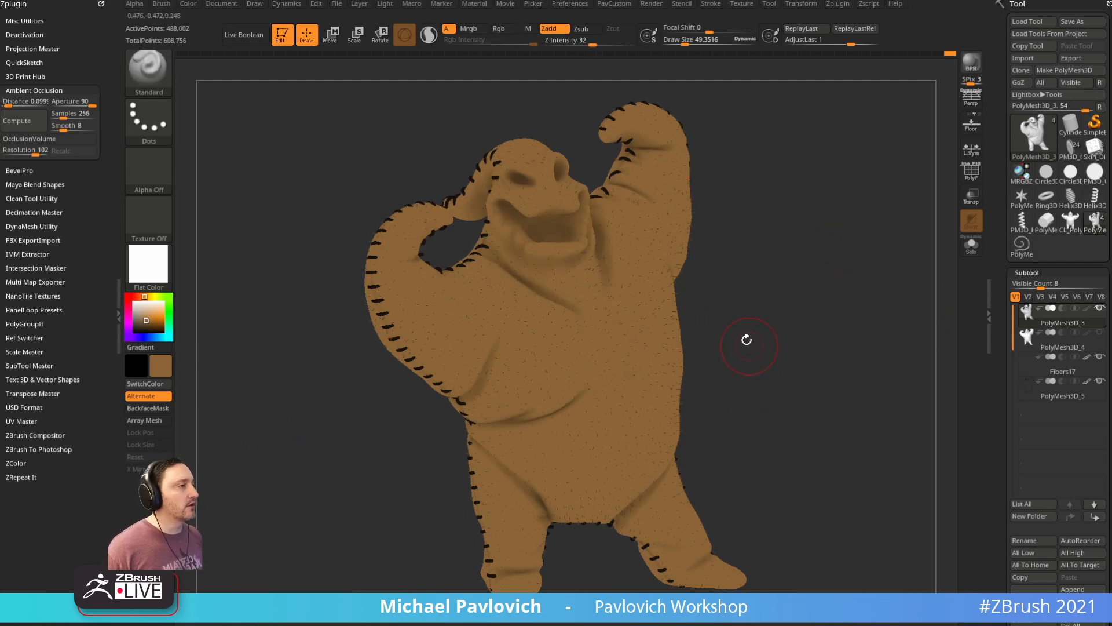
left_click(846, 215, "ctrl")
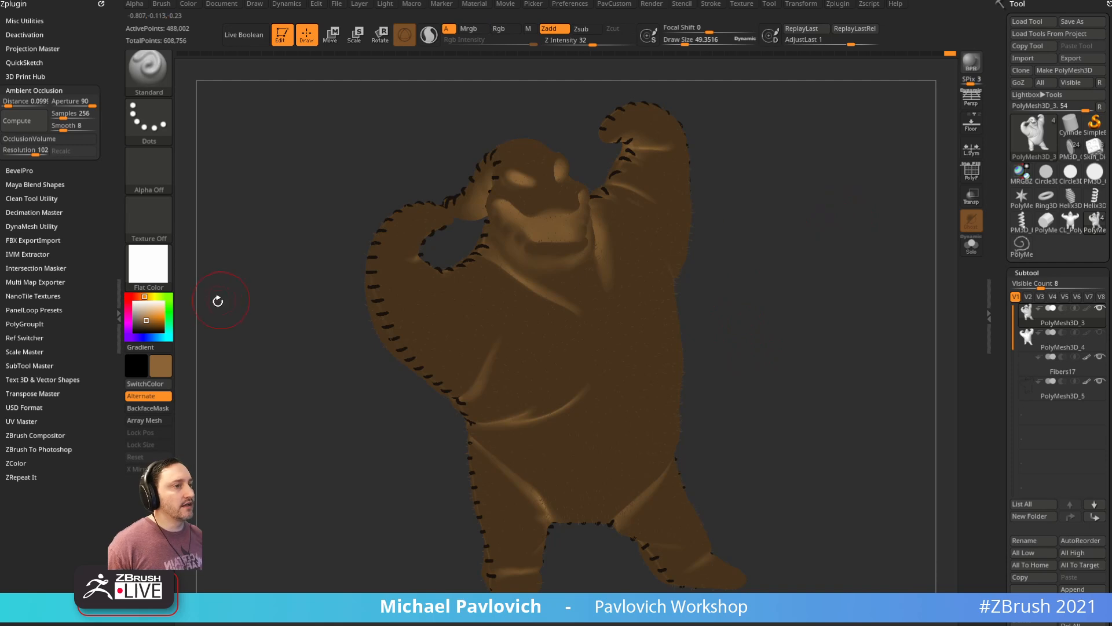
left_click(550, 226, "ctrl")
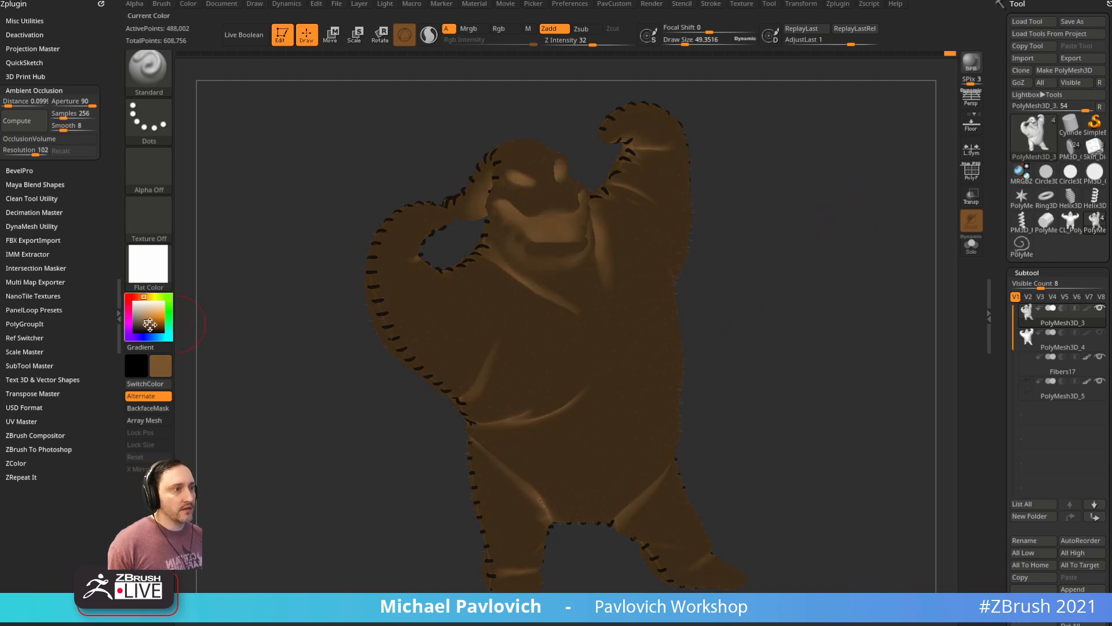
Step: Choose a dark brown and fill the unmasked creases of the body with it
left_click(145, 326)
left_click(144, 325)
key("ctrl+f")
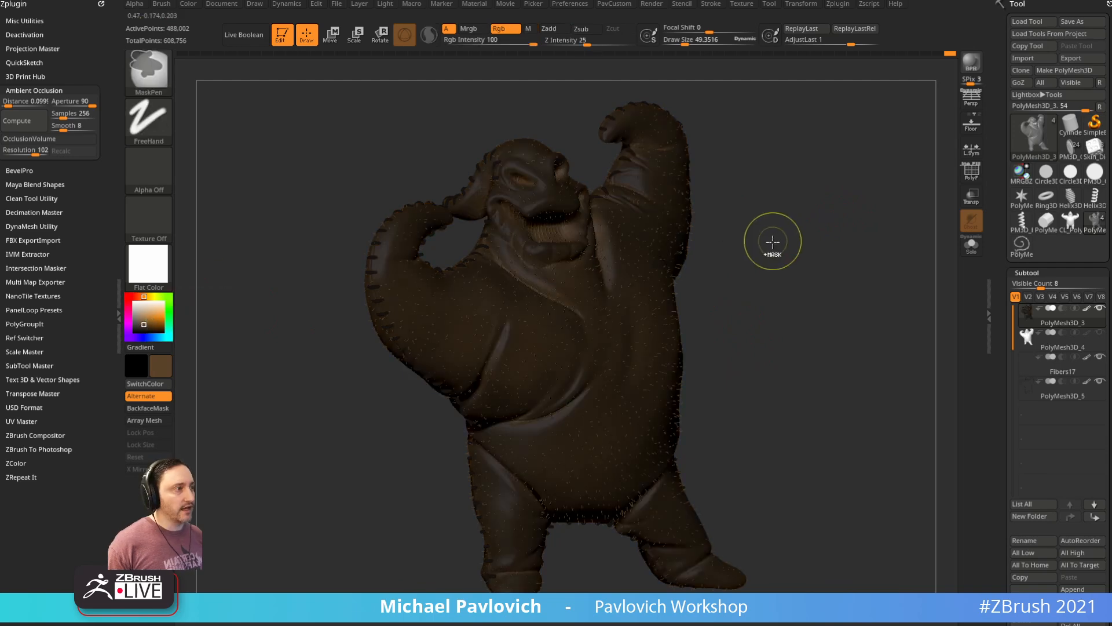
Step: Refill the unmasked creases with an even darker brown and clear the ambient occlusion mask
left_click_drag(780, 227, 847, 288, "ctrl")
mouse_move(822, 248)
left_mouse_down()
mouse_move(800, 251)
mouse_move(822, 251)
left_mouse_up()
left_click(820, 252, "ctrl")
left_click(811, 247, "ctrl")
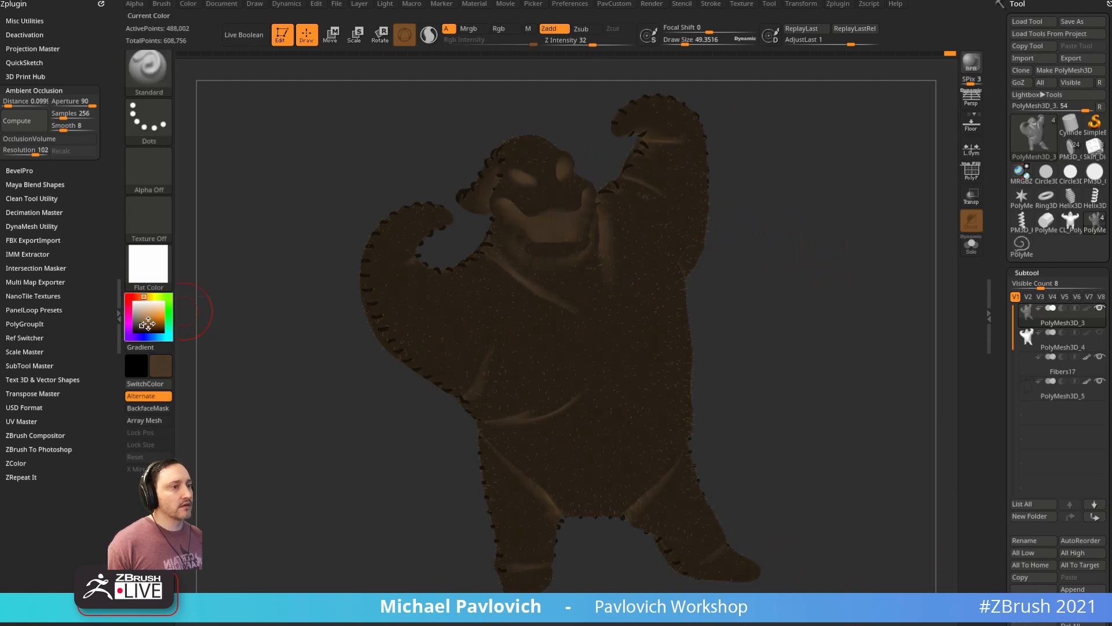
key("ctrl+f")
left_click_drag(848, 212, 877, 273, "ctrl")
Step: Sample the brown from the body and shift it to a lighter tan for painting highlights
left_click_drag(919, 336, 892, 324)
left_click_drag(403, 465, 454, 458)
left_click_drag(846, 229, 793, 226)
key("c")
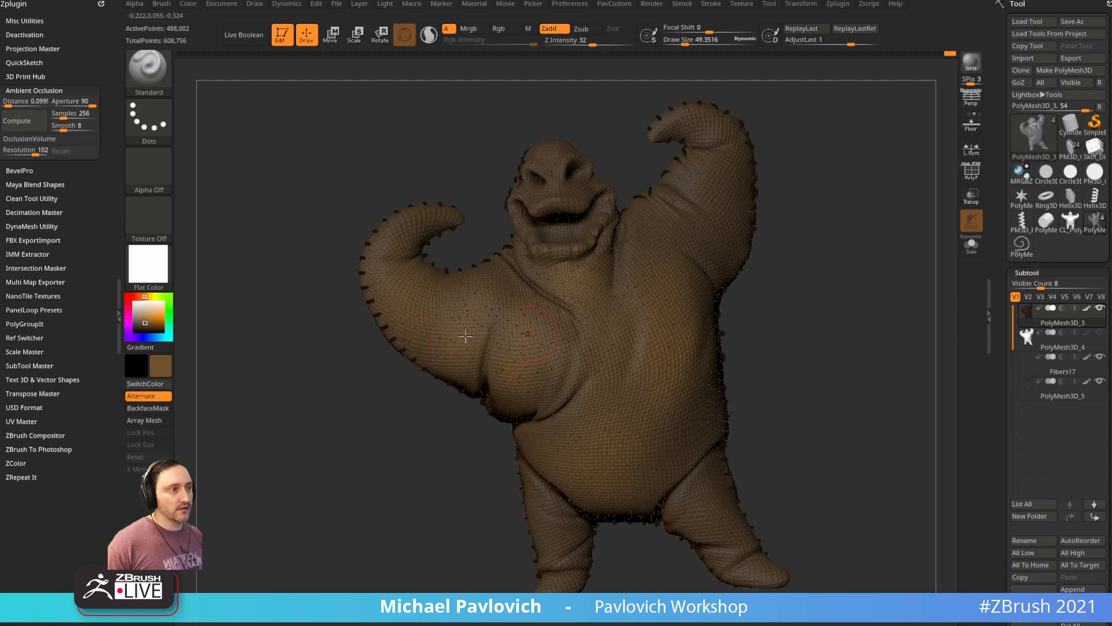
left_click_drag(148, 324, 146, 320)
left_click_drag(803, 214, 774, 216)
left_click_drag(144, 320, 145, 318)
mouse_move(822, 210)
left_mouse_down()
mouse_move(927, 196)
mouse_move(904, 205)
left_mouse_up()
Step: Set the Standard brush to color only with Rgb intensity 55 and a draw size of about 83
key("s")
left_click_drag(608, 274, 616, 271)
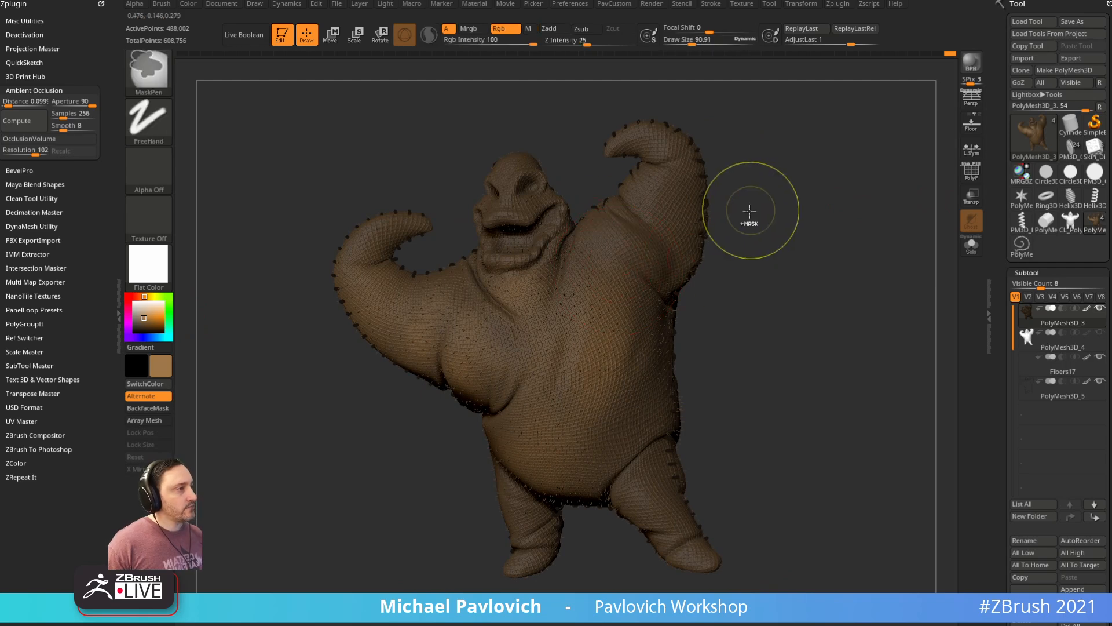
left_click_drag(787, 179, 673, 171)
left_click(499, 29)
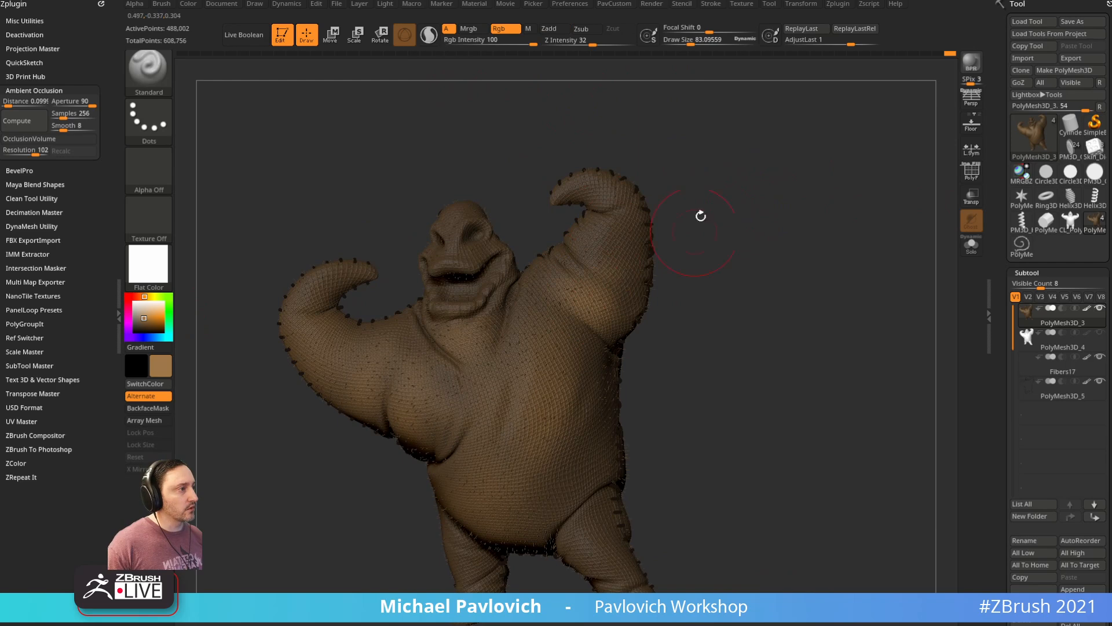
key("ctrl")
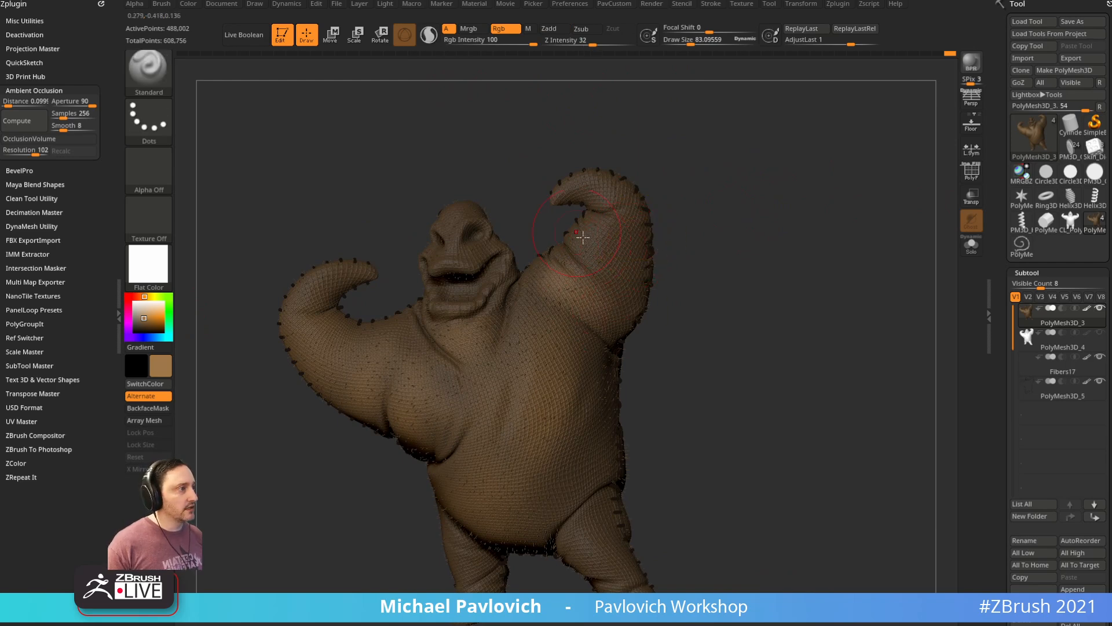
left_click(511, 44)
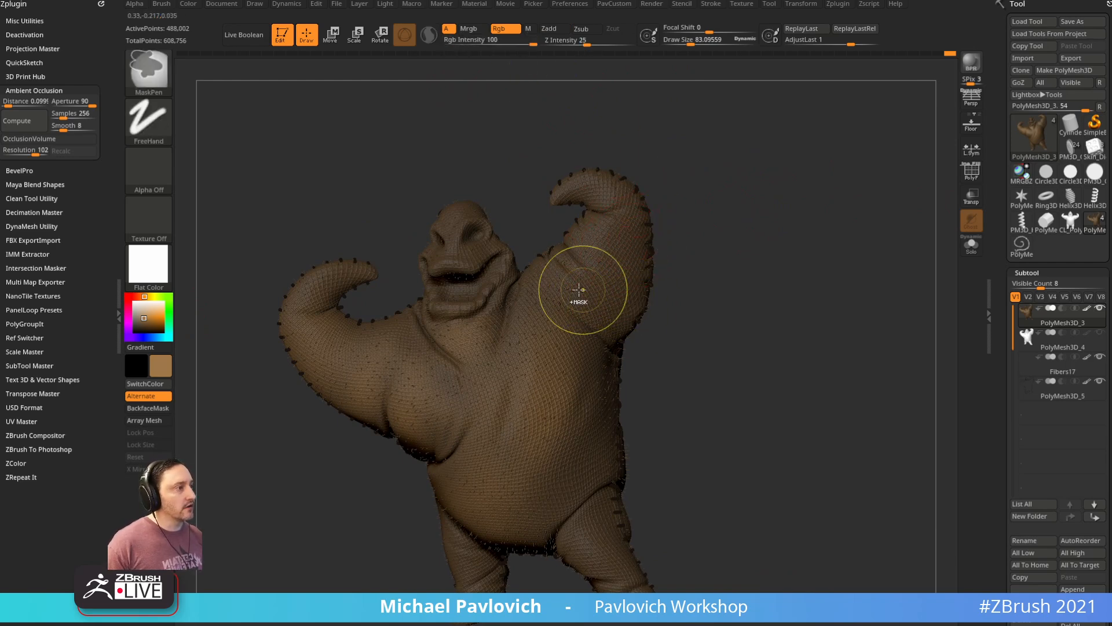
Step: Brush soft tan highlights over the upper part of the body
key("ctrl+h")
left_click(754, 234, "ctrl")
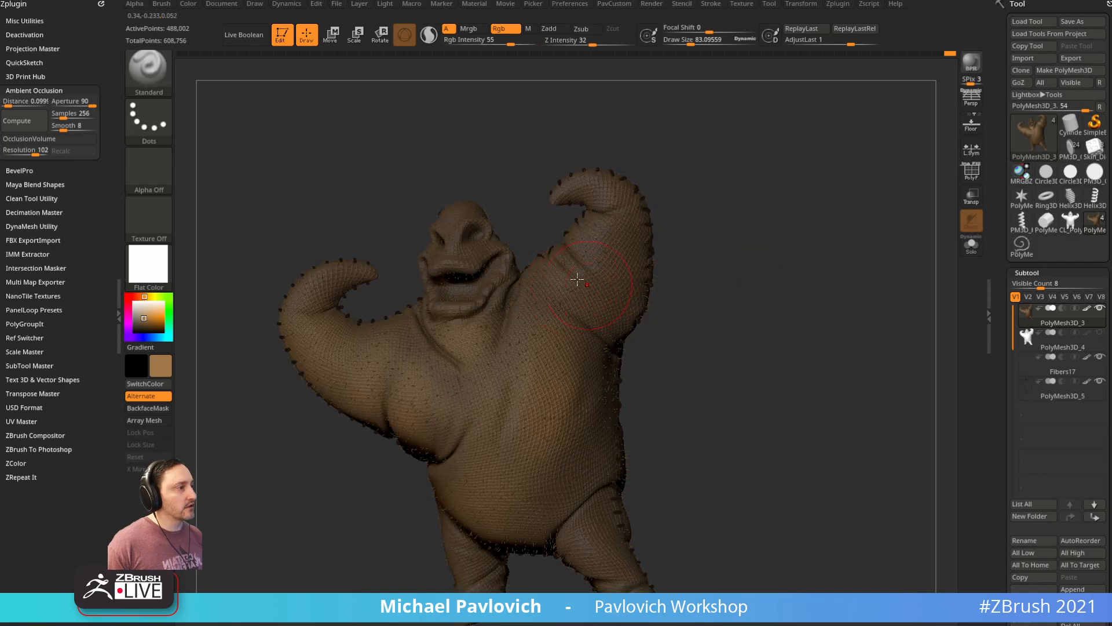
left_click_drag(695, 194, 716, 132)
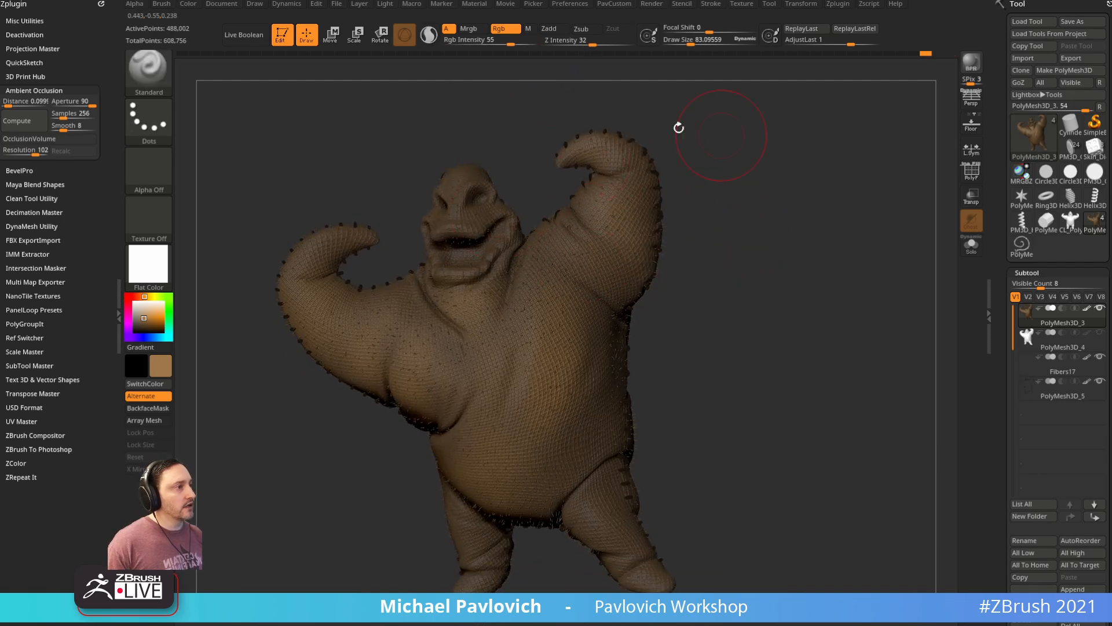
mouse_move(476, 108)
left_mouse_down()
mouse_move(499, 243)
mouse_move(509, 240)
left_mouse_up()
Step: Brush tan highlights over the face, lips and jaw with a draw size of about 21
mouse_move(780, 267)
left_mouse_down("alt")
mouse_move(770, 219)
mouse_move(747, 229)
left_mouse_up("alt")
key("s")
left_click(461, 251)
left_click_drag(618, 71, 579, 117, "alt")
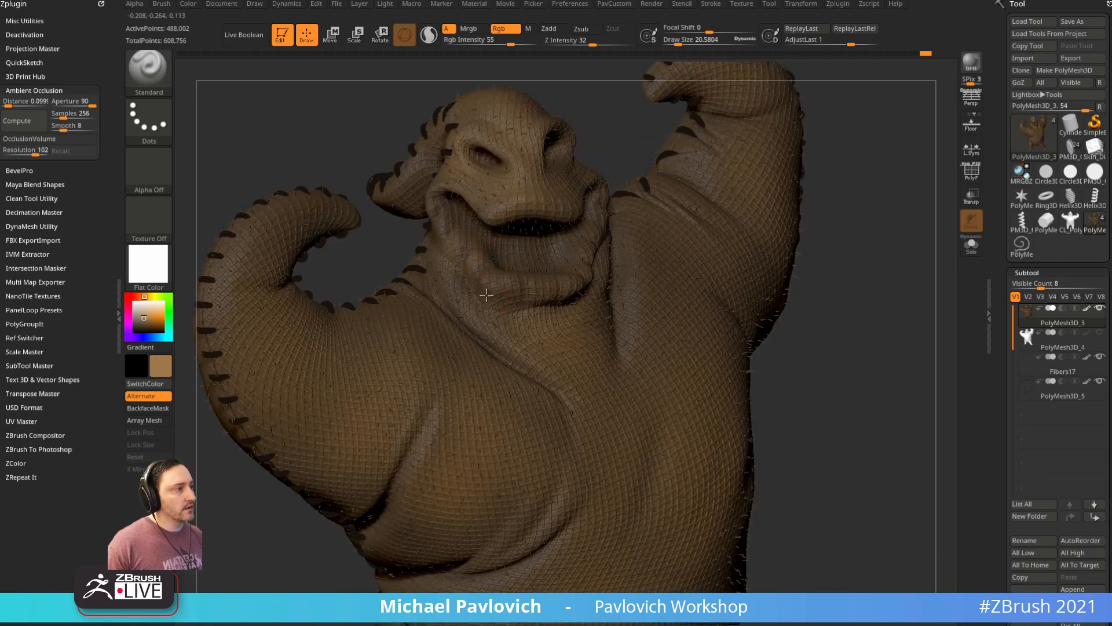
left_click_drag(825, 239, 683, 231)
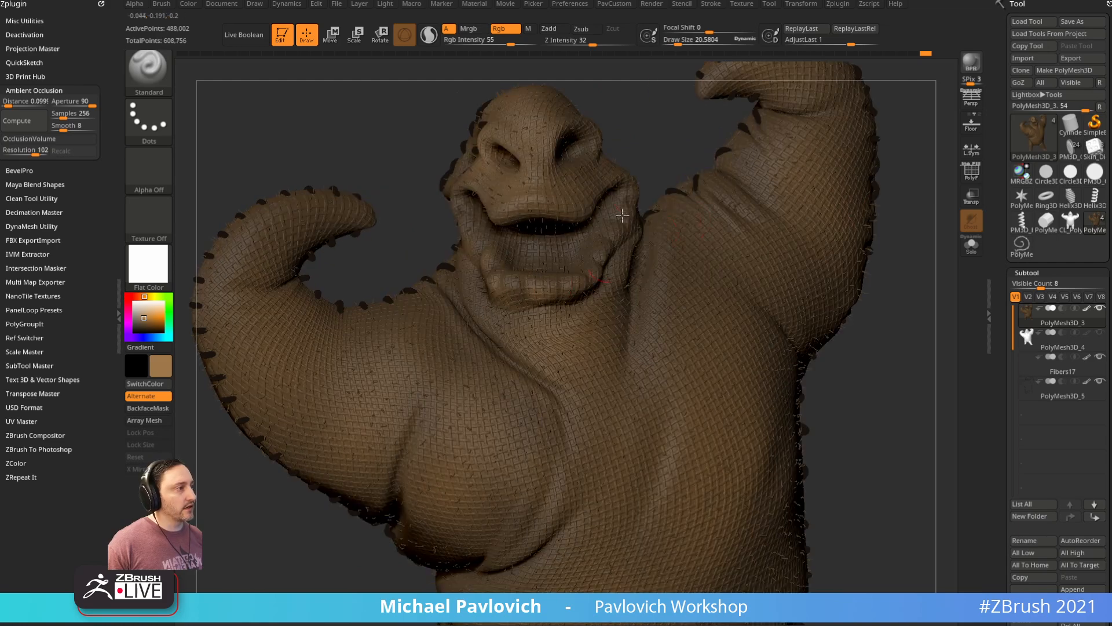
left_click_drag(603, 272, 590, 274)
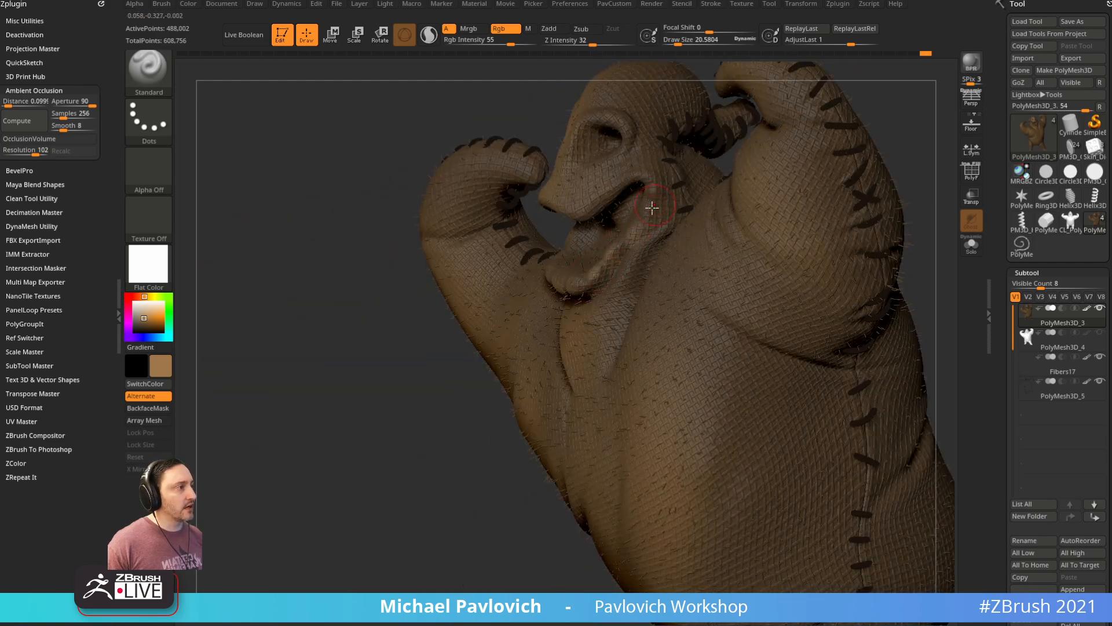
left_click_drag(395, 351, 521, 205)
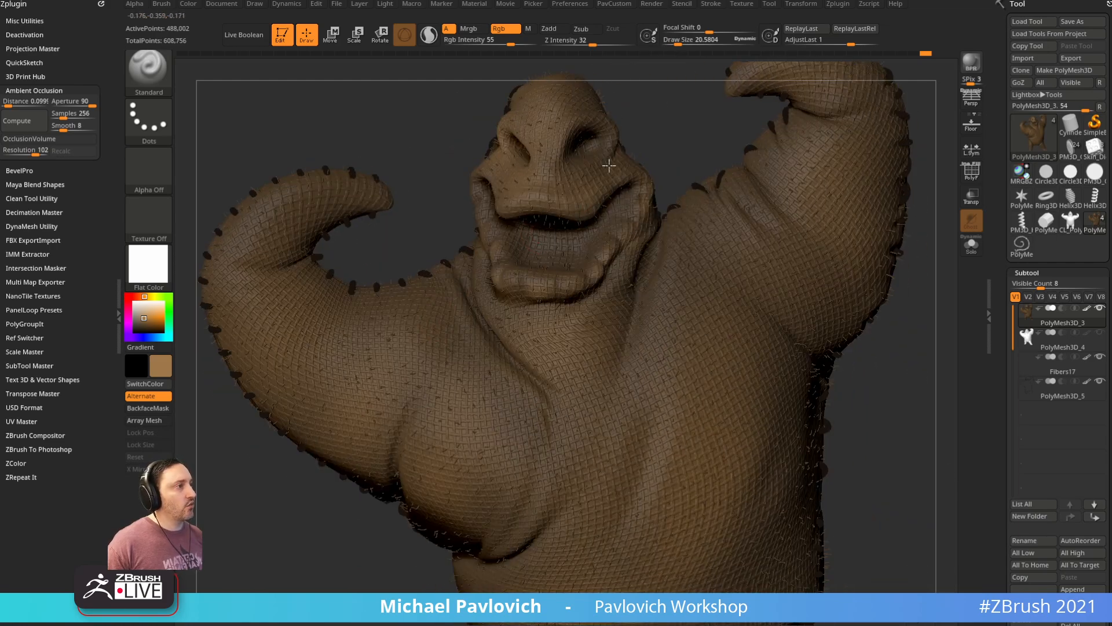
left_click_drag(662, 87, 592, 177)
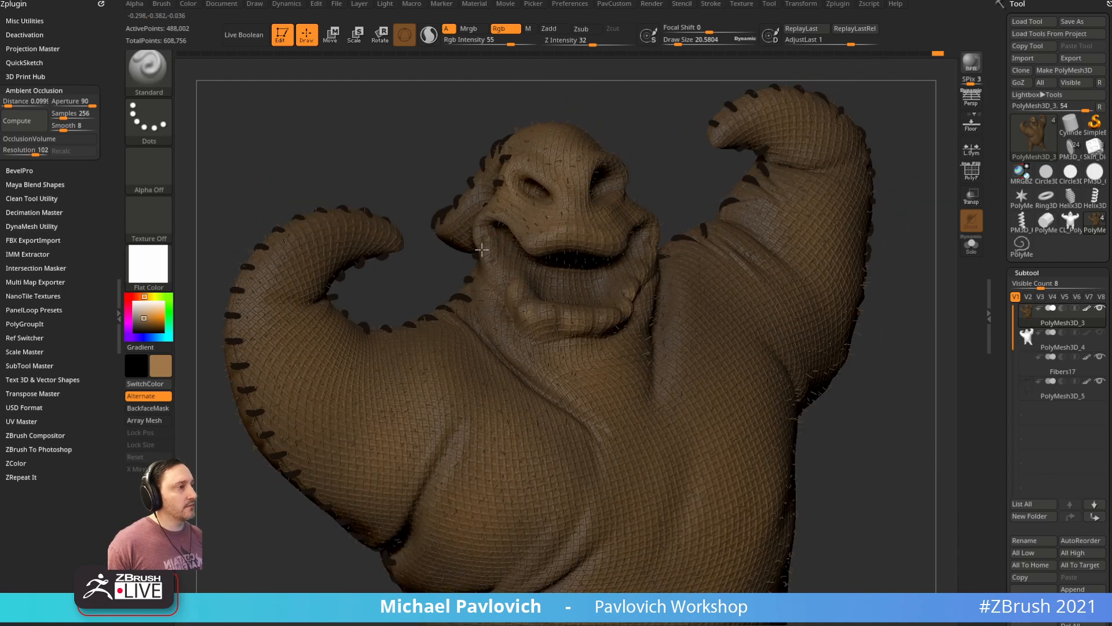
Step: Brush broader tan highlights over the arms, belly and legs with draw sizes of about 59 and 112
mouse_move(649, 152)
left_mouse_down("alt")
mouse_move(628, 110)
mouse_move(650, 88)
left_mouse_up("alt")
key("s")
left_click_drag(513, 261, 522, 263)
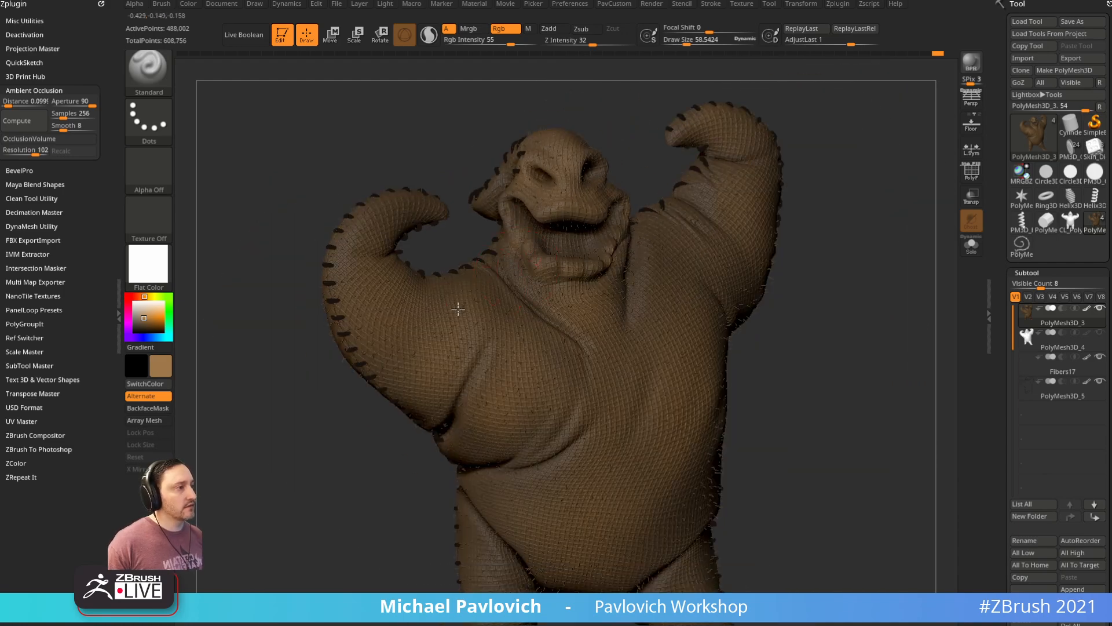
key("f")
left_click_drag(847, 273, 643, 315)
key("s")
left_click_drag(528, 409, 538, 409)
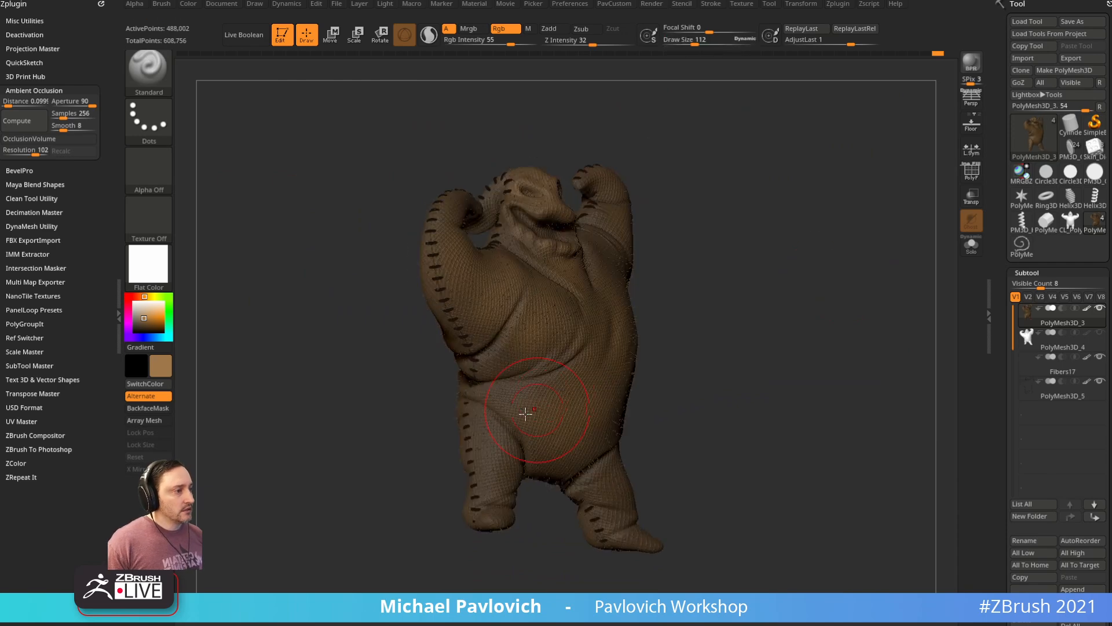
mouse_move(768, 379)
left_mouse_down()
mouse_move(698, 387)
mouse_move(614, 426)
left_mouse_up()
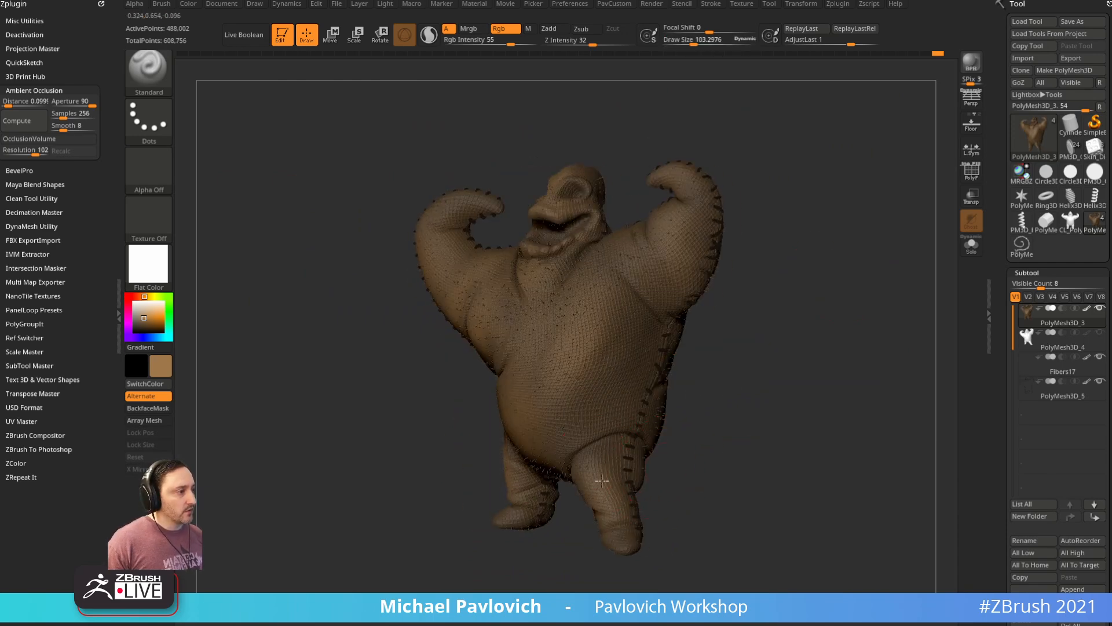
Step: Reduce the draw size to about 62 and choose a very dark brown as the paint color
left_click_drag(742, 316, 809, 278)
key("s")
left_click_drag(671, 262, 664, 262)
left_click_drag(136, 322, 138, 328)
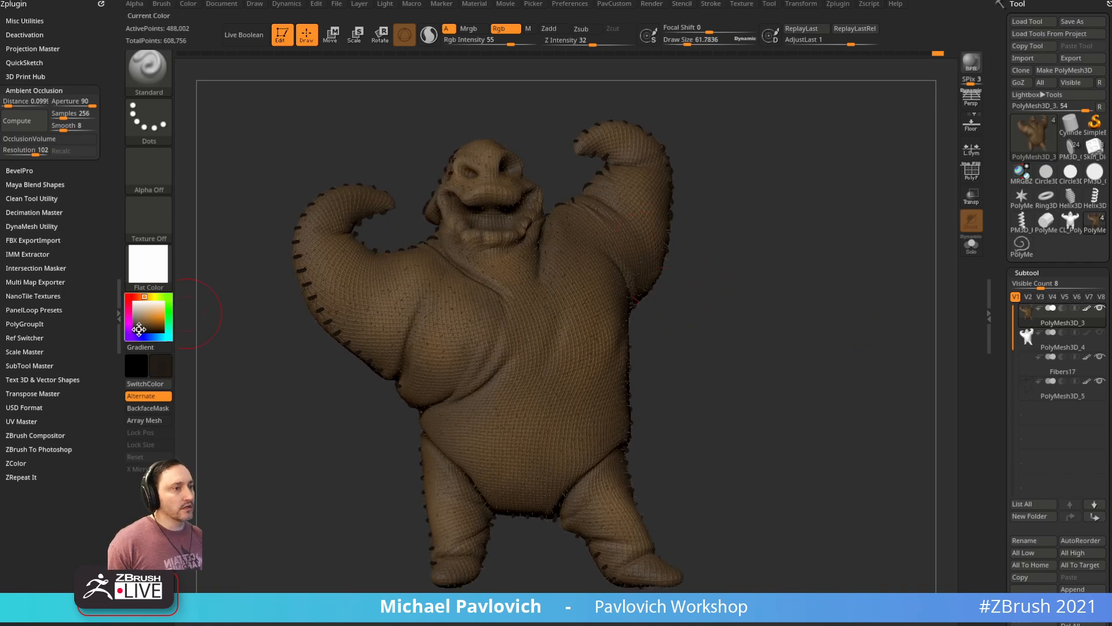
Step: Darken the eye sockets and the inside of the mouth with the dark brown, using draw sizes of about 22 to 29
mouse_move(737, 174)
right_mouse_down("alt")
mouse_move(859, 280)
mouse_move(854, 241)
right_mouse_up("alt")
key("s")
left_click_drag(463, 231, 453, 231)
mouse_move(484, 159)
right_mouse_down("alt")
mouse_move(494, 244)
mouse_move(472, 300)
right_mouse_up("alt")
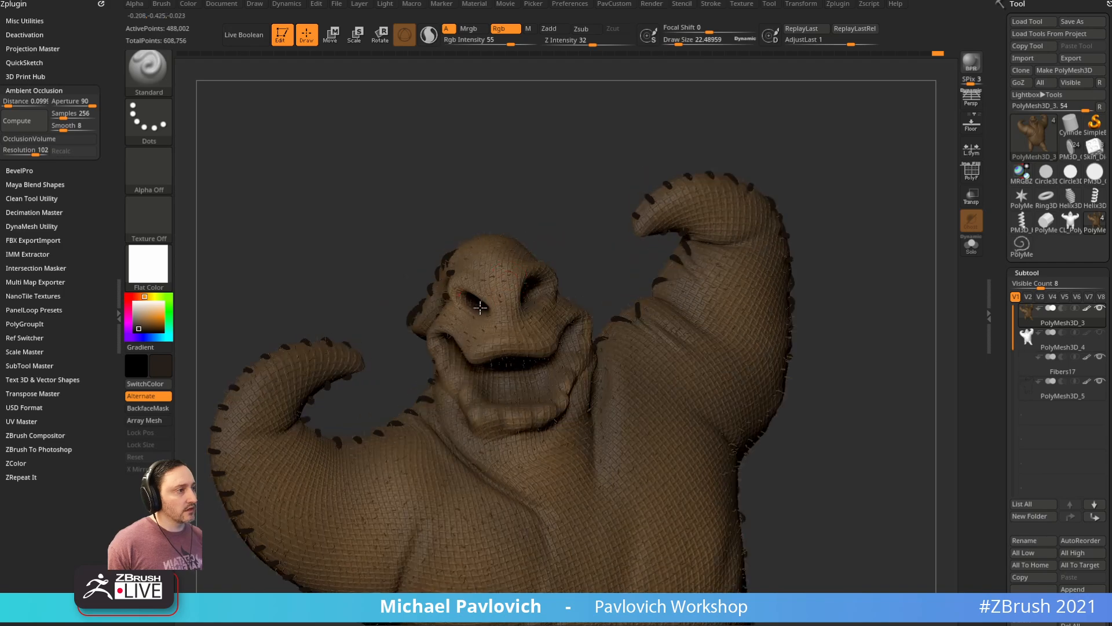
mouse_move(506, 265)
right_mouse_down()
mouse_move(536, 249)
mouse_move(568, 189)
right_mouse_up()
key("s")
left_click_drag(452, 367, 454, 366)
right_click_drag(575, 200, 536, 272)
left_click_drag(476, 353, 476, 375)
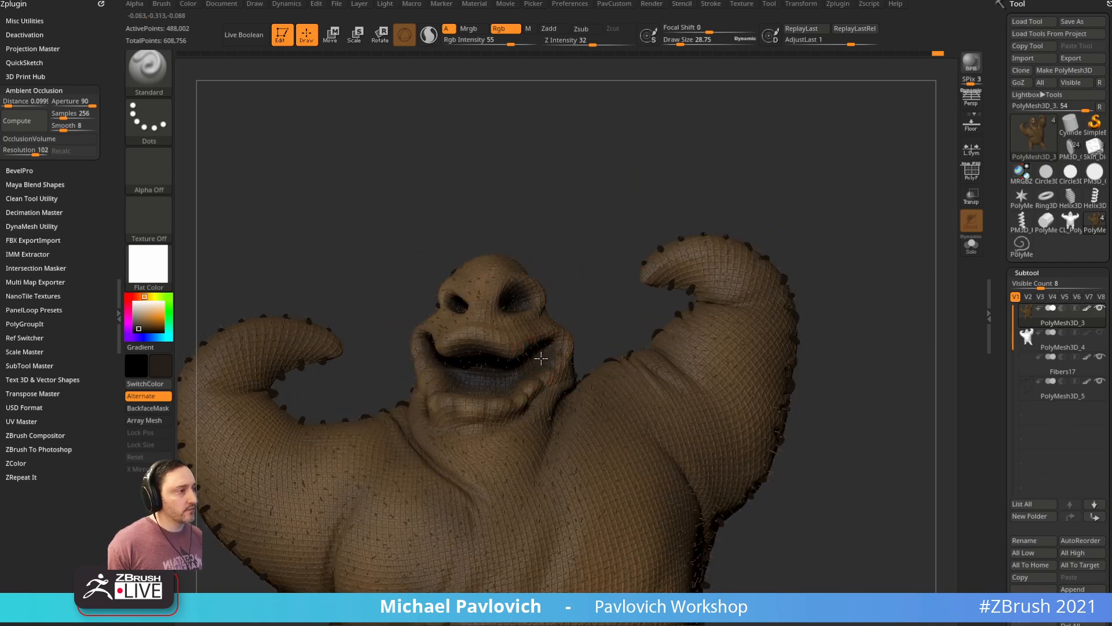
Step: Collapse the FiberMesh settings and expand the Polypaint settings of the body
right_click_drag(568, 297, 792, 281)
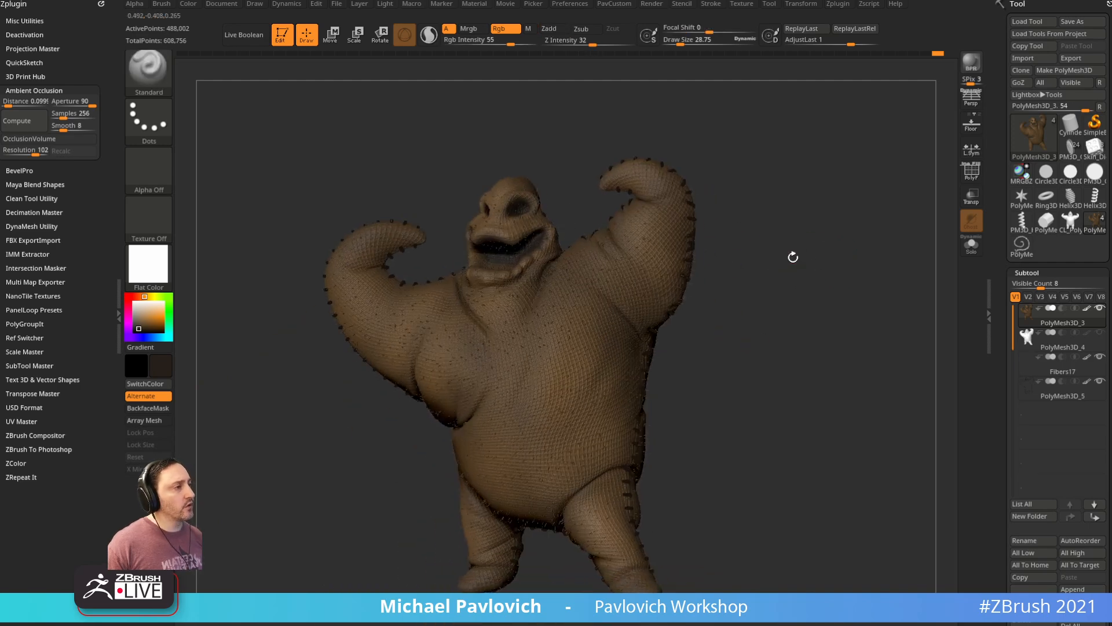
right_click_drag(950, 269, 928, 247, "alt")
left_click_drag(1001, 307, 1001, 47)
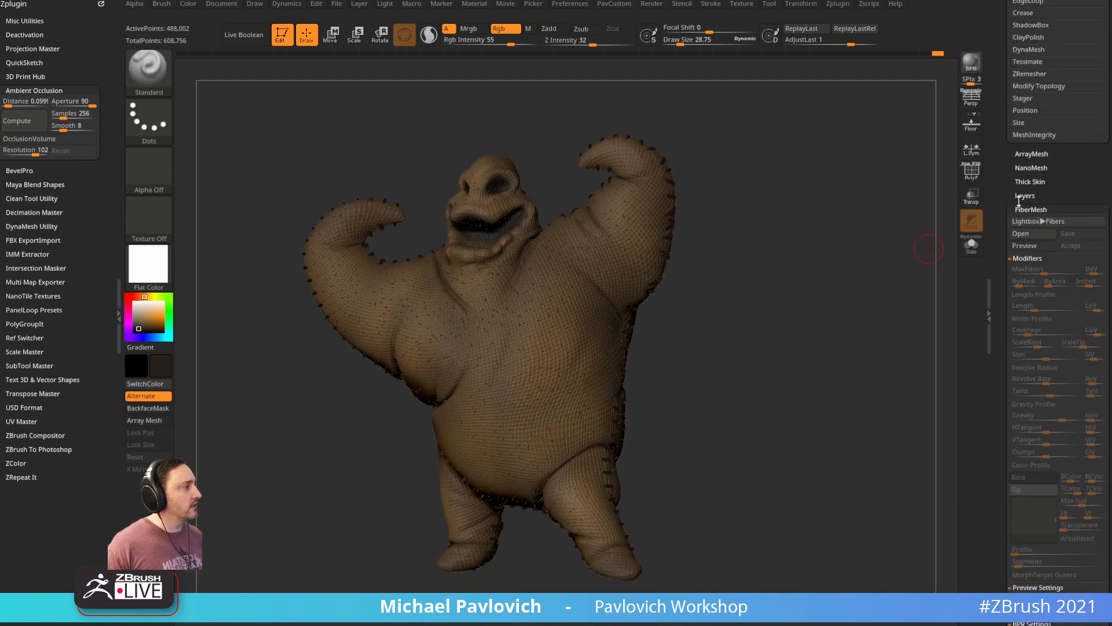
left_click(1027, 208, "shift")
left_click(1025, 306, "shift")
left_click(1025, 308, "shift")
left_click(1024, 346, "shift")
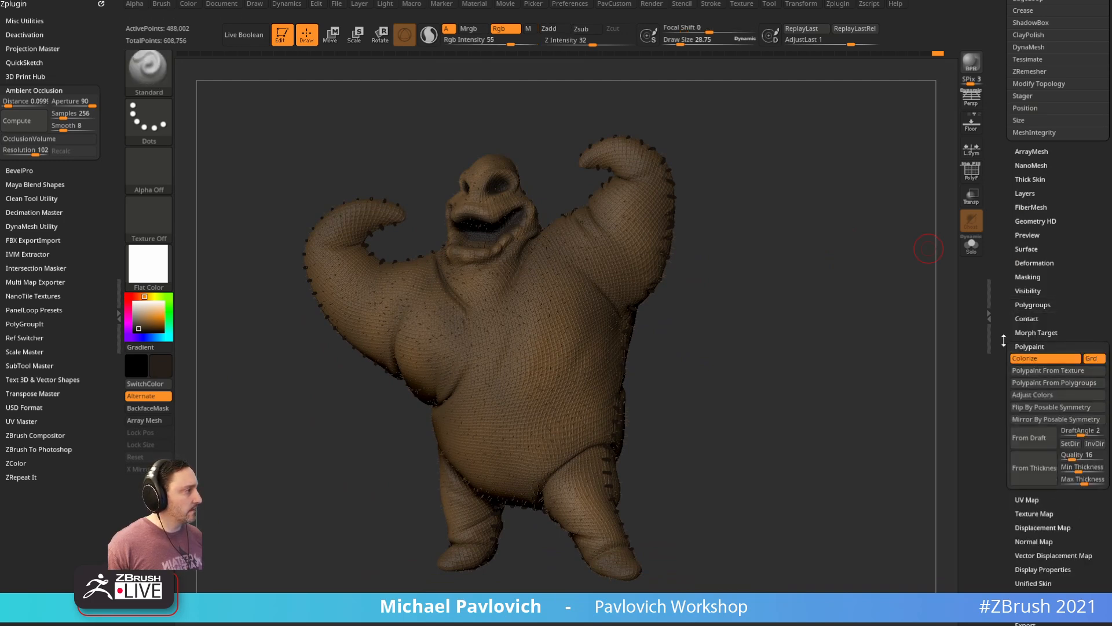
Step: Use Adjust Colors to lower the polypaint's HSV saturation slightly and raise its HSV intensity
left_click(1031, 371)
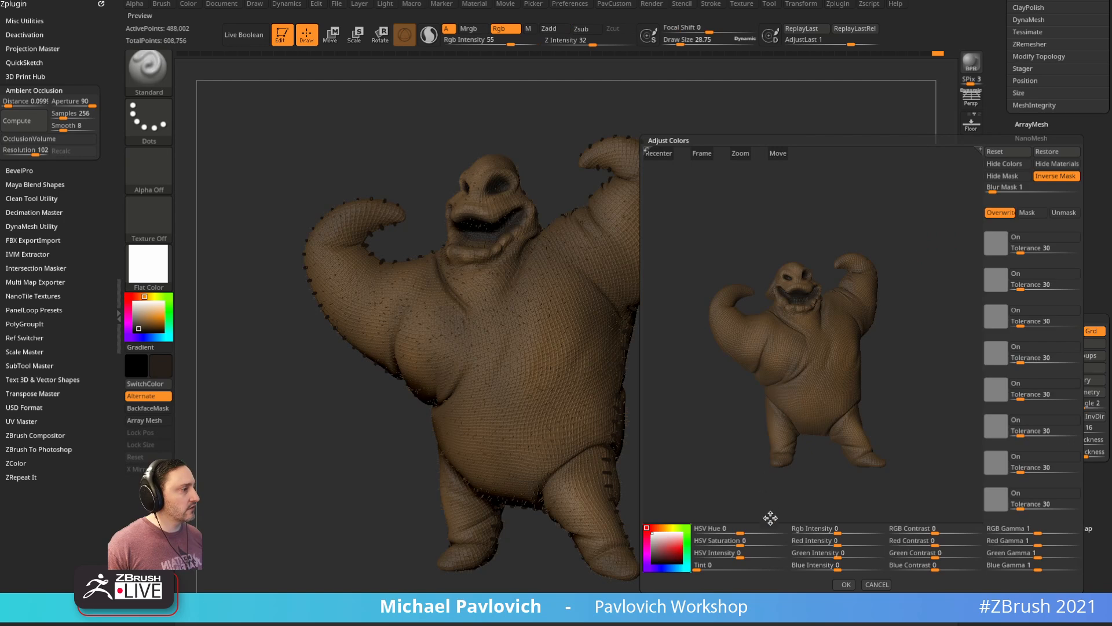
mouse_move(741, 532)
left_mouse_down()
mouse_move(766, 534)
mouse_move(731, 547)
left_mouse_up()
mouse_move(731, 553)
left_mouse_down()
mouse_move(760, 559)
mouse_move(751, 557)
left_mouse_up()
left_click_drag(729, 545, 732, 545)
left_click_drag(809, 435, 717, 463)
left_click(846, 584)
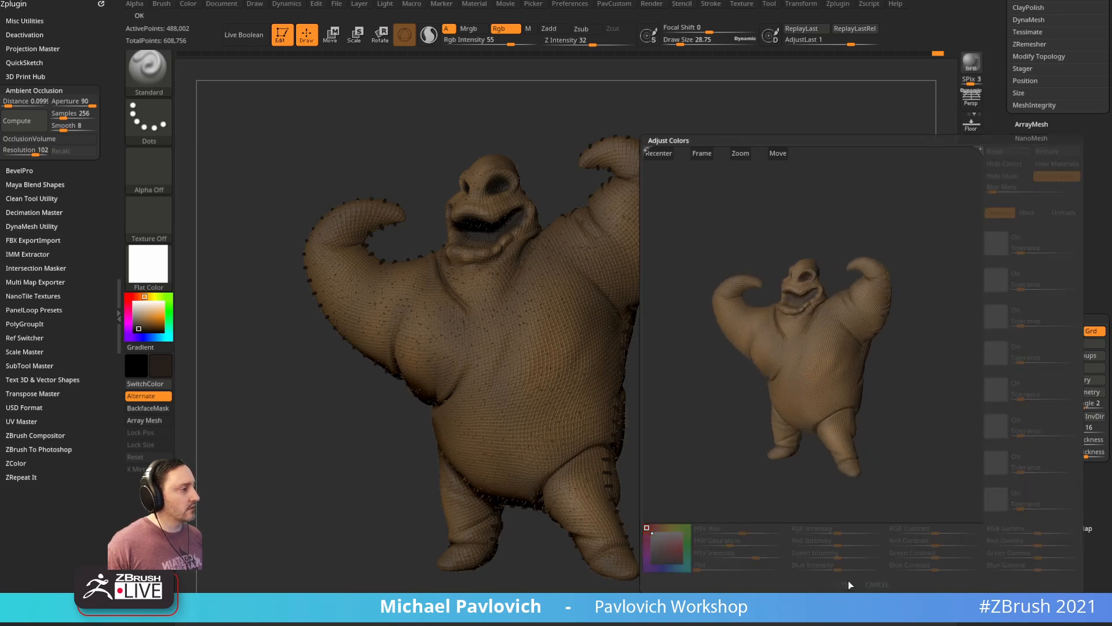
Step: Render the recolored figure with Best Preview Render and inspect it
left_click_drag(773, 434, 823, 260)
left_click_drag(861, 206, 881, 232)
key("shift+r")
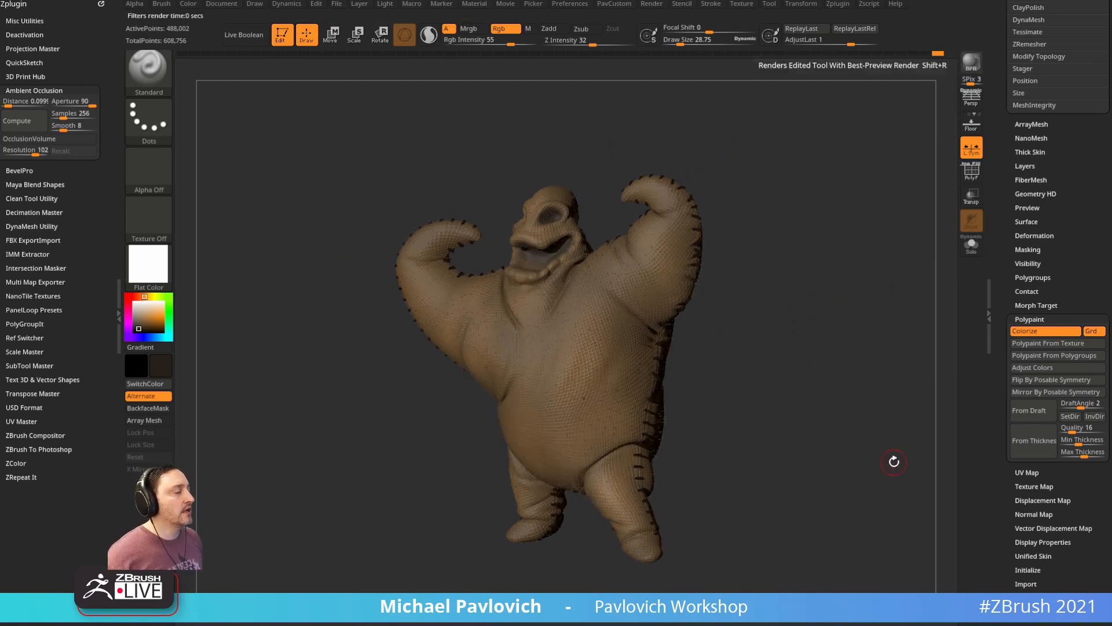
left_click_drag(849, 304, 846, 160)
key("shift")
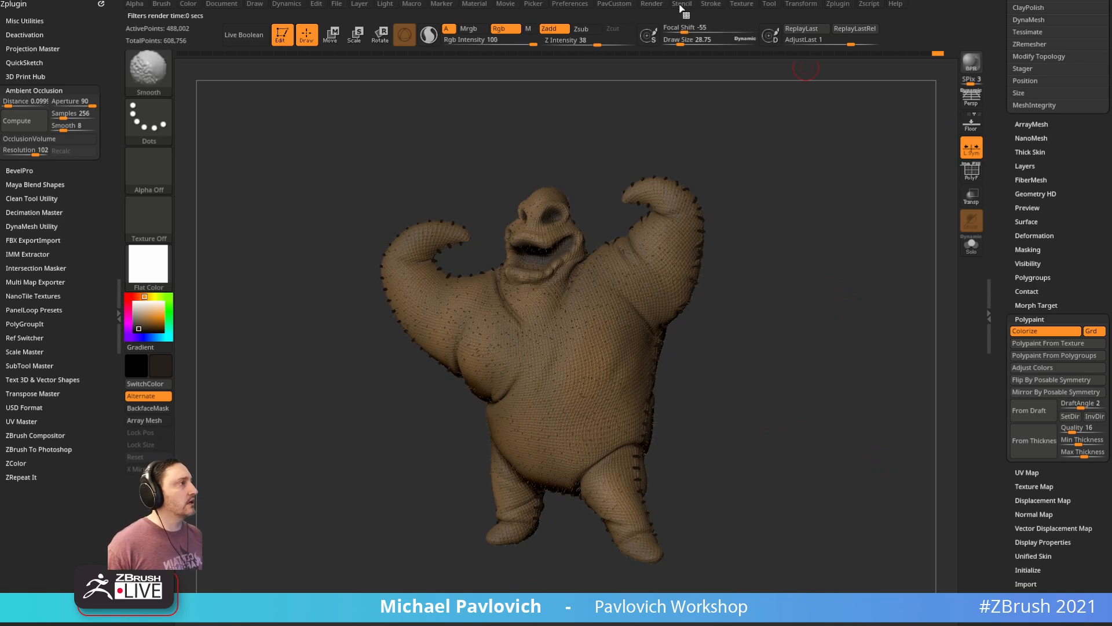
Step: Enable KeyShot as the external renderer and send the model to it
left_click(652, 4)
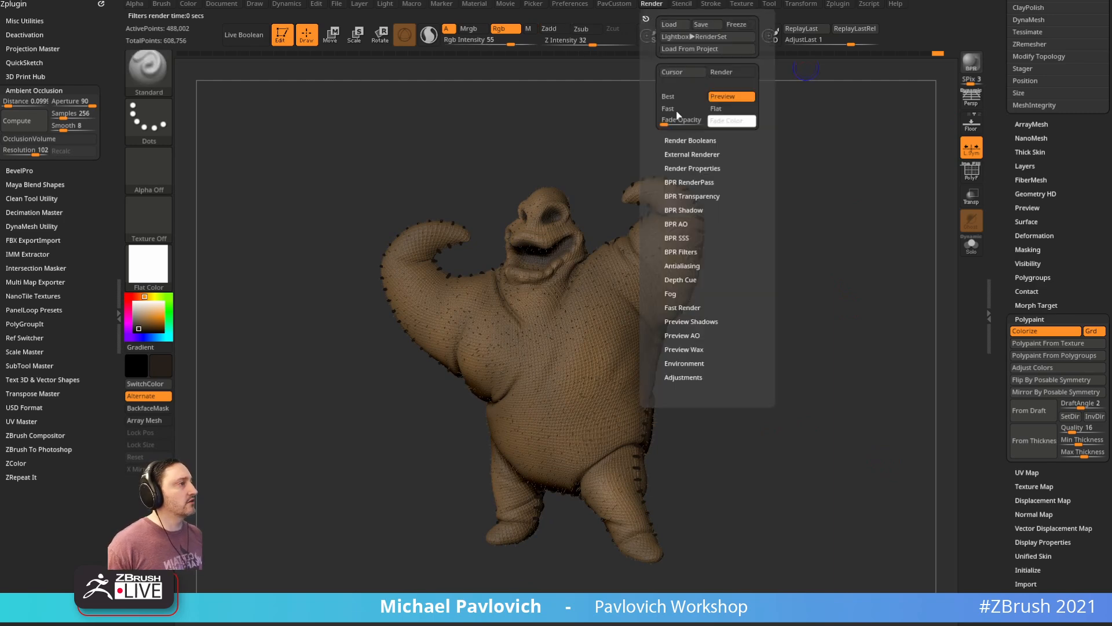
left_click(691, 153)
left_click(693, 167)
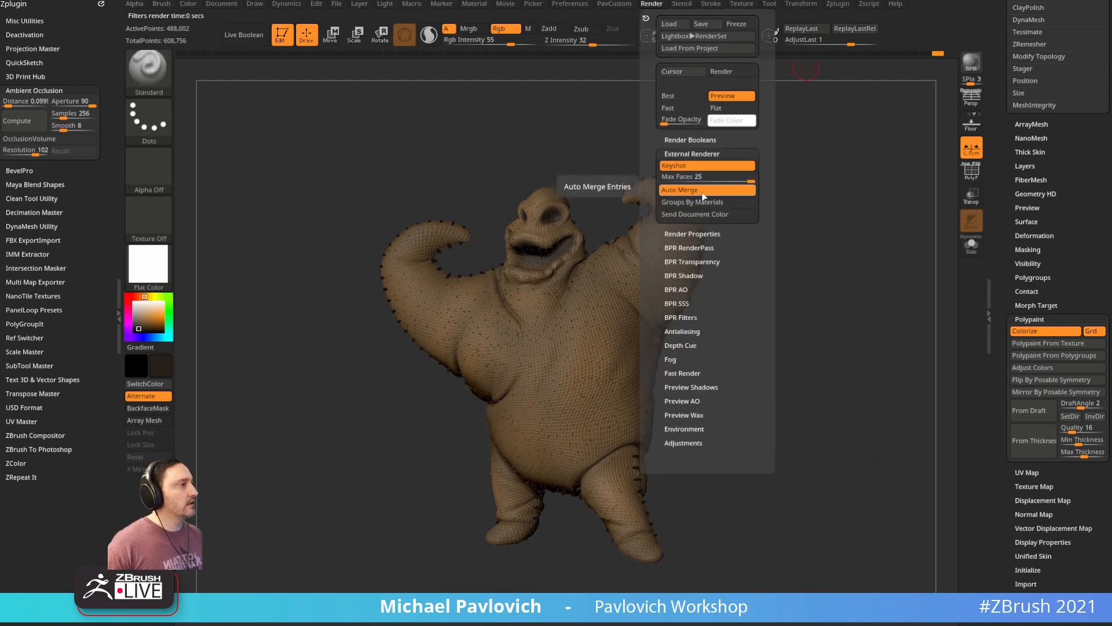
left_click(971, 62)
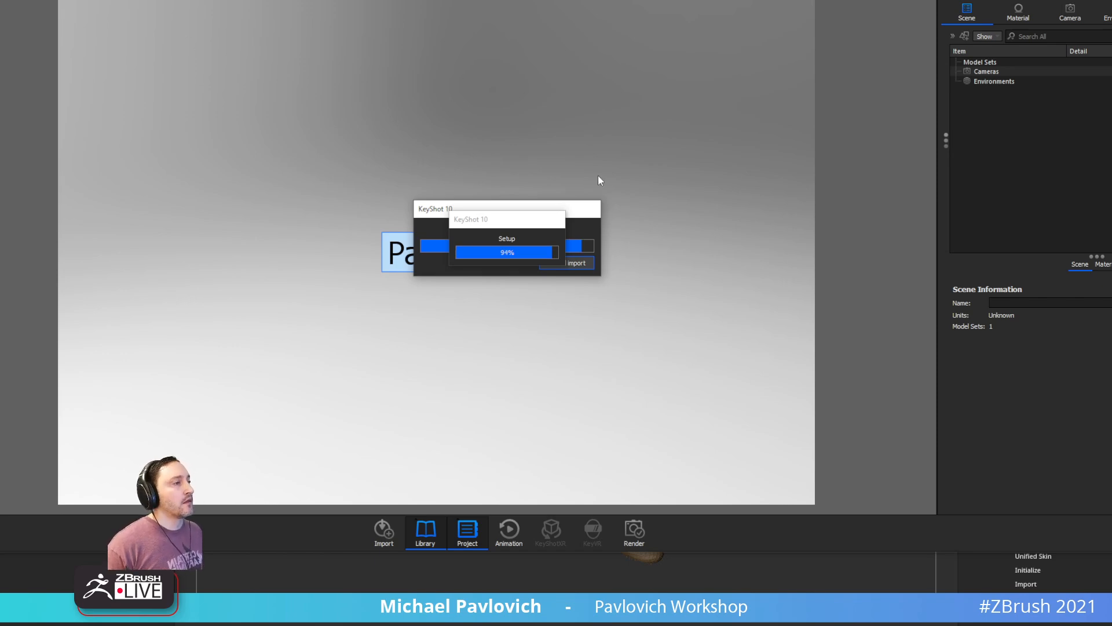
Step: Switch to KeyShot and frame the imported figure from the front so it fills the view
key("alt+Tab")
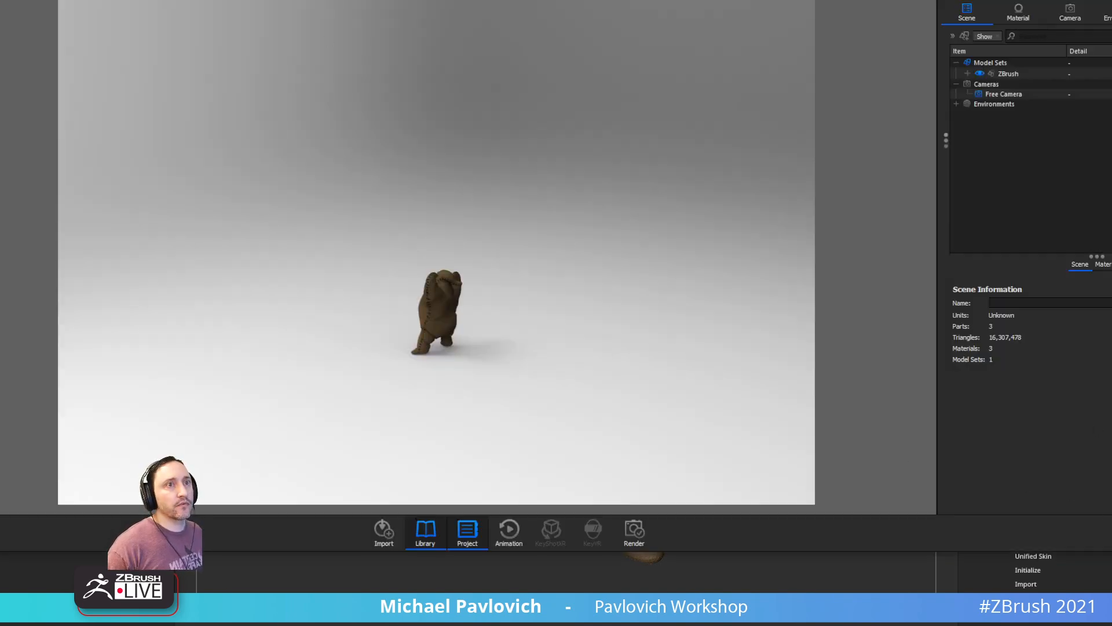
key("ctrl+p")
left_click(673, 389)
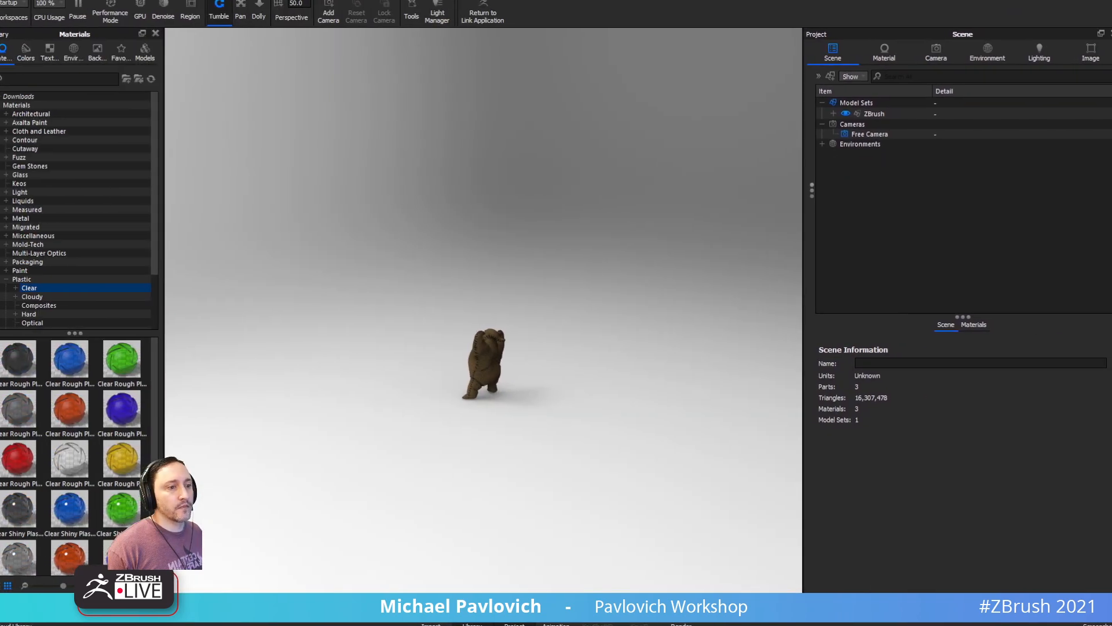
scroll(468, 303, "up", 3)
scroll(550, 347, "up", 5)
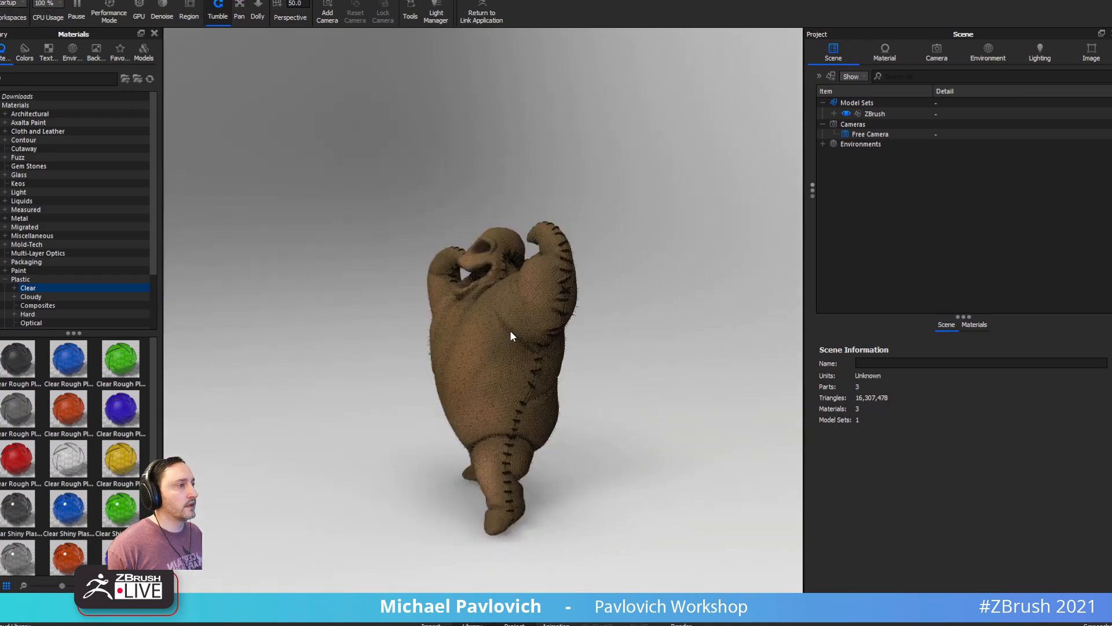
left_click_drag(550, 348, 628, 326)
scroll(630, 325, "up", 4)
Step: Open the body material's node graph and turn off Apply MatCap on its Vertex Color Matcap node
double_click(570, 284)
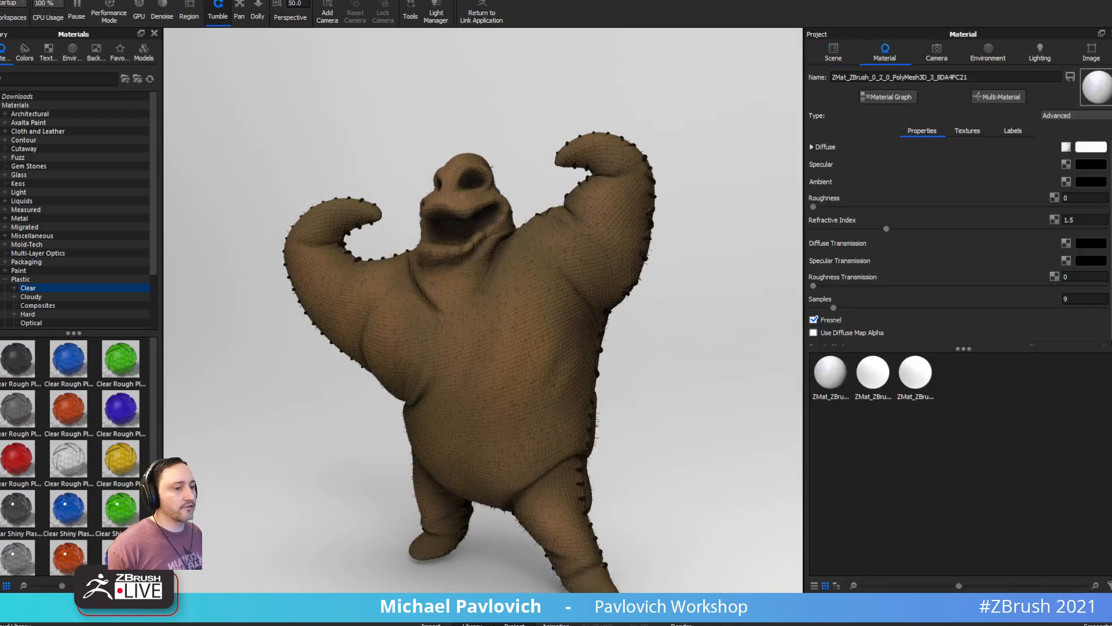
left_click_drag(1004, 143, 876, 64)
middle_click_drag(657, 151, 748, 153)
left_click(609, 246)
left_click(1009, 181)
left_click_drag(629, 256, 634, 207)
left_click(619, 267)
key("Delete")
left_click(601, 215)
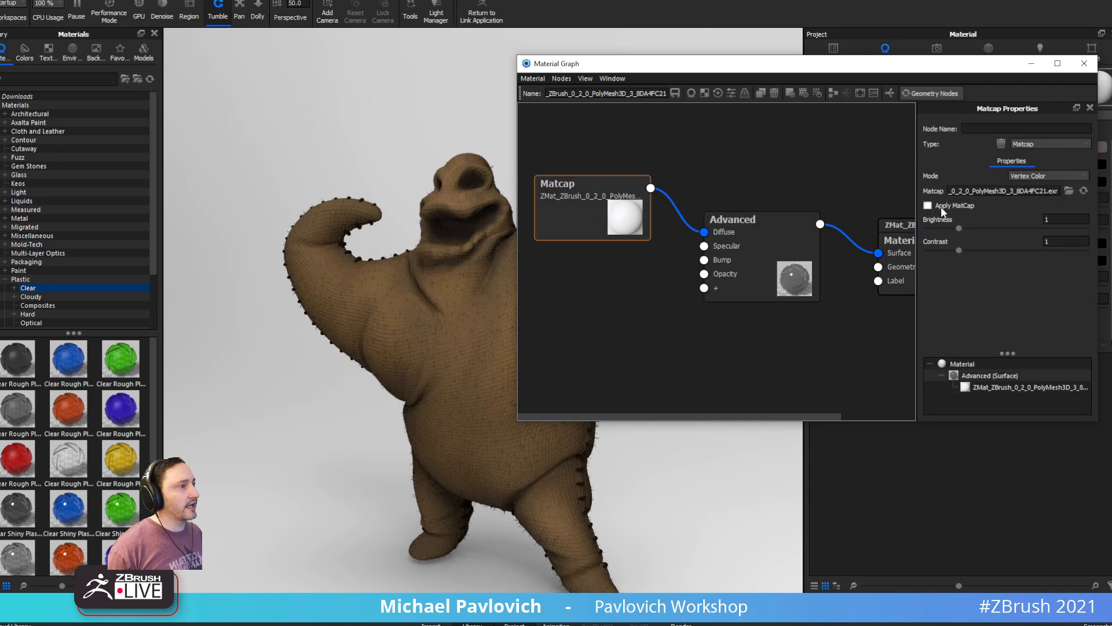
left_click_drag(467, 237, 438, 251, "alt")
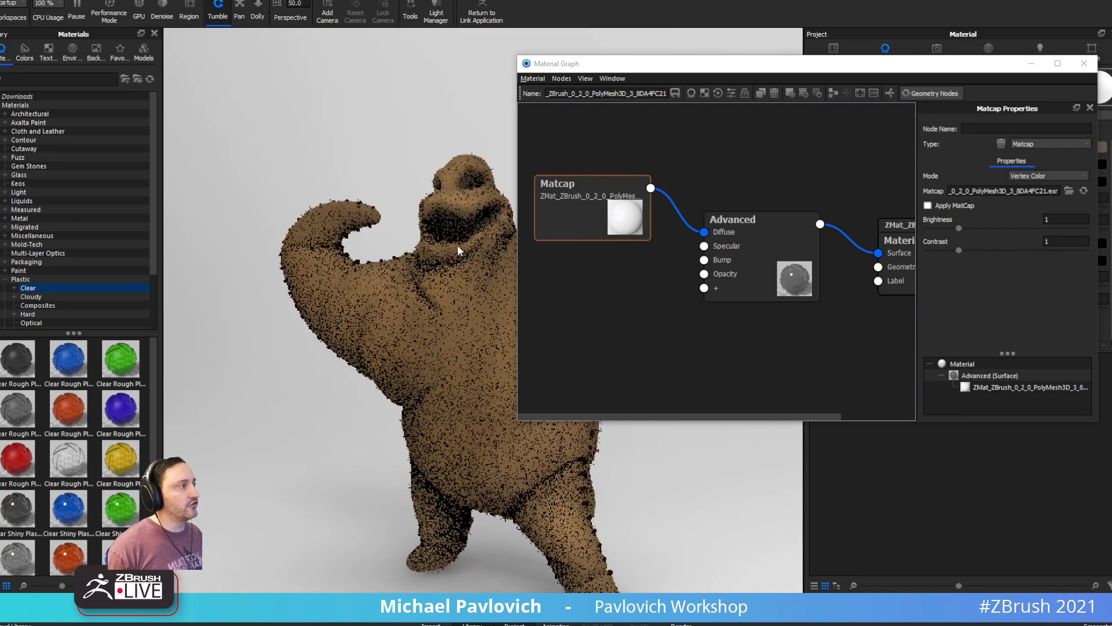
left_click_drag(964, 72, 1108, 56)
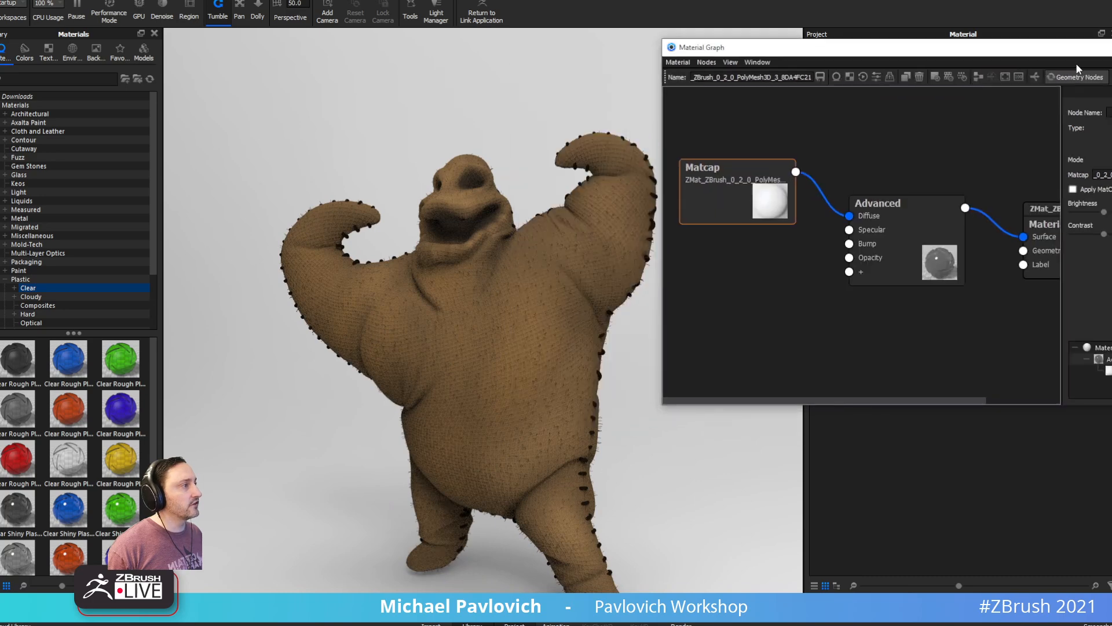
Step: Change the body's material type to Plastic, test its roughness, and close the material graph
left_click(917, 231)
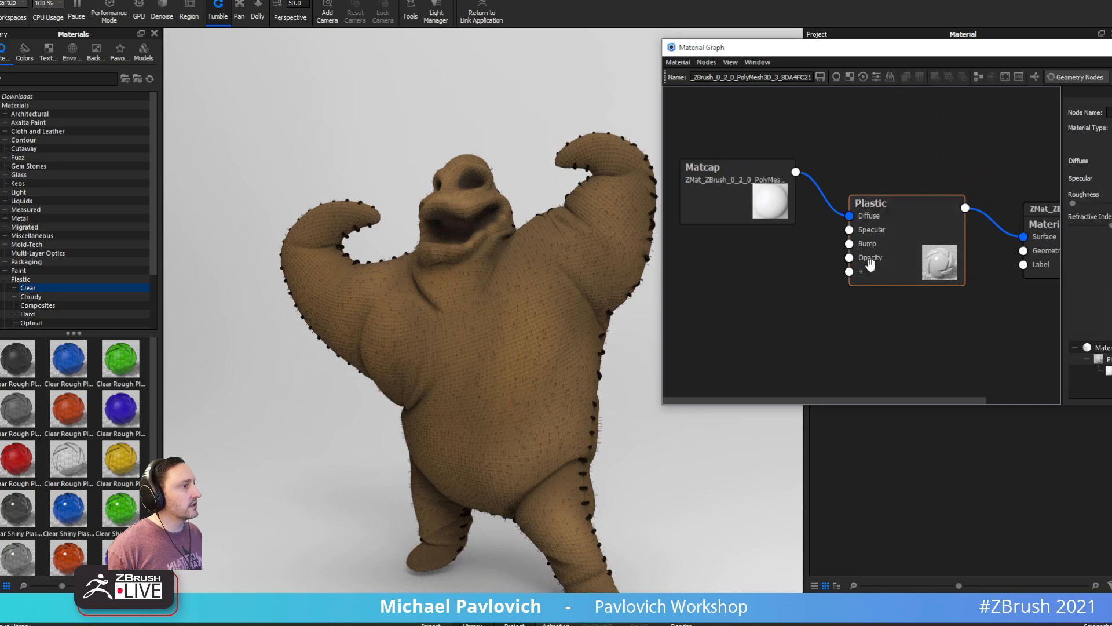
left_click_drag(1076, 204, 1111, 204)
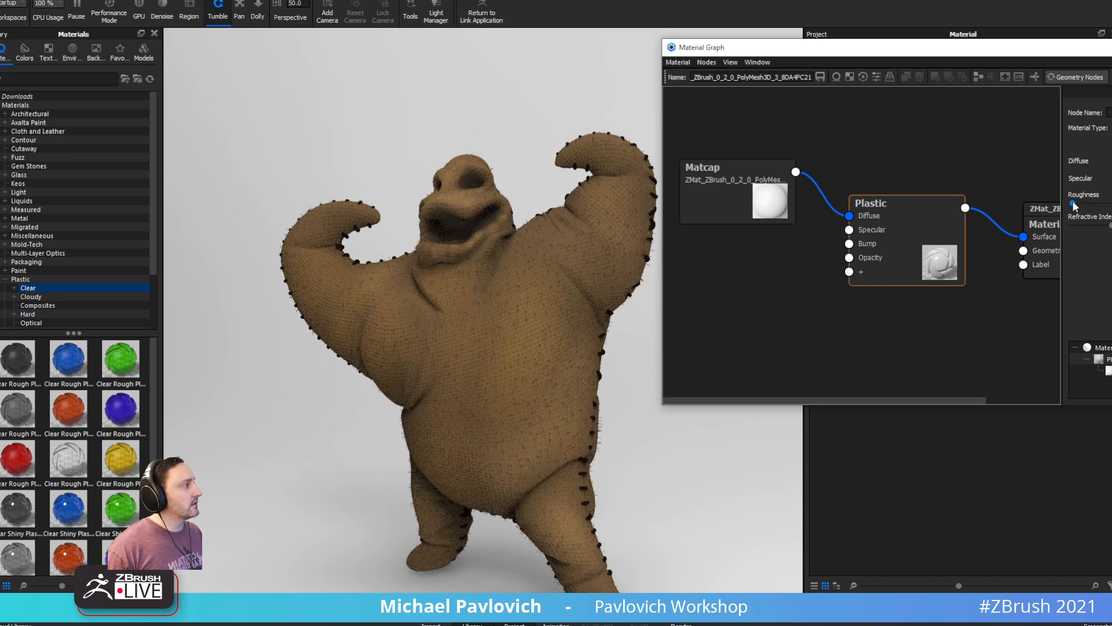
mouse_move(966, 166)
left_mouse_down()
mouse_move(876, 165)
mouse_move(1018, 172)
mouse_move(987, 173)
left_mouse_up()
left_click(1001, 245)
left_click_drag(628, 231, 555, 226, "alt")
left_click(1111, 48)
Step: Try the Aversis_Clothing-store_3k and Aversis_Bathroom_3k interior environments around the figure
left_click(73, 51)
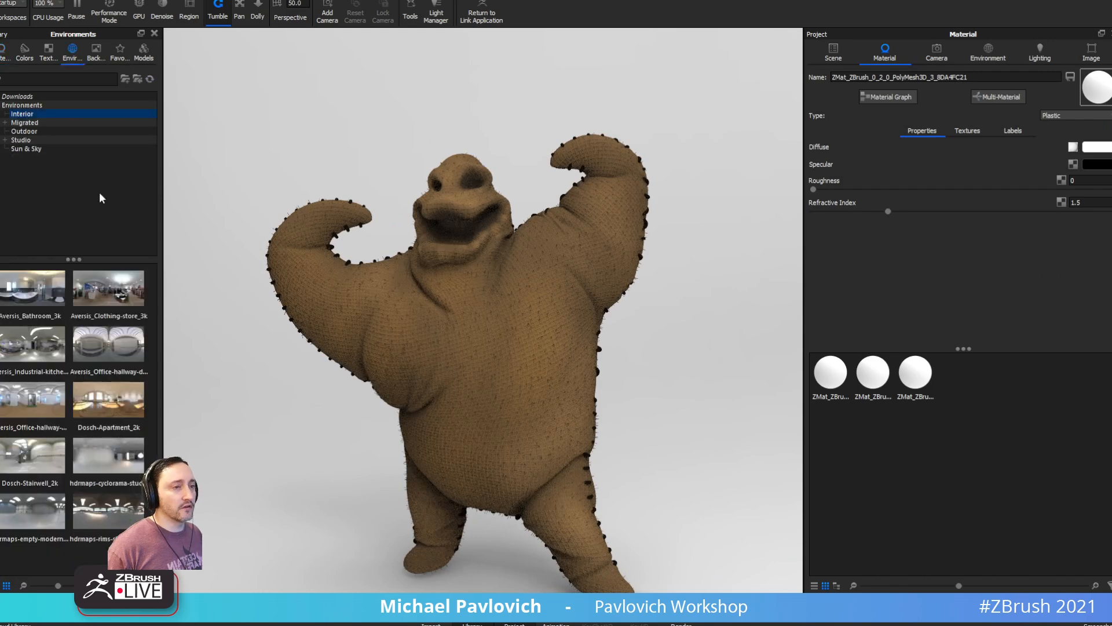
double_click(102, 291)
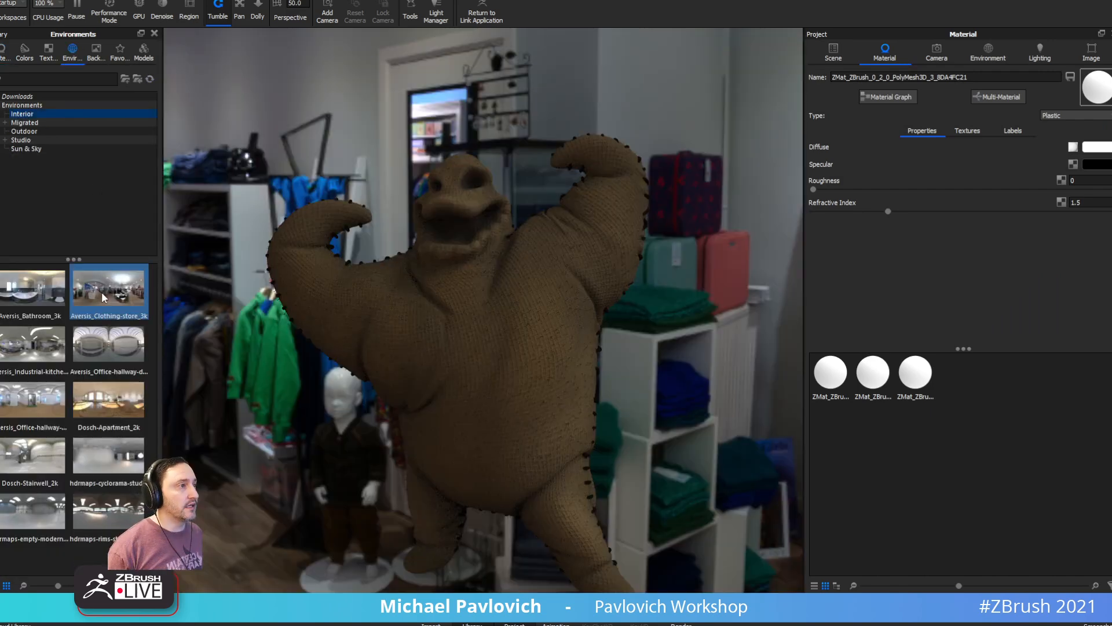
double_click(32, 298)
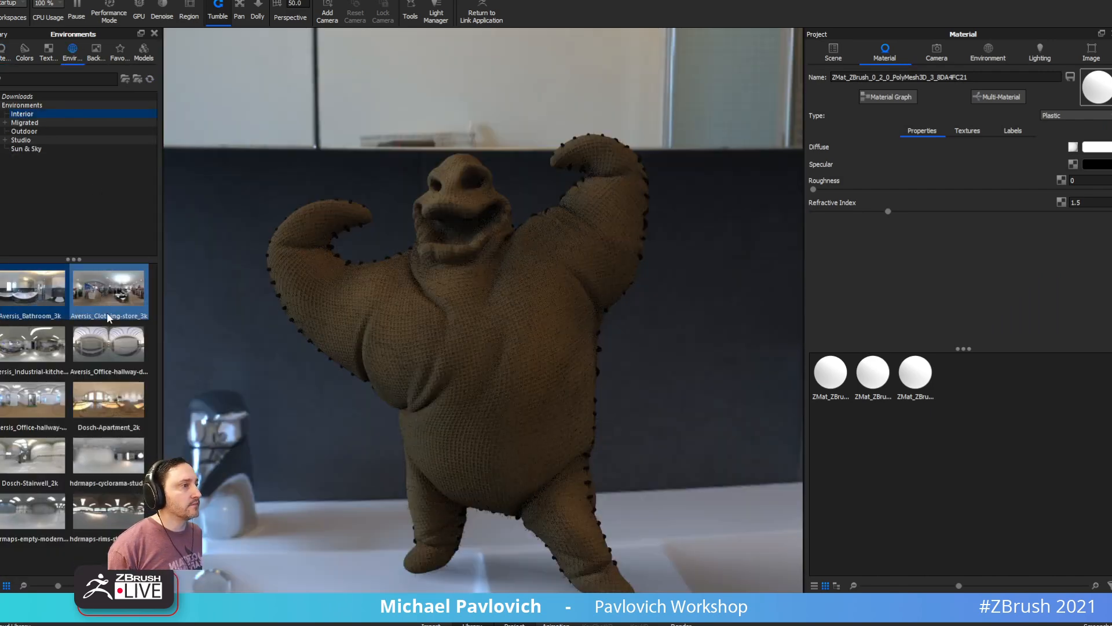
left_click_drag(469, 318, 291, 342, "ctrl")
Step: Apply the Dosch-Apartment_2k environment, rotate it to 189.5°, and open the environment settings
left_click(103, 404)
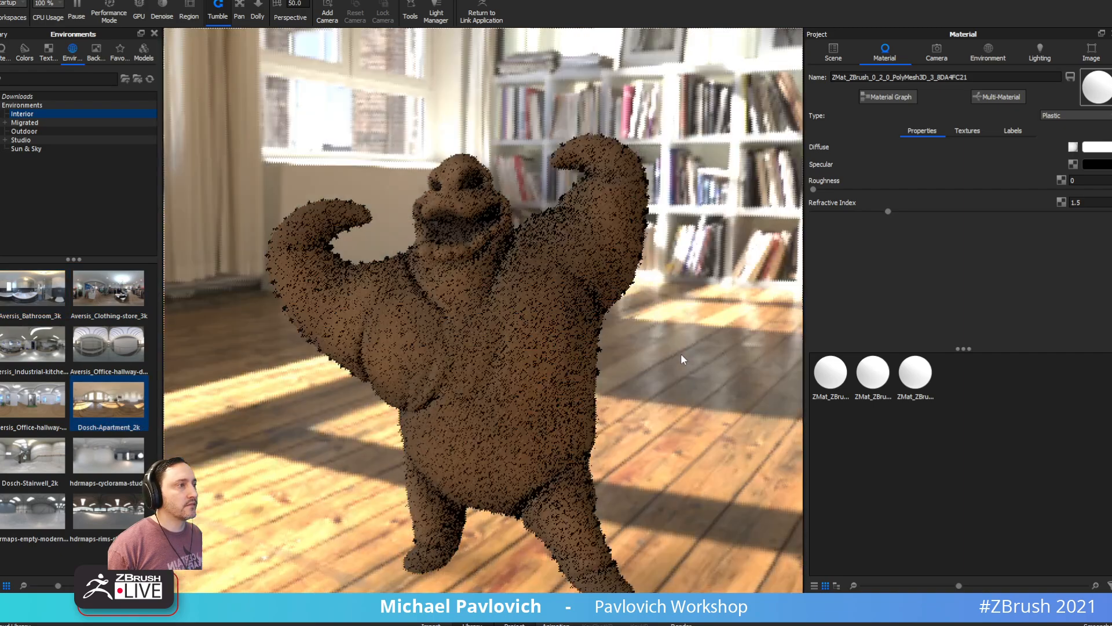
left_click_drag(681, 354, 771, 348, "ctrl")
left_click(989, 55)
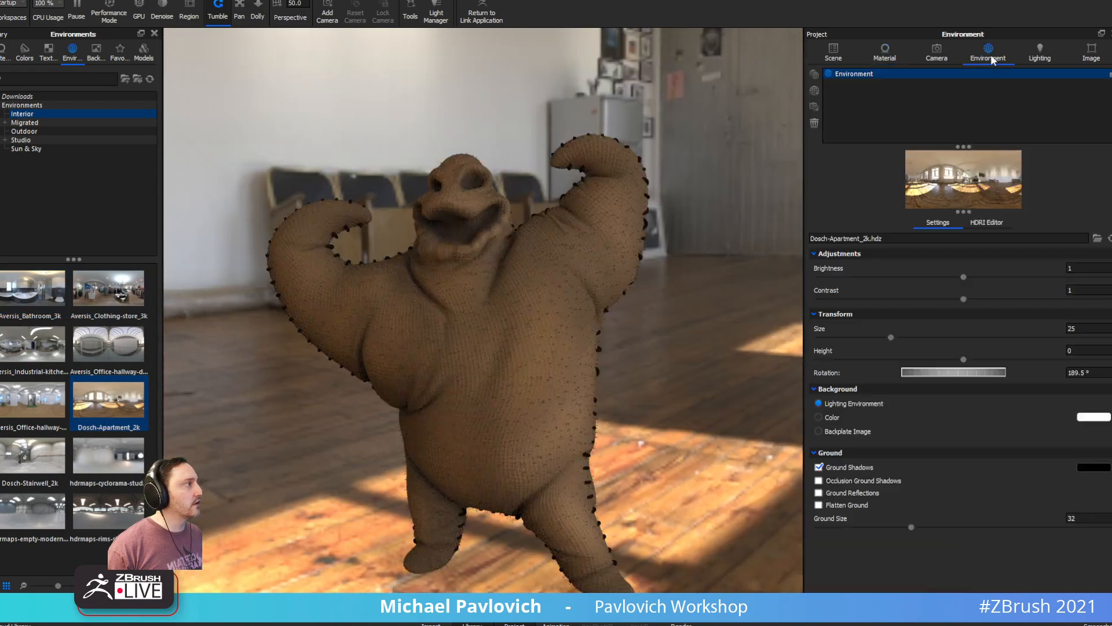
Step: Replace the lighting environment backdrop with a solid gray at 35% value and rotate the environment to 127°
left_click(832, 418)
left_click(1094, 418)
left_click(876, 352)
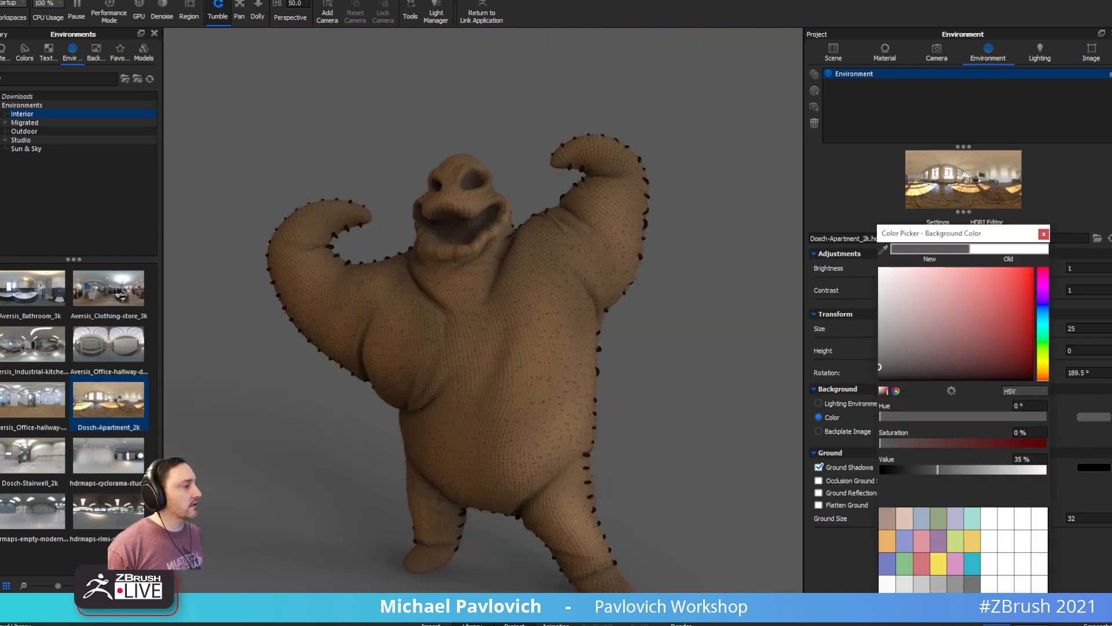
left_click(878, 500)
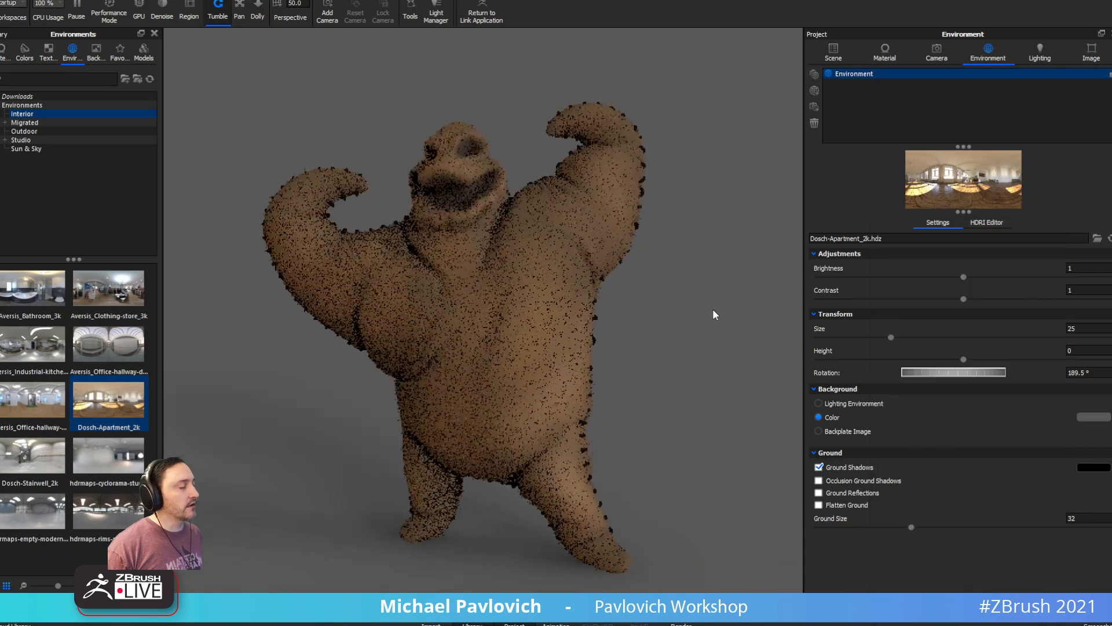
left_click_drag(713, 308, 565, 276)
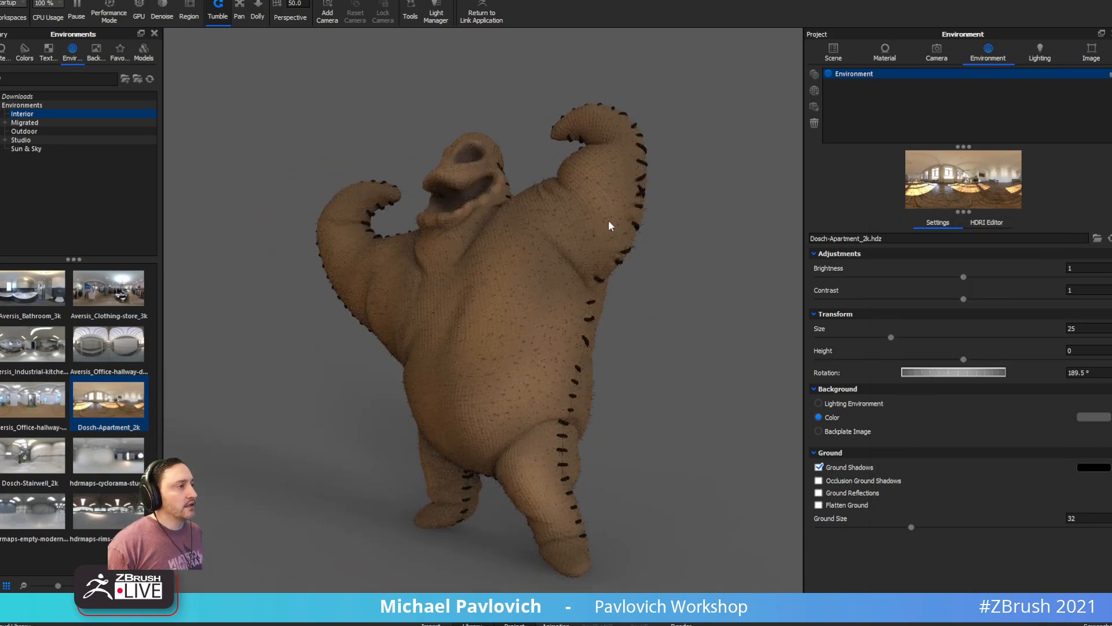
left_click_drag(603, 243, 648, 352)
left_click_drag(707, 330, 688, 287)
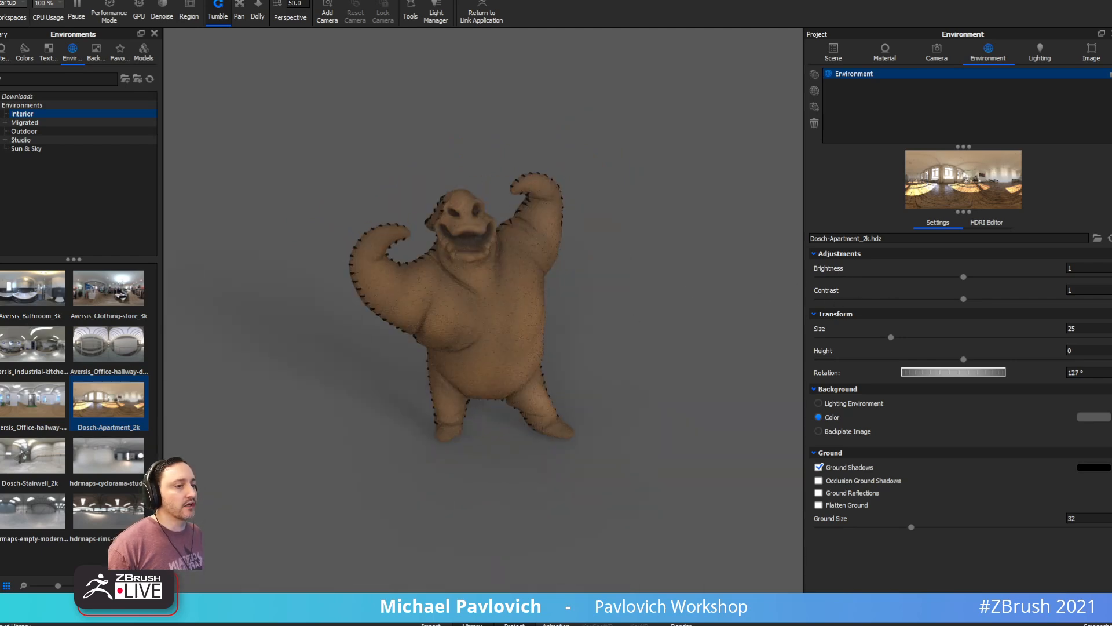
Step: Switch to Maya and preview the Oogie Boogie and dice scene with a V-Ray viewport render from an angled view
key("alt+Tab")
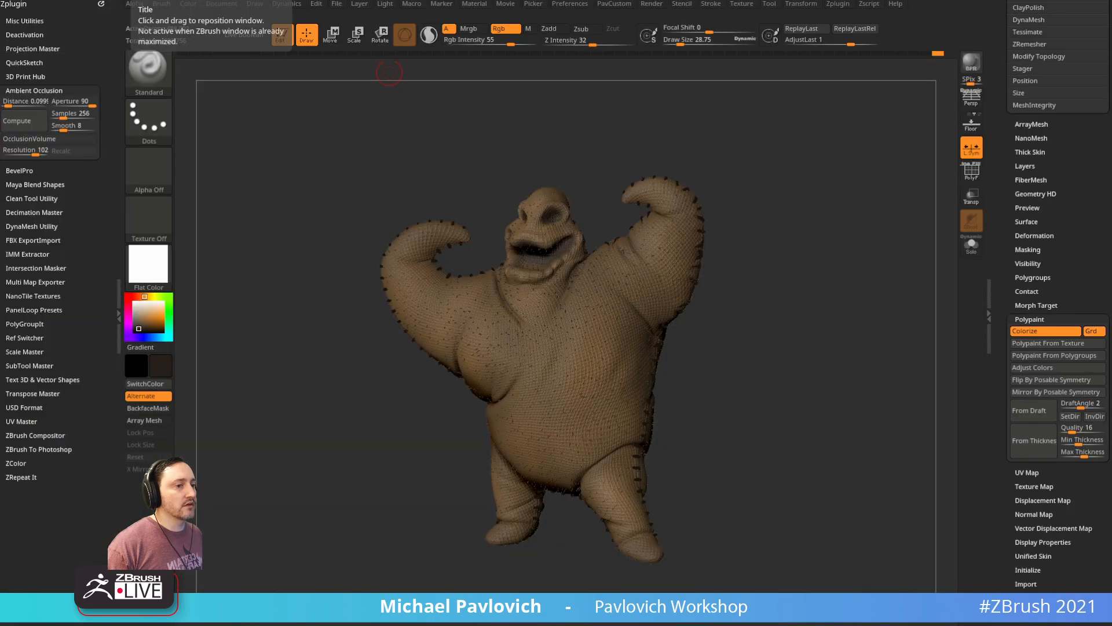
key("alt+Tab")
key("alt+Tab")
mouse_move(523, 387)
left_mouse_down("alt")
mouse_move(733, 336)
mouse_move(602, 324)
left_mouse_up("alt")
key("alt+Tab")
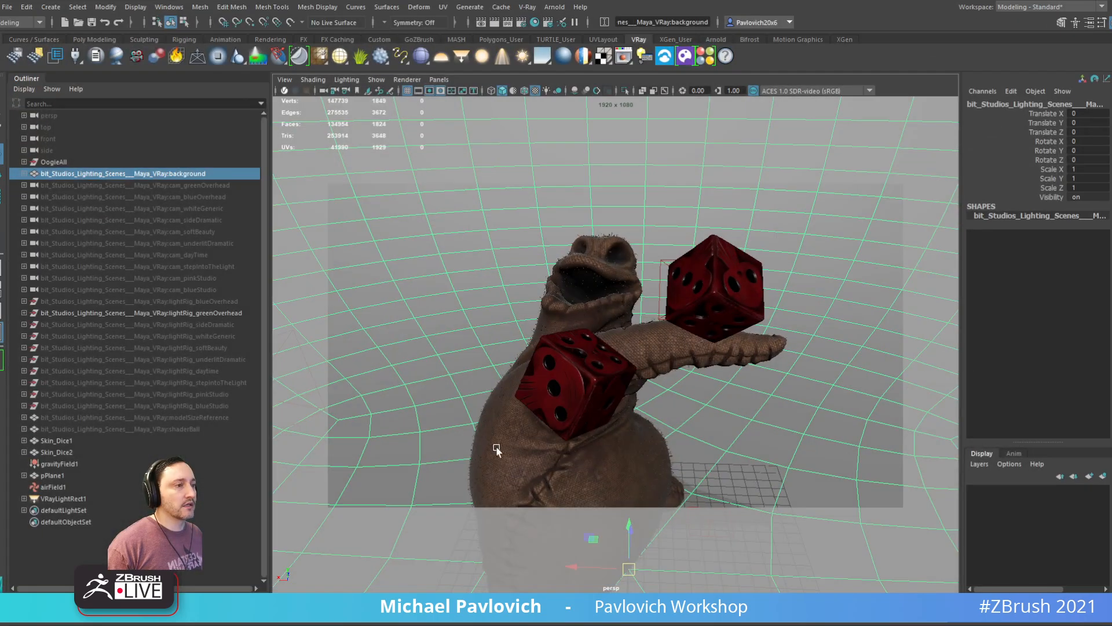
left_click(285, 91)
left_click_drag(712, 300, 603, 335, "alt")
right_click_drag(705, 238, 791, 272, "alt")
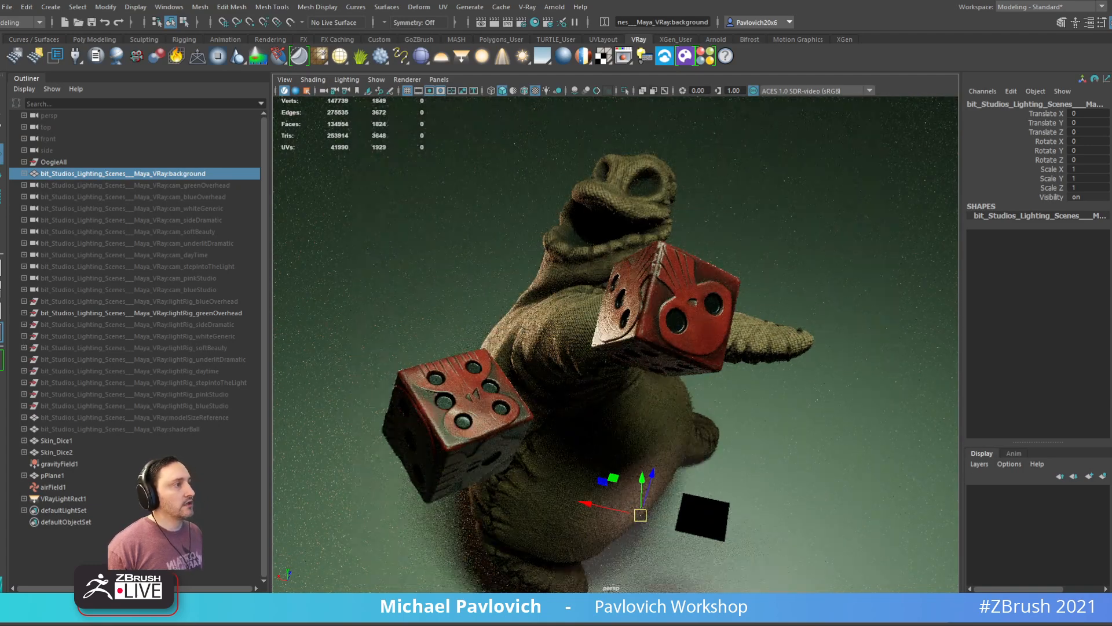
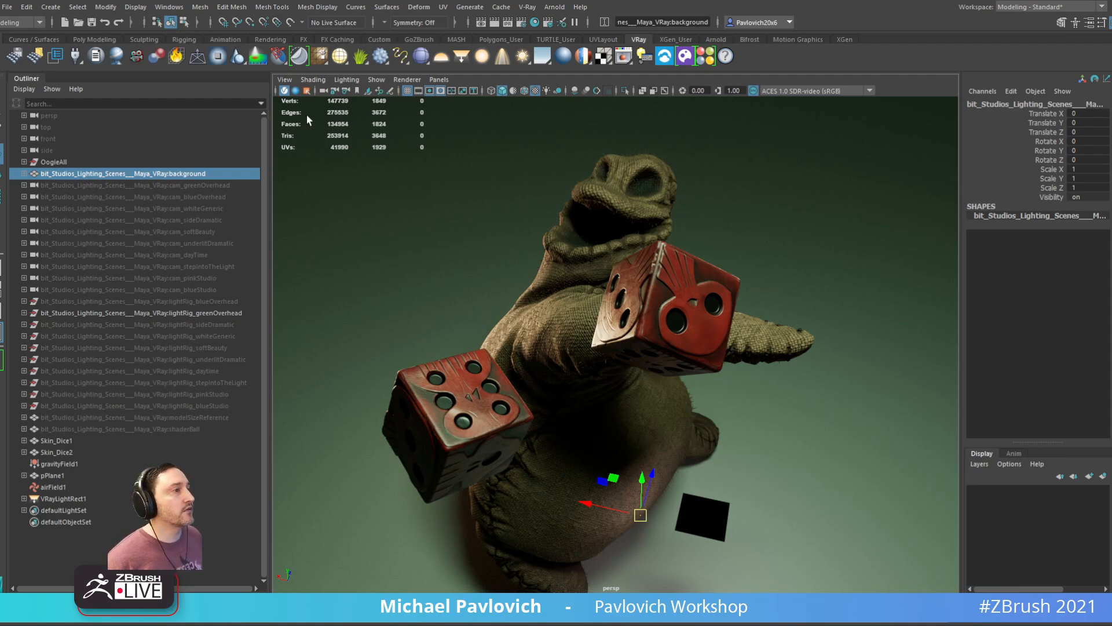
left_click(285, 91)
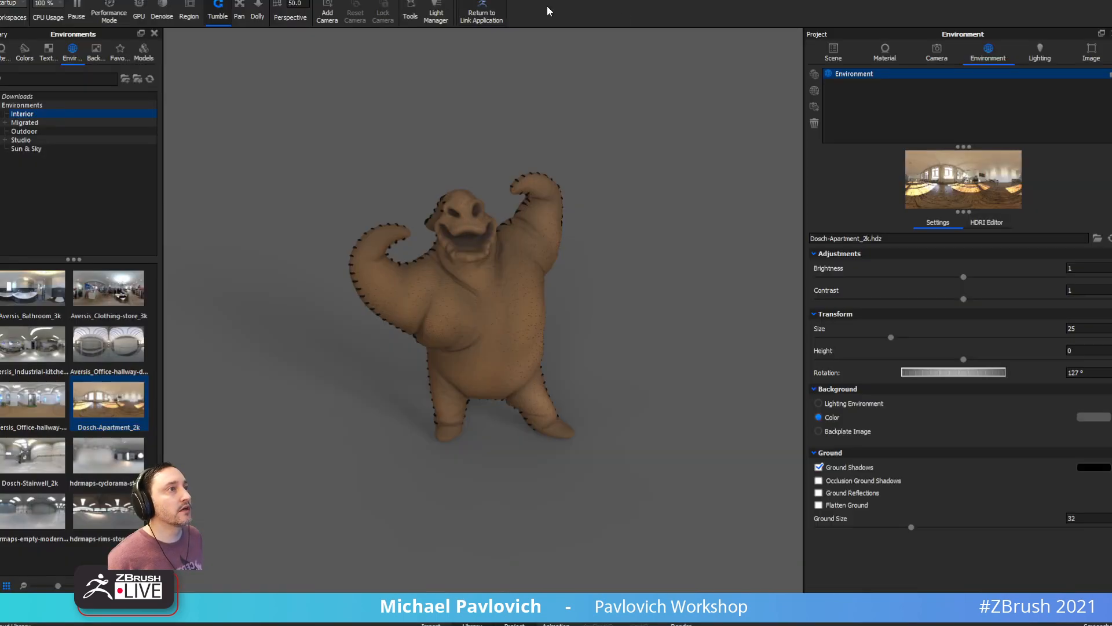
Step: Close KeyShot, discarding its changes, and quick-save the Oogie Boogie project in ZBrush with Edit mode off
left_click(1111, 0)
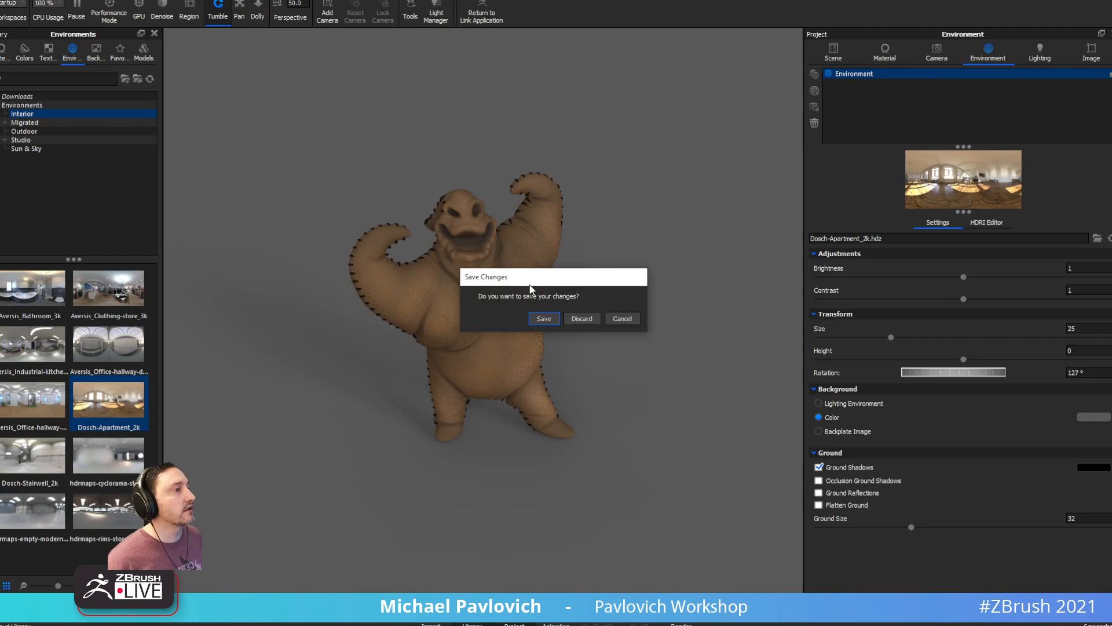
left_click(582, 320)
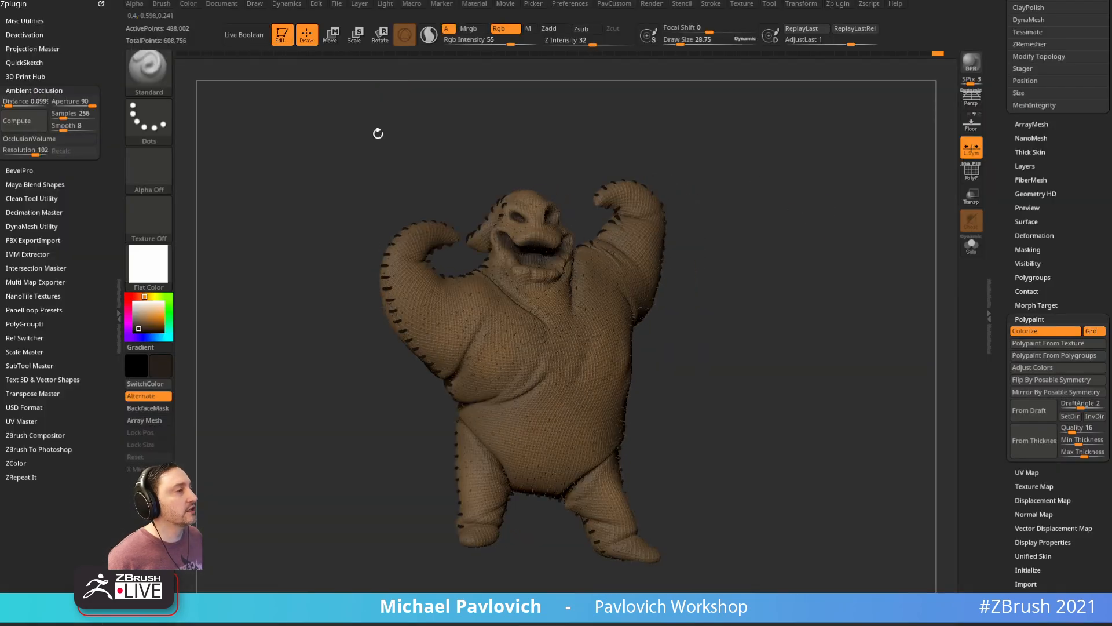
left_click(284, 35)
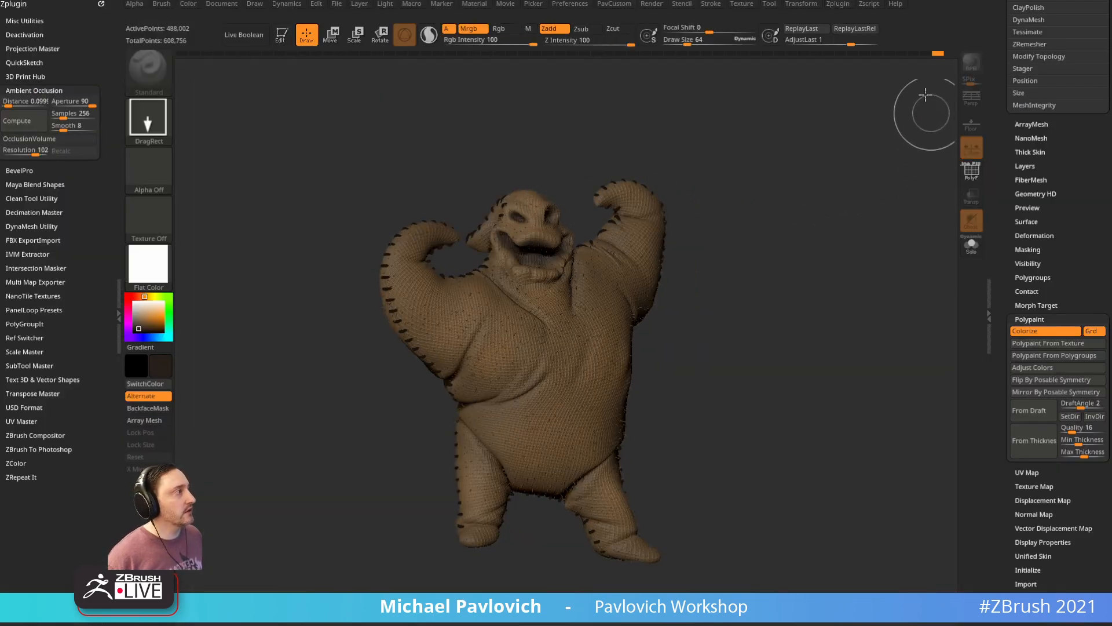
key("ctrl+s")
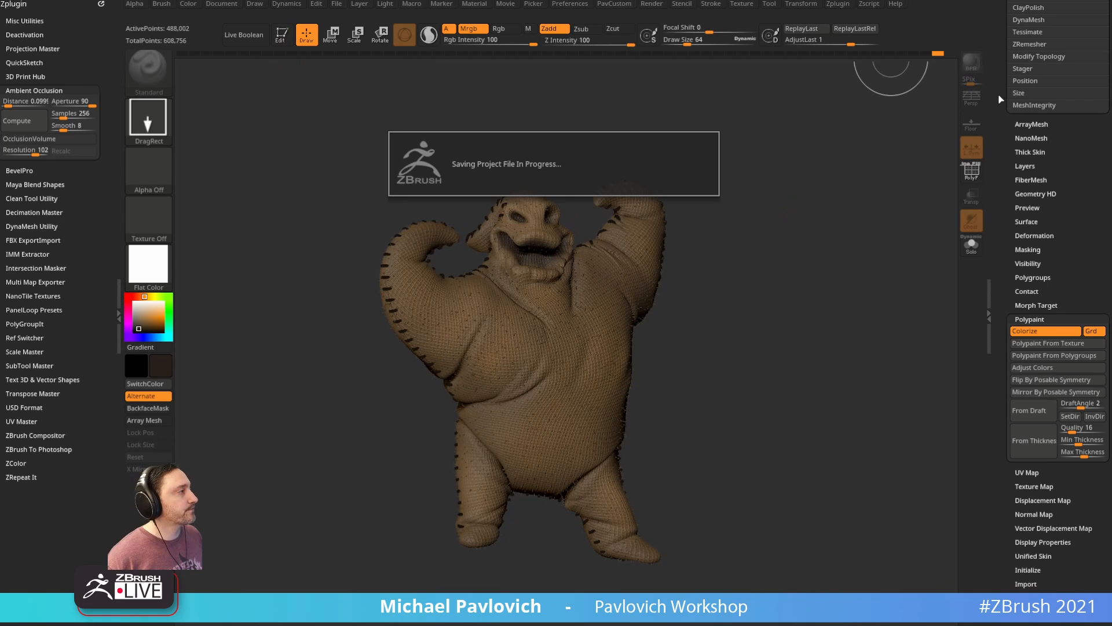
Step: Draw a Sphere3D on a cleared canvas in Edit mode and convert it to a PolyMesh3D
left_click_drag(998, 66, 1011, 390)
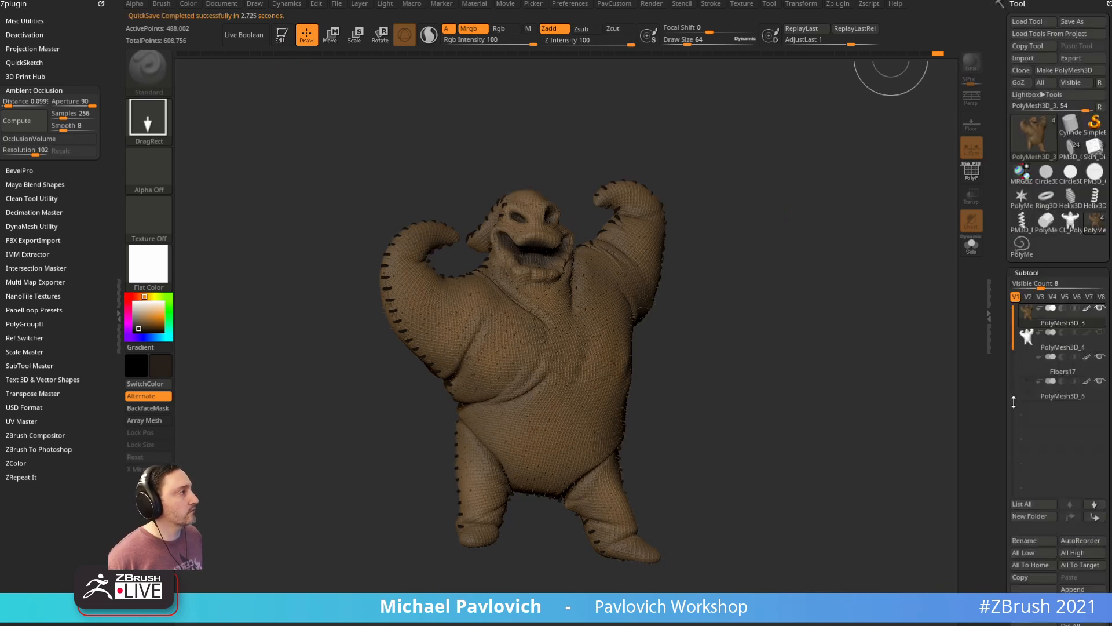
left_click(1040, 137)
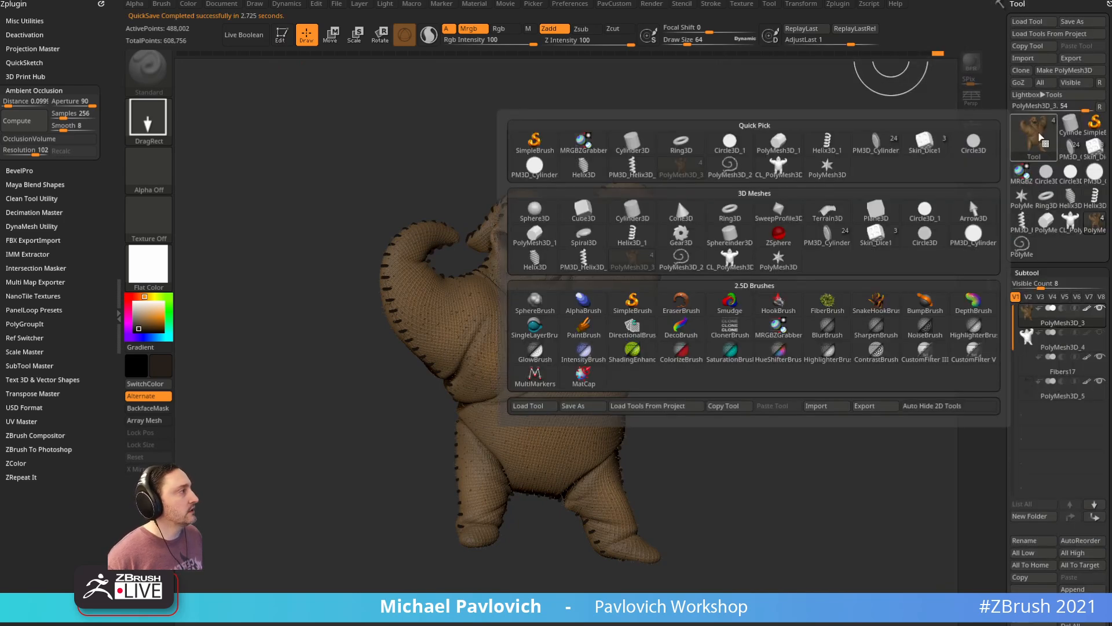
left_click(534, 209)
key("ctrl+n")
left_click_drag(489, 362, 489, 423)
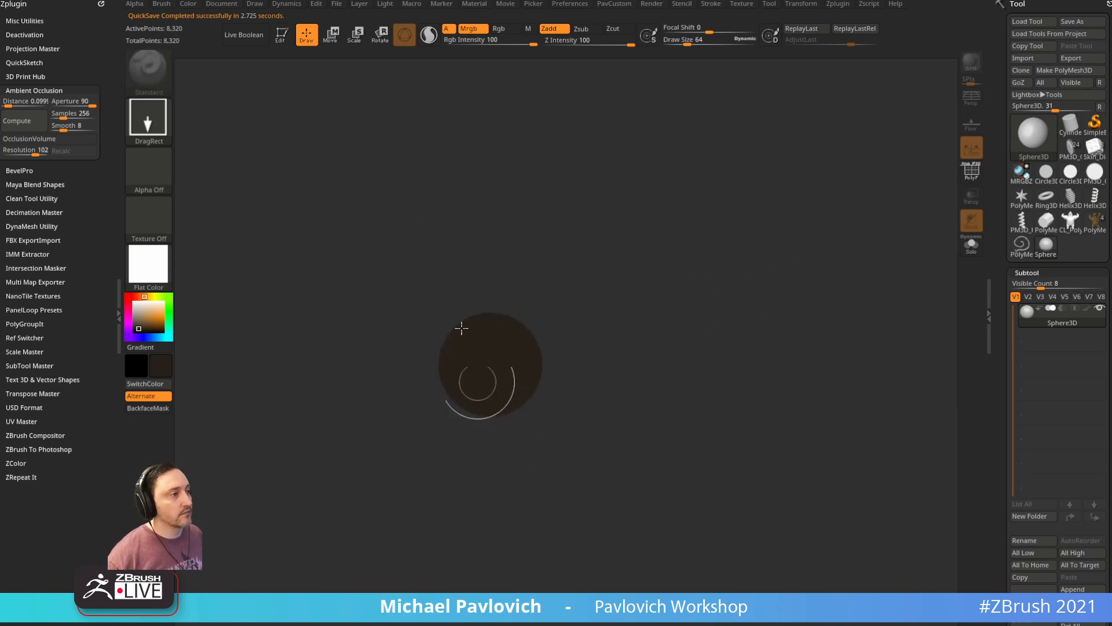
left_click(283, 35)
left_click(1064, 71)
Step: Give the sphere the StartupMaterial and set the main color to white
left_click(149, 264)
left_click(305, 296)
left_click_drag(696, 228, 733, 268, "alt")
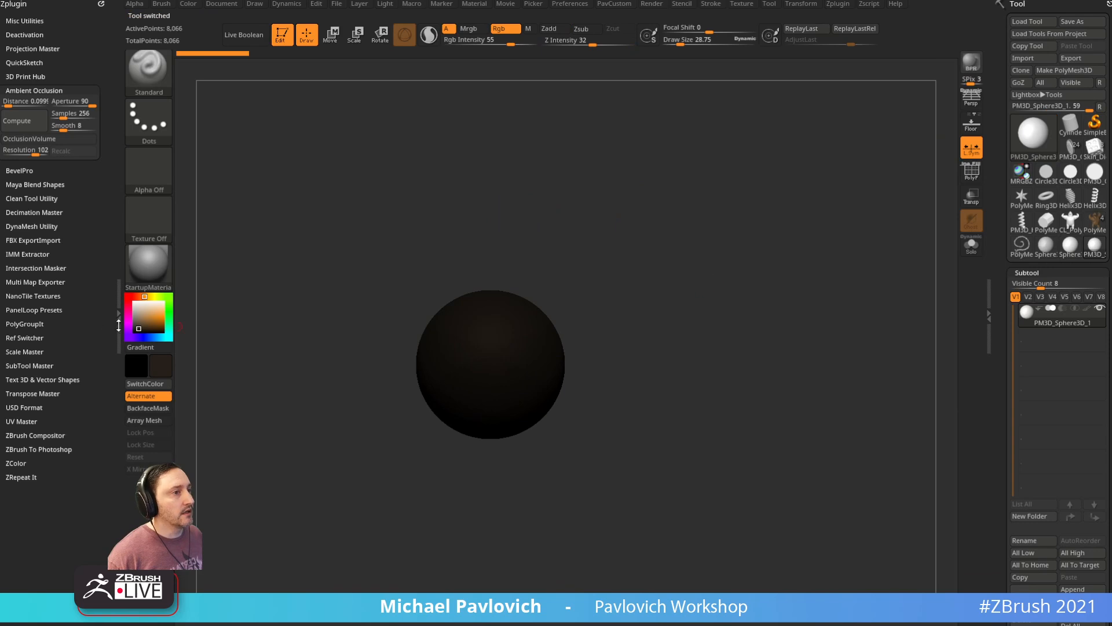
left_click(133, 300)
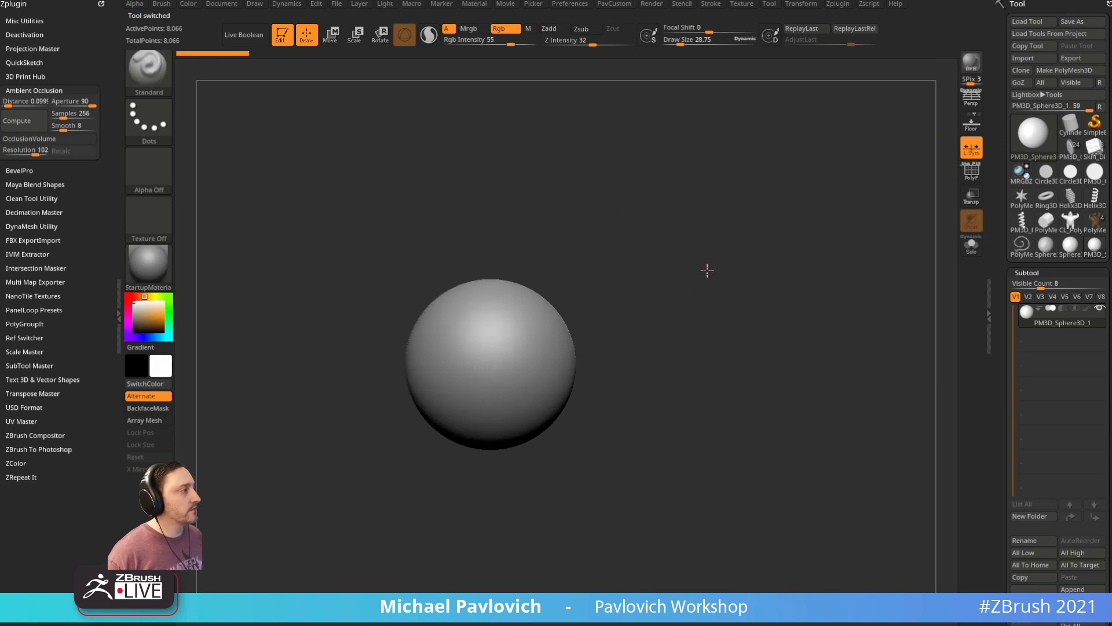
Step: Append a Plane3D subtool to the sphere, enlarge it, and raise it horizontally above the sphere
left_click(1073, 590)
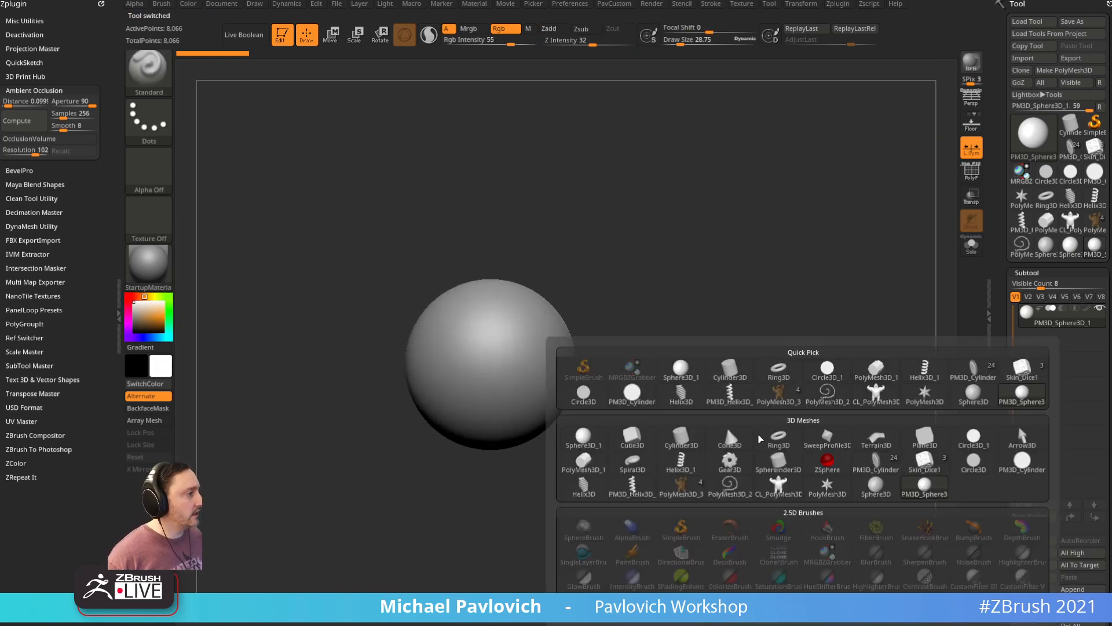
left_click(925, 437)
left_click_drag(525, 308, 621, 451)
key("w")
left_click_drag(655, 373, 623, 377)
left_click_drag(523, 324, 523, 226)
mouse_move(522, 296)
left_mouse_down()
mouse_move(772, 231)
mouse_move(845, 229)
mouse_move(978, 181)
left_mouse_up()
key("q")
key("s")
left_click(983, 179)
left_click(977, 180)
left_click_drag(901, 193, 888, 192)
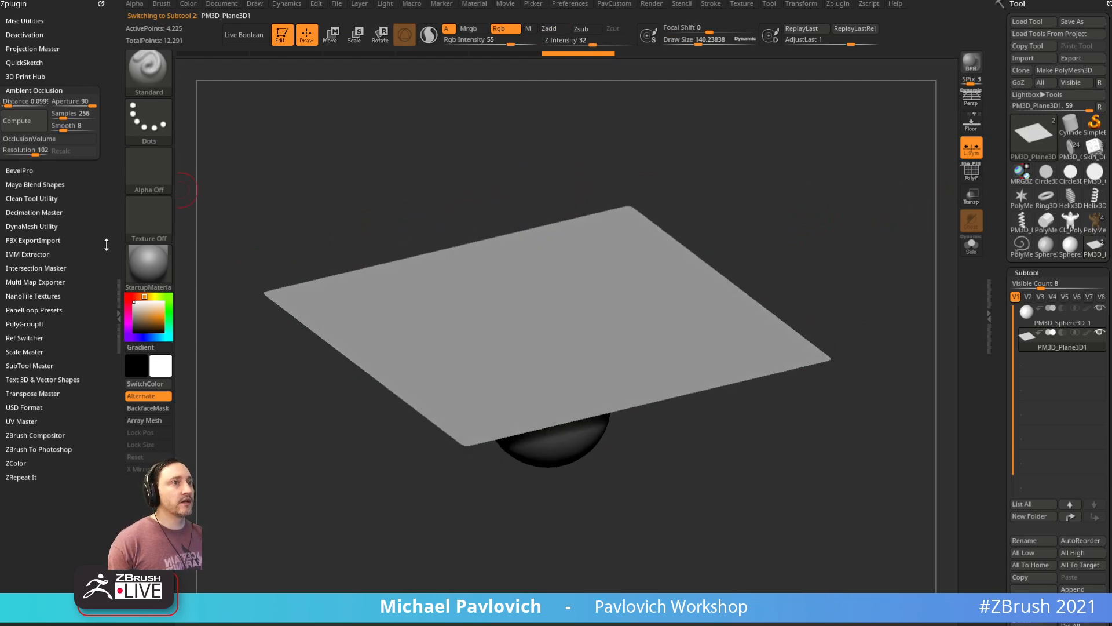
Step: Turn on Gravity in the Dynamics settings, show the floor grid, and test the plane's fall without a collision volume
left_click(293, 6)
left_click(262, 14)
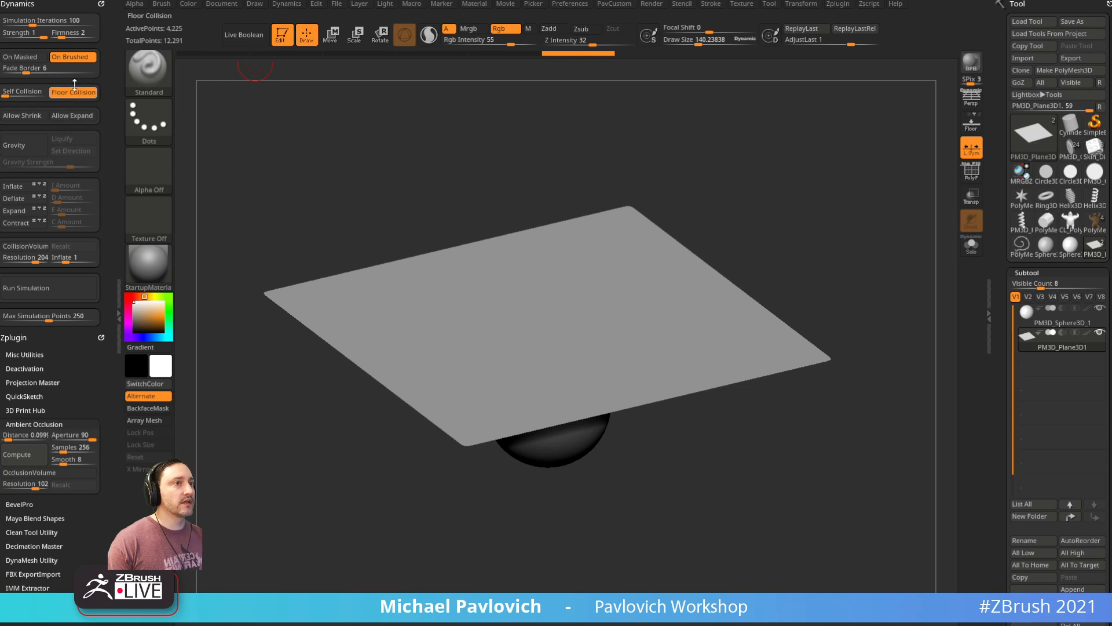
left_click(26, 146)
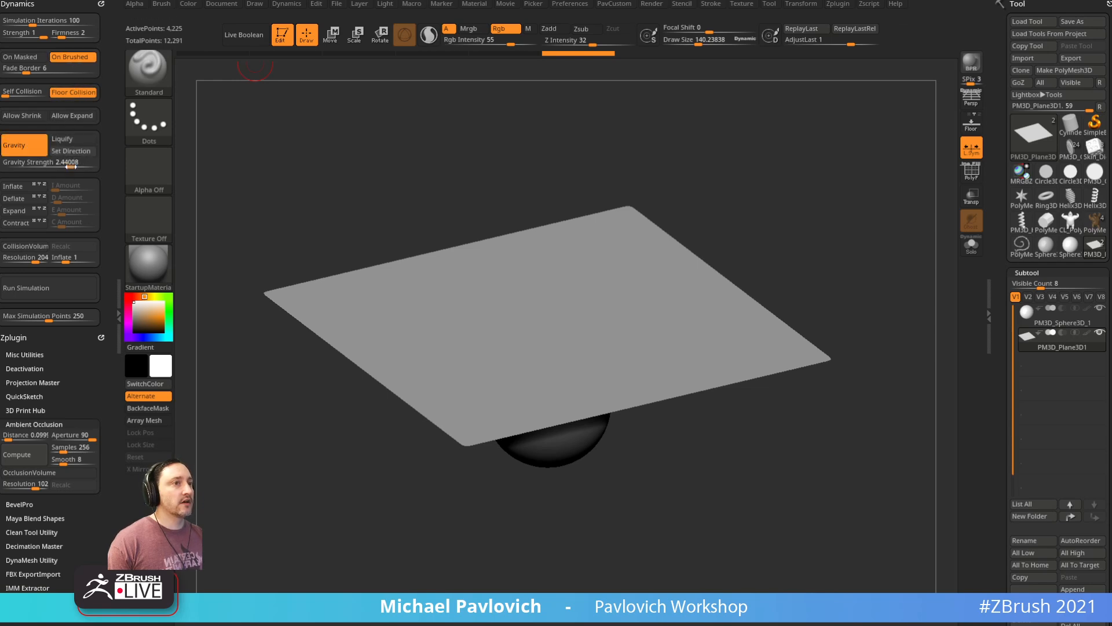
left_click(971, 123)
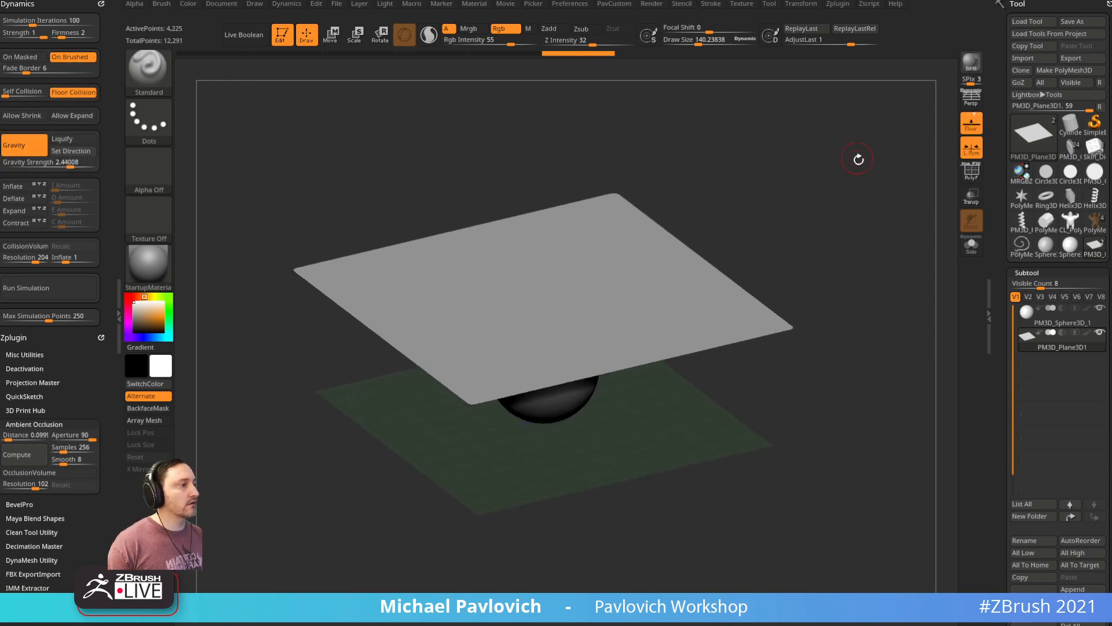
left_click(64, 288)
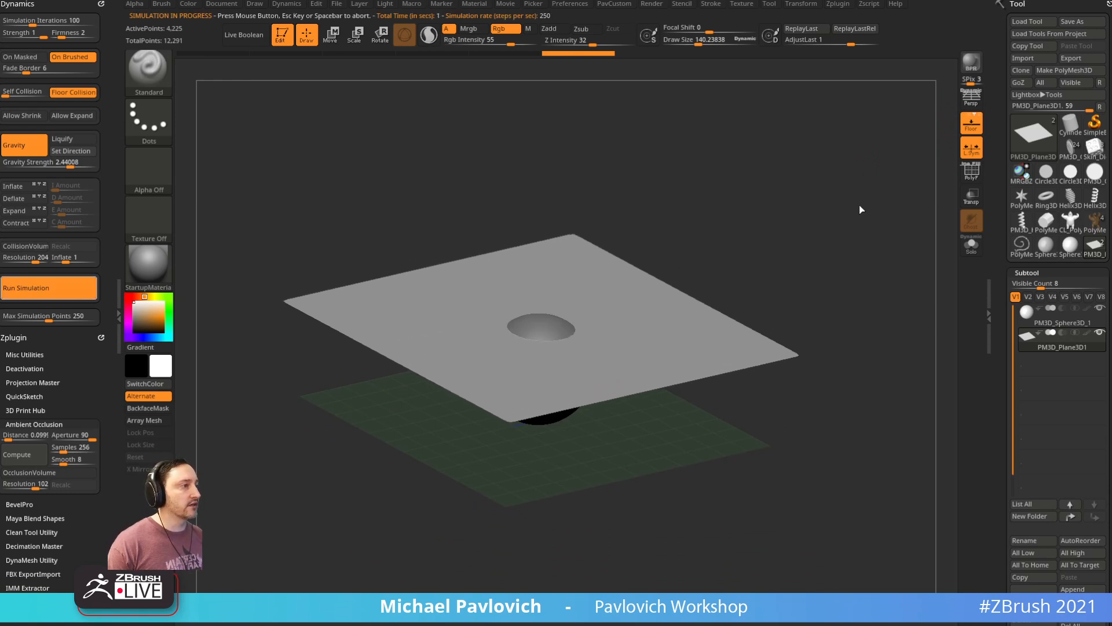
left_click(844, 218)
Step: Enable the collision volume and test the plane draping over the sphere, undoing the simulated result
left_click(23, 246)
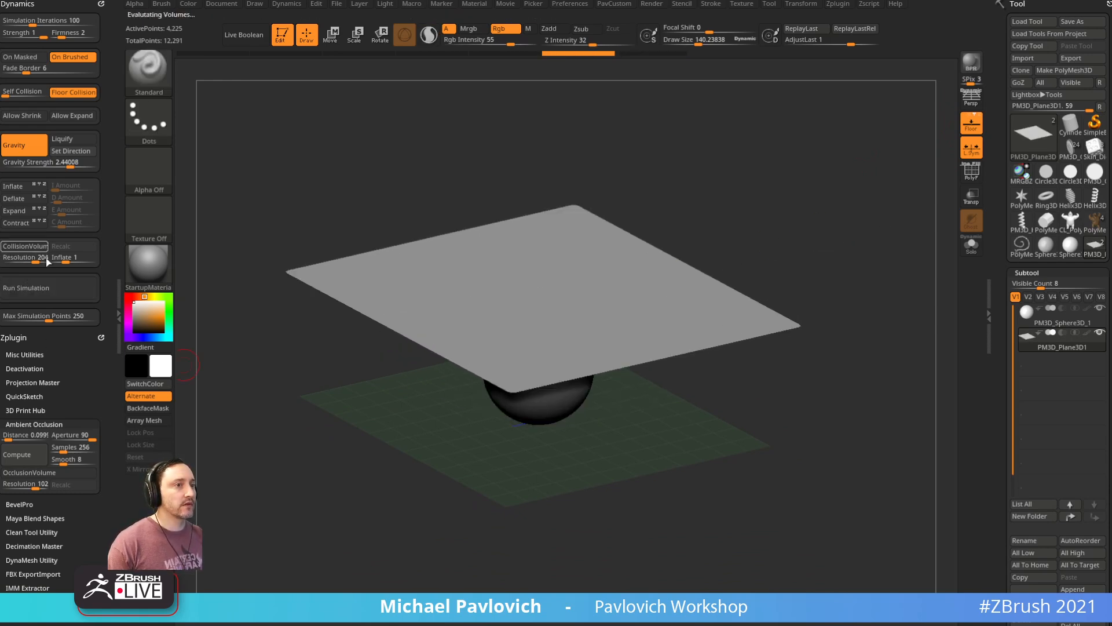
left_click(64, 286)
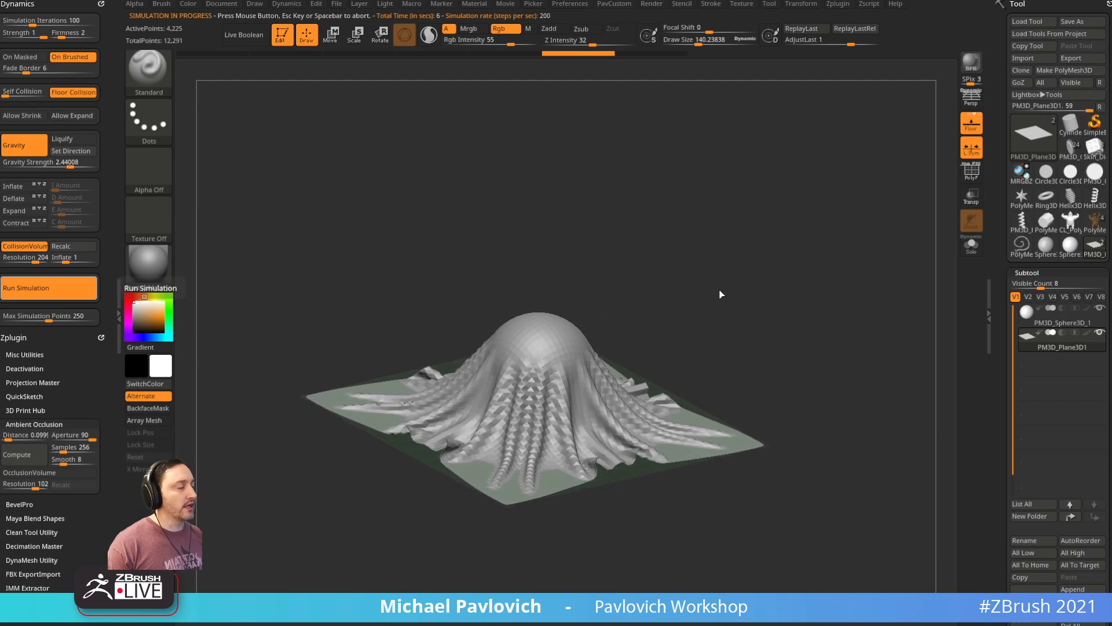
mouse_move(720, 255)
left_mouse_down()
mouse_move(697, 324)
mouse_move(778, 258)
left_mouse_up()
key("ctrl+z")
Step: Try pulling and moving the plane against the sphere with the TransposeCloth brush
key("b")
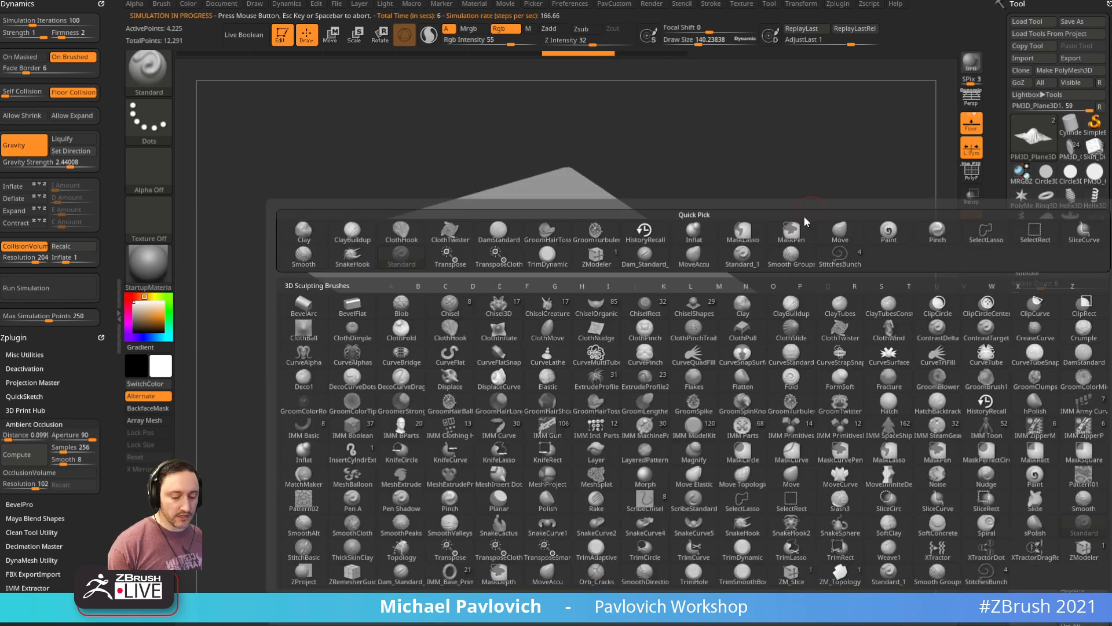
key("t")
key("c")
left_click_drag(702, 271, 690, 224)
left_click_drag(520, 242, 517, 352)
right_click_drag(518, 355, 534, 407)
left_click_drag(476, 405, 506, 431)
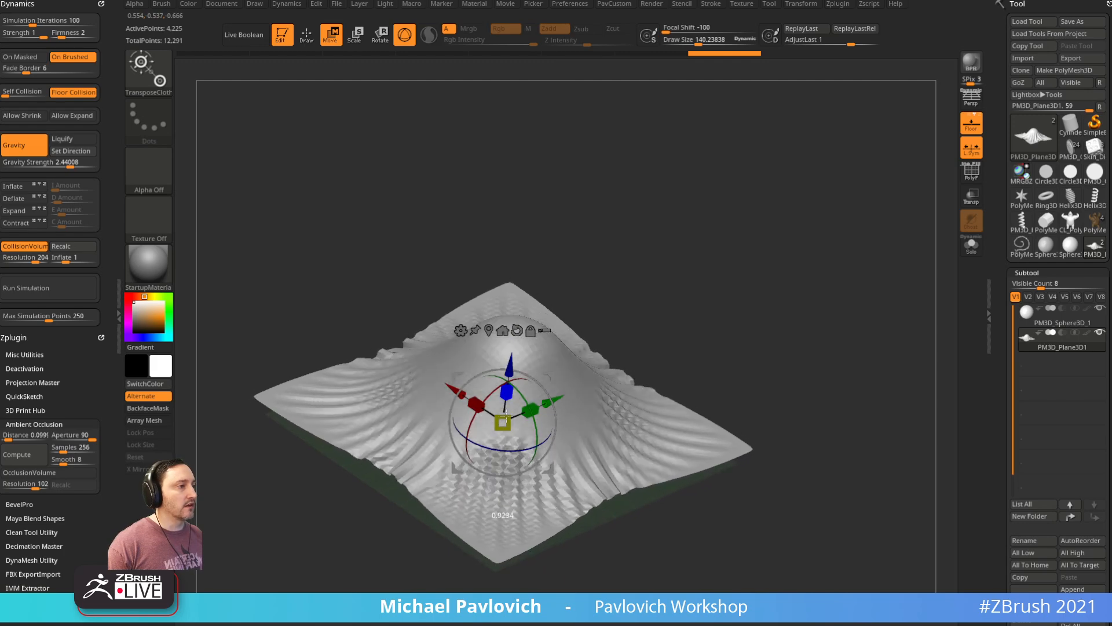
Step: Return to draw mode, enlarge the brush, and undo the cloth deformations back to the flat plane
key("q")
mouse_move(747, 300)
left_mouse_down()
mouse_move(760, 326)
mouse_move(732, 343)
mouse_move(720, 292)
mouse_move(757, 271)
mouse_move(737, 278)
mouse_move(742, 237)
left_mouse_up()
key("s")
left_click(737, 275)
key("ctrl+z")
key("ctrl+z")
key("s")
left_click(730, 273)
Step: Expand the Layers settings for the plane subtool
left_click_drag(862, 266, 883, 267, "alt")
left_click_drag(1002, 292, 997, 137)
left_click(1023, 205, "shift")
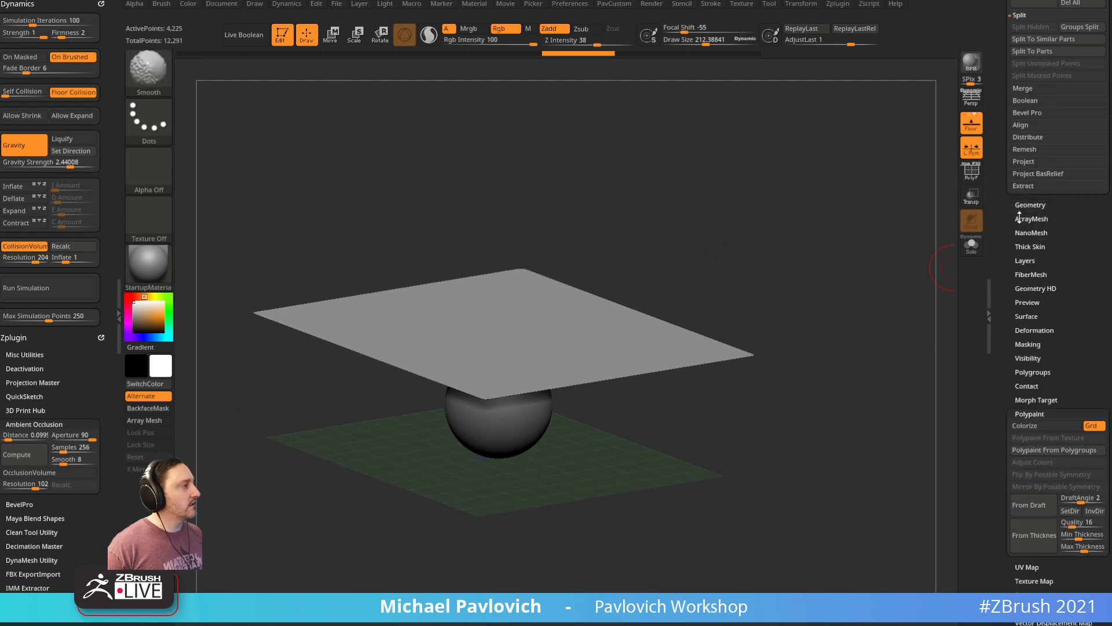
left_click(1022, 258, "shift")
left_click_drag(1006, 263, 1003, 255)
Step: Show the animation timeline and frame the plane and sphere on the canvas
left_click_drag(881, 229, 862, 255)
key("2")
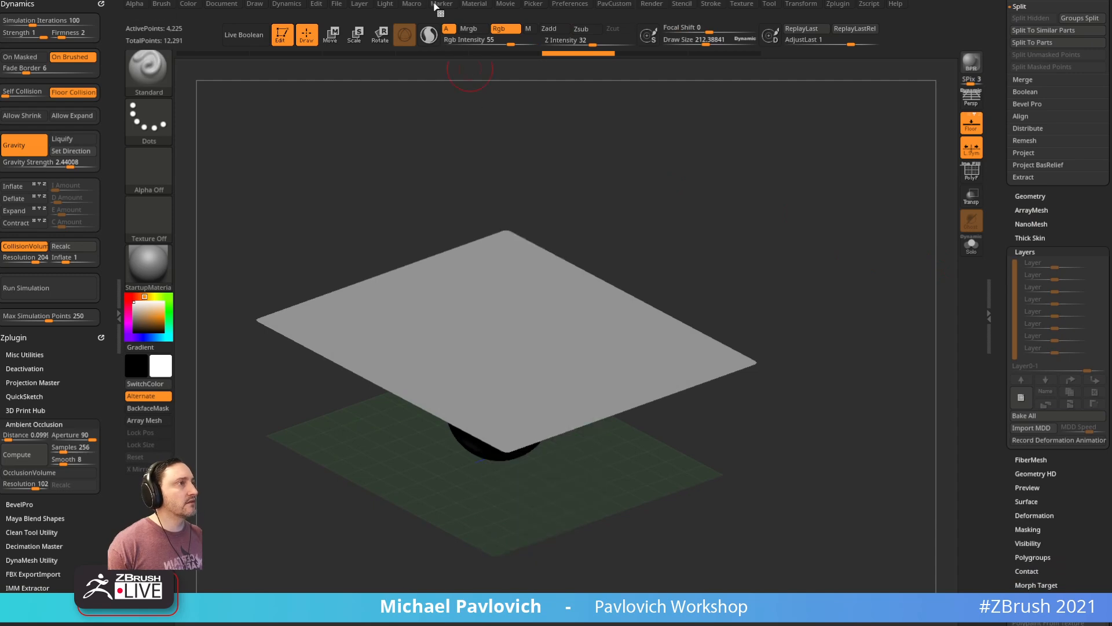
left_click(506, 4)
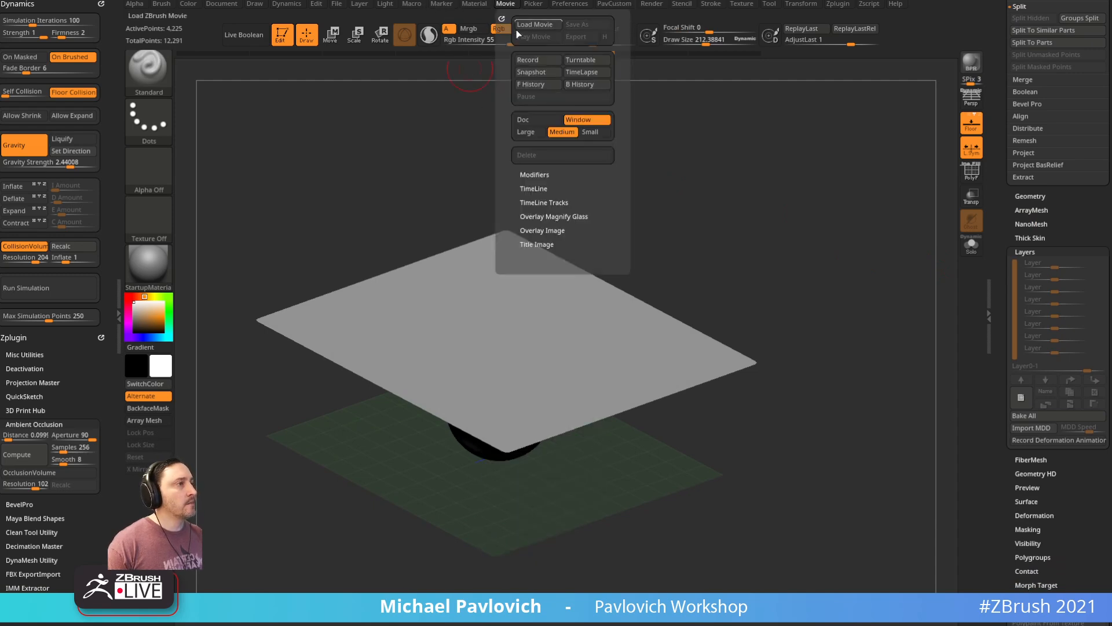
left_click(533, 188)
left_click_drag(730, 194, 737, 218, "alt")
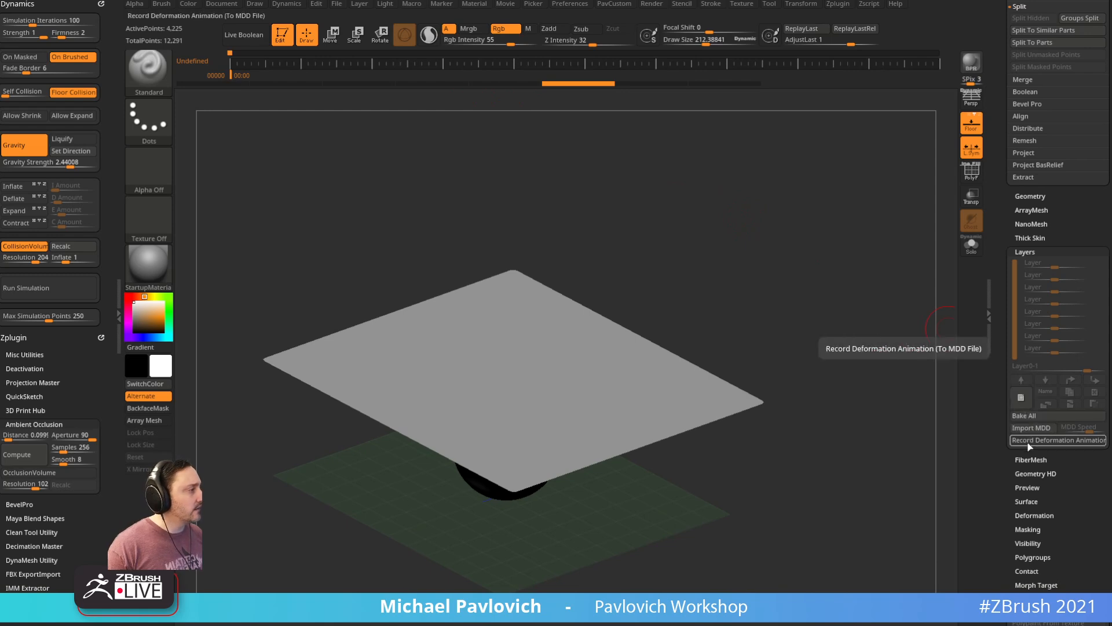
Step: Place the timeline marker at frame 71, enable Record Deformation Animation, and run the plane's cloth simulation
left_click(301, 61)
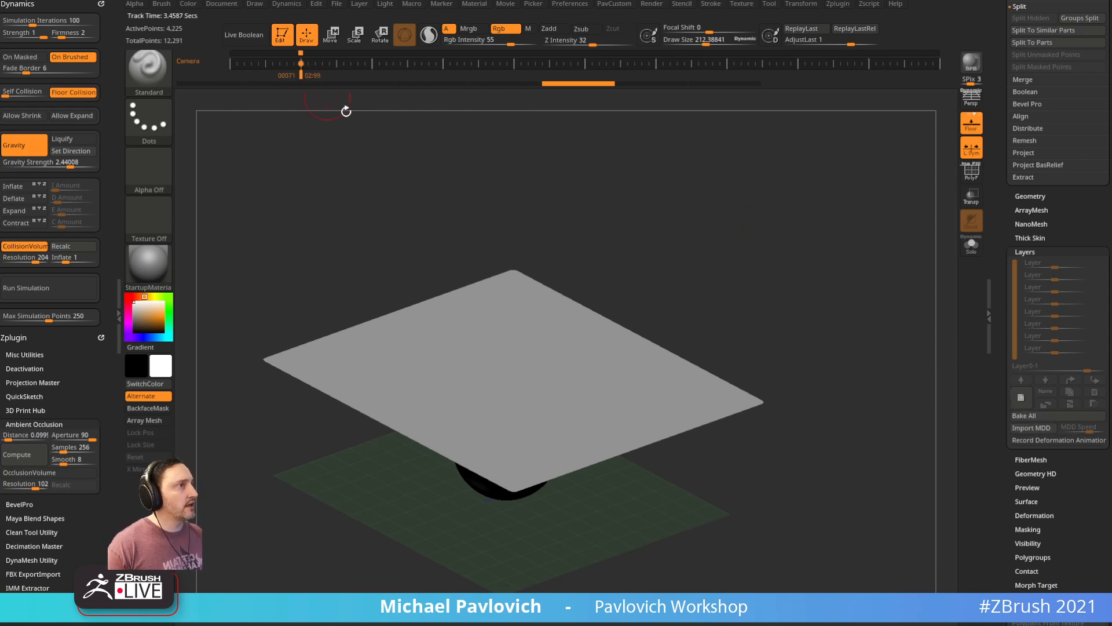
left_click(1038, 445)
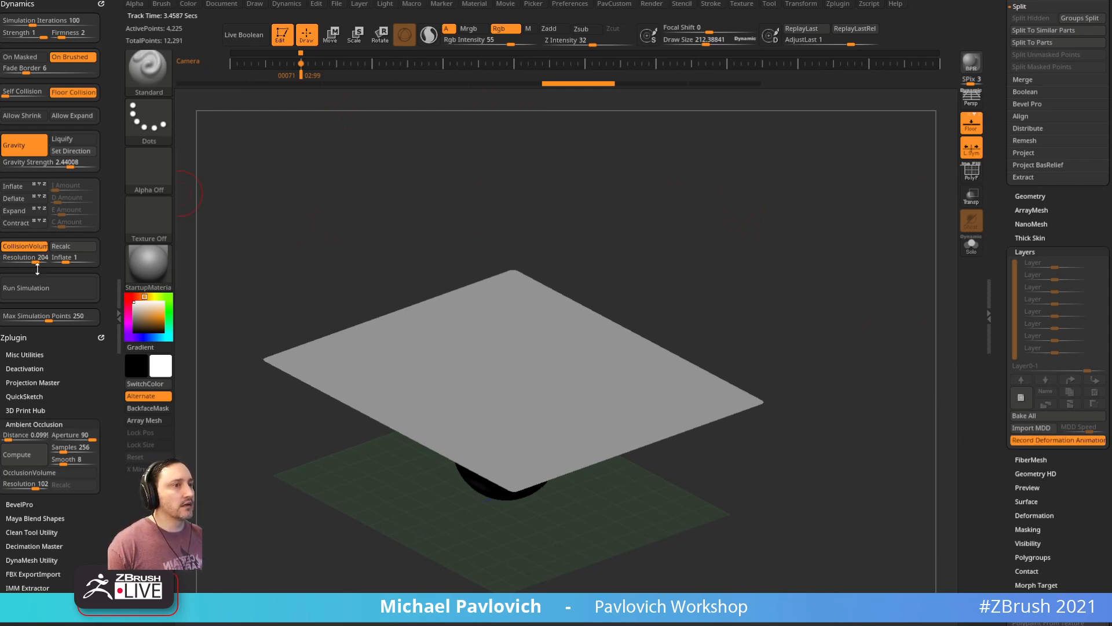
left_click(41, 287)
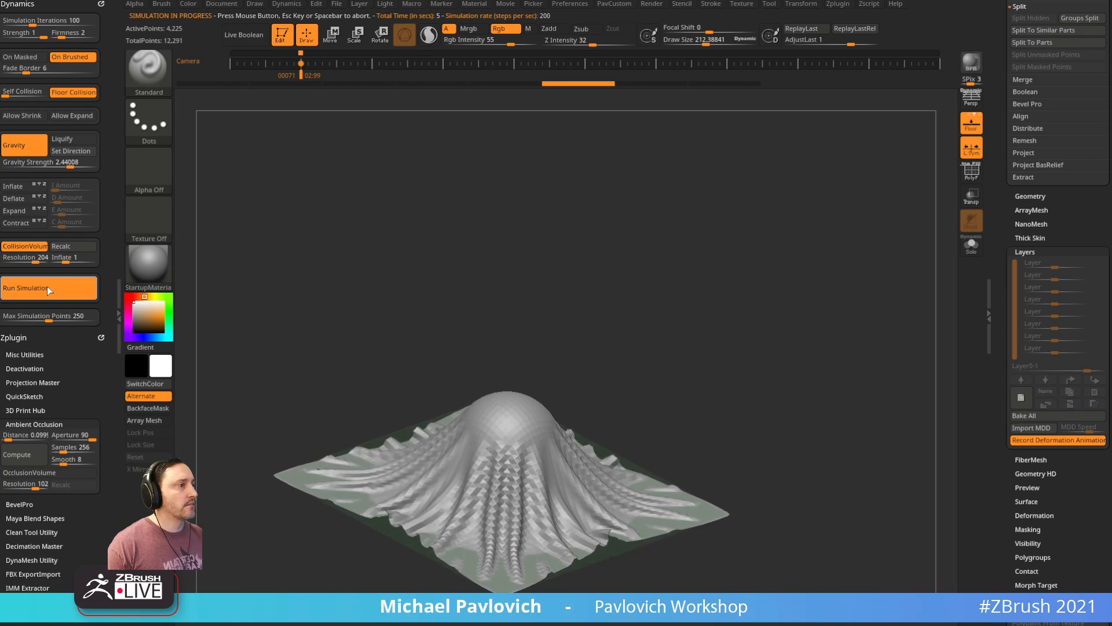
Step: Stop the running cloth simulation and move along the timeline in the recorded deformation
left_click(385, 142)
left_click(346, 74)
left_click(236, 77)
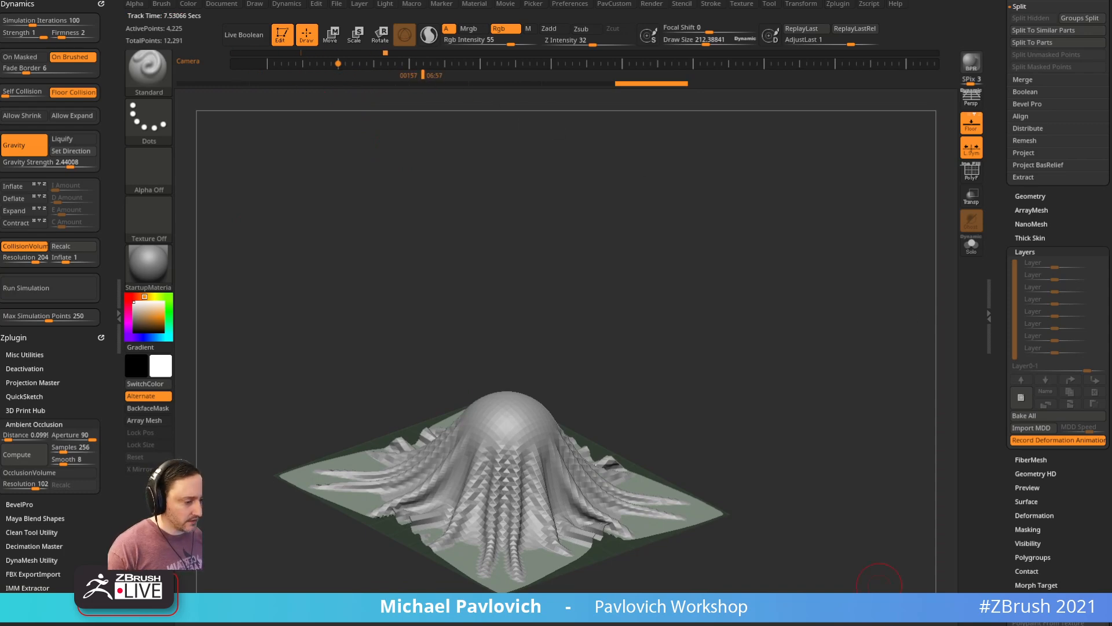
Step: Switch to the browser and search the YouTube channel for "cloth animate"
left_click_drag(880, 585, 618, 22)
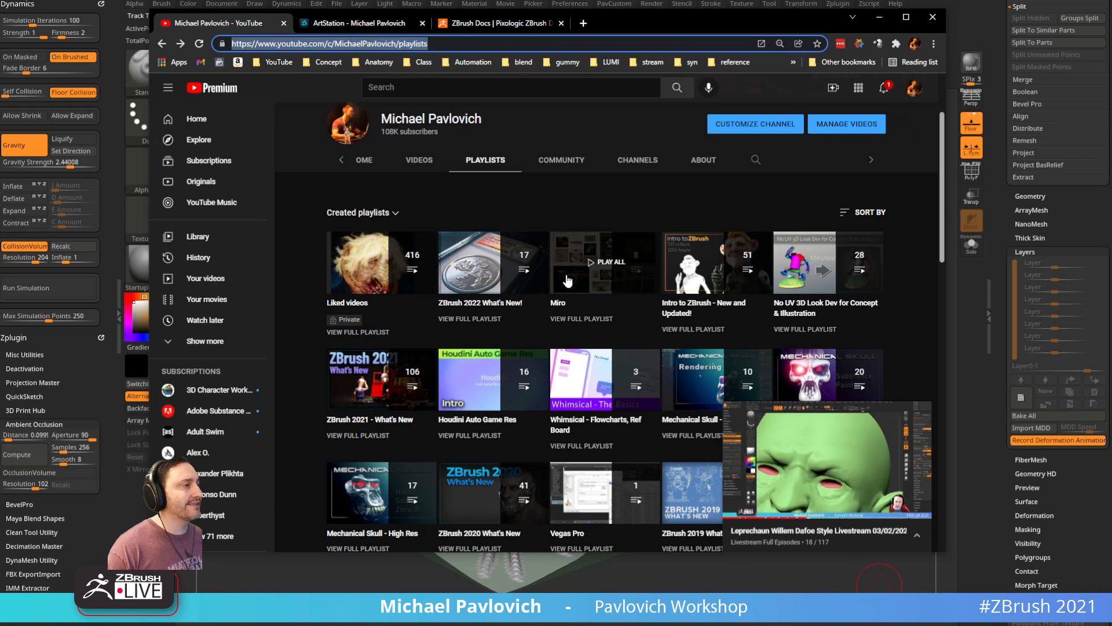
scroll(417, 225, "up", 3)
left_click(756, 276)
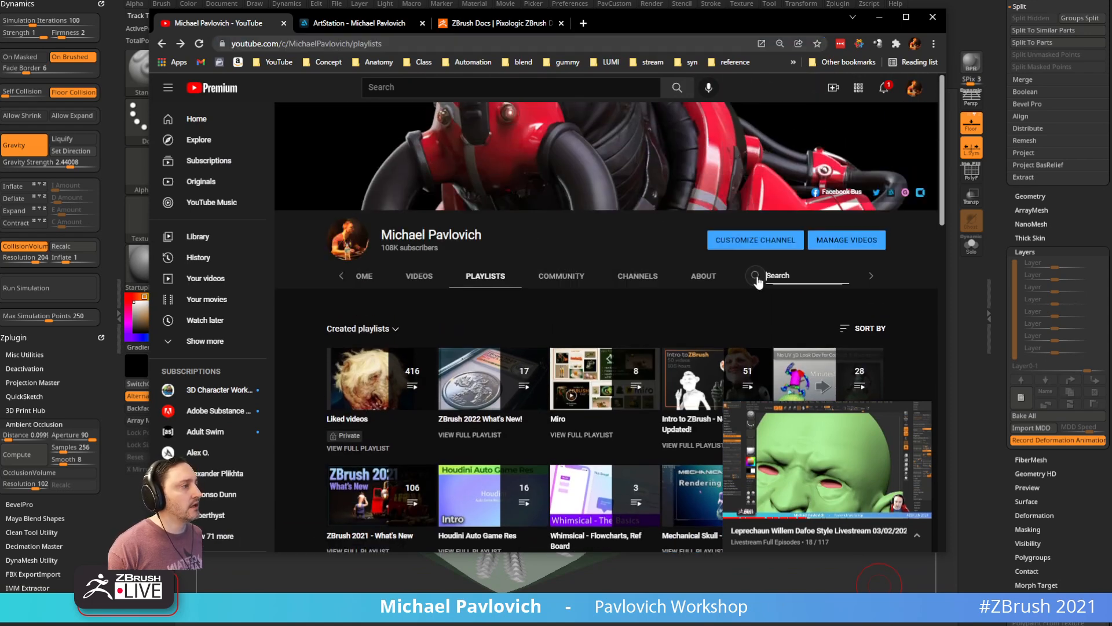
scroll(570, 364, "down", 2)
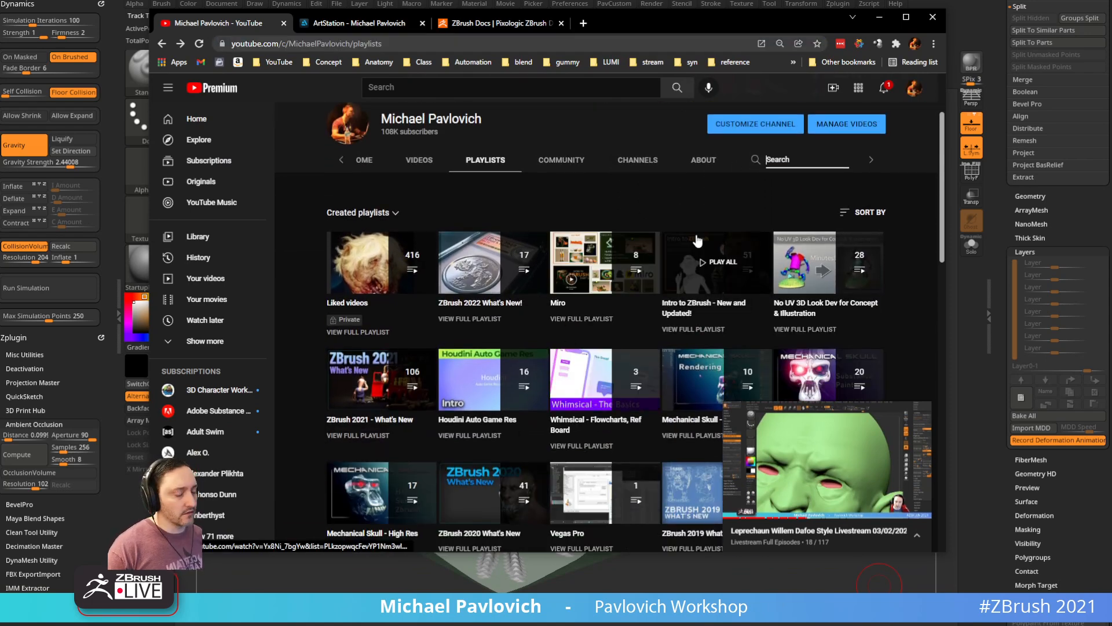
type("cld")
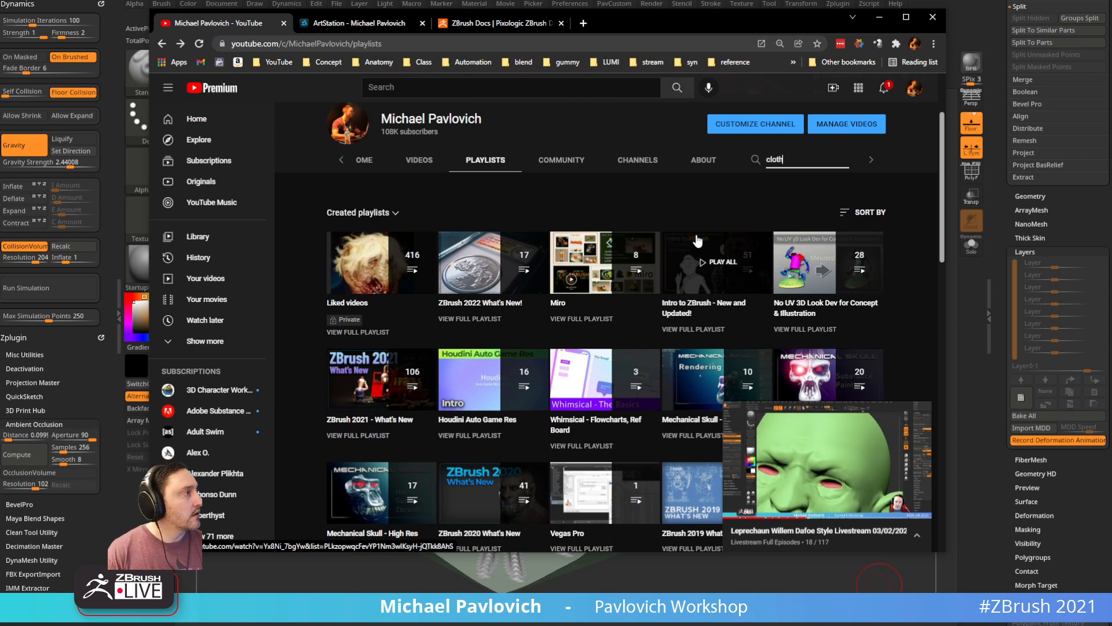
type("th animate")
key("Return")
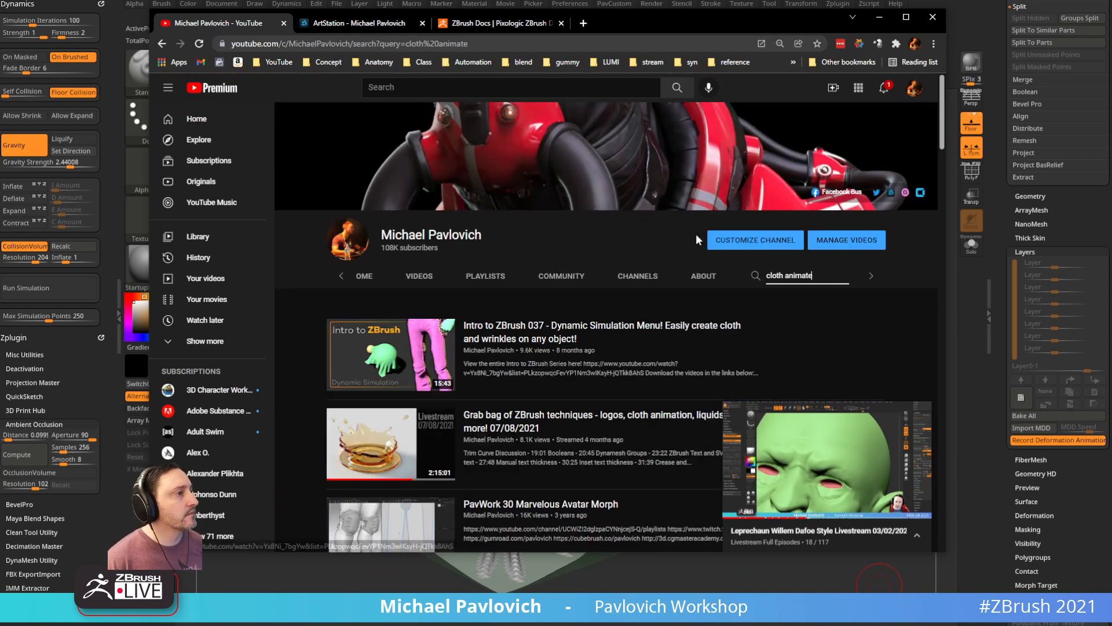
Step: Open the video "026 ZBrush 2021 Animation Cache Record, Playback, and Scrub Deformation Over Time" and mute it
scroll(561, 301, "down", 3)
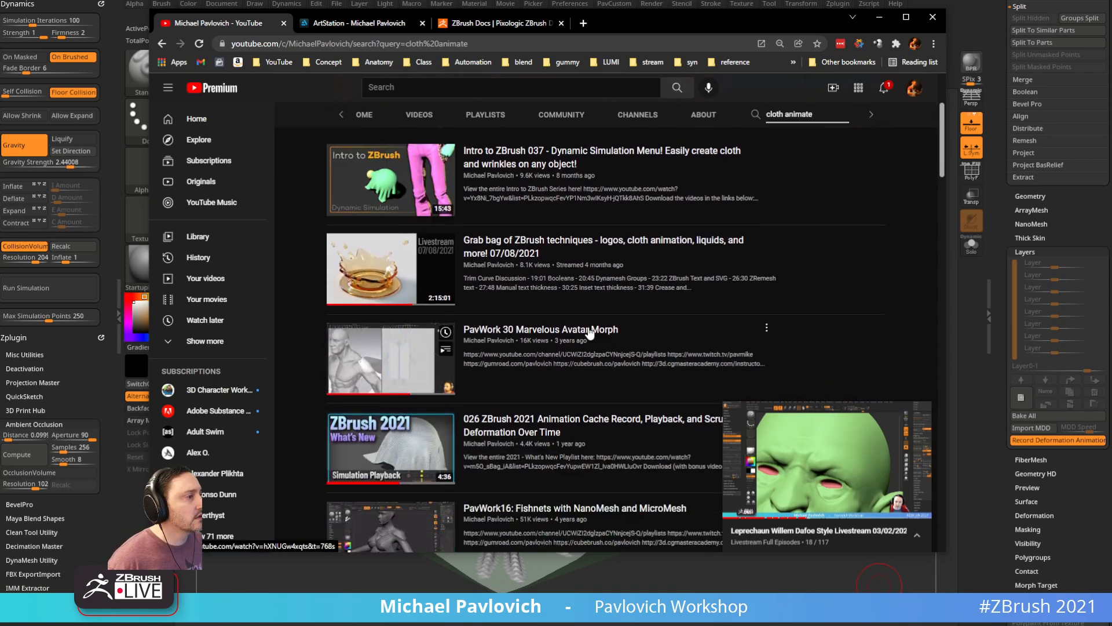
scroll(588, 332, "down", 2)
left_click(598, 304)
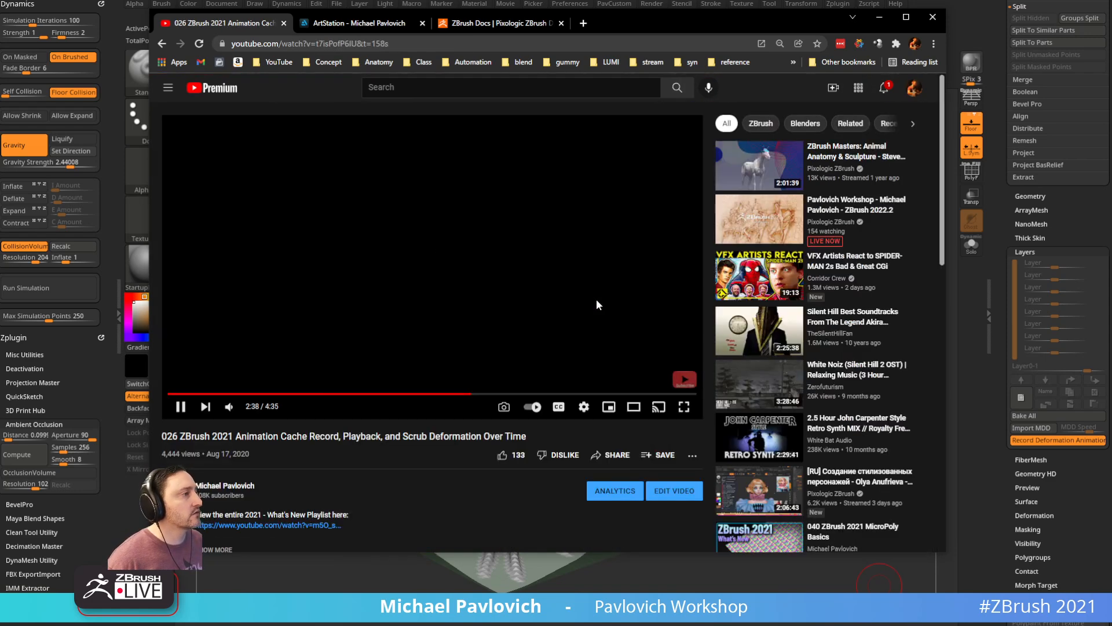
left_click(229, 406)
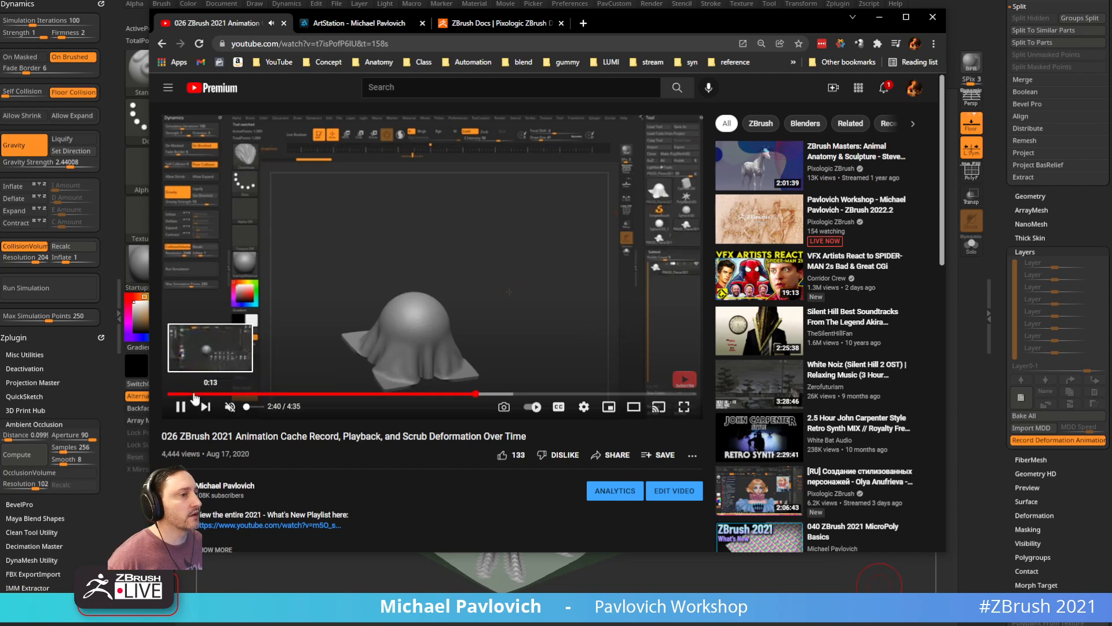
Step: Scrub through the animation cache video, pause it at 1:18, and return to ZBrush
left_click(193, 394)
left_click_drag(207, 398, 333, 398)
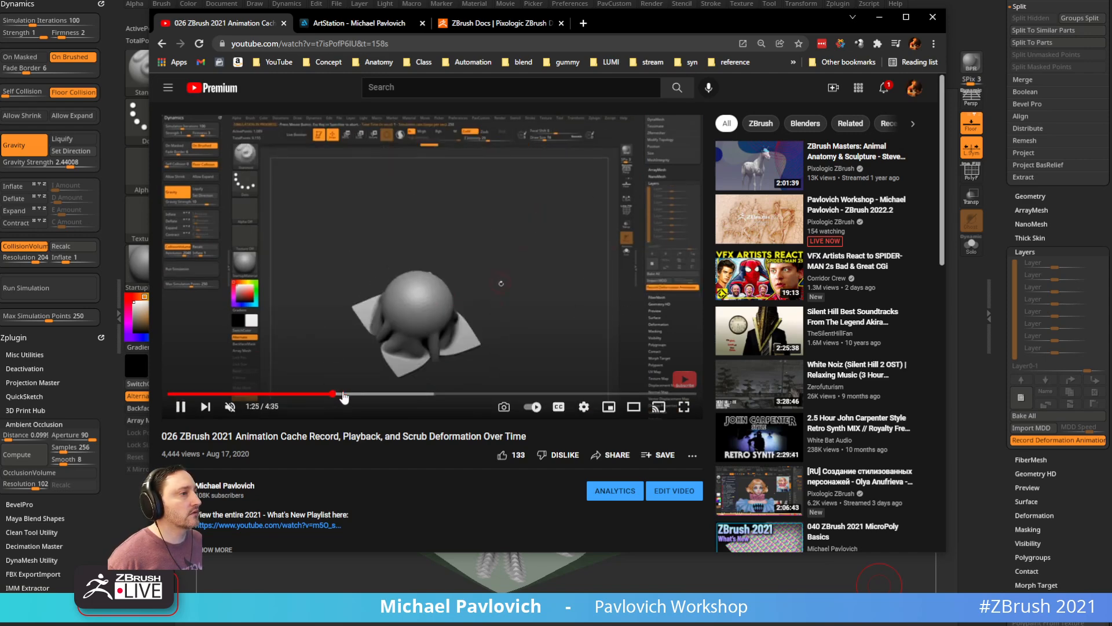
left_click(311, 398)
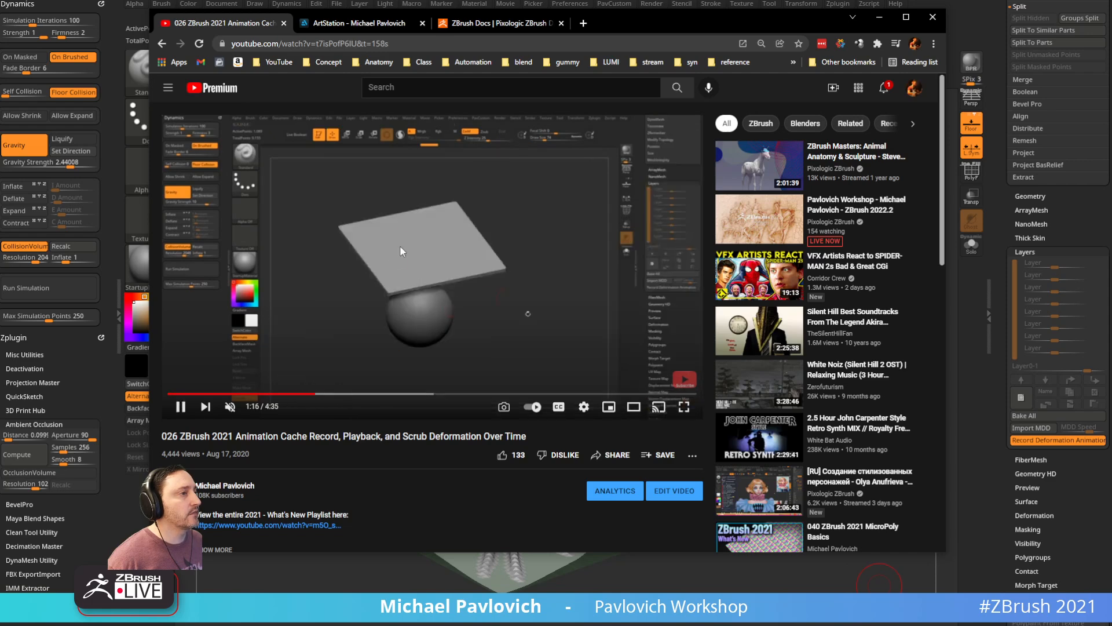
left_click(183, 407)
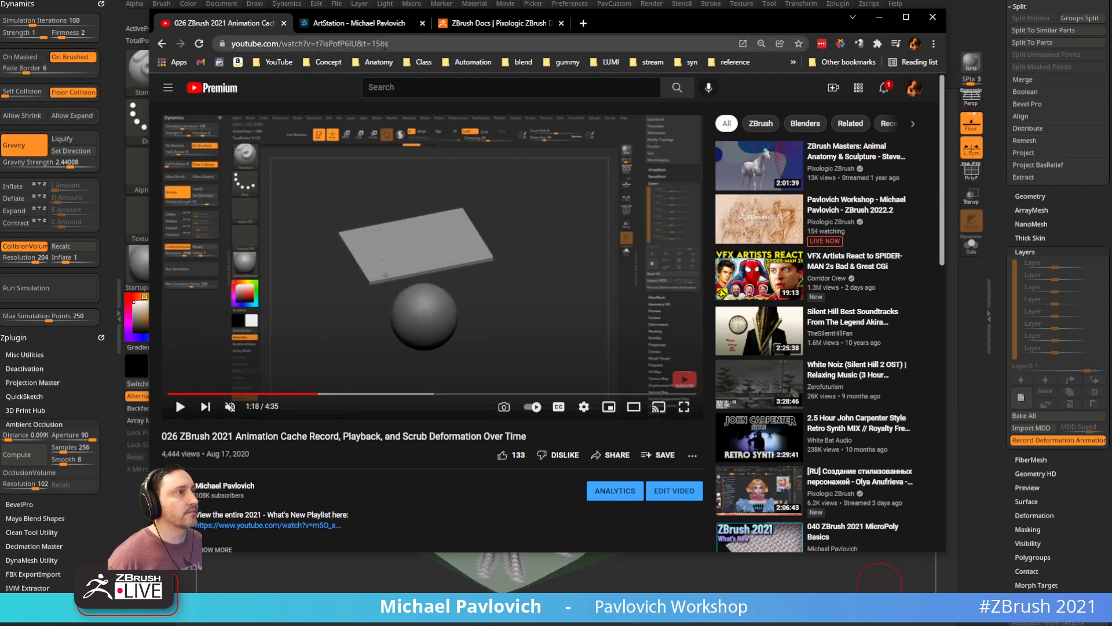
left_click(384, 45)
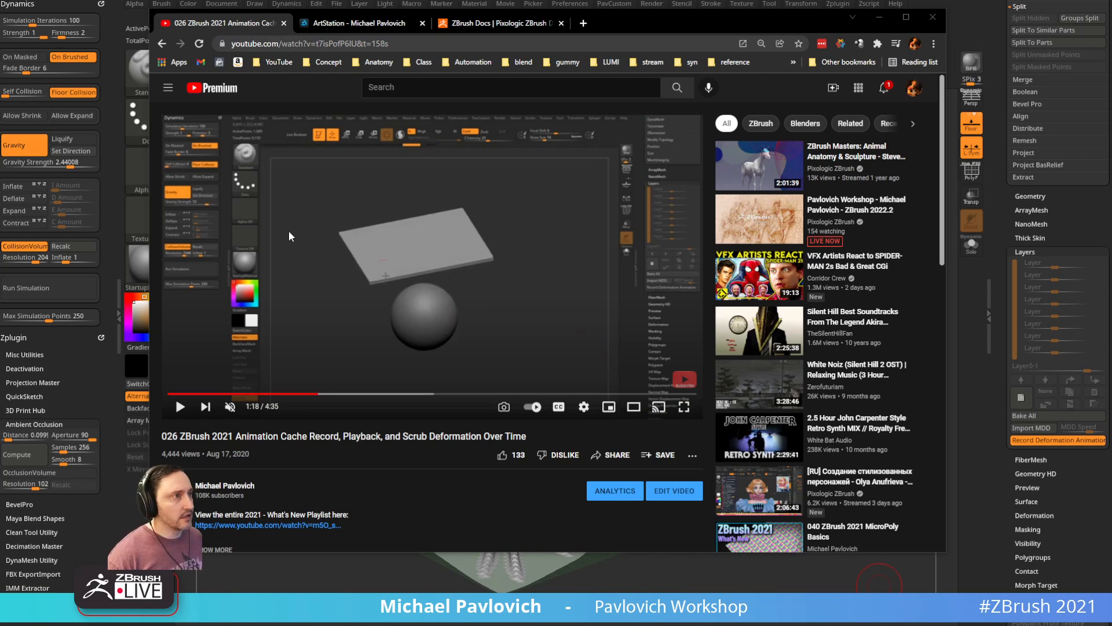
left_click(879, 17)
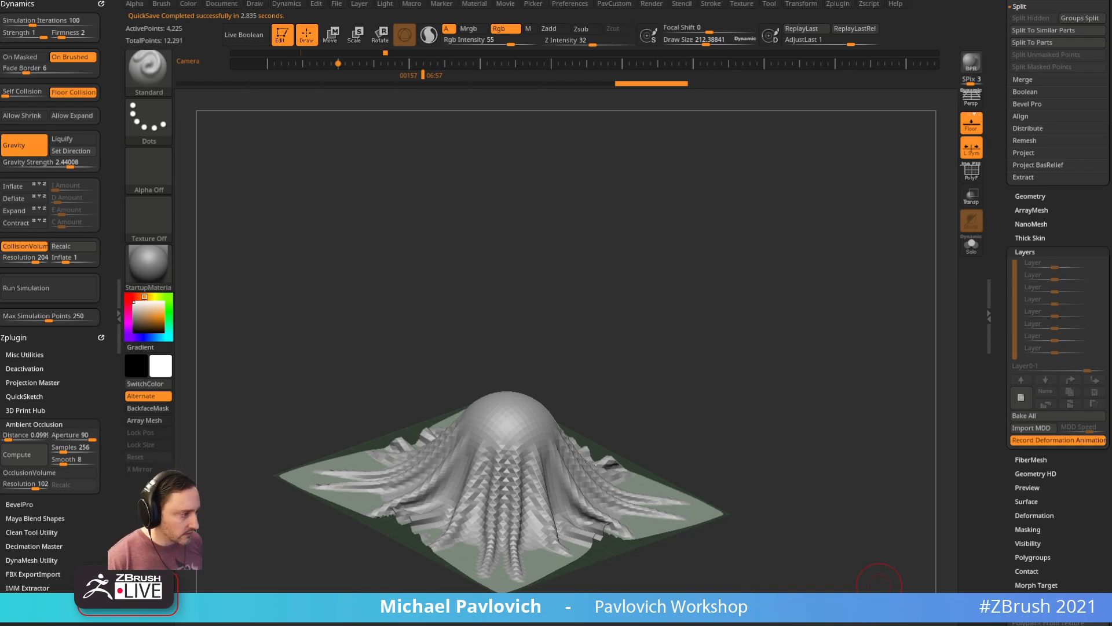
Step: Bring up the browser, scrub the ZBrush cloth to Maya video, pause it at 0:06, and return to ZBrush
left_click_drag(698, 625, 712, 58)
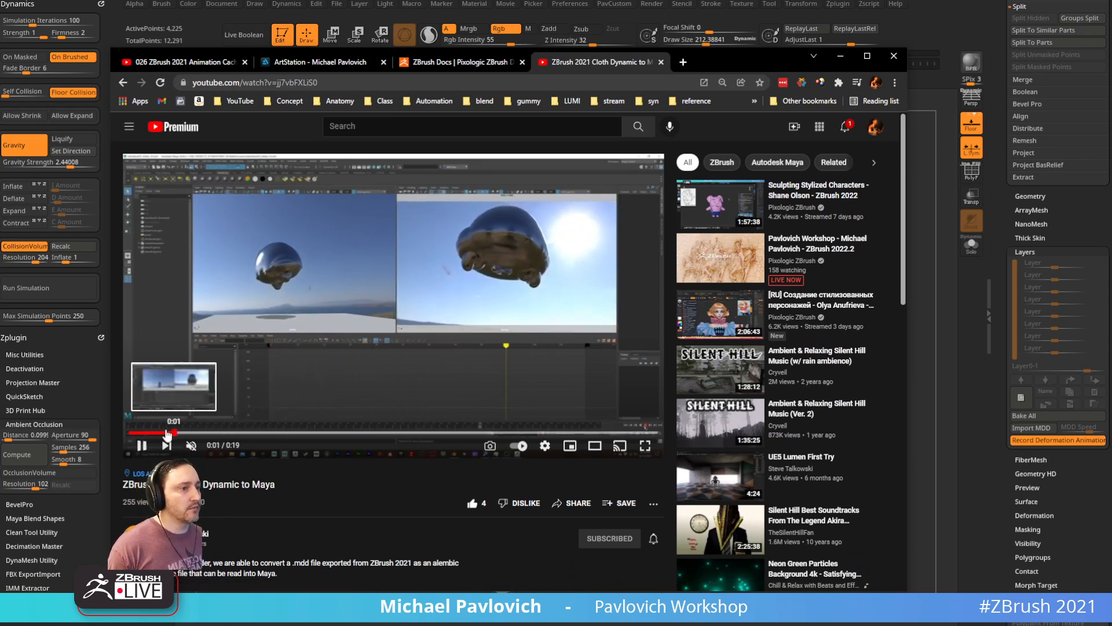
left_click_drag(193, 428, 244, 439)
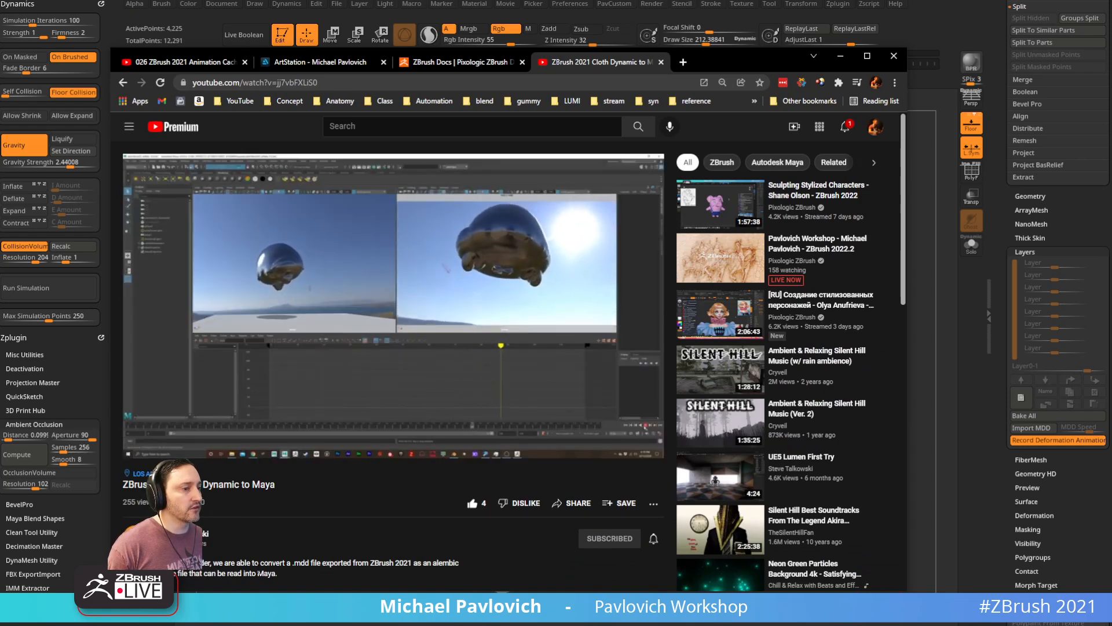
mouse_move(263, 439)
left_click_drag(263, 438, 299, 434)
left_click(141, 445)
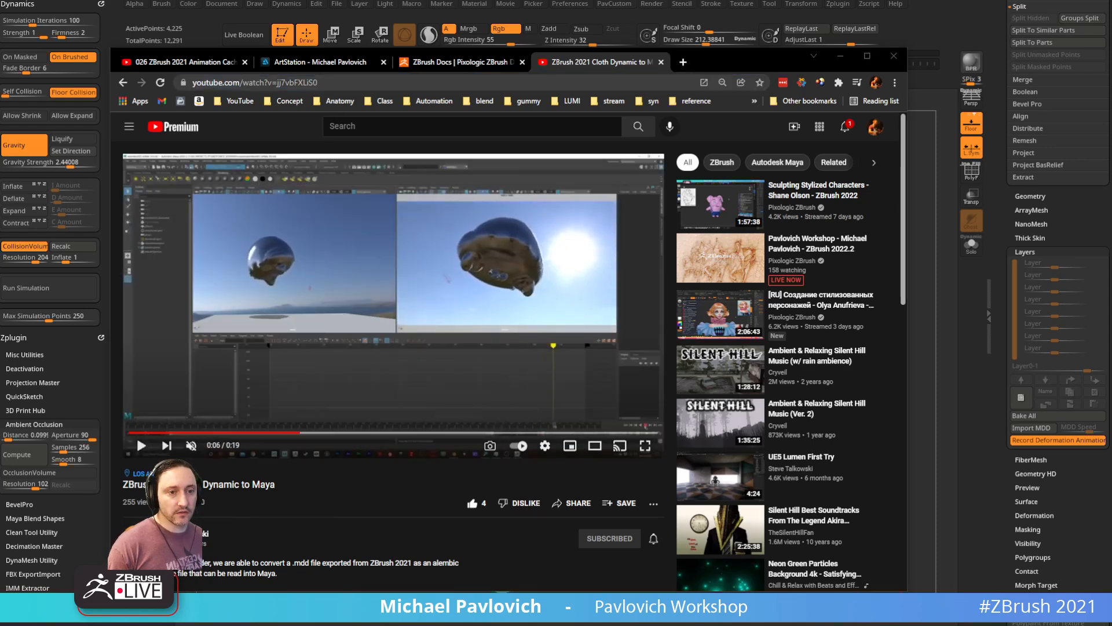
left_click(841, 56)
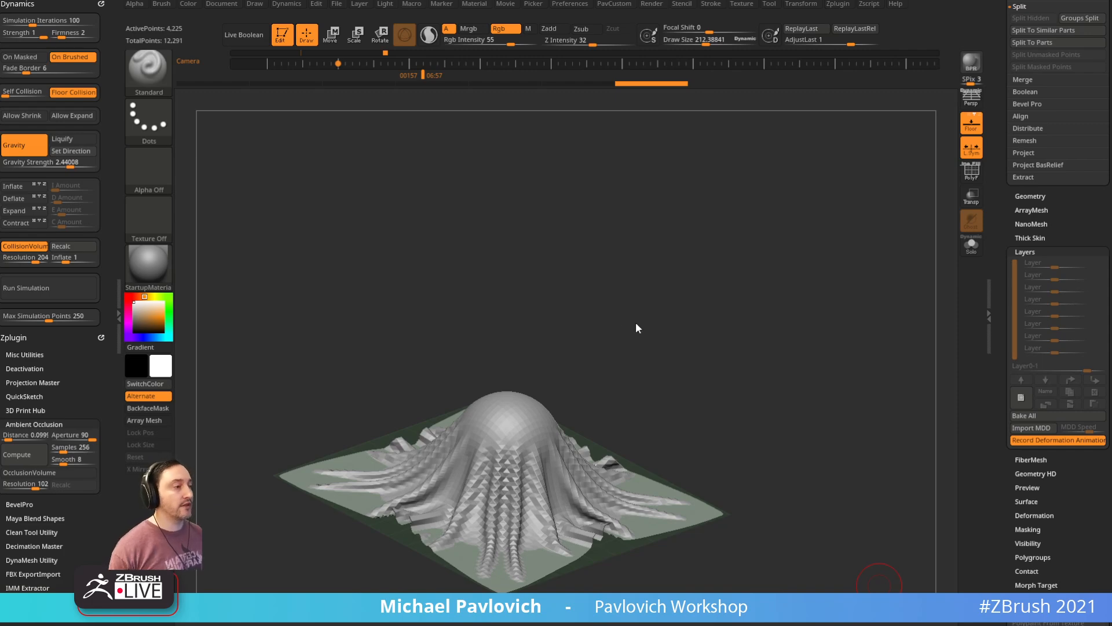
Step: Select the Move brush and enlarge its draw size to about 410 over the draped cloth
left_click_drag(611, 353, 623, 325, "alt")
key("s")
left_click_drag(574, 400, 585, 401)
mouse_move(633, 326)
left_mouse_down("alt")
mouse_move(664, 294)
mouse_move(655, 322)
mouse_move(631, 323)
left_mouse_up("alt")
key("b")
key("m")
key("v")
left_click_drag(595, 409, 635, 371)
mouse_move(693, 296)
left_mouse_down("alt")
mouse_move(705, 324)
mouse_move(690, 278)
left_mouse_up("alt")
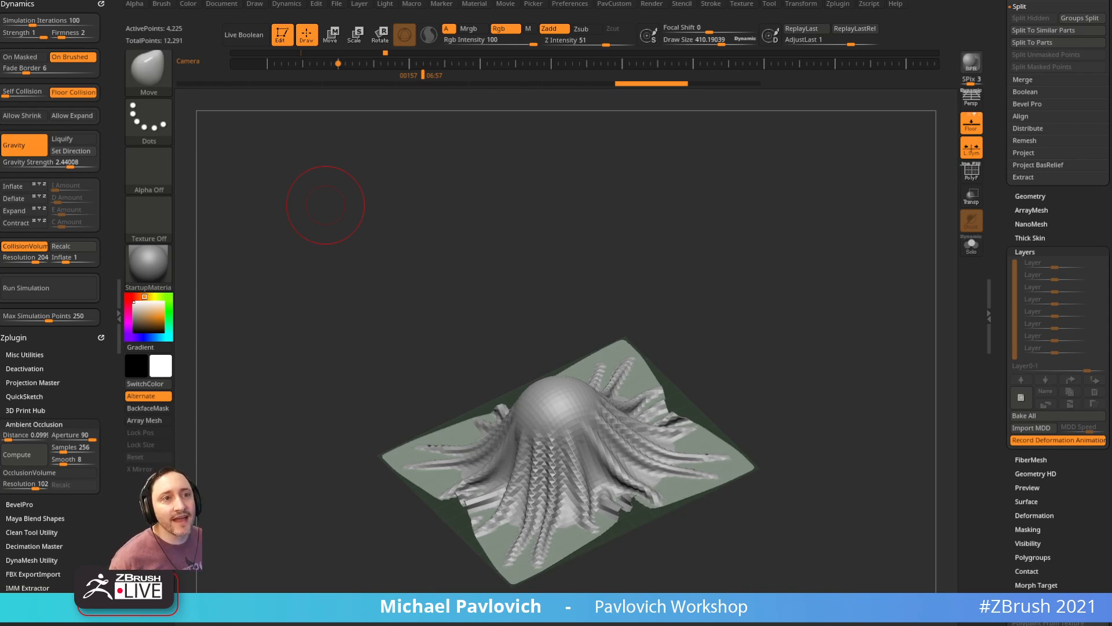
Step: Load the Oogie Boogie sculpt in place of the cloth plane, send it to KeyShot, and dismiss the welcome window
mouse_move(777, 205)
left_mouse_down()
mouse_move(805, 209)
mouse_move(767, 275)
mouse_move(984, 295)
mouse_move(998, 273)
mouse_move(988, 172)
mouse_move(981, 194)
left_mouse_up()
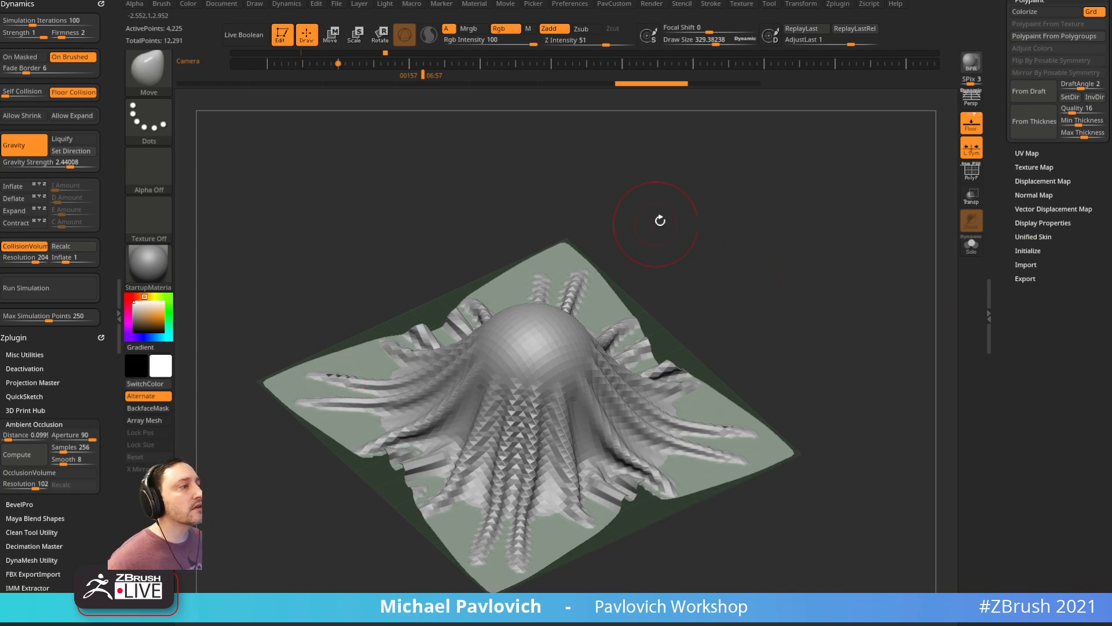
left_click_drag(654, 224, 672, 178)
left_click_drag(1004, 79, 1006, 232)
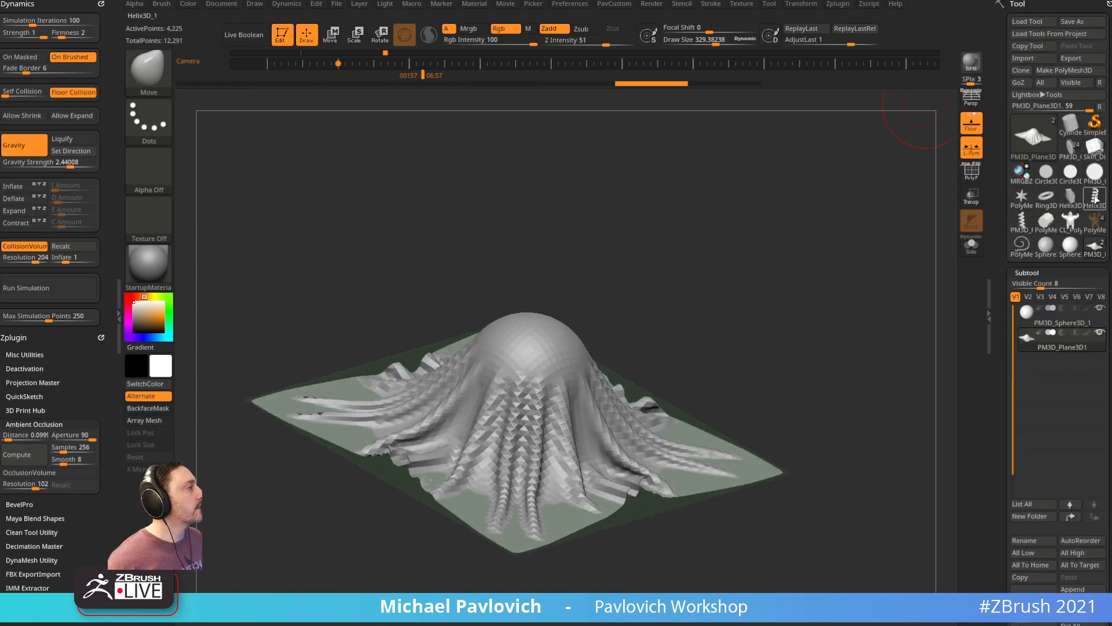
left_click(1095, 222)
left_click_drag(816, 257, 791, 260)
left_click_drag(791, 260, 832, 365, "alt")
key("s")
mouse_move(791, 323)
left_mouse_down()
mouse_move(770, 316)
mouse_move(786, 315)
left_mouse_up()
key("s")
left_click_drag(785, 315, 802, 231)
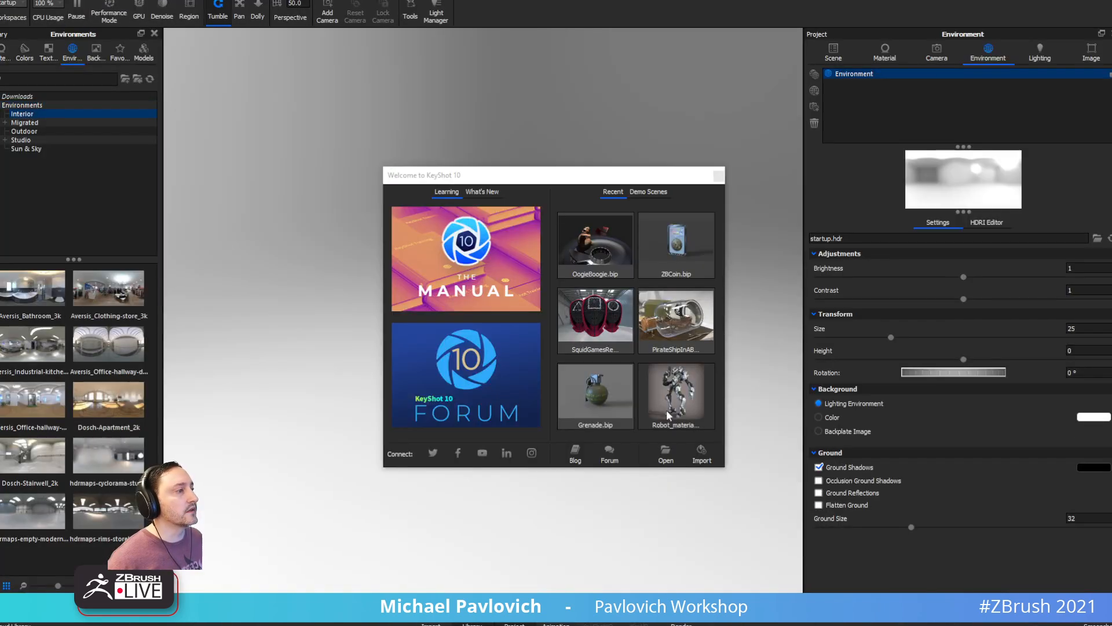
left_click(722, 173)
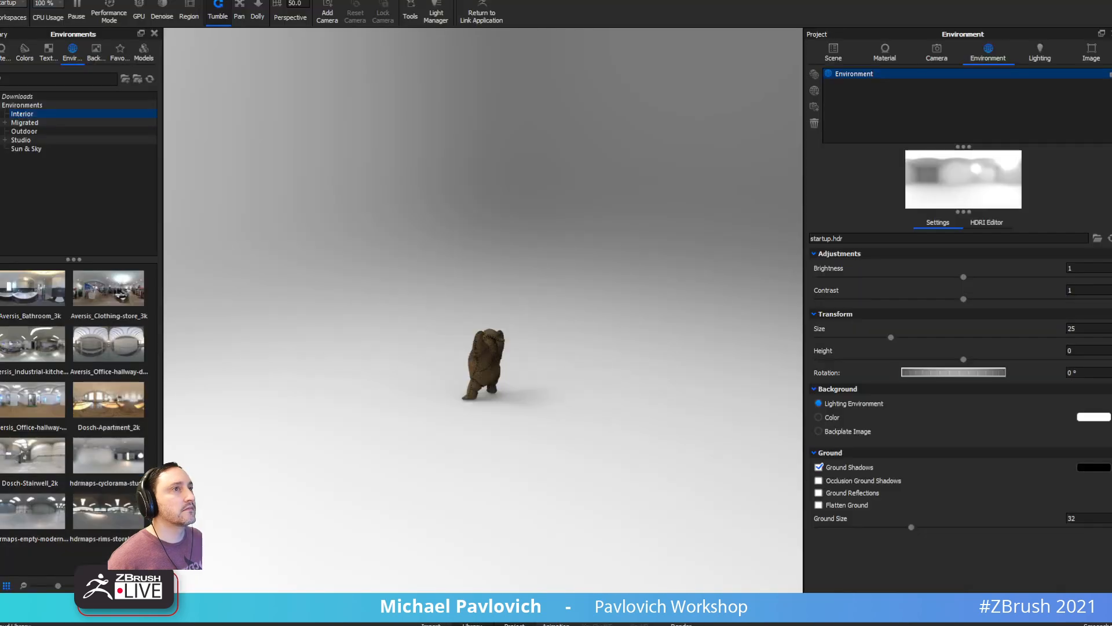
left_click(13, 1)
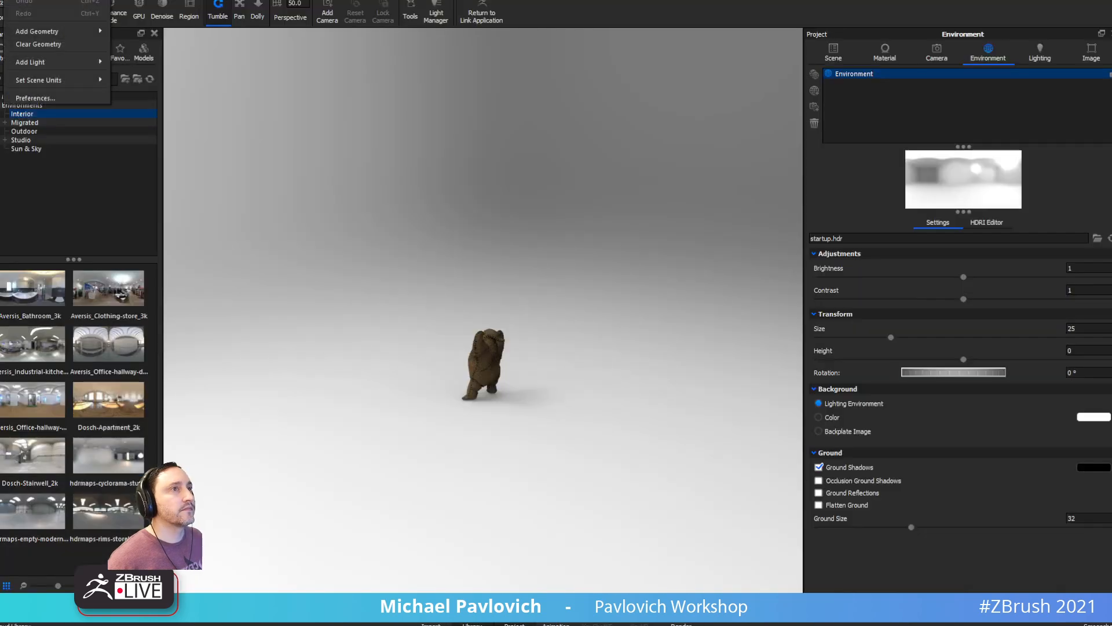
left_click(35, 98)
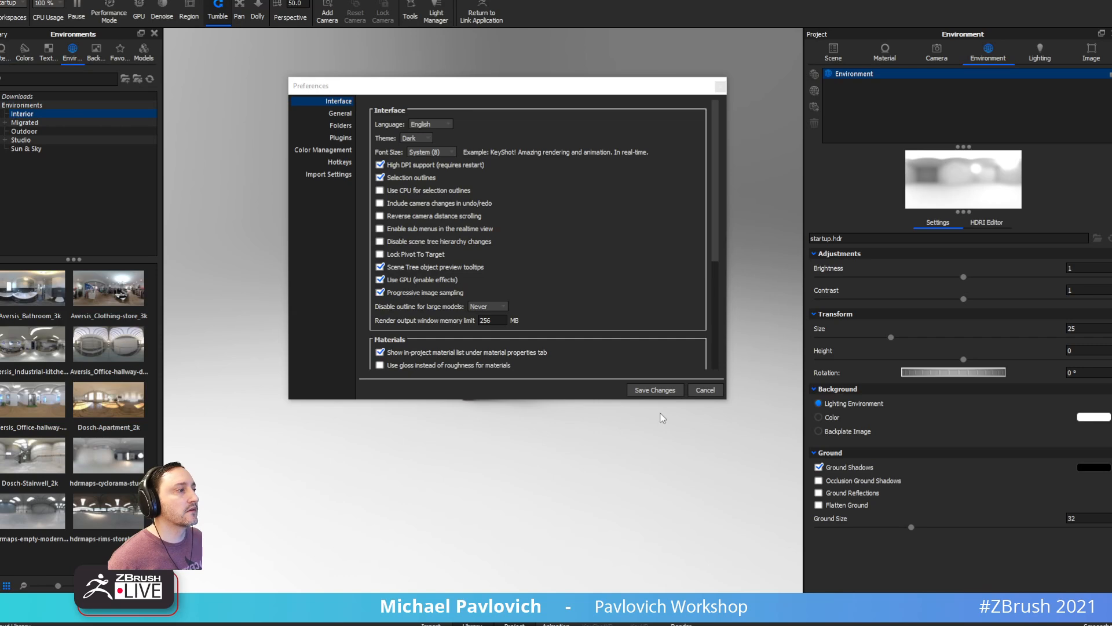
key("Escape")
Step: Face the model toward the camera and light the scene with the Aversis_Bathroom_3k interior environment
left_click_drag(591, 446, 638, 371)
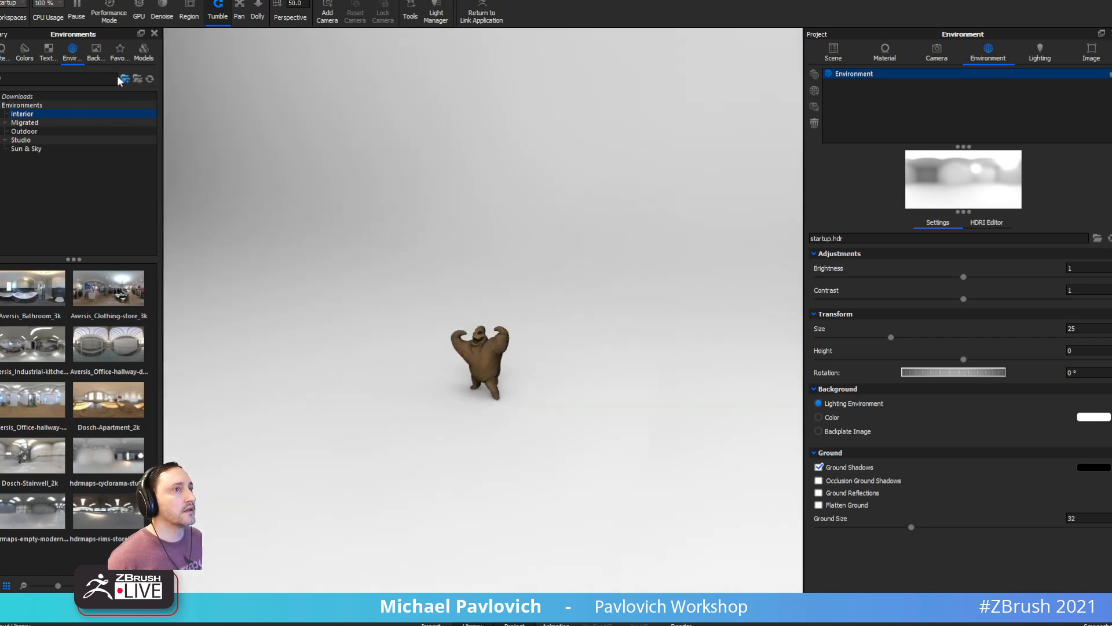
left_click(100, 315)
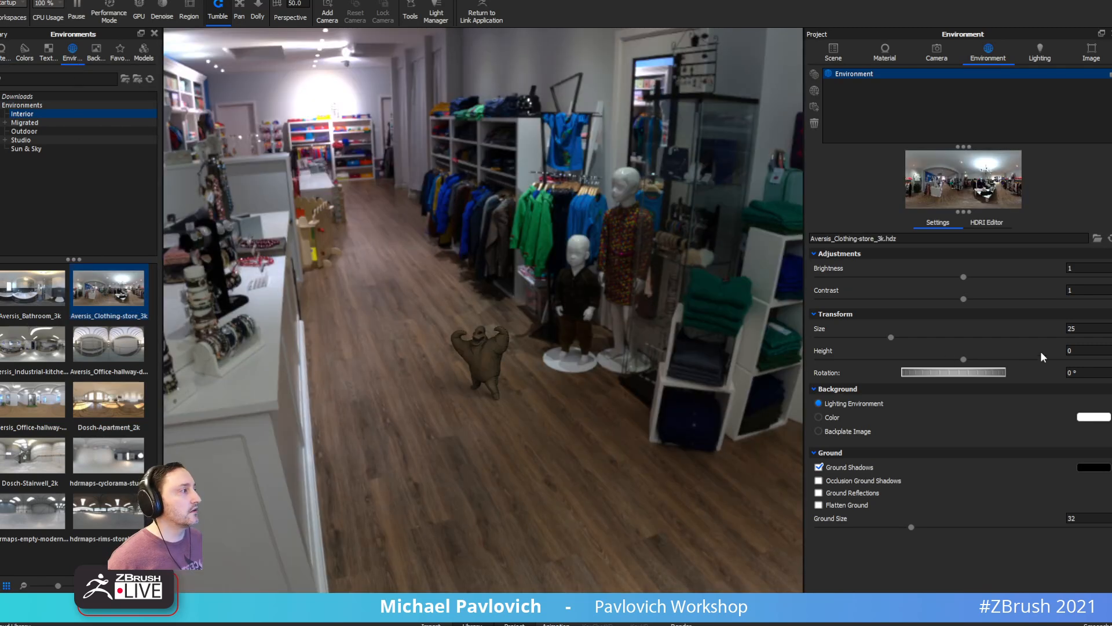
left_click(33, 288)
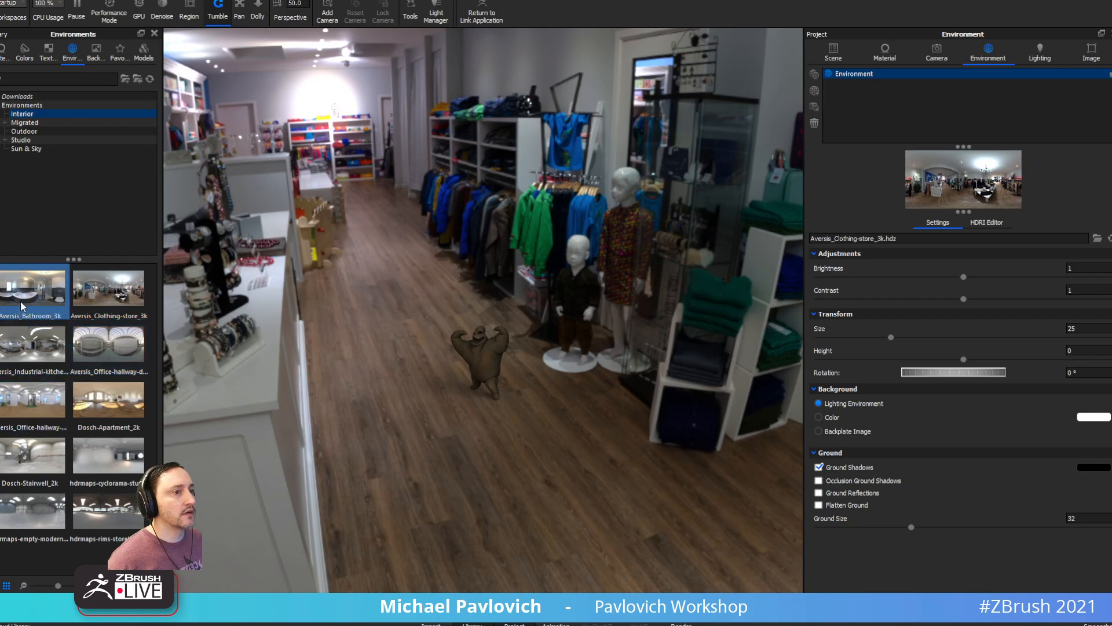
Step: Change the background to a solid dark grey with 0% saturation and 31% value
left_click(820, 417)
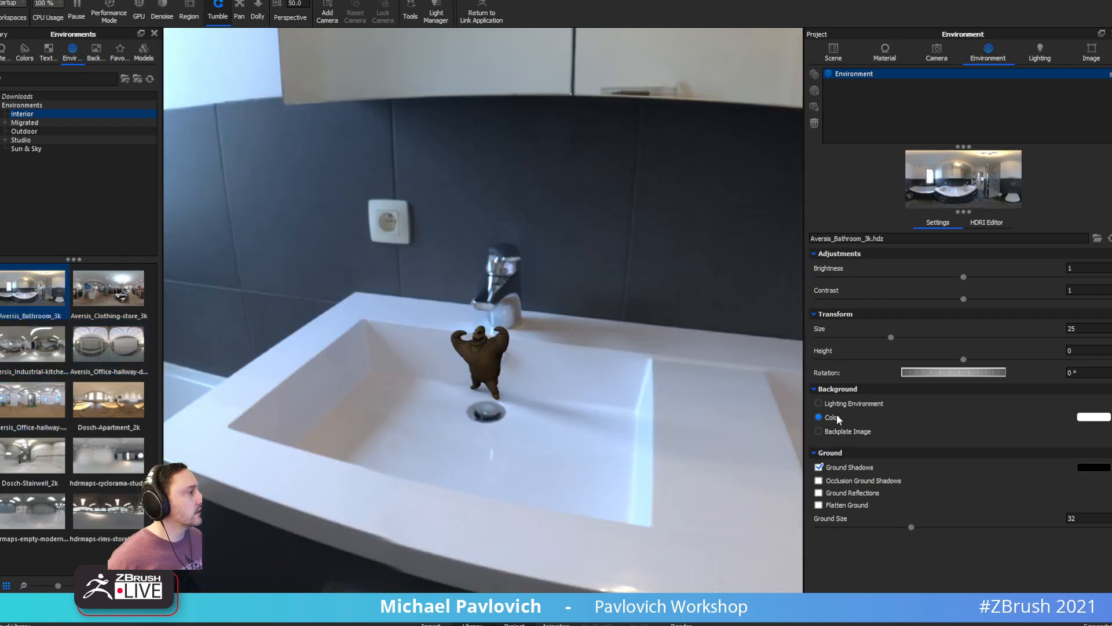
left_click(1093, 418)
left_click_drag(846, 373, 846, 370)
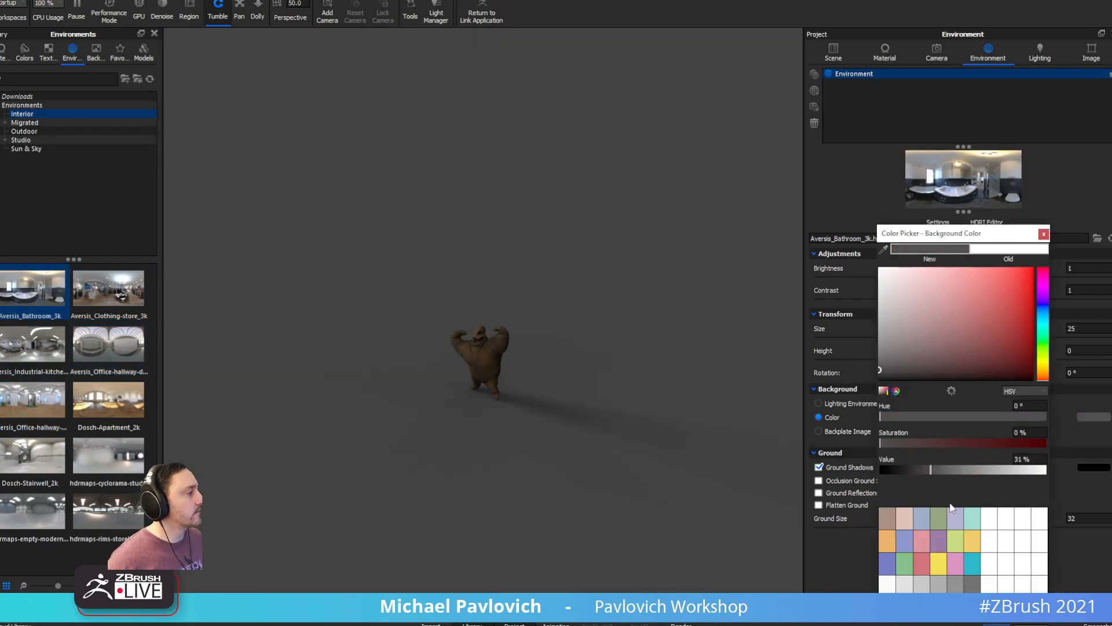
left_click(1044, 234)
Step: Frame the model closely and set the environment brightness to 2
scroll(449, 313, "up", 5)
scroll(448, 313, "up", 5)
middle_click_drag(635, 280, 629, 211)
scroll(608, 255, "down", 2)
scroll(628, 212, "up", 3)
left_click_drag(1080, 268, 1028, 269)
type("2")
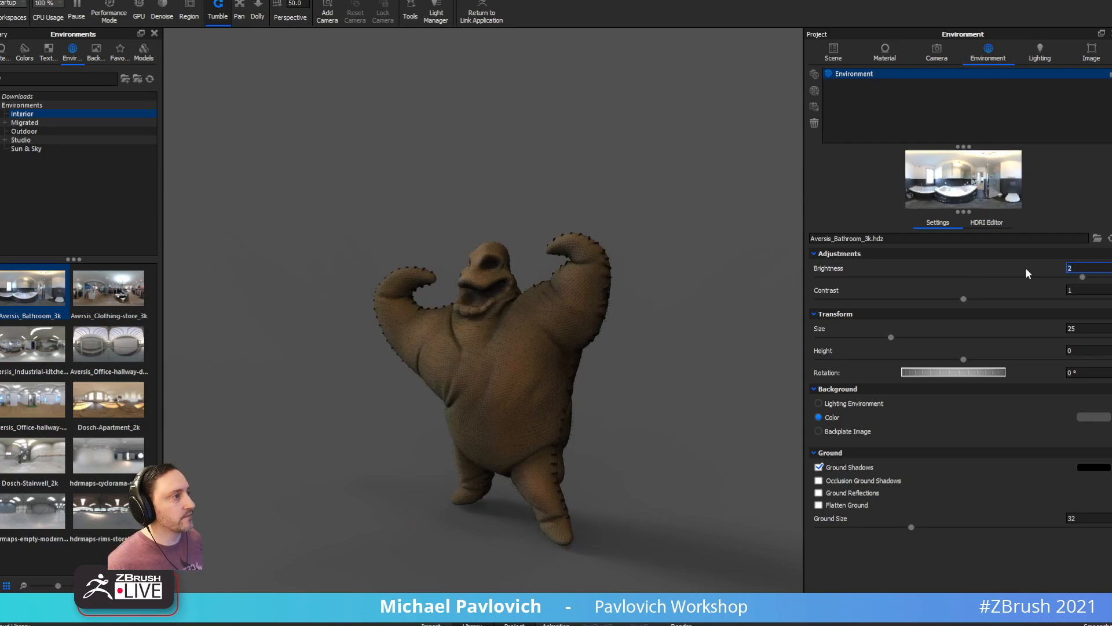
Step: Search the material library for "beer" and apply the liquid beer bubbles material to the Oogie Boogie model
left_click_drag(554, 219, 667, 249)
scroll(670, 251, "up", 2)
left_click(56, 79)
left_click(3, 53)
type("beer")
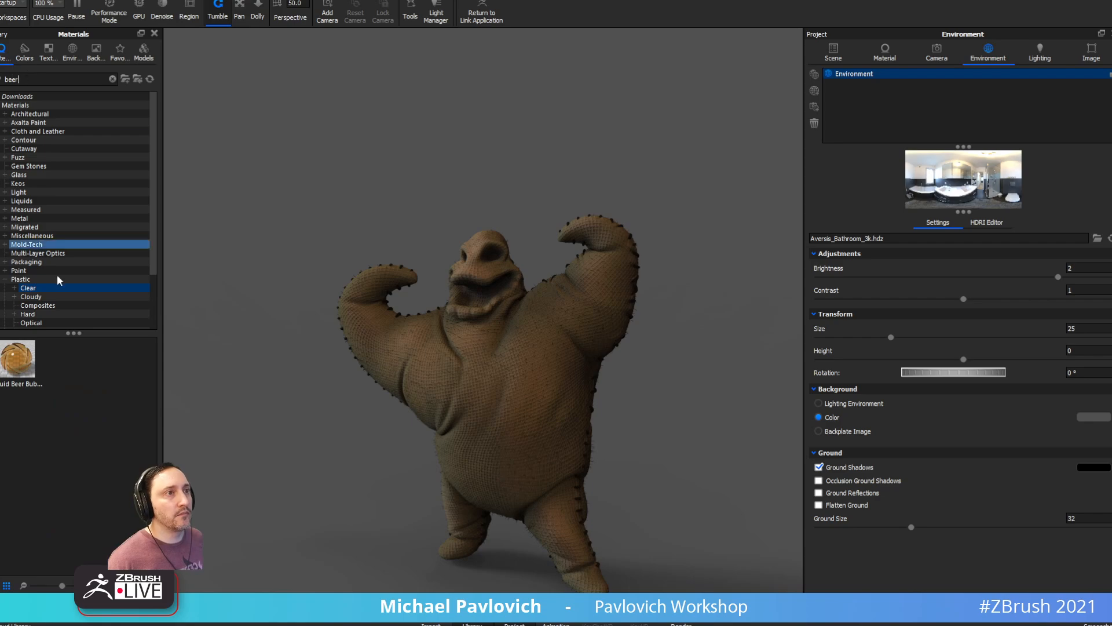
left_click_drag(17, 360, 573, 452)
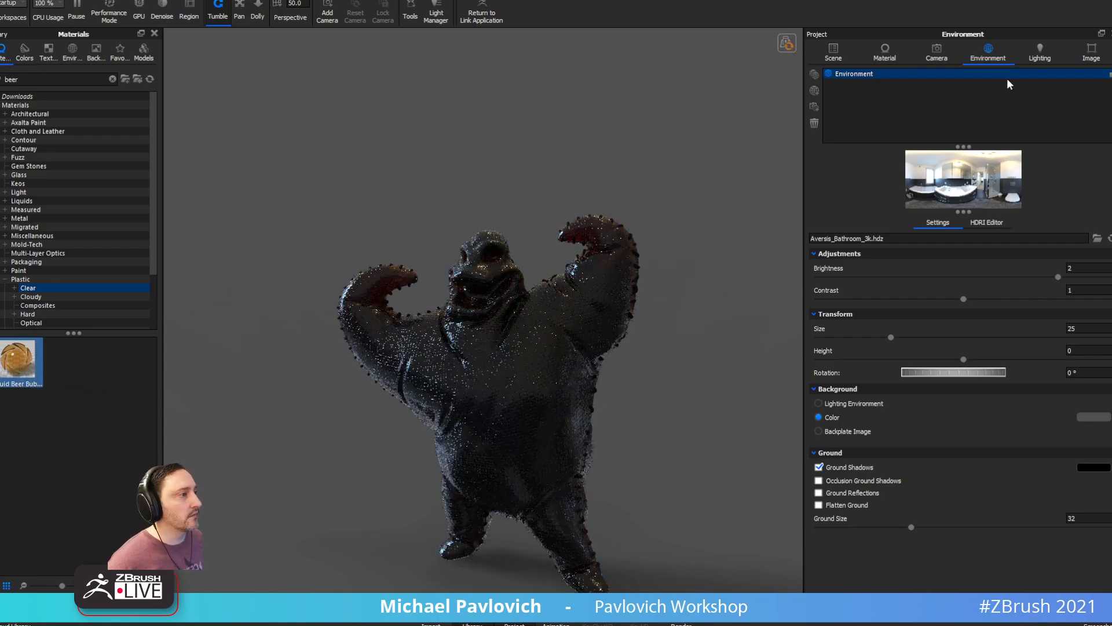
Step: Set the scene's lighting preset to Product
left_click(1039, 54)
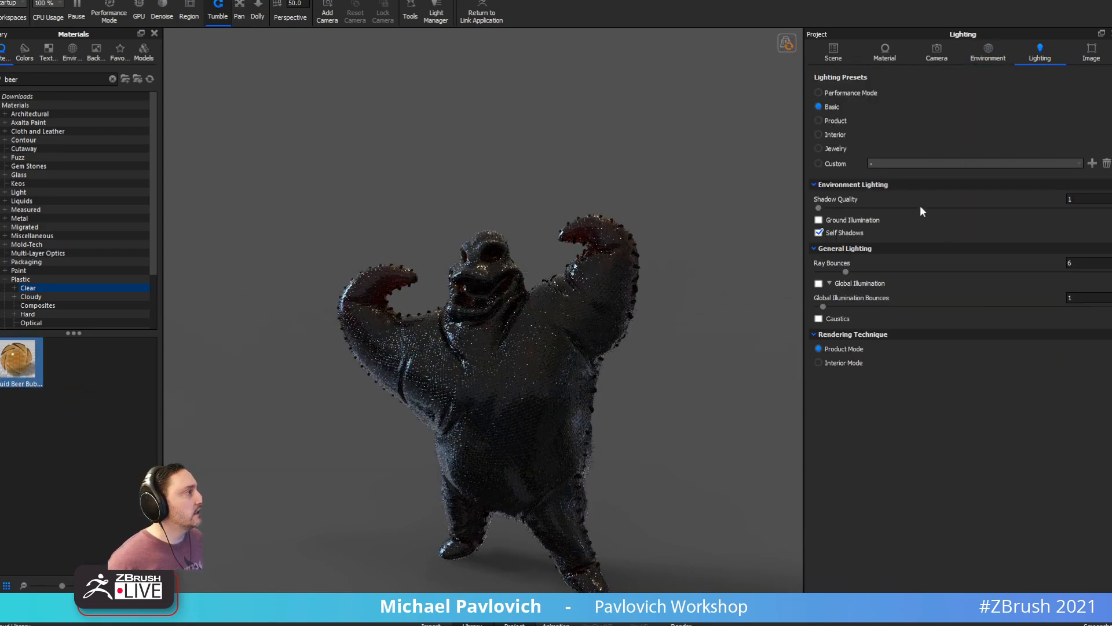
left_click(846, 122)
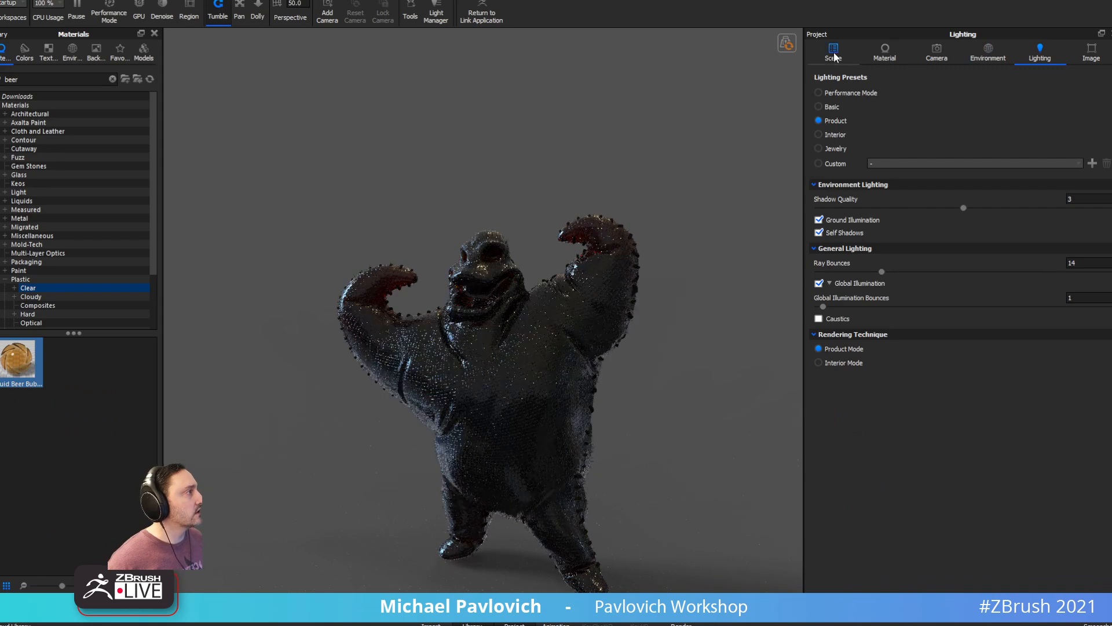
Step: Set the beer material's Transparency Distance to 0.1 and inspect the model from another angle
double_click(579, 292)
left_click(1092, 163)
type(".1")
key("Return")
left_click_drag(644, 161, 534, 112)
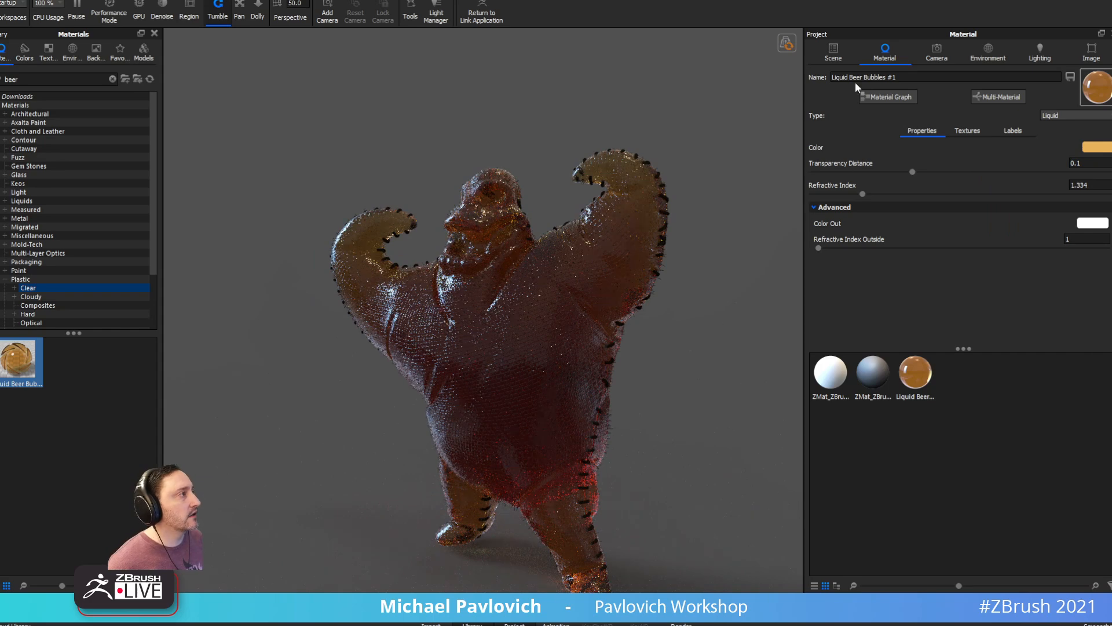
Step: Toggle the visibility of the individual ZBrush parts in the scene to identify what each one contributes to the model
left_click(834, 52)
left_click(835, 114)
left_click(858, 149)
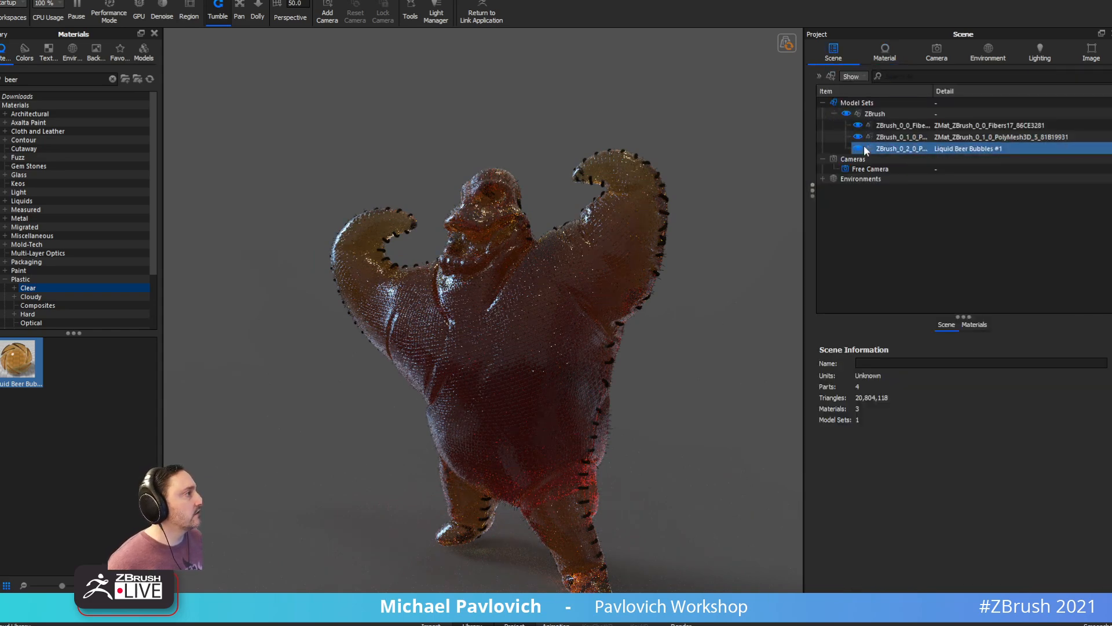
left_click(857, 148)
left_click(857, 137)
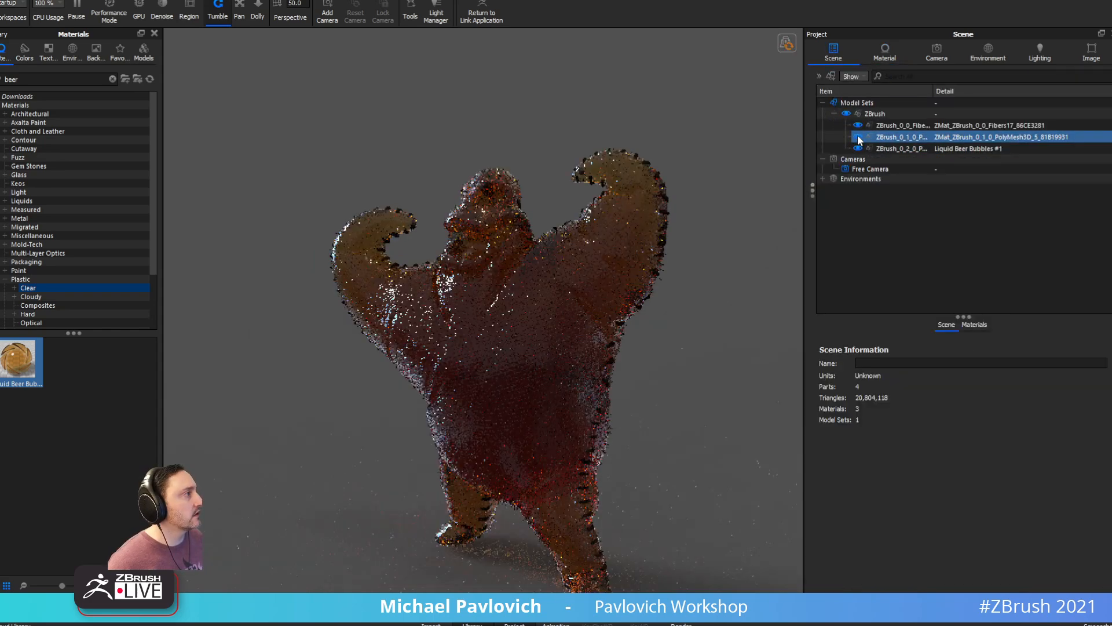
left_click(858, 136)
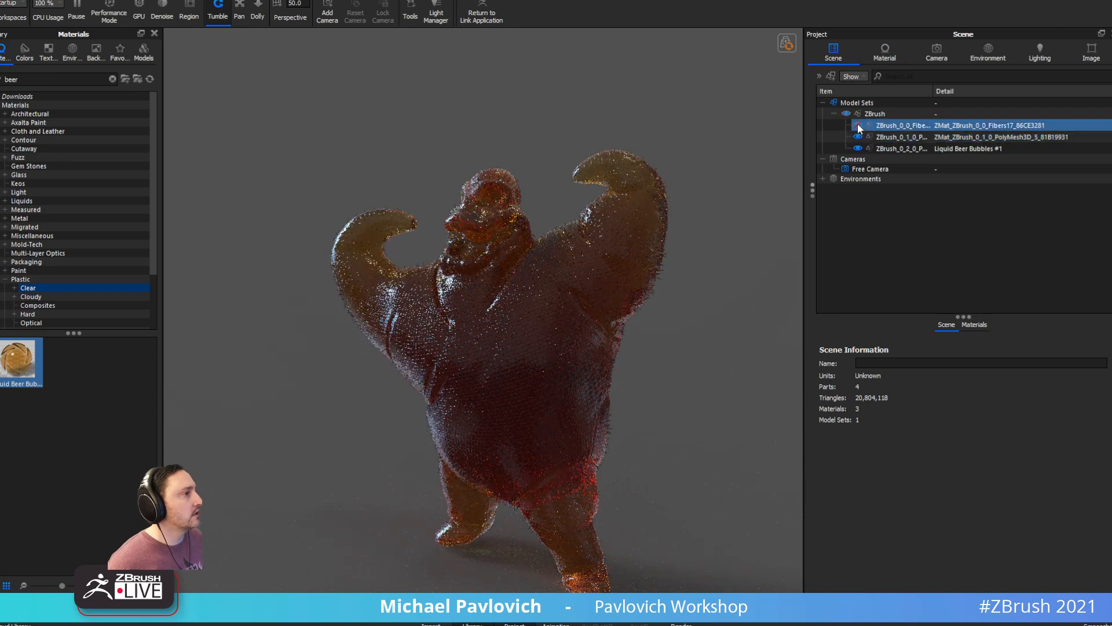
left_click(858, 125)
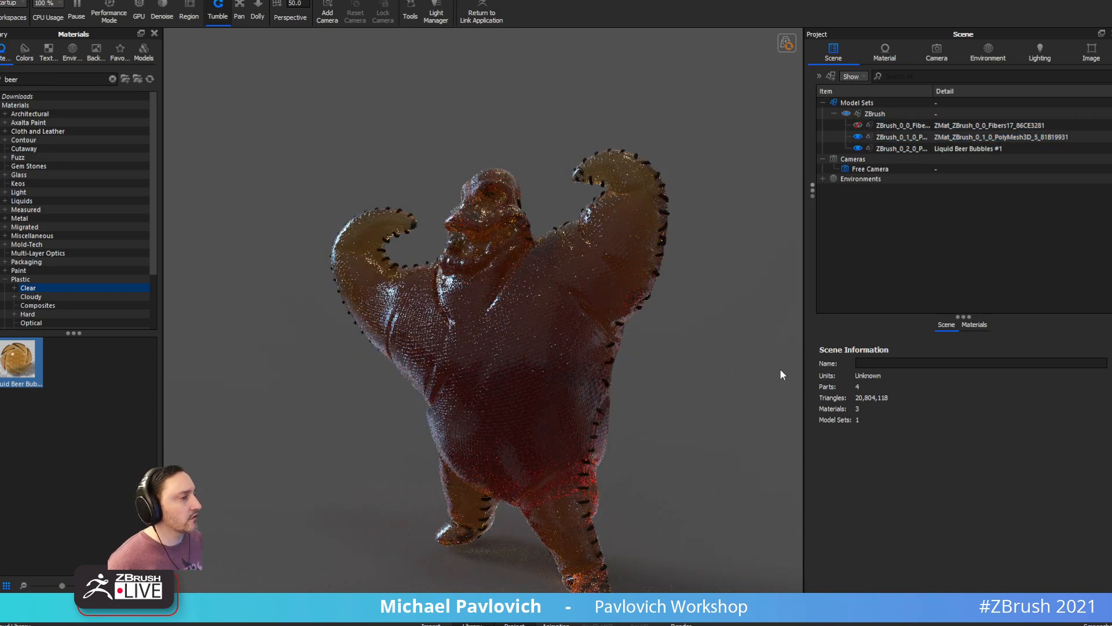
Step: Try a Transparency Distance of 1 on the beer material together with the Jewelry lighting preset
left_click(887, 52)
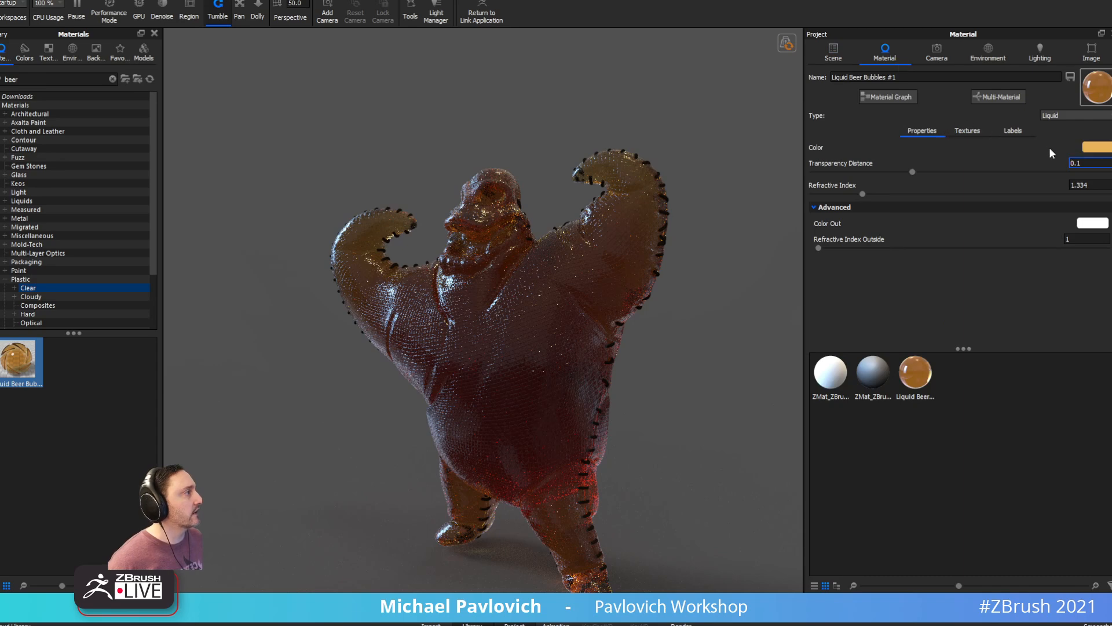
type("1")
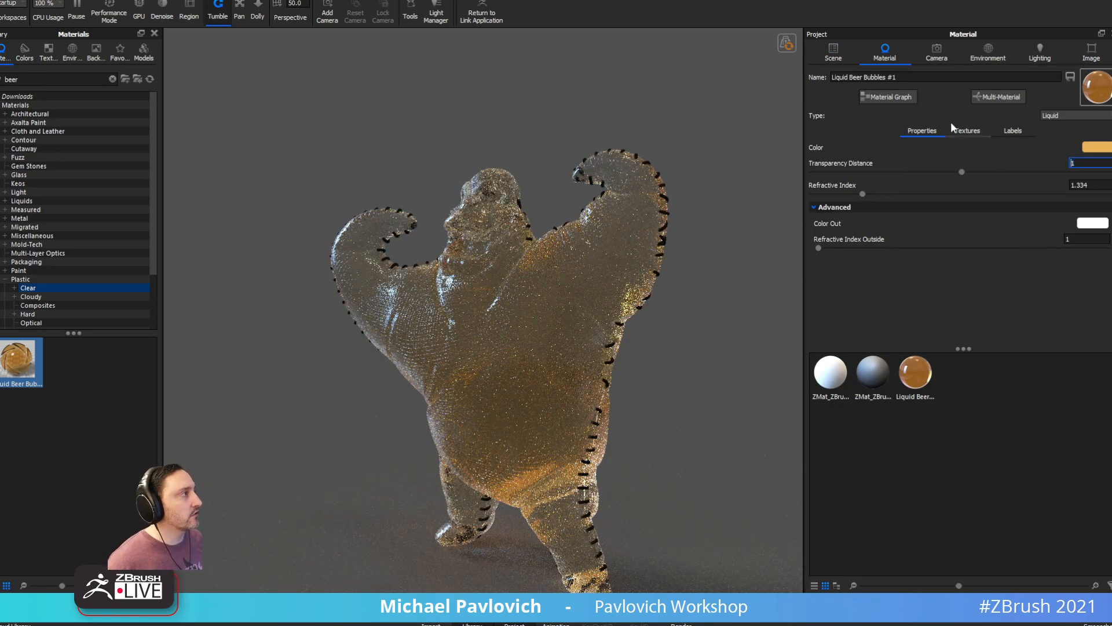
left_click(1039, 54)
left_click(837, 149)
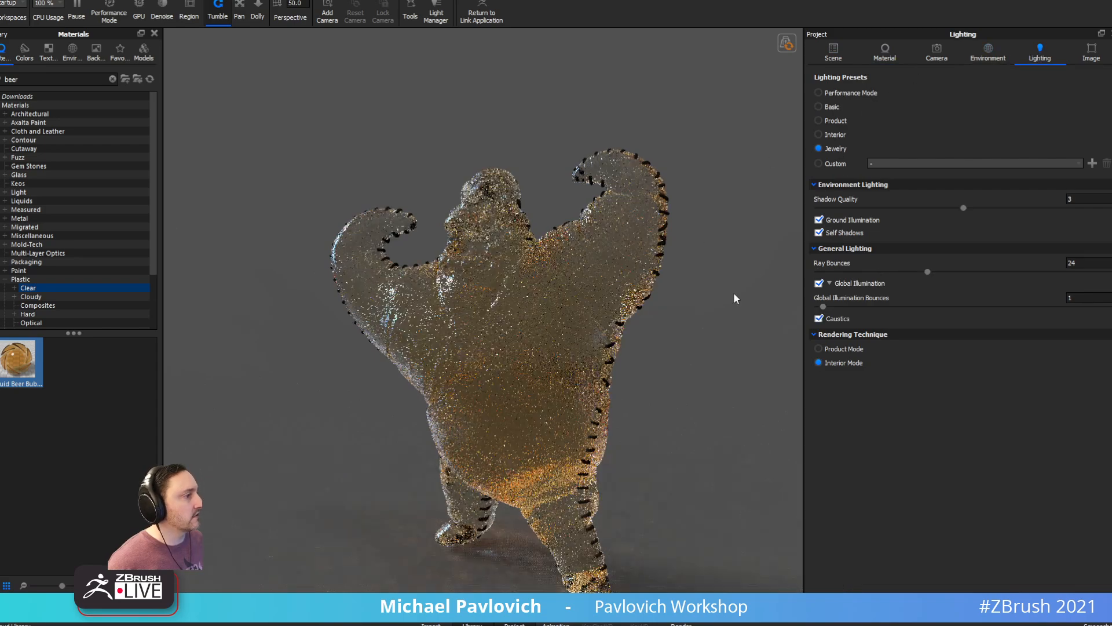
left_click_drag(738, 335, 635, 450)
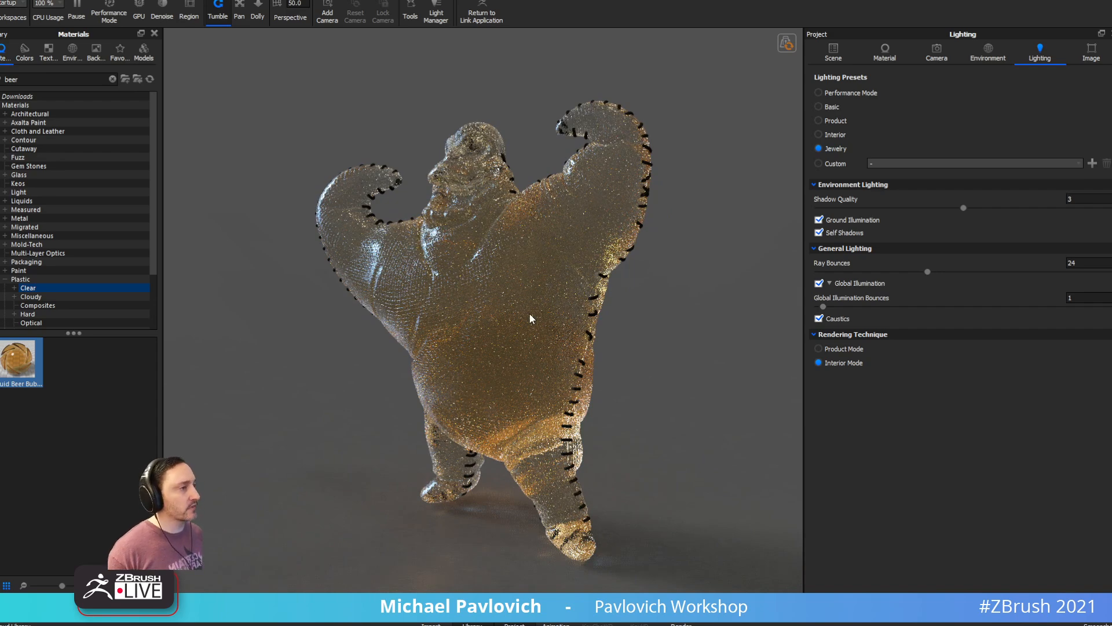
Step: Switch the lighting preset to Product and set the beer material's Transparency Distance to 0.1
left_click(839, 121)
left_click(879, 56)
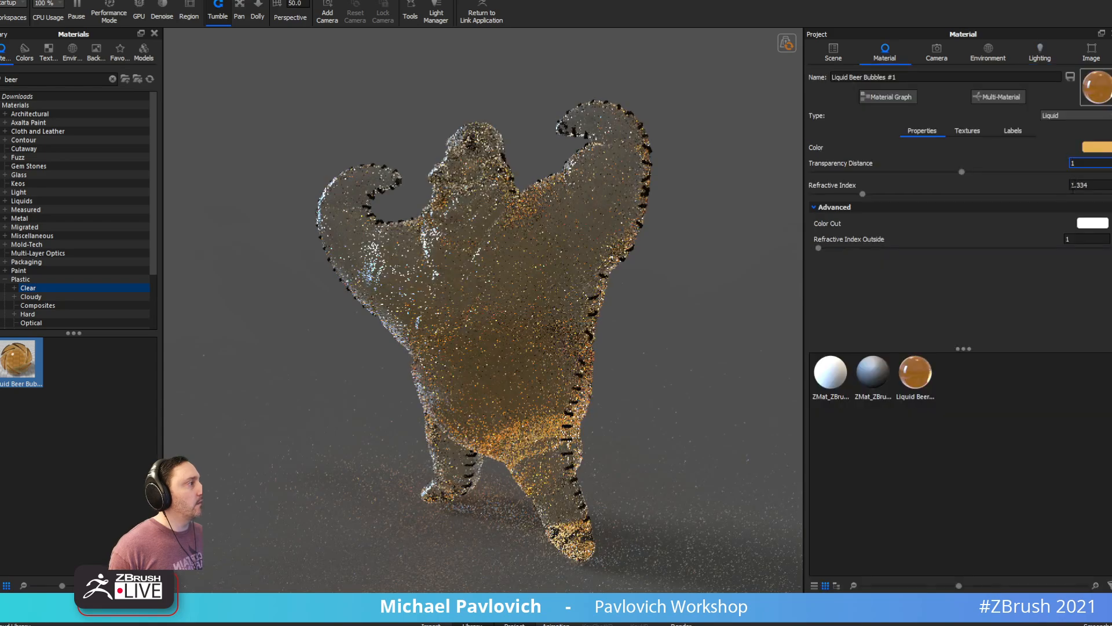
left_click_drag(1088, 164, 1007, 162)
type(".1")
key("Return")
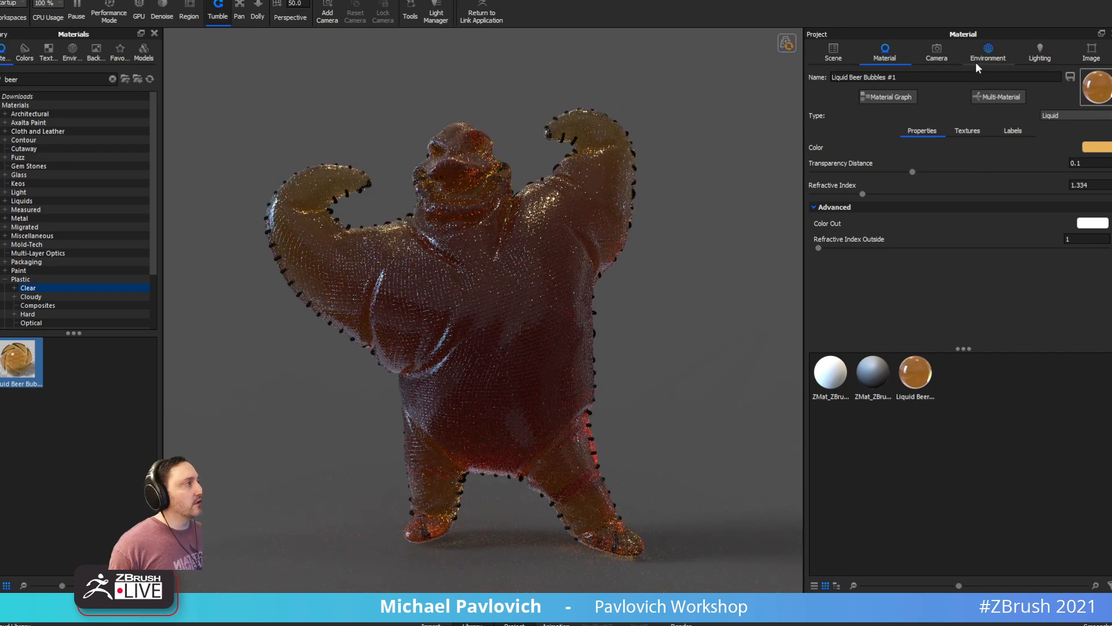
Step: Open the Liquid Beer Bubbles material graph and execute the scene's geometry nodes
left_click(901, 100)
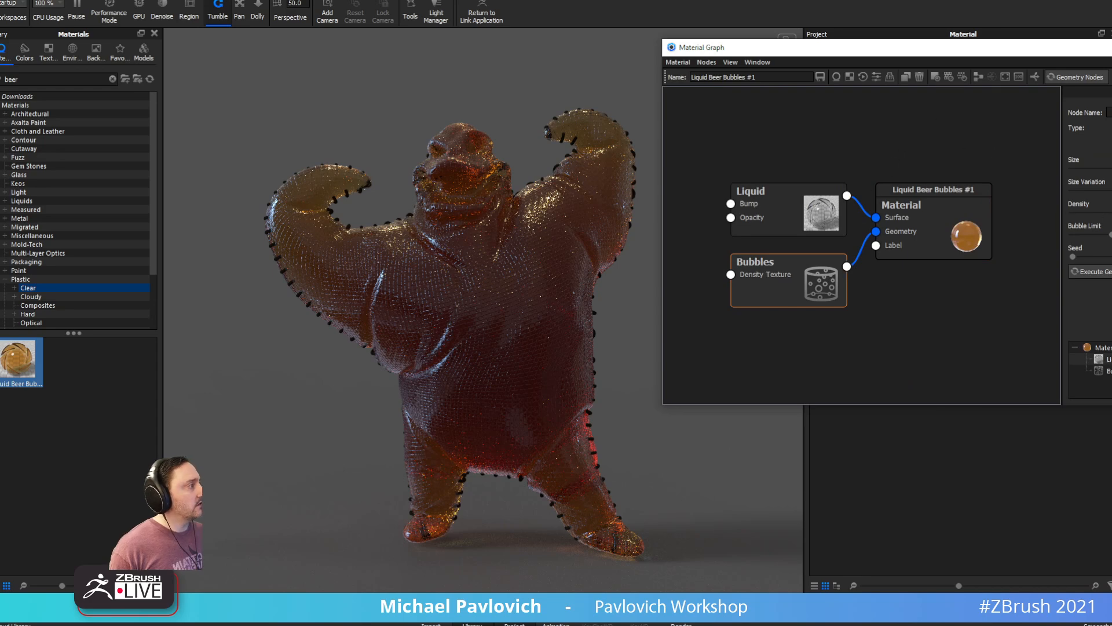
left_click_drag(918, 49, 908, 202)
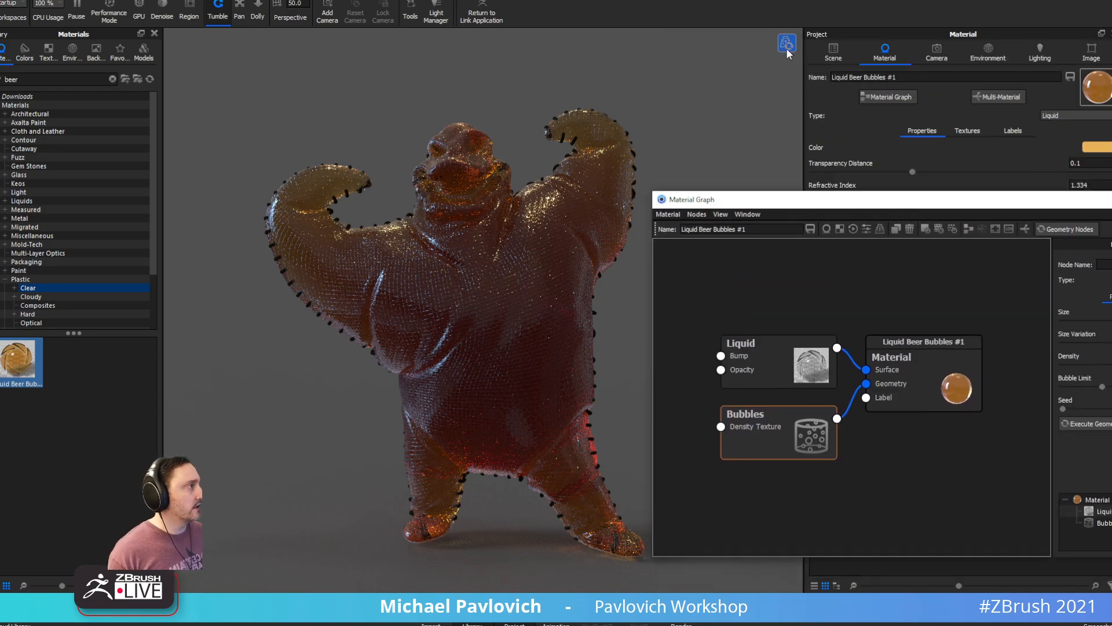
left_click(791, 47)
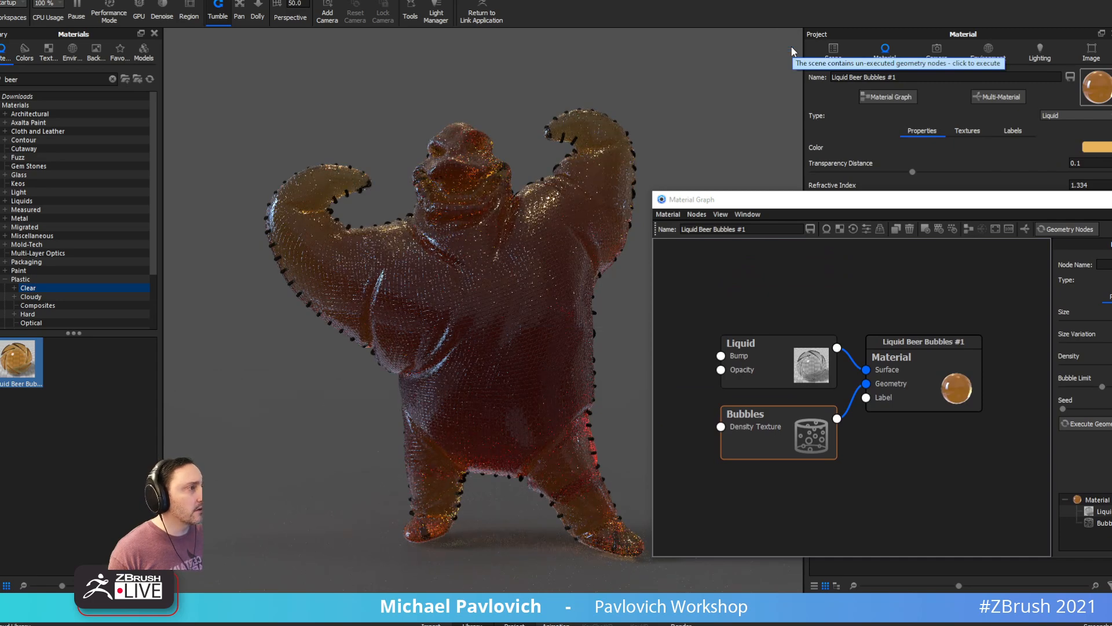
Step: Set the beer material's Transparency Distance to 0.25
double_click(1079, 163)
type(".25")
key("Return")
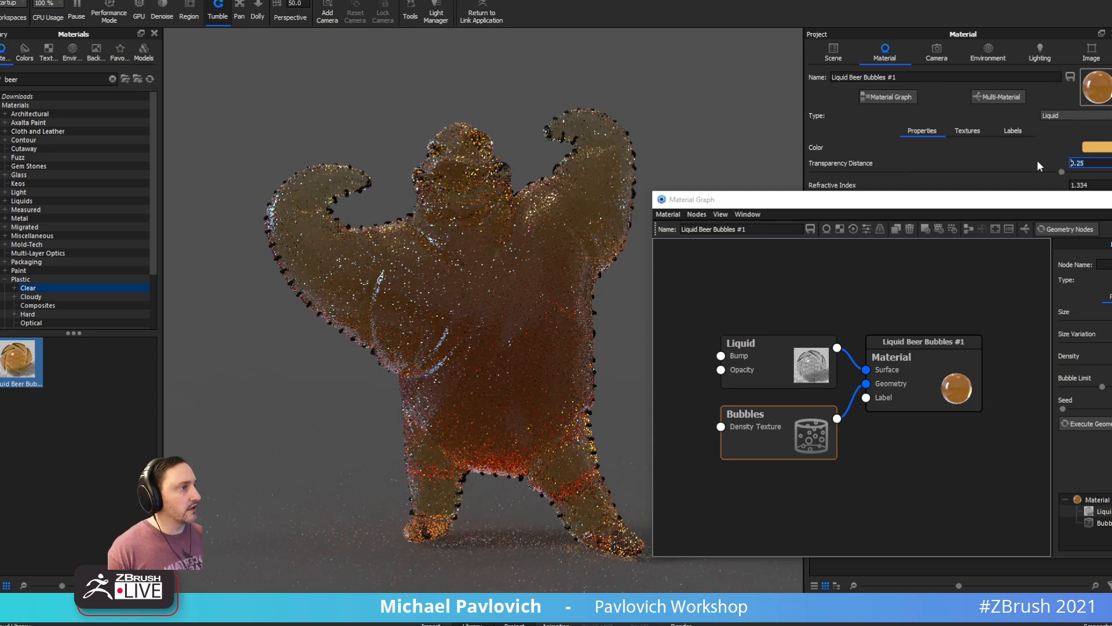
Step: Adjust the Bubbles node's settings and re-execute the geometry nodes after each change
left_click(785, 425)
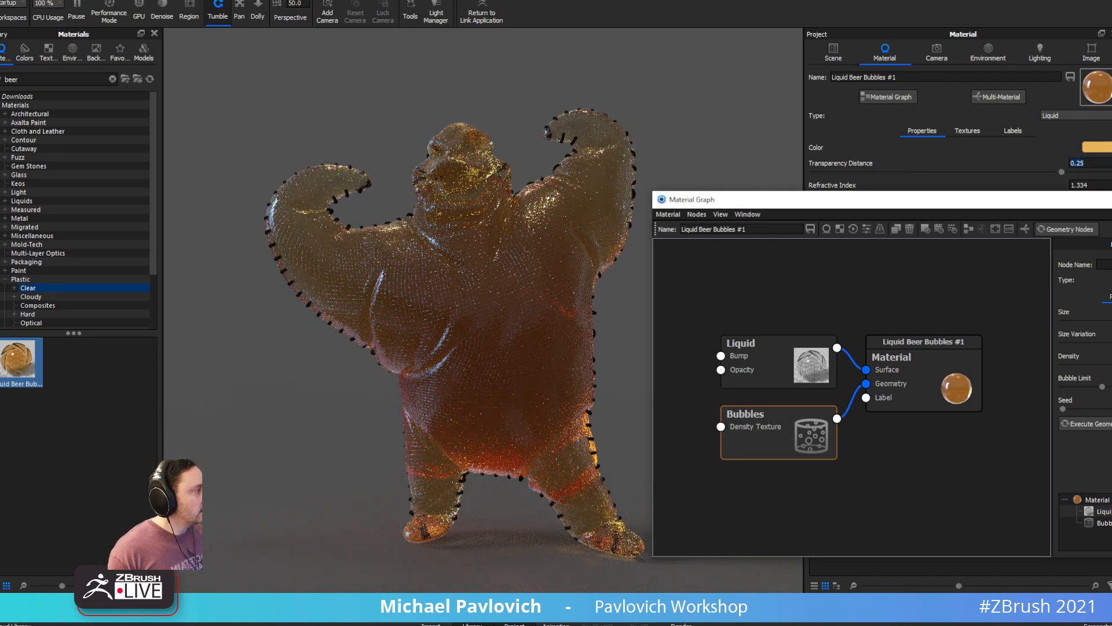
key("Return")
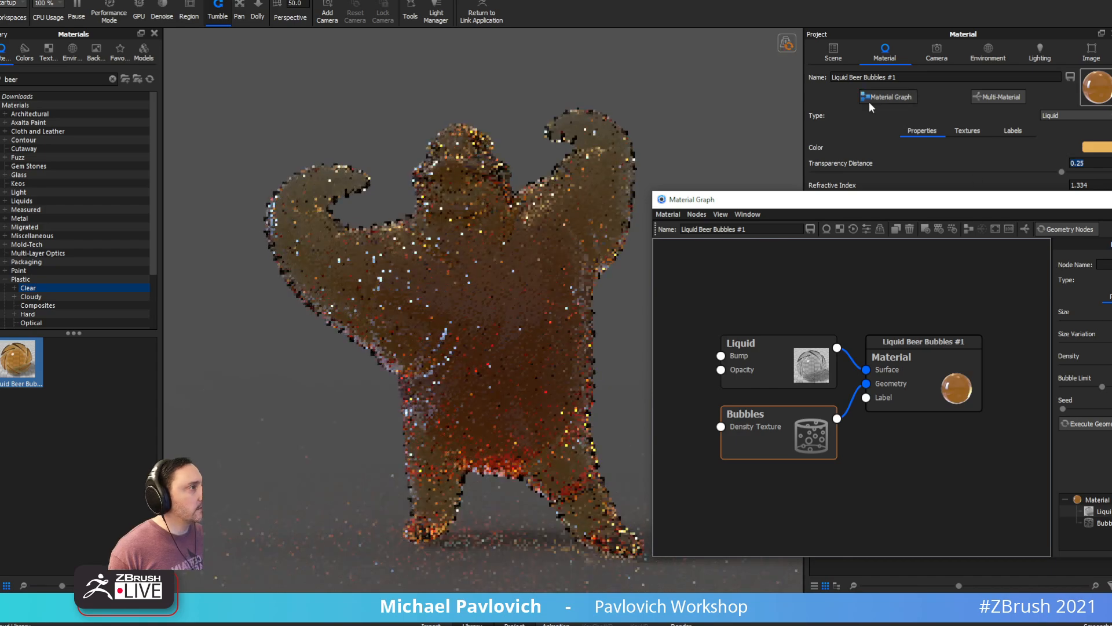
left_click(784, 45)
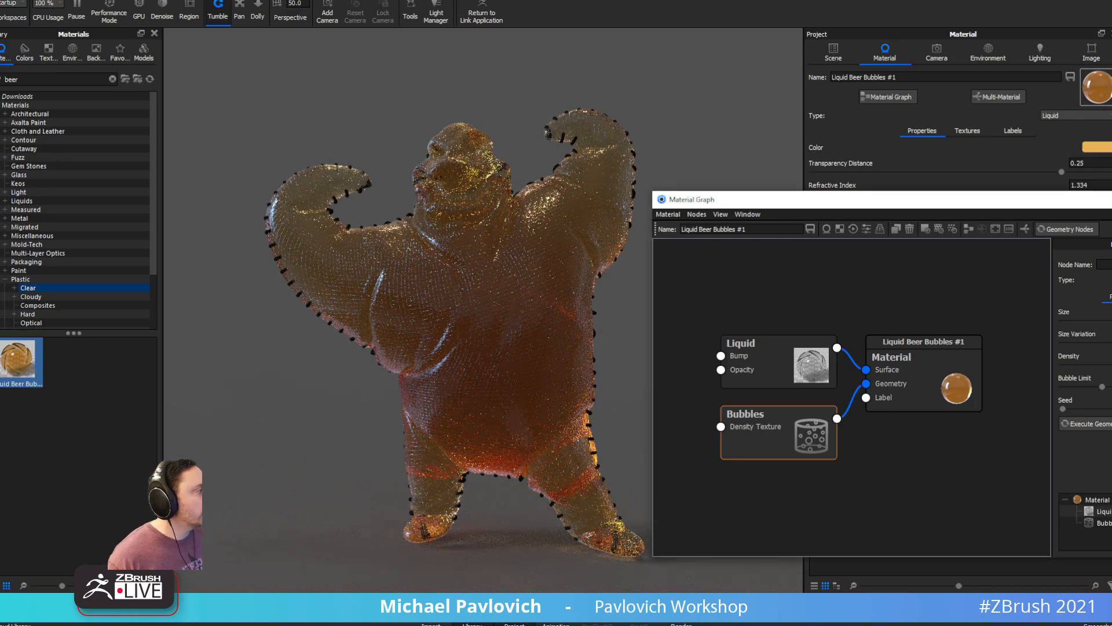
key("Return")
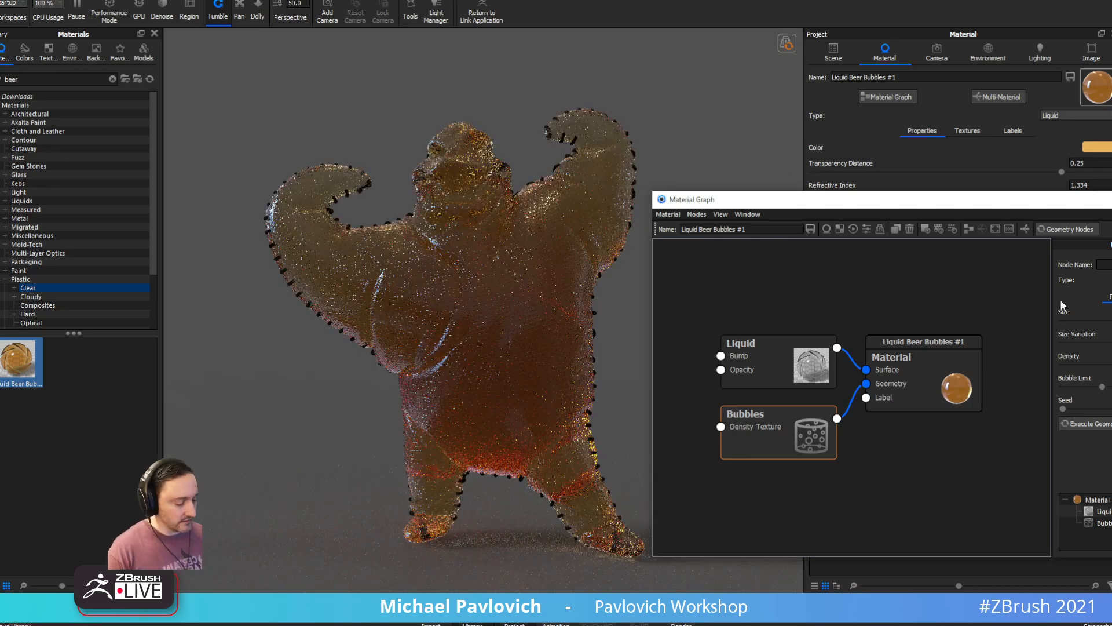
left_click(782, 46)
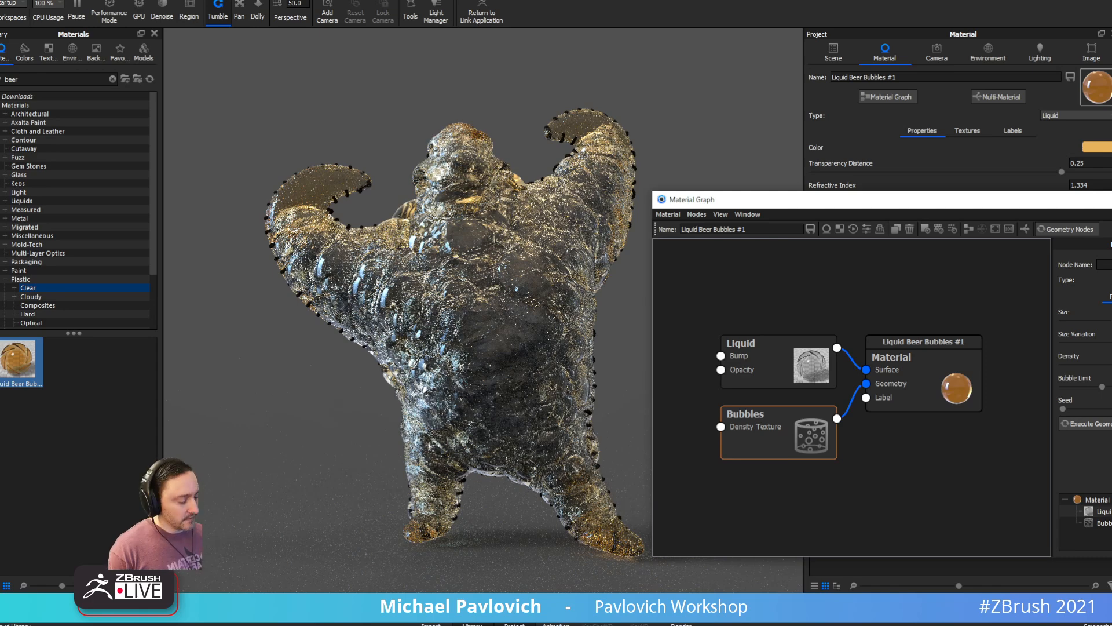
left_click(787, 44)
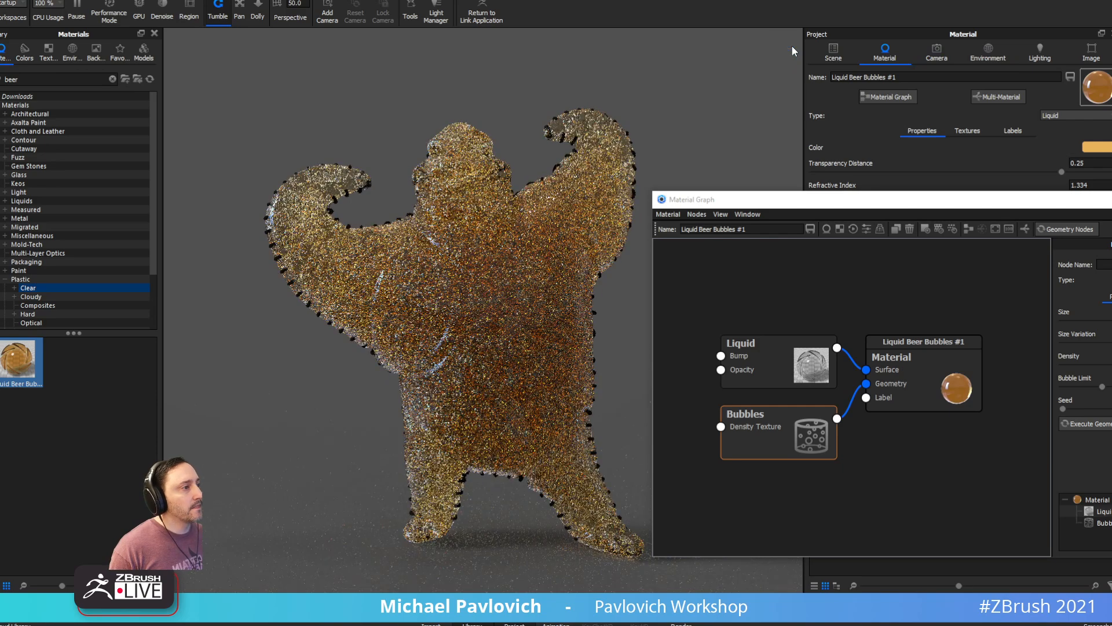
Step: Lower the Bubbles node's Density and regenerate the bubbles inside the model
left_click_drag(1111, 364, 1100, 364)
left_click(787, 43)
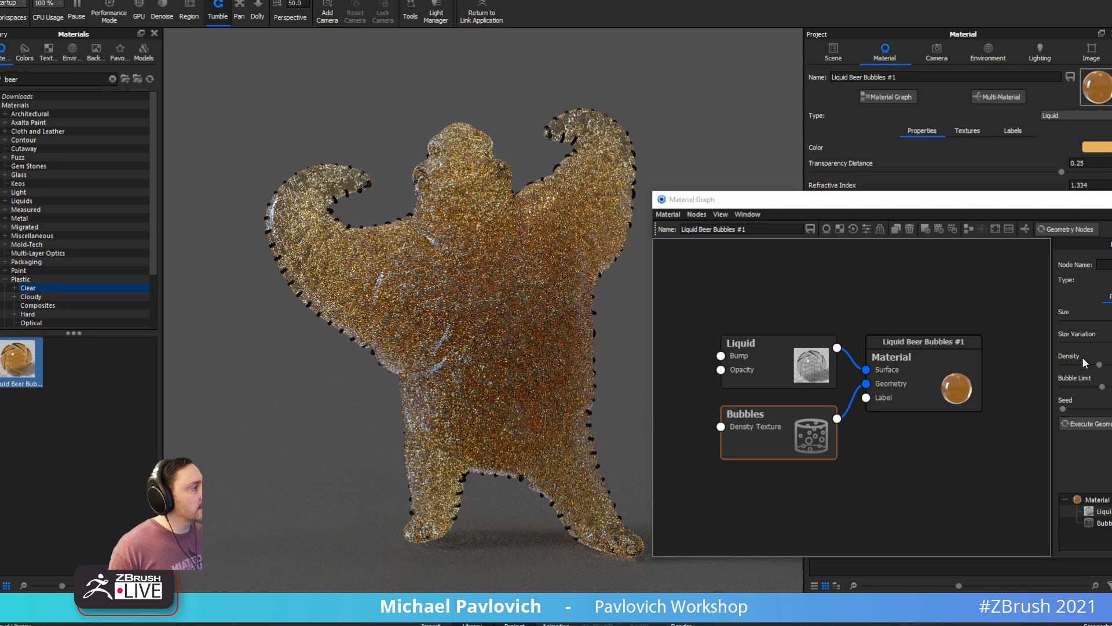
left_click_drag(1100, 364, 1076, 367)
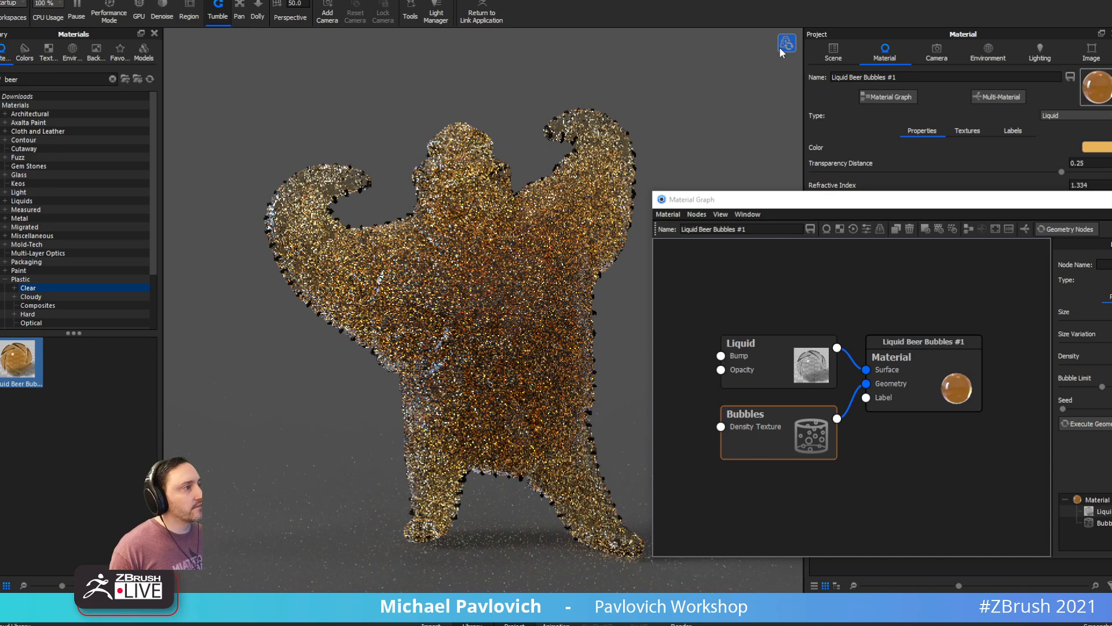
left_click(780, 49)
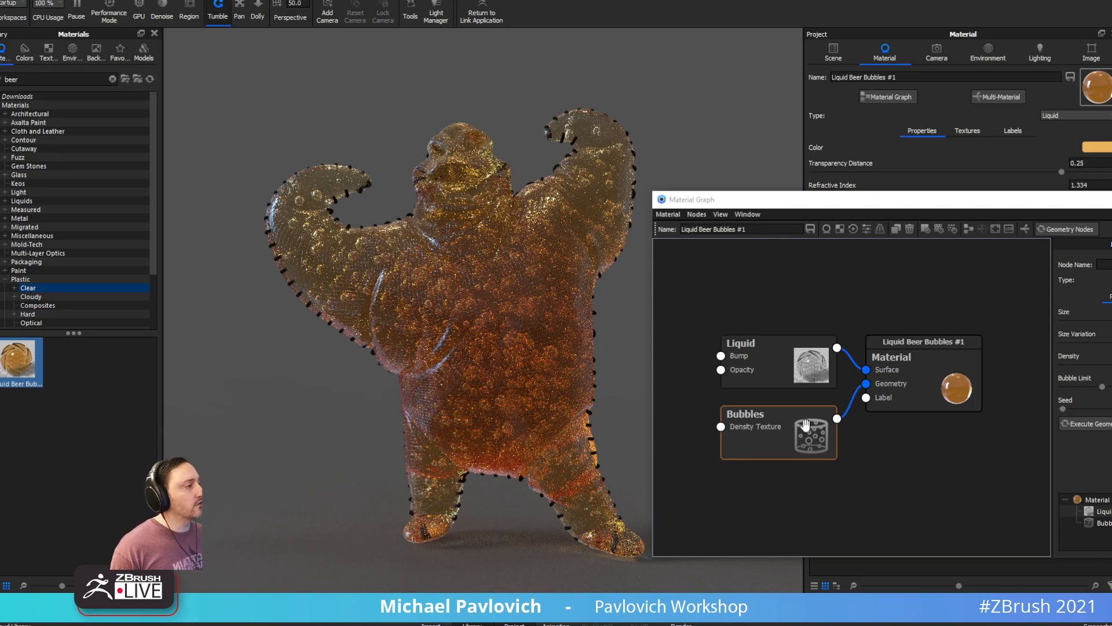
Step: Add a Color Gradient texture node, connect it to the Bubbles node's Density Texture input and open its properties
right_click(728, 321)
mouse_move(769, 453)
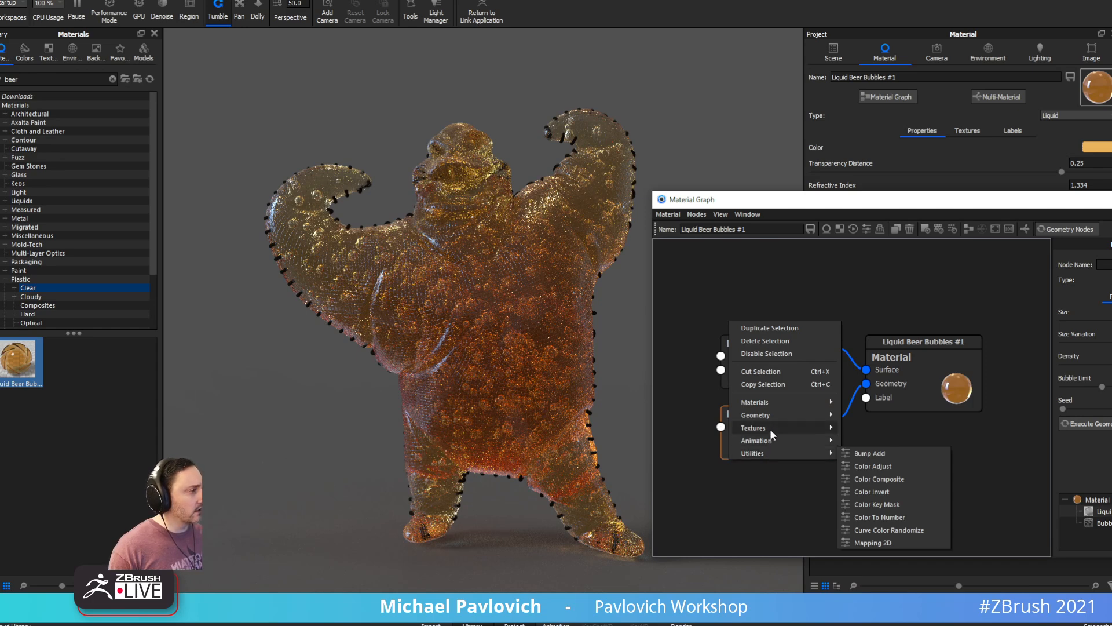
mouse_move(770, 429)
left_click(865, 486)
left_click_drag(865, 487, 720, 427)
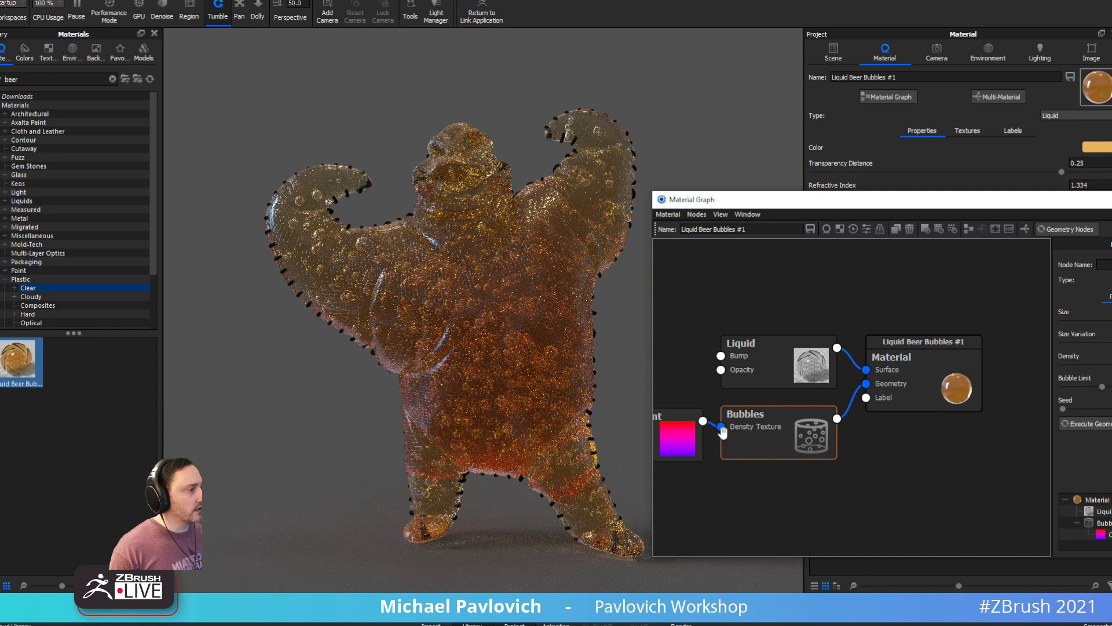
left_click(684, 439)
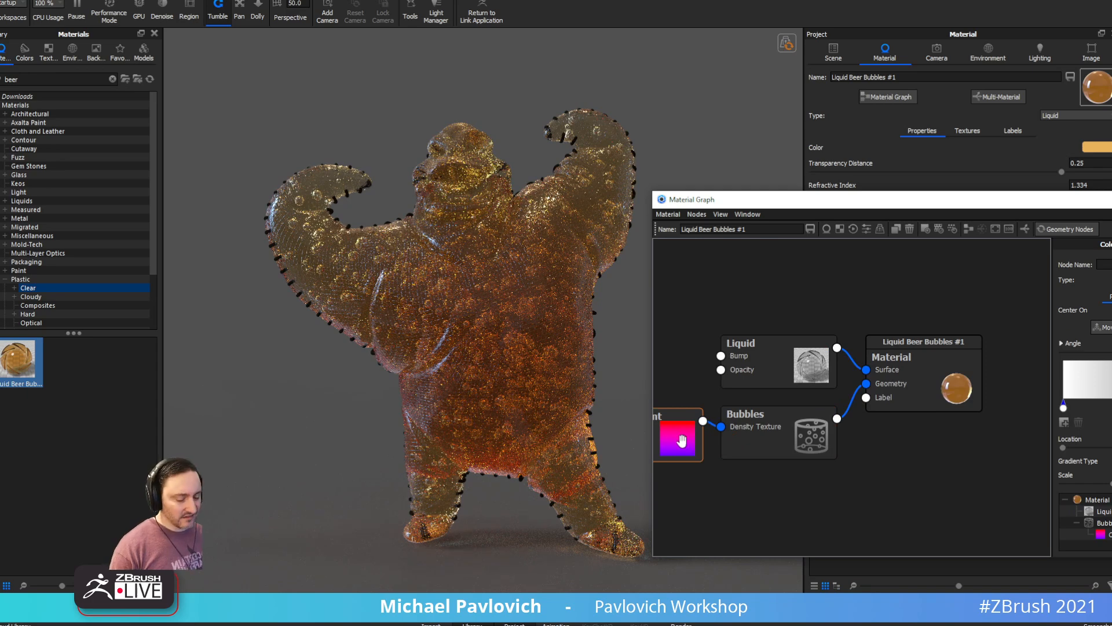
Step: Widen the material graph, preview the Color Gradient node alone on the model and adjust the gradient's falloff
key("m")
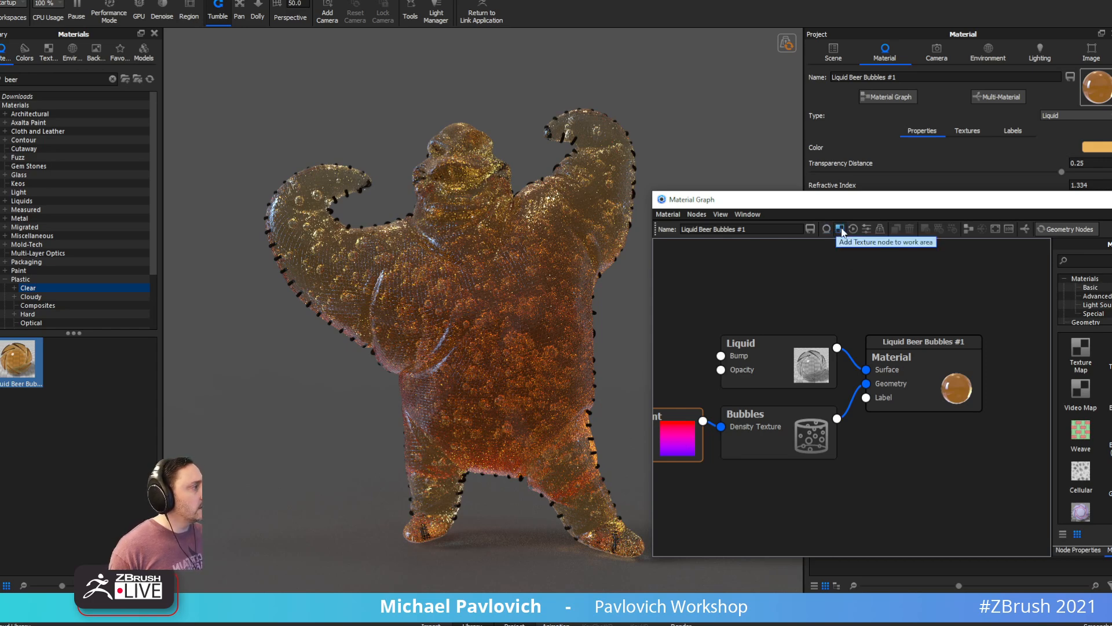
left_click(1111, 245)
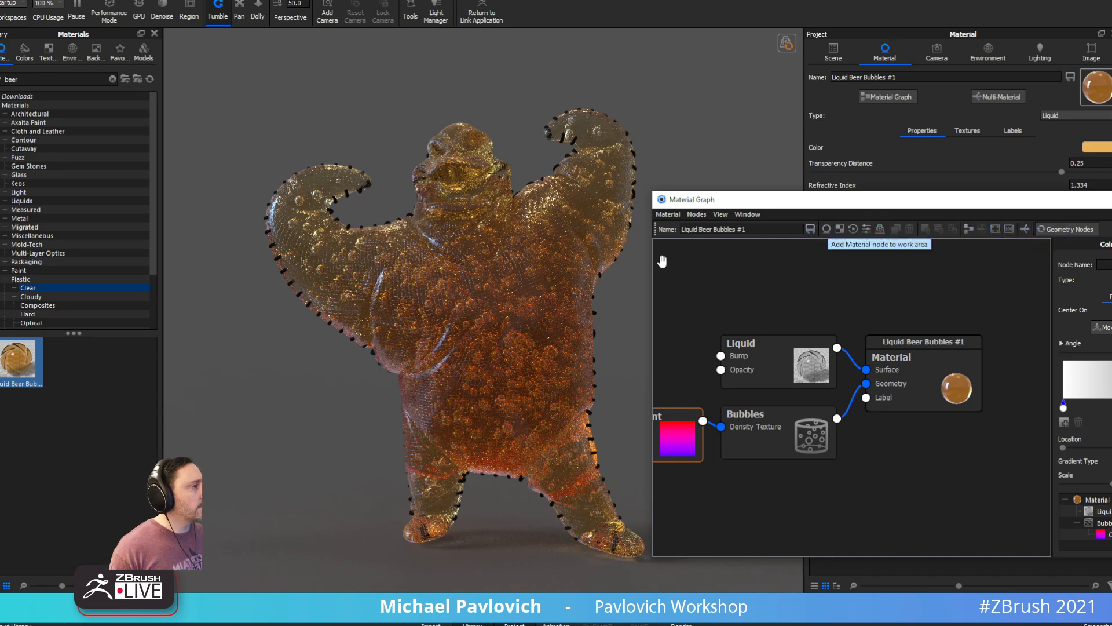
left_click_drag(652, 259, 582, 263)
left_click(621, 425)
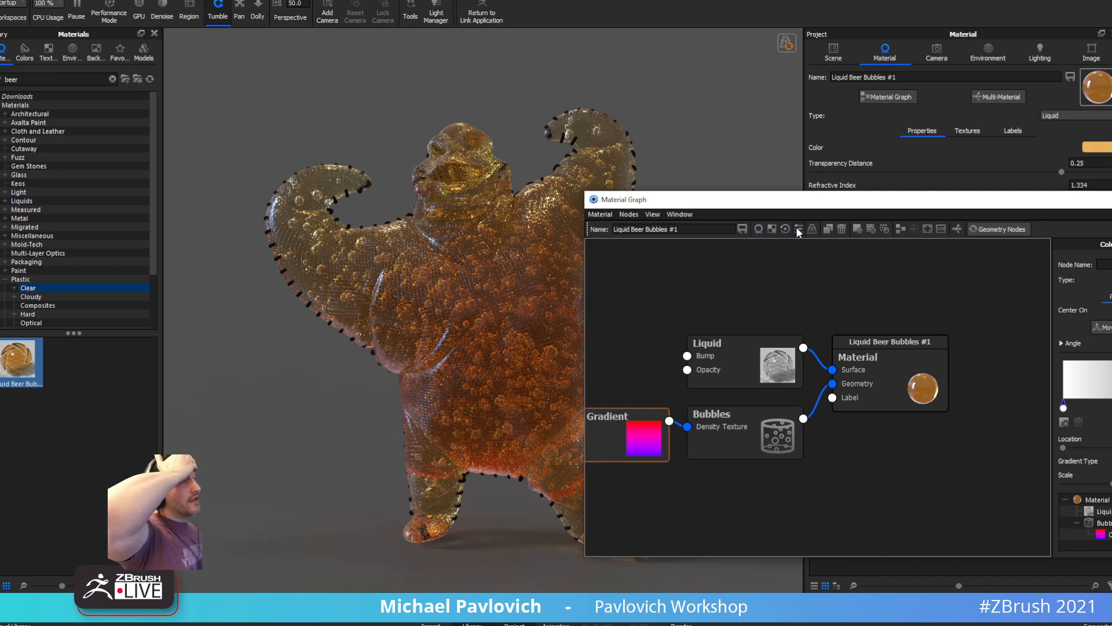
left_click(857, 229)
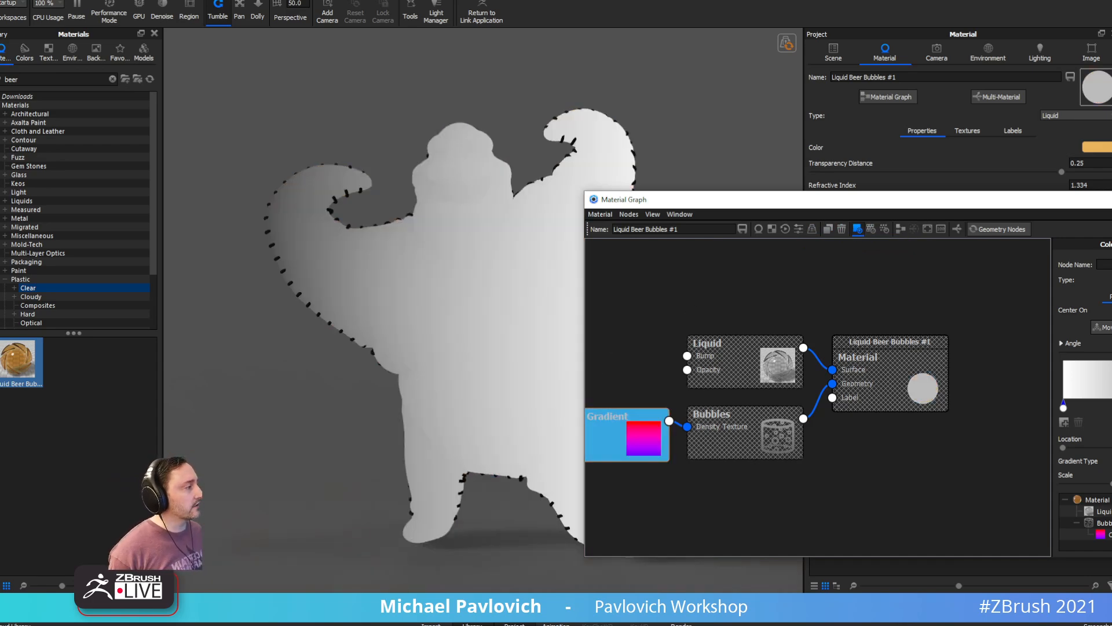
mouse_move(1111, 403)
left_mouse_down()
mouse_move(1099, 403)
mouse_move(1111, 402)
left_mouse_up()
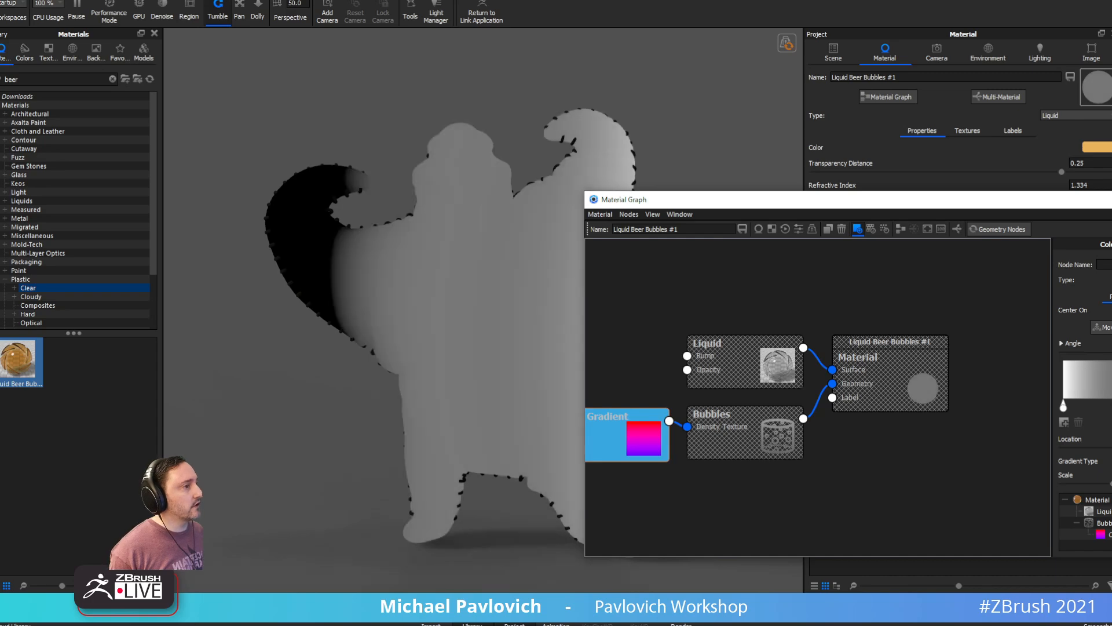
Step: Rotate and raise the Color Gradient placement so it runs from black at the legs to light at the head, and accept it
left_click(1103, 327)
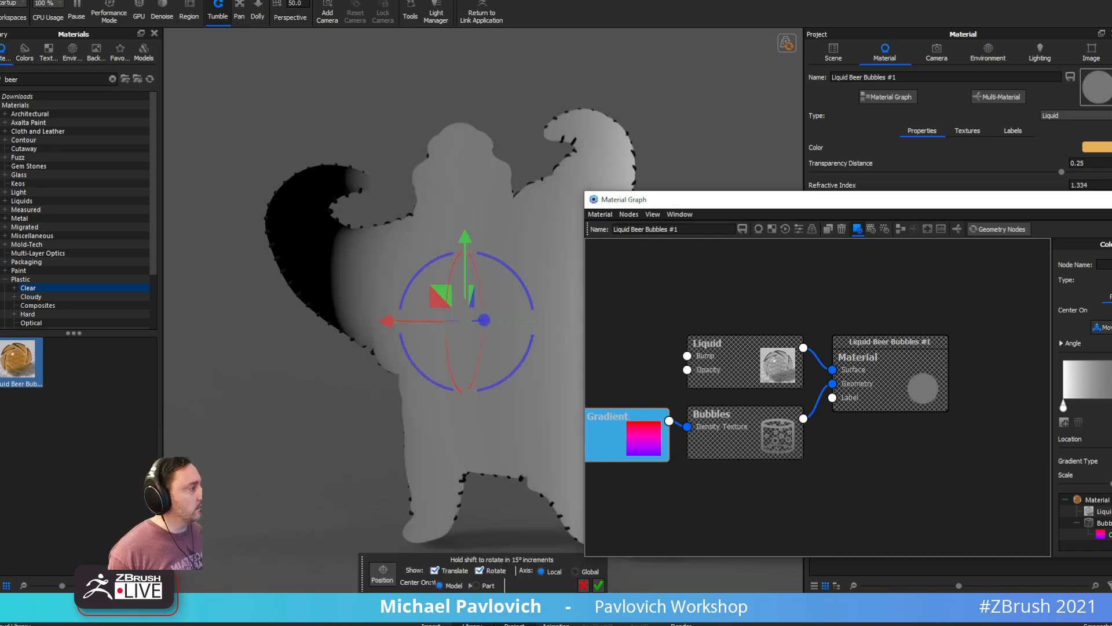
mouse_move(499, 263)
left_mouse_down()
mouse_move(516, 287)
mouse_move(492, 263)
mouse_move(397, 263)
mouse_move(370, 293)
left_mouse_up()
left_click_drag(465, 407, 458, 300)
left_click_drag(478, 156, 512, 178)
mouse_move(690, 152)
left_mouse_down("alt")
mouse_move(719, 148)
mouse_move(709, 152)
left_mouse_up("alt")
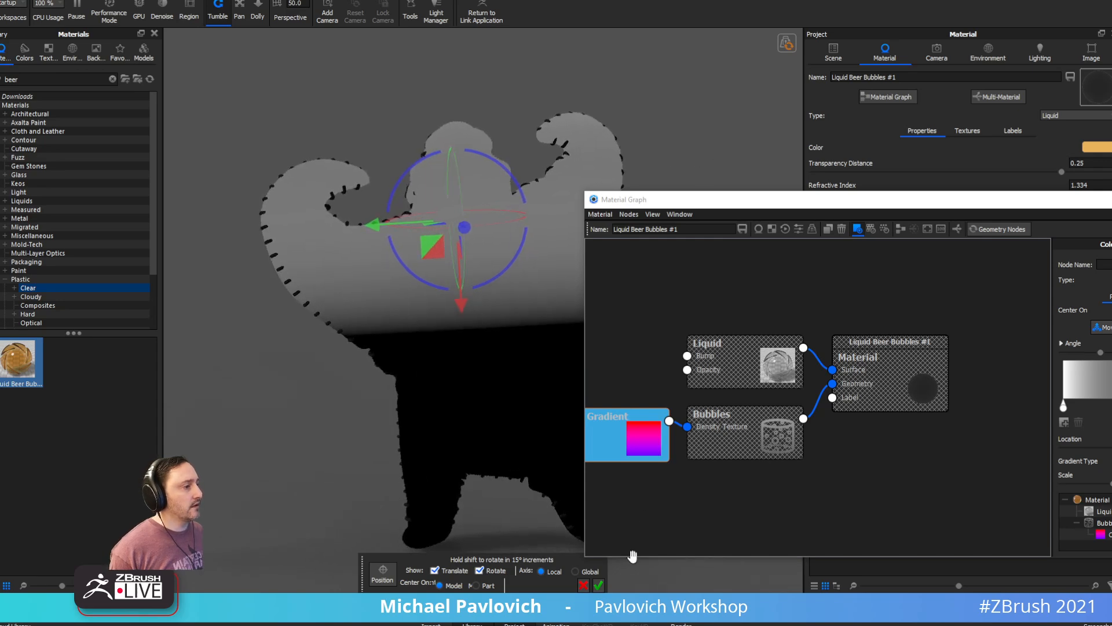
left_click(599, 585)
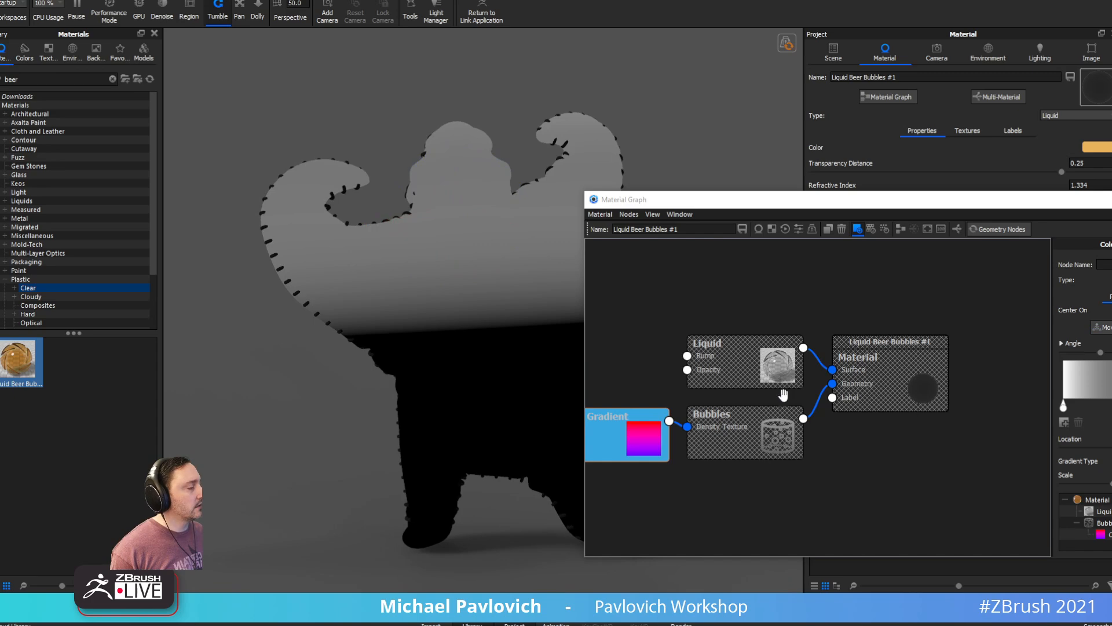
Step: Restore the full material preview, set the Bubbles node's Density to 16.2 and Size to 0.0089, and regenerate the bubbles
left_click(858, 229)
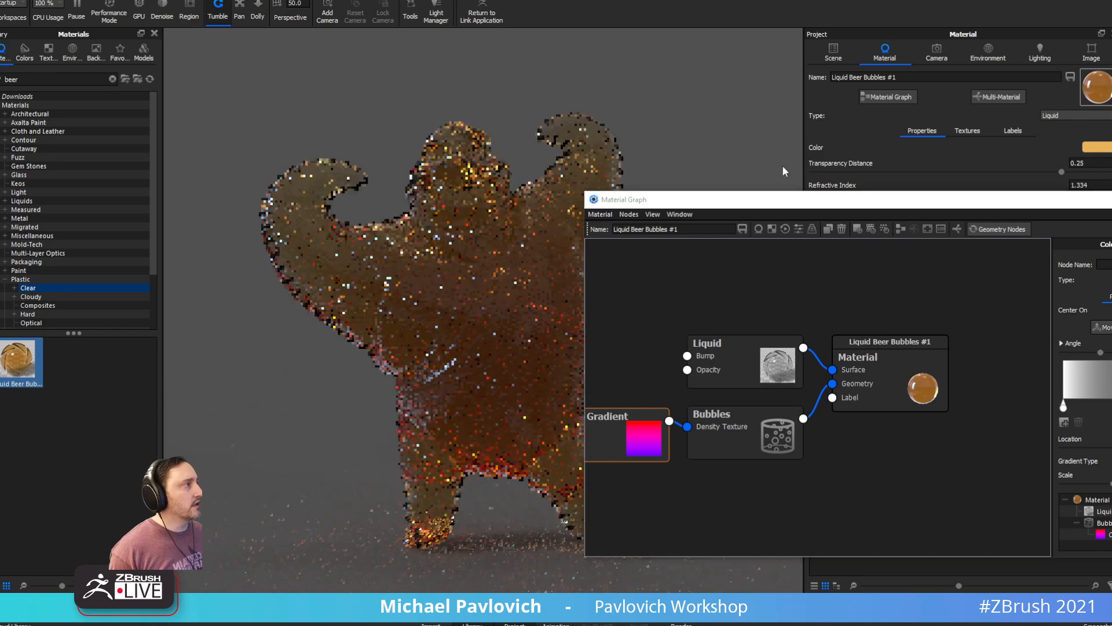
left_click_drag(722, 207, 747, 203)
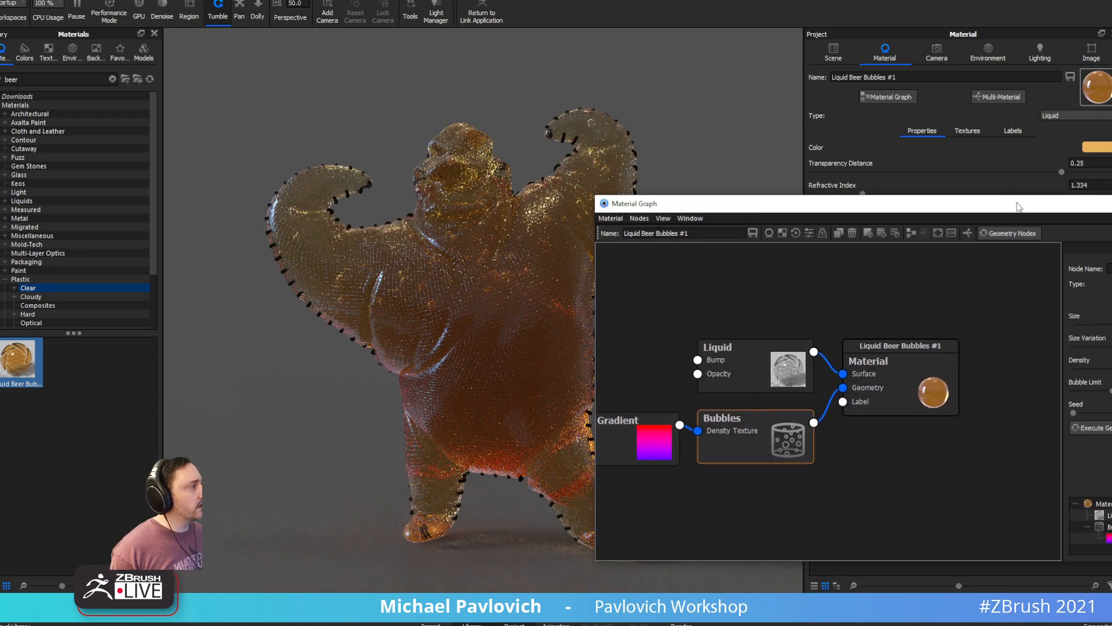
left_click_drag(1019, 207, 875, 203)
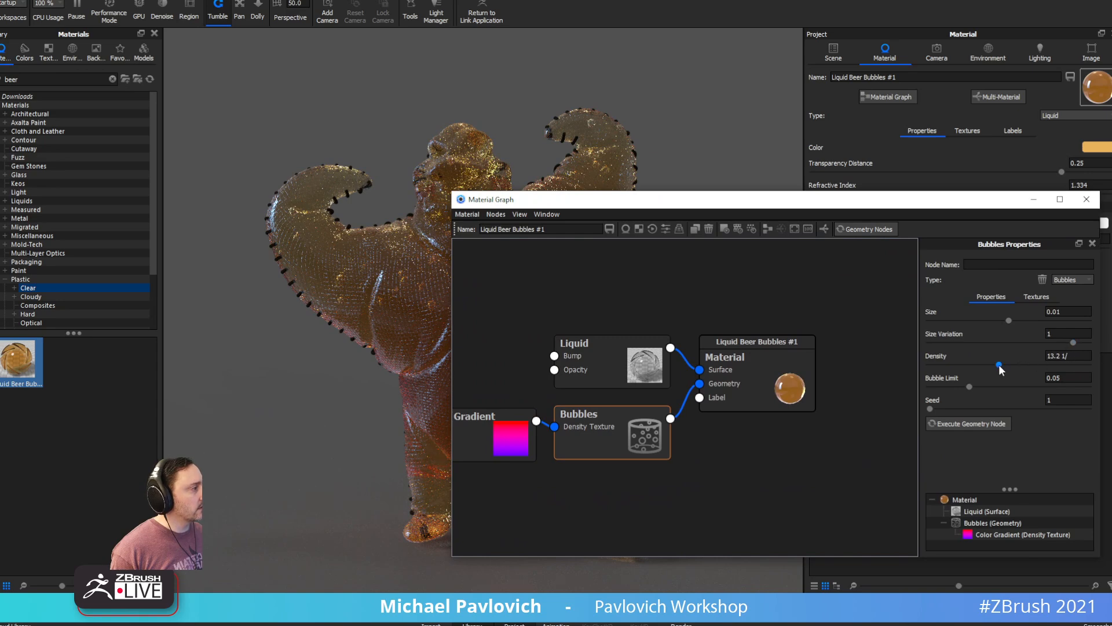
left_click_drag(998, 364, 1015, 364)
left_click_drag(1009, 318, 1003, 322)
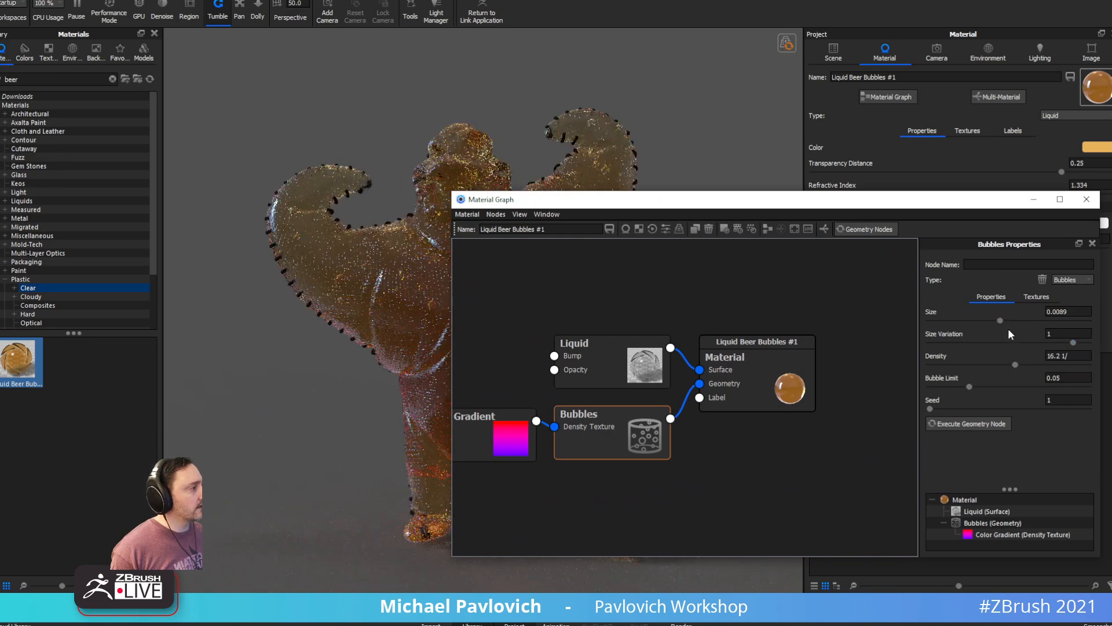
left_click(787, 44)
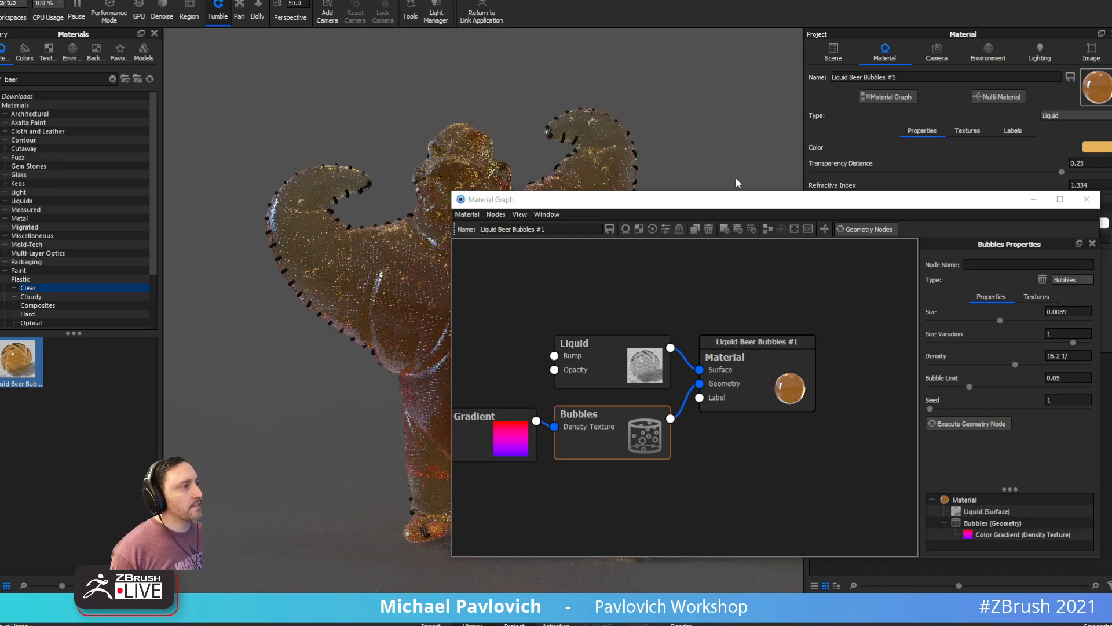
Step: Raise the Bubbles node's Density well above 21.72, reduce its Size slightly, and regenerate the bubbles
left_click_drag(1016, 365, 1044, 365)
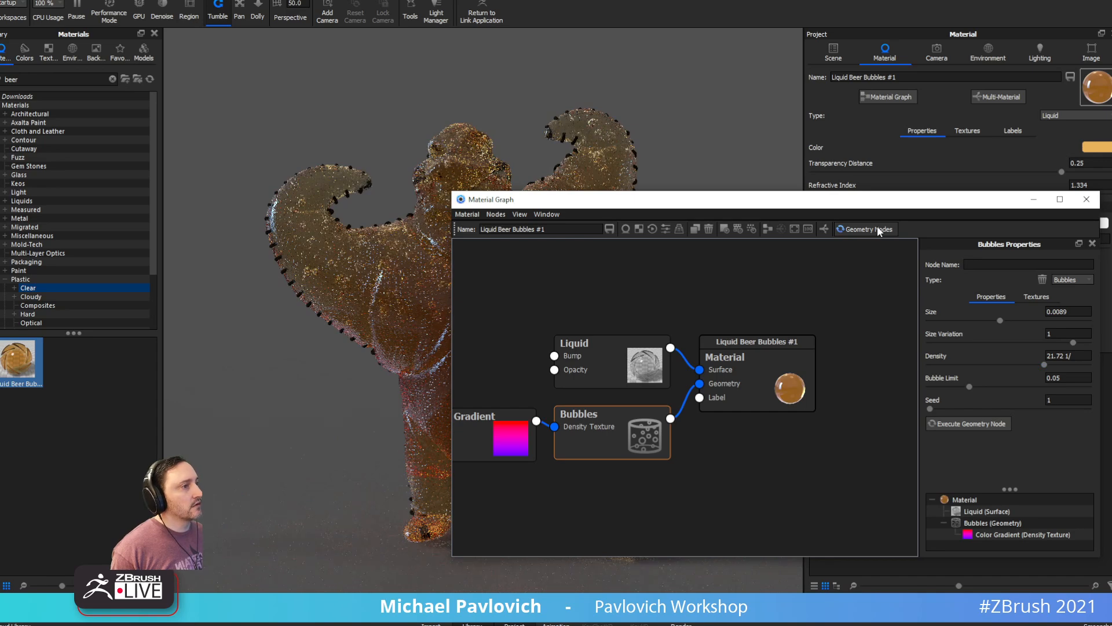
left_click_drag(847, 210, 908, 254)
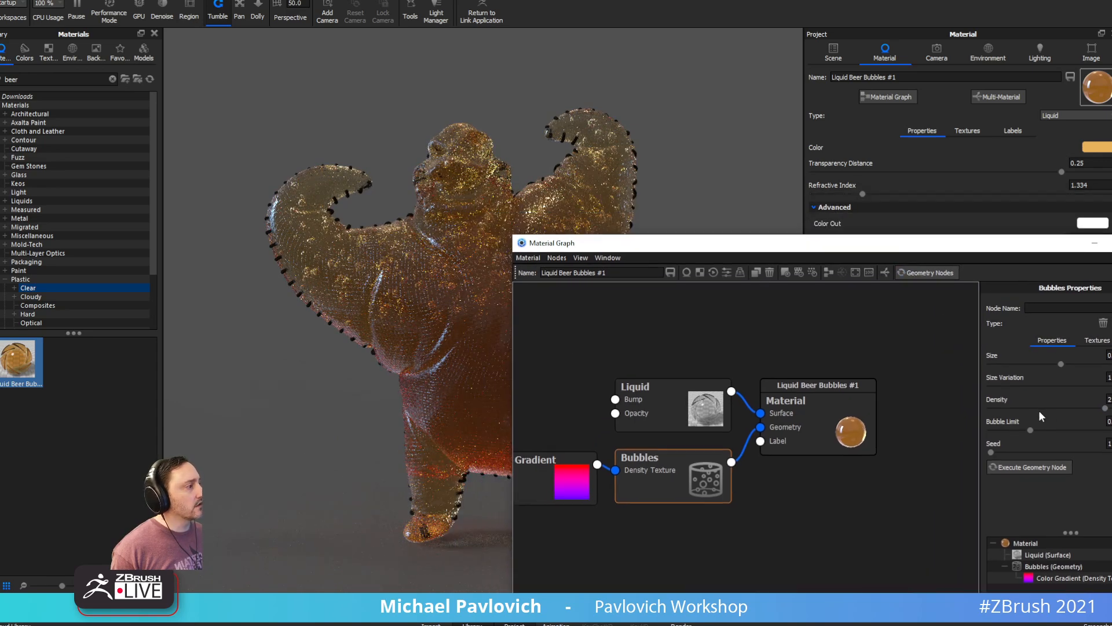
left_click_drag(1107, 409, 1111, 409)
left_click_drag(1060, 364, 1055, 363)
left_click(920, 275)
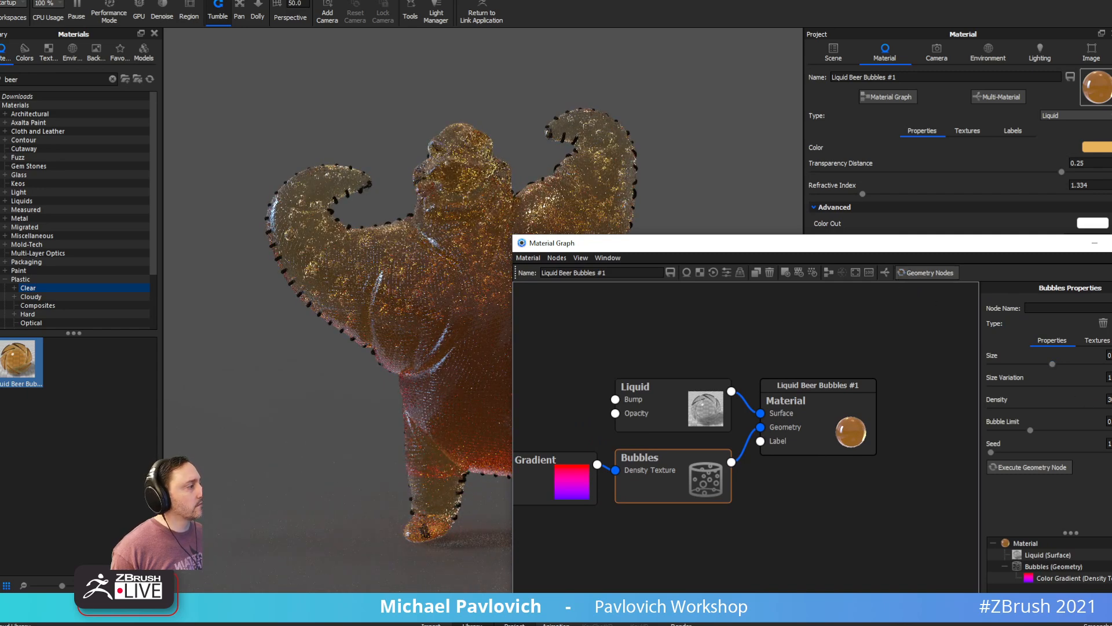
Step: Enter a much higher Density for the Bubbles node, readjust the bubble Size, and regenerate the geometry
left_click_drag(1111, 410, 1111, 410)
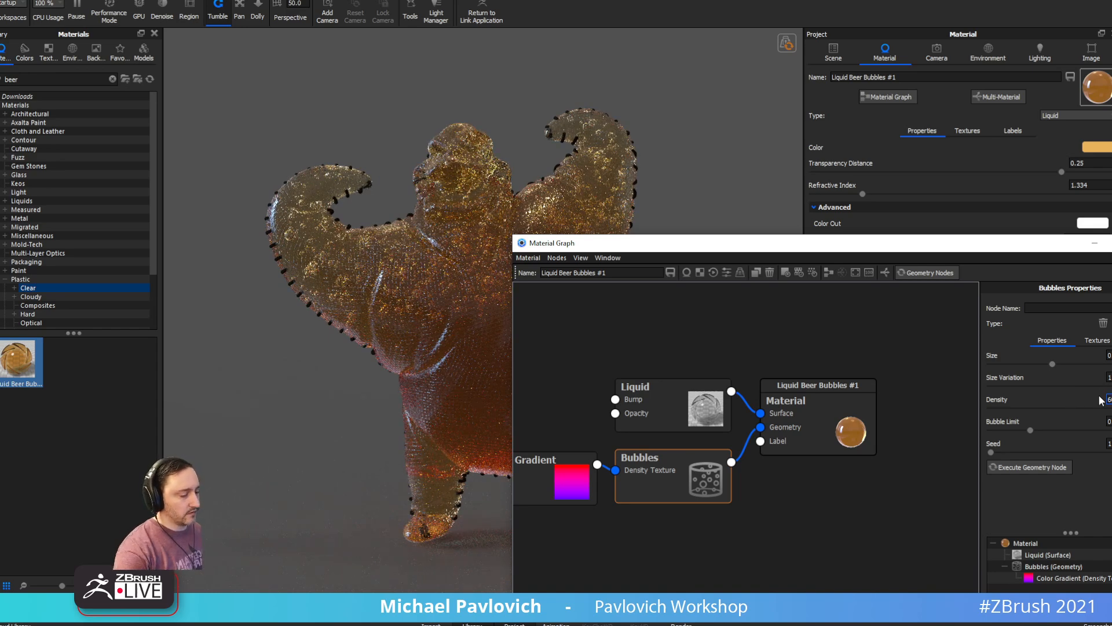
key("Return")
left_click_drag(1052, 364, 1046, 363)
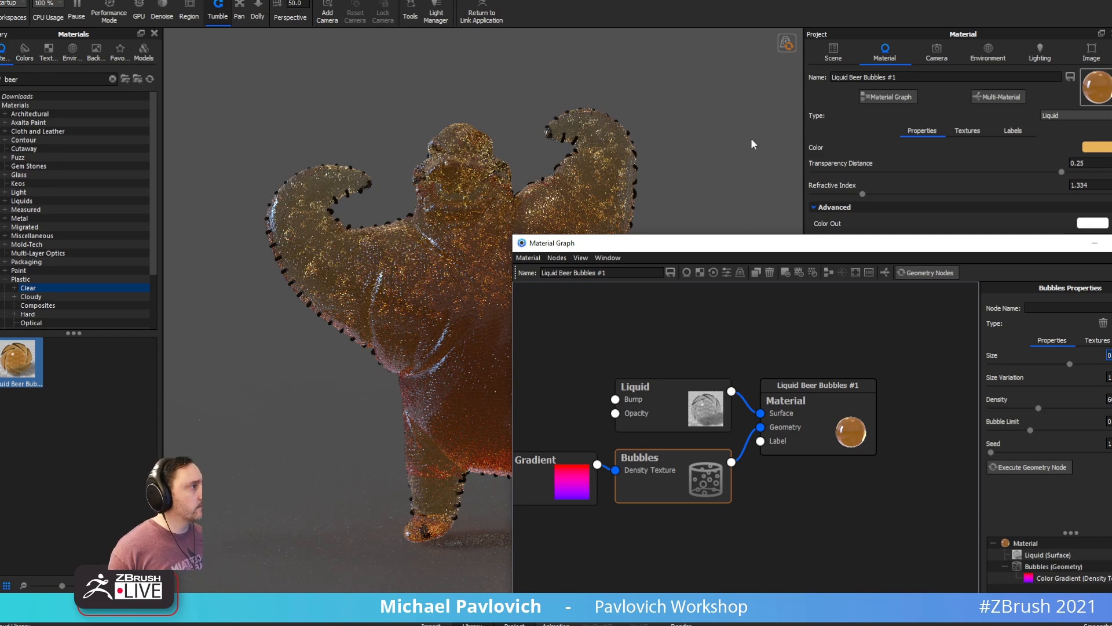
left_click(787, 45)
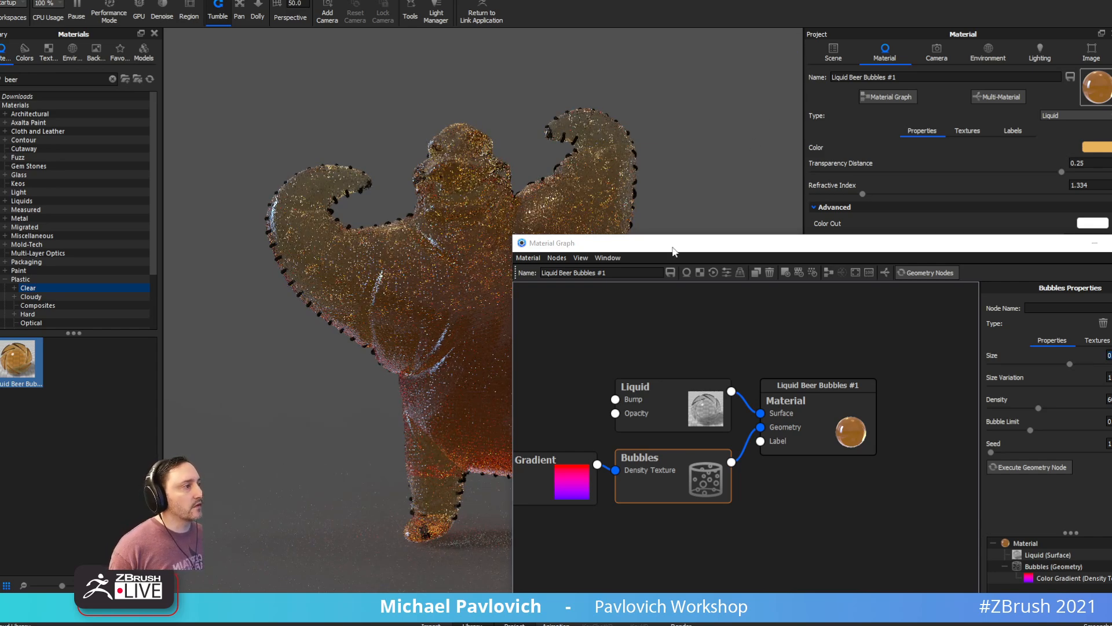
Step: Inspect the whole beer-filled model, close the material graph and pause the live rendering
left_click_drag(675, 251, 963, 230)
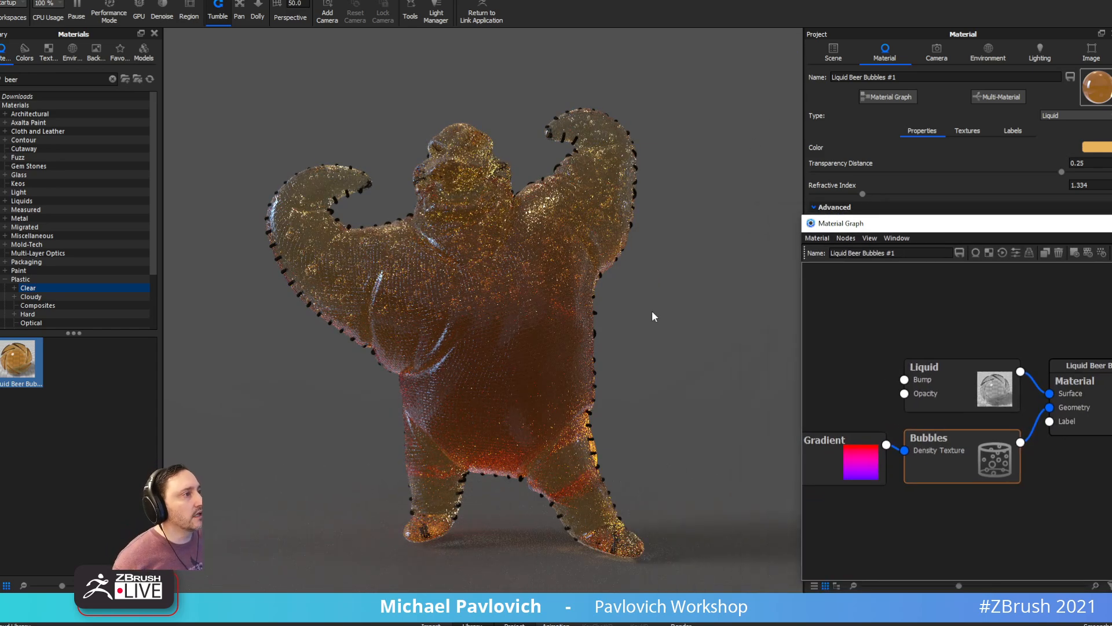
left_click_drag(657, 317, 704, 324)
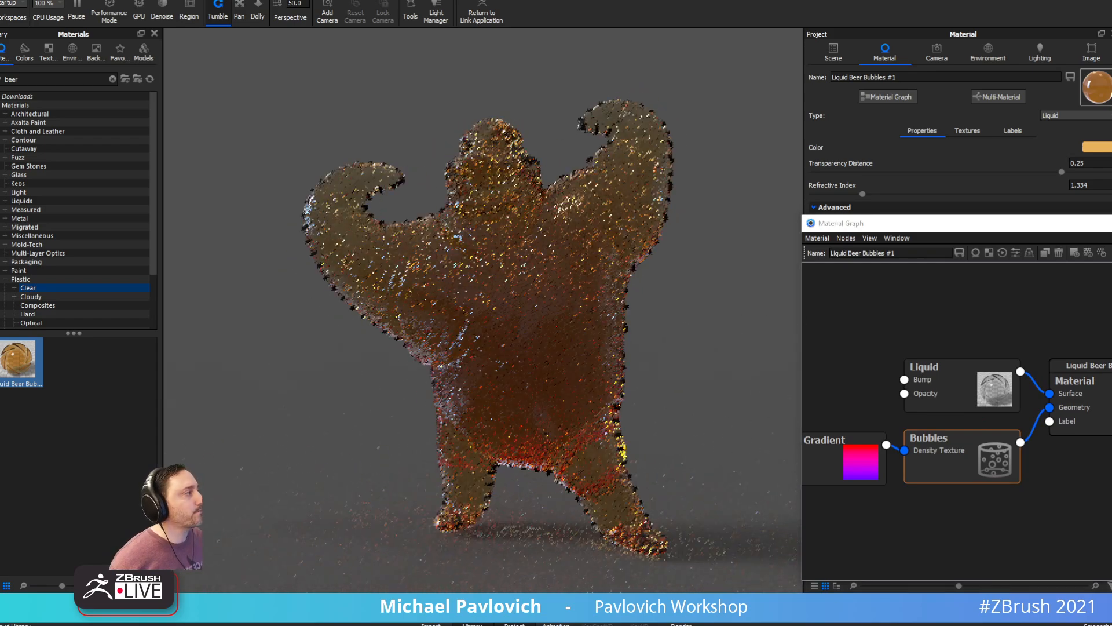
left_click(1110, 223)
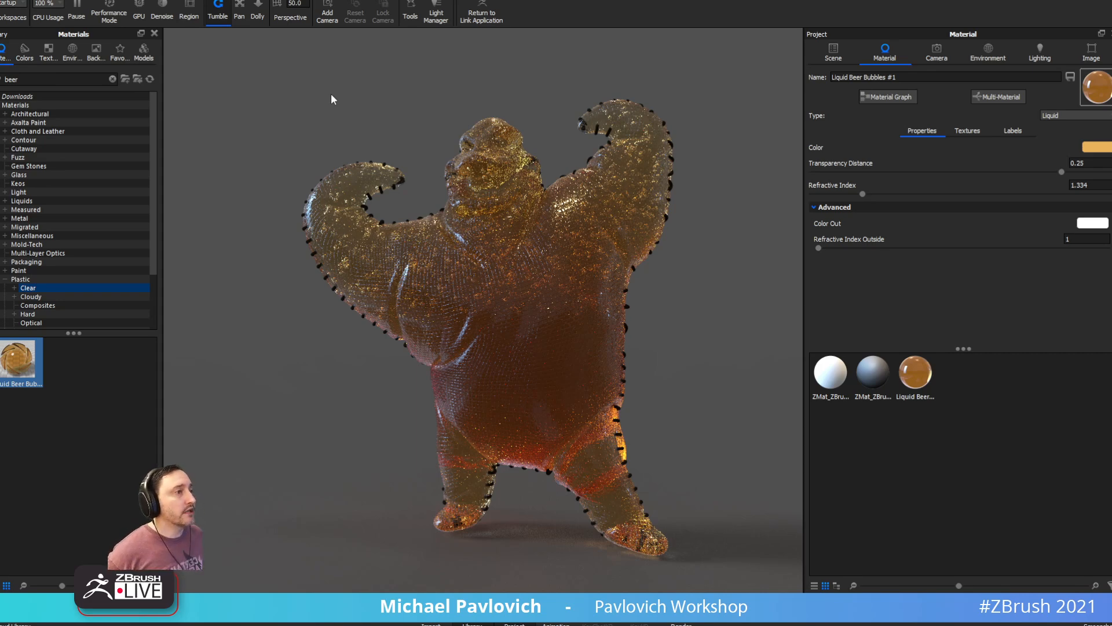
left_click(77, 9)
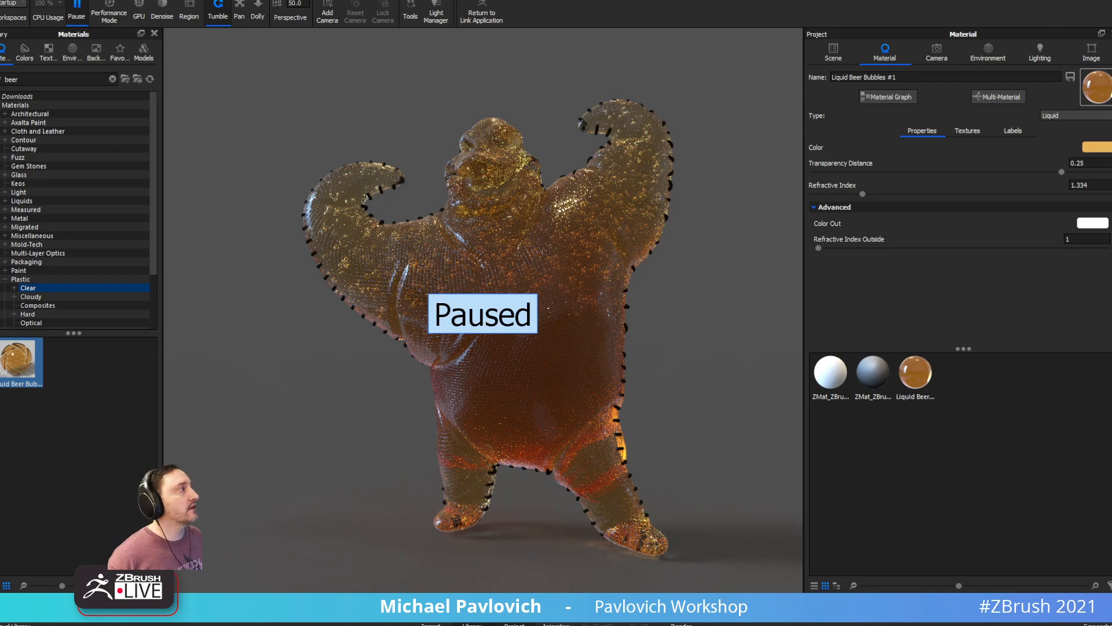
Step: Switch to Maya, select the Oogie_low body mesh and open the Refraction settings of its VRayMtl1 material
key("alt+Tab")
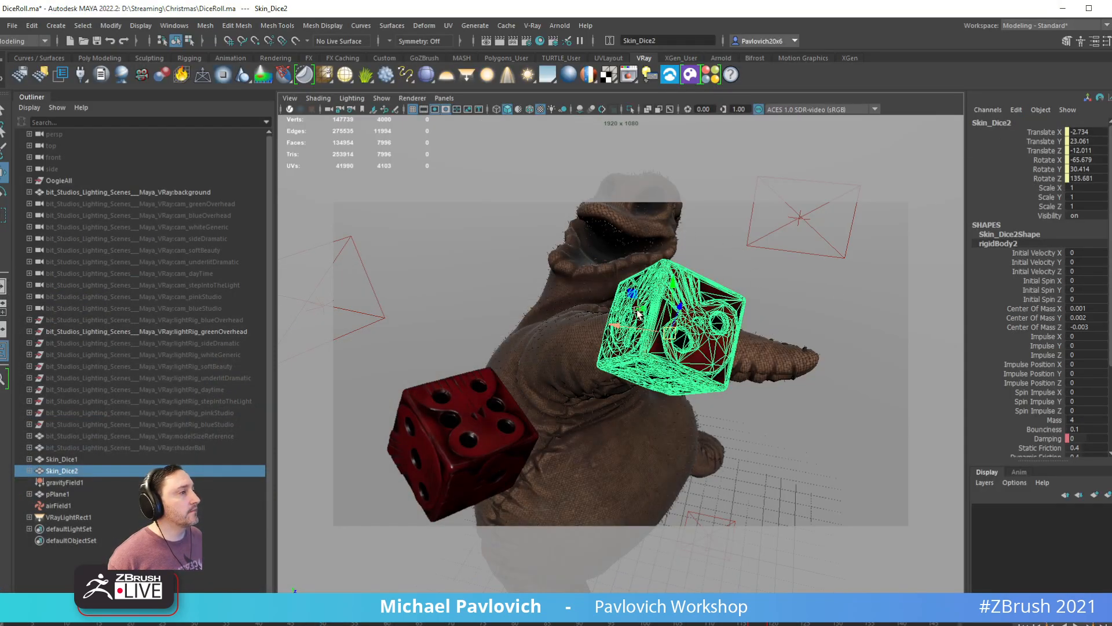
left_click(580, 277)
left_click(636, 265)
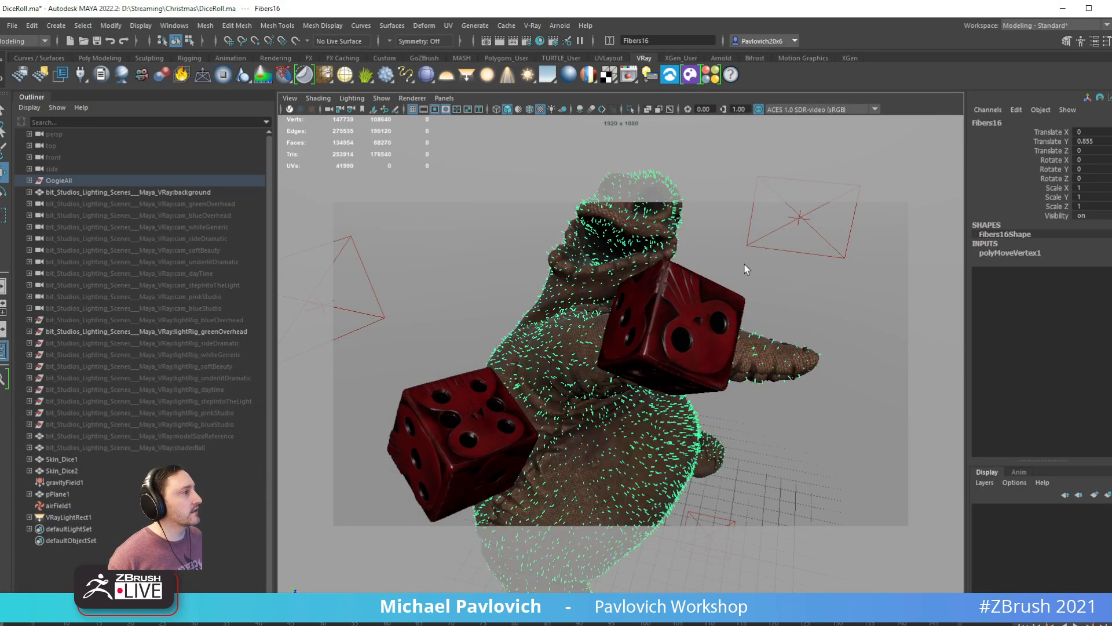
left_click(662, 218)
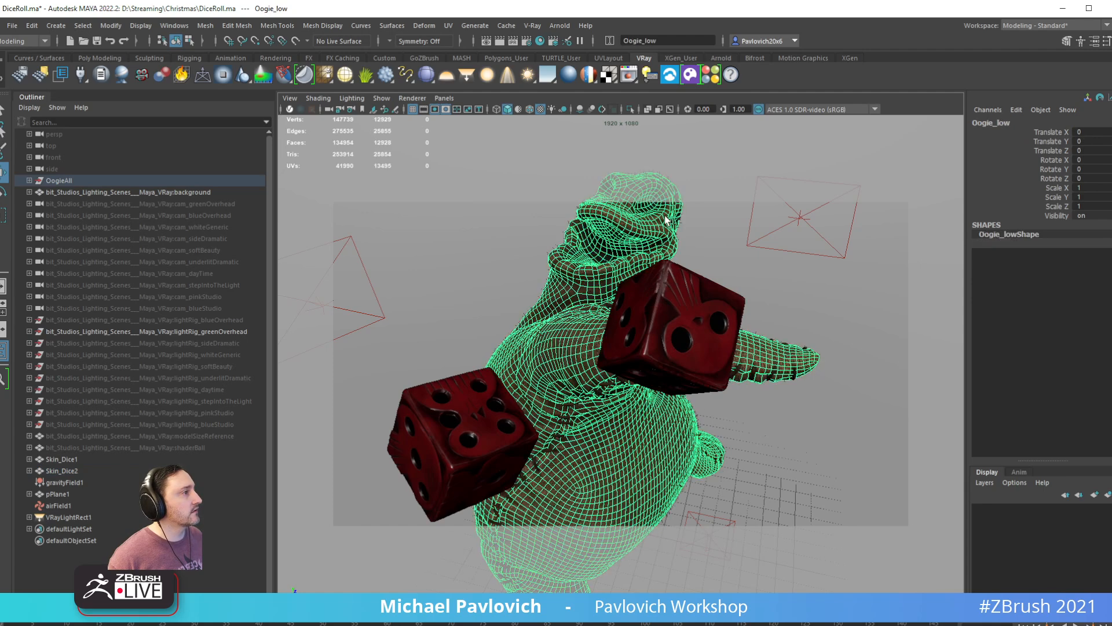
key("ctrl+a")
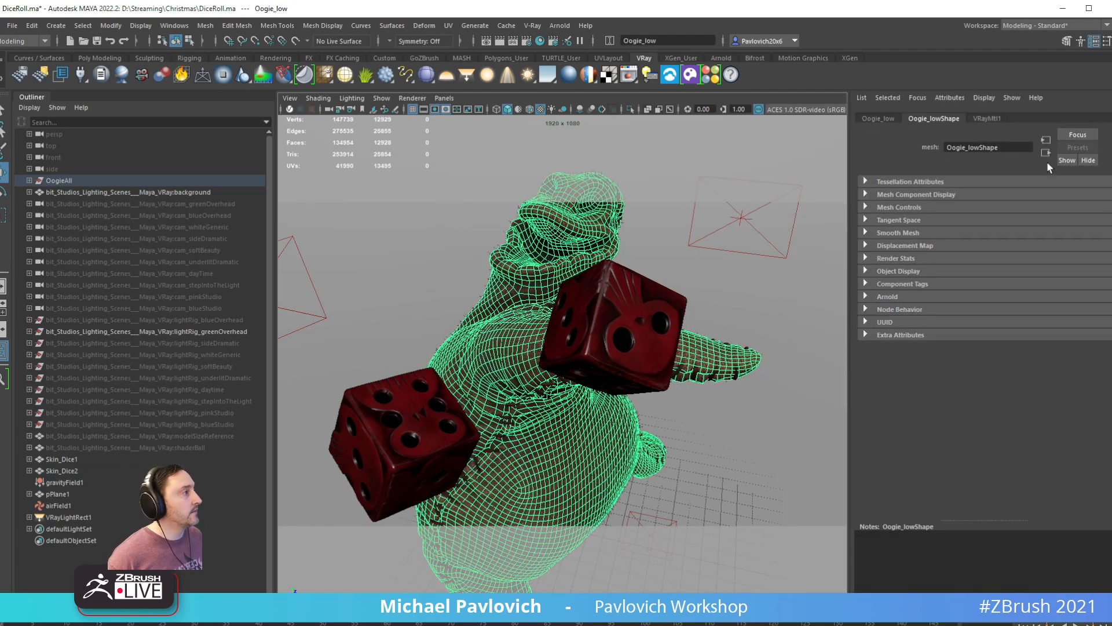
left_click(989, 117)
scroll(977, 252, "down", 6)
scroll(935, 410, "down", 3)
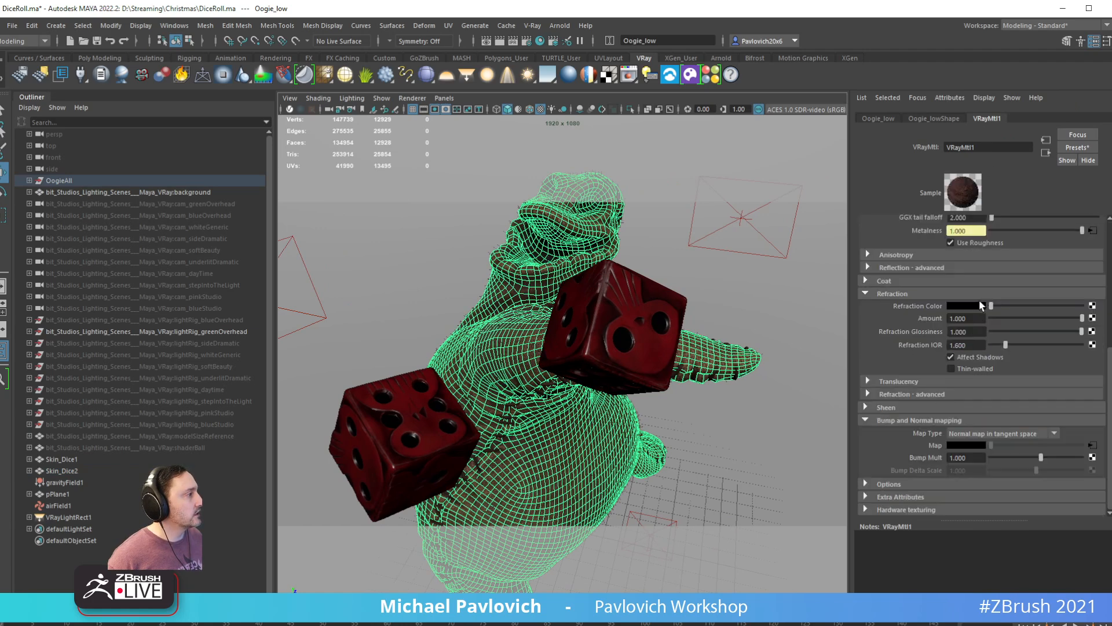
mouse_move(991, 306)
left_mouse_down()
mouse_move(1082, 306)
mouse_move(989, 310)
left_mouse_up()
Step: Rearrange the collapsed sections of the viewport toolbar and start the V-Ray interactive render in the viewport
left_click(290, 109)
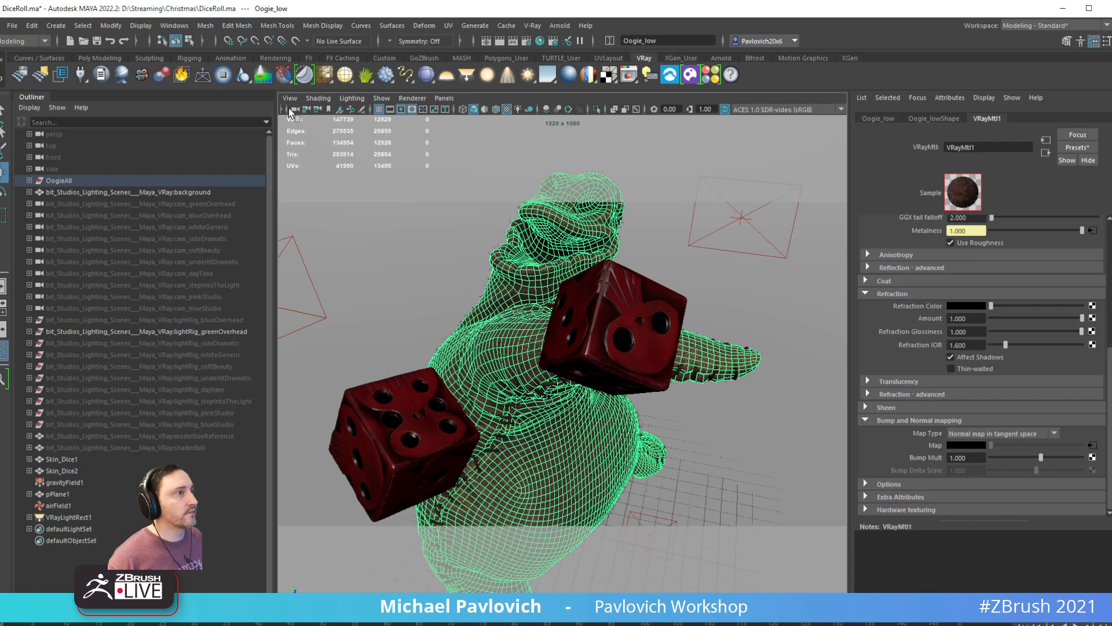
left_click(288, 108)
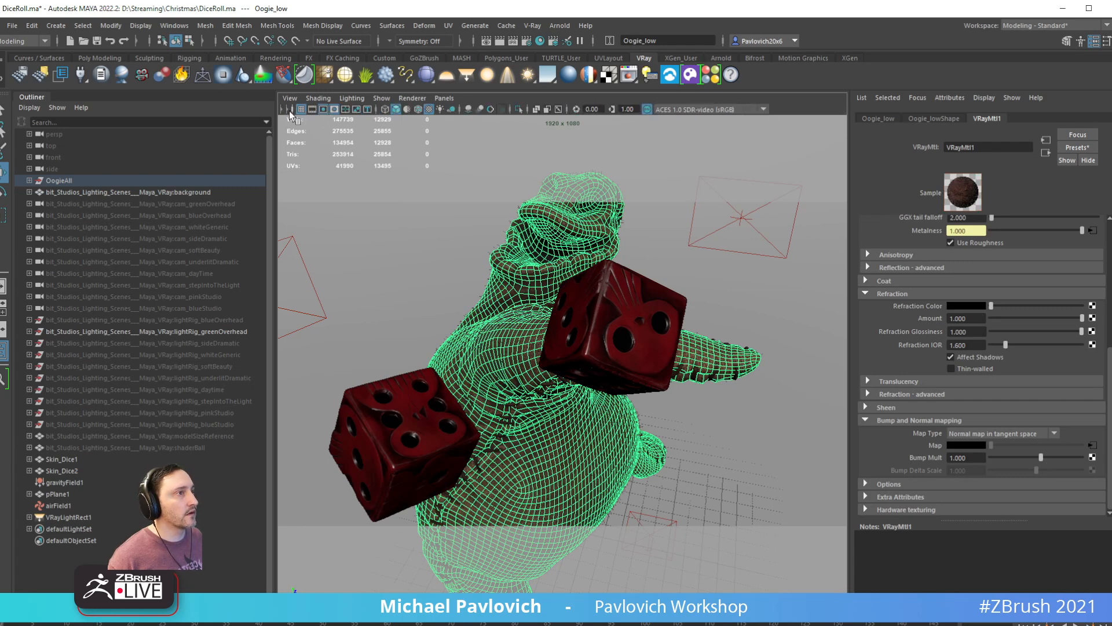
left_click(291, 110)
left_click(283, 109)
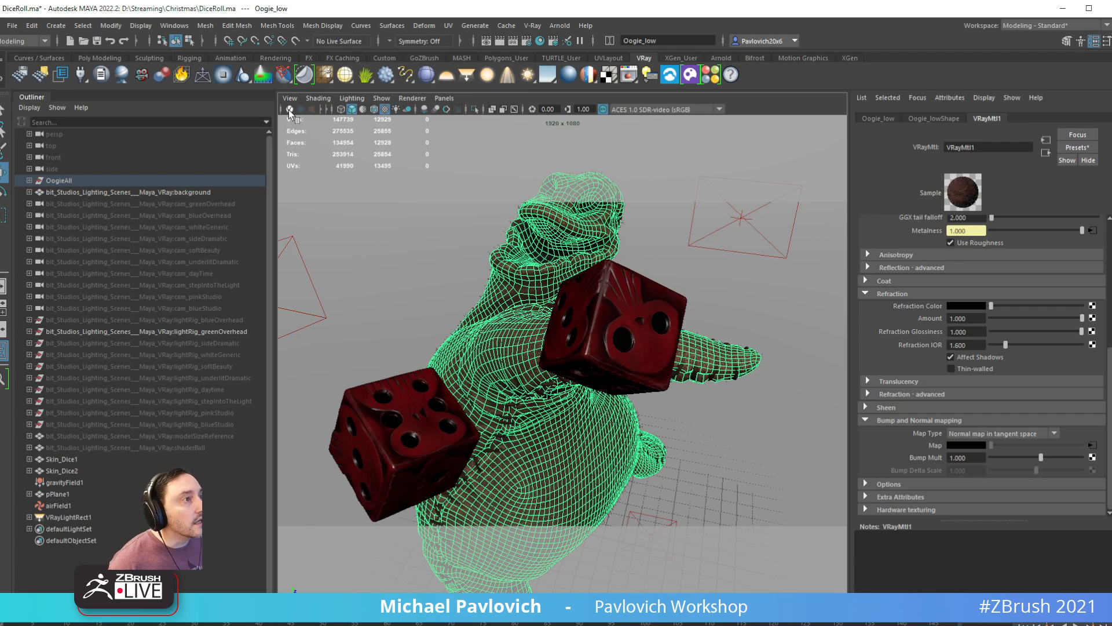
left_click(289, 109)
left_click(326, 109)
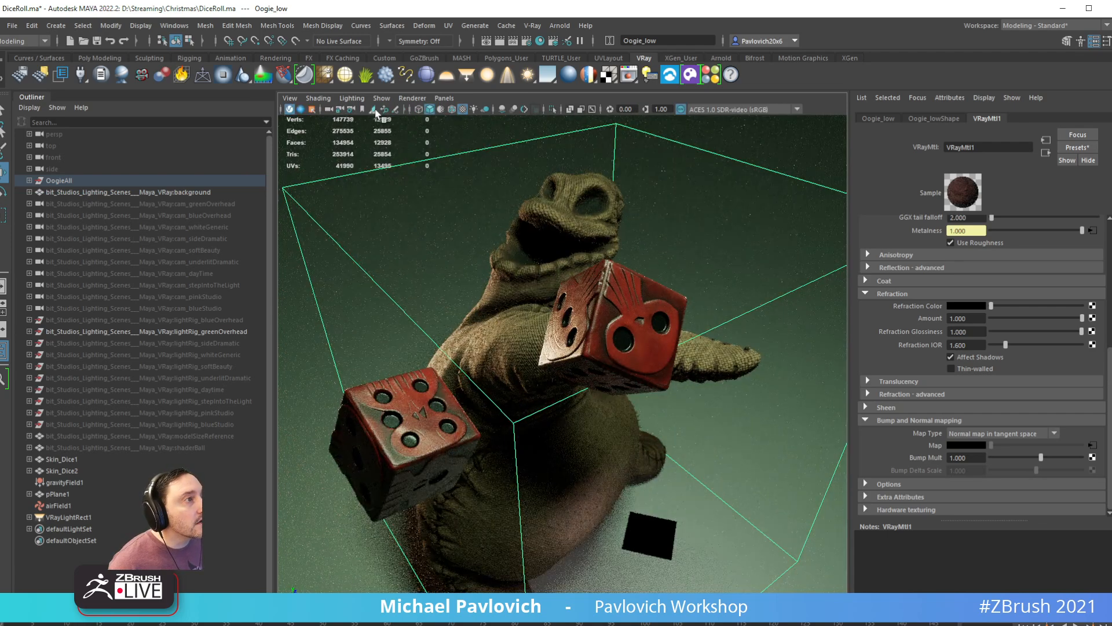
left_click(407, 110)
left_click(407, 110)
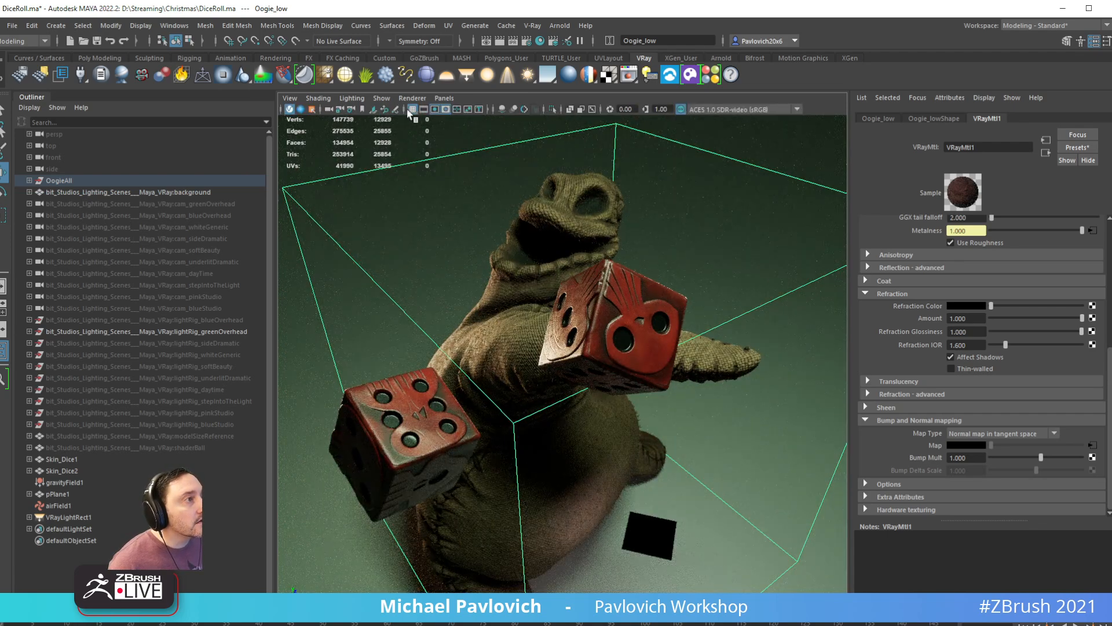
left_click(489, 110)
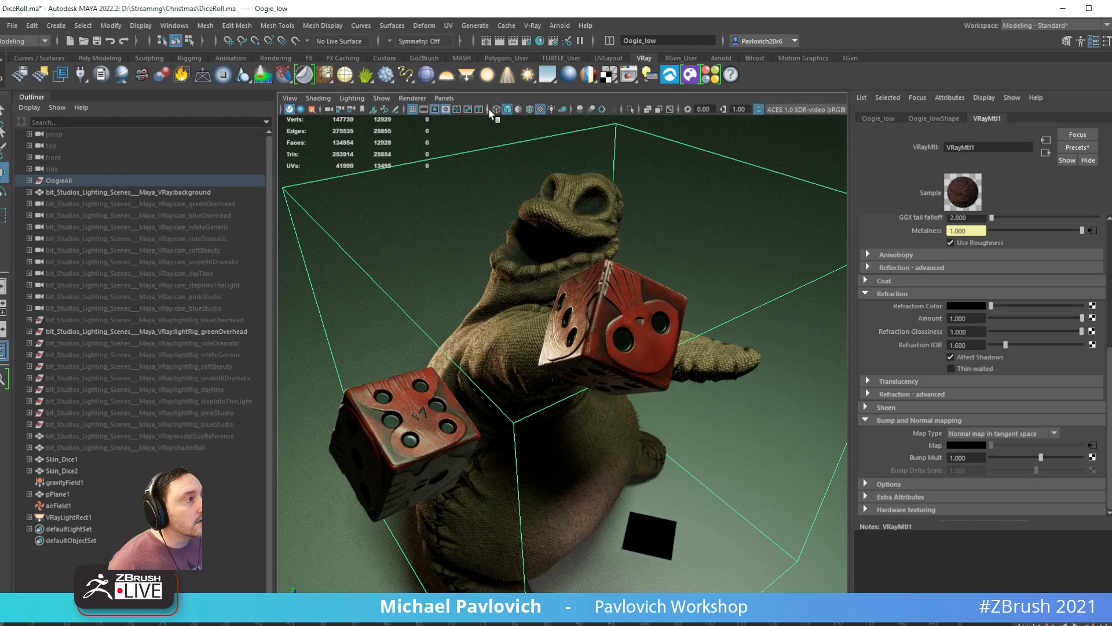
Step: Select the Skin_Dice2 die and raise its VRayMtl3 Refraction Color to the maximum so the dice render as clear glass
left_click(627, 304)
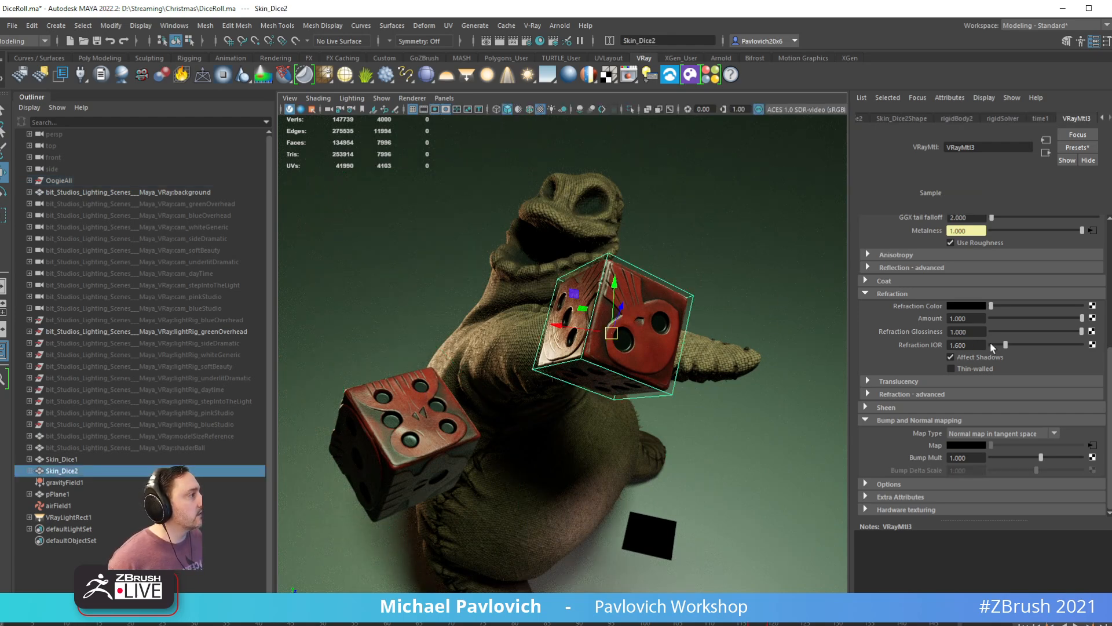
left_click_drag(990, 306, 1082, 307)
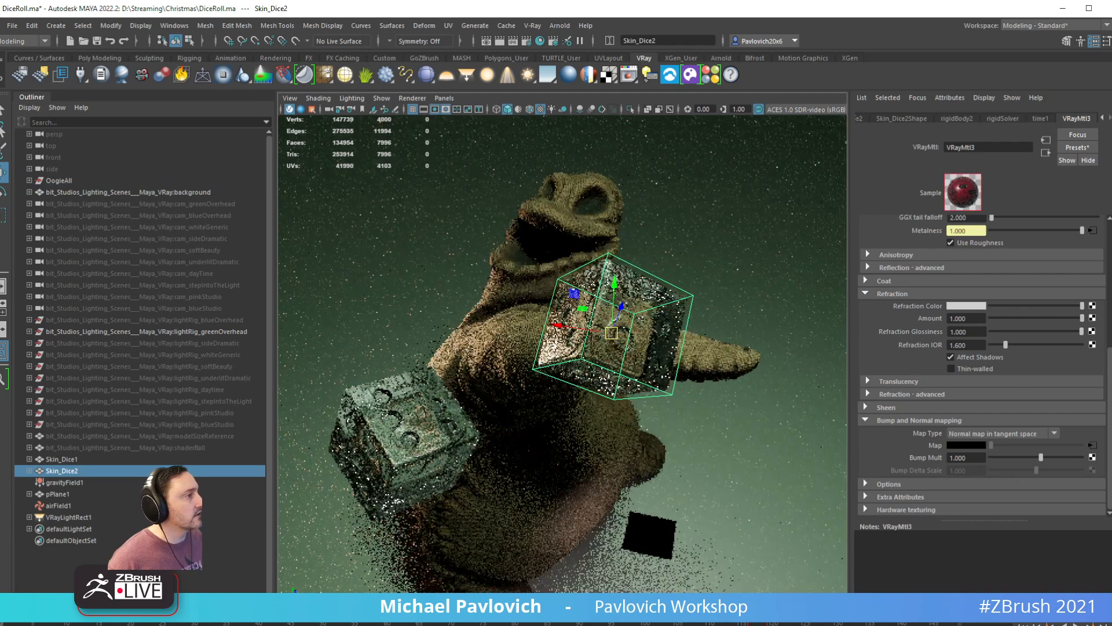
left_click(736, 209)
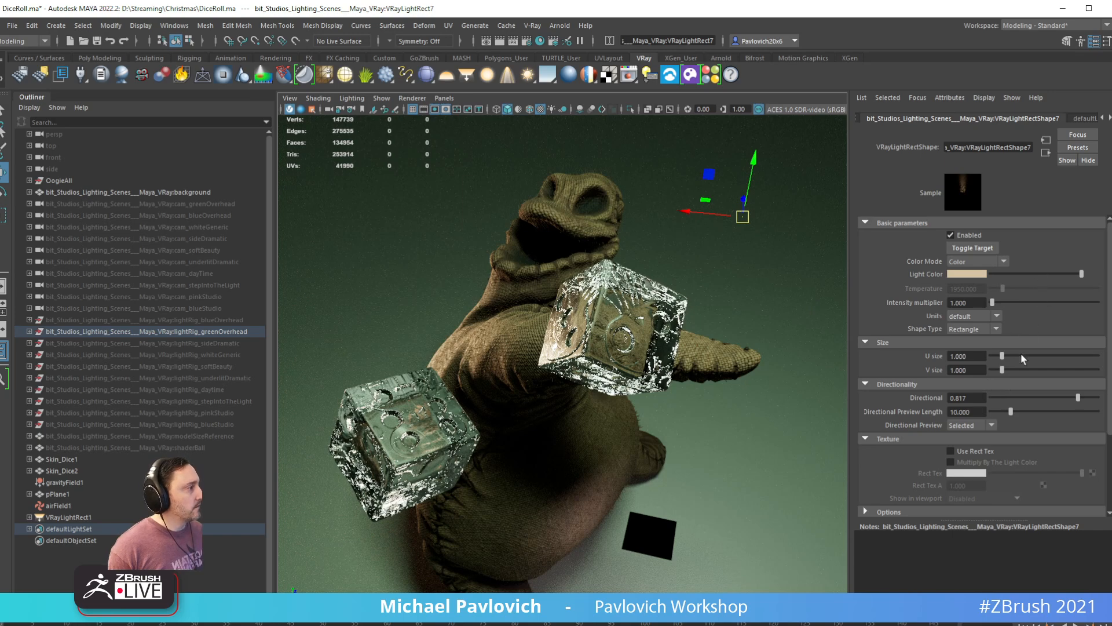
Step: Return the VRayMtl3 Refraction Color of the Skin_Dice2 die to black and stop the viewport render
left_click(653, 314)
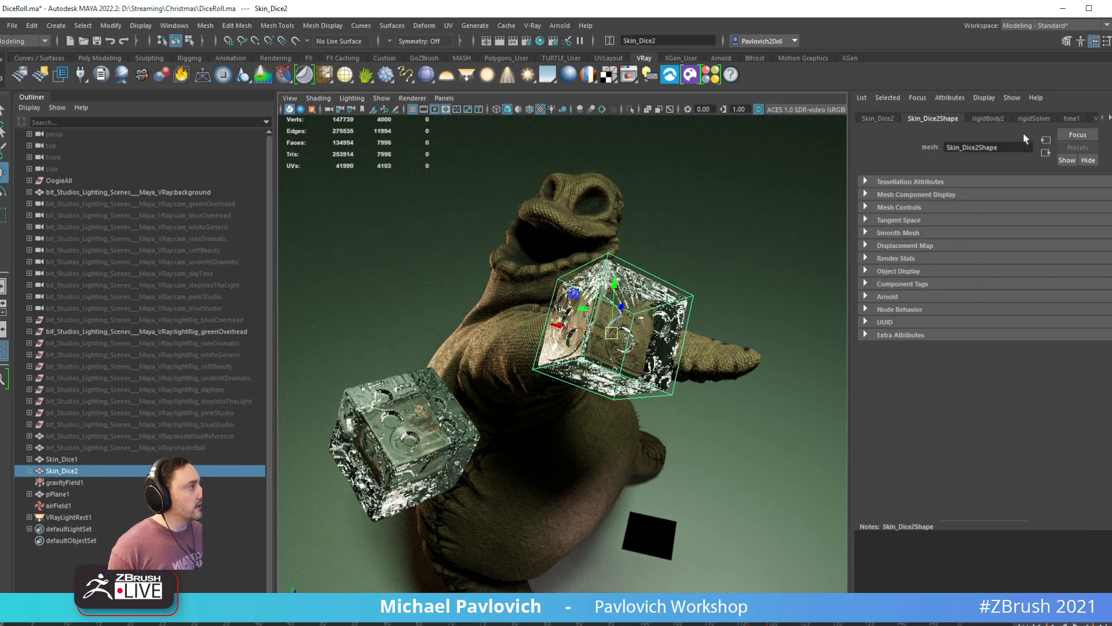
left_click(1109, 118)
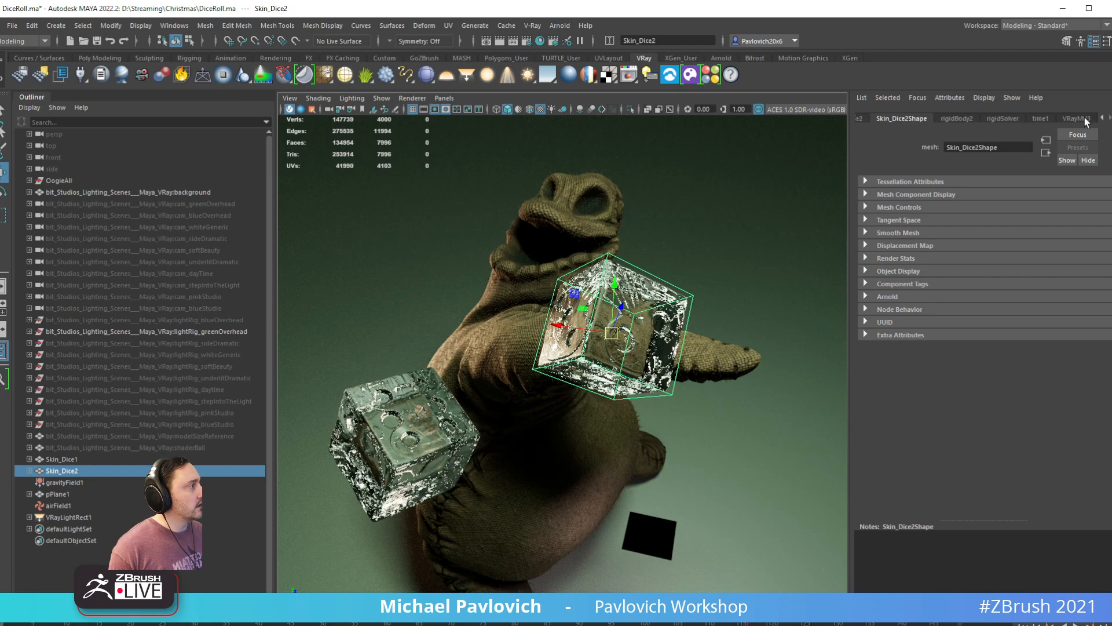
left_click(1085, 119)
left_click_drag(1081, 305, 990, 306)
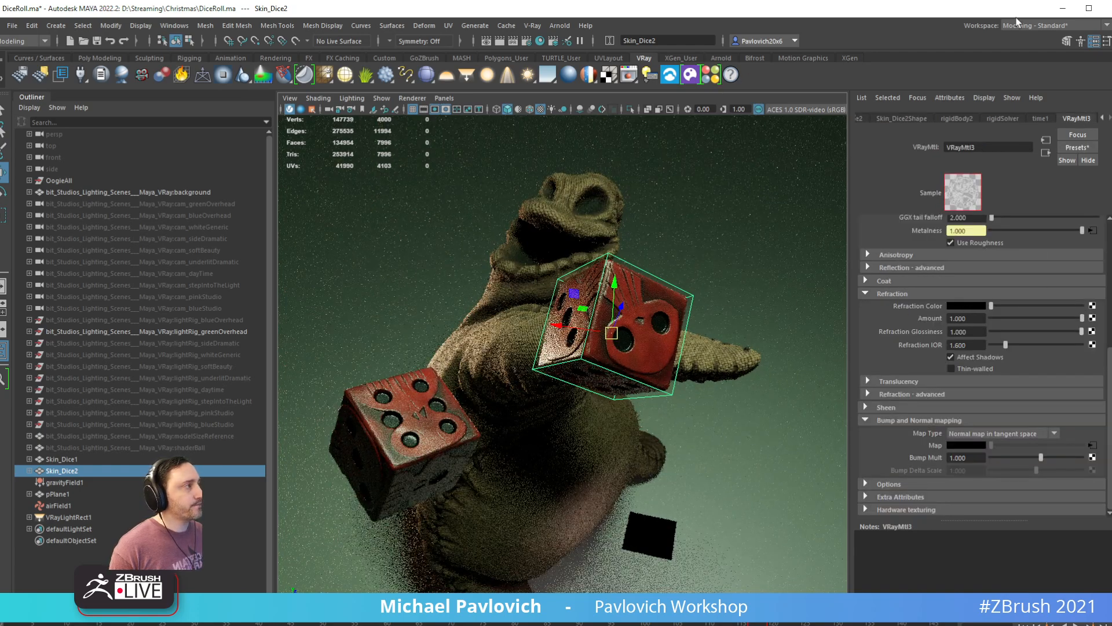
left_click(801, 304)
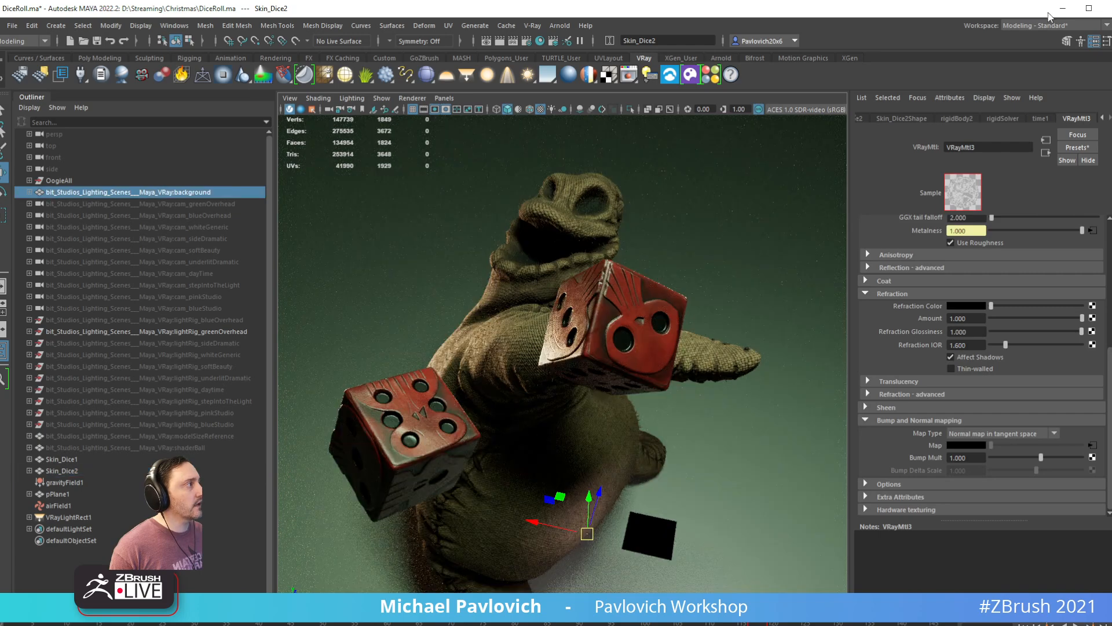
left_click(290, 109)
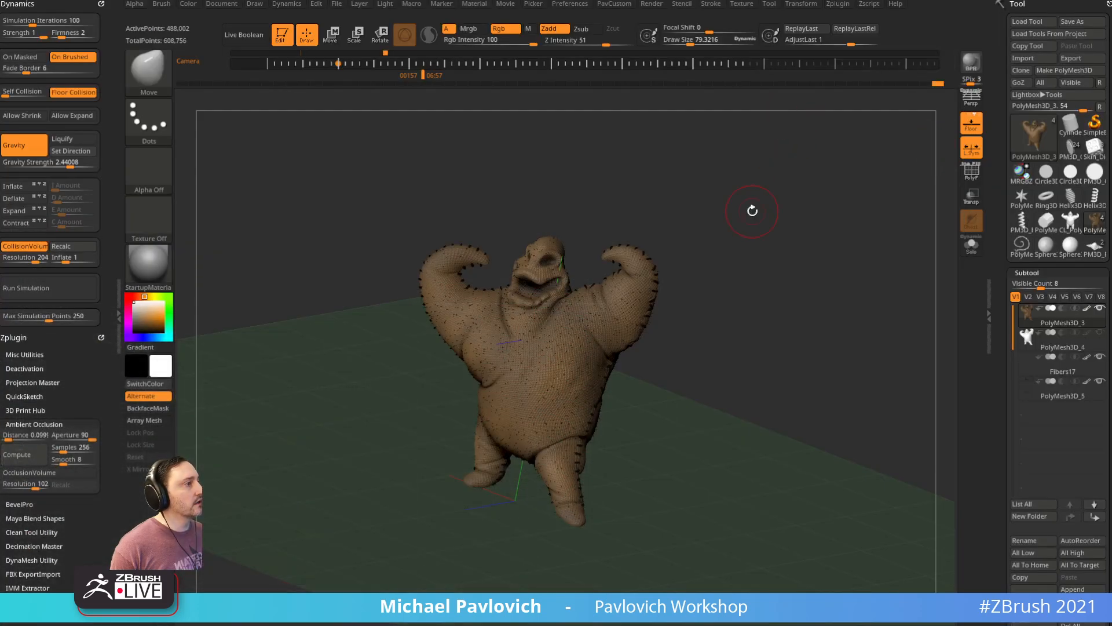
Step: Enable BPR Transparent Shading in the Oogie Boogie body's display properties and always allow the Transparent render property until the next restart
mouse_move(750, 209)
left_mouse_down()
mouse_move(750, 196)
mouse_move(701, 258)
mouse_move(768, 211)
mouse_move(671, 248)
mouse_move(758, 235)
mouse_move(822, 203)
left_mouse_up()
scroll(1005, 133, "down", 10)
scroll(1006, 132, "down", 10)
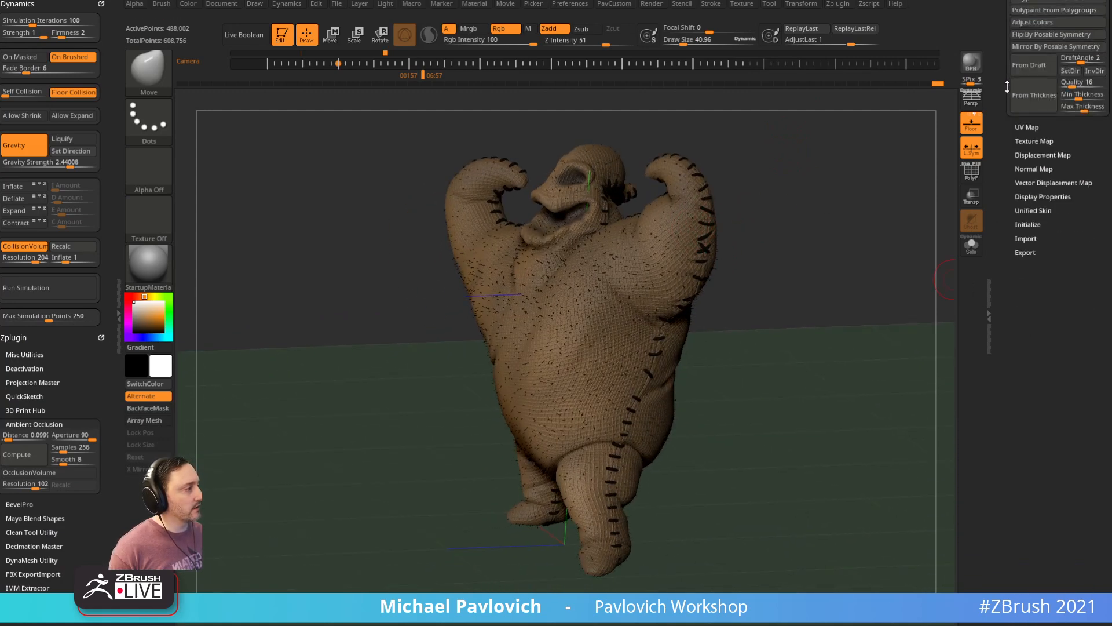
key("shift")
left_click(1034, 197)
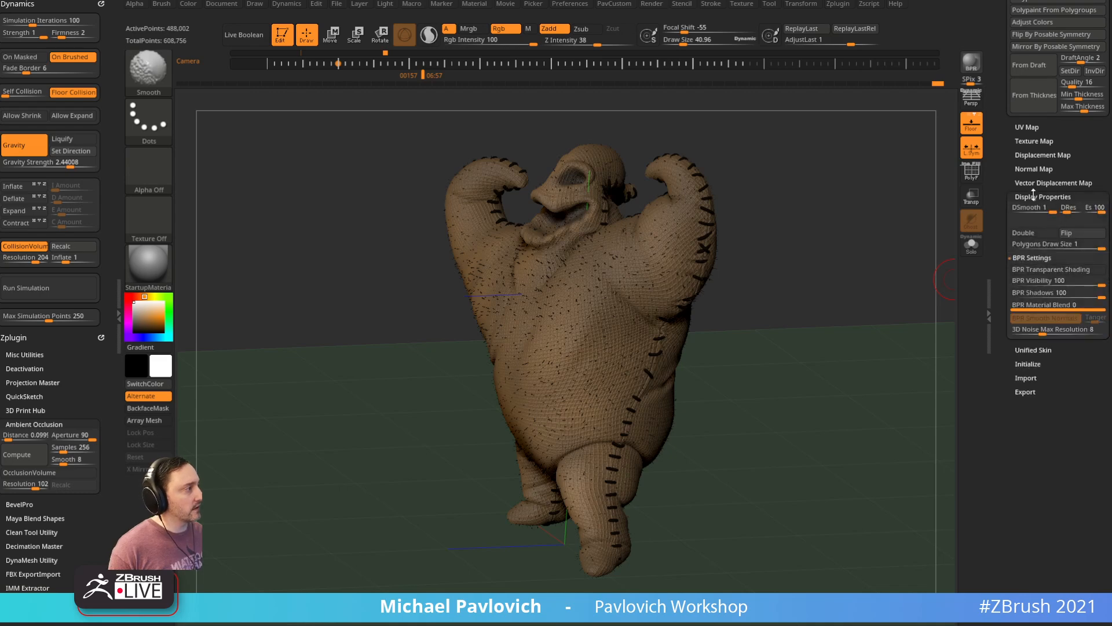
left_click(1028, 269)
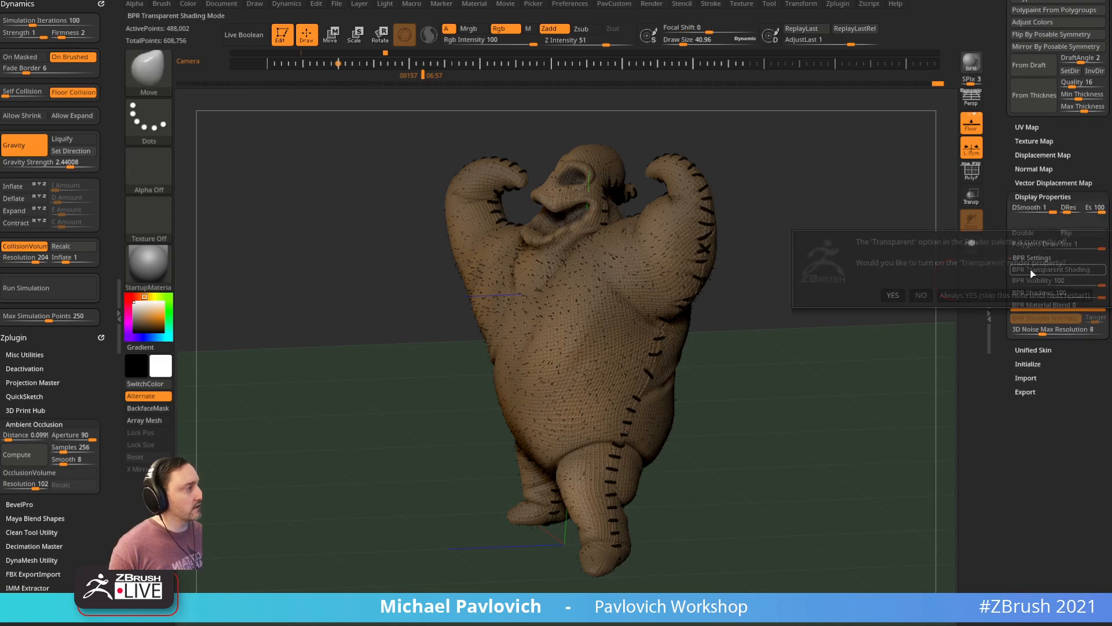
left_click(947, 295)
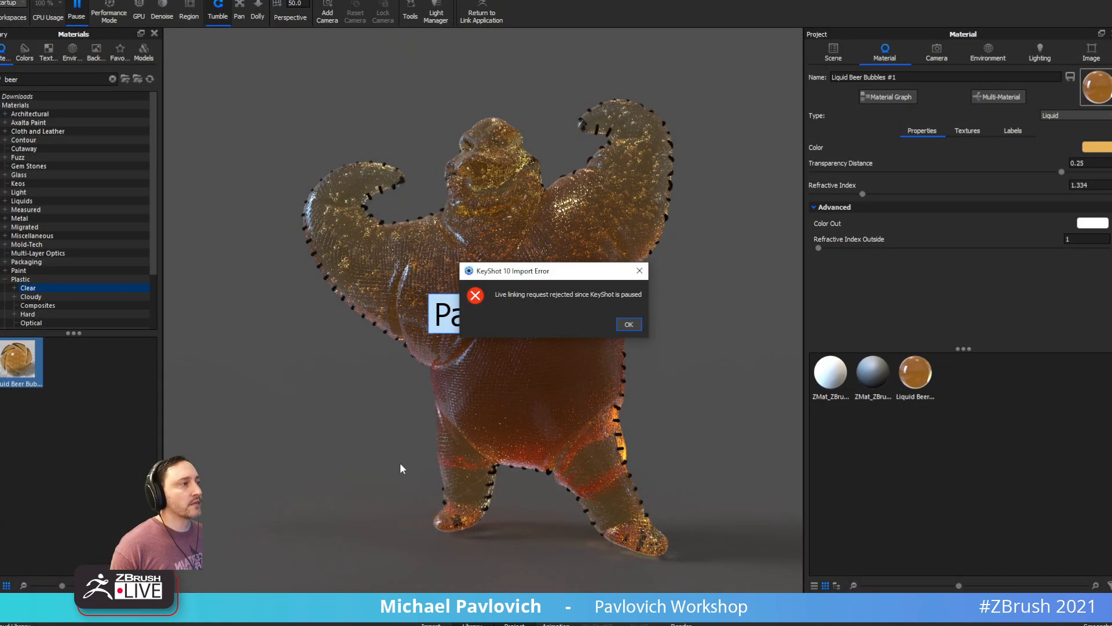
Step: Dismiss KeyShot's live-linking error, return to ZBrush and open the BPR Transparency render settings
left_click(629, 324)
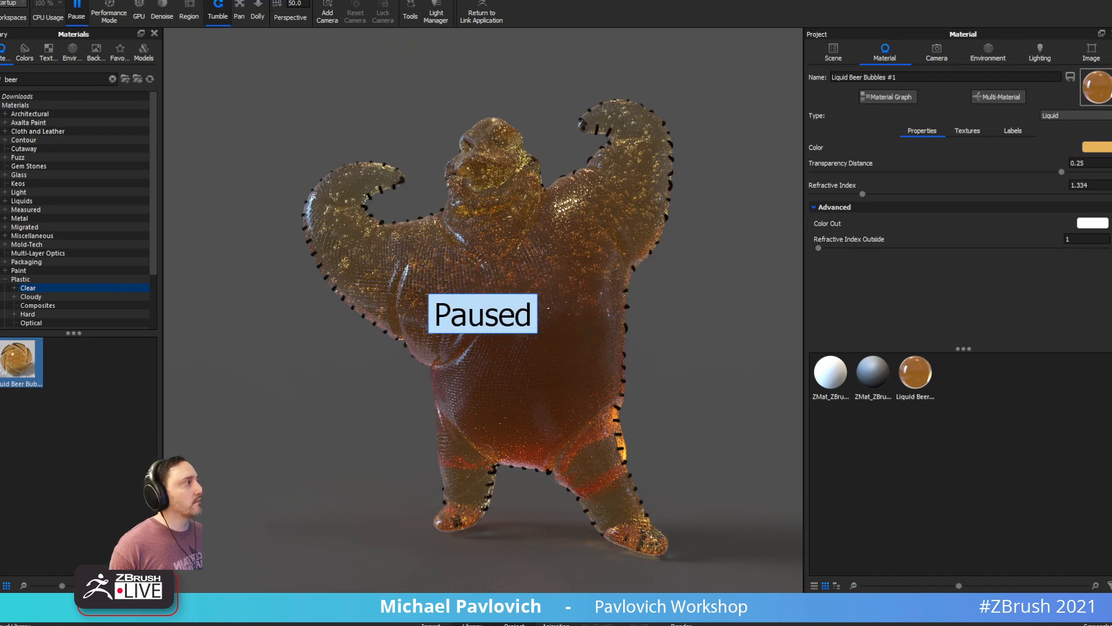
left_click(1040, 2)
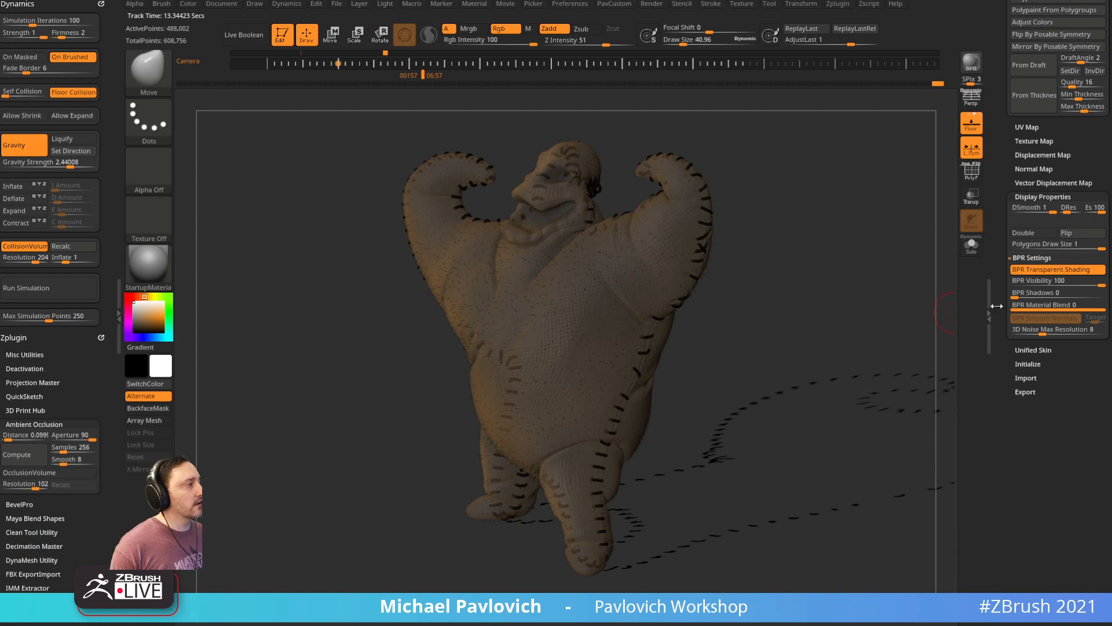
left_click(651, 3)
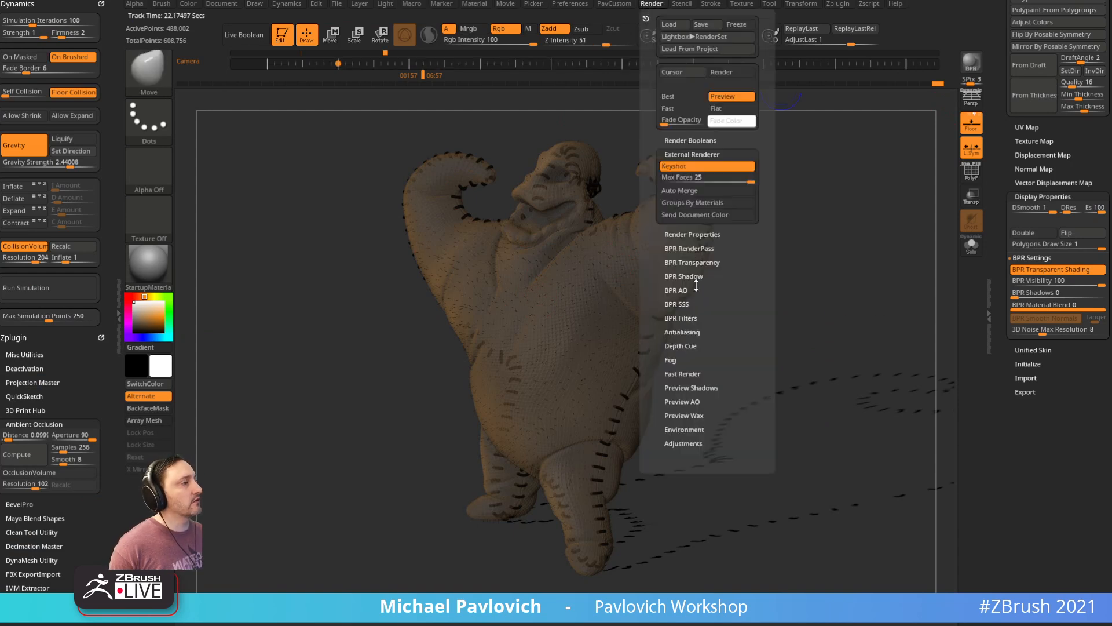
left_click(683, 263)
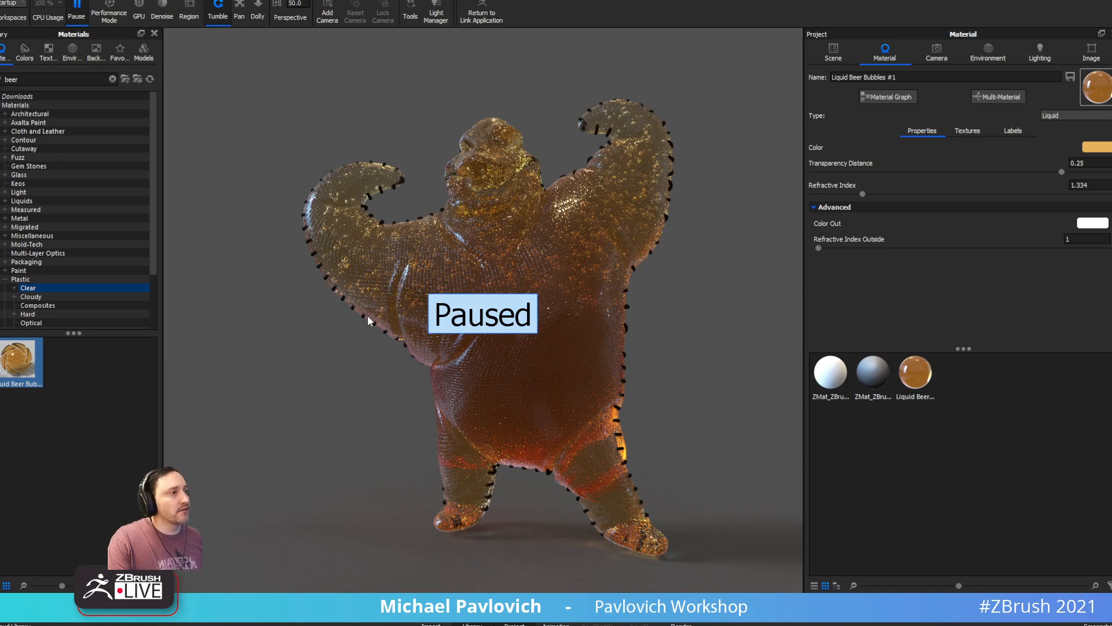
Step: Switch to KeyShot, resume rendering and search the material library for carpet and fuzz
left_click(77, 8)
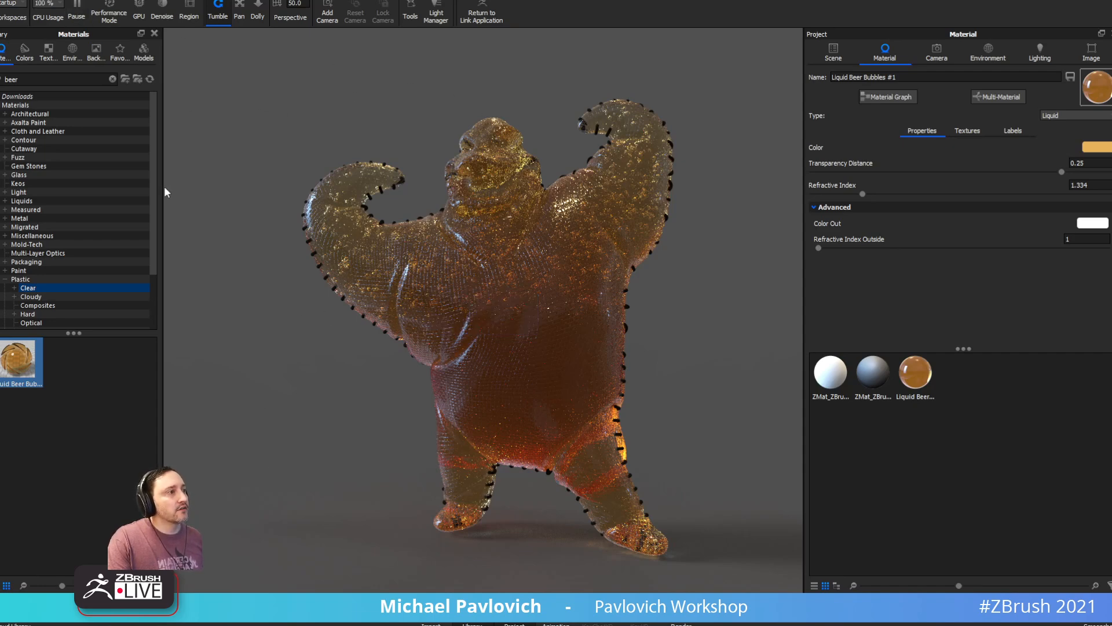
left_click(31, 78)
type("r")
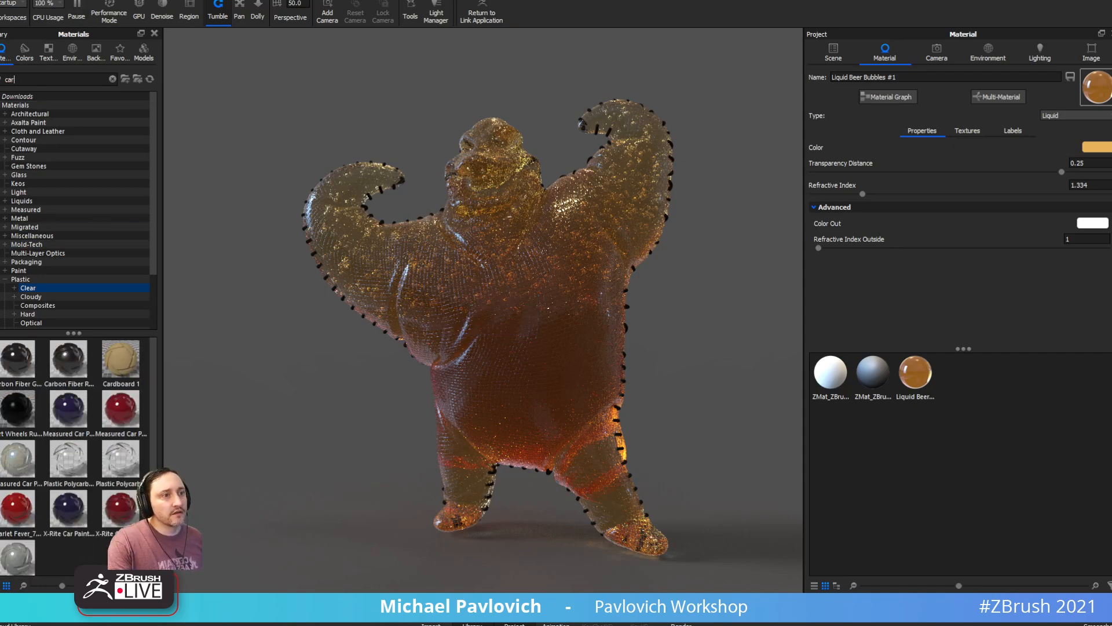
type("pet")
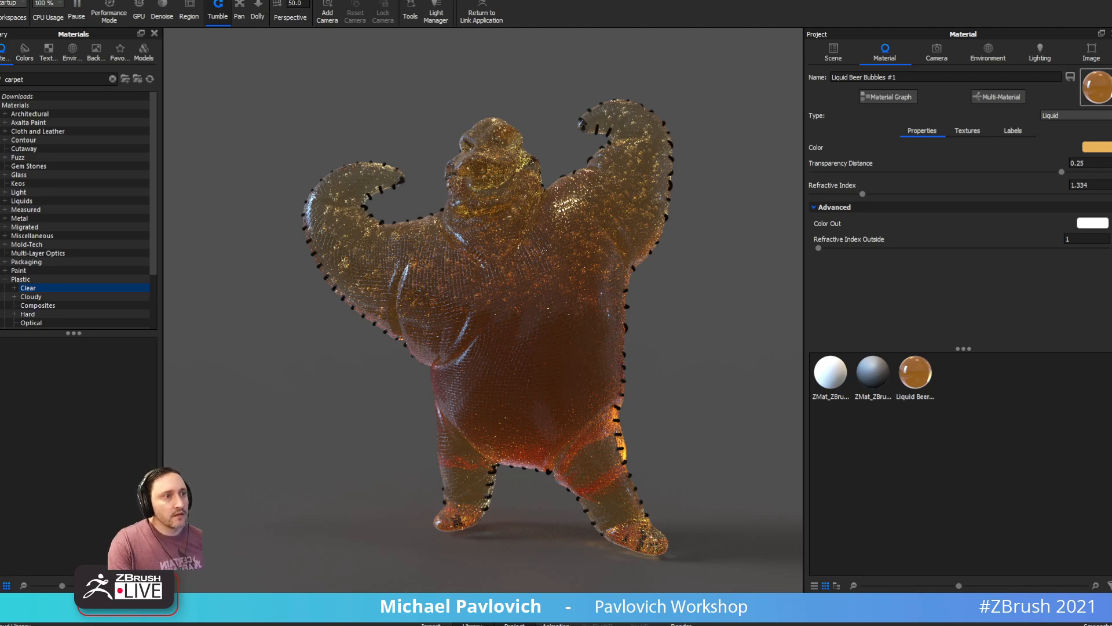
key("ctrl+a")
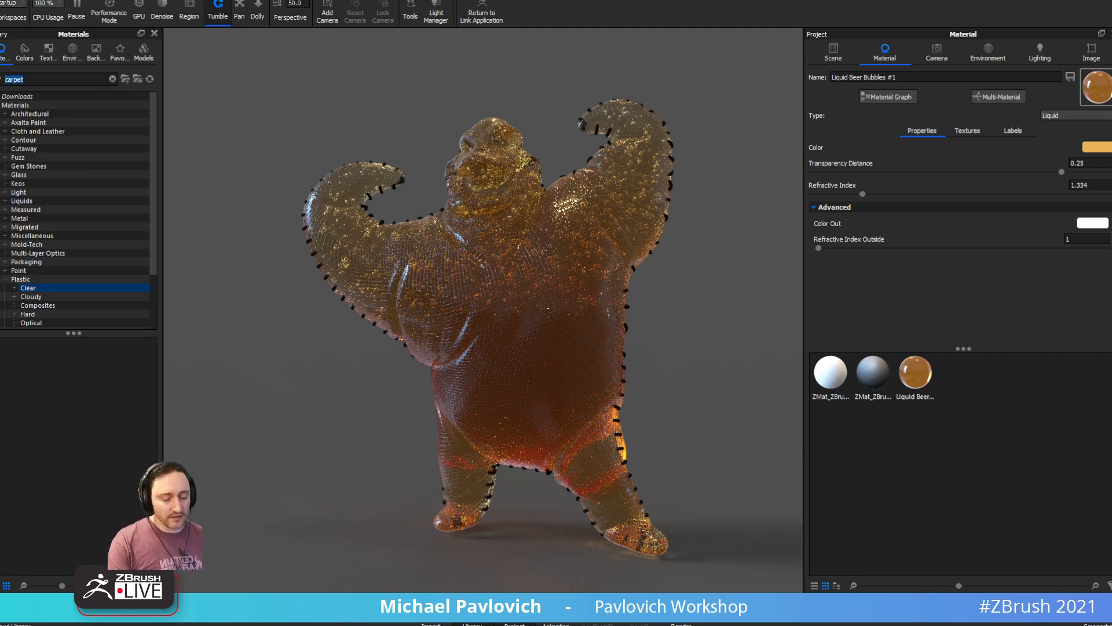
type("fuzz")
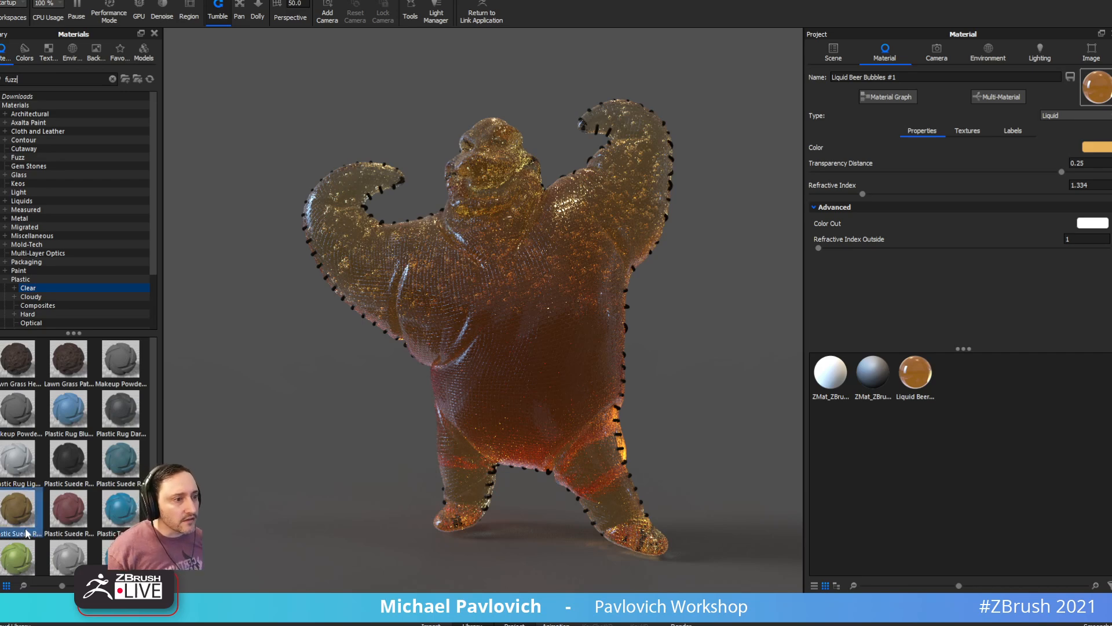
Step: Apply the blue Plastic Rug fuzz material to the body and execute its geometry nodes to generate the fuzz
scroll(116, 458, "down", 2)
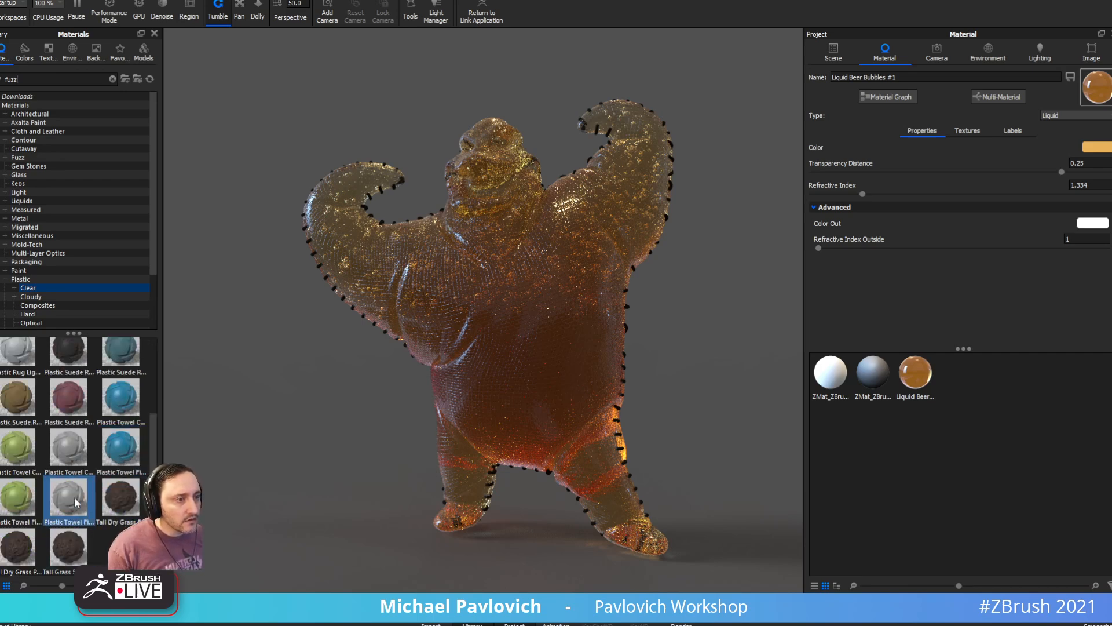
scroll(76, 502, "up", 2)
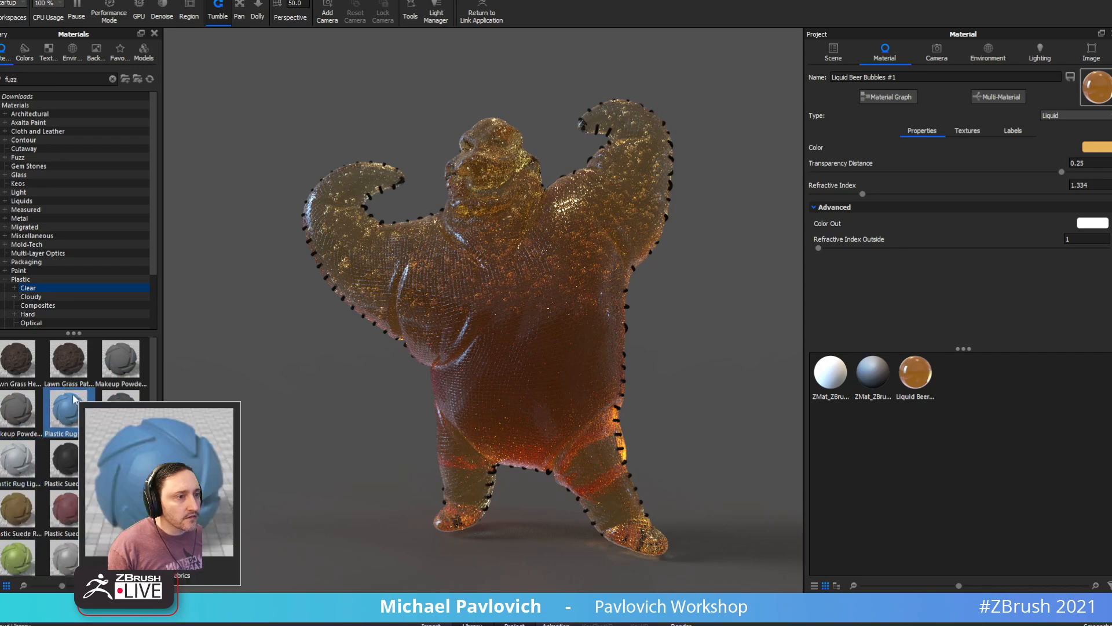
left_click_drag(69, 403, 524, 371)
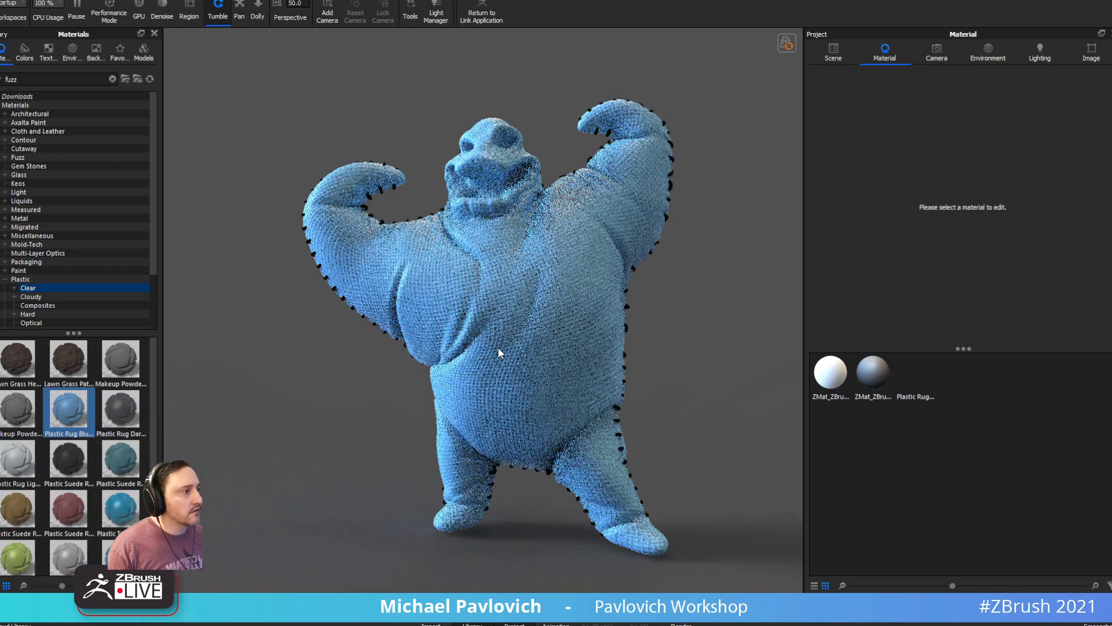
left_click(788, 46)
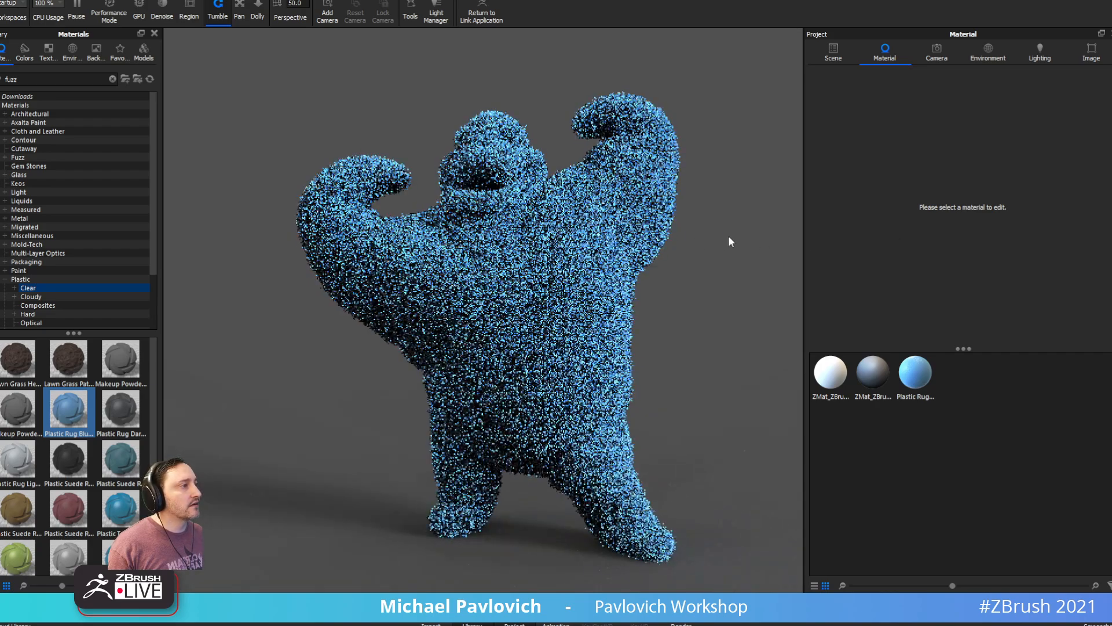
Step: Set the environment's contrast to 1.5
left_click(1040, 52)
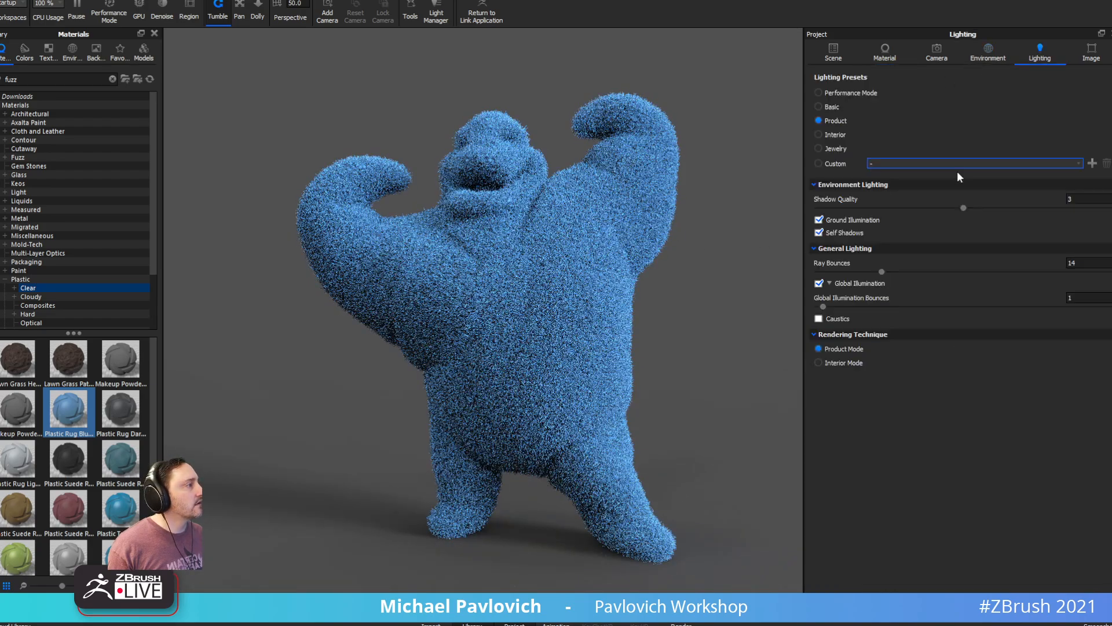
left_click(930, 51)
left_click(985, 52)
left_click(1069, 290)
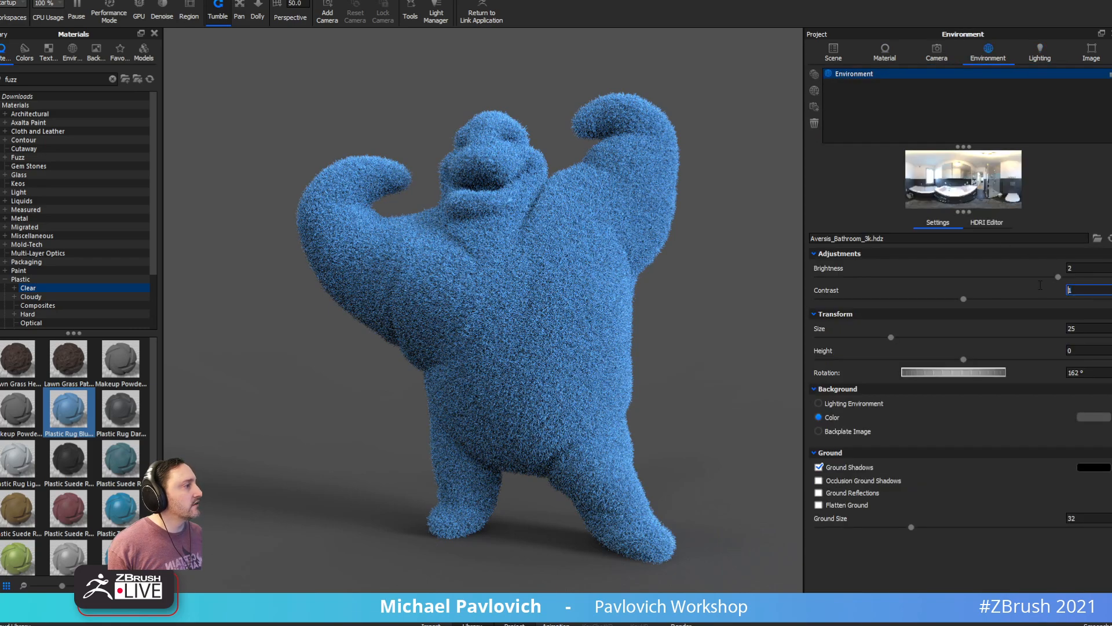
type(".5")
key("Return")
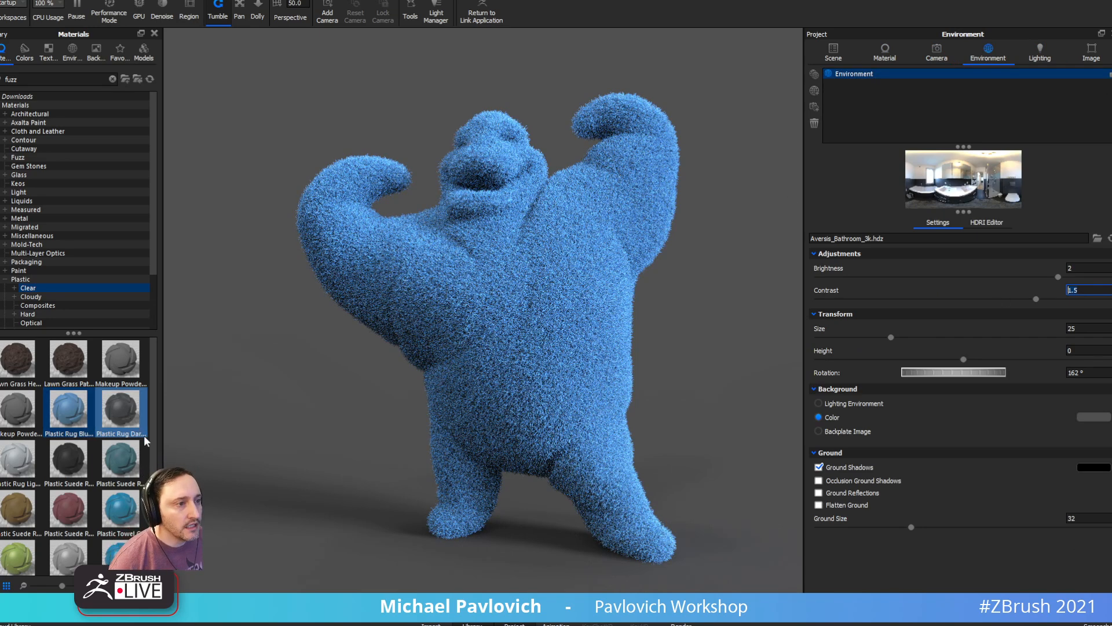
Step: Try the blue Plastic Towel material and the teal Plastic Suede fuzz on the body, executing the geometry nodes
left_click_drag(121, 509, 518, 370)
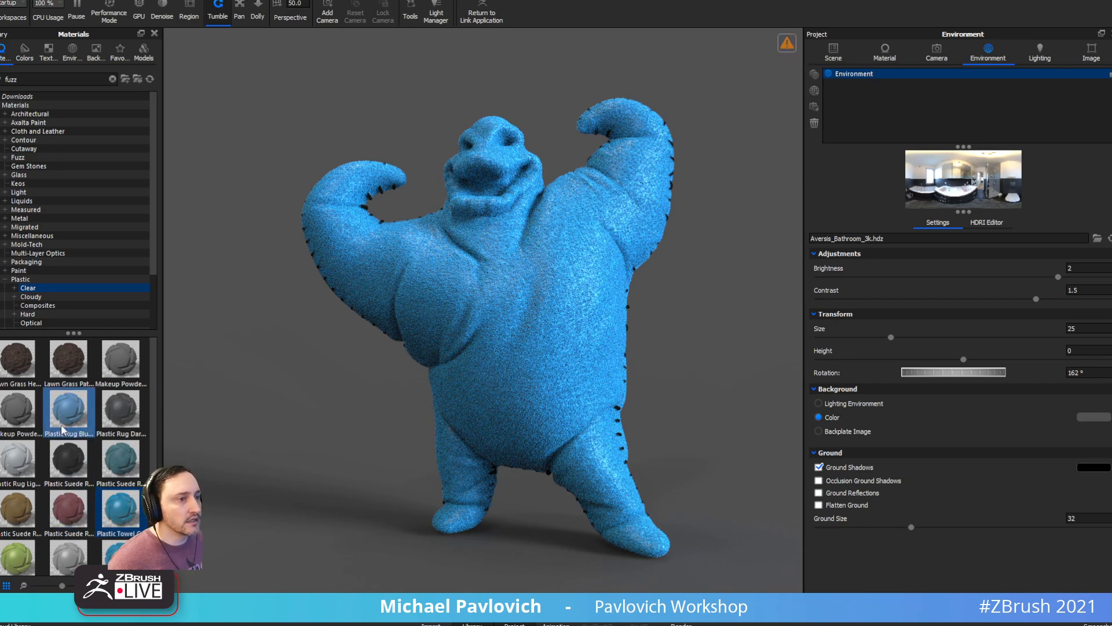
mouse_move(120, 413)
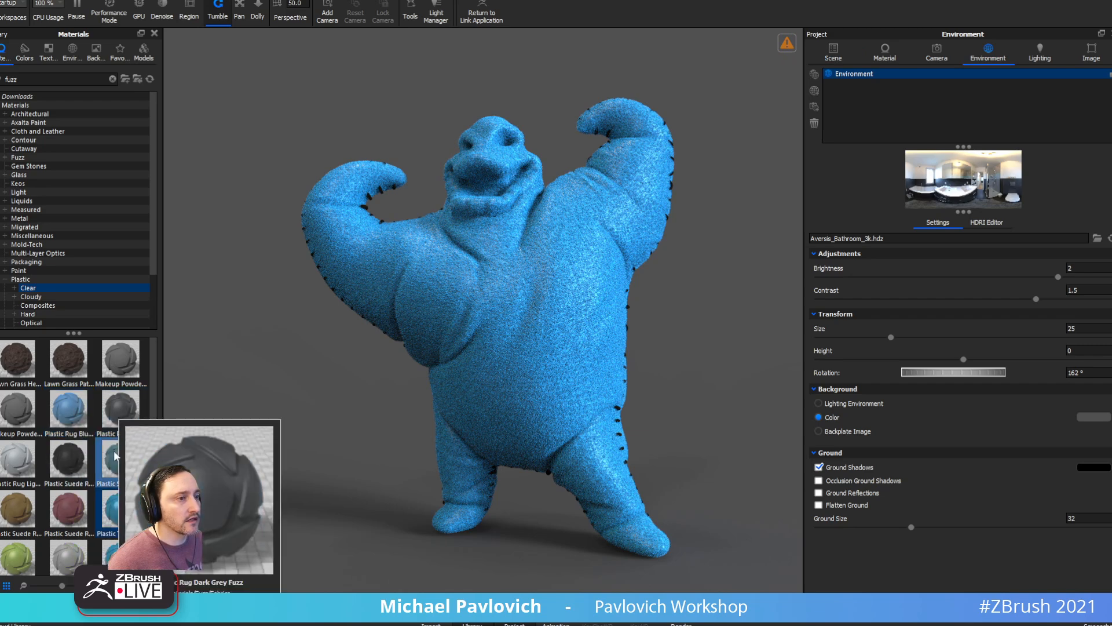
left_click_drag(114, 459, 602, 352)
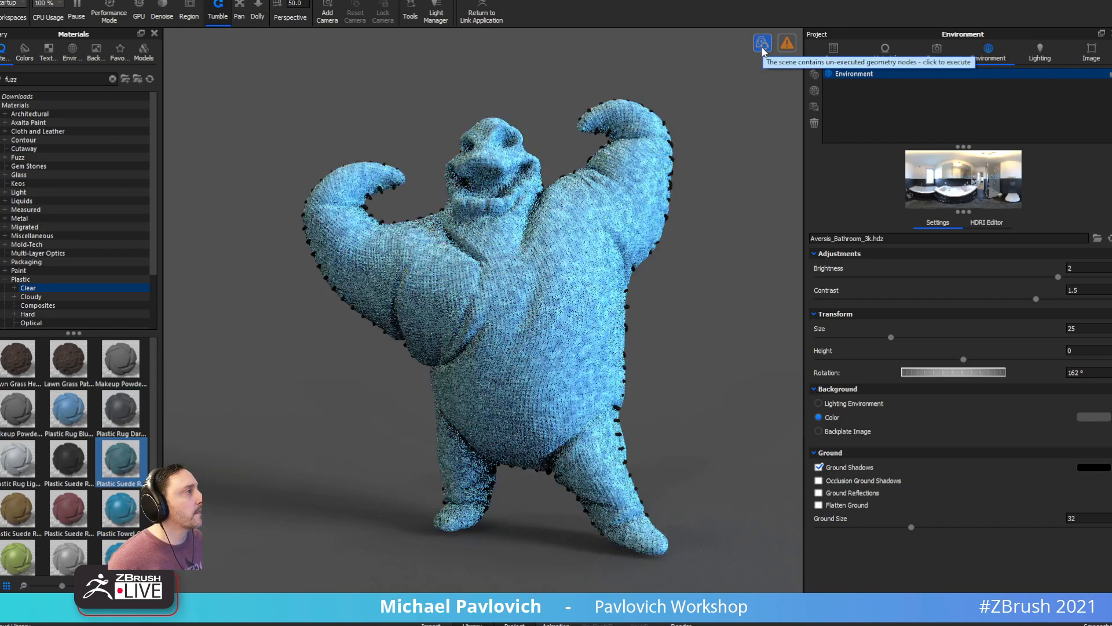
left_click(762, 48)
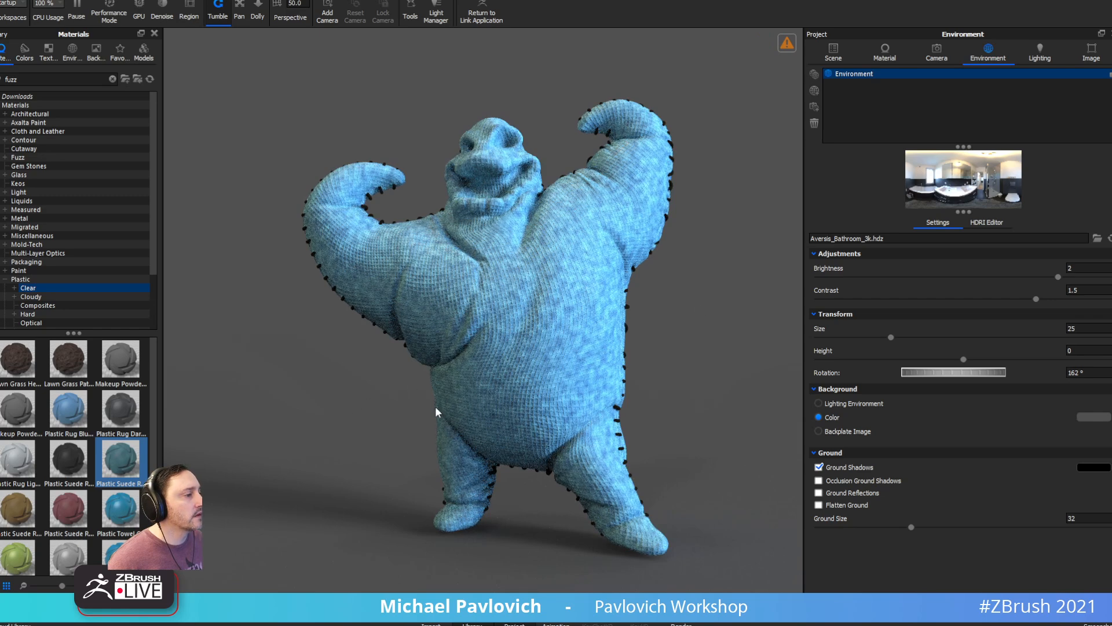
scroll(29, 423, "down", 2)
scroll(29, 423, "up", 2)
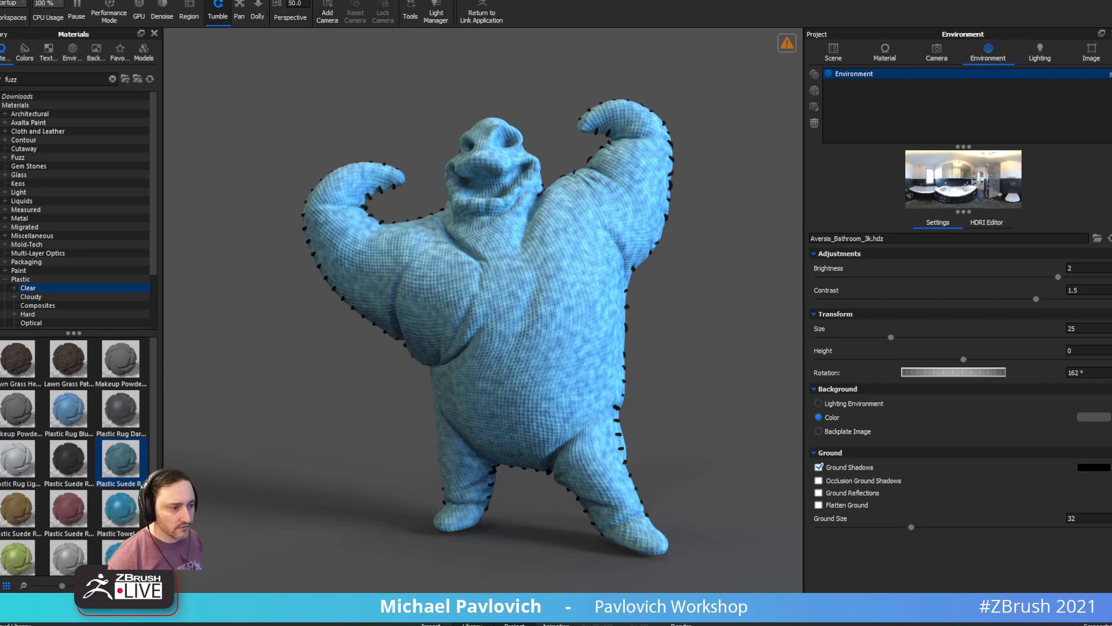
Step: Switch to the YouTube channel page in the browser, search it for workstation and open the AMD Ryzen Threadripper 3970X workstation update video
left_click_drag(1111, 122, 700, 121)
scroll(626, 260, "up", 9)
left_click(702, 371)
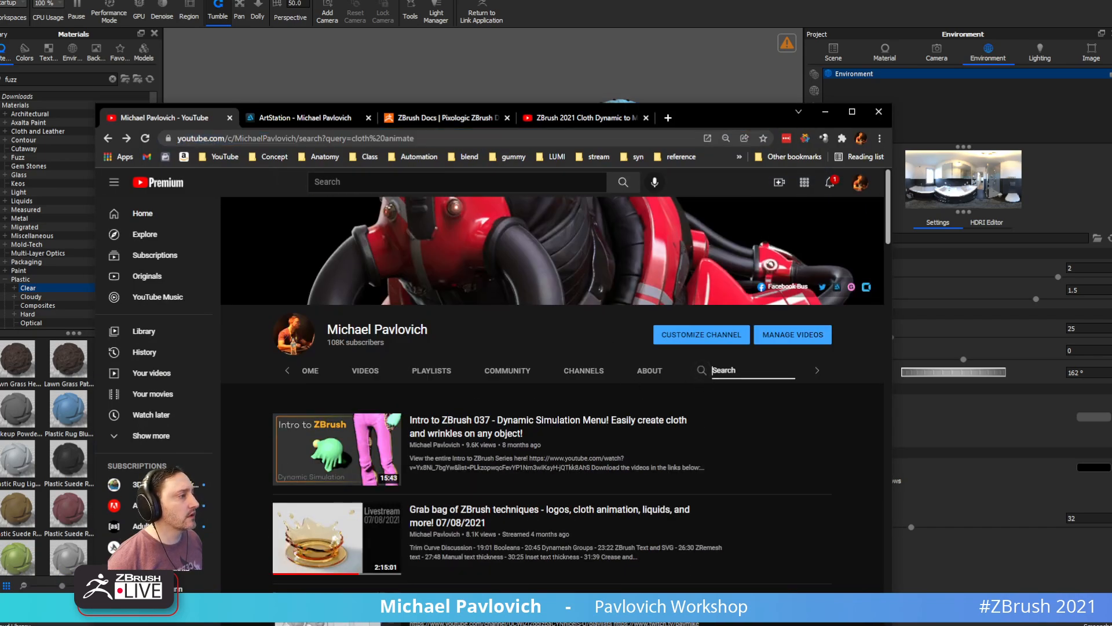
type("workstation")
key("Return")
left_click(329, 527)
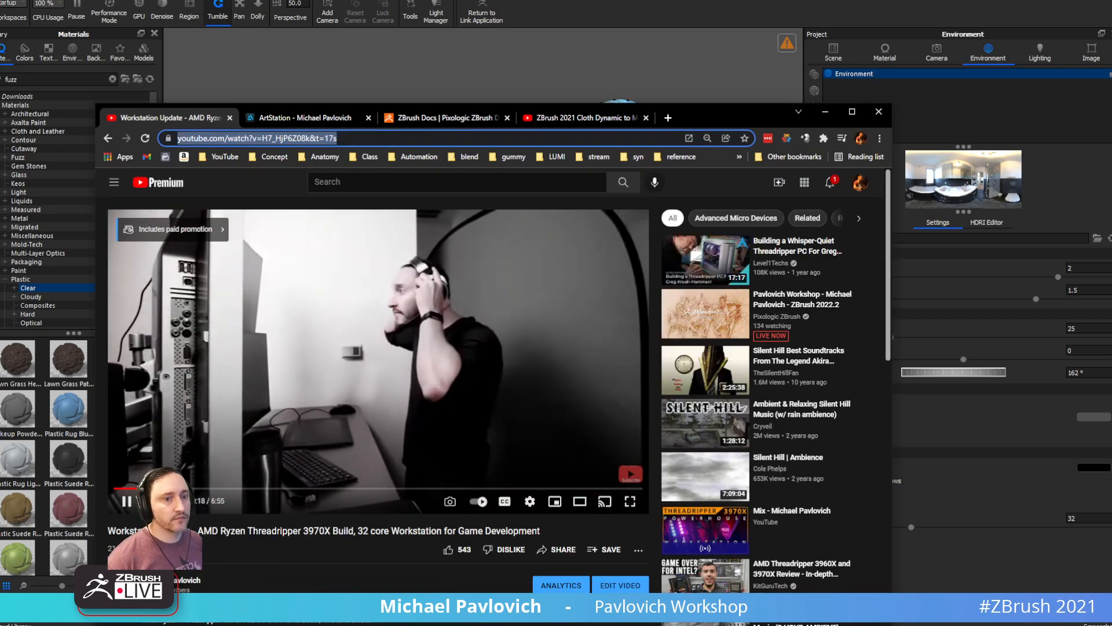
Step: Expand the video's description to examine the workstation item list, and move the browser window out of the way
scroll(347, 526, "down", 3)
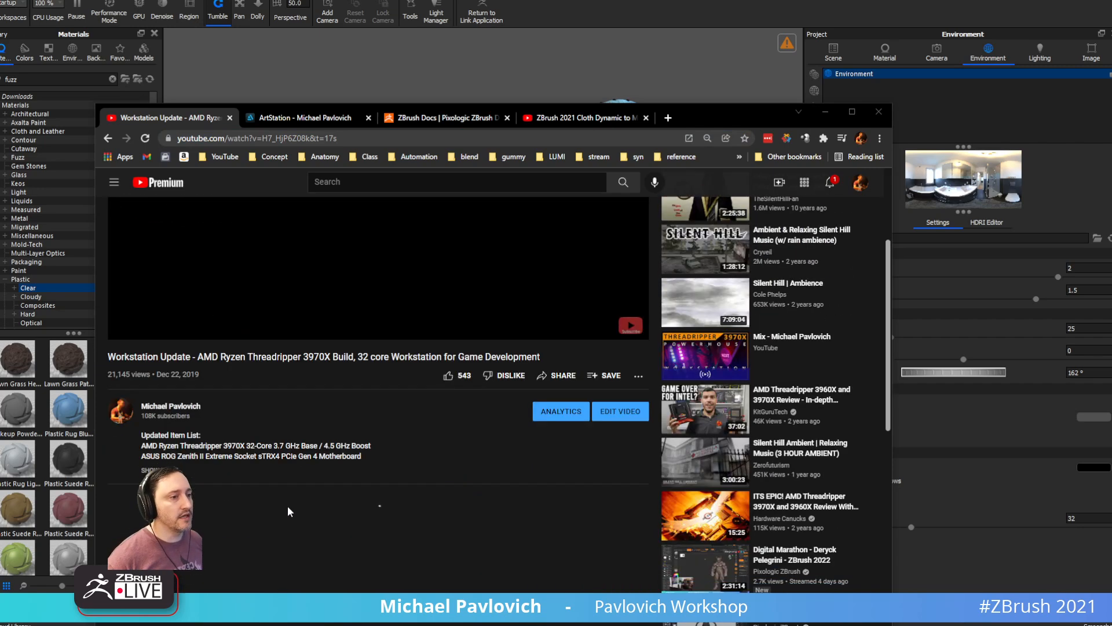
left_click(152, 469)
scroll(284, 422, "down", 2)
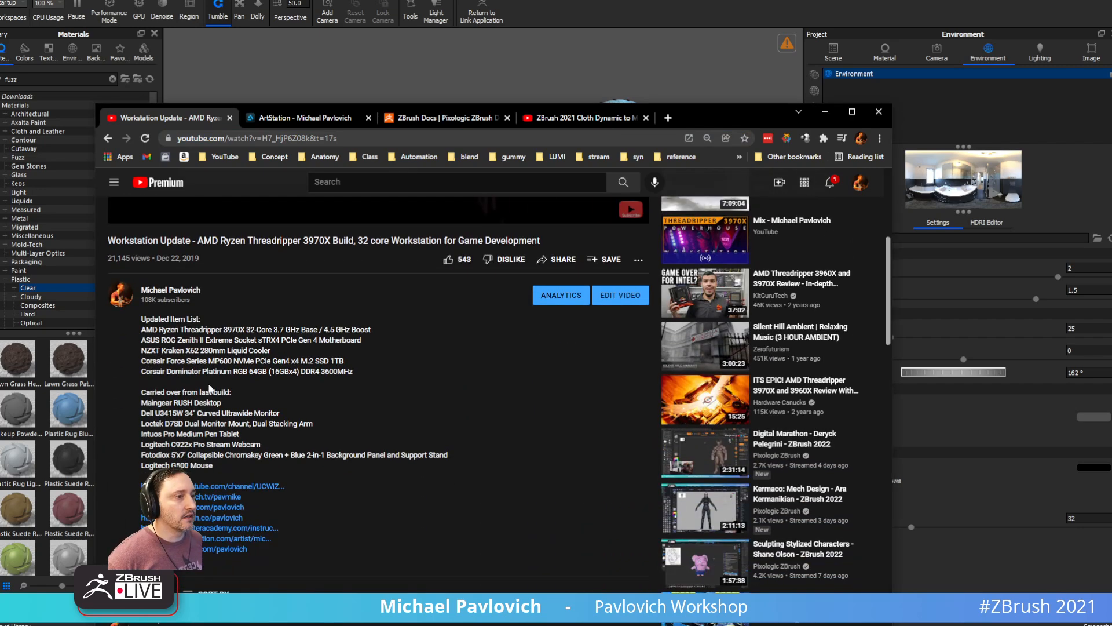
scroll(284, 421, "up", 2)
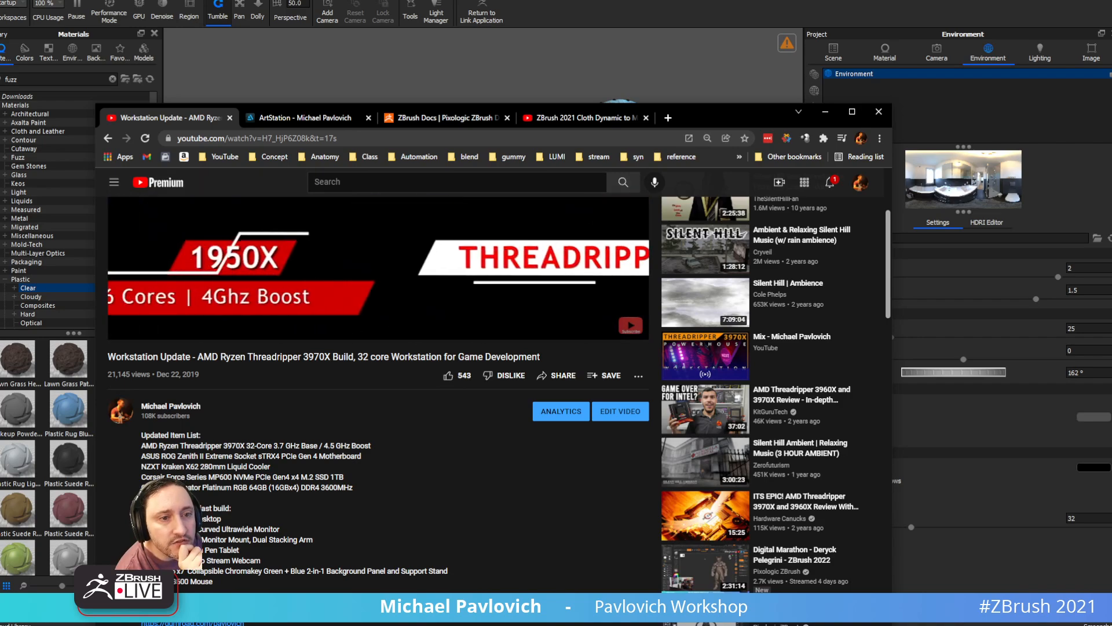
left_click_drag(707, 125, 638, 625)
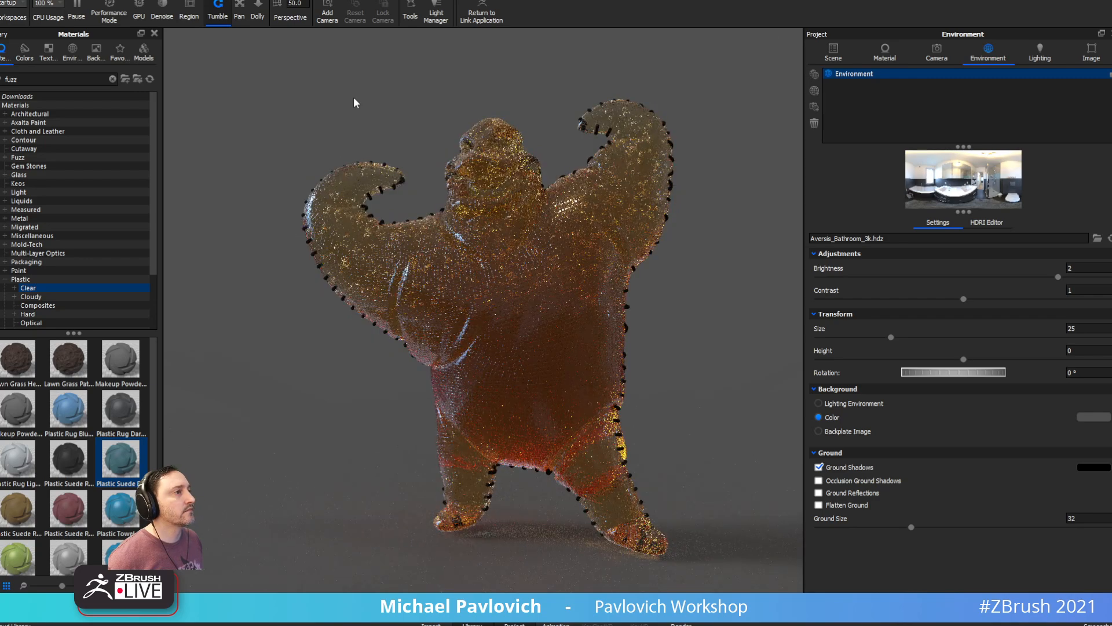
Step: Switch KeyShot to GPU rendering and apply the Jewelry lighting preset to the beer-bubble figure
left_click(142, 15)
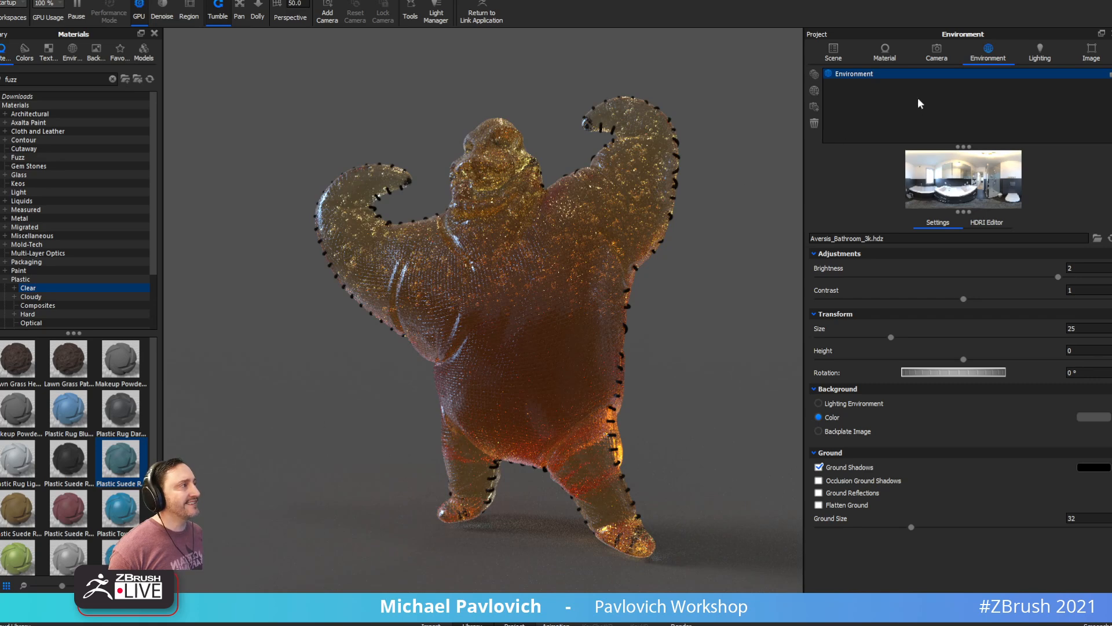
left_click(1040, 53)
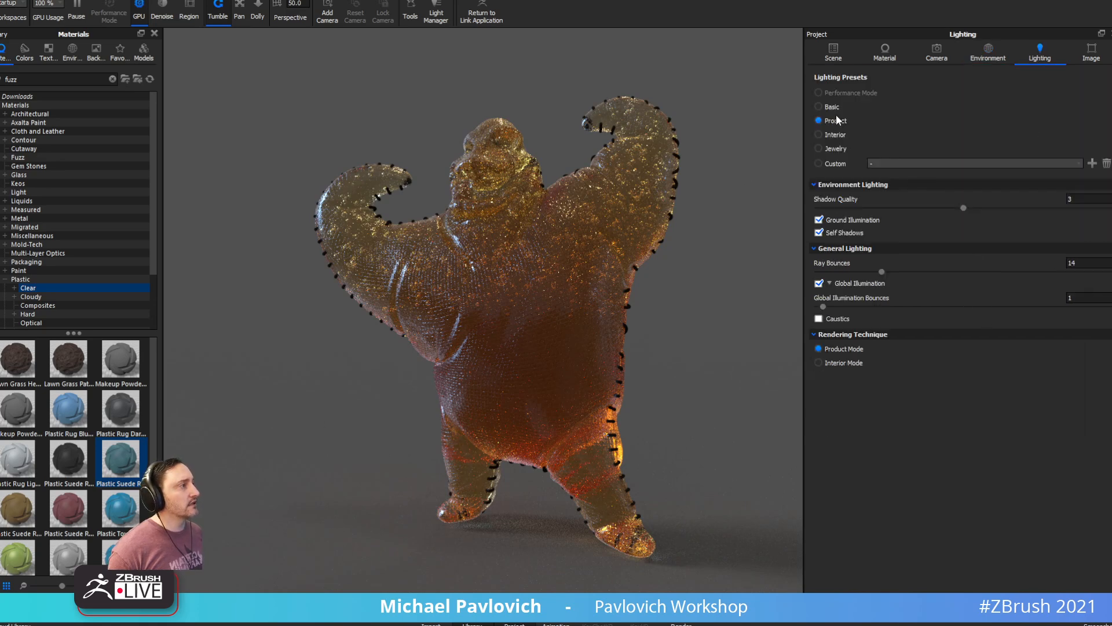
left_click(840, 149)
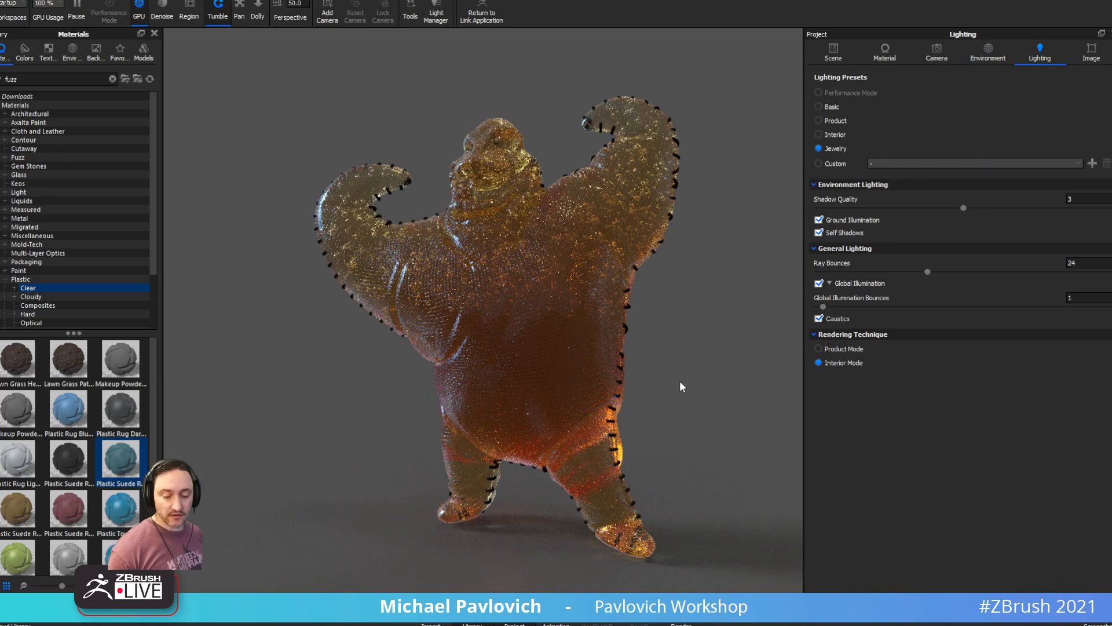
Step: Open Task Manager beside the figure and examine the load on the logical processors during GPU rendering
key("ctrl+shift+Escape")
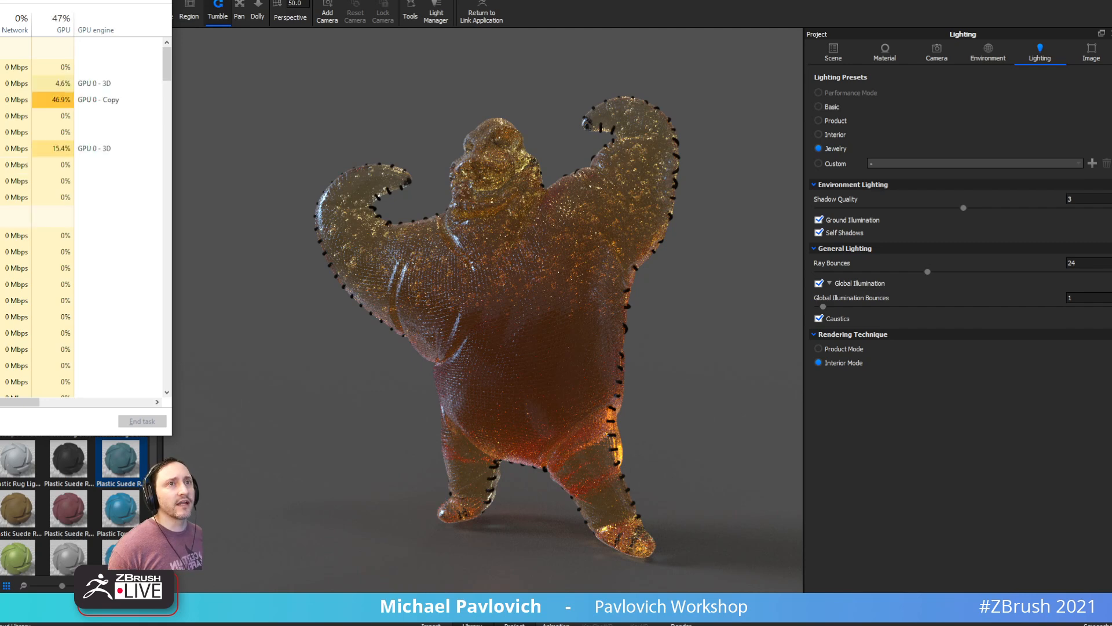
left_click(0, 0)
left_click_drag(0, 0, 286, 93)
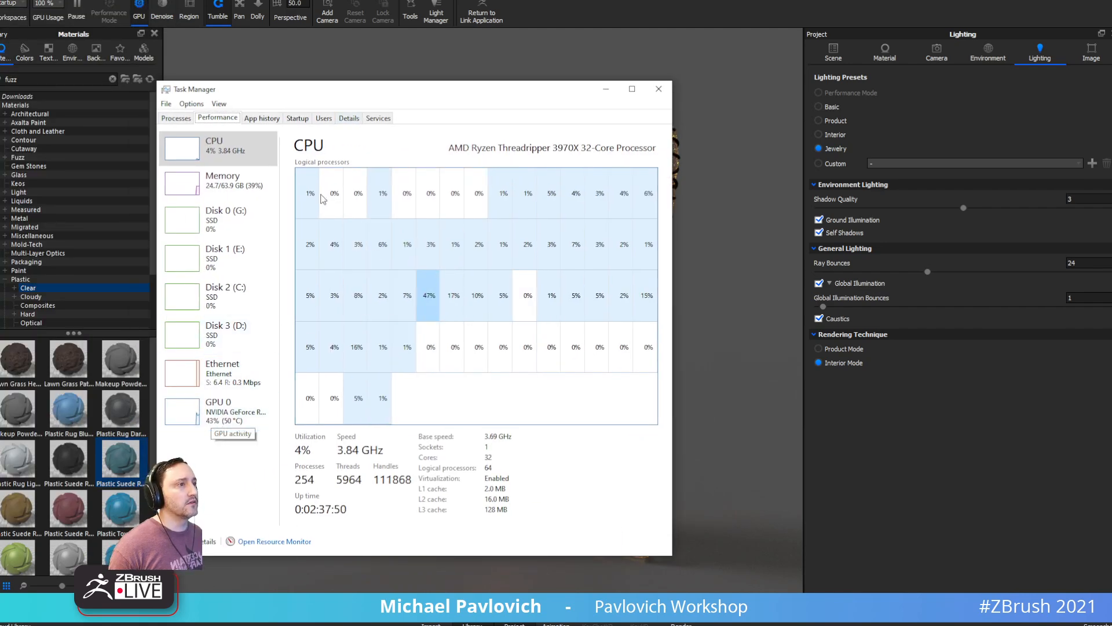
left_click_drag(316, 89, 936, 52)
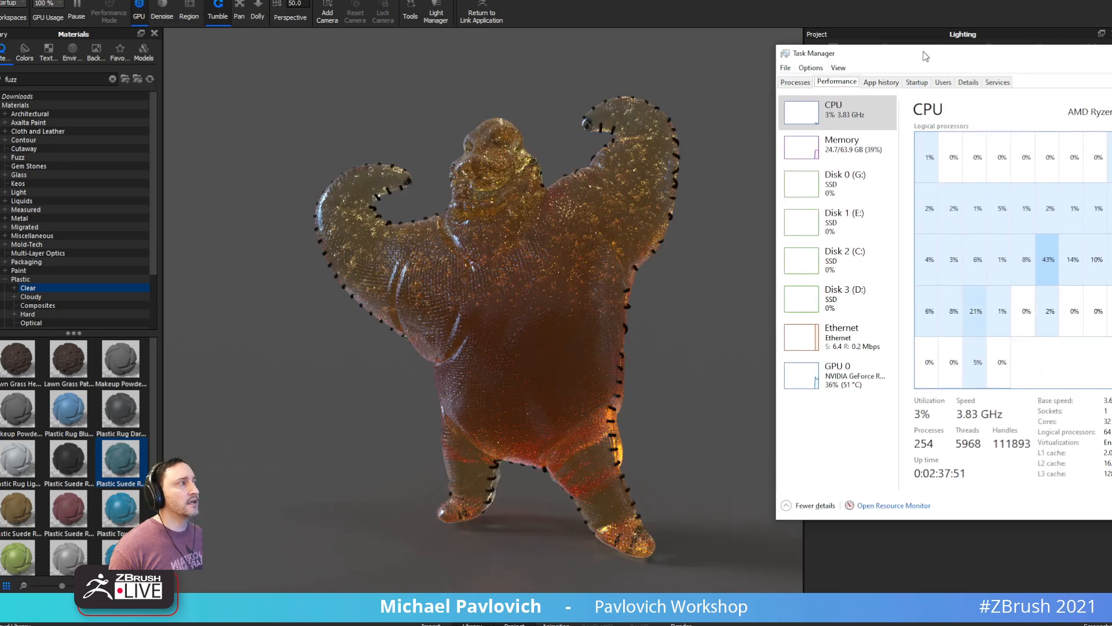
Step: Switch KeyShot to CPU rendering, check the logical processor load in Task Manager, and pause the render
left_click(143, 18)
left_click_drag(1111, 54, 902, 64)
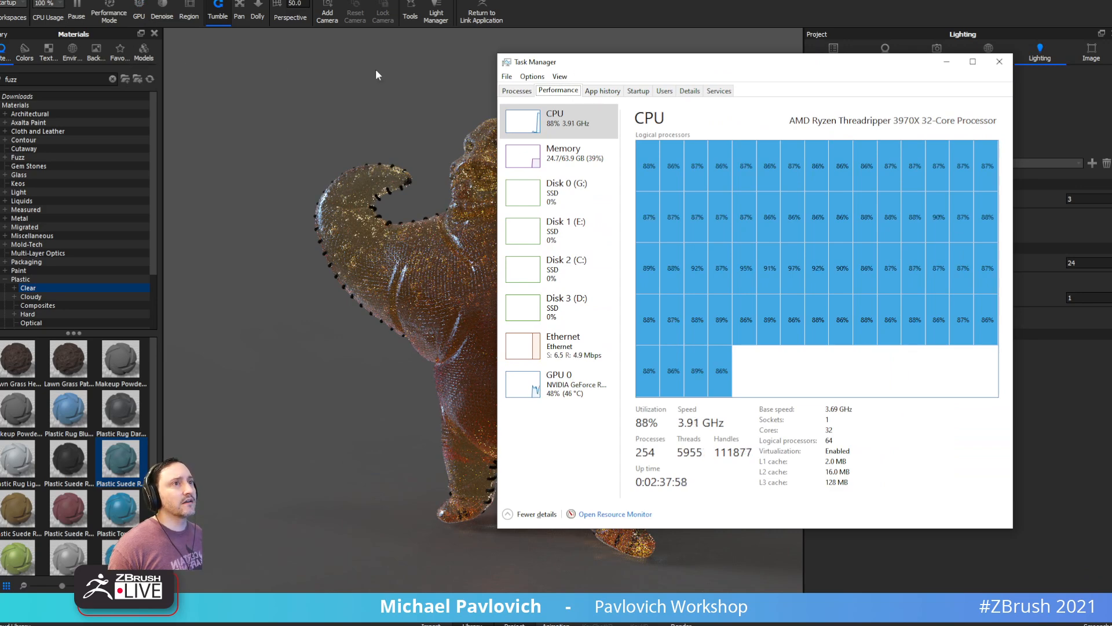
left_click_drag(668, 58, 660, 625)
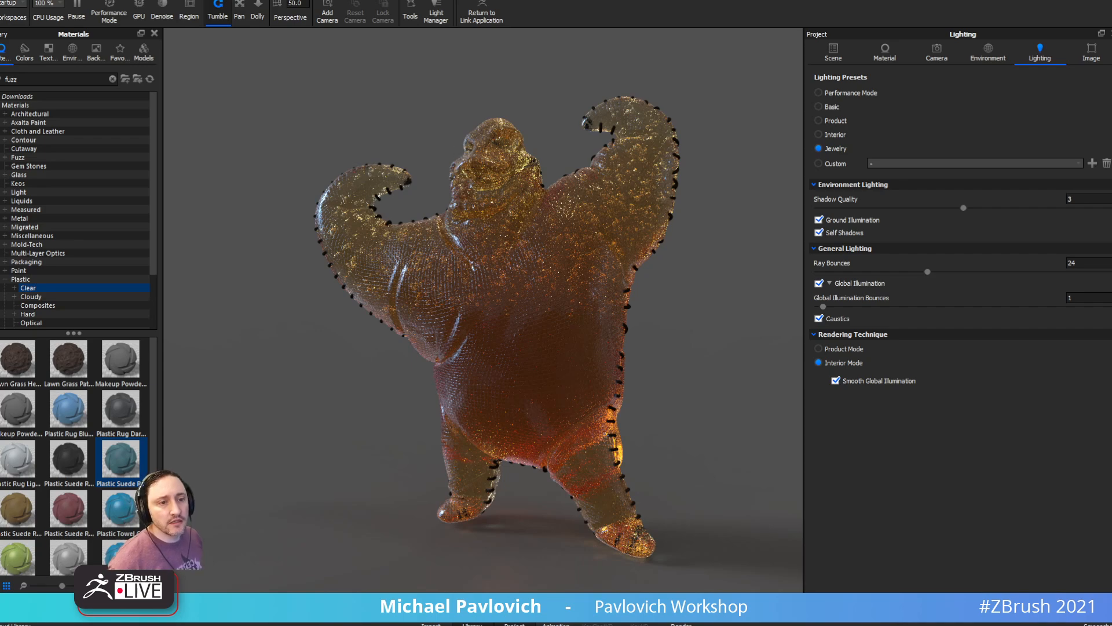
left_click_drag(371, 625, 515, 79)
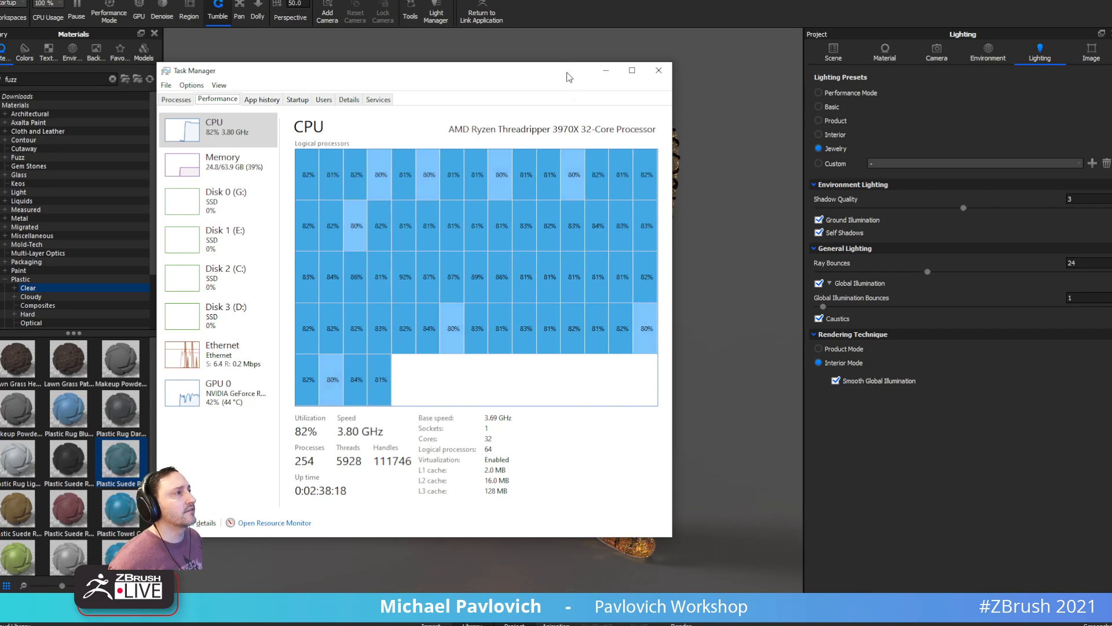
left_click_drag(568, 72, 585, 625)
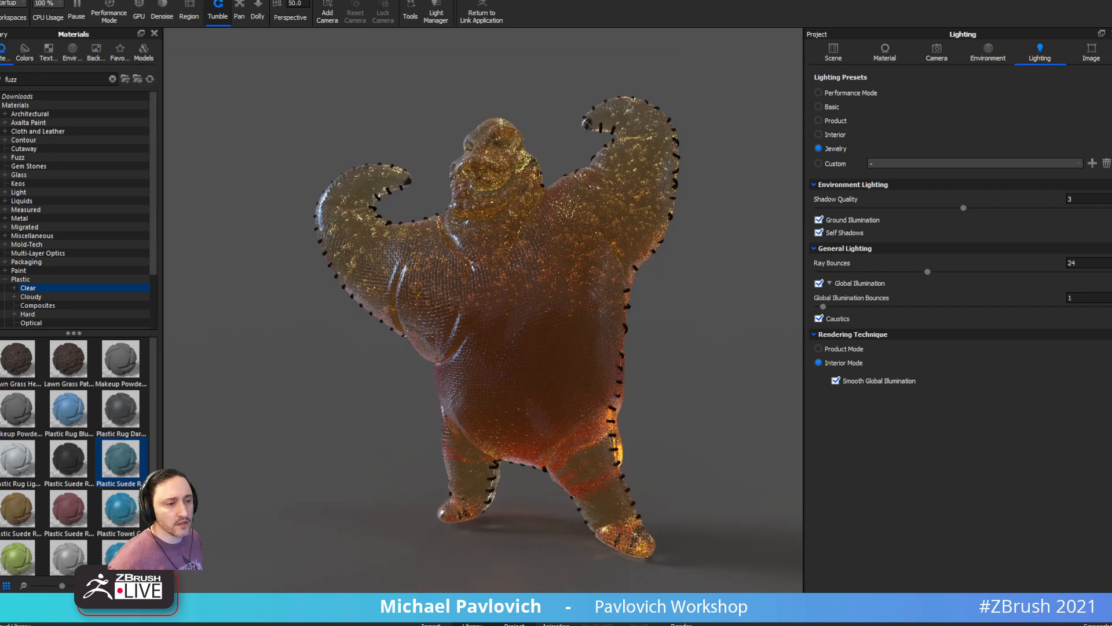
left_click(76, 7)
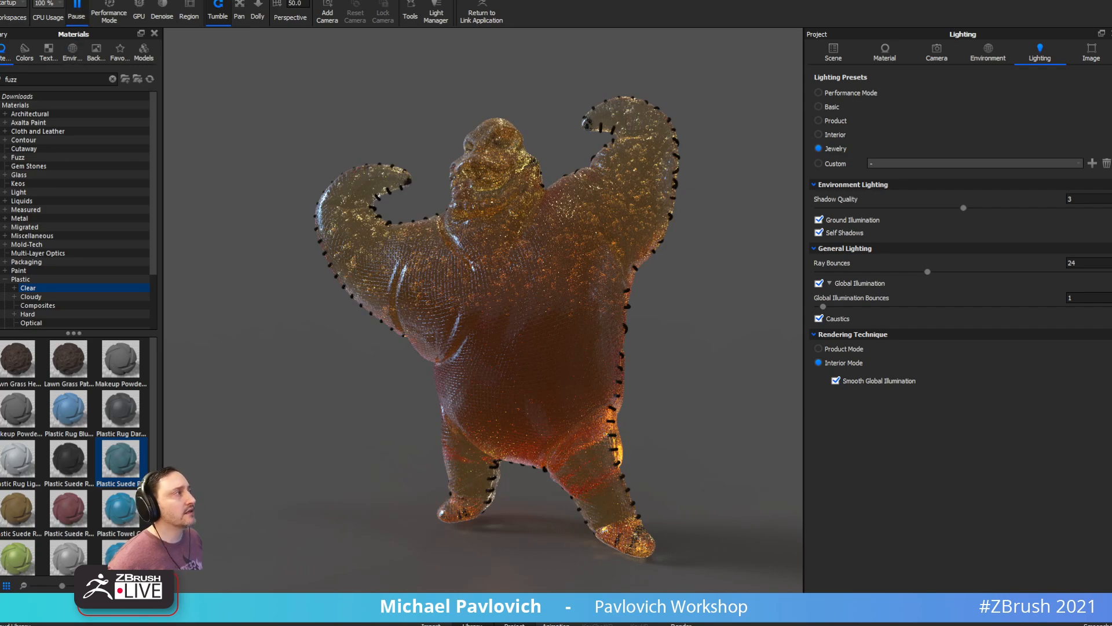
Step: Switch to ZBrush and open the Polygroups options for the Oogie Boogie body
key("alt+Tab")
mouse_move(824, 266)
left_mouse_down()
mouse_move(853, 263)
mouse_move(874, 194)
left_mouse_up()
left_click(1021, 197)
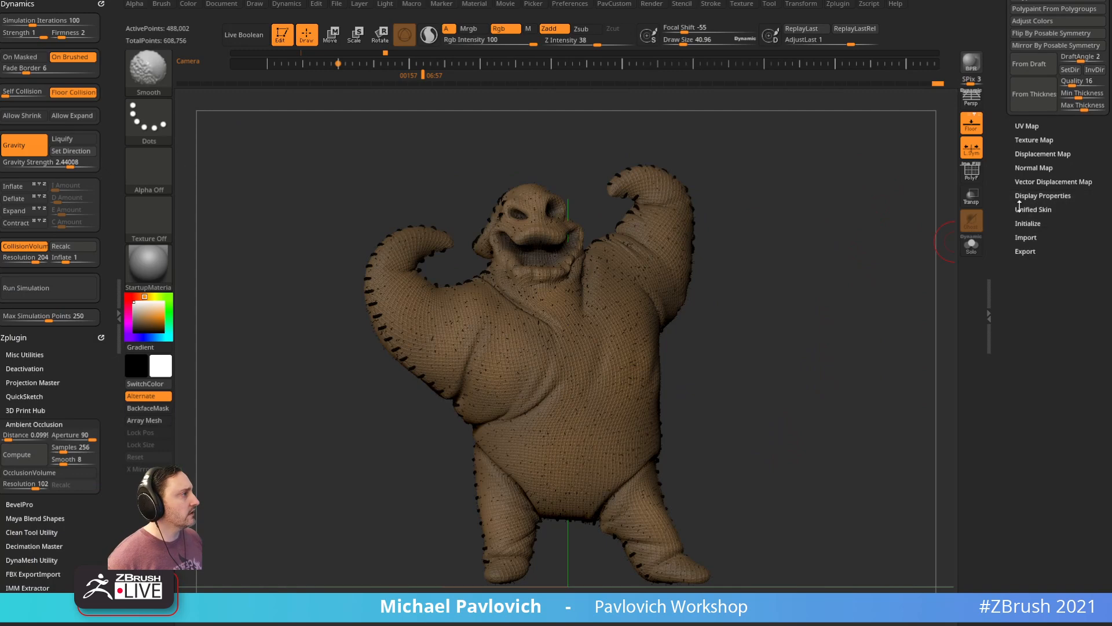
left_click_drag(1010, 178, 1008, 280)
left_click(1032, 309)
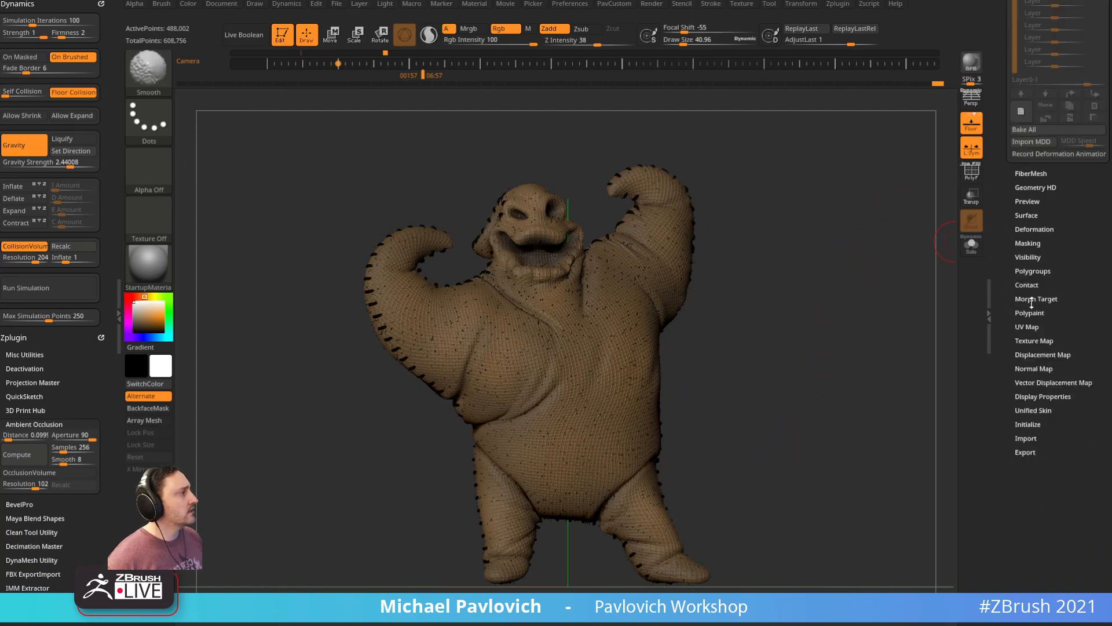
left_click(1032, 270)
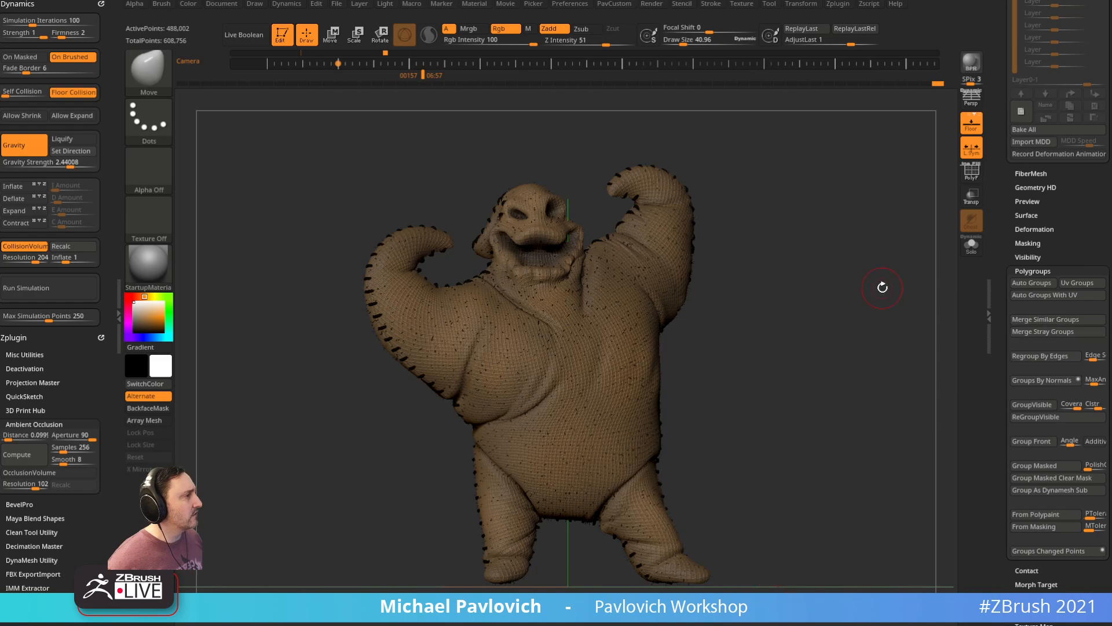
Step: Turn on the polyframe display, isolate a small lassoed patch of polygons on the raised hand, and show the whole body again
left_click(971, 172)
mouse_move(795, 186)
left_mouse_down()
mouse_move(819, 228)
mouse_move(809, 248)
mouse_move(882, 248)
mouse_move(715, 210)
left_mouse_up()
key("s")
mouse_move(653, 168)
left_mouse_down("ctrl+shift")
mouse_move(687, 192)
mouse_move(656, 163)
left_mouse_up("ctrl+shift")
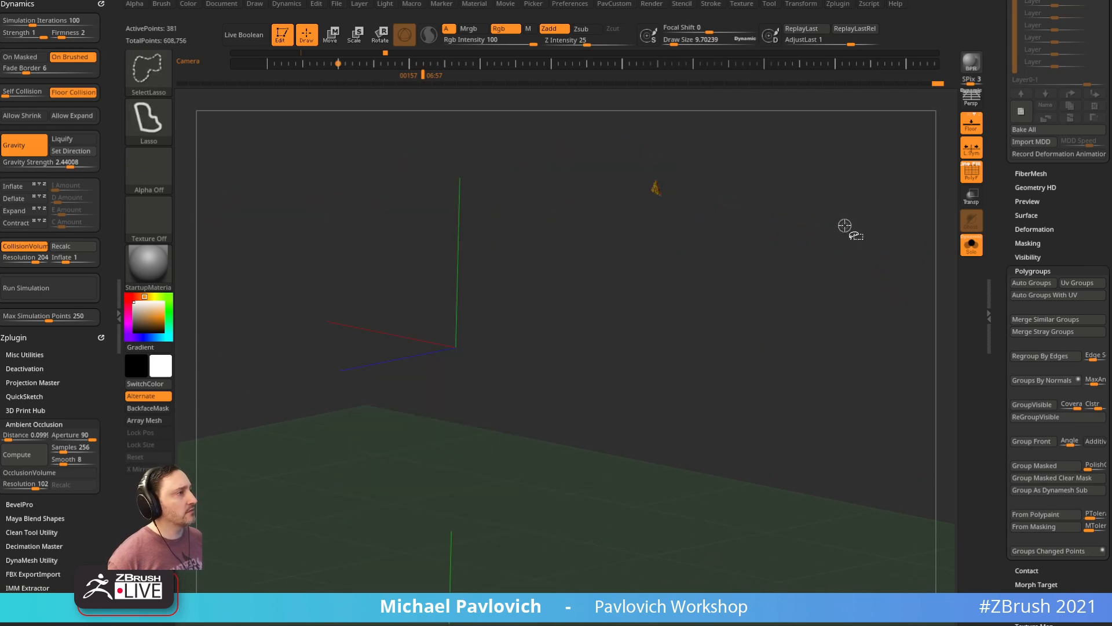
left_click(843, 225, "ctrl+shift")
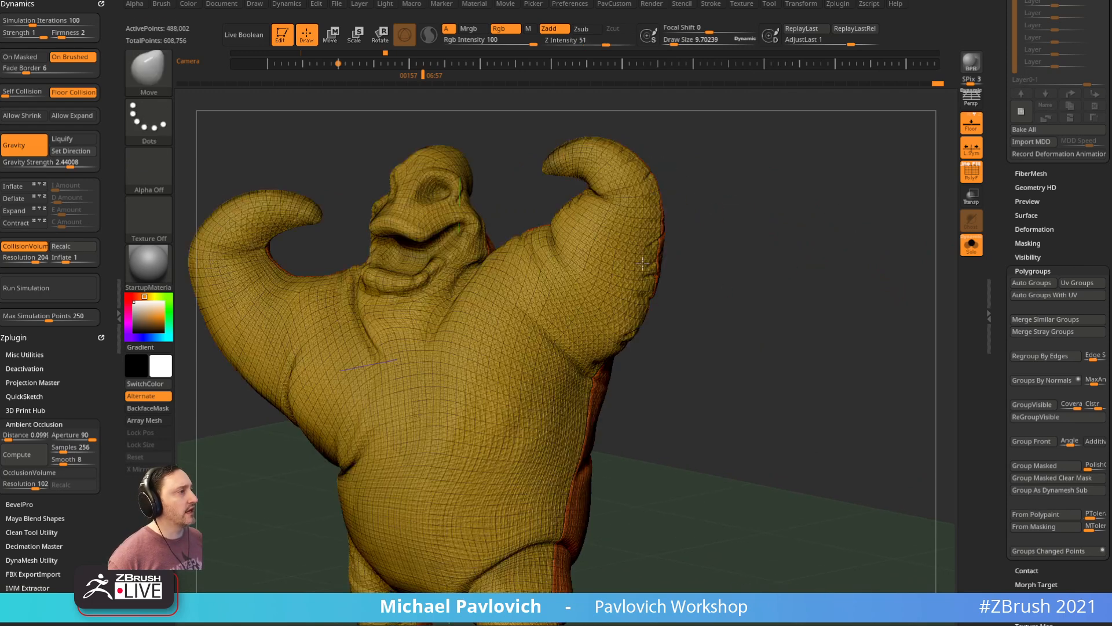
Step: Open the Visibility options, isolate a sliver of the orange back polygroup, and expand the visible area to that entire polygroup
left_click(1030, 256)
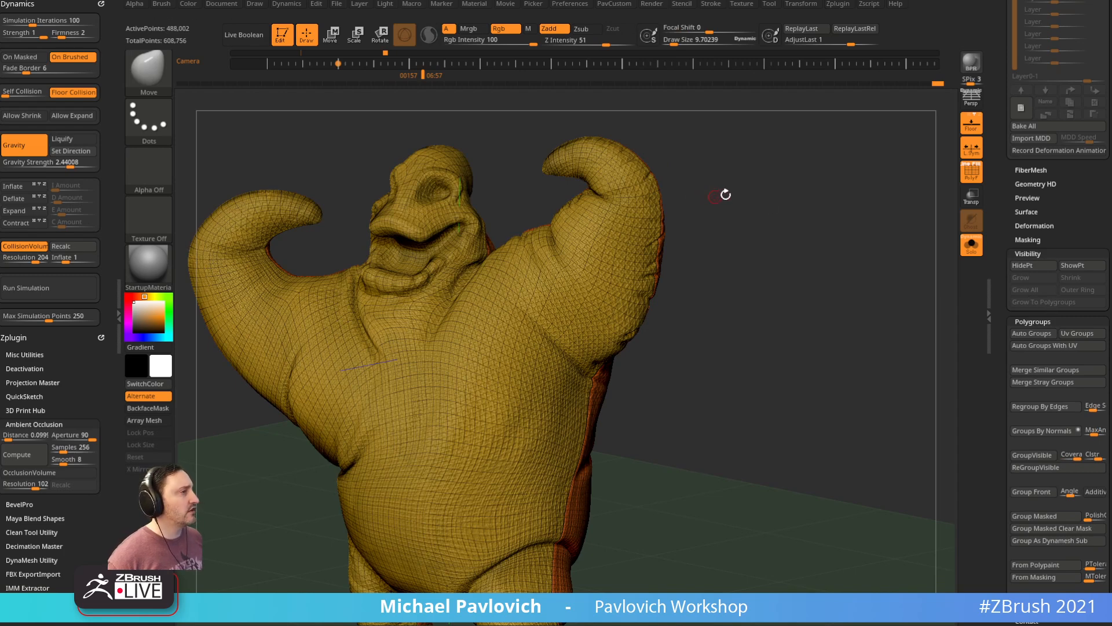
left_click_drag(714, 196, 708, 196)
mouse_move(720, 239)
left_mouse_down("ctrl+shift")
mouse_move(686, 212)
mouse_move(701, 267)
left_mouse_up("ctrl+shift")
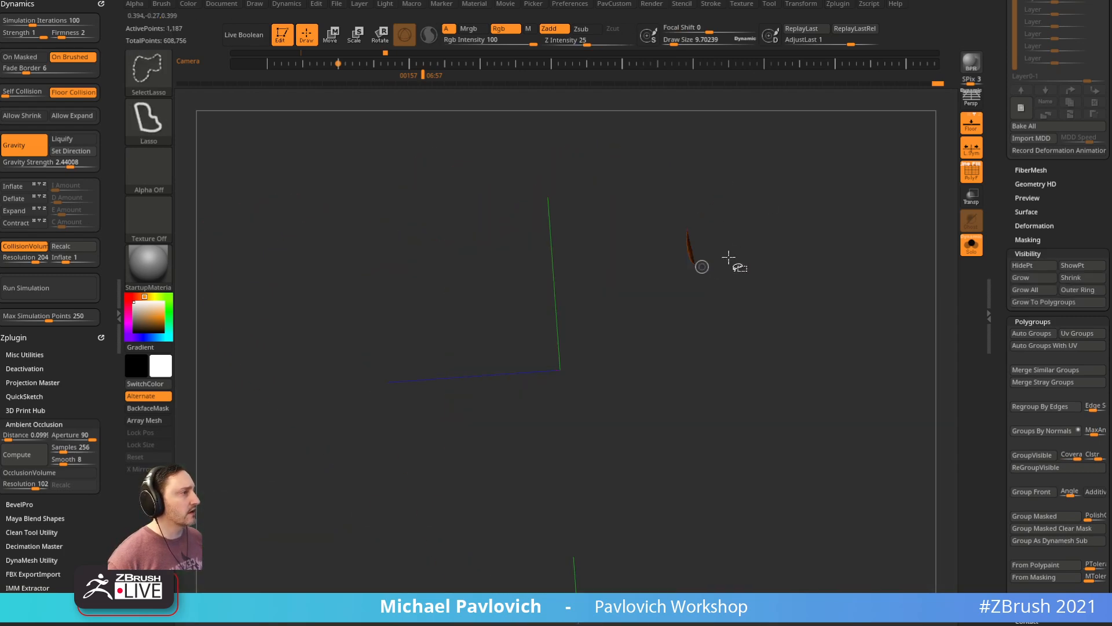
left_click(856, 249, "ctrl+shift")
left_click_drag(856, 249, 545, 323)
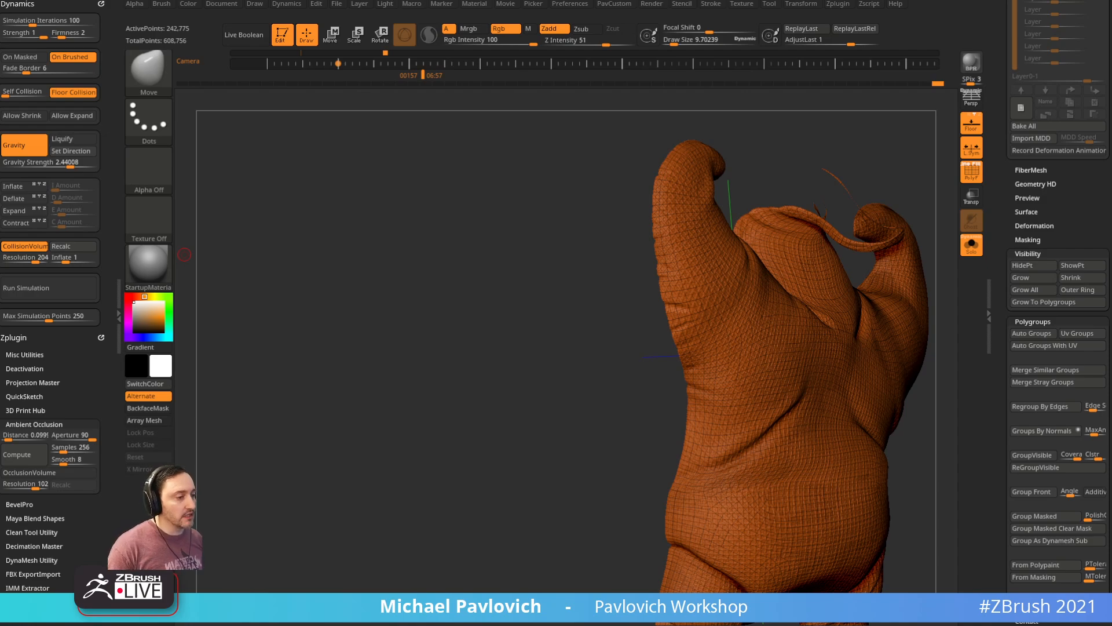
Step: Bring up the YouTube channel in the browser and go back to its cloth animate search results
left_click_drag(606, 625, 677, 71)
left_click(78, 98)
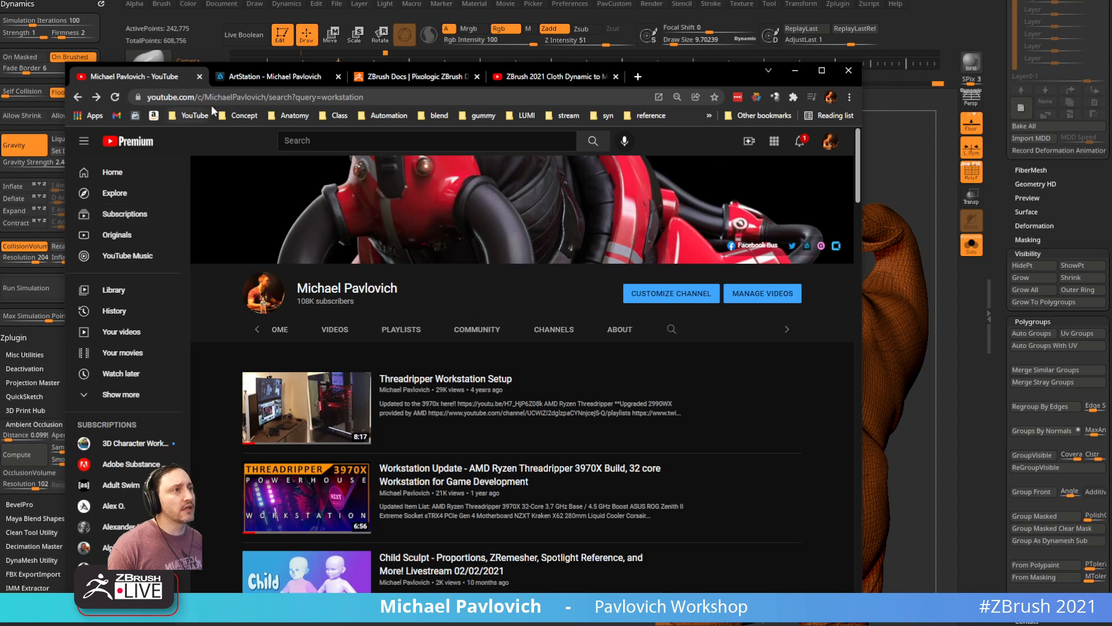
left_click(249, 97)
left_click(78, 97)
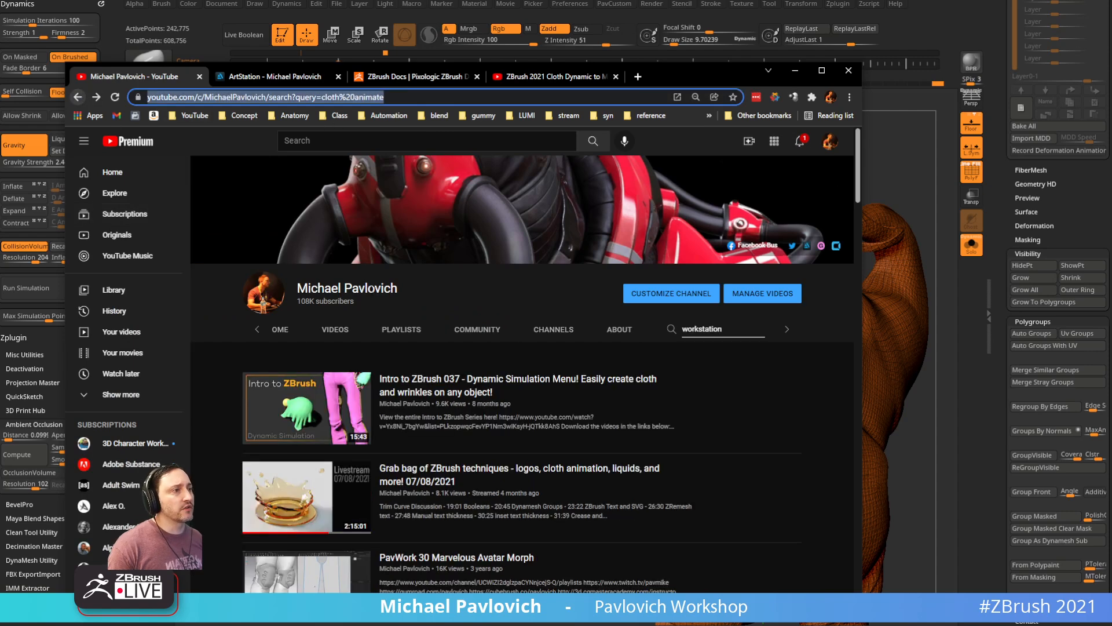
left_click(186, 113)
left_click(186, 131)
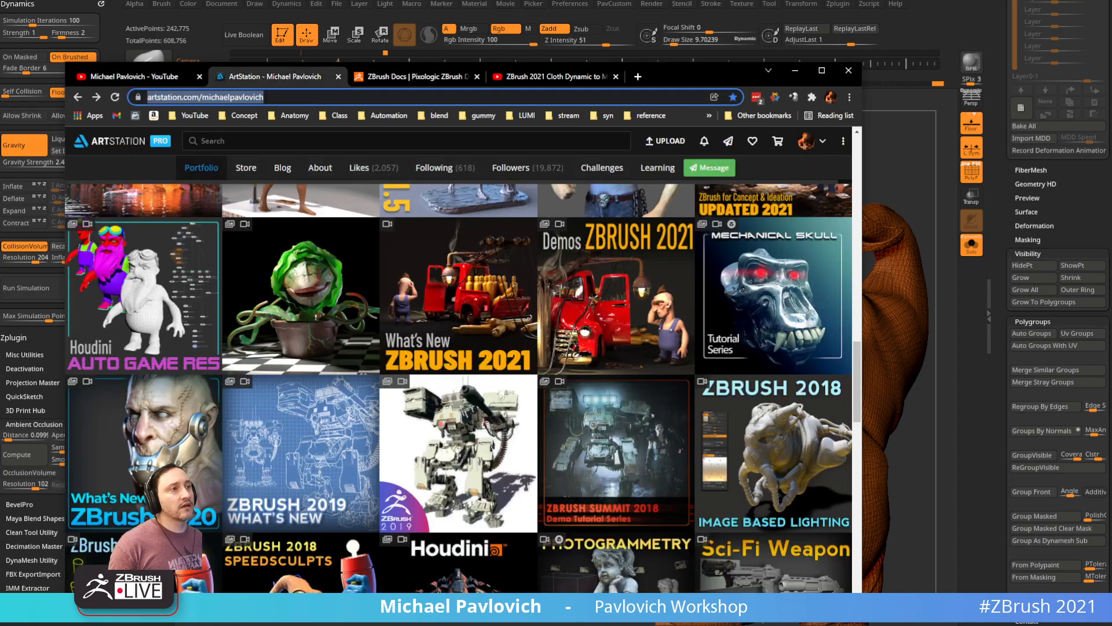
Step: Switch to the ArtStation portfolio and browse its thumbnails for the ZBrush 2021.6 tutorial posts
left_click(272, 77)
left_click(316, 97)
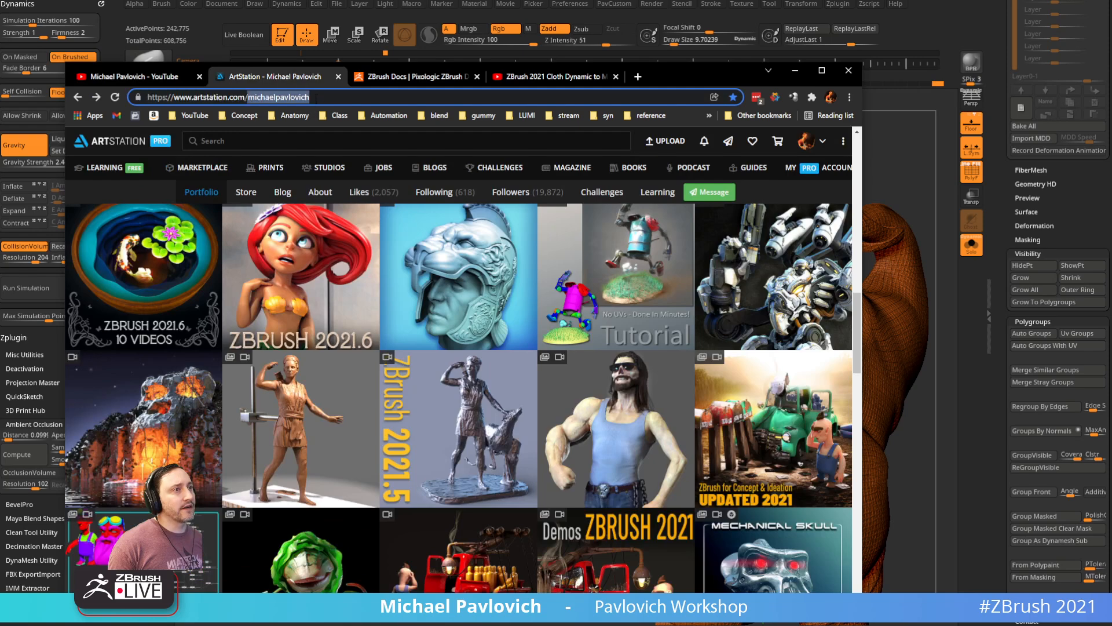
scroll(446, 434, "up", 5)
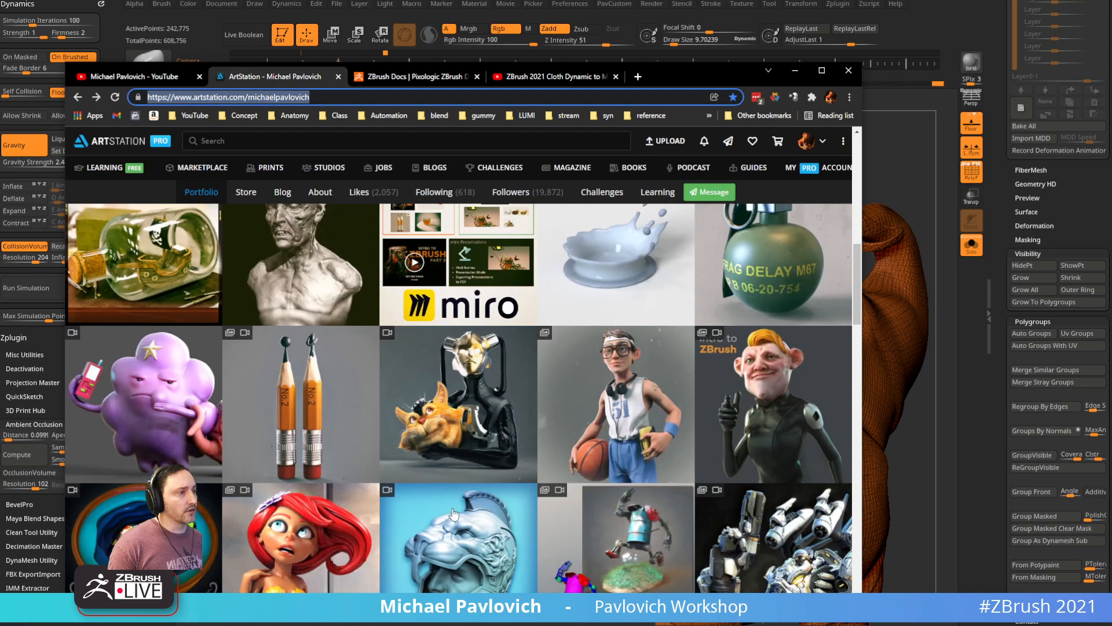
scroll(446, 433, "down", 3)
scroll(447, 434, "down", 2)
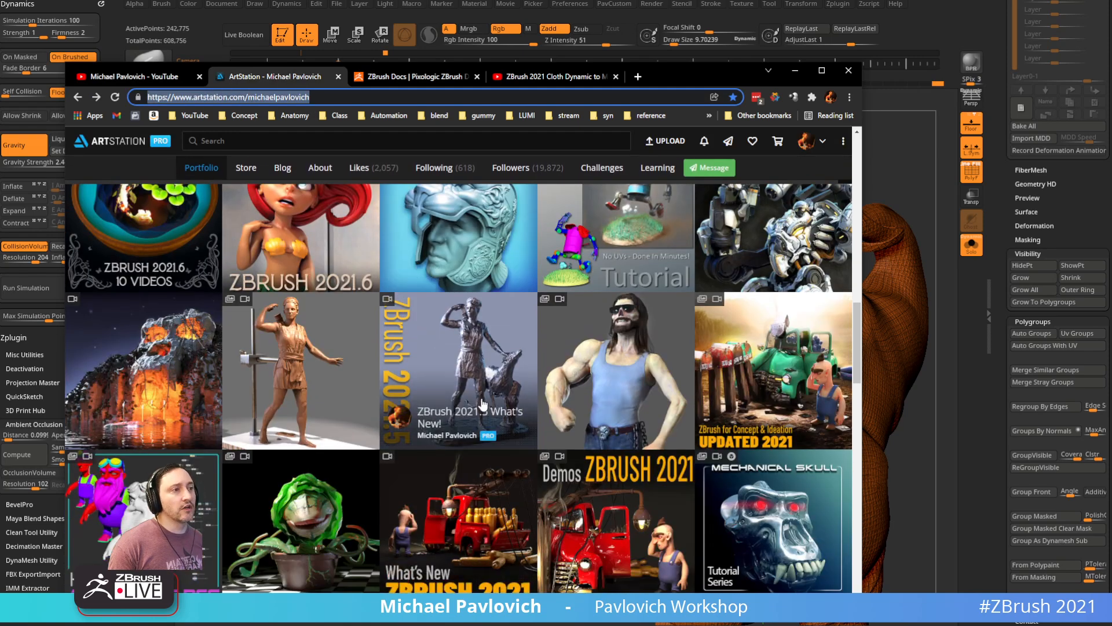
scroll(350, 391, "up", 3)
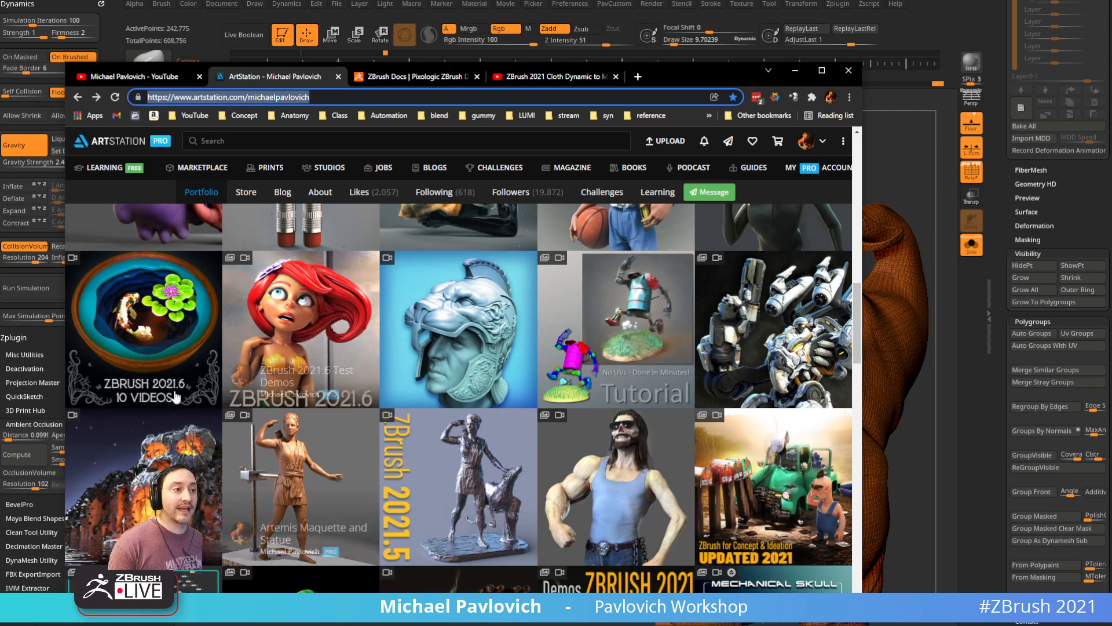
Step: Open the ZBrush 2021.6 10 Videos post, display its video playlist, and move the browser off the ZBrush canvas
left_click(161, 312)
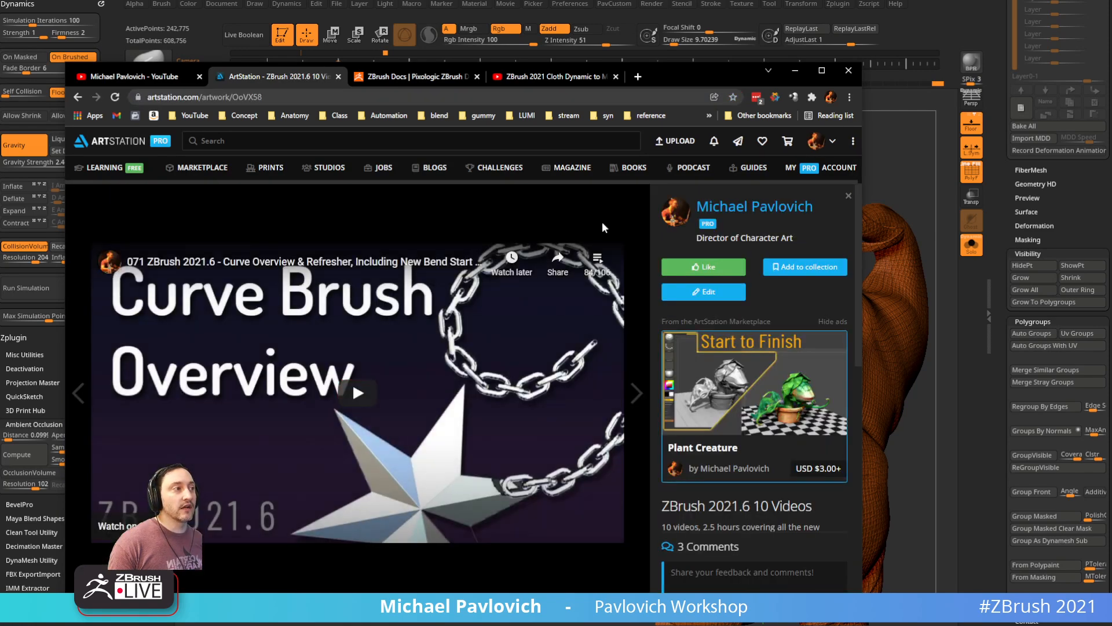
left_click(600, 263)
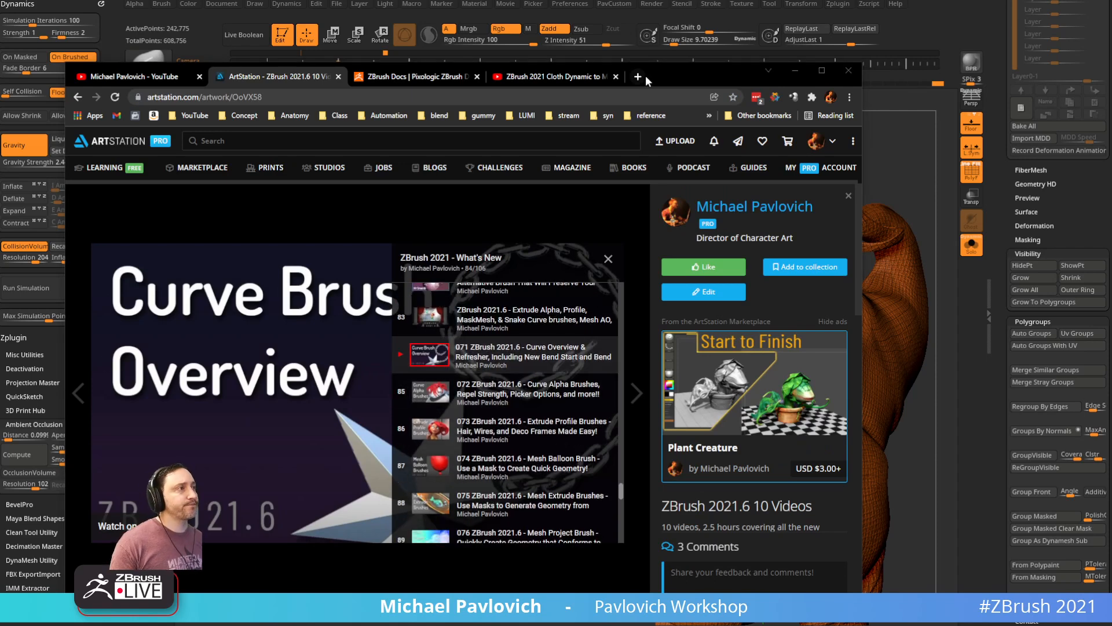
left_click_drag(655, 73, 636, 625)
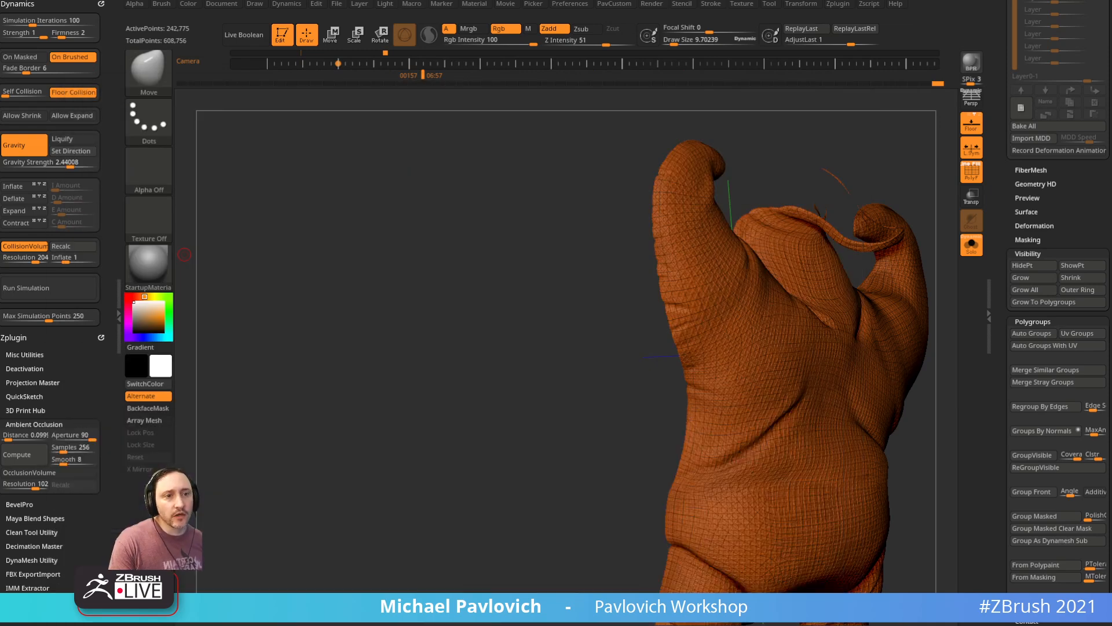